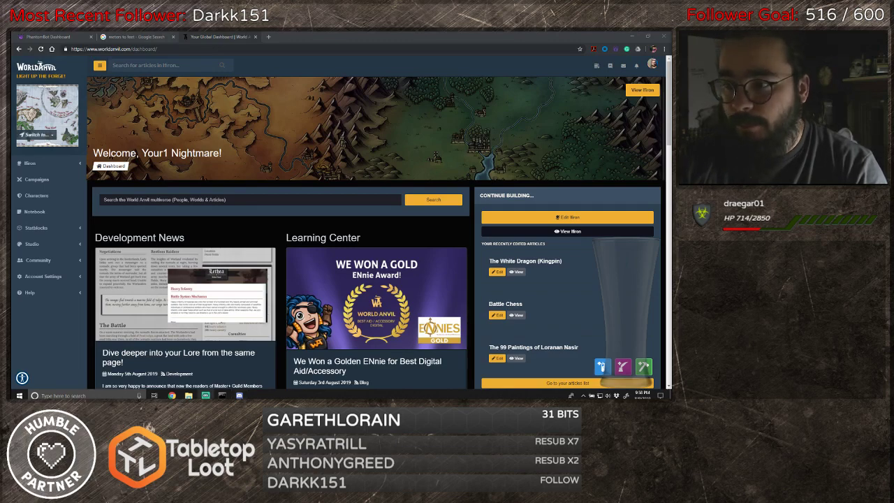
key("super+d")
key("super+d")
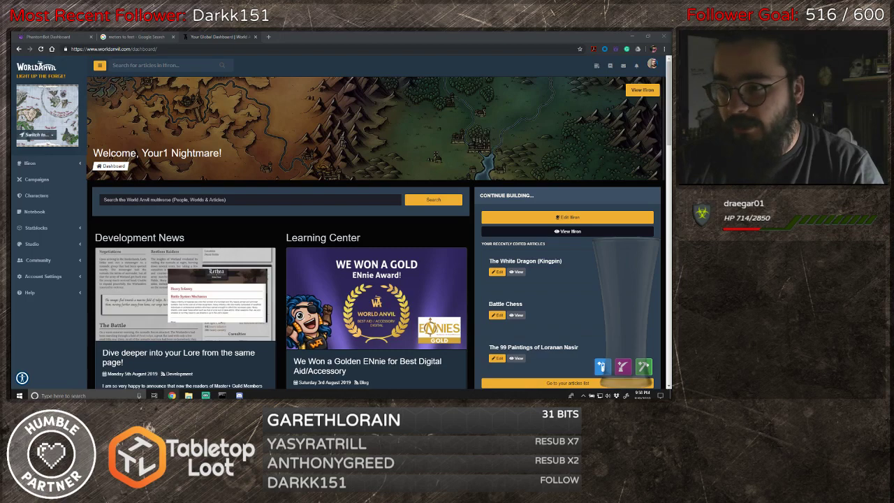
key("super+d")
key("super+d")
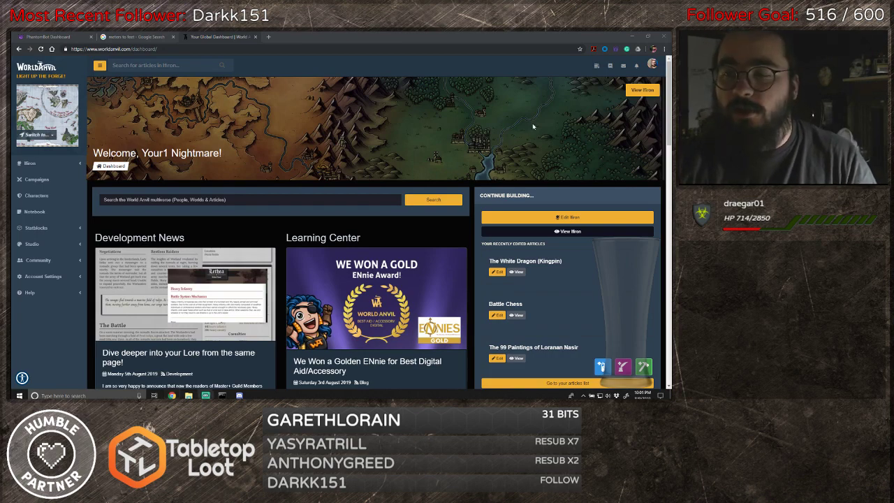
- Open the public homepage of the Ifiron world and copy its web address
left_click(635, 91)
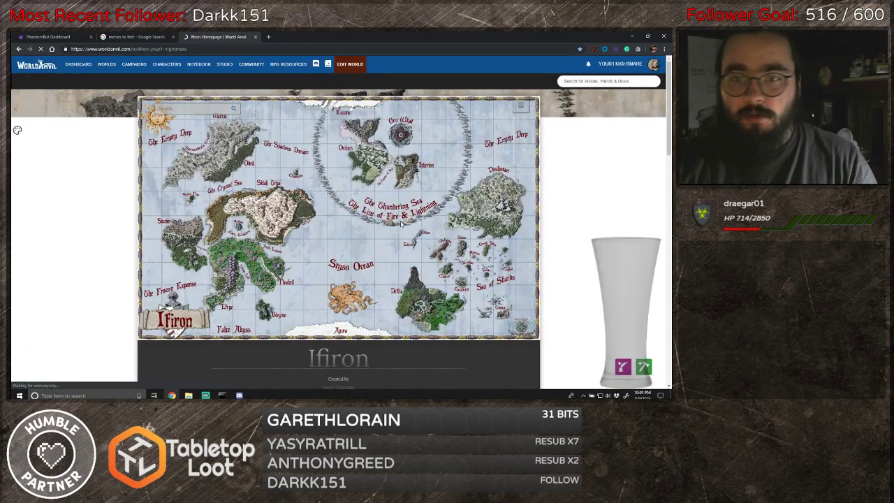
scroll(433, 230, "down", 2)
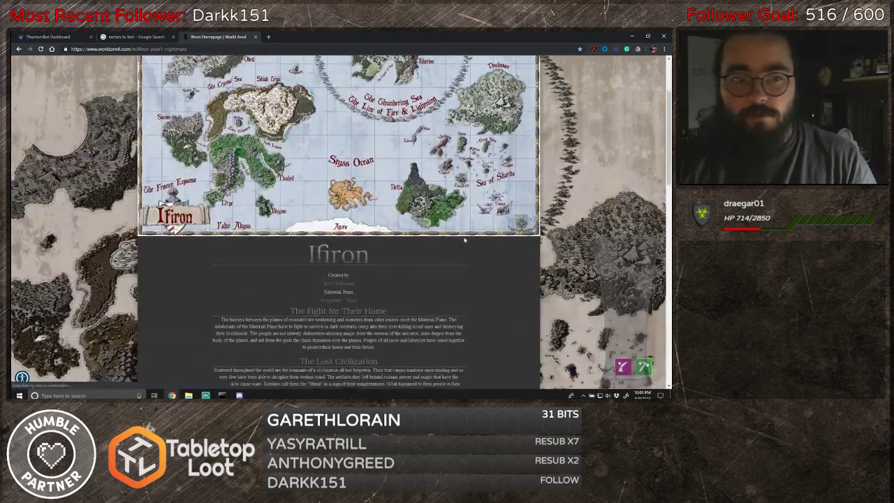
scroll(463, 240, "down", 4)
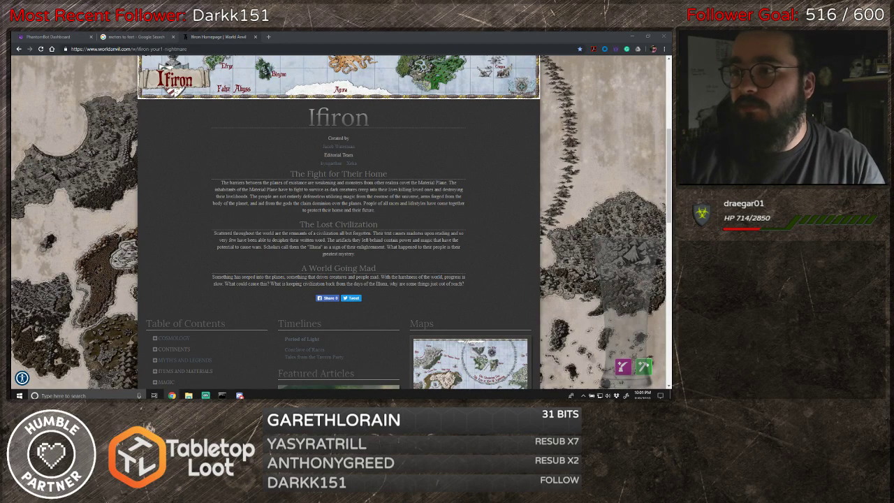
left_click(124, 49)
right_click(125, 49)
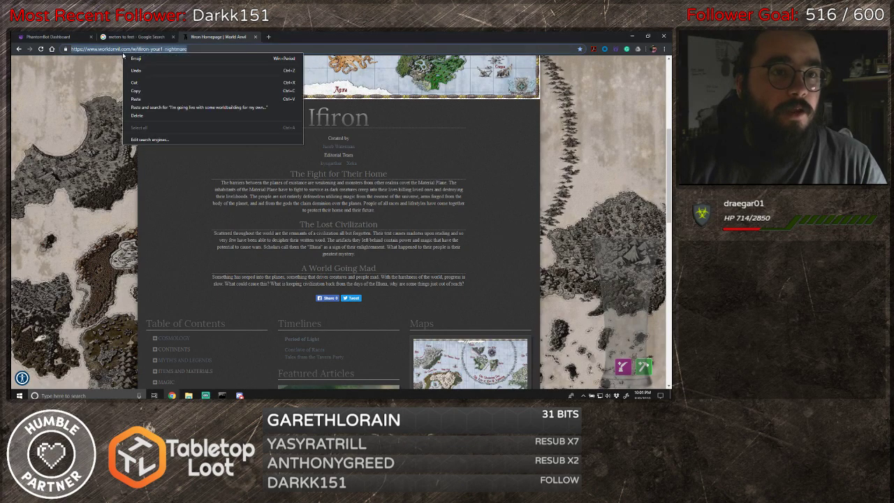
left_click(136, 91)
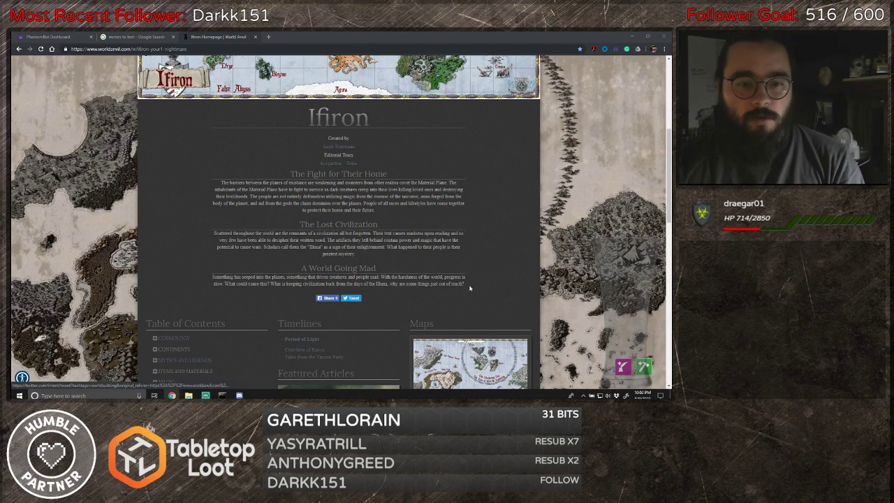
- Enter editing of the Ifiron world and open its to-do list
scroll(469, 288, "up", 4)
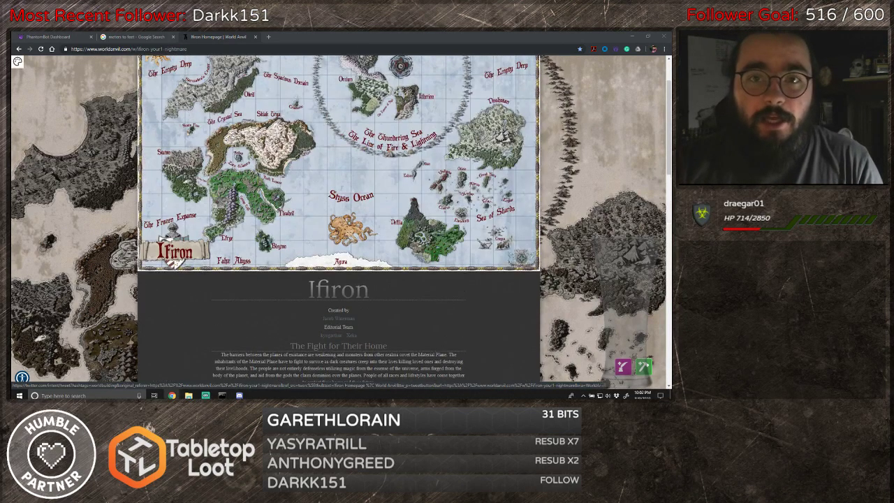
left_click(351, 64)
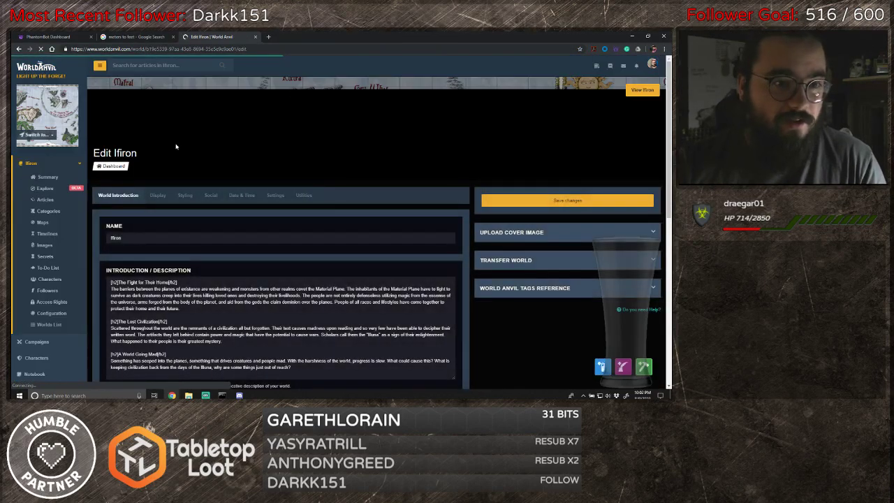
left_click(51, 178)
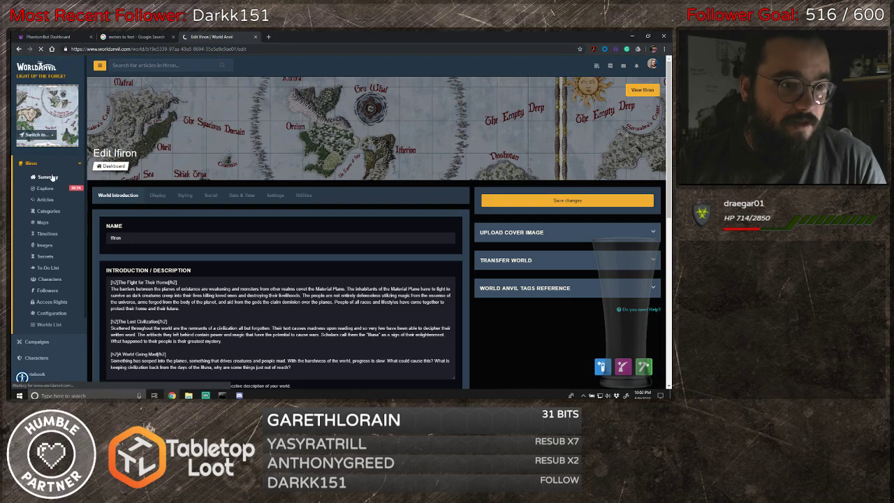
left_click(46, 269)
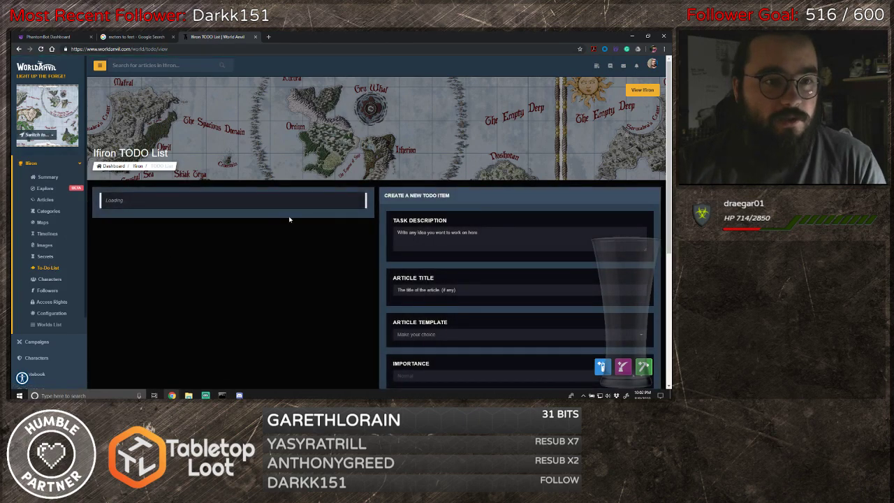
scroll(321, 230, "down", 2)
scroll(328, 228, "up", 1)
scroll(327, 228, "up", 1)
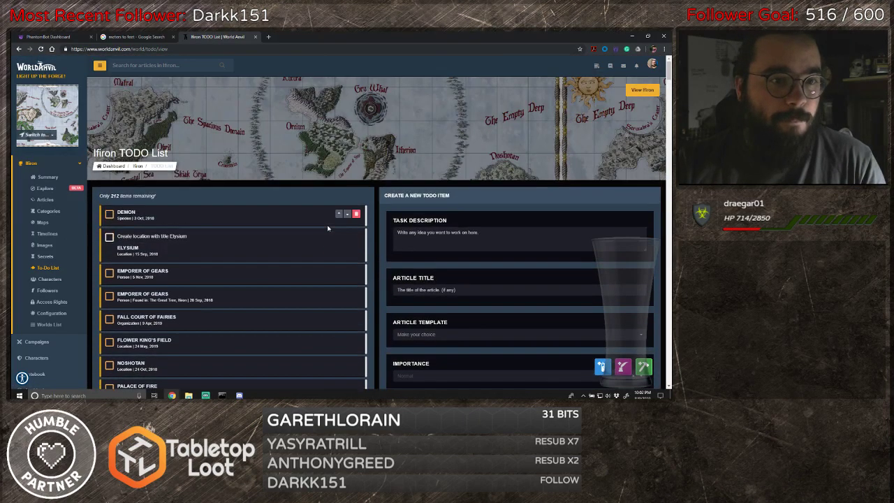
- Open the Demon species article from the to-do list and look over its editing fields
left_click(128, 214)
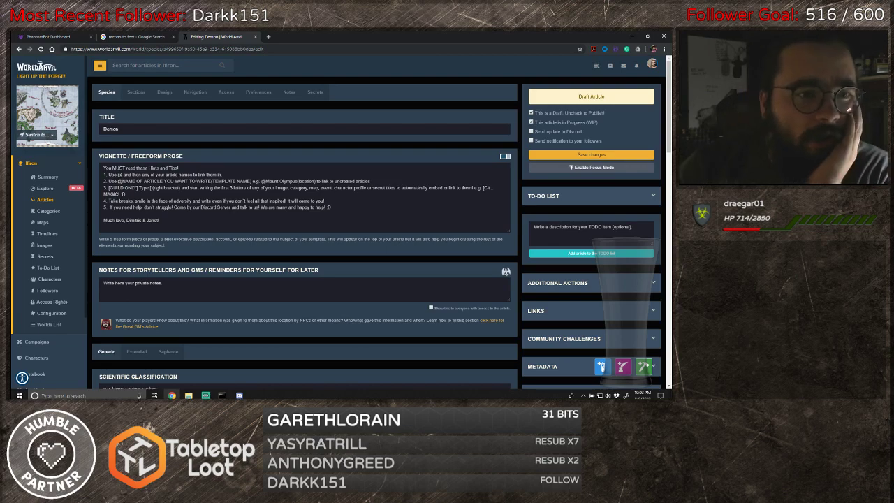
scroll(219, 207, "down", 5)
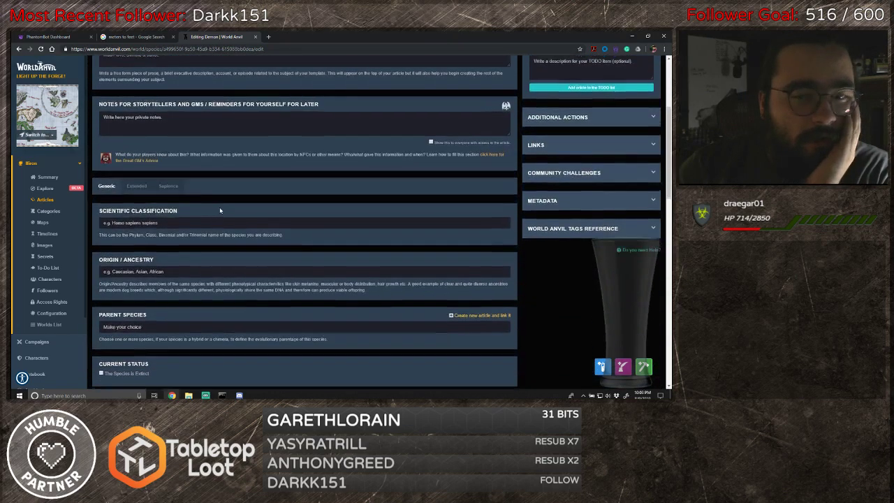
scroll(219, 209, "up", 5)
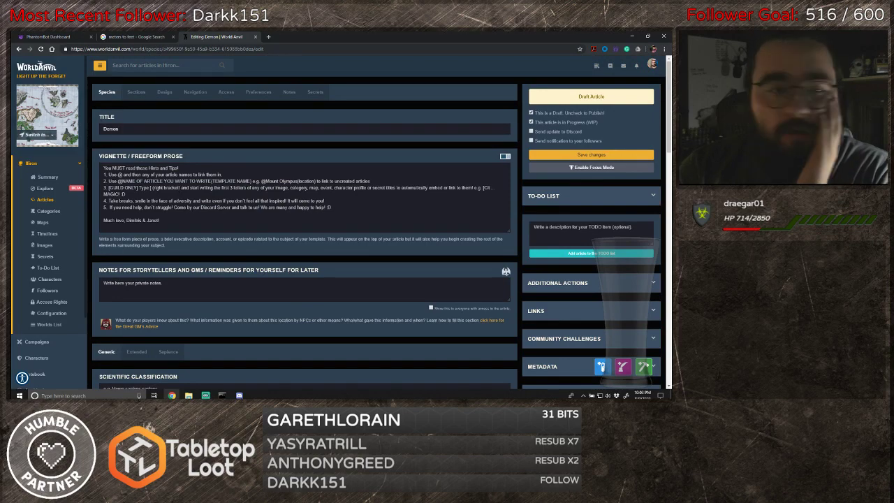
- Search the Ifiron article list for "Demon" and open the Demon species article for editing
left_click(48, 177)
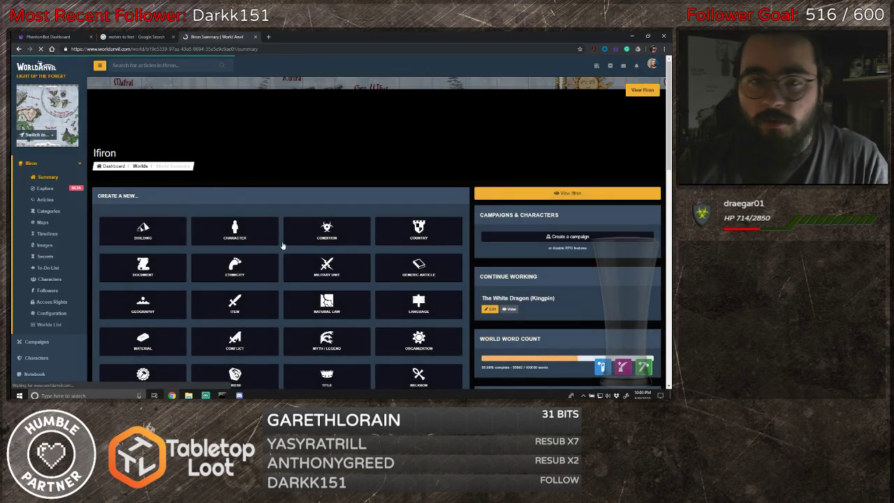
left_click(44, 200)
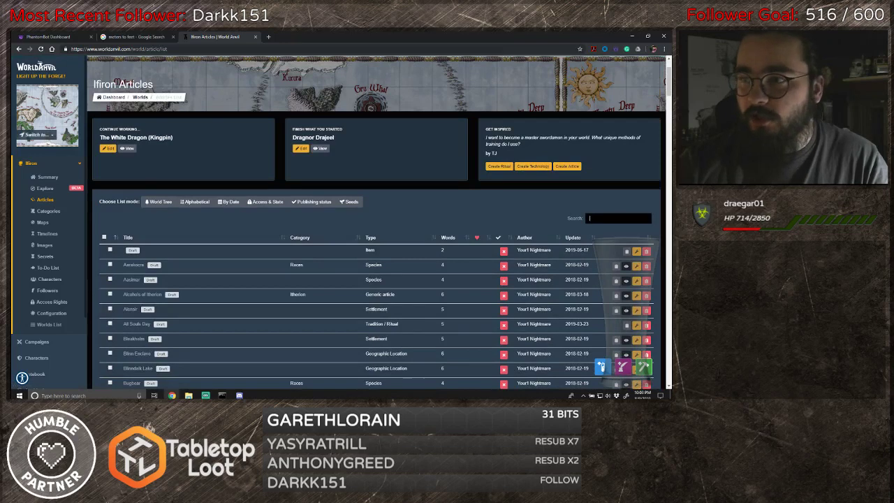
type("Demon")
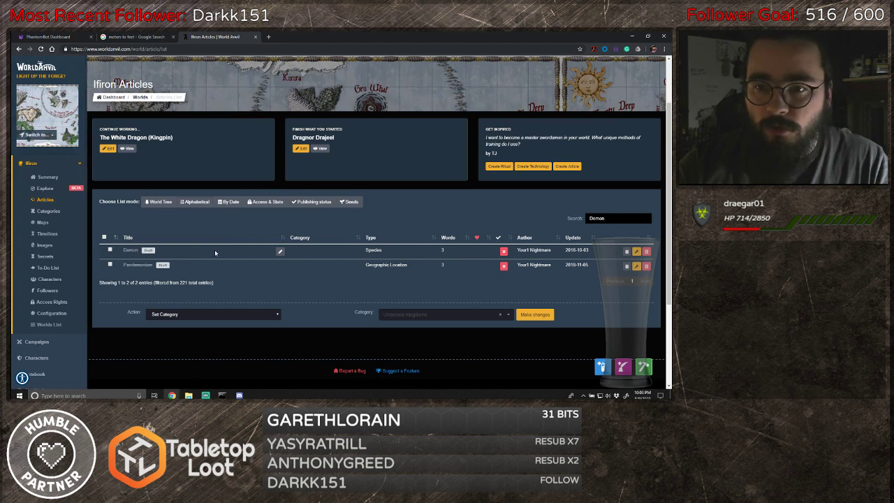
left_click(280, 252)
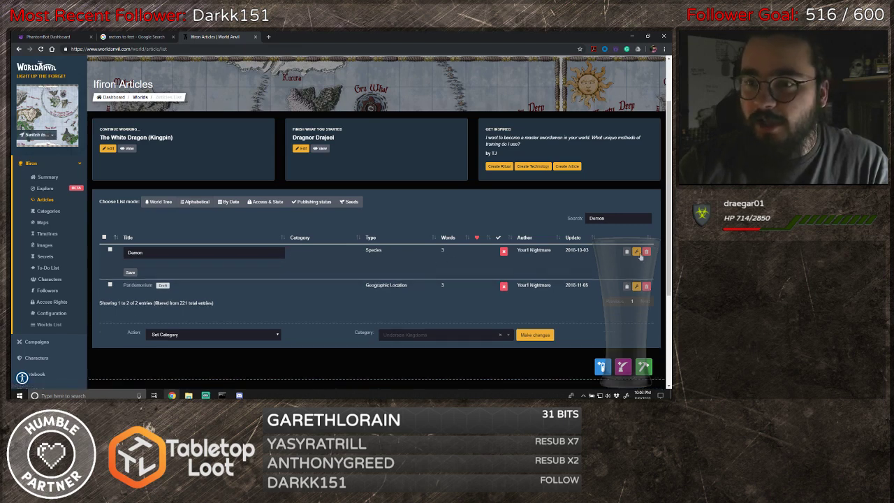
left_click(636, 252)
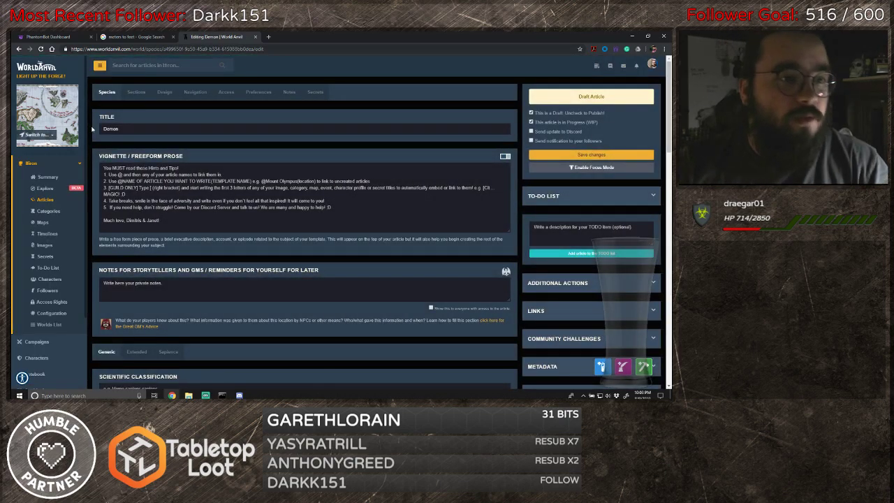
- Open the Ifiron to-do list in a new browser tab and look through its tasks down to the Angel entries
middle_click(49, 268)
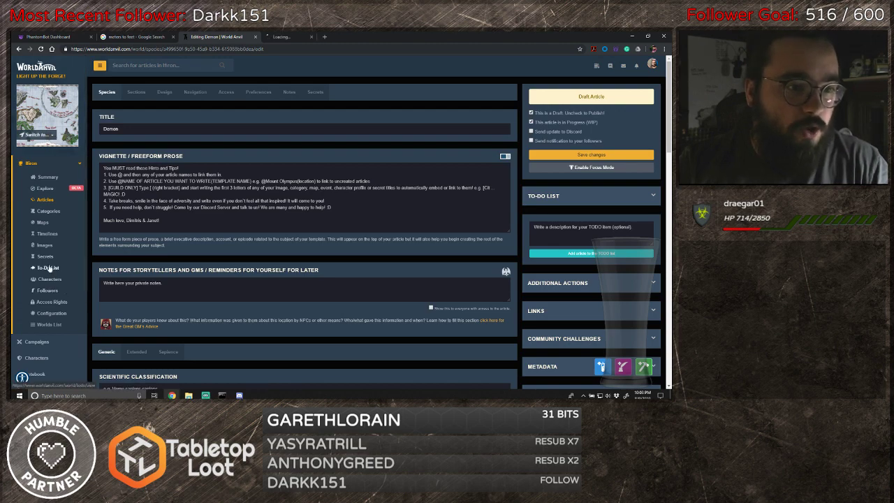
left_click(297, 37)
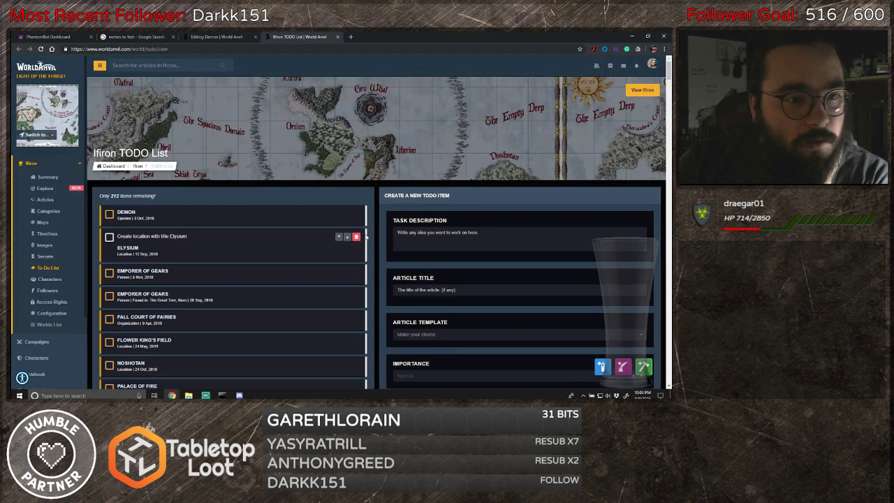
scroll(369, 230, "down", 10)
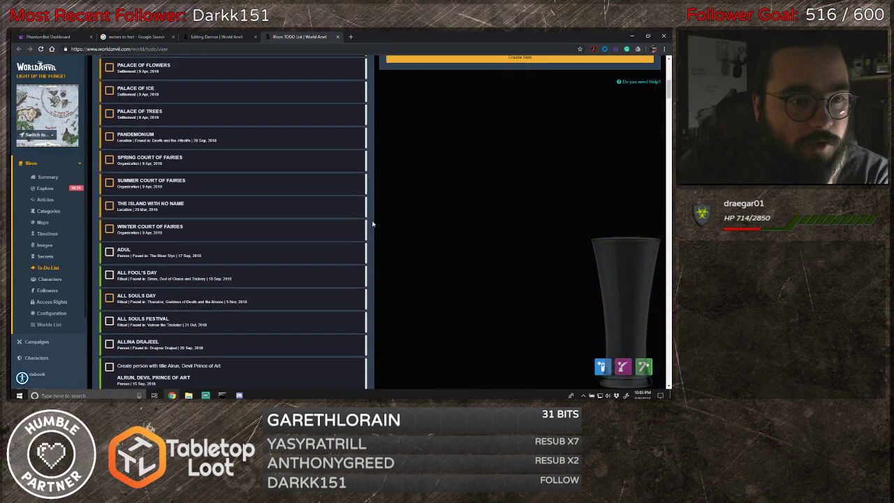
scroll(373, 225, "down", 5)
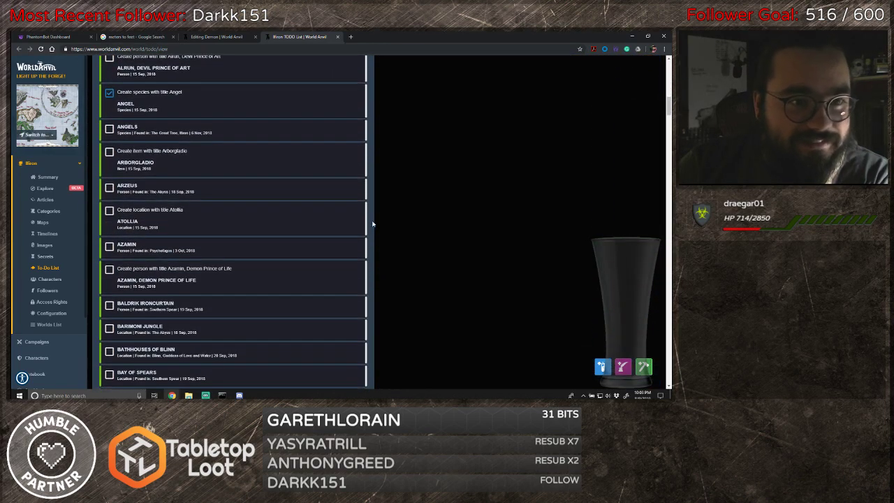
scroll(372, 224, "up", 1)
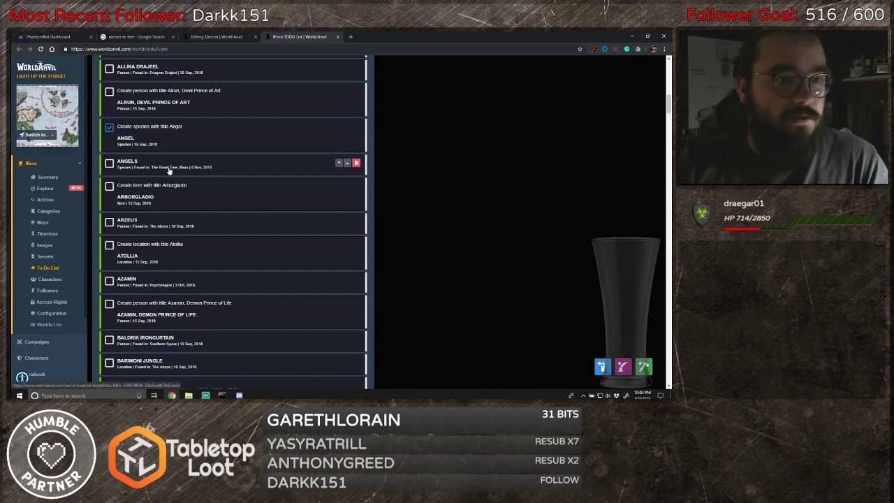
scroll(449, 191, "up", 3)
scroll(448, 191, "up", 2)
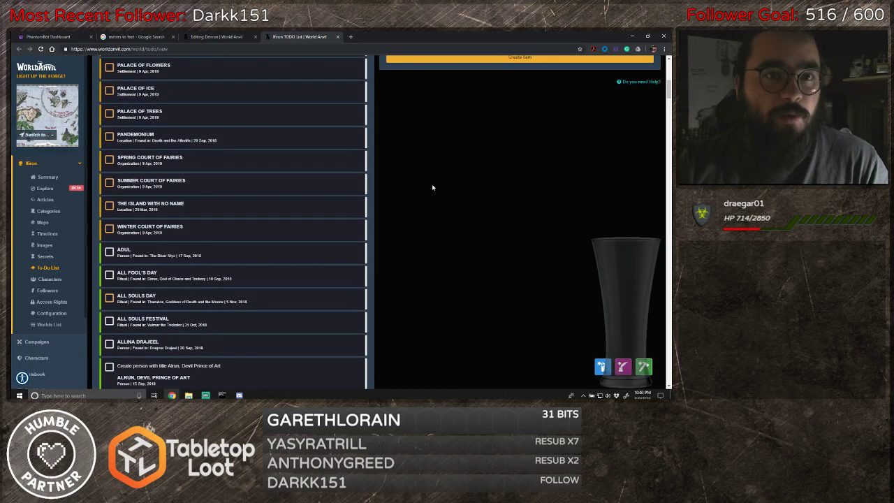
- Open the Ifiron article list in another browser tab and return to the Angel tasks in the to-do list
middle_click(45, 199)
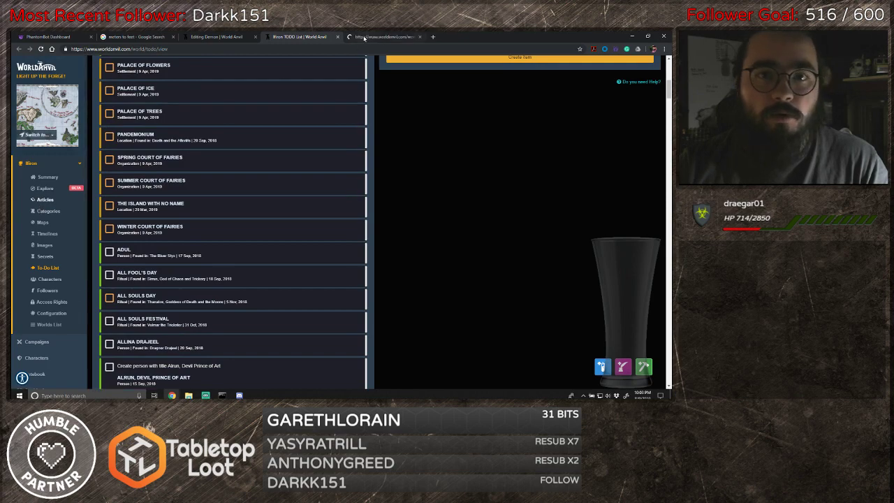
left_click(377, 36)
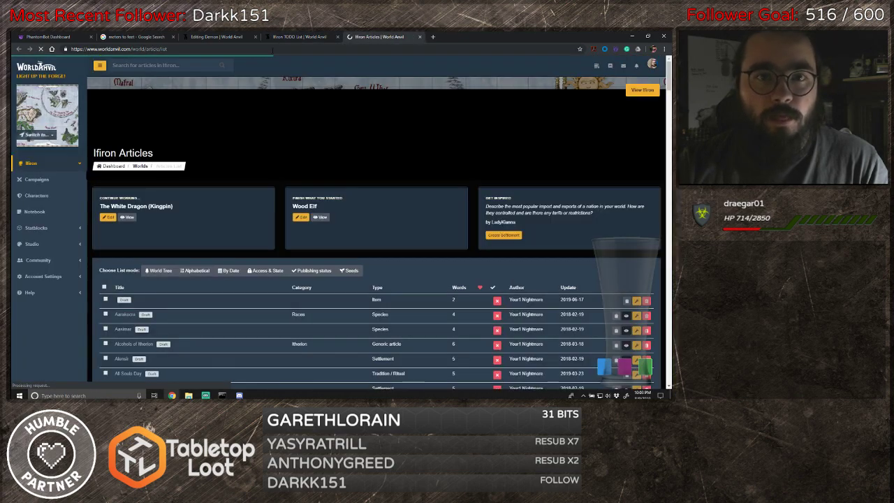
left_click(296, 36)
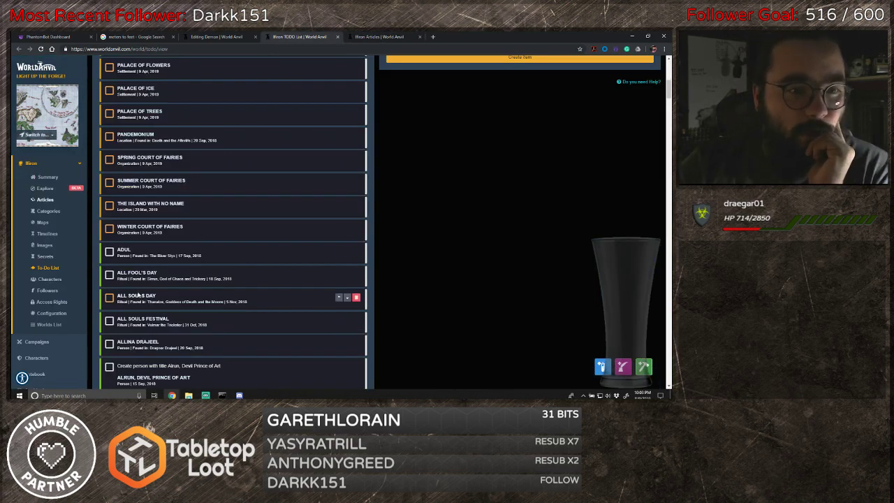
scroll(192, 244, "down", 3)
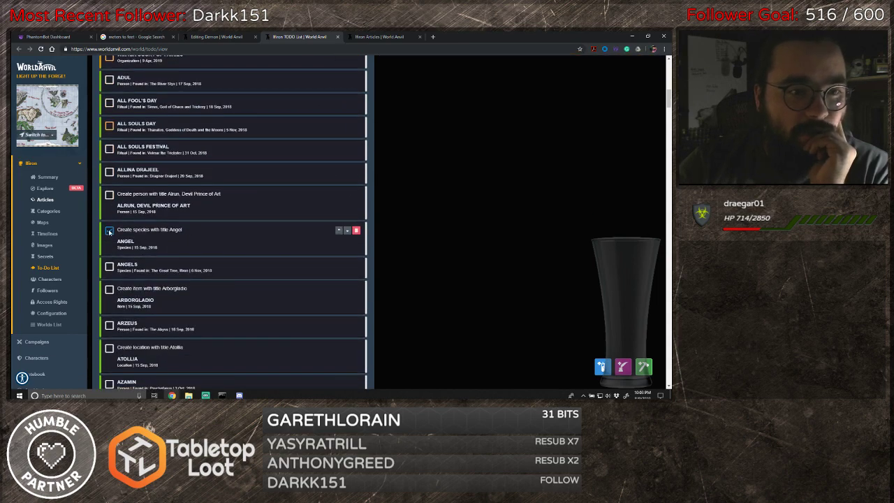
left_click(109, 231)
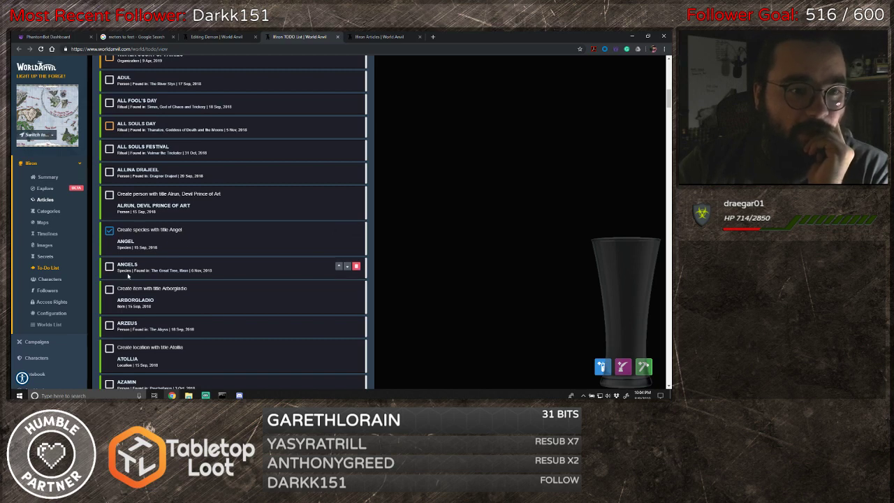
- Search the article list for "The Grea" and open the article The Great Tree, Ifiron for editing
left_click(384, 37)
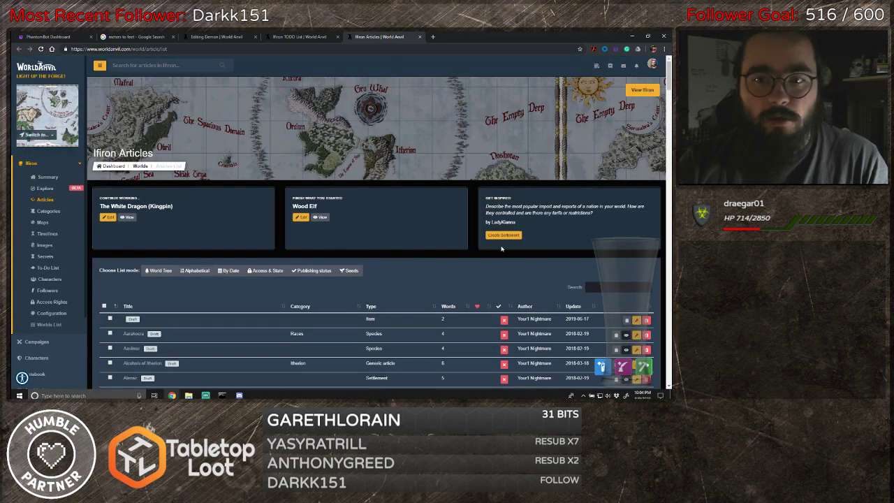
type("The")
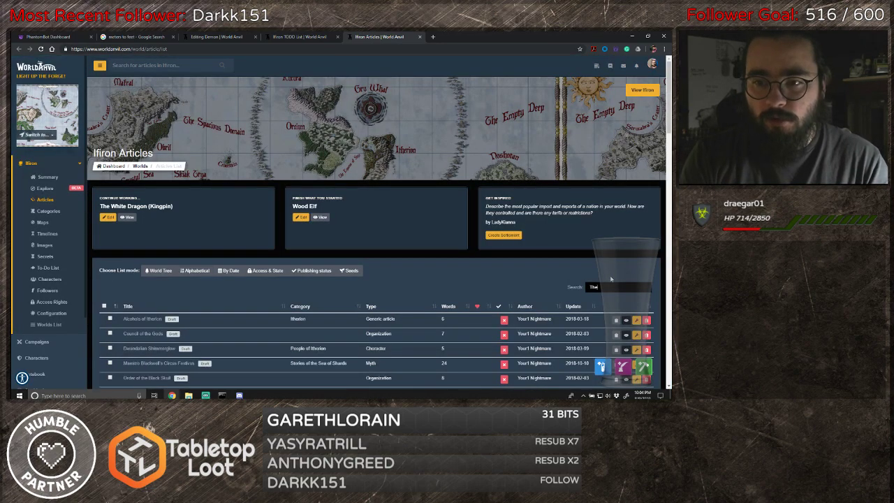
type(" Grea")
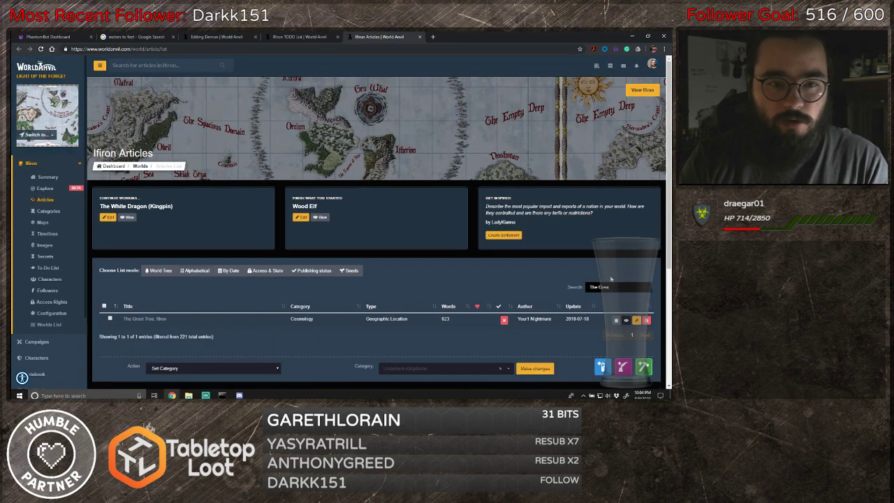
left_click(636, 320)
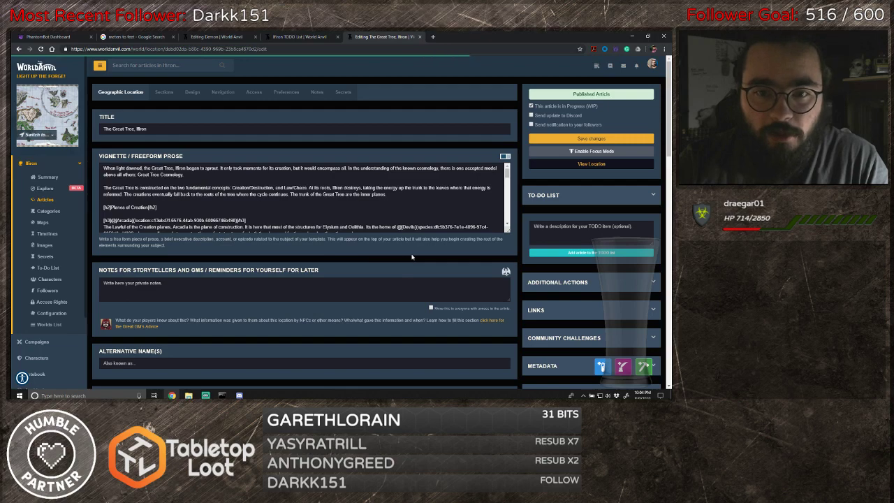
scroll(321, 209, "down", 2)
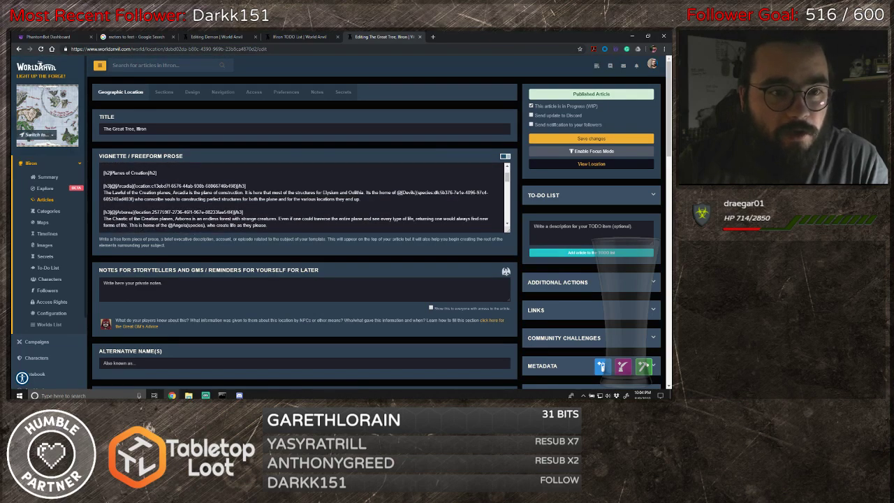
left_click(204, 218)
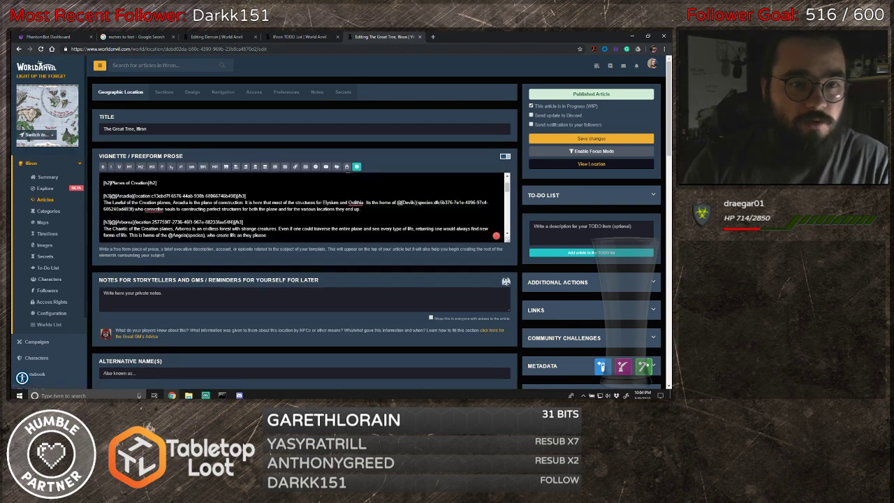
key("Down")
key("BackSpace")
key("BackSpace")
key("BackSpace")
key("BackSpace")
key("BackSpace")
key("BackSpace")
key("BackSpace")
key("BackSpace")
key("BackSpace")
key("BackSpace")
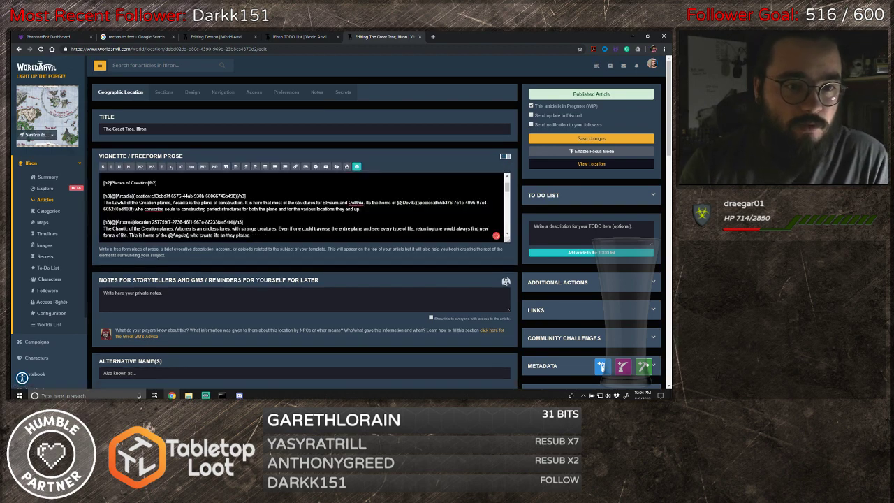
key("BackSpace")
key("BackSpace")
key("BackSpace")
key("BackSpace")
key("BackSpace")
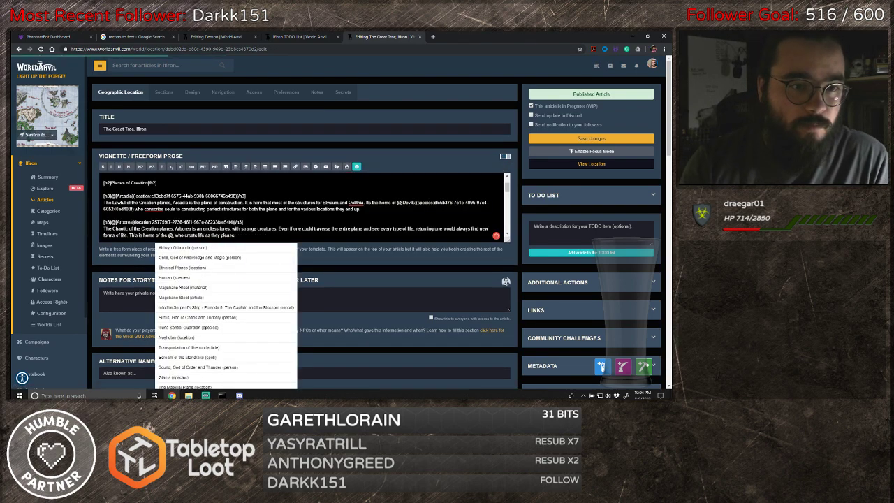
type("Angel")
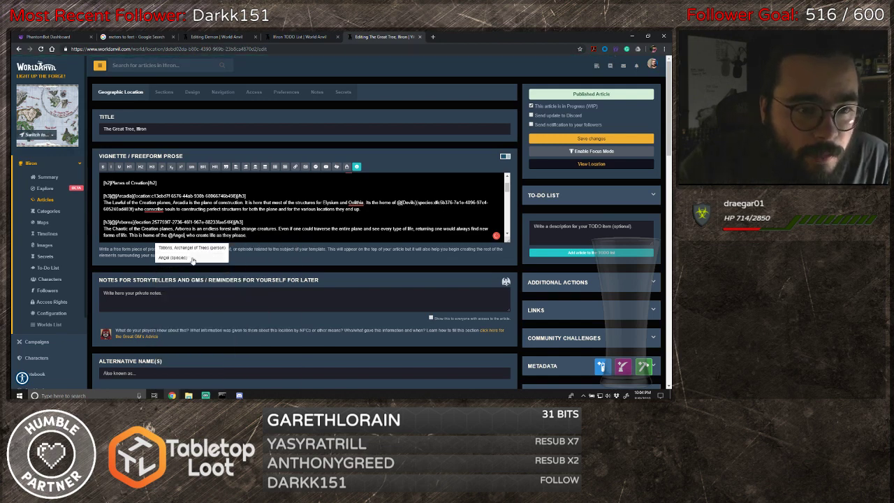
left_click(192, 259)
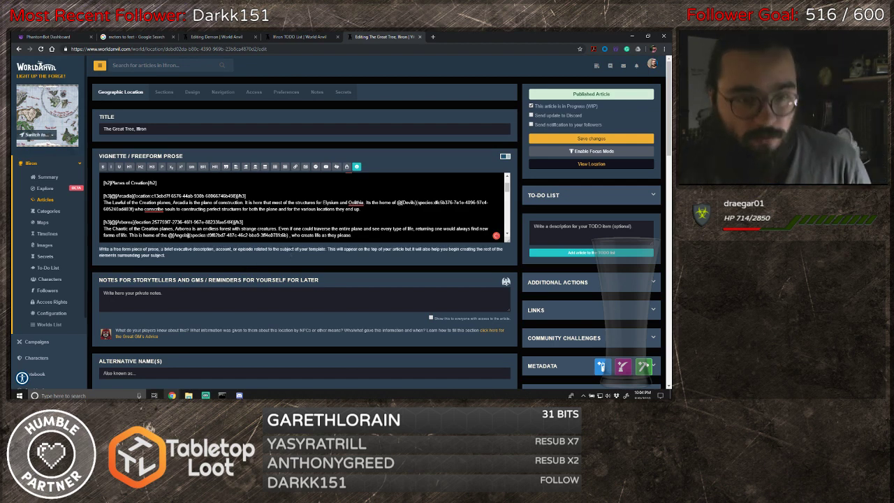
- Enlarge the page and check the spelling suggestions for "conscribe" in the Arcadia paragraph without applying any
key("ctrl+plus")
key("ctrl+plus")
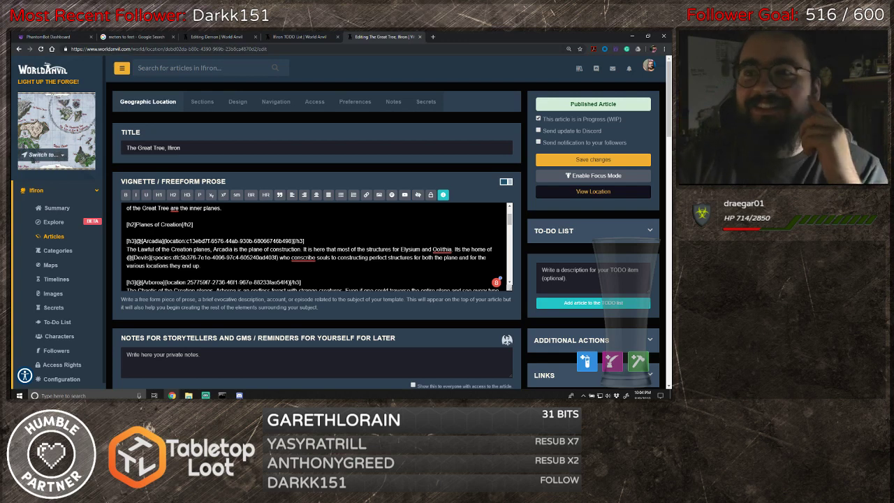
left_click(303, 258)
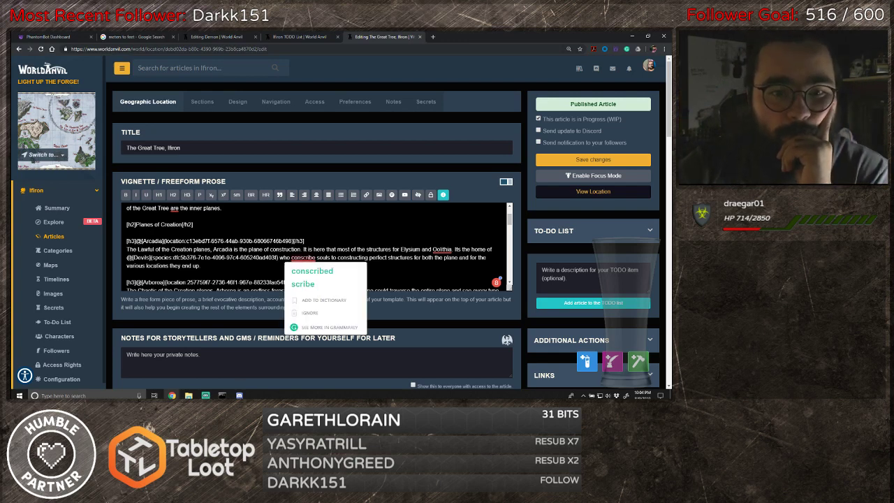
left_click(443, 250)
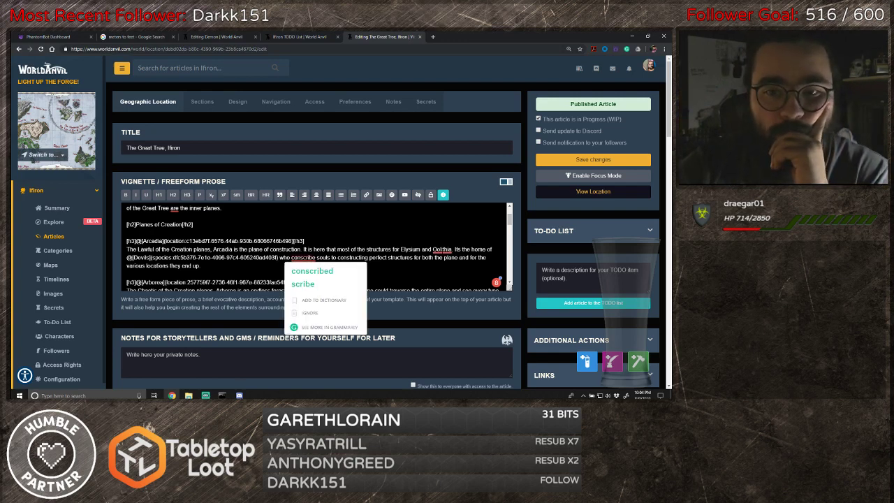
key("Escape")
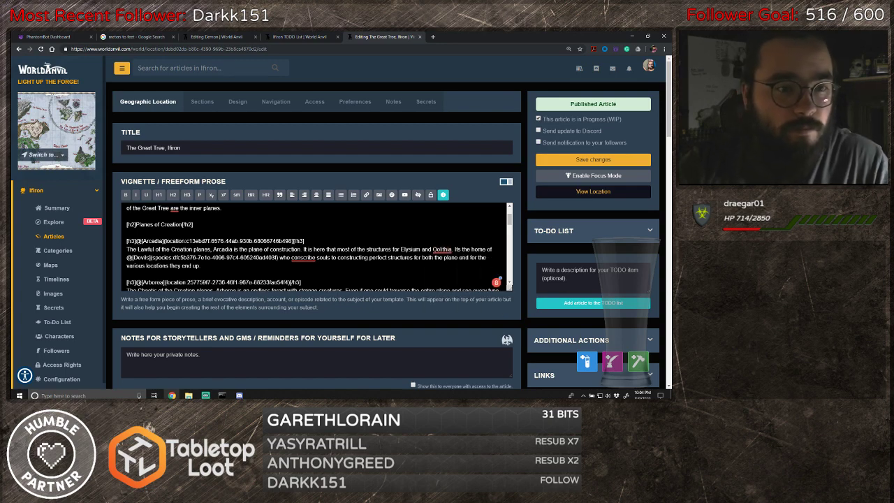
- Correct the misspelled "heirarchy" to "hierarchy" in the Oolithia paragraph under Planes of Destruction
scroll(315, 248, "down", 2)
scroll(315, 248, "up", 4)
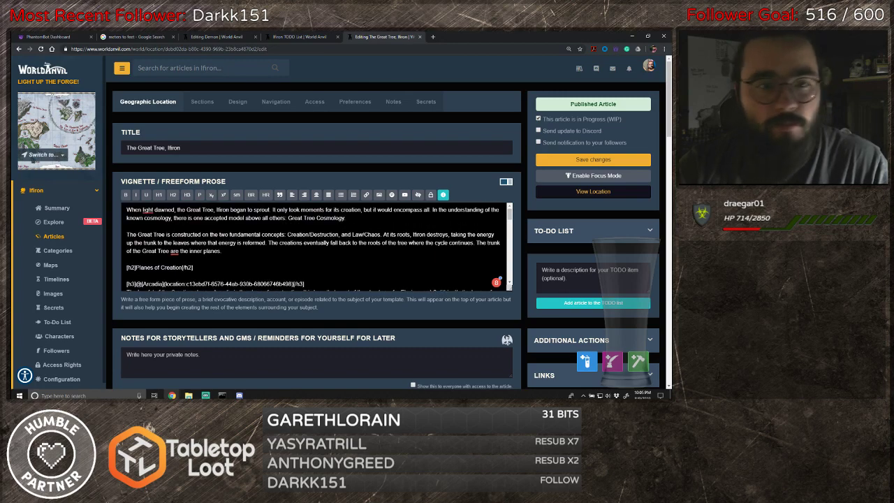
scroll(314, 246, "down", 5)
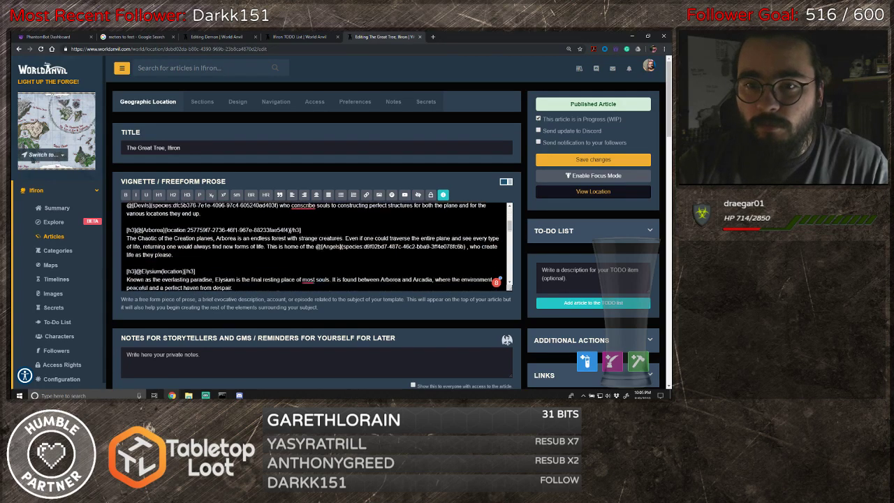
scroll(314, 244, "up", 2)
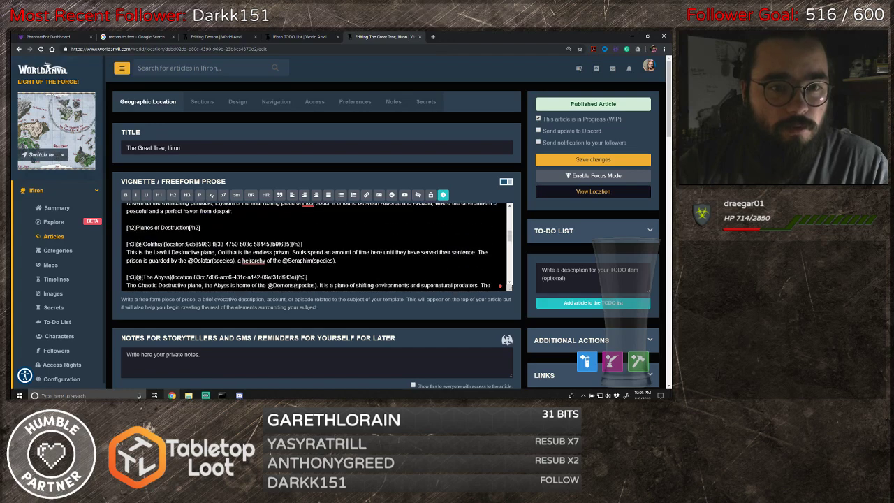
right_click(245, 261)
left_click(262, 272)
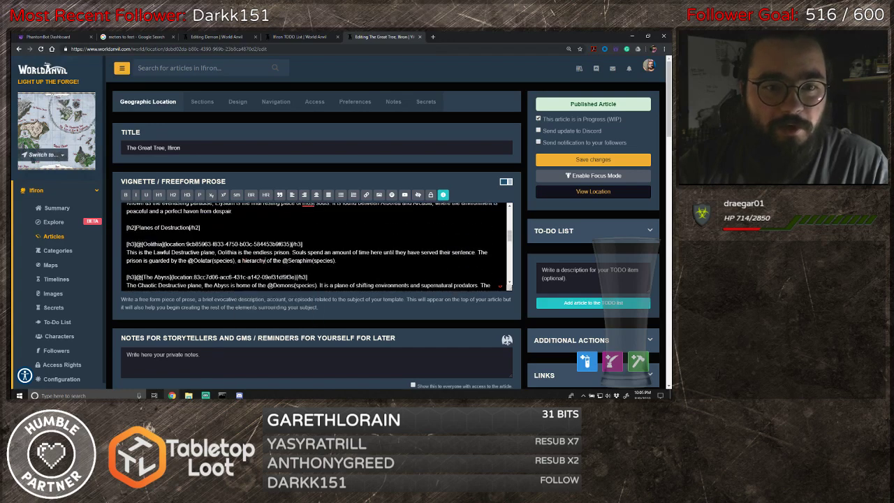
- Apply the suggested hyphen in "ever-changing" in the Limbo paragraph and the comma after "Meanwhile" in the closing Plane of Fae paragraph
scroll(314, 248, "down", 10)
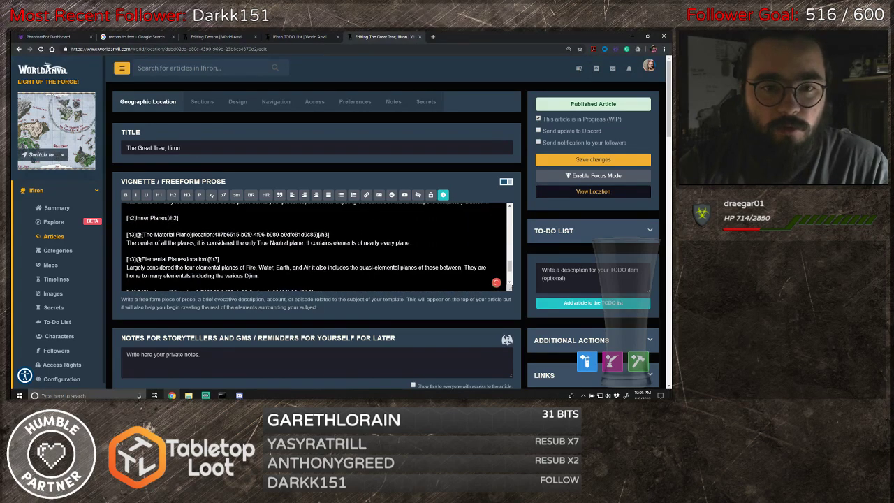
right_click(286, 254)
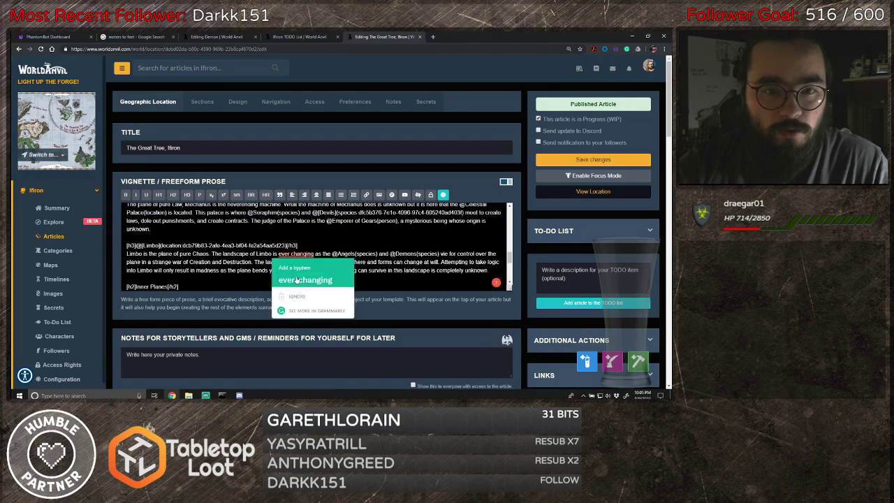
left_click(293, 278)
scroll(303, 261, "down", 6)
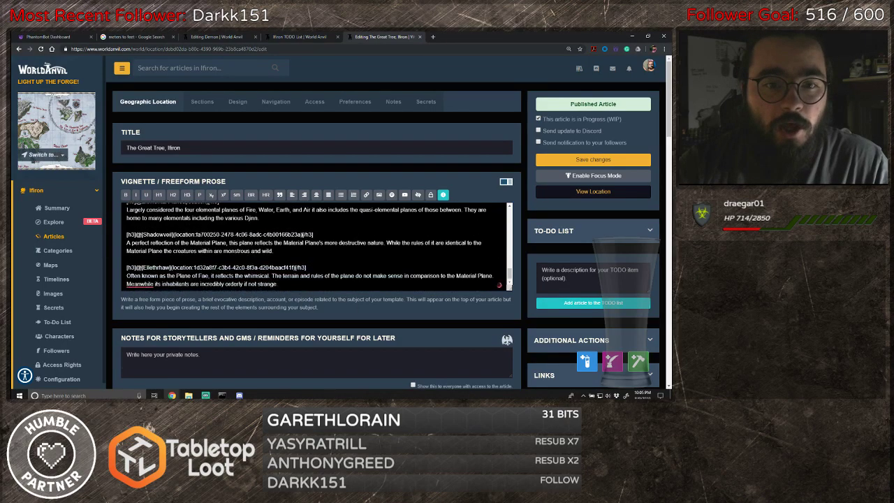
right_click(129, 250)
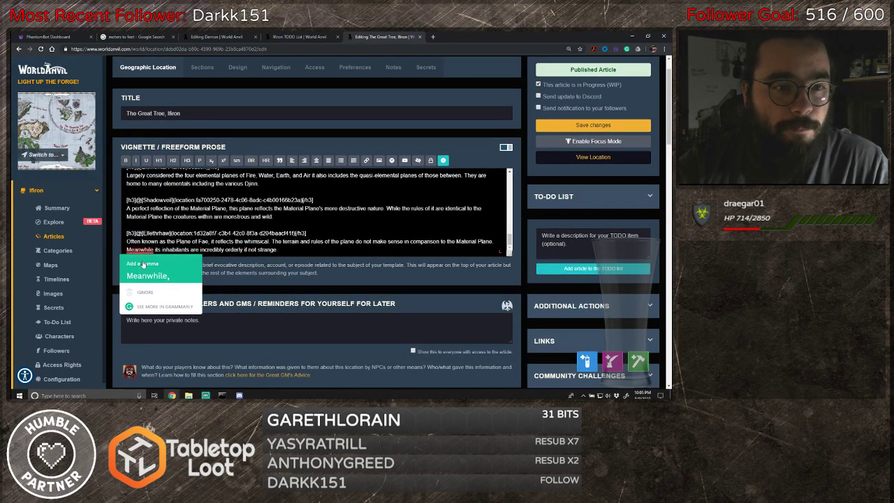
left_click(143, 263)
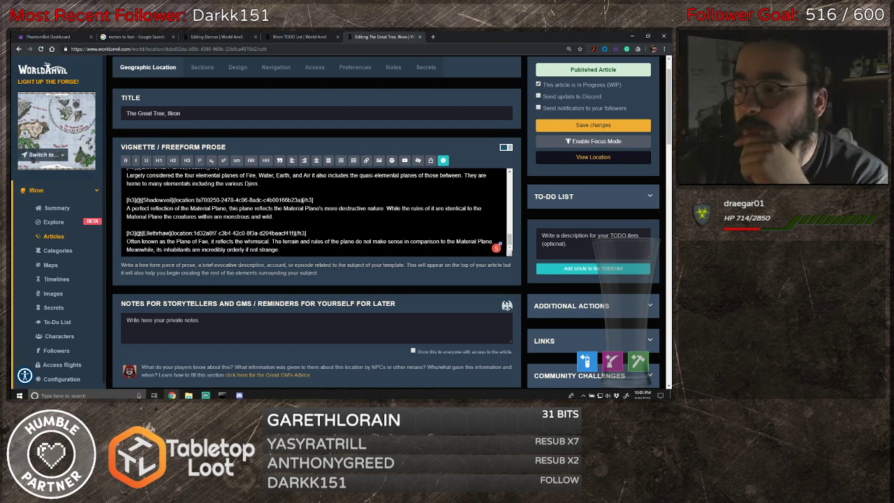
type(",")
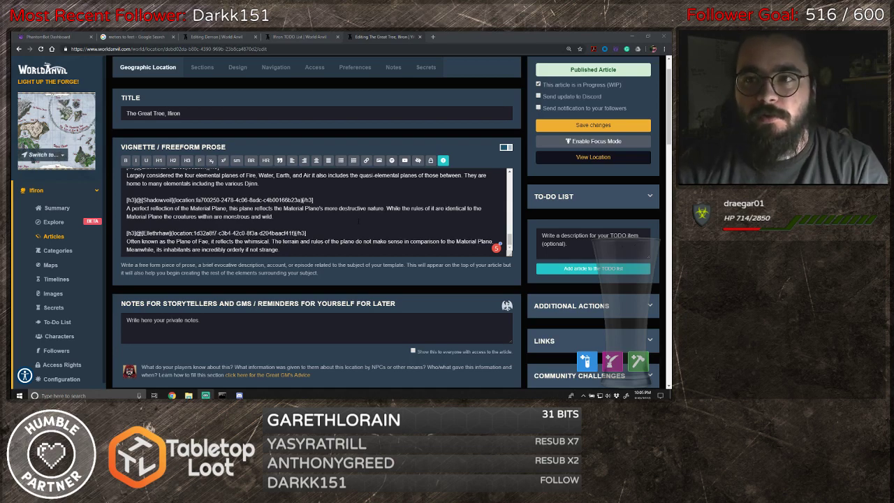
- Remove the work-in-progress mark from the Great Tree article and save the changes
scroll(457, 198, "up", 10)
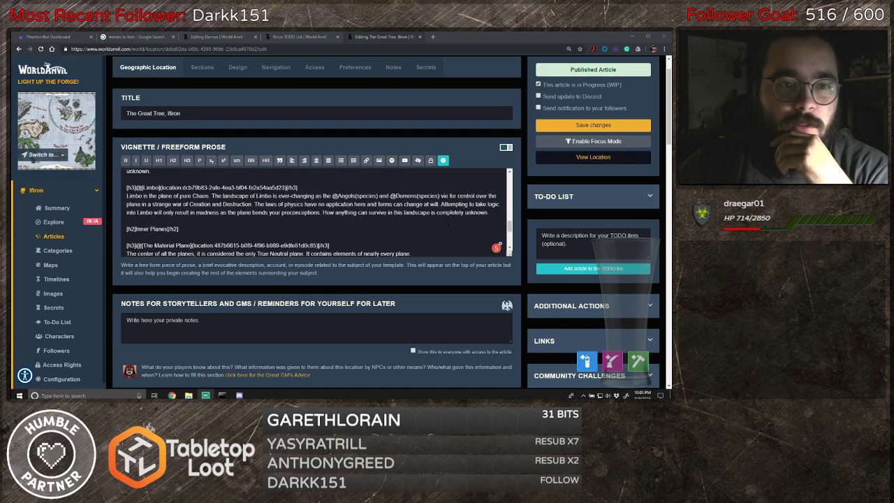
scroll(519, 218, "up", 1)
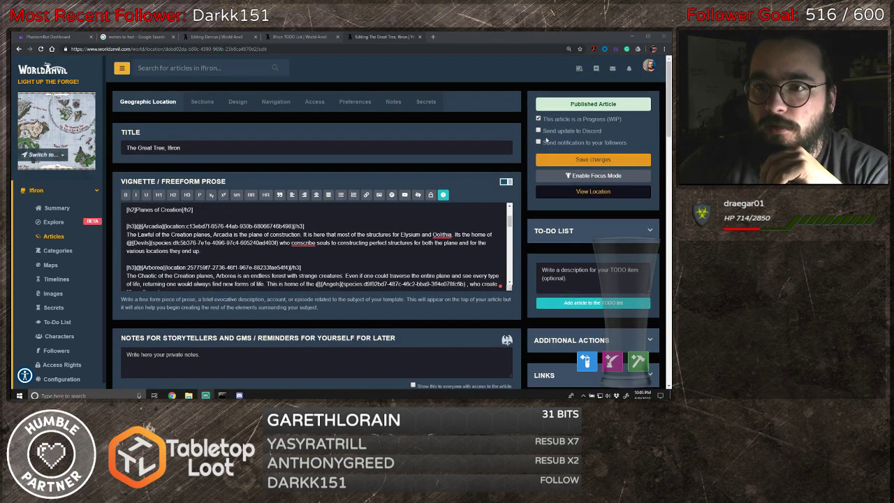
left_click(538, 120)
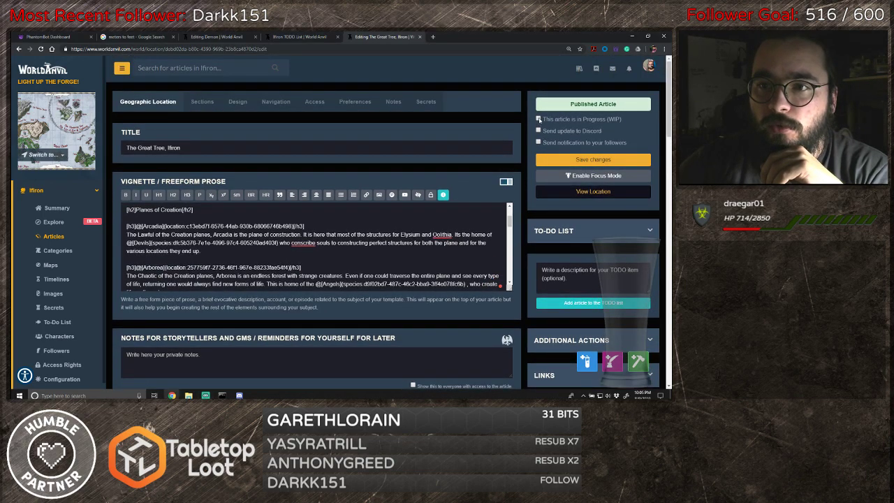
left_click(576, 160)
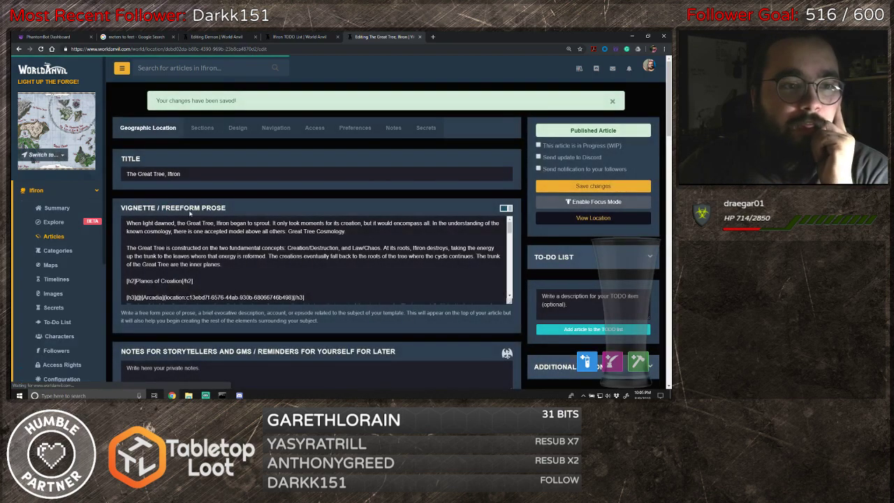
- Return to the Ifiron to-do list and delete the Angels and Angel species tasks
left_click(307, 36)
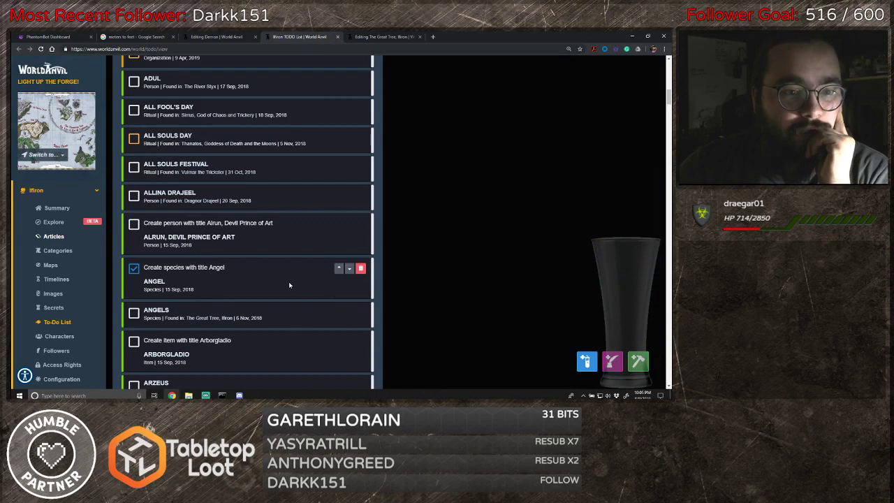
scroll(288, 281, "down", 1)
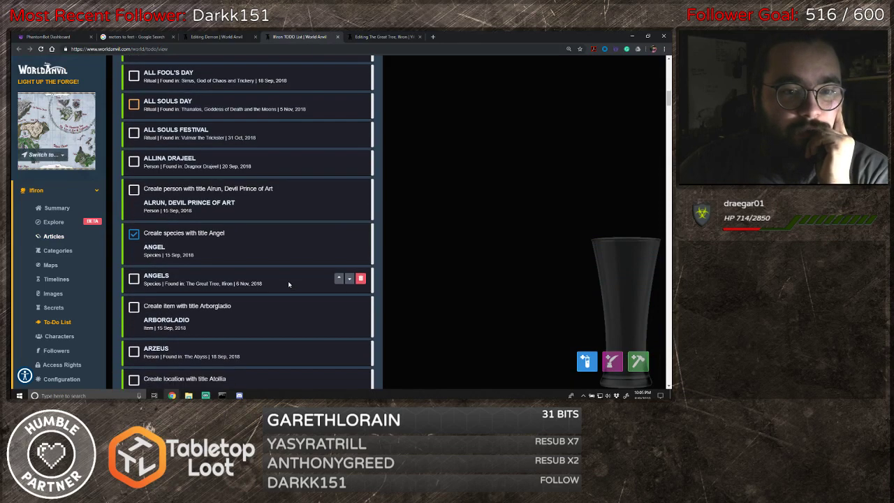
left_click(362, 278)
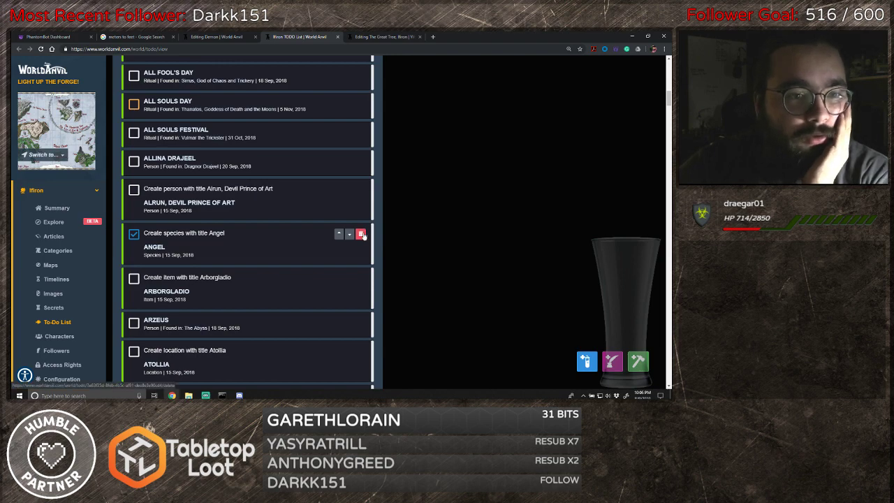
left_click(361, 234)
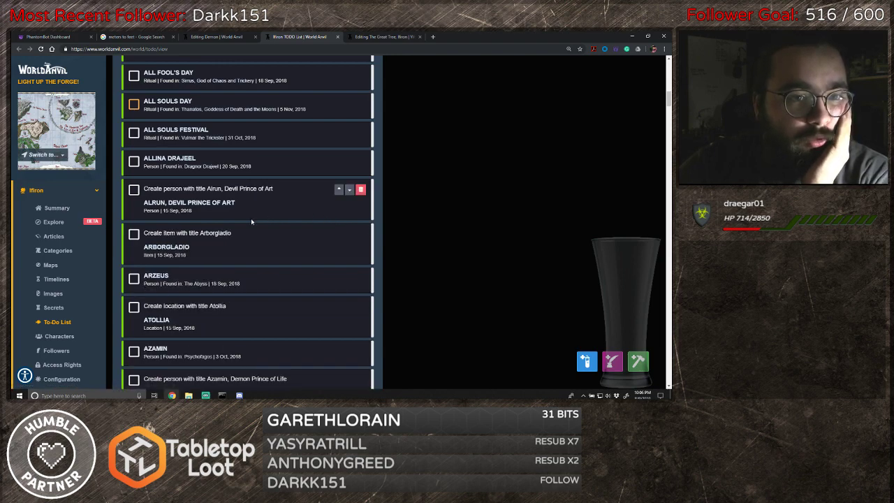
- Look through the remaining to-do tasks from start to the Bay of Spears entry, and return to the Great Tree article's editor
scroll(246, 217, "down", 1)
scroll(246, 216, "down", 3)
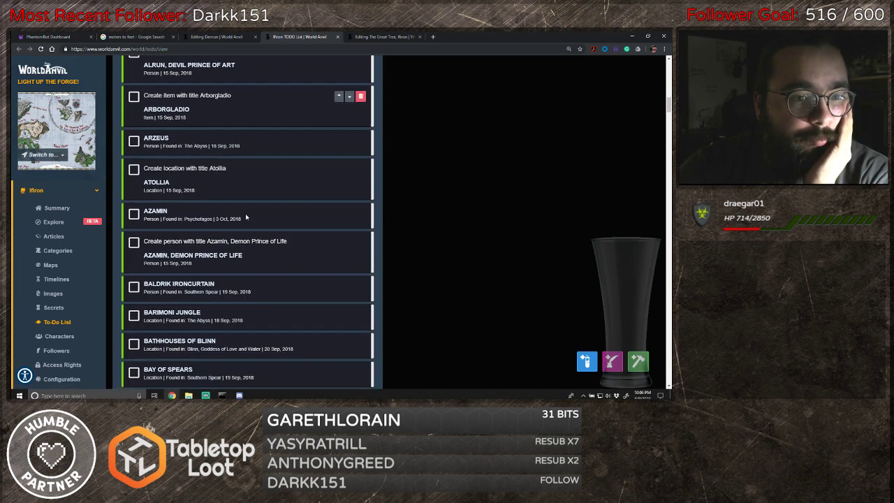
scroll(245, 228, "up", 4)
scroll(243, 250, "up", 10)
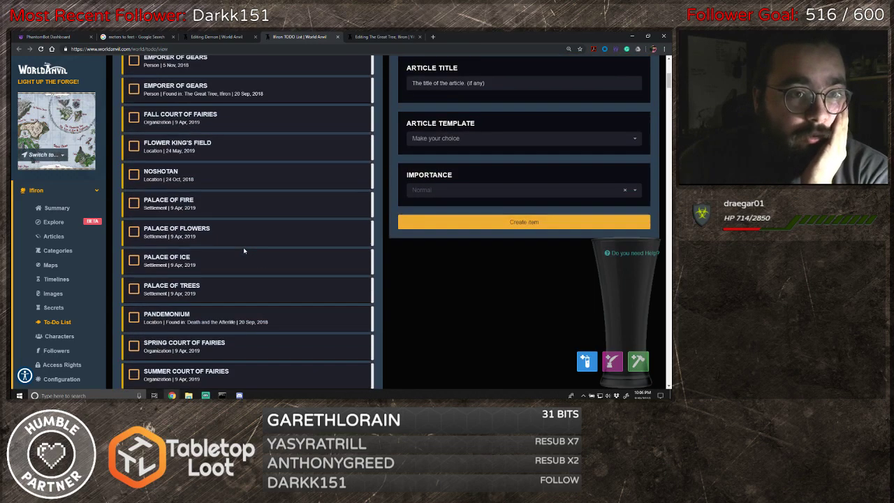
scroll(151, 103, "up", 1)
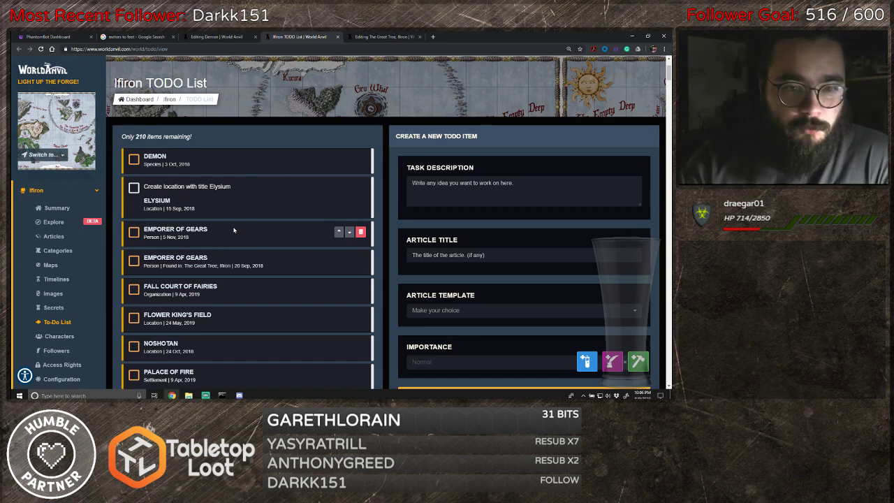
scroll(250, 233, "down", 4)
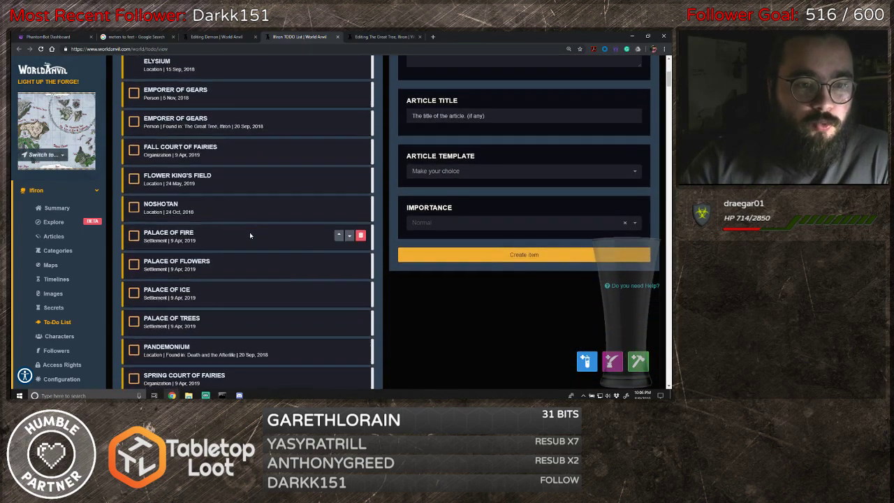
scroll(249, 236, "down", 3)
scroll(250, 234, "down", 4)
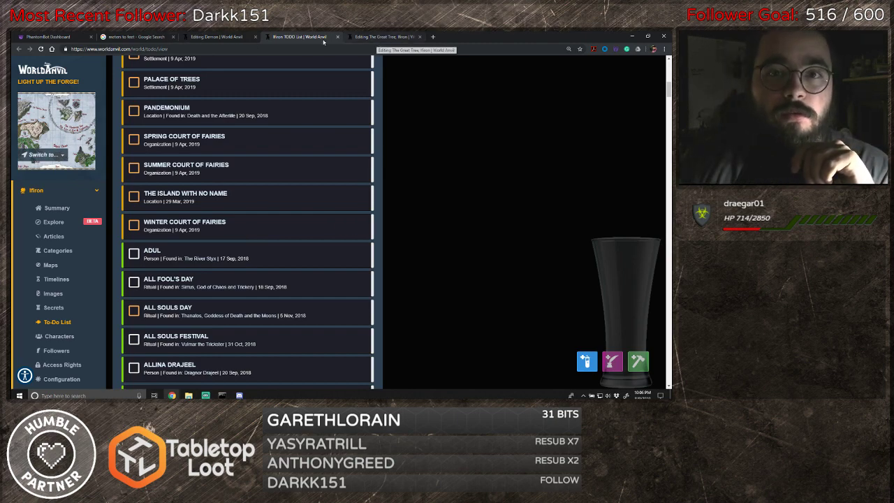
scroll(244, 229, "up", 5)
scroll(244, 225, "up", 2)
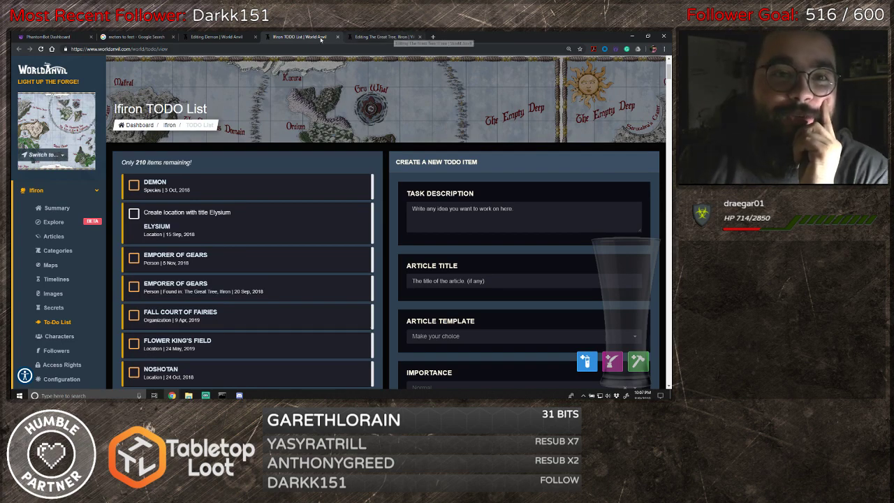
left_click(376, 39)
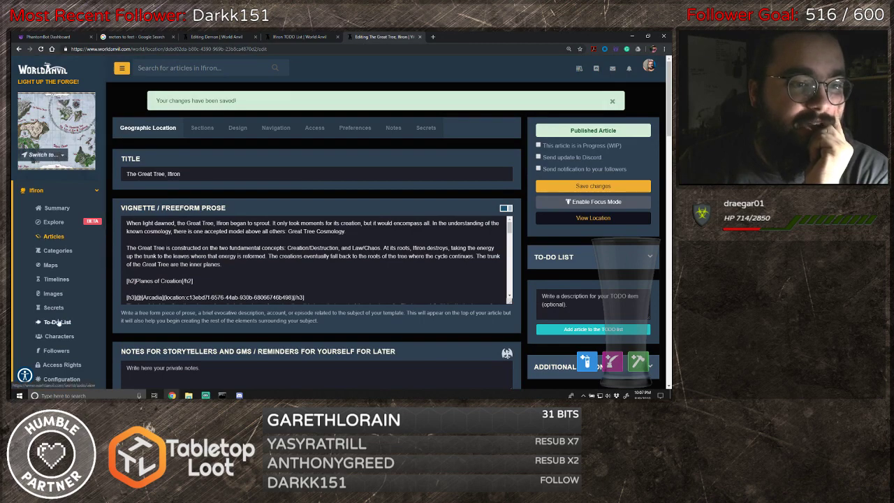
- Open the list of Ifiron's articles and sort it by article type
left_click(54, 238)
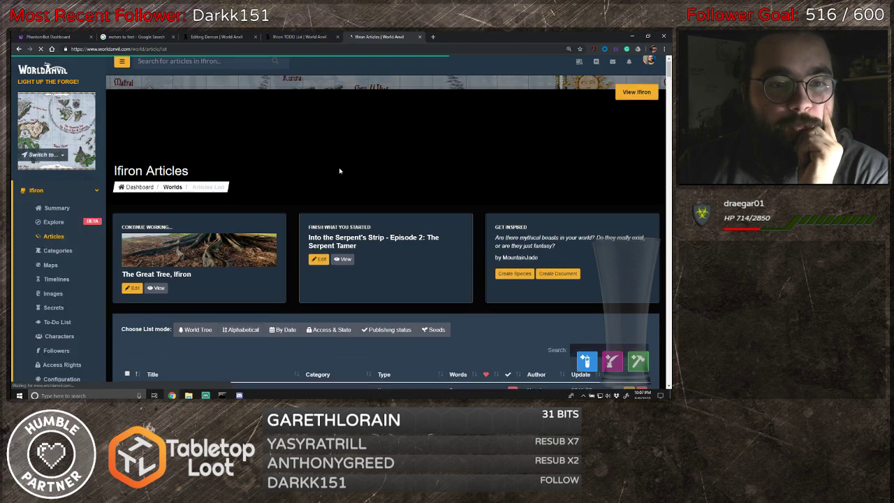
scroll(314, 171, "down", 2)
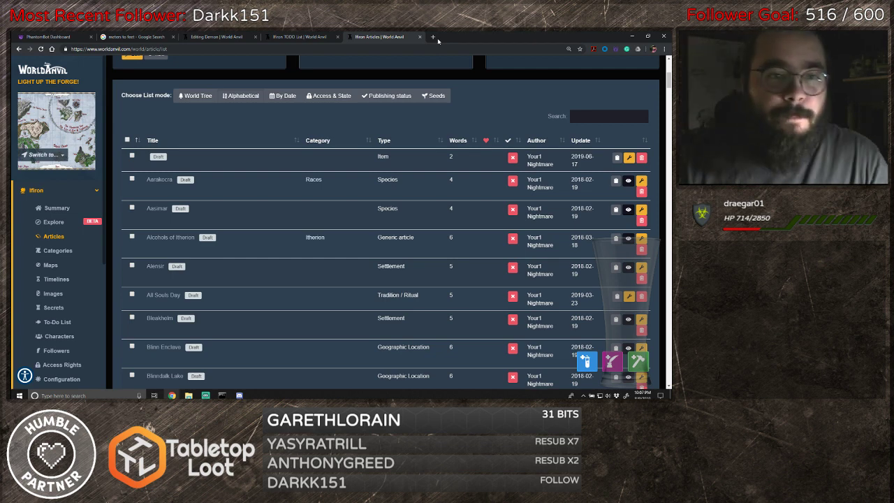
left_click(326, 141)
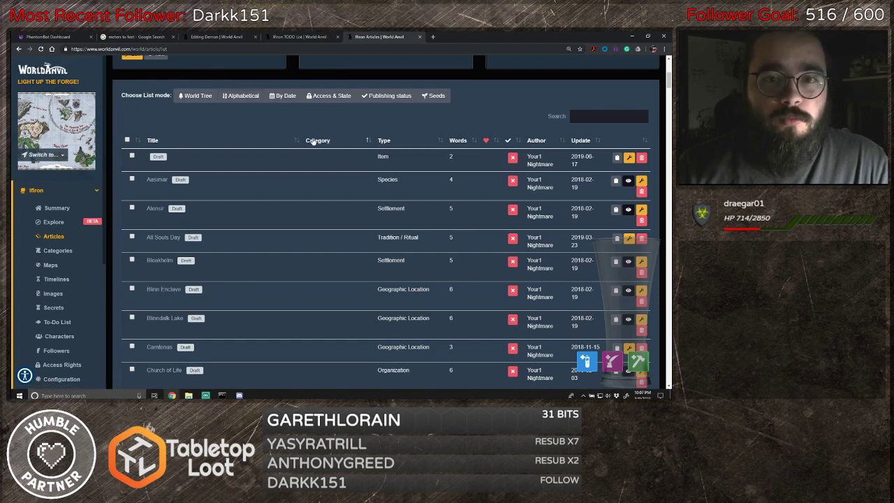
left_click(384, 141)
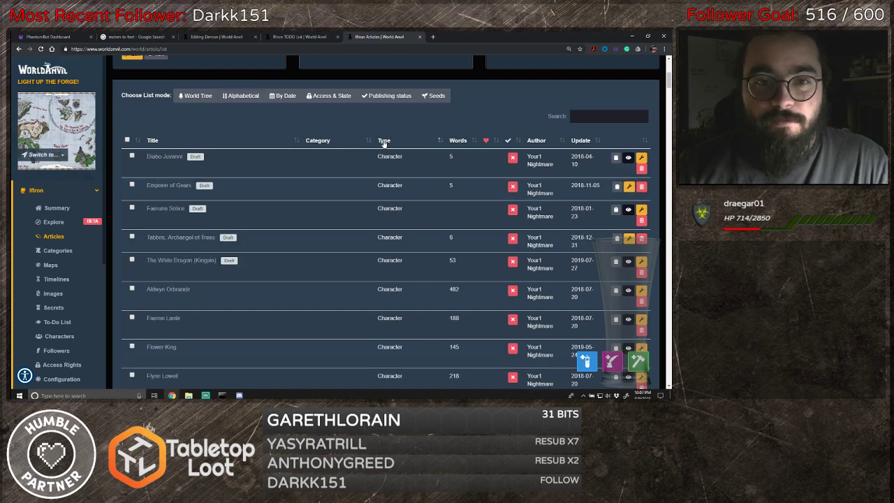
- Look through the type-sorted article list from the characters to the species entries such as Aasimar, Demon and Angel
scroll(356, 238, "down", 10)
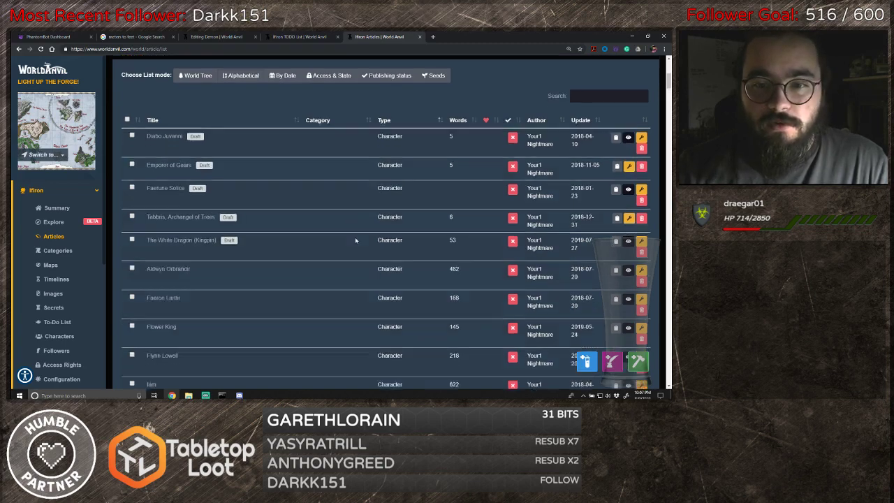
scroll(356, 241, "down", 10)
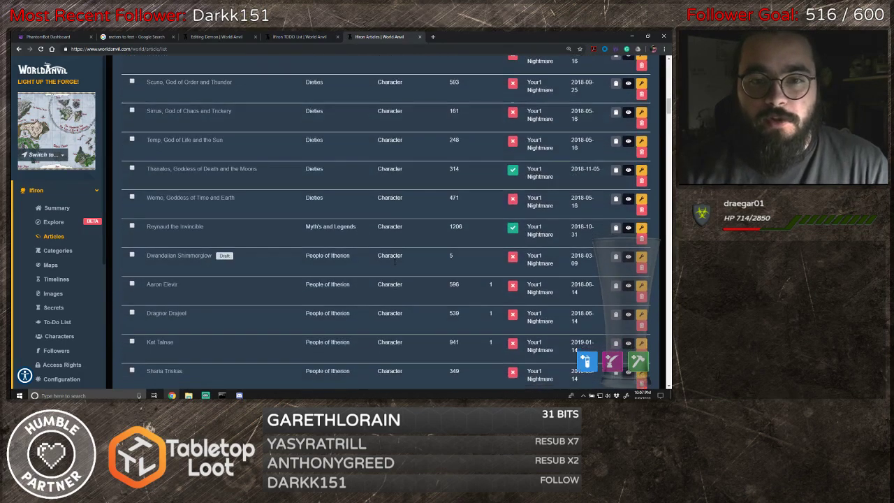
scroll(398, 254, "down", 10)
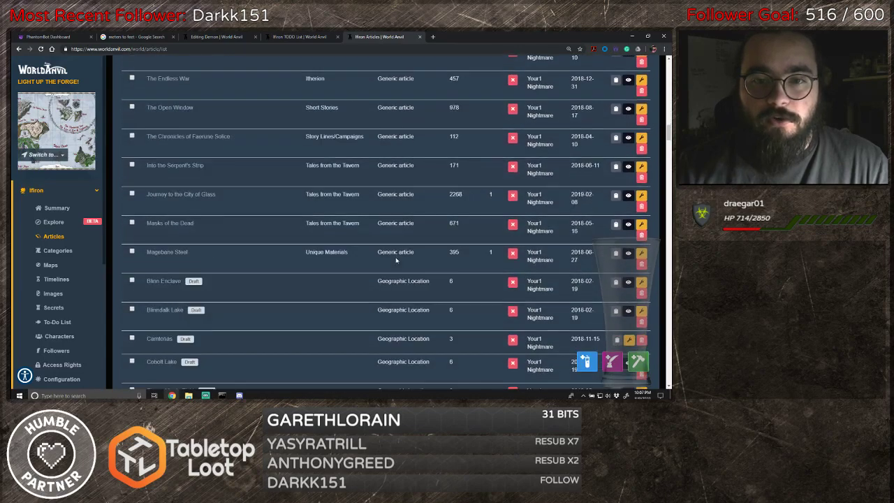
scroll(408, 251, "down", 10)
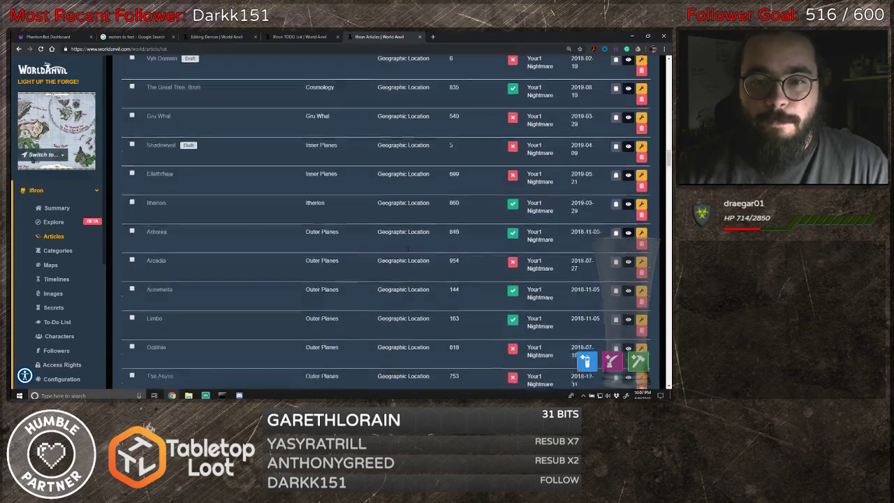
scroll(407, 250, "down", 3)
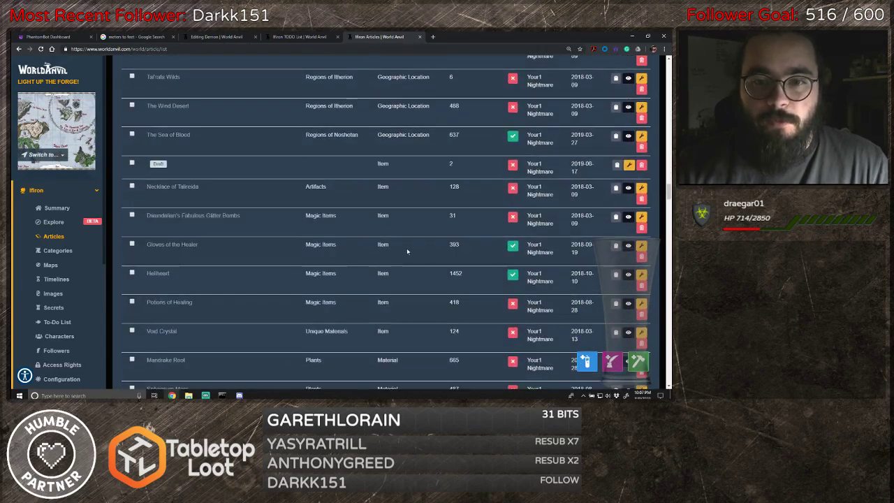
scroll(407, 250, "down", 3)
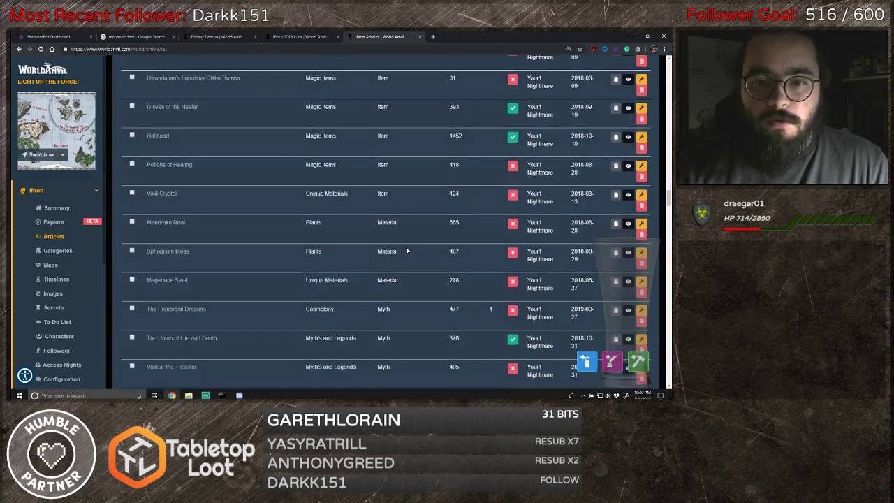
scroll(407, 251, "down", 7)
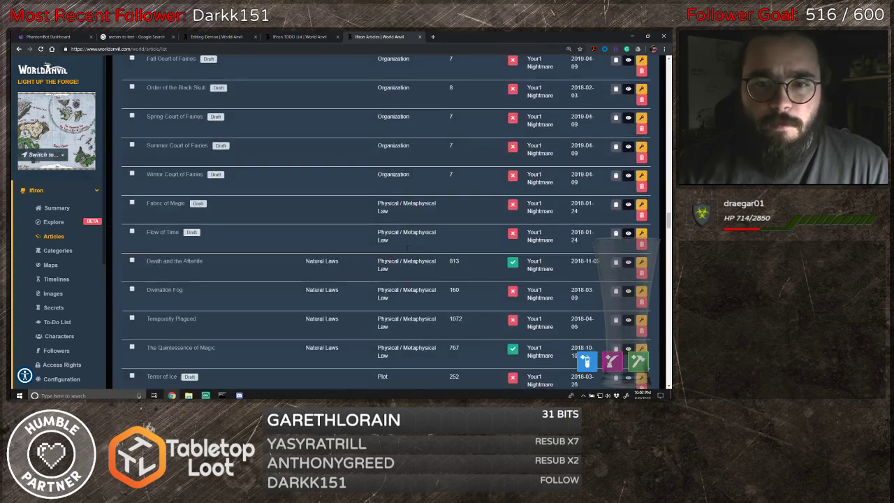
scroll(407, 250, "down", 6)
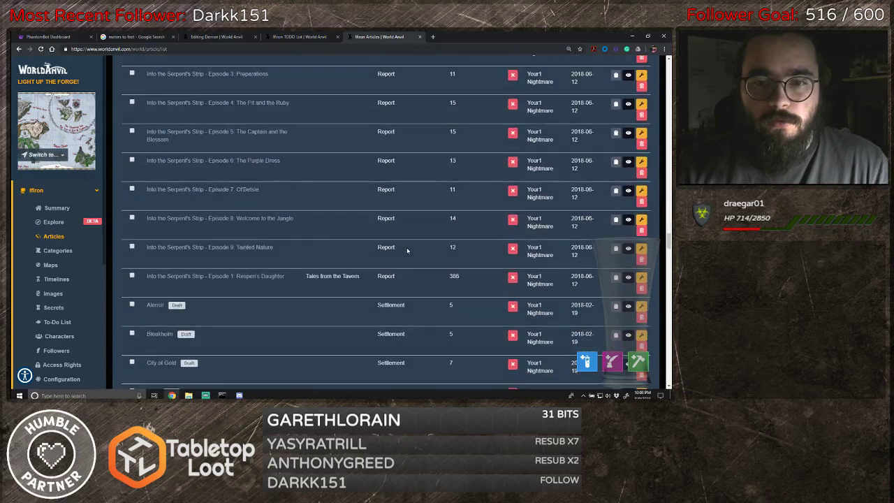
scroll(407, 250, "down", 6)
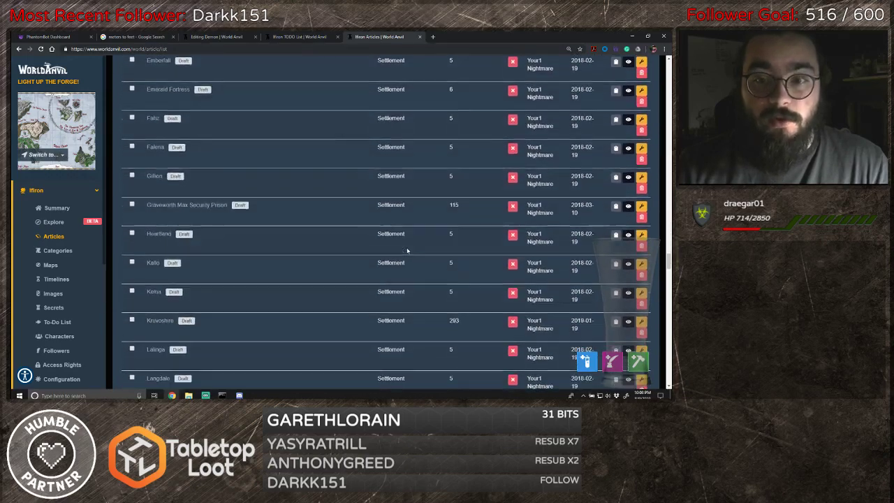
scroll(407, 250, "down", 4)
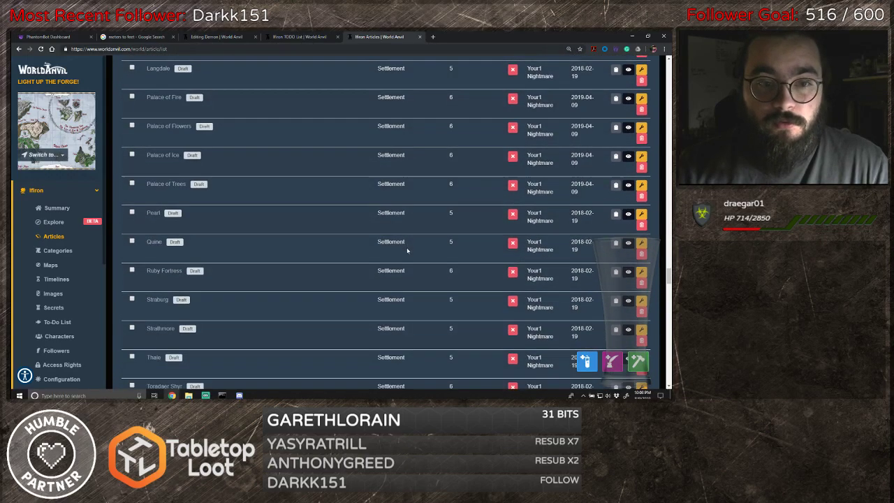
scroll(407, 250, "down", 8)
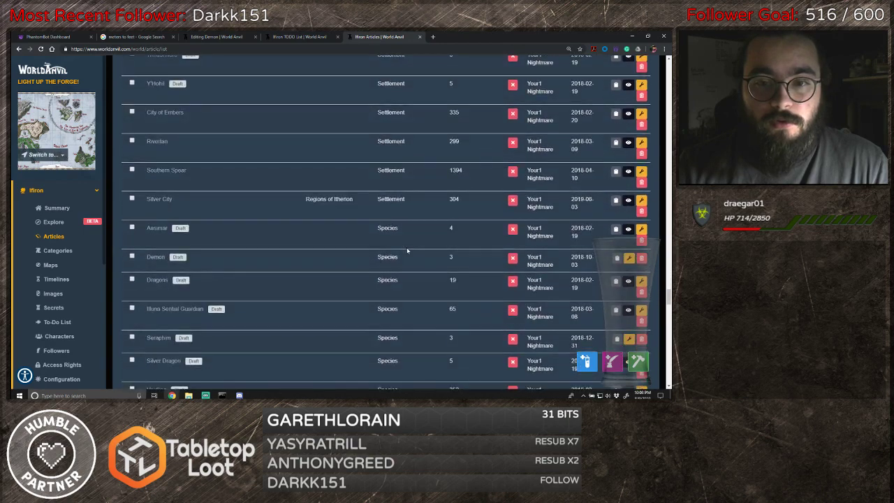
scroll(407, 250, "down", 2)
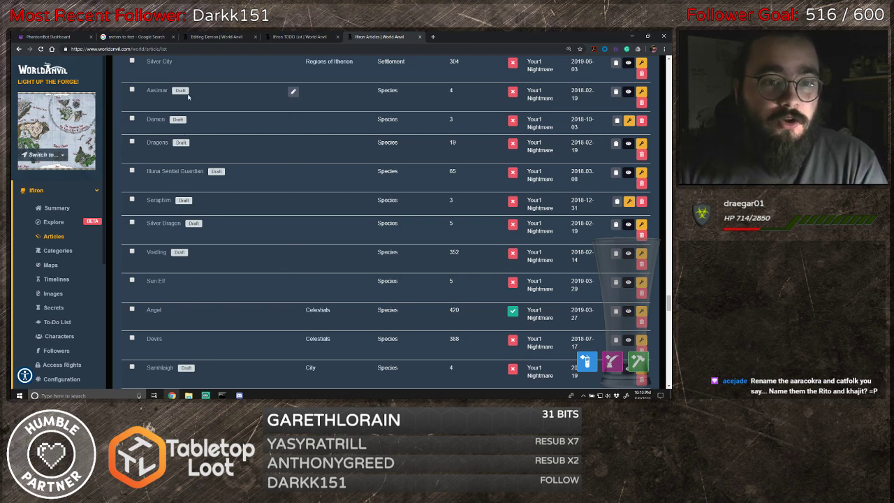
- Visit fantasynamegenerators.com in a new tab, open its fantasy plant name generator in a separate tab, and browse the other generators
left_click(433, 37)
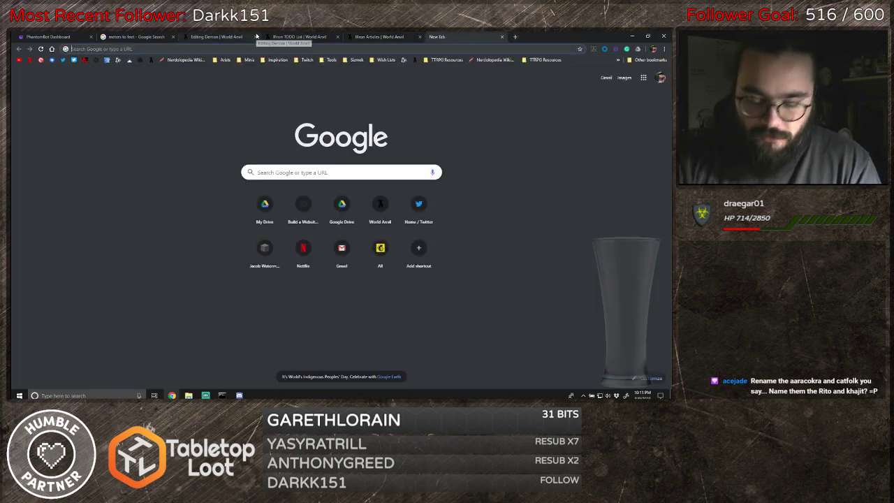
type("fantasynamegenerators.com")
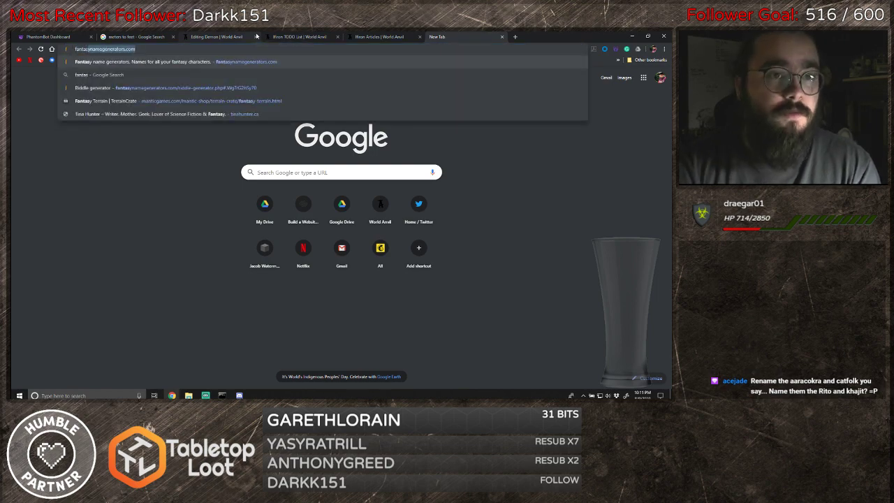
key("Return")
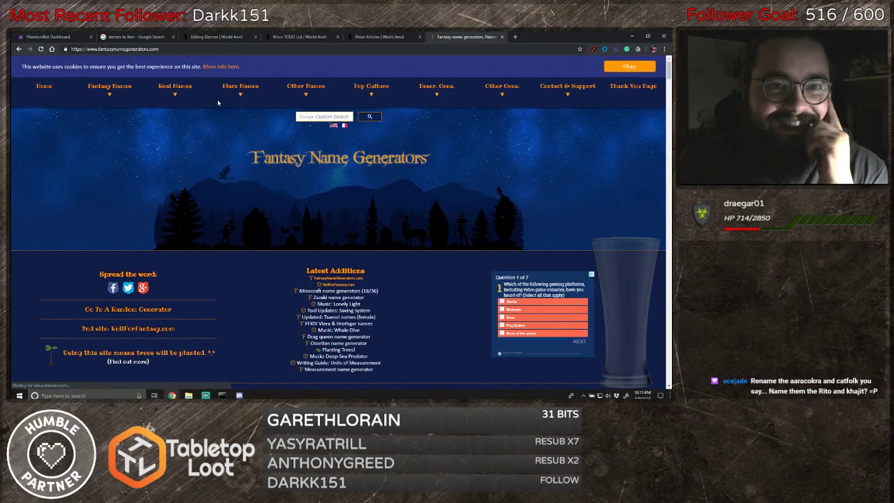
left_click(308, 94)
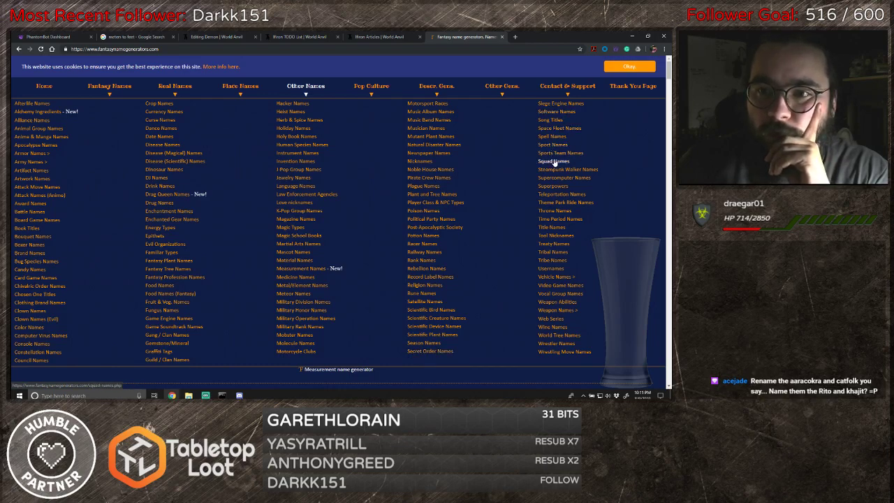
middle_click(178, 263)
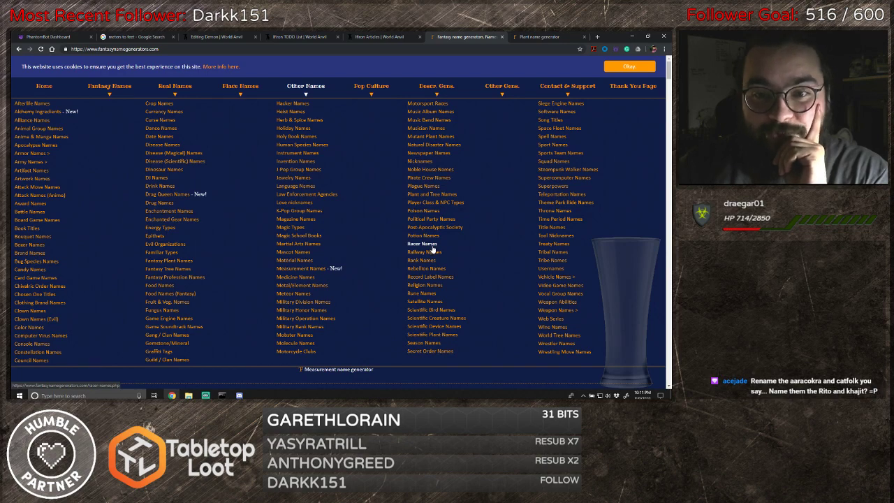
mouse_move(109, 91)
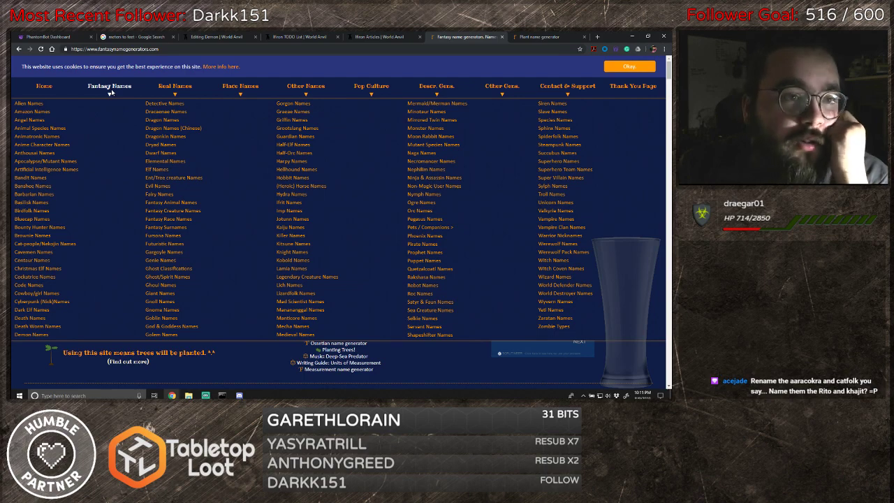
left_click(306, 92)
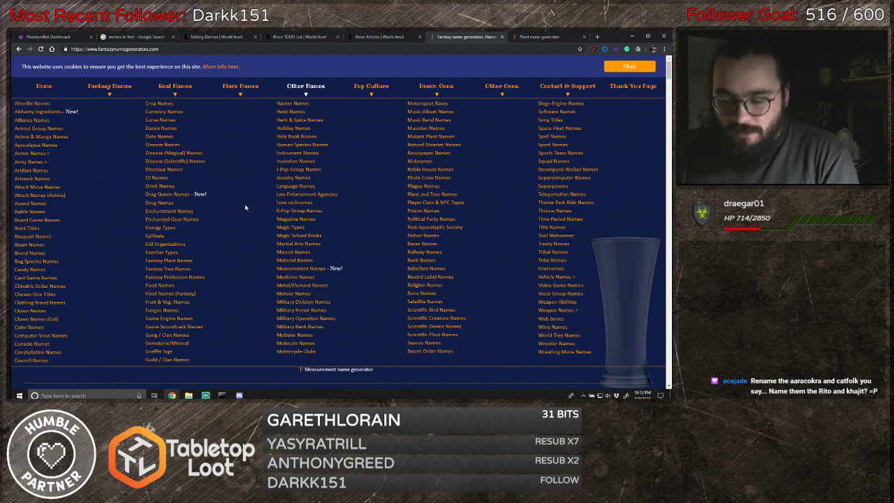
- Search the web for "google translate" in a new tab
left_click(597, 36)
type("google translate")
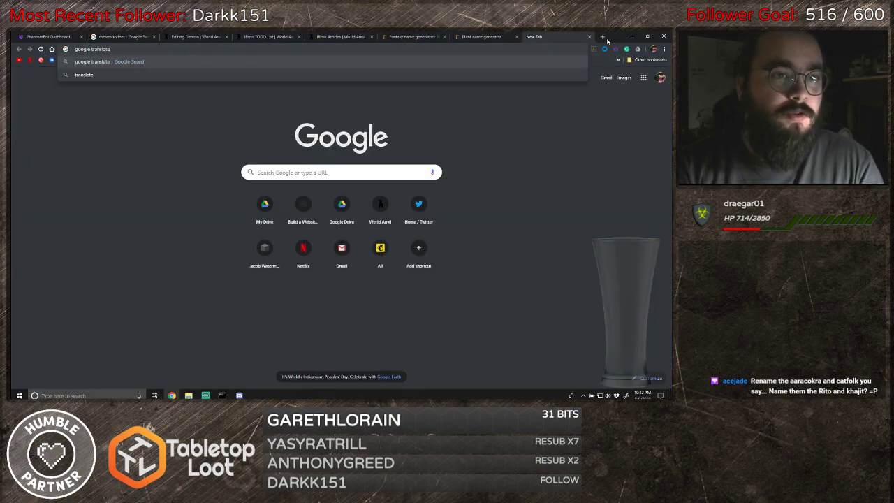
key("Return")
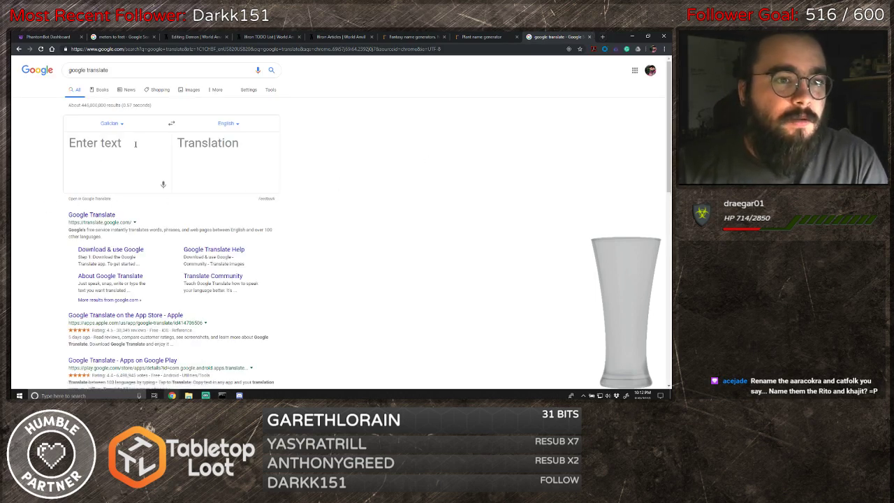
- Set the translation direction from English to Scottish Gaelic
left_click(120, 126)
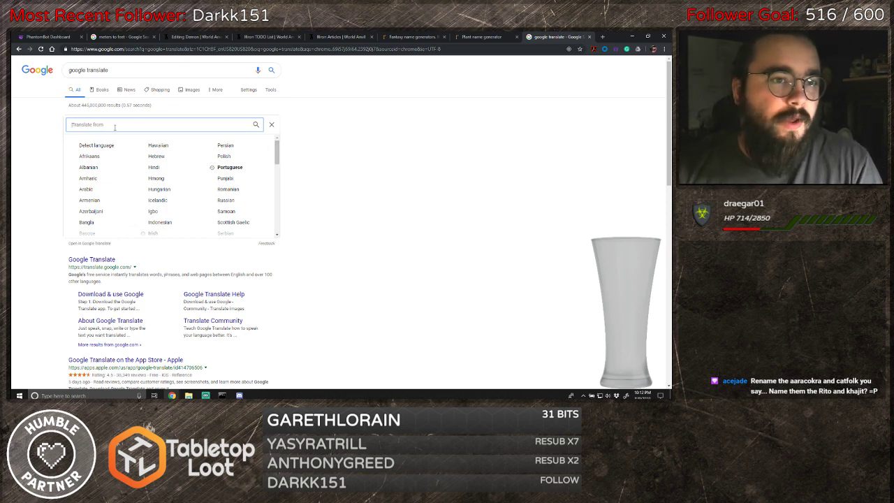
type("Ga")
key("BackSpace")
key("BackSpace")
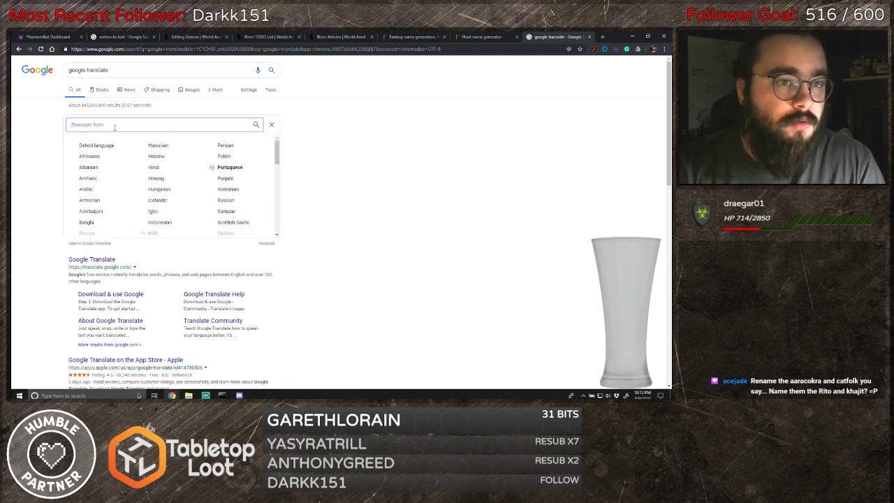
scroll(209, 176, "down", 2)
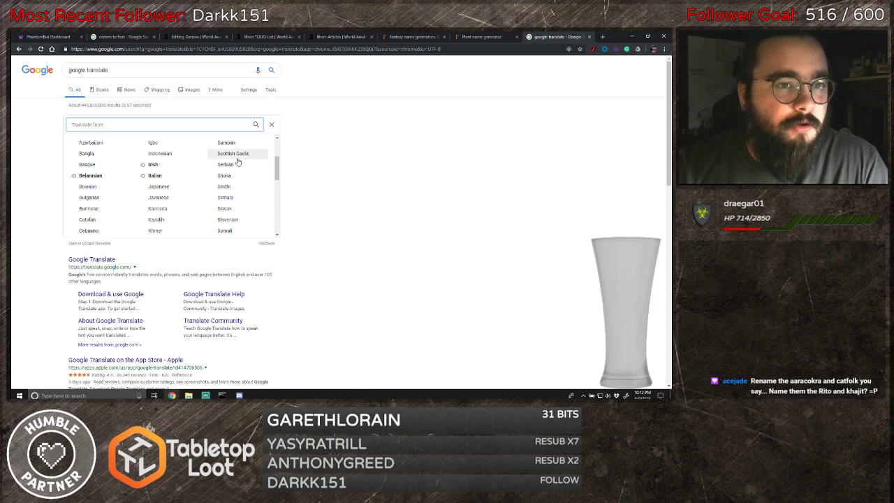
left_click(236, 156)
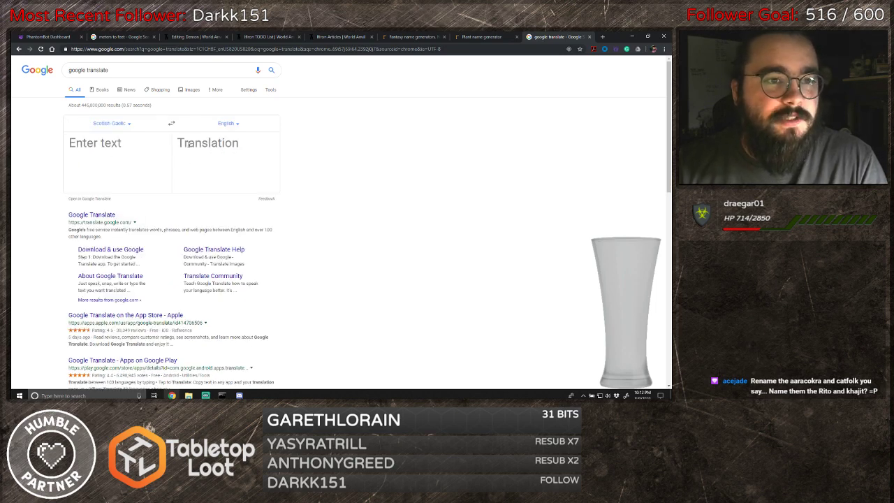
left_click(171, 123)
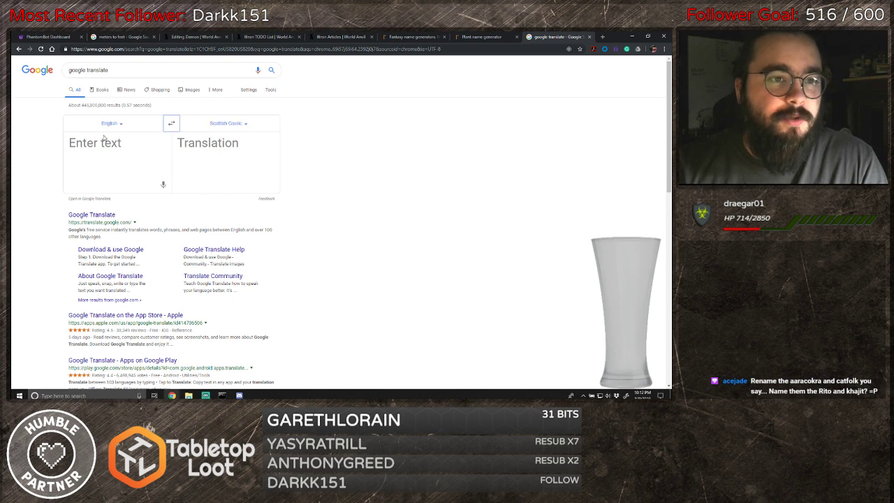
- Look up the Scottish Gaelic translation of "Elf" and of "fae touched"
type("Elf")
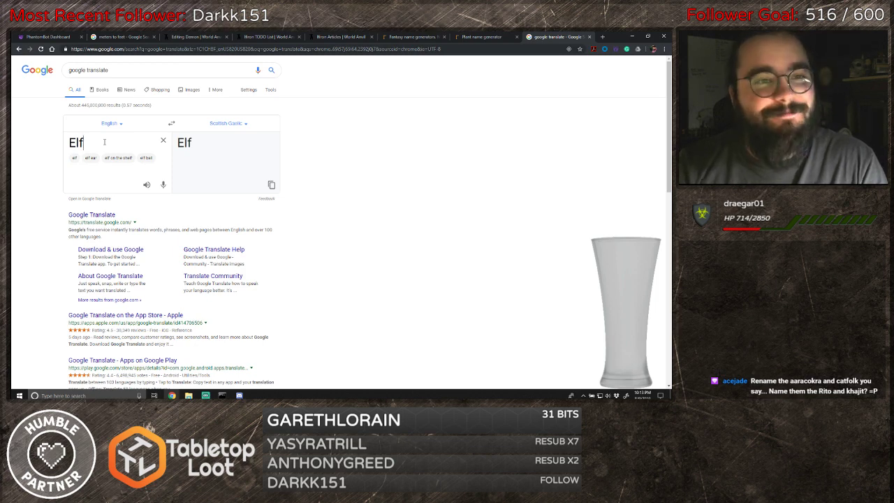
key("BackSpace")
key("BackSpace")
key("BackSpace")
type("fae")
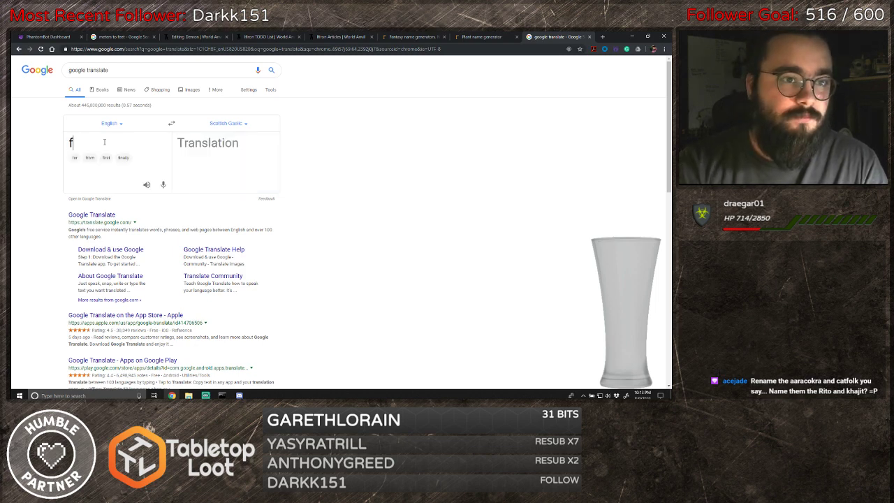
type(" touched")
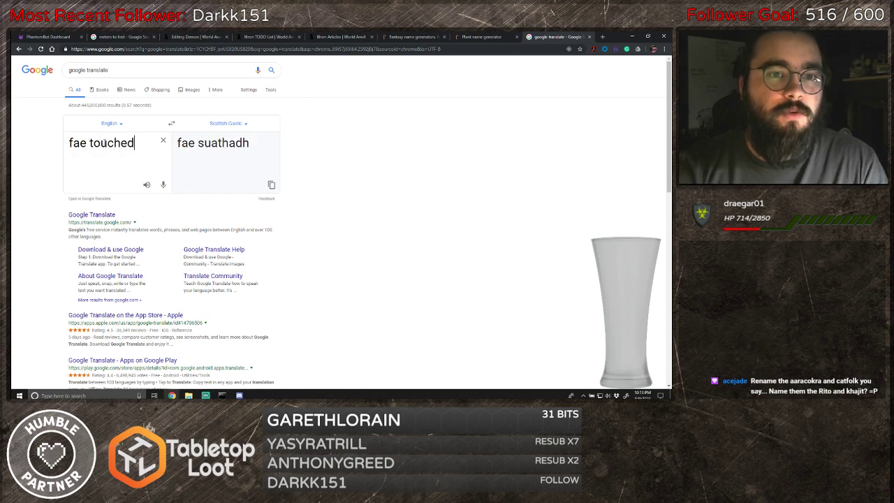
- Clear the translated phrase and ready the source text for a new entry
key("BackSpace")
key("BackSpace")
key("BackSpace")
key("BackSpace")
key("BackSpace")
key("BackSpace")
key("BackSpace")
key("BackSpace")
key("BackSpace")
key("BackSpace")
key("BackSpace")
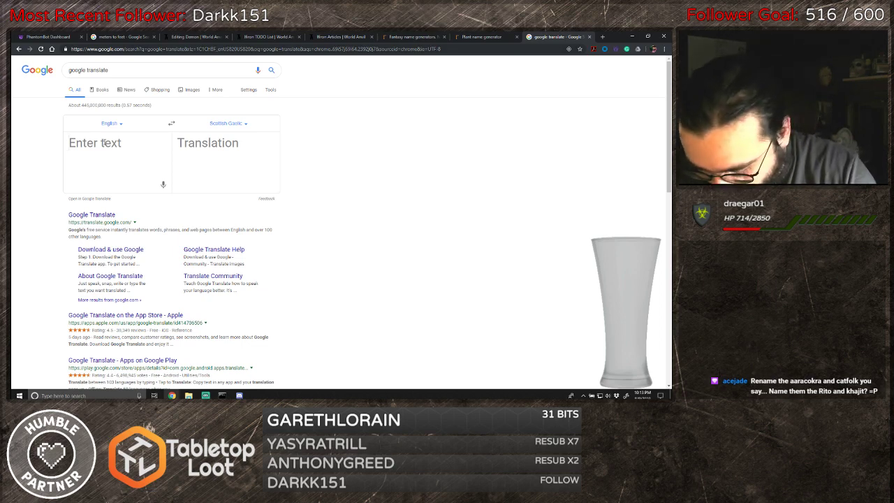
left_click(104, 142)
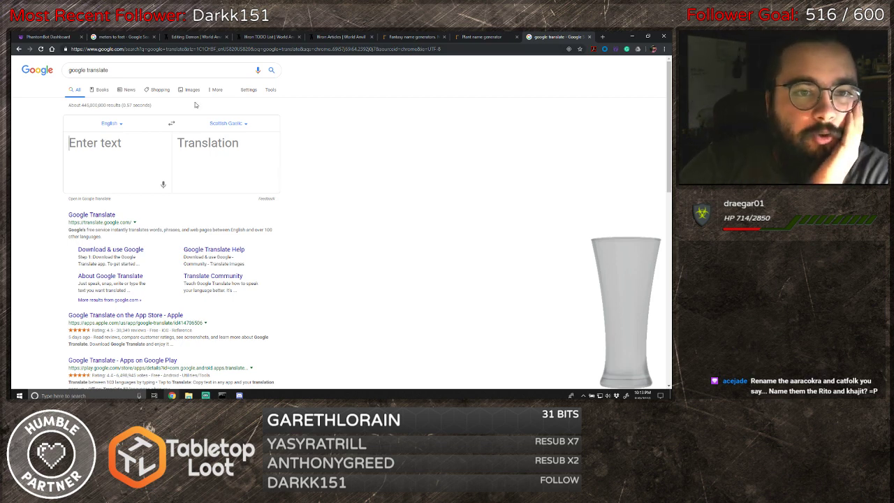
- Change the translation's target language from Scottish Gaelic to Latin
left_click(235, 123)
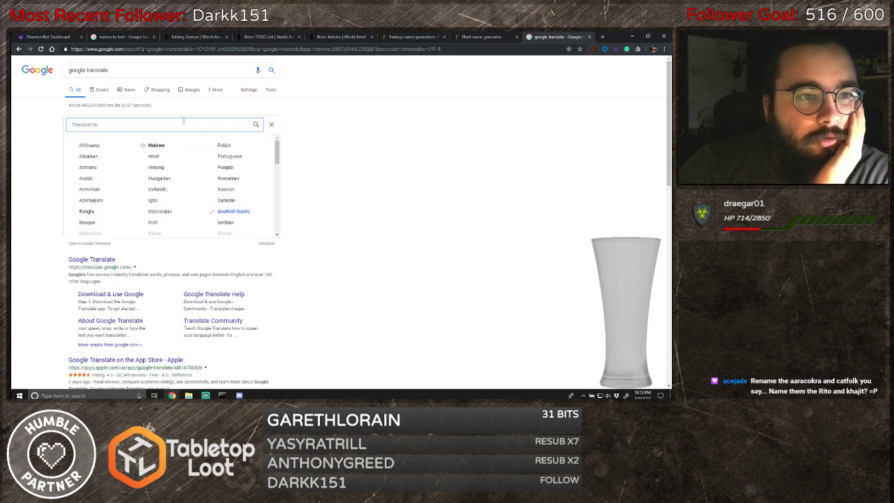
type("itali")
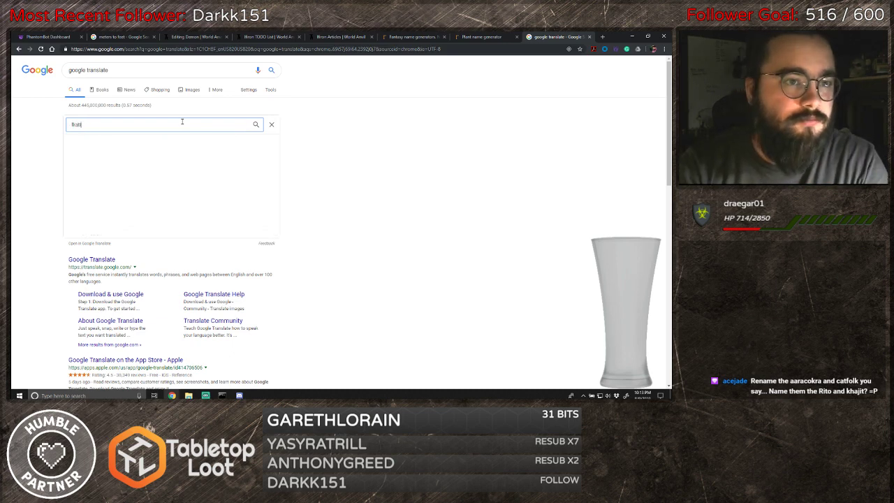
type("t")
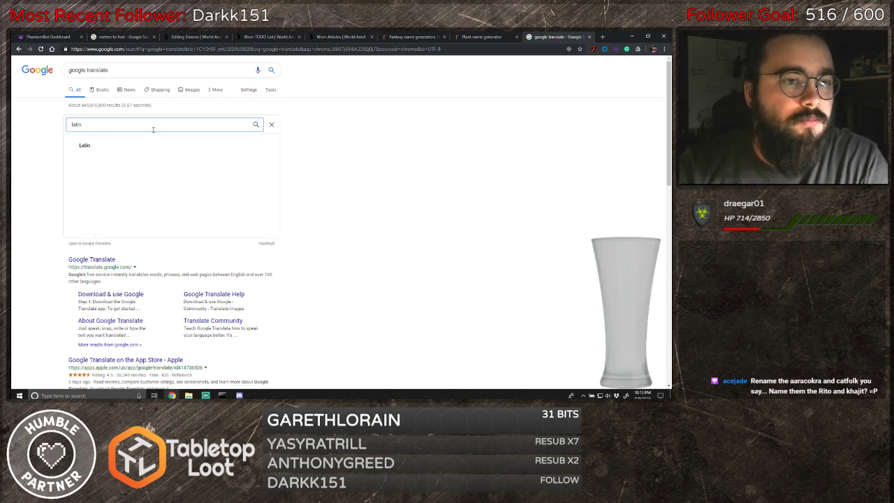
left_click(94, 146)
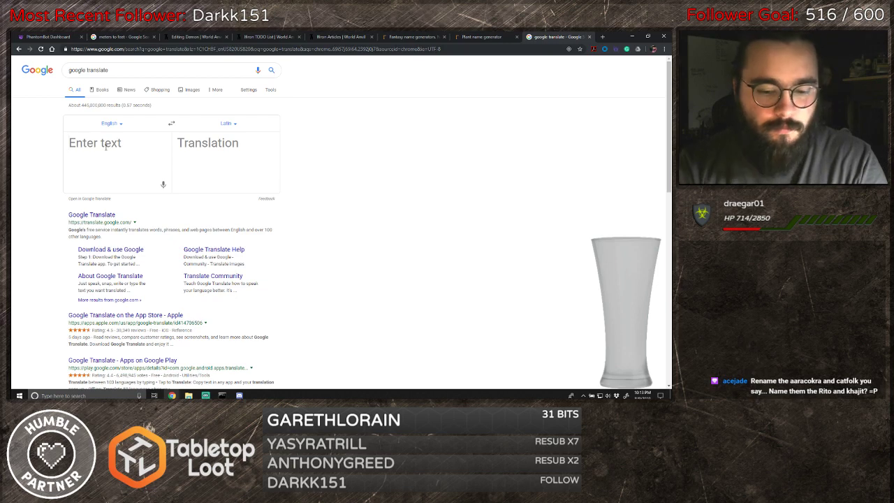
- Translate "angel" into Latin and copy the translated word
type("angel")
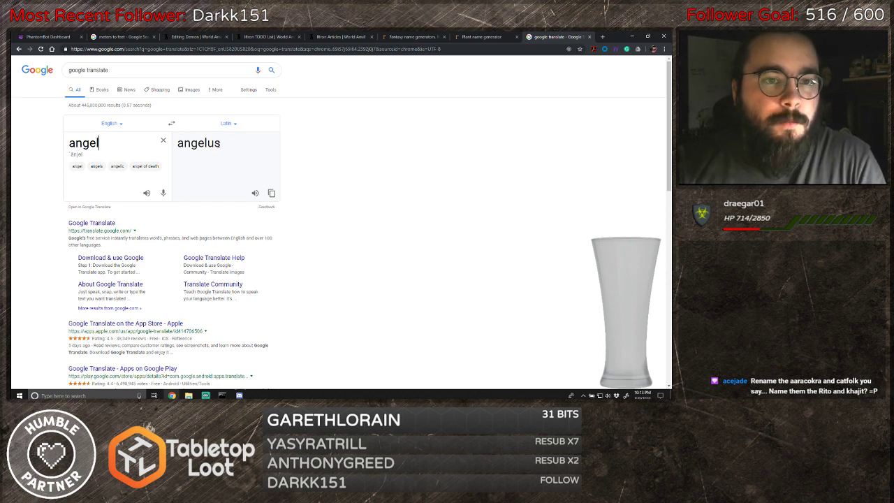
left_click_drag(179, 143, 221, 143)
right_click(210, 144)
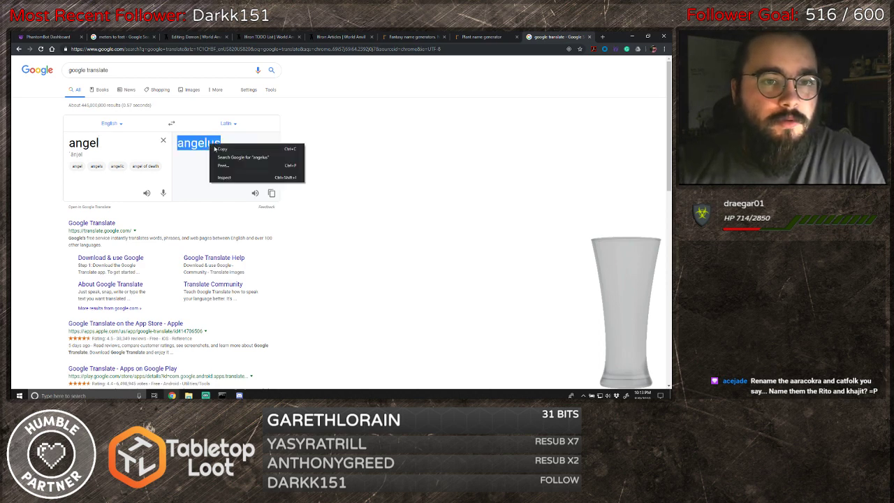
left_click(222, 150)
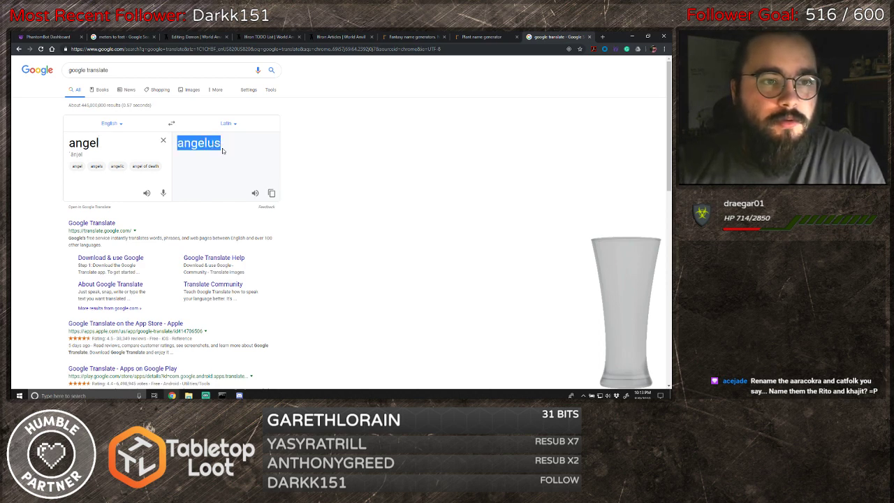
- Look up the Latin translations of "angelborn" and "angel born"
double_click(129, 147)
left_click(108, 144)
type("born")
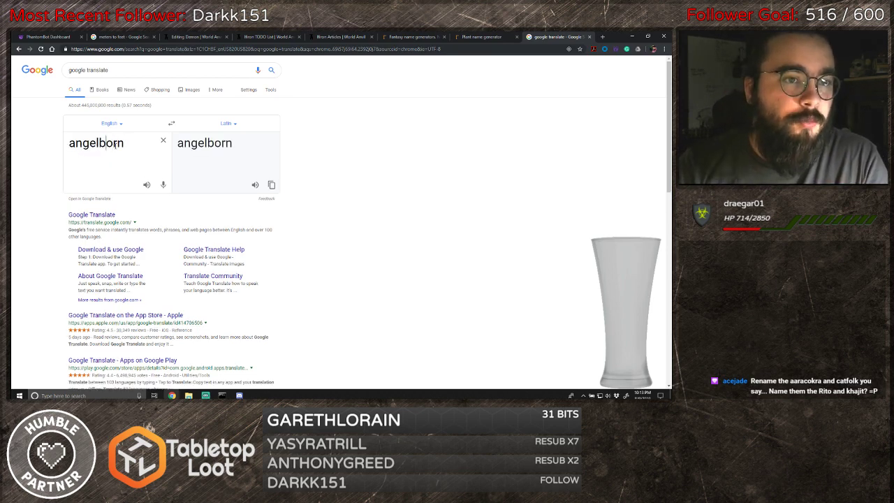
left_click(100, 145)
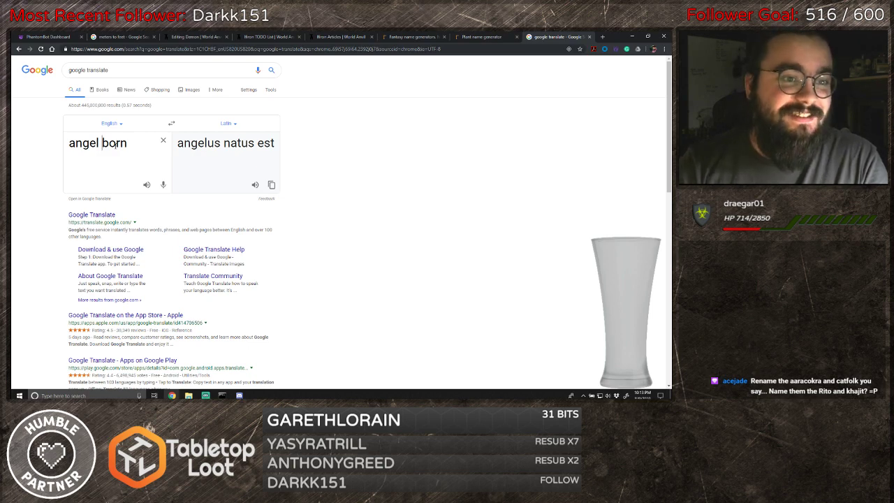
- Look up the Latin translation of "angel kin" and of the suggested spelling "angelkin"
key("Right")
key("Right")
key("Right")
key("Right")
key("BackSpace")
key("BackSpace")
key("BackSpace")
key("BackSpace")
key("BackSpace")
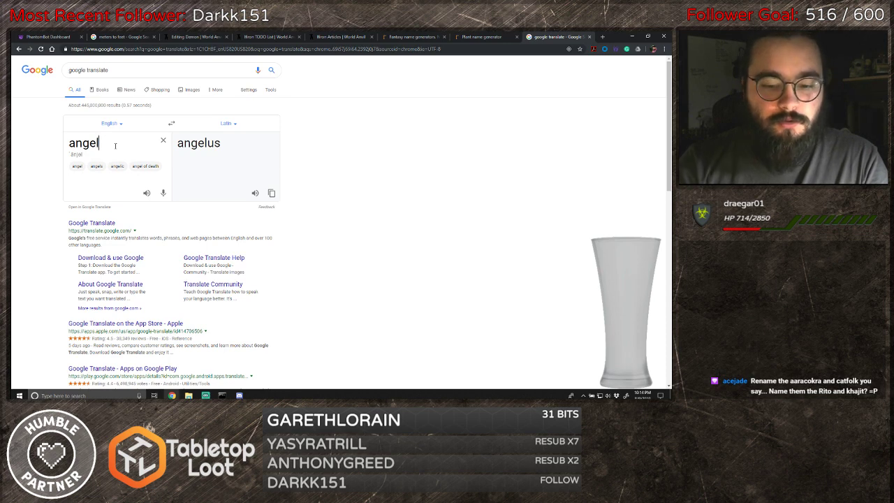
type("kin")
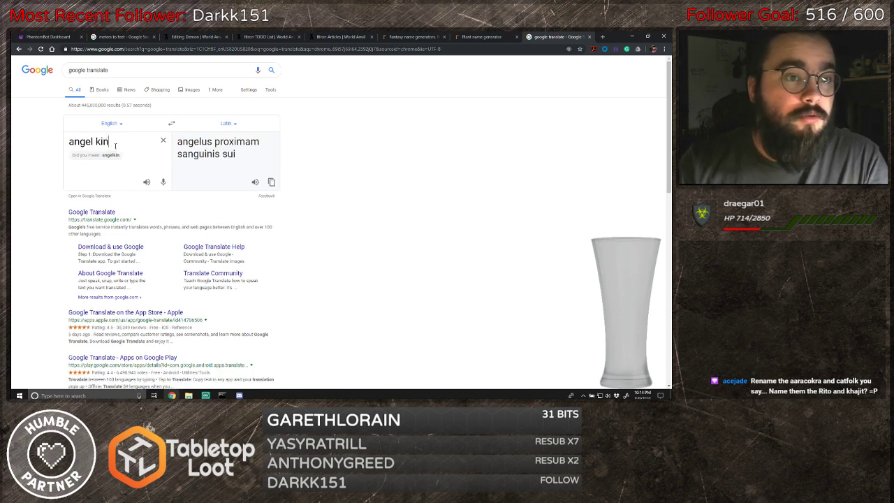
left_click(109, 155)
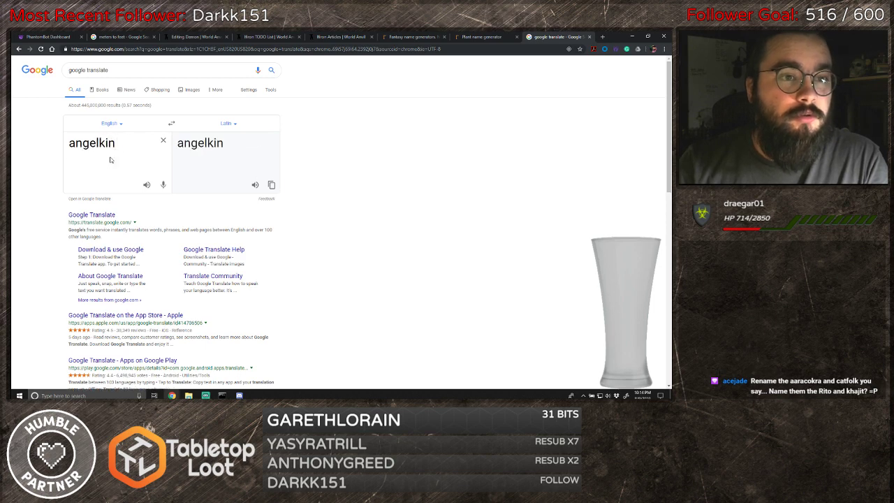
- Shorten the source text to "angel" and copy its Latin translation
key("BackSpace")
key("BackSpace")
key("BackSpace")
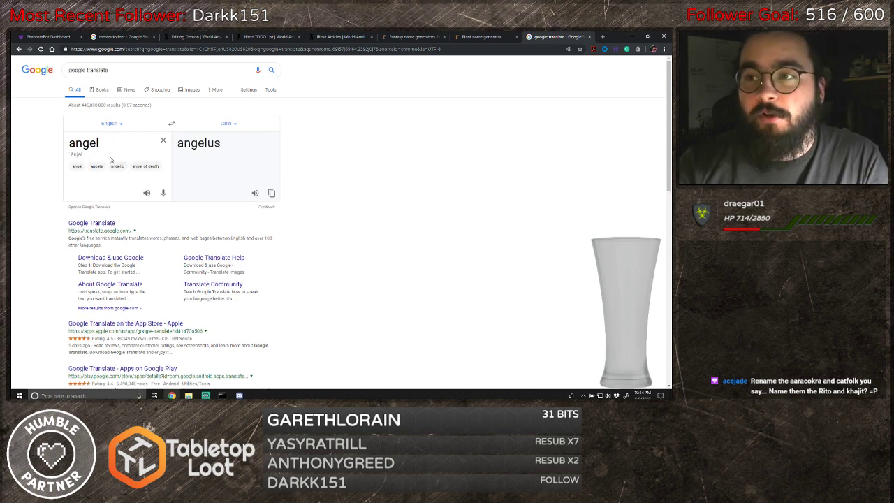
key("Return")
key("BackSpace")
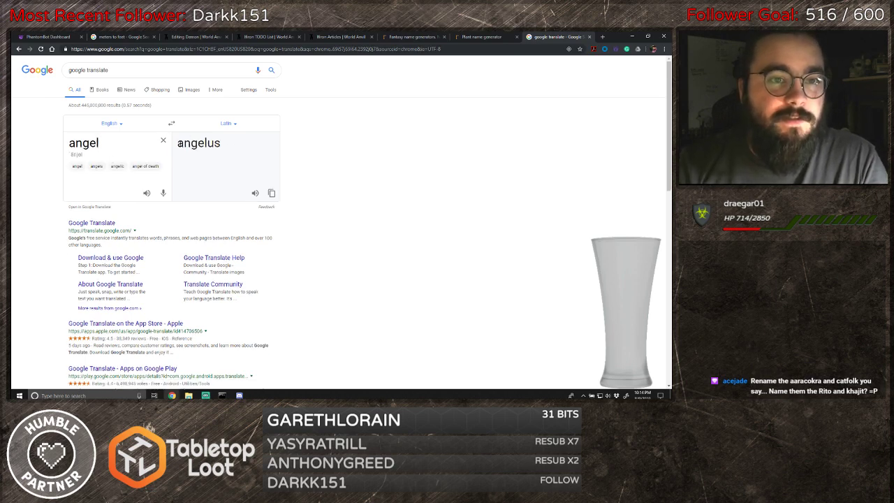
left_click_drag(178, 143, 221, 143)
right_click(219, 143)
left_click(230, 147)
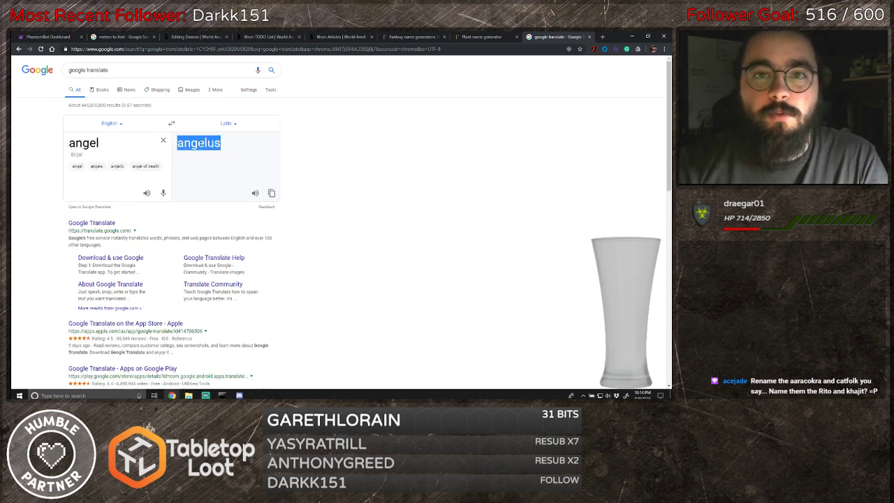
- Switch to the Ifiron article list in World Anvil, rename the Aasimar species article to "Angelus", and save it
left_click(328, 36)
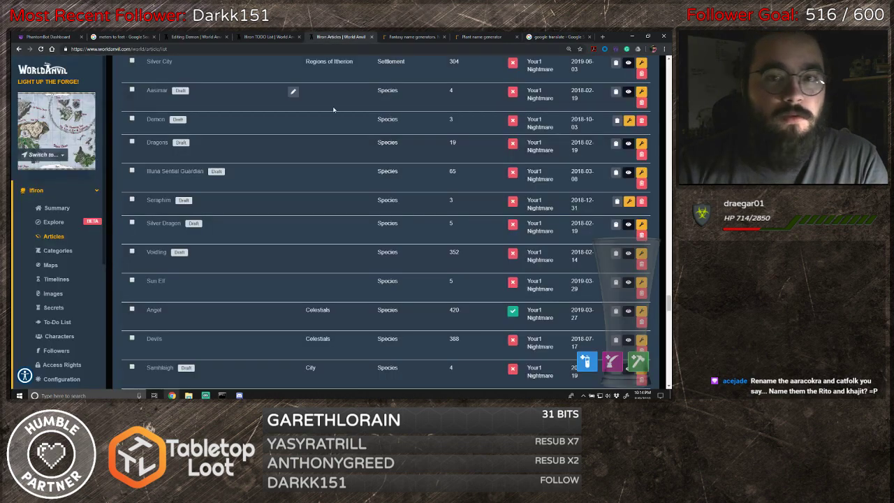
left_click(294, 92)
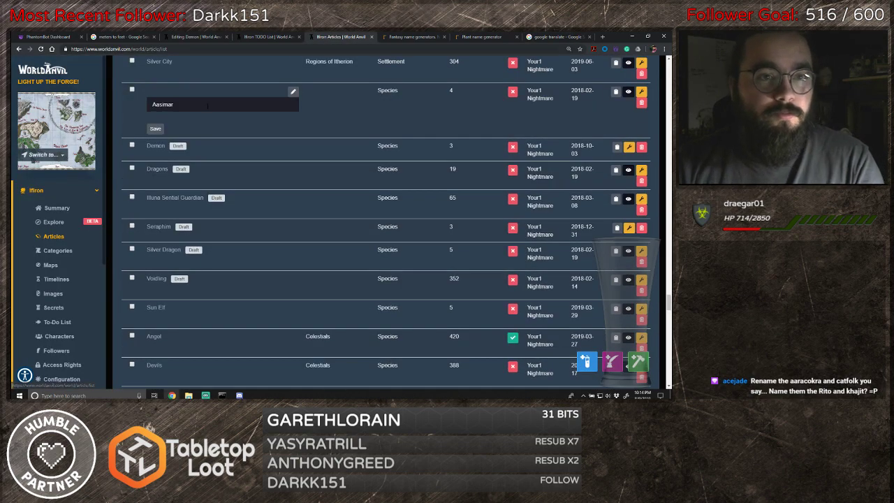
double_click(162, 93)
key("ctrl+v")
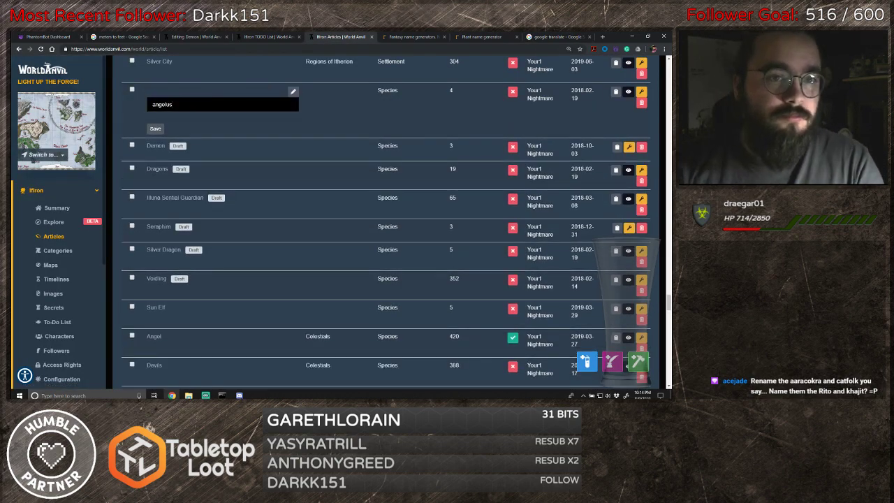
key("Home")
key("Delete")
type("A")
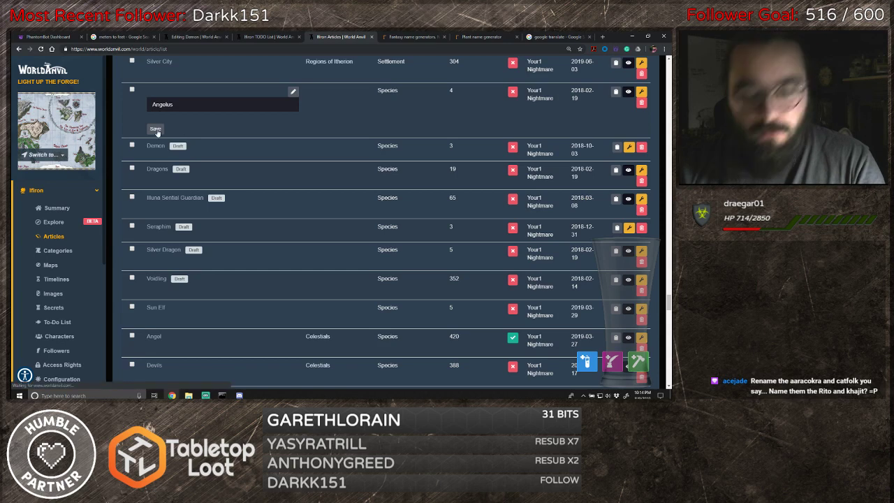
left_click(155, 130)
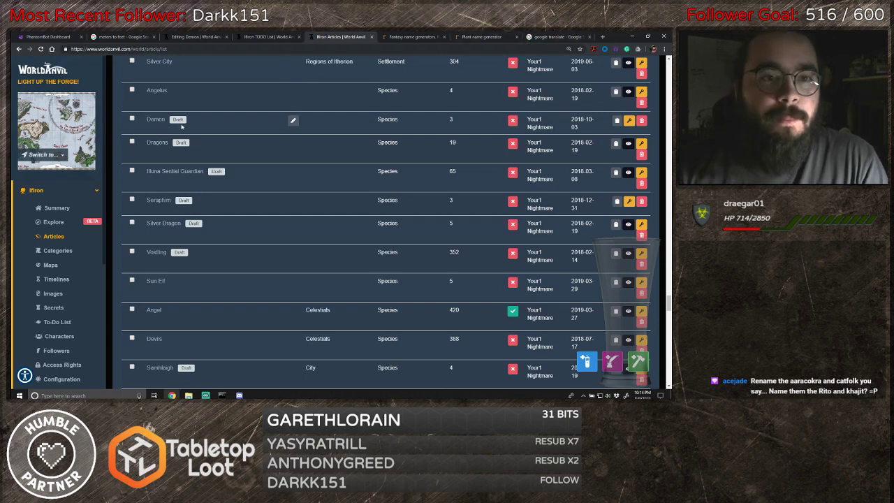
- Review the remaining species and race articles in the list for names that need replacing
scroll(229, 170, "down", 1)
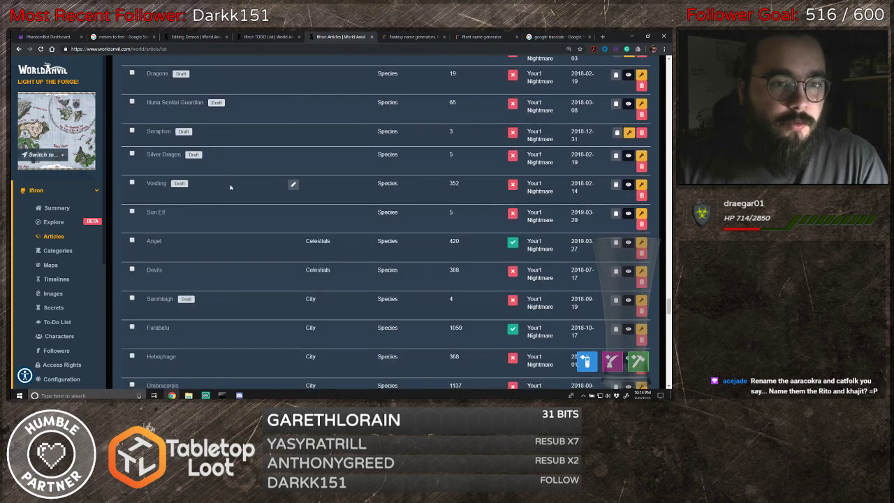
scroll(217, 176, "down", 1)
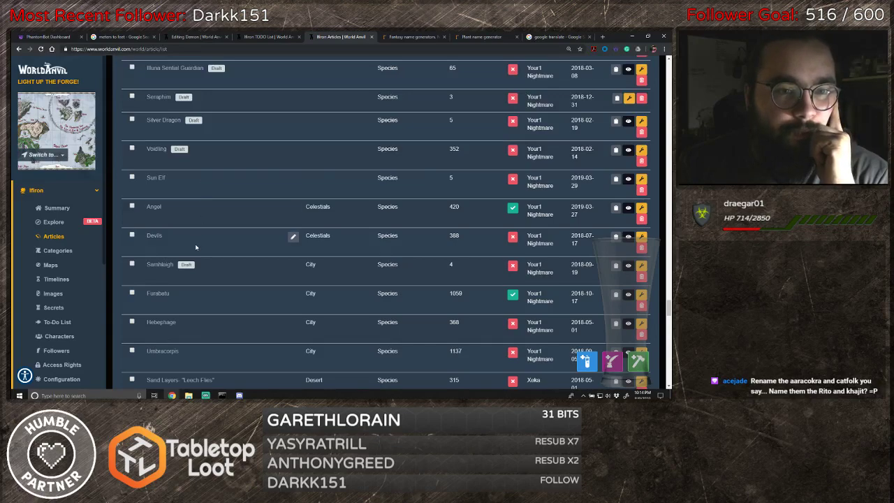
scroll(203, 245, "down", 3)
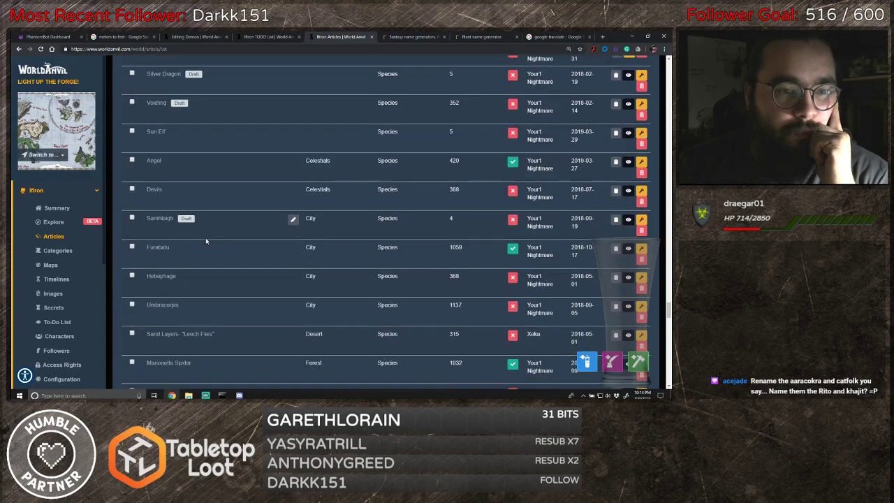
scroll(216, 242, "down", 3)
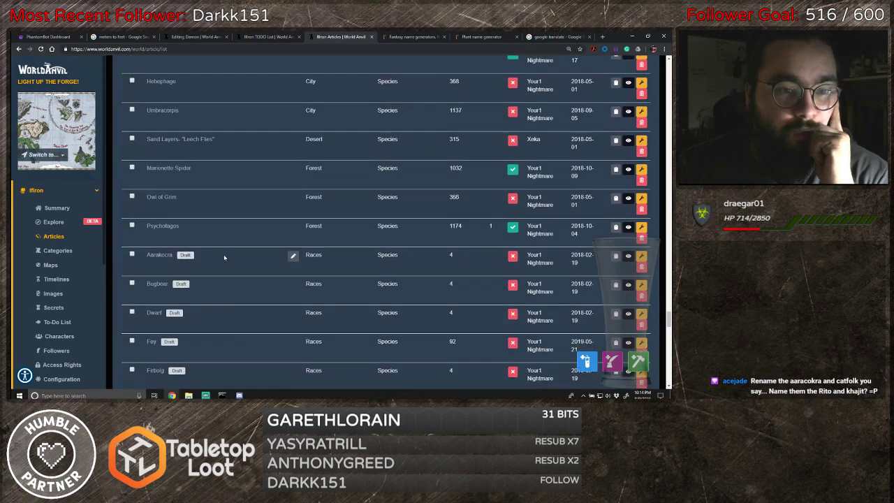
scroll(225, 255, "down", 3)
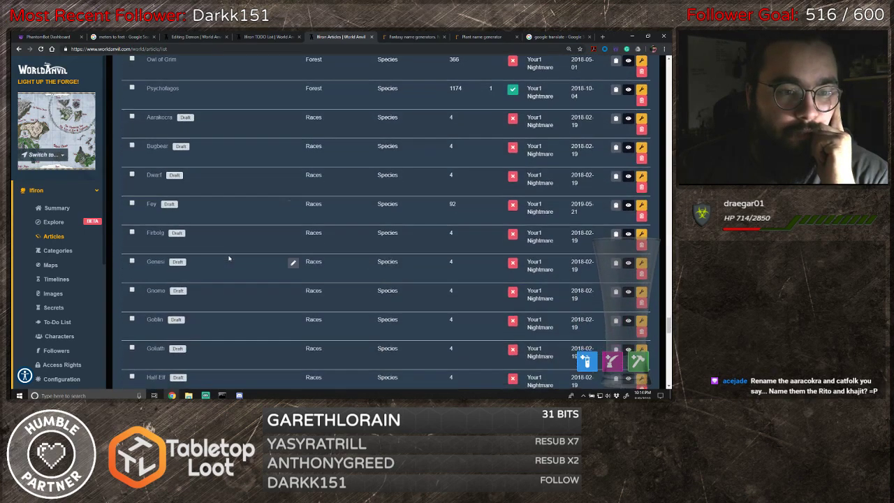
scroll(228, 258, "down", 5)
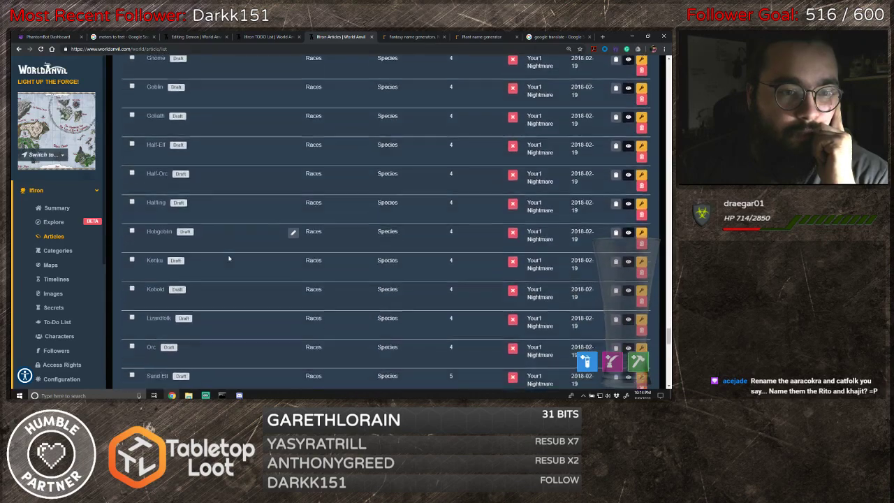
scroll(228, 258, "up", 2)
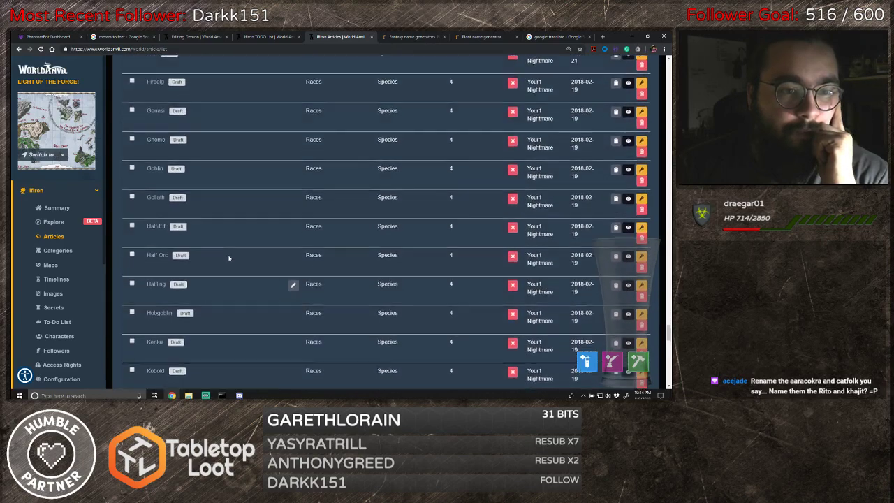
scroll(228, 258, "up", 3)
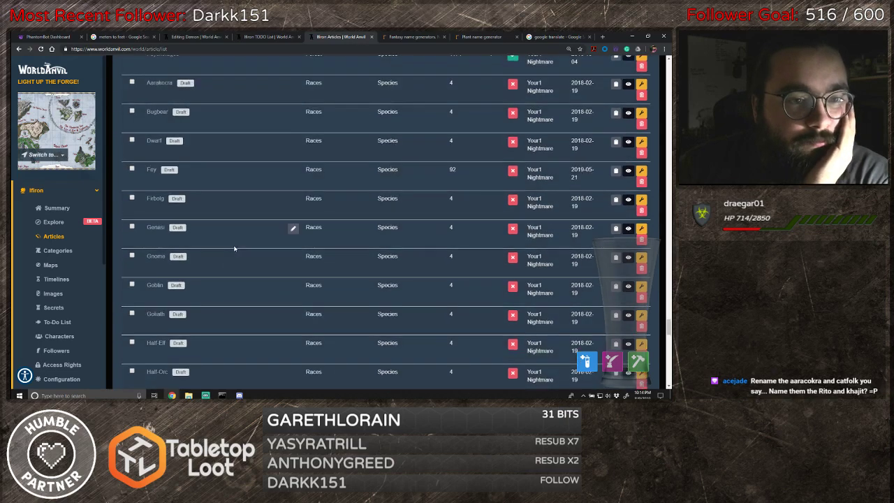
scroll(234, 248, "up", 2)
scroll(234, 247, "up", 2)
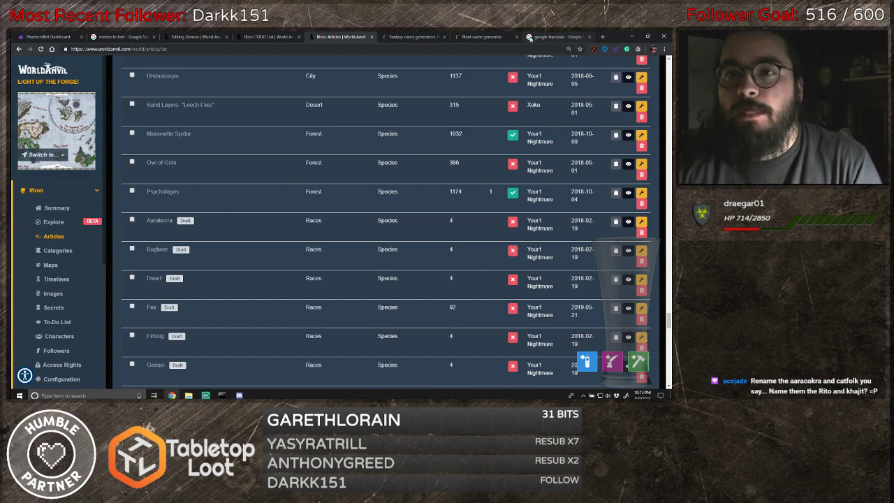
- Switch back to Google Translate and set the target language to Japanese
left_click(541, 37)
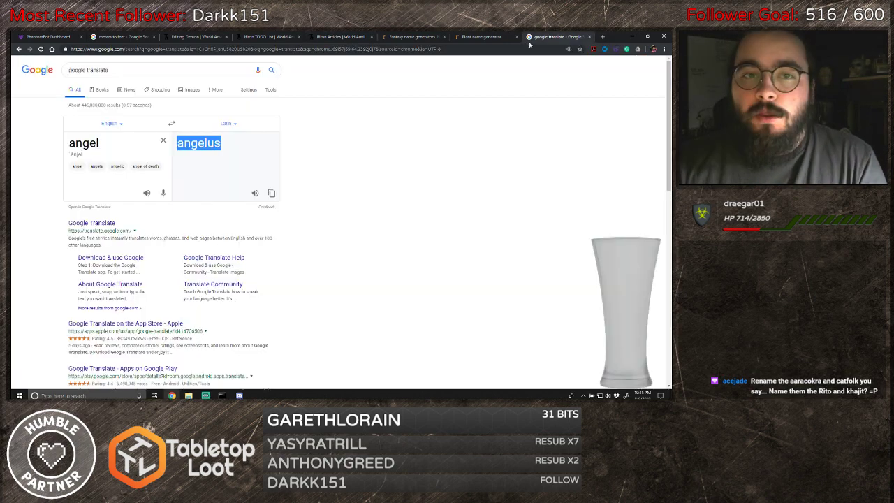
left_click(229, 124)
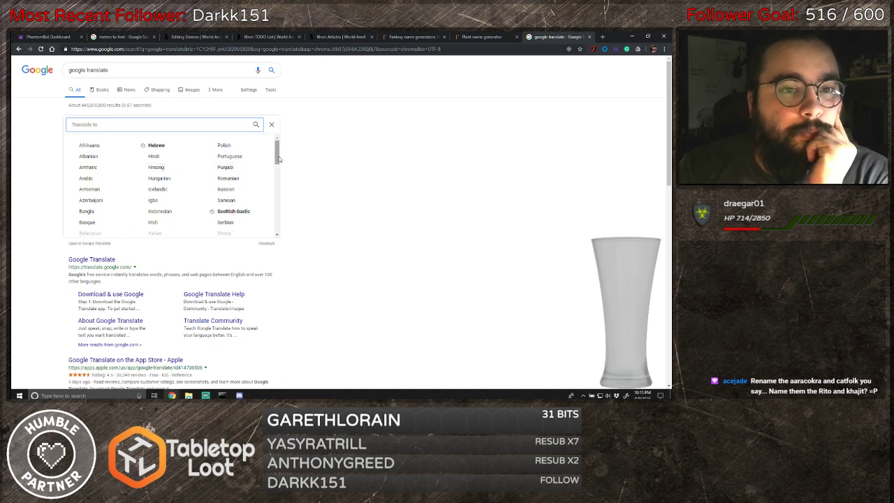
left_click_drag(277, 160, 276, 179)
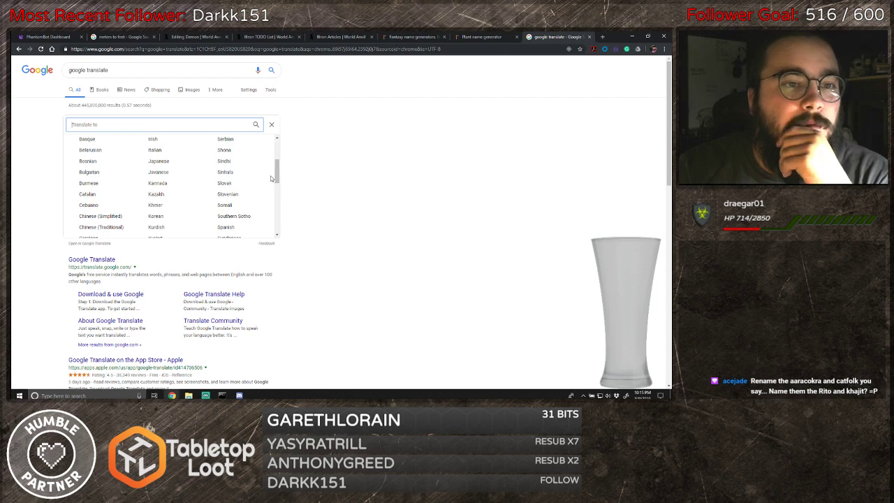
left_click(158, 161)
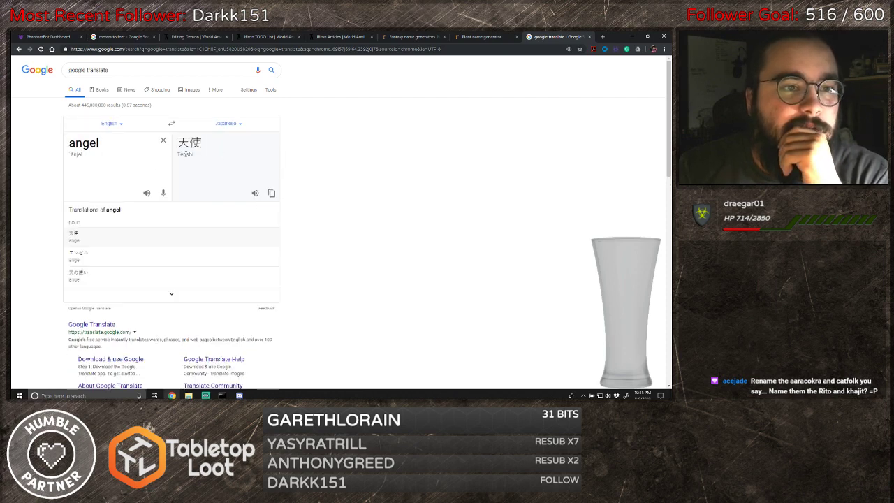
- Replace the source text with "bird" to look up its Japanese translation
left_click_drag(118, 152, 59, 145)
key("BackSpace")
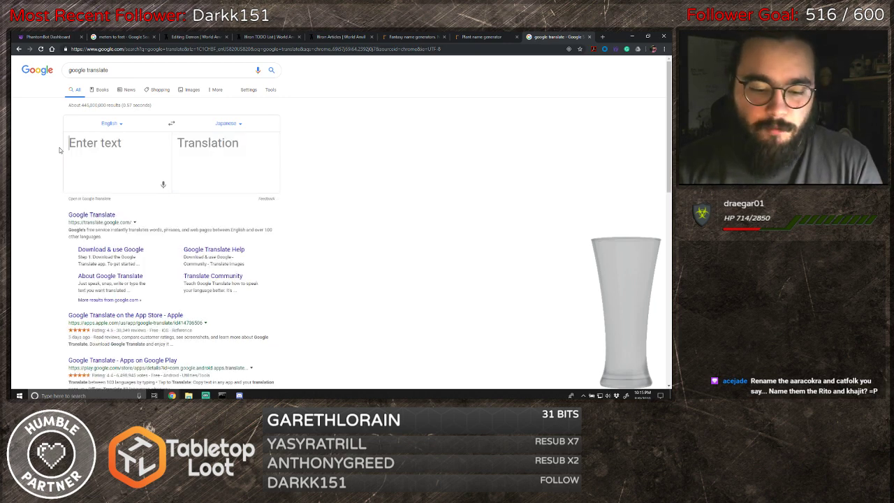
type("bird")
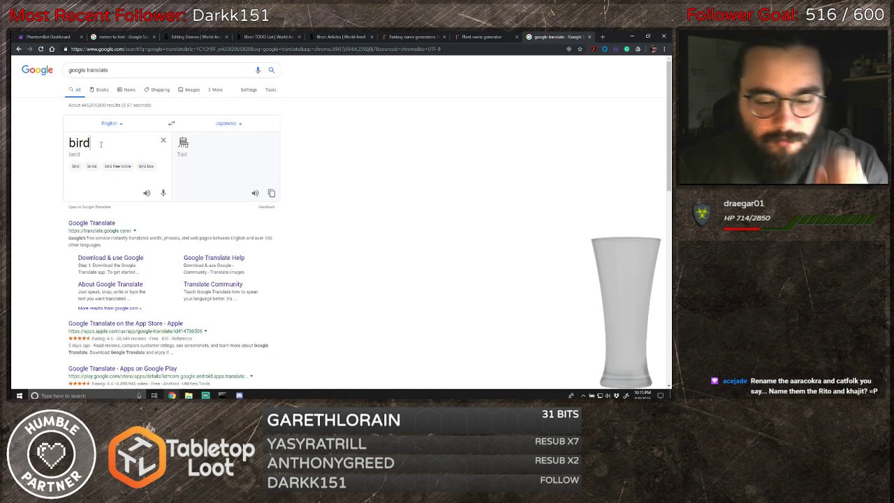
- Translate "bird person" into Japanese, then rename the Aarakocra race article in World Anvil to "Chojin" and save it
type(" person")
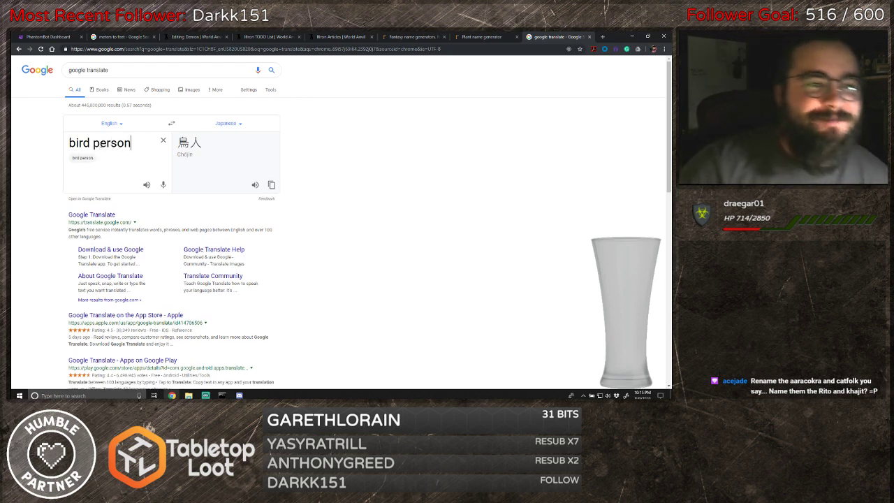
double_click(186, 155)
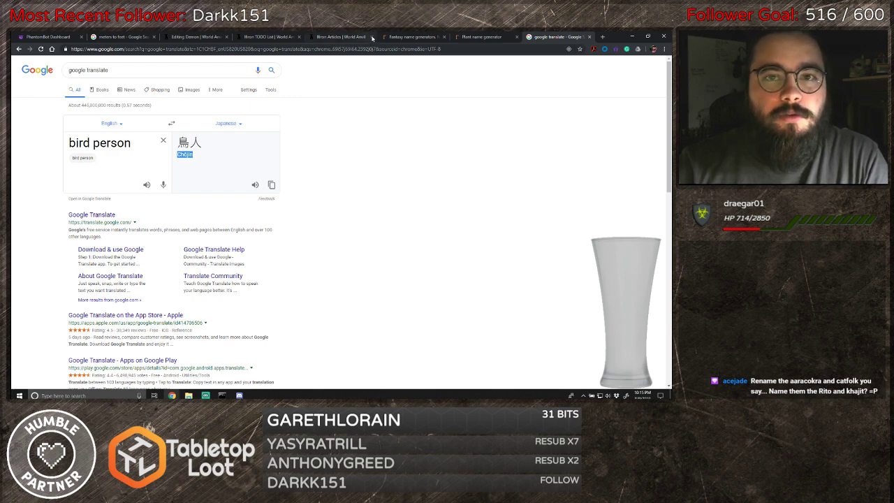
left_click(339, 39)
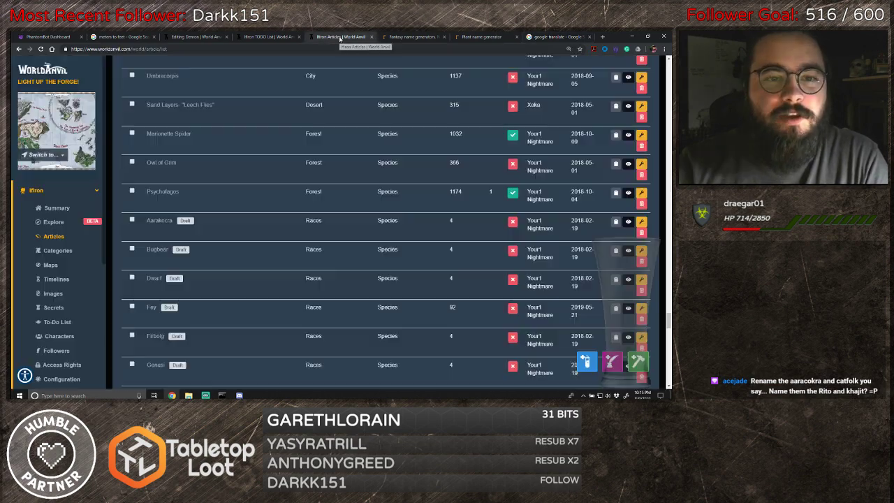
left_click(294, 222)
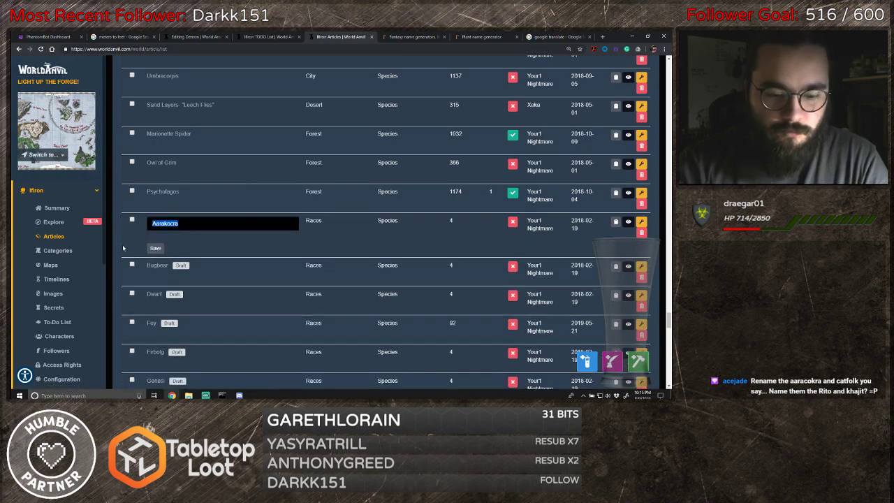
type("Chojin")
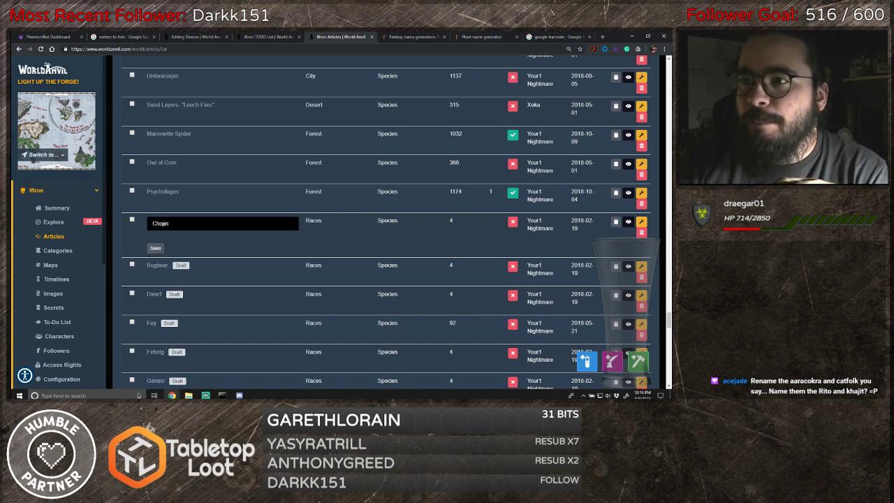
key("alt+Tab")
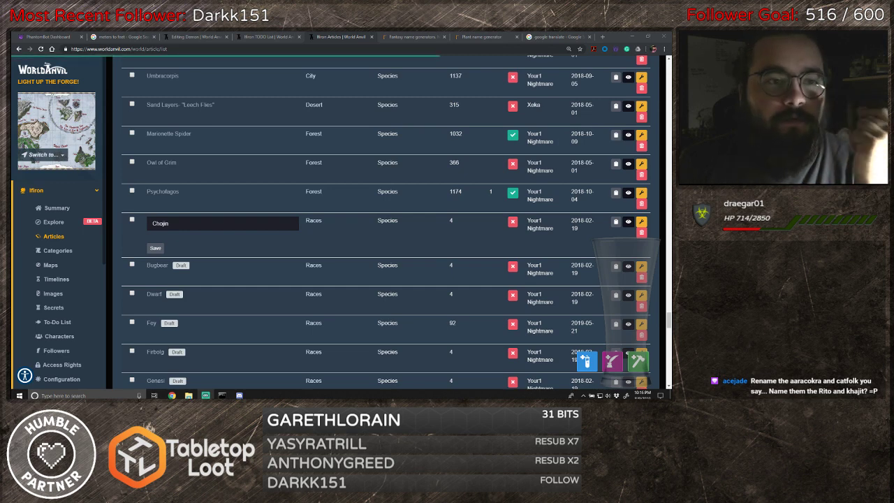
left_click(155, 248)
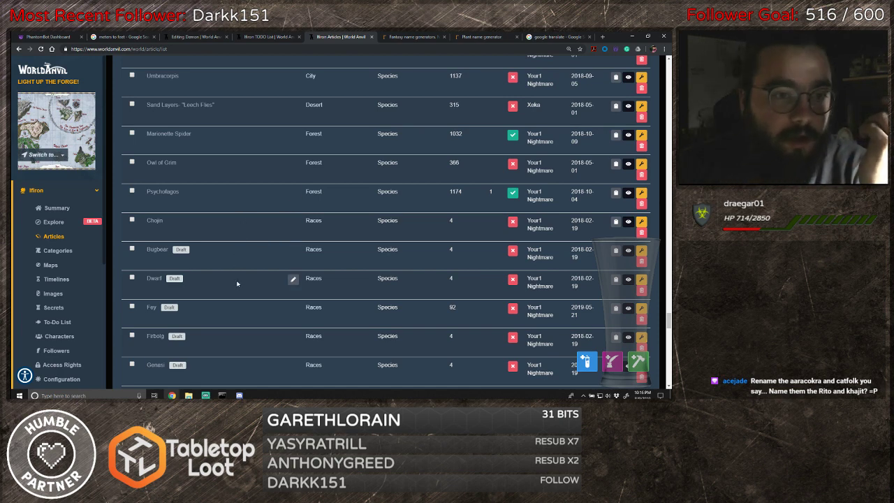
- Review the species and race articles in the list, from Angelus through Nephalim, for further names that need replacing
scroll(236, 282, "up", 4)
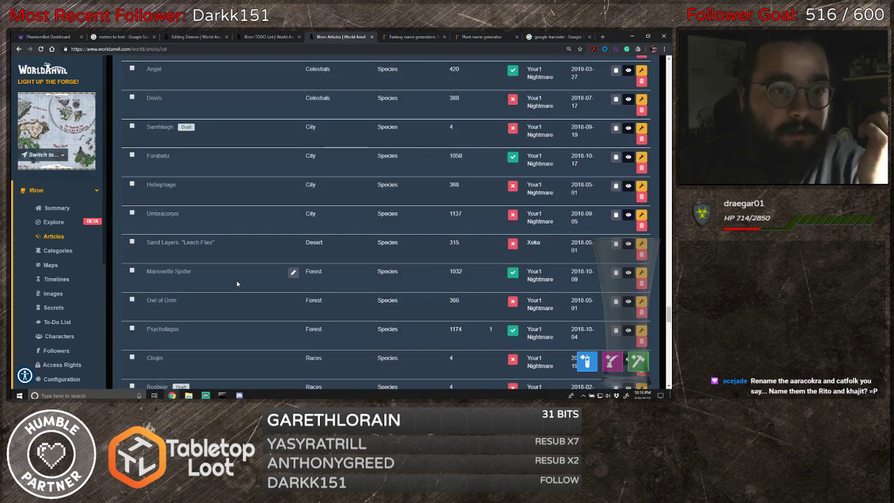
scroll(205, 165, "up", 1)
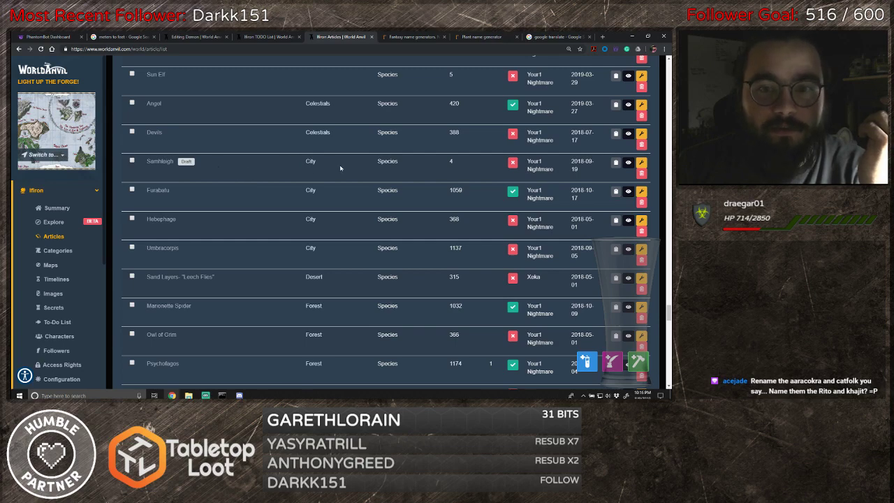
scroll(338, 171, "up", 1)
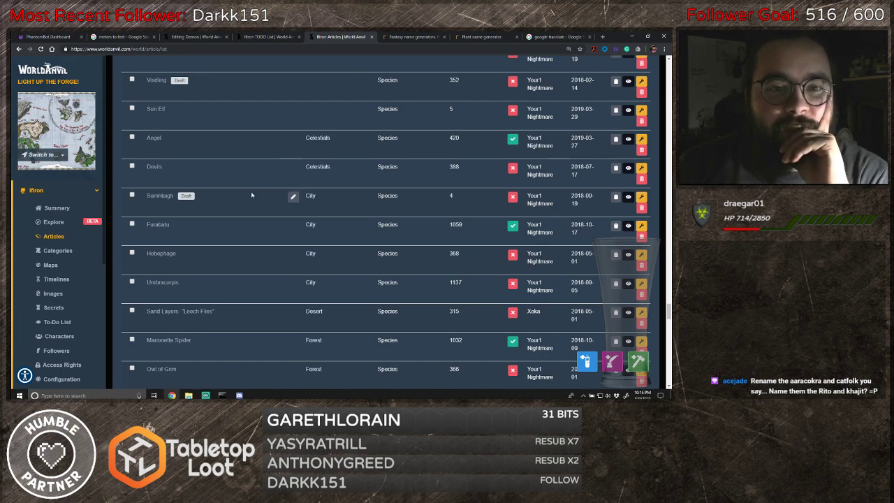
scroll(241, 191, "up", 3)
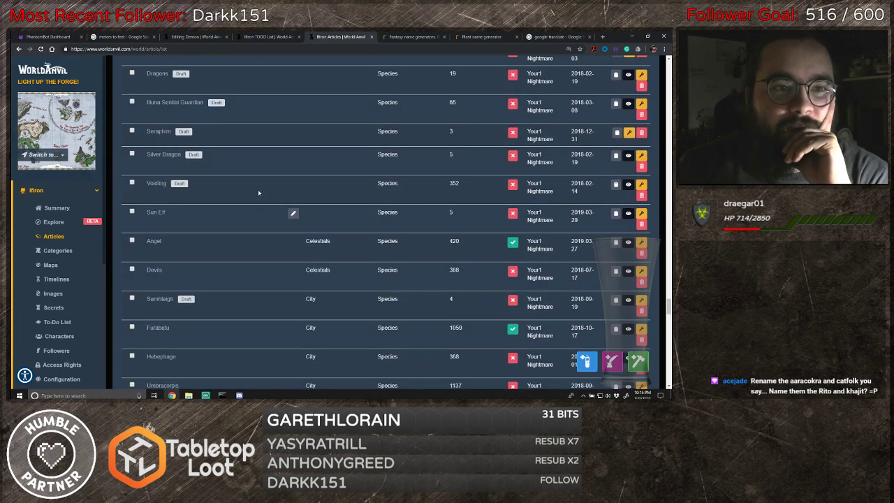
scroll(257, 189, "up", 1)
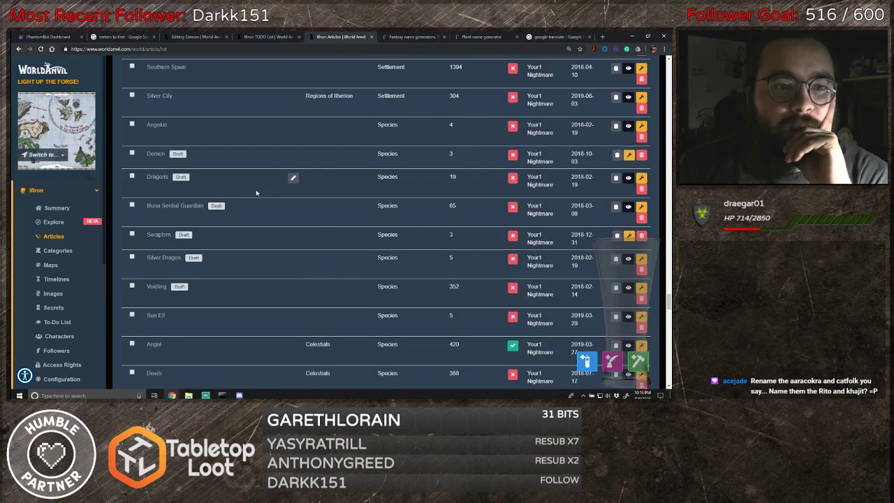
scroll(255, 193, "up", 1)
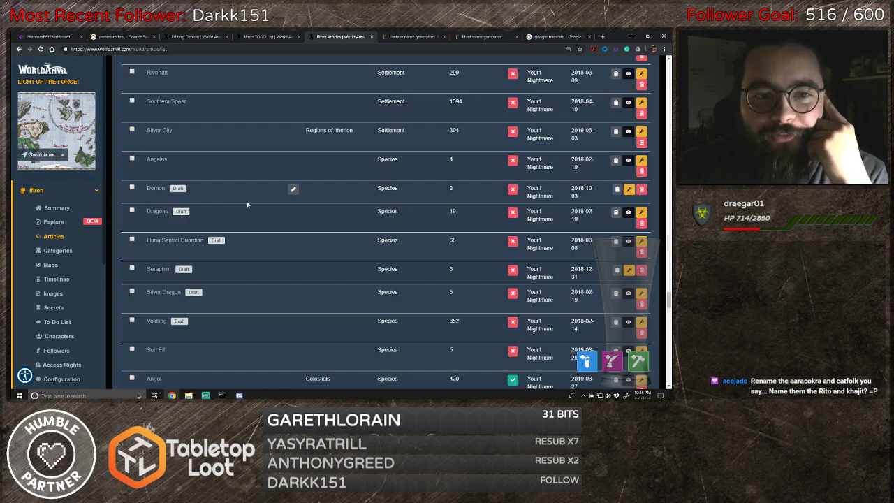
scroll(259, 213, "down", 5)
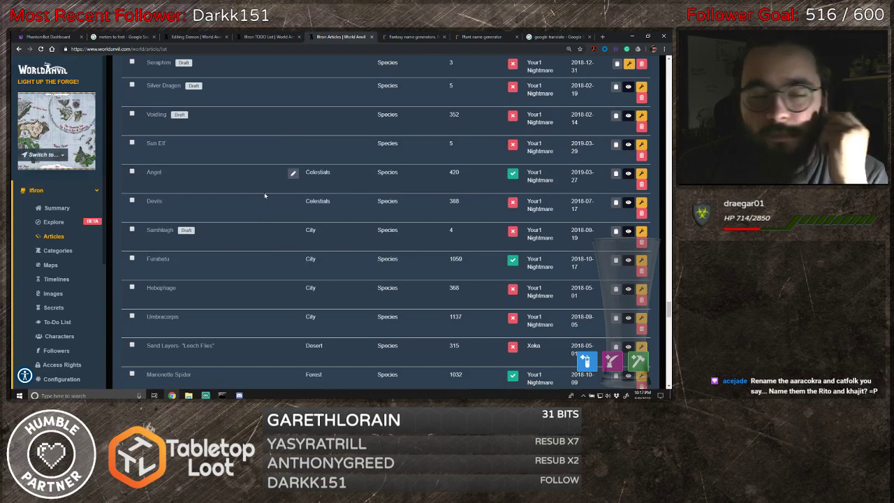
scroll(246, 222, "down", 2)
scroll(246, 222, "down", 2)
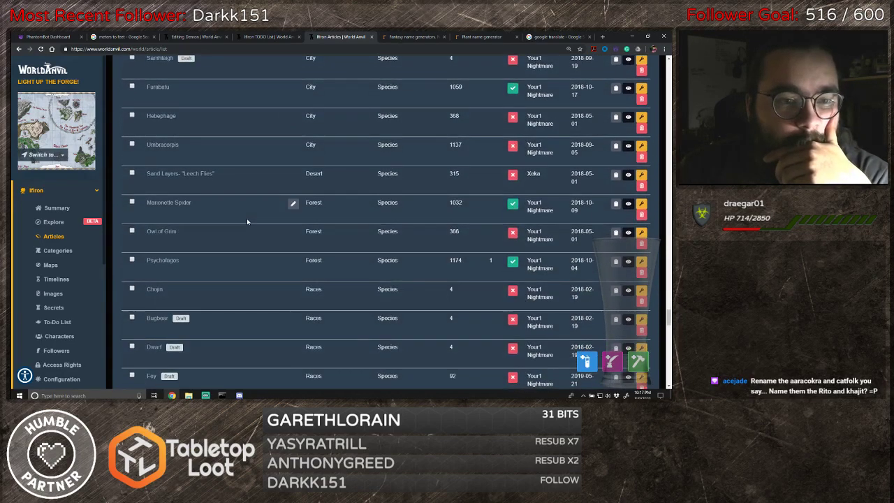
scroll(247, 222, "down", 3)
scroll(246, 221, "down", 5)
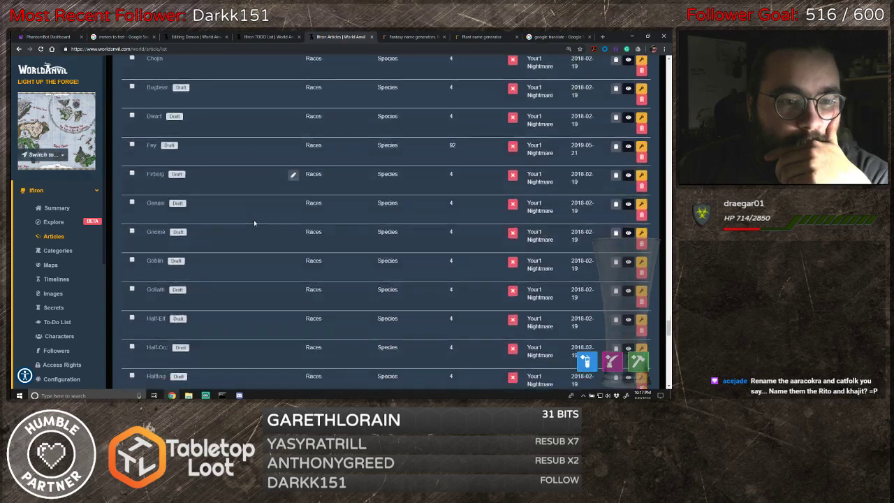
scroll(258, 224, "down", 6)
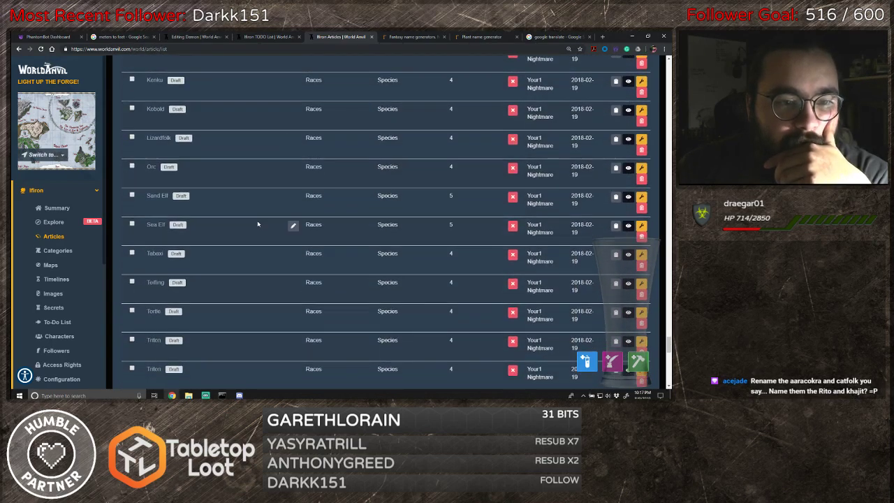
scroll(258, 224, "down", 4)
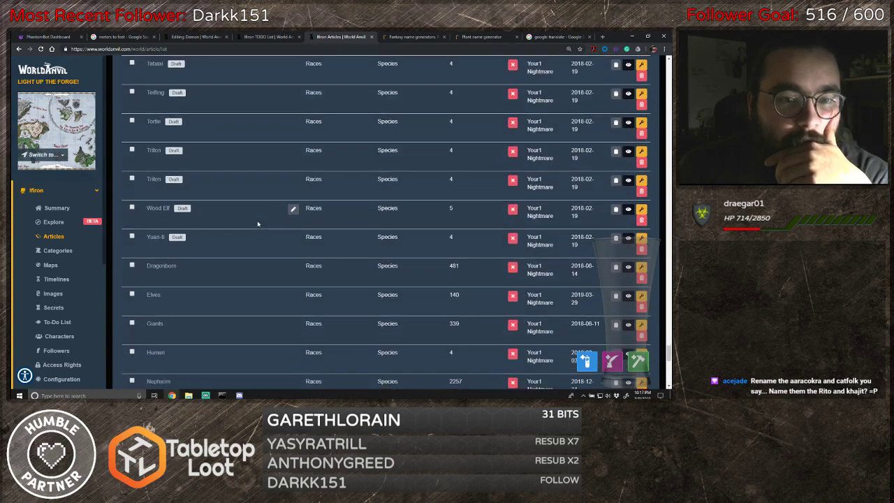
scroll(203, 257, "down", 1)
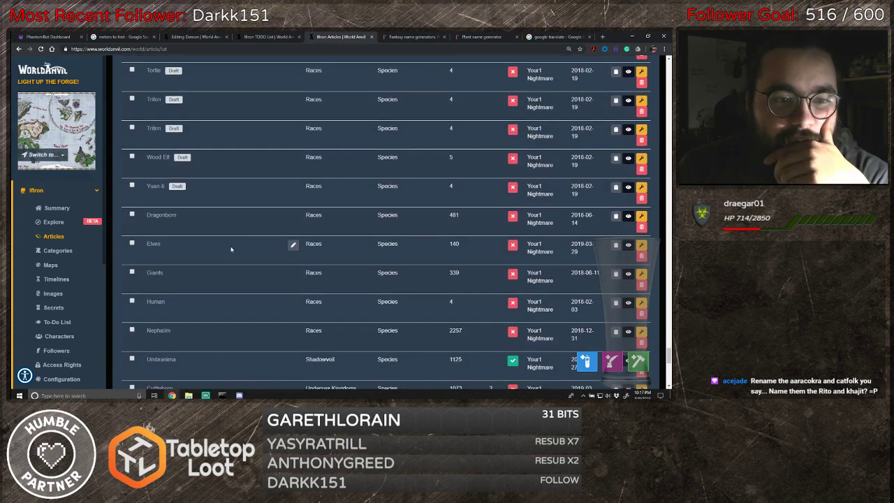
- Rename the Dragonborn race article to "Dragonblood" and save the new title
left_click(292, 216)
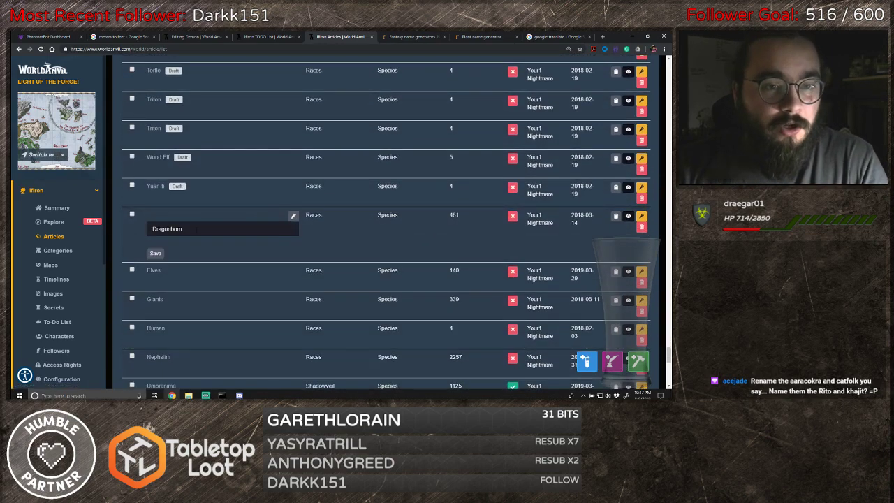
left_click(173, 234)
key("BackSpace")
key("BackSpace")
key("BackSpace")
type("lood")
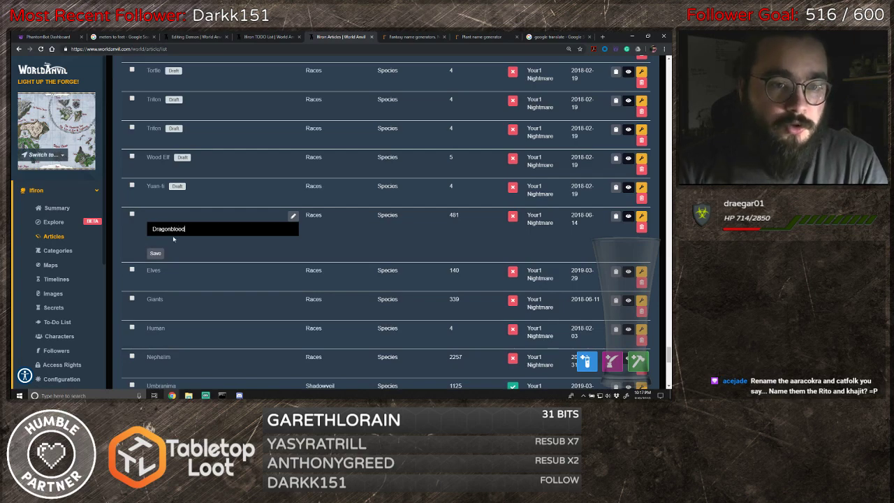
left_click(155, 252)
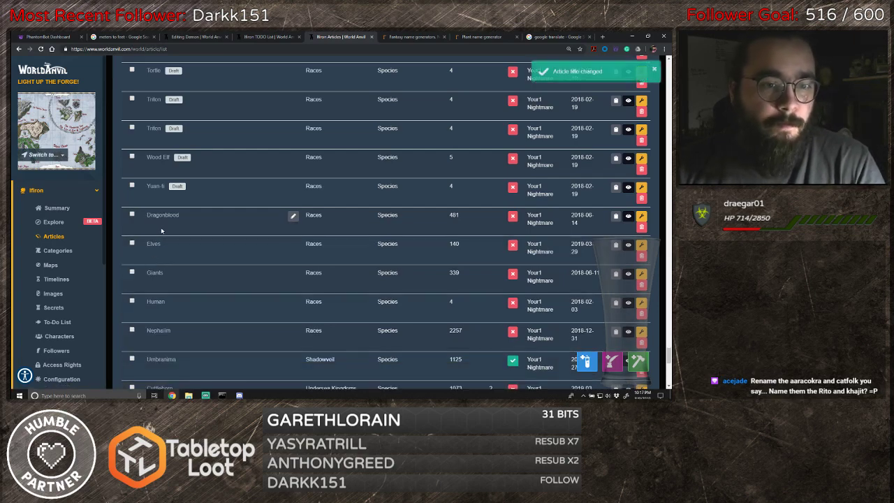
- Check the race articles around Dragonblood and the last species entries for another name to replace
scroll(224, 253, "down", 1)
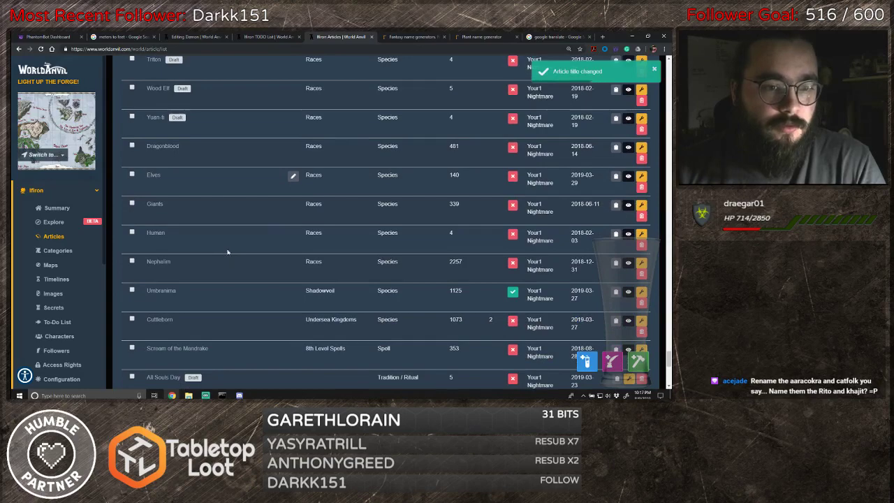
scroll(230, 312, "up", 1)
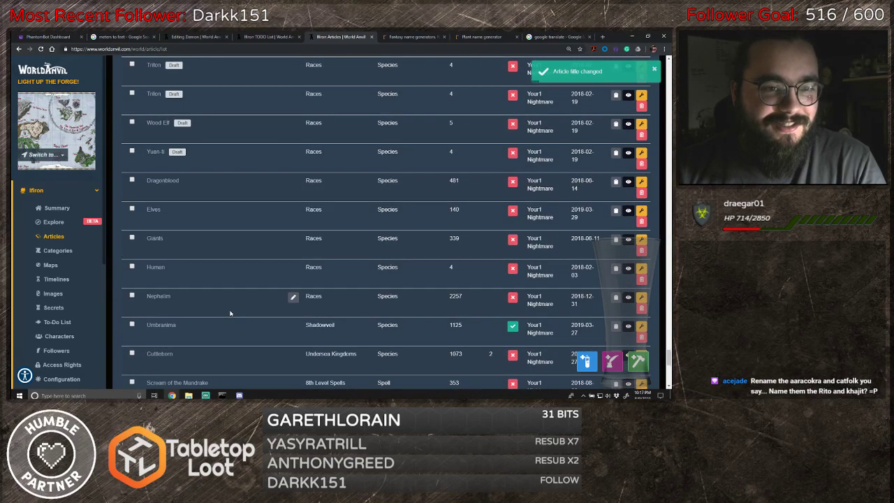
scroll(230, 313, "down", 2)
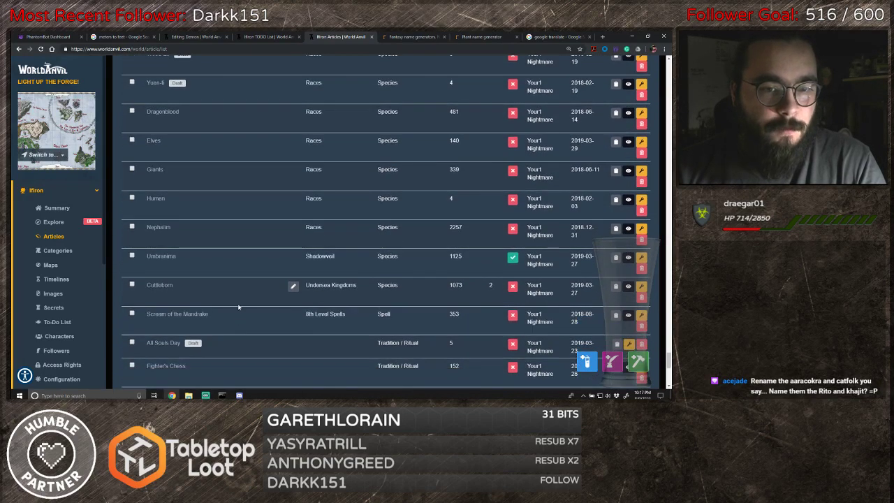
scroll(228, 292, "down", 1)
scroll(228, 292, "up", 1)
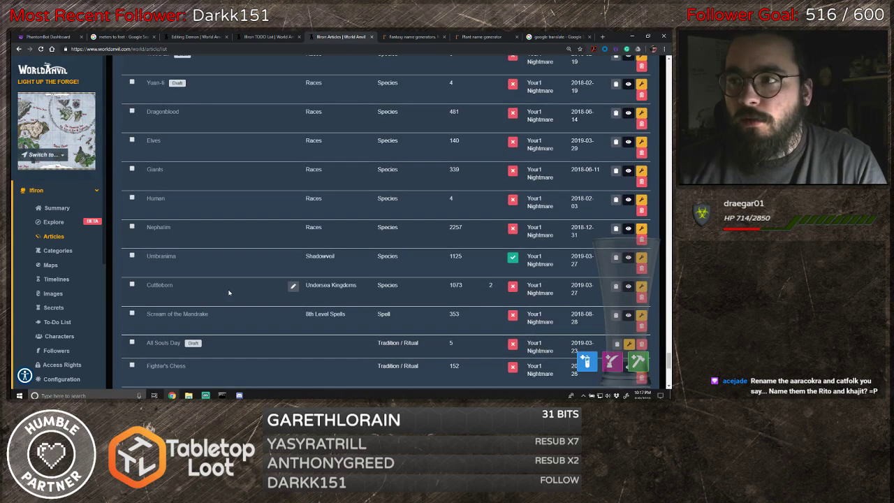
scroll(229, 292, "up", 3)
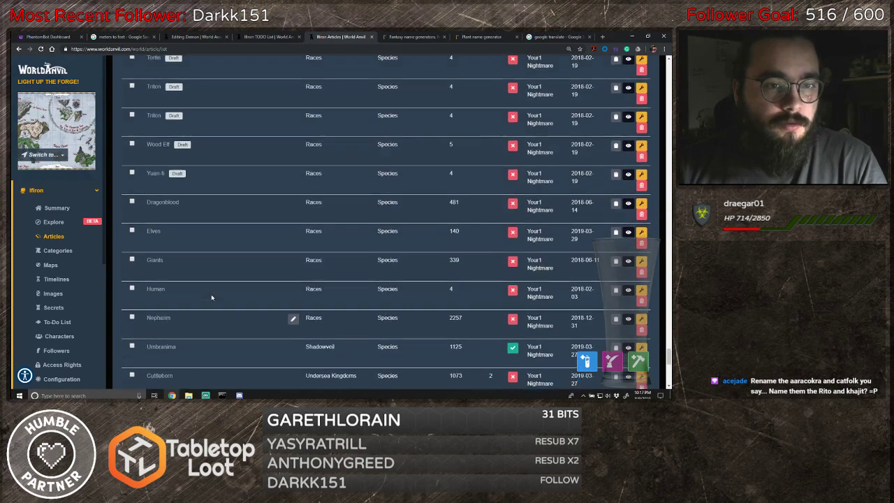
scroll(201, 267, "up", 3)
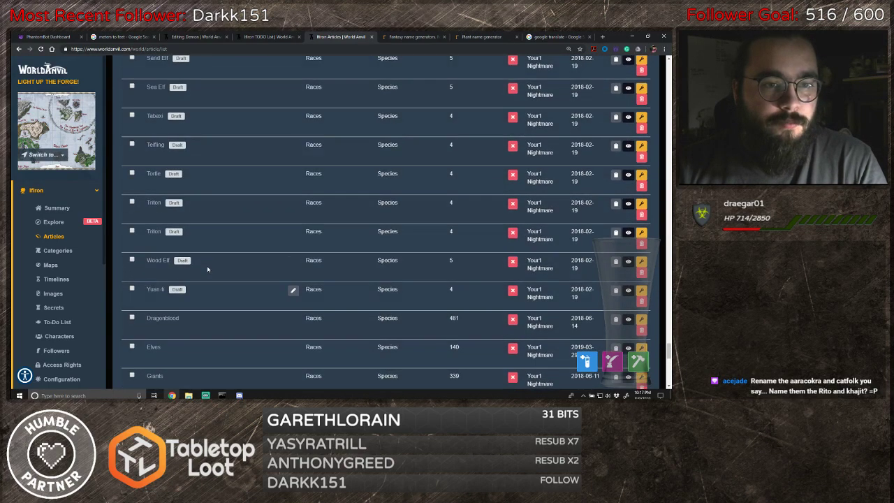
scroll(201, 258, "up", 1)
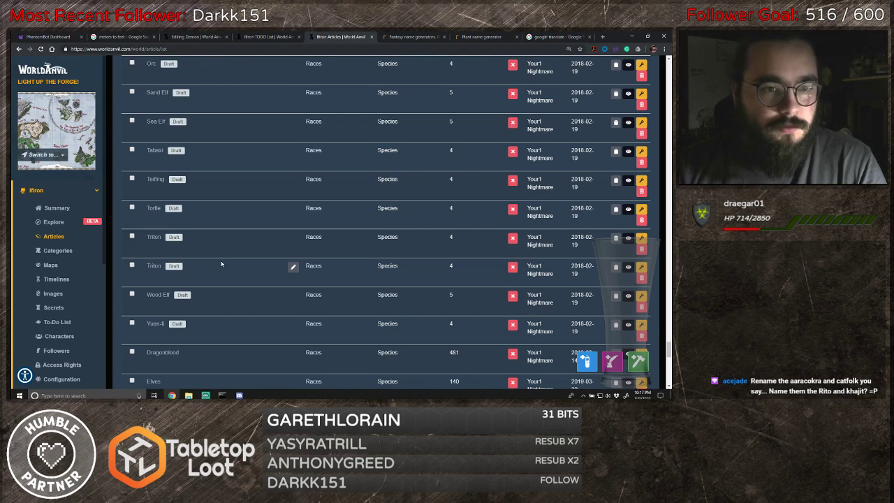
- Switch the second Triton article's status mark to the green check, and rename the first Triton article to "Nionians", saving the title
left_click(509, 271)
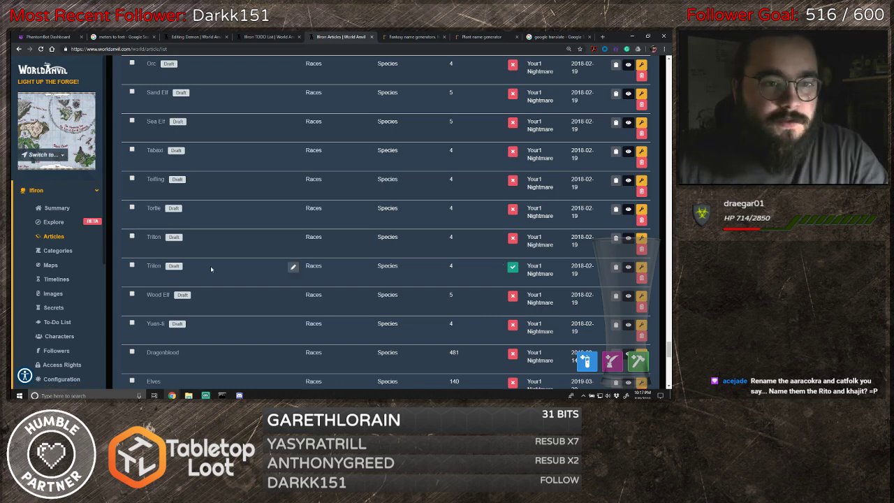
left_click(294, 238)
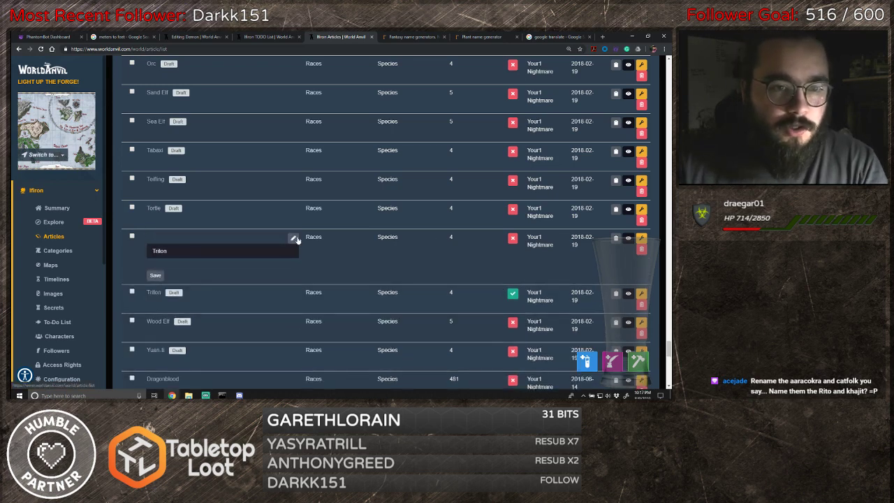
left_click(258, 249)
key("ctrl+a")
type("NM")
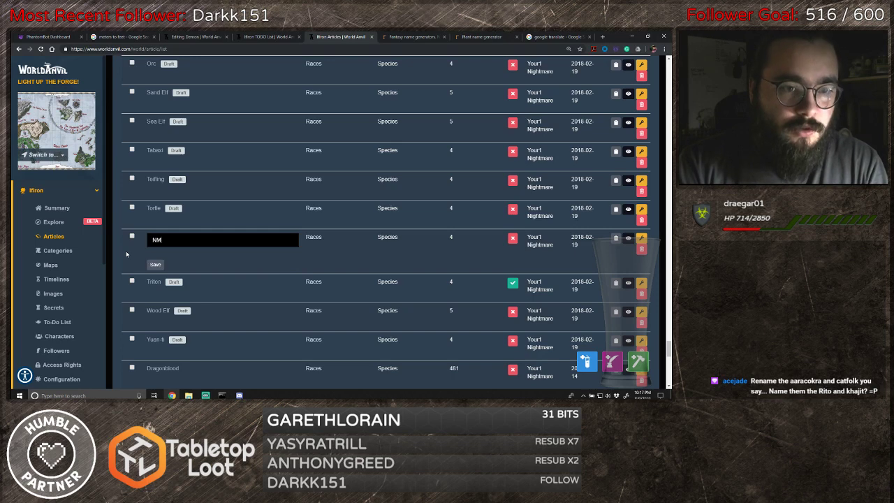
type("o")
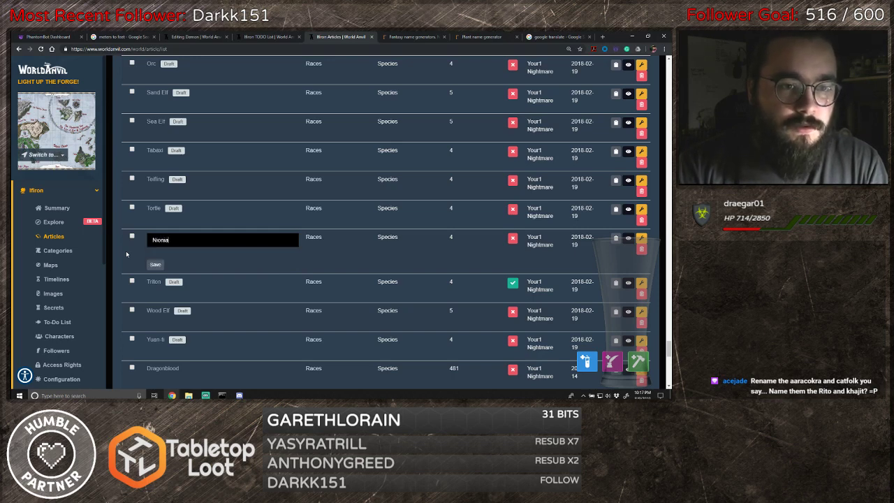
left_click(154, 266)
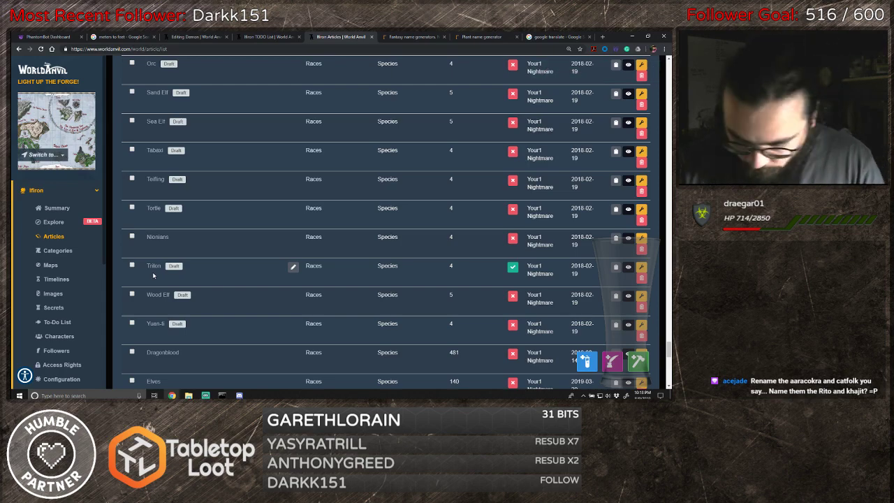
scroll(185, 241, "up", 1)
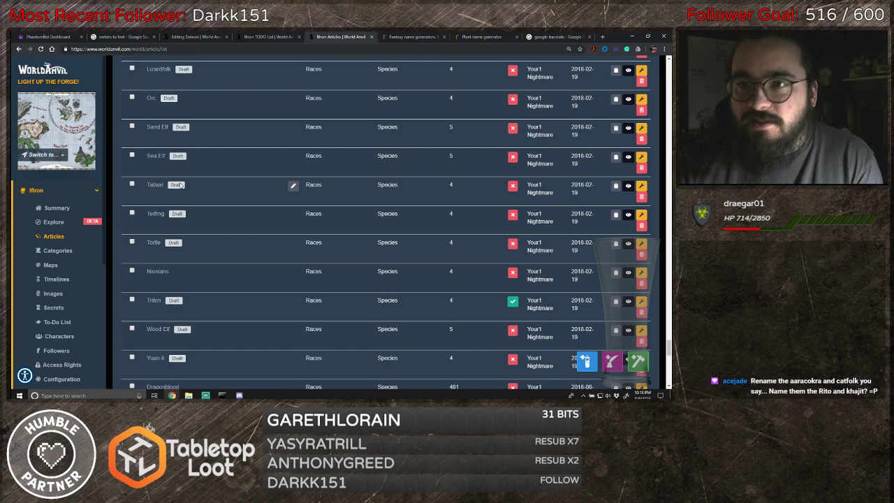
- Switch to the Google Translate page and set the target language to Swahili
left_click(496, 38)
left_click(555, 37)
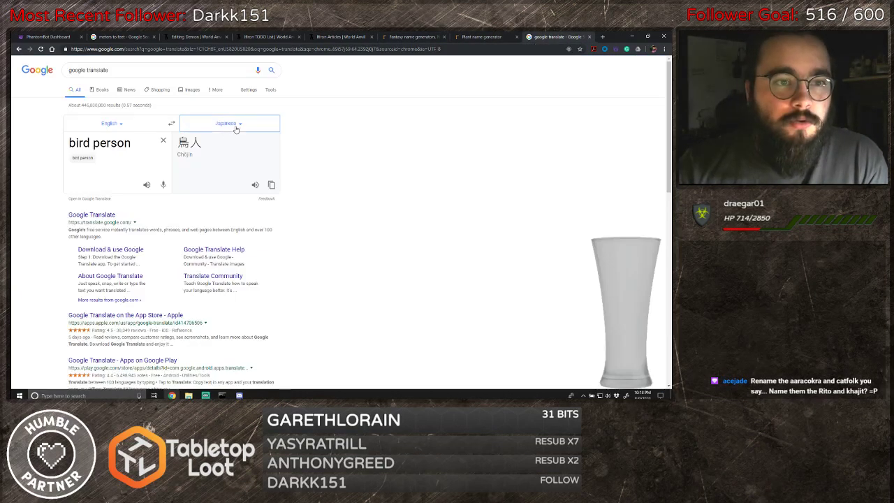
left_click(234, 125)
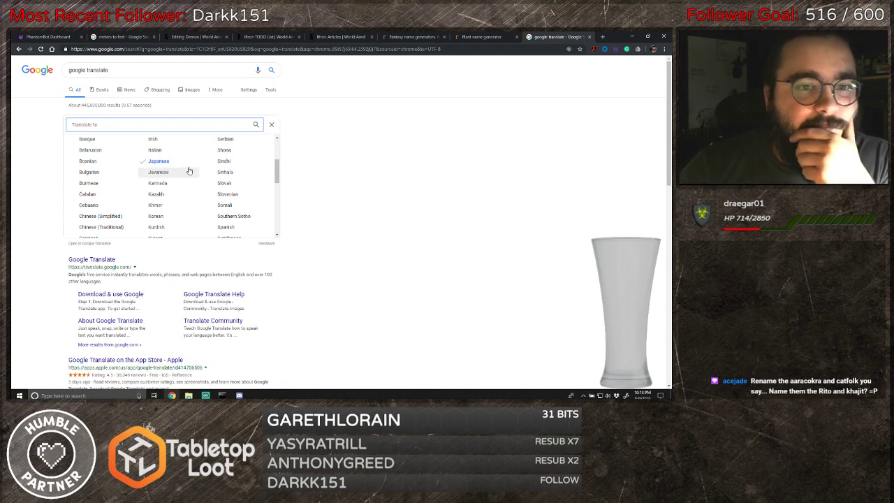
scroll(194, 194, "up", 1)
scroll(194, 193, "up", 1)
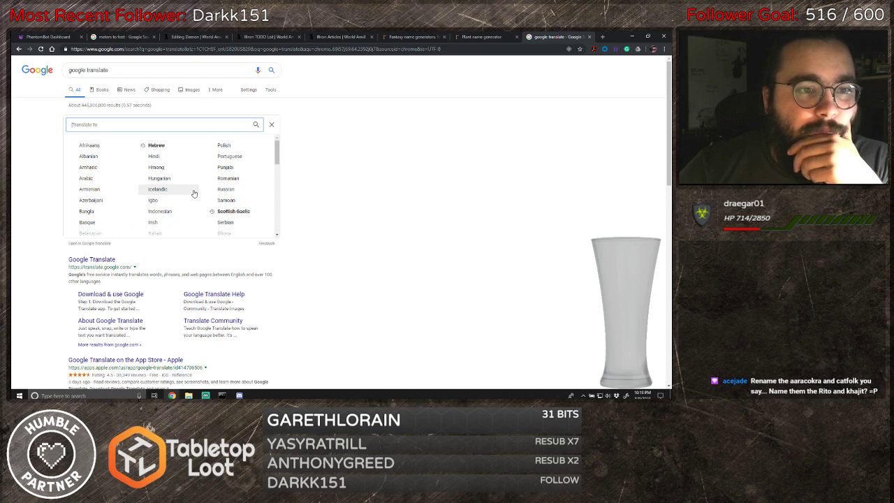
scroll(192, 179, "down", 1)
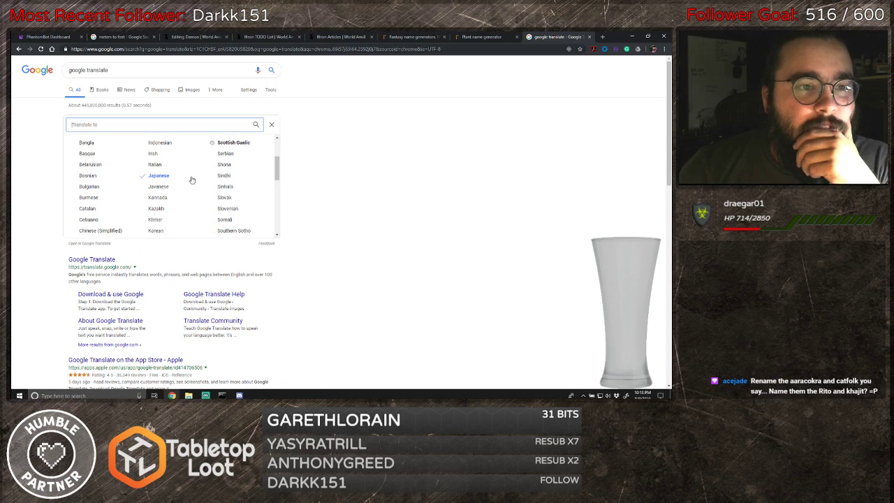
scroll(192, 180, "down", 2)
scroll(192, 180, "down", 1)
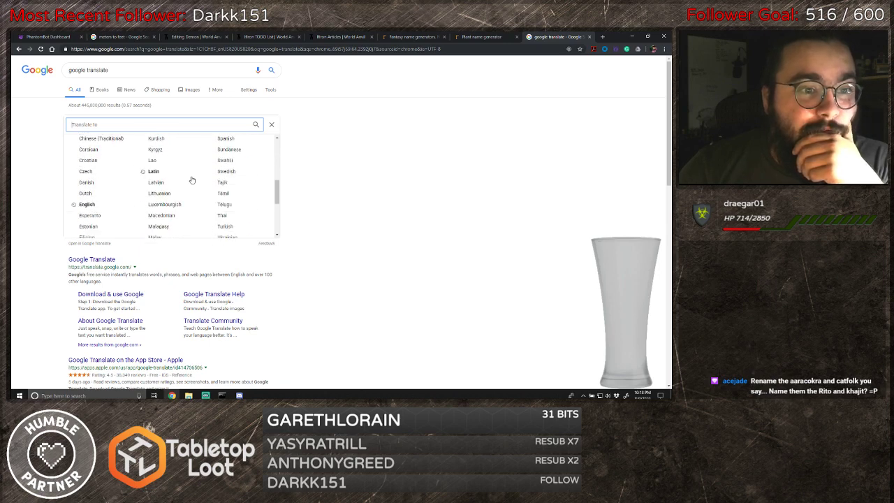
scroll(192, 180, "down", 2)
scroll(192, 180, "down", 2)
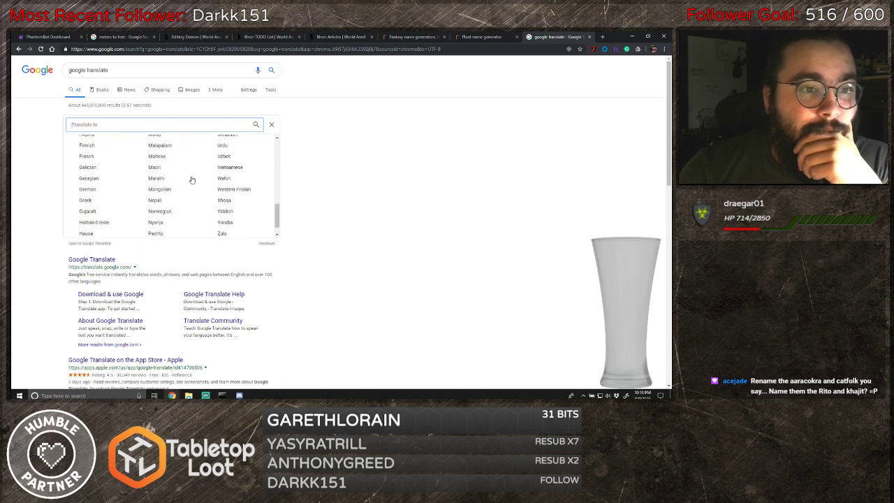
scroll(192, 181, "down", 1)
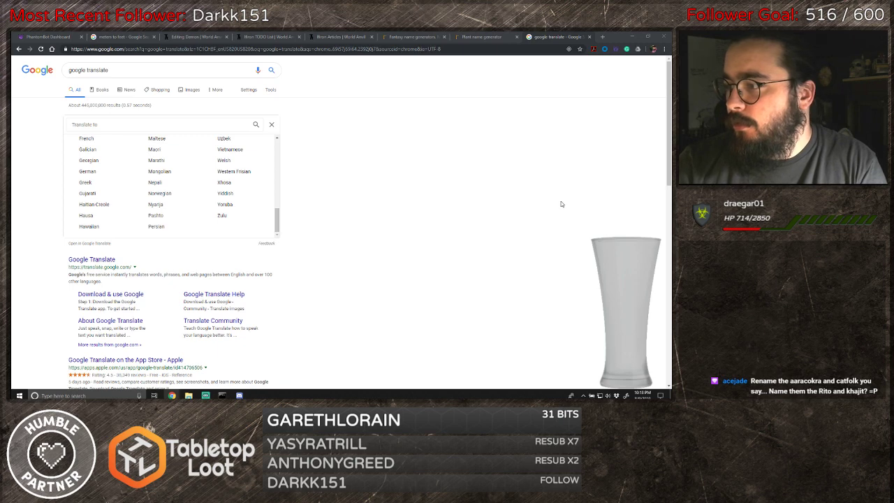
scroll(158, 201, "up", 2)
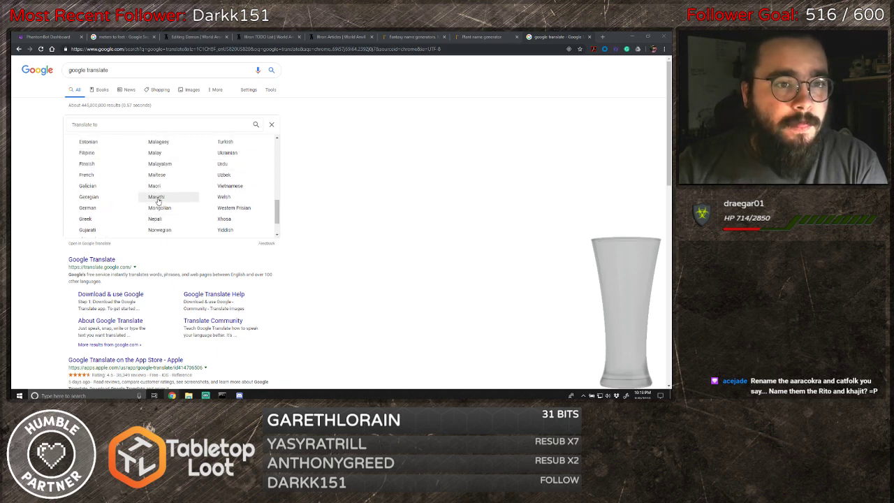
scroll(158, 201, "up", 2)
scroll(182, 204, "up", 2)
scroll(202, 208, "down", 2)
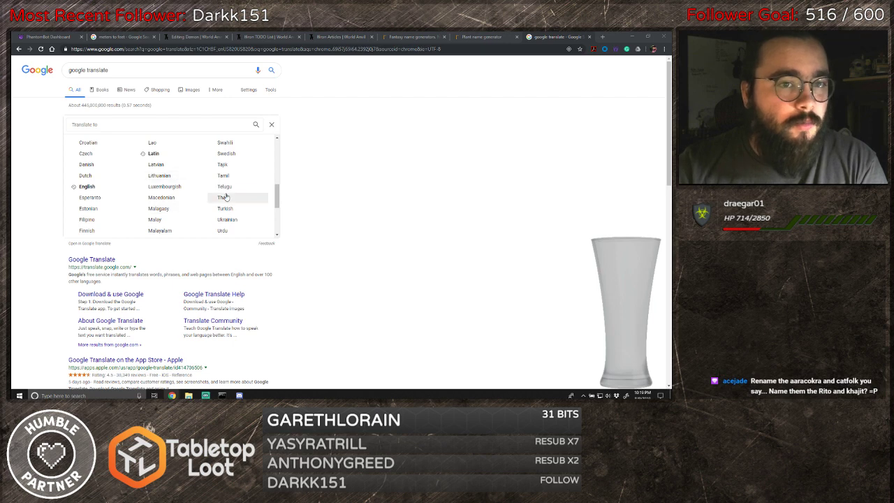
scroll(226, 198, "up", 1)
scroll(190, 204, "up", 2)
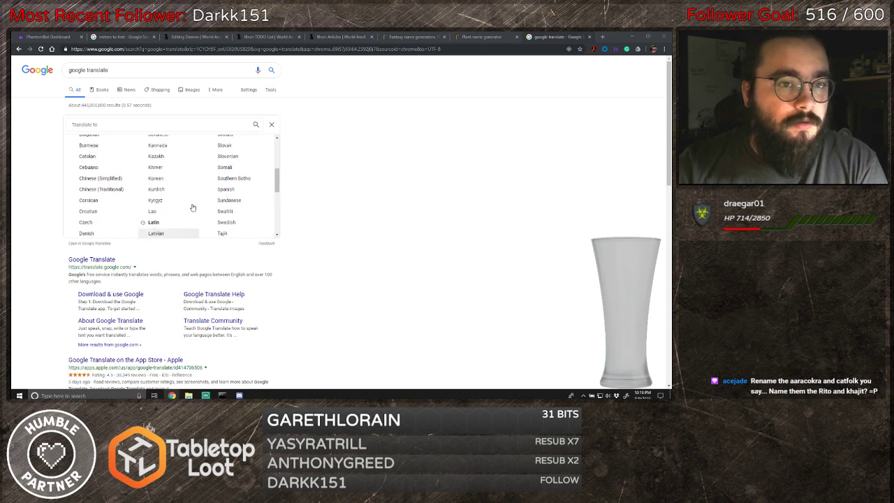
scroll(177, 201, "up", 1)
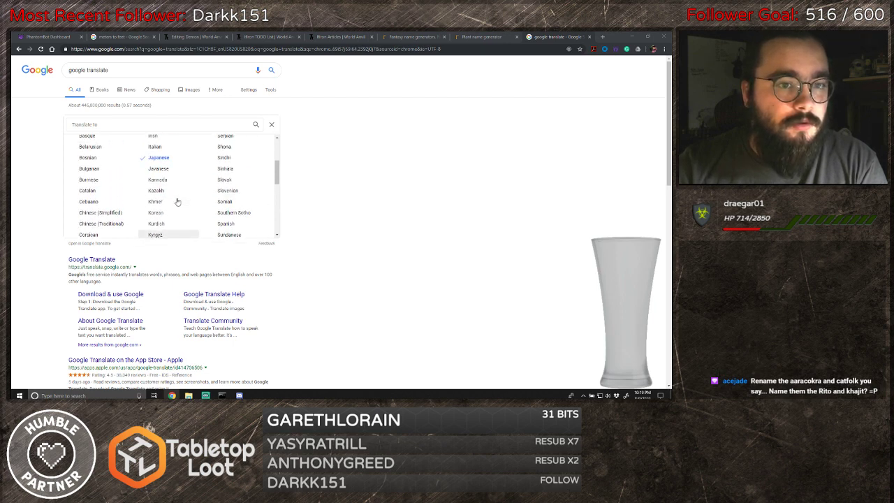
scroll(169, 183, "down", 1)
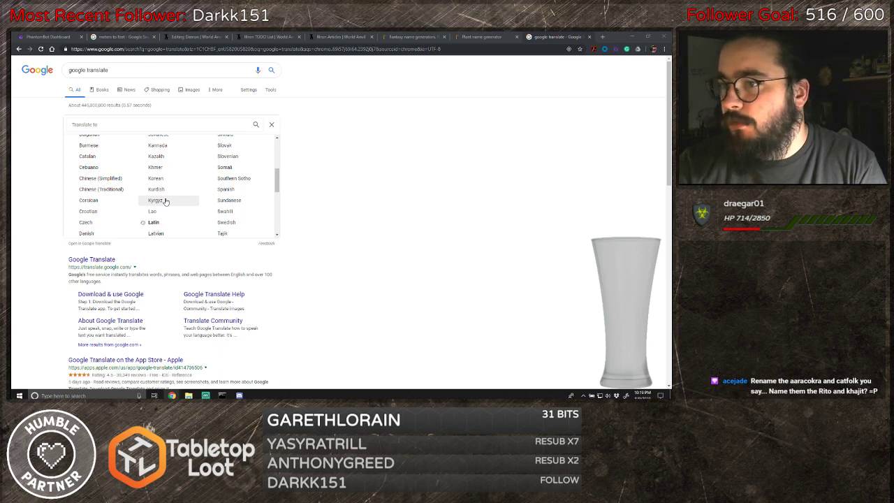
left_click(224, 211)
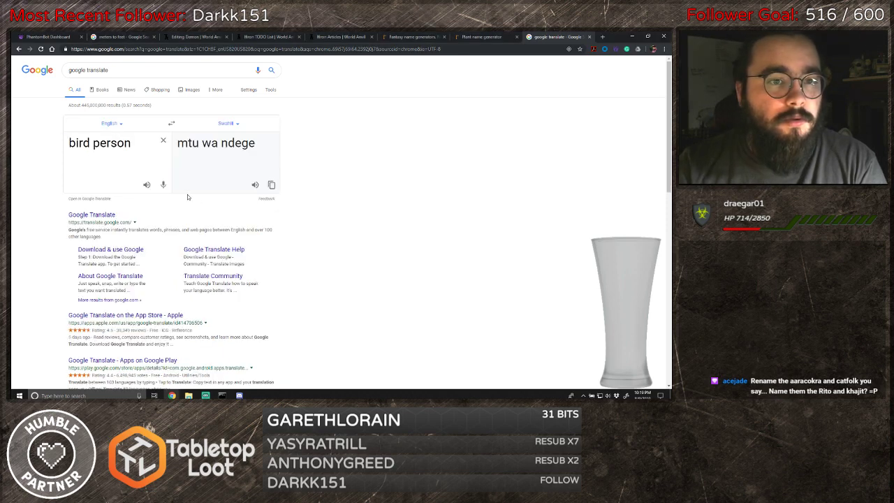
- Replace the source text with "Cat kin" to get its Swahili translation
left_click_drag(132, 144, 23, 143)
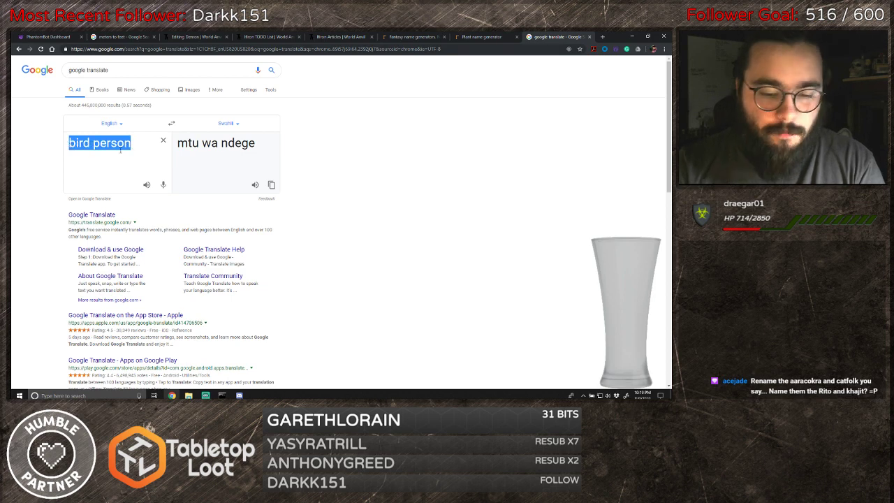
type("Cat")
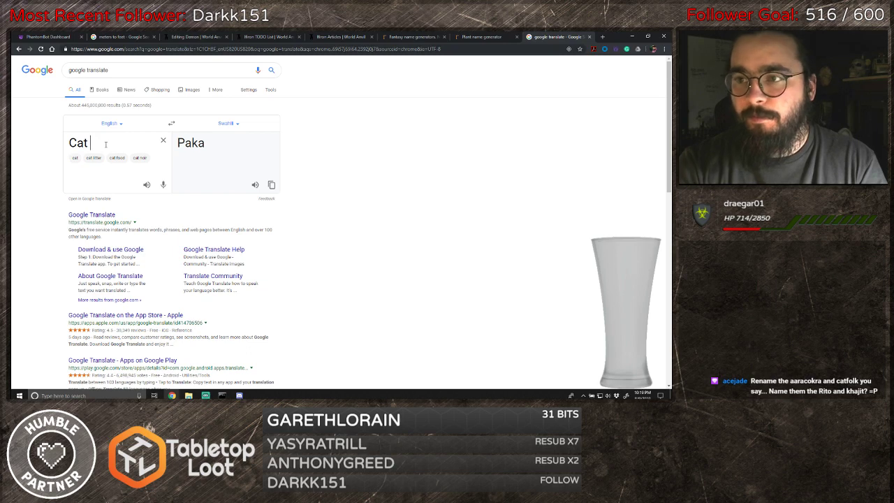
type("kin")
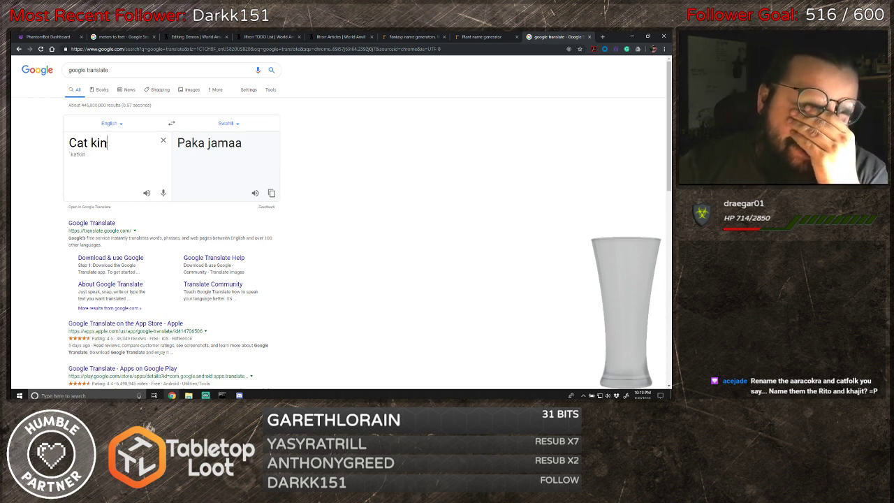
- Try the spelling "kat kin" as the source text and restore it to "cat kin"
left_click(74, 143)
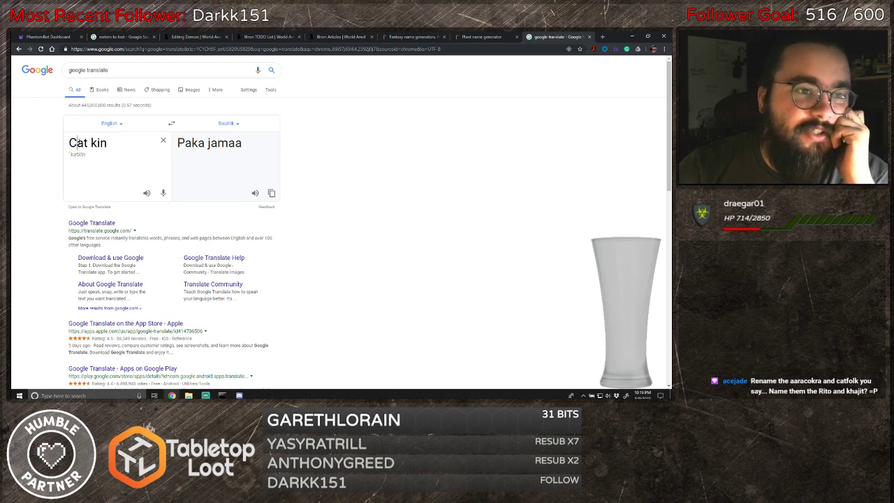
key("BackSpace")
type("K")
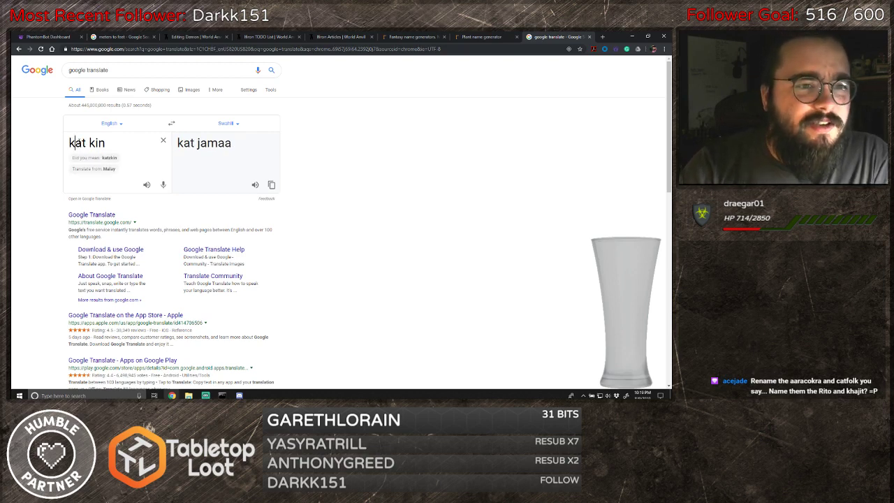
key("BackSpace")
type("c")
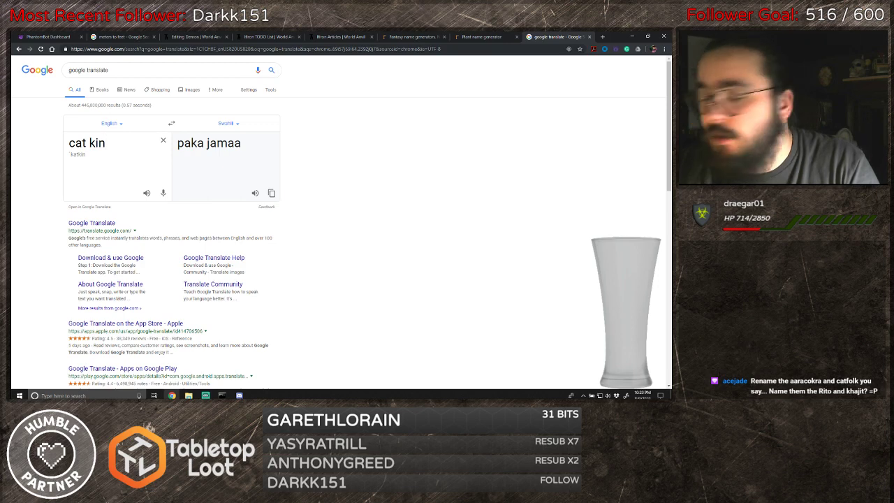
- Change the target language to Zulu for the "cat kin" translation
left_click(234, 123)
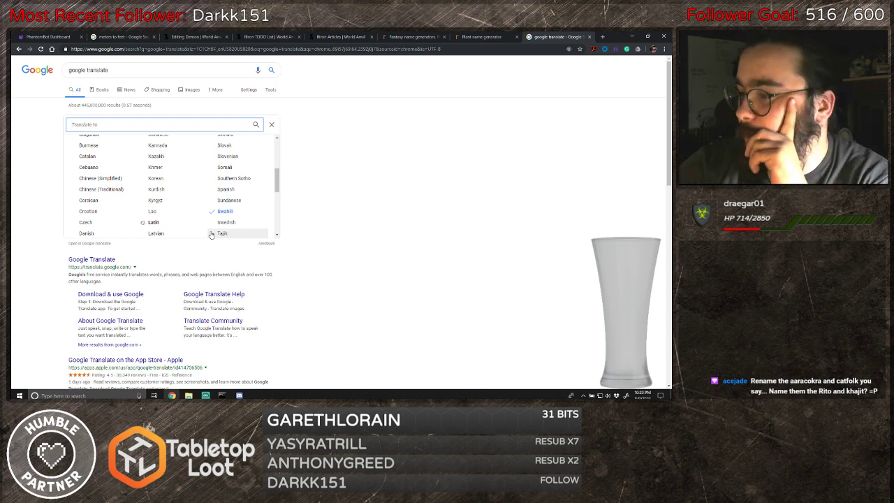
scroll(237, 223, "down", 3)
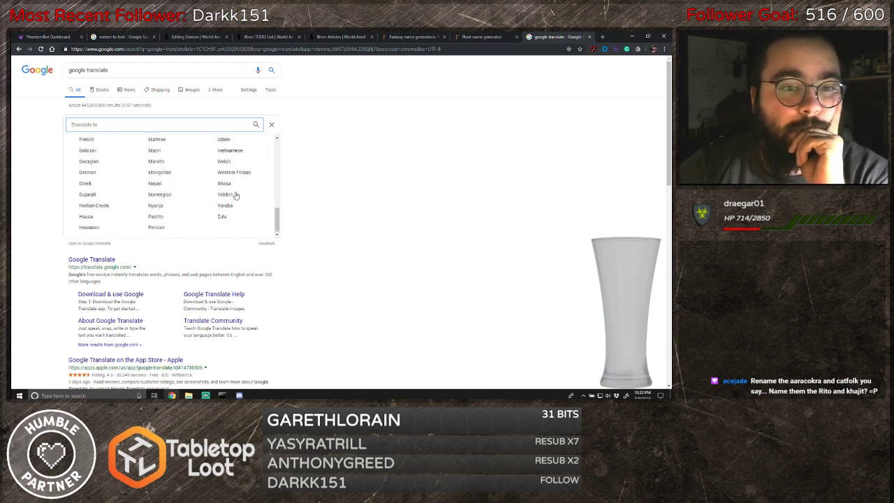
left_click(233, 216)
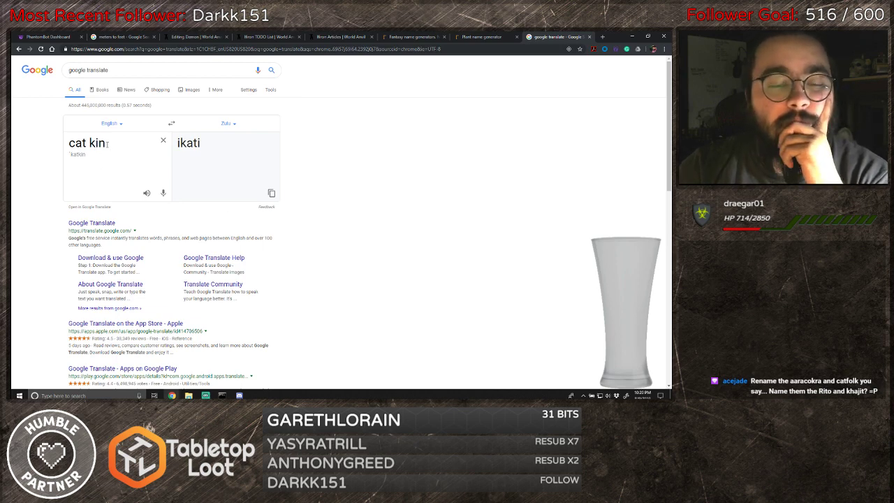
- Return to the Ifiron article list and rename the Tabaxi article to "Itaki", saving the title
left_click(318, 36)
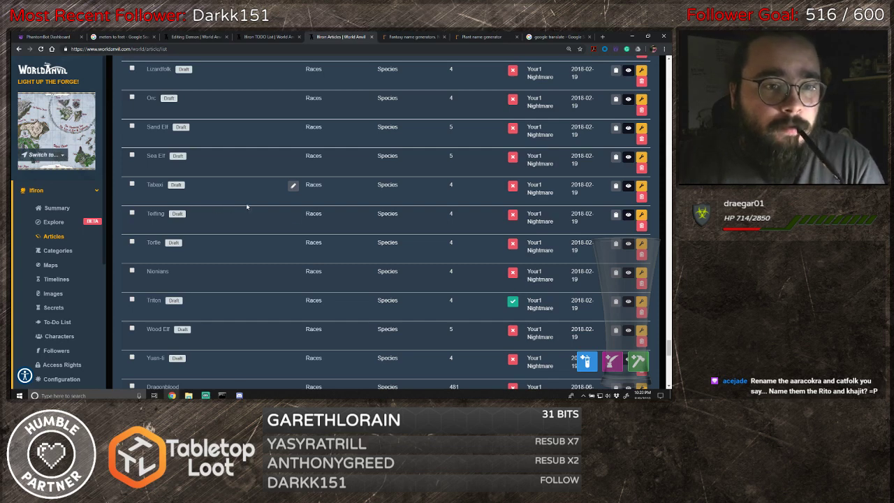
left_click(293, 185)
type("Itaki")
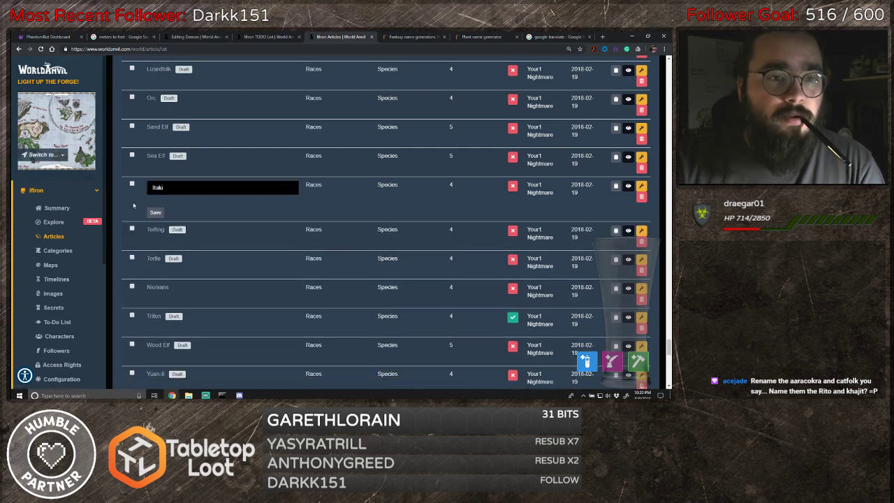
left_click(155, 222)
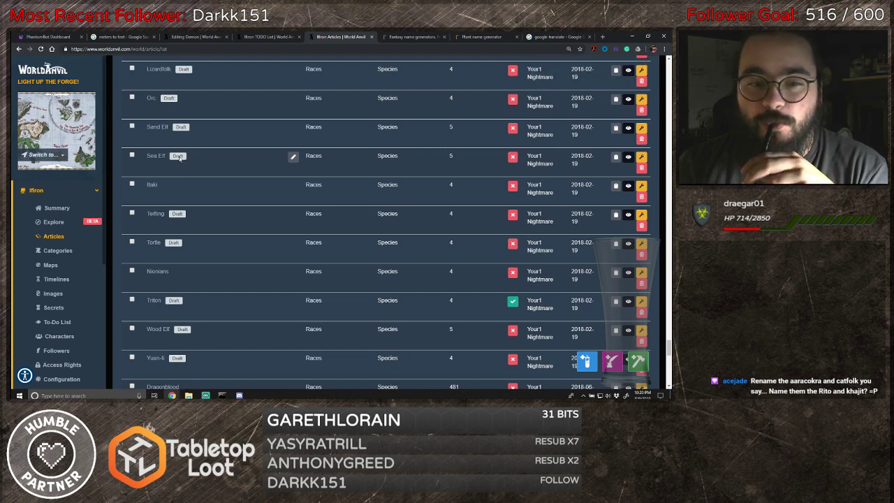
left_click(239, 395)
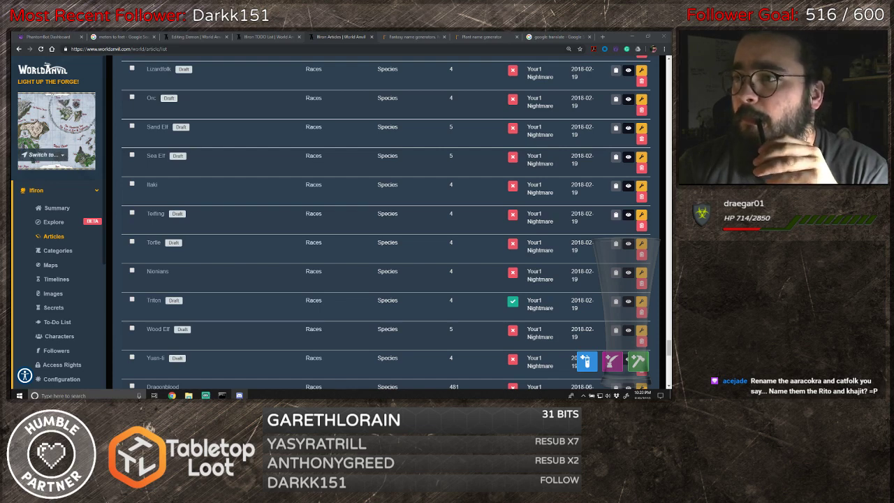
key("alt+Tab")
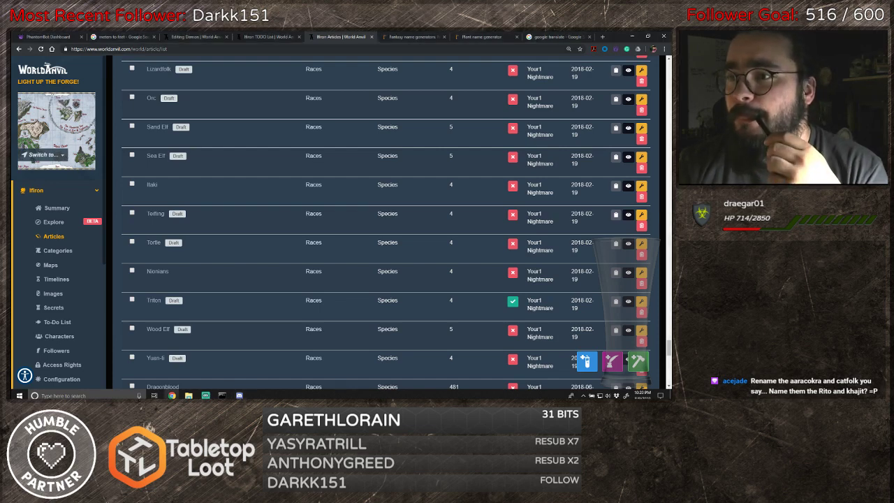
key("alt+Tab")
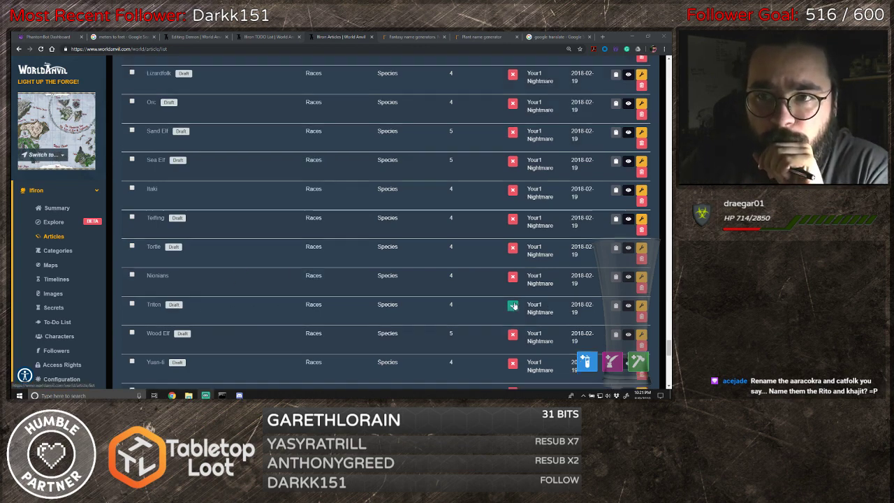
- Check what the completion column means and review the completion marks across the article list down to the species entries
scroll(508, 293, "up", 5)
scroll(503, 287, "up", 15)
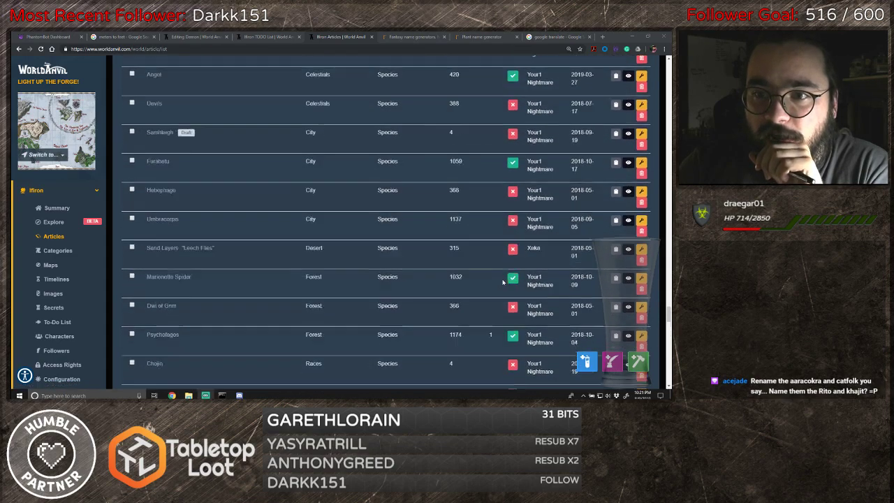
scroll(502, 281, "up", 15)
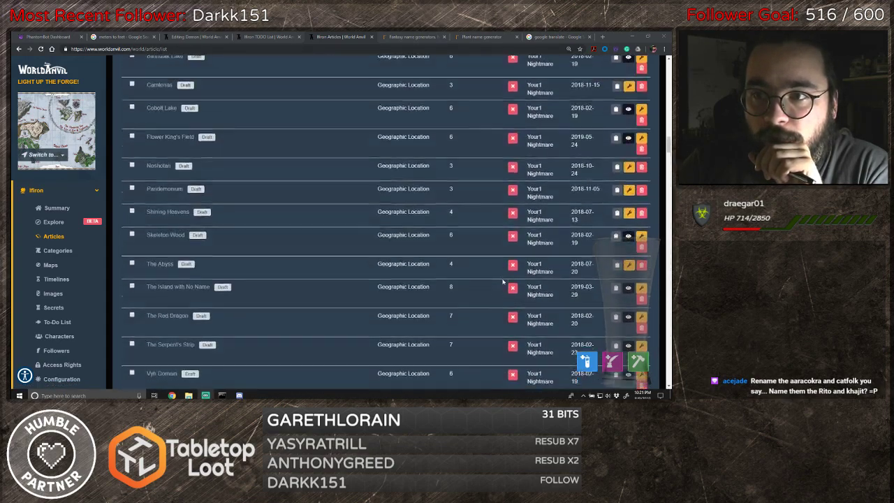
scroll(516, 223, "up", 4)
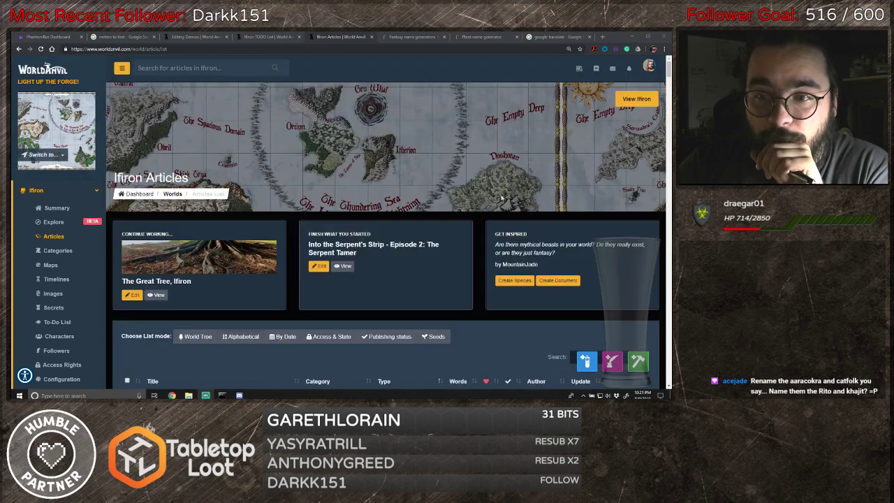
scroll(505, 282, "down", 2)
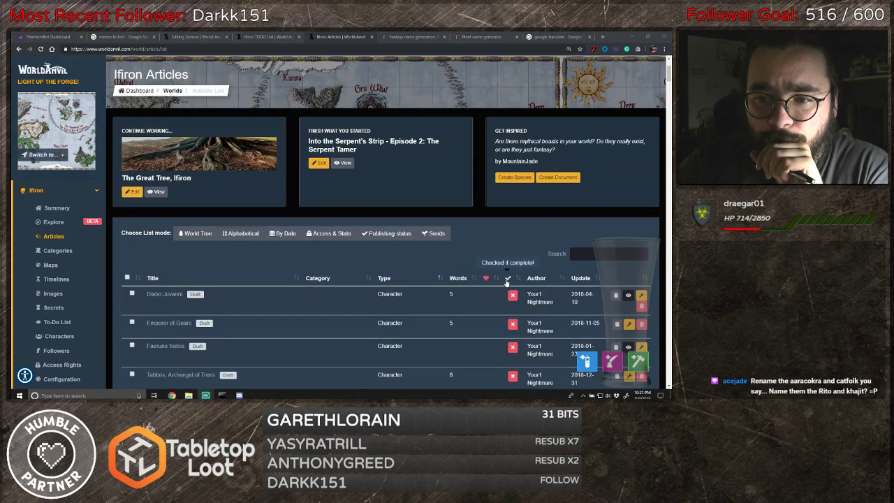
scroll(506, 281, "down", 10)
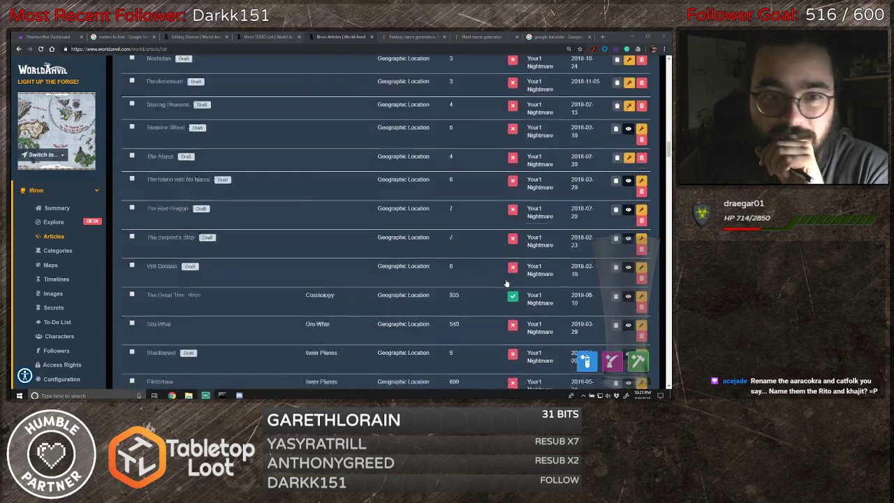
scroll(506, 281, "down", 10)
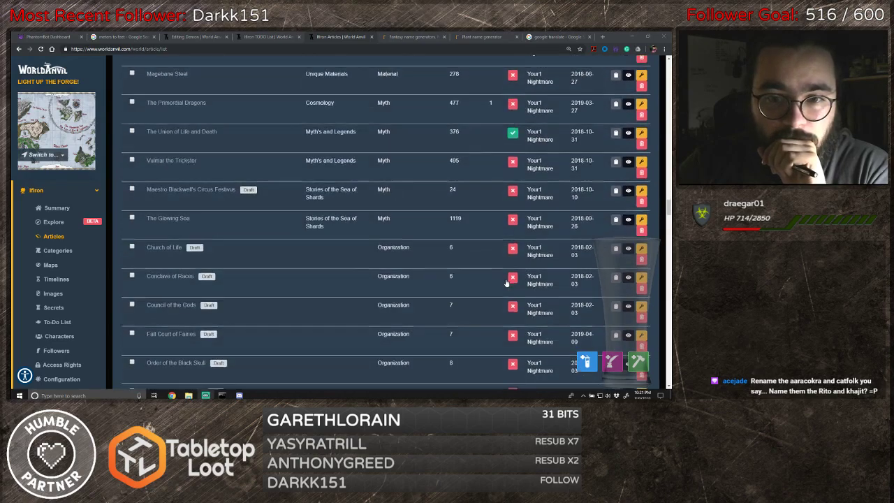
scroll(506, 281, "down", 10)
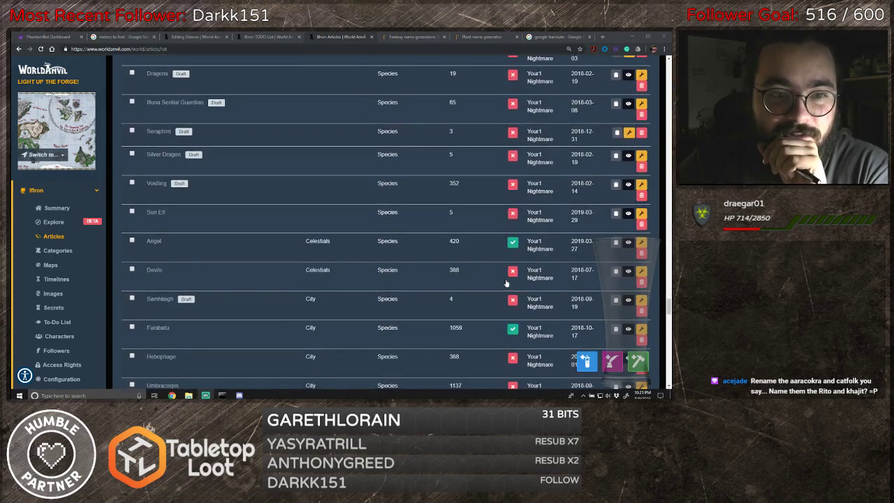
- Go down the article list through the species in the Races category, delete one of the species articles and confirm the deletion
scroll(506, 282, "down", 3)
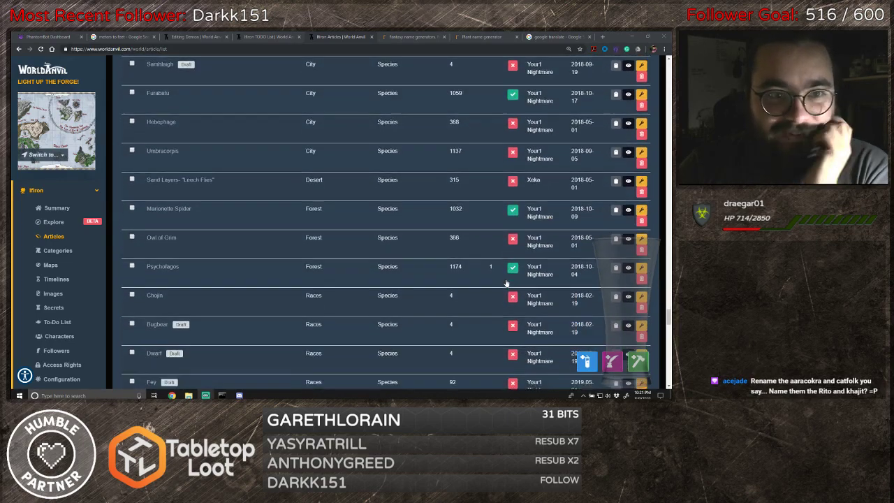
scroll(506, 283, "down", 3)
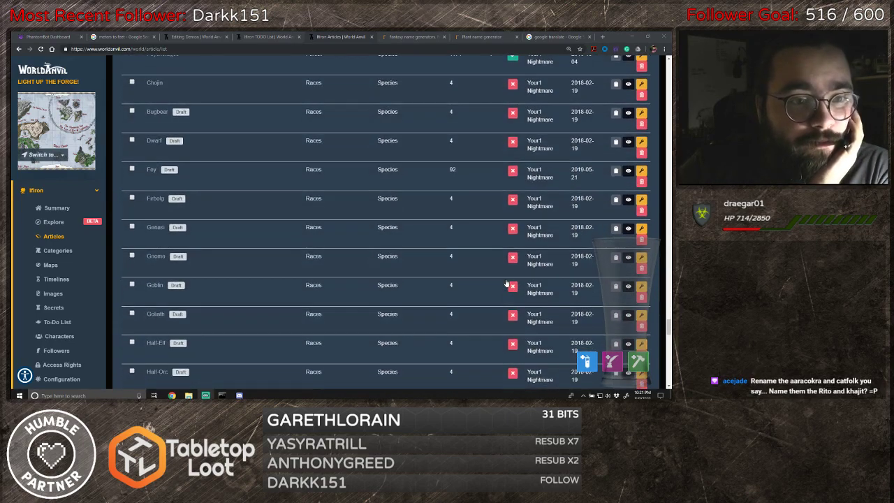
scroll(219, 228, "down", 1)
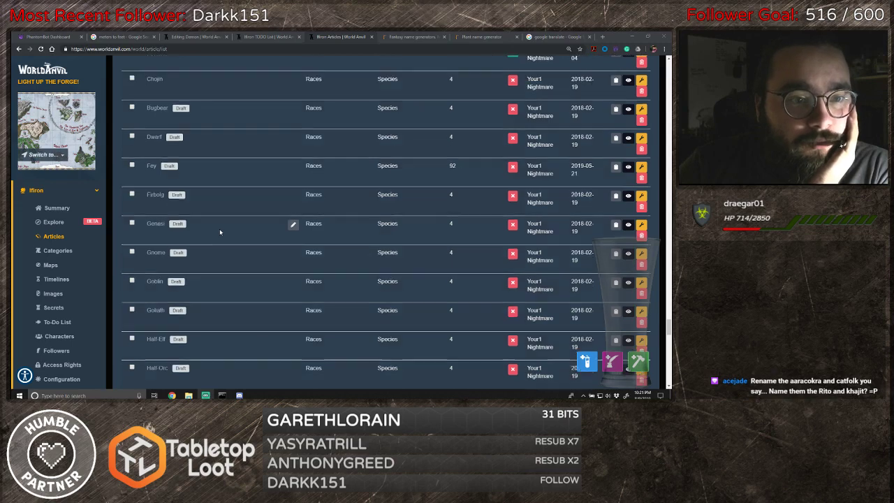
scroll(219, 231, "down", 3)
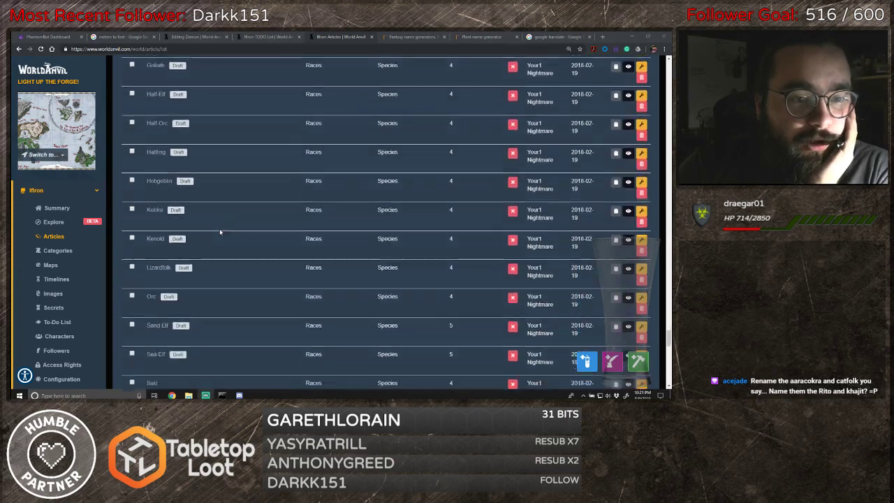
scroll(219, 231, "down", 2)
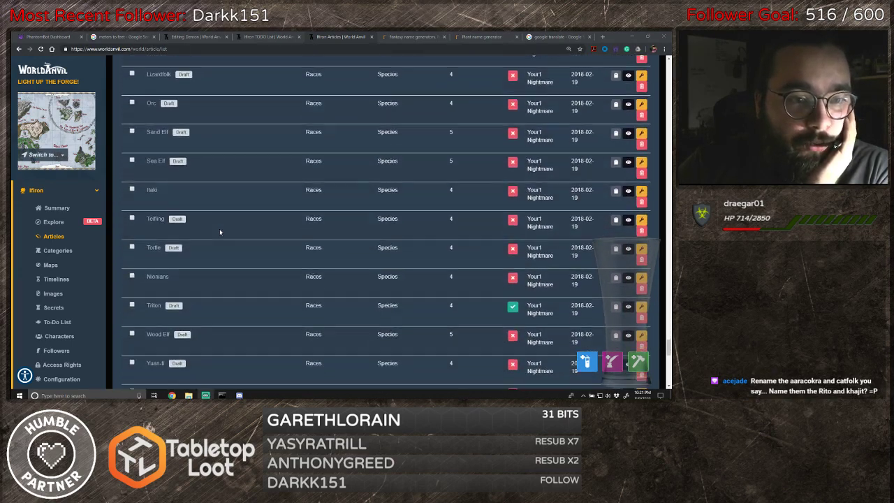
scroll(220, 232, "down", 1)
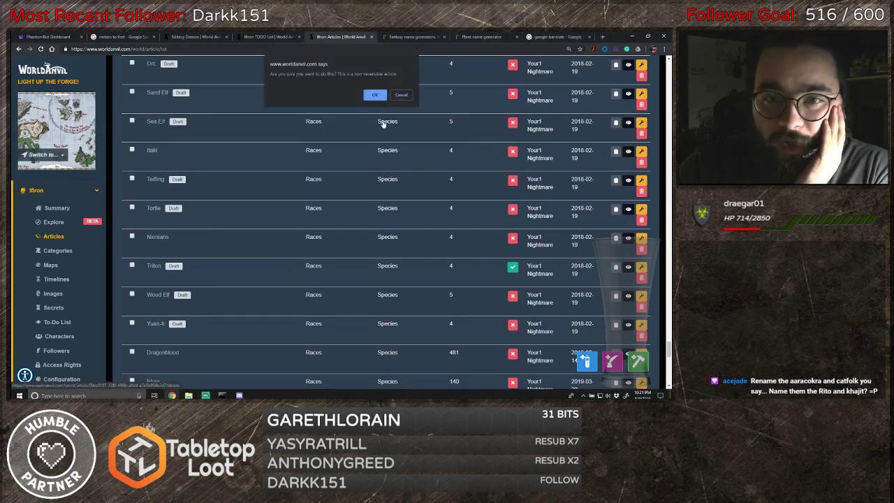
left_click(368, 95)
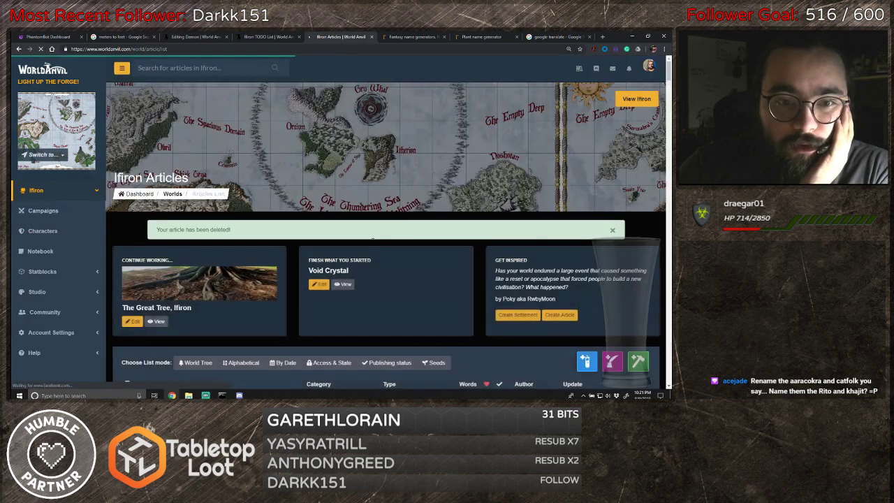
- Sort the Ifiron article list by type in descending order and go through the species entries for names to change
scroll(408, 222, "down", 3)
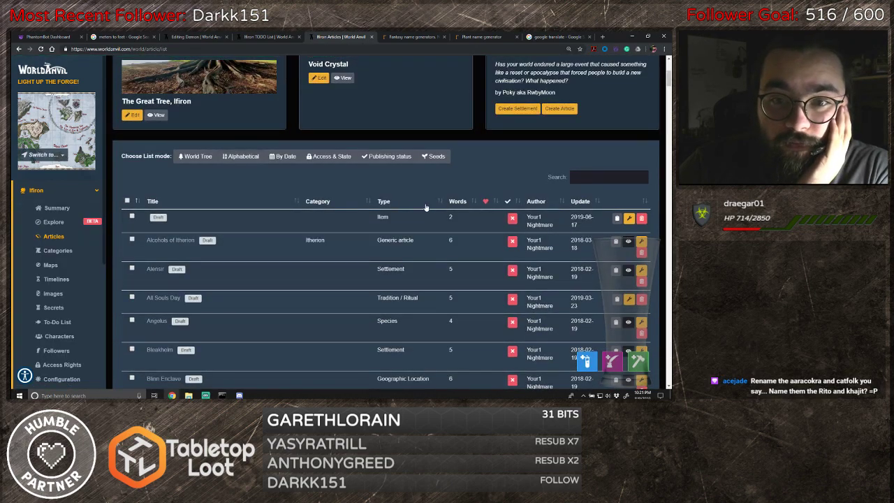
left_click(382, 203)
left_click(385, 203)
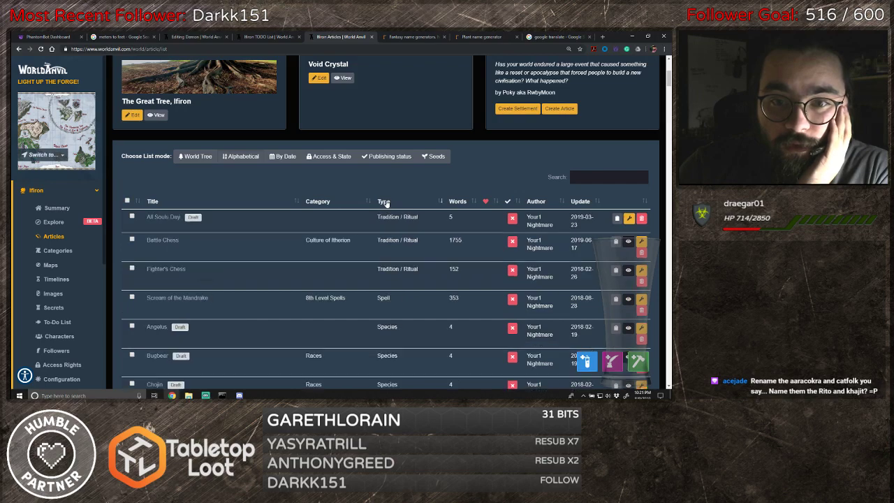
scroll(391, 209, "down", 3)
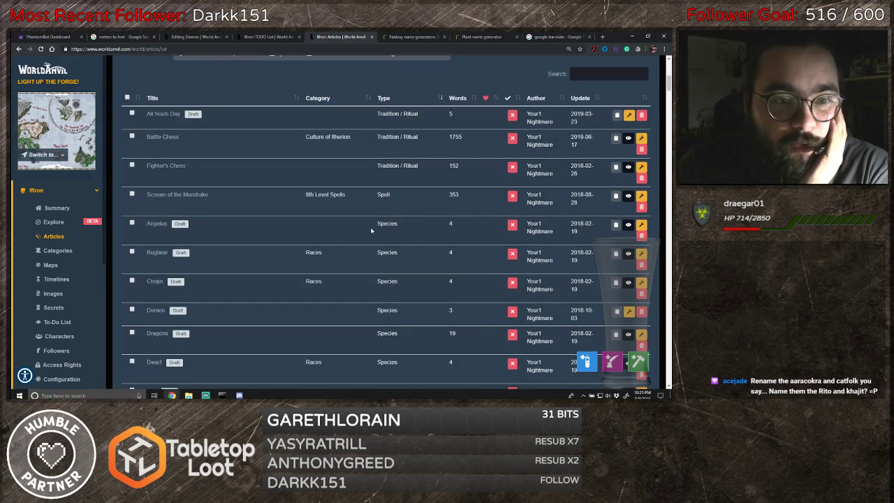
scroll(371, 230, "down", 1)
scroll(371, 231, "down", 2)
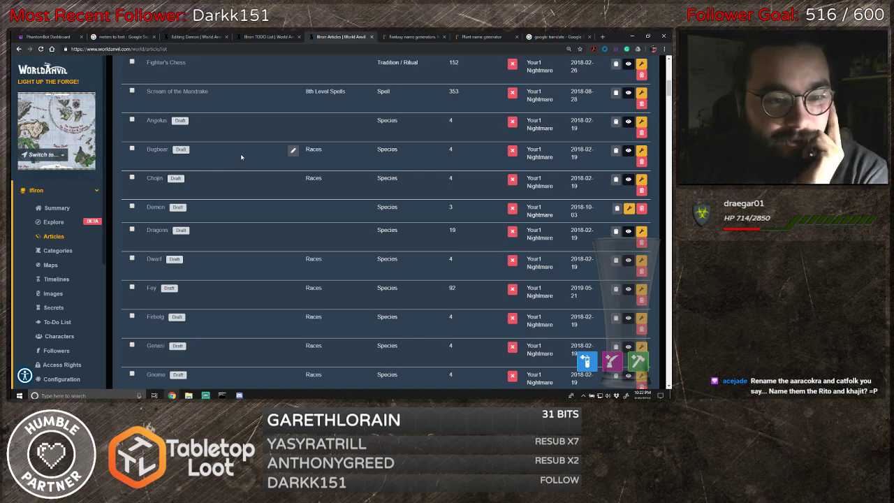
scroll(241, 157, "down", 3)
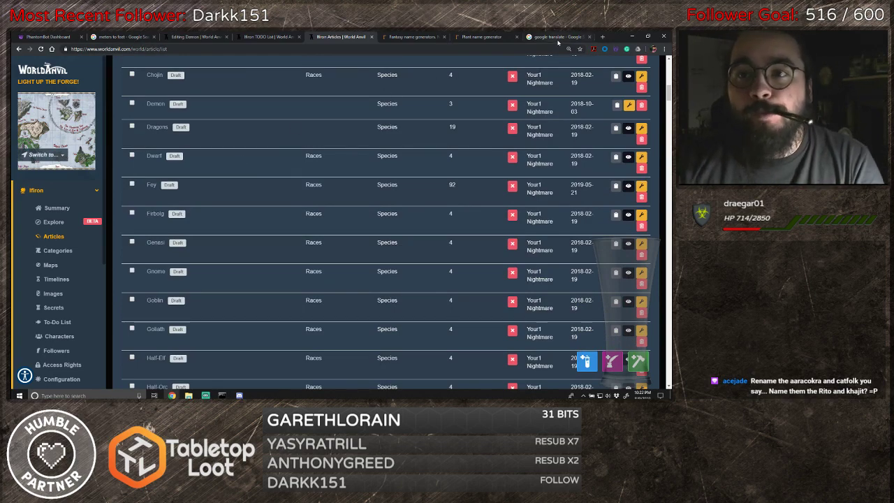
- Return to the Google Translate page and change the target language to Scottish Gaelic
left_click(558, 39)
left_click(234, 125)
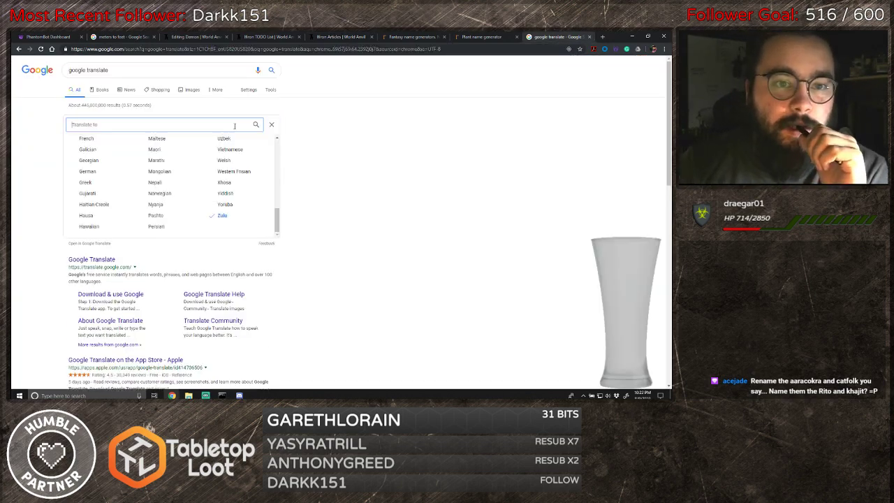
scroll(230, 204, "up", 3)
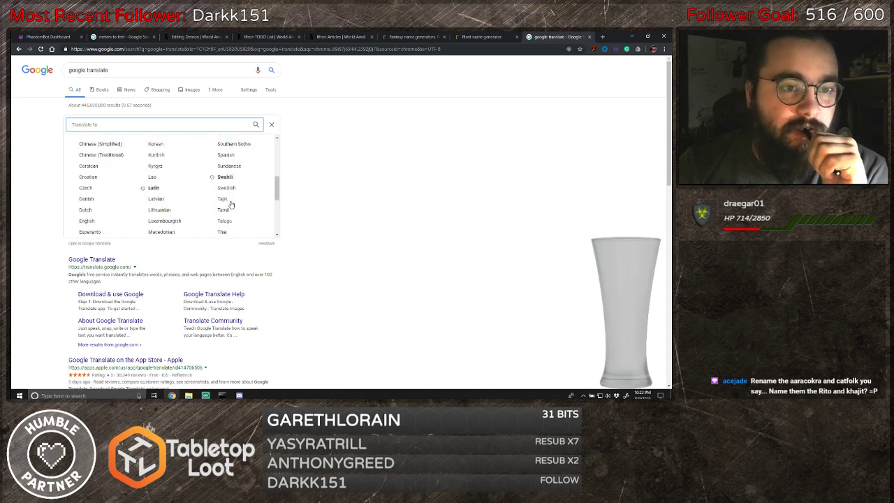
scroll(230, 204, "up", 5)
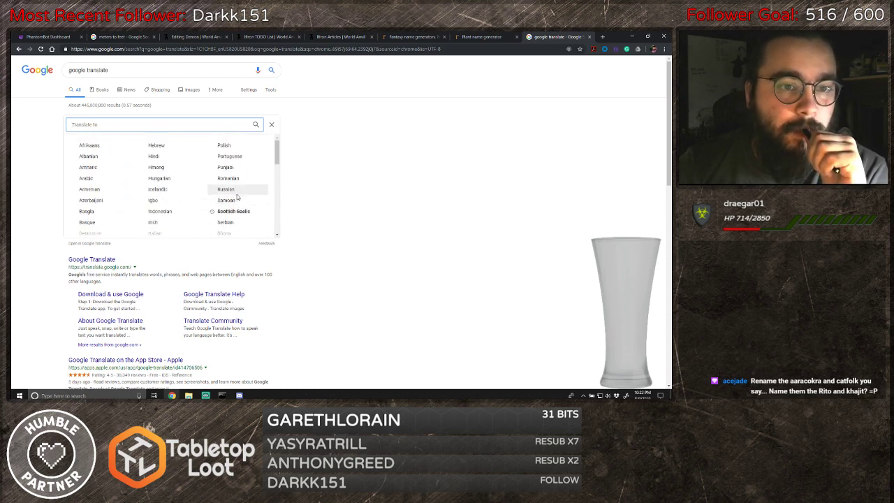
left_click(240, 215)
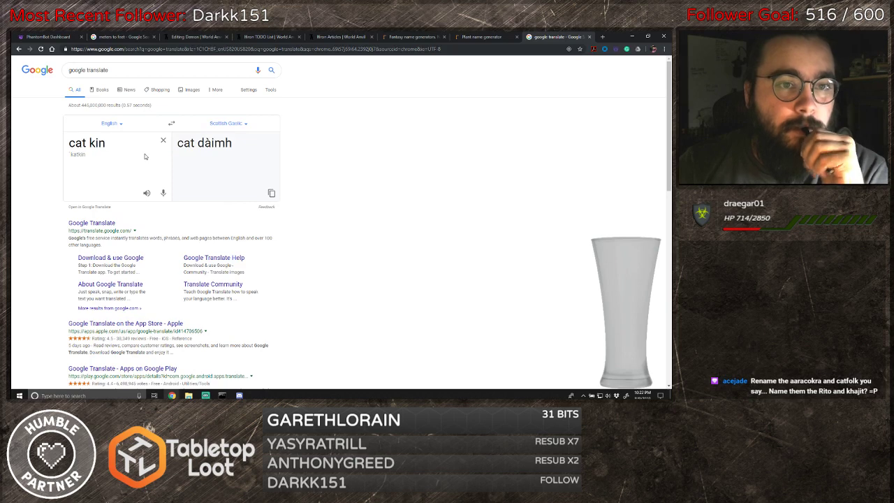
- Replace the source text with "giant" and highlight the "fuam" part of its Scottish Gaelic translation
left_click_drag(116, 143, 71, 145)
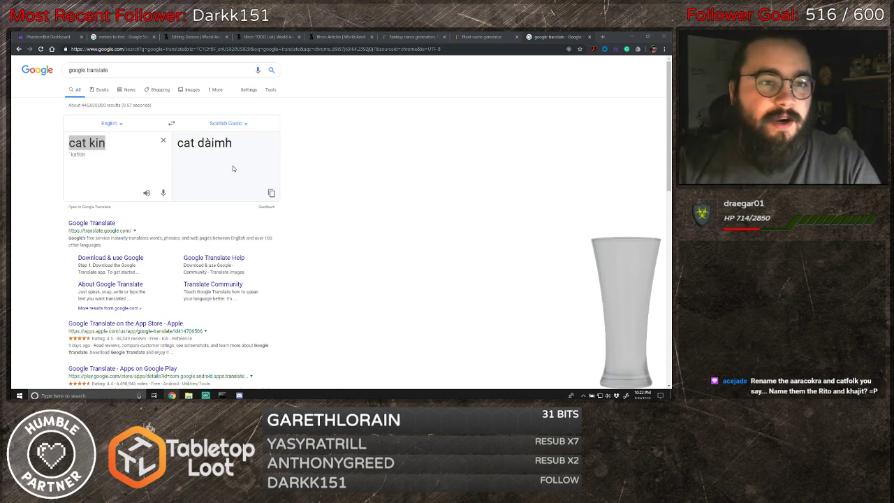
left_click_drag(107, 144, 58, 147)
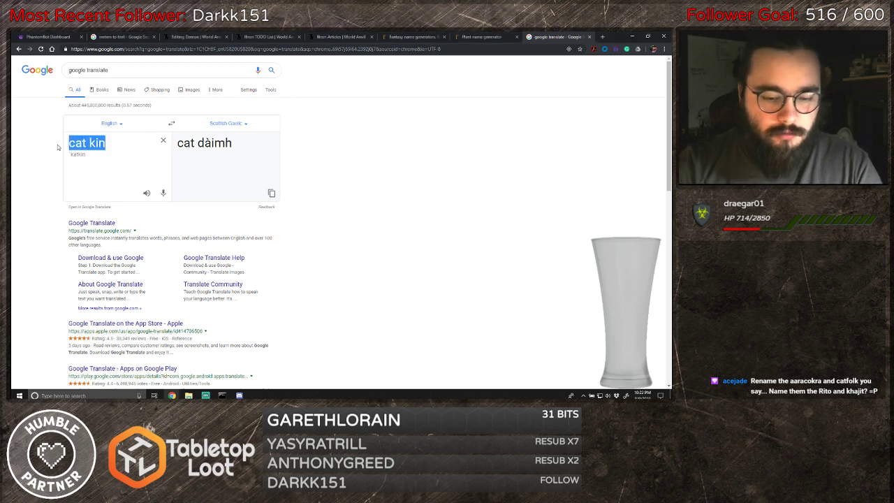
type("giant")
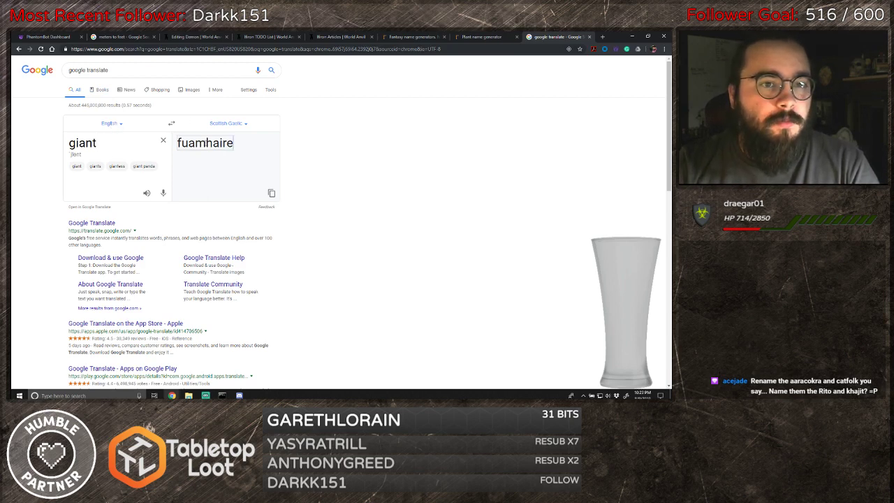
left_click_drag(206, 143, 177, 143)
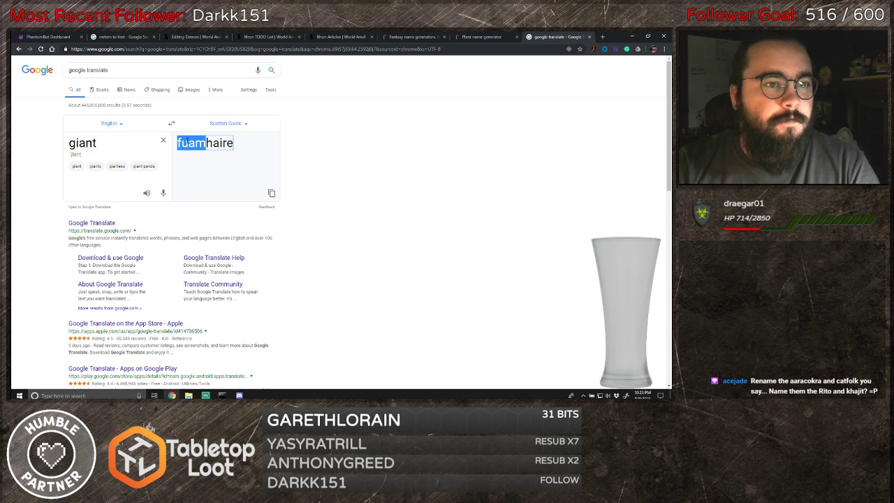
- Try the suggested word "giantess" as the source text and restore it to "giant"
left_click(119, 167)
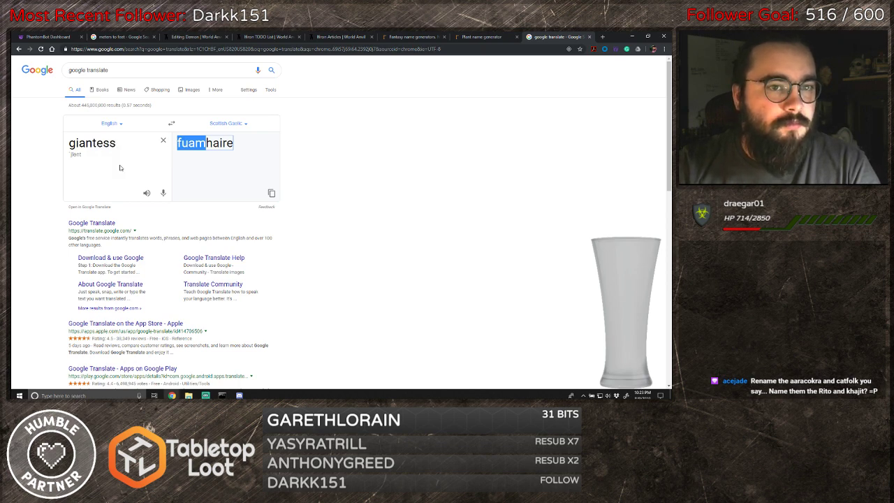
double_click(132, 144)
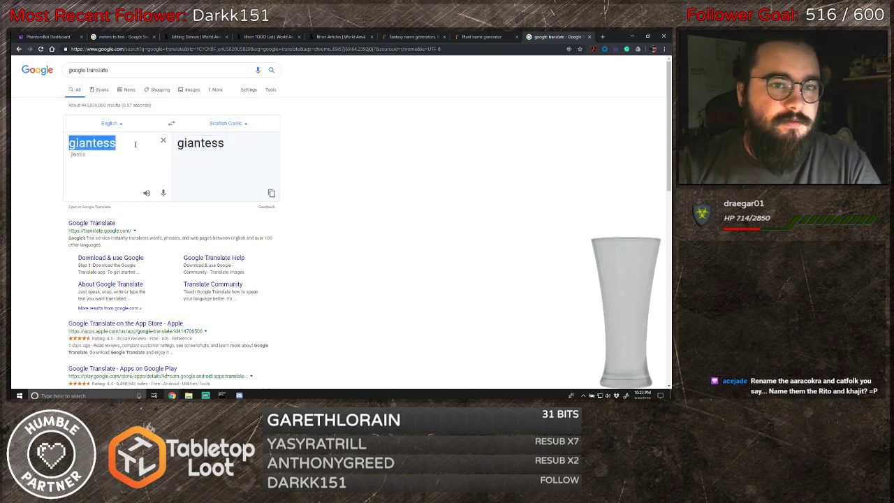
left_click(132, 144)
key("BackSpace")
key("BackSpace")
key("BackSpace")
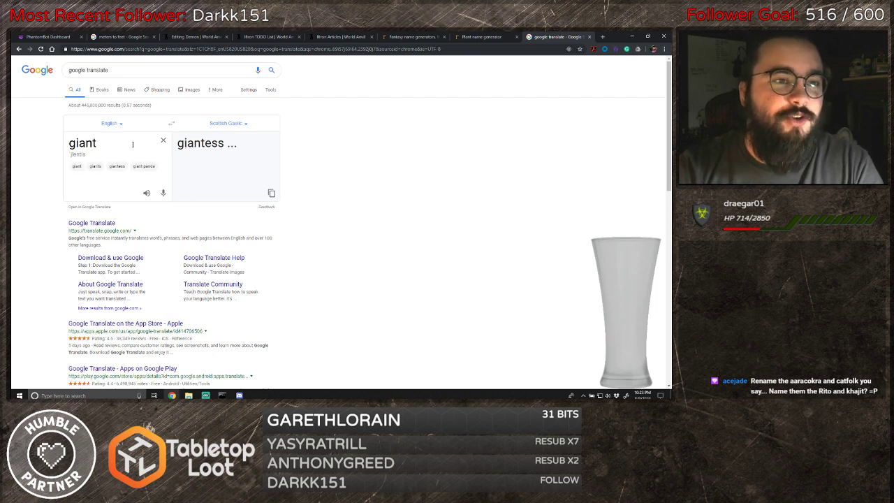
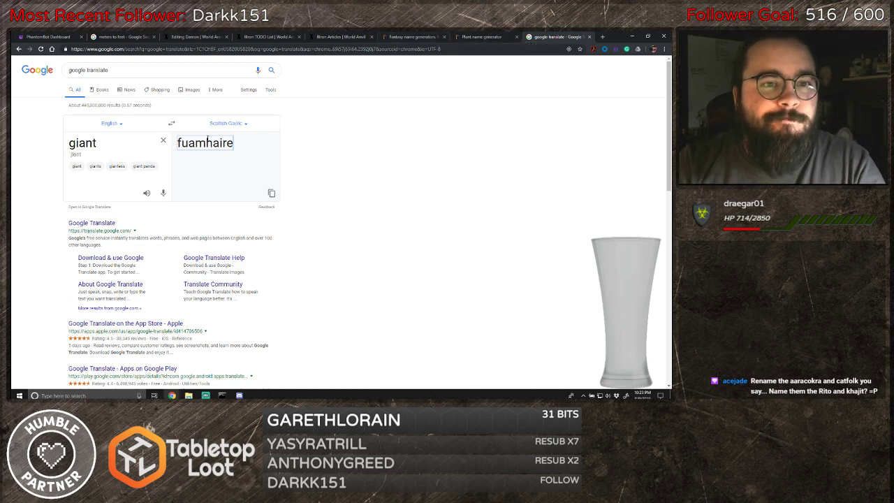
- Using the first part of the Gaelic word for giant, rename the Firbolg article to "Faum" in the Ifiron article list and save the title
left_click_drag(206, 143, 179, 142)
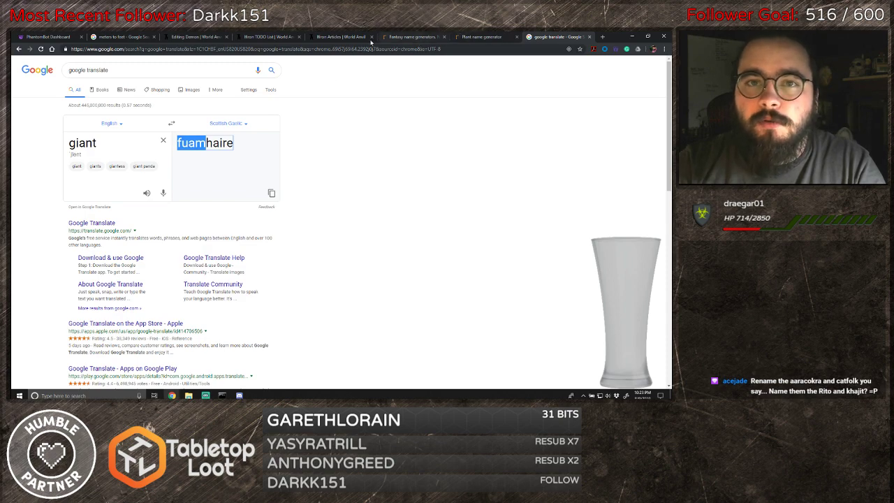
left_click(323, 38)
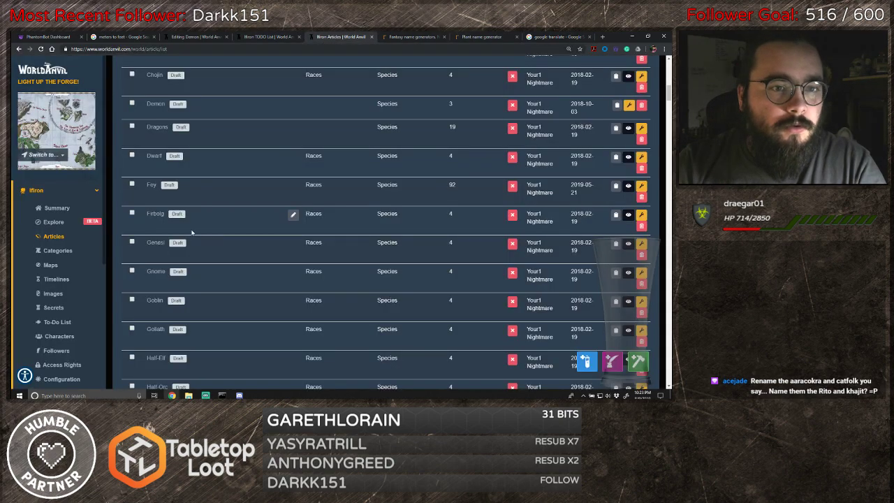
left_click(293, 215)
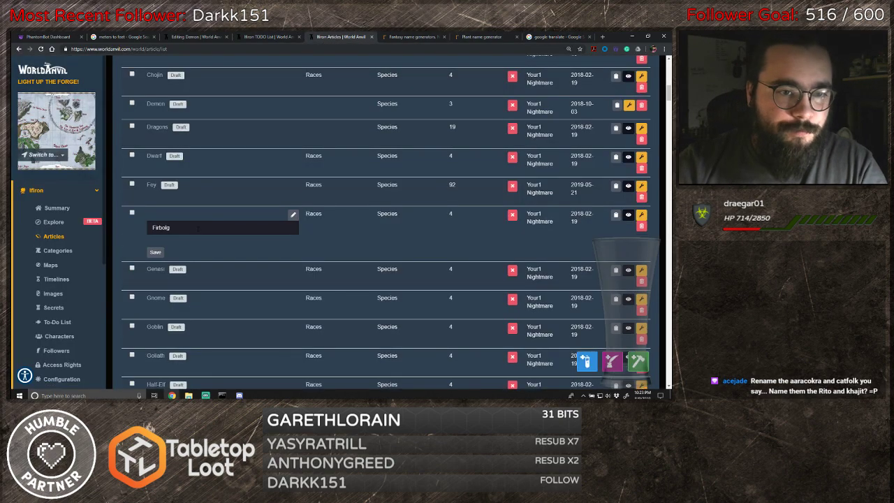
double_click(197, 228)
type("Faum")
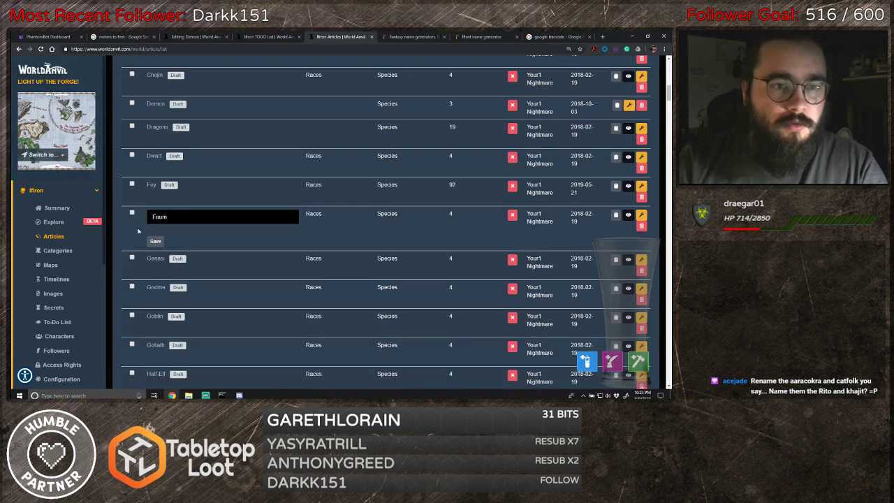
left_click(155, 241)
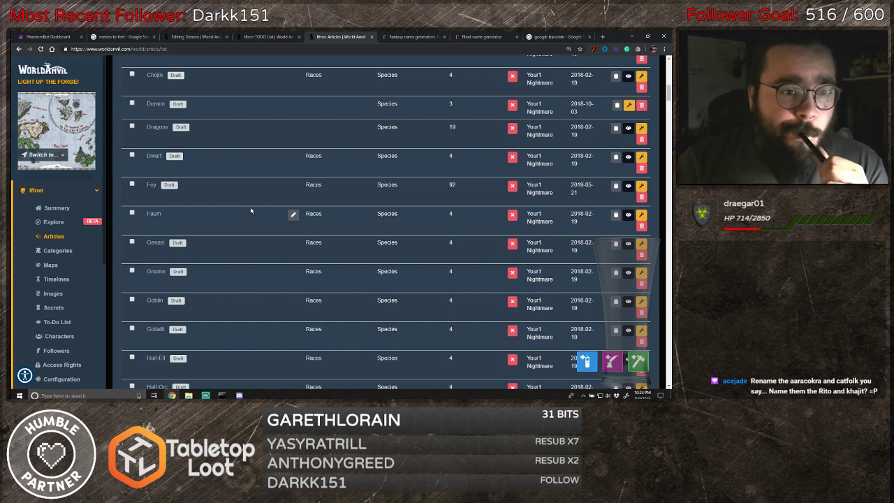
- Look through the species in the article list, then return to Google Translate and change the target language to Latin
scroll(213, 255, "up", 2)
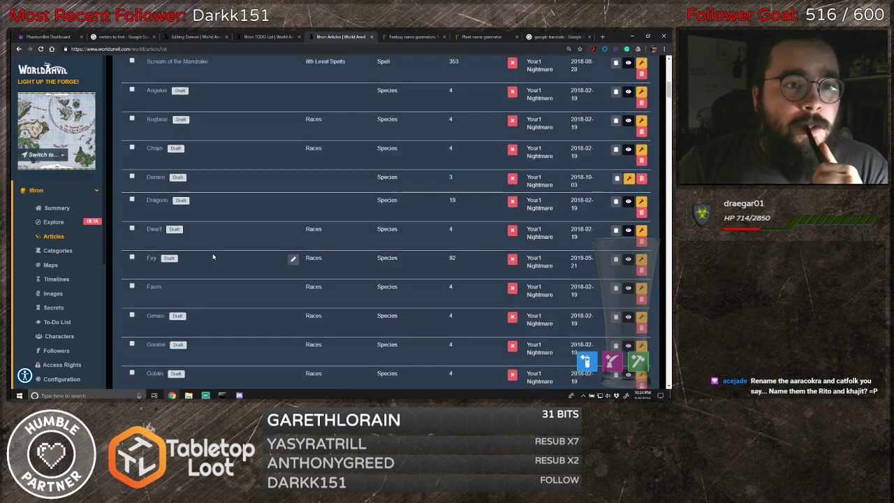
scroll(216, 249, "up", 3)
scroll(218, 248, "down", 7)
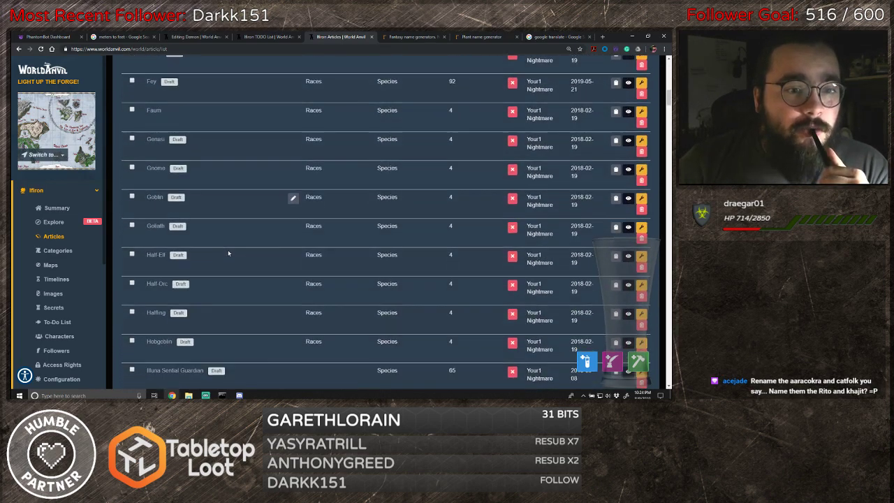
scroll(240, 252, "down", 2)
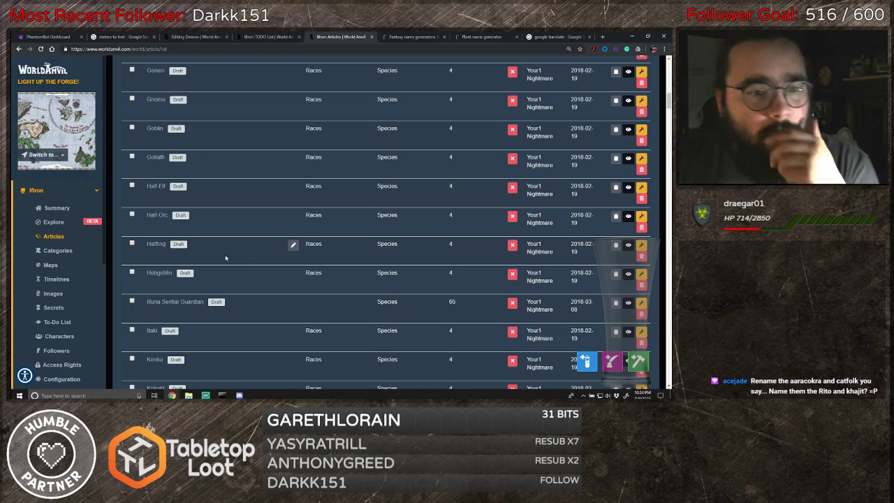
scroll(241, 309, "down", 2)
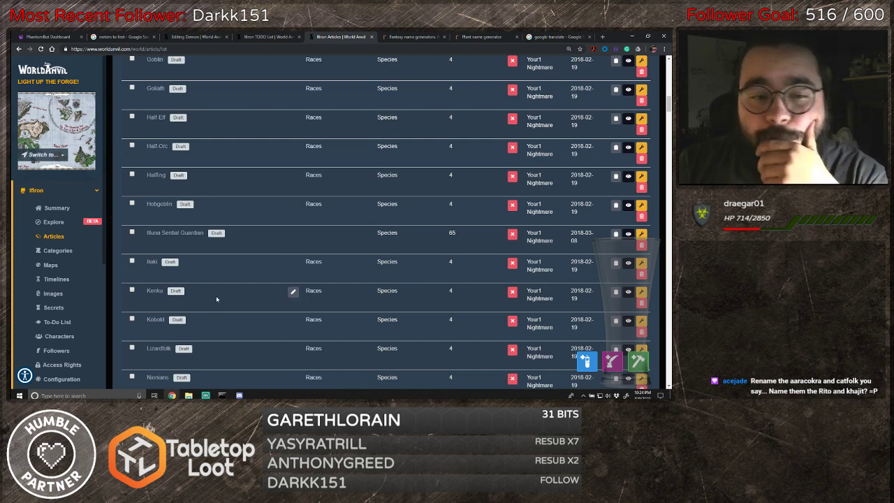
left_click(539, 37)
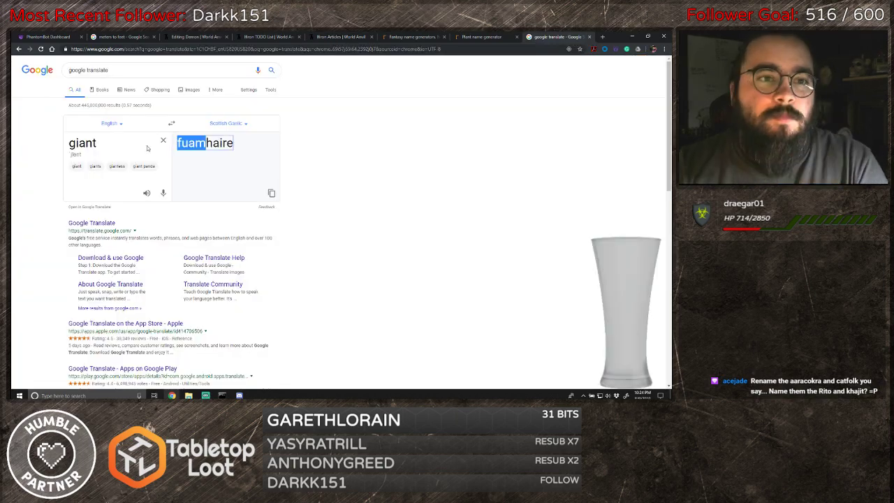
left_click(240, 125)
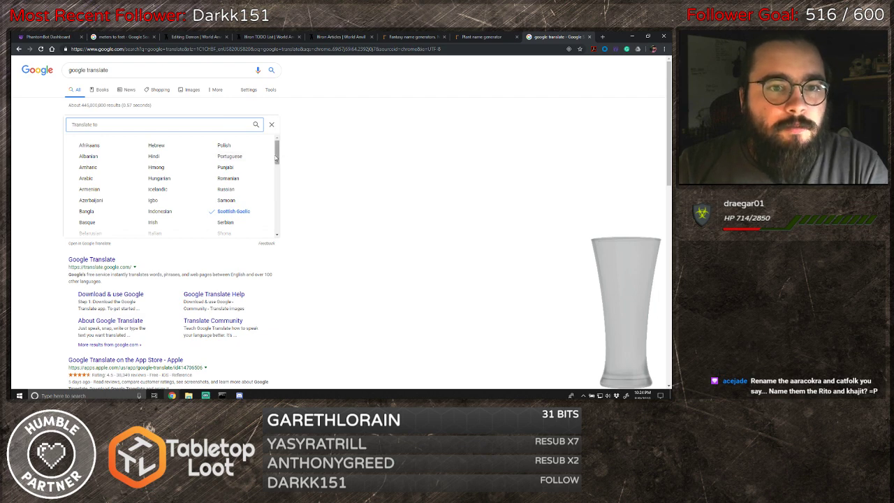
left_click_drag(275, 158, 285, 192)
left_click(154, 175)
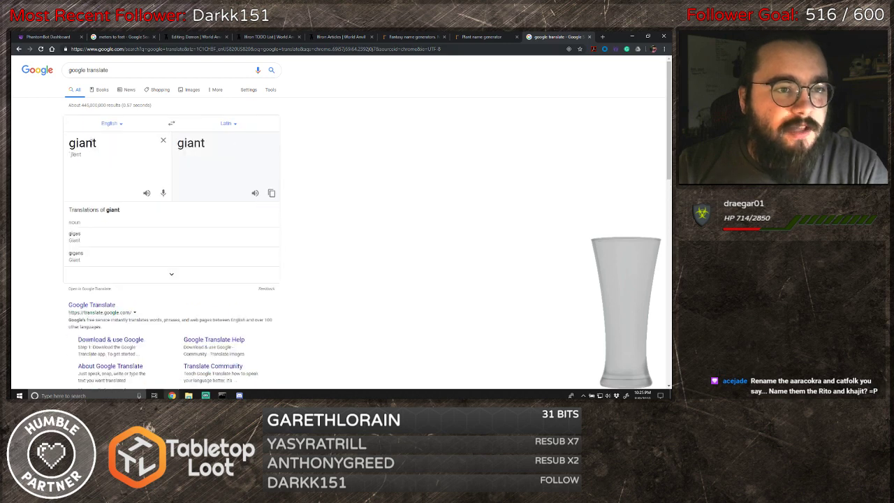
- Translate "mimic" into Latin and try the alternative translations "mimus" and "ethologus"
left_click_drag(98, 143, 60, 149)
type("mimic")
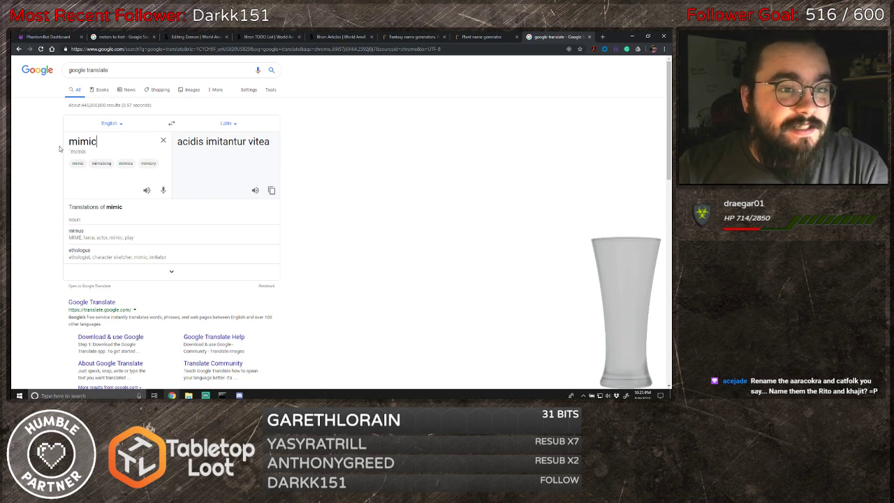
left_click(78, 237)
scroll(181, 217, "up", 1)
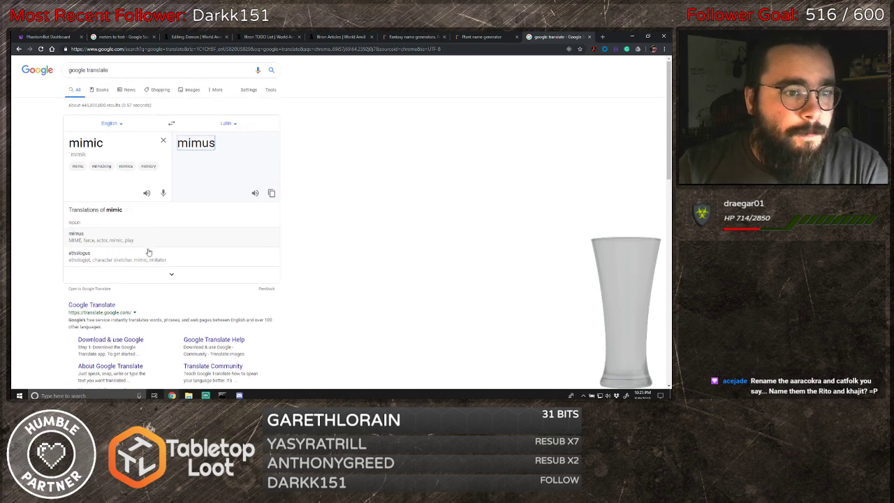
left_click(113, 263)
scroll(212, 209, "up", 1)
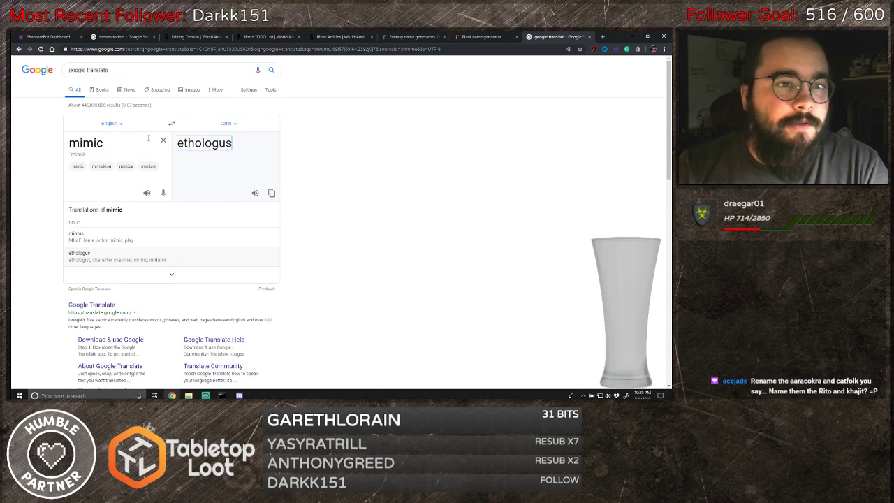
- Switch the translation of "mimic" to Japanese and check the reading "Maneru" and the alternative 模造
left_click(228, 124)
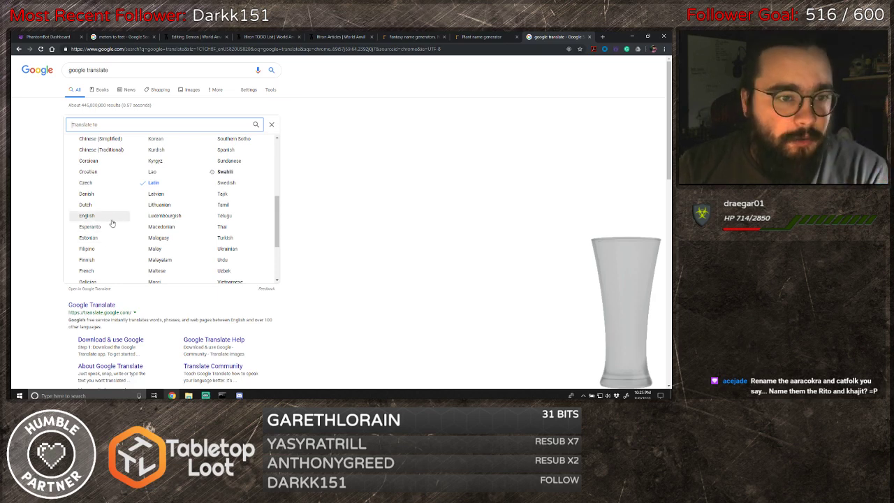
scroll(111, 241, "down", 1)
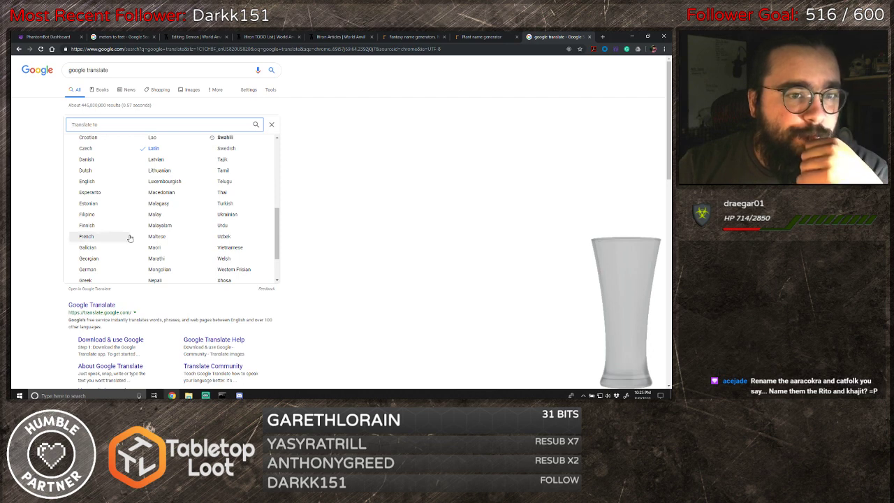
scroll(129, 237, "down", 2)
scroll(126, 236, "up", 6)
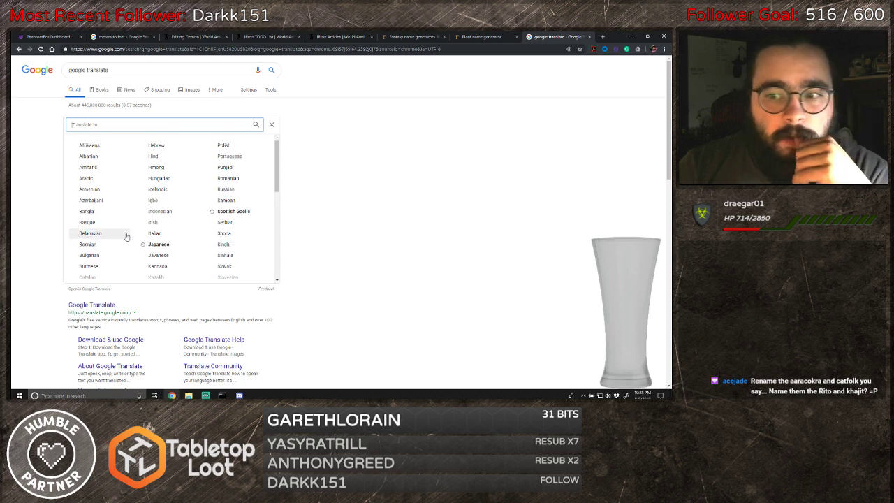
left_click(159, 244)
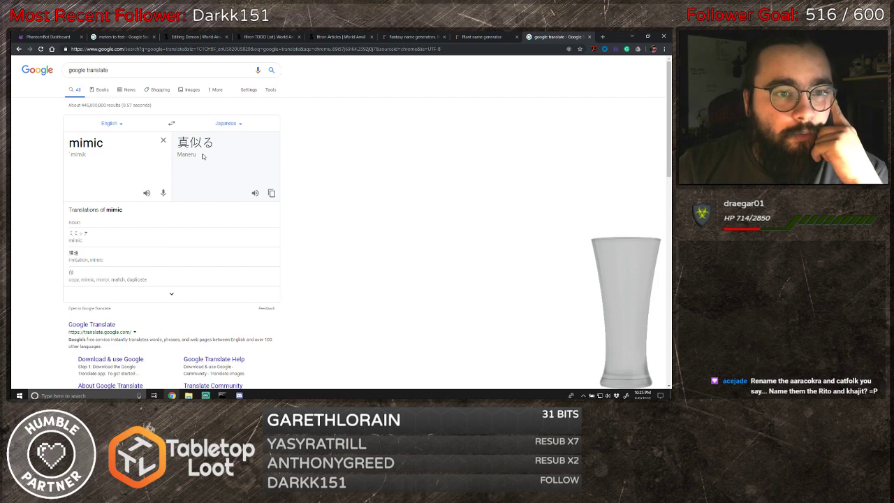
left_click_drag(196, 155, 181, 155)
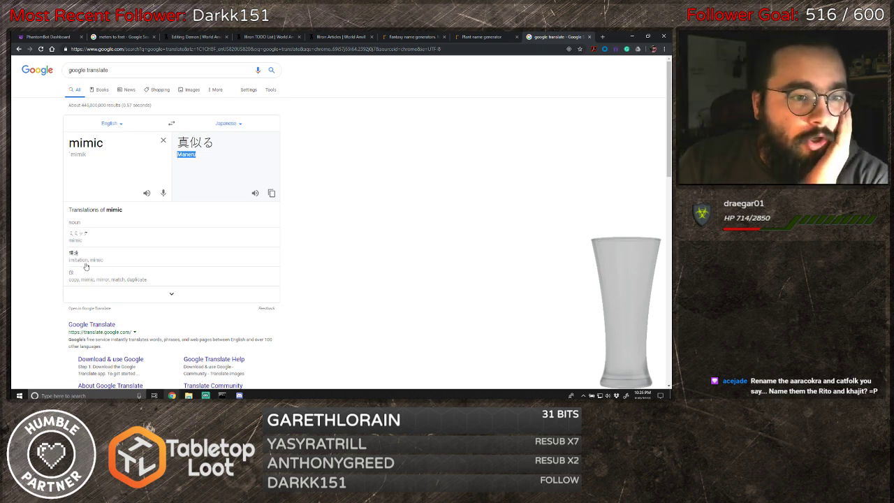
scroll(86, 264, "down", 1)
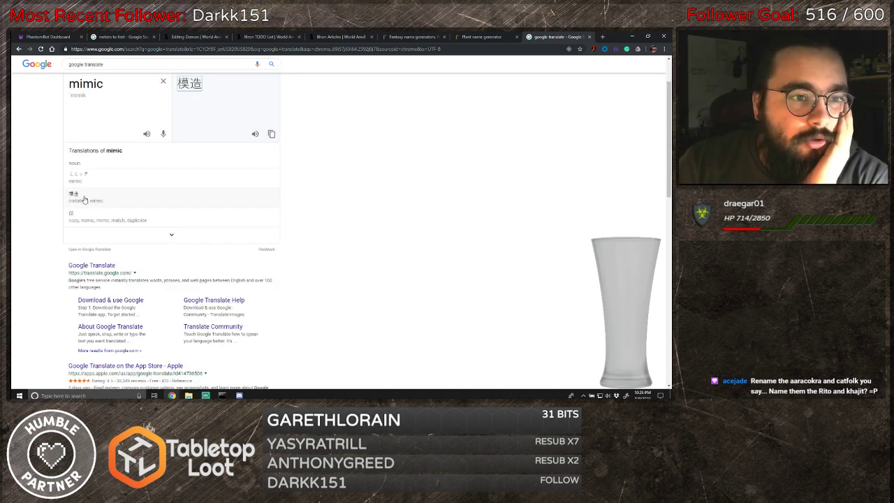
scroll(84, 200, "up", 1)
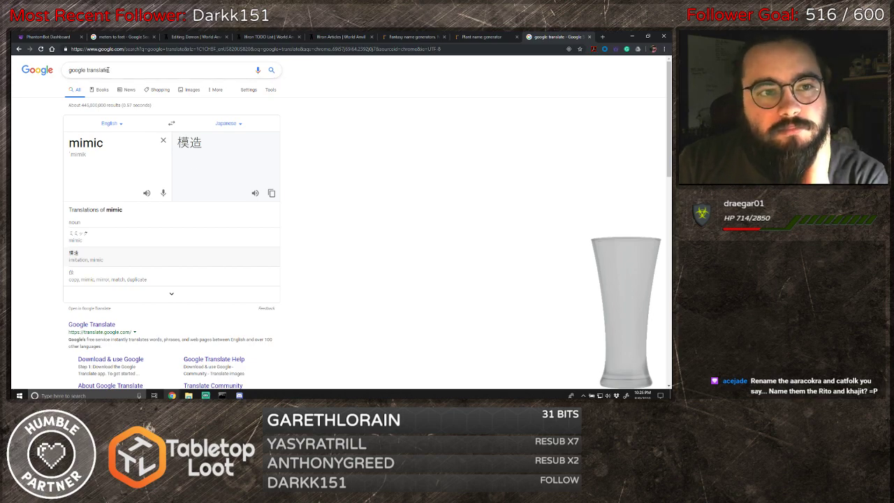
- Return to the Ifiron article list and open the Angelus species article for editing
left_click(419, 36)
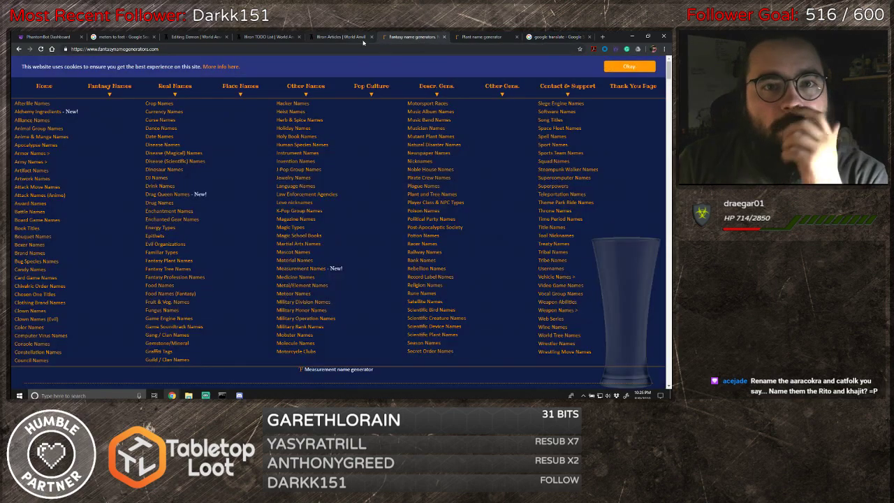
left_click(350, 36)
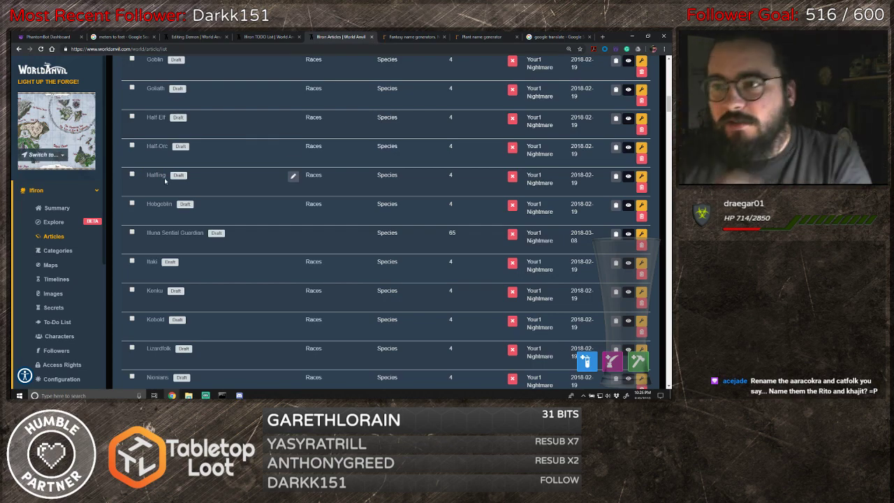
scroll(257, 219, "up", 8)
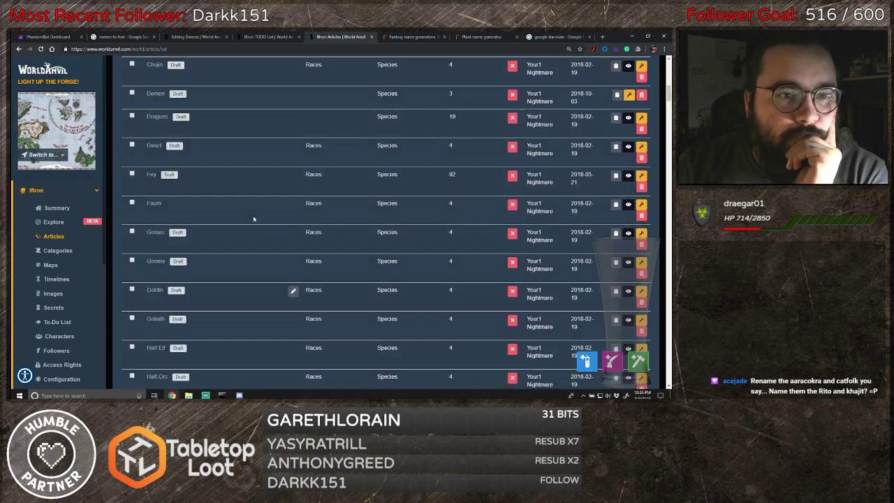
scroll(253, 219, "up", 1)
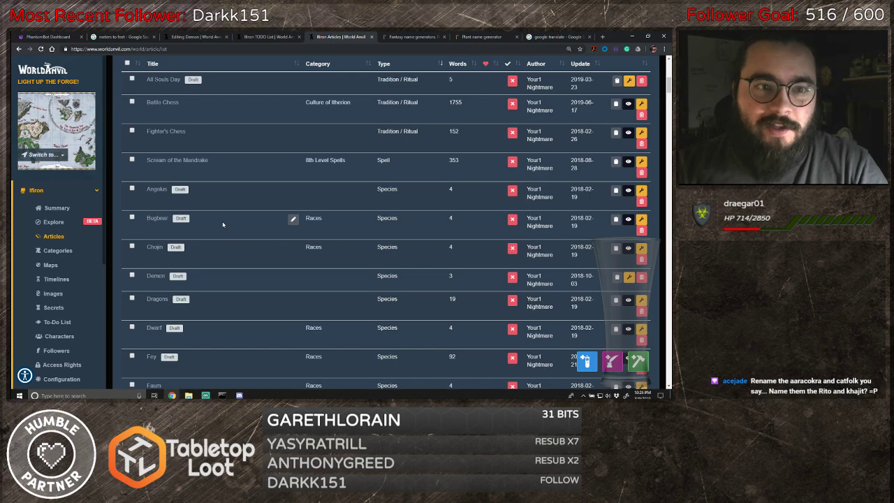
scroll(239, 233, "up", 2)
scroll(238, 232, "down", 1)
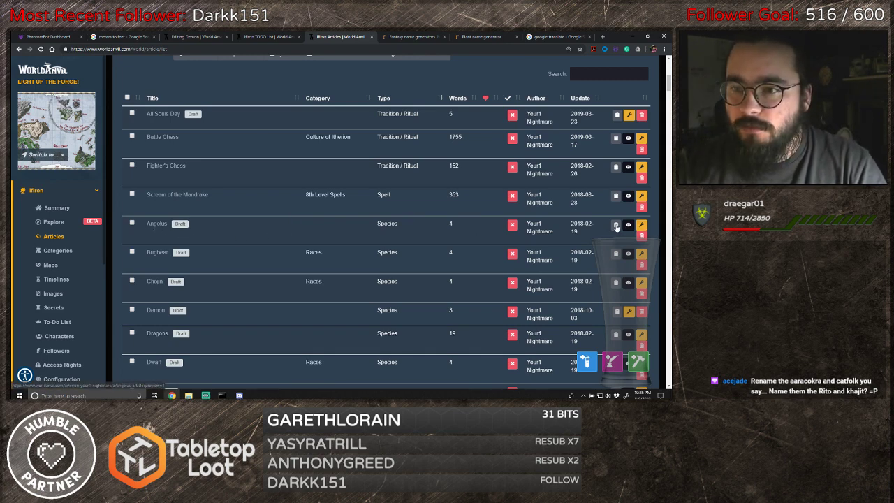
left_click(641, 227)
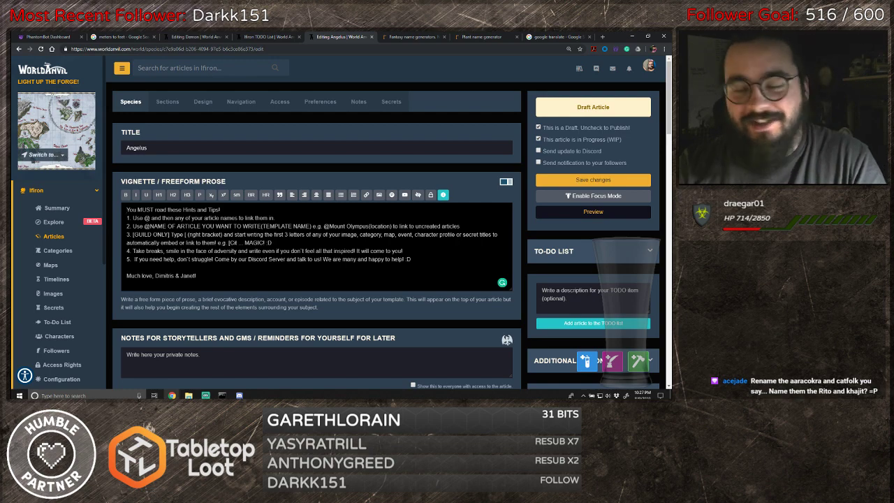
- Add Angel as a parent species of Angelus alongside Human
scroll(231, 270, "down", 5)
scroll(237, 268, "down", 6)
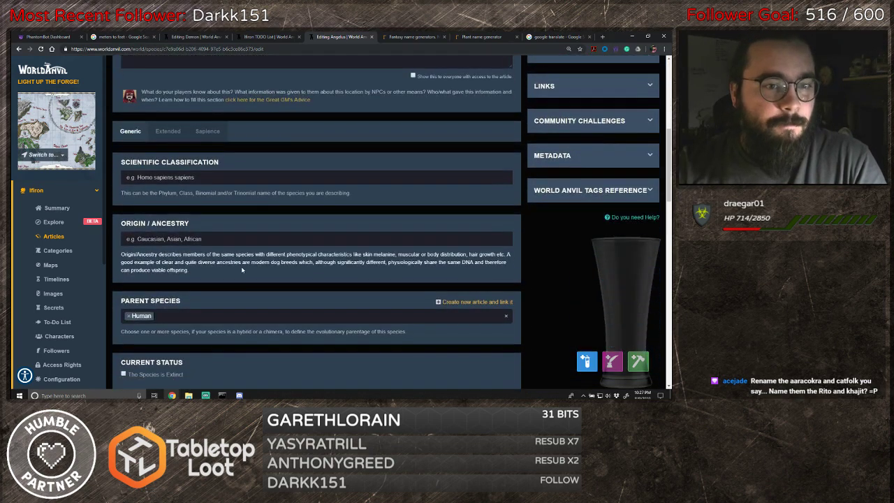
scroll(242, 269, "up", 12)
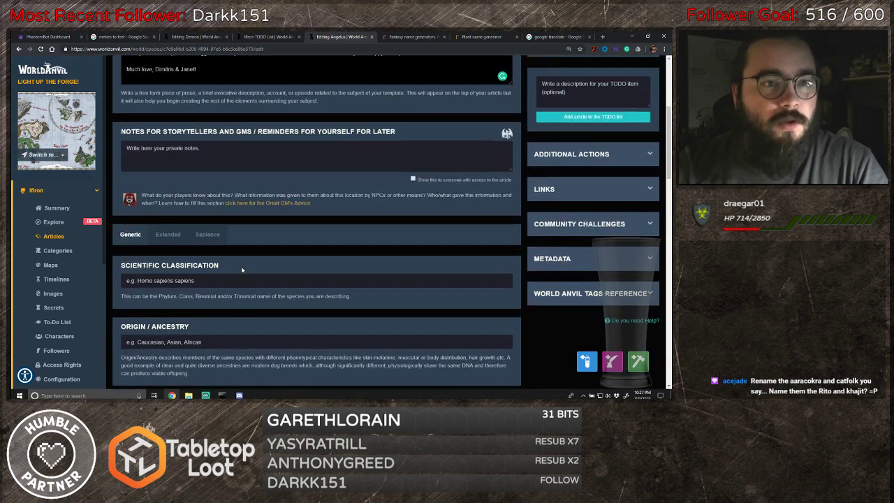
scroll(220, 257, "down", 11)
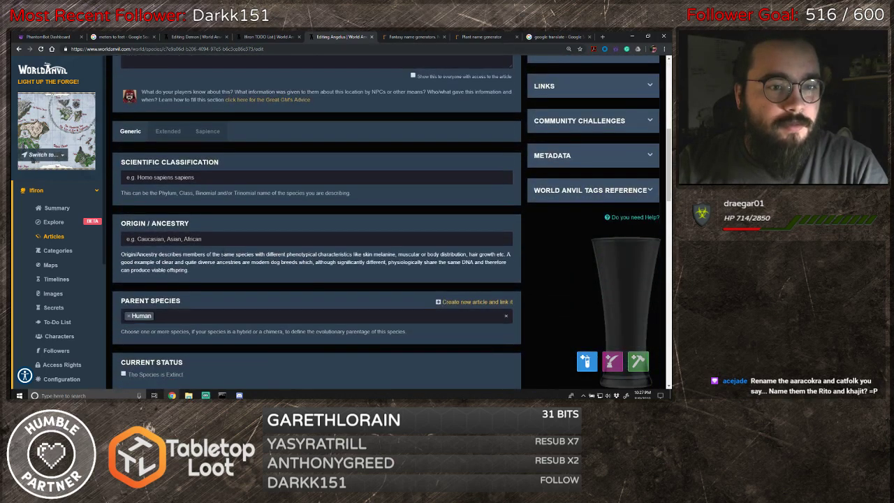
left_click(205, 250)
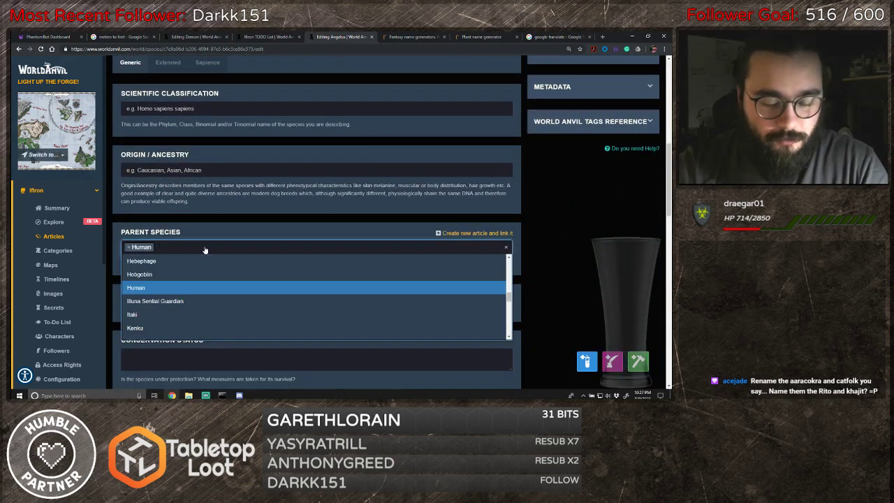
type("ange")
left_click(230, 261)
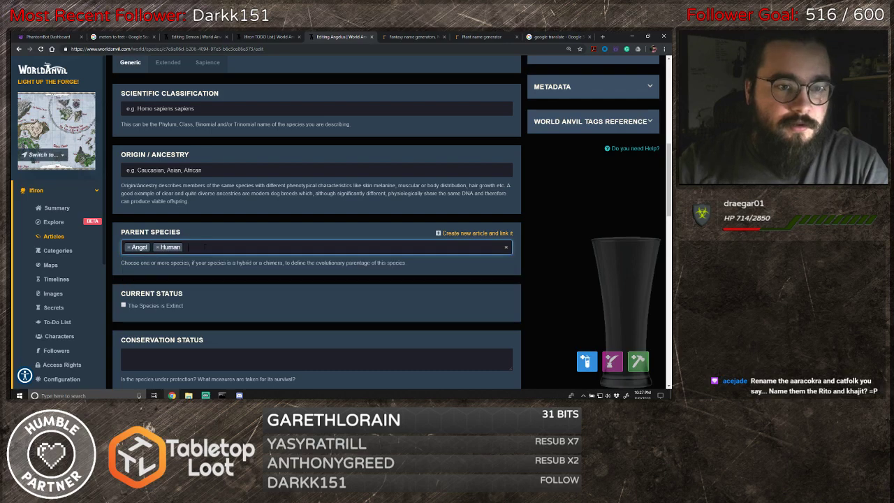
- Review the generic fields of the Angelus species article, from its title and ancestry through anatomy, ecology and dietary habits
scroll(235, 262, "down", 1)
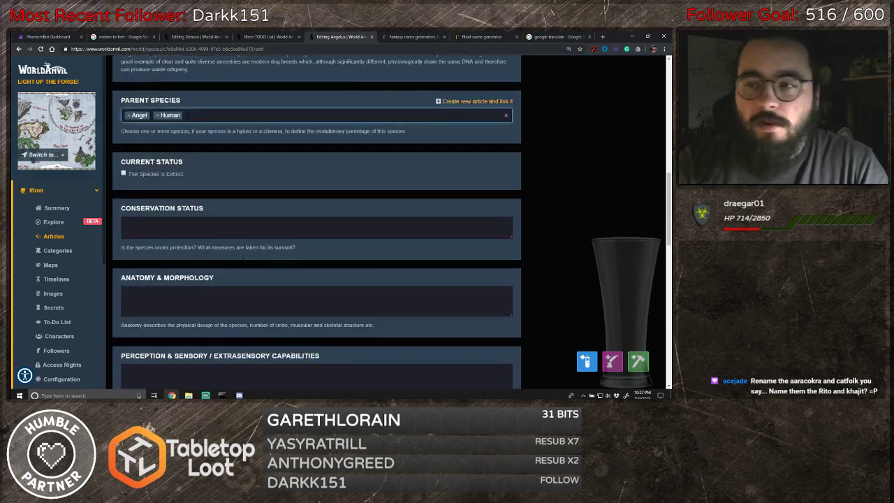
scroll(235, 262, "up", 10)
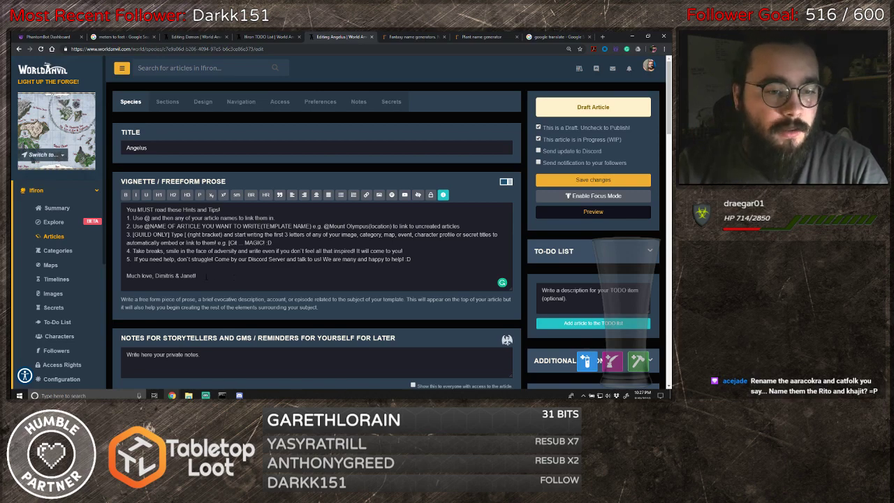
scroll(206, 276, "down", 10)
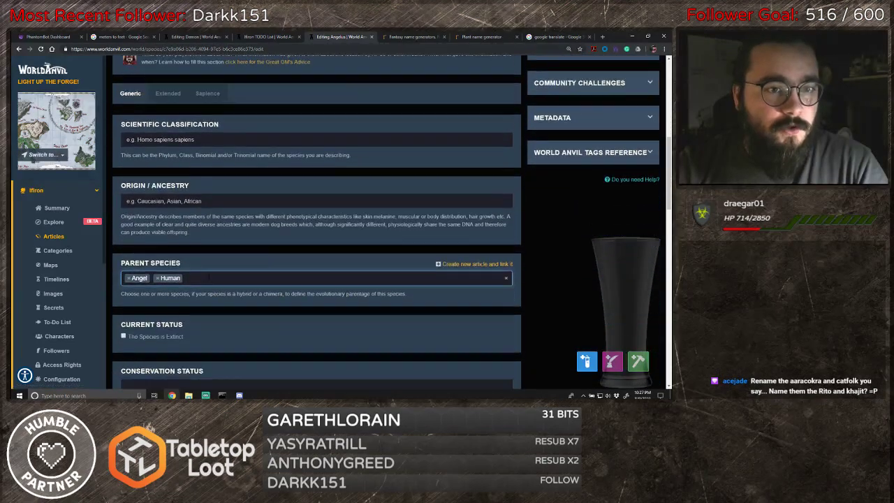
scroll(208, 277, "down", 5)
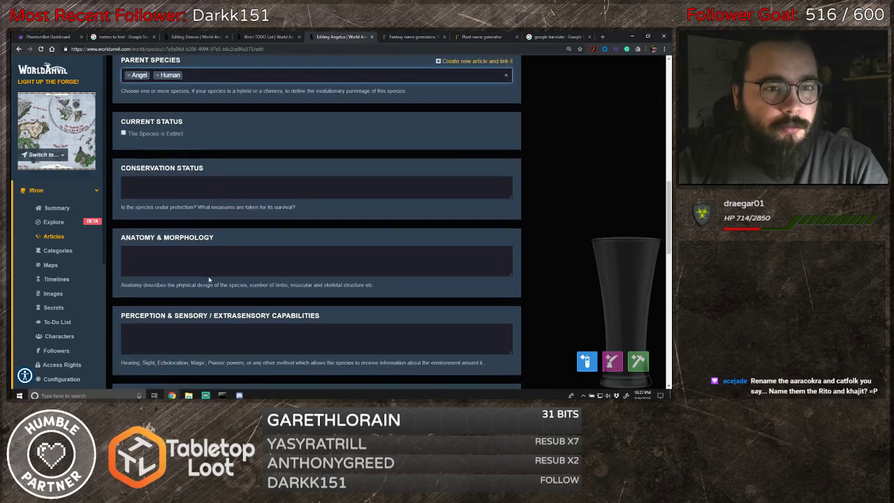
scroll(208, 280, "down", 3)
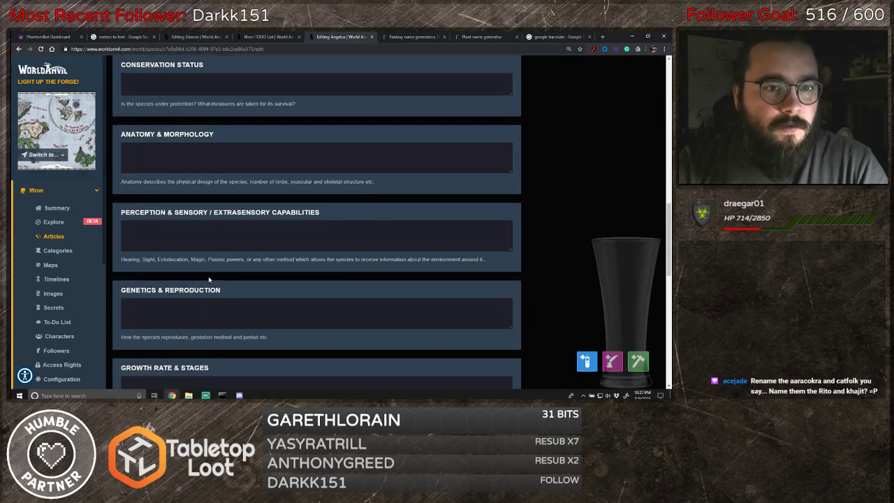
scroll(208, 276, "down", 1)
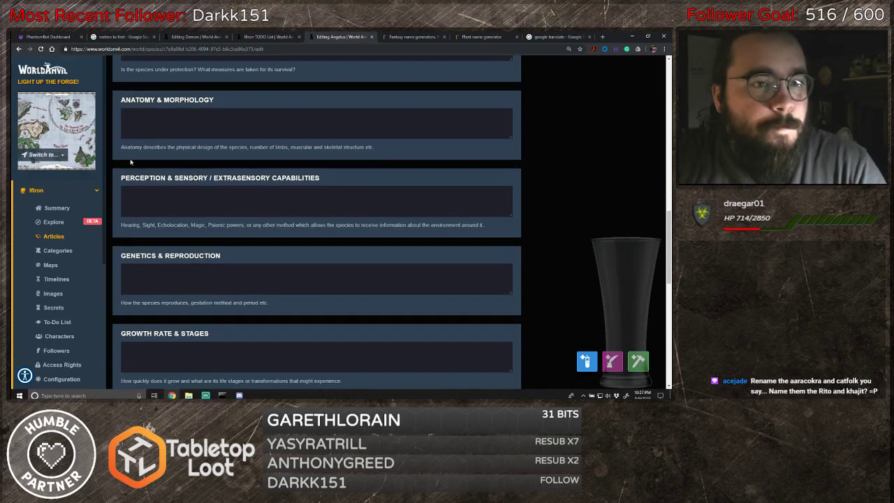
left_click(230, 125)
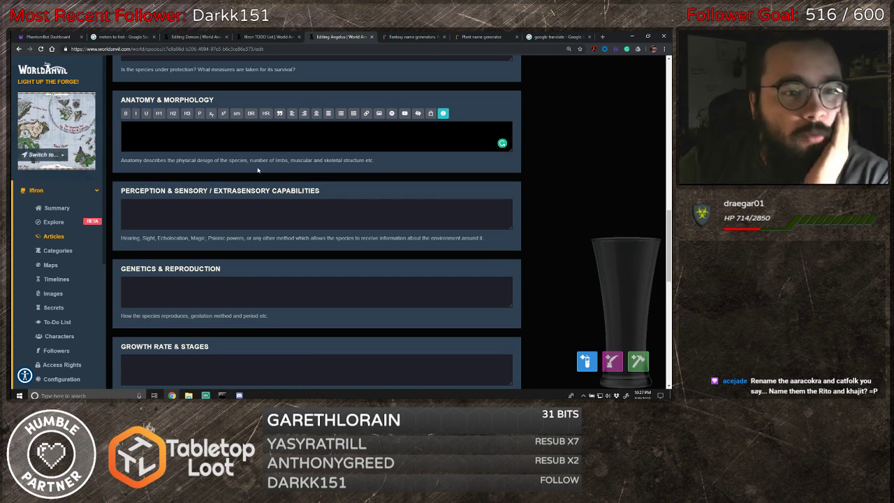
scroll(258, 170, "down", 5)
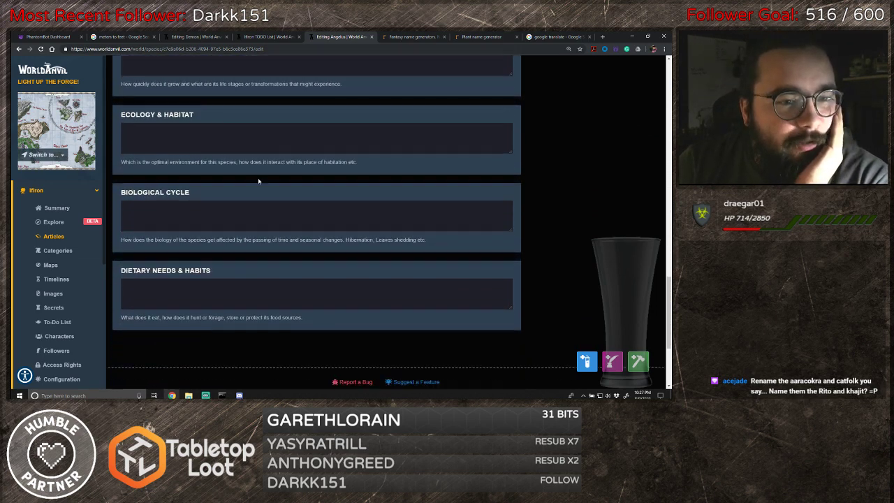
scroll(258, 180, "up", 10)
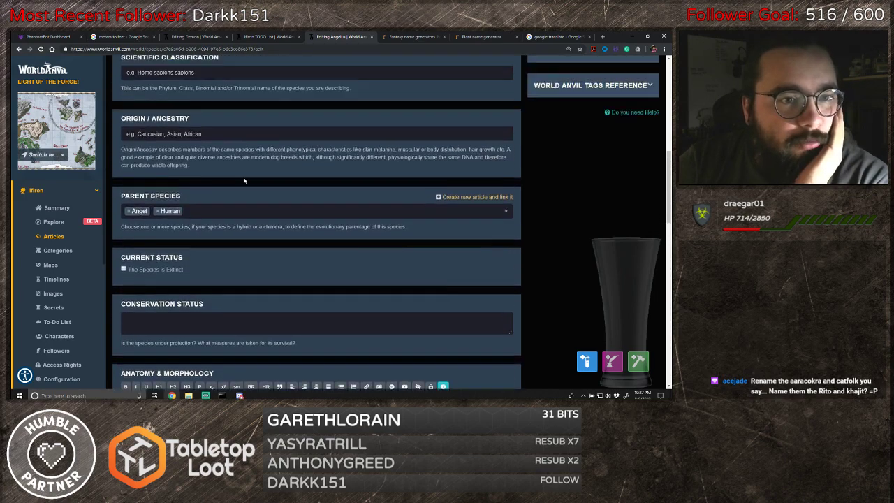
scroll(244, 181, "up", 3)
- Set the Angelus average lifespan to "150 years" in the extended species details
left_click(167, 234)
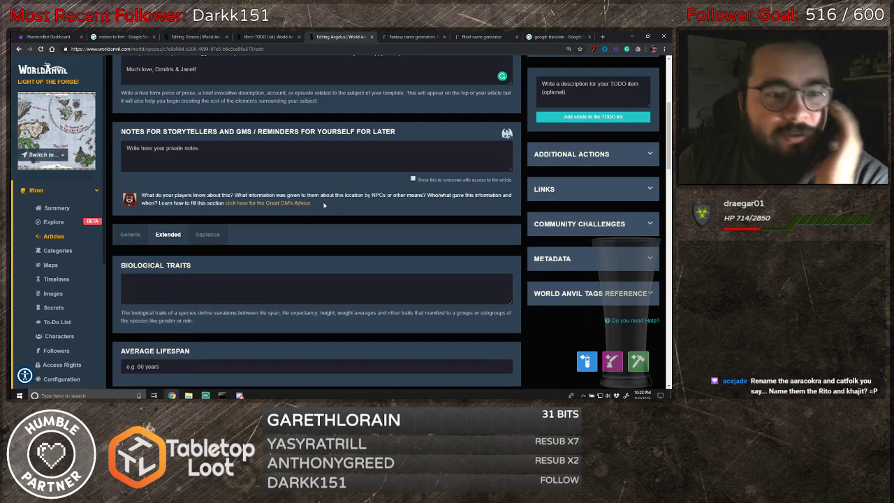
scroll(323, 205, "down", 3)
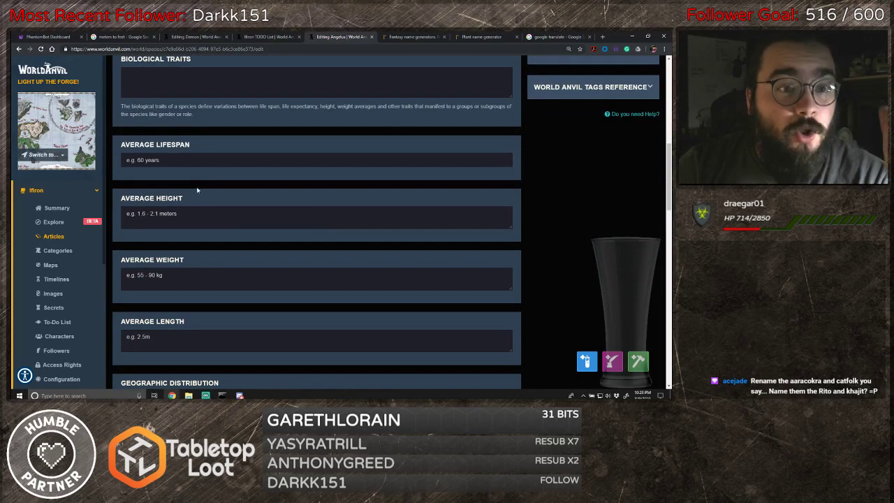
left_click(196, 161)
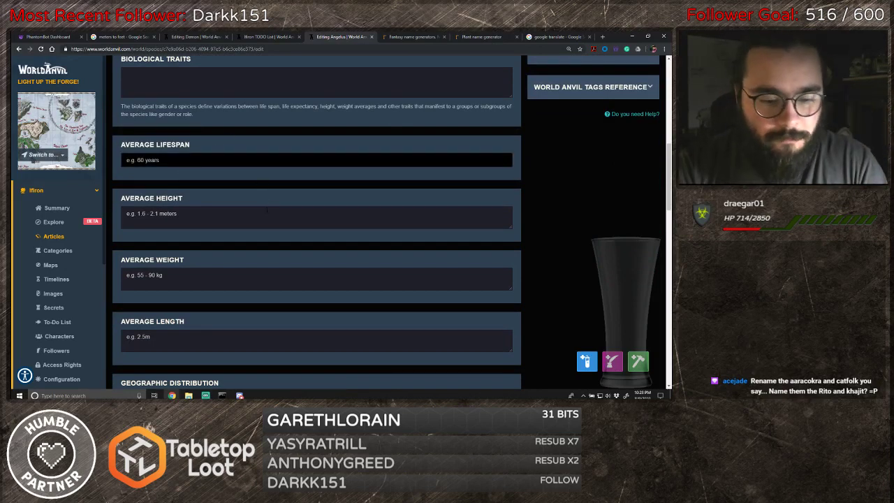
type("150 years")
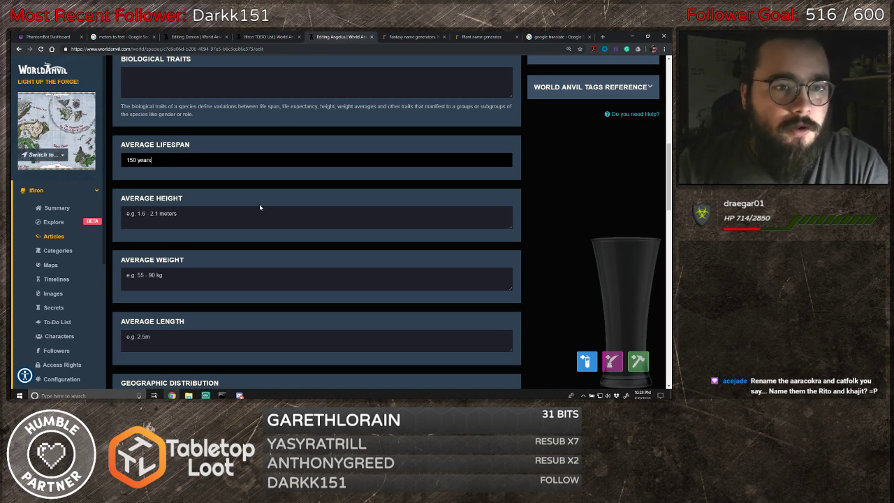
scroll(259, 207, "down", 3)
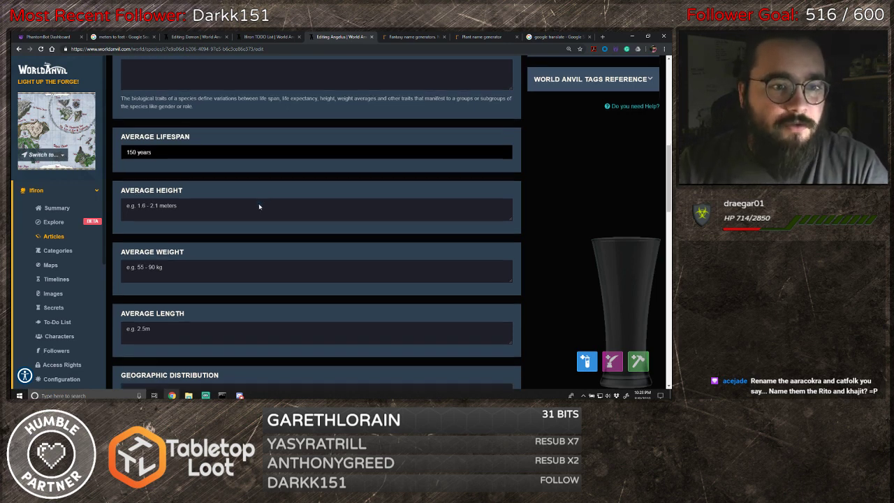
scroll(259, 207, "up", 3)
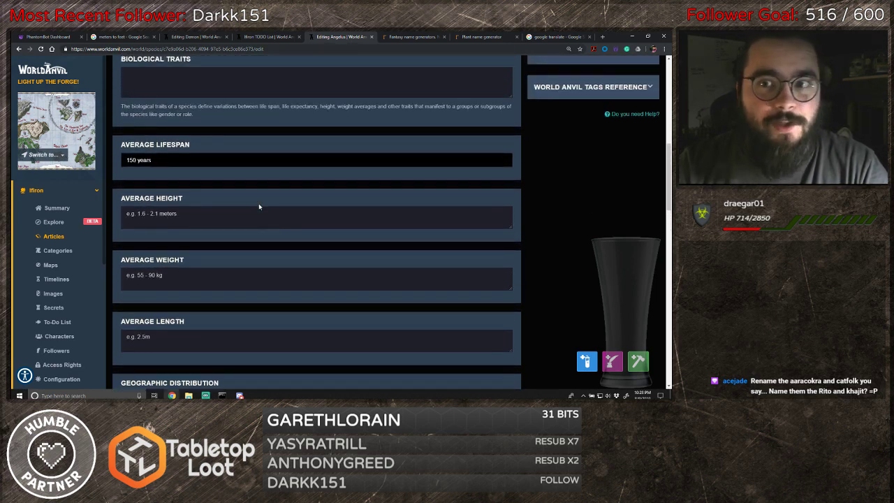
- Enter 6' as the average height of the Angelus
left_click(183, 219)
scroll(271, 234, "down", 5)
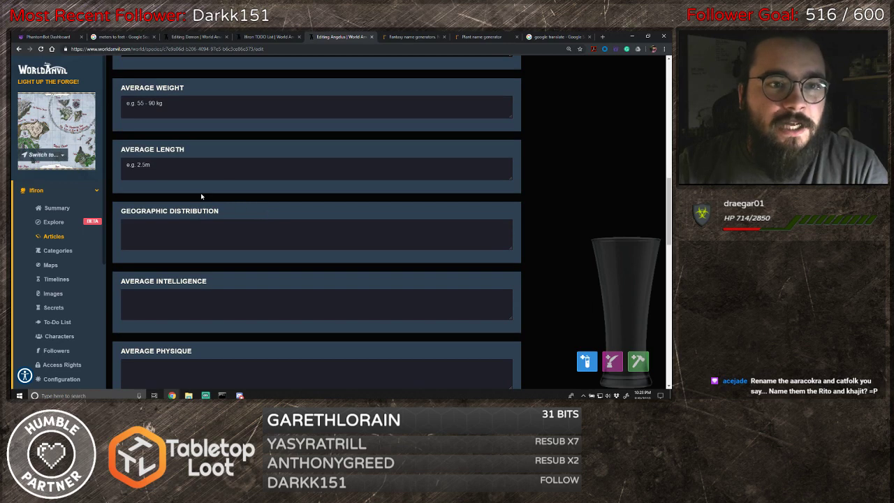
scroll(200, 193, "up", 3)
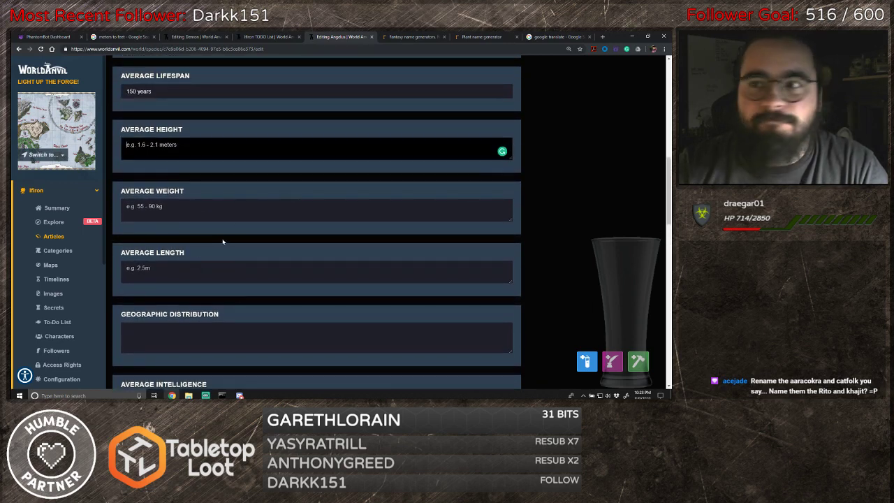
type("6")
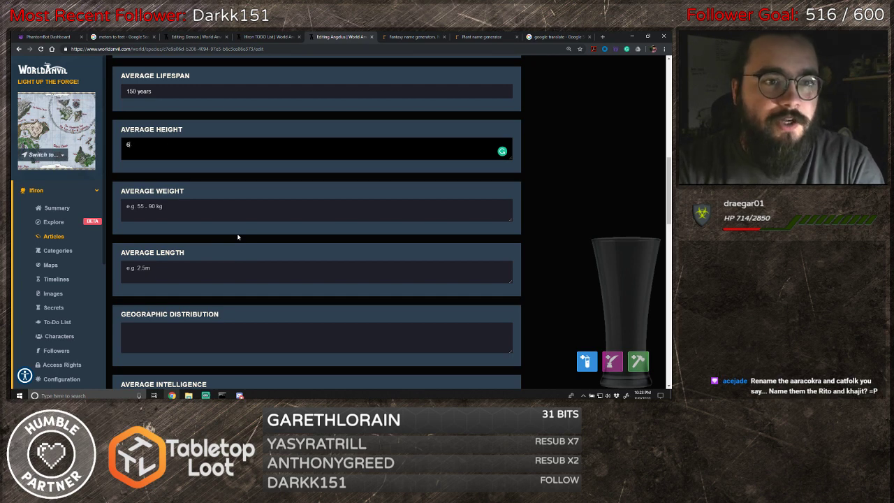
type("'")
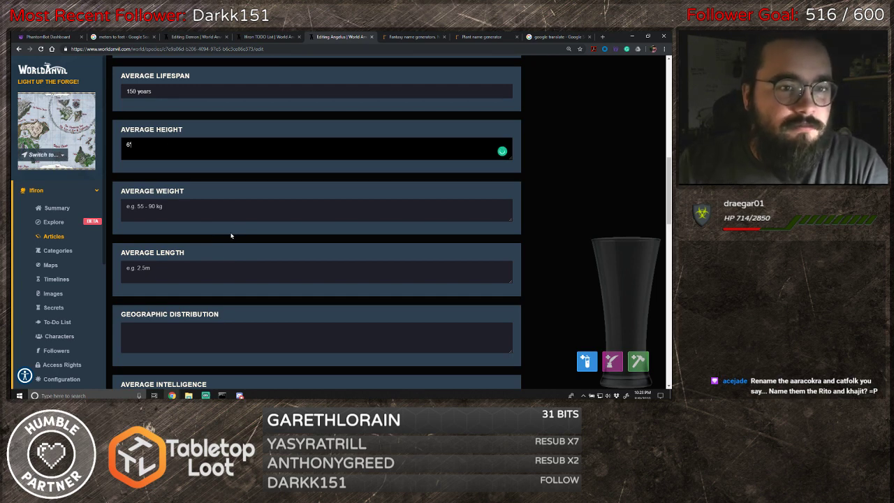
key("Tab")
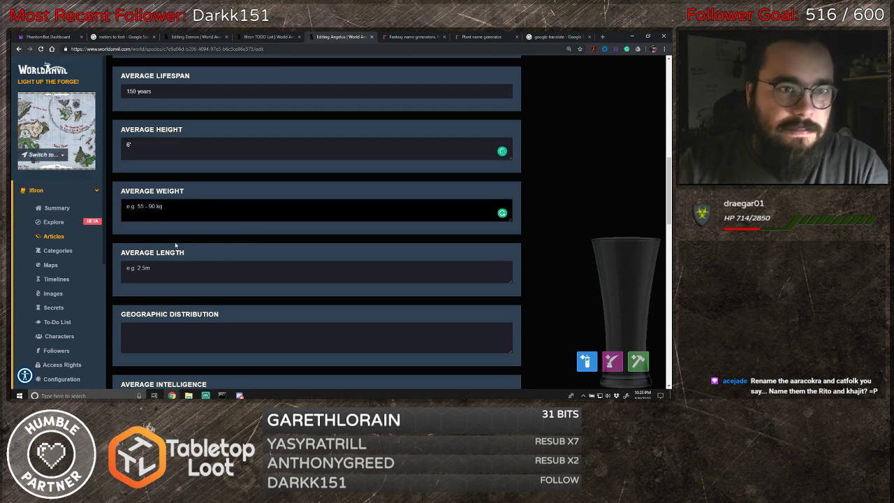
- Fill in the geographic distribution with "The Angelus are incredibly rare and do not have a central geographic location."
scroll(177, 244, "down", 1)
scroll(195, 251, "down", 3)
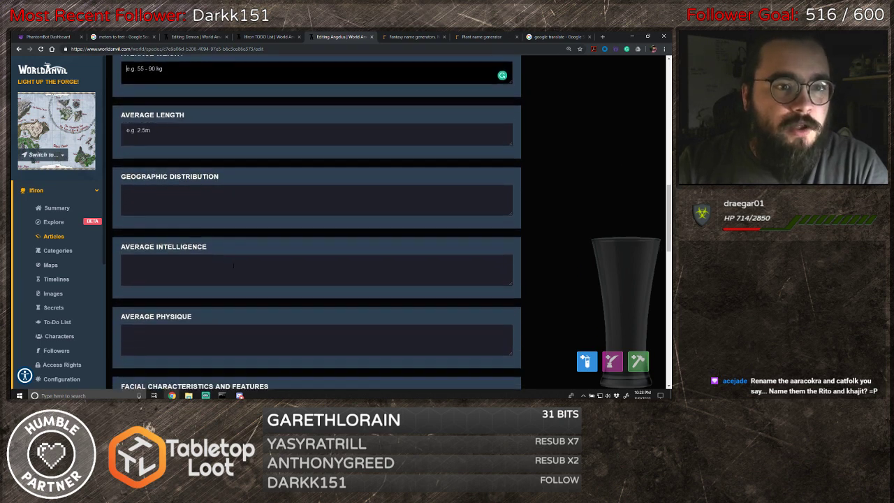
left_click(206, 241)
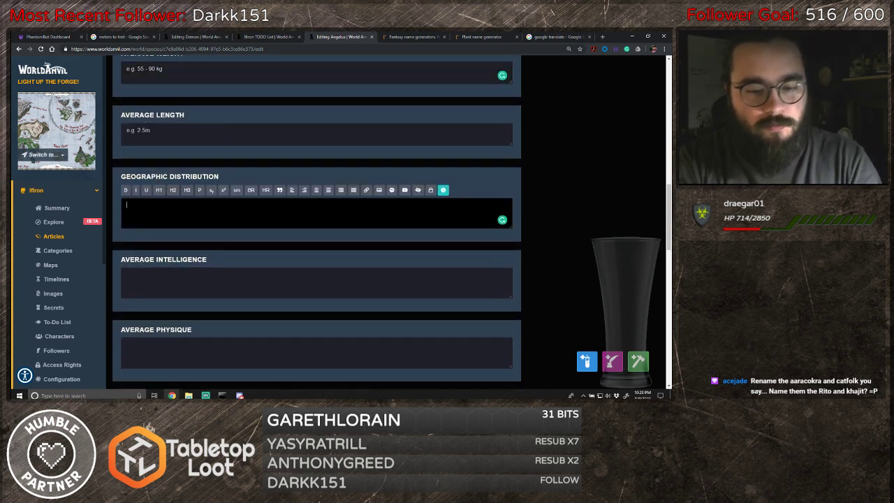
type("The Ang")
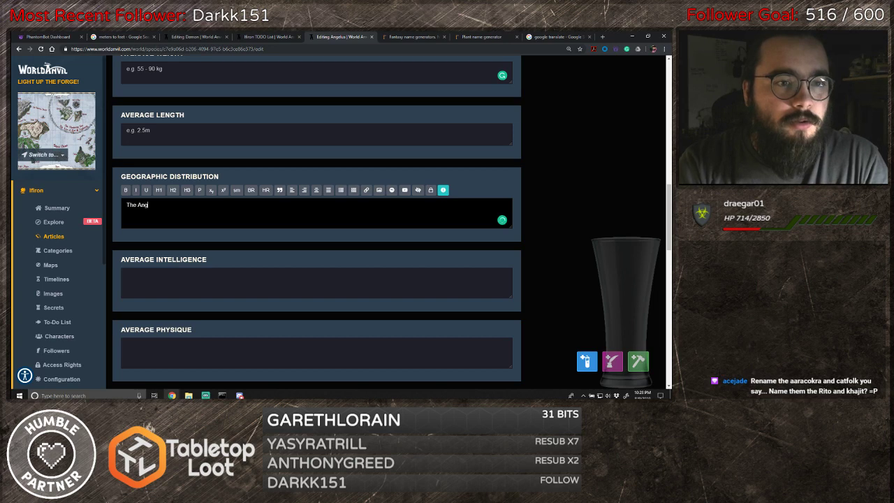
type("elus")
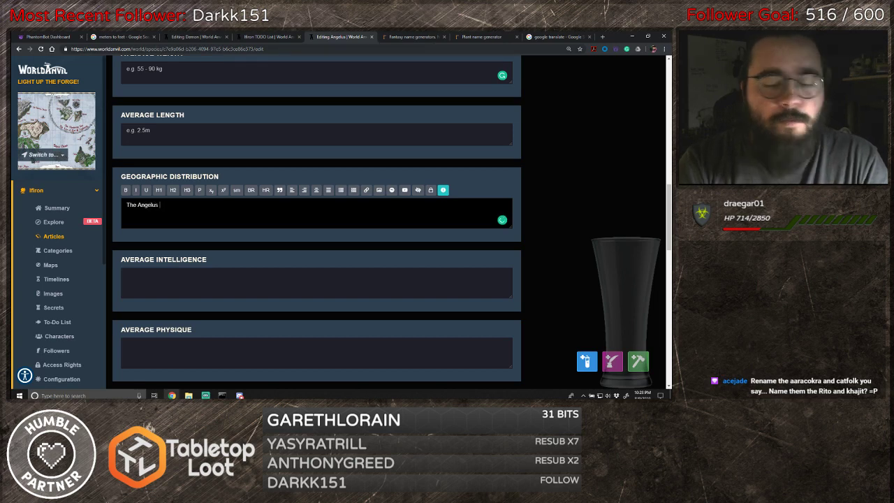
type(" are")
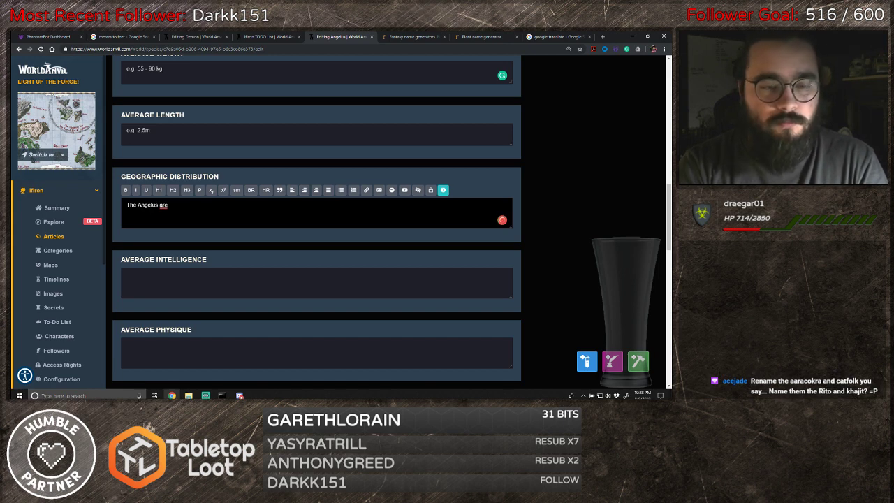
type(" incre")
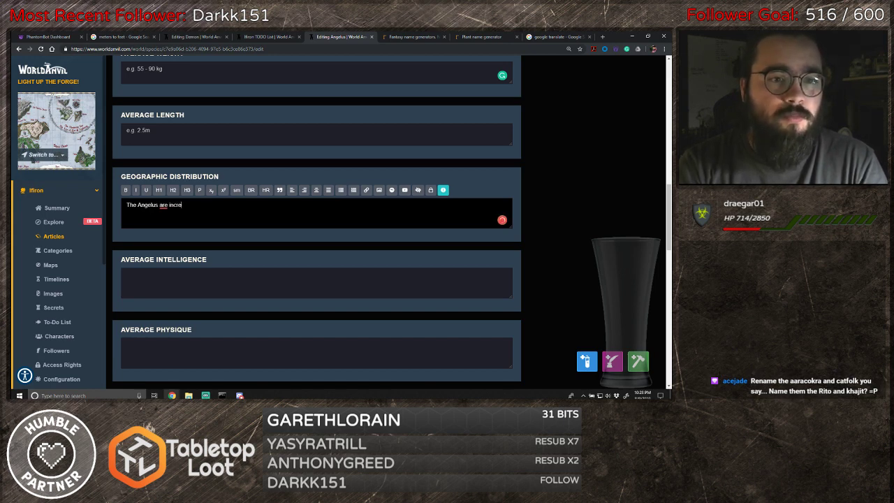
type("dibly rare an")
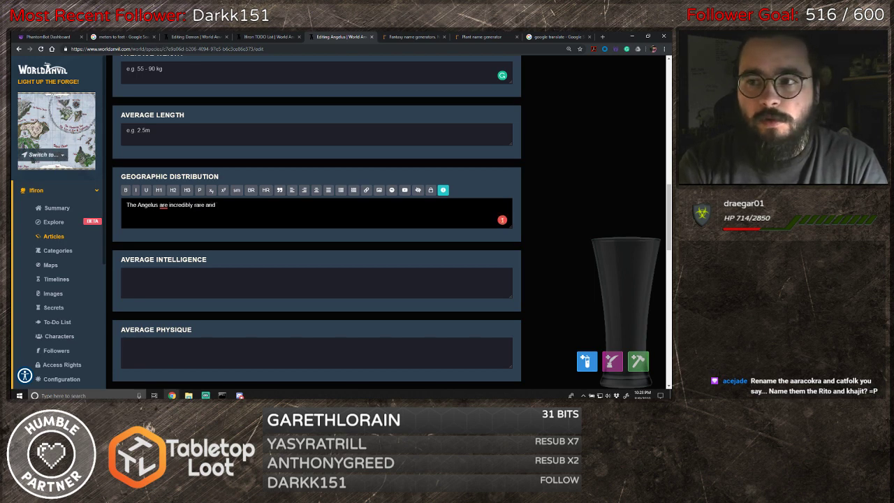
type("d ")
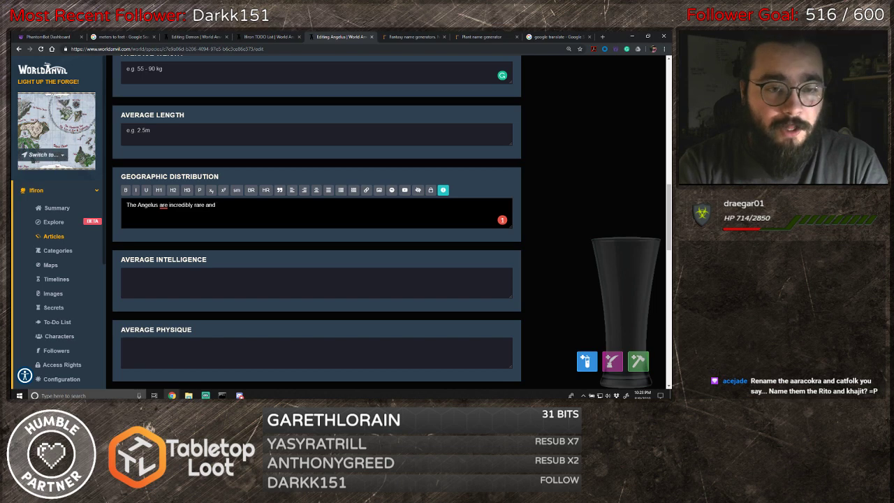
type("do not have")
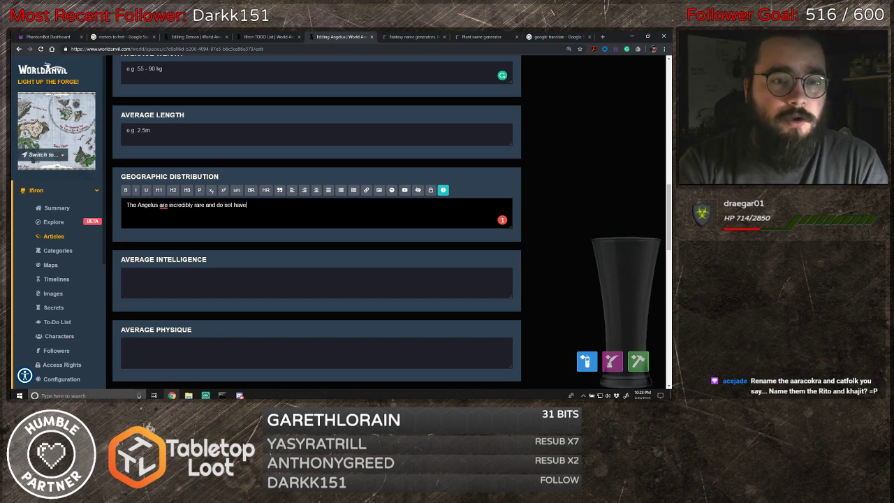
type(" a ce")
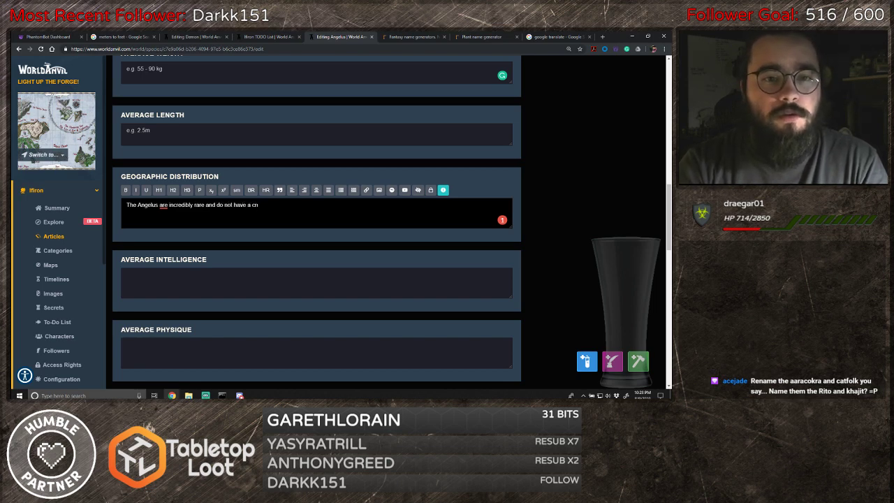
type("ntral gea")
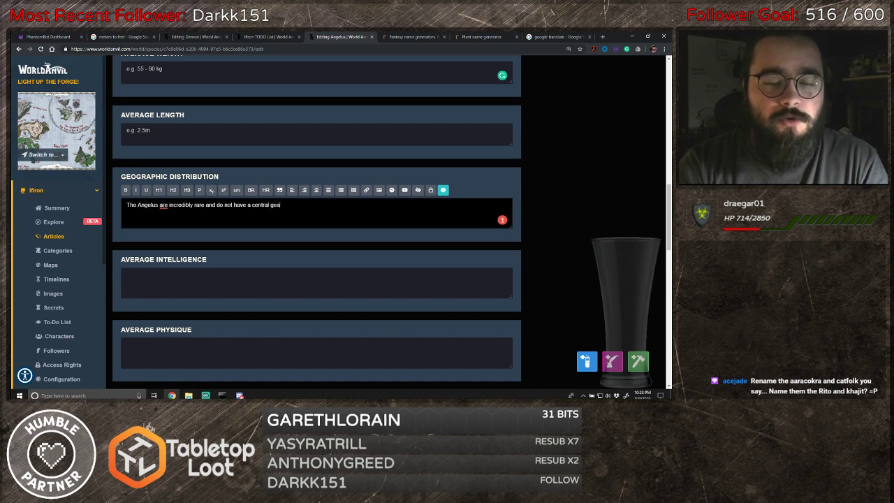
key("BackSpace")
type("ographic")
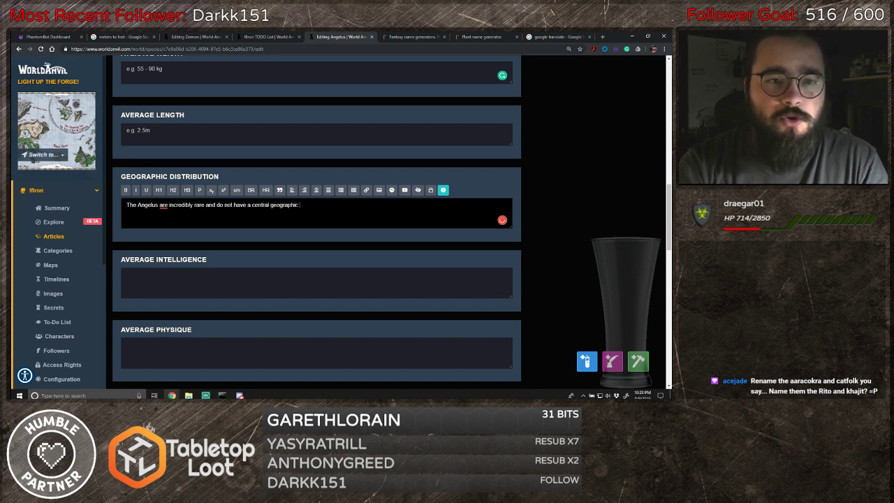
type(" location")
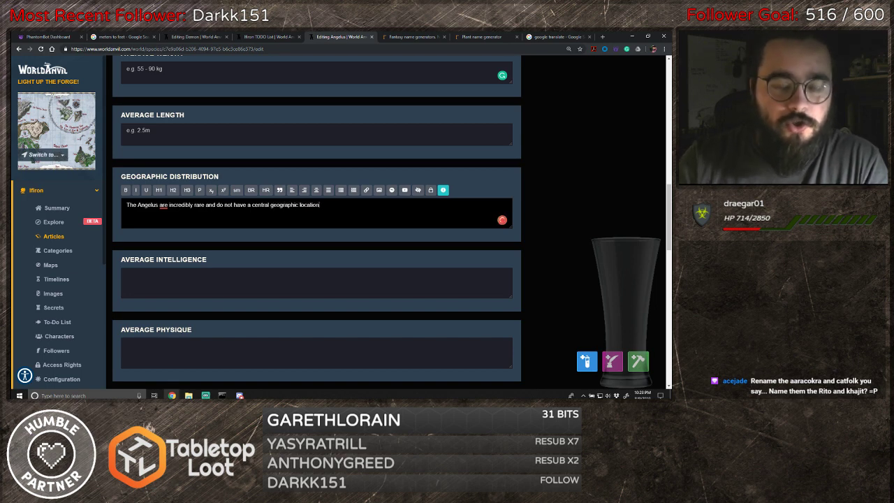
type(".")
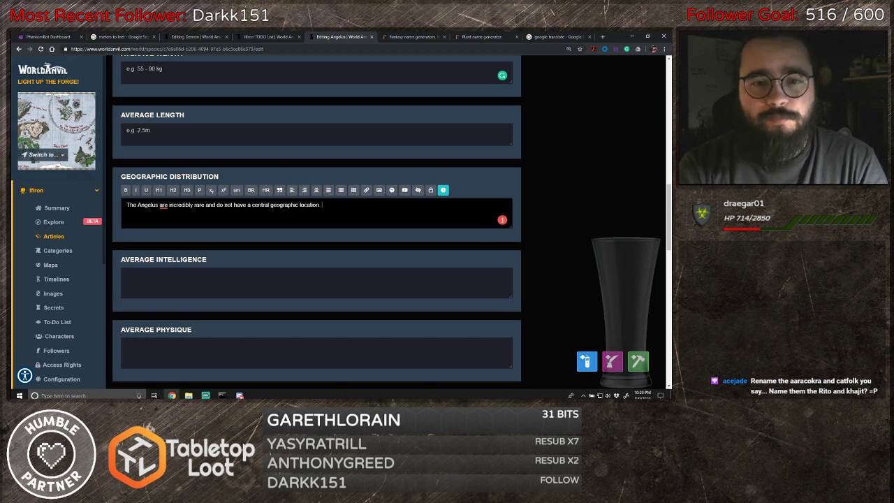
mouse_move(163, 205)
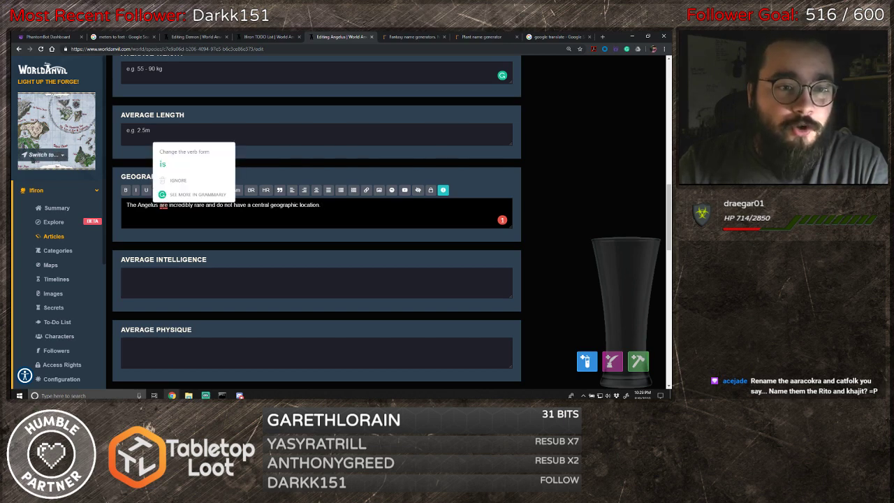
- Add "Angelus are more likely to appear in areas that Angels have interacted with other humans." to the geographic distribution, ignoring the verb-form suggestions
left_click(183, 184)
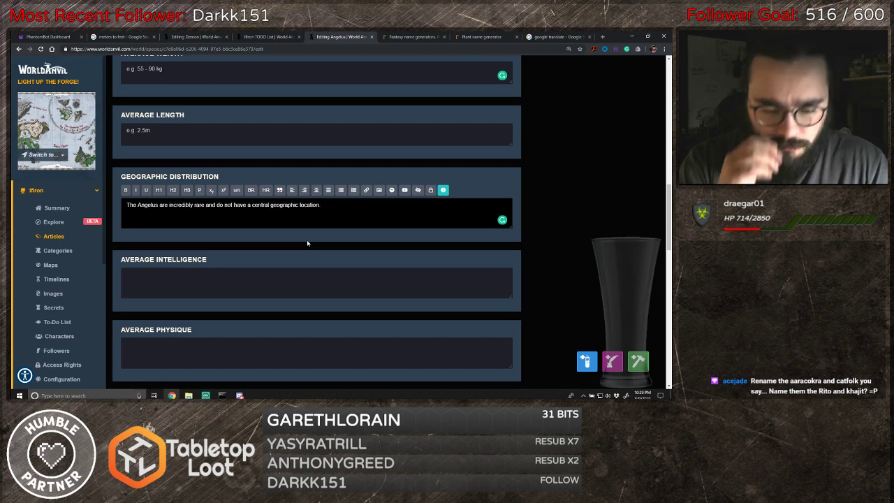
type("Angelu")
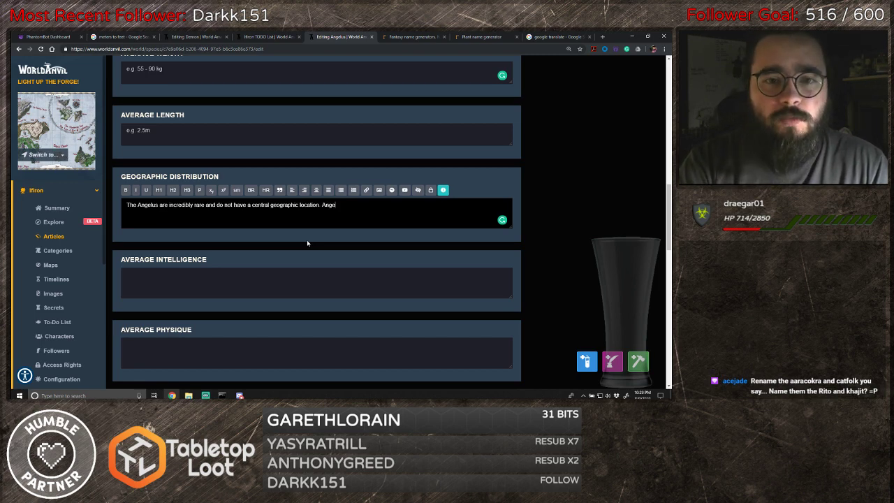
type("s are more ")
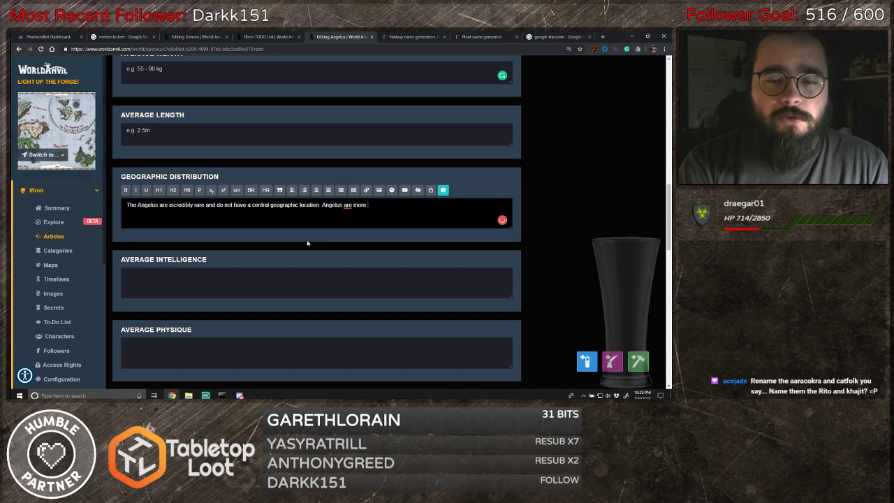
type("likely to ")
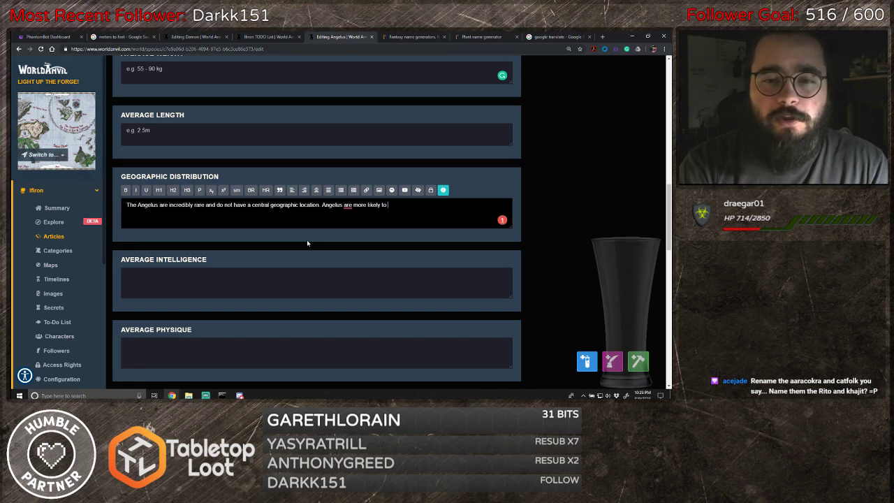
type("appear in areas that")
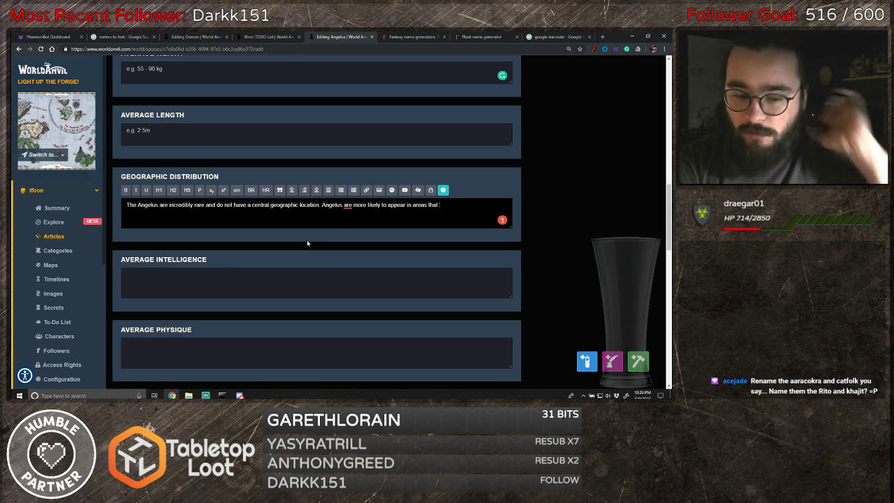
type(" Angels have")
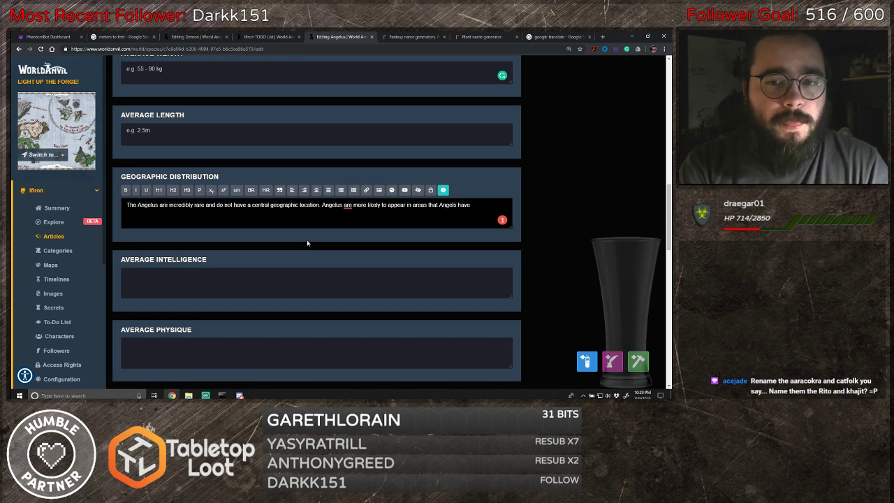
type(" int")
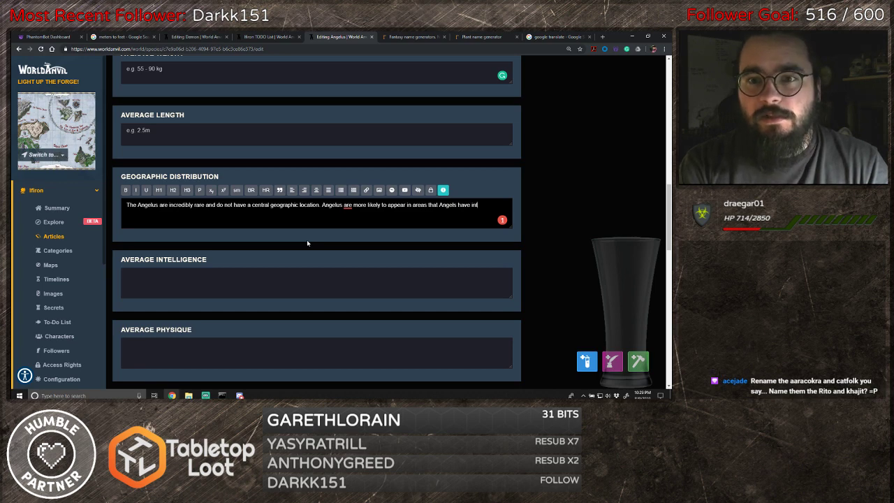
type("eracted with ")
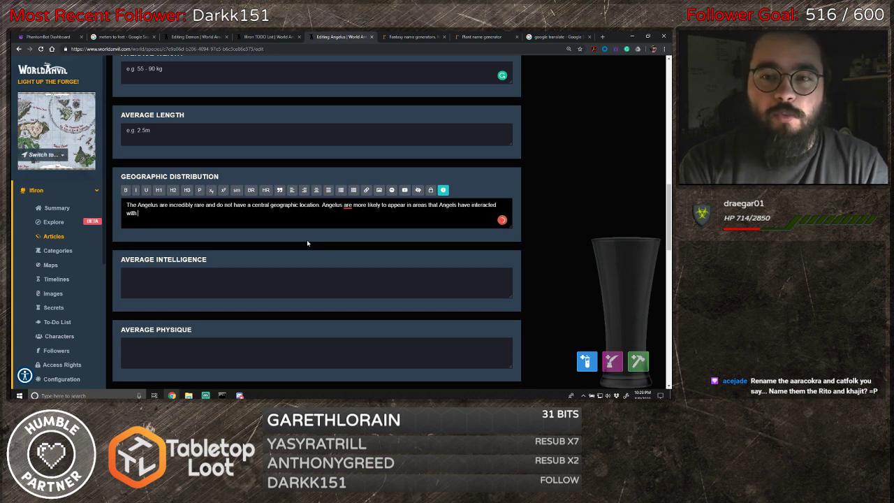
type("other humans.")
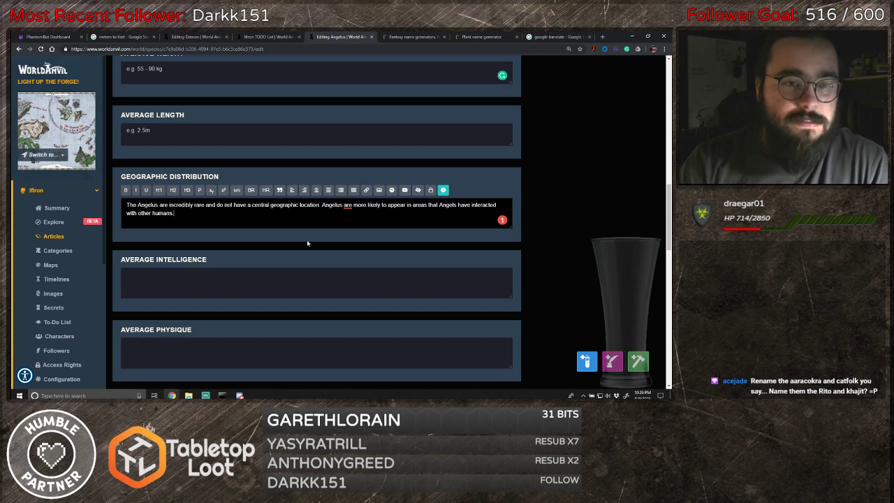
mouse_move(347, 205)
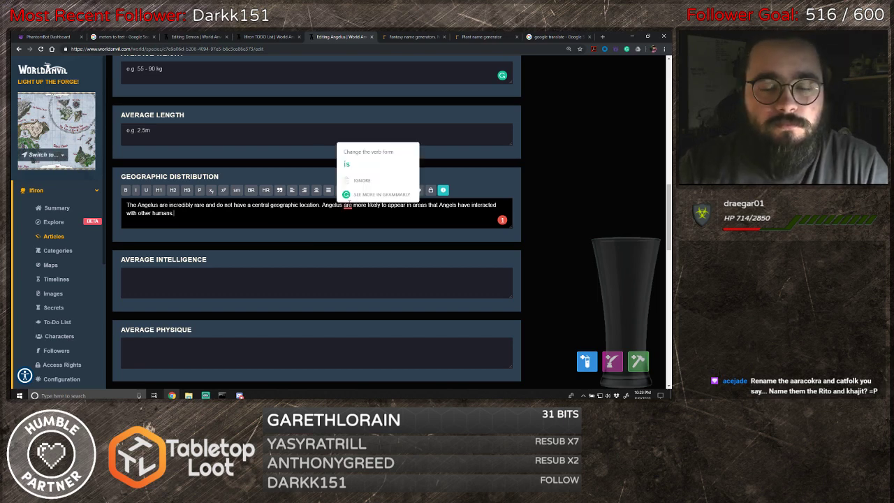
left_click(361, 181)
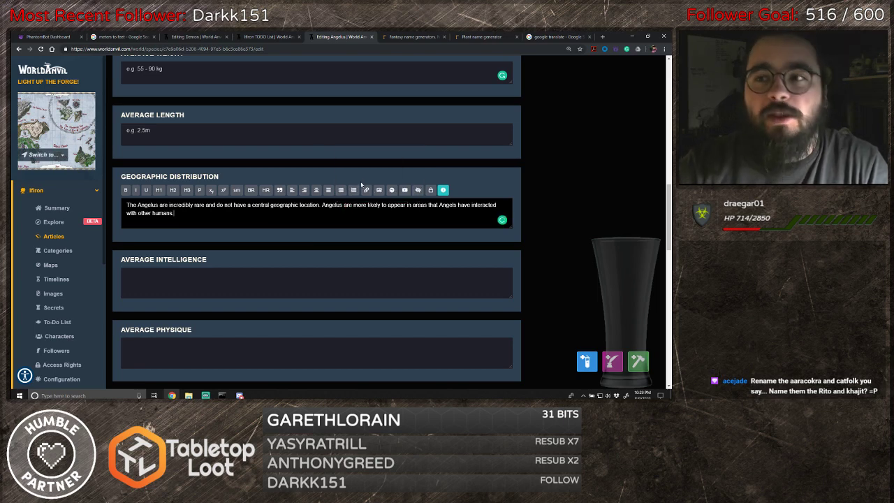
- Begin the facial characteristics and features description with "Angelus are born with tattoo like markings on"
scroll(317, 222, "down", 4)
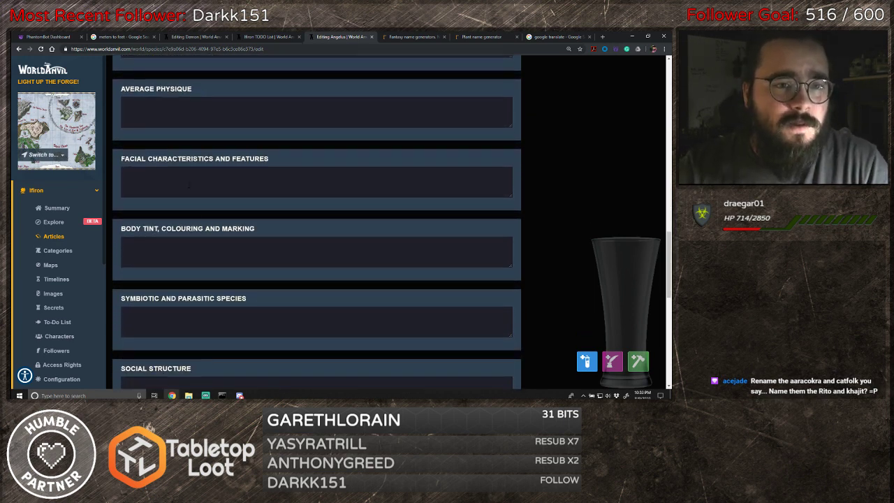
left_click(187, 184)
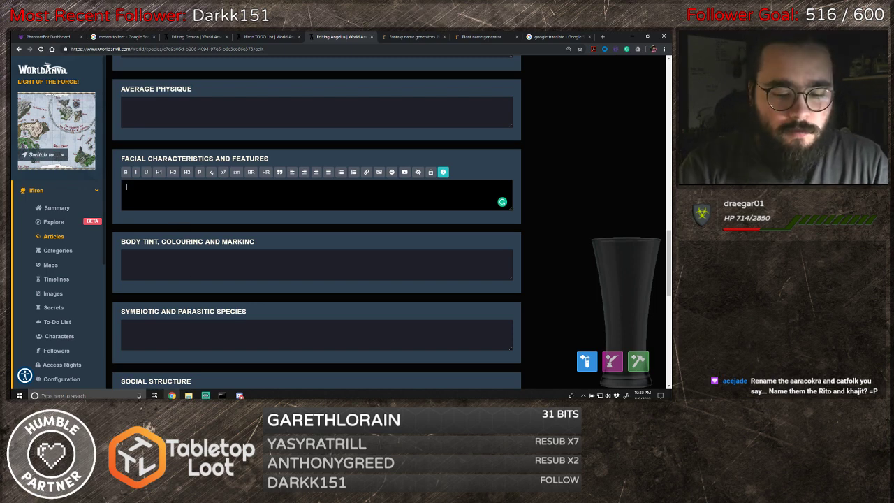
type("Angel")
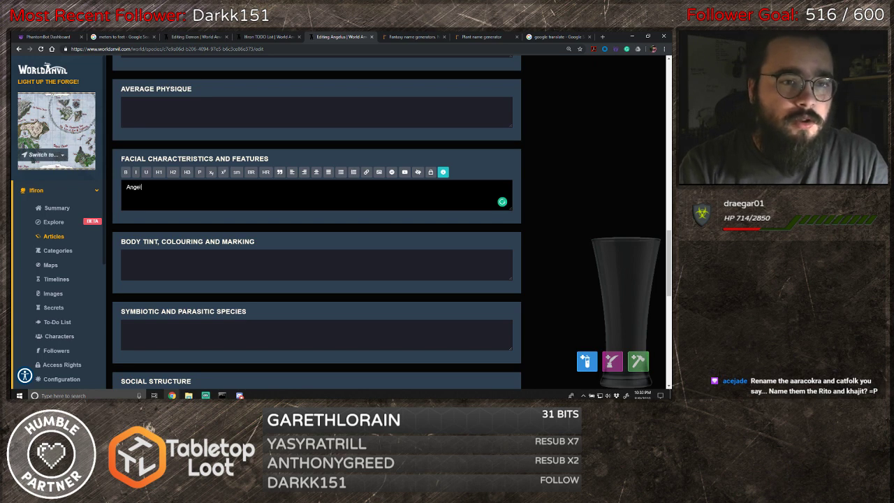
type("us are born with ")
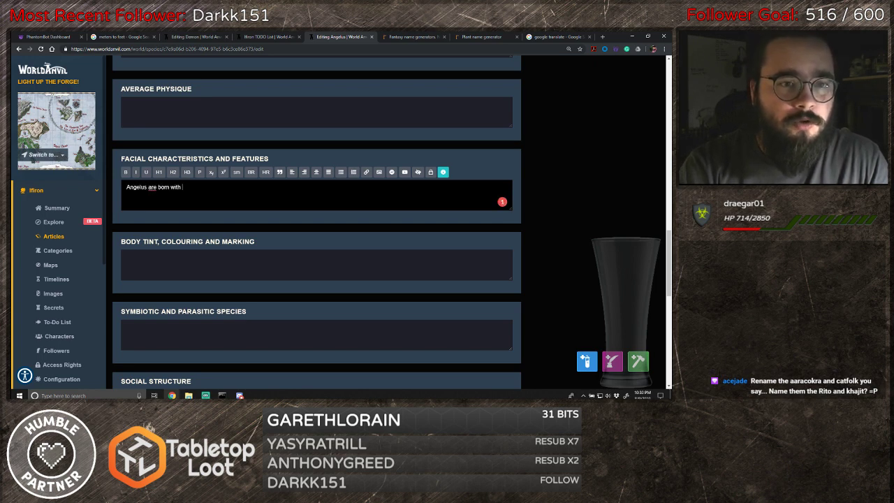
type("tatto")
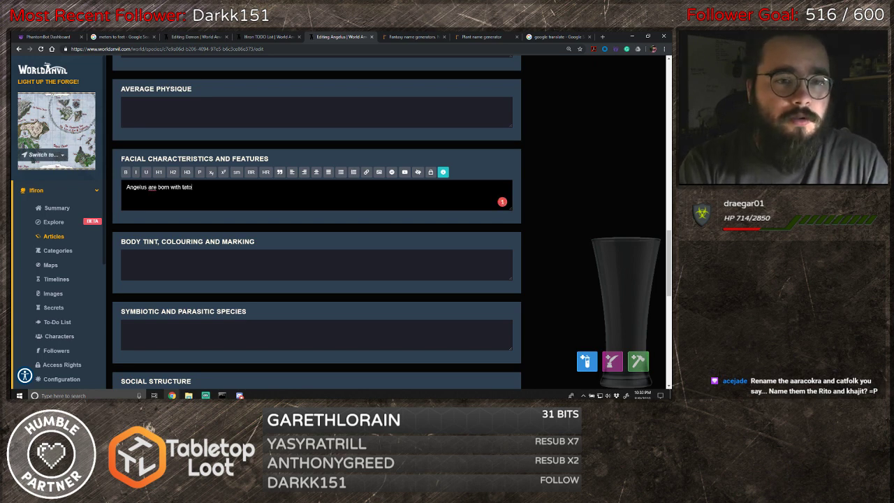
type("o ")
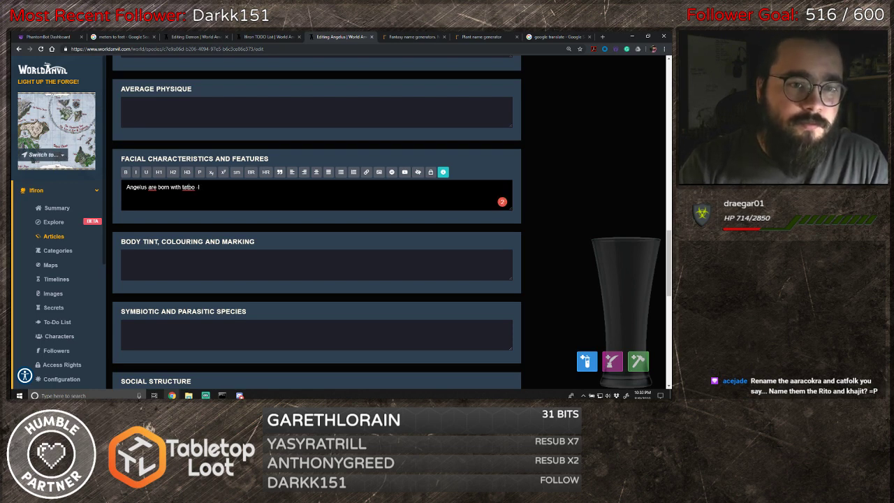
type("t")
key("Right")
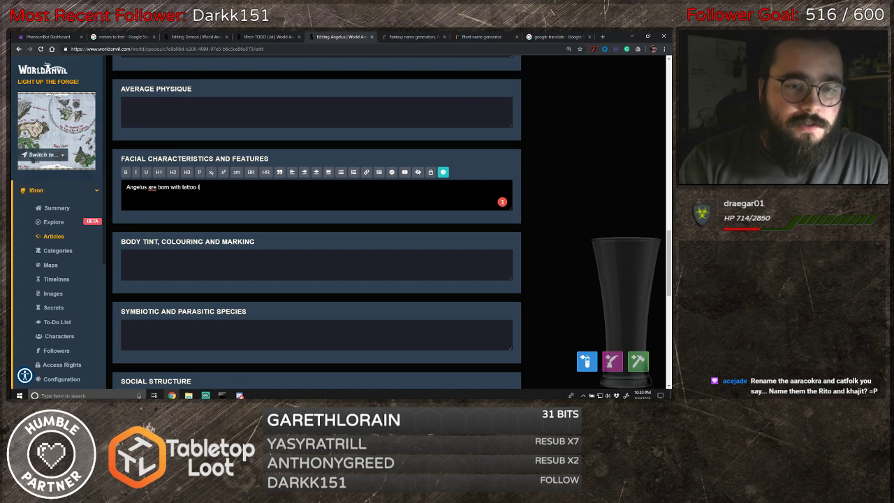
type("like markings ")
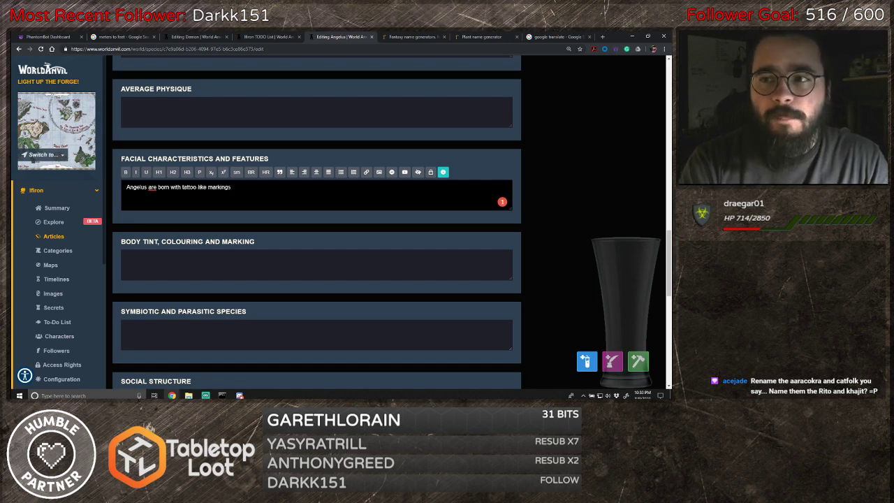
type("on ")
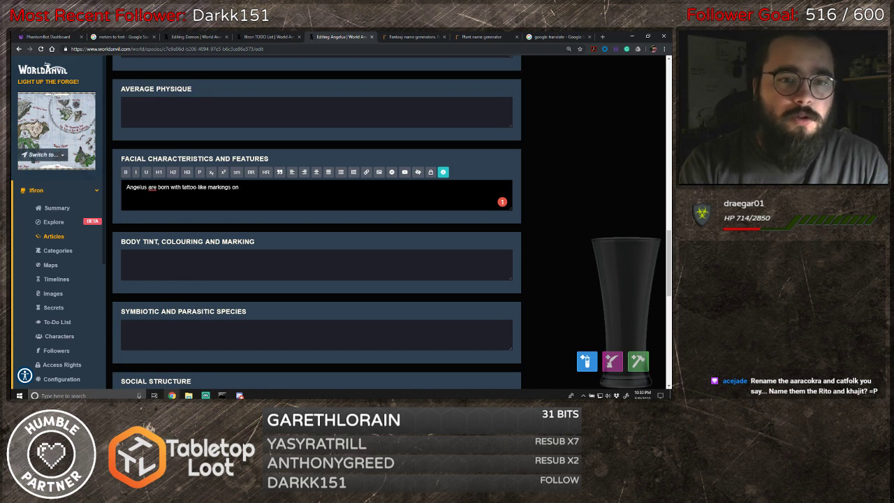
type("th")
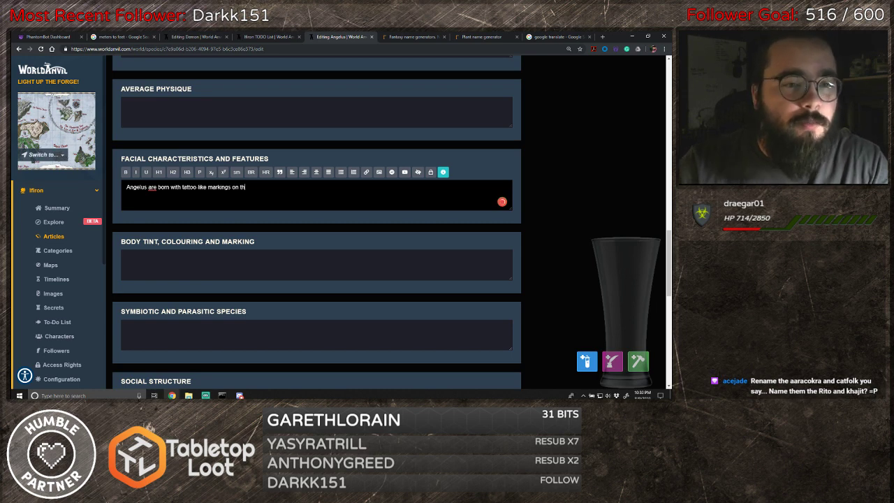
- Move the unfinished markings sentence from the facial characteristics to body tint, colouring and marking, hyphenating "tattoo-like"
key("ctrl+shift+Left")
key("ctrl+shift+Left")
key("ctrl+shift+Left")
key("ctrl+shift+Left")
key("ctrl+shift+Left")
key("ctrl+shift+Left")
key("ctrl+shift+Left")
key("ctrl+shift+Left")
key("ctrl+shift+Left")
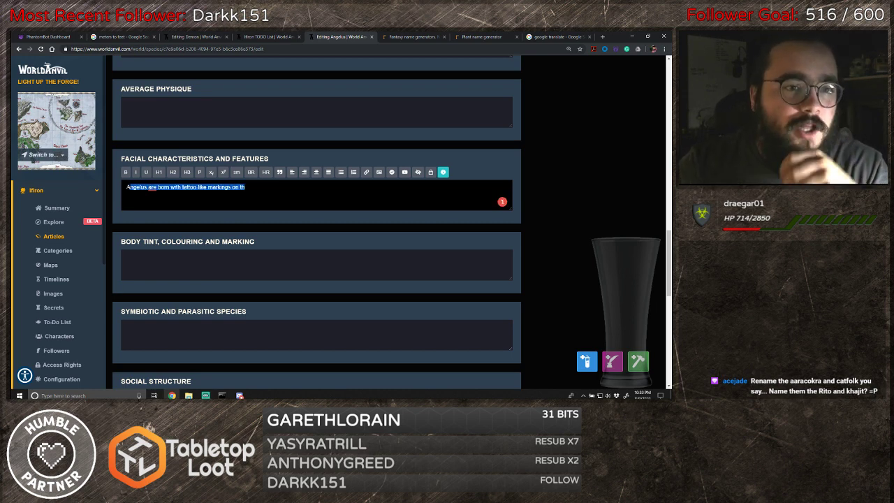
key("ctrl+x")
left_click(188, 261)
key("ctrl+v")
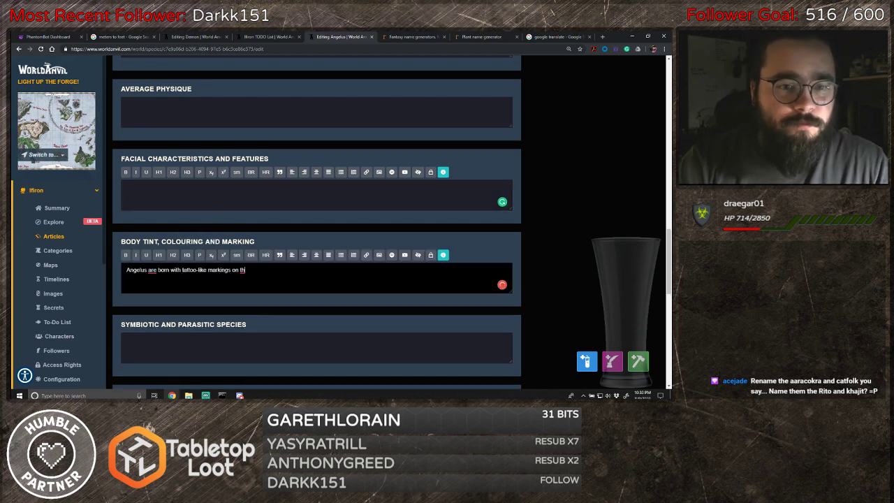
- Finish the sentence with "their bodies." and add "The color and variations of how these markings appear are dependant on their ancestry."
type("eir")
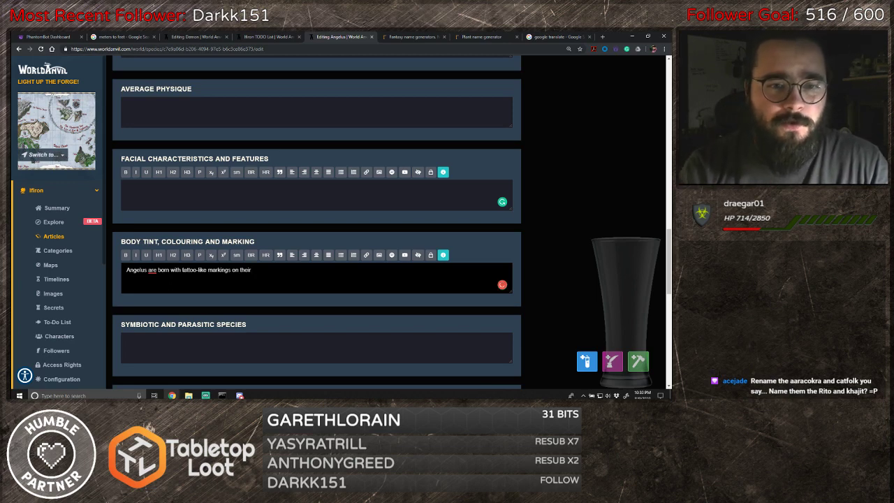
type(" bodies. The color ")
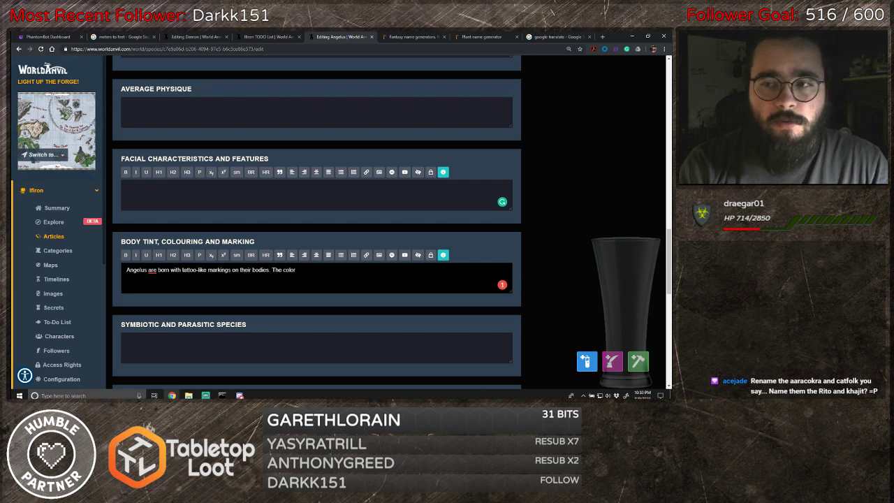
type("and varia")
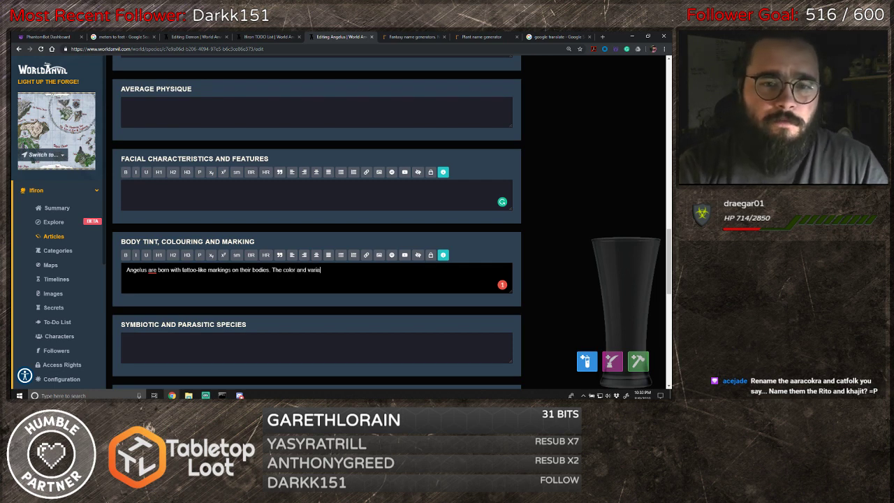
type("tions")
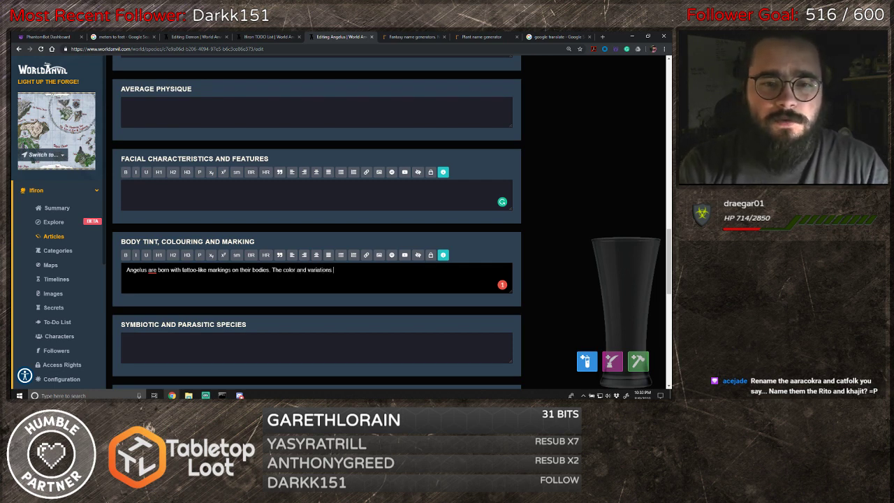
type(" of how ")
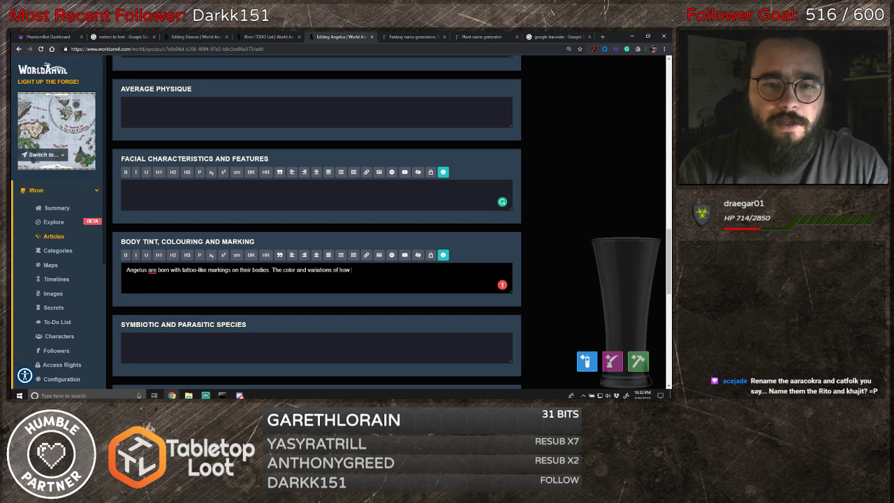
type("these markings a")
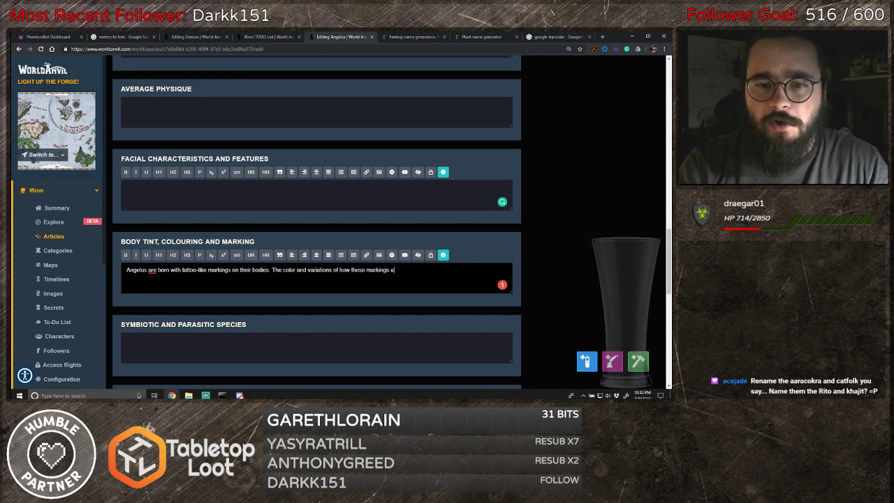
type("ppear are dep")
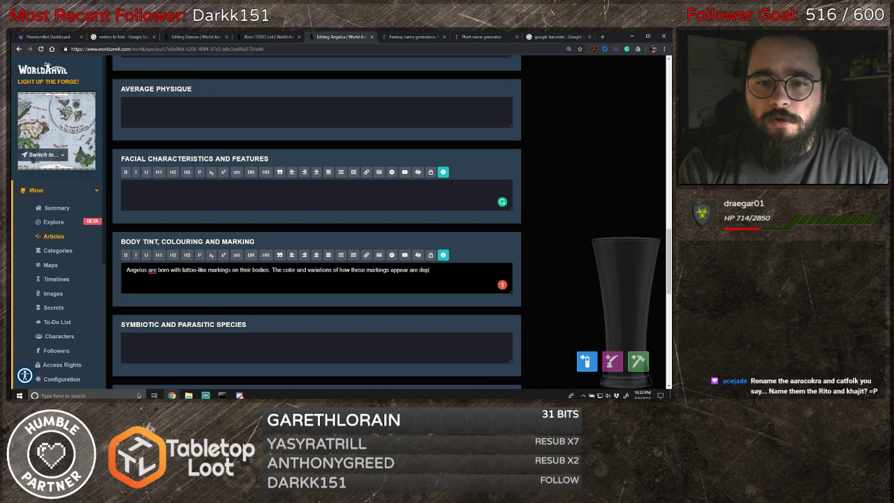
type("nendant on the")
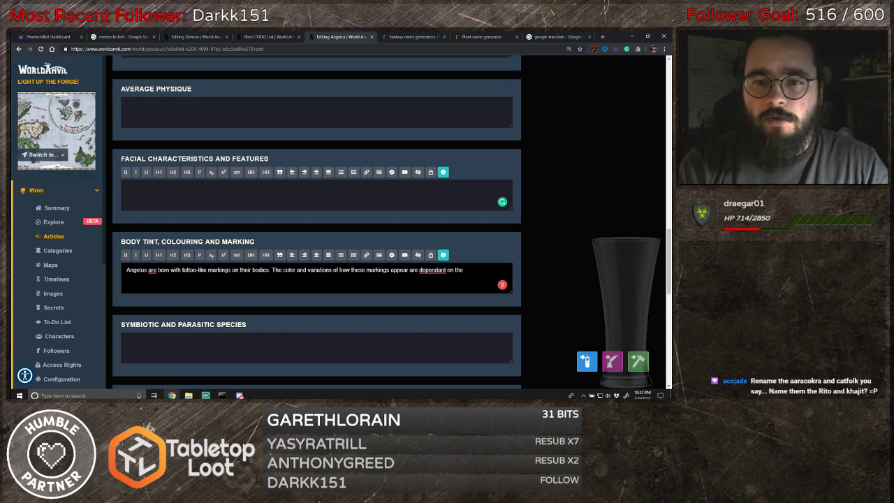
type("ir ancestry.")
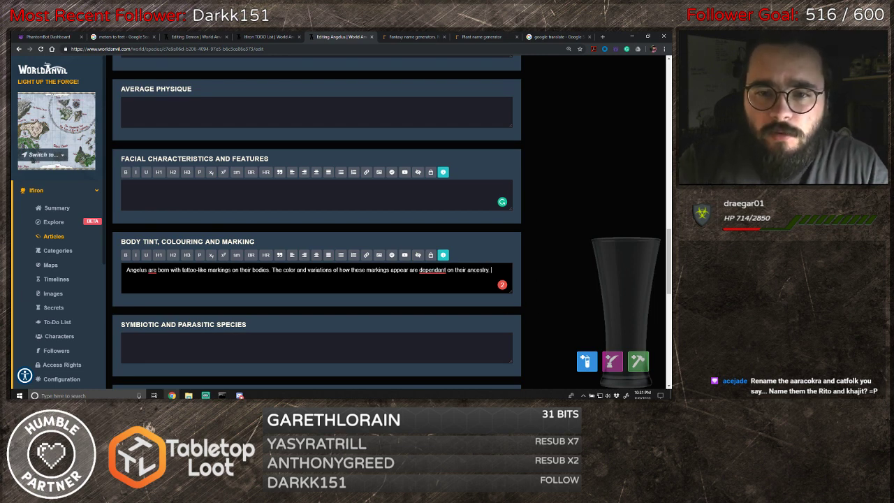
- Replace "ancestry" at the end of the body tint, colouring and marking description with "Angelic ancestors."
mouse_move(431, 270)
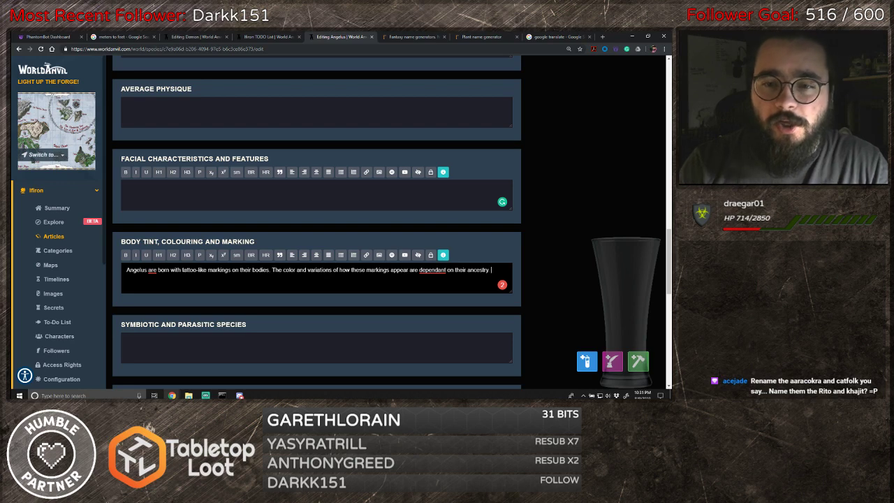
key("BackSpace")
key("BackSpace")
key("BackSpace")
key("BackSpace")
key("BackSpace")
key("BackSpace")
key("BackSpace")
key("BackSpace")
key("BackSpace")
key("BackSpace")
key("BackSpace")
key("BackSpace")
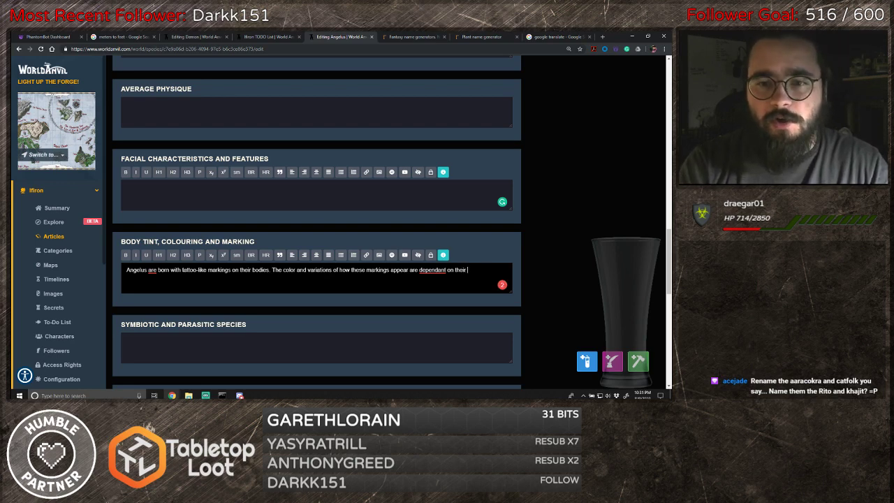
type("ir Angelic")
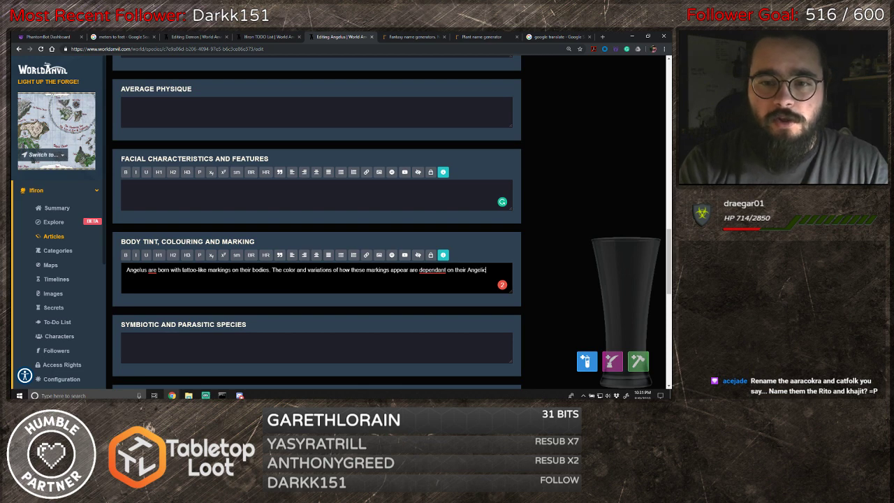
type(" ancestors.")
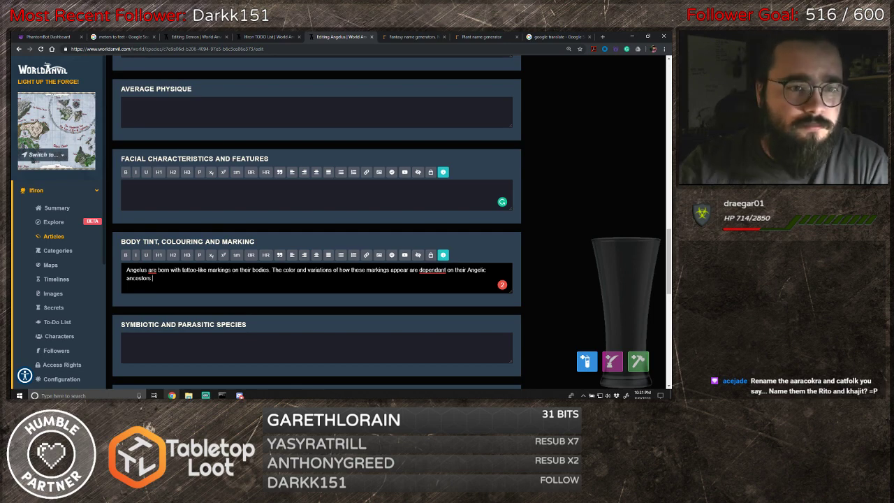
- Add "Their skin is incredibly fair, almost glowing." to the body tint, colouring and marking description
scroll(173, 281, "down", 5)
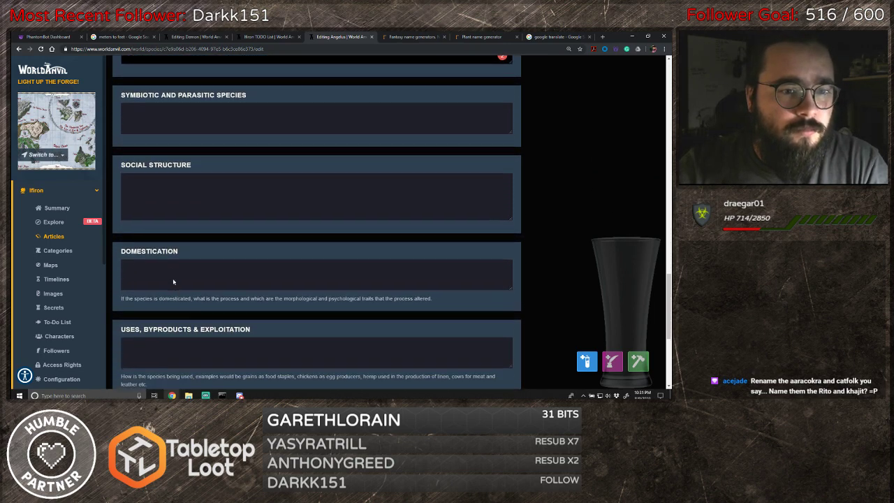
type("Th")
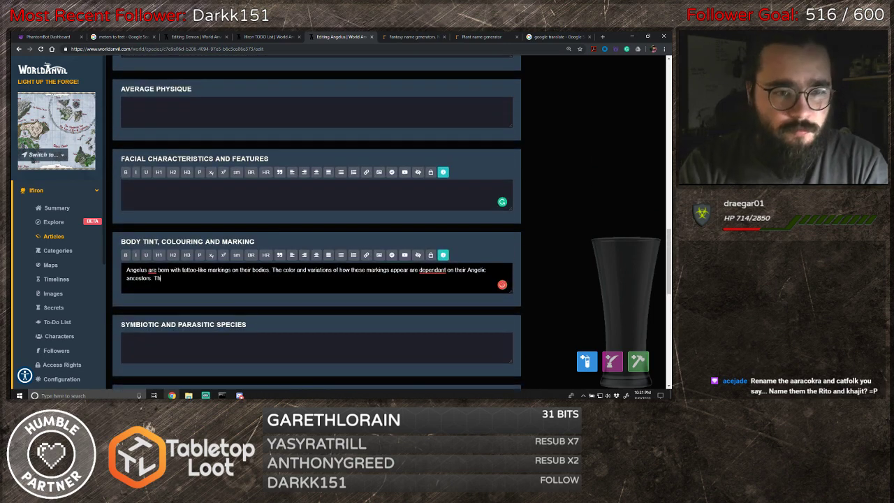
type("eir skin is")
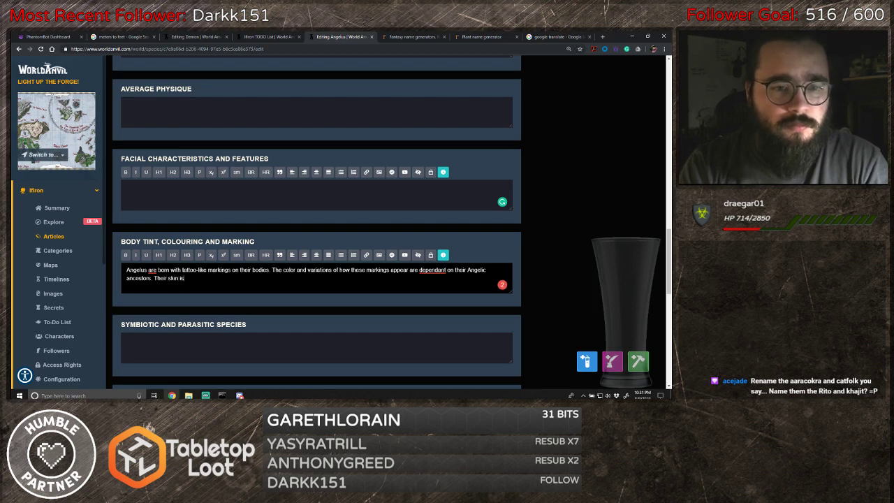
type(" incredi")
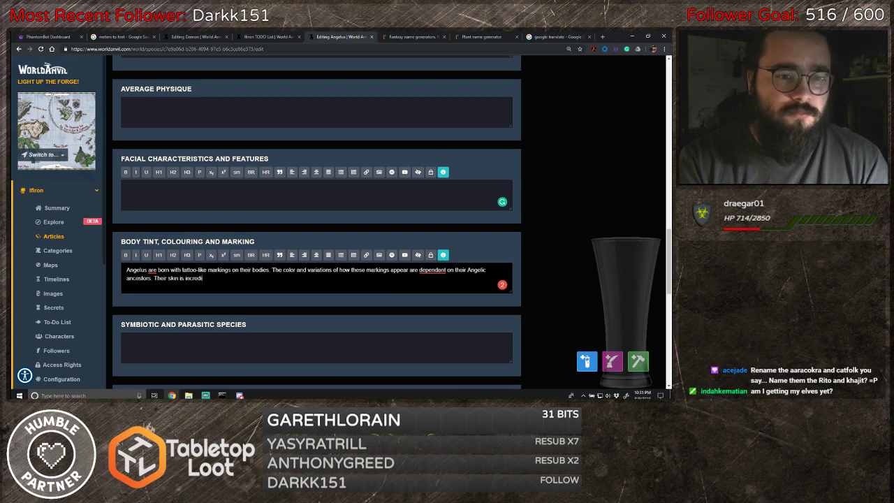
type("bly fair")
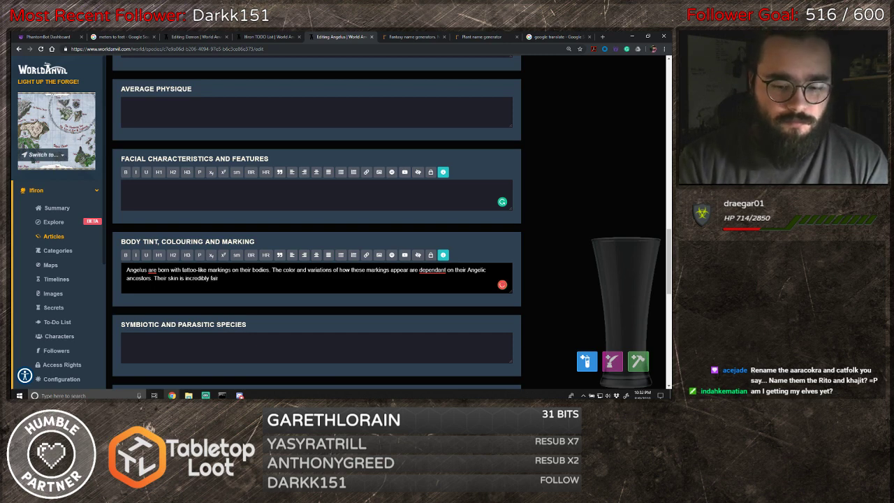
type(", almost glowing")
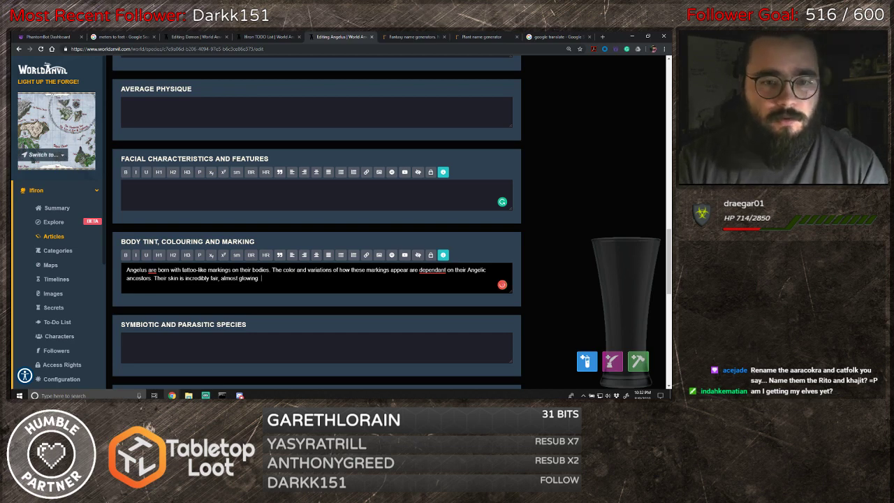
type(".")
- Describe the social structure as "Angelus tend to take on the societal norms of the culture they are born into."
scroll(278, 288, "down", 1)
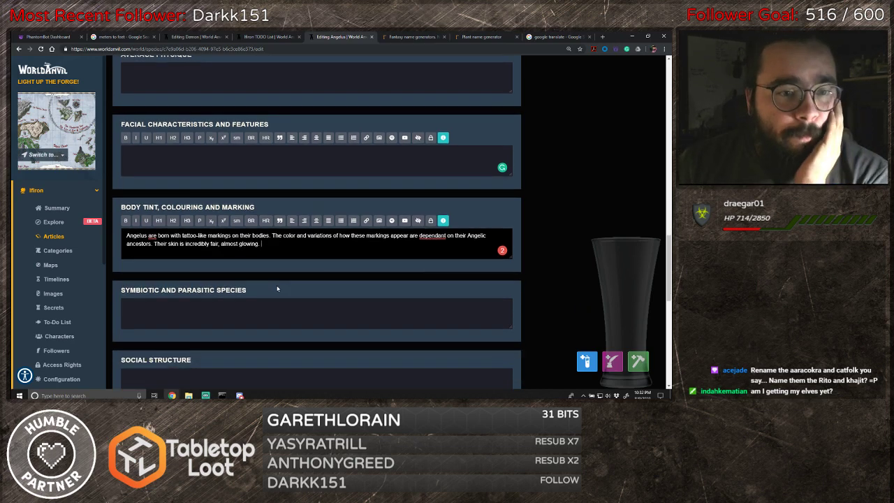
scroll(277, 288, "down", 5)
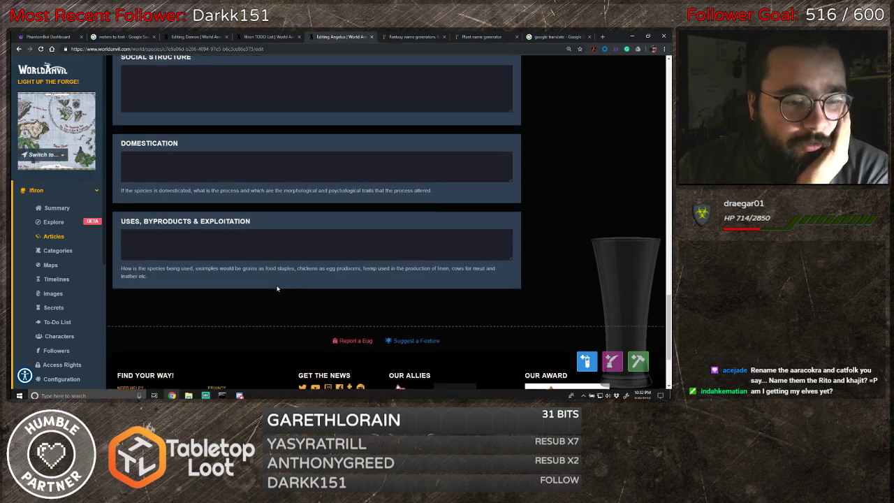
scroll(277, 288, "up", 6)
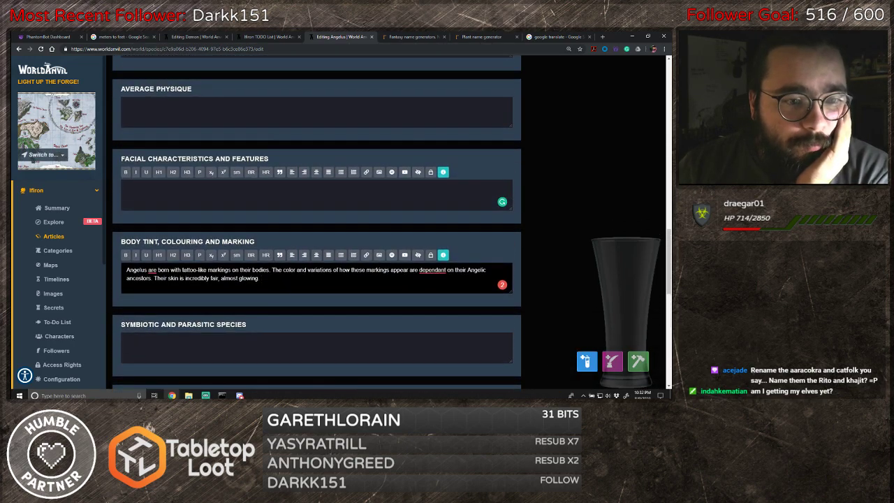
scroll(277, 289, "down", 4)
left_click(277, 288)
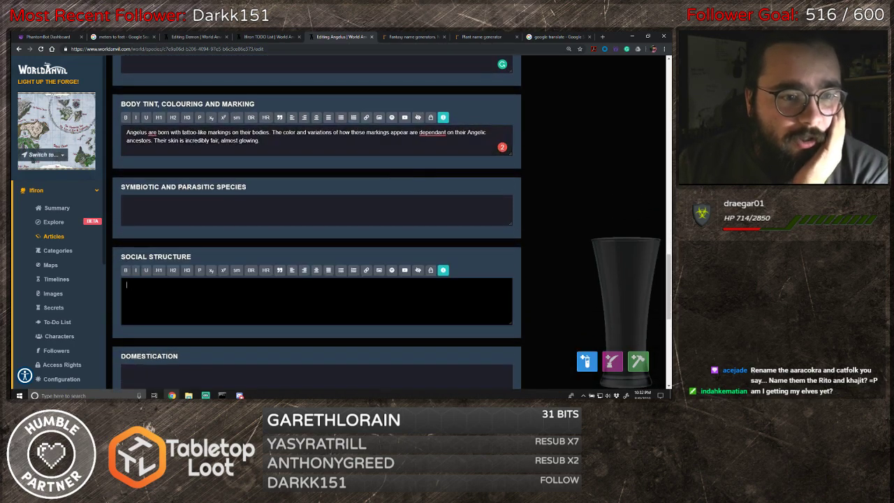
type("Ang")
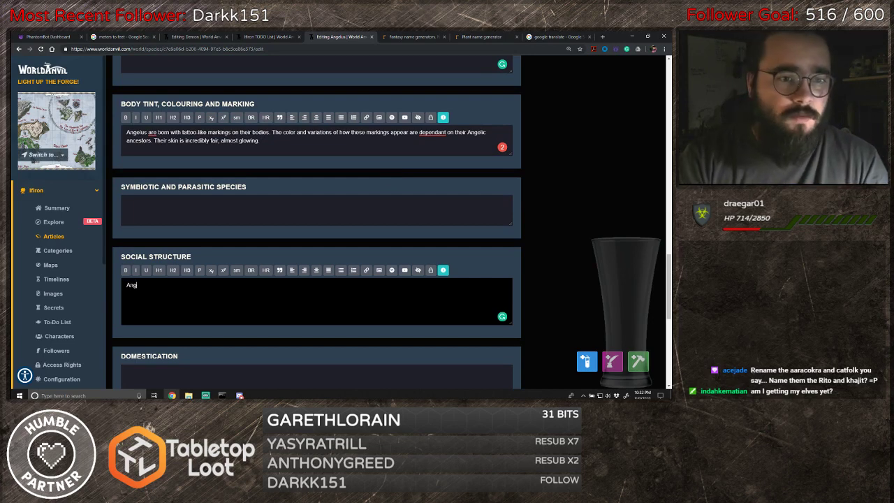
type("elus tend ")
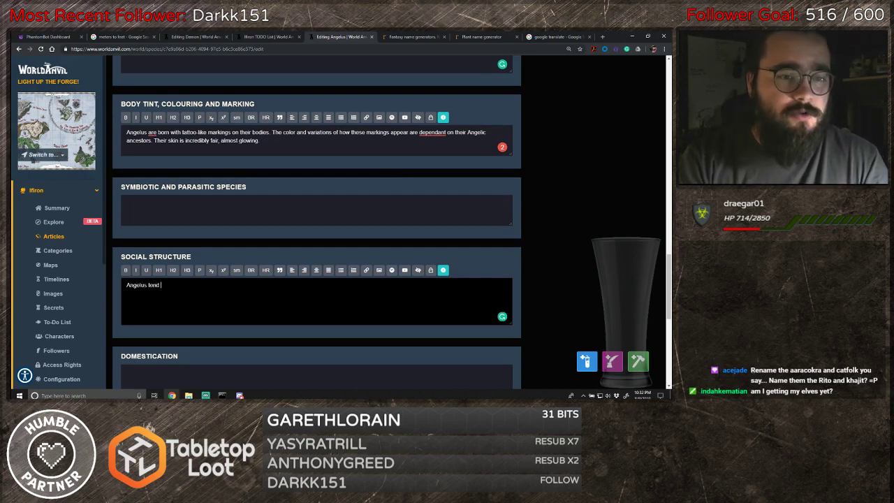
type("to take on the")
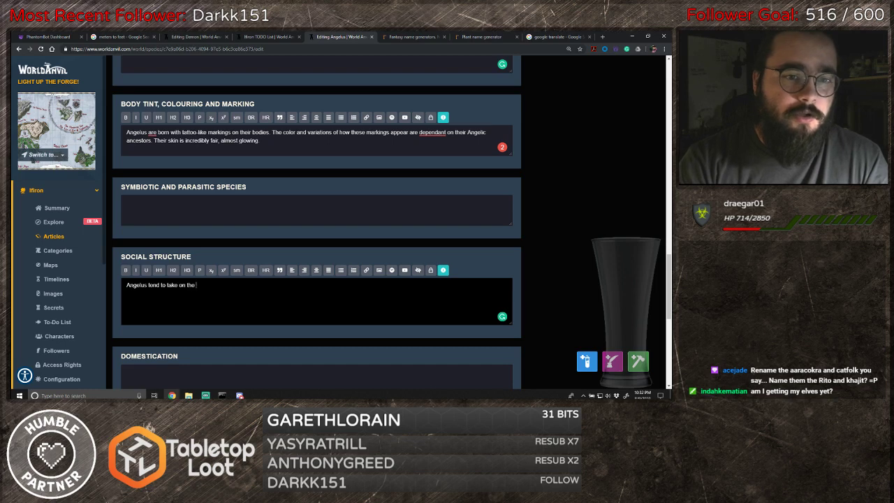
type(" the ")
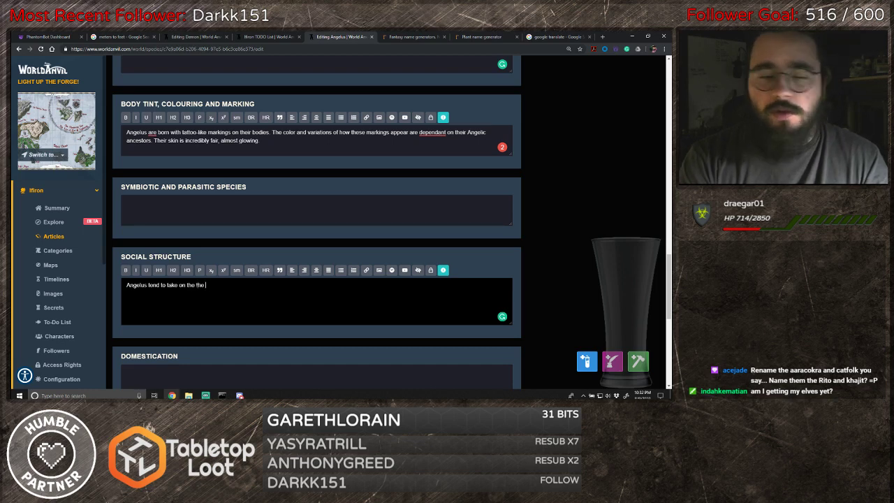
type("societal")
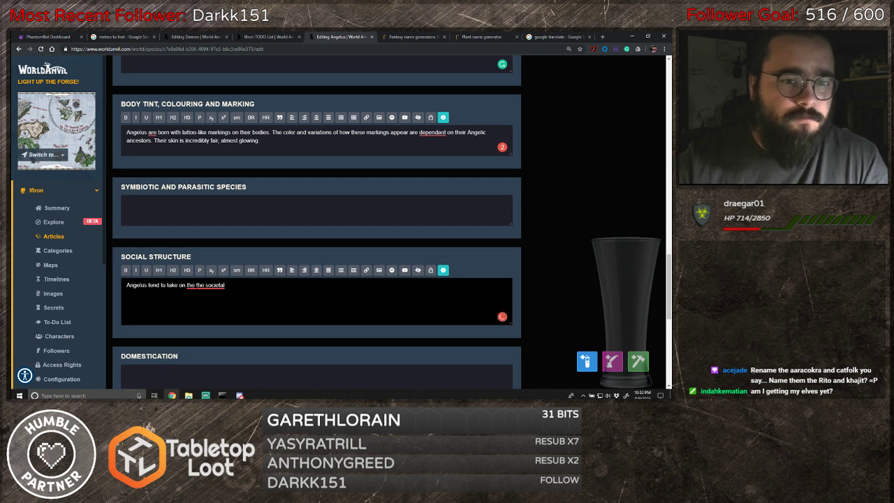
left_click(221, 244)
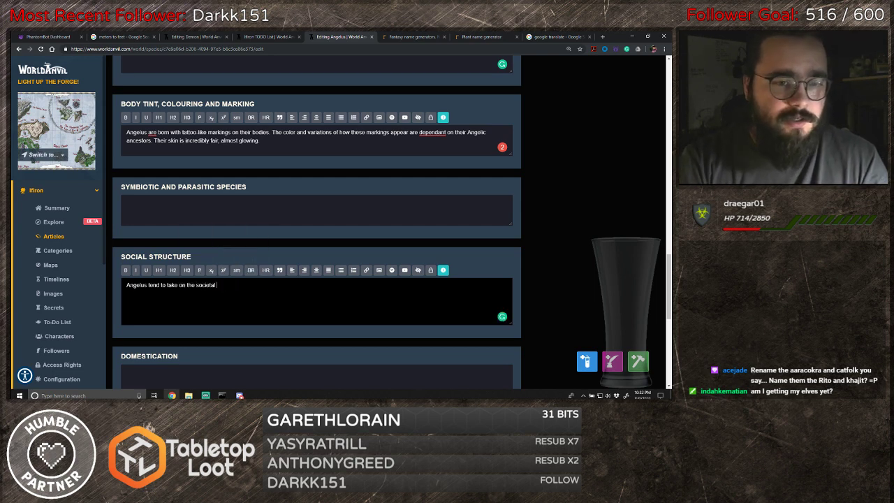
type("norms")
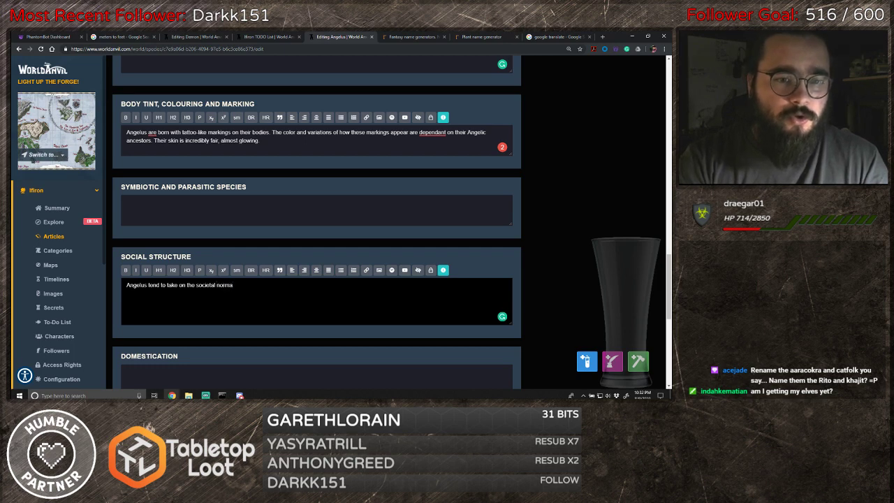
type(" of the cultu")
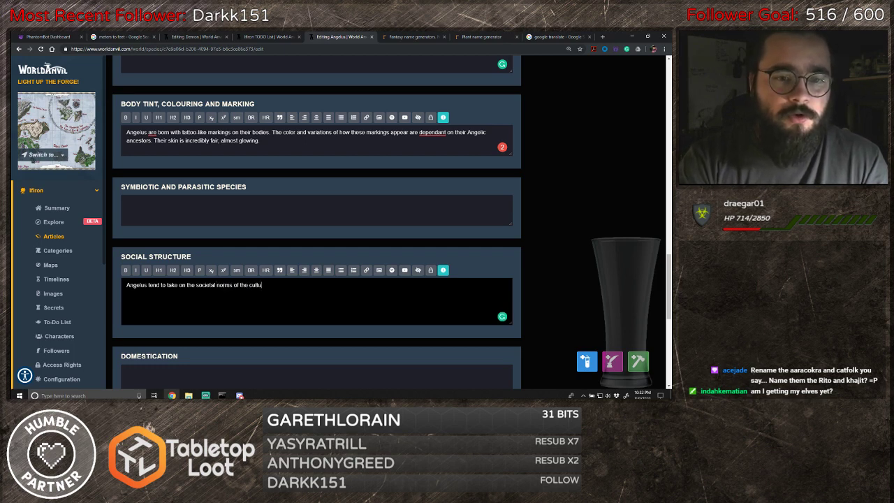
type("re they are ")
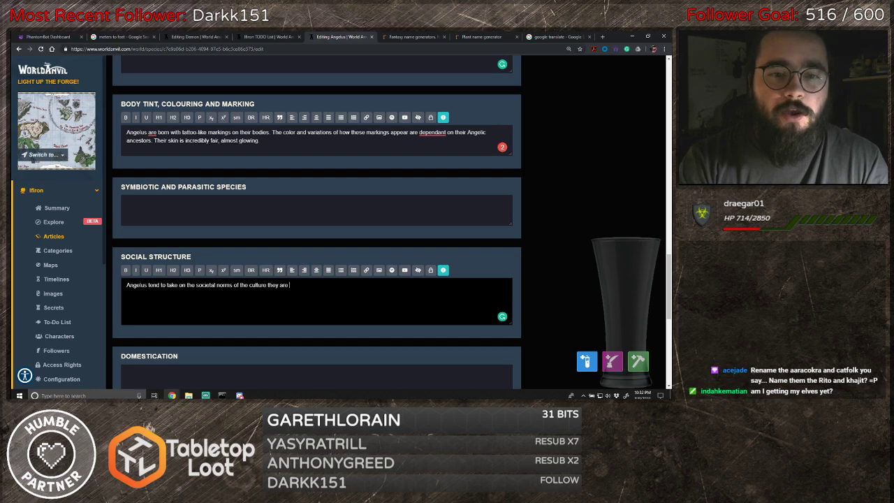
type("born into.")
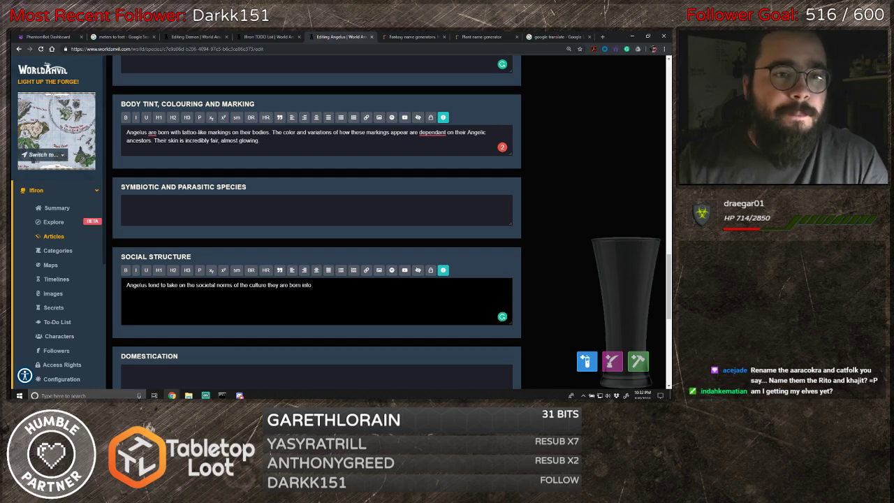
- Enter "Angelus ears are pointed similiar to the" in the facial characteristics and features, followed by a mention link to the Elves species article
scroll(316, 217, "up", 4)
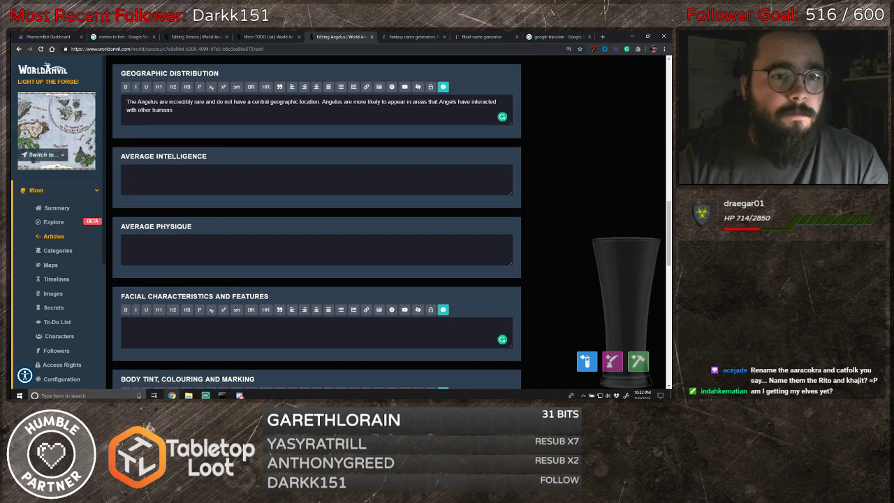
scroll(227, 288, "down", 3)
left_click(222, 229)
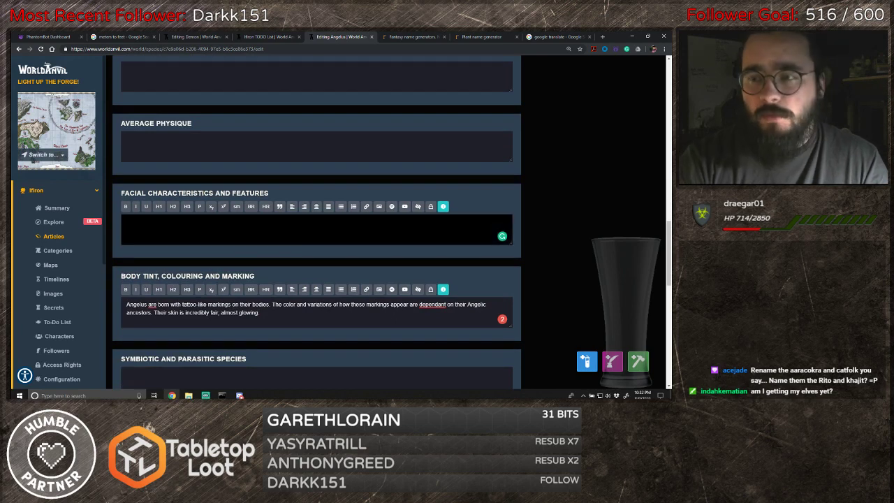
type("Their eee")
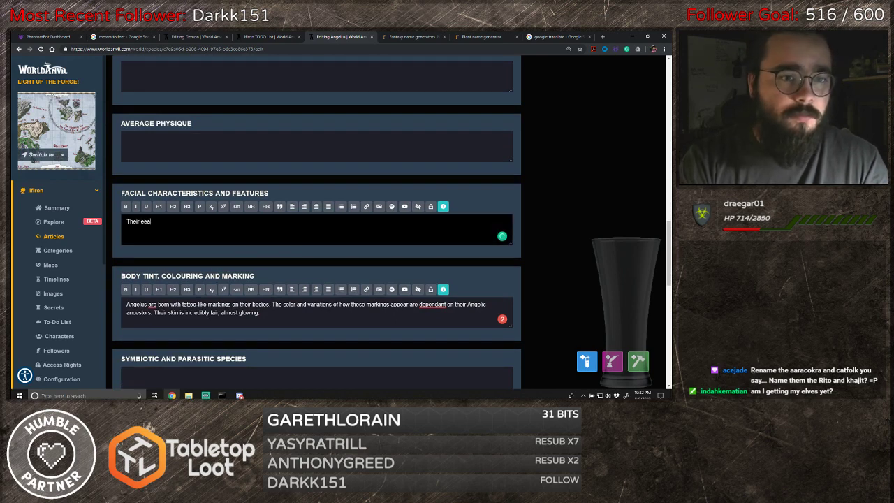
key("BackSpace")
key("BackSpace")
key("BackSpace")
key("BackSpace")
key("BackSpace")
key("BackSpace")
key("BackSpace")
type("An")
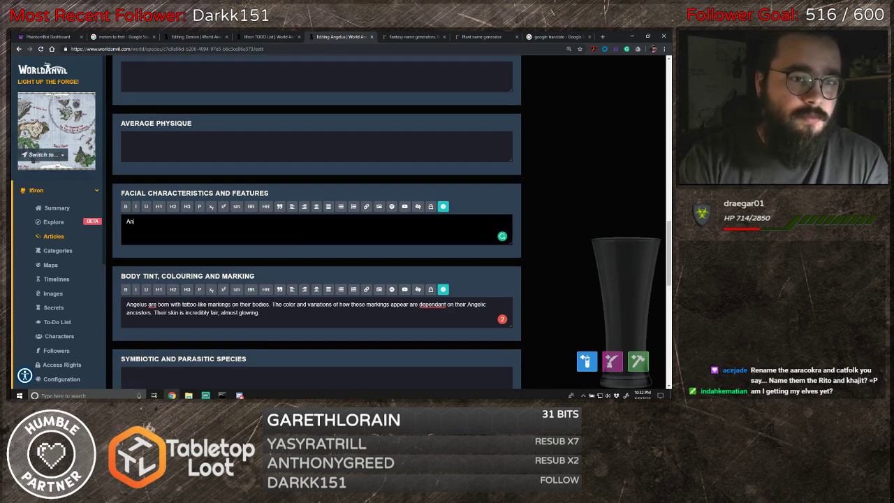
type("gelus ears ")
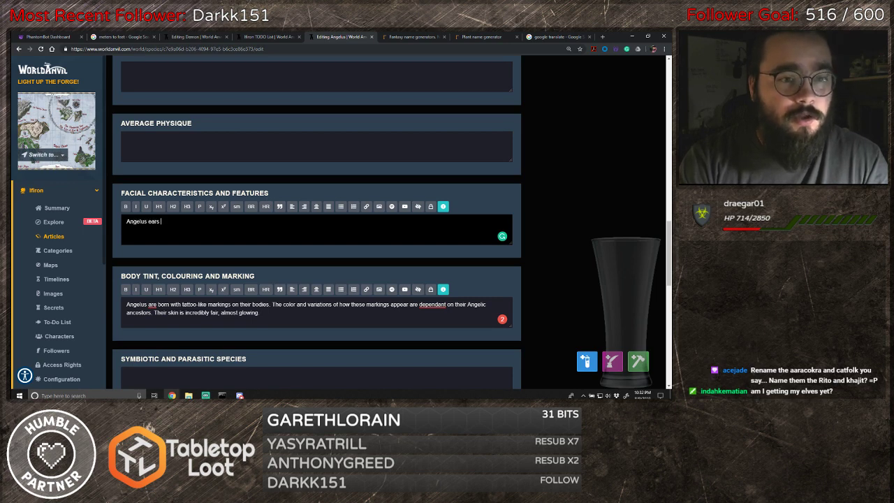
type("are point")
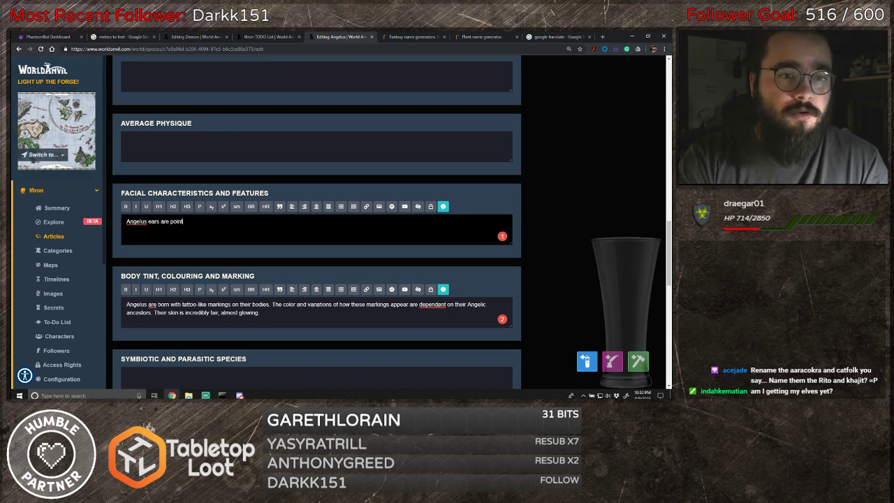
type("ed similiar")
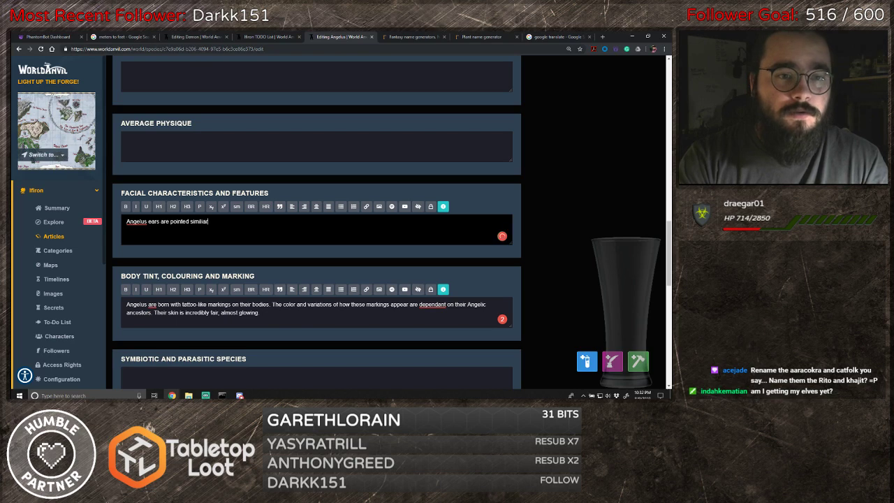
type(" t")
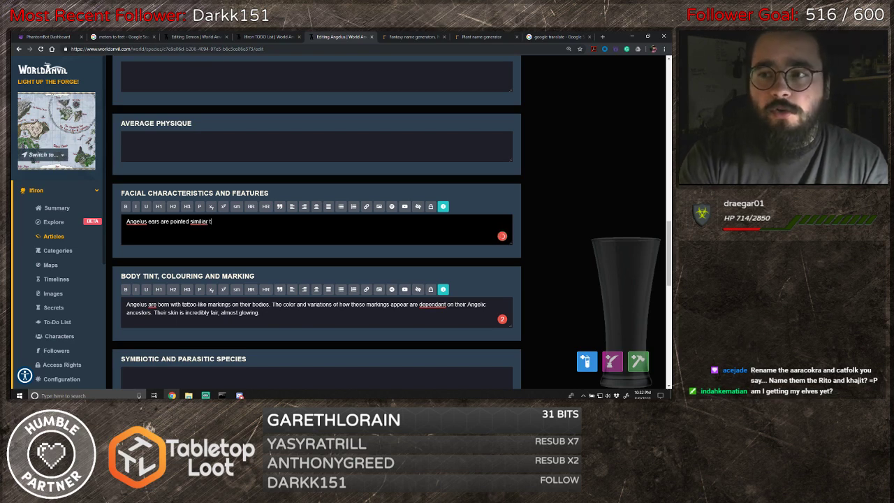
type("o the")
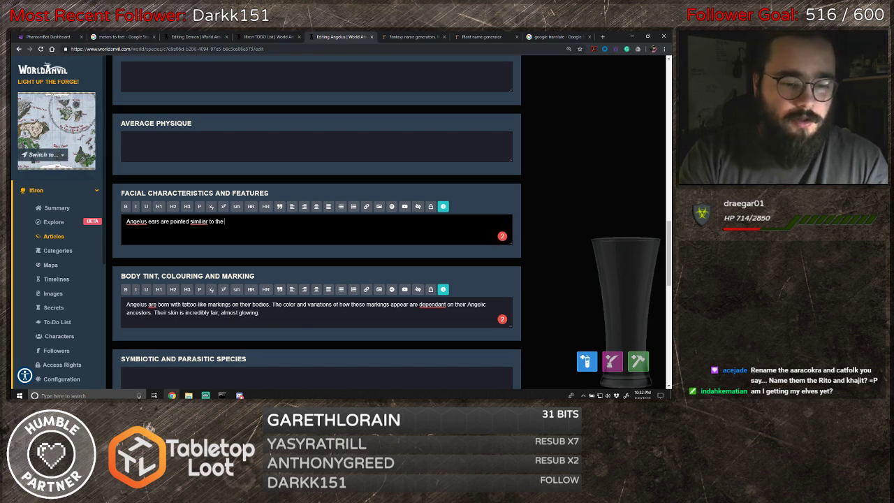
type(" @Elves")
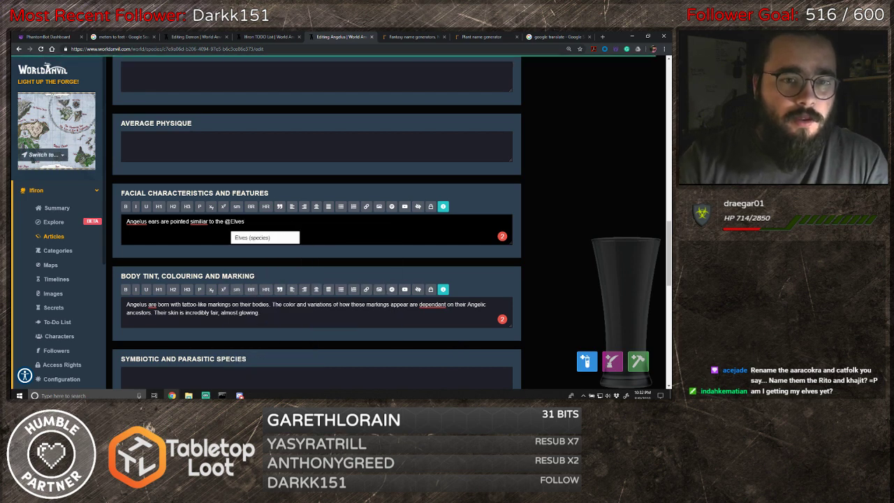
left_click(261, 239)
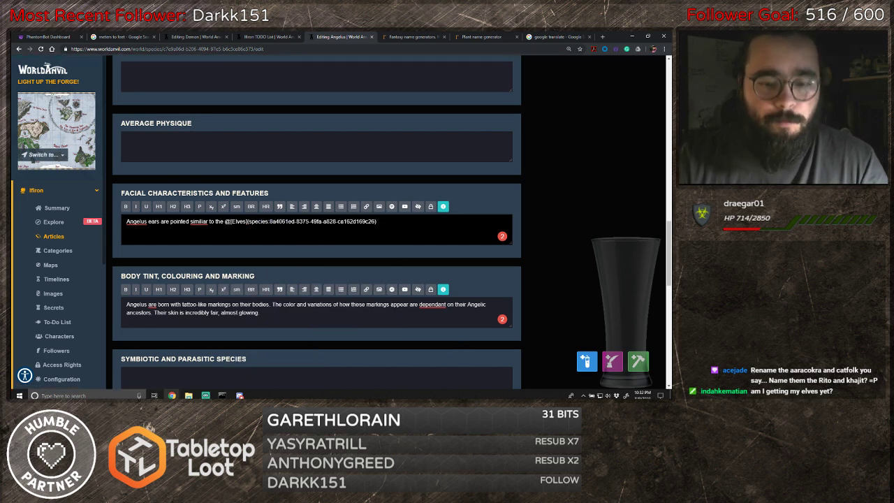
- Complete the facial characteristics sentence with "and are often mistaken for them." after the Elves link
type("and are oft")
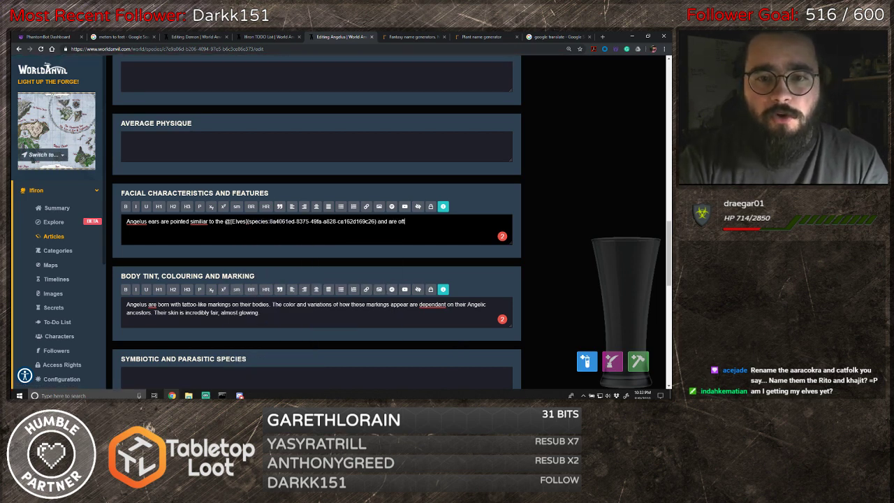
type("en mista")
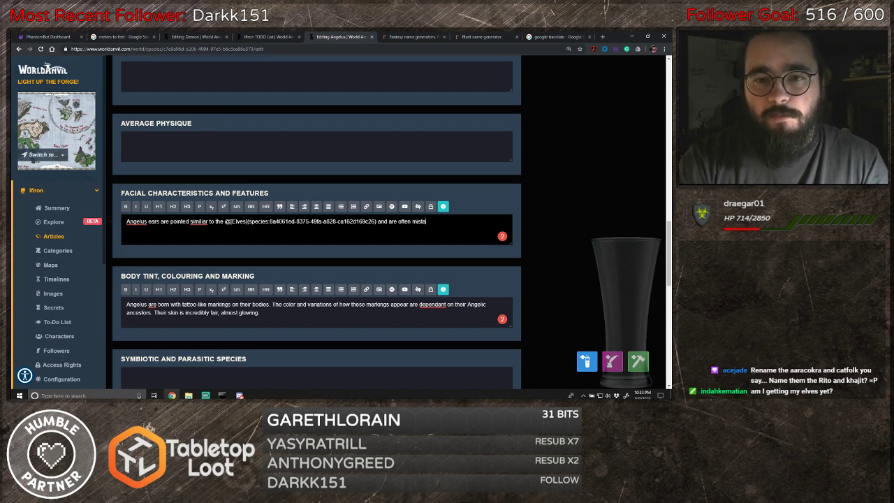
type("ken for ")
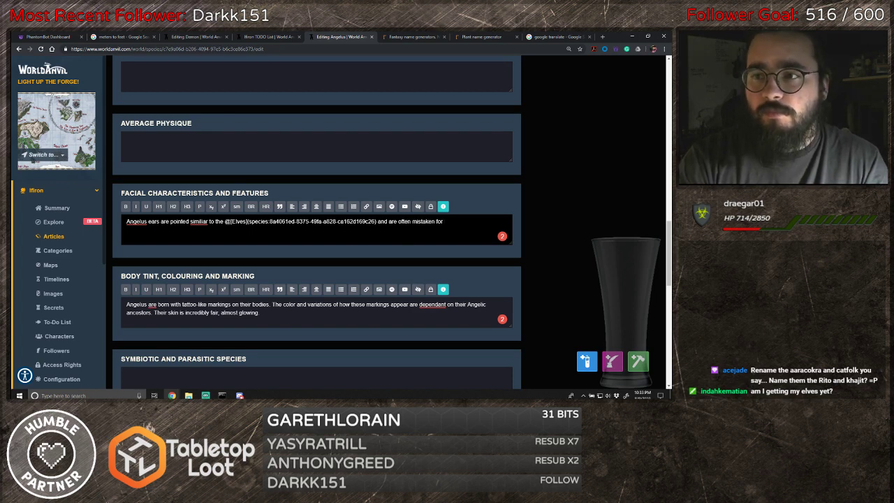
type("them.")
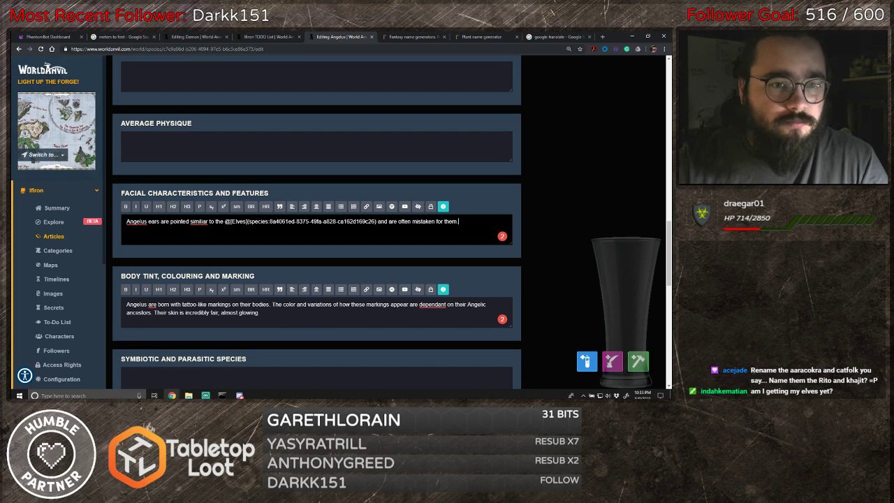
- Correct "similiar" to "similar" in the facial characteristics text and ignore the suggestion to change "Angelus" to "Angelus's"
mouse_move(199, 222)
left_click(203, 169)
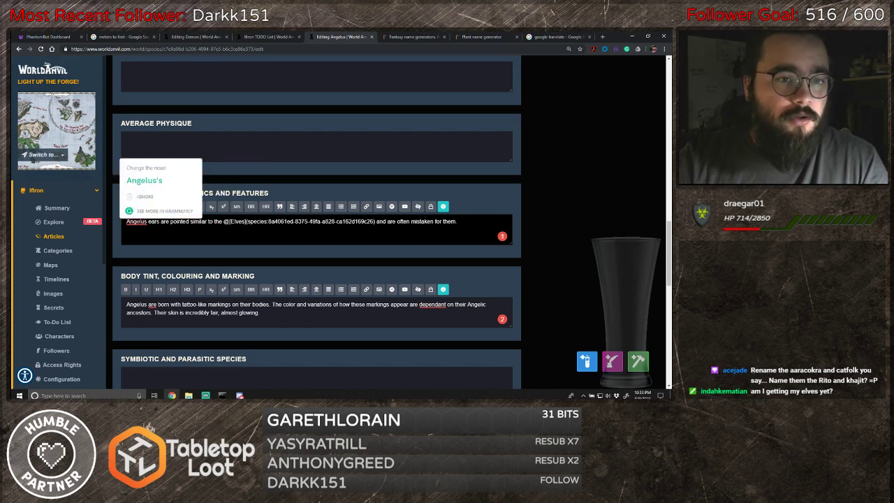
left_click(150, 198)
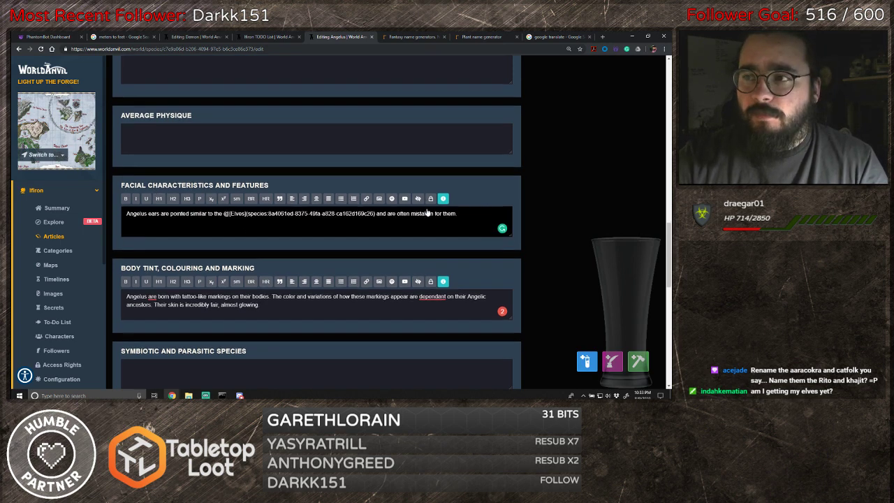
- Look over the remaining extended fields of the Angelus article and open its Sapience section
scroll(427, 208, "down", 4)
scroll(427, 208, "down", 5)
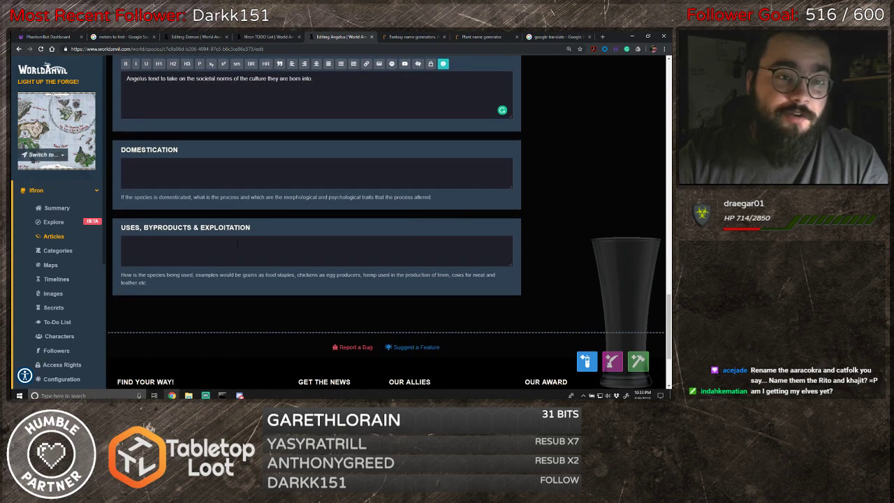
left_click(236, 243)
scroll(325, 261, "up", 5)
scroll(333, 263, "up", 6)
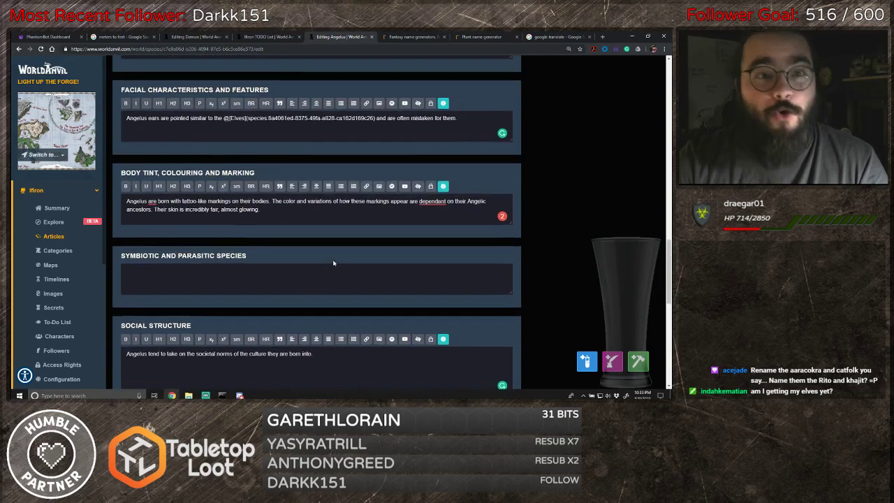
scroll(333, 263, "up", 8)
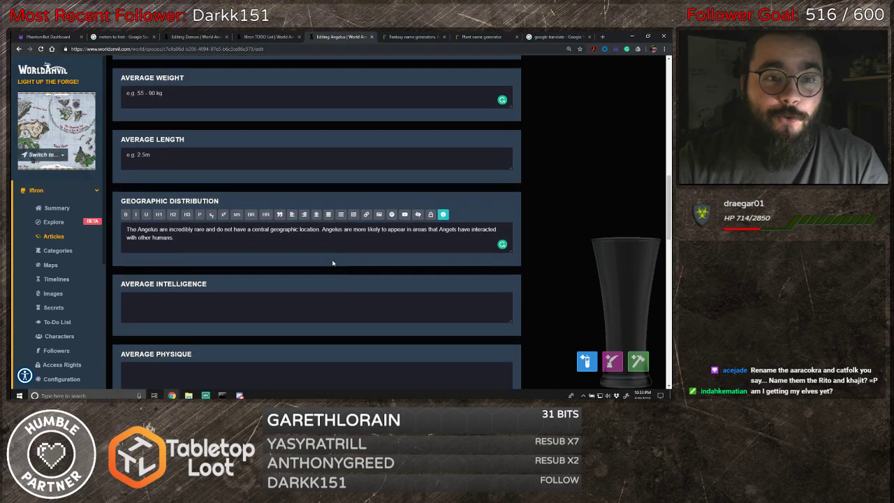
scroll(333, 264, "up", 3)
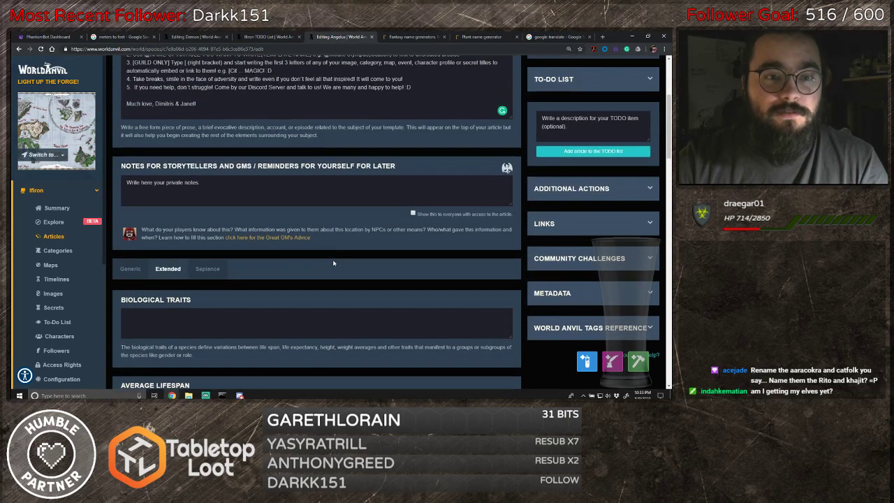
scroll(333, 263, "down", 3)
left_click(204, 168)
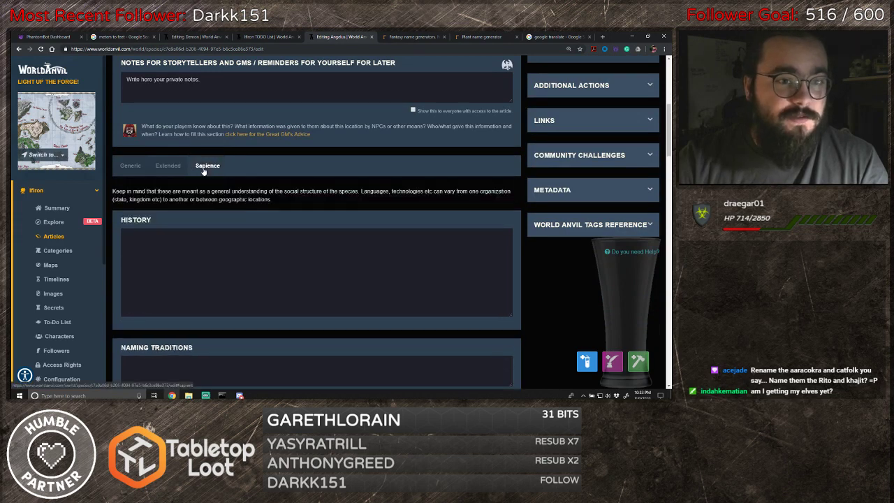
- Review the Sapience prompts of the Angelus species article, from History through Interspecies Relations, and open the History field for writing
scroll(289, 203, "down", 5)
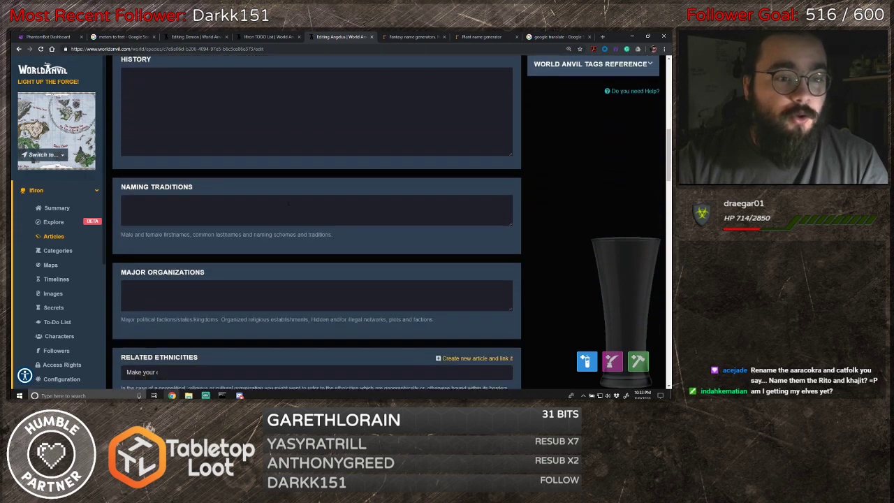
scroll(289, 202, "down", 5)
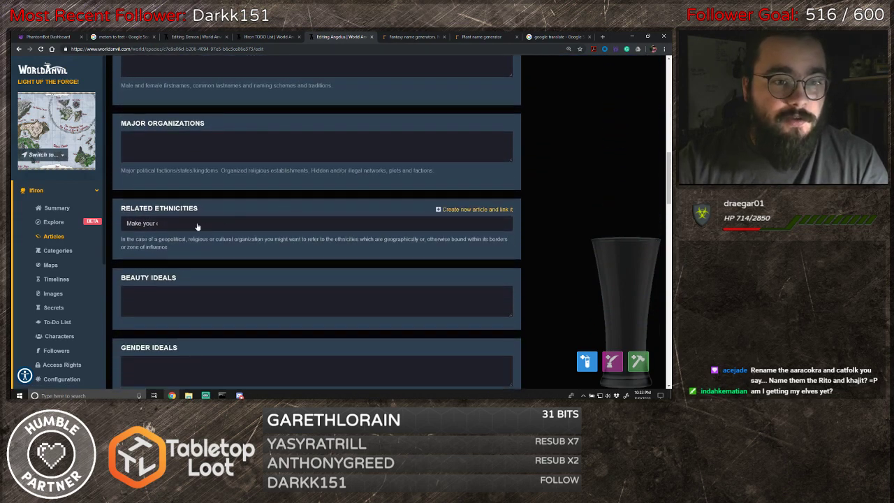
scroll(203, 223, "down", 9)
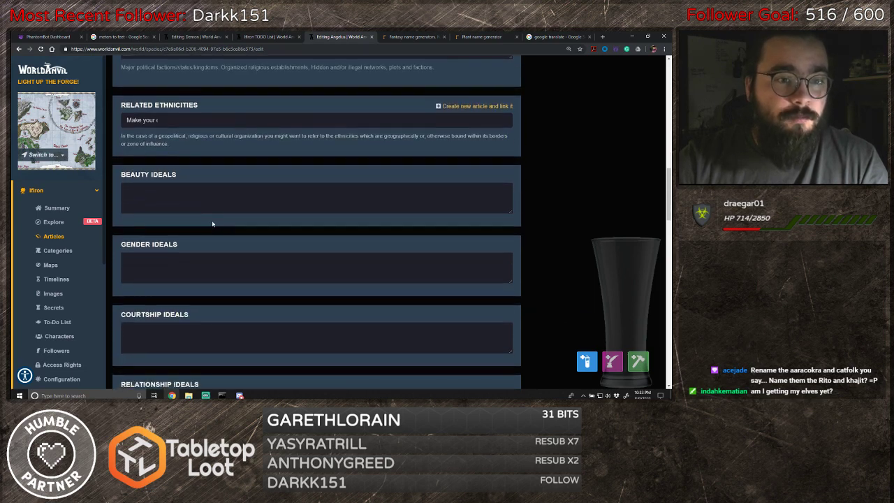
scroll(212, 220, "down", 9)
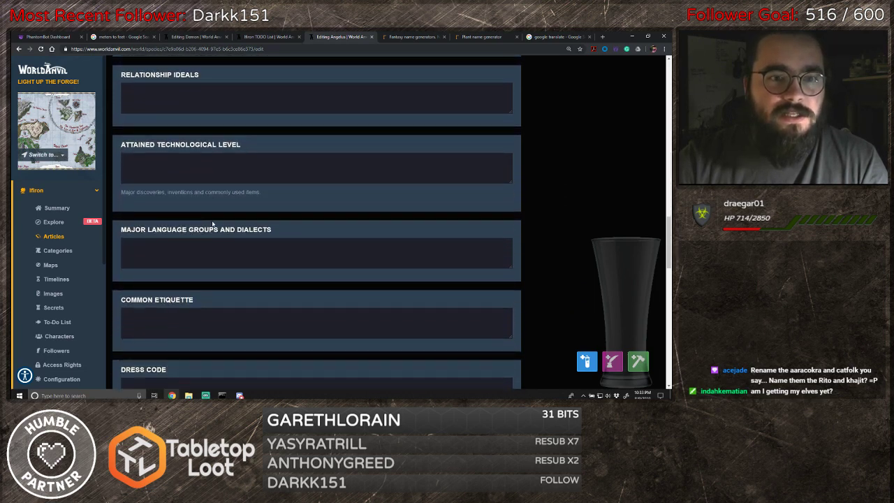
scroll(211, 222, "down", 5)
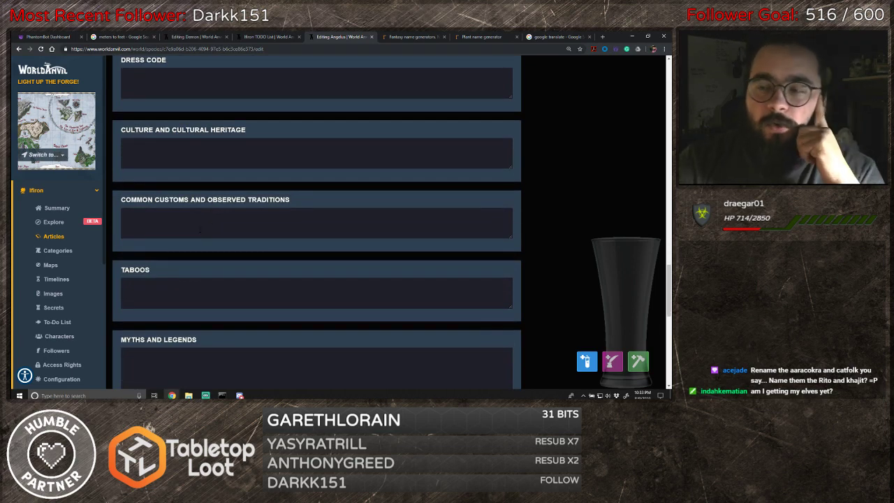
scroll(210, 220, "down", 5)
scroll(202, 219, "down", 5)
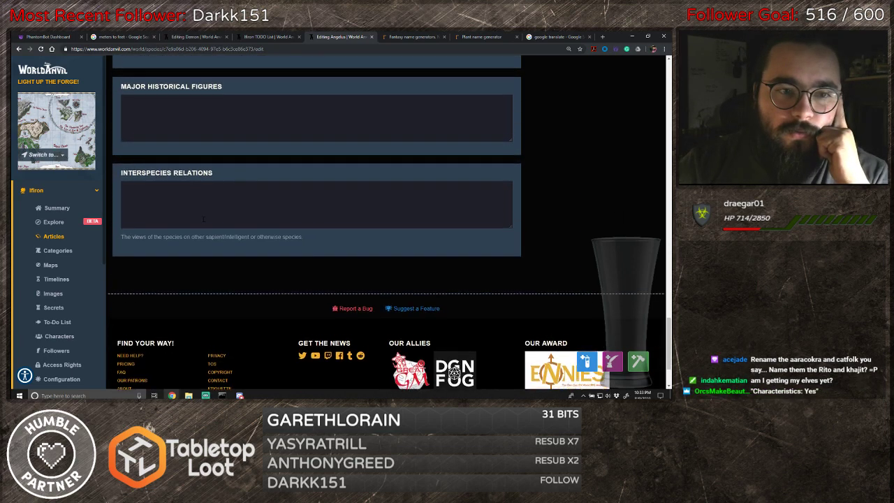
scroll(202, 219, "up", 20)
scroll(203, 219, "up", 10)
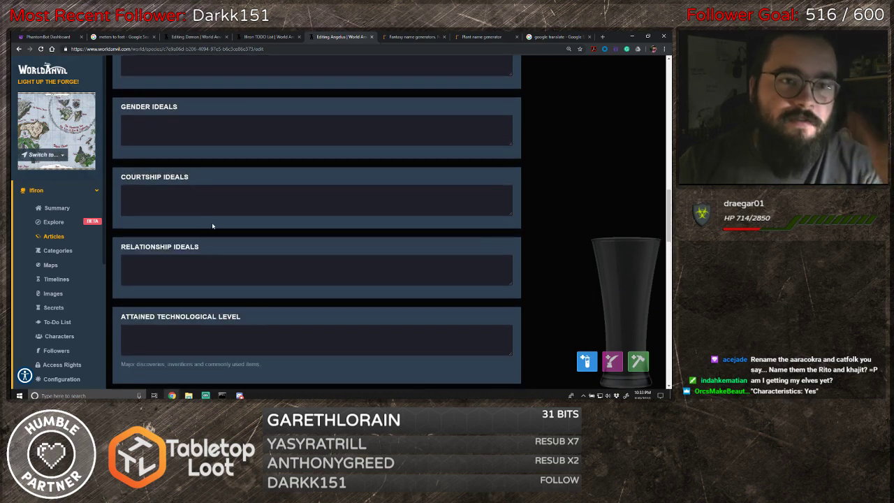
scroll(212, 235, "up", 10)
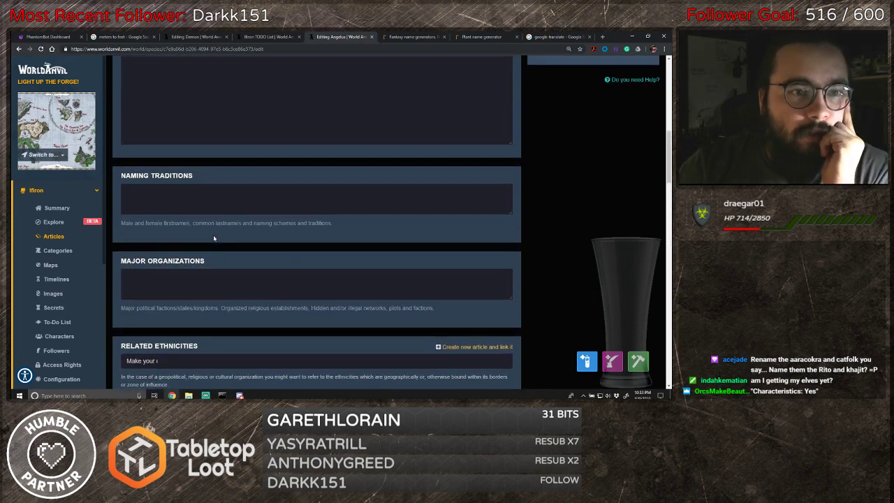
left_click(209, 232)
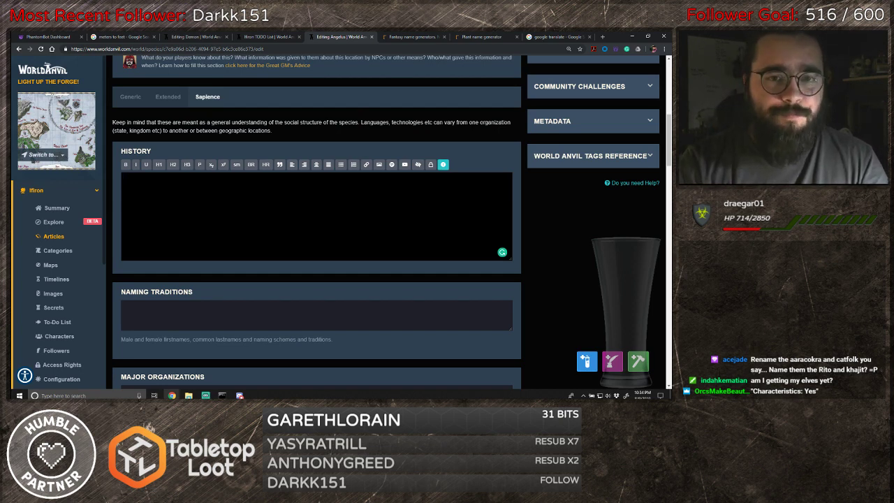
type("During the time")
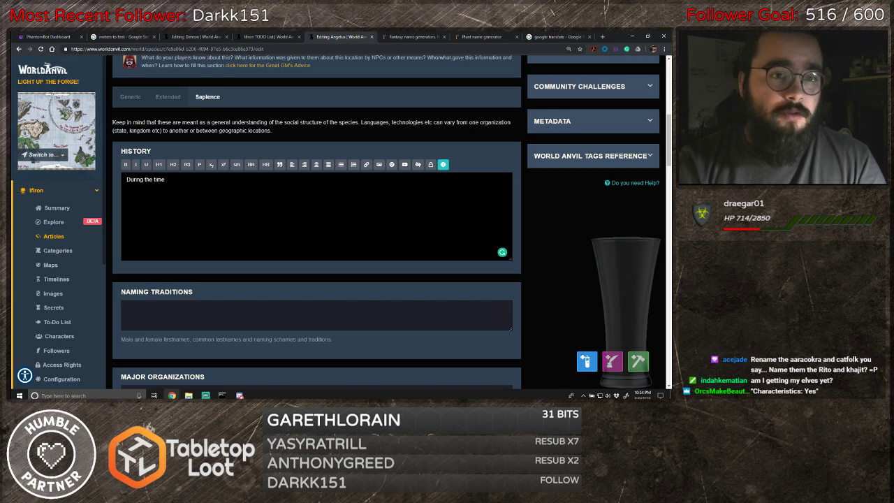
type(" of the Demon")
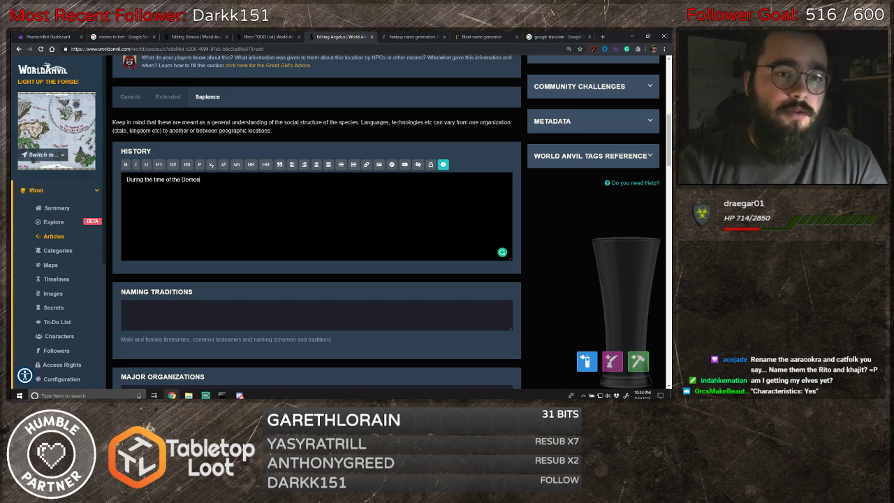
type(" King")
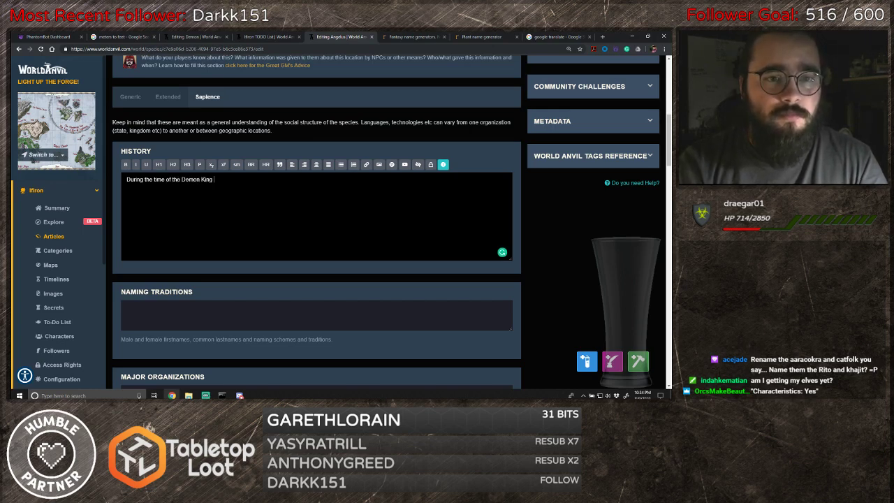
key("BackSpace")
key("BackSpace")
key("BackSpace")
key("BackSpace")
key("BackSpace")
key("BackSpace")
key("BackSpace")
key("BackSpace")
key("BackSpace")
key("BackSpace")
key("BackSpace")
key("BackSpace")
key("BackSpace")
key("BackSpace")
key("BackSpace")
key("BackSpace")
key("BackSpace")
key("BackSpace")
key("BackSpace")
key("BackSpace")
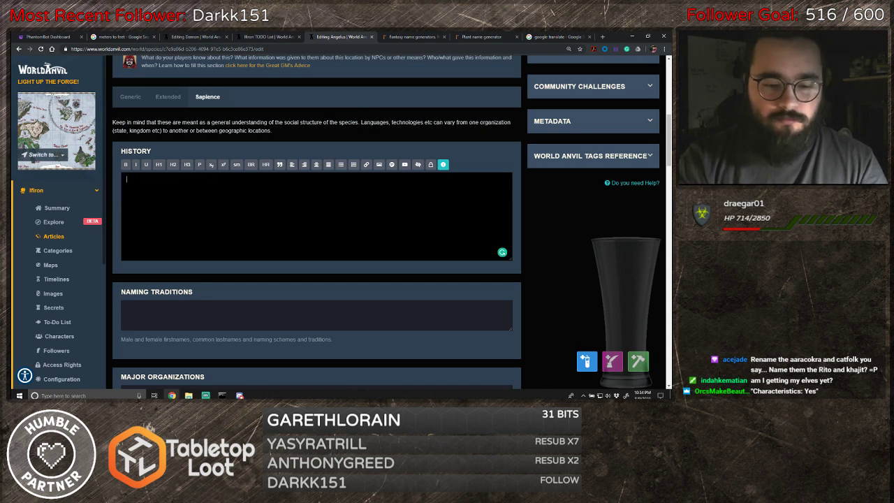
- Begin the History text with "Throughout history the" and a mention of the Angel species article, its link text changed to "Angels"
type("Throughout hist")
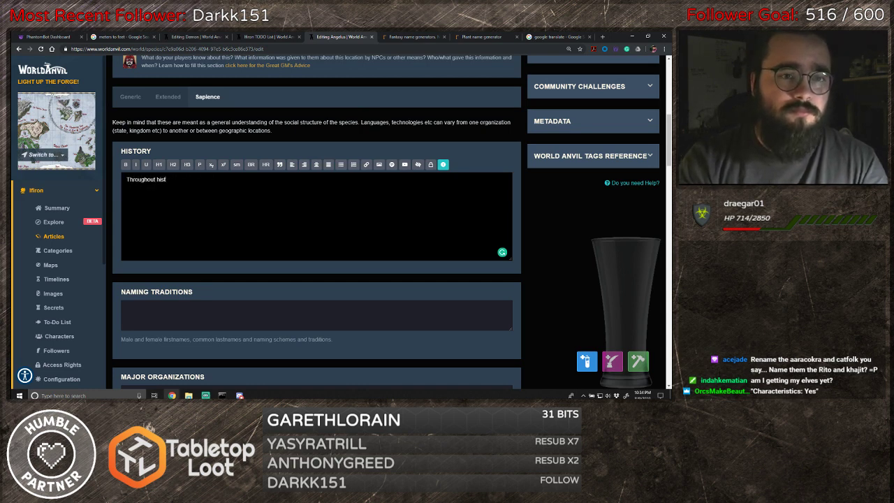
type("ory the ")
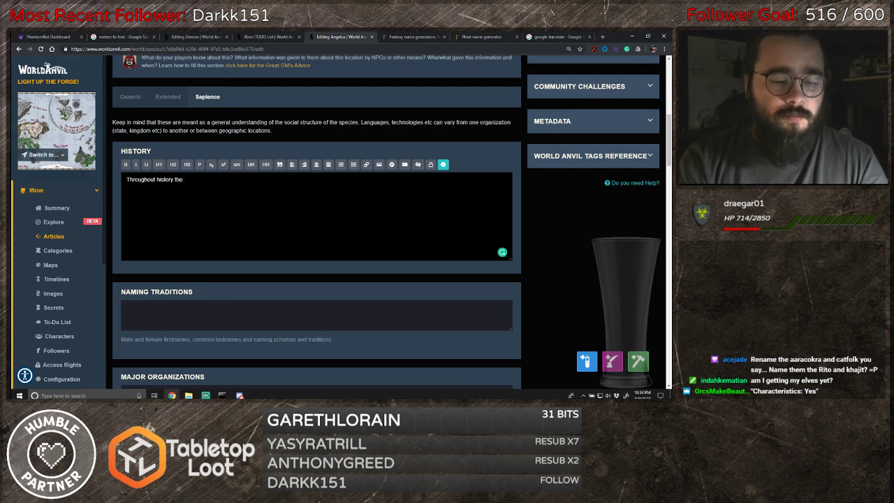
type("@Ange")
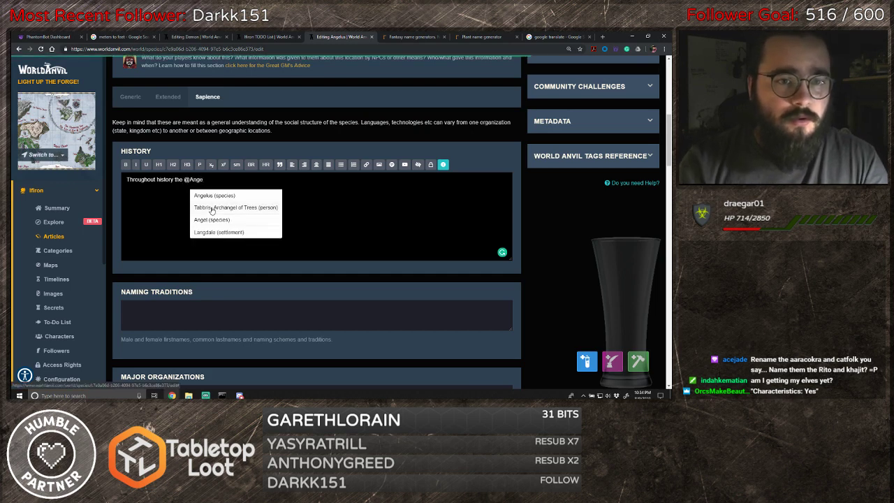
left_click(213, 219)
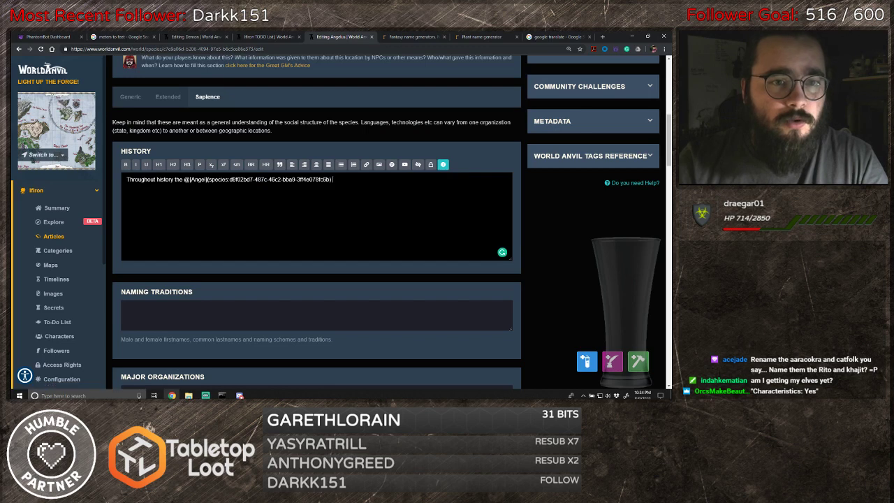
type("s:d9f02bd7-487c-46c2-bba9-3ff4e078fc6b) ")
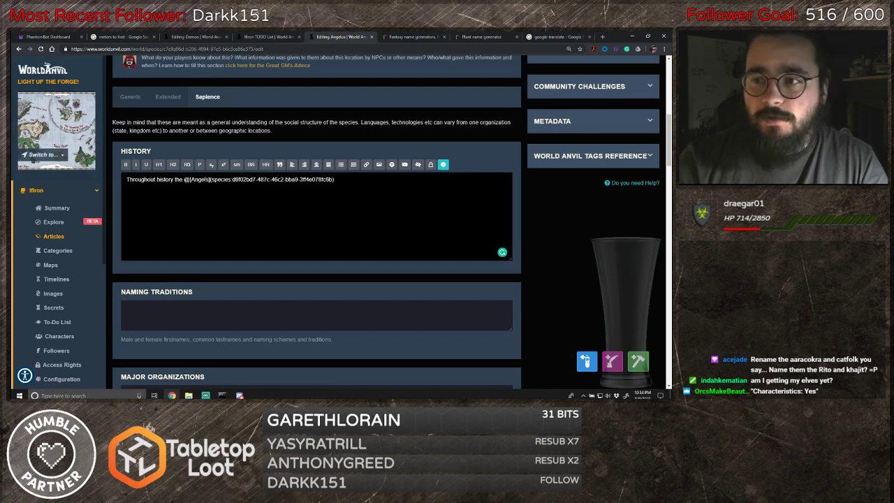
- Continue with "have interacted with beings of the" and a mention of The Material Plane location, its link text shortened to "Material Plane"
type("have inter")
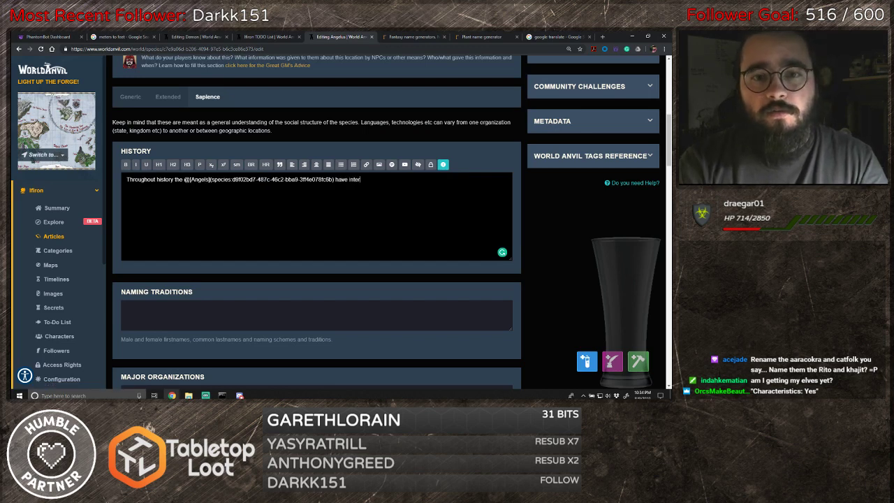
type("acted with being")
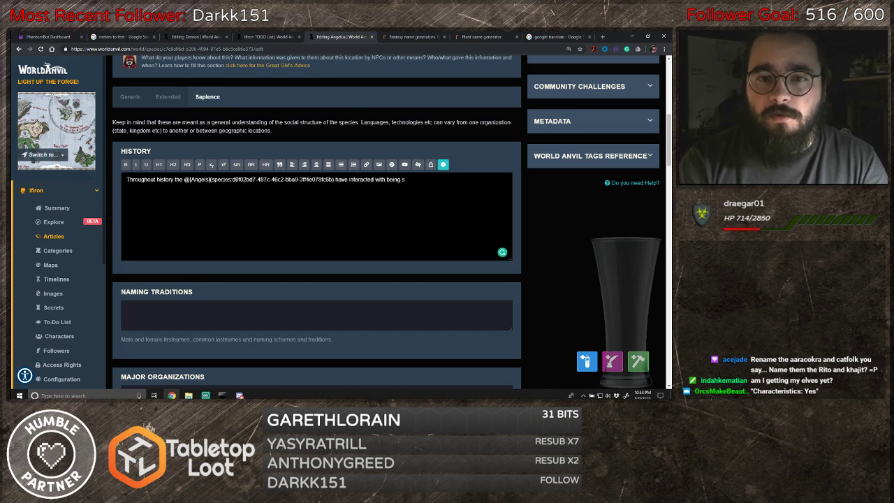
type("s of the")
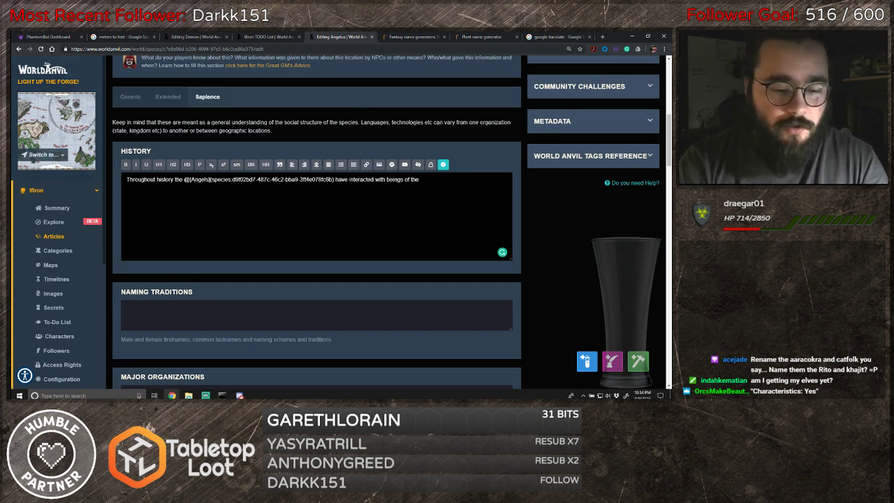
type(" @Mater")
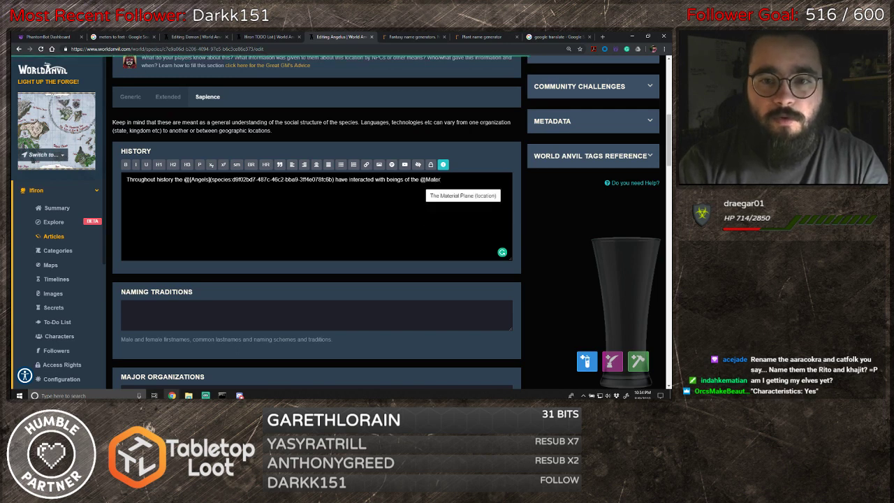
left_click(483, 197)
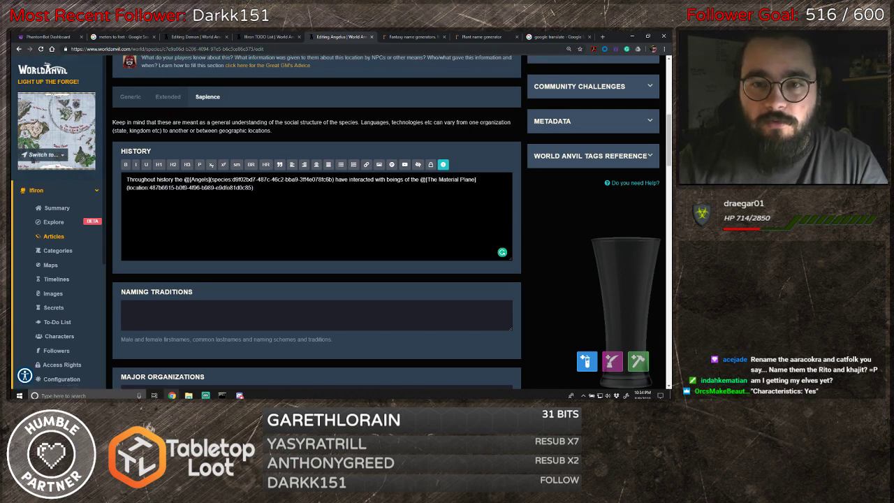
key("Delete")
key("Delete")
key("Delete")
key("Delete")
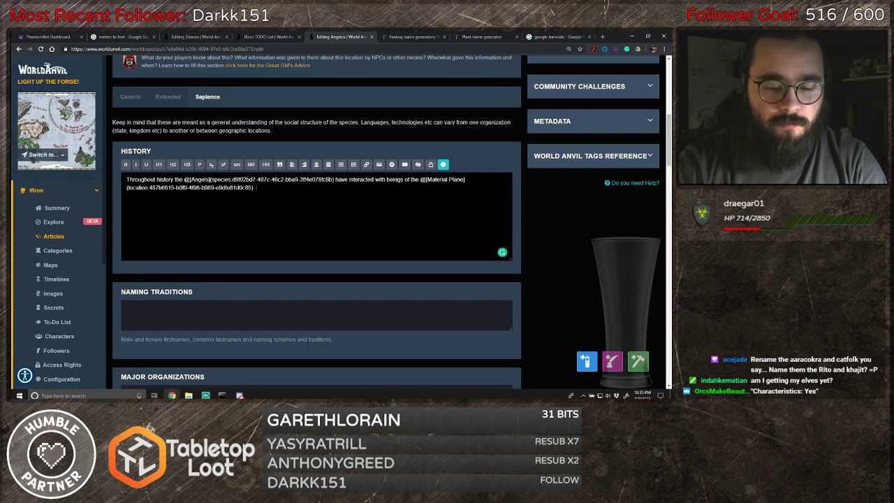
- Add the History sentence "Under the guise of the the other races interbreeding was not uncommon"
type("Unde")
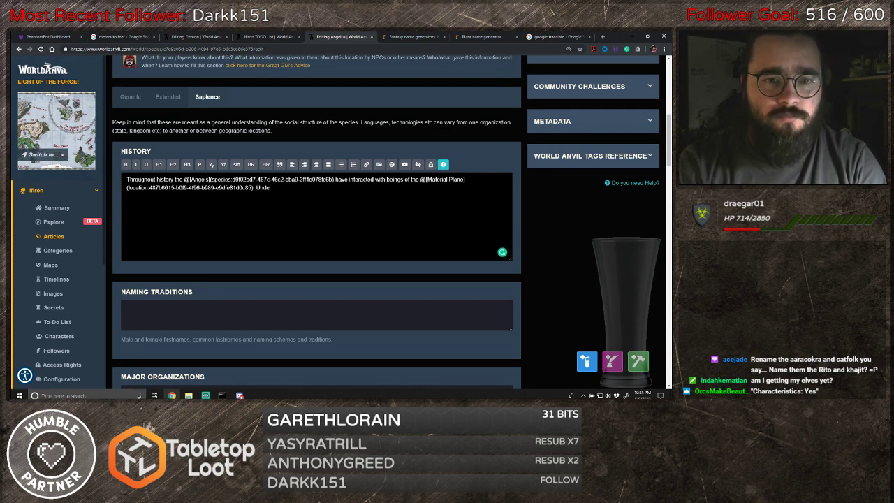
type("r the guise")
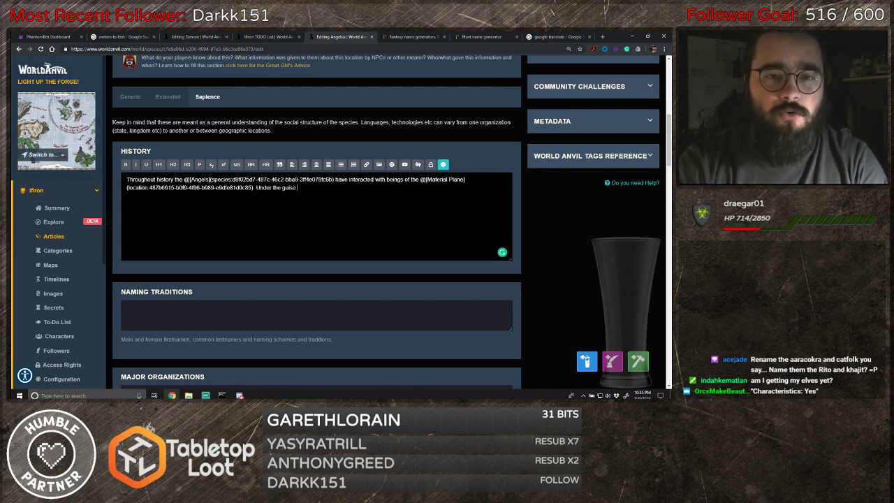
type(" of the t")
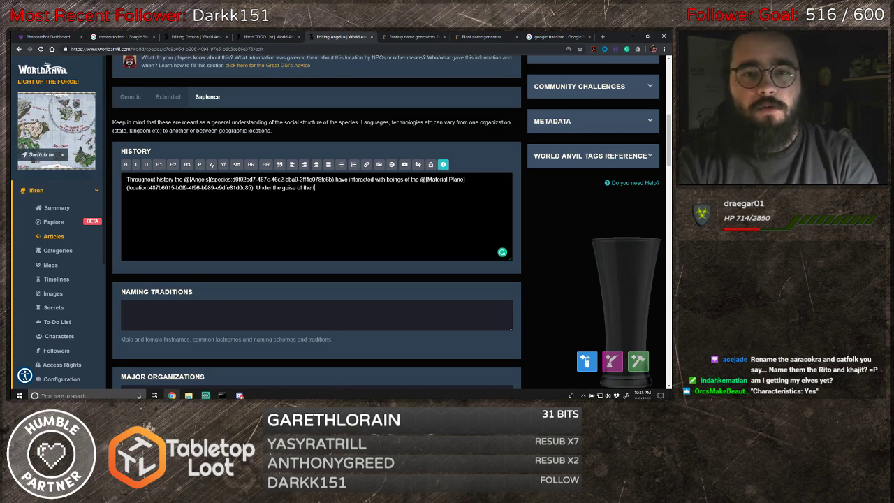
type("he other races ")
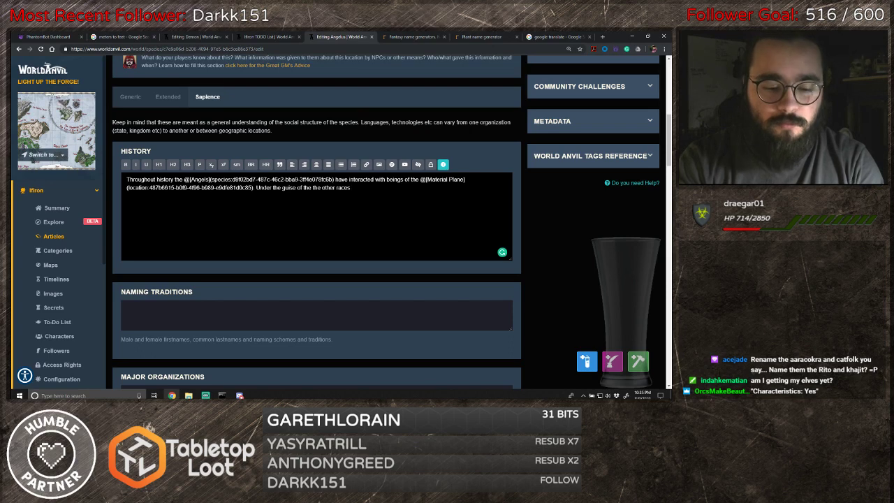
type("interbre")
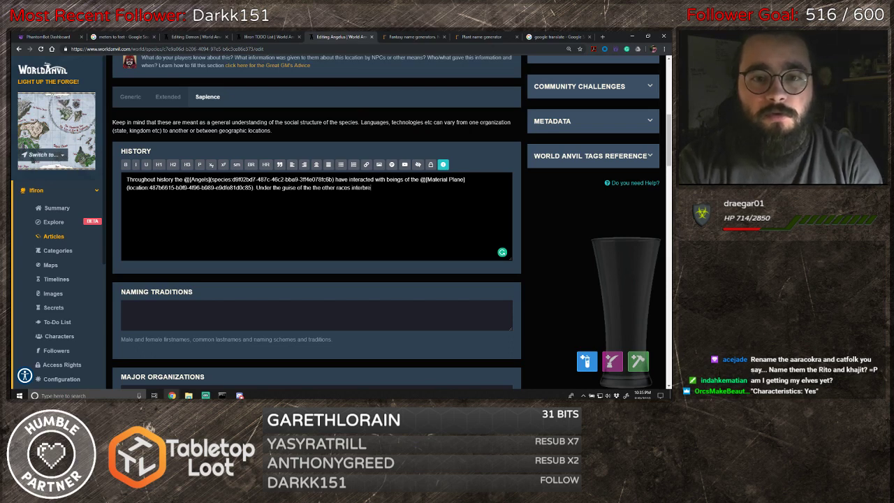
type("eding wa")
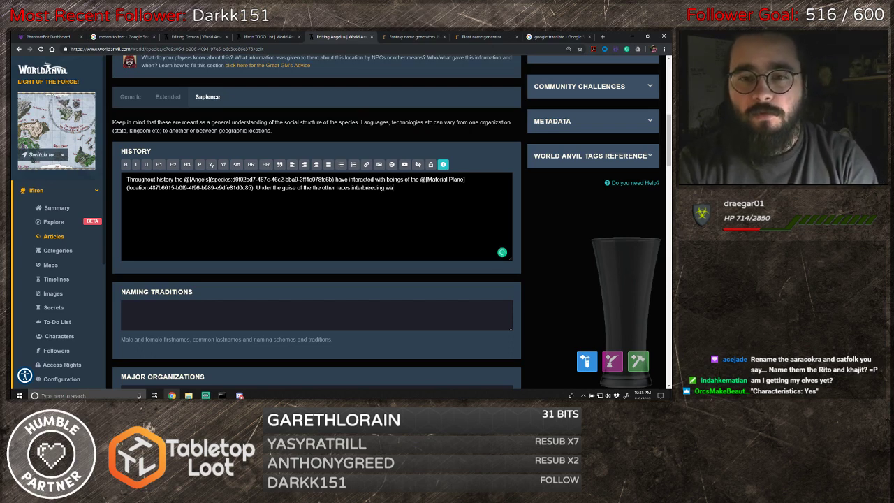
type("s not uncommon ")
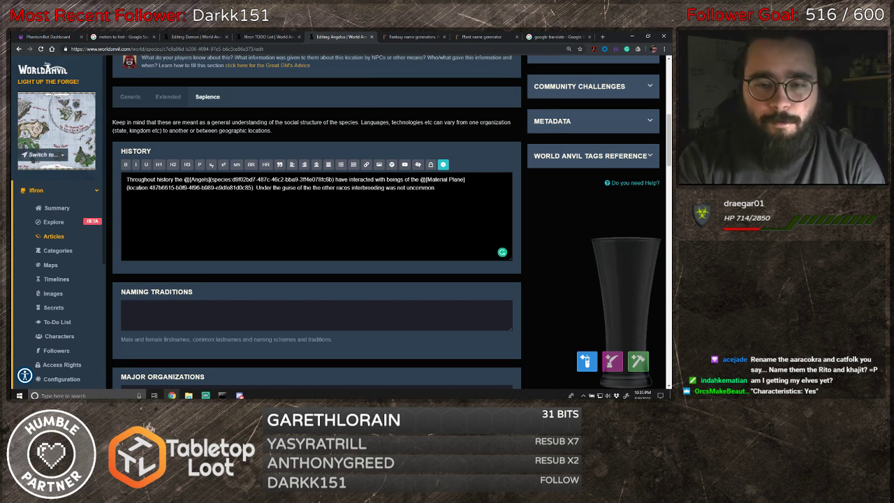
- Add the History sentence "These unions resulted in the first of the Angelus, named for their angelic heritage."
type(" Th")
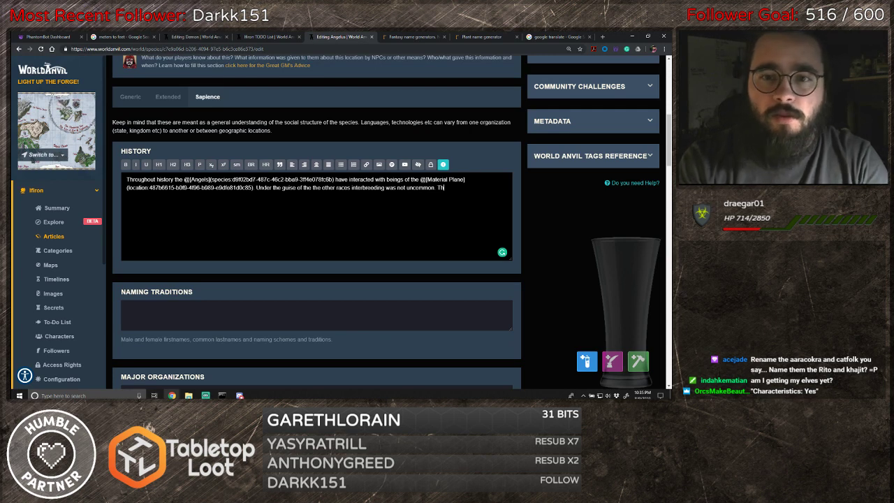
type("ese u")
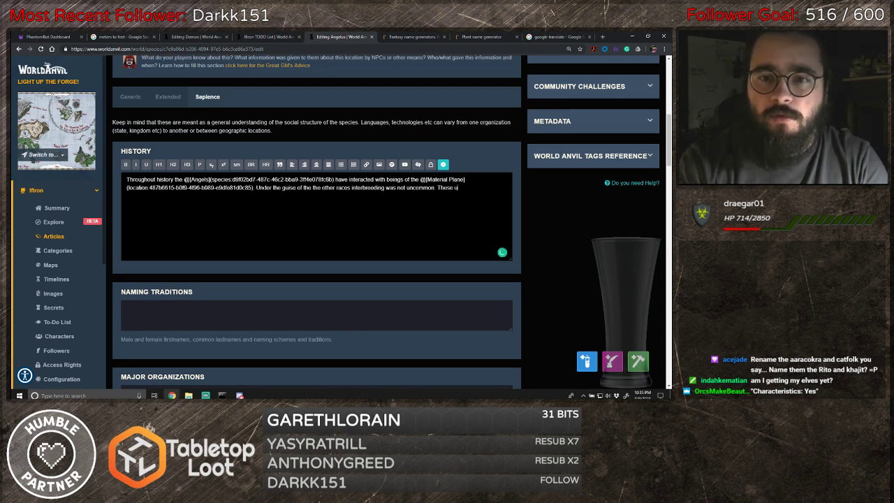
type("nions res")
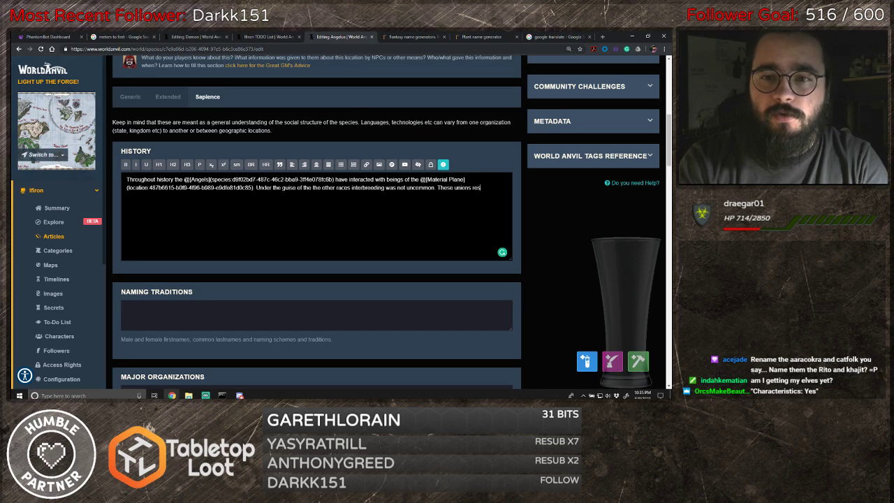
type("ulted in the the")
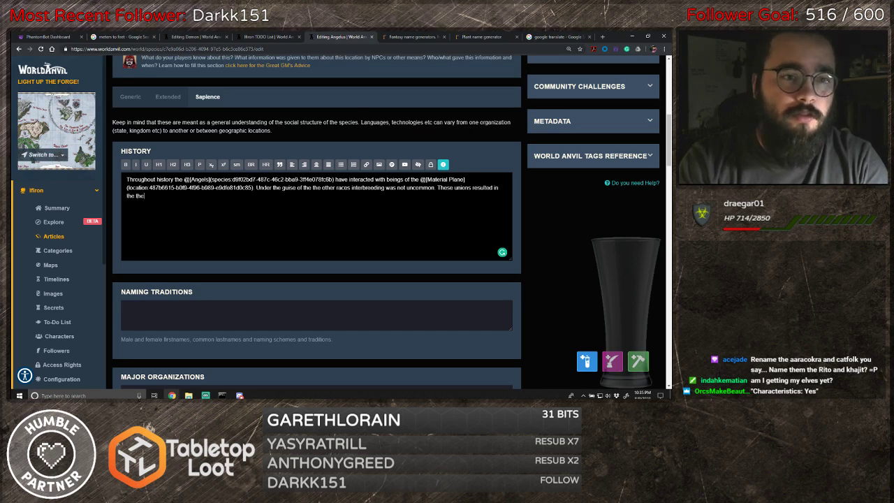
key("BackSpace")
key("BackSpace")
type("first of th")
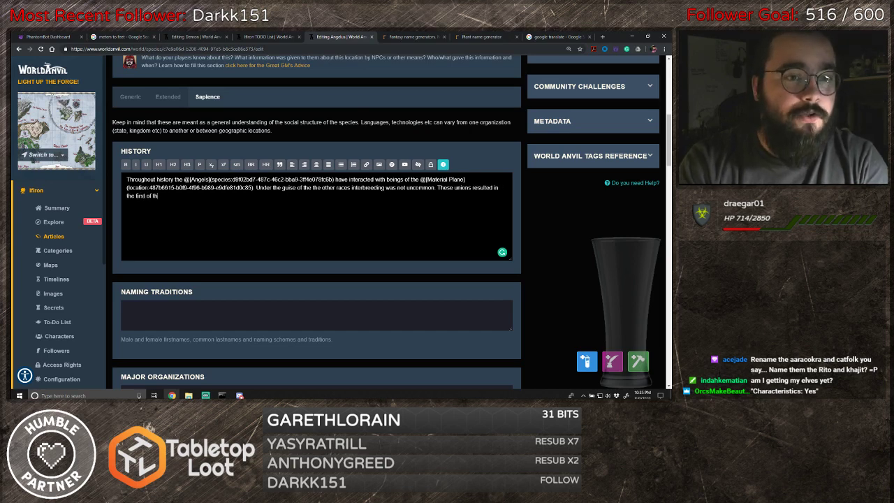
type("e Angelus")
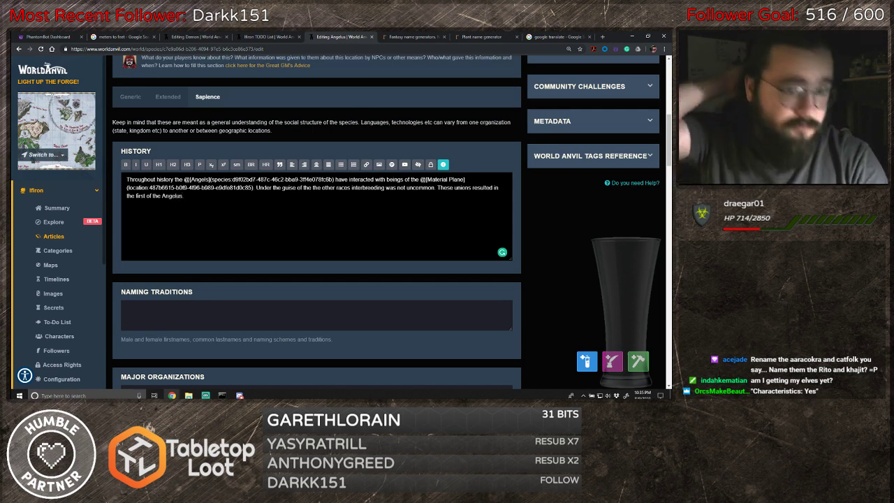
type(", named ")
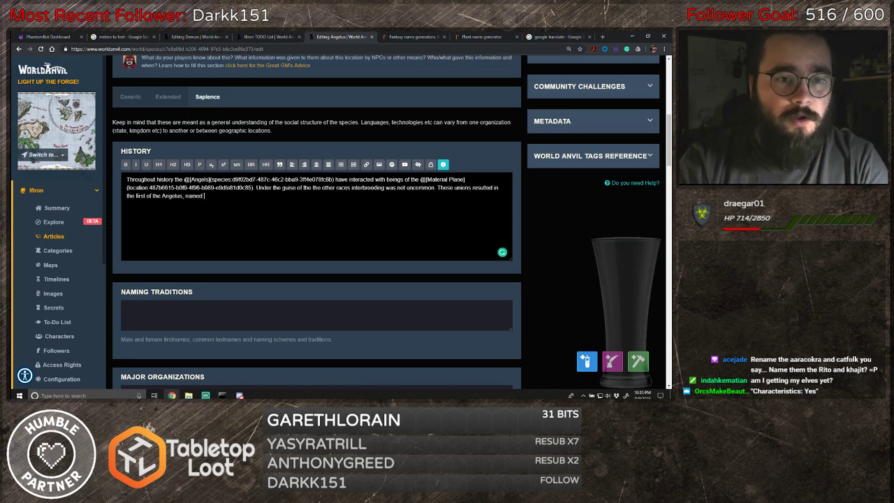
type("for their angelic ")
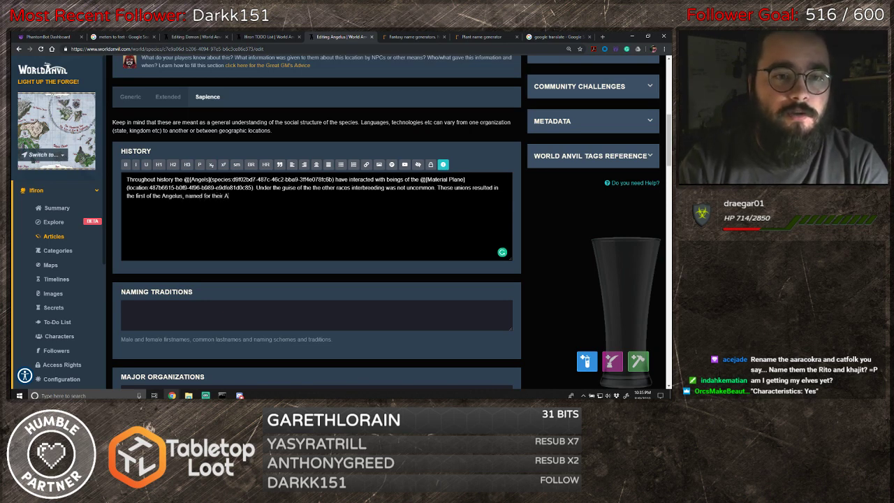
type("heritage.")
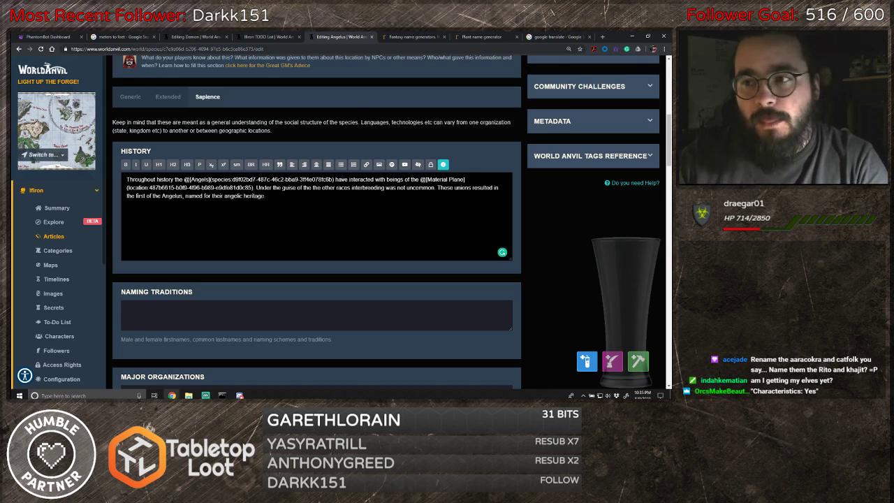
- Start a new History paragraph with a level-3 heading reading "Itherion"
key("Return")
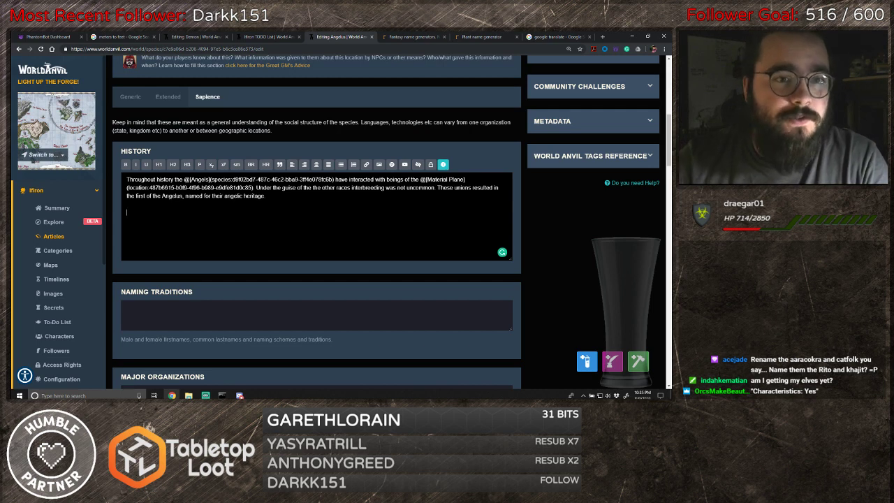
left_click(185, 165)
type("Ithenon[/h3")
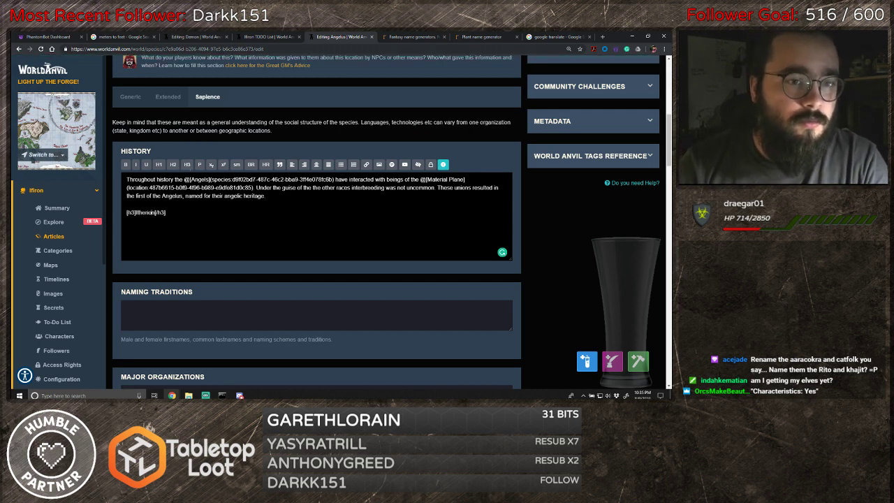
- Replace the plain heading text with a mention of the Itherion location, leaving no spaces between it and the heading tags
key("BackSpace")
key("BackSpace")
key("BackSpace")
key("BackSpace")
key("BackSpace")
key("BackSpace")
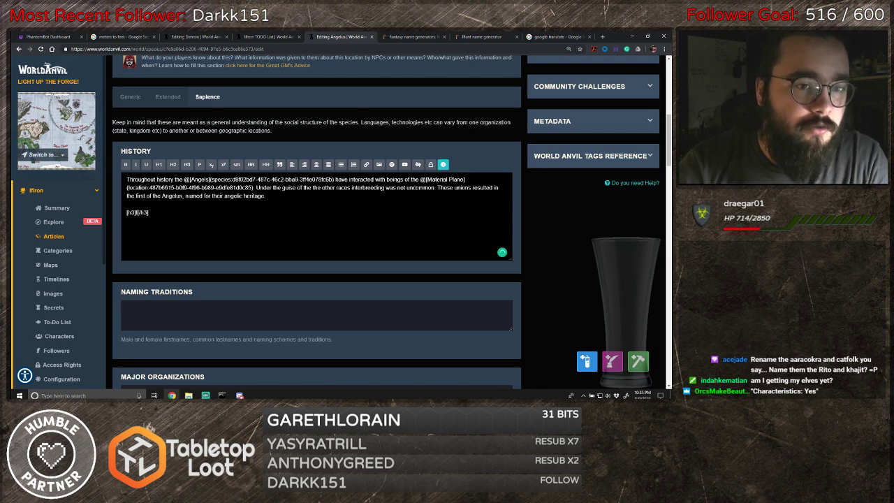
key("BackSpace")
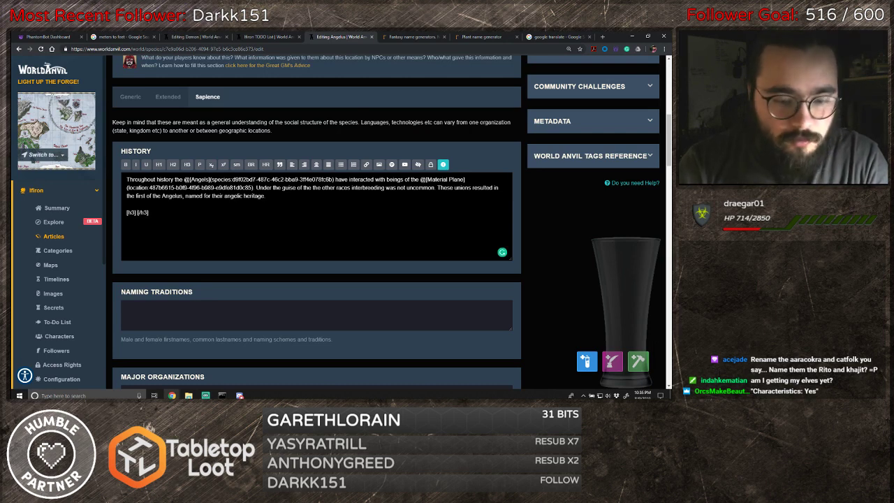
type("@Ithenion")
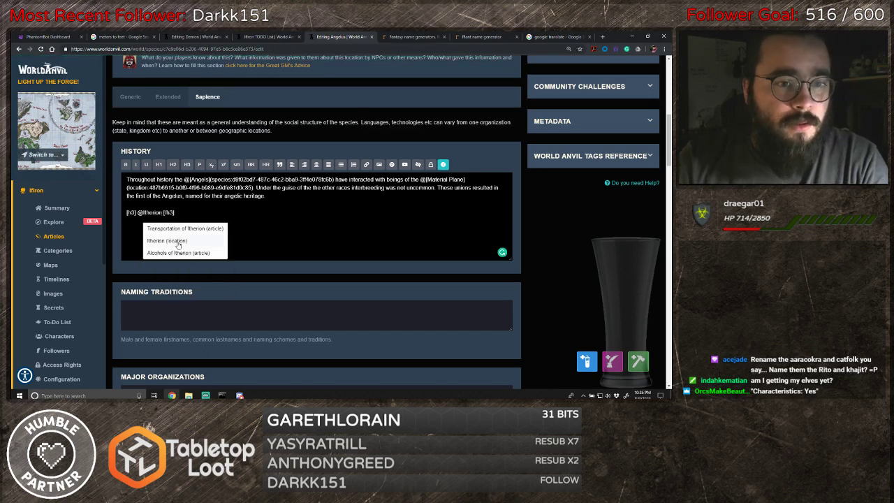
left_click(177, 241)
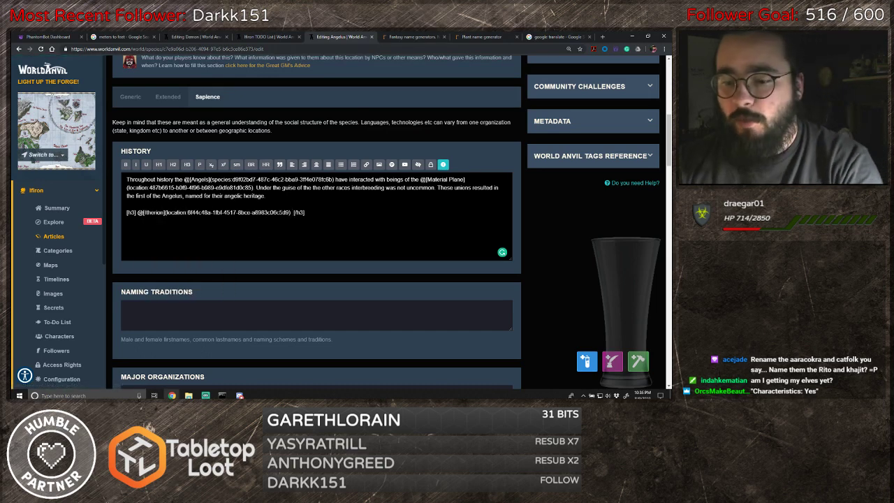
key("BackSpace")
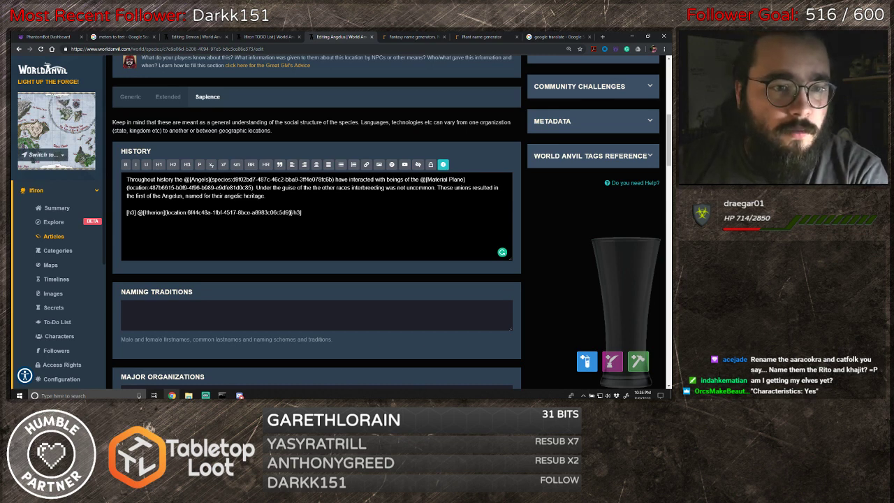
key("BackSpace")
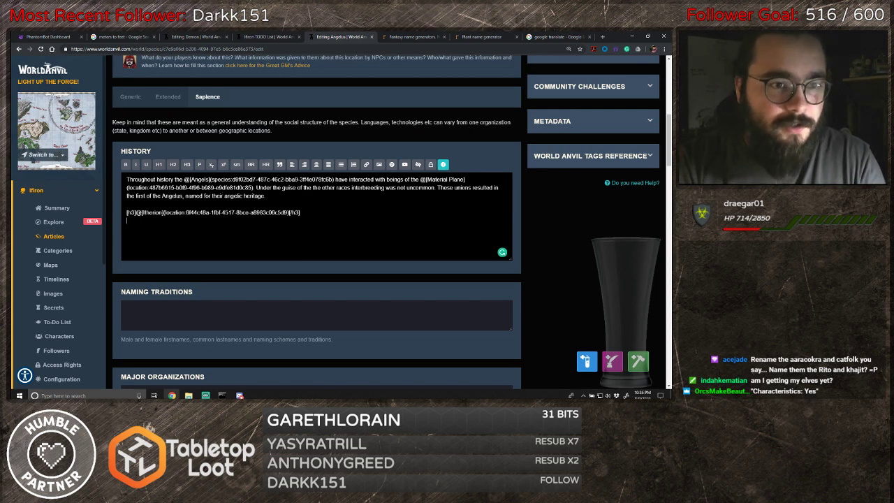
type("@[")
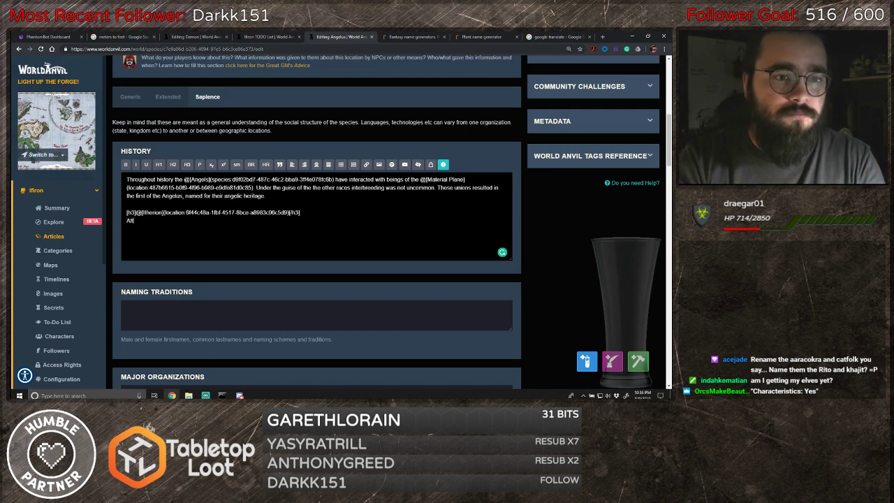
key("BackSpace")
key("BackSpace")
key("BackSpace")
type("During the")
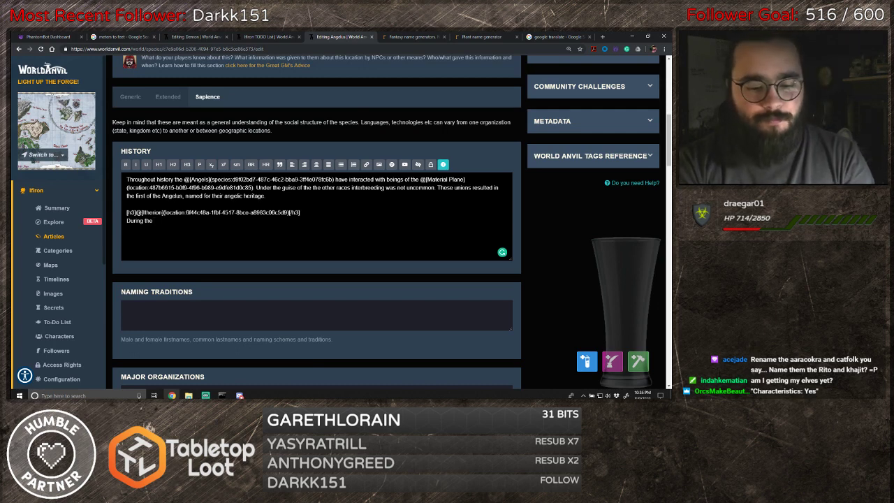
type(" Reign of")
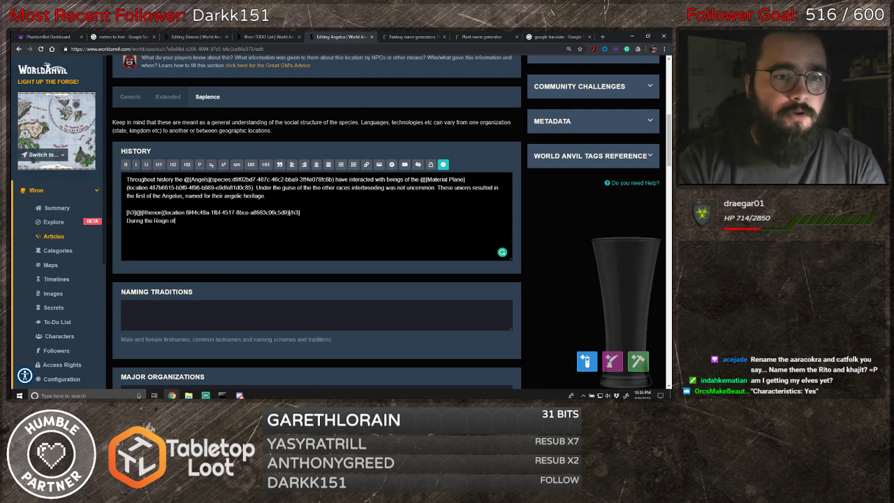
type(" the Demon King")
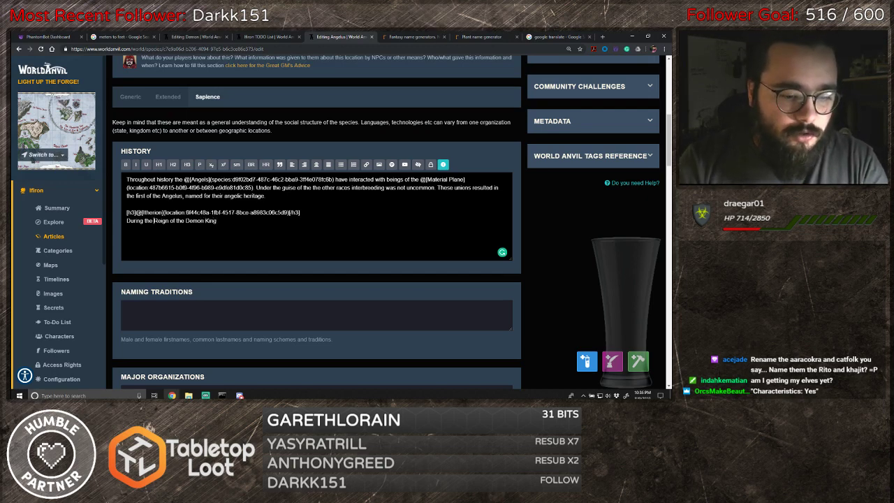
type("@")
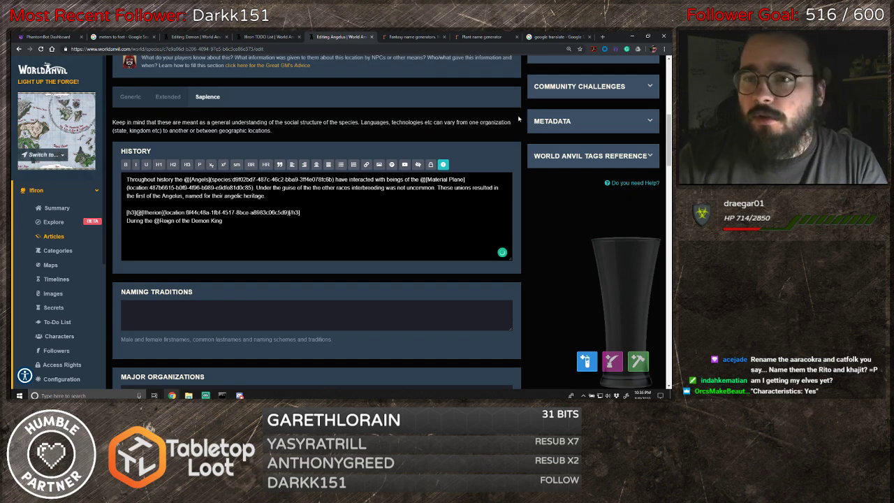
- Look through the World Anvil tags reference down to its templates list for the template names used in links to uncreated articles
scroll(518, 119, "up", 10)
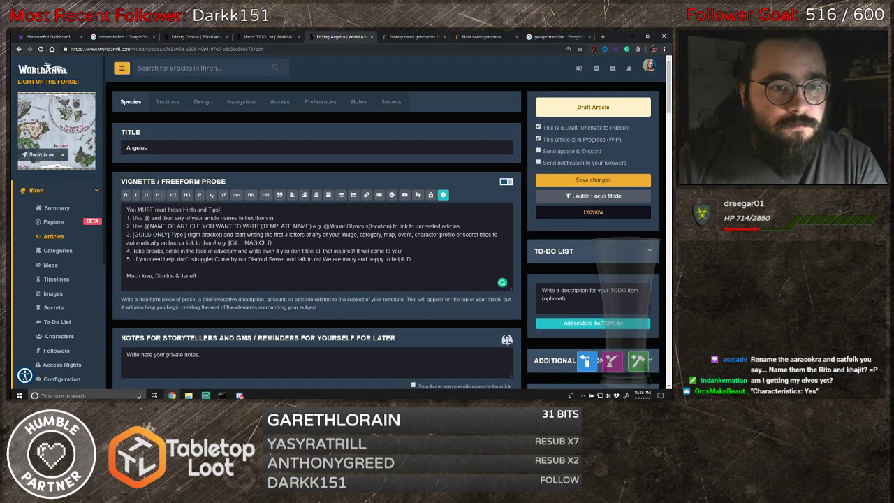
scroll(386, 222, "down", 10)
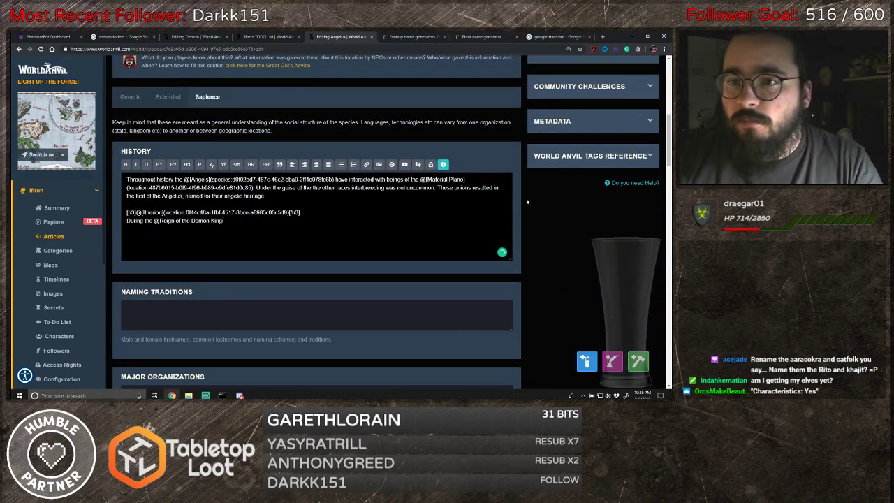
scroll(610, 224, "up", 3)
scroll(610, 223, "up", 2)
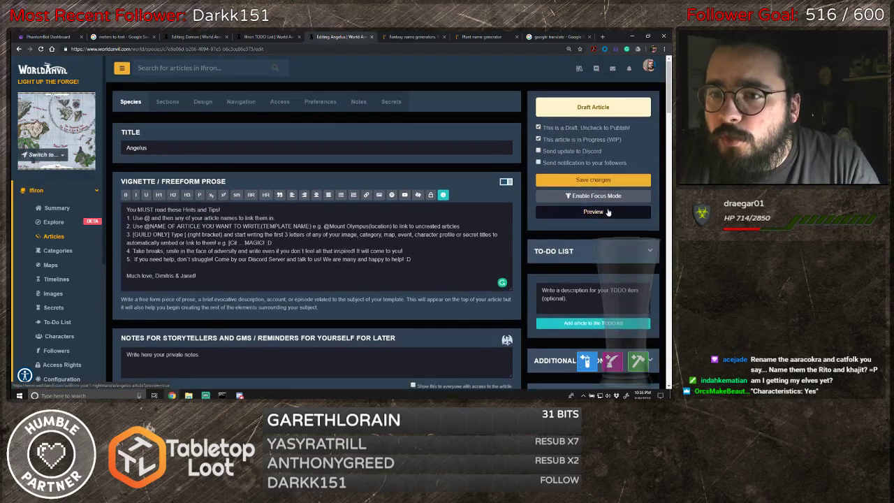
scroll(623, 213, "down", 3)
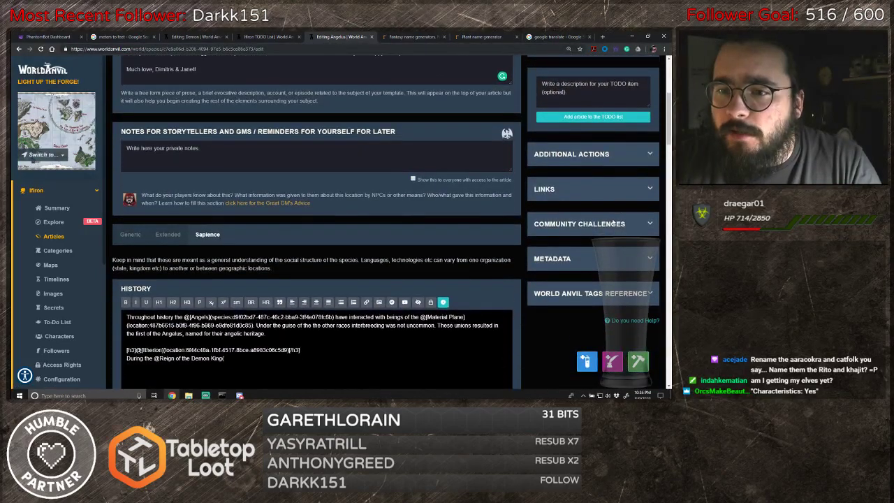
left_click(601, 258)
scroll(623, 203, "down", 2)
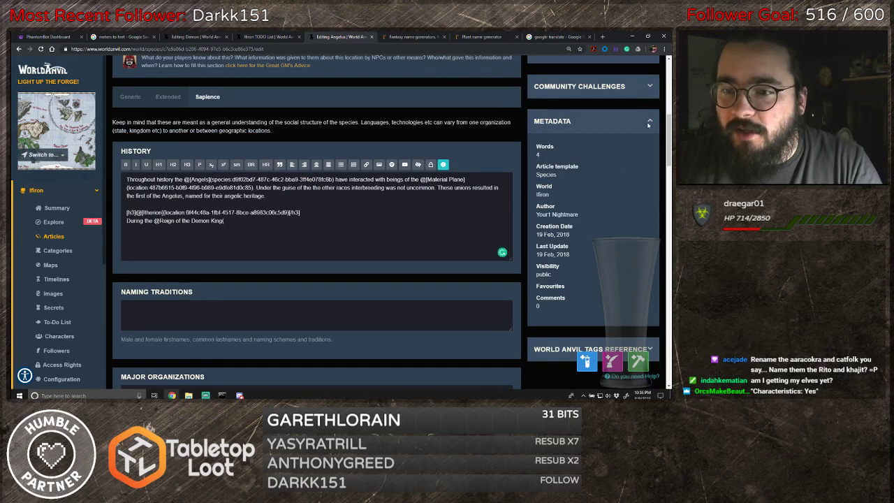
left_click(650, 123)
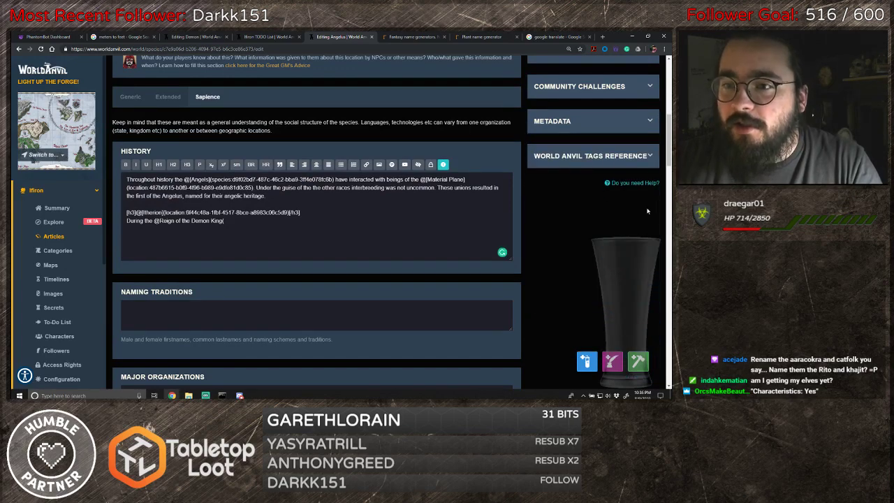
left_click(649, 156)
scroll(648, 158, "down", 4)
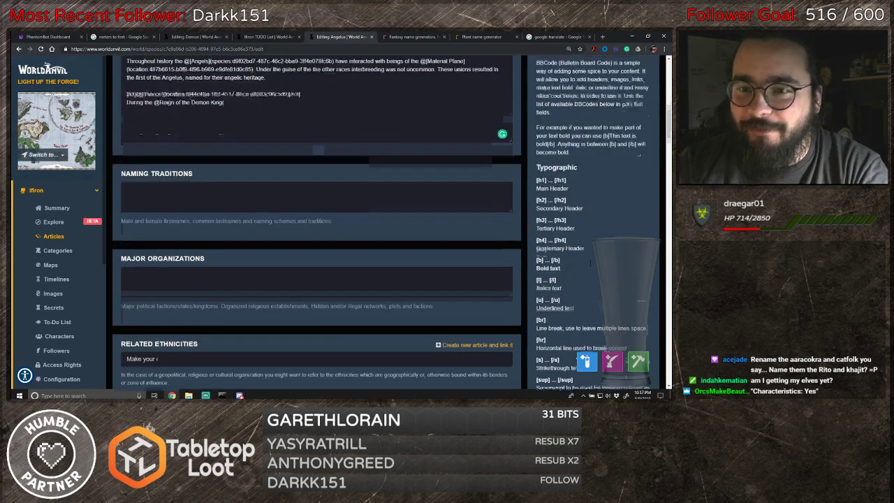
scroll(391, 223, "down", 13)
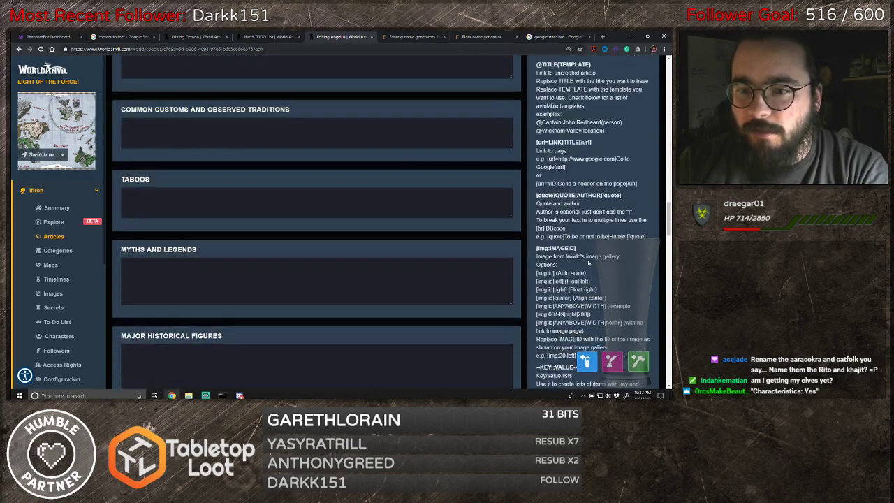
scroll(391, 222, "down", 10)
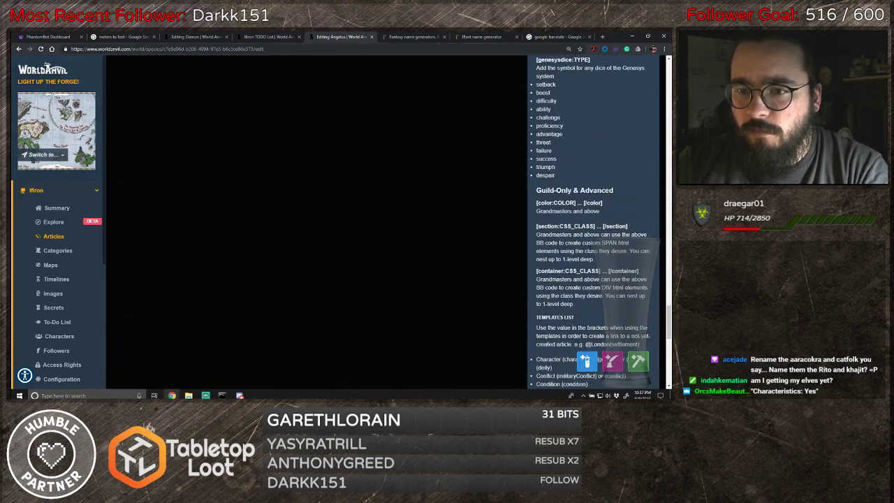
scroll(604, 238, "down", 8)
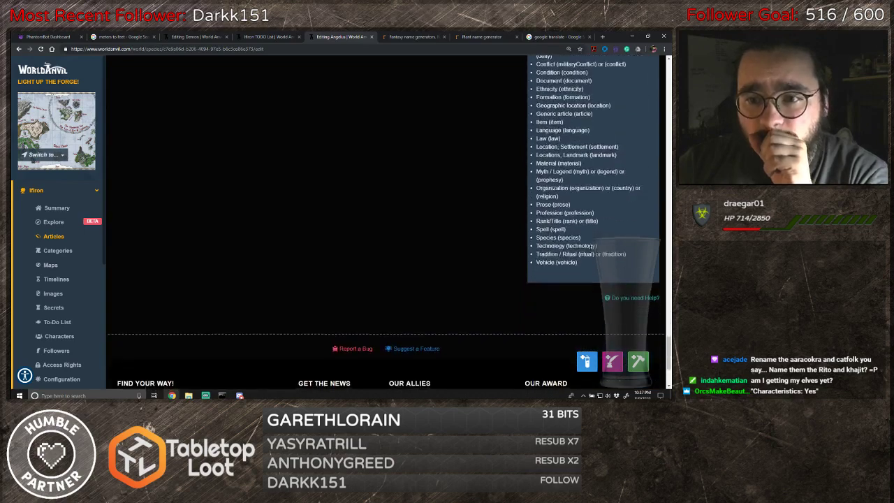
scroll(596, 280, "up", 2)
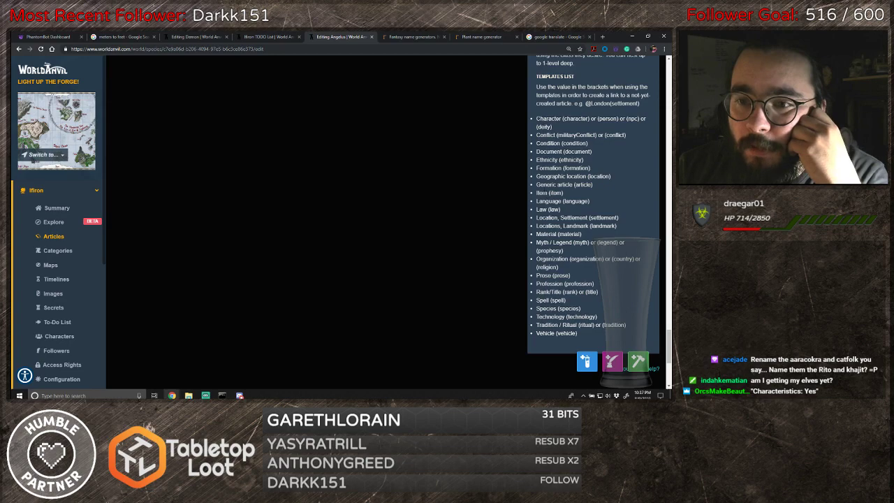
scroll(425, 220, "up", 20)
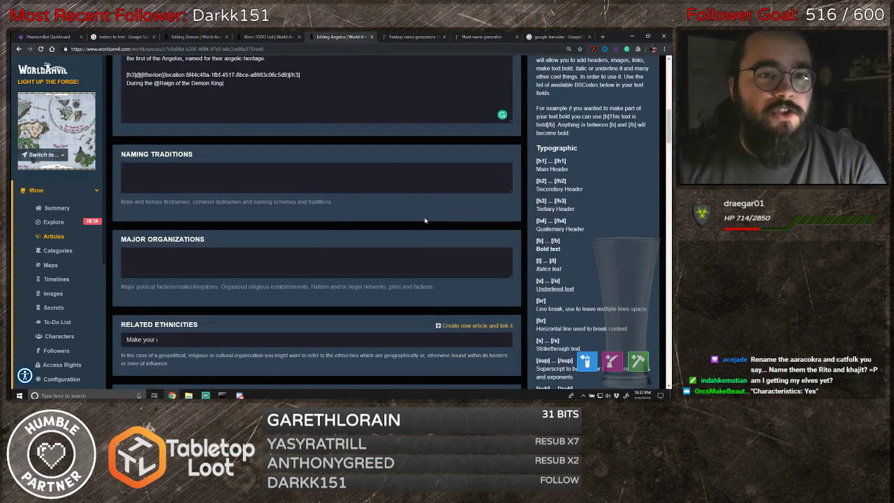
left_click(293, 105)
type("a")
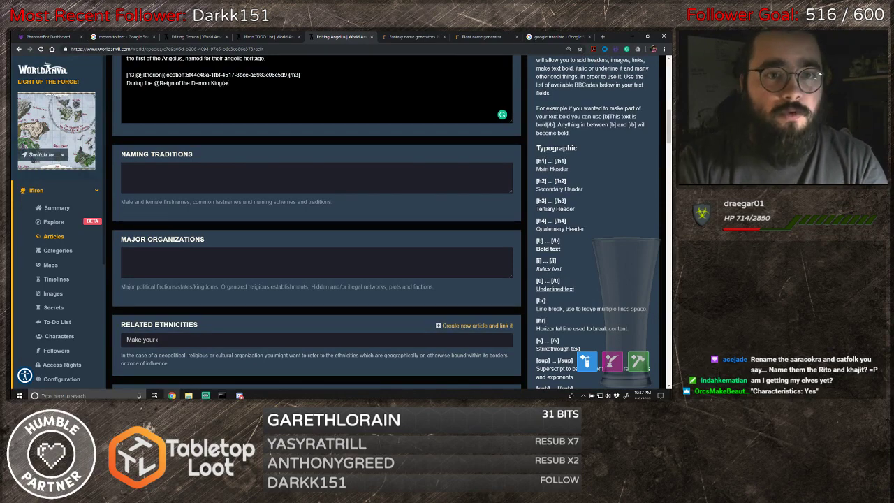
type("rticle")
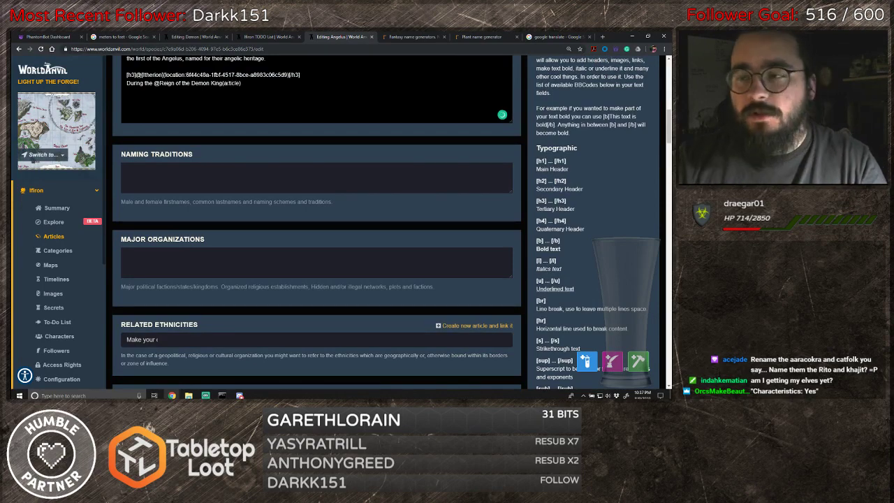
- Continue the Itherion sentence with "the" and a mention of the Angel species, making its display text plural as "Angels"
scroll(292, 117, "up", 2)
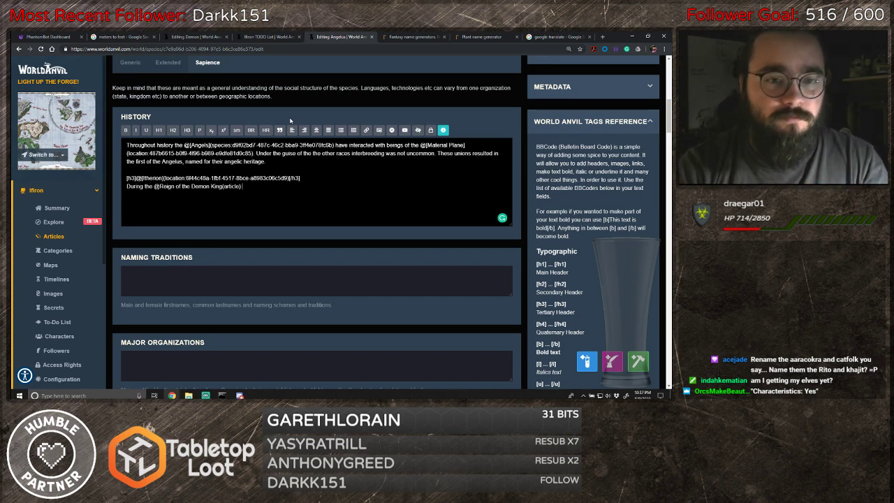
type("the @Ange")
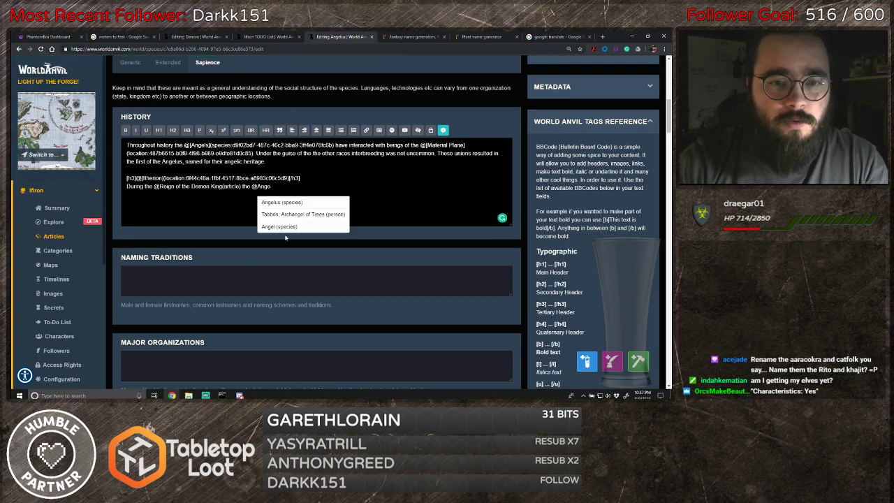
left_click(281, 227)
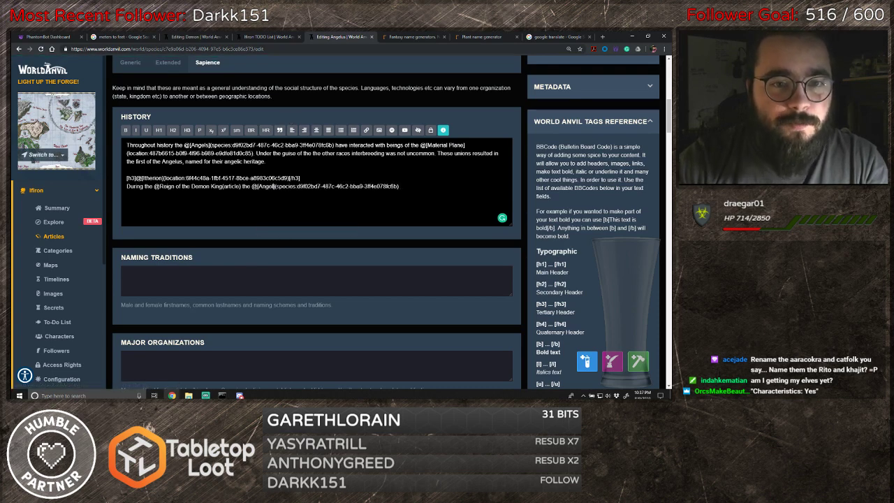
type("s")
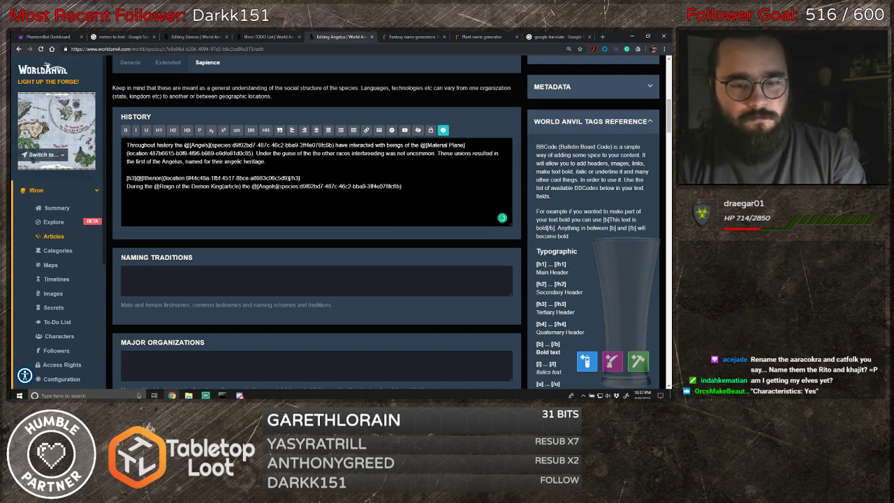
- Continue the sentence after the Angels mention with "came to Itherion to aid the people in overthrowing the"
type("came to ")
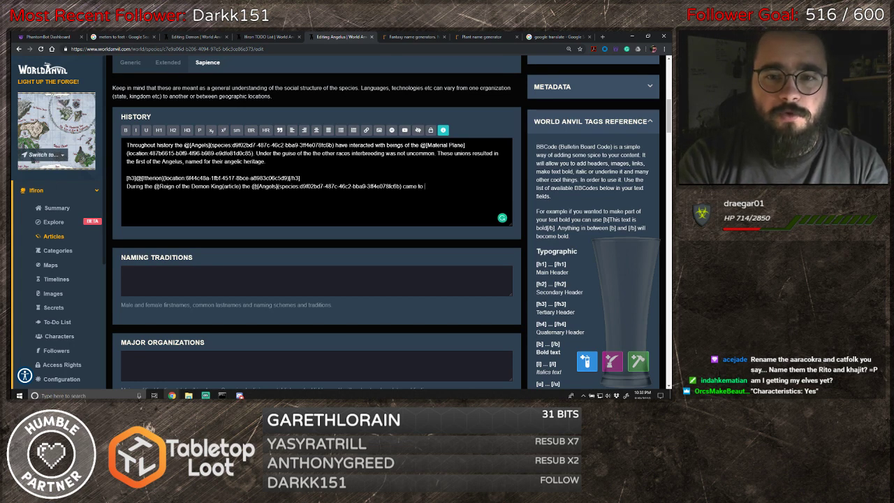
type("Iftherion to ")
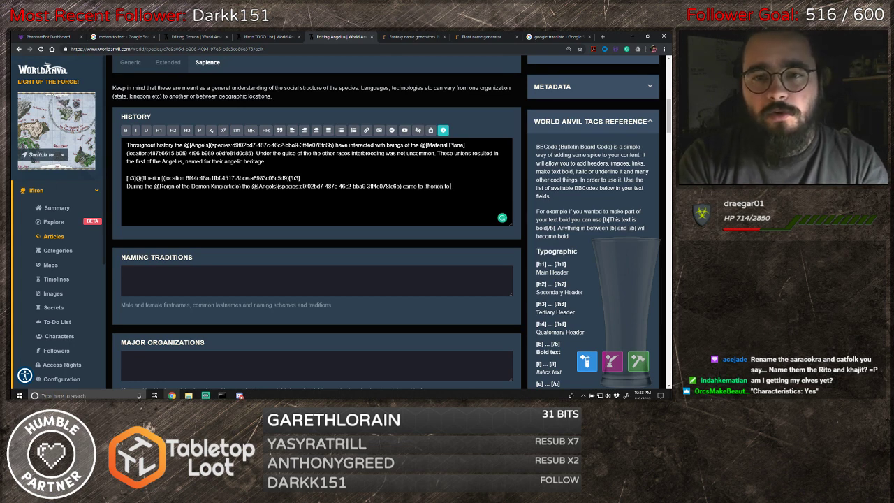
type("aid the ")
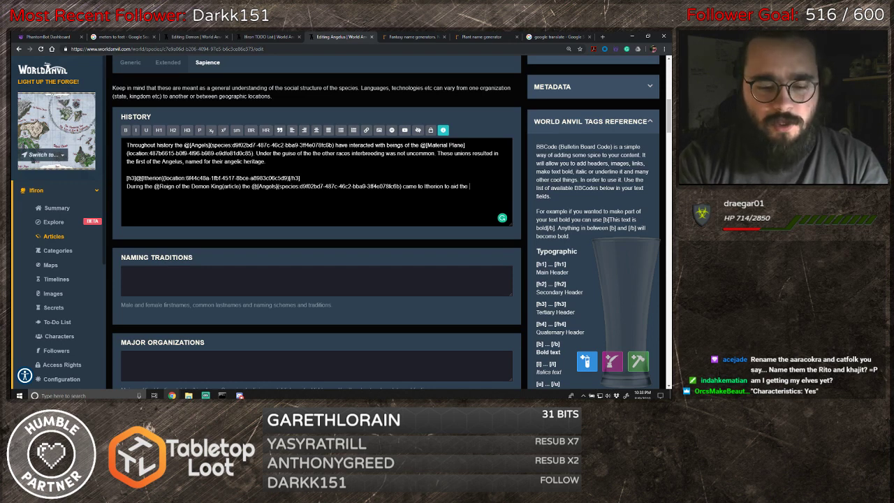
type("people in")
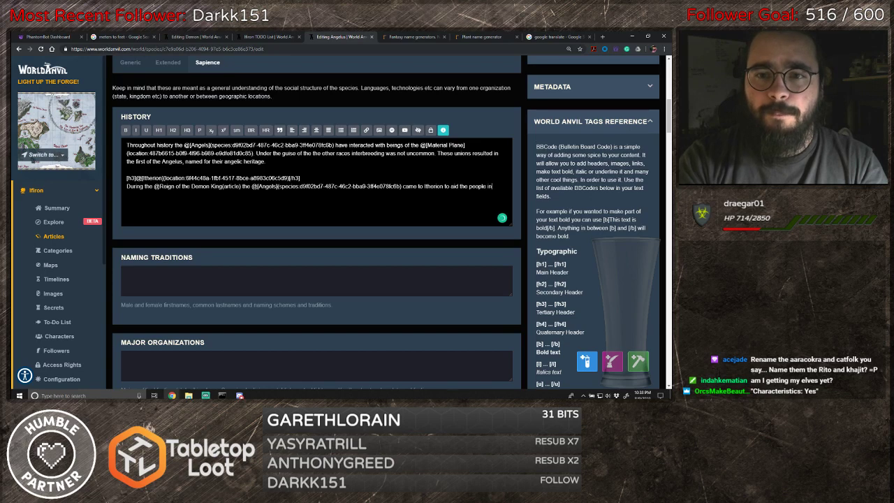
type(" overthrowing ")
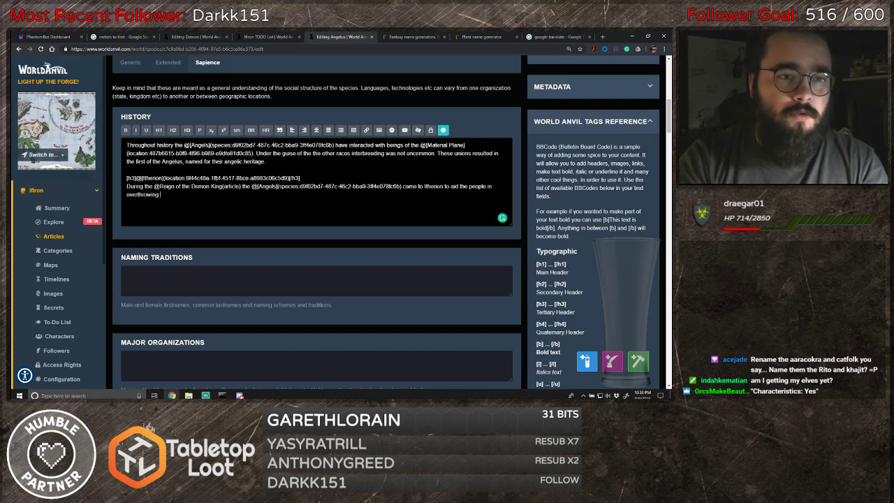
type("the")
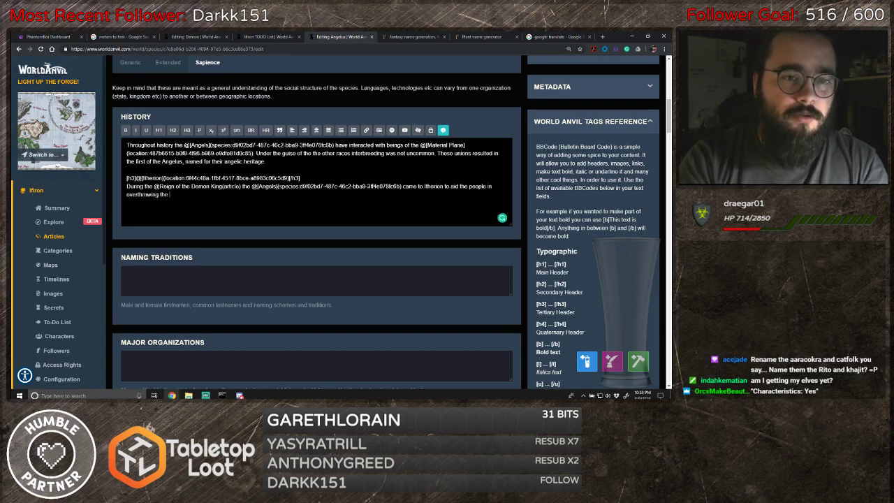
type(" @Demo")
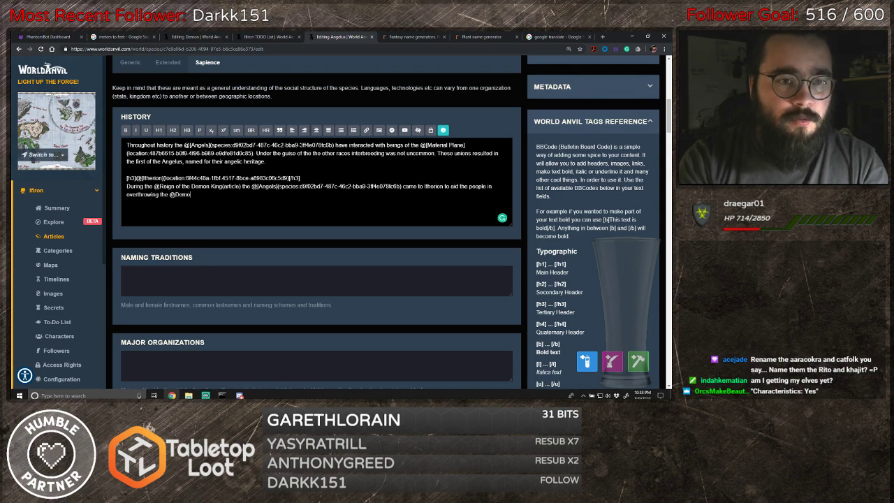
type("n King")
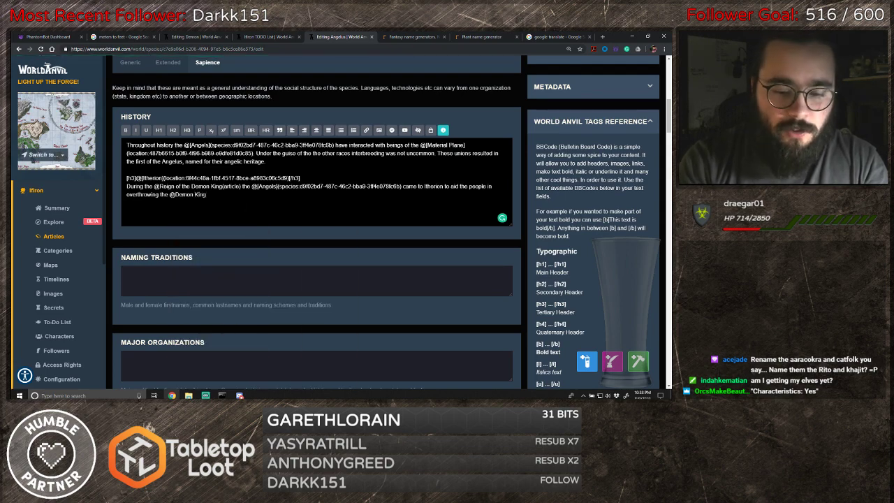
type("(")
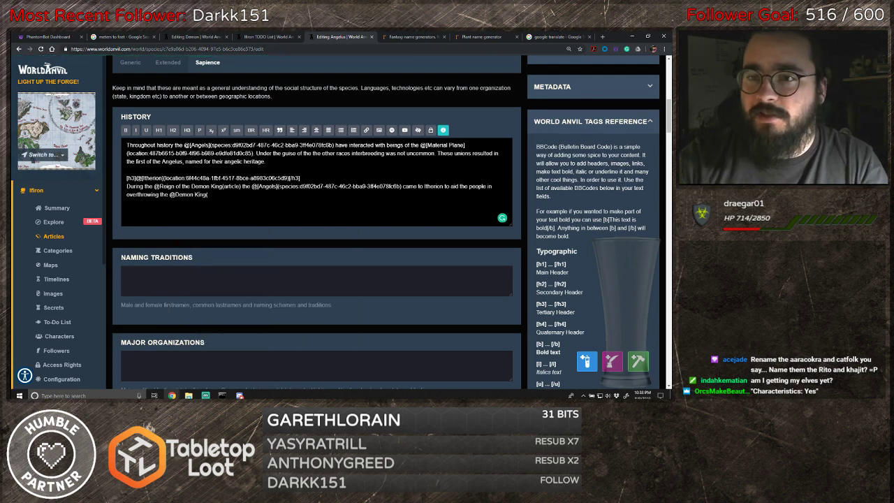
scroll(585, 198, "down", 10)
scroll(585, 198, "up", 3)
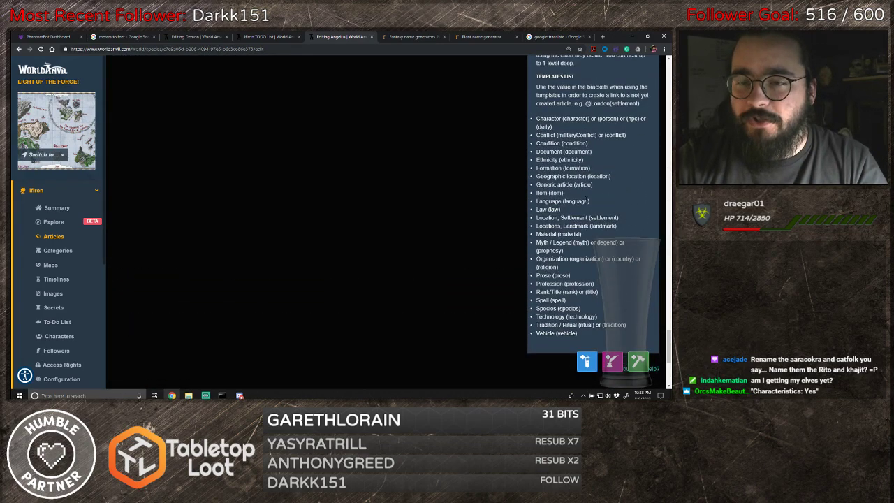
scroll(585, 198, "up", 10)
scroll(586, 202, "up", 2)
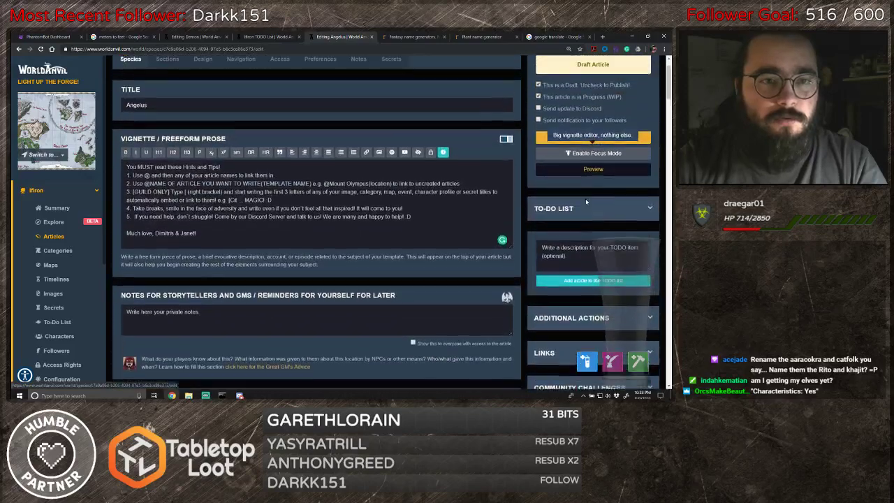
scroll(585, 199, "down", 5)
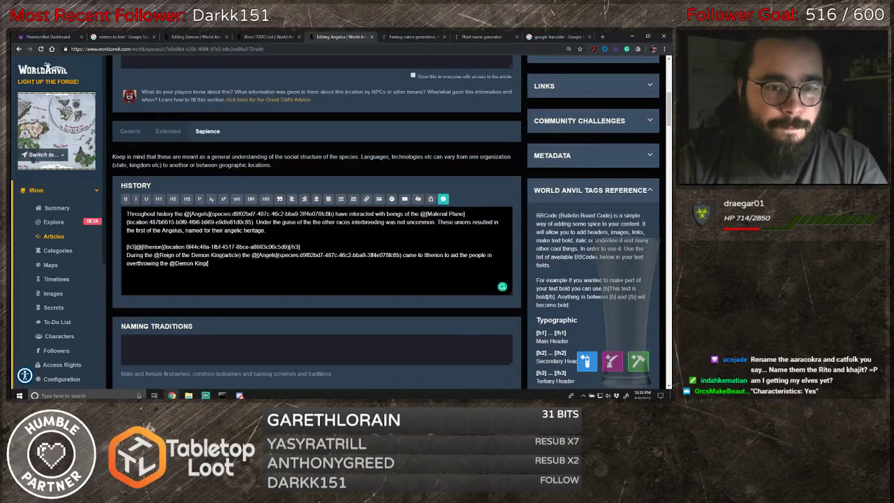
type("perso")
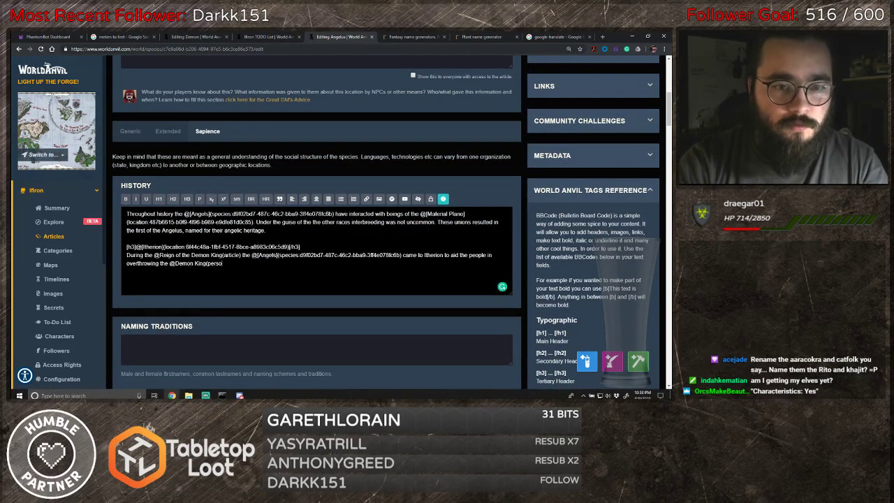
type("n)")
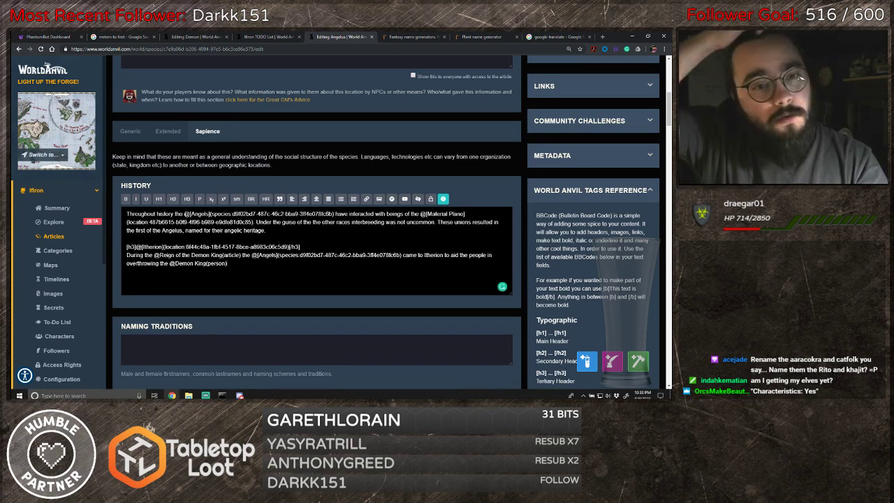
scroll(272, 271, "down", 1)
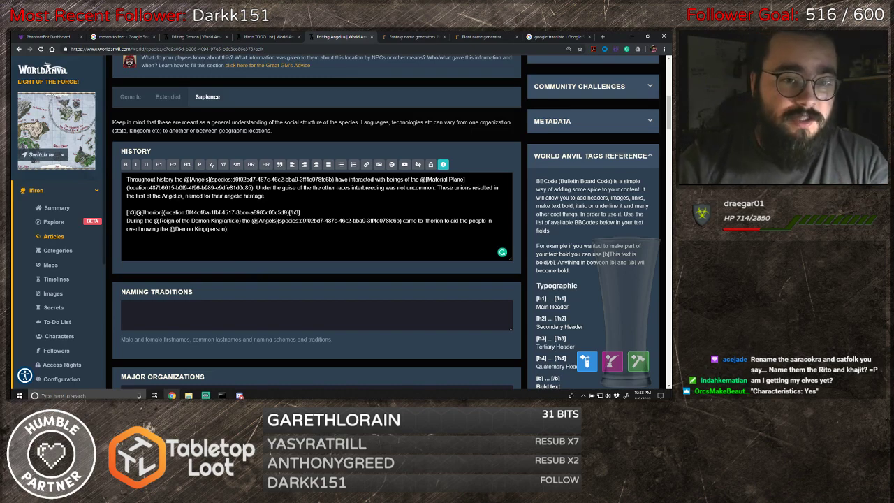
type(". ")
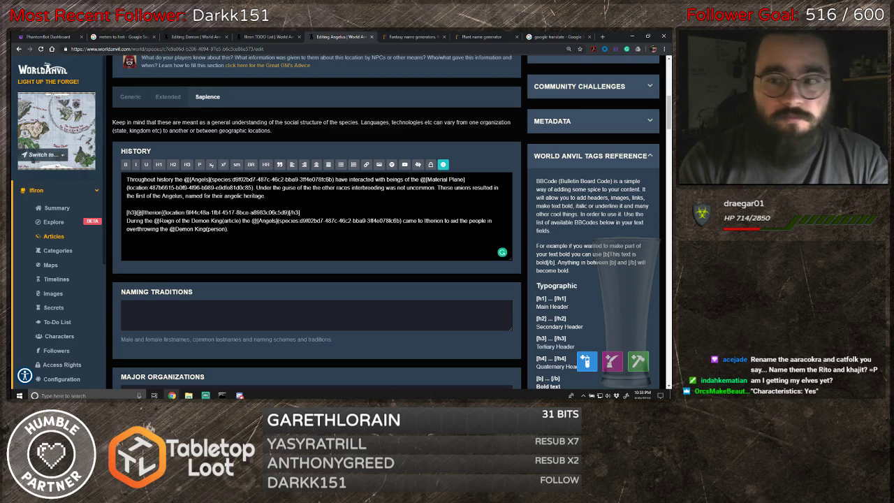
type("During this time")
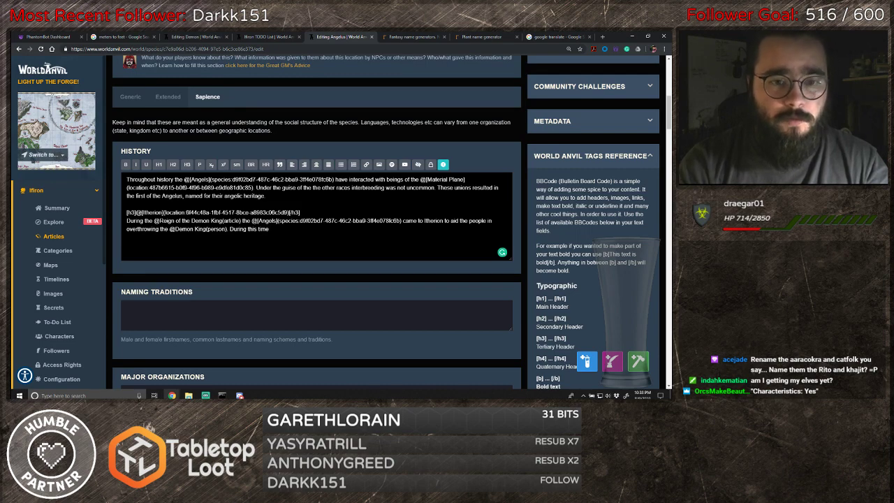
key("BackSpace")
key("BackSpace")
key("BackSpace")
key("BackSpace")
key("BackSpace")
key("BackSpace")
key("BackSpace")
key("BackSpace")
key("BackSpace")
key("BackSpace")
key("BackSpace")
key("BackSpace")
key("BackSpace")
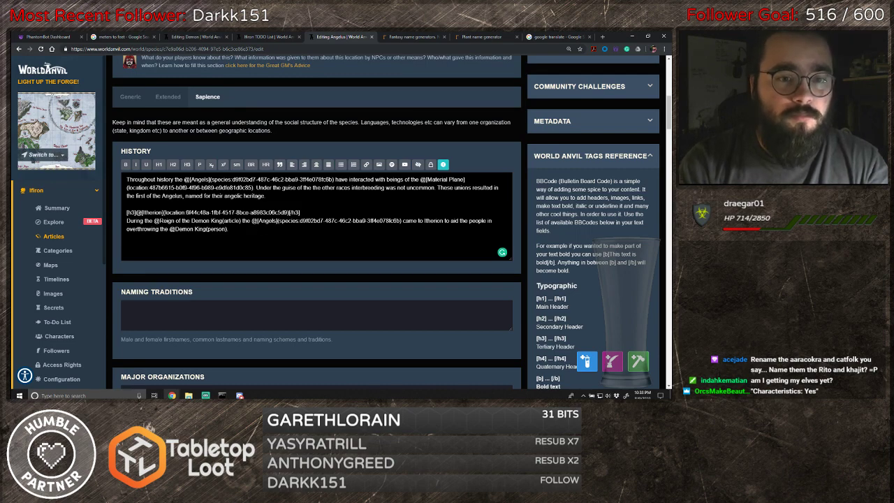
- Start the second Itherion sentence with "This marked the first of the Angelus to appear in Itherion,"
type("This")
type("is marke")
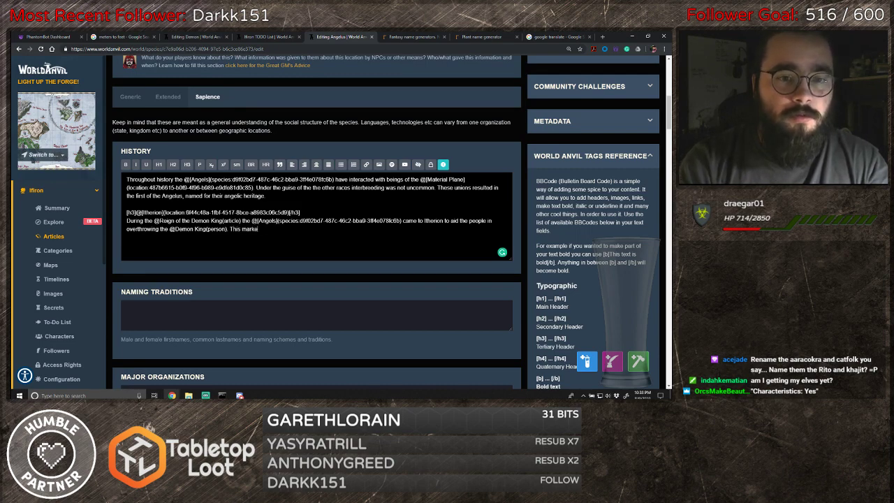
type("d the first of the")
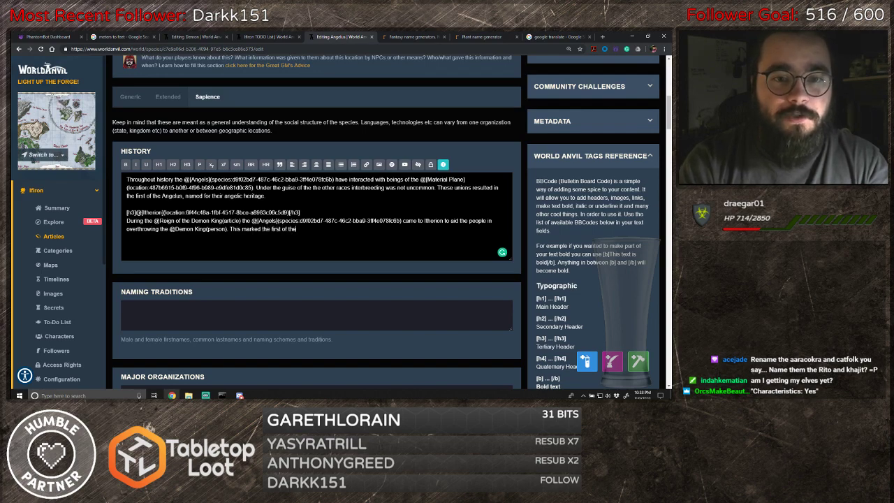
type(" Angel")
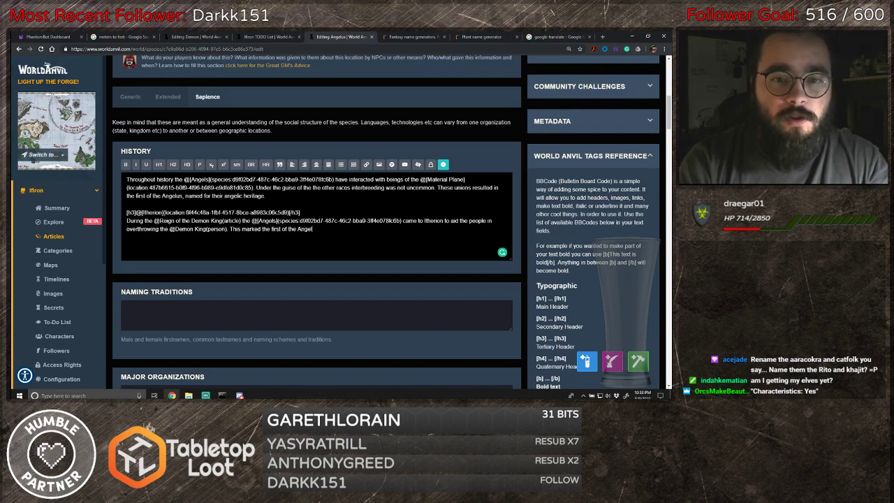
type("us to appear in")
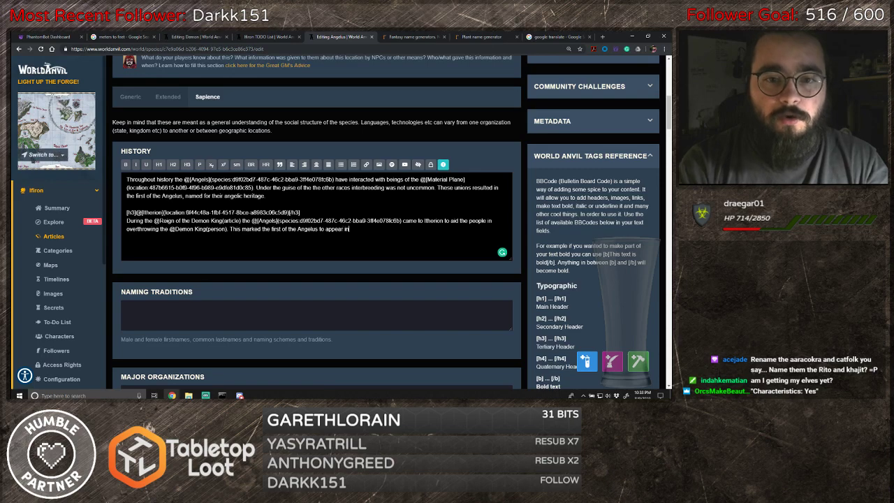
type(" Ilthorion,")
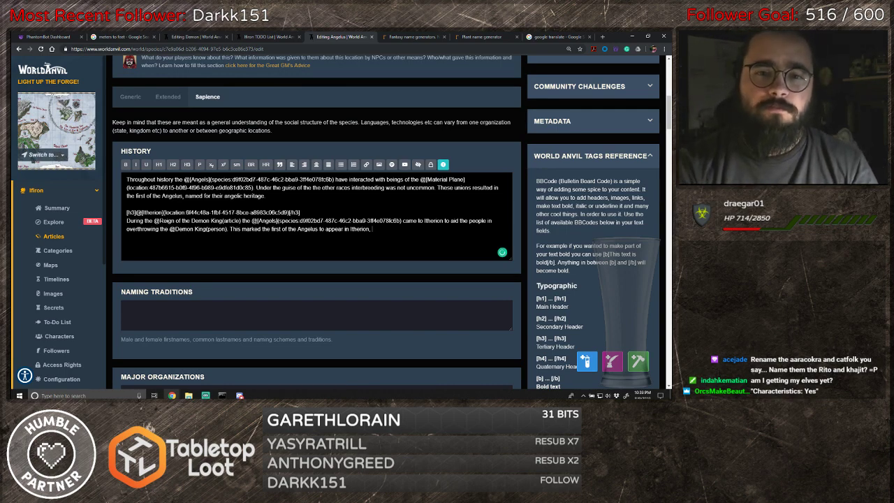
- Continue the second Itherion sentence in the History text with "many taking roles that would later result in"
type("many ta")
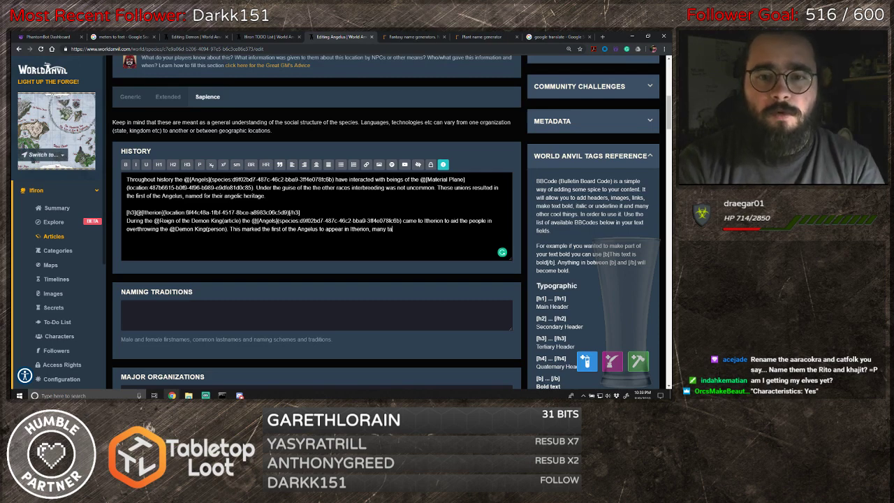
type("king ")
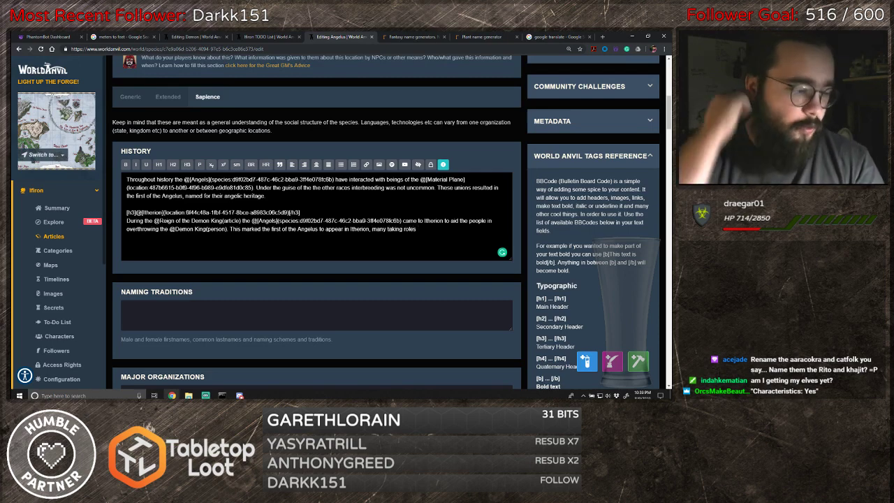
type("roles ")
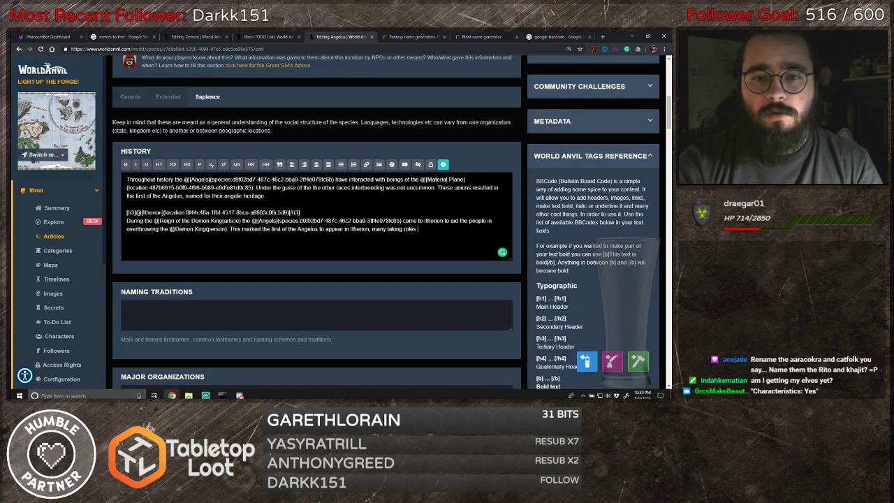
type("that would")
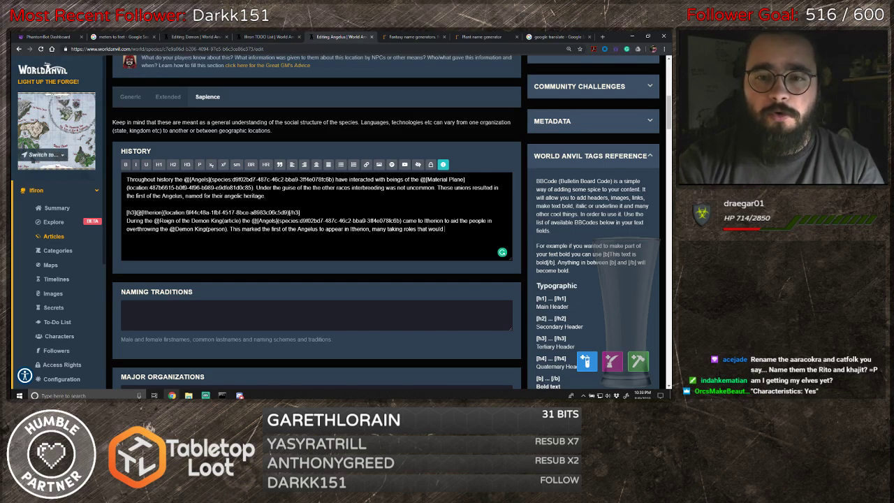
type(" later resu")
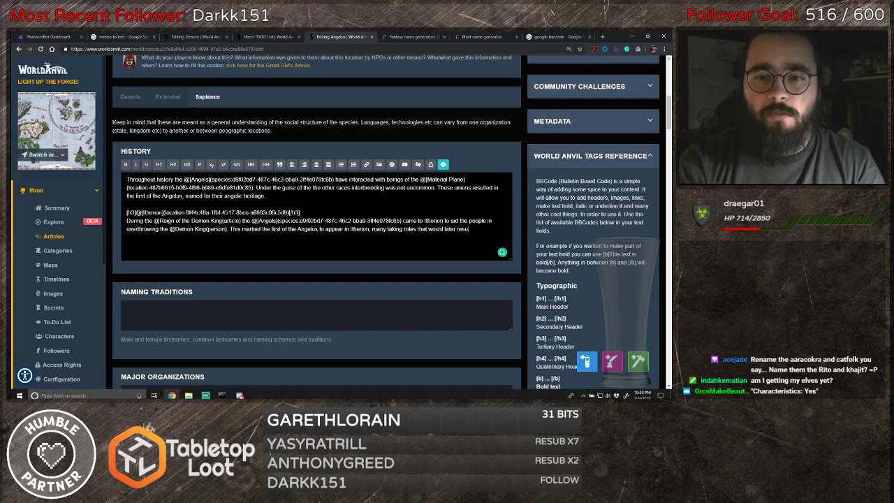
type("lt int")
key("BackSpace")
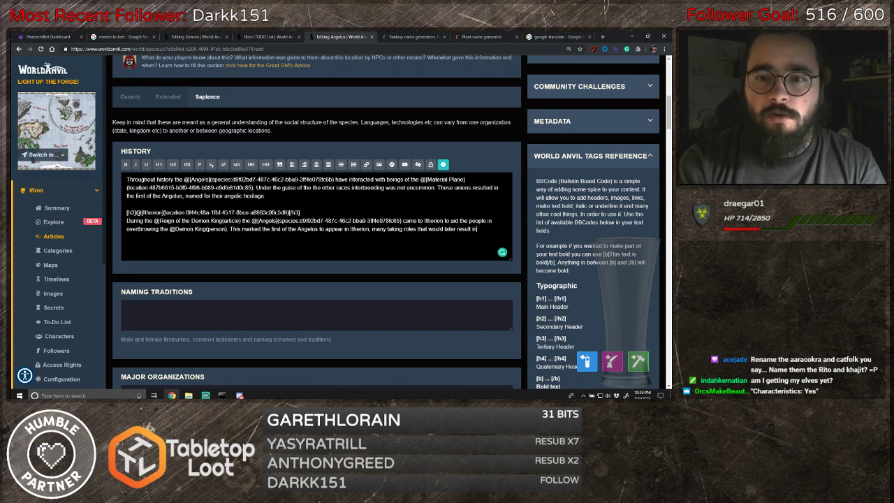
- End the sentence with "the downfall of the Demon King." and clear the spelling flag on "Itherion"
type("the downfall of")
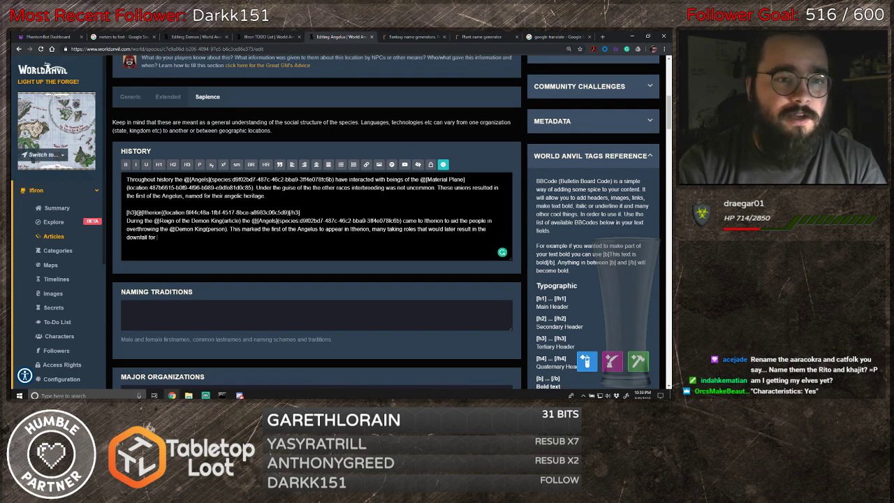
type(" the Demon King")
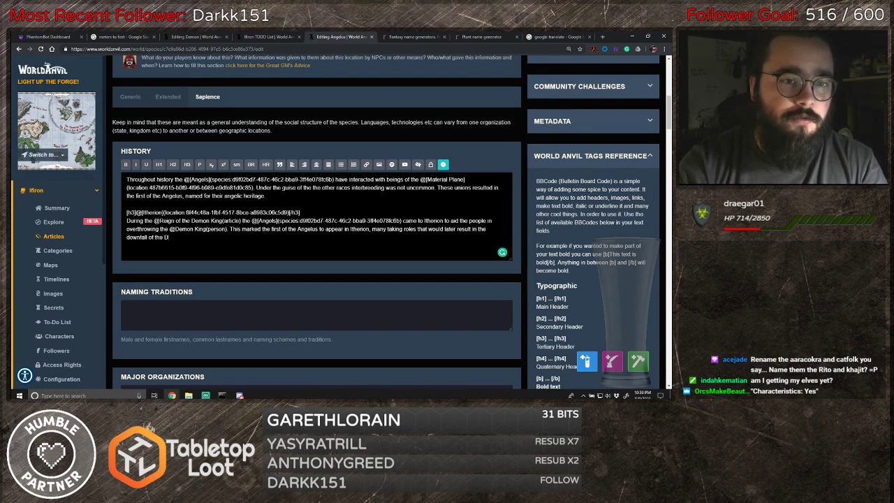
type(".")
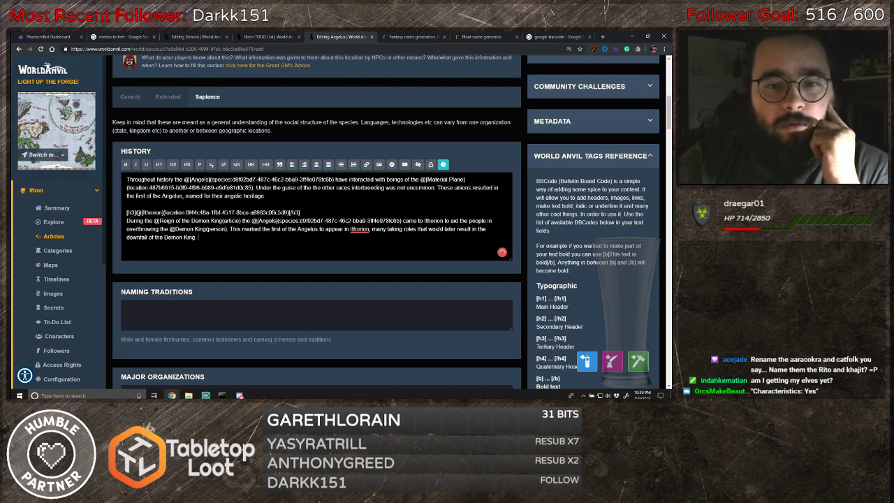
left_click(360, 229)
left_click(369, 205)
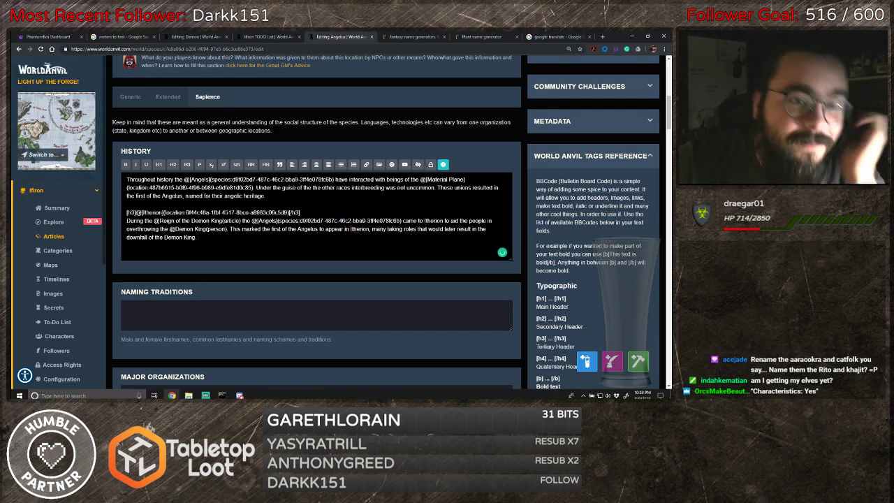
- Look over the remaining Sapience fields below History, including naming traditions, major organizations, and beauty and gender ideals
scroll(259, 222, "down", 5)
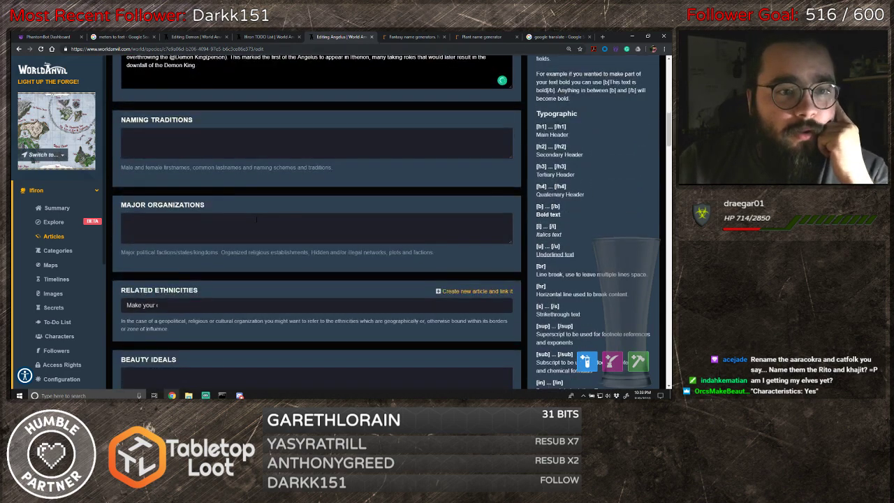
scroll(259, 222, "down", 2)
scroll(259, 222, "up", 1)
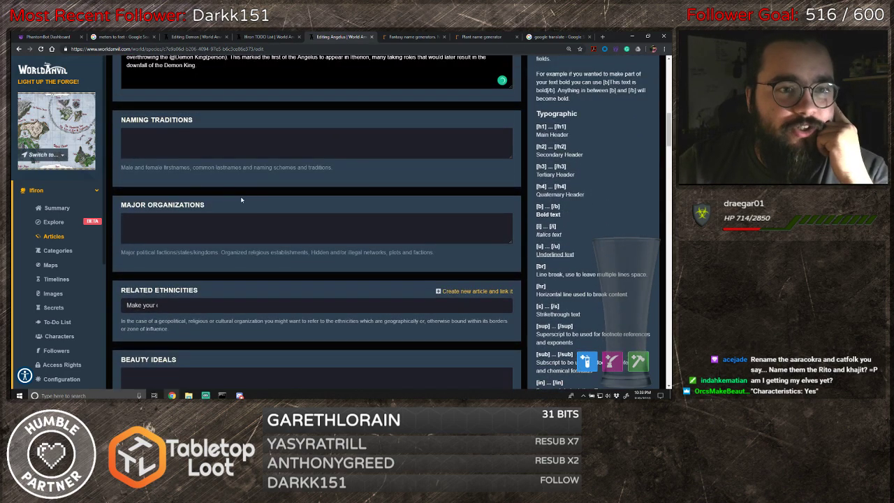
scroll(222, 230, "down", 2)
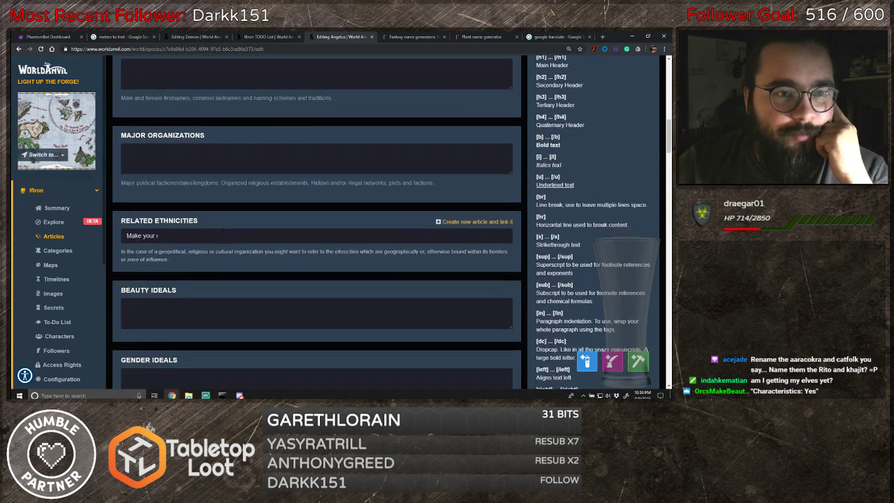
scroll(222, 230, "up", 3)
scroll(222, 234, "up", 4)
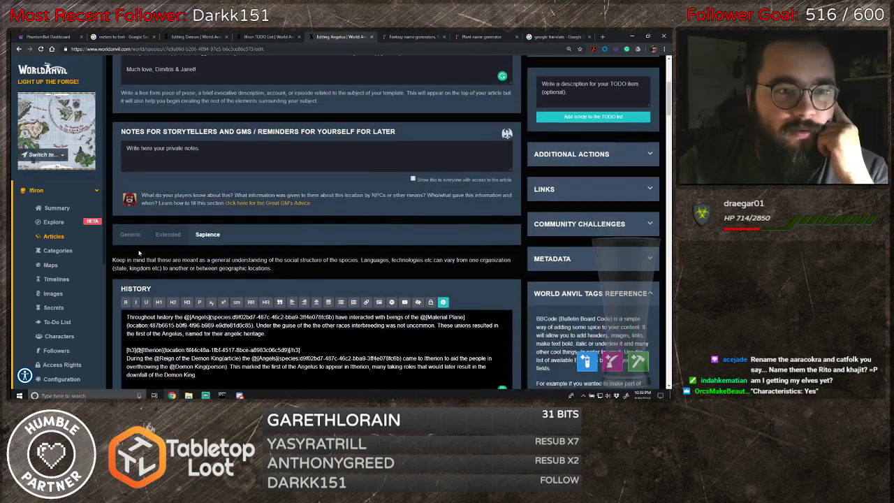
- In the Generic section, fill in Perception & Sensory / Extrasensory Capabilities with "Angelus are able to see in the dark."
left_click(130, 235)
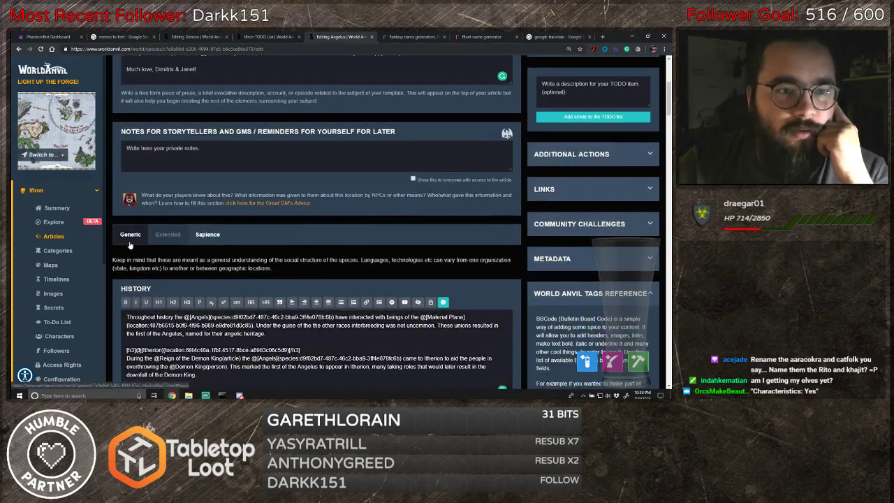
scroll(318, 251, "down", 2)
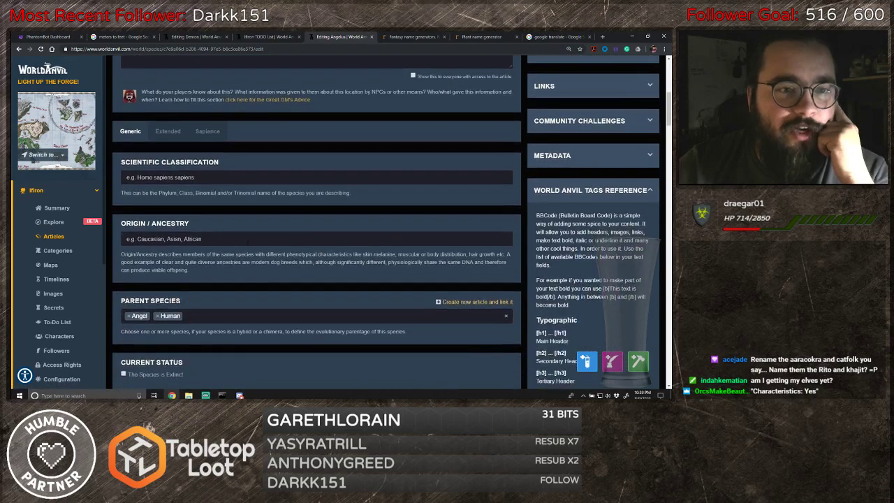
scroll(312, 236, "down", 3)
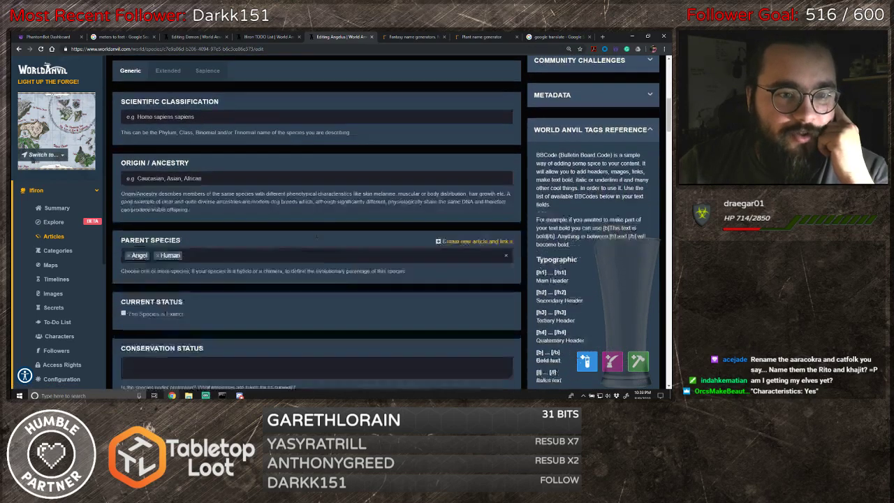
scroll(313, 237, "down", 3)
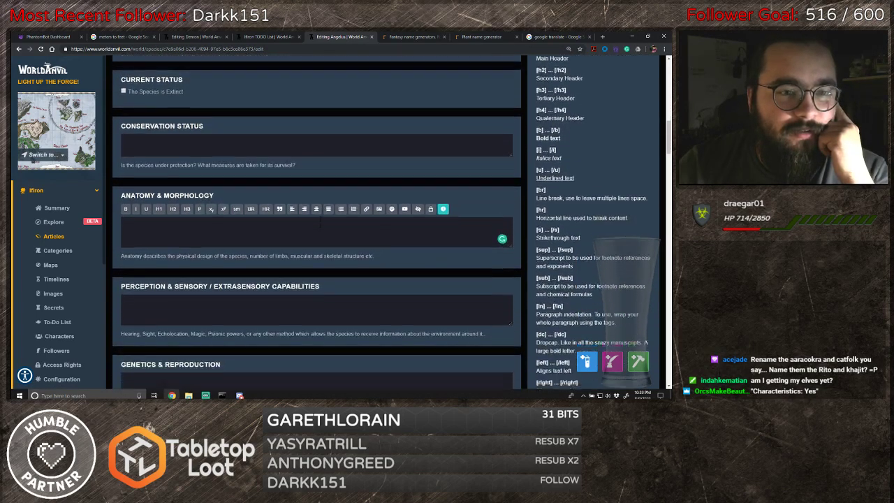
scroll(320, 224, "down", 1)
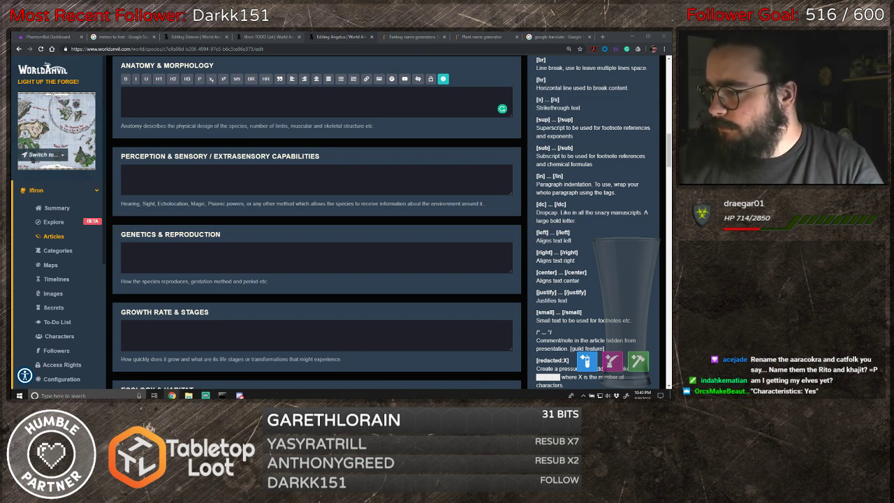
left_click(222, 179)
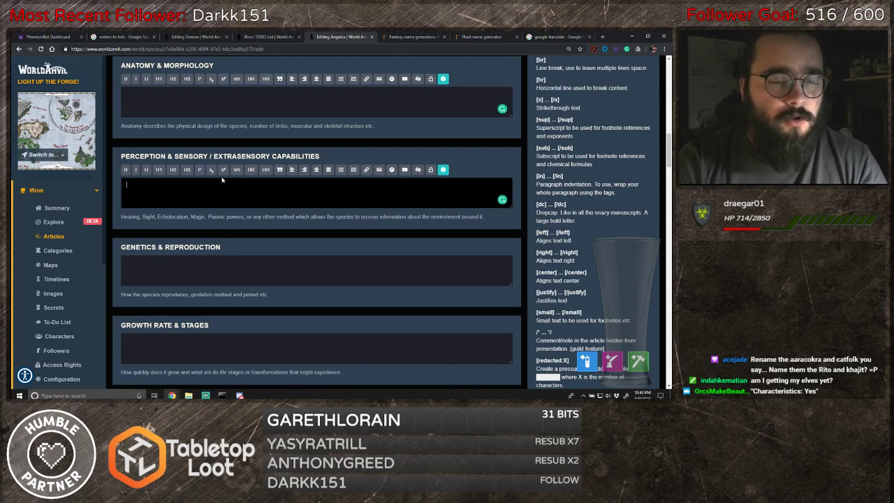
type("Angel")
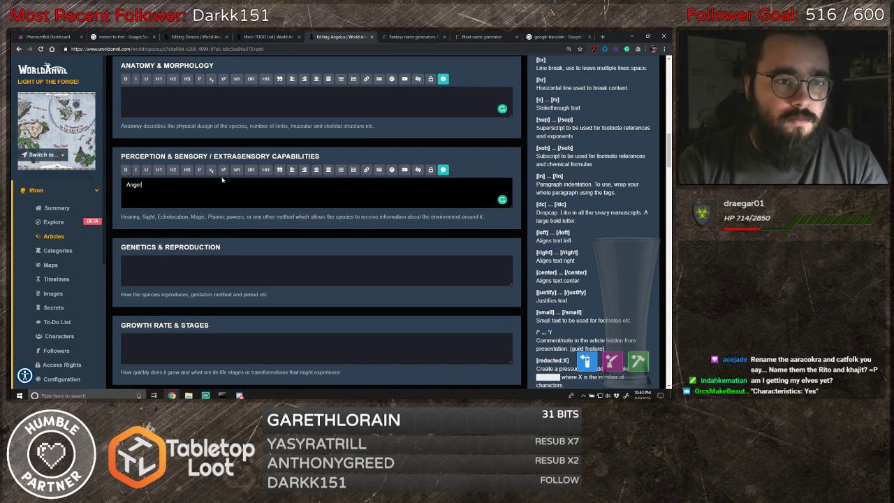
type("us are able ")
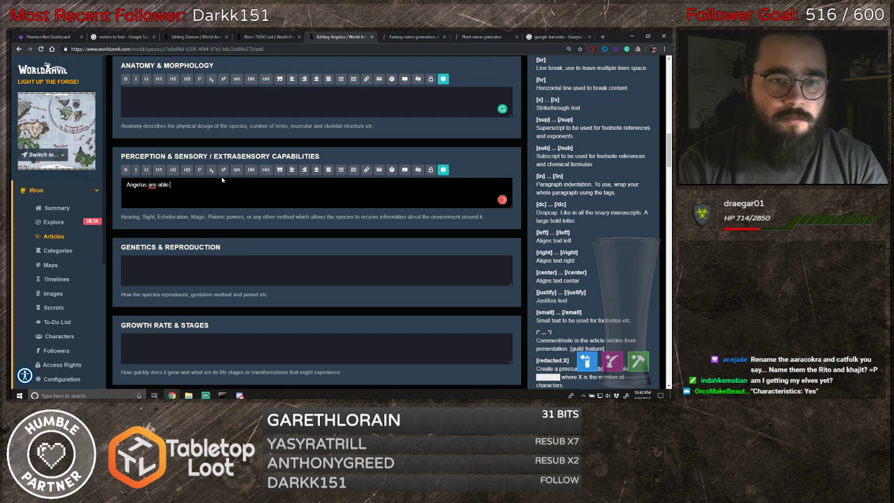
type("to see")
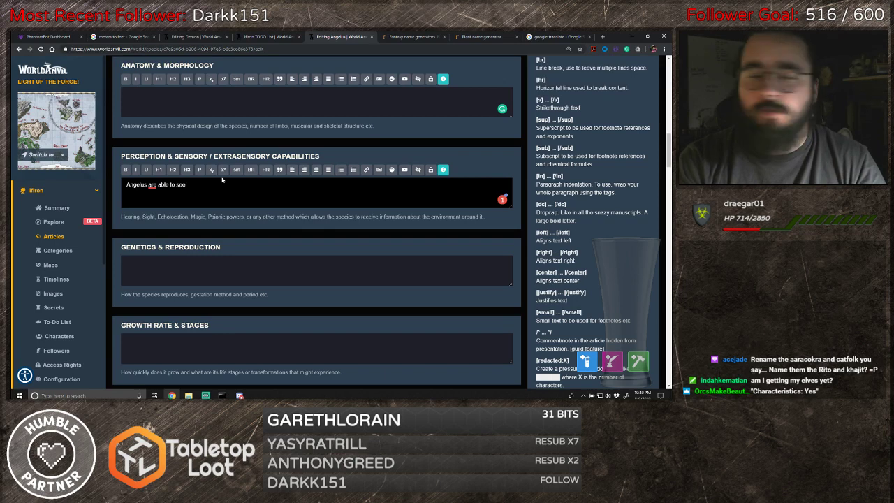
type("in ")
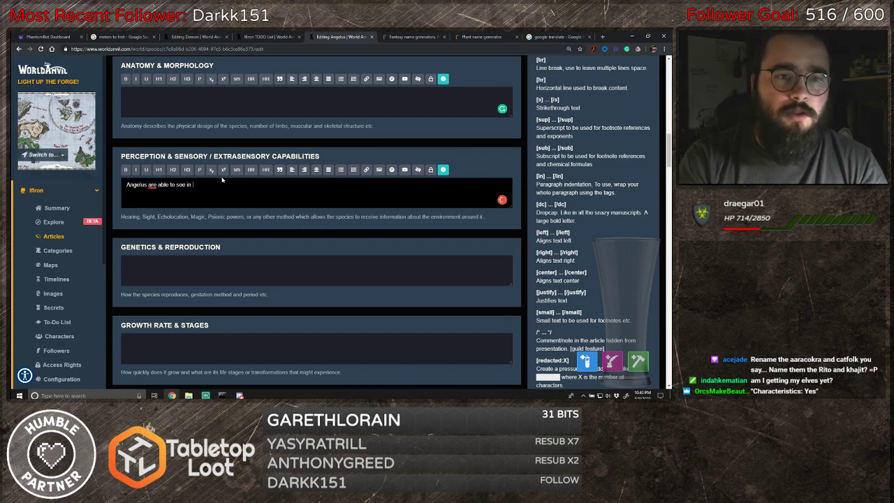
type("the dark")
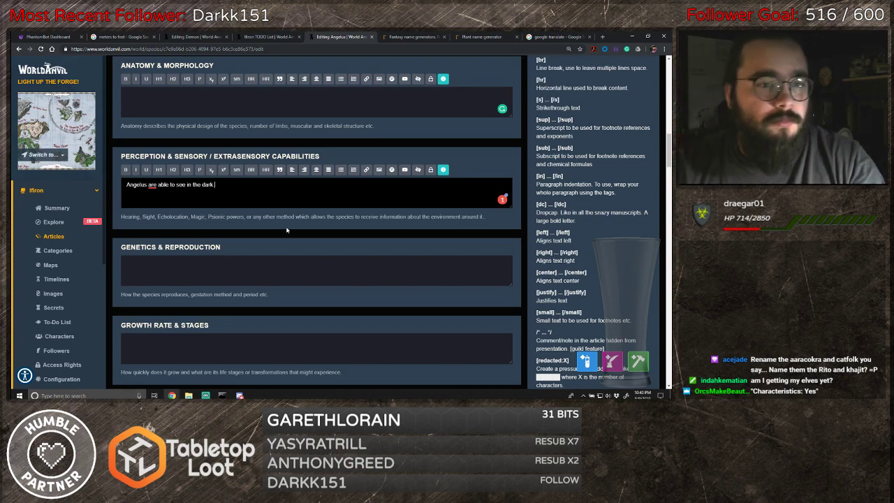
- Start the Anatomy & Morphology text with "Because of their celestial heritage"
scroll(286, 229, "down", 4)
scroll(287, 229, "down", 1)
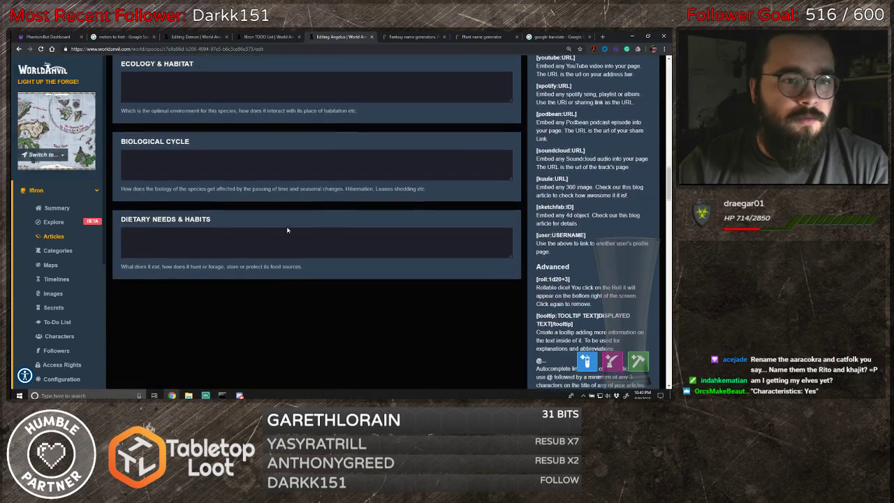
scroll(286, 230, "up", 2)
scroll(287, 229, "up", 5)
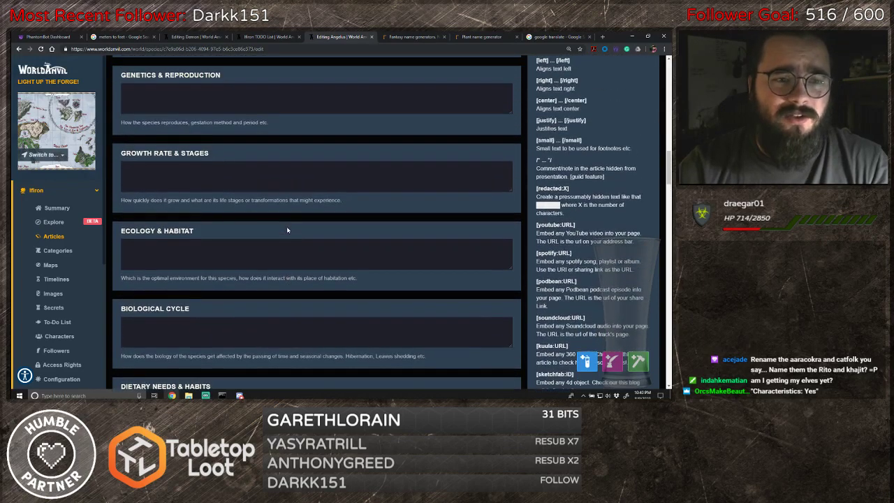
scroll(287, 229, "up", 1)
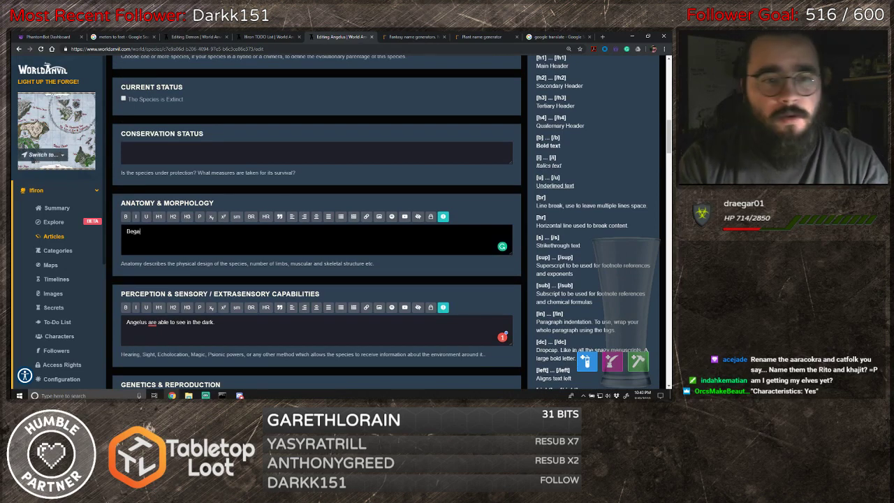
type("cause of their ")
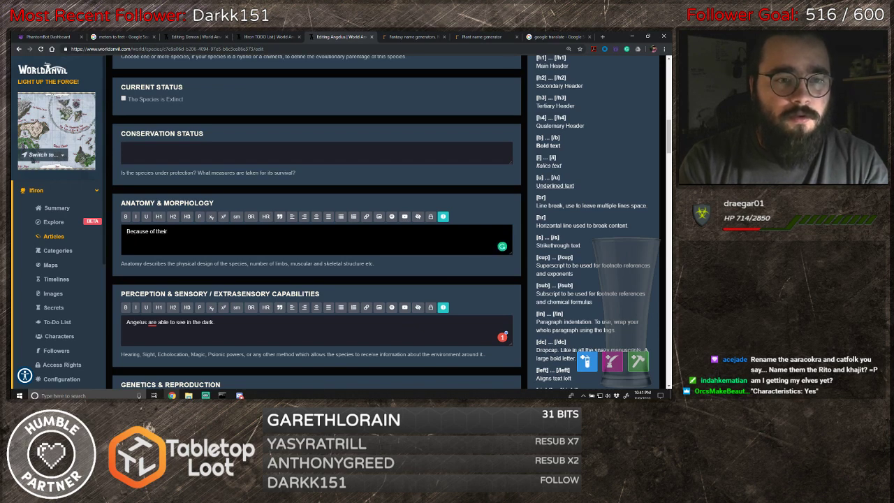
type("celes")
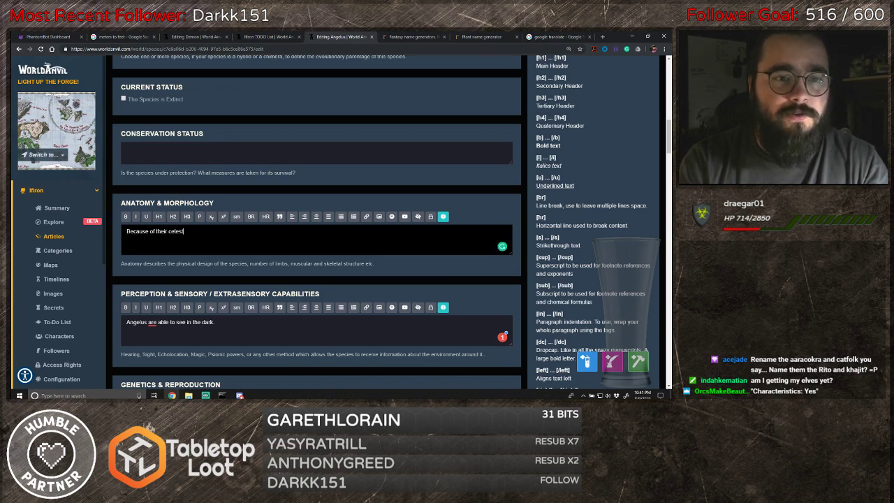
type("tial herica")
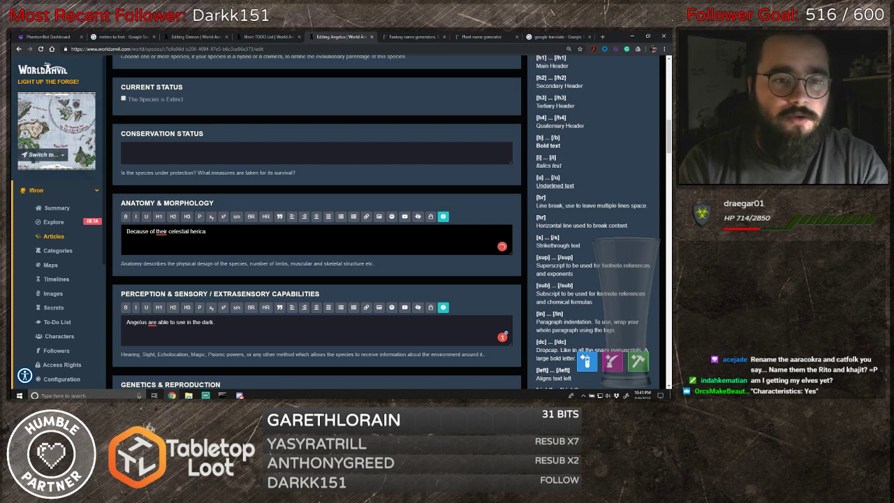
key("BackSpace")
key("BackSpace")
type("tage ")
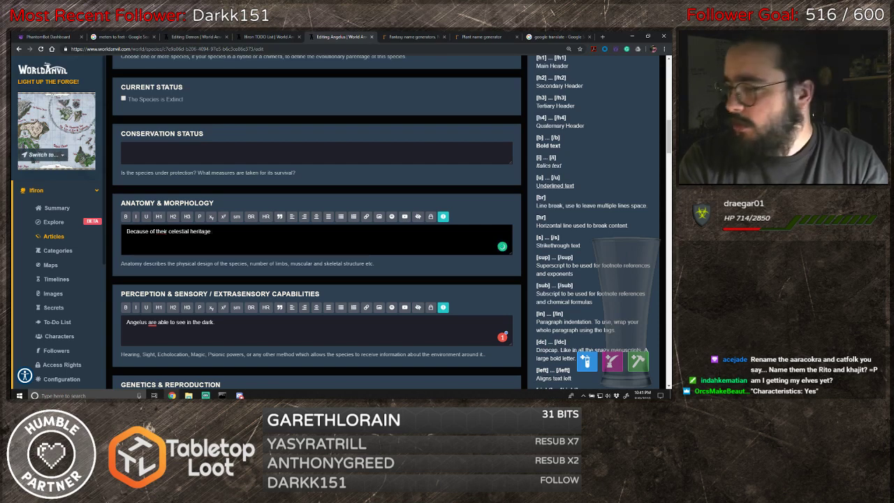
- Continue the Anatomy & Morphology sentence with "they have resistance to necrotic and radiant attacks"
type("the ")
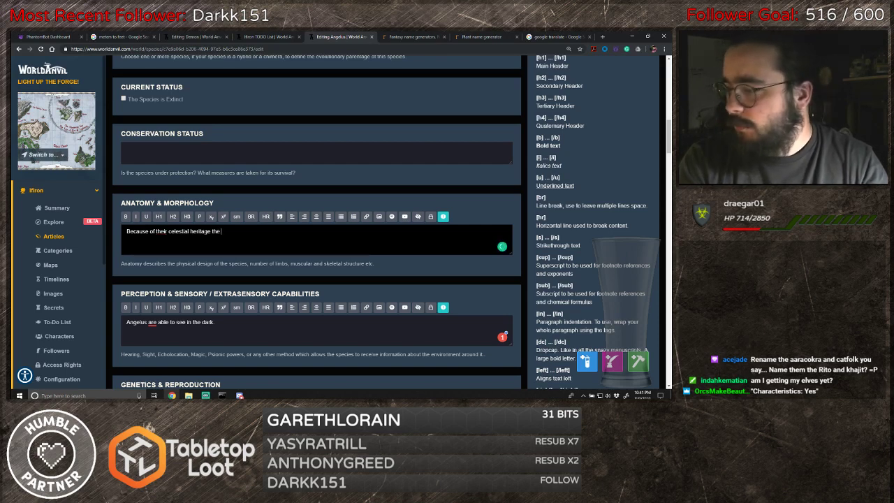
type("hav")
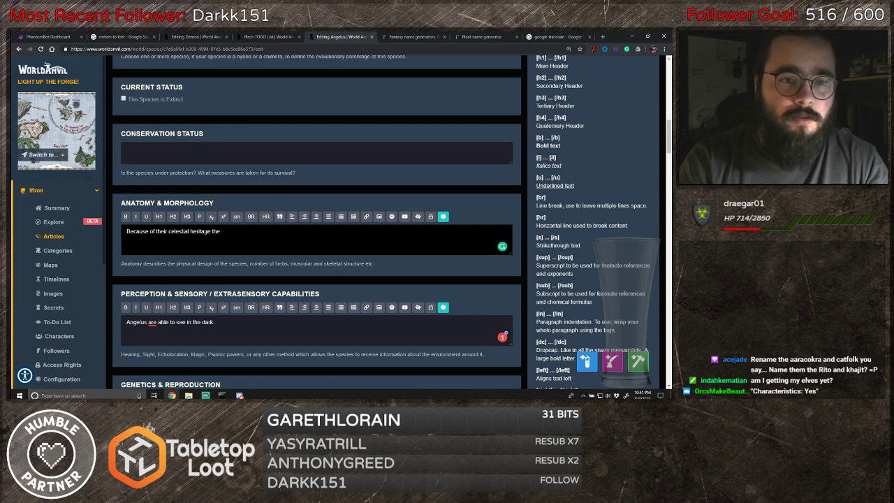
type("y have resistance to")
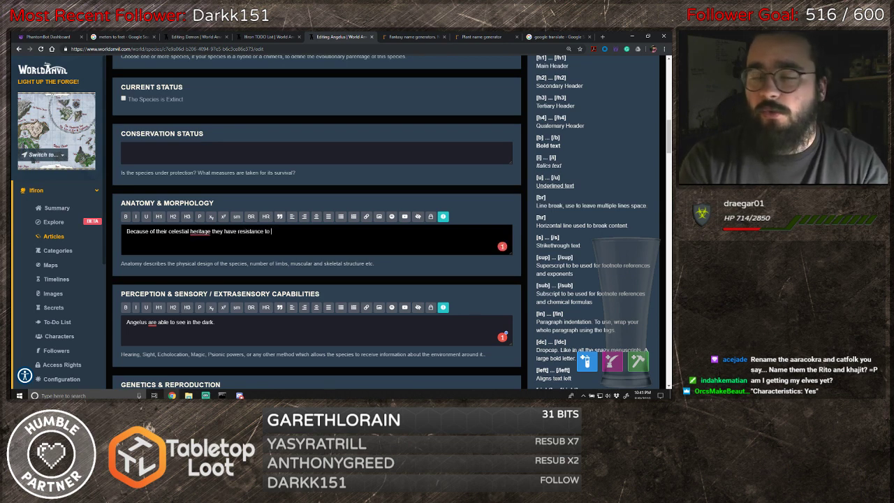
type(" necro")
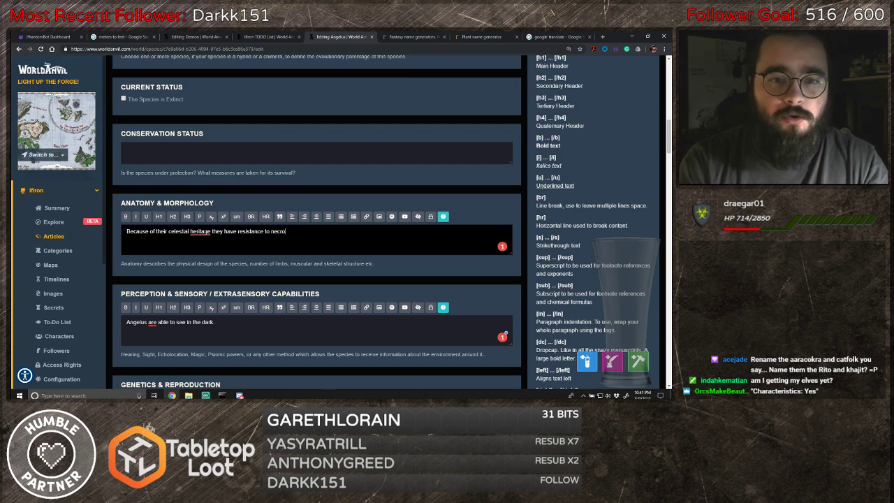
type("tic and ra")
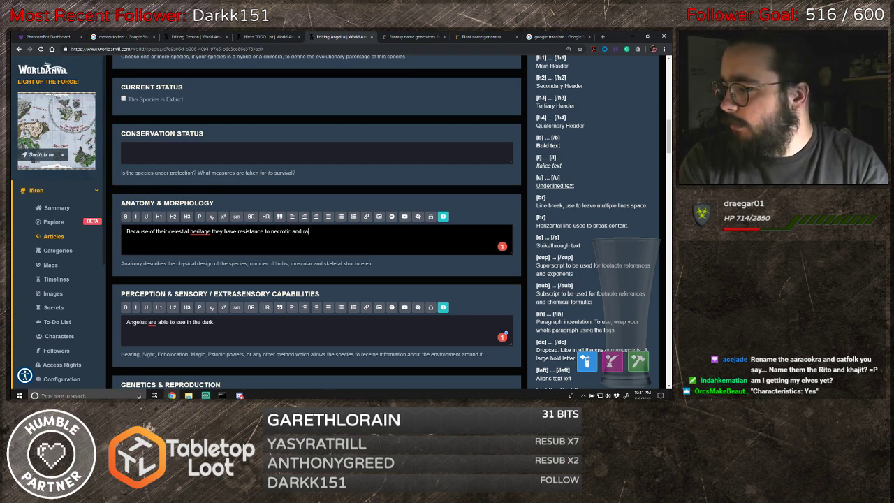
type("diant at")
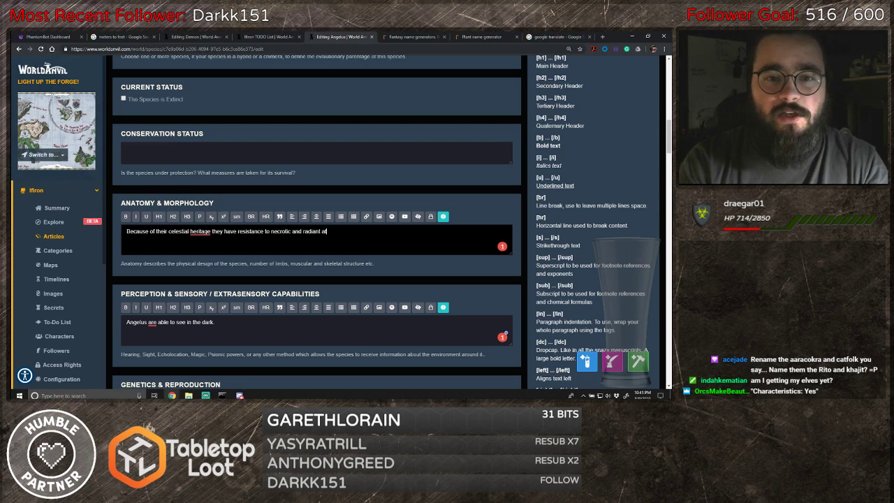
type("tacks")
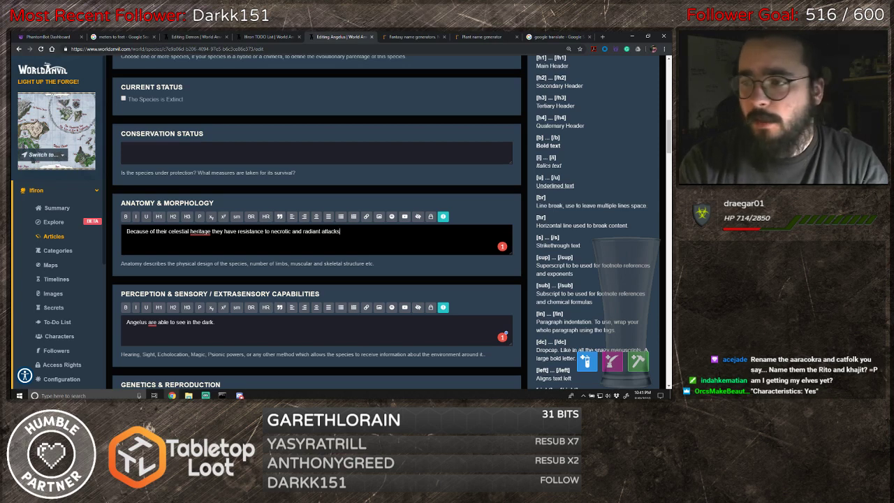
type(", ")
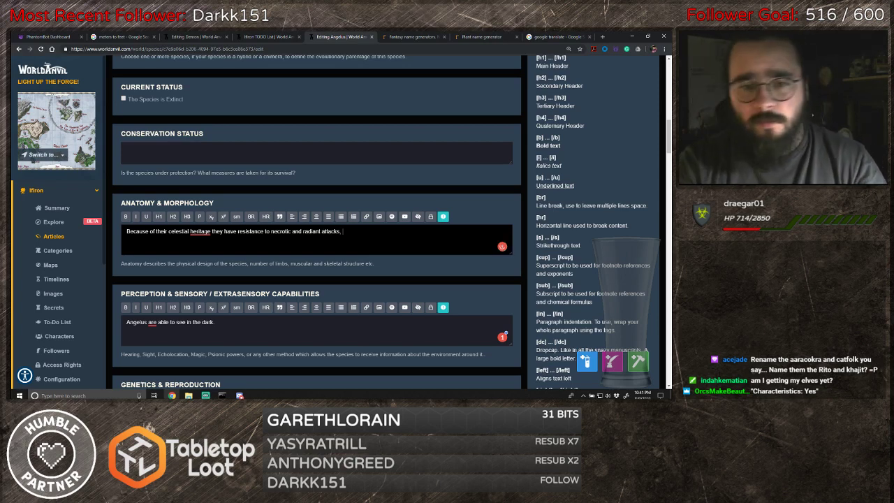
type("making them fo")
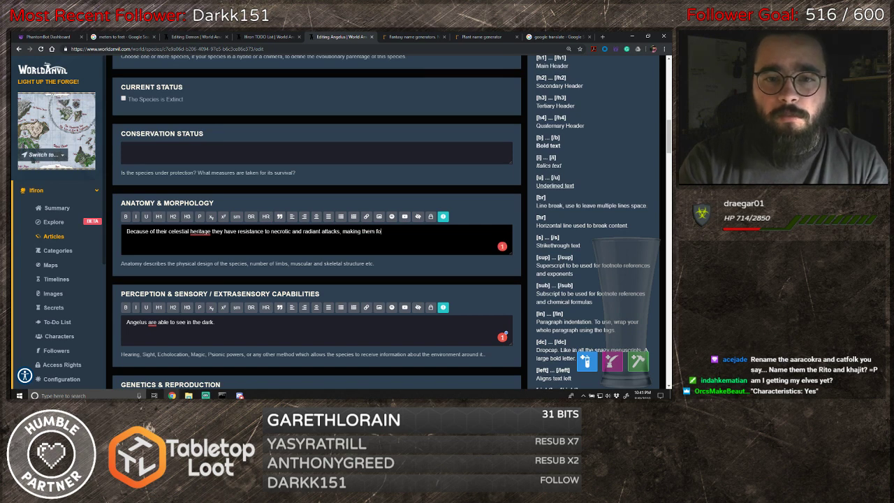
type("r")
key("BackSpace")
key("BackSpace")
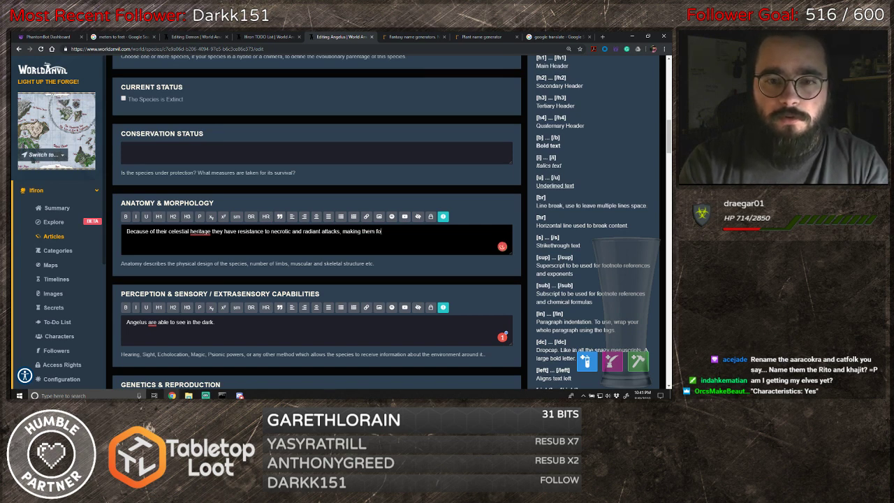
key("BackSpace")
key("BackSpace")
key("BackSpace")
key("BackSpace")
key("BackSpace")
key("BackSpace")
key("BackSpace")
key("BackSpace")
key("BackSpace")
key("BackSpace")
key("BackSpace")
key("BackSpace")
key("BackSpace")
key("BackSpace")
key("BackSpace")
key("BackSpace")
key("BackSpace")
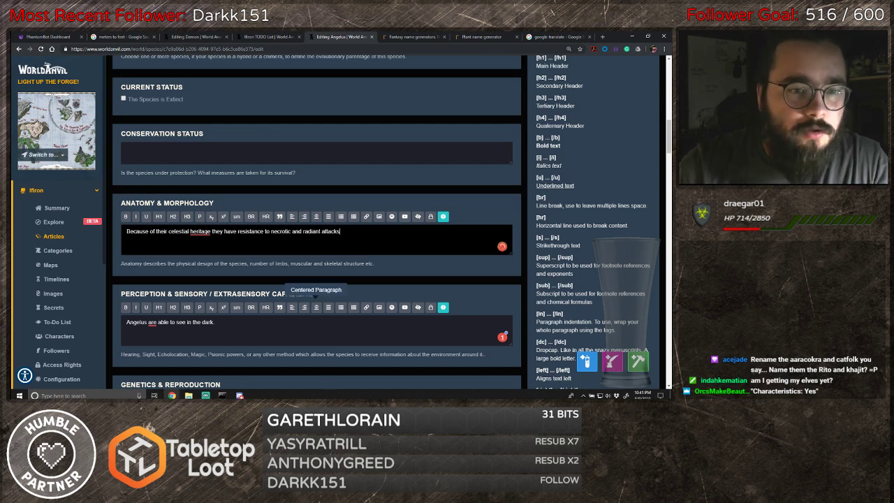
- Accept the suggested comma after "heritage" in the Anatomy & Morphology text and end the sentence with a period
mouse_move(201, 231)
left_click(206, 190)
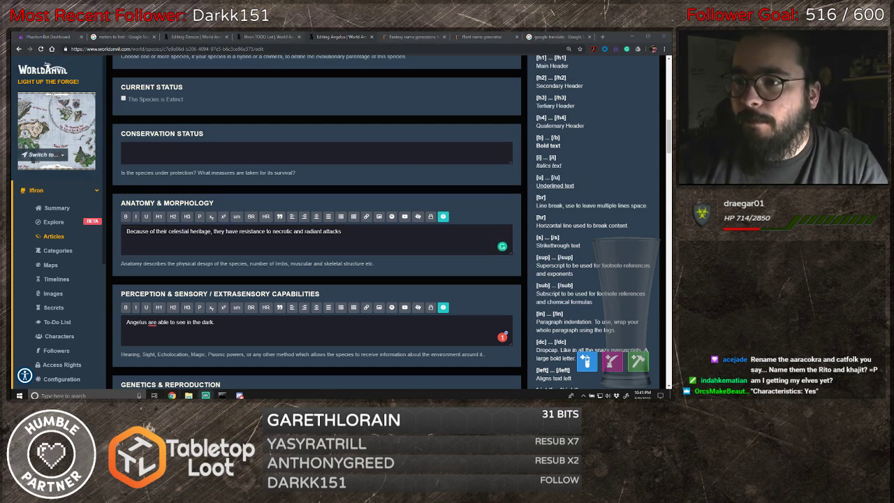
left_click(342, 231)
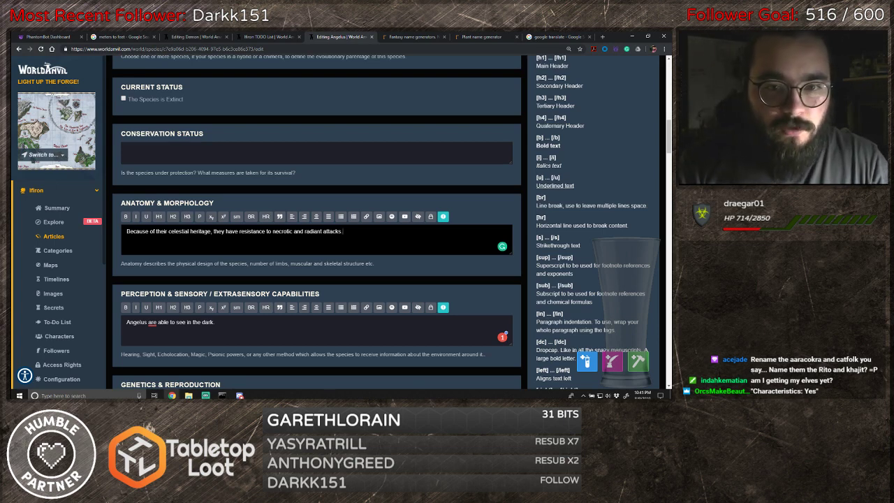
type(".")
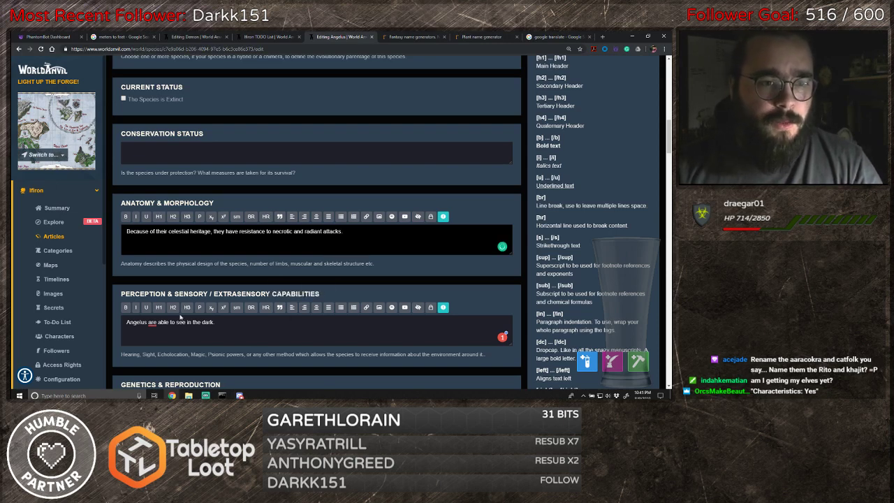
mouse_move(152, 322)
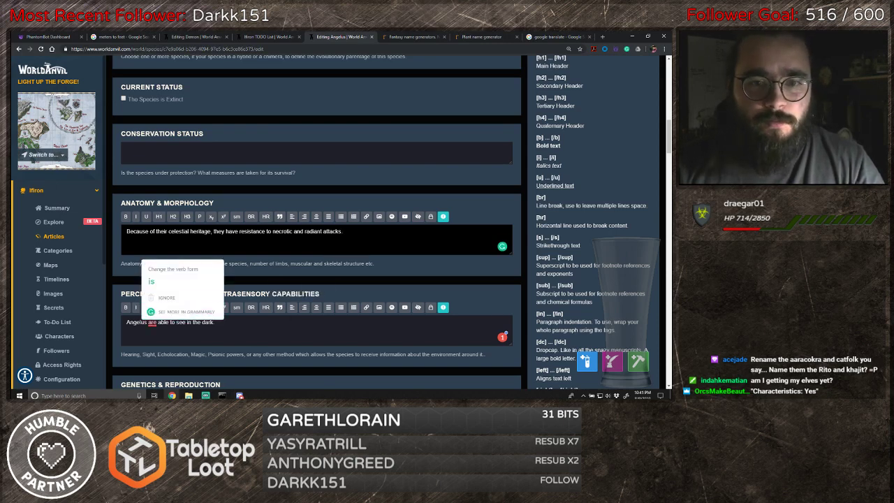
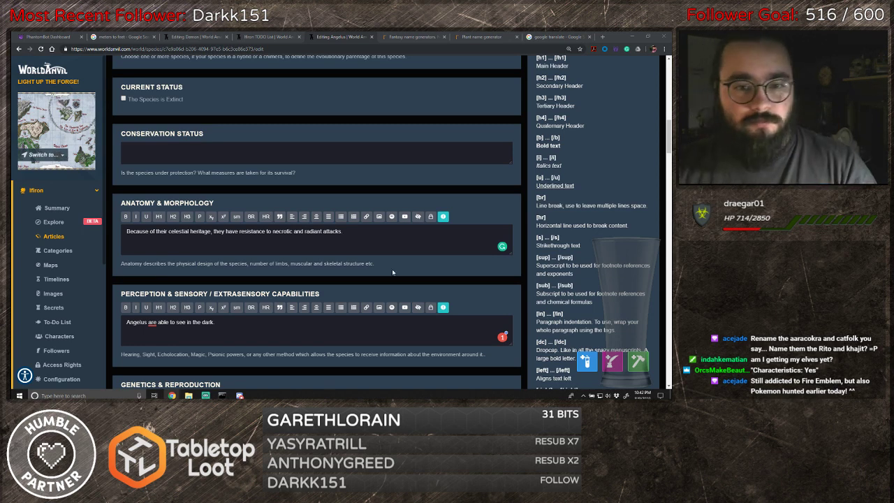
- Add a second Anatomy & Morphology sentence reading "They also have minor innate magical abilites."
left_click(383, 241)
type("They")
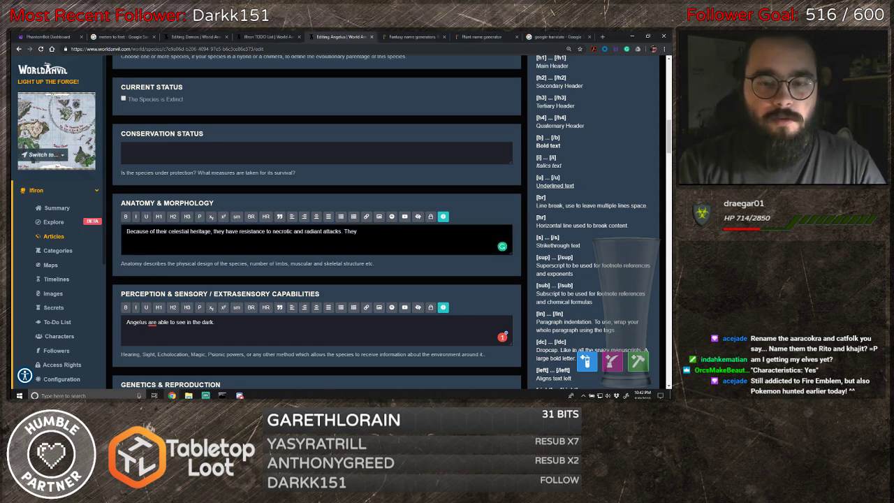
type(" also have minor magical")
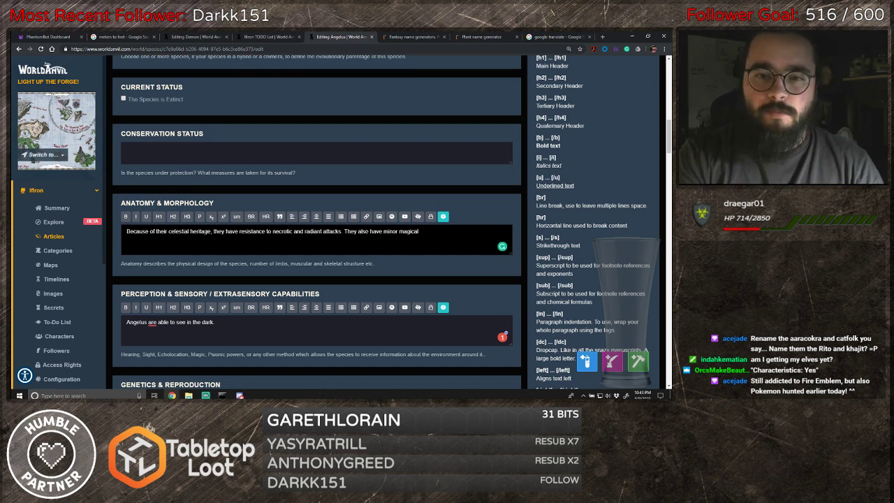
key("BackSpace")
key("BackSpace")
key("BackSpace")
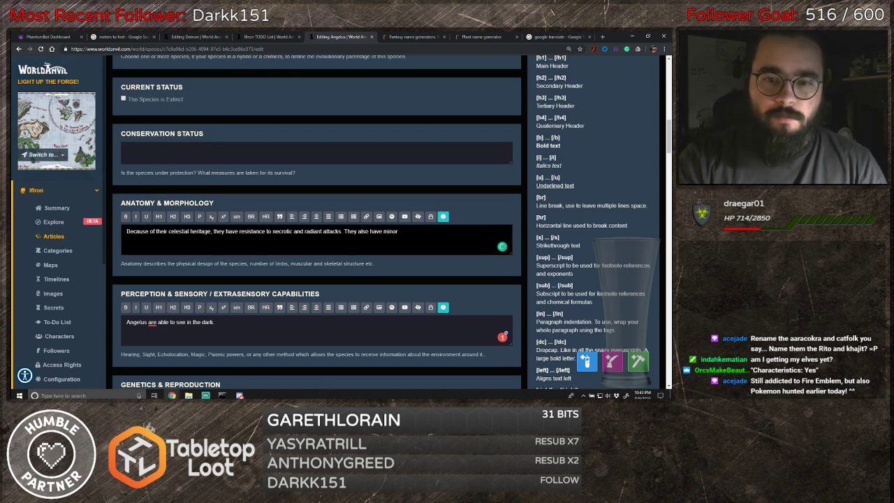
type("innate magical ")
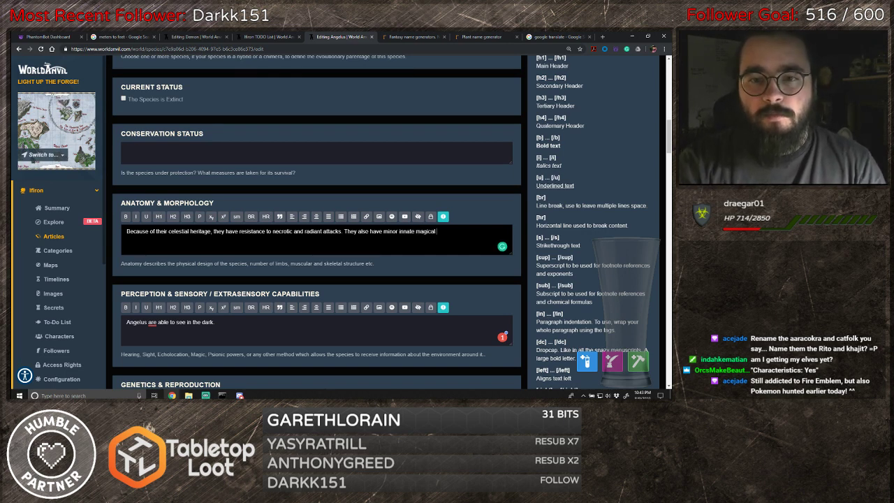
type("abilites.")
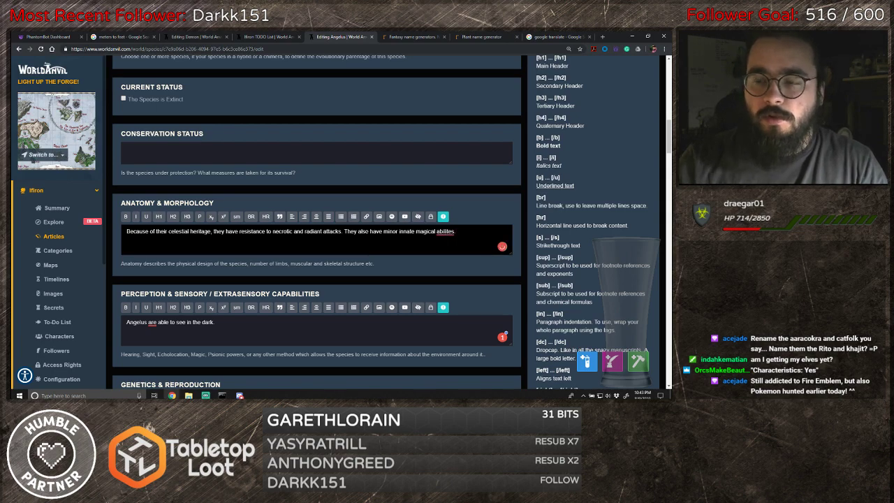
- Save the changes to the Angelus article
scroll(341, 269, "up", 4)
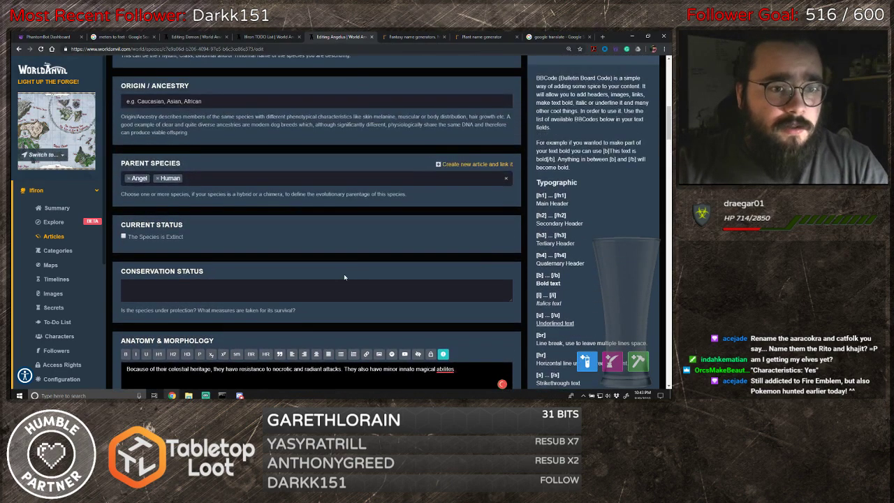
scroll(344, 277, "up", 5)
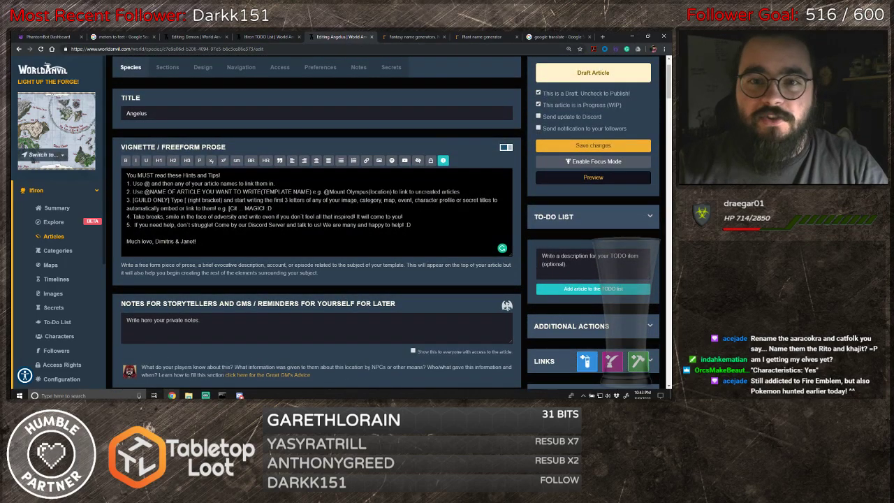
scroll(389, 222, "up", 1)
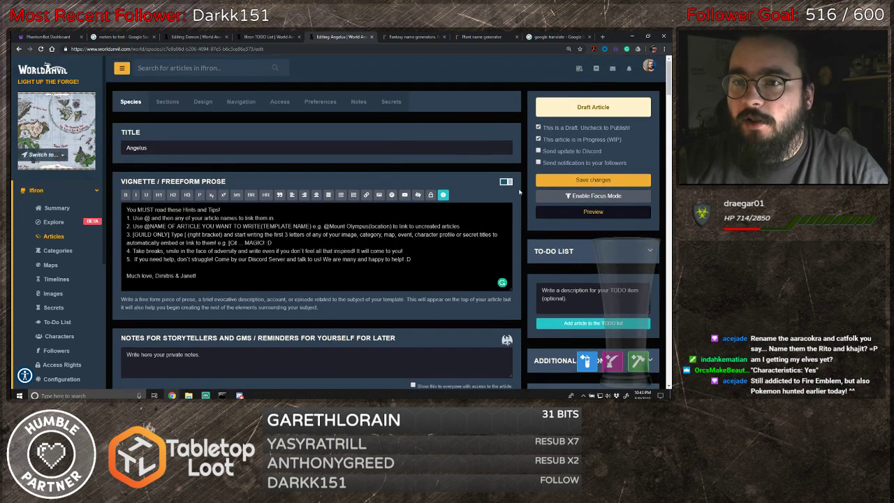
left_click(567, 182)
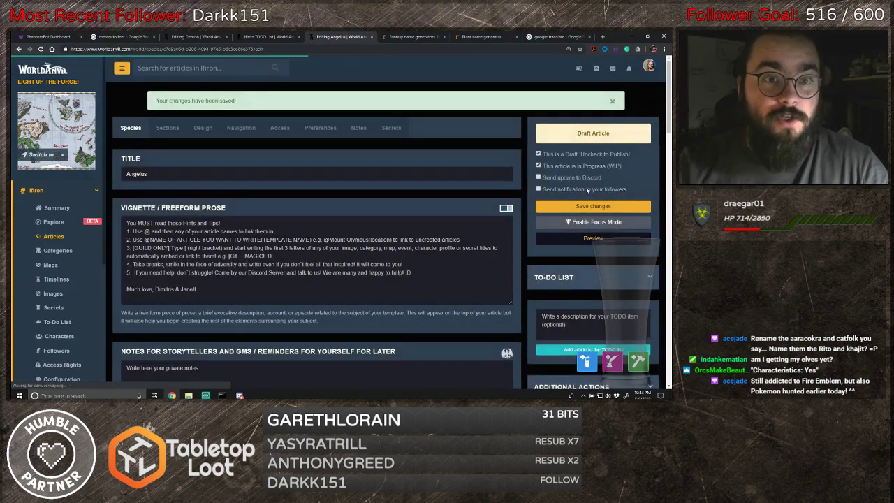
- Assign the Angelus article to the Races category in its navigation settings
left_click(159, 131)
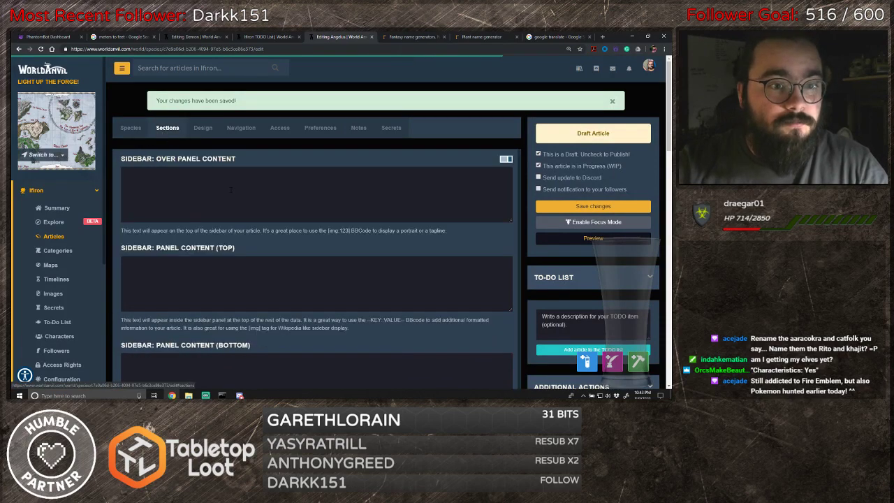
left_click(203, 128)
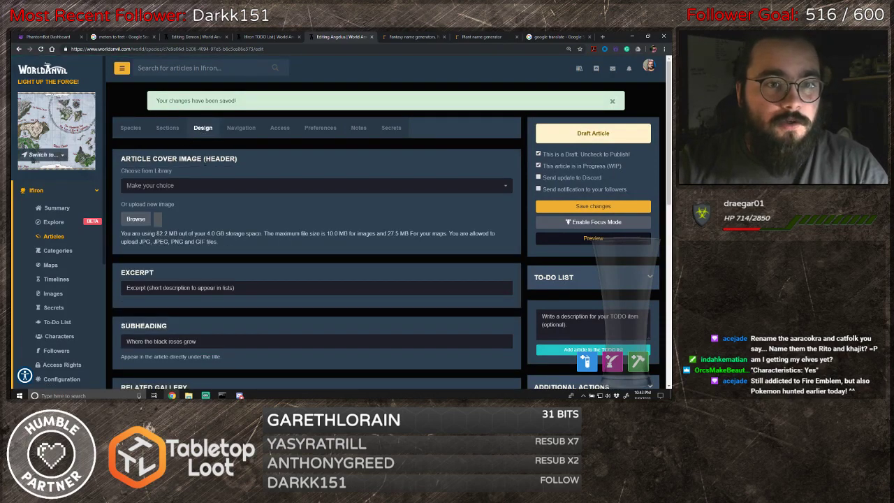
scroll(266, 196, "down", 2)
scroll(265, 195, "up", 3)
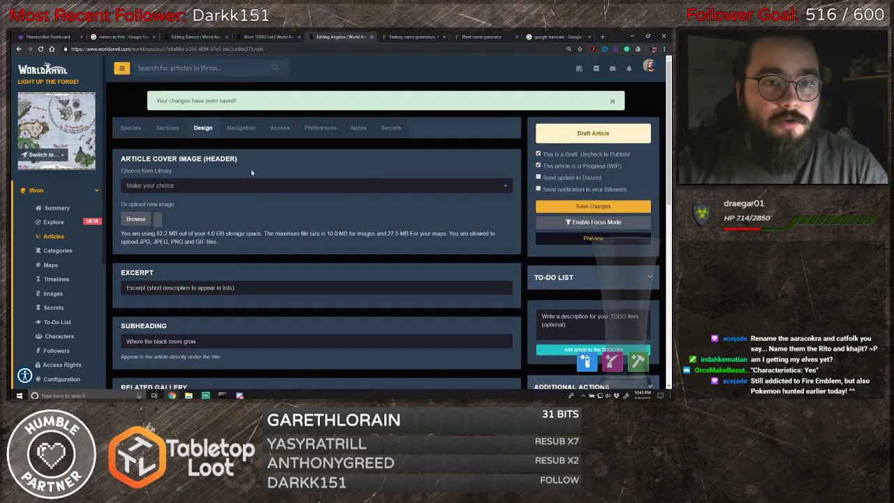
left_click(241, 127)
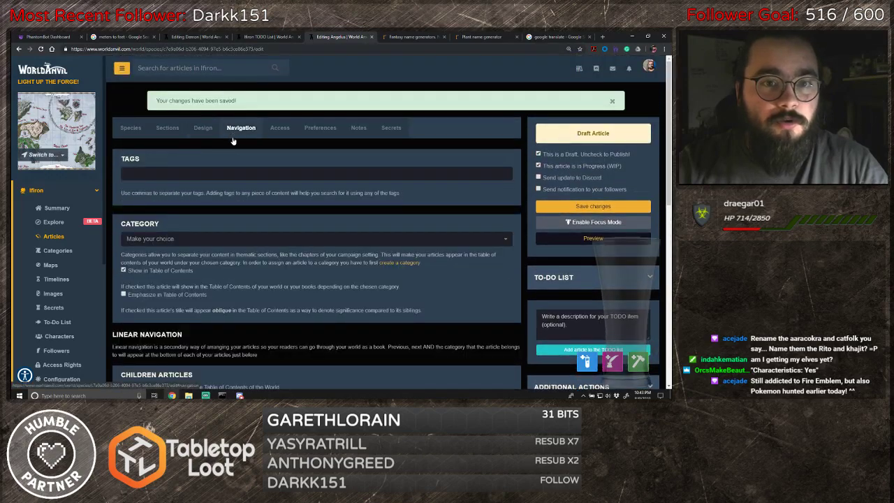
left_click(201, 240)
scroll(198, 300, "down", 2)
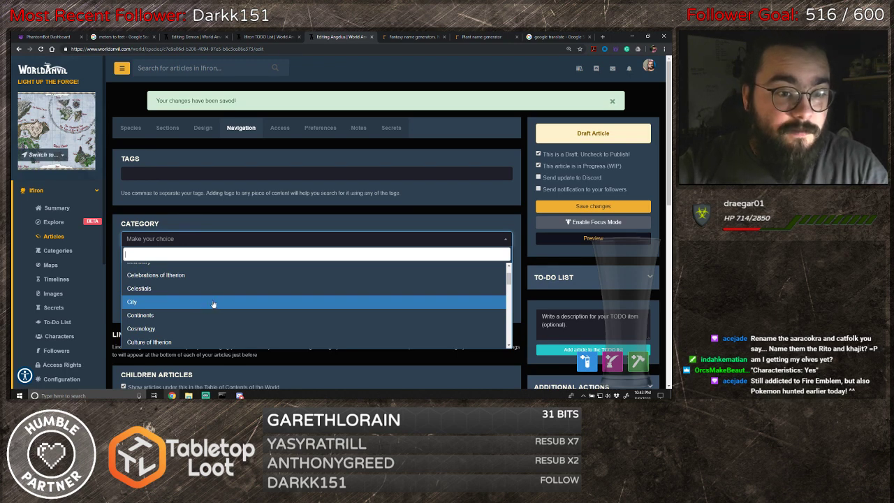
scroll(214, 305, "down", 5)
scroll(213, 306, "down", 5)
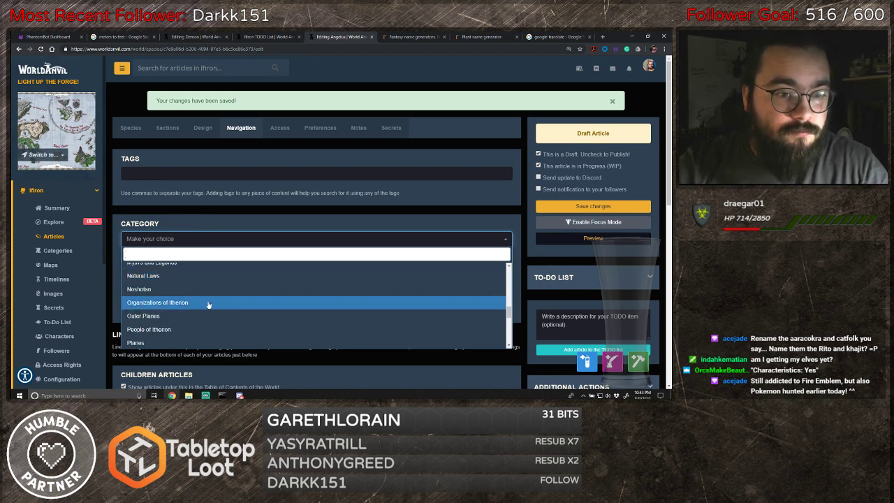
scroll(241, 305, "down", 3)
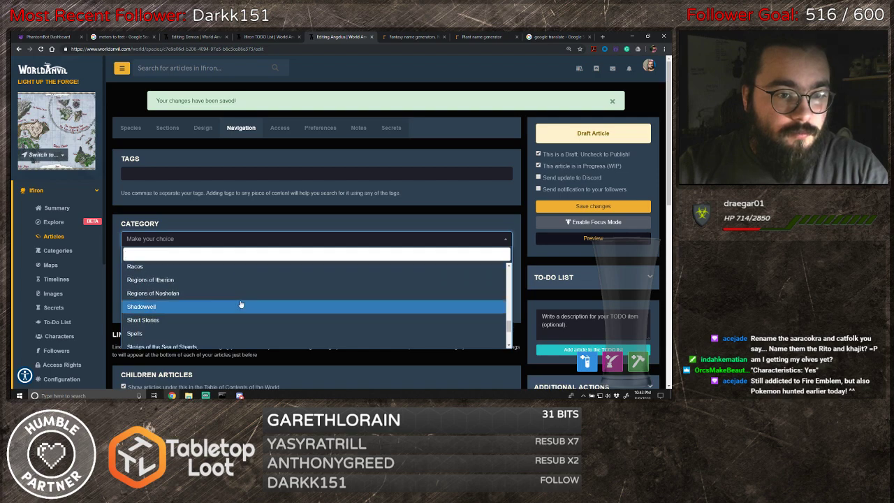
left_click(178, 301)
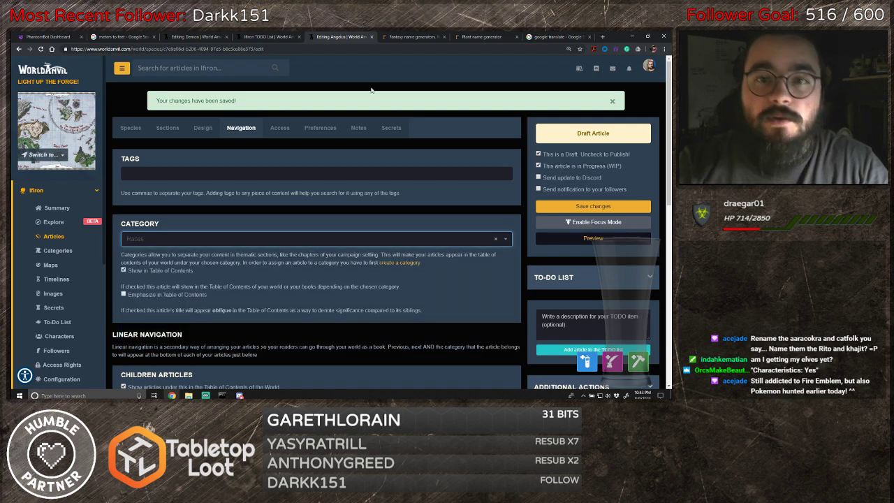
- Open the Ifiron world homepage in a new tab and expand the Races category in its table of contents
left_click(204, 37)
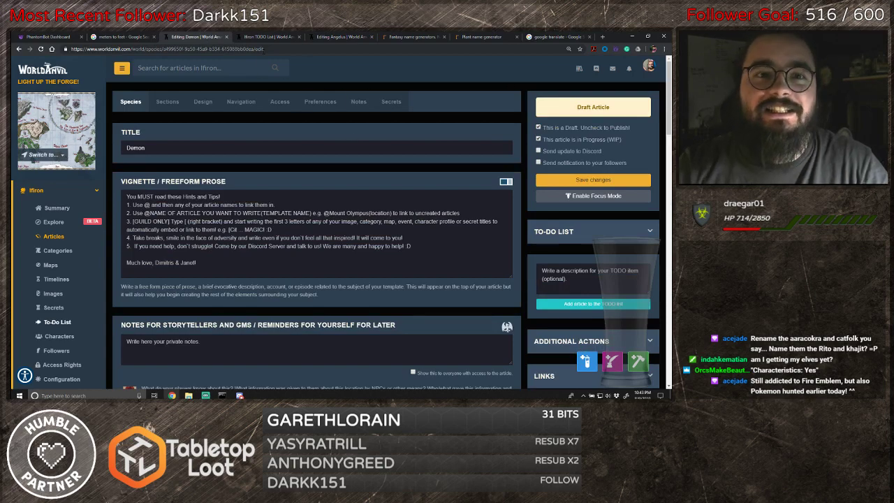
left_click(602, 36)
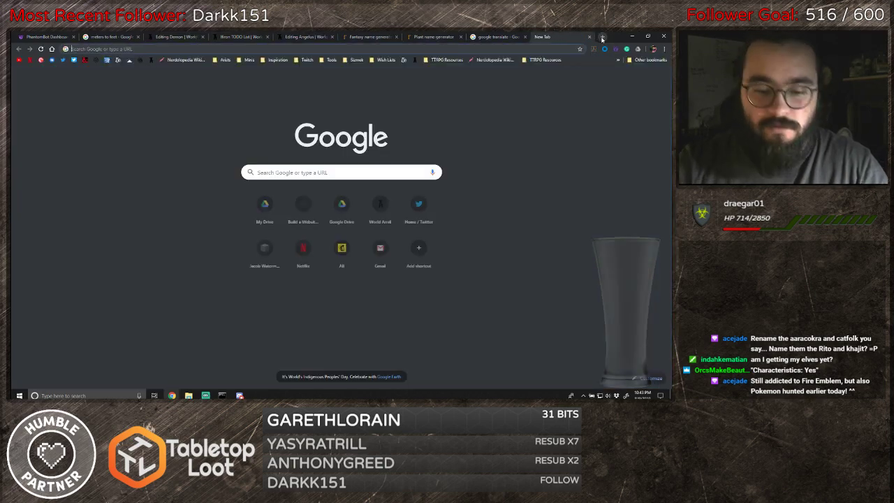
type("world")
key("Down")
key("Down")
key("Return")
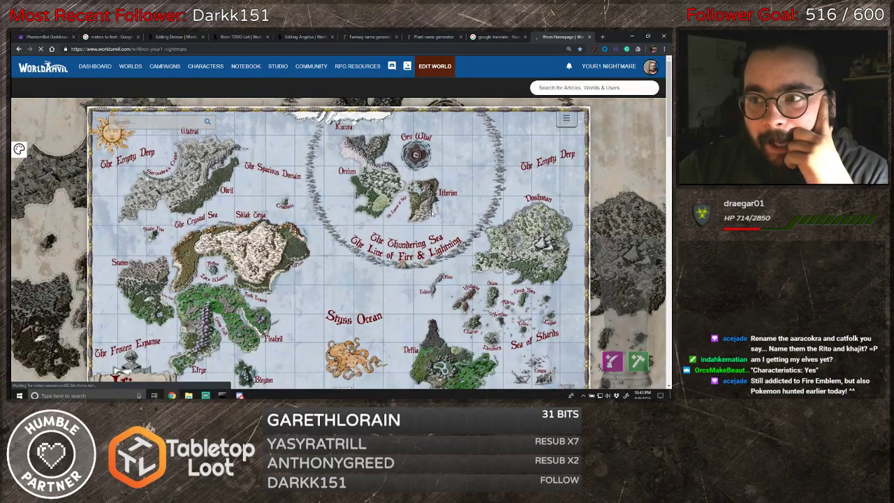
scroll(431, 213, "down", 10)
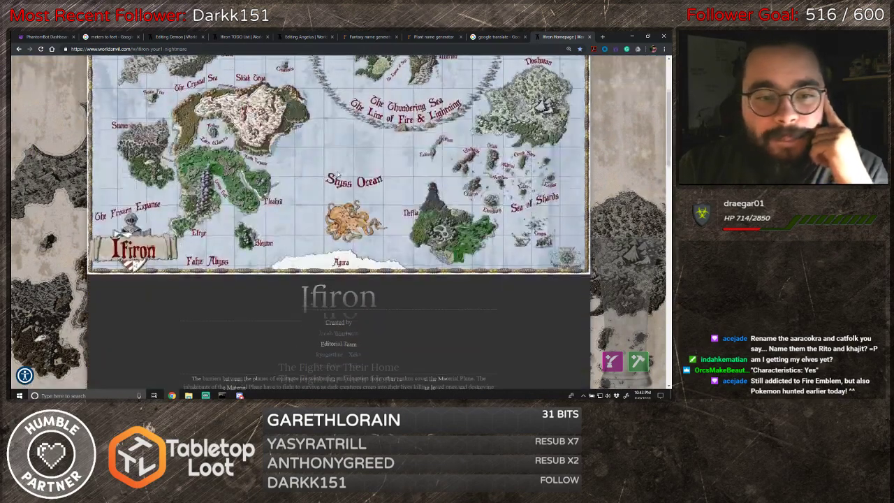
scroll(174, 229, "down", 1)
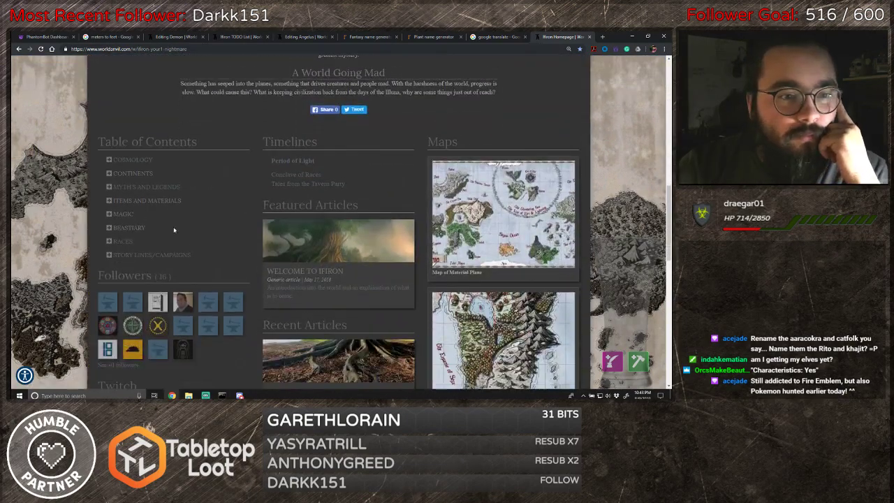
left_click(108, 241)
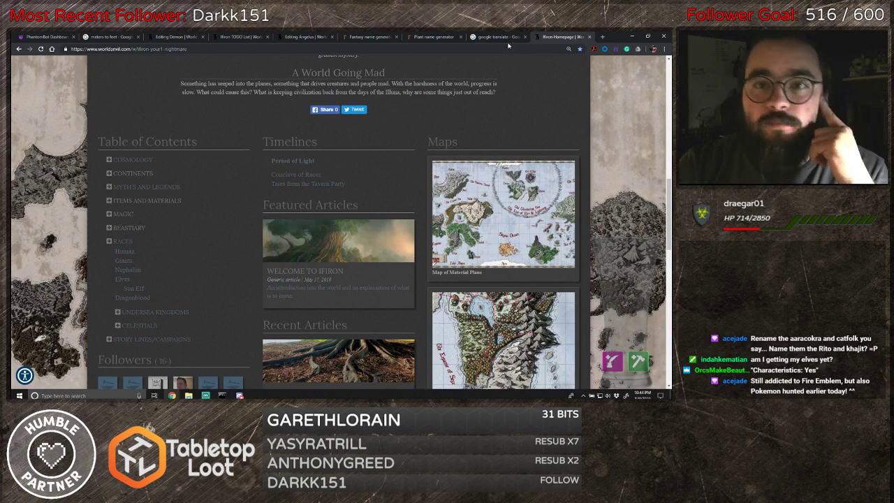
- Return to the Angelus article's navigation settings and set Human as its parent article
left_click(236, 36)
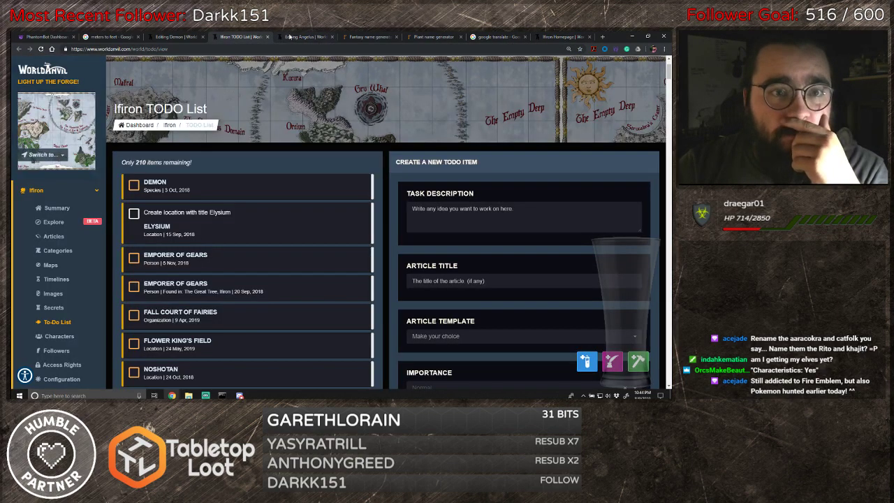
left_click(300, 37)
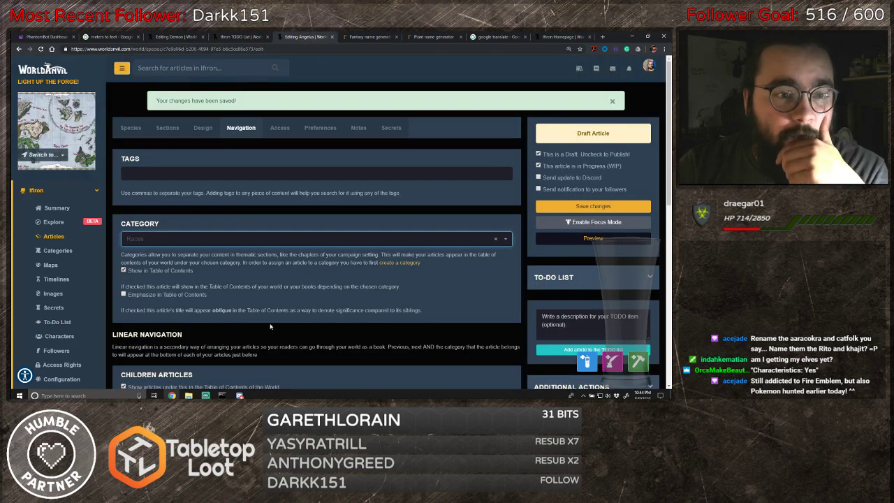
scroll(266, 293, "down", 1)
scroll(268, 294, "down", 3)
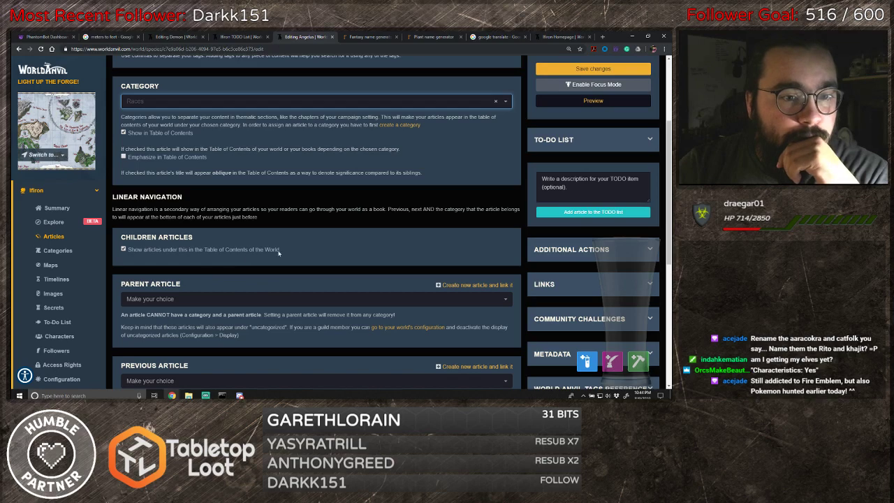
scroll(278, 253, "down", 3)
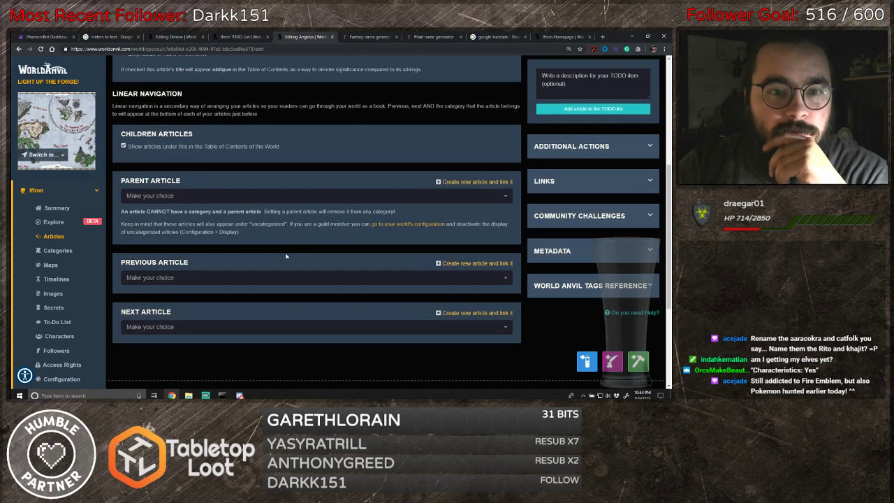
left_click(275, 198)
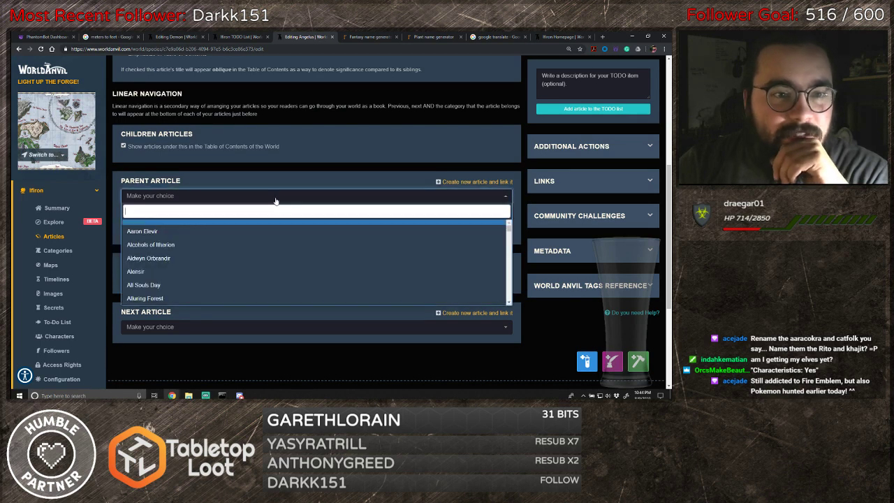
type("Human")
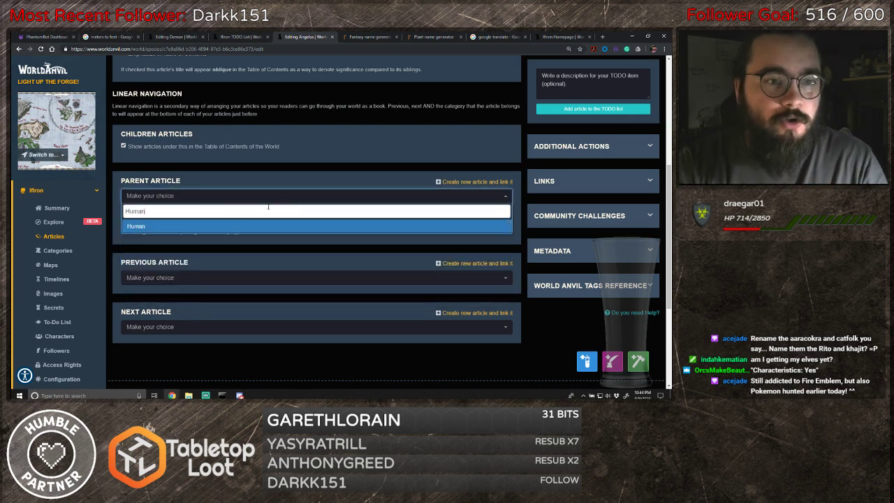
key("BackSpace")
key("BackSpace")
key("BackSpace")
key("BackSpace")
key("BackSpace")
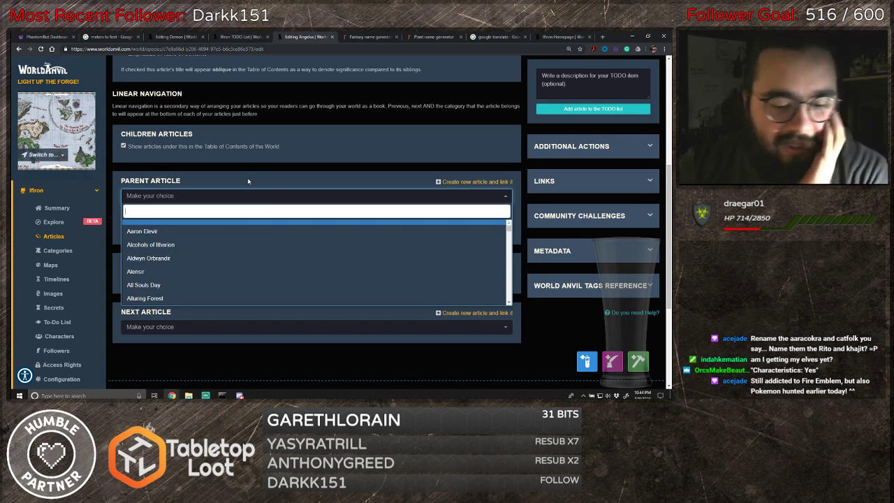
type("Human")
key("Return")
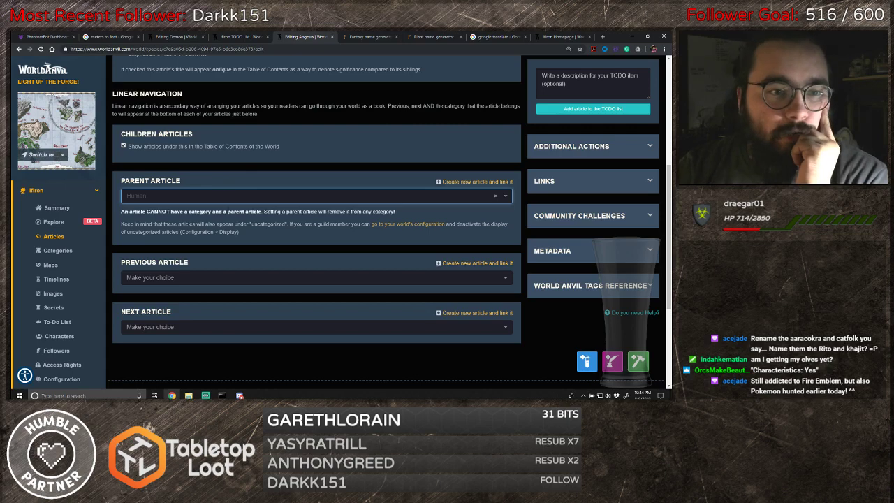
- Review the Angelus article's access, preferences and notes settings, ending at its main species content
scroll(329, 273, "up", 3)
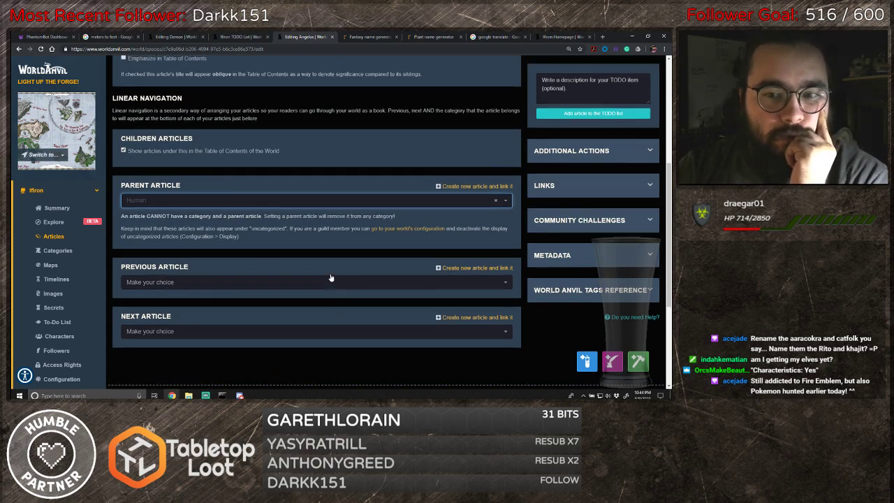
scroll(330, 277, "up", 3)
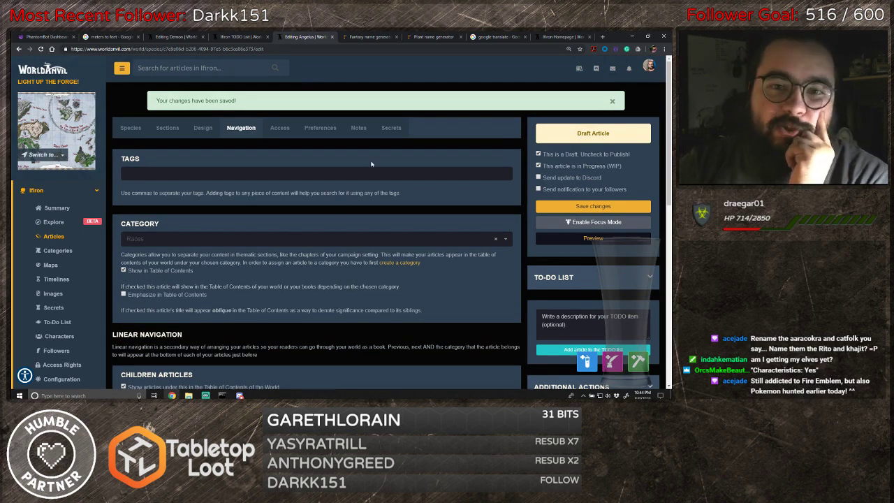
left_click(279, 128)
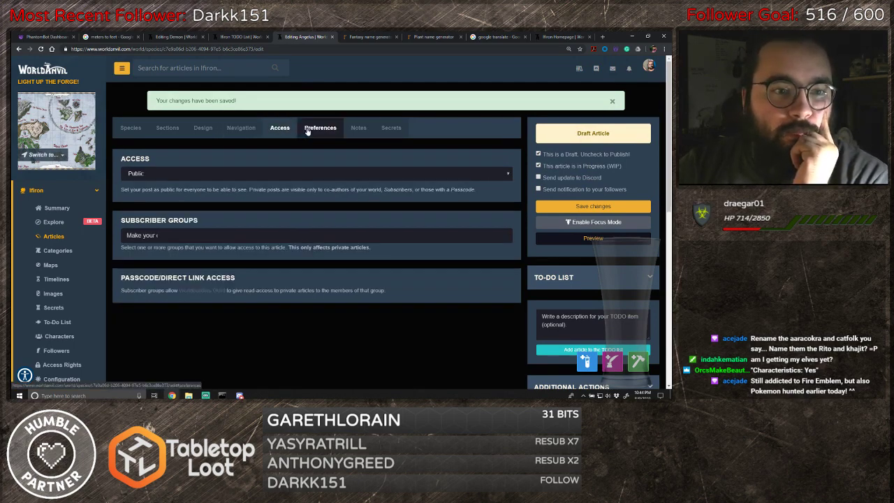
left_click(308, 130)
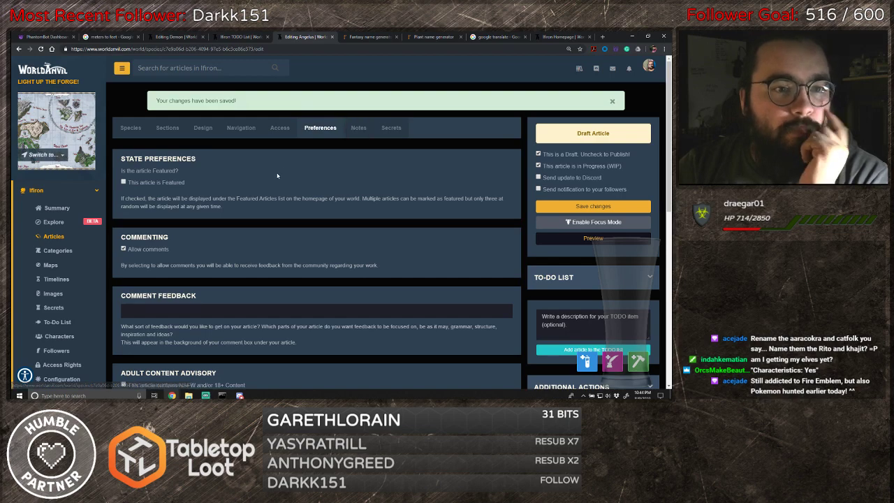
scroll(282, 173, "down", 2)
scroll(282, 173, "up", 2)
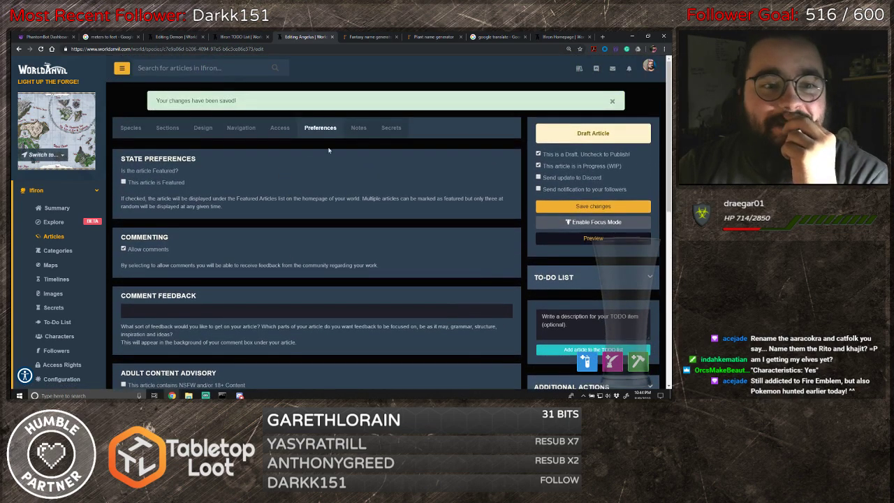
left_click(358, 127)
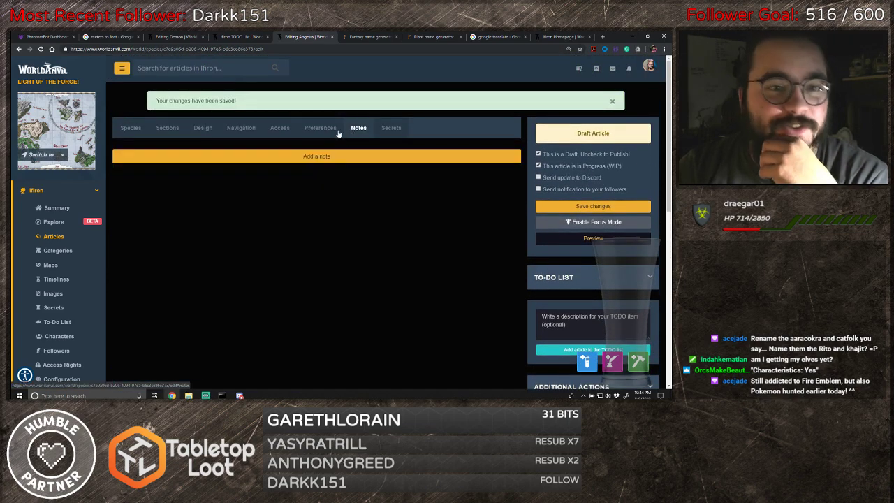
left_click(129, 129)
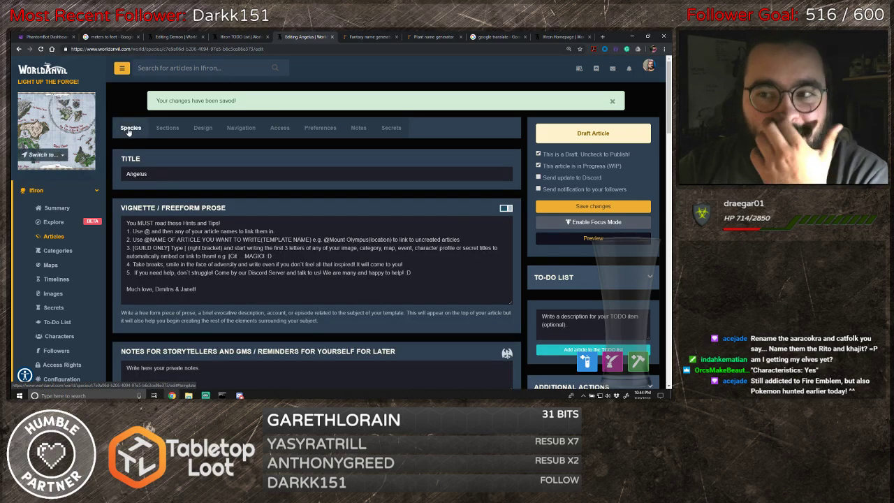
- Save the changes to the Angelus article and open its preview to read through the page
left_click(597, 207)
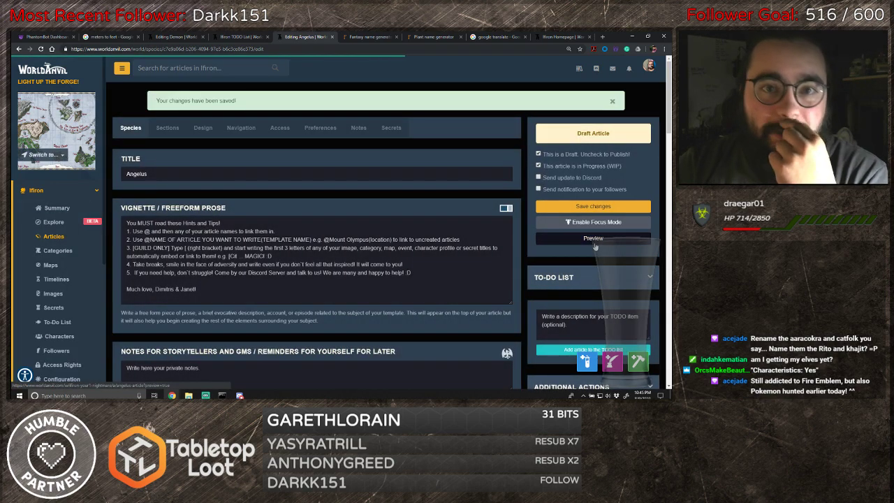
left_click(595, 245)
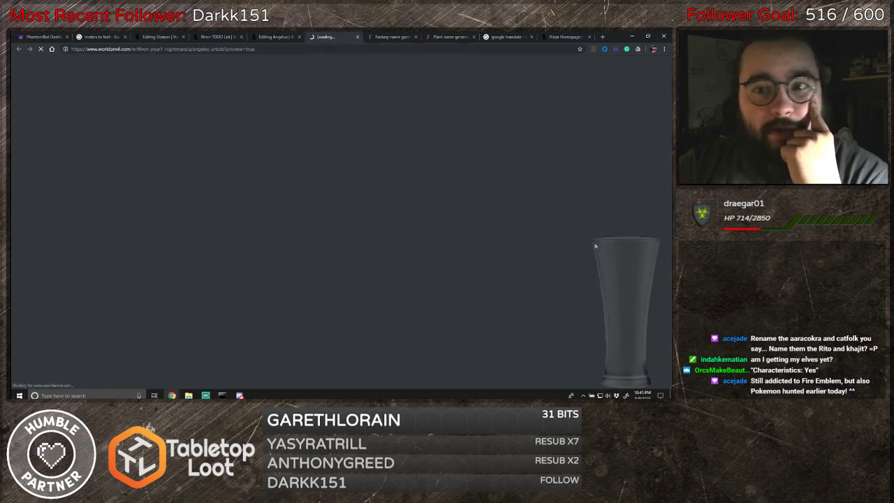
scroll(361, 265, "down", 3)
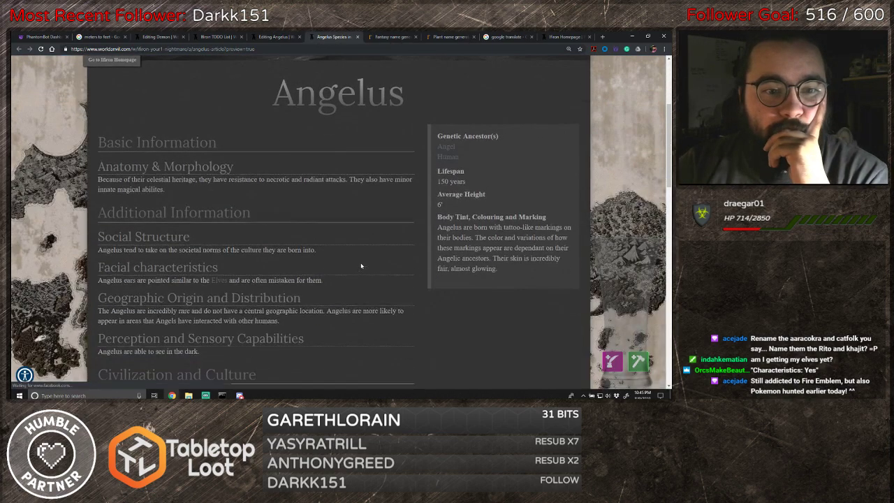
scroll(361, 265, "down", 3)
scroll(361, 266, "up", 10)
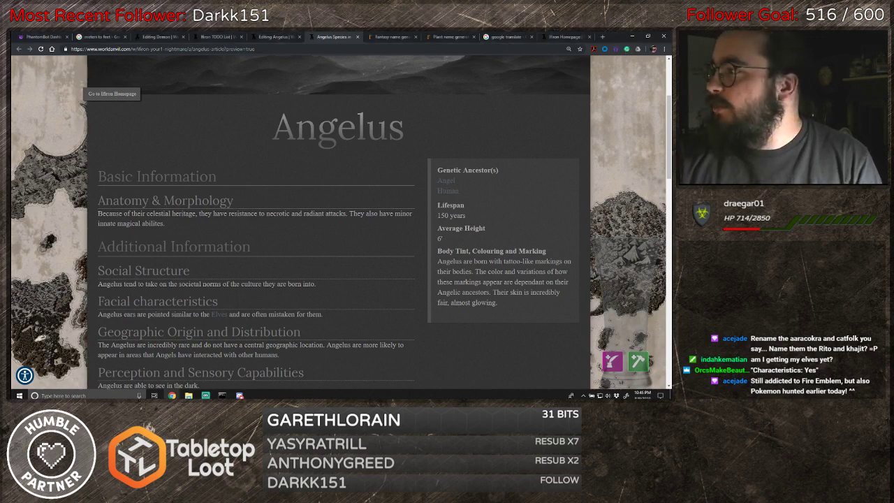
- Switch to the Short Stories/Worldbuidling board in Trello and add two lists titled "Short Stories" and "WA Articles"
left_click_drag(669, 98, 562, 33)
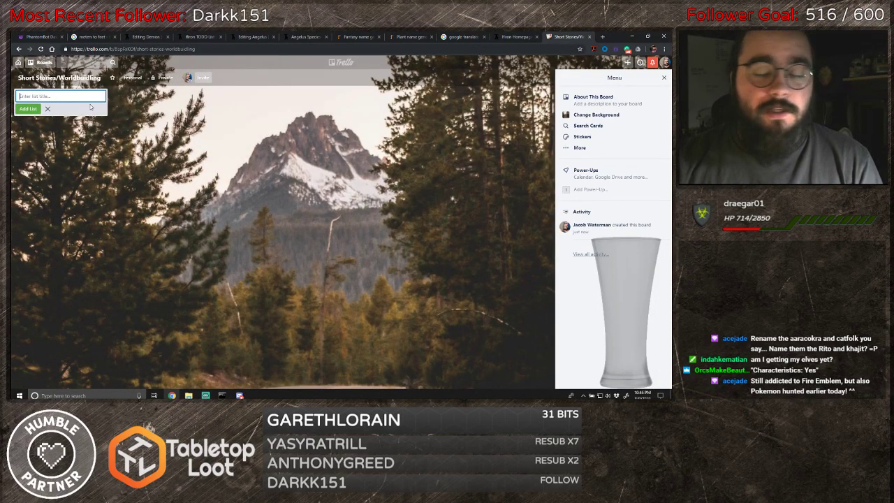
type("Short Sto")
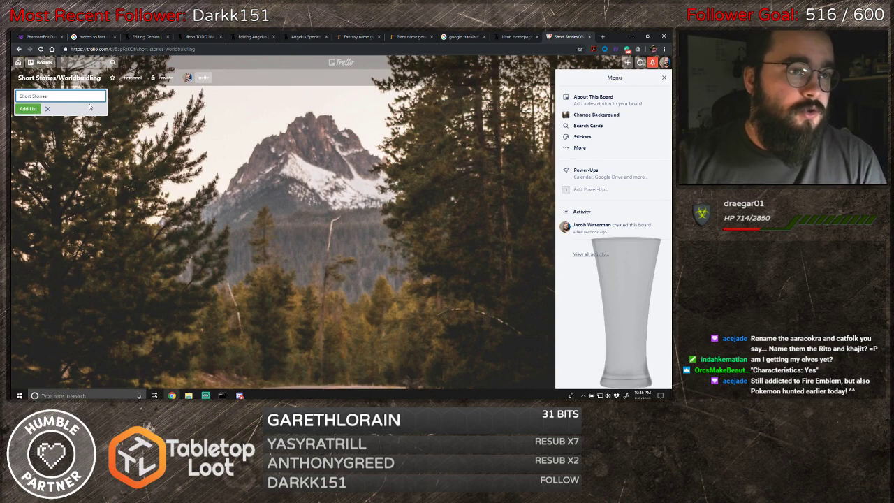
type("ries")
left_click(28, 109)
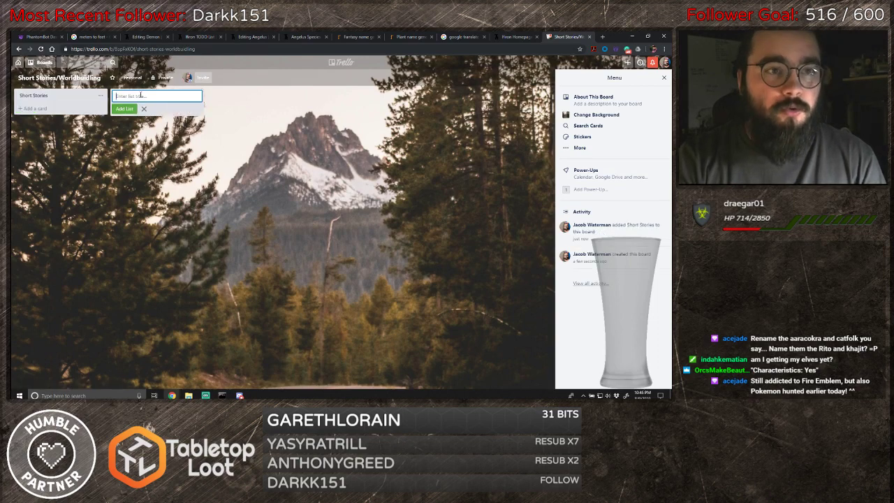
type("W")
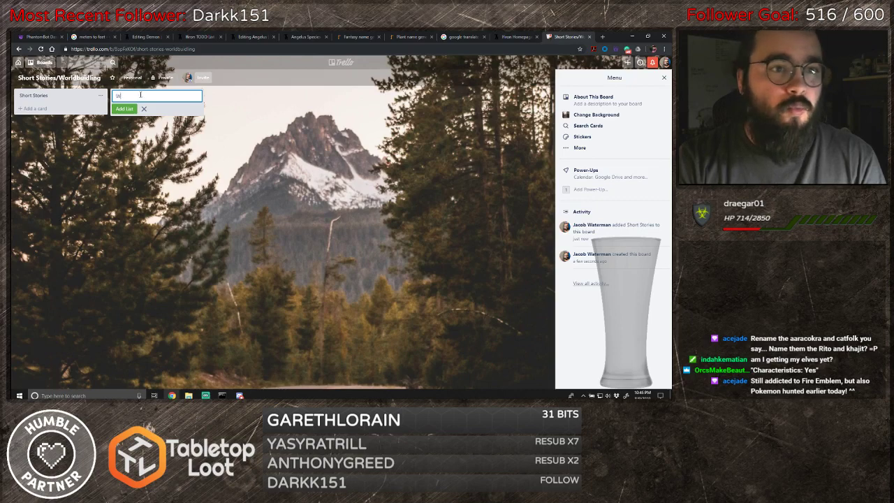
type("A Artic")
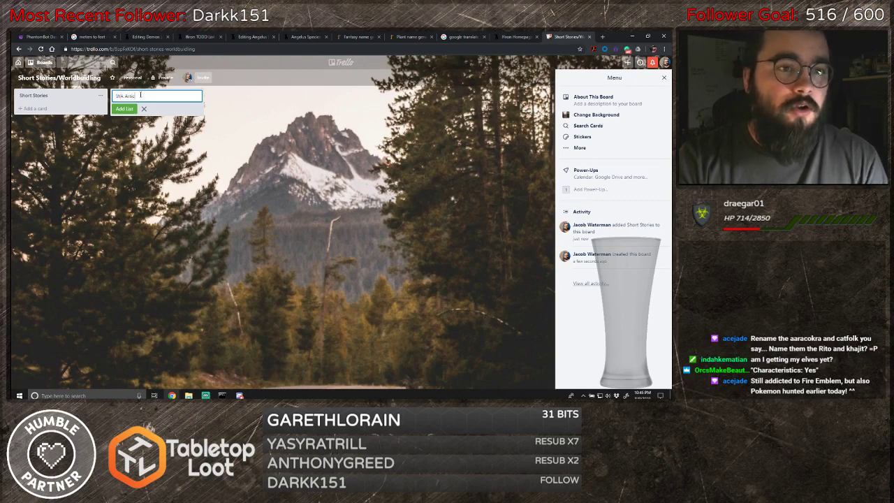
type("les")
key("Return")
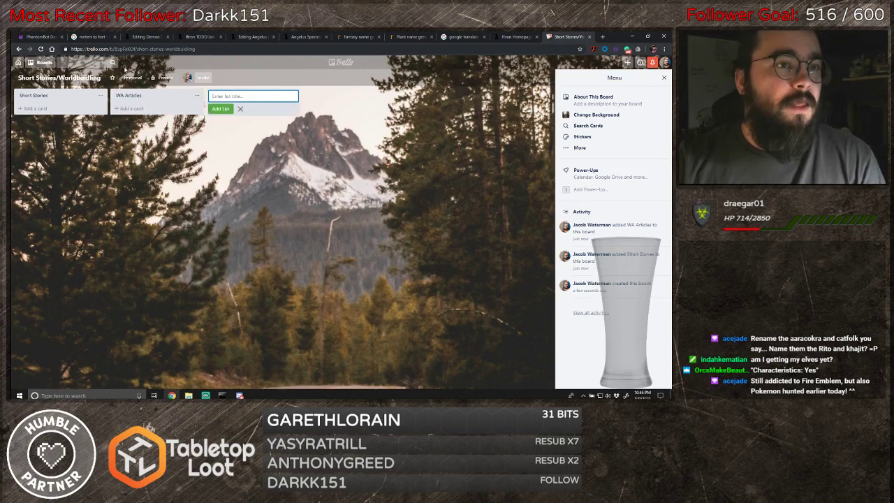
- Add a card titled "Angelus" to the Short Stories list, and return to the Ifiron homepage's table of contents
left_click(48, 107)
type("Ang")
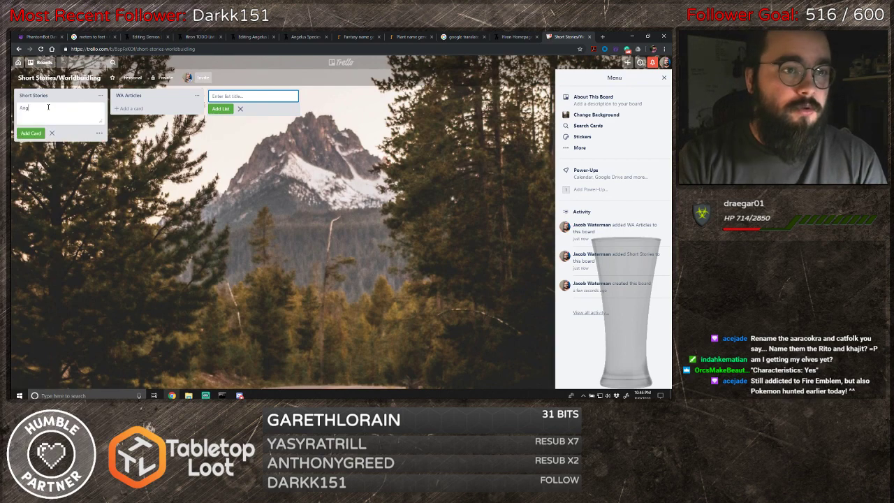
type("elus")
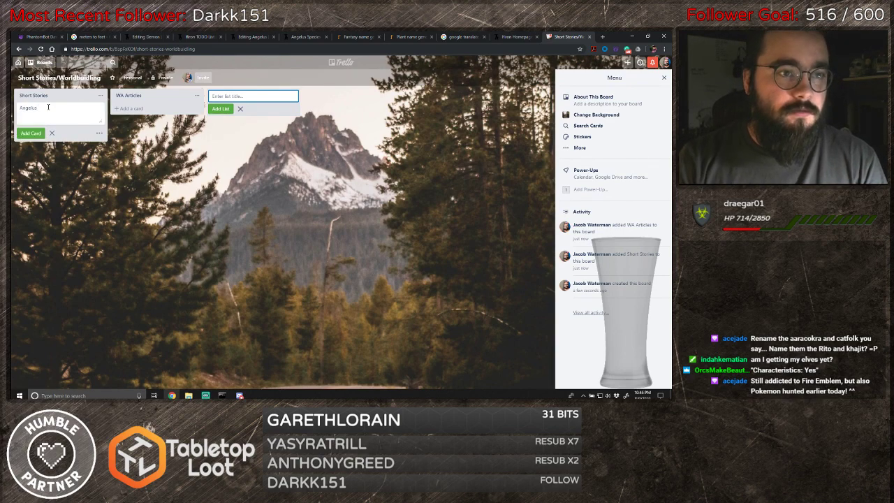
key("Return")
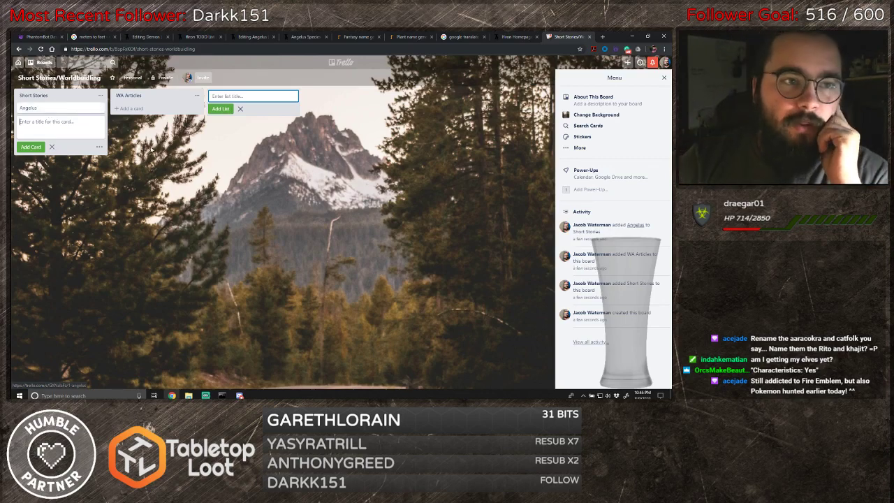
left_click(509, 37)
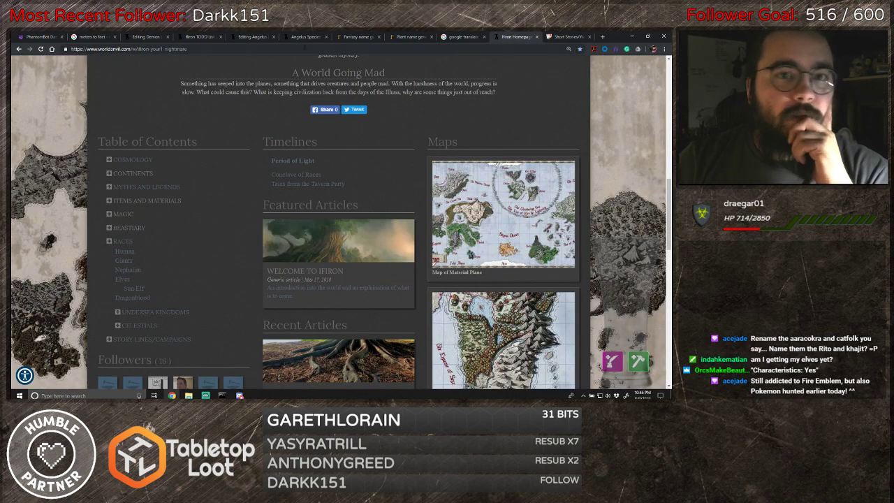
- Close the Angelus preview and publish the article, clearing its draft setting, enabling the Discord update and saving
left_click(303, 38)
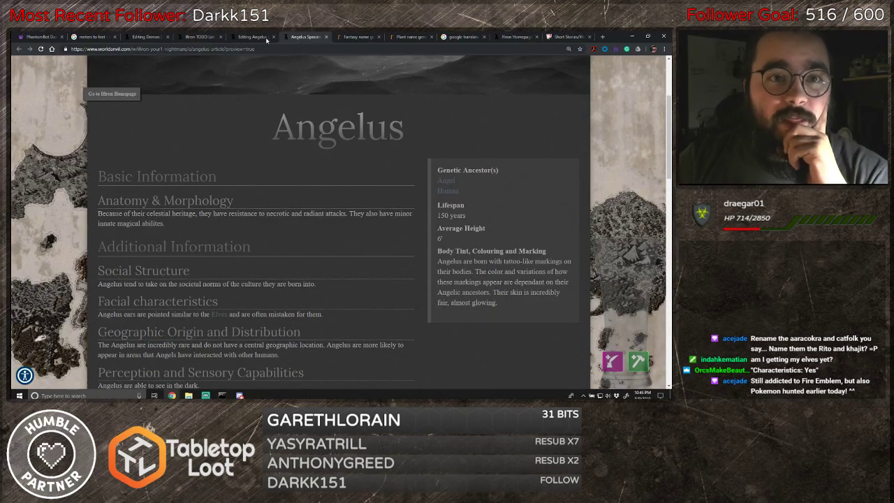
left_click(325, 37)
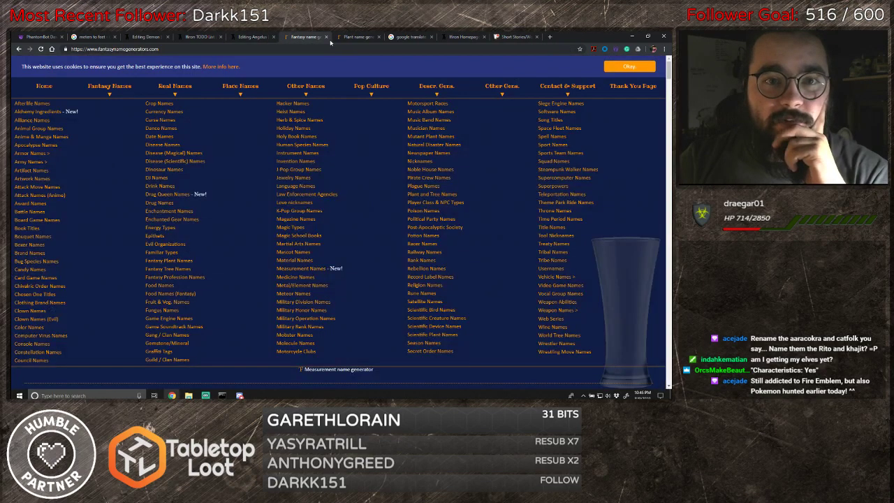
left_click(257, 37)
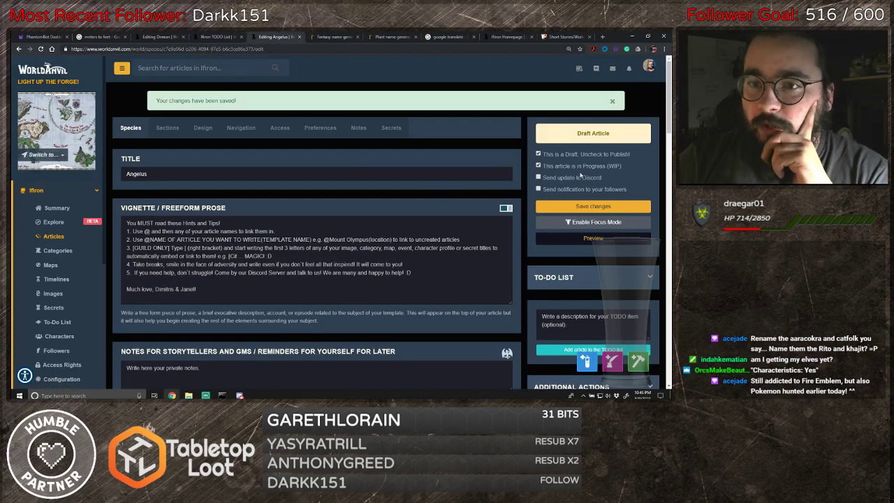
left_click(537, 155)
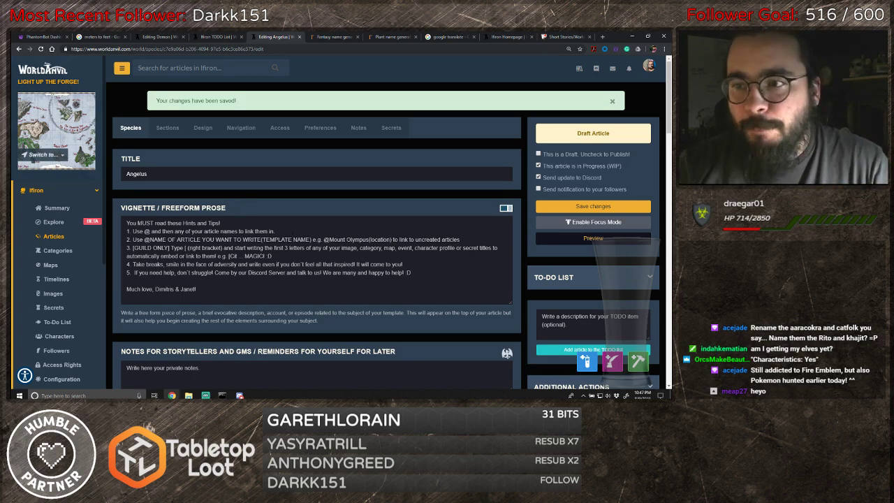
scroll(332, 225, "down", 3)
scroll(333, 225, "up", 3)
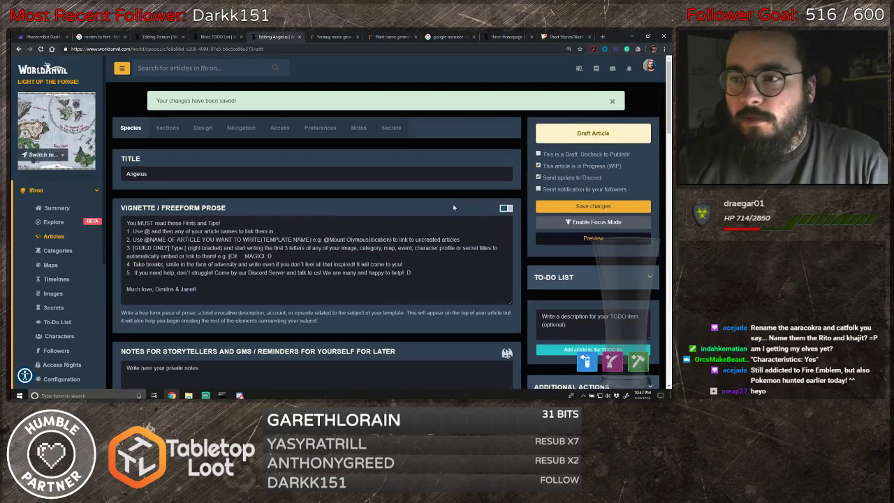
left_click(607, 207)
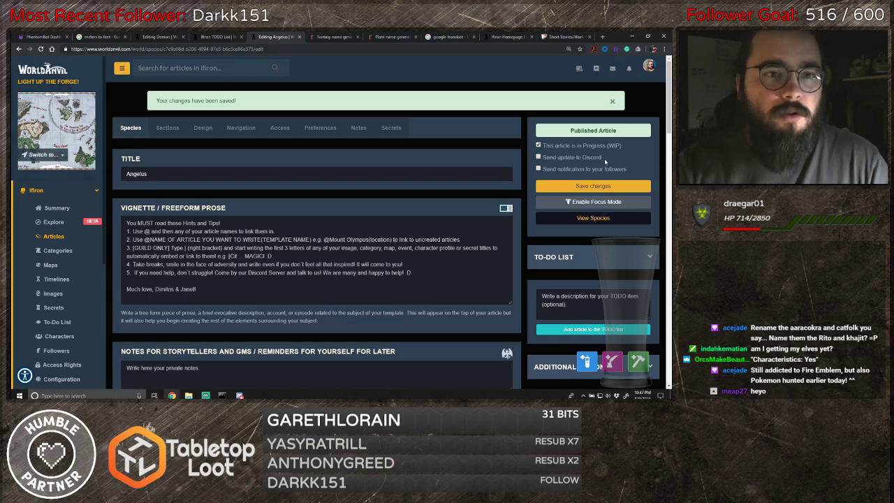
- Look through the Angelus article's sidebar, footer, author's notes and associated RPG block sections
left_click(168, 128)
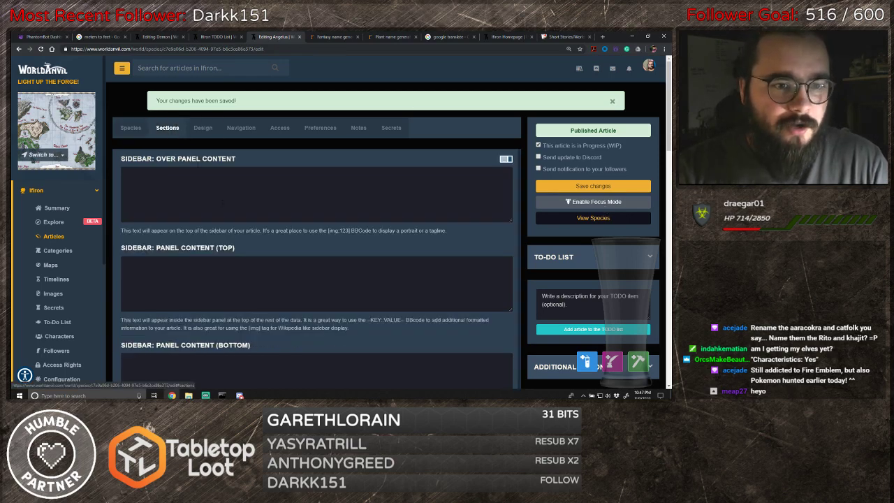
scroll(222, 202, "down", 6)
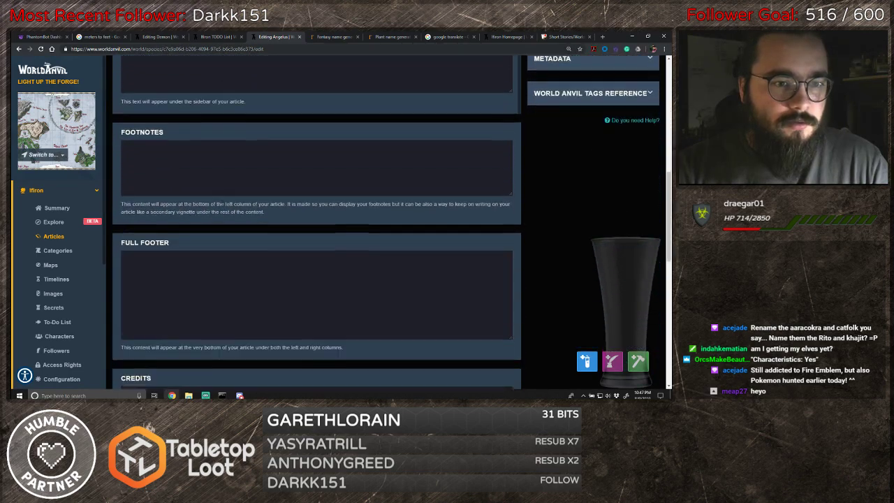
scroll(222, 205, "down", 3)
scroll(222, 205, "down", 2)
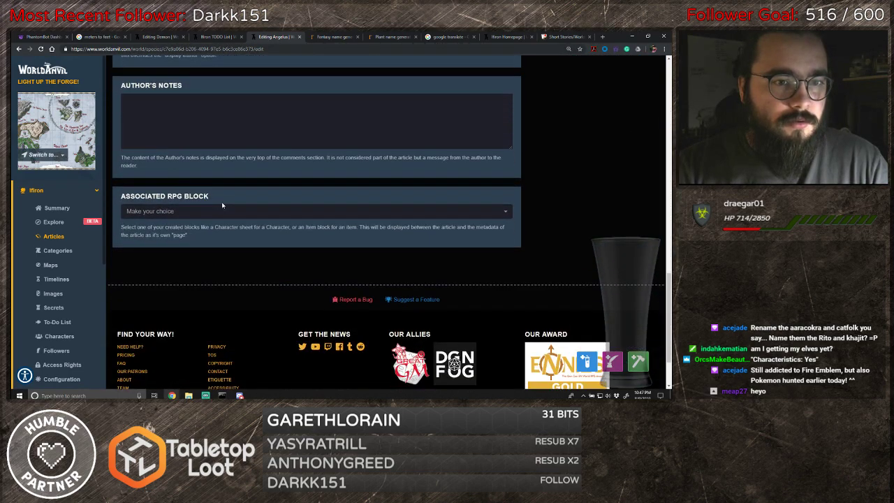
scroll(222, 205, "up", 10)
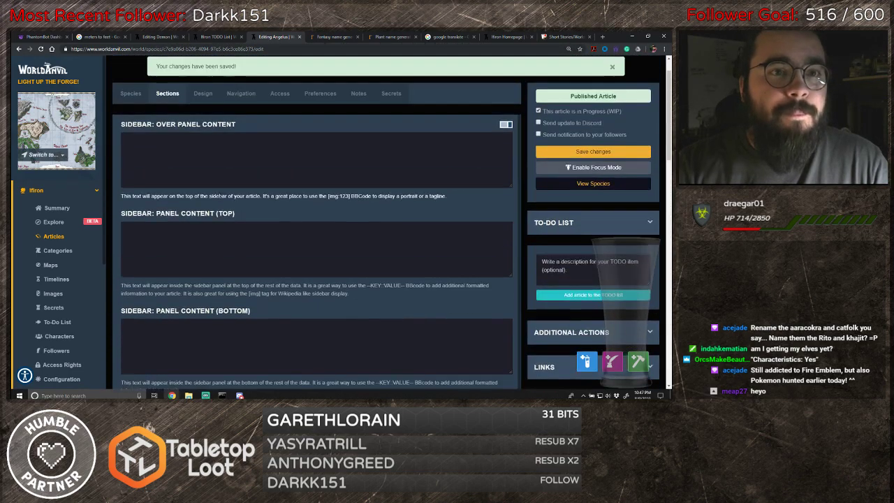
- Set the Angelus article's excerpt to "The union of Angels and Humans" in its design settings and save the changes
left_click(202, 128)
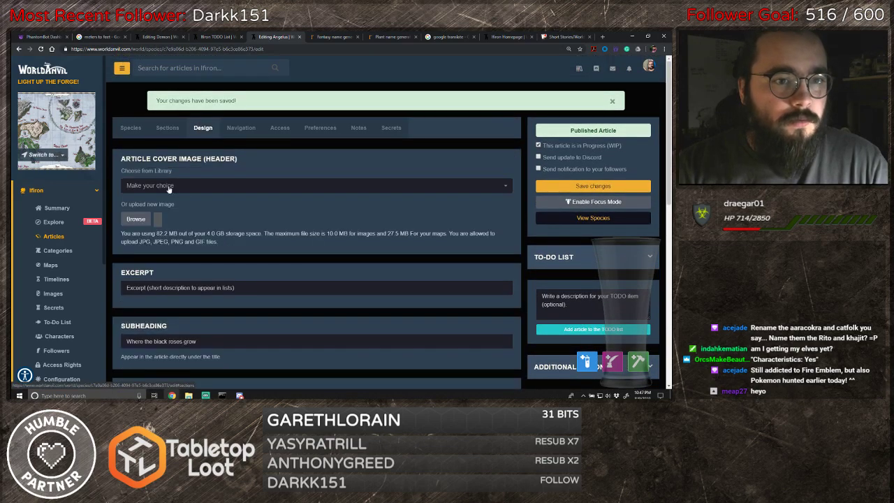
scroll(191, 189, "down", 2)
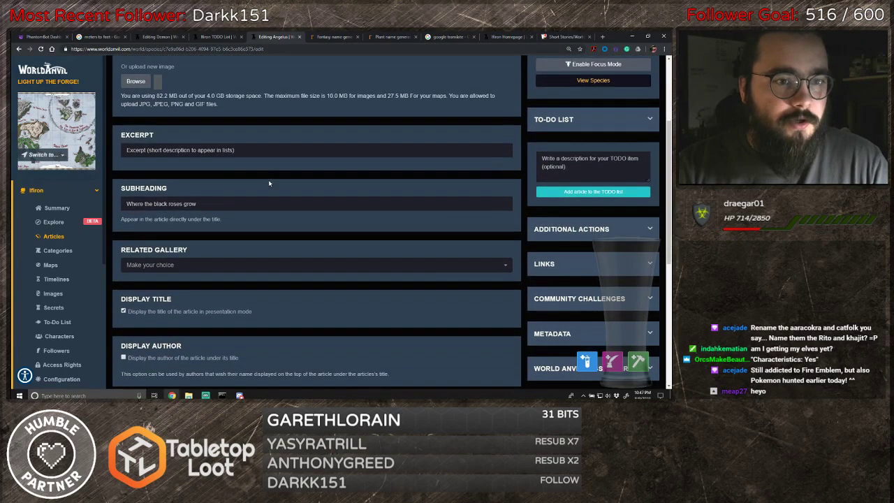
left_click(233, 150)
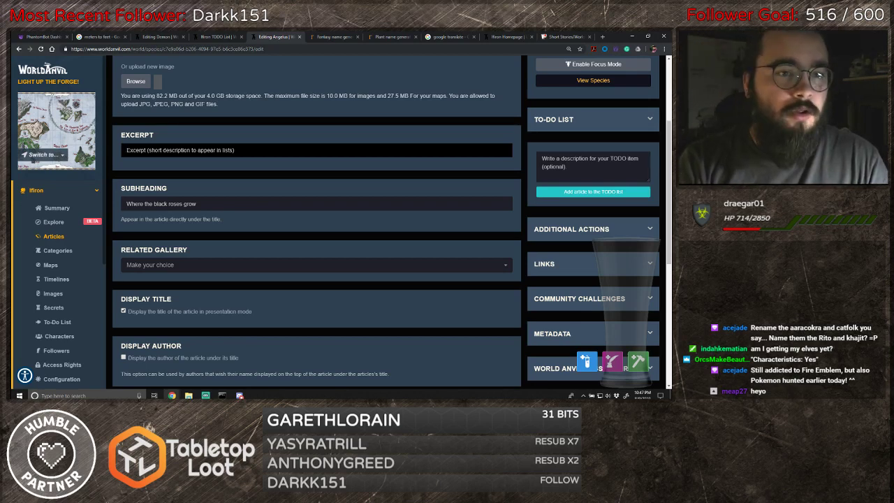
type("The union of ")
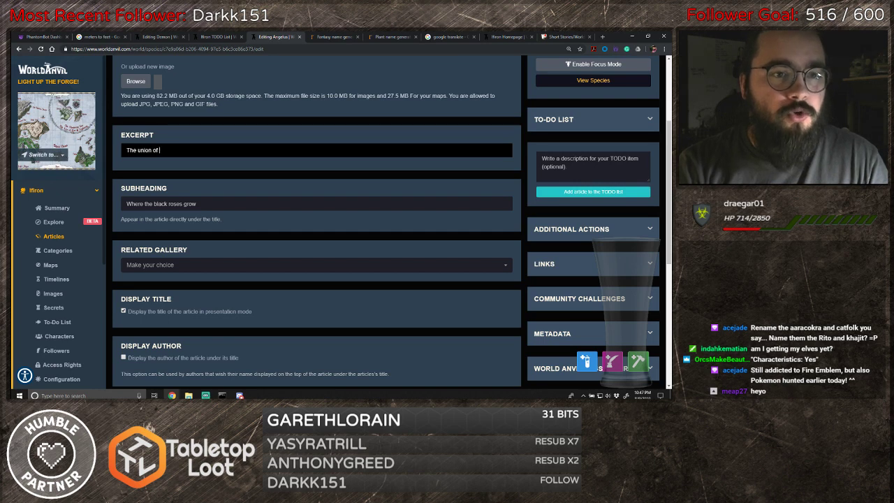
type("Angels and ")
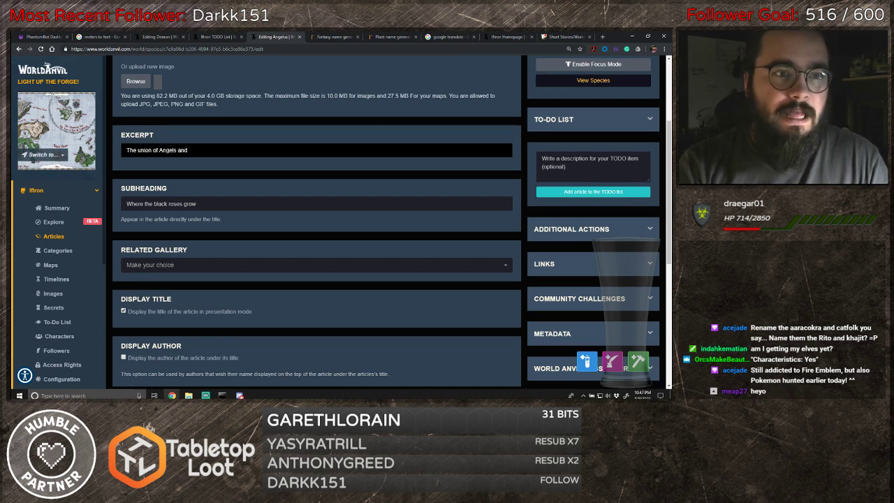
type("Humans")
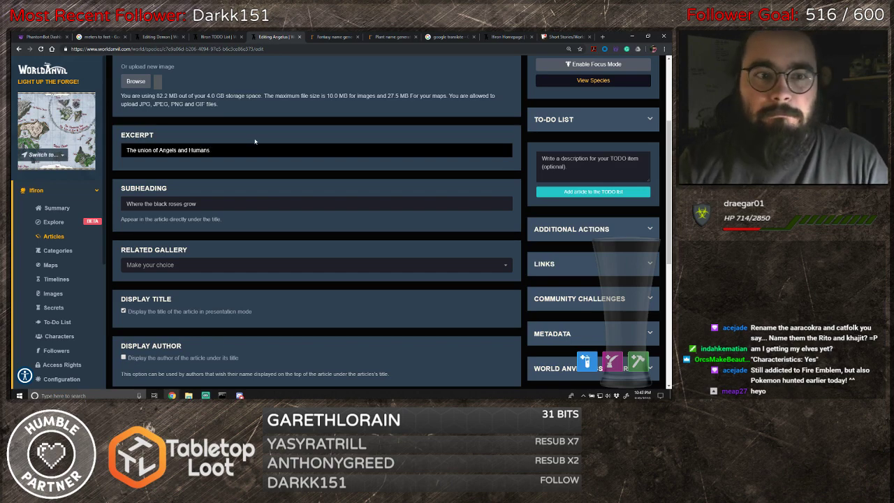
scroll(254, 142, "down", 3)
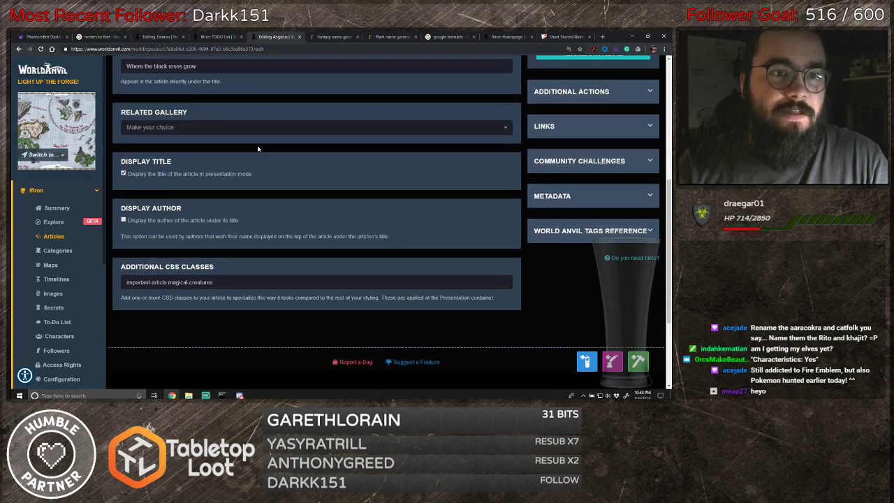
scroll(325, 201, "up", 10)
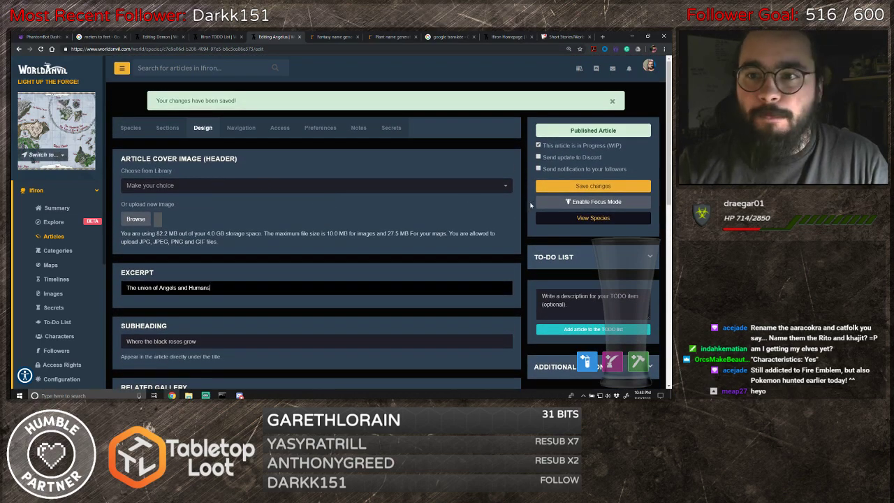
left_click(579, 182)
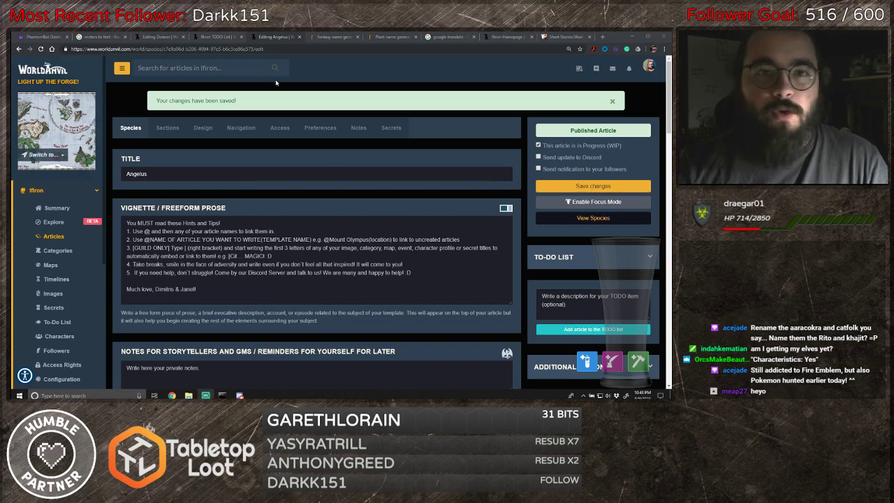
- Close the Angelus editor, browse the Ifiron TODO list, and open the Itherion article named in the Dark Elves item for editing
left_click(299, 36)
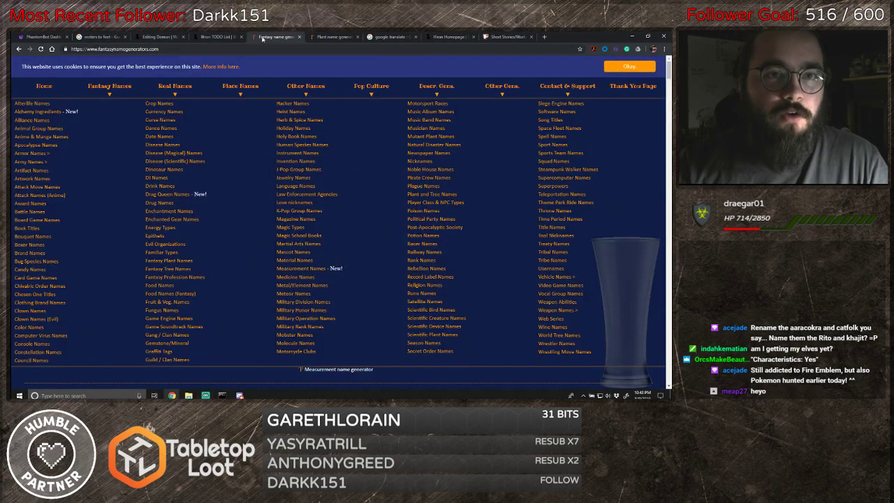
left_click(216, 37)
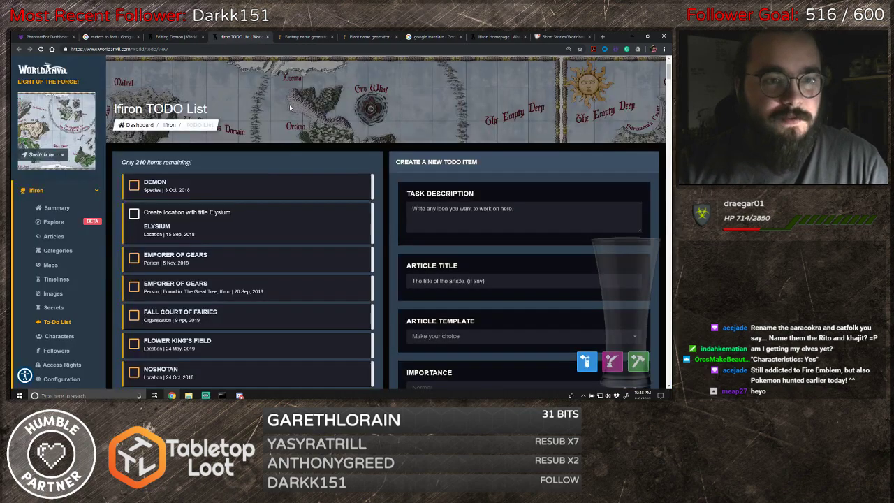
scroll(322, 185, "down", 1)
scroll(322, 183, "down", 8)
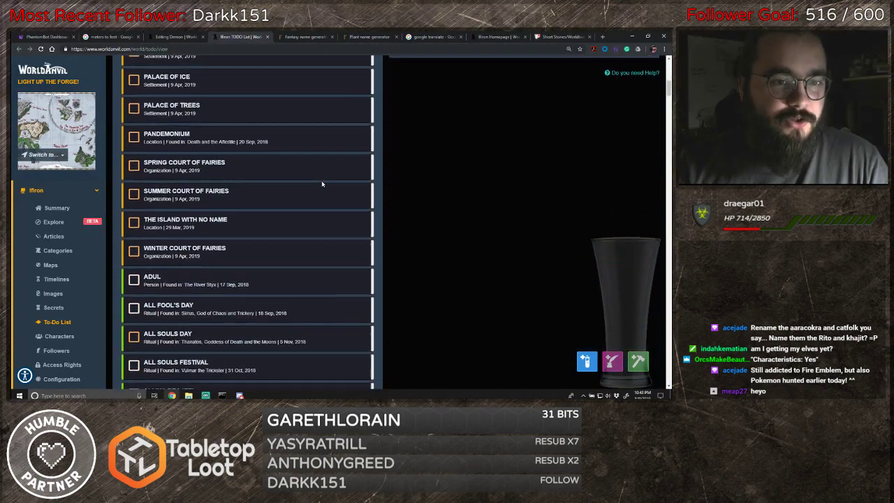
scroll(321, 184, "down", 5)
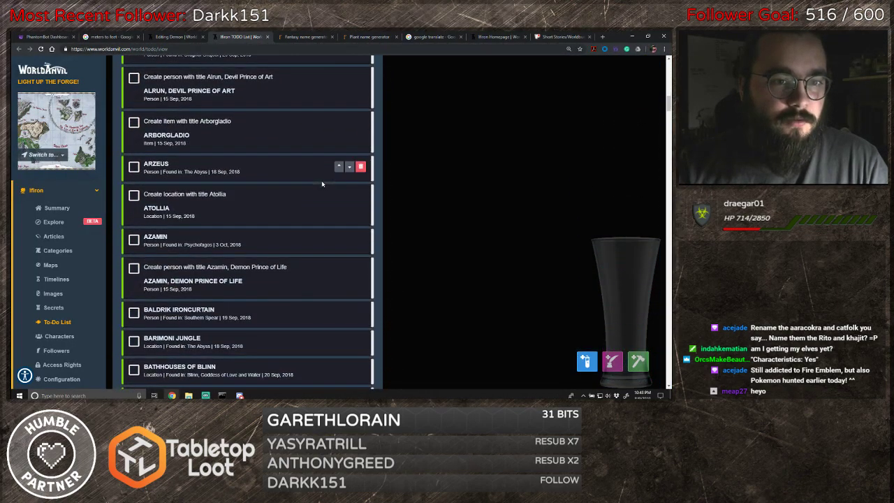
scroll(322, 183, "down", 4)
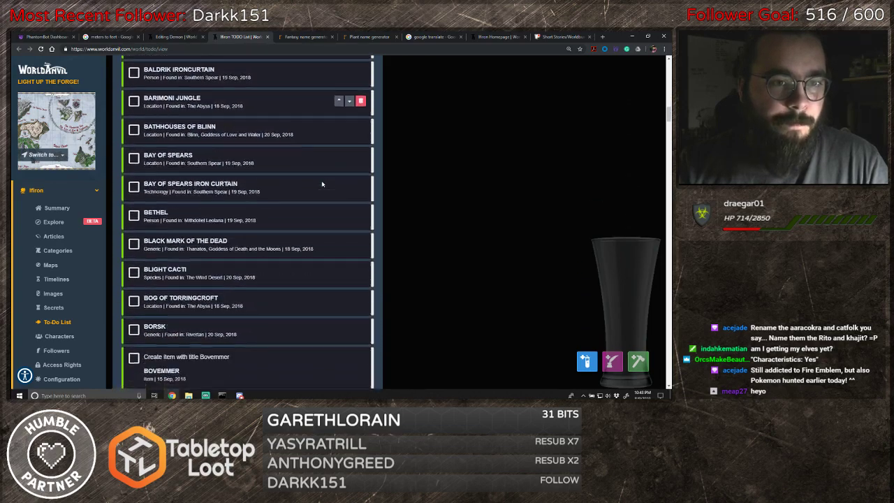
scroll(322, 184, "down", 5)
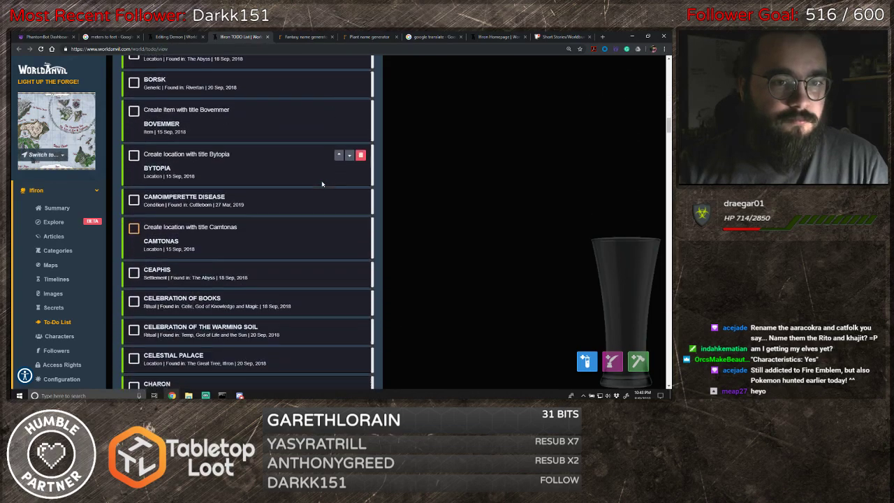
scroll(322, 183, "down", 5)
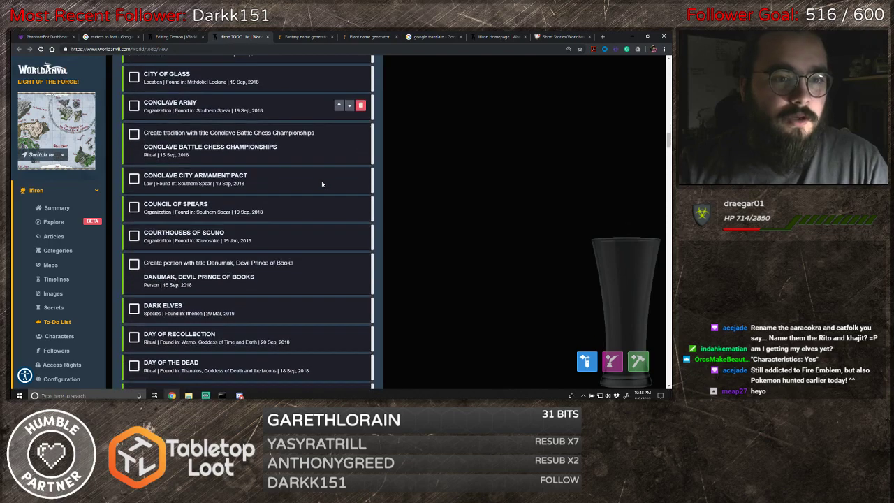
scroll(322, 184, "down", 3)
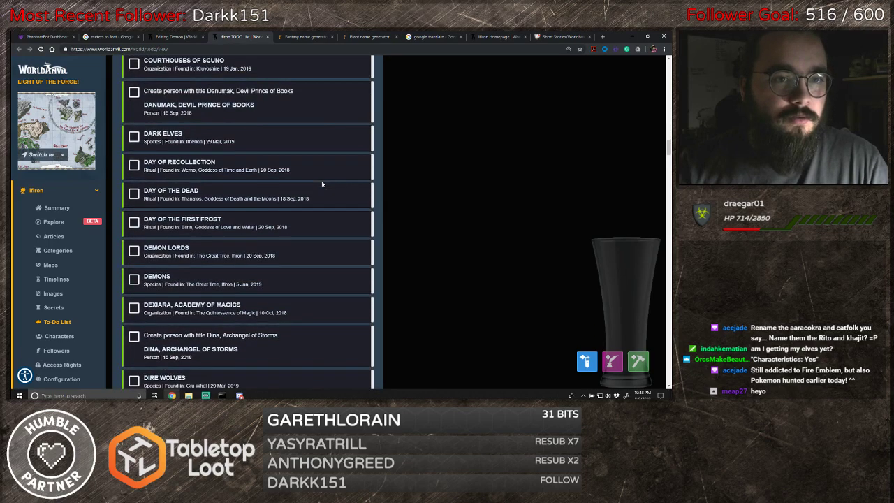
scroll(322, 184, "up", 2)
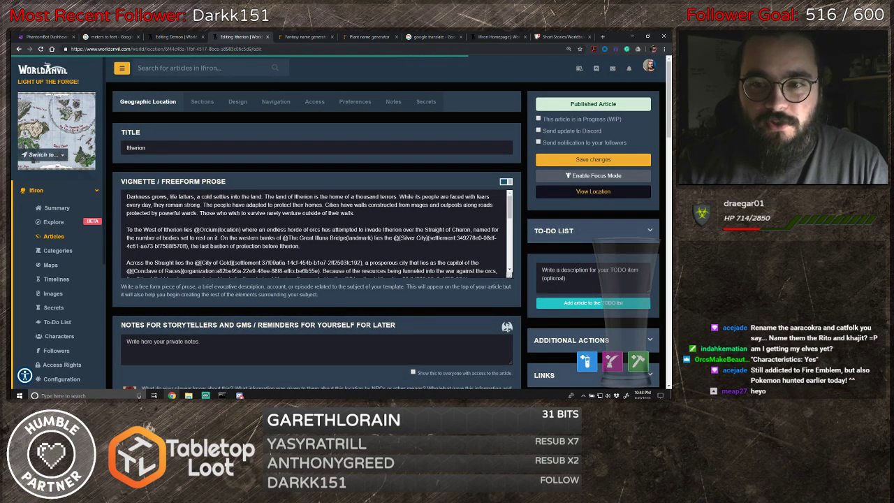
- Enlarge the Itherion article's vignette text box until all of its prose fits
left_click_drag(511, 277, 512, 389)
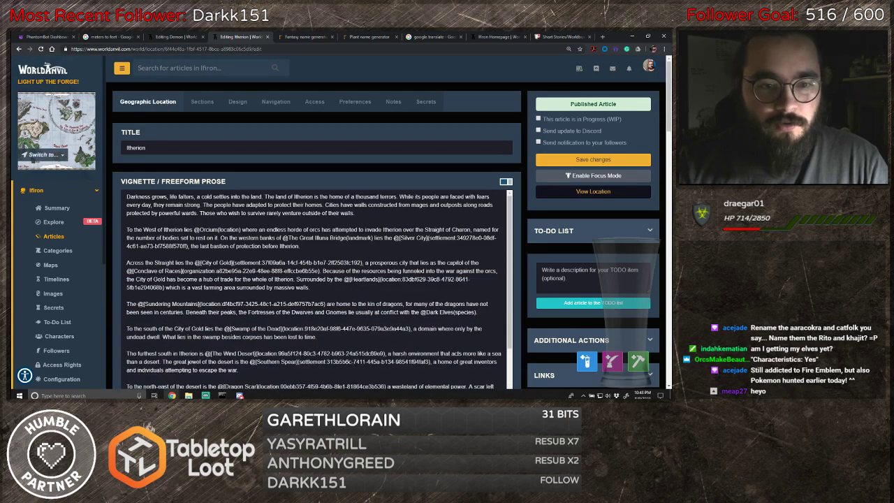
scroll(521, 288, "down", 2)
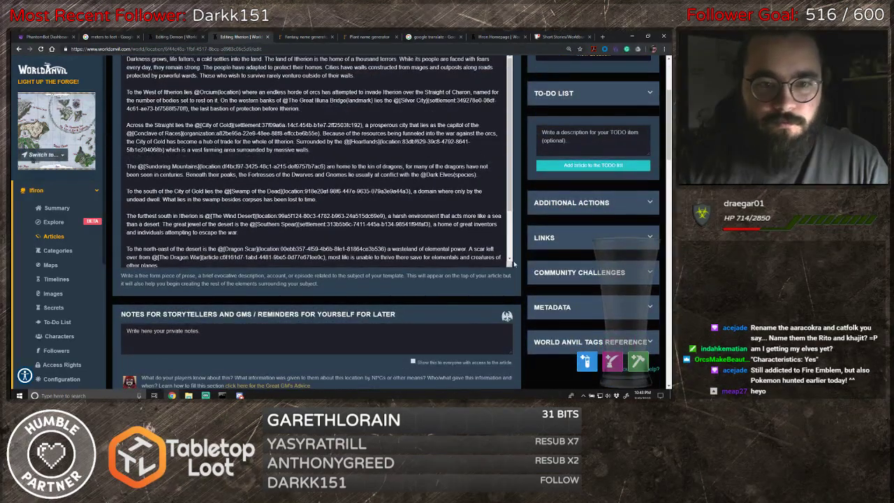
left_click_drag(512, 266, 511, 388)
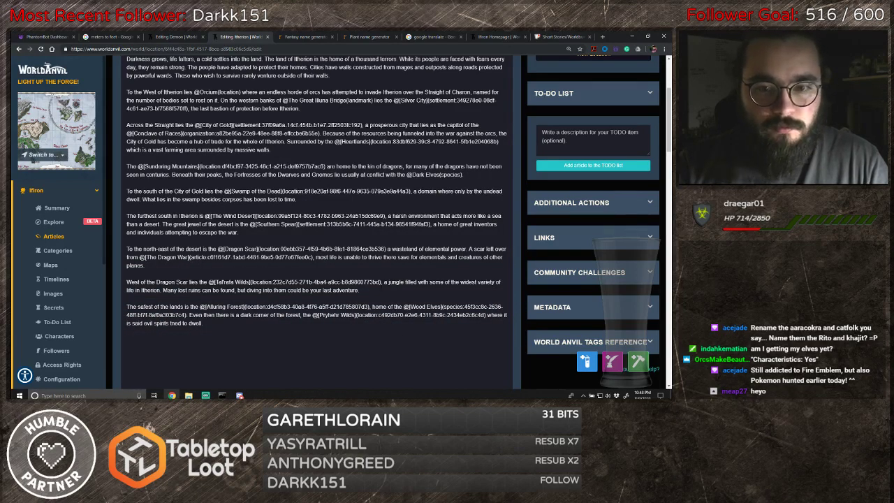
scroll(314, 223, "up", 2)
scroll(314, 223, "down", 1)
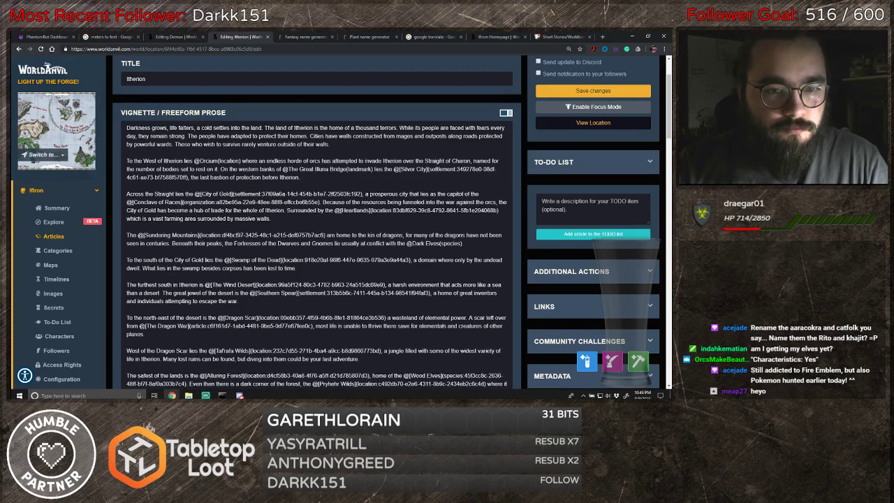
- Find the Dark Elves mention in Itherion's vignette, change it to Moon Elves, and save the article
left_click(314, 223)
key("ctrl+f")
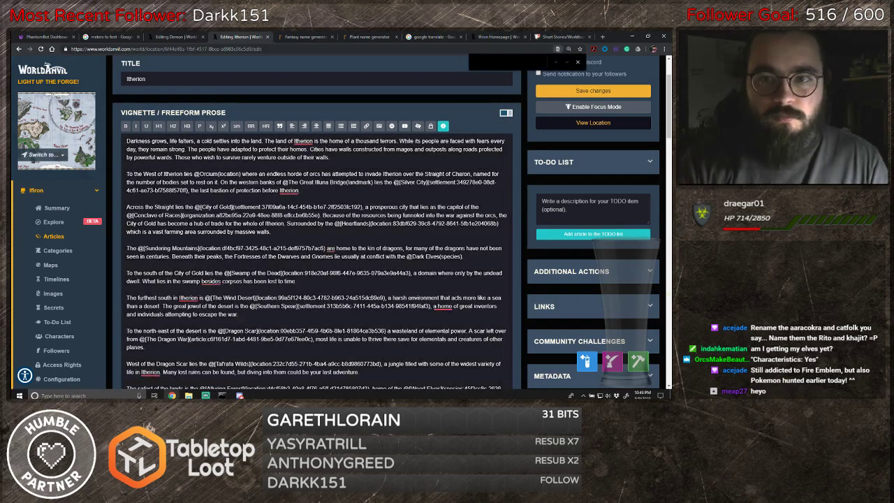
type("dark")
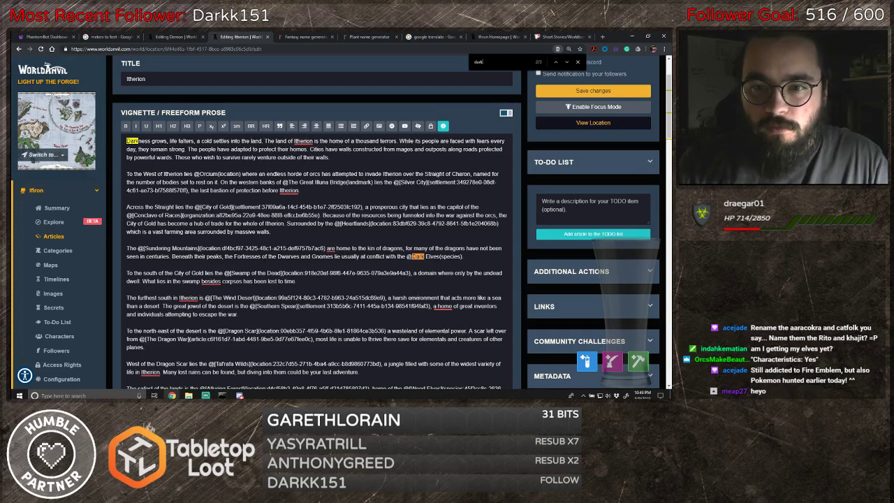
left_click(424, 256)
key("BackSpace")
key("BackSpace")
key("BackSpace")
key("BackSpace")
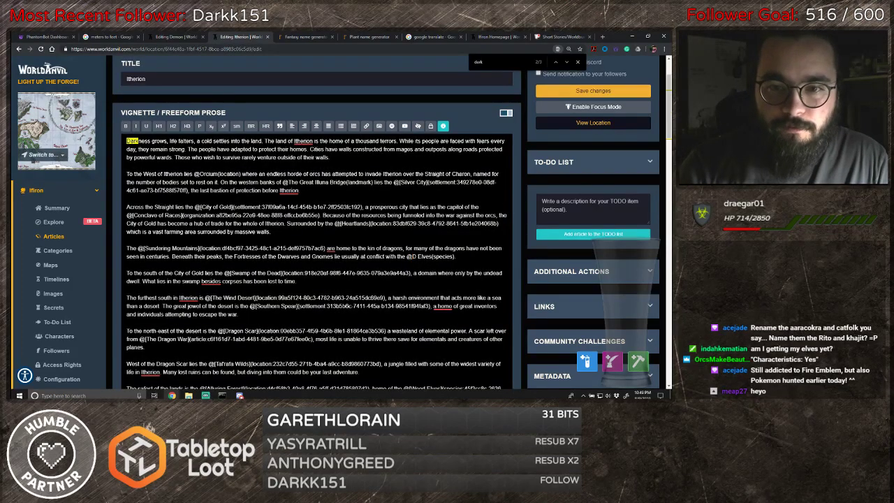
type("Moon")
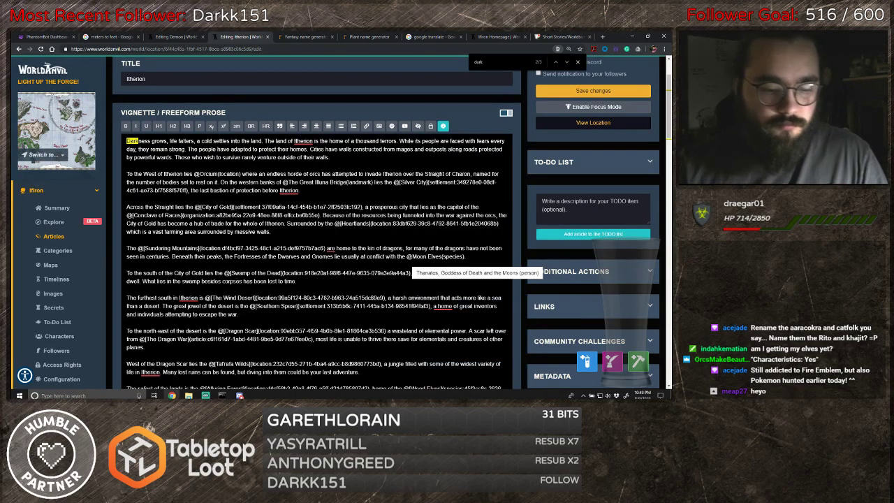
scroll(424, 257, "down", 4)
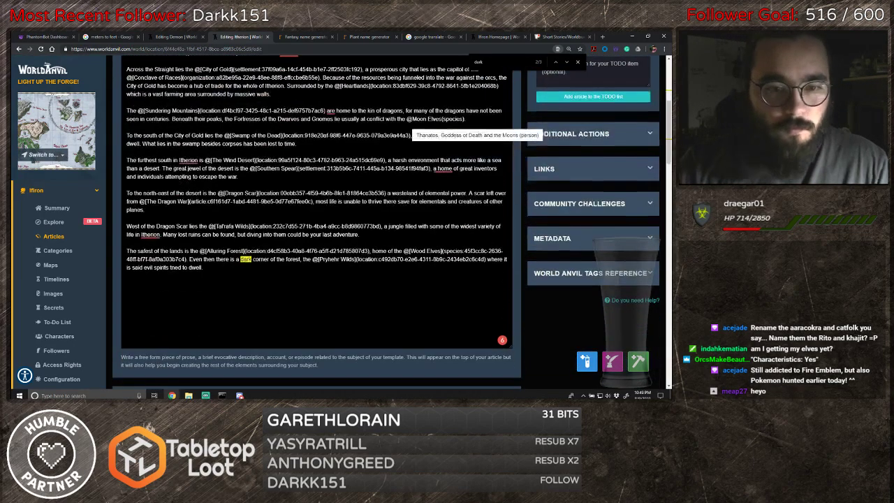
scroll(424, 256, "up", 6)
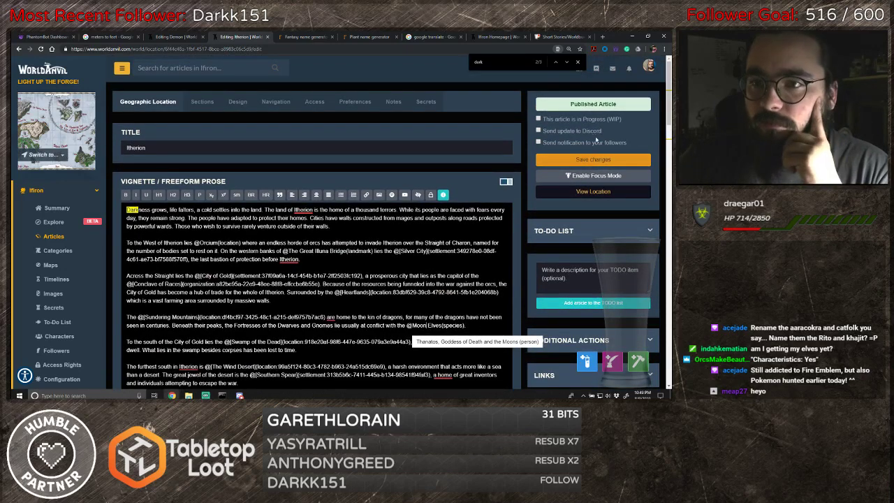
left_click(591, 161)
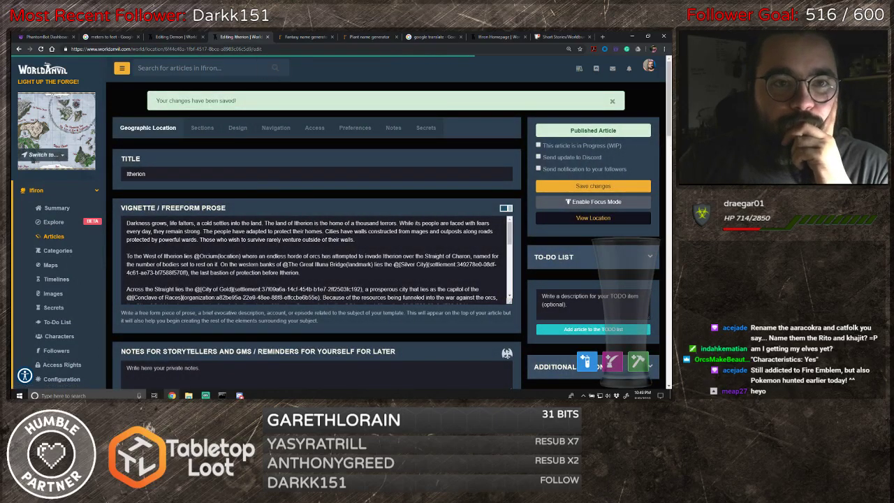
- Close the Demon article's editor and return to the Itherion article
left_click(184, 39)
left_click(222, 37)
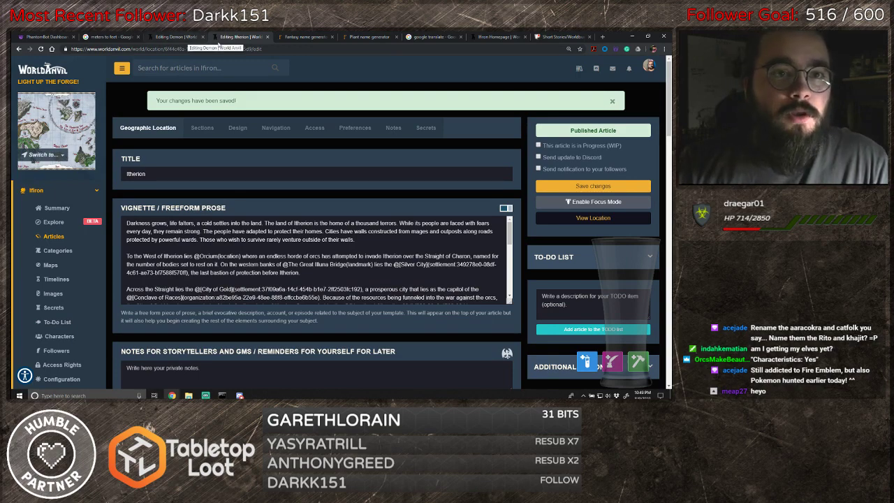
left_click(185, 39)
left_click(201, 37)
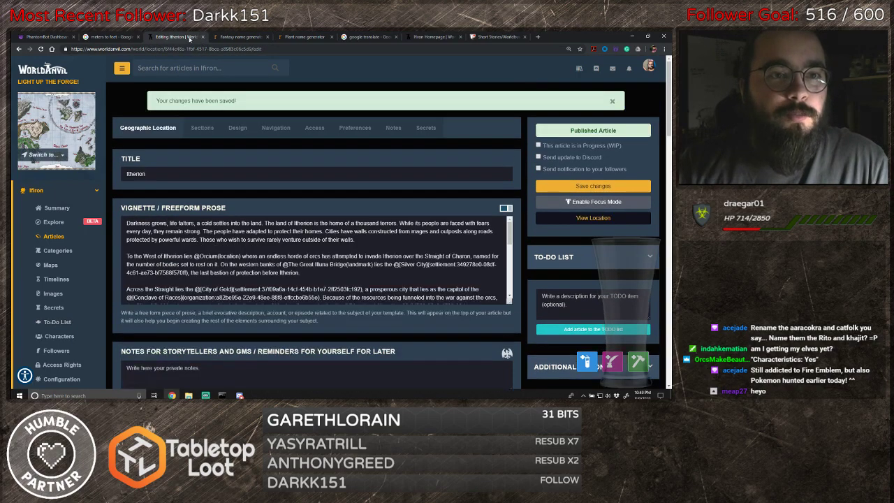
- Open the Ifiron article list and sort it by type in descending order
left_click(54, 236)
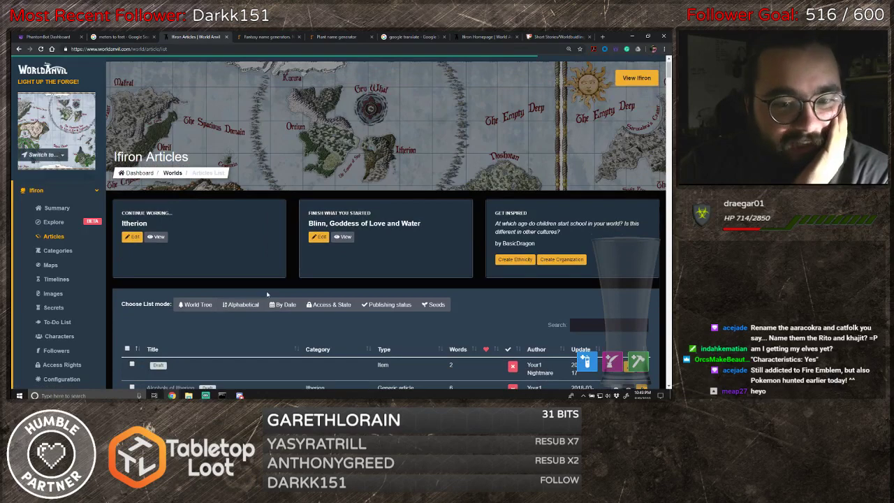
scroll(266, 290, "down", 3)
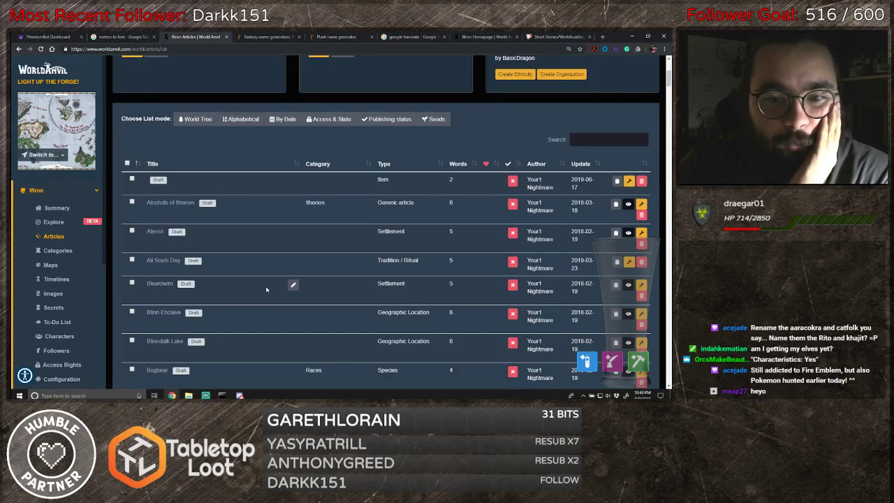
left_click(390, 170)
left_click(389, 165)
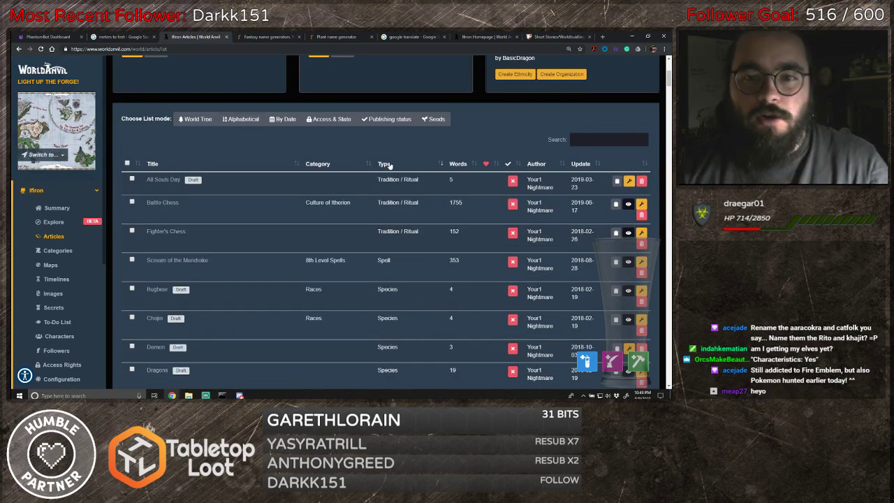
- Look through the draft and published species articles in the sorted list, checking which elf and other race entries exist
scroll(337, 232, "down", 2)
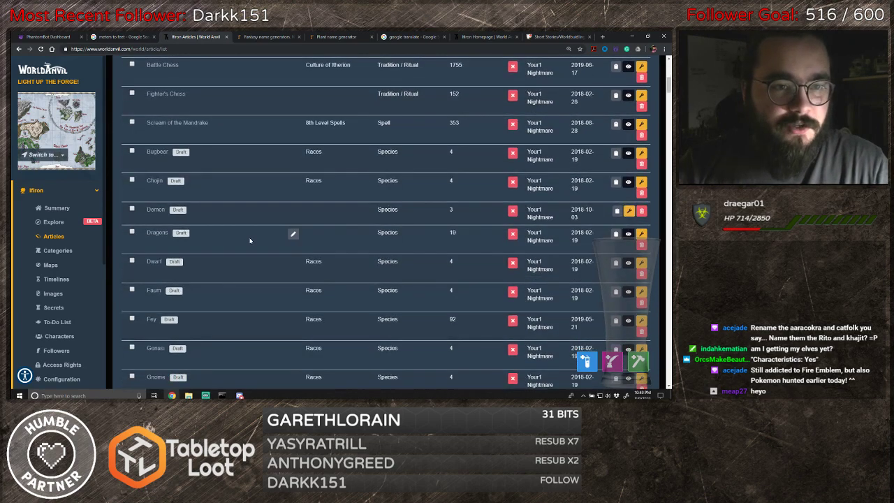
scroll(249, 240, "down", 4)
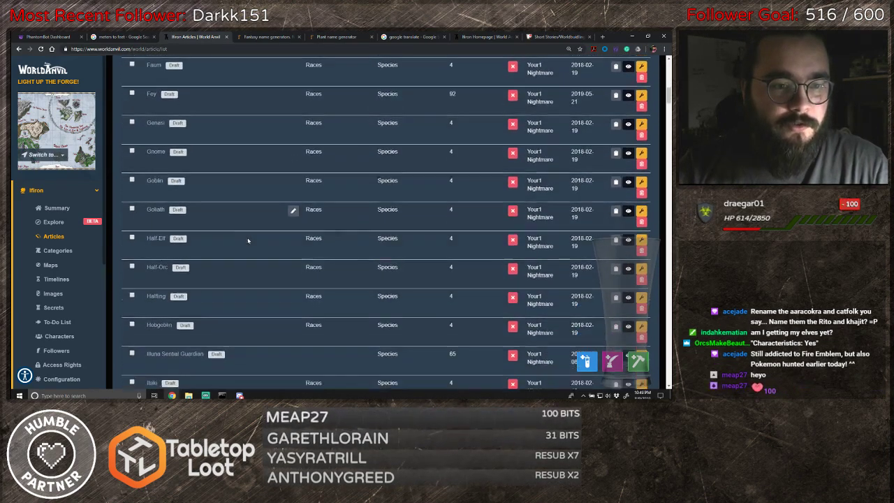
scroll(248, 240, "down", 1)
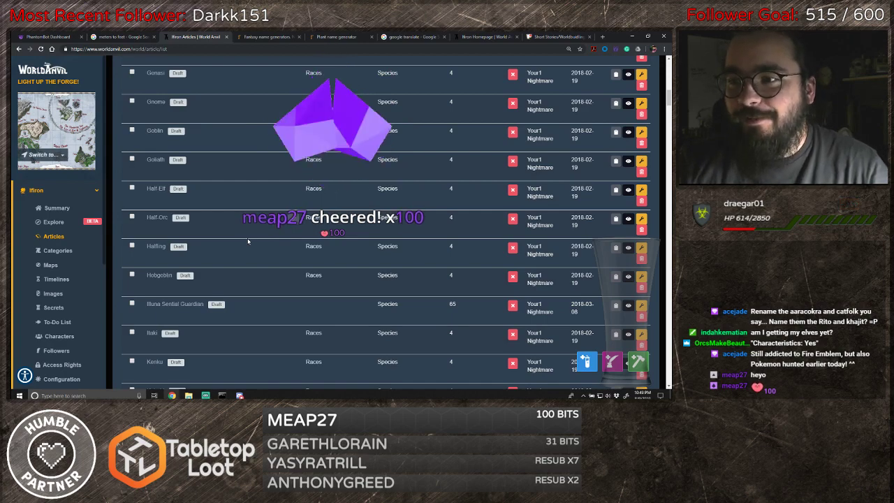
scroll(220, 252, "down", 2)
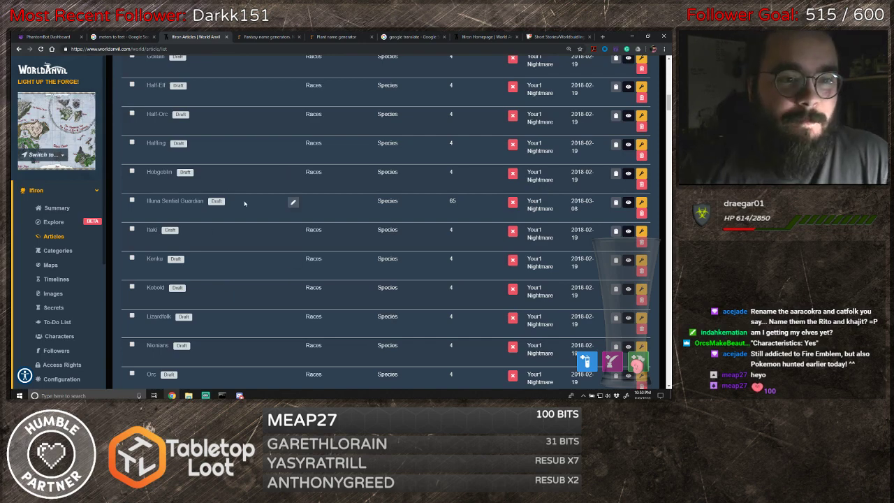
scroll(245, 203, "down", 4)
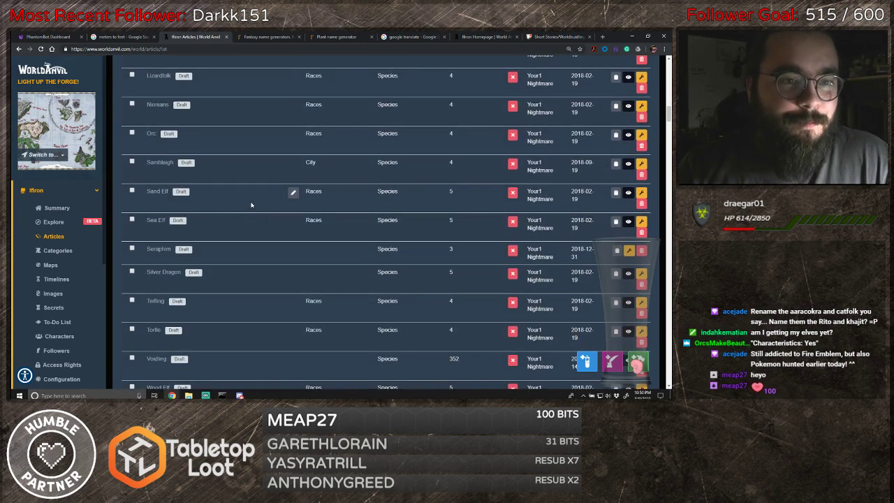
scroll(244, 213, "down", 1)
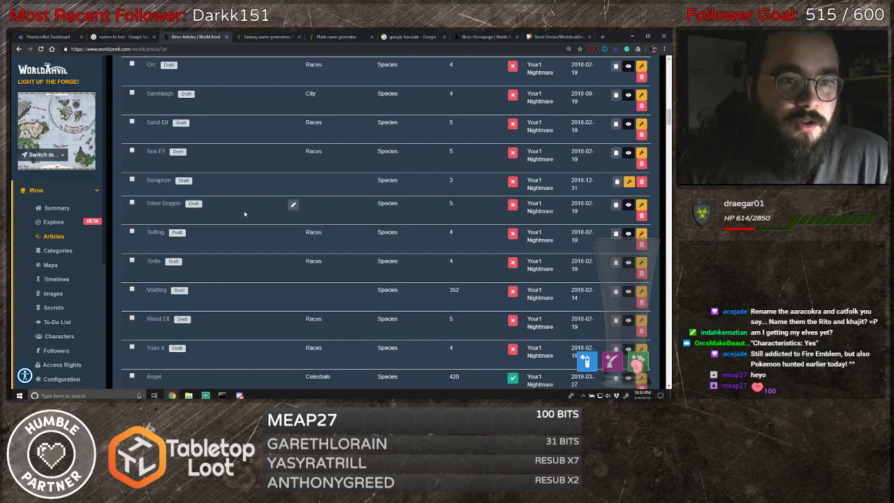
scroll(245, 213, "down", 3)
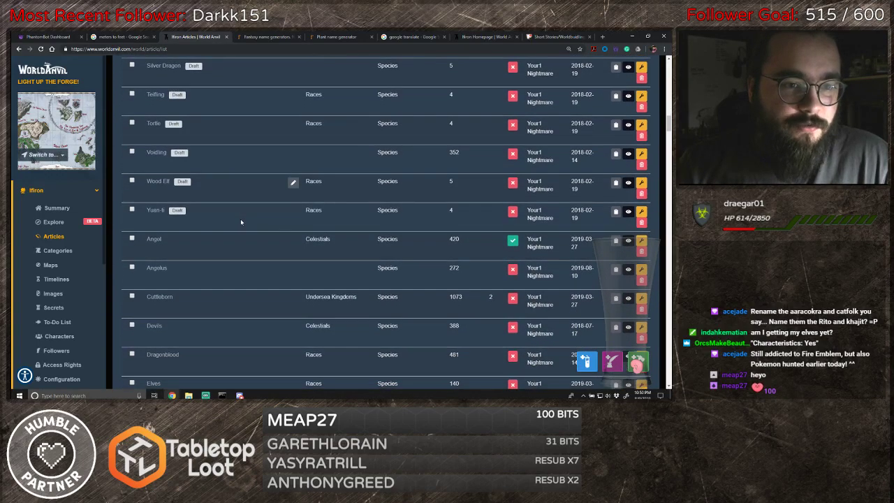
scroll(241, 224, "down", 7)
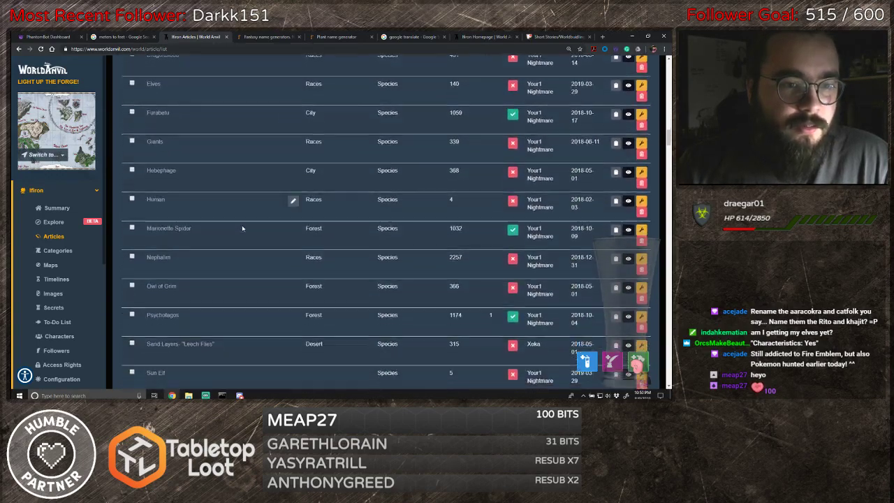
scroll(242, 228, "down", 3)
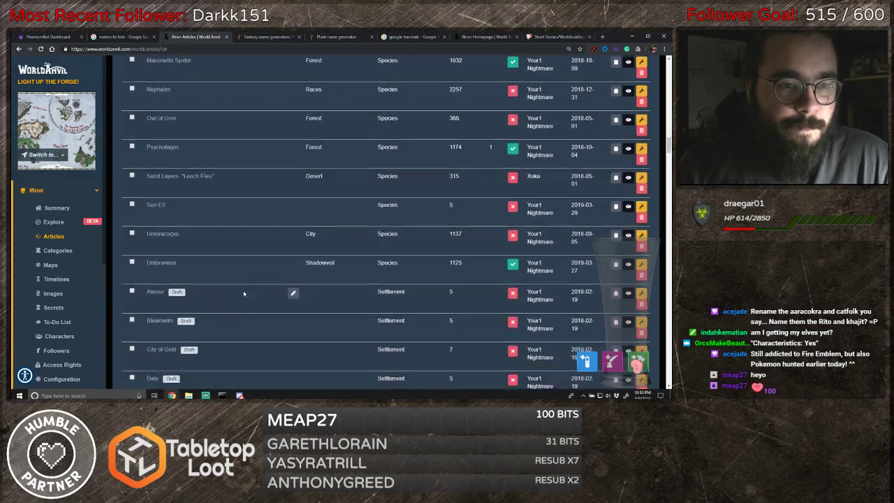
scroll(241, 270, "up", 3)
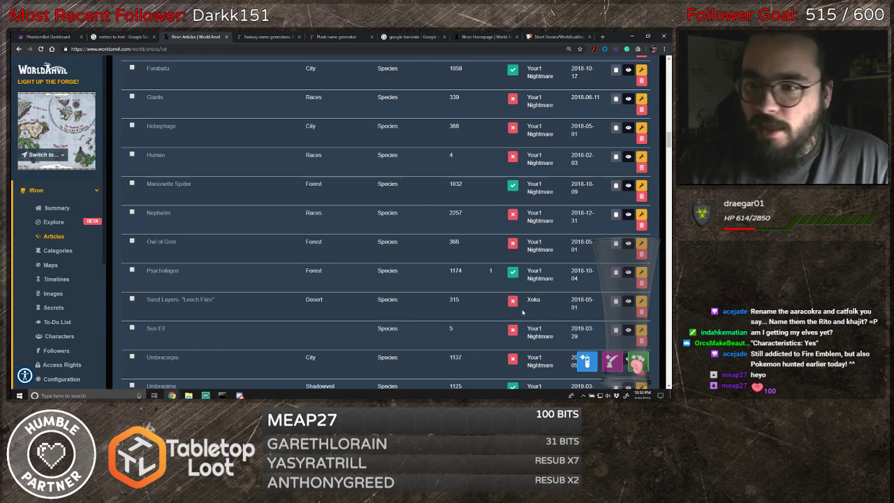
scroll(289, 272, "up", 3)
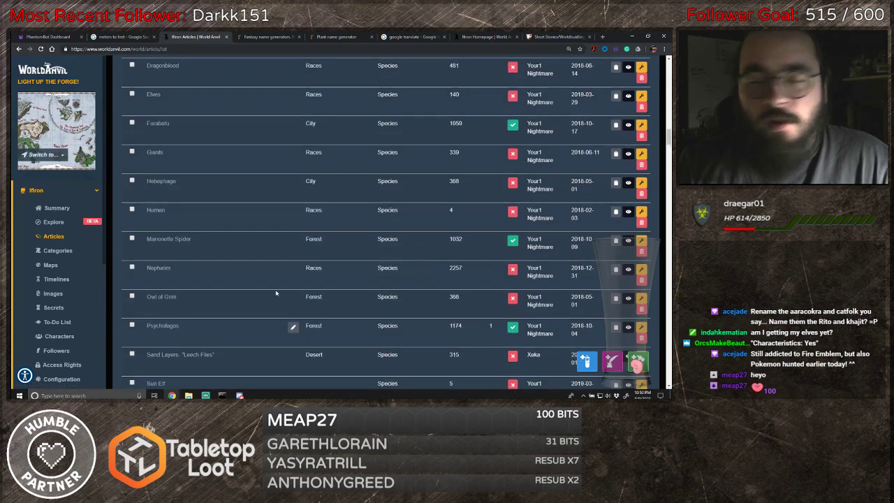
scroll(276, 293, "up", 3)
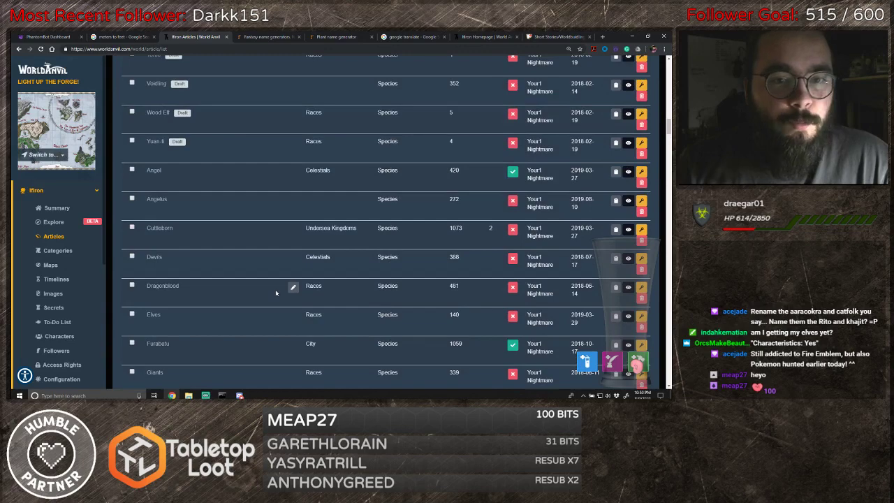
scroll(275, 294, "up", 1)
scroll(276, 294, "up", 1)
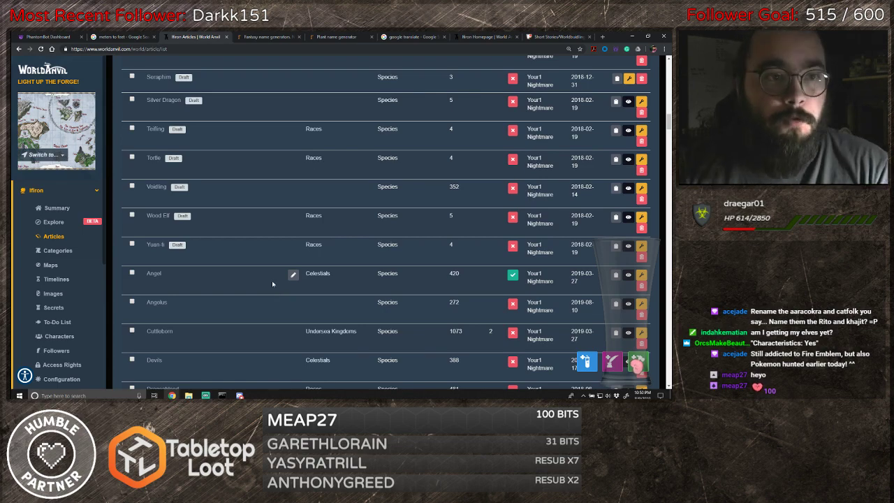
scroll(264, 254, "up", 2)
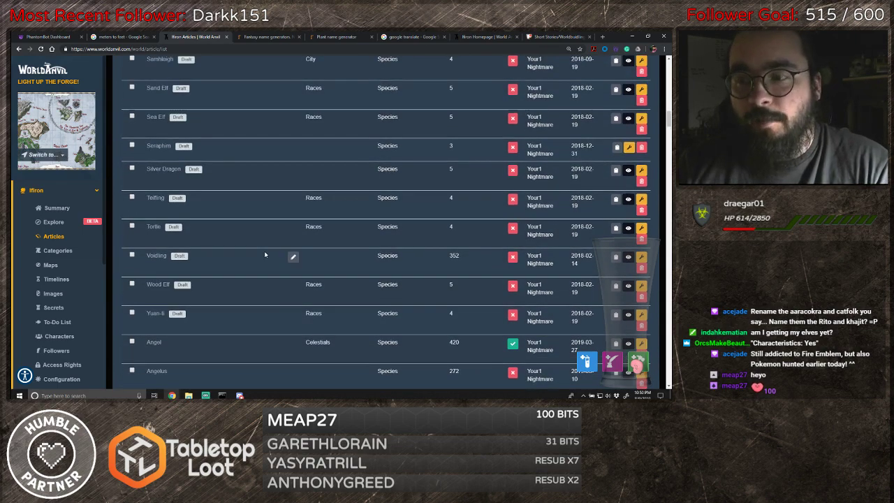
scroll(264, 254, "up", 2)
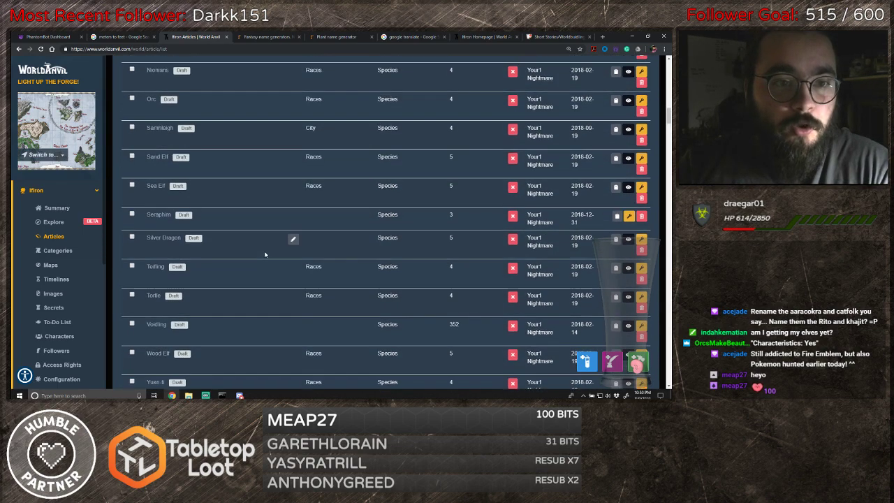
scroll(264, 254, "up", 2)
scroll(264, 254, "up", 8)
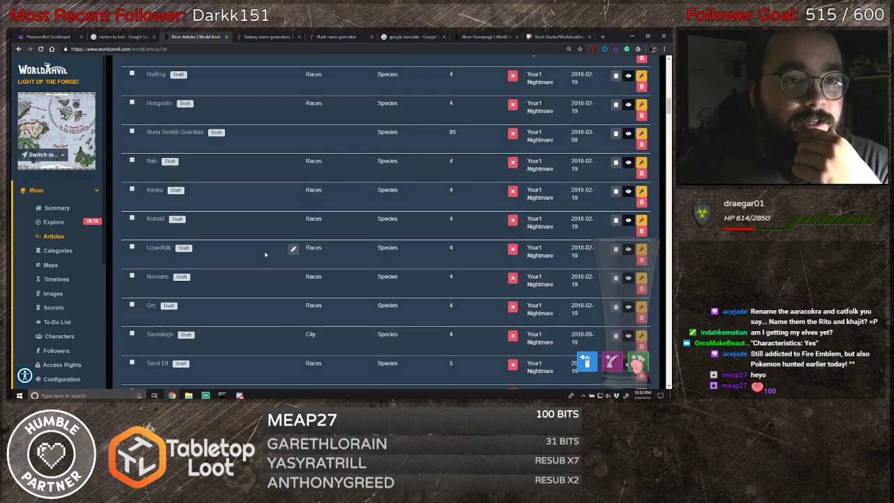
scroll(265, 254, "up", 5)
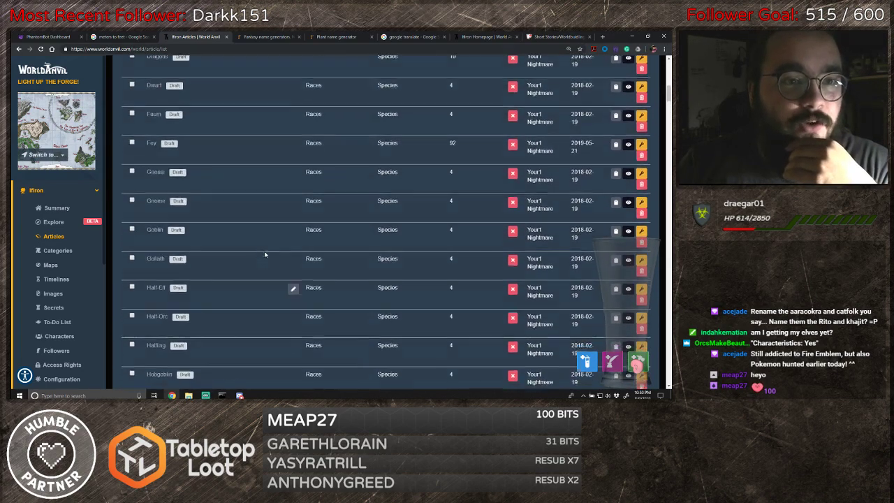
scroll(265, 254, "up", 4)
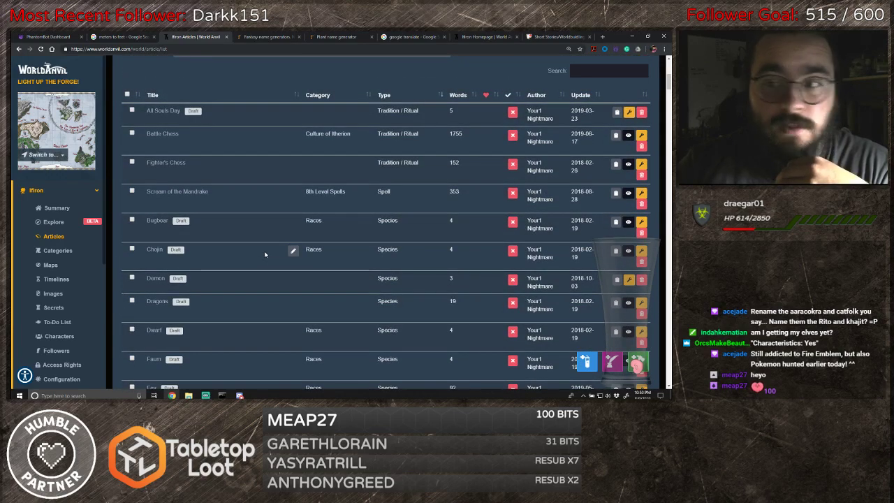
- Find the Sand Elf draft among the species articles and open it for editing
scroll(262, 241, "down", 1)
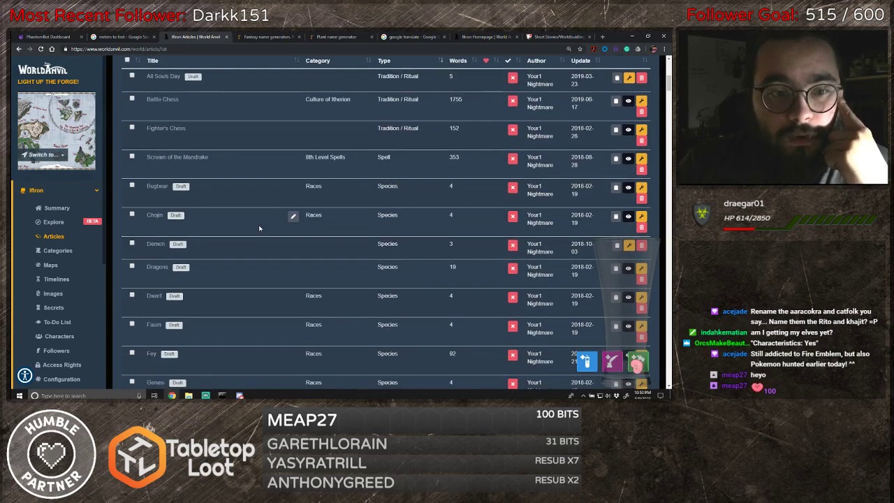
scroll(259, 228, "down", 6)
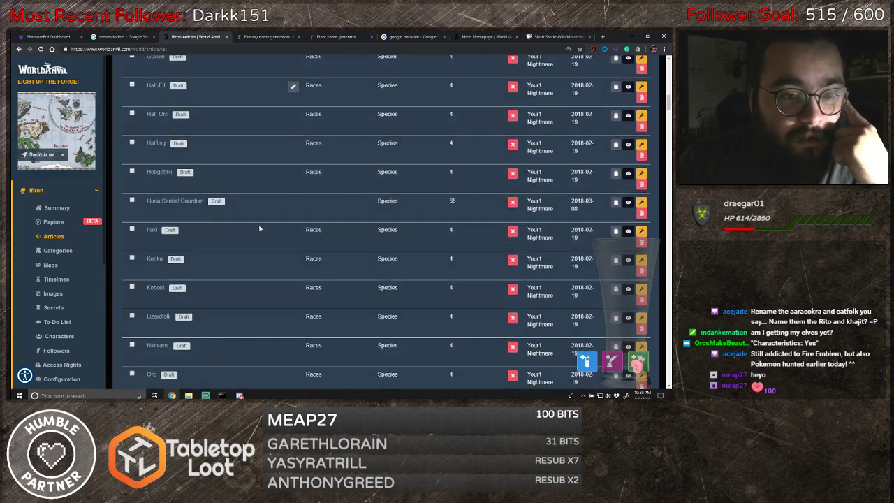
scroll(259, 228, "down", 5)
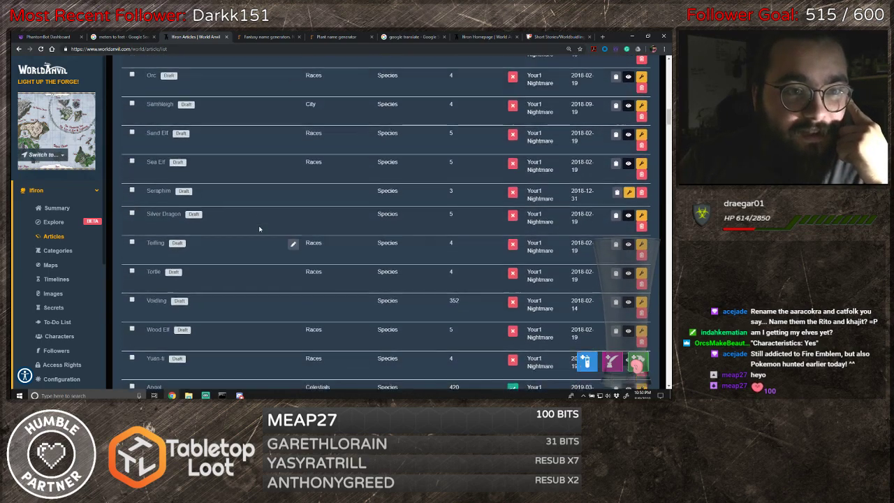
scroll(255, 229, "up", 1)
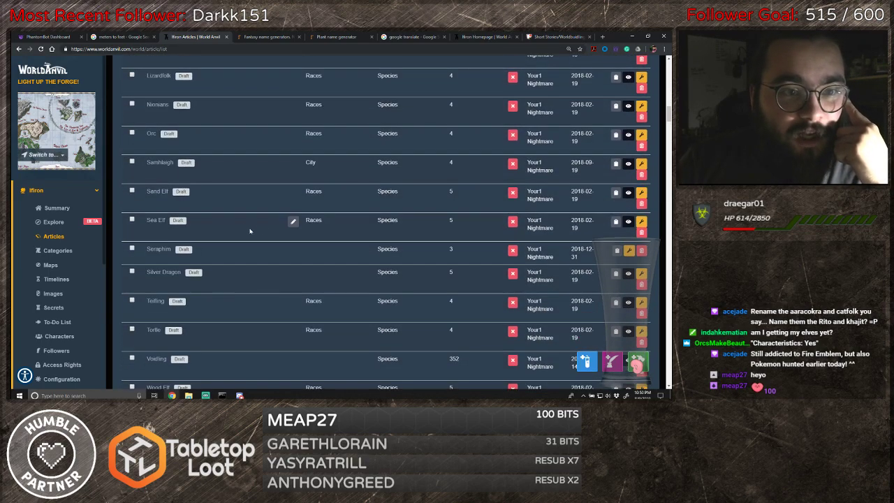
left_click(643, 194)
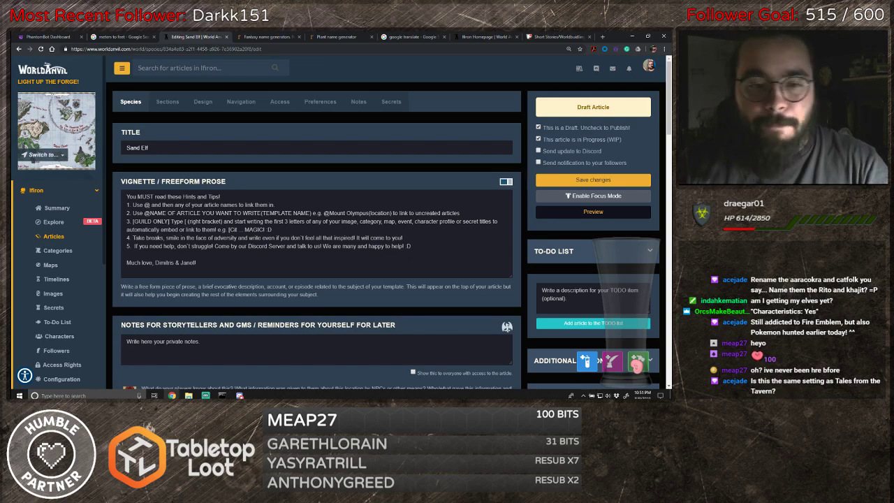
- Look through the generic fields of the Sand Elf species form, from the vignette down to growth rate and stages
scroll(339, 268, "down", 5)
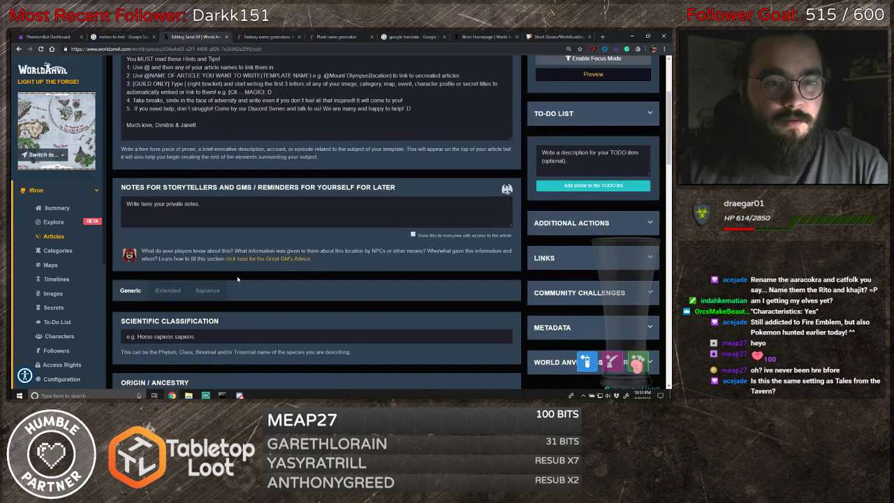
scroll(340, 268, "down", 8)
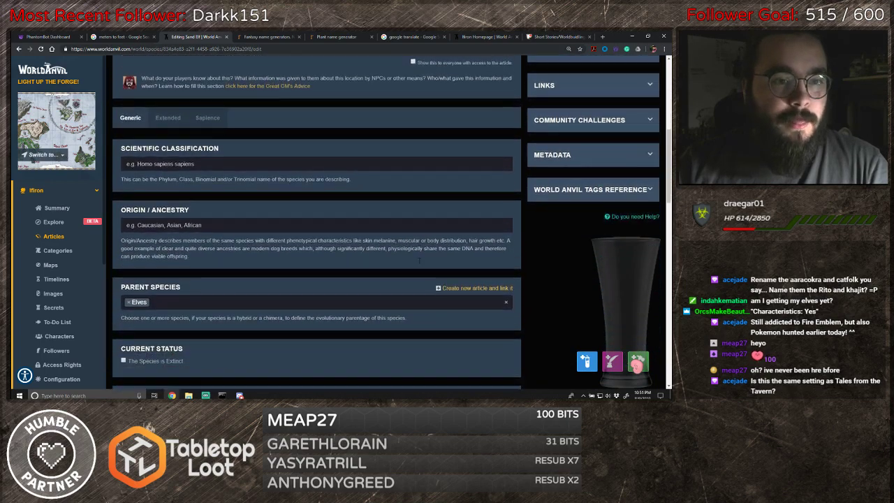
scroll(302, 258, "down", 5)
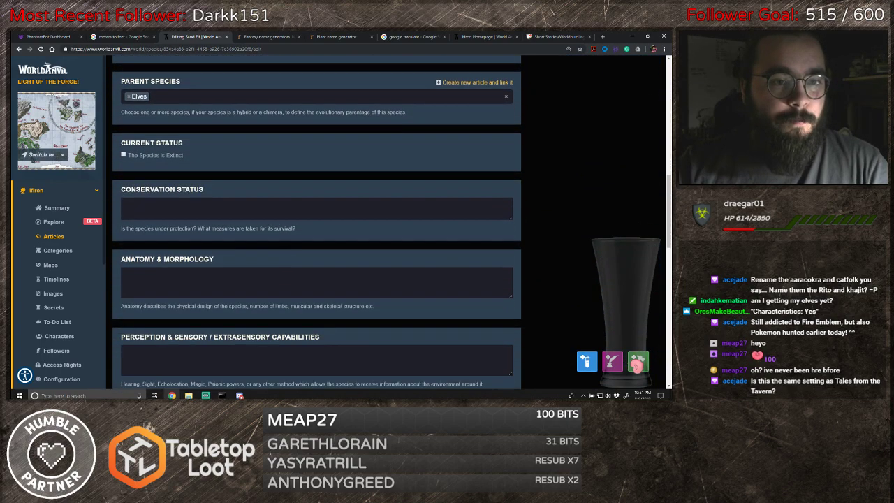
scroll(297, 245, "up", 1)
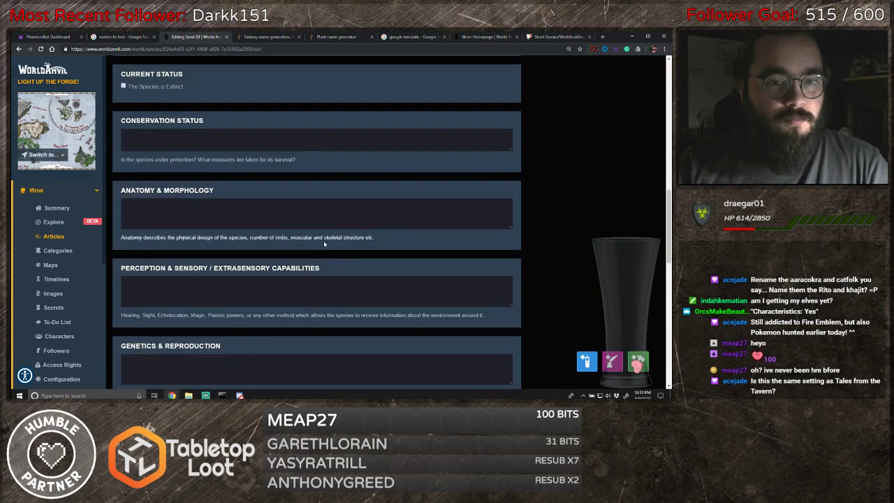
scroll(325, 241, "down", 1)
scroll(314, 246, "up", 1)
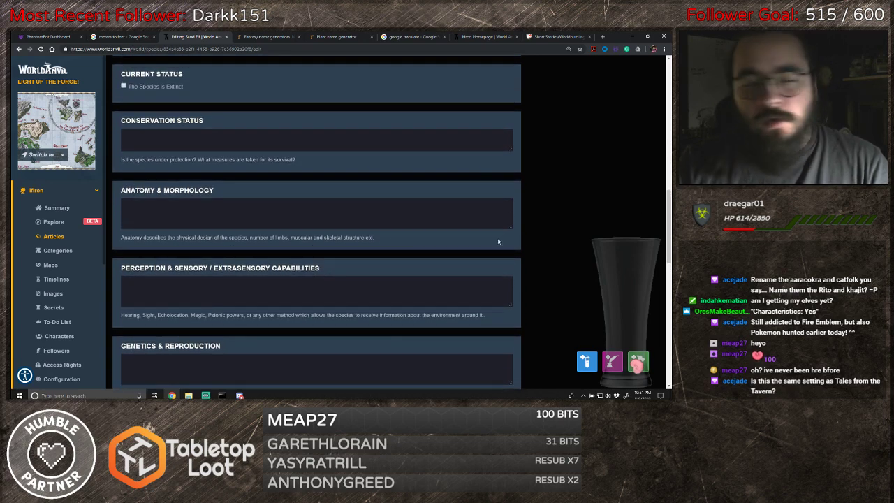
left_click(278, 289)
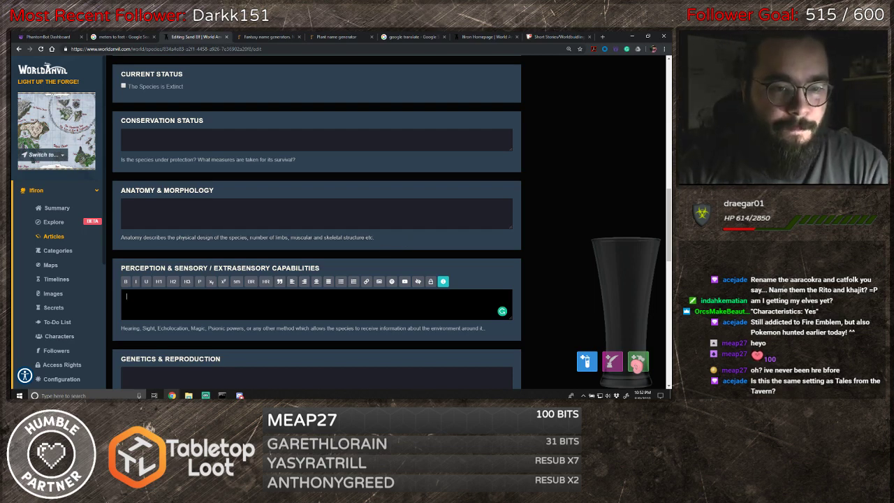
scroll(275, 282, "down", 3)
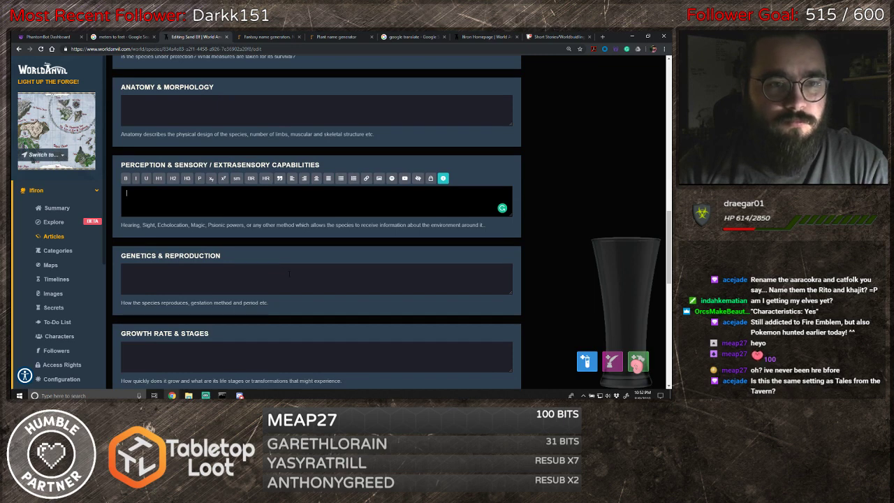
scroll(289, 273, "up", 5)
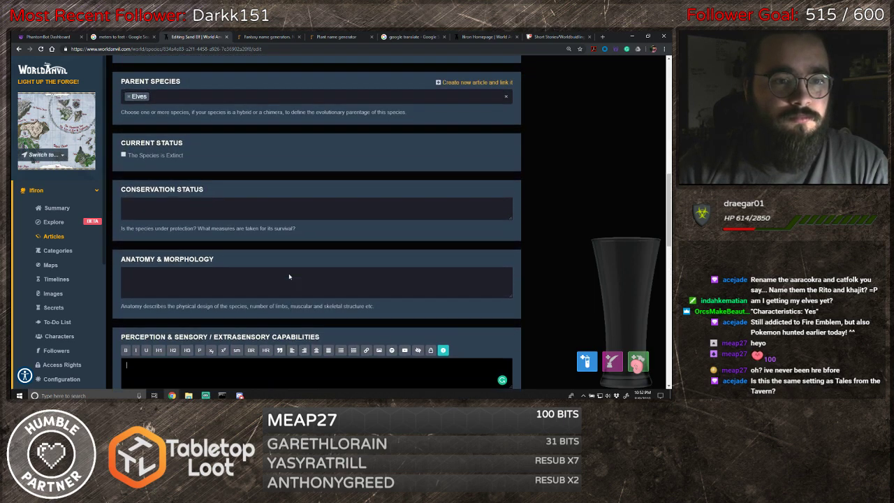
- Begin the Anatomy & Morphology text with "Sand Elves are", trying and dropping the word "bipedal"
left_click(246, 282)
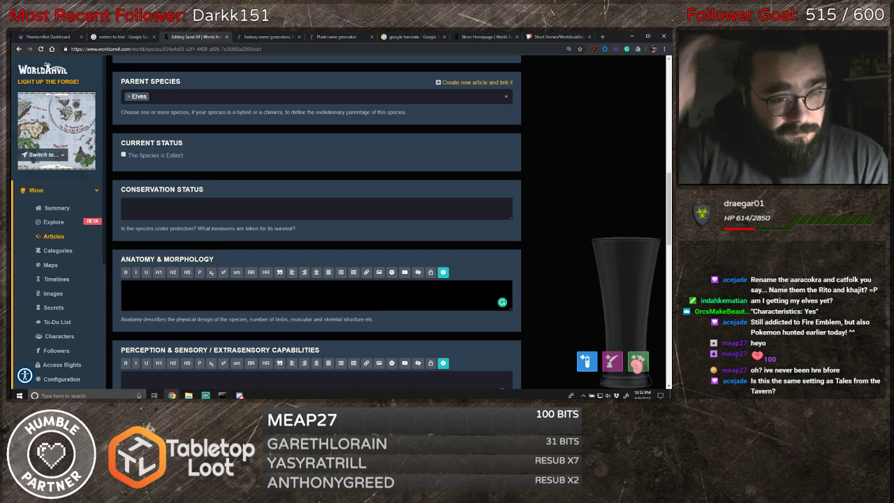
type("Sand Elves")
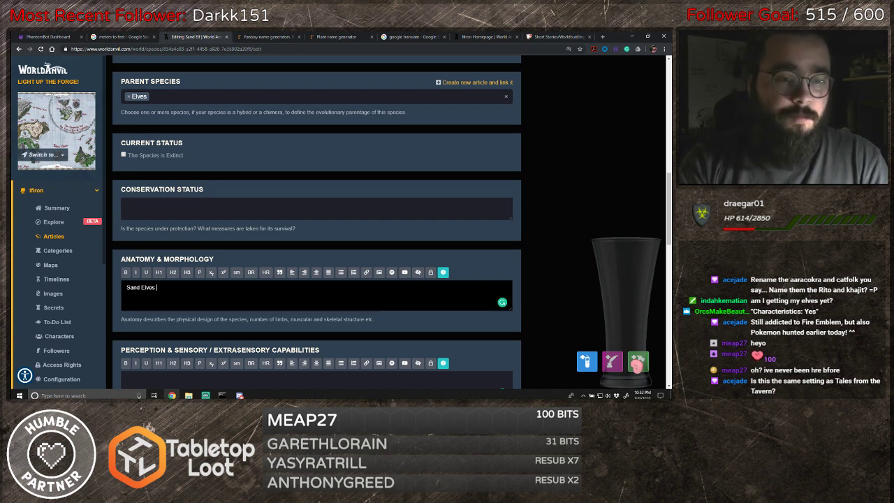
type("are bipedal")
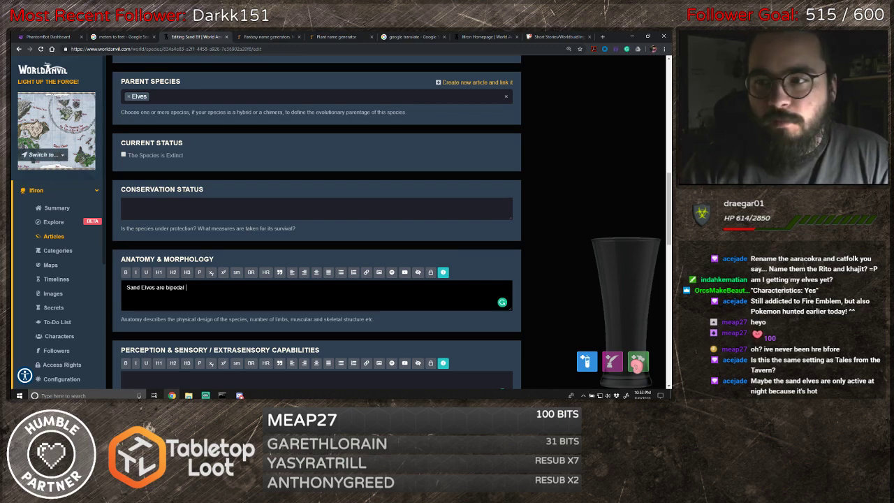
key("BackSpace")
key("BackSpace")
key("BackSpace")
key("BackSpace")
key("BackSpace")
key("BackSpace")
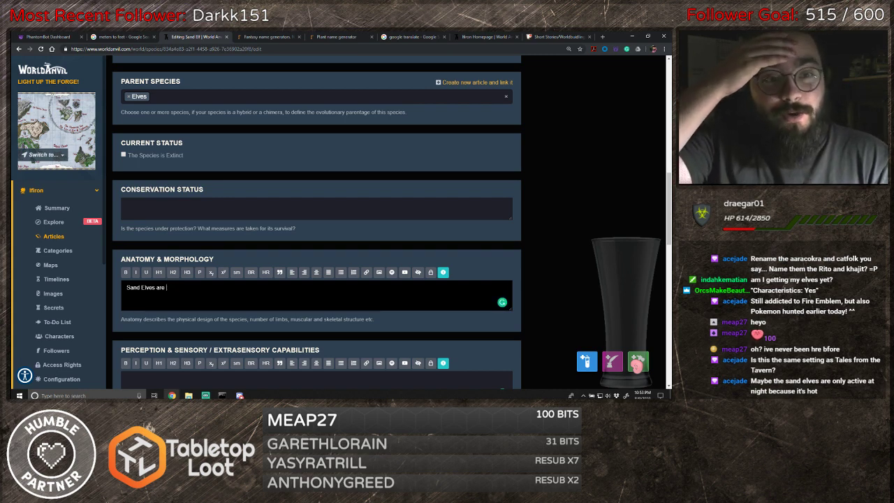
scroll(221, 299, "down", 1)
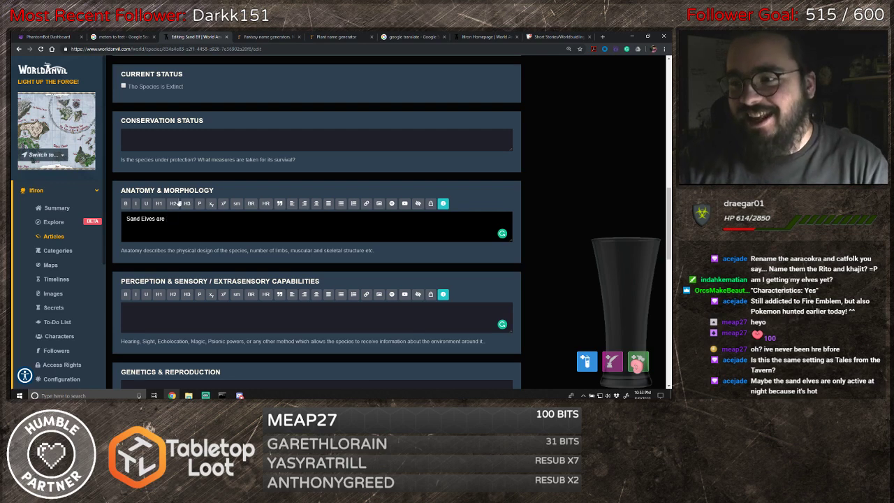
key("alt+Tab")
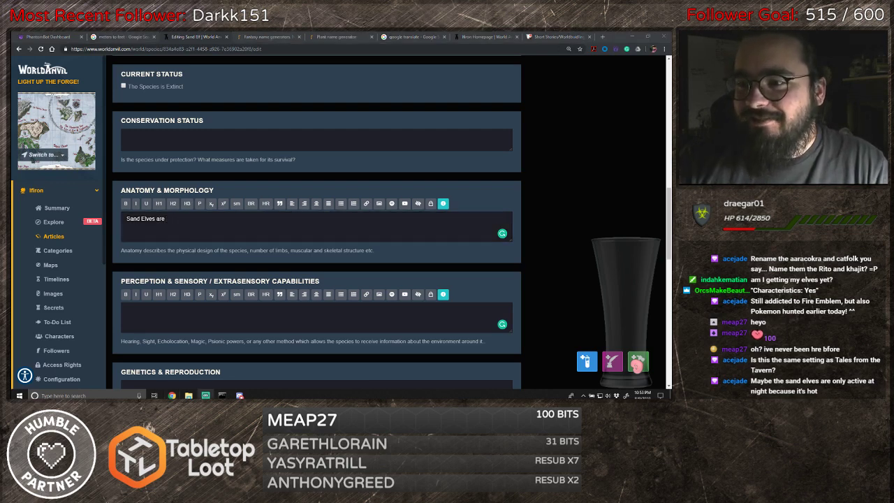
key("alt+Tab")
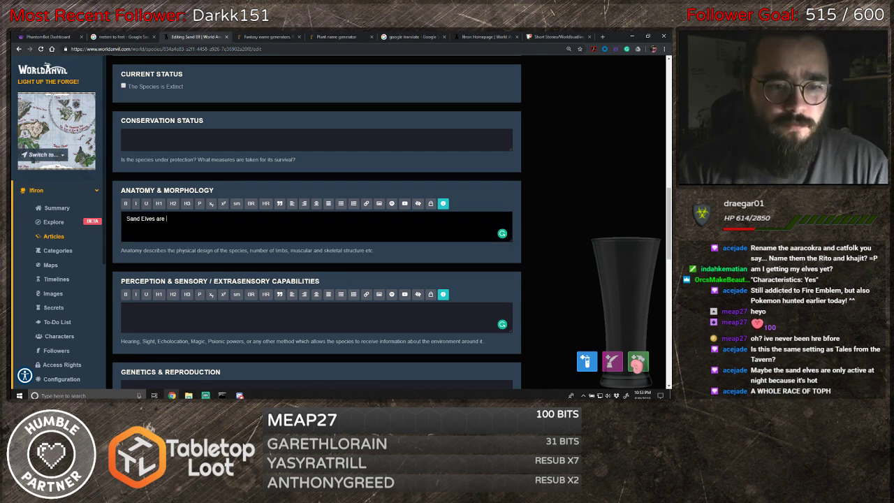
type("bu")
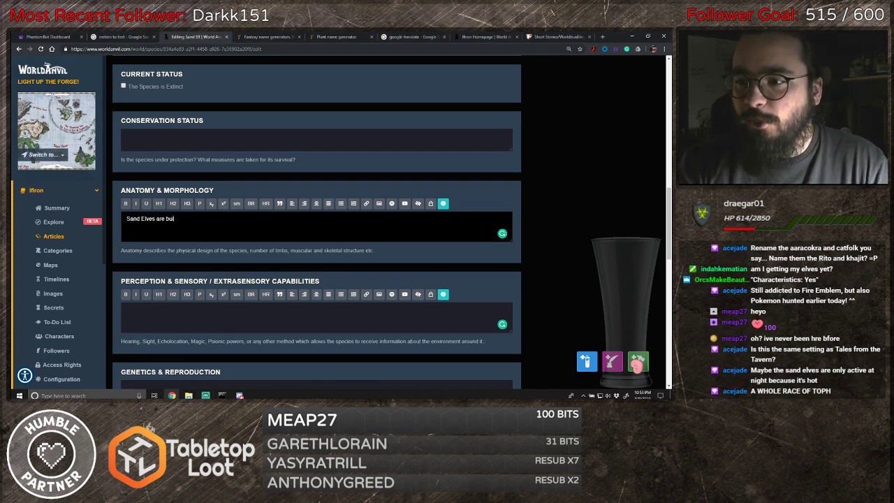
type("ilt")
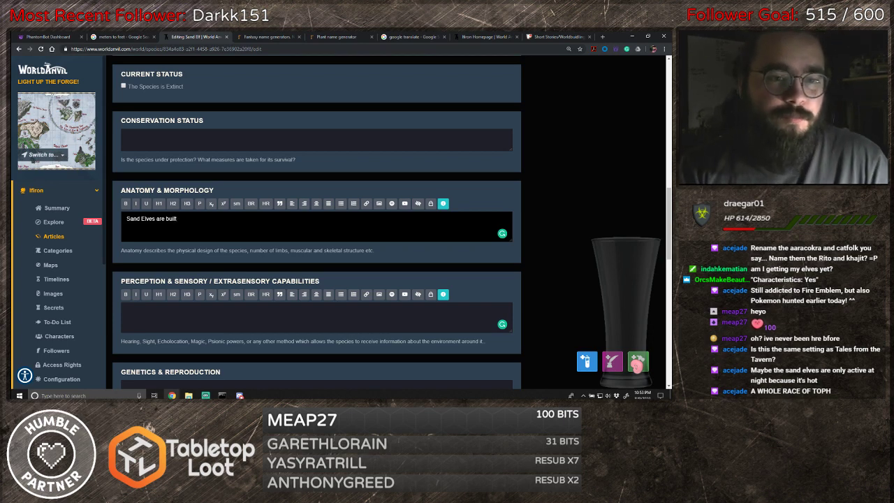
key("BackSpace")
key("BackSpace")
key("BackSpace")
key("BackSpace")
key("BackSpace")
- Continue the Anatomy & Morphology sentence with "similar to humans in structure but stand"
type("similar to human")
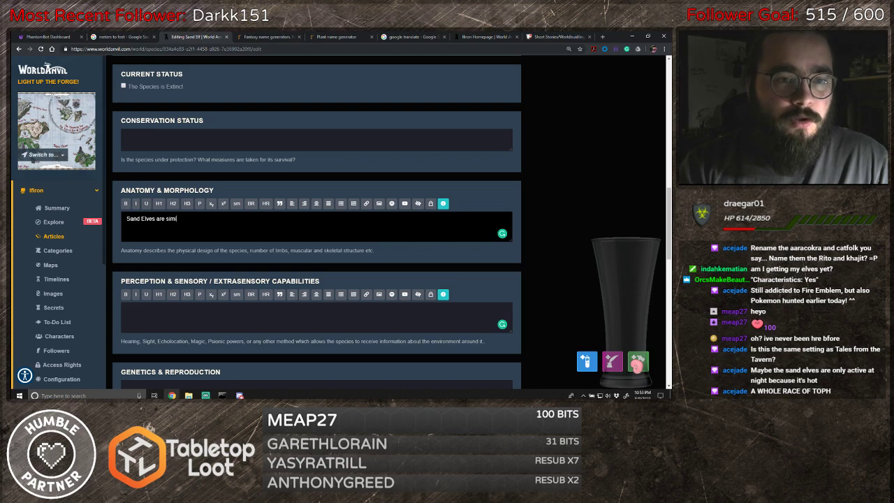
type("s i")
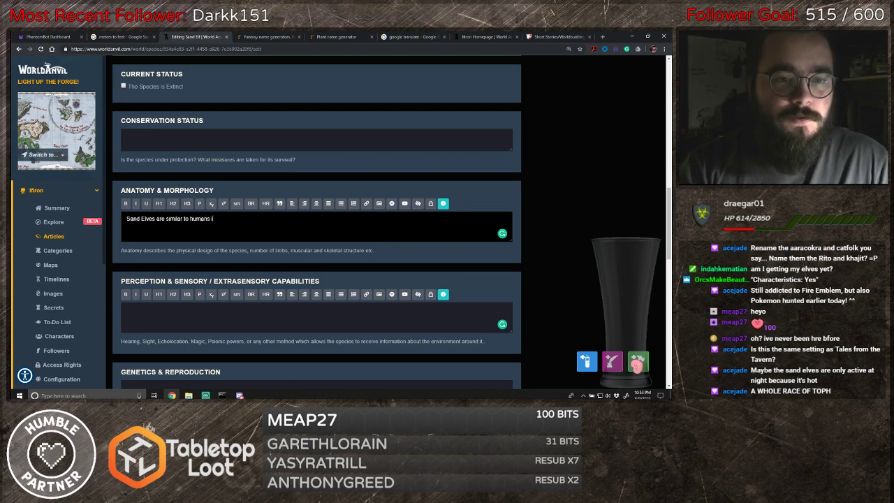
type("n structure")
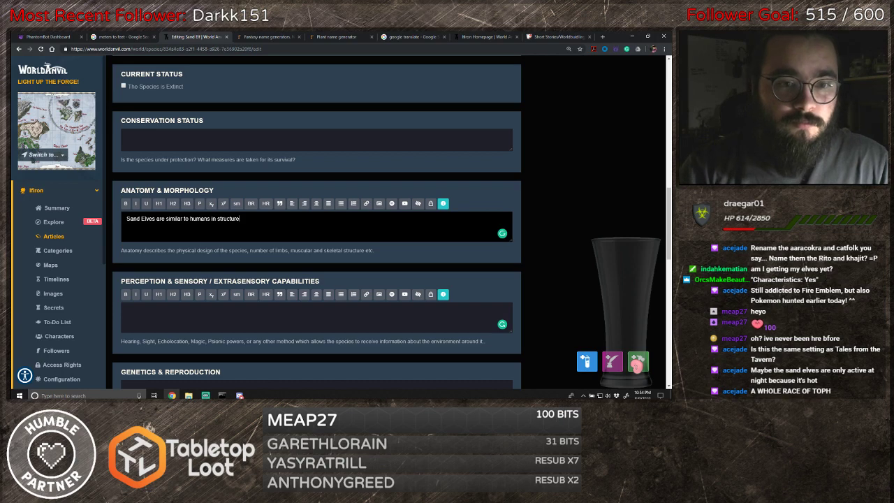
key("BackSpace")
type("but stand ")
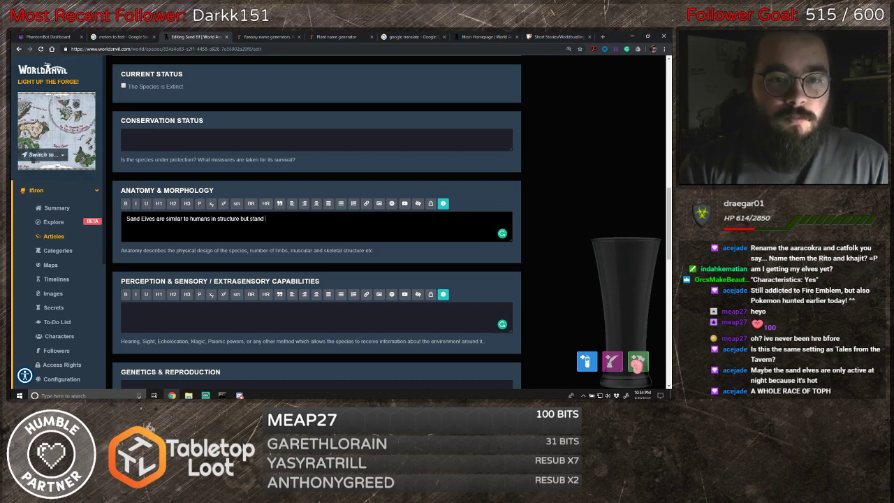
type("slightly")
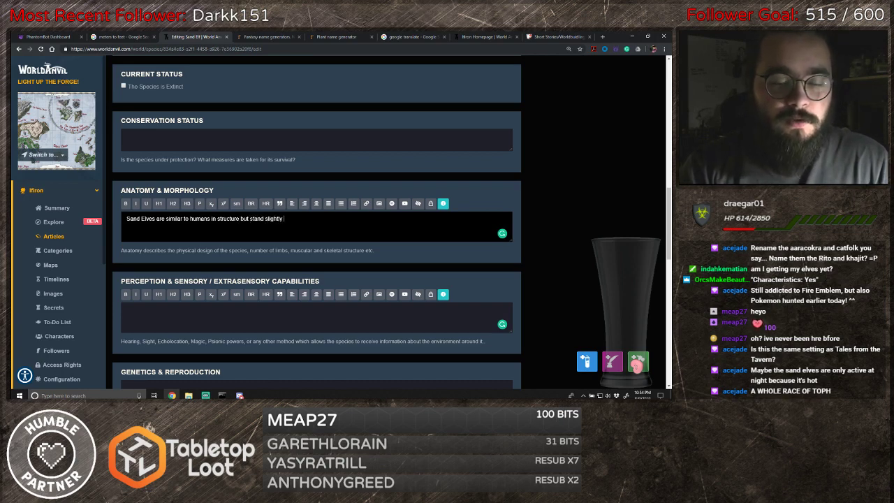
key("BackSpace")
key("BackSpace")
key("BackSpace")
key("BackSpace")
key("BackSpace")
key("BackSpace")
key("BackSpace")
key("BackSpace")
key("BackSpace")
key("BackSpace")
key("BackSpace")
key("BackSpace")
key("BackSpace")
key("BackSpace")
key("BackSpace")
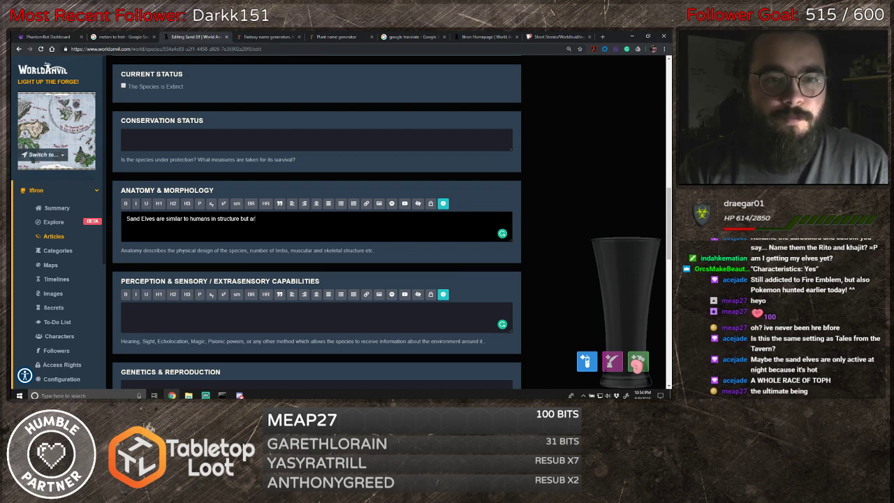
type("stand ")
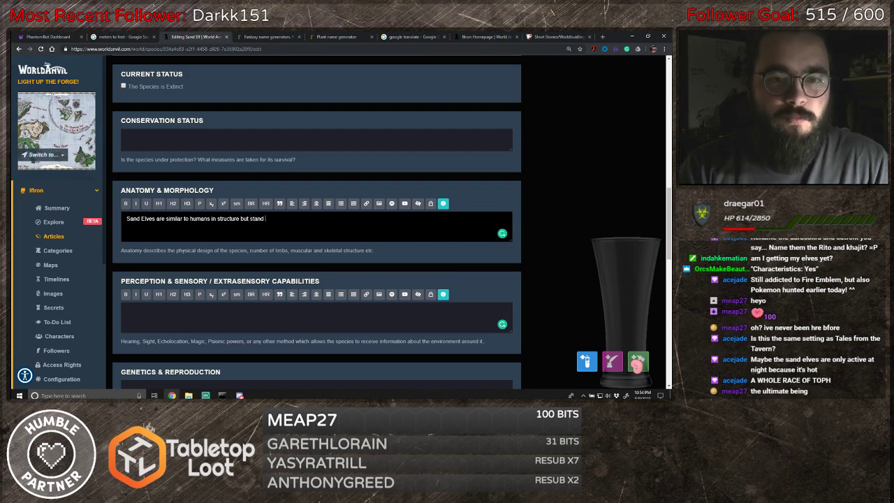
type("taller")
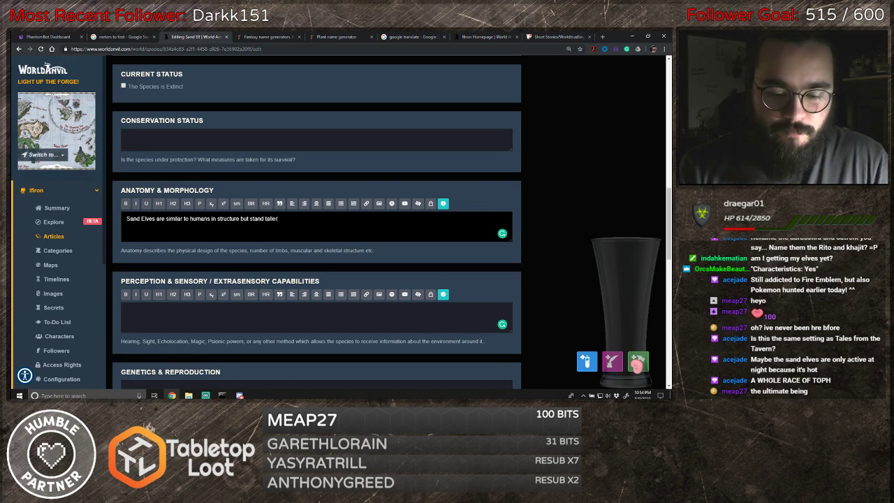
type(".")
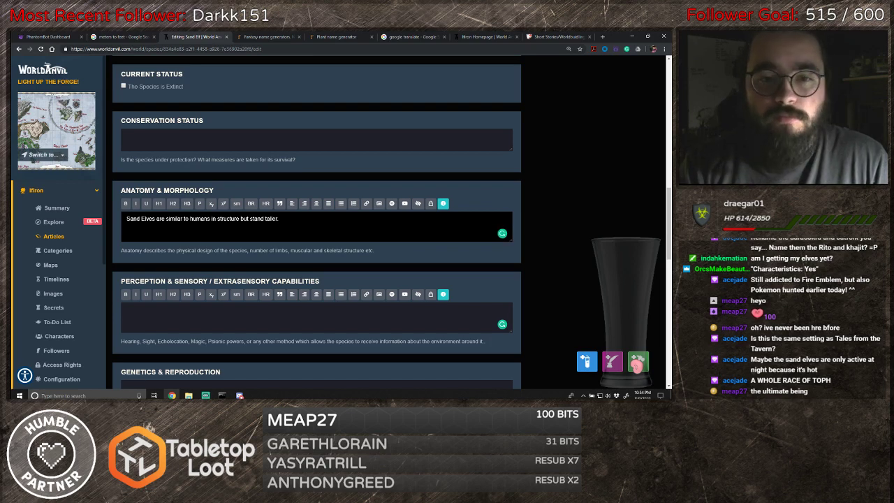
key("BackSpace")
key("BackSpace")
key("BackSpace")
key("BackSpace")
key("BackSpace")
key("BackSpace")
key("BackSpace")
key("BackSpace")
key("BackSpace")
key("BackSpace")
key("BackSpace")
key("BackSpace")
key("BackSpace")
key("BackSpace")
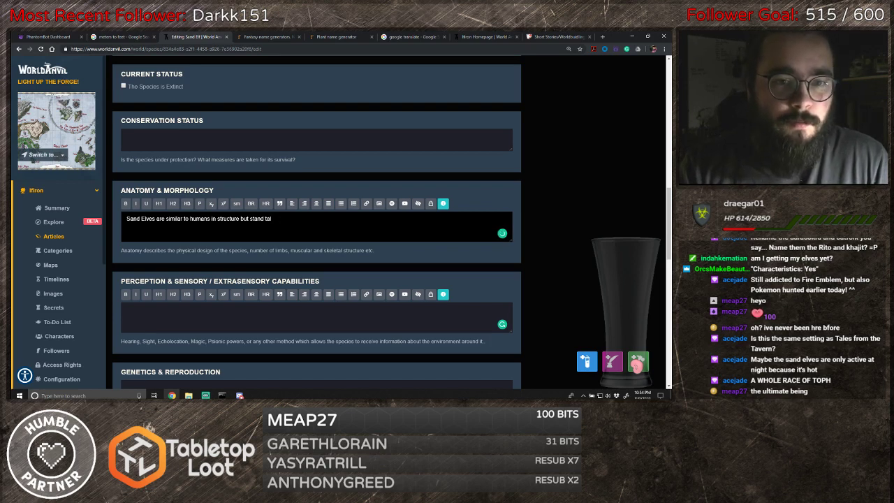
- Finish the Anatomy & Morphology sentence after "but" with "are larger in height."
type("are")
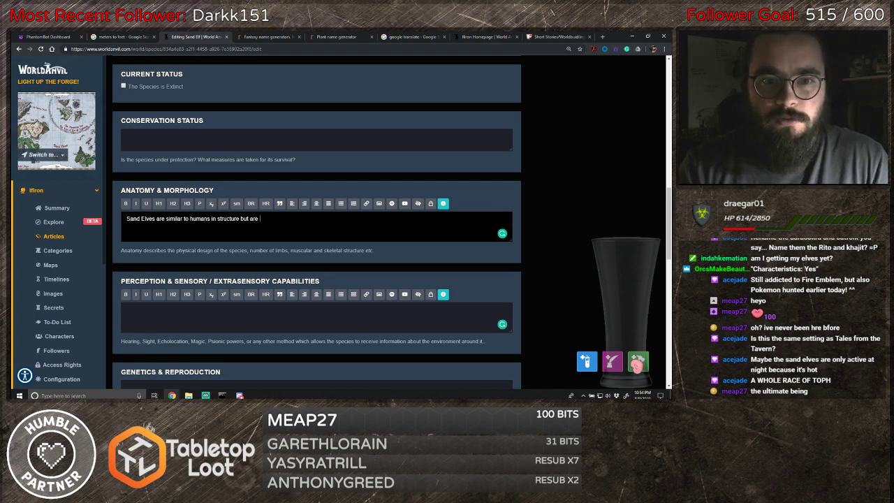
type(" larger ")
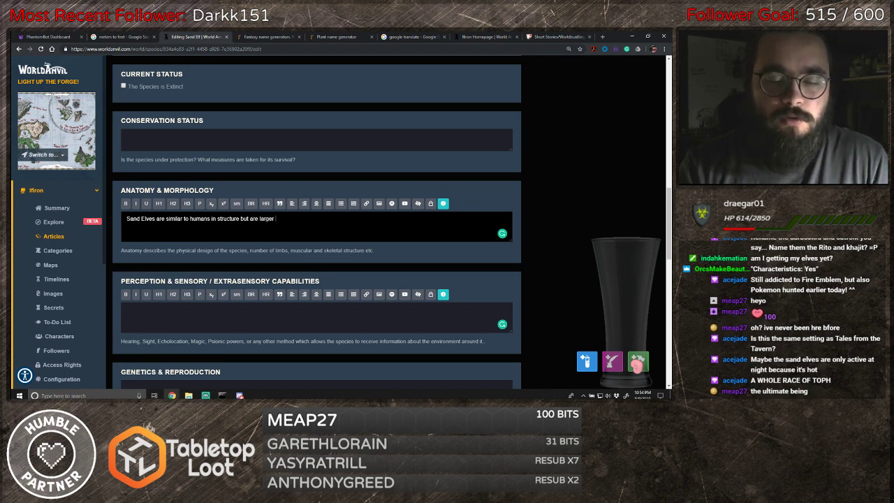
type("in height.")
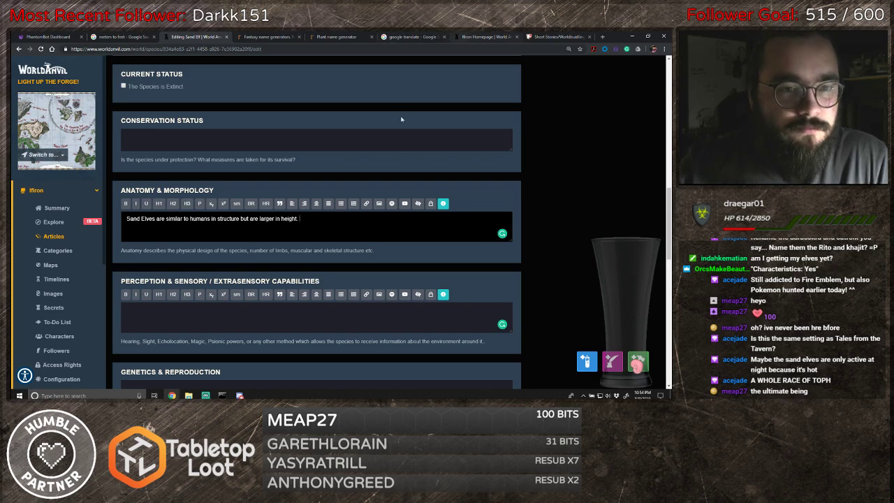
- Begin the Perception & Sensory / Extrasensory Capabilities text with "Unlike most Elves"
scroll(364, 172, "down", 1)
scroll(364, 172, "down", 4)
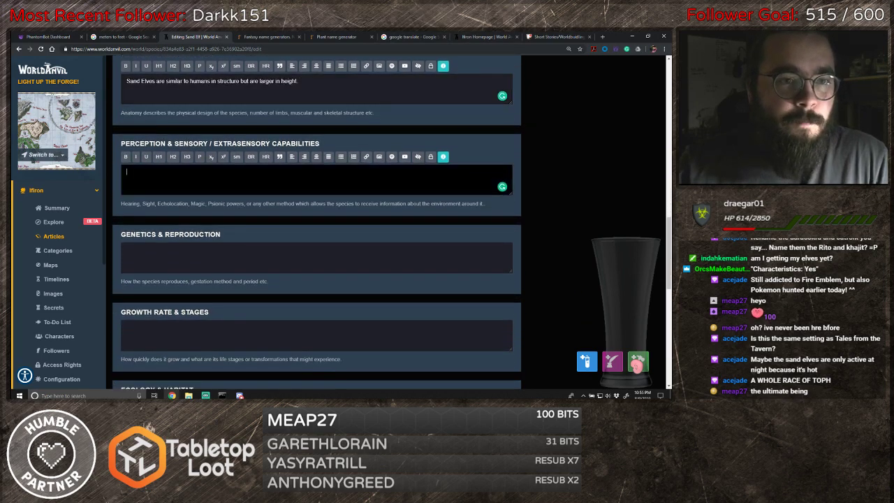
left_click(363, 172)
type("Un")
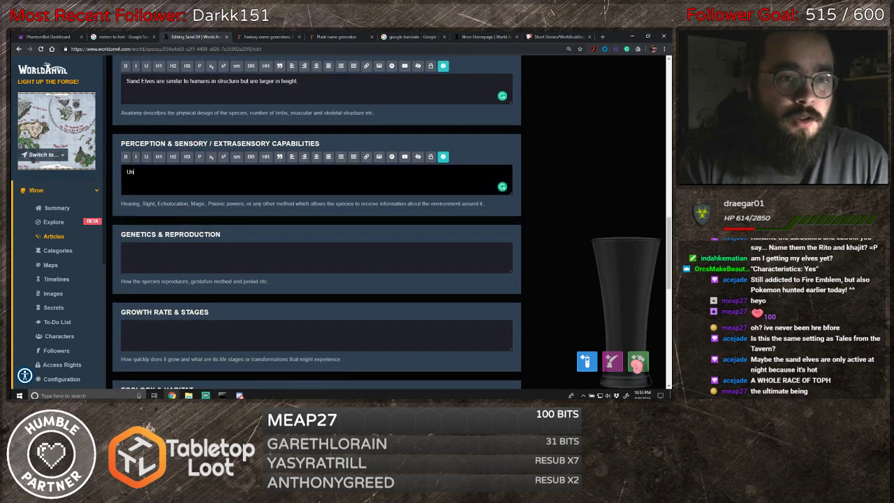
type("like most ")
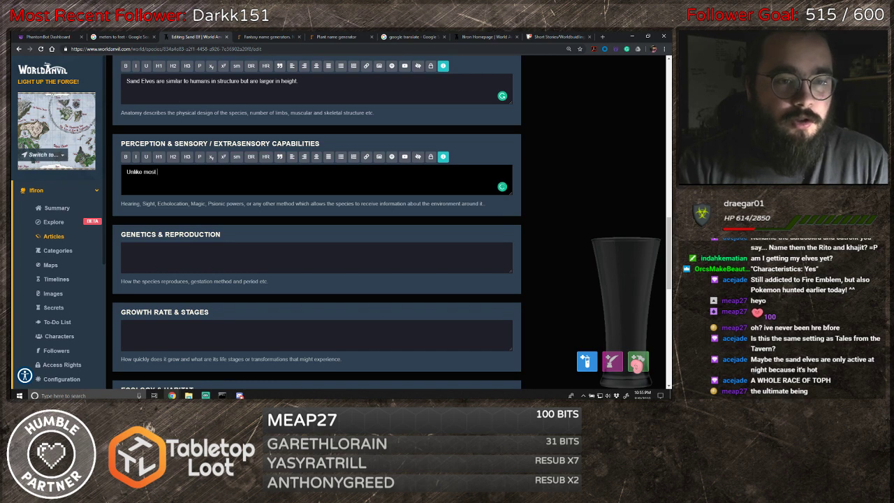
type("elve")
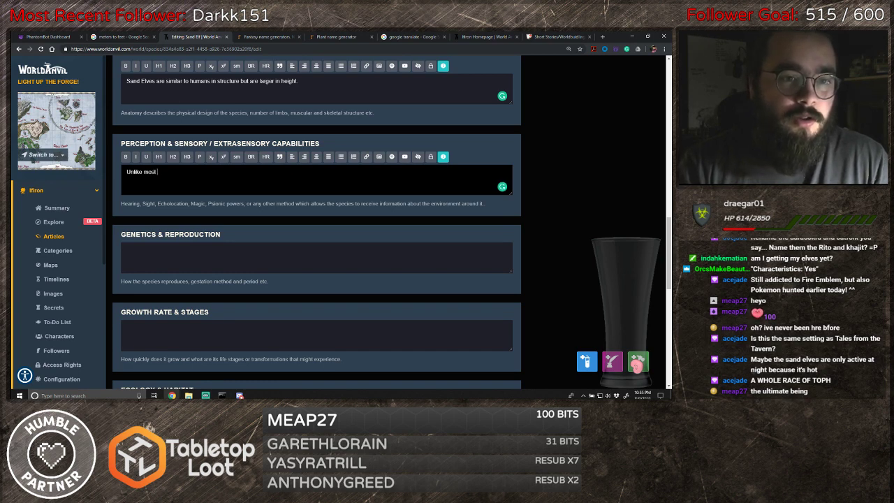
type("Elves")
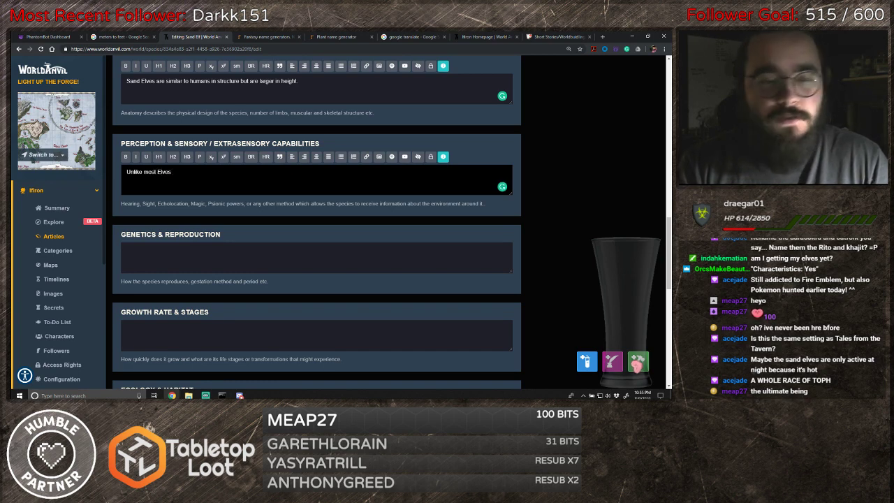
type(" Sa")
key("BackSpace")
key("BackSpace")
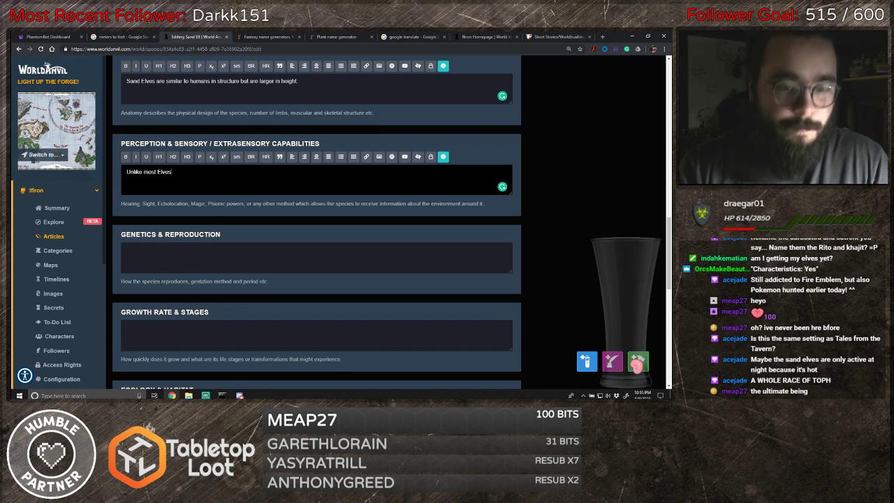
- Continue the perception sentence with ", Sand Elves do not have the ability to see in the dark"
type(", Sand Elve")
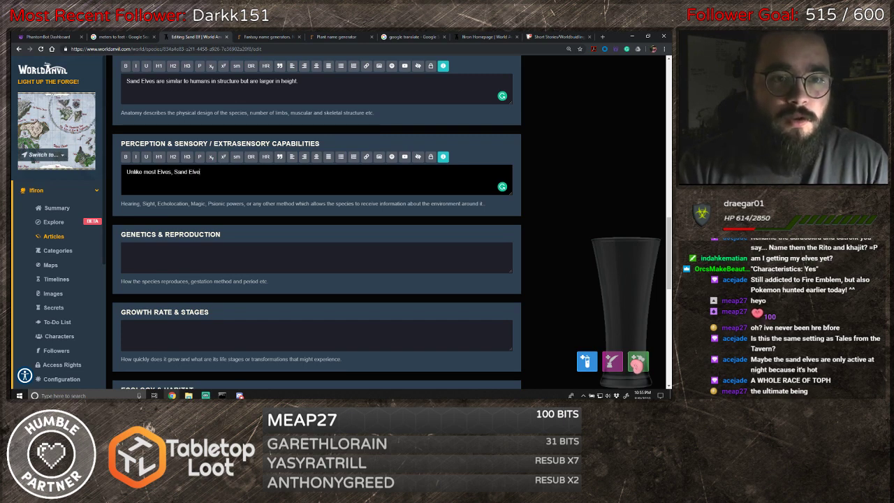
type("s do not have the ")
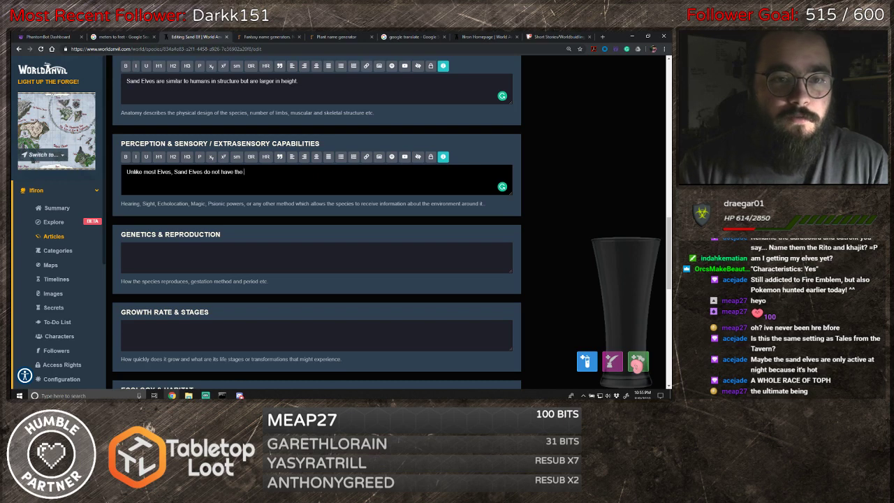
type("ability to se")
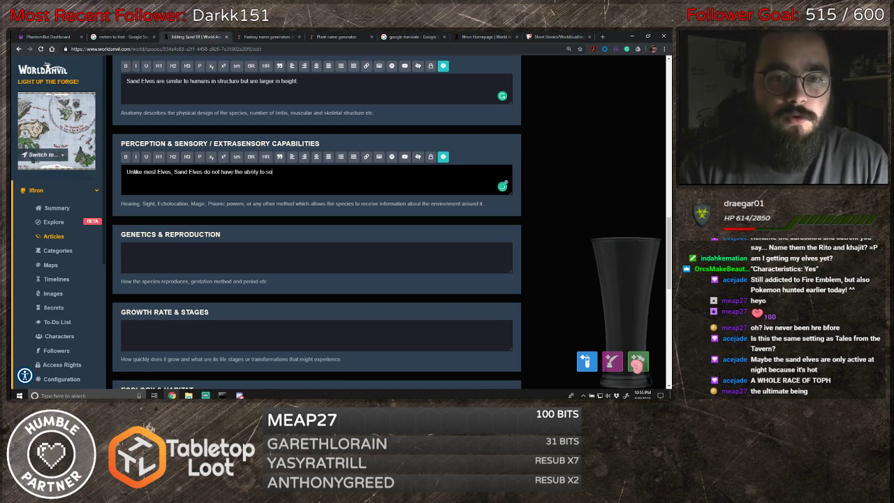
type("e in the dark, howeve")
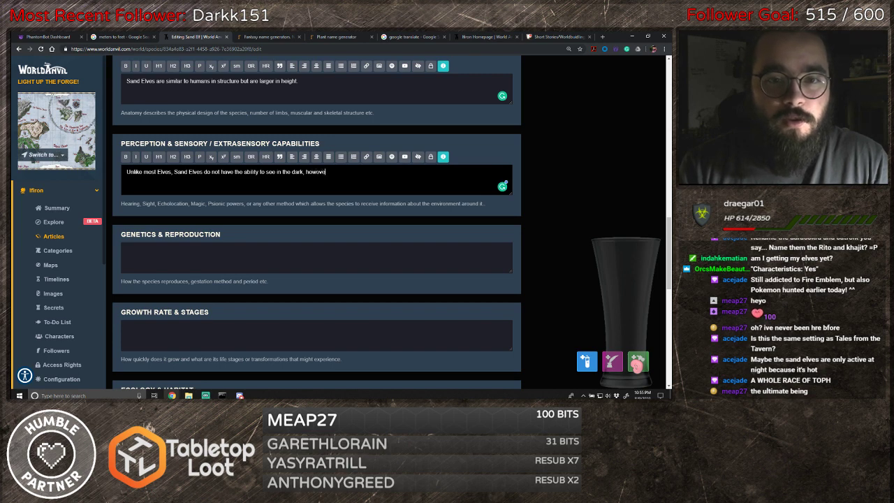
key("BackSpace")
key("BackSpace")
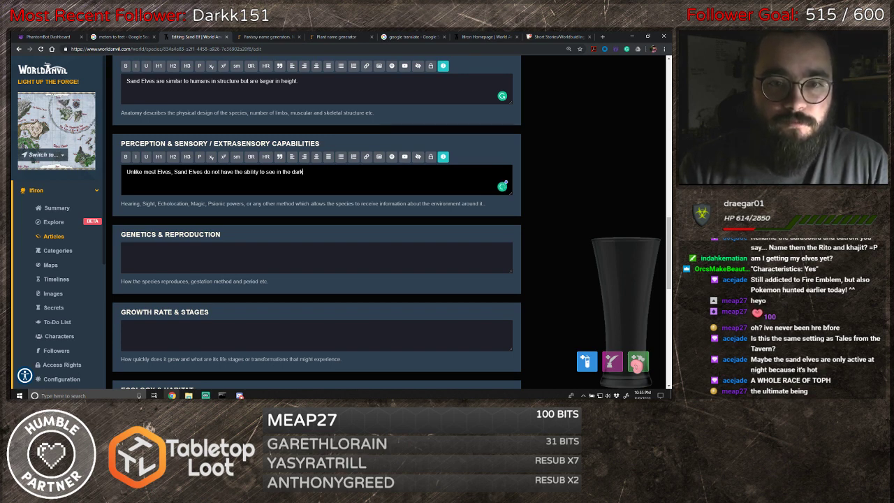
- End the perception sentence and add "However, they do have the ability to sense motion through the ground"
type(". However")
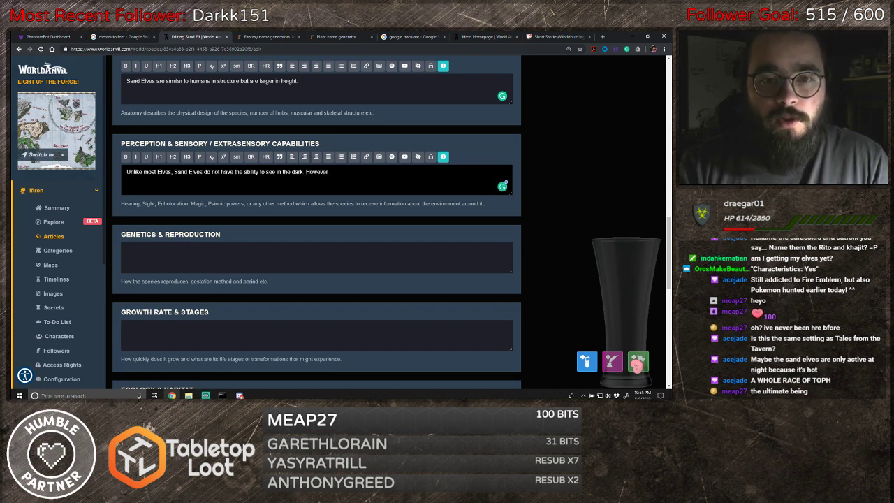
type(", they do ")
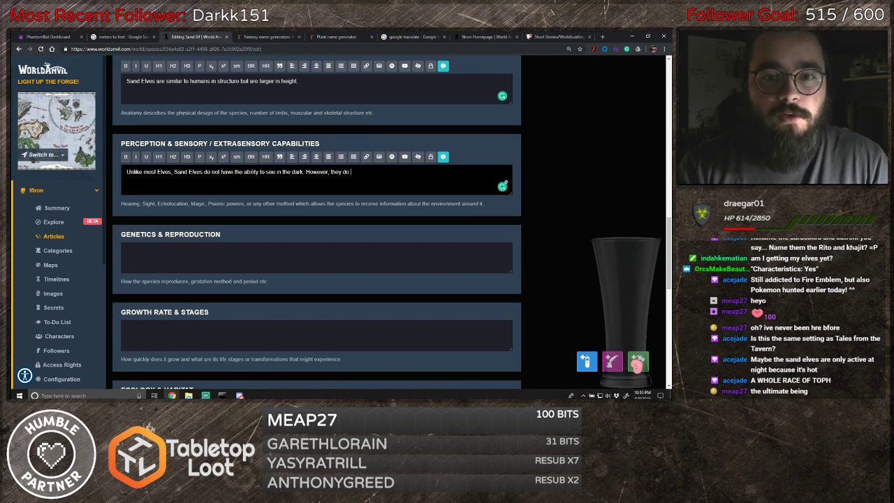
type("have the ability")
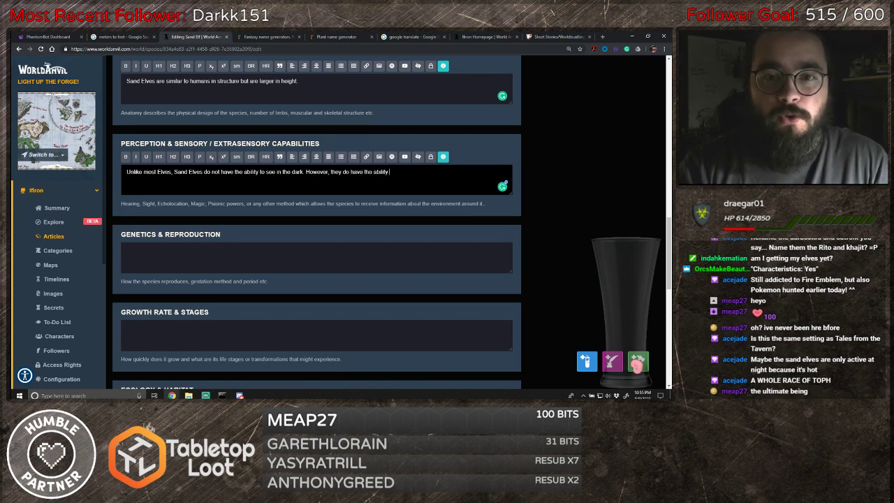
type(" to sense ")
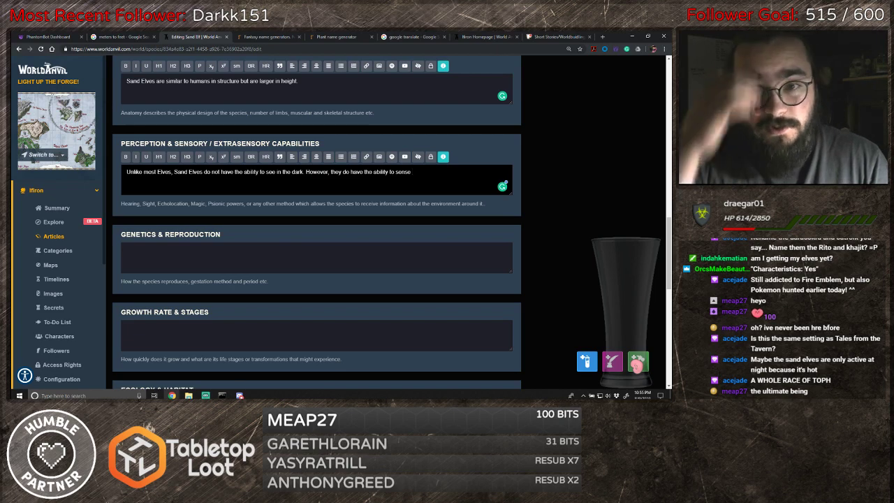
type("mothin")
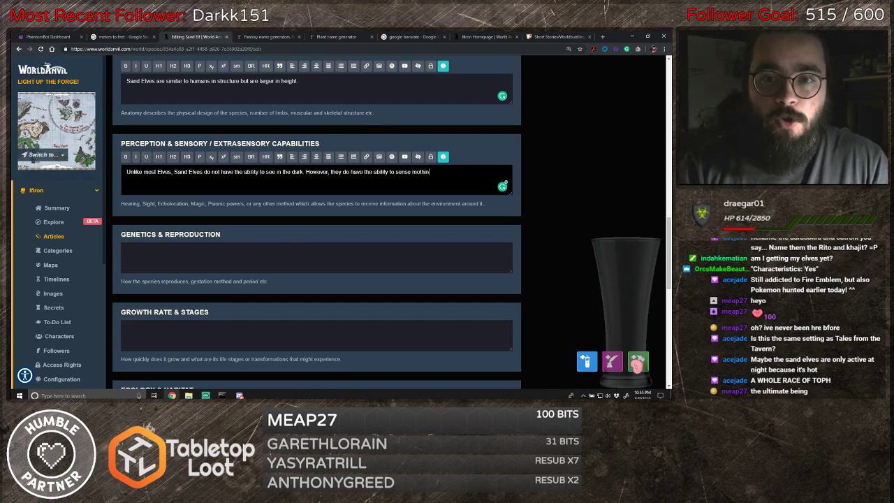
key("BackSpace")
key("BackSpace")
key("BackSpace")
type("ion through the")
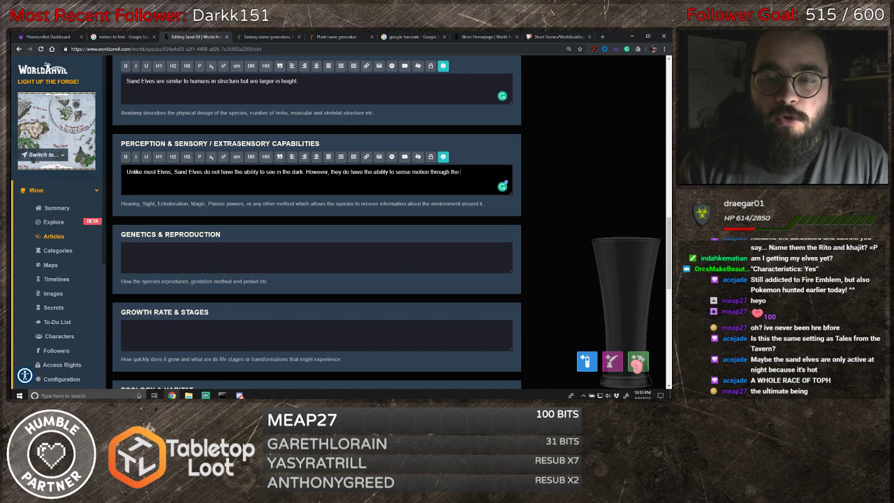
type(" groun")
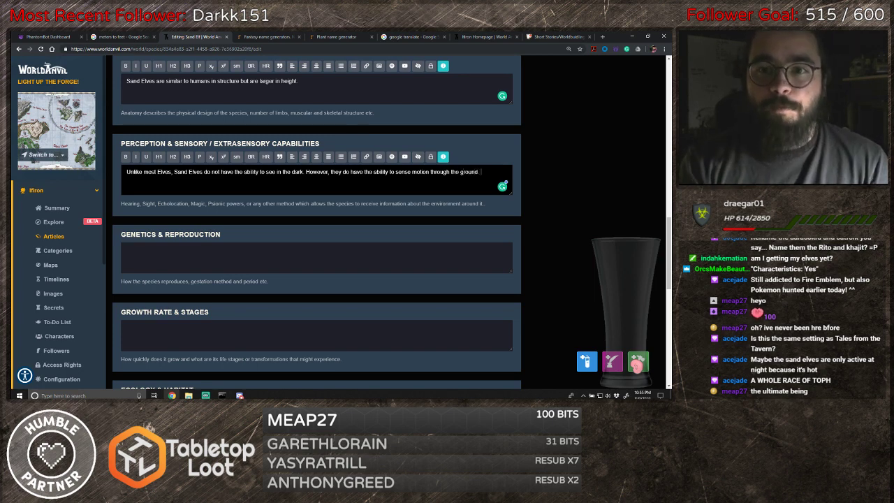
type("d")
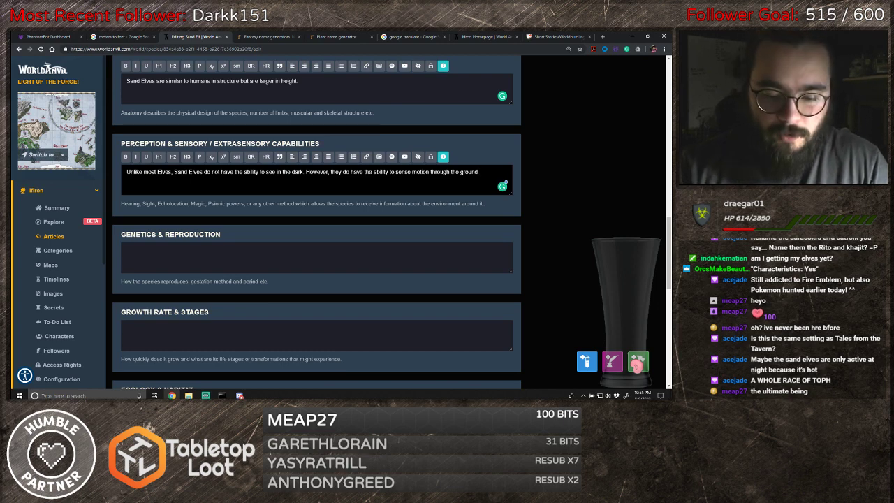
- Finish the second perception sentence with ", especially in sandy areas."
type(",")
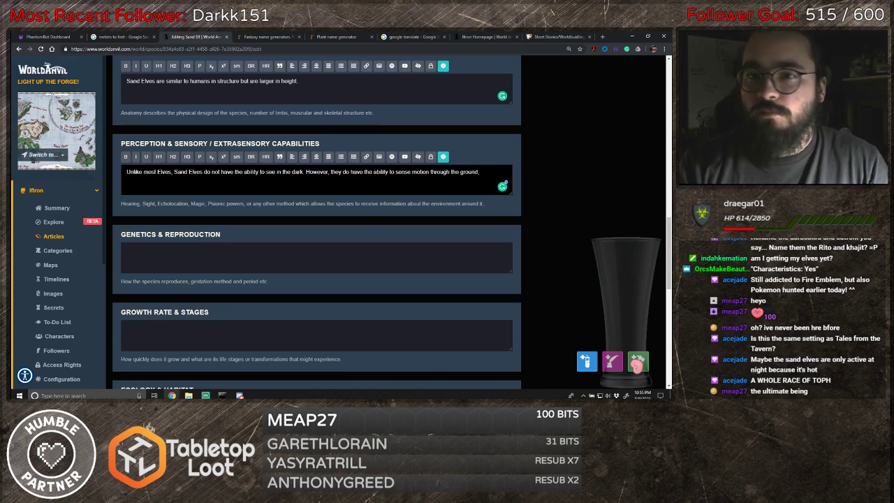
type(" especial")
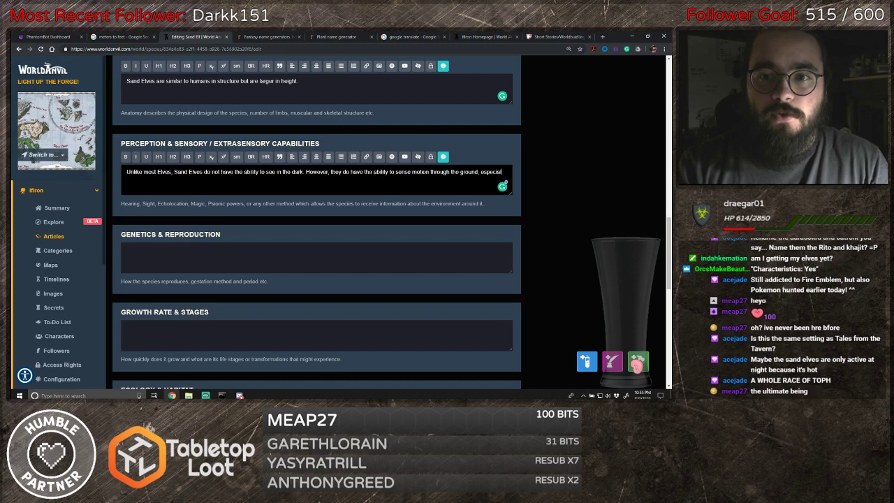
type("ly in sand")
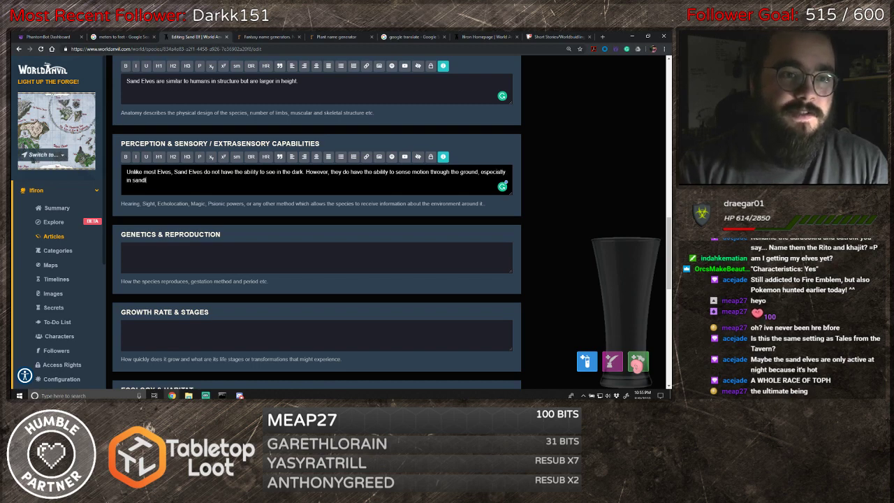
type("y areas.")
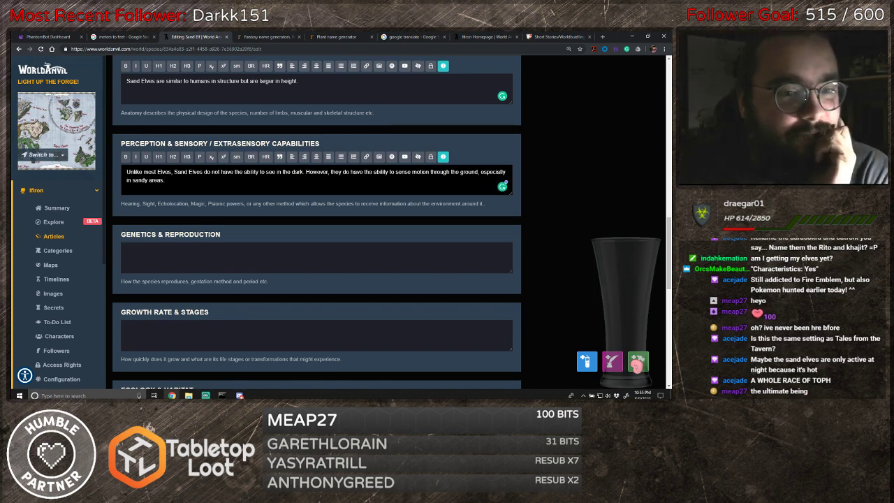
- Switch to the species form's extended fields and enter 7' as the average height
scroll(274, 226, "down", 5)
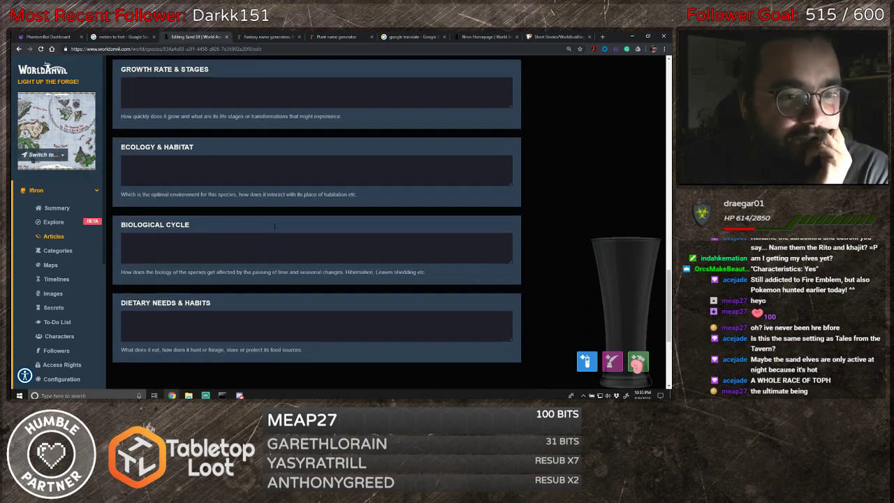
scroll(274, 225, "up", 3)
scroll(229, 230, "up", 3)
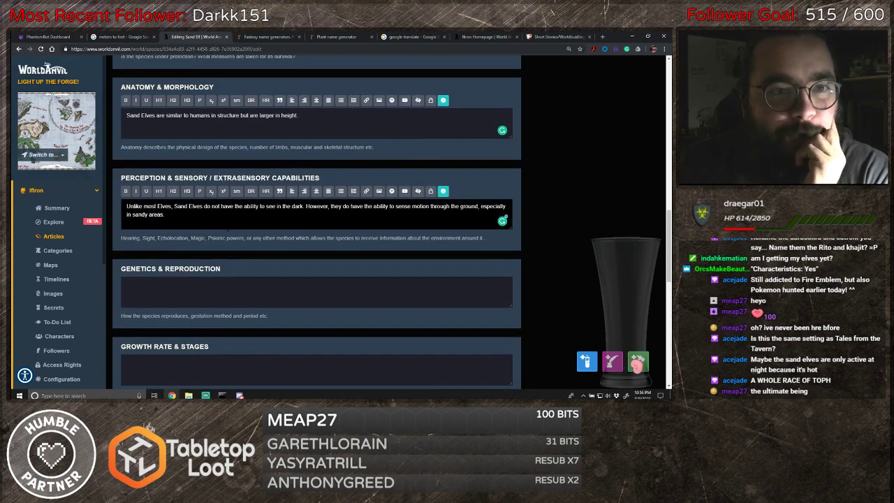
scroll(235, 239, "up", 5)
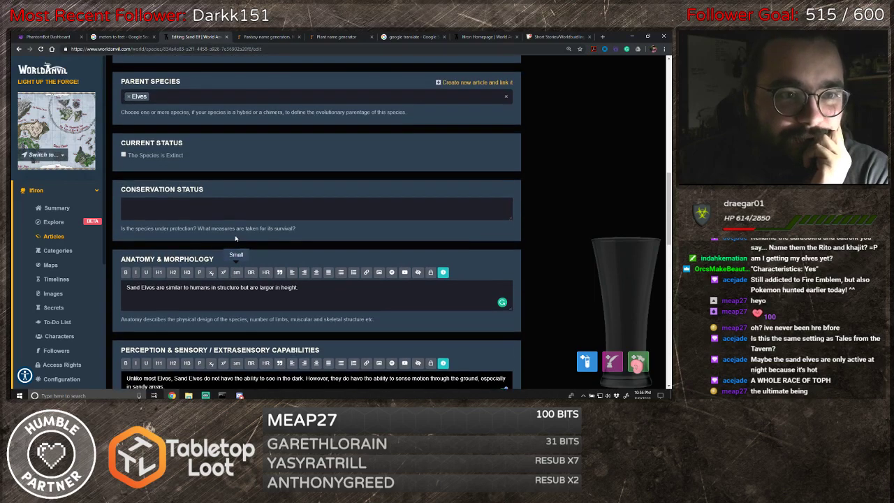
scroll(222, 264, "up", 4)
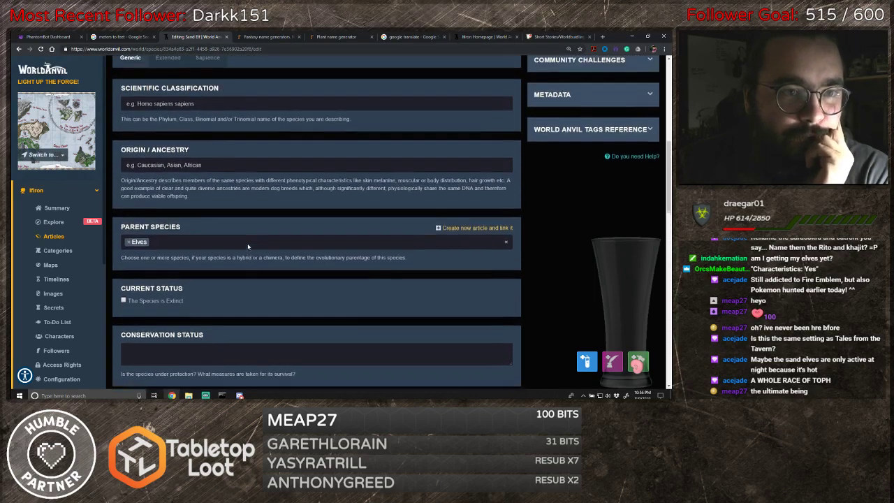
scroll(247, 242, "up", 1)
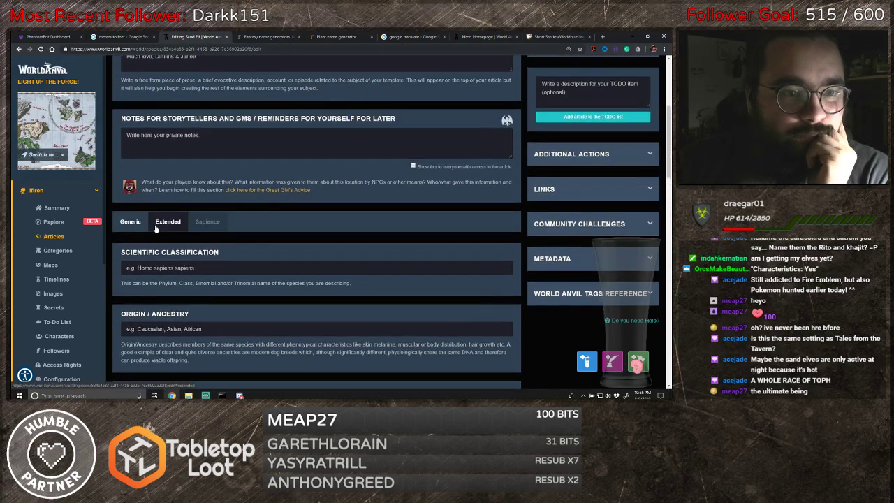
left_click(167, 208)
scroll(272, 239, "down", 3)
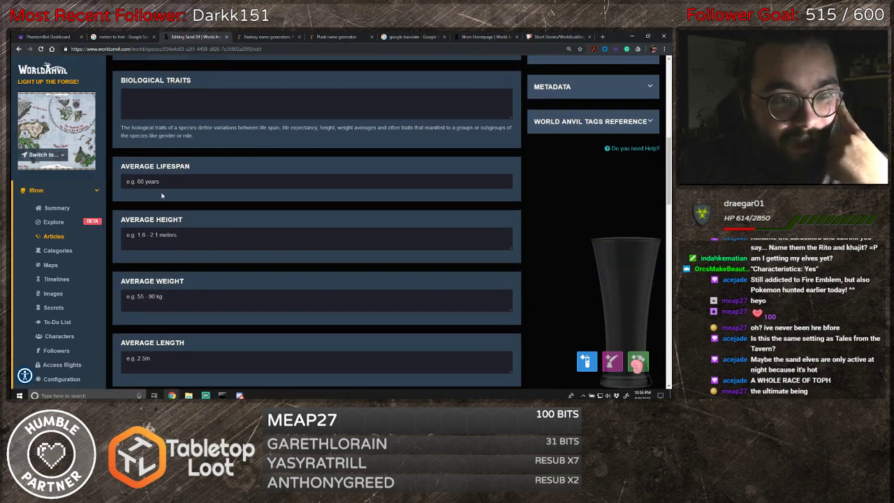
scroll(181, 204, "down", 3)
scroll(215, 215, "up", 1)
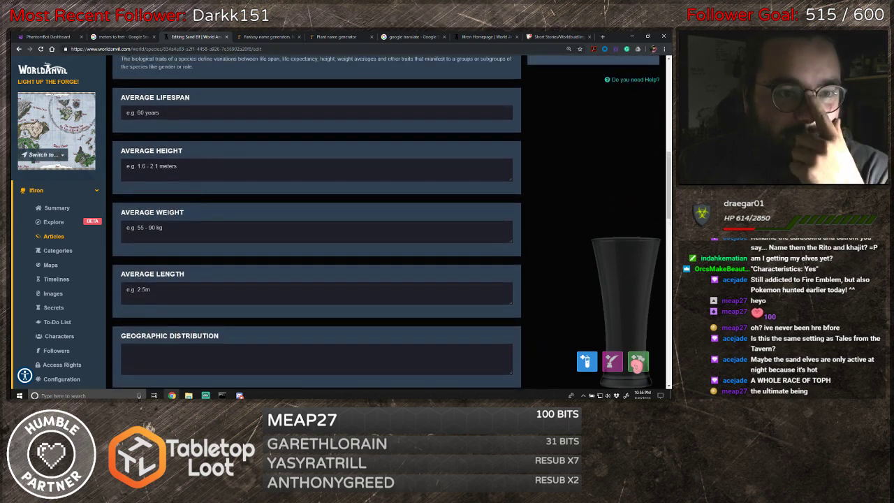
left_click(202, 169)
type("7")
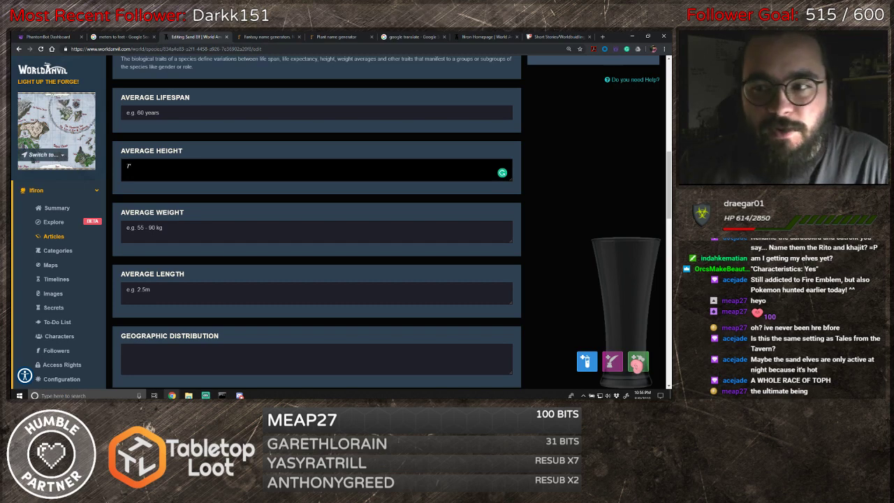
- Begin the geographic distribution field with "Sand Elves are largely located in desert biomes. The main area"
scroll(222, 210, "down", 3)
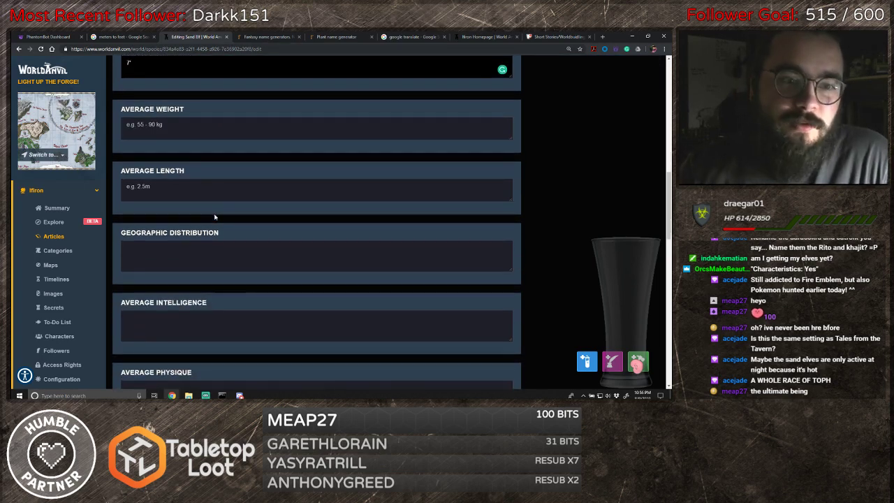
scroll(214, 217, "down", 2)
left_click(241, 208)
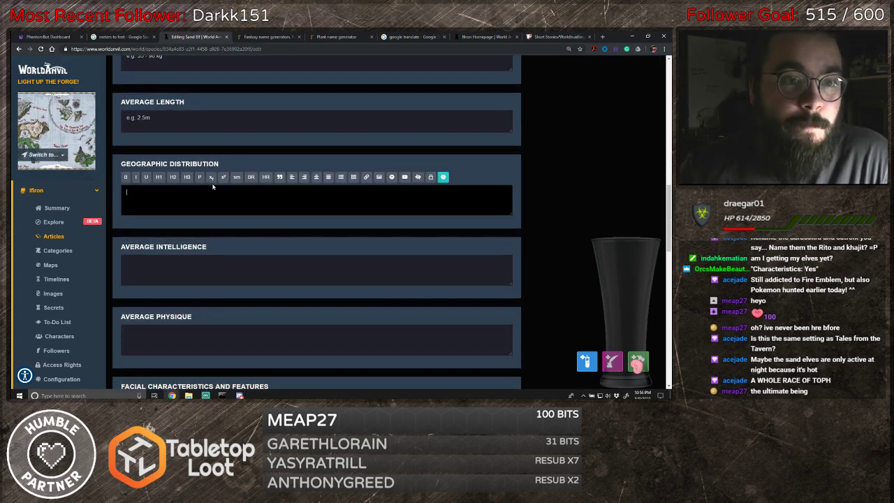
type("Sand")
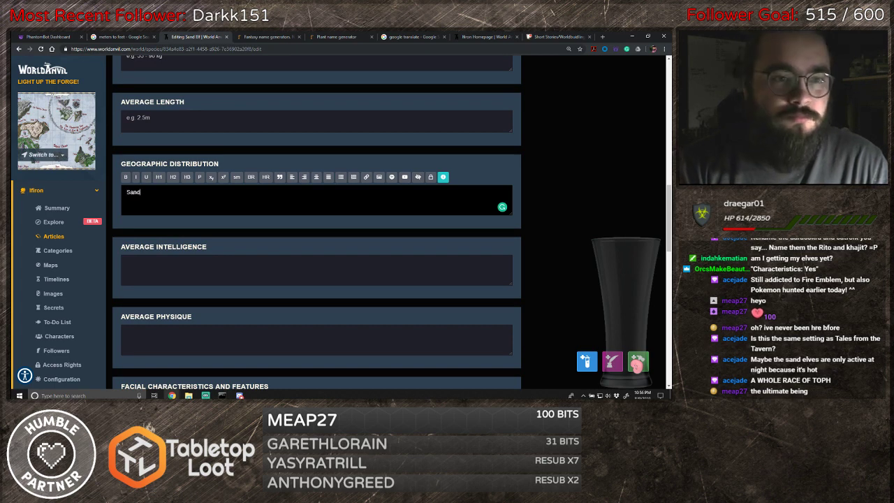
type(" Elves are lar")
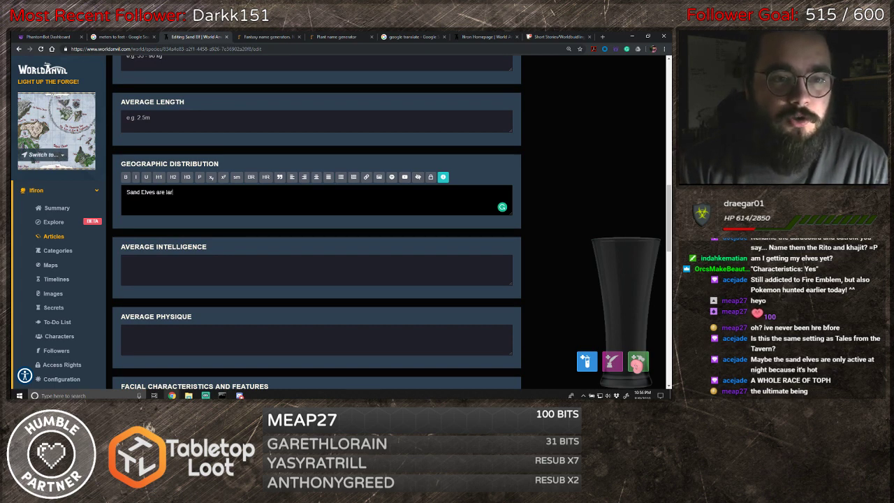
type("gely located in")
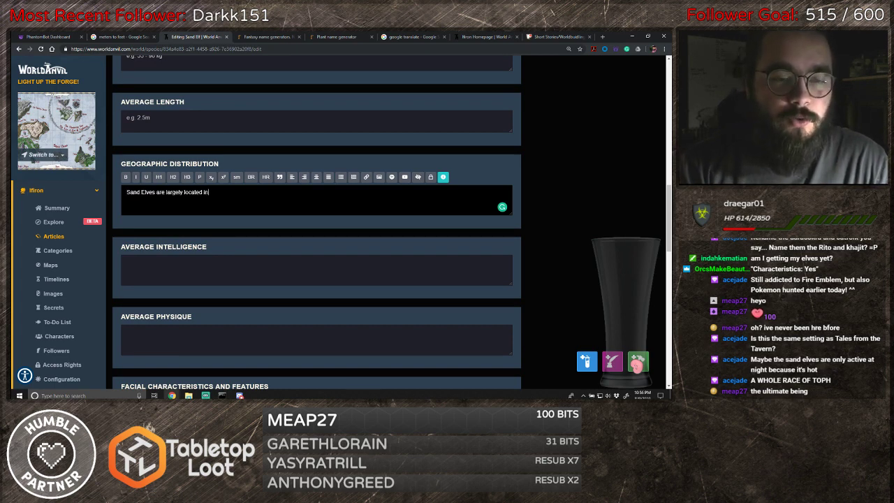
type(" desert")
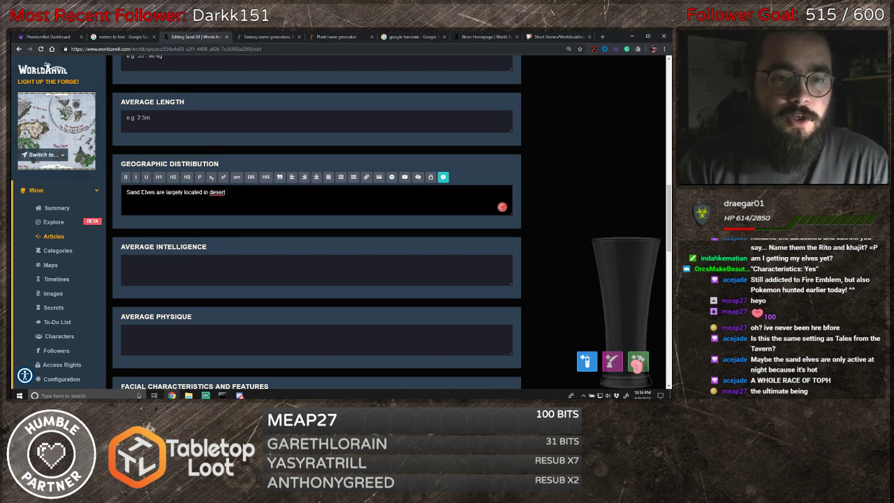
key("BackSpace")
key("BackSpace")
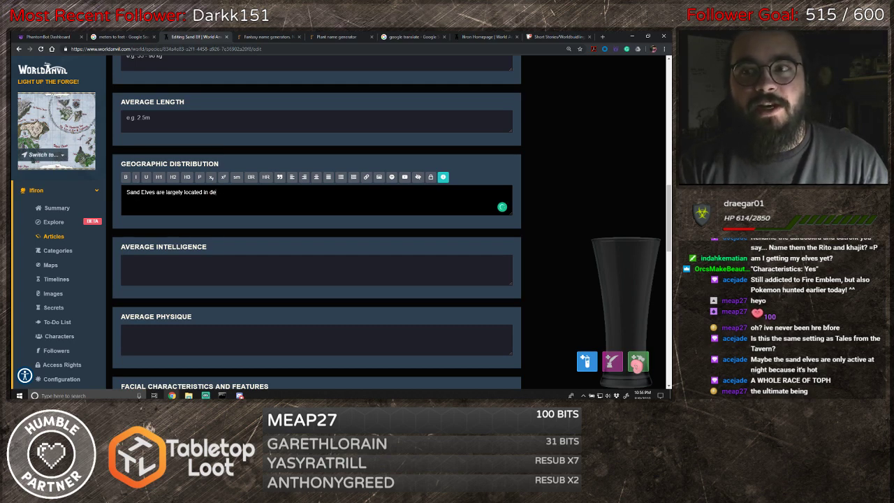
type("sert biomes. The main area")
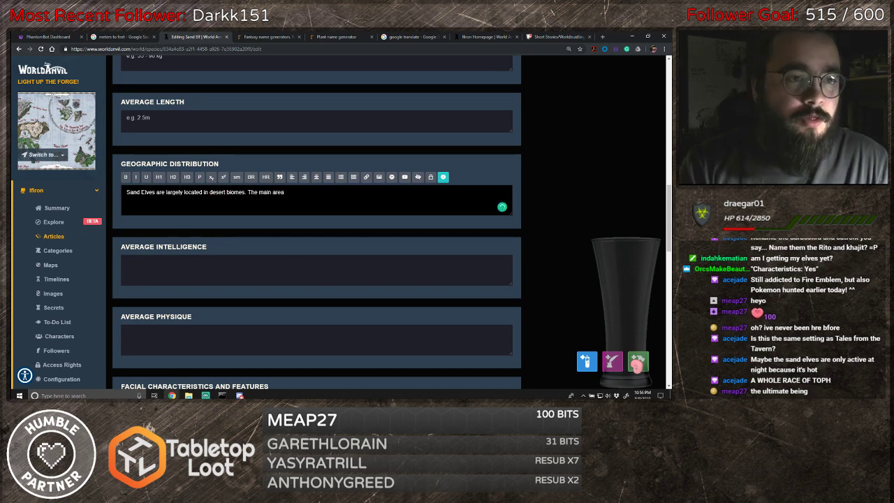
- Continue the second sentence as "The main areas they can be found are the" and insert a mention of The Wind Desert location
type("s o")
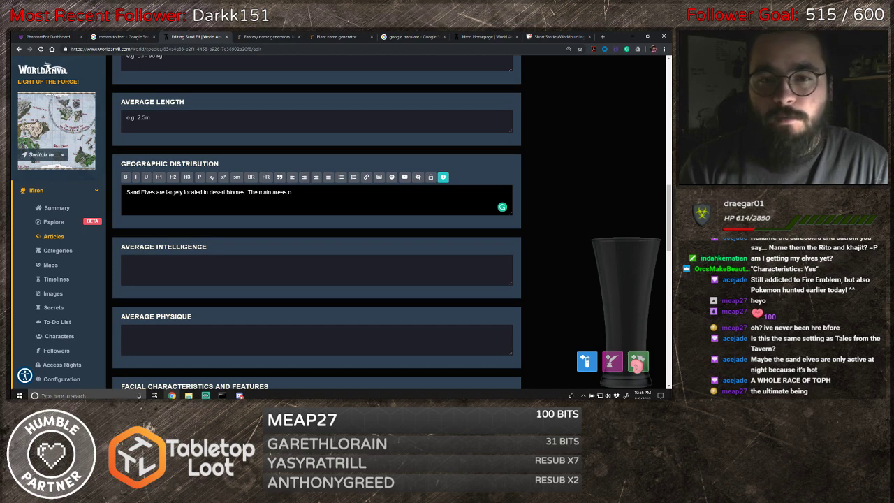
type("f")
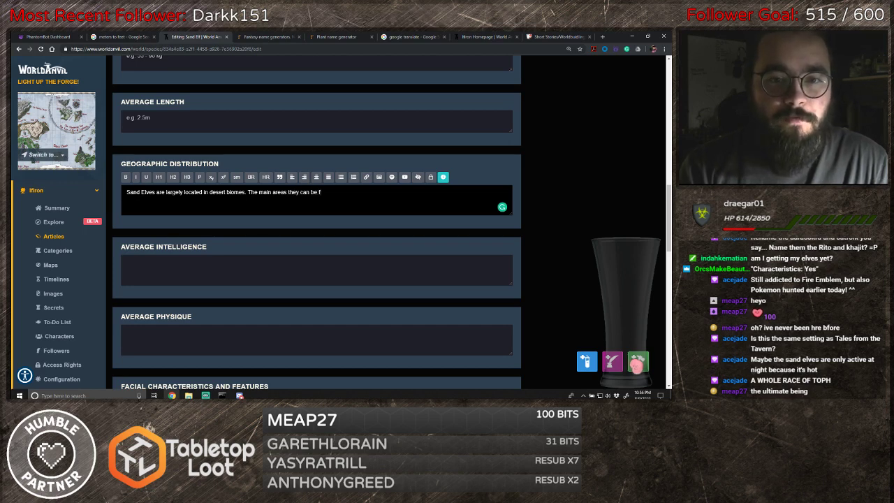
type(" be found are the @Wind")
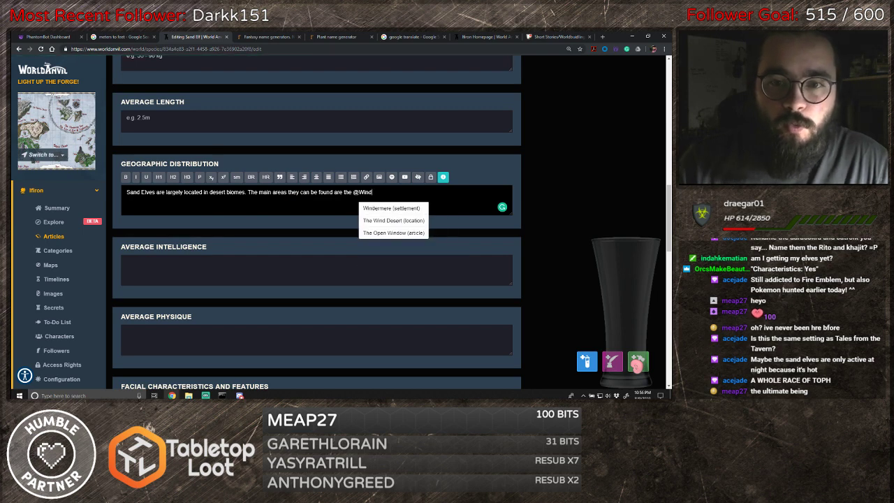
left_click(377, 221)
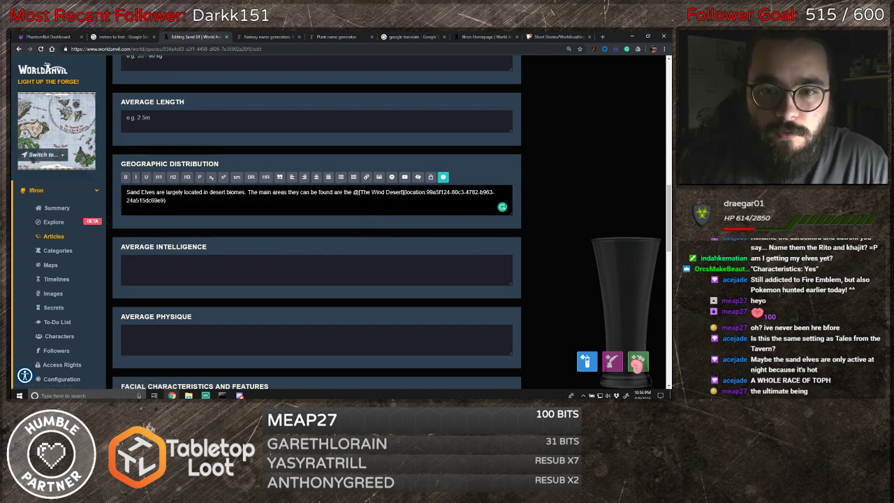
- Shorten the desert mention's label to "Wind Desert" and add "and" after the mention
key("BackSpace")
key("BackSpace")
key("BackSpace")
key("BackSpace")
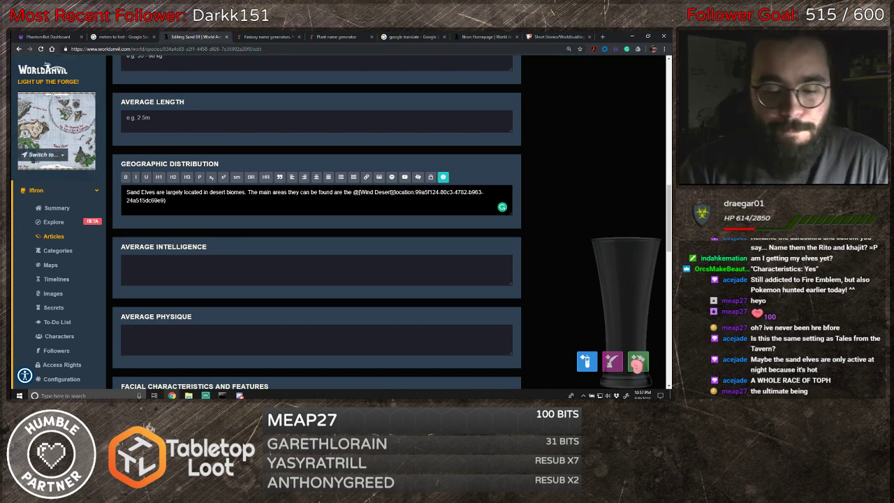
type("and")
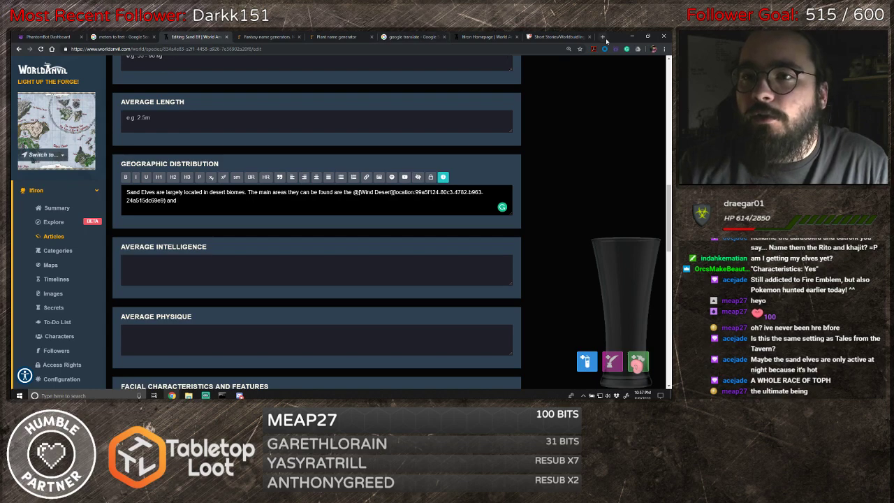
- Open the Map of Material Plane from the Ifiron homepage and examine the Skiak Trya landmass for its name and terrain
left_click(487, 37)
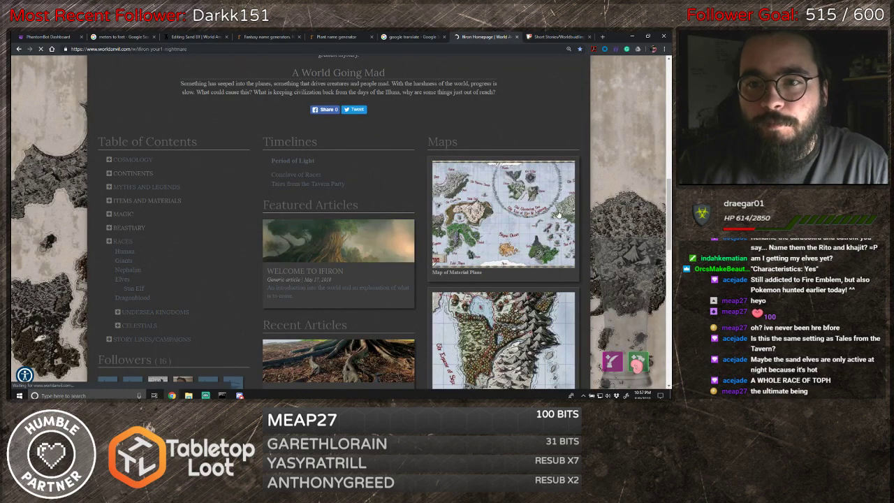
left_click(491, 225)
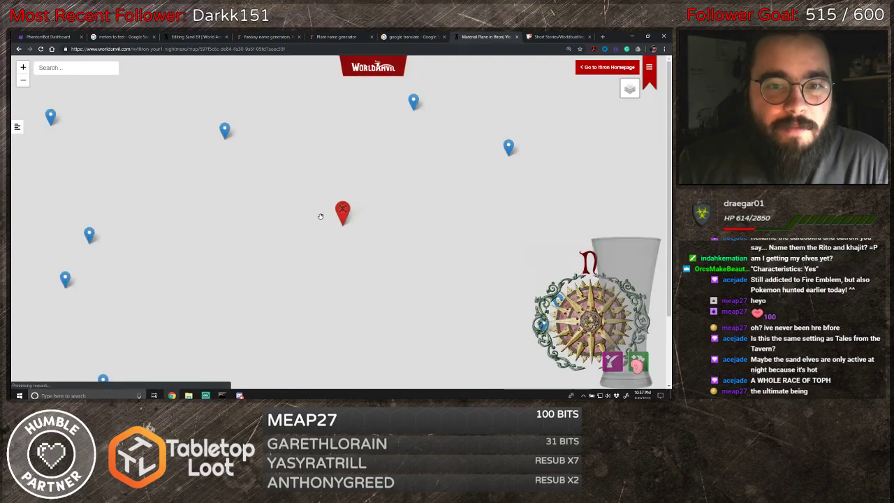
scroll(161, 238, "up", 3)
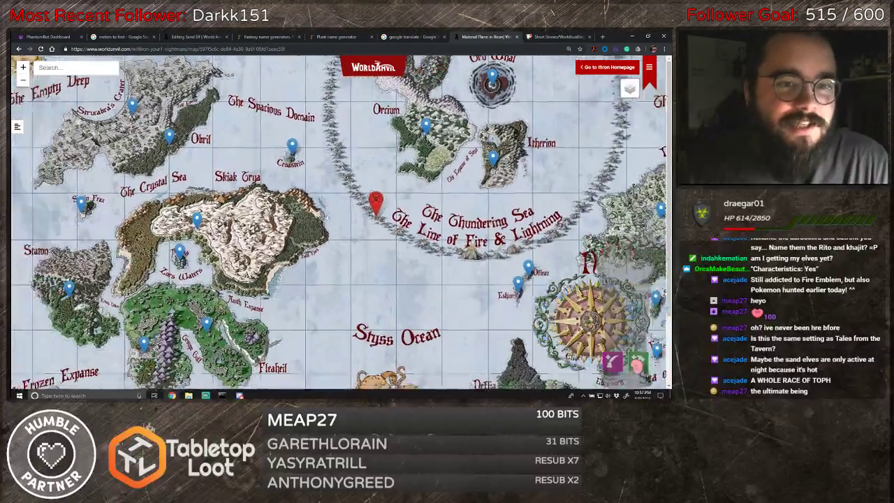
scroll(406, 298, "down", 2)
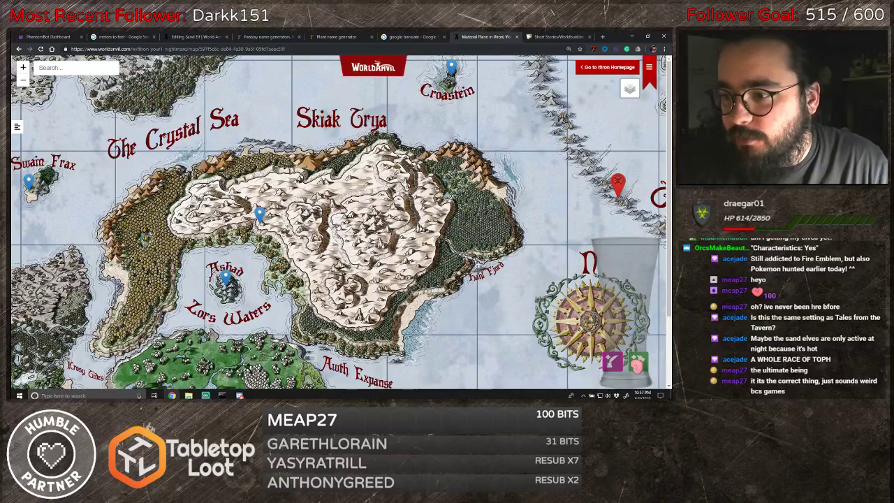
scroll(342, 216, "up", 1)
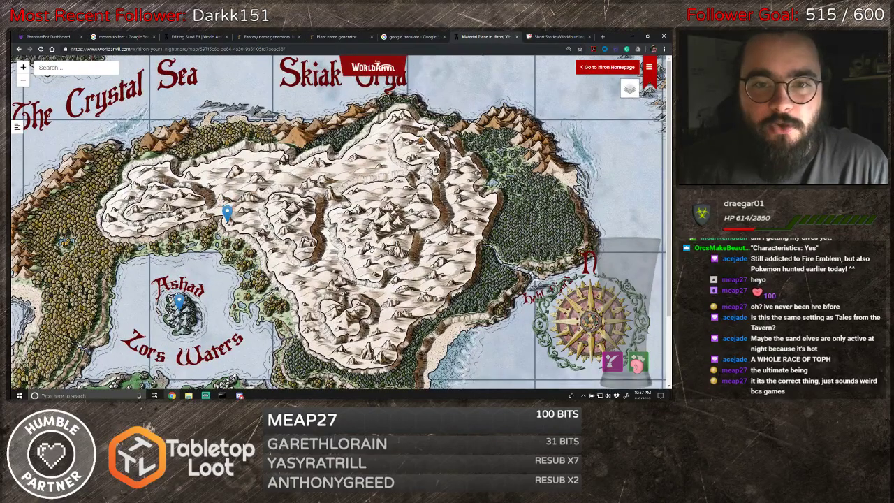
scroll(373, 248, "down", 1)
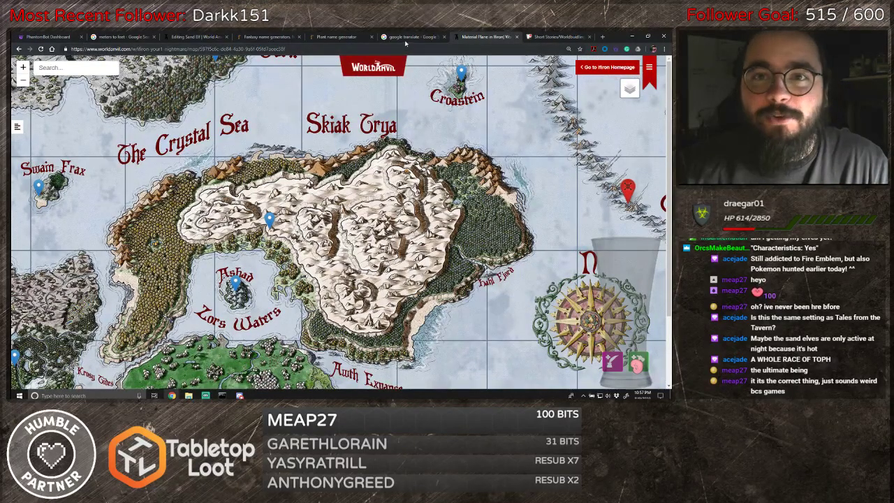
left_click(186, 39)
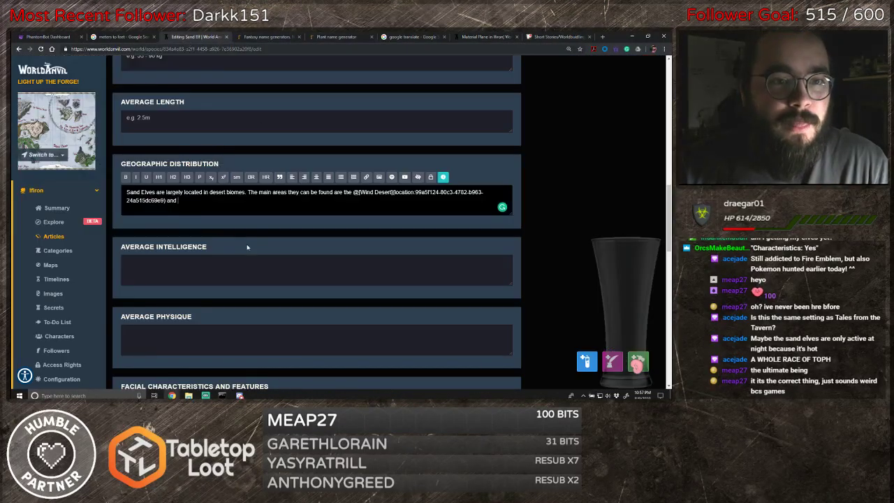
type("@Ski")
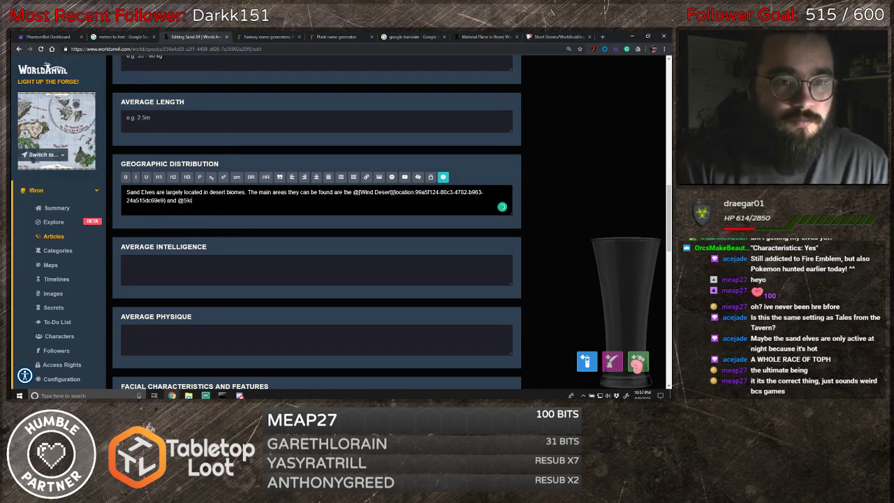
type("ak Tr")
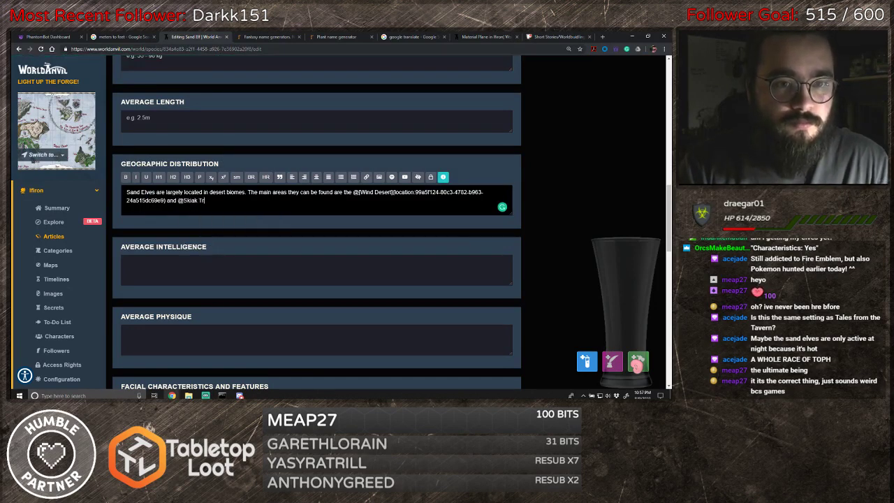
type("ya(location:)")
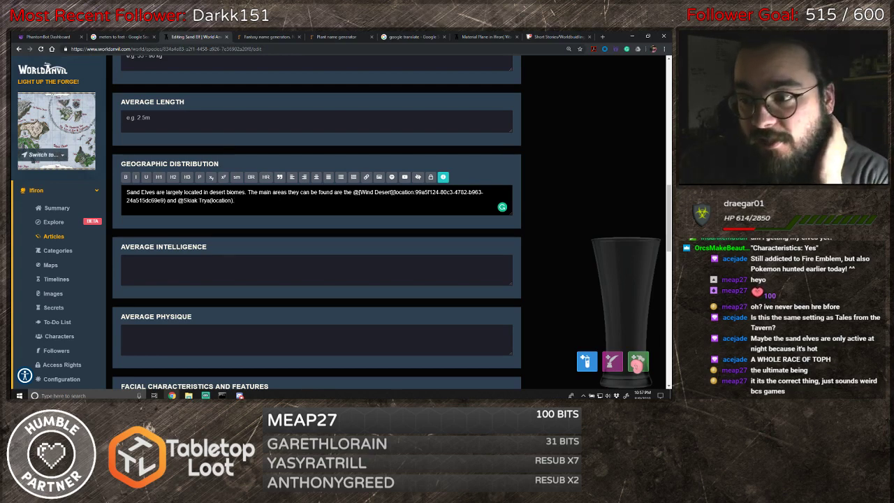
- Begin the body tint, colouring and marking field with "Sand Elves have dark skin tones"
scroll(222, 198, "down", 5)
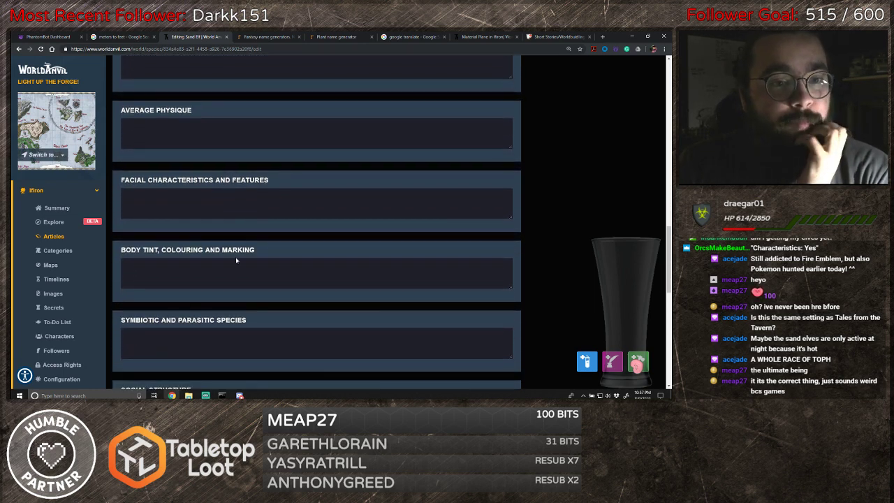
left_click(236, 260)
type("Sand")
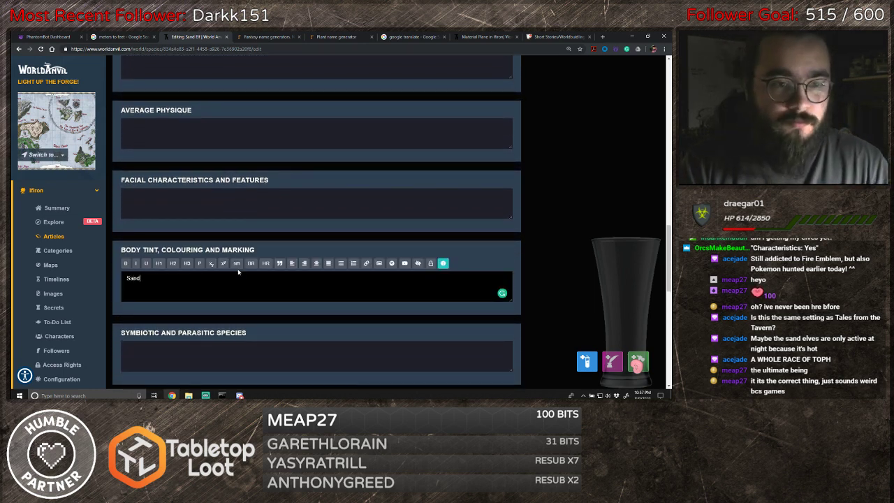
type(" Elves are")
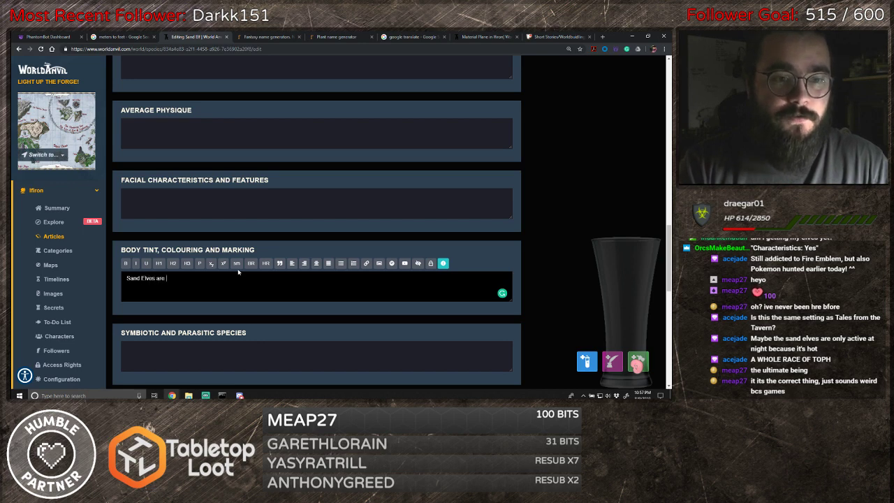
key("BackSpace")
key("BackSpace")
key("BackSpace")
type("have dark sk")
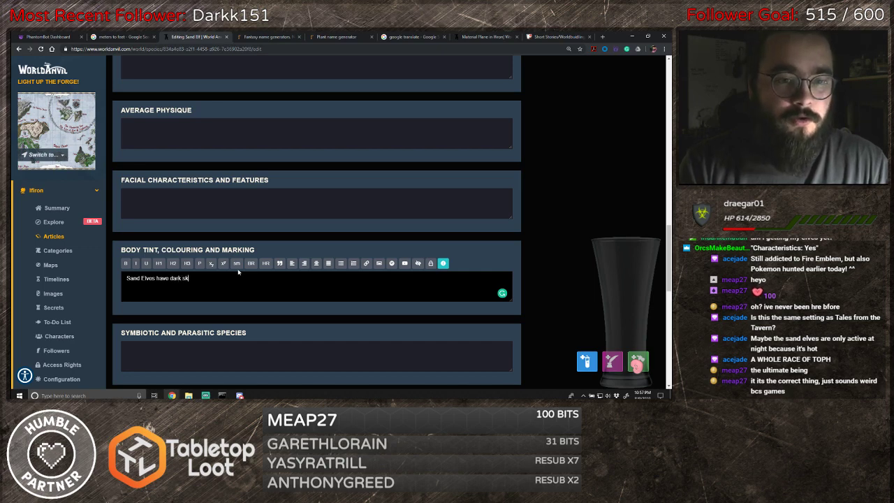
type("in tones")
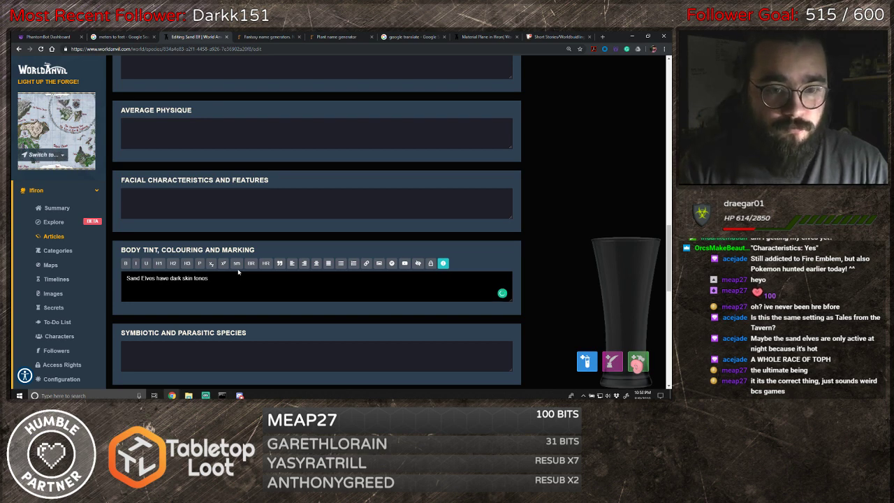
- Finish the body tint sentence with "from extended periods of time in desert biomes."
type(" from exten")
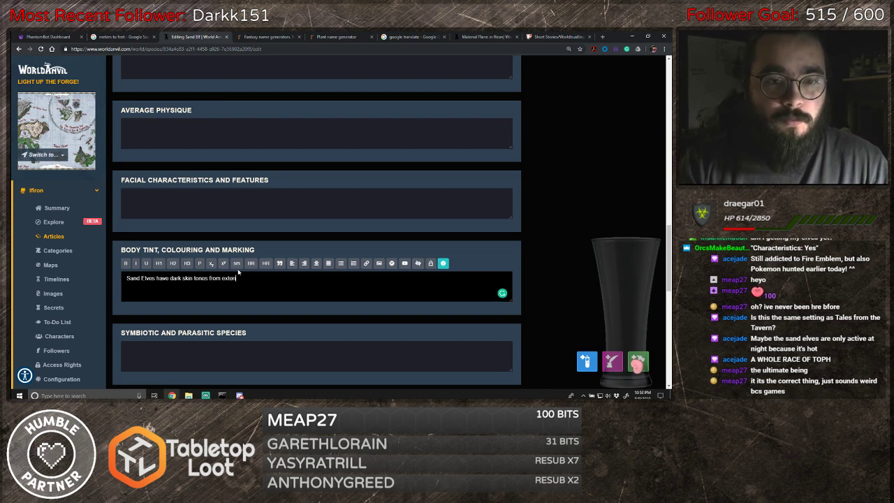
type("ded period")
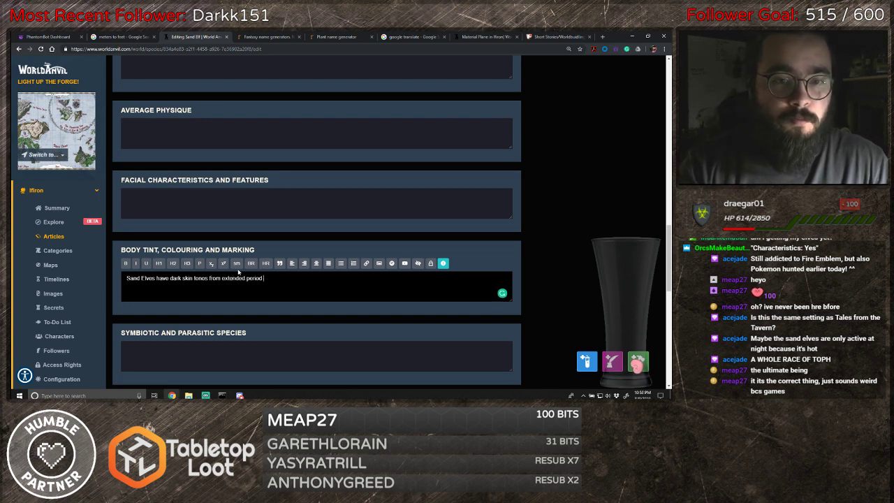
type("s of time in")
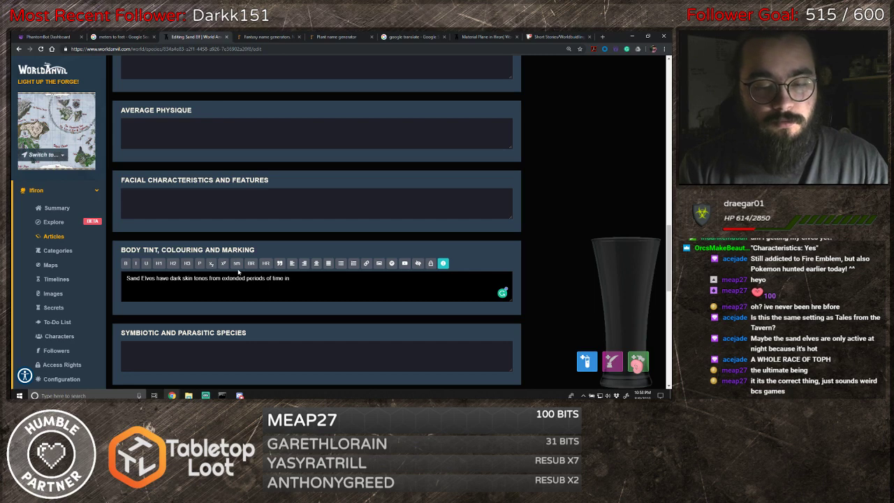
type("desert bi")
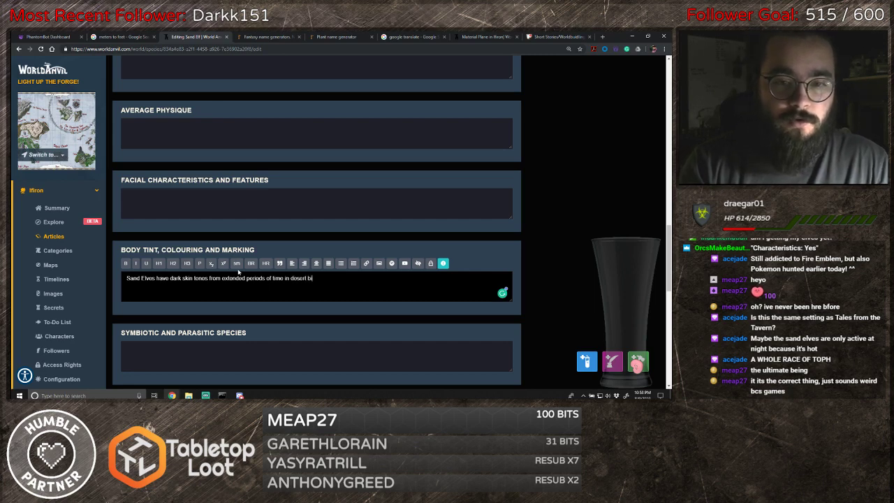
type("omes")
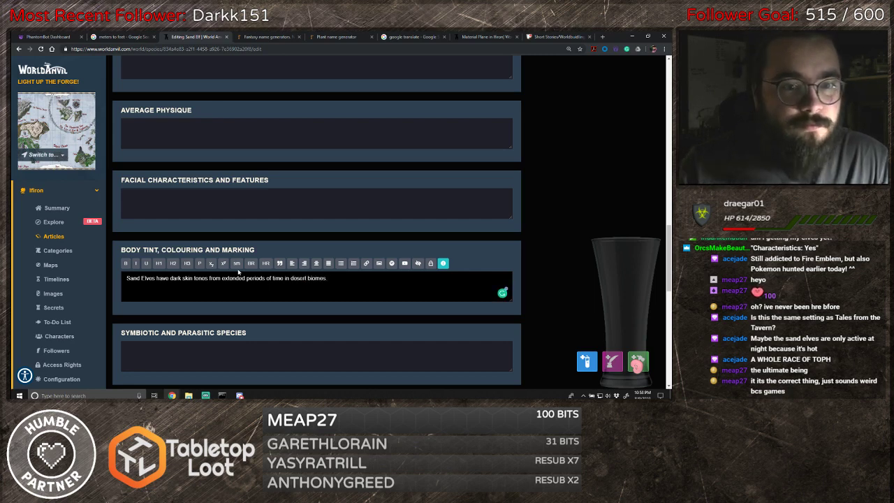
type(".")
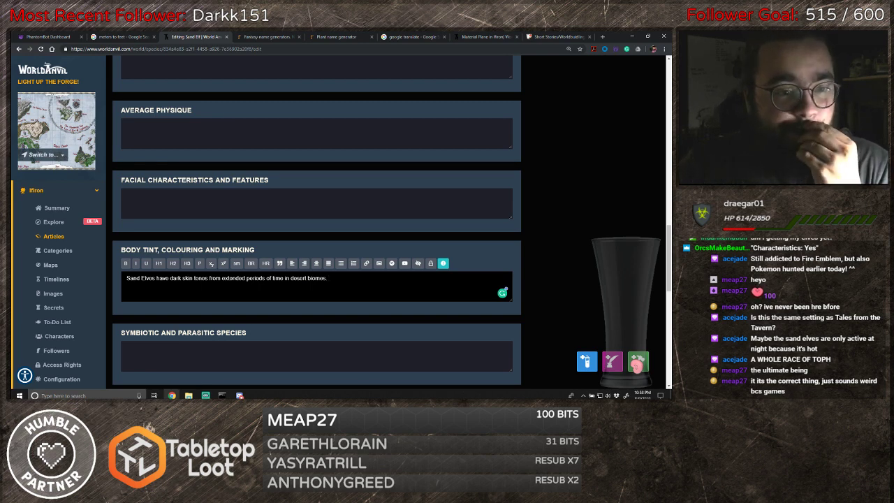
- Switch the Sand Elf article to its Sapience fields and start editing the History field
scroll(396, 290, "down", 5)
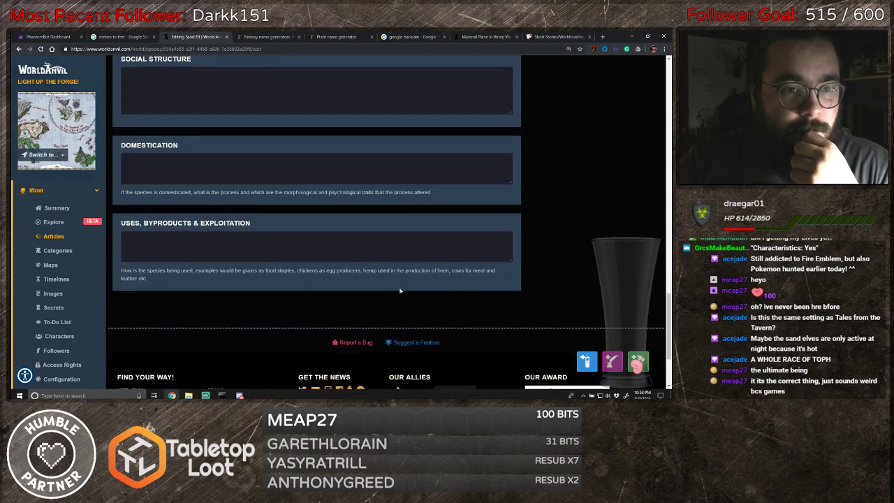
scroll(405, 291, "up", 10)
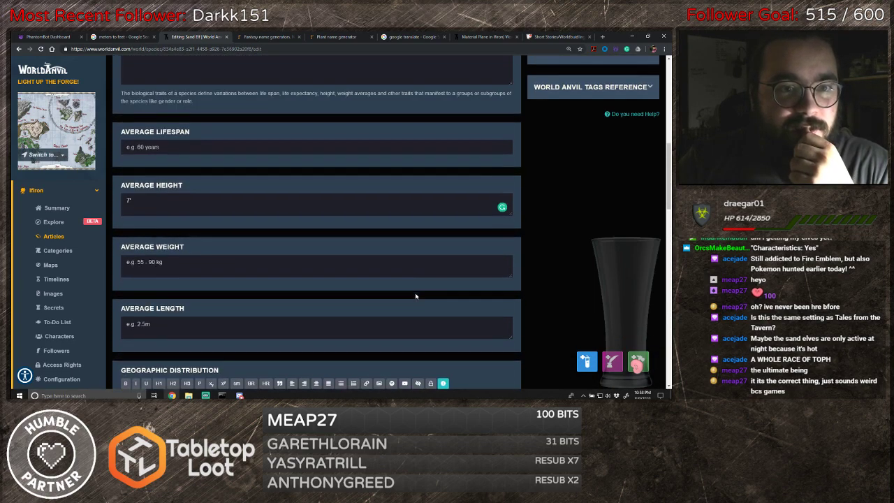
scroll(416, 296, "up", 3)
left_click(210, 223)
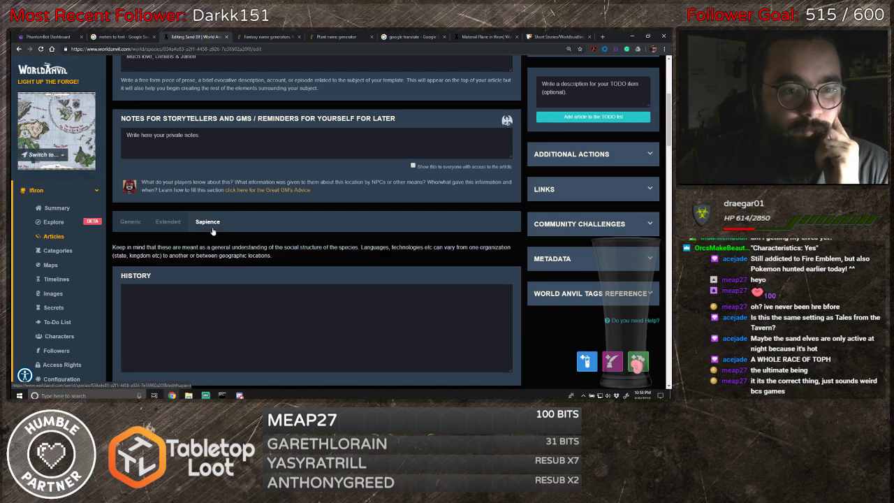
scroll(312, 237, "down", 4)
scroll(312, 237, "up", 1)
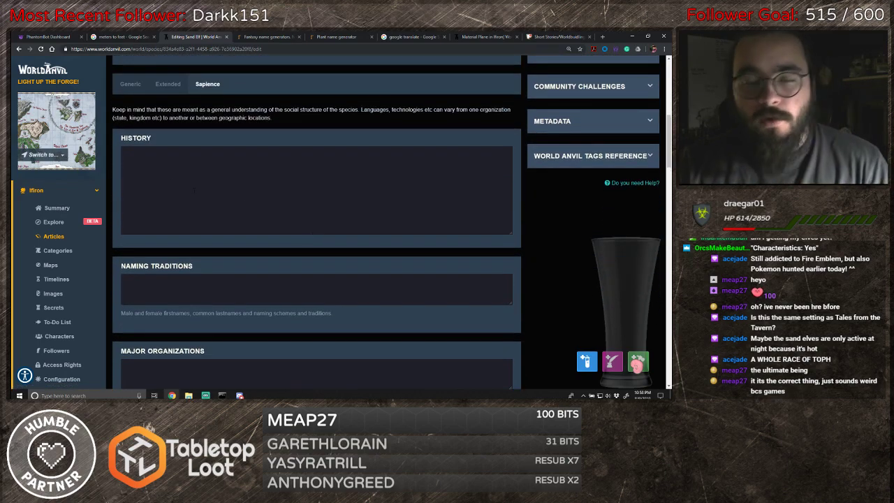
left_click(269, 211)
scroll(264, 219, "down", 4)
scroll(264, 219, "up", 3)
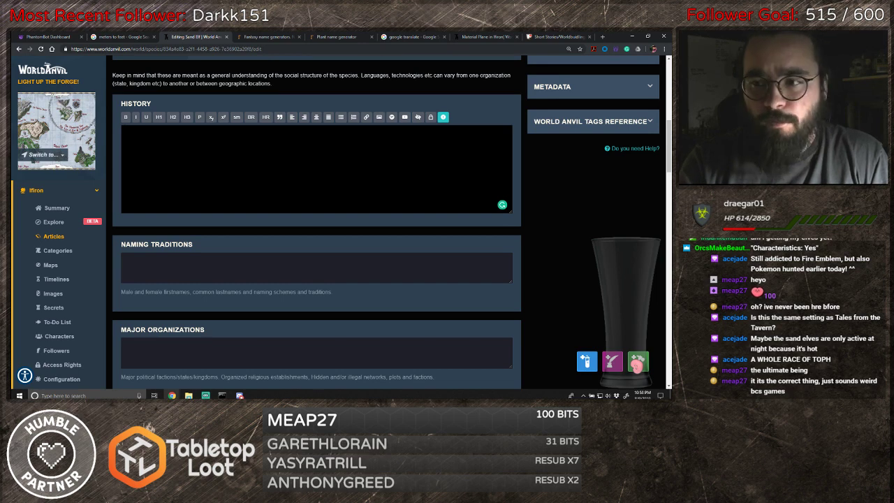
- Begin the history with "When" and a mention of Blinn, Goddess of Love and Water, shortening the mention's label to "Blinn"
type("When ")
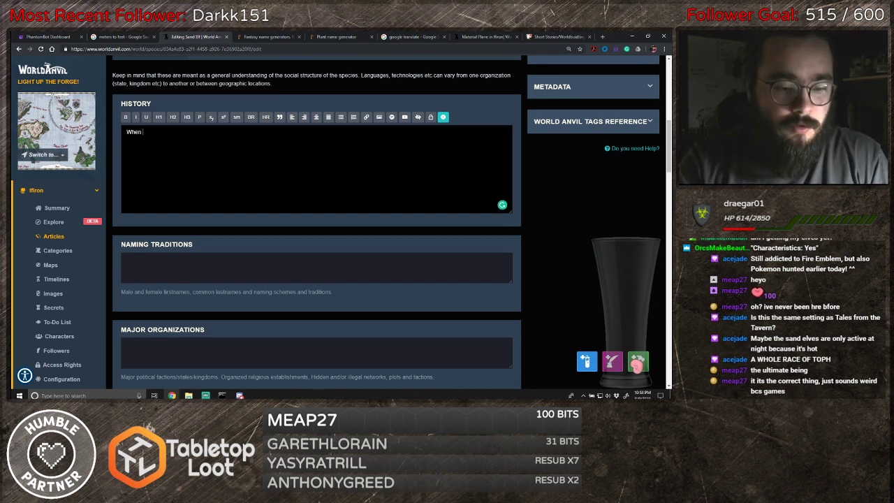
type("@")
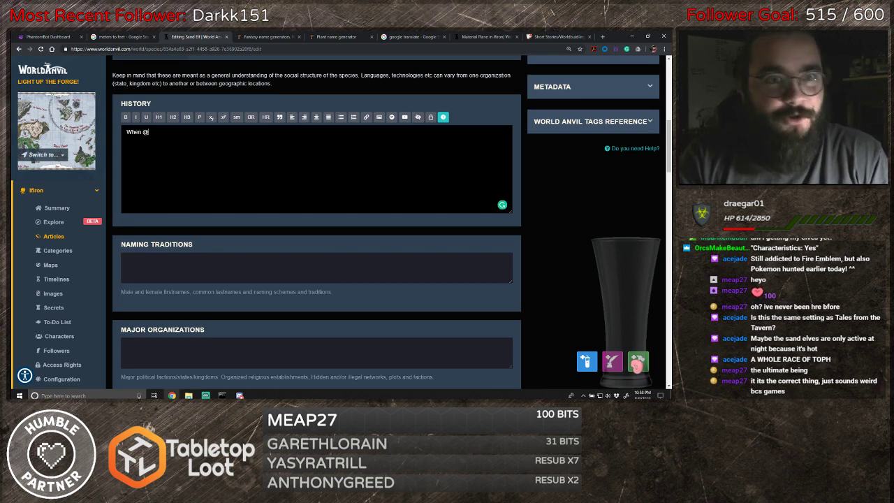
type("Blinn")
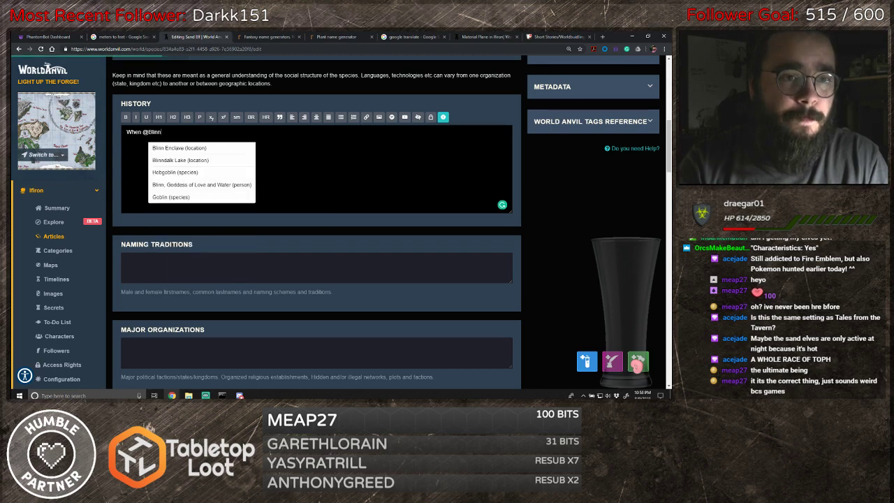
left_click(207, 173)
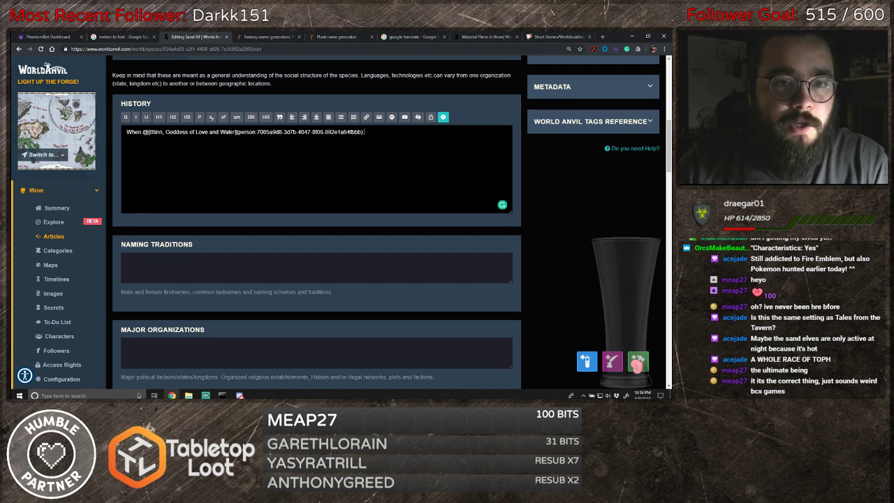
left_click_drag(236, 132, 164, 132)
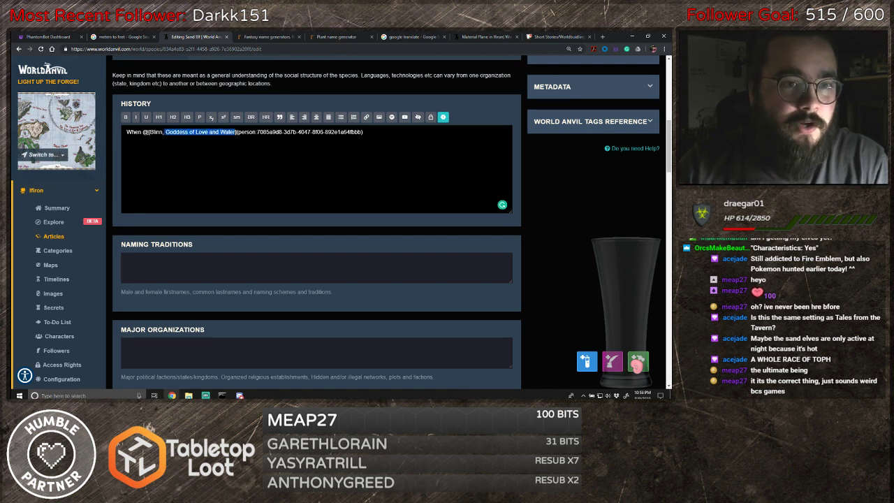
key("BackSpace")
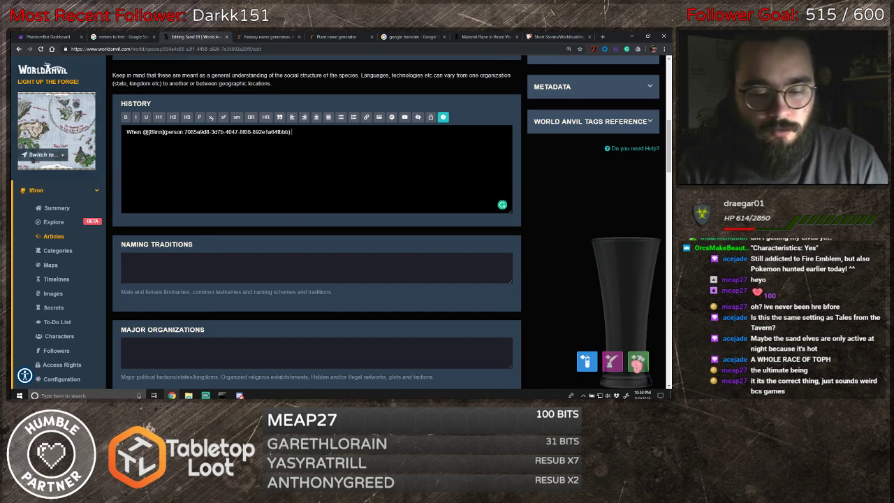
- Complete the first history sentence with "crafted the Elves, she created the Sand Elves from the desert sands."
type("ciafte")
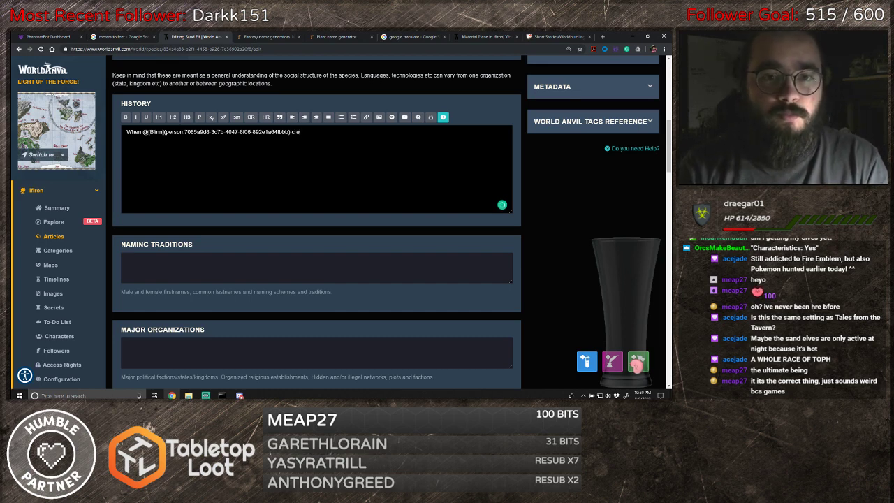
type("d")
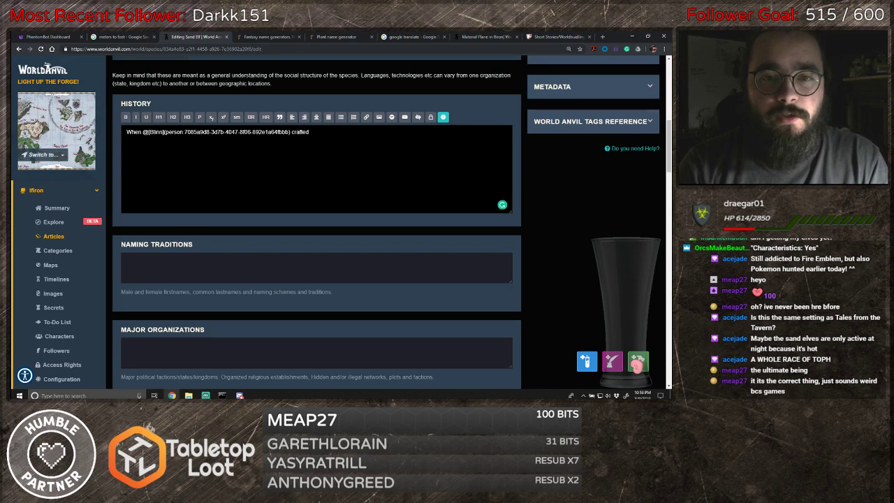
type(" the Elves")
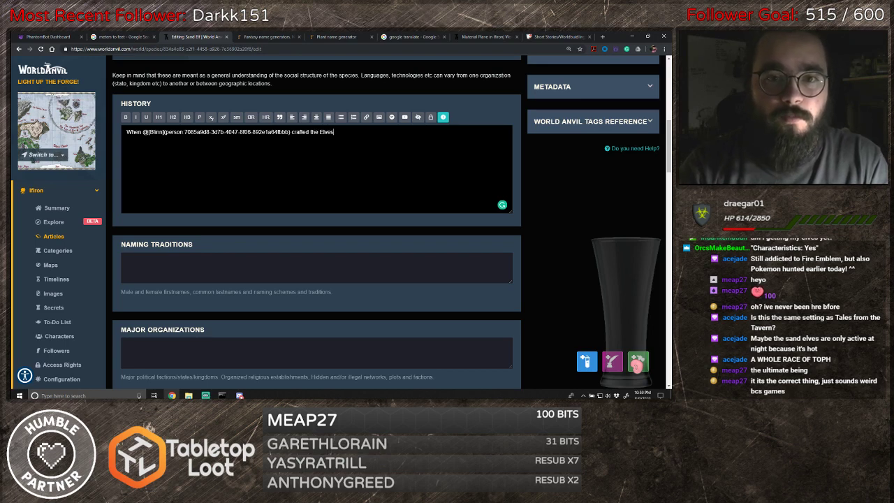
type(", she ")
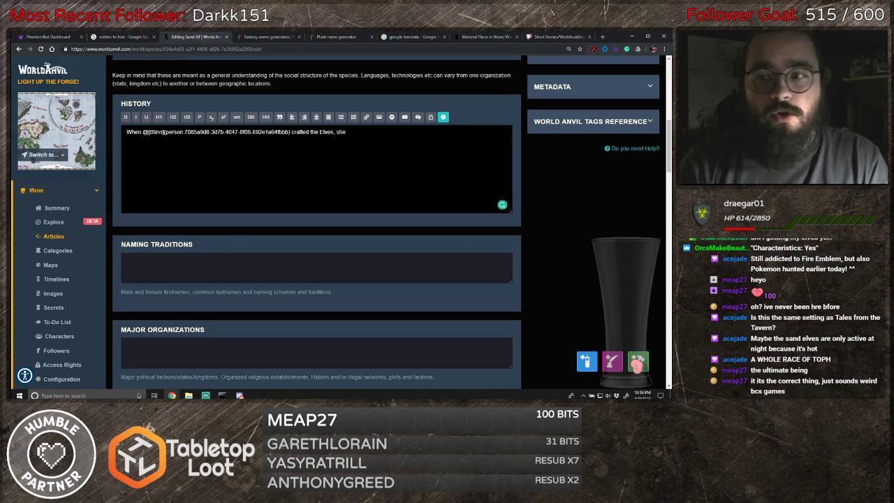
type("created the Sand")
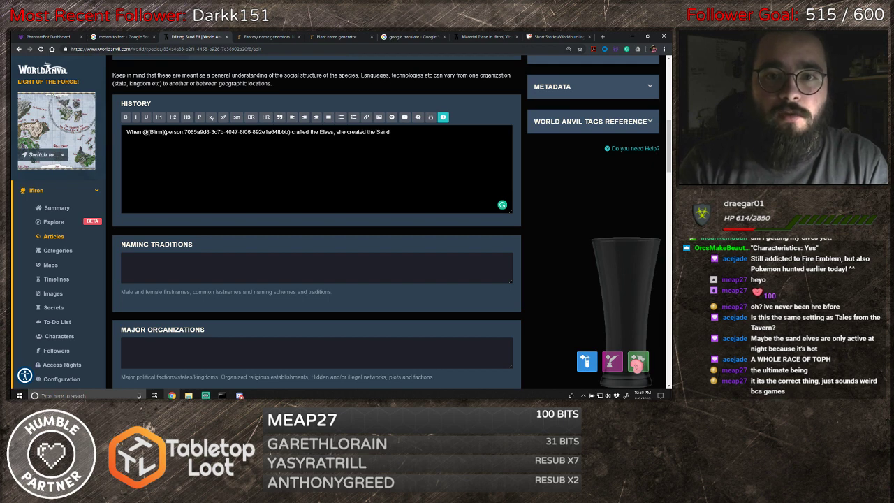
type(" Elves from the")
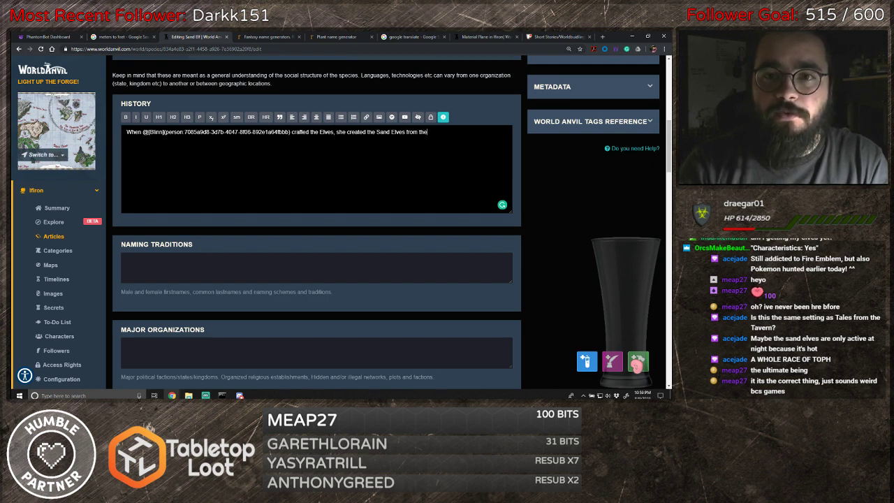
type(" dese")
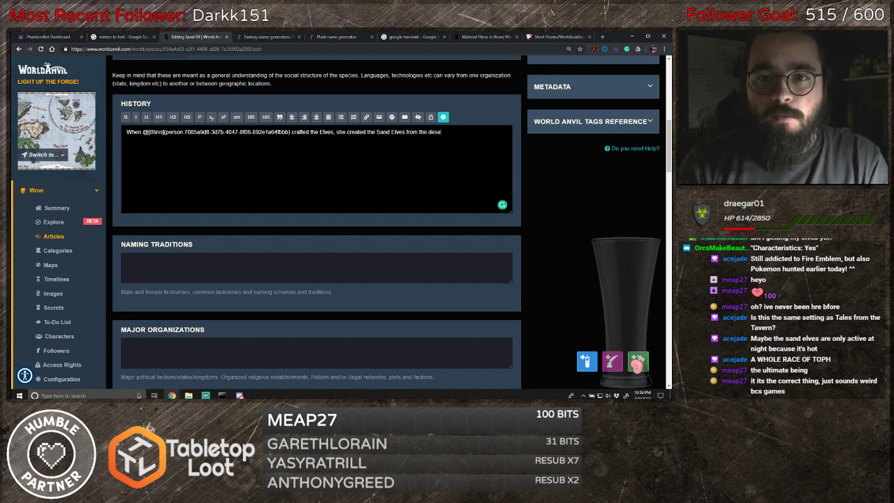
type("rt sands.")
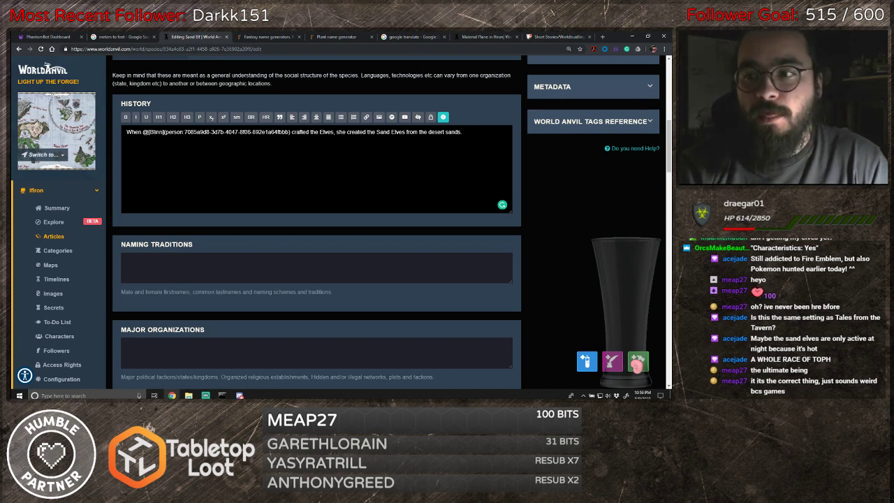
- Begin a second history sentence with "She blessed them with gifts to hel"
type("She bles")
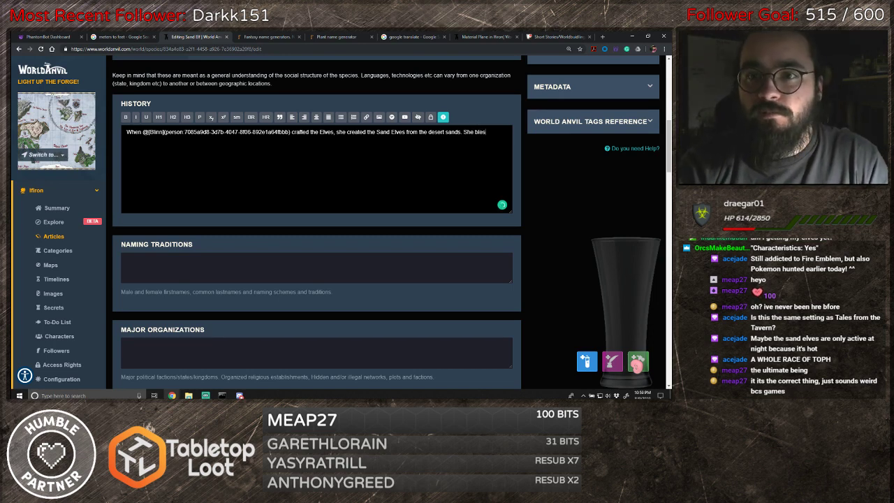
type("sed them with ")
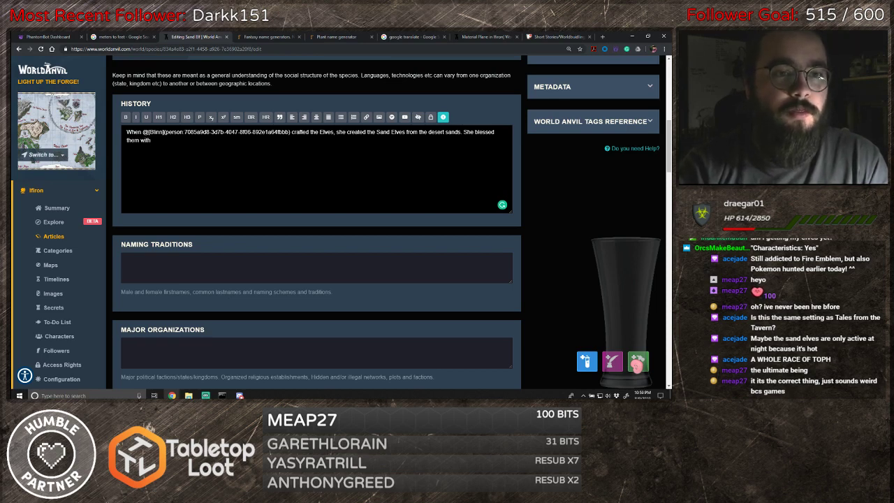
type("gift")
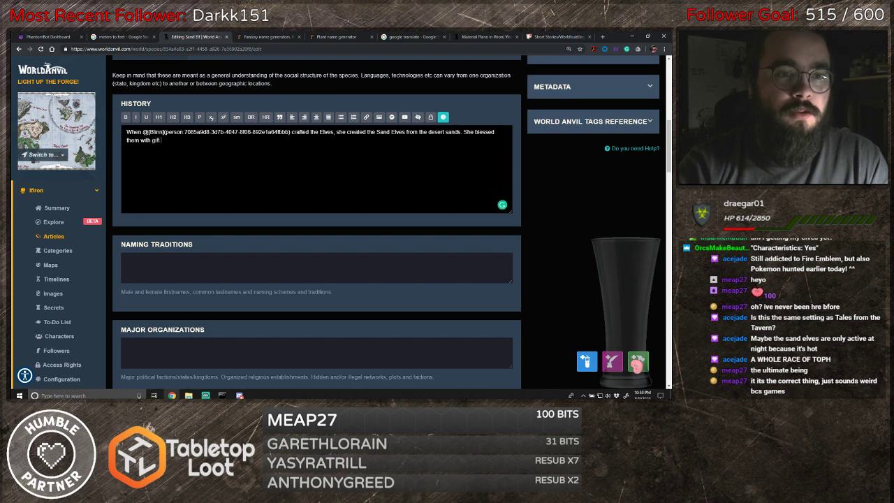
type("s to")
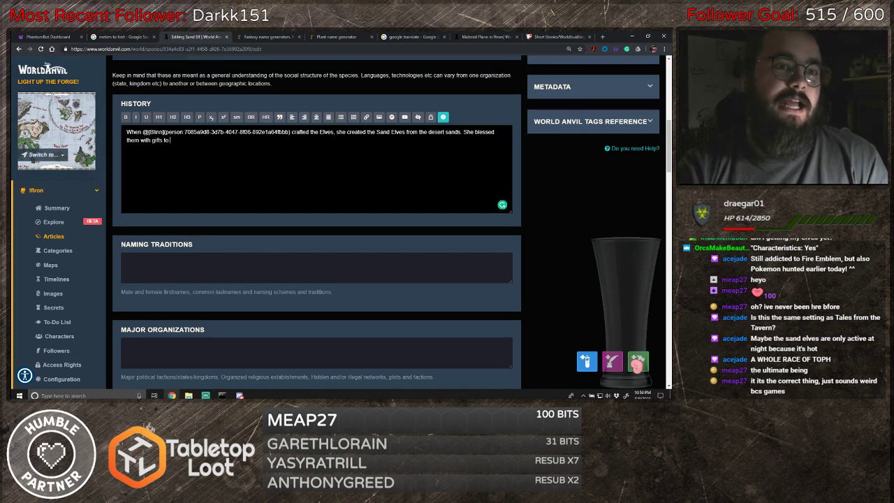
type("hel")
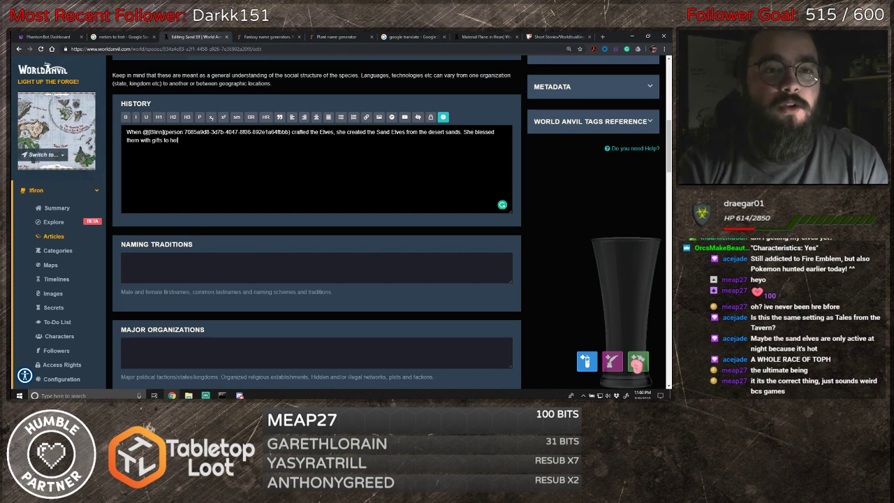
- Finish the current History sentence so it ends with "help them survive in locations she normally would not reach."
type("p them surv")
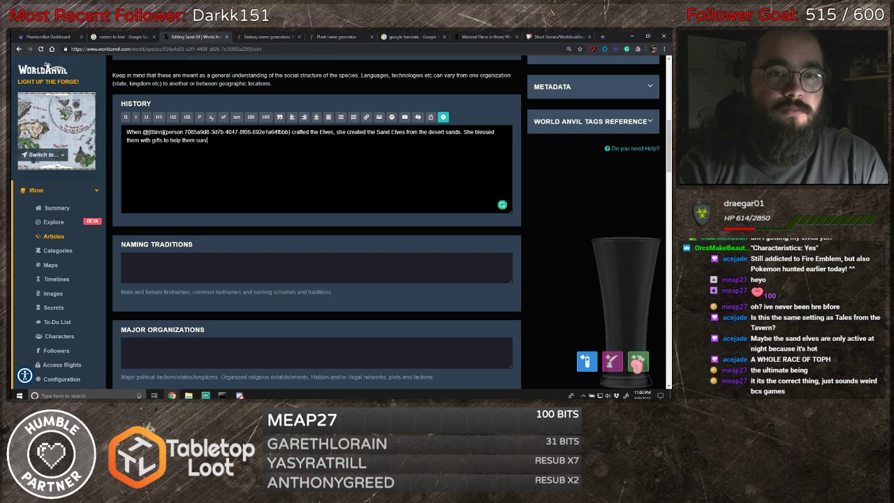
type("ive in locations")
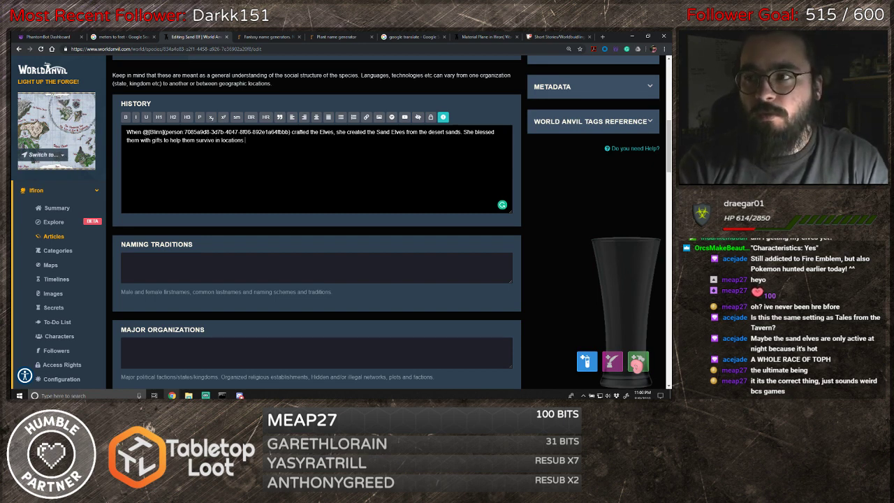
type("sh")
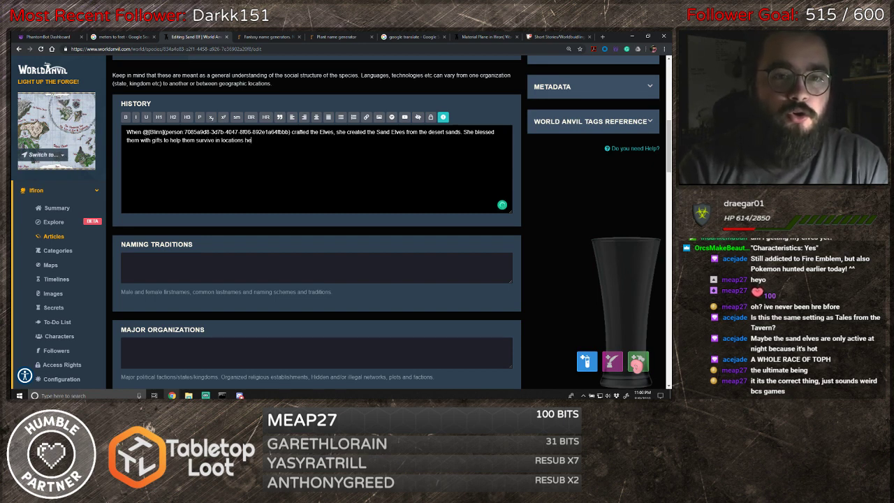
type("e normall")
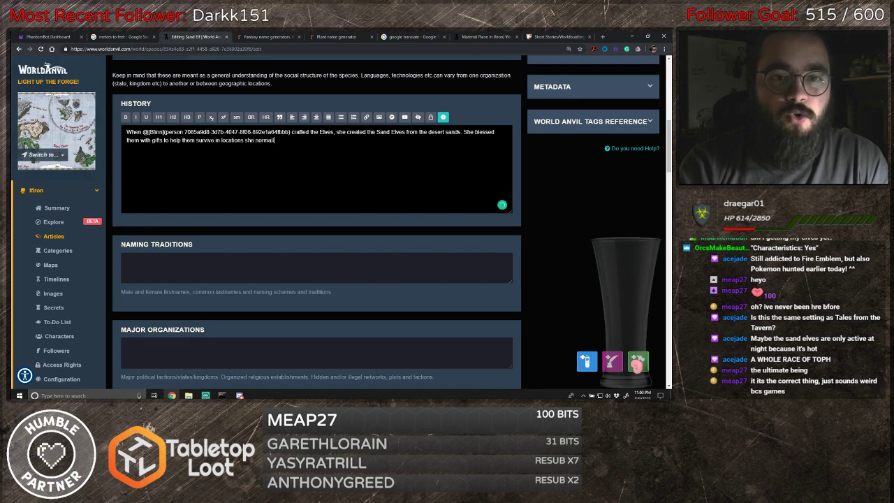
type("y would not reach.")
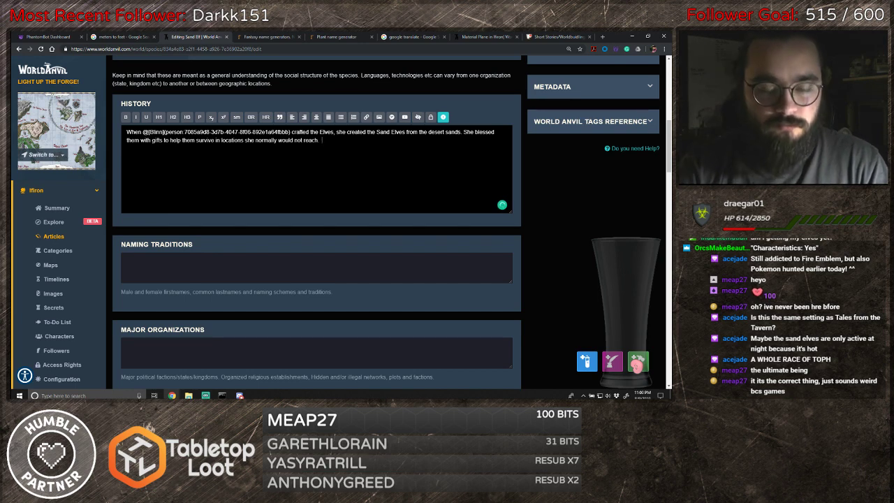
- Begin the next History sentence with "The Sand Elves in turn praise her for" and accept the suggested commas around "in turn"
type("T")
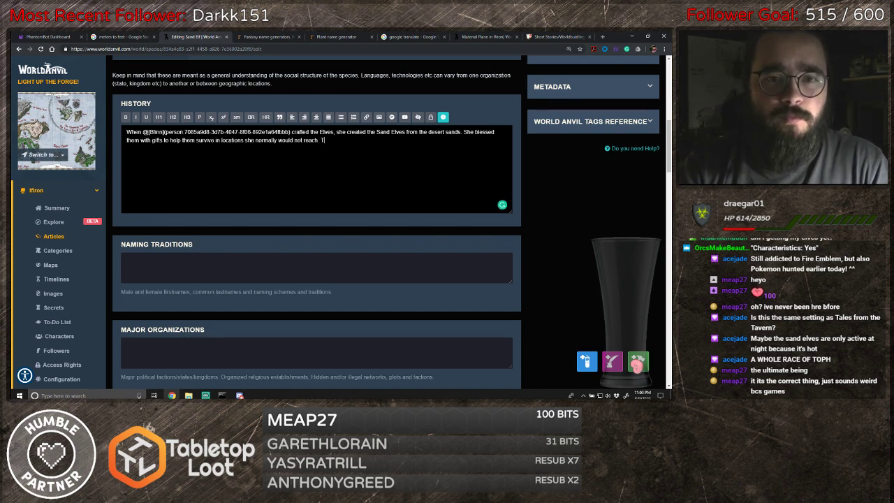
type("he san")
key("BackSpace")
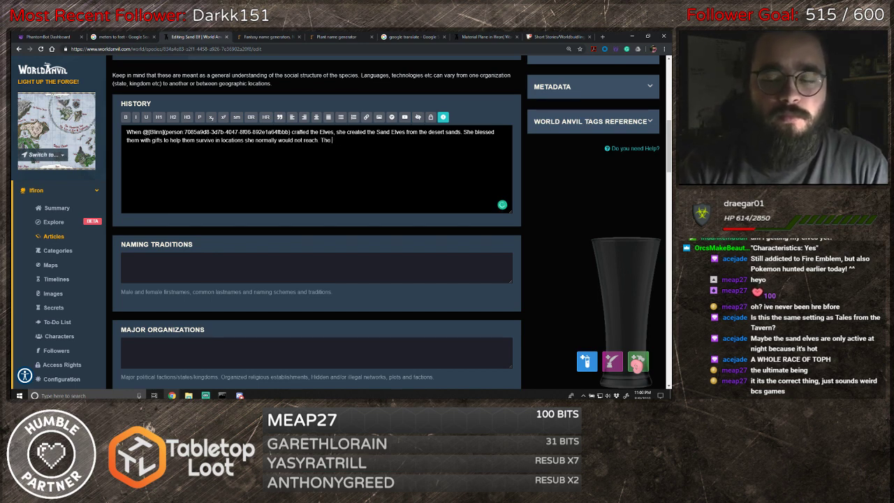
type("Sand Elves ")
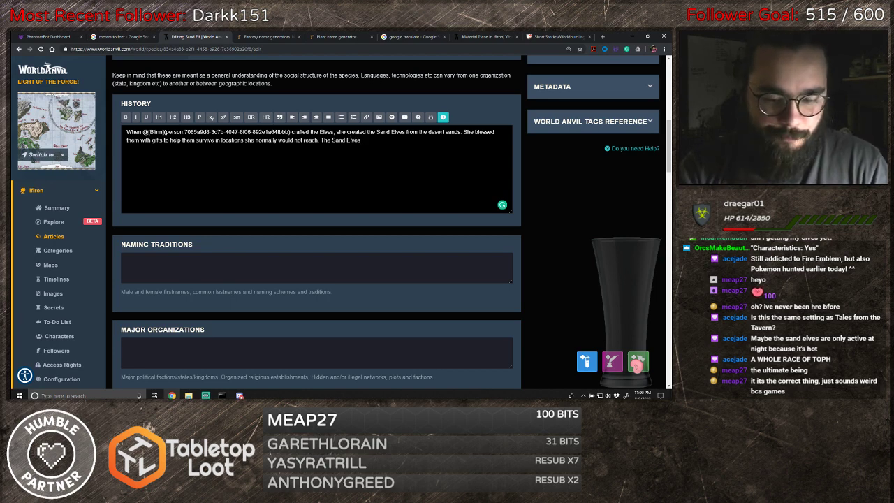
type("in turn")
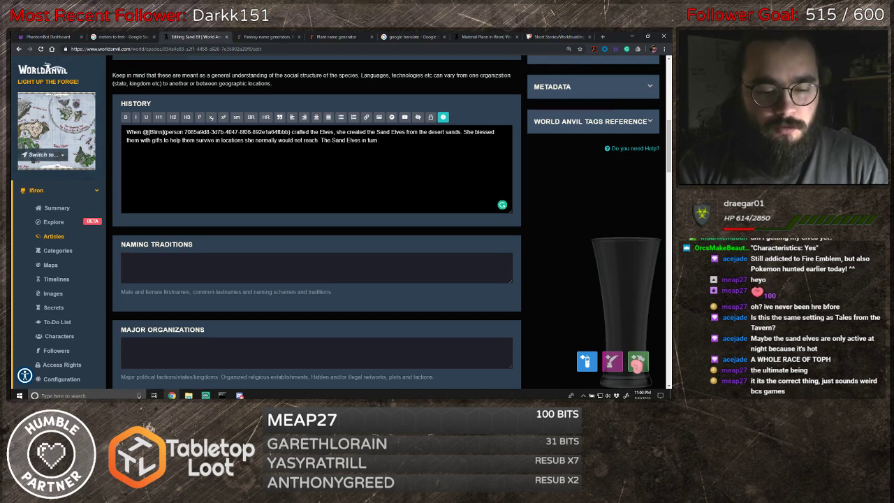
type(" praise ")
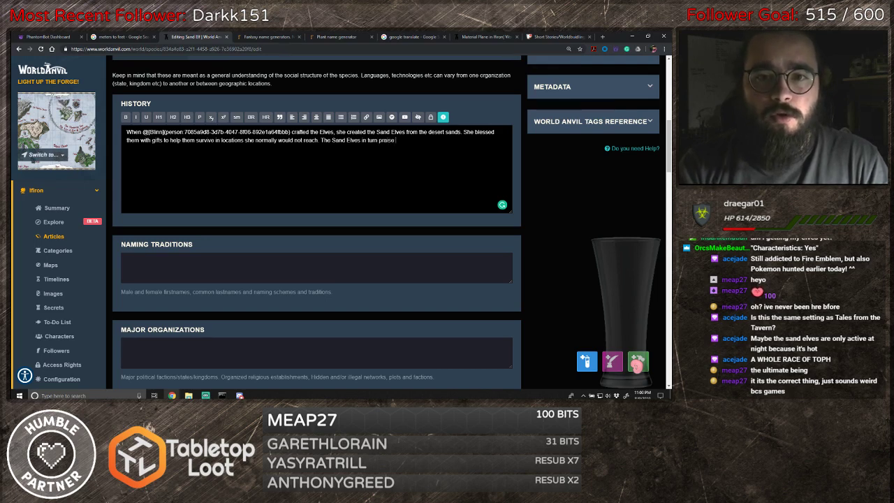
type("her")
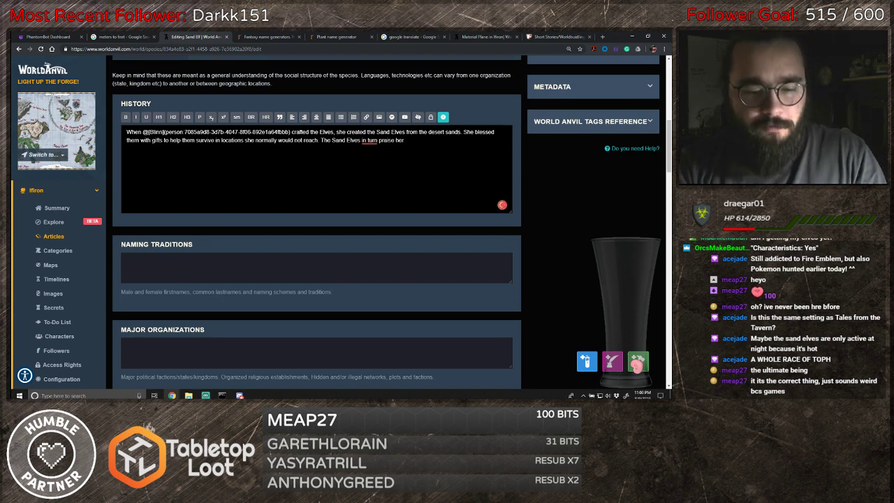
type(" for")
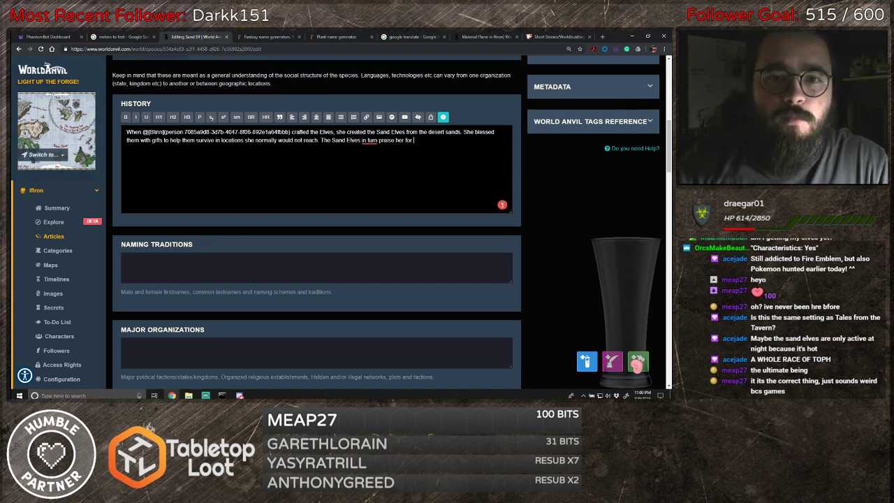
mouse_move(369, 141)
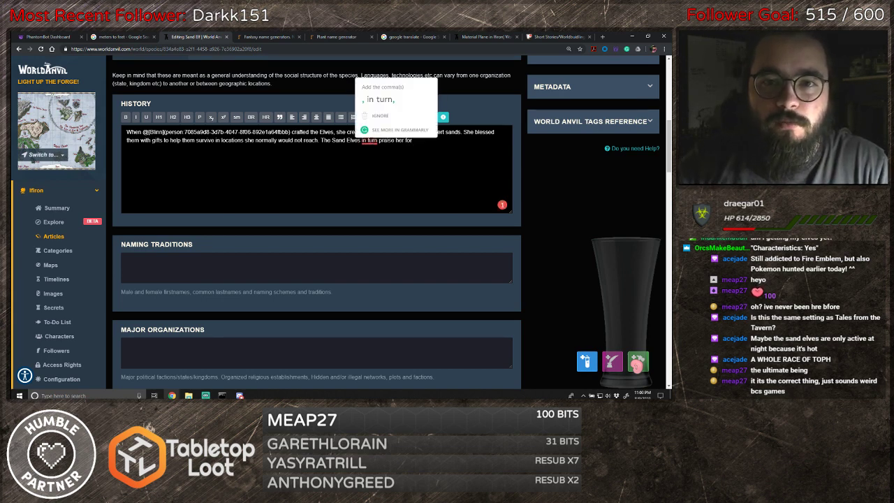
left_click(379, 99)
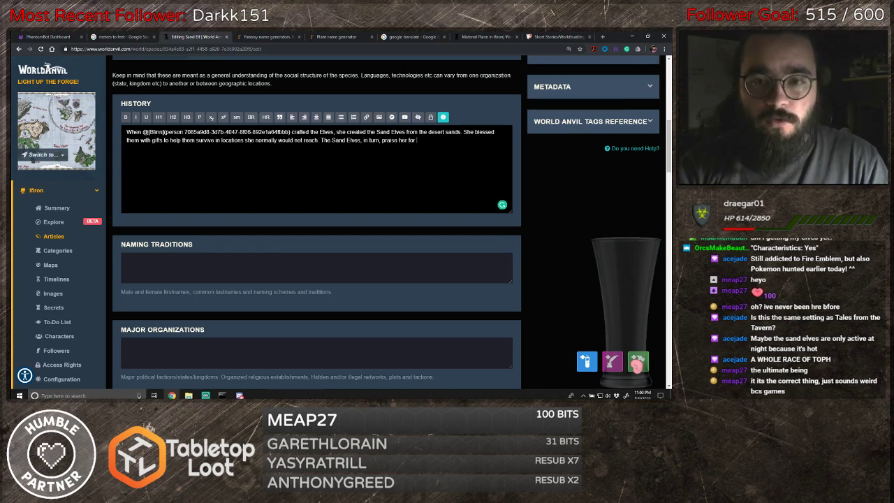
- Continue the History sentence with "the deposits of water that can be located throughout I"
type("the deposit")
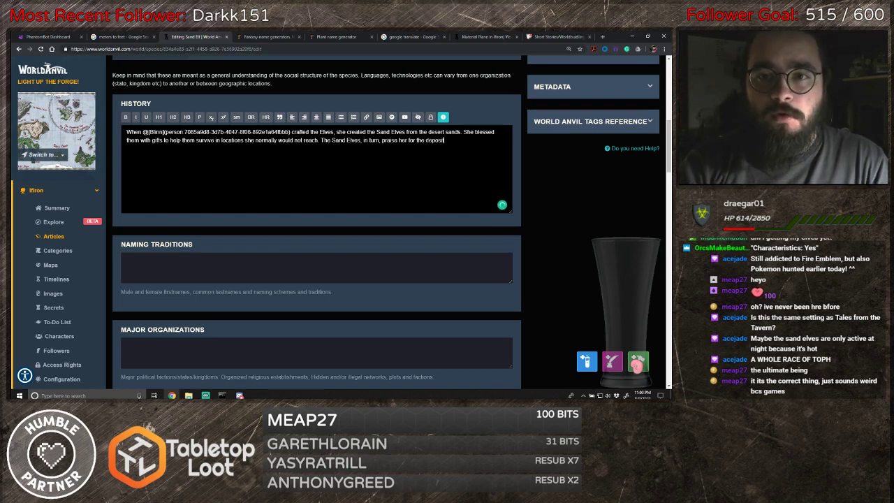
type("s of water")
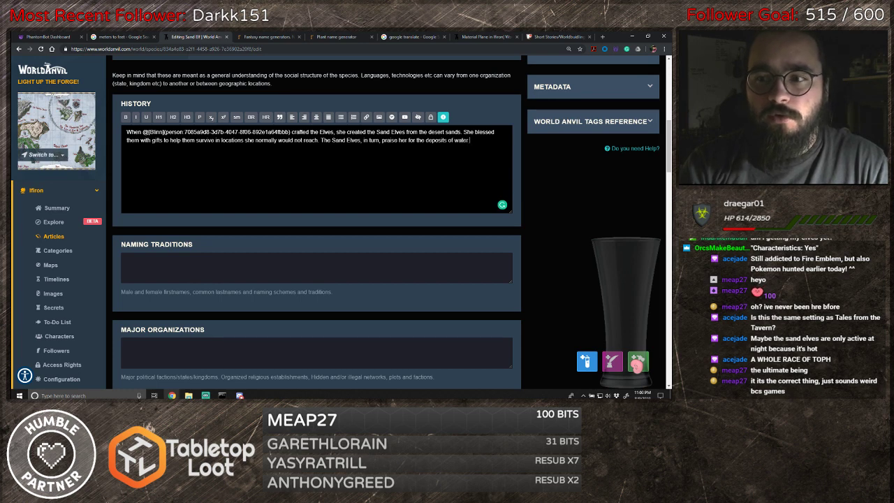
type(" that can be l")
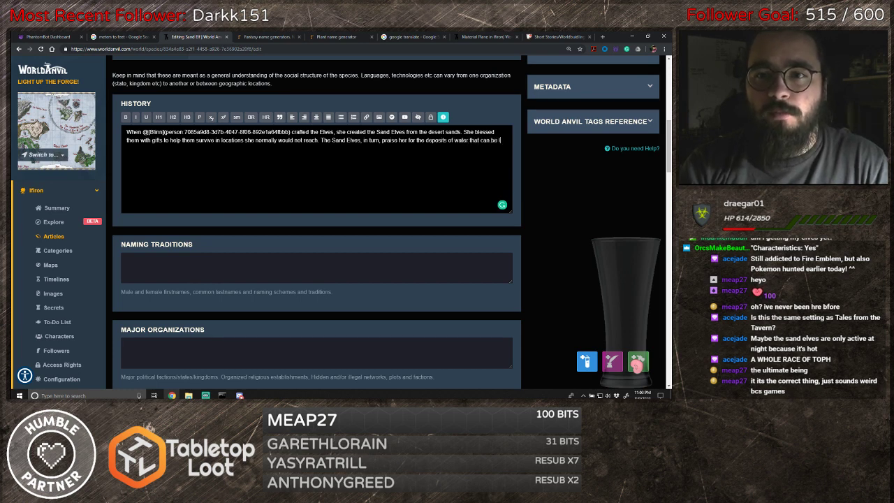
type("ocated through")
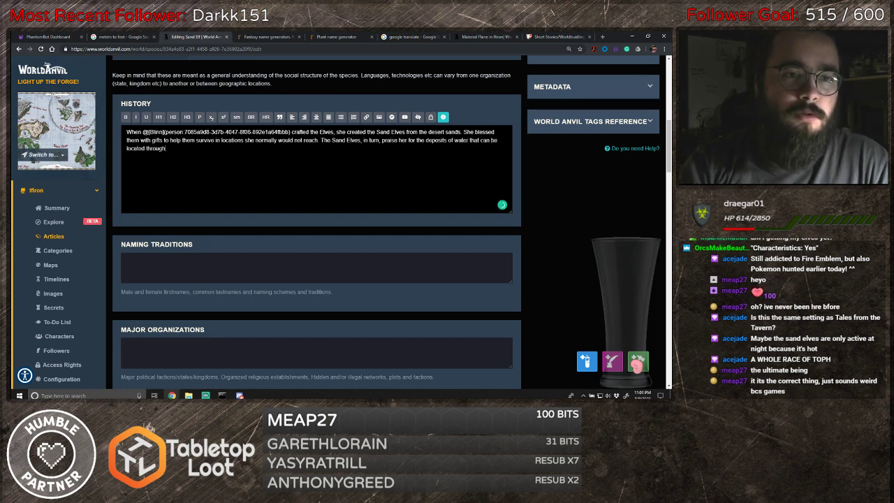
type("out i")
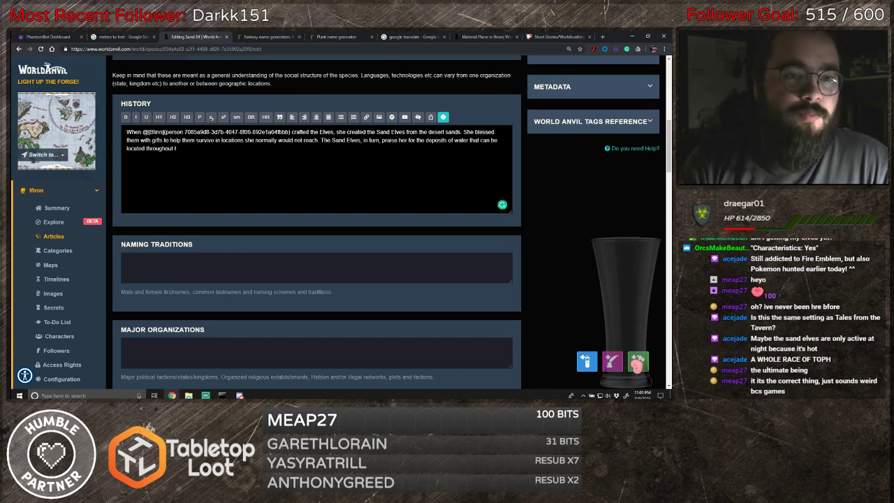
key("BackSpace")
key("BackSpace")
key("BackSpace")
key("BackSpace")
key("BackSpace")
key("BackSpace")
key("BackSpace")
key("BackSpace")
key("BackSpace")
key("BackSpace")
key("BackSpace")
key("BackSpace")
key("BackSpace")
key("BackSpace")
key("BackSpace")
key("BackSpace")
key("BackSpace")
key("BackSpace")
key("BackSpace")
key("BackSpace")
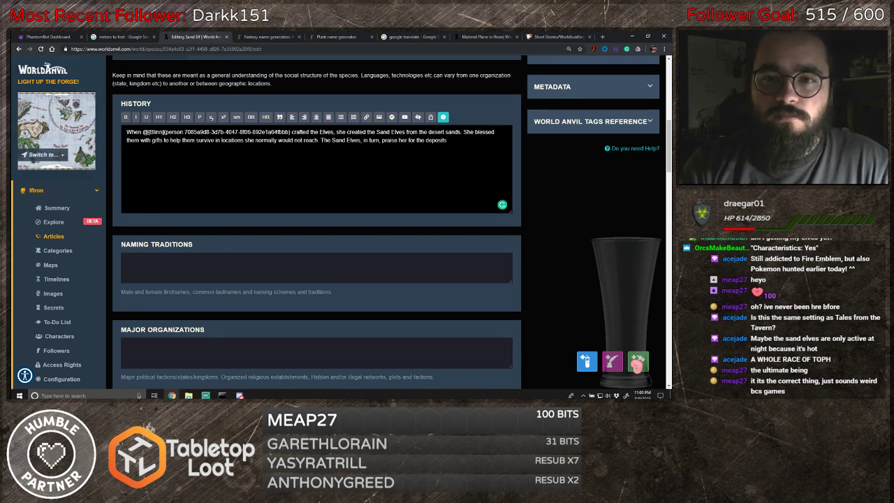
key("BackSpace")
key("BackSpace")
key("BackSpace")
key("BackSpace")
key("BackSpace")
type("eposits of water that can be located throughout i")
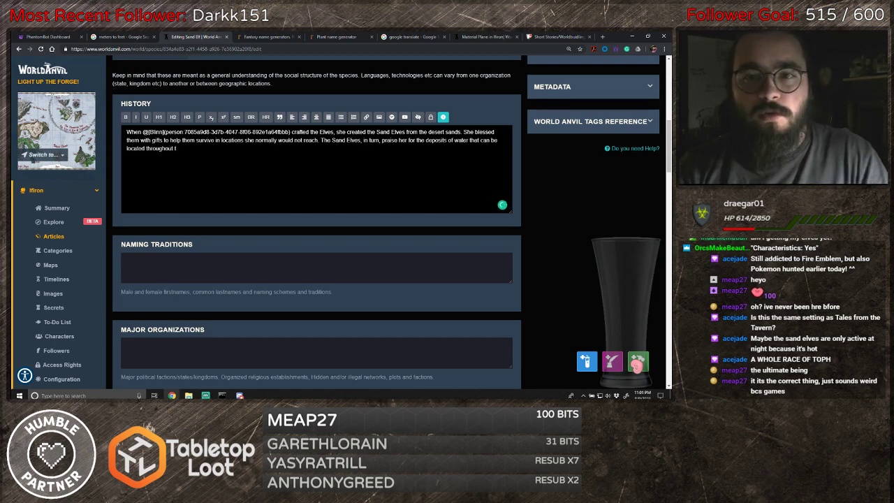
- Replace "that can be located throughout I" in the History text with "and oasises"
key("shift+Left")
key("shift+Left")
key("shift+Left")
key("shift+Left")
key("shift+Left")
key("shift+Left")
key("shift+Left")
key("shift+Left")
key("shift+Left")
key("shift+Left")
key("shift+Left")
key("shift+Left")
key("shift+Left")
key("shift+Left")
key("shift+Left")
key("shift+Left")
key("shift+Left")
key("shift+Left")
key("shift+Left")
key("shift+Left")
key("shift+Left")
key("shift+Left")
key("shift+Left")
key("shift+Left")
key("shift+Left")
key("shift+Left")
key("shift+Left")
key("shift+Left")
key("shift+Left")
key("shift+Left")
key("shift+Left")
key("shift+Left")
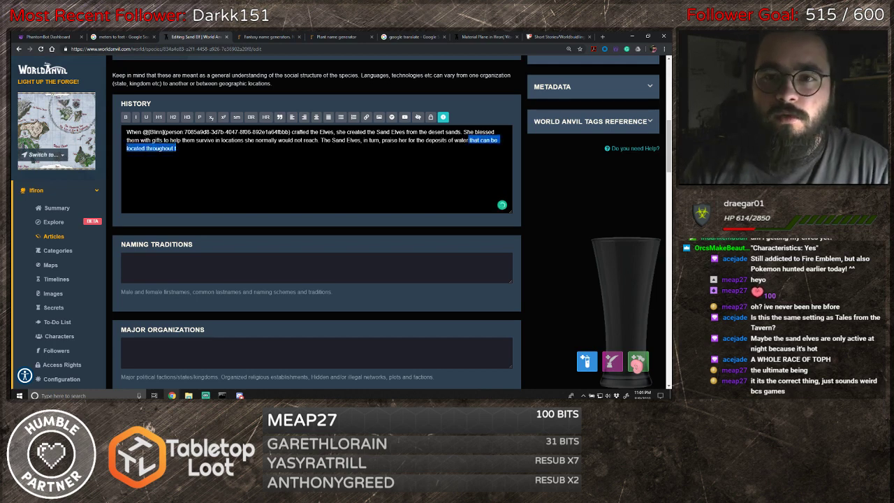
type("and ")
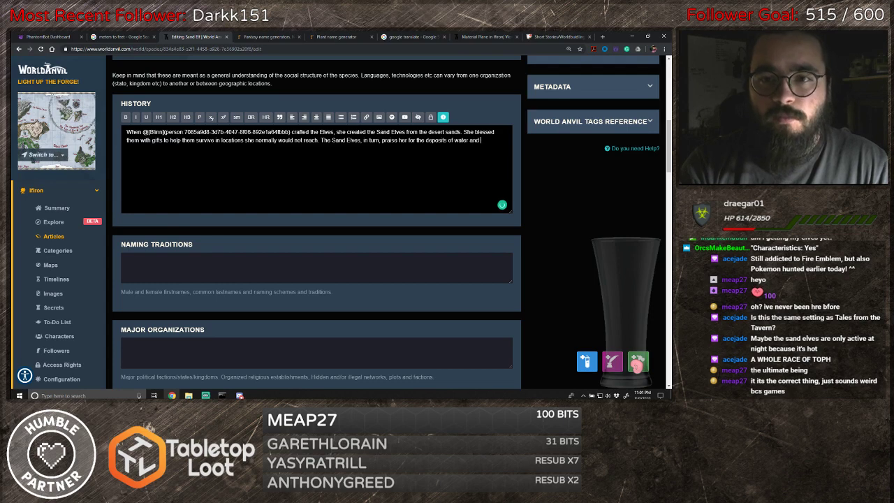
type("oasise")
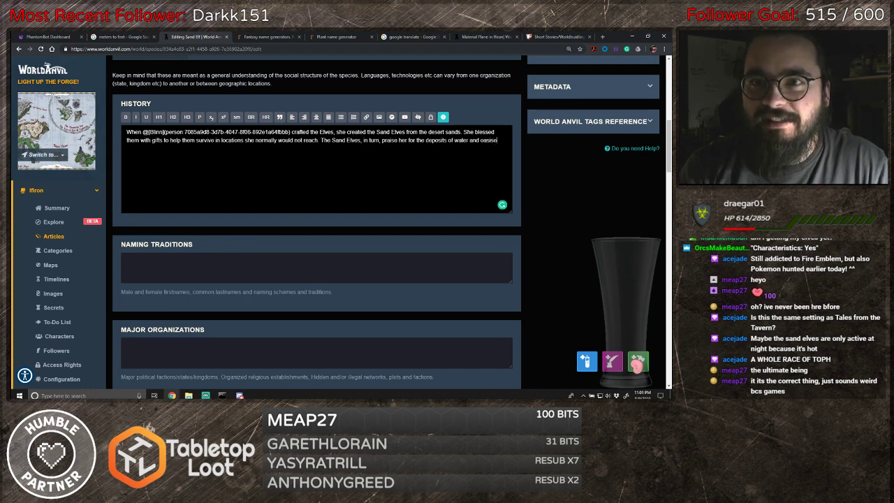
type("s")
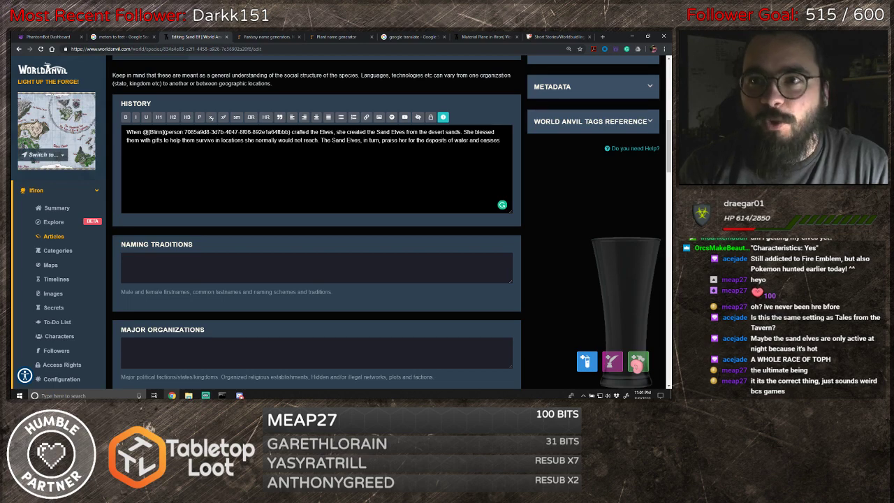
- Search Google for "plural of oasis" in a new browser tab
left_click(604, 37)
type("plural of ")
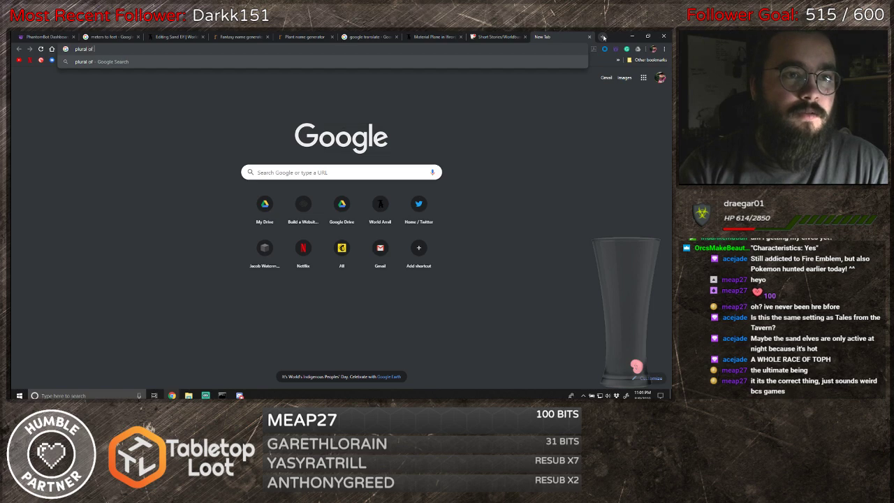
type("oasis")
key("Return")
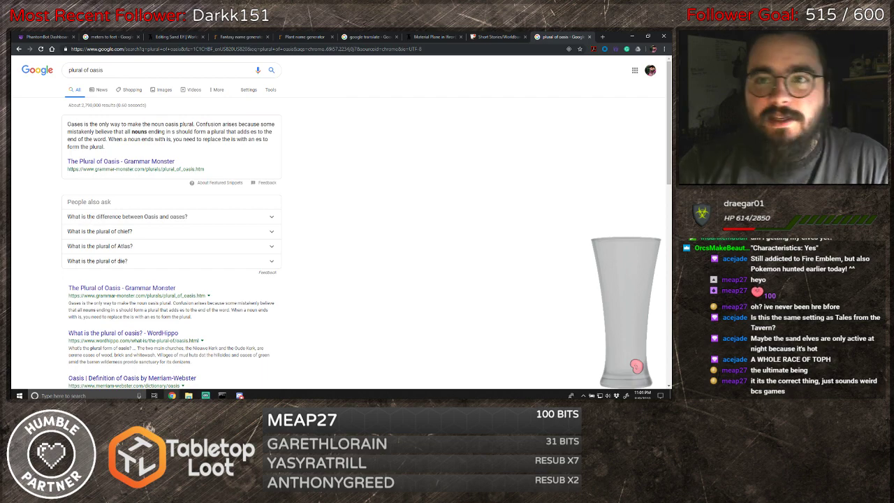
- Return to the Sand Elf article and correct the last word of the History text to "oases"
left_click(434, 36)
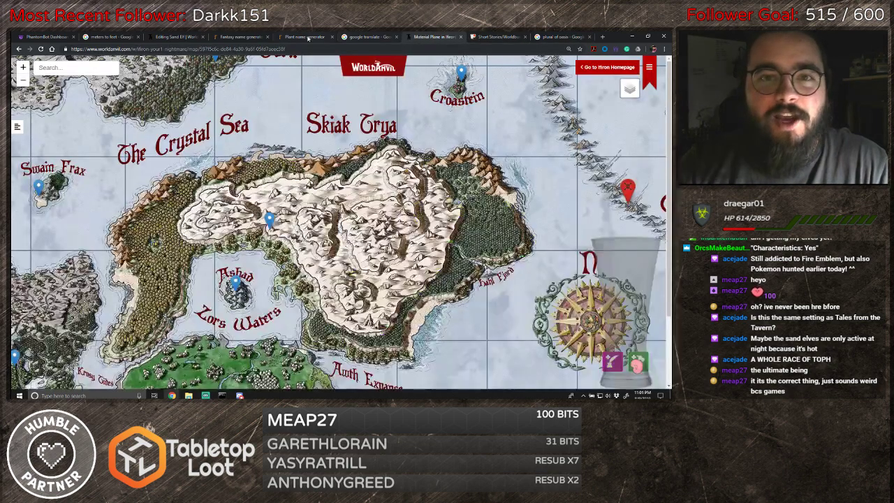
left_click(171, 36)
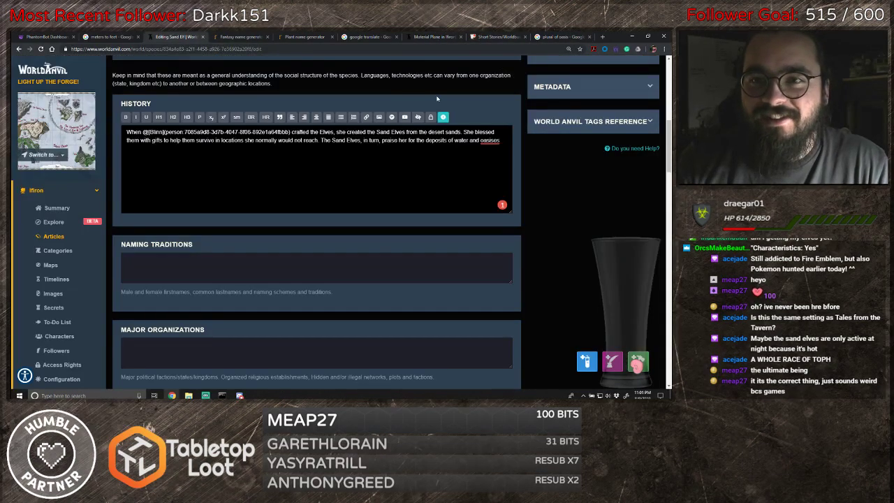
key("BackSpace")
key("BackSpace")
key("BackSpace")
key("BackSpace")
key("BackSpace")
type("es")
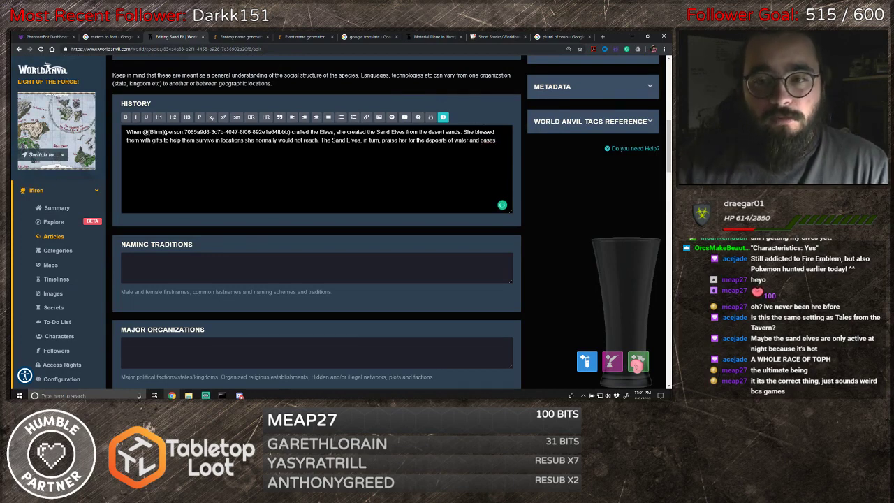
- Complete the History sentence with "spread throughout the deserts of the world" and start a new line
type(" sprea")
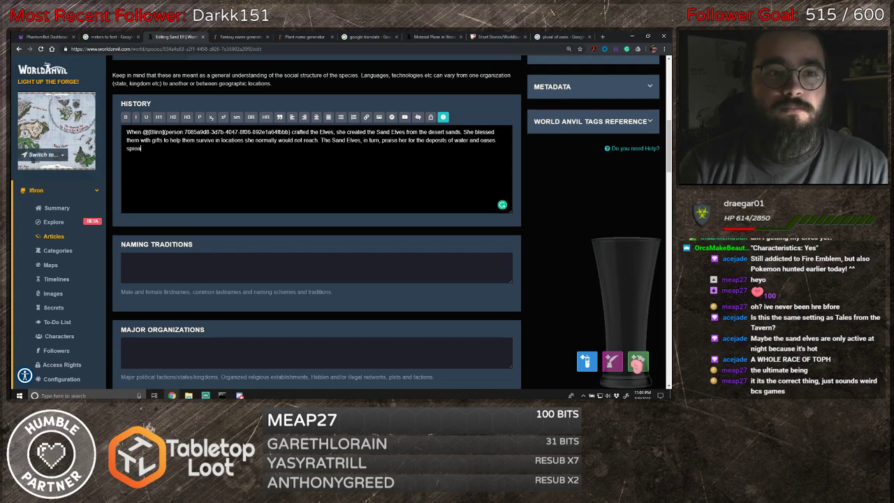
type("d tho")
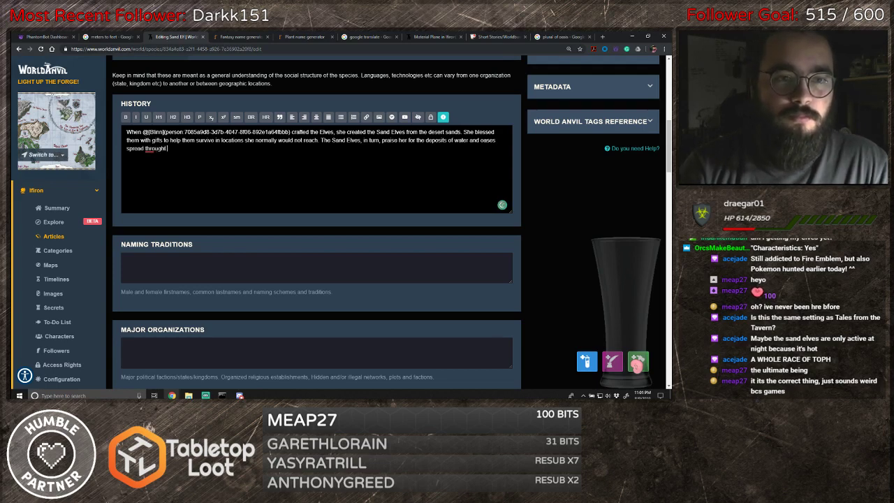
type("ught")
key("BackSpace")
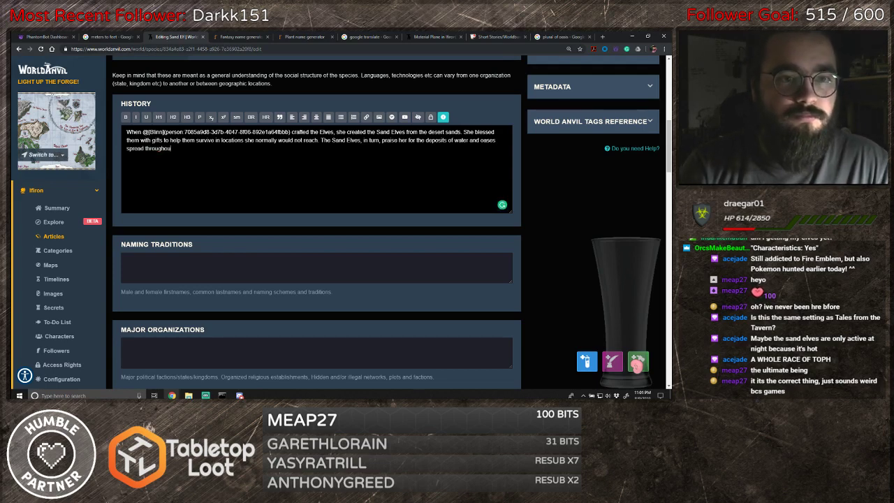
type("out the deserts of")
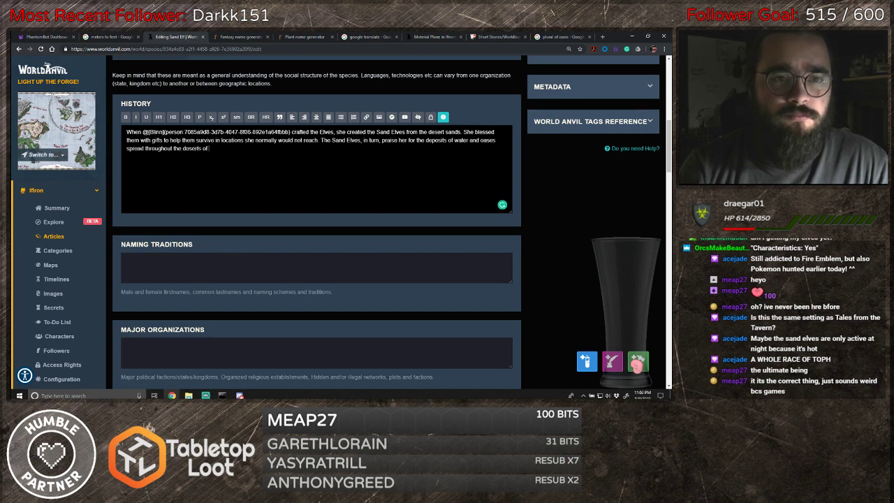
type(" the world")
key("Return")
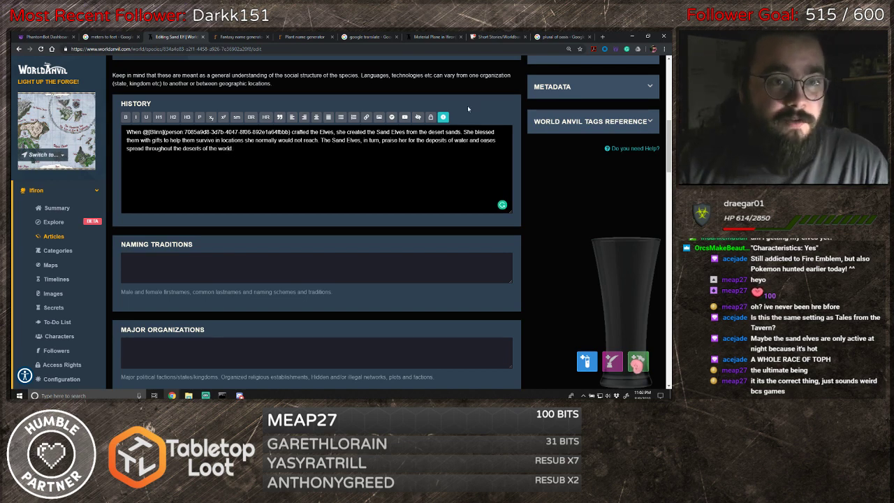
- Add a tertiary header below the History paragraph that links to the Itherion location, followed by a blank line
left_click(187, 119)
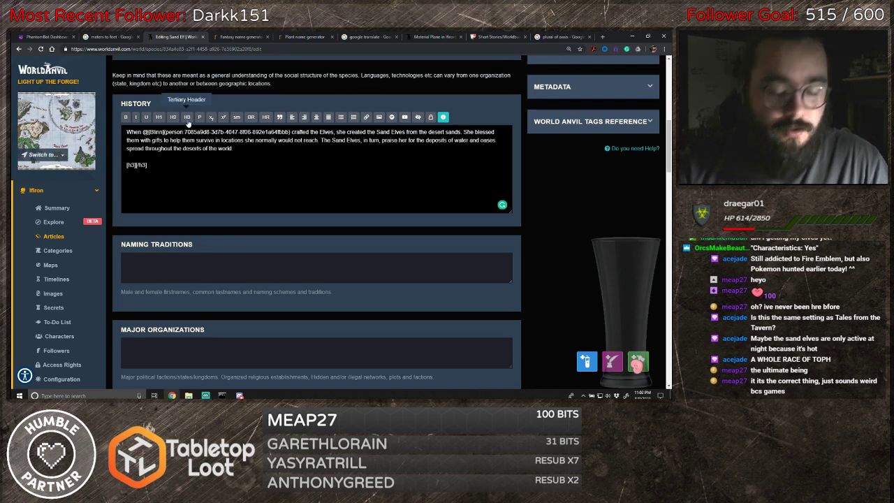
type("@Itherion")
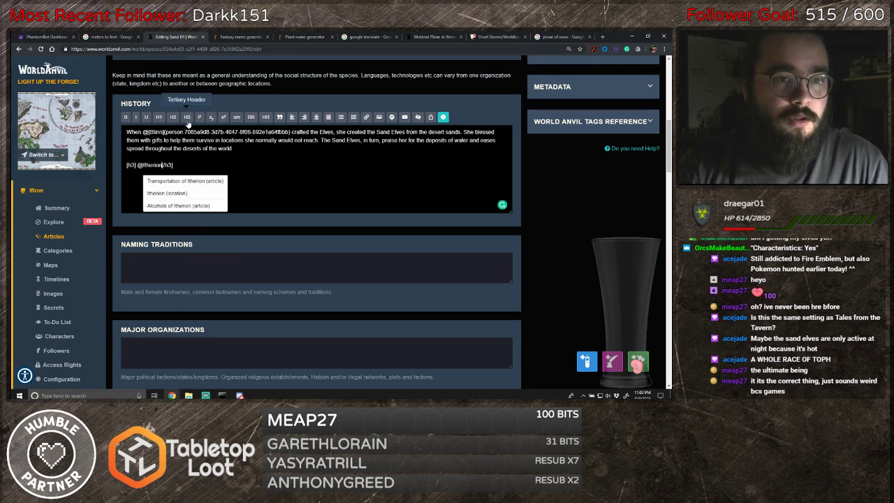
left_click(178, 193)
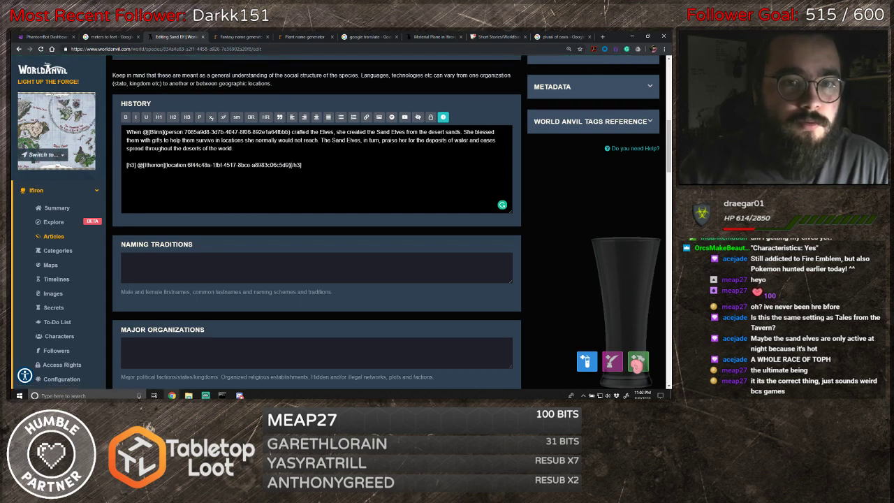
key("BackSpace")
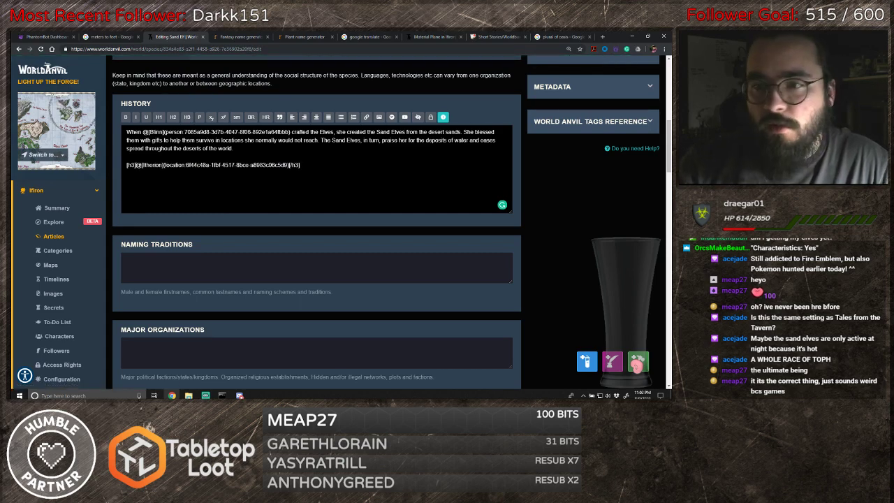
key("Return")
key("Return")
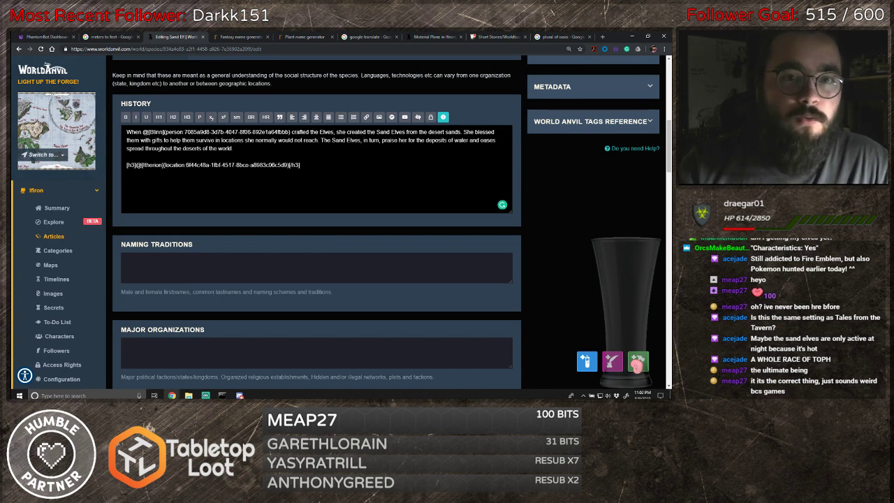
left_click(187, 117)
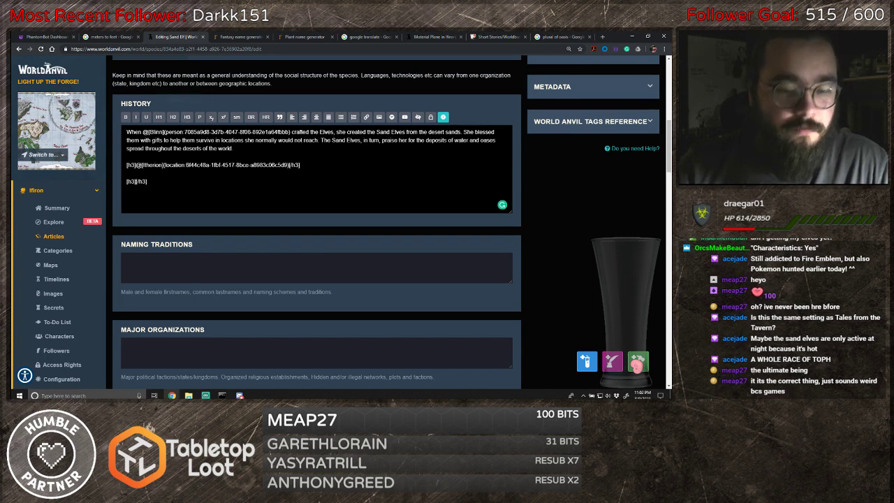
type("@Skia")
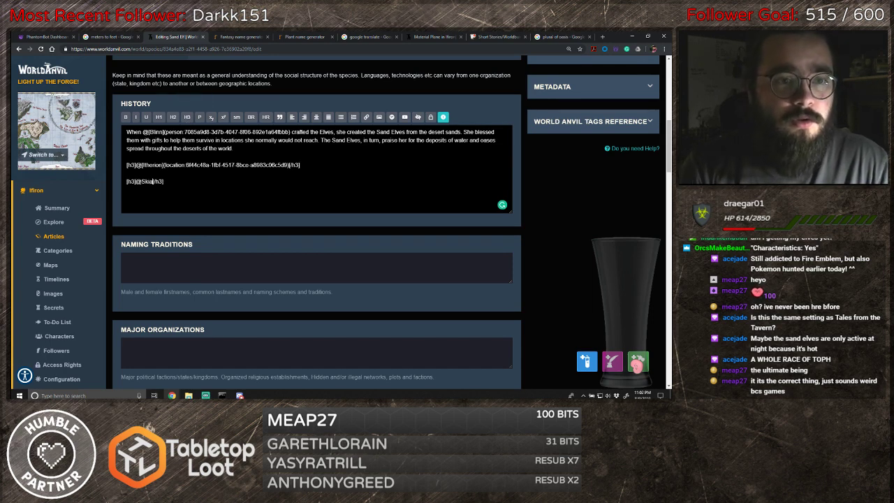
type("k Ty")
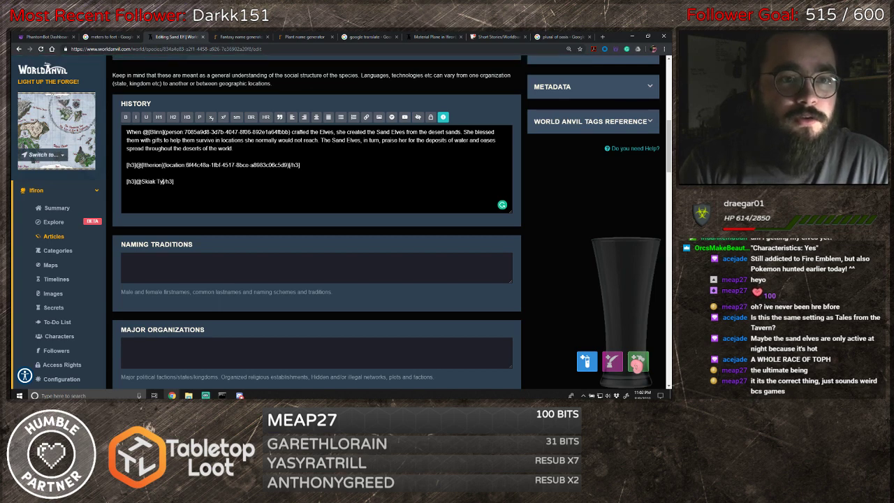
type("ray")
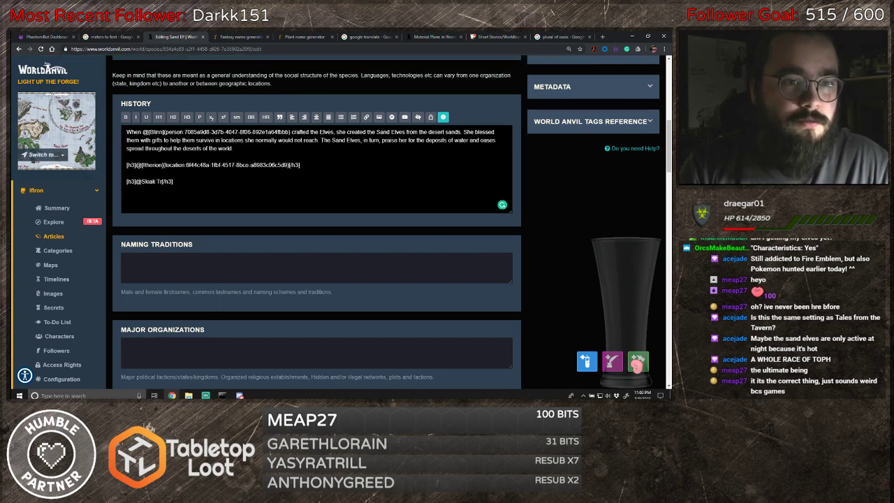
type("ya")
type("(locatio")
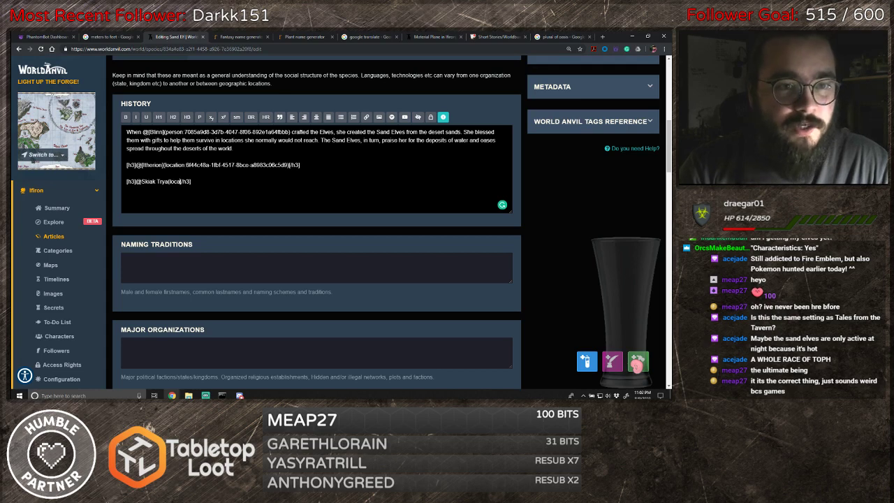
type("n")
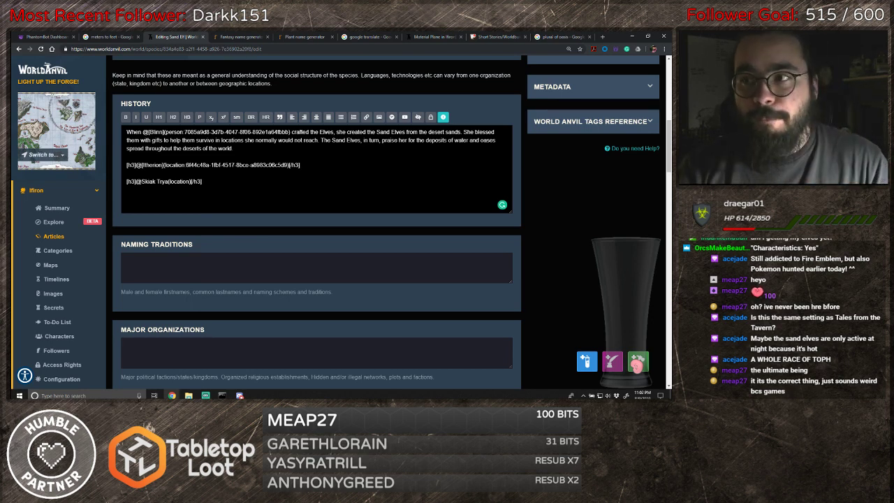
key("Return")
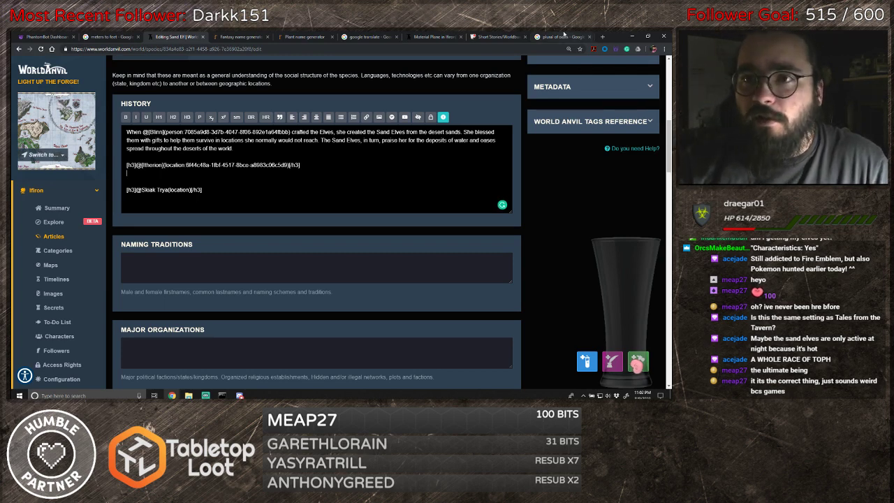
- Go from the world map to the Ifiron homepage and open The Wind Desert article through Continents, Itherion, Regions of Itherion
left_click(433, 37)
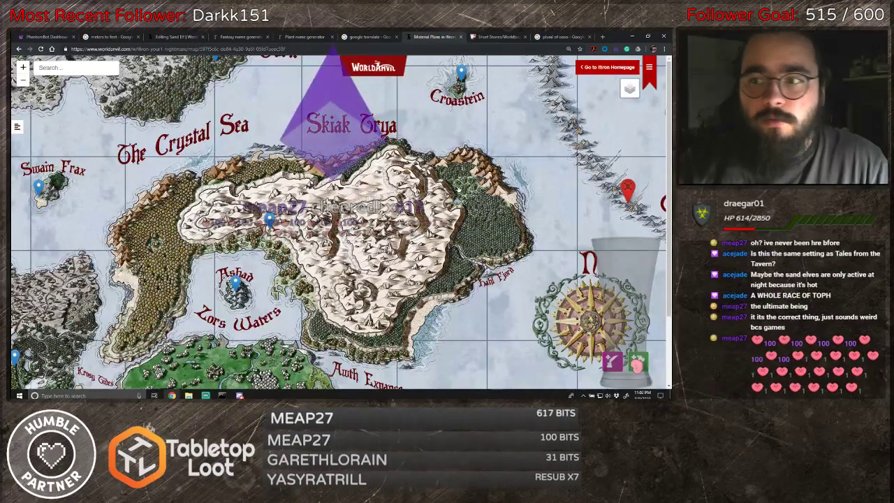
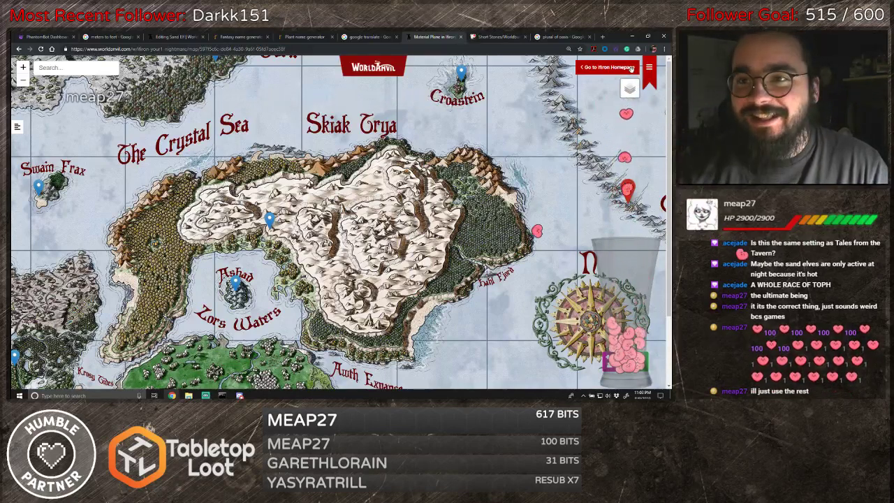
left_click(585, 69)
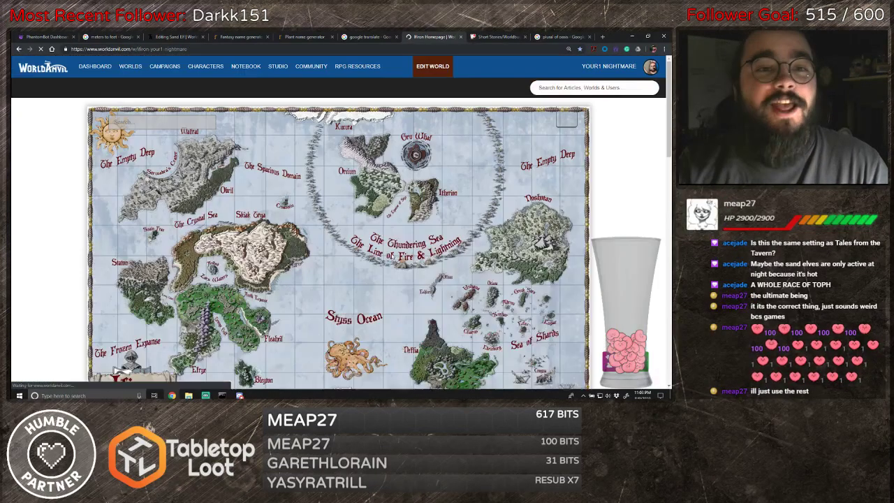
scroll(324, 227, "down", 10)
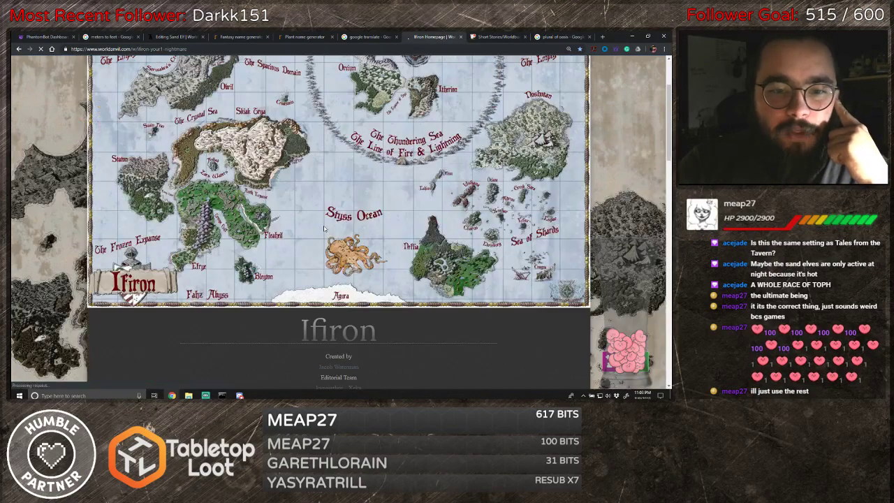
scroll(91, 199, "down", 2)
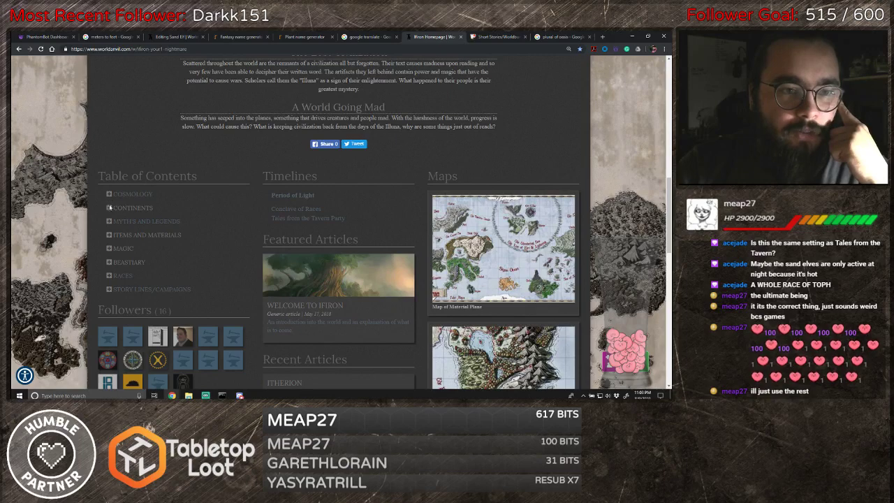
left_click(109, 207)
left_click(118, 222)
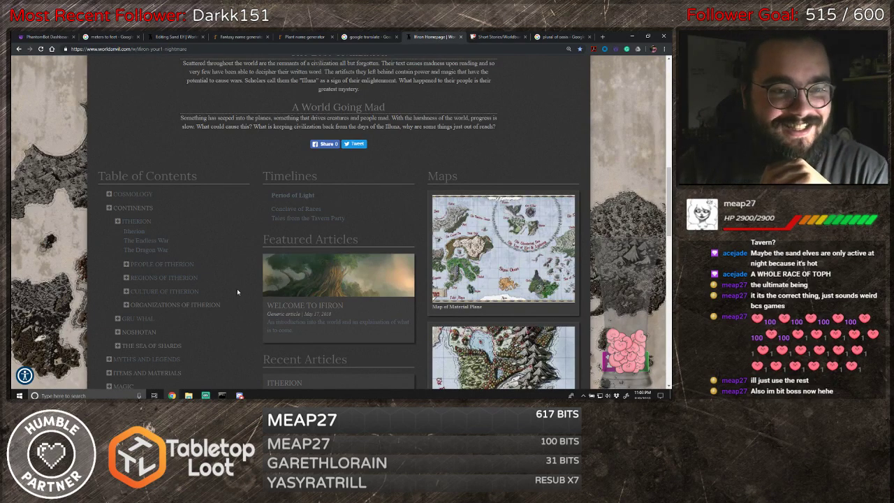
scroll(231, 282, "down", 1)
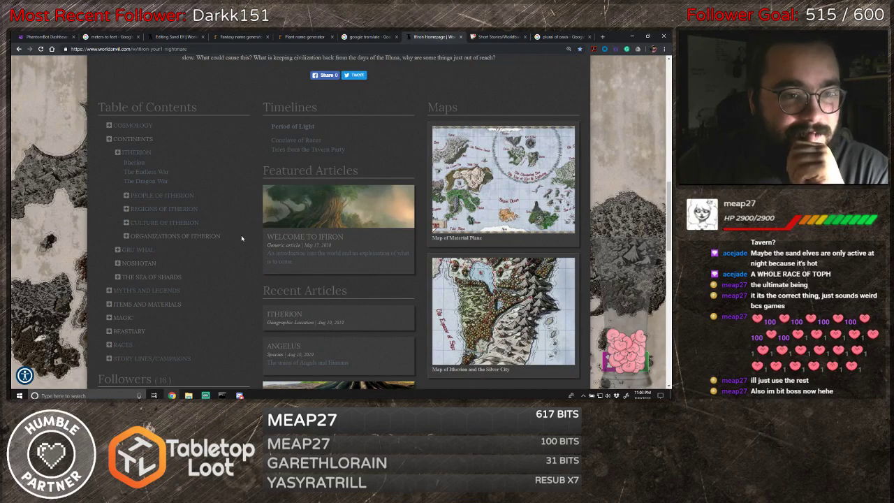
left_click(126, 209)
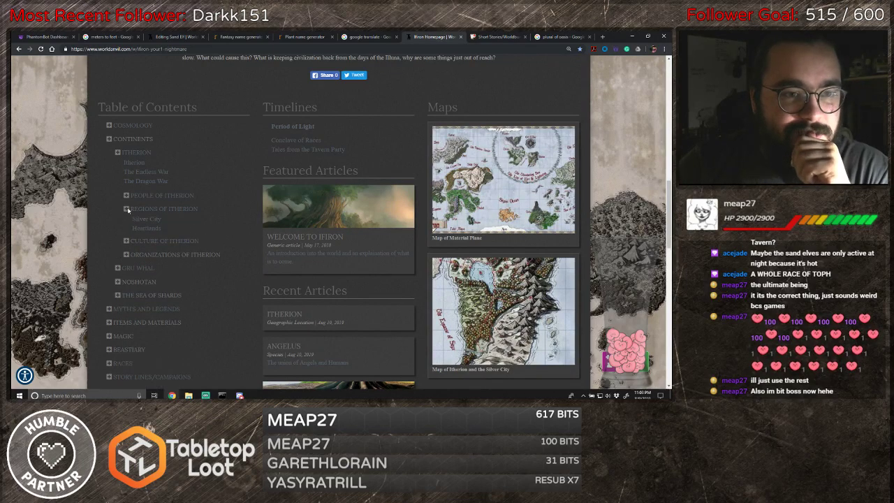
left_click(157, 312)
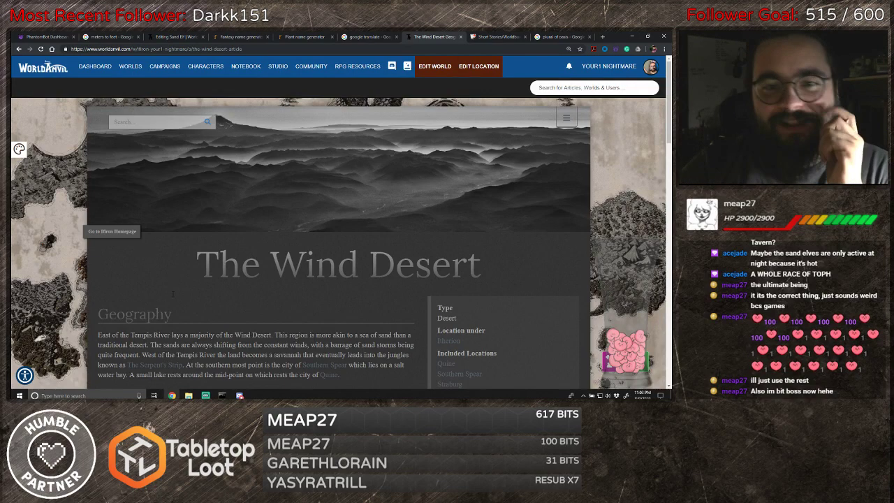
- Read The Wind Desert article's Geography, Flora & Fauna and Natural Resources sections, including the passage on the Grand Iron Curtain
scroll(172, 294, "down", 4)
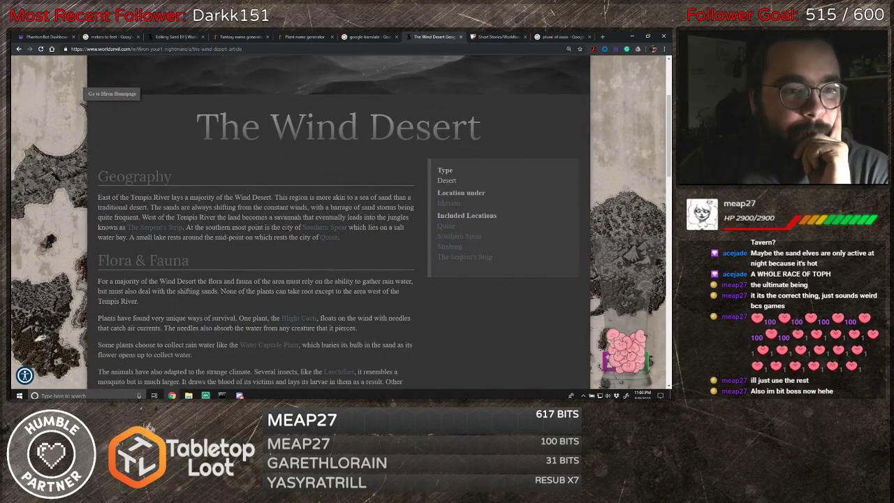
scroll(285, 231, "down", 5)
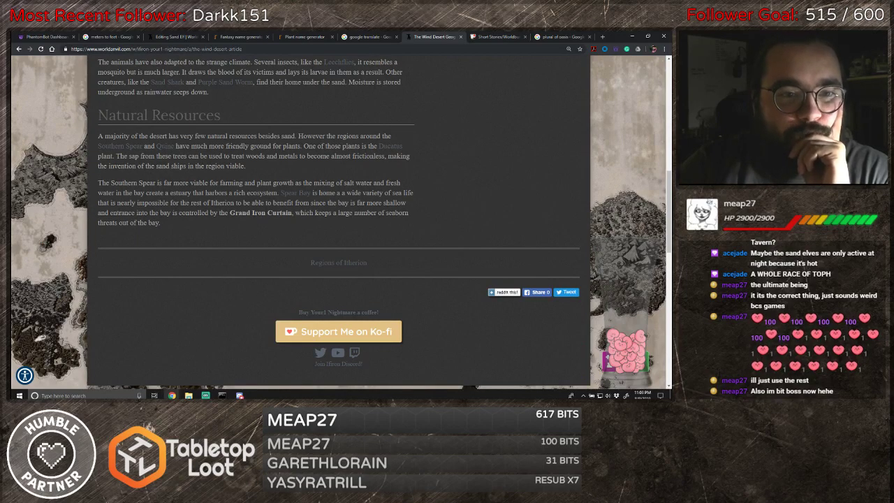
double_click(259, 212)
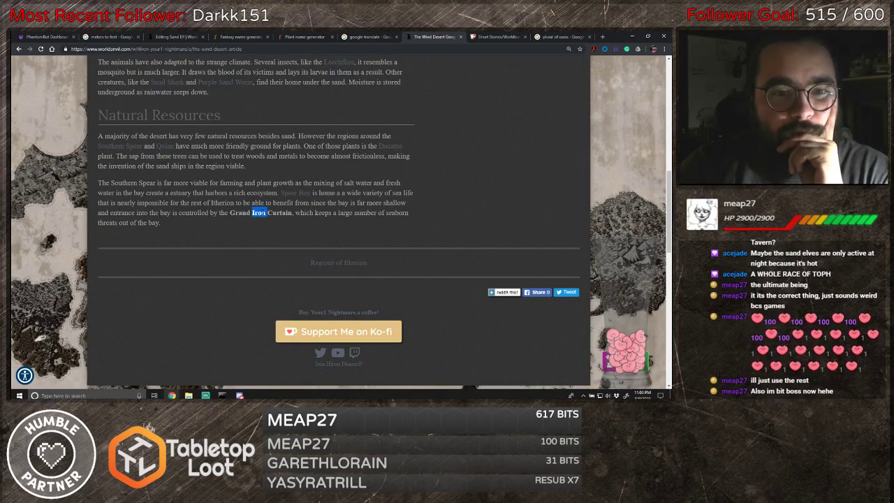
left_click_drag(230, 212, 162, 222)
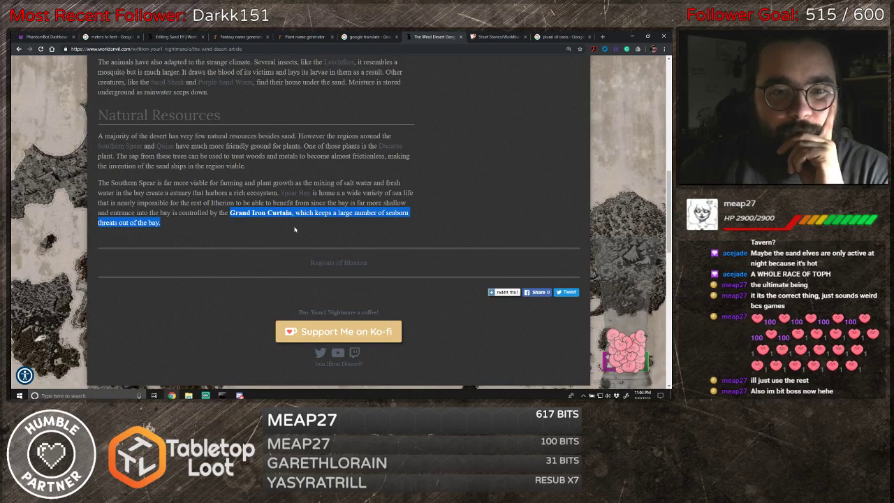
left_click(218, 228)
scroll(219, 231, "up", 3)
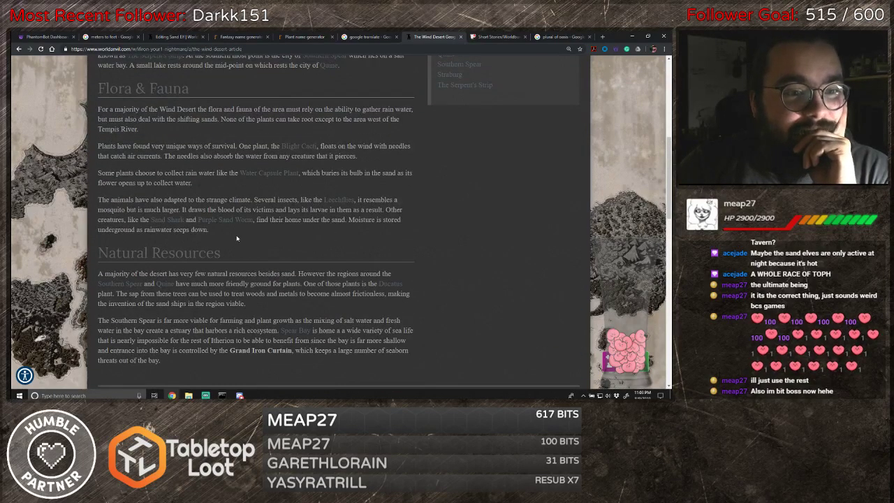
scroll(239, 238, "up", 1)
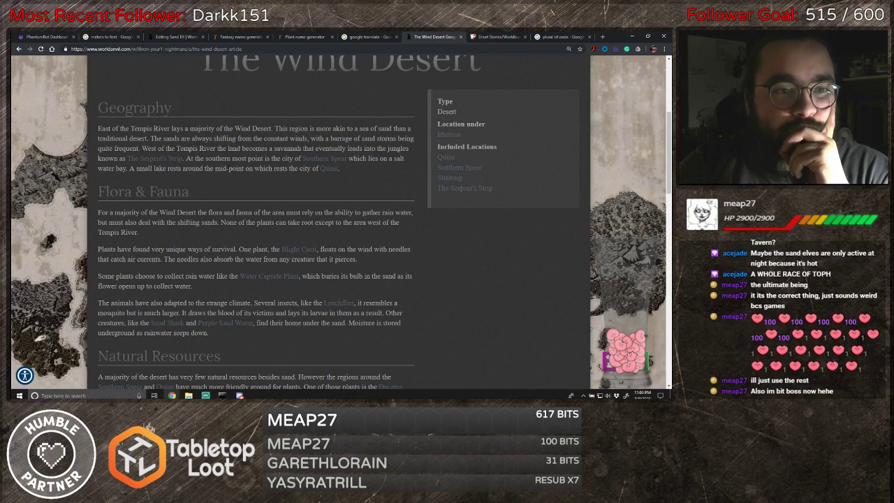
scroll(231, 164, "down", 2)
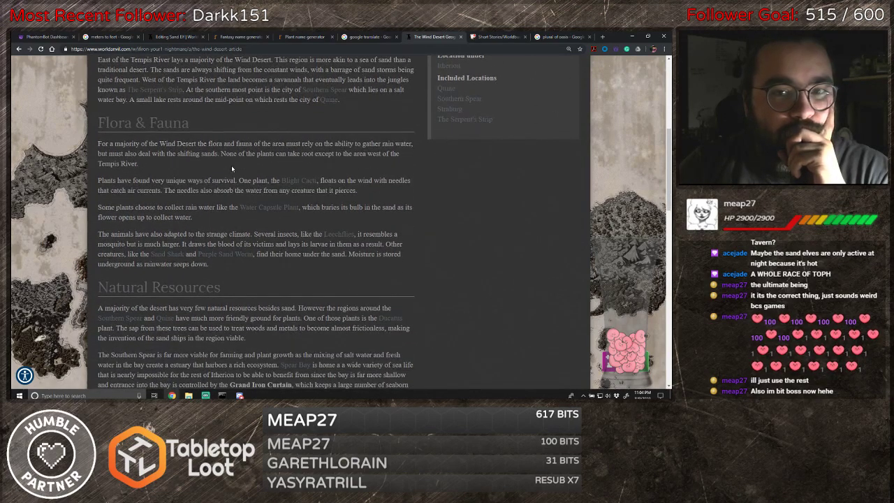
scroll(231, 165, "up", 1)
scroll(231, 167, "up", 3)
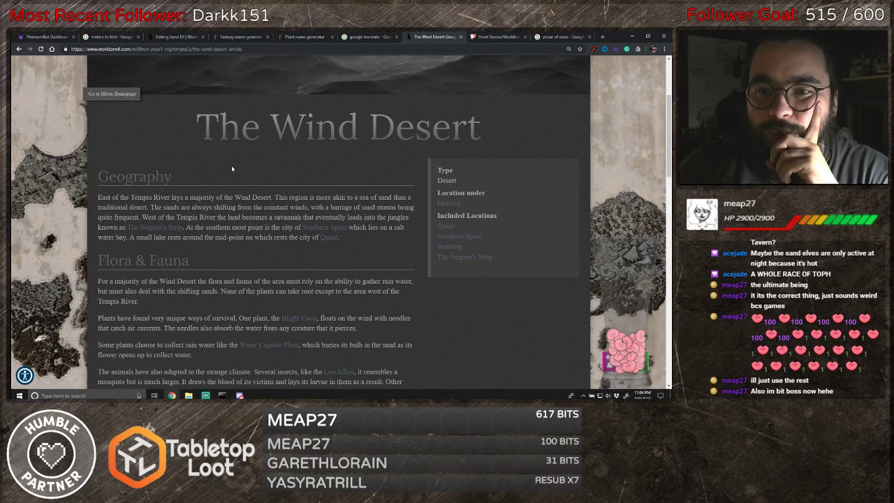
- Open the included Southern Spear location, read its article through the History section, and return to the Sand Elf article editor
left_click(441, 239)
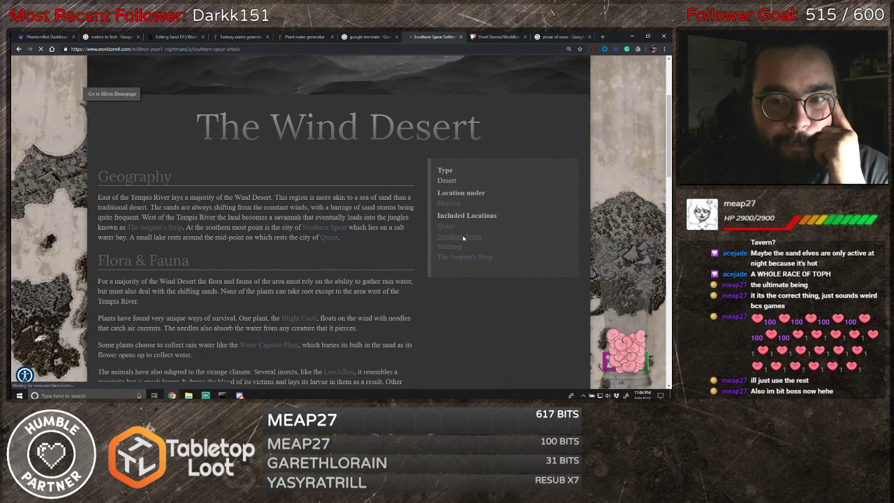
scroll(370, 244, "down", 5)
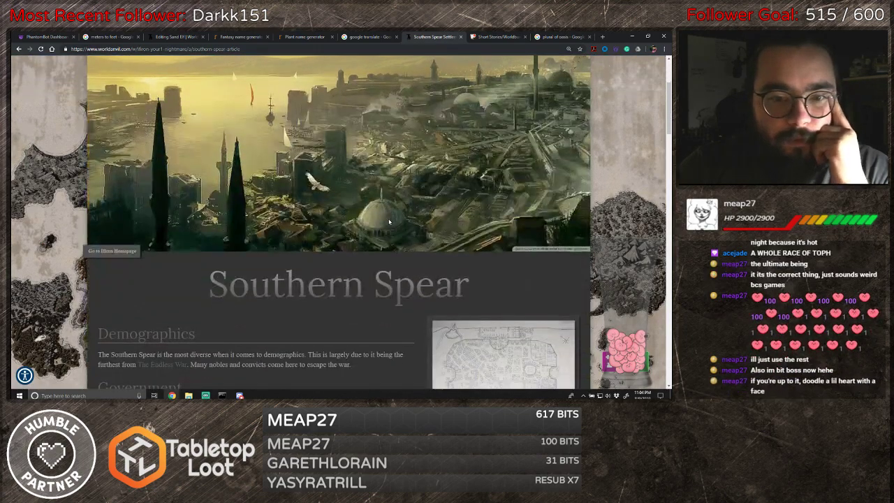
scroll(389, 221, "down", 5)
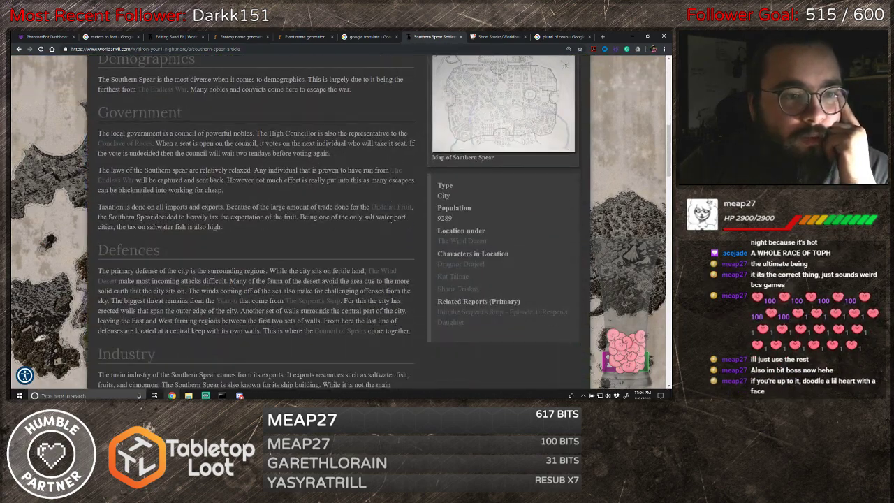
scroll(389, 222, "down", 10)
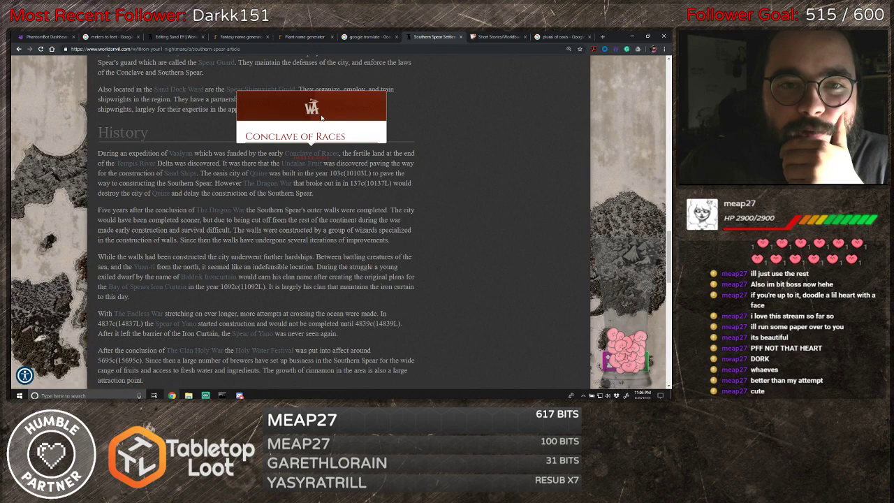
scroll(328, 118, "down", 2)
scroll(320, 115, "up", 3)
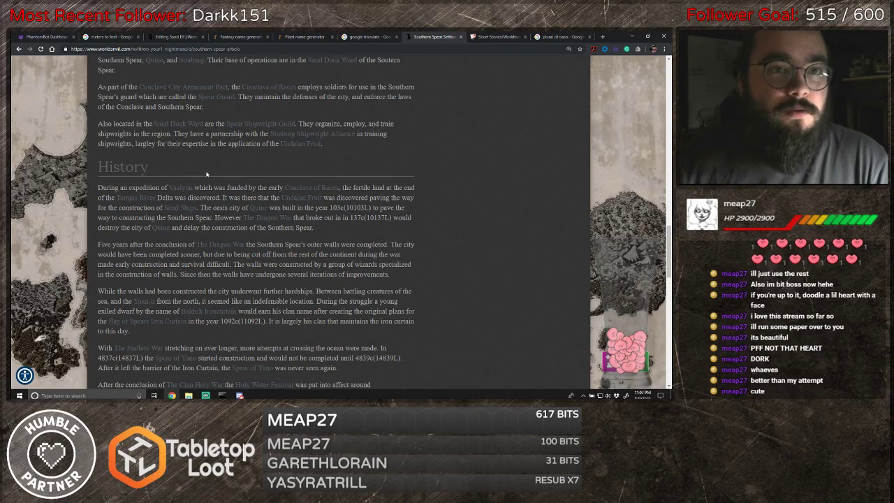
left_click(189, 37)
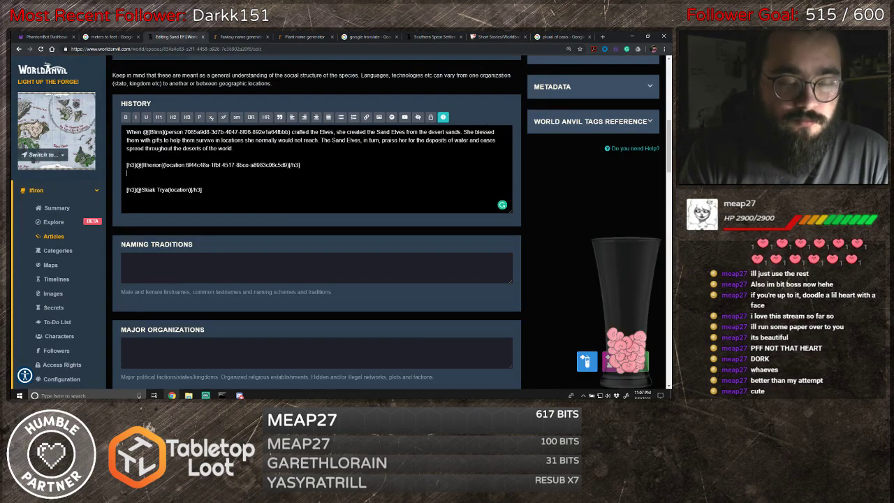
type("ing")
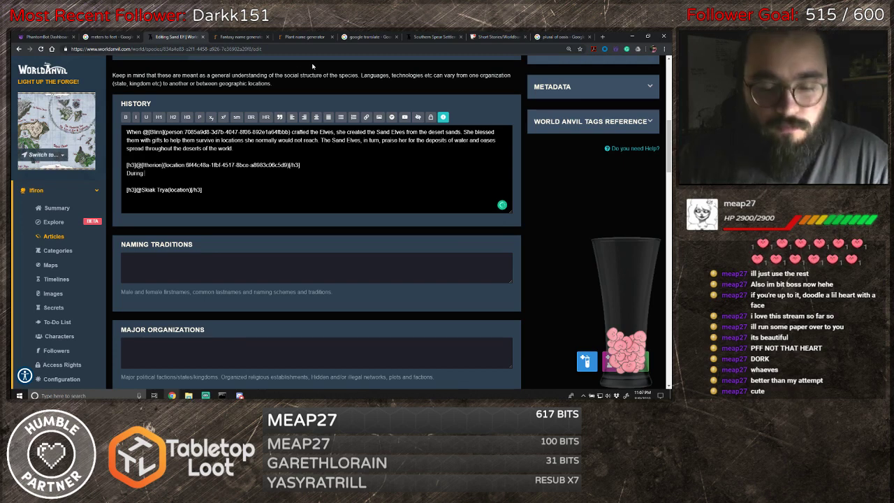
type(" @Vaa")
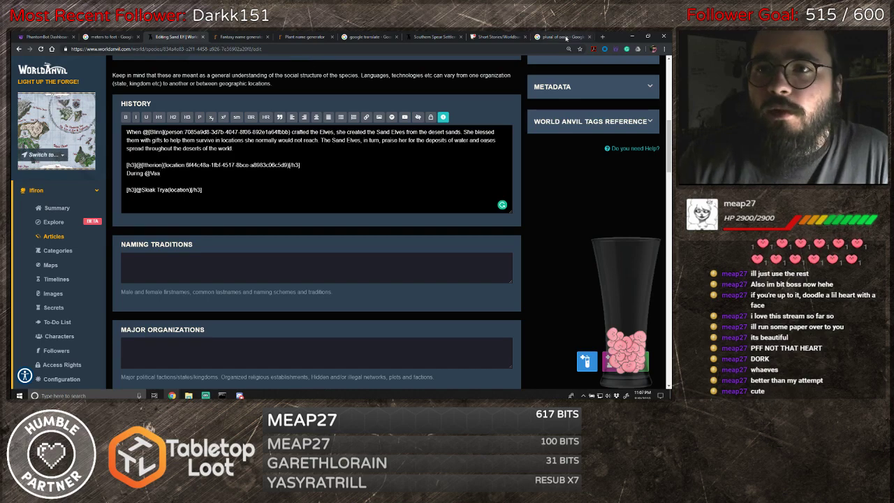
left_click(430, 39)
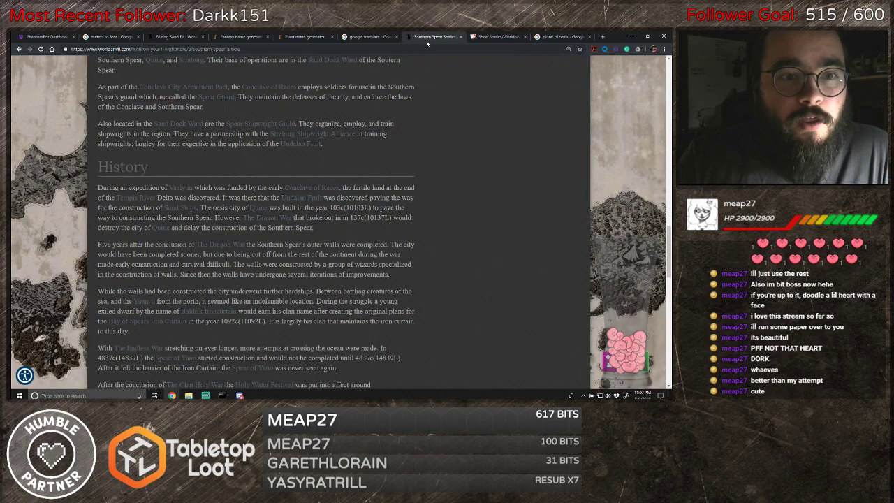
left_click(164, 37)
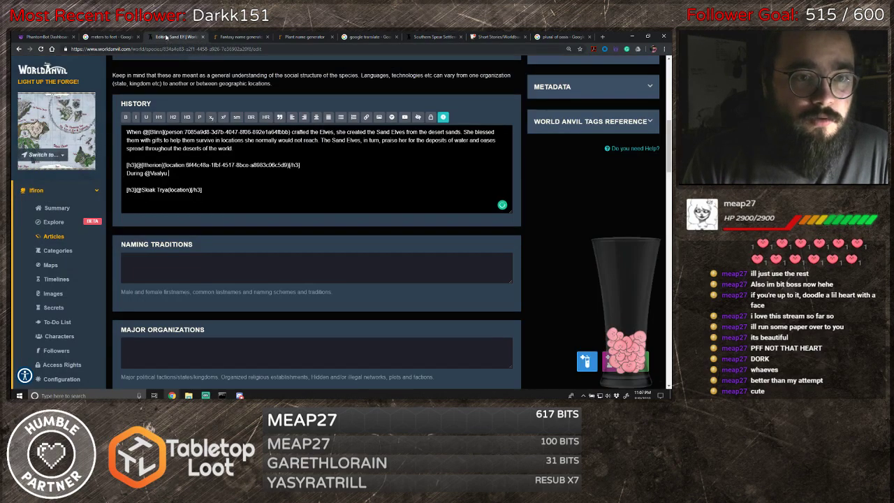
type("n")
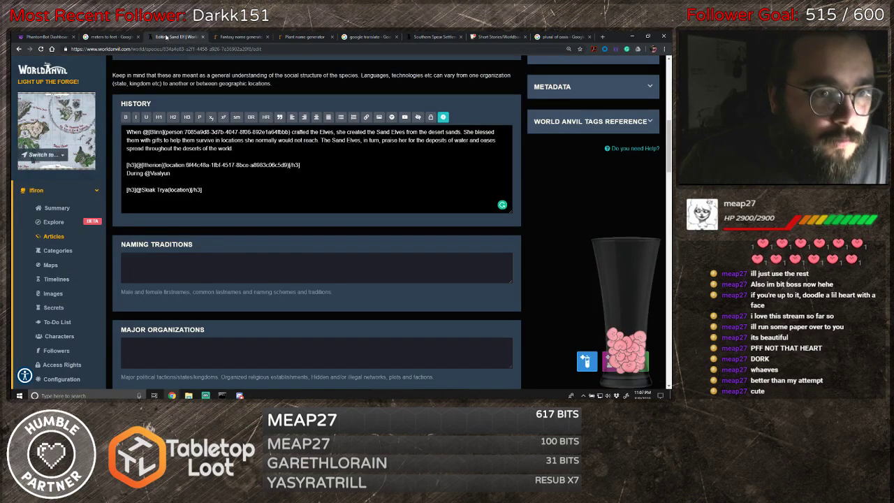
left_click(428, 36)
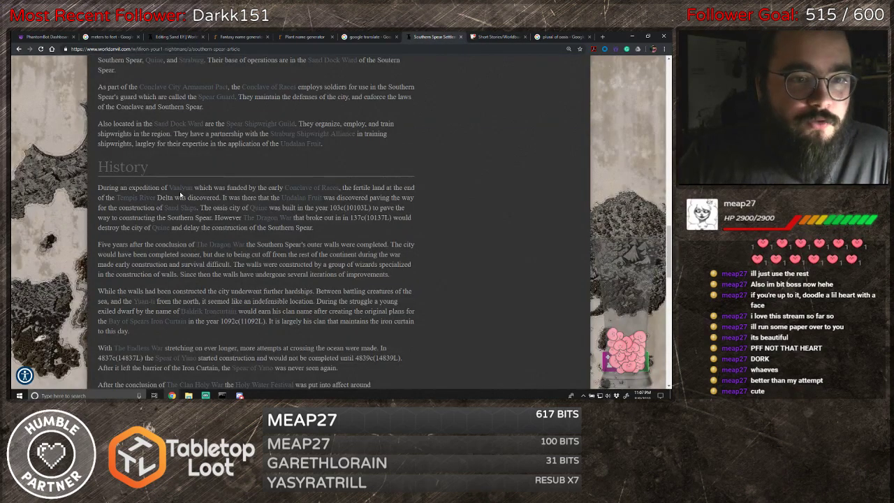
middle_click(180, 192)
left_click(451, 37)
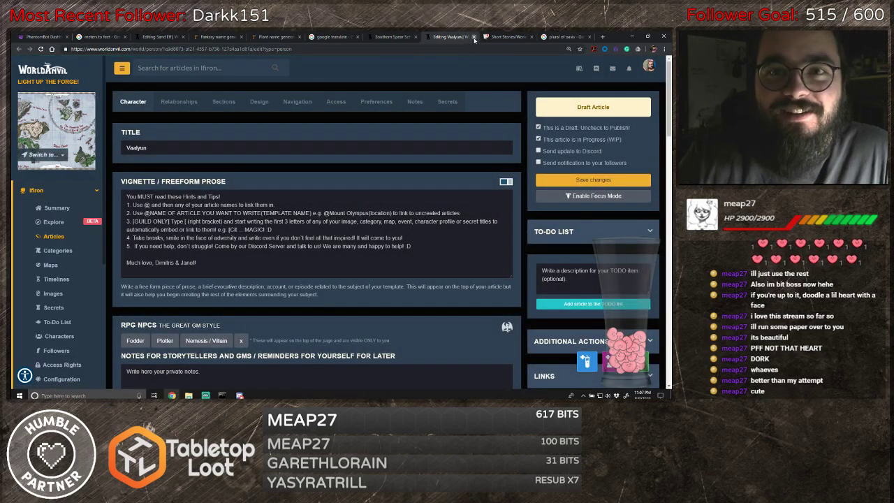
left_click(474, 37)
left_click(159, 39)
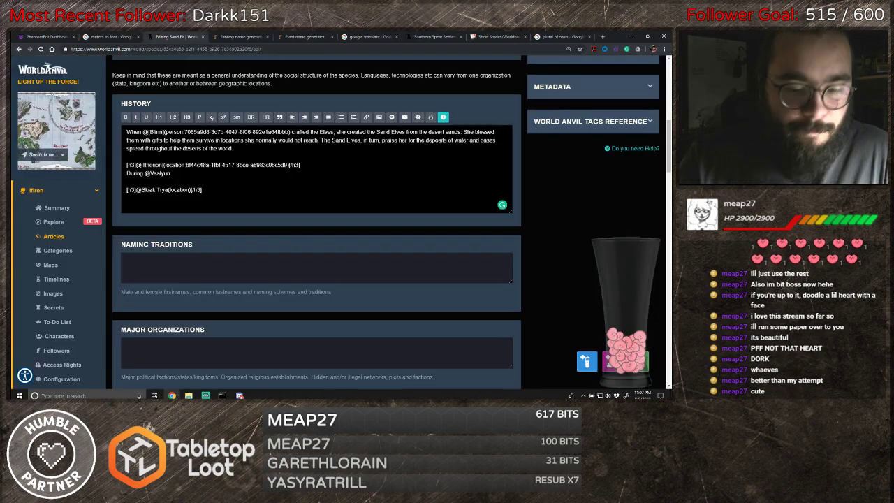
type("(person)")
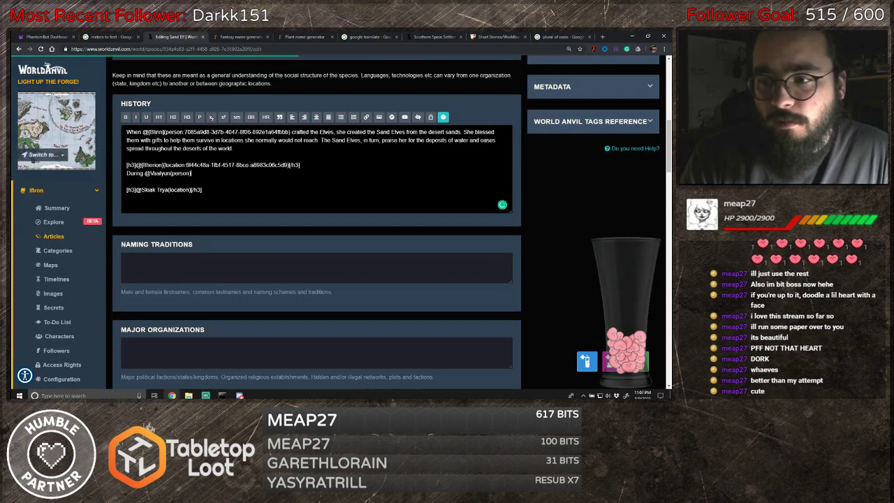
- Continue the Itherion sentence with "expedition to the modern day" followed by a mention link to the Southern Spear settlement
type(" expedi")
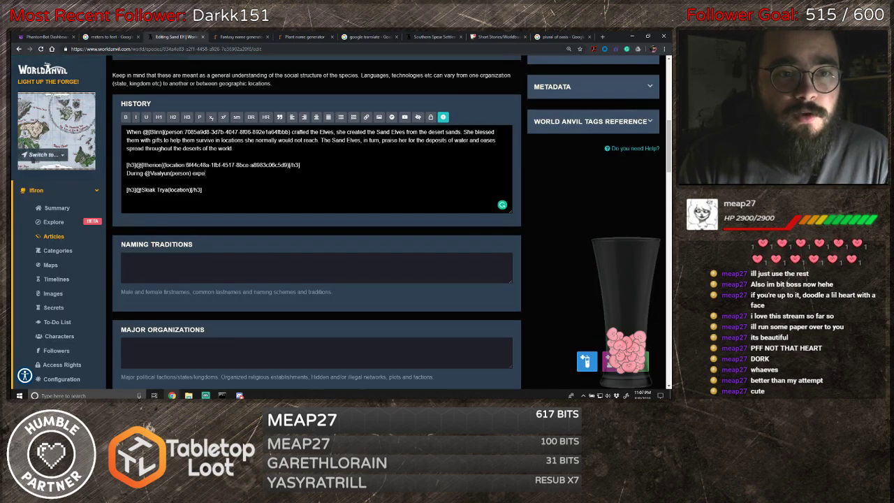
type("tion to the")
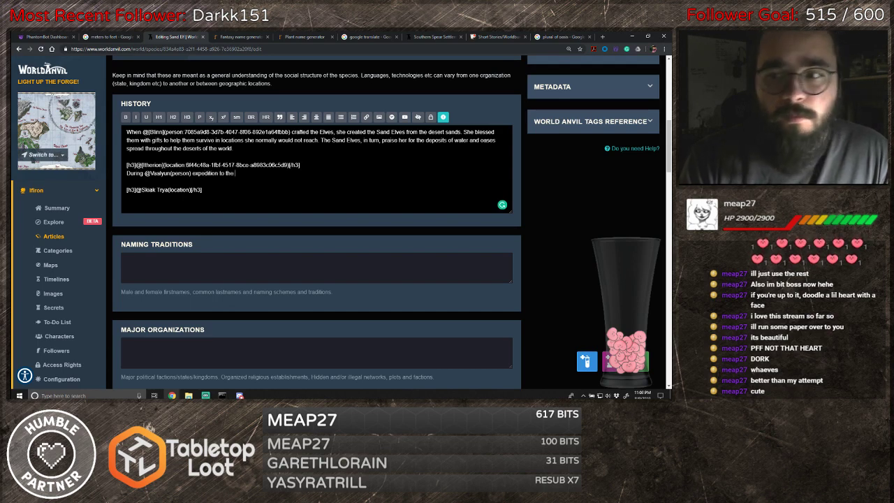
type(" modern day ")
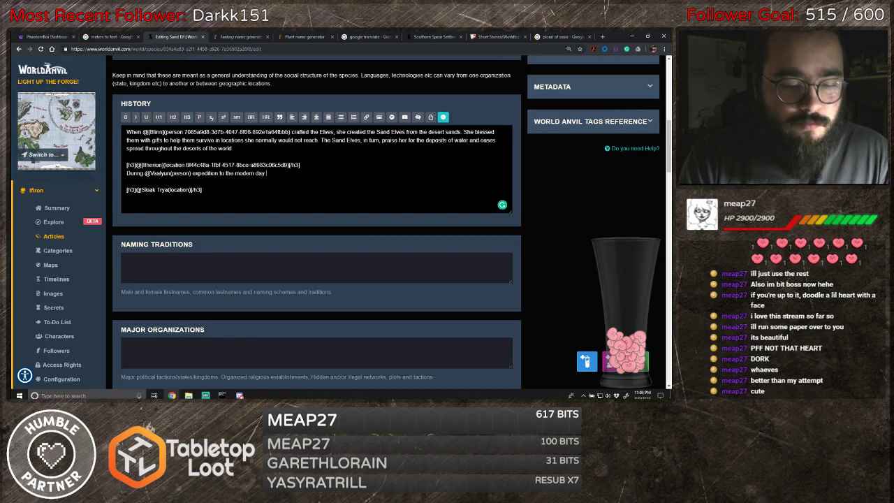
type("@Souther")
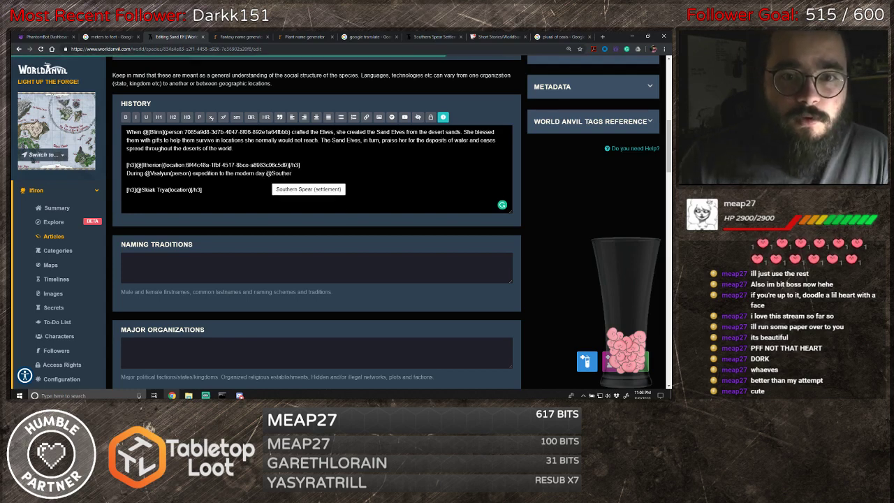
left_click(312, 196)
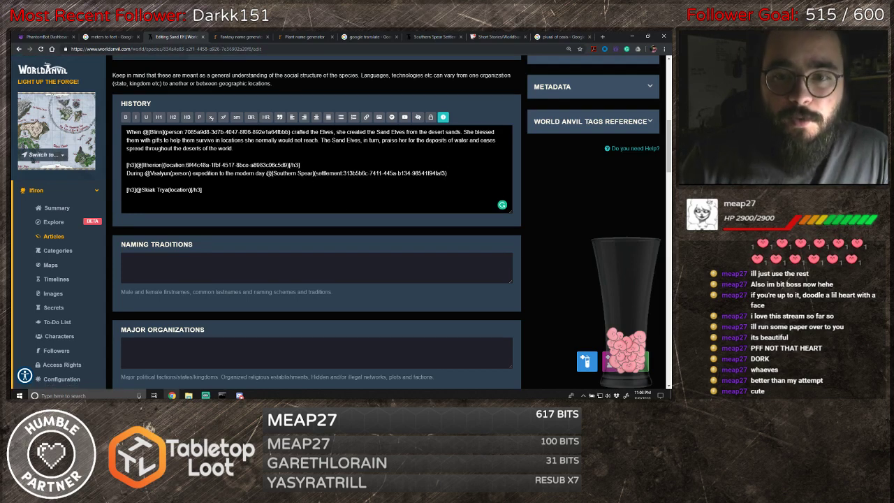
- Finish the expedition sentence with "he encountered the Sand Elves living on its fertile soil."
type("he encounter ")
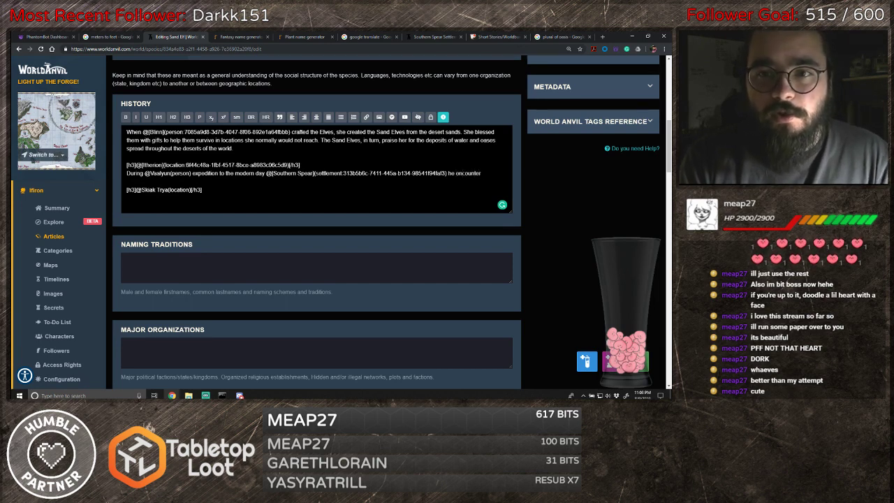
type("ed the first kn")
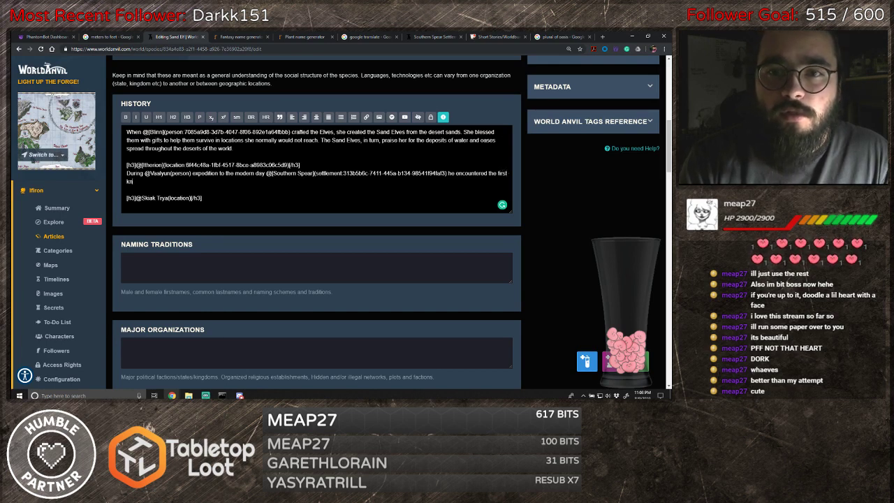
key("BackSpace")
key("BackSpace")
key("BackSpace")
key("BackSpace")
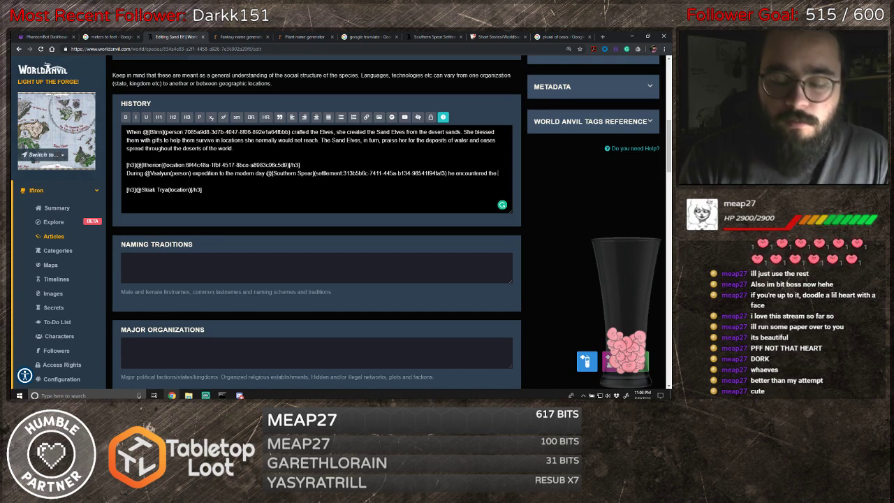
type("Sand Elves")
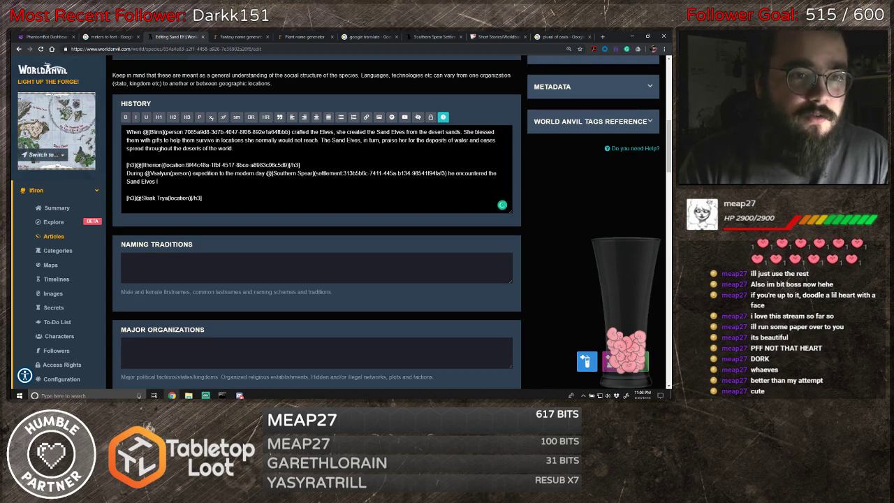
type(" living")
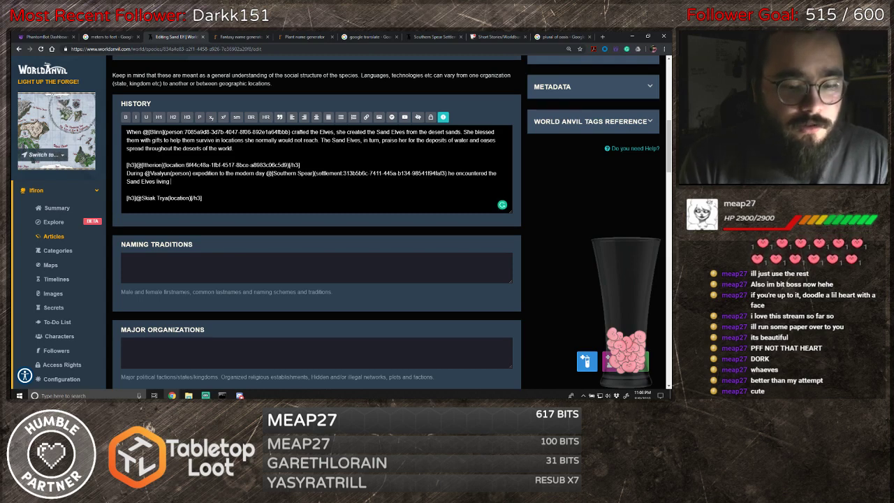
type(" i")
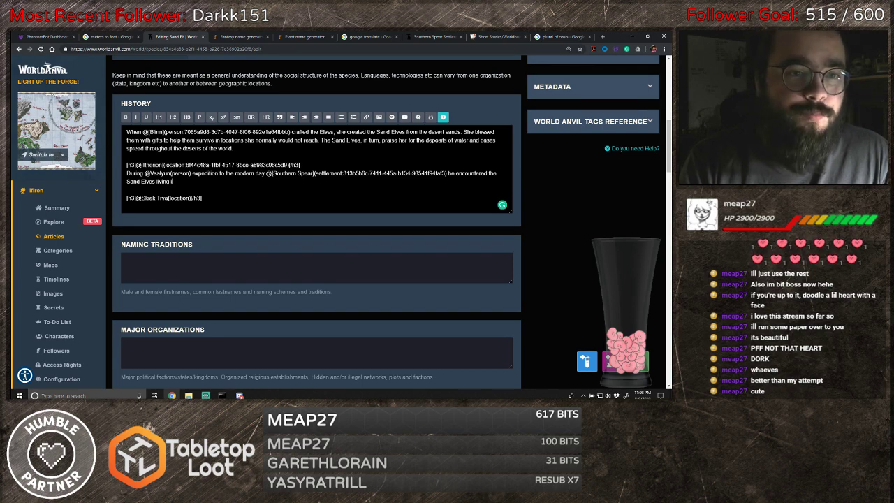
key("BackSpace")
type("on it")
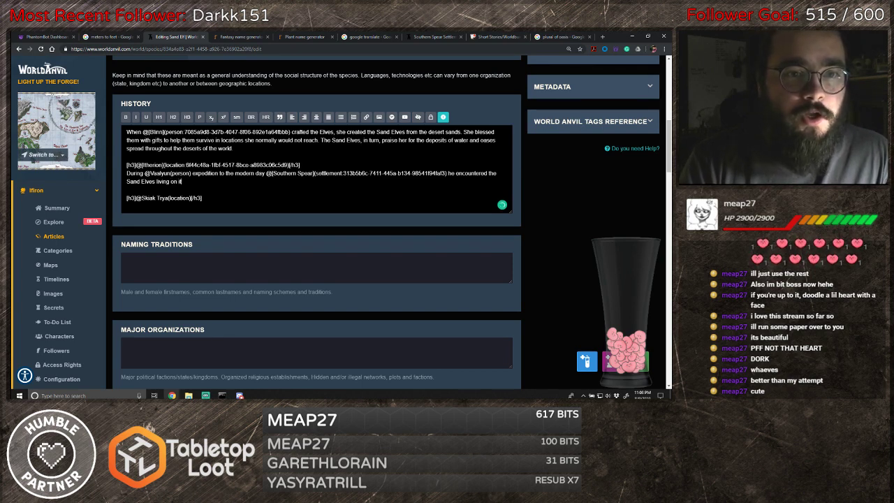
type("s fertile")
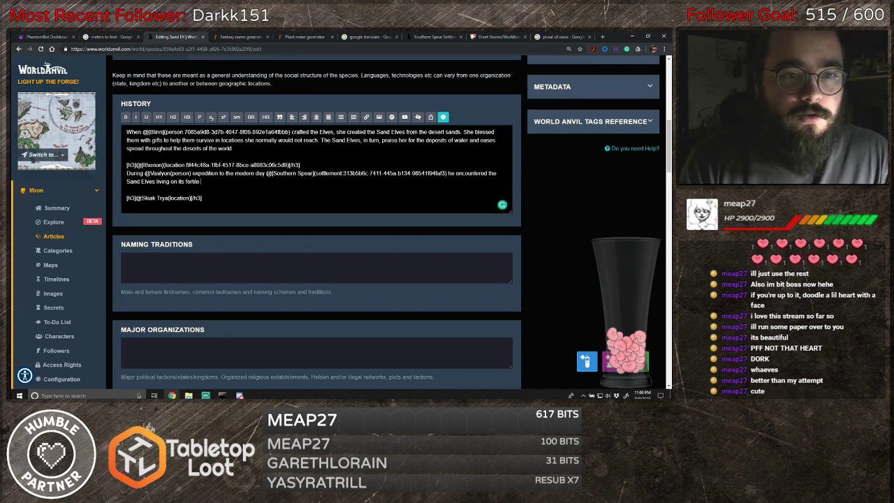
type(" soil.")
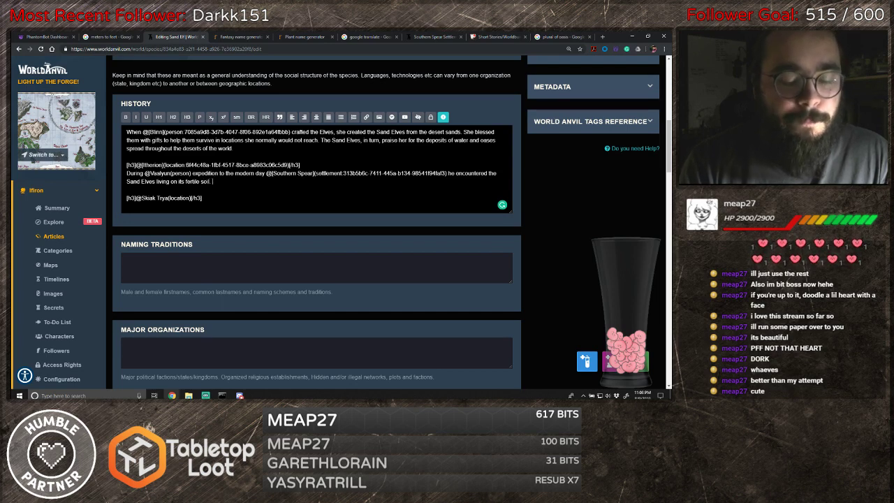
type(" They tau")
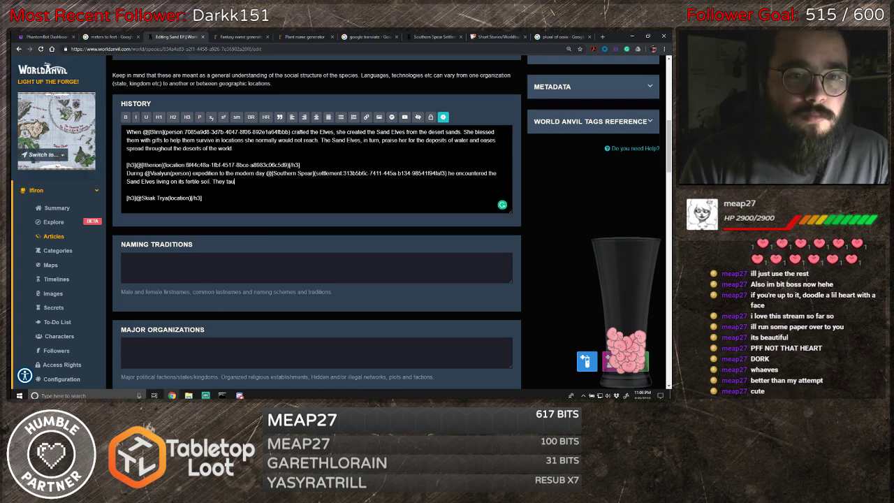
type("ght")
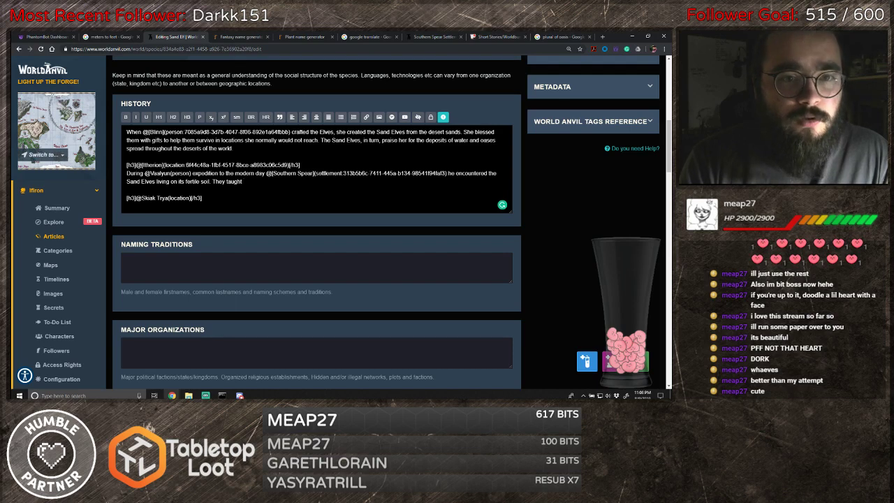
type(" Vaalyun the ")
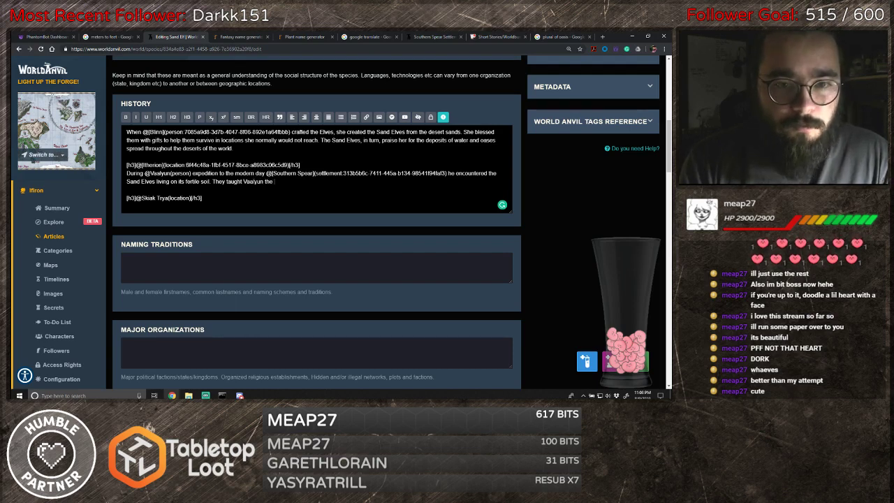
type("cu")
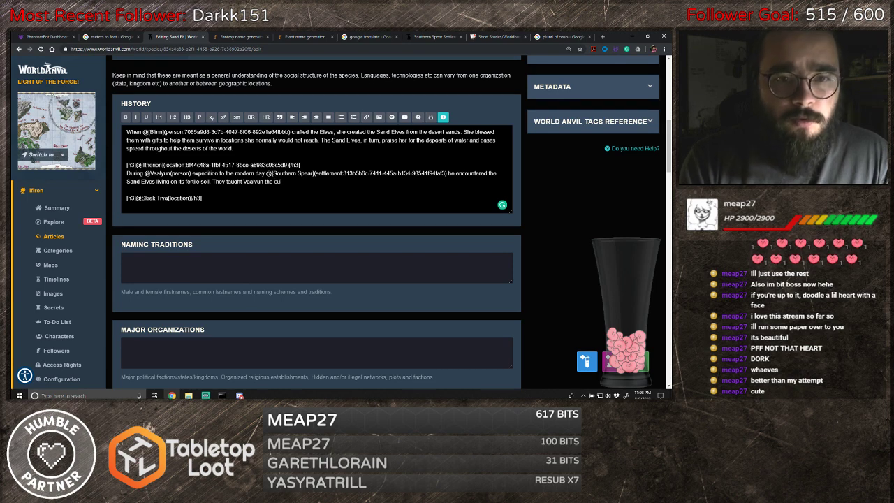
type("lti")
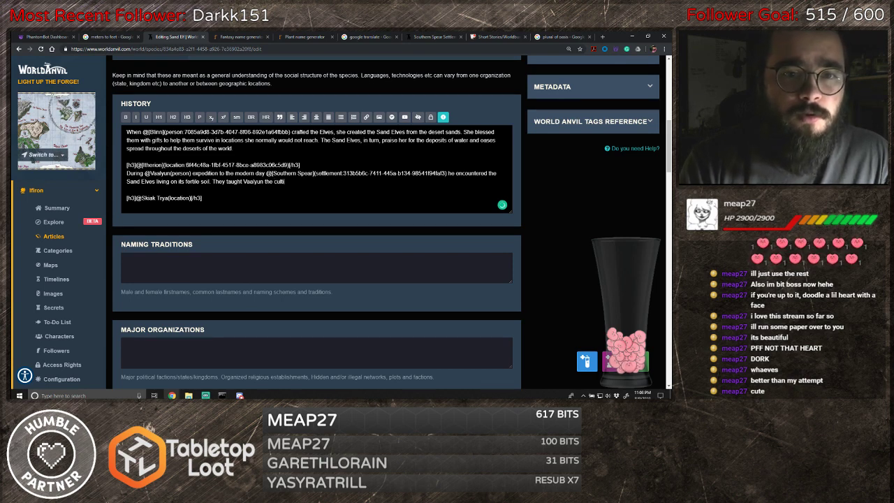
type("vation of the")
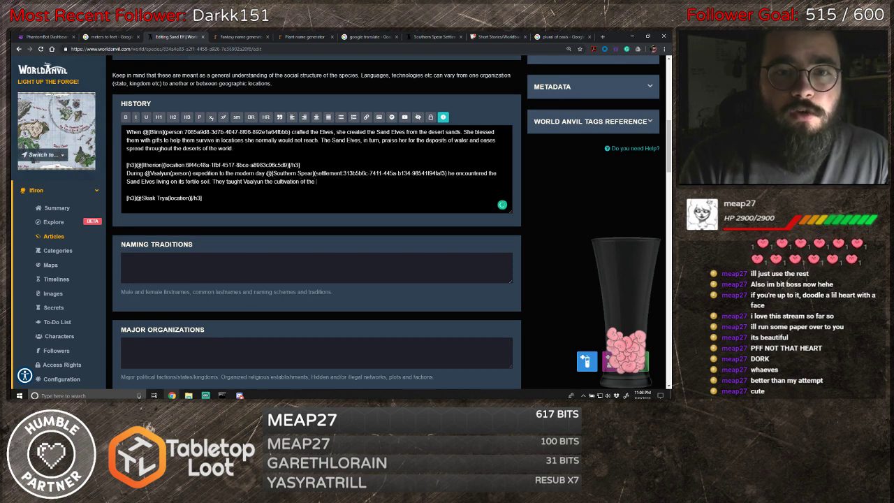
left_click(427, 35)
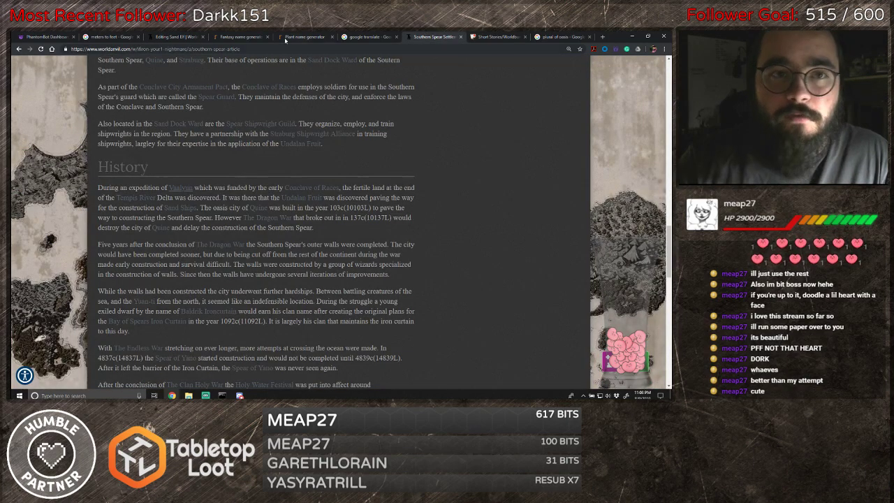
left_click(180, 36)
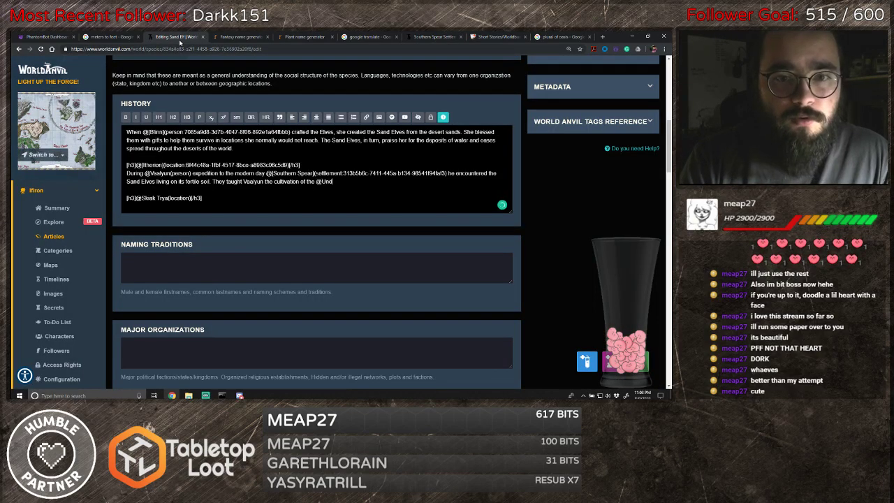
type("ala")
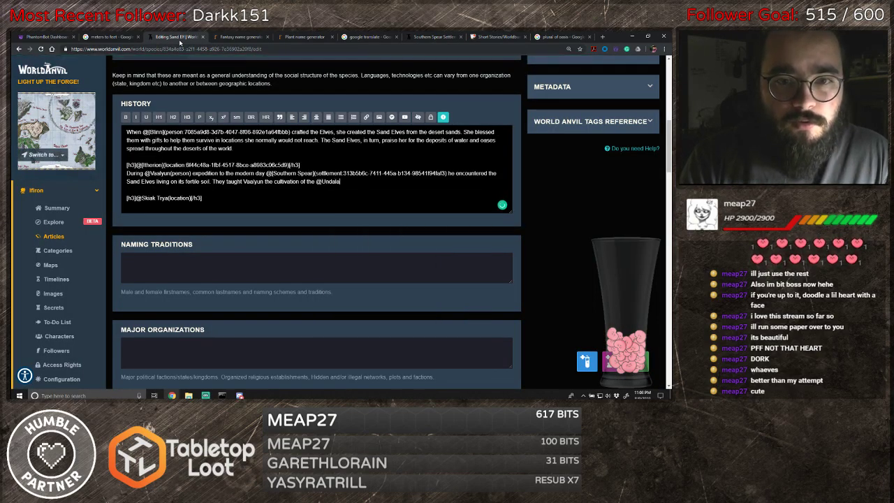
type("n Fruit")
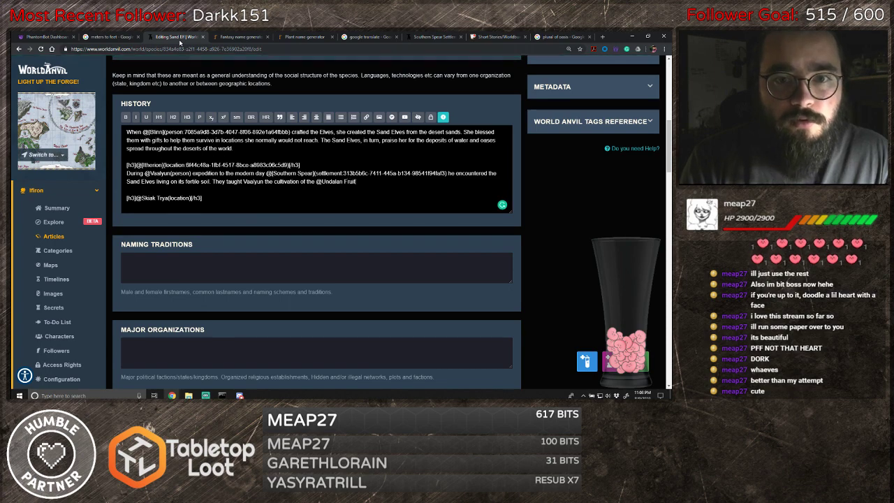
- Check the Undalan Fruit article's template through its link in the Southern Spear history, and complete the sentence with "(species) and its many uses."
left_click(452, 40)
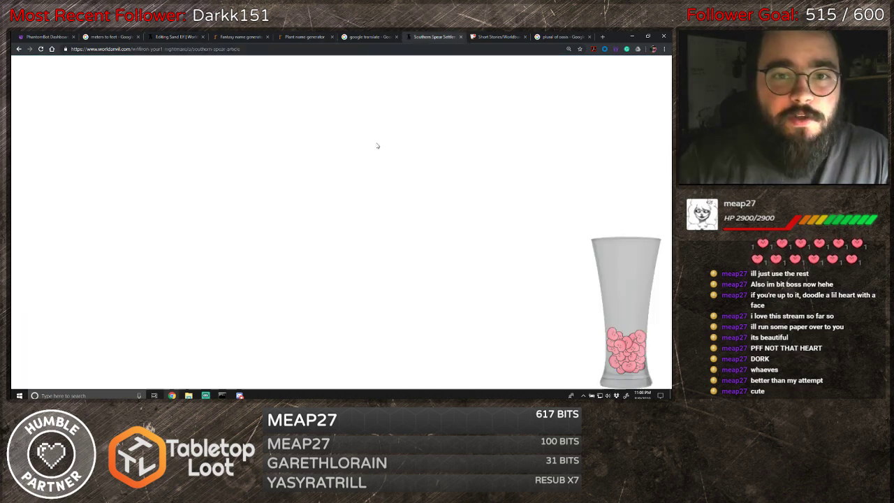
middle_click(296, 198)
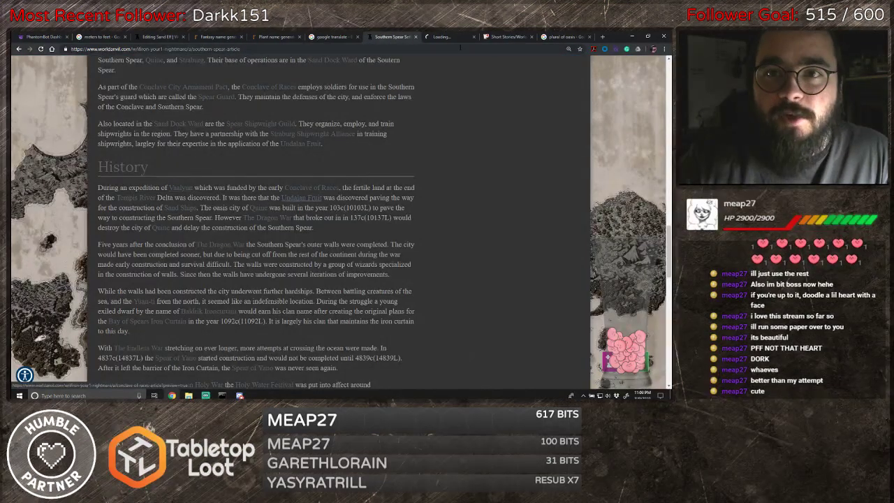
left_click(455, 37)
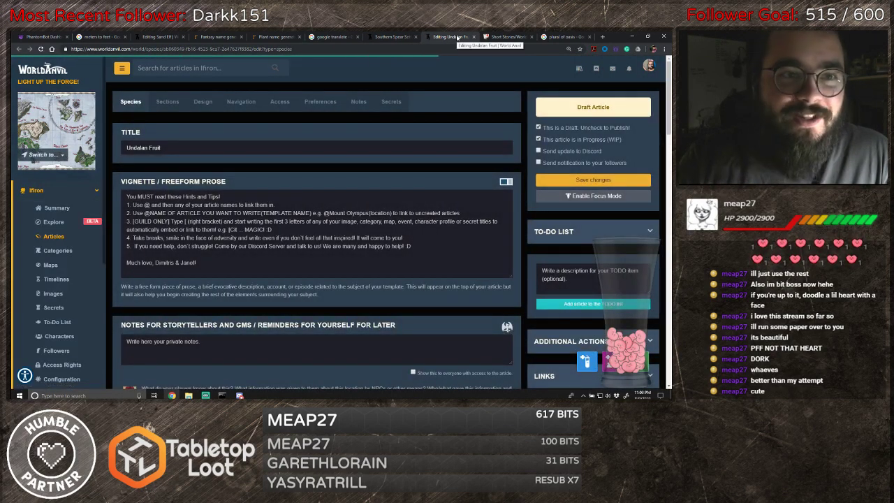
scroll(337, 133, "down", 6)
scroll(338, 133, "up", 7)
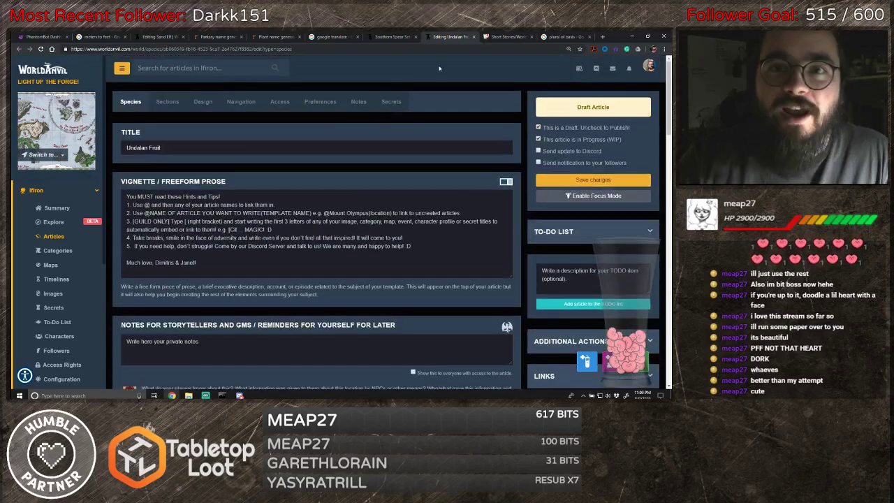
left_click(474, 37)
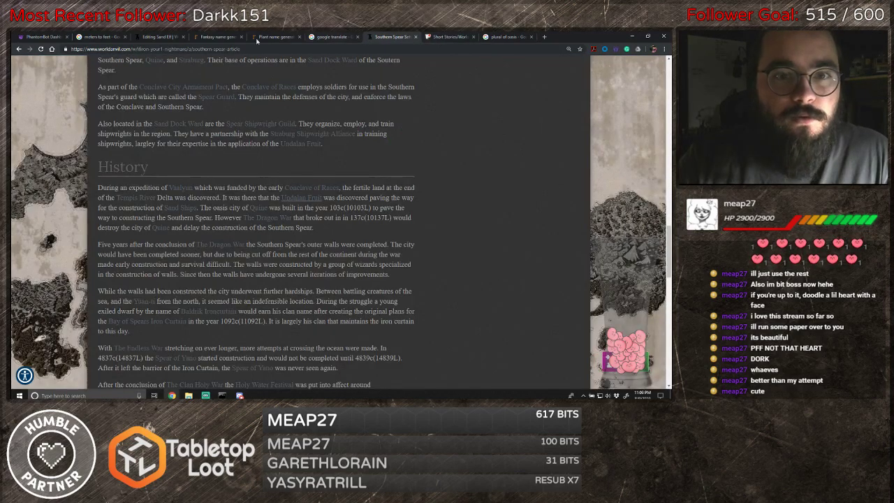
left_click(159, 36)
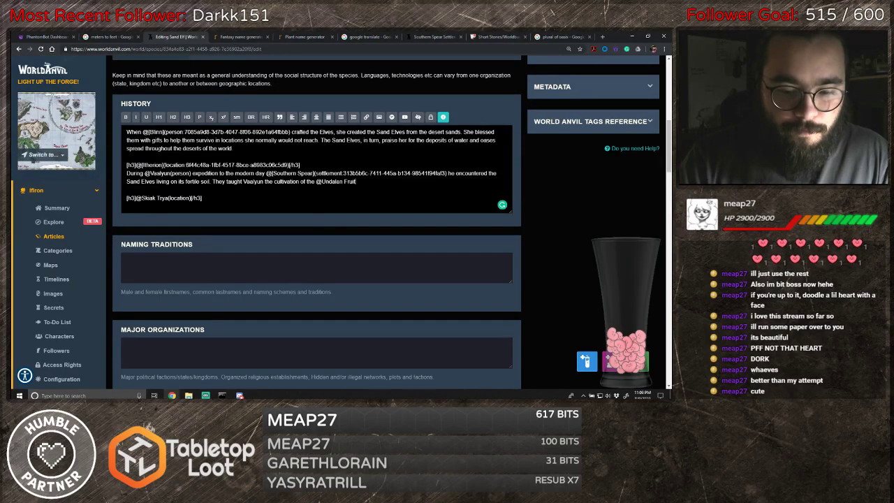
type("(species)")
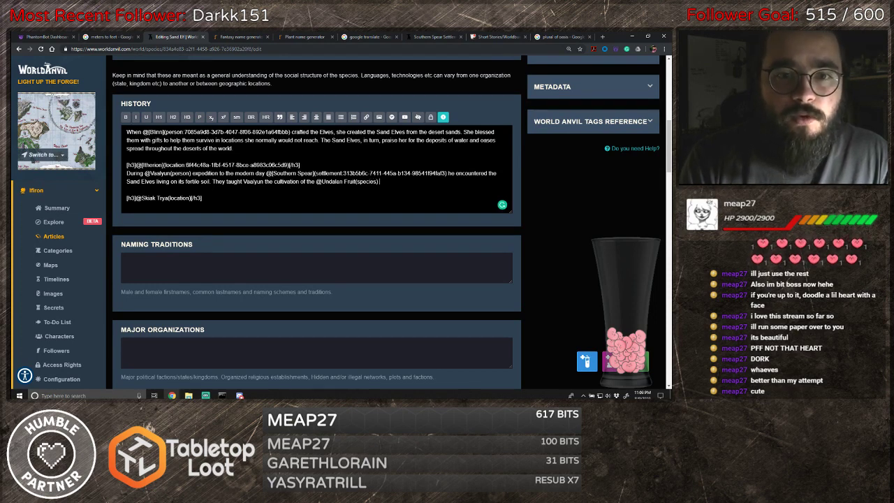
type(" and its many use")
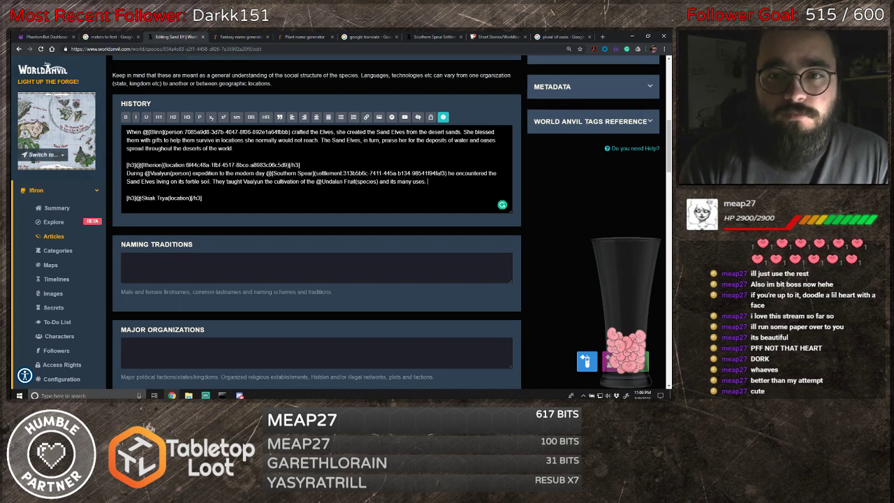
type("s.")
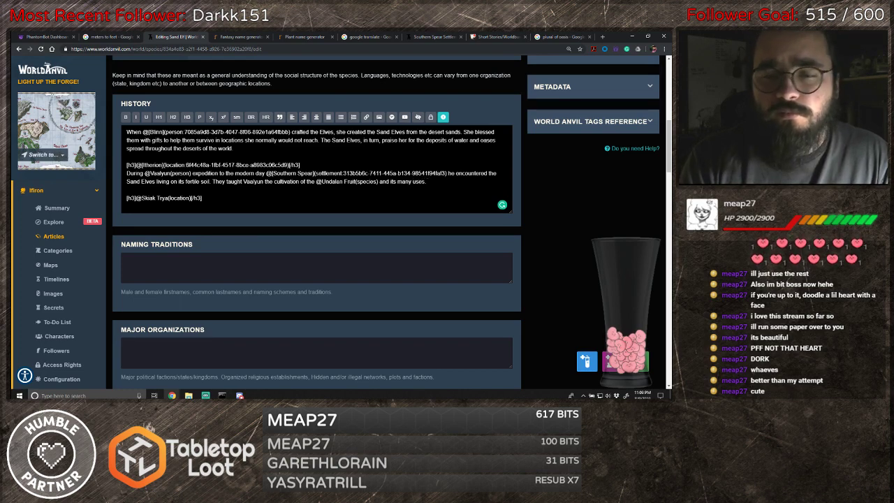
- Add "Soon after the Sand Elves and their home became part of the" followed by a mention link to the Conclave of Races organization
type(" After")
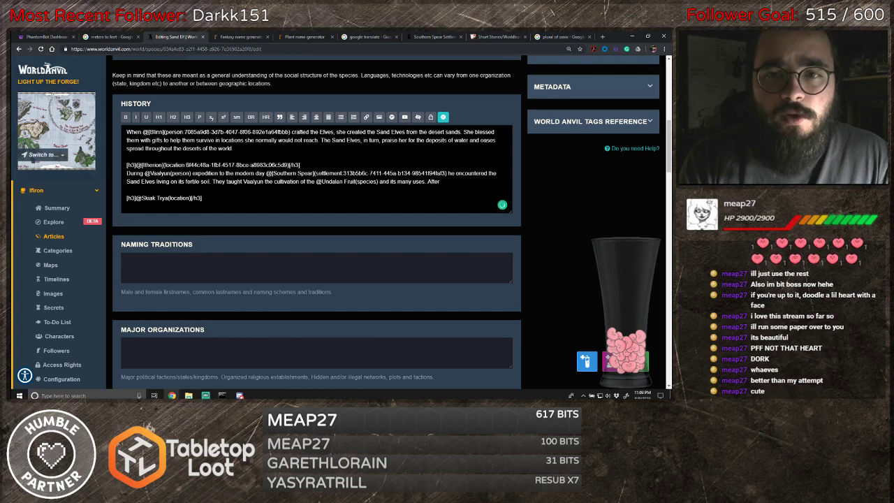
key("BackSpace")
key("BackSpace")
key("BackSpace")
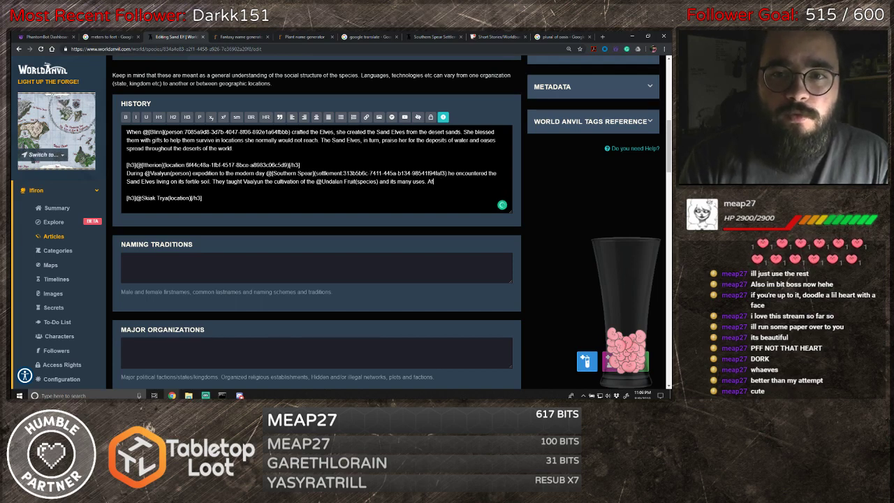
type("Soon aft")
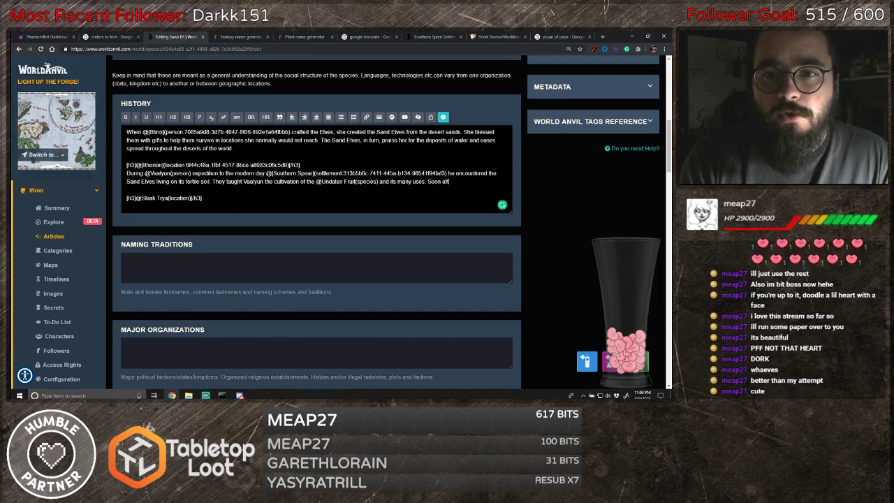
type("er the ")
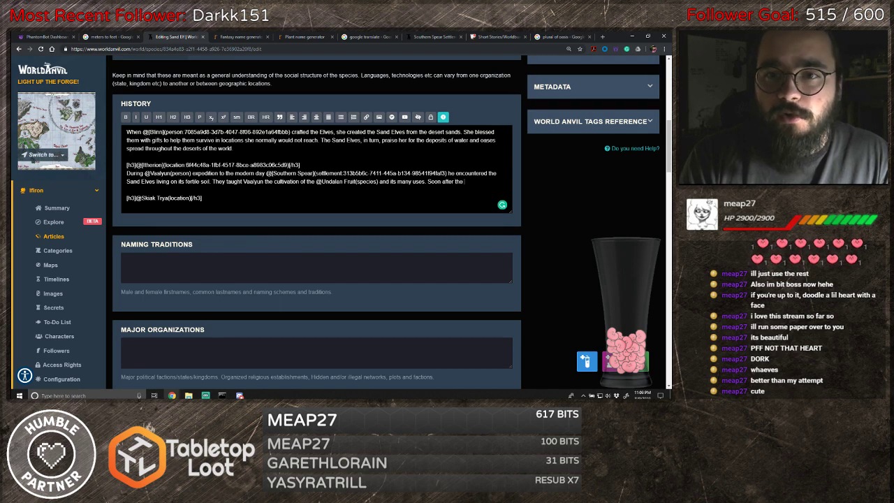
type("Sand Elves")
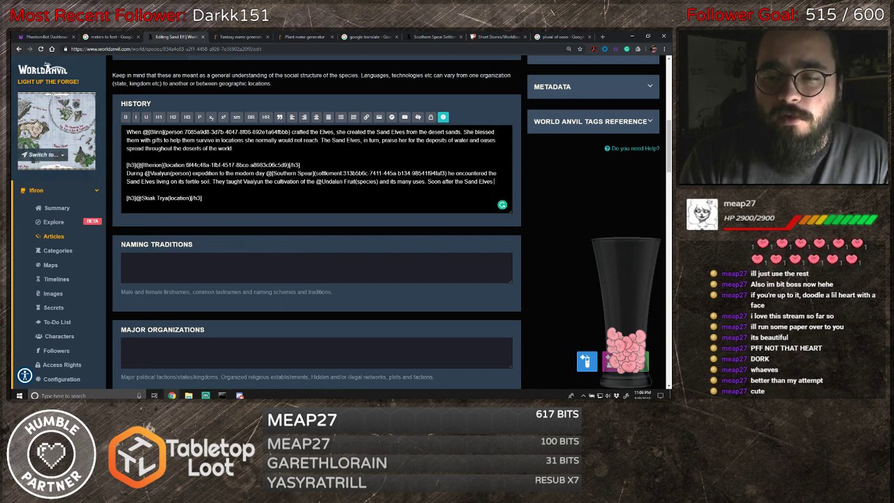
type(" and their ho")
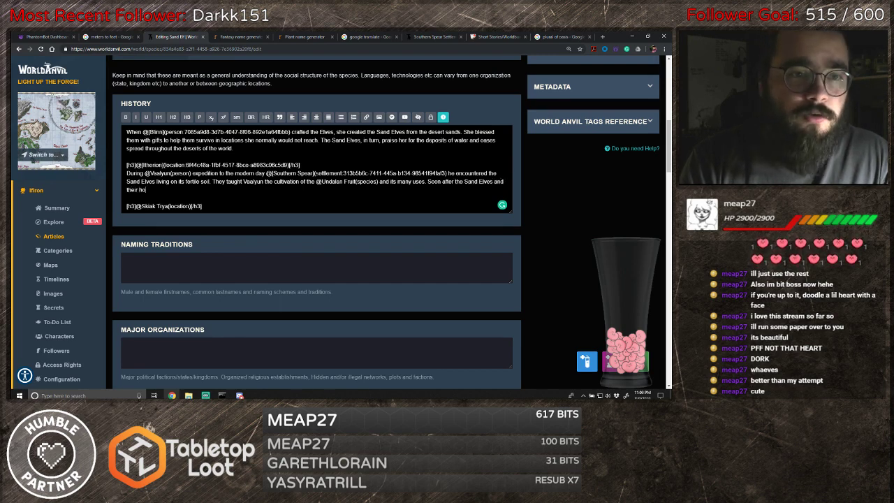
type("me became par")
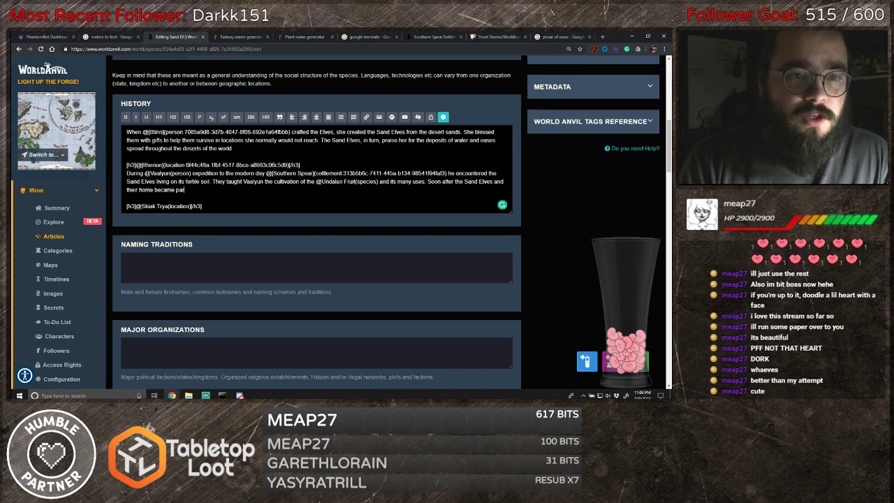
type("t of the @")
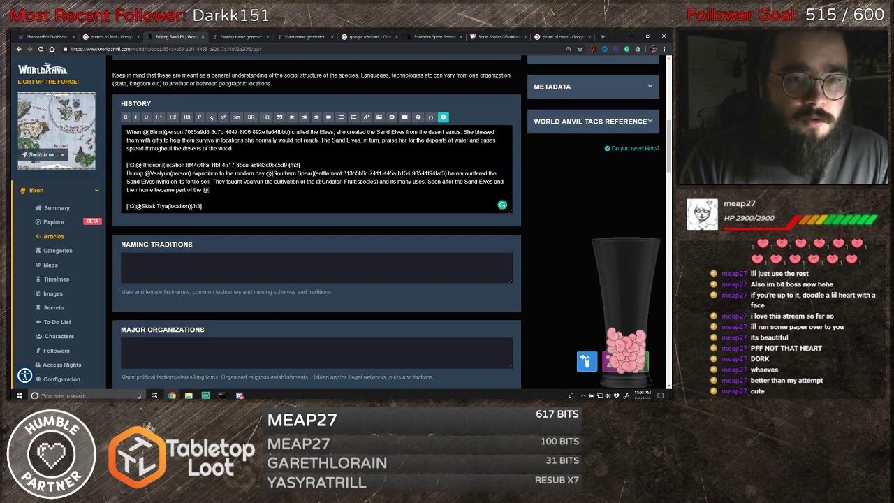
type("Concla")
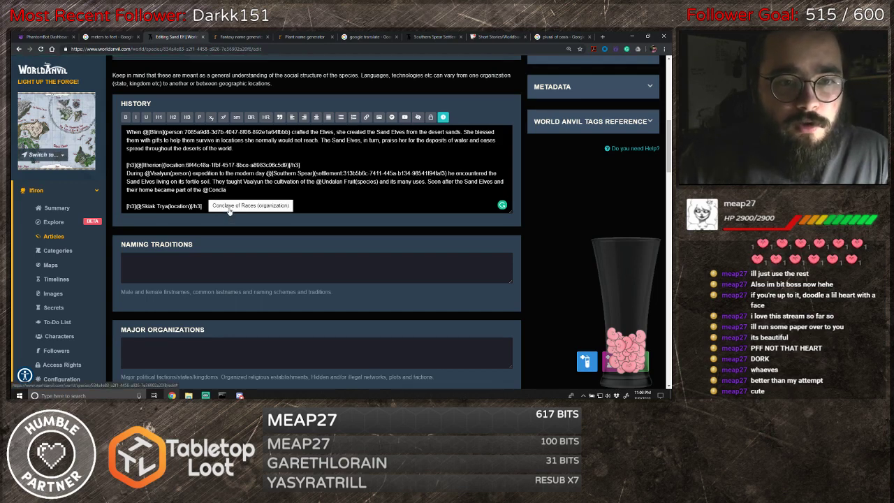
left_click(229, 206)
- Continue the sentence with "establishing the modern" and a mention link to the Southern Spear settlement
type("es")
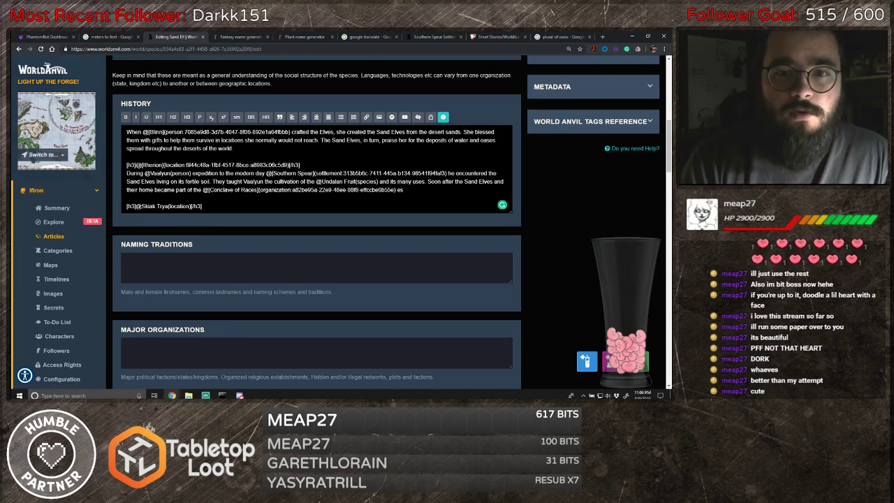
type("tablishing th")
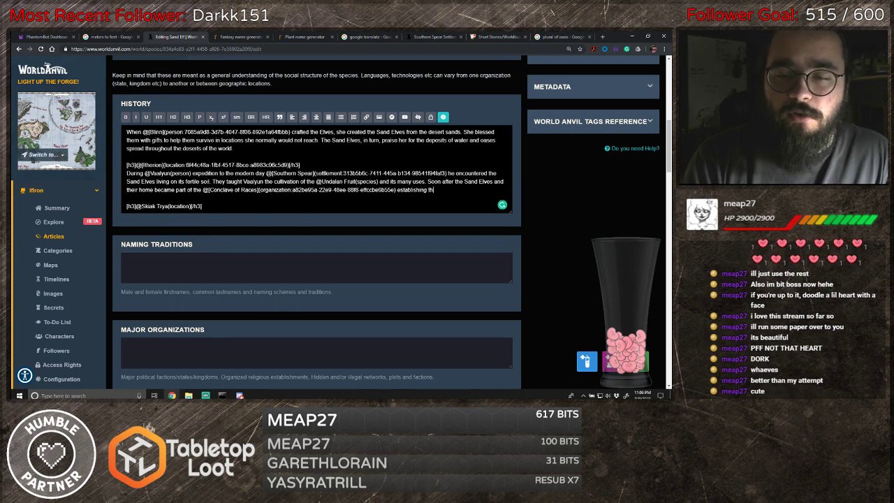
type("e m")
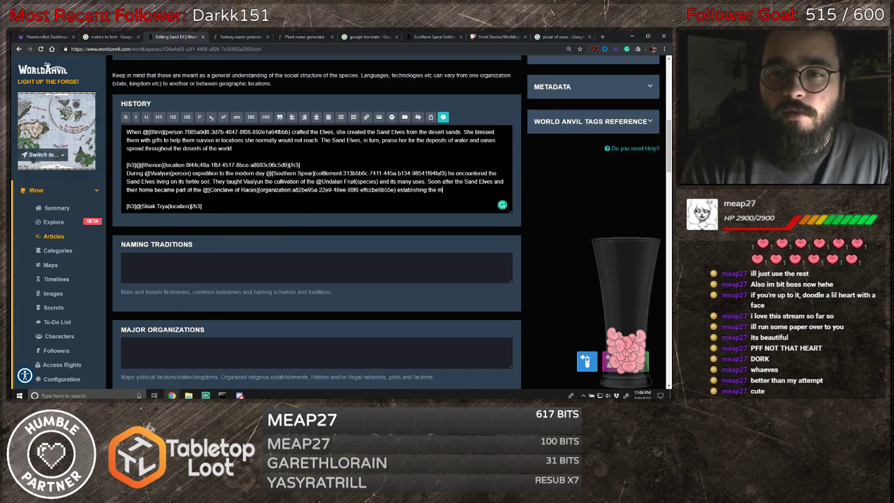
type("odern")
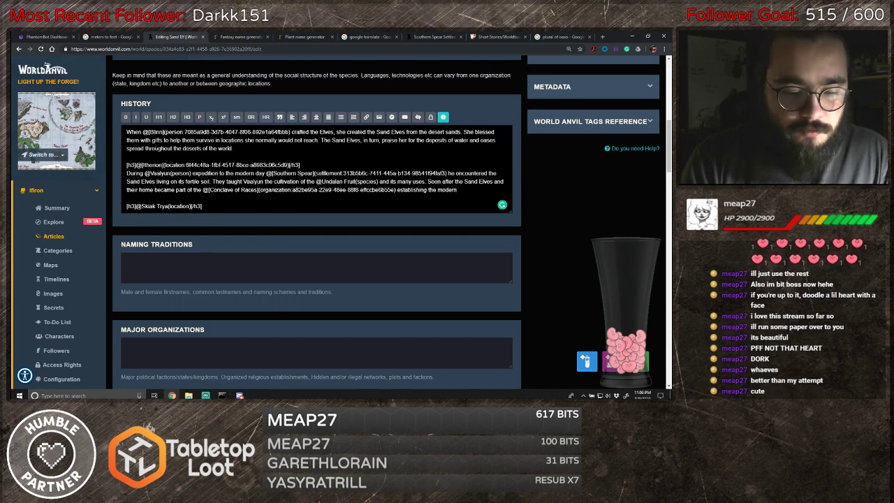
type(" @Southern")
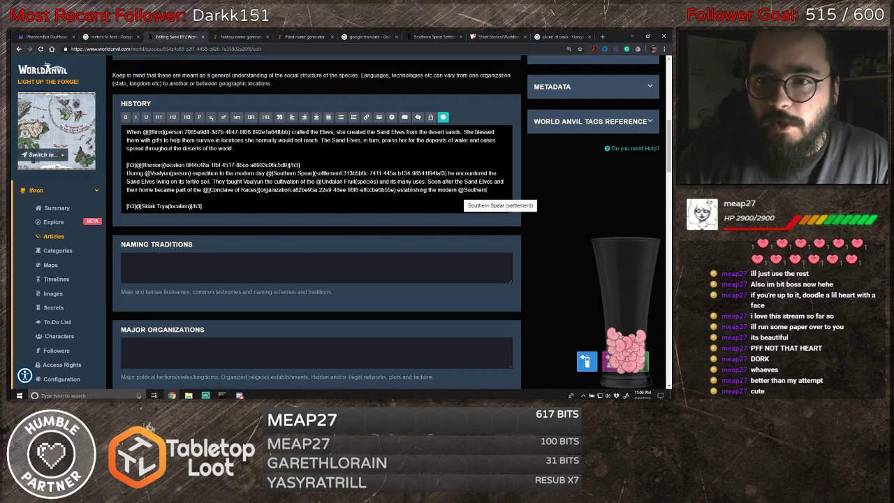
key("Return")
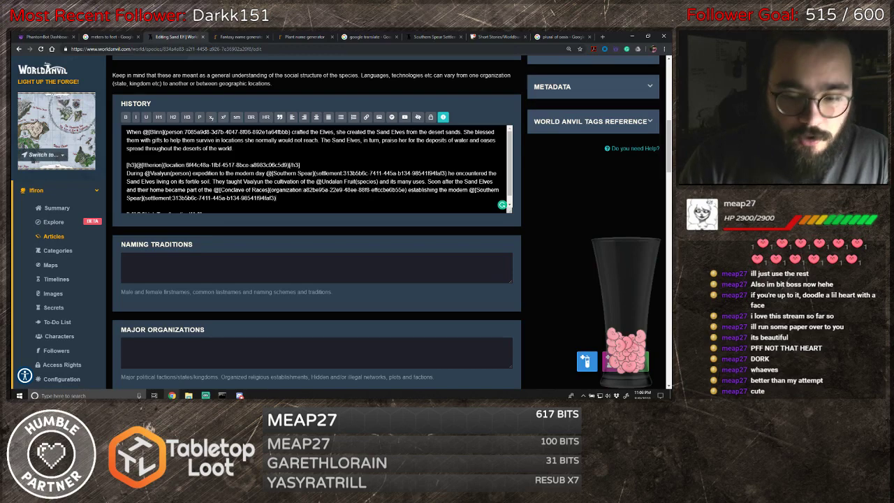
- Start a new paragraph above the Skiak Trya heading with "During" and a mention link to The Dragon War article
key("Return")
key("Return")
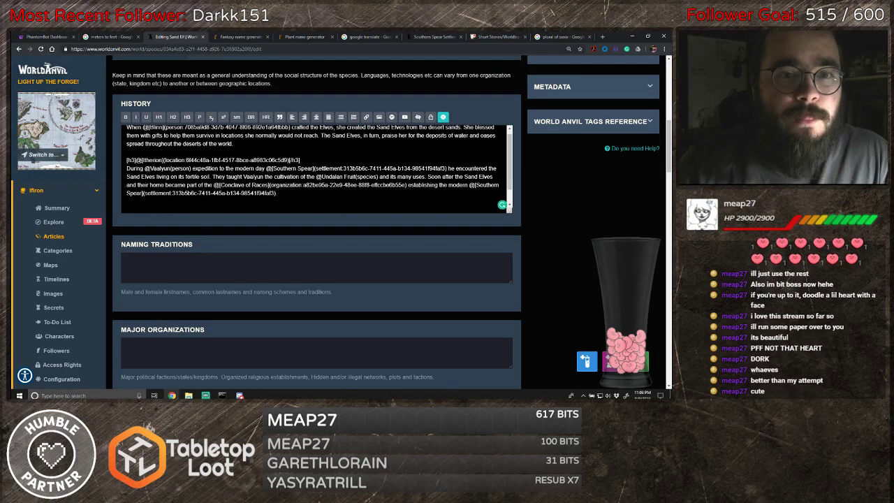
scroll(317, 169, "down", 1)
type("Dunn")
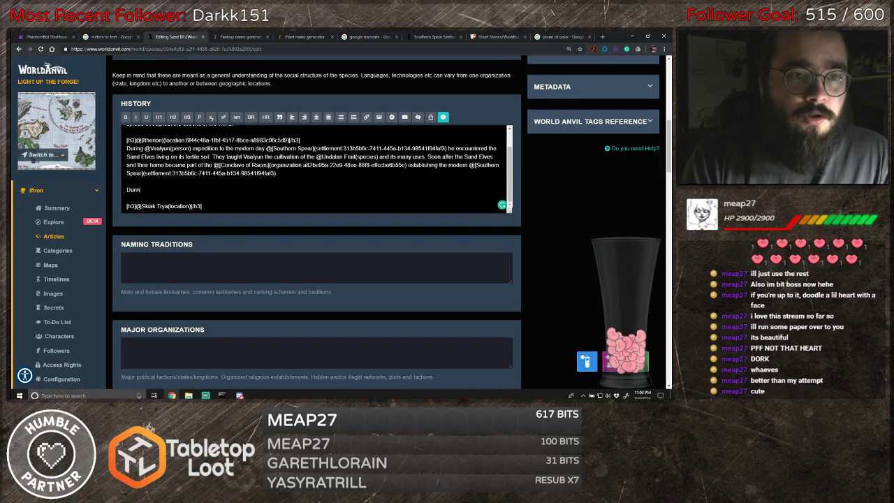
type(" @The Dra")
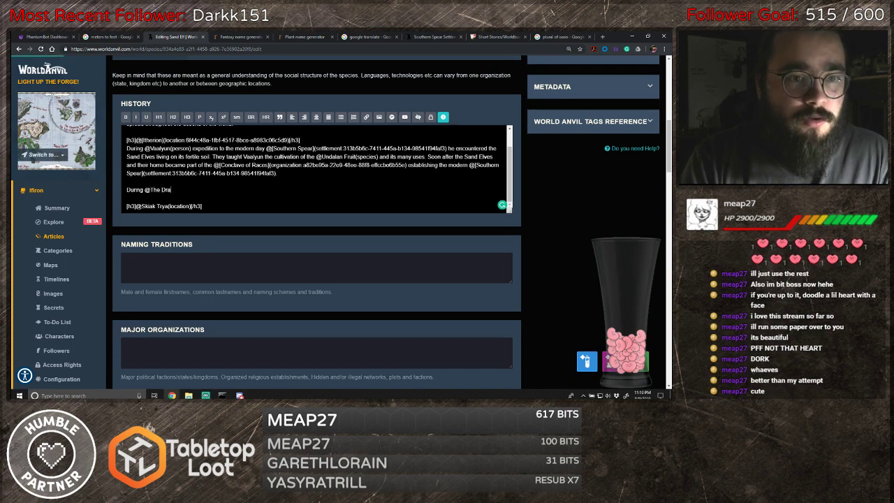
key("BackSpace")
key("BackSpace")
key("BackSpace")
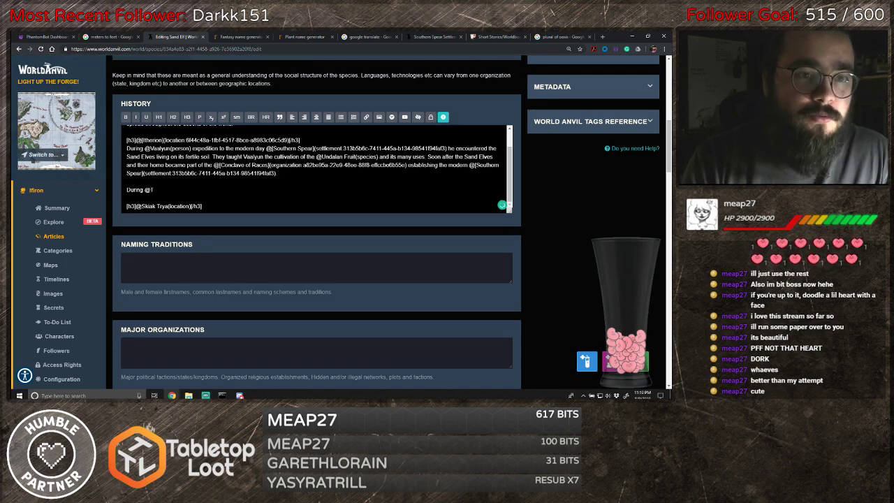
type("Dragon")
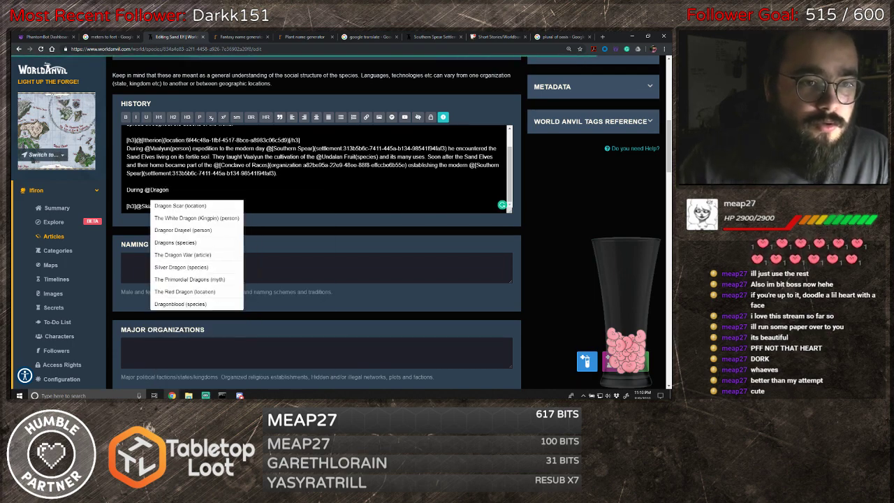
left_click(199, 241)
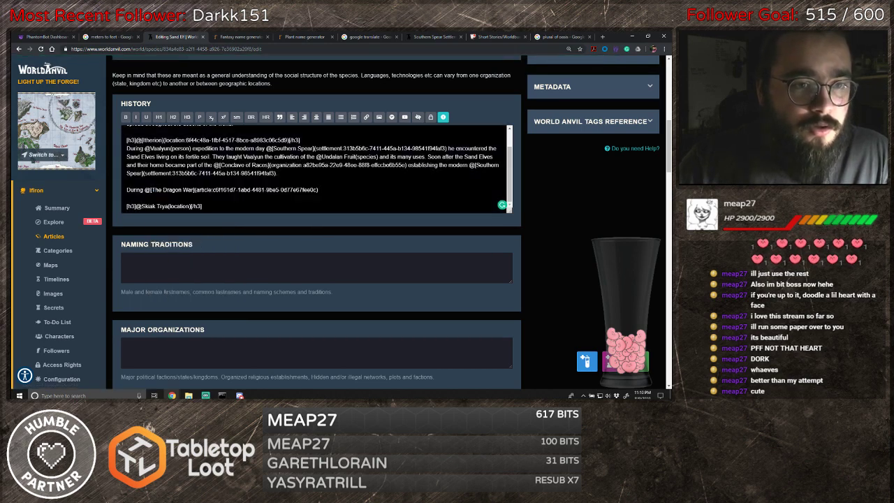
- Shorten the mention's display text to "Dragon War" and insert "the" before the mention
left_click(162, 190)
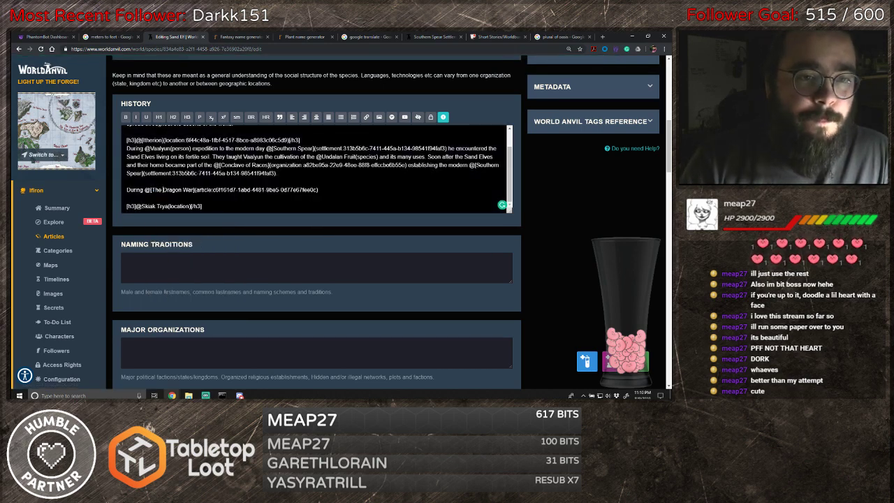
key("BackSpace")
key("BackSpace")
key("BackSpace")
key("BackSpace")
key("Left")
key("Left")
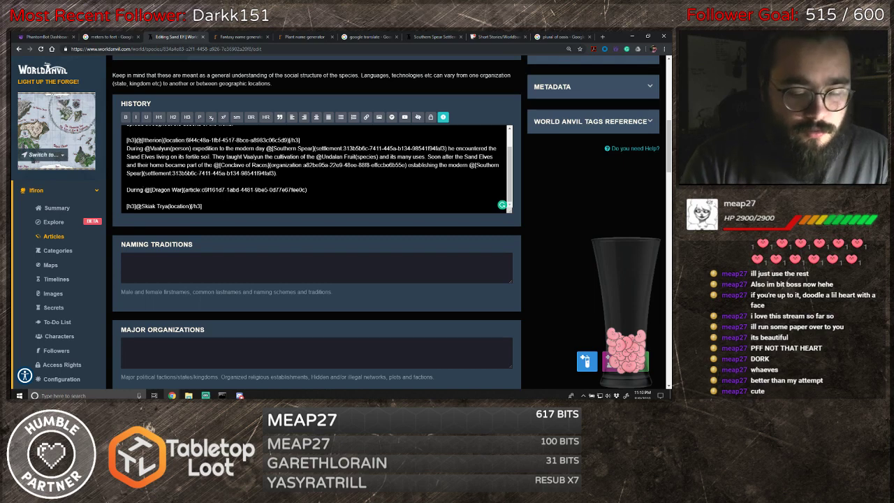
type("the ")
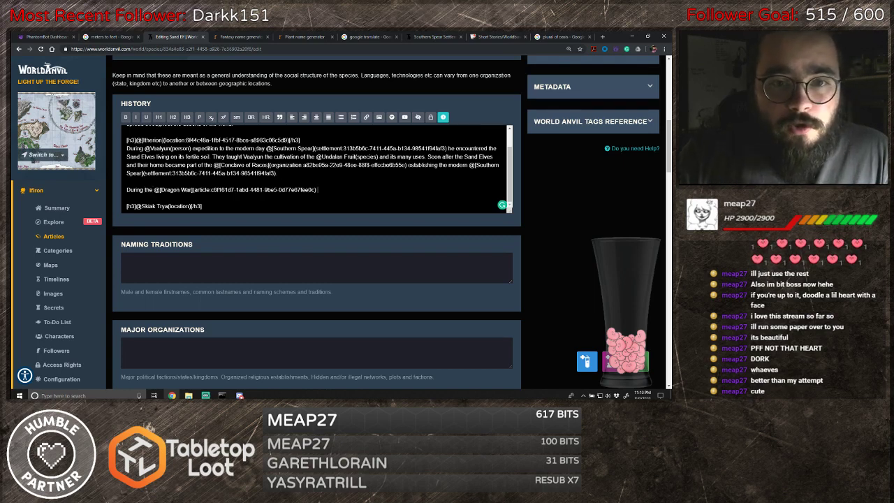
- Continue the Dragon War sentence with "when the" and a mention link to the Southern Spear settlement
type(" when")
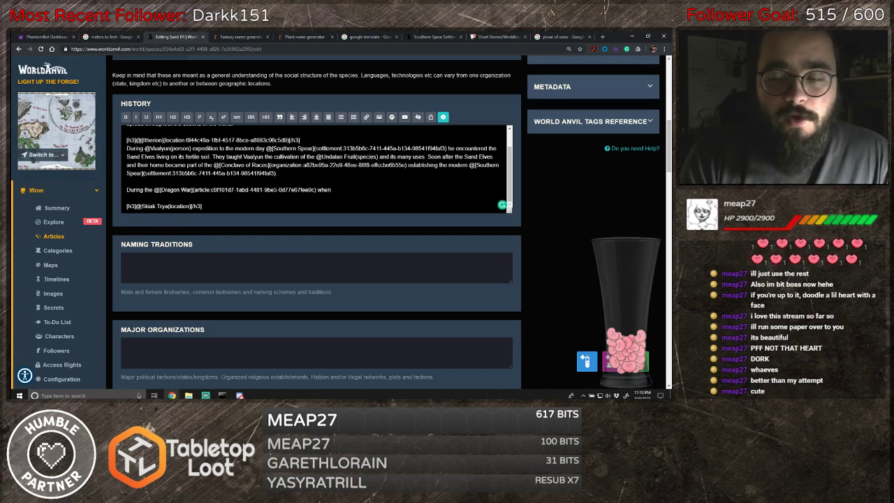
type(" the So")
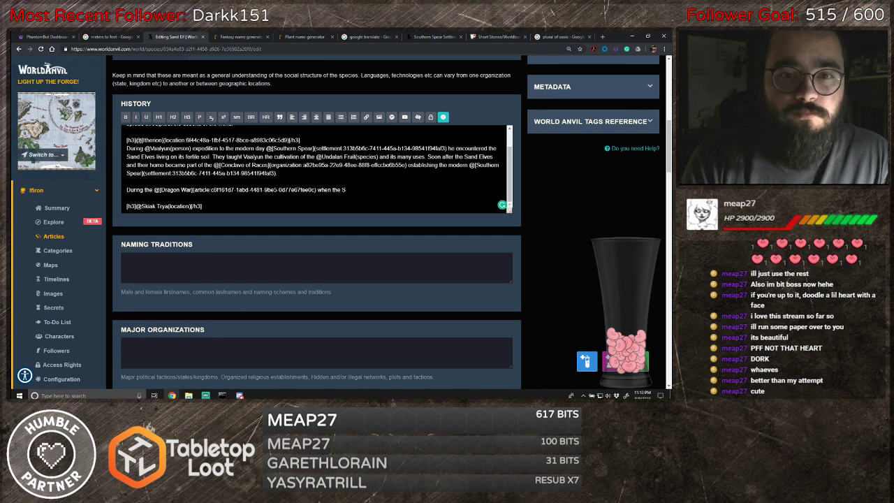
key("BackSpace")
type("@Sh")
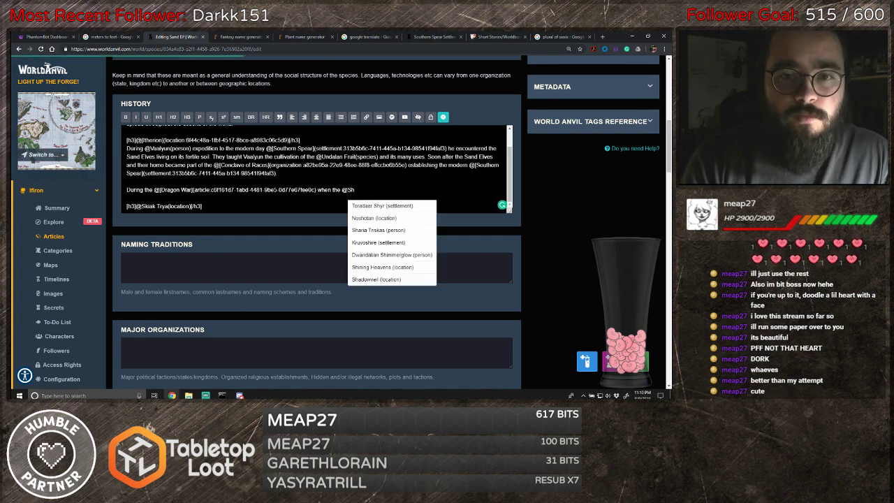
key("BackSpace")
type("outhm")
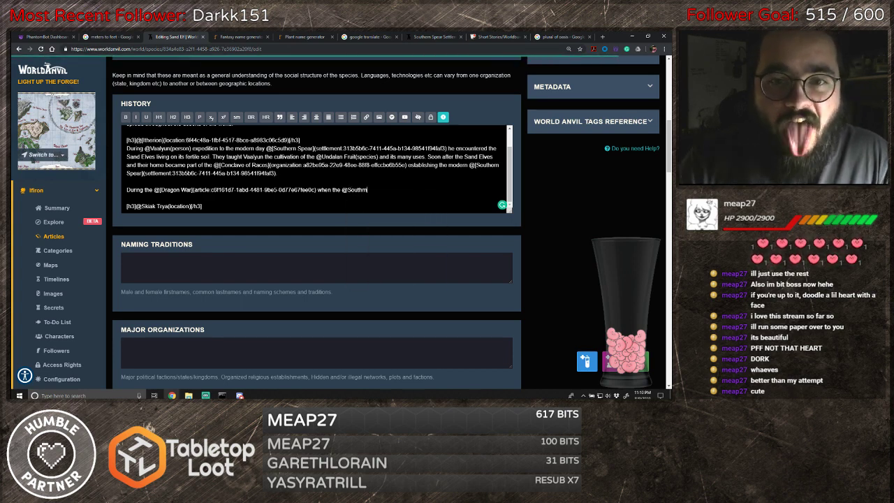
key("Return")
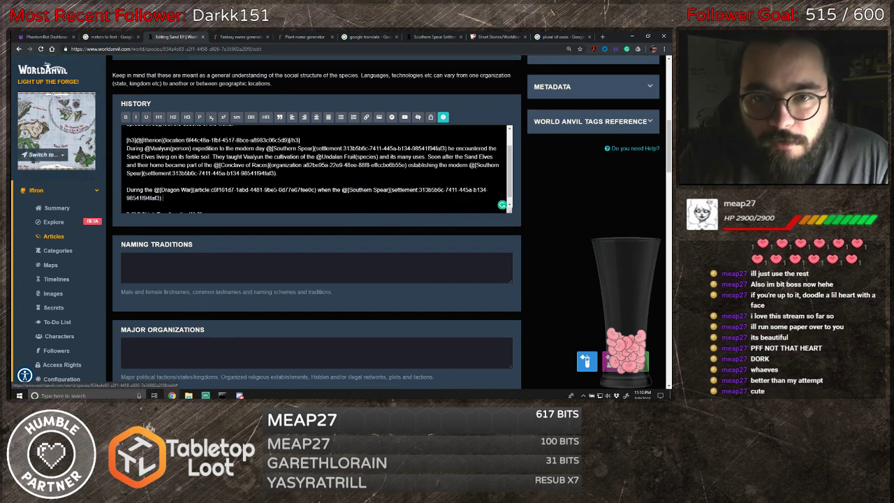
- Complete the sentence with "and", a mention link to the Quine settlement, and "were cut off from the rest of the Conclave."
type("and")
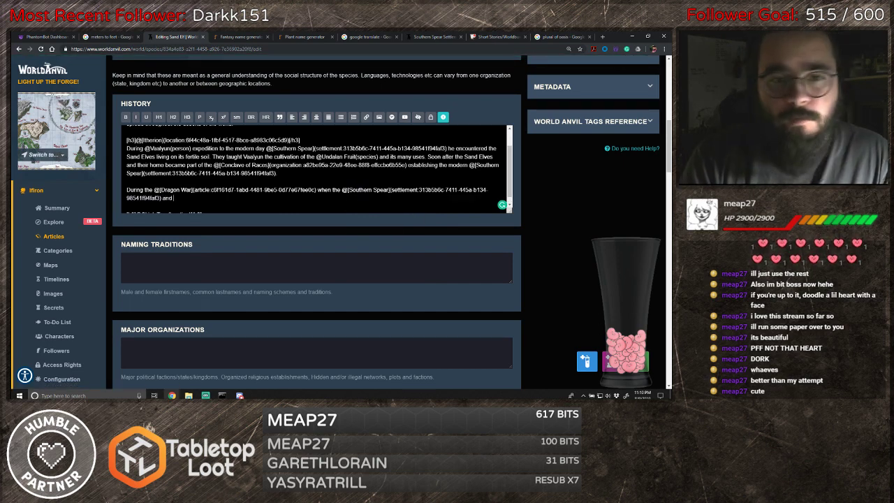
type(" @Quine")
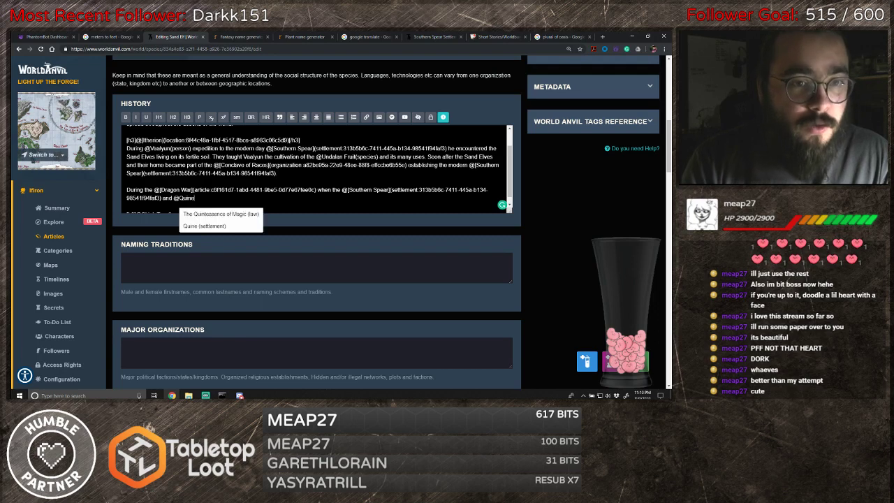
left_click(227, 227)
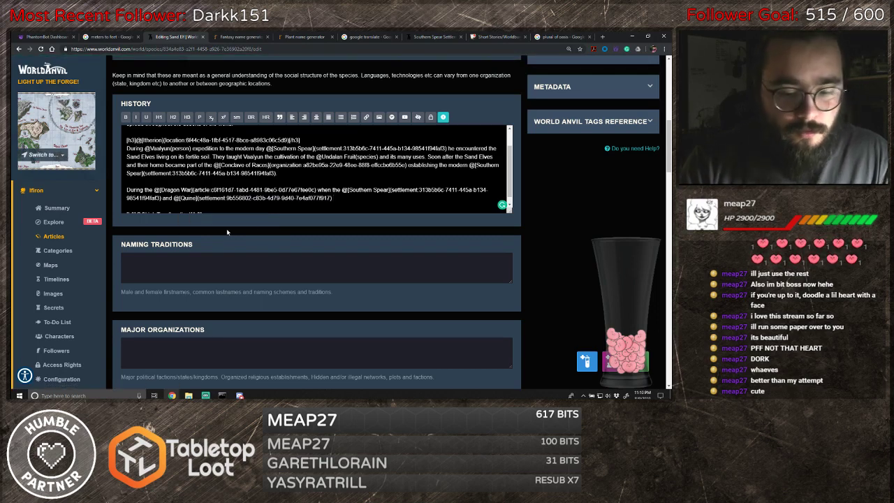
type("were cut off")
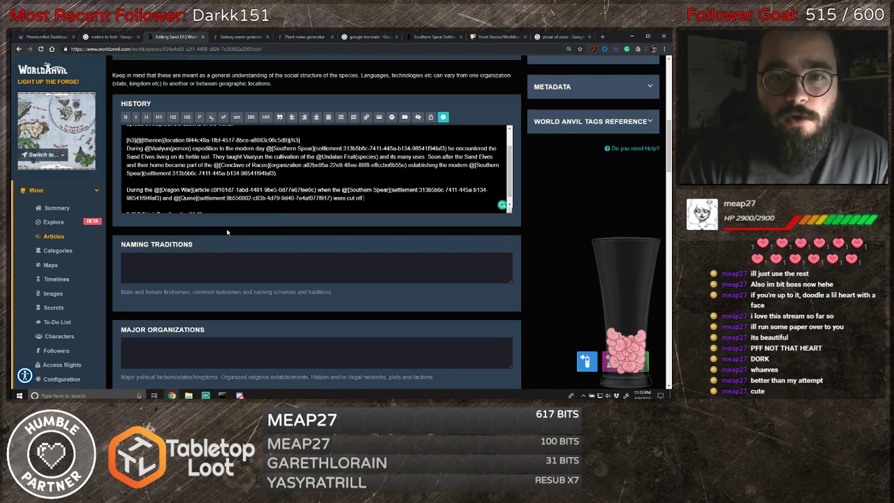
type(" from [he rest of the ")
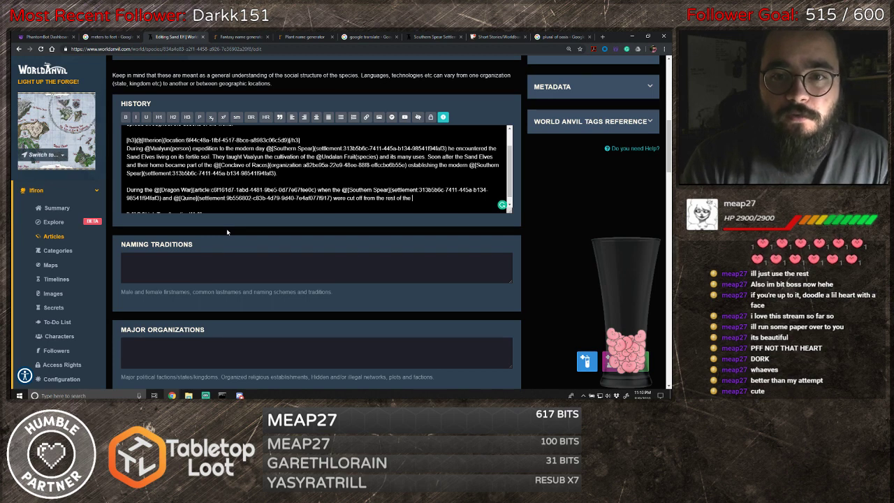
type("Conclave. ")
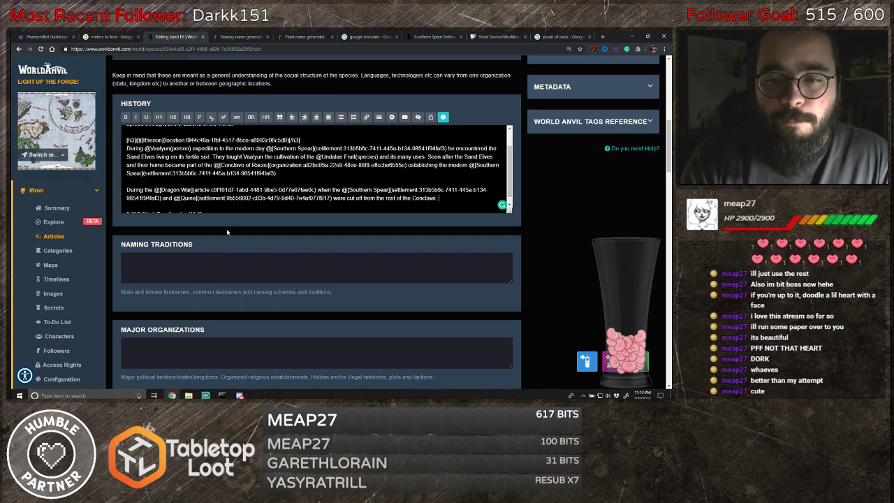
- Add "It was knowledge of the area from the Sand Elves that kept the cities alive." above the Skiak Trya heading
type("It was")
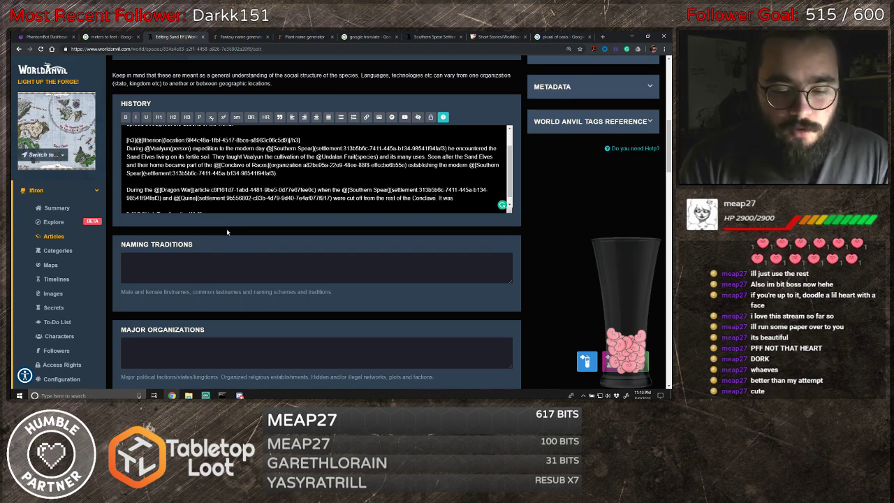
type(" knowled")
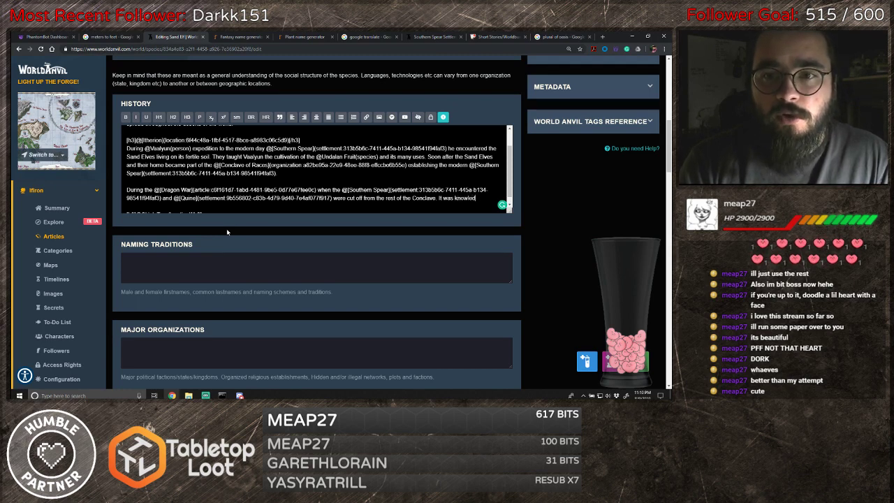
type("ge of the area fr")
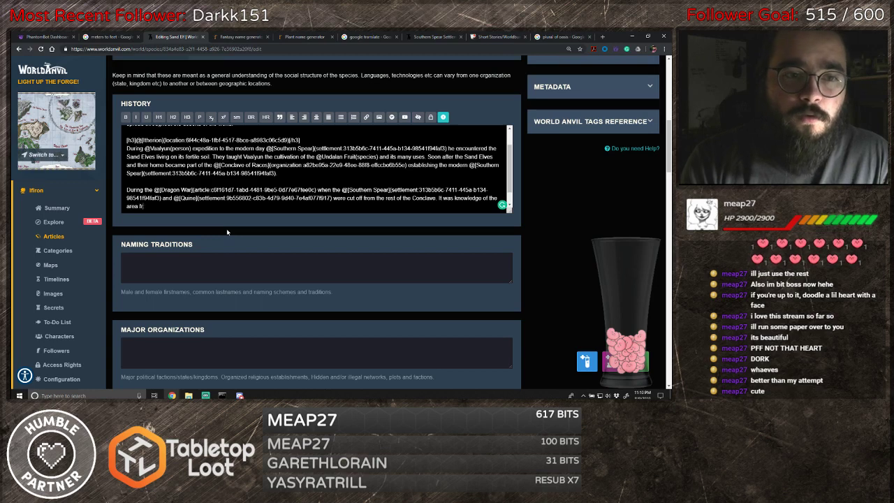
type("om the Sand Elves")
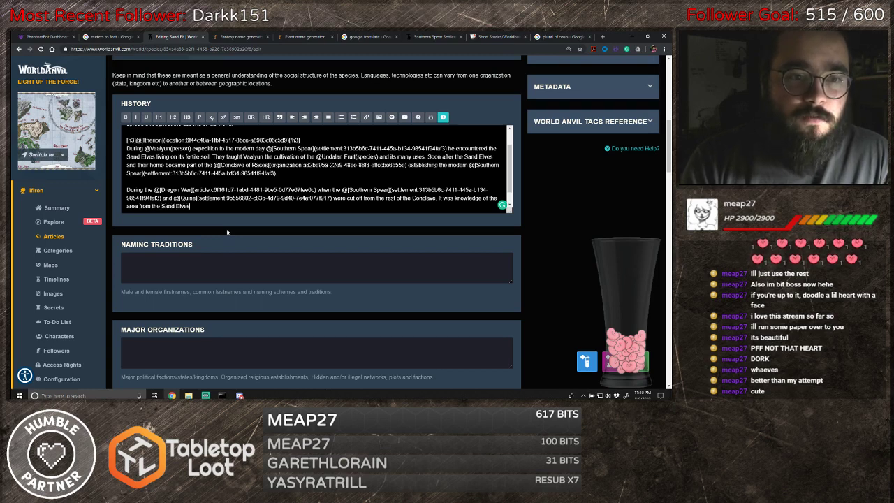
type(" that kept ")
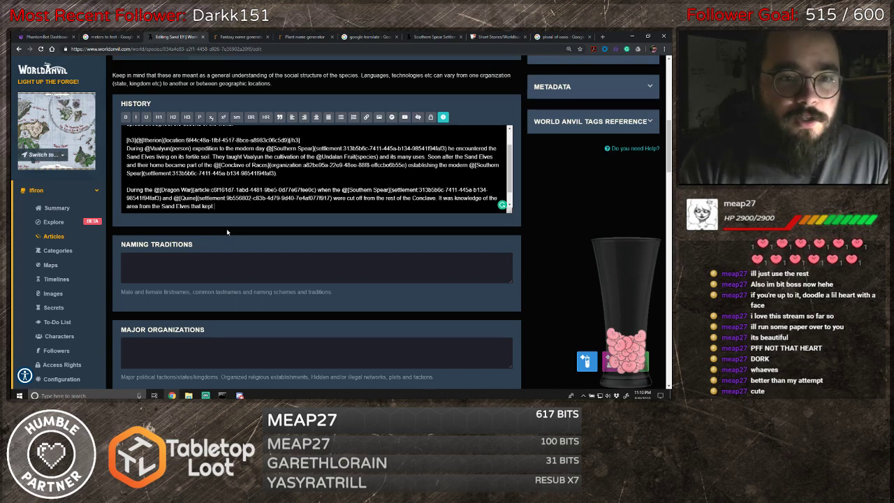
type("the cities ")
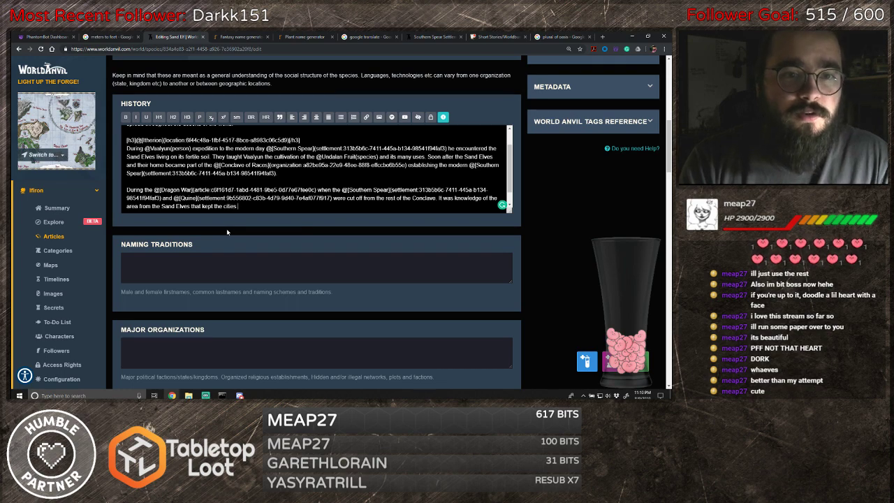
type("a")
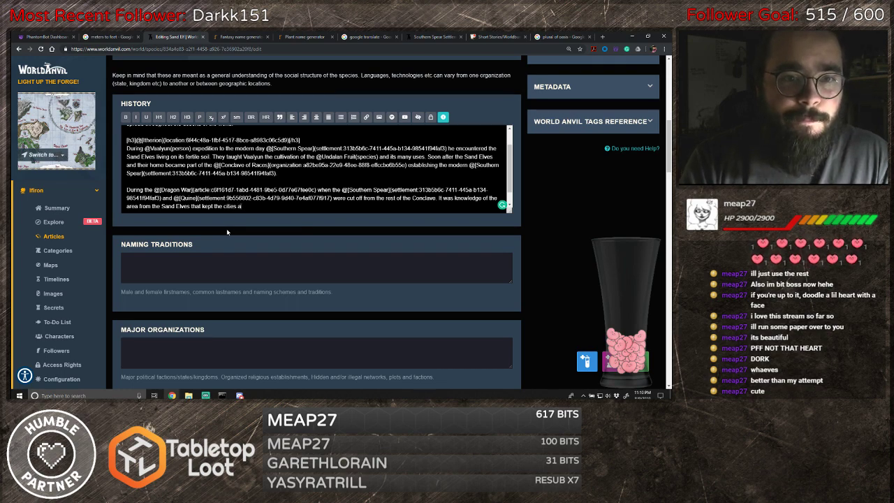
type("live.")
key("Return")
key("Return")
type("[h3]@Skiak Trya(location)[/h3]")
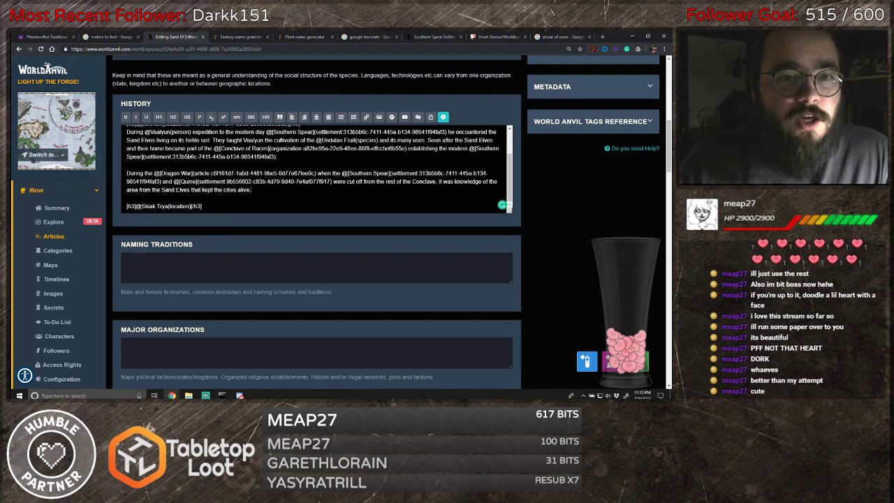
- Switch to the published Southern Spear article and look through it up to its header image
scroll(316, 217, "down", 1)
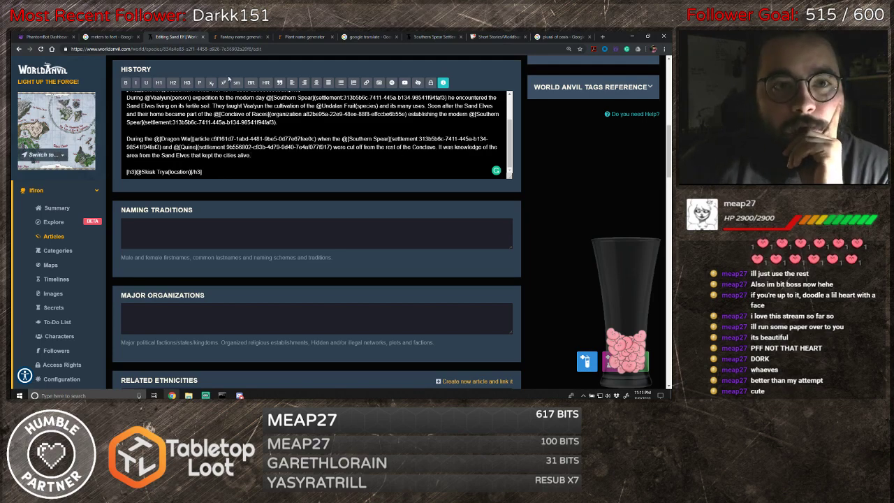
left_click(443, 39)
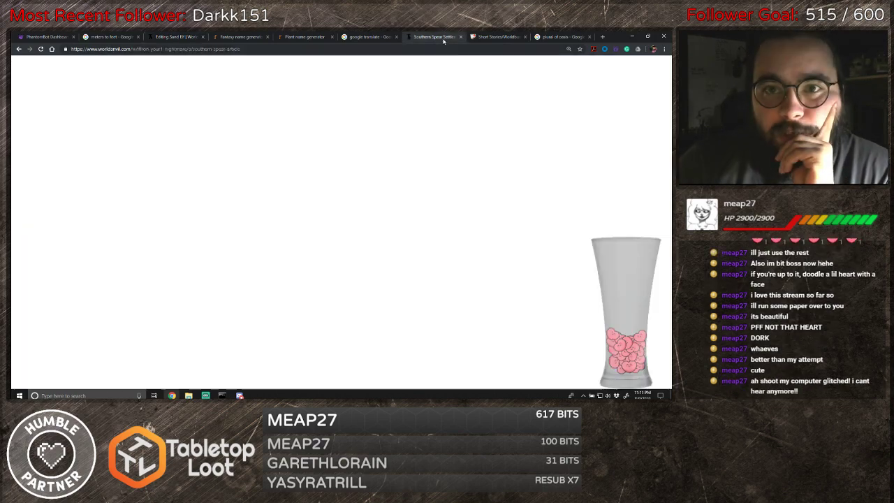
scroll(436, 201, "up", 15)
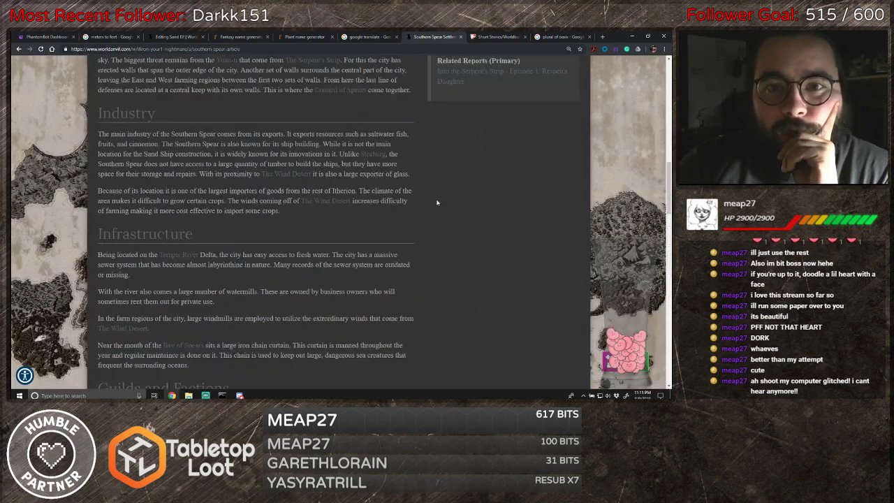
scroll(435, 197, "up", 2)
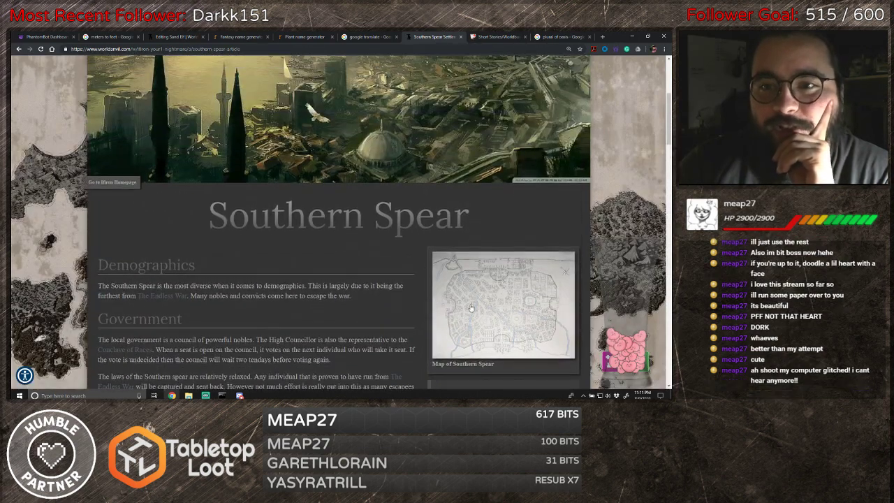
scroll(436, 197, "up", 2)
scroll(393, 270, "up", 1)
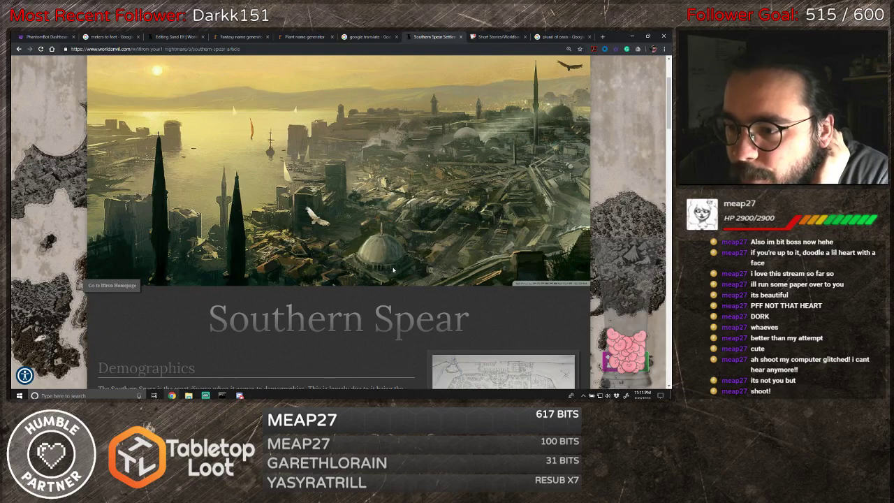
- Open the map of Itherion and the Silver City from the world homepage and examine the area around The Wind Desert
left_click(113, 286)
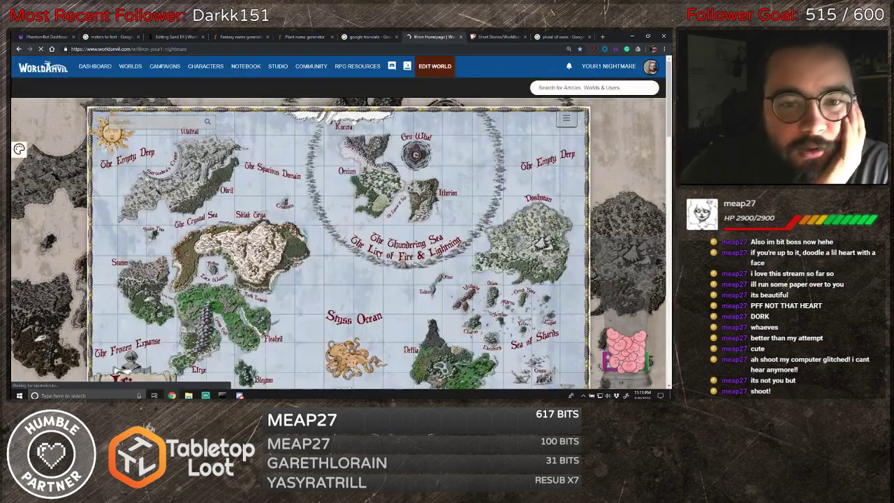
scroll(460, 260, "down", 10)
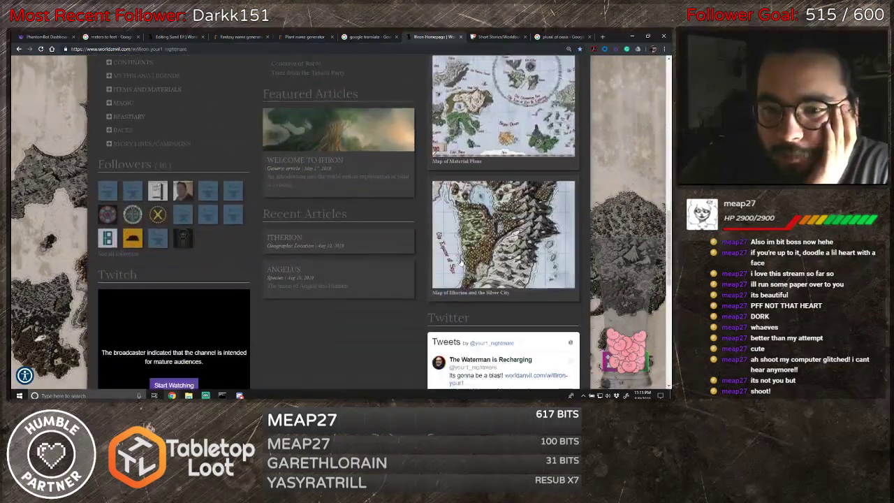
scroll(461, 260, "down", 1)
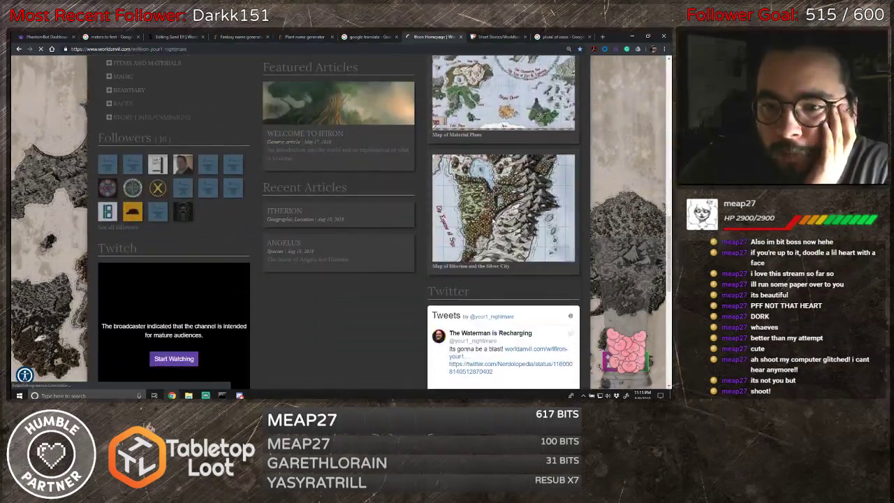
left_click(493, 222)
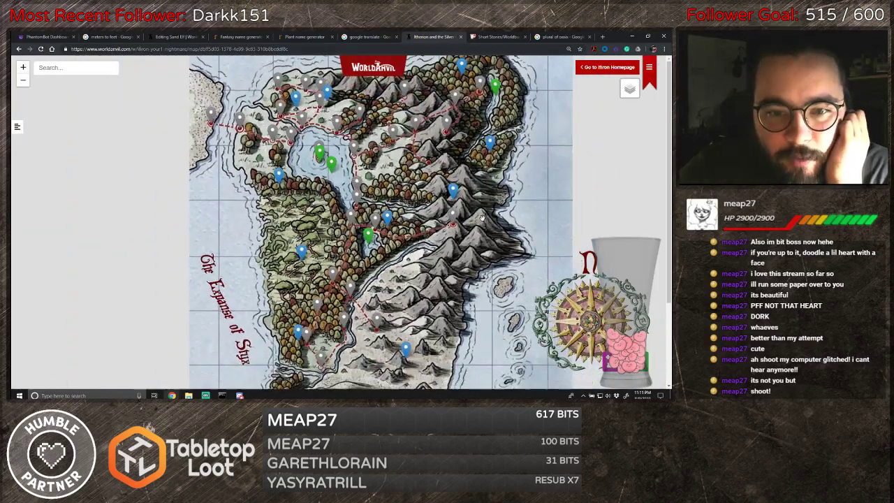
mouse_move(465, 272)
left_mouse_down()
mouse_move(453, 258)
mouse_move(436, 160)
left_mouse_up()
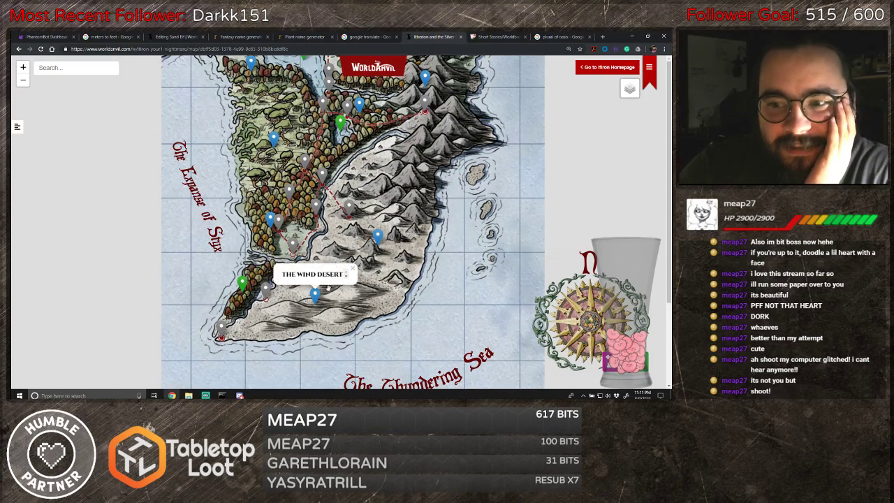
scroll(383, 292, "up", 3)
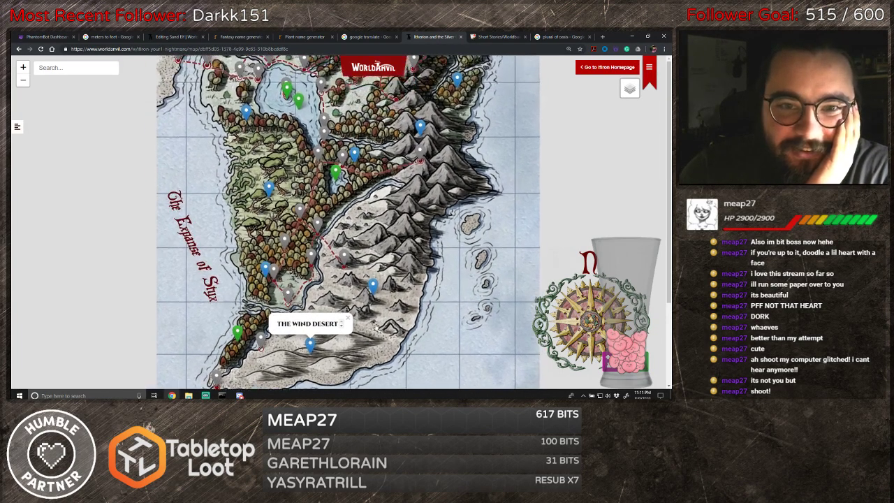
scroll(390, 260, "down", 2)
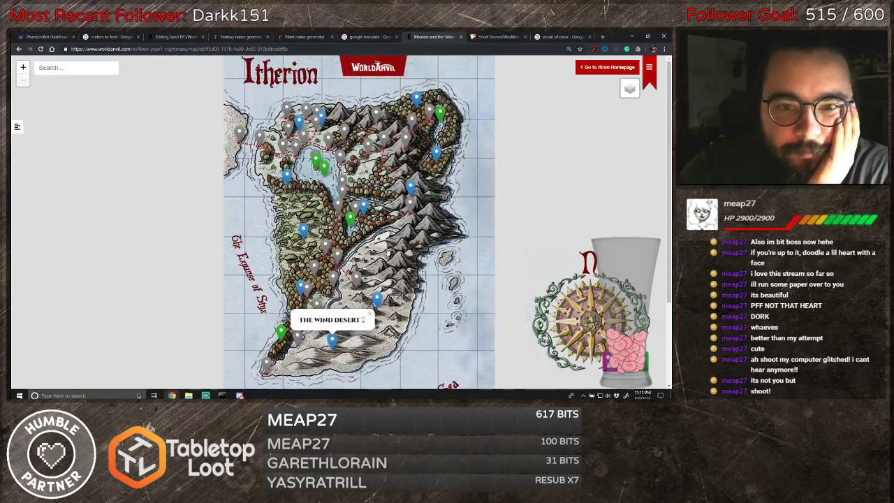
left_click_drag(387, 252, 375, 208)
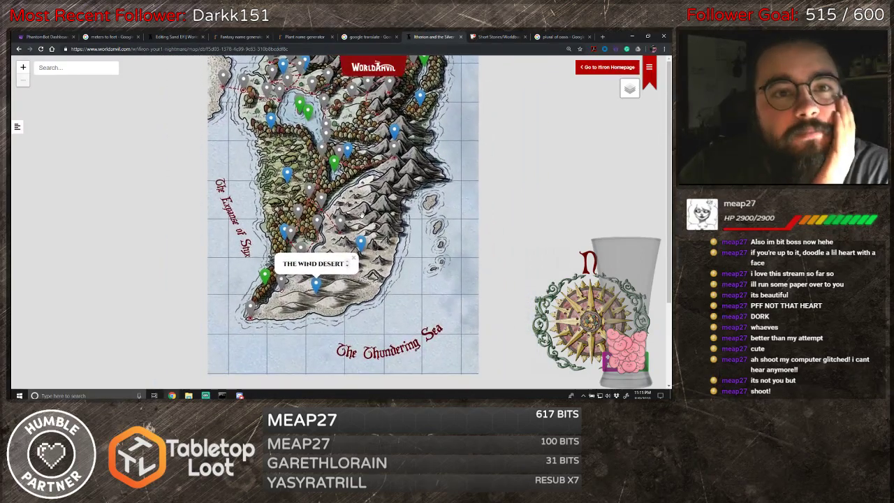
- Return to the Sand Elf article editor and review the History text
left_click(167, 37)
scroll(565, 253, "down", 1)
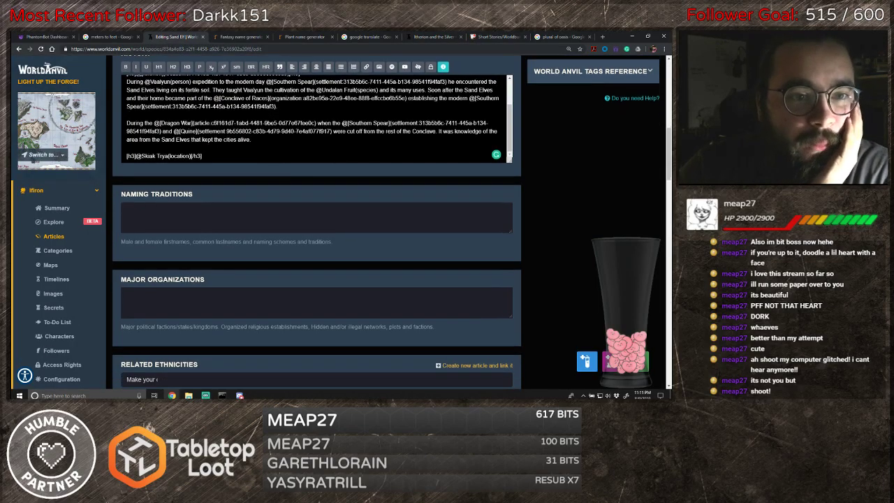
scroll(565, 253, "up", 2)
scroll(565, 254, "up", 1)
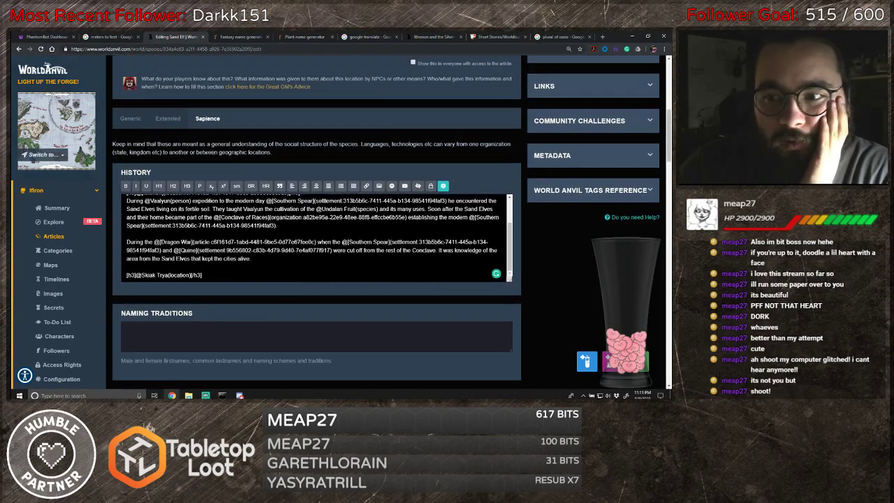
scroll(508, 221, "down", 1)
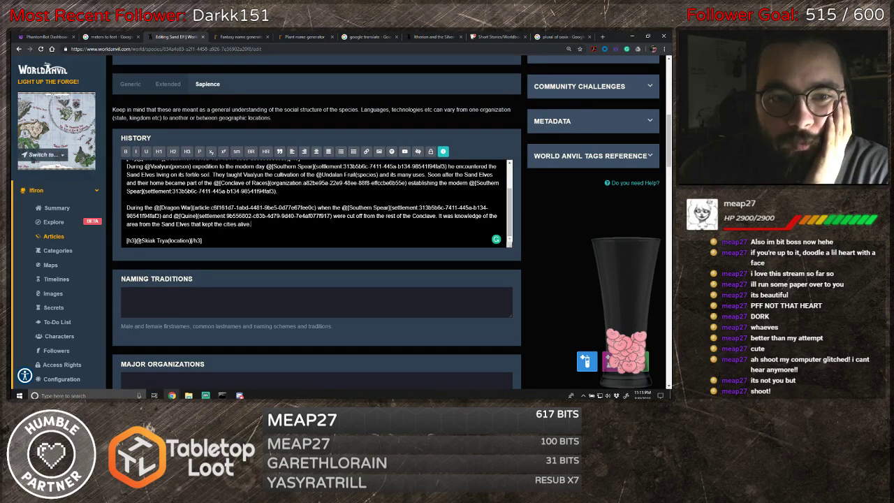
- Start the text under the Skiak Trya heading in the History field with "Deep in the central desert of"
scroll(312, 203, "down", 1)
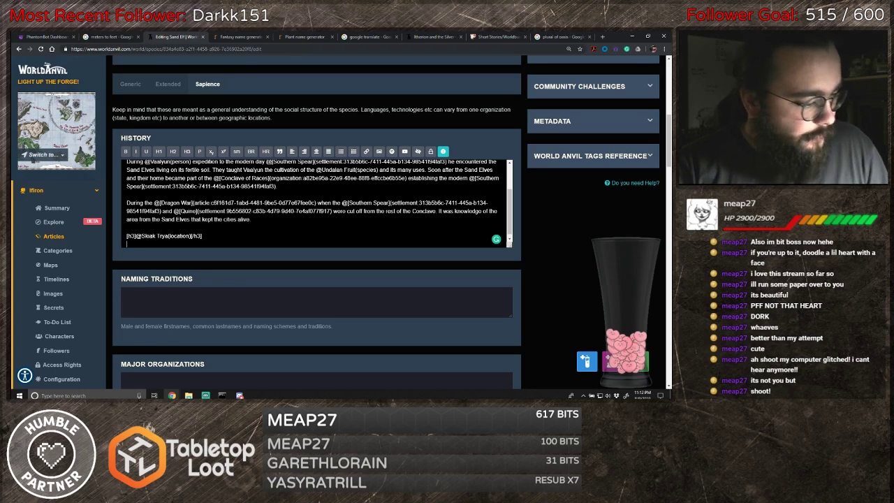
type("Deep i")
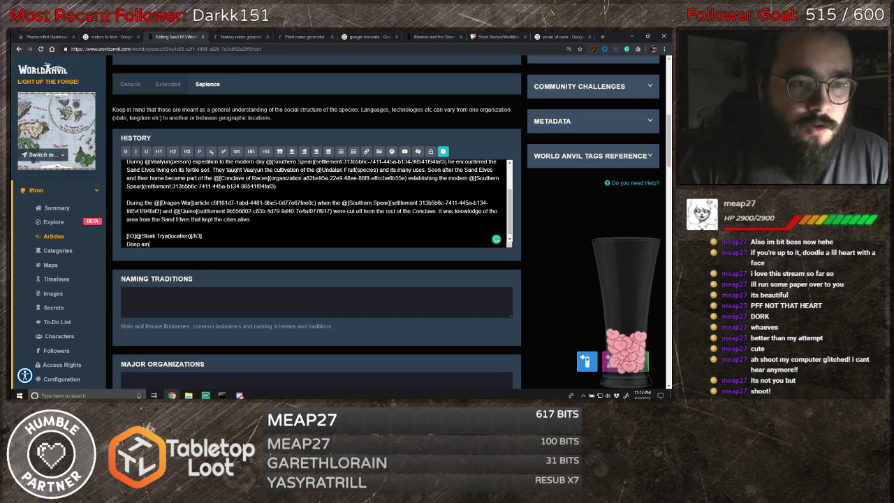
type("n th")
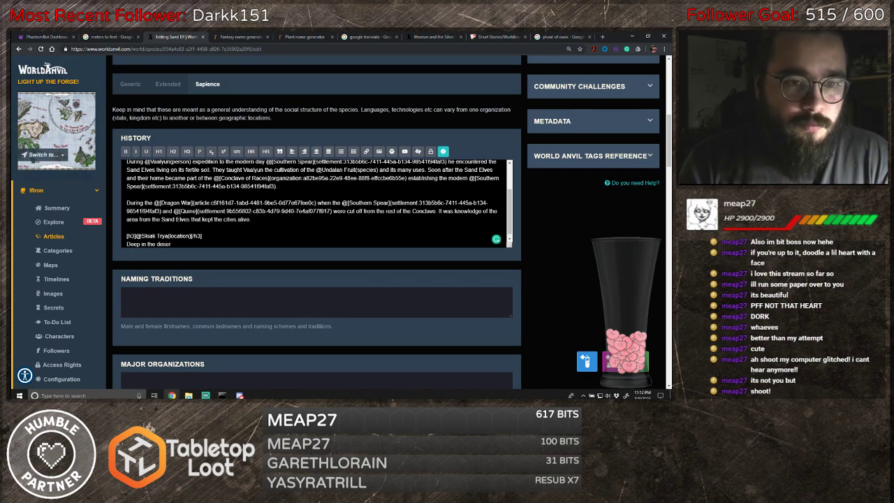
type("e des")
key("BackSpace")
key("BackSpace")
key("BackSpace")
type("central")
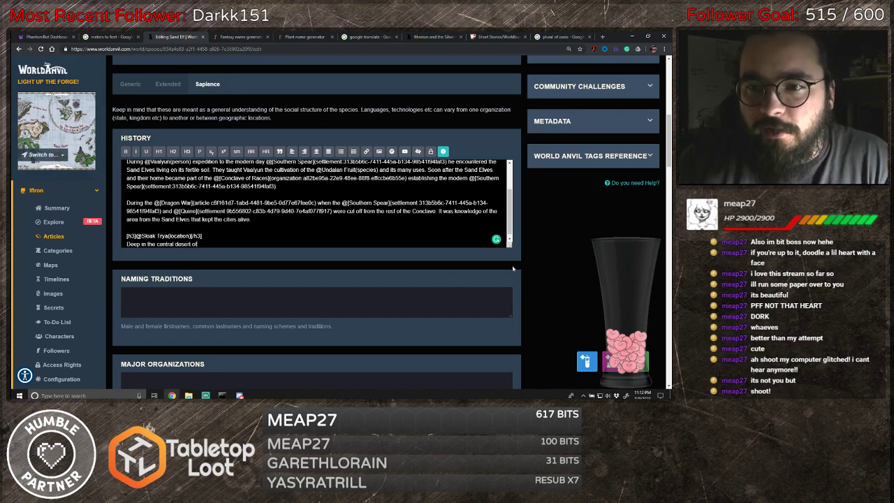
left_click_drag(510, 248, 522, 390)
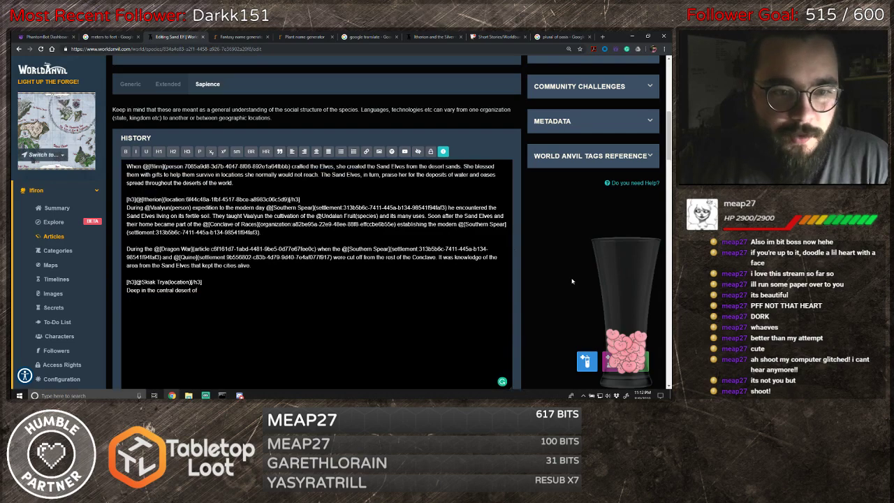
scroll(515, 264, "down", 3)
type("@K")
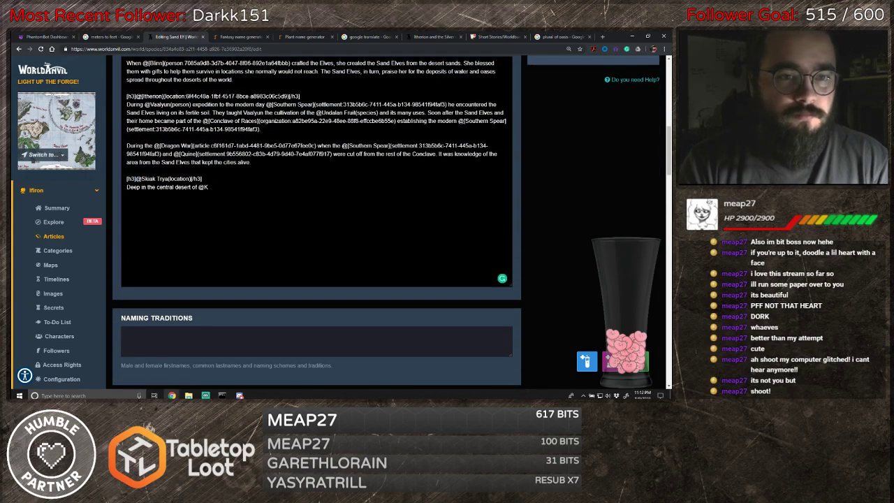
key("BackSpace")
type("Skiak")
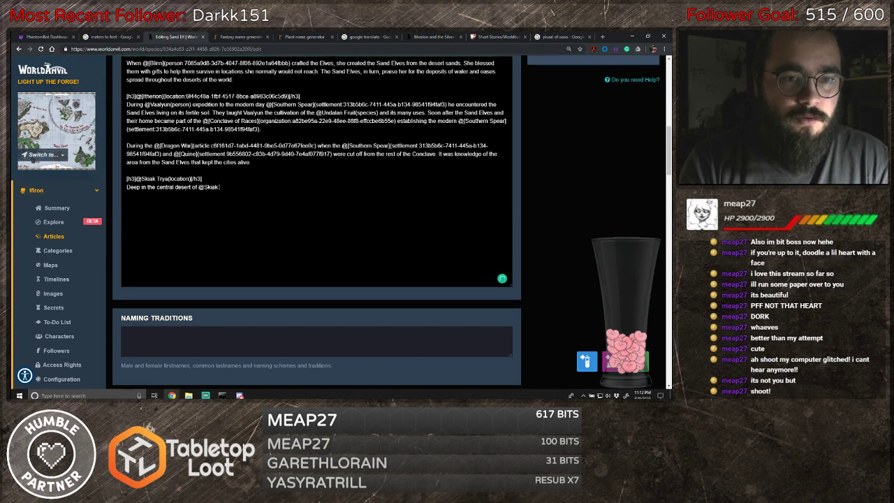
type(" Trya")
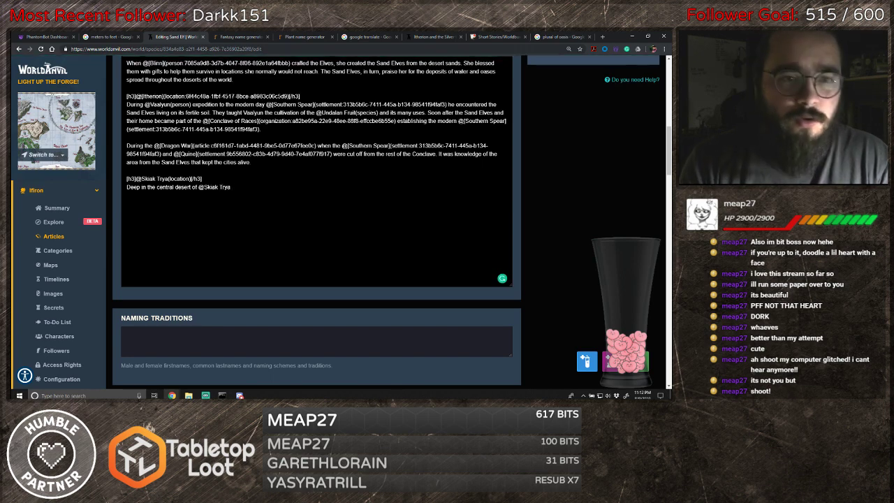
type("(location")
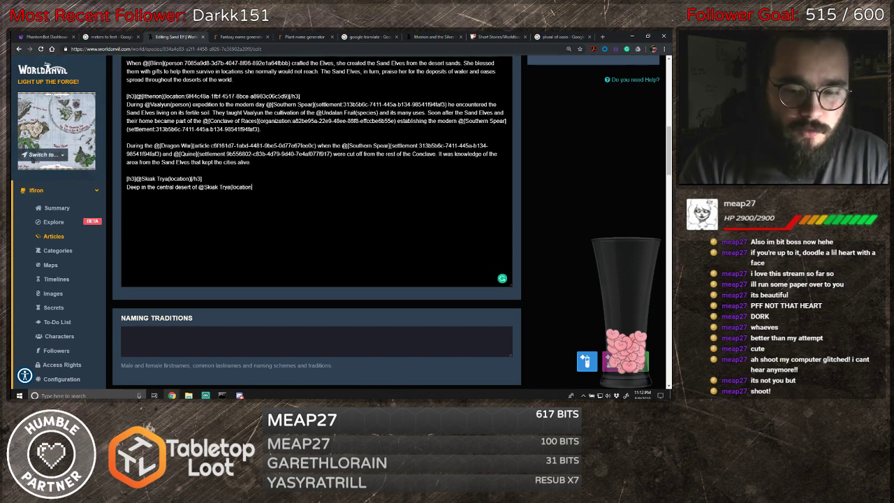
type(") is the hom")
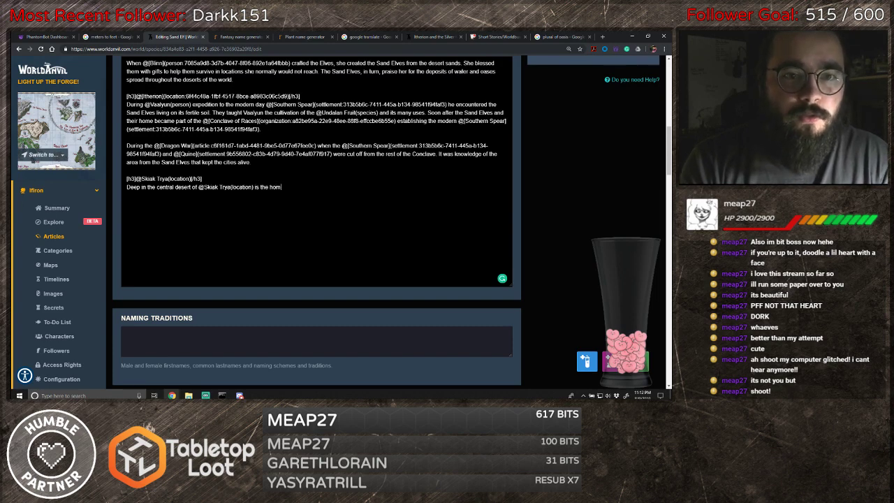
type("e of")
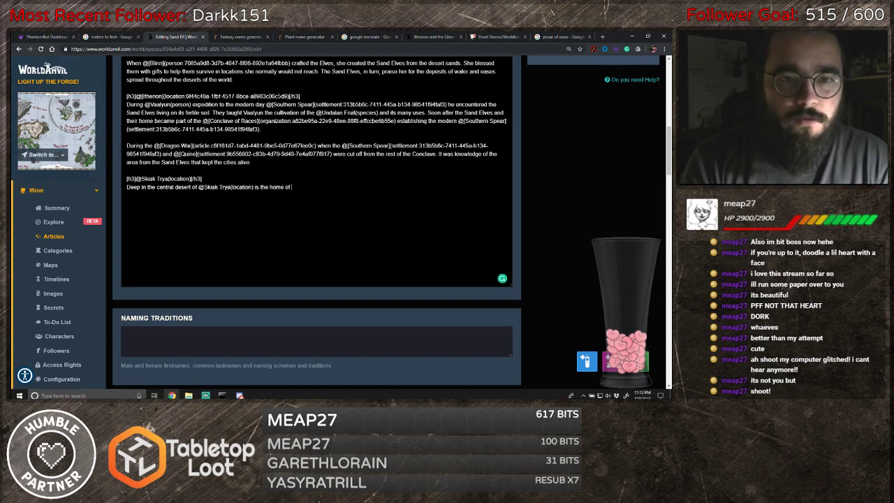
type(" the Sand Elves. The")
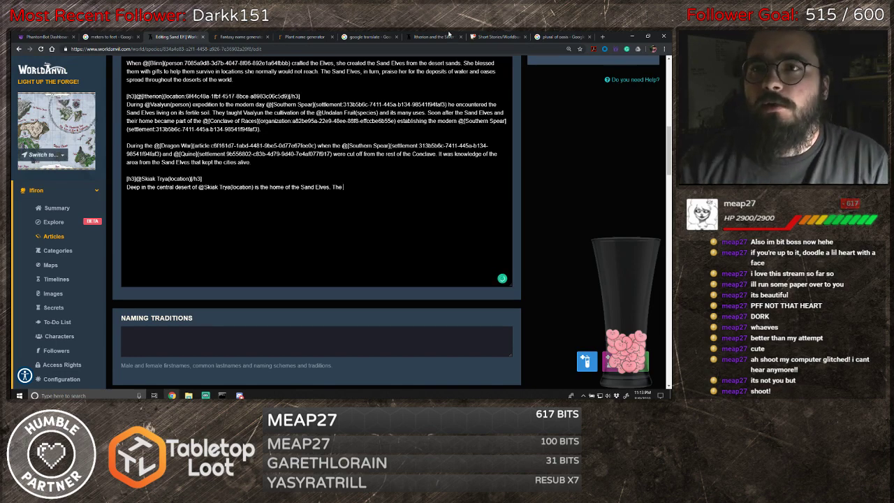
- Search Google for "imperial" in a new browser tab
left_click(602, 37)
type("imperi")
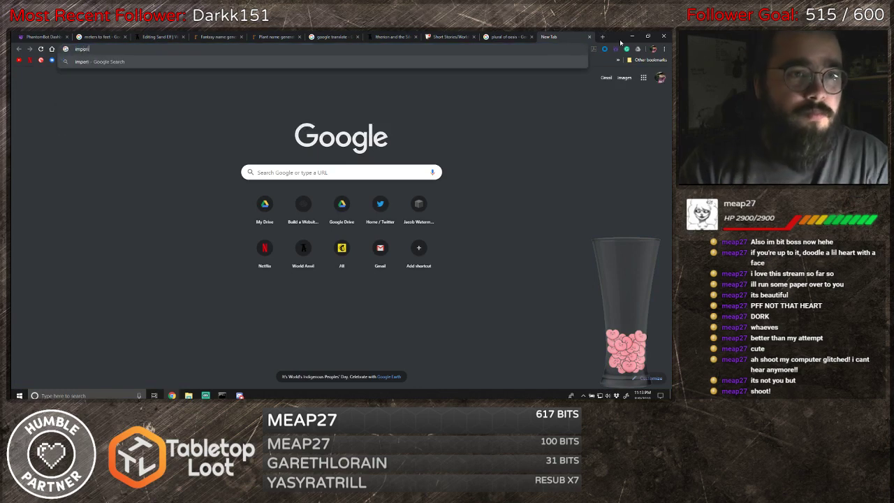
type("al")
key("Return")
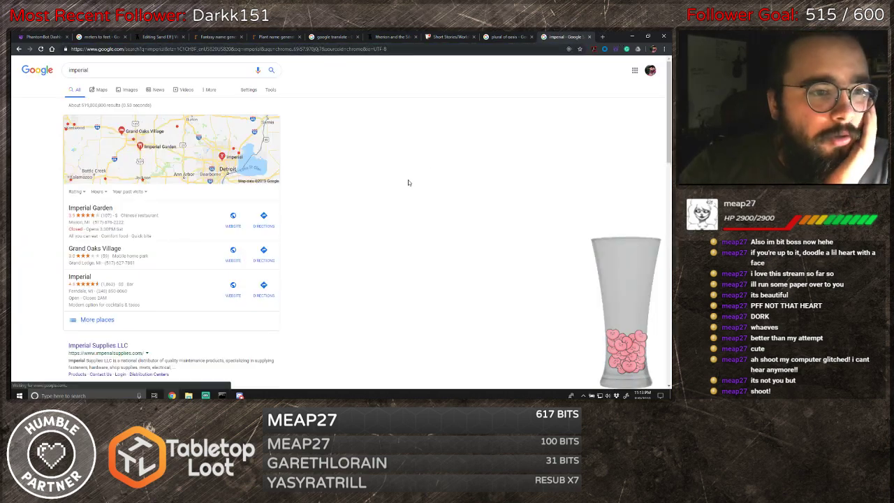
left_click(134, 70)
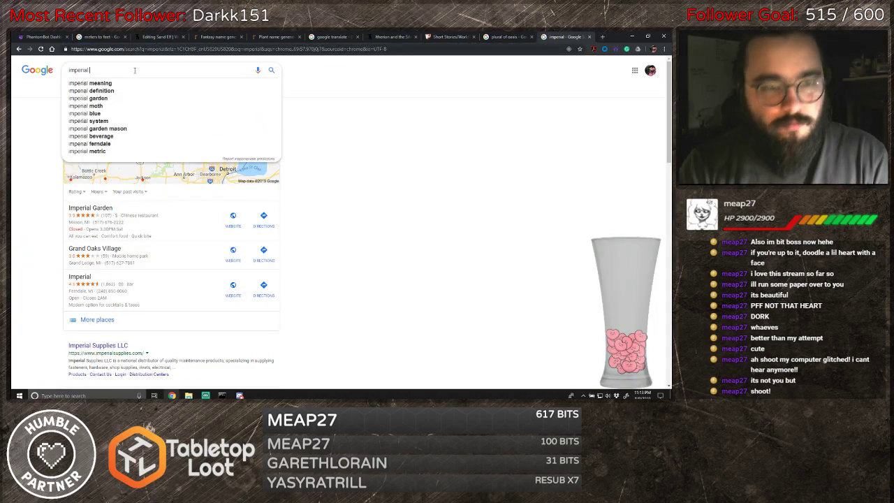
- Open dictionary.com and look up the definition of "imperial"
left_click(180, 49)
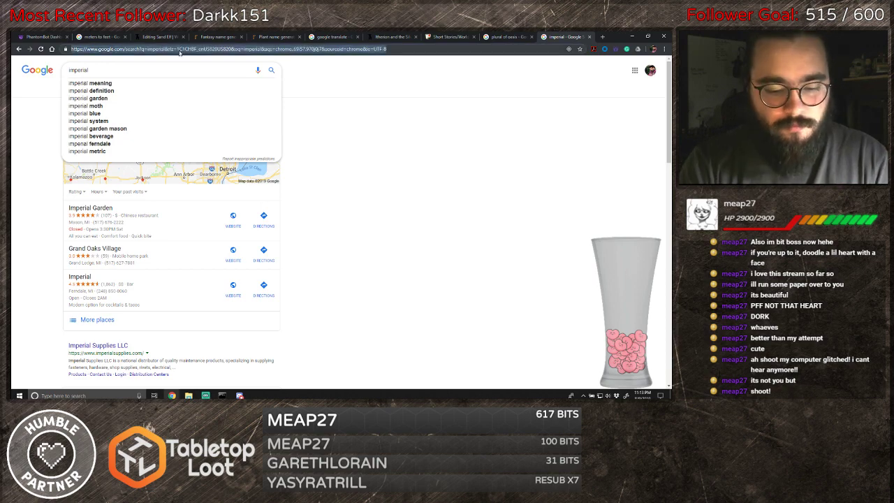
type("dictionary.com")
key("Return")
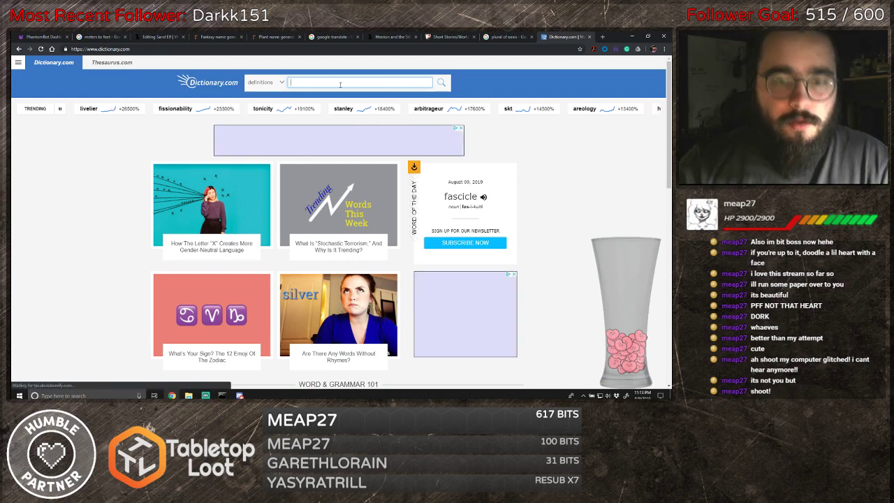
type("imperial")
key("Return")
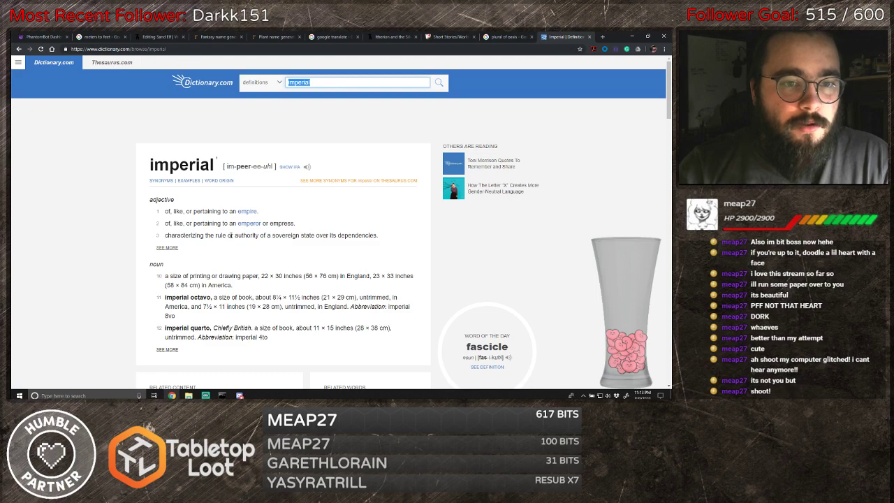
scroll(322, 267, "down", 1)
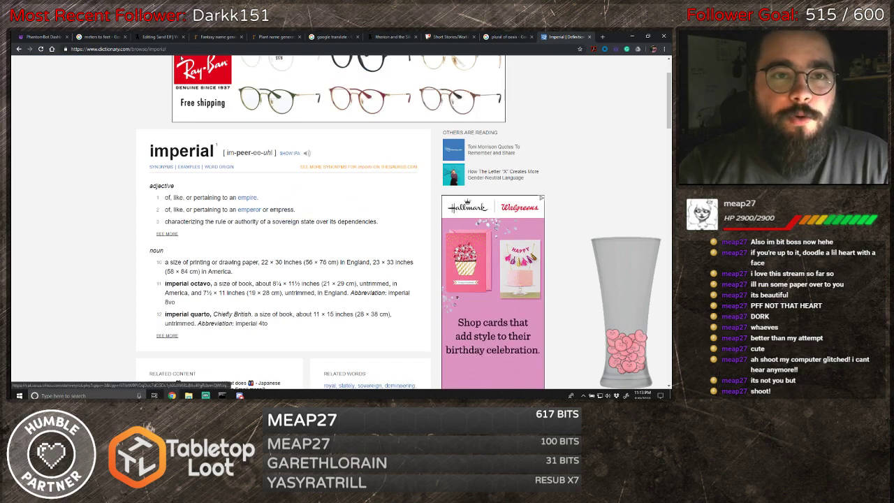
left_click(155, 38)
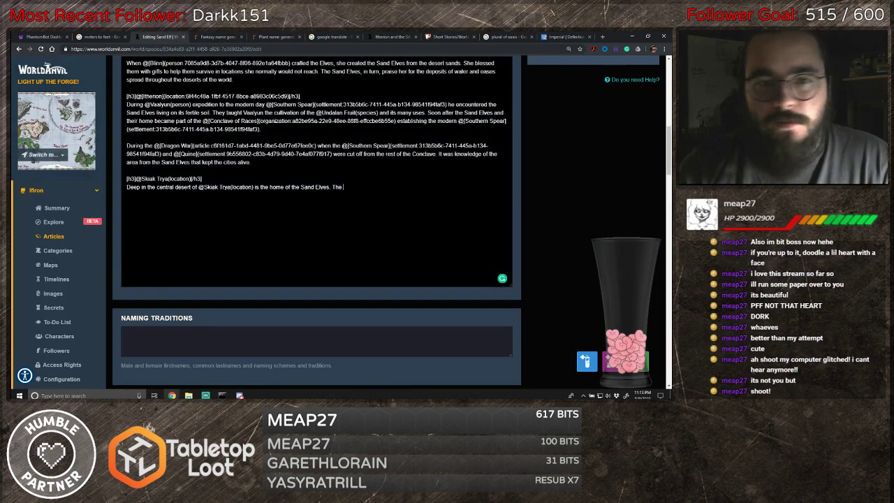
type("Imperial ")
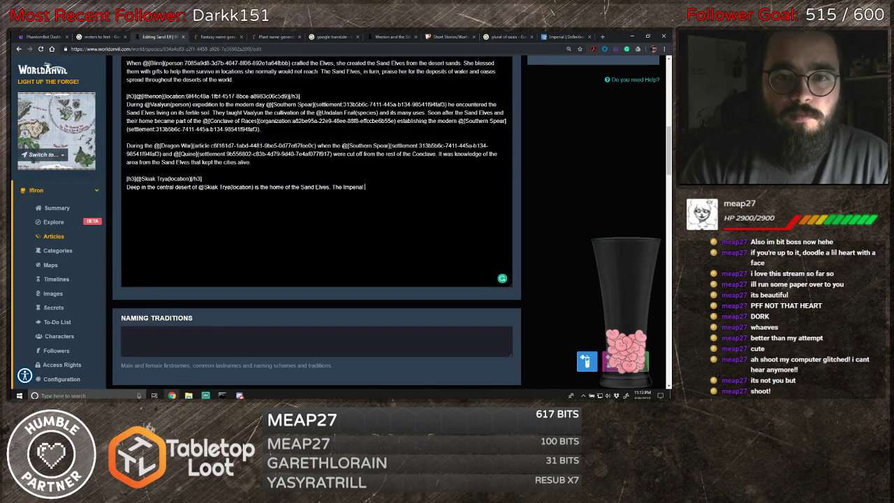
type("nature of the ")
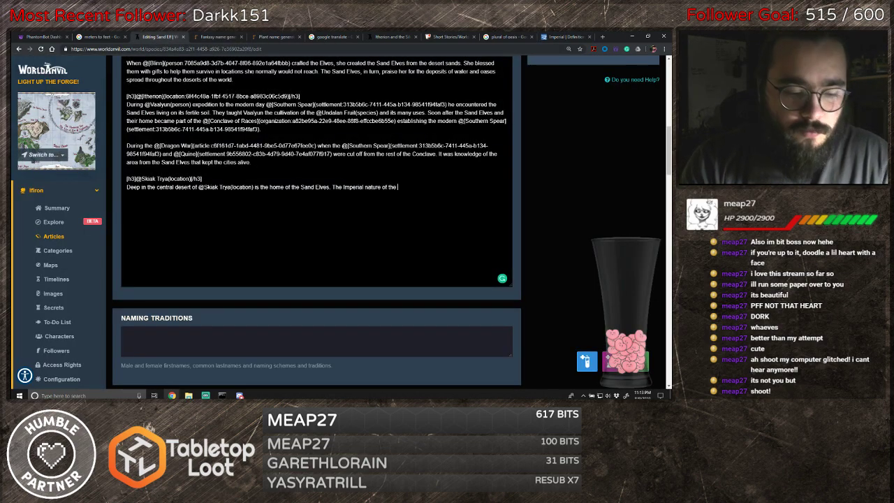
type("@Or")
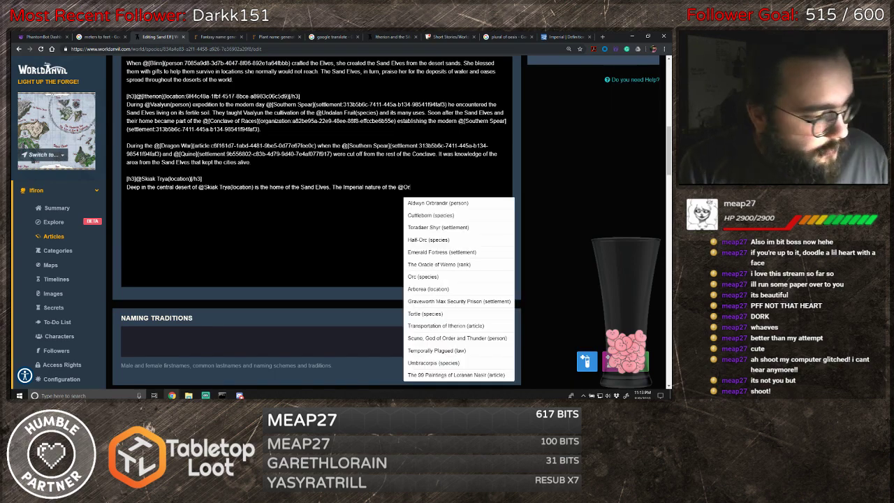
type("onians")
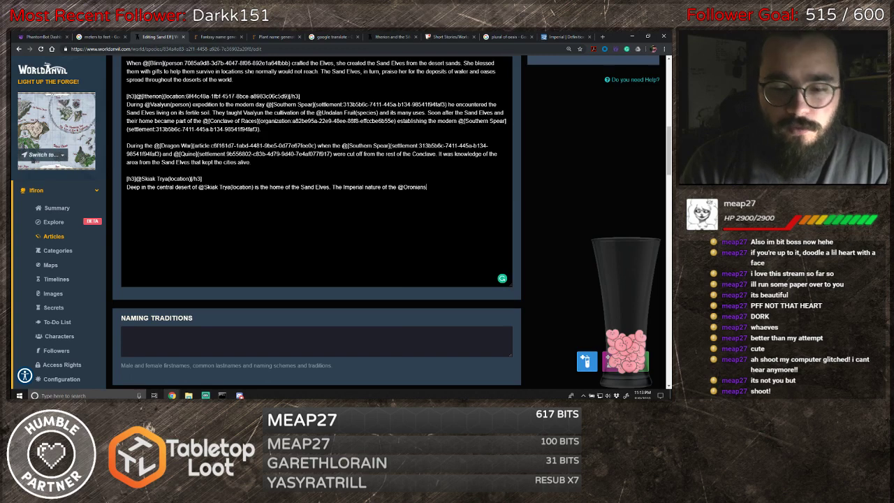
type("(species)")
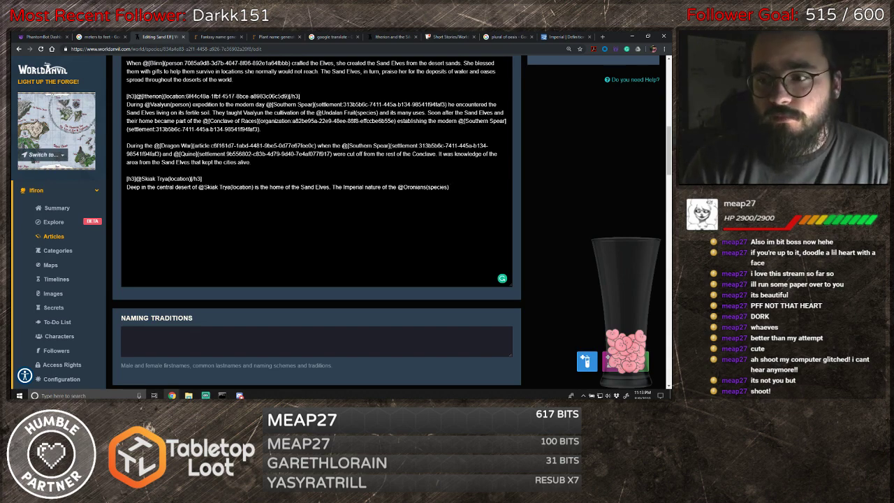
- Complete the sentence about the Oronians with "have caused them to be at war with each other for millenia"
type("have ca")
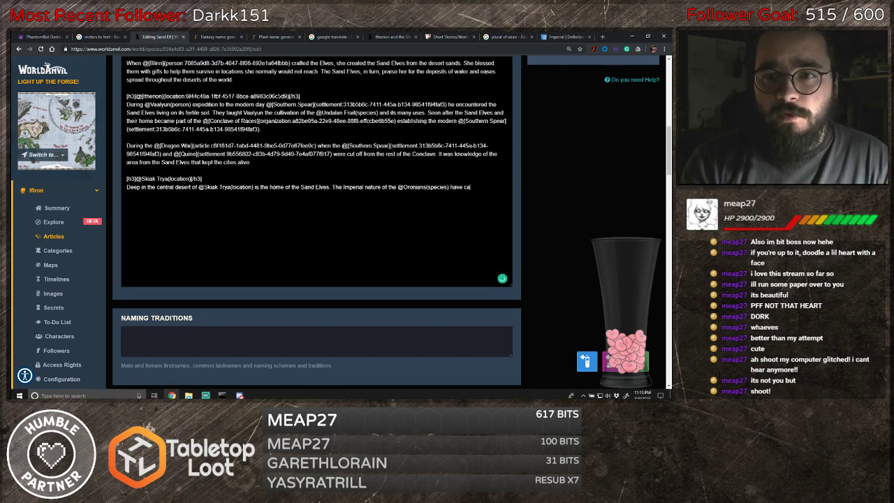
type("used them to be a")
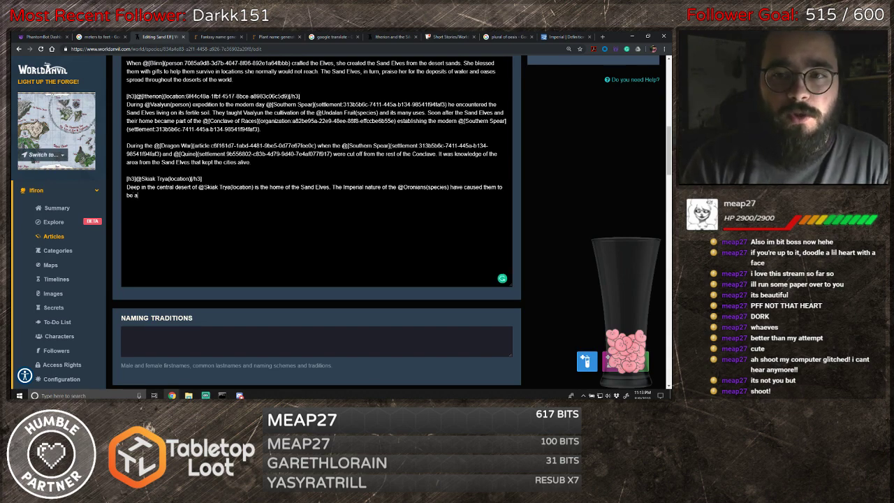
type("t war with")
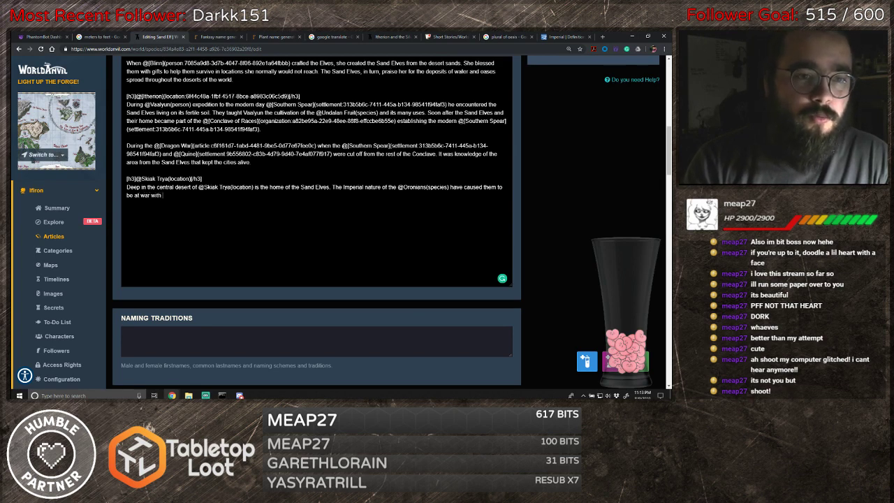
type(" each other")
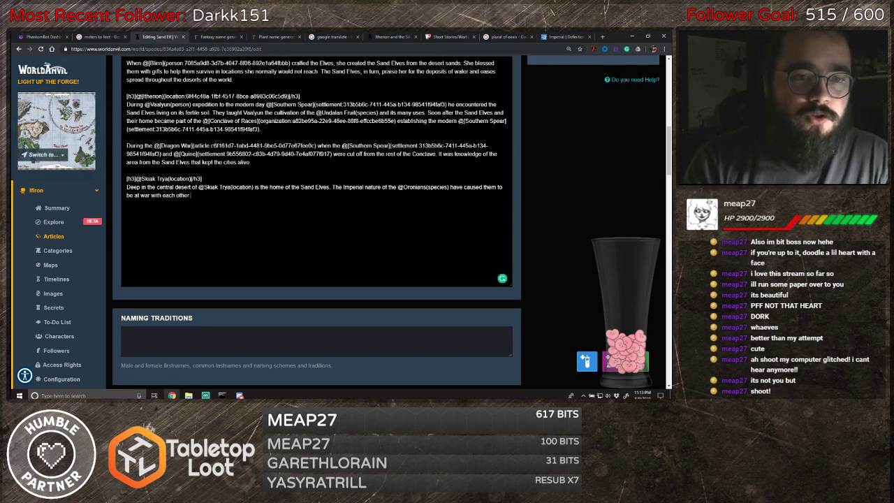
type(" for millenia")
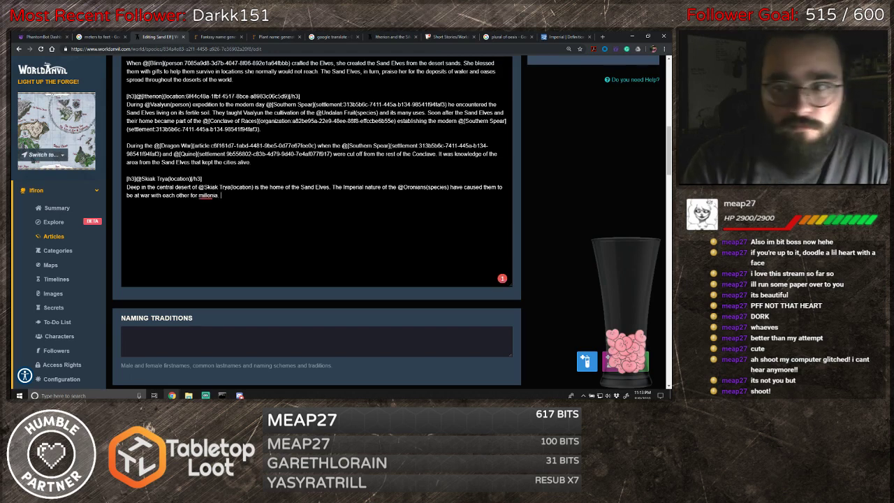
- Start the next sentence of the Skiak Trya paragraph with "The Oronians"
type(". The")
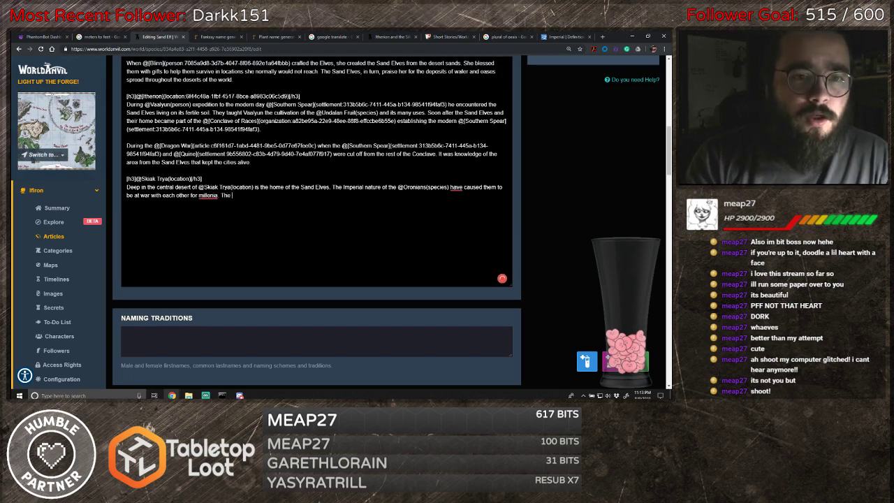
type(" Ori")
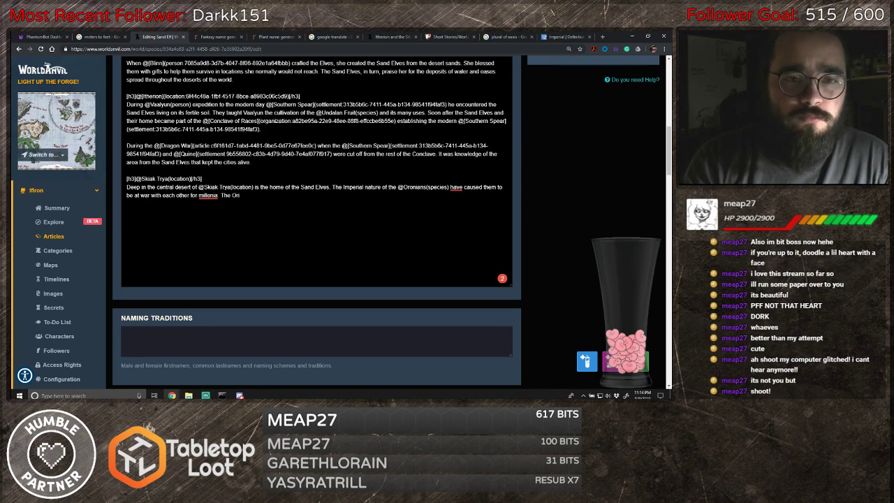
key("BackSpace")
type("onians")
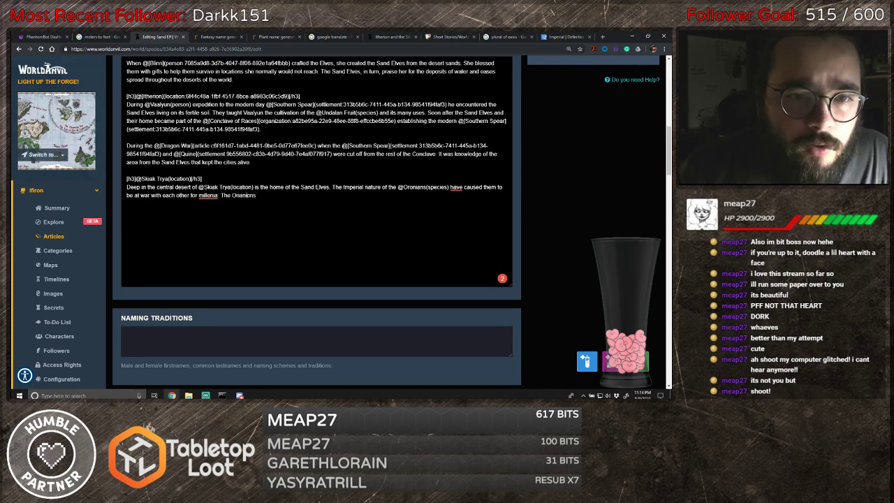
key("BackSpace")
key("BackSpace")
type("oni")
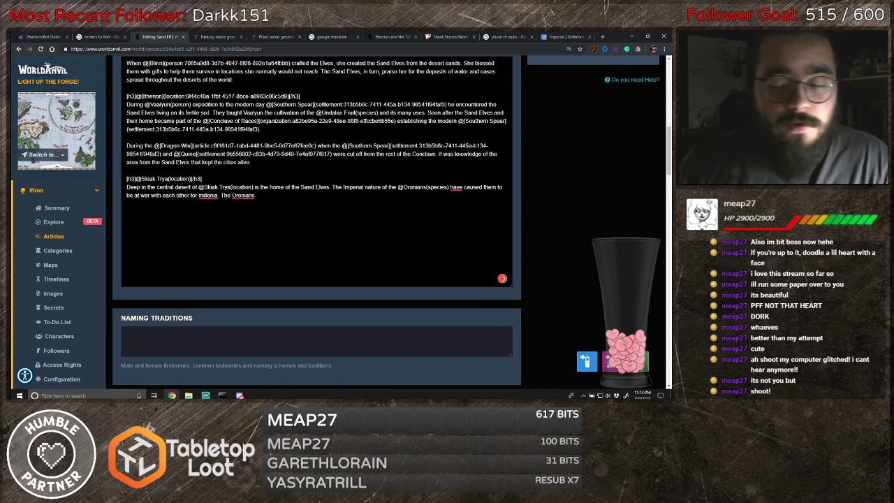
- Add "Oronians" to the Grammarly dictionary and correct the spelling of "millenia" to "millennia"
mouse_move(243, 195)
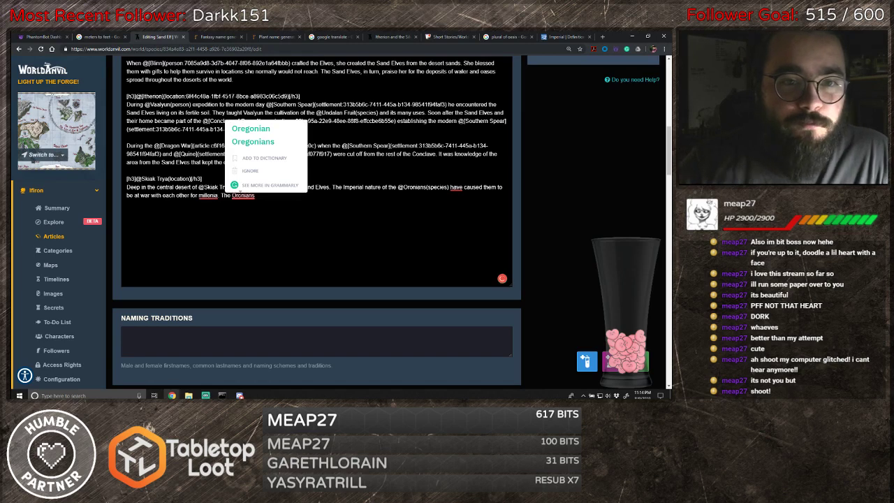
left_click(276, 159)
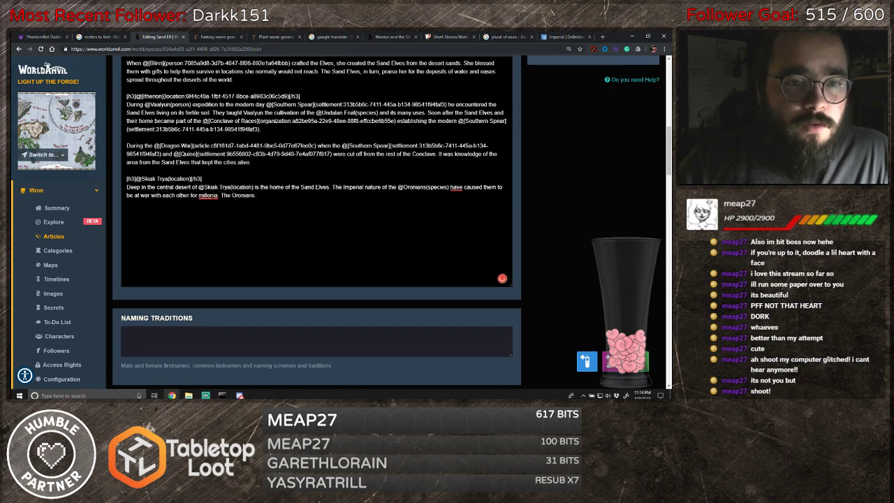
mouse_move(209, 196)
left_click(215, 141)
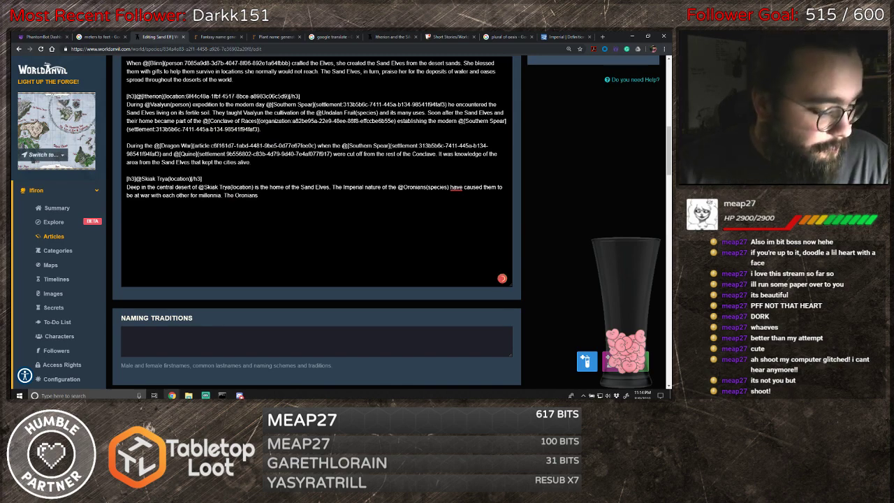
- Trim the unfinished sentence back to "The O" and replace "war" with "conflict" in the preceding sentence
key("BackSpace")
key("BackSpace")
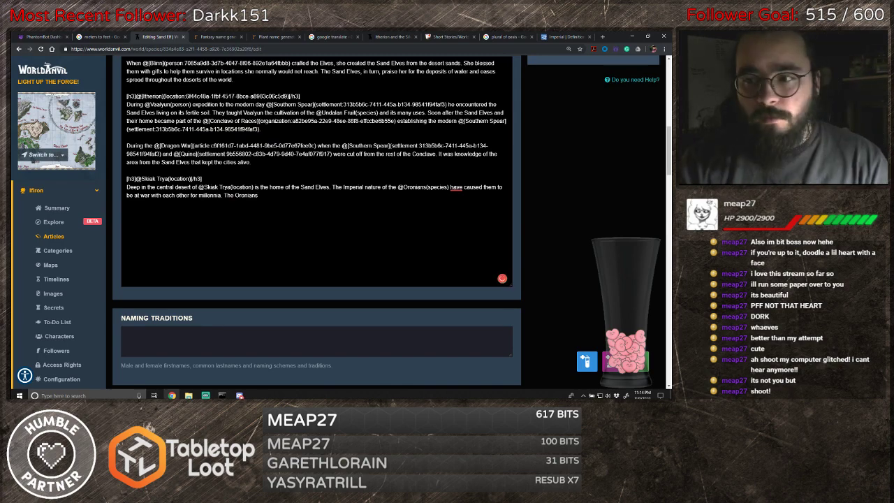
key("BackSpace")
key("BackSpace")
key("BackSpace")
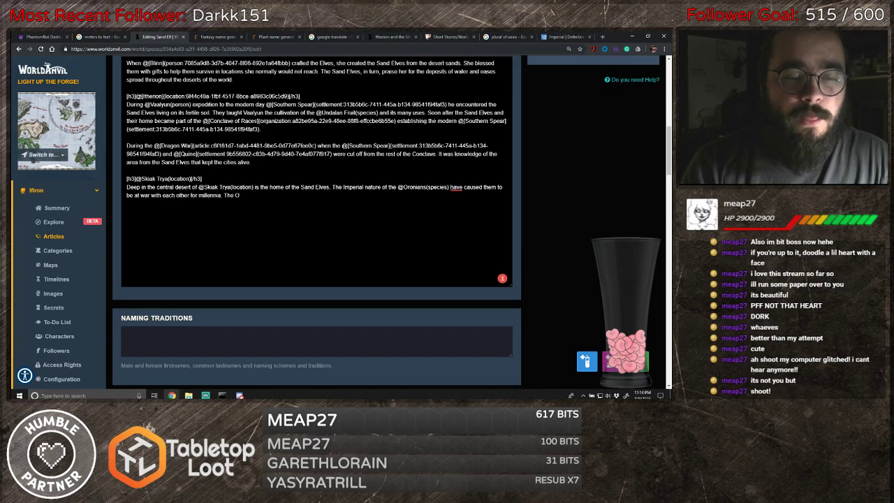
double_click(145, 196)
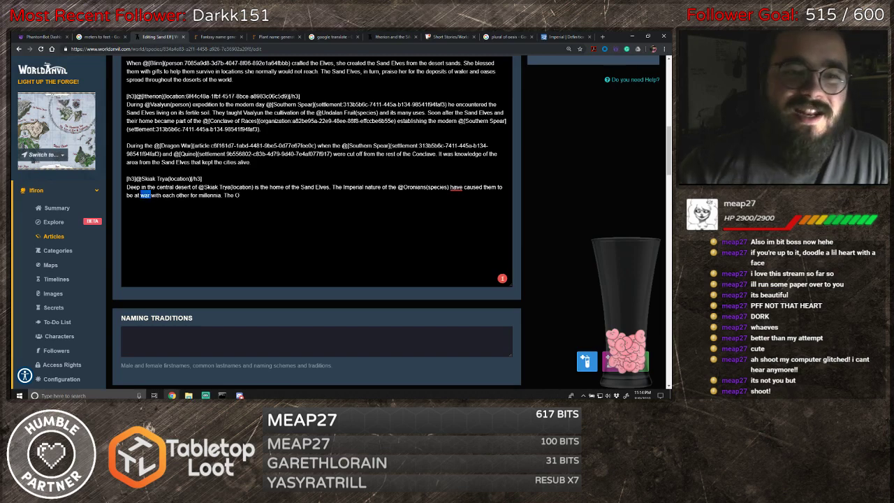
type("conflict")
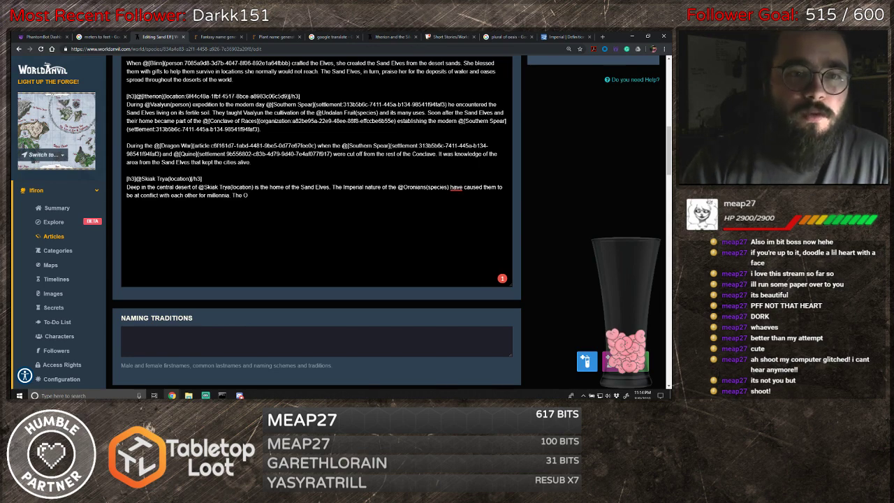
- Replace the leftover "The O" with a sentence starting "The Sand Elves home cities are unknown to the Oronians"
key("BackSpace")
key("BackSpace")
key("BackSpace")
key("BackSpace")
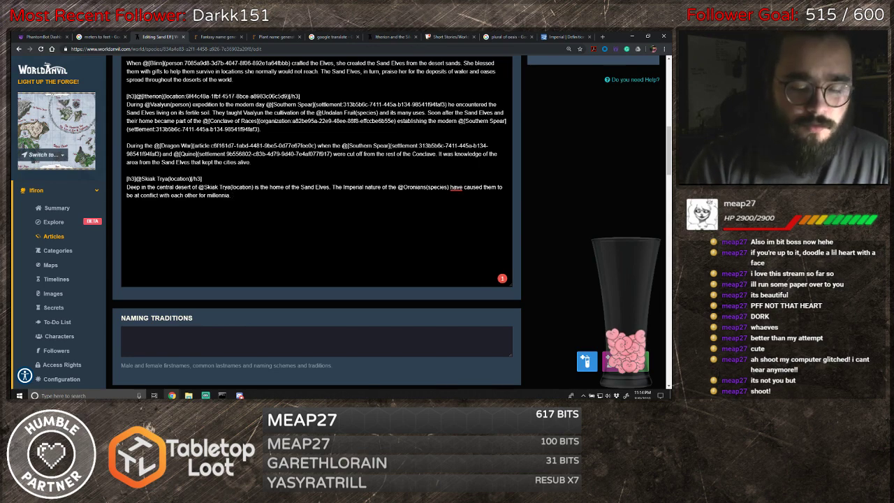
type("her for millennia. The ")
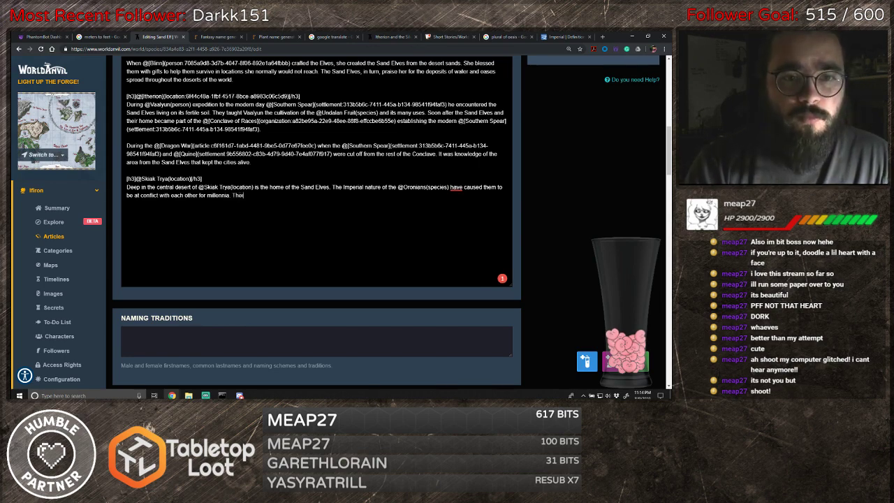
type("S")
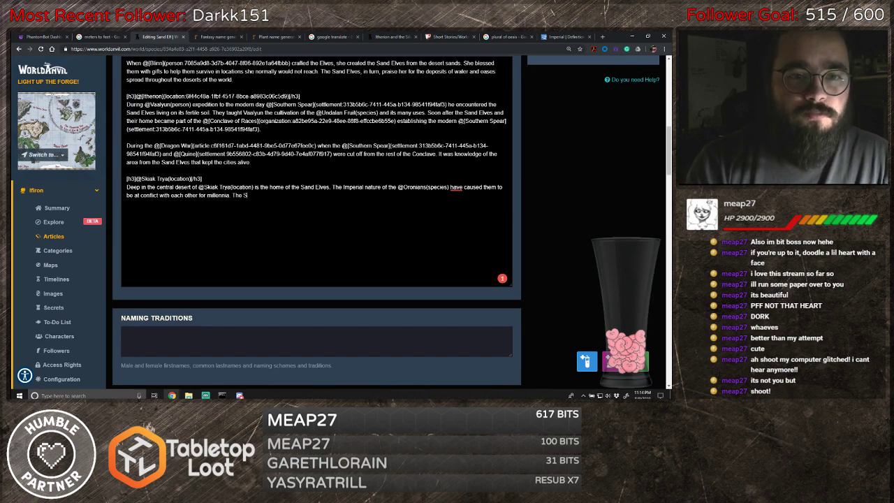
type("and Elves")
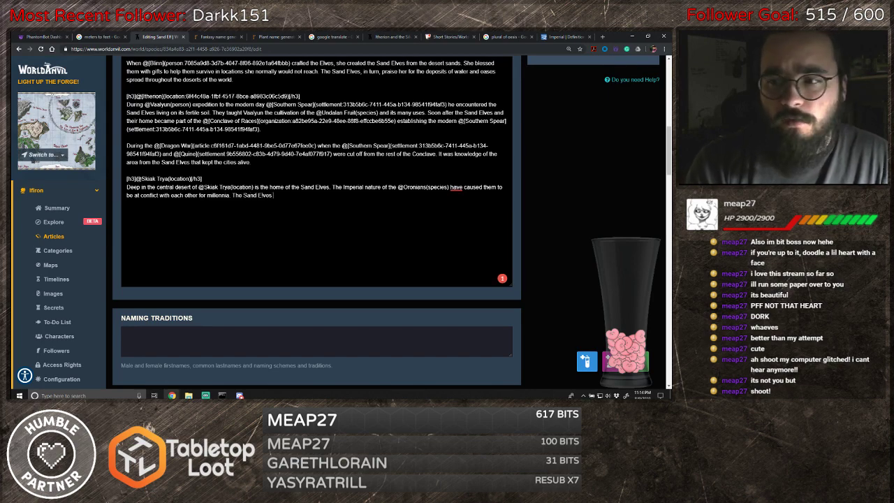
type(" home")
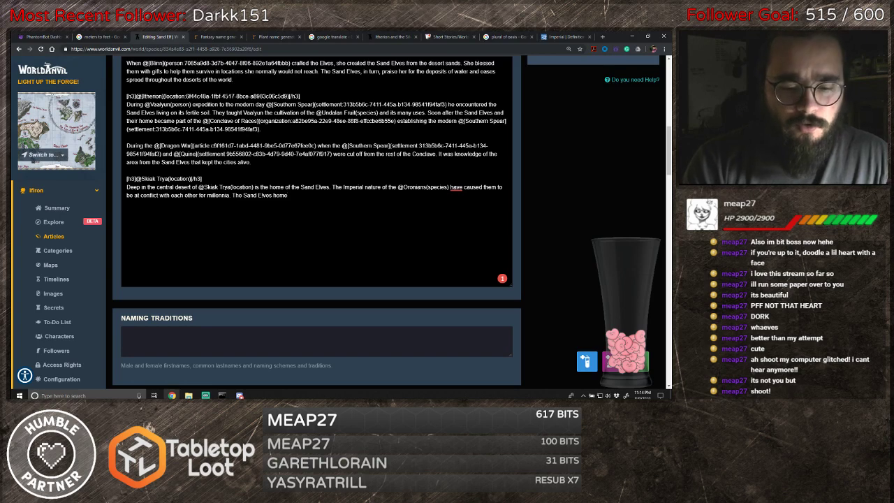
type(" cities ")
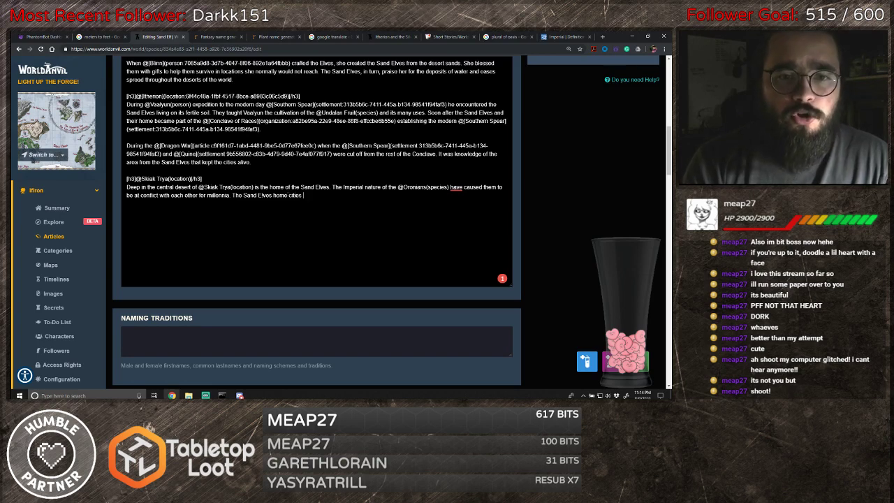
type("are unkn")
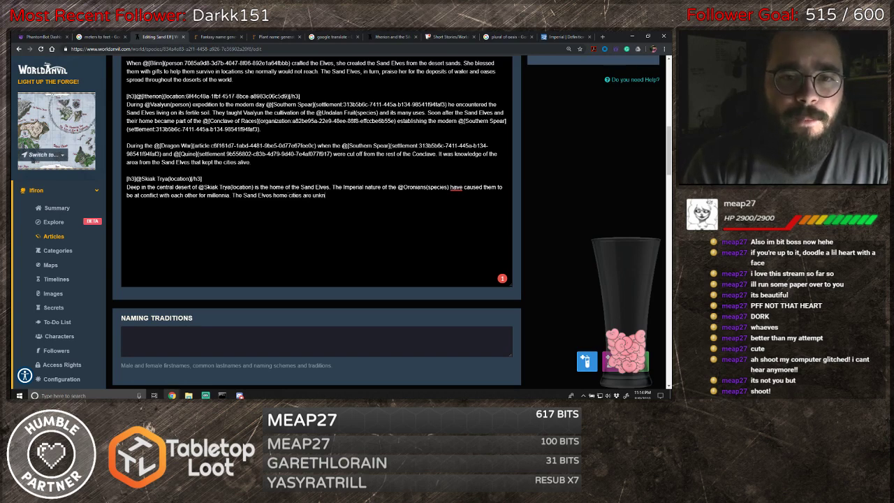
type("own to the ")
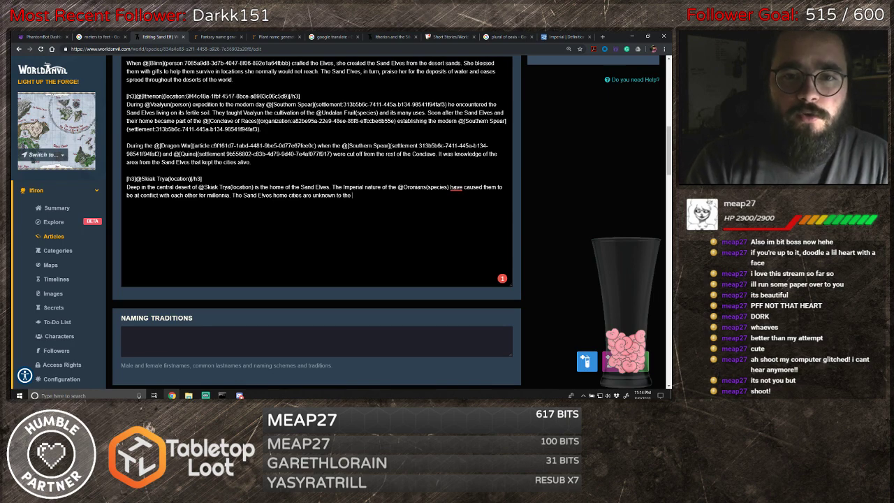
type("Oronians ")
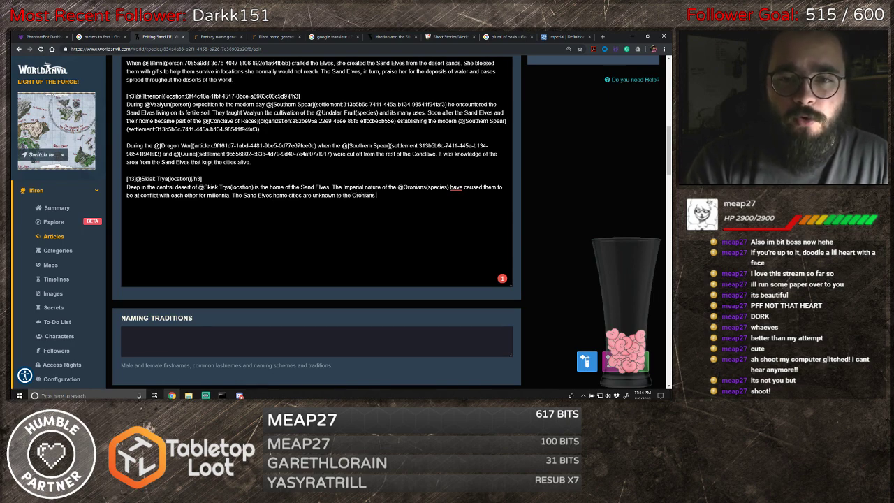
- Complete the home cities sentence with "making any efforts to combat them one-sided."
type("making")
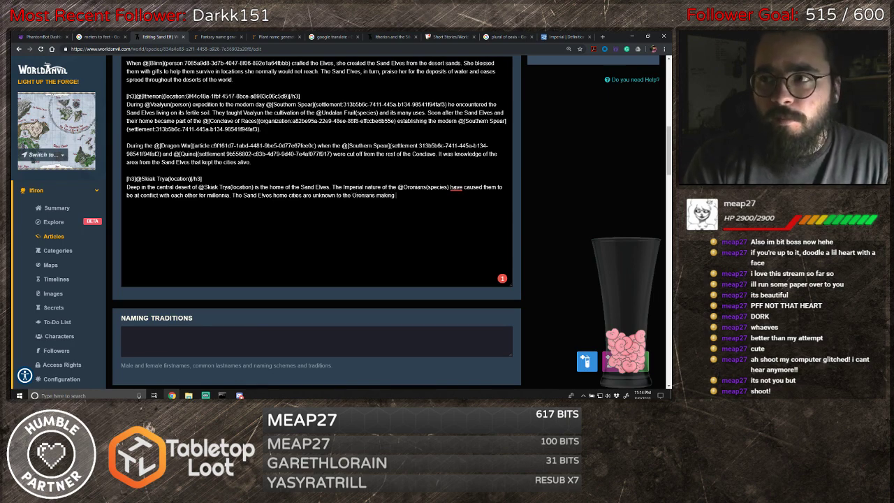
type(" any efforts to")
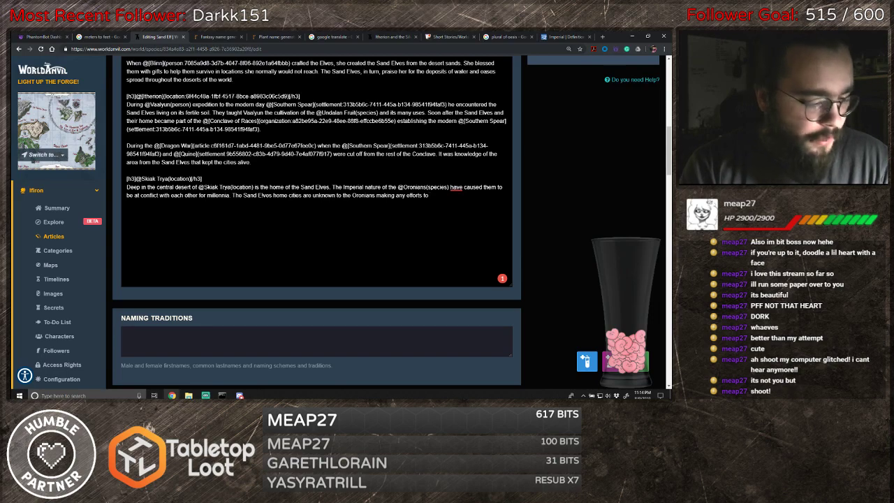
type(" combat them")
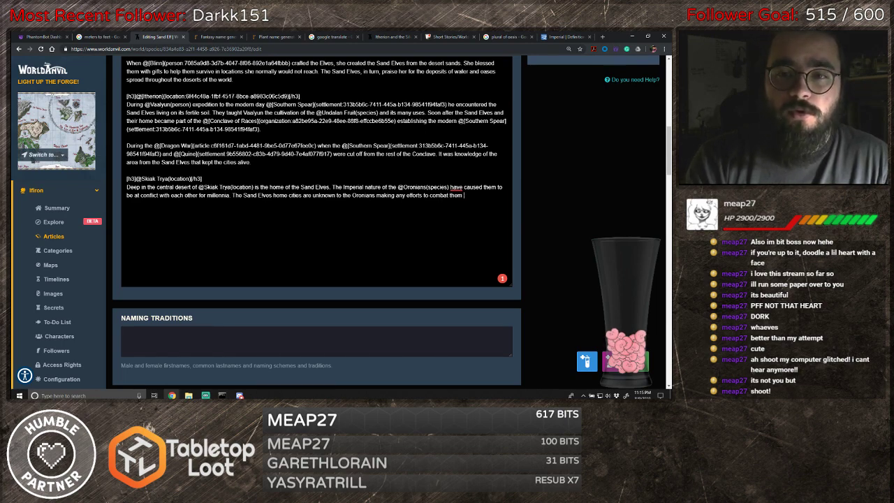
type("one-sided.")
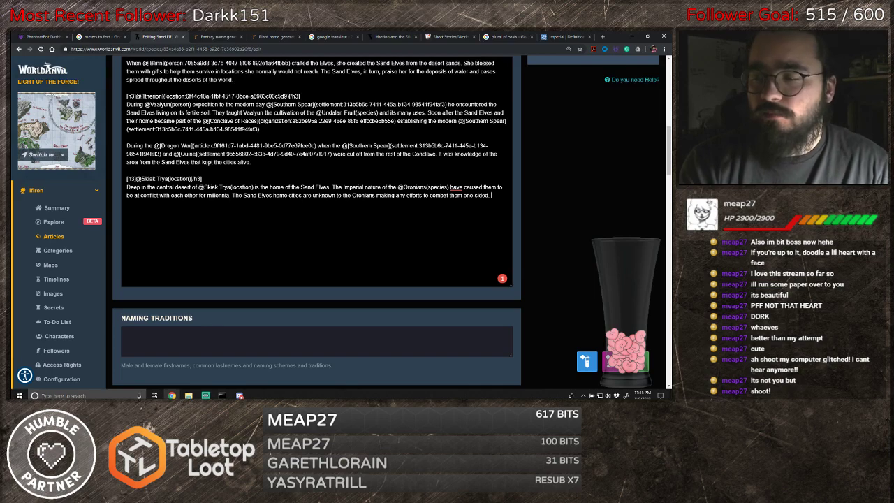
- Begin another sentence in the Skiak Trya paragraph with "The deserts are inhospitible to those"
type("The de")
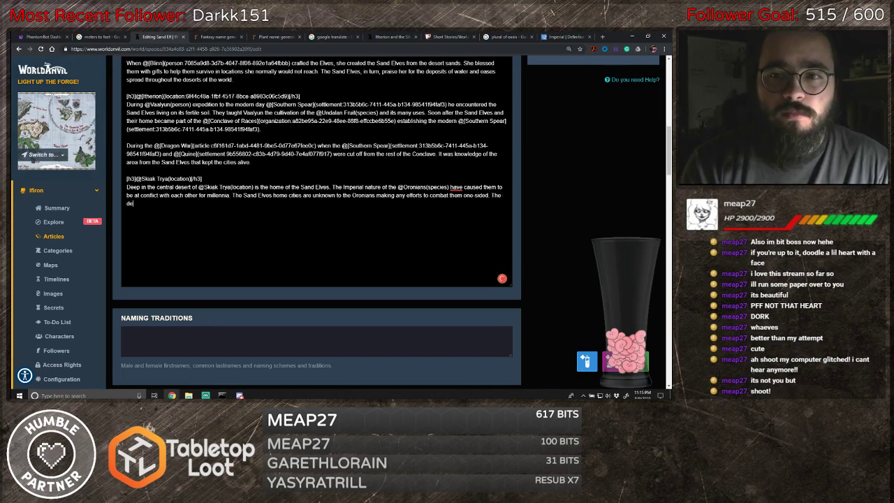
type("serts of")
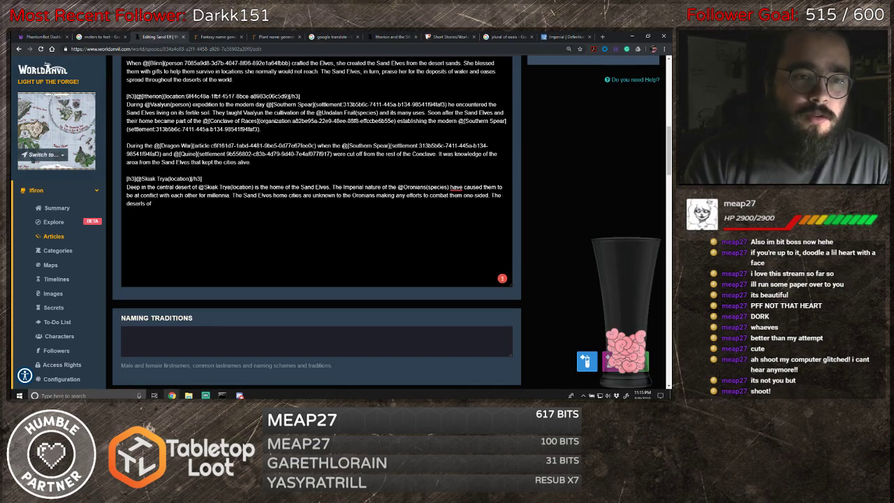
key("BackSpace")
key("BackSpace")
key("BackSpace")
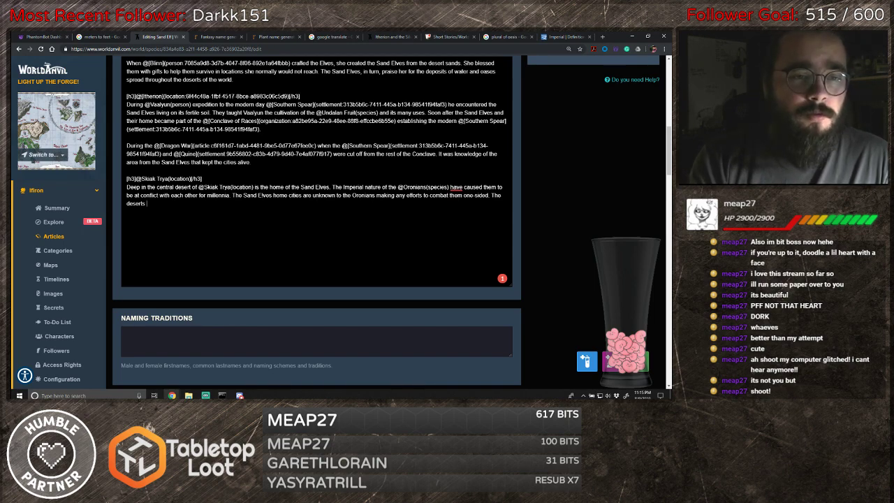
type("are inho")
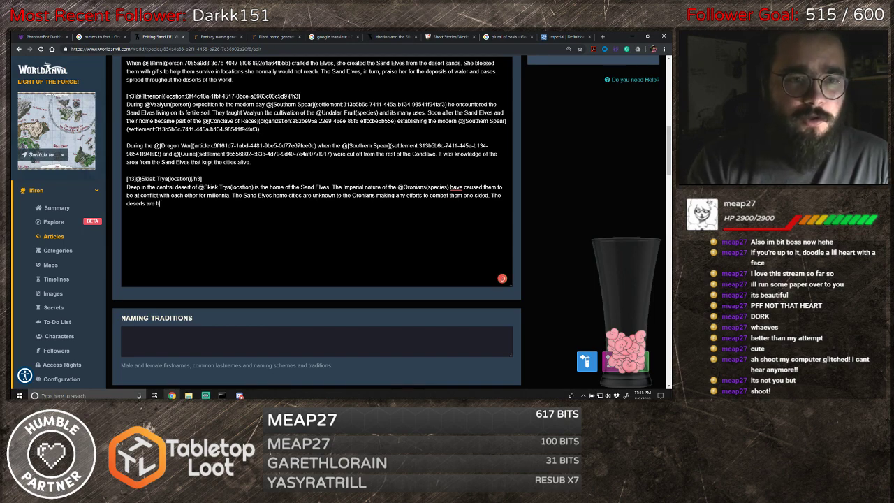
type("s")
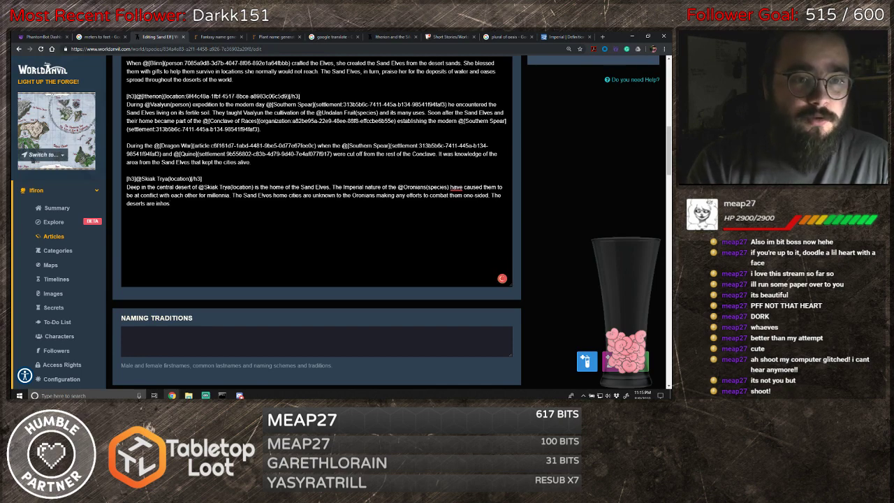
type("pit")
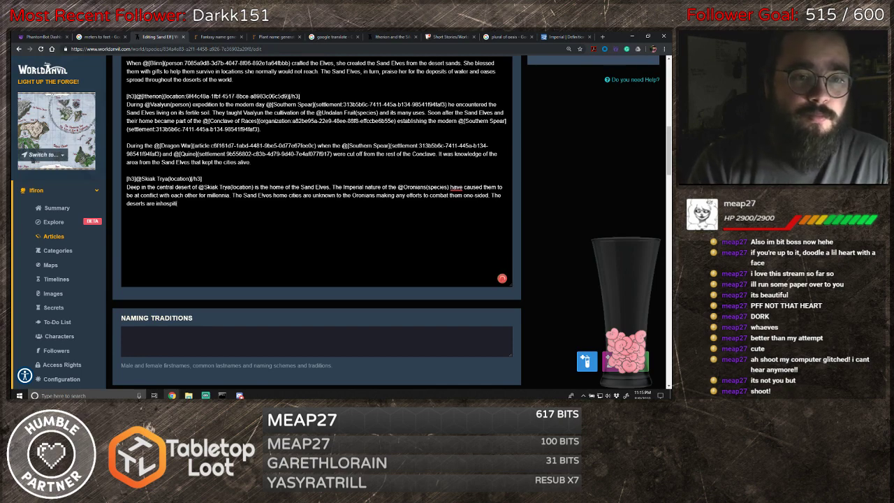
type("ible to the")
type("se")
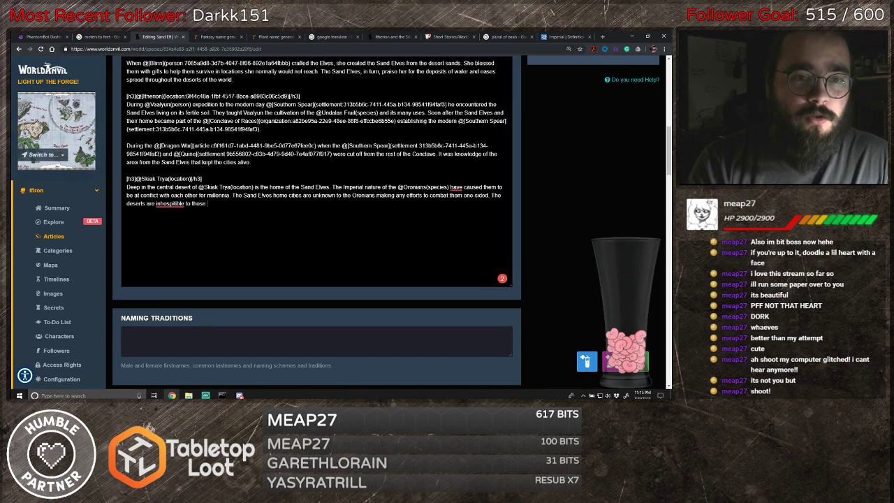
- Finish the deserts sentence with "who do not know how to navigate it." and correct "inhospitible" to "inhospitable"
type(" who do not know w")
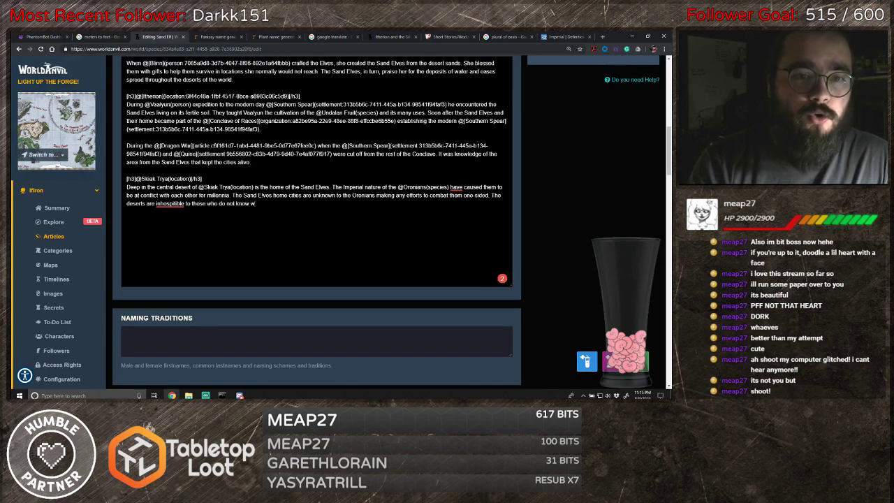
type("ho how to ")
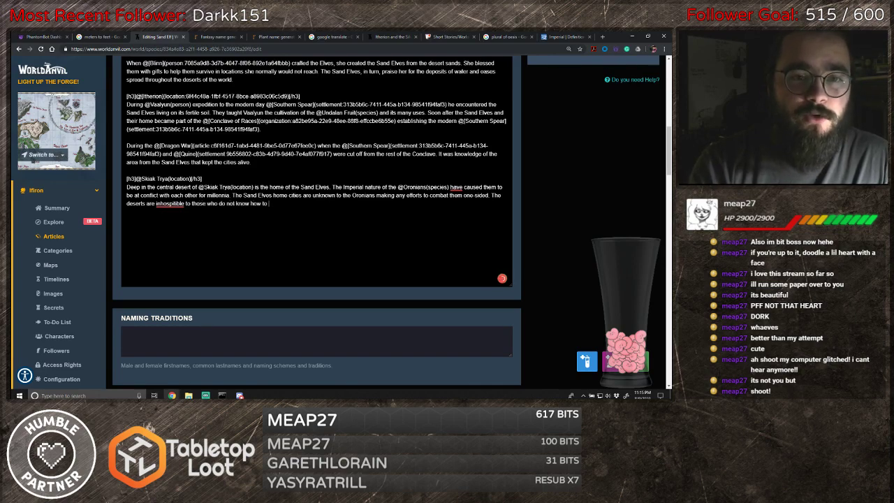
type("navigate it.")
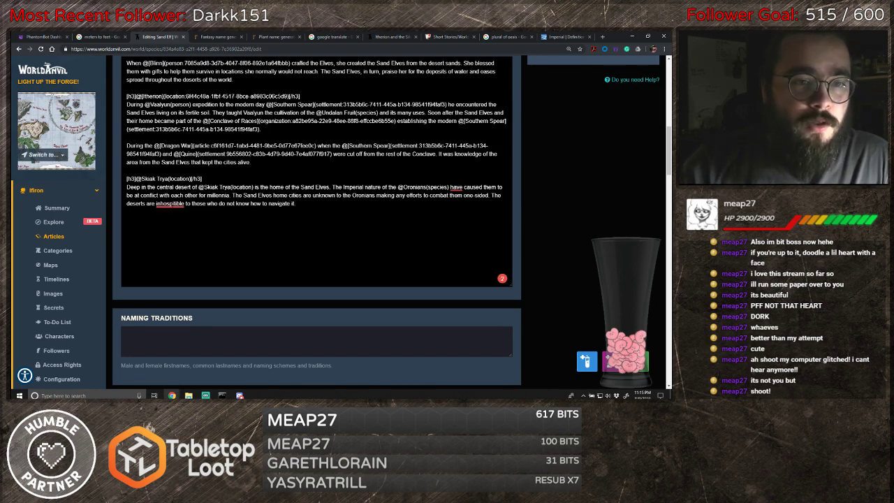
mouse_move(173, 204)
left_click(186, 150)
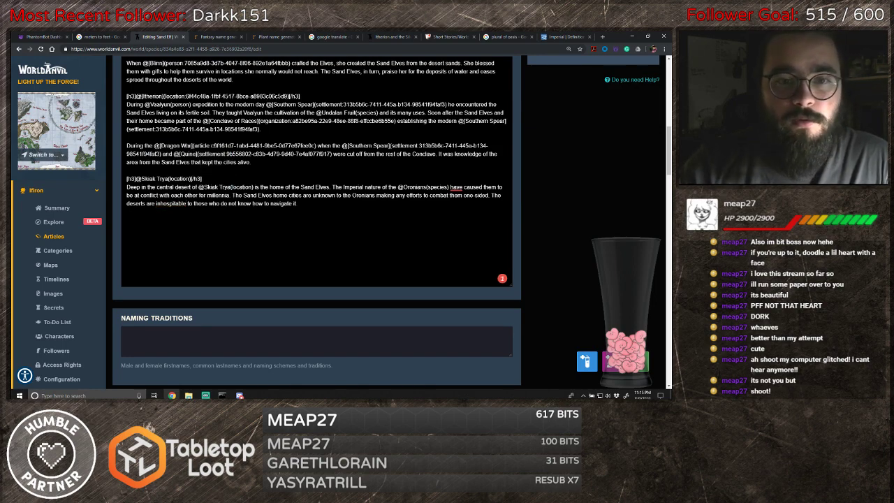
- Begin the Major Language Groups and Dialects section with "The Sand Elves speak a dialect that many find"
scroll(316, 209, "up", 4)
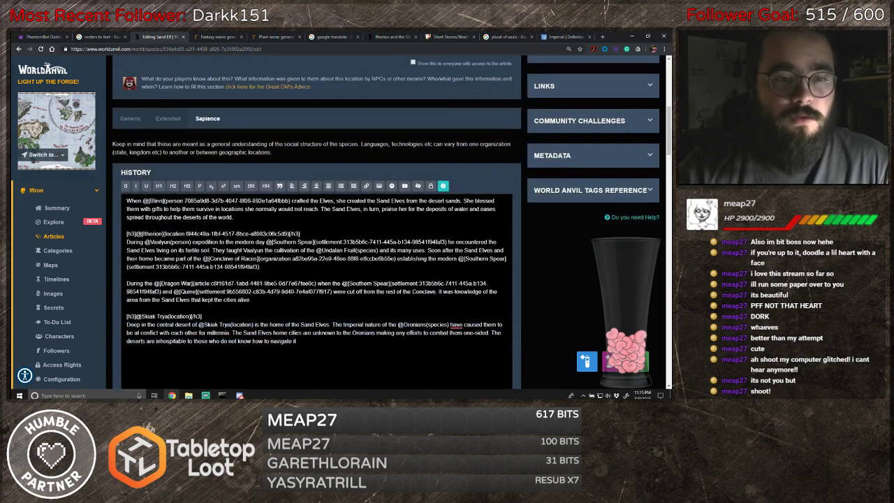
scroll(316, 210, "down", 4)
scroll(363, 261, "down", 5)
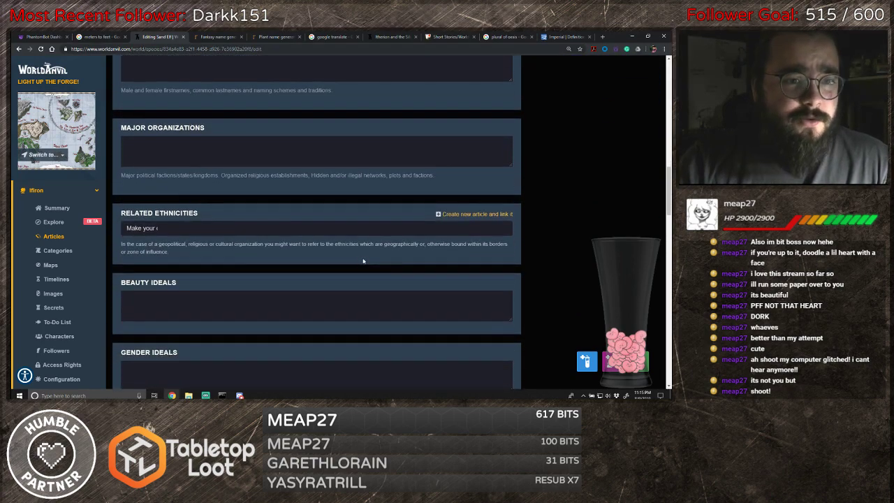
scroll(363, 261, "down", 2)
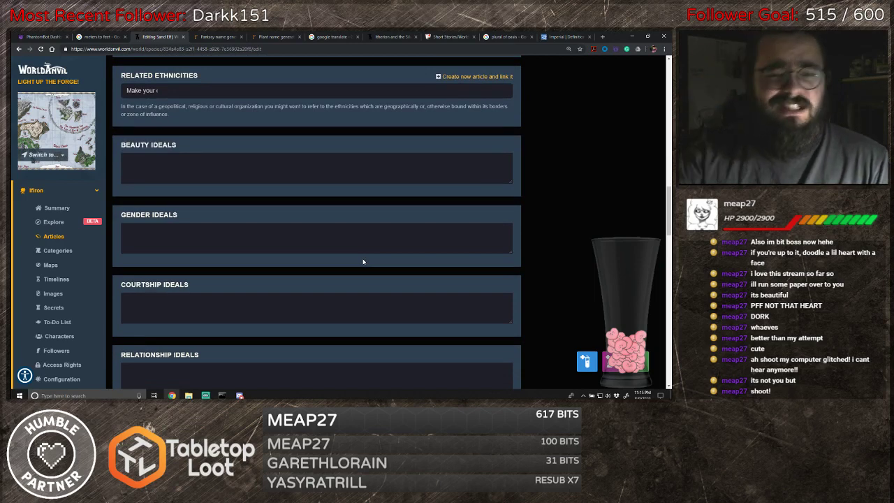
scroll(300, 261, "down", 2)
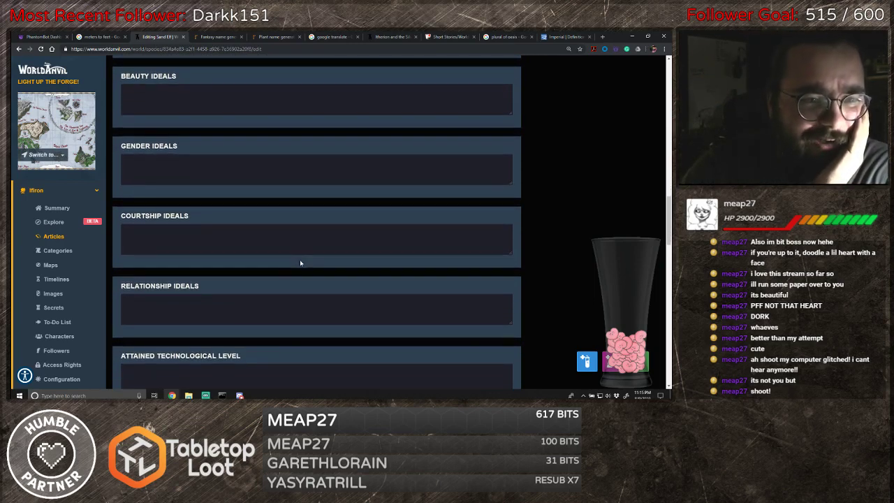
scroll(300, 262, "down", 1)
scroll(300, 262, "down", 2)
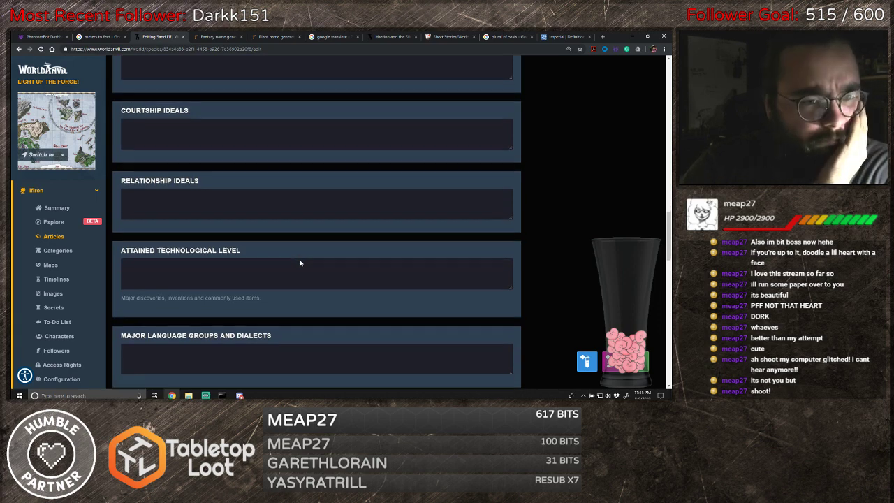
left_click(292, 260)
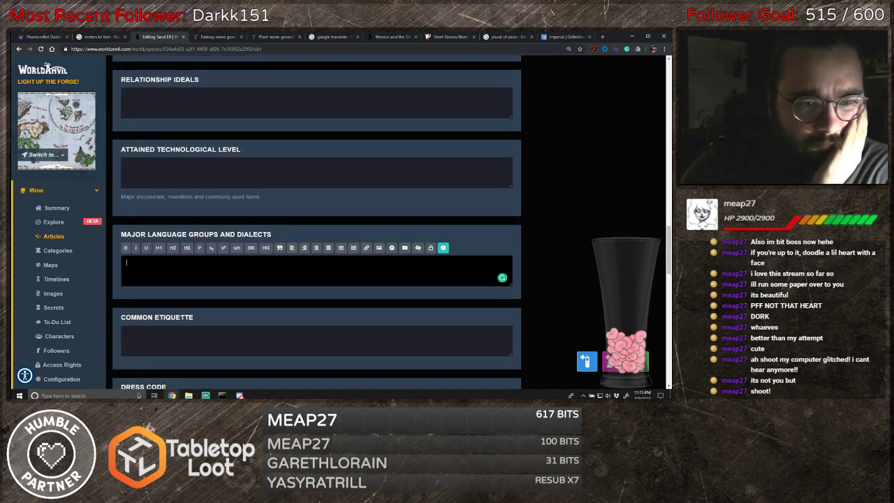
type("The ")
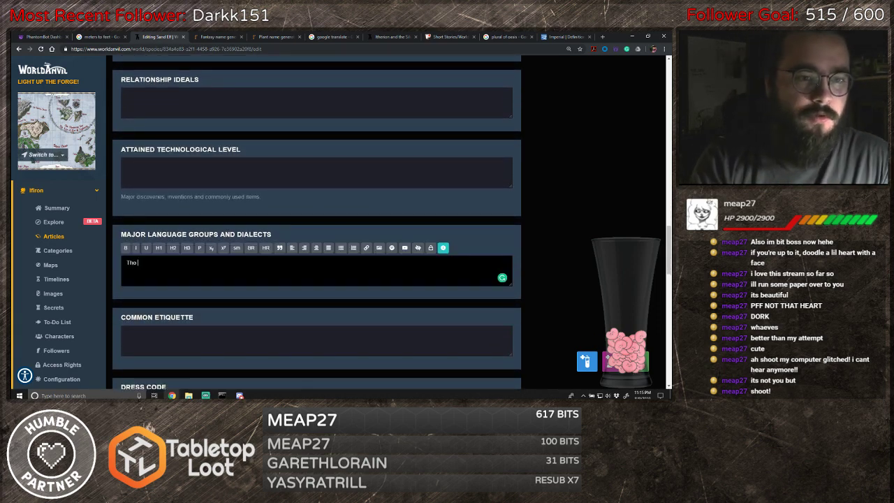
type("Sand Elves s")
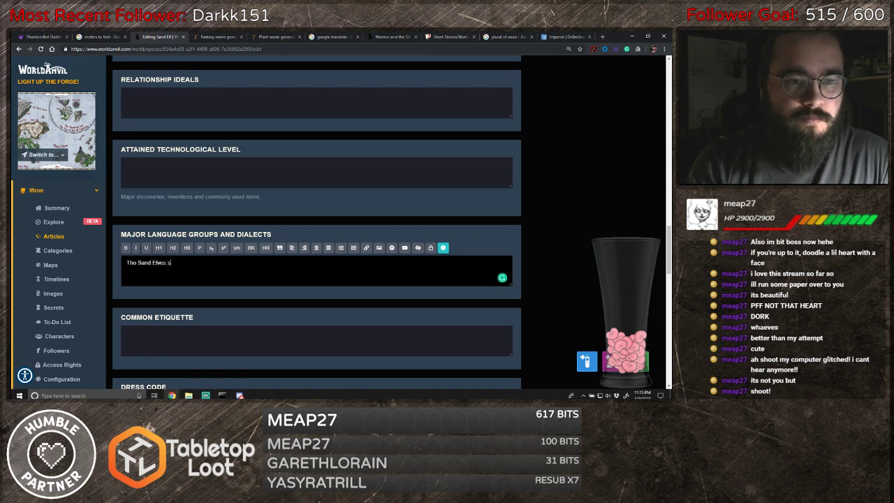
type("peak a ")
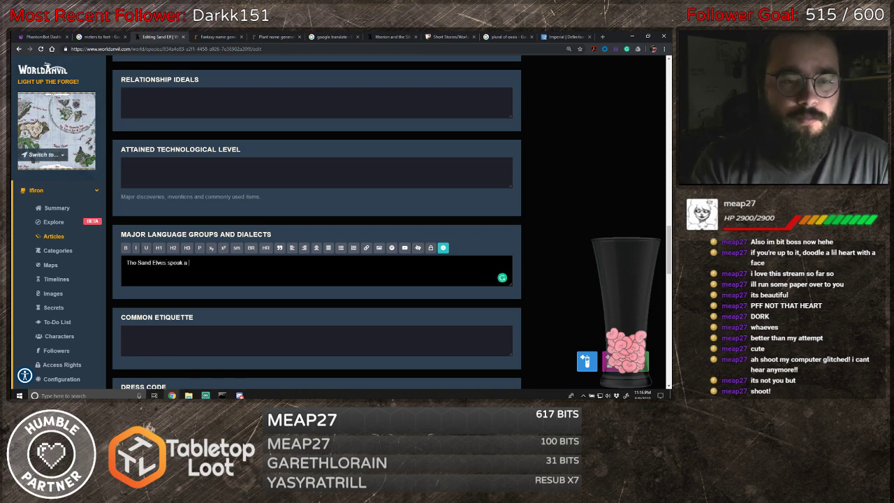
type("dia")
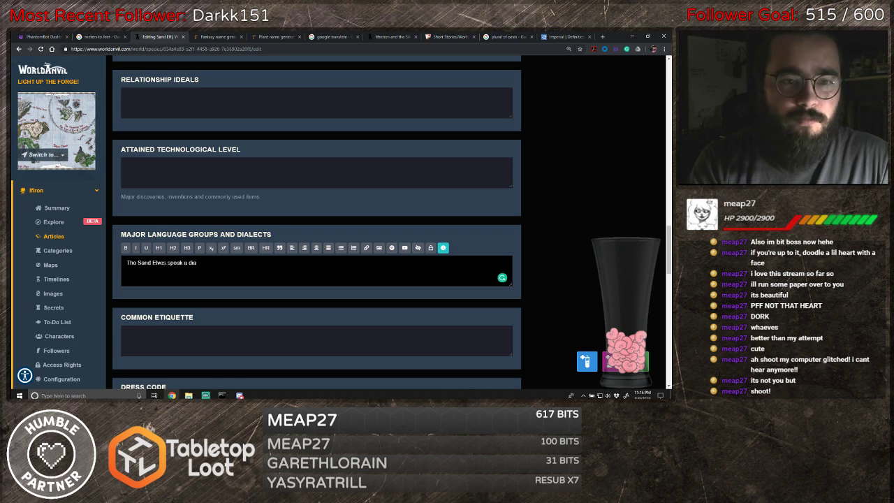
type("lect that many lind")
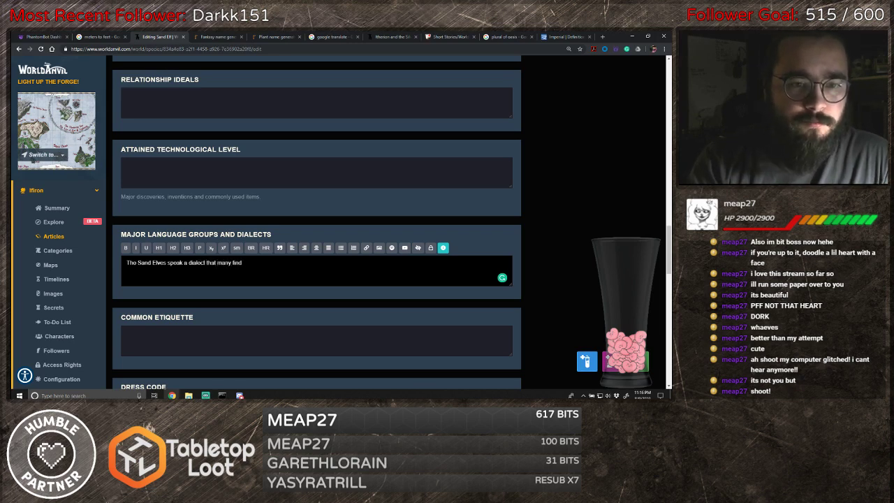
- Replace "that many find" in the dialect sentence with "of Elvish that sounds grainer"
key("BackSpace")
key("BackSpace")
key("BackSpace")
key("BackSpace")
key("BackSpace")
key("BackSpace")
key("BackSpace")
key("BackSpace")
key("BackSpace")
key("BackSpace")
key("BackSpace")
key("BackSpace")
key("BackSpace")
key("BackSpace")
key("BackSpace")
key("BackSpace")
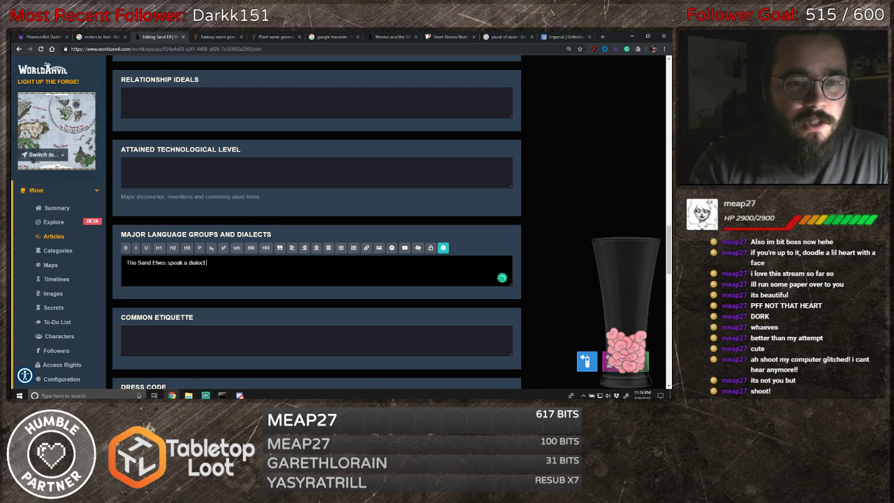
type("of Elvish that is")
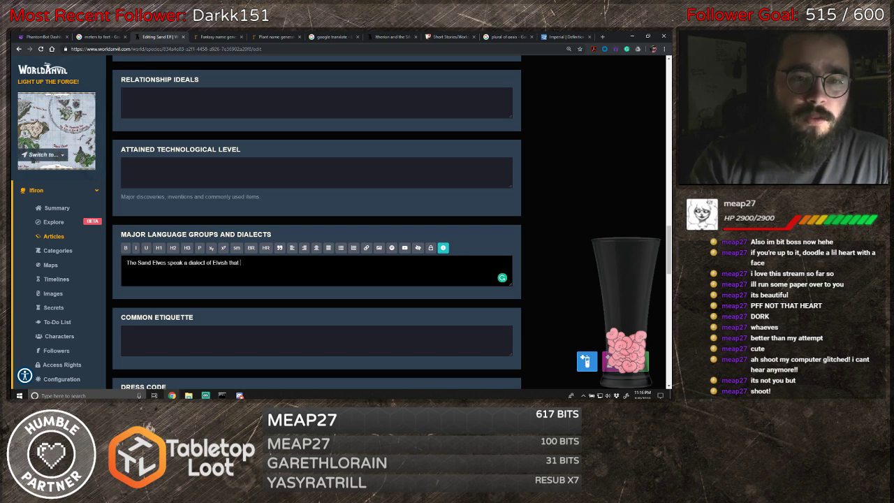
key("BackSpace")
key("BackSpace")
type("sounds ")
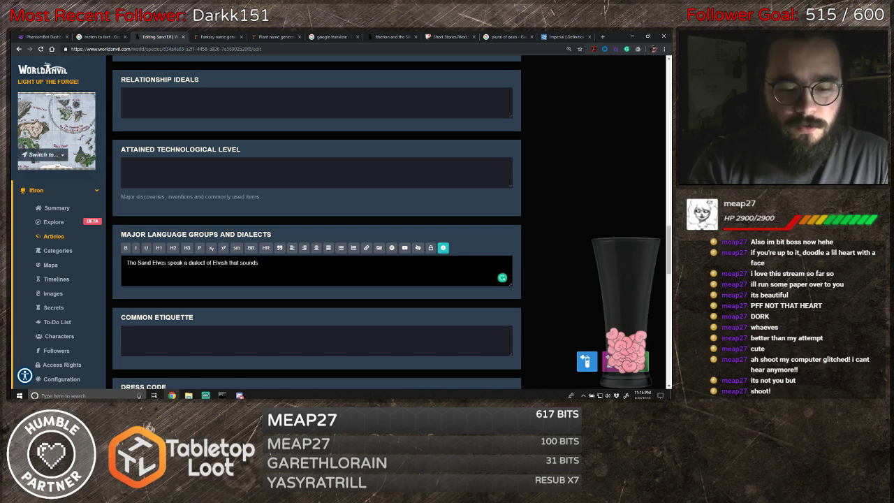
type("grainer")
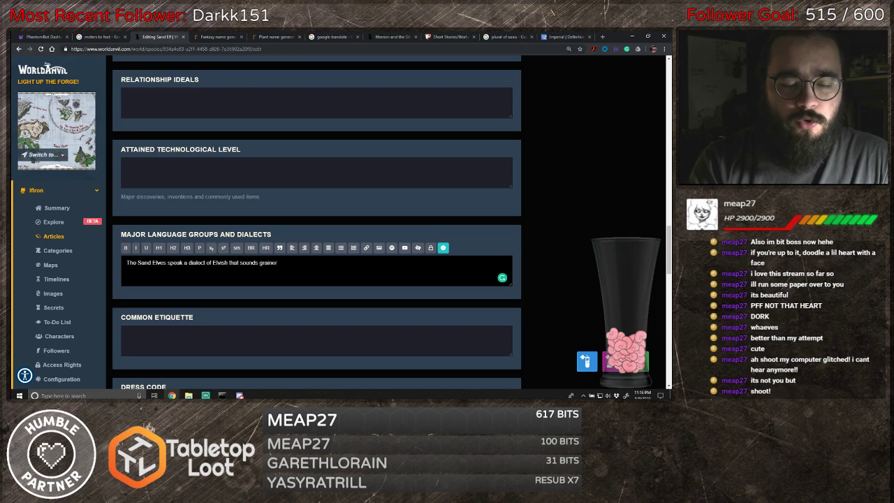
- Continue the dialect sentence with "and often difficult for some to maintain"
type(" and of")
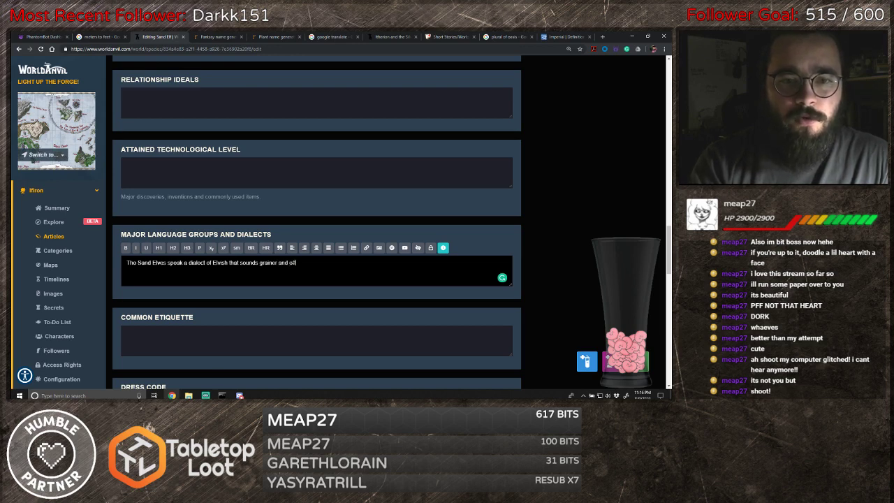
type("ten difficult")
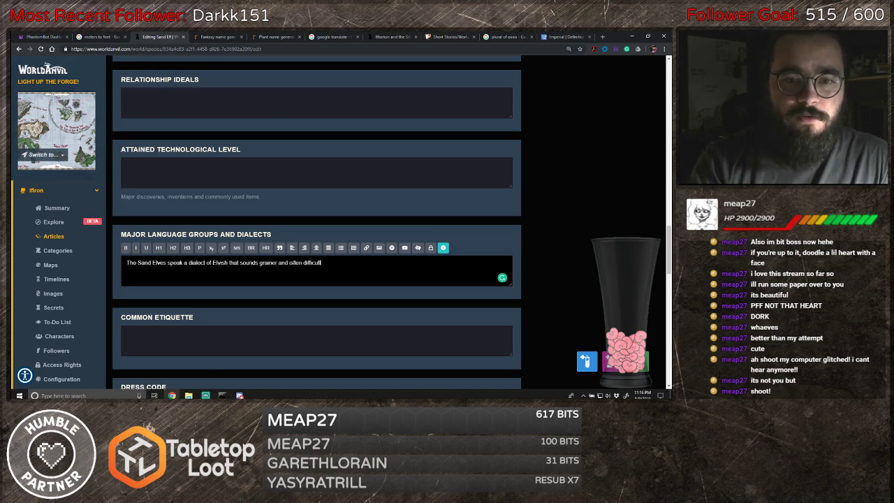
type(" for some")
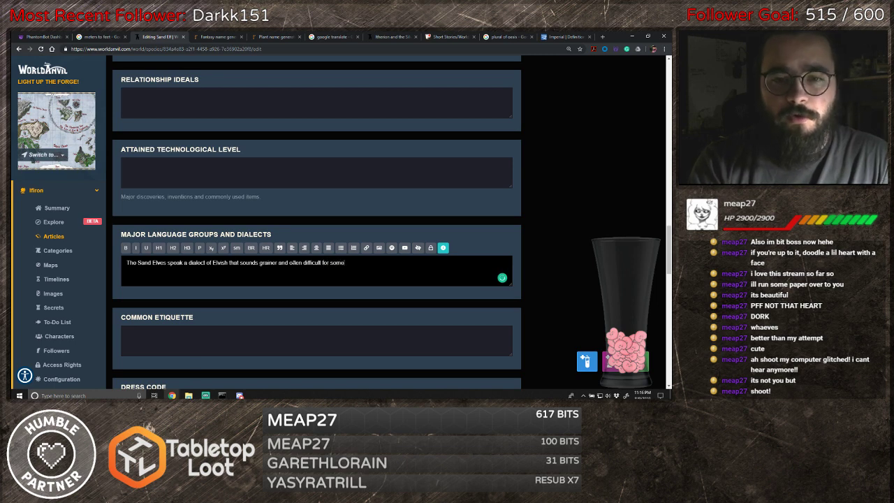
type(" to")
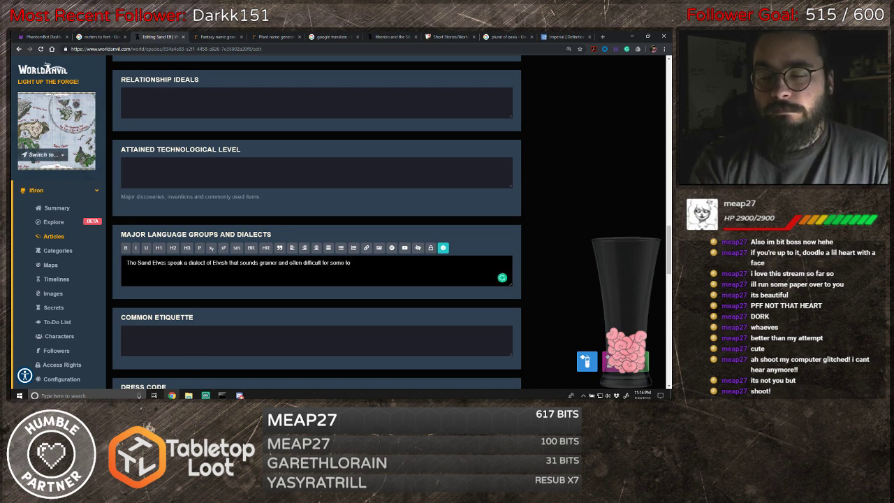
type(" maintain")
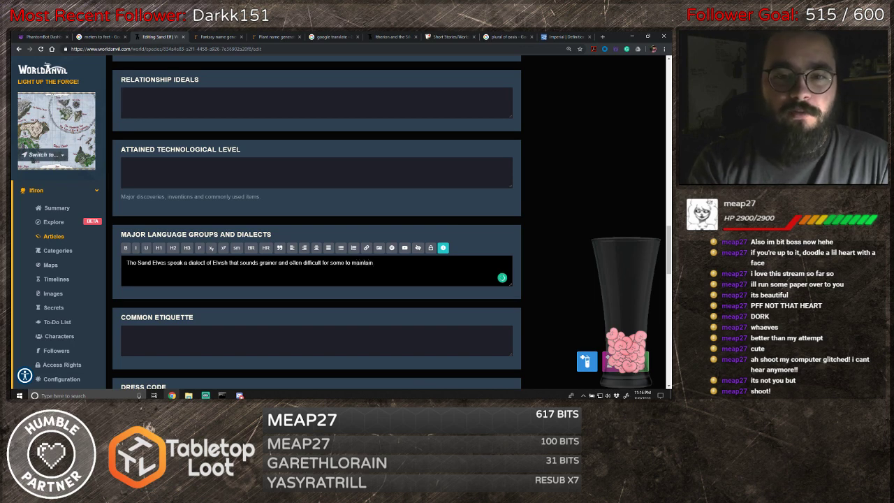
- Replace "difficult for some to maintain" in the dialect sentence with "rough on the voice for those not"
key("BackSpace")
key("BackSpace")
key("BackSpace")
key("BackSpace")
key("BackSpace")
key("BackSpace")
key("BackSpace")
key("BackSpace")
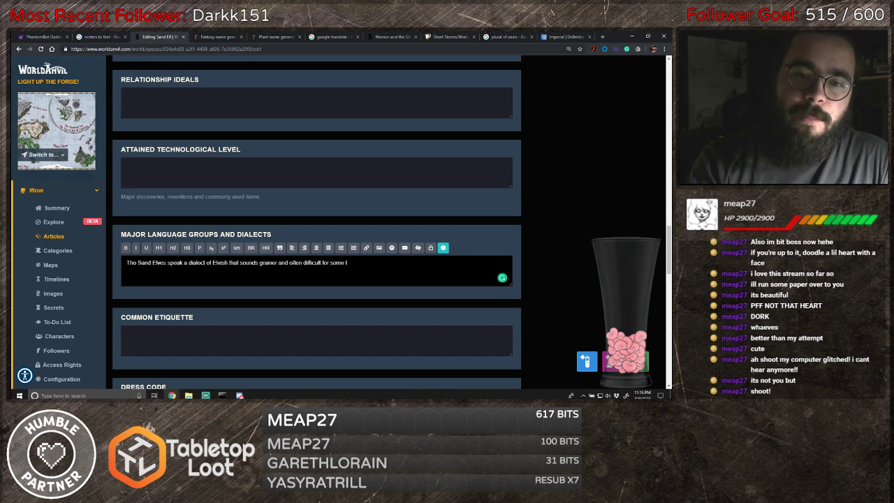
type("n")
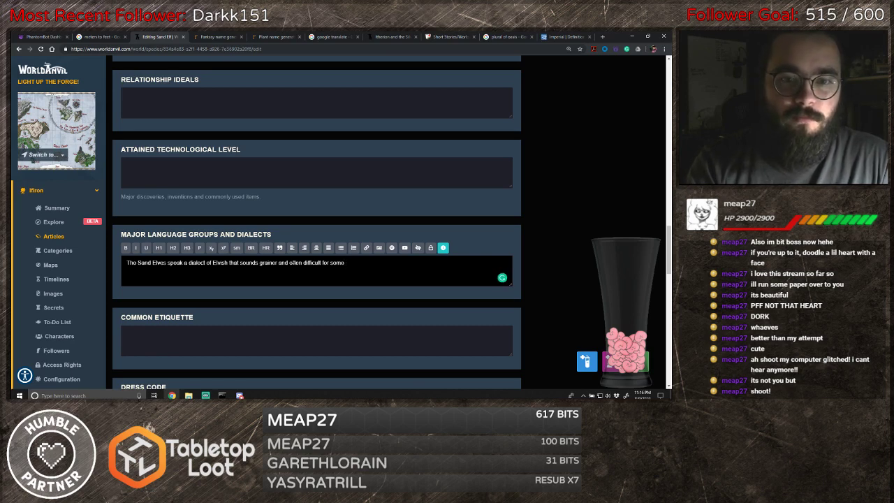
key("BackSpace")
key("BackSpace")
key("BackSpace")
key("BackSpace")
key("BackSpace")
key("BackSpace")
key("BackSpace")
key("BackSpace")
key("BackSpace")
key("BackSpace")
key("BackSpace")
key("BackSpace")
key("BackSpace")
key("BackSpace")
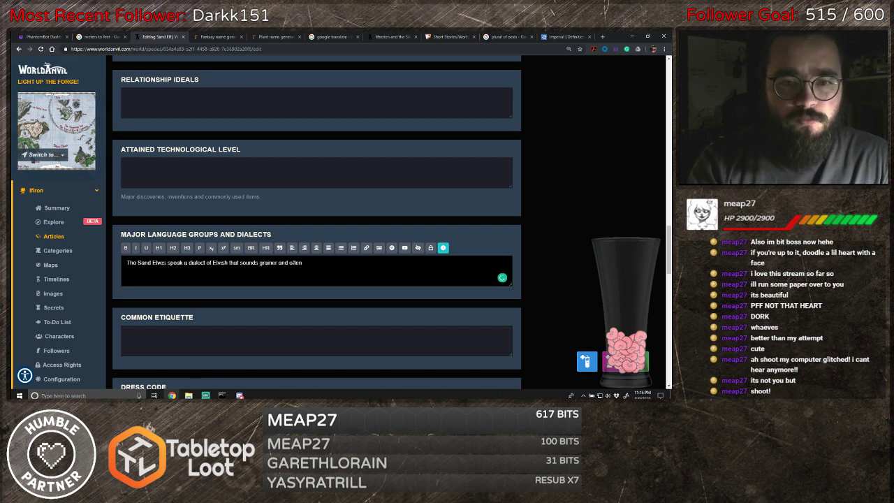
type("rough on the vo")
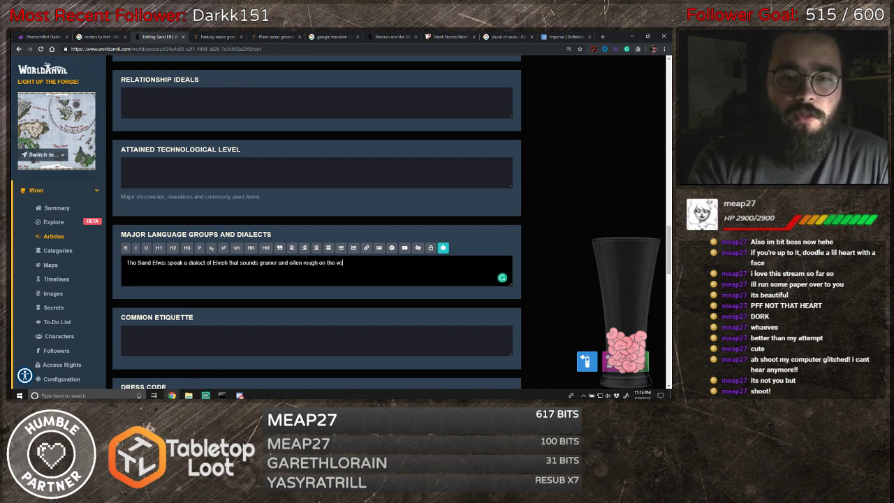
type("ice for t")
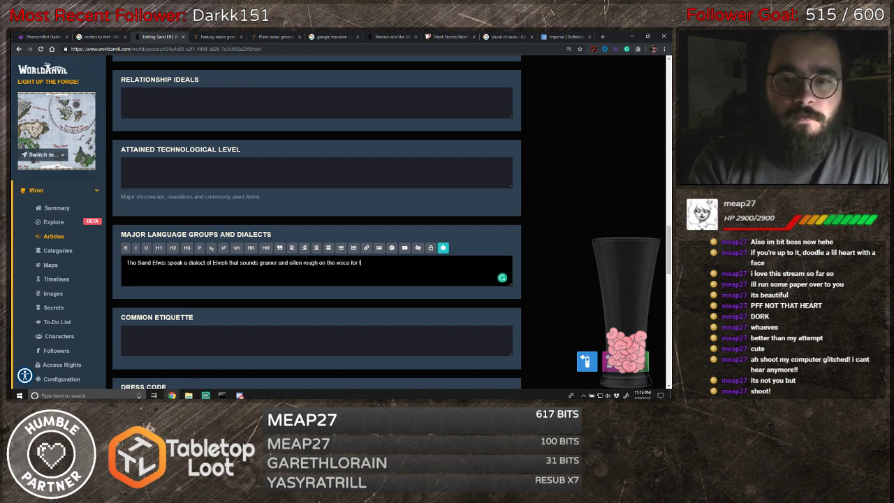
type("hose not")
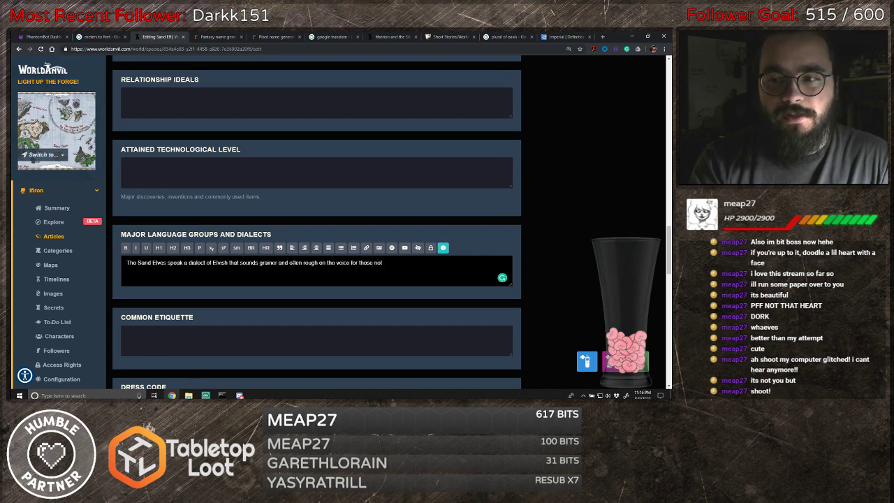
- Finish the dialect sentence with "trained it."
type(" fain")
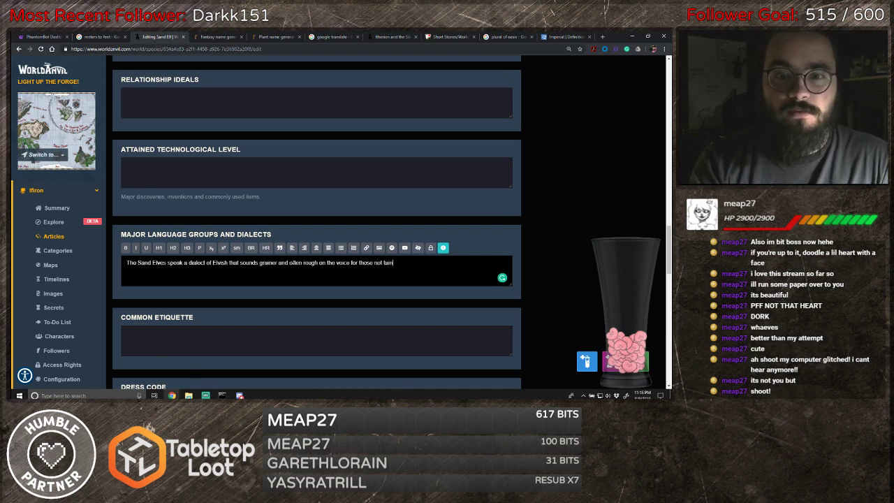
key("BackSpace")
key("BackSpace")
key("BackSpace")
key("BackSpace")
type("trained it.")
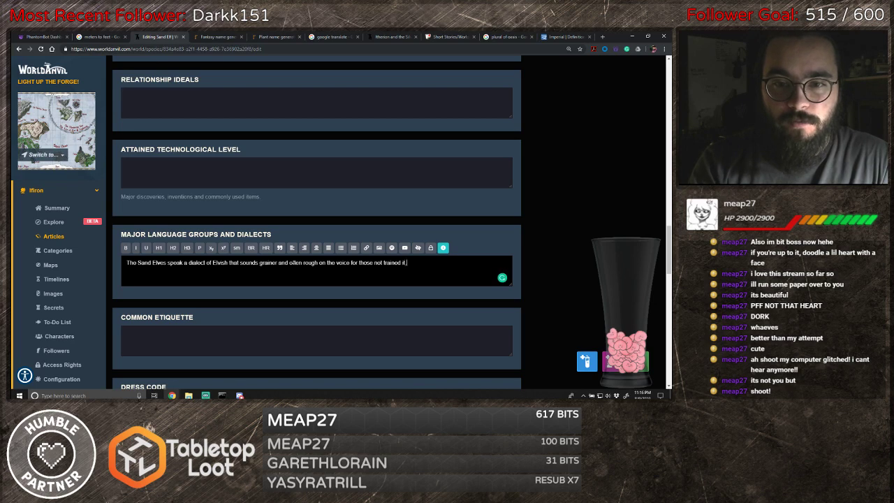
key("BackSpace")
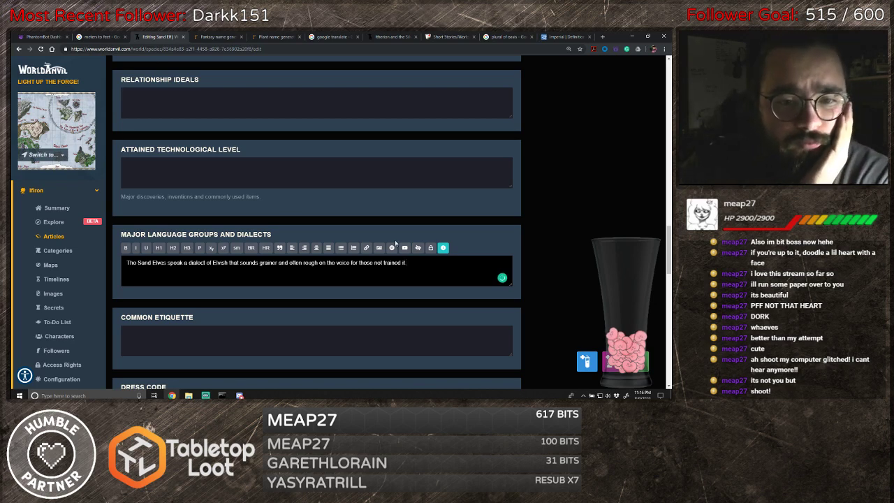
- Begin the Dress Code text with "Sand Elves are more likely to be seen in"
scroll(400, 228, "down", 3)
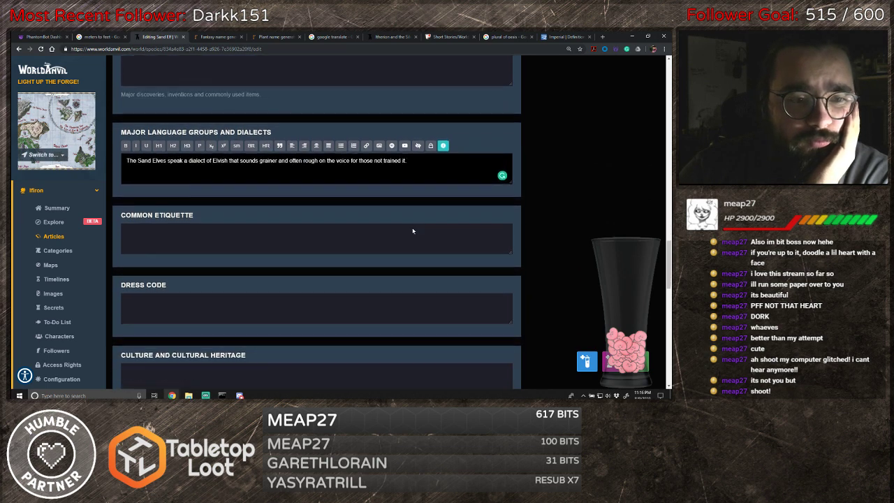
scroll(412, 228, "up", 4)
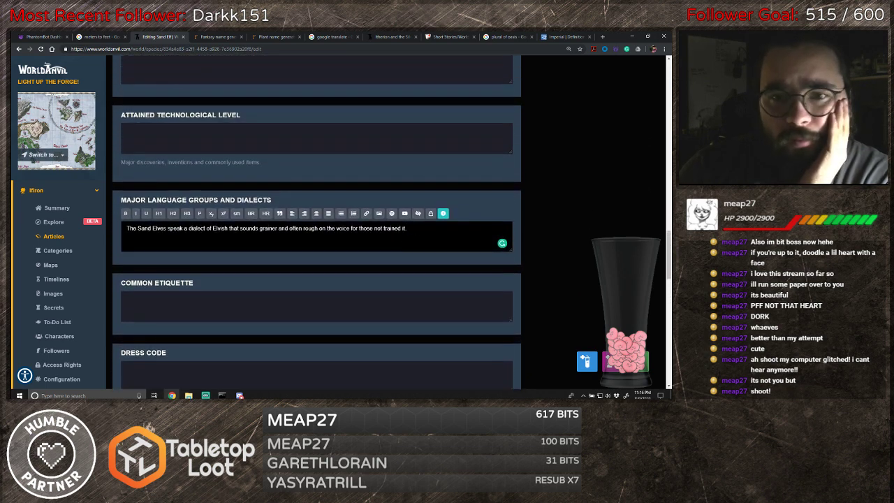
scroll(417, 265, "down", 1)
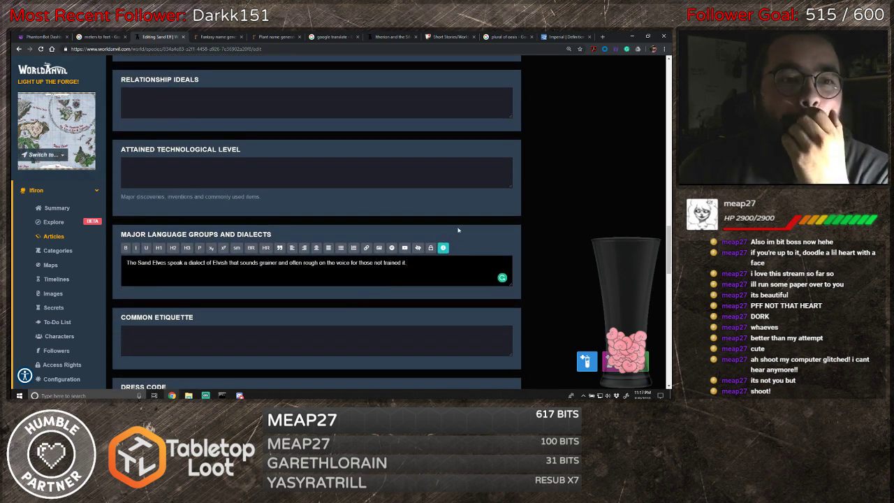
left_click(433, 178)
scroll(378, 217, "down", 2)
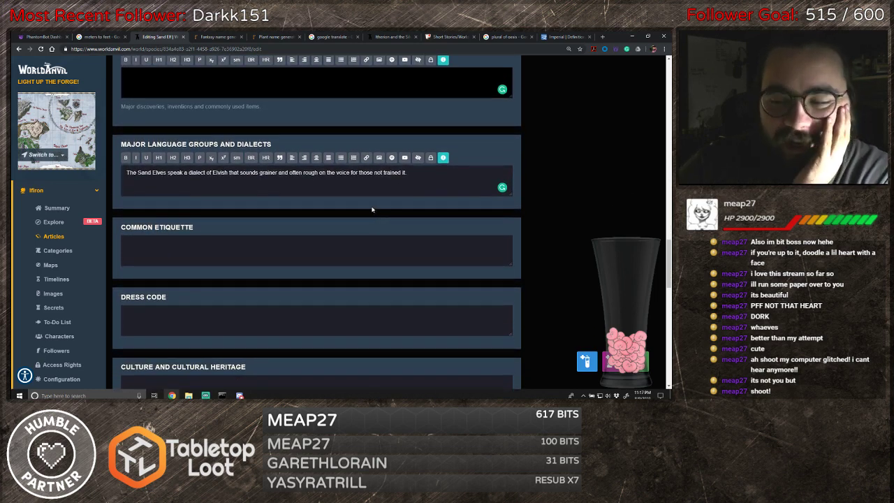
scroll(372, 208, "down", 2)
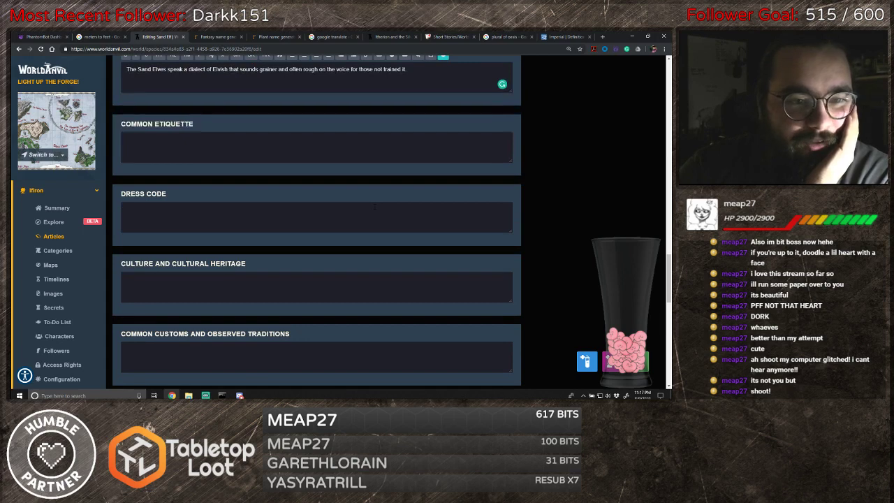
left_click(374, 207)
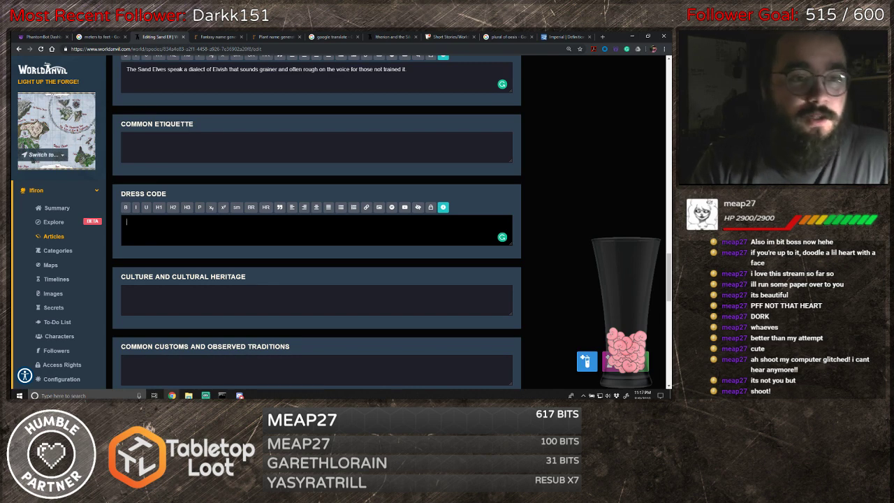
type("San")
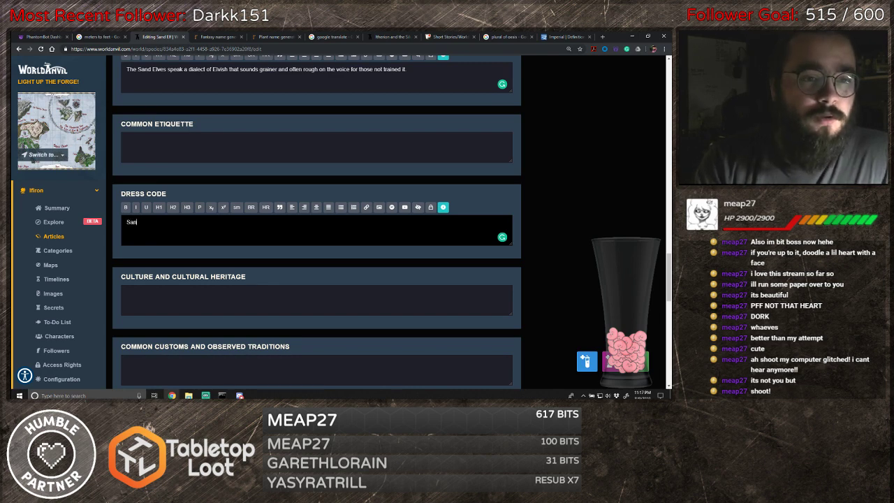
type("d Elves are more ")
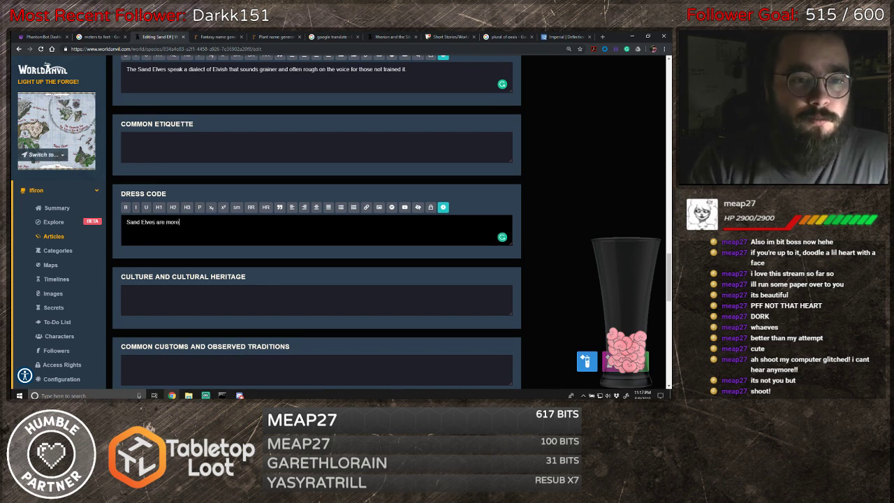
type("likely to")
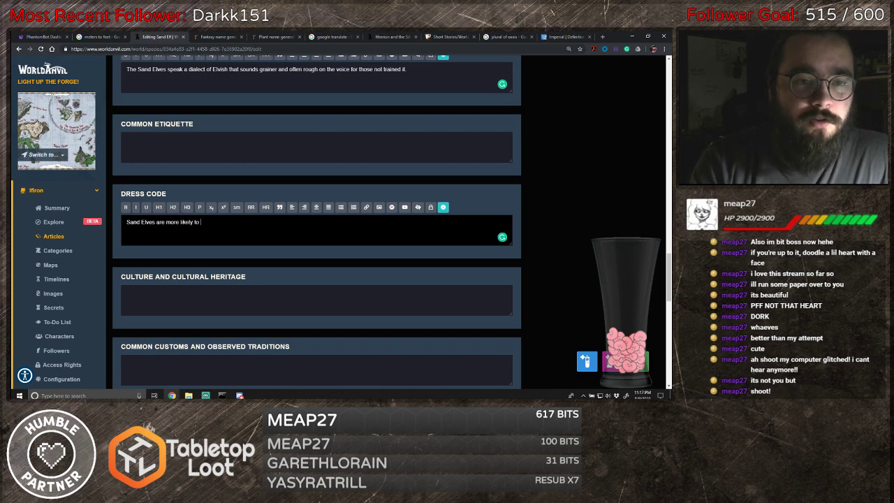
type(" be seen in ")
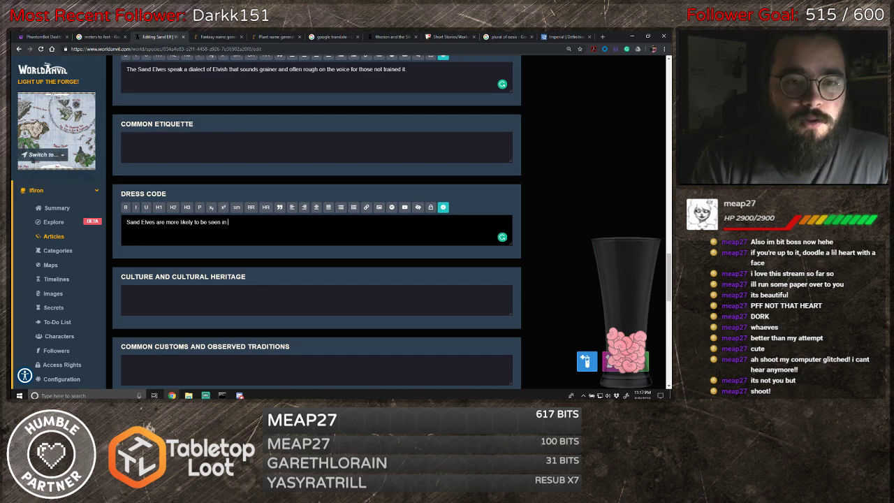
- Complete the first Dress Code sentence with "cloaks covering much of their bodies to shield them from the sun."
type("cloaks cov")
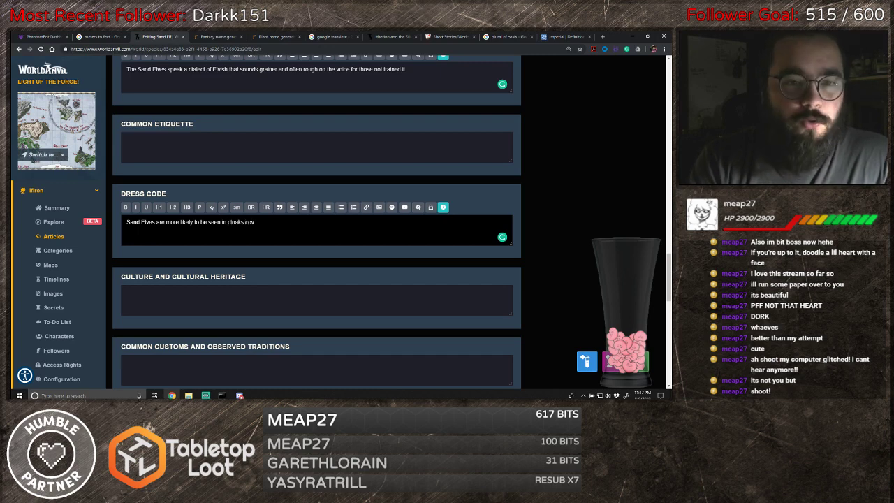
type("ering much of the")
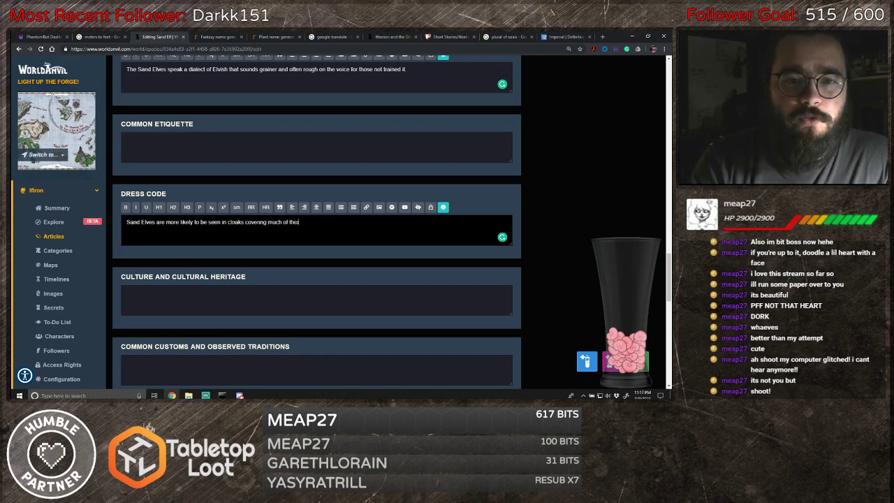
type("ir bodies")
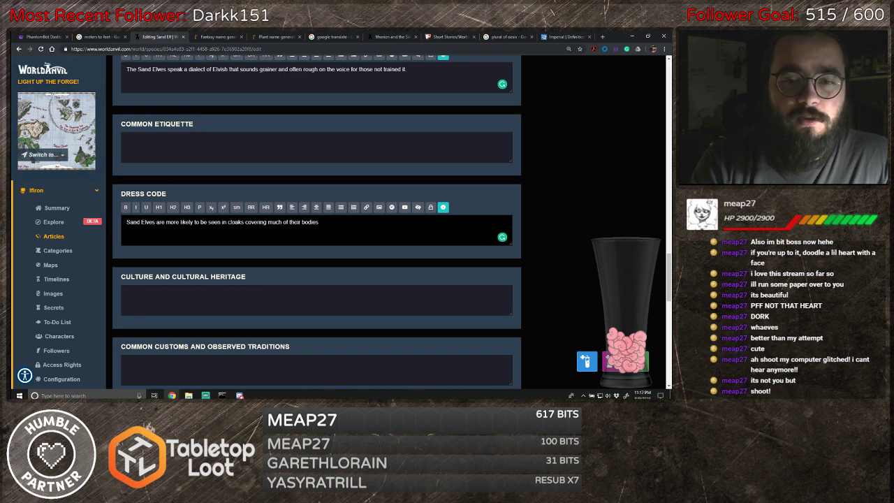
type(" to shield ")
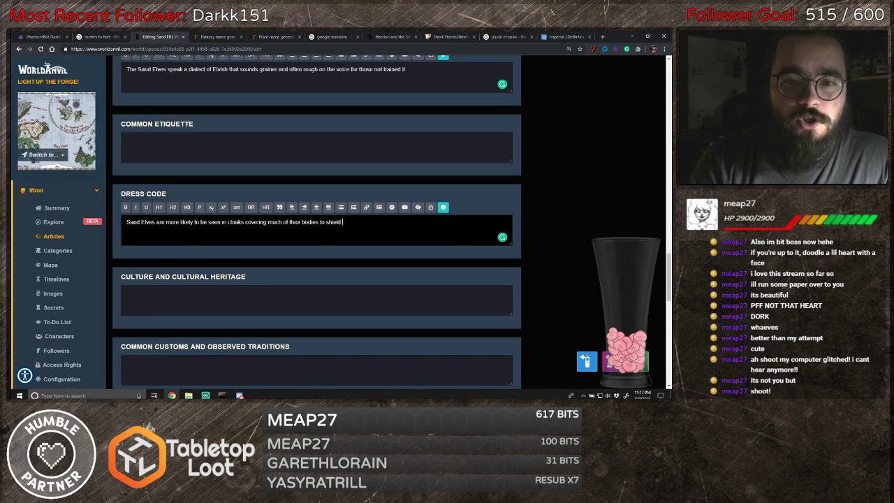
type("them from the sun")
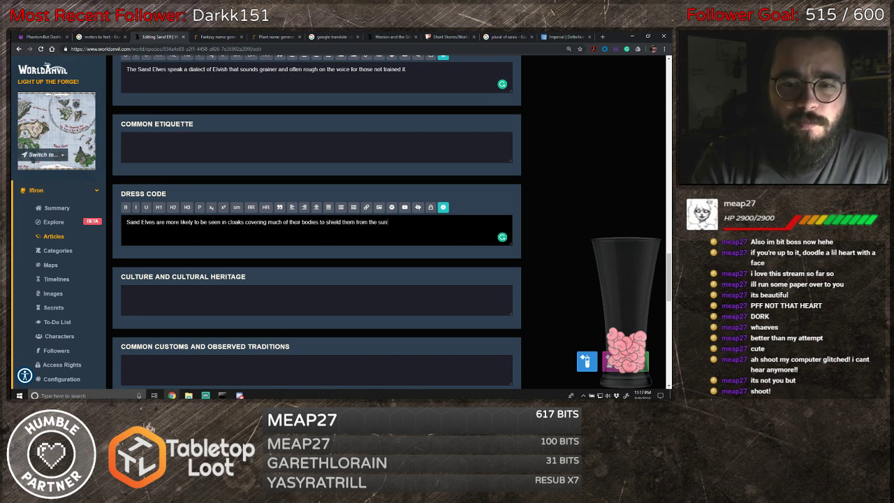
type(".")
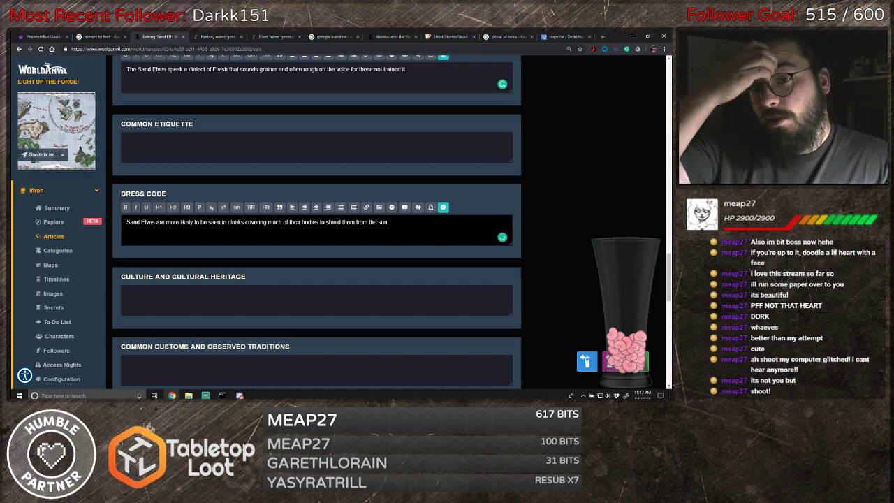
- Add "Wide-brimmed hats are also commonplace." to the Dress Code, accepting the suggested hyphen in "Wide-brimmed"
type(" Wide ")
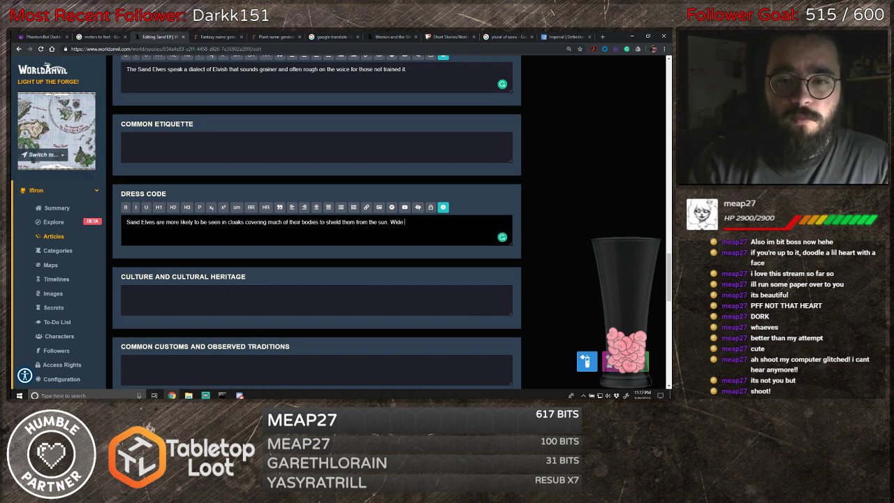
type("brimmed b")
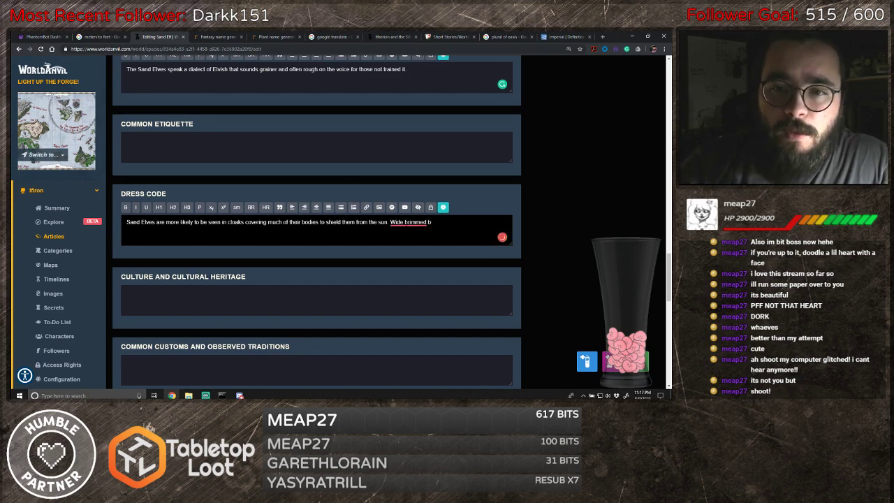
mouse_move(409, 222)
left_click(413, 185)
type("ats are")
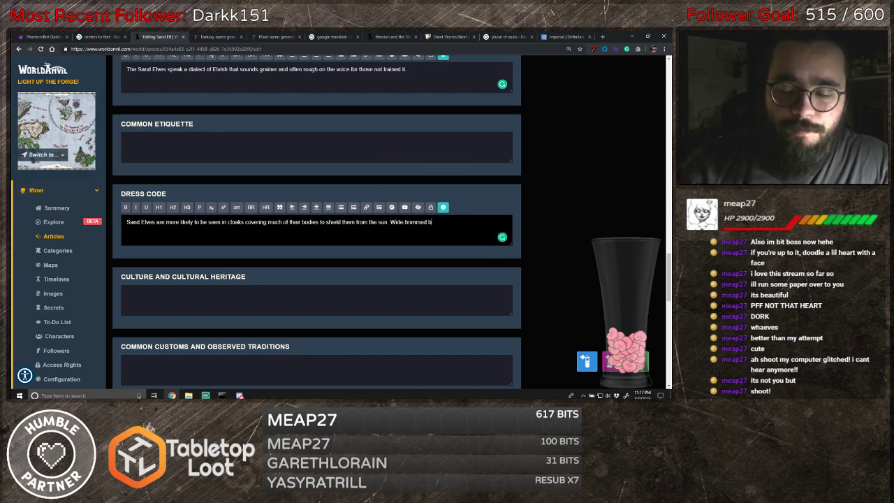
type(" also common")
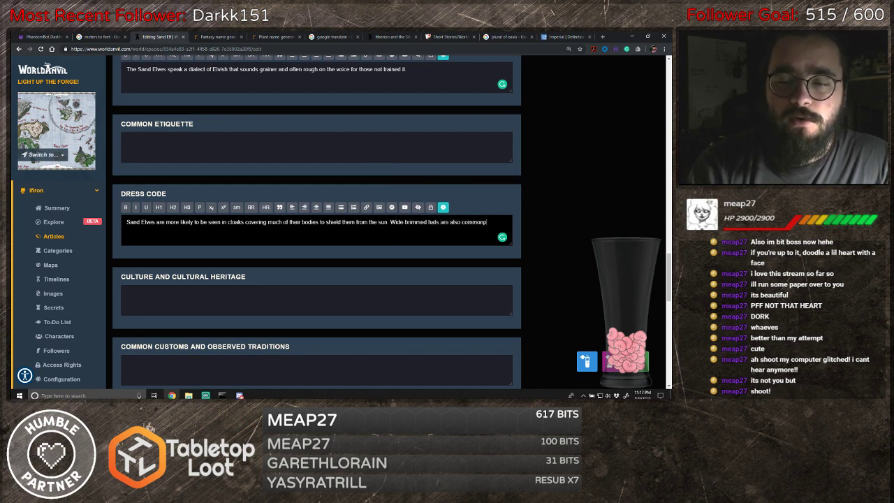
type("place.")
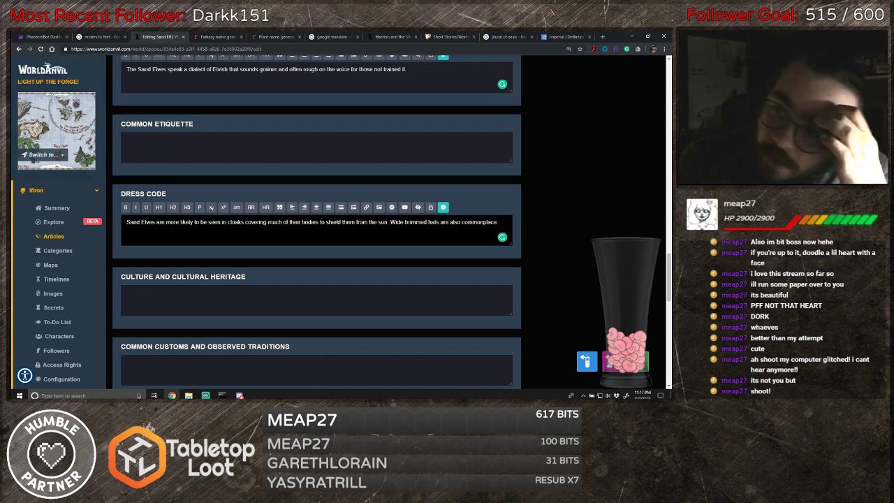
- Review the other Sapience fields, including Major Organizations, and check the grammar suggestion for "have" in the History text
scroll(246, 231, "down", 1)
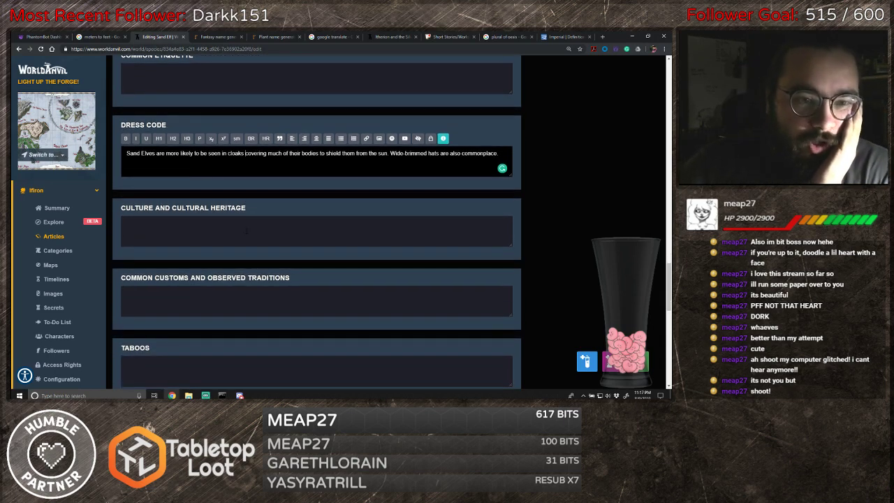
scroll(246, 230, "down", 1)
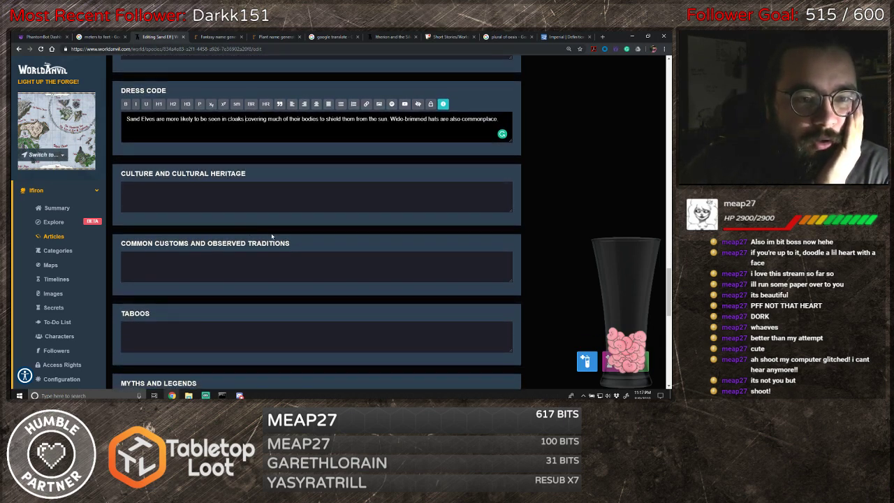
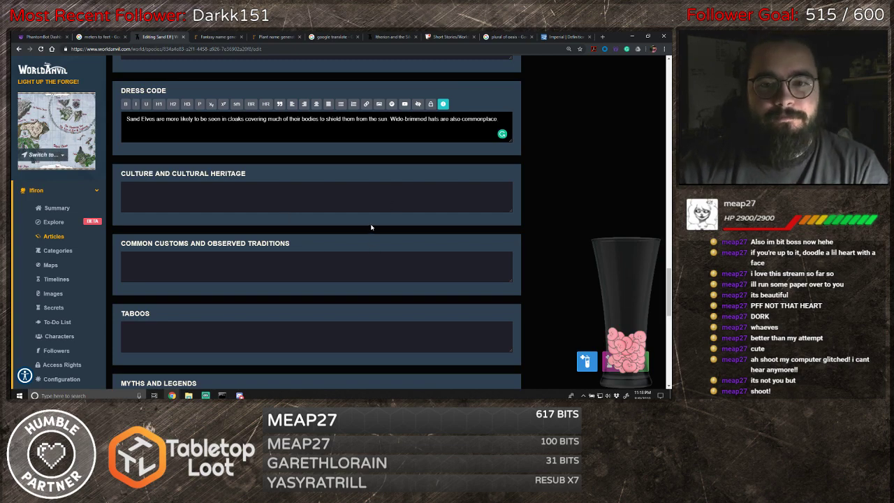
scroll(369, 233, "up", 3)
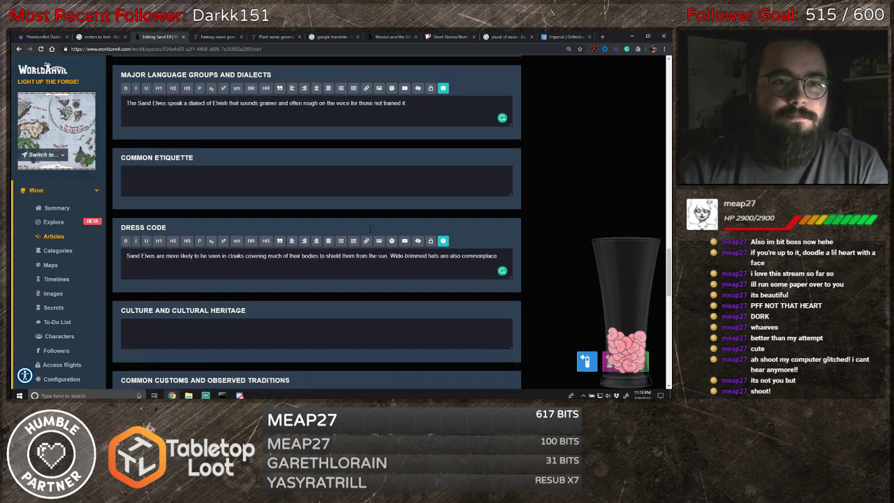
scroll(340, 242, "up", 5)
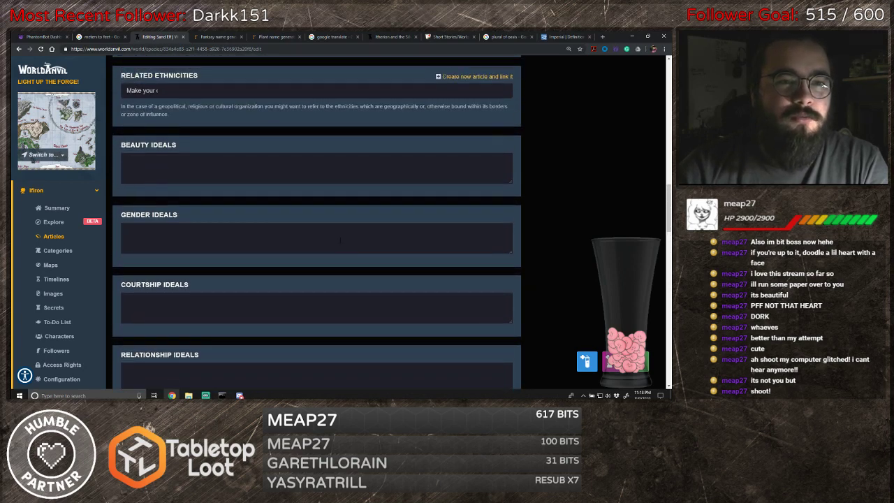
scroll(340, 241, "down", 1)
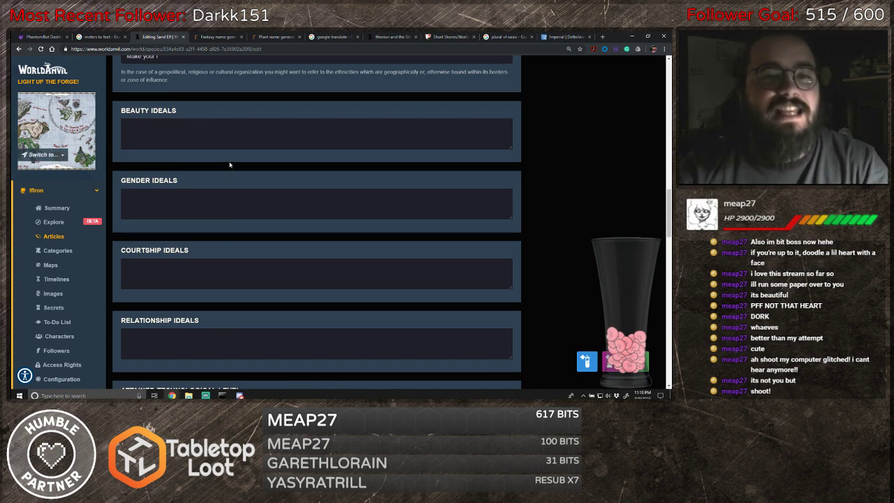
scroll(243, 244, "up", 3)
scroll(242, 245, "up", 1)
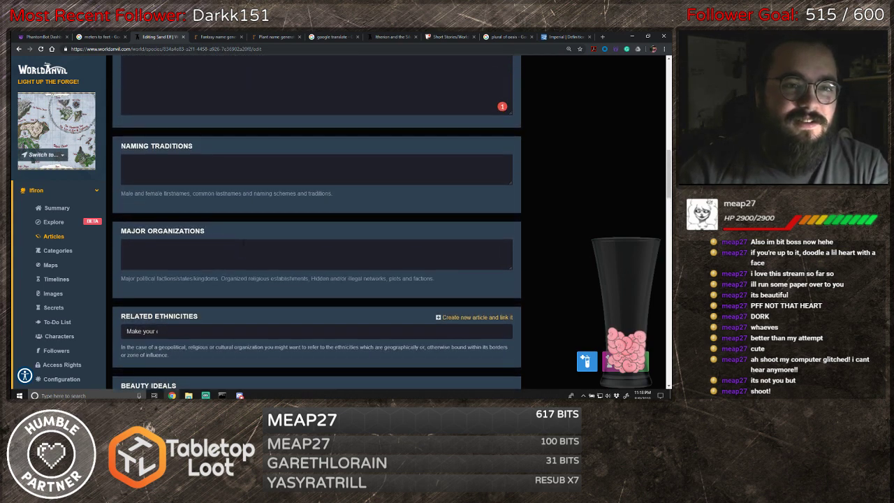
left_click(241, 249)
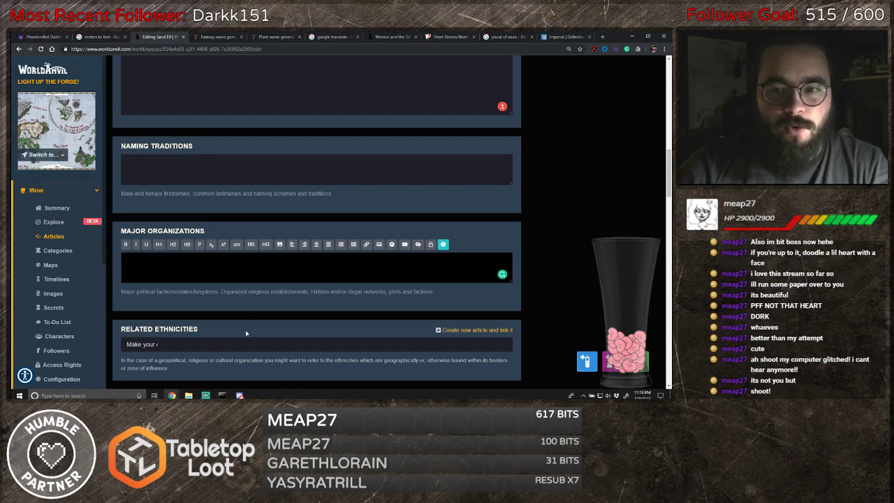
scroll(320, 276, "up", 2)
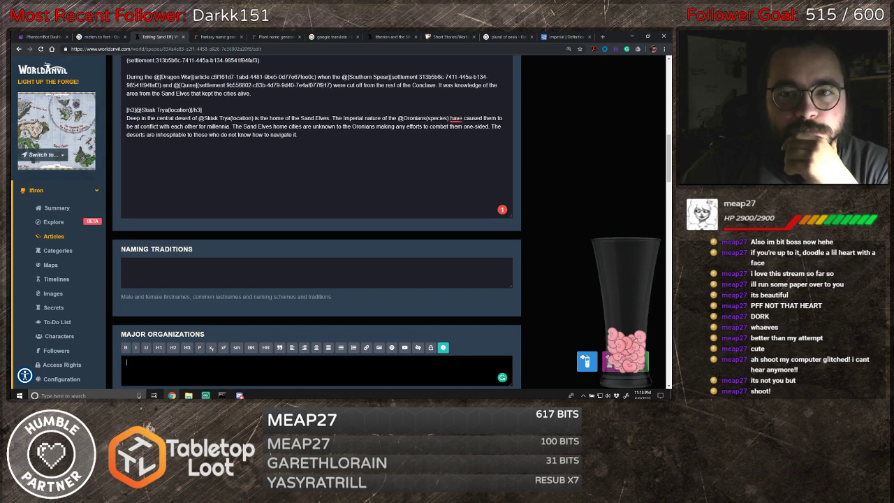
mouse_move(457, 119)
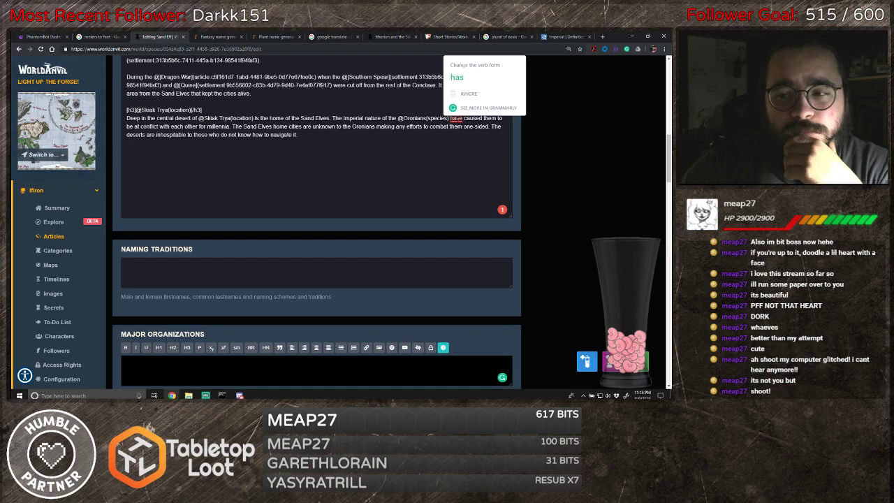
scroll(319, 221, "down", 3)
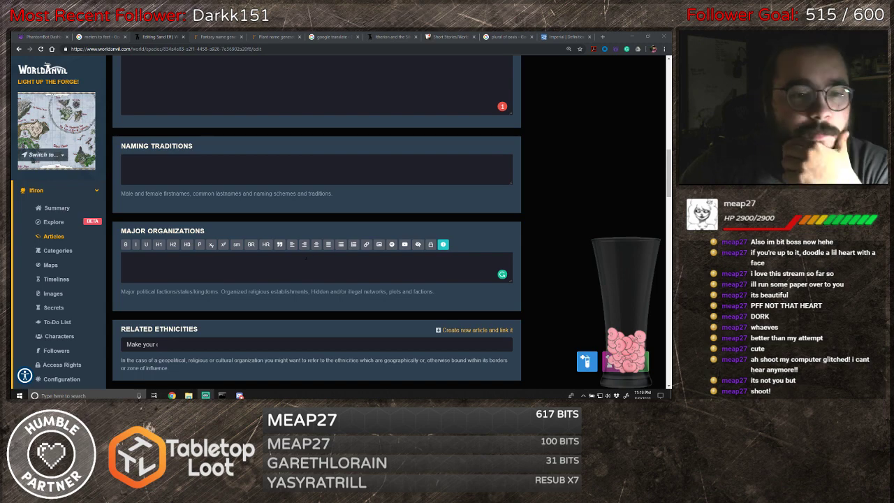
- Open the Sections part of the Sand Elf article with its sidebar content fields
scroll(366, 211, "down", 7)
scroll(366, 211, "up", 6)
scroll(367, 211, "up", 15)
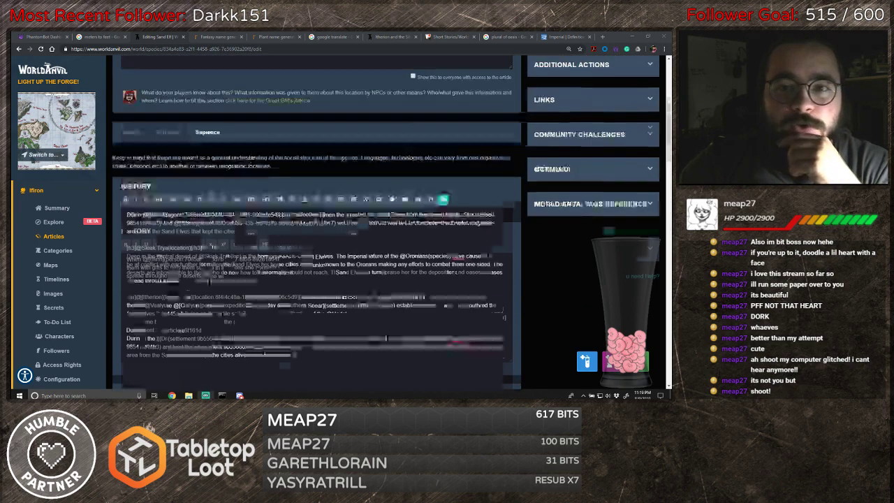
scroll(302, 259, "up", 2)
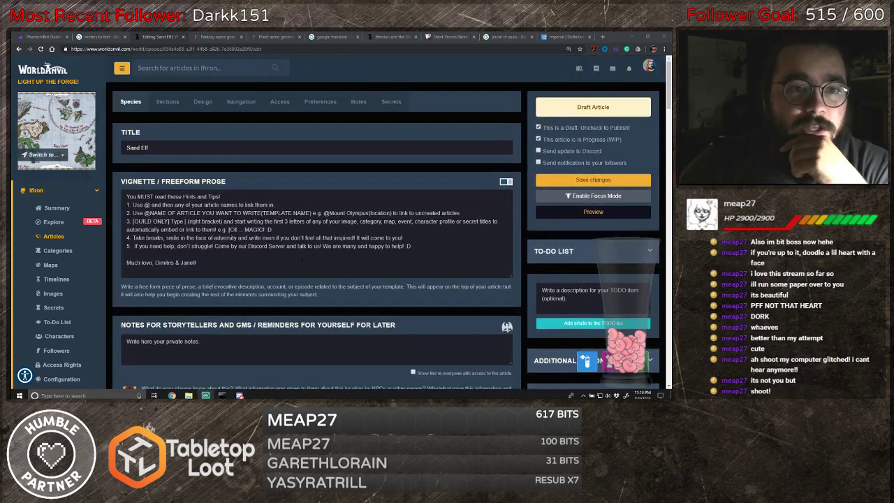
left_click(164, 102)
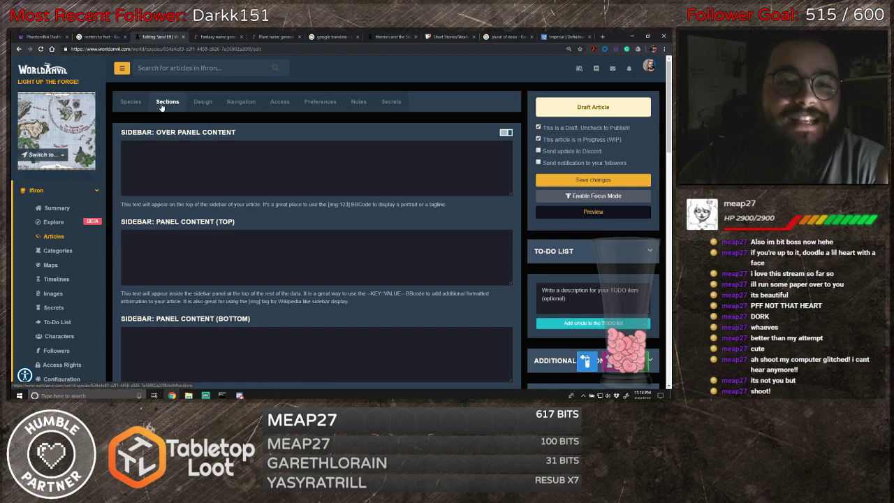
- Begin the Excerpt in the Sand Elf article's Design settings with "The harsh sun and stinging sands"
left_click(198, 106)
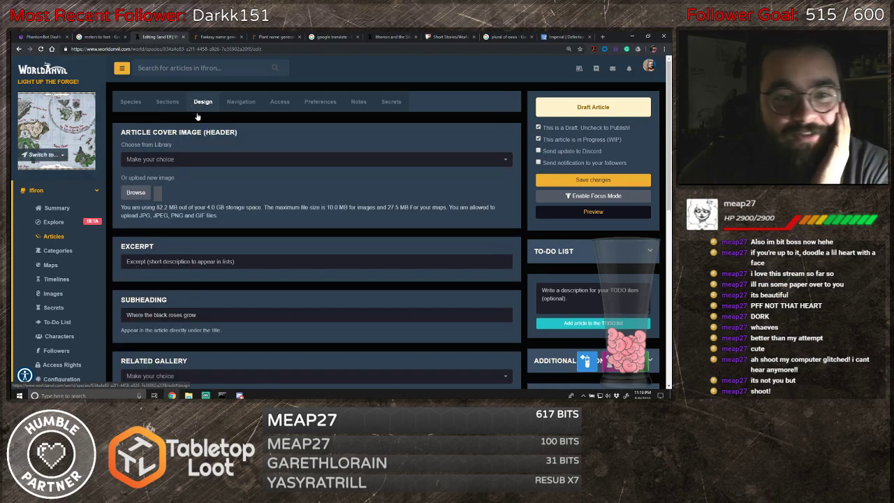
scroll(419, 209, "down", 1)
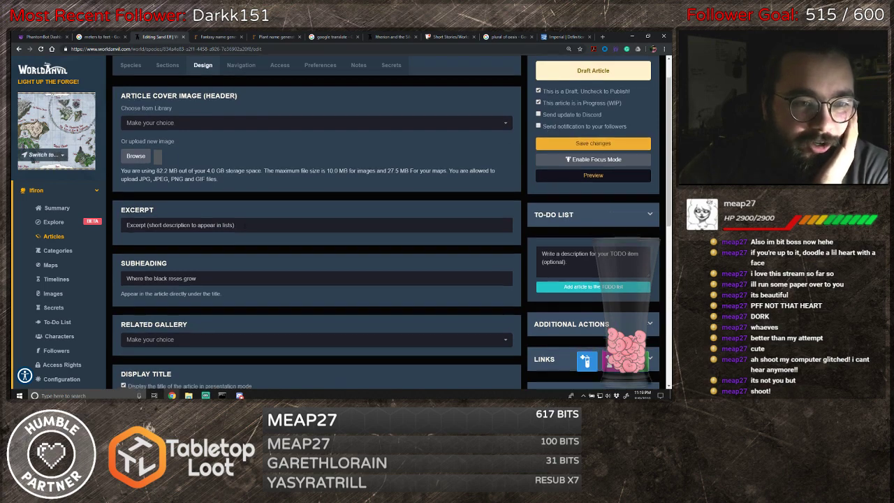
scroll(245, 226, "down", 2)
scroll(230, 213, "up", 2)
left_click(226, 227)
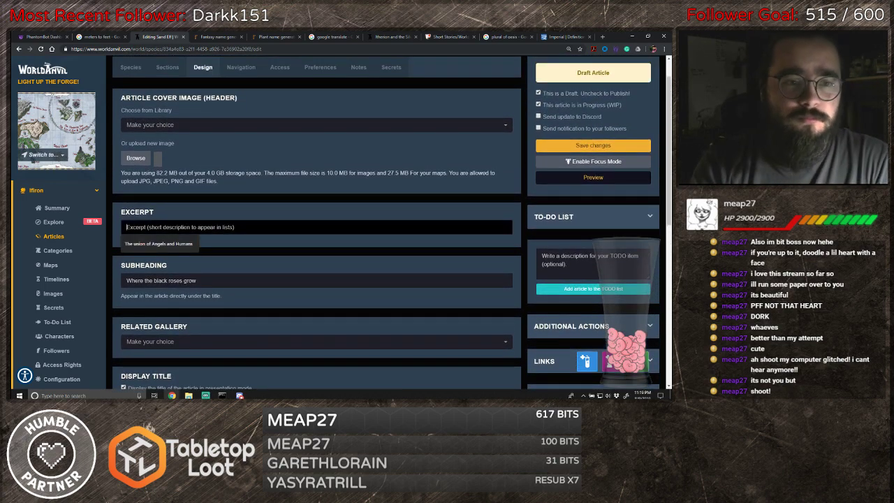
type("Th")
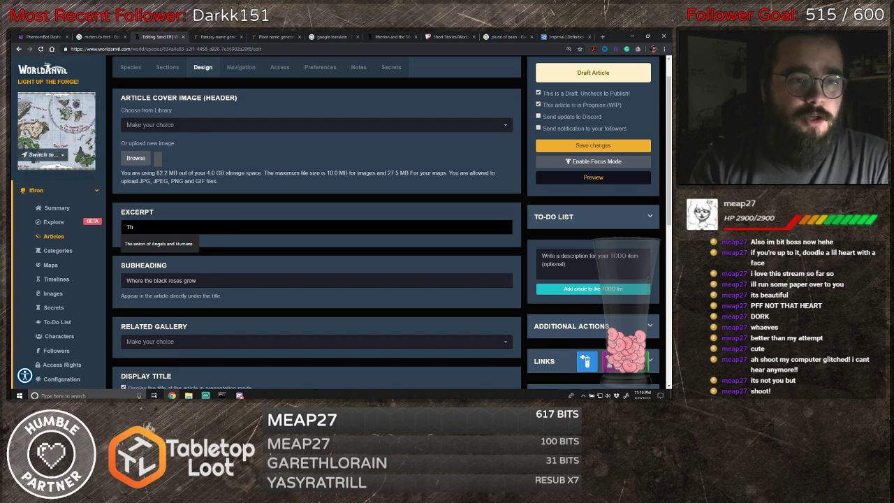
type("e harsh")
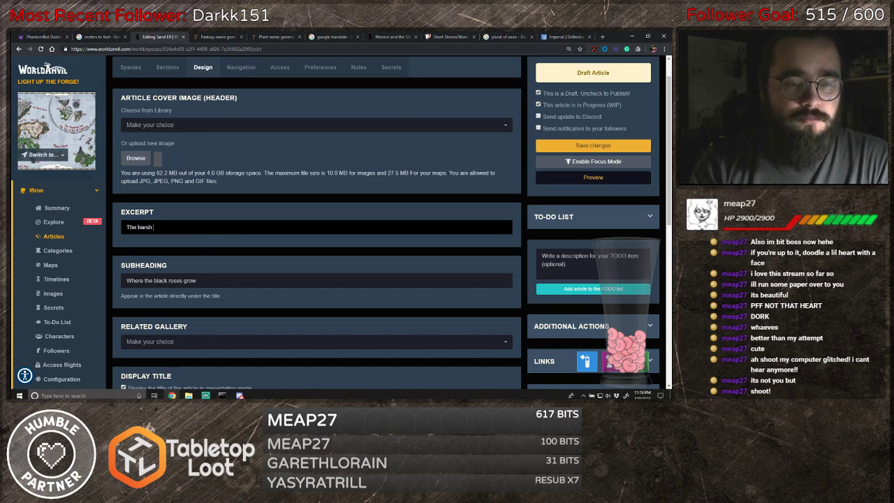
type(" sun and stingin")
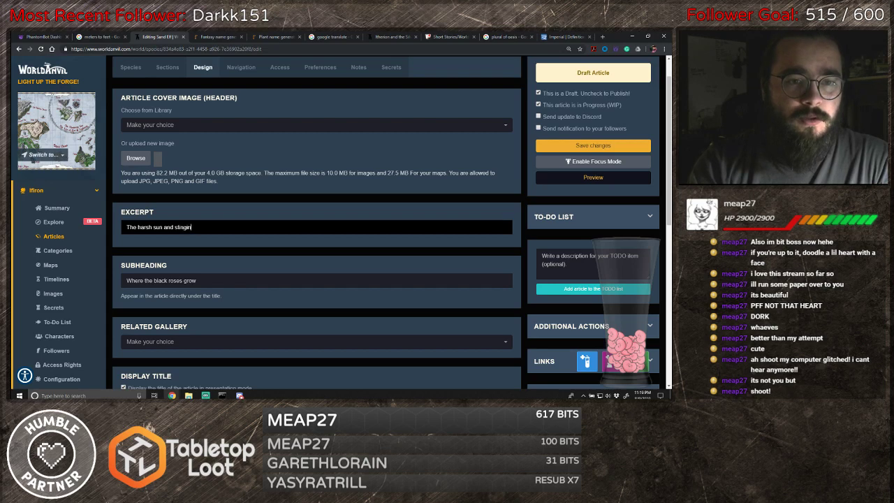
type("g sands ")
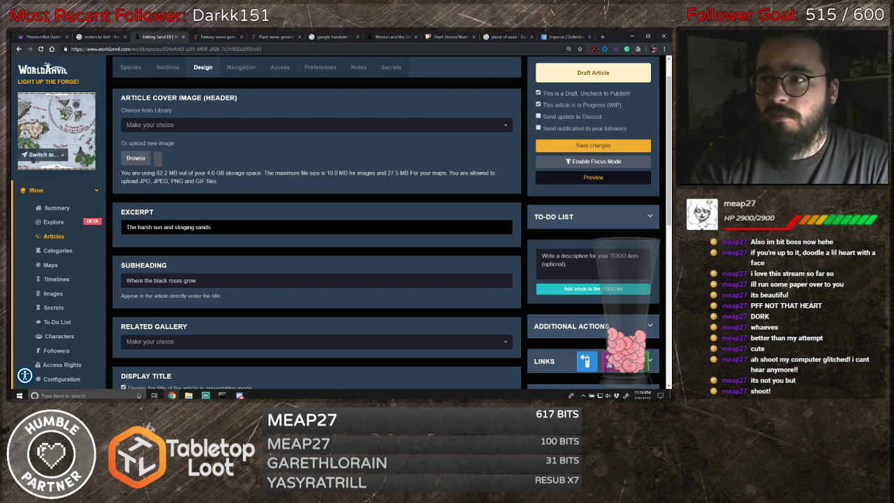
type("are rithing")
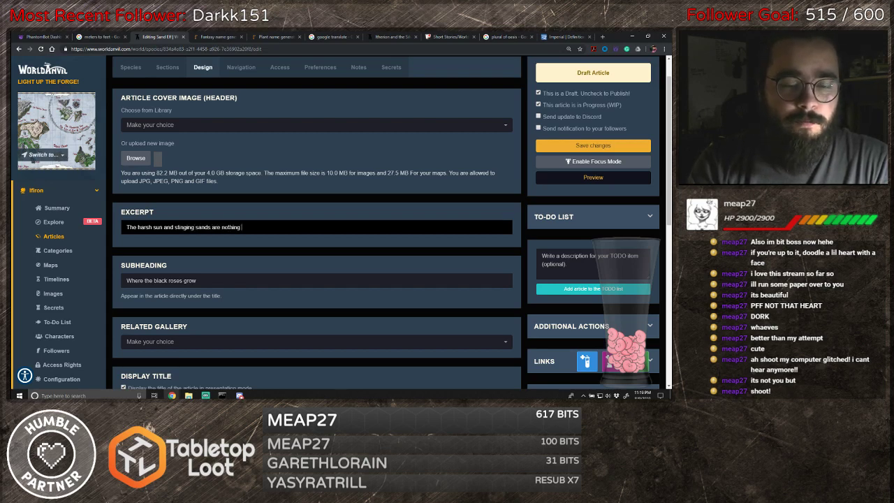
key("BackSpace")
key("BackSpace")
key("BackSpace")
key("BackSpace")
key("BackSpace")
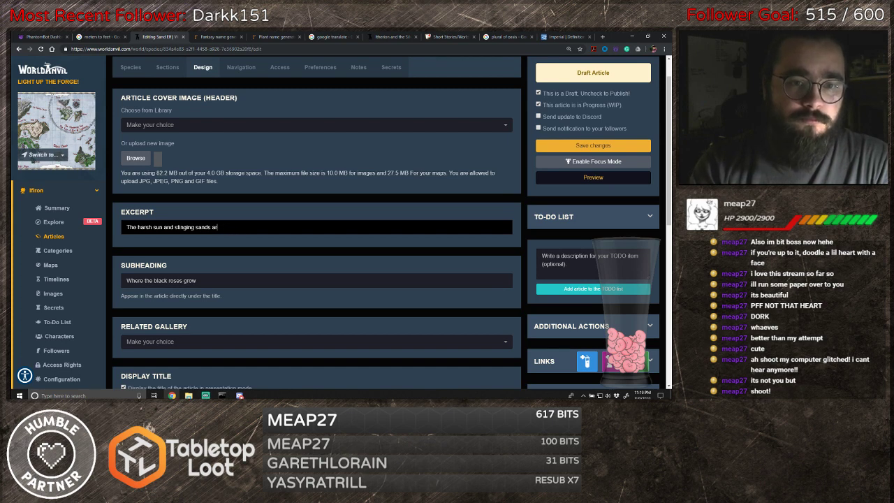
type("are ")
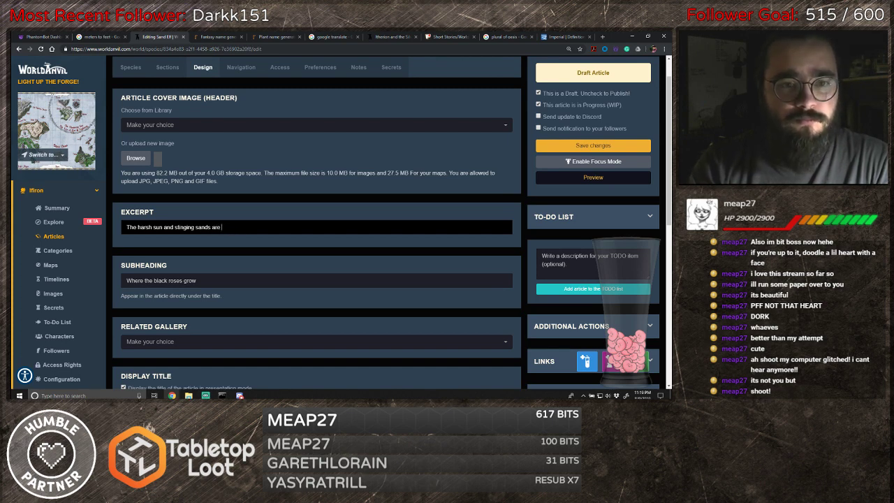
type("regular")
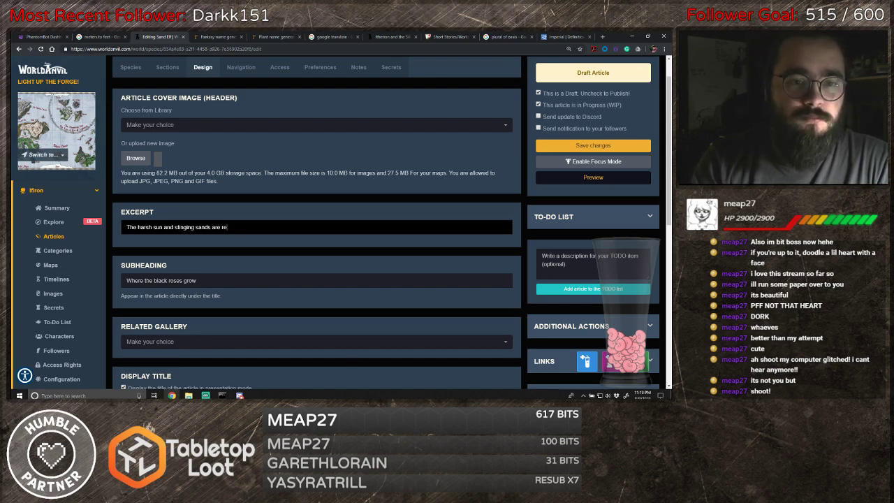
key("BackSpace")
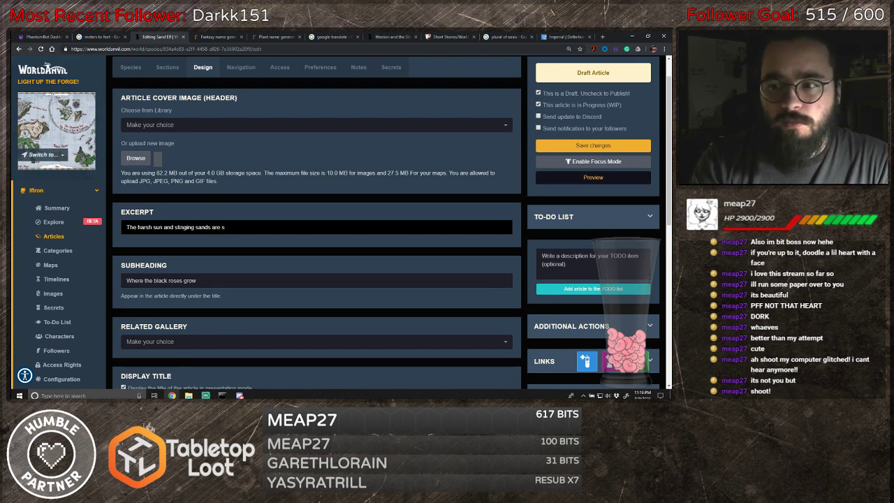
type("een as comf")
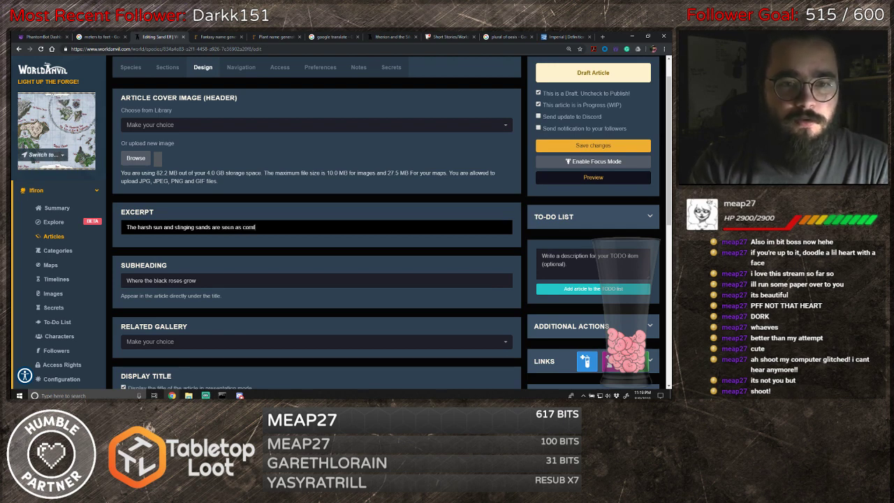
type("orts ")
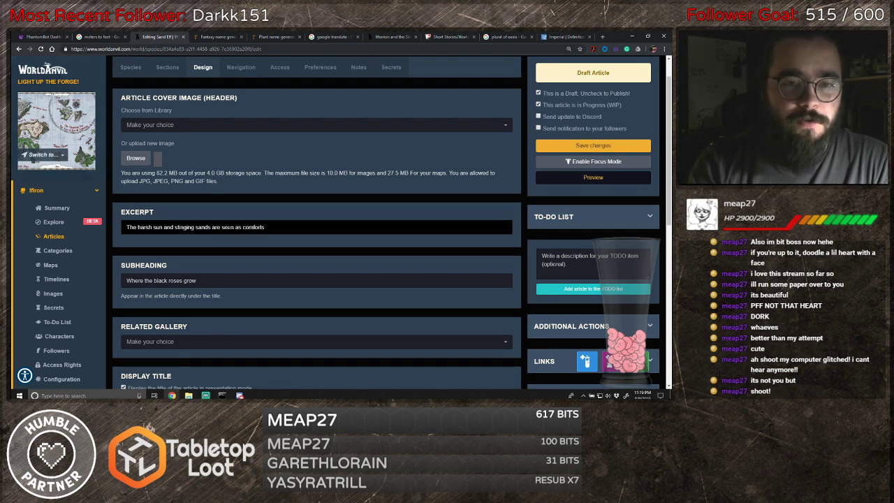
type("to these")
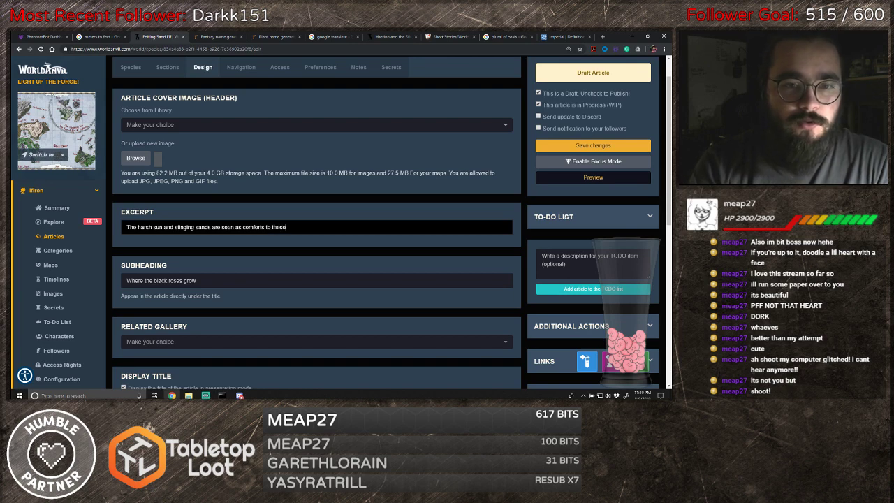
key("BackSpace")
key("BackSpace")
key("BackSpace")
key("BackSpace")
key("BackSpace")
key("BackSpace")
key("BackSpace")
key("BackSpace")
key("BackSpace")
key("BackSpace")
key("BackSpace")
key("BackSpace")
key("BackSpace")
key("BackSpace")
key("BackSpace")
key("BackSpace")
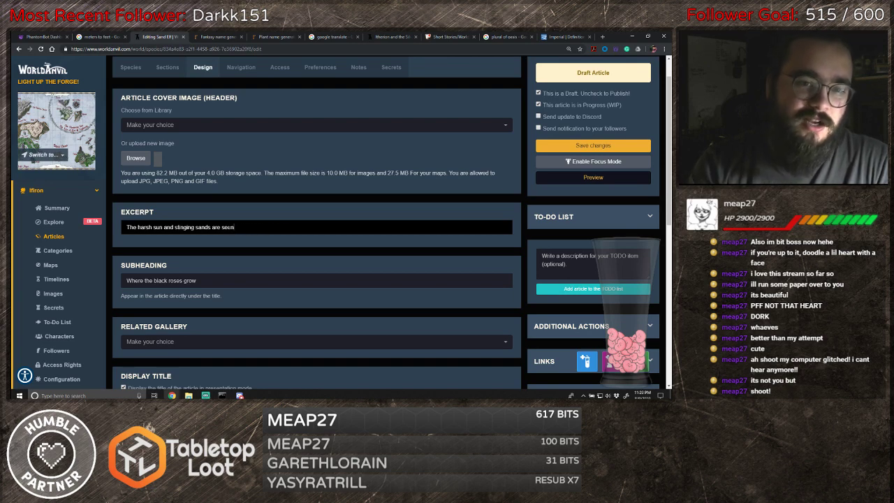
key("BackSpace")
key("BackSpace")
key("BackSpace")
key("BackSpace")
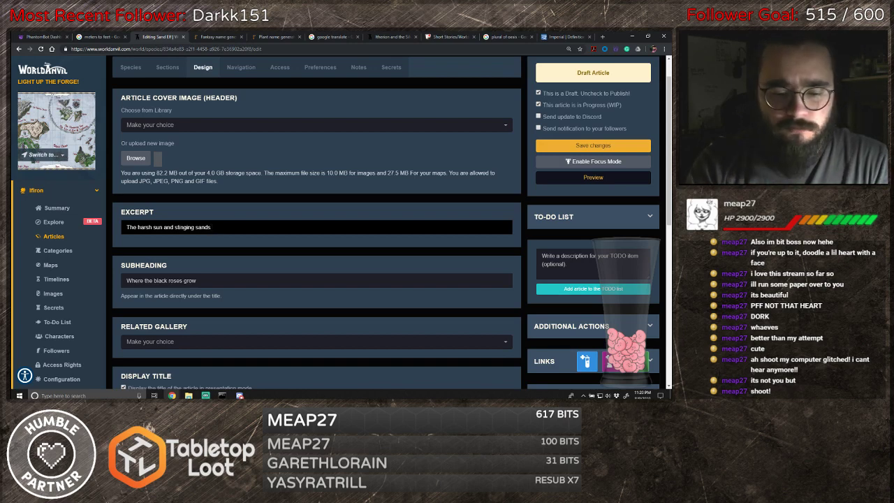
- Complete the Excerpt sentence with "are normal occurances for the Elves of the Sand"
type("are normal occurance")
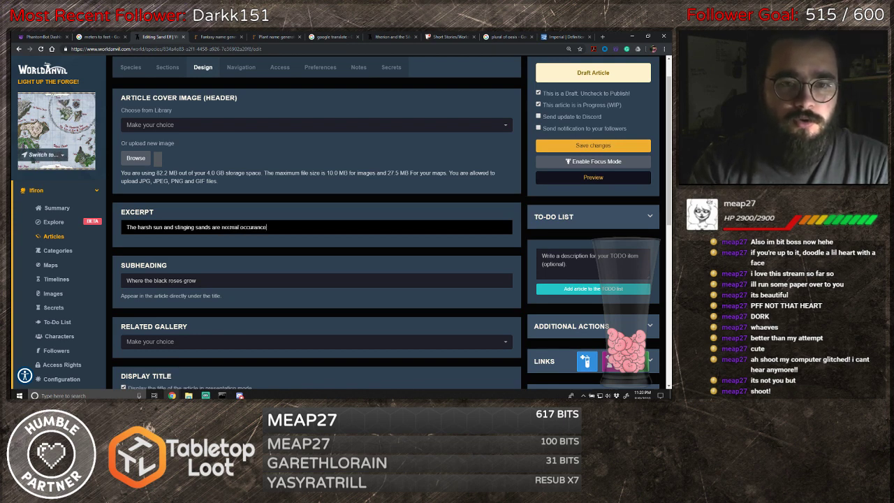
type("for the")
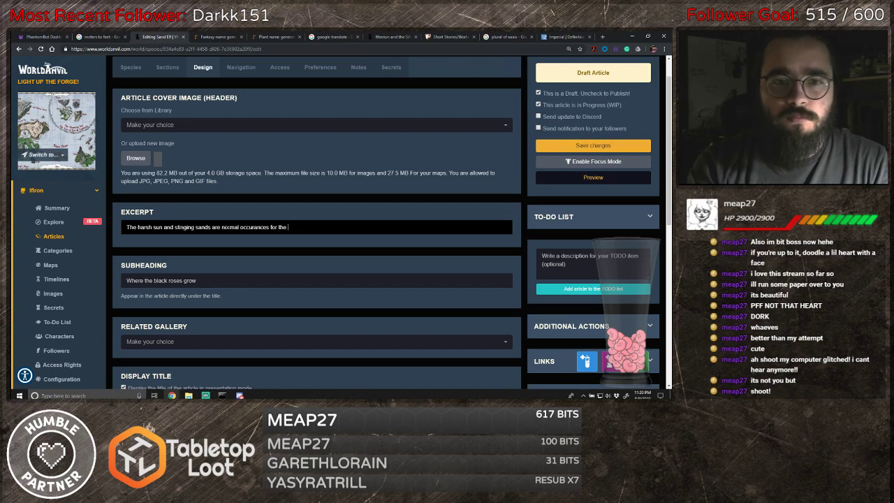
type(" Elves of the ")
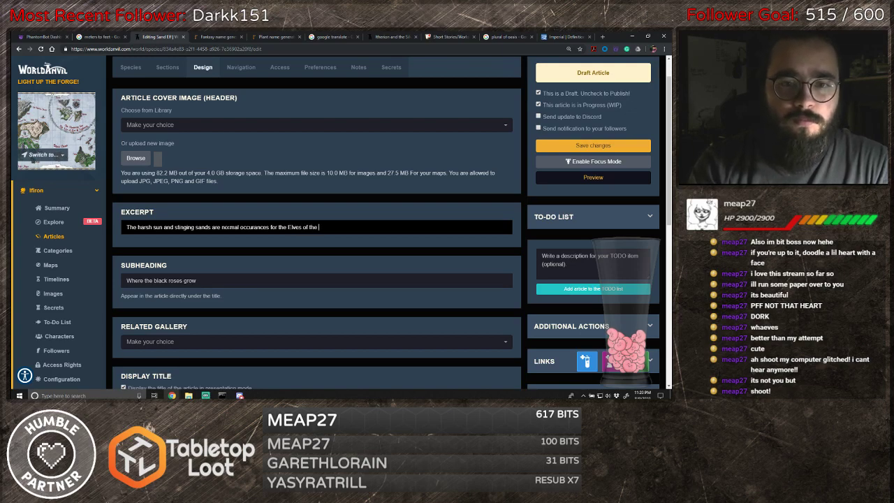
type("Sand")
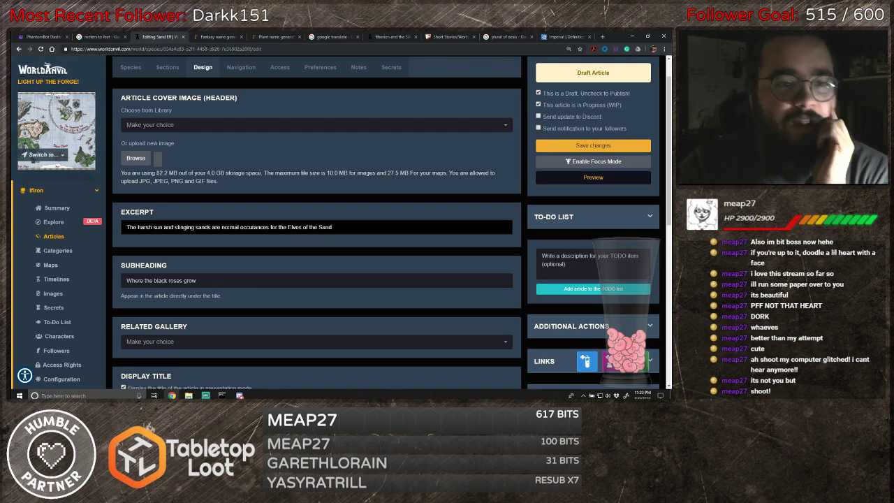
type(".")
scroll(231, 217, "down", 5)
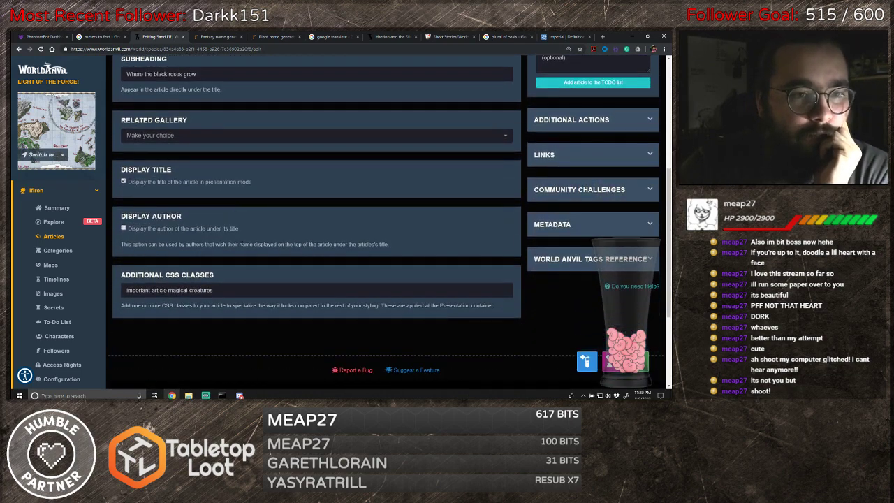
scroll(269, 266, "up", 3)
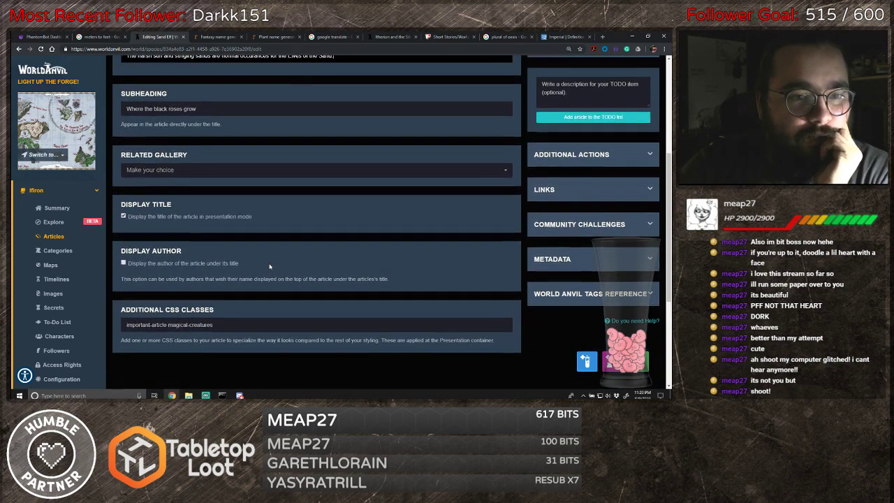
scroll(273, 266, "down", 2)
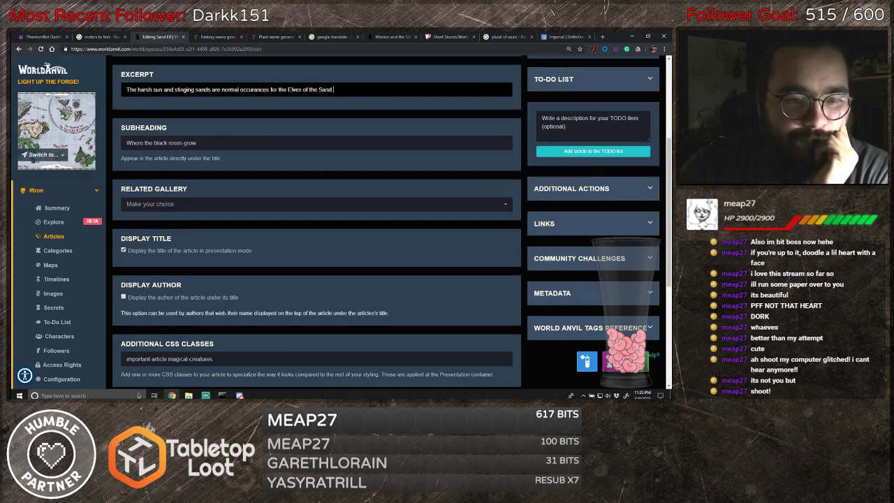
scroll(252, 300, "up", 4)
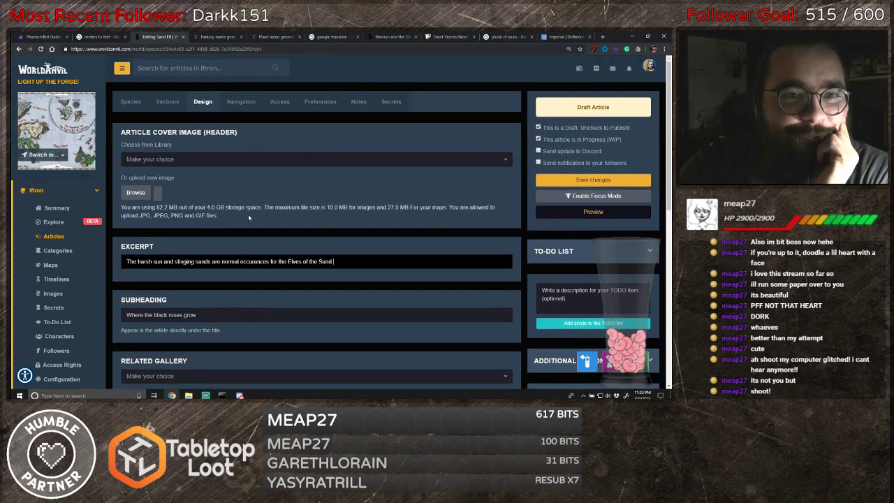
- Select Races as the category in the article's Navigation settings
left_click(240, 103)
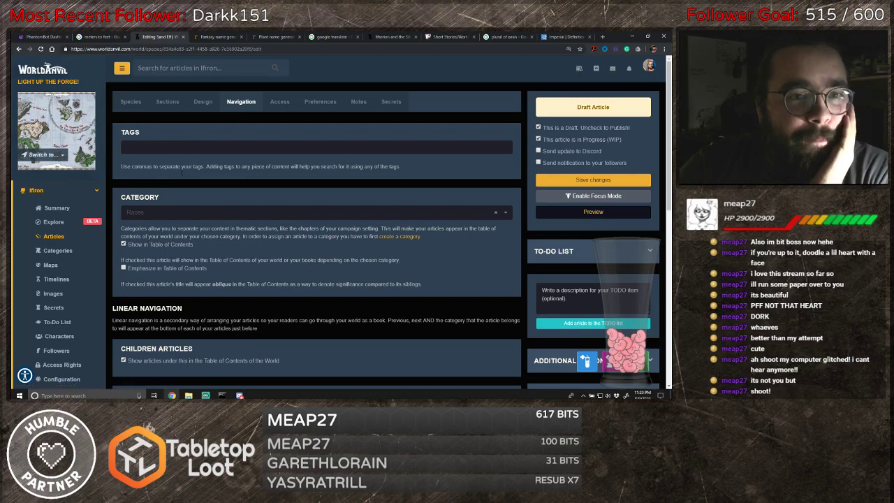
left_click(198, 212)
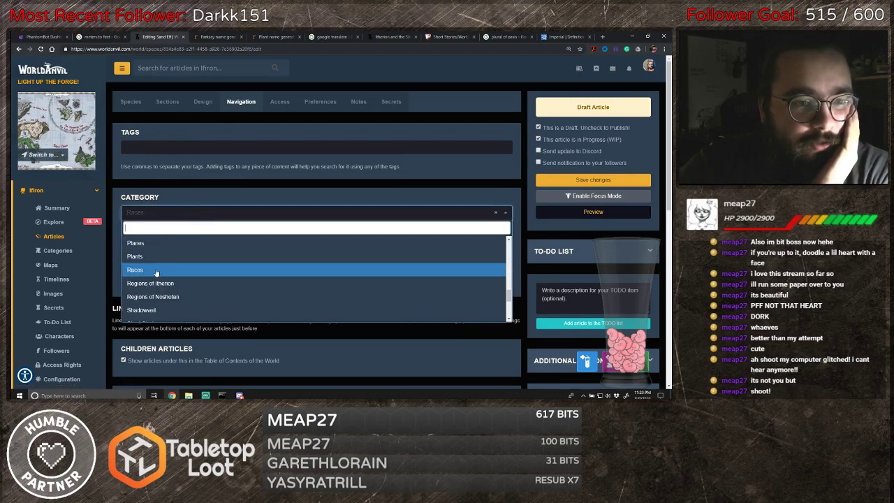
scroll(156, 272, "down", 2)
scroll(156, 272, "up", 2)
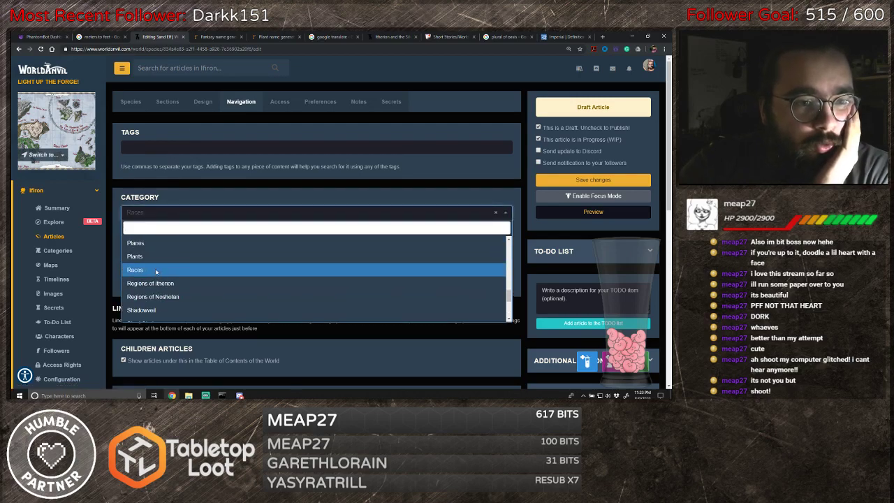
left_click(156, 271)
- Find the Elves article and set it as the Sand Elf article's parent article
scroll(232, 300, "down", 2)
left_click(224, 273)
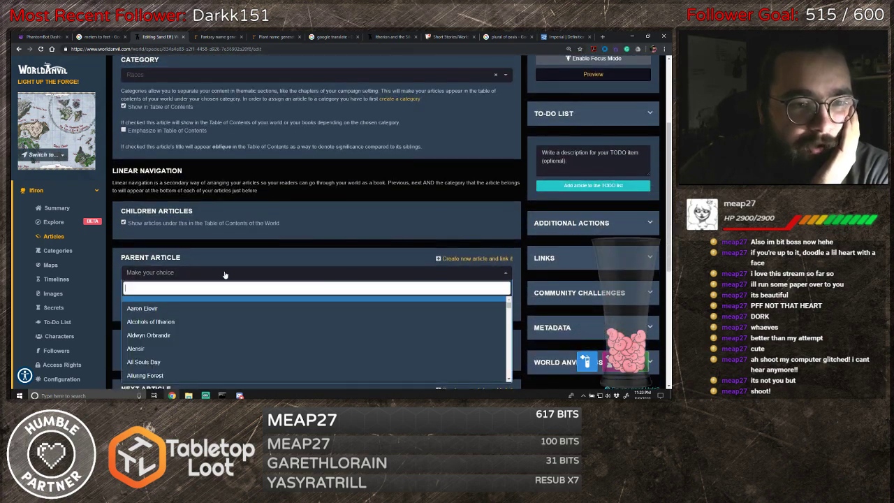
type("Elf")
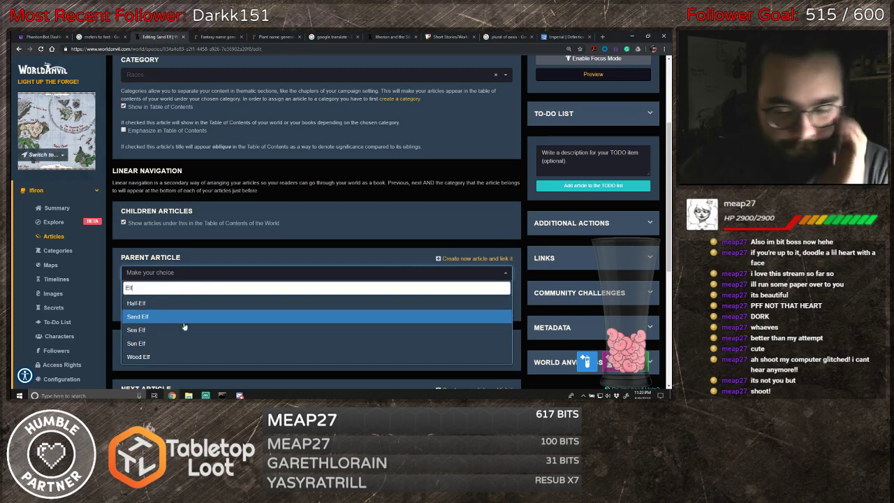
key("BackSpace")
type("ve")
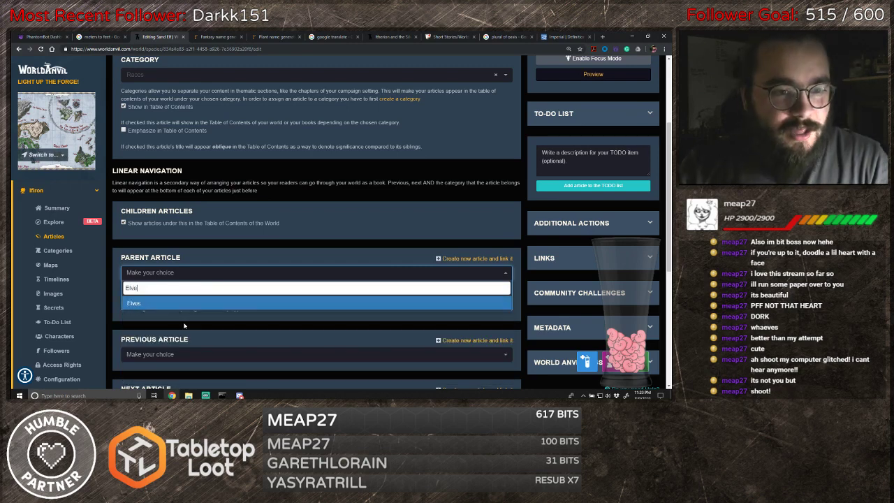
left_click(133, 303)
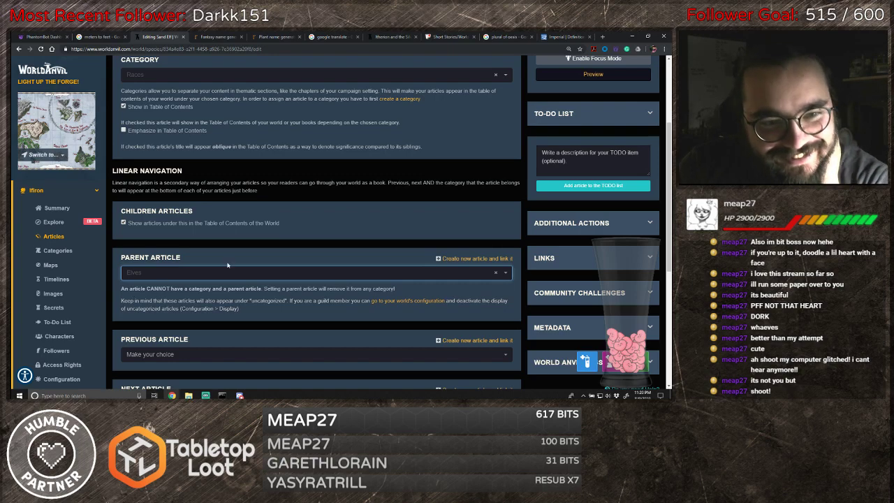
- Look over the remaining Navigation fields and open the article's Preferences settings
scroll(248, 274, "down", 3)
scroll(248, 275, "up", 2)
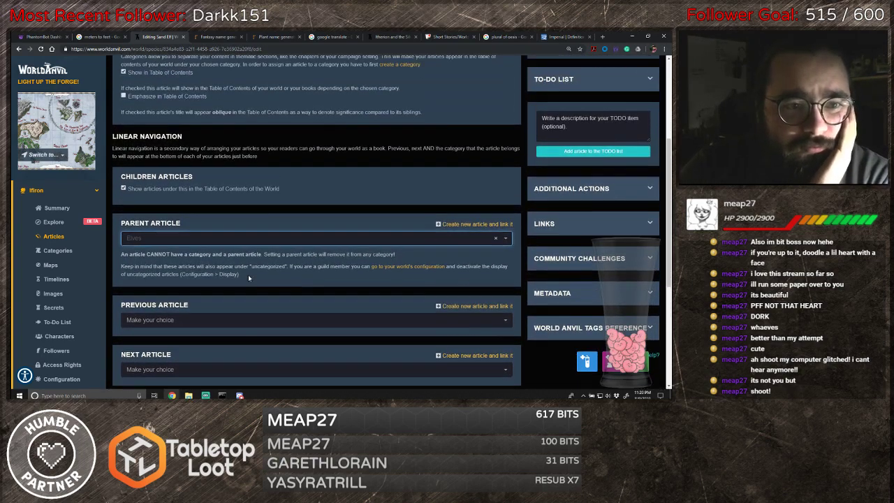
scroll(248, 274, "up", 5)
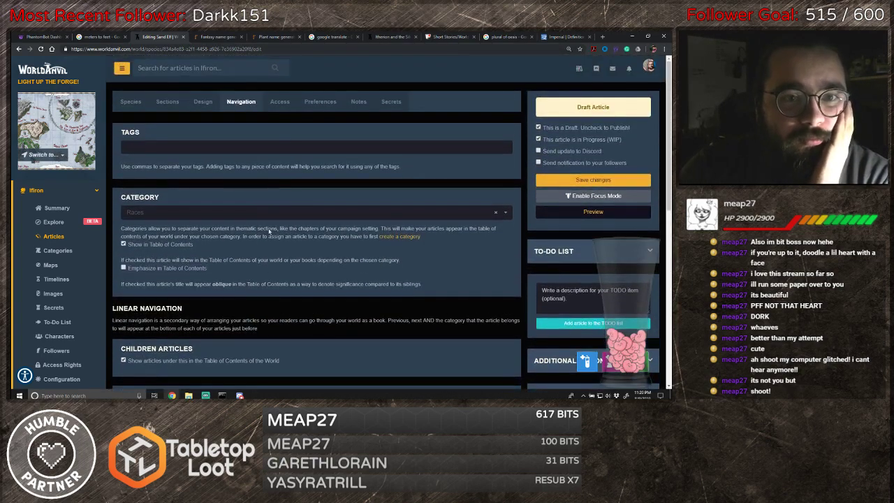
left_click(279, 103)
left_click(321, 106)
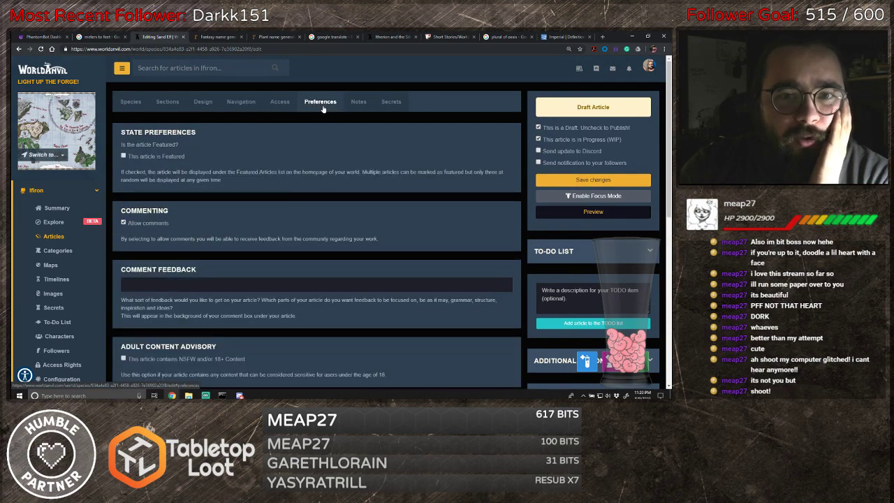
- Check the article's Preferences options, return to the Species fields and open a preview of the Sand Elf article
scroll(293, 140, "down", 2)
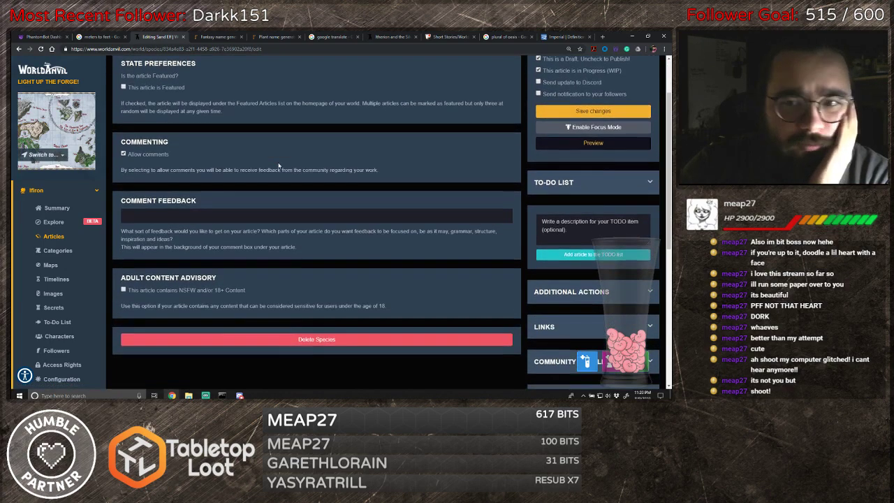
scroll(278, 165, "up", 2)
left_click(131, 103)
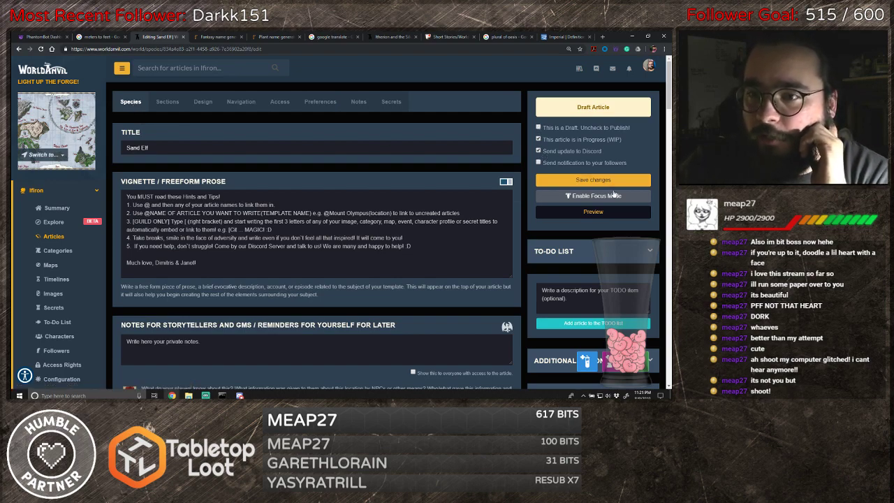
left_click(597, 211)
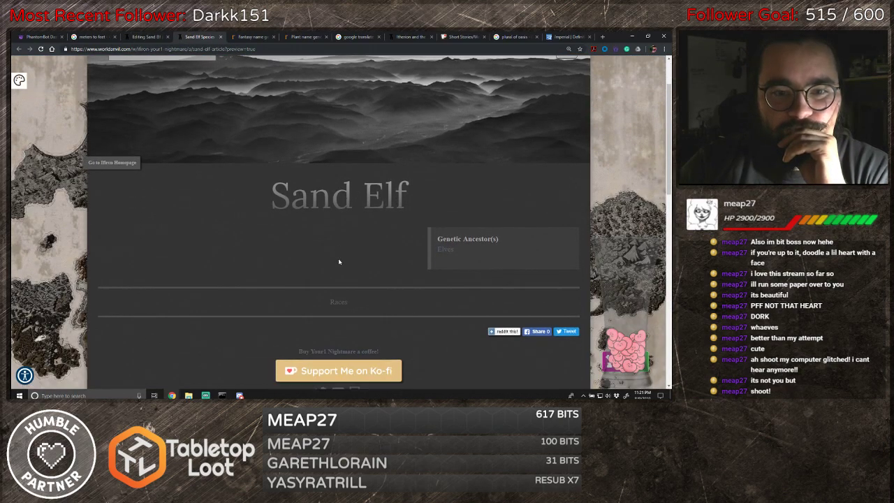
- Save the Sand Elf article's changes as a draft and reload its preview
left_click(147, 37)
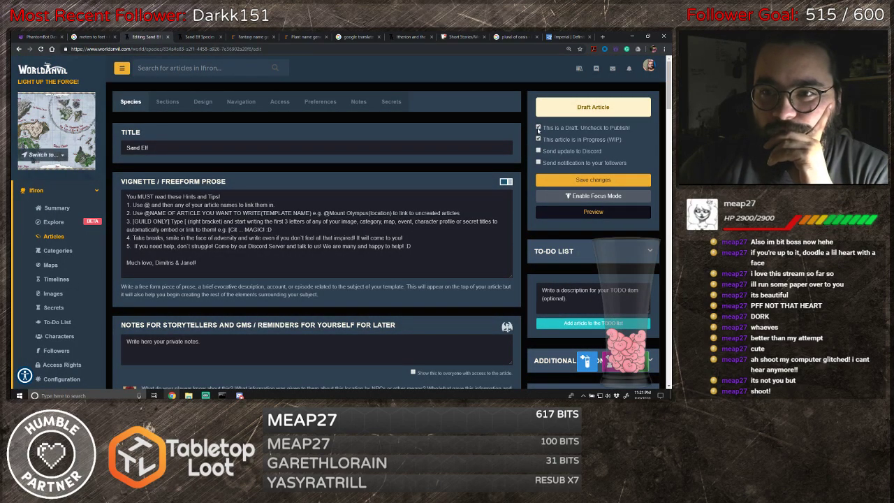
left_click(587, 181)
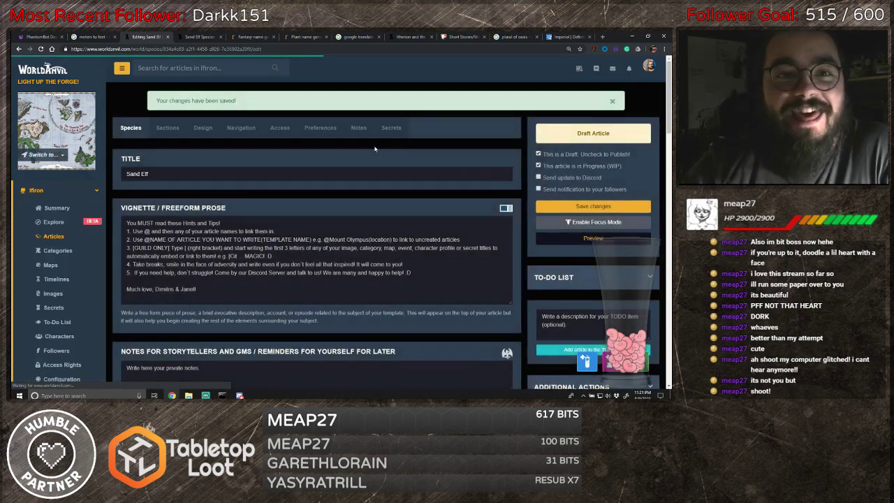
left_click(188, 40)
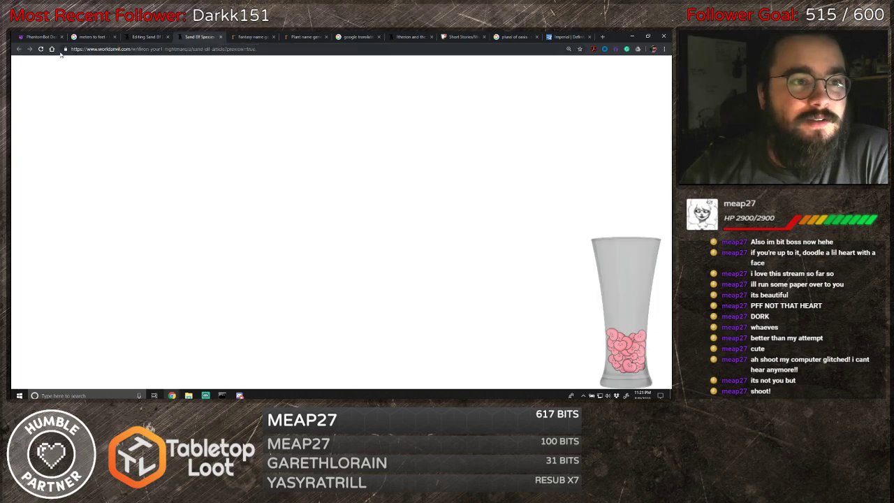
left_click(41, 49)
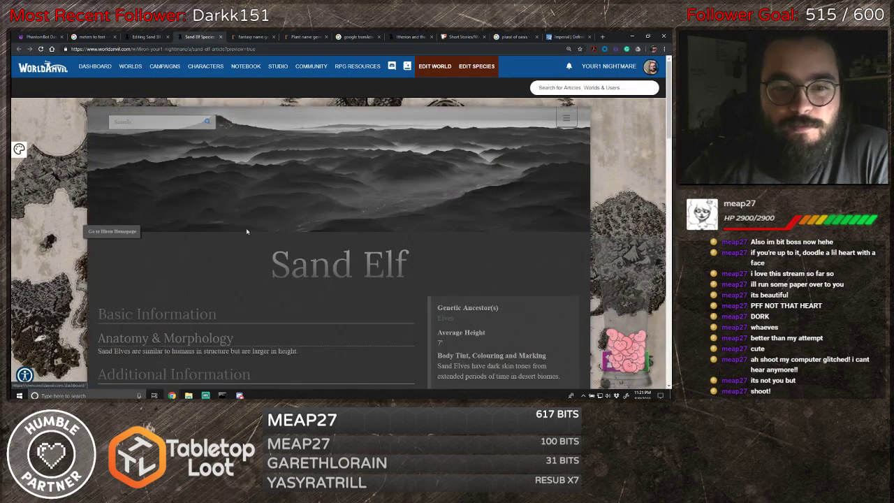
- Read through the Sand Elf preview from Basic Information to the end of the History section
scroll(344, 243, "down", 3)
scroll(341, 232, "down", 5)
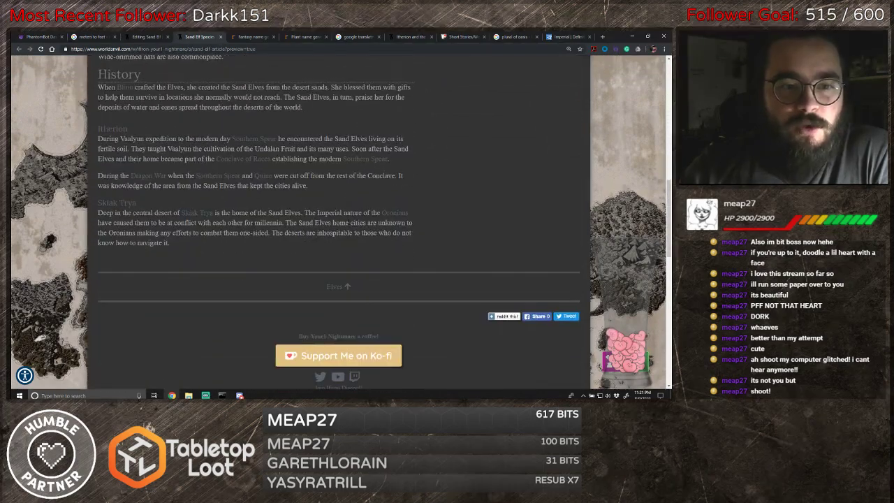
scroll(340, 233, "up", 3)
scroll(355, 227, "up", 2)
scroll(356, 227, "down", 5)
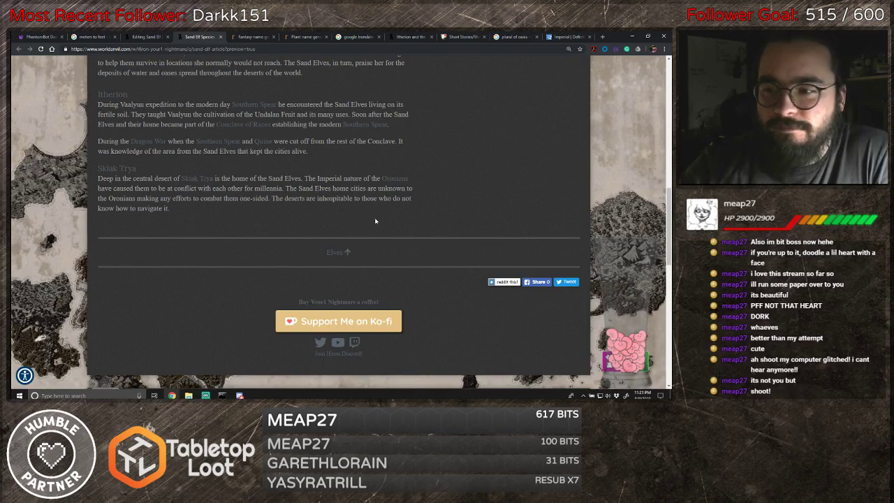
scroll(375, 221, "up", 15)
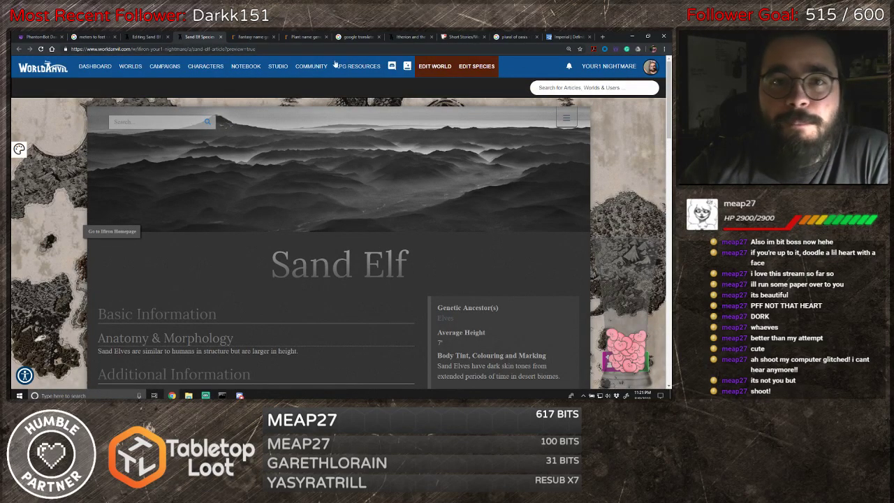
- Close the preview and publish the Sand Elf article with an update sent to Discord
left_click(220, 36)
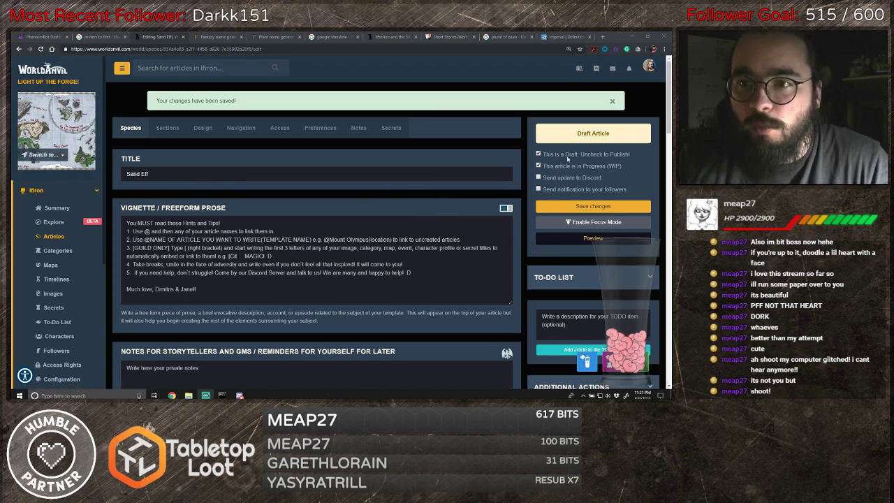
left_click(538, 154)
left_click(538, 176)
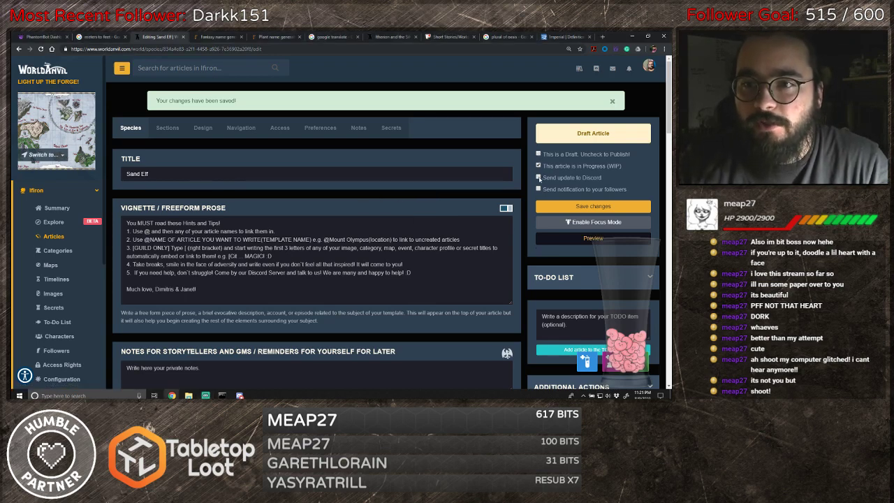
left_click(592, 207)
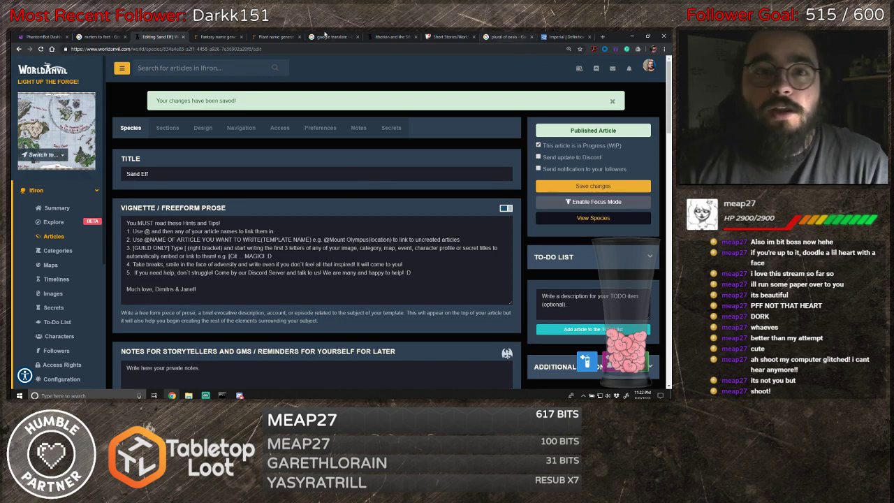
- Go from the map to the Ifiron homepage and expand the Races category in its Table of Contents
left_click(391, 36)
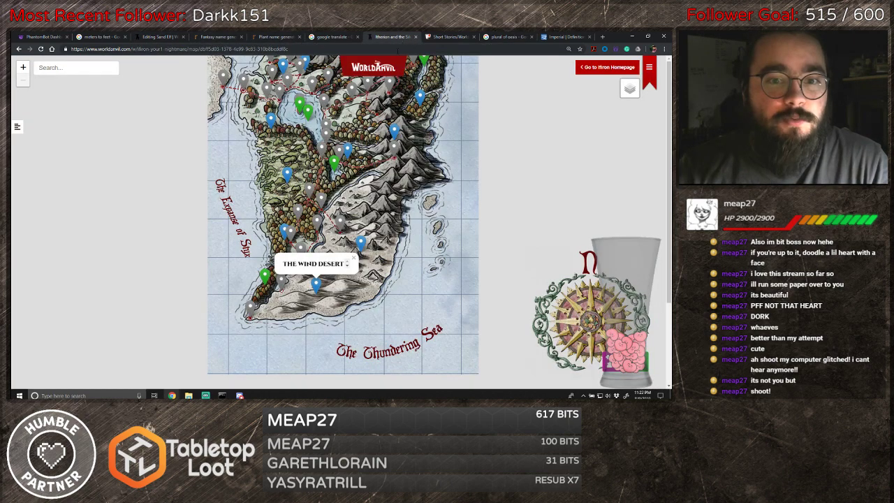
left_click(603, 69)
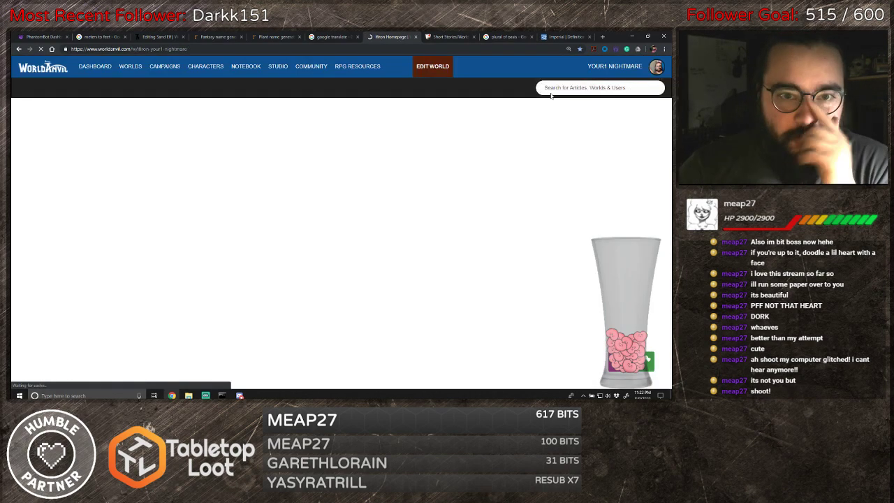
scroll(342, 222, "down", 10)
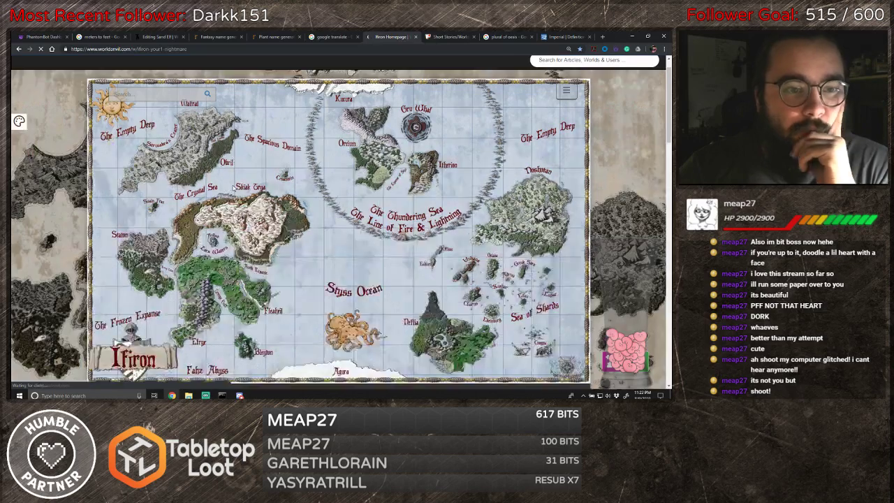
scroll(233, 189, "down", 3)
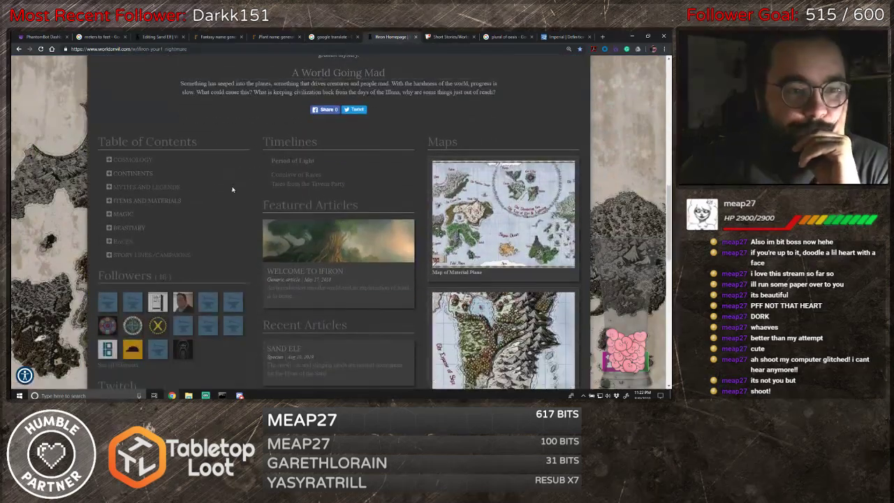
left_click(111, 241)
scroll(165, 287, "down", 1)
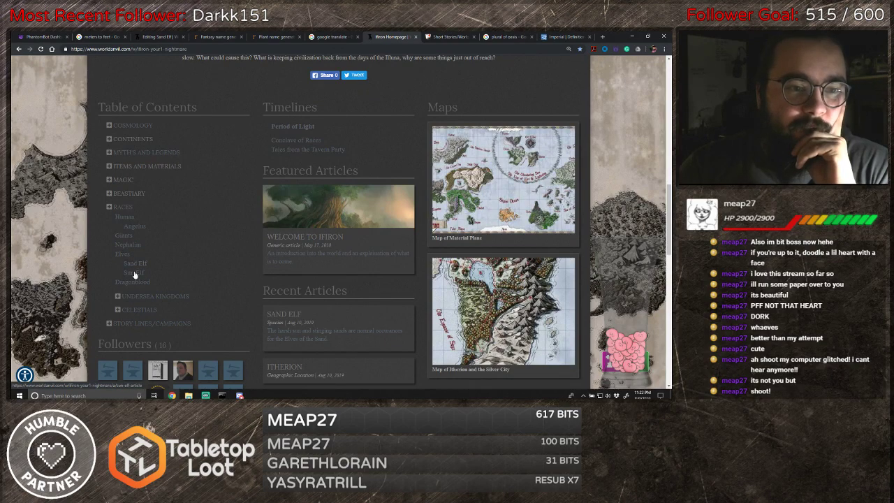
- Open the Sun Elf article listed under Elves, look it over and close it
left_click(135, 273)
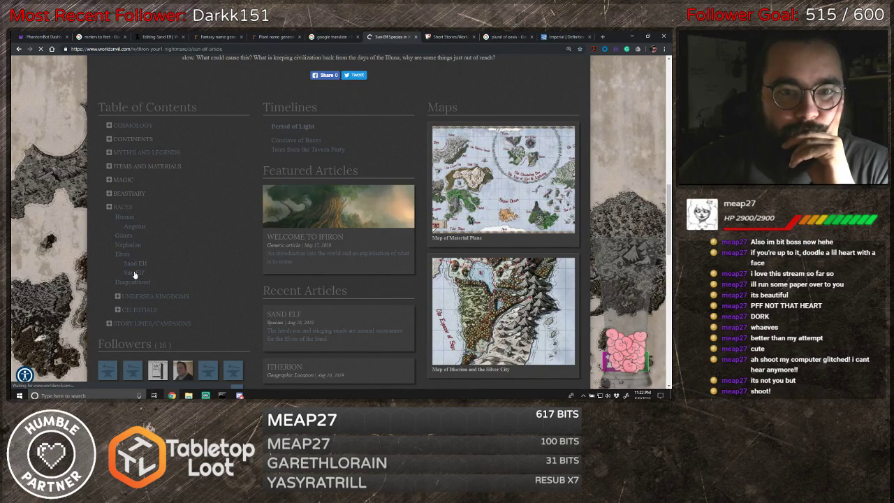
scroll(338, 252, "down", 2)
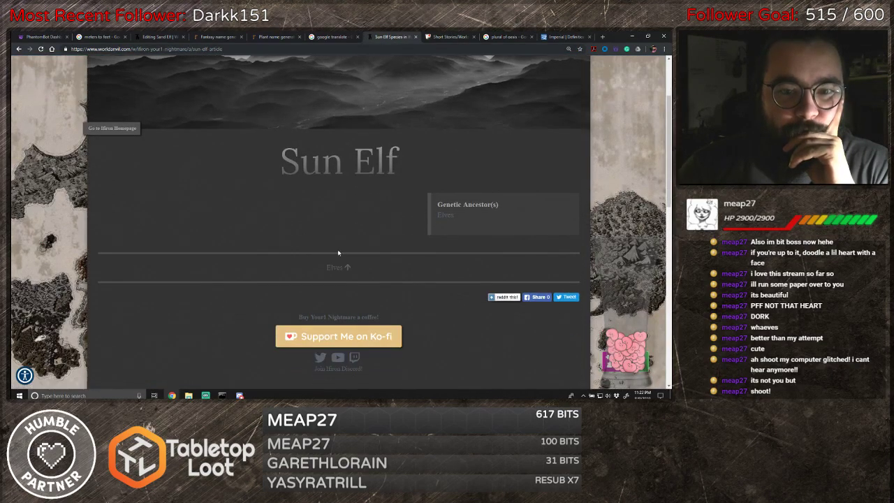
left_click(415, 36)
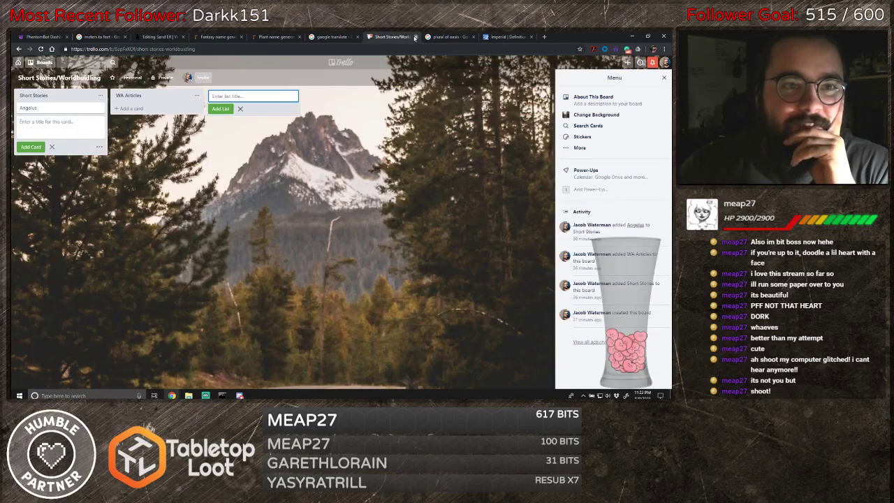
- Switch to the Short Stories/Worldbuilding board in Trello and add a card titled "Sand Elves" to the Short Stories list
left_click(159, 37)
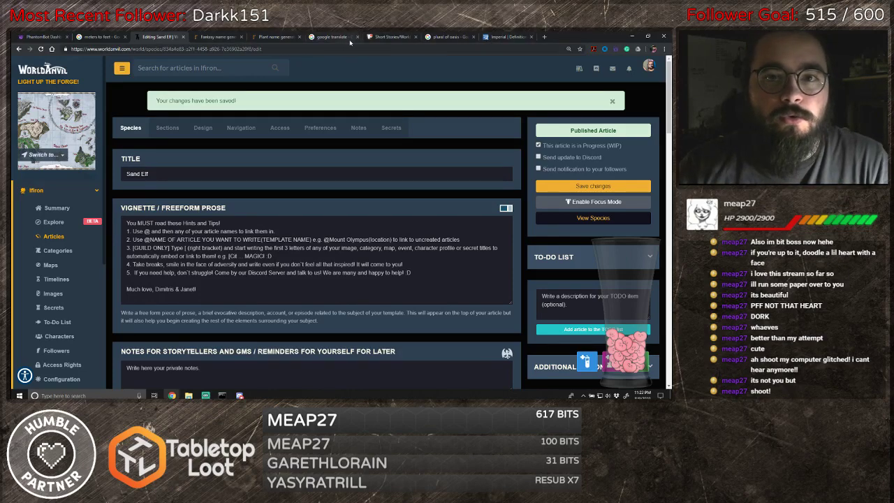
left_click(393, 37)
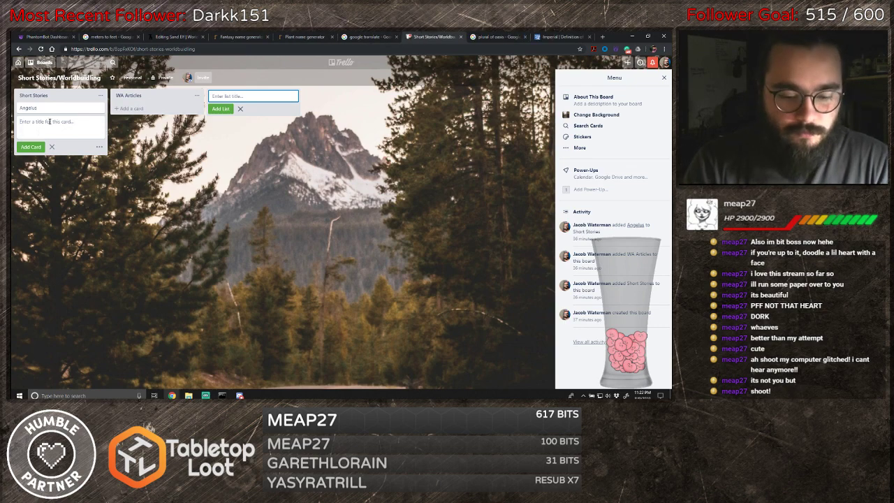
type("Sand Elf")
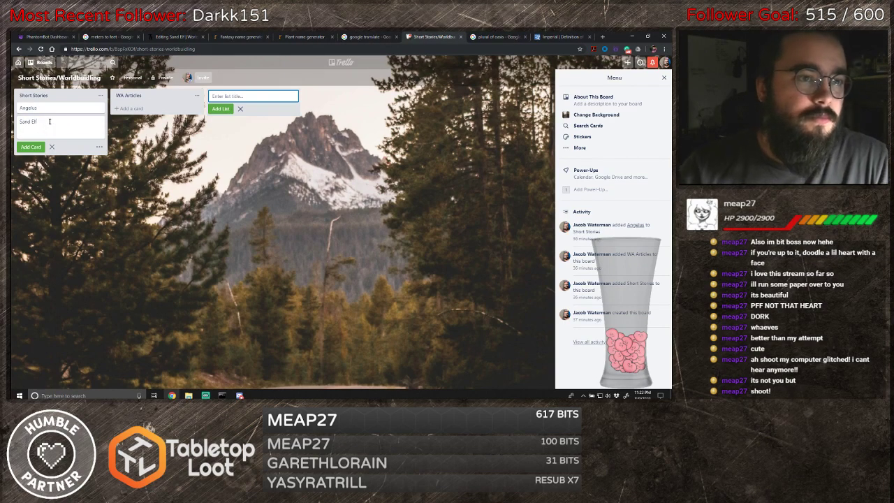
key("BackSpace")
type("ves")
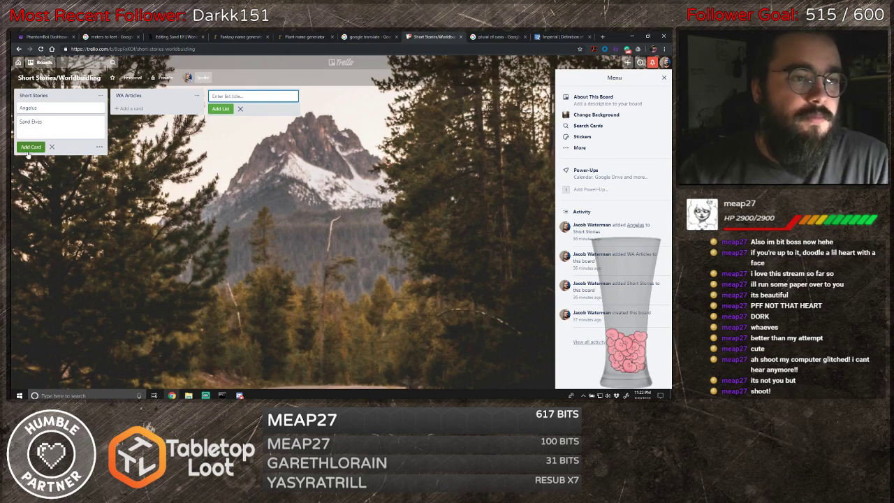
left_click(28, 150)
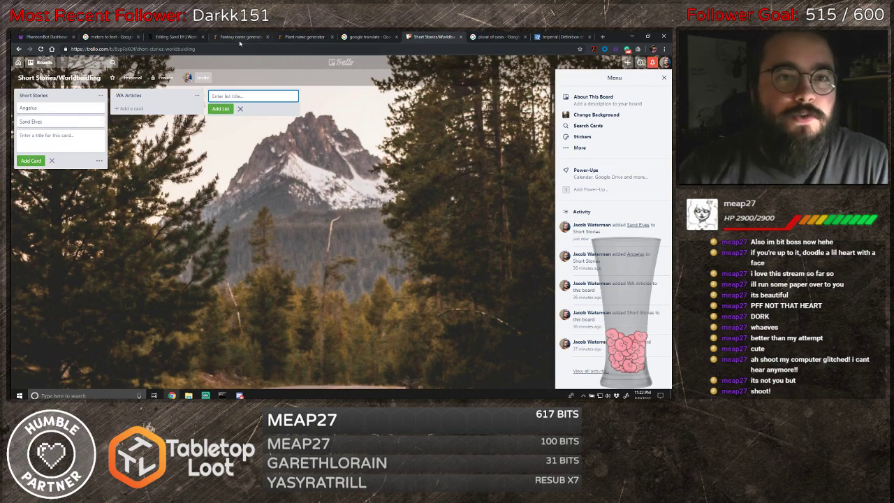
- Switch back to World Anvil, open Ifiron's article list and browse it sorted by Type in descending order
left_click(171, 37)
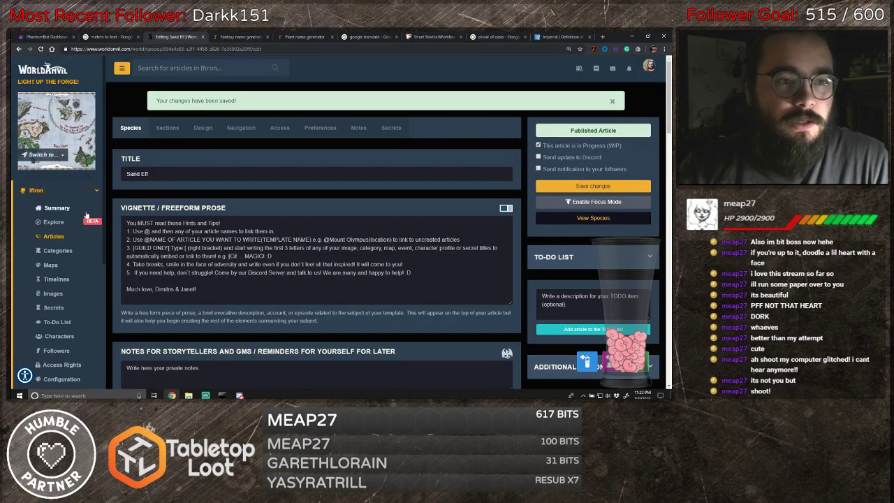
left_click(62, 238)
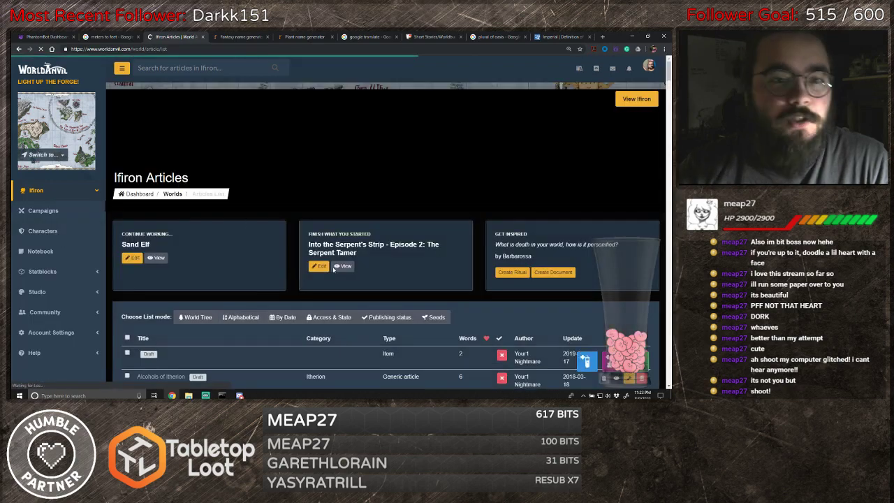
scroll(461, 248, "down", 3)
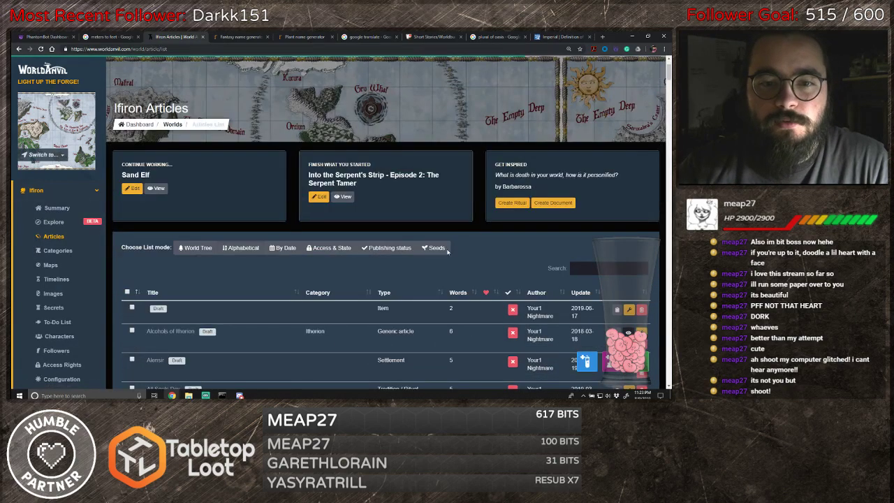
scroll(440, 216, "down", 2)
scroll(416, 193, "up", 1)
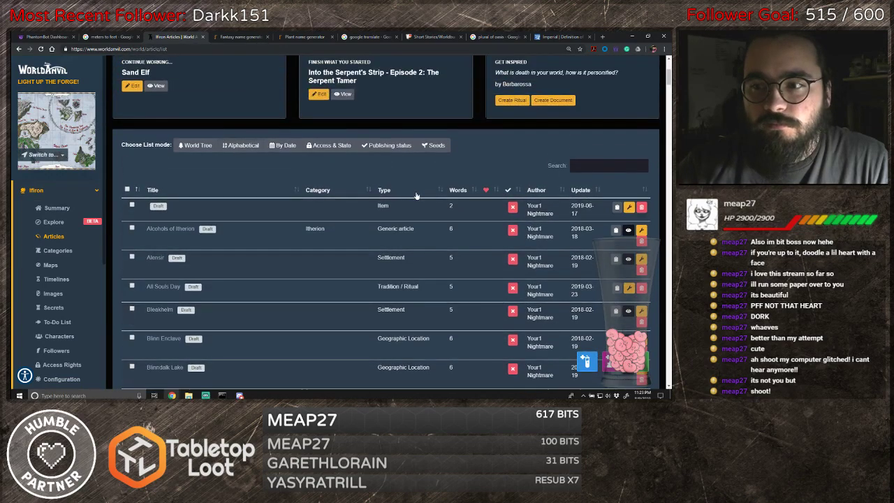
left_click(393, 192)
left_click(394, 193)
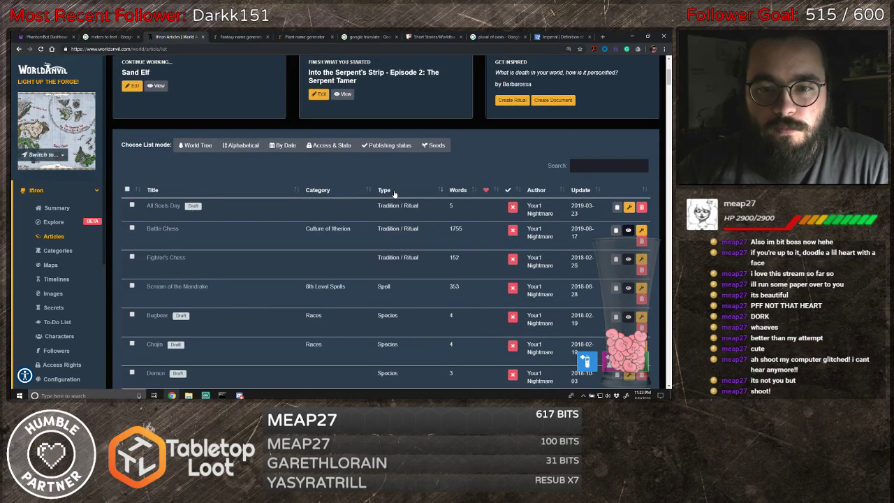
scroll(405, 238, "down", 2)
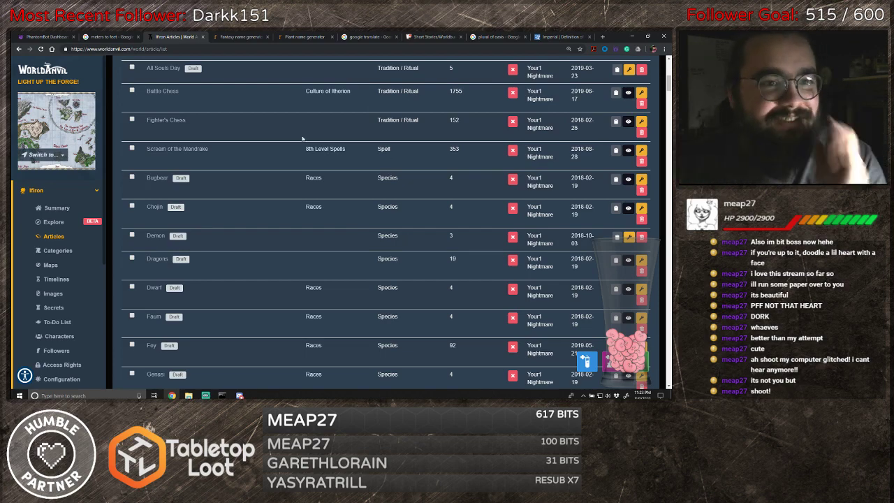
- Open Ifiron's To-Do List in a separate browser tab and switch to it
scroll(237, 183, "up", 3)
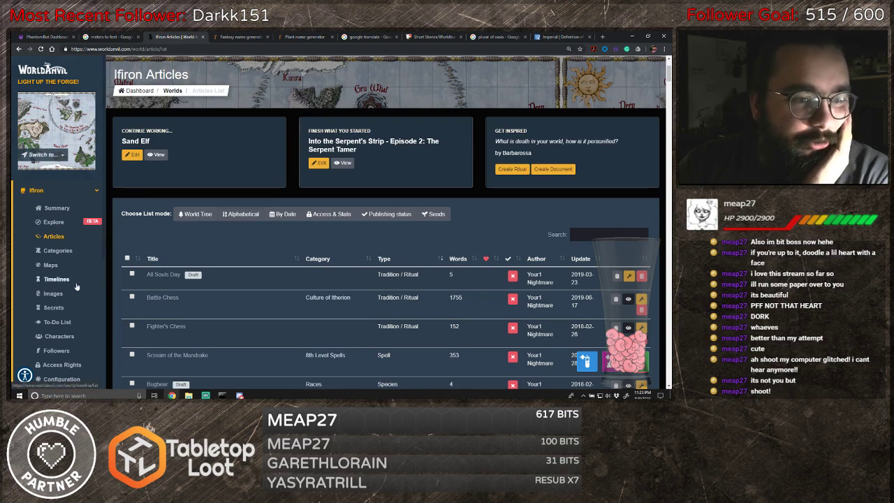
middle_click(70, 327)
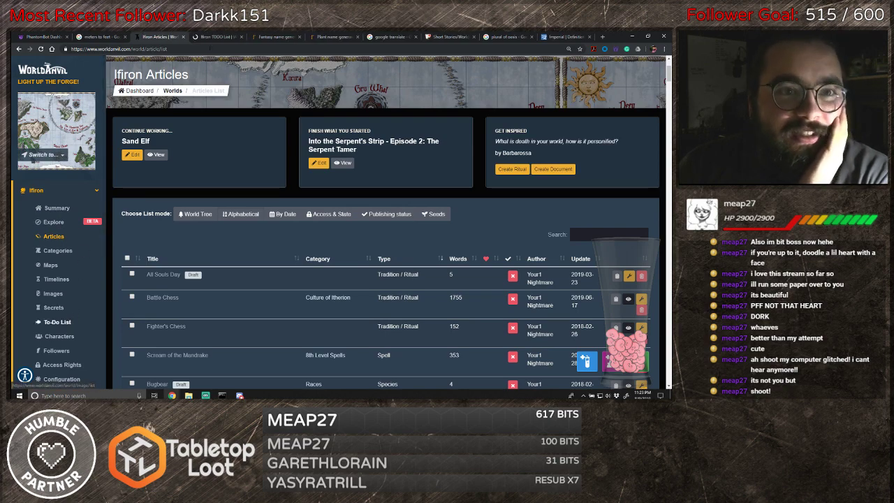
left_click(212, 37)
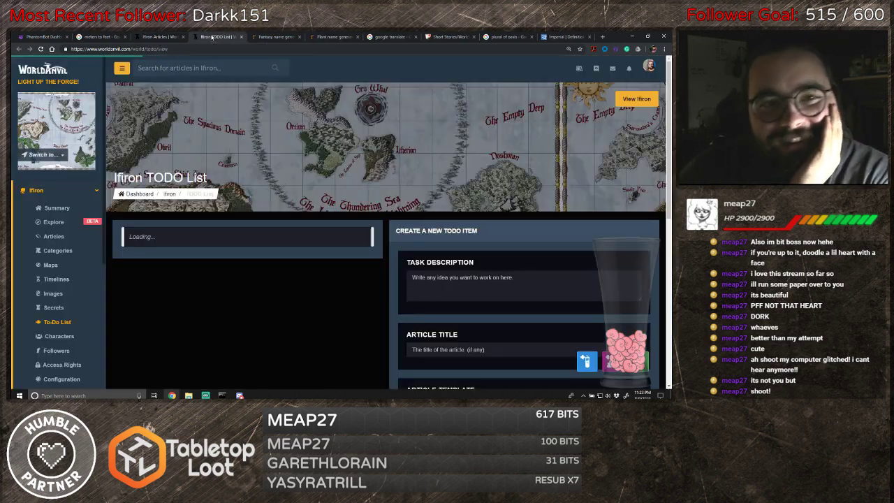
- Review the entries near the end of Ifiron's To-Do List and open Anar, God of War and Fire from the Trials of the Warrior ritual item
scroll(236, 160, "down", 2)
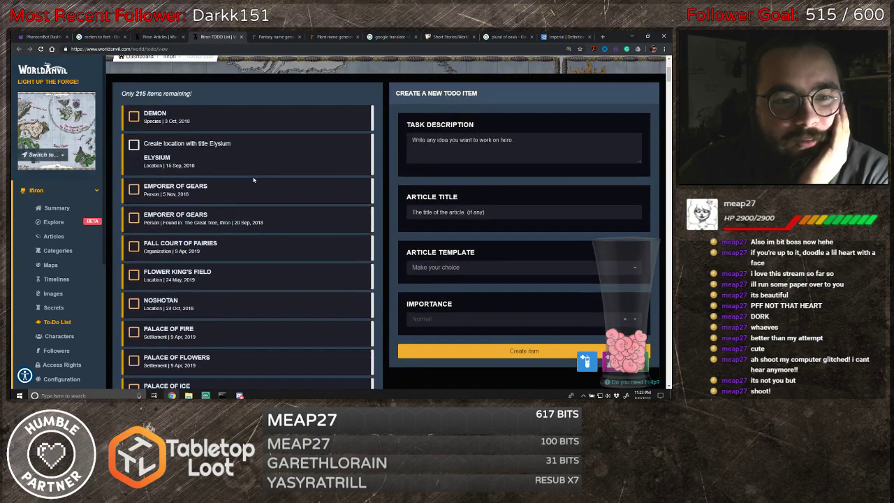
left_click_drag(669, 80, 668, 384)
scroll(508, 316, "up", 3)
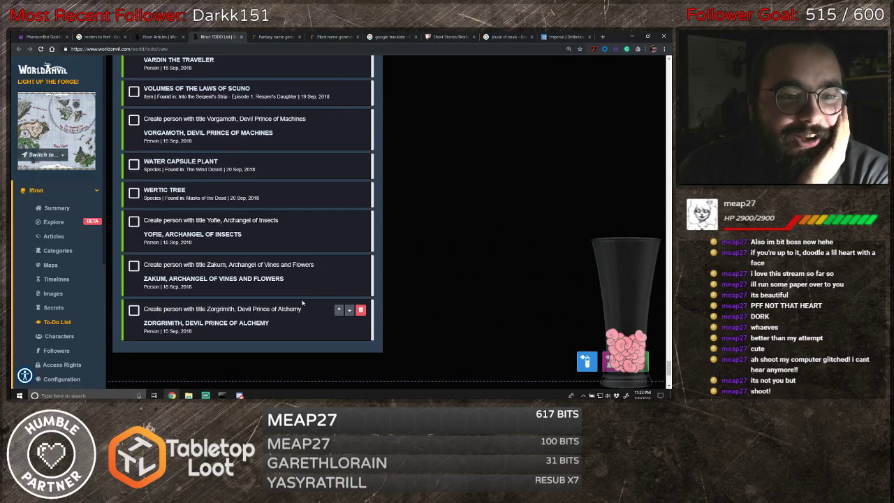
scroll(258, 334, "up", 2)
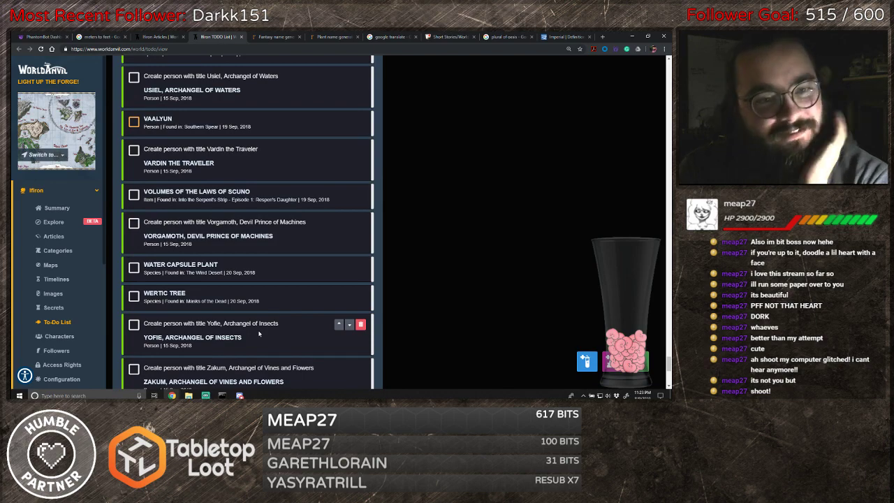
scroll(262, 332, "up", 1)
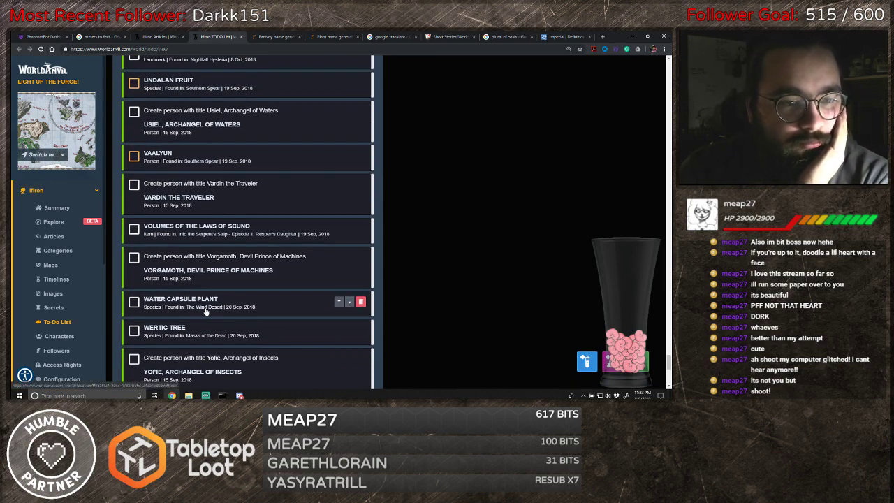
scroll(251, 302, "up", 2)
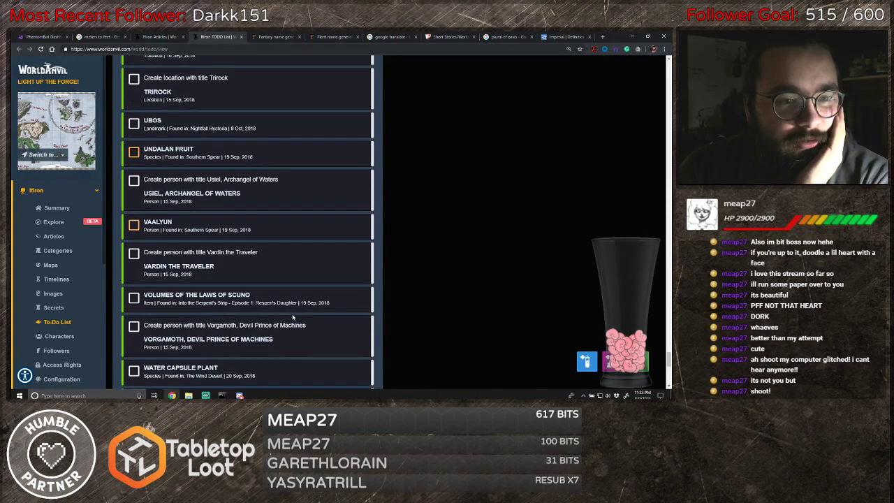
scroll(289, 316, "up", 1)
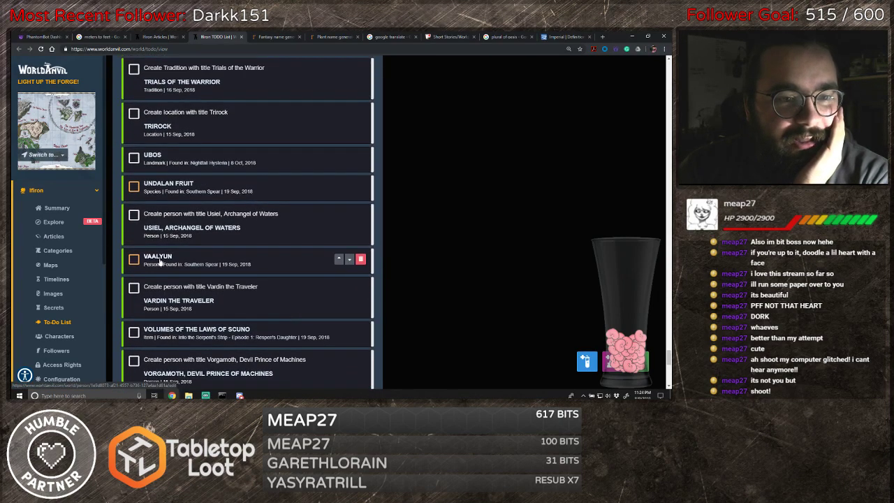
scroll(283, 268, "up", 1)
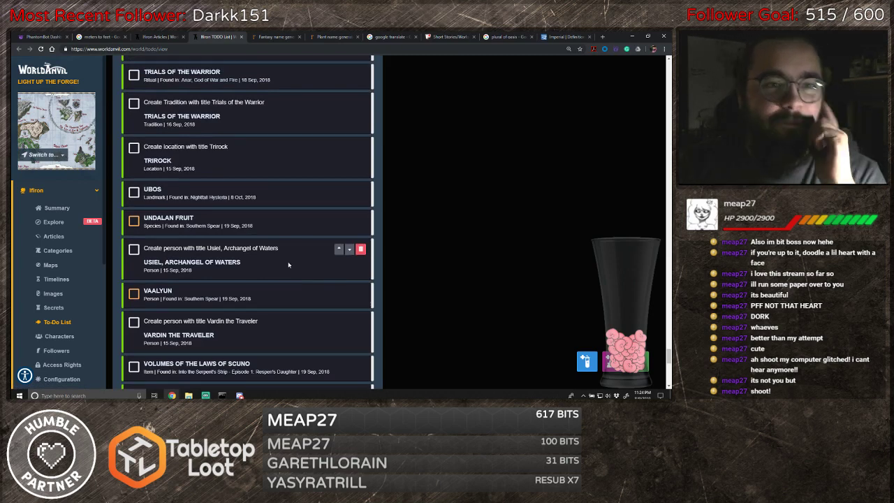
scroll(288, 264, "up", 1)
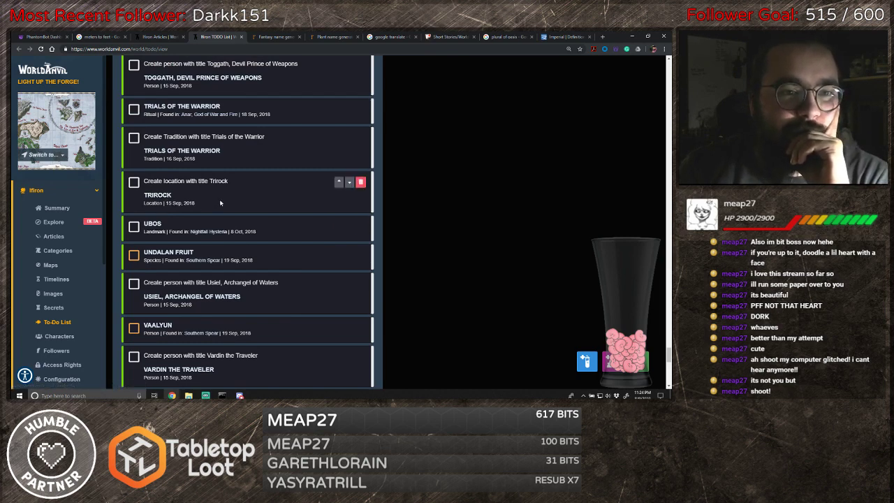
scroll(220, 203, "up", 3)
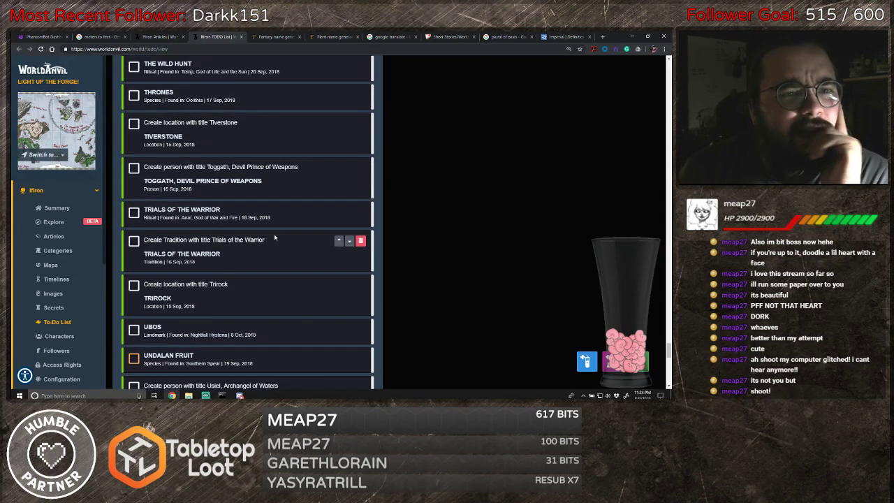
left_click(210, 219)
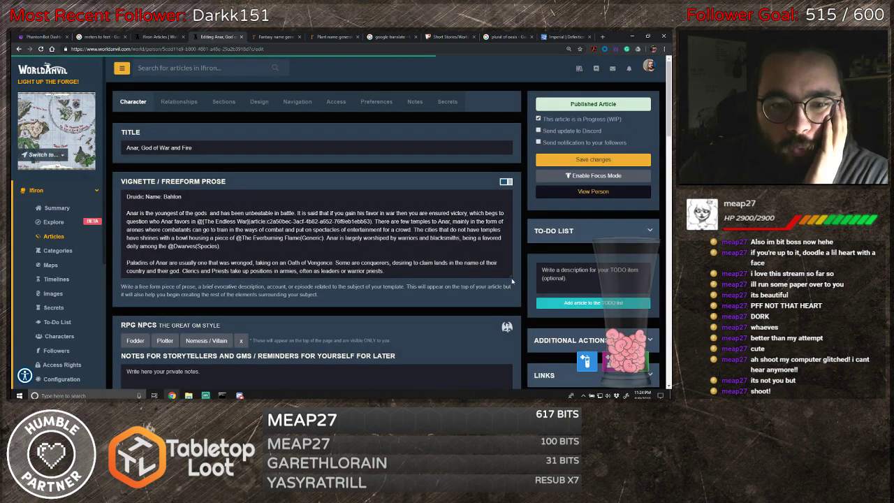
- Enlarge the Vignette text area of the Anar article to read its prose, and try an in-page search for "Tra"
left_click_drag(511, 279, 517, 337)
left_click(410, 285)
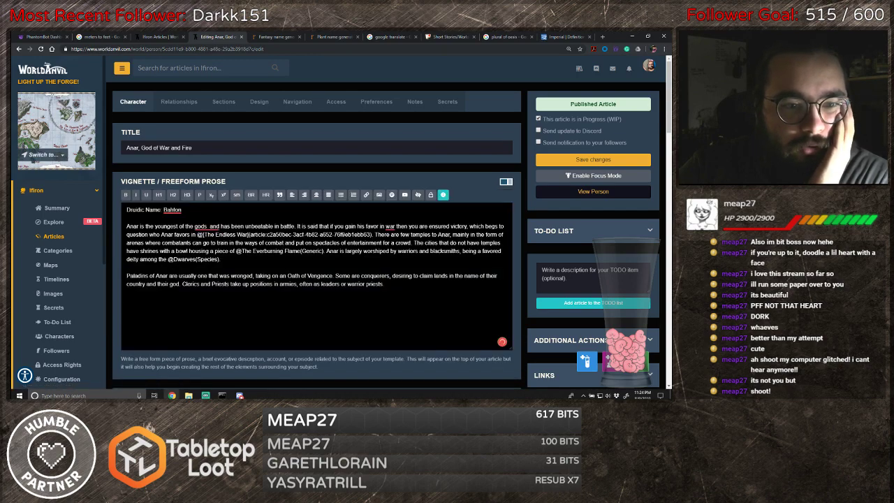
key("ctrl+f")
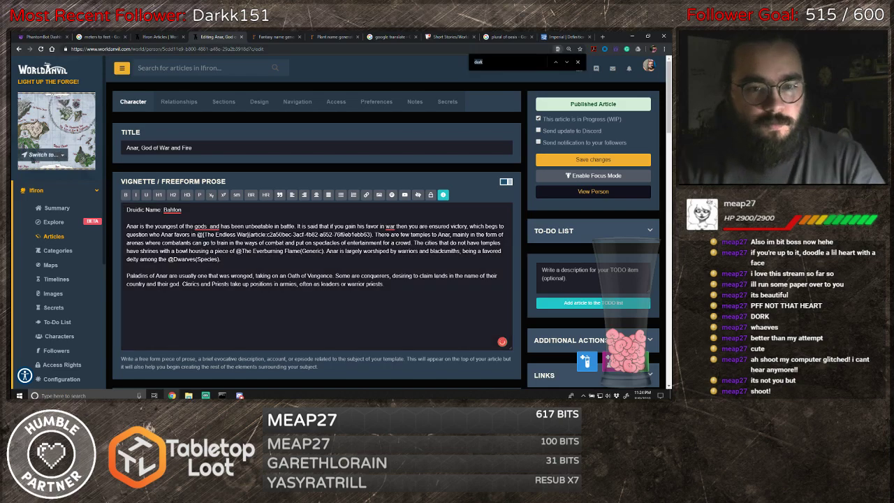
type("Tra")
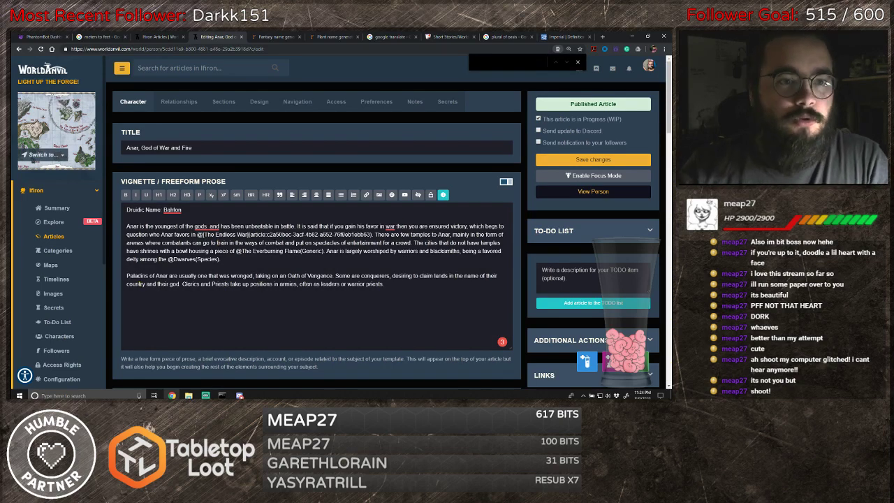
key("BackSpace")
key("BackSpace")
key("BackSpace")
key("BackSpace")
- Review Anar's Divine/Deity details, from the domains and symbols through to the holidays, and close the article
scroll(316, 223, "down", 1)
scroll(292, 247, "down", 5)
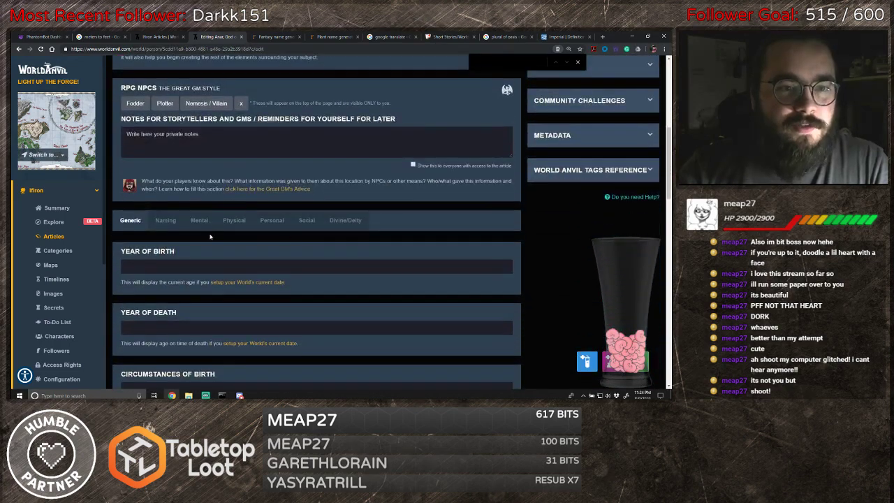
scroll(292, 247, "down", 3)
left_click(345, 117)
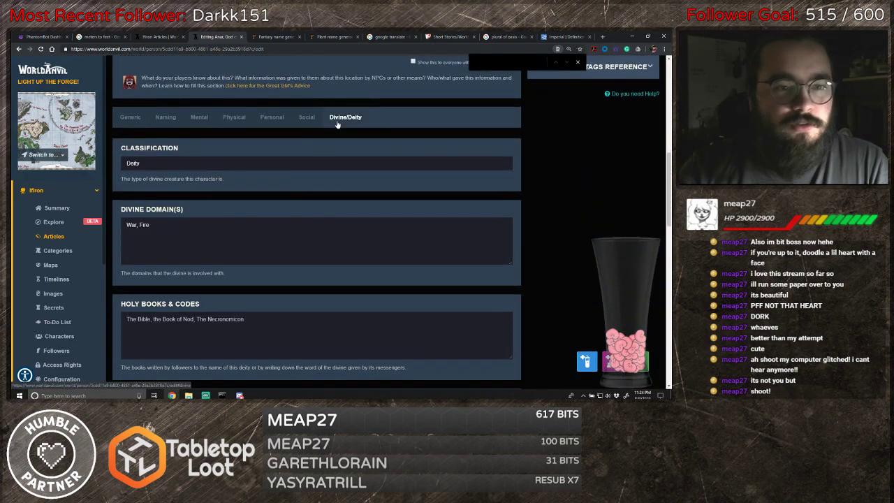
scroll(333, 187, "down", 5)
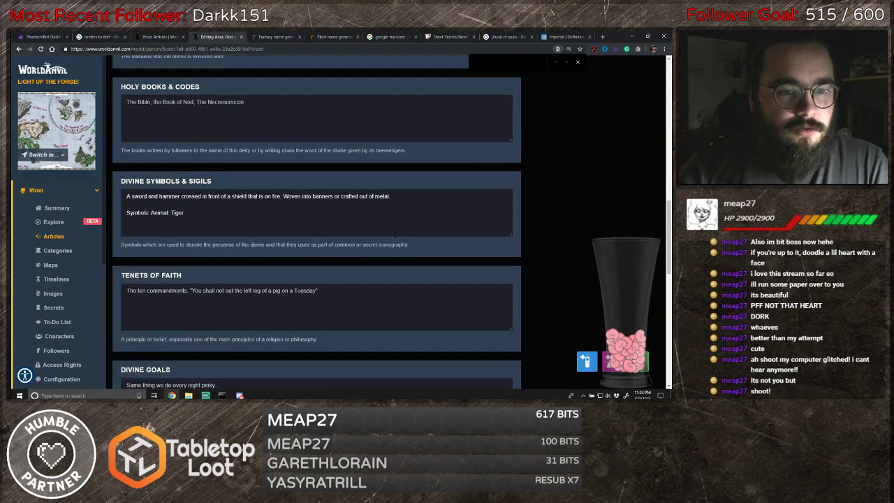
scroll(395, 238, "down", 2)
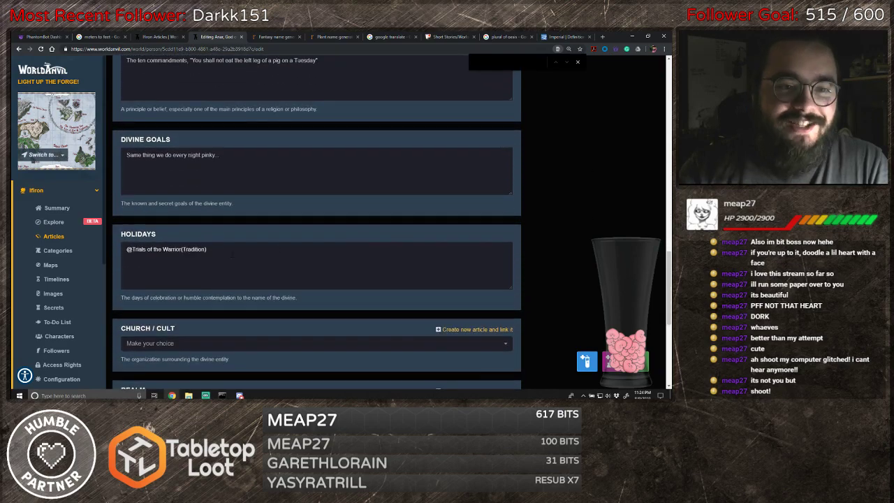
scroll(256, 239, "up", 20)
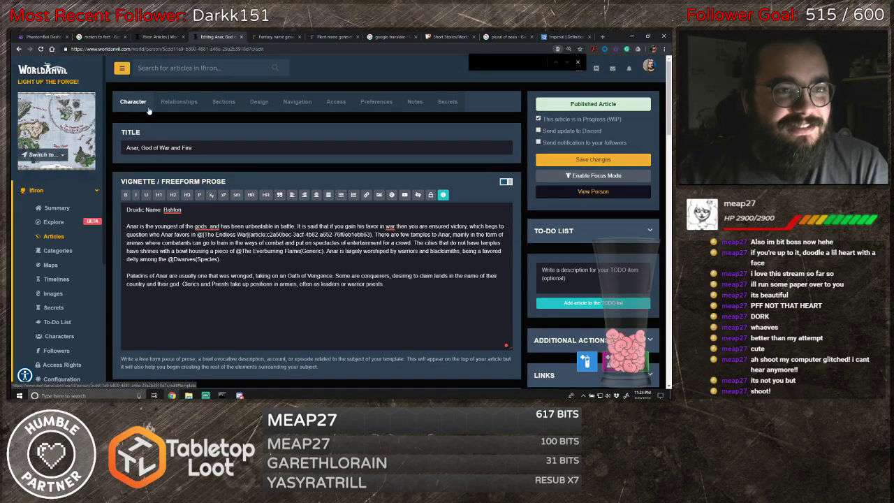
left_click(241, 37)
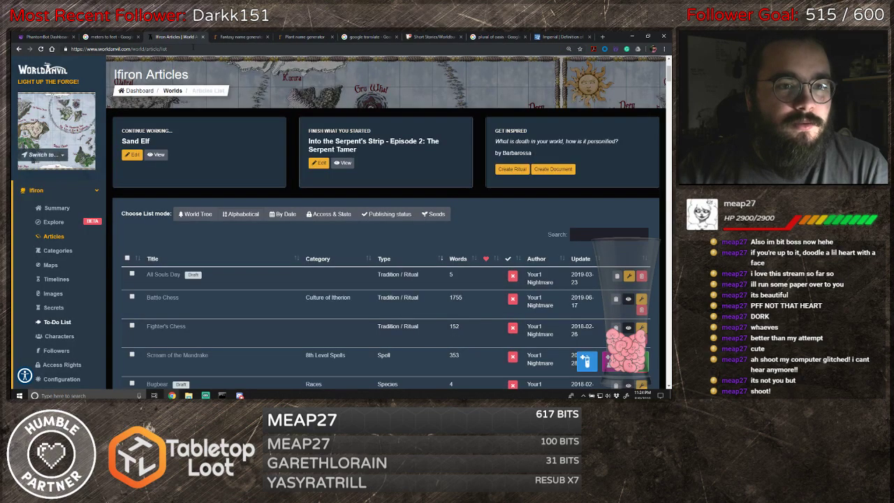
- Find the Sun Elf species in the Ifiron articles list and open it for editing
scroll(280, 241, "down", 4)
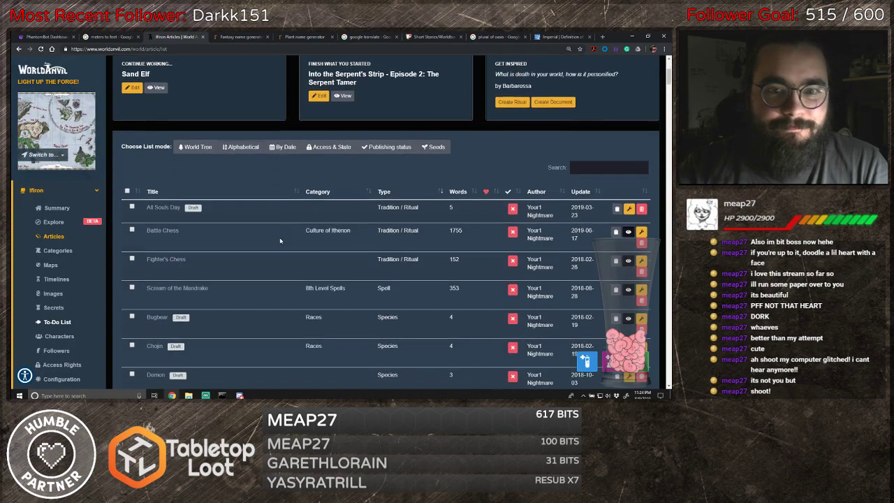
scroll(396, 131, "down", 1)
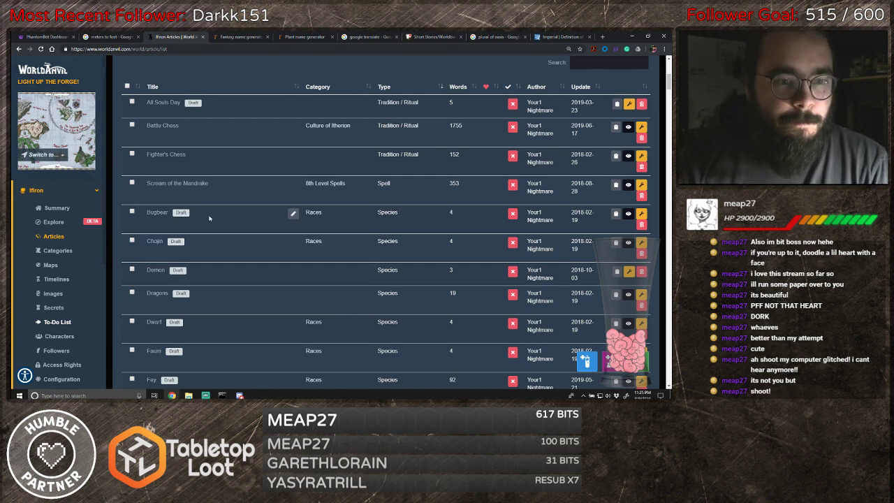
scroll(209, 219, "down", 2)
scroll(208, 218, "down", 1)
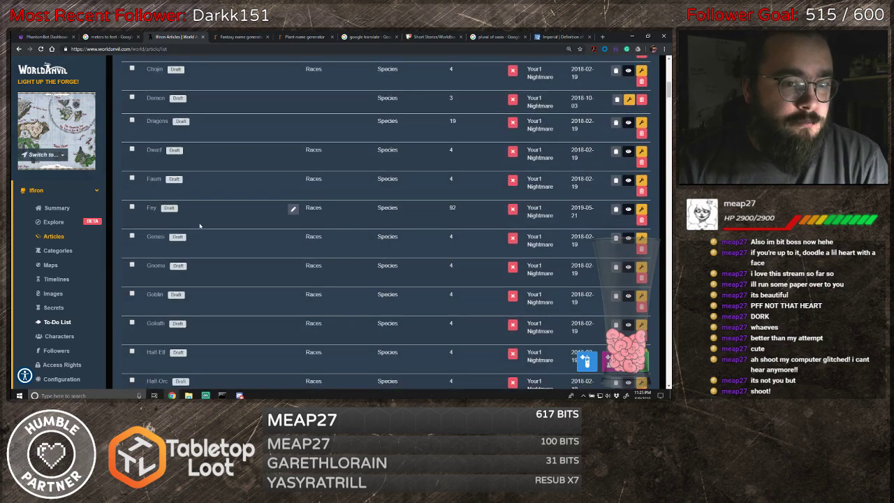
scroll(208, 232, "down", 1)
scroll(208, 232, "down", 3)
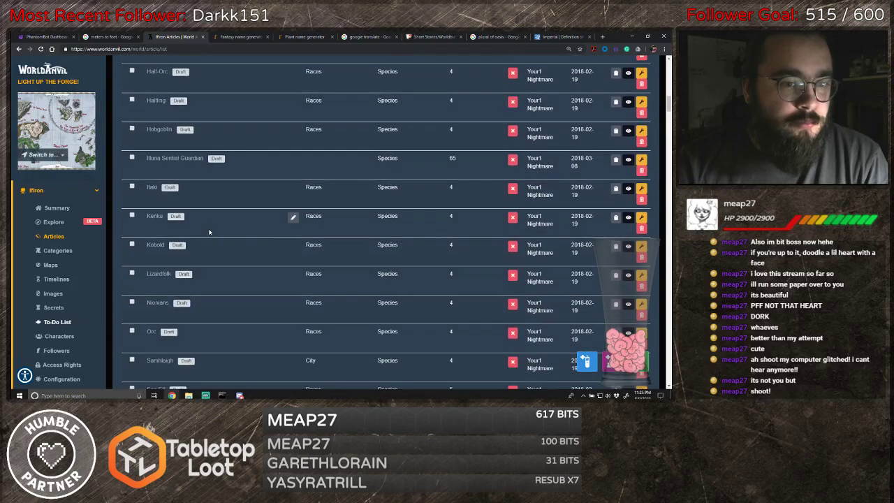
scroll(208, 231, "down", 2)
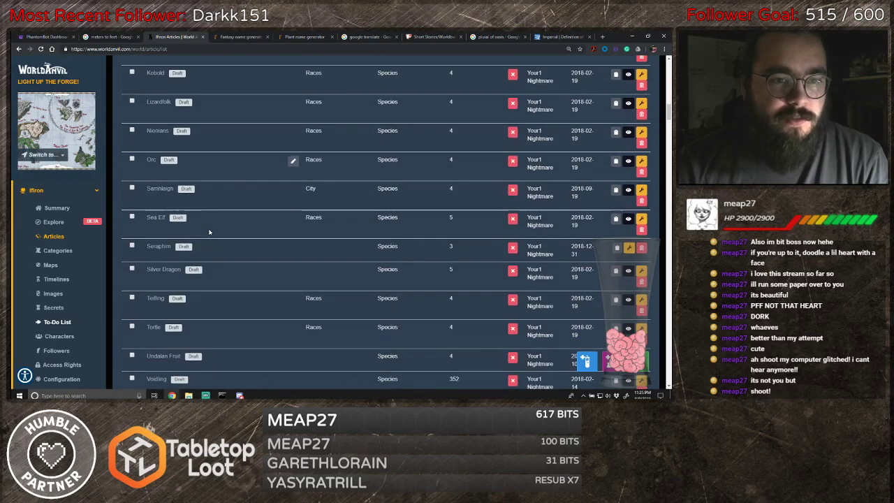
scroll(209, 232, "down", 2)
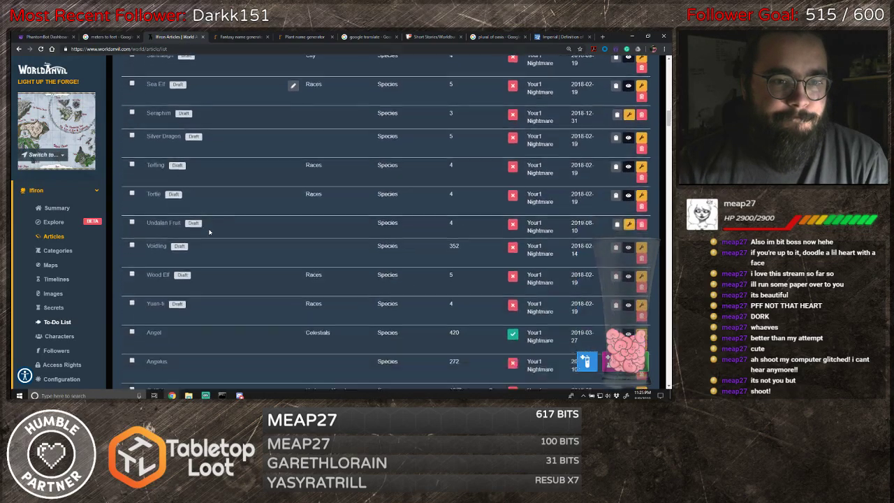
scroll(209, 232, "down", 1)
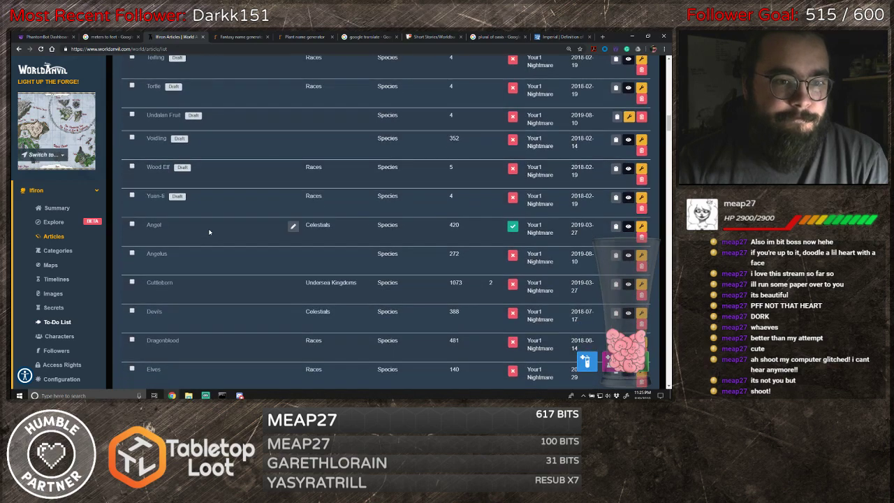
scroll(208, 232, "down", 3)
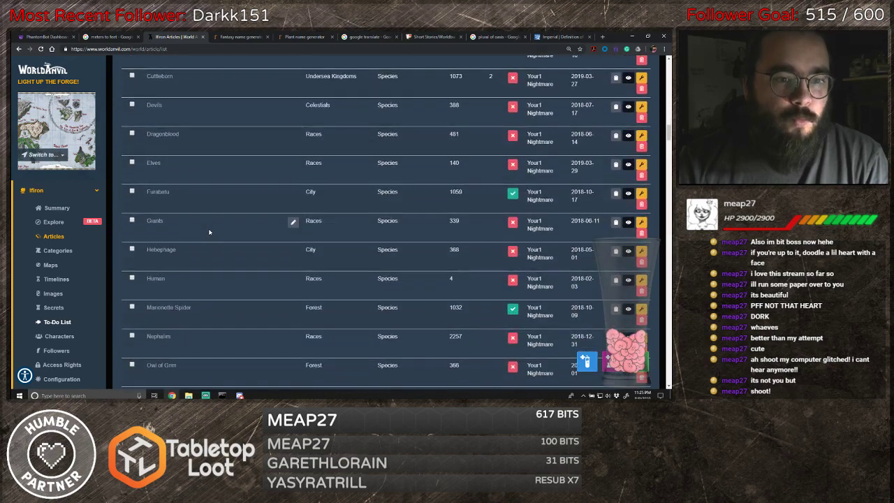
scroll(208, 232, "down", 1)
scroll(209, 232, "down", 2)
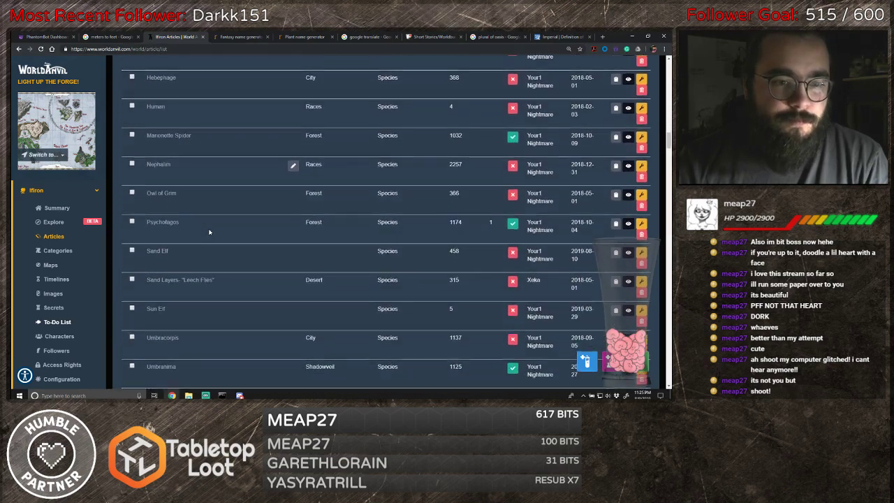
scroll(209, 231, "down", 1)
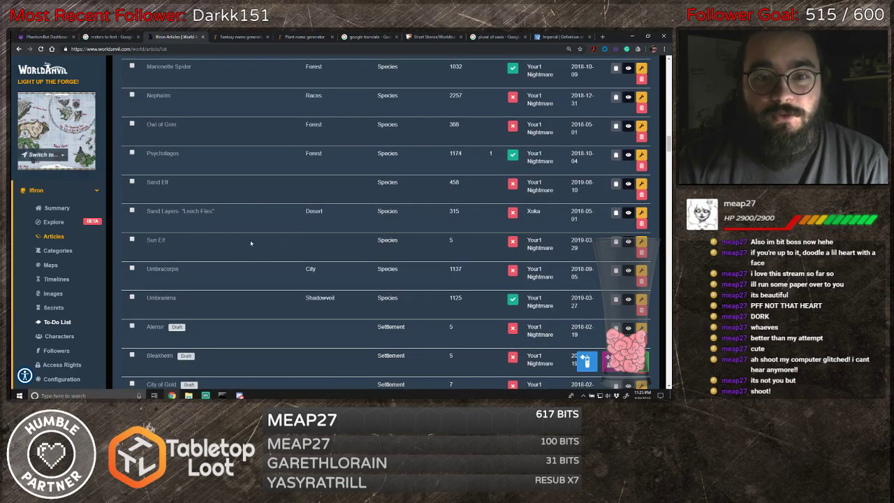
left_click(636, 244)
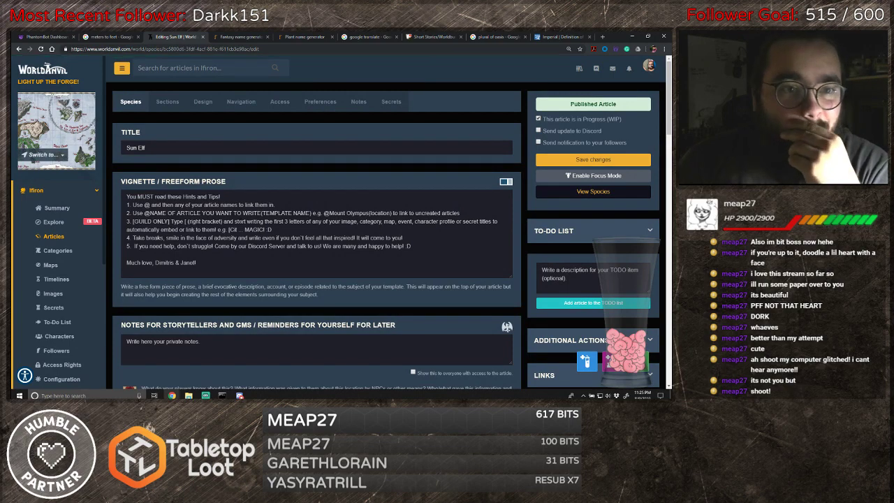
- Describe the Sun Elf's perception and sensory capabilities as "Sun Elves have the ability to see in the dark."
scroll(207, 202, "down", 4)
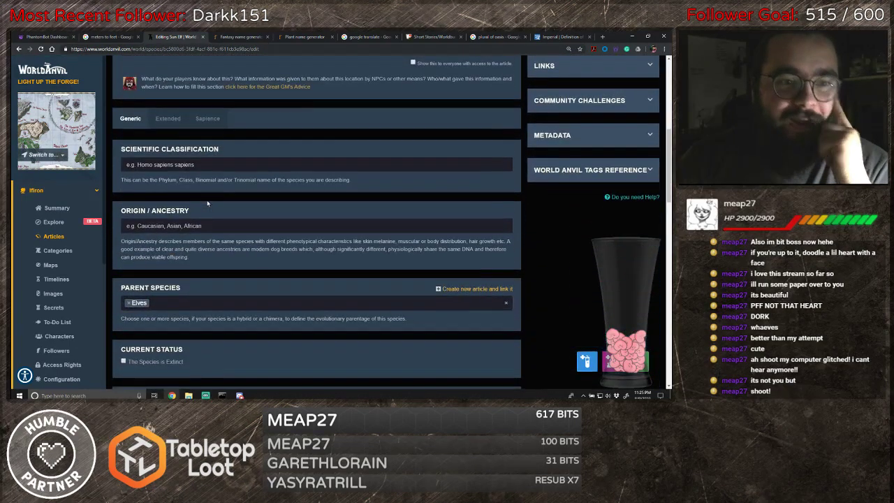
scroll(196, 257, "down", 2)
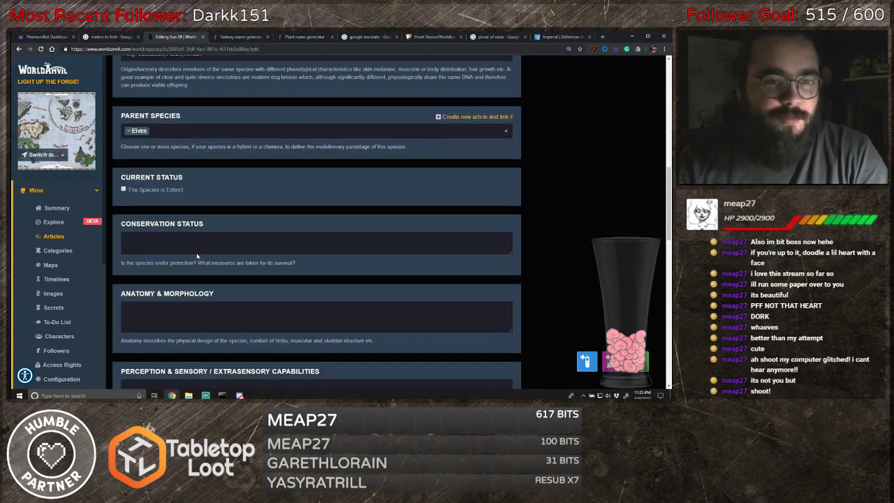
scroll(197, 257, "down", 1)
scroll(197, 256, "down", 1)
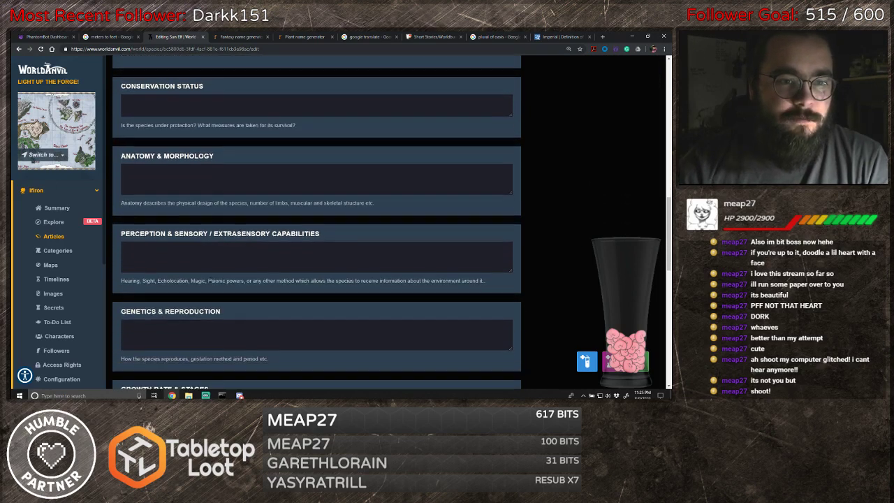
left_click(197, 261)
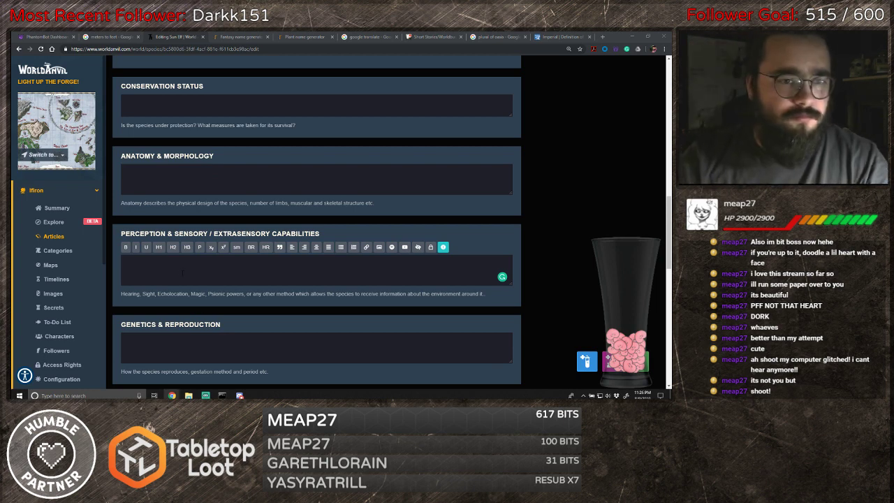
left_click(127, 263)
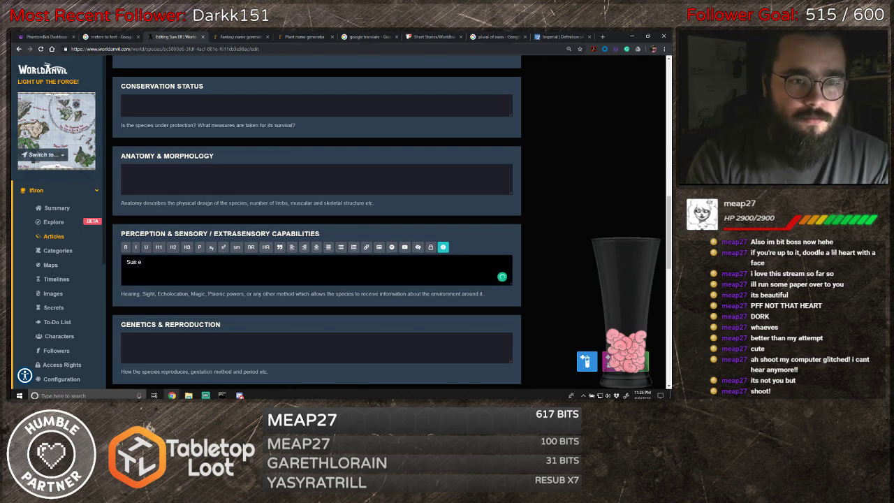
type("Sun Elves have")
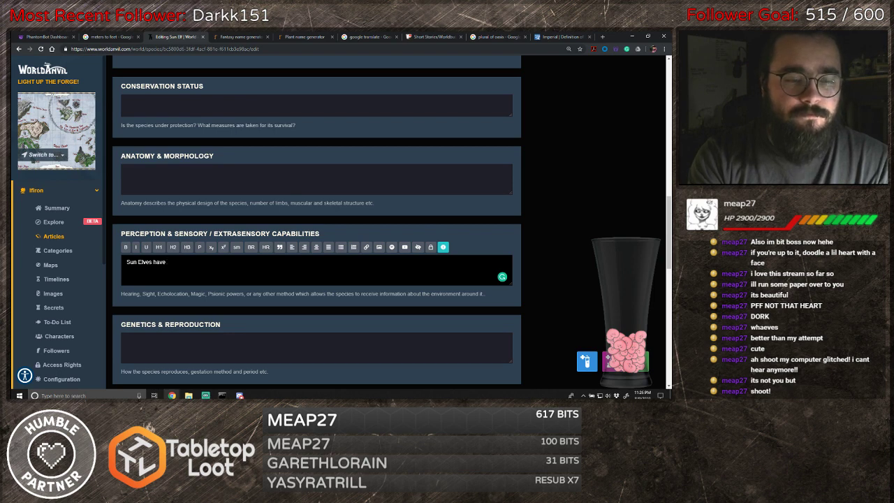
type("ity t")
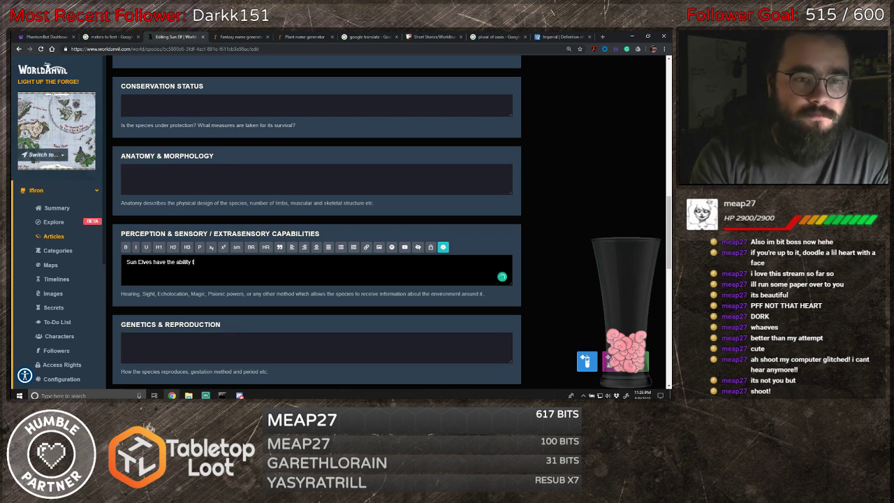
type("o see in the dark.")
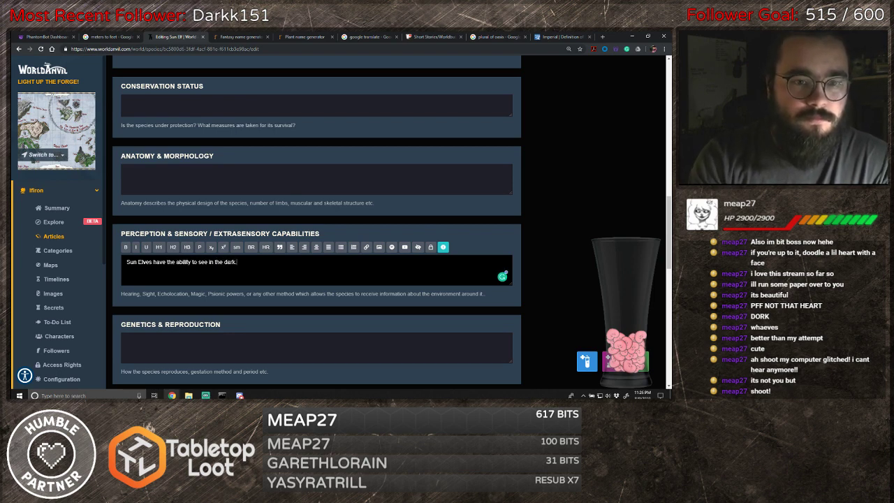
- Start the Anatomy & Morphology text with "High Elves are physically similar to Humans with the exception of", linking "Humans" to the Human species article
scroll(311, 266, "down", 3)
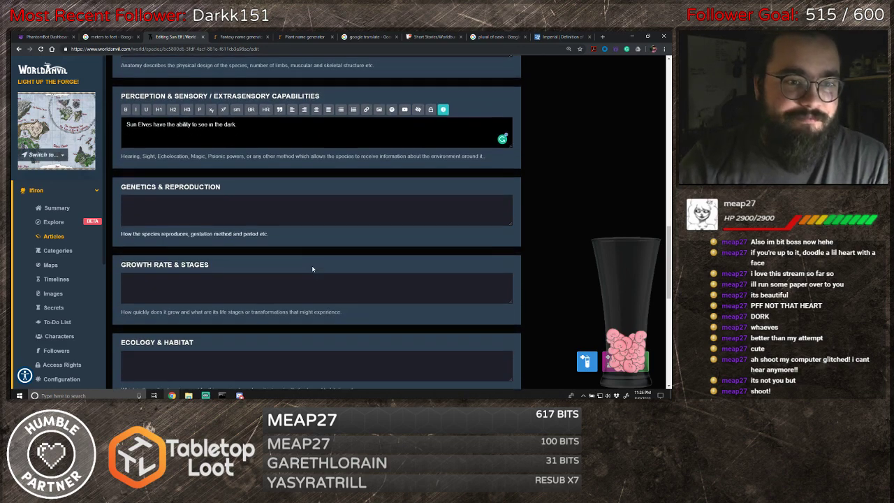
scroll(311, 265, "up", 5)
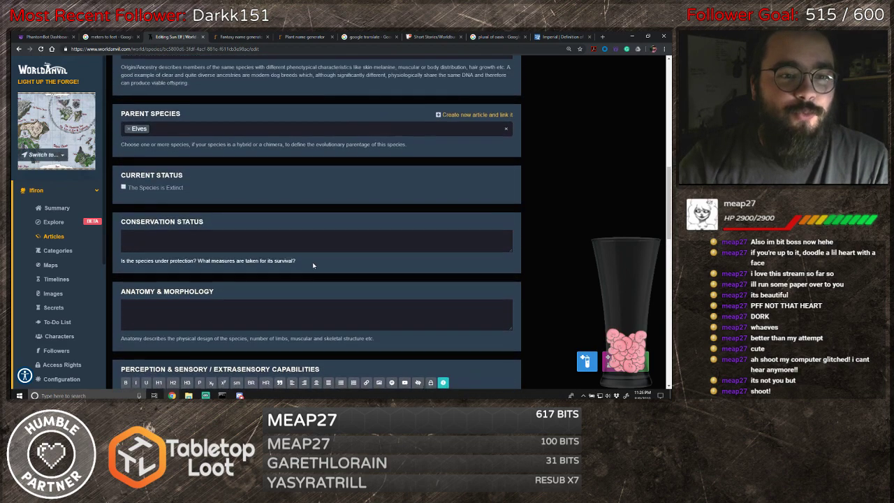
scroll(312, 261, "down", 6)
scroll(333, 256, "down", 2)
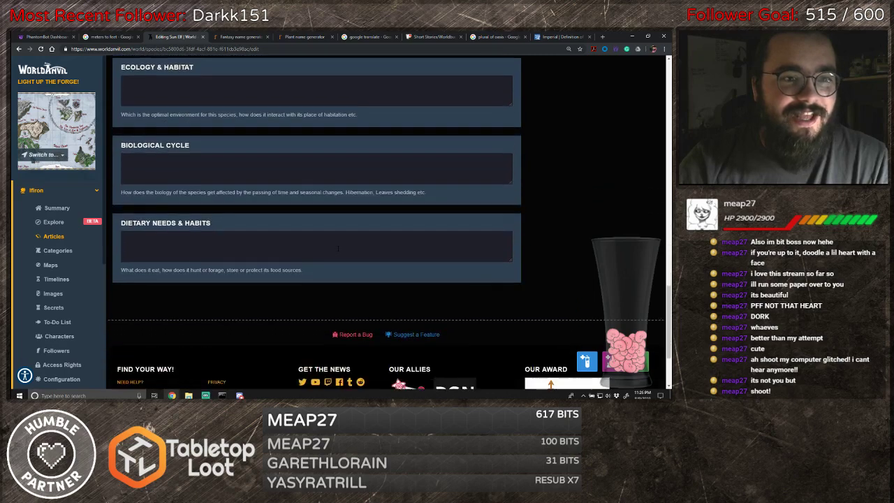
scroll(515, 280, "up", 5)
scroll(515, 280, "up", 4)
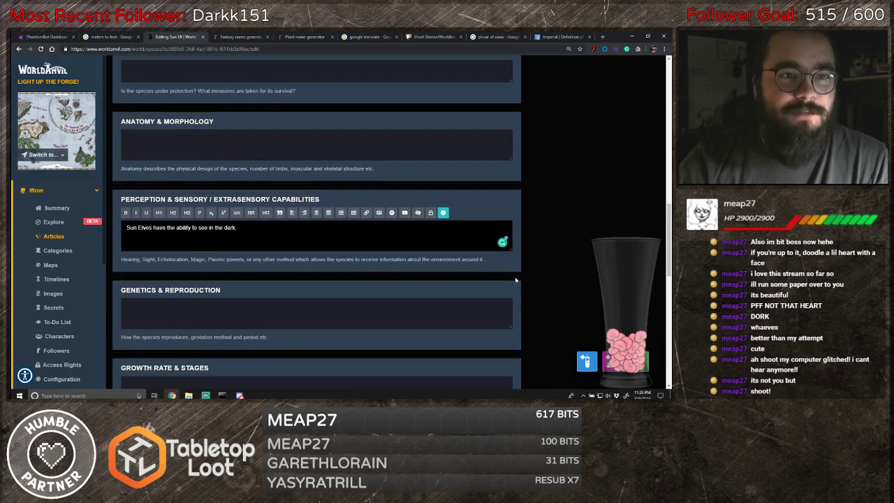
scroll(515, 280, "down", 1)
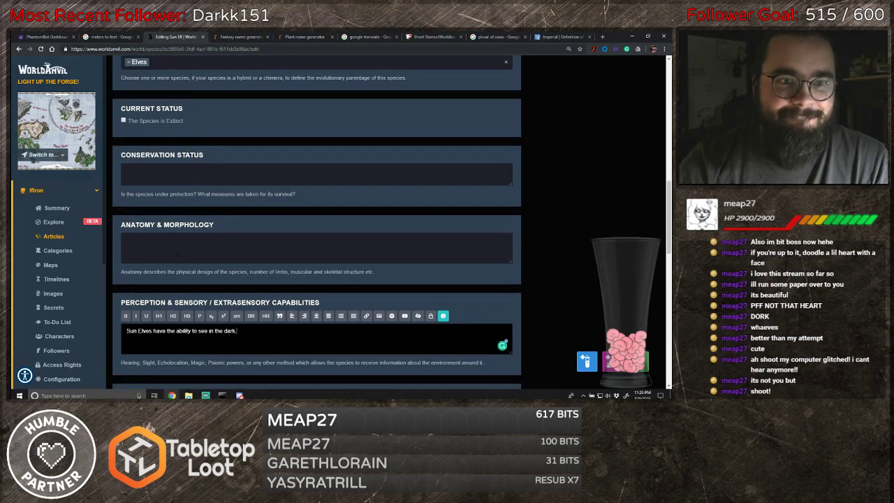
left_click(405, 250)
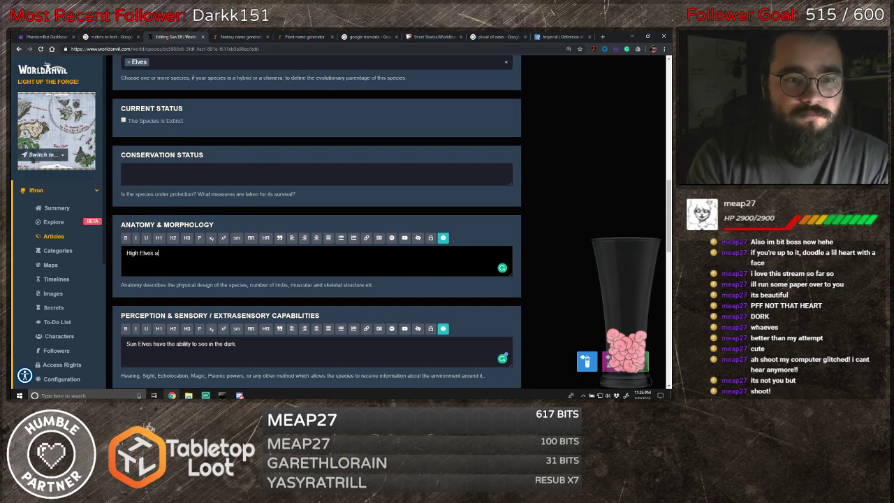
type("High Elves are physically similar to")
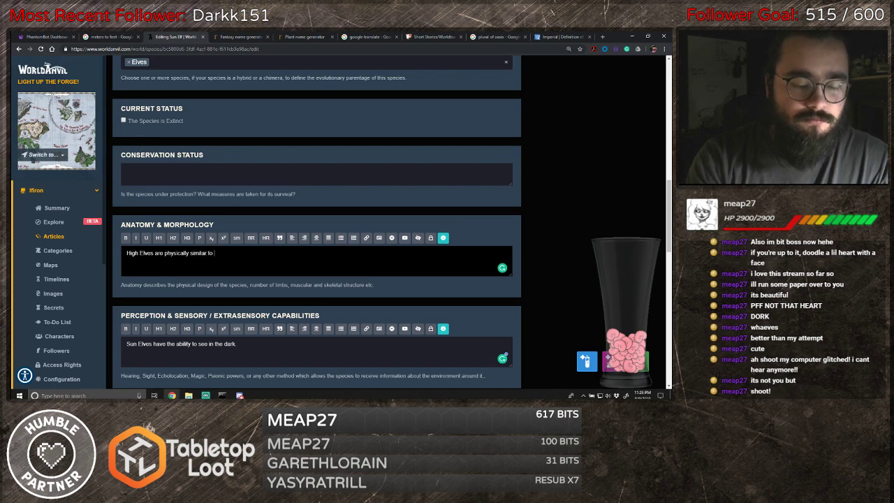
type(" @Humans")
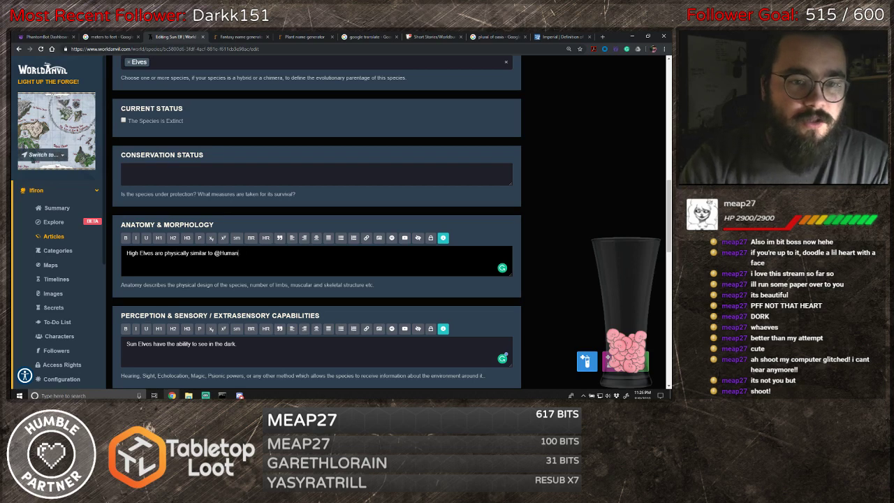
key("Return")
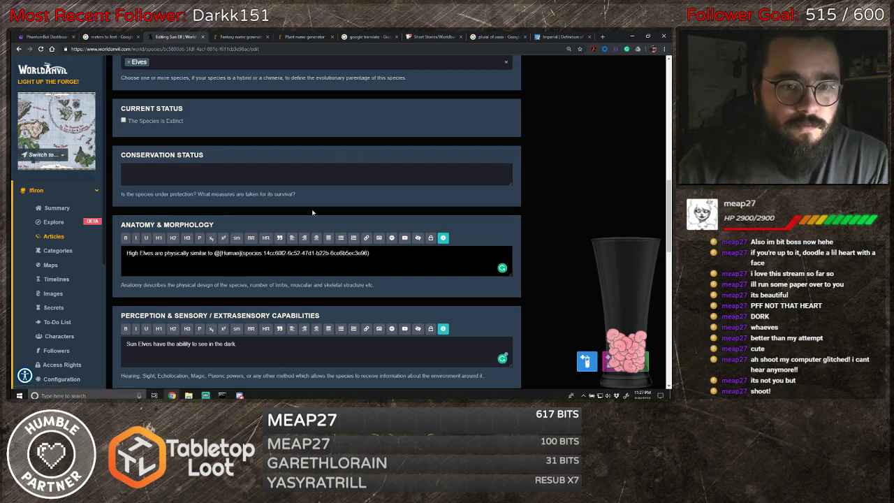
type("s")
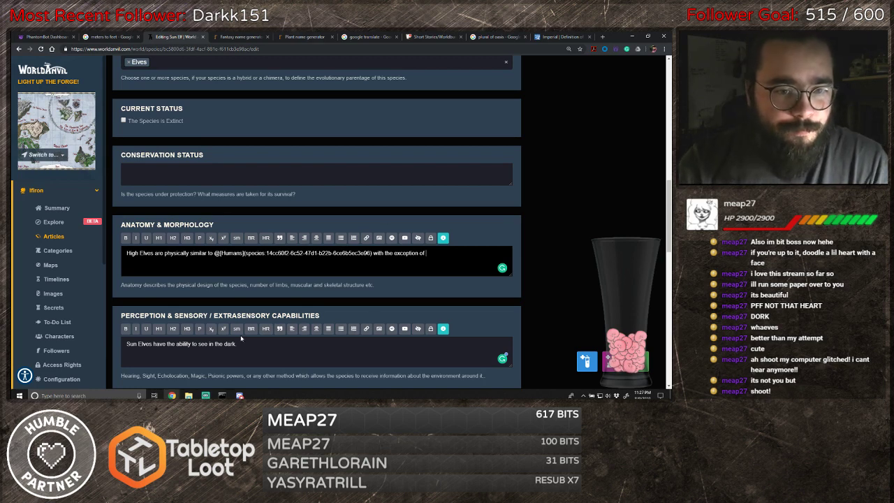
- Extend the perception and sensory capabilities sentence so that it ends with "and keen hearing."
left_click(240, 338)
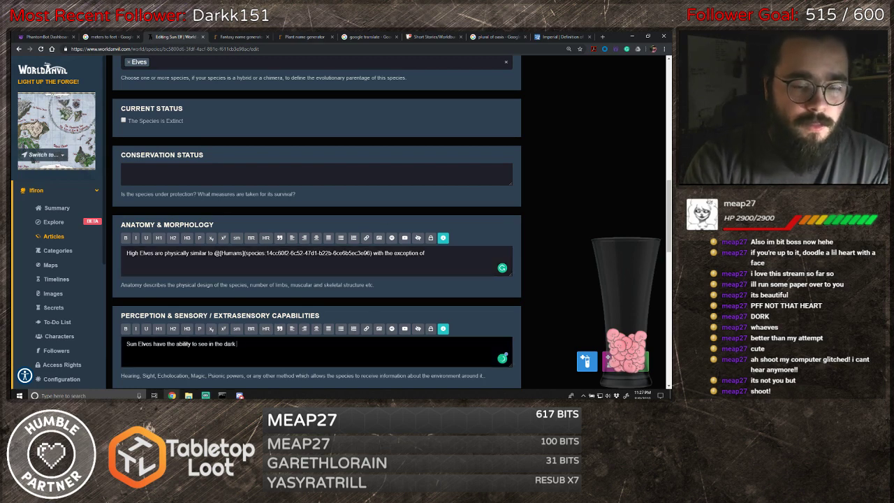
type("and keepn")
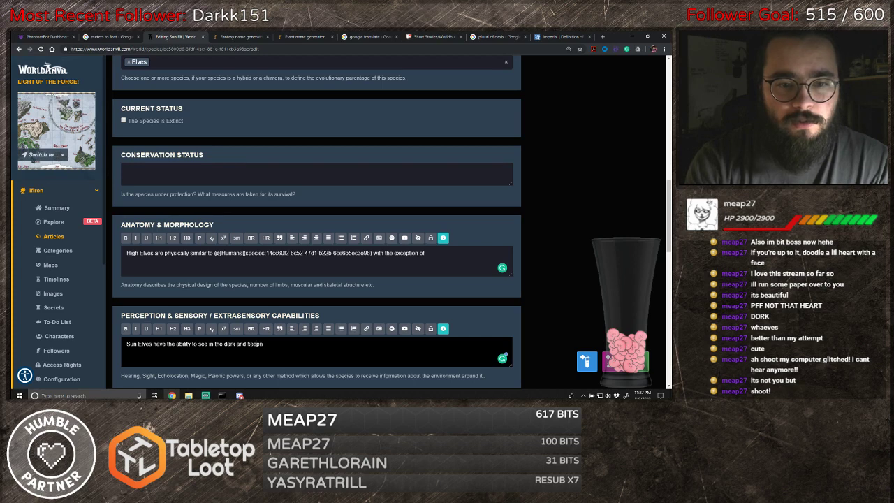
key("BackSpace")
key("BackSpace")
type("n hearing.")
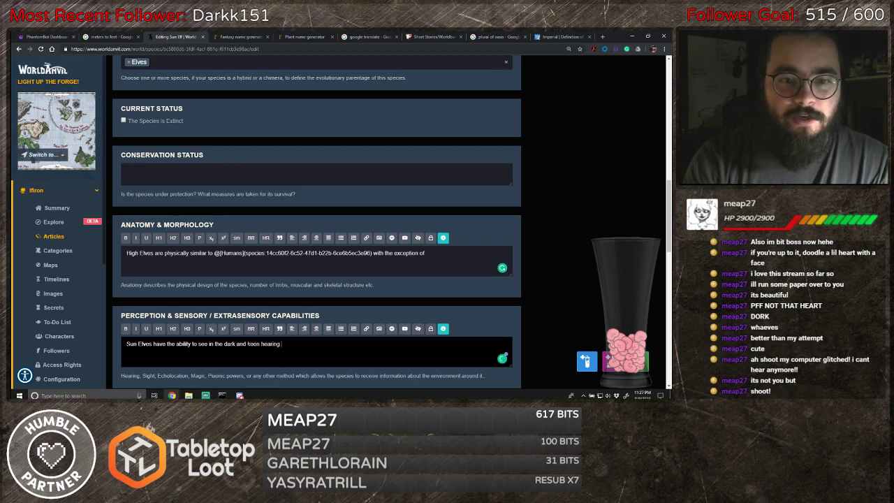
type(" hearing.")
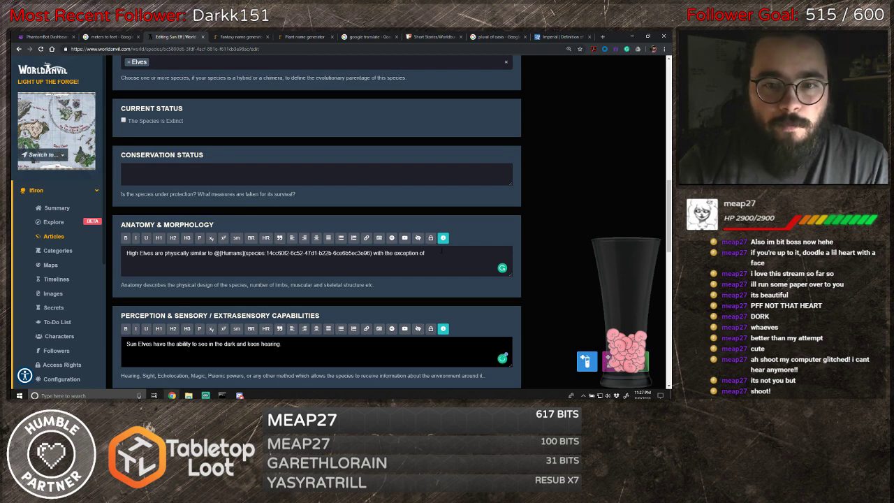
- Complete the Anatomy & Morphology sentence with "their pointed ears."
left_click(441, 250)
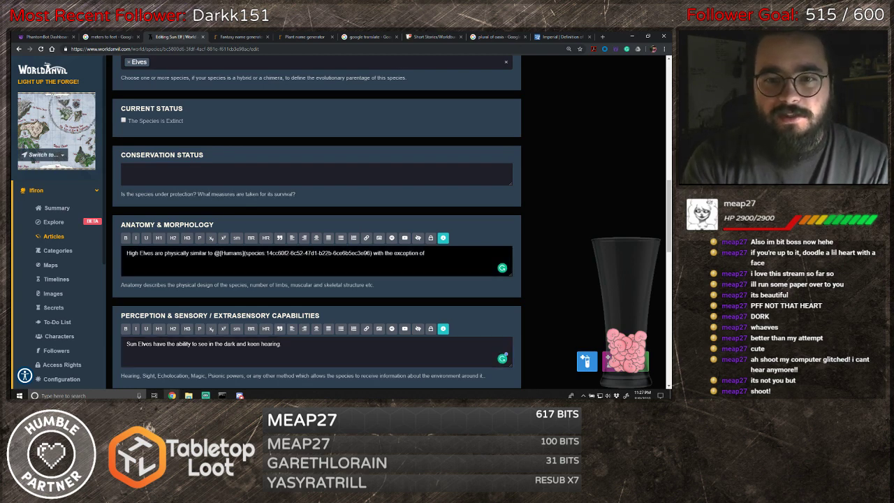
type("their ")
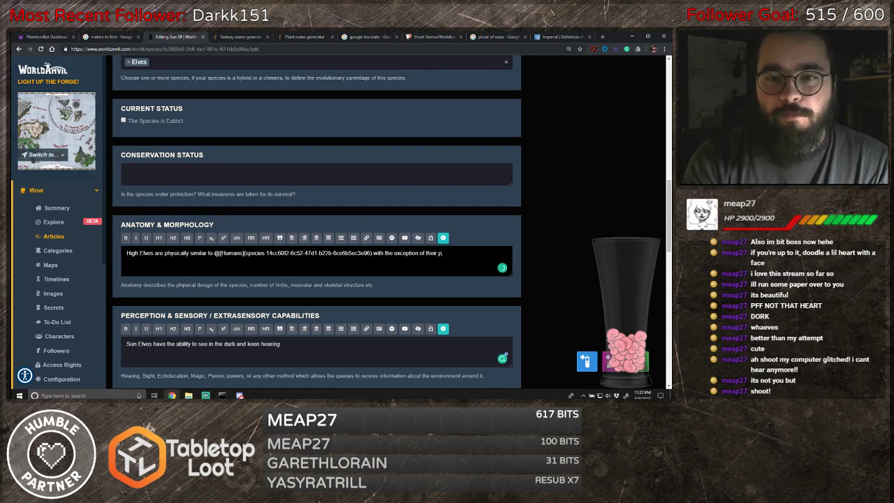
type("pointed ears.")
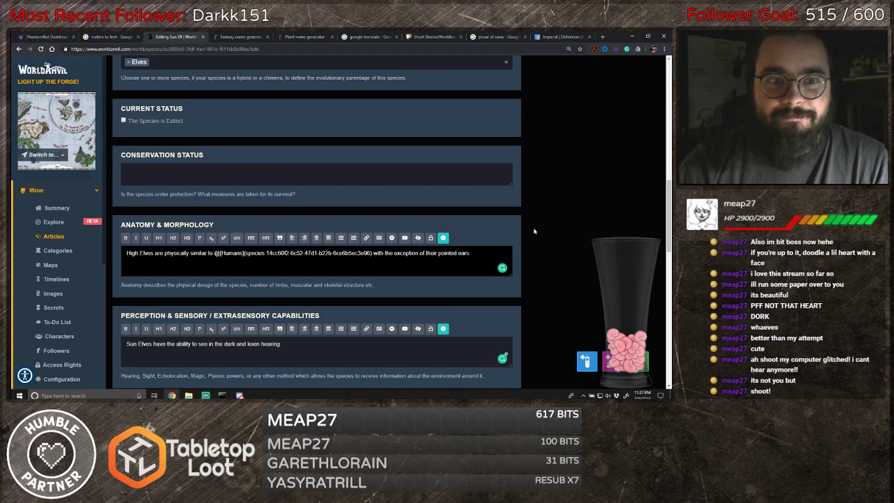
- Open the Extended section of the Sun Elf species details and look through its fields, from biological traits to exploitation
scroll(534, 231, "down", 2)
scroll(534, 231, "up", 3)
scroll(534, 231, "up", 4)
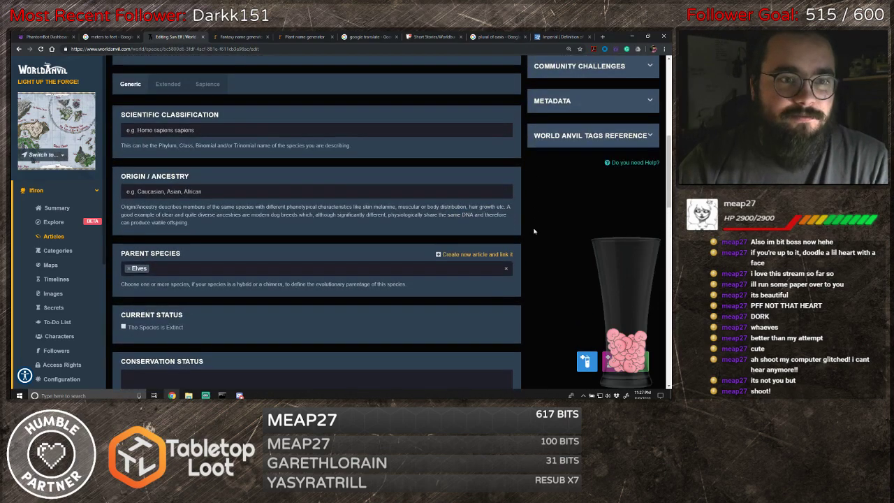
left_click(168, 221)
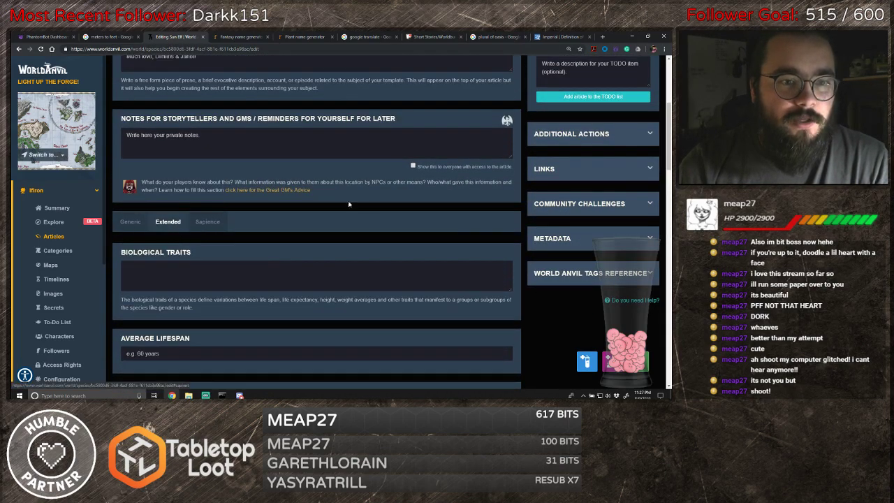
scroll(402, 198, "down", 4)
scroll(401, 199, "down", 7)
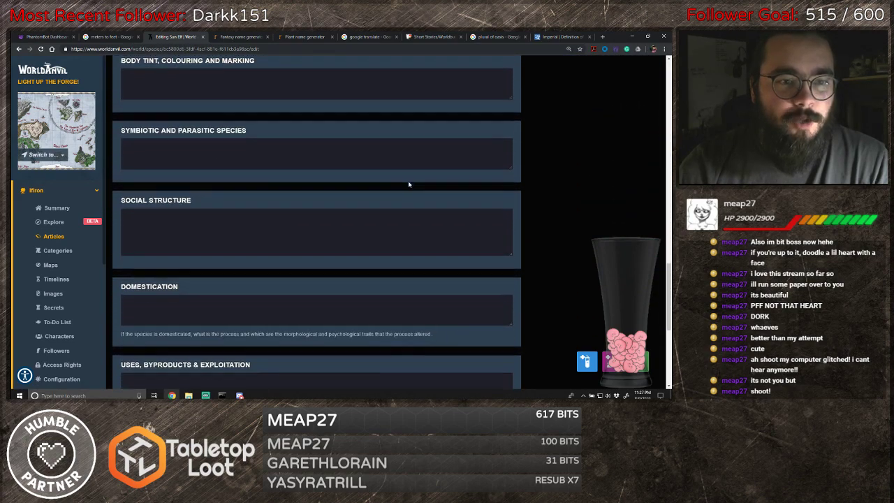
scroll(408, 185, "down", 2)
scroll(408, 183, "up", 3)
scroll(408, 181, "up", 3)
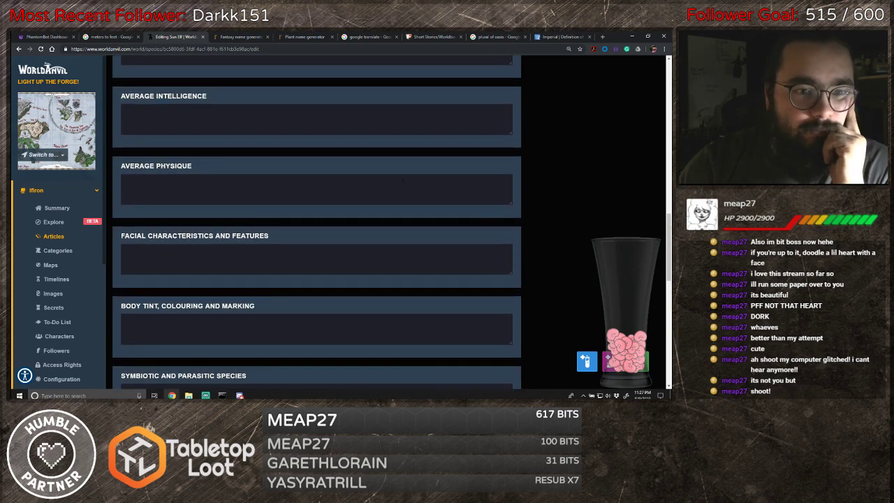
- Describe the body tint, colouring and marking as "Sun Elves are fair of skin and do not get burnt from being in direct sunlight."
left_click(229, 319)
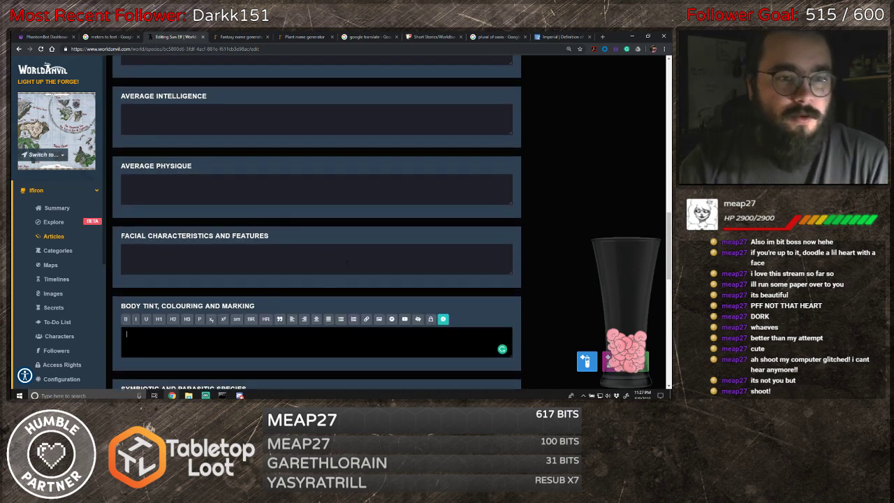
scroll(365, 254, "down", 1)
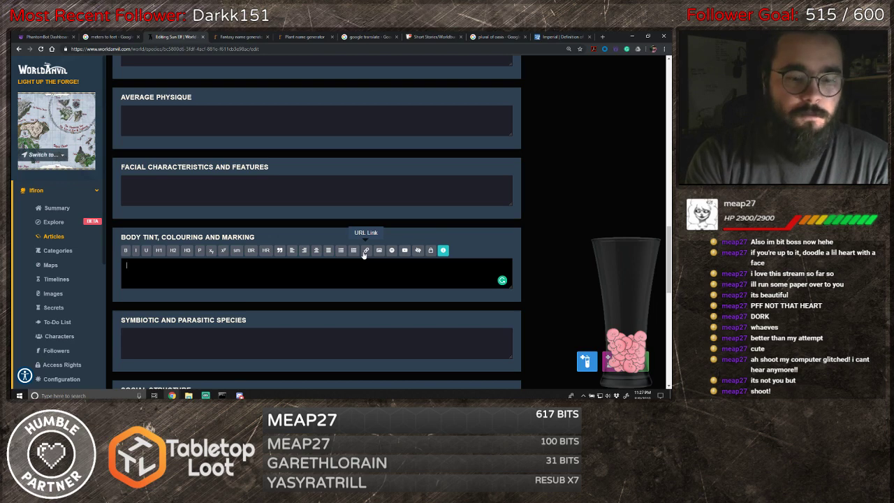
type("Sun Elve")
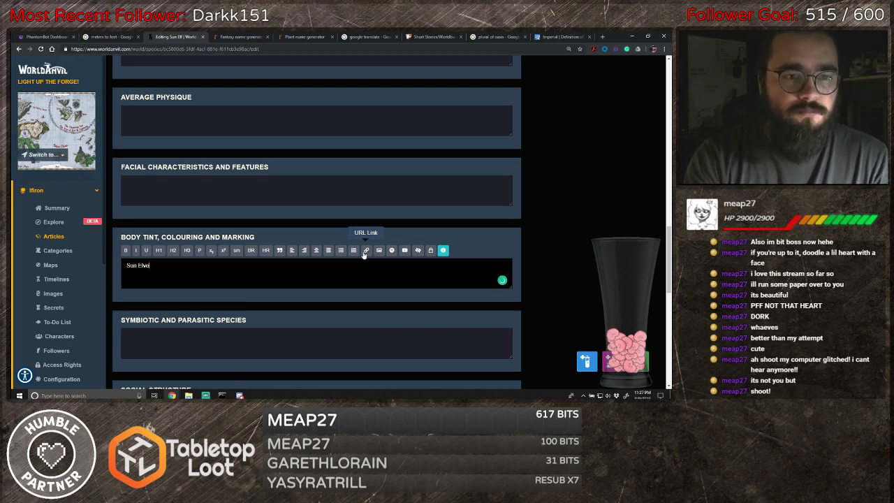
type("s are fair of sk")
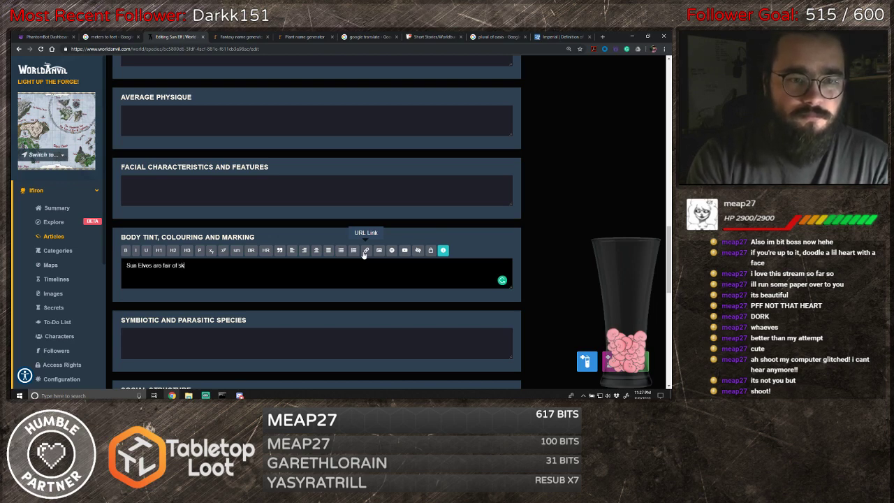
type("in and do not get burnt from being in direct sunlight.")
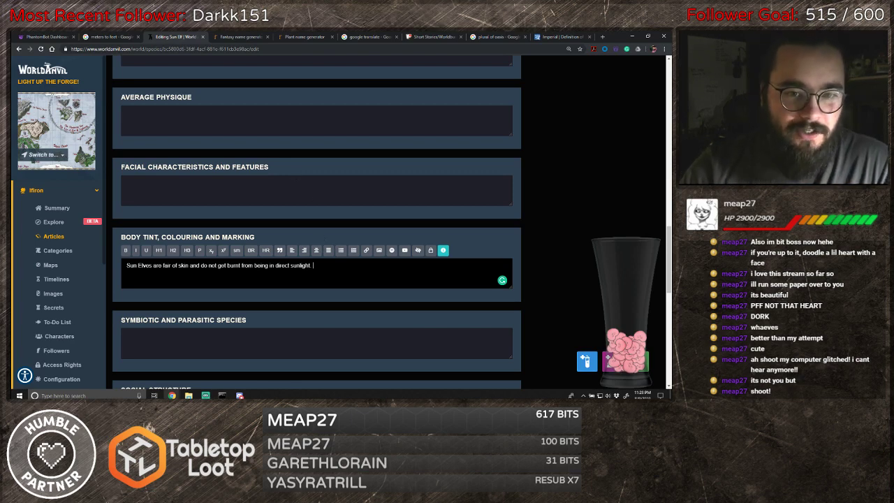
- Extend the body tint sentence after "direct sunlight" with ", so they never tan."
key("BackSpace")
key("BackSpace")
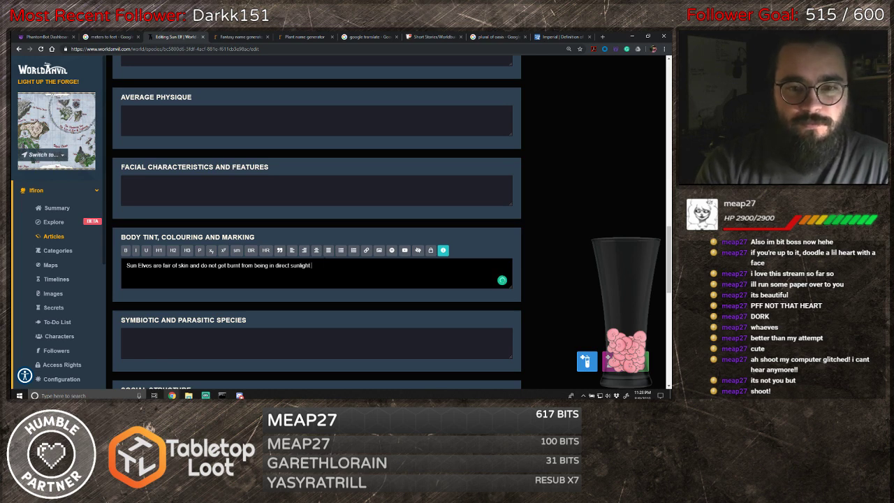
type("so they never ta")
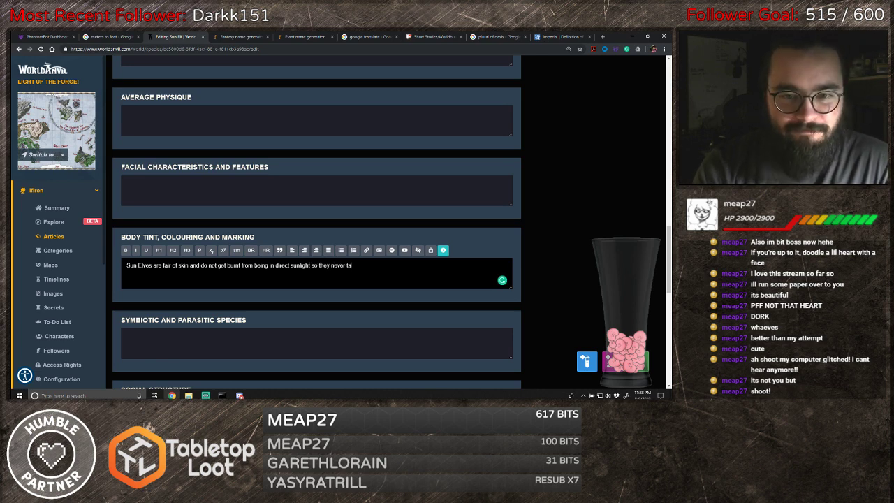
type("n.")
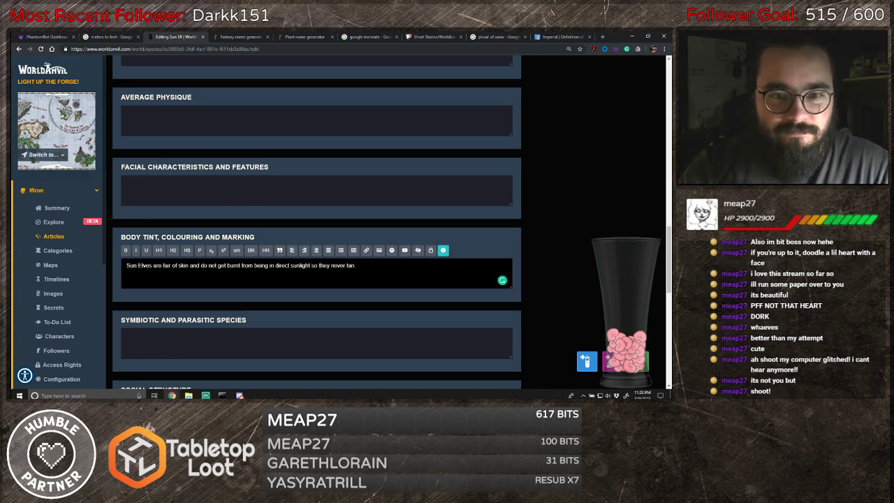
left_click(309, 265)
type(",")
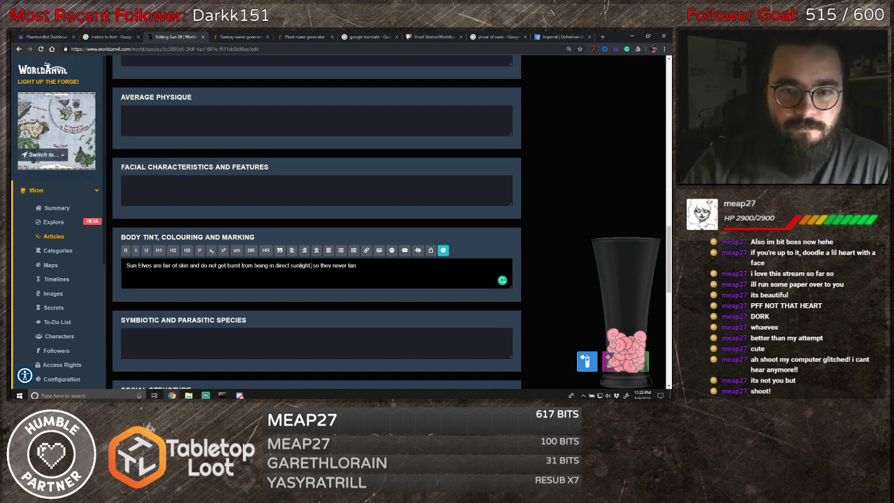
- In the Sapience section, start the History with "During the creation of the" followed by a mention of the Elves species article
scroll(373, 288, "up", 10)
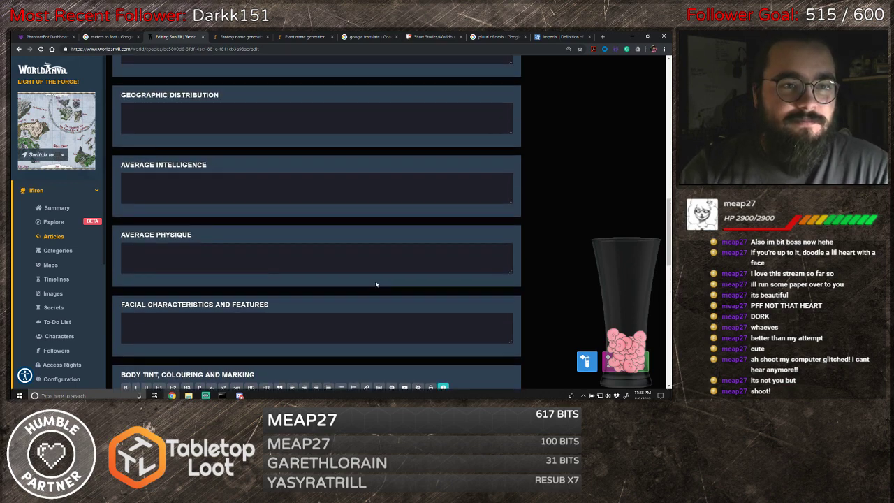
scroll(376, 283, "up", 3)
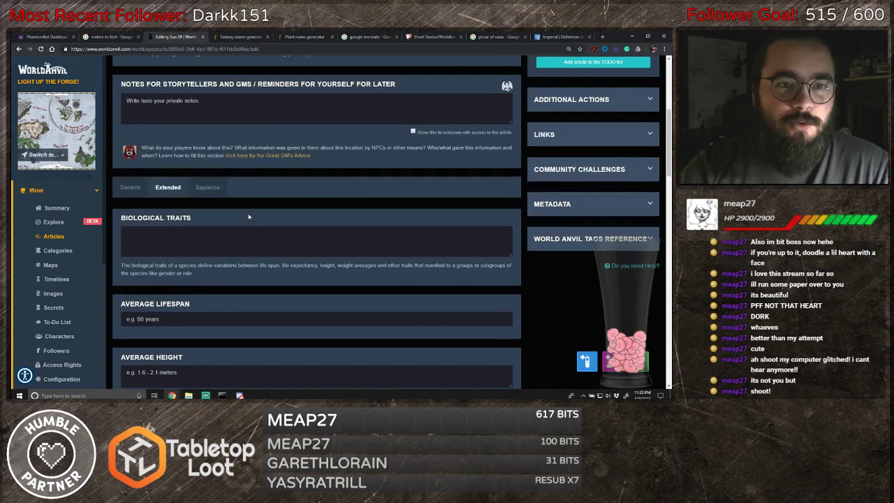
left_click(210, 189)
scroll(237, 192, "down", 4)
scroll(269, 193, "up", 2)
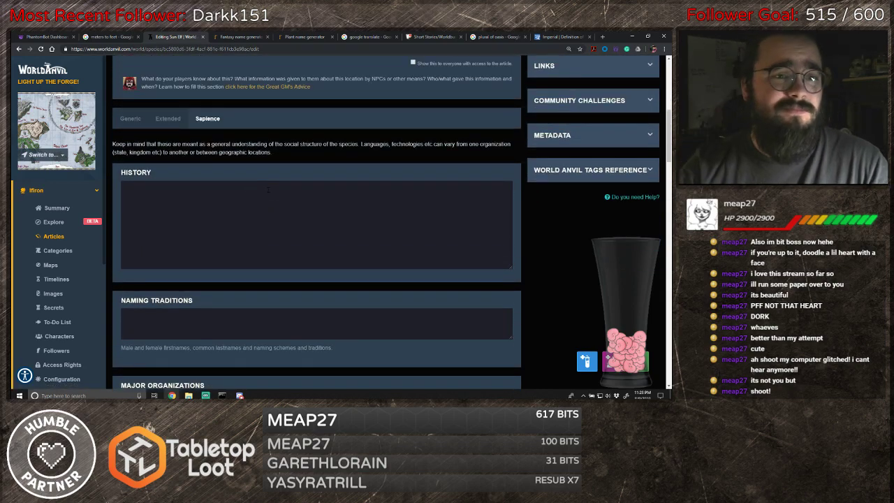
left_click(268, 189)
type("During the ")
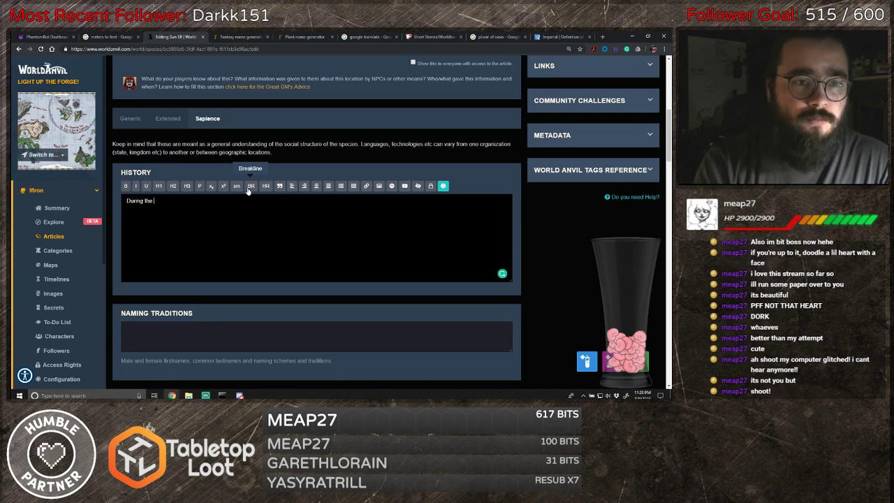
type("creation of the ")
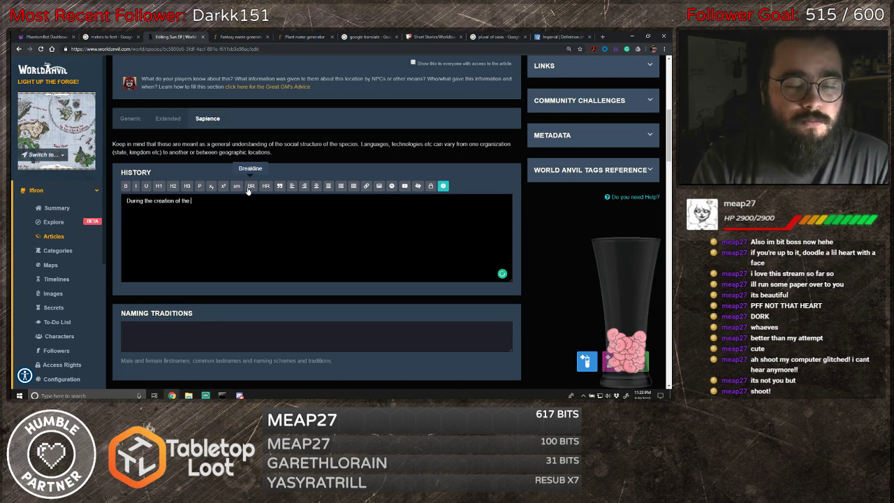
type("@#Elves")
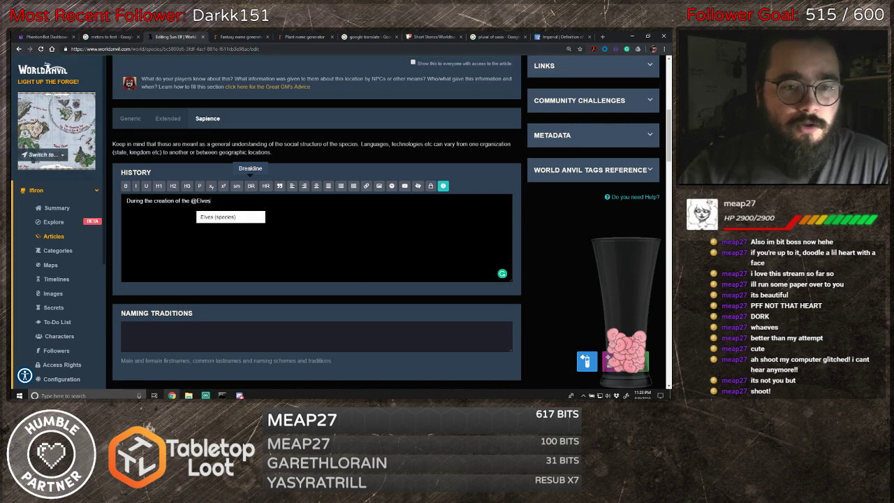
key("Return")
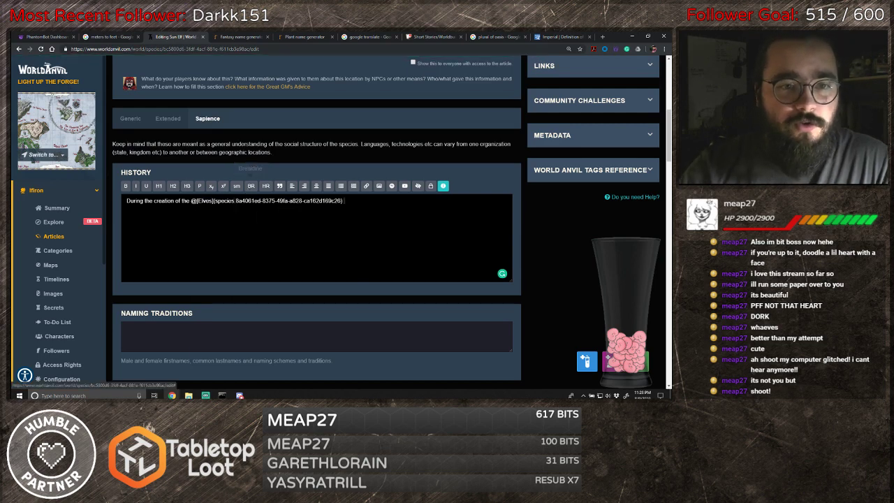
- Add a comma and a mention of Blinn, Goddess of Love and Water to the History, shortening its label to "Blinn"
type(", @Blinn")
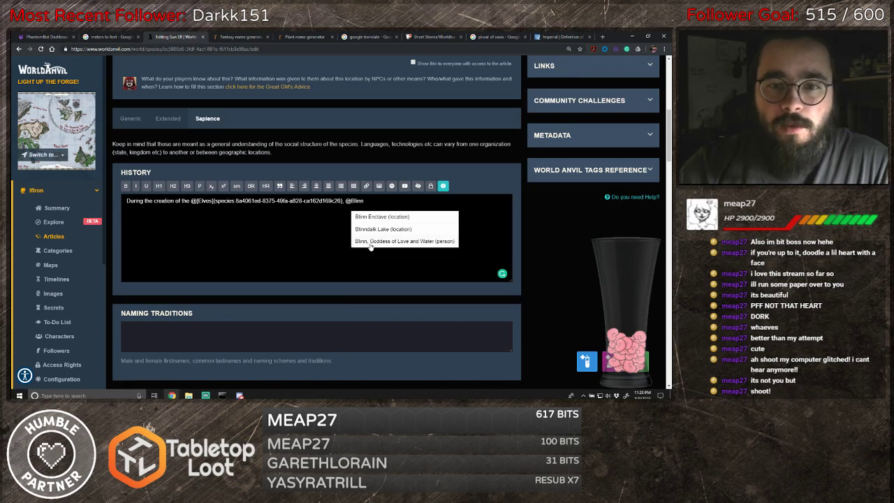
key("Down")
key("Down")
key("Return")
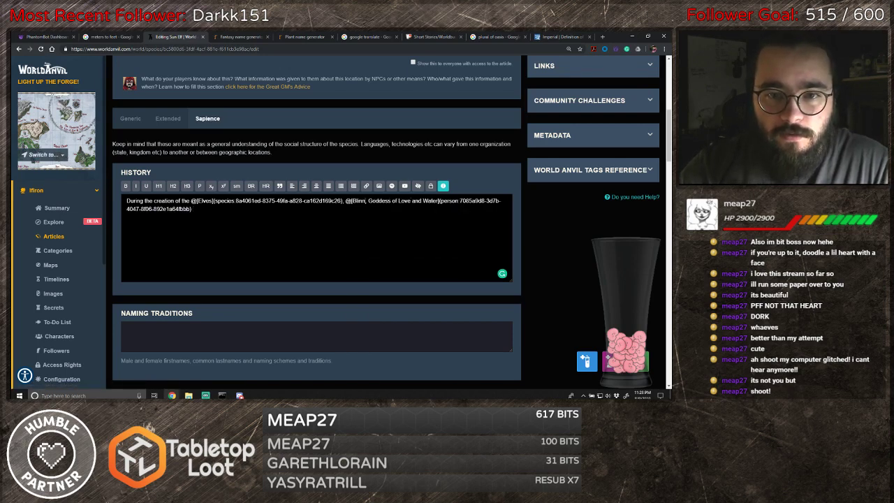
left_click_drag(364, 201, 437, 201)
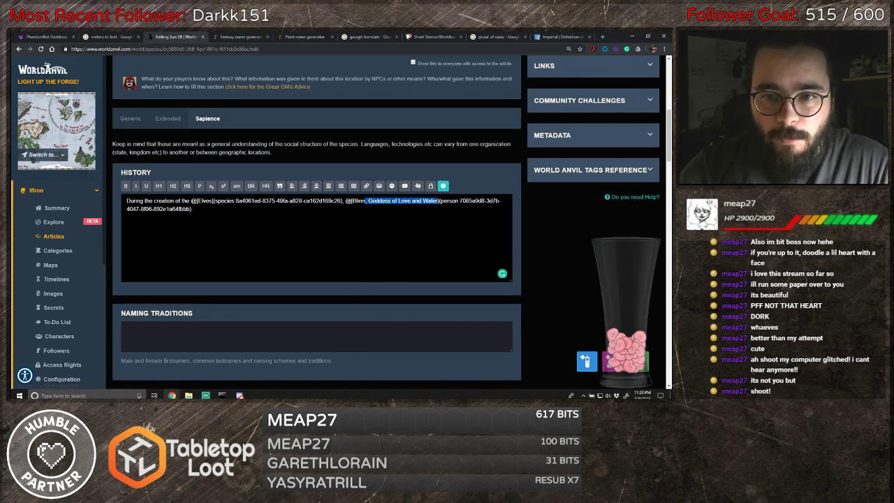
key("BackSpace")
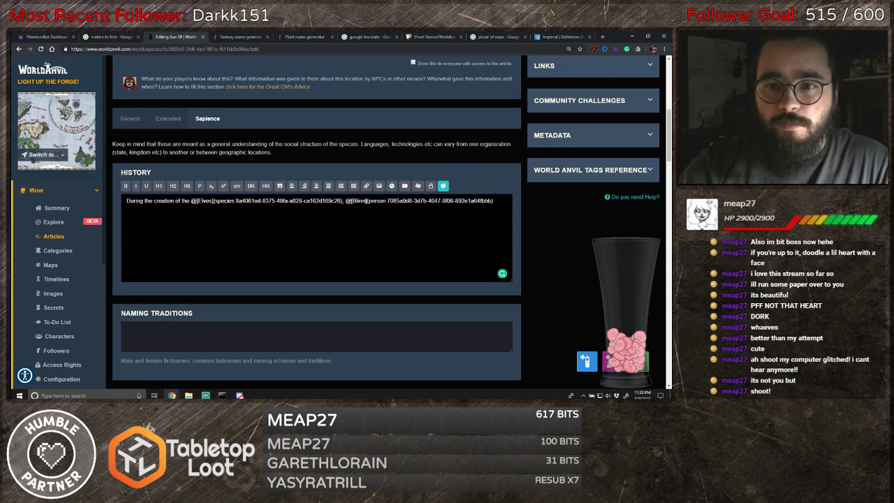
- Complete the History sentence after the Blinn mention with "took a piece of the sun and crafted the Sun Elves."
type("look")
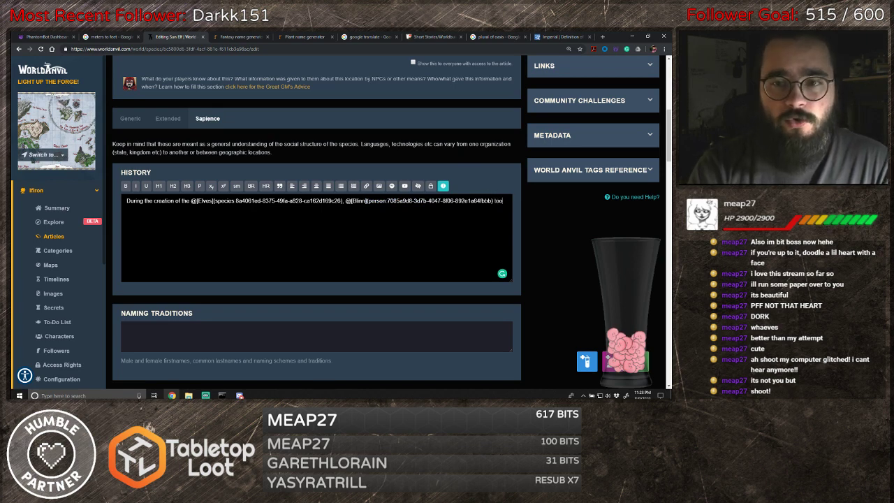
type(" a piece")
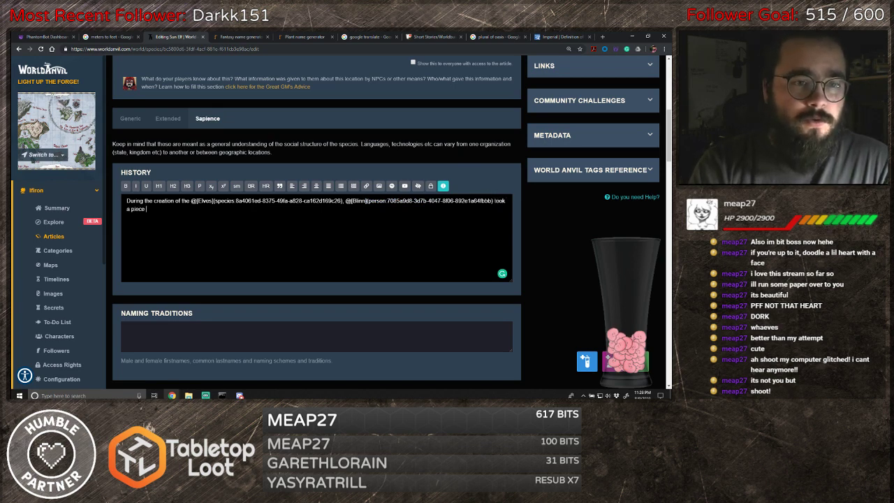
type(" of the sun and")
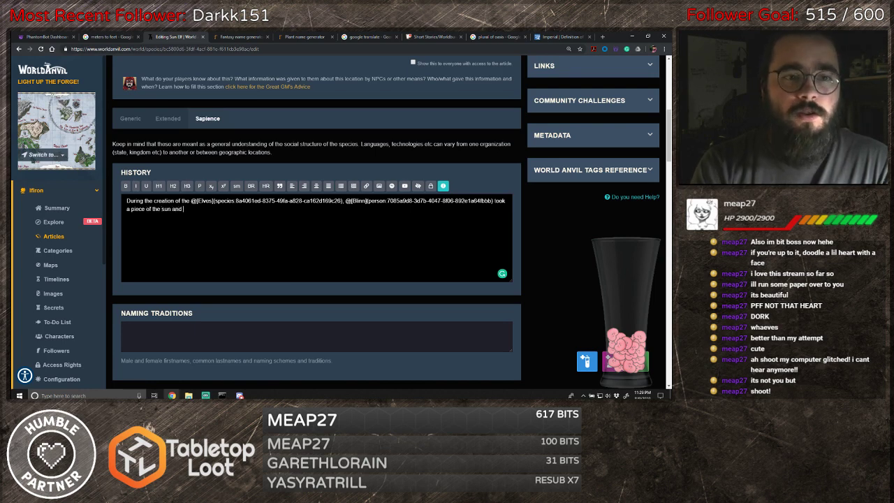
type(" crafted the ")
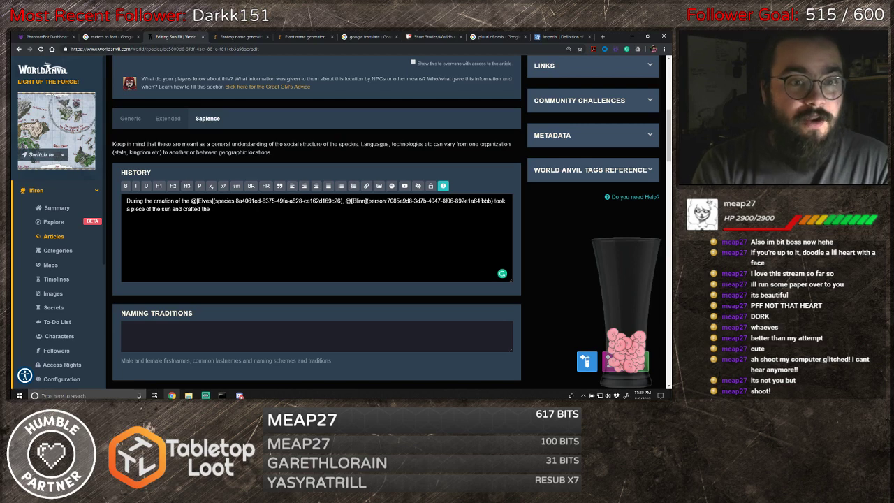
type("Sun Elves.")
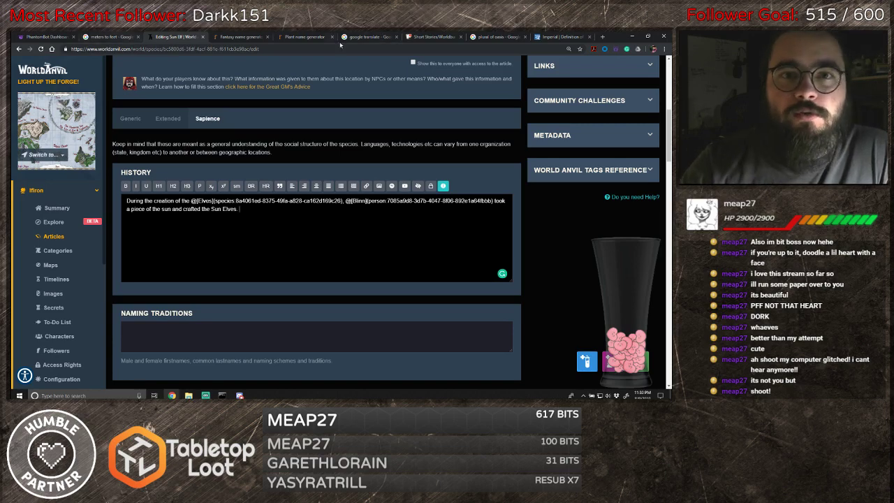
- Open the Ifiron world page in a new tab, find the Sand Elf article under Races and read its culture and history
left_click(603, 39)
type("worldanvil.com")
key("Return")
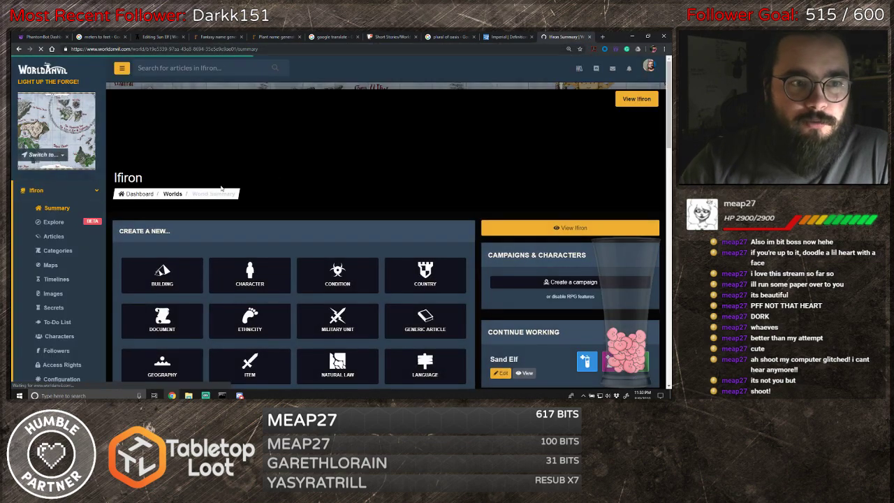
left_click(53, 237)
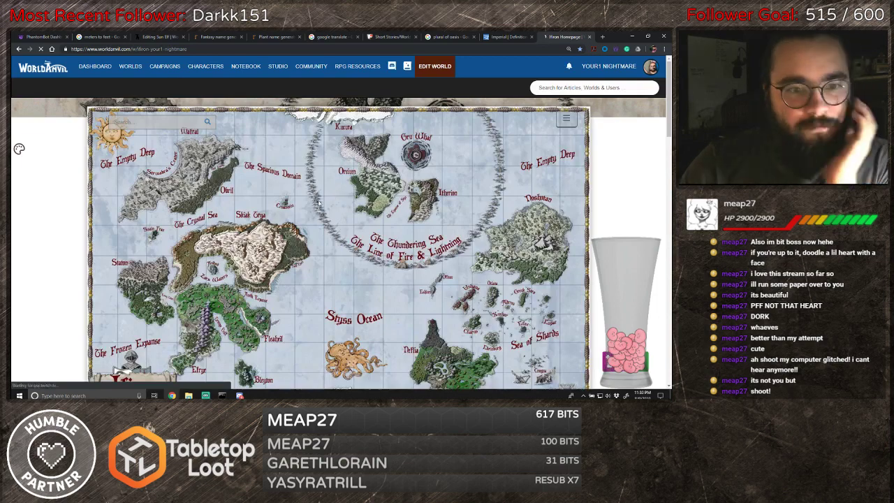
scroll(214, 247, "down", 3)
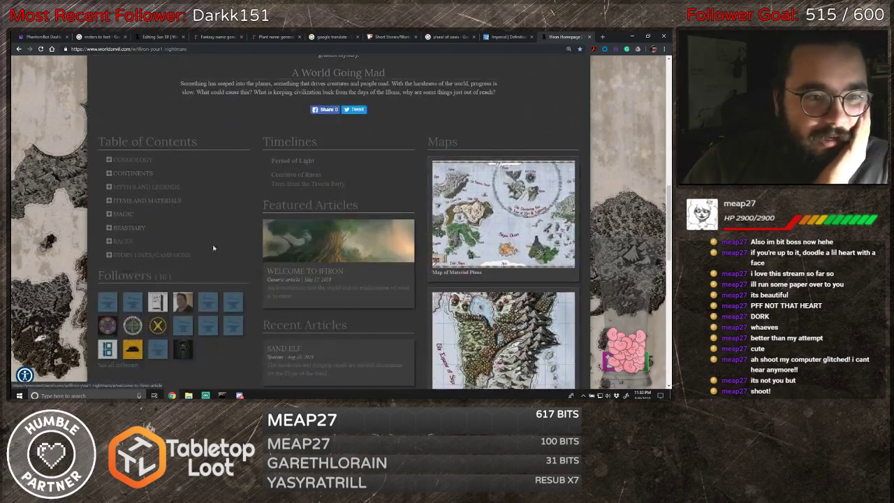
left_click(110, 241)
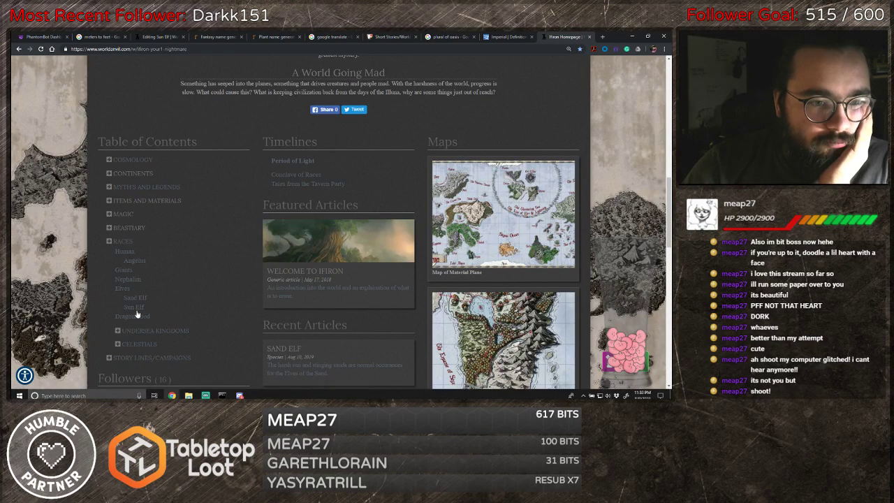
left_click(135, 300)
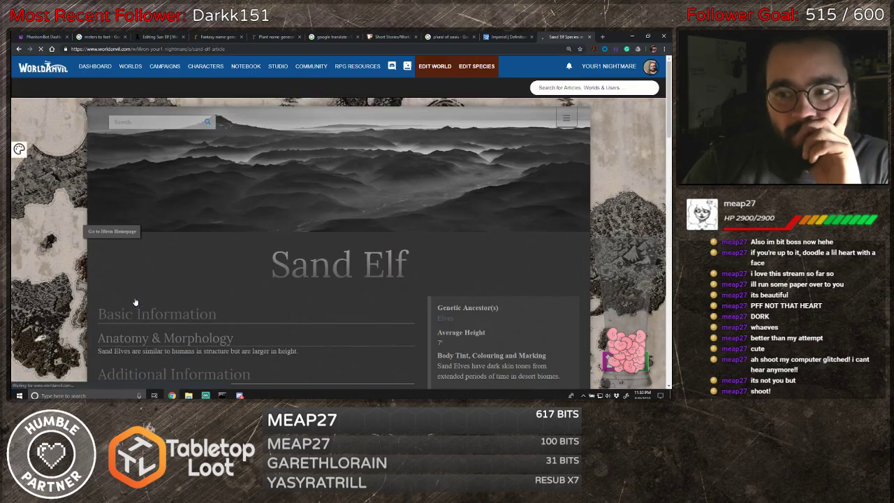
scroll(355, 249, "down", 7)
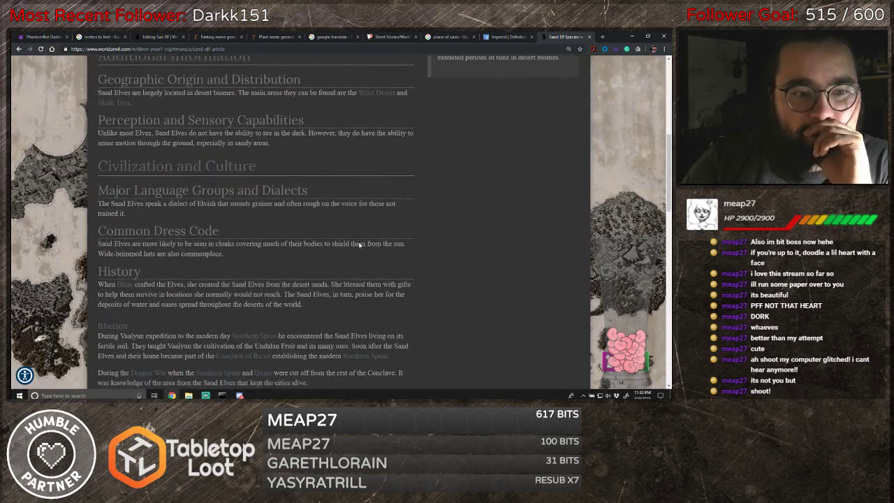
scroll(360, 244, "down", 2)
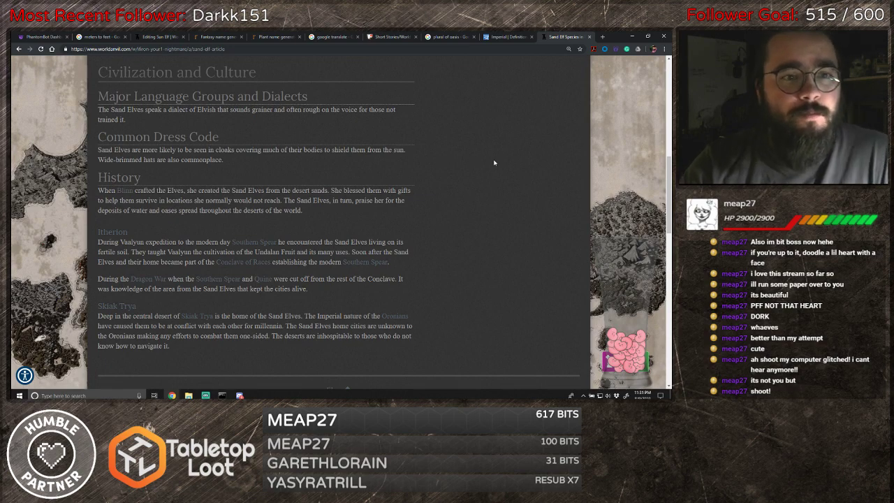
- Return to the Sun Elf article and continue its History with "They were placed in lands that the Sun"
left_click(159, 40)
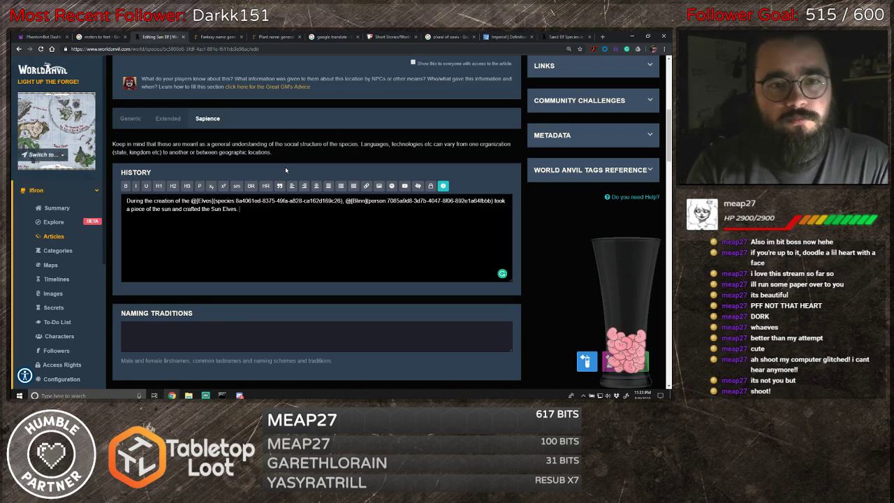
type("They w")
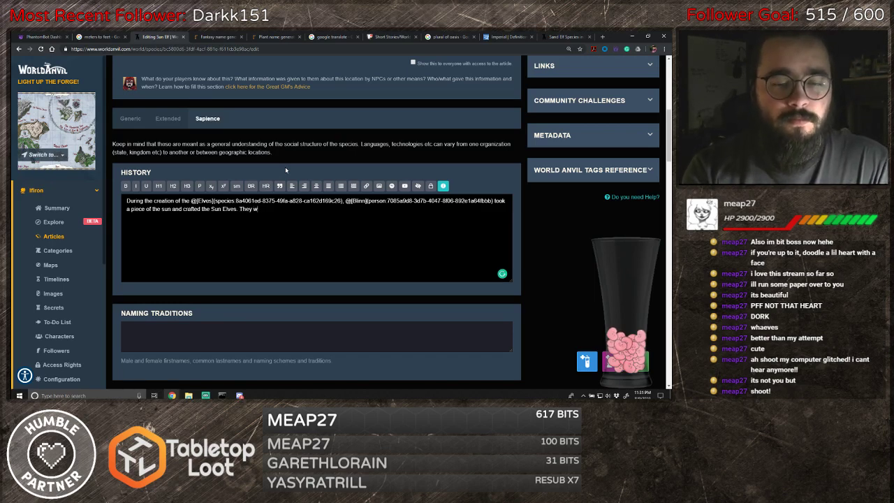
type("ere")
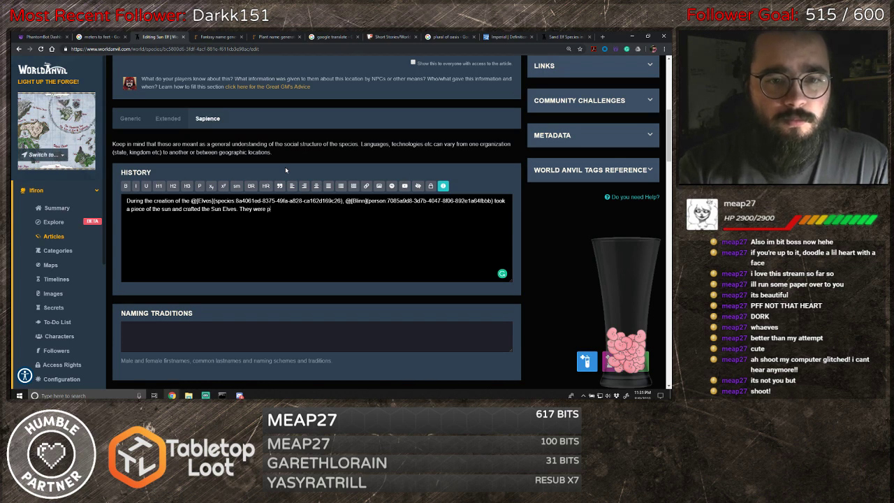
type(" placed in ")
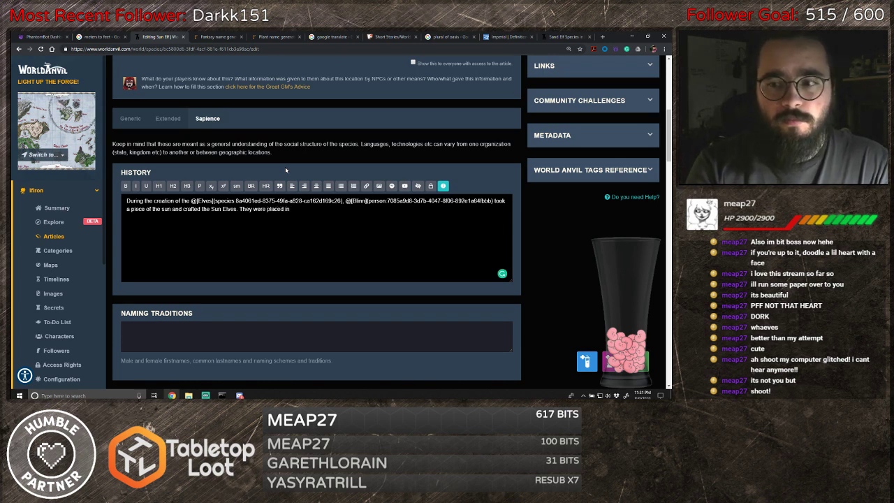
type("lan")
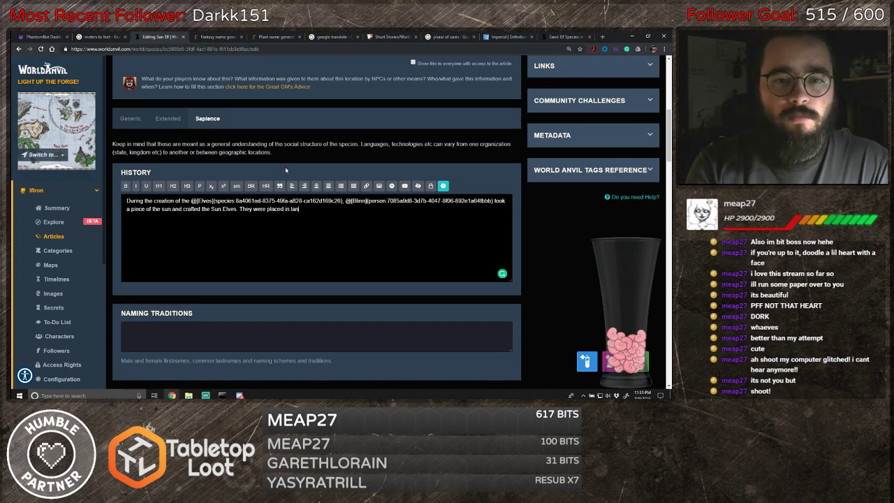
type("ds t")
type("hat th")
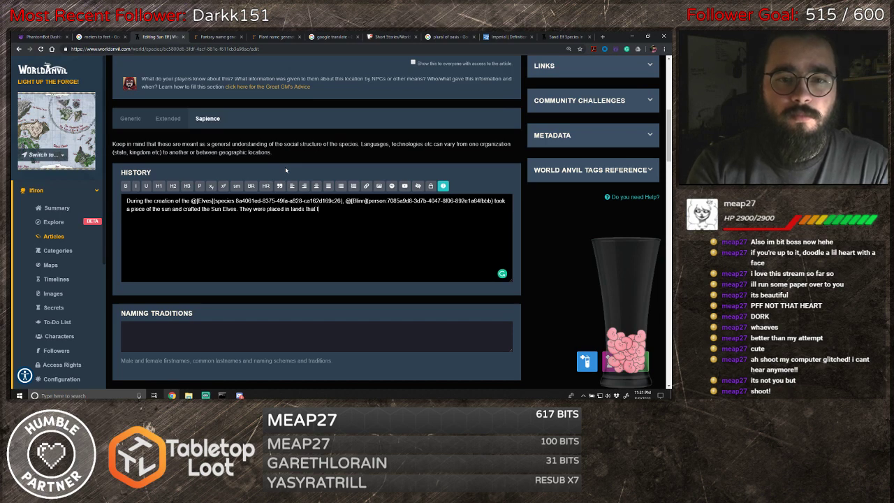
type("e Sun")
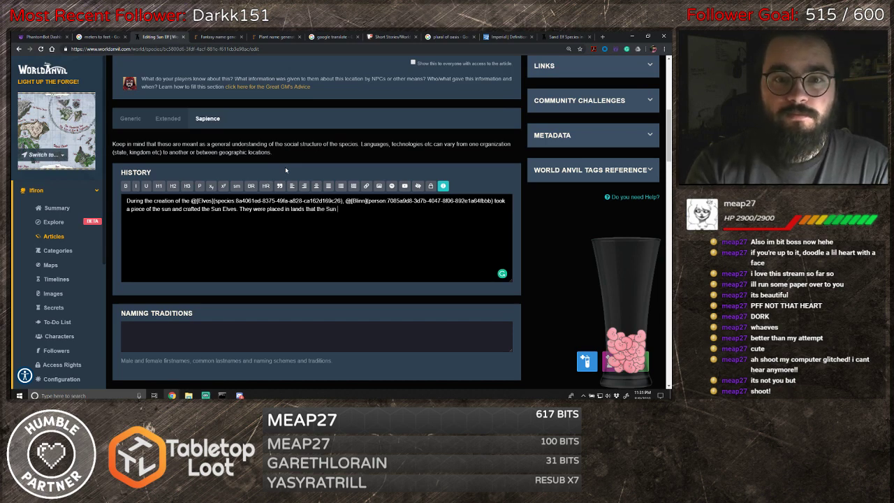
- Replace the closing words "the Sun" in the History with "sunlight touched."
key("BackSpace")
key("BackSpace")
key("BackSpace")
key("BackSpace")
key("BackSpace")
key("BackSpace")
key("BackSpace")
key("BackSpace")
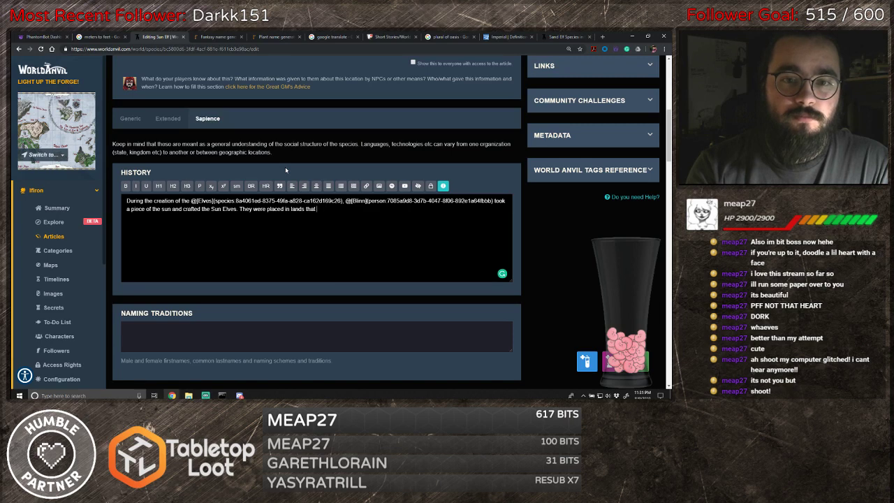
type("suy")
key("BackSpace")
type("nlight")
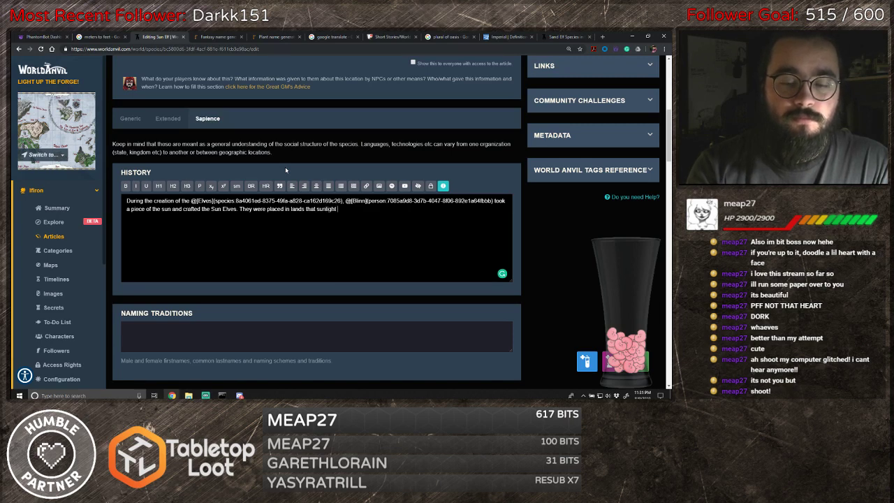
type(" touched")
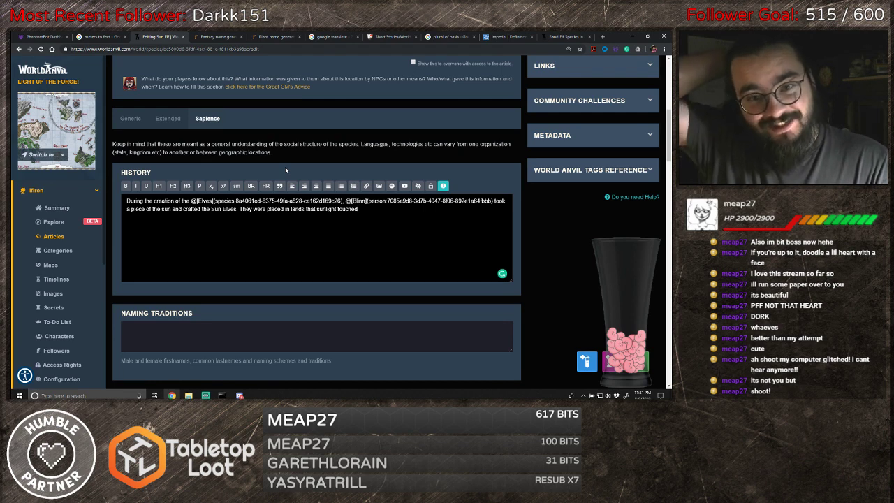
type(".")
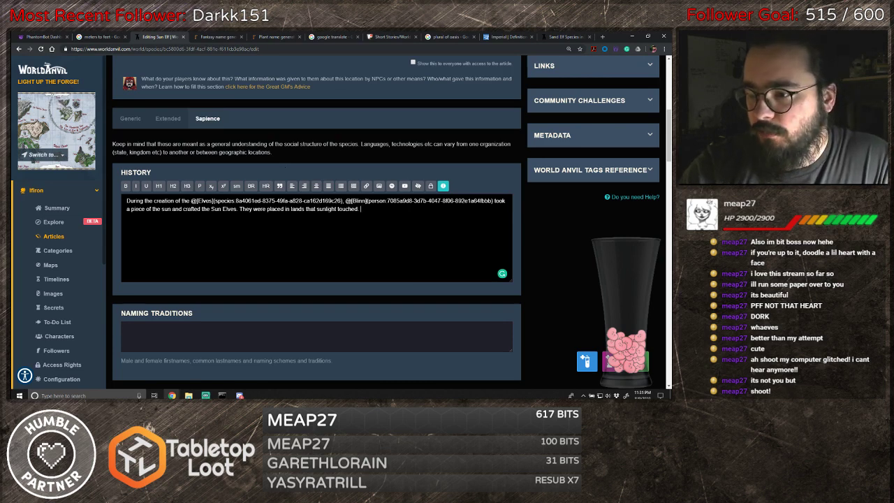
key("alt+Tab")
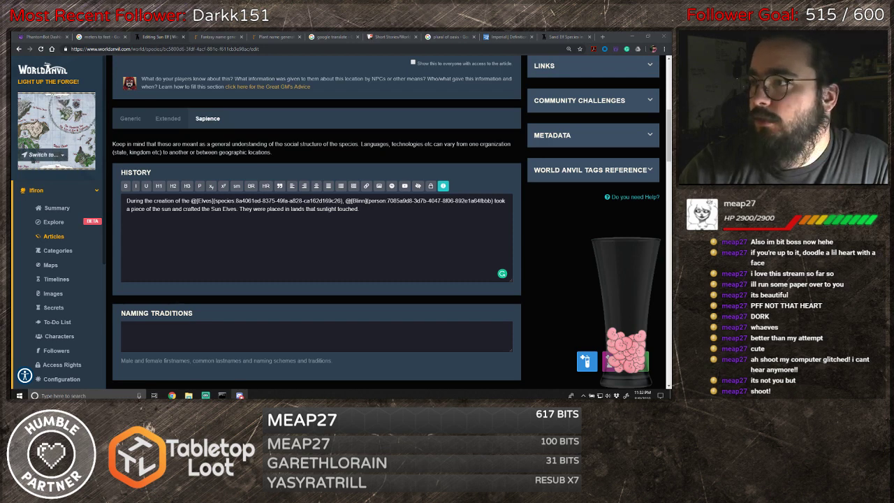
left_click(360, 209)
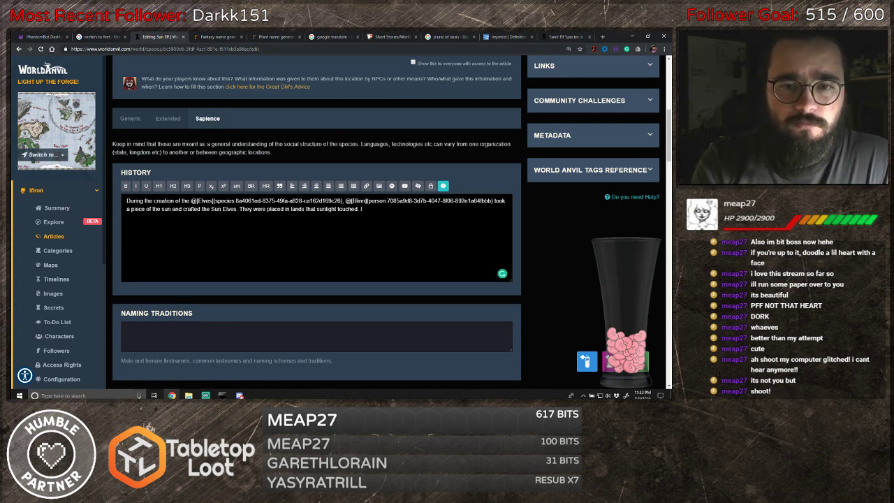
type("The Sun Elves")
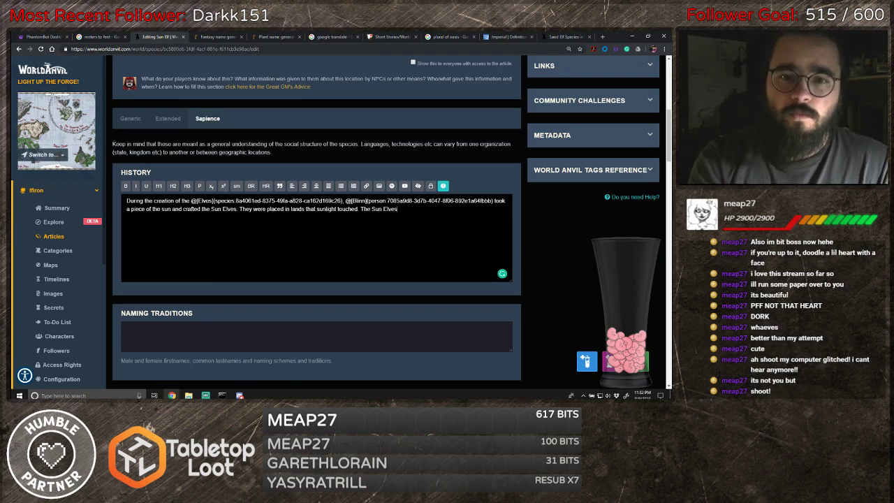
key("BackSpace")
key("BackSpace")
key("BackSpace")
key("BackSpace")
key("BackSpace")
key("BackSpace")
key("BackSpace")
key("BackSpace")
key("BackSpace")
key("BackSpace")
key("BackSpace")
key("BackSpace")
key("BackSpace")
- Continue the History with "It is a tradition for the Sun Elves to give thanks to the Sun", accepting the suggested article before "tradition"
type("It is f")
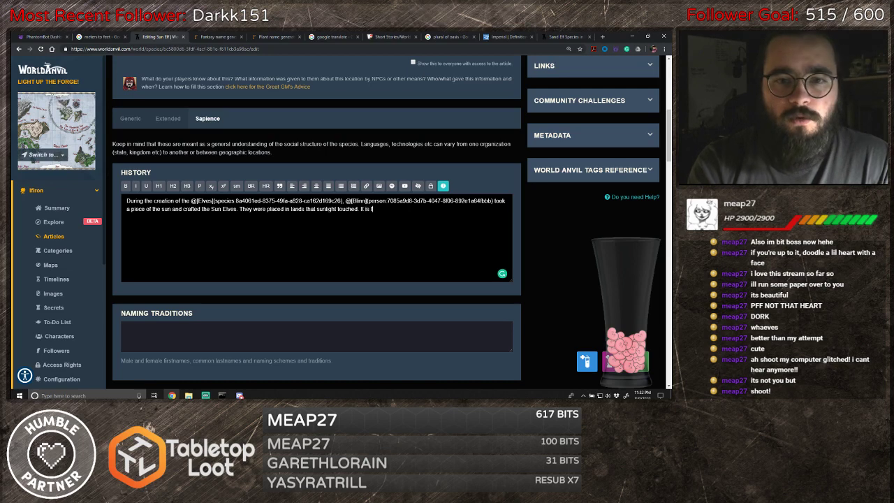
type("orradit")
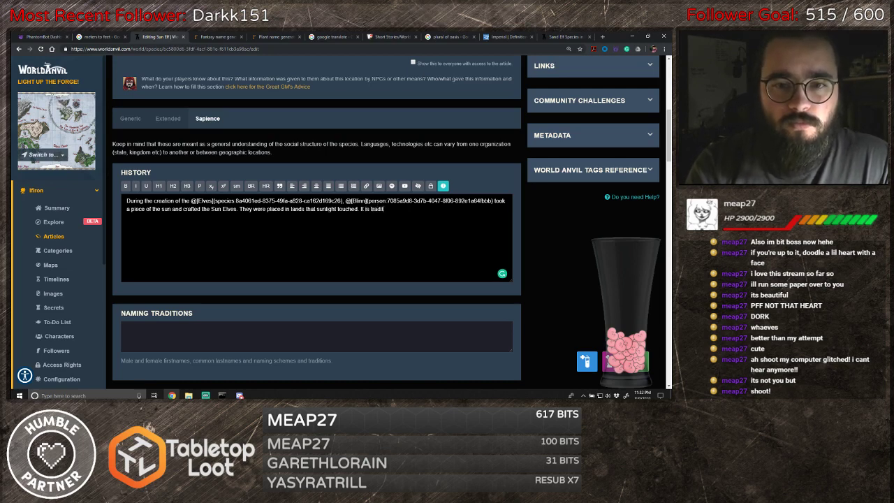
type("ion for the Su")
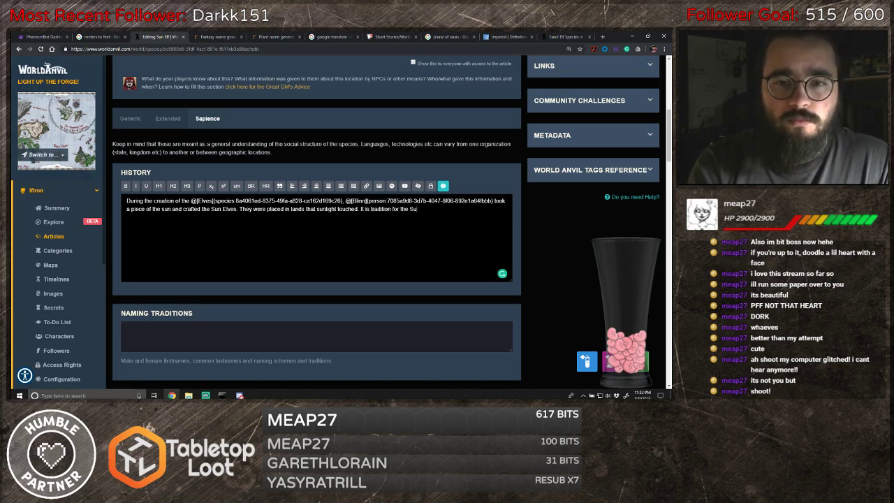
type("n Evle")
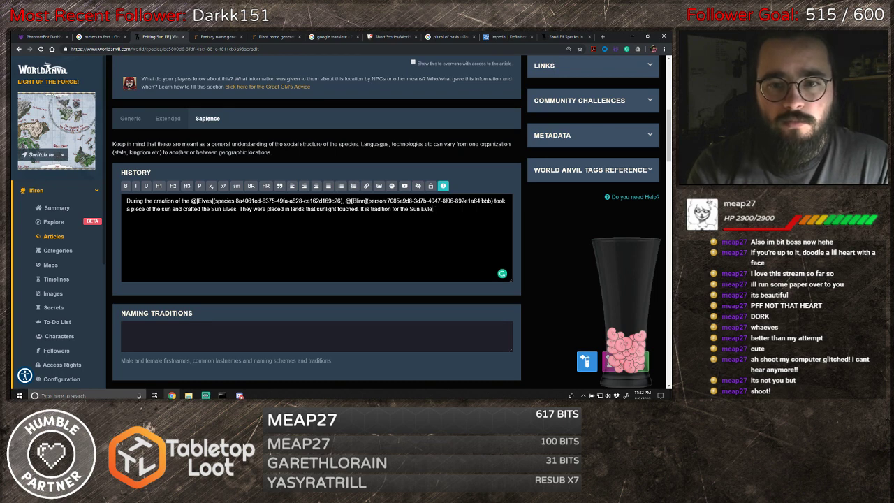
key("BackSpace")
key("BackSpace")
key("BackSpace")
type("lves to ")
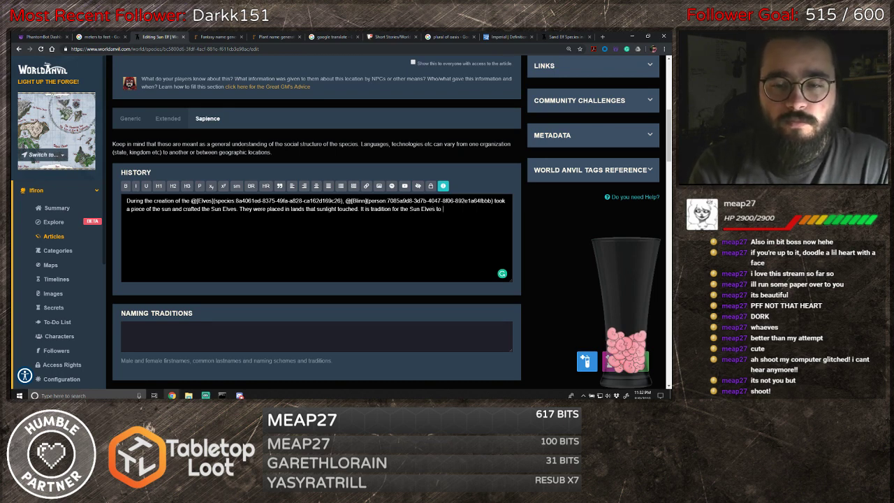
type("giv")
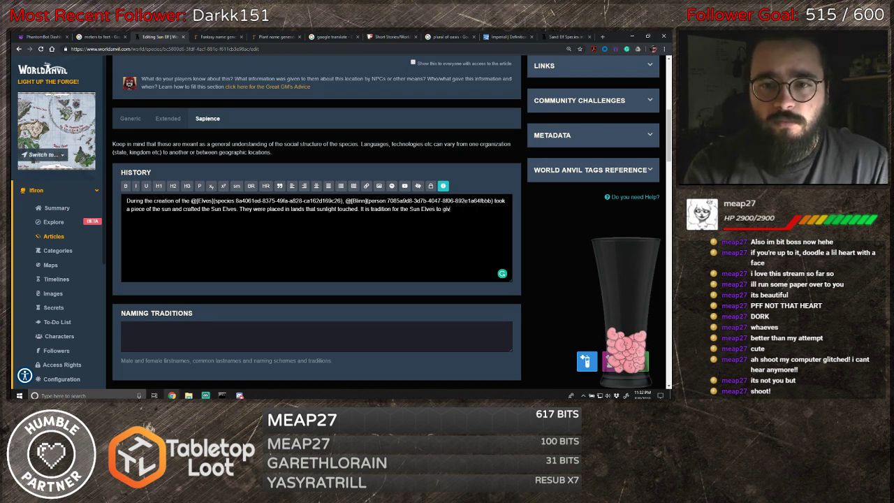
type("e thanks to the Sun")
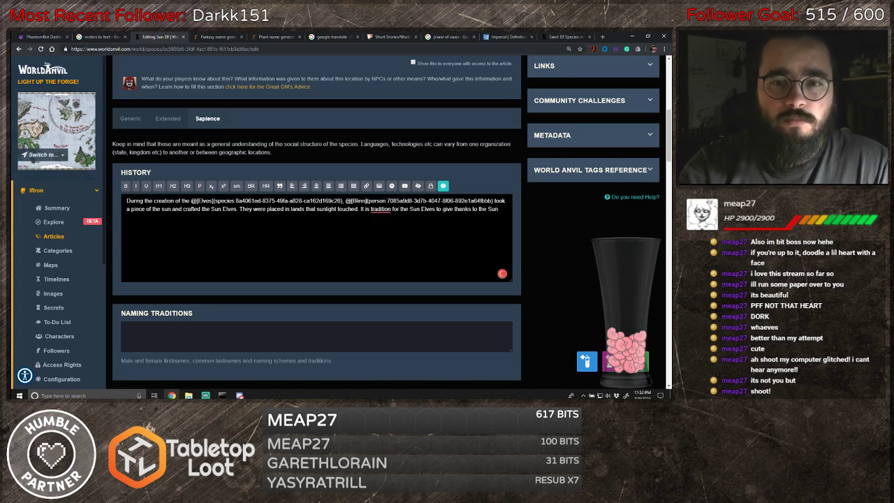
mouse_move(382, 210)
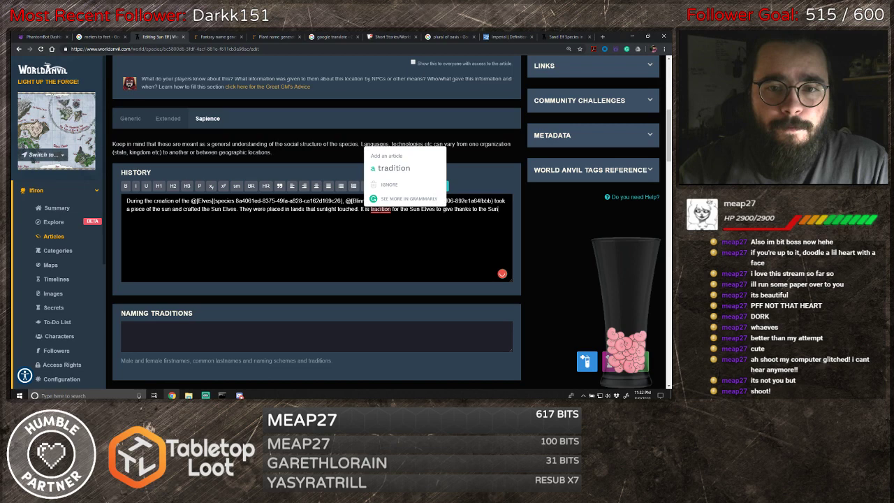
left_click(390, 169)
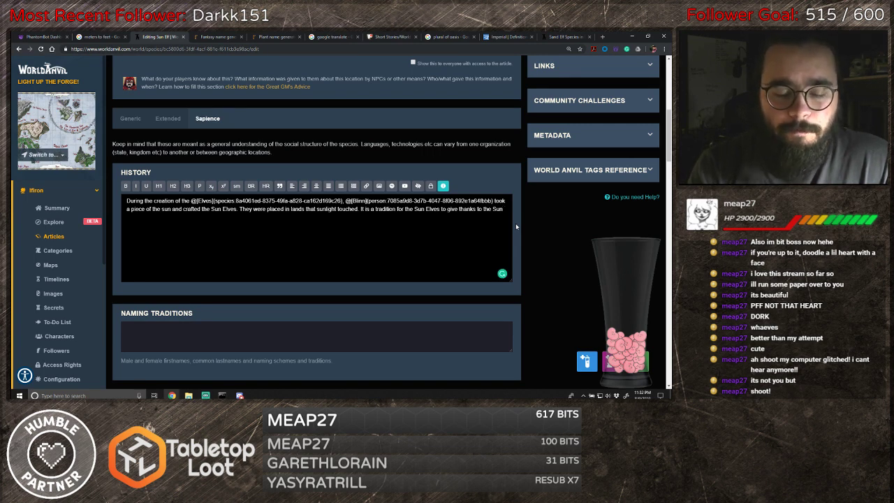
- Complete the History's tradition sentence with "and prefer to spend their time in its warmth."
type("and prefer to")
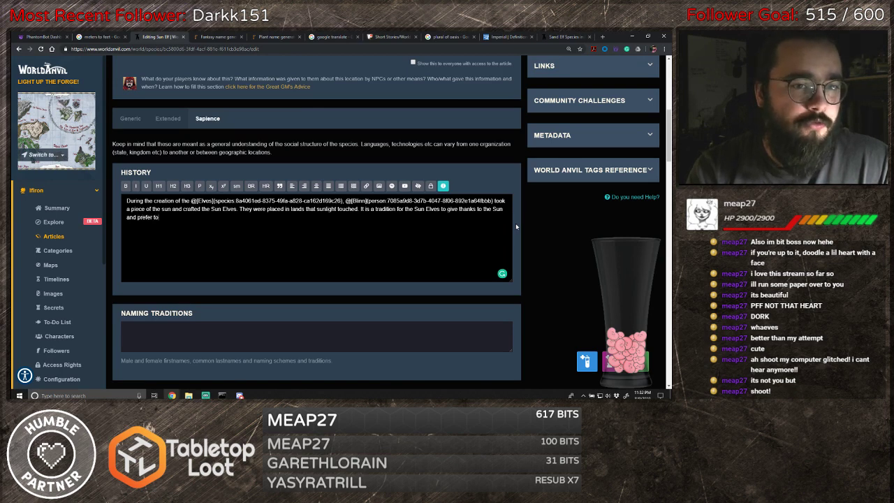
type(" spend")
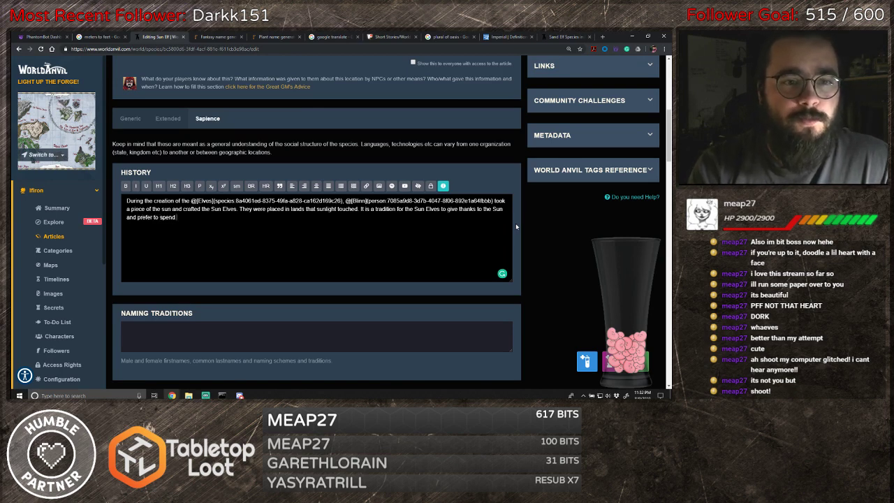
type(" their time ")
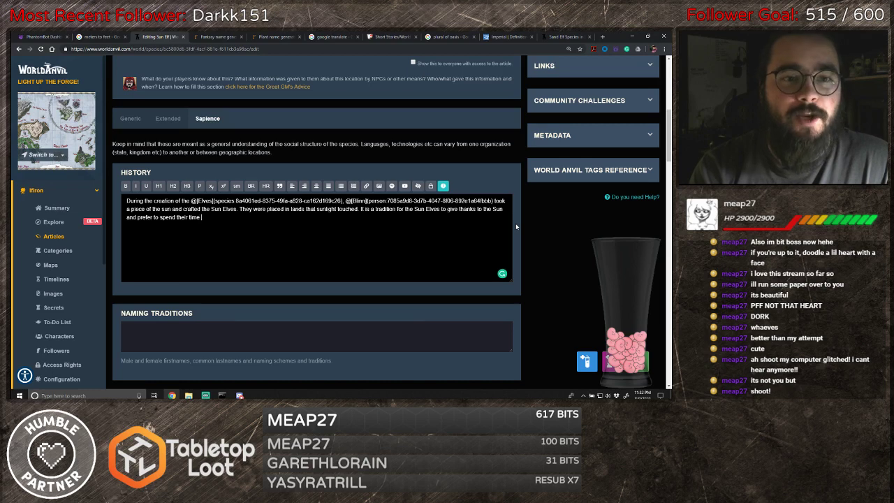
type("in its warm")
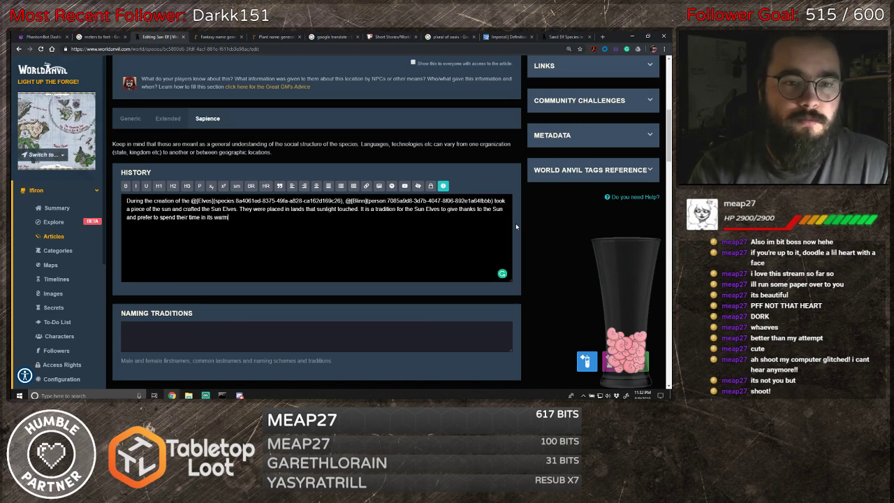
type("th.")
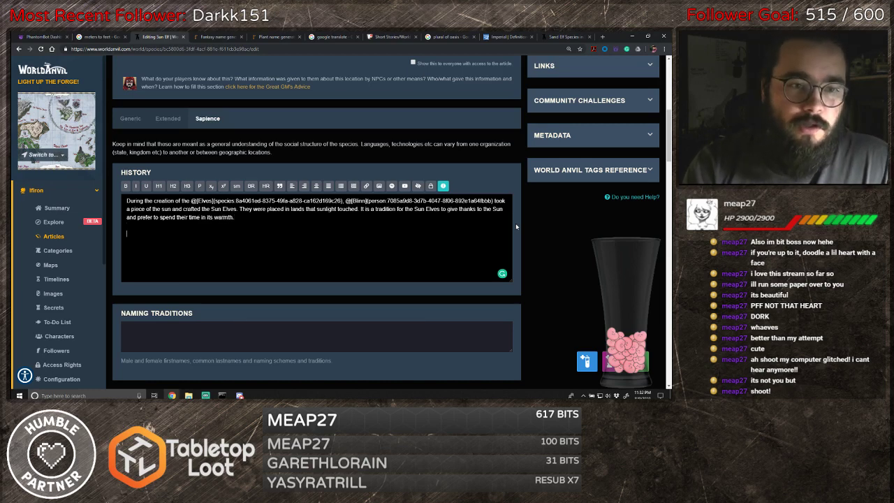
- Add an H3 heading below the History paragraph consisting of a mention of the Itherion location, without surrounding spaces
key("Return")
key("Return")
left_click(186, 186)
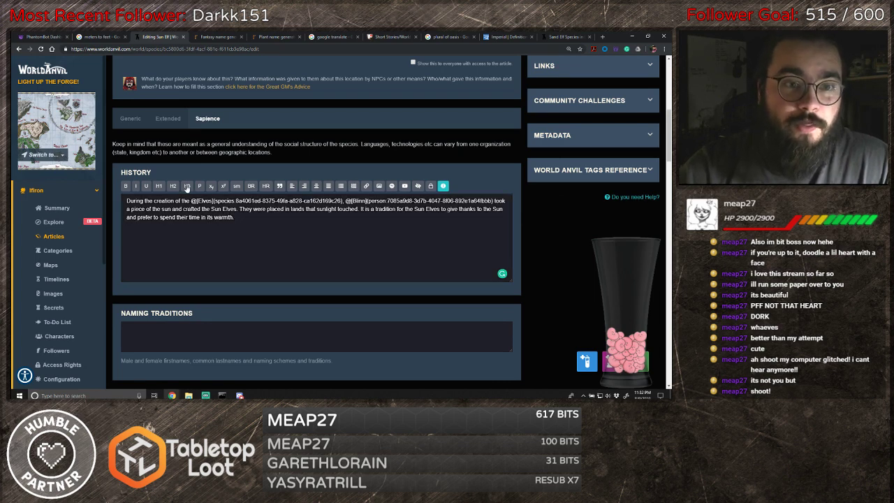
type("@")
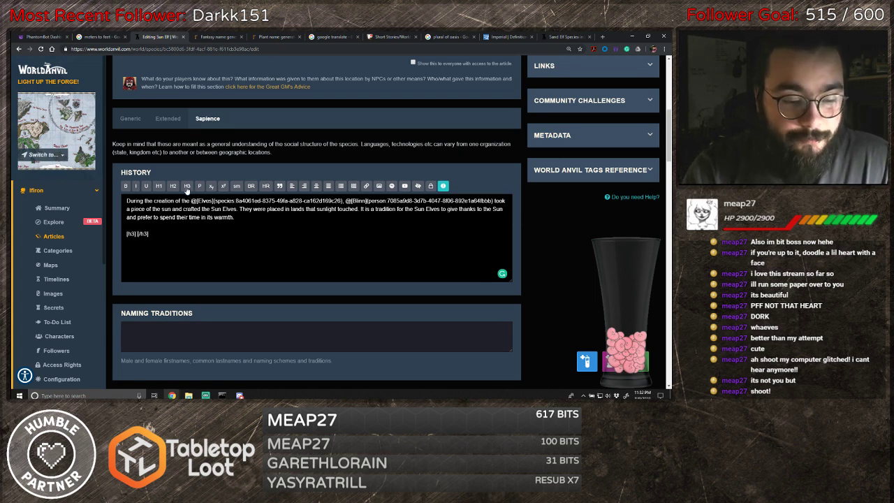
type("Myth")
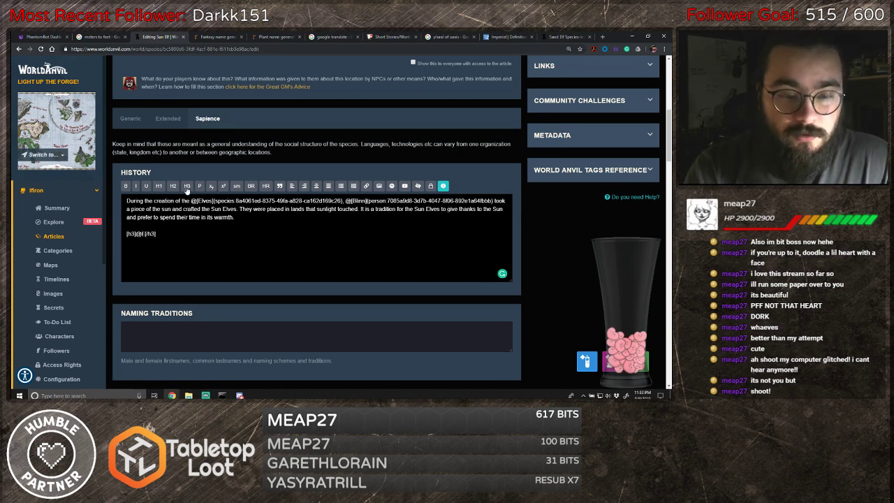
type("non")
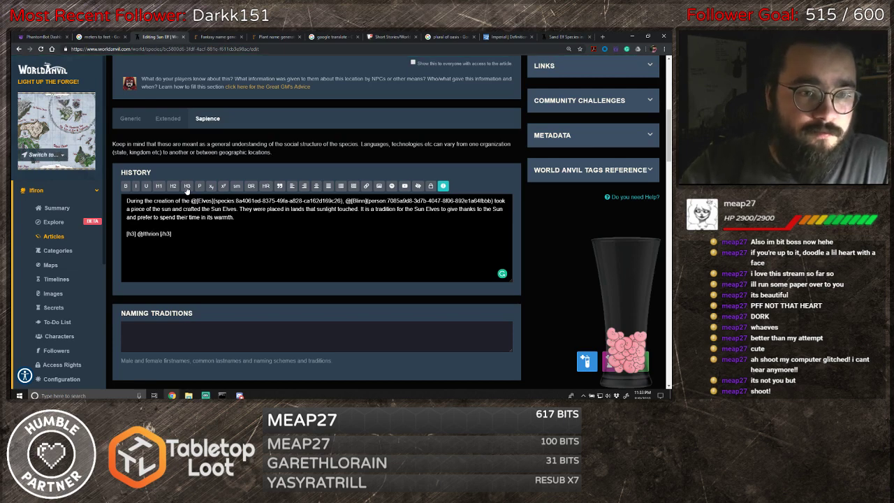
key("BackSpace")
key("BackSpace")
key("BackSpace")
key("BackSpace")
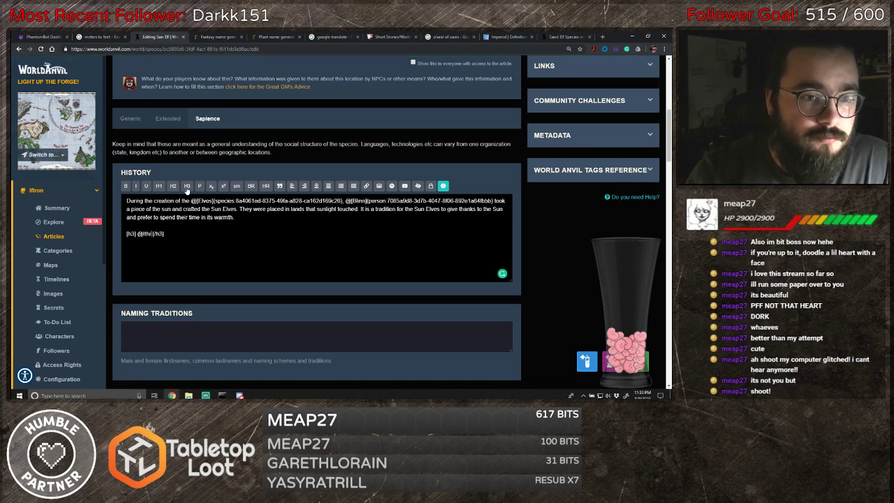
type("i")
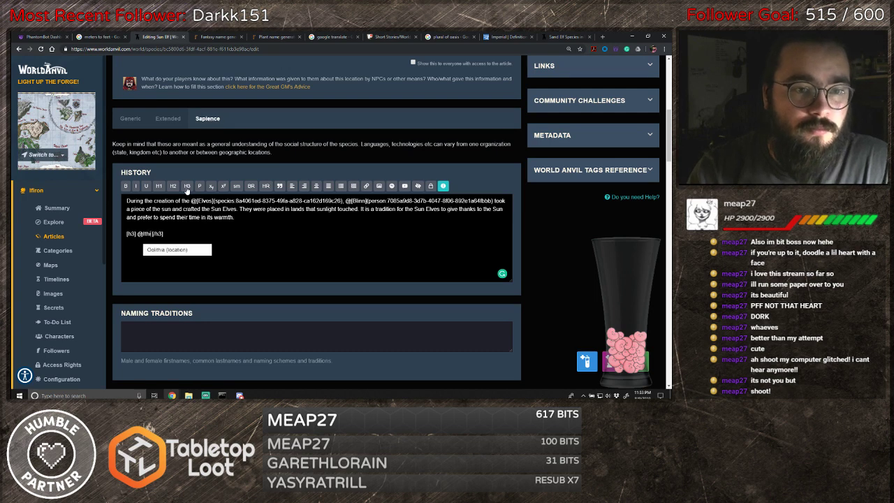
type("r")
key("BackSpace")
key("BackSpace")
key("BackSpace")
key("BackSpace")
key("BackSpace")
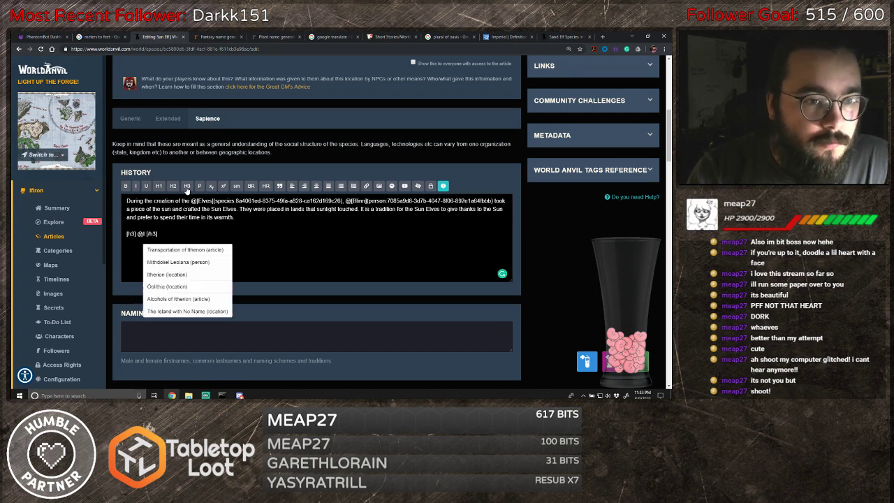
type("Ith")
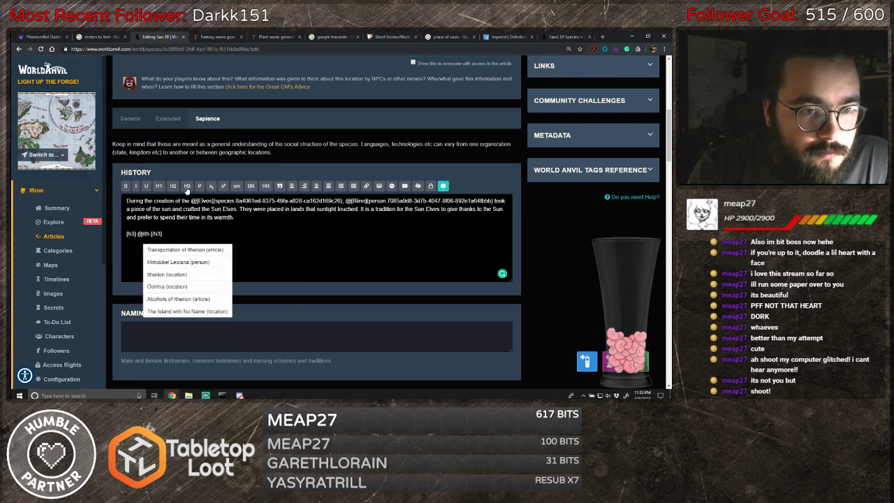
type("er")
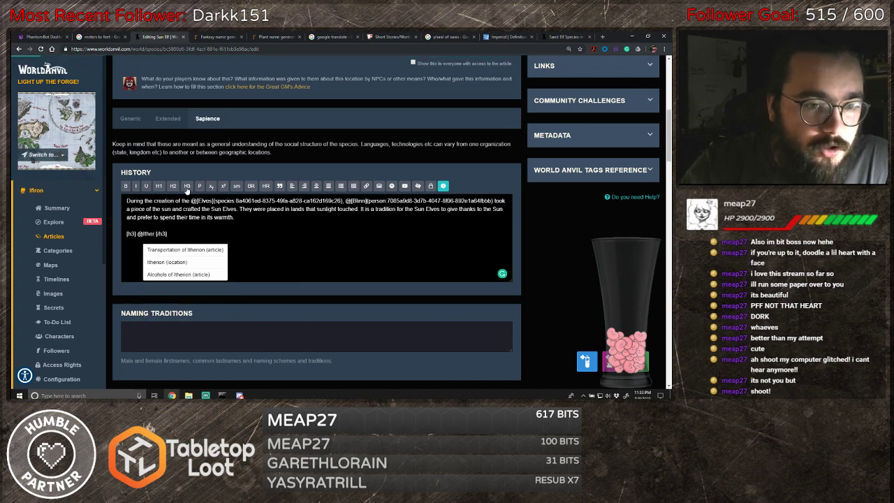
left_click(180, 262)
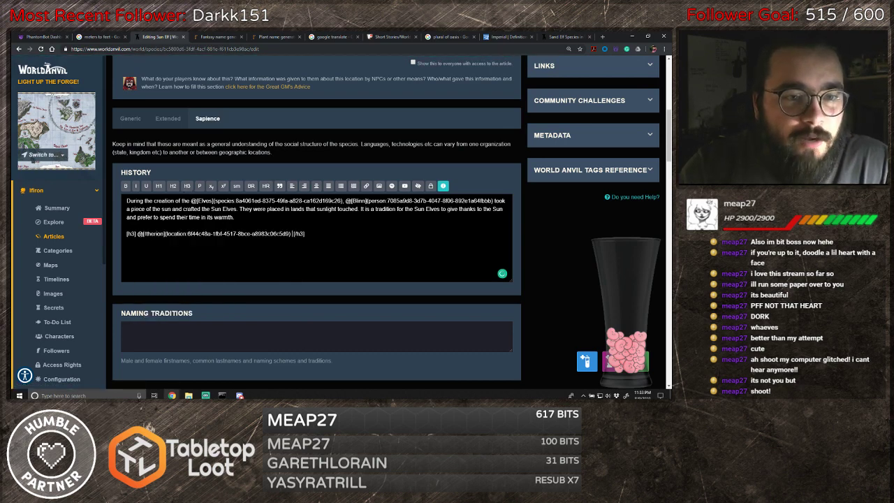
key("BackSpace")
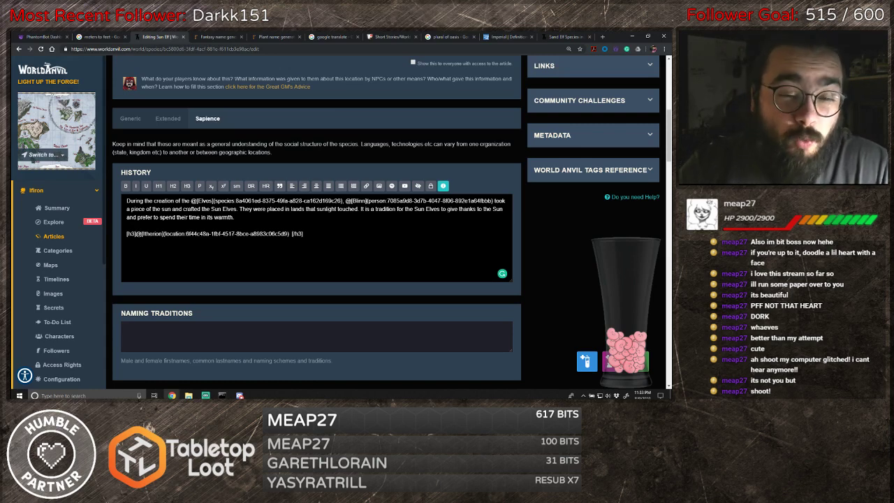
key("BackSpace")
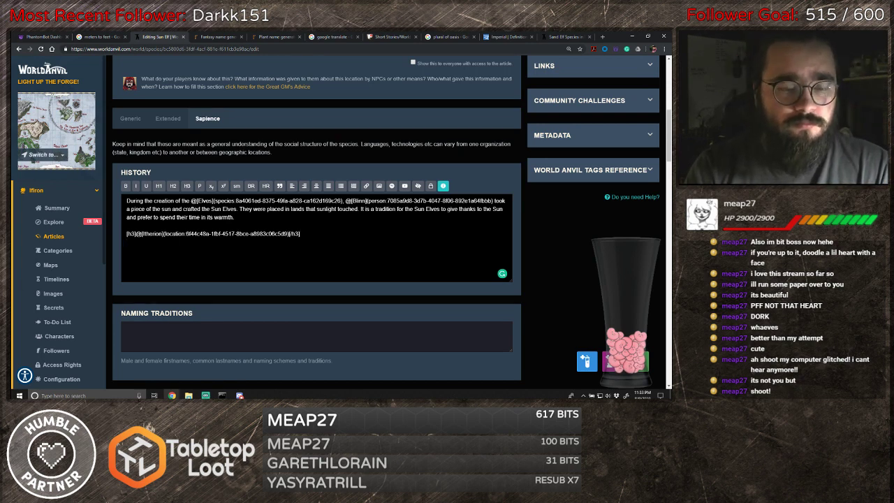
- Start a new line below the Itherion heading in the History
key("Return")
type("Sun")
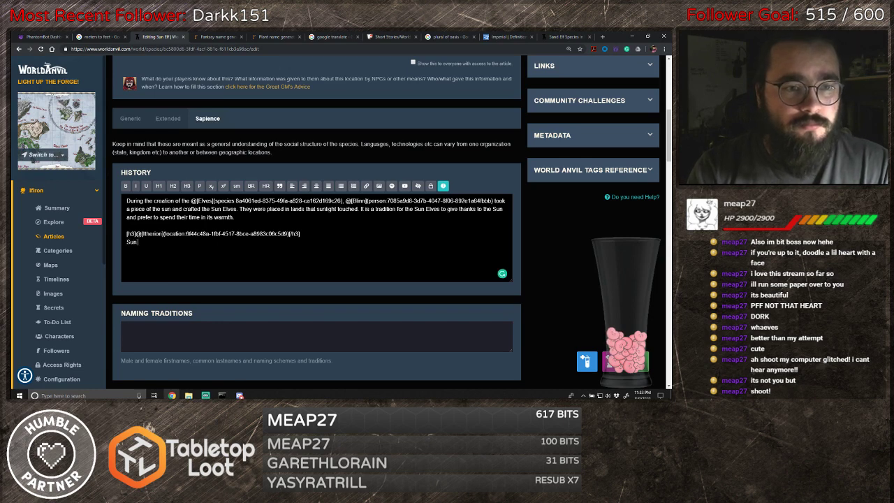
type(" elves can be m")
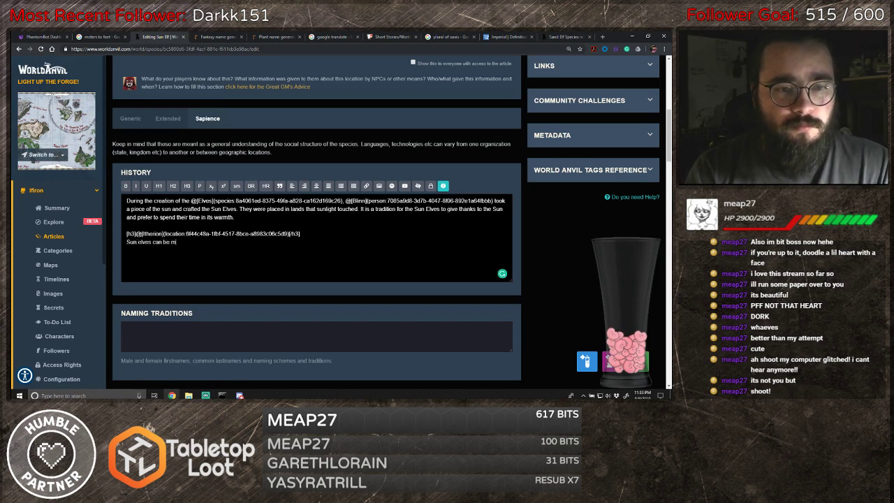
key("BackSpace")
type("fou")
key("BackSpace")
key("BackSpace")
key("BackSpace")
key("BackSpace")
key("BackSpace")
key("BackSpace")
key("BackSpace")
key("BackSpace")
key("BackSpace")
key("BackSpace")
type("ha")
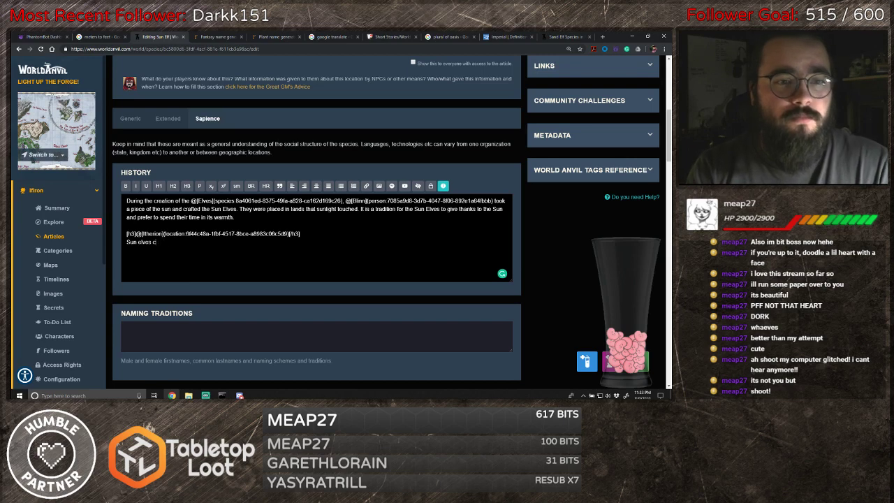
type("ve a long")
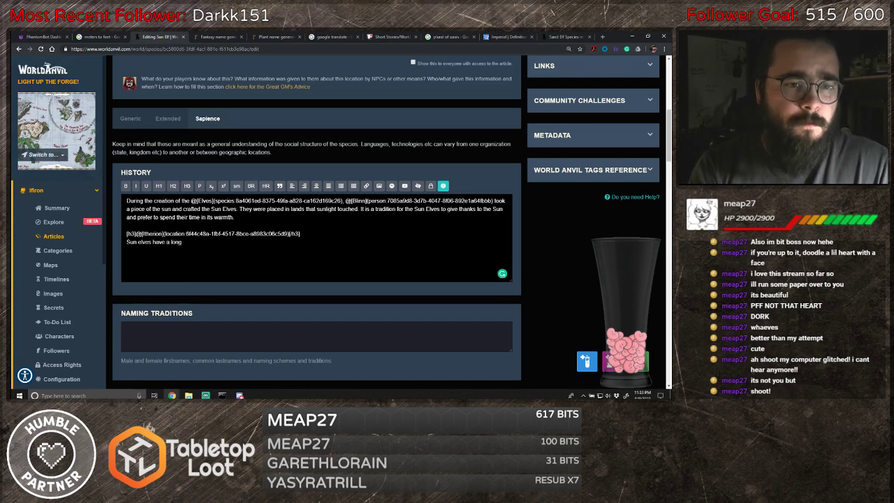
type(" tradition ")
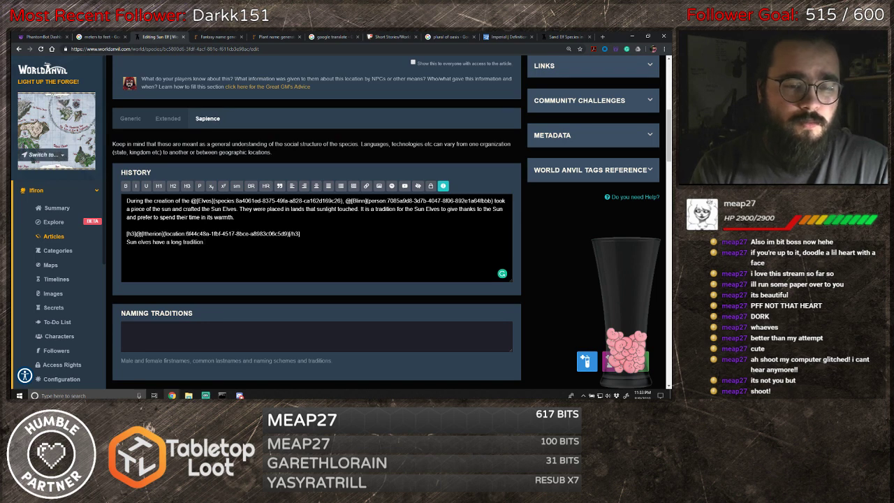
type("in the nor")
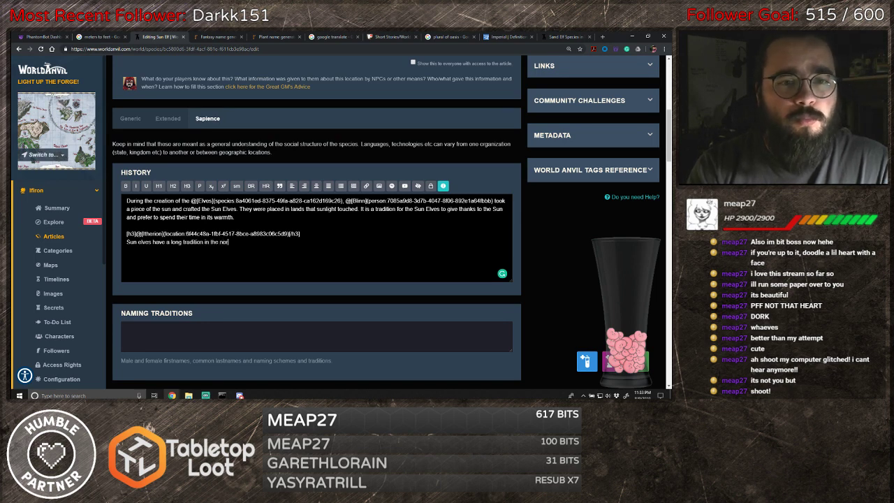
type("thern")
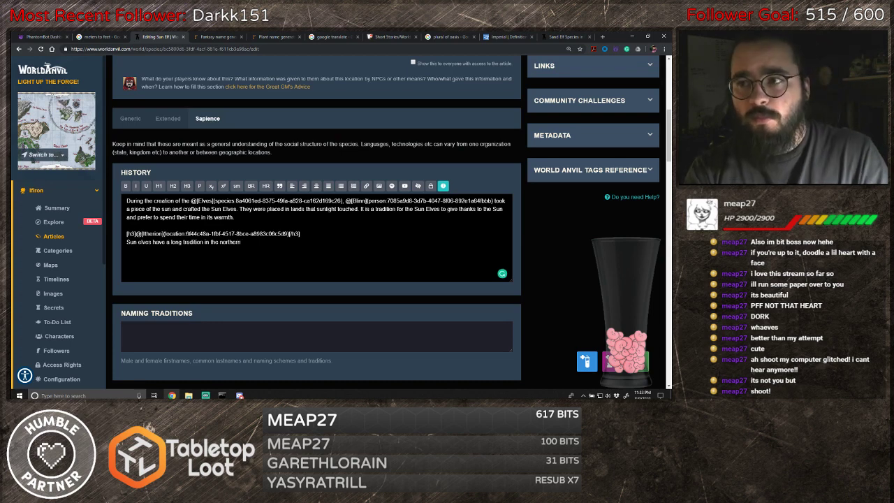
type(" are")
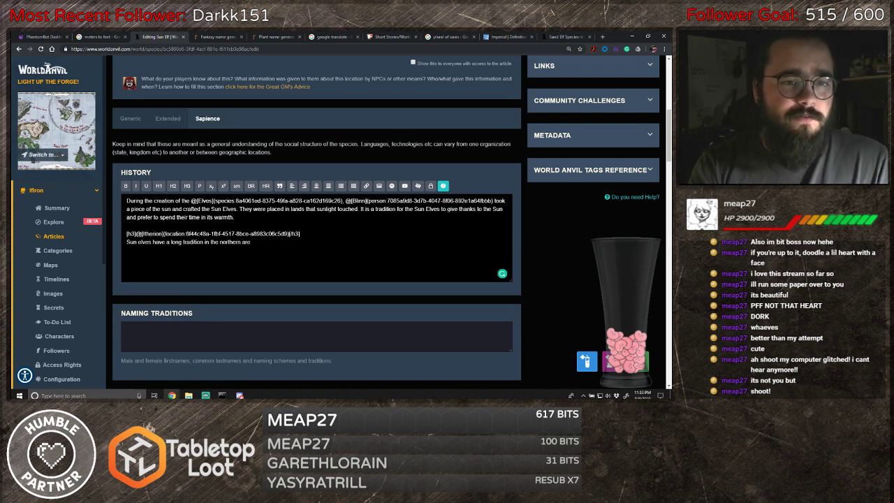
key("BackSpace")
key("BackSpace")
key("BackSpace")
key("BackSpace")
key("BackSpace")
key("BackSpace")
key("BackSpace")
key("BackSpace")
key("BackSpace")
key("BackSpace")
key("BackSpace")
key("BackSpace")
key("BackSpace")
key("BackSpace")
key("BackSpace")
key("BackSpace")
key("BackSpace")
key("BackSpace")
key("BackSpace")
key("BackSpace")
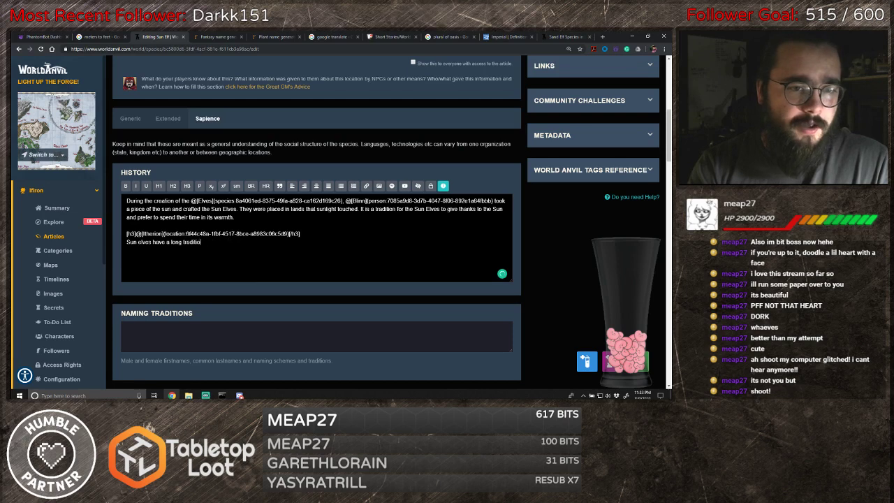
key("BackSpace")
key("BackSpace")
key("BackSpace")
key("BackSpace")
key("BackSpace")
key("BackSpace")
key("BackSpace")
key("BackSpace")
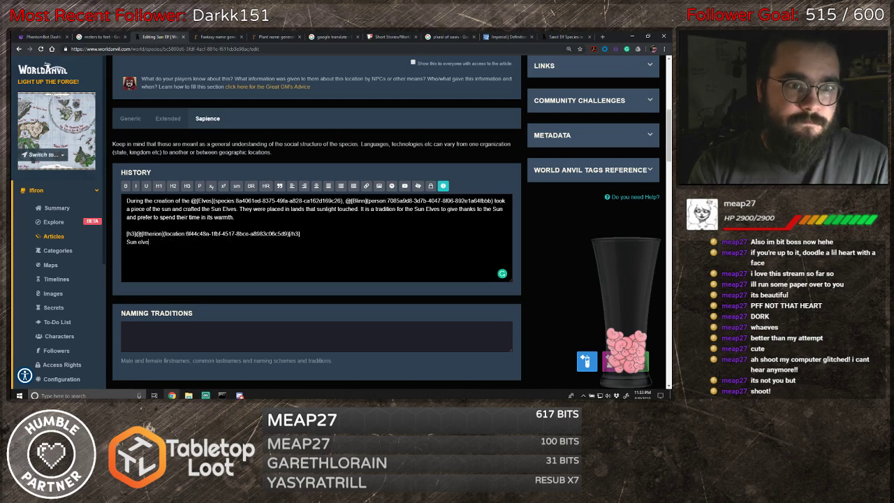
key("BackSpace")
key("BackSpace")
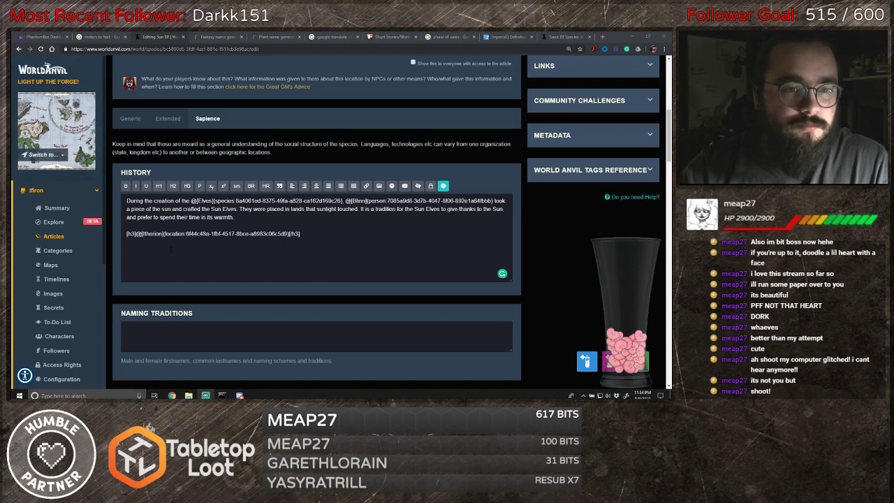
- Begin the Itherion section with "One of the driving forces keeping back the" and a mention of the Orc species, labelled "Orcs"
key("alt+Tab")
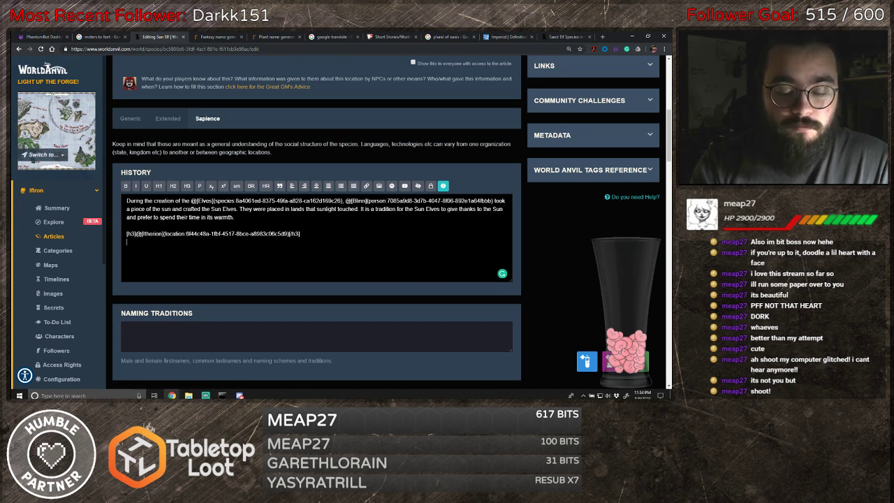
type("One of the dr")
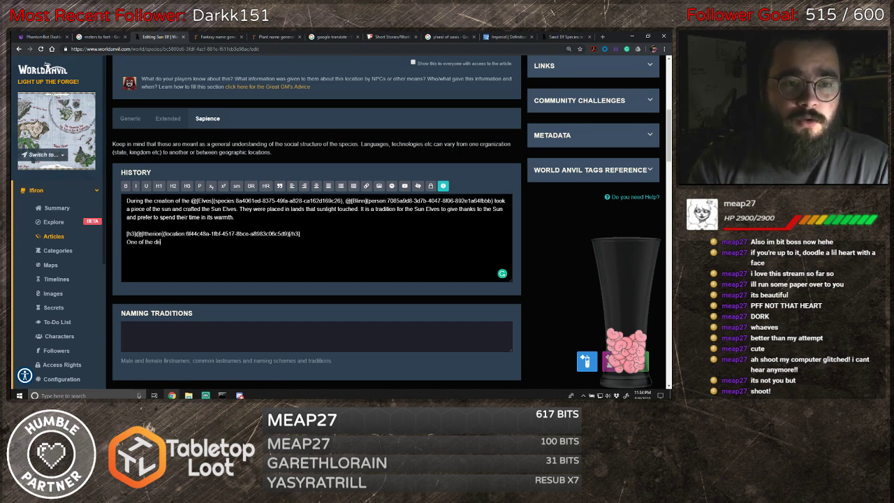
type("iving force")
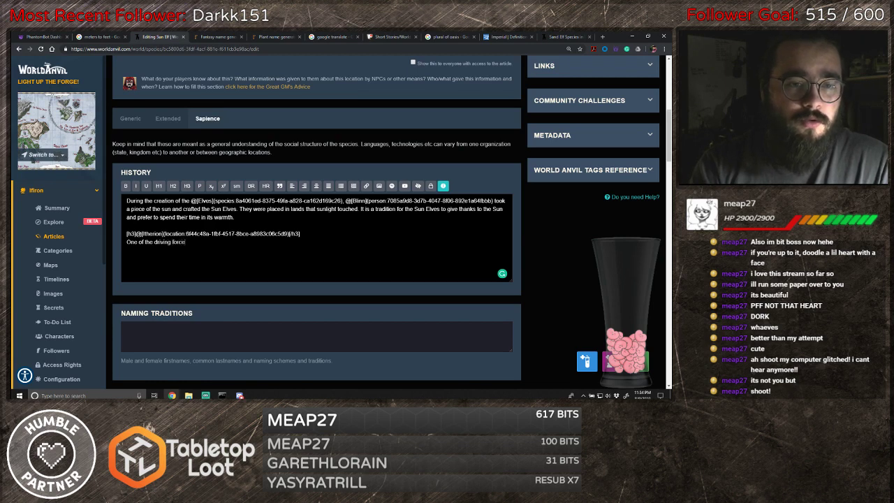
type("s keep")
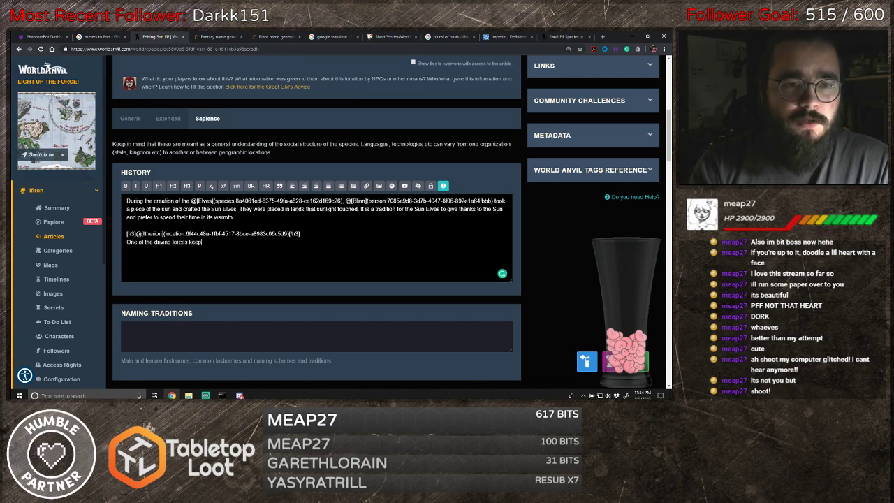
type("ing back the @")
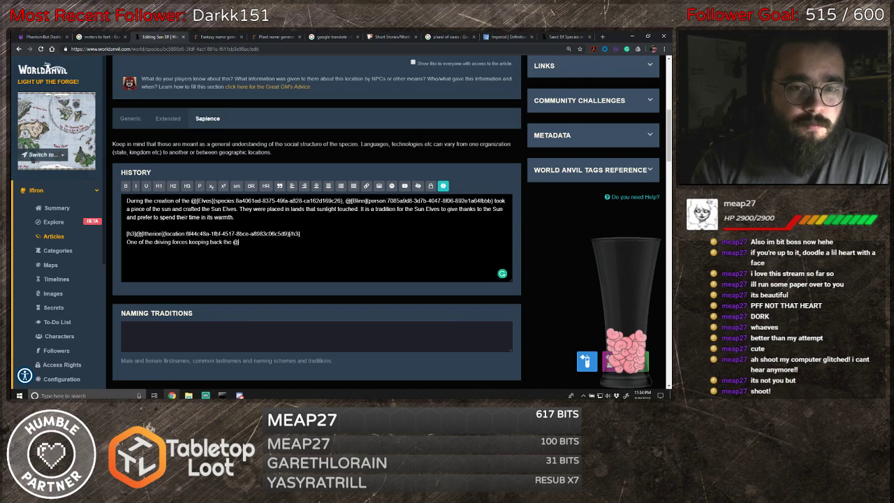
type("Orc")
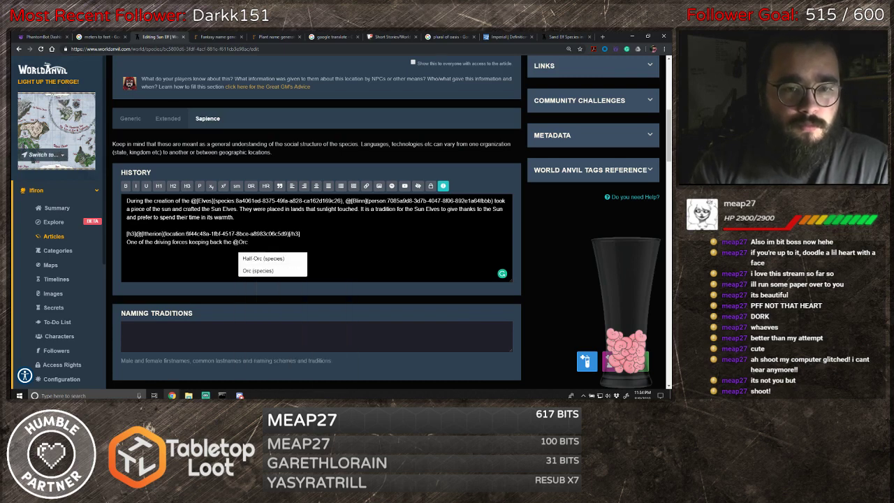
left_click(273, 270)
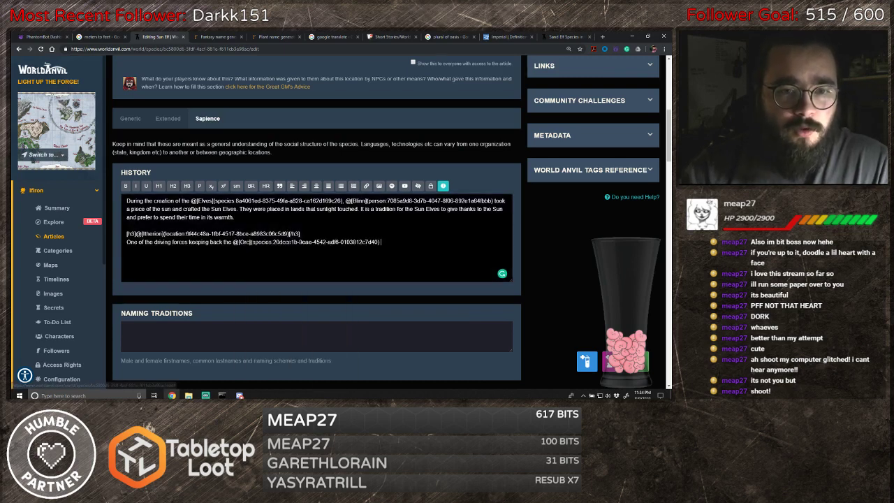
left_click(250, 241)
type("s")
key("End")
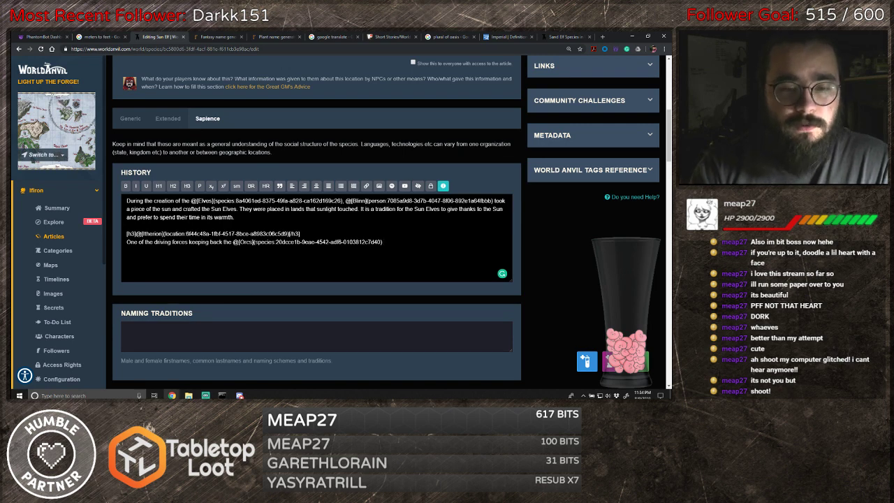
type("in the ")
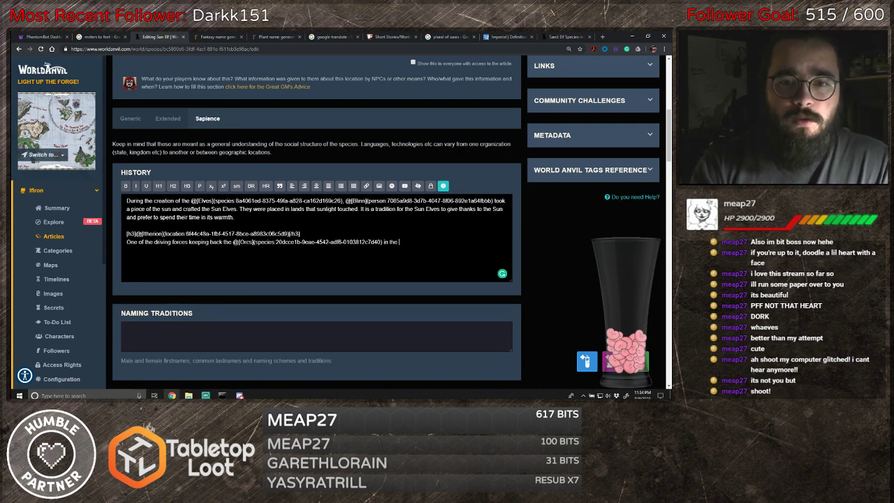
type("@Silver")
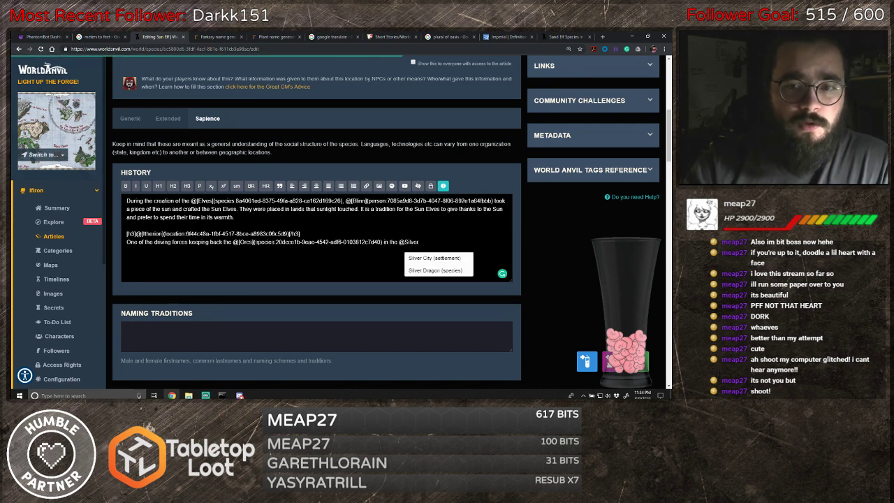
left_click(434, 258)
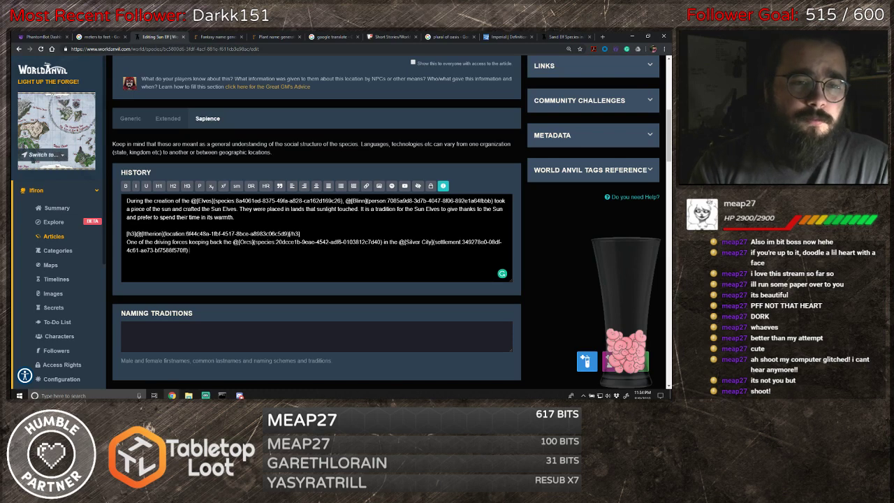
type("is")
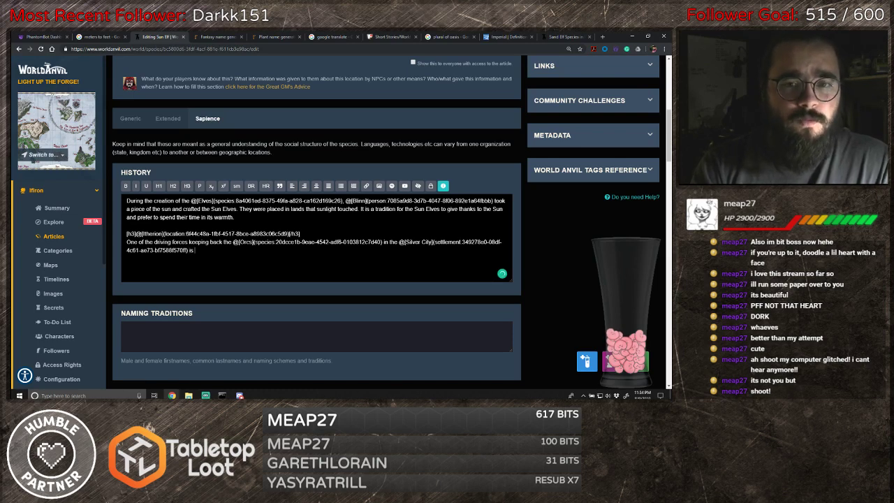
type(" the @Eler")
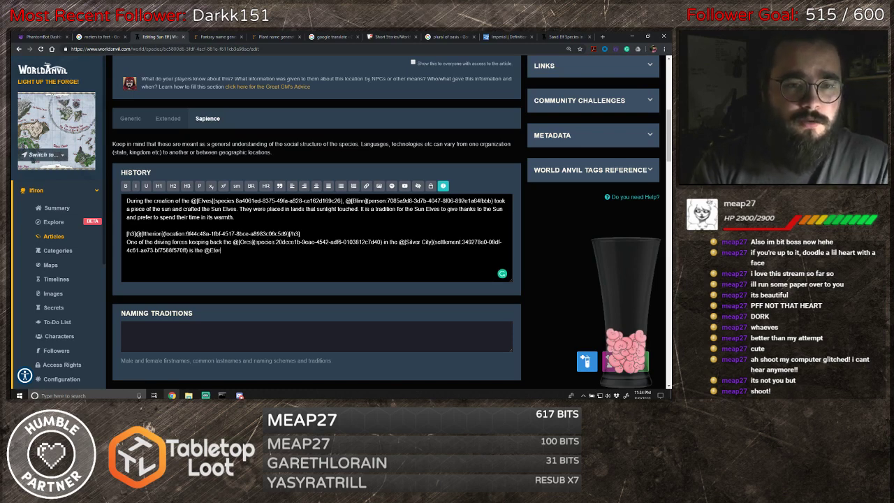
type("nal")
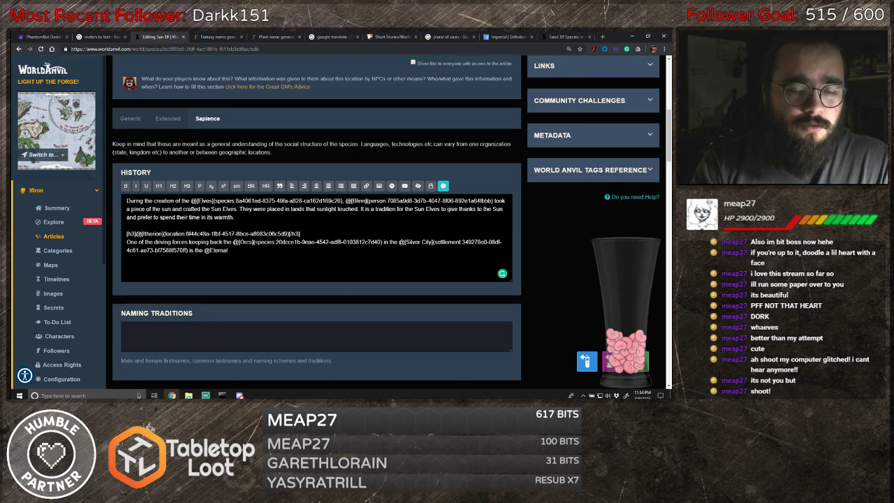
type(" Guar")
type("d]")
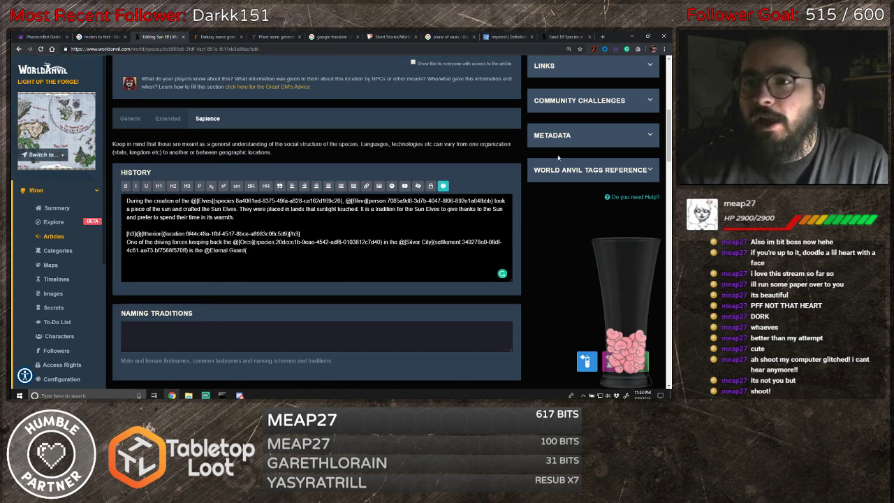
- Look up the template names in the World Anvil tags reference and complete the Eternal Guard mention with "organization)."
left_click(651, 169)
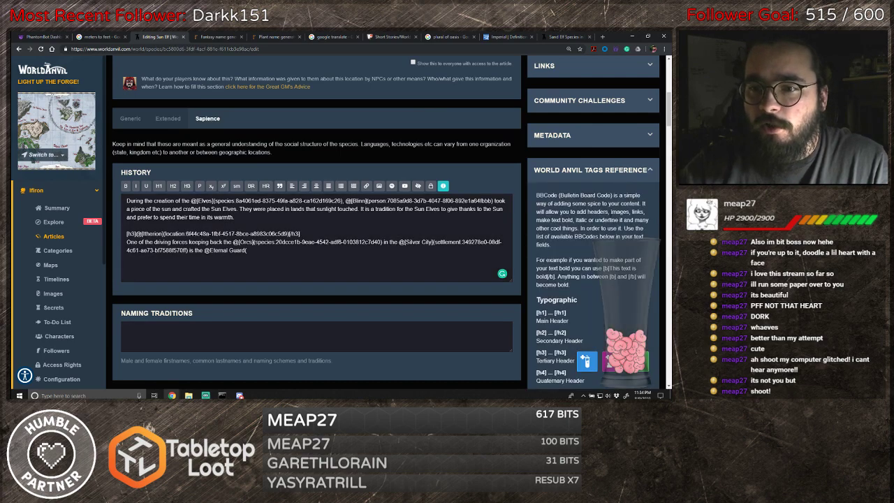
scroll(628, 196, "down", 15)
scroll(613, 217, "up", 2)
scroll(612, 217, "up", 1)
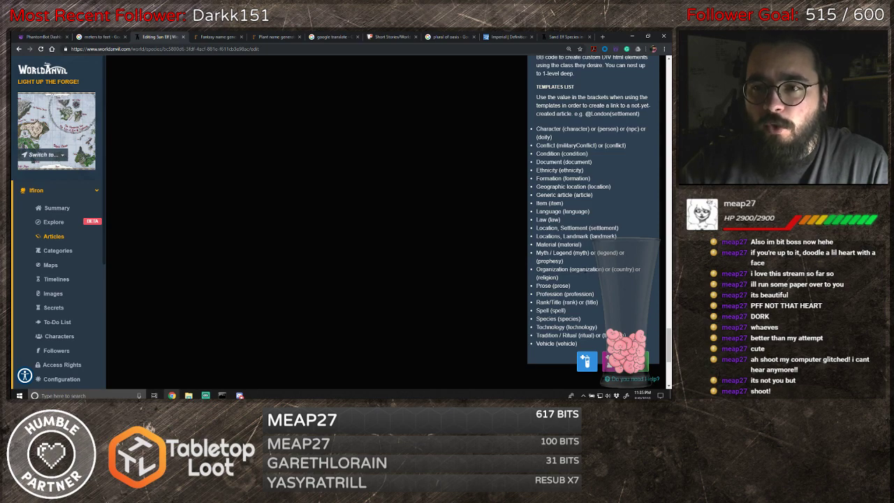
scroll(439, 343, "up", 1)
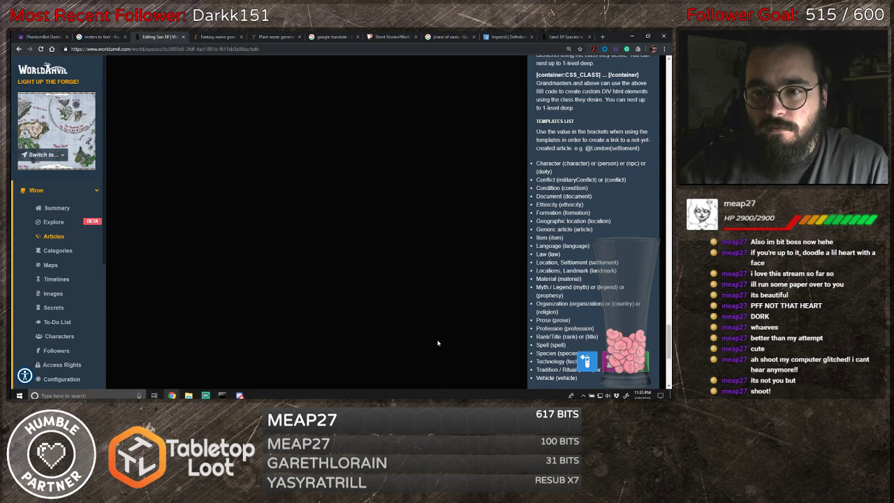
scroll(439, 343, "down", 1)
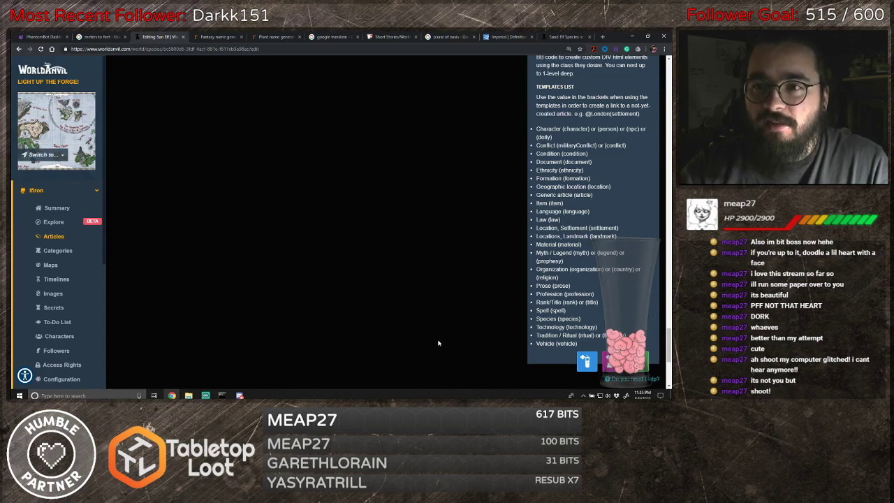
scroll(438, 343, "up", 10)
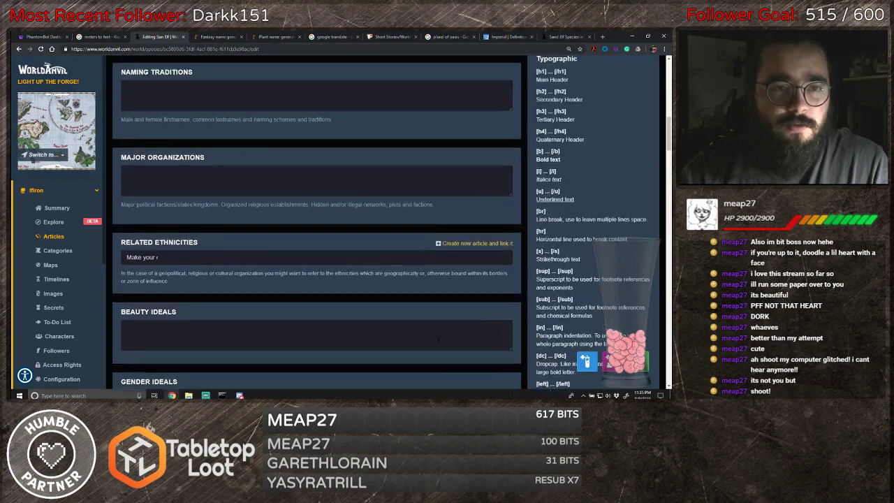
scroll(439, 341, "up", 6)
left_click(274, 269)
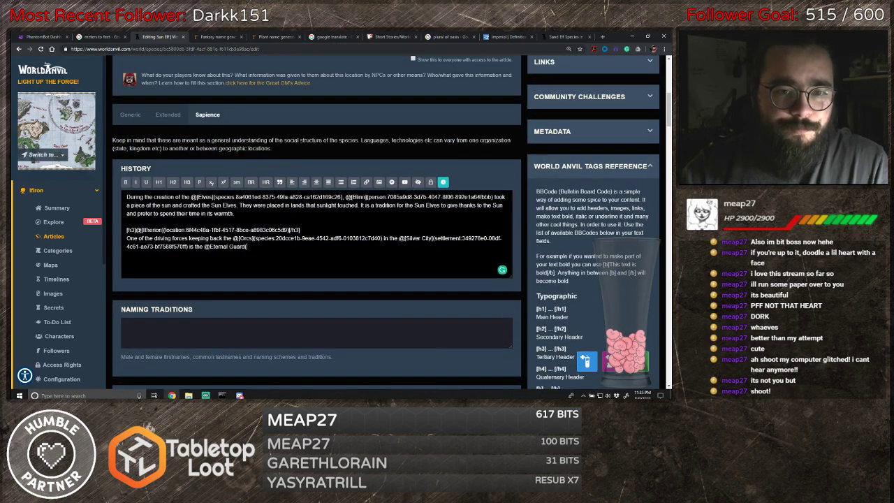
type("organizatio")
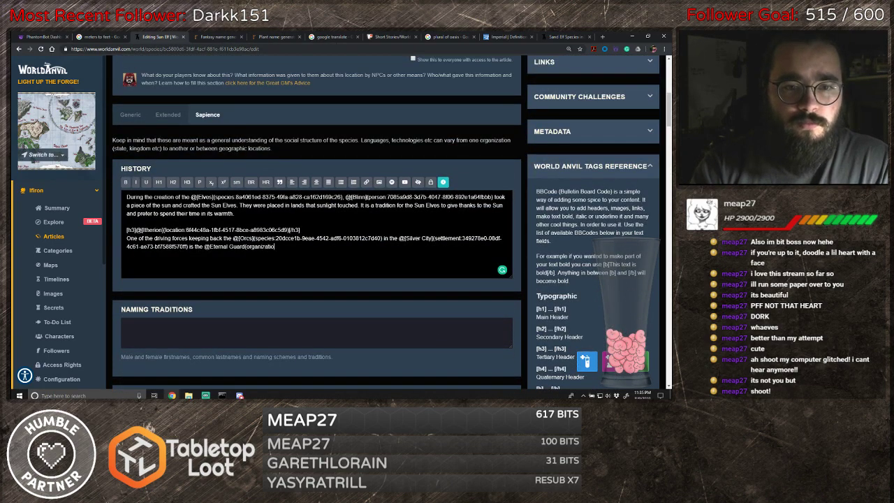
type("n).")
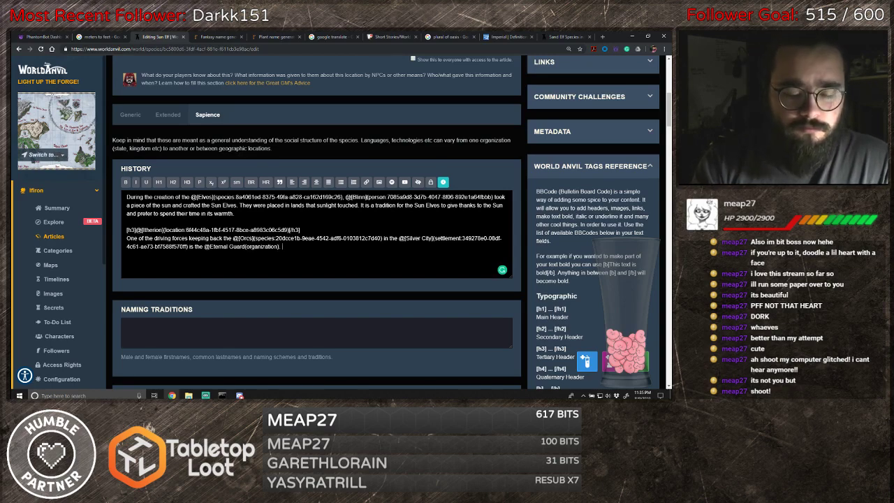
- Add the sentence "The highest ranking members are mostly the Sun Elves." after the Eternal Guard mention in the History
type(" The hei")
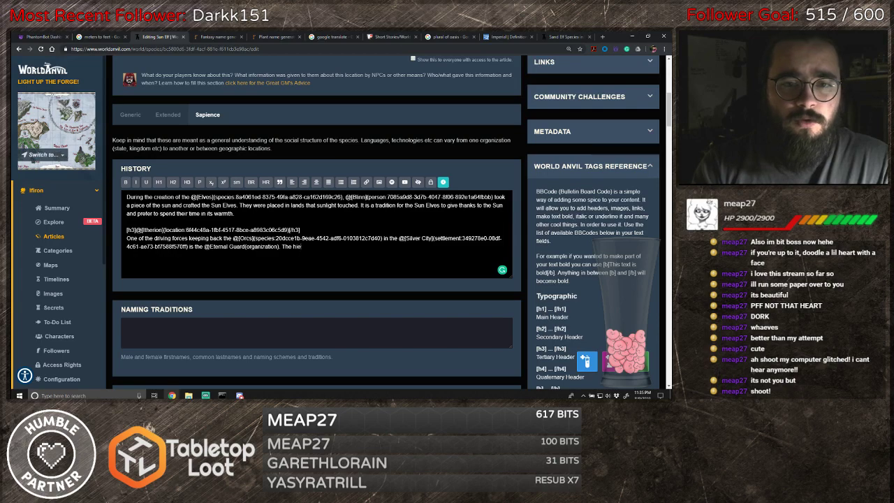
key("BackSpace")
key("BackSpace")
type("ighe")
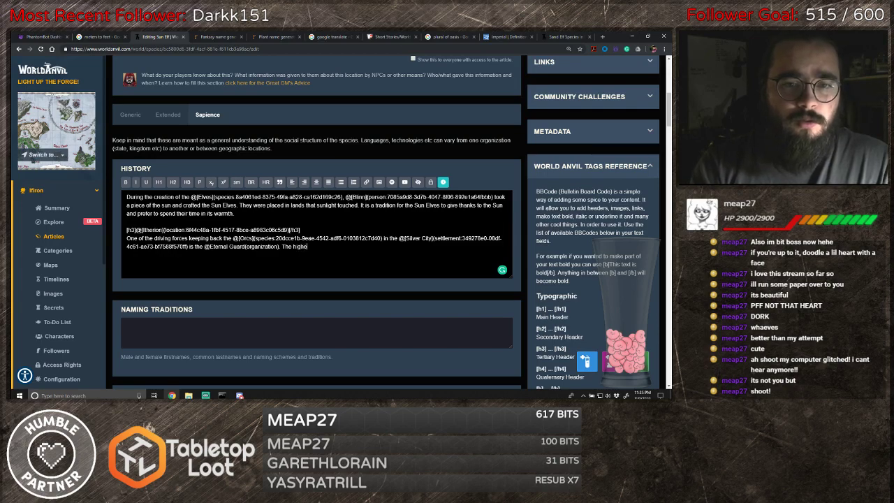
type("st ranking memb")
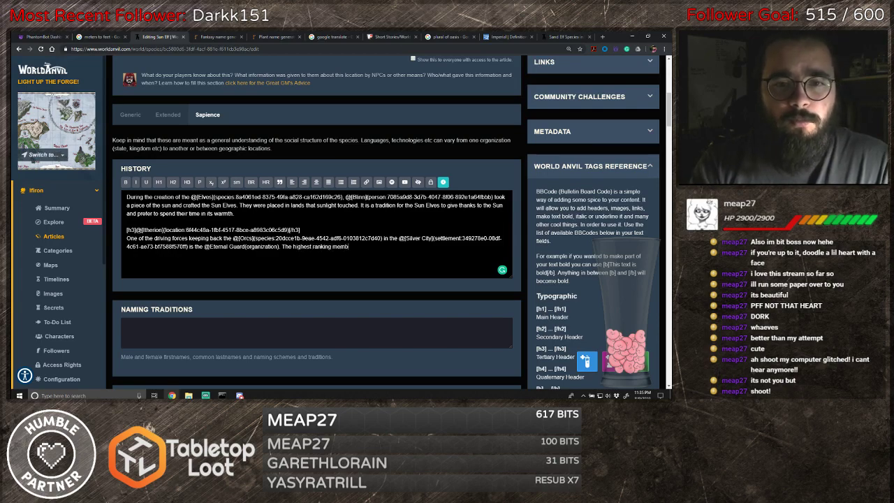
type("ers are")
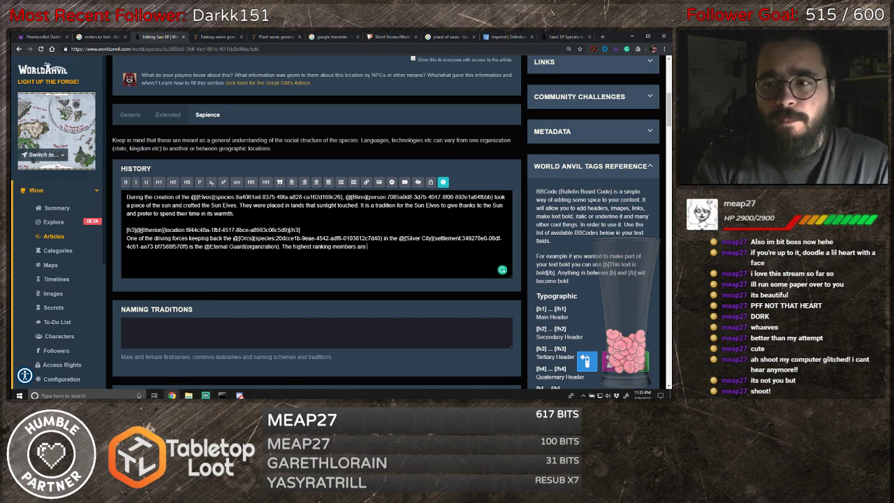
type(" most")
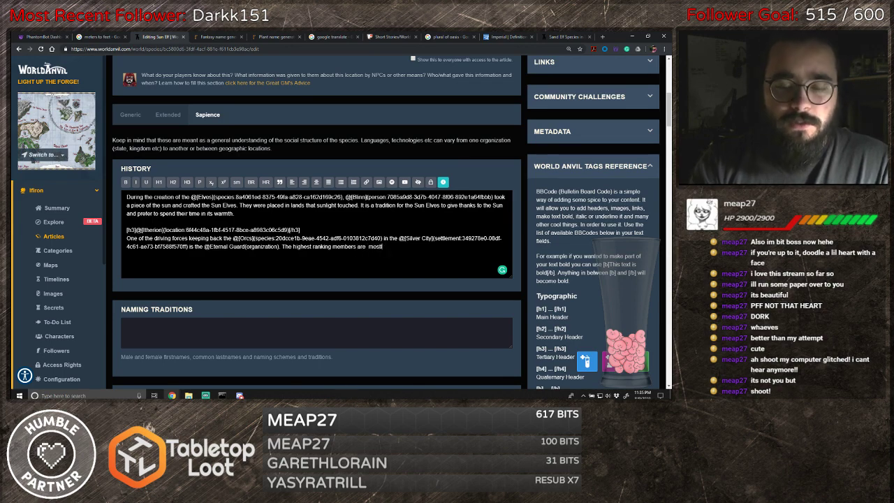
key("BackSpace")
key("BackSpace")
type("tly t")
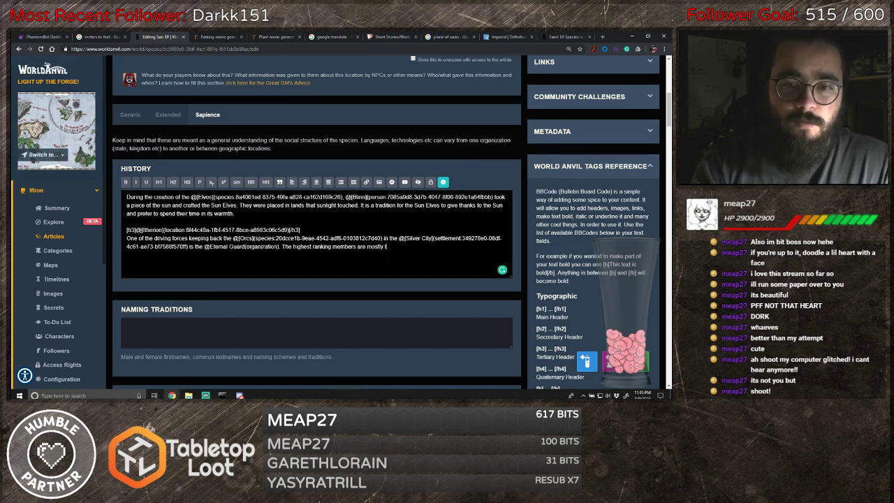
type("he Sun Elves.")
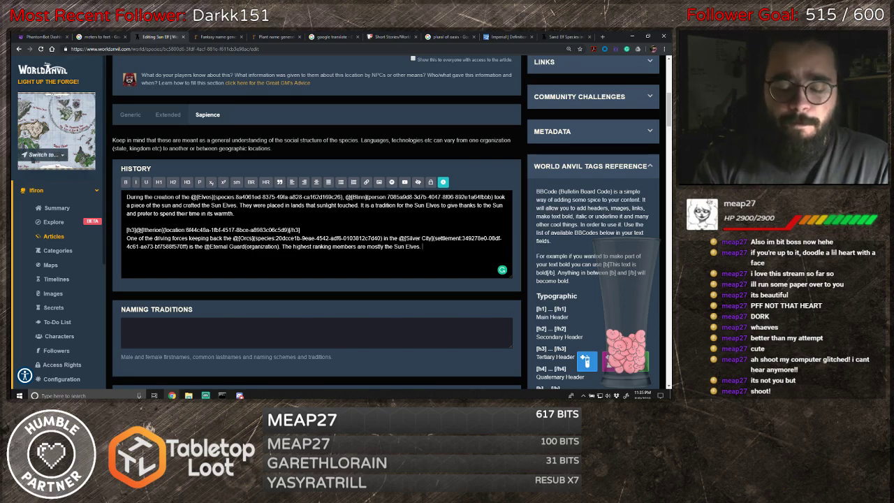
- Start another sentence in the Itherion section with "While they are found outside of the Silver City, they are"
type("While they ")
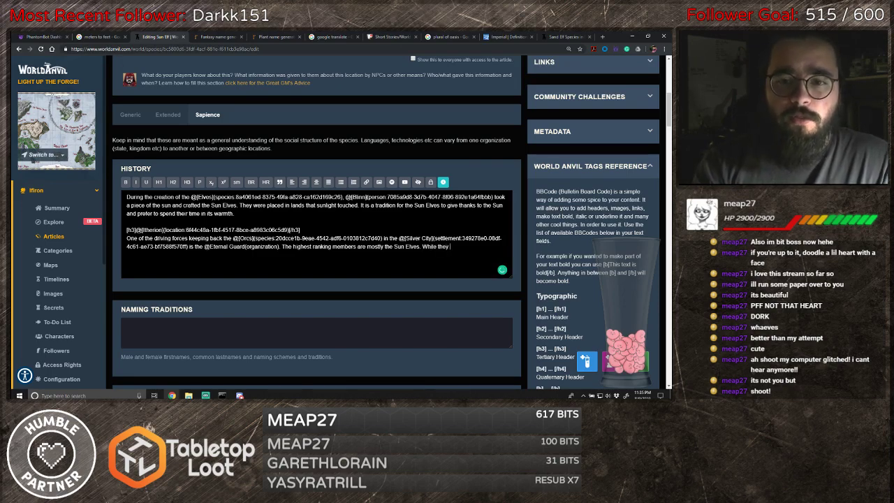
type("are found outs")
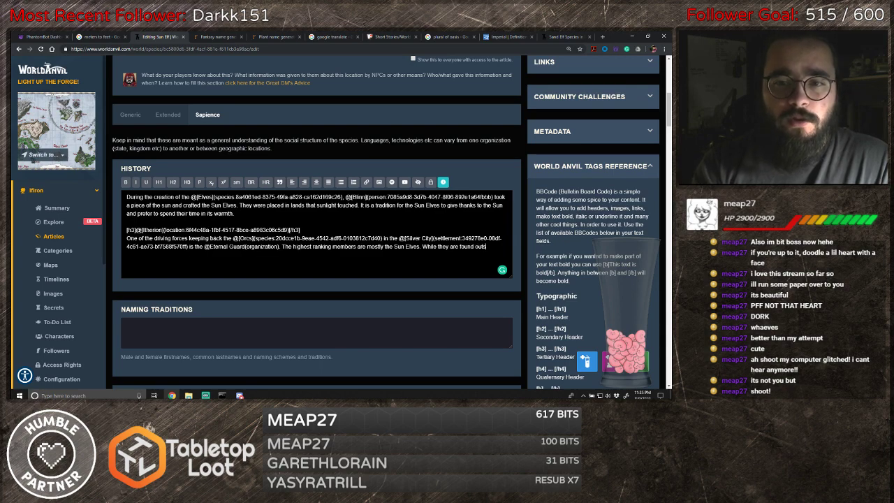
type("ide of th")
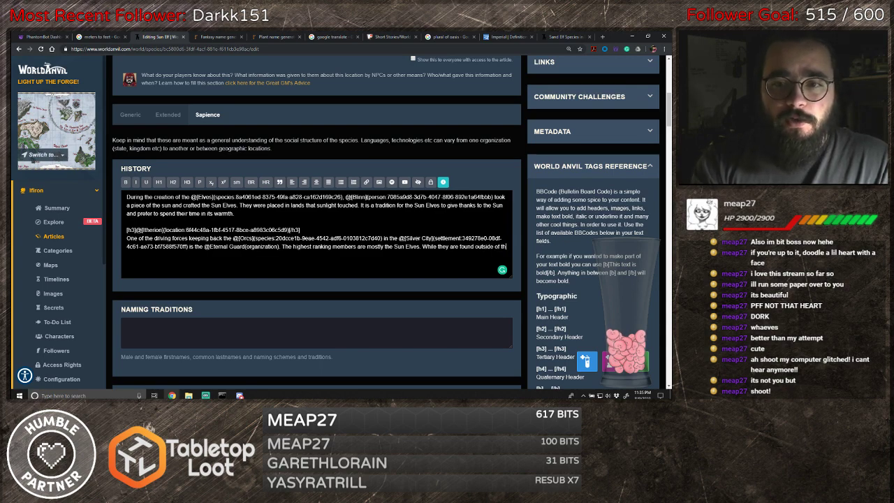
type("e Silv")
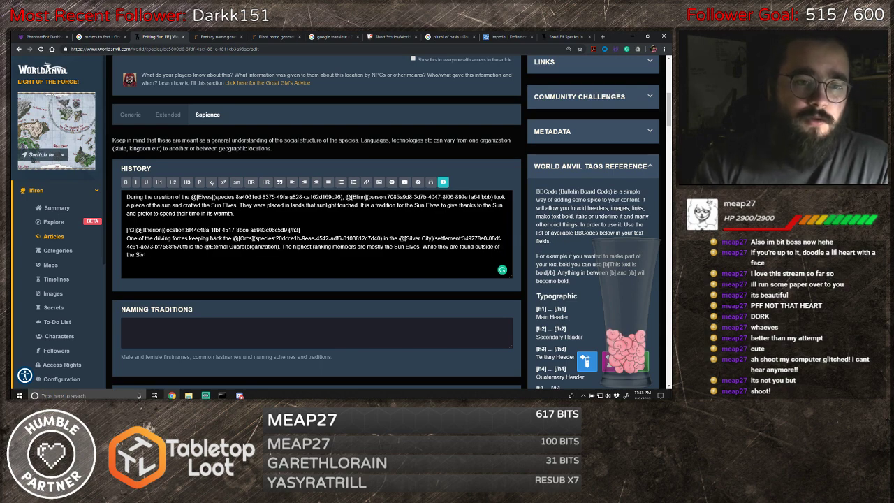
type("er S")
key("BackSpace")
type("Cit")
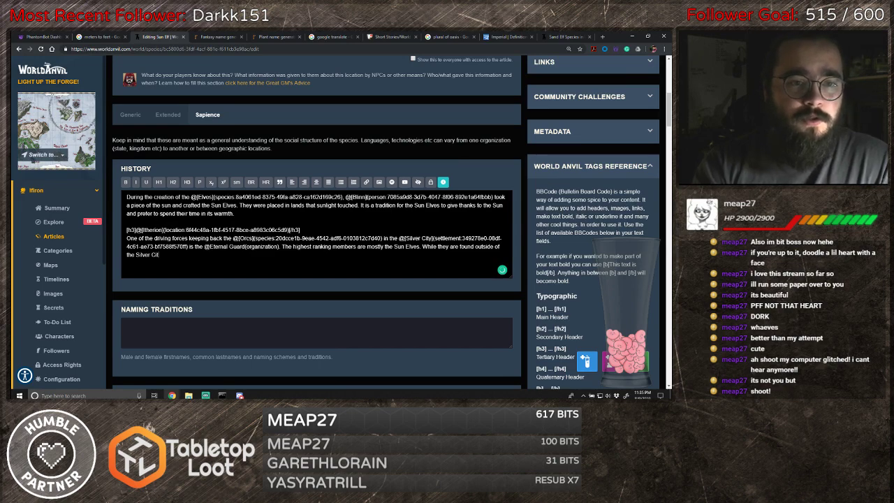
type("y. they are")
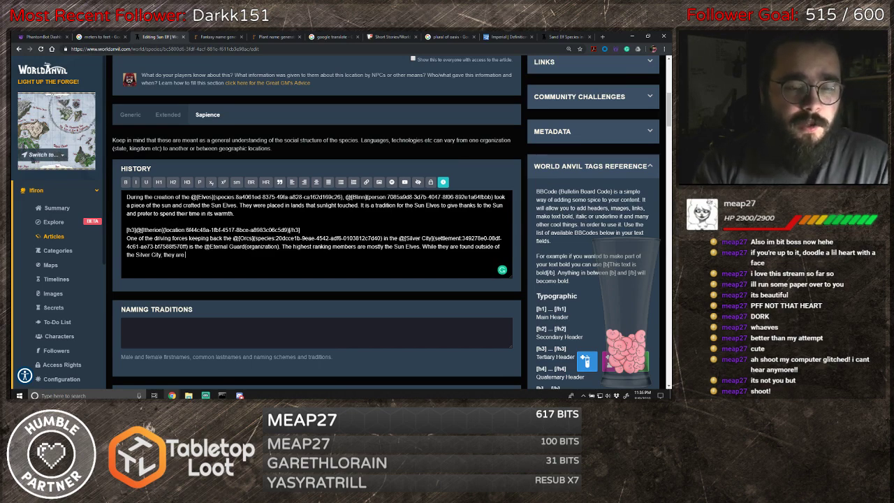
- Replace the trailing "they are" with "many can draw their roots" in the Silver City sentence
key("BackSpace")
key("BackSpace")
key("BackSpace")
key("BackSpace")
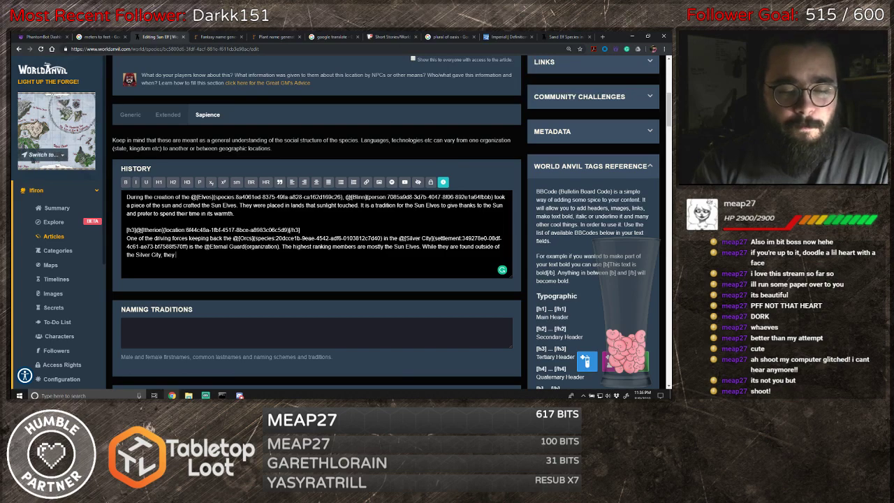
key("BackSpace")
type("many")
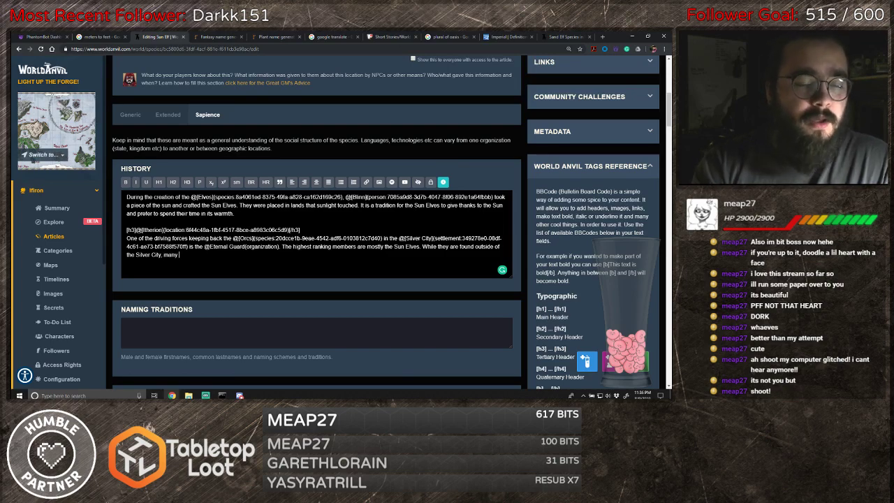
type(" can draw th")
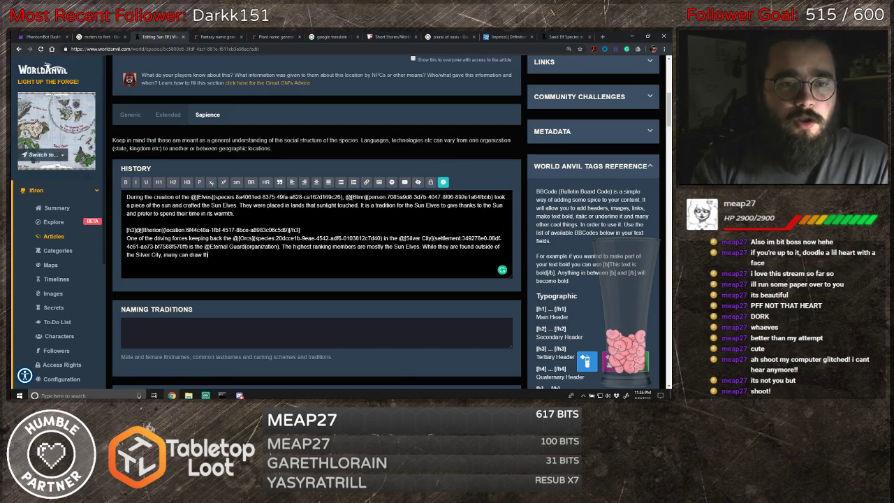
type("eir roots ba")
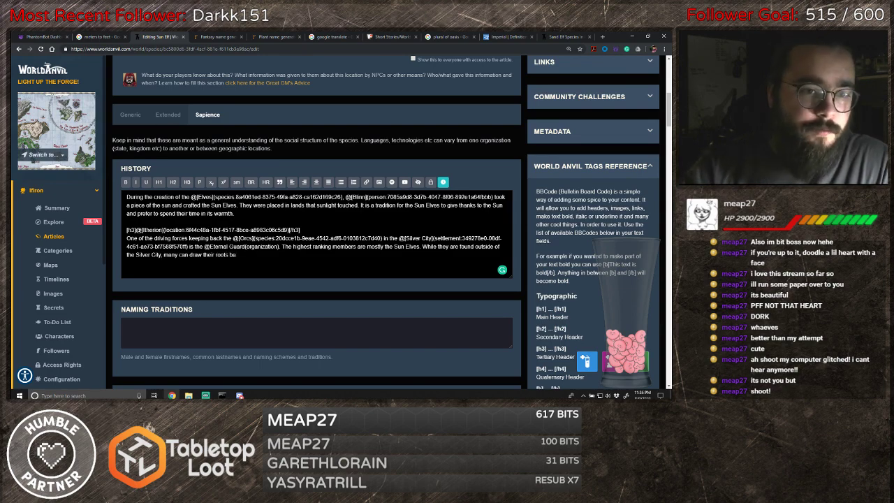
- Replace the plain words "Silver City" in this sentence with a mention of the Silver City settlement
left_click(160, 255)
key("BackSpace")
key("BackSpace")
key("BackSpace")
key("BackSpace")
key("BackSpace")
key("BackSpace")
key("BackSpace")
key("BackSpace")
key("BackSpace")
key("BackSpace")
key("BackSpace")
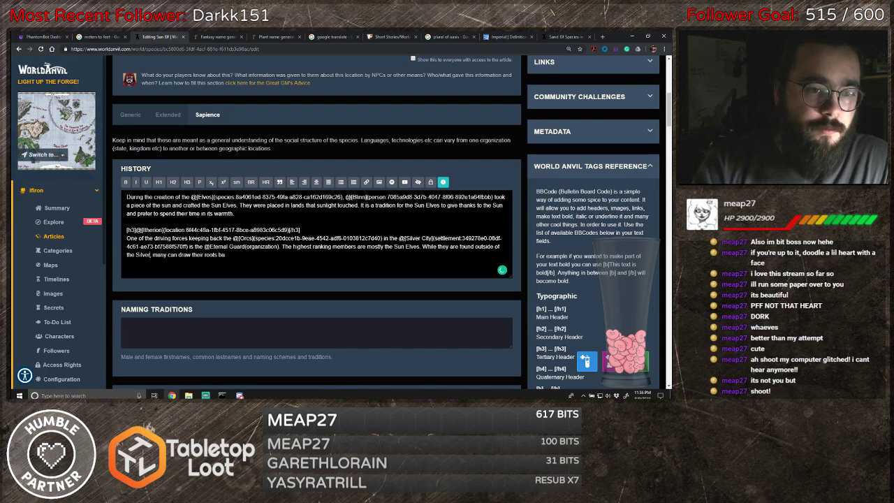
type("@Silv")
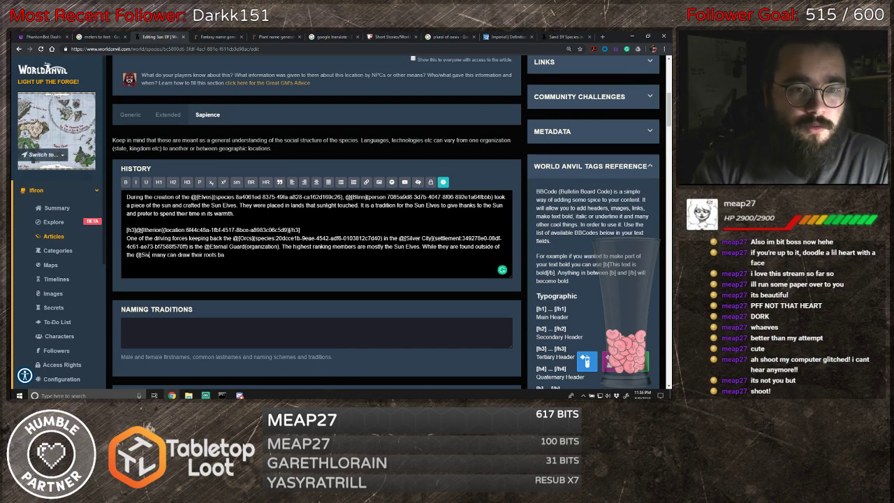
type("er")
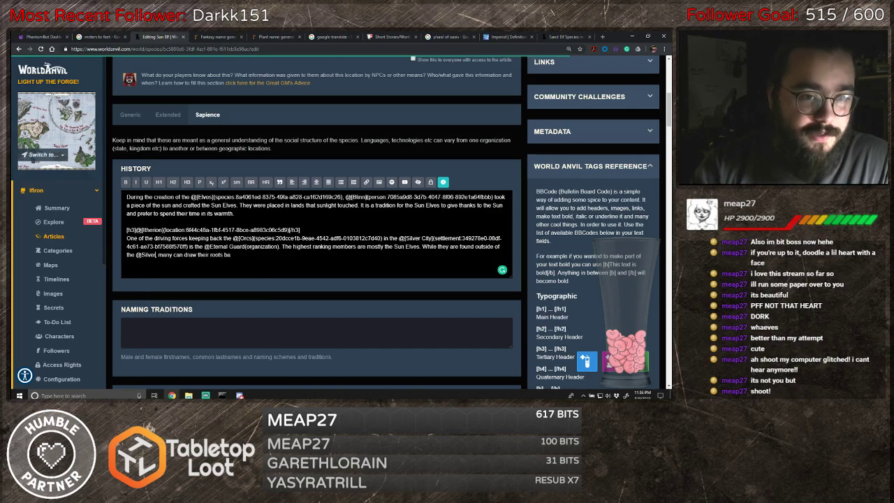
key("BackSpace")
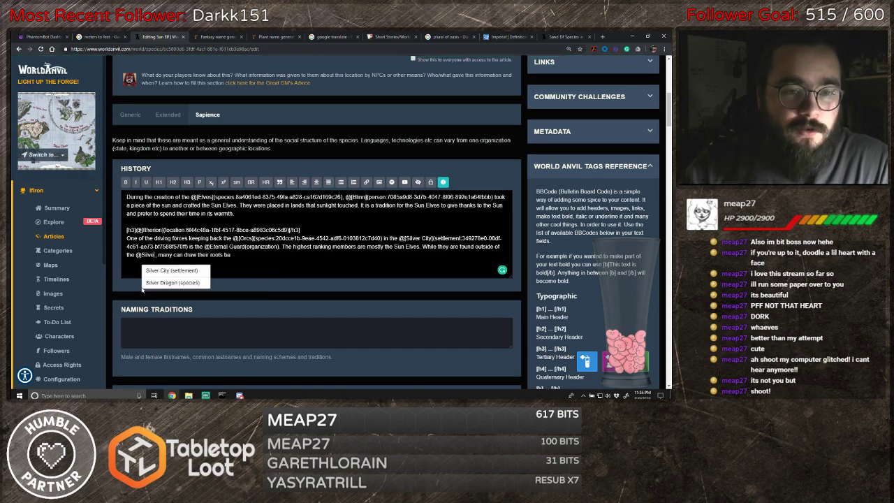
left_click(167, 271)
key("Delete")
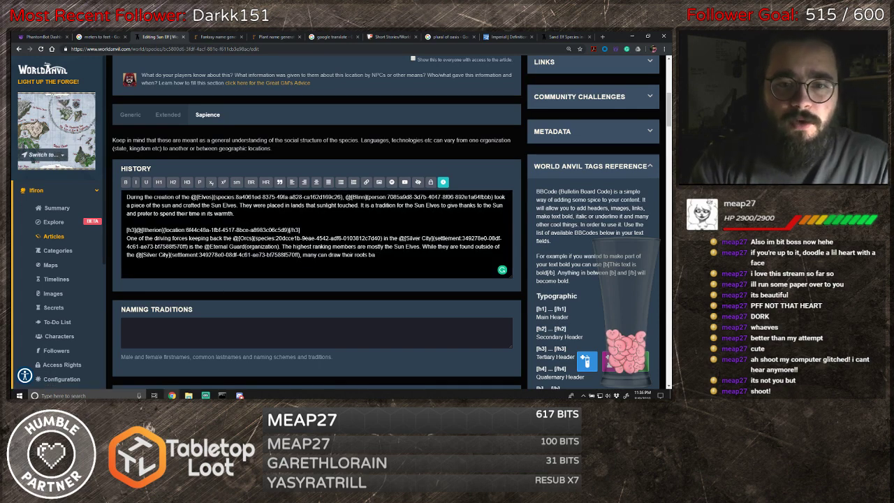
- Finish the sentence so that it ends with "many can draw their roots there."
type("c")
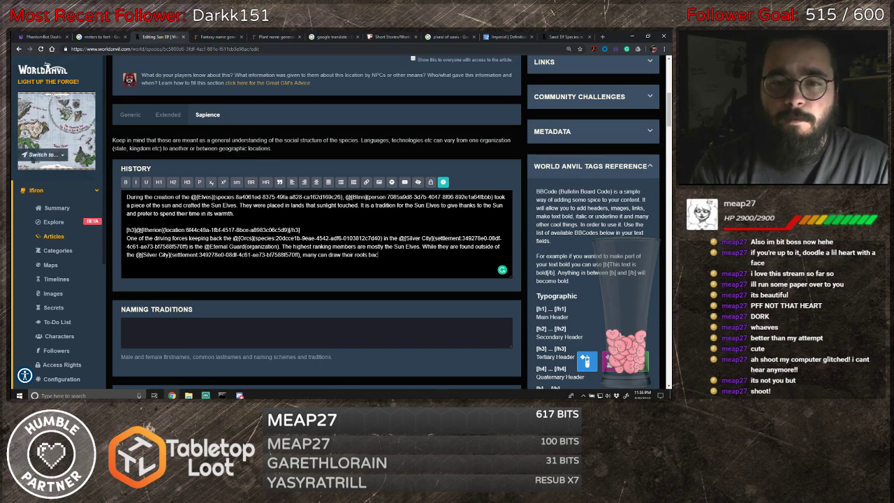
type("k to t")
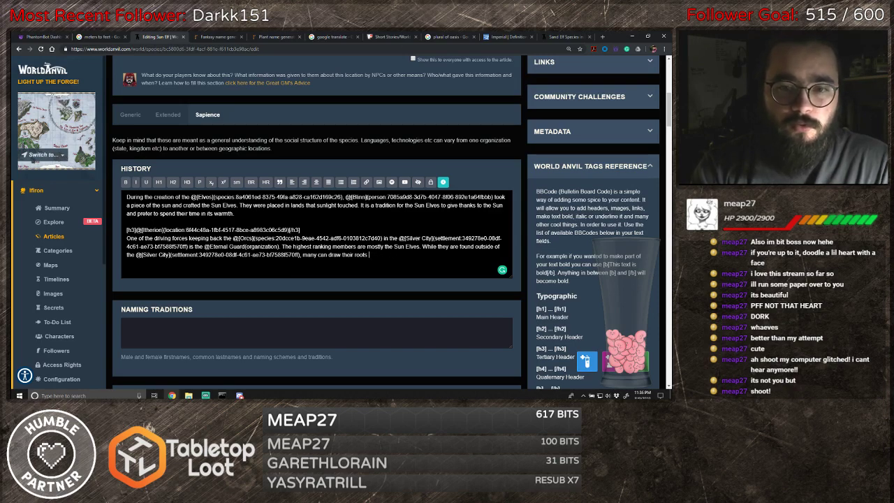
type("there.")
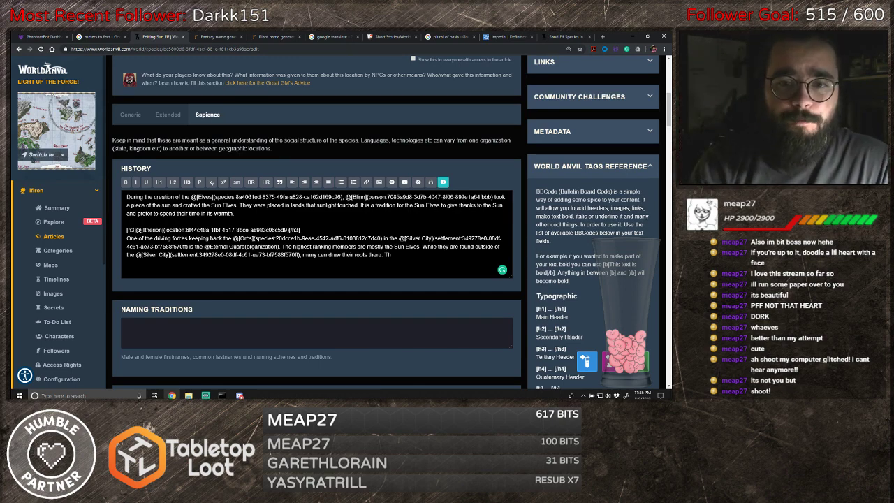
- Add the text "Throughout Itherion history they have taken pride in military superiority and victories" to the end of the Itherion section
type("Through")
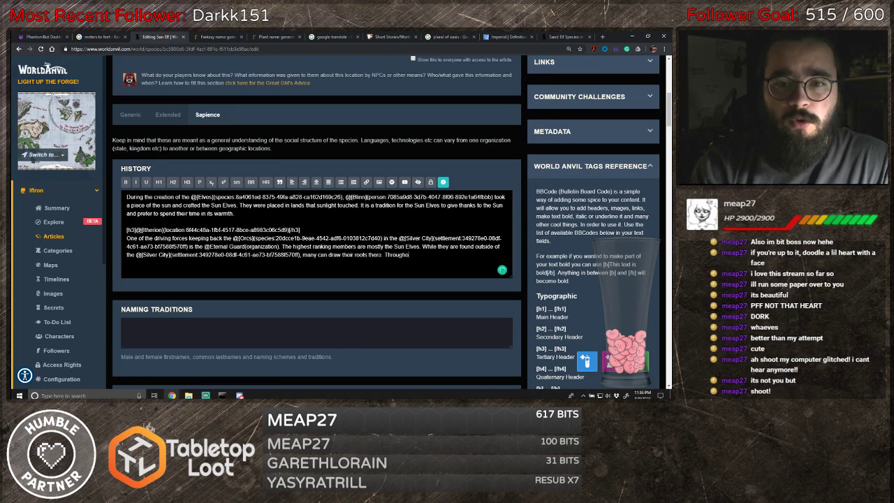
type("out Itheron")
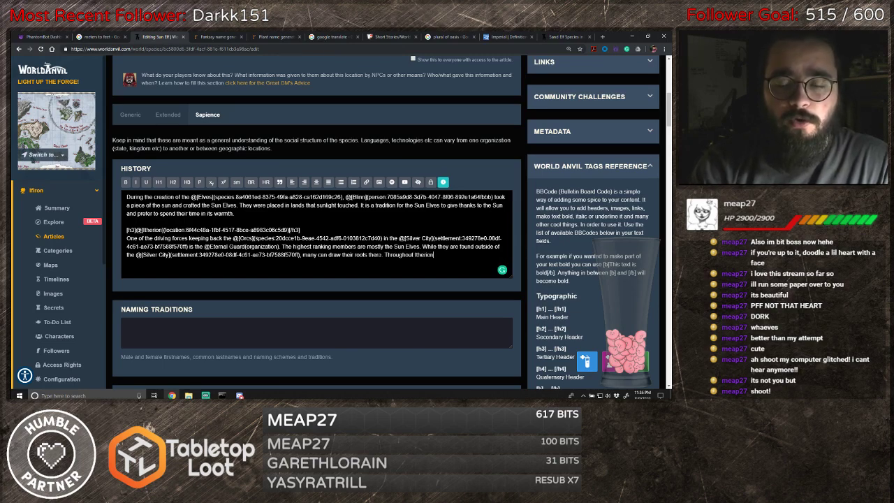
type(" history they")
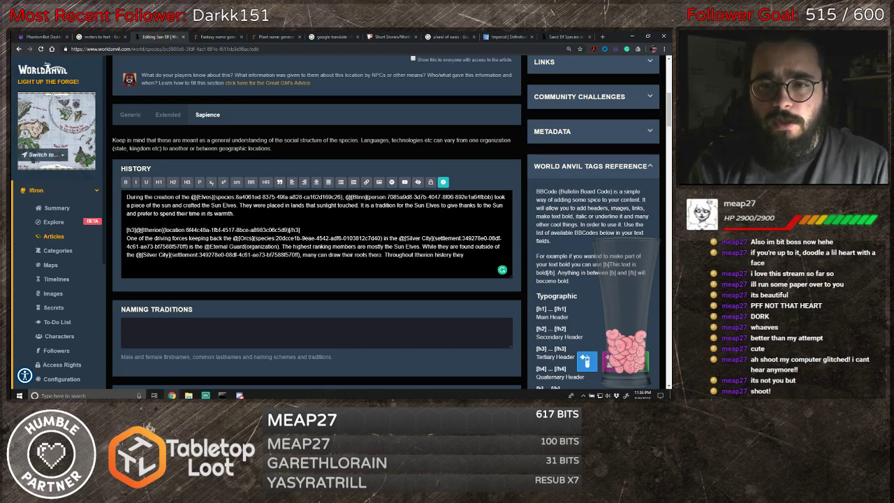
type(" have taken")
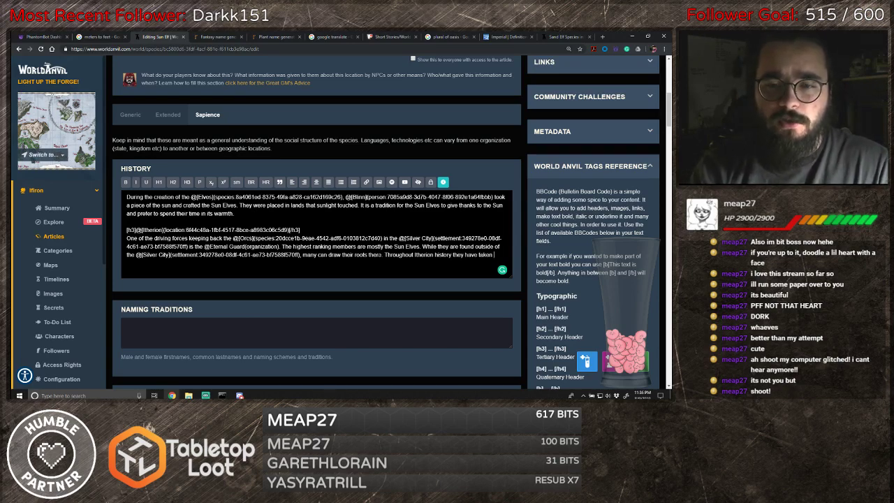
type(" pride in ")
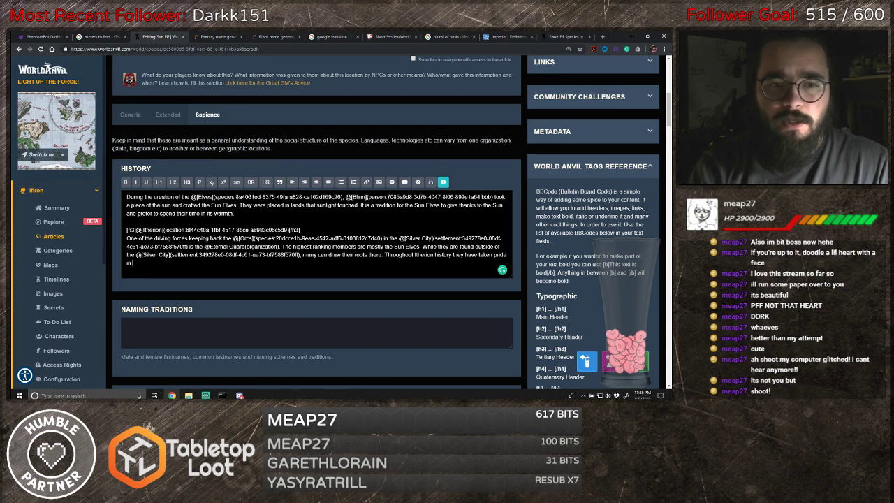
type("military")
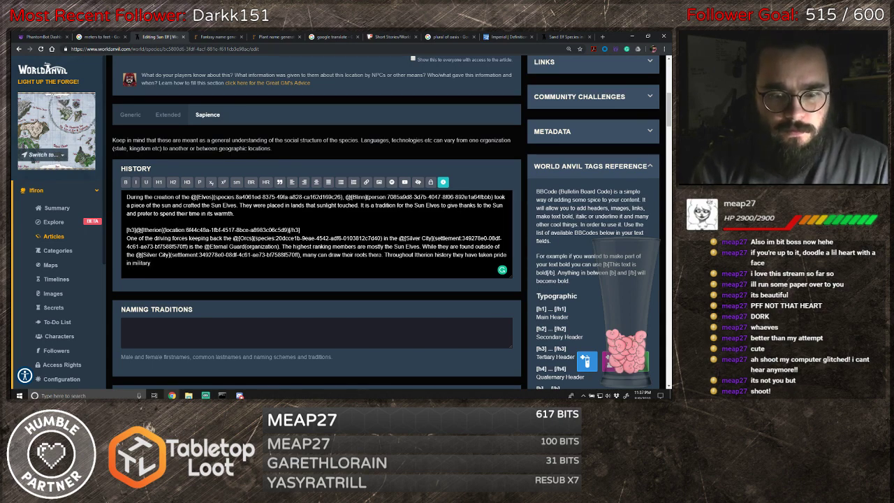
type(" superior")
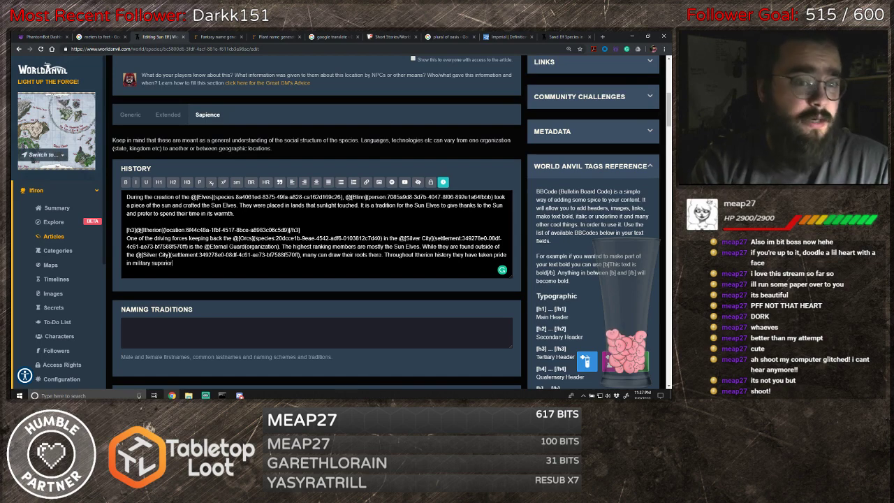
type("ity")
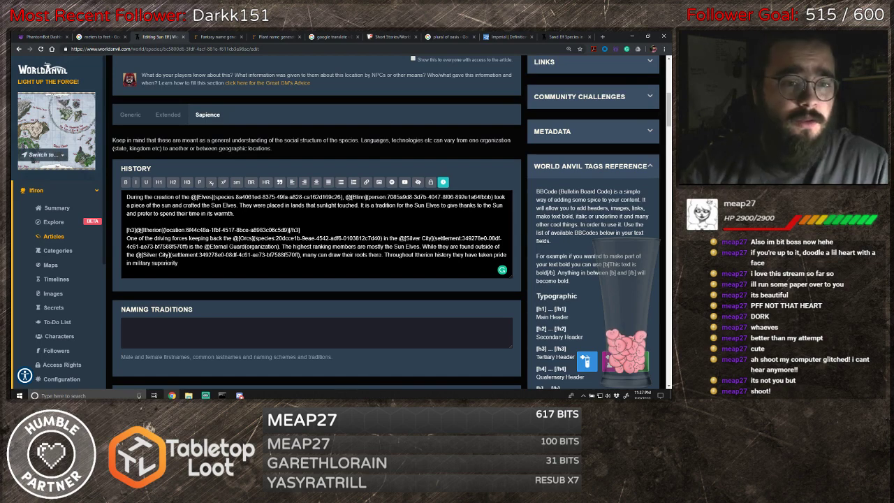
type(" and victor")
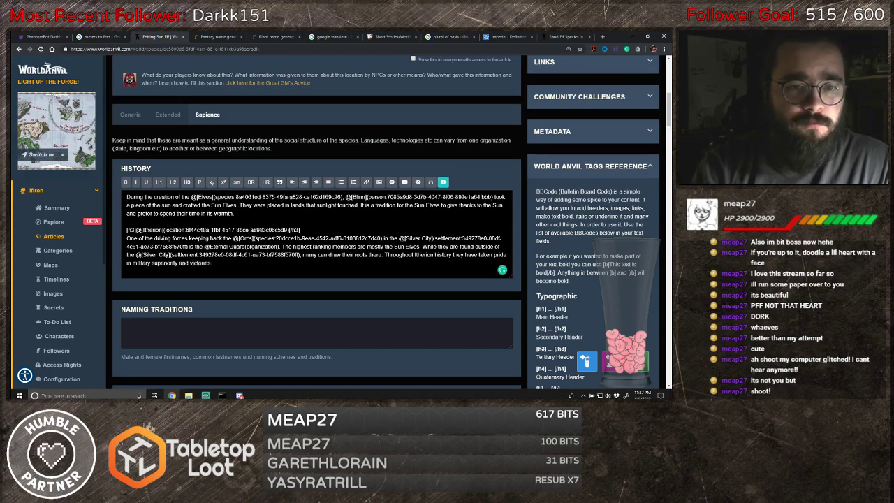
type("ies, mak")
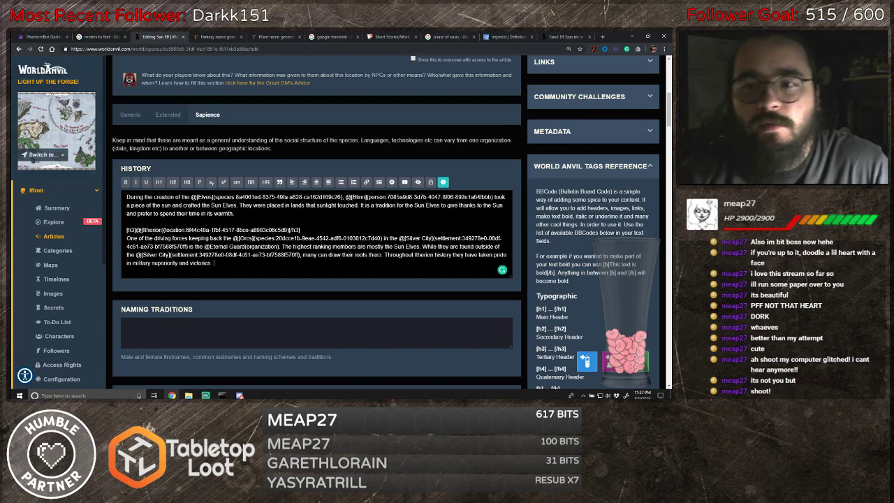
- Review the Sun Elf article's Sapience sections, from History through Interspecies Relations
scroll(502, 240, "down", 3)
scroll(502, 239, "down", 7)
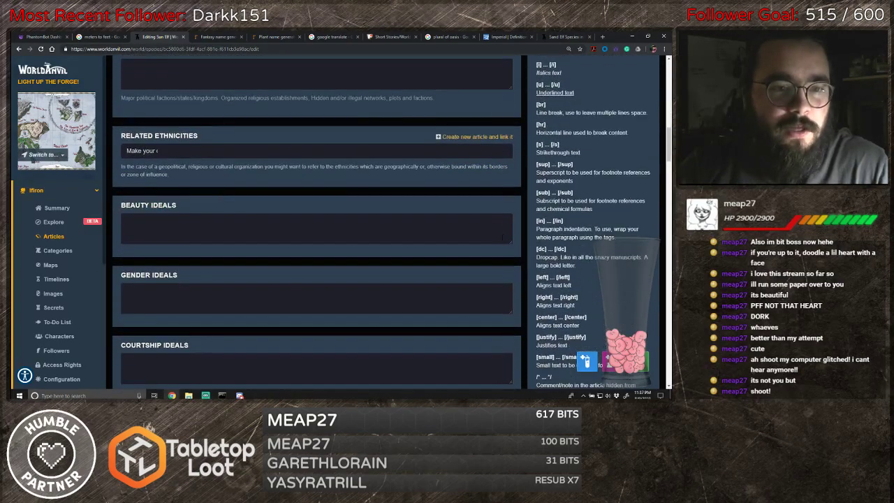
scroll(524, 240, "down", 8)
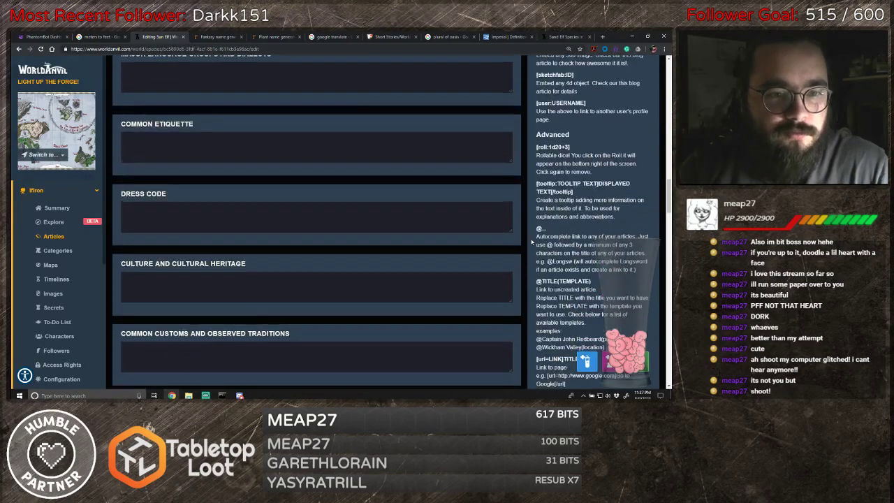
scroll(531, 242, "up", 1)
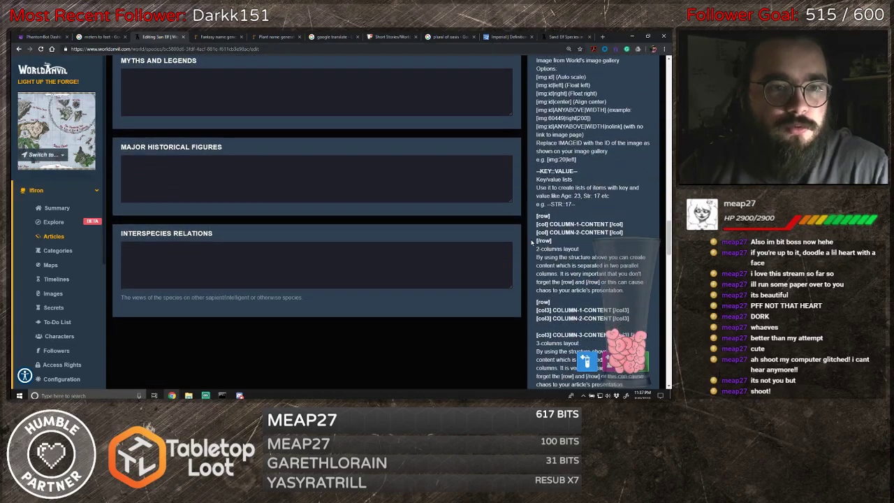
scroll(532, 243, "up", 15)
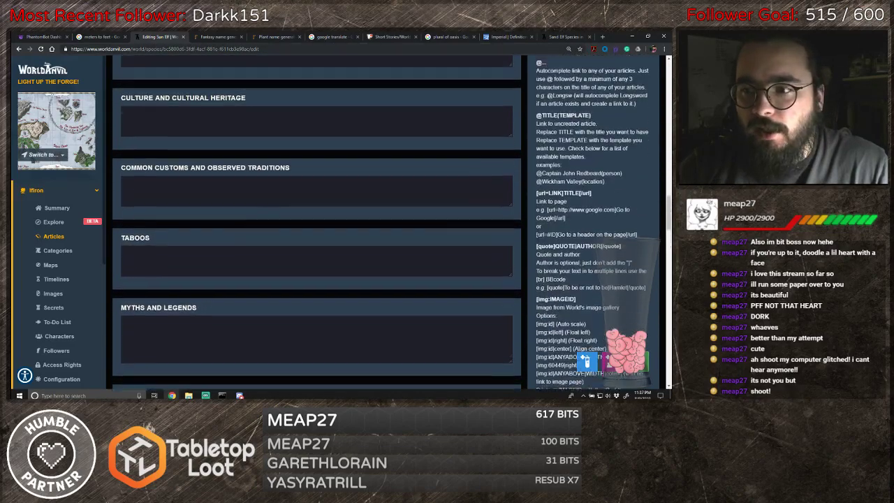
scroll(531, 242, "up", 3)
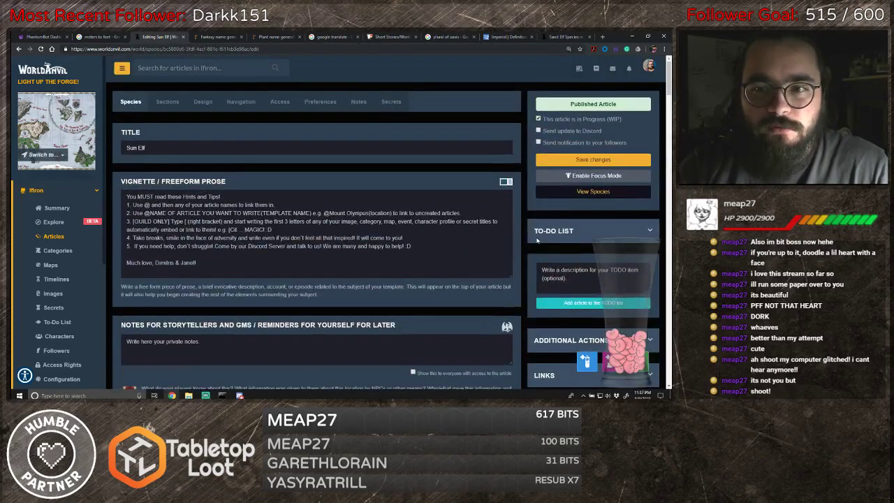
scroll(535, 210, "down", 5)
scroll(535, 190, "down", 1)
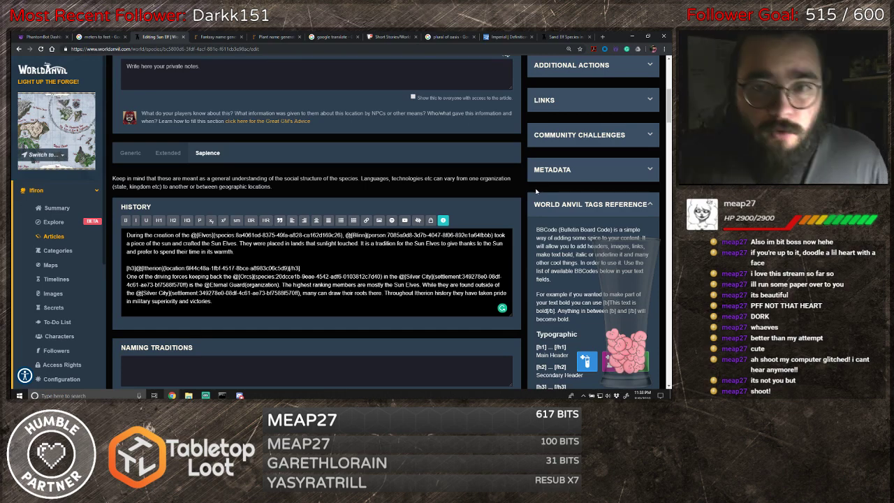
- Save the changes to the Sun Elf article
scroll(532, 201, "up", 1)
scroll(533, 201, "up", 5)
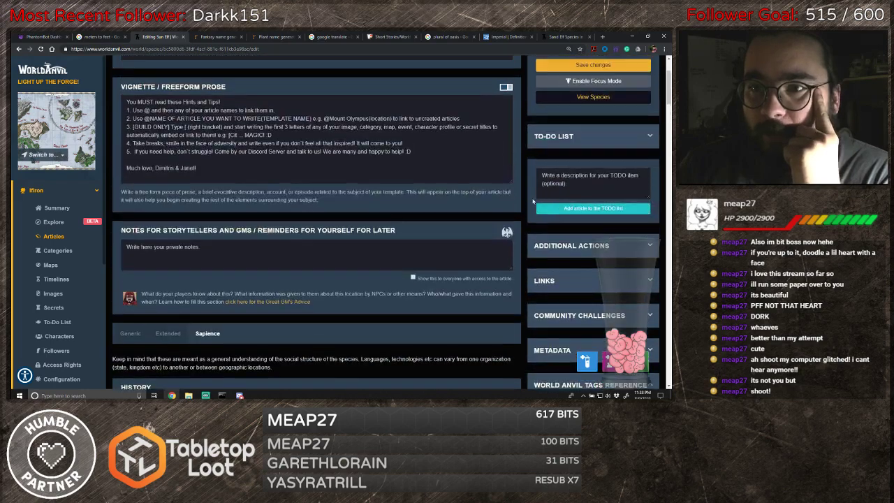
left_click(582, 168)
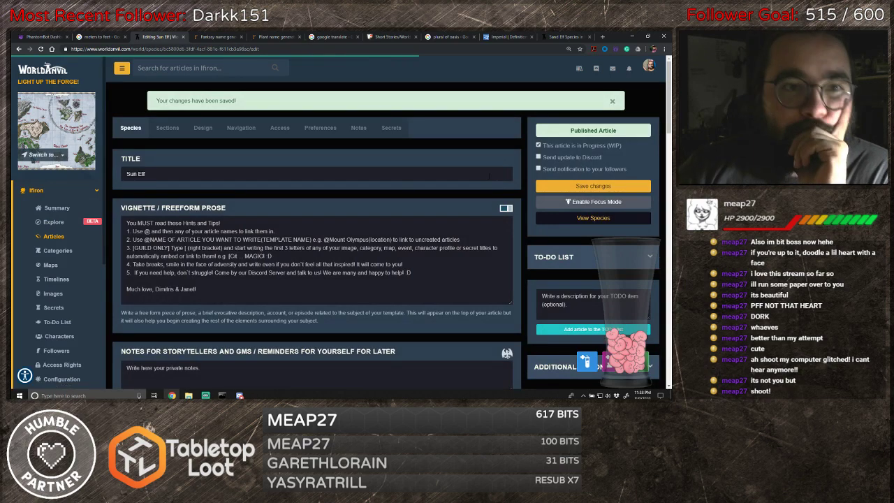
- Delete the untitled draft Item article from the Ifiron articles list
left_click(59, 238)
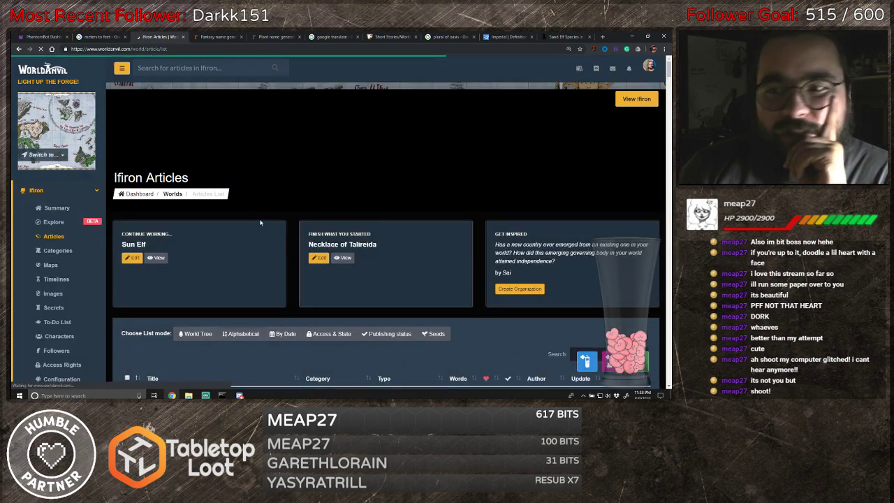
scroll(275, 223, "down", 3)
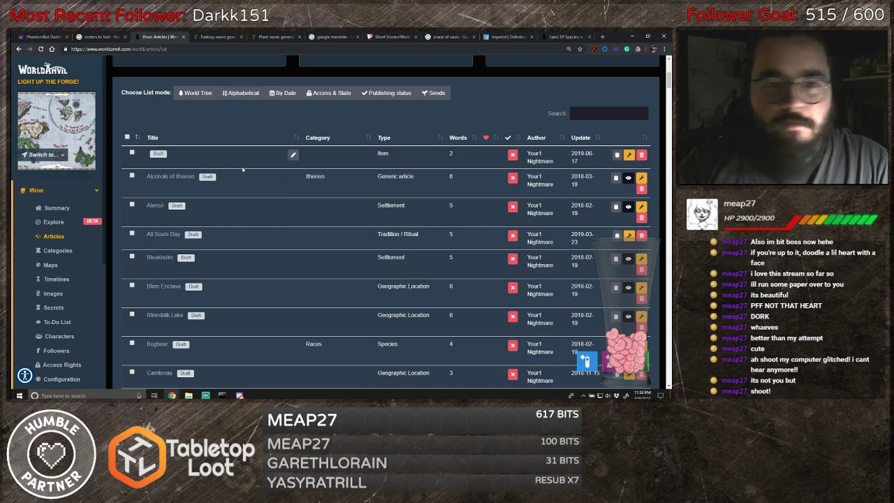
left_click(641, 155)
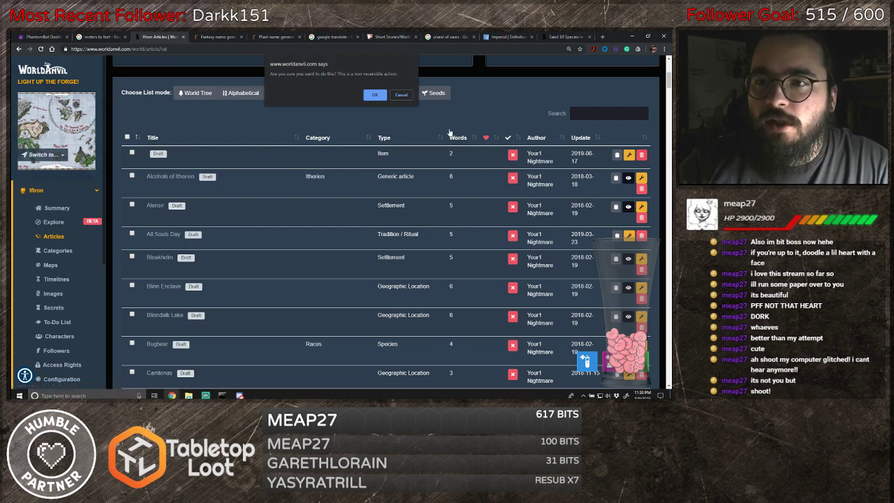
left_click(377, 95)
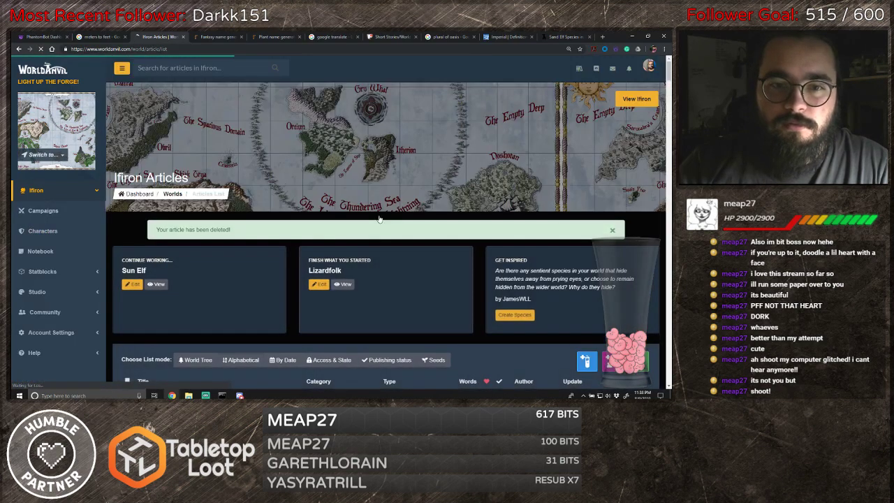
- Look through the draft articles in the Ifiron articles list and open the world's maps list
scroll(366, 232, "down", 3)
scroll(366, 232, "down", 2)
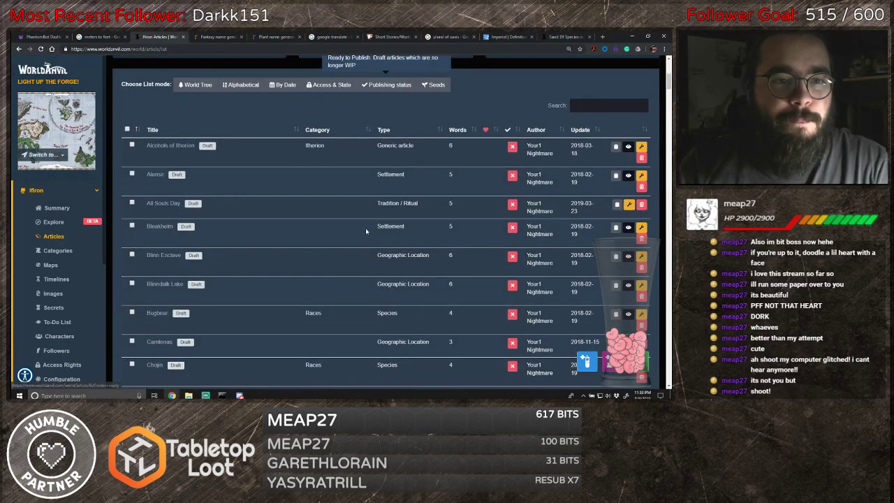
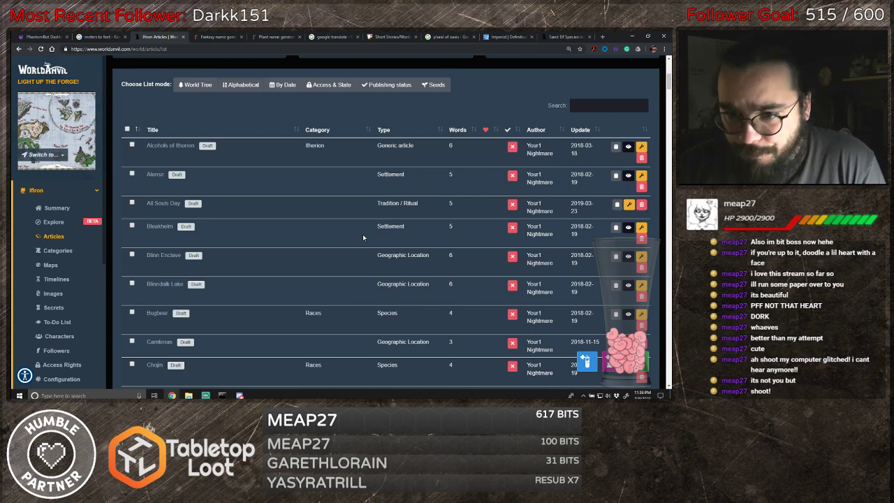
scroll(286, 238, "down", 4)
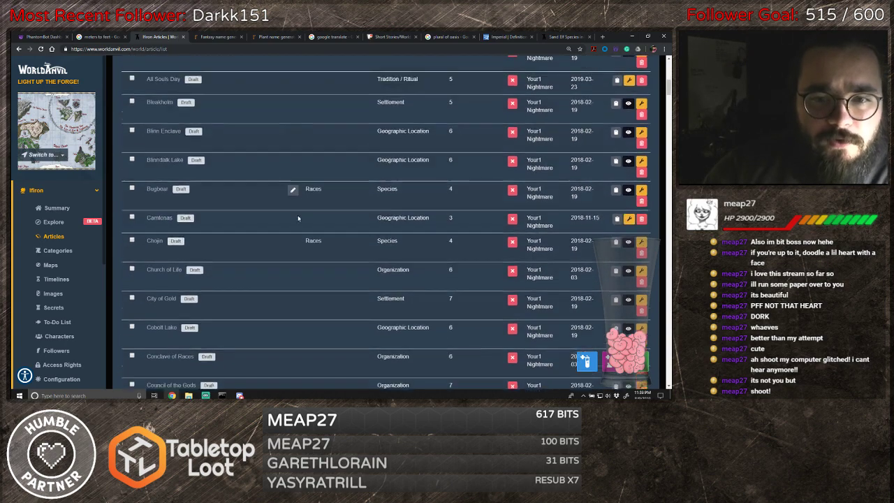
scroll(284, 240, "down", 1)
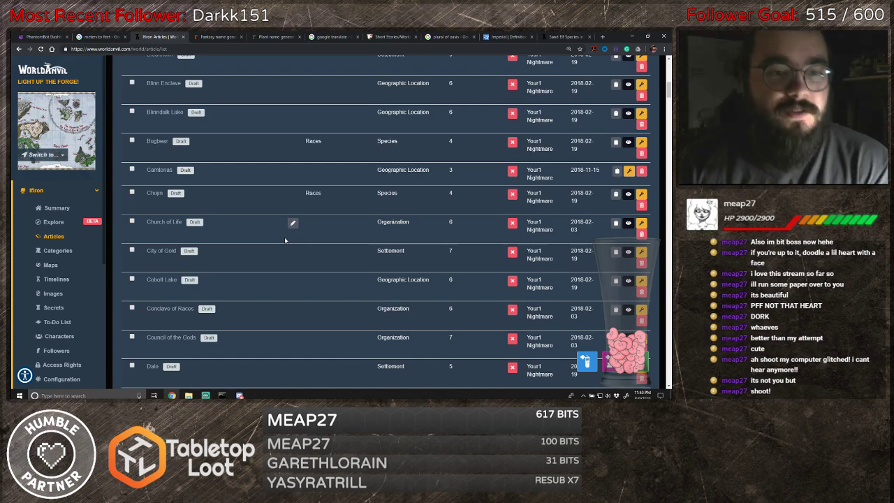
scroll(275, 253, "up", 10)
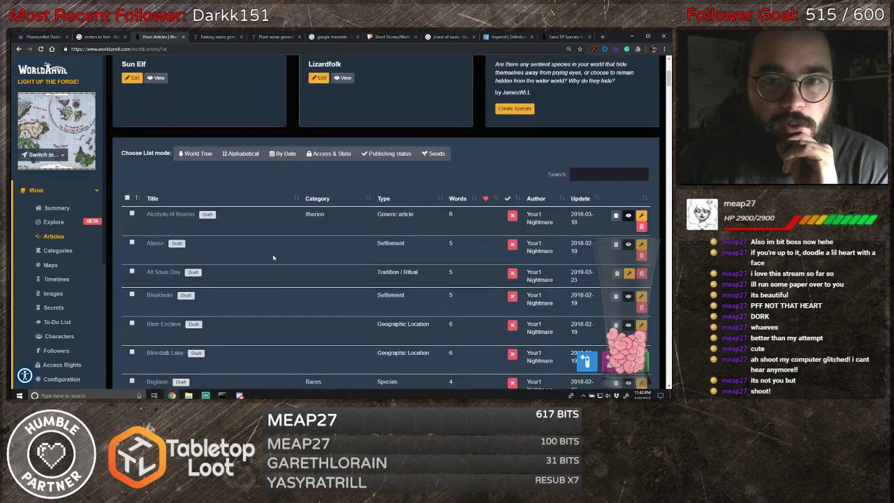
scroll(273, 258, "down", 5)
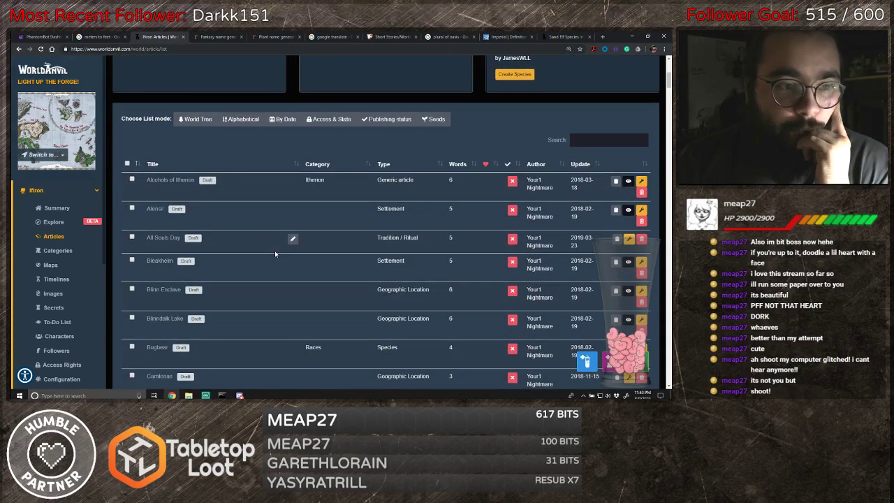
left_click(73, 270)
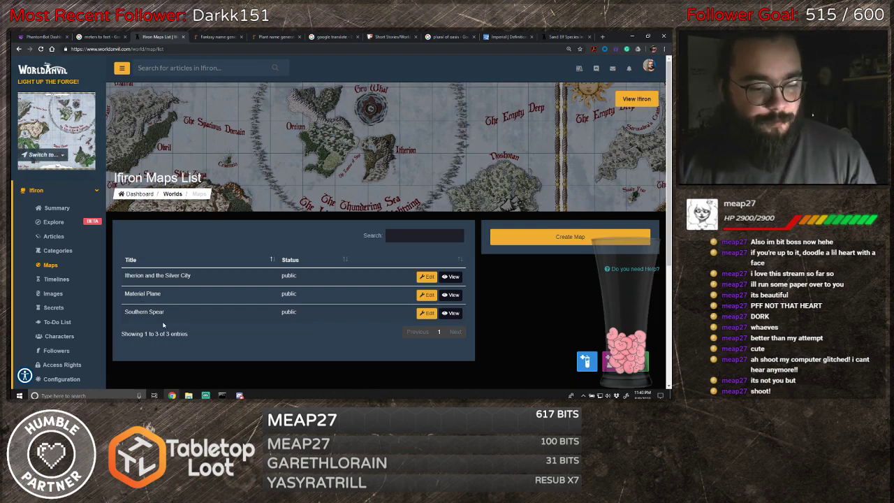
- Find and launch Adobe Photoshop CC 2019
key("super")
type("ph")
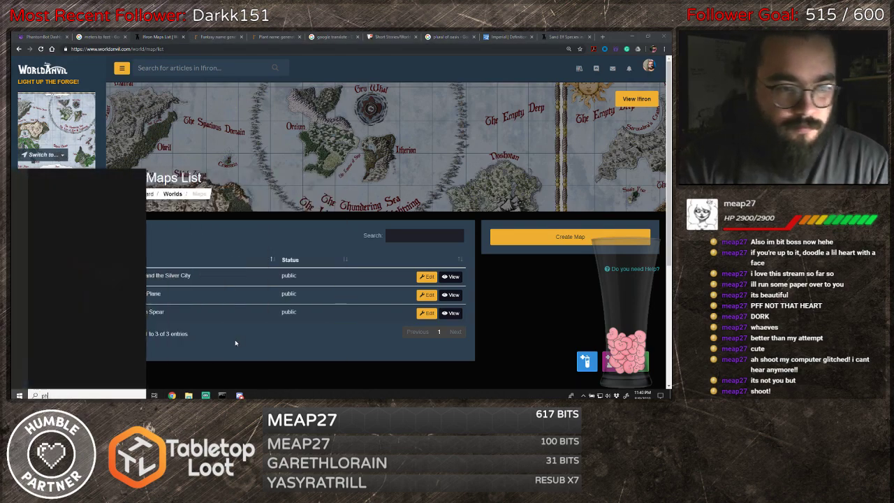
type("oto")
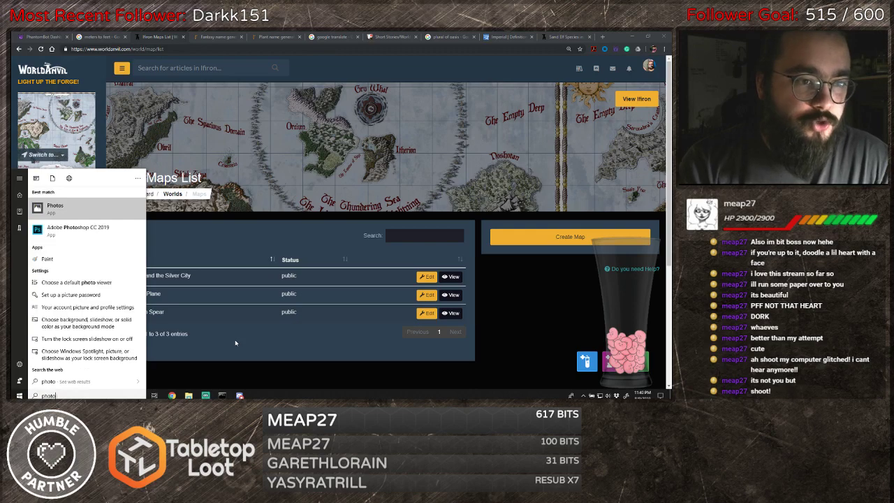
left_click(78, 229)
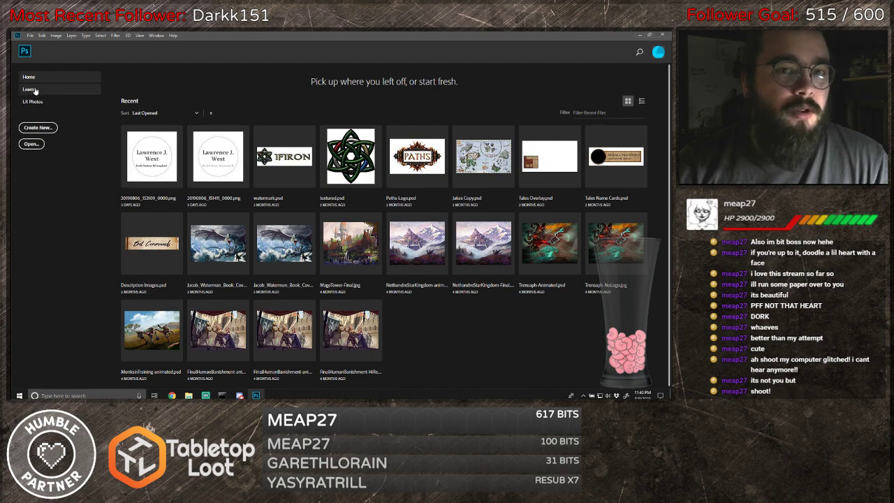
- Open Jakes Copy.psd from the world map folder inside Ifiron's Maps folder, declining to update its text layers
left_click(35, 145)
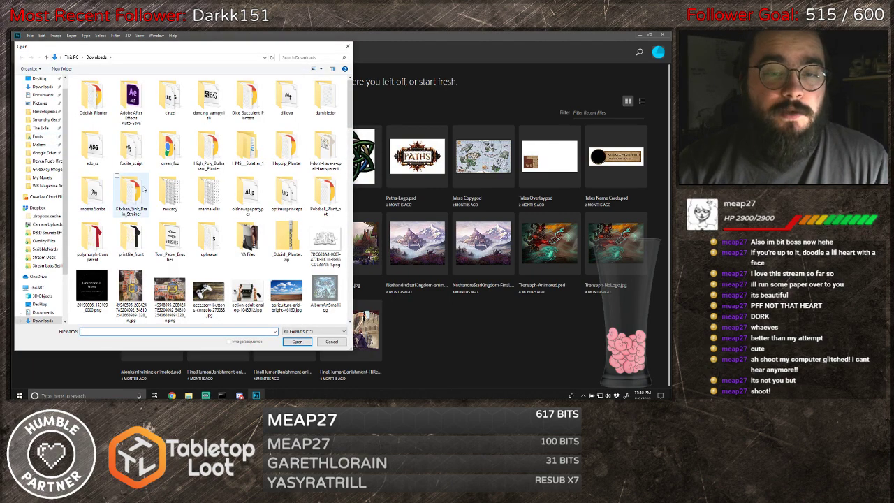
scroll(247, 194, "down", 3)
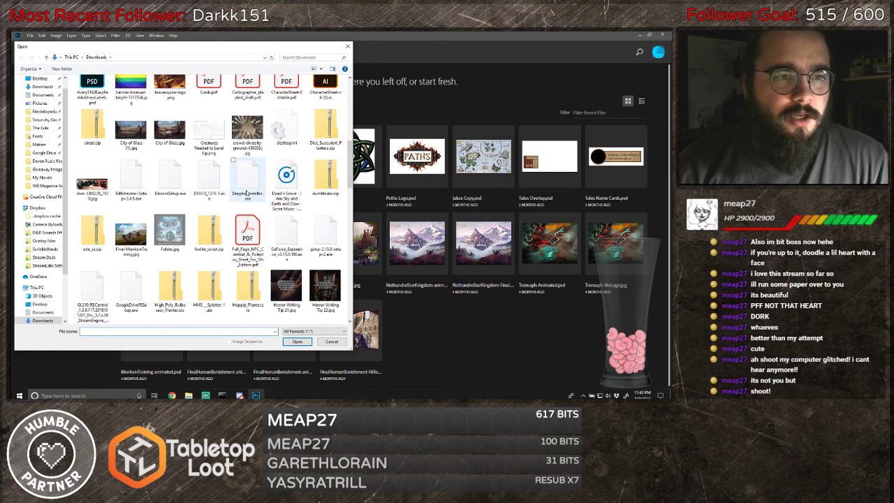
scroll(247, 193, "up", 2)
scroll(246, 193, "up", 5)
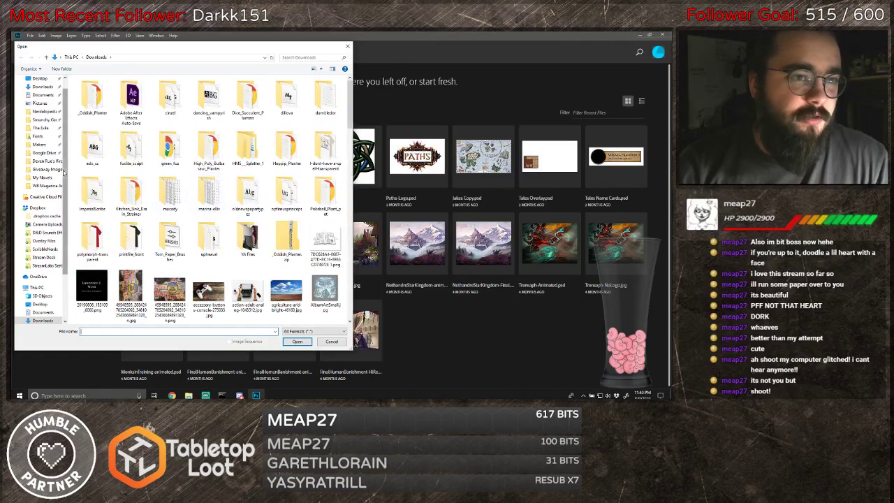
left_click_drag(68, 158, 81, 161)
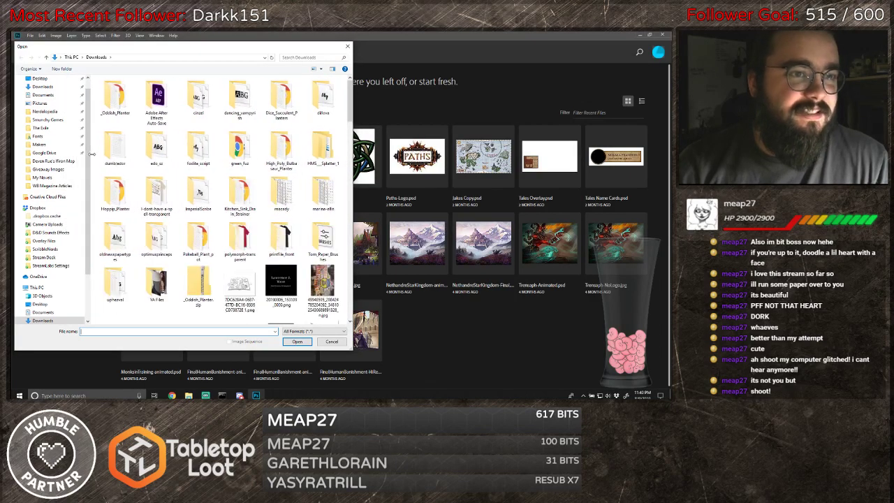
left_click(44, 111)
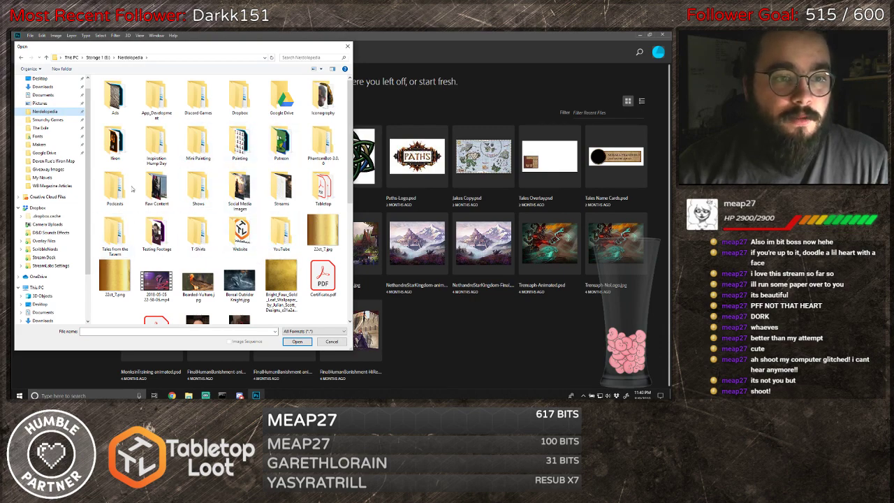
double_click(112, 158)
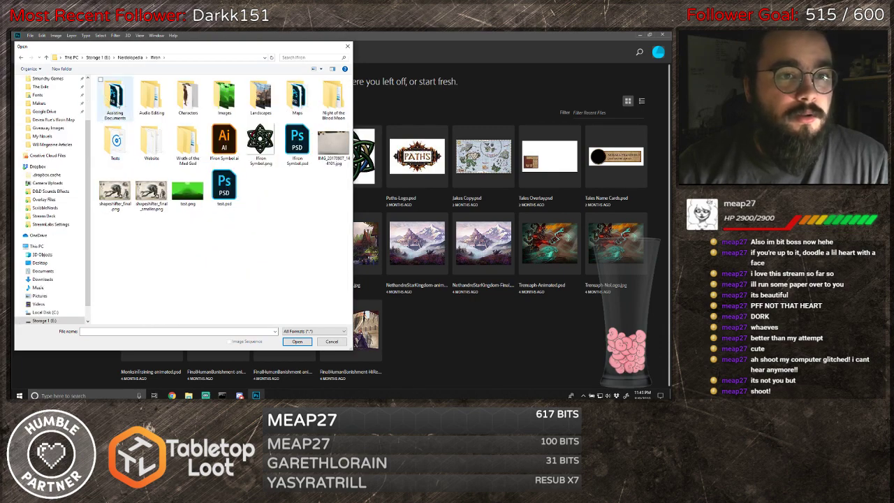
double_click(289, 101)
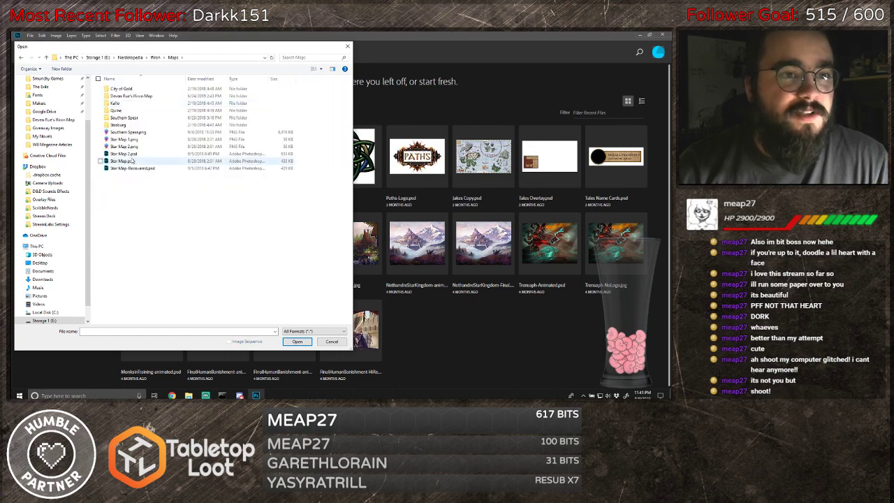
double_click(129, 95)
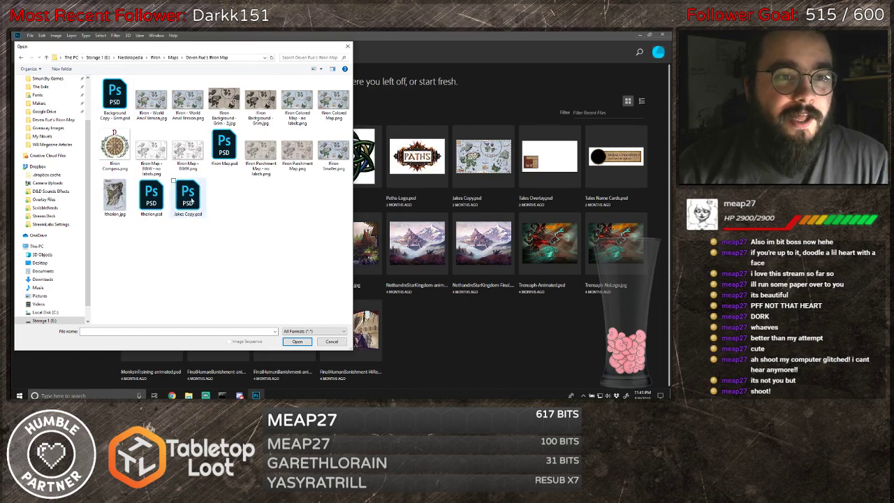
double_click(190, 199)
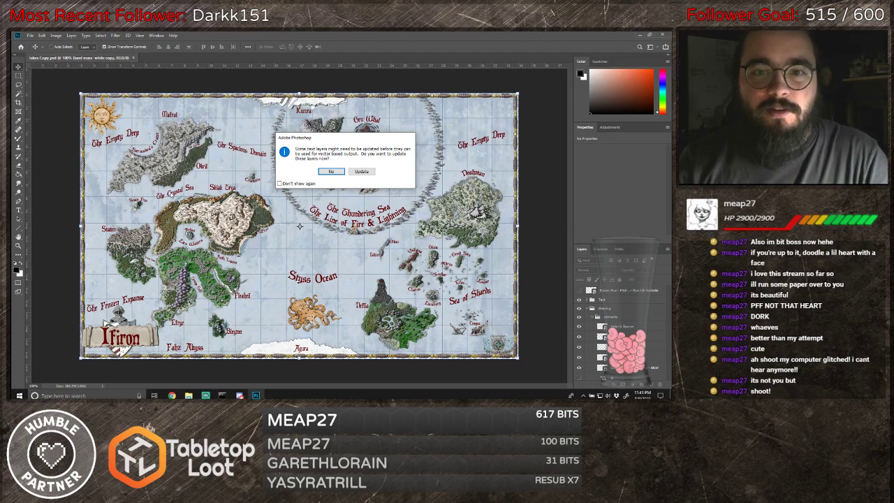
left_click(329, 172)
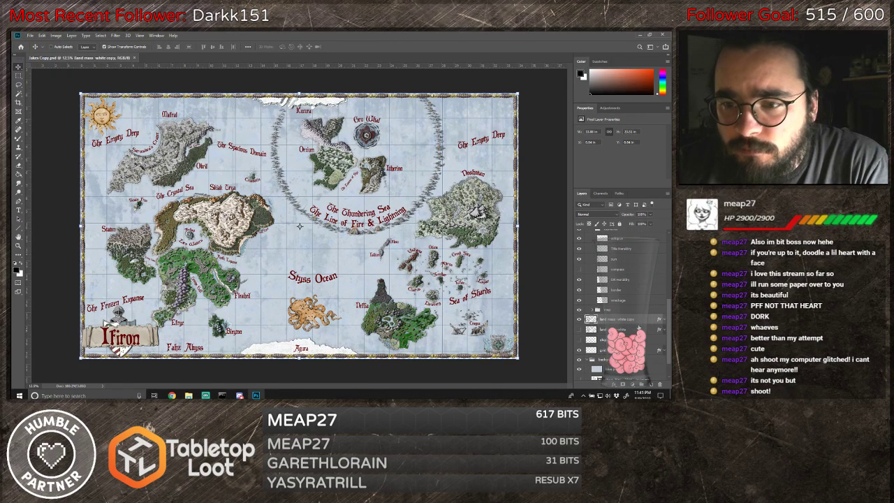
- Hide the Text layer group so that the map shows without its place labels
scroll(623, 305, "up", 4)
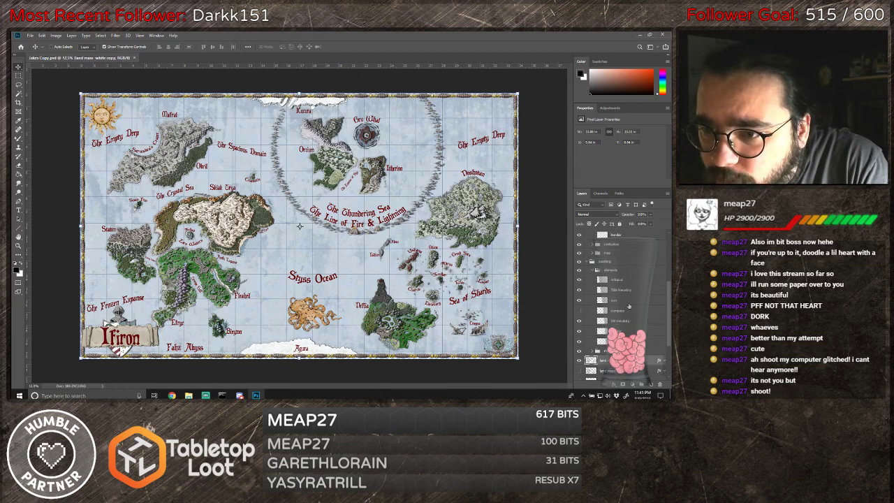
scroll(625, 300, "up", 3)
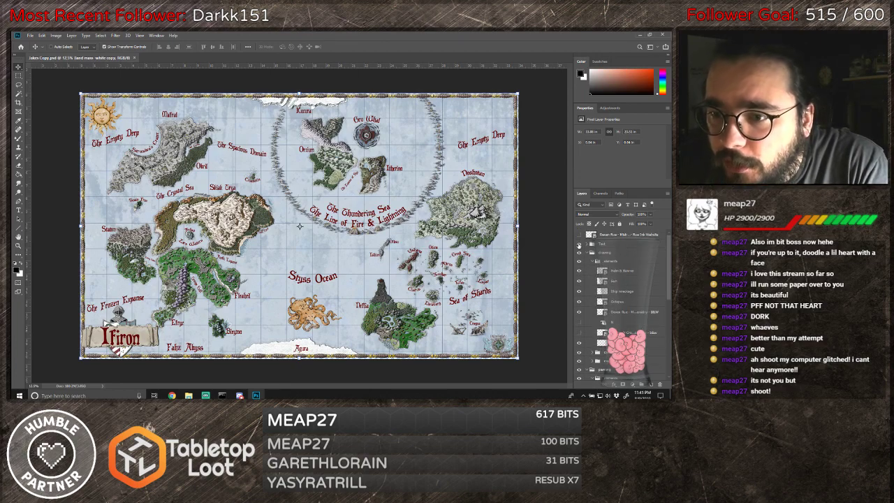
left_click(578, 244)
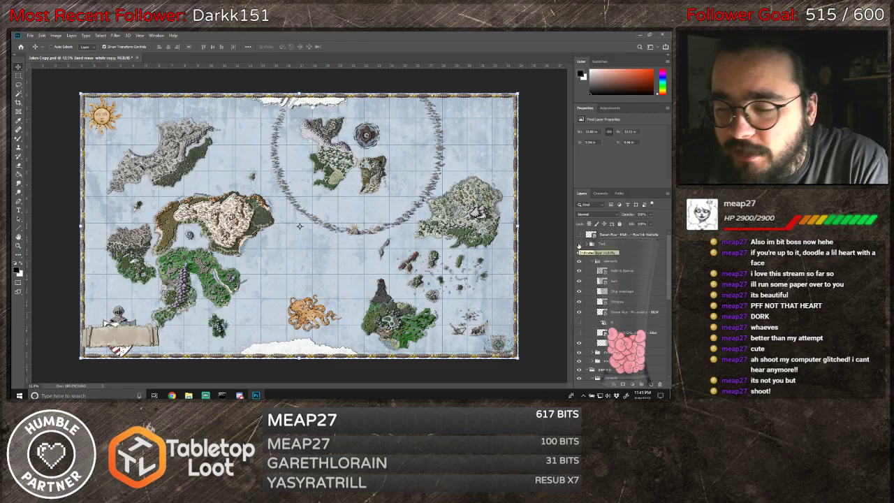
- Show the Text layer group again and crop the map to the Sea of Shards region in its southeast, excluding the decorative border
left_click(578, 244)
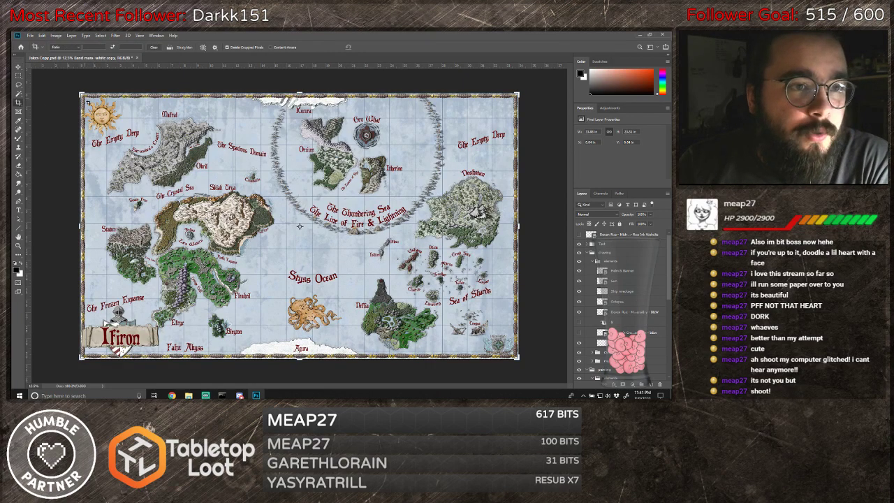
left_click_drag(81, 94, 224, 164)
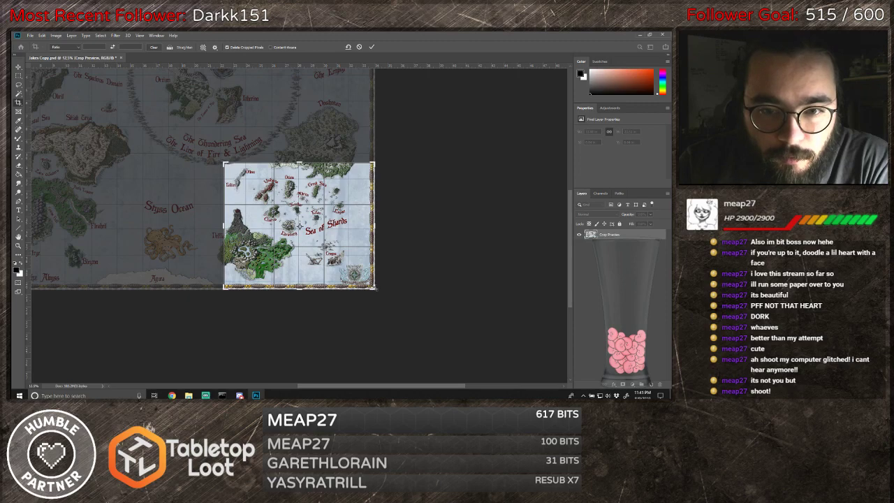
mouse_move(375, 287)
left_mouse_down()
mouse_move(370, 264)
mouse_move(362, 277)
left_mouse_up()
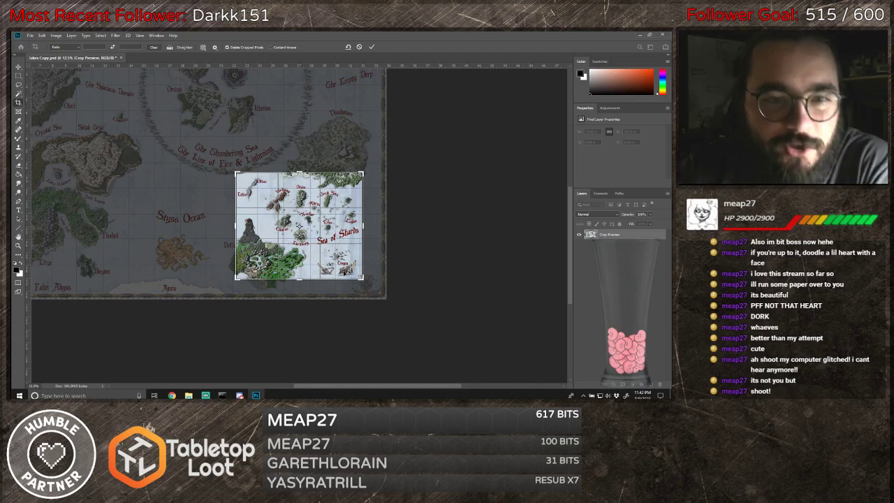
key("Return")
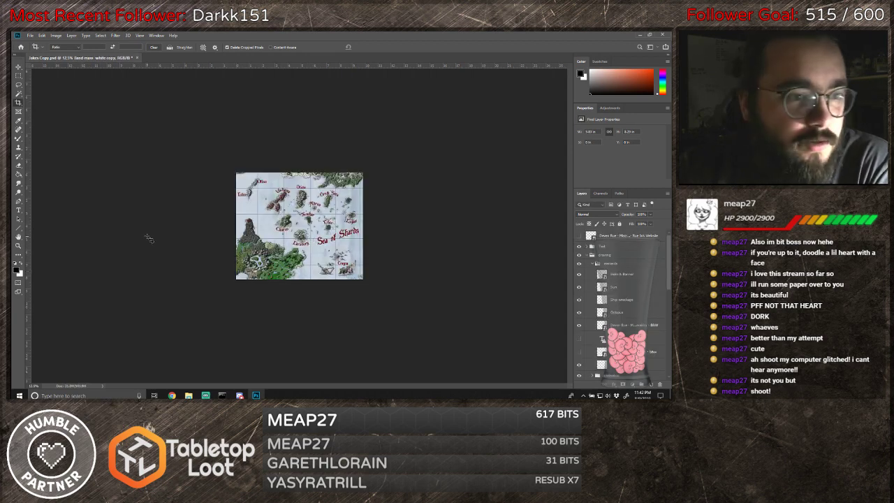
- Examine the cropped Sea of Shards map up close, checking the islands' detail and their labels
left_click(18, 246)
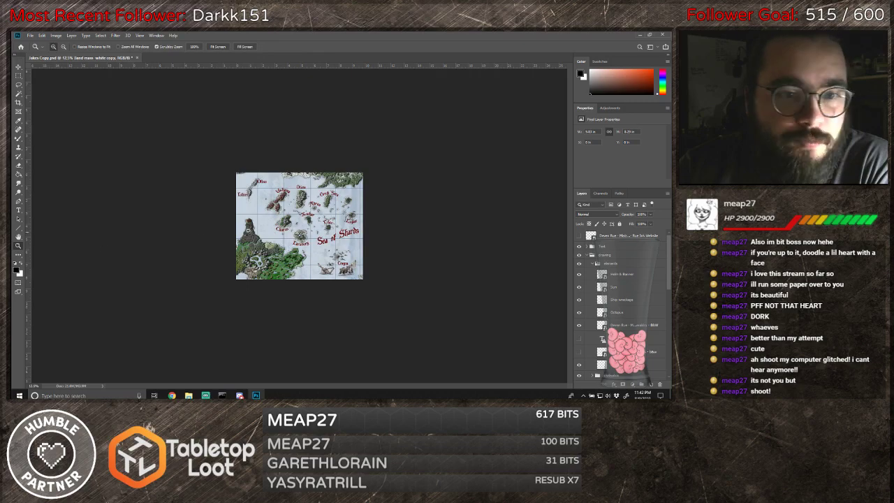
left_click(335, 213)
left_click(335, 214)
left_click(336, 214)
left_click(335, 213)
left_click(335, 214)
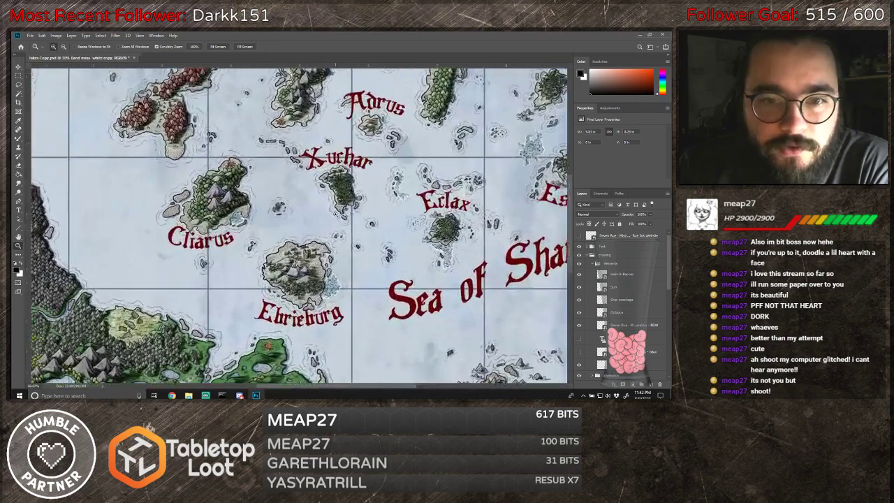
left_click(335, 214)
left_click(314, 252)
left_click(296, 277)
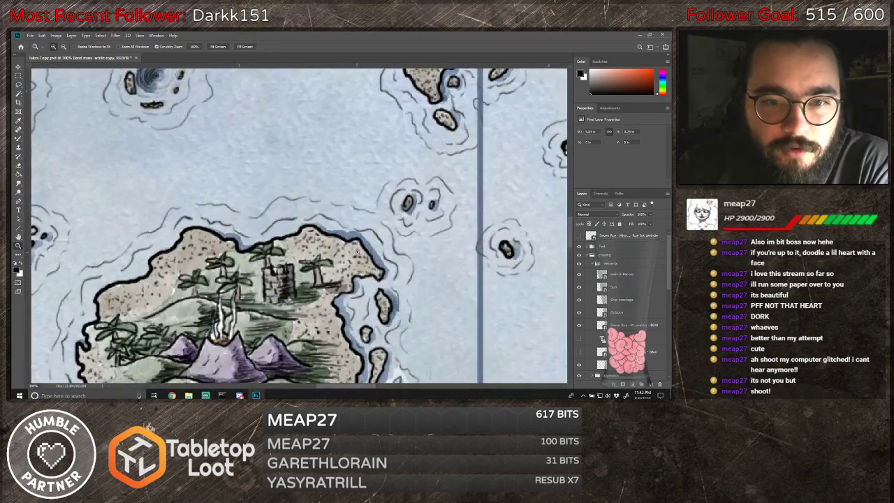
left_click_drag(356, 252, 311, 252)
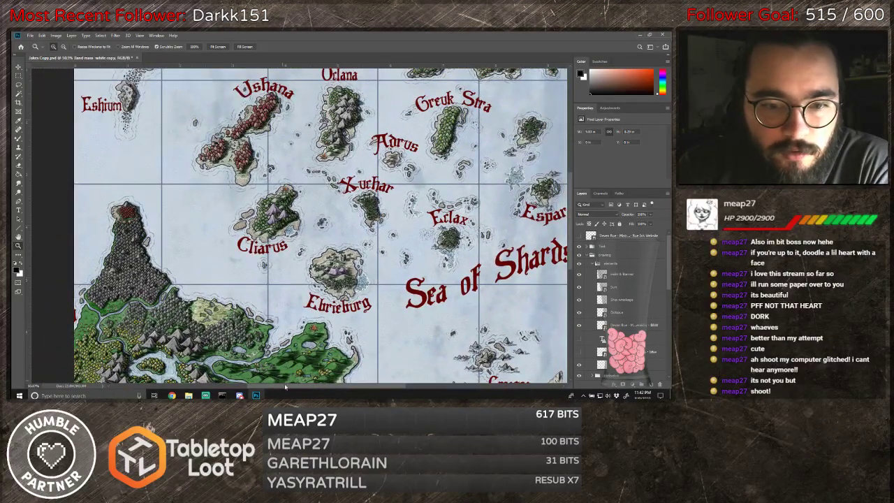
left_click_drag(286, 386, 299, 386)
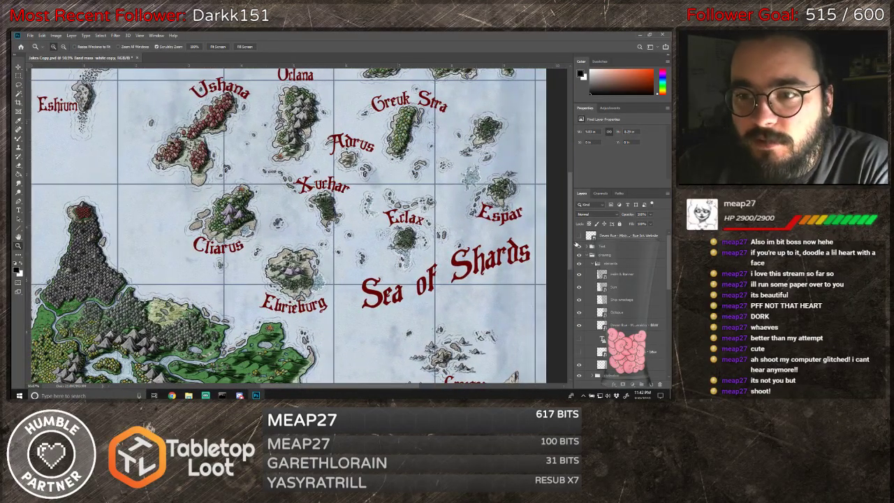
left_click_drag(569, 240, 555, 222)
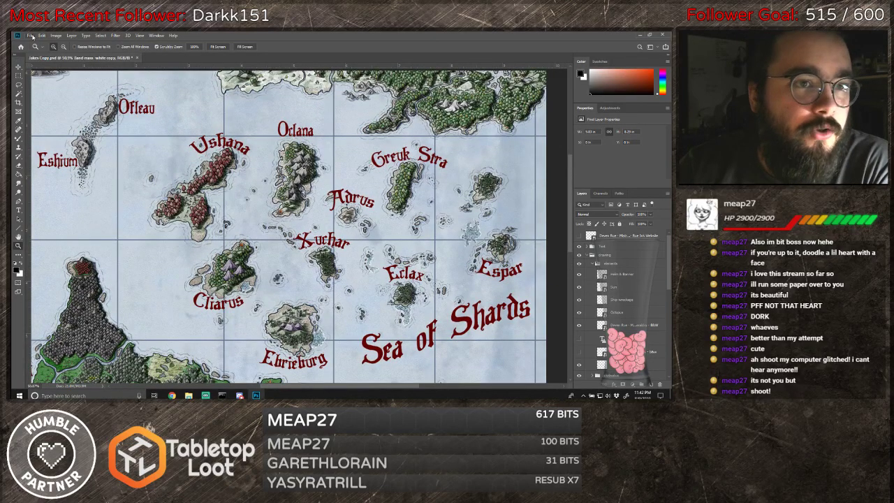
- Save the cropped map as a PNG named Sea of Shards in the current map folder, using the smallest file size option
left_click(31, 36)
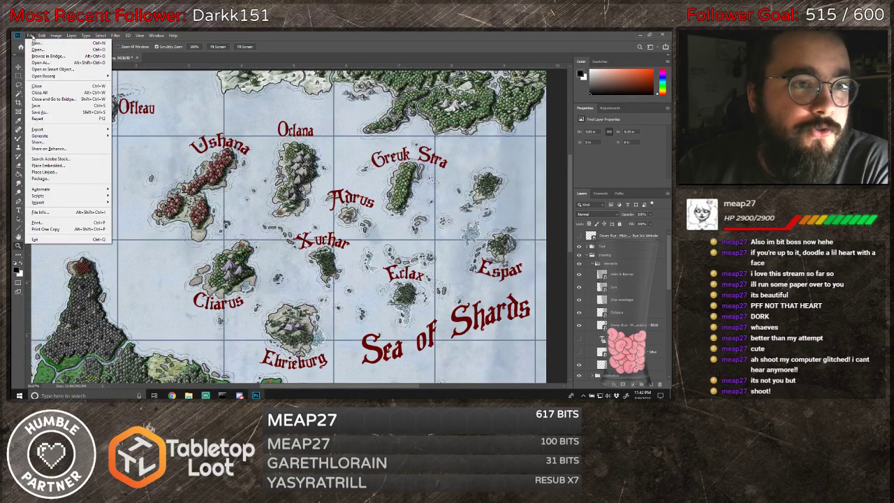
left_click(51, 117)
key("ctrl+shift+s")
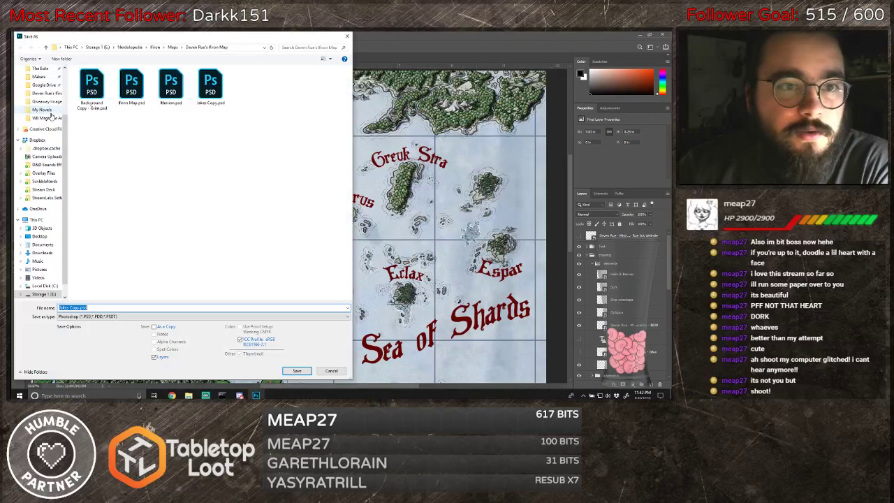
left_click(105, 316)
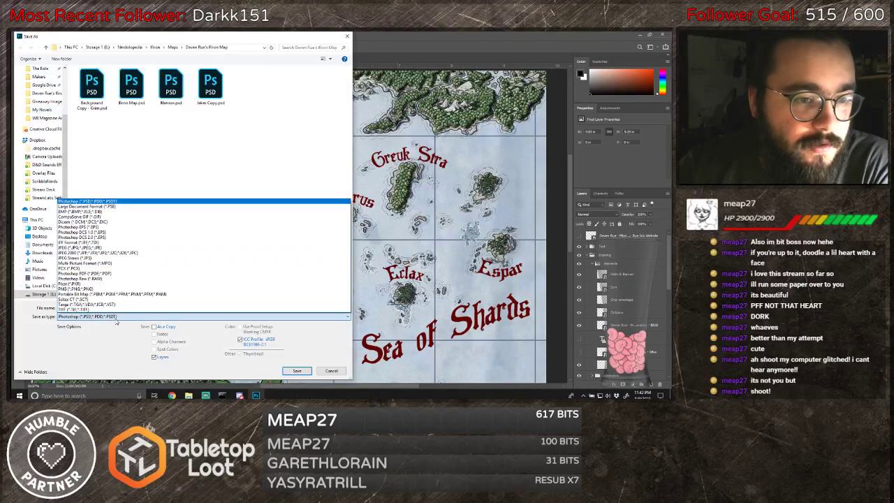
left_click(105, 289)
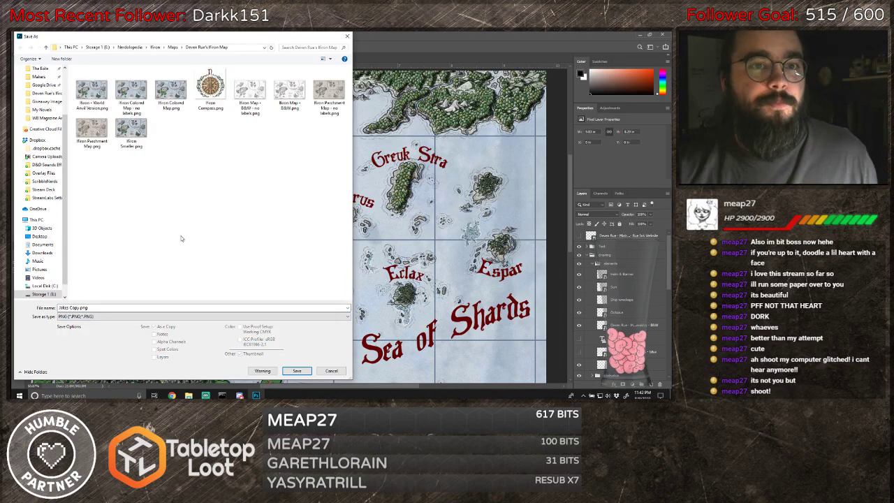
left_click(105, 309)
type("Se")
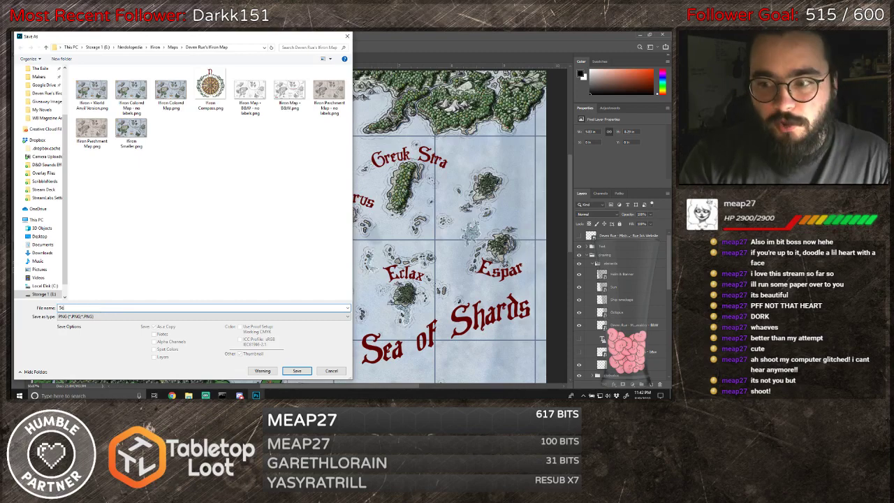
type("a of Shards")
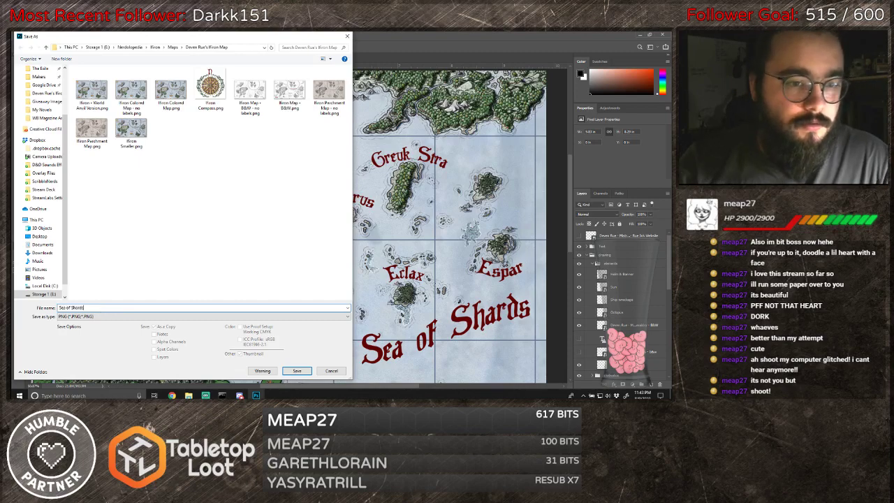
left_click(296, 370)
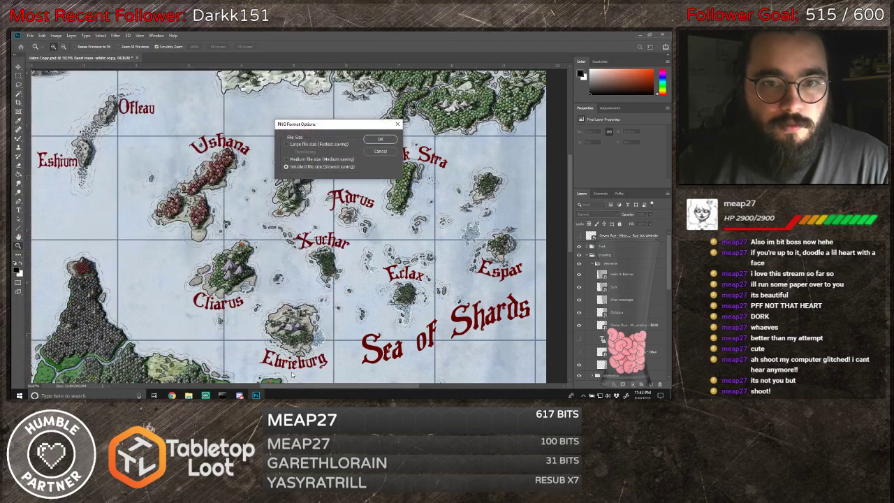
left_click(375, 142)
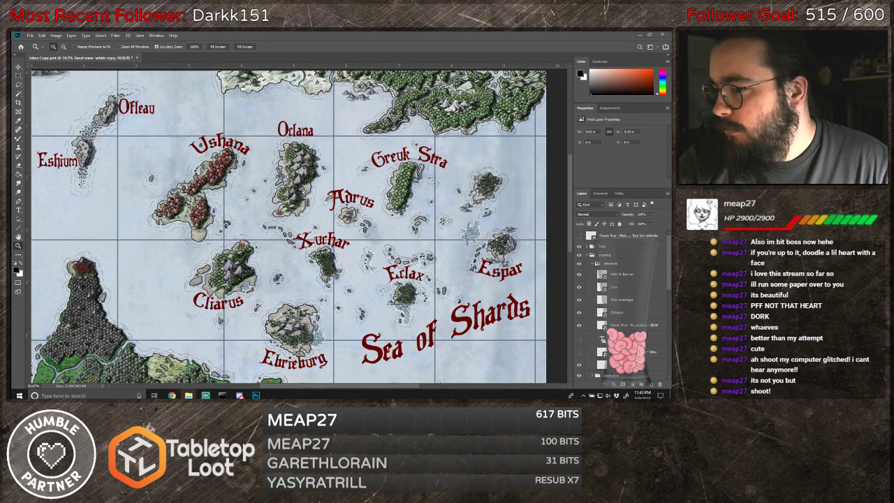
- Start saving a JPEG copy of the cropped map under the name Sea of Shards in the same folder
scroll(179, 46, "down", 1)
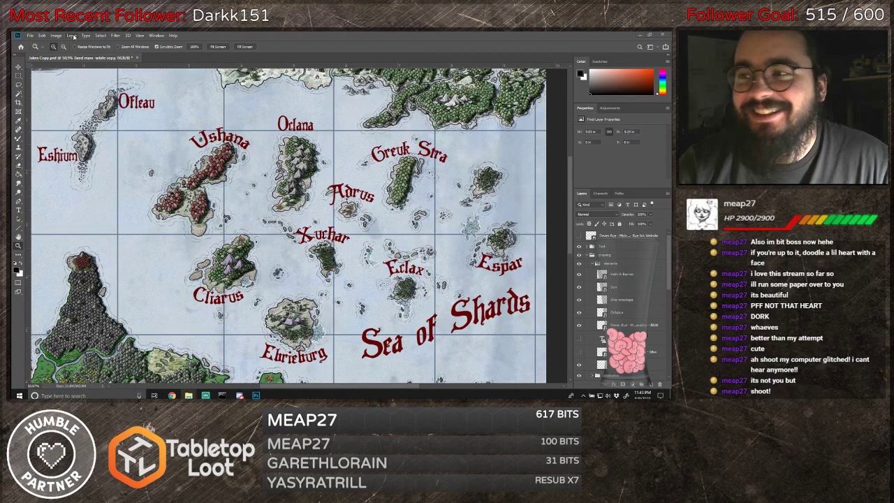
left_click(42, 35)
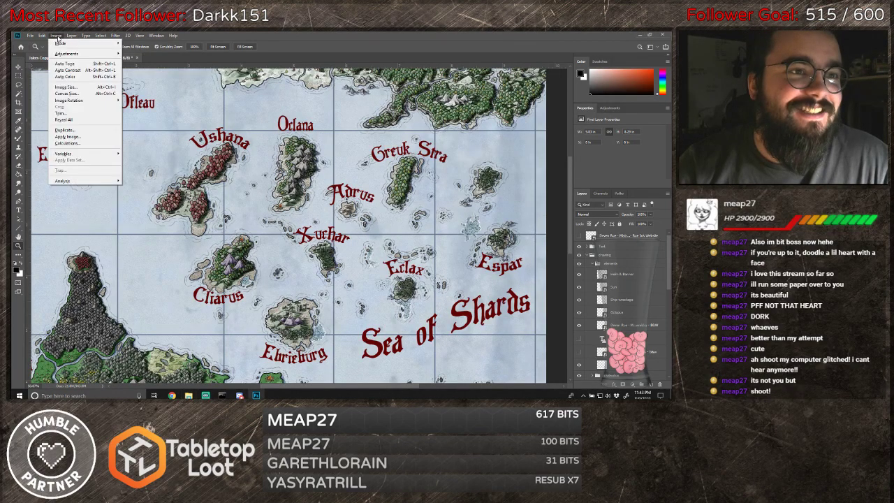
mouse_move(30, 35)
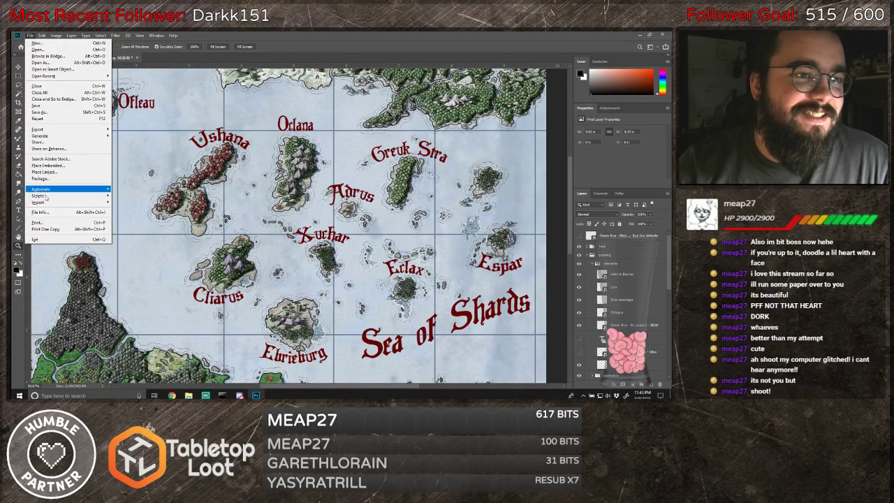
left_click(39, 112)
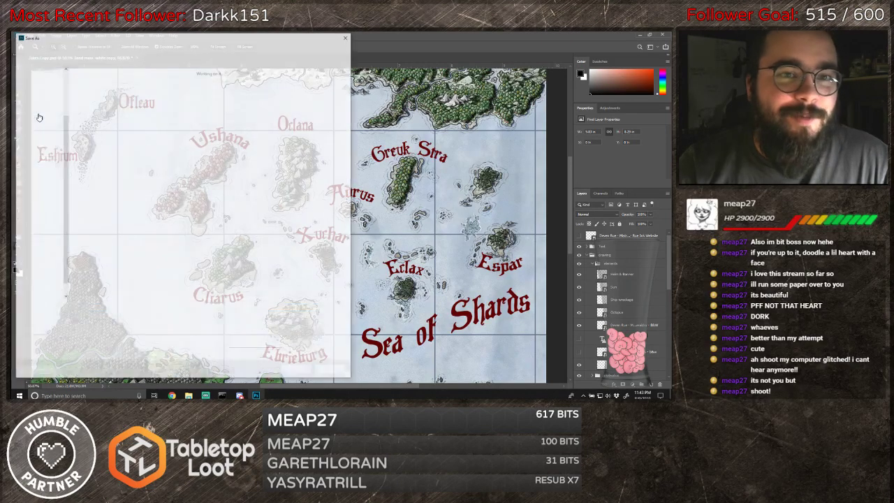
left_click(104, 317)
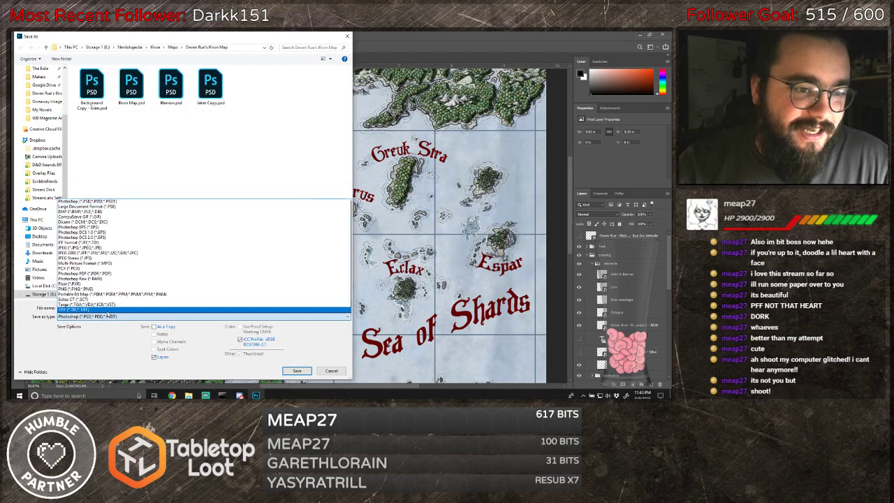
left_click(106, 248)
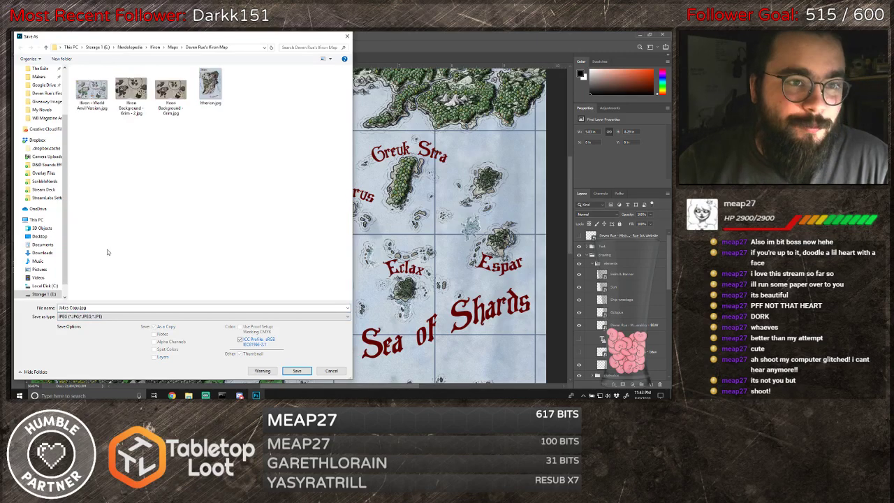
triple_click(93, 307)
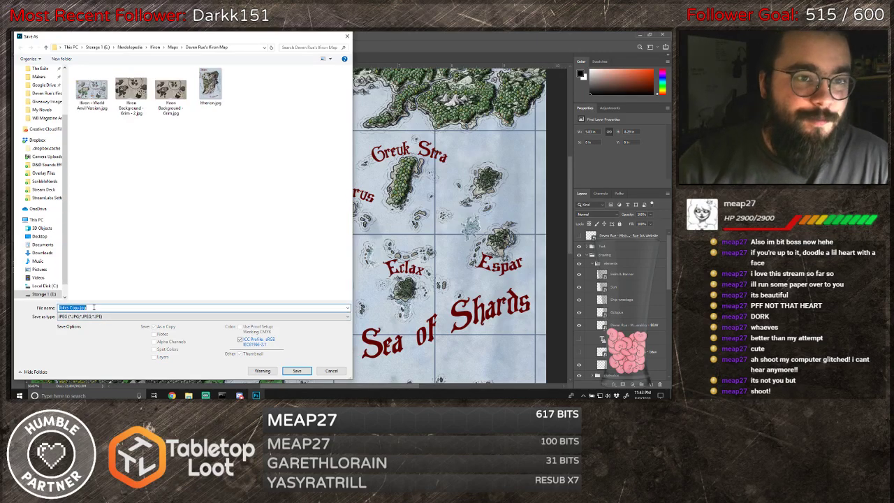
type("Sea of Shards")
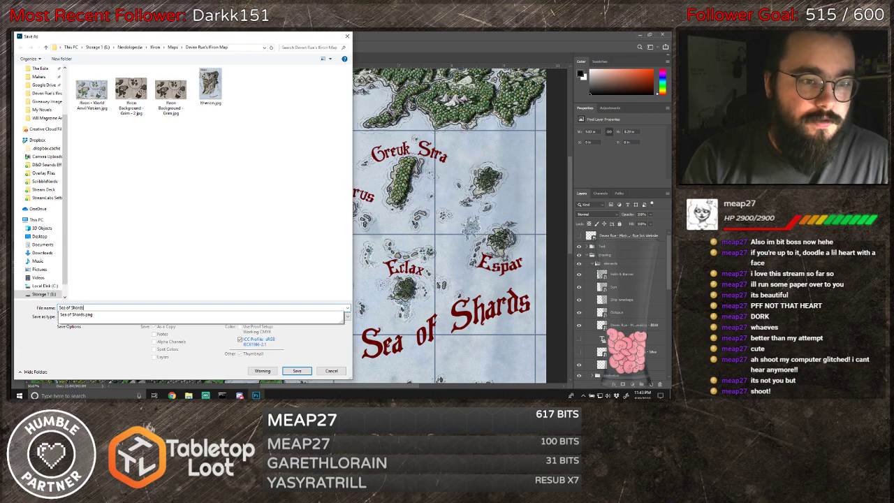
left_click(88, 353)
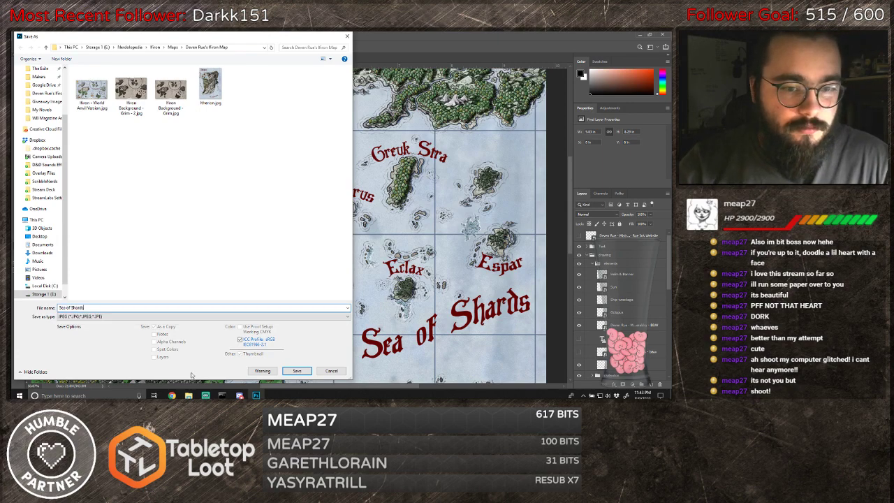
left_click(296, 370)
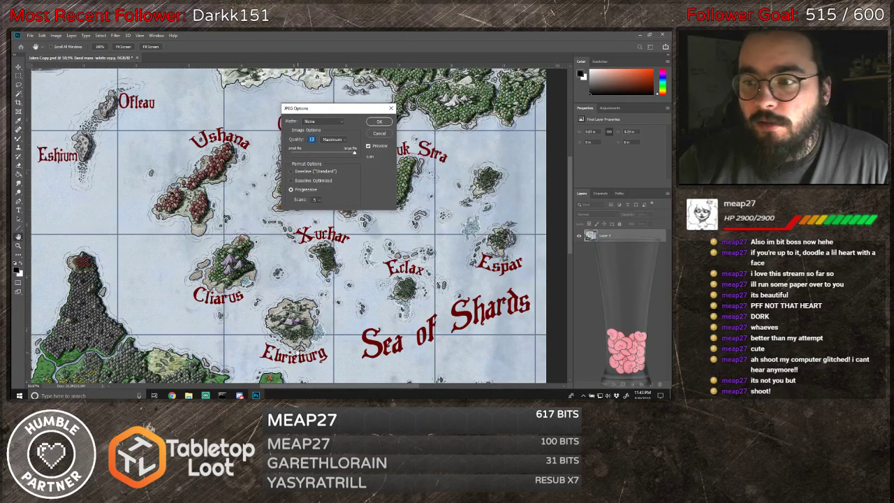
- Switch to World Anvil in Chrome, start a new map for Ifiron and open the file chooser for its primary image
left_click(175, 396)
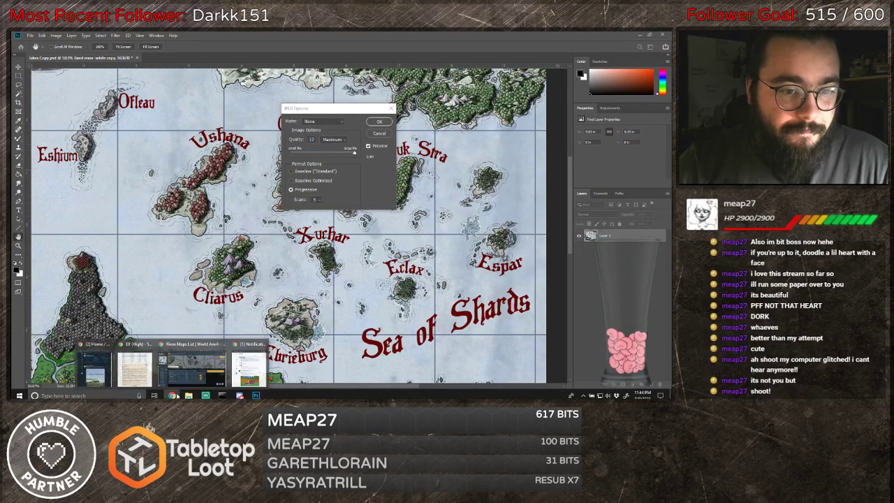
left_click(192, 367)
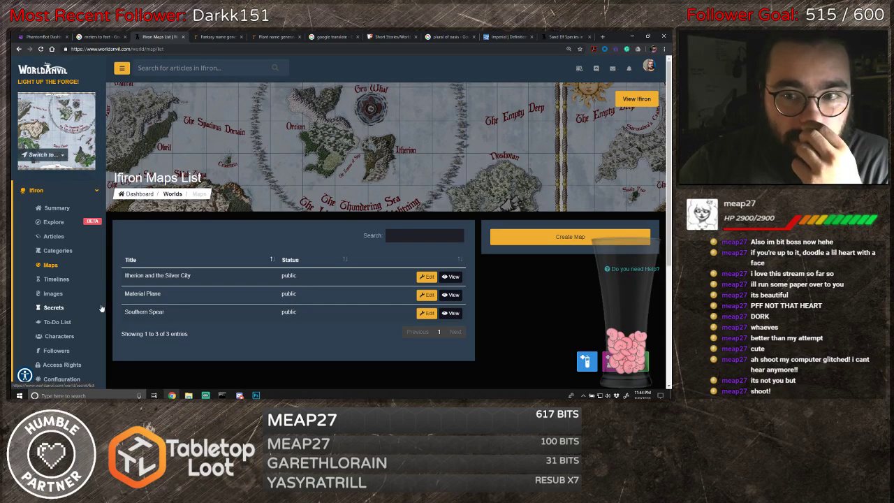
left_click(520, 241)
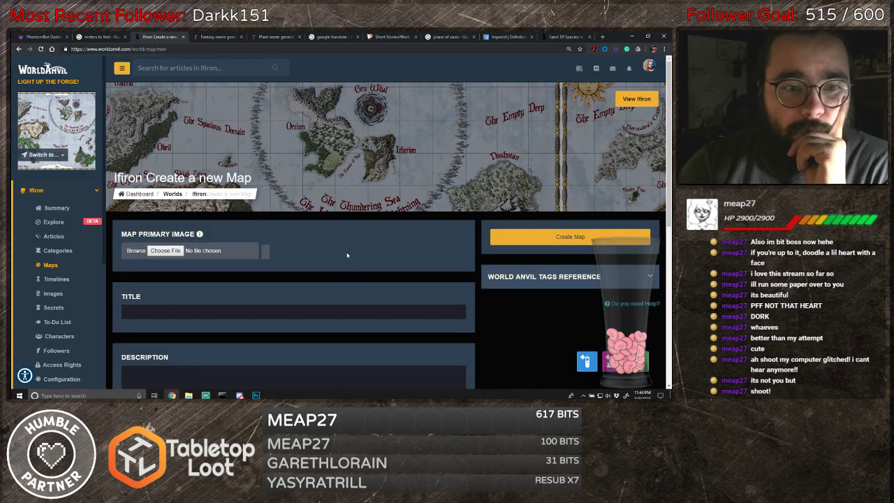
scroll(347, 255, "down", 1)
left_click(176, 182)
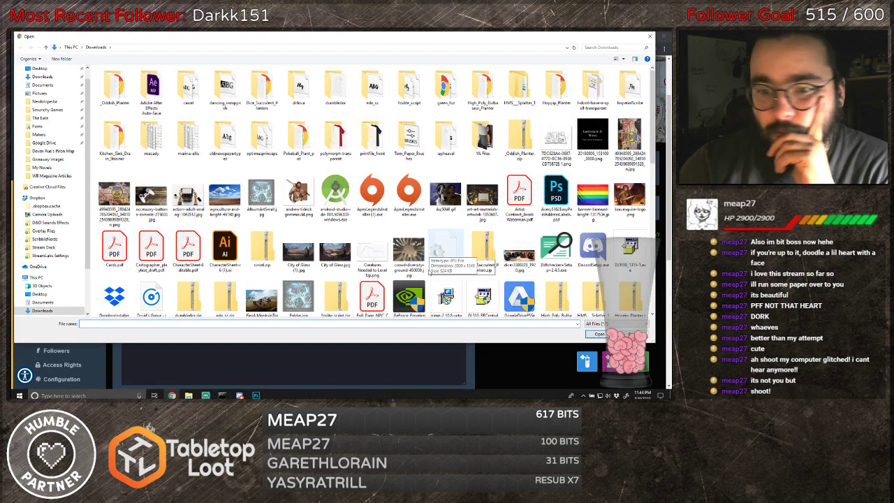
- Switch back to Photoshop and complete the JPEG save at maximum quality 12 in progressive format
left_click(255, 395)
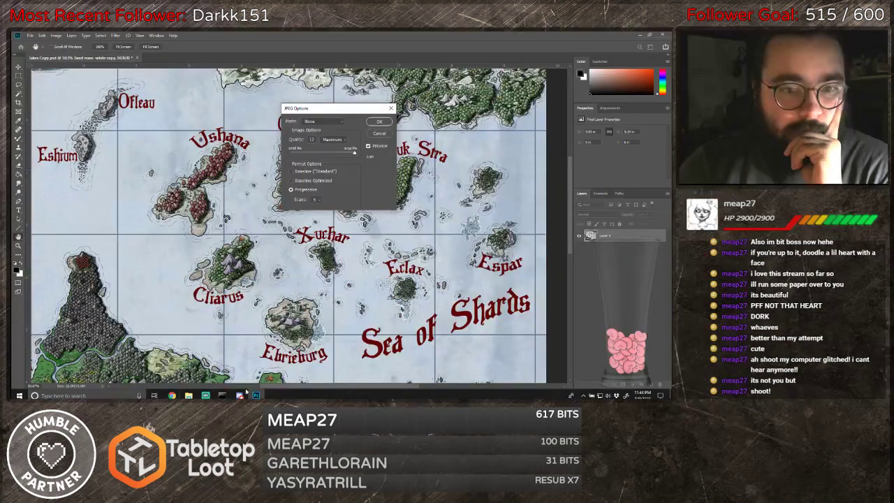
left_click(379, 122)
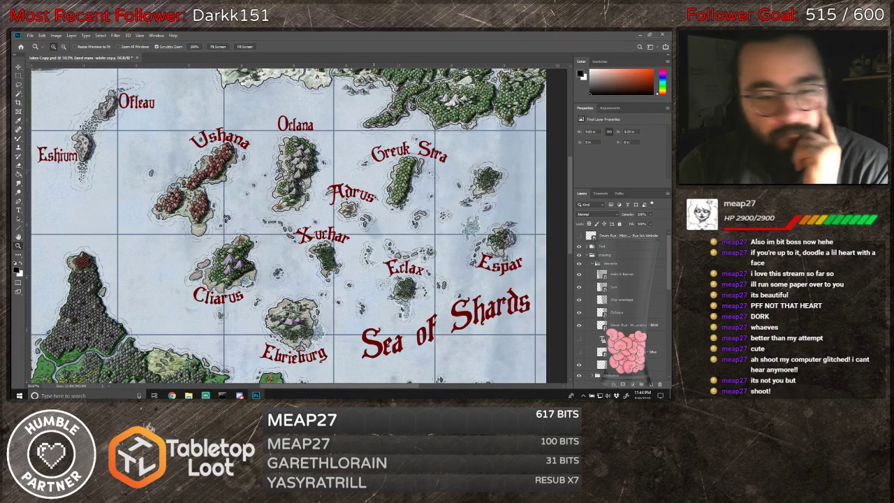
mouse_move(183, 395)
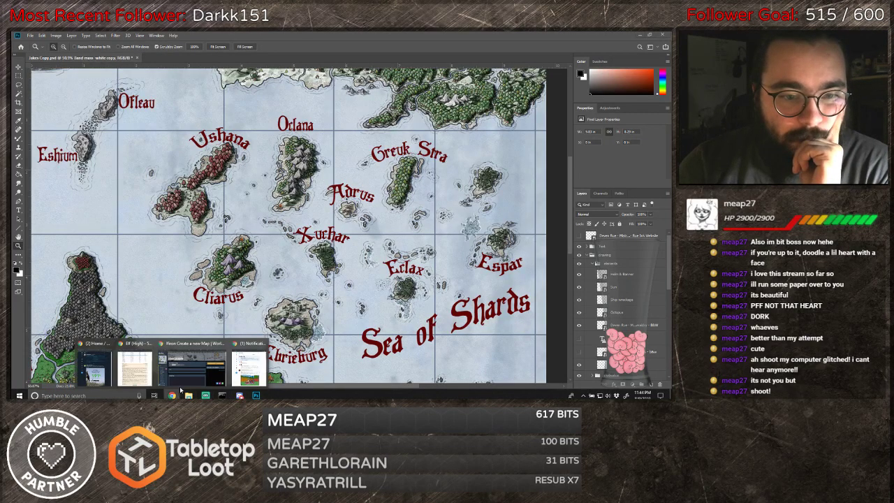
- Switch to the World Anvil file chooser and pick Sea of Shards.jpg from the Ifiron map folder as the primary image
left_click(195, 379)
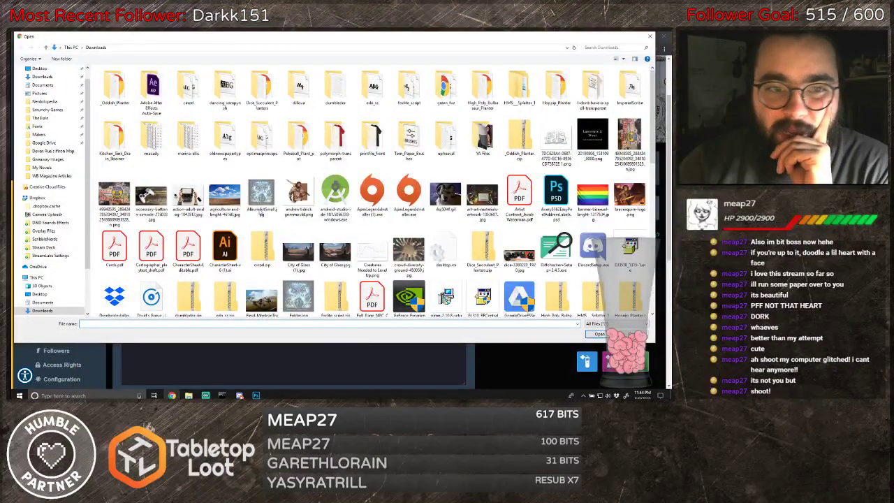
left_click(53, 151)
left_click(187, 140)
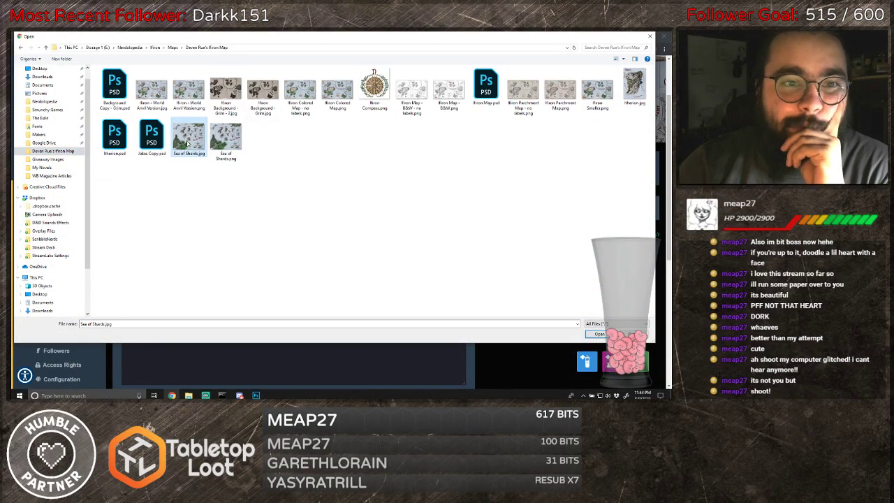
key("Return")
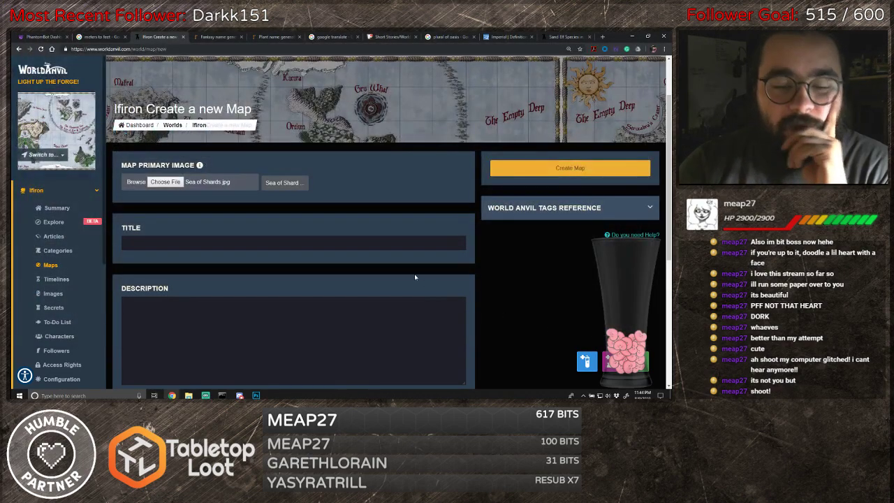
- Title the new map Sea of Shards and create it
scroll(232, 182, "down", 2)
left_click(210, 174)
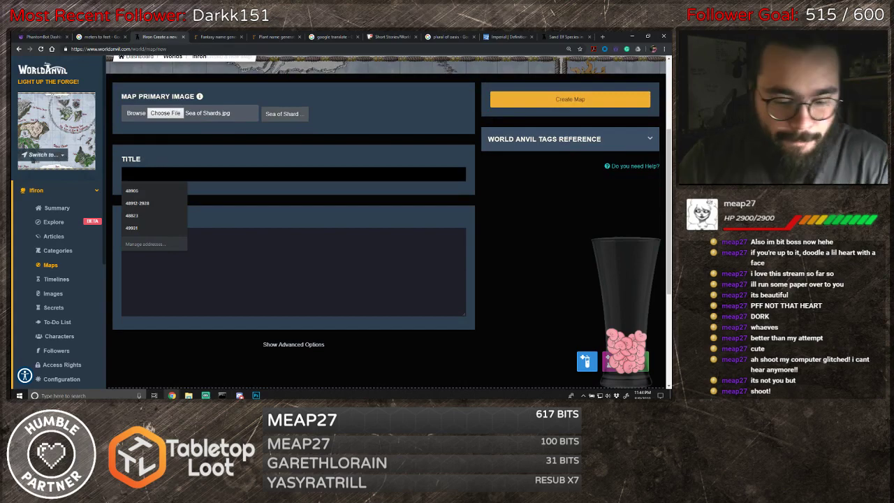
type("Sea of Shards")
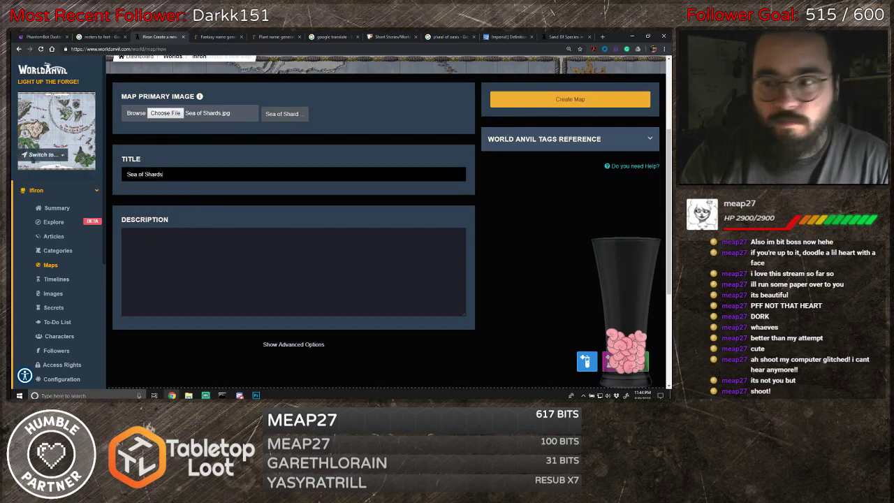
scroll(258, 251, "up", 3)
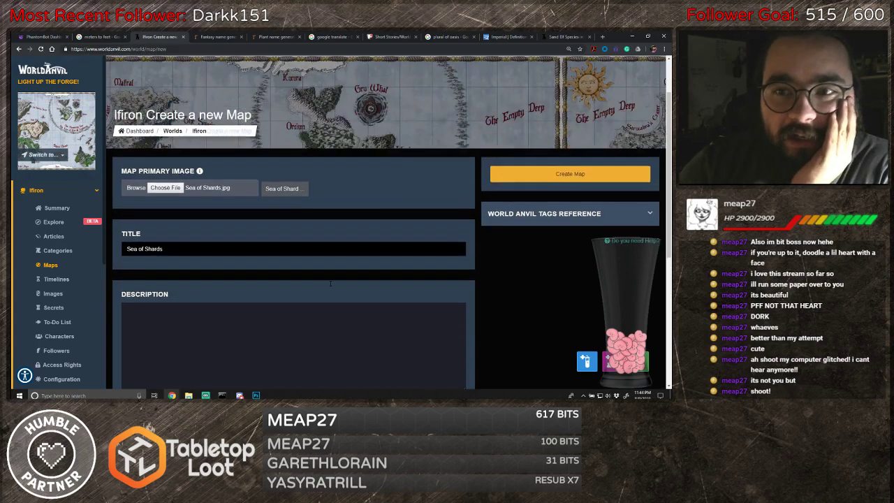
scroll(343, 280, "down", 5)
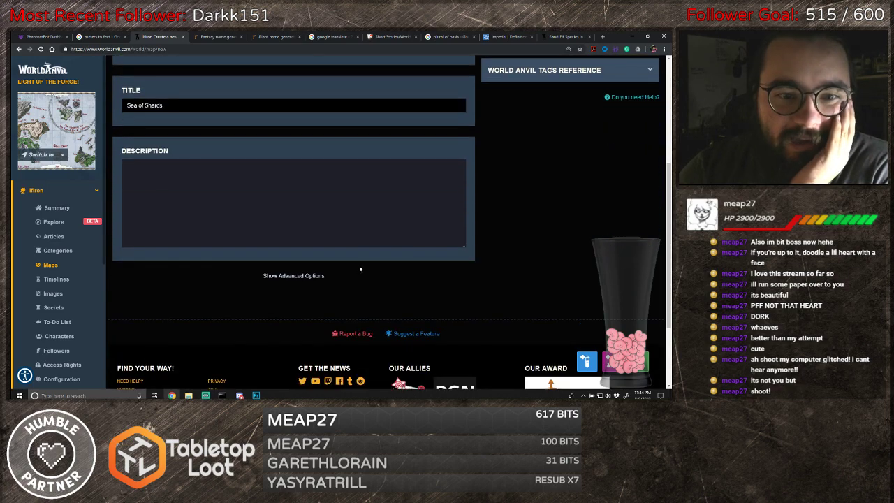
scroll(412, 283, "up", 6)
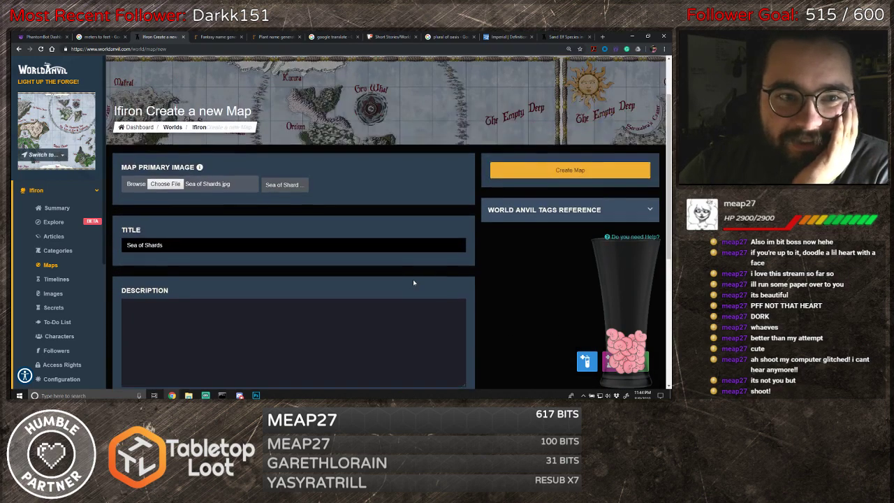
scroll(402, 270, "down", 1)
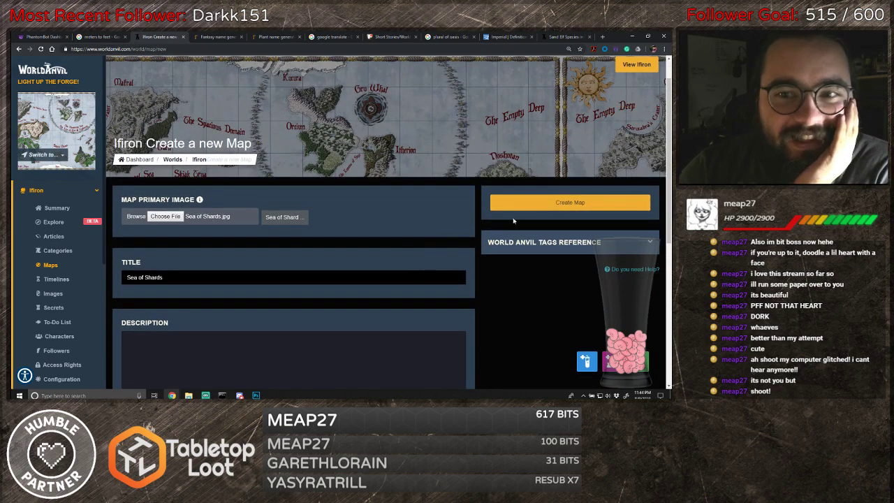
left_click(548, 204)
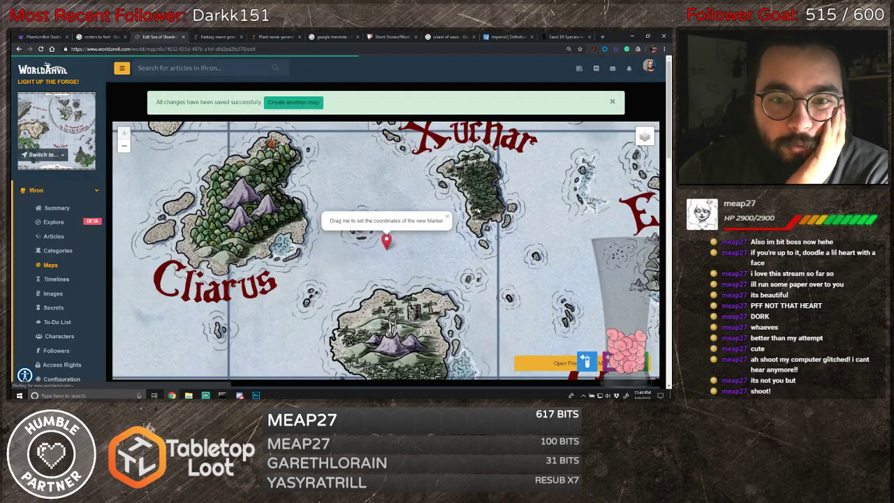
- Place the new marker on the unlabelled island east of Greuk Stra, north of Espar, and dismiss the save notice
scroll(477, 208, "down", 4)
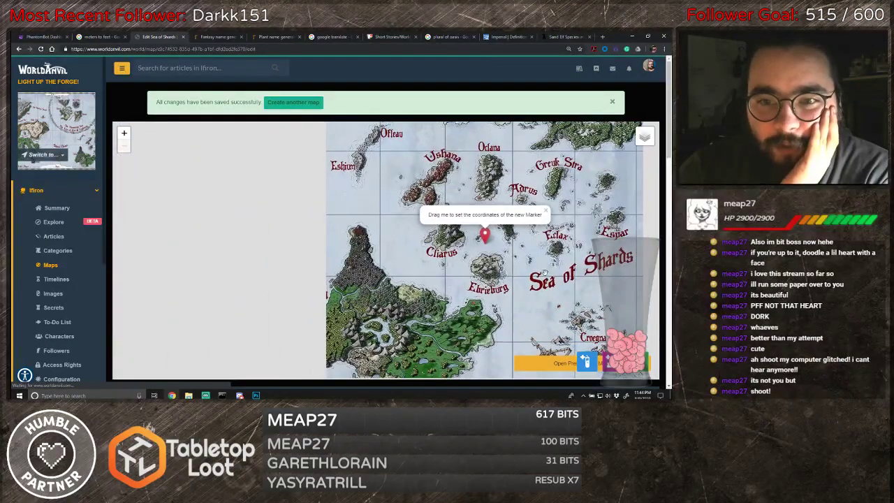
left_click_drag(544, 273, 391, 285)
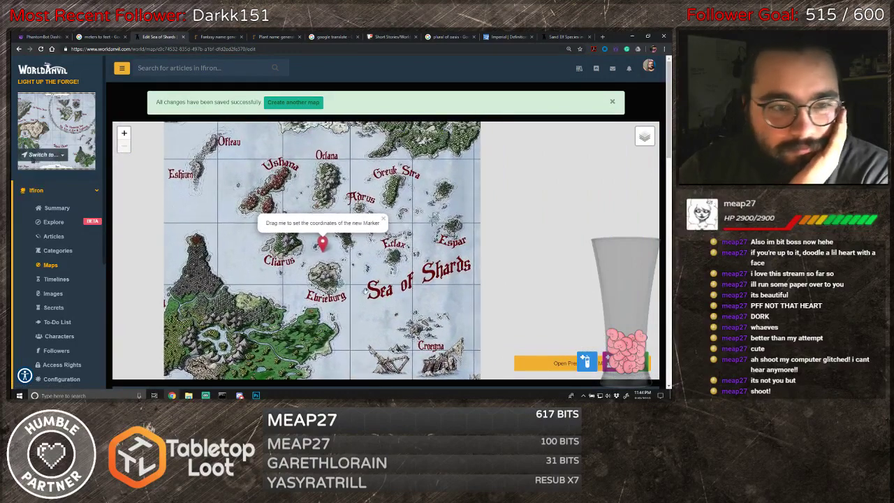
scroll(366, 258, "up", 1)
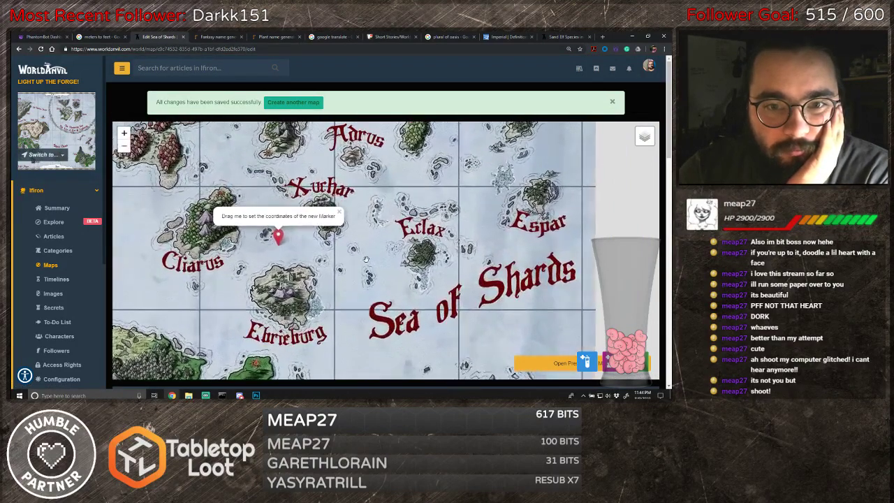
mouse_move(279, 241)
left_mouse_down()
mouse_move(485, 212)
mouse_move(510, 185)
mouse_move(465, 272)
mouse_move(481, 208)
left_mouse_up()
scroll(452, 253, "down", 1)
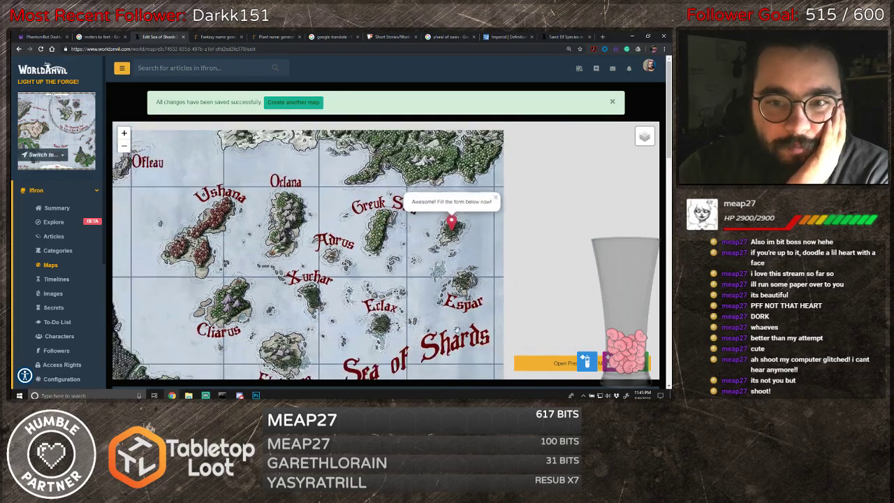
left_click_drag(396, 348, 414, 160)
scroll(414, 159, "up", 1)
mouse_move(498, 274)
left_mouse_down()
mouse_move(419, 352)
mouse_move(384, 347)
left_mouse_up()
scroll(595, 279, "down", 1)
scroll(597, 270, "up", 1)
scroll(596, 270, "up", 1)
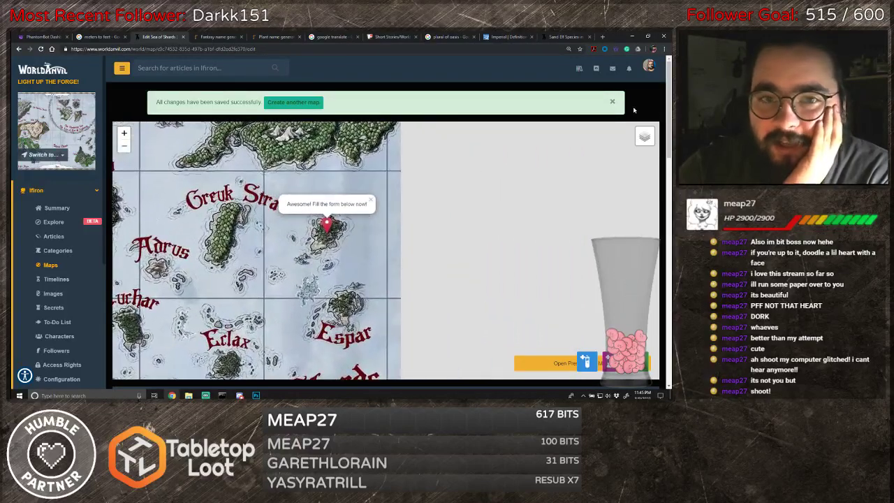
left_click(612, 103)
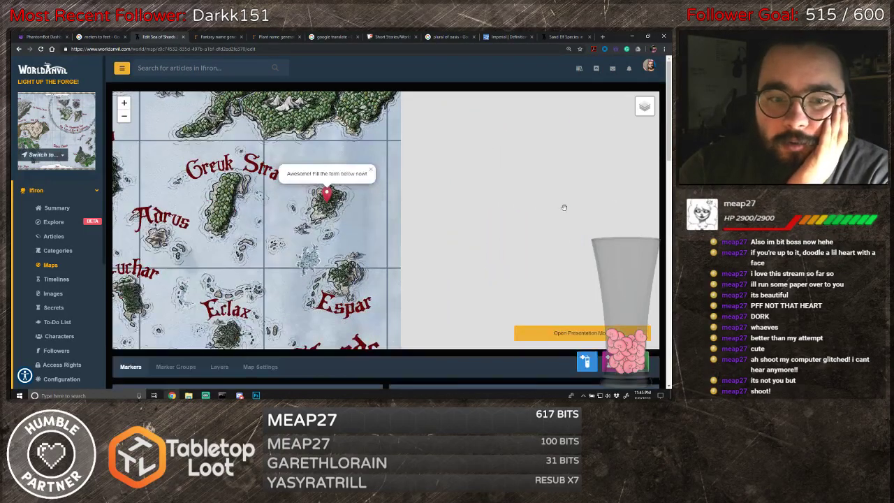
- Set the new marker's pin type to Danger, Red
scroll(353, 372, "down", 2)
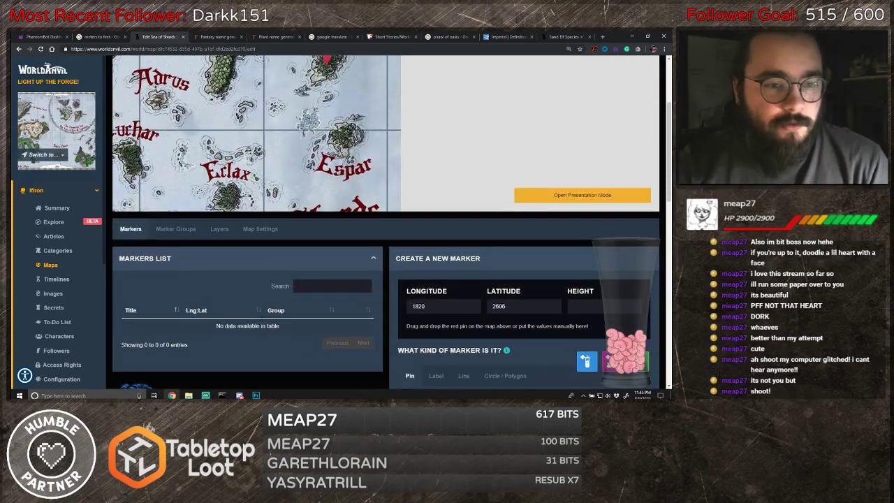
scroll(259, 317, "down", 2)
scroll(305, 319, "up", 2)
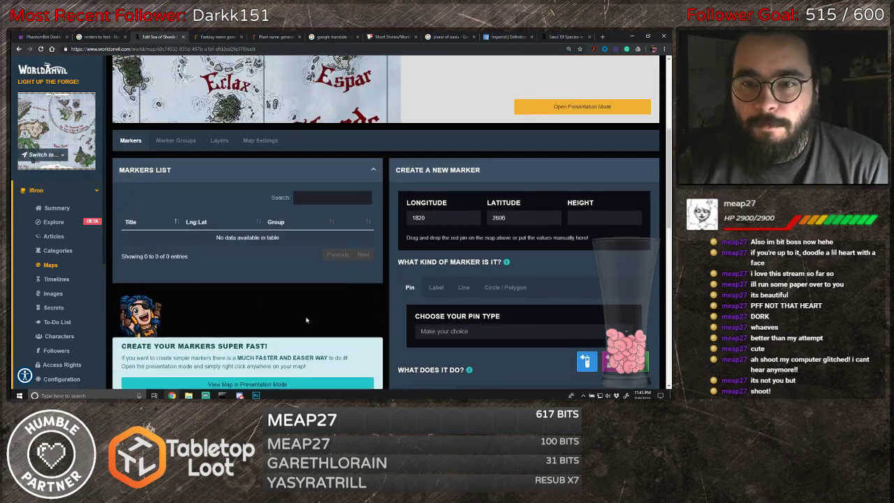
scroll(328, 294, "down", 2)
scroll(405, 300, "down", 1)
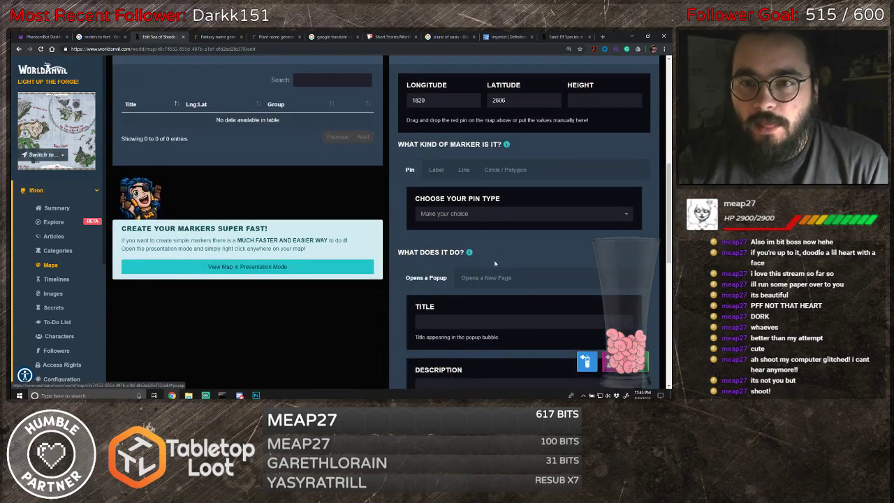
left_click(541, 214)
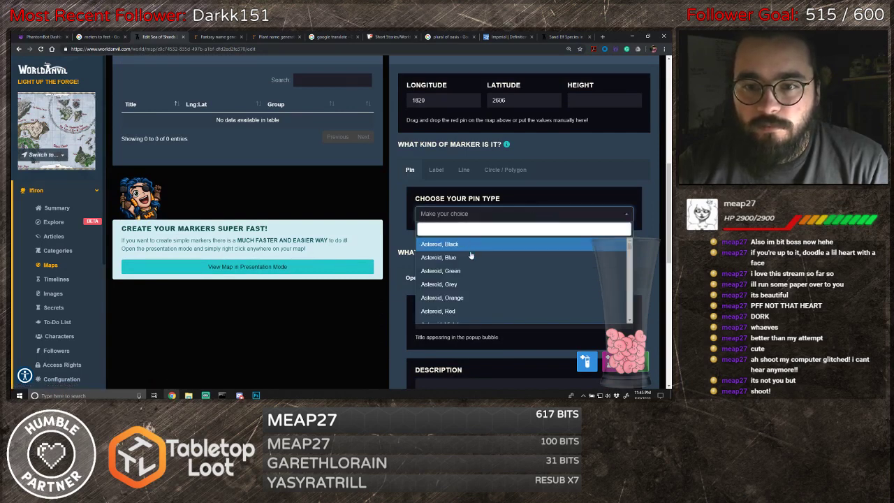
scroll(471, 256, "down", 6)
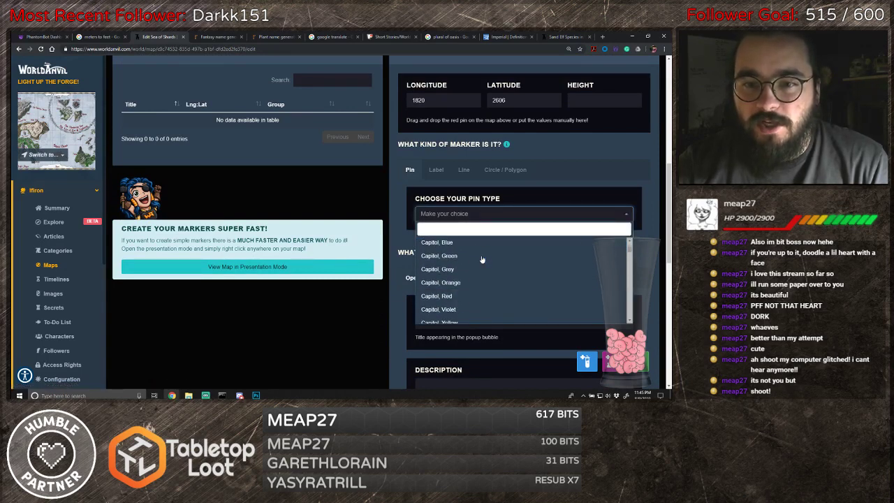
scroll(482, 259, "down", 5)
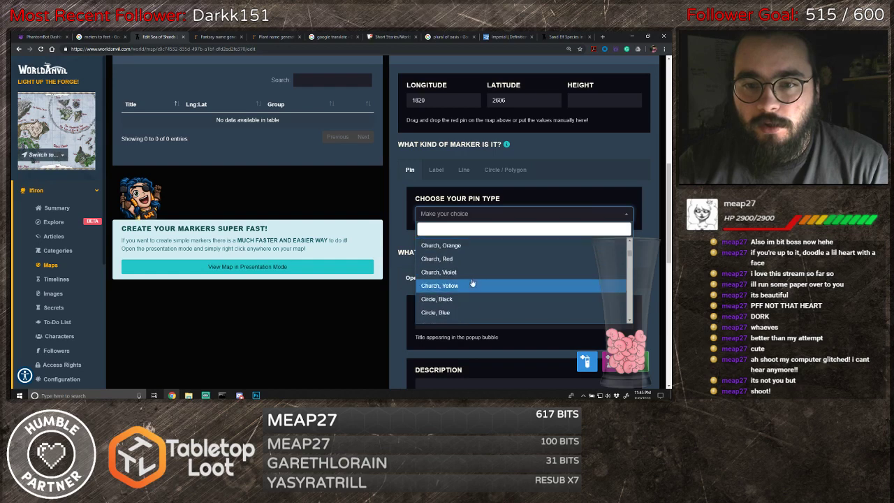
scroll(472, 285, "down", 6)
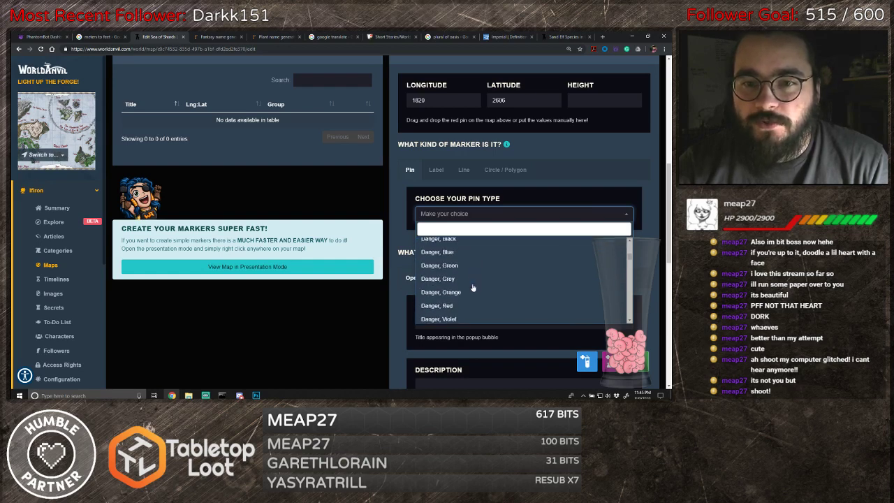
scroll(466, 300, "up", 1)
scroll(465, 305, "down", 1)
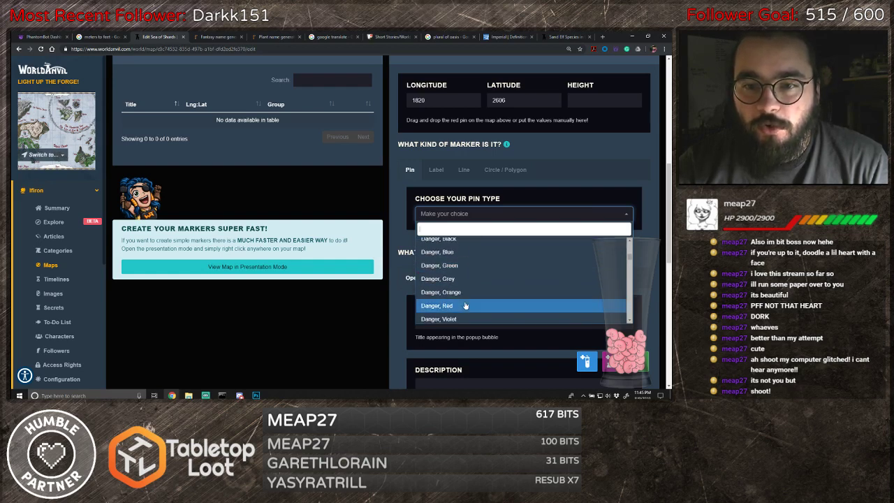
left_click(465, 305)
- Give the marker's popup the title The Island with No Name
scroll(419, 265, "up", 5)
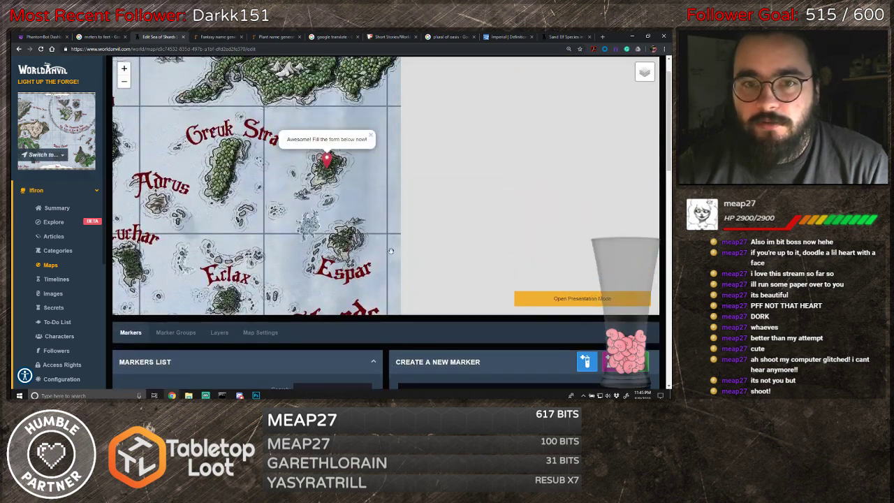
scroll(391, 250, "down", 1)
scroll(392, 252, "up", 1)
scroll(394, 354, "down", 1)
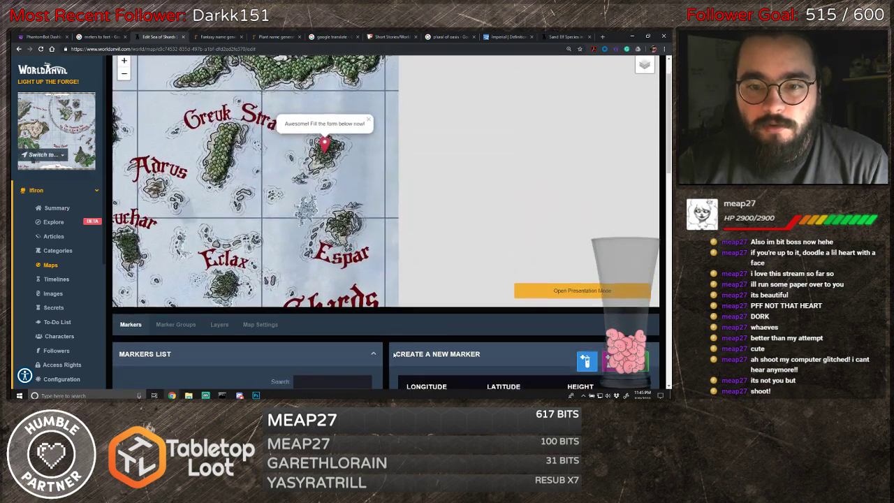
scroll(395, 354, "down", 6)
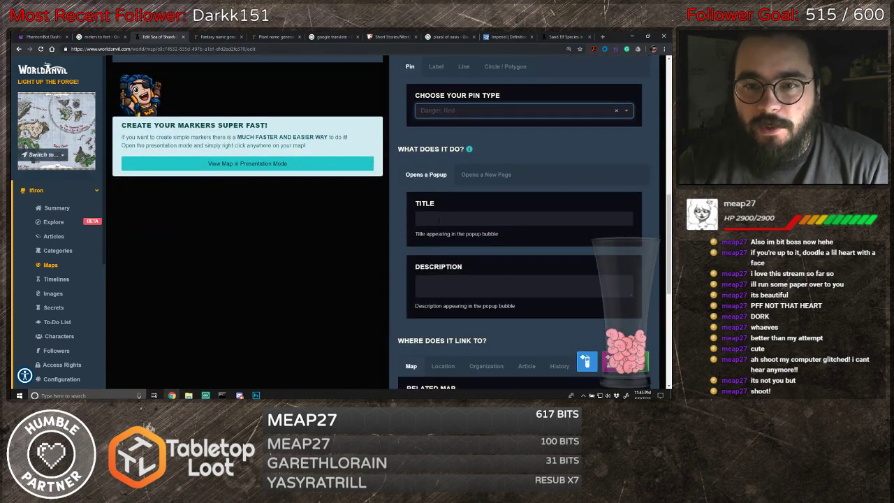
left_click(438, 219)
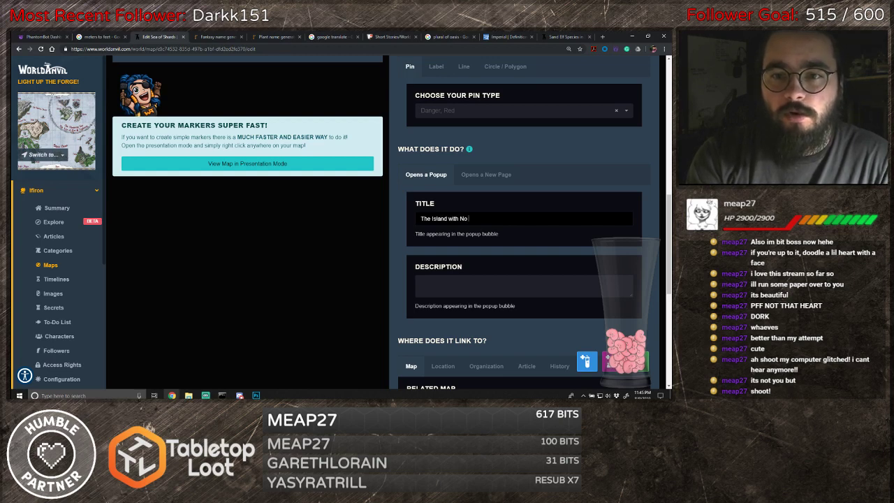
scroll(406, 217, "down", 2)
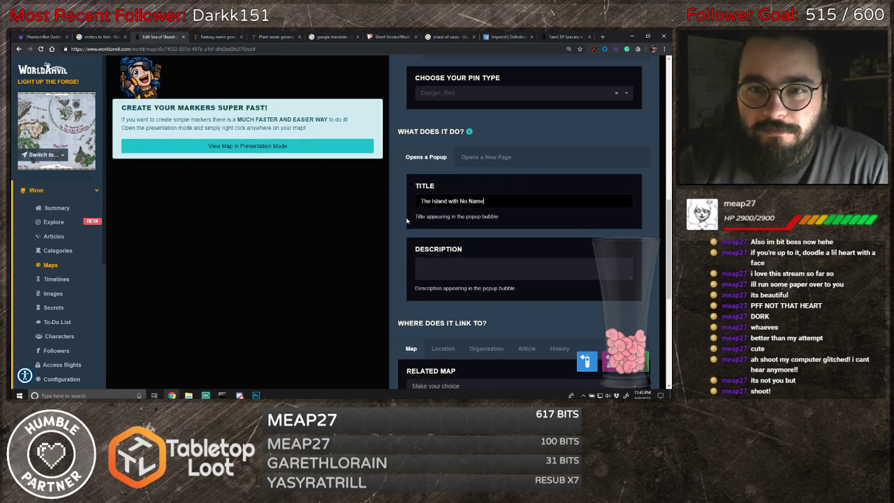
scroll(399, 220, "up", 1)
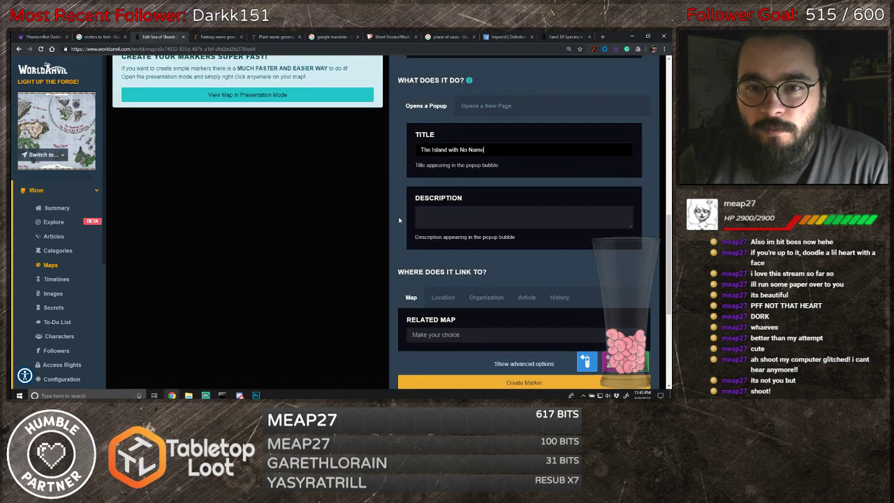
scroll(398, 219, "up", 1)
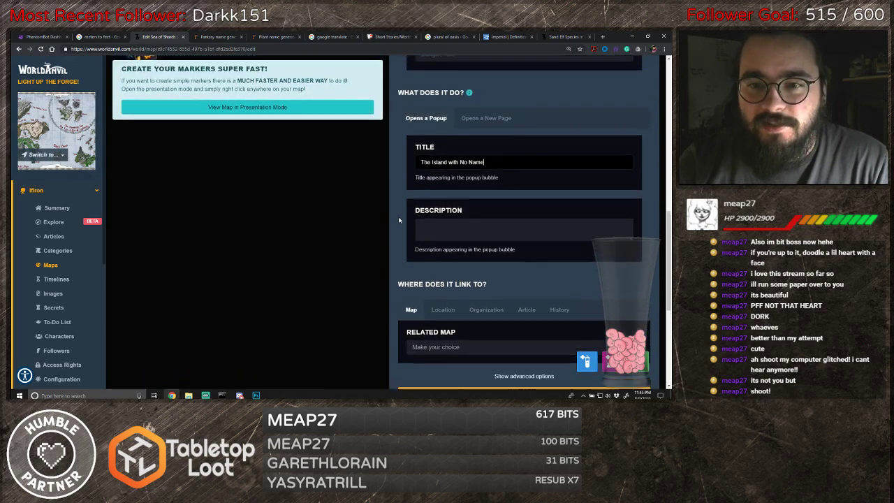
- Create a Geographic Location article titled The Island with No Name and link it as the marker's related location
scroll(426, 245, "down", 1)
left_click(443, 264)
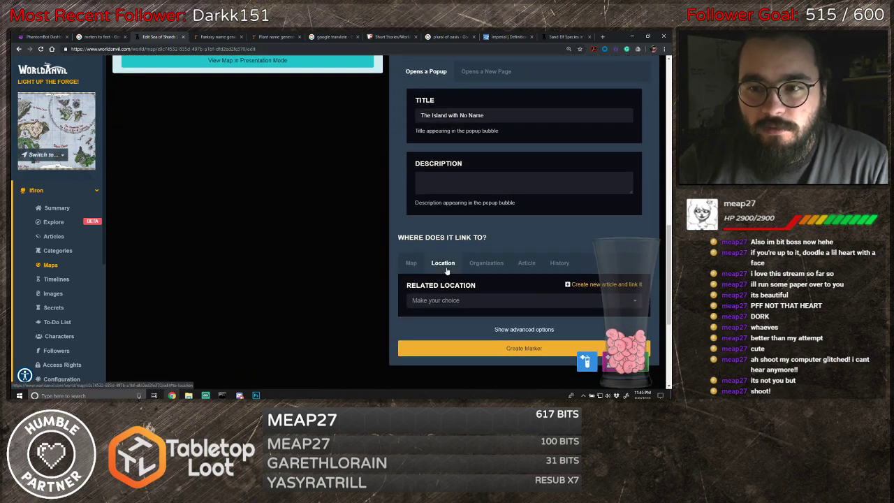
left_click(577, 286)
left_click(465, 301)
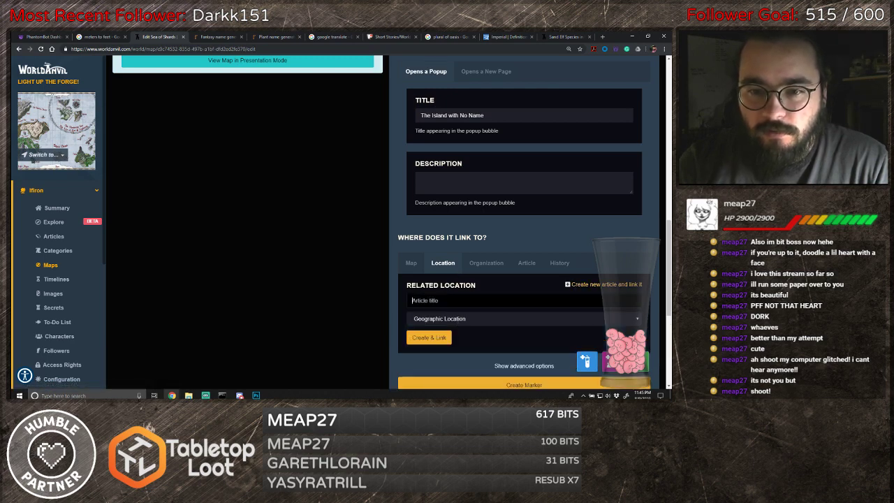
type("The Island with No")
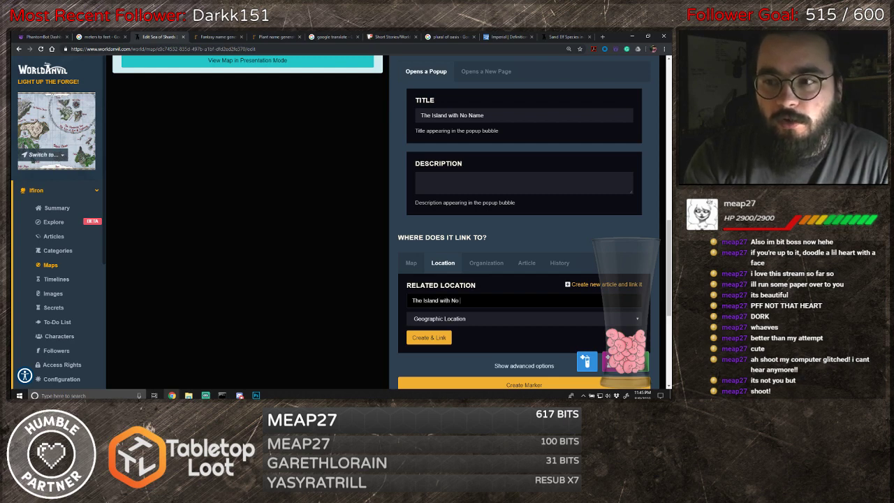
type(" Name")
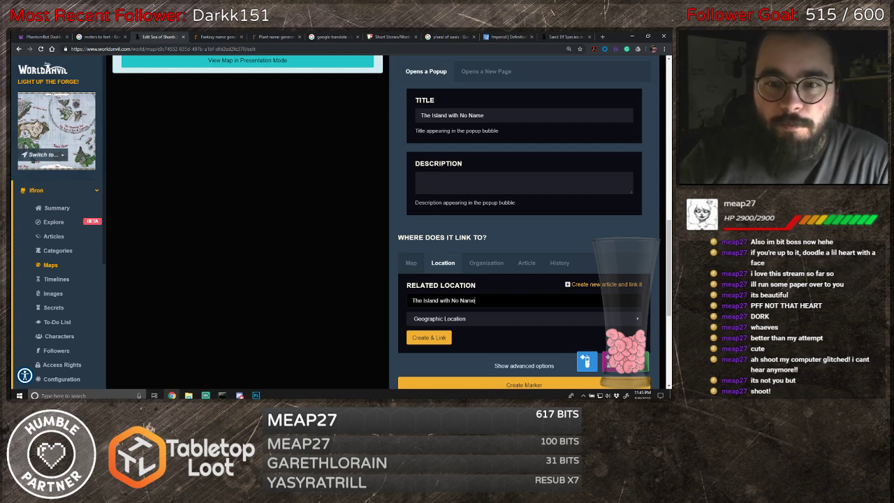
left_click(489, 319)
left_click(480, 328)
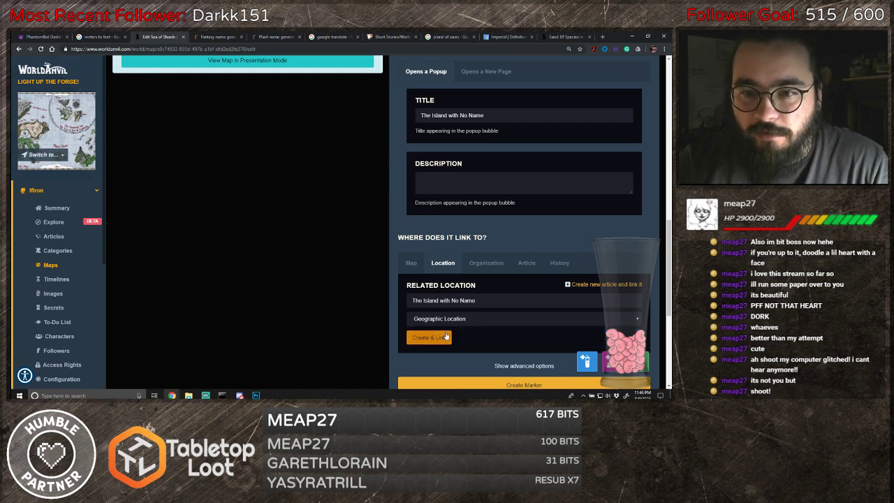
left_click(429, 338)
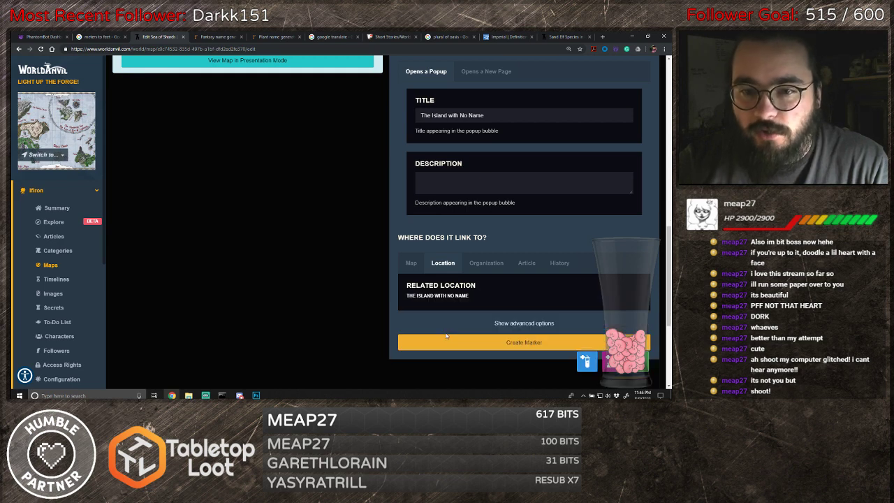
- Review the link and pin settings of The Island with No Name marker and create the marker
left_click(485, 263)
left_click(558, 263)
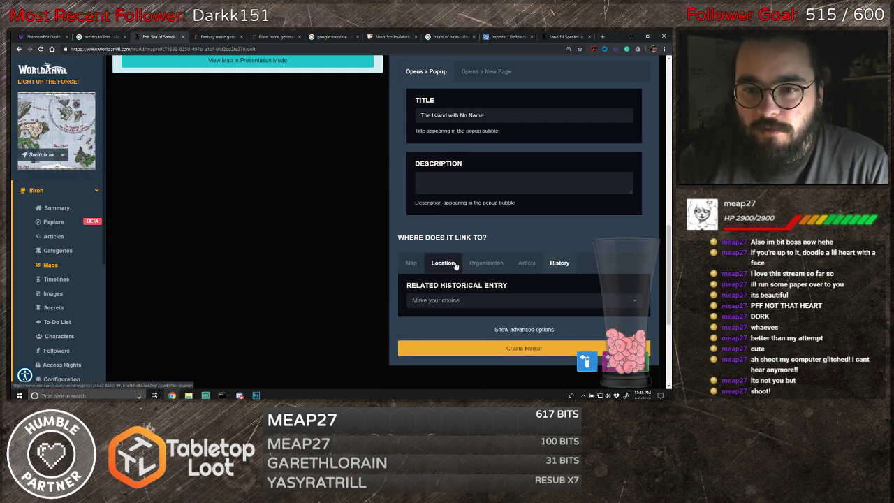
left_click(440, 264)
scroll(445, 313, "up", 8)
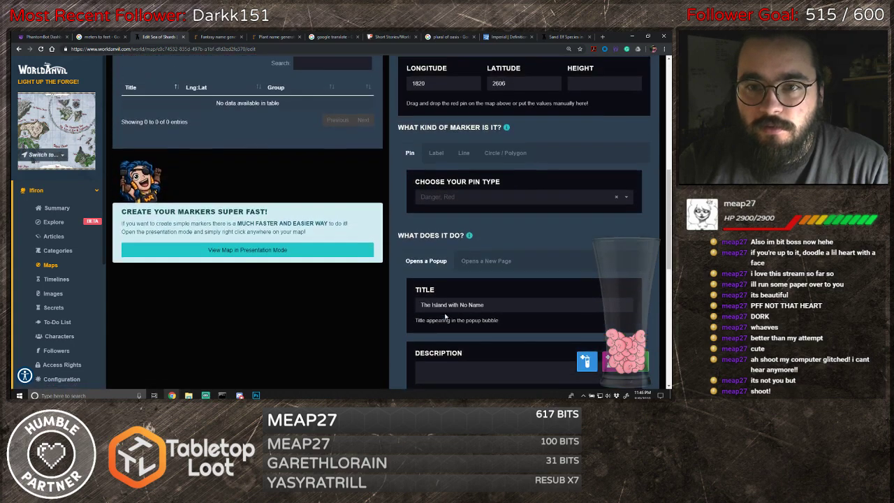
scroll(447, 322, "down", 4)
scroll(473, 342, "down", 2)
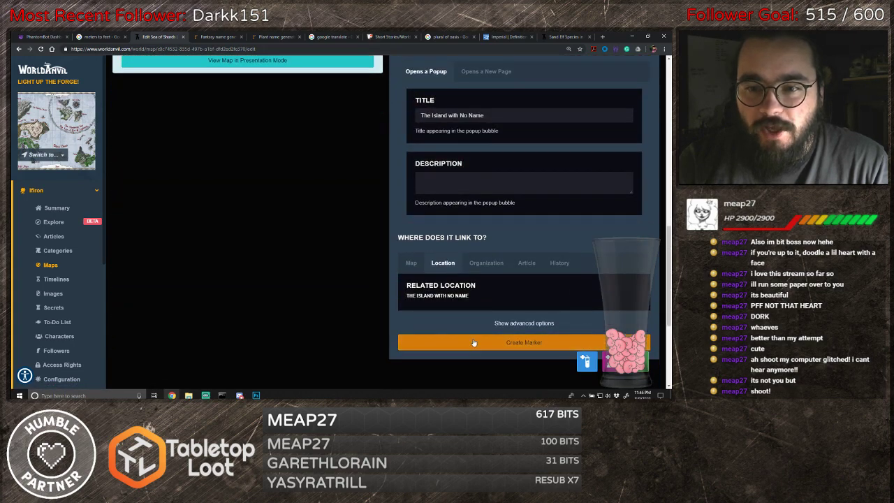
left_click(473, 342)
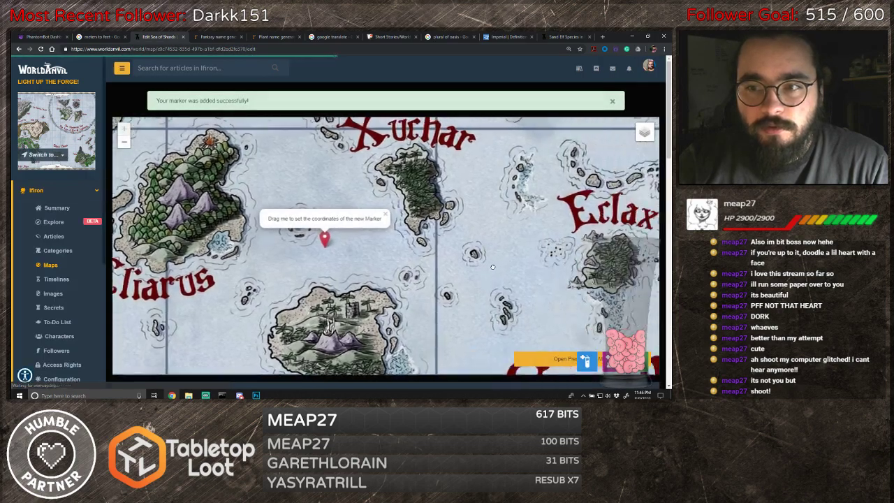
- Place the new marker on the island of Espar and dismiss the success notice
left_click_drag(492, 267, 290, 298)
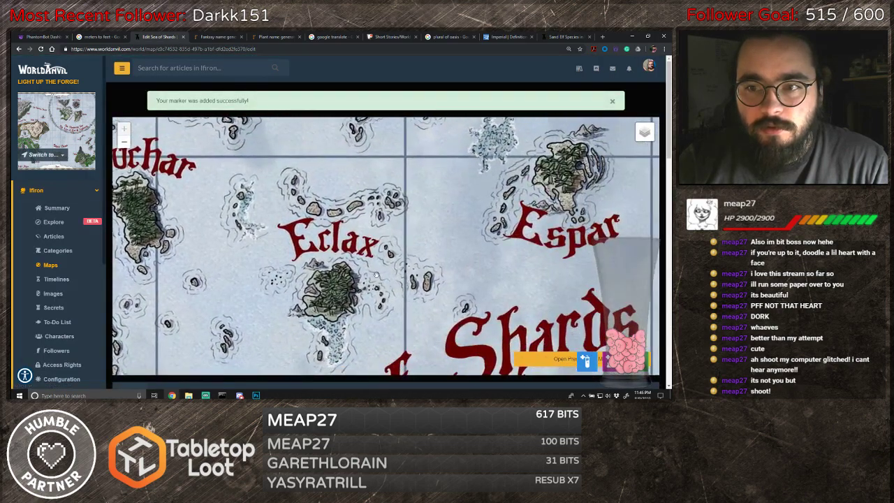
scroll(373, 271, "down", 1)
left_click_drag(415, 222, 376, 265)
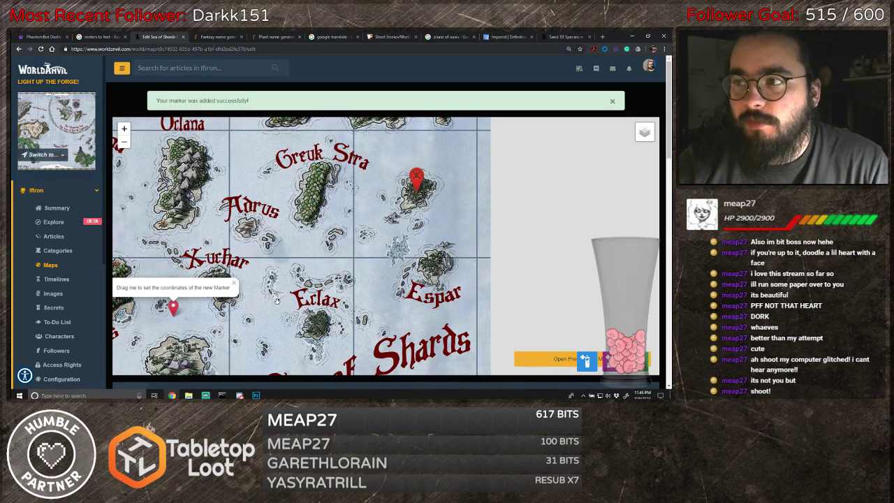
left_click_drag(319, 316, 335, 269)
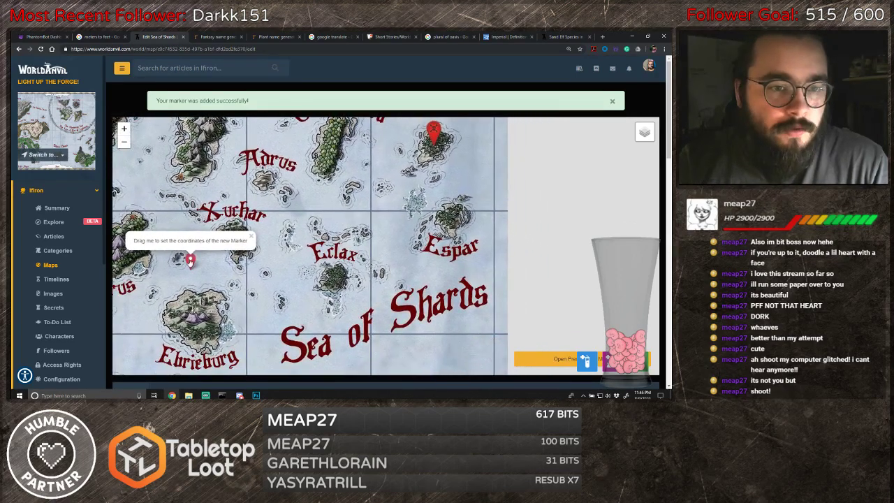
left_click_drag(190, 260, 398, 230)
left_click_drag(450, 209, 450, 210)
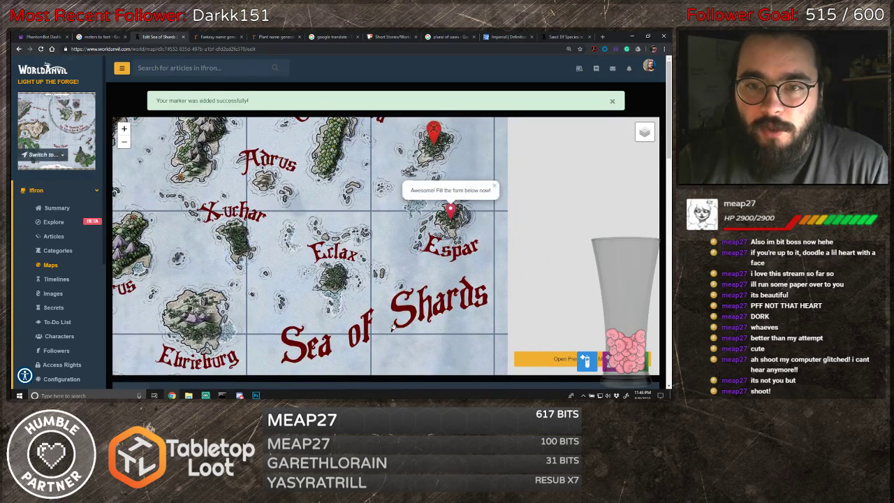
mouse_move(426, 276)
left_mouse_down()
mouse_move(415, 259)
mouse_move(403, 269)
left_mouse_up()
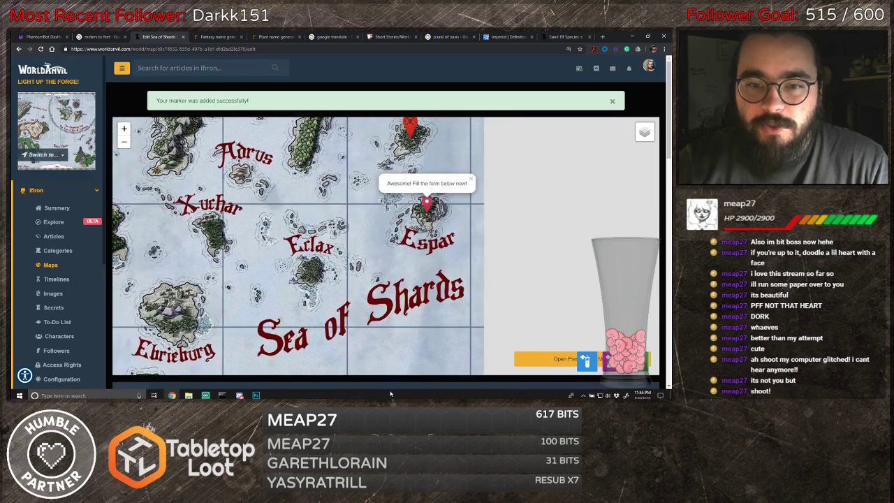
left_click(613, 101)
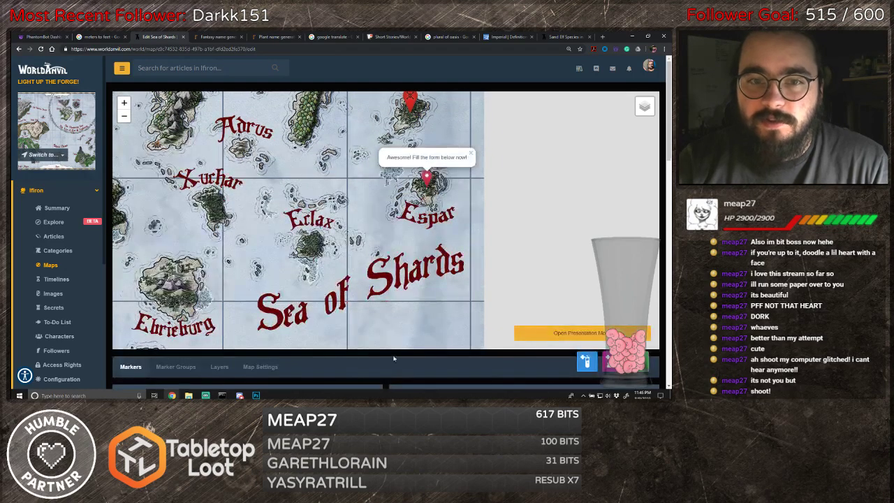
- Give the marker's popup the title Espar and create the marker
scroll(410, 342, "down", 3)
scroll(409, 342, "down", 5)
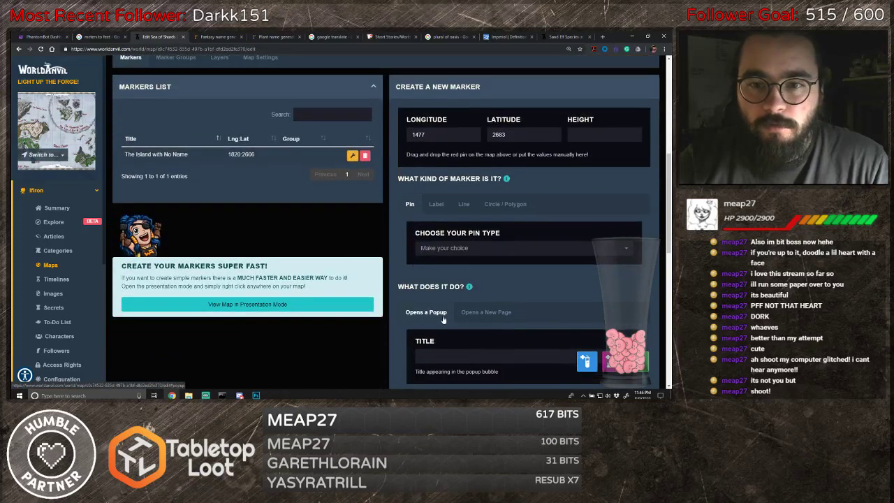
left_click(421, 287)
type("Espar")
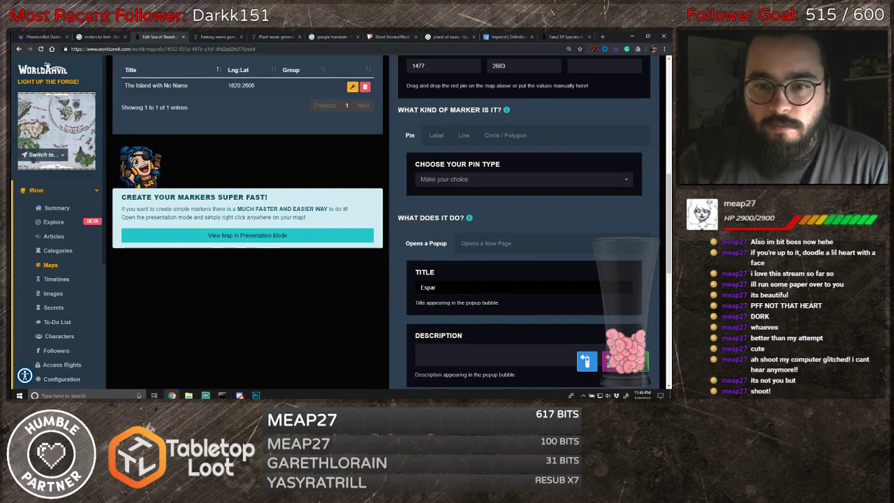
scroll(450, 297, "down", 5)
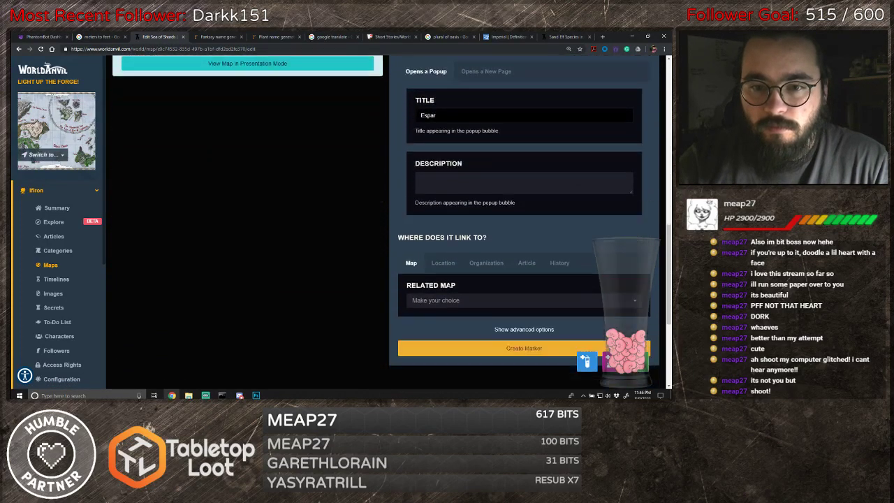
left_click(472, 315)
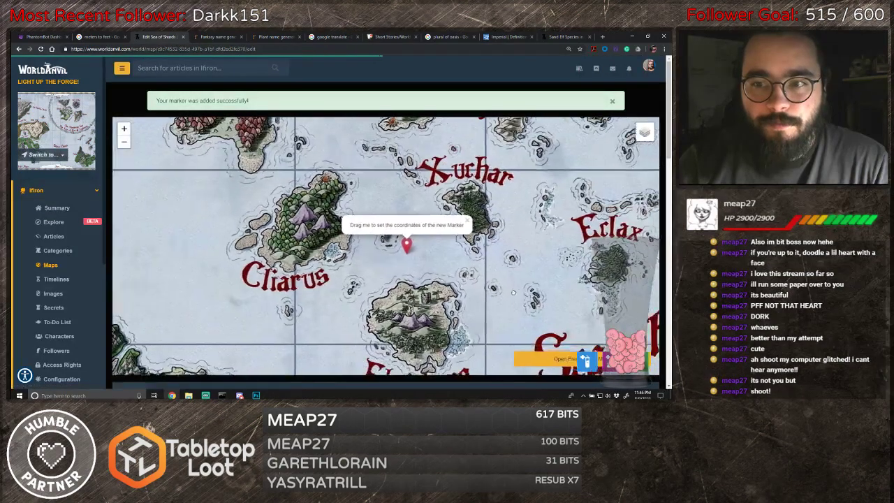
- Place the new marker on the island of Eclax and dismiss the success notice
mouse_move(513, 292)
left_mouse_down()
mouse_move(272, 260)
mouse_move(280, 294)
left_mouse_up()
left_click_drag(171, 248, 370, 260)
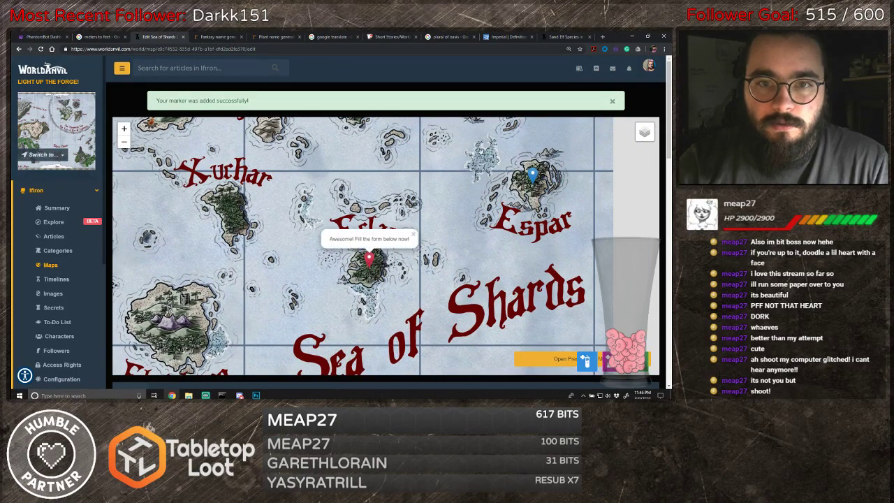
left_click(613, 101)
- Give the marker's popup the title Eclax and create the marker
scroll(455, 340, "down", 3)
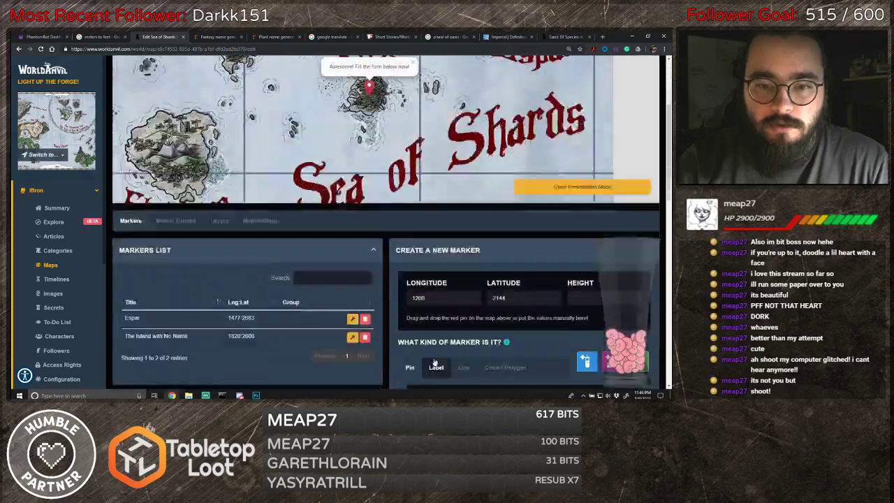
scroll(455, 341, "down", 5)
left_click(454, 253)
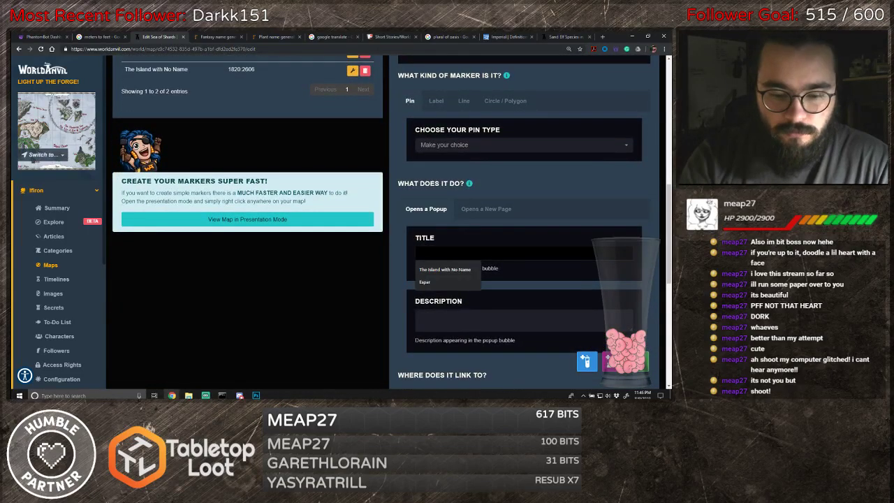
type("Edlax")
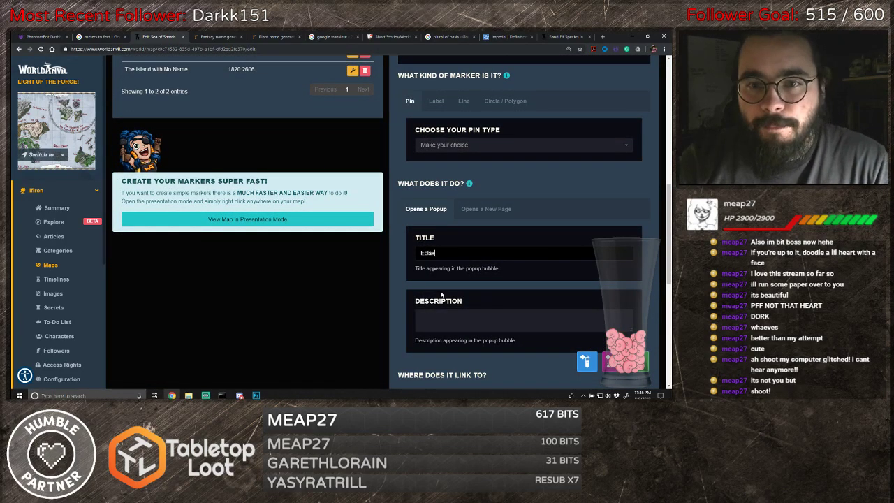
scroll(441, 295, "down", 2)
scroll(441, 294, "down", 1)
left_click(489, 322)
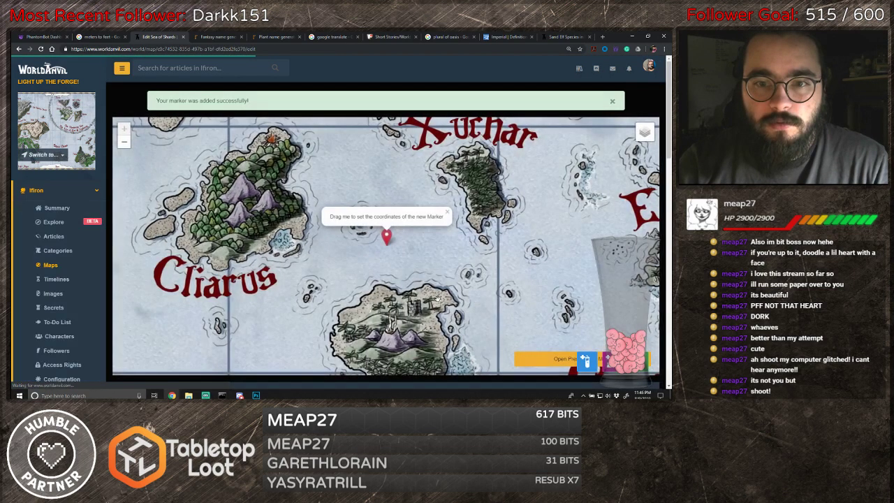
- Place the new marker on the rocky islets just north of the Croegna label
mouse_move(490, 268)
left_mouse_down()
mouse_move(440, 274)
mouse_move(307, 228)
left_mouse_up()
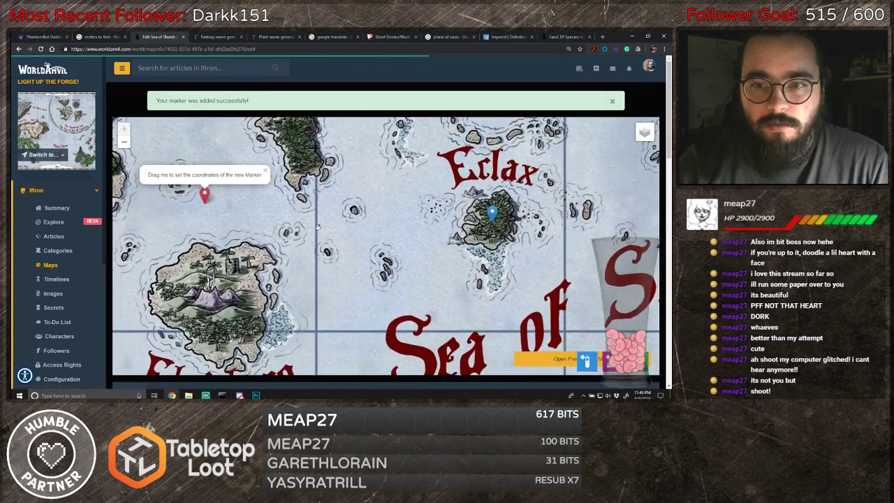
scroll(345, 246, "down", 3)
left_click_drag(419, 284, 386, 247)
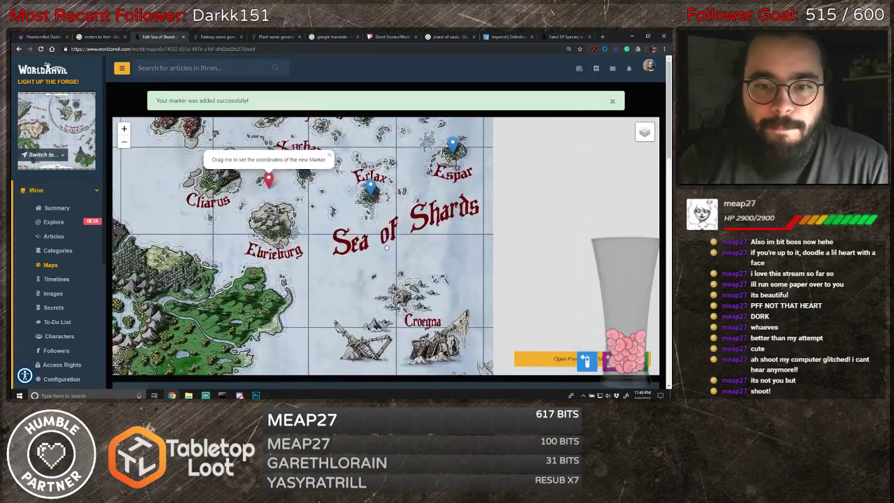
left_click_drag(272, 184, 406, 290)
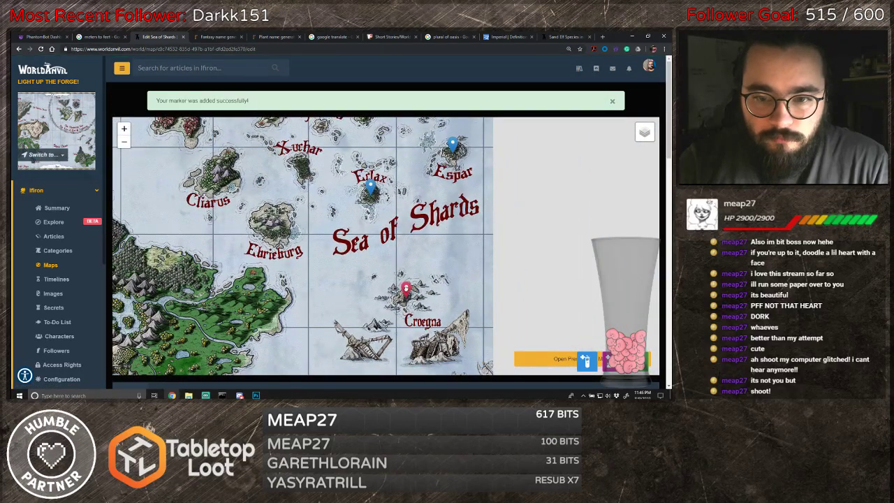
left_click(405, 289)
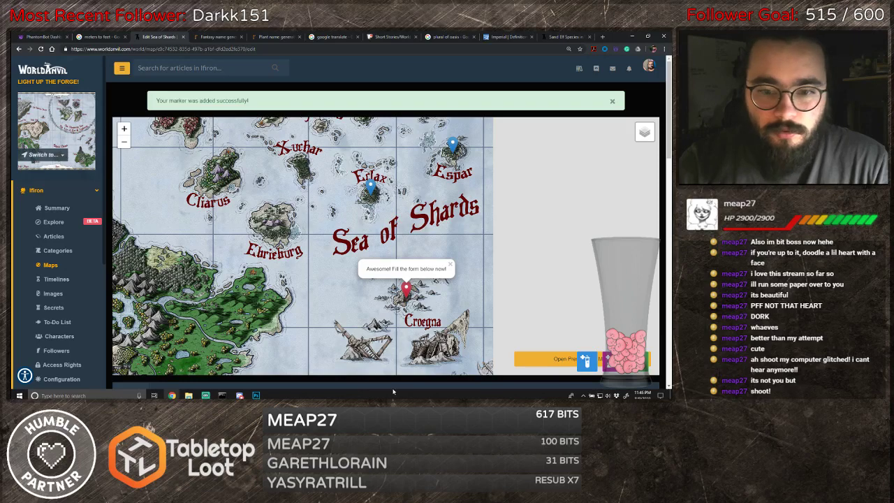
- Give the marker's popup the title Crognea and create the marker
scroll(441, 322, "down", 5)
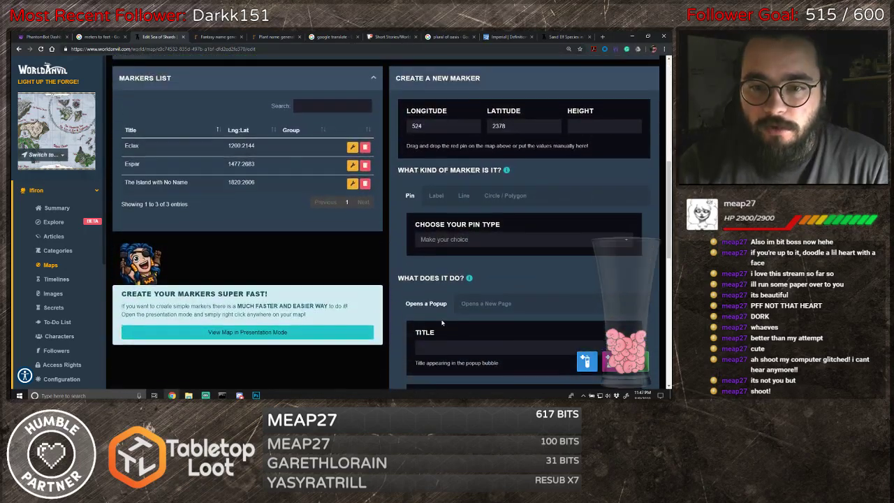
left_click(441, 347)
type("Crognea")
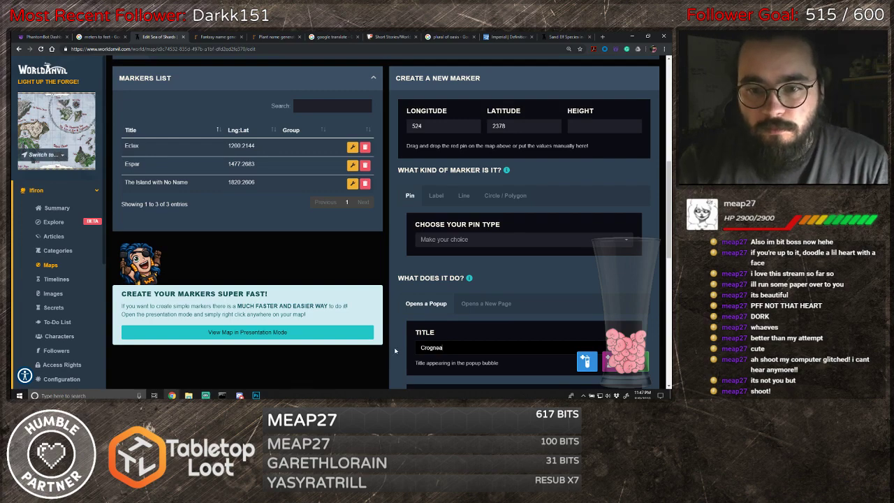
scroll(394, 350, "down", 4)
left_click(437, 342)
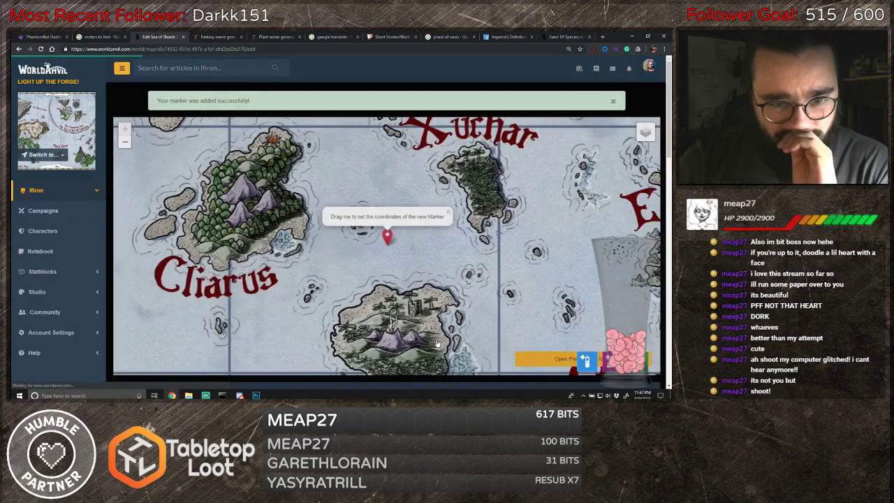
- Place the new marker on the island of Ebrieburg, southeast of Cliarus
scroll(482, 274, "down", 1)
left_click_drag(507, 290, 221, 230)
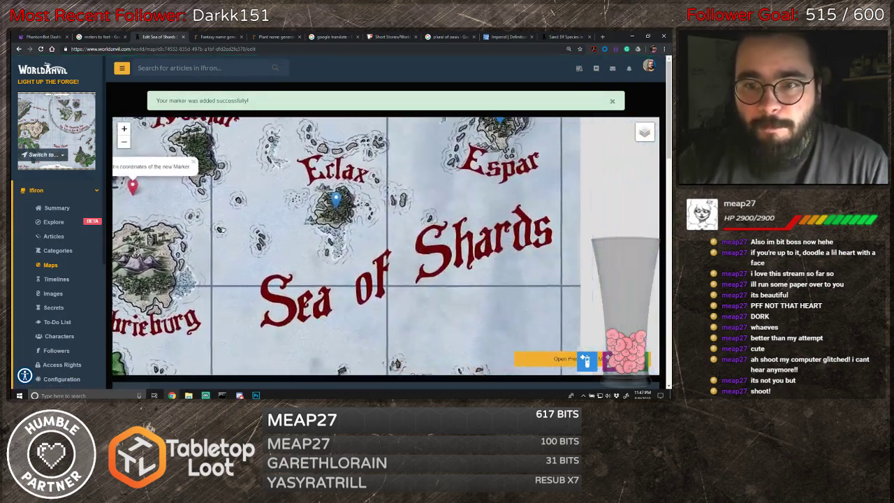
scroll(278, 263, "down", 2)
left_click_drag(280, 266, 369, 271)
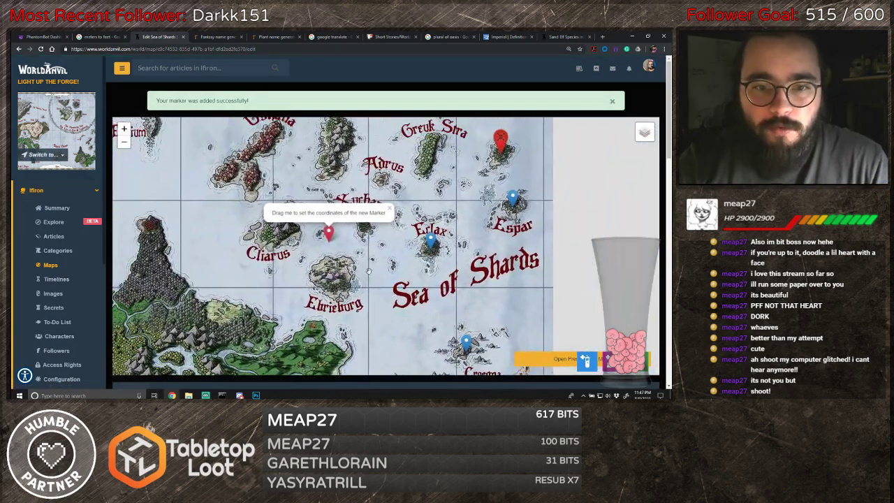
mouse_move(329, 232)
left_mouse_down()
mouse_move(324, 265)
mouse_move(332, 267)
left_mouse_up()
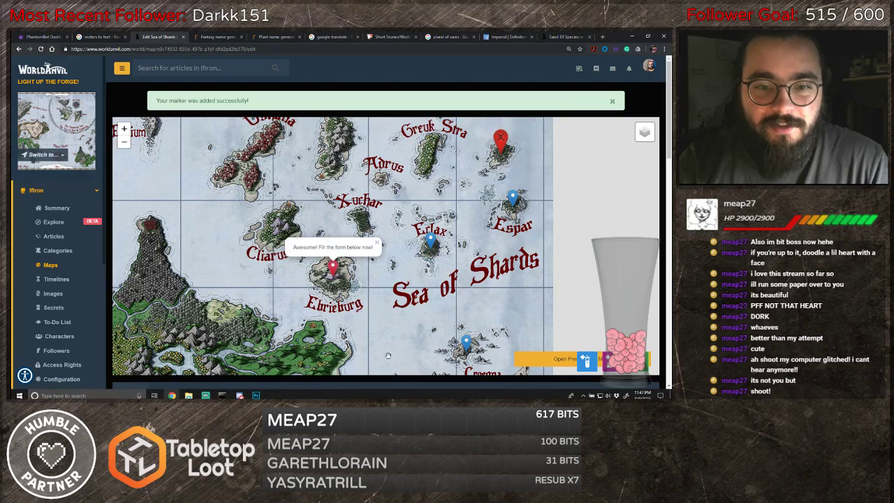
- Give the marker's popup the title Ebrieburg and create the marker
scroll(389, 384, "down", 5)
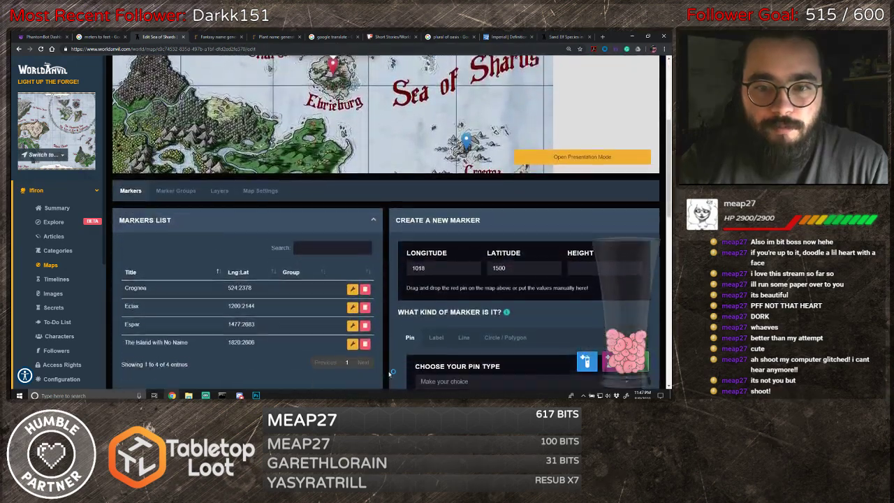
scroll(487, 300, "down", 2)
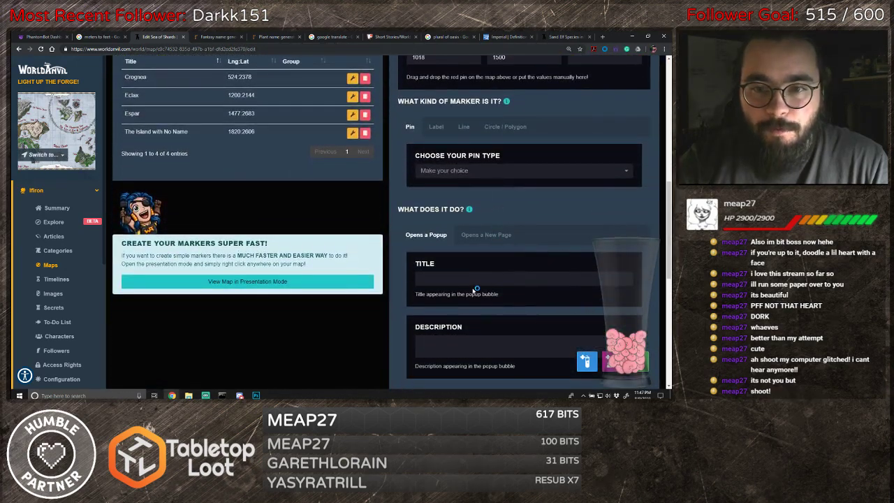
left_click(476, 279)
type("ebrie")
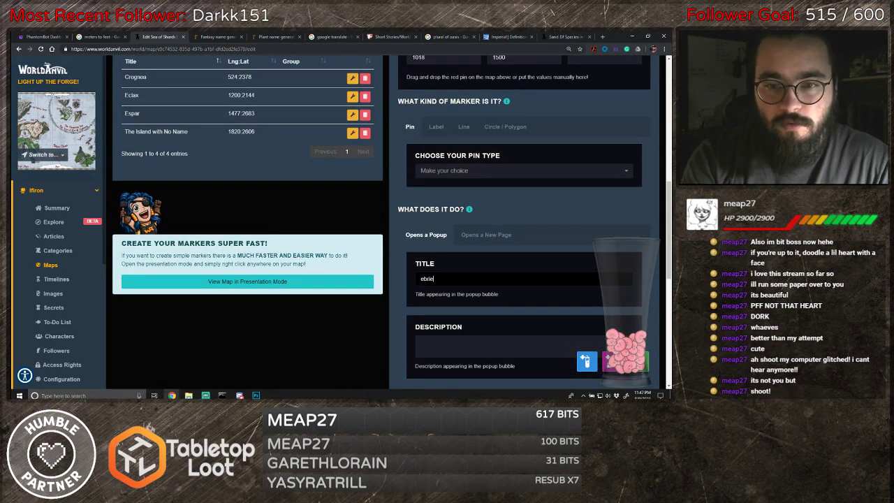
key("BackSpace")
key("BackSpace")
type("Eb")
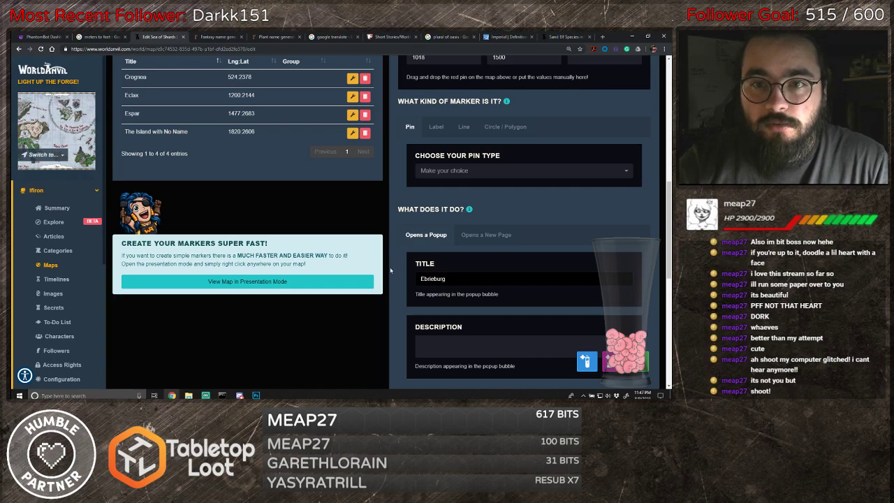
scroll(390, 269, "down", 3)
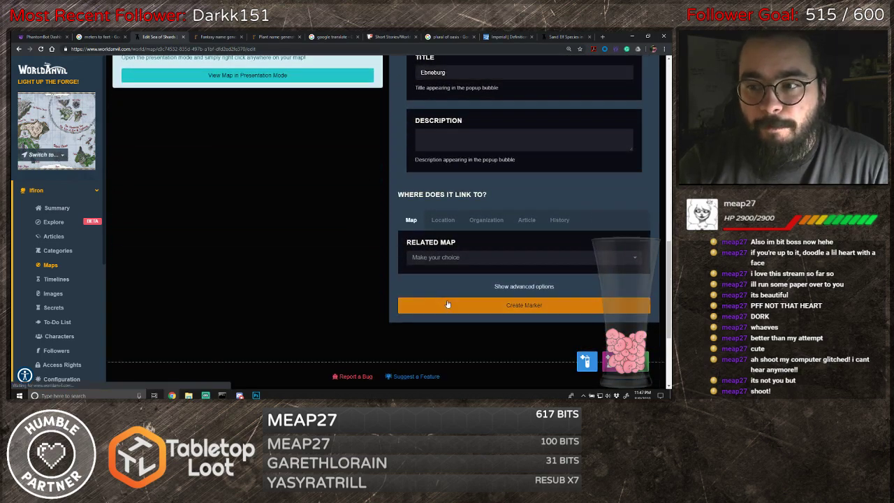
left_click(447, 304)
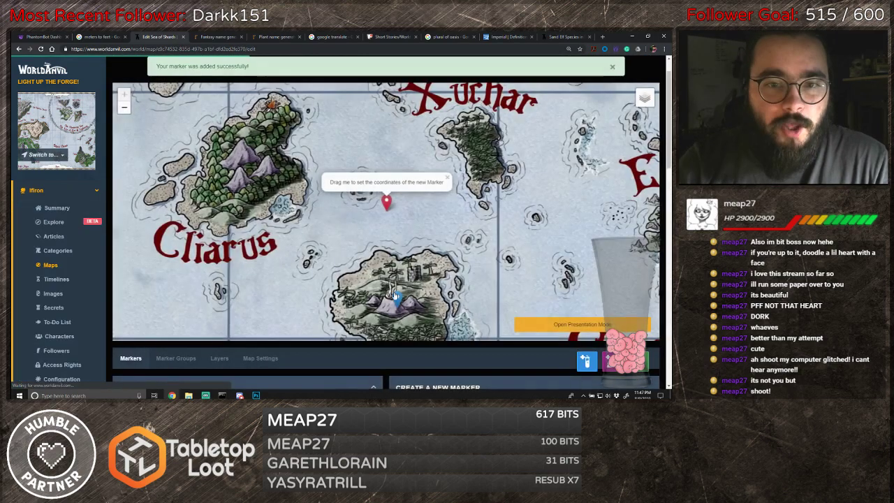
- Place the new marker on the island of Xuchar, northeast of Ebrieburg
scroll(461, 264, "down", 3)
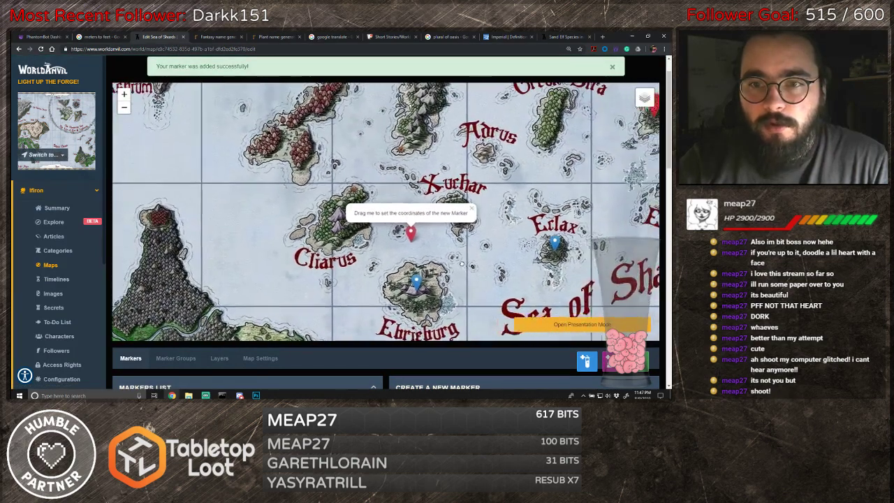
left_click_drag(461, 264, 395, 269)
left_click_drag(348, 246, 383, 236)
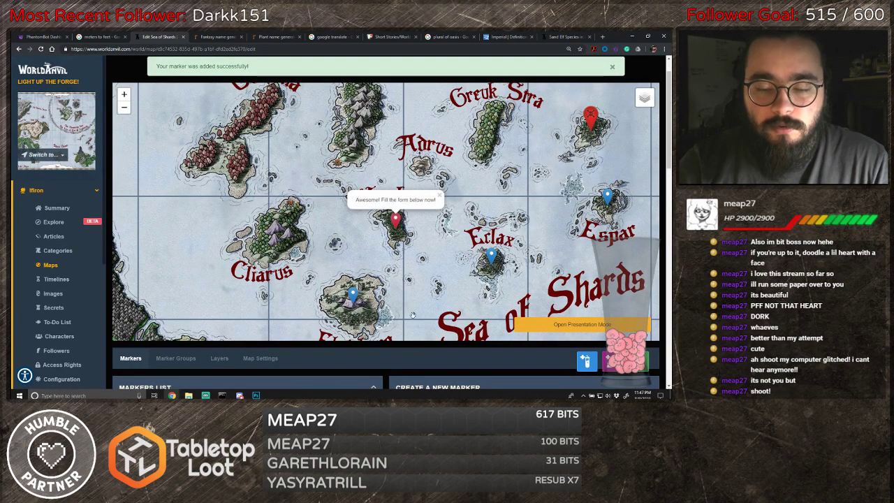
- Give the marker's popup the title Xuchar and create the marker
scroll(407, 364, "down", 4)
scroll(408, 364, "down", 2)
left_click(454, 278)
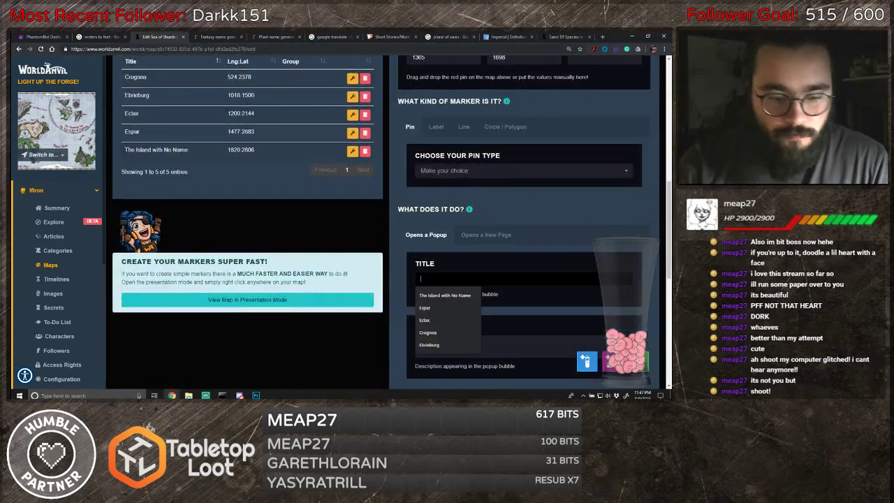
type("Xuchar")
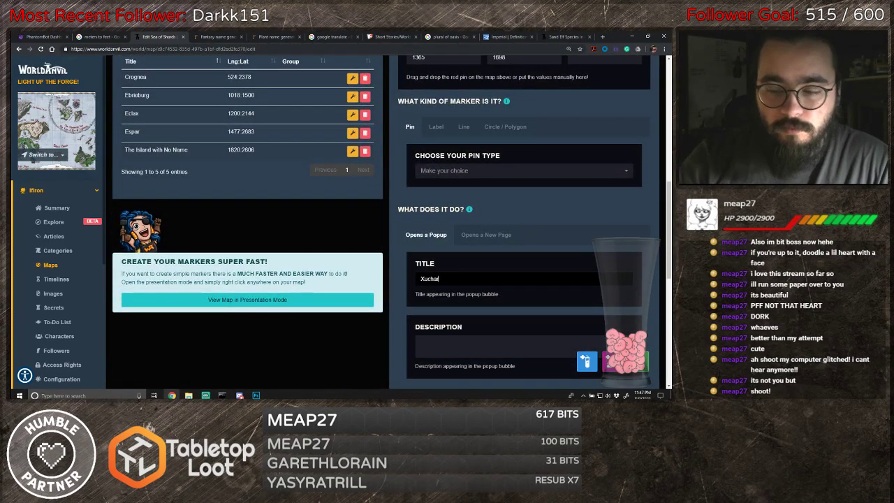
scroll(405, 307, "down", 3)
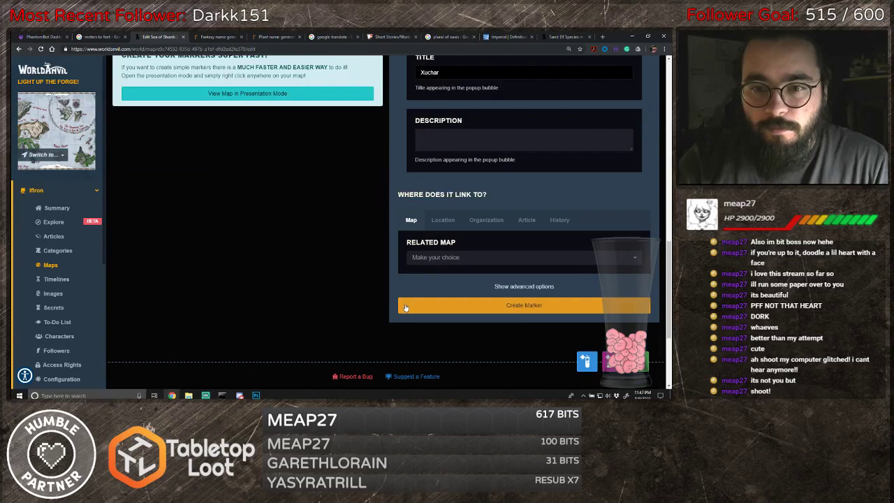
left_click(455, 307)
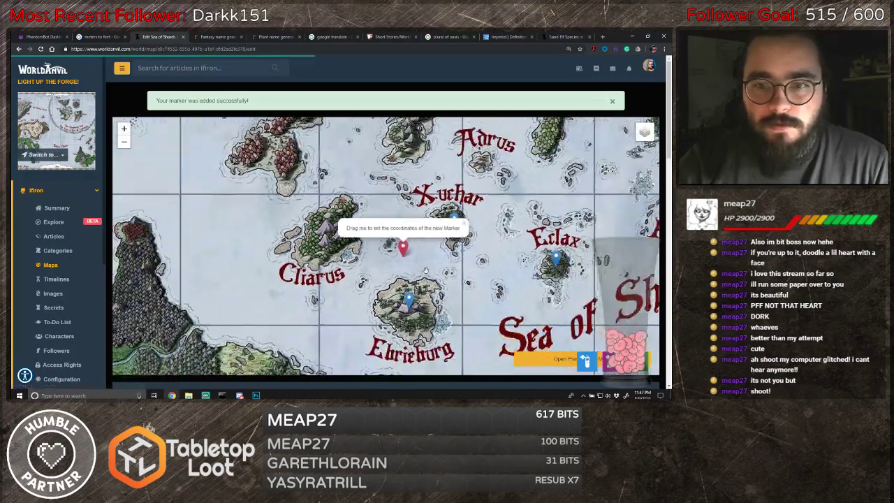
- Create a marker with the popup title Adrus on the small island just south of the Adrus label
mouse_move(426, 270)
left_mouse_down()
mouse_move(328, 314)
mouse_move(374, 242)
left_mouse_up()
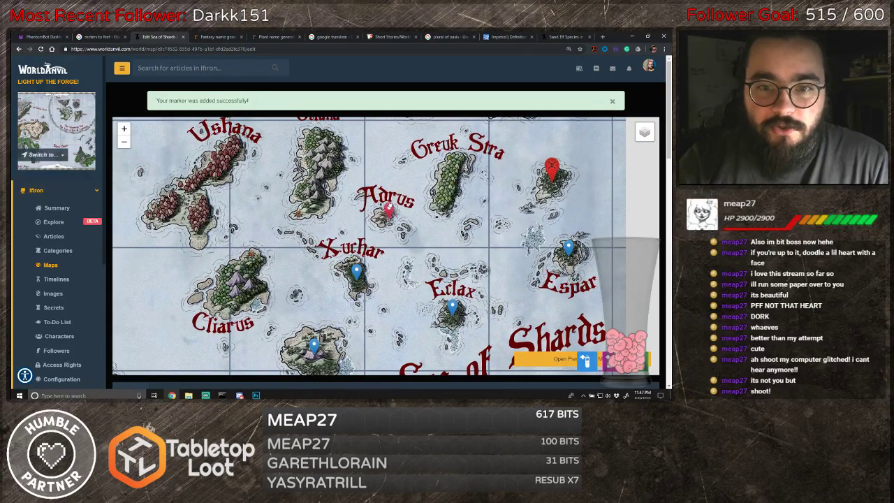
left_click_drag(383, 204, 383, 206)
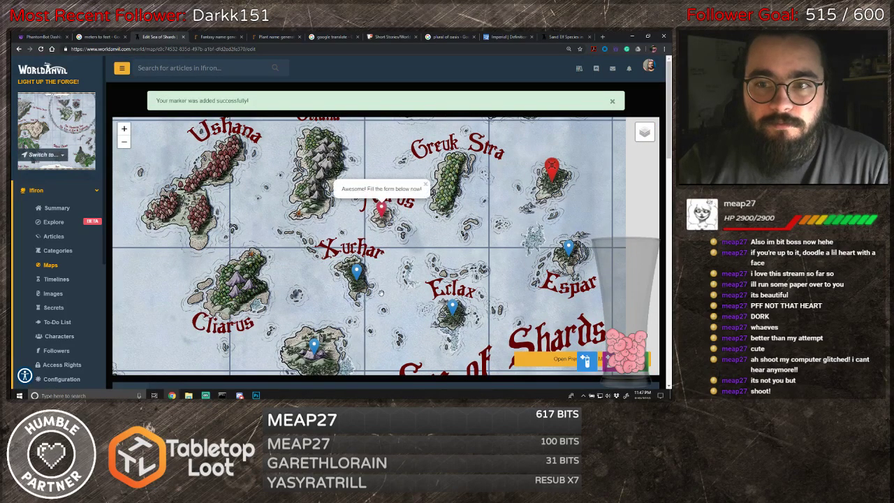
scroll(370, 384, "down", 10)
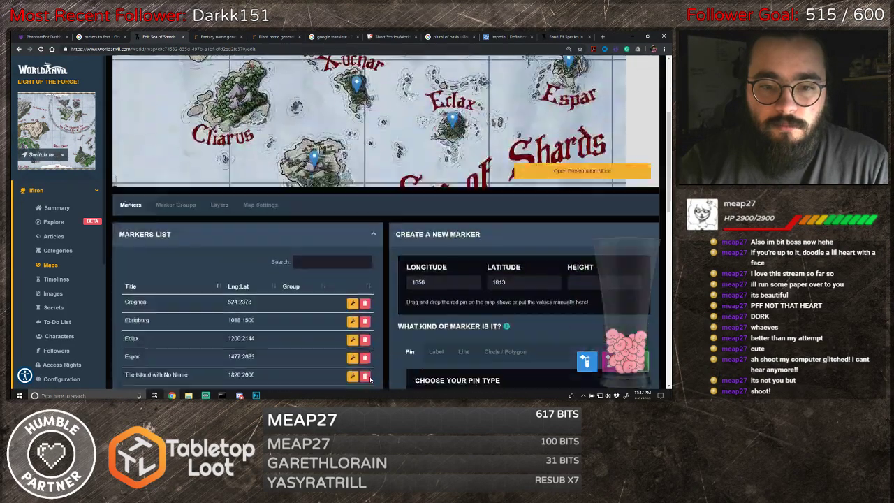
left_click(489, 246)
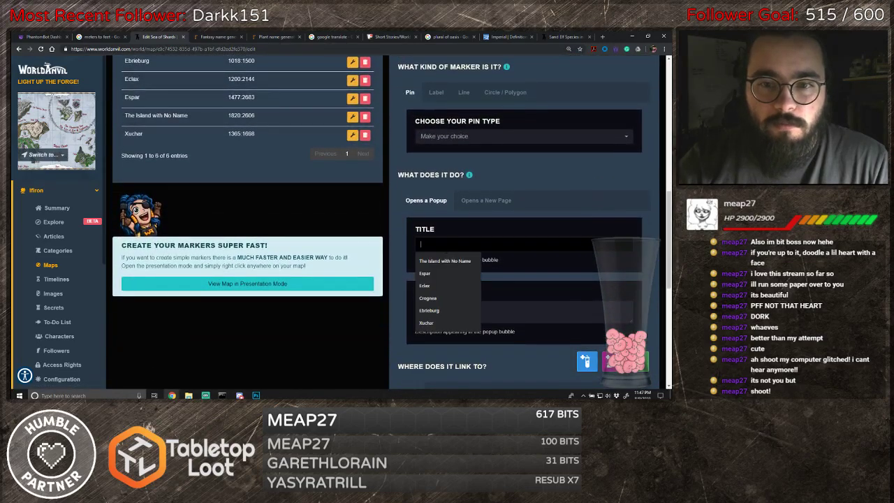
type("Adrus")
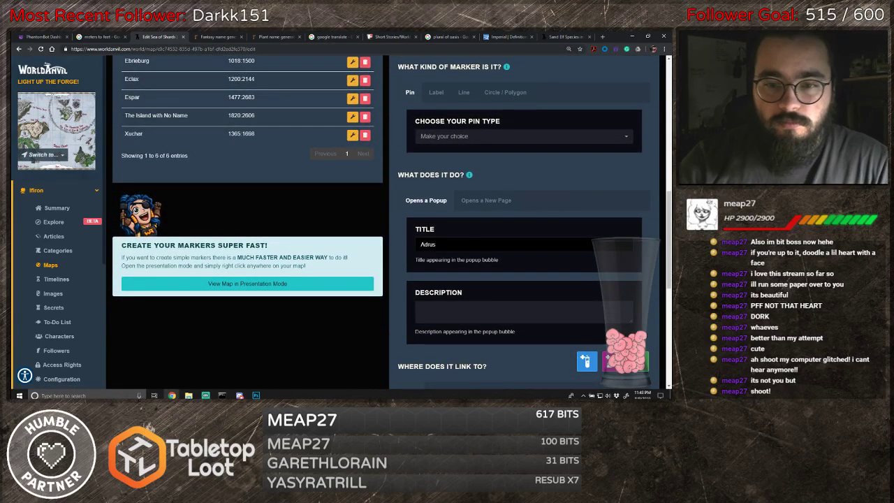
scroll(401, 258, "down", 3)
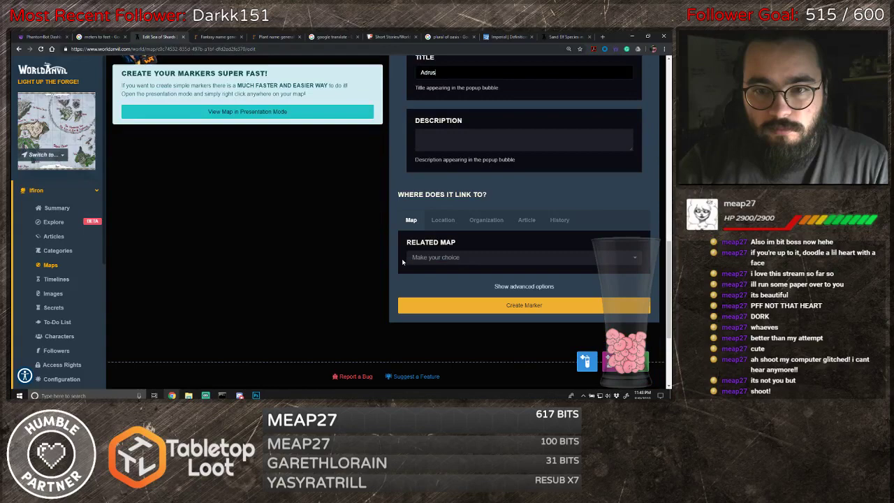
left_click(453, 306)
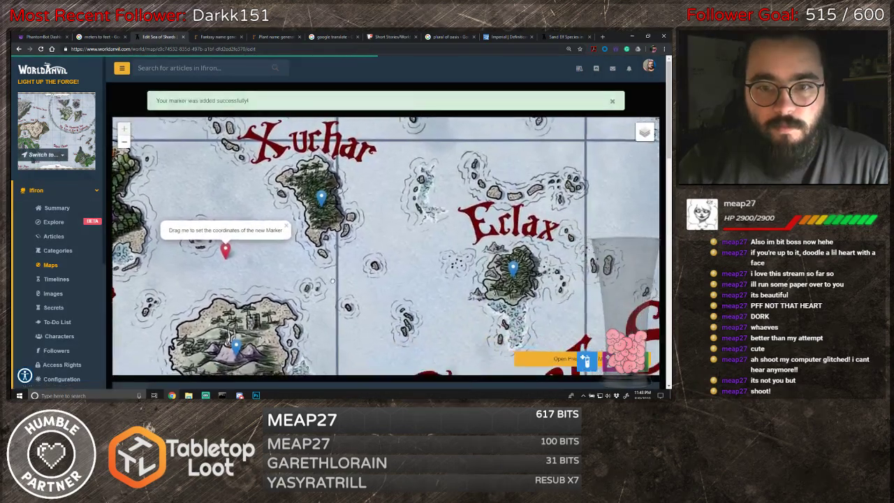
- Place the new marker on the long forested island below the Greuk Stra label
left_click_drag(332, 281, 392, 337)
scroll(419, 291, "down", 1)
left_click_drag(441, 258, 326, 329)
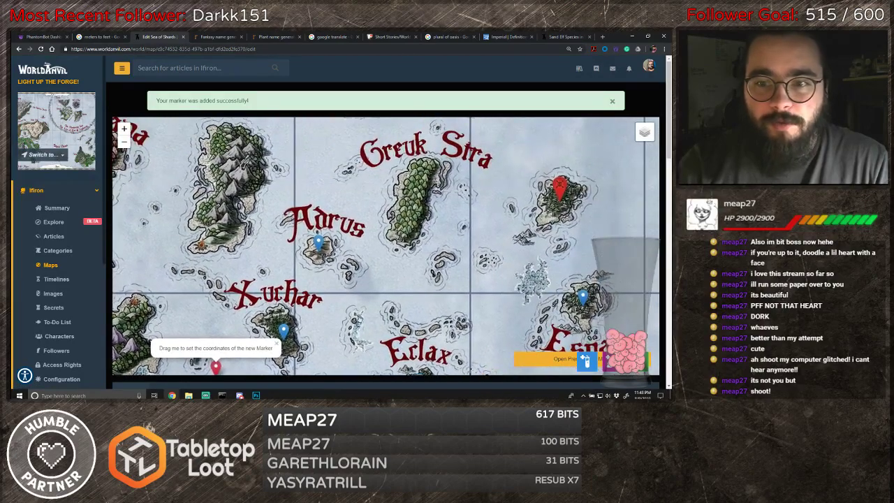
mouse_move(183, 289)
left_mouse_down()
mouse_move(153, 291)
mouse_move(393, 261)
mouse_move(423, 290)
mouse_move(370, 248)
left_mouse_up()
scroll(424, 290, "down", 1)
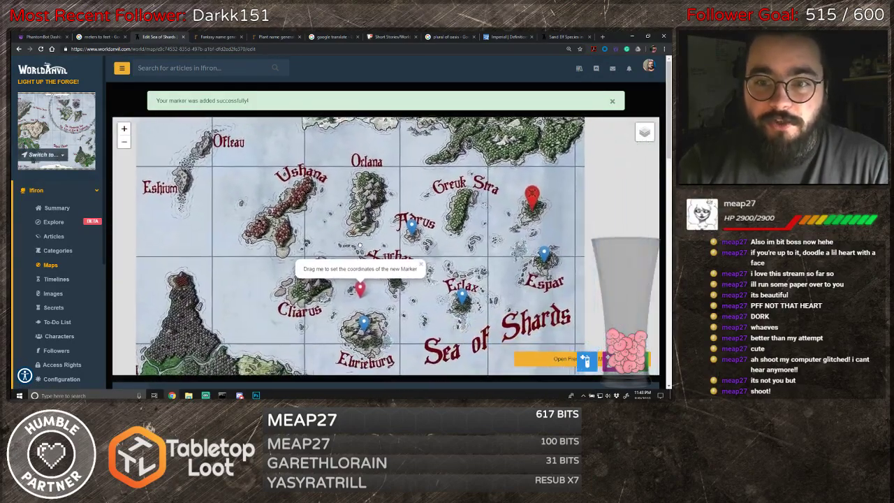
left_click_drag(356, 286, 451, 214)
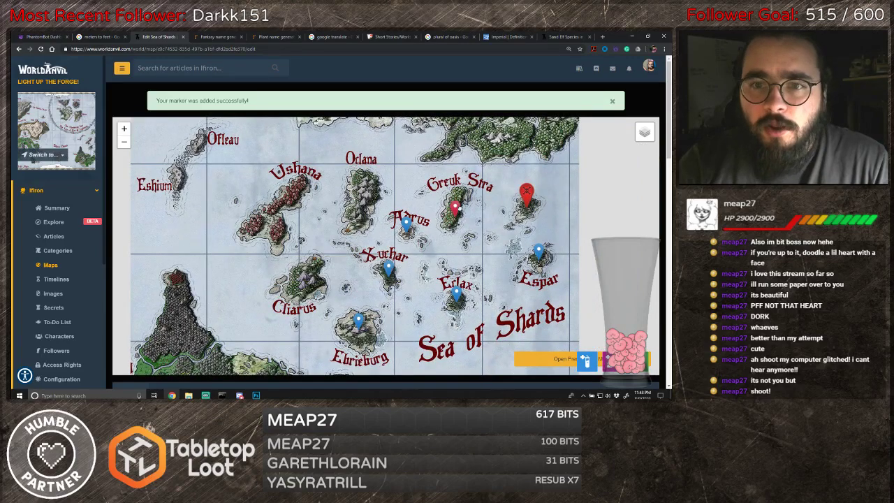
left_click(454, 214)
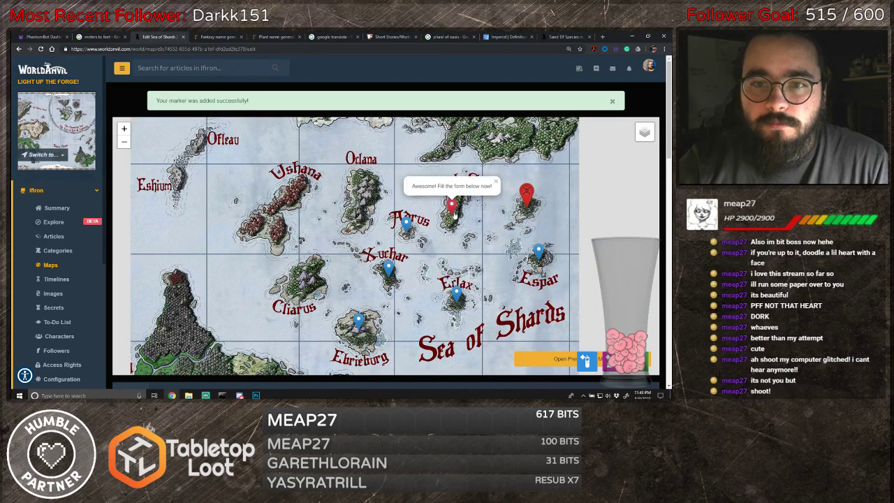
- Give the marker's popup the title Gruek Stra and create the marker
scroll(359, 380, "down", 5)
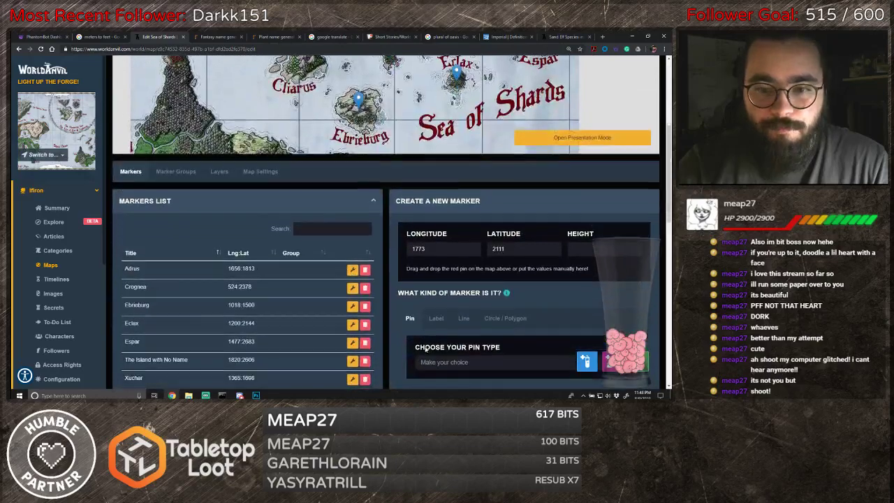
scroll(450, 313, "down", 3)
left_click(447, 278)
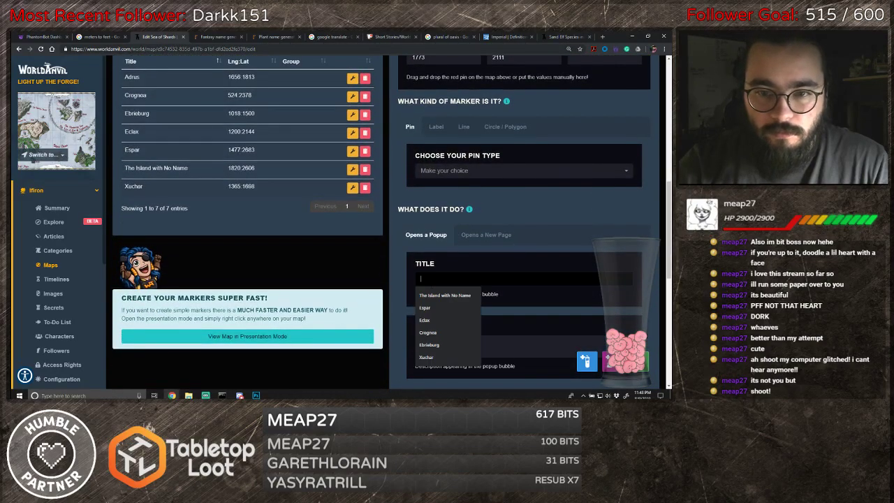
type("Gruek")
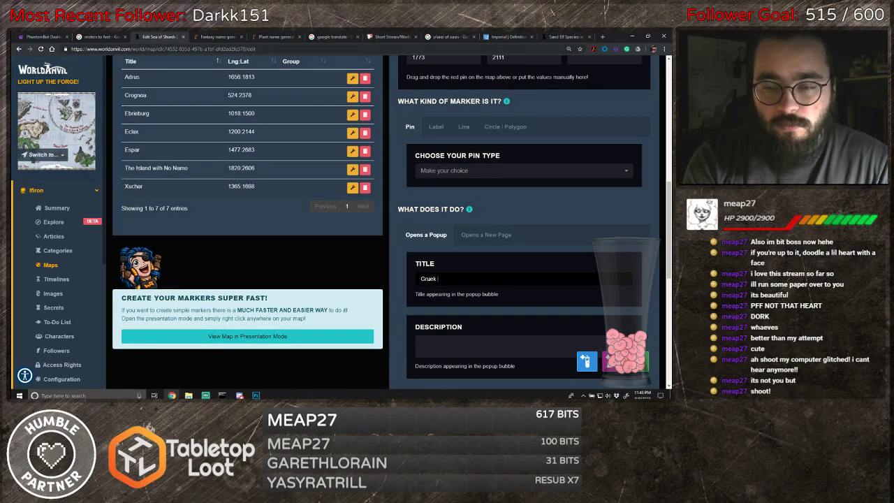
type(" Stra")
scroll(410, 309, "down", 5)
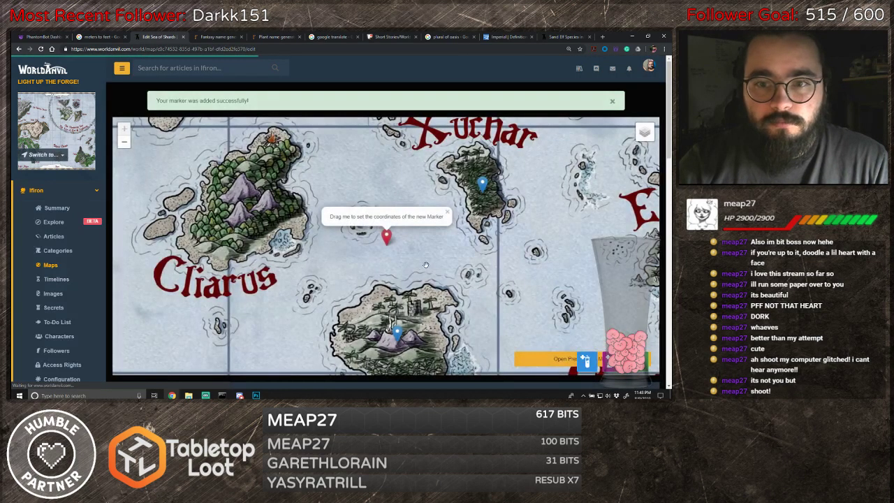
- Create a marker with the popup title Oclana on the mountainous island east of Ushana
scroll(384, 279, "down", 2)
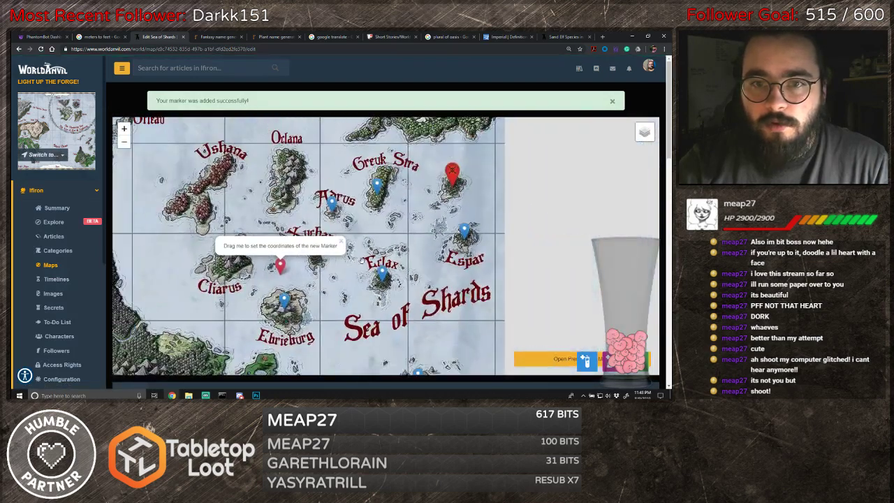
mouse_move(306, 285)
left_mouse_down()
mouse_move(331, 302)
mouse_move(312, 190)
left_mouse_up()
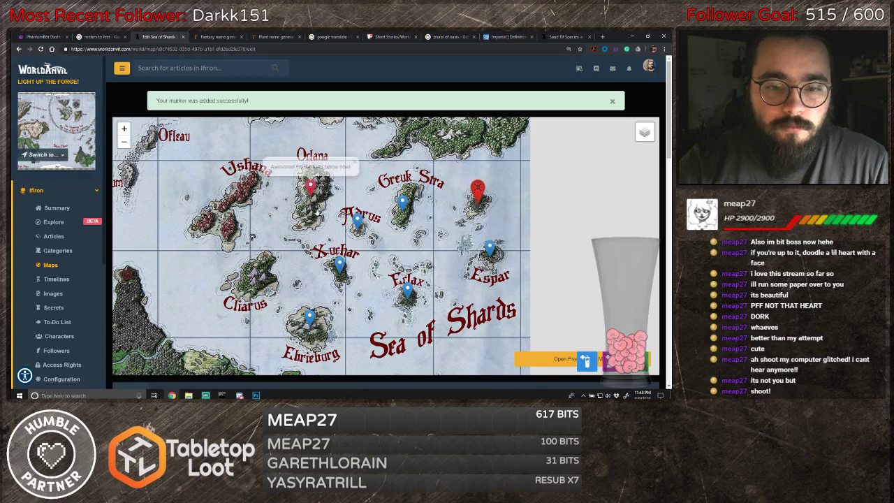
scroll(389, 349, "down", 5)
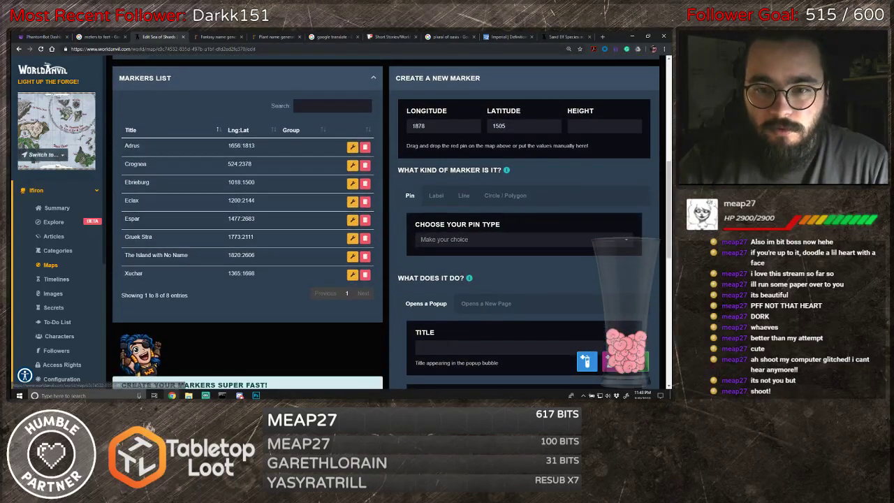
left_click(438, 352)
type("Orlana")
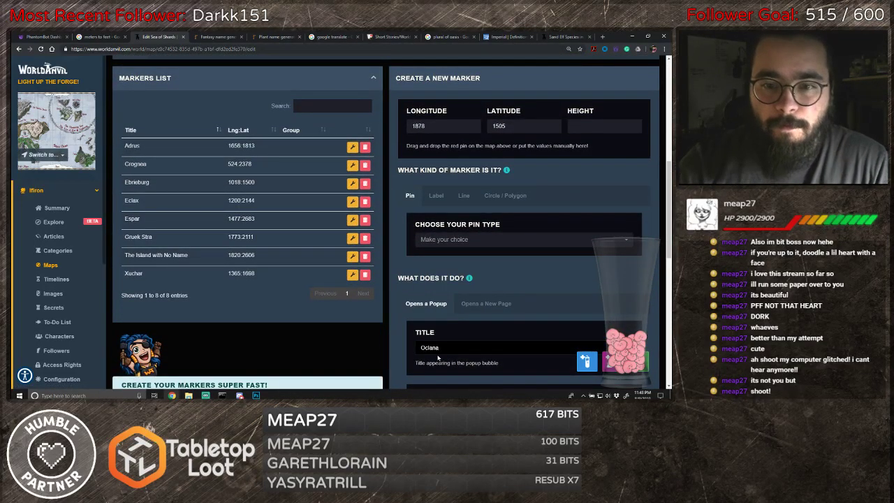
scroll(413, 351, "down", 1)
scroll(412, 351, "down", 4)
left_click(438, 340)
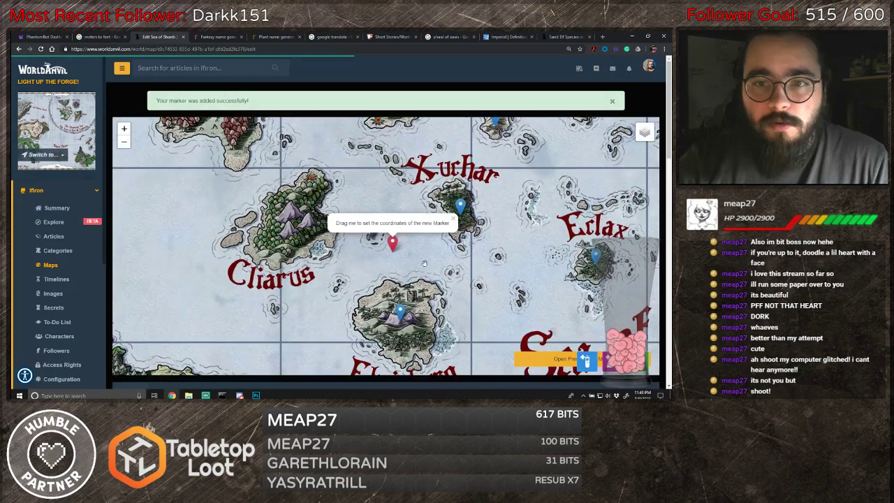
- Create a marker with the popup title Cliarus on the forested, mountainous island above the Cliarus label
left_click_drag(461, 257, 481, 279)
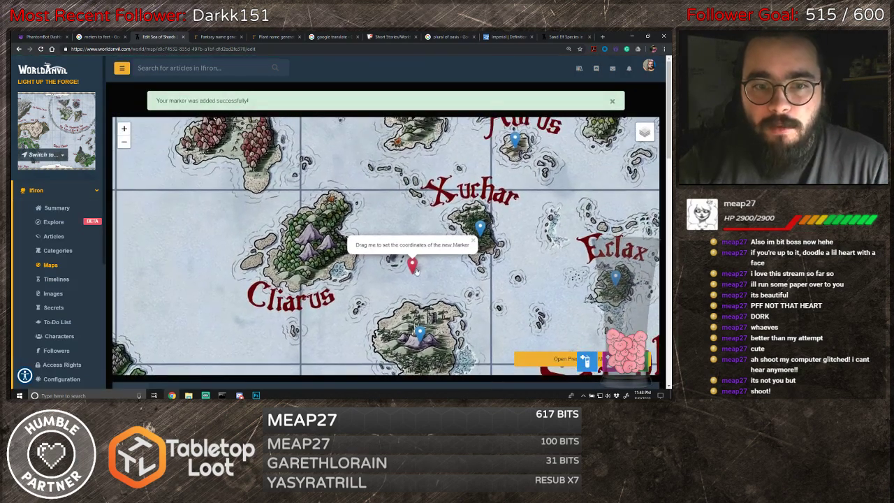
left_click_drag(411, 269, 305, 242)
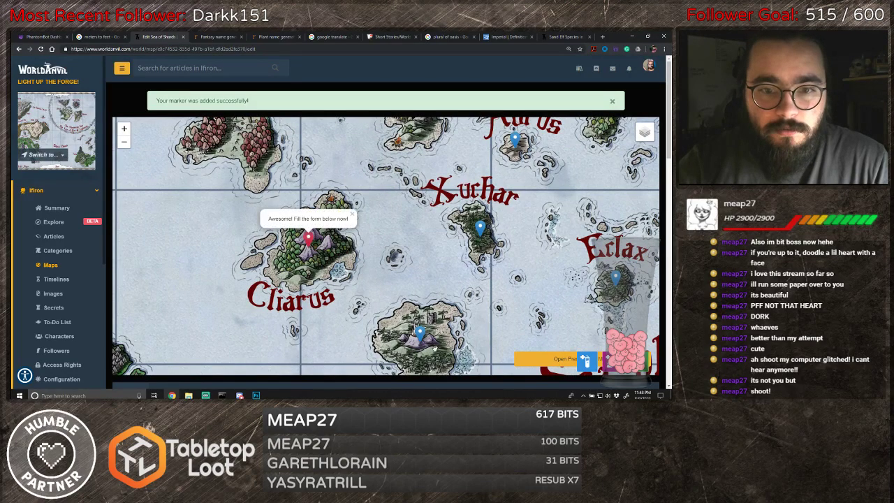
scroll(435, 348, "down", 1)
scroll(409, 382, "down", 8)
scroll(400, 363, "down", 2)
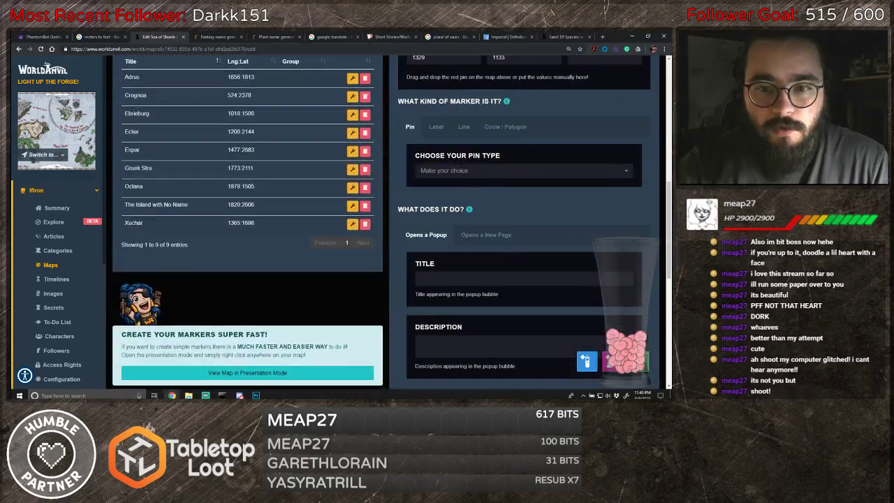
left_click(440, 280)
type("Cliarus")
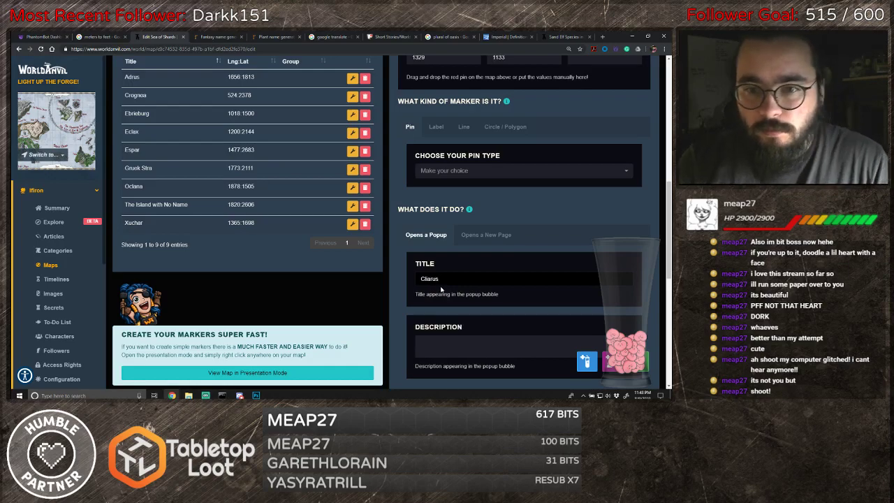
scroll(447, 291, "down", 4)
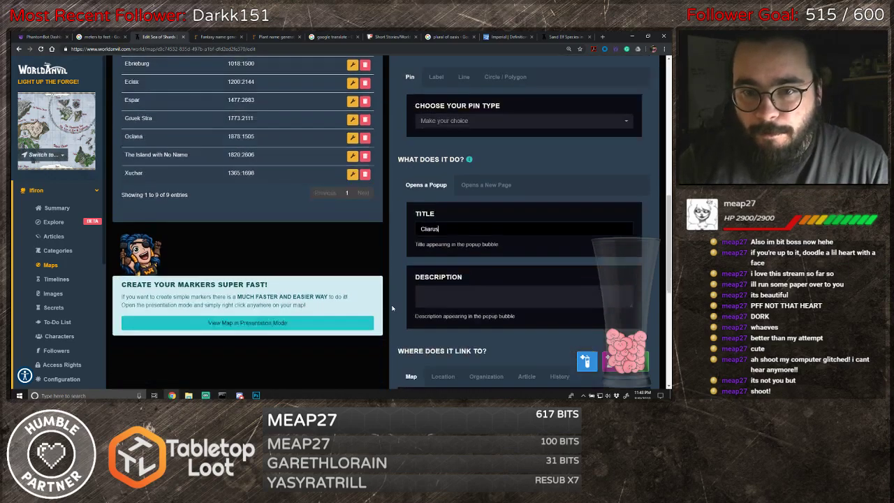
left_click(469, 277)
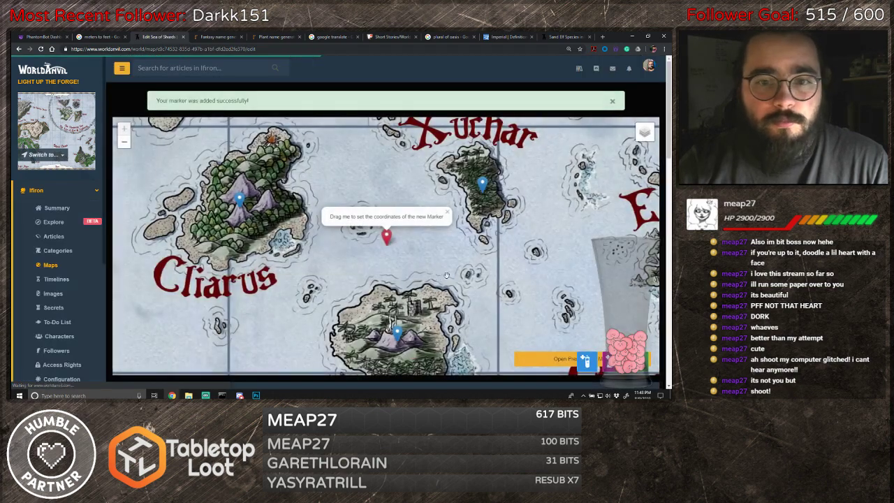
- Create a marker with the popup title Ushana on the red-forested island beneath the Ushana label
scroll(479, 256, "down", 1)
left_click_drag(485, 251, 470, 336)
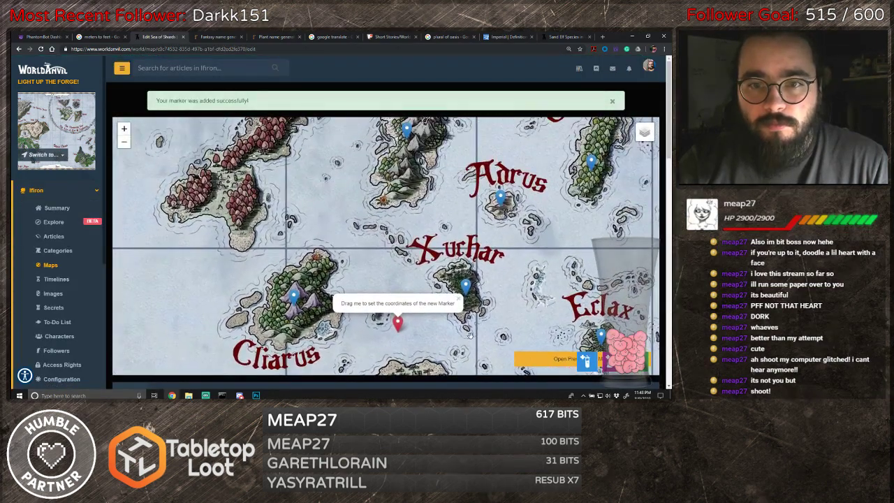
scroll(518, 259, "down", 1)
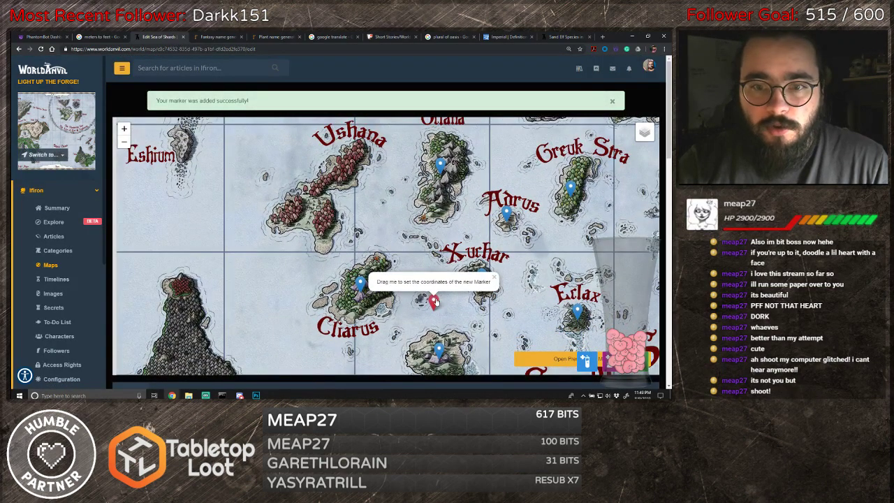
left_click_drag(433, 302, 327, 199)
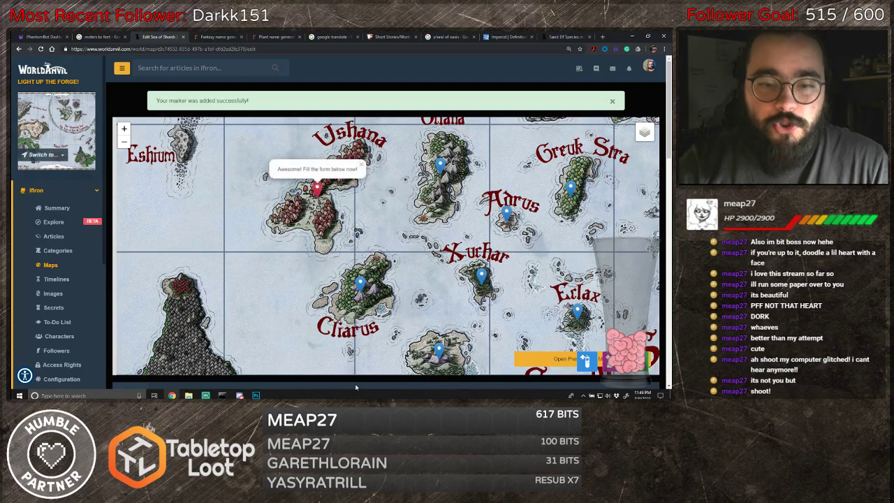
scroll(406, 327, "down", 5)
left_click(415, 312)
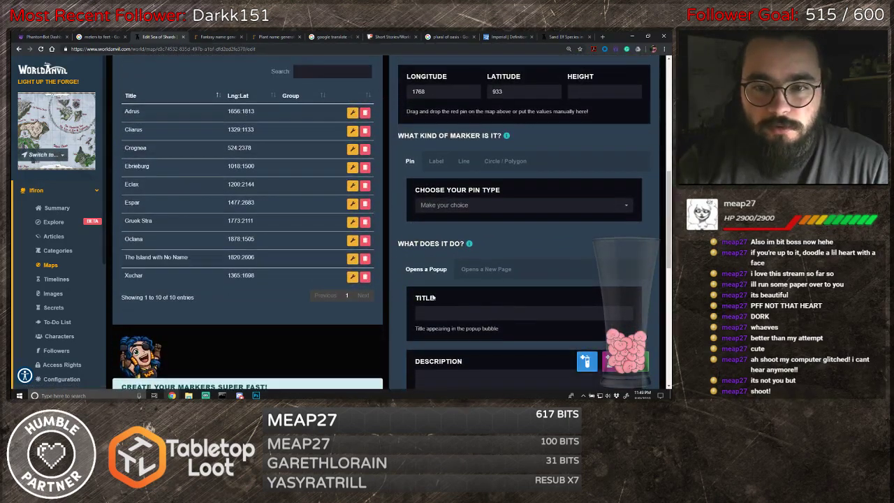
type("Ushana")
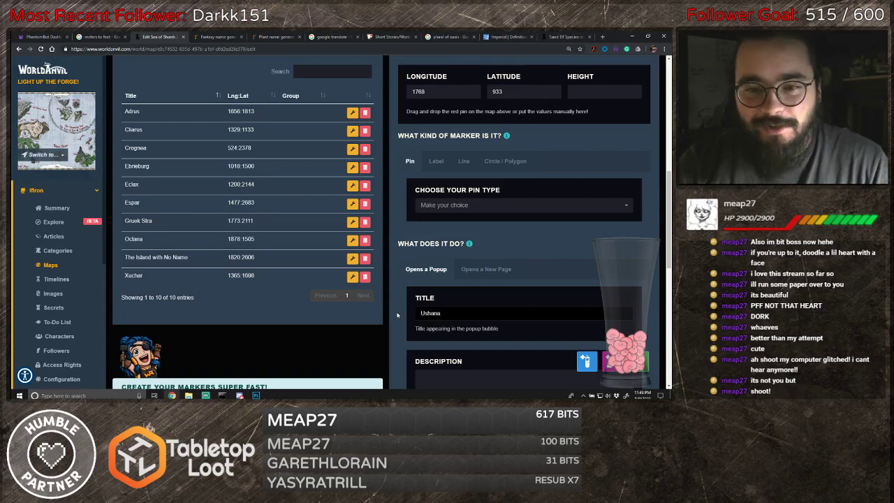
scroll(402, 317, "down", 3)
left_click(443, 338)
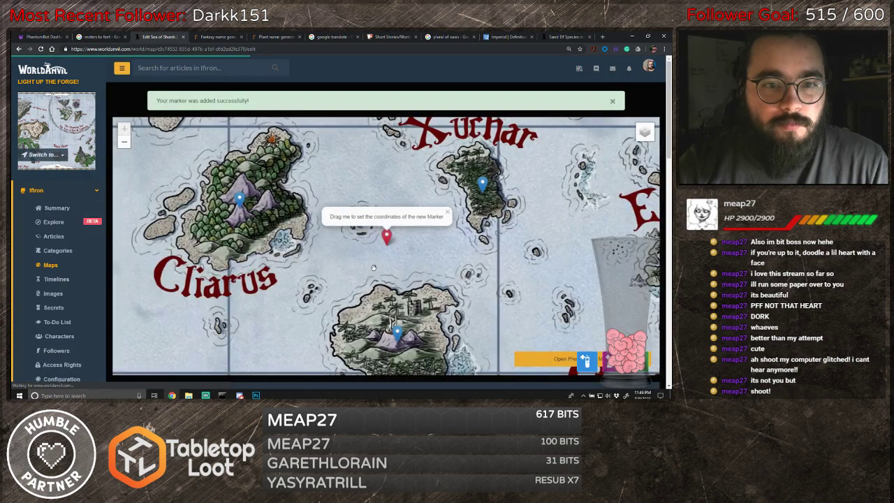
- Place the new marker on the rocky island beside the Eshium label
scroll(424, 282, "down", 3)
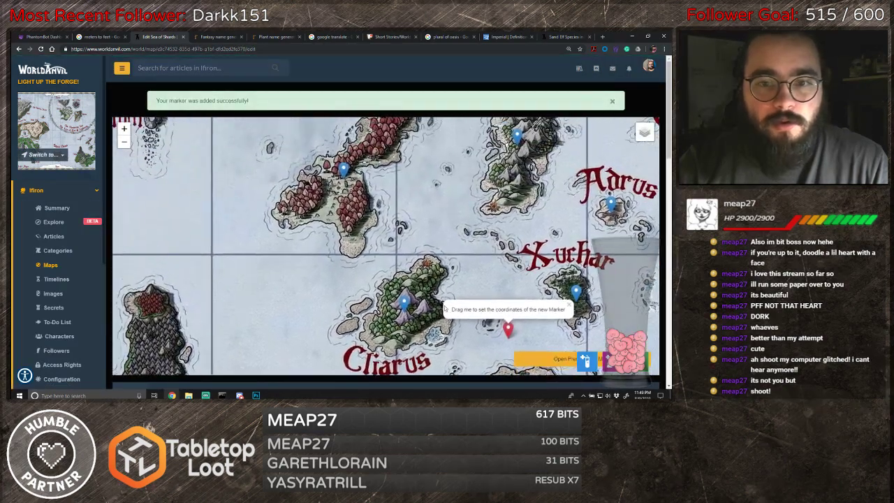
mouse_move(475, 316)
left_mouse_down()
mouse_move(298, 197)
mouse_move(391, 312)
left_mouse_up()
scroll(321, 228, "up", 2)
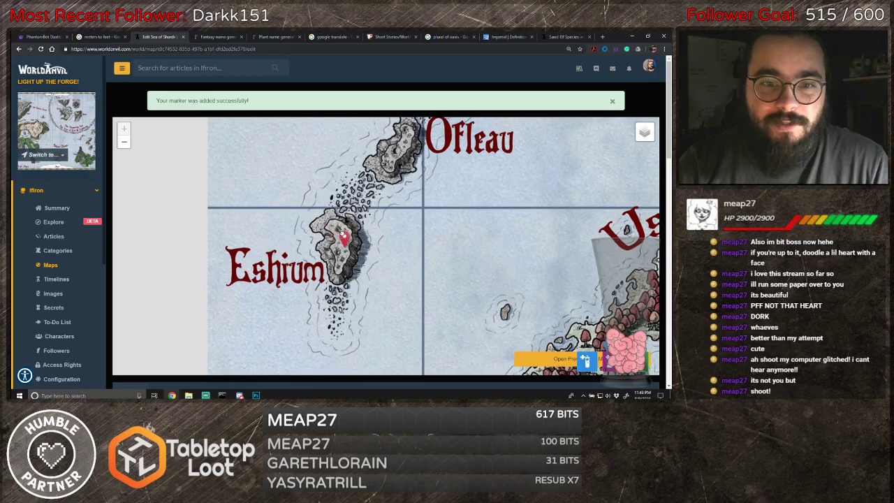
left_click(339, 236)
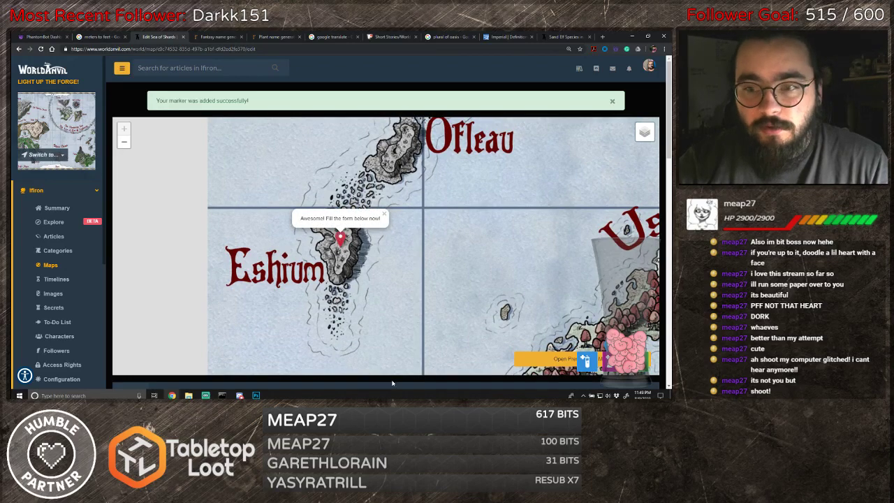
- Give the marker's popup the title Eshium and create the marker
scroll(392, 383, "down", 2)
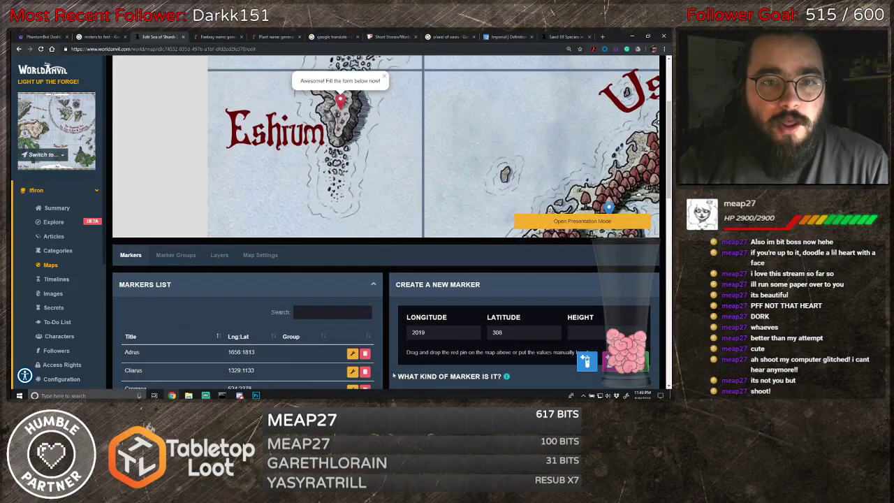
scroll(396, 367, "down", 3)
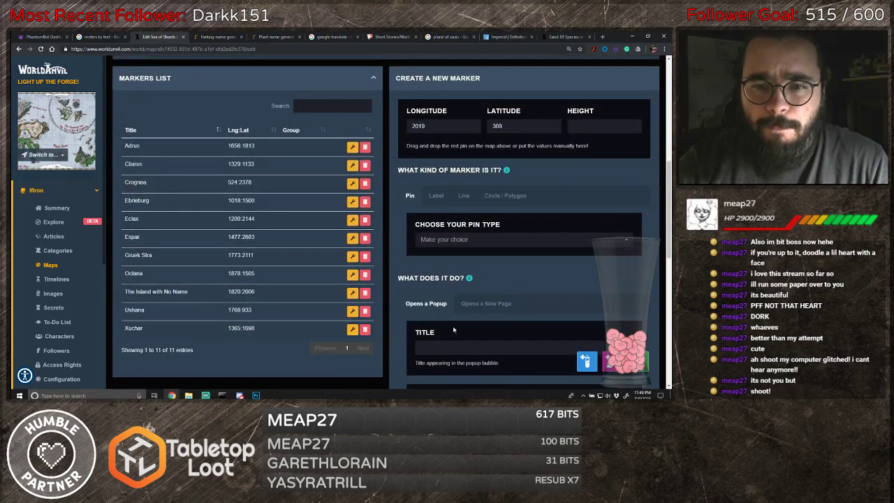
left_click(453, 348)
type("Eshium")
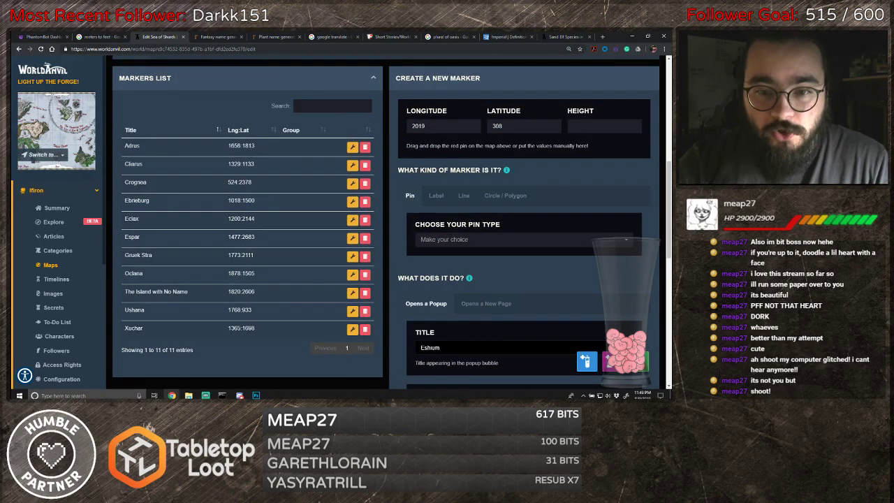
scroll(422, 338, "down", 3)
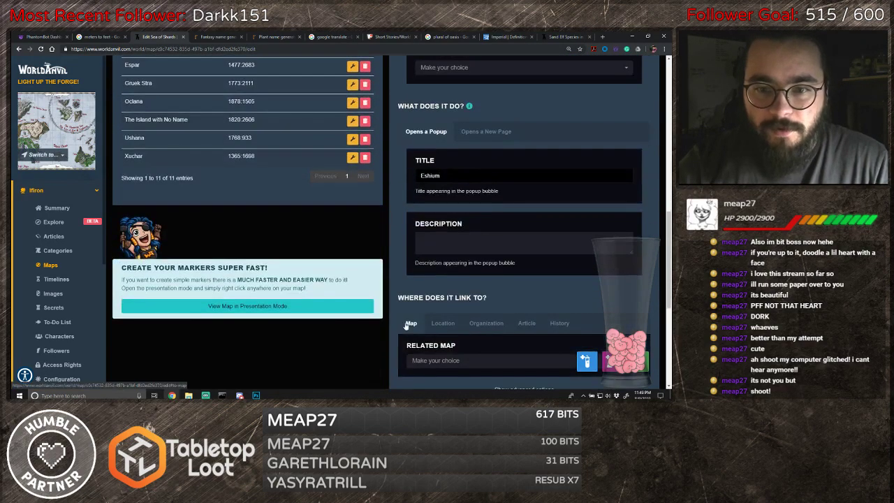
scroll(426, 333, "down", 1)
left_click(460, 308)
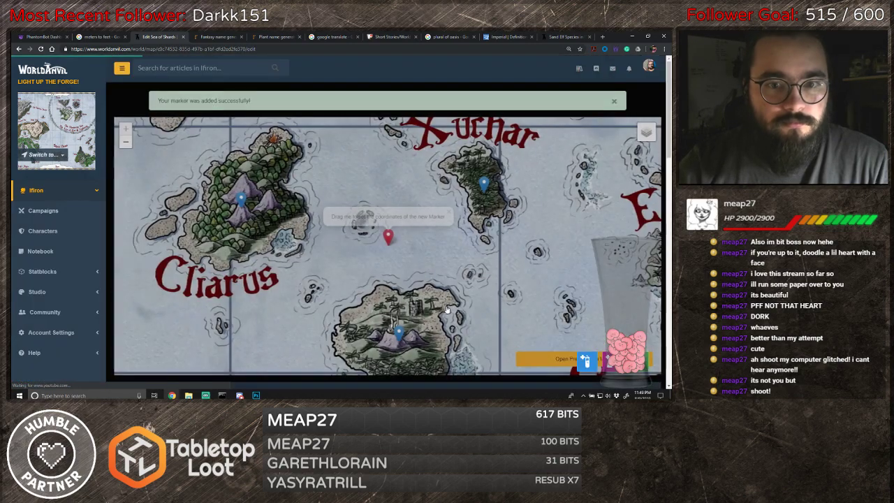
- Place the new marker on the narrow rocky island beside the Ofleau label
scroll(373, 286, "down", 1)
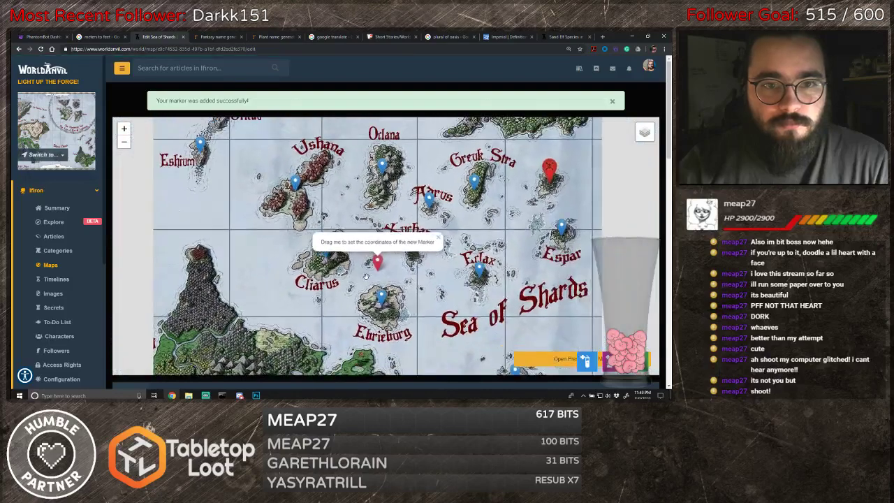
left_click_drag(358, 201, 380, 271)
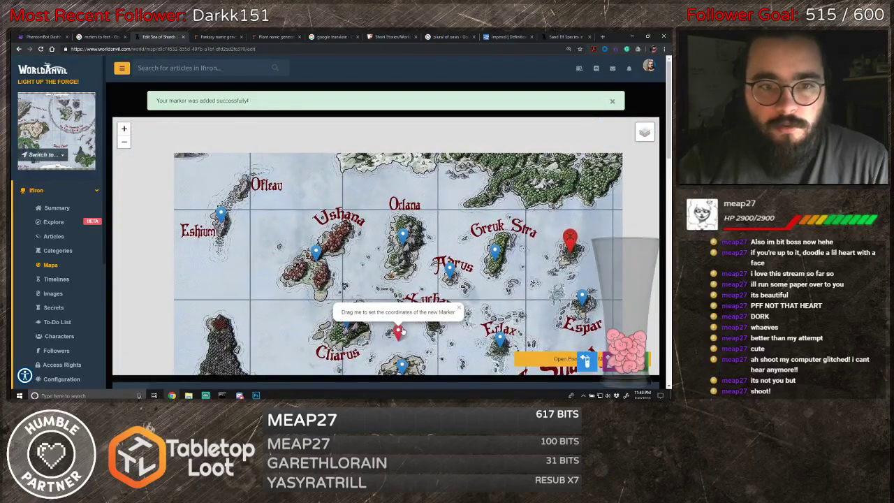
left_click_drag(400, 331, 242, 172)
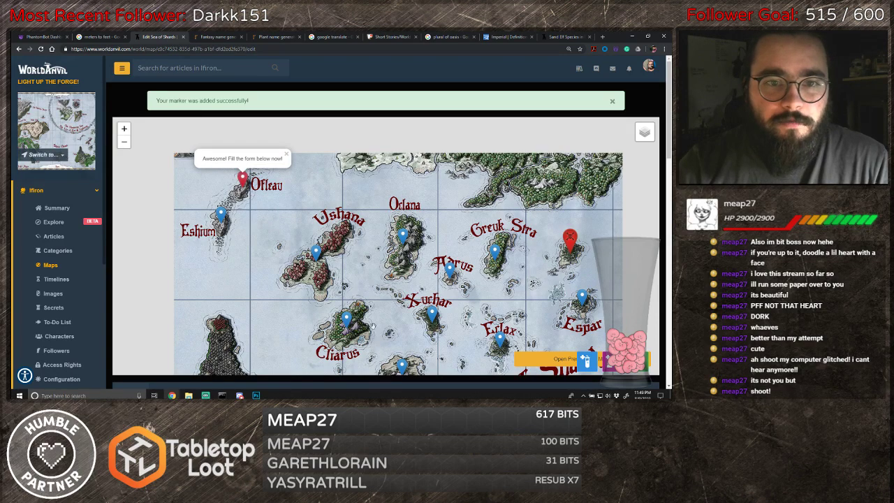
- Title the new marker Ofleau and add it to the map
scroll(372, 326, "down", 5)
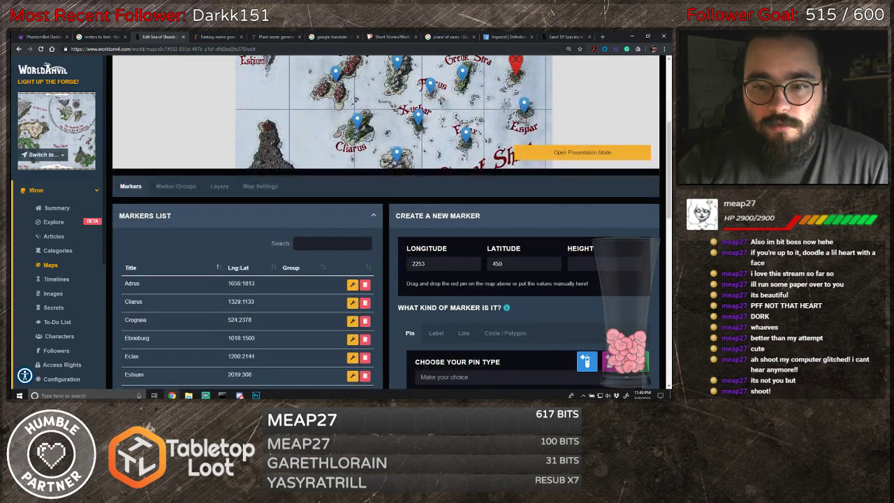
scroll(433, 349, "down", 1)
left_click(433, 344)
left_click(400, 349)
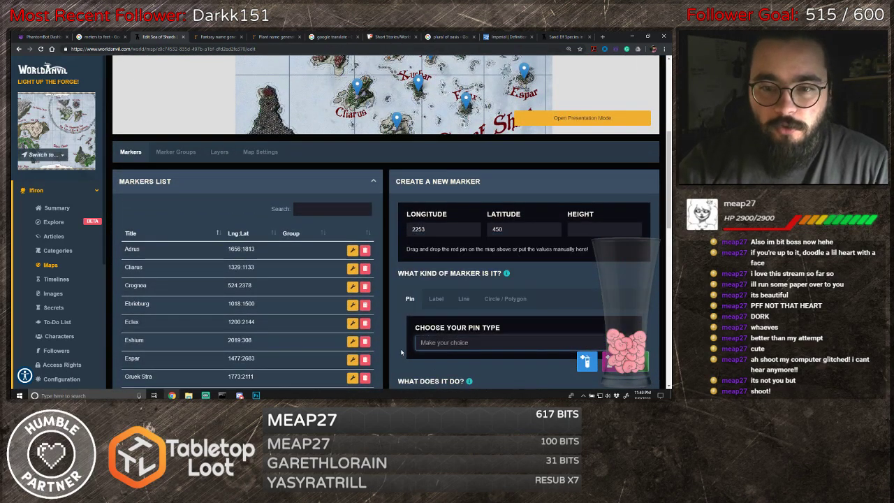
scroll(400, 348, "down", 3)
left_click(417, 348)
type("O")
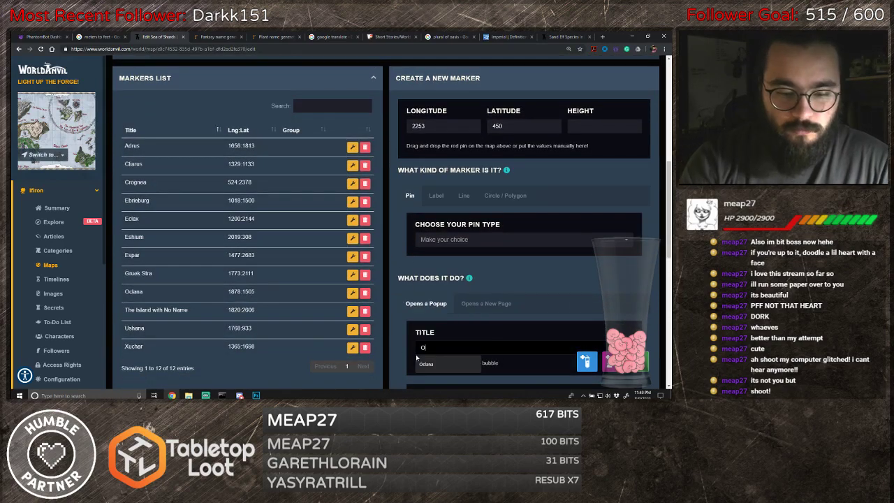
type("ffieu")
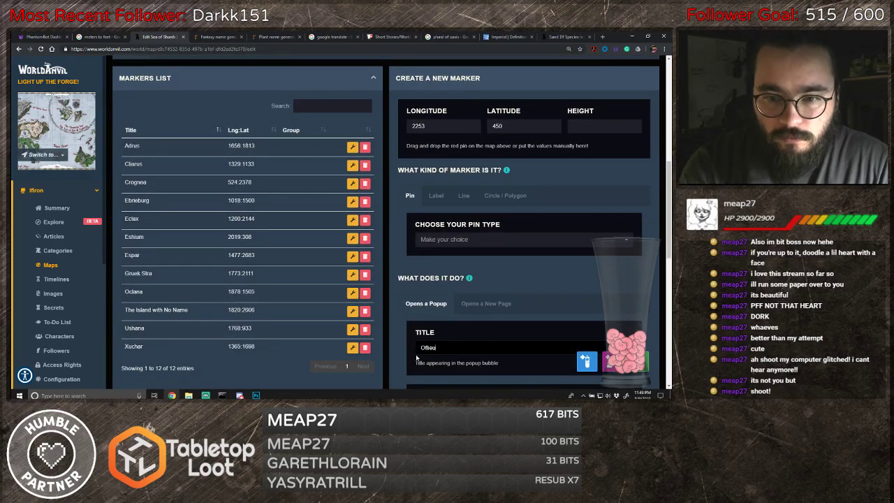
key("Return")
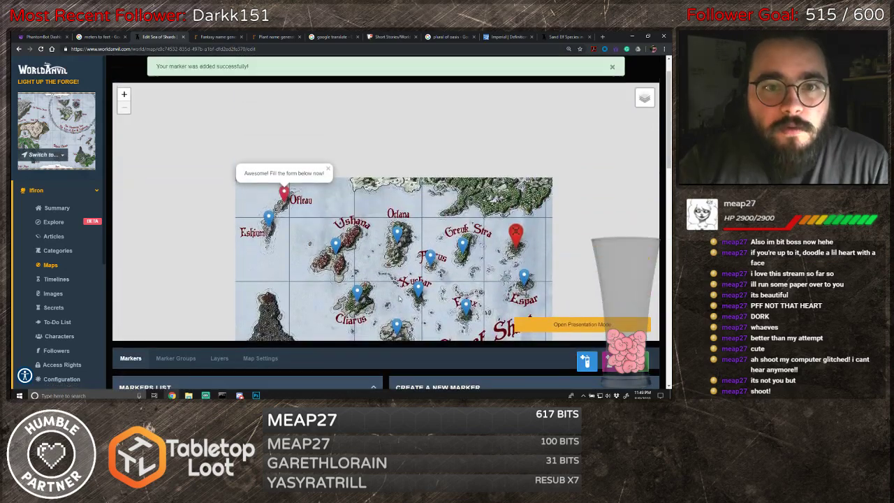
scroll(408, 357, "down", 6)
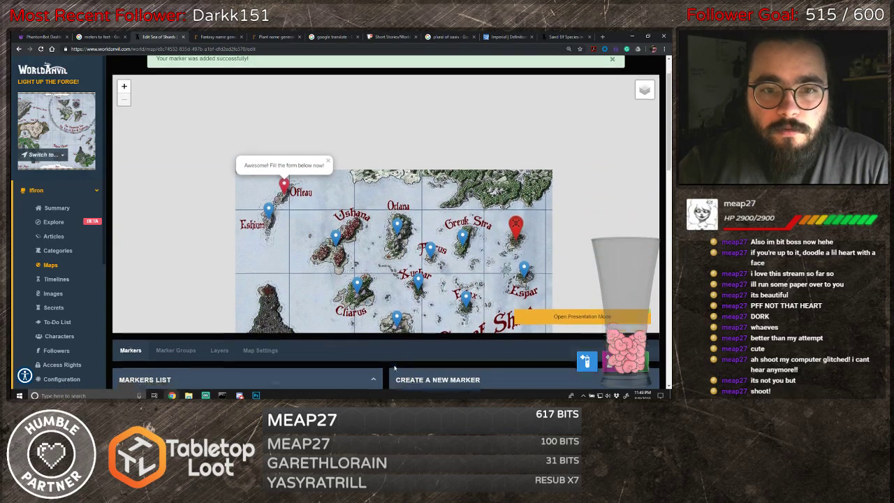
scroll(394, 368, "down", 1)
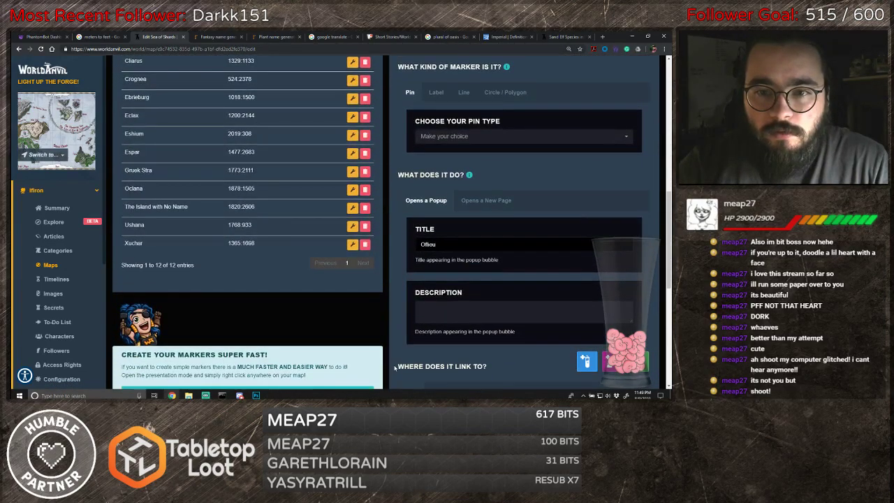
key("BackSpace")
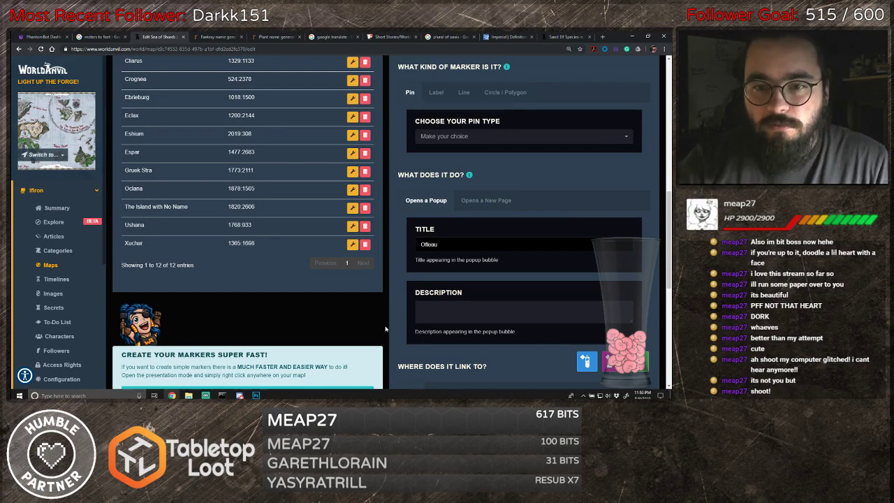
scroll(385, 328, "down", 3)
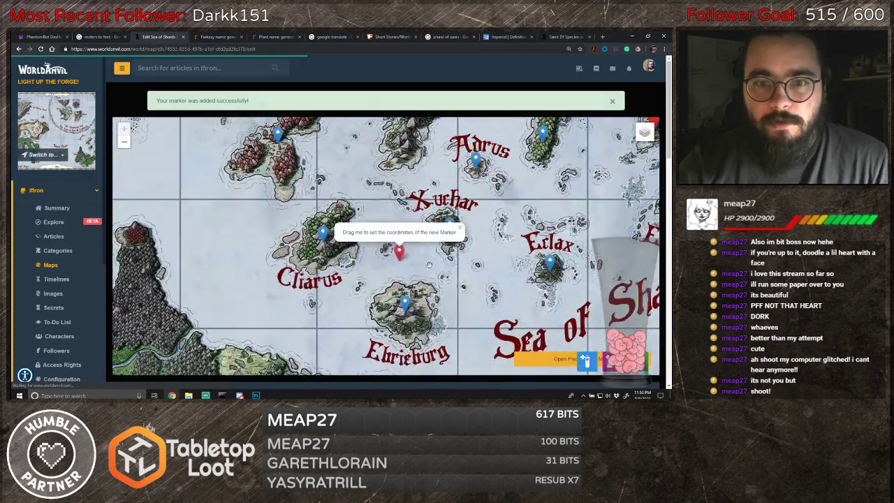
- Place the next new marker in the open sea just east of Ushana, at about longitude 1709 and latitude 1203
scroll(450, 288, "down", 3)
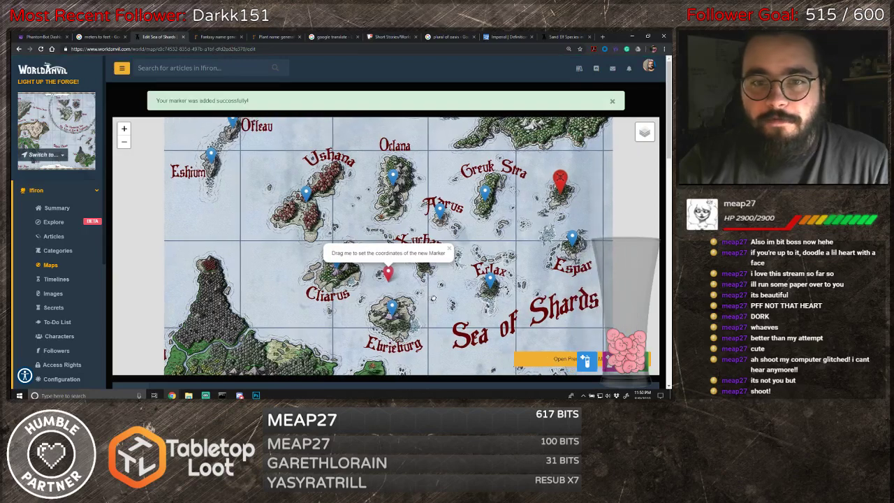
scroll(430, 290, "up", 3)
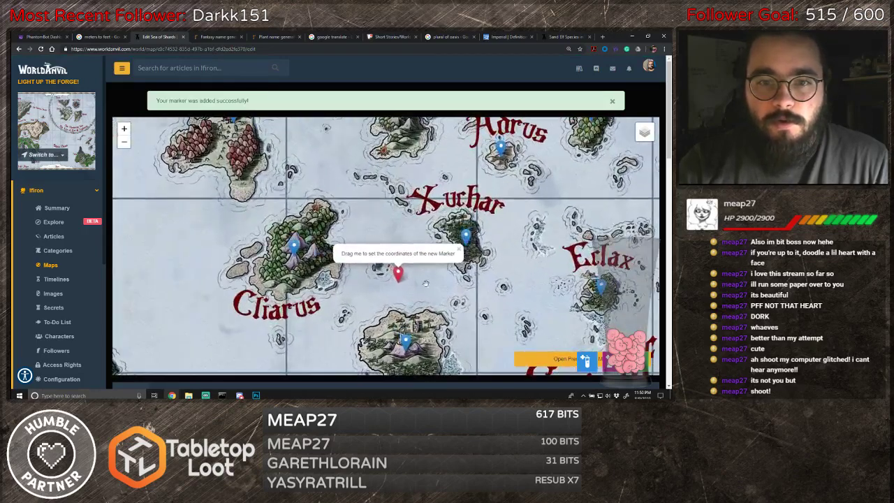
mouse_move(438, 295)
left_mouse_down()
mouse_move(465, 345)
mouse_move(419, 306)
mouse_move(344, 207)
mouse_move(354, 208)
left_mouse_up()
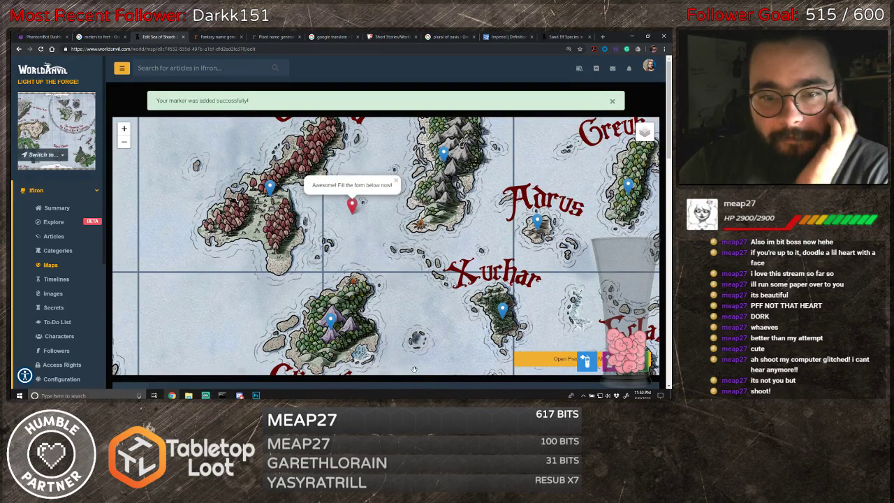
scroll(391, 371, "down", 1)
scroll(392, 370, "down", 2)
scroll(383, 319, "down", 1)
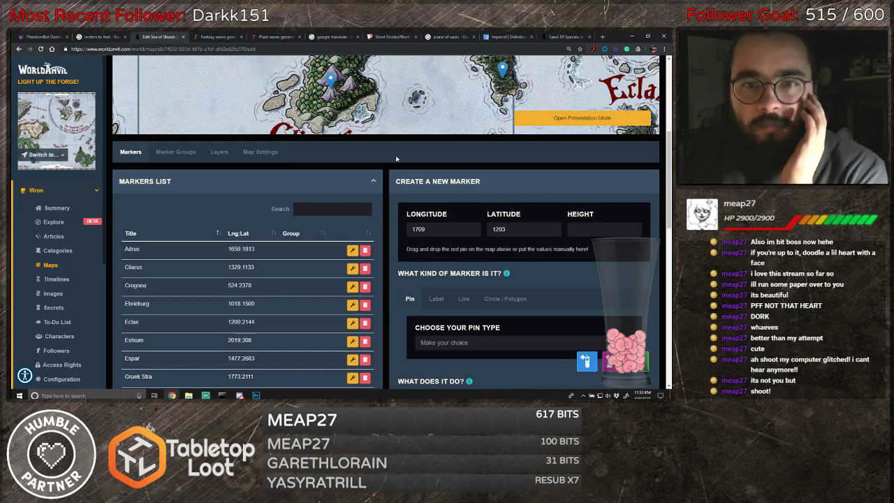
- Look over the whole Sea of Shards map and check its islands against the placed markers
left_click_drag(383, 320, 398, 238)
left_click(381, 213)
scroll(391, 206, "up", 2)
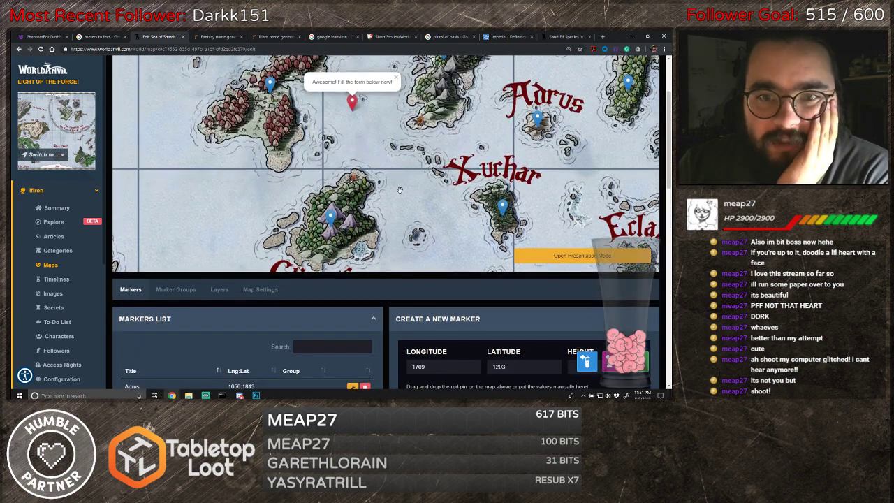
scroll(410, 196, "down", 1)
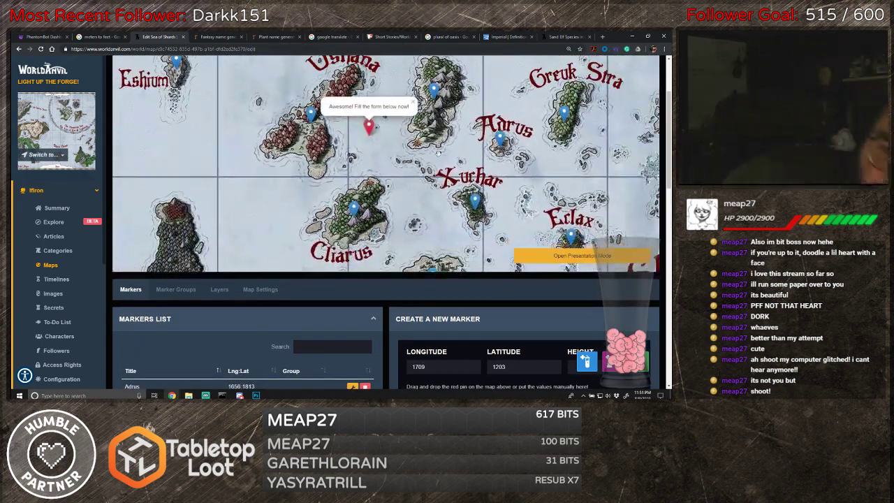
scroll(433, 184, "down", 1)
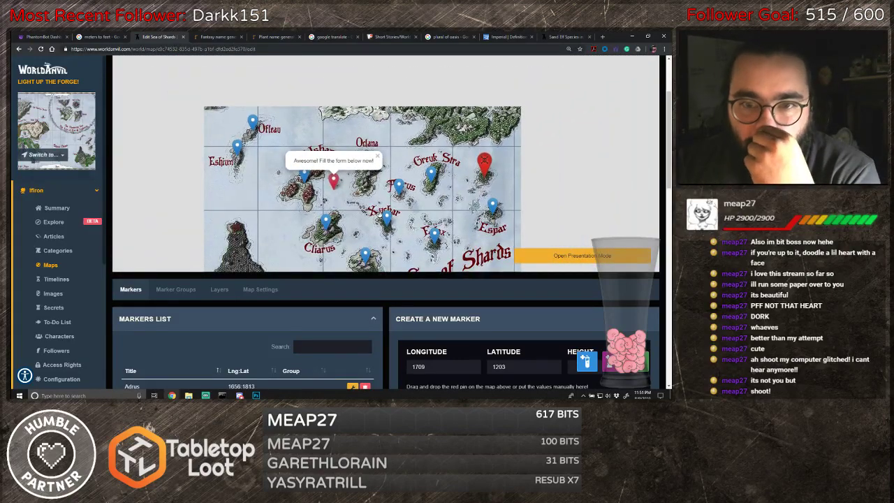
scroll(356, 212, "up", 1)
scroll(366, 136, "up", 1)
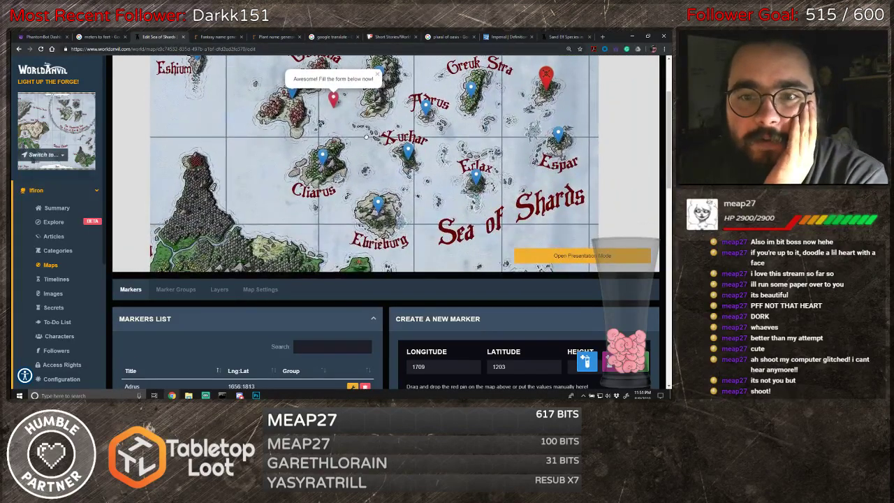
left_click_drag(382, 157, 400, 168)
scroll(400, 168, "down", 1)
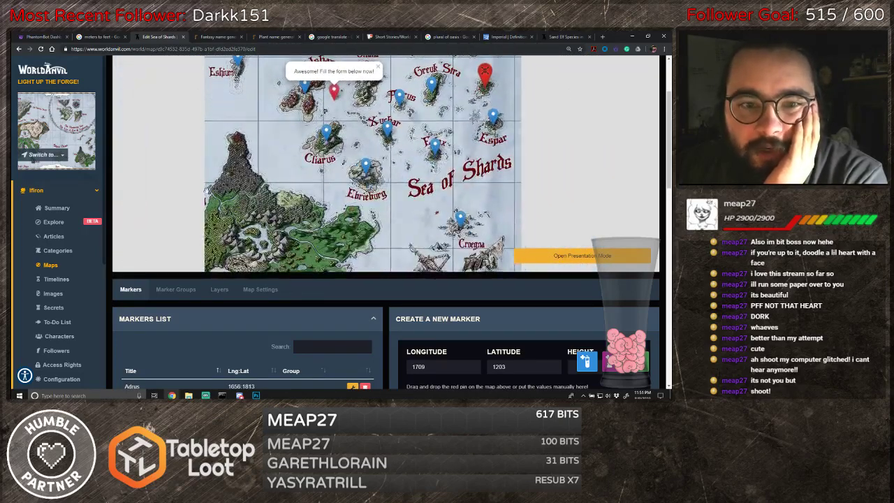
left_click_drag(373, 256, 382, 212)
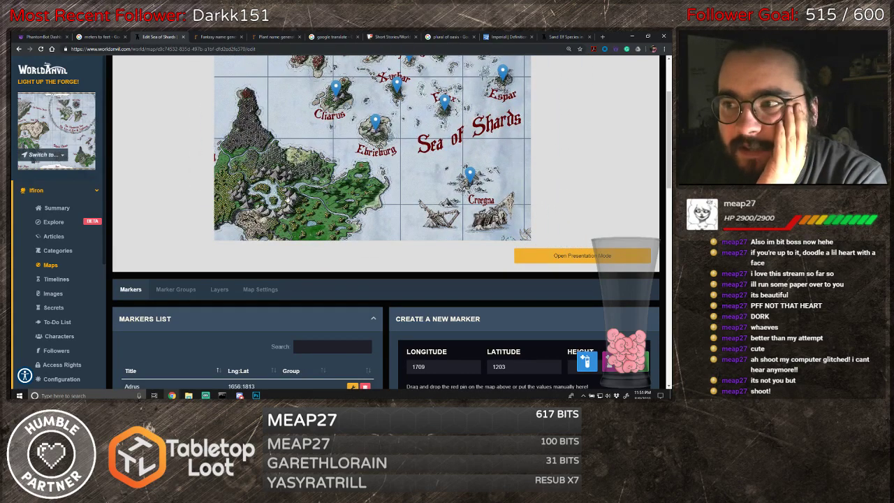
mouse_move(392, 148)
left_mouse_down()
mouse_move(379, 208)
mouse_move(342, 228)
mouse_move(377, 235)
left_mouse_up()
left_click_drag(288, 229, 340, 252)
left_click_drag(375, 172, 377, 190)
left_click(410, 166)
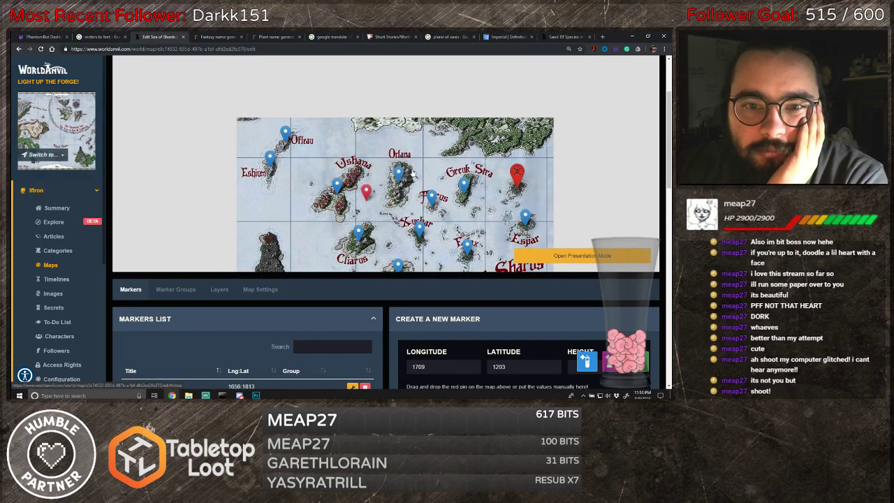
left_click_drag(338, 148, 288, 113)
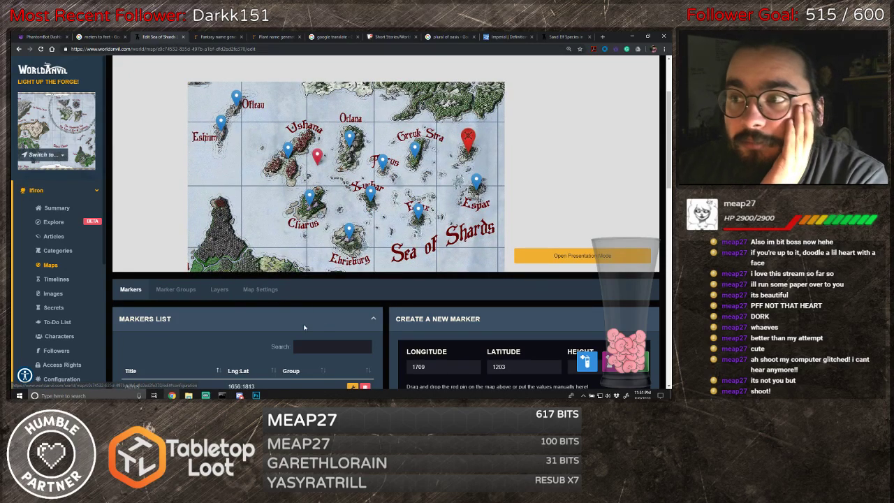
- Choose (#262221) Compass Rose as the compass rose image in the map's basic settings
left_click(220, 290)
scroll(330, 302, "down", 2)
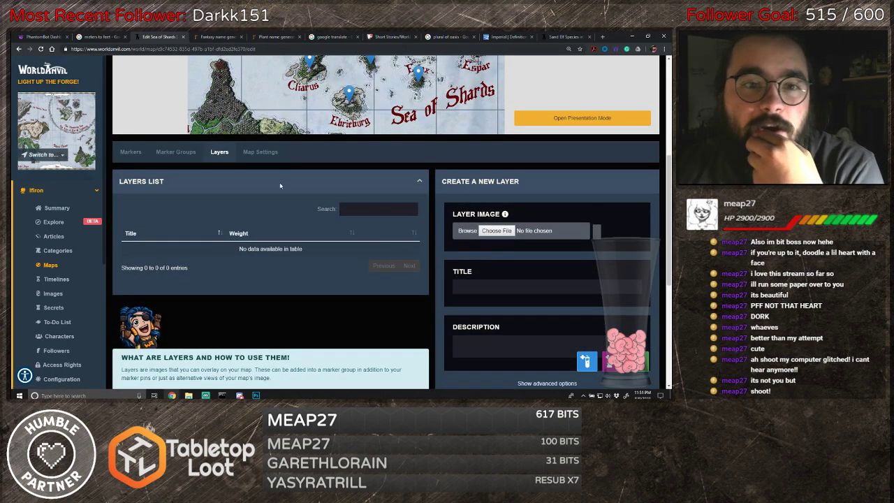
left_click(259, 152)
scroll(234, 202, "down", 3)
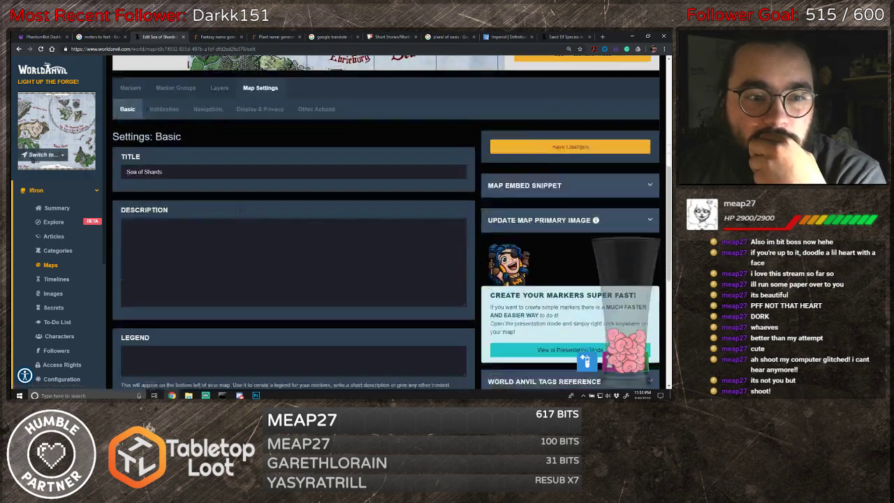
scroll(247, 207, "up", 1)
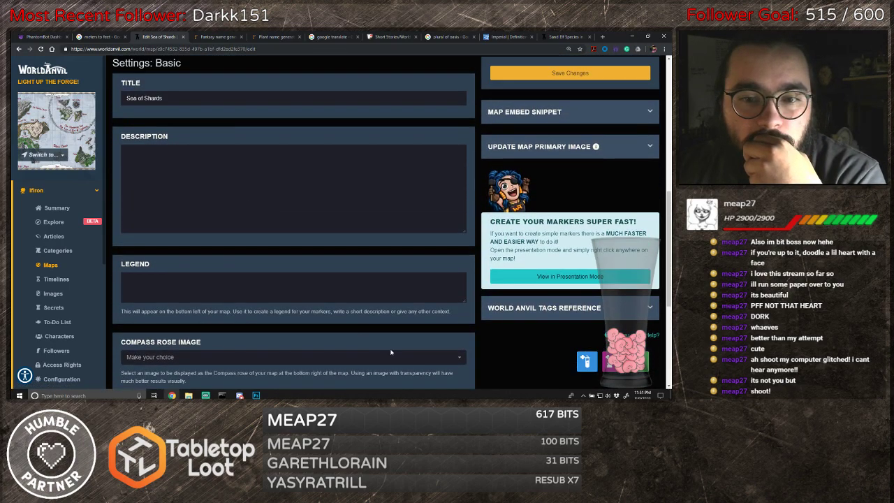
left_click(348, 357)
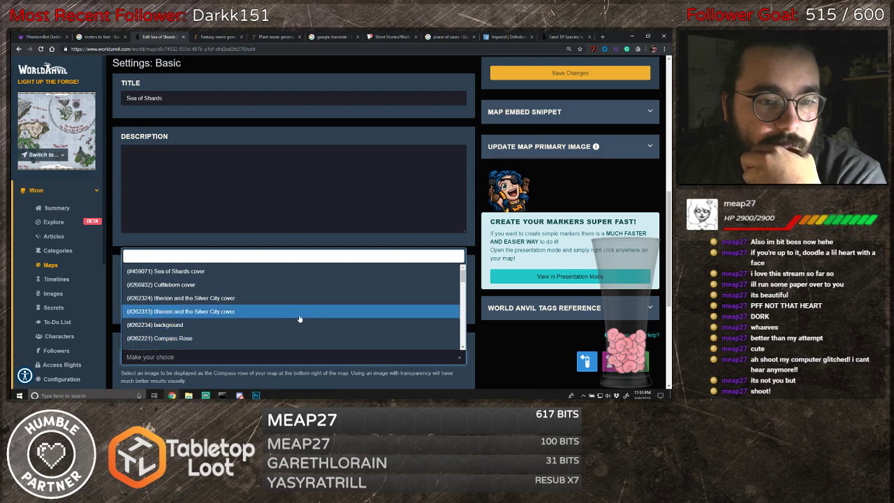
scroll(299, 318, "down", 3)
scroll(299, 319, "up", 3)
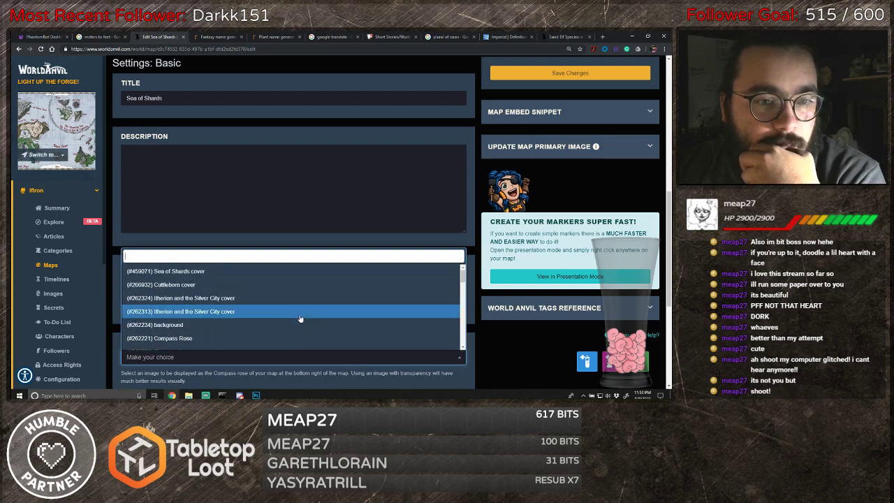
left_click(200, 338)
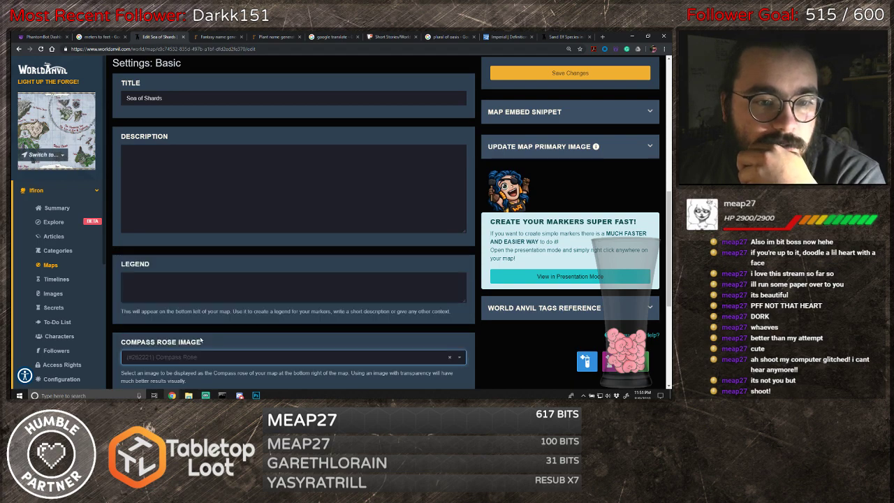
- Save the changes to the Sea of Shards map settings
scroll(395, 311, "down", 2)
scroll(394, 311, "up", 3)
scroll(396, 311, "up", 3)
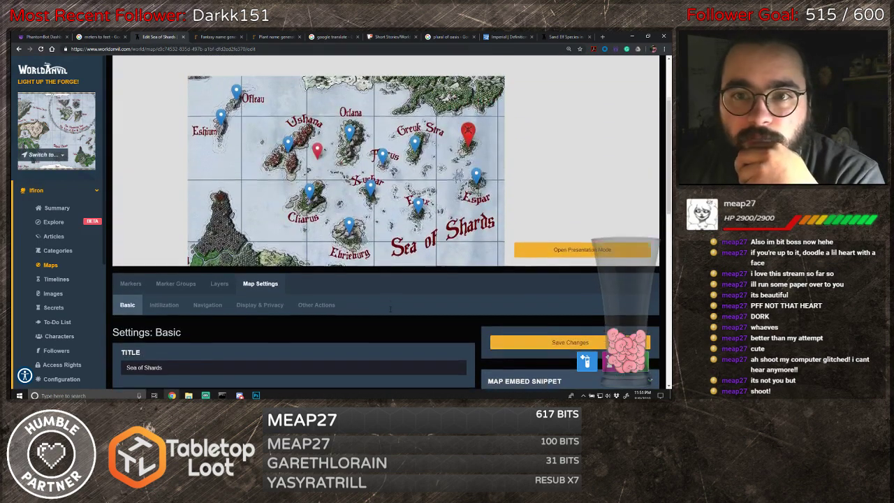
scroll(406, 308, "down", 1)
left_click(539, 318)
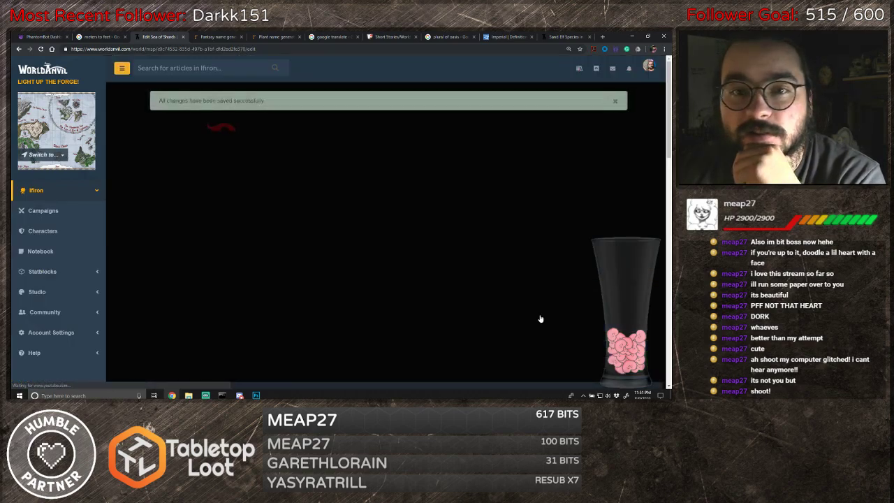
- Open the map in presentation mode and examine its compass rose, island markers and the popup of the red marker
scroll(499, 302, "down", 3)
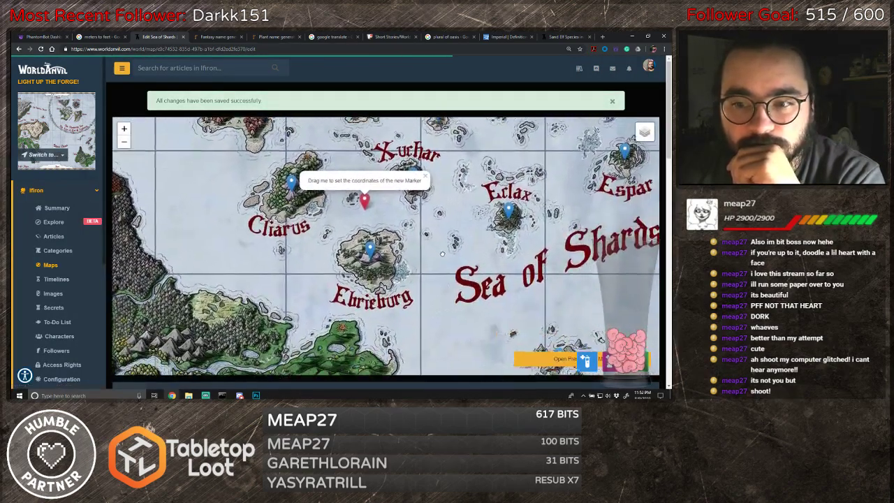
left_click(559, 358)
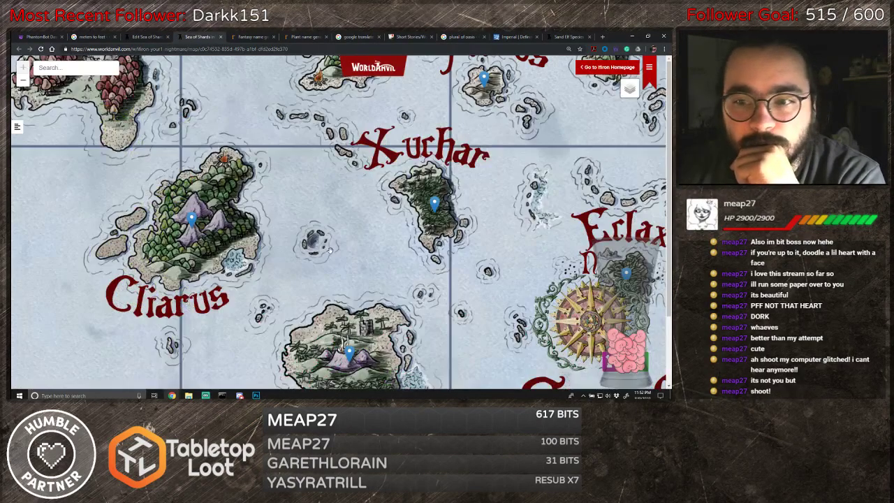
scroll(302, 244, "down", 4)
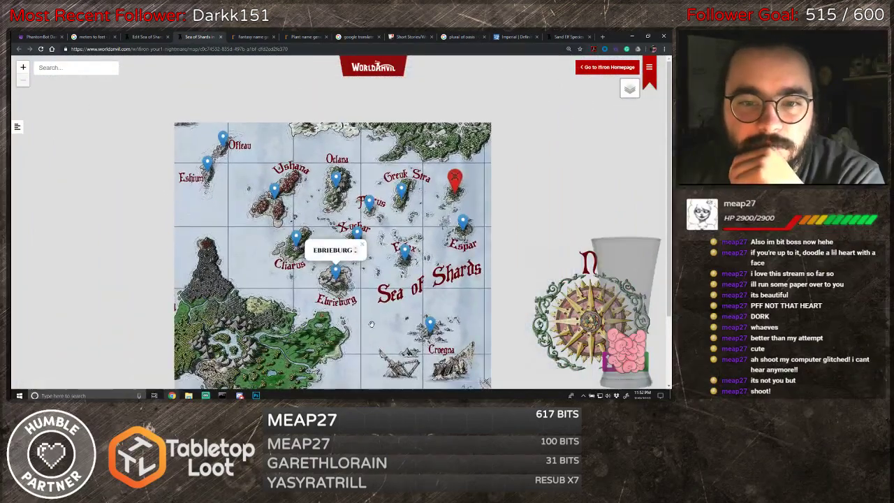
left_click_drag(372, 345, 396, 241)
scroll(396, 242, "up", 1)
scroll(396, 241, "up", 1)
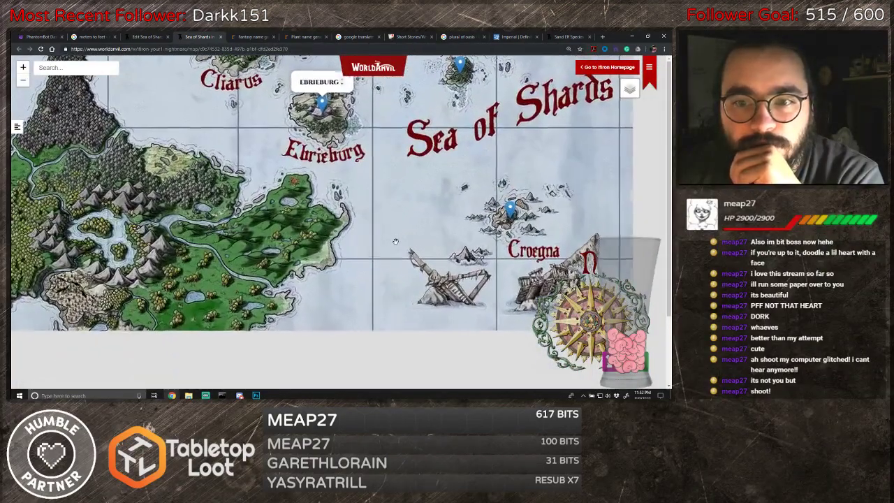
left_click_drag(432, 91, 401, 267)
scroll(394, 241, "down", 2)
scroll(394, 241, "up", 2)
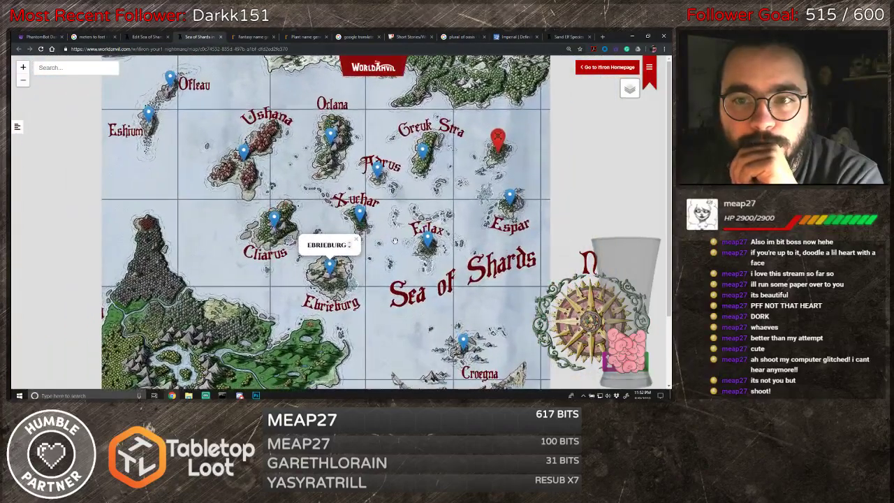
scroll(467, 191, "down", 1)
mouse_move(524, 131)
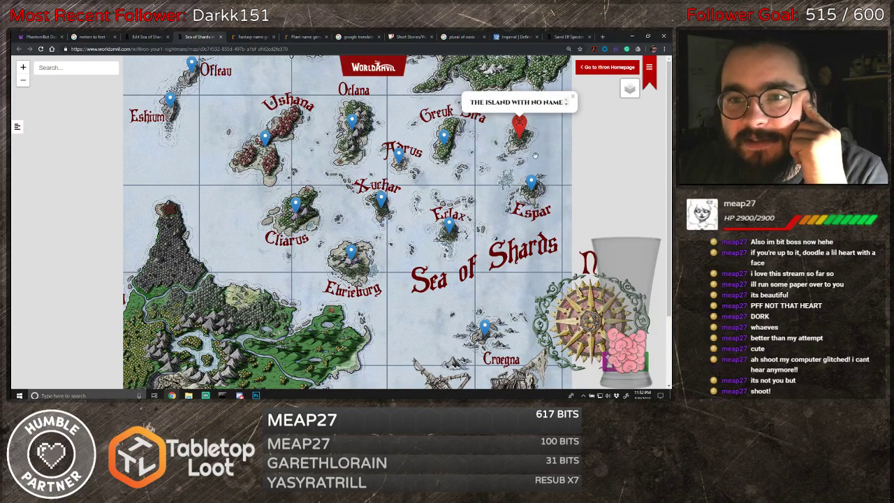
- Examine the area around The Island with No Name, the whole map's layout and the Croegna marker's popup in presentation mode
scroll(529, 148, "up", 3)
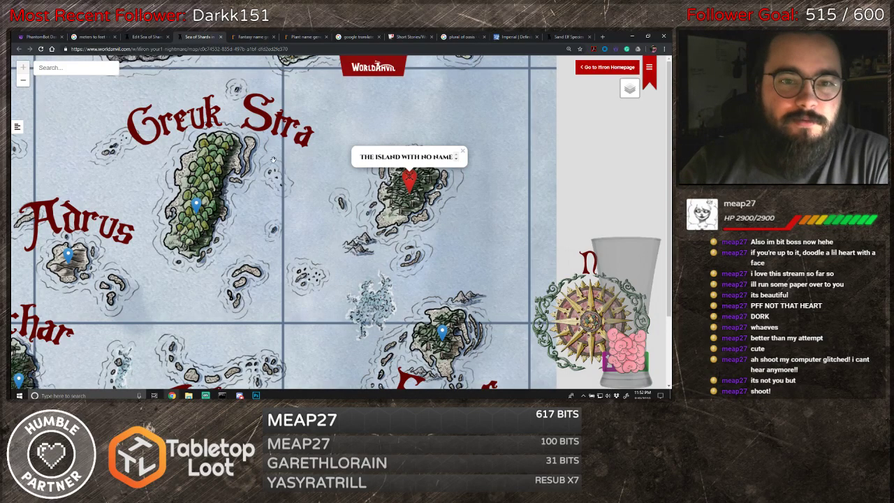
scroll(273, 160, "down", 3)
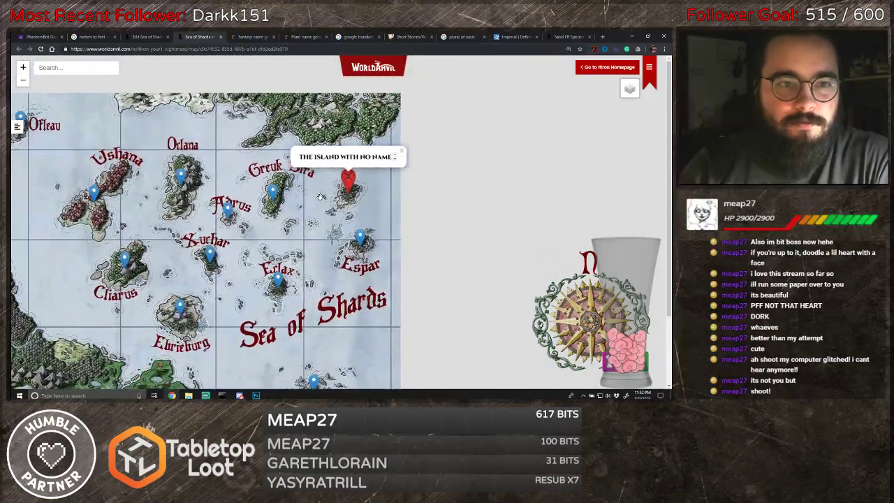
scroll(322, 196, "down", 1)
left_click_drag(326, 283, 352, 247)
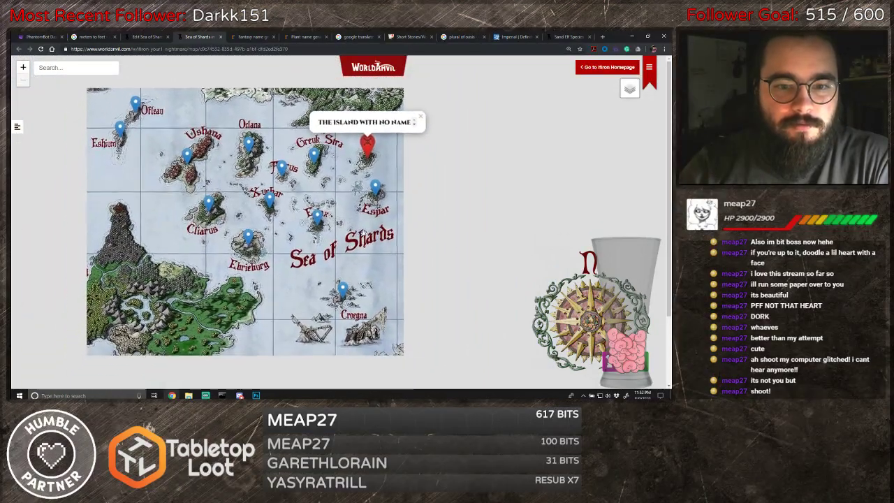
left_click_drag(293, 274, 309, 262)
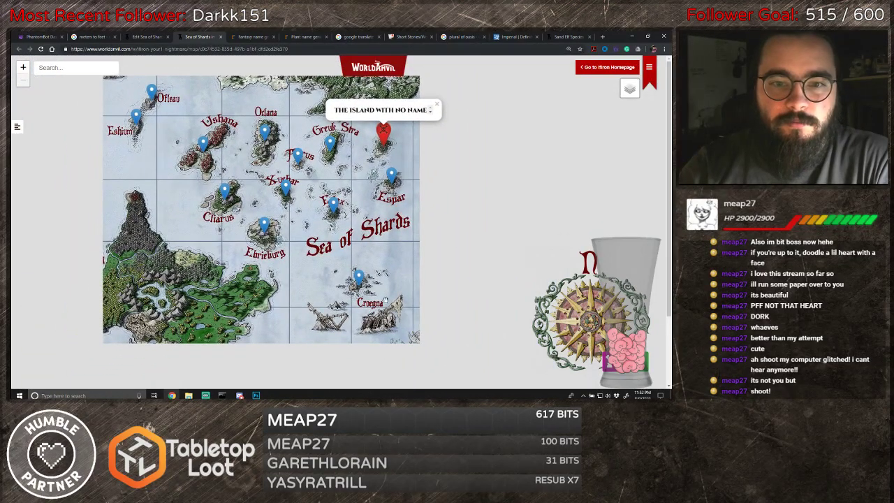
left_click(355, 278)
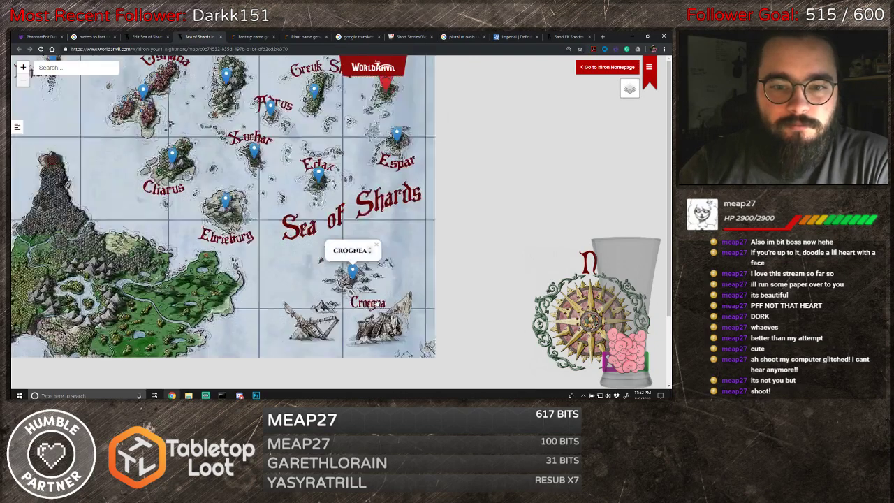
scroll(361, 279, "down", 1)
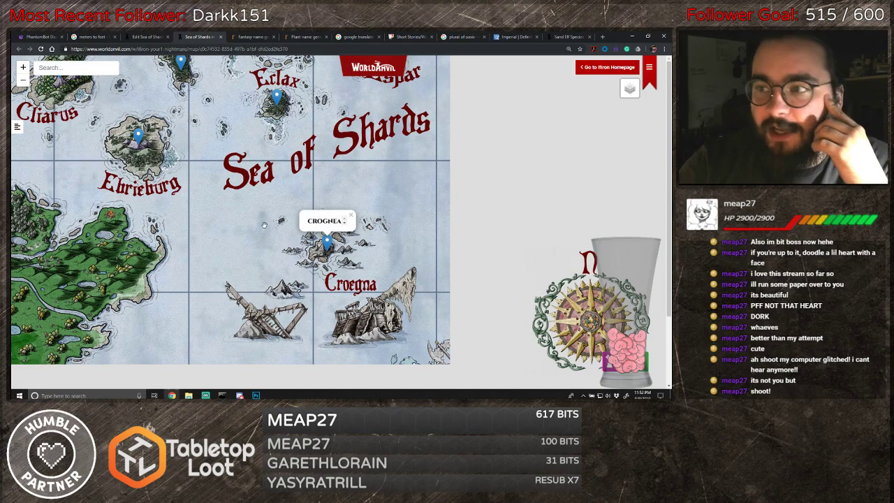
- Look over the remaining islands and the popups of the Ushana and Cliarus markers, and close the map presentation
left_click_drag(189, 122, 404, 249)
left_click_drag(267, 343, 282, 321)
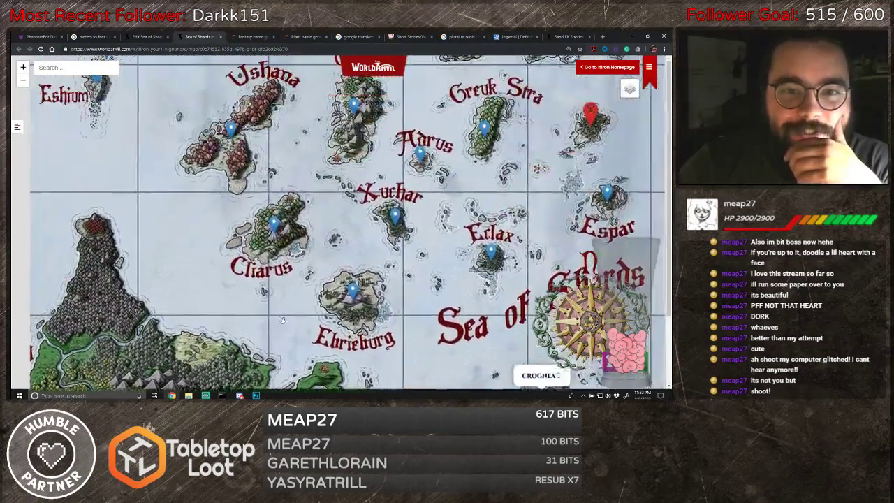
left_click_drag(397, 106, 357, 196)
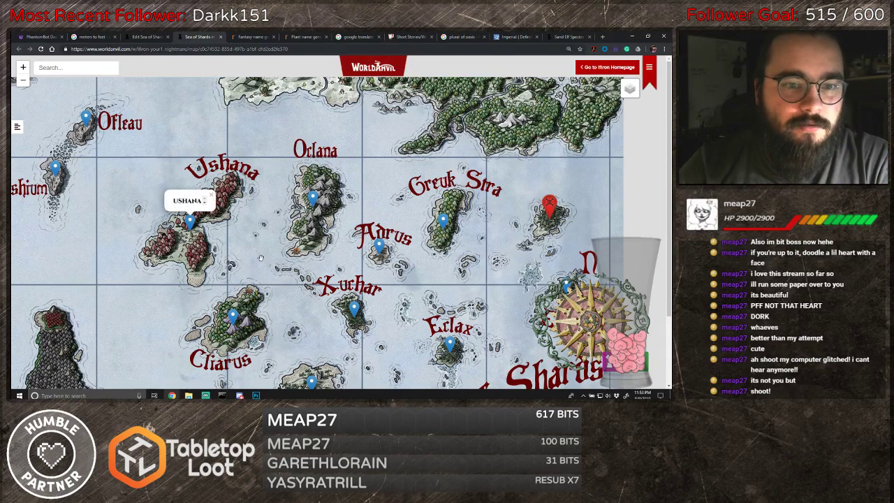
left_click_drag(391, 384, 319, 246)
scroll(320, 246, "up", 3)
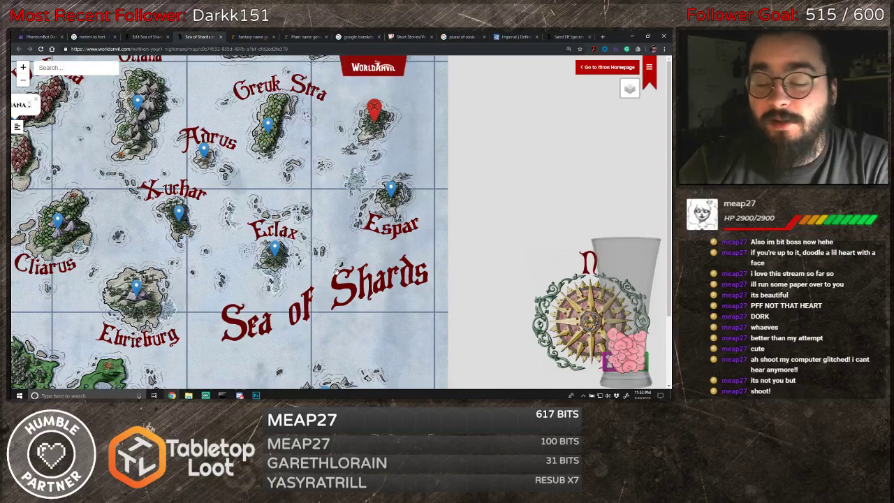
left_click_drag(300, 210, 403, 269)
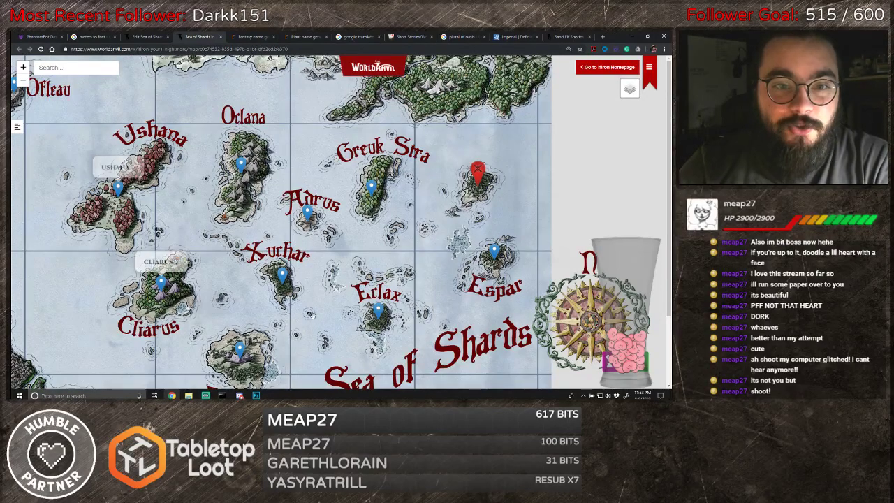
scroll(313, 292, "down", 1)
scroll(313, 292, "down", 1)
scroll(313, 293, "up", 1)
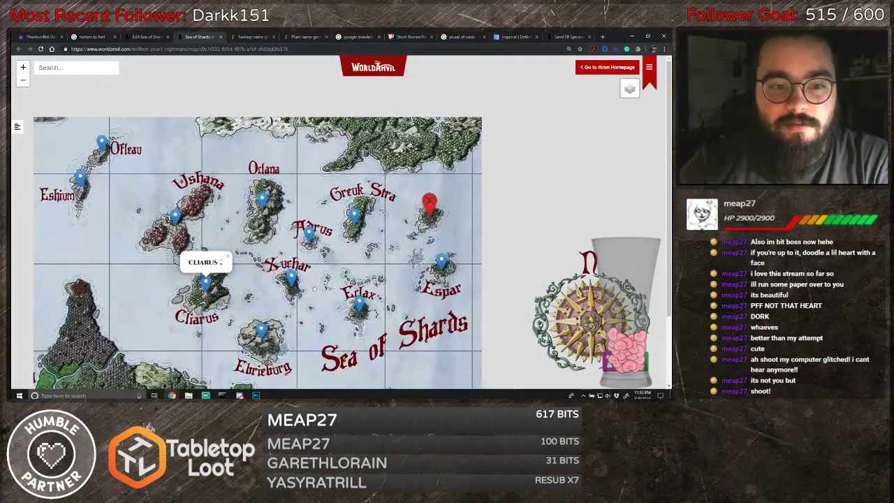
left_click_drag(315, 291, 343, 195)
left_click_drag(348, 277, 397, 221)
left_click_drag(383, 252, 354, 373)
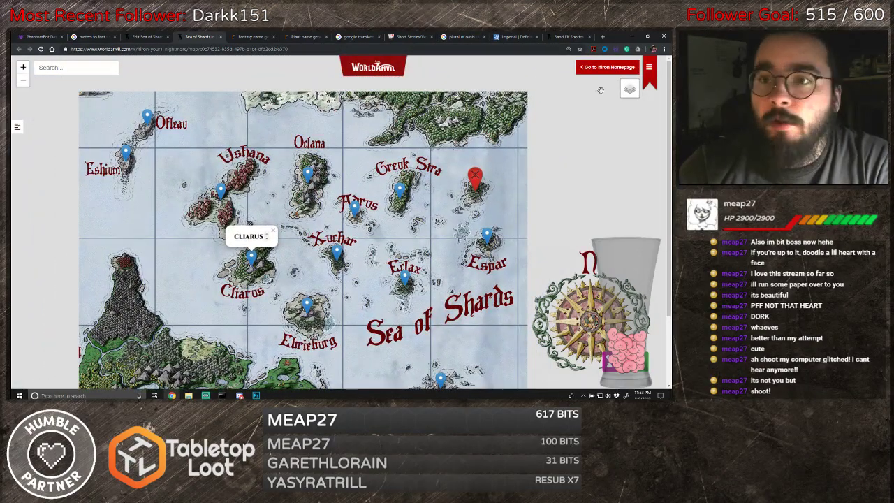
left_click(220, 37)
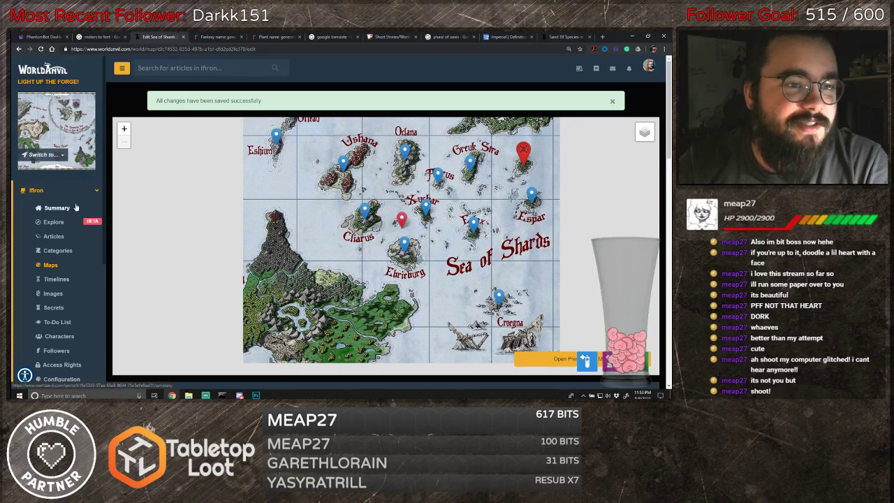
- Open the Ifiron article list and search it for "Cour"
left_click(54, 237)
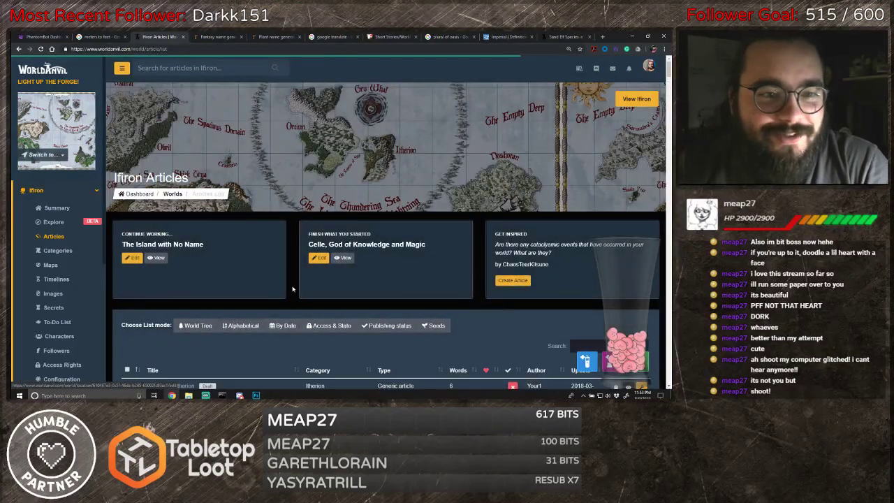
scroll(301, 248, "down", 1)
scroll(301, 248, "down", 3)
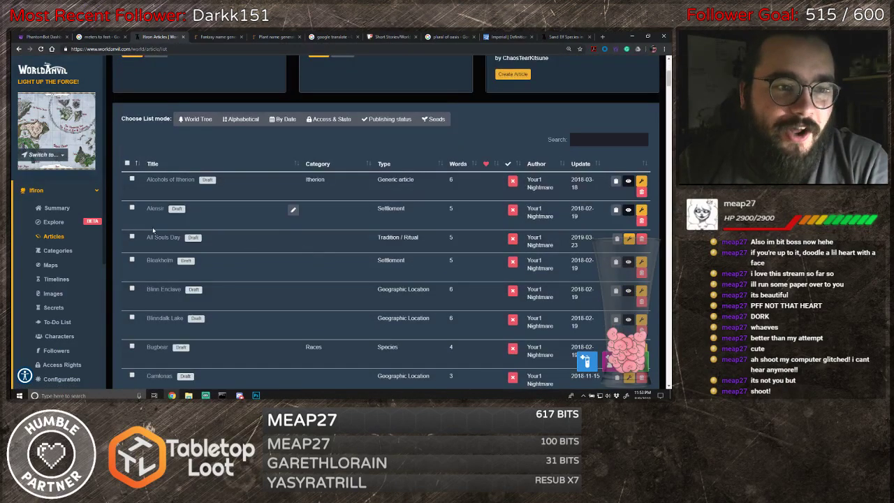
scroll(238, 211, "down", 1)
left_click(600, 105)
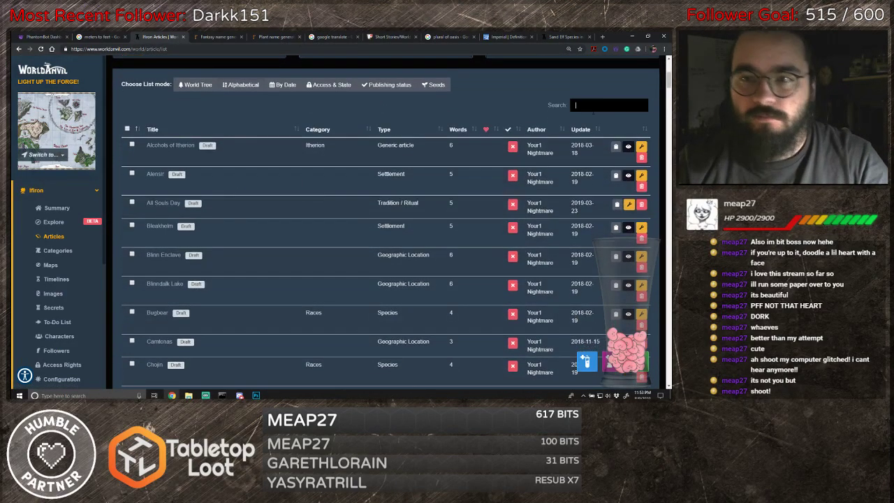
type("Cour")
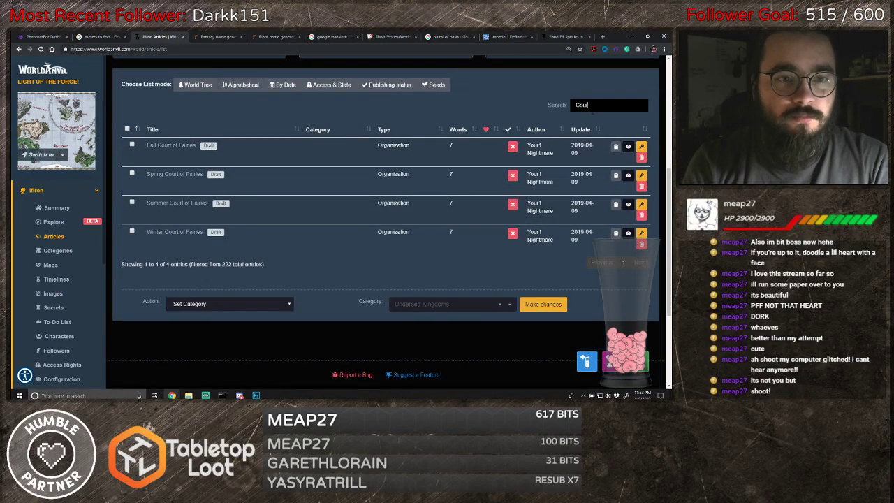
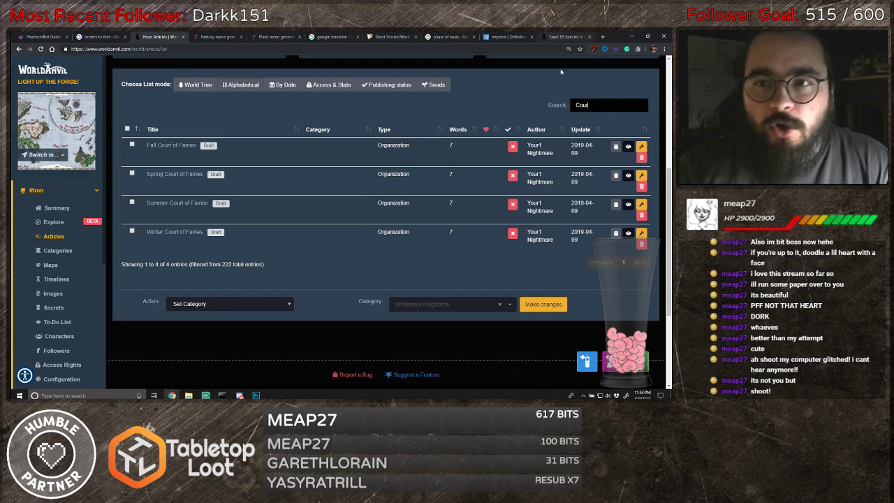
- Open the Fall, Spring, Summer and Winter Court of Fairies articles for editing in separate tabs and bring up the Fall Court's form
middle_click(641, 147)
middle_click(640, 175)
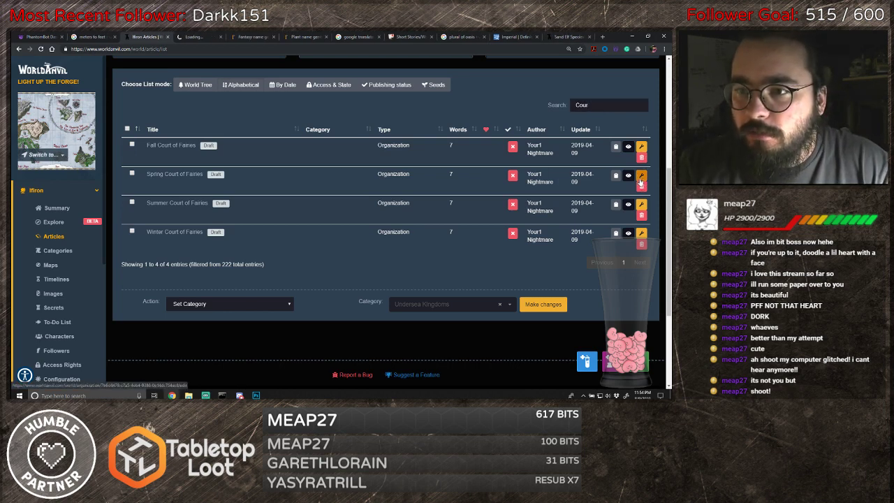
middle_click(641, 204)
middle_click(642, 232)
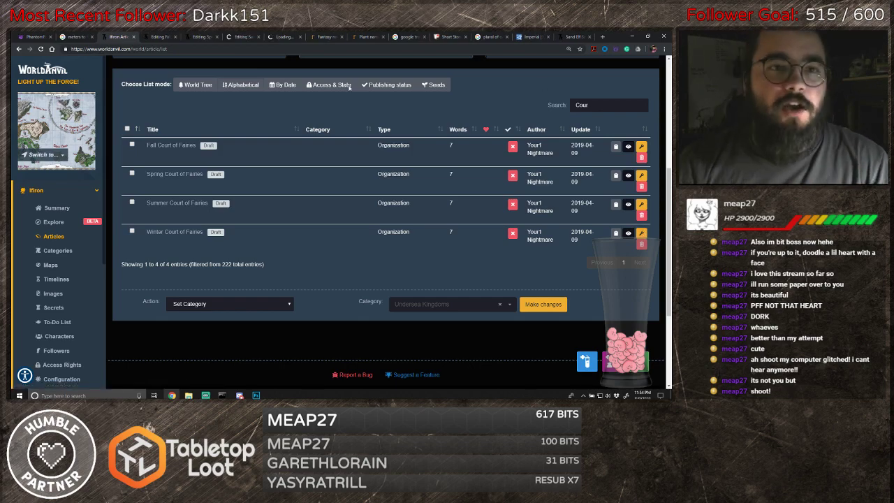
left_click(155, 38)
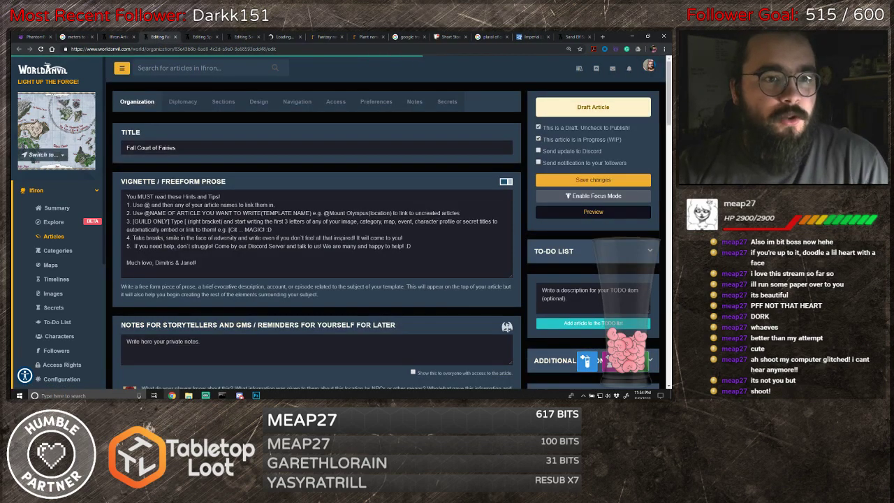
scroll(259, 191, "down", 4)
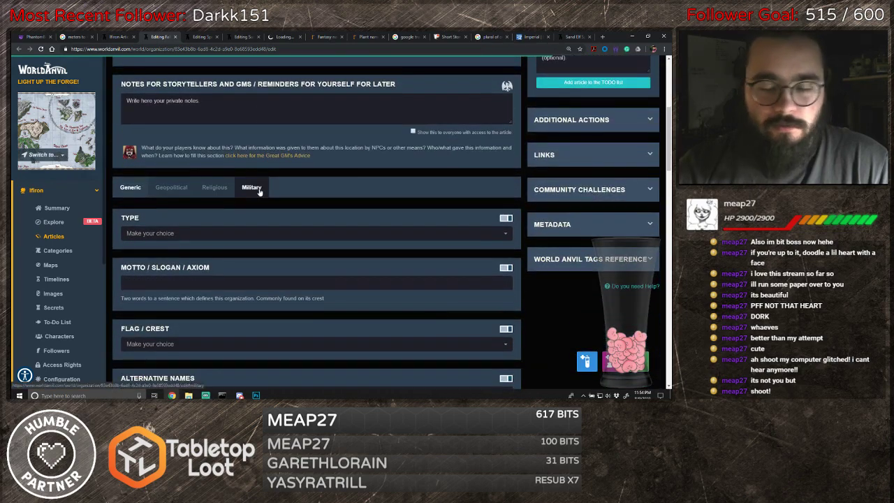
scroll(259, 192, "up", 1)
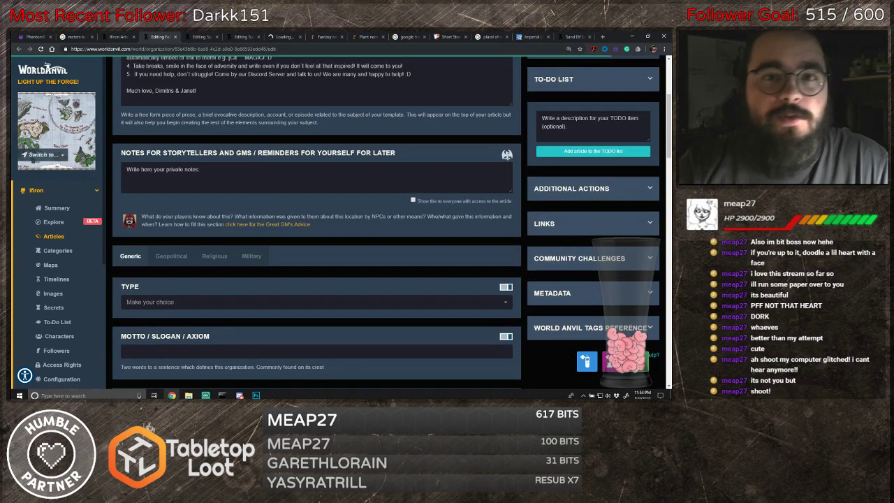
- Switch to the Short Stories/Worldbuilding board in Trello and add a "Sun Elves" card to the Short Stories list
left_click(444, 37)
type("Sun")
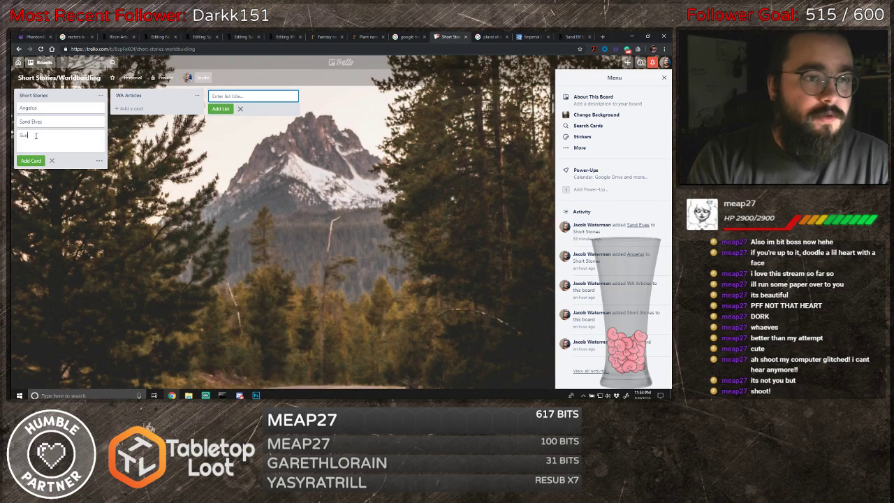
type(" Elves")
key("Return")
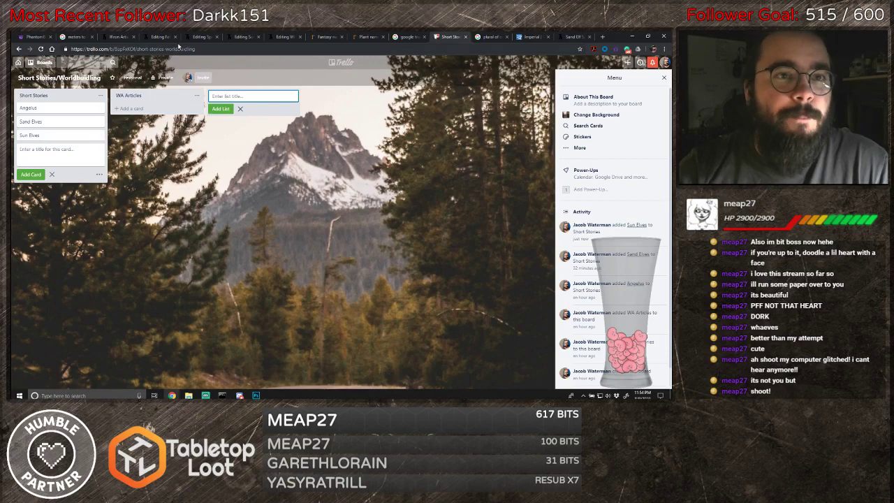
- Return to the Fall Court of Fairies article in World Anvil and look through the available organization types
left_click(155, 37)
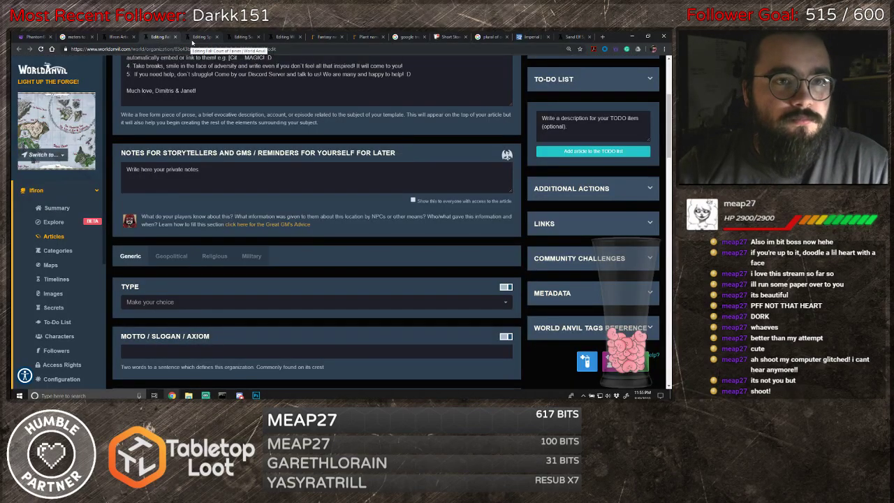
scroll(259, 171, "up", 3)
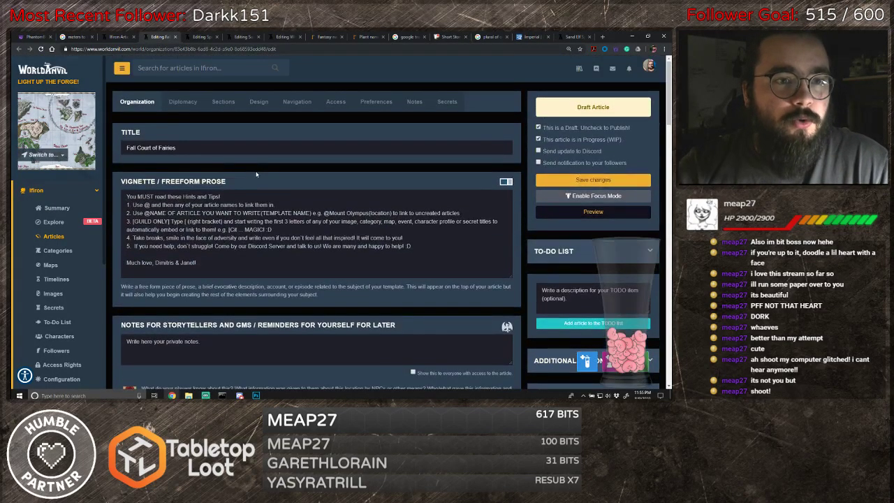
scroll(256, 174, "down", 4)
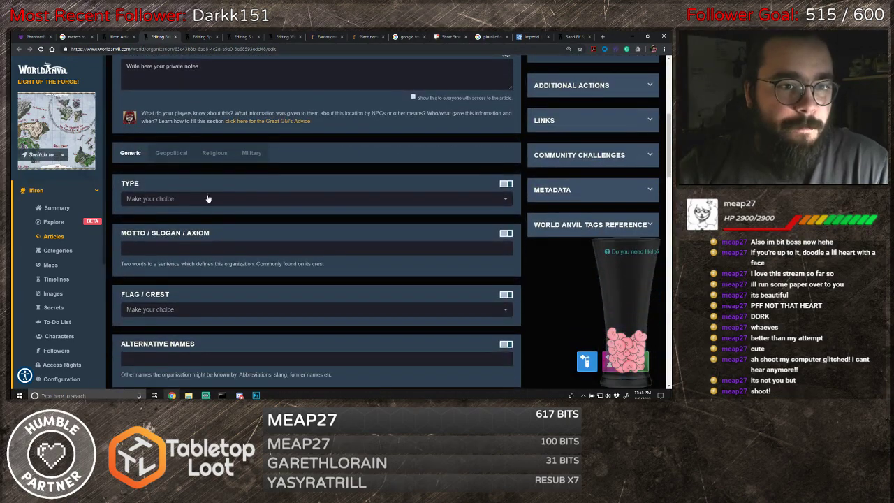
left_click(207, 199)
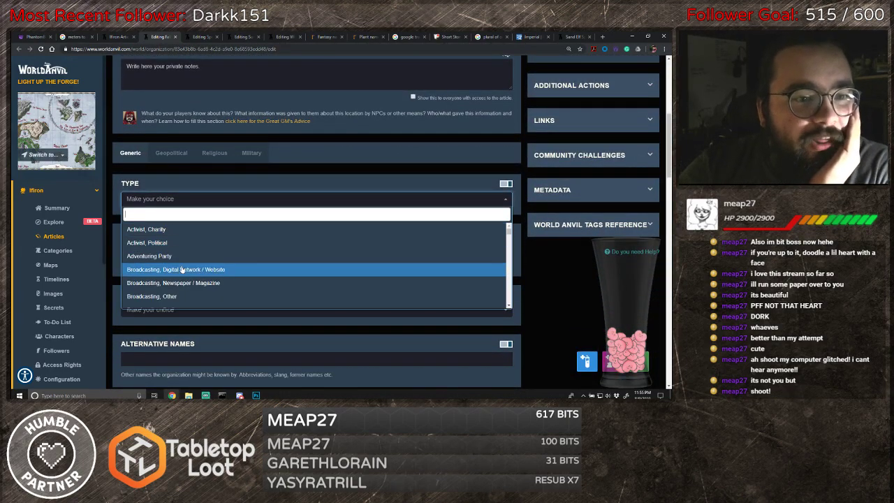
scroll(209, 259, "down", 5)
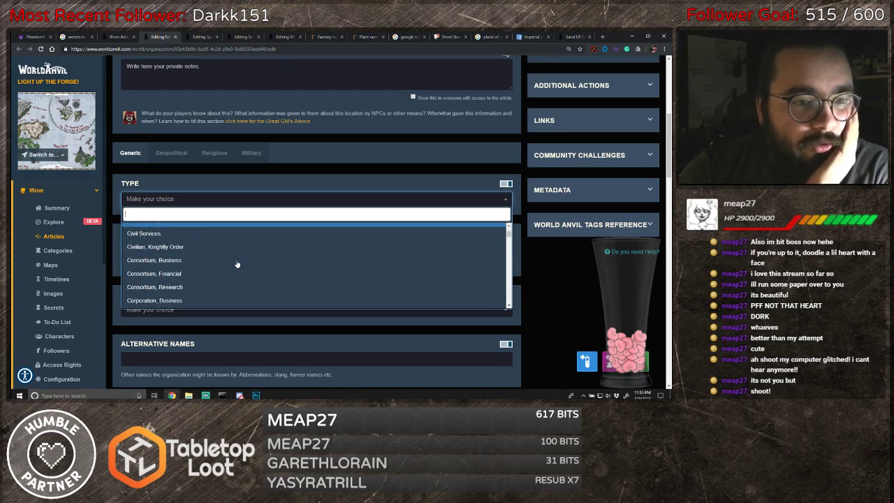
scroll(234, 264, "down", 3)
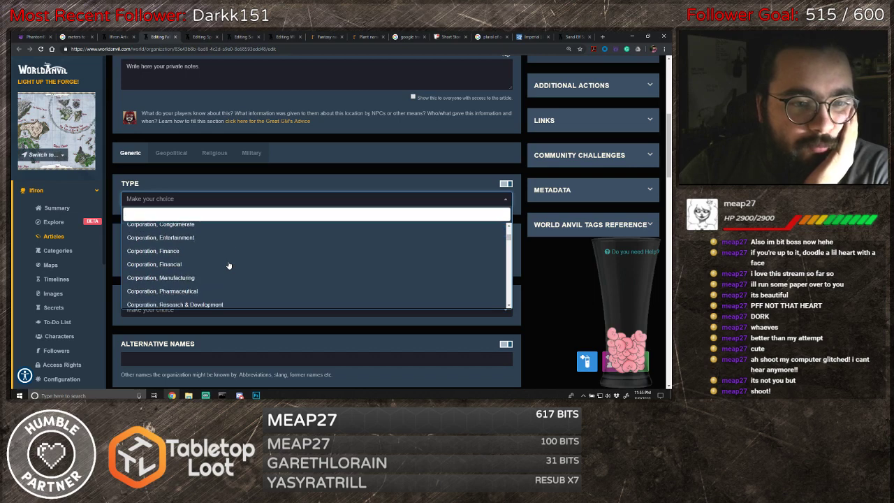
scroll(228, 265, "down", 1)
scroll(228, 266, "down", 2)
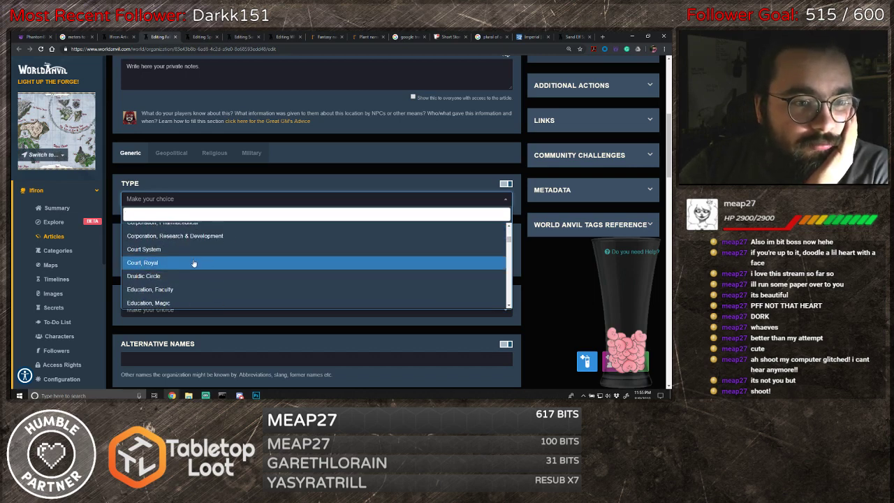
scroll(194, 262, "down", 3)
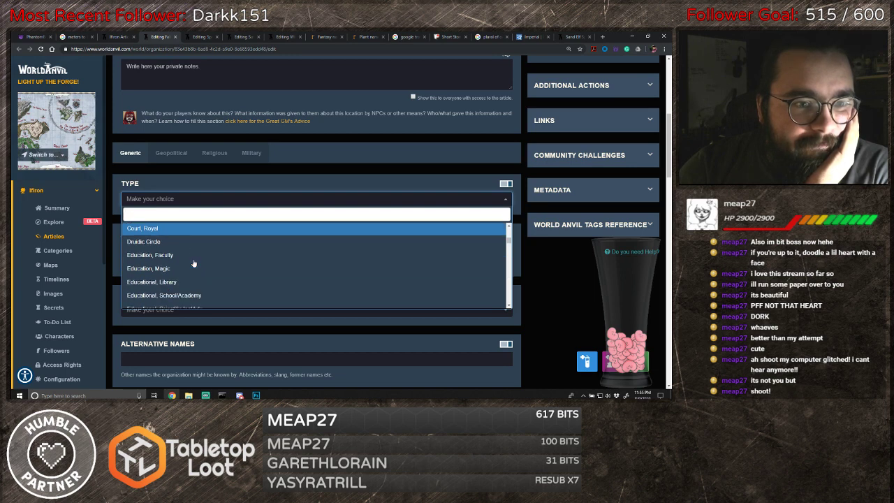
scroll(193, 261, "up", 3)
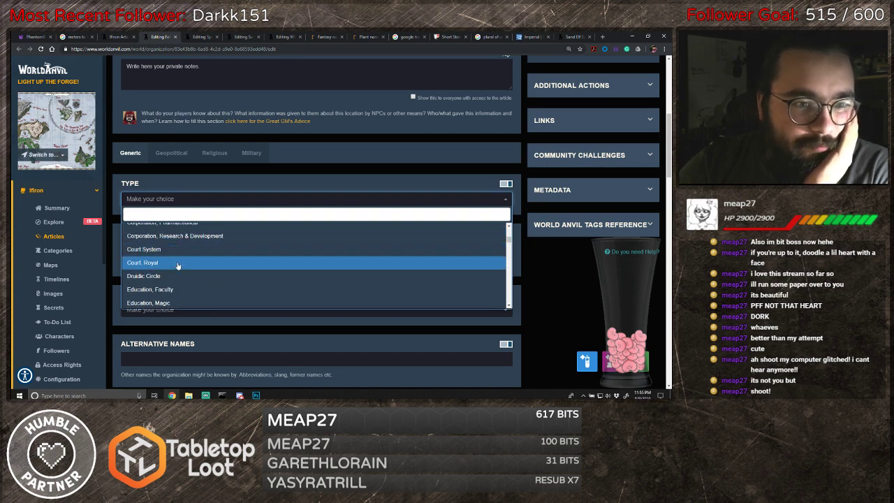
scroll(198, 271, "down", 5)
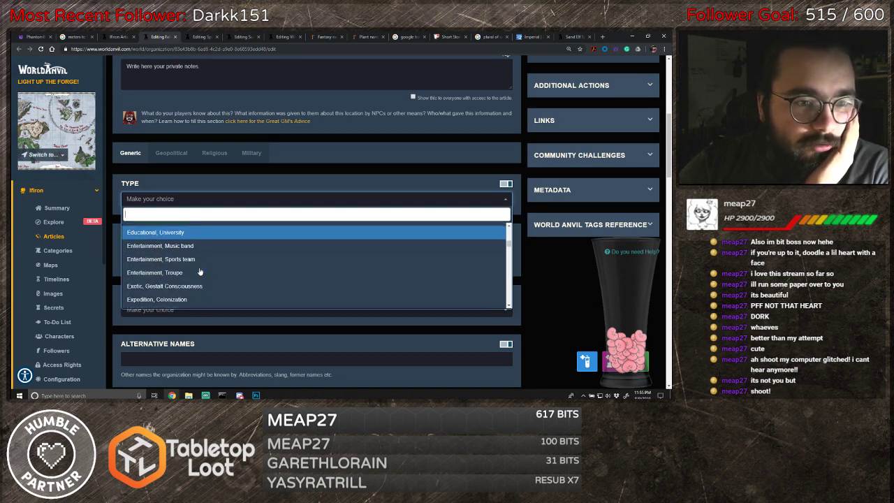
scroll(200, 271, "down", 4)
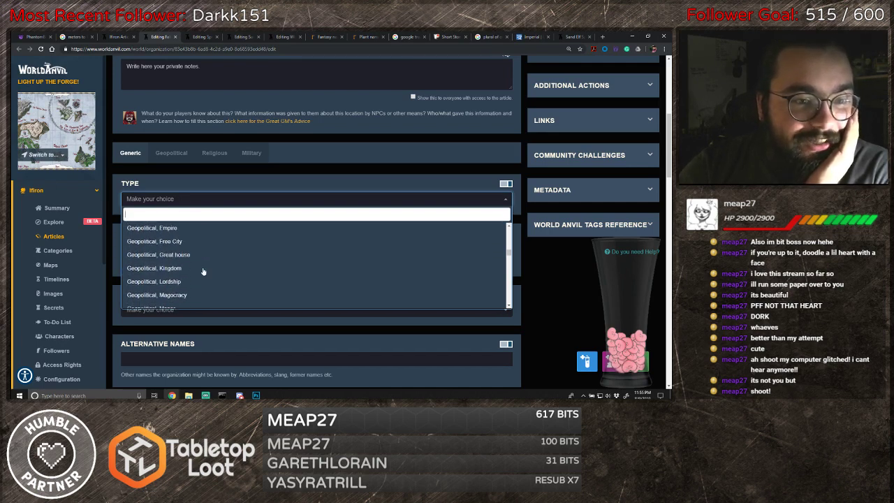
scroll(202, 272, "down", 4)
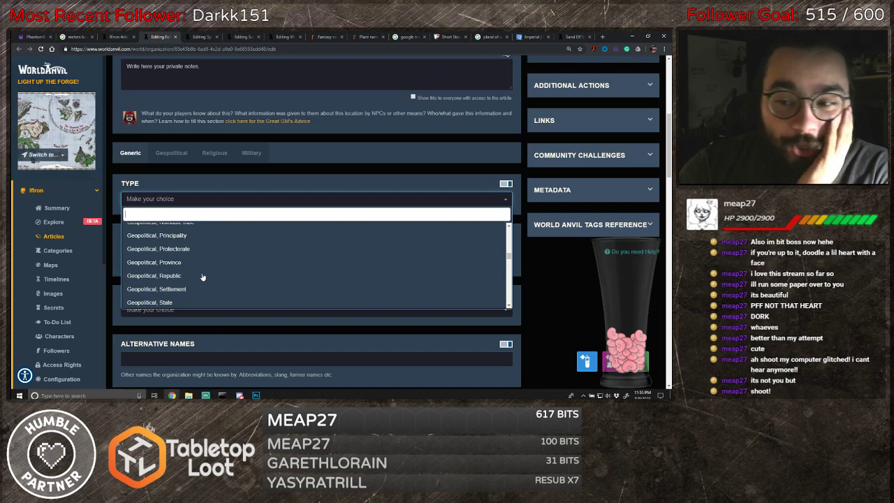
scroll(202, 277, "down", 2)
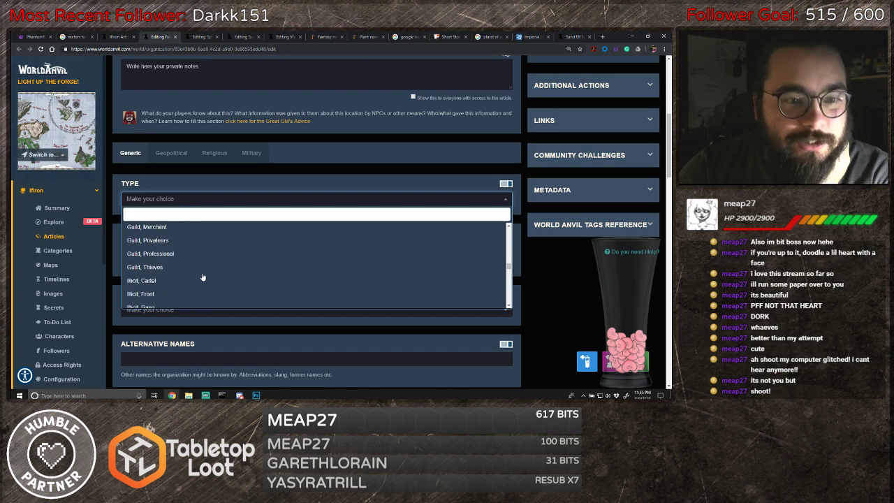
scroll(202, 277, "down", 1)
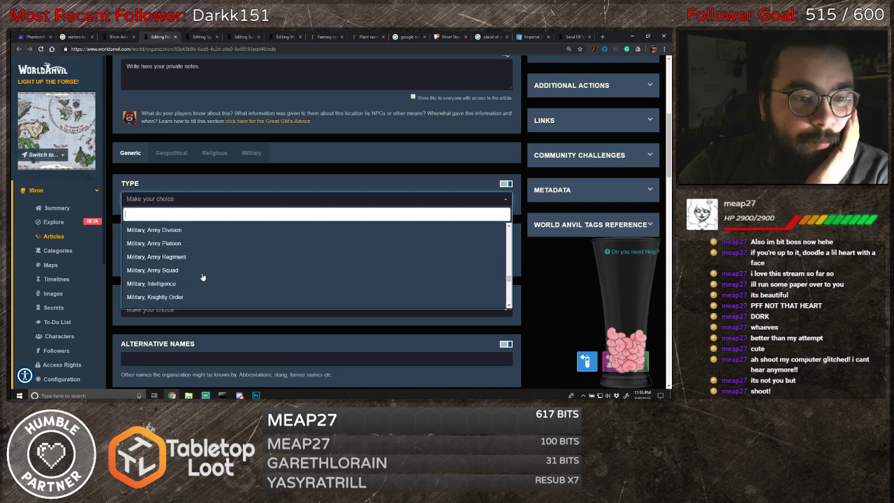
scroll(202, 277, "down", 1)
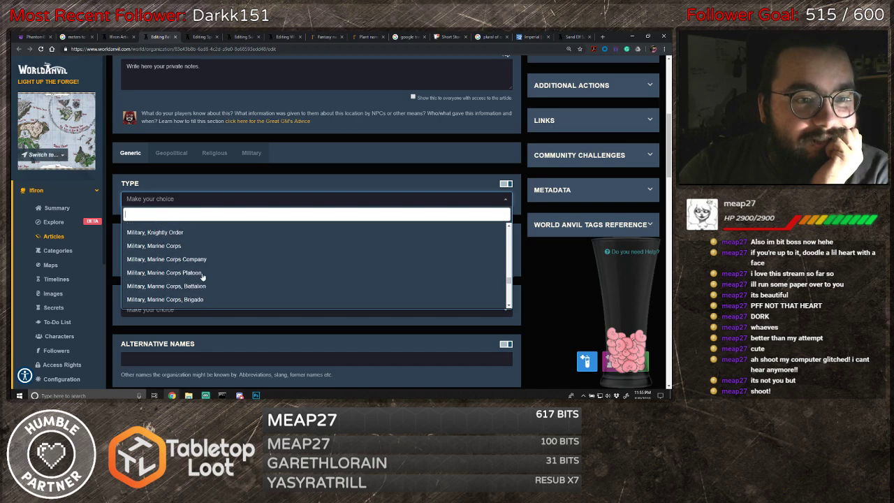
scroll(203, 277, "down", 2)
scroll(202, 277, "down", 1)
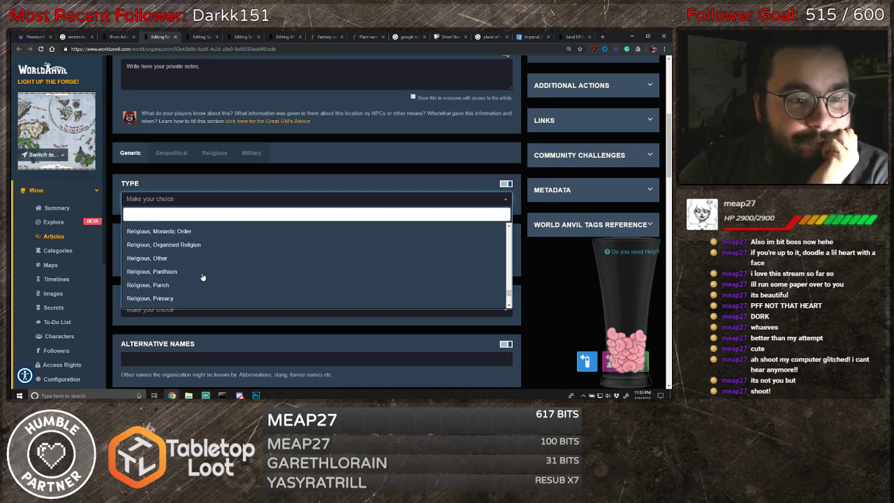
scroll(203, 277, "down", 1)
- Set the Fall Court of Fairies' organization type to "Court, Royal"
scroll(203, 277, "up", 8)
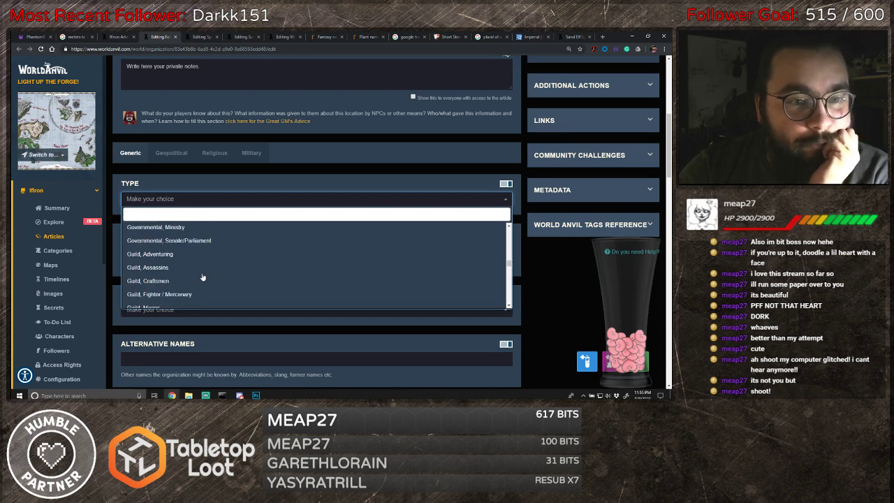
scroll(202, 277, "up", 3)
scroll(203, 277, "up", 3)
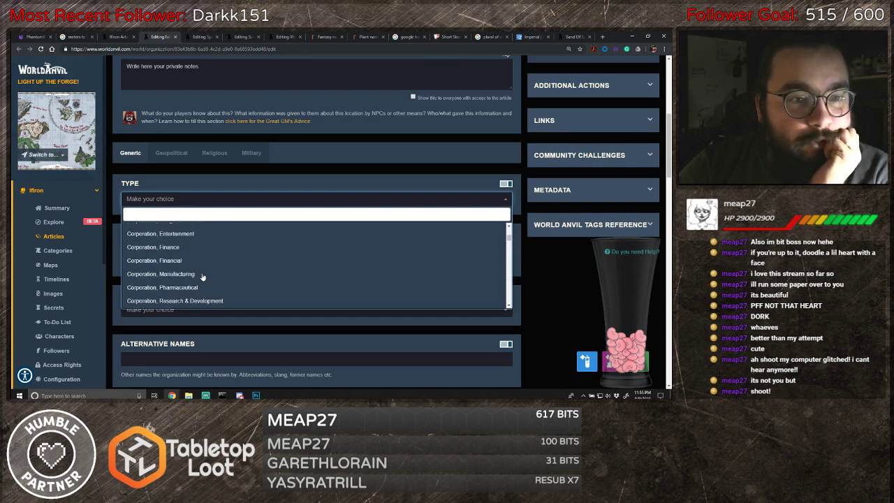
scroll(201, 277, "down", 1)
left_click(149, 263)
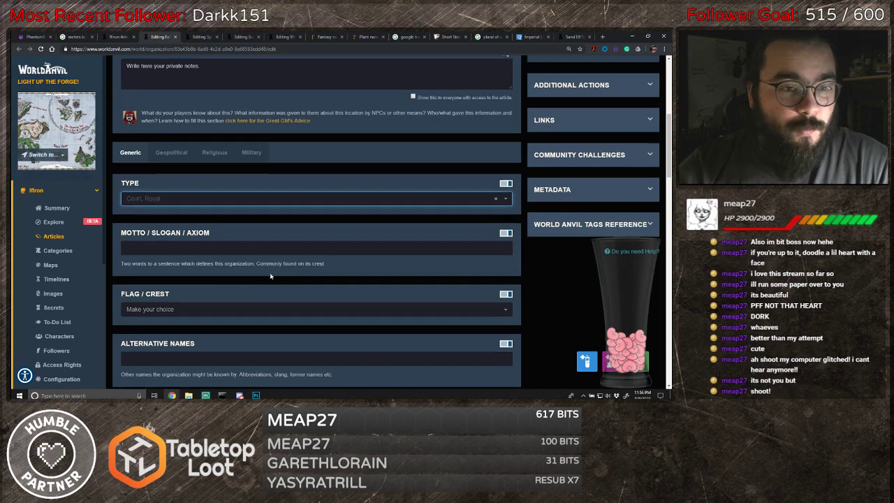
- Enter "Fall Court" as the organization's alternative name
scroll(280, 273, "down", 1)
scroll(280, 273, "down", 1)
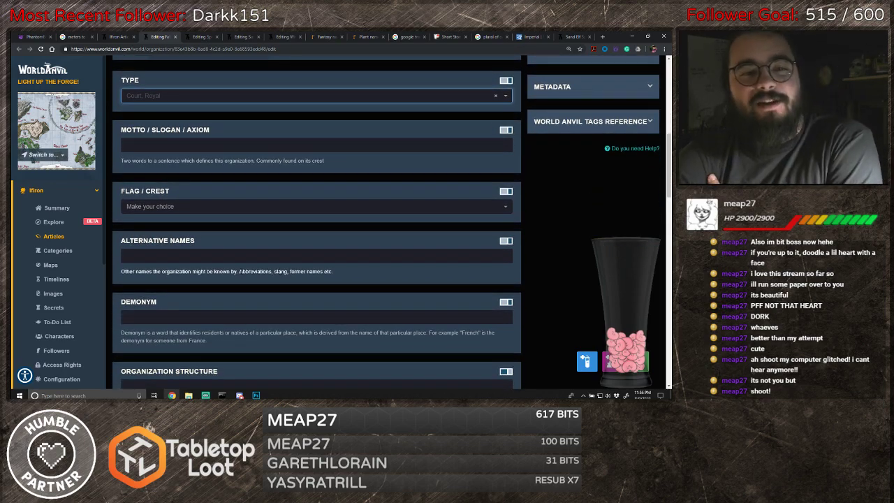
scroll(270, 241, "up", 6)
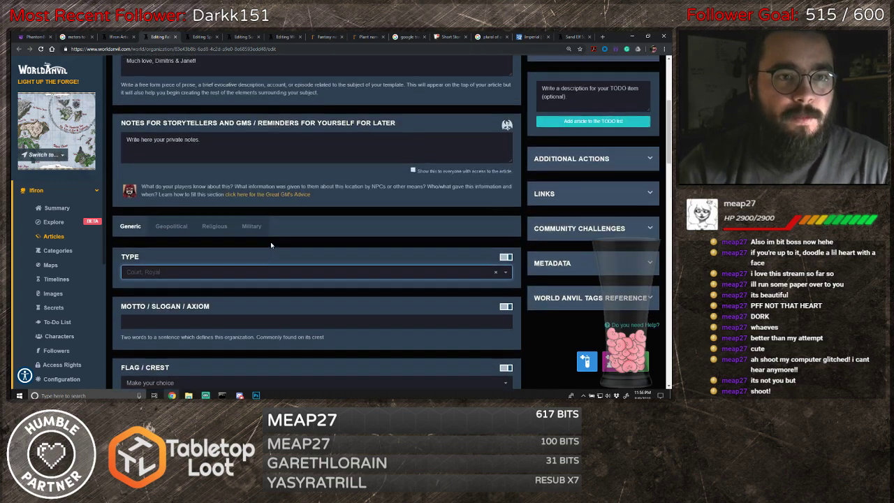
scroll(277, 242, "down", 6)
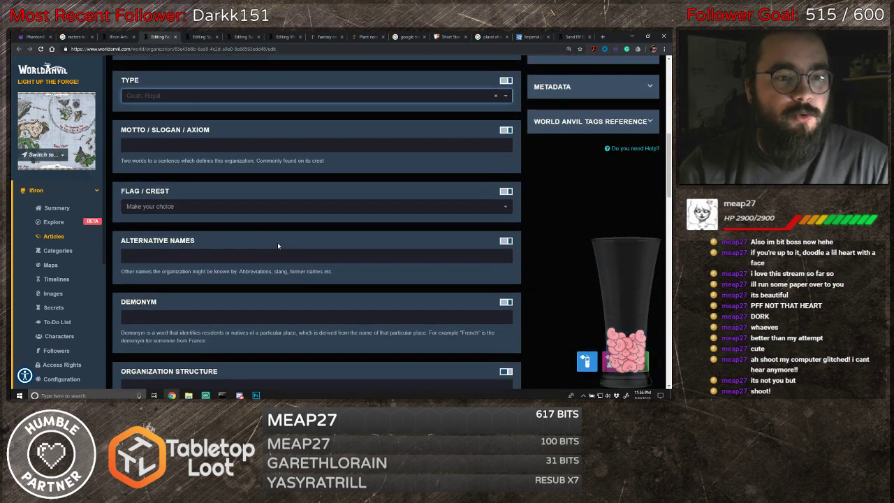
left_click(277, 260)
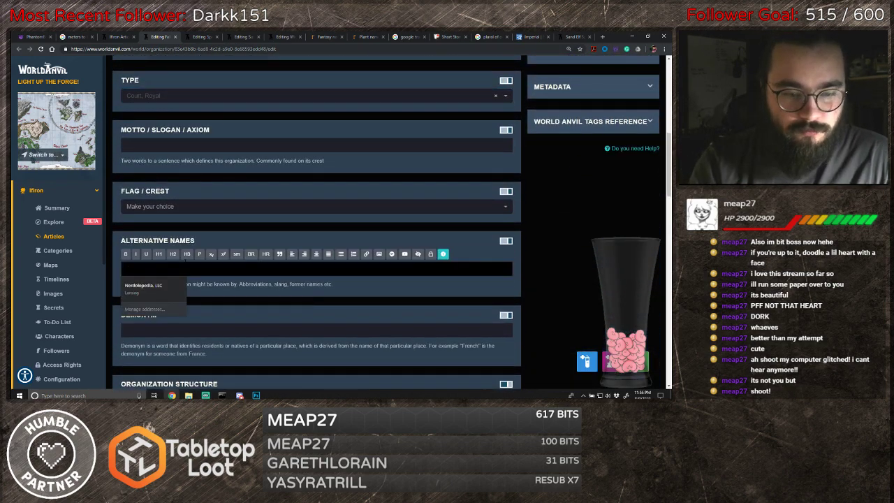
type("Fall Court")
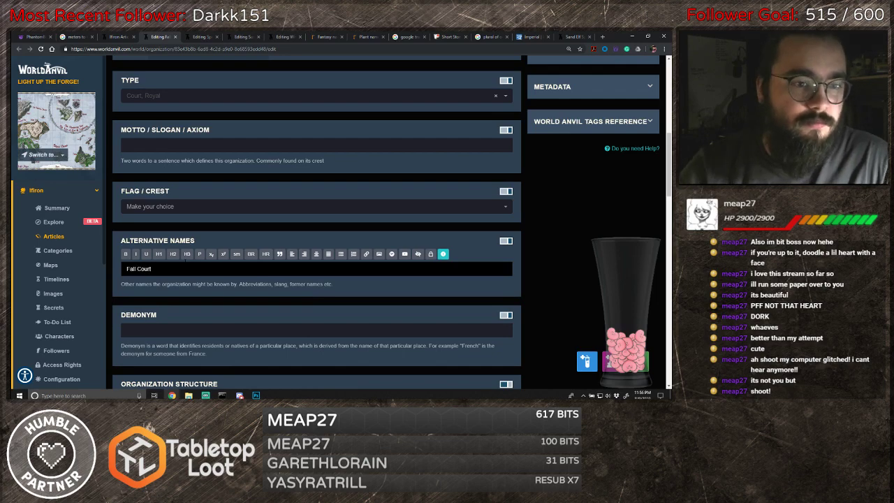
- Search Google for "demonym" in a new tab and look over the results
scroll(227, 303, "down", 2)
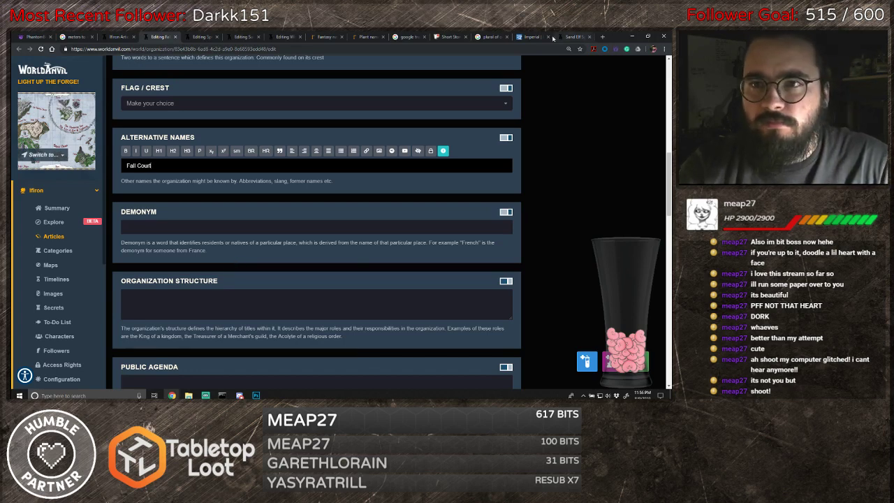
left_click(602, 36)
type("demonym")
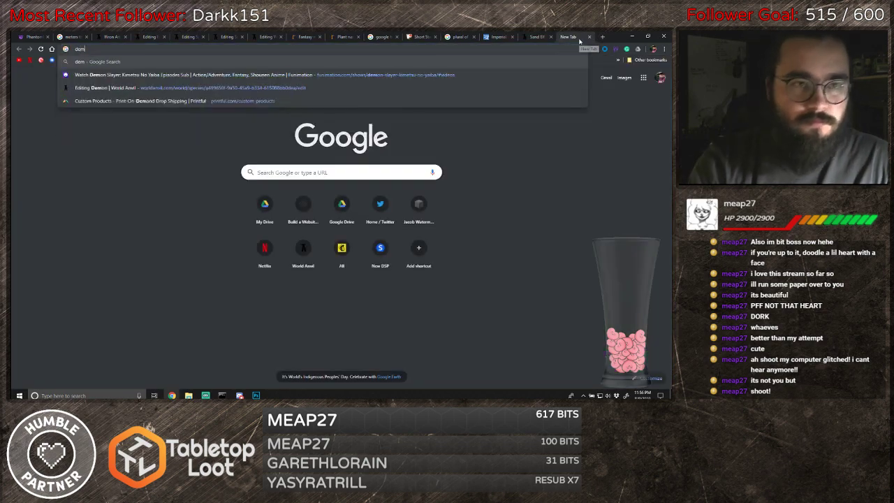
key("Return")
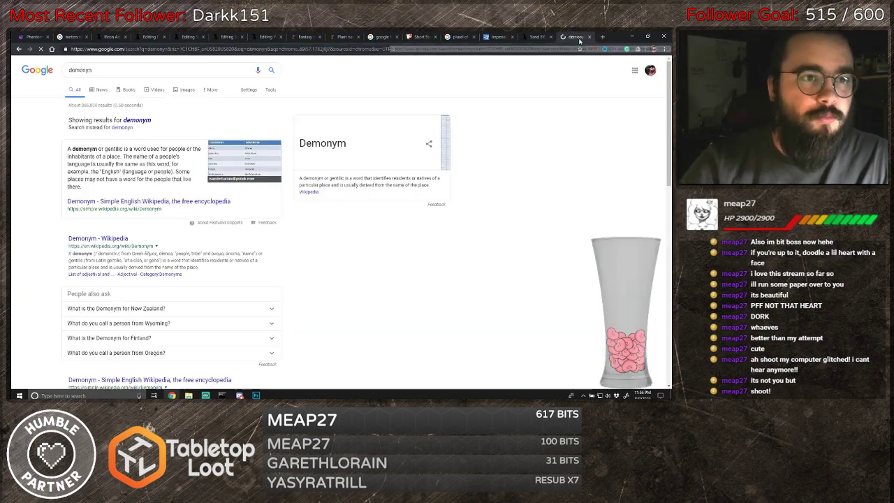
left_click(135, 121)
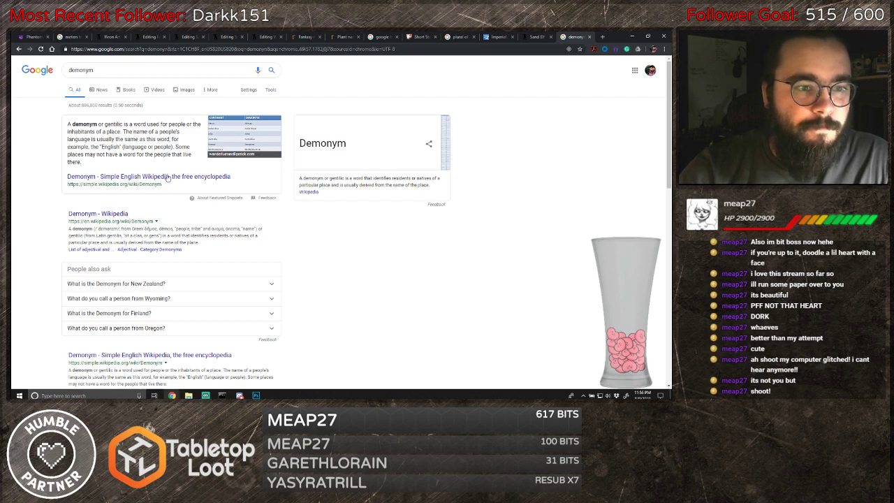
scroll(282, 209, "down", 5)
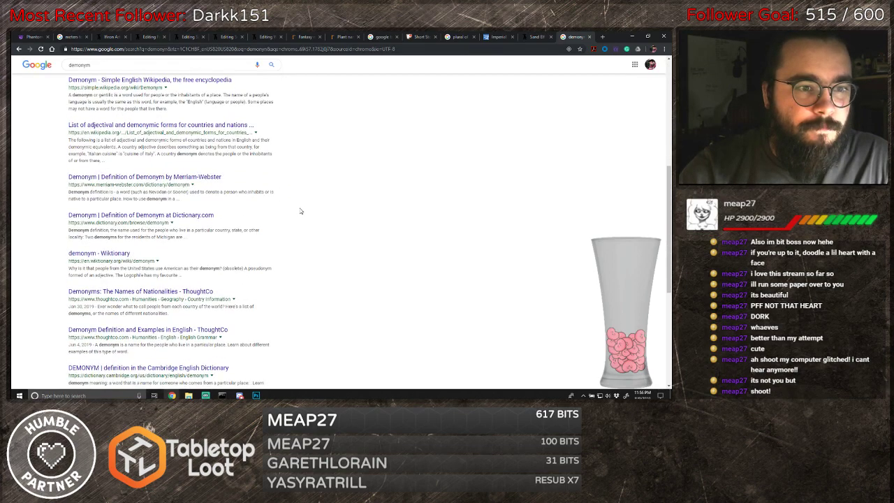
scroll(278, 209, "up", 5)
- Look up "demonym definition" and play the word's pronunciation, closing the search tab when done
left_click(114, 68)
type("defin")
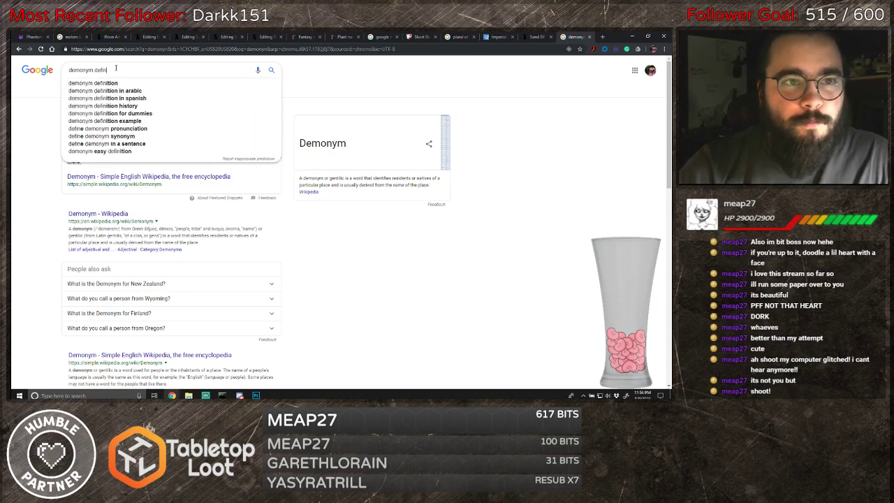
left_click(115, 82)
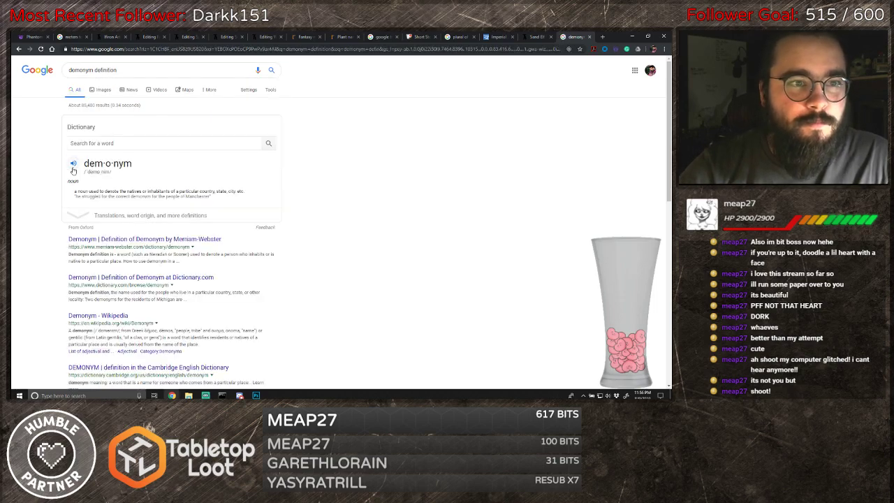
left_click(73, 167)
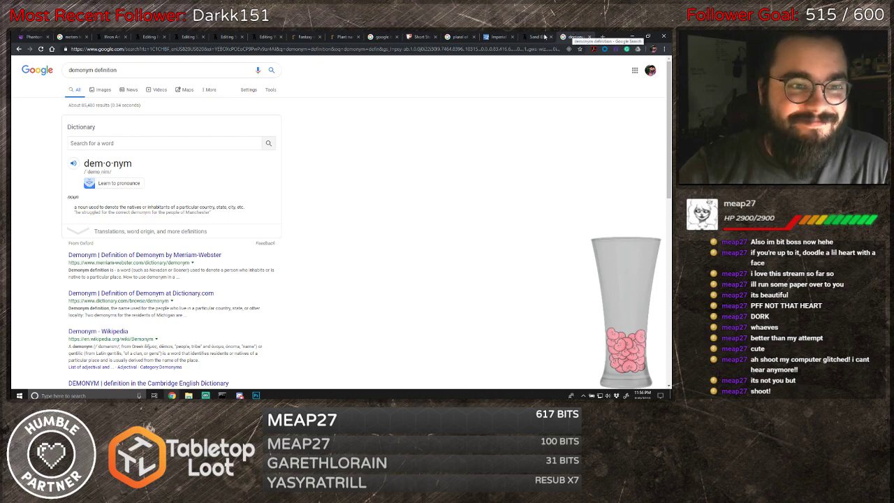
left_click(589, 37)
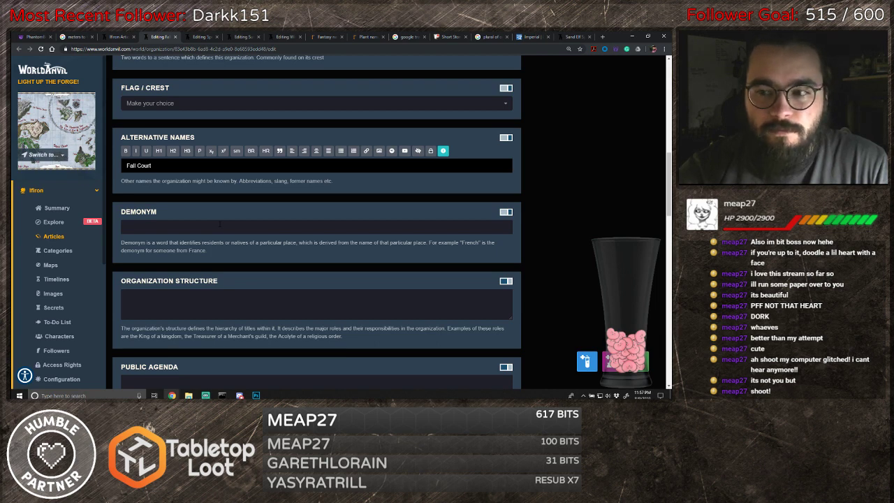
- Add "Autumn Court" after "Fall Court" in the organization's alternative names, separated by a comma
left_click(220, 224)
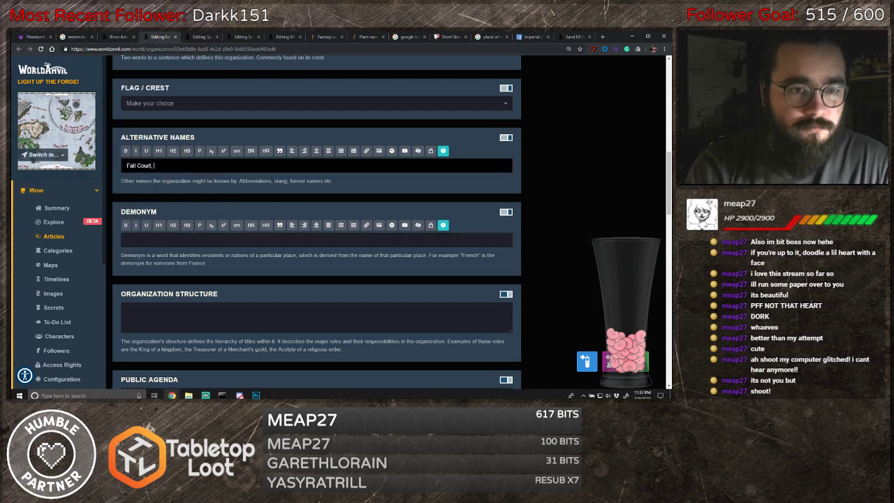
type(", Autumn ")
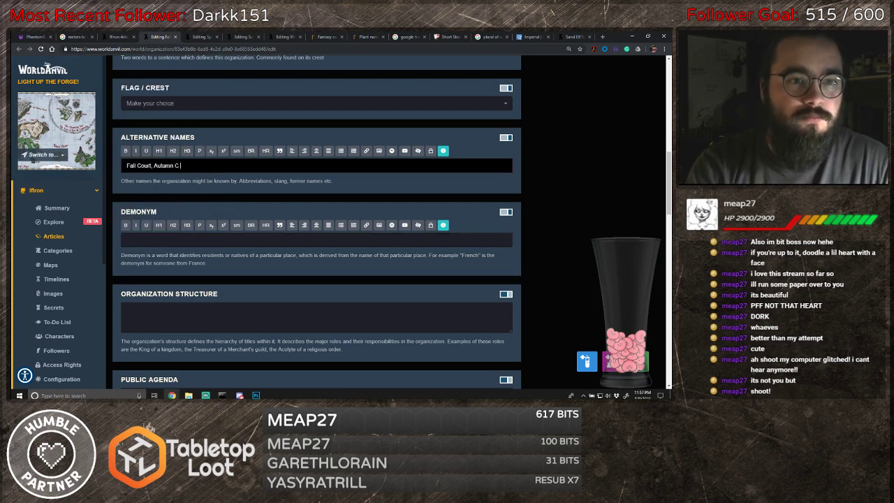
type("Court")
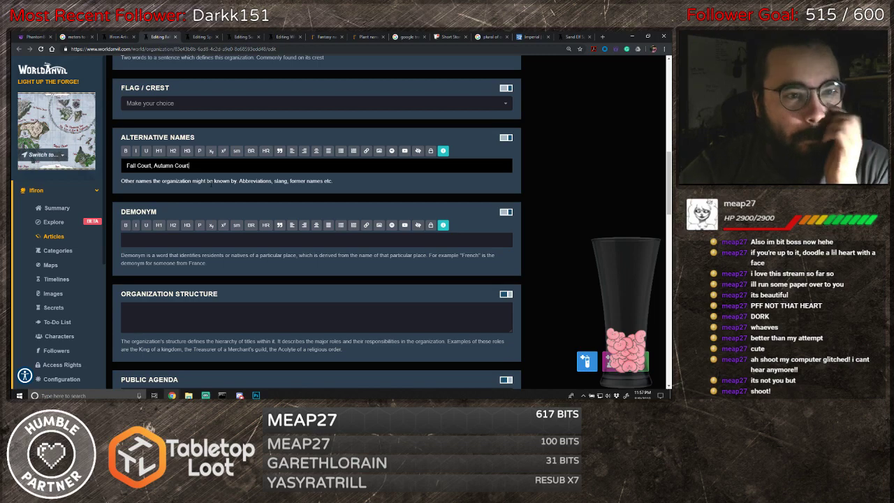
- Create and link a new article titled "Prince Oberon" as the organization's leader
scroll(227, 274, "down", 3)
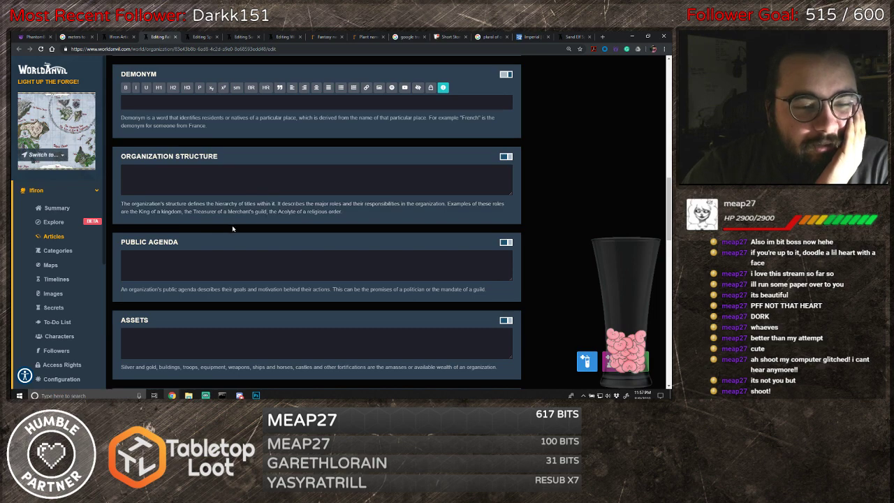
scroll(235, 231, "down", 2)
scroll(235, 230, "down", 5)
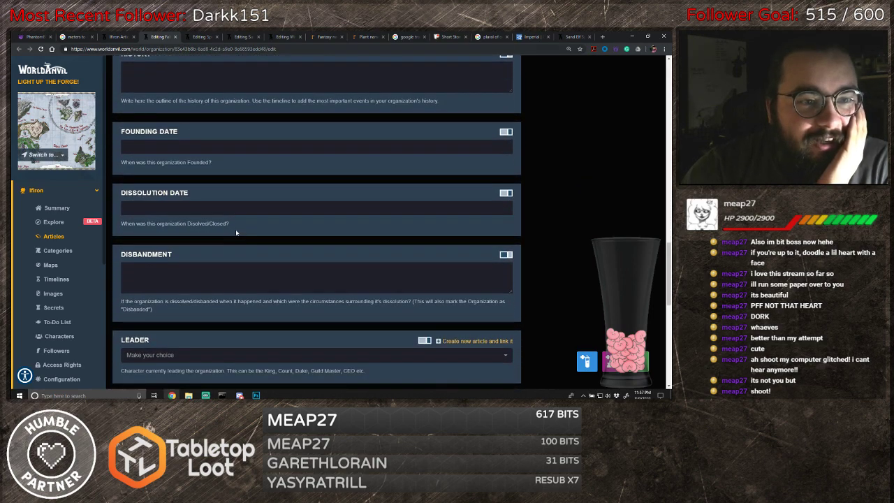
scroll(235, 231, "down", 1)
scroll(209, 227, "up", 2)
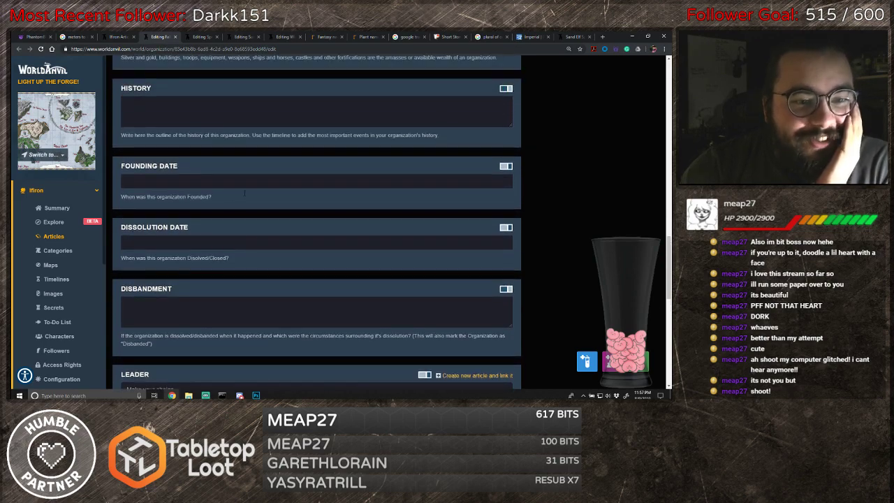
scroll(245, 193, "down", 4)
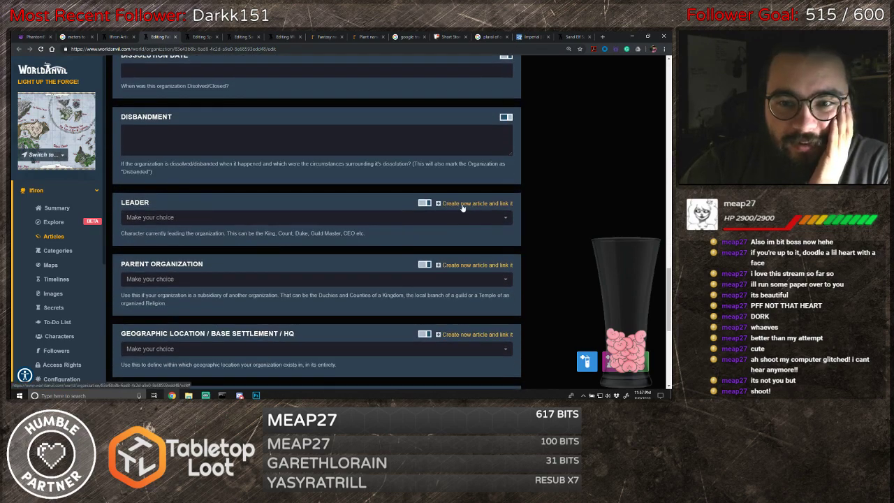
left_click(461, 205)
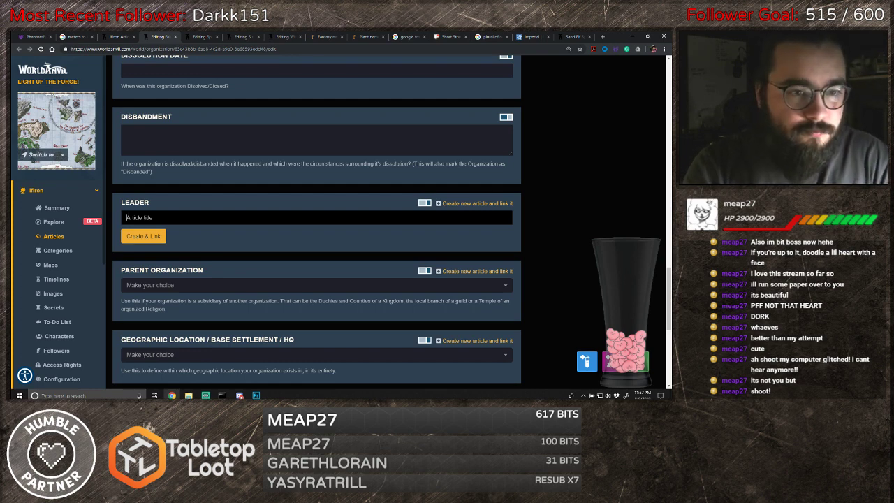
type("Prince Oberon")
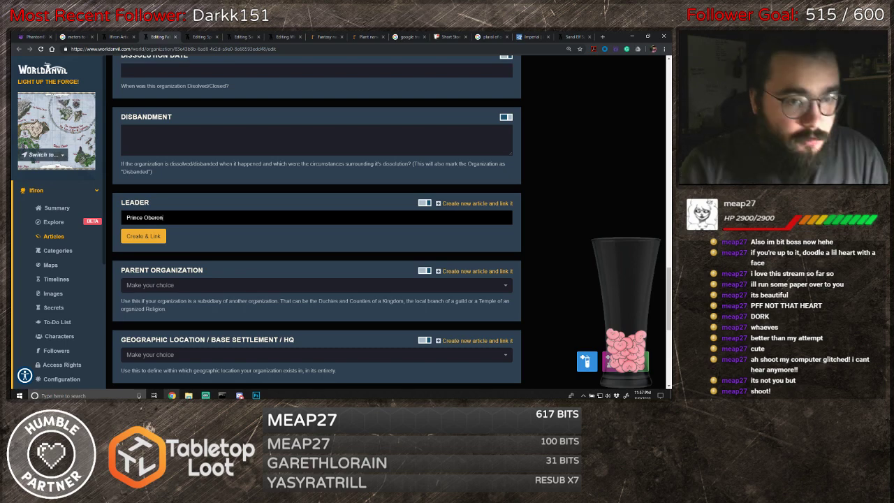
left_click(162, 243)
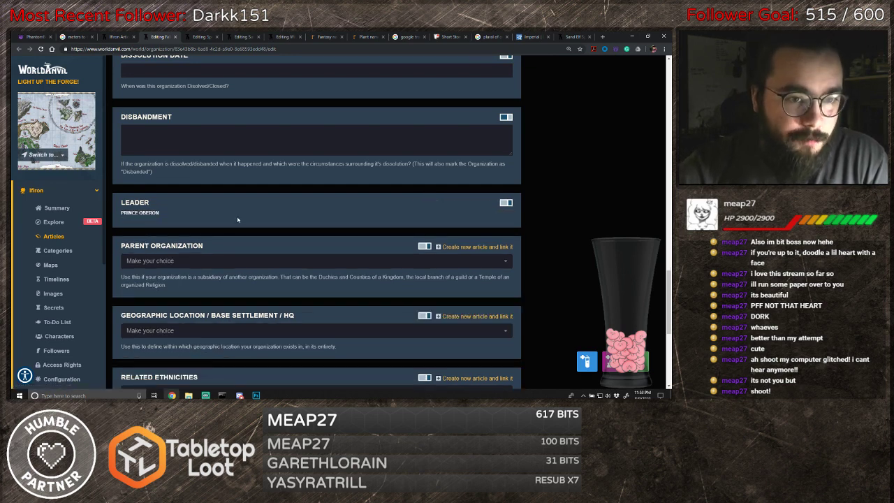
- Create and link a new article titled "Court of Seasons" as the parent organization
scroll(237, 216, "down", 1)
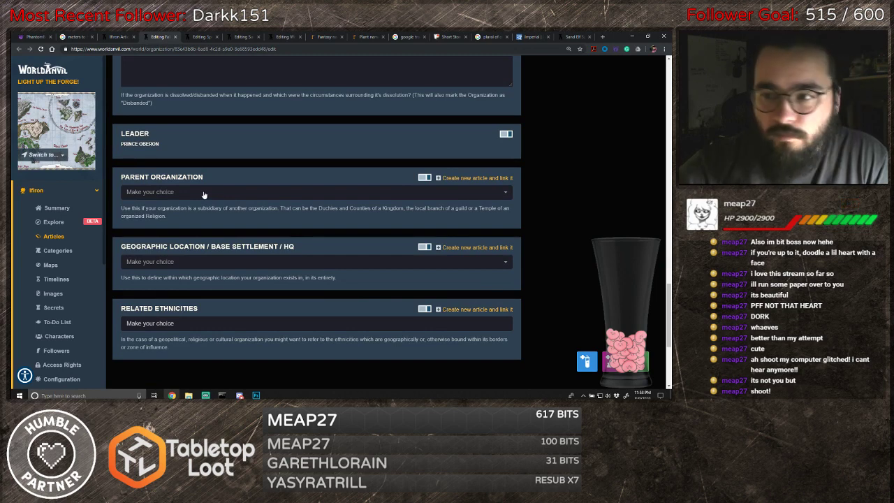
left_click(465, 179)
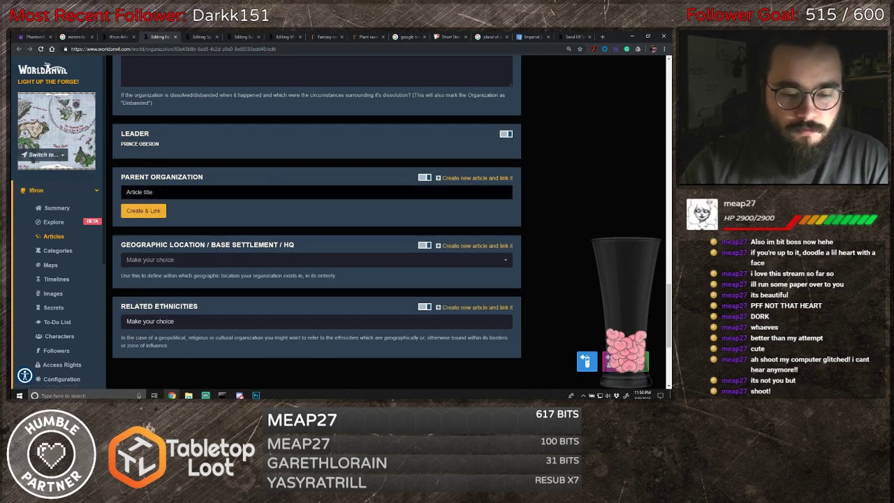
type("C")
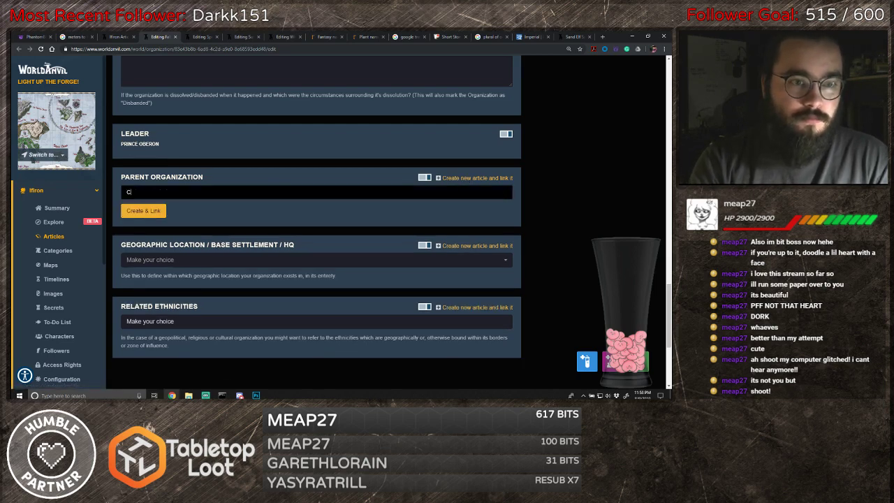
type("ourt of Seasons")
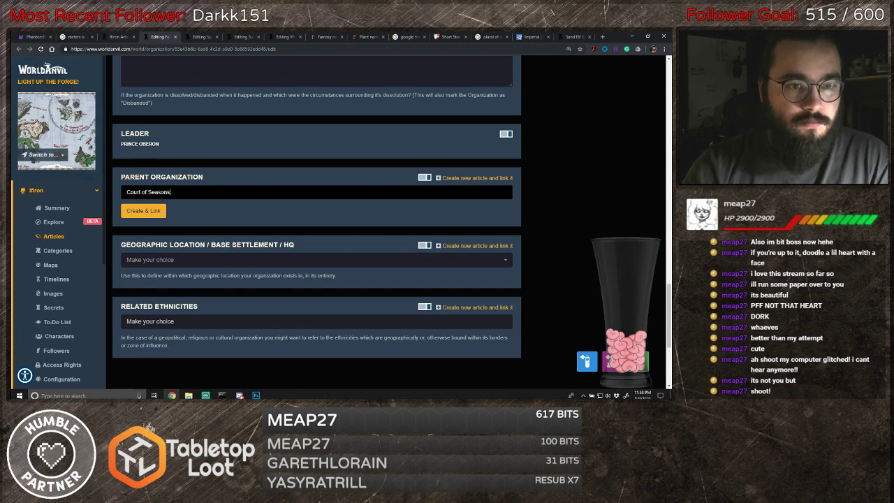
left_click(143, 210)
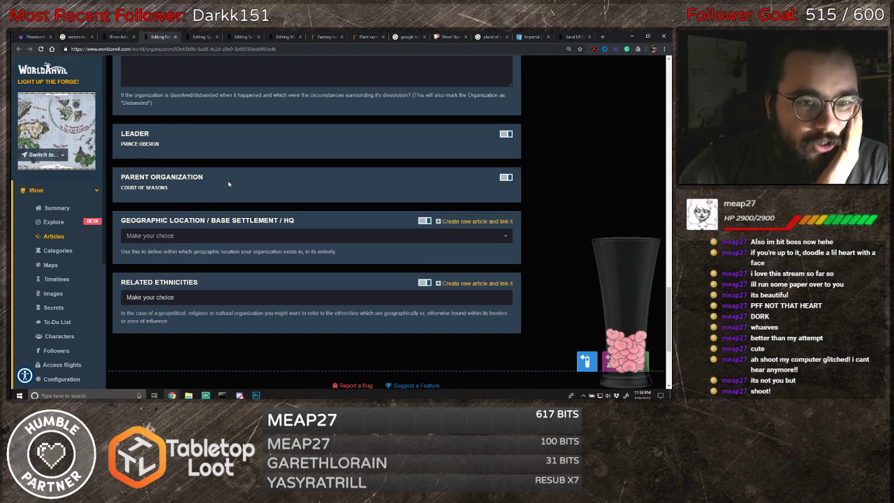
- Set the geographic location / base settlement to Ellethmaw and check the available related ethnicities
left_click(183, 238)
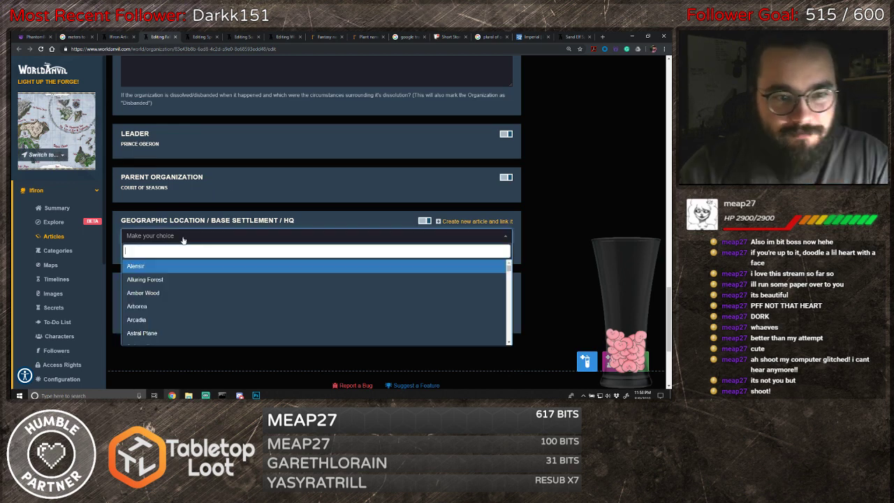
type("Elle")
key("Return")
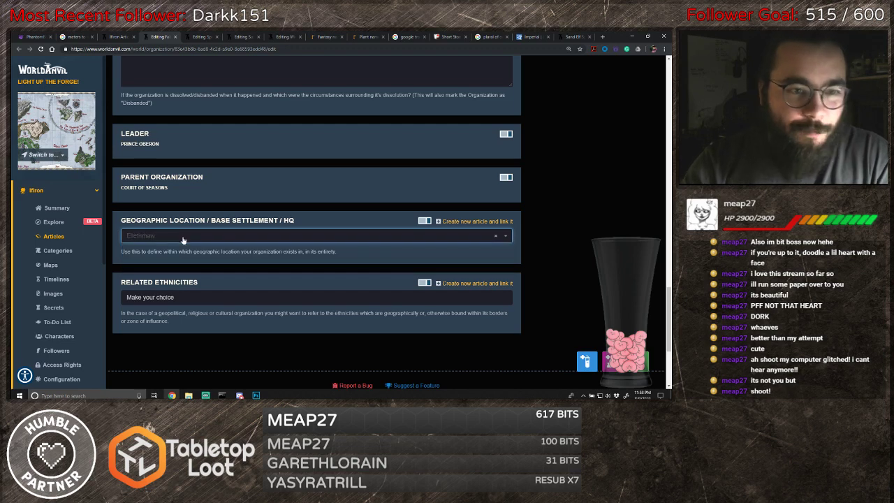
left_click(234, 296)
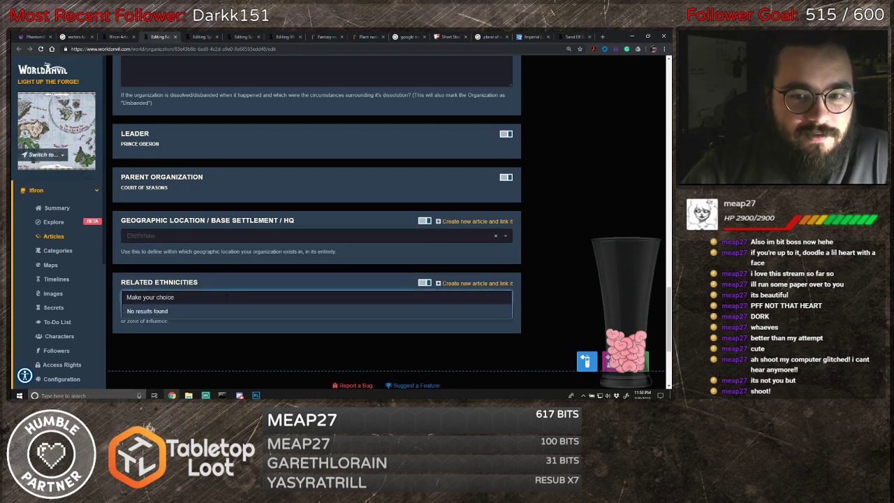
left_click(226, 296)
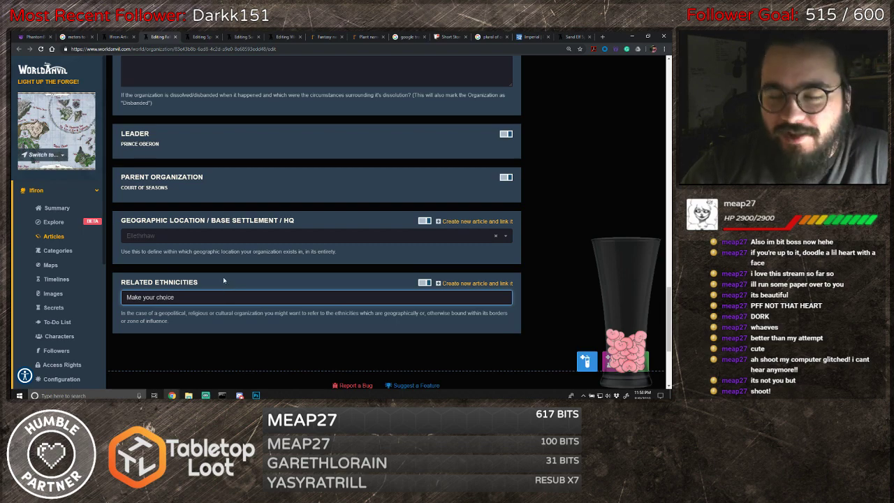
- Look back over the generic fields, from disbandment, history and assets up to the motto and organization type
scroll(238, 285, "up", 3)
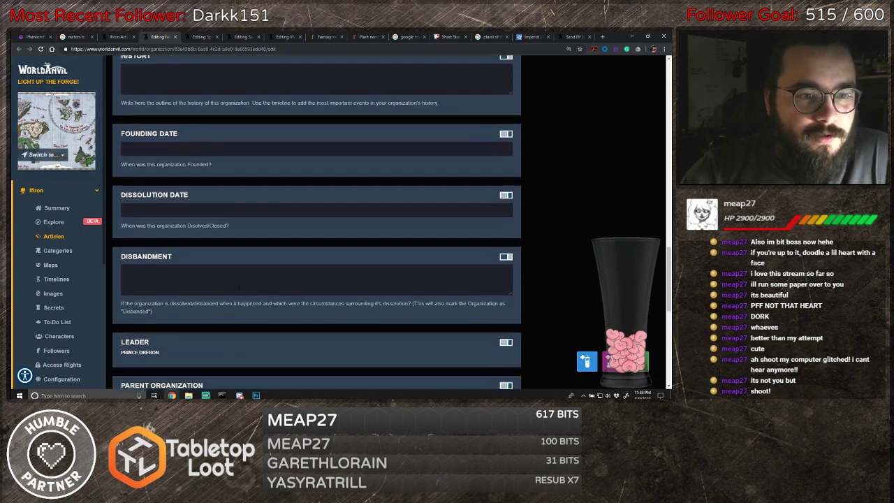
scroll(238, 288, "up", 1)
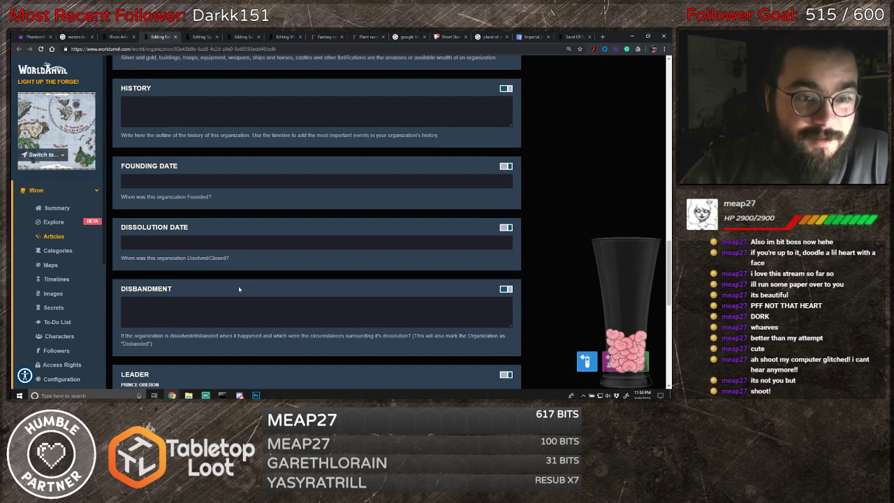
scroll(238, 285, "up", 2)
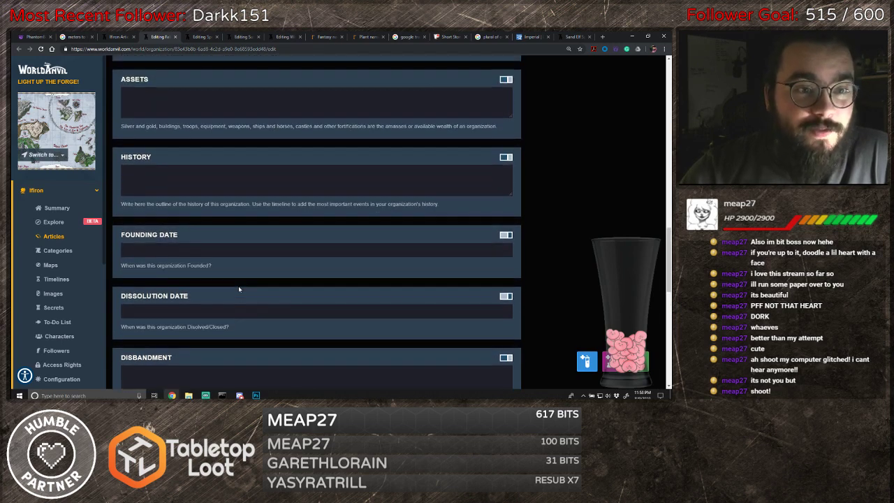
scroll(238, 289, "up", 1)
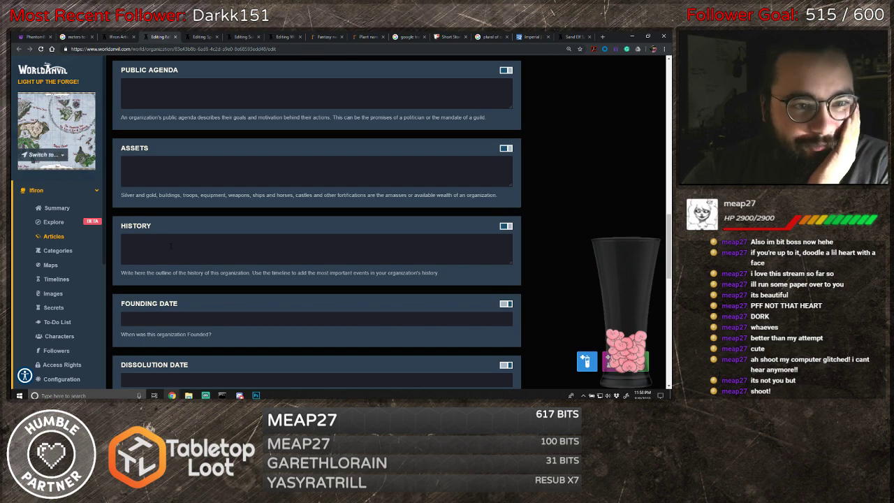
scroll(219, 253, "up", 1)
scroll(220, 256, "up", 3)
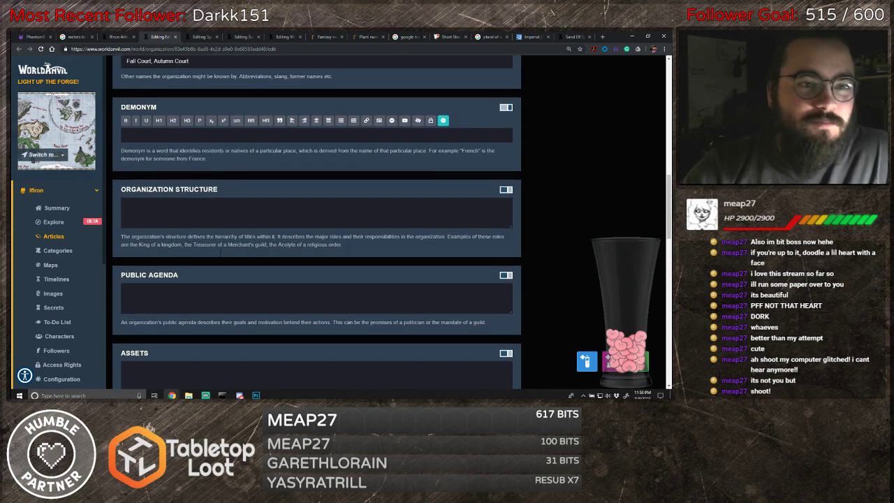
scroll(220, 257, "up", 3)
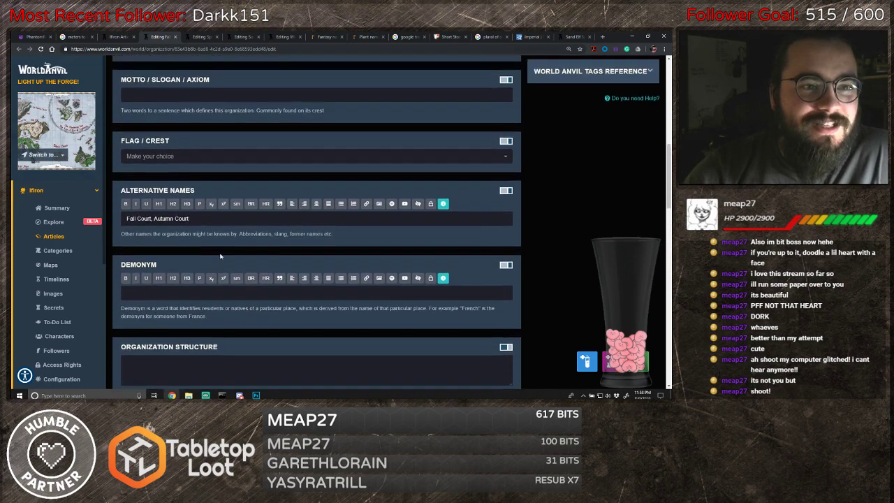
scroll(220, 256, "up", 2)
scroll(220, 256, "up", 1)
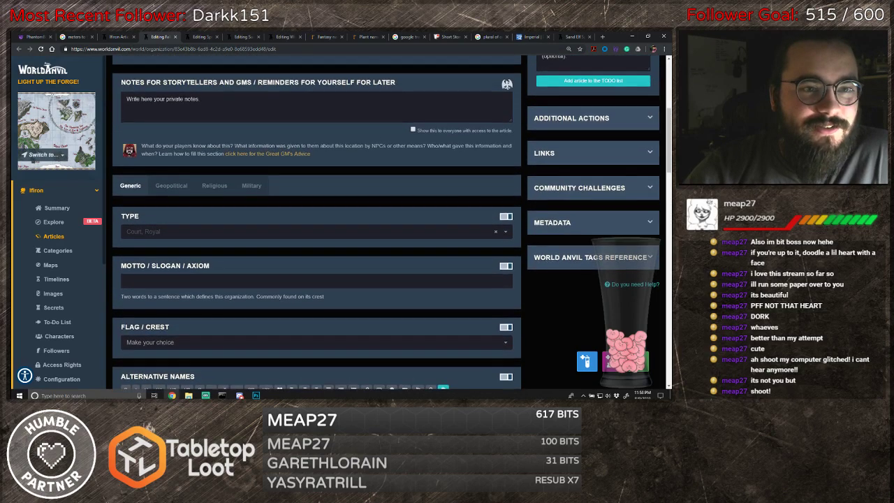
- In the organization's geopolitical fields, set the capital to Palace of Trees
left_click(170, 192)
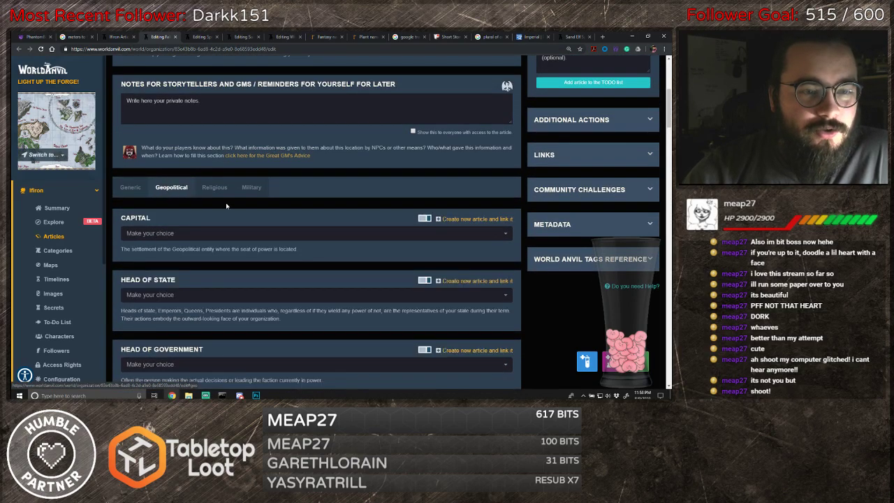
scroll(269, 206, "down", 1)
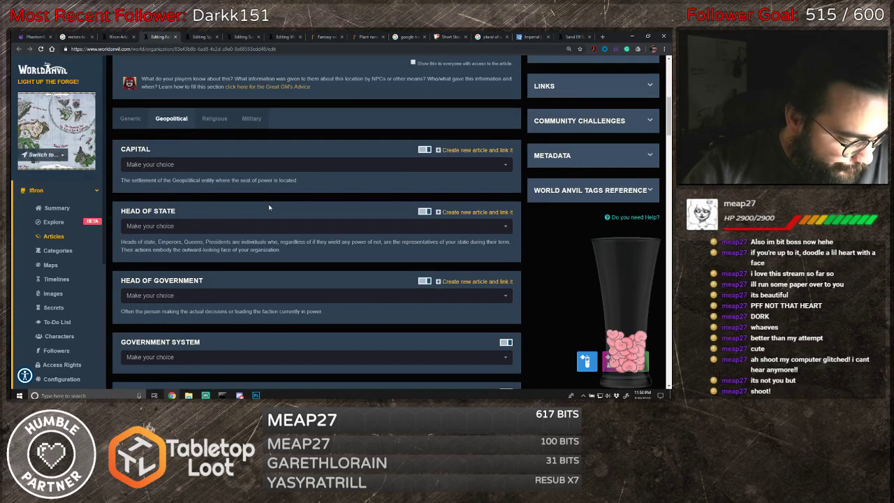
left_click(210, 165)
type("P")
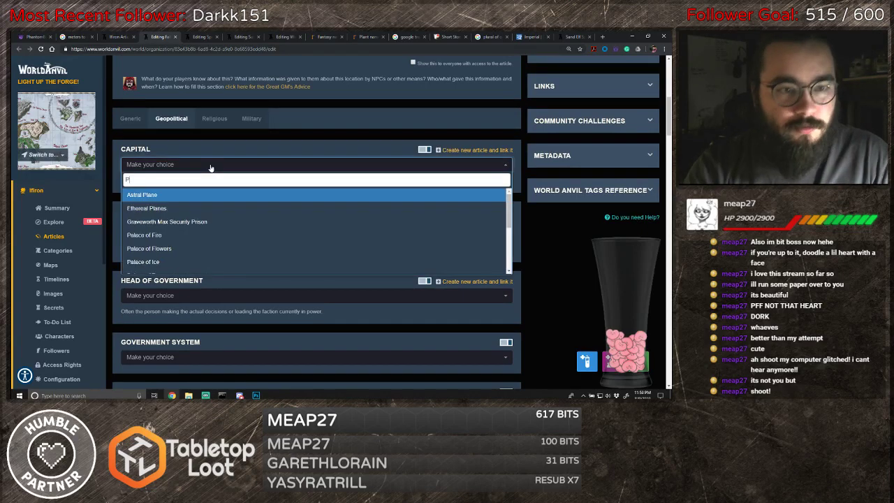
type("al")
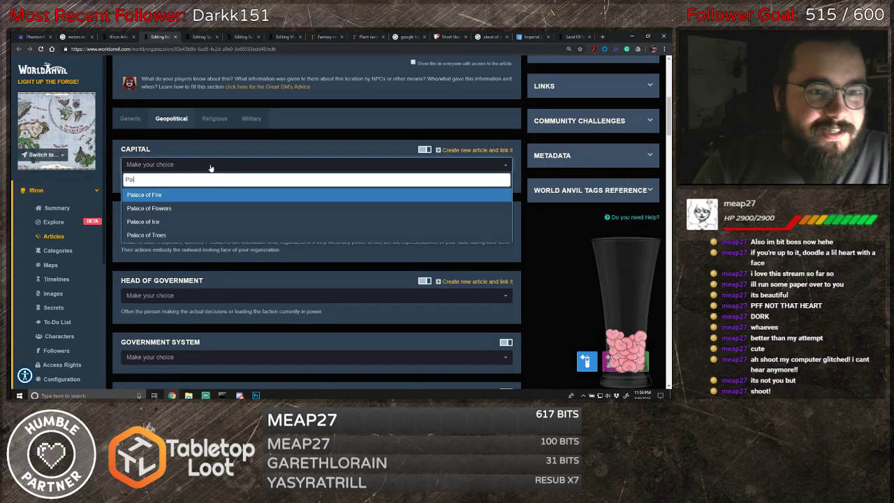
key("Return")
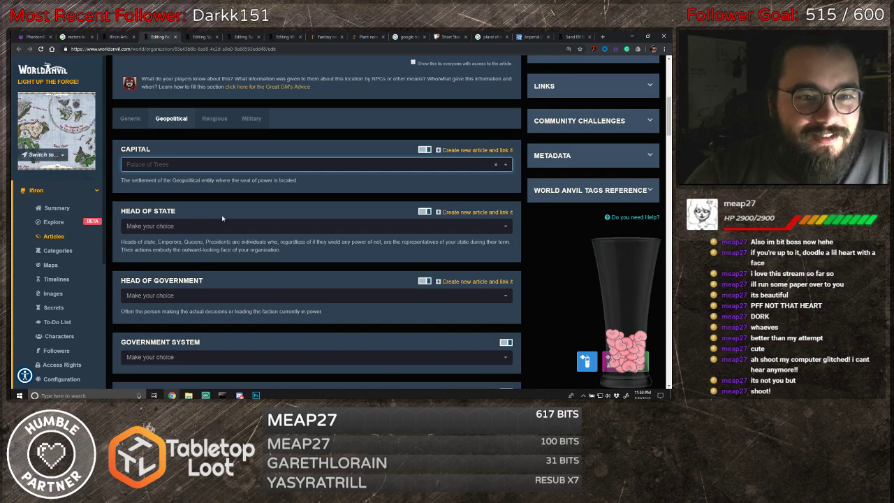
- Review the available government system options for the organization, from Anarchy through Tribalism
scroll(245, 218, "down", 2)
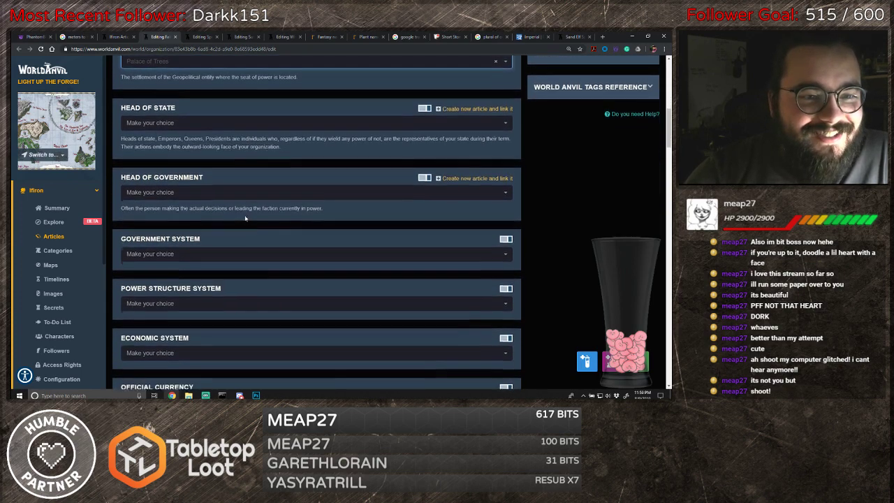
left_click(240, 220)
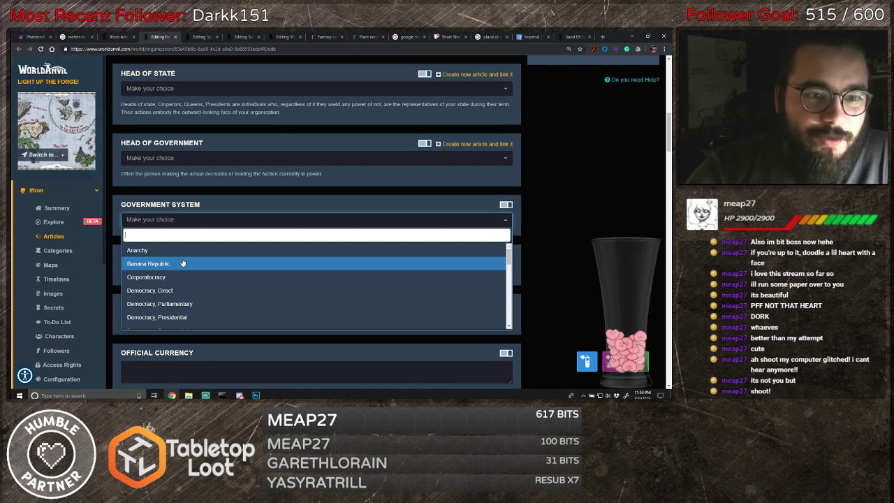
scroll(279, 270, "down", 1)
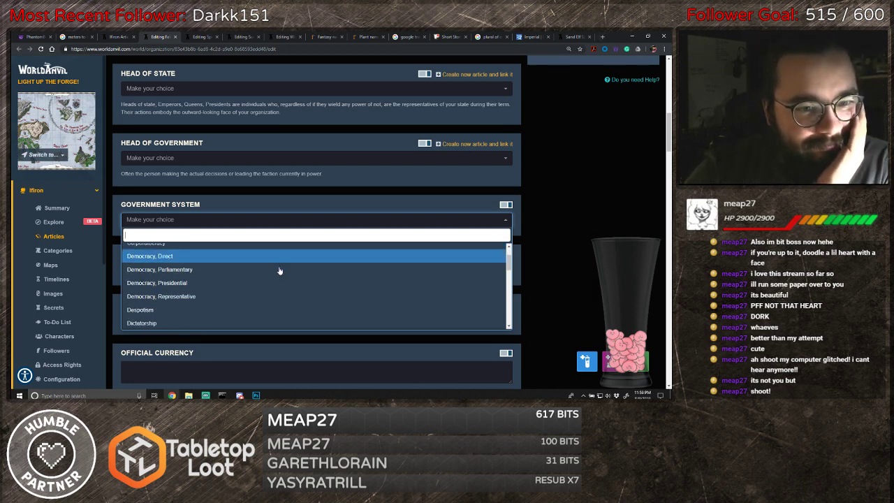
scroll(279, 270, "down", 1)
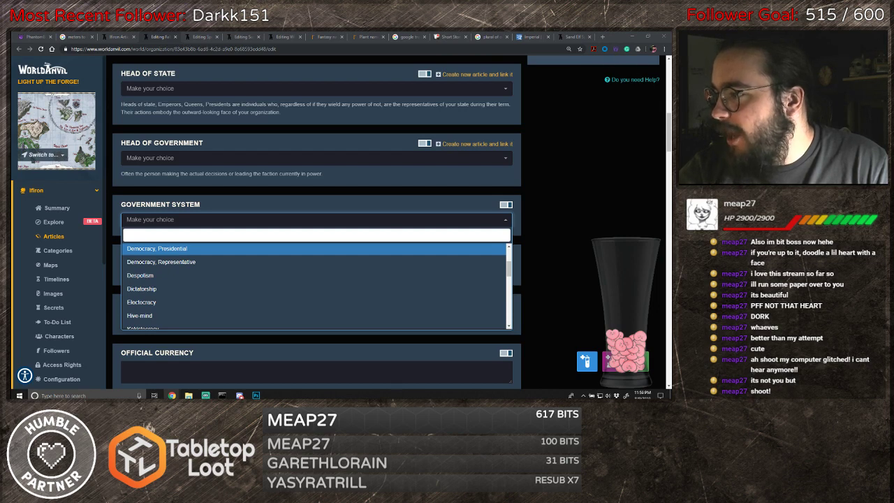
scroll(310, 286, "down", 1)
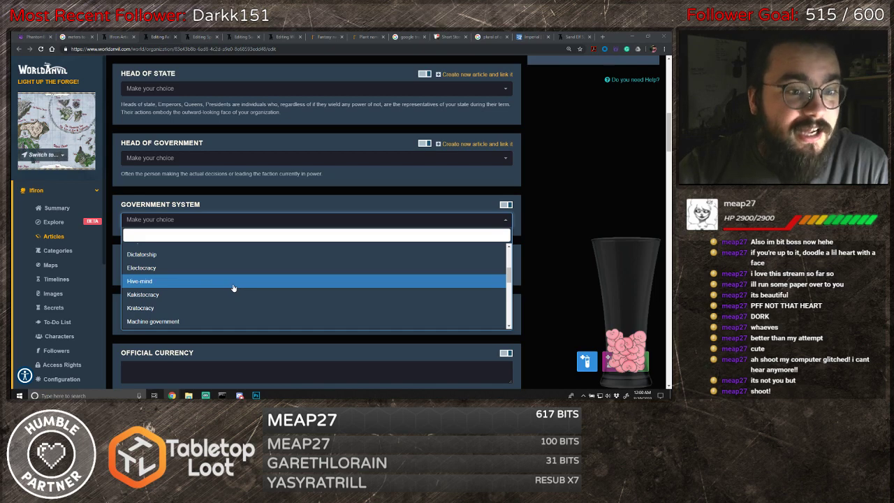
scroll(233, 287, "up", 3)
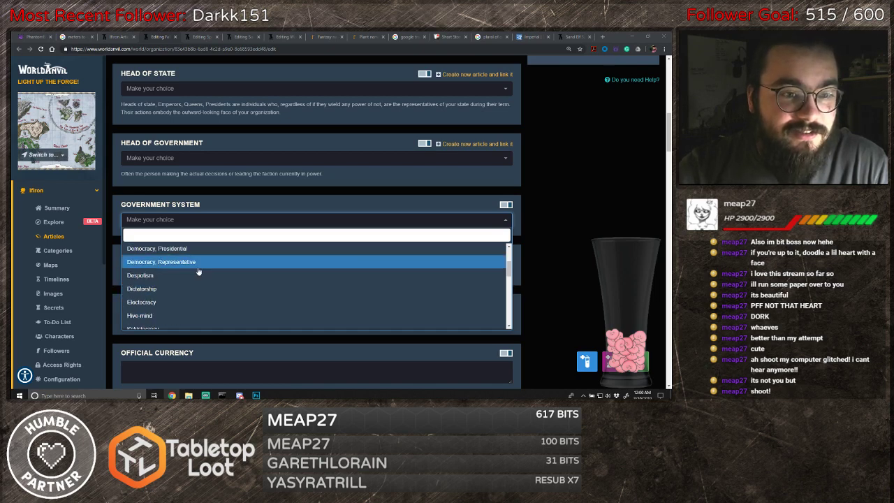
scroll(199, 283, "up", 2)
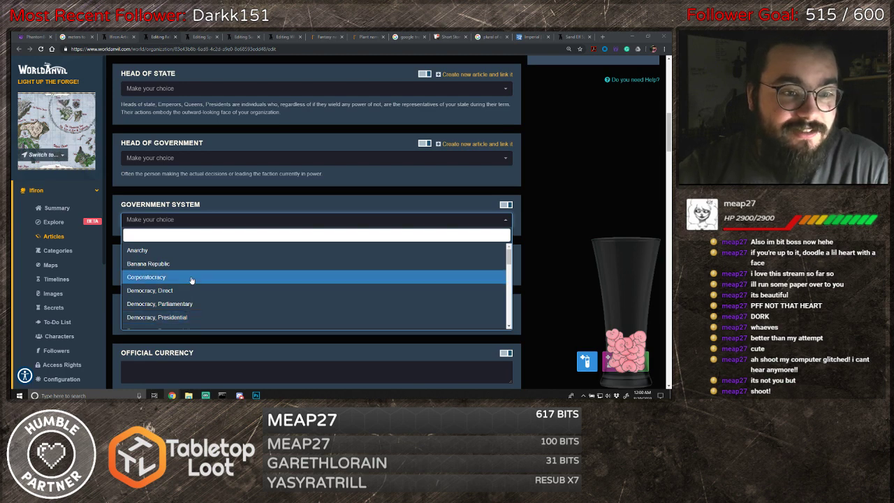
scroll(191, 280, "down", 2)
scroll(191, 280, "up", 2)
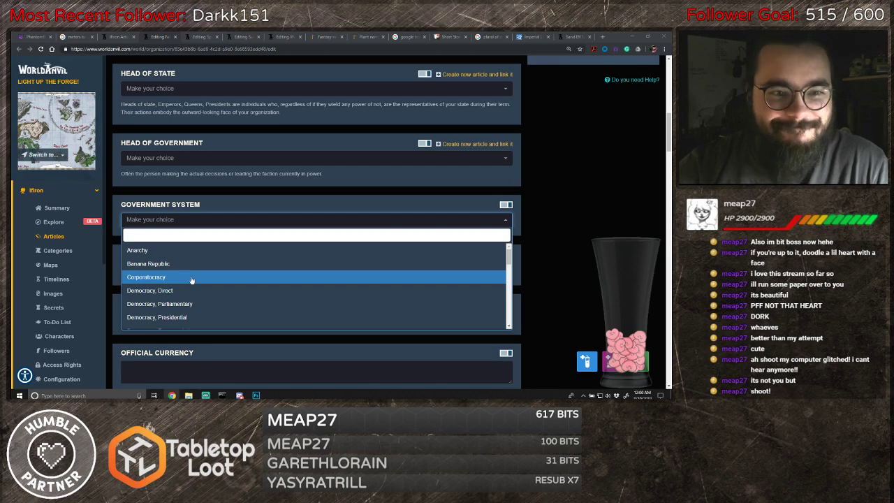
scroll(191, 280, "down", 4)
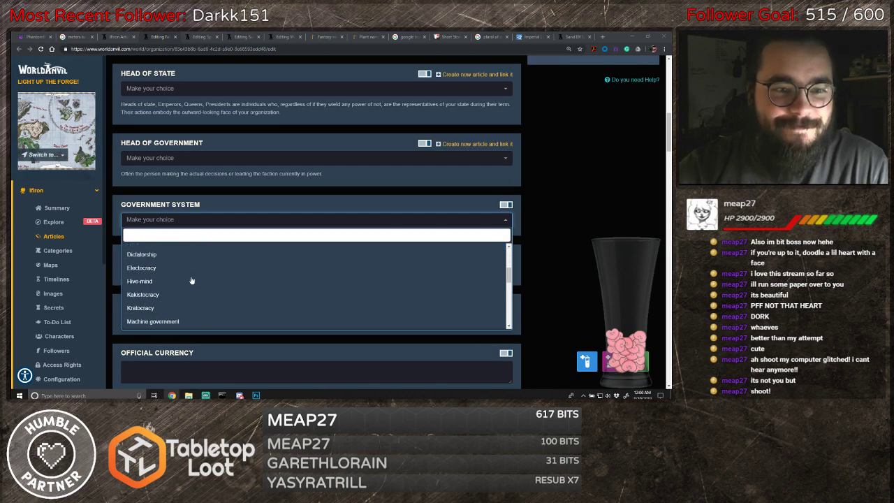
scroll(191, 280, "down", 3)
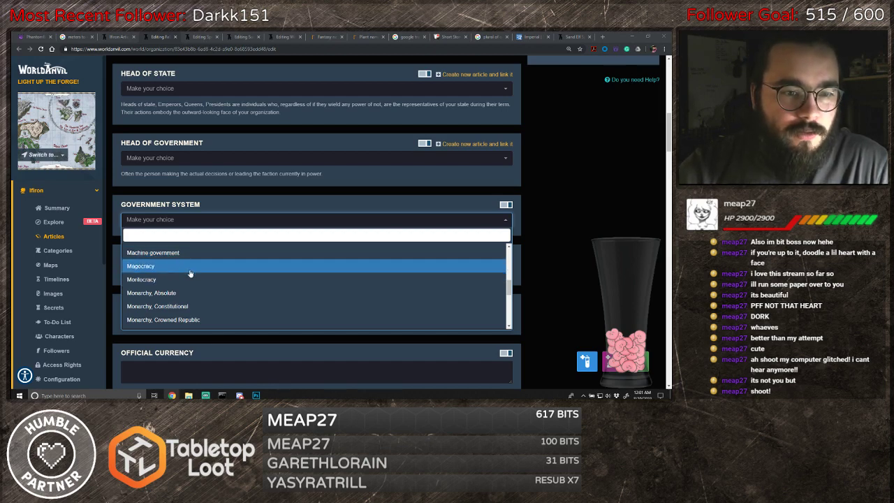
scroll(209, 276, "down", 1)
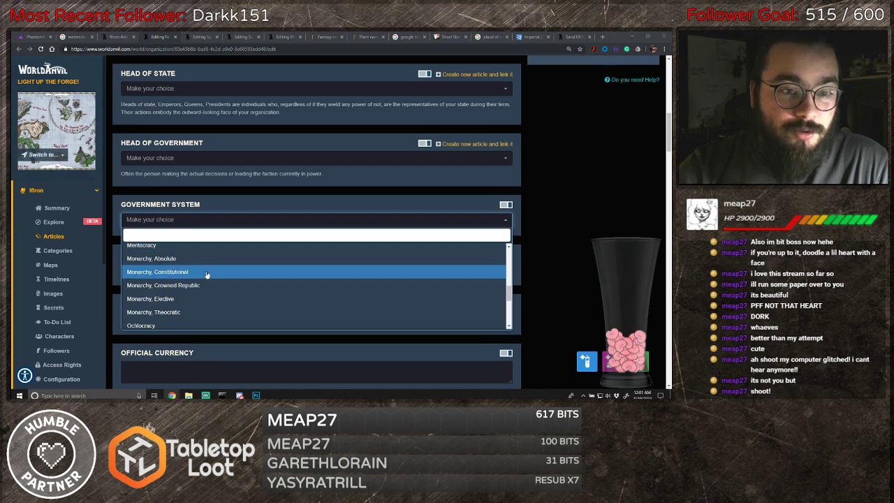
scroll(220, 274, "down", 1)
key("Up")
key("Up")
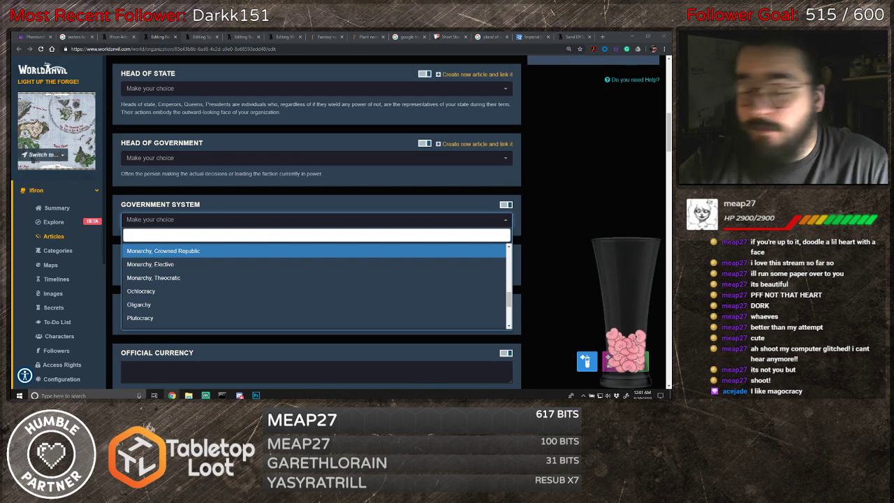
scroll(249, 273, "down", 1)
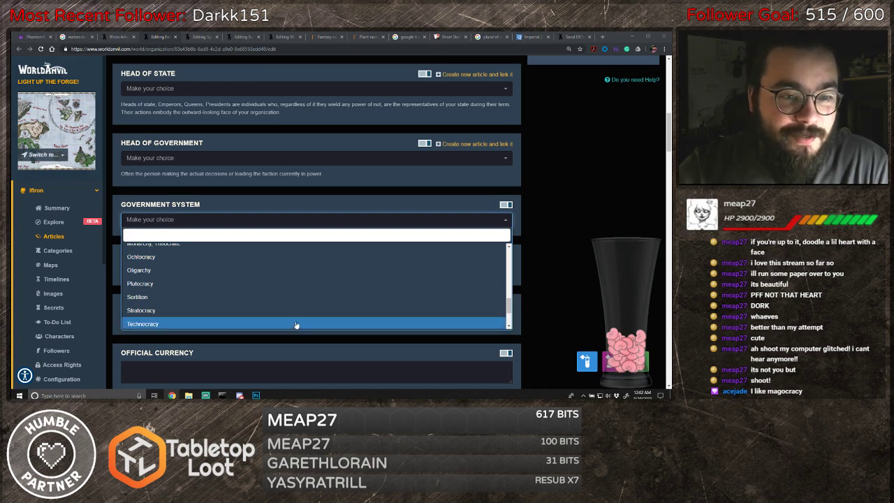
scroll(295, 321, "down", 3)
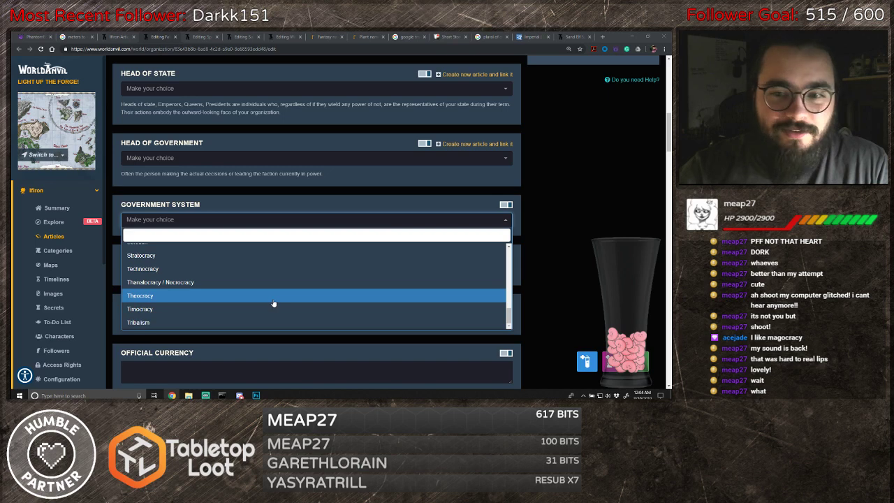
key("Up")
key("Up")
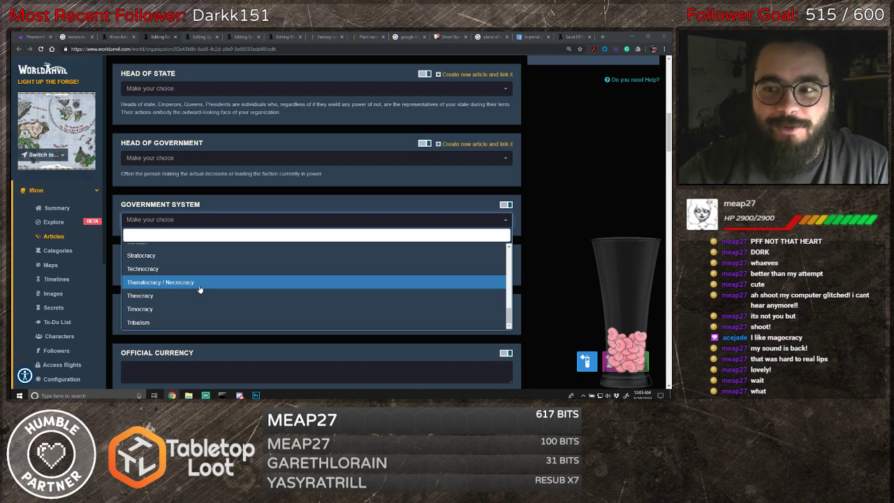
scroll(199, 288, "up", 2)
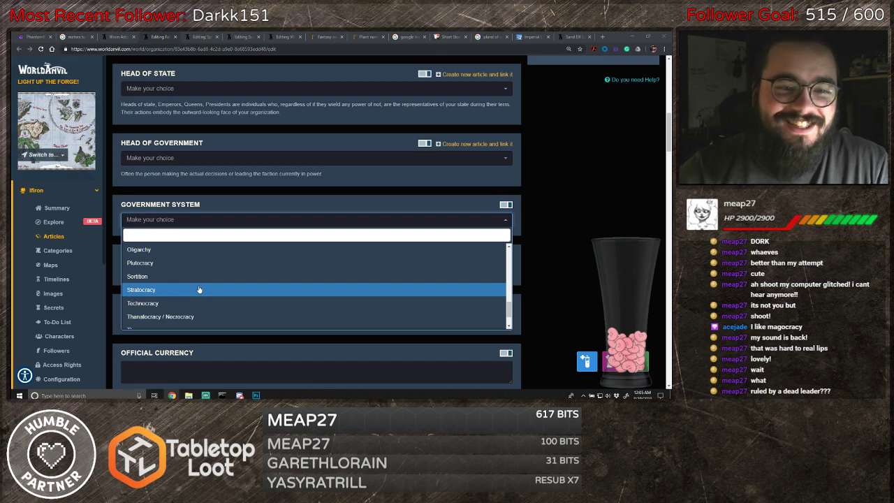
scroll(199, 289, "down", 1)
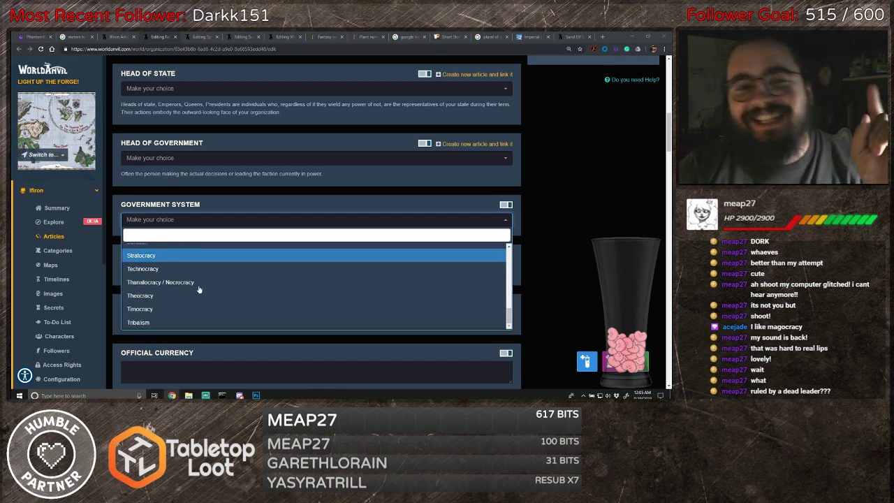
- Set the organization's government system to Monarchy, Absolute
scroll(189, 287, "up", 2)
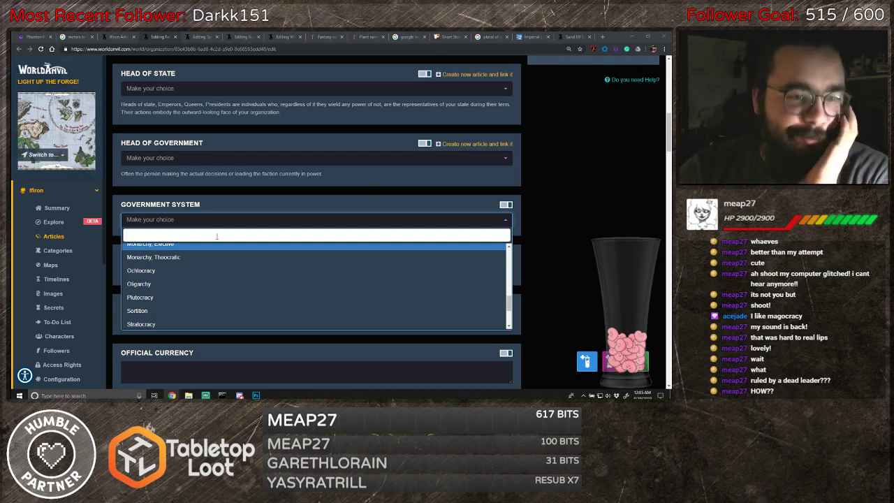
scroll(175, 290, "up", 2)
scroll(181, 316, "up", 2)
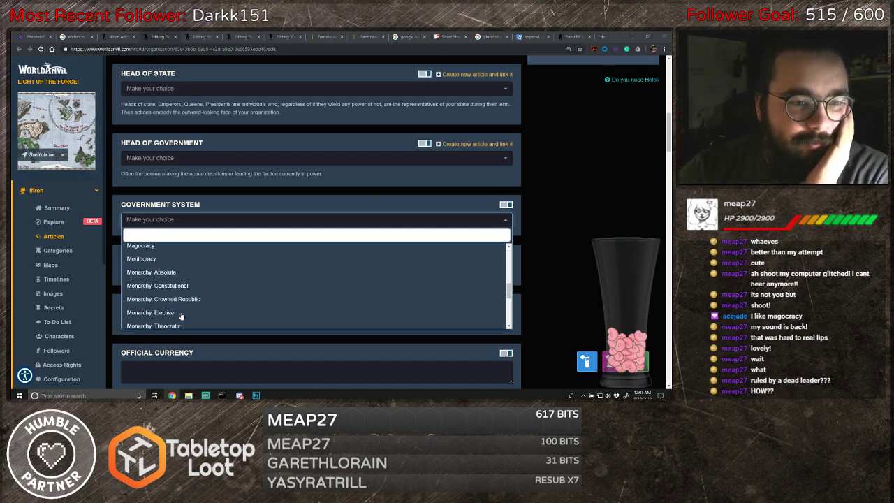
left_click(164, 276)
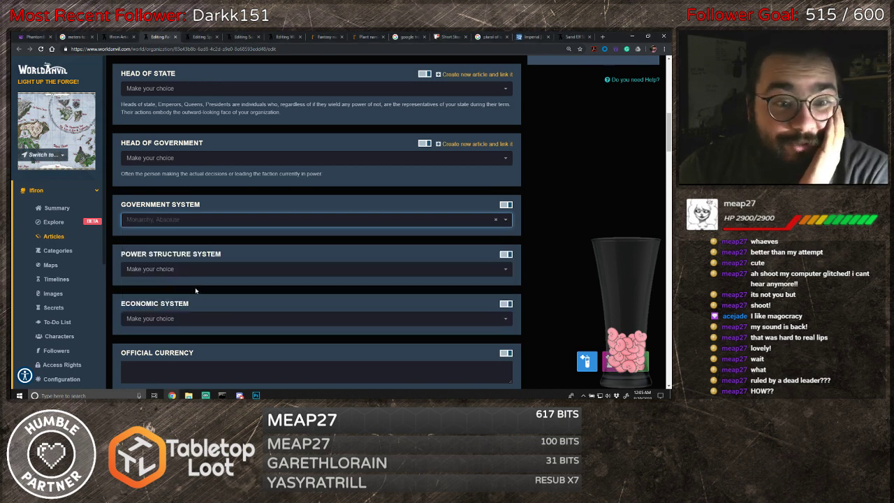
- Review the power structure system options, from Autonomous area to Unitary state, and leave the field without a choice
left_click(191, 273)
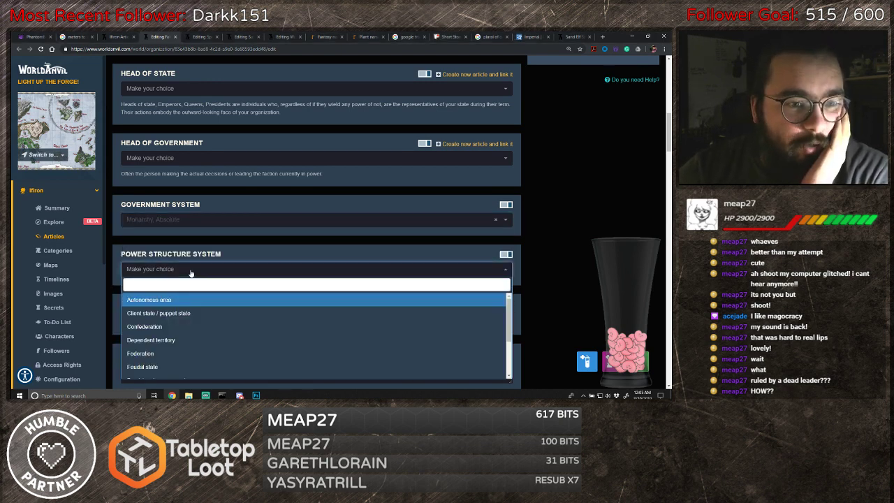
scroll(233, 247, "down", 1)
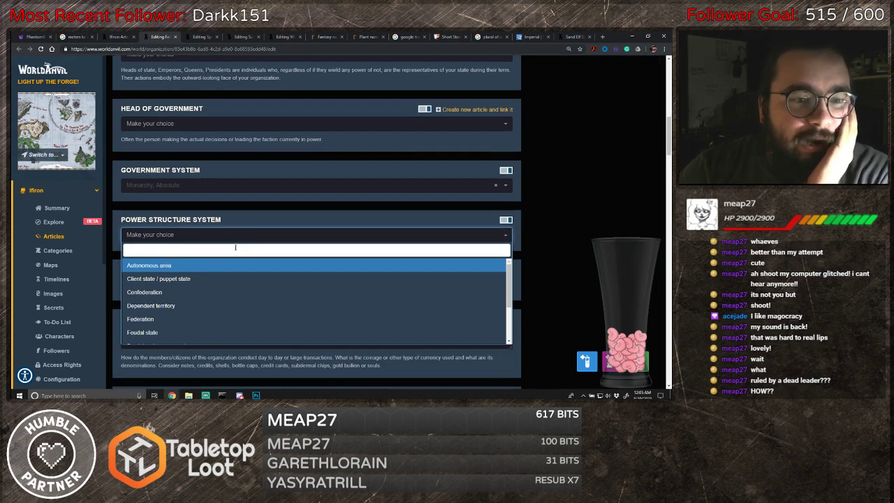
scroll(219, 274, "down", 1)
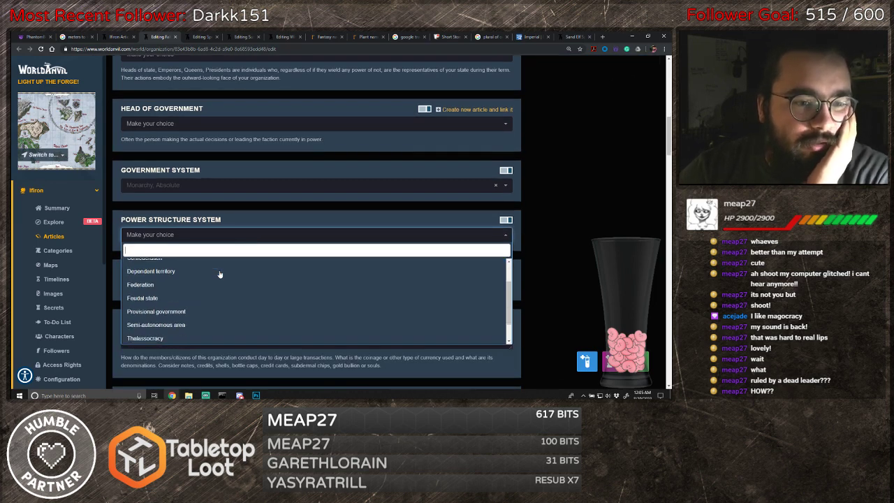
scroll(219, 275, "down", 1)
scroll(219, 275, "up", 2)
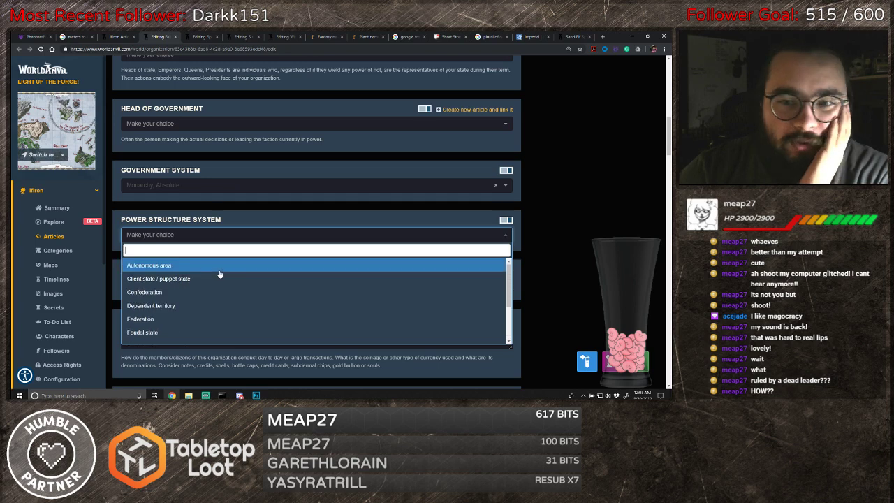
scroll(219, 274, "down", 2)
scroll(219, 275, "up", 2)
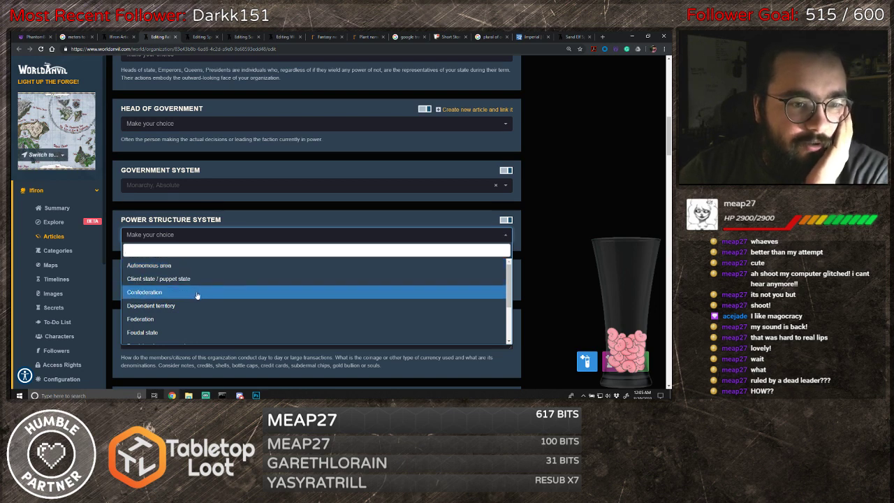
scroll(197, 296, "down", 2)
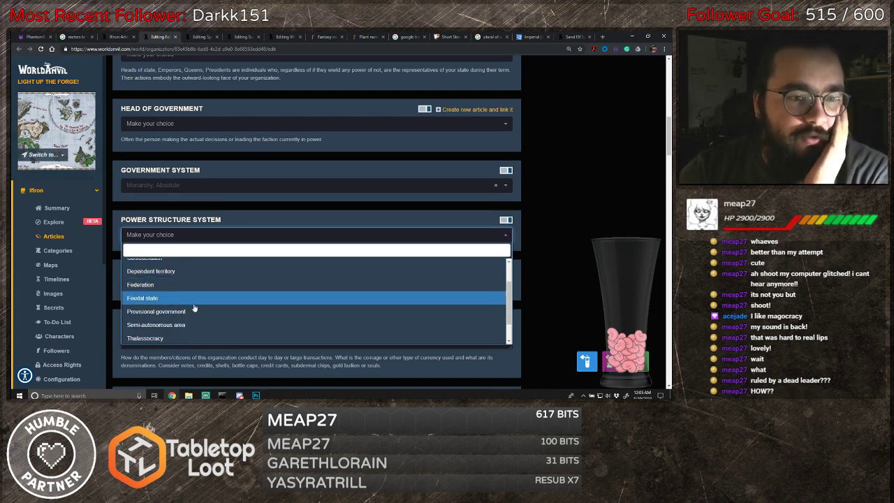
scroll(196, 311, "down", 1)
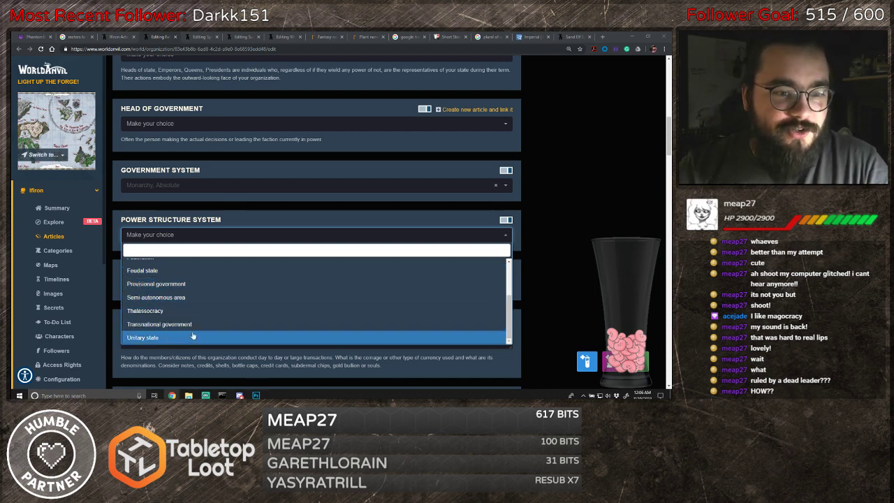
left_click(308, 215)
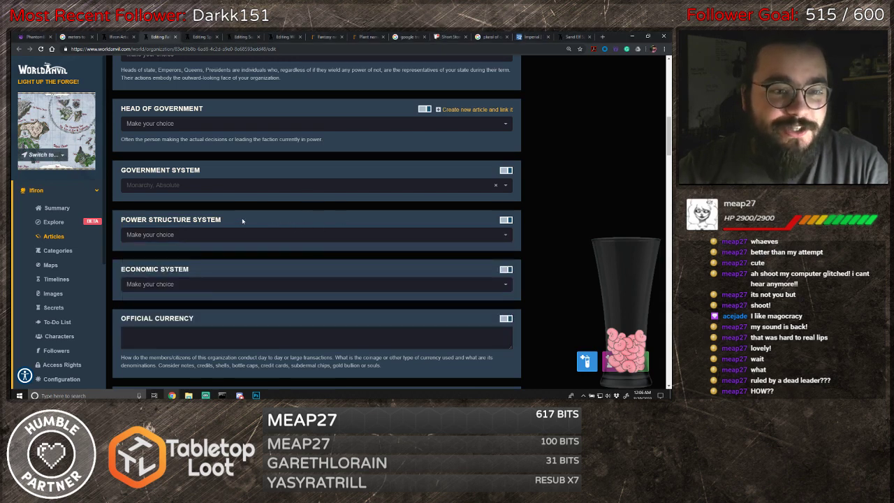
- Set the organization's economic system to Market economy
scroll(218, 259, "down", 1)
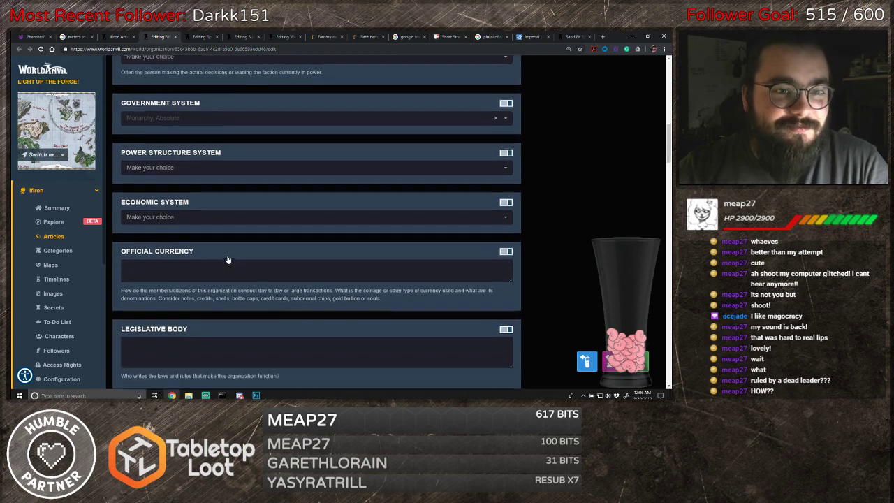
left_click(275, 215)
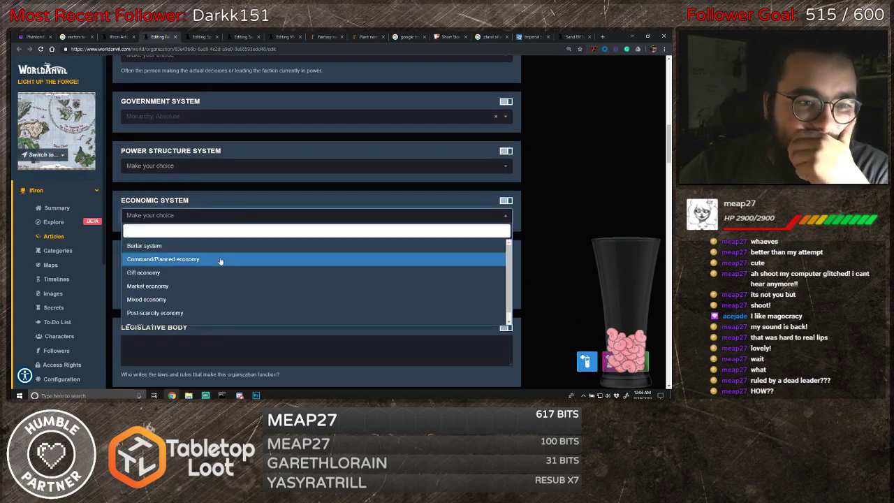
scroll(220, 261, "down", 1)
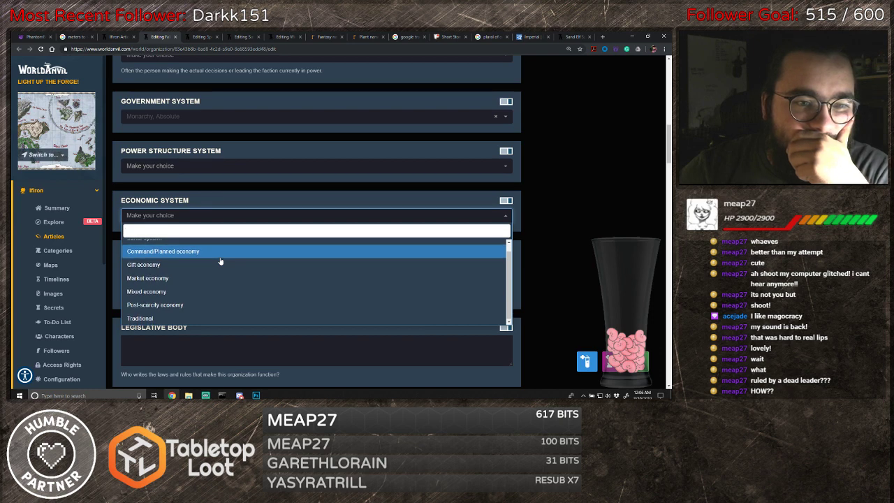
scroll(220, 260, "up", 1)
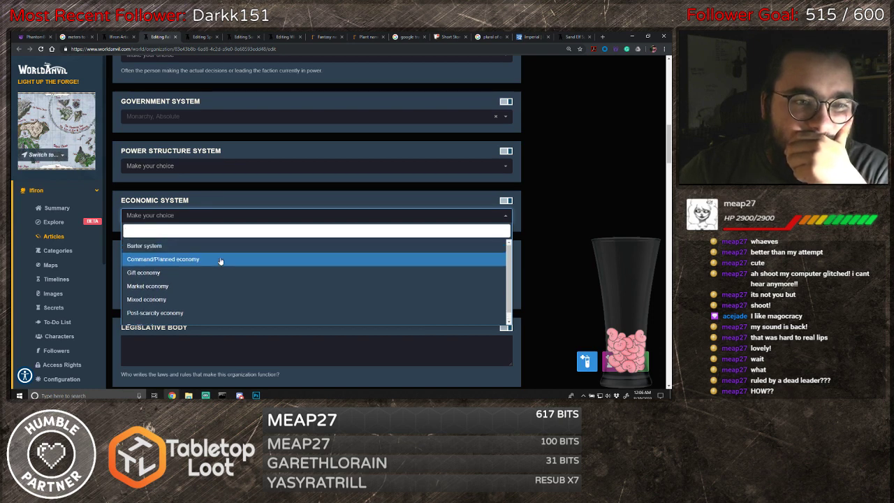
scroll(220, 260, "down", 1)
scroll(220, 261, "up", 1)
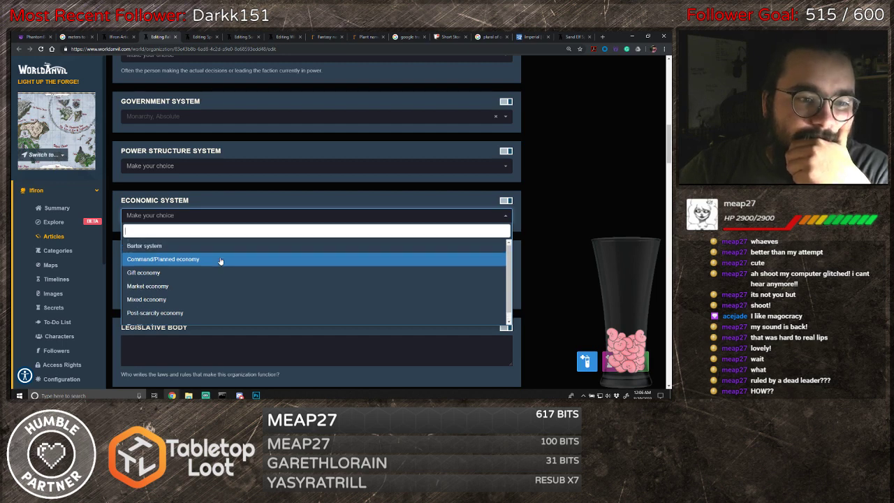
scroll(220, 260, "down", 1)
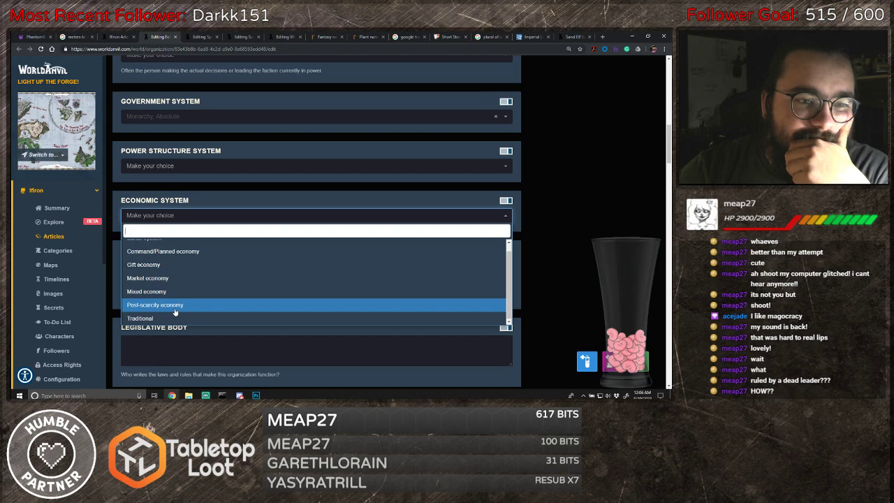
scroll(174, 281, "up", 1)
key("Up")
key("Up")
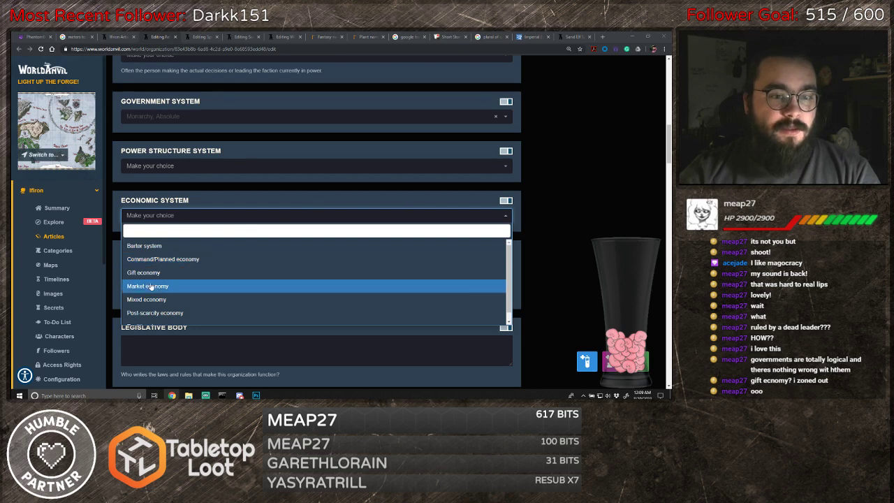
scroll(175, 285, "down", 1)
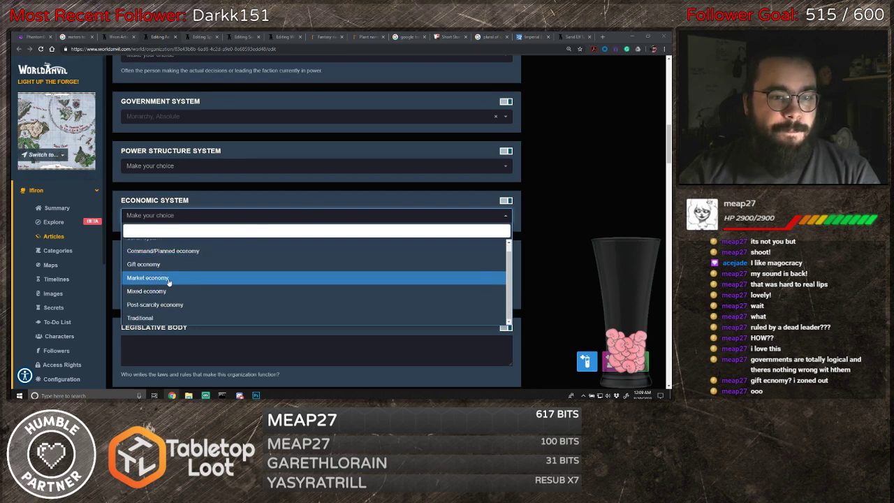
left_click(166, 279)
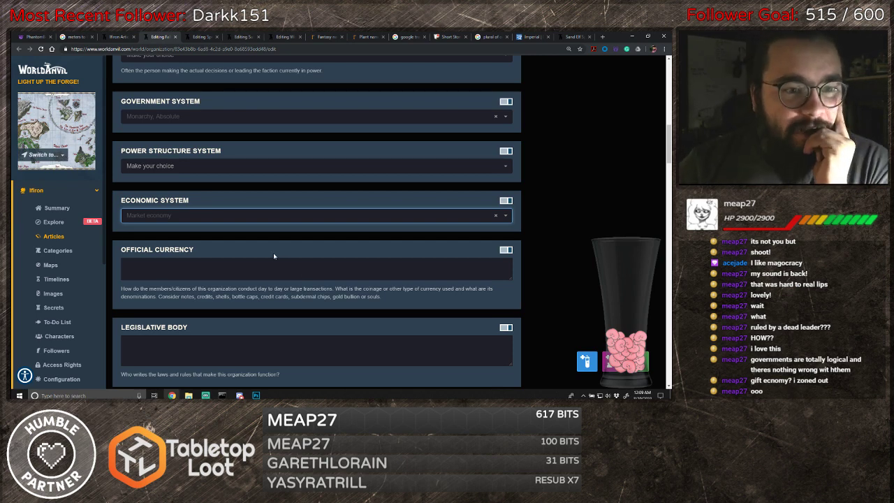
- Begin the Official Currency description with the words "The official"
scroll(273, 255, "down", 1)
left_click(210, 236)
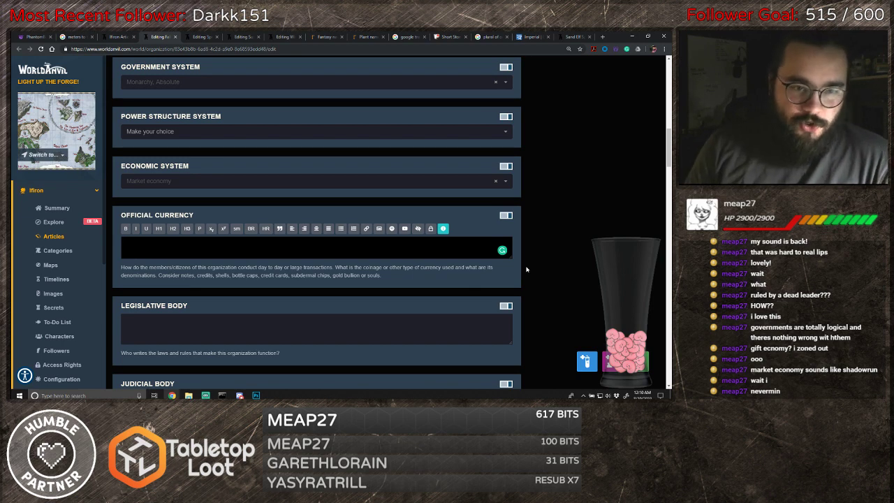
type("The ")
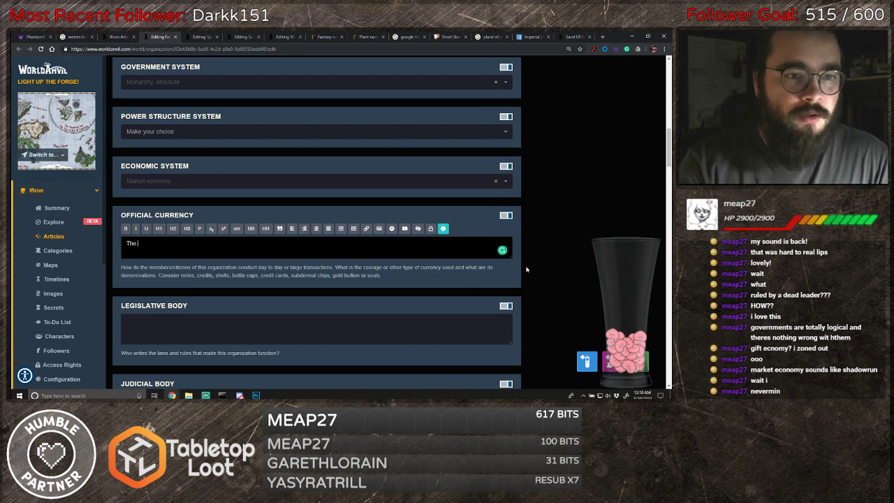
type("offic")
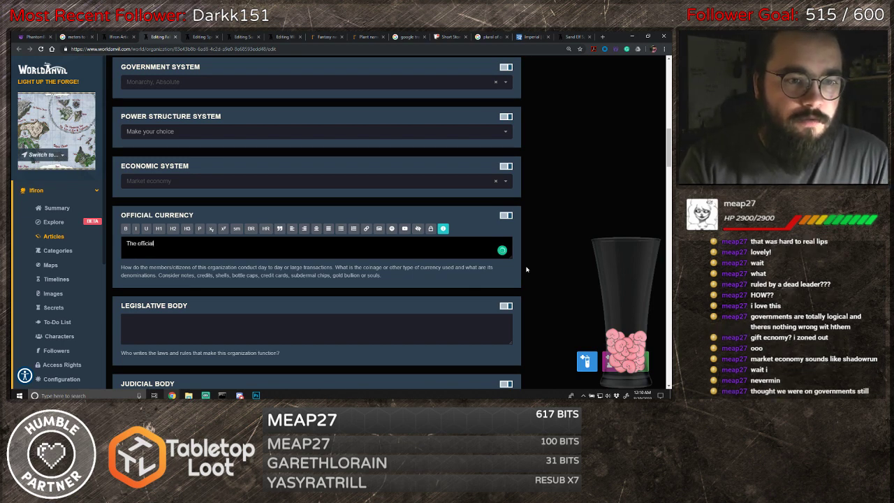
type("ial")
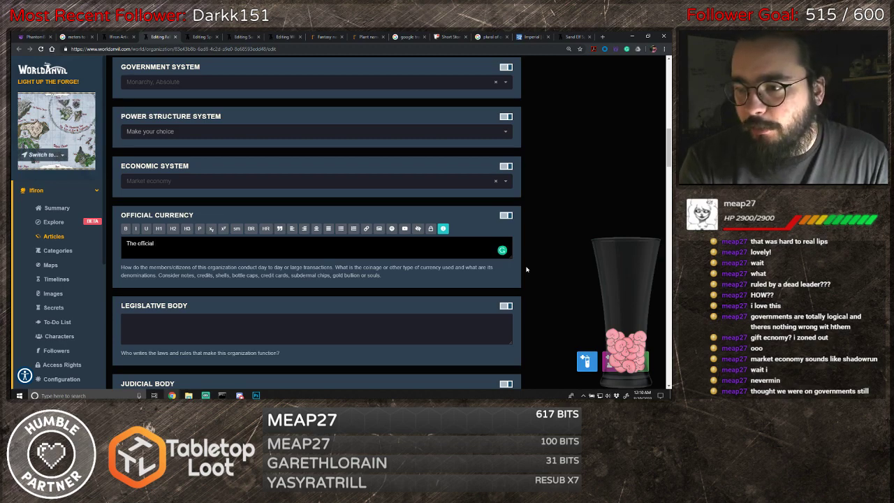
- Review the Fall Court article's fields from the title through the geopolitical prompts, down to Technological and Scientific Level
scroll(481, 271, "up", 15)
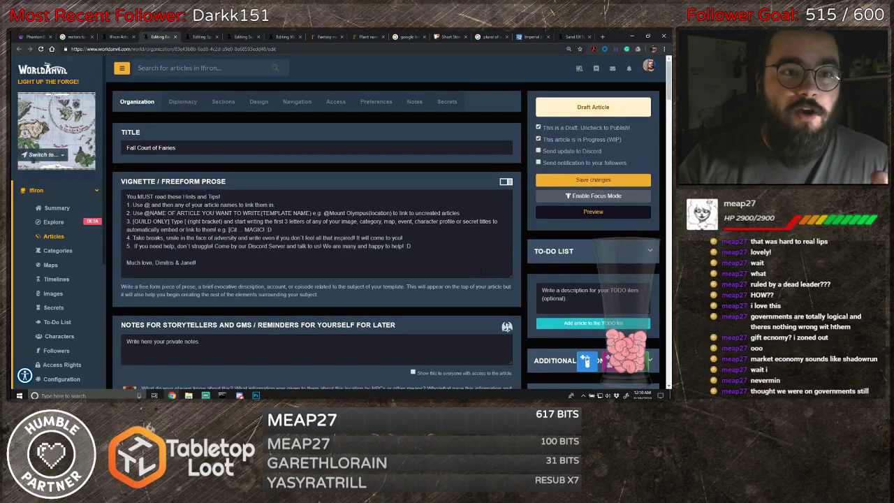
scroll(379, 264, "down", 2)
scroll(379, 264, "up", 2)
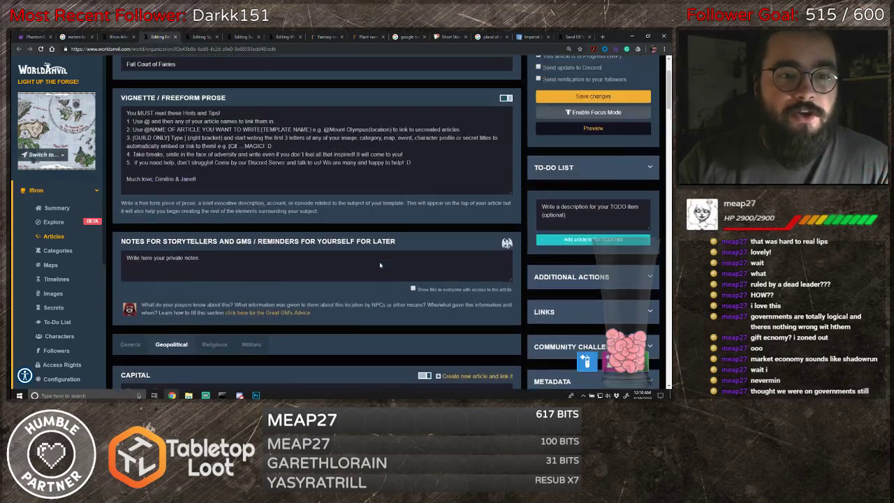
scroll(380, 264, "down", 6)
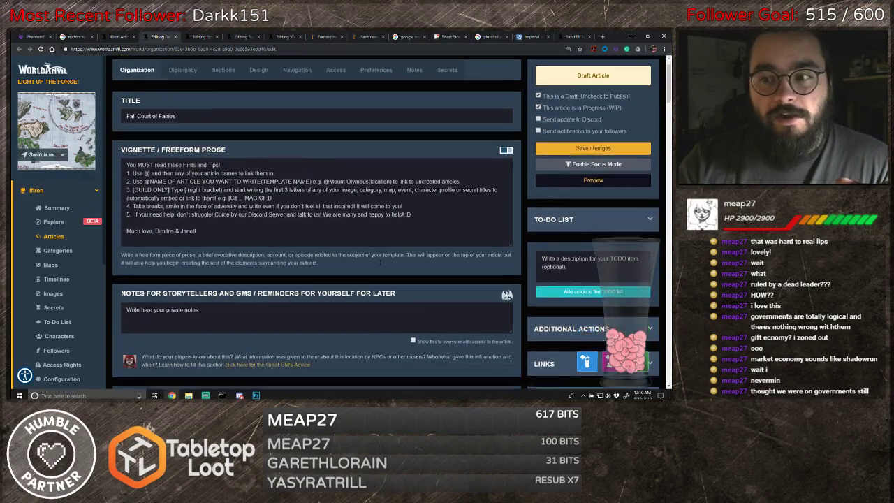
scroll(380, 264, "down", 2)
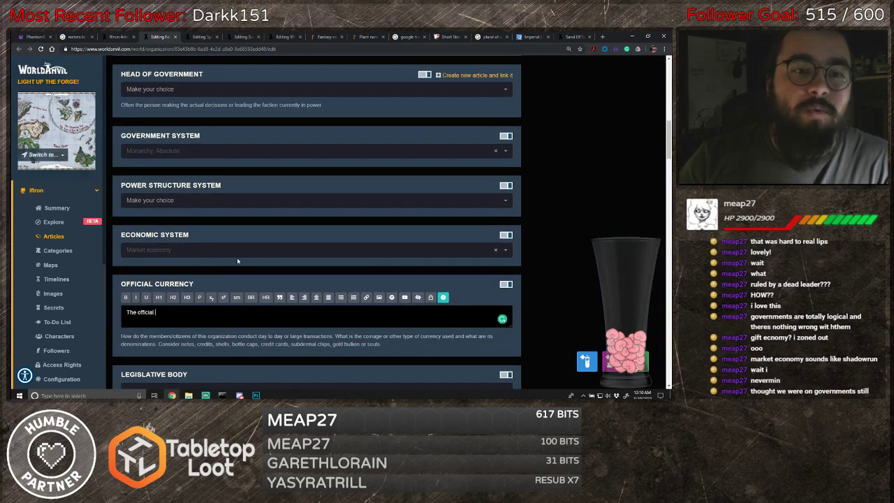
scroll(238, 255, "down", 2)
scroll(241, 249, "down", 2)
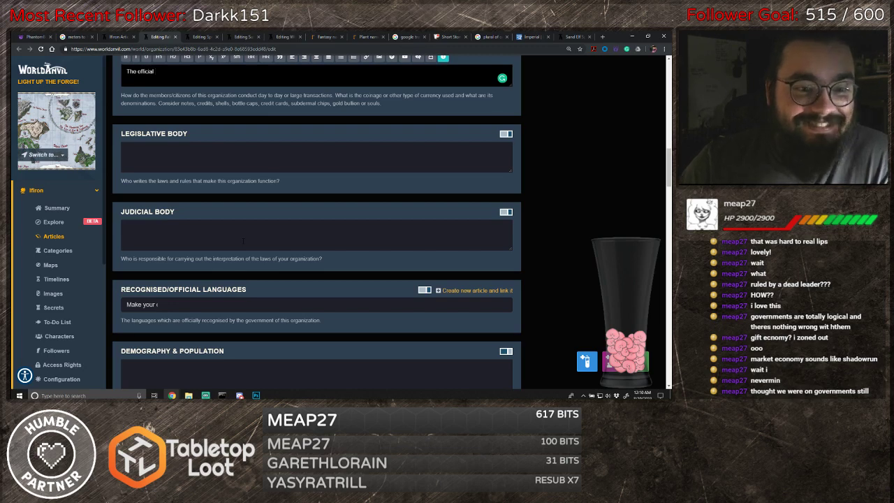
scroll(268, 231, "down", 2)
scroll(268, 231, "down", 1)
scroll(282, 233, "down", 3)
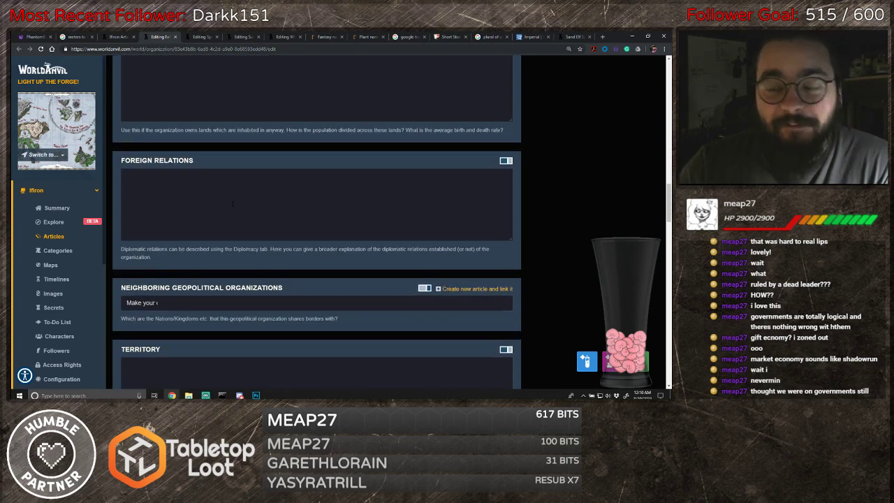
scroll(232, 203, "down", 6)
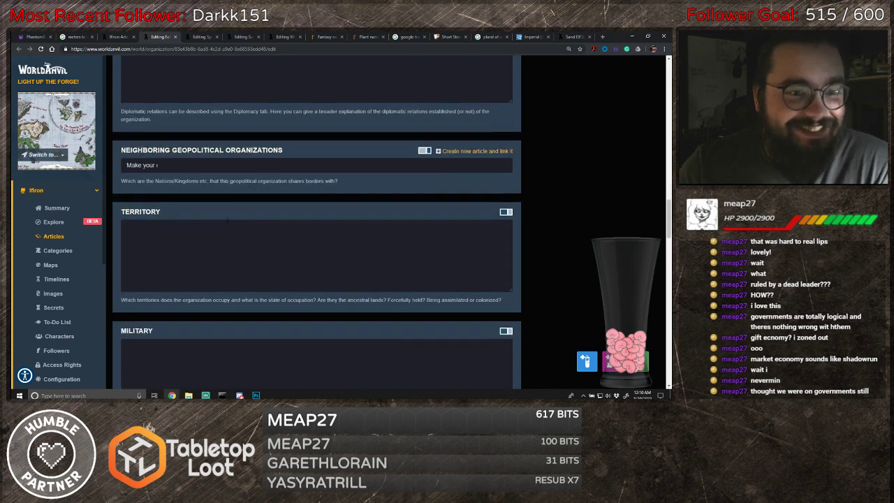
scroll(229, 222, "down", 3)
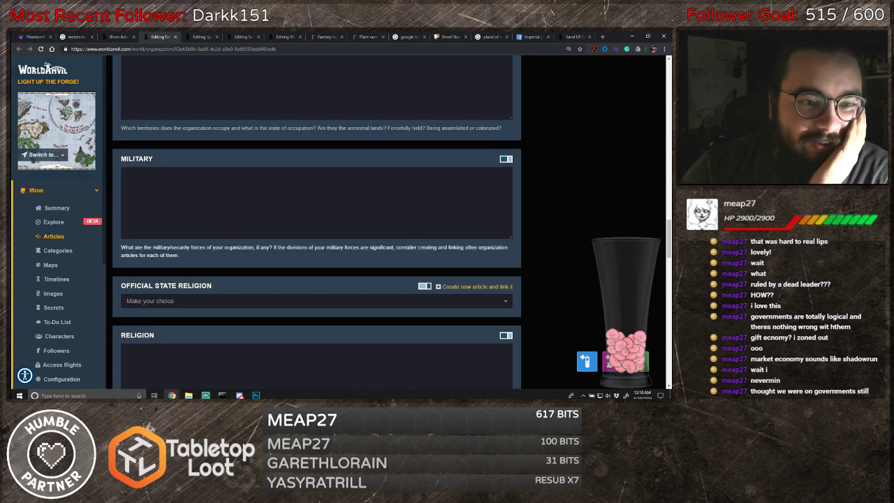
scroll(276, 243, "down", 1)
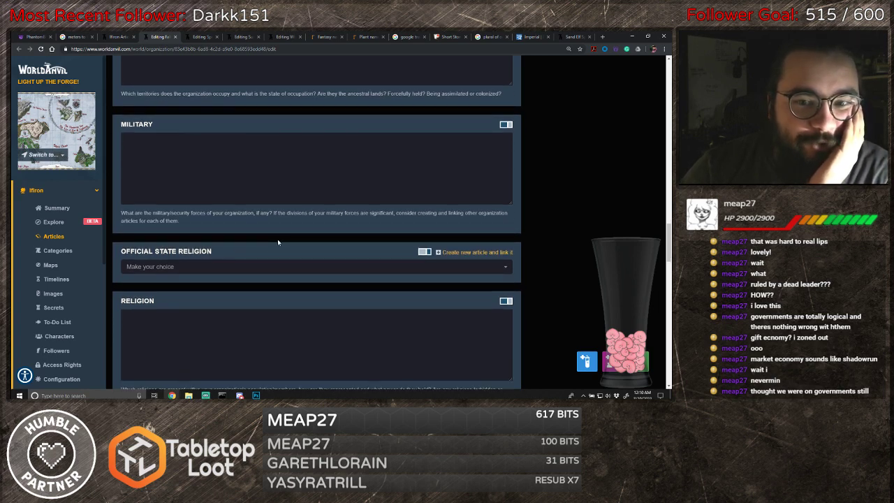
scroll(277, 241, "down", 2)
scroll(277, 241, "down", 2)
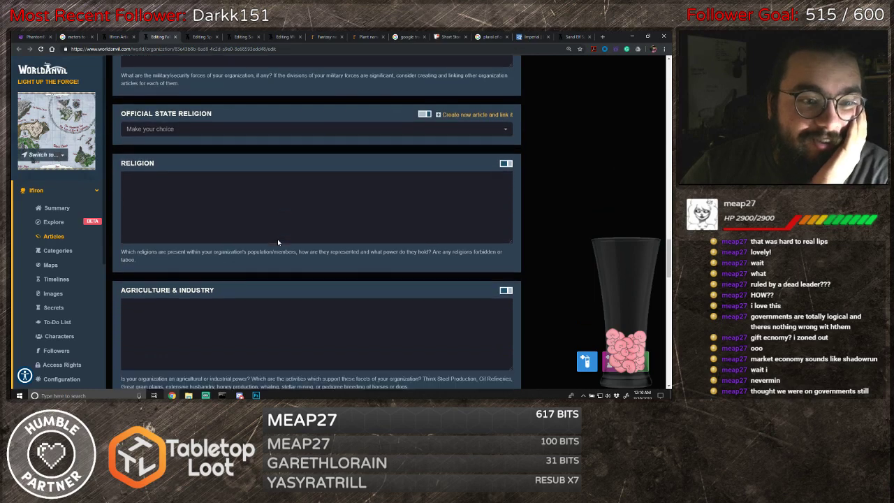
scroll(277, 238, "down", 2)
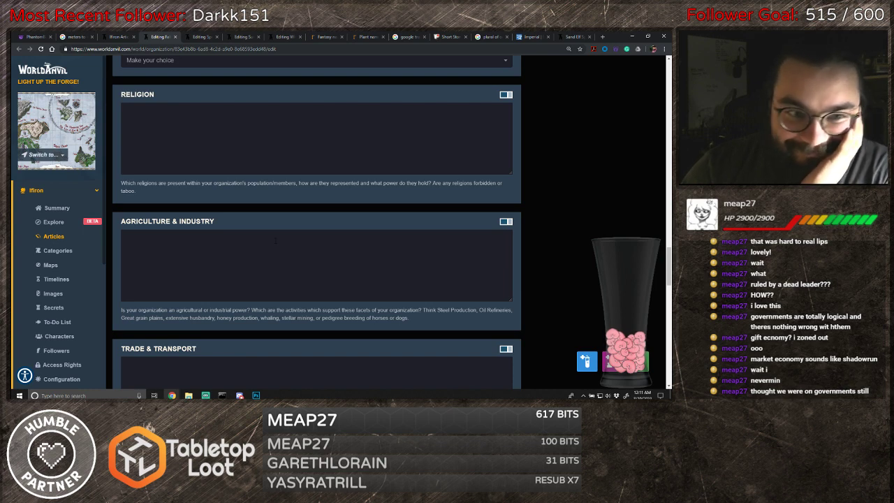
scroll(275, 240, "down", 1)
scroll(275, 240, "down", 1)
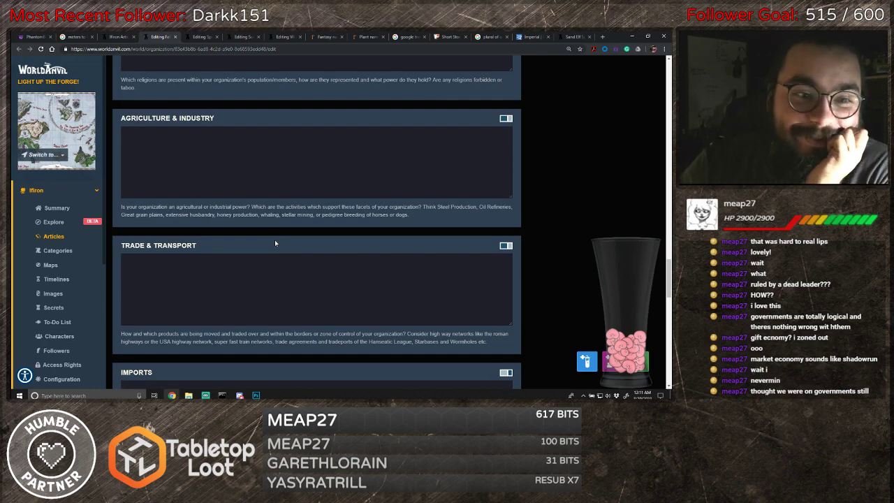
scroll(274, 240, "down", 1)
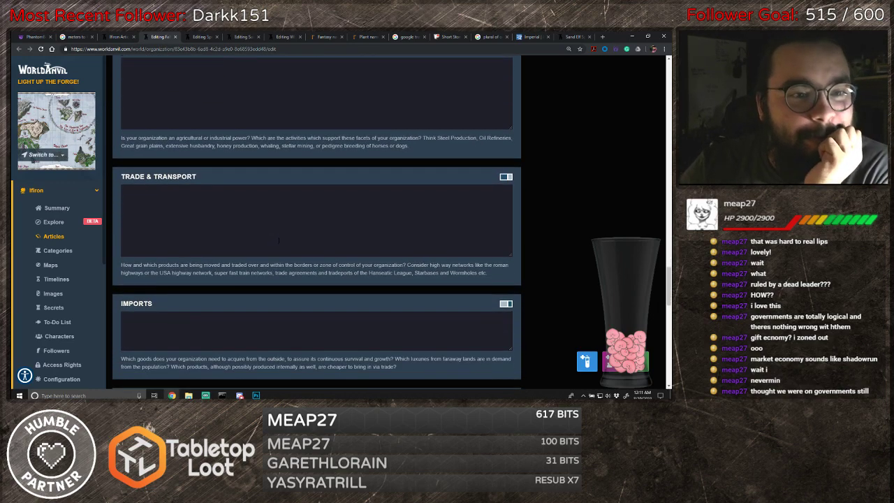
scroll(279, 240, "down", 1)
scroll(278, 240, "down", 1)
scroll(277, 242, "down", 3)
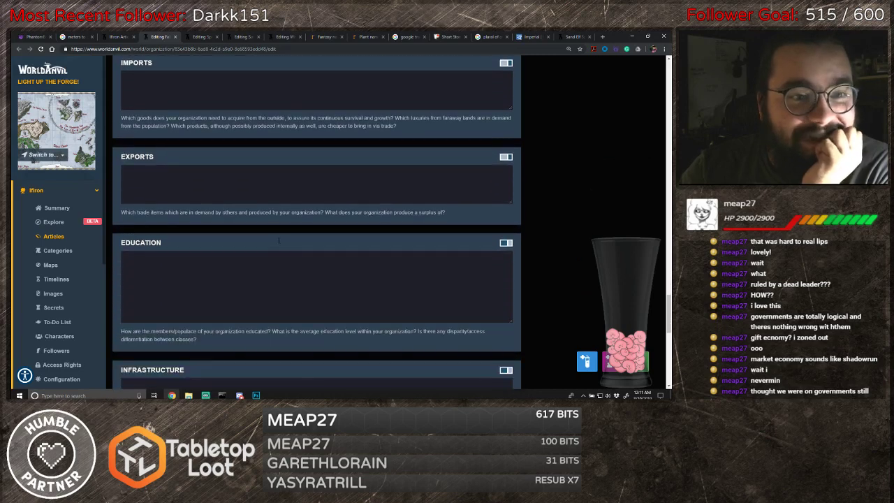
scroll(278, 243, "down", 2)
scroll(283, 237, "down", 2)
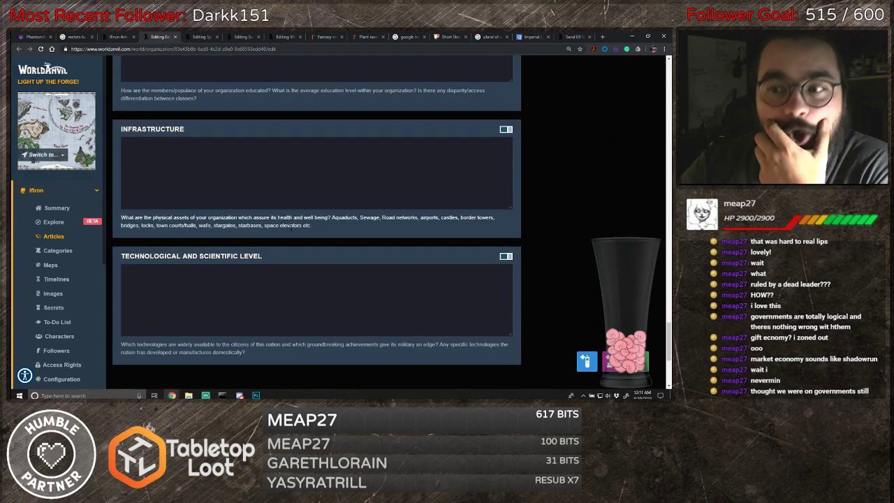
scroll(293, 229, "up", 10)
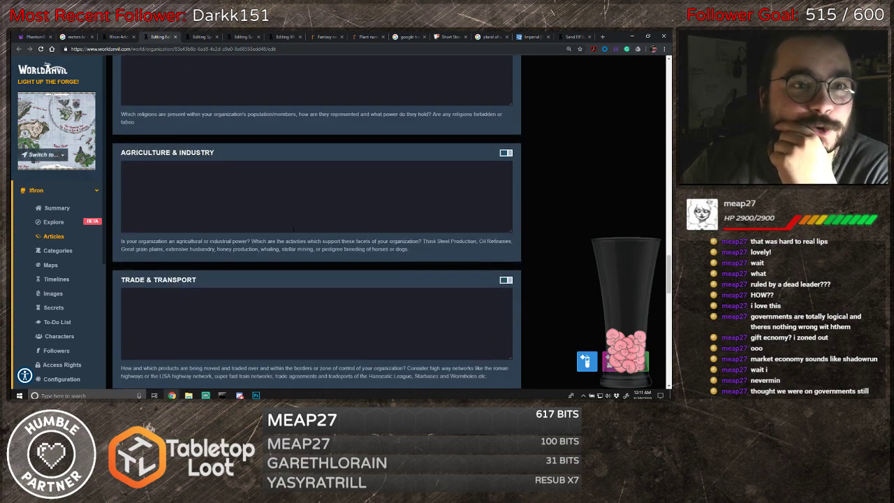
scroll(294, 229, "up", 10)
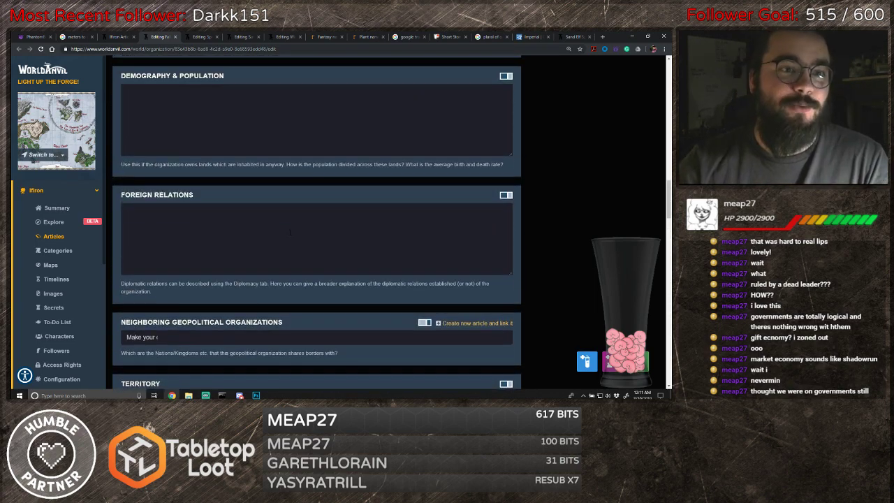
scroll(289, 232, "up", 6)
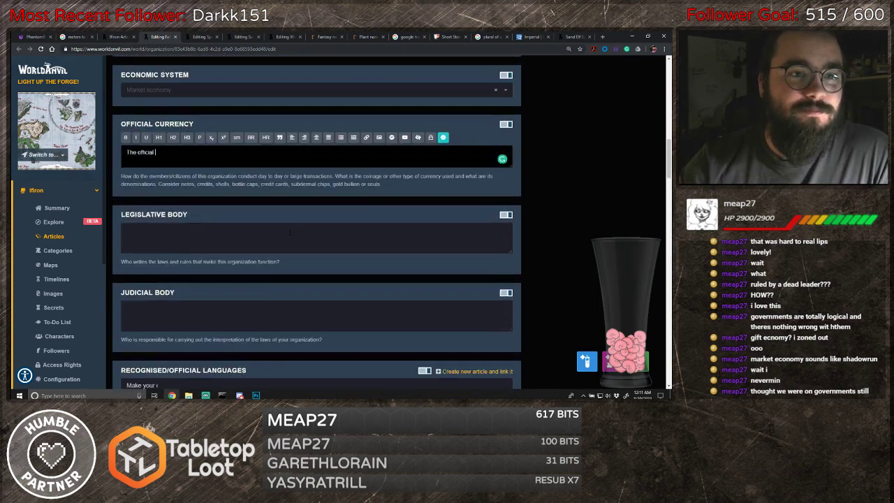
- Complete the first Official Currency sentence so it links the Ellethrhaw location and ends "is in the form of favors."
scroll(290, 232, "up", 1)
type("rrency of")
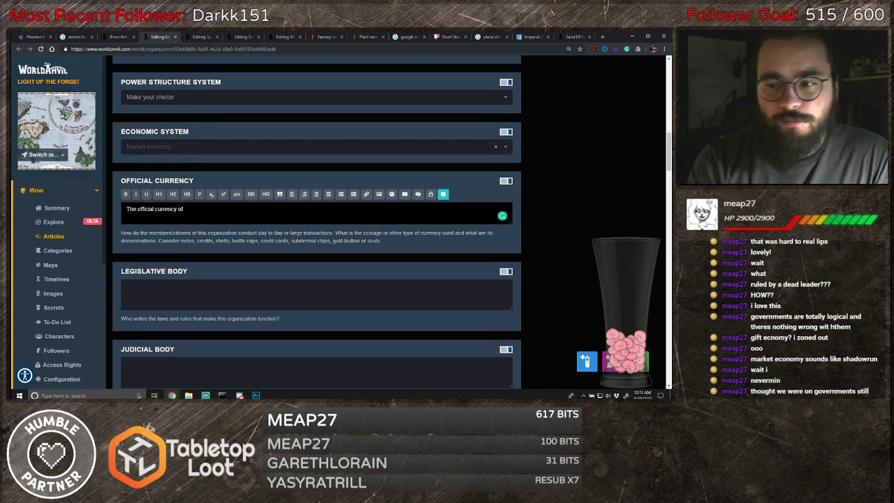
type(" @Elleth")
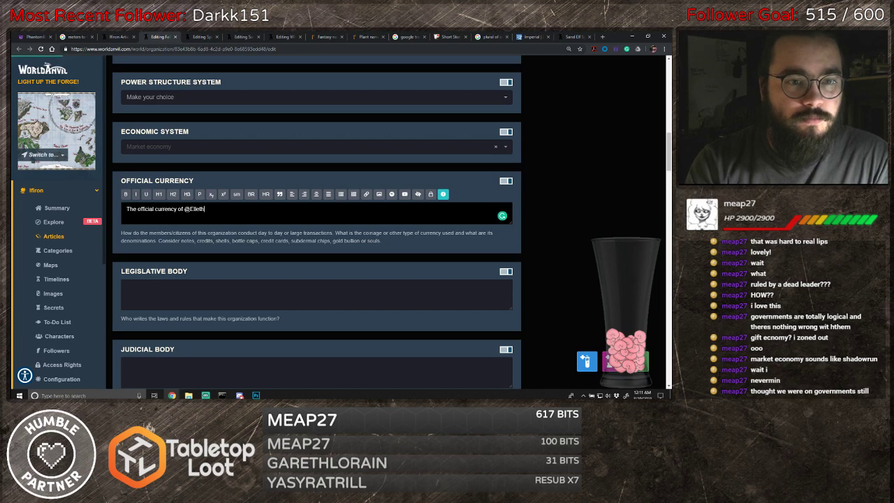
key("Return")
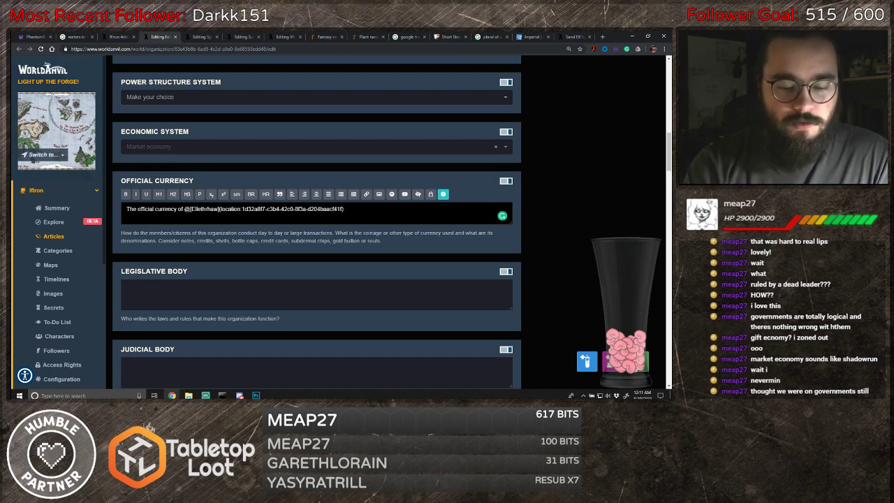
type("is in t")
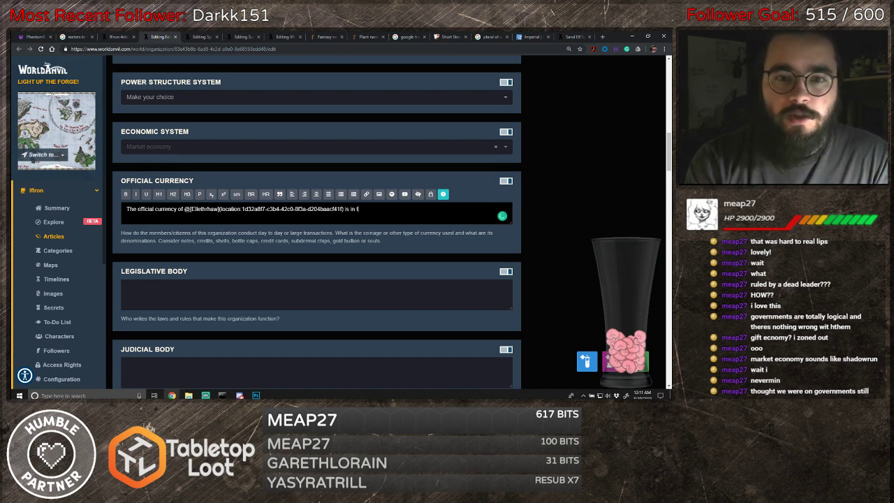
type("he form of")
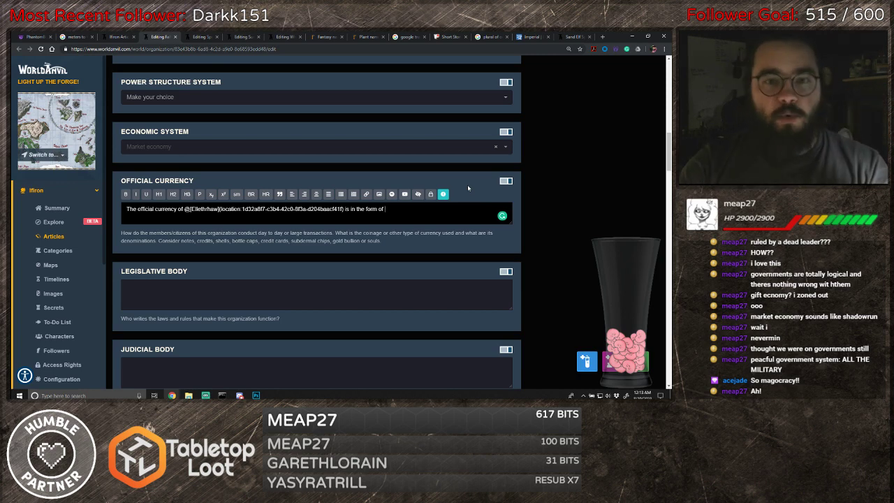
type("fav")
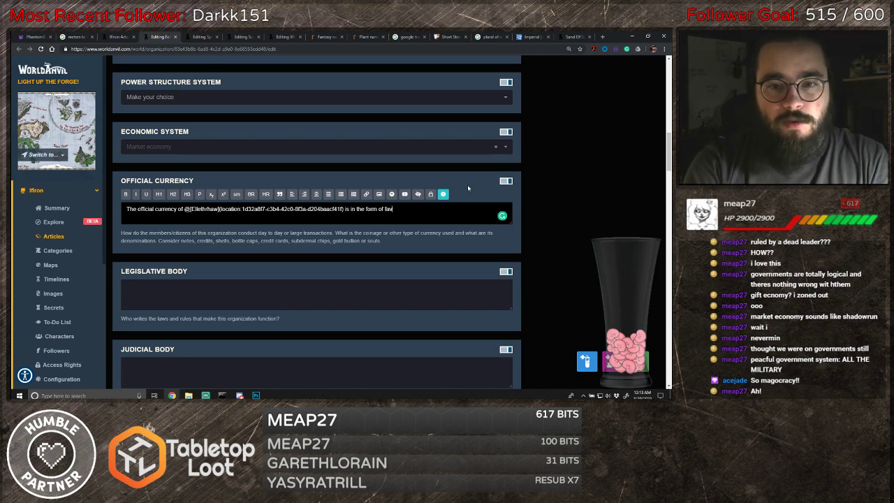
type("ors.")
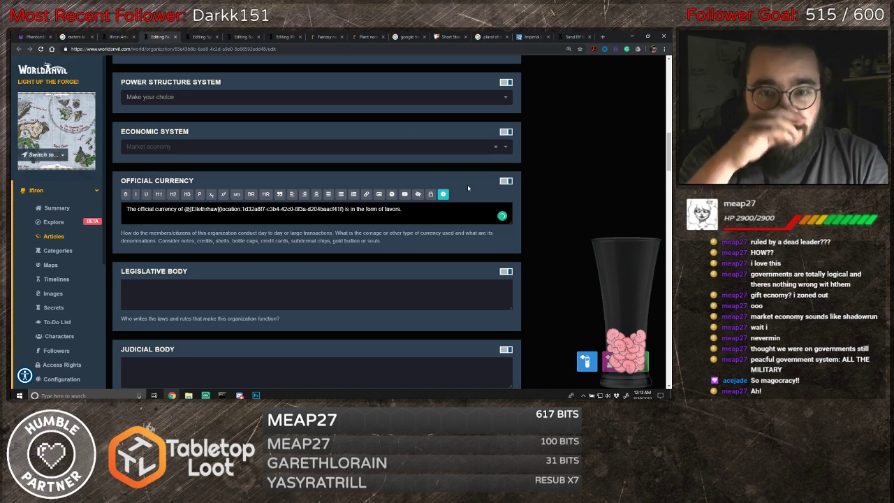
- Continue the Official Currency text with "These are denoted with 3 coins made of the living"
type(" Thes")
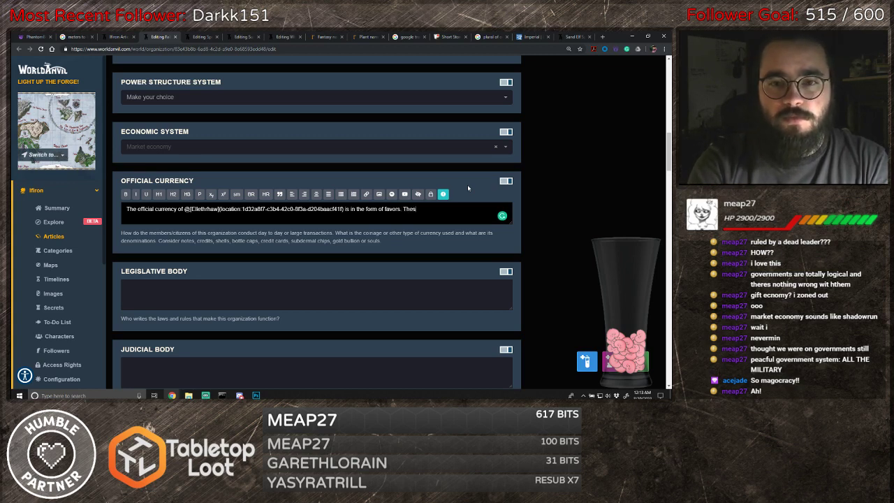
type("e are denoted with 3 coin")
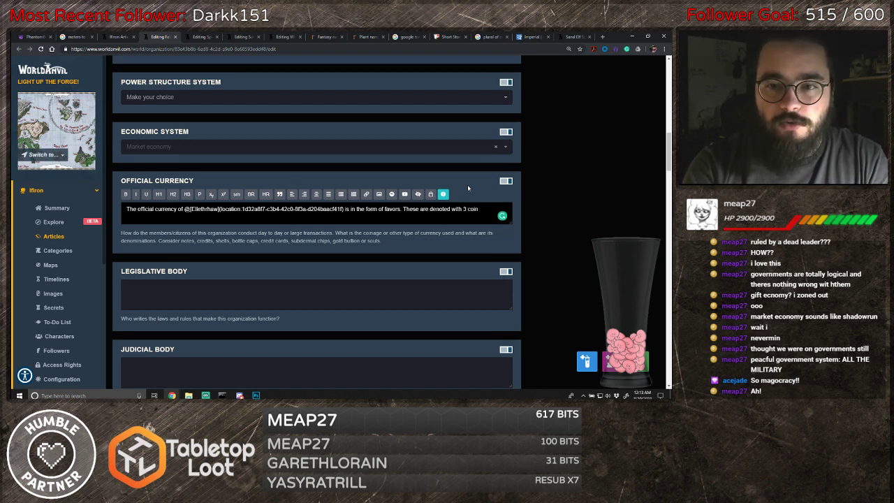
type("s made of")
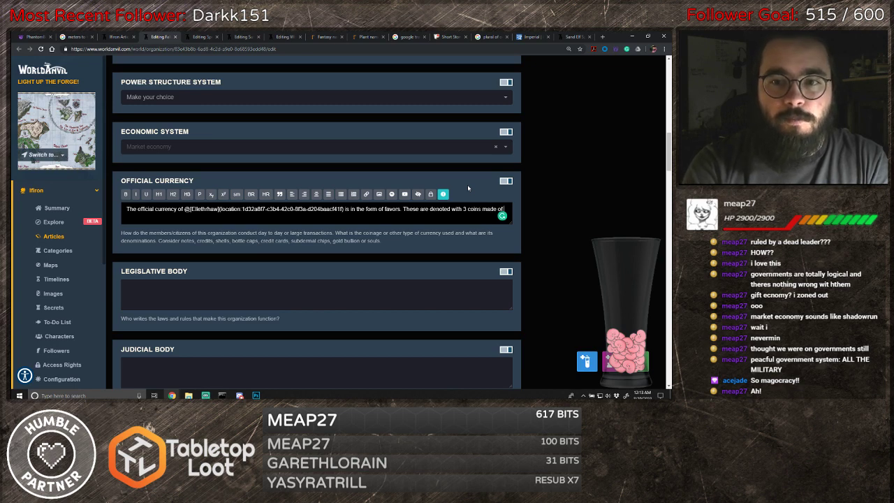
type(" the living")
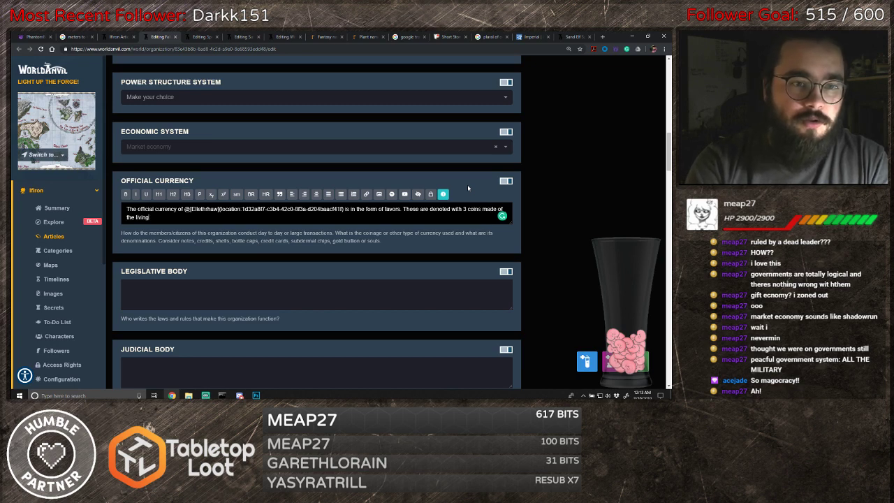
key("BackSpace")
key("BackSpace")
key("BackSpace")
key("BackSpace")
key("BackSpace")
key("BackSpace")
type("@")
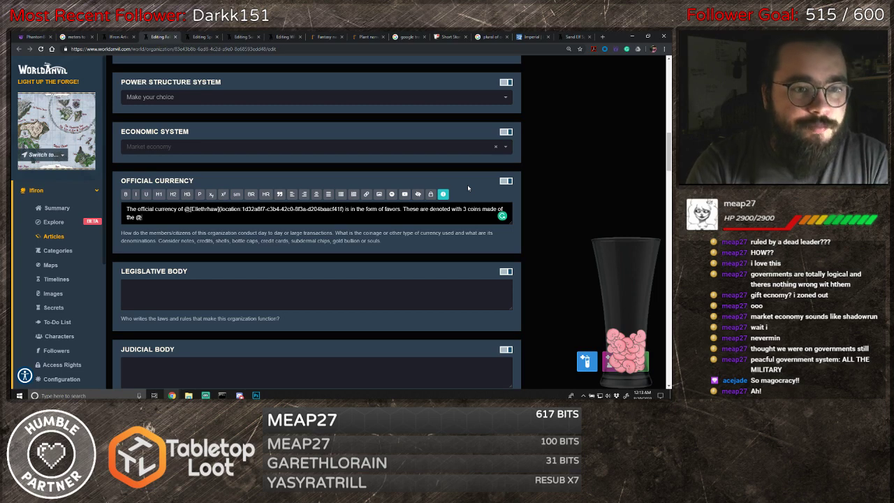
type("Living Steel(")
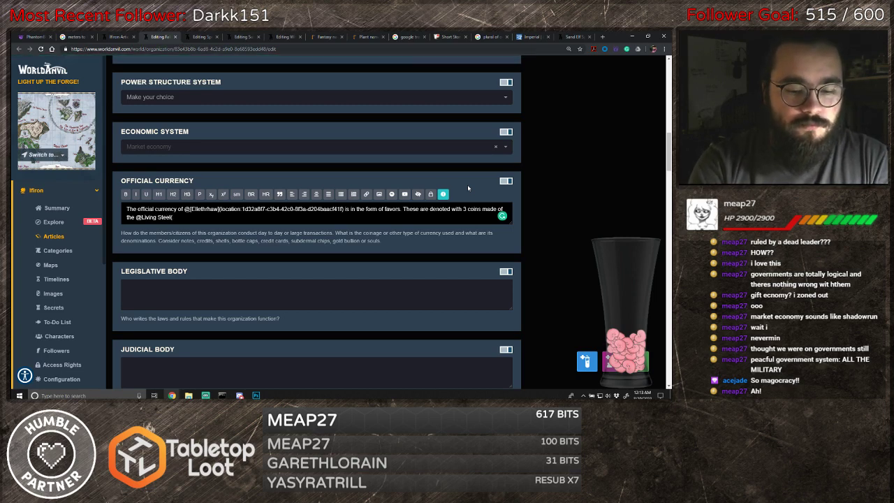
type("material")
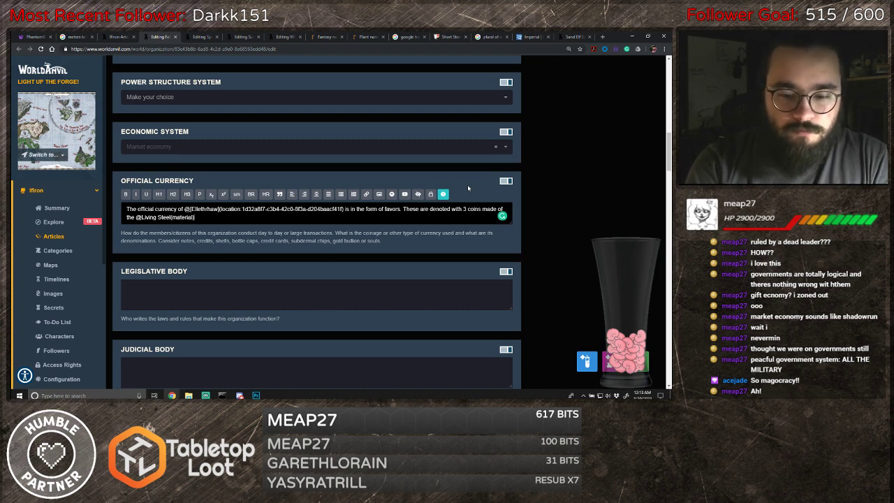
type("): M")
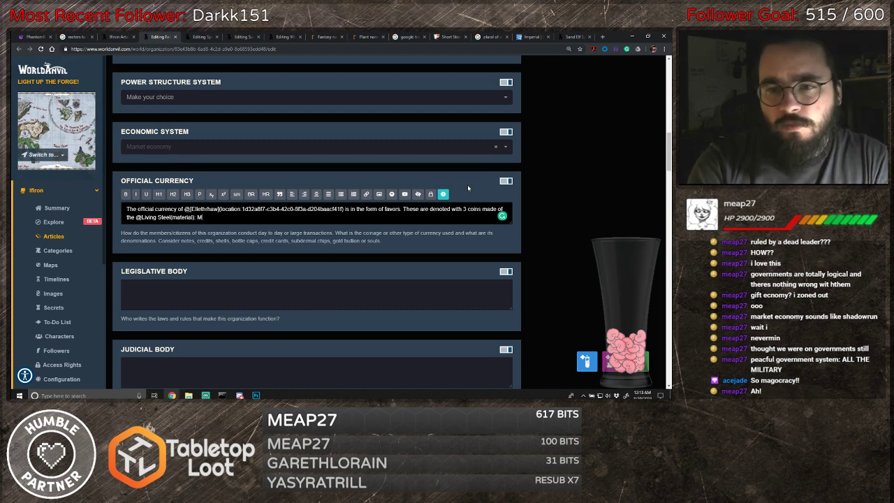
type("inor, Major")
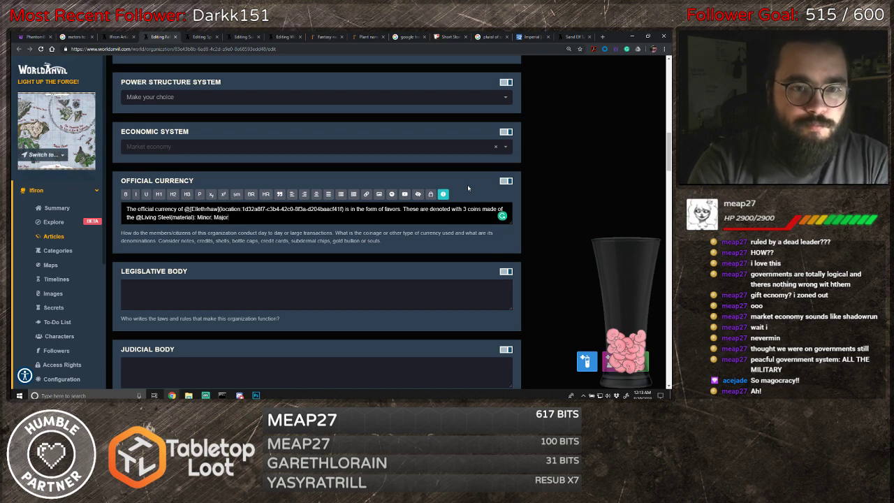
type(", and Wish.")
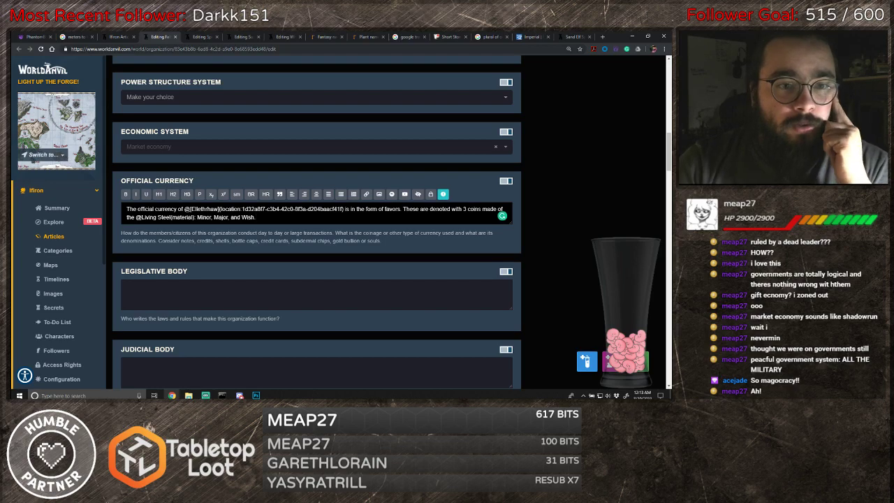
- Copy the Fall Court's whole Official Currency description and bring up the Geopolitical fields of the Spring Court article
left_click_drag(488, 218, 120, 207)
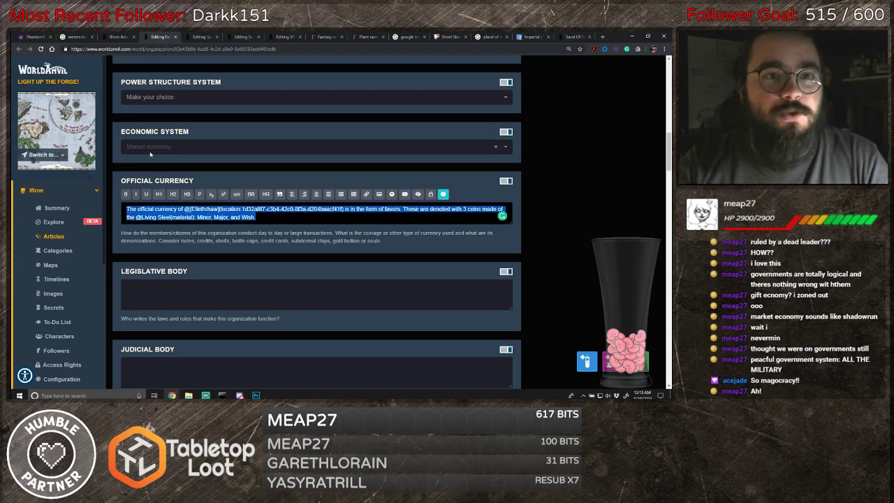
key("ctrl+Tab")
scroll(263, 153, "down", 10)
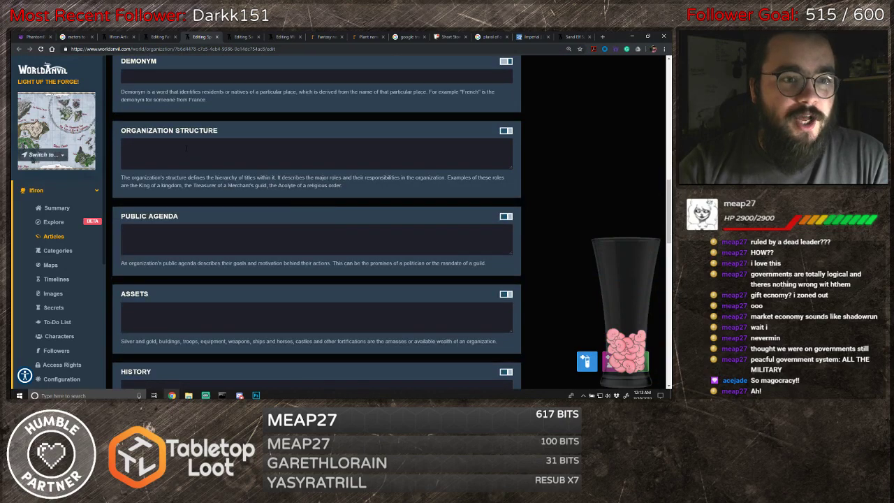
scroll(204, 187, "down", 4)
scroll(204, 187, "down", 6)
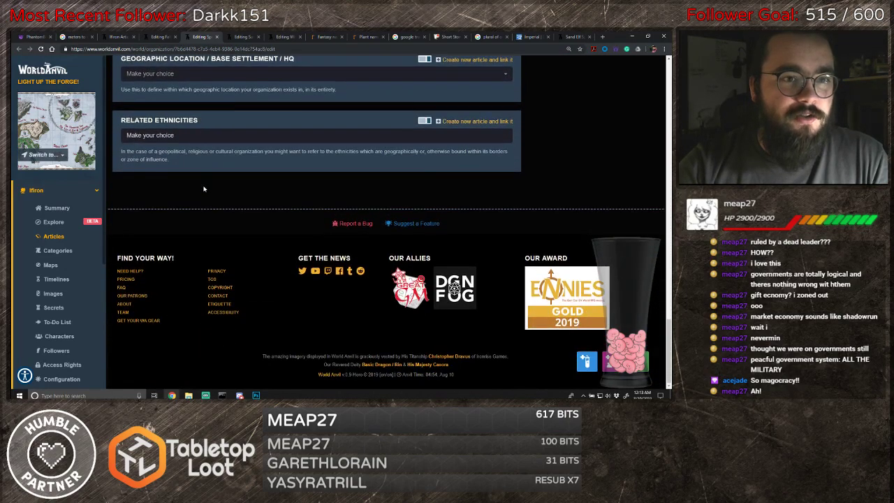
scroll(204, 188, "up", 10)
scroll(225, 189, "up", 6)
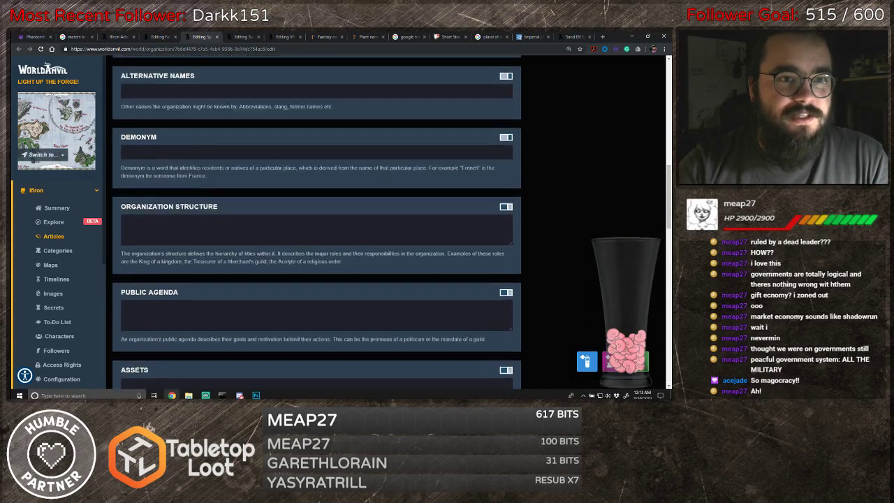
left_click(171, 144)
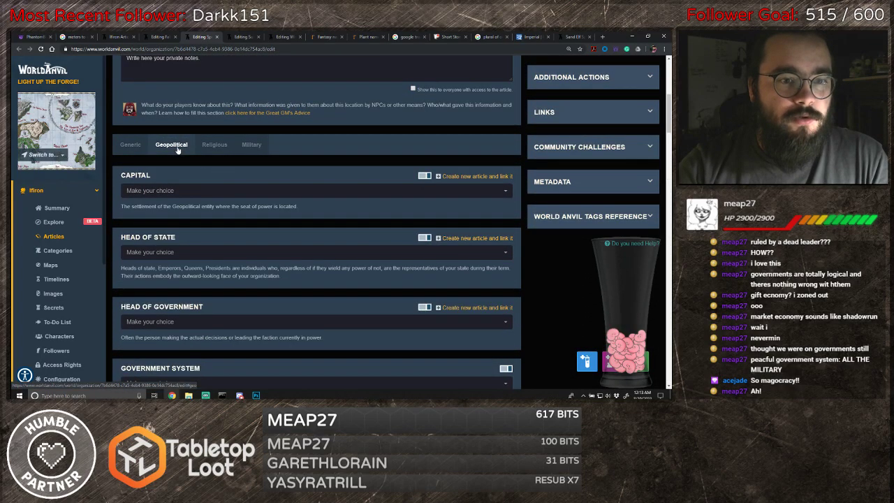
- Paste the copied favors-and-coins description into the Spring Court's Official Currency field
scroll(229, 175, "down", 5)
scroll(244, 183, "down", 5)
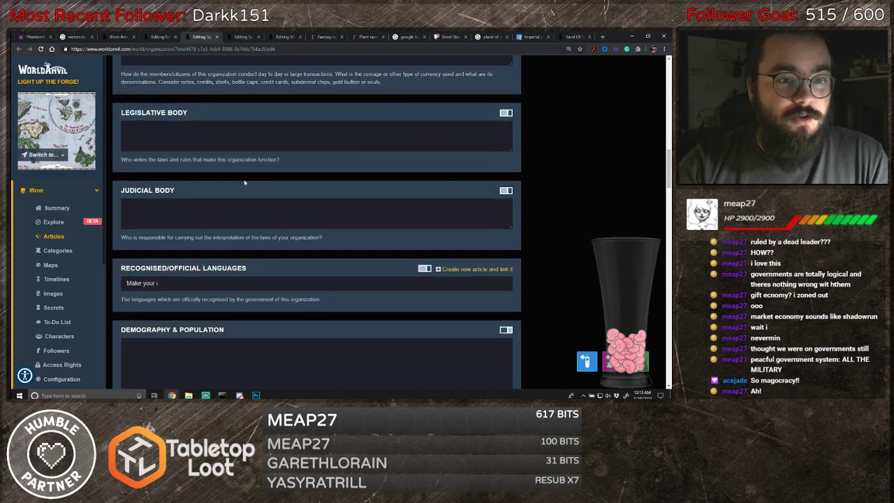
scroll(244, 183, "up", 2)
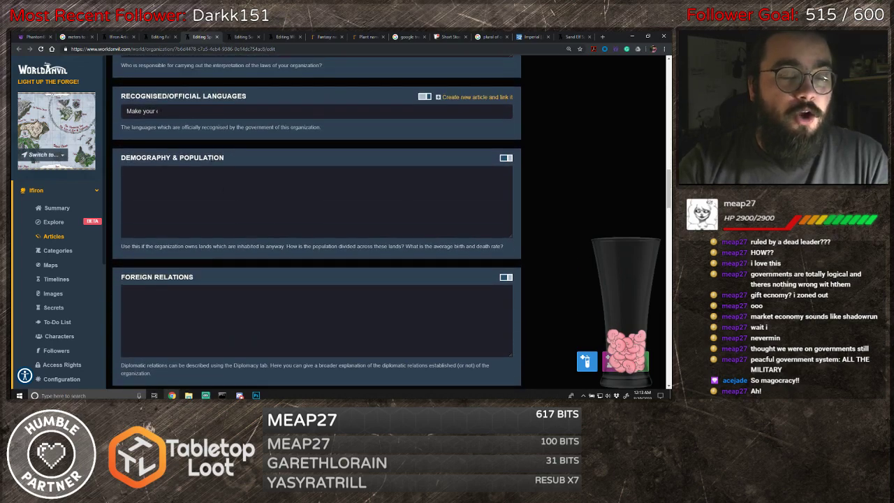
scroll(230, 212, "down", 4)
scroll(230, 212, "down", 7)
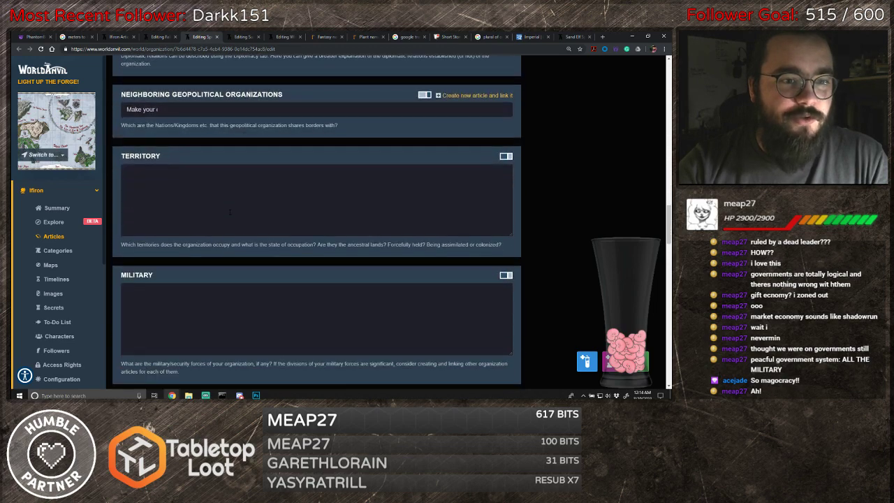
scroll(233, 208, "up", 9)
scroll(233, 208, "up", 14)
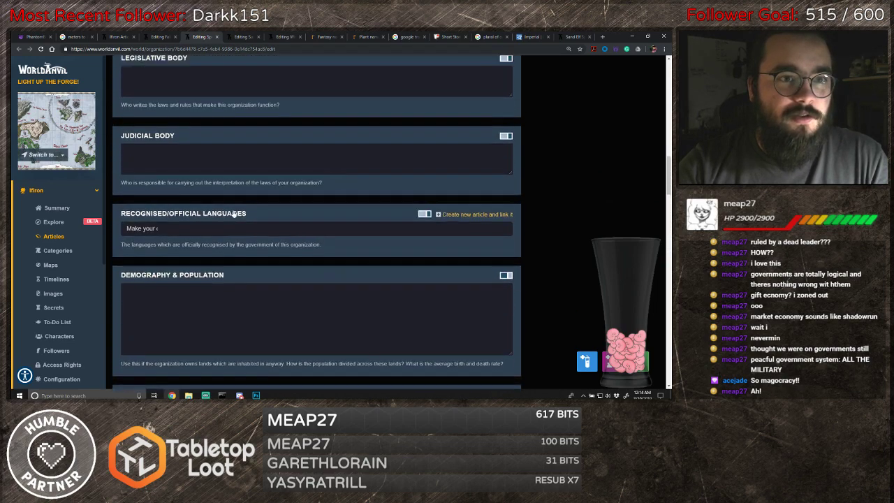
left_click(186, 228)
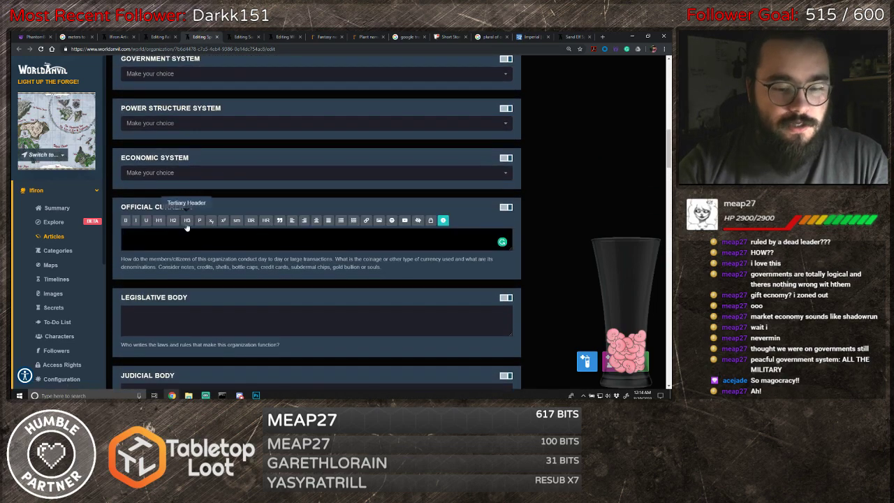
type("The official currency of @[Ellethrhaw](location:1d32a8f7-c3b4-42c0-8f3a-d204baacf41f) is in the form of favors. These are denoted with 3 coins made of the @Living Steel(material): Minor, Major, and Wish")
- Insert the same copied currency description in the Geopolitical Official Currency field of the Summer Court of Fairies article
left_click(242, 38)
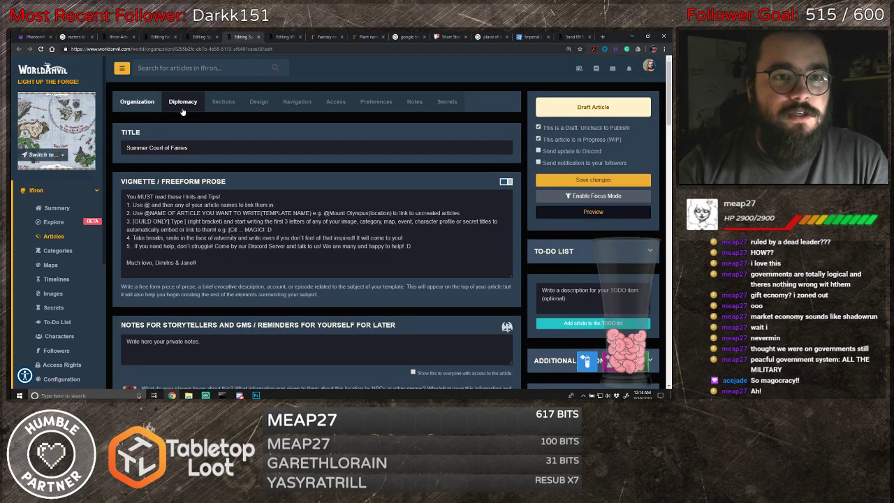
scroll(259, 240, "down", 5)
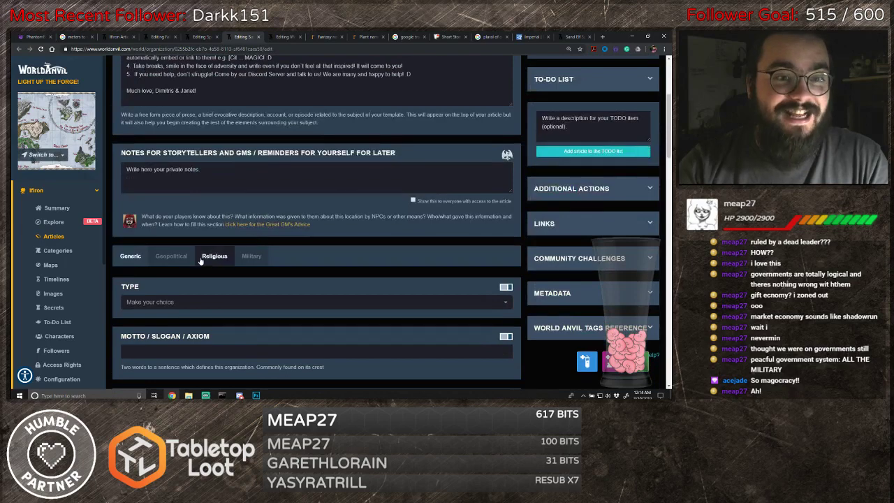
left_click(171, 256)
scroll(302, 275, "down", 6)
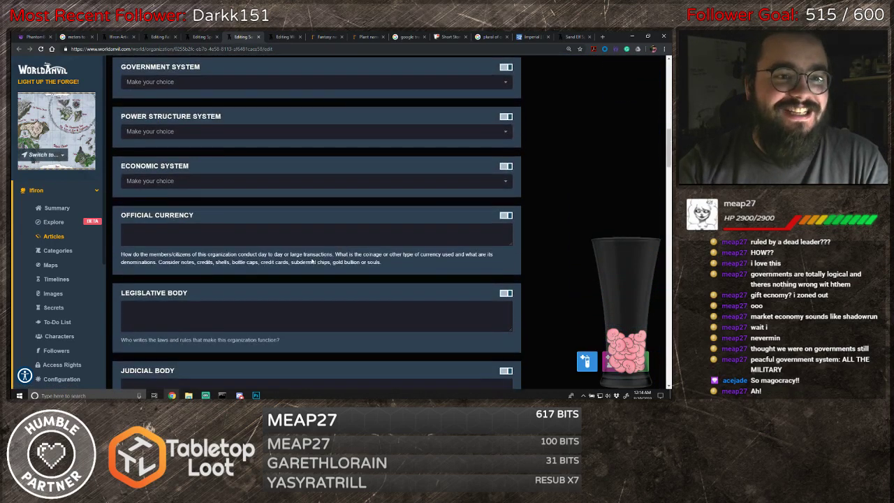
left_click(312, 237)
- Fill the Winter Court of Fairies article's Geopolitical Official Currency field with the copied currency description
left_click(283, 37)
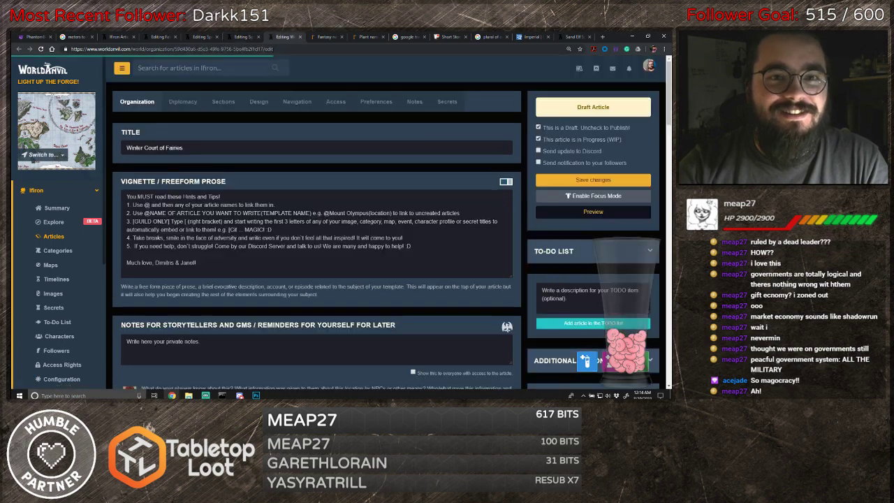
scroll(189, 197, "down", 2)
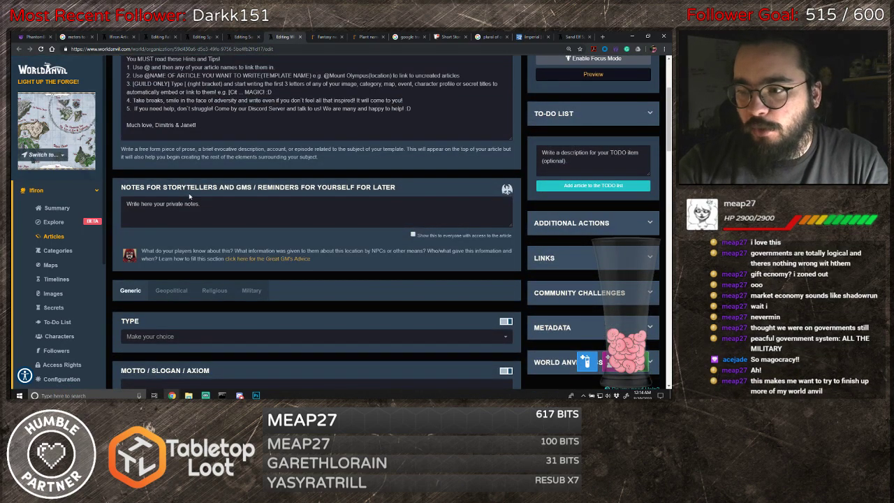
left_click(166, 284)
scroll(277, 243, "down", 7)
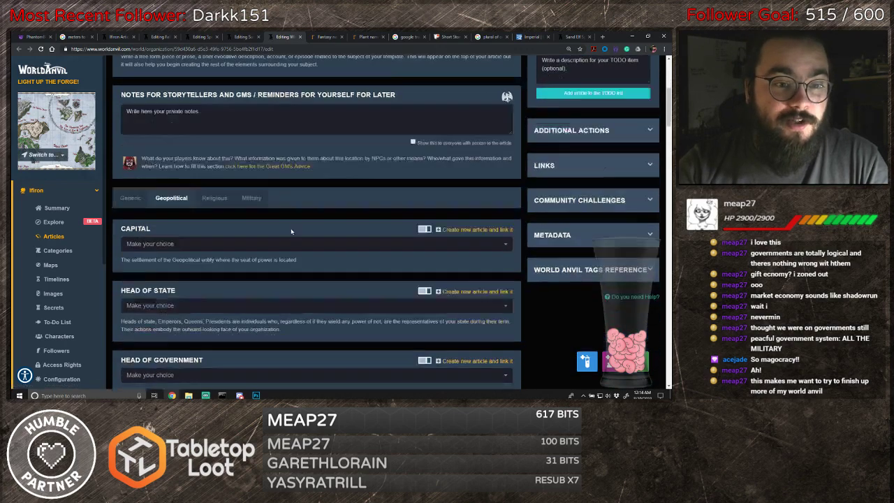
left_click(279, 222)
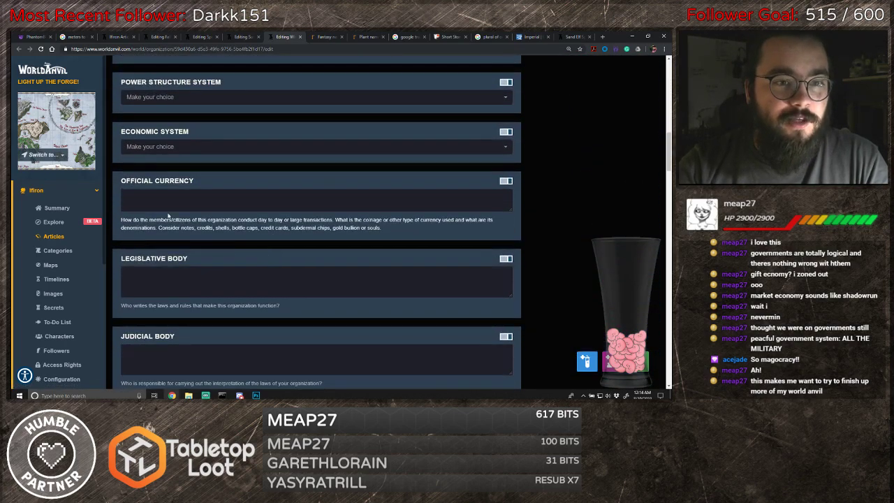
type("The official currency of @[Ellethrhaw](location:1d32a8f7-c3b4-42c0-8f3a-d204baacf41f) is in the form of favors. These are denoted with 3 coins made of the @Living Steel(material): Minor, Major, and Wish.")
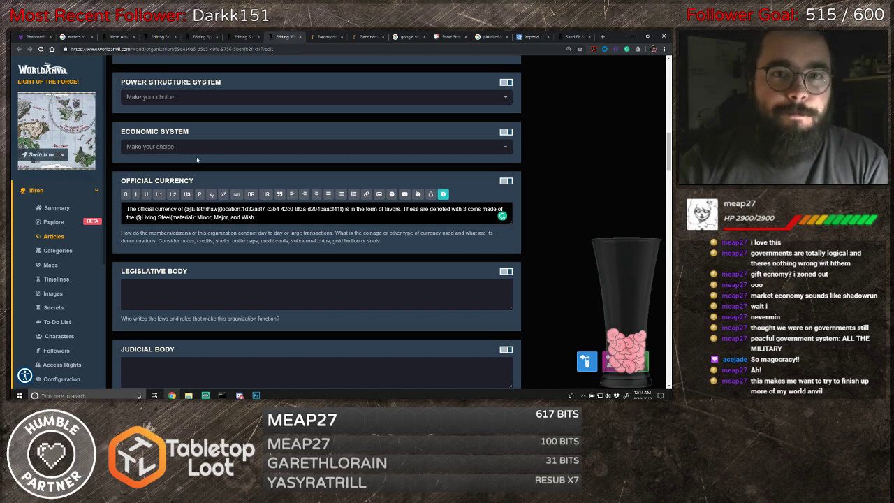
- Check the pasted Official Currency text across the Spring, Summer and Fall Court articles
left_click(159, 37)
left_click(198, 37)
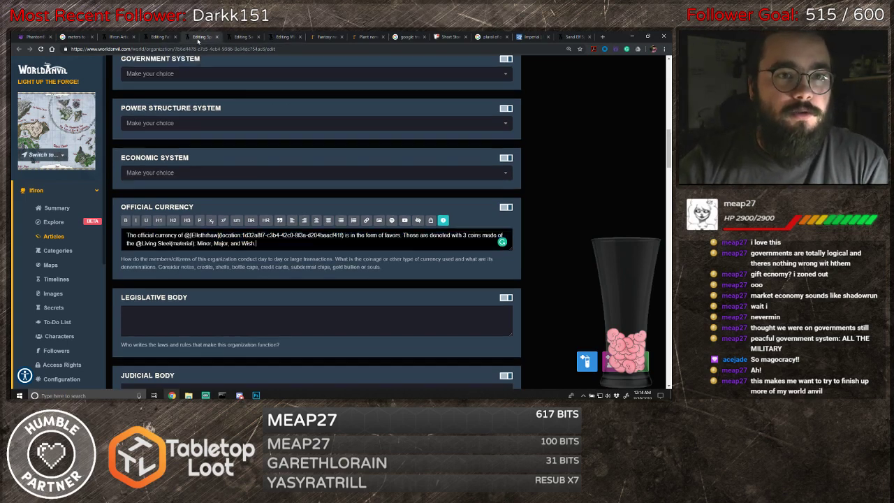
left_click(246, 37)
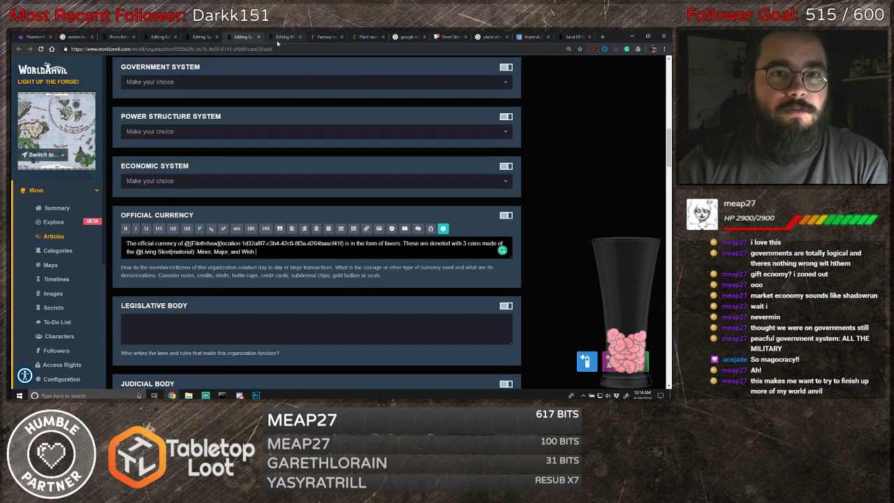
left_click(200, 37)
left_click(159, 37)
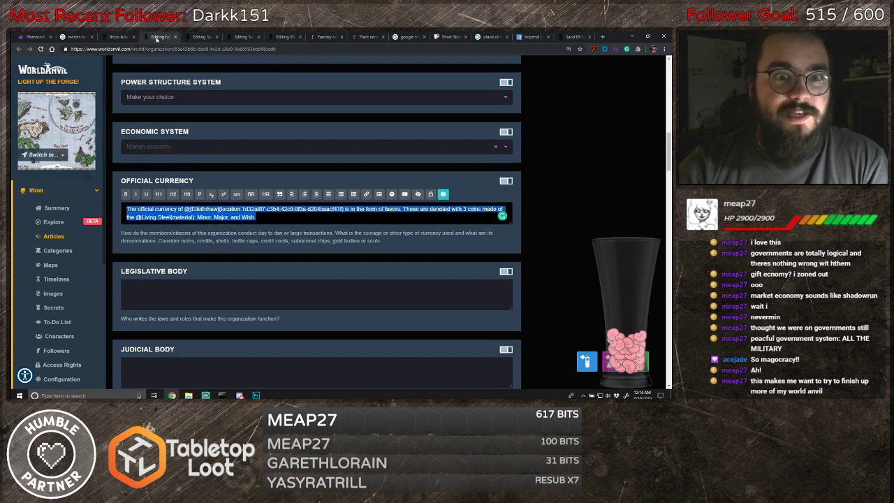
left_click(258, 217)
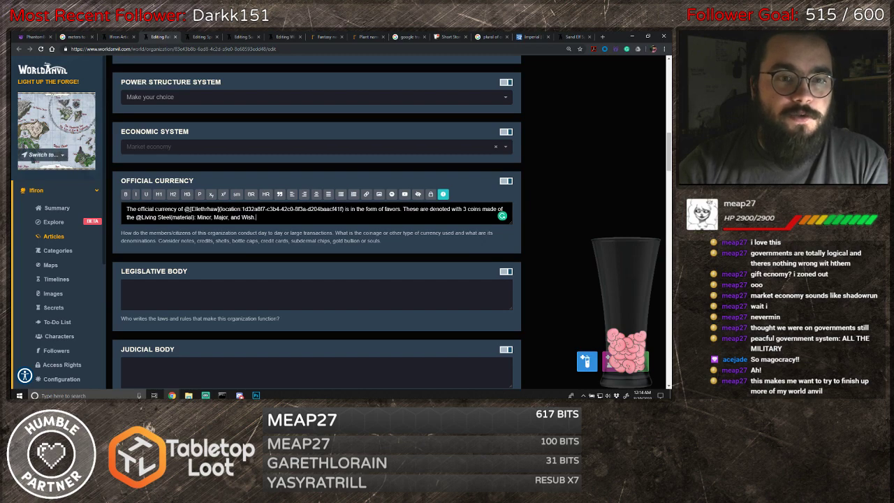
- Look over the Fall Court article's Power Structure System field and its Religious fields
scroll(286, 222, "up", 3)
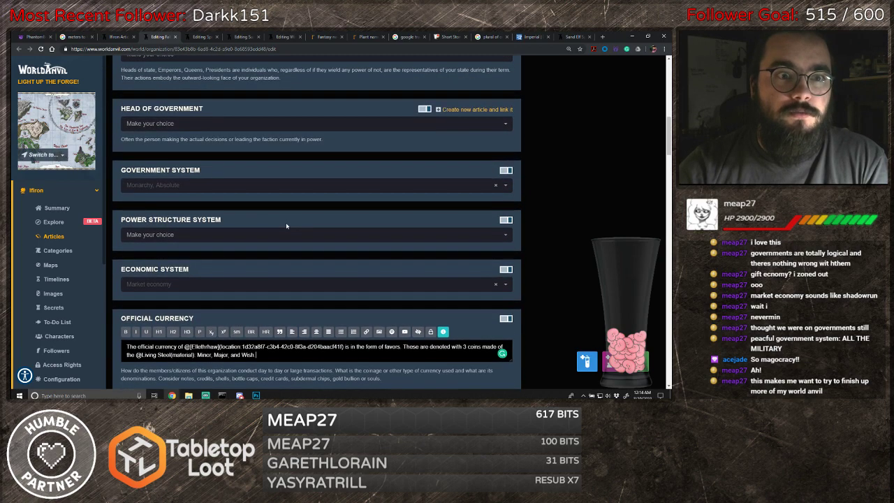
key("BackSpace")
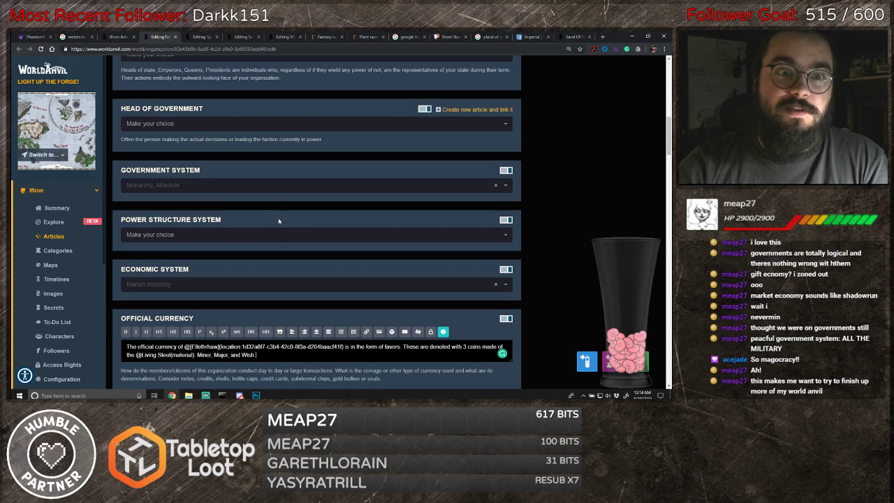
left_click(298, 235)
left_click(299, 241)
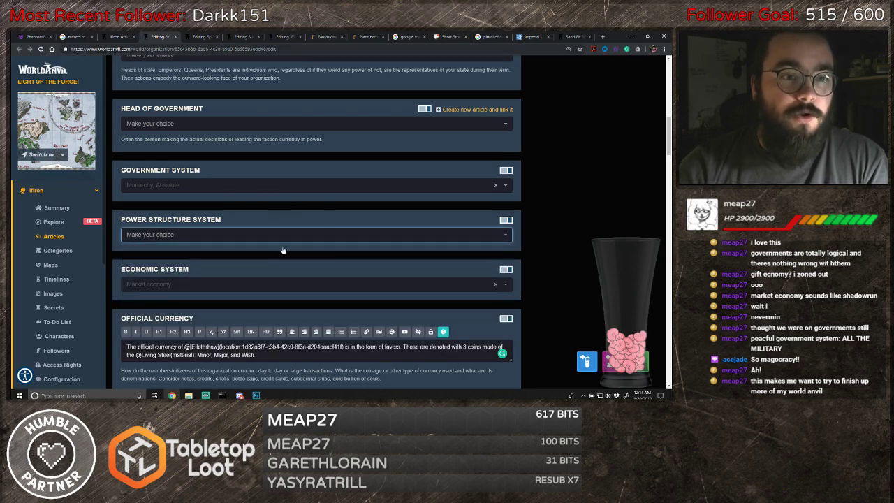
scroll(185, 283, "up", 3)
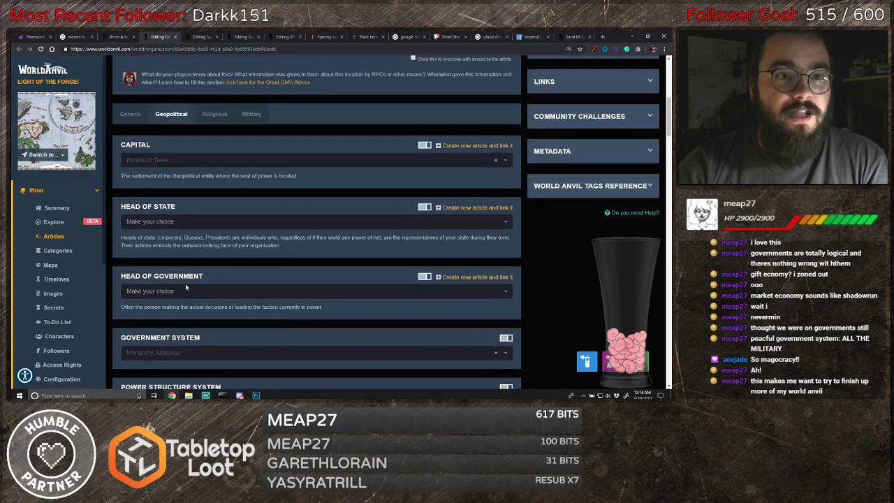
left_click(215, 119)
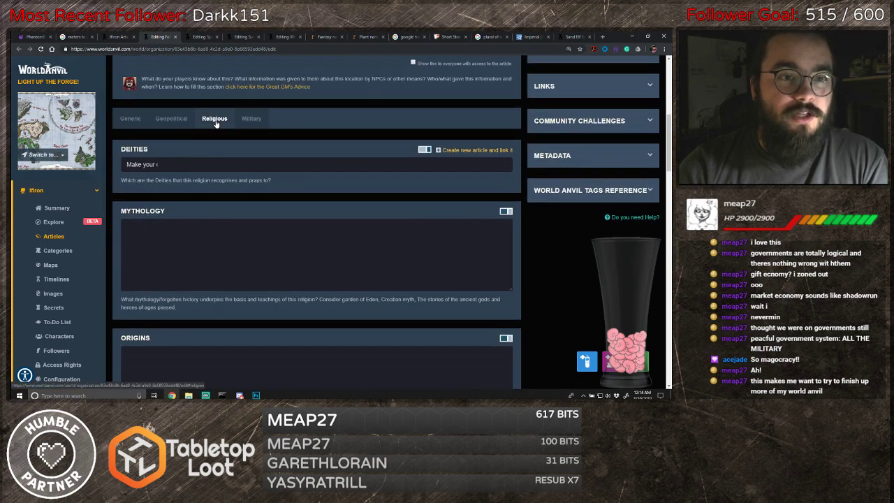
- Create and link a new article titled Sylvan under the Fall Court's Geopolitical Recognised/Official Languages
left_click(171, 118)
scroll(311, 262, "down", 3)
scroll(312, 266, "down", 5)
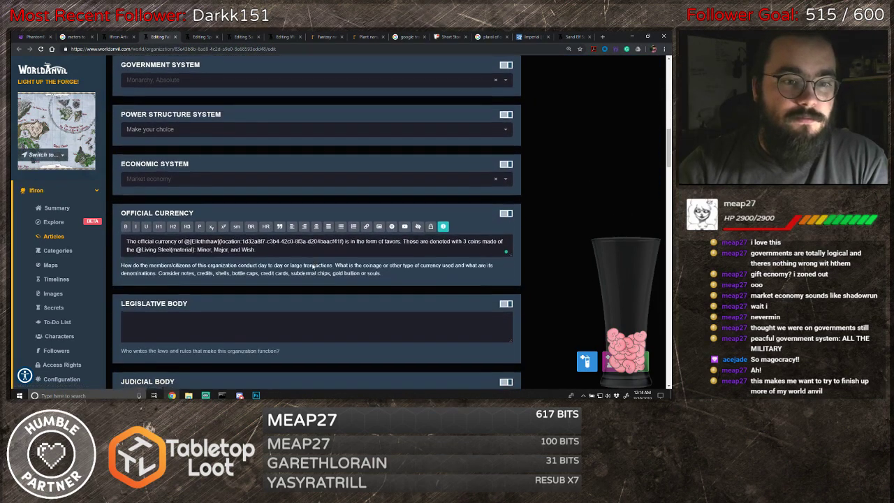
left_click(188, 203)
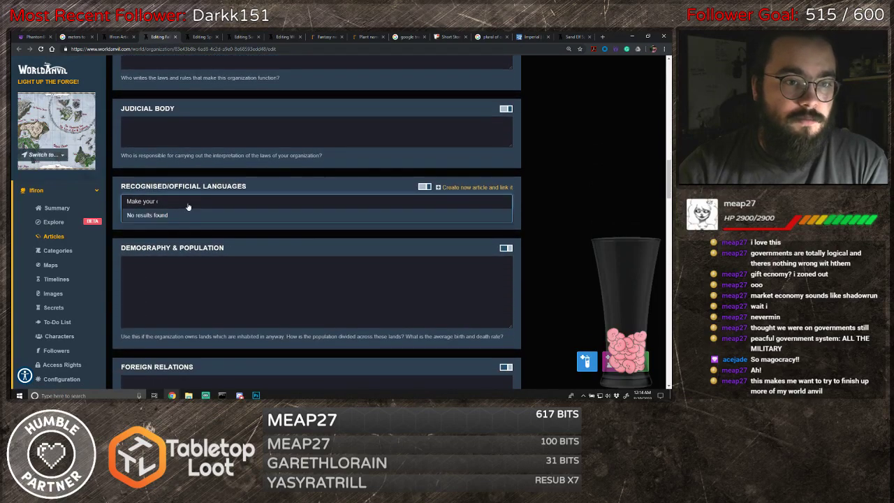
left_click(483, 190)
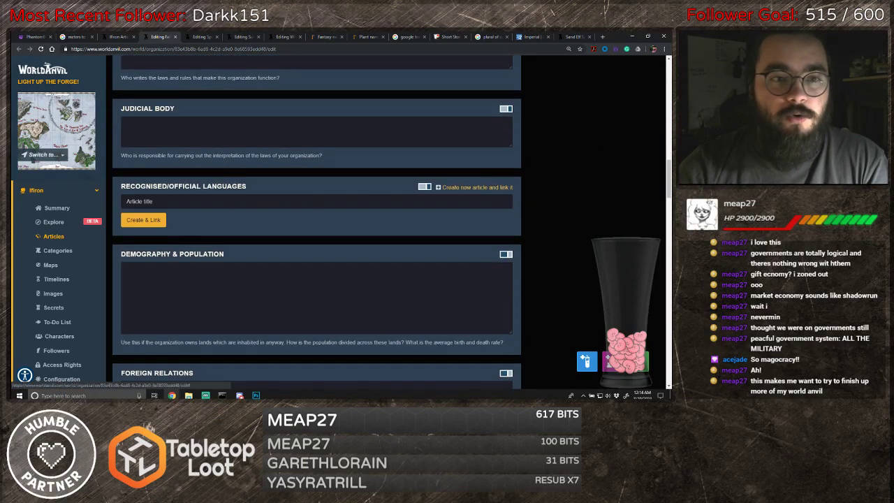
type("S")
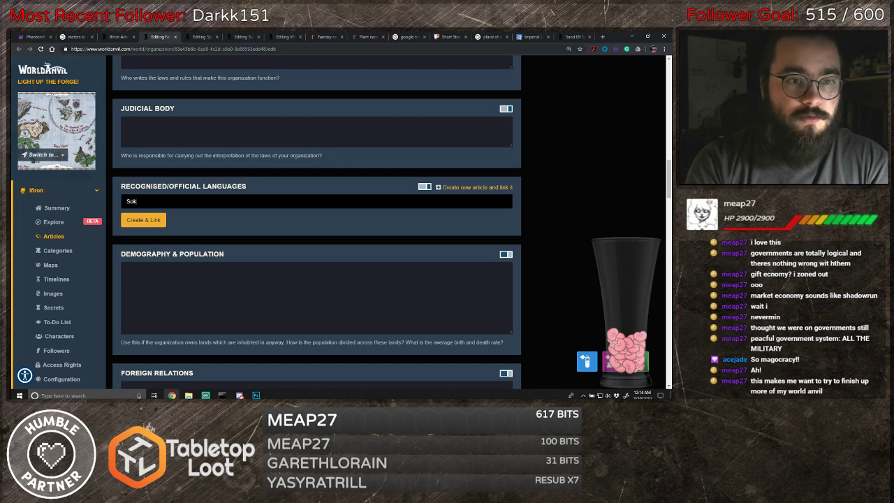
type("lyvan")
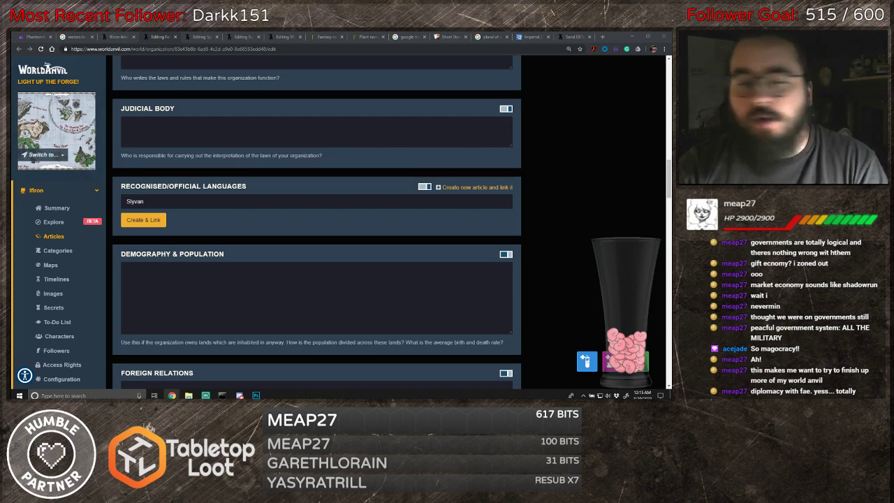
left_click_drag(148, 202, 119, 206)
type("S")
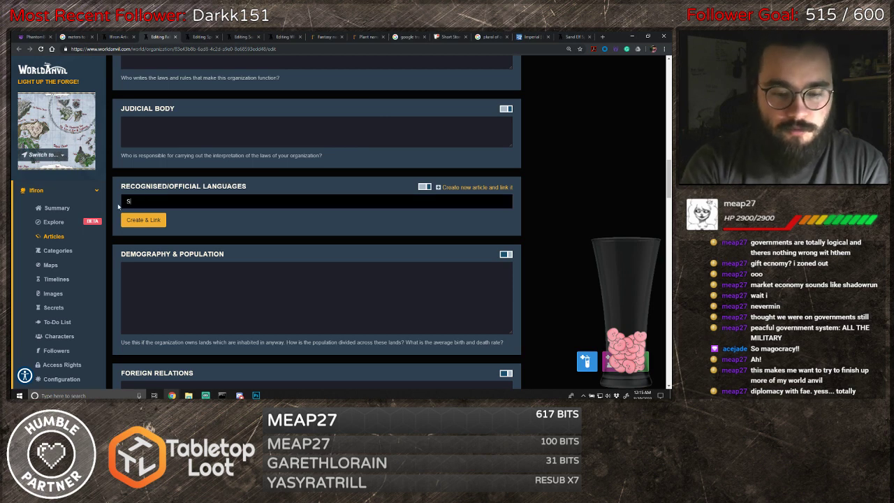
type("ylva")
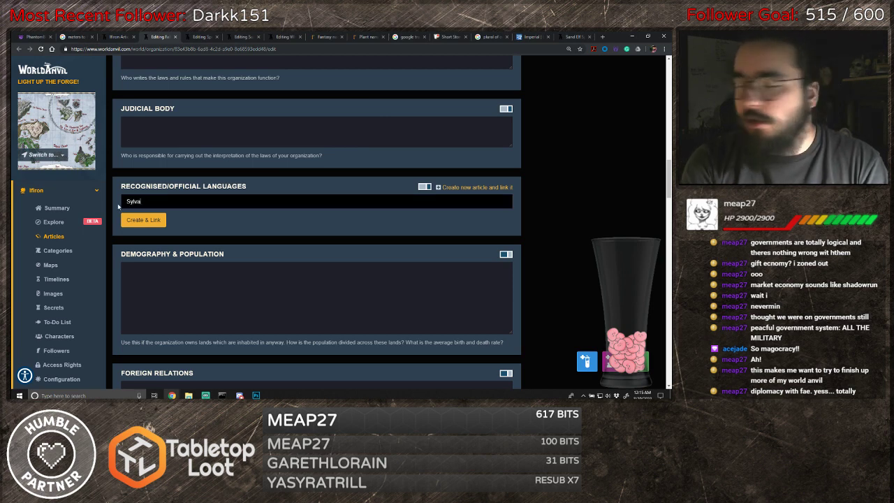
type("n")
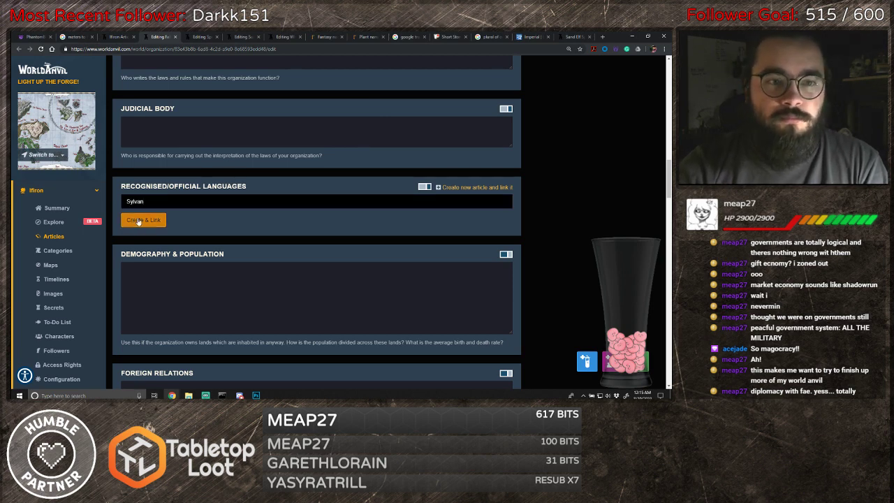
left_click(145, 221)
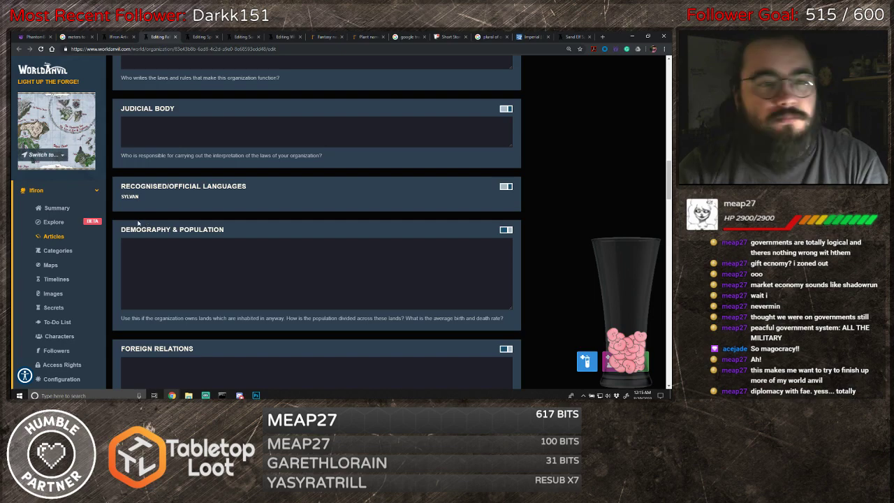
- Examine the Fall Court's other Geopolitical fields, from Demography & Population down to Military and Official State Religion
left_click(199, 38)
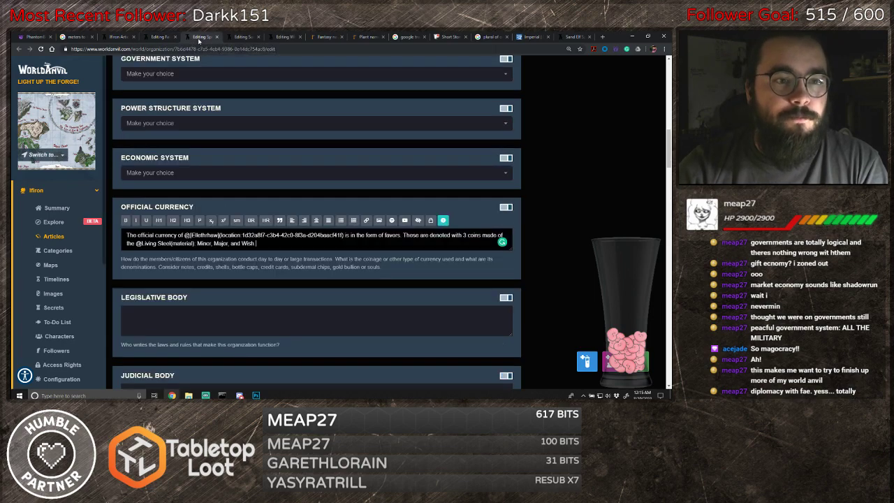
left_click(159, 38)
scroll(275, 207, "down", 2)
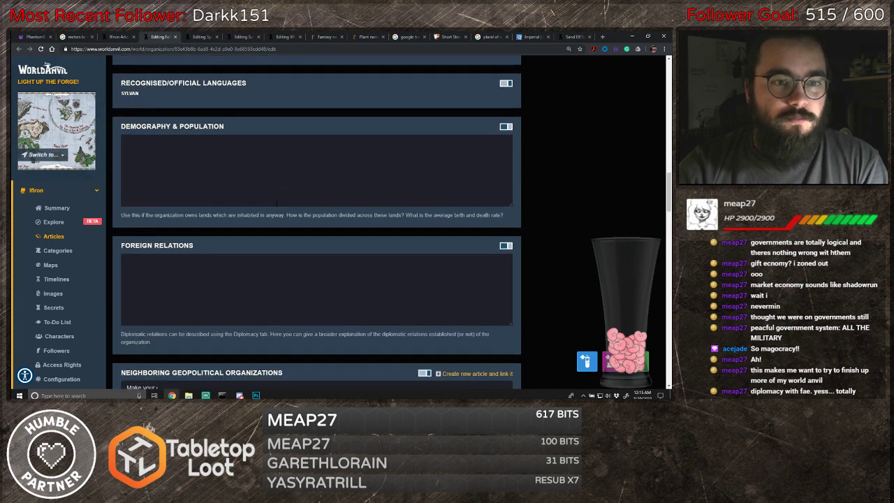
scroll(279, 189, "down", 2)
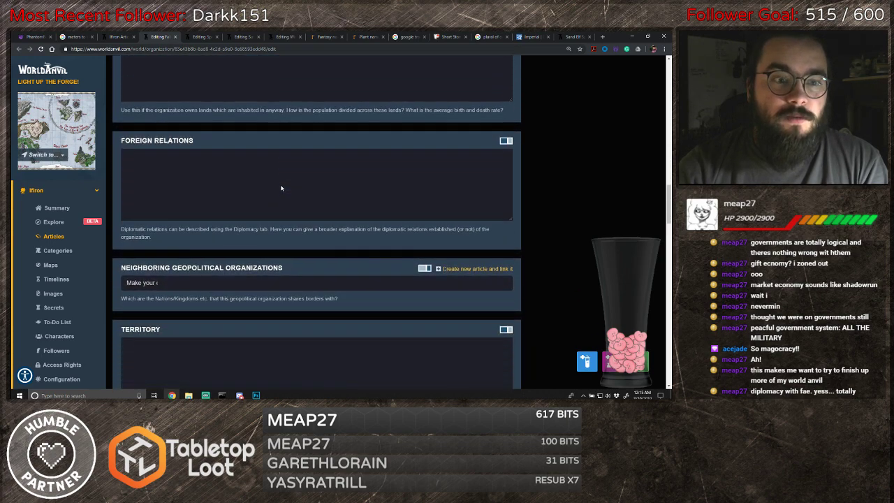
scroll(280, 184, "down", 2)
scroll(275, 176, "down", 2)
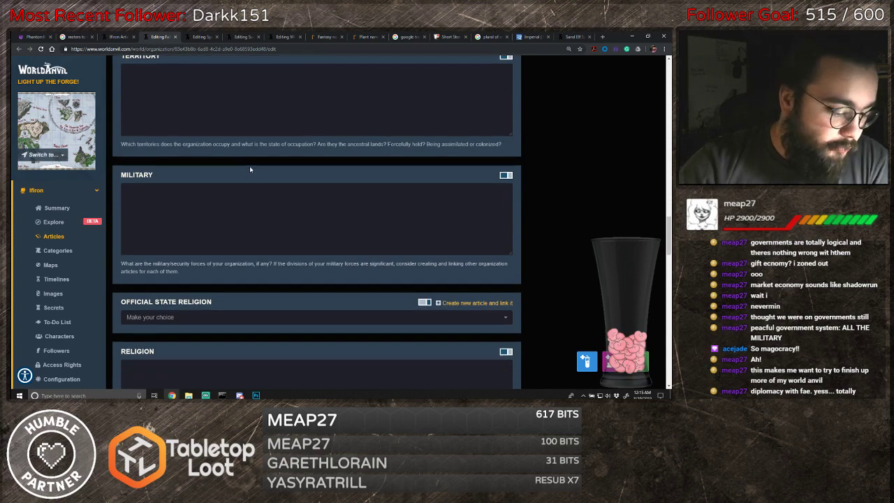
scroll(249, 170, "up", 1)
scroll(250, 173, "up", 10)
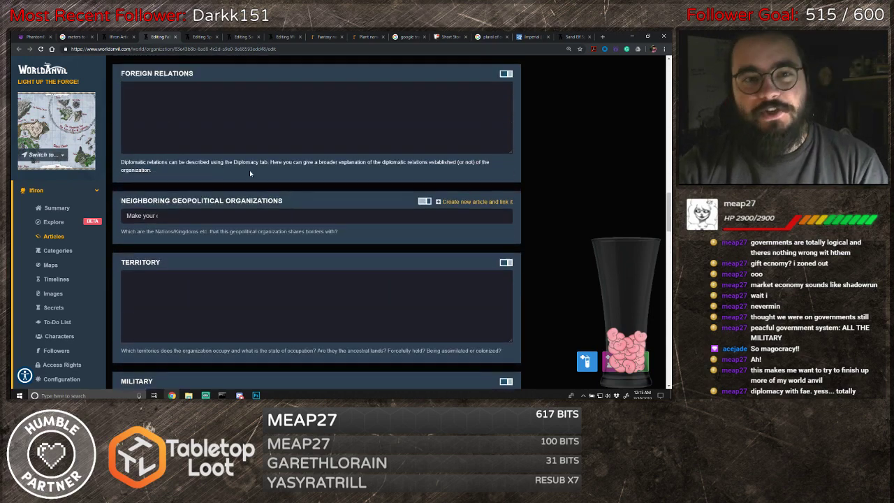
scroll(252, 177, "up", 2)
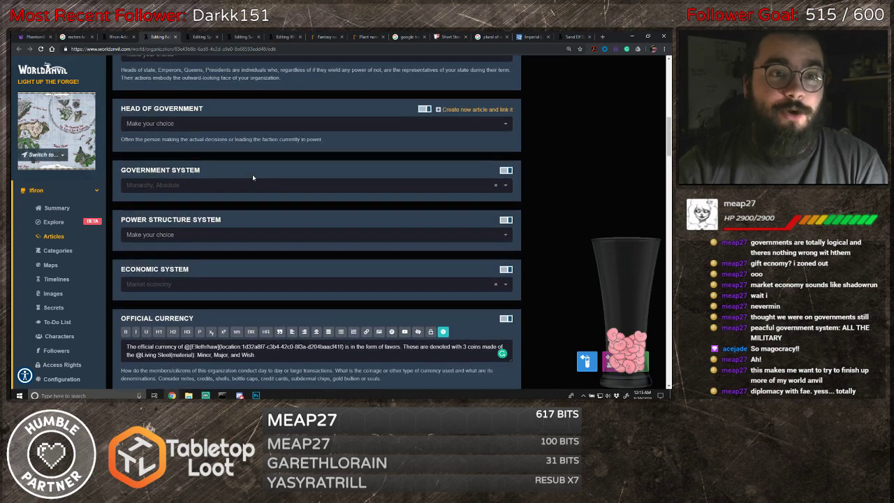
scroll(253, 177, "up", 3)
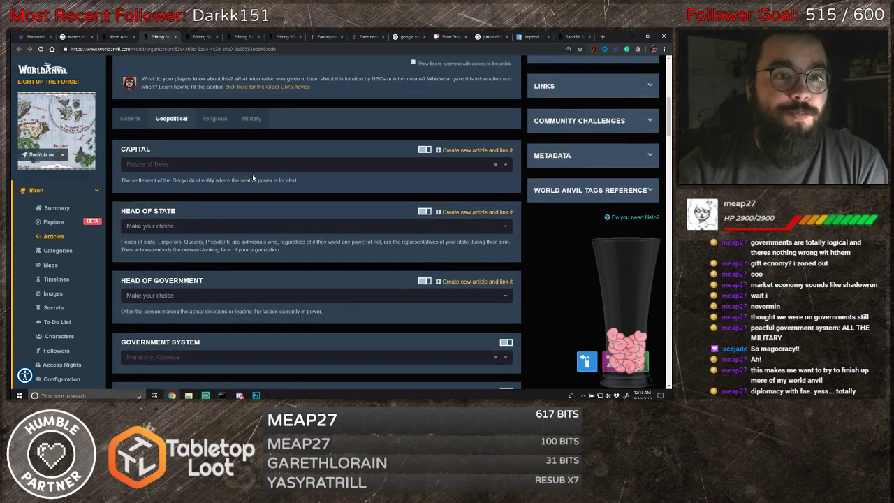
- Review the Military, Religious and Generic field groups of the Fall Court article, then return to the Geopolitical group
left_click(215, 153)
left_click(250, 154)
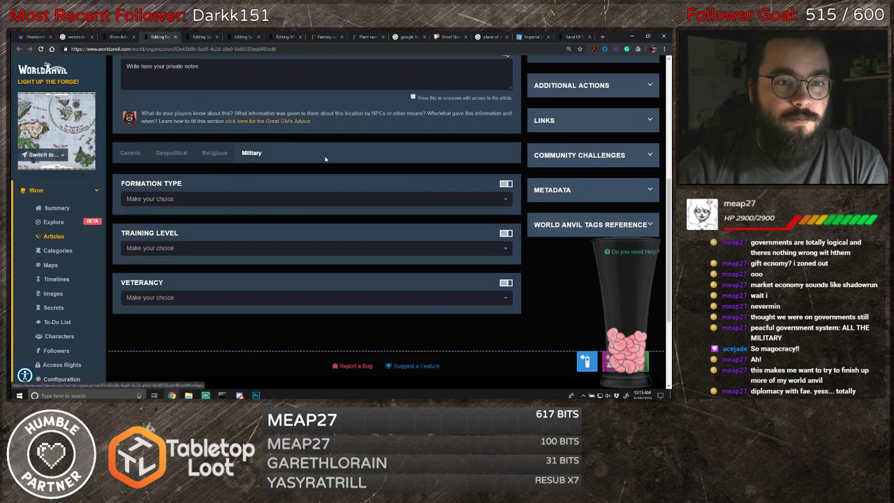
left_click(214, 152)
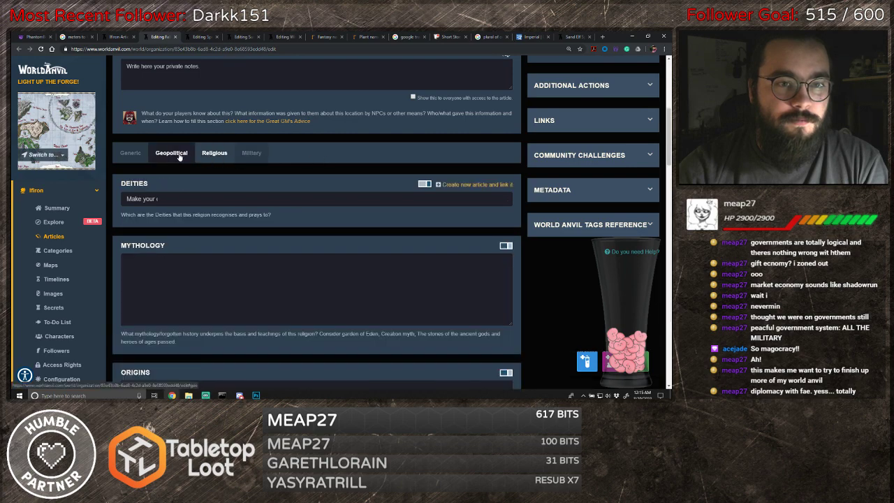
left_click(171, 153)
left_click(130, 153)
scroll(336, 201, "down", 1)
scroll(359, 198, "down", 1)
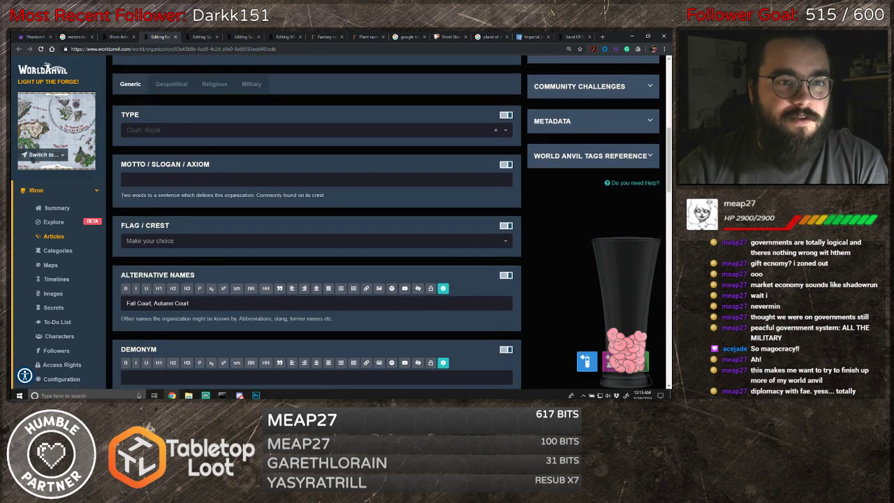
scroll(265, 196, "up", 2)
left_click(170, 193)
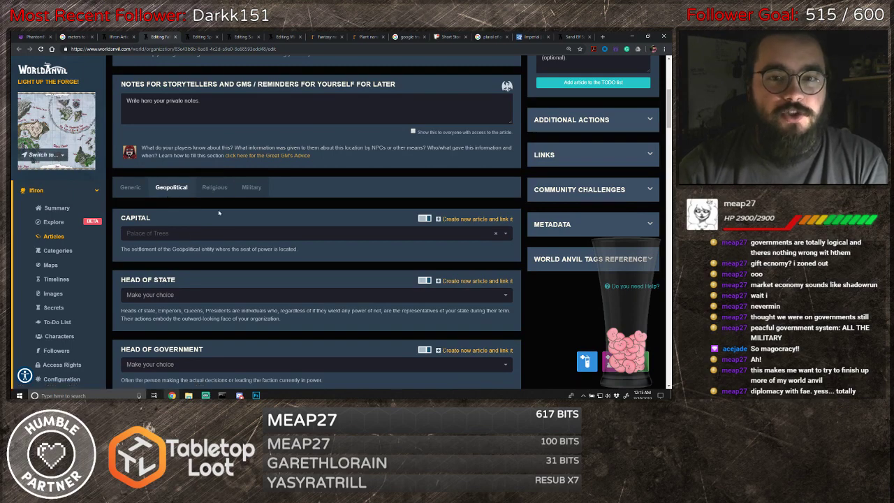
- Save the Fall Court of Fairies article and preview its rendered page down to the details sidebar
scroll(344, 264, "up", 5)
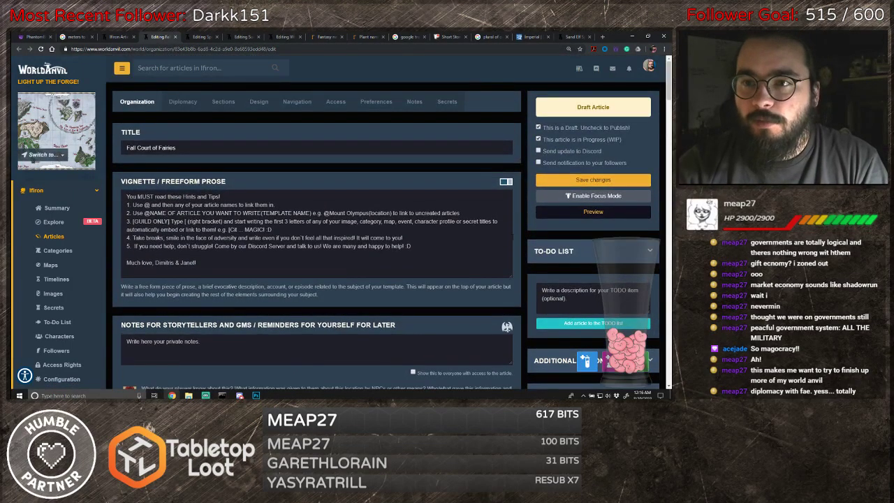
left_click(593, 211)
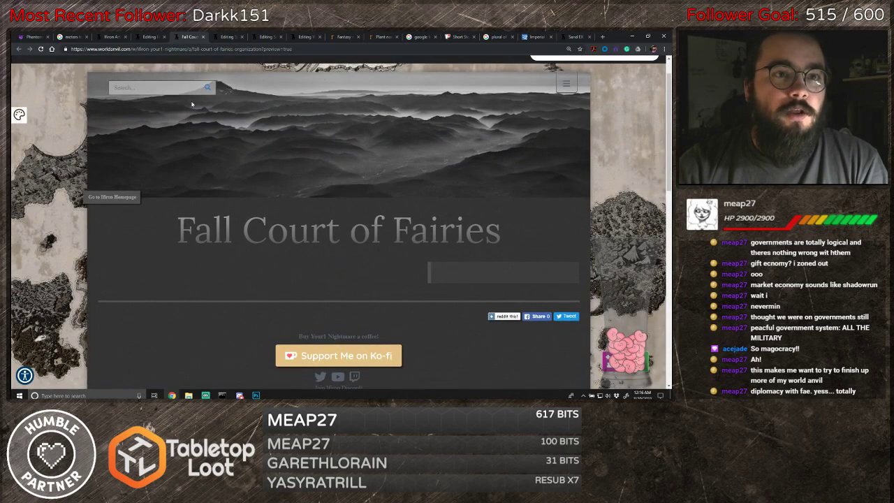
left_click(203, 36)
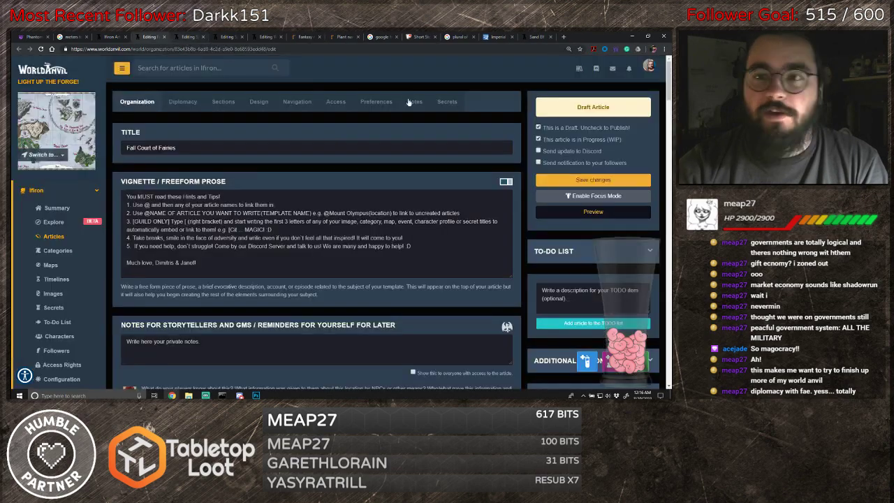
left_click(613, 179)
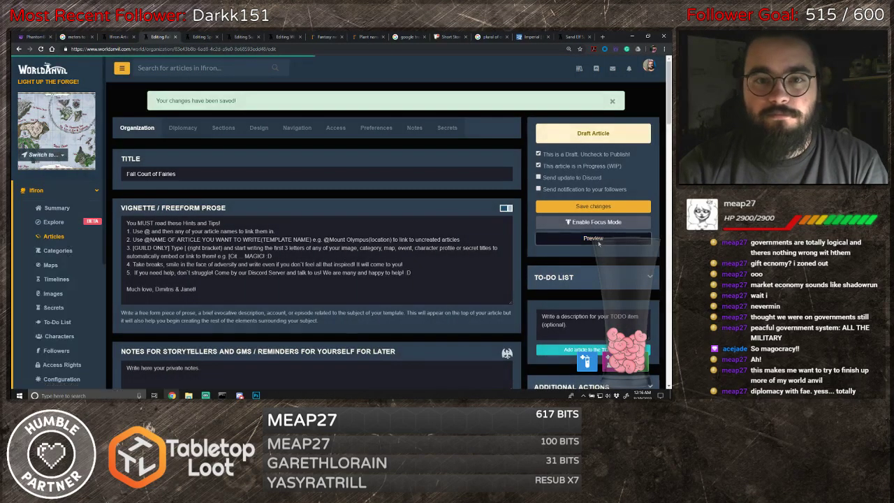
left_click(597, 240)
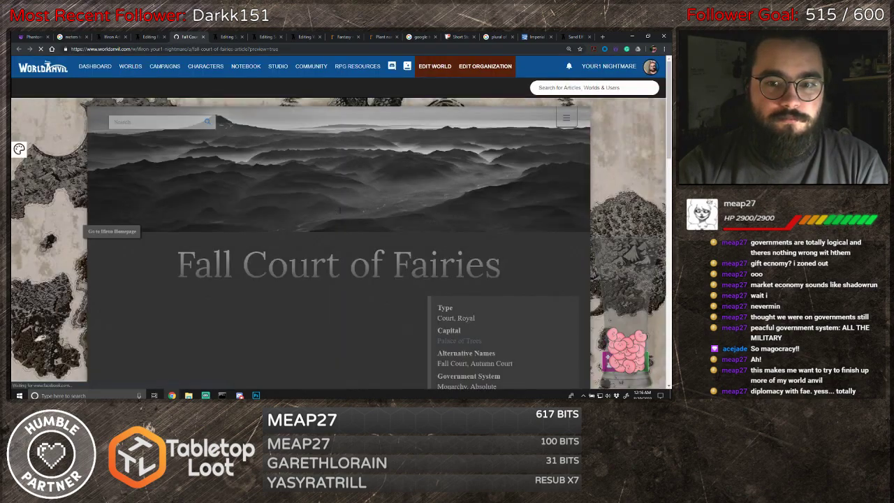
scroll(398, 236, "down", 5)
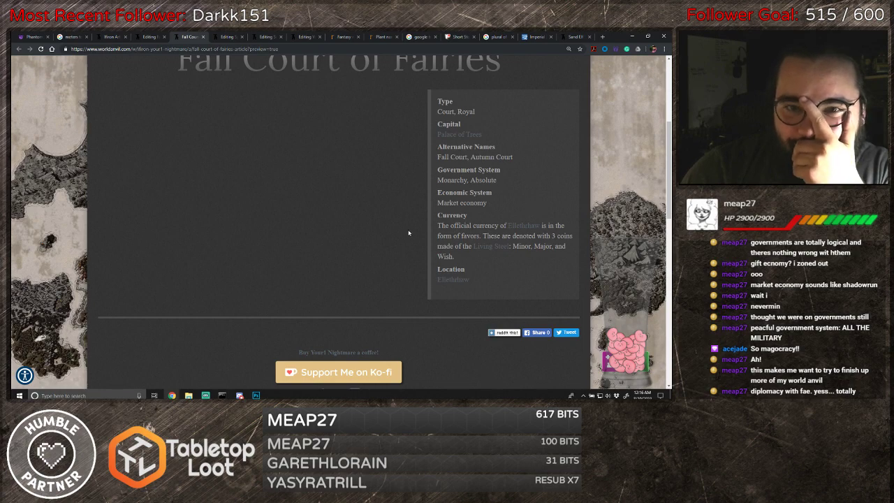
scroll(394, 234, "up", 3)
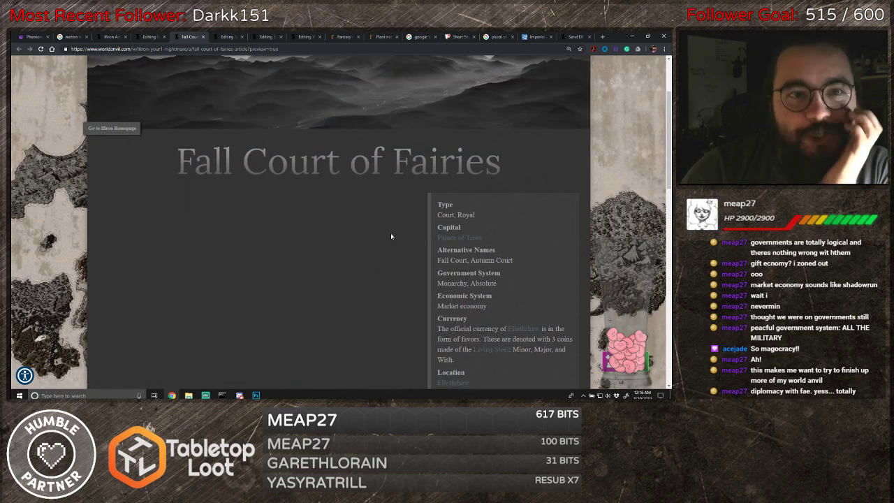
left_click(223, 36)
scroll(229, 184, "up", 15)
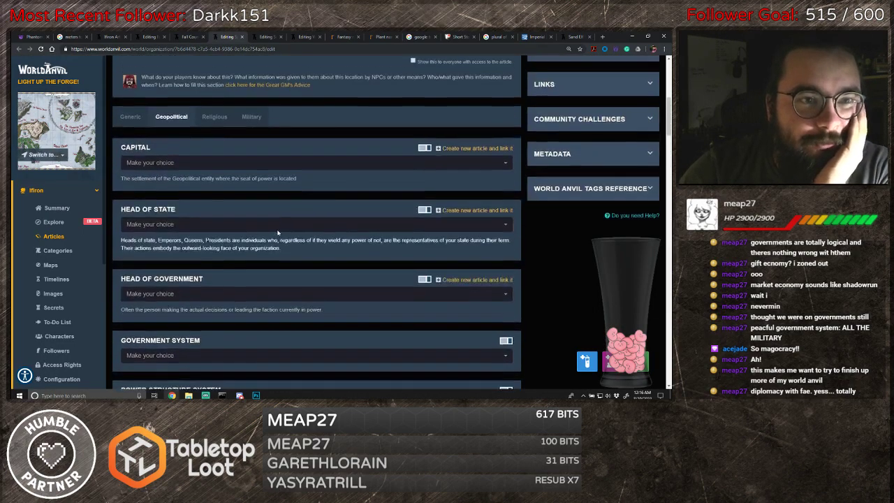
left_click(184, 102)
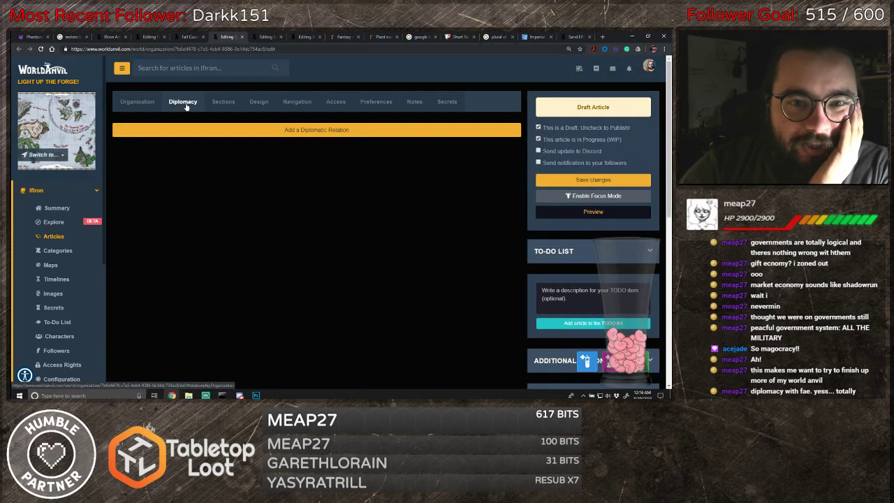
left_click(255, 129)
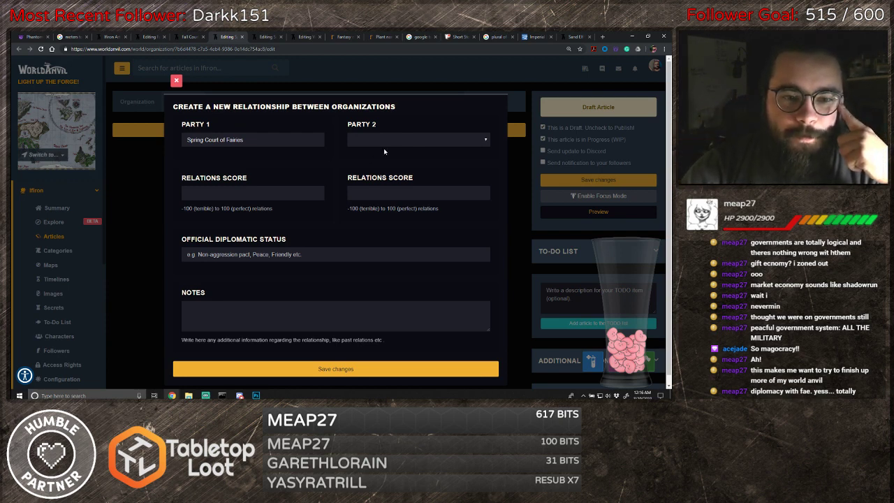
left_click(311, 254)
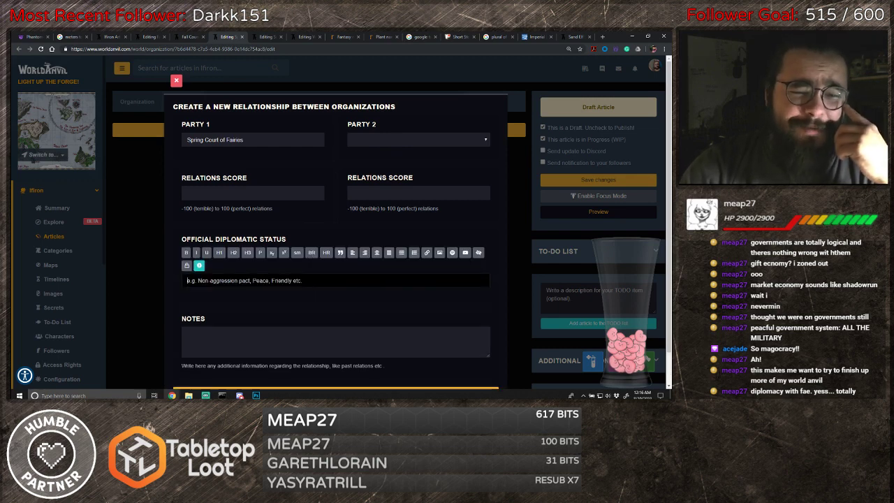
left_click(398, 140)
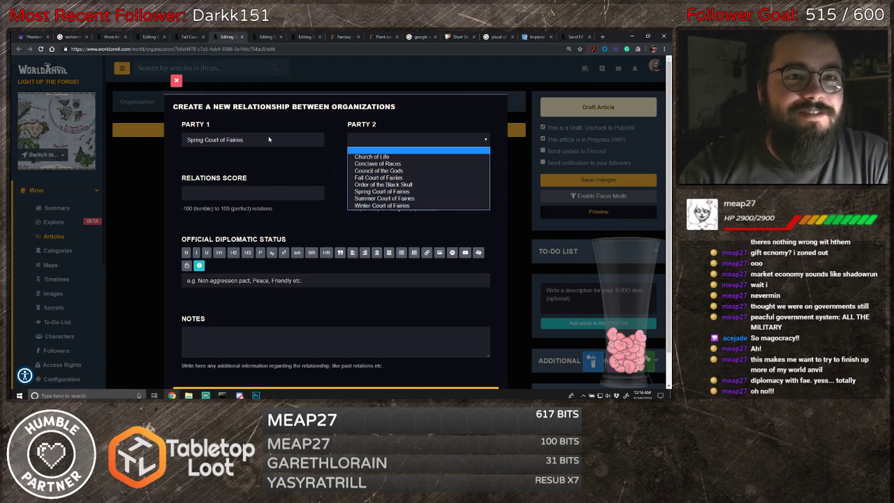
left_click(325, 78)
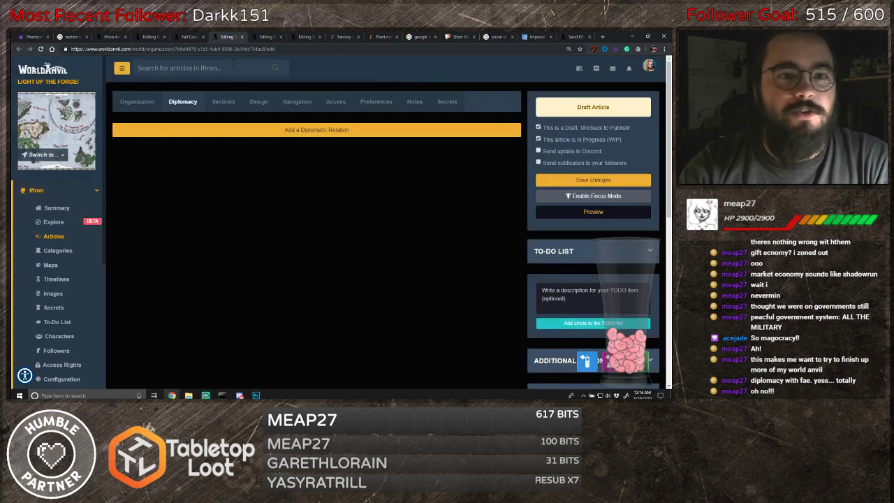
- Start a new diplomatic relation in the Fall Court of Fairies article with Spring Court of Fairies as Party 2
left_click(186, 36)
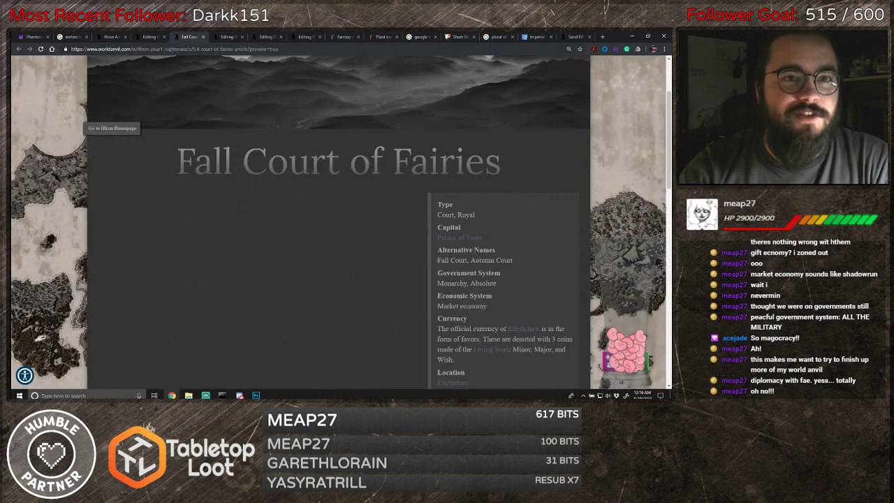
left_click(155, 37)
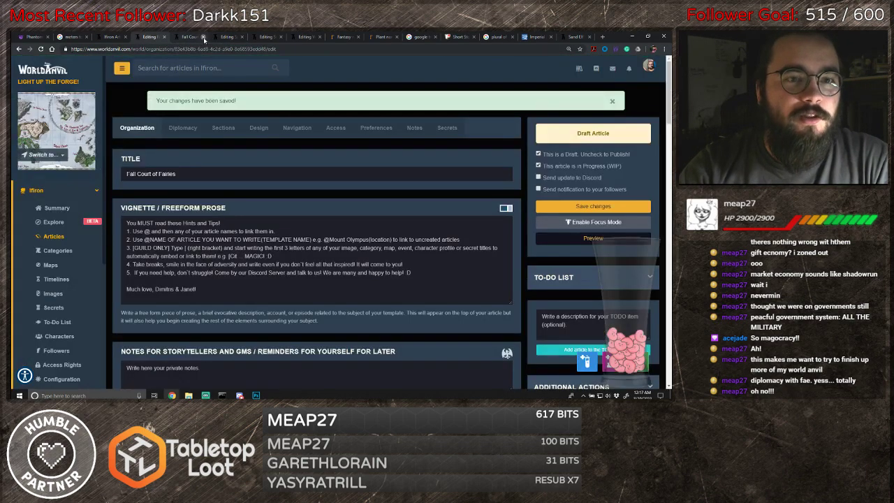
left_click(190, 127)
left_click(258, 155)
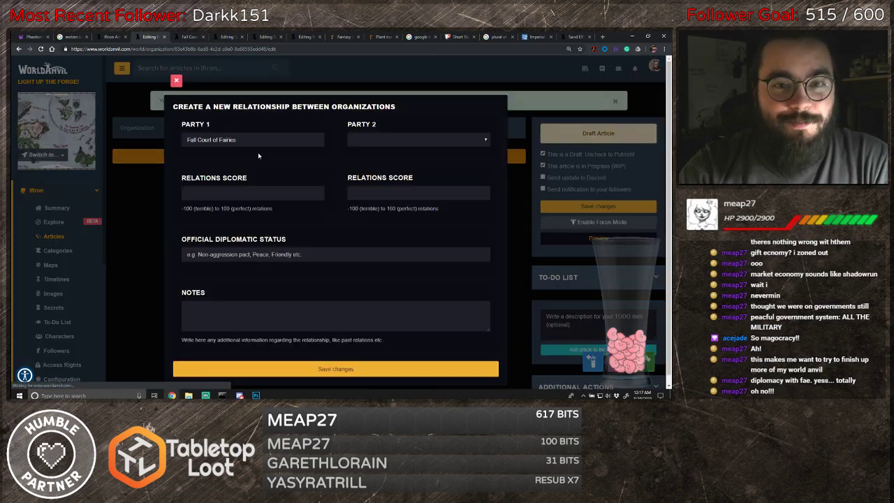
left_click(392, 139)
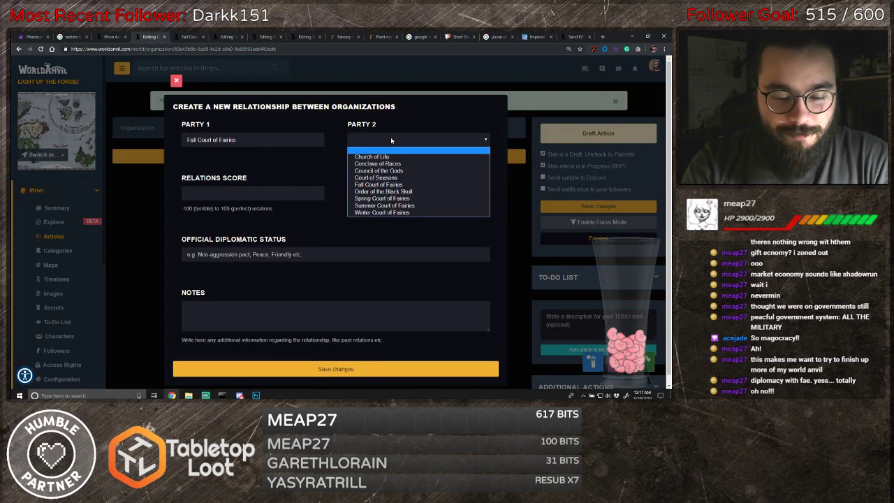
key("s")
key("Return")
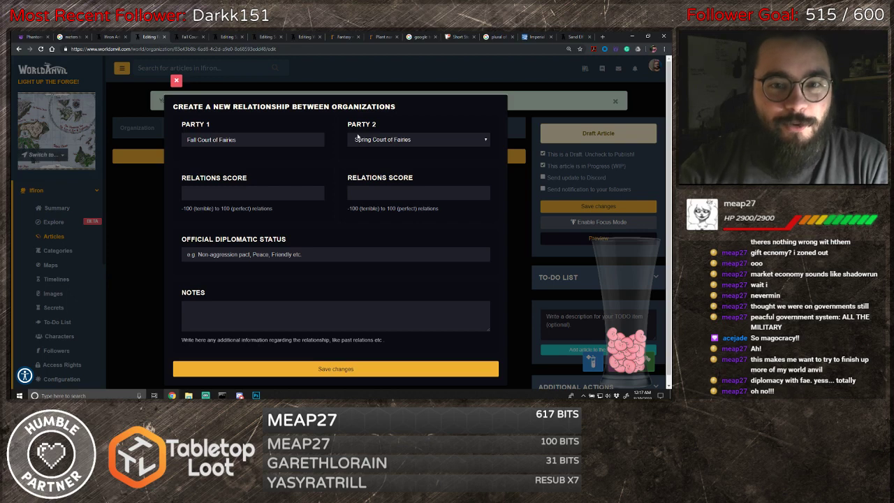
- Enter "It's Complicated" as the official diplomatic status between the Fall and Spring Courts and try to save the relation
left_click(260, 250)
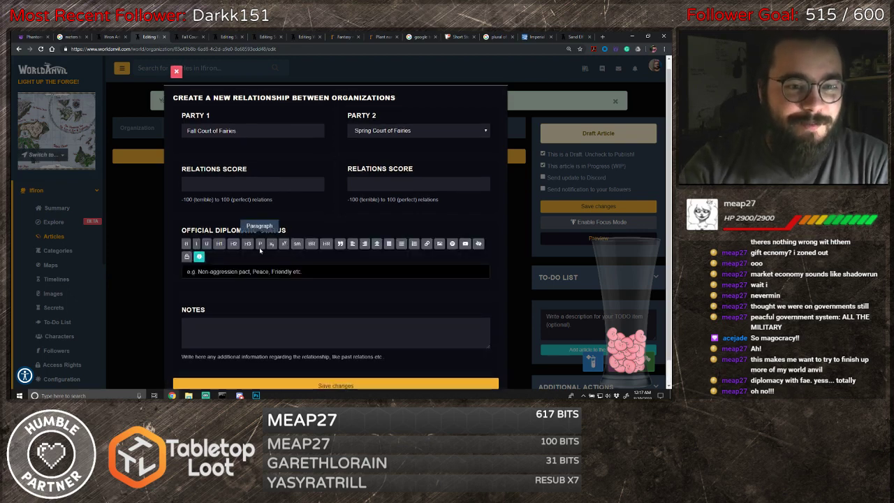
type("t's Com")
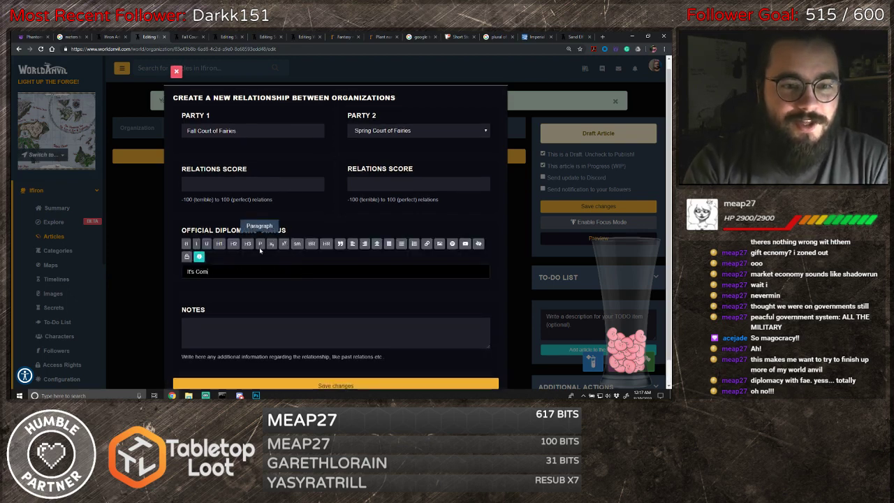
type("t's Complicated")
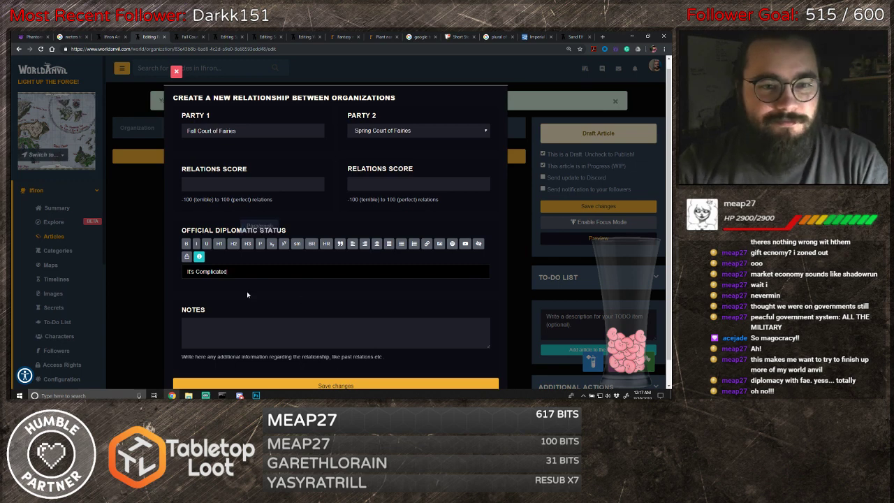
scroll(276, 280, "down", 1)
left_click(354, 358)
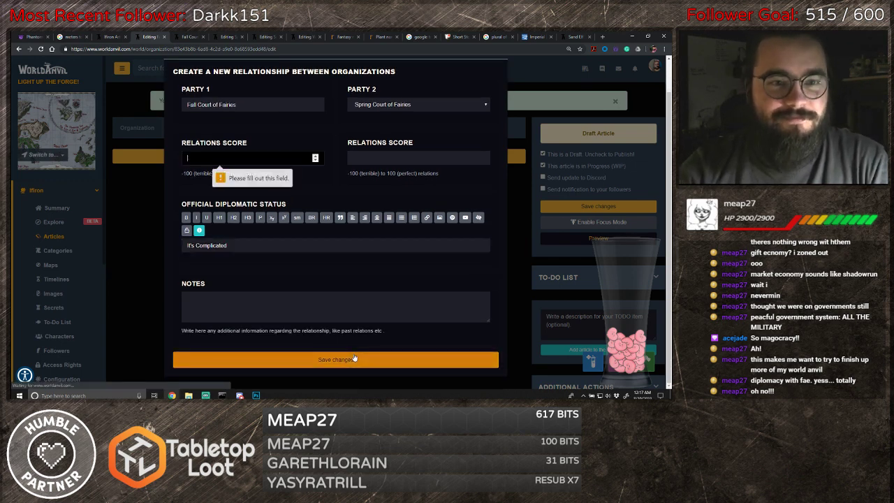
- Set both relations scores between the Fall and Spring Courts to 0 and save the relation
left_click(331, 192)
left_click(307, 158)
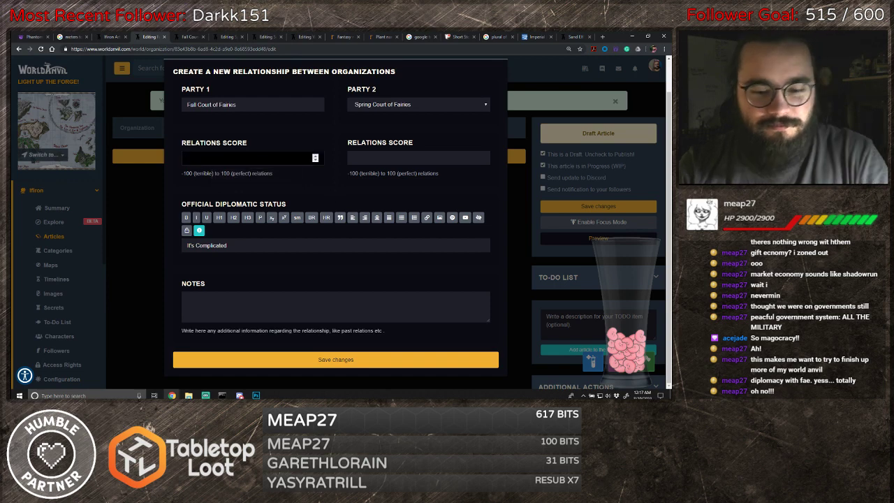
left_click(343, 194)
left_click(391, 158)
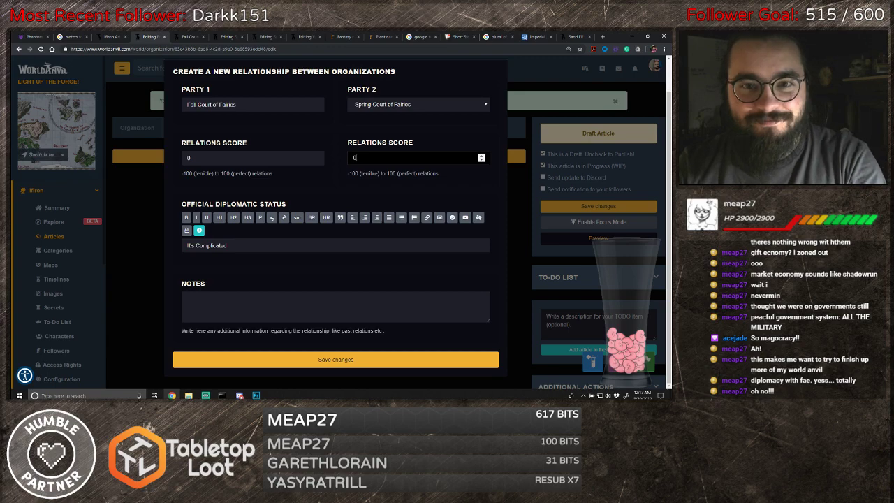
left_click(323, 193)
left_click(319, 360)
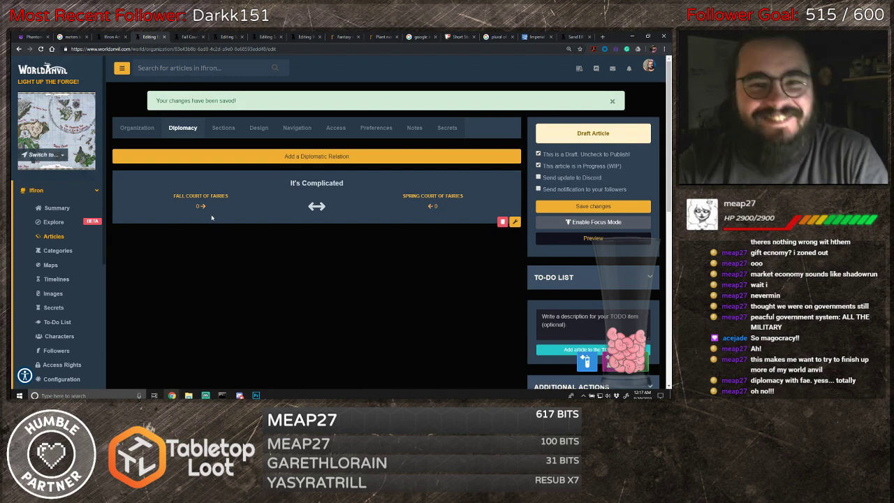
- Add and save a Fall Court diplomatic relation with the Winter Court of Fairies, both scores 0 and status "It's Complicated"
left_click(303, 157)
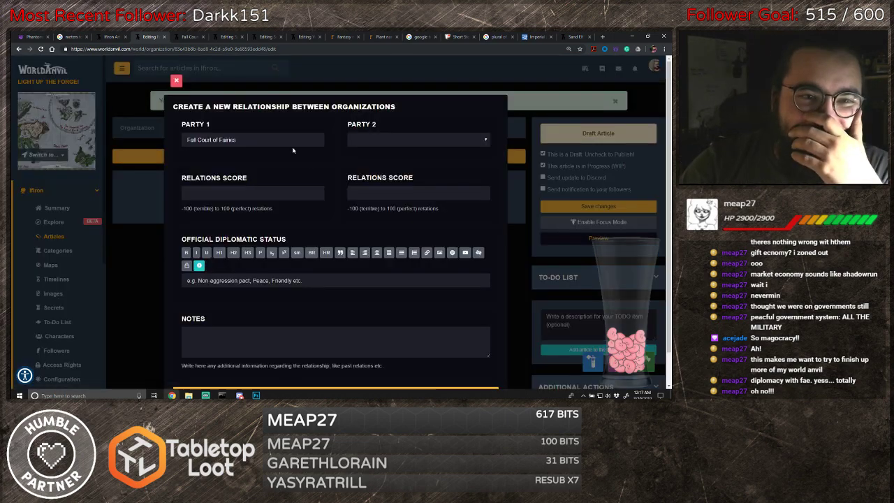
left_click(401, 141)
key("w")
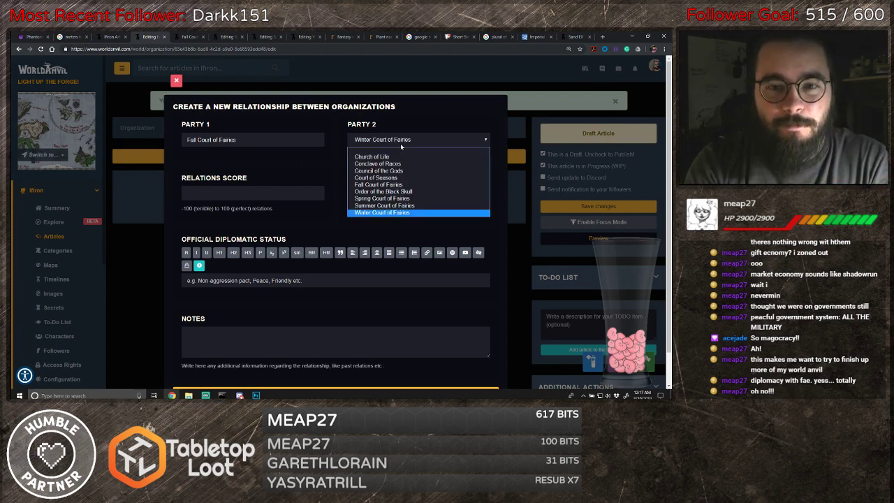
key("Return")
left_click(231, 193)
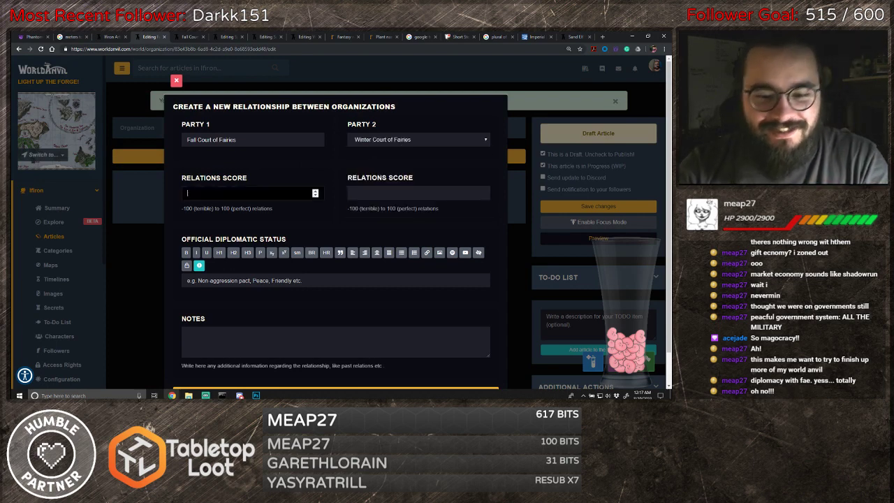
left_click(388, 193)
type("0")
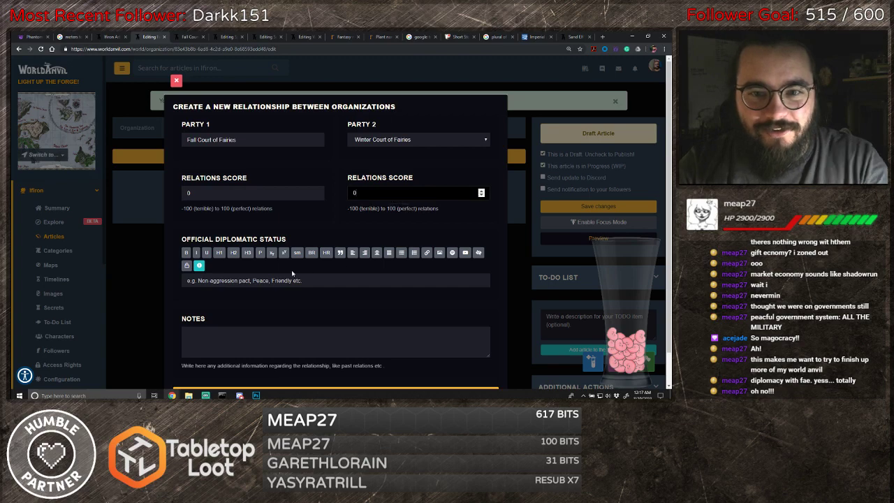
key("Tab")
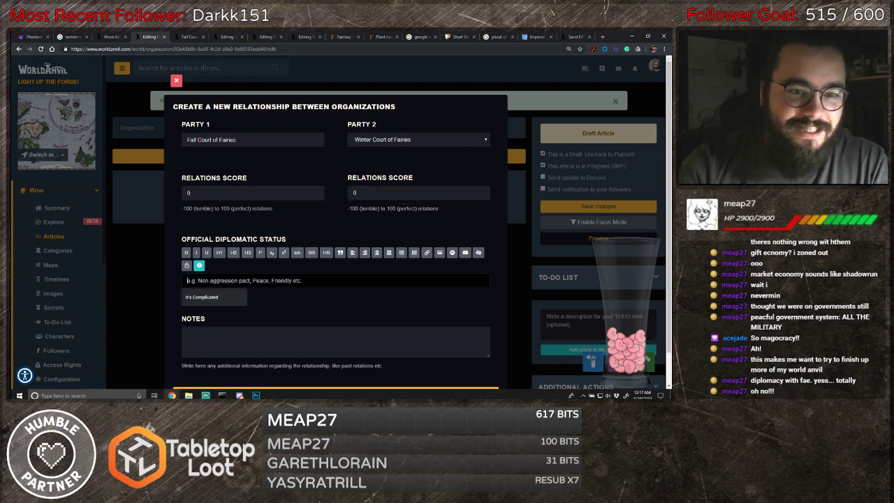
left_click(201, 297)
scroll(299, 311, "down", 1)
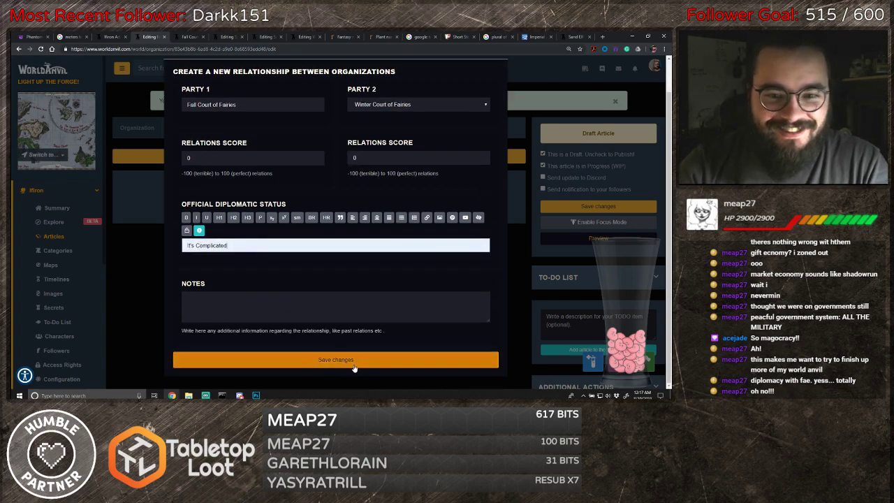
left_click(354, 368)
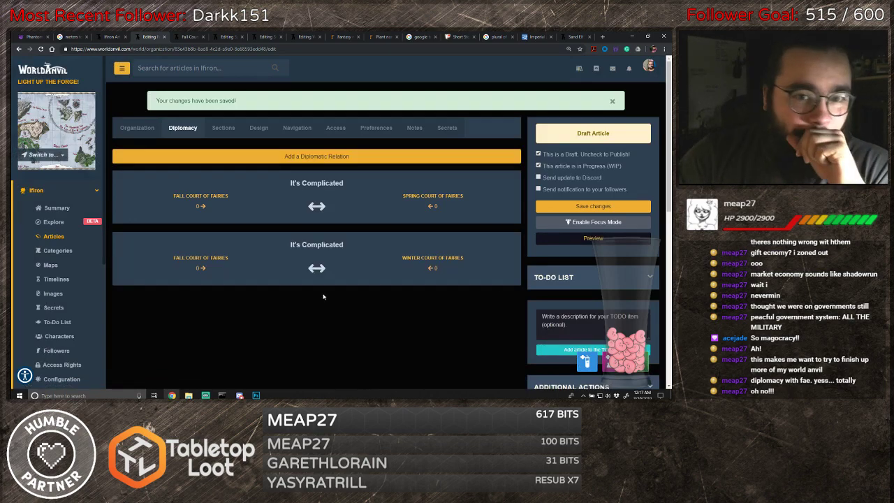
- Add and save a Fall Court diplomatic relation with the Summer Court of Fairies, both scores 0 and status "It's Complicated"
left_click(319, 160)
left_click(407, 140)
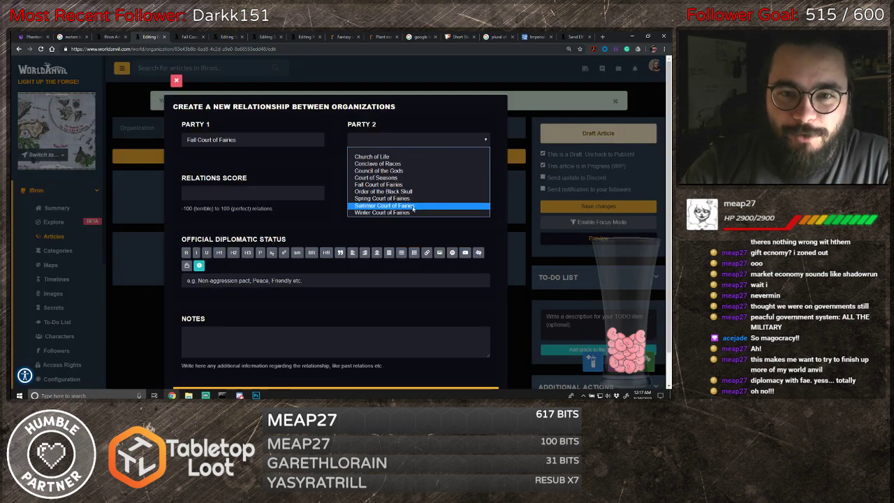
left_click(384, 205)
left_click(260, 194)
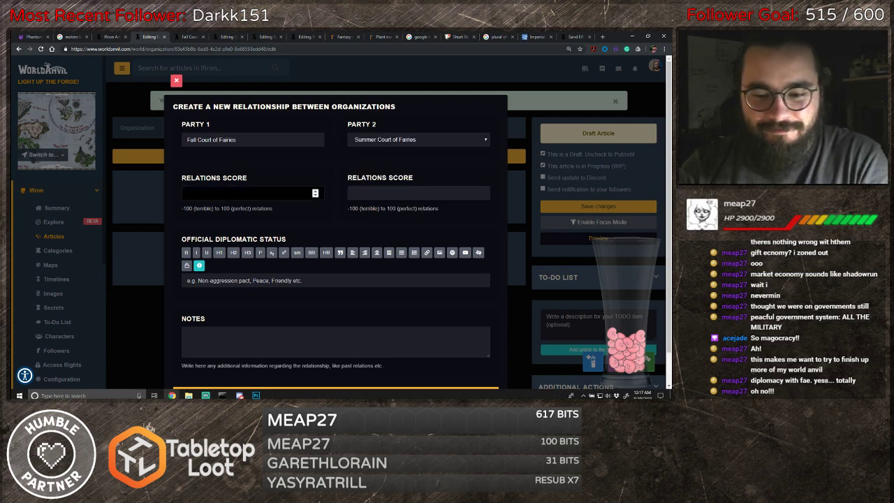
type("0")
left_click(391, 194)
type("0")
left_click(217, 281)
left_click(209, 294)
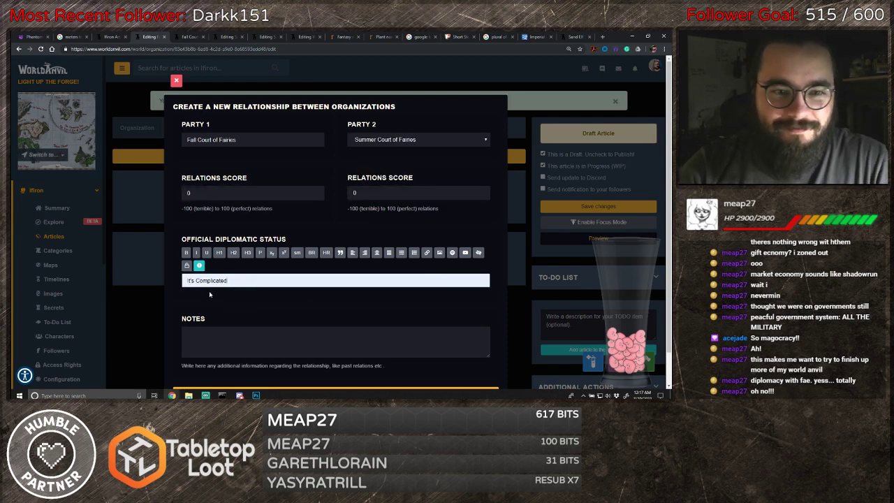
scroll(329, 366, "down", 1)
left_click(329, 366)
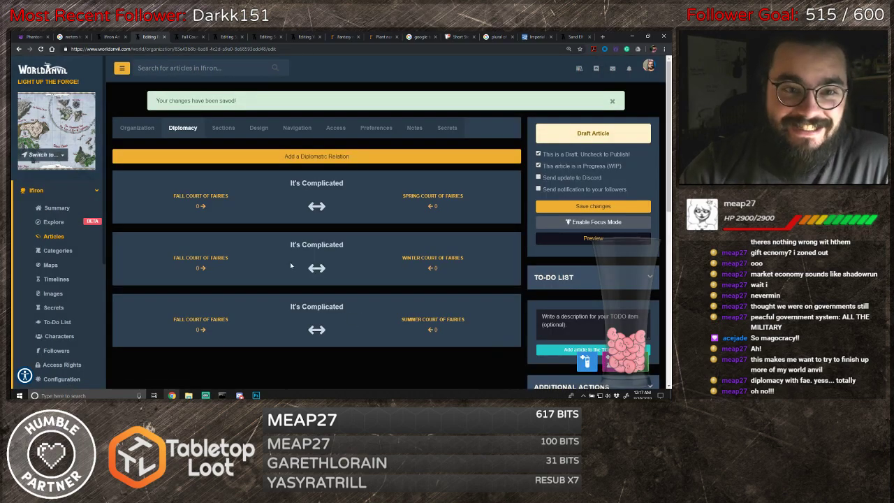
- Review the Fall Court's Sections, Design and Navigation settings, including the available categories, and return to the Ifiron article list
left_click(222, 128)
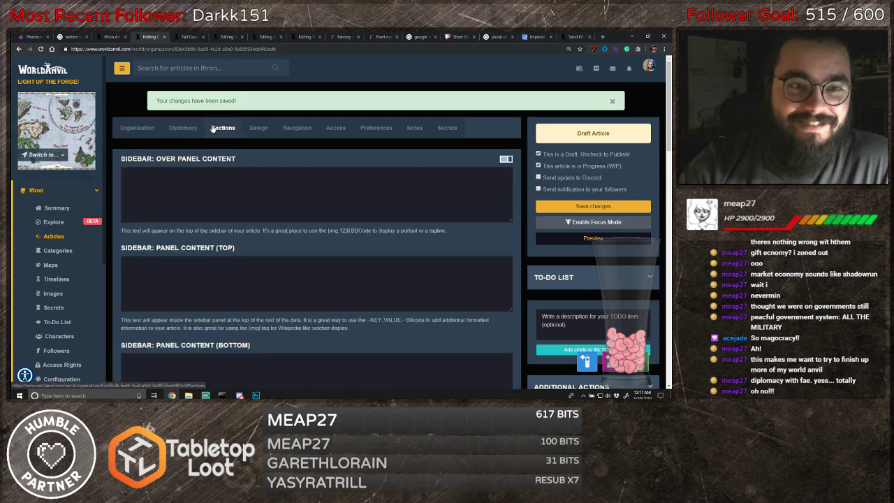
left_click(258, 128)
left_click(294, 130)
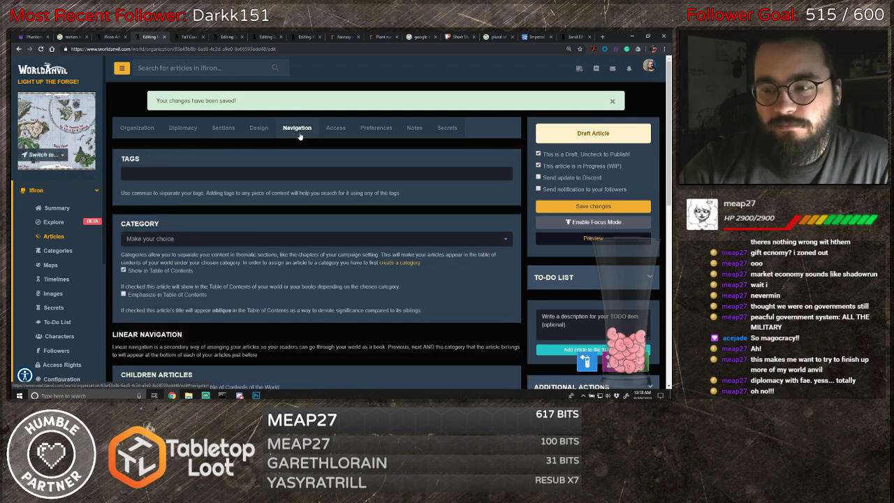
scroll(198, 188, "down", 1)
left_click(205, 203)
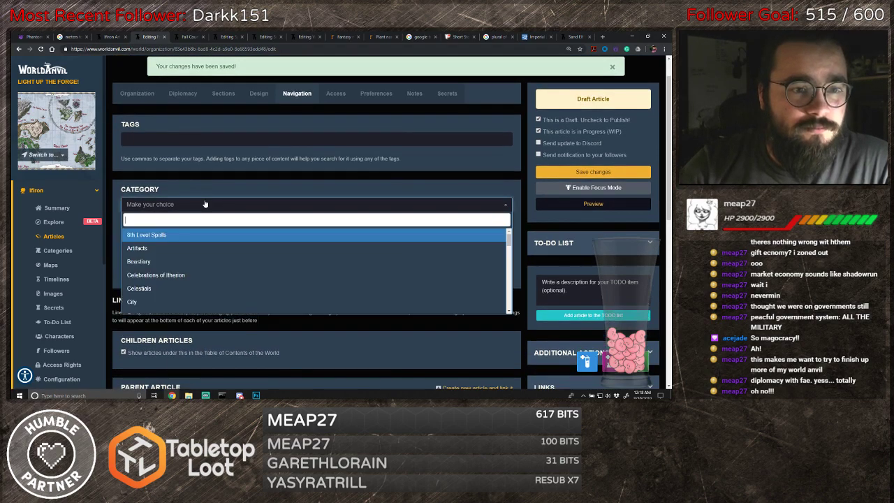
scroll(205, 260, "down", 2)
scroll(206, 260, "up", 2)
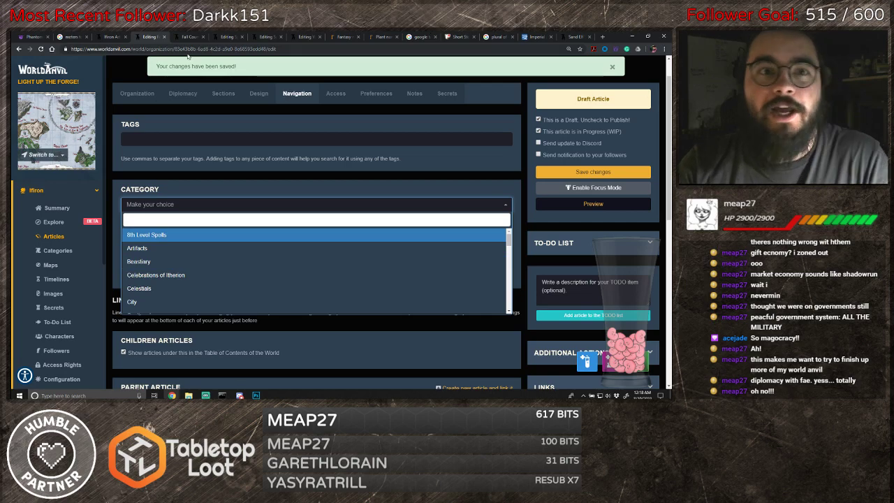
left_click(108, 36)
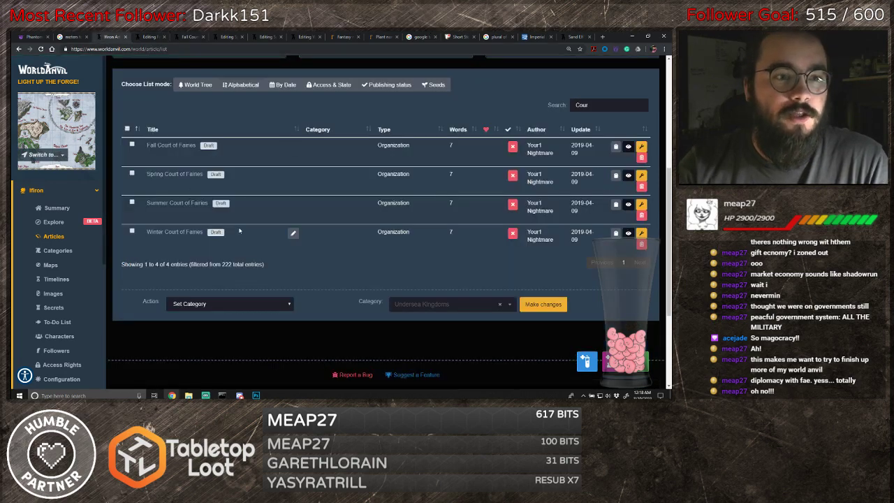
- Examine Ifiron's category tree and the Cosmology, Planes and Inner Planes entries in the world homepage's table of contents
left_click(52, 250)
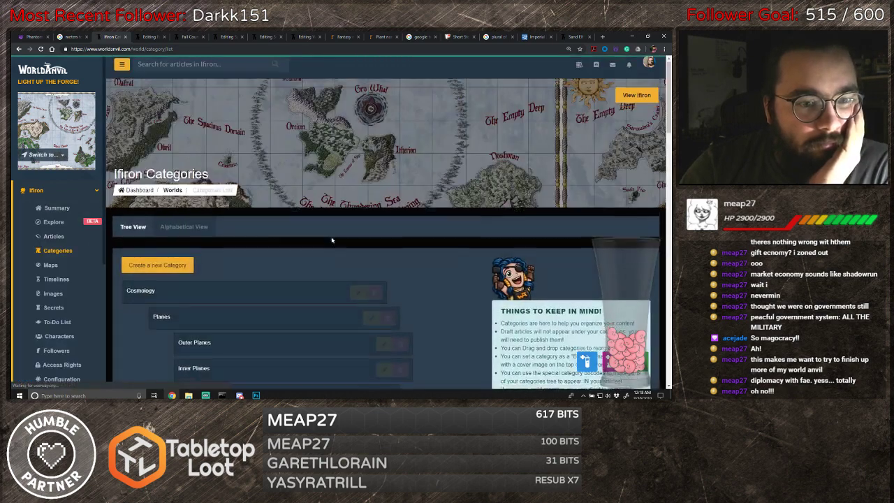
scroll(334, 230, "down", 3)
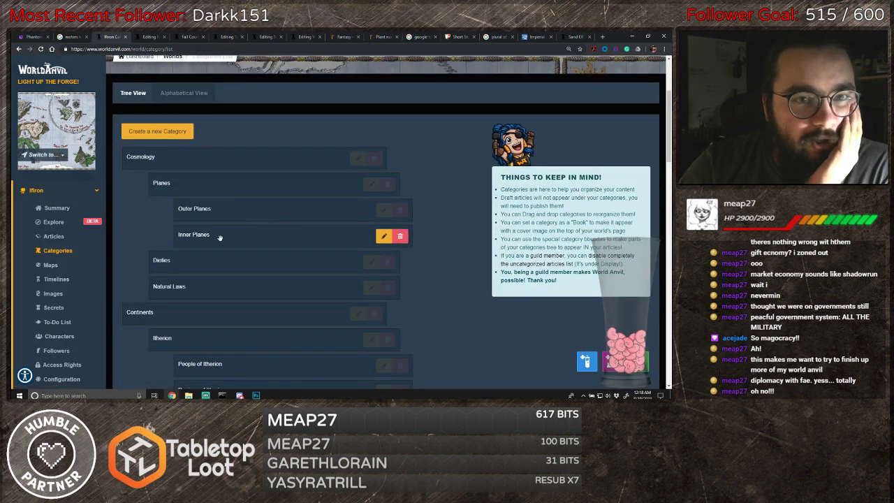
left_click(576, 36)
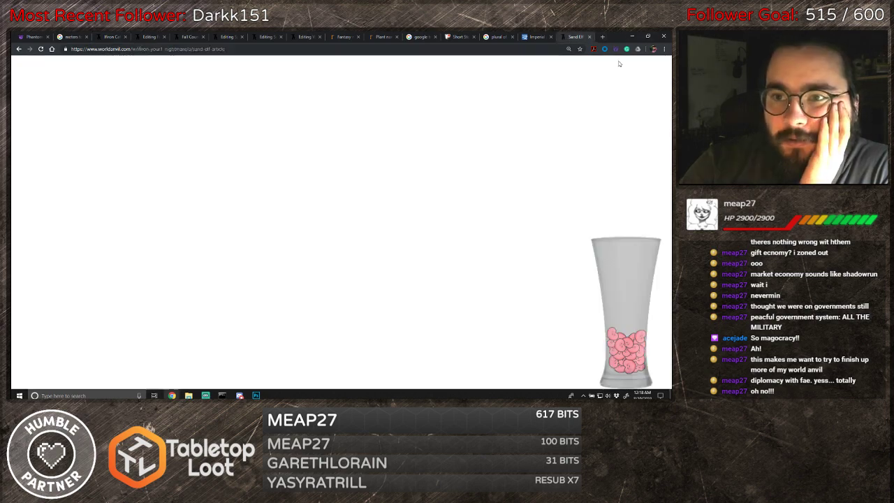
scroll(605, 177, "up", 10)
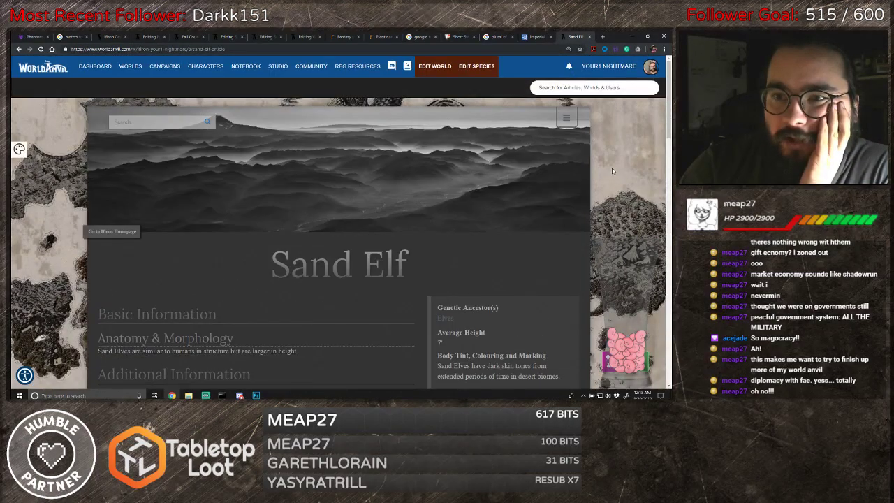
left_click(109, 231)
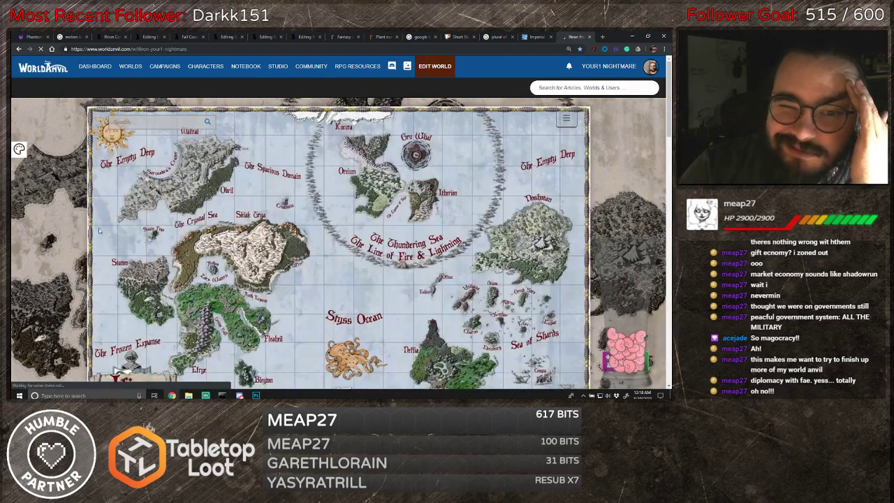
scroll(335, 250, "down", 10)
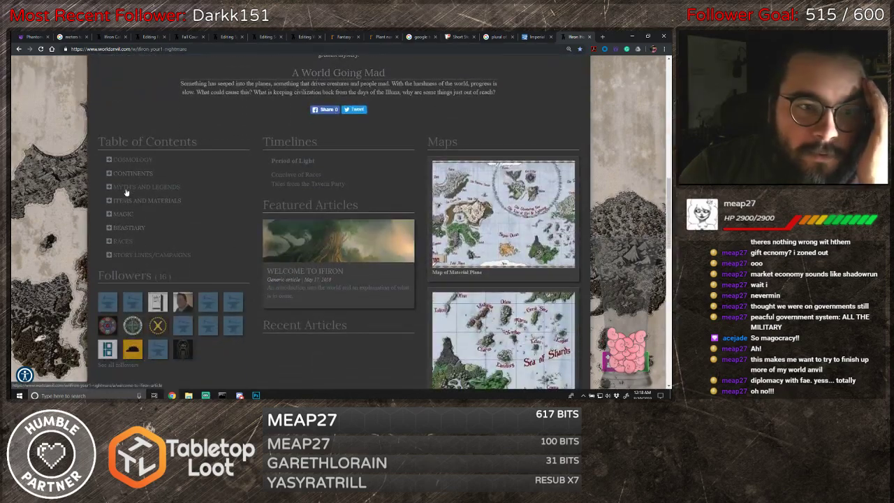
left_click(109, 161)
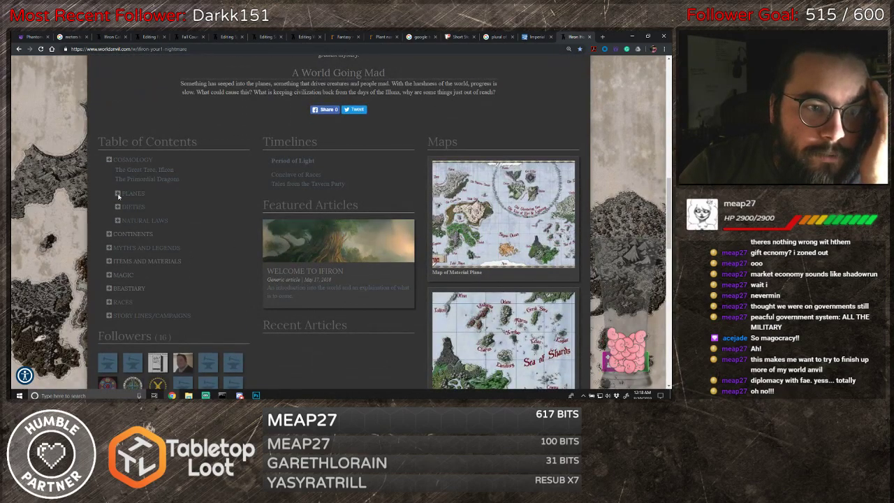
left_click(118, 193)
left_click(127, 269)
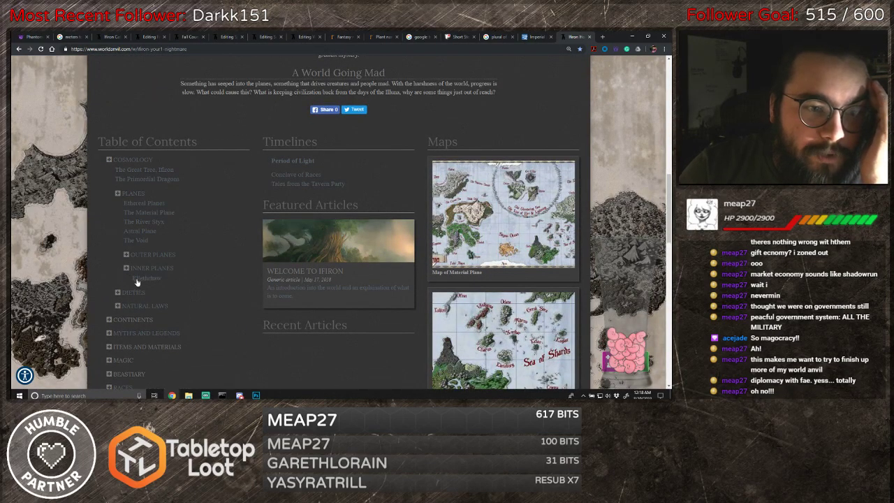
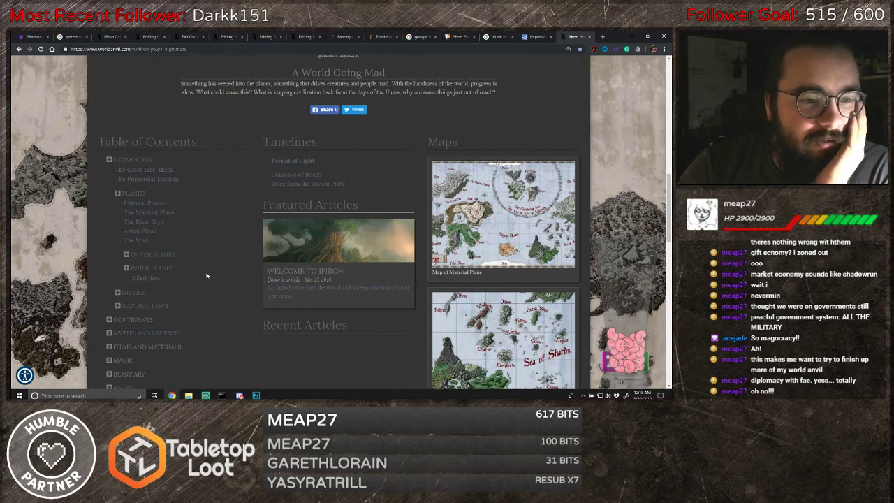
scroll(209, 272, "down", 3)
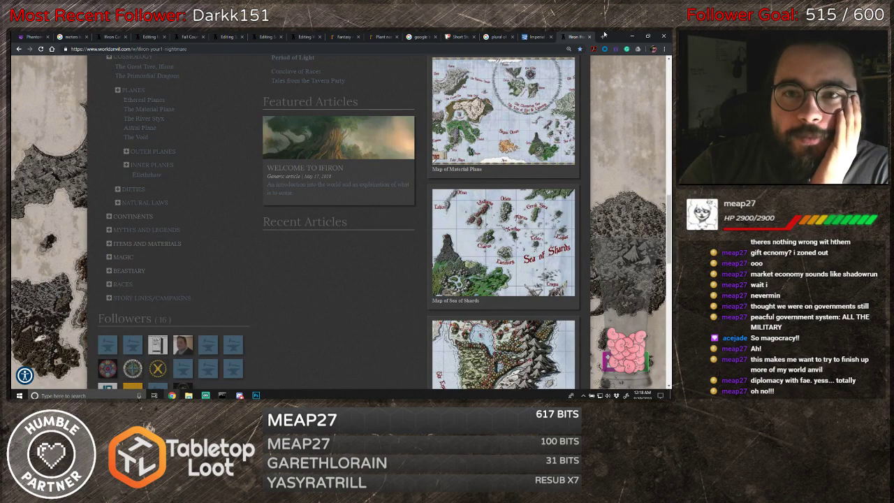
- Set the Fall Court article's category to Inner Planes in its navigation settings
left_click(140, 39)
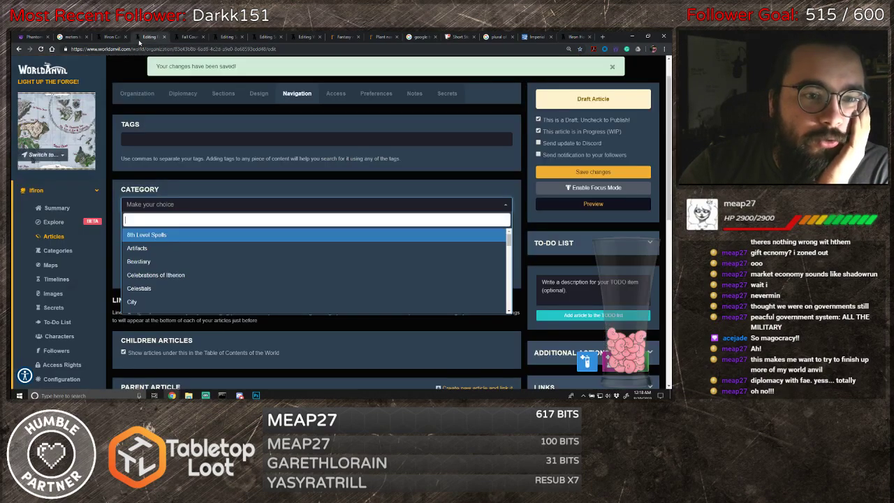
scroll(183, 250, "down", 1)
scroll(183, 251, "up", 1)
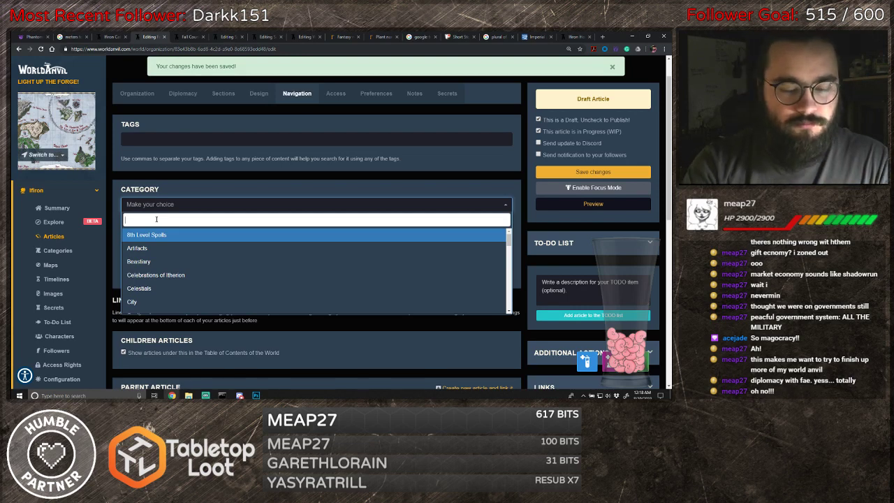
type("Inner")
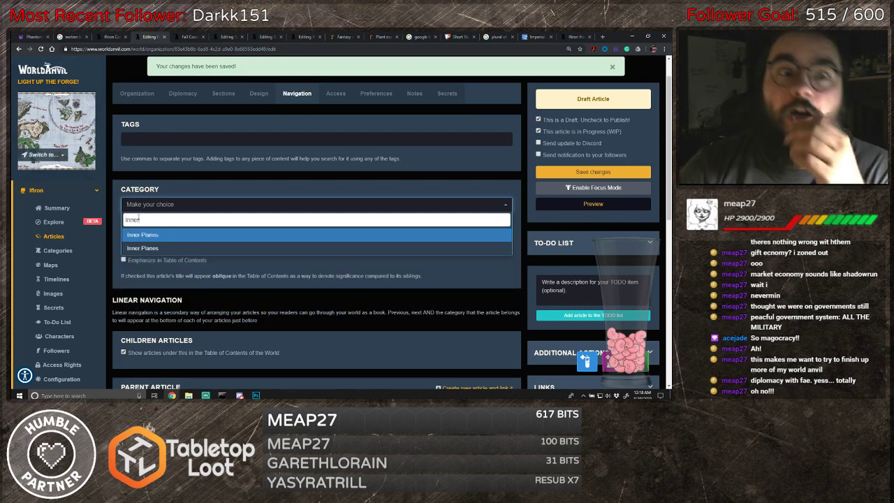
left_click(146, 235)
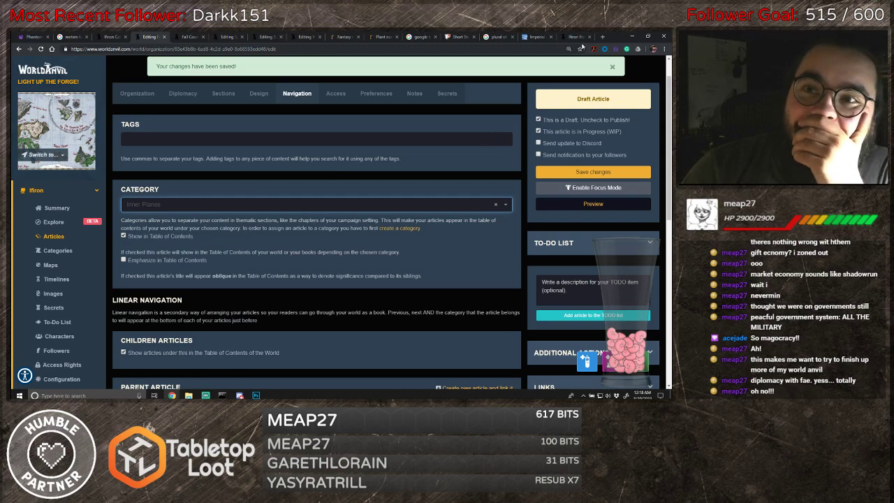
- Examine the Races, Bestiary, Magic, Items and Materials, Myths and Legends, and Continents sections of the world homepage's table of contents
left_click(575, 37)
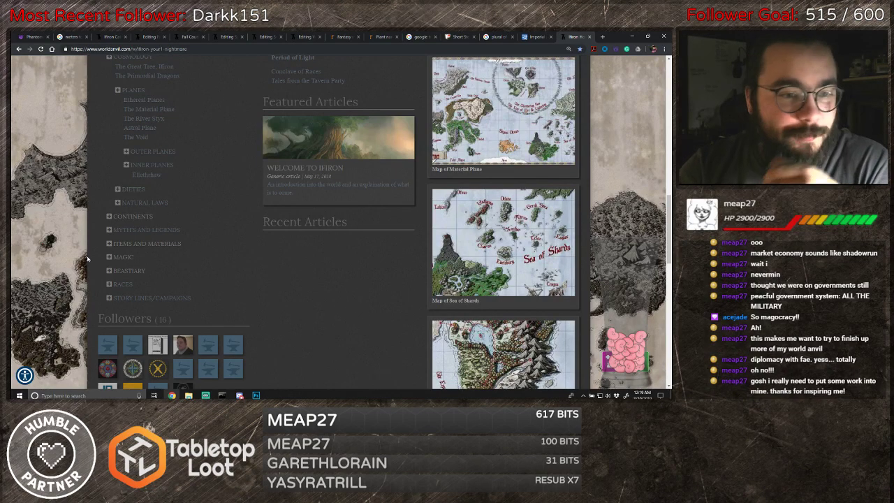
left_click(109, 287)
scroll(158, 278, "down", 1)
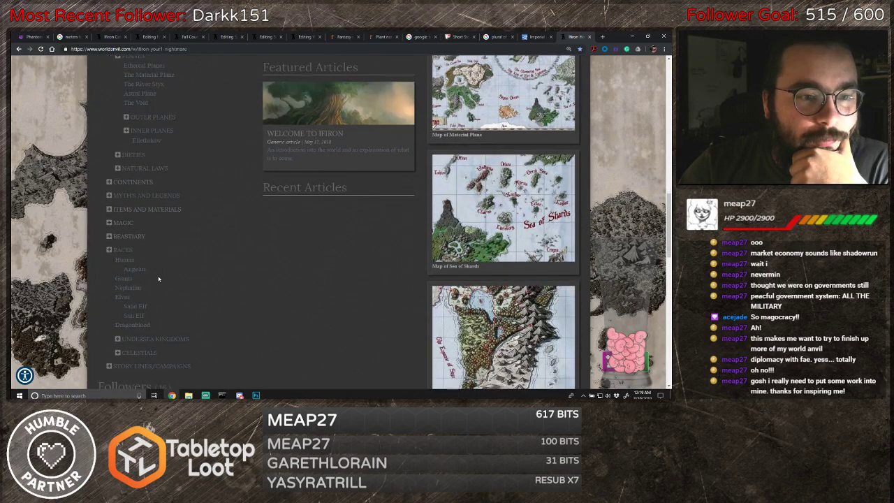
left_click(123, 249)
left_click(125, 236)
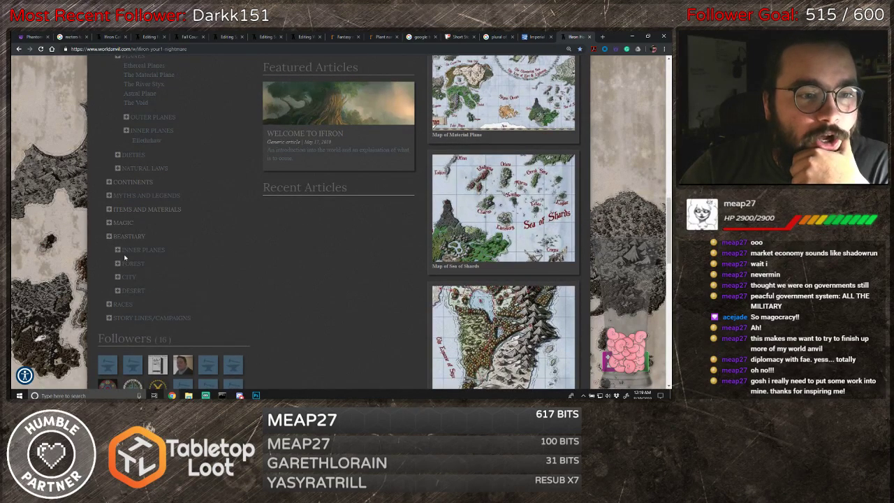
left_click(120, 250)
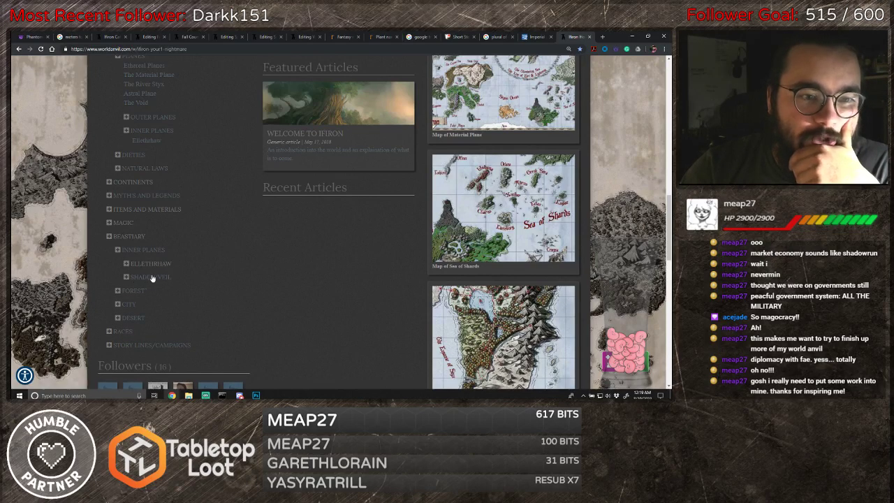
left_click(118, 251)
left_click(109, 222)
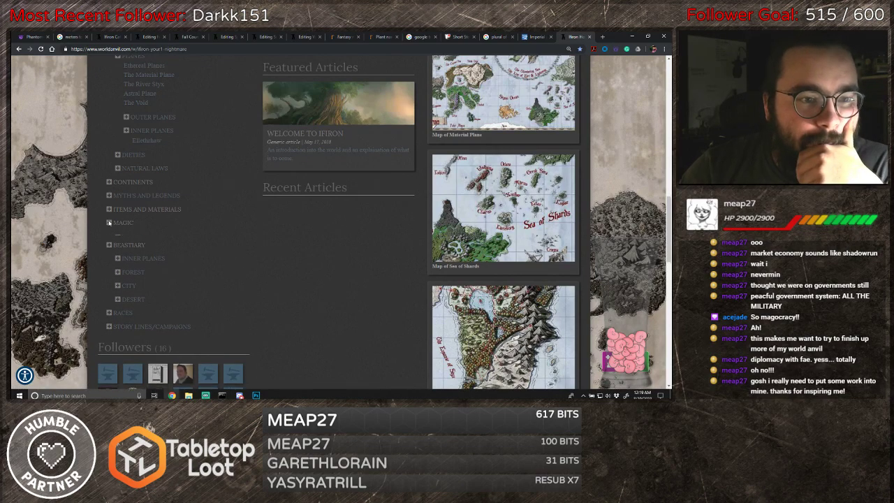
left_click(109, 222)
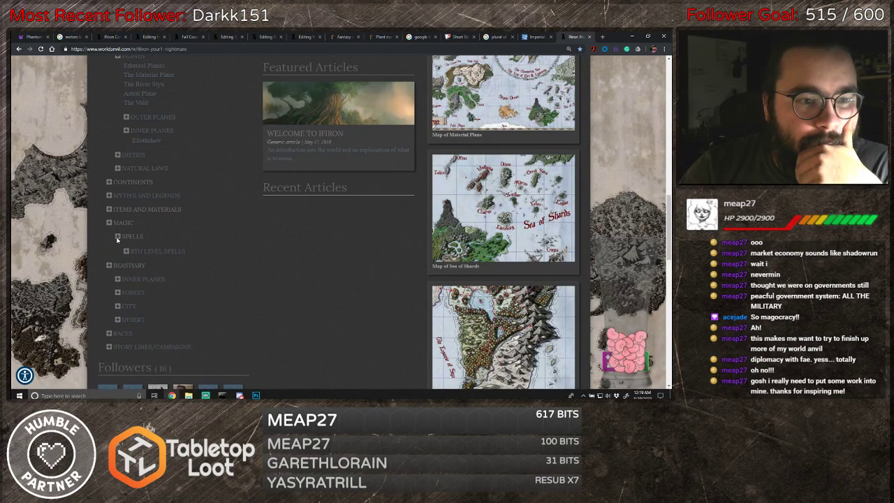
left_click(109, 210)
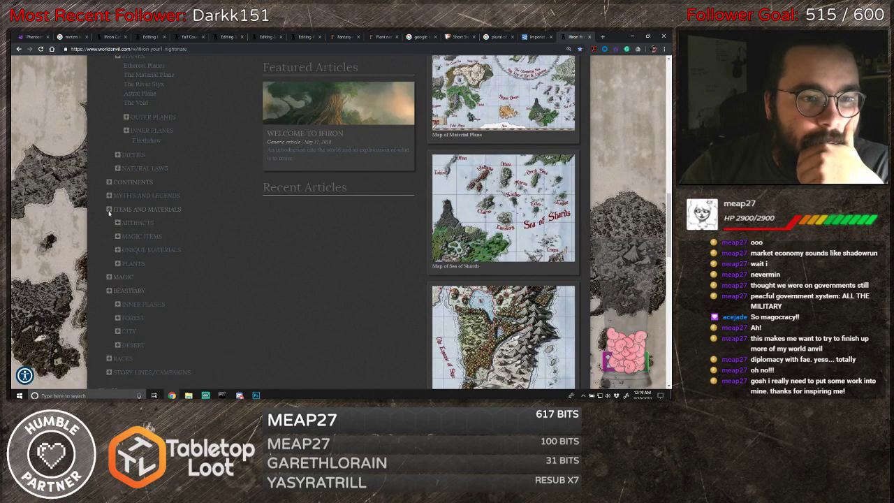
left_click(109, 209)
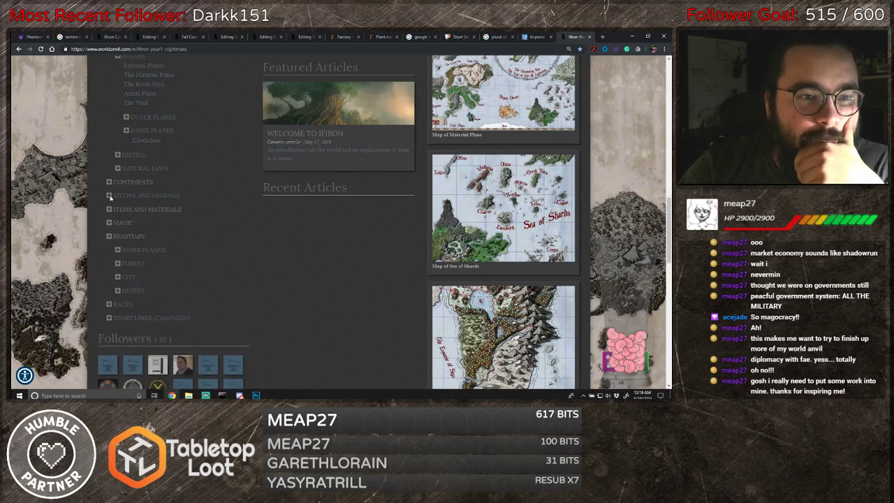
left_click(109, 196)
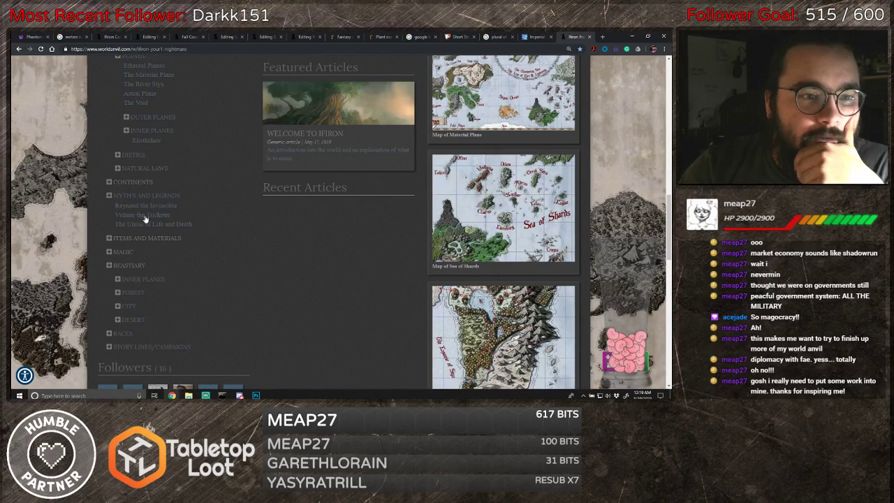
left_click(109, 195)
left_click(109, 182)
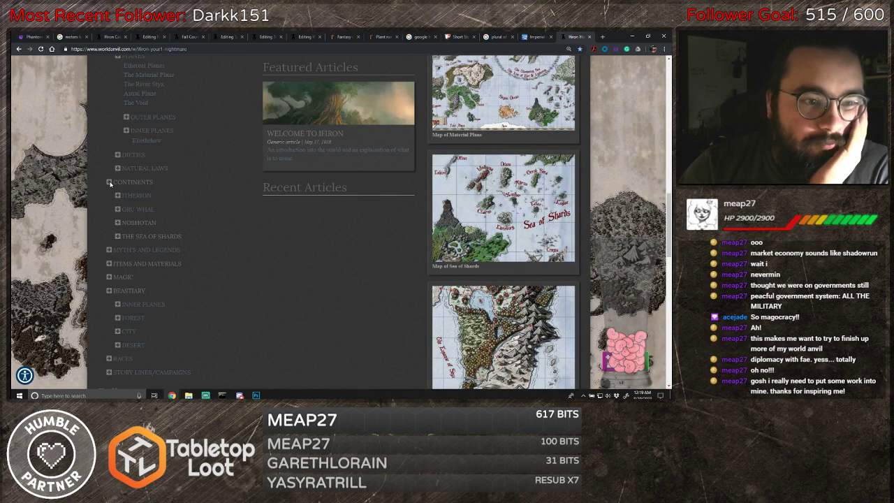
scroll(208, 201, "up", 3)
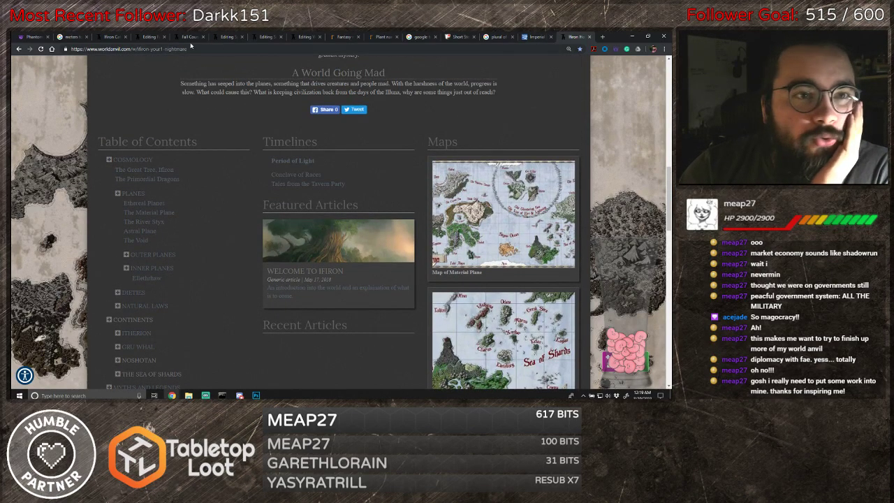
left_click(104, 37)
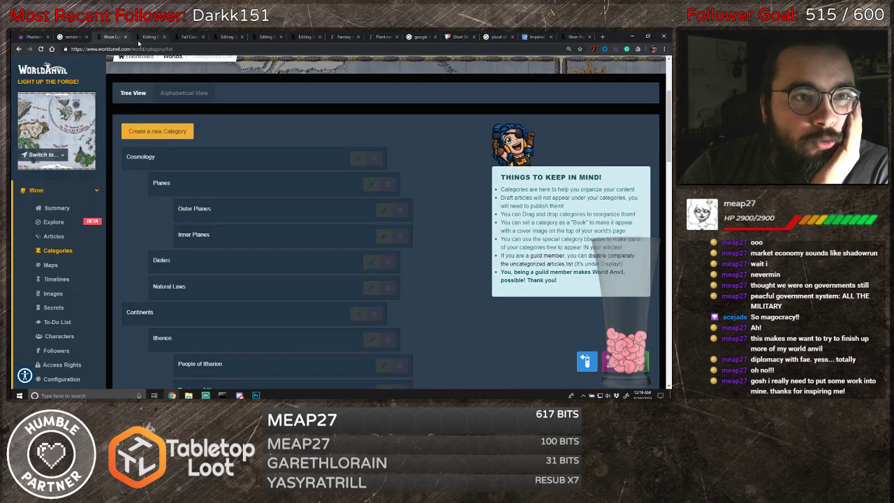
- Set the Fall Court article's parent article to Ellethrhaw and save the changes
left_click(140, 39)
scroll(264, 262, "down", 1)
scroll(264, 261, "down", 2)
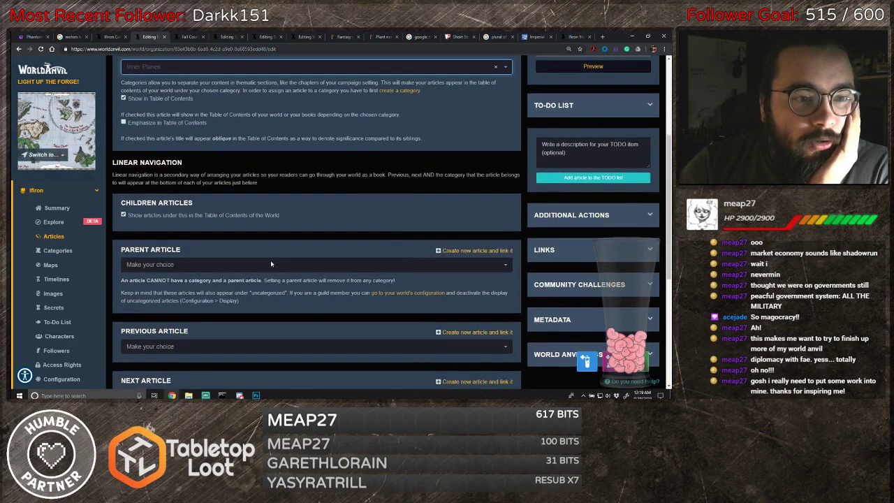
left_click(188, 269)
type("El")
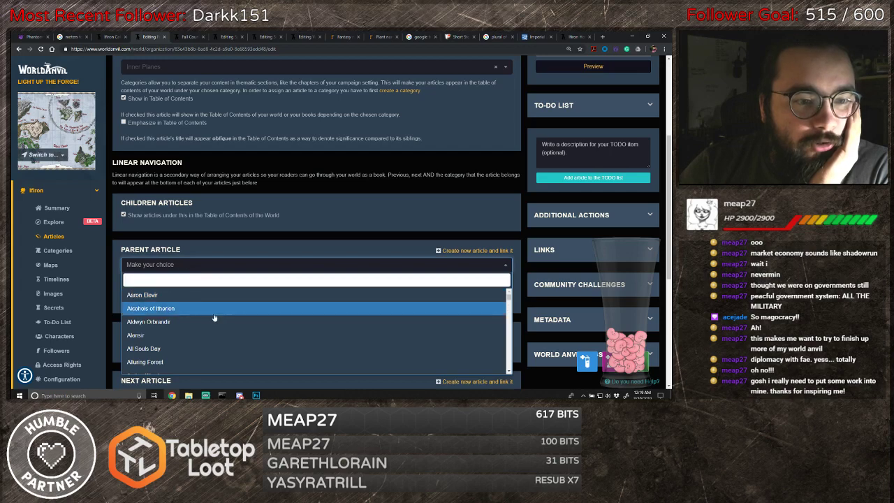
type("leth")
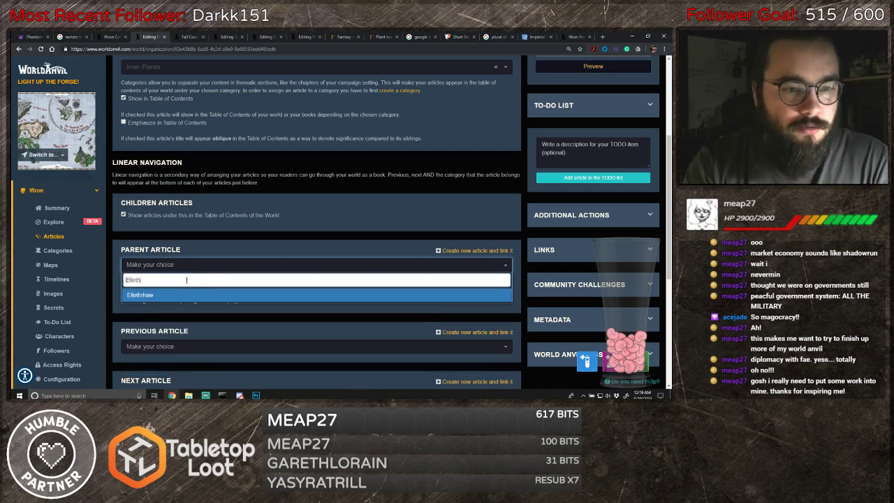
key("Return")
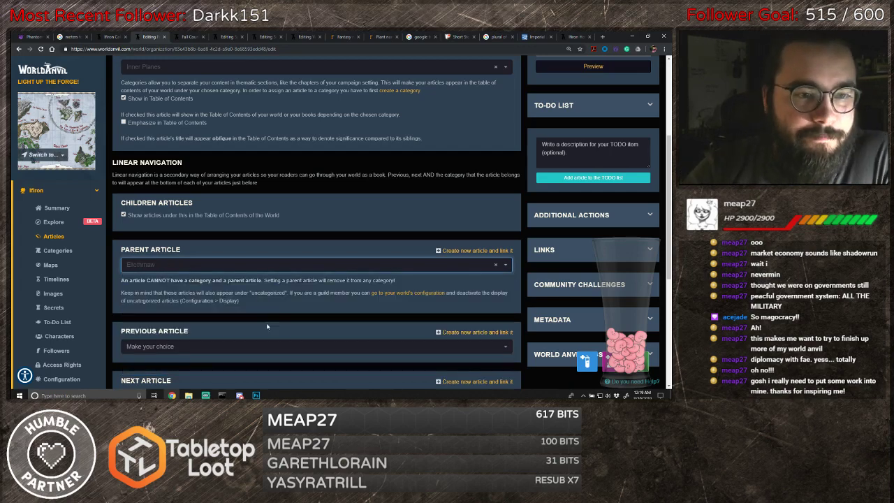
scroll(258, 307, "down", 1)
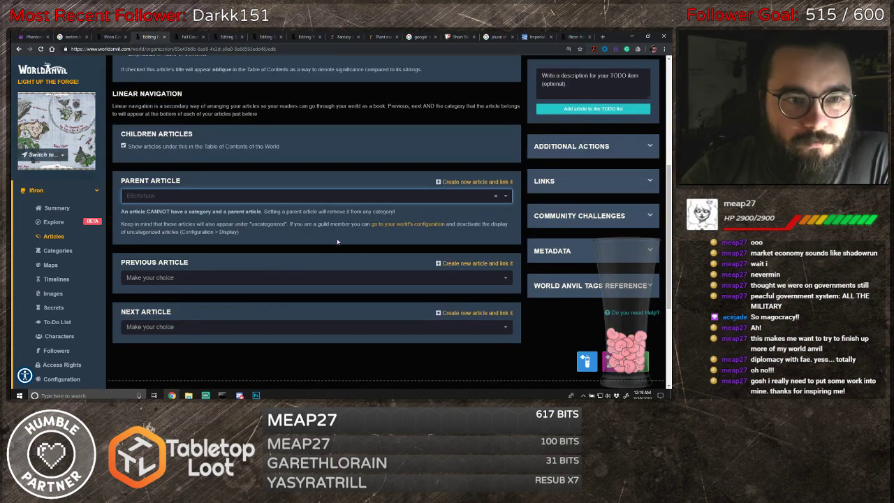
key("ctrl+s")
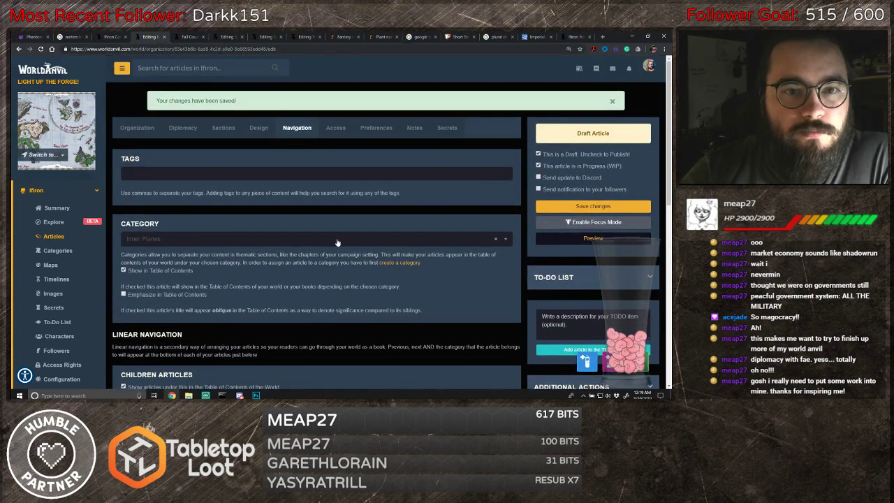
- Enter the excerpt "In the land of Trees, beyond the veil of nature, lies the Court of the Fall Faires", clear the draft status and save
left_click(266, 128)
left_click(195, 287)
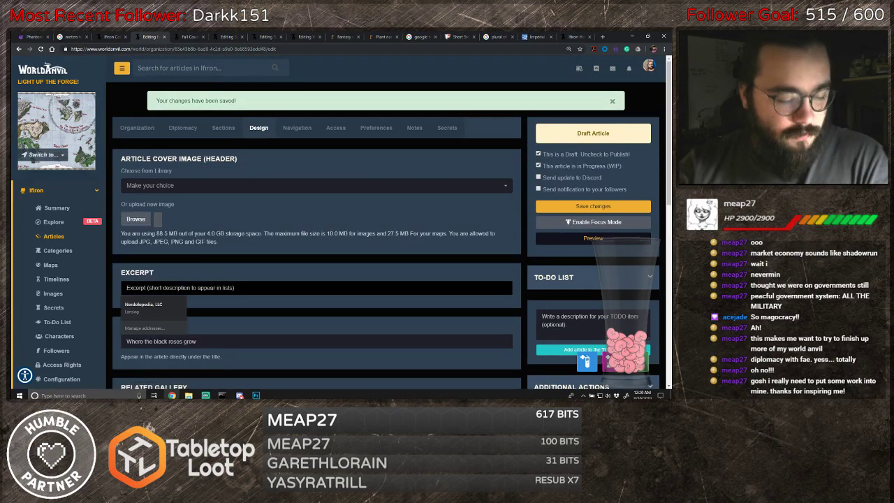
type("In the")
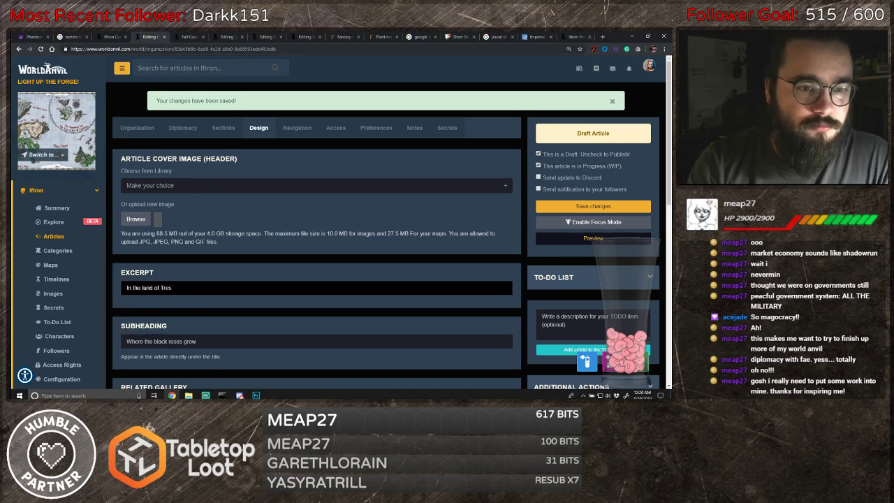
type(" land of Tre")
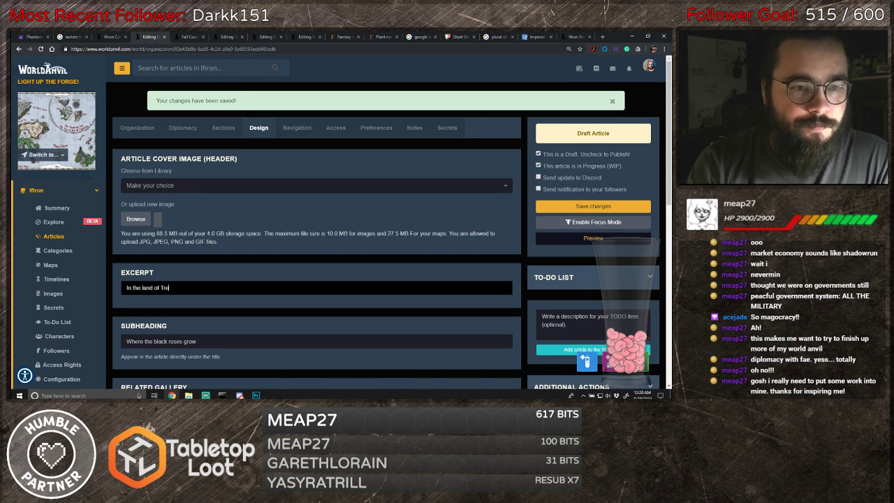
type("es")
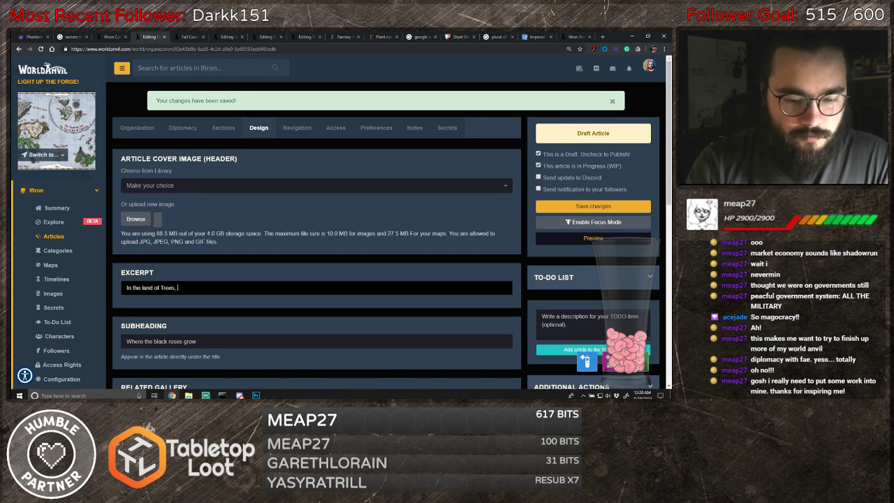
type(", boyond the veil")
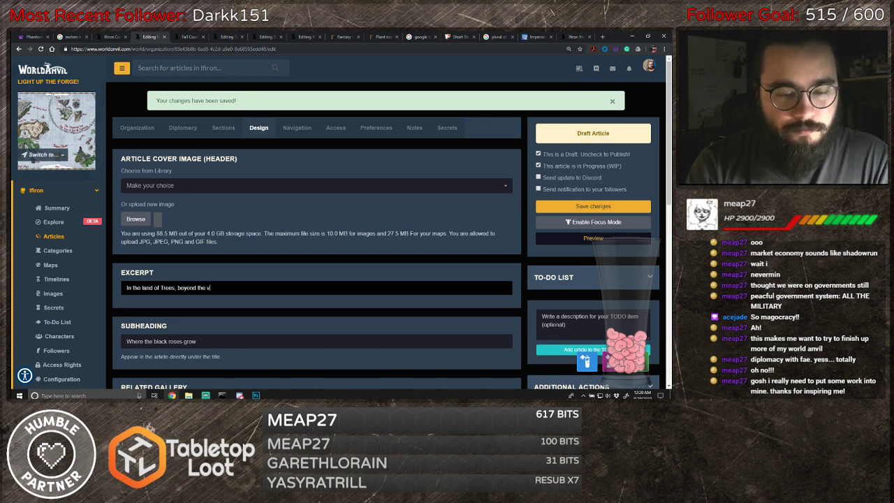
type(" of")
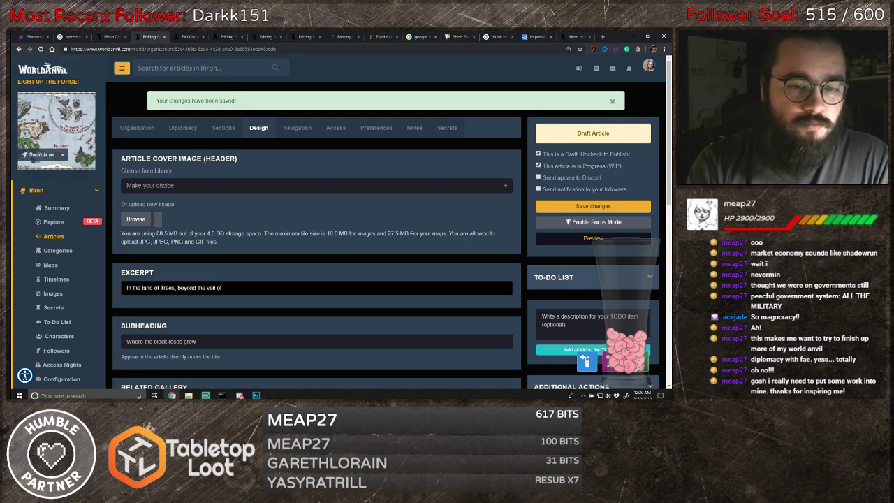
type(" nature, lie")
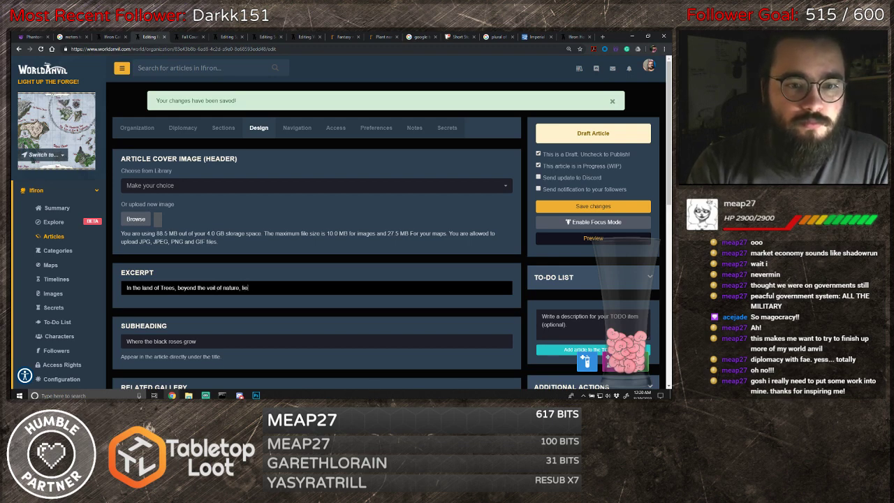
type("s th")
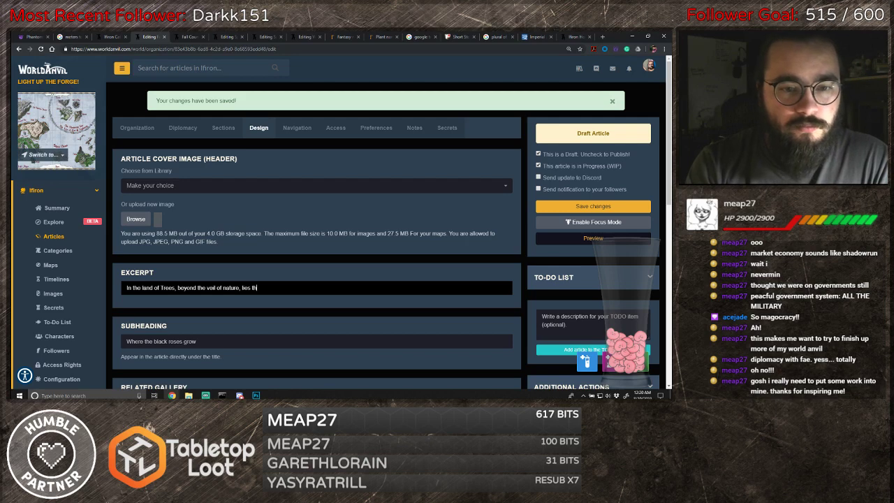
type("e Court o")
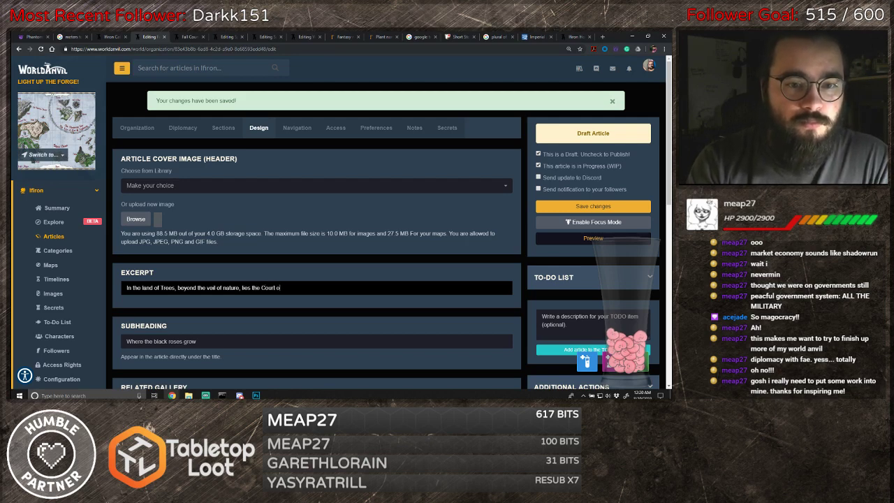
type("f the Fall Faires")
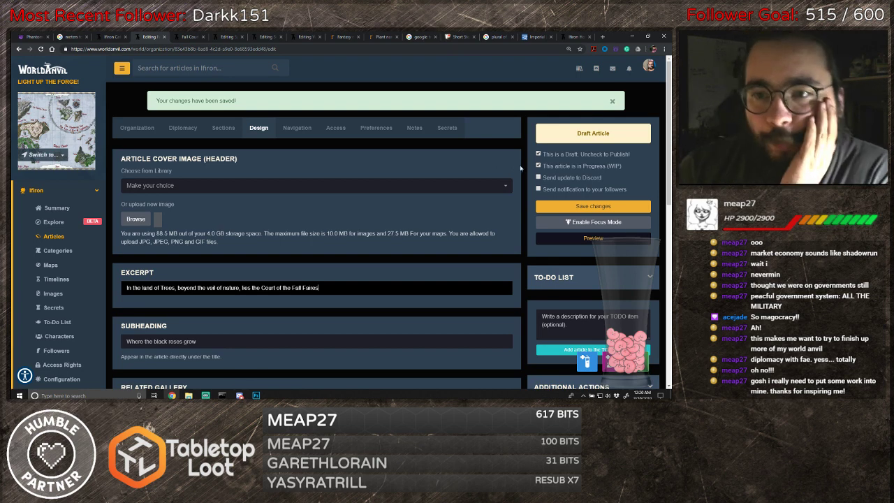
left_click(538, 154)
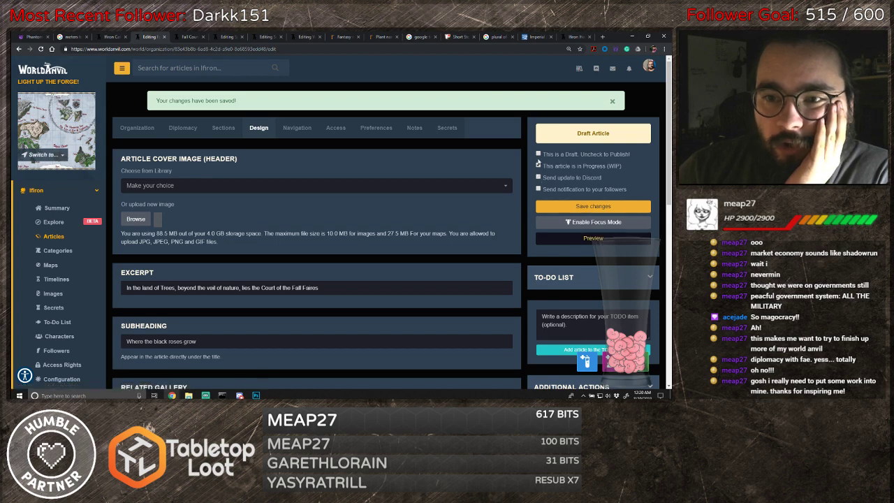
left_click(593, 209)
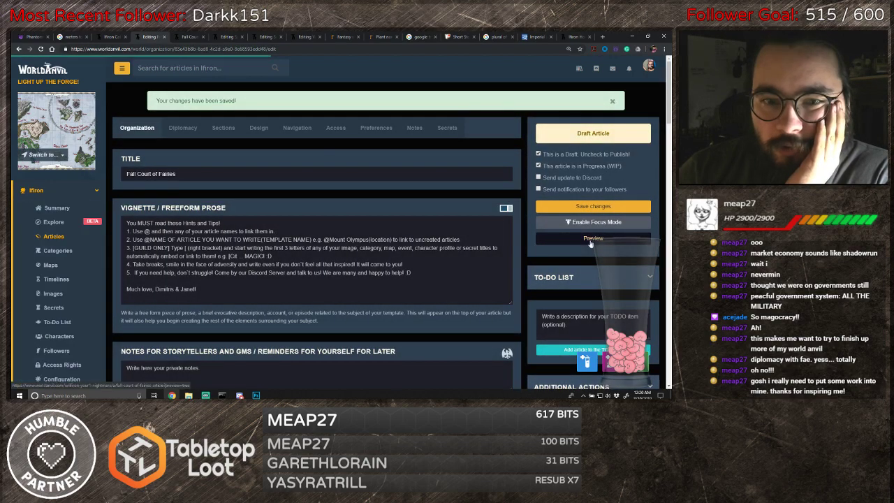
- Preview the Fall Court of Fairies article and examine its details sidebar and diplomatic relations with the other courts
left_click(589, 241)
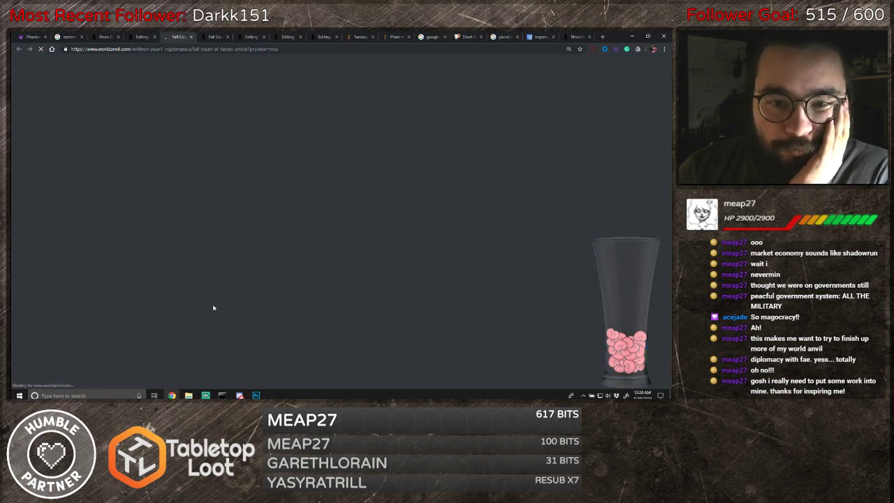
scroll(293, 259, "down", 5)
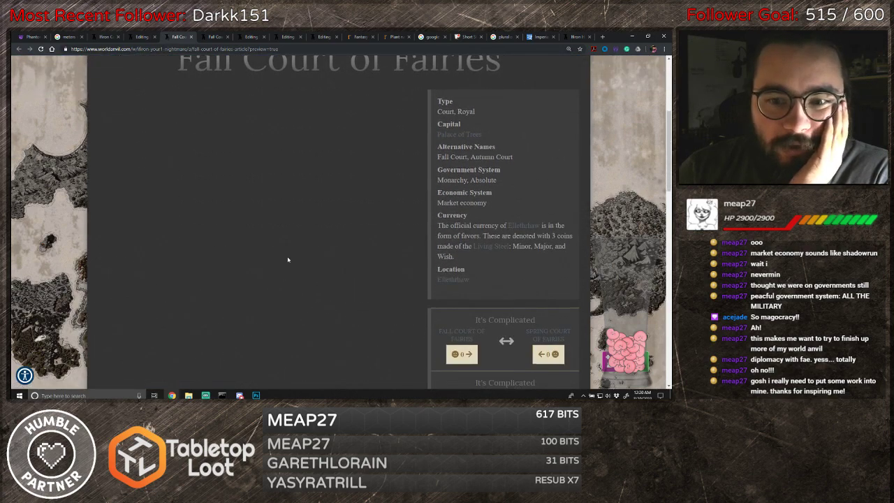
scroll(286, 257, "down", 3)
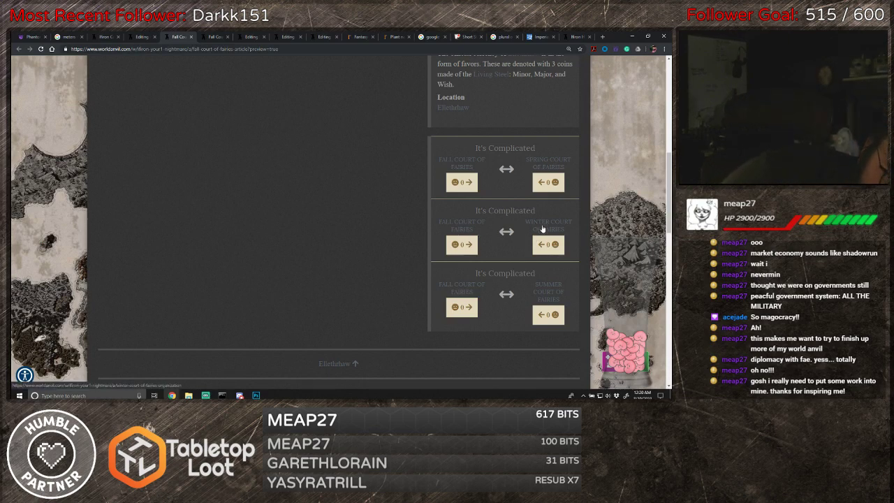
scroll(478, 268, "up", 1)
scroll(478, 269, "up", 5)
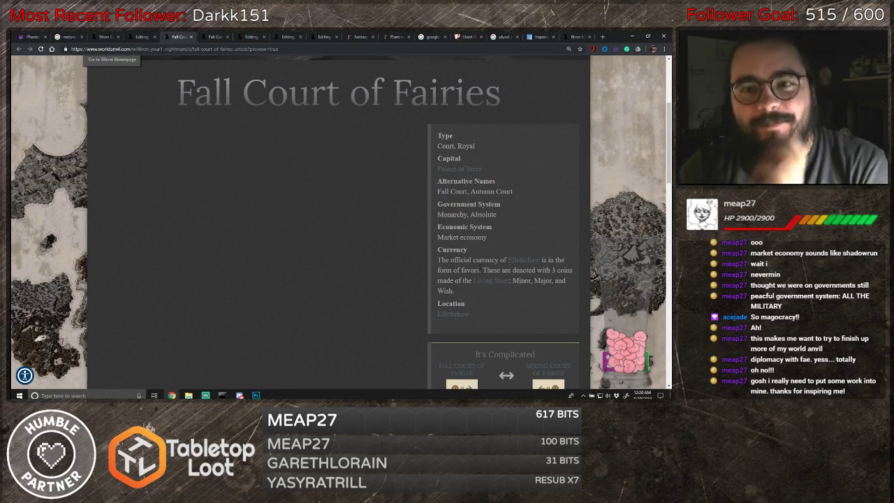
scroll(303, 215, "down", 3)
scroll(303, 217, "up", 4)
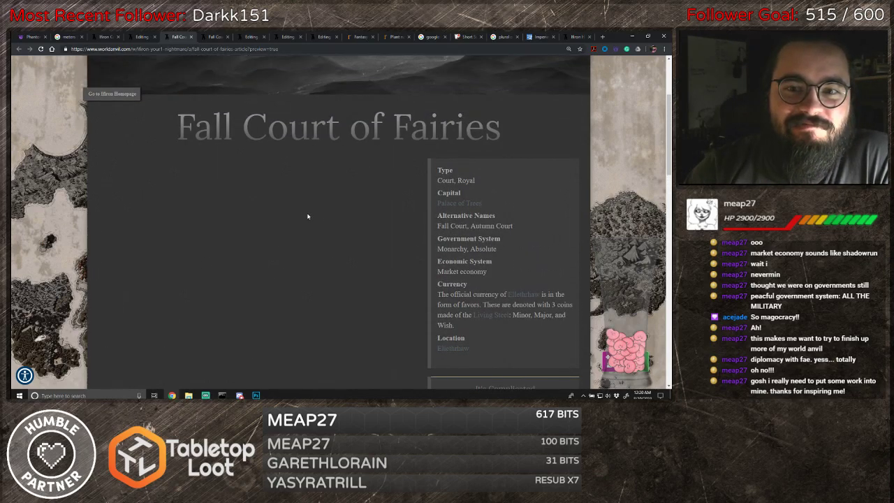
scroll(319, 215, "down", 3)
scroll(319, 215, "up", 1)
scroll(319, 215, "up", 2)
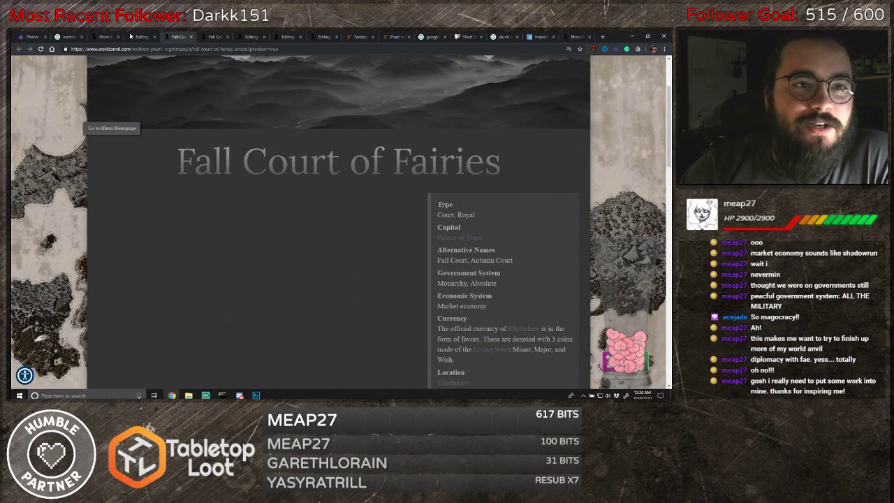
- Compare the two open Fall Court of Fairies previews and close the older duplicate
left_click(139, 37)
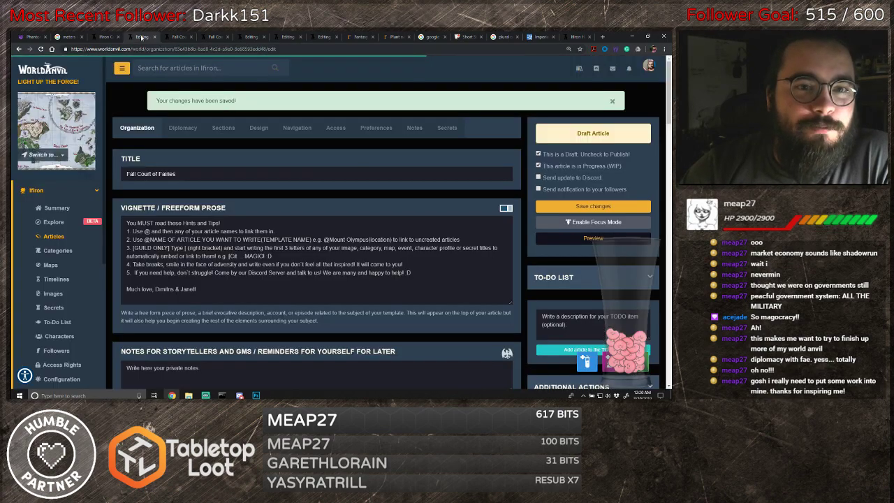
left_click(183, 37)
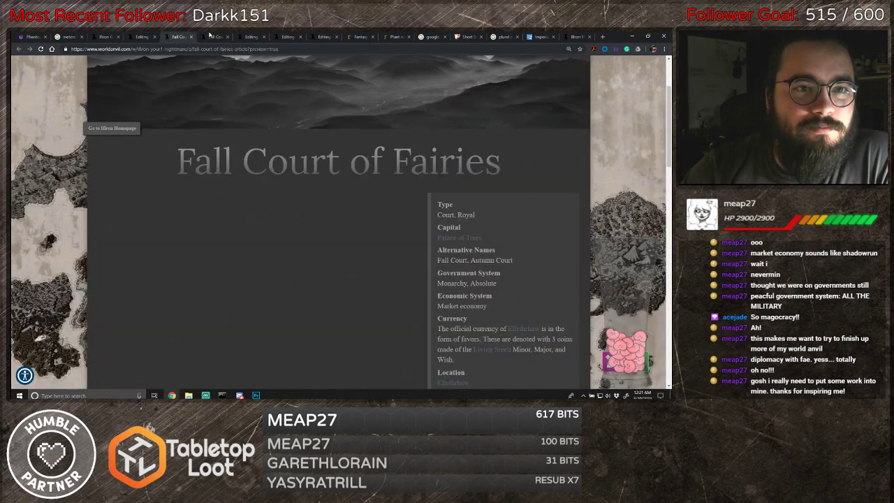
left_click(215, 36)
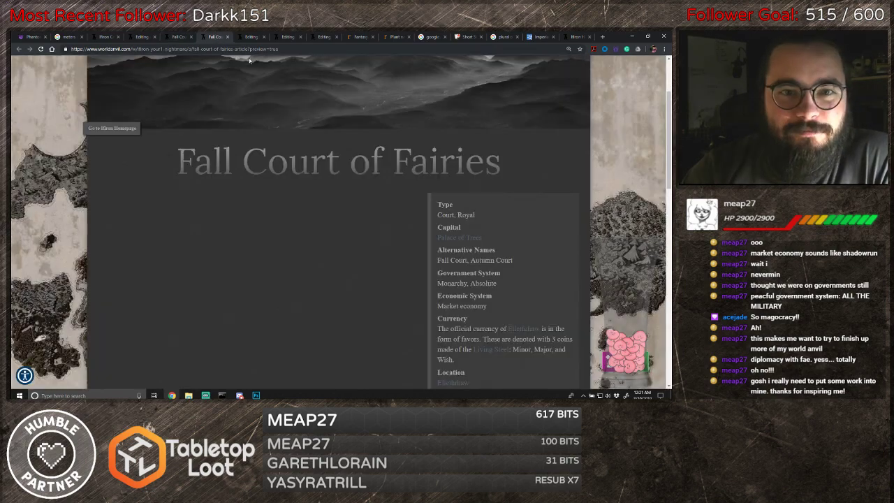
left_click(227, 37)
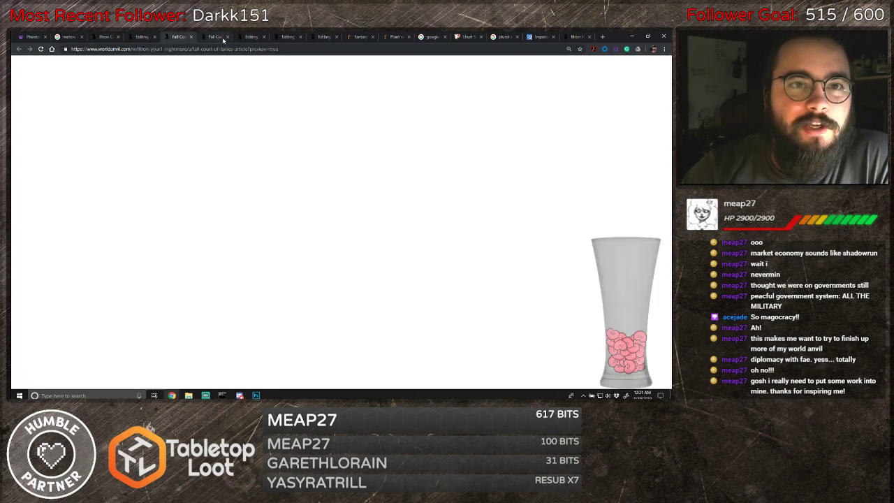
left_click(213, 37)
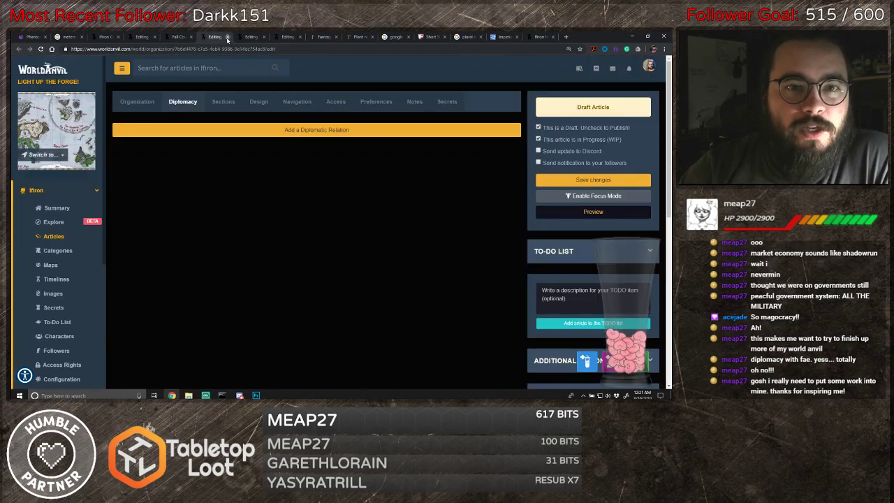
- Set the capital of the Spring Court of Fairies to Palace of Flowers in its geopolitical details
left_click(139, 102)
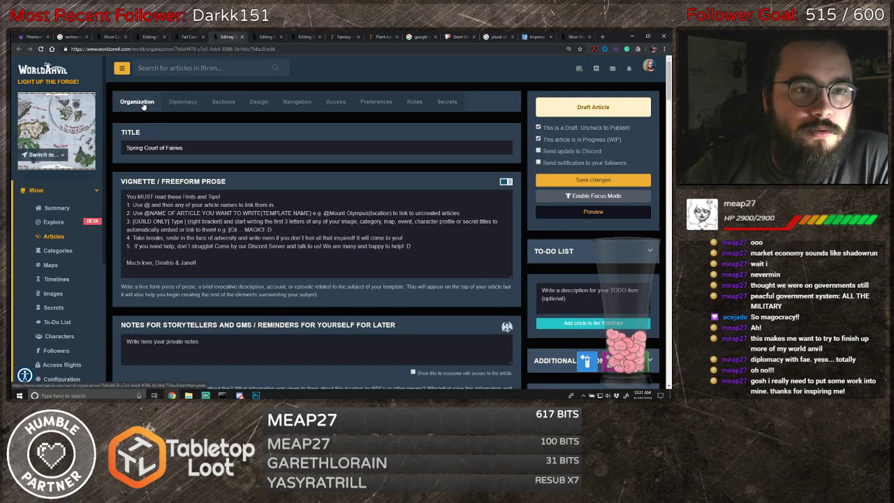
scroll(199, 159, "down", 5)
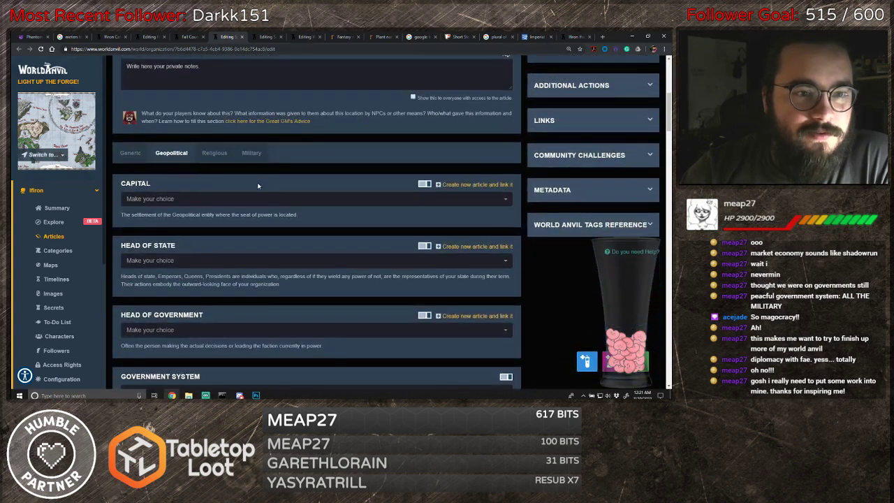
left_click(176, 201)
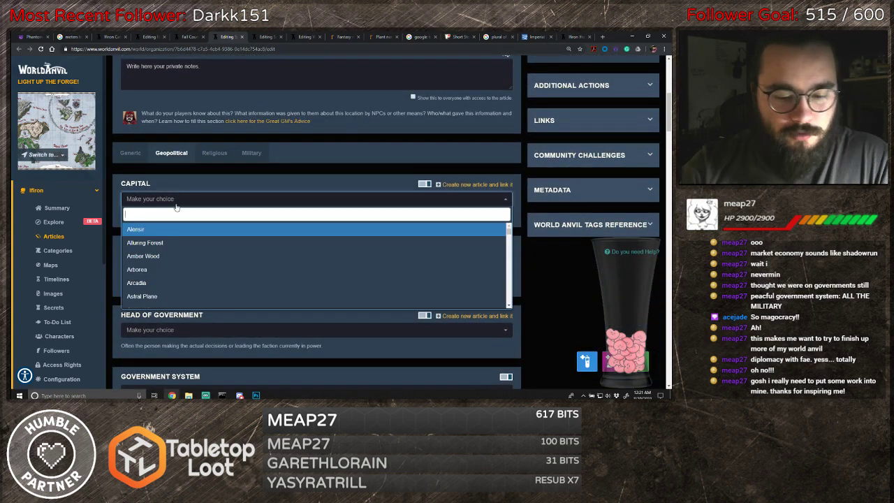
type("Pla")
key("BackSpace")
type("ala")
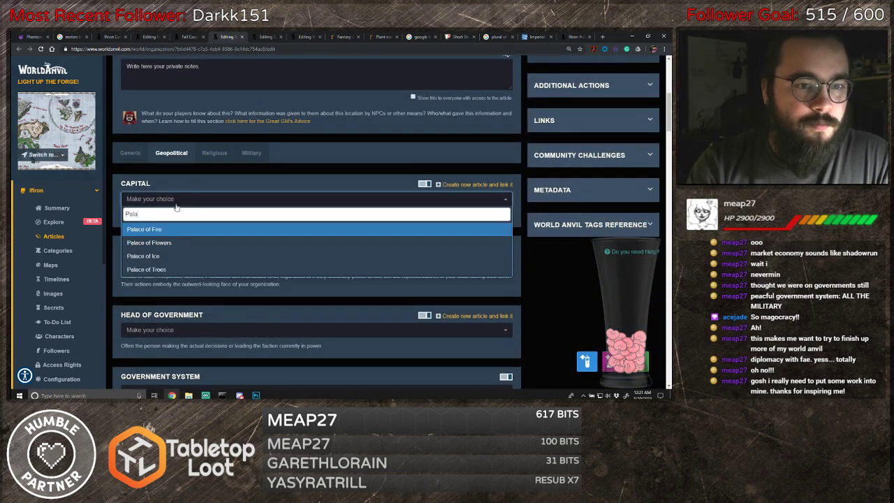
key("Down")
key("Return")
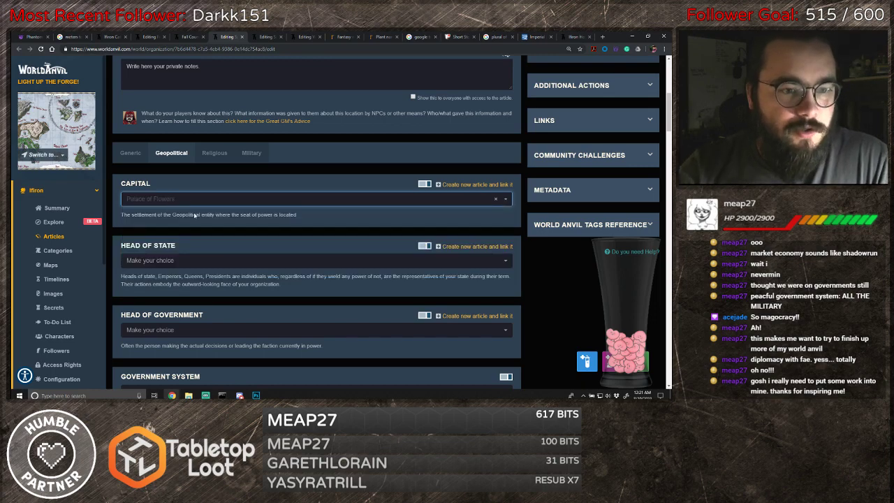
scroll(176, 206, "down", 1)
left_click(178, 195)
left_click(178, 196)
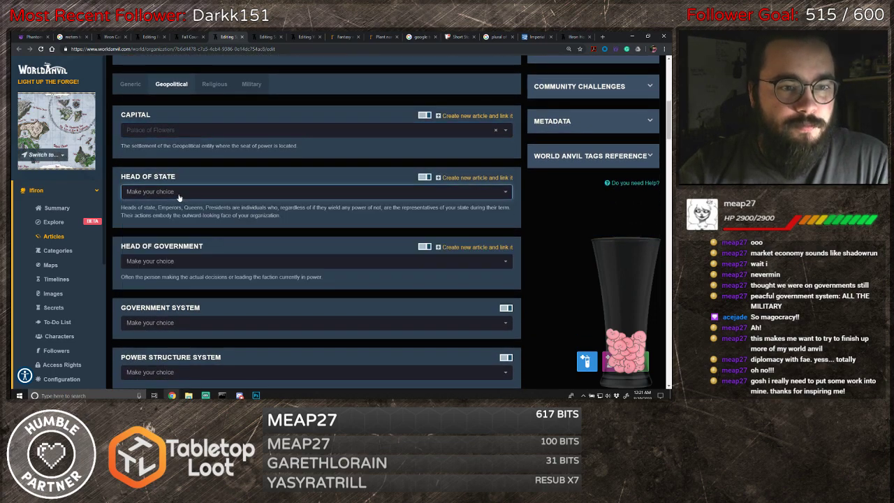
- Open the organization type choices in the Spring Court's generic details and look through them for a fitting court type
scroll(185, 198, "up", 2)
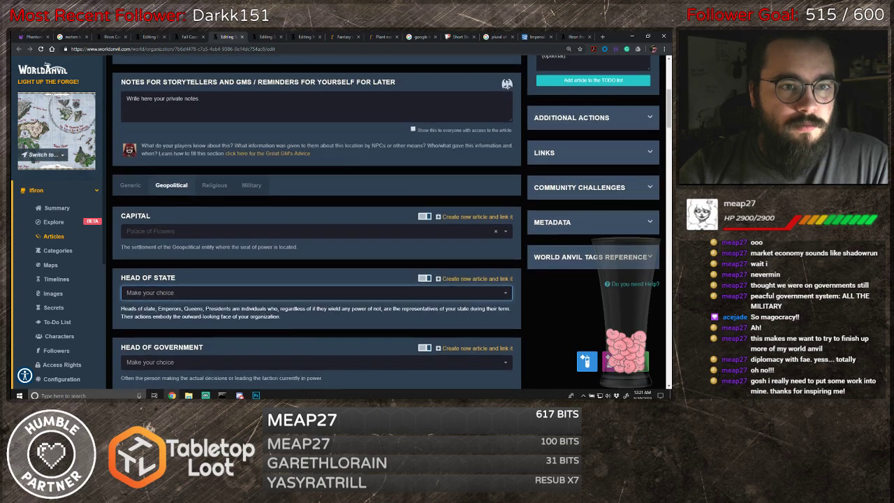
left_click(131, 190)
scroll(182, 202, "down", 1)
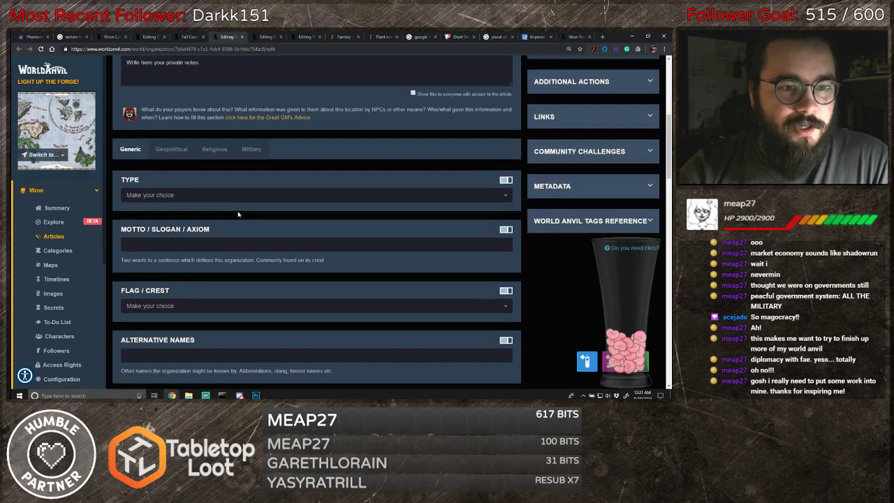
left_click(184, 167)
scroll(208, 209, "down", 4)
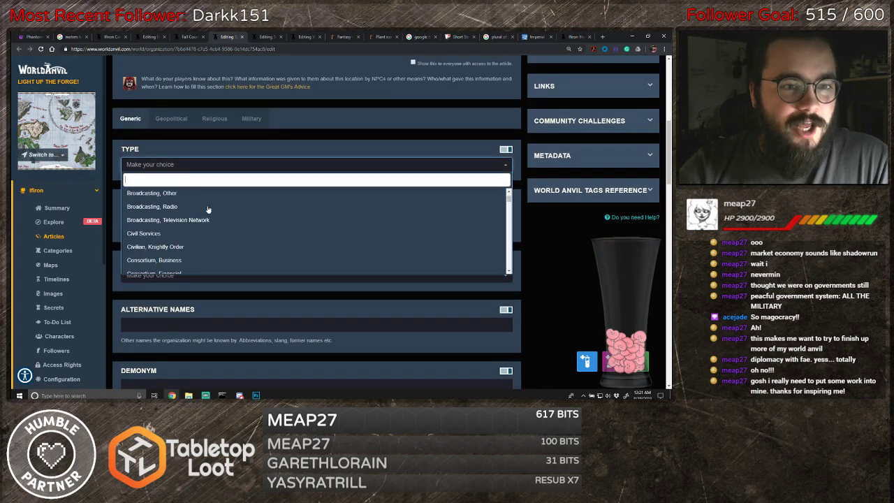
scroll(207, 210, "down", 6)
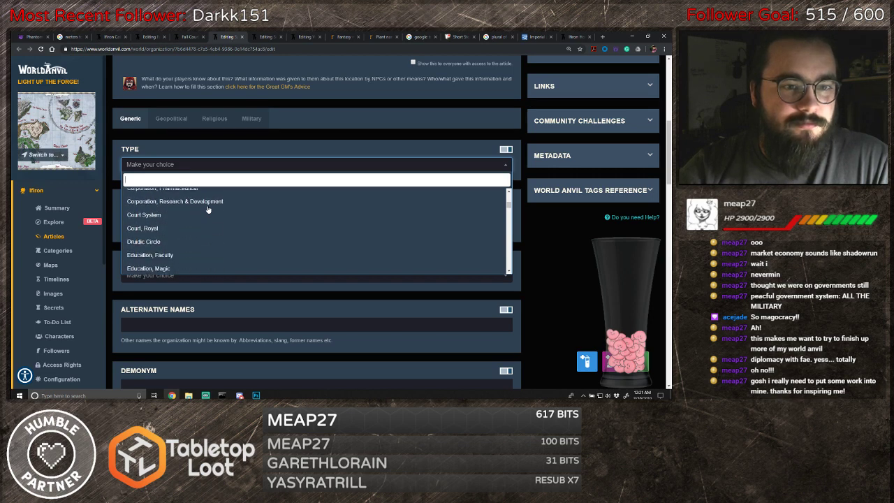
scroll(207, 210, "down", 3)
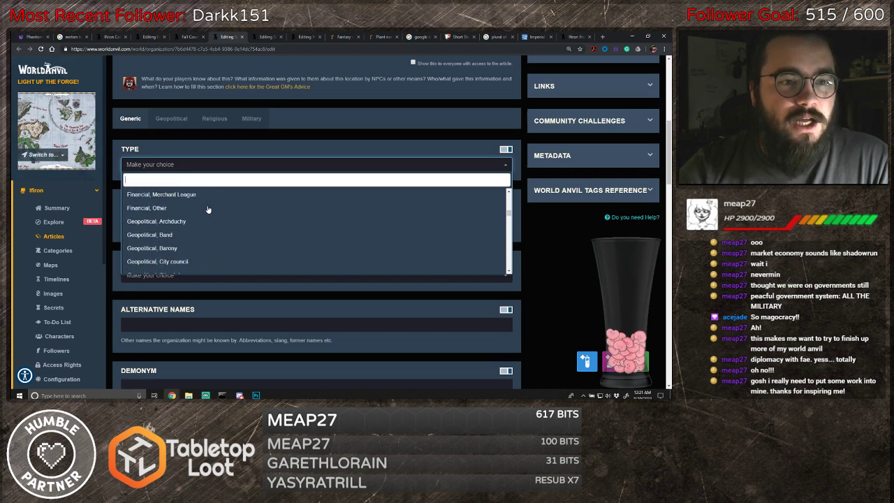
scroll(207, 209, "down", 2)
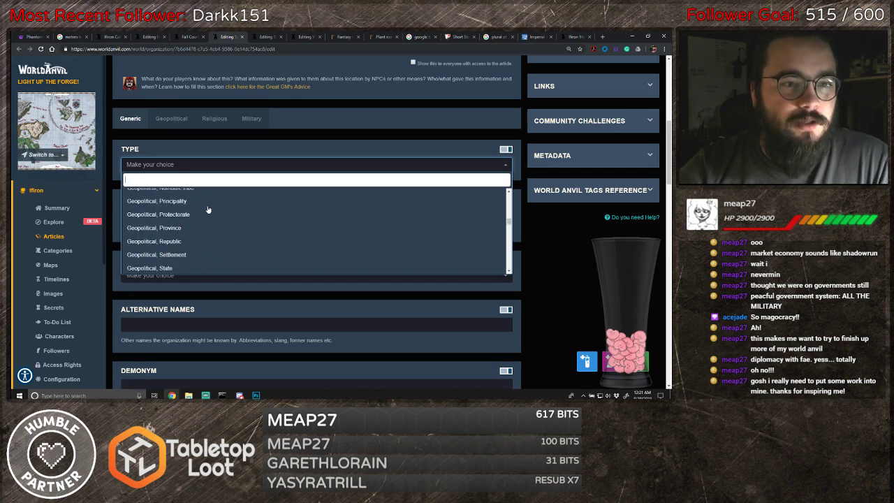
scroll(208, 209, "down", 4)
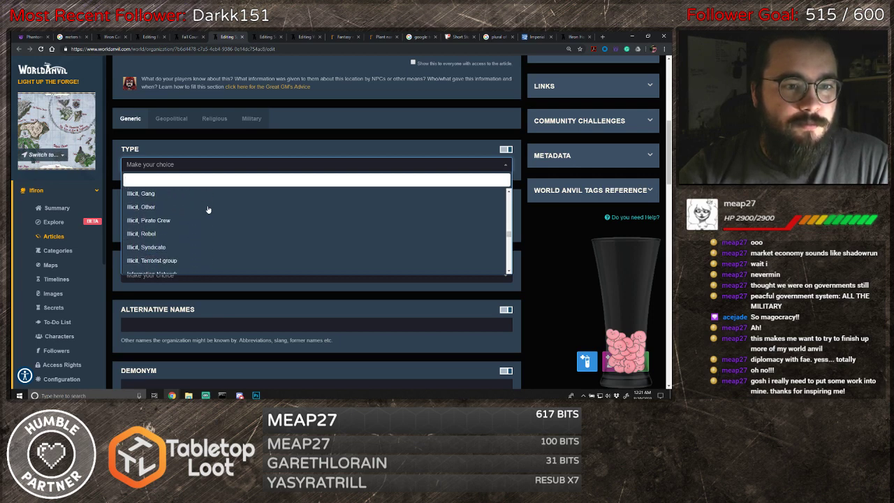
scroll(208, 210, "down", 3)
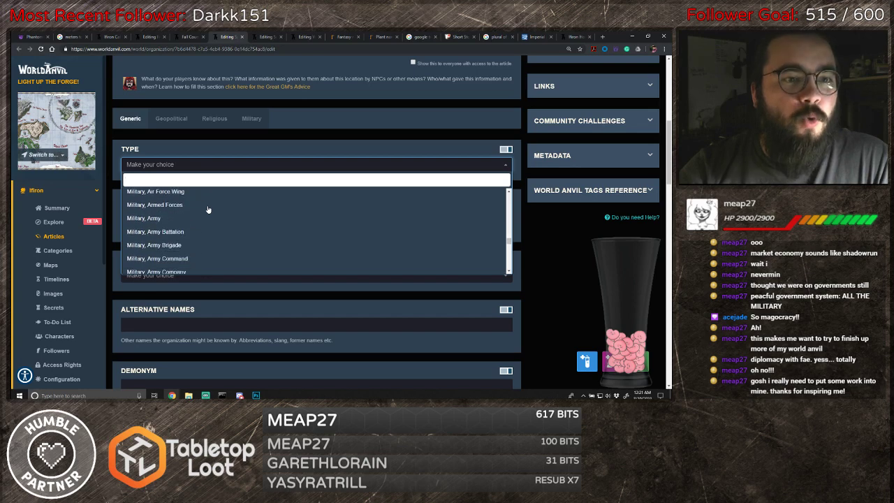
scroll(208, 209, "down", 2)
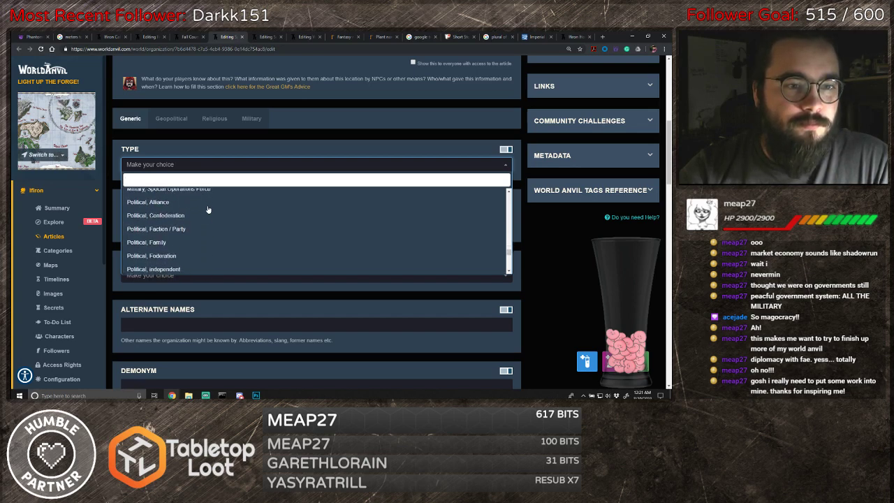
scroll(208, 210, "down", 2)
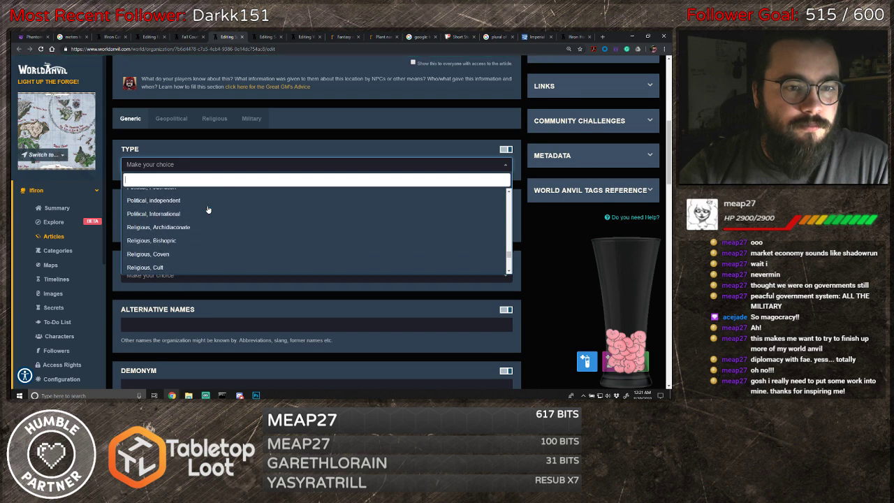
scroll(207, 209, "down", 10)
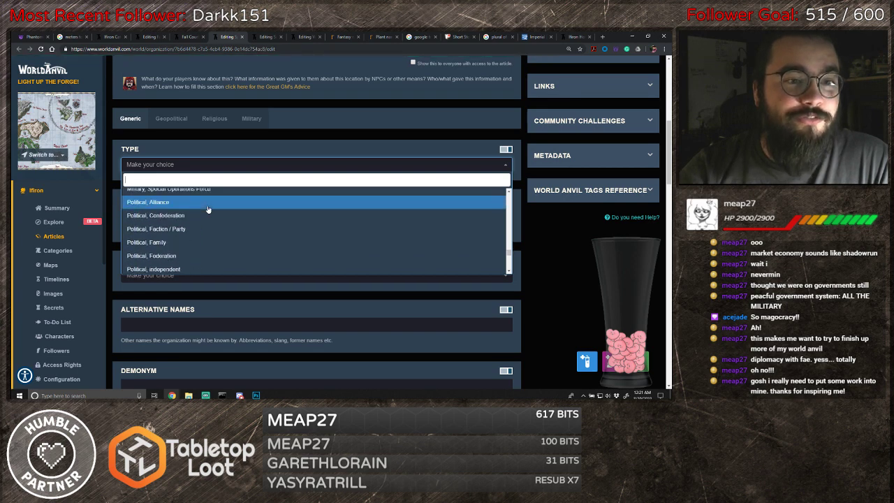
- Check the Fall Court of Fairies article for reference, and set the Spring Court's organization type to Court, Royal
left_click(144, 36)
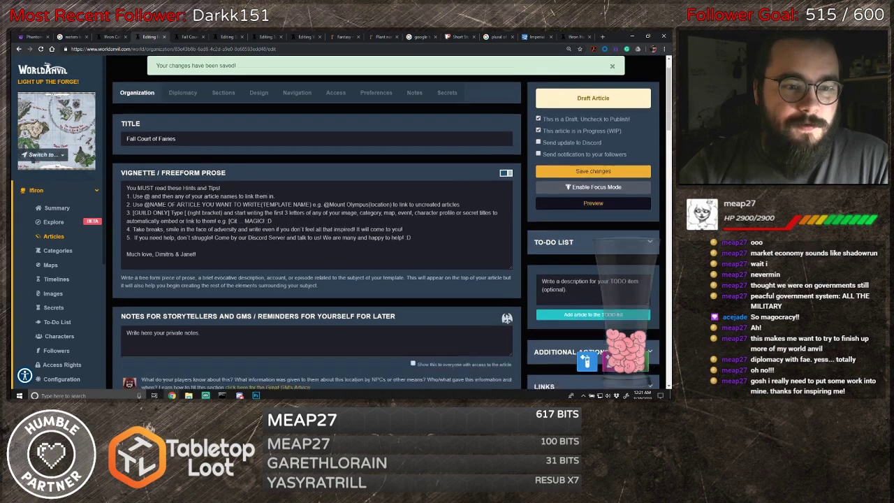
scroll(157, 125, "down", 5)
left_click(185, 37)
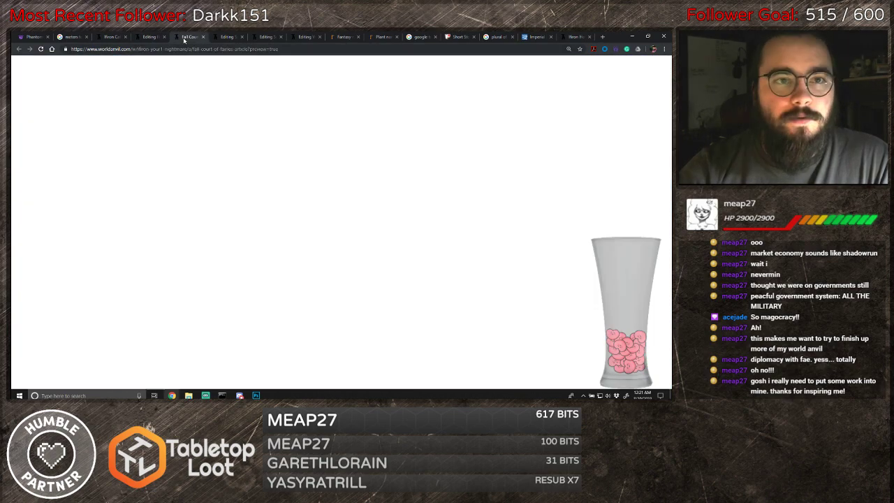
left_click(225, 36)
scroll(215, 251, "up", 5)
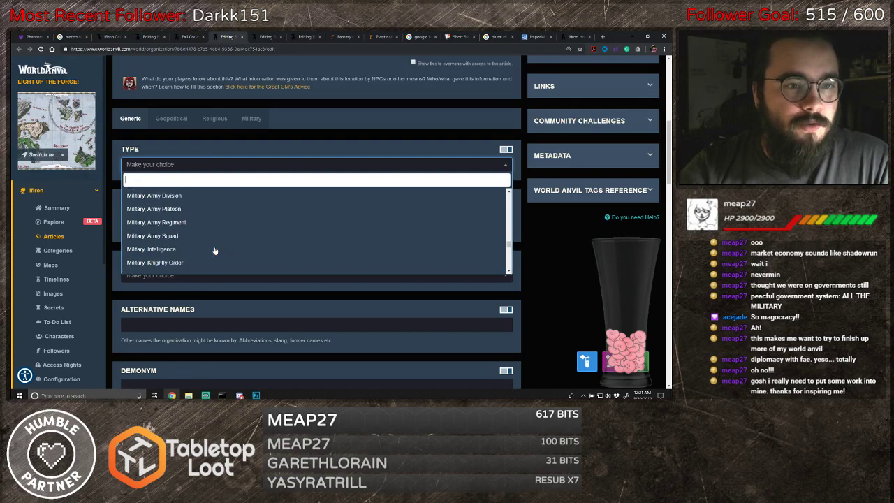
scroll(213, 246, "up", 15)
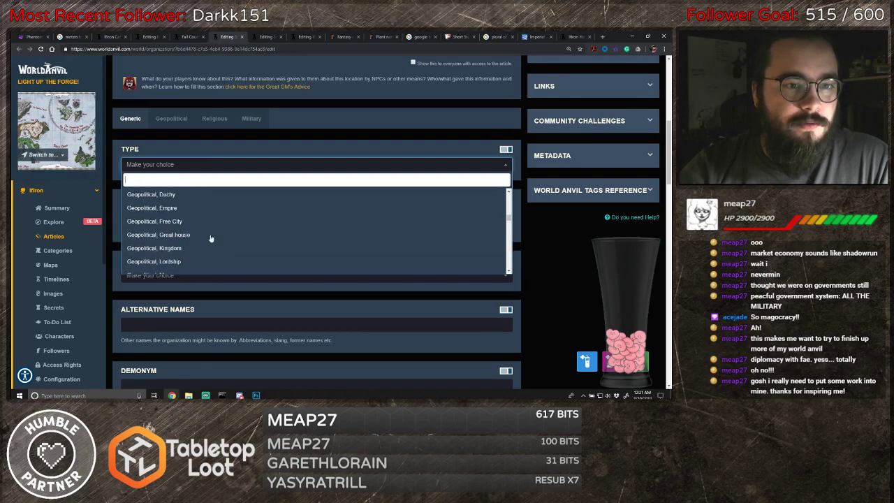
scroll(209, 239, "up", 10)
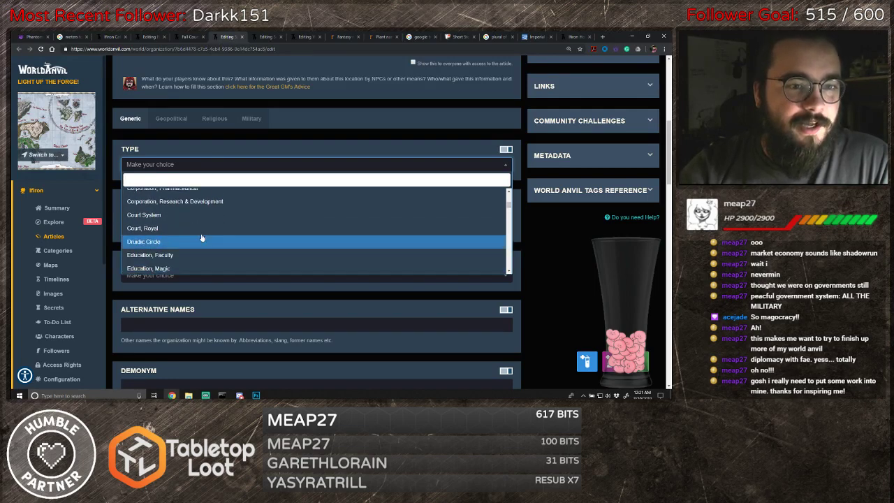
left_click(166, 227)
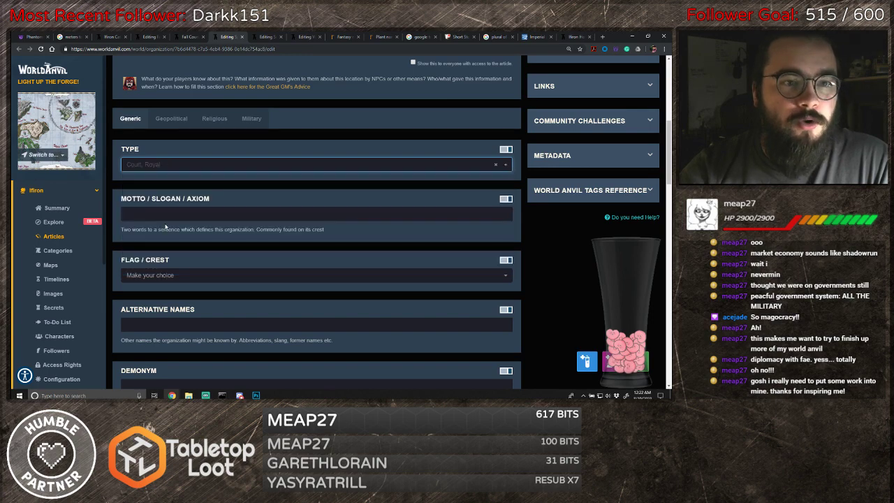
- Enter "Spring Court, Vernal Court" as the alternative names of the Spring Court
scroll(300, 205, "down", 2)
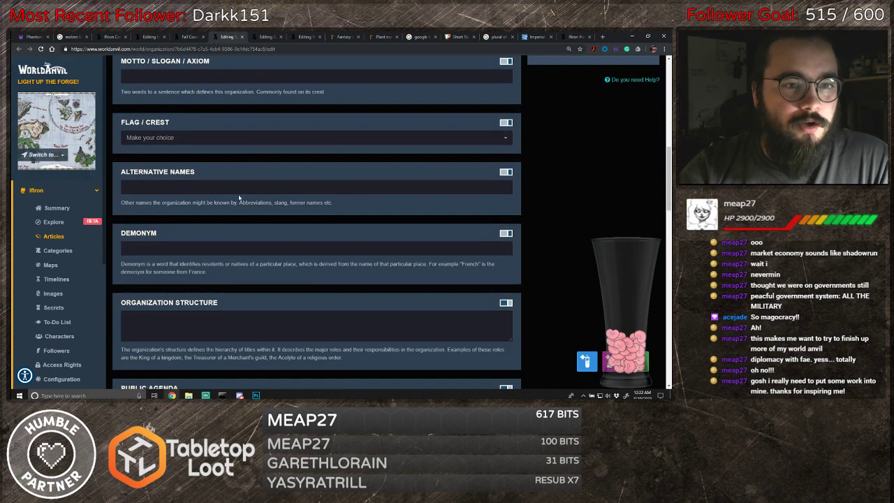
left_click(180, 193)
type("Spring")
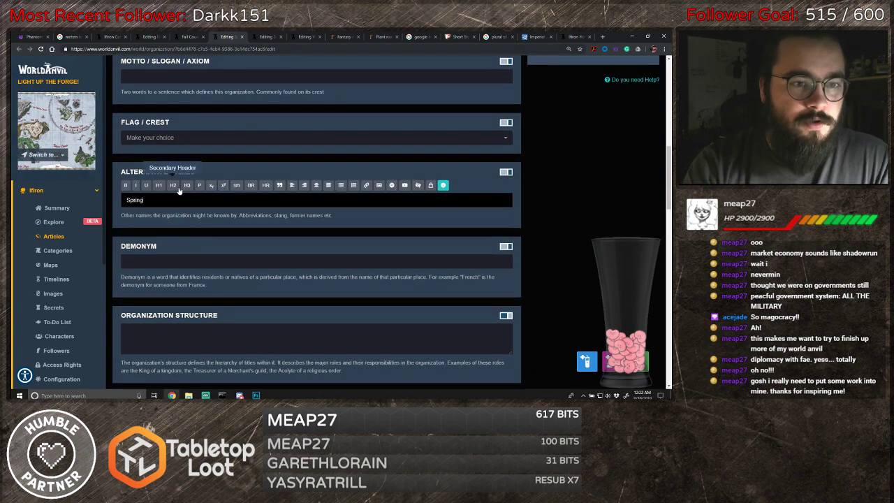
type(" Cou")
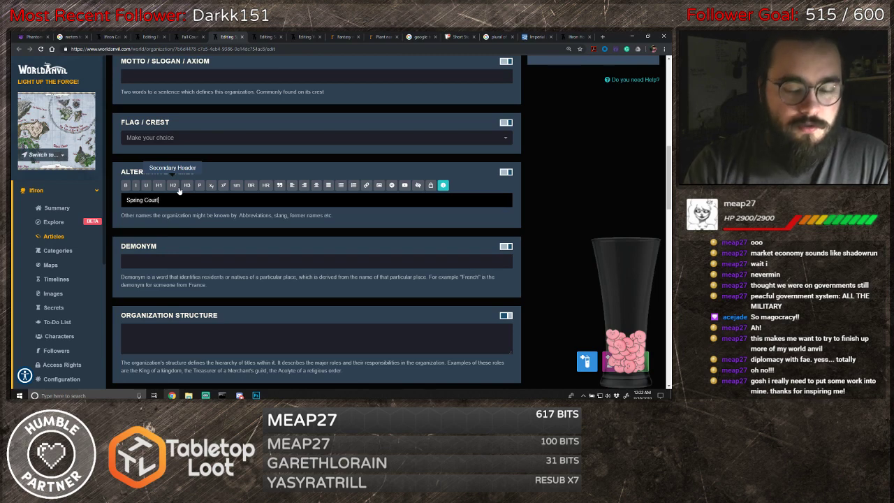
type("rt, Vernal Court")
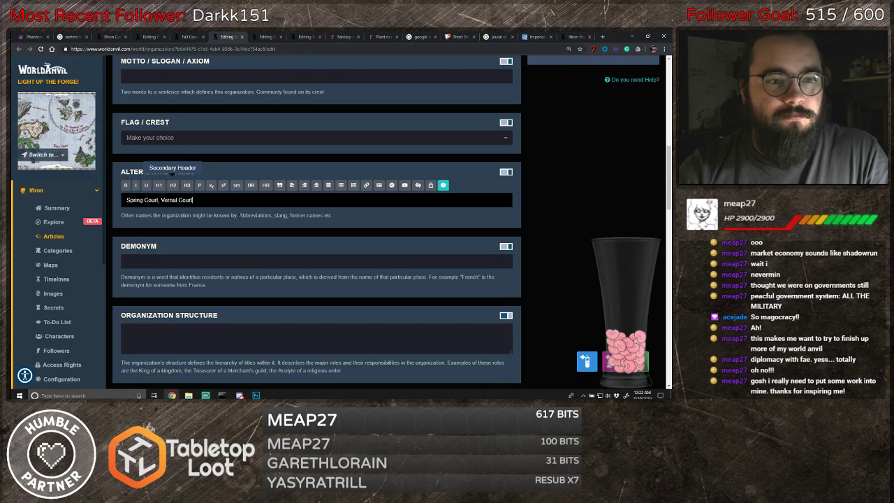
- Search the existing characters for a "Princess" as the Spring Court's leader and clear the search
scroll(179, 190, "down", 2)
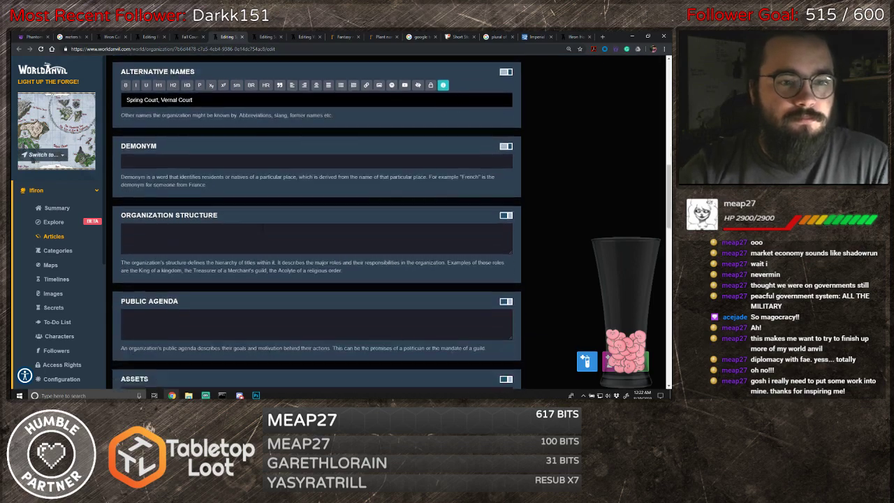
scroll(263, 227, "down", 5)
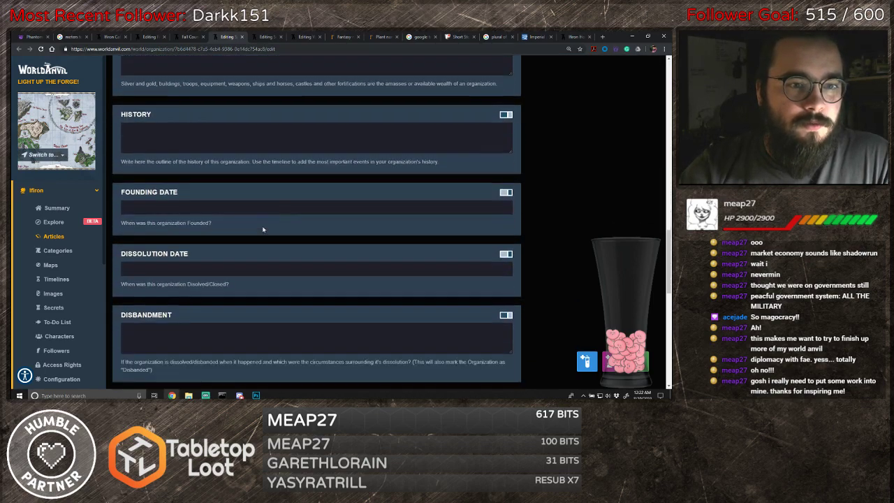
scroll(262, 227, "down", 3)
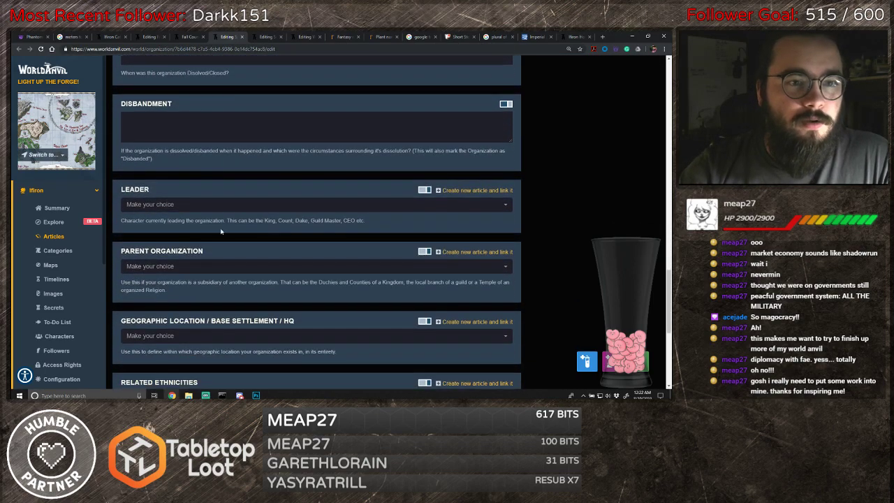
left_click(181, 204)
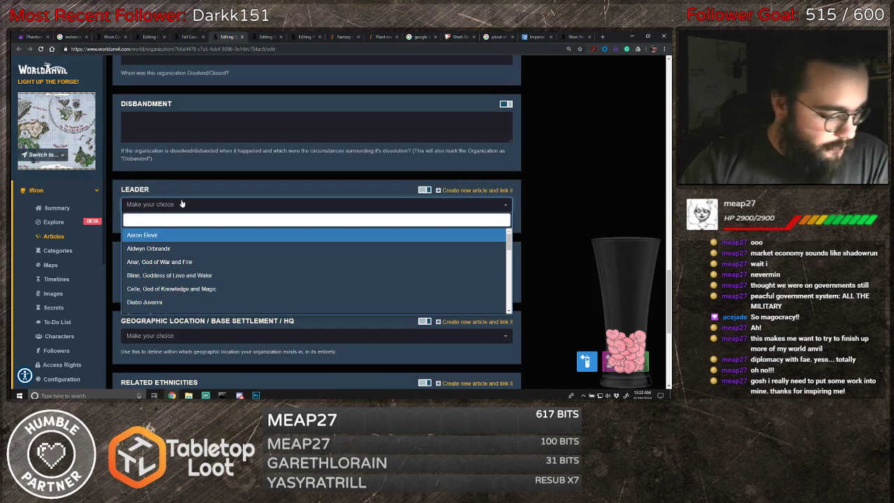
type("P")
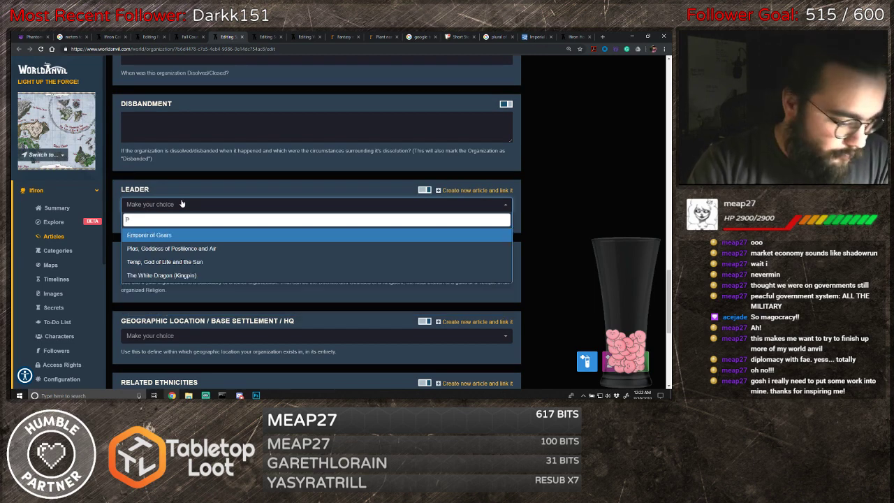
type("rincess")
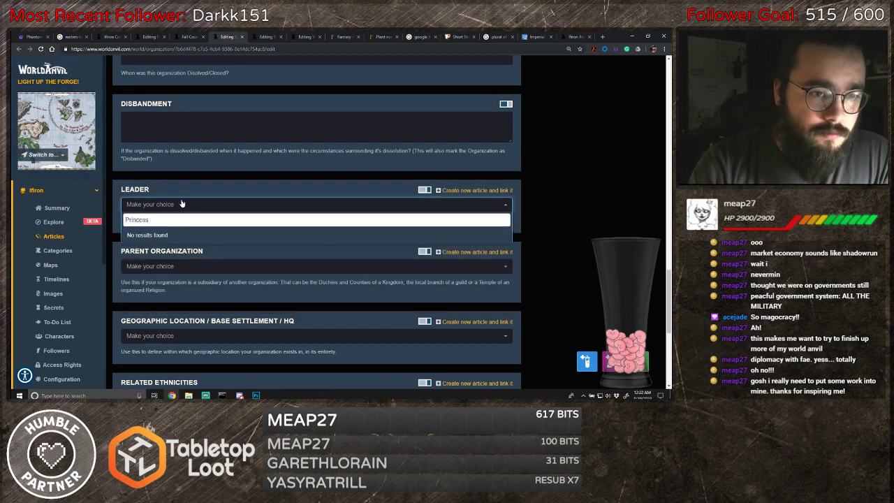
key("BackSpace")
key("BackSpace")
key("BackSpace")
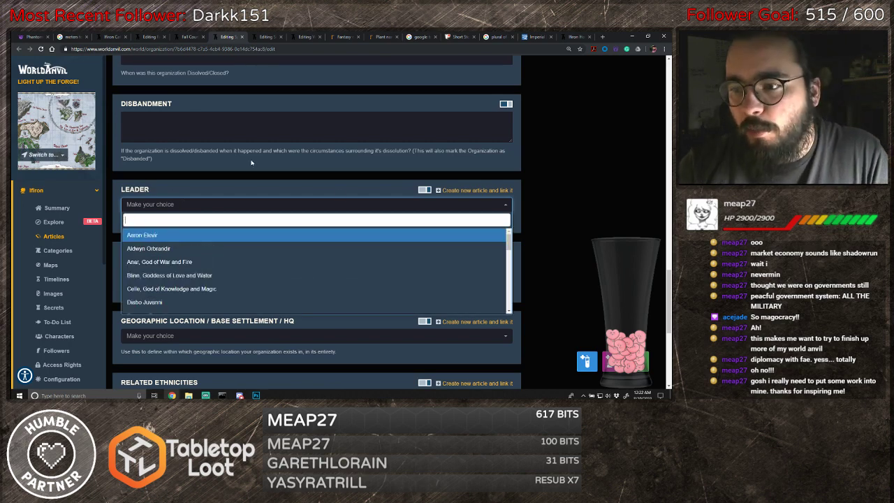
- Create a new article titled "Princess Titania" and link it as the Spring Court's leader
left_click(458, 191)
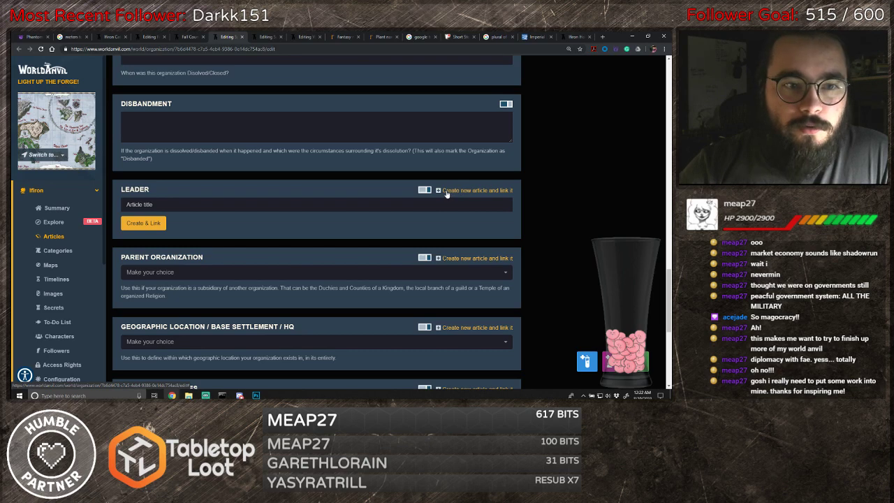
left_click(433, 204)
type("Princess Titania")
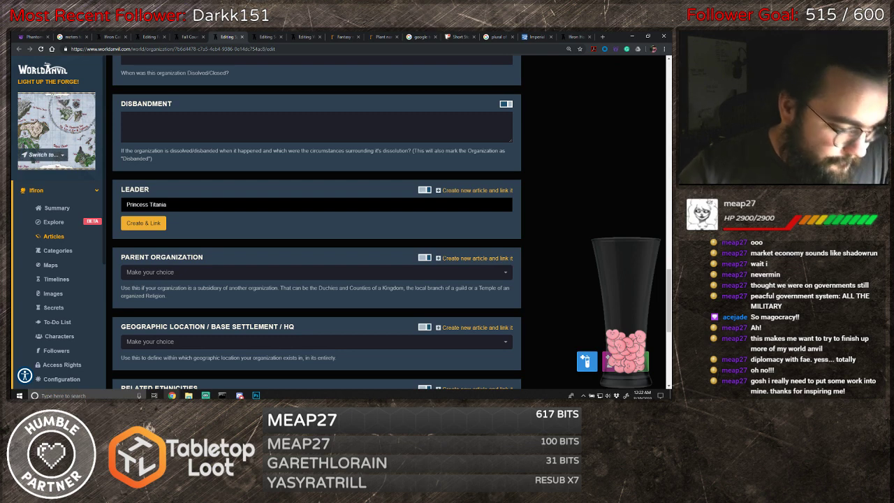
left_click(157, 224)
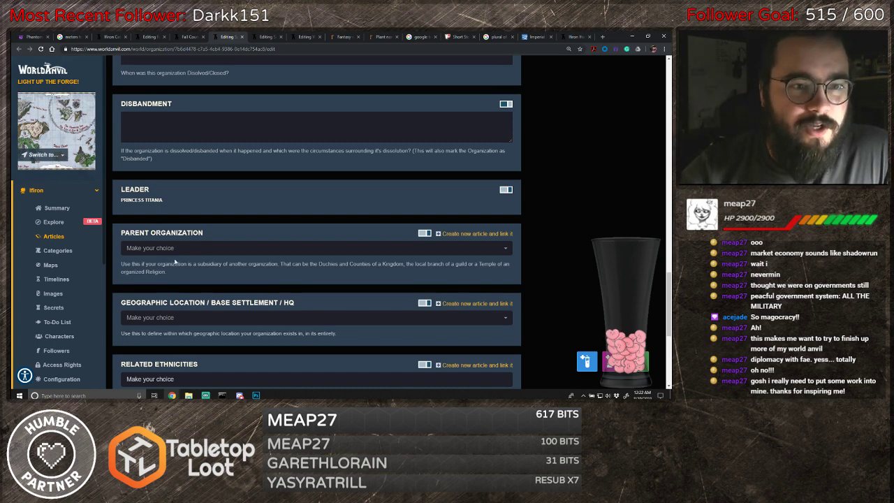
left_click(178, 250)
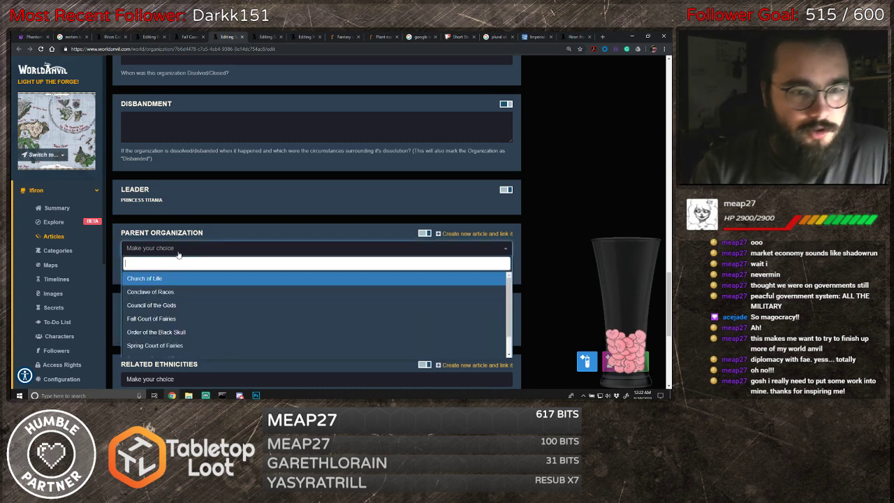
type("Cour")
key("BackSpace")
key("BackSpace")
key("BackSpace")
key("BackSpace")
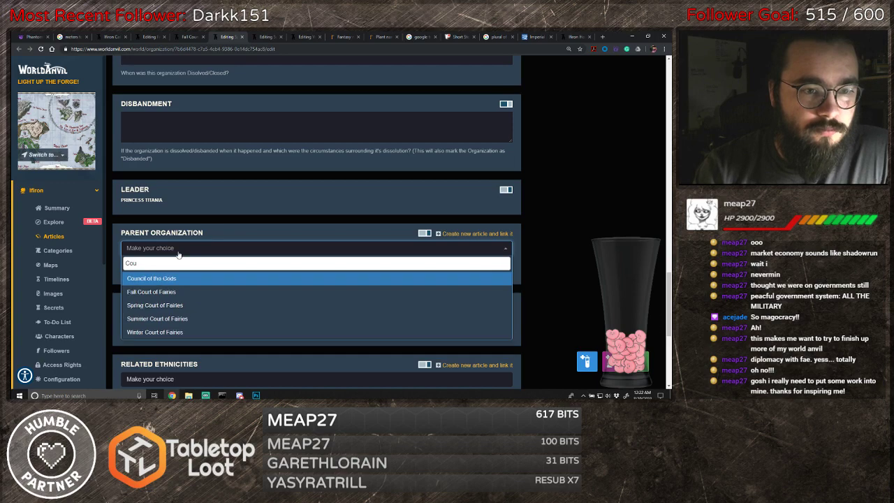
left_click(510, 224)
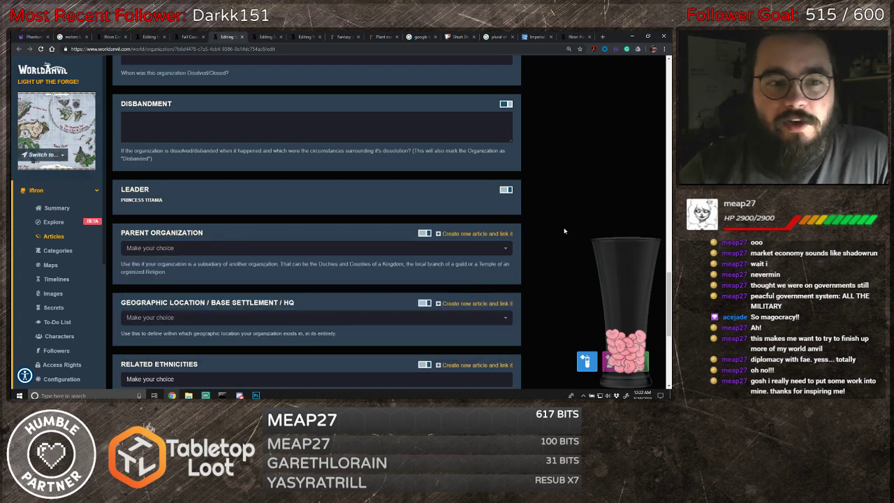
- Save the changes to the Spring Court of Fairies article
scroll(558, 231, "up", 15)
scroll(556, 237, "up", 1)
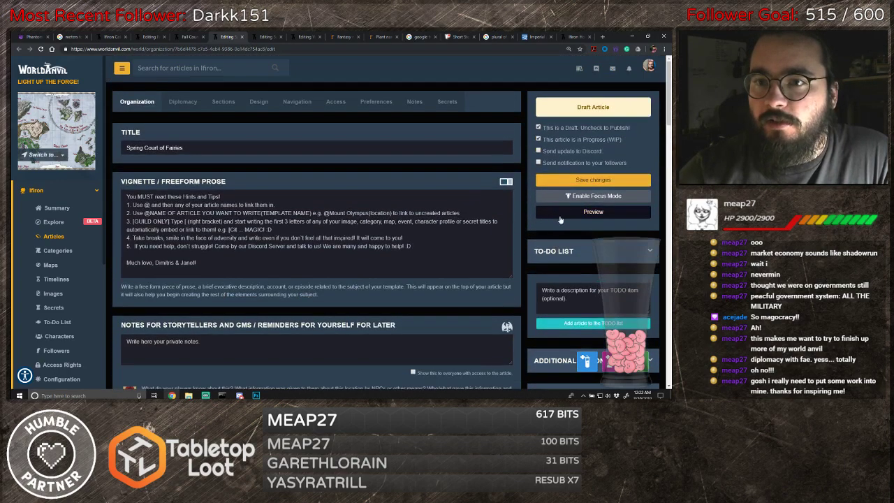
left_click(553, 184)
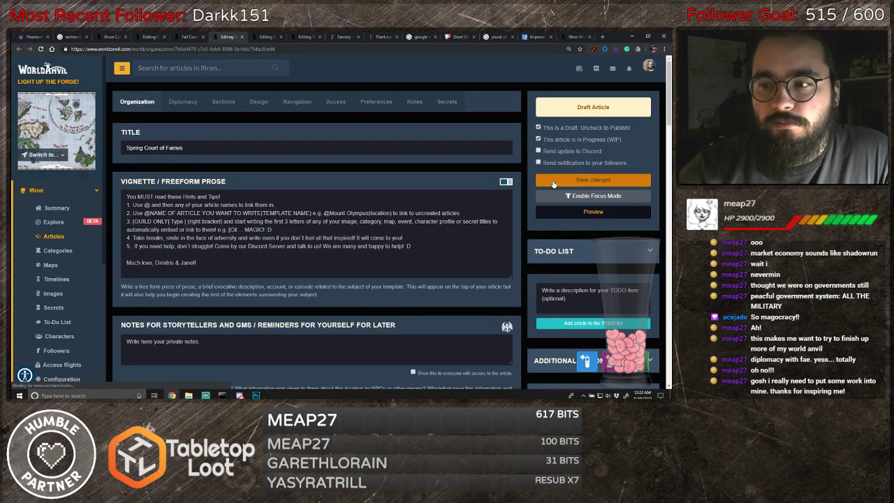
- Set the Spring Court's parent organization to Court of Seasons
scroll(526, 202, "down", 10)
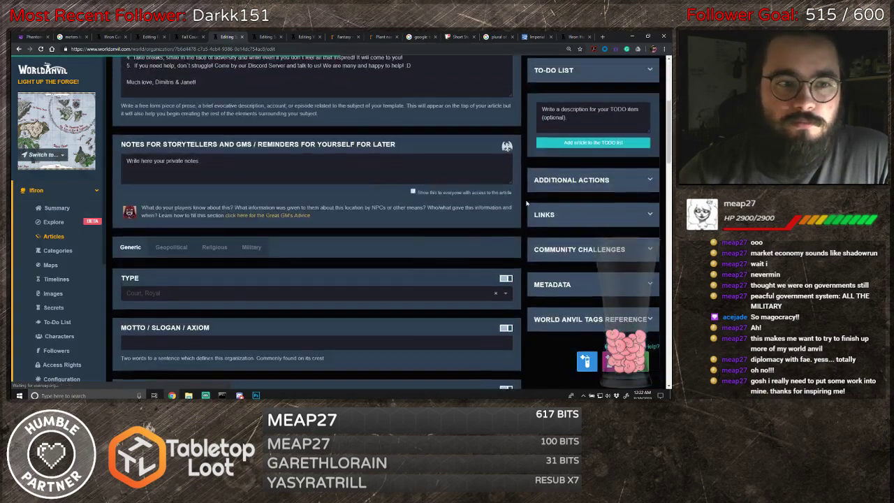
scroll(527, 203, "down", 10)
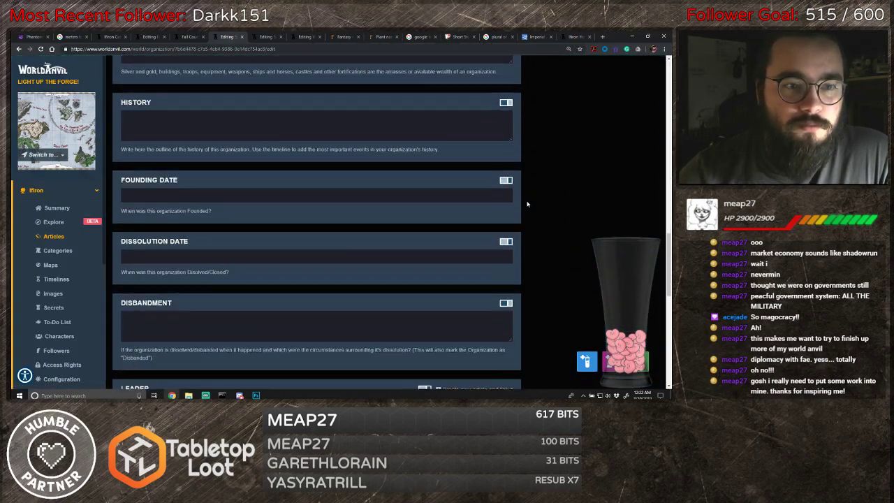
scroll(526, 203, "down", 3)
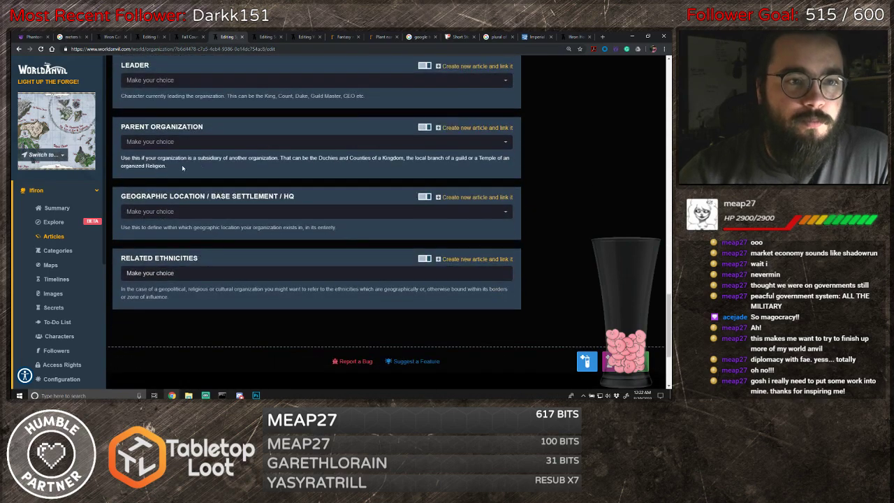
left_click(200, 210)
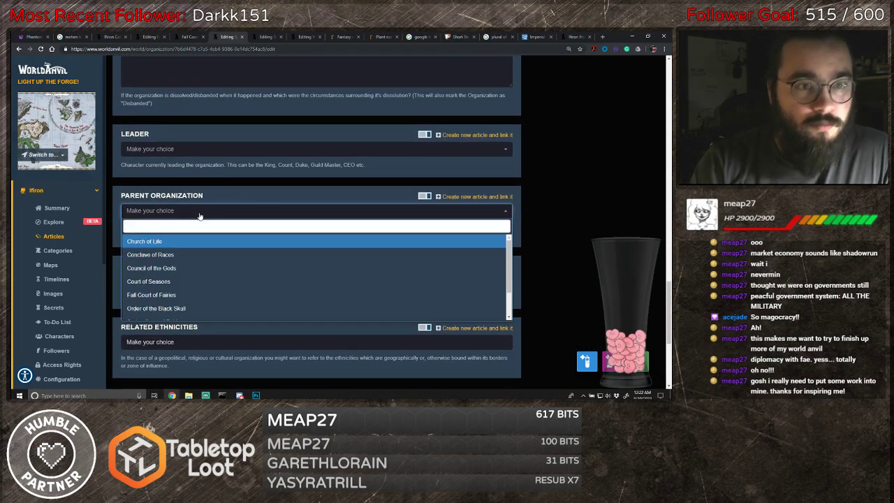
type("Cour")
key("Return")
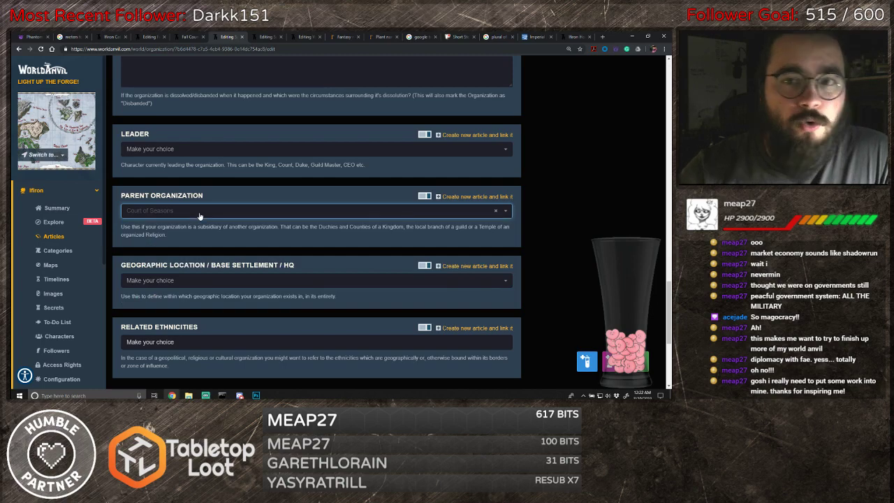
- Assign Princess Titania as the leader of the Spring Court of Fairies
scroll(299, 193, "up", 3)
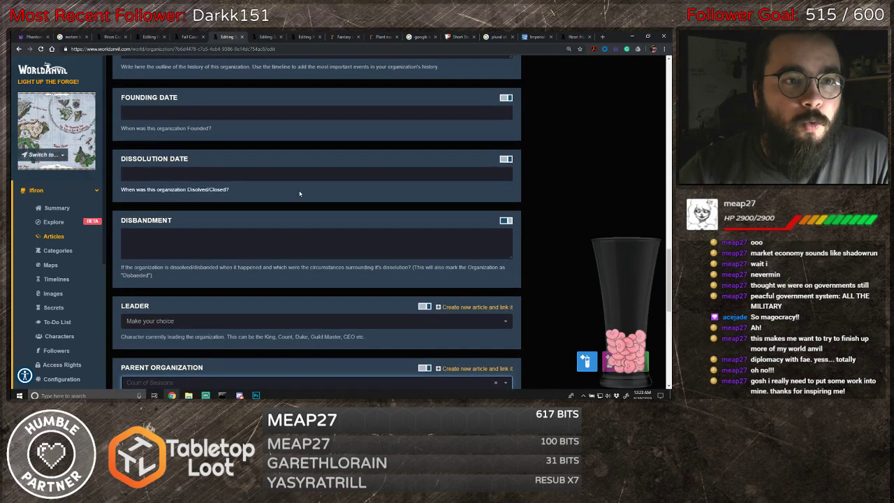
scroll(314, 204, "up", 3)
scroll(314, 204, "down", 4)
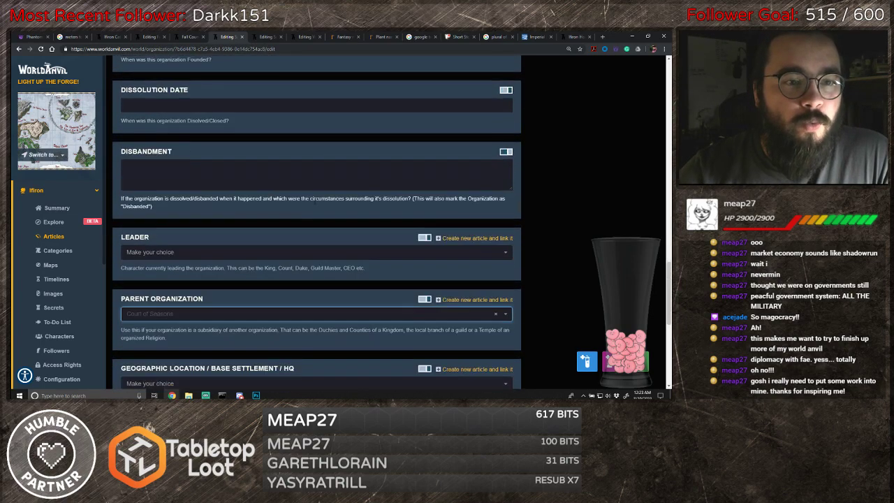
left_click(192, 252)
type("Pr")
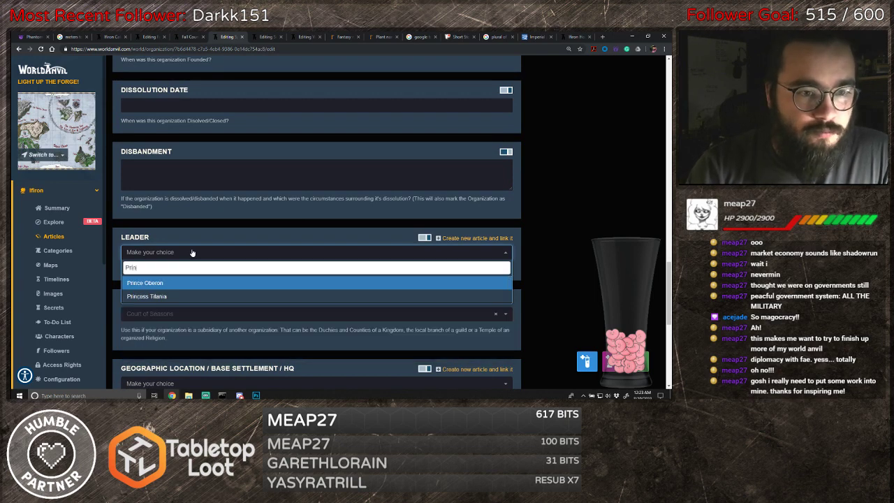
type("in")
key("Down")
key("Return")
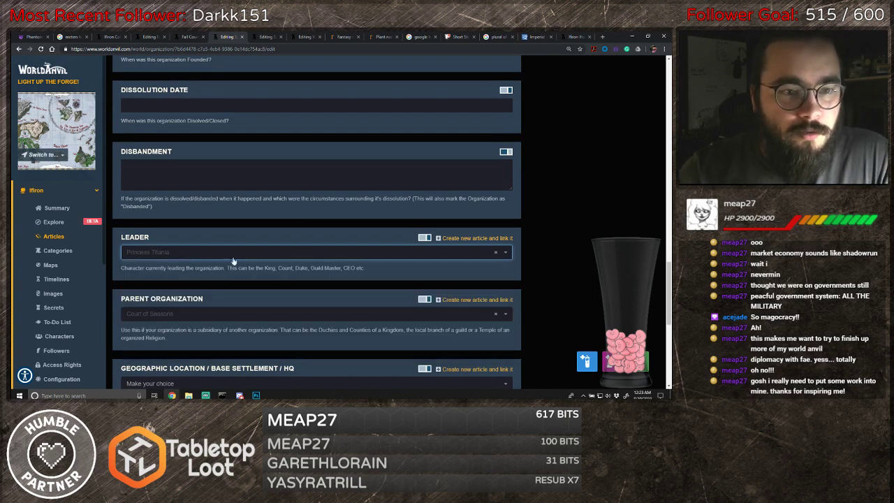
- Set the organization's geographic location / base settlement to Ellethrhaw
scroll(238, 261, "down", 1)
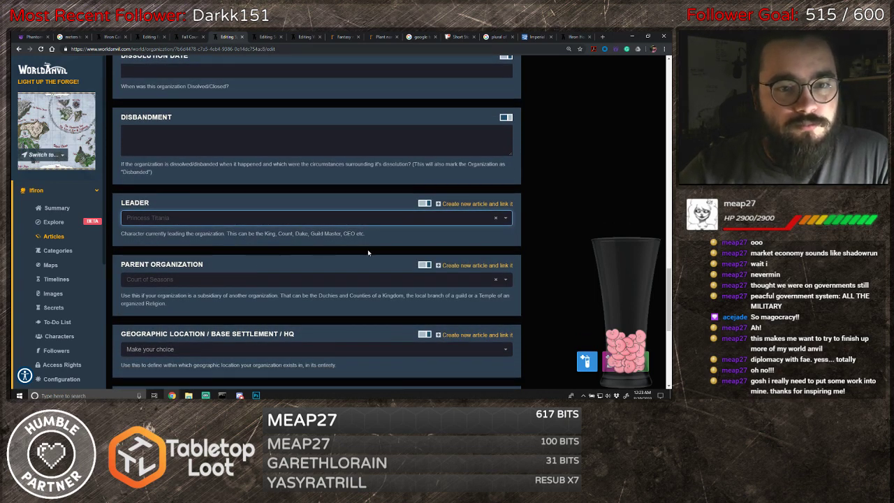
scroll(368, 253, "down", 4)
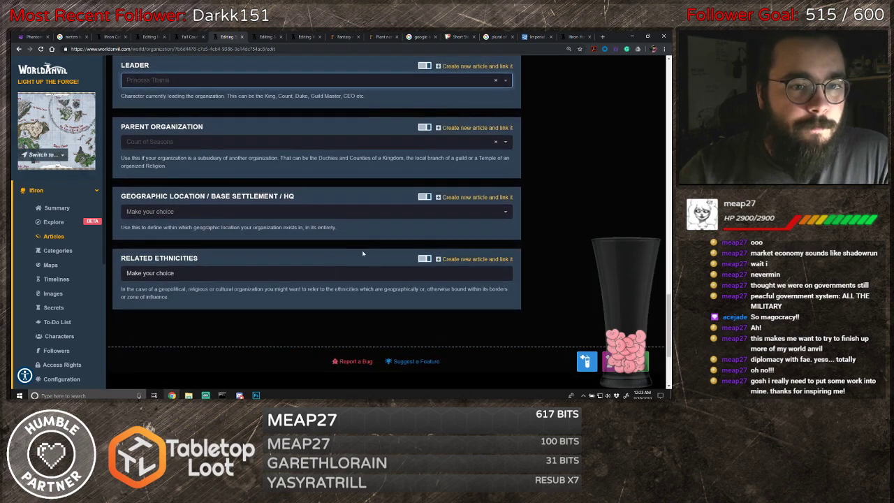
left_click(203, 212)
type("eld")
key("Return")
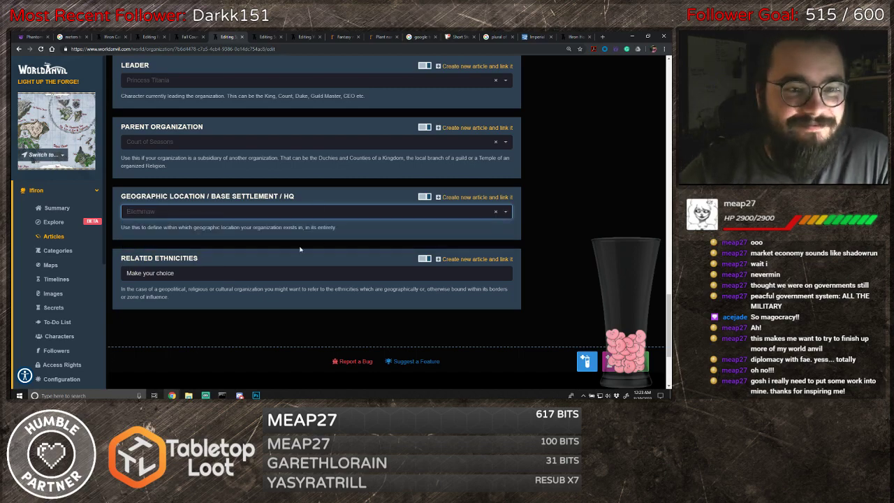
- In the organization's geopolitical details, set the government system to Monarchy, Absolute
scroll(300, 249, "up", 15)
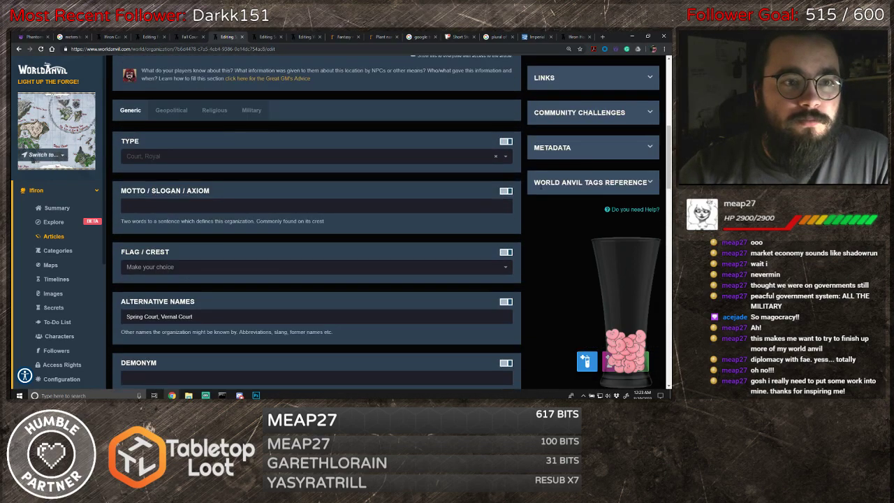
scroll(539, 186, "up", 2)
left_click(171, 246)
scroll(395, 209, "down", 3)
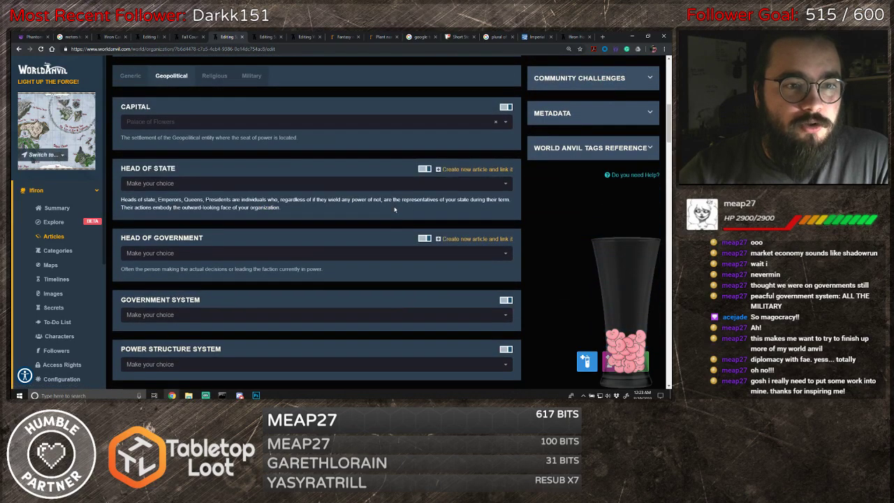
scroll(279, 207, "down", 3)
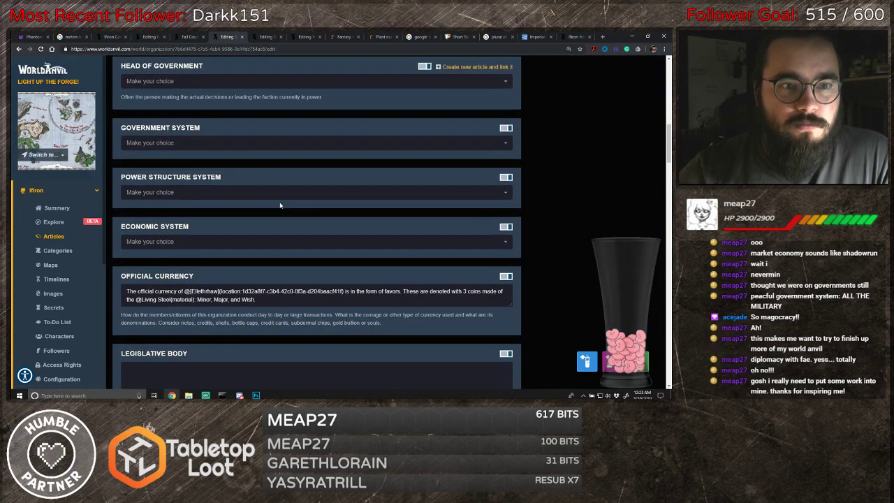
left_click(211, 194)
scroll(209, 245, "down", 2)
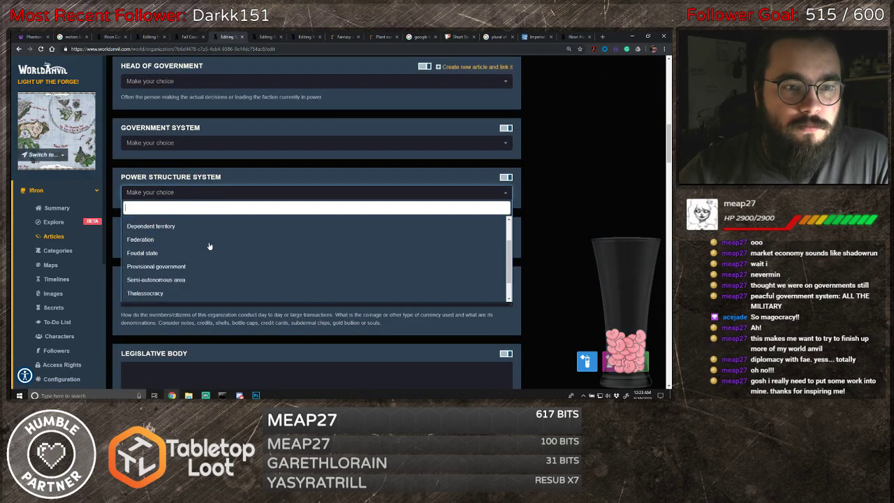
left_click(202, 142)
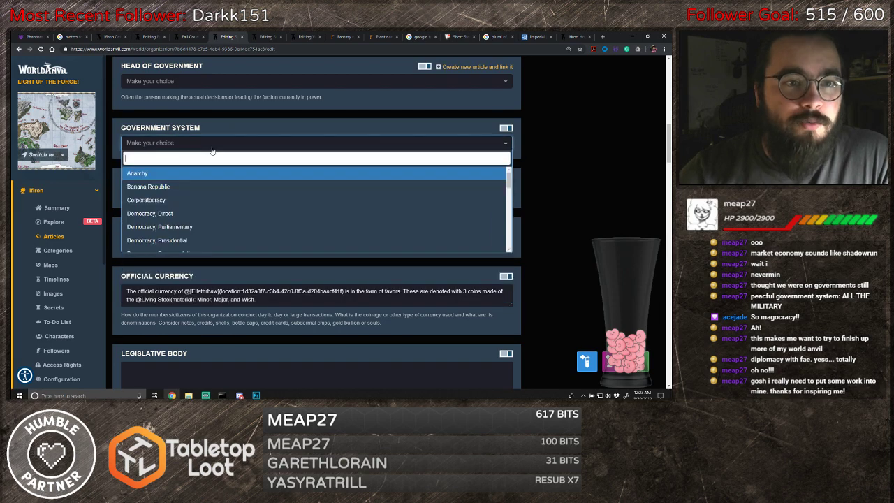
scroll(201, 220, "down", 1)
scroll(201, 220, "down", 4)
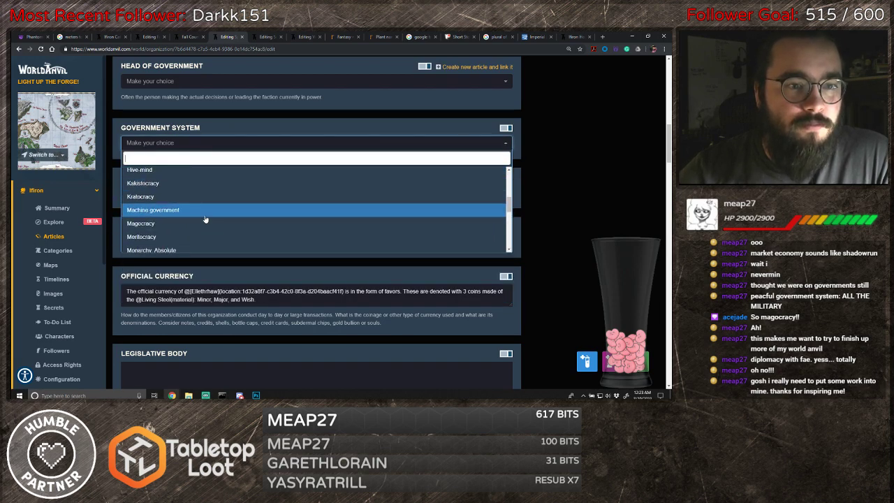
left_click(164, 184)
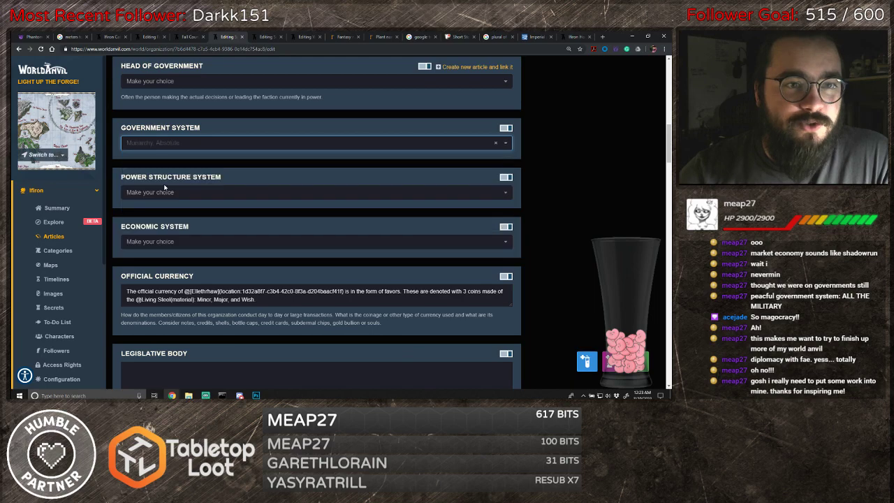
- Set the economic system to Market economy and add Sylvan as a recognised official language
left_click(230, 243)
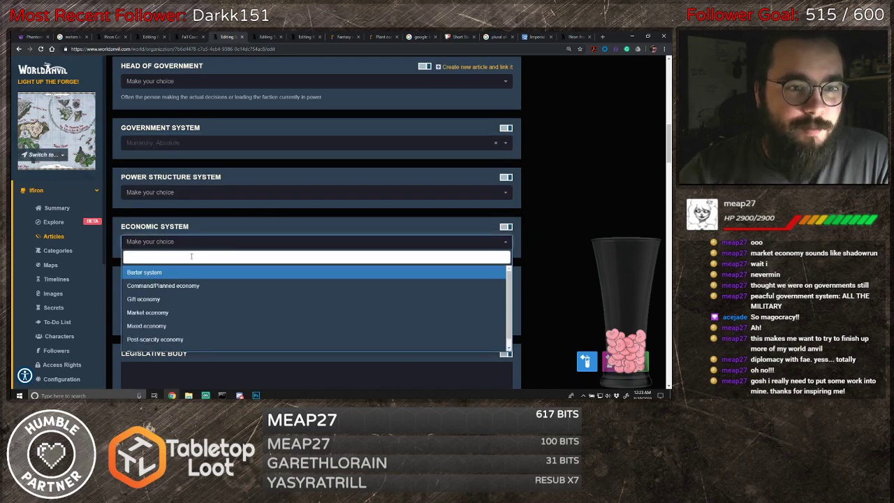
left_click(183, 311)
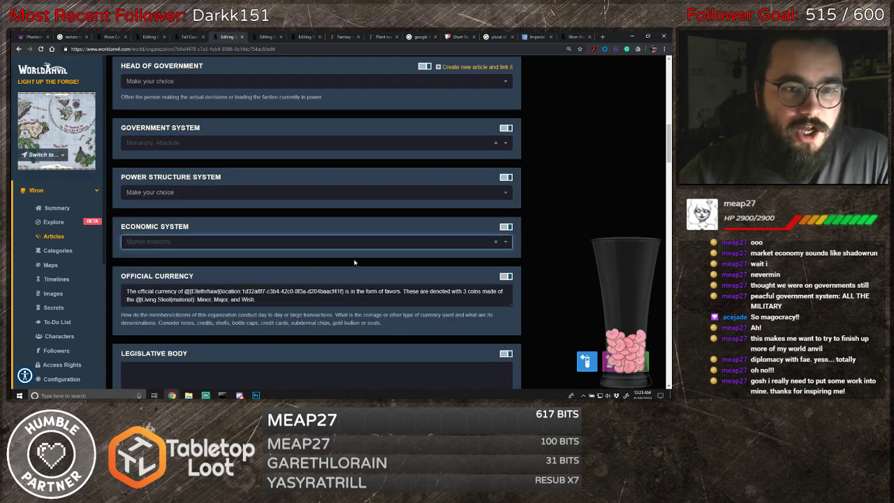
scroll(354, 262, "down", 3)
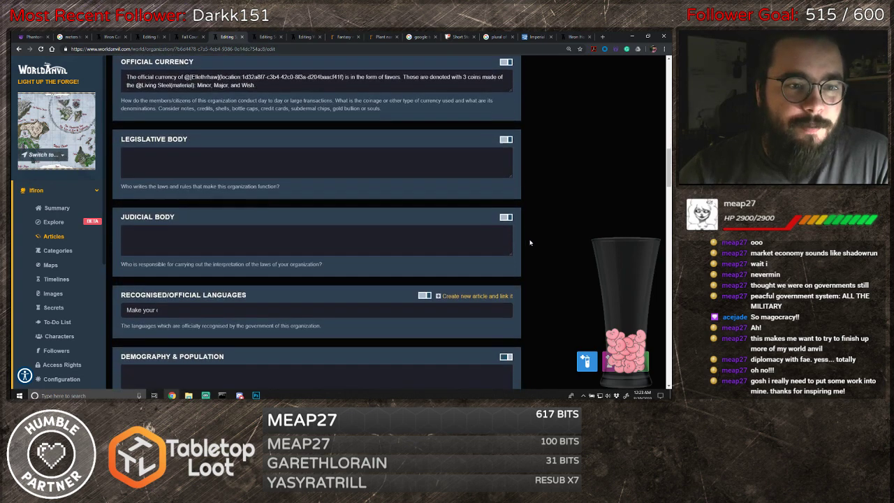
scroll(530, 242, "down", 1)
left_click(306, 252)
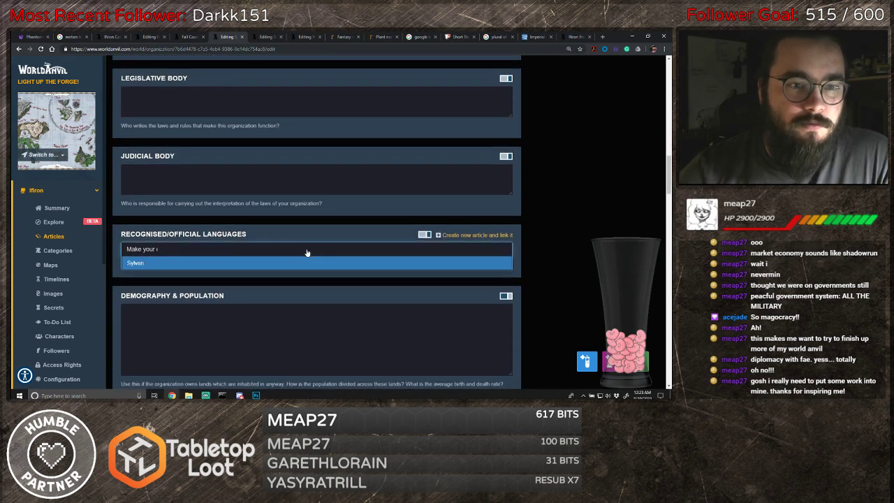
left_click(153, 269)
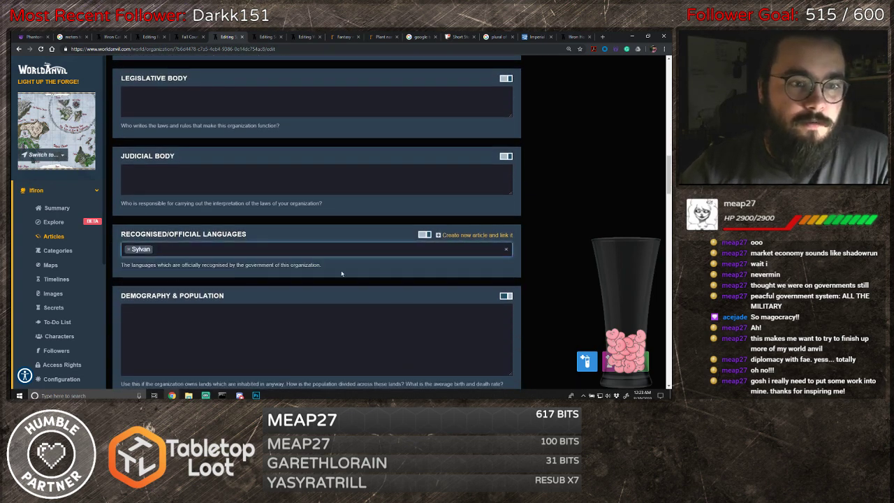
- Add the Fall, Winter and Summer Courts of Fairies as neighboring geopolitical organizations
scroll(532, 256, "down", 3)
scroll(532, 256, "down", 3)
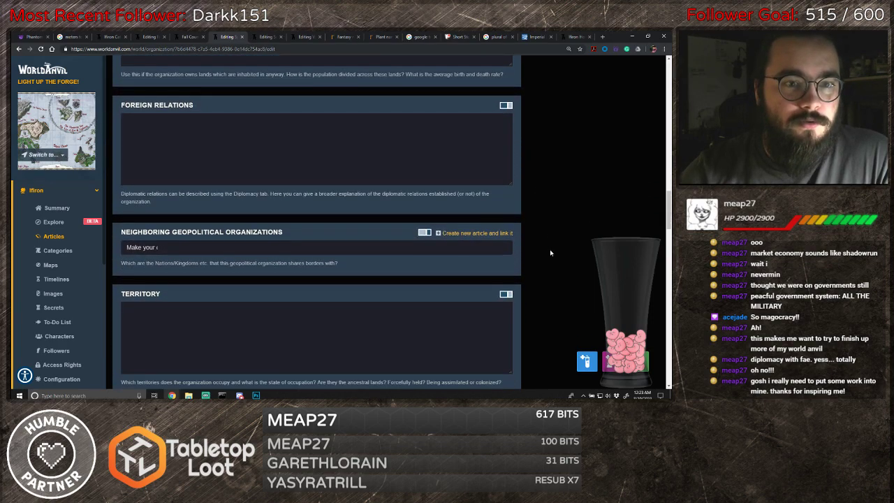
scroll(550, 252, "up", 1)
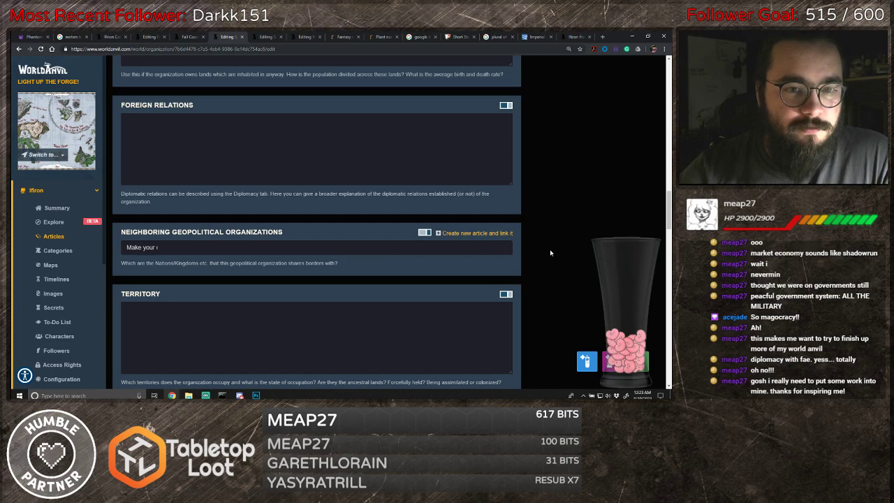
left_click(209, 248)
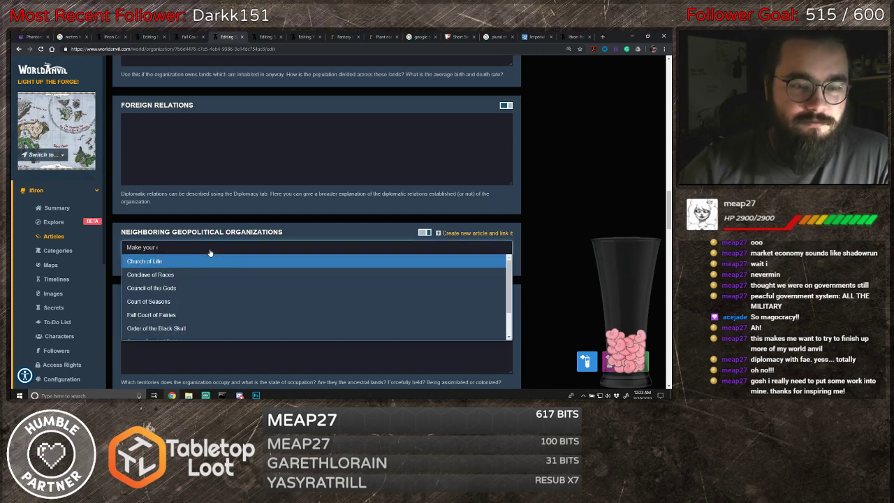
type("Fall")
key("Return")
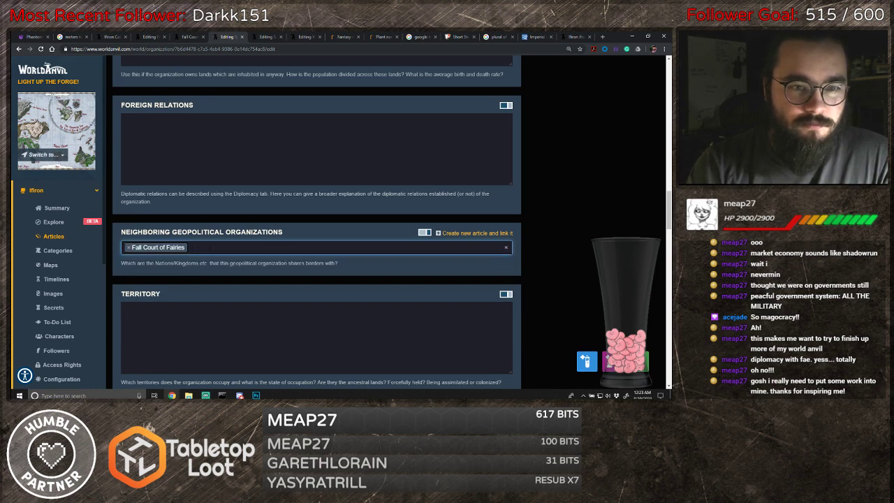
type("Winter")
key("Return")
type("Summer")
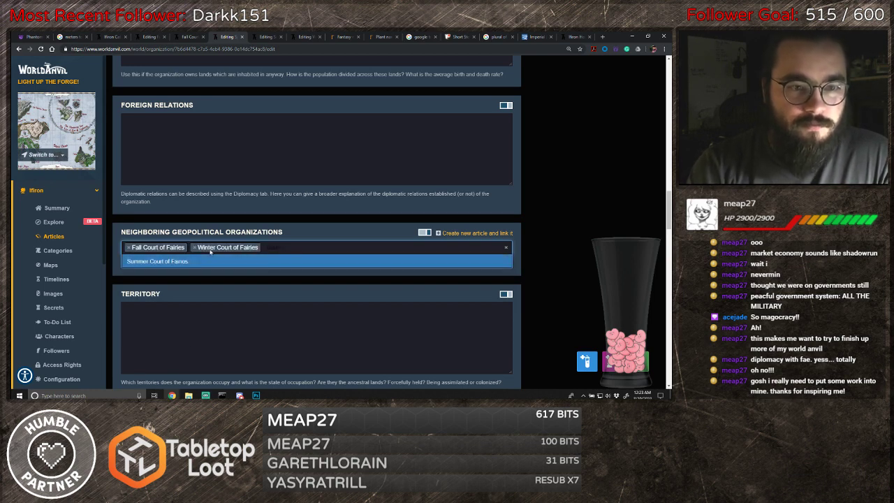
key("Return")
scroll(545, 197, "down", 3)
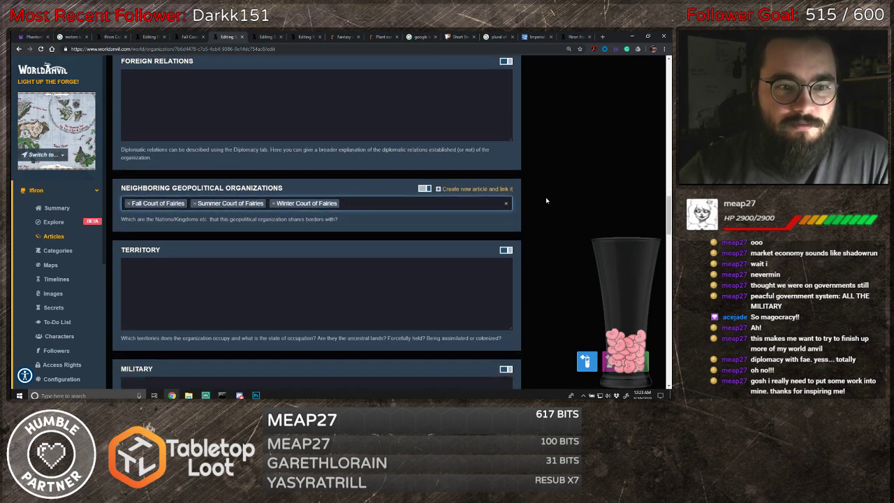
- Start a new diplomatic relation between the Spring Court and the Winter Court of Fairies with both relations scores set to 0
scroll(555, 201, "up", 20)
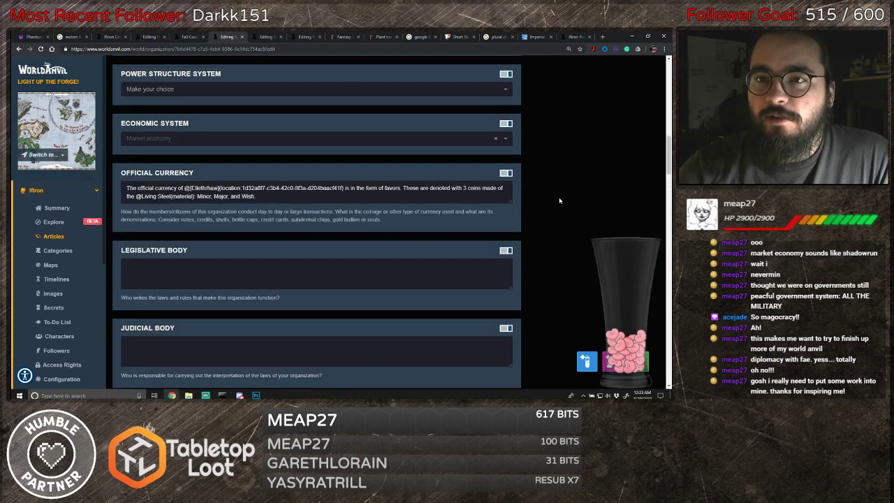
scroll(557, 197, "up", 3)
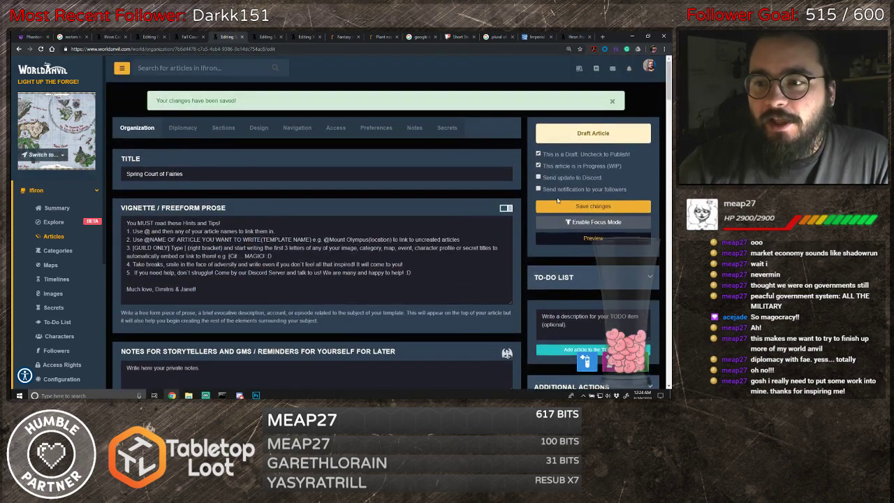
left_click(175, 128)
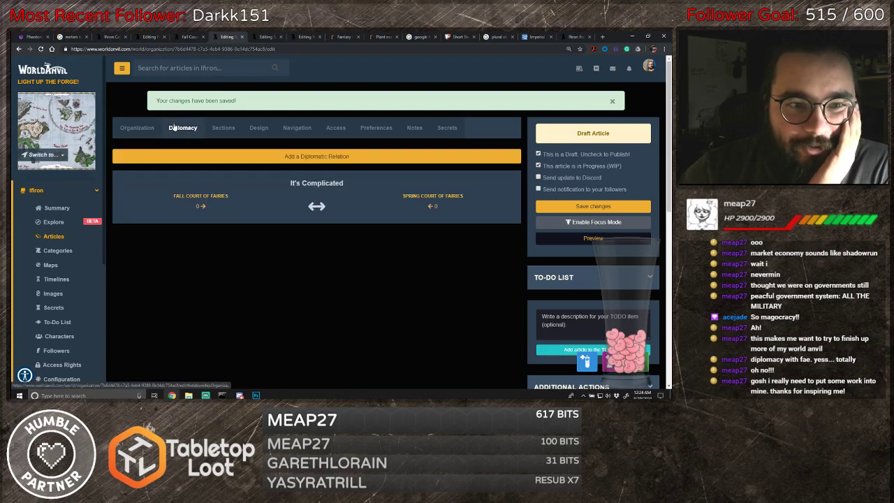
left_click(317, 157)
left_click(393, 138)
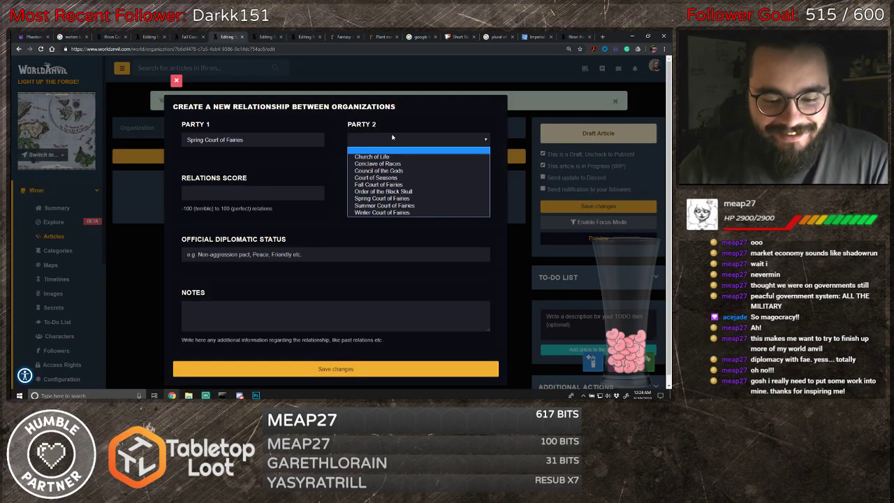
key("w")
key("Return")
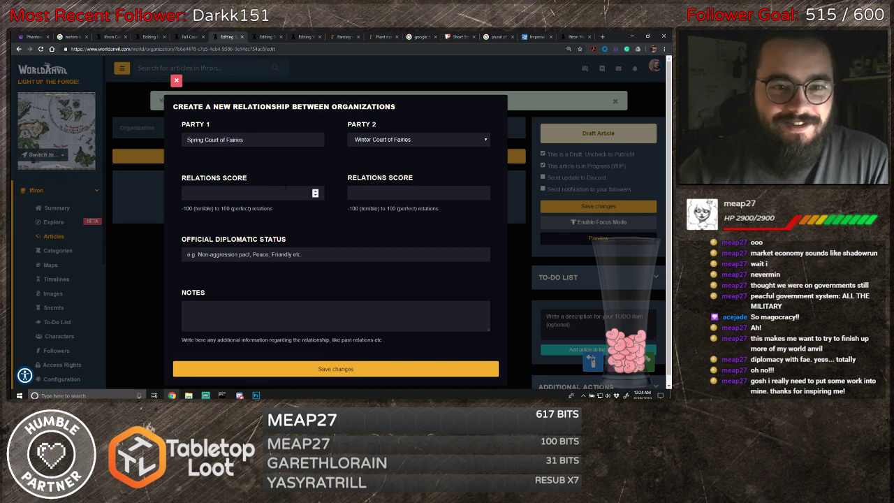
left_click(187, 193)
type("0")
key("Tab")
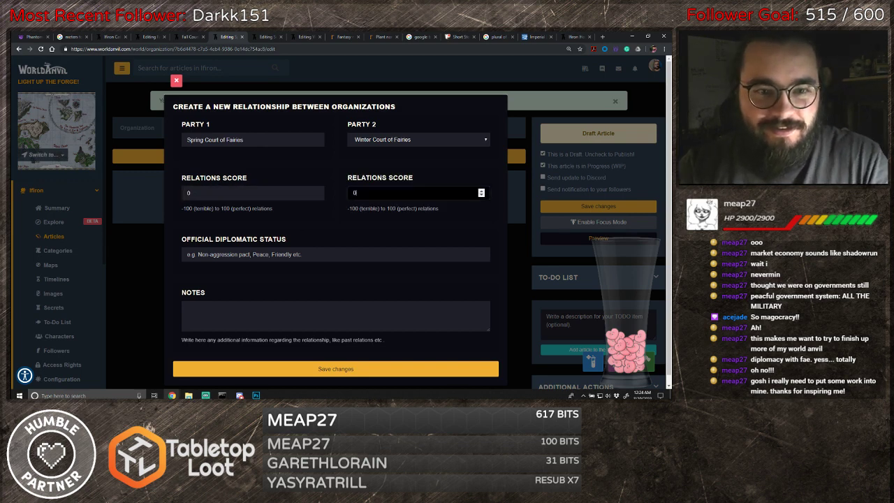
- Set the Winter Court relation's official diplomatic status to It's Complicated and save the relation
left_click(251, 256)
type("it")
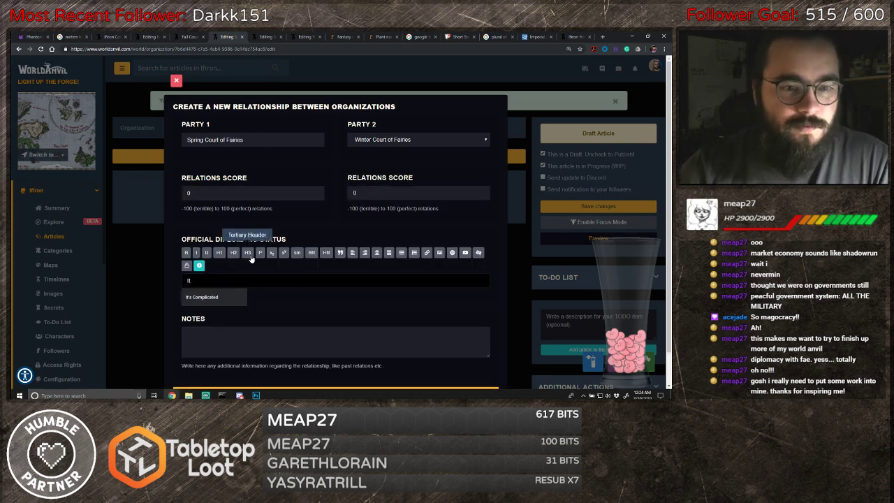
left_click(211, 297)
scroll(316, 350, "down", 1)
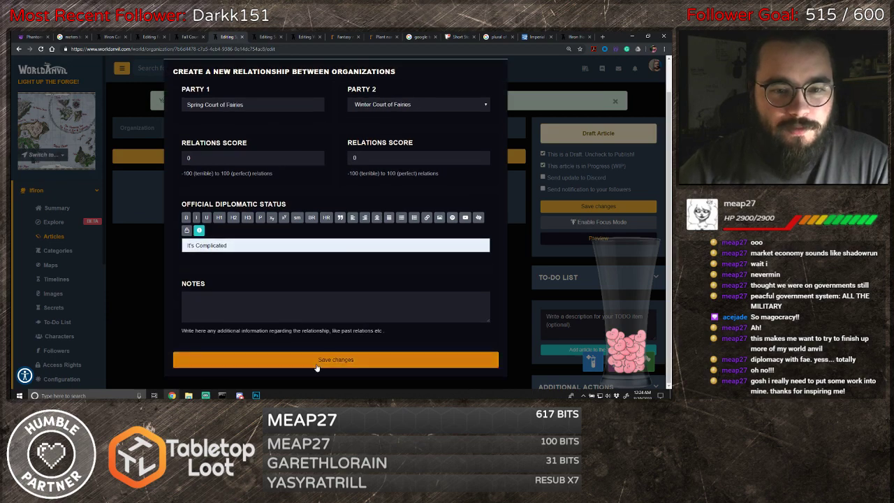
left_click(317, 360)
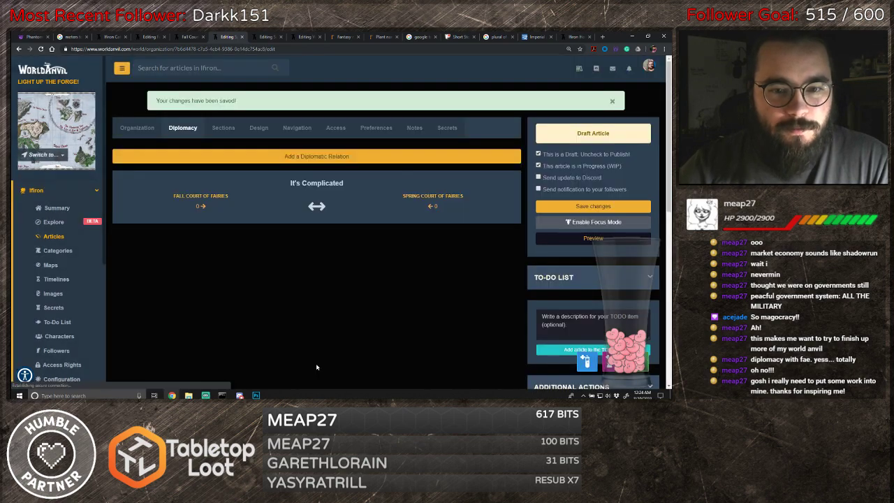
- Add a diplomatic relation with the Summer Court of Fairies, with both scores 0 and official status It's Complicated, and save it
left_click(301, 158)
left_click(412, 139)
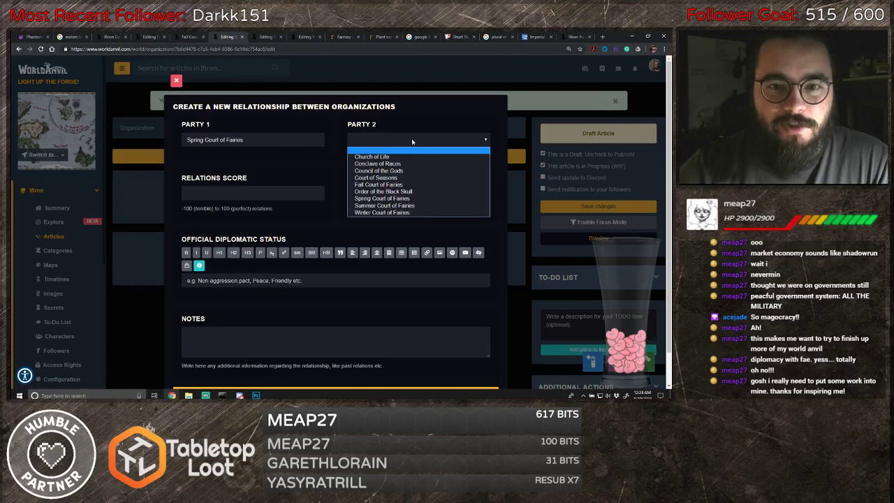
left_click(384, 205)
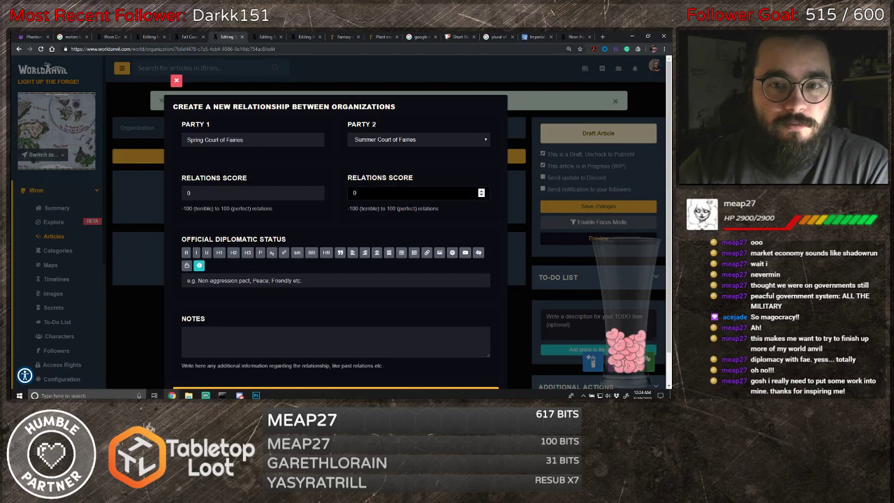
left_click(279, 280)
left_click(209, 299)
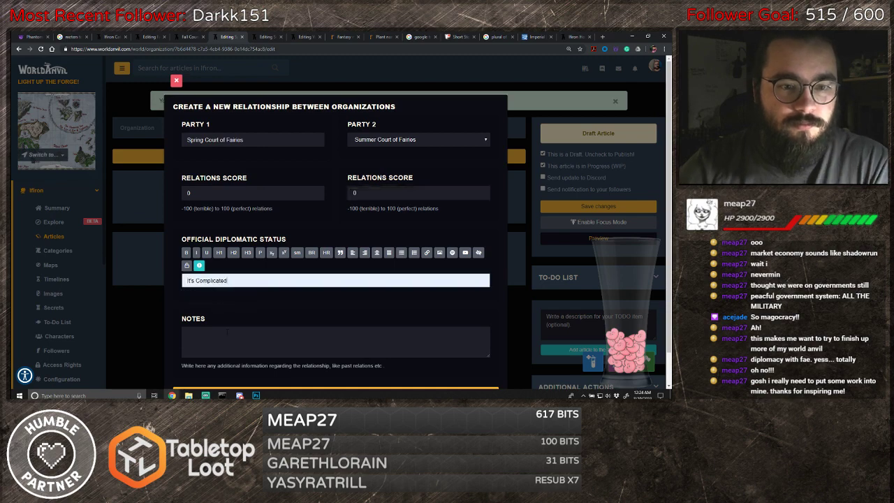
scroll(312, 365, "down", 1)
left_click(312, 360)
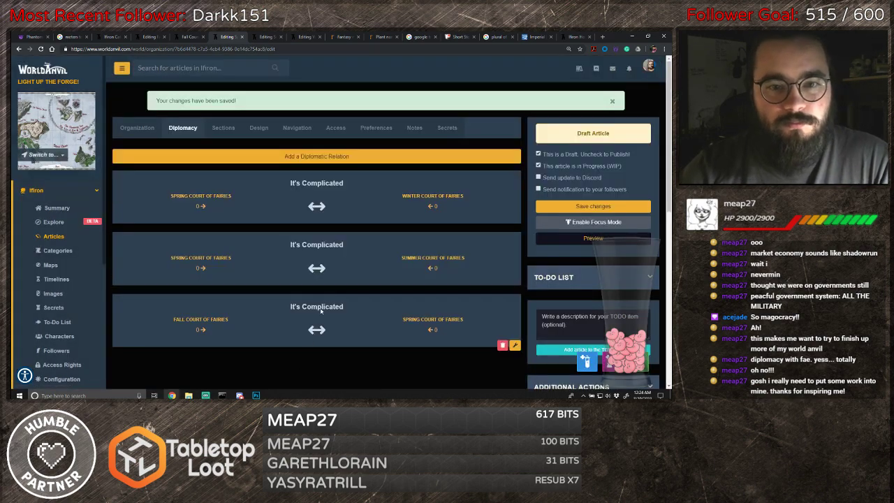
- In the design settings, set the excerpt to "Among the Flowers and over fields, the Court of Spring Fairies is revealed" and save the changes
left_click(290, 132)
left_click(265, 132)
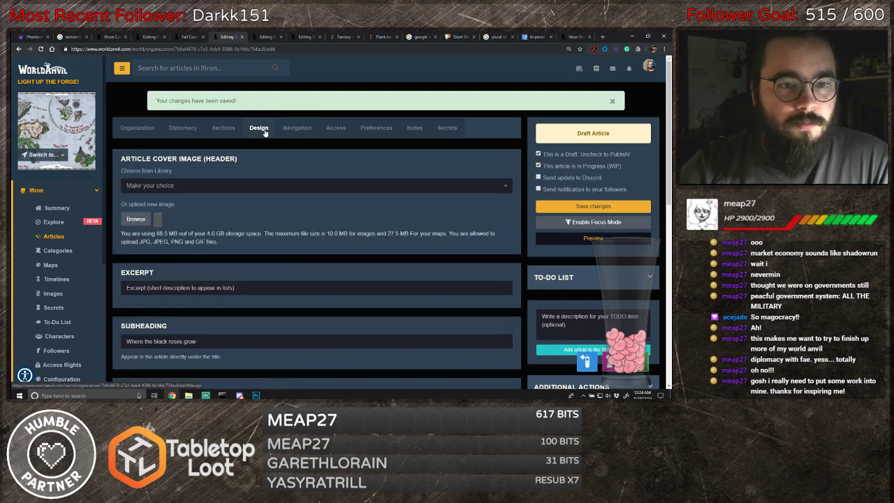
left_click(179, 288)
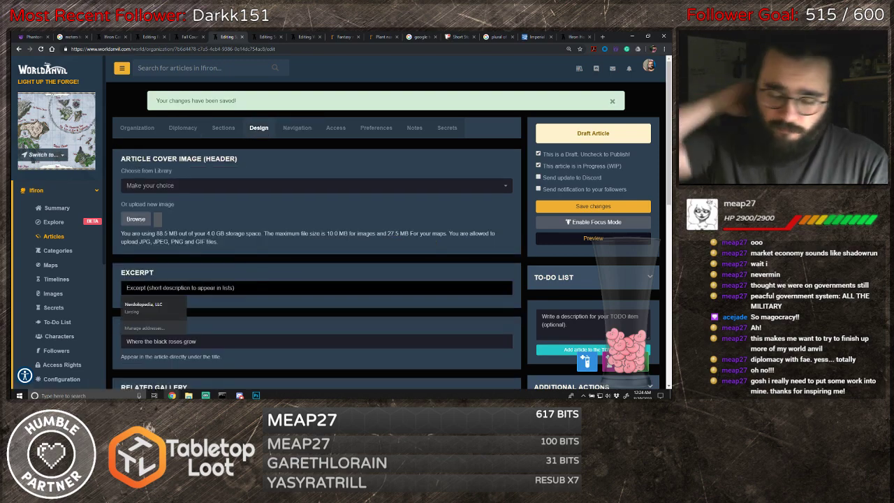
type("Among the Flowers and over fields, the Court of Spring Fairies is revele")
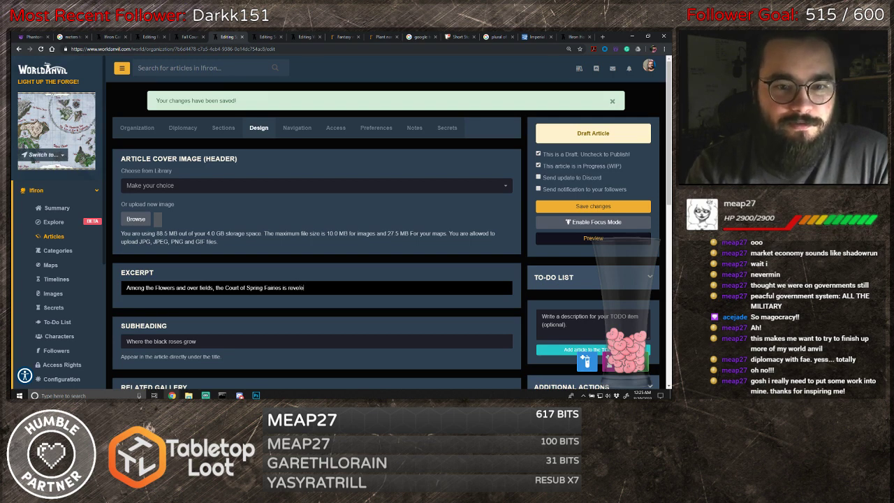
key("BackSpace")
key("BackSpace")
type("aled.")
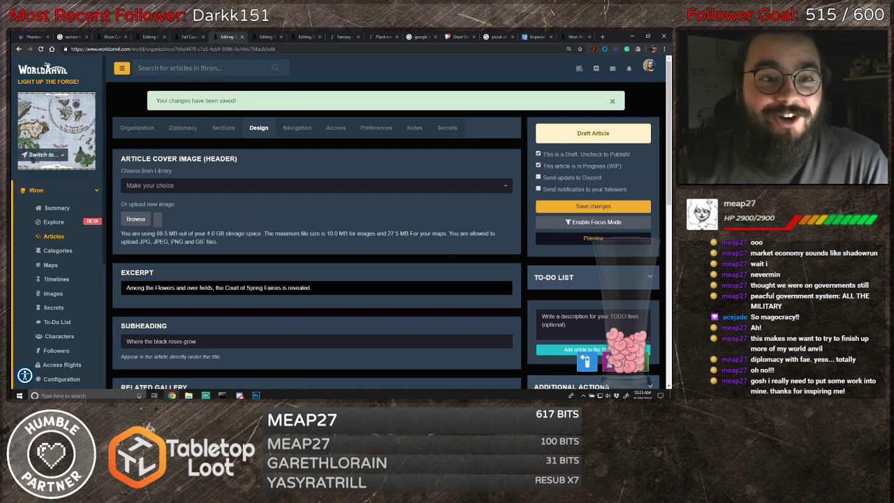
scroll(310, 199, "down", 3)
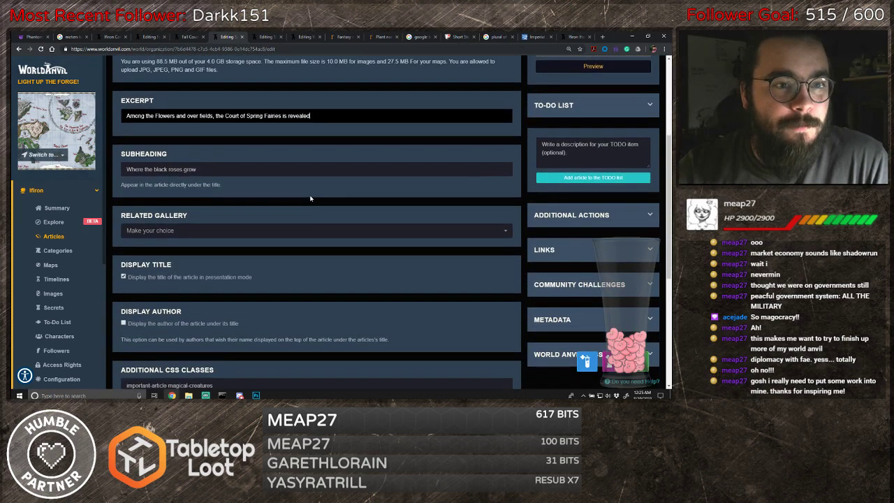
scroll(274, 202, "down", 2)
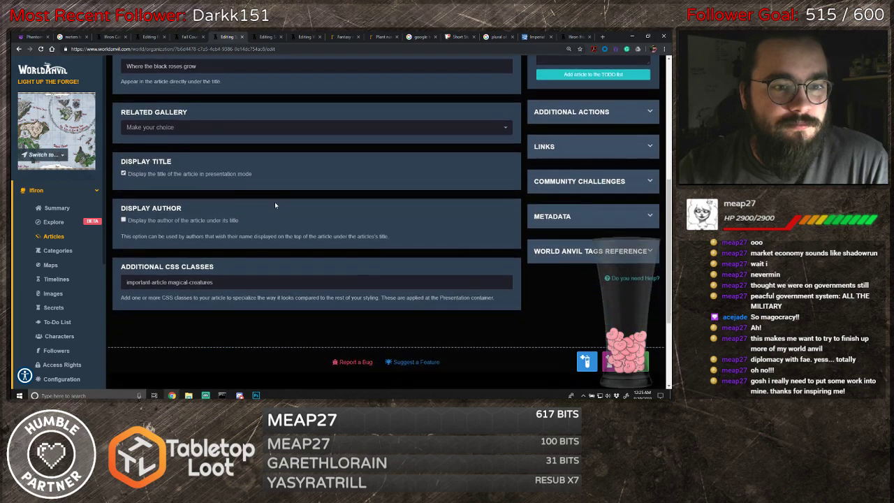
scroll(274, 202, "up", 2)
key("ctrl+s")
- In the article's navigation settings, set the category to Inner Planes
left_click(297, 128)
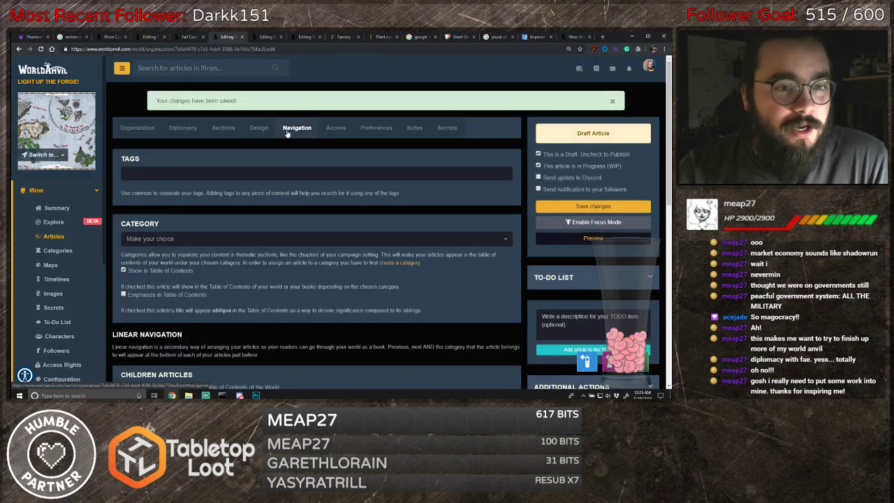
left_click(201, 238)
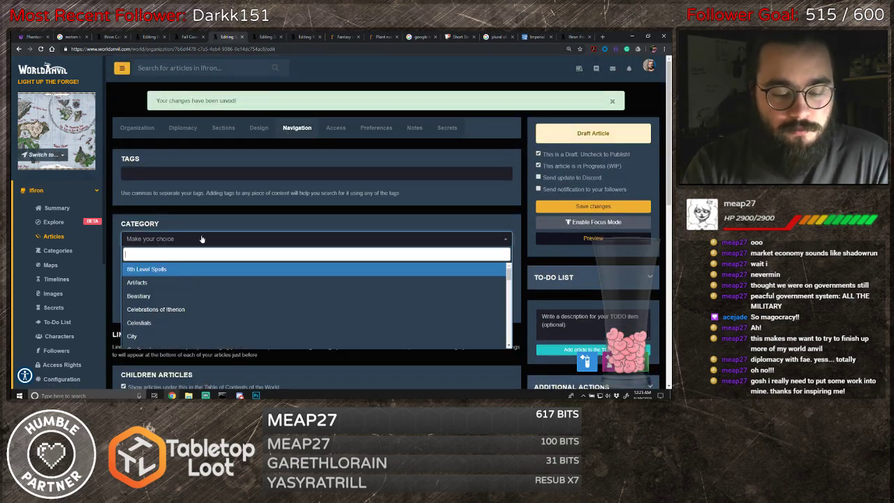
type("inner")
key("Return")
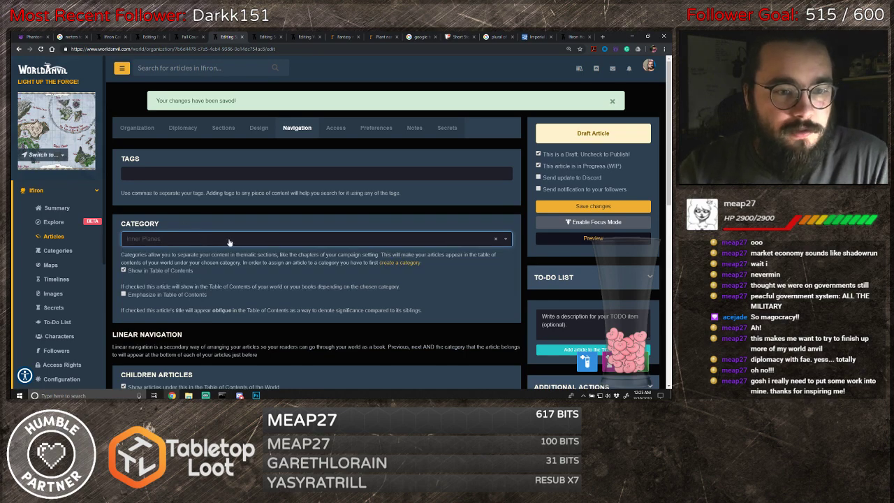
- Set the parent article to Ellethrhaw and save the Spring Court article
scroll(185, 202, "down", 5)
left_click(199, 198)
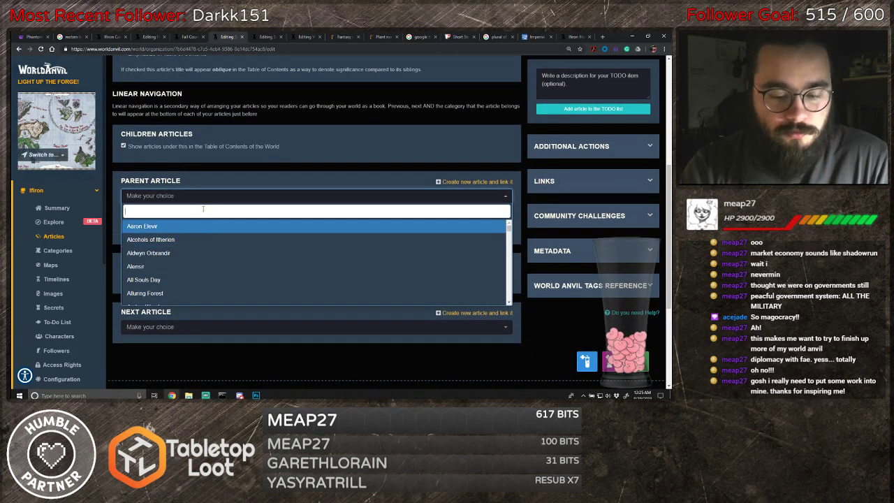
type("Elle")
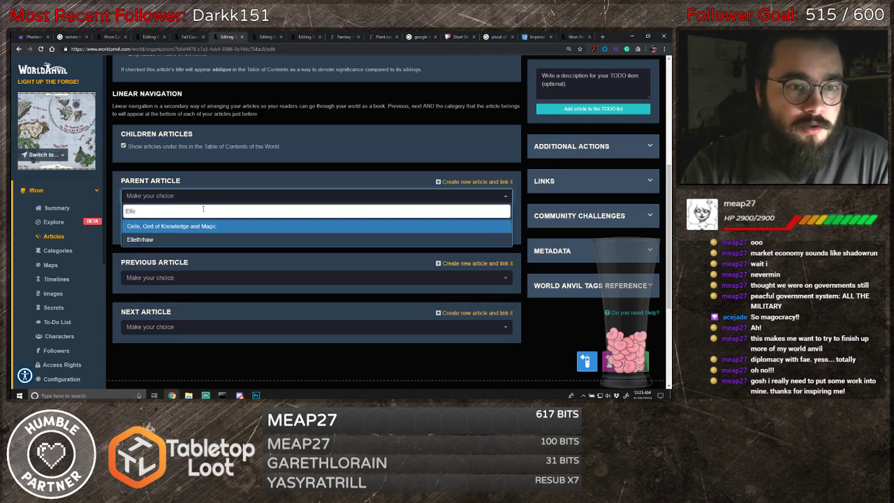
left_click(153, 240)
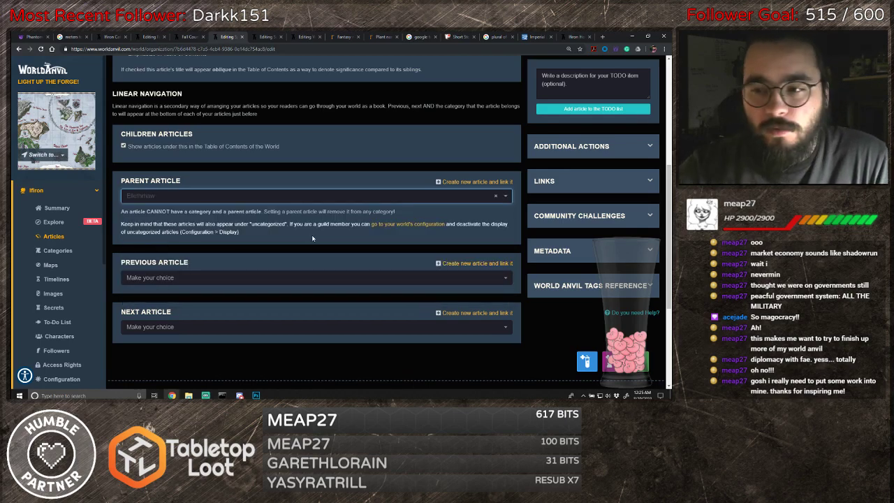
scroll(311, 234, "up", 4)
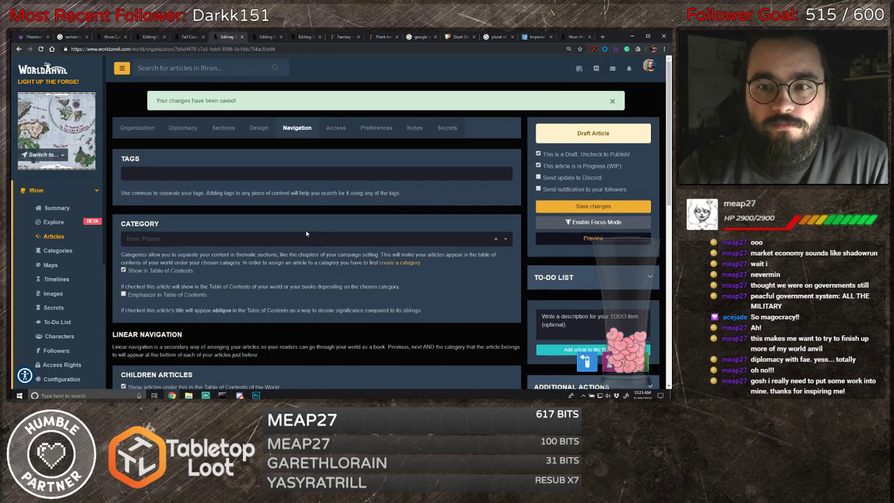
left_click(567, 207)
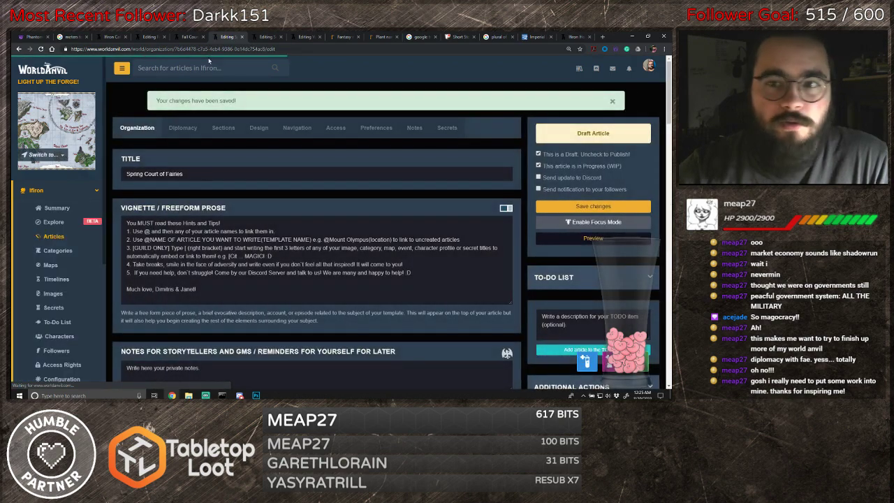
- Open the preview of the Spring Court of Fairies article and review its details and diplomatic relations
left_click(149, 38)
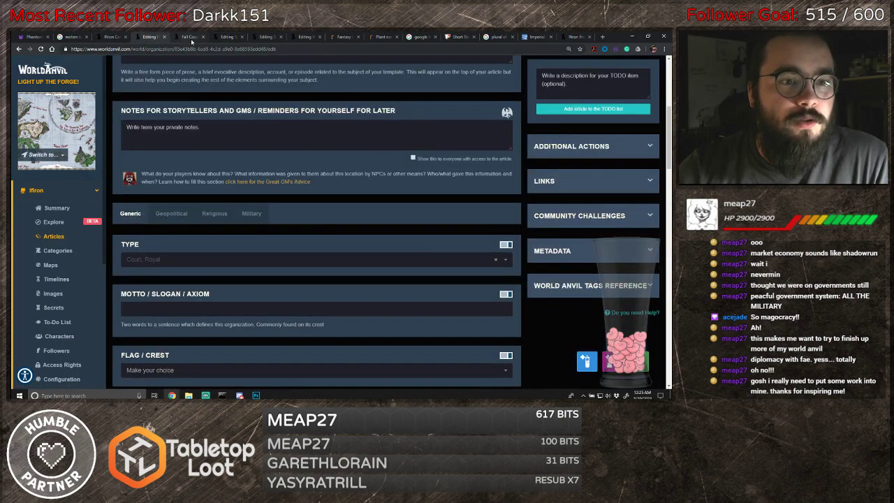
left_click(190, 37)
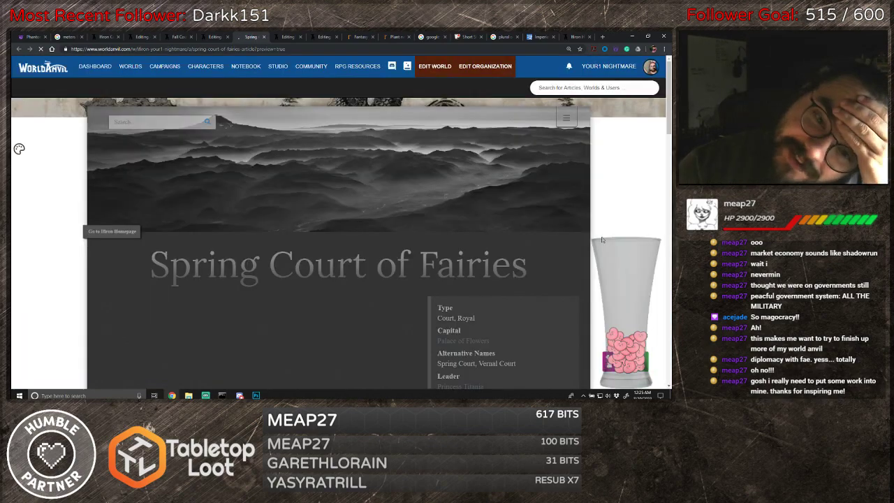
scroll(394, 244, "down", 5)
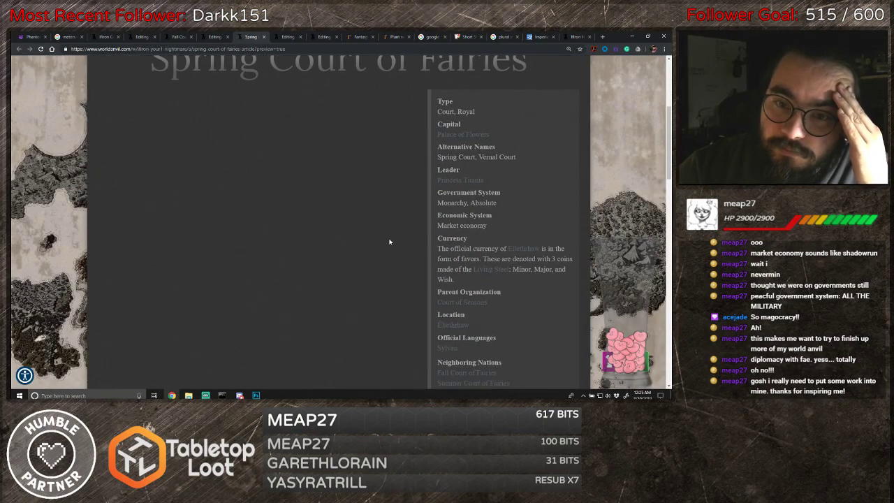
scroll(389, 242, "down", 1)
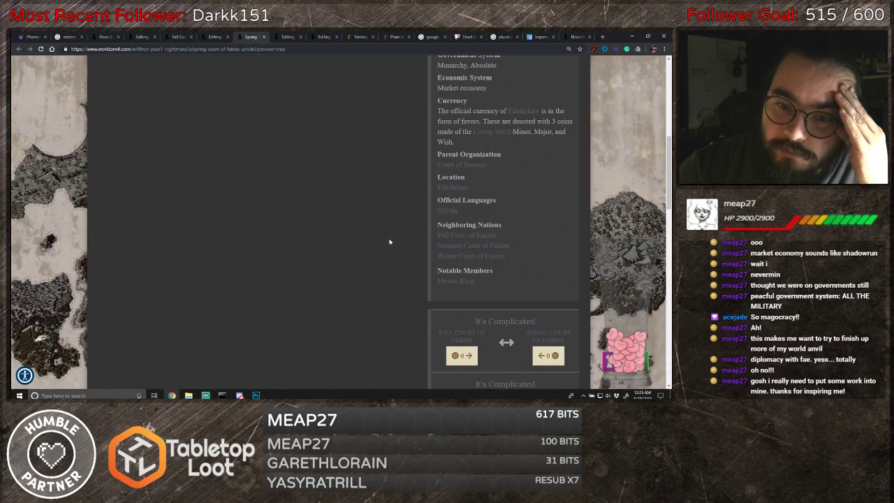
scroll(390, 242, "down", 2)
scroll(390, 241, "up", 3)
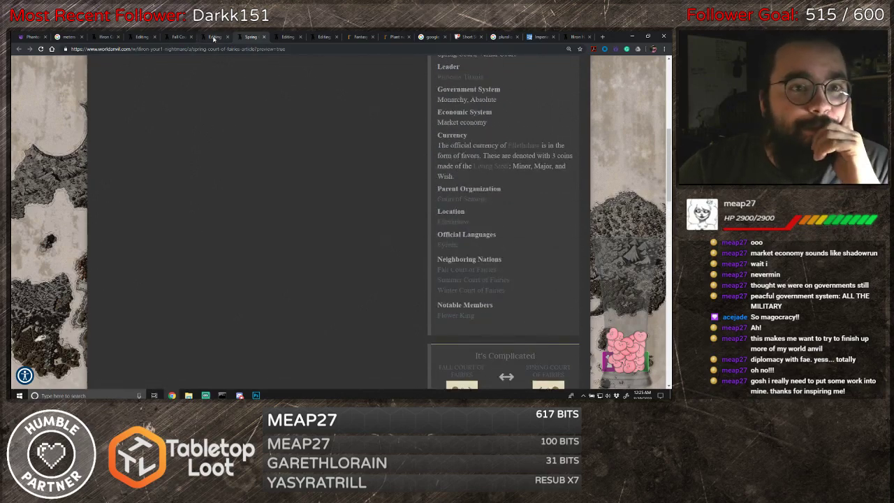
- In the Fall Court of Fairies article's geopolitical details, set the recognised official language to Sylvan
left_click(213, 37)
left_click(142, 37)
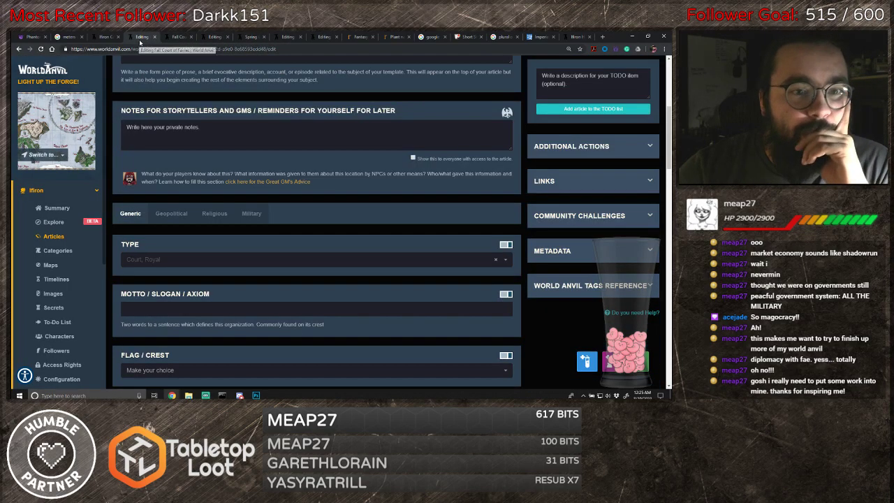
left_click(171, 213)
scroll(376, 208, "down", 6)
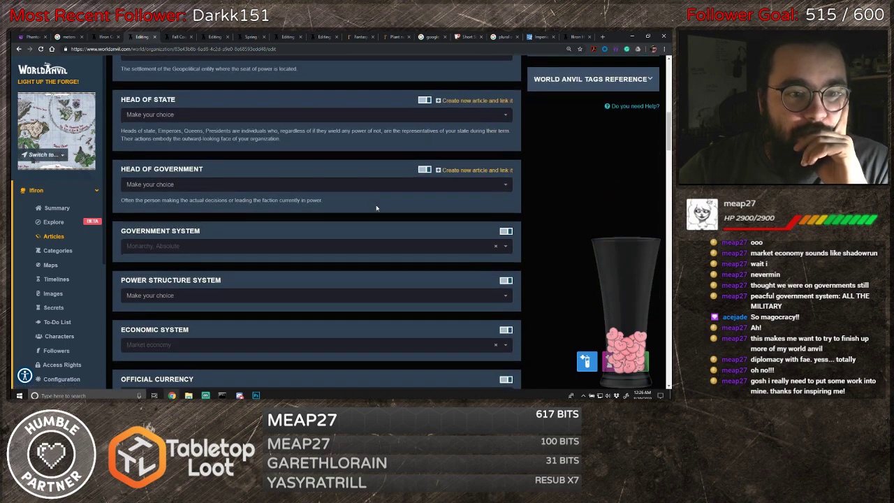
scroll(376, 207, "down", 6)
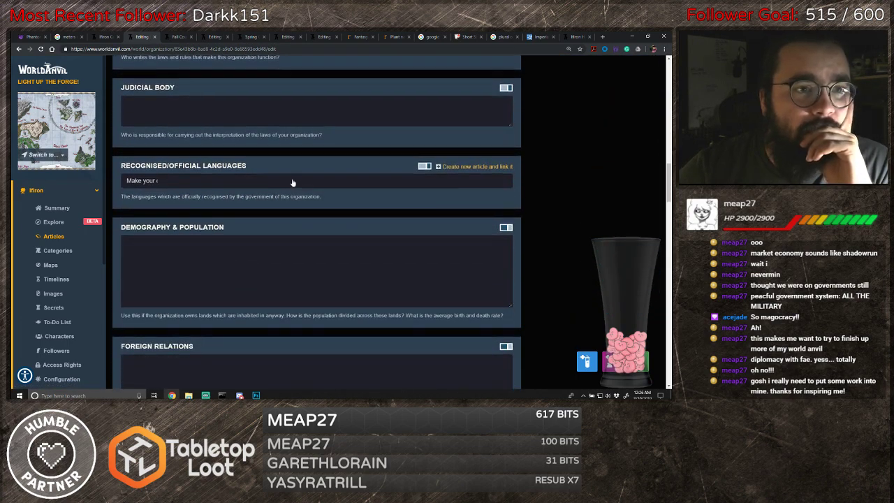
scroll(292, 182, "up", 12)
scroll(315, 201, "up", 3)
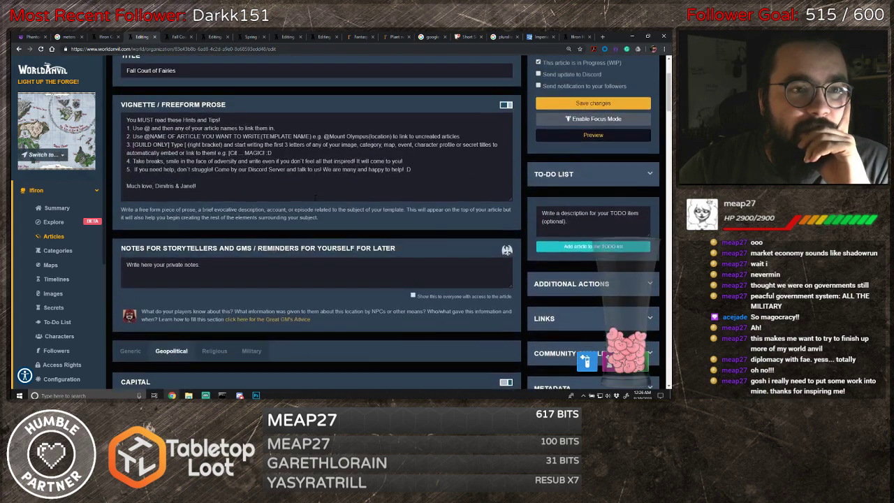
scroll(315, 201, "down", 12)
scroll(315, 200, "down", 3)
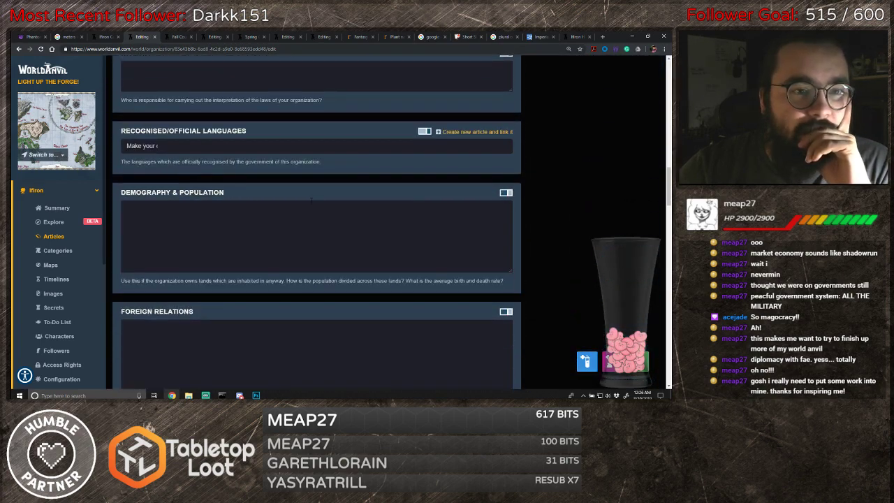
left_click(167, 147)
left_click(156, 161)
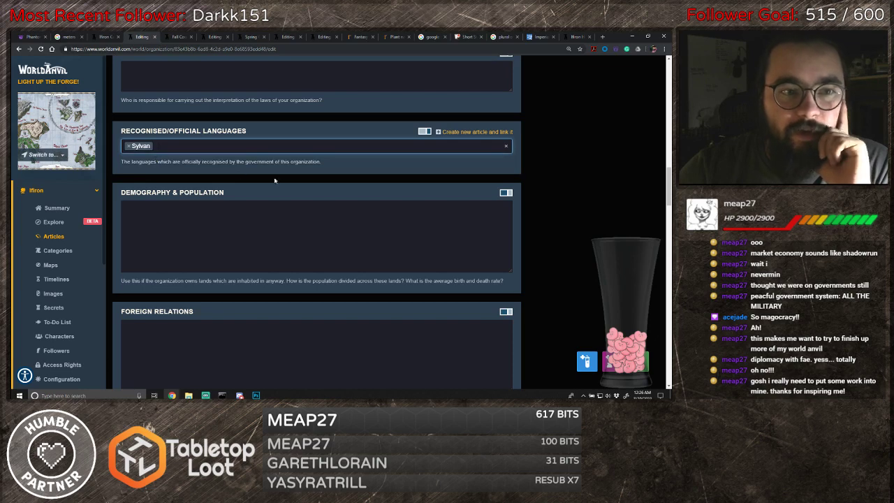
- Add the Winter, Spring and Summer Courts of Fairies as neighboring geopolitical organizations and save the Fall Court article
scroll(285, 178, "down", 5)
left_click(203, 248)
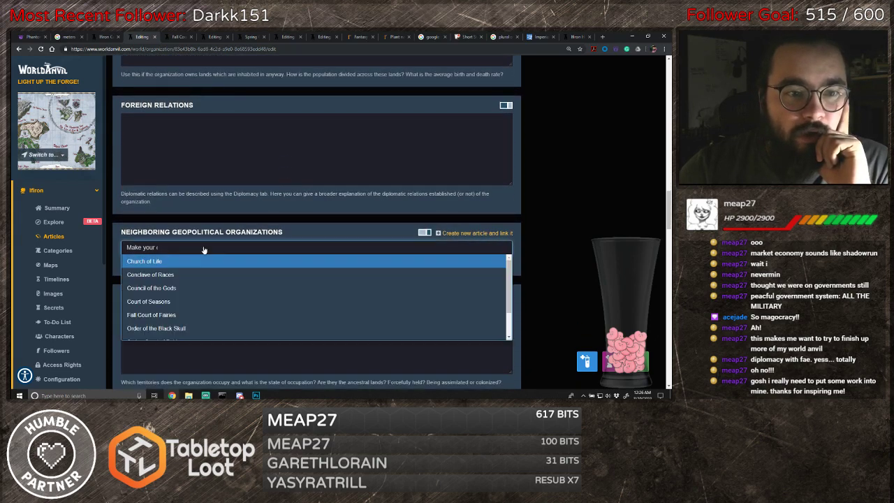
type("w")
key("Return")
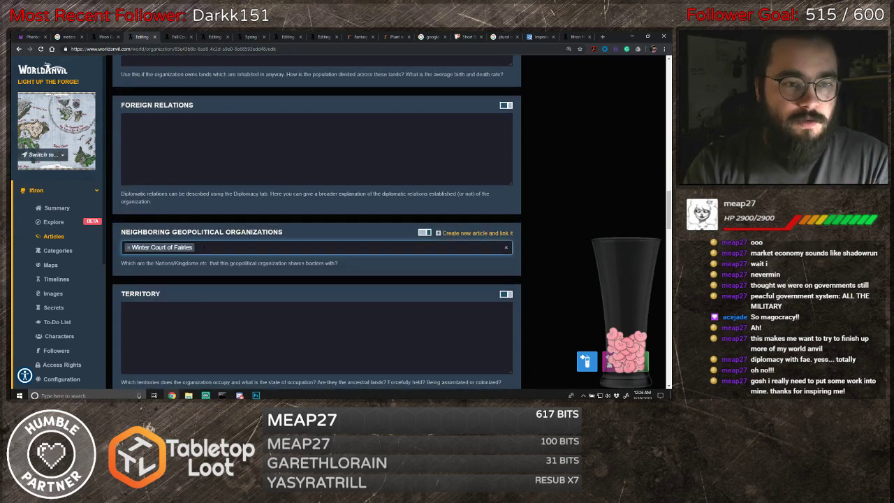
left_click(203, 247)
type("sp")
key("Return")
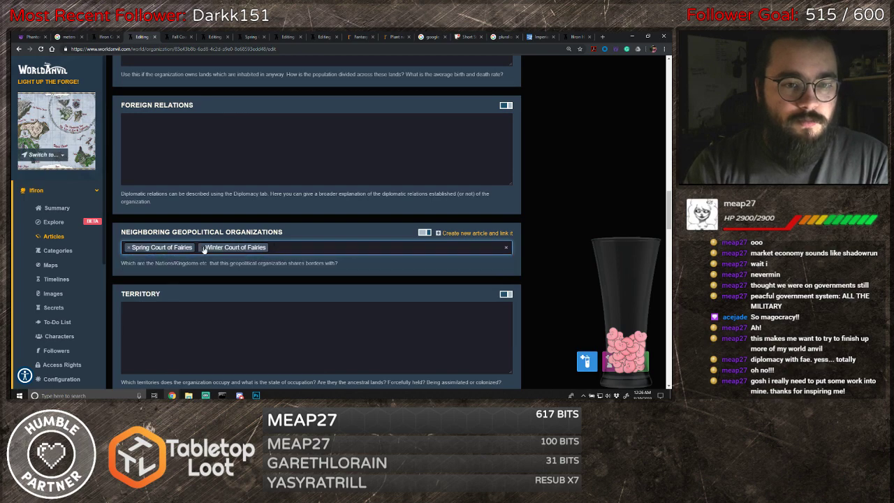
type("sum")
key("Return")
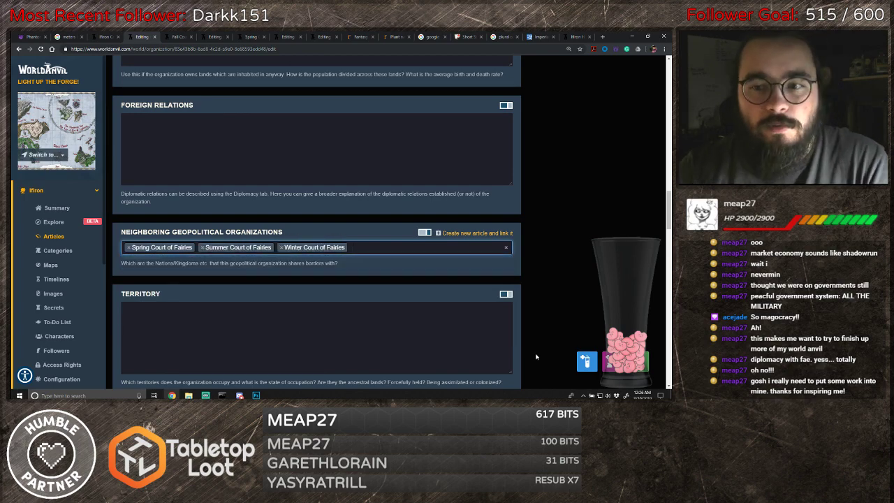
scroll(560, 295, "down", 3)
scroll(560, 296, "up", 20)
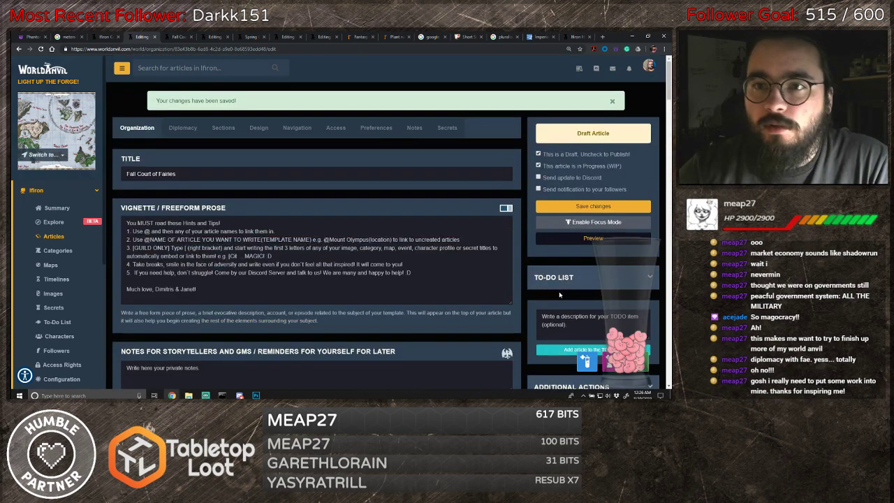
left_click(563, 210)
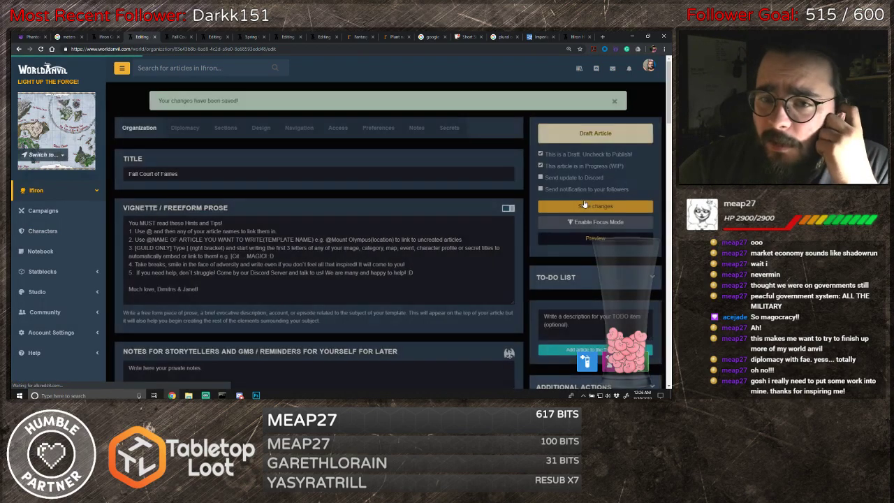
- Compare the Fall Court and Spring Court article previews, checking which organization details each one includes
left_click(187, 37)
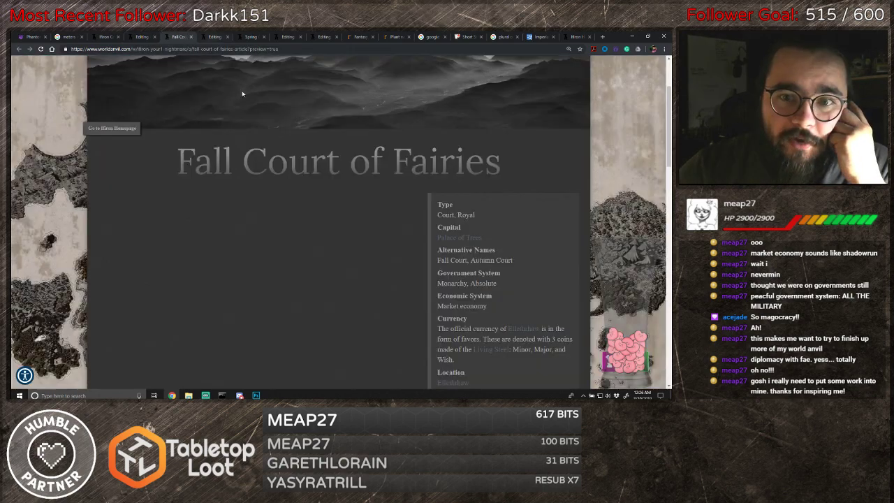
scroll(276, 179, "down", 5)
scroll(248, 265, "up", 2)
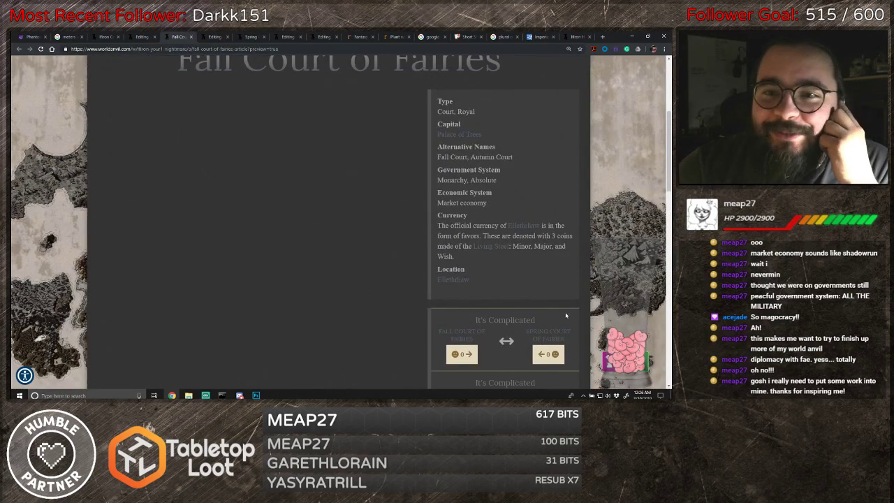
scroll(565, 316, "down", 3)
scroll(420, 276, "up", 5)
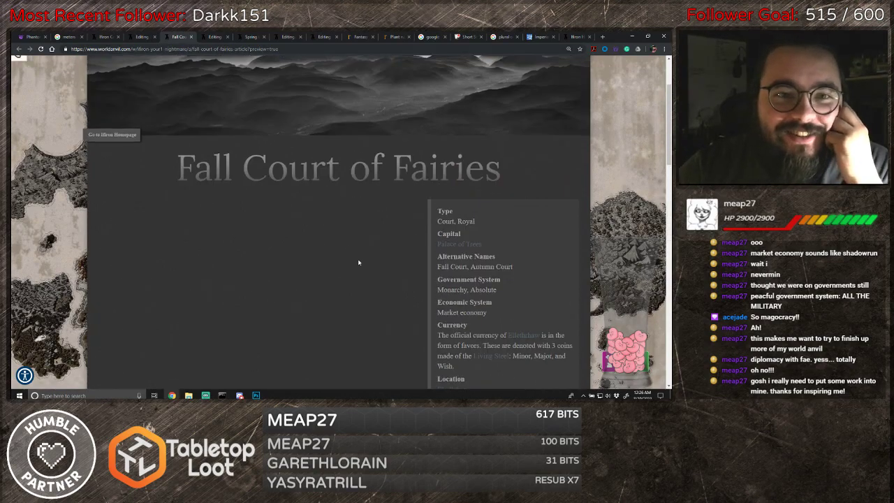
scroll(358, 261, "up", 2)
left_click(212, 38)
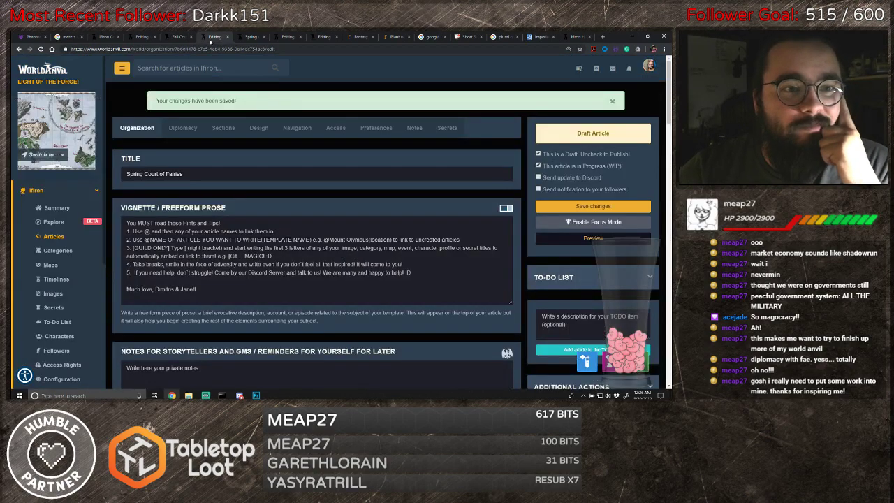
scroll(247, 162, "down", 3)
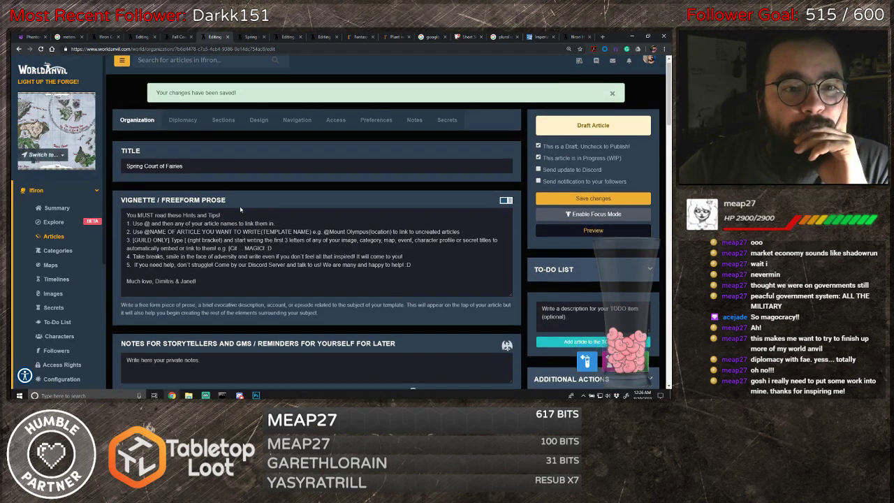
scroll(238, 201, "down", 3)
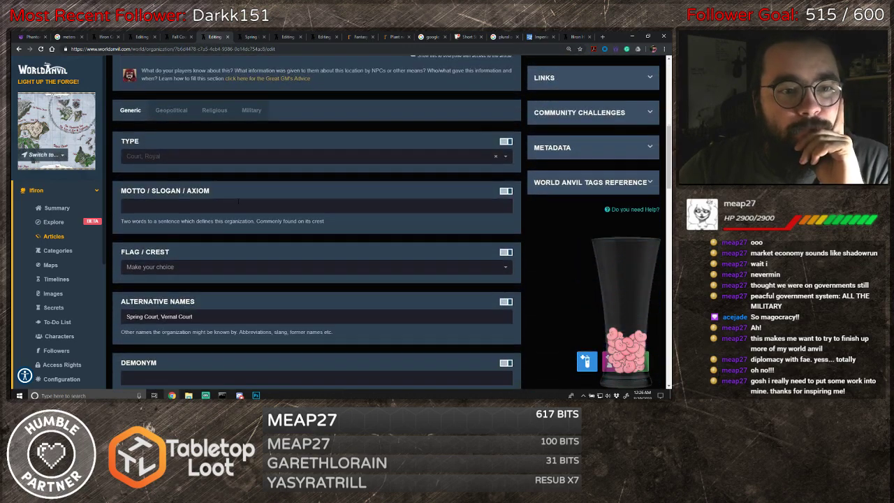
scroll(238, 202, "up", 7)
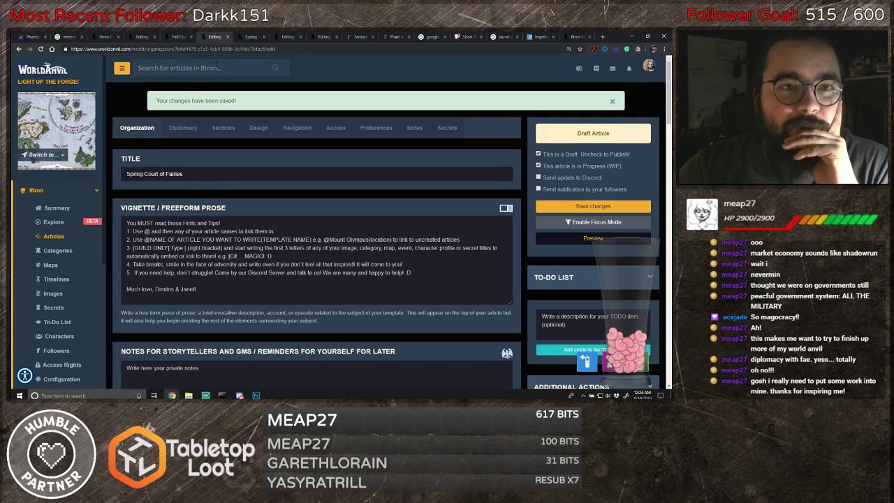
left_click(251, 35)
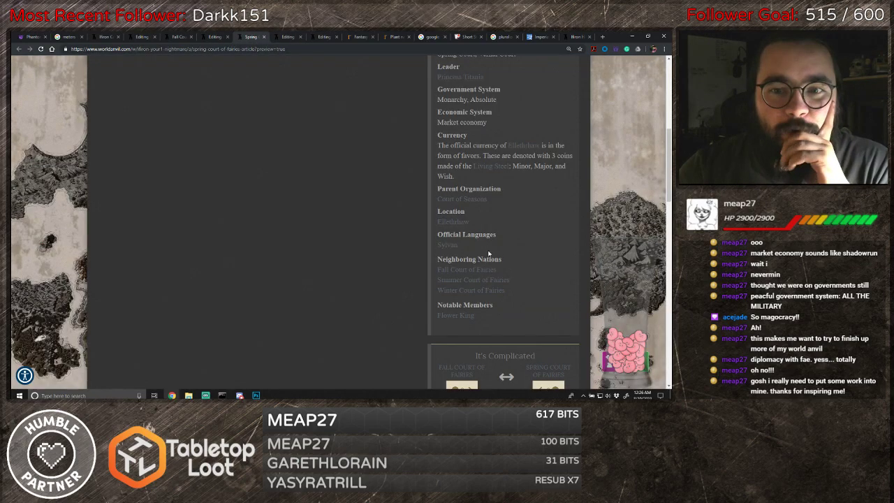
scroll(494, 262, "down", 4)
scroll(496, 264, "up", 10)
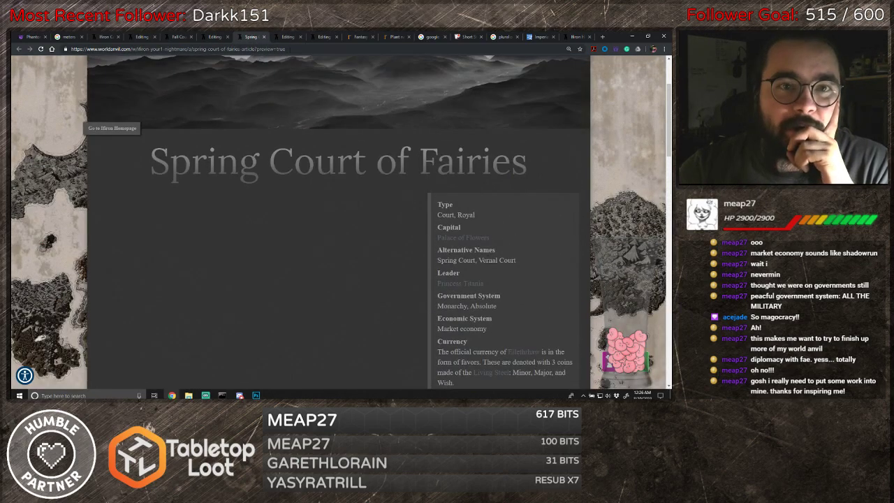
- Switch to the Summer Court of Fairies article being edited and save its changes
left_click(289, 37)
scroll(285, 188, "up", 12)
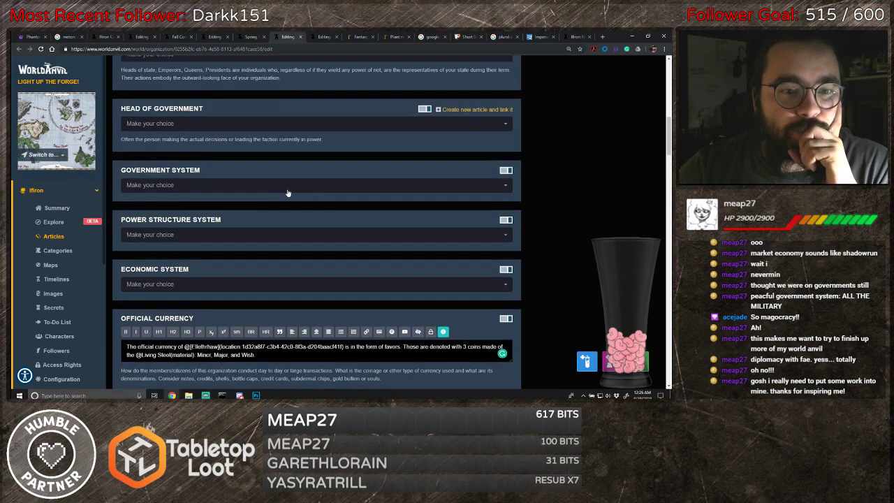
scroll(538, 224, "up", 2)
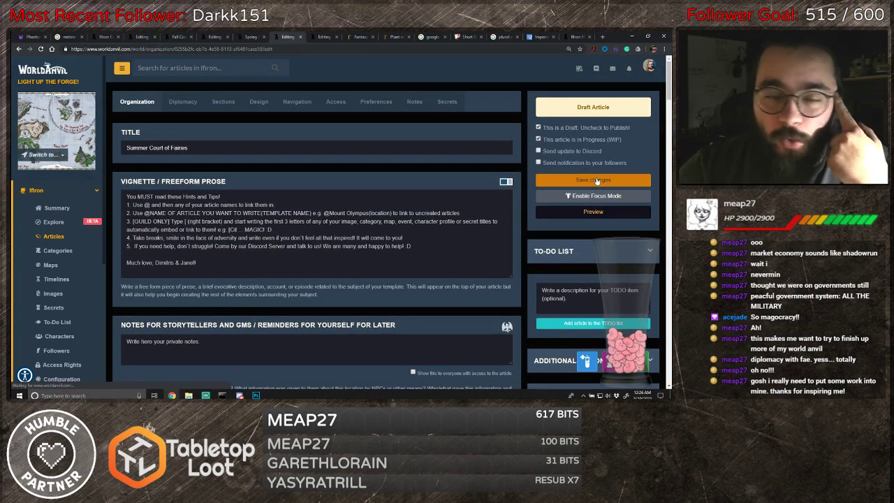
left_click(597, 180)
- Set the Summer Court of Fairies' organization type to Court, Royal
scroll(475, 194, "down", 3)
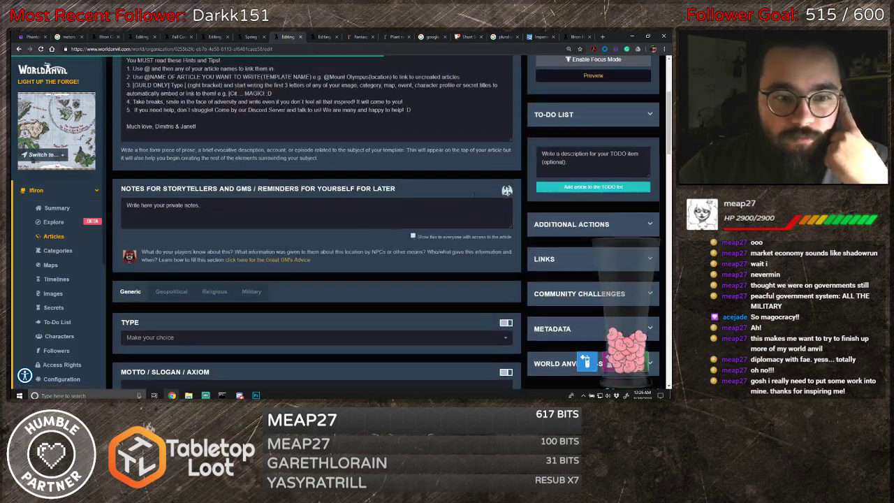
scroll(203, 199, "down", 4)
left_click(201, 191)
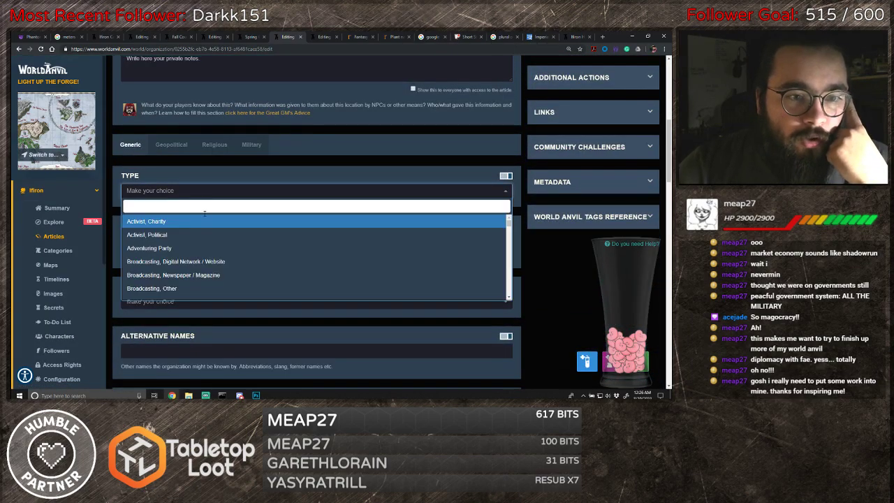
scroll(221, 245, "down", 5)
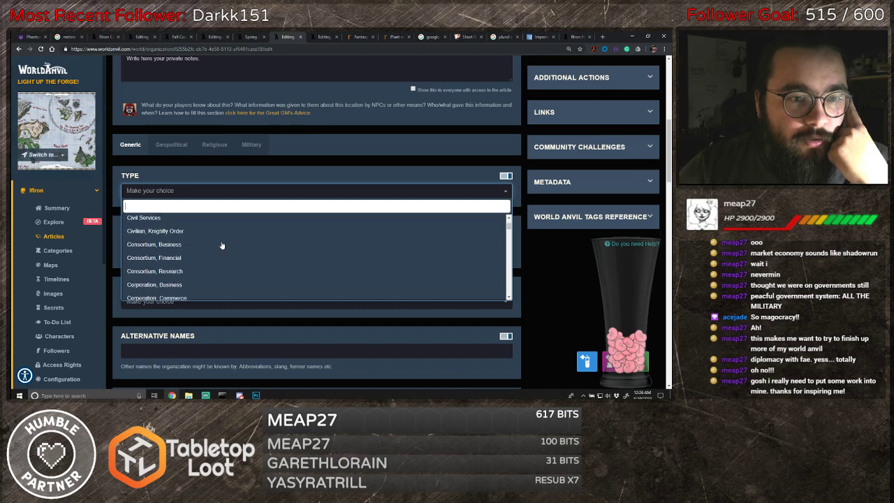
scroll(221, 245, "down", 5)
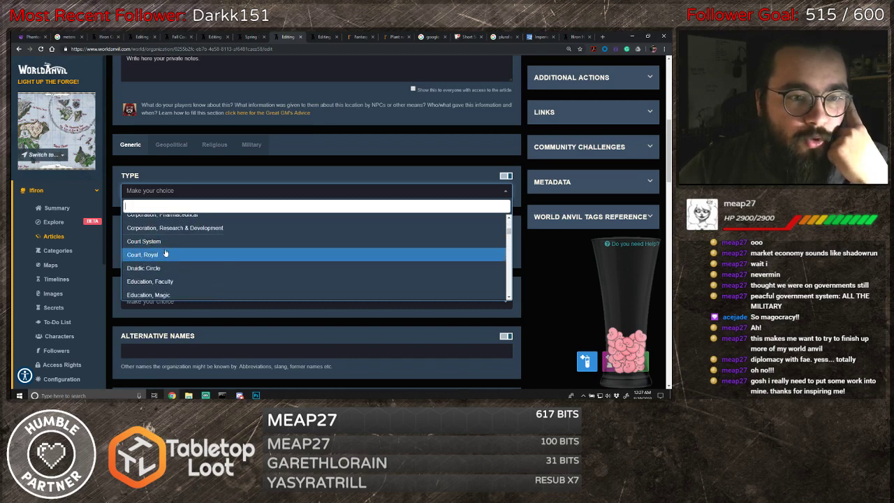
left_click(165, 253)
- Enter "Summer Court, Seelie Court" as the alternative names of the Summer Court of Fairies
scroll(255, 226, "down", 3)
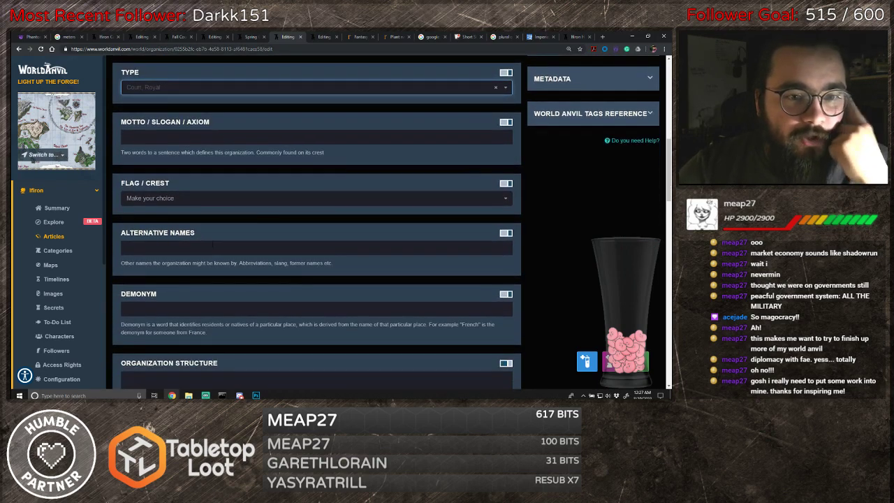
left_click(213, 244)
type("Summer Court, Se")
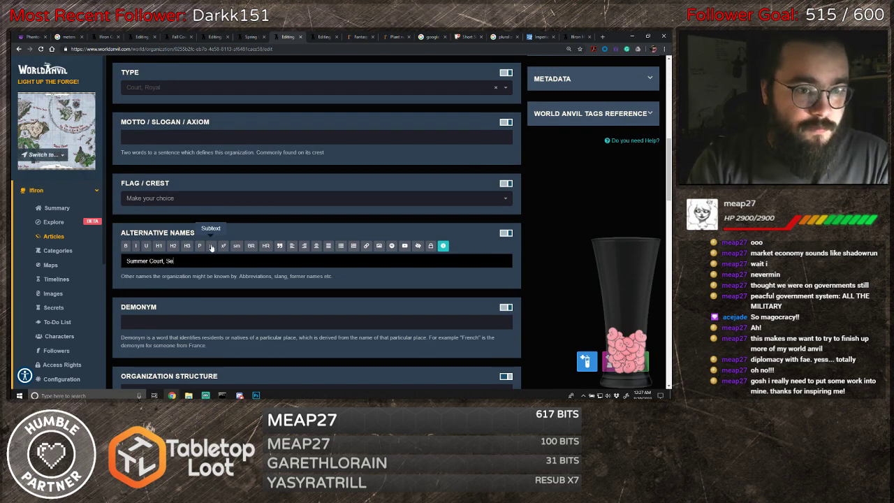
type("elie Court")
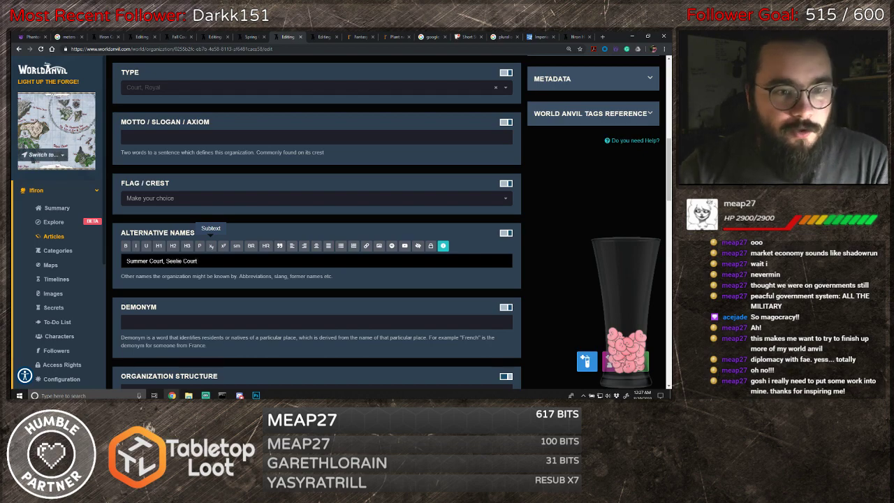
- Create and link a new leader article titled "King Solomon" for the Summer Court of Fairies
scroll(255, 277, "down", 1)
scroll(255, 278, "down", 2)
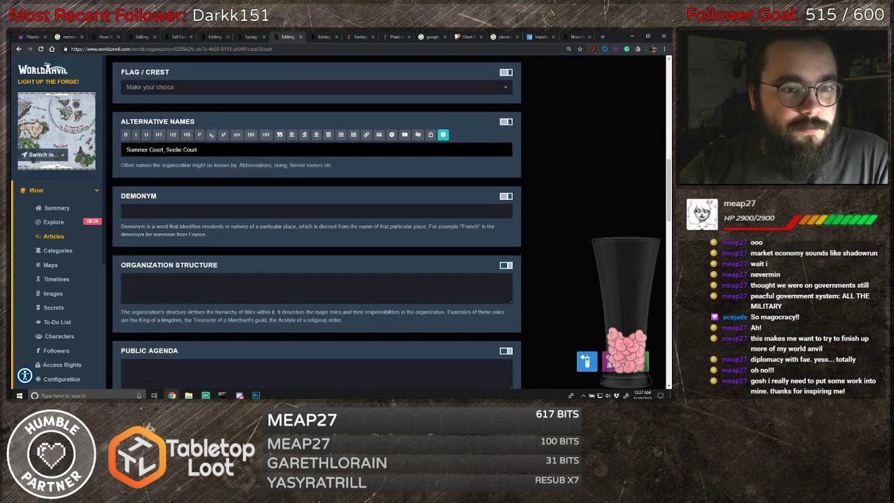
scroll(193, 238, "down", 1)
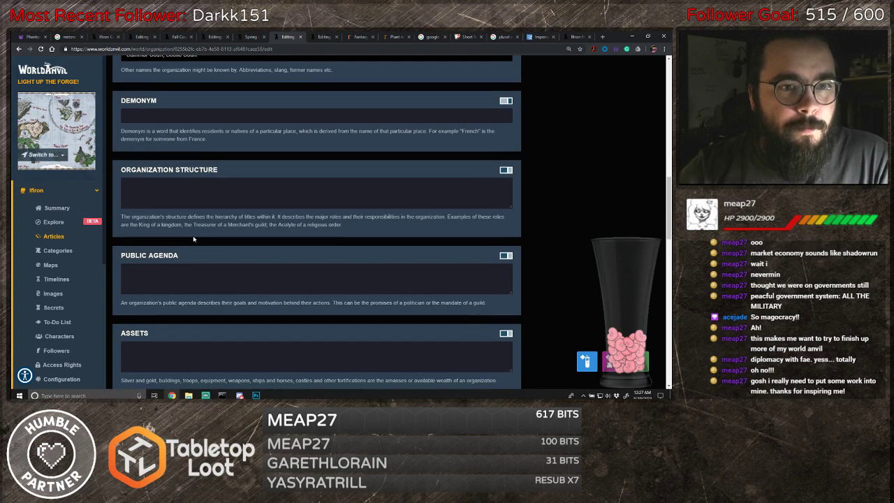
scroll(194, 239, "down", 4)
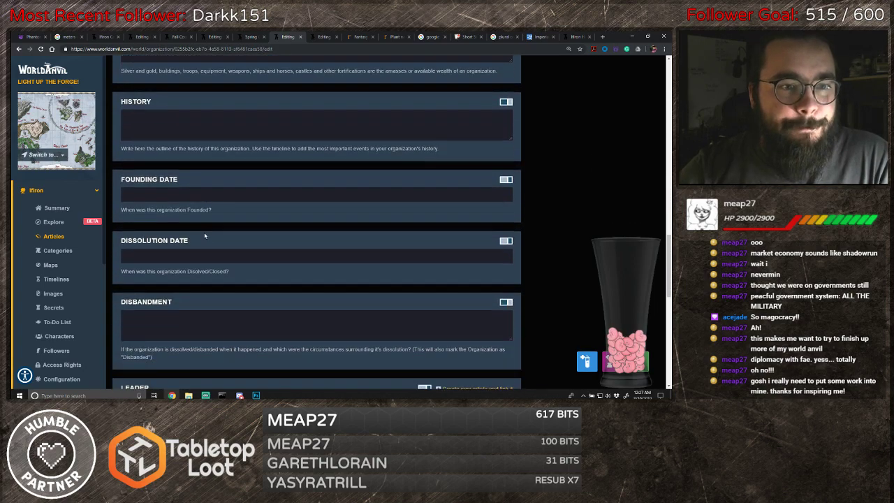
scroll(204, 236, "down", 2)
left_click(201, 236)
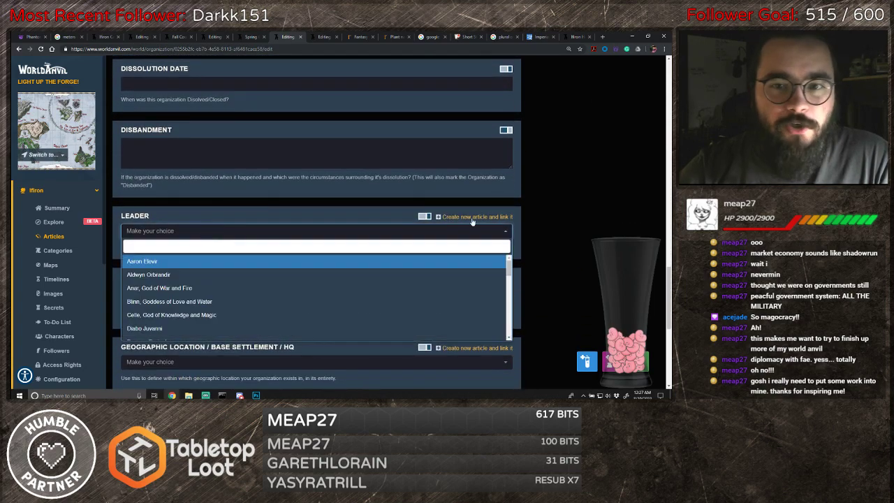
left_click(474, 219)
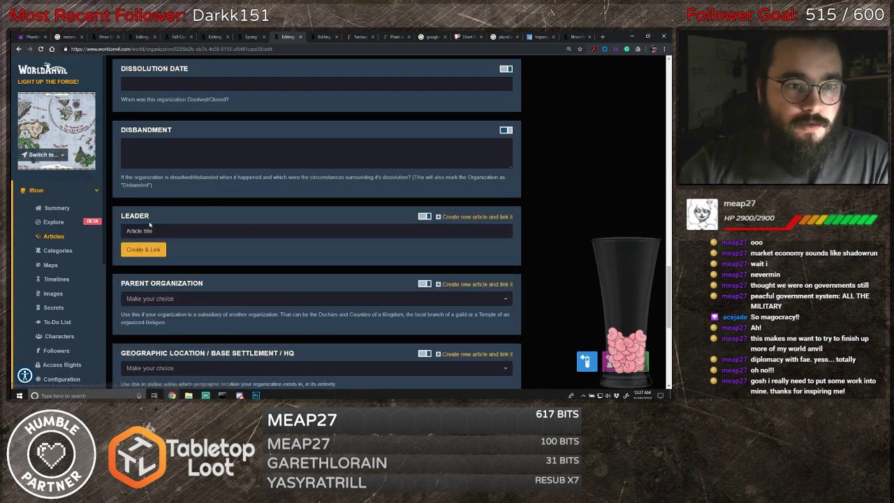
left_click(129, 231)
type("King Sol")
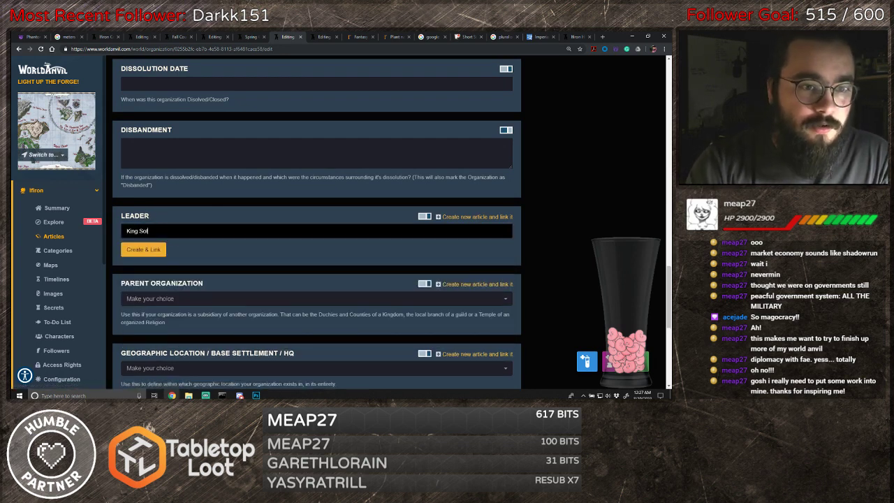
type("omon")
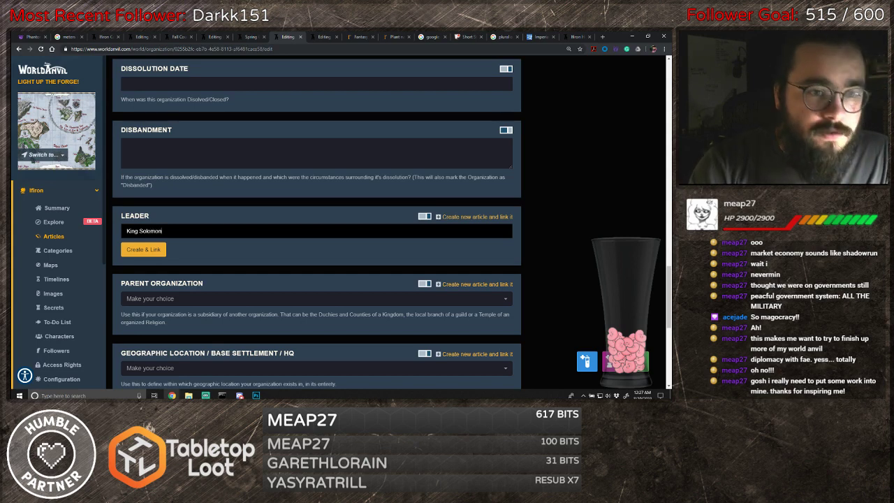
key("Return")
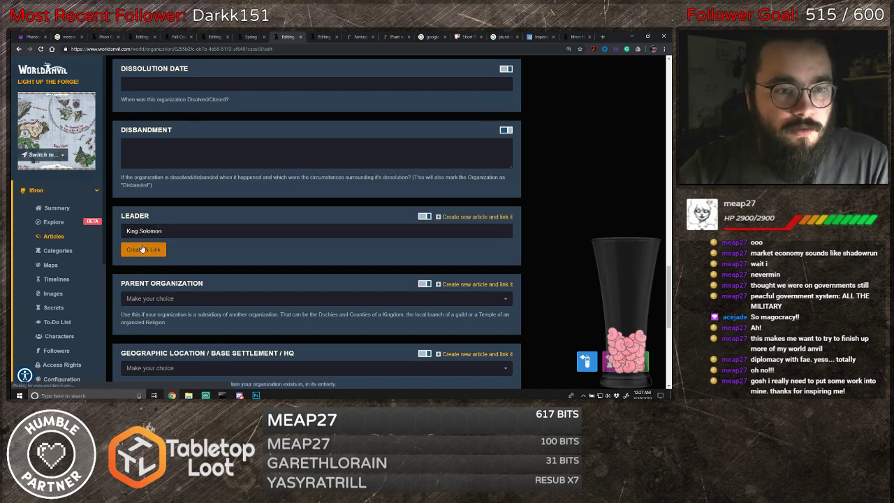
- Set the Summer Court's parent organization to Court of Seasons and its geographic location to Ellethrhaw
scroll(224, 240, "down", 1)
left_click(217, 241)
type("court")
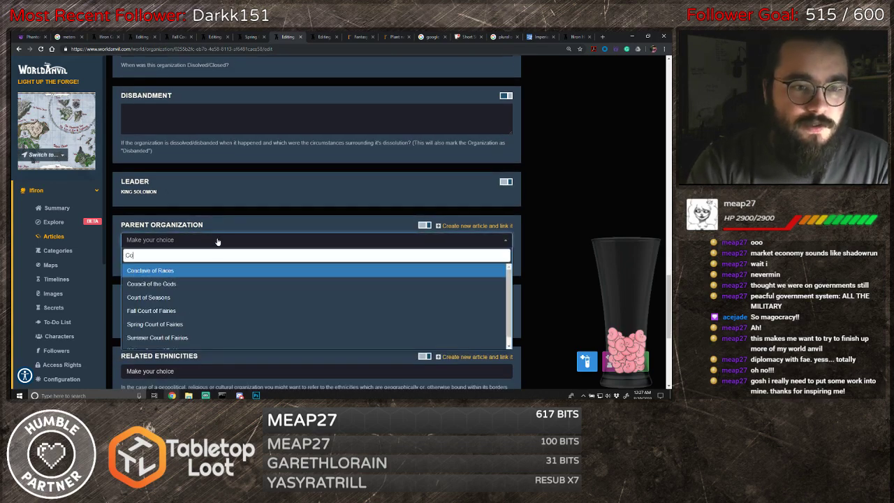
key("Return")
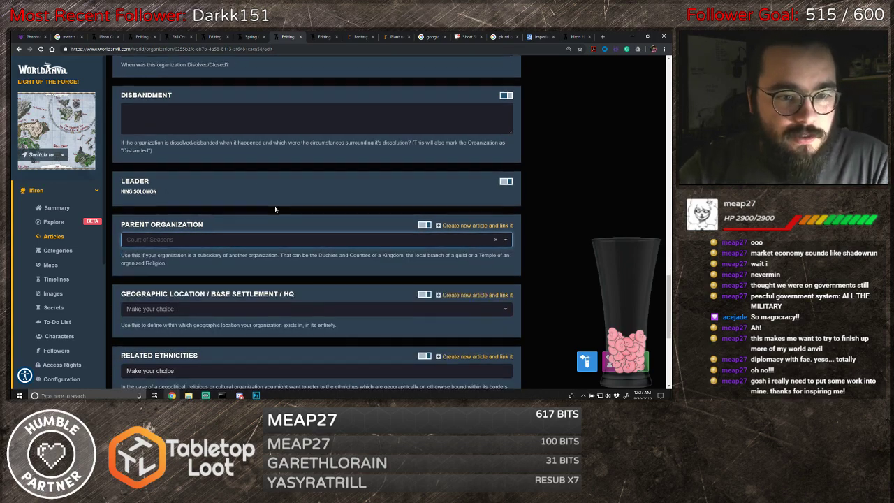
scroll(210, 209, "down", 2)
left_click(198, 241)
type("Ello")
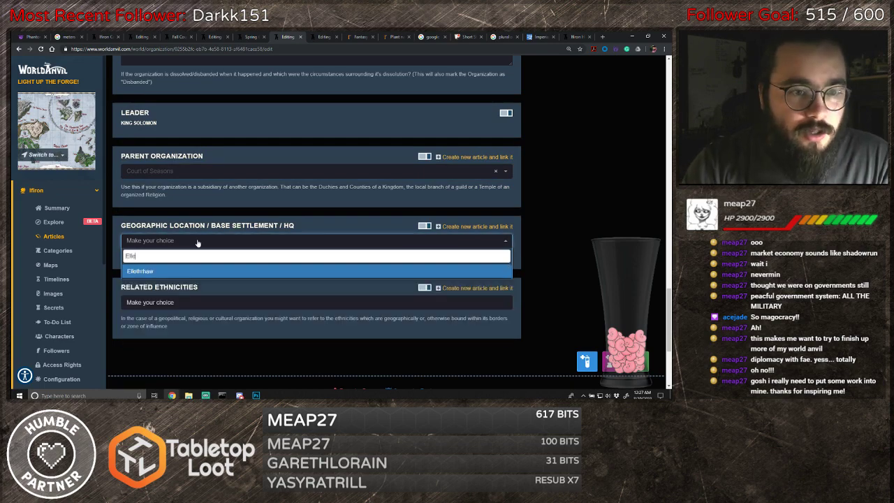
key("Return")
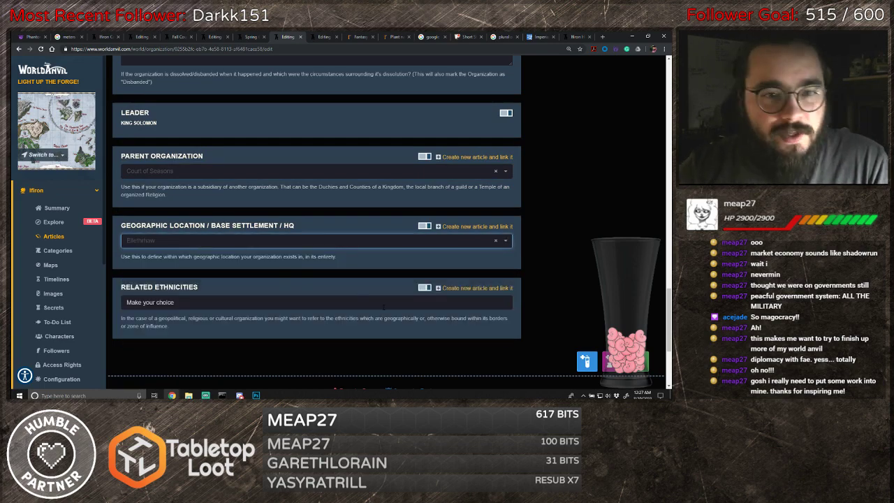
- Set Palace of Fire as the capital in the Summer Court's geopolitical details
scroll(383, 306, "up", 15)
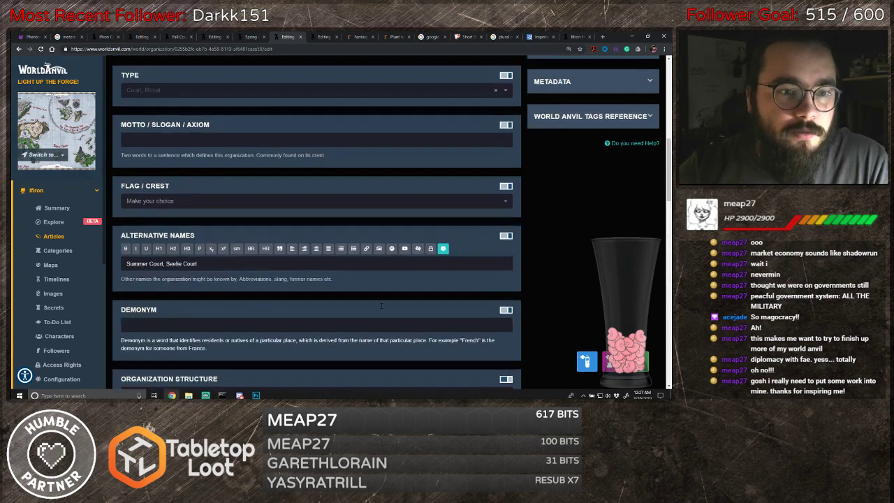
scroll(381, 305, "up", 3)
left_click(172, 205)
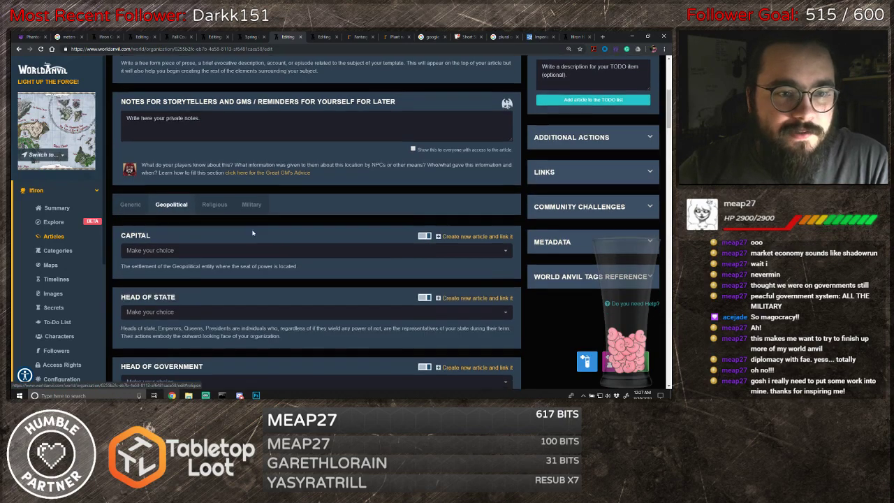
scroll(253, 233, "down", 1)
left_click(187, 193)
type("P")
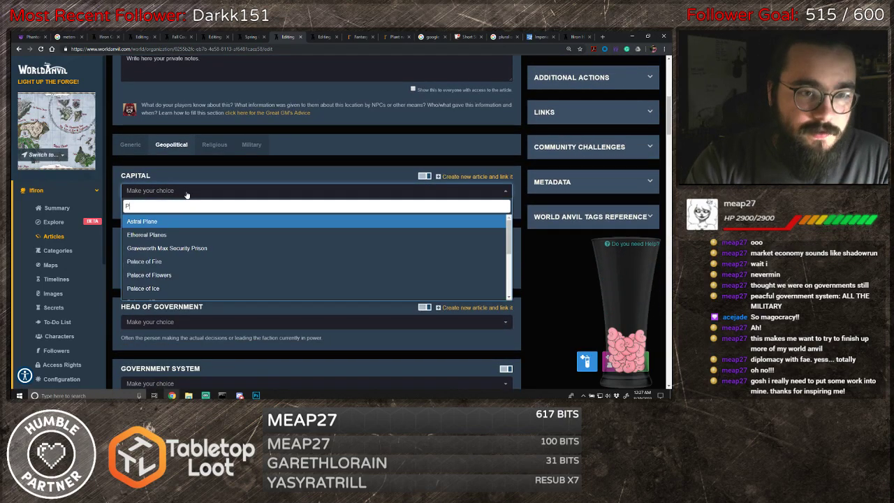
type("ala")
key("Down")
key("Up")
key("Return")
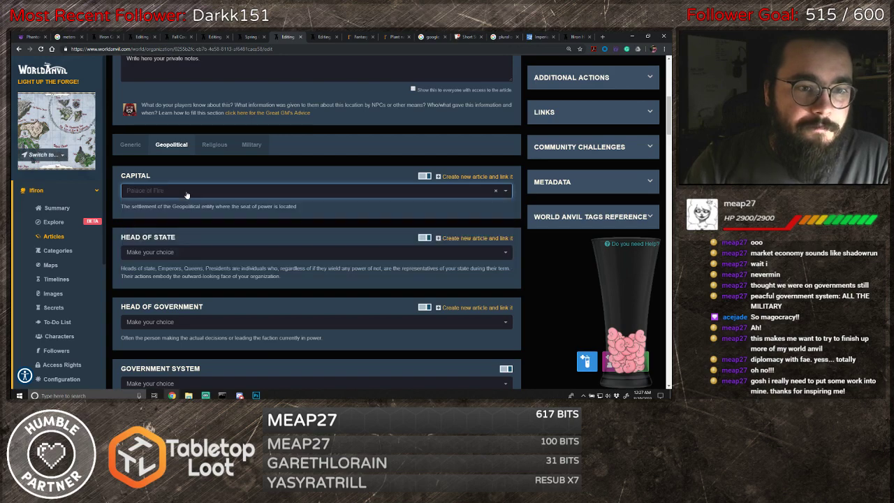
- Set the Summer Court's government system to Monarchy, Absolute
scroll(244, 181, "down", 5)
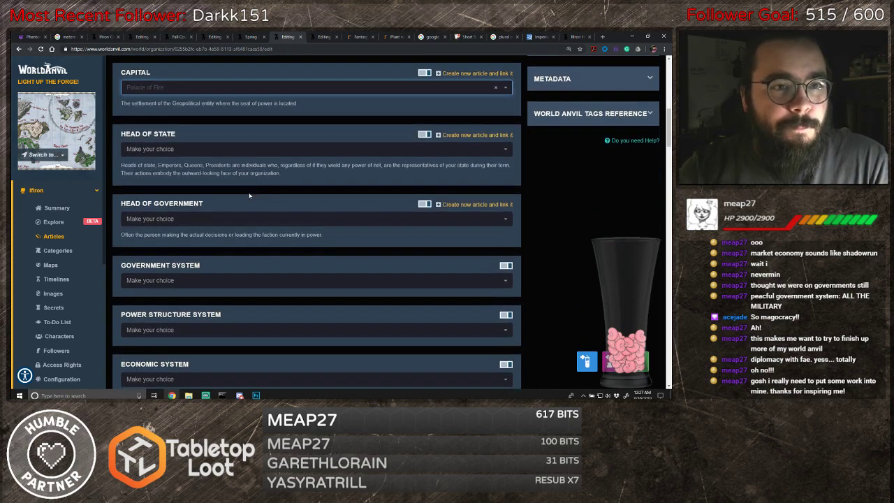
scroll(259, 192, "down", 3)
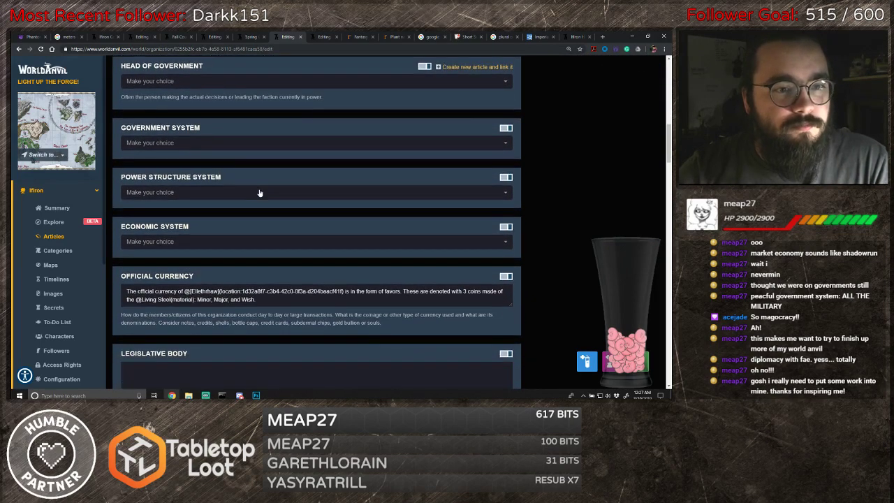
scroll(269, 204, "up", 2)
left_click(241, 211)
scroll(203, 273, "down", 6)
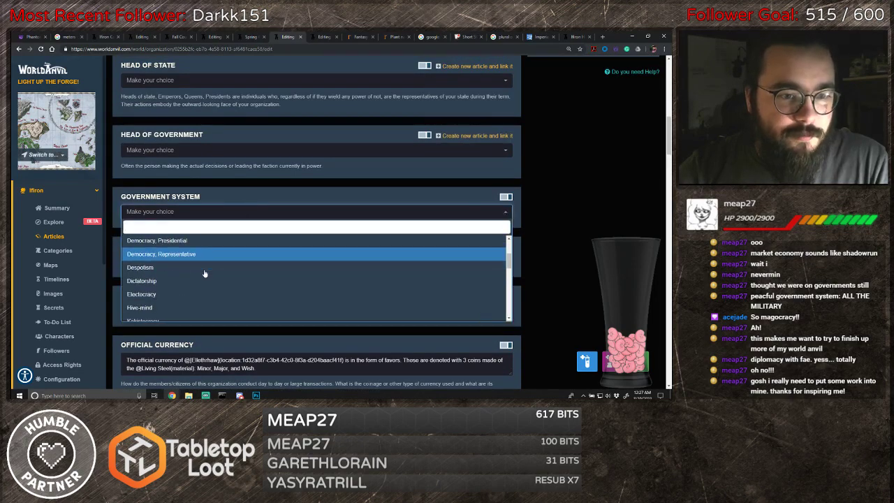
left_click(182, 283)
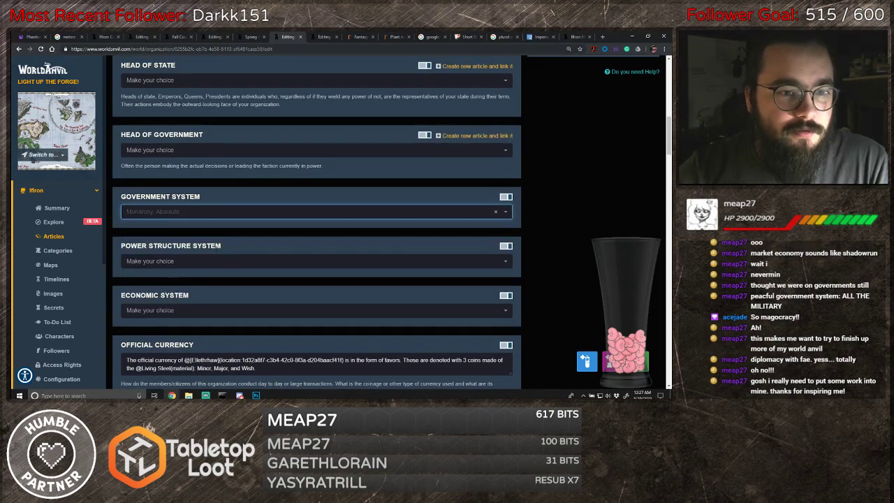
- Set the Summer Court's economic system to Gift economy
scroll(205, 275, "down", 1)
left_click(205, 275)
scroll(181, 325, "down", 1)
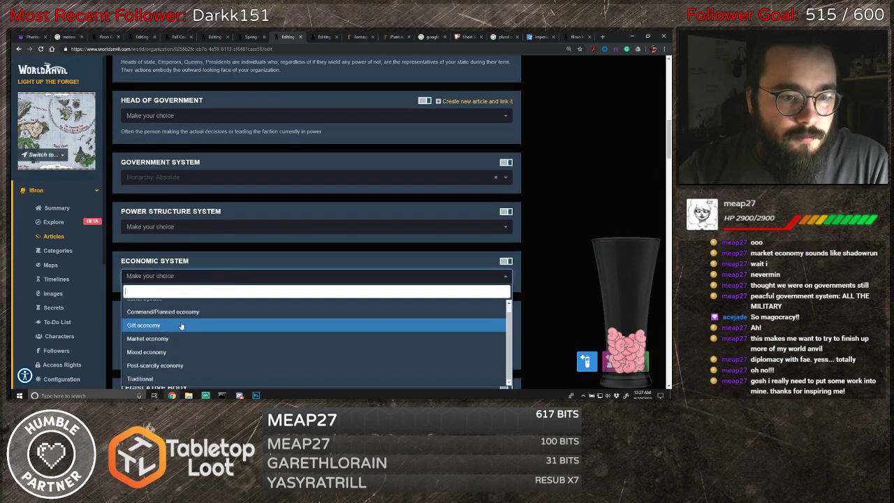
left_click(181, 325)
- Add Sylvan as the Summer Court's recognised official language
scroll(520, 242, "down", 5)
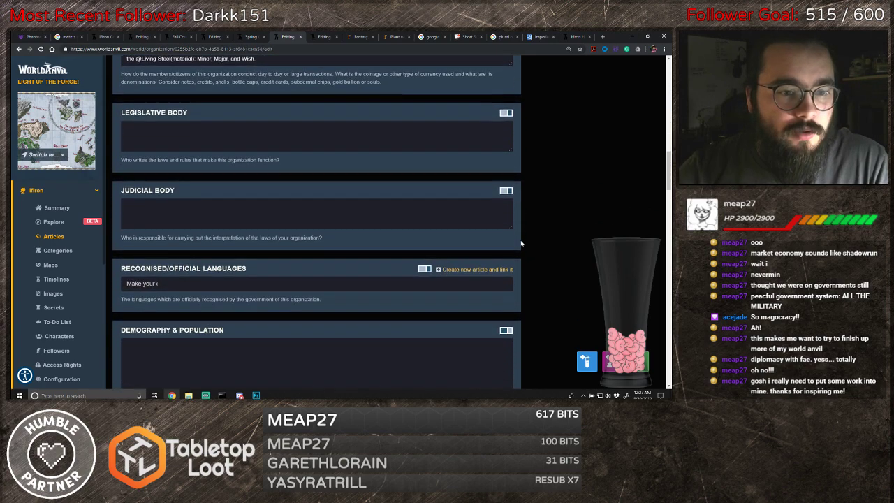
scroll(432, 226, "down", 1)
left_click(209, 221)
left_click(179, 235)
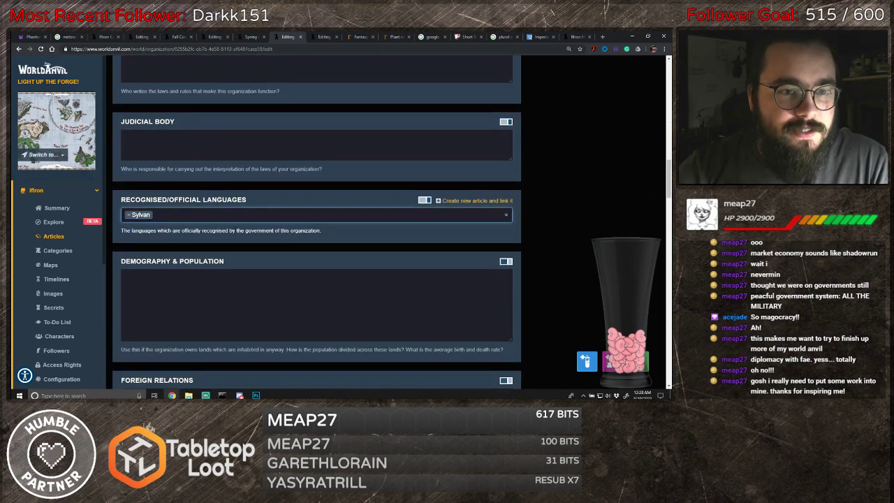
- Add the Fall, Spring and Winter Courts of Fairies as the Summer Court's neighboring geopolitical organizations
scroll(576, 224, "down", 2)
scroll(576, 224, "down", 3)
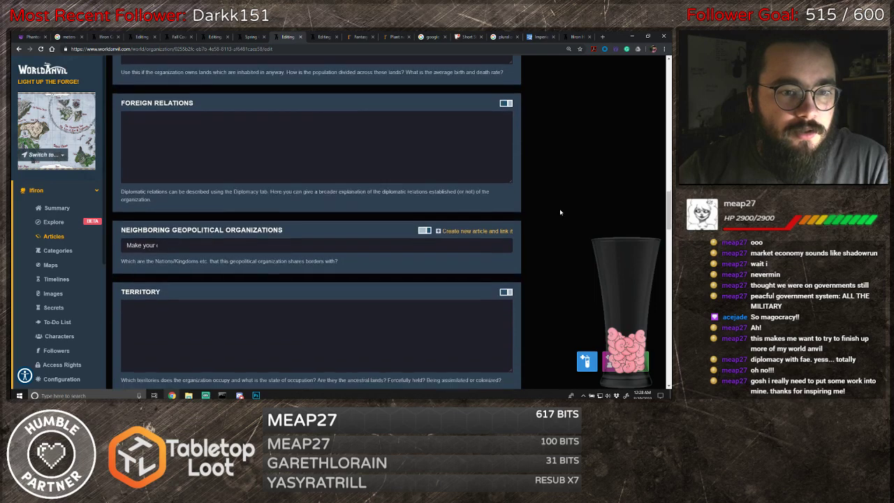
left_click(202, 216)
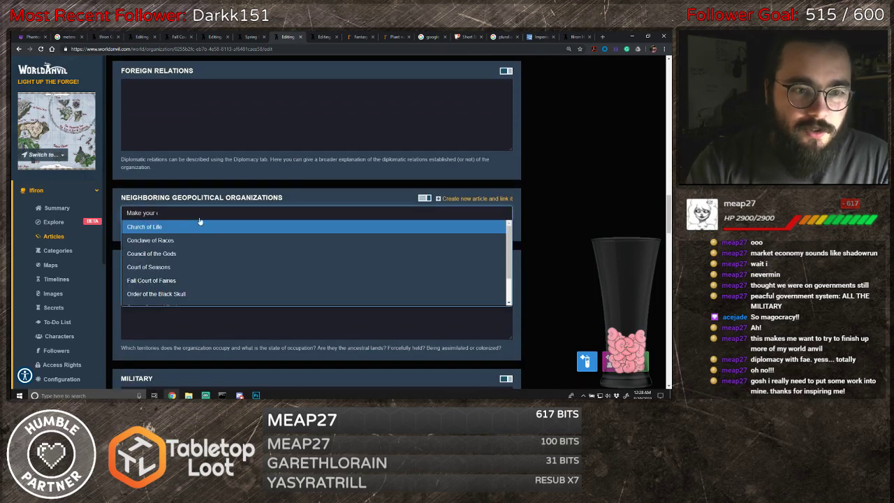
type("fall")
key("Return")
type("spr")
key("Return")
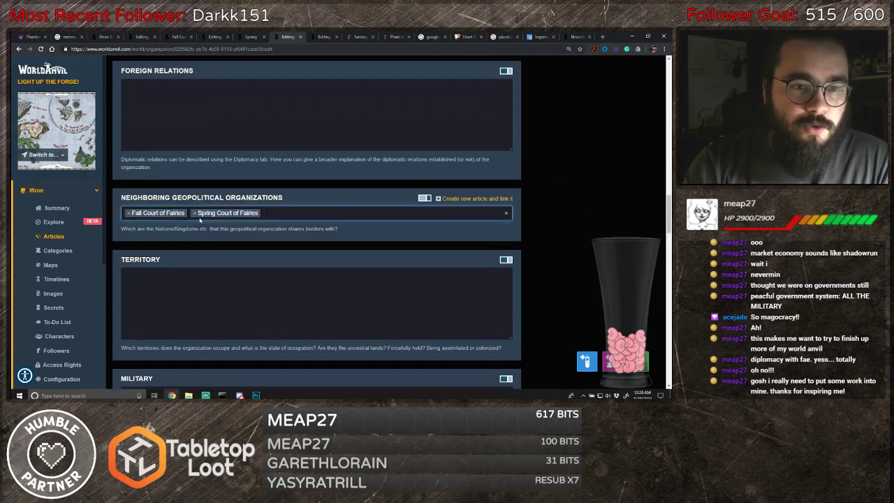
type("win")
key("Return")
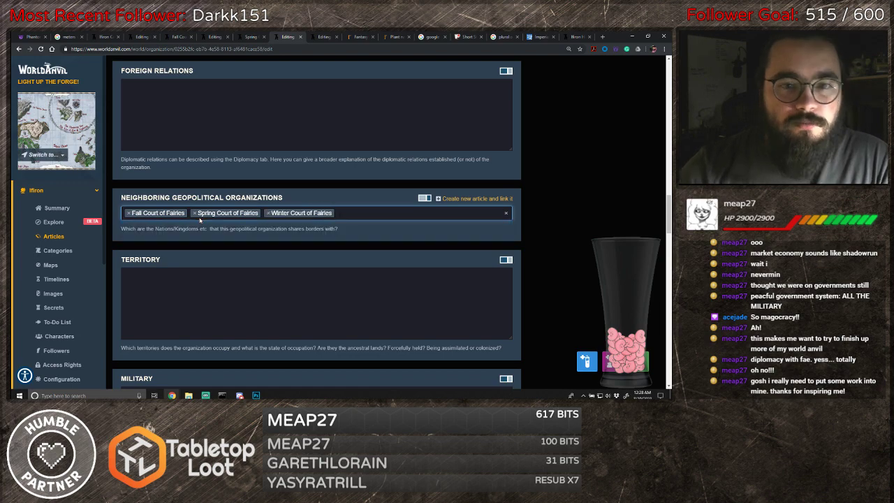
- Check the remaining geopolitical fields down to education and save the Summer Court article
scroll(537, 232, "down", 3)
scroll(538, 232, "down", 10)
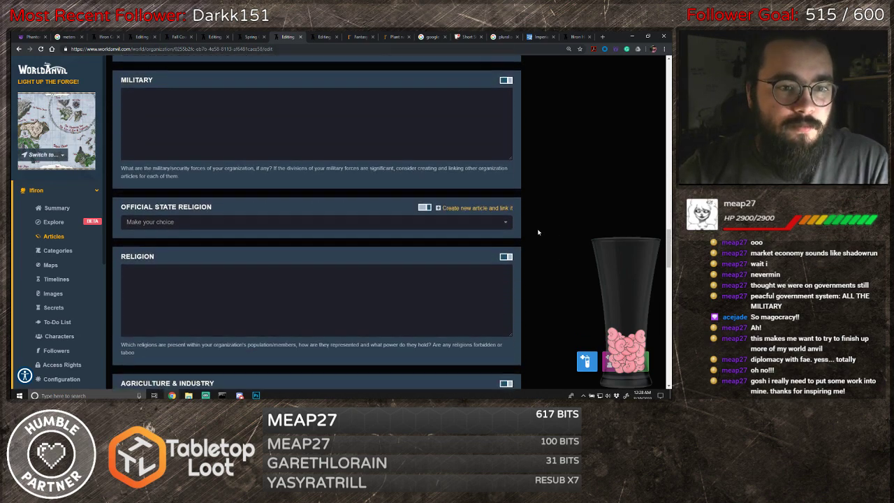
scroll(538, 231, "down", 12)
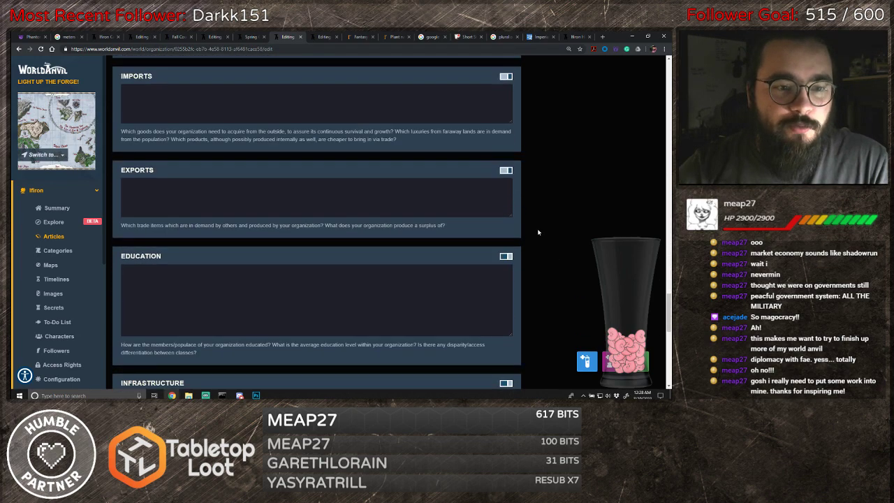
key("ctrl+s")
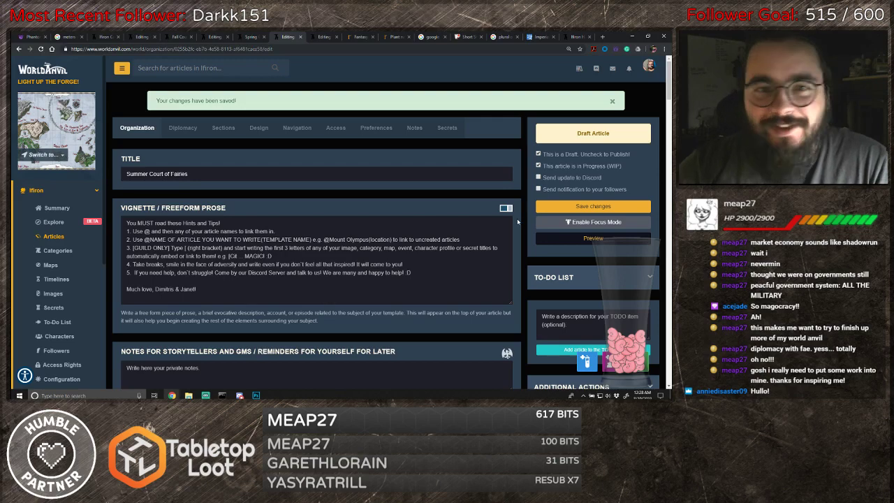
- Start a new diplomatic relation between the Summer Court of Fairies and the Winter Court of Fairies
left_click(183, 128)
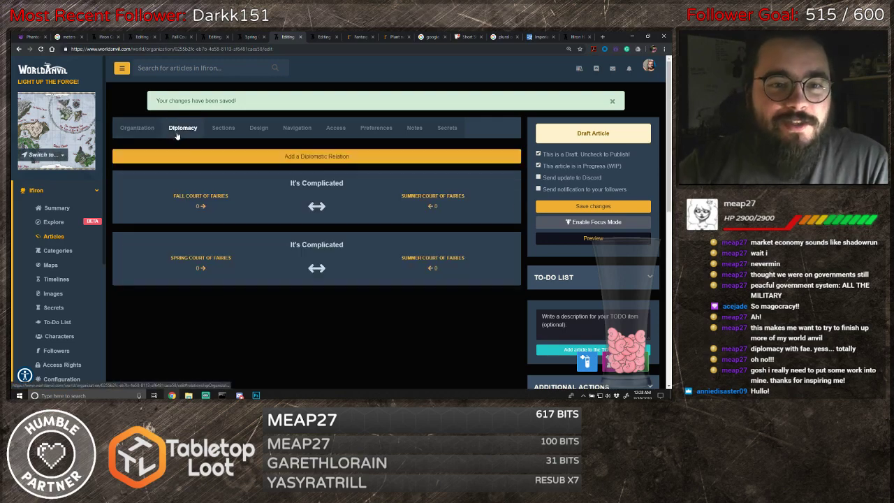
left_click(310, 157)
left_click(379, 141)
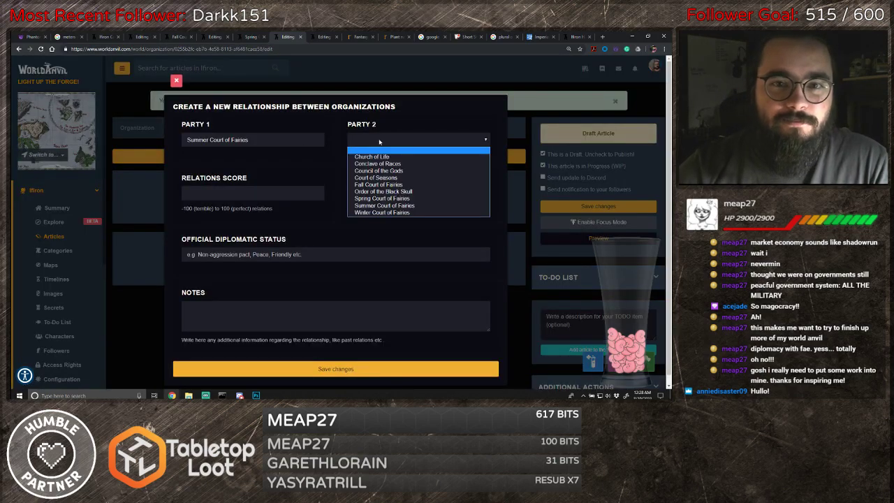
key("w")
key("Return")
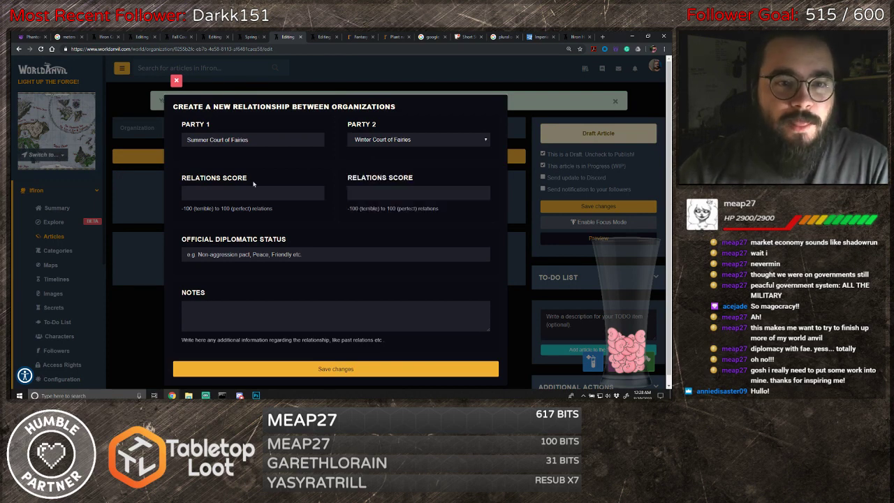
- Set both relations scores to 0 and the official diplomatic status to "It's Complicated"
left_click(253, 192)
type("0")
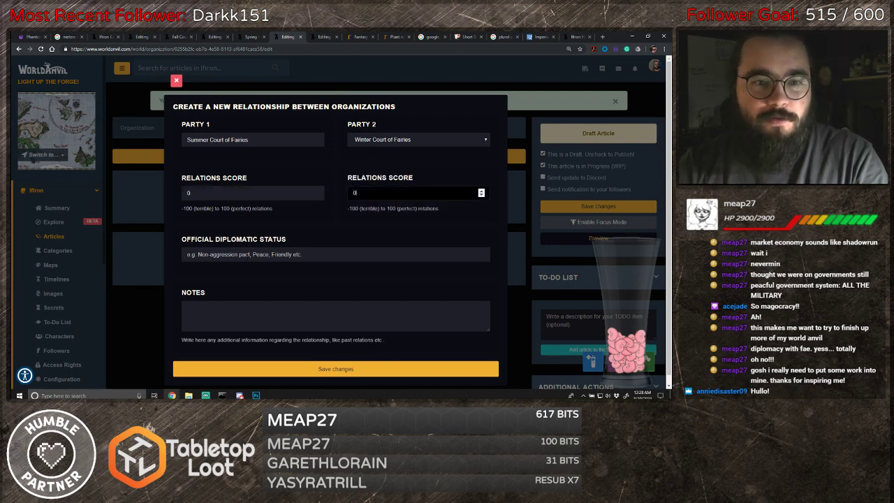
left_click(249, 254)
left_click(209, 295)
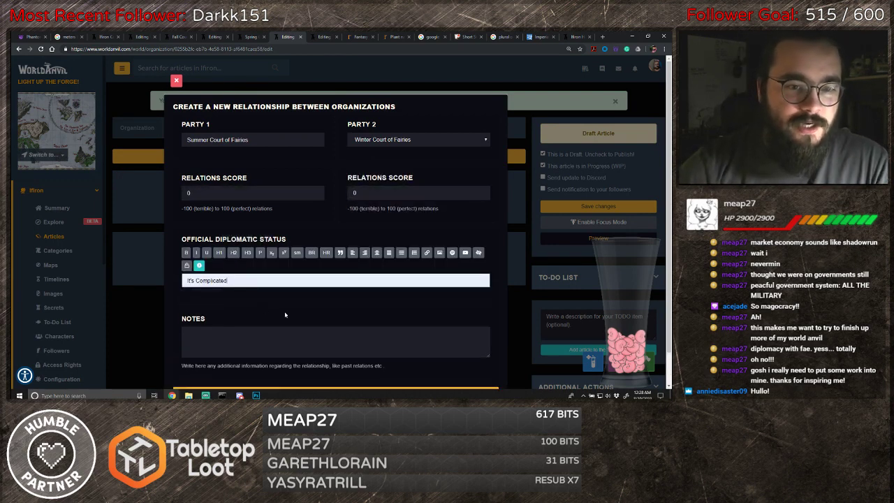
- Create the diplomatic relation between the Summer Court and the Winter Court of Fairies
scroll(285, 314, "down", 1)
left_click(302, 358)
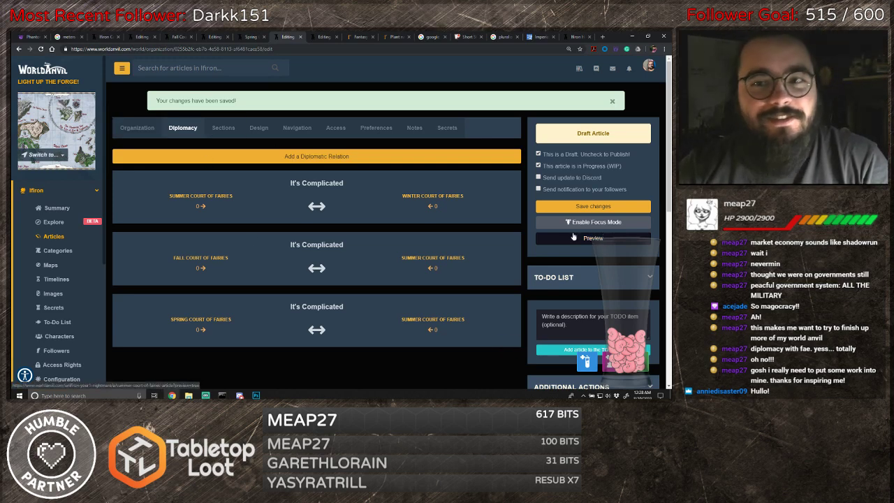
- Set the Summer Court article's excerpt to "The sun of Ellethraw looks down at all from the Court of Summer Fairies"
left_click(224, 129)
left_click(257, 130)
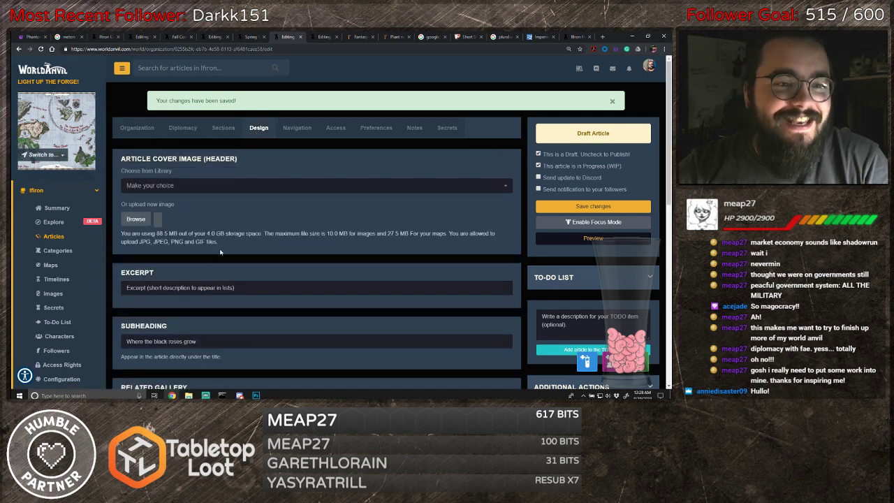
left_click(205, 285)
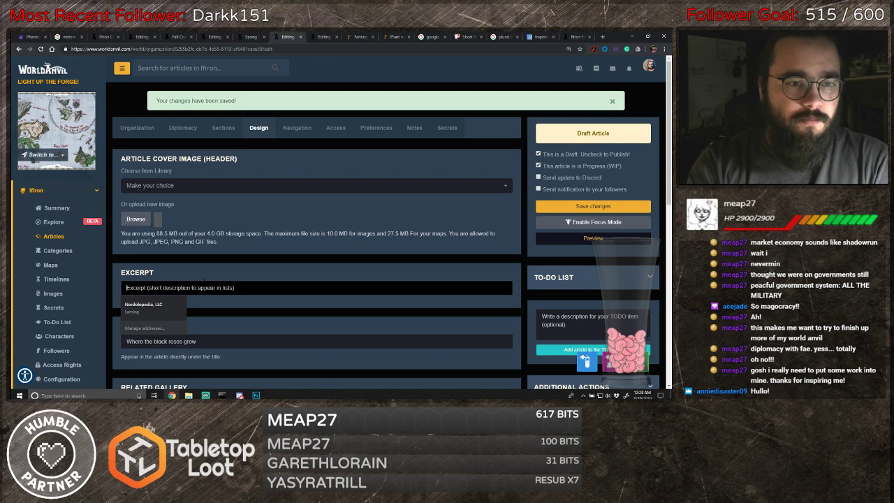
type("The")
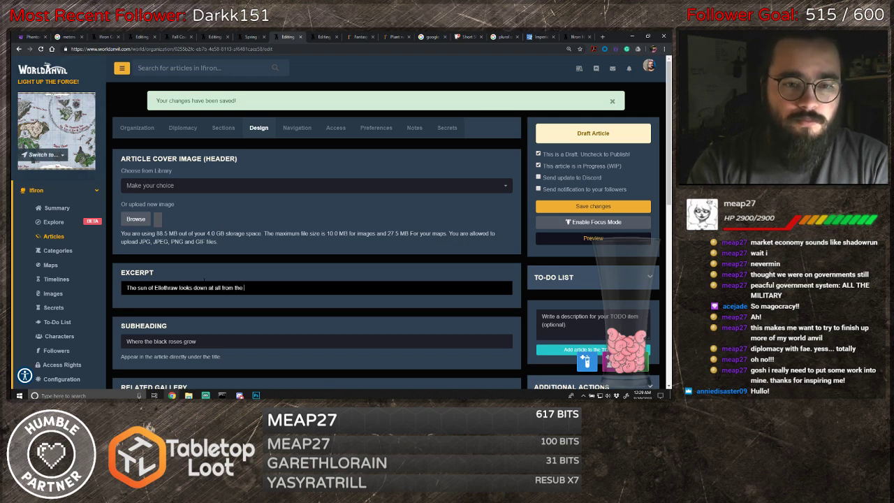
type("Court of Su")
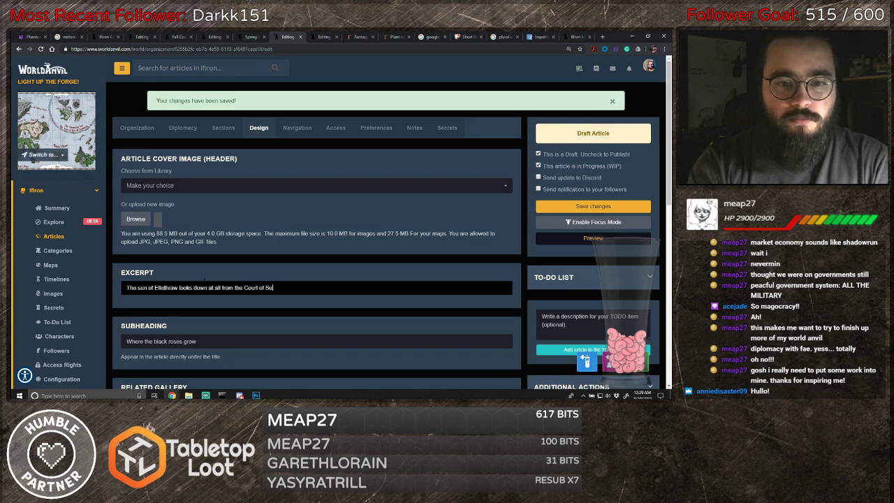
type("mmer Faines")
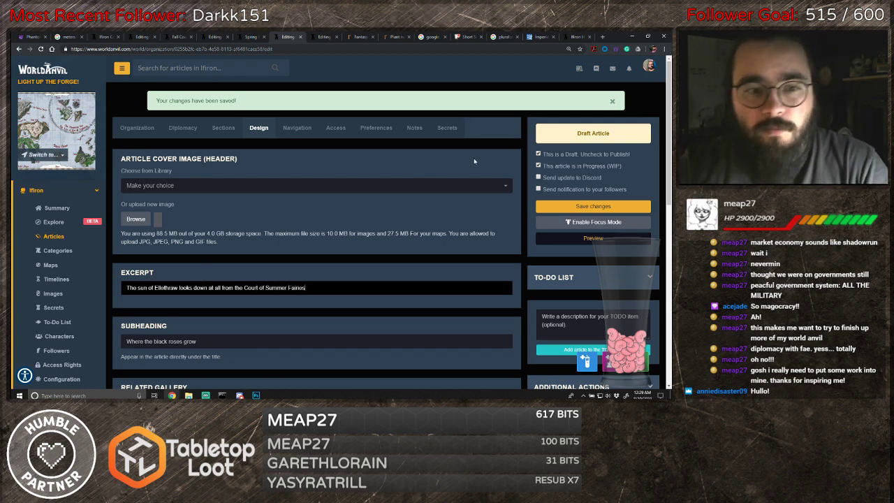
scroll(255, 232, "down", 2)
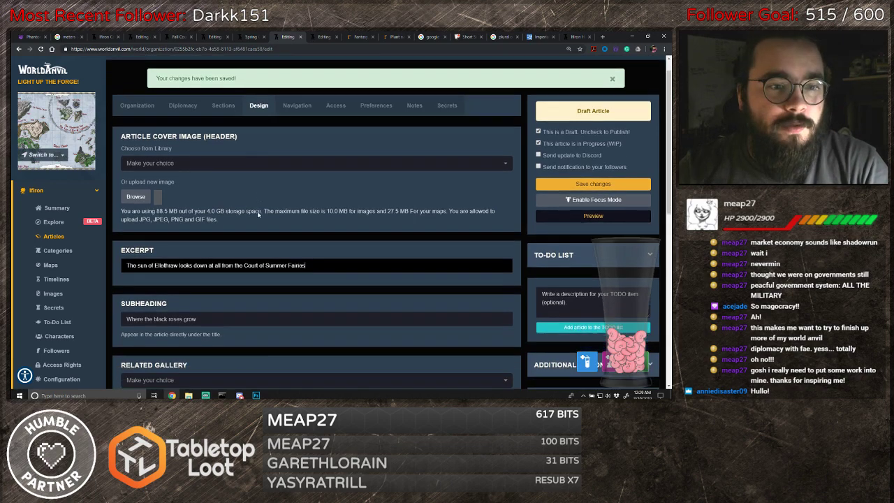
scroll(293, 160, "up", 2)
- Assign the Summer Court article to the Inner Planes category
left_click(300, 131)
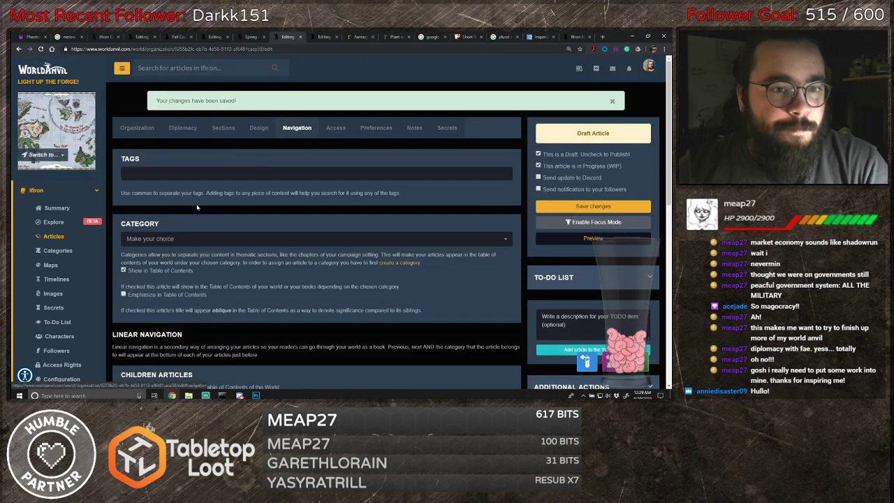
left_click(194, 238)
type("inner")
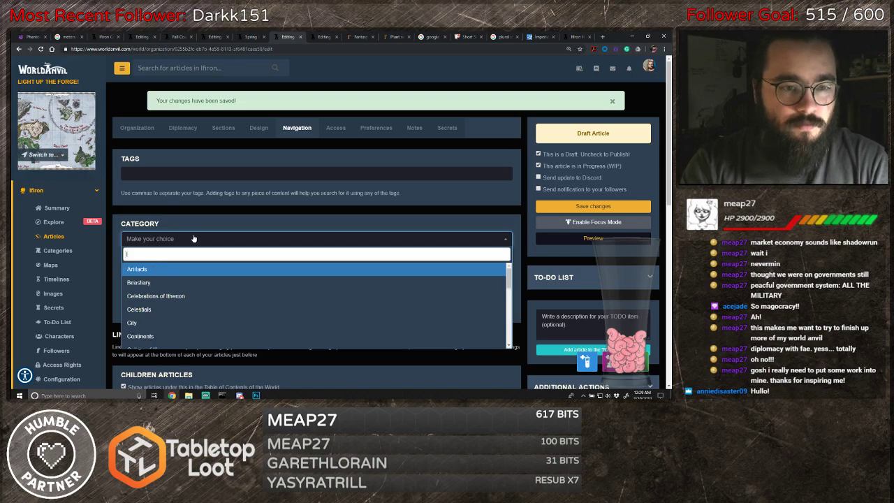
key("Return")
- Set Ellethraw as the Summer Court's parent article and save the changes
scroll(193, 238, "down", 3)
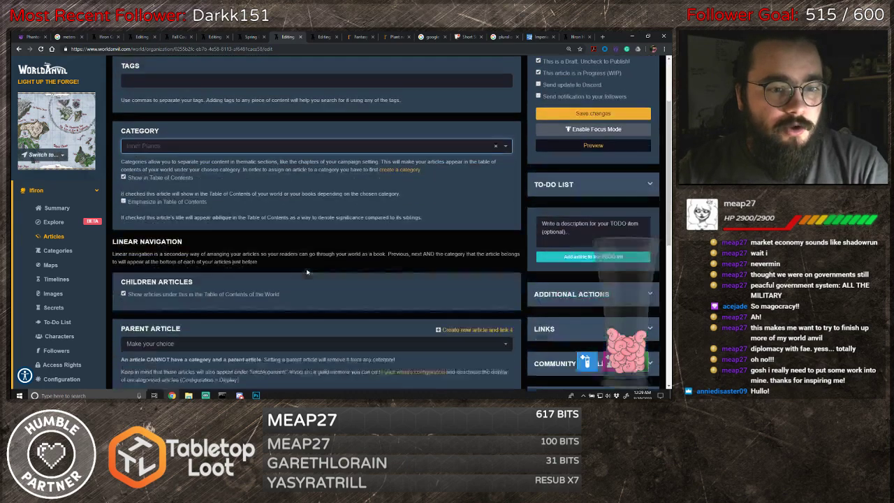
left_click(187, 229)
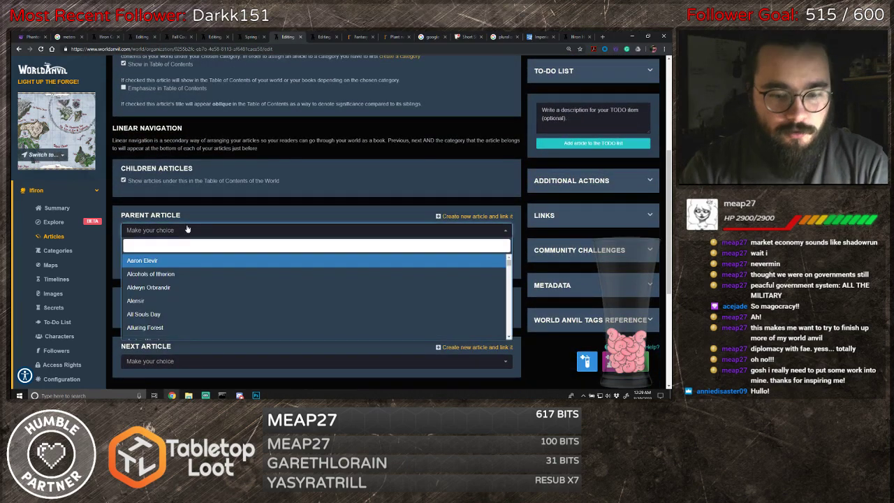
type("Ell")
type("o")
key("Return")
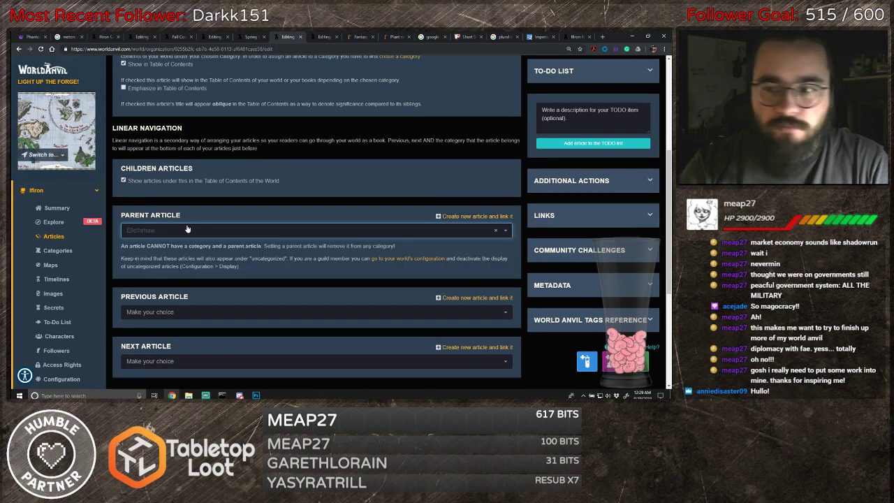
scroll(187, 229, "down", 1)
scroll(239, 247, "up", 8)
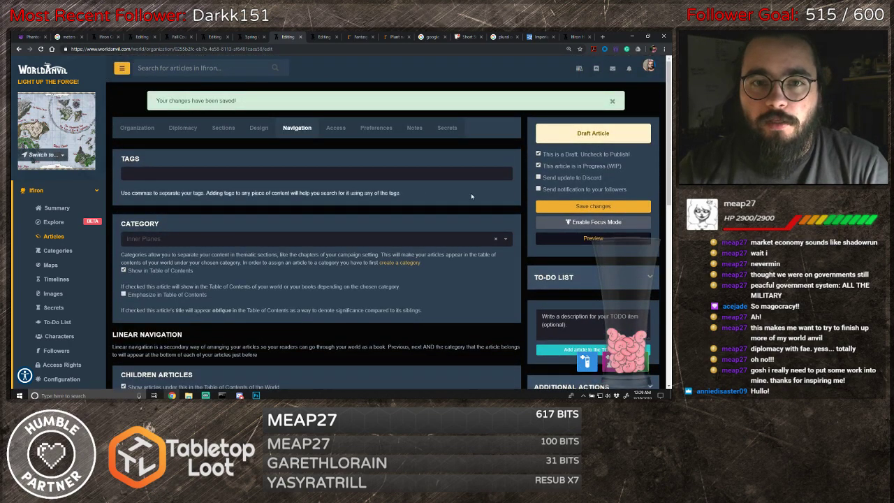
left_click(593, 206)
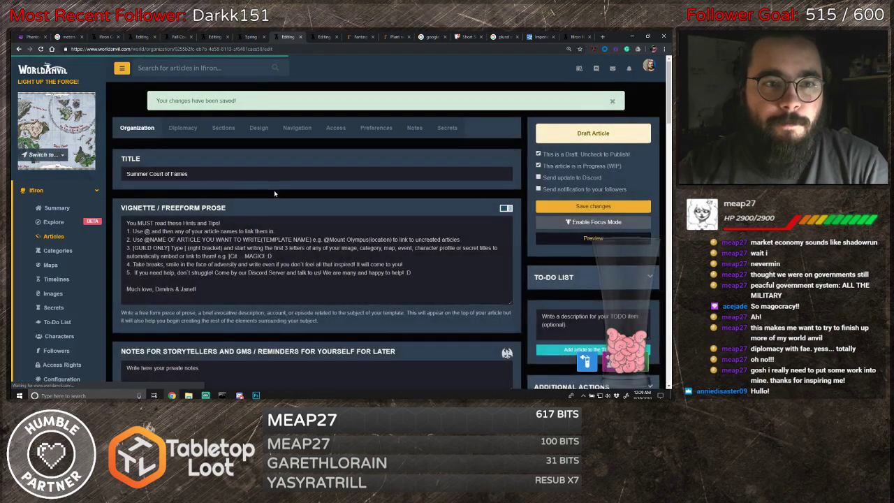
- Preview the Summer Court of Fairies article and review its organization details, neighboring nations and diplomatic relations
scroll(275, 192, "down", 12)
scroll(276, 192, "up", 7)
scroll(275, 191, "up", 5)
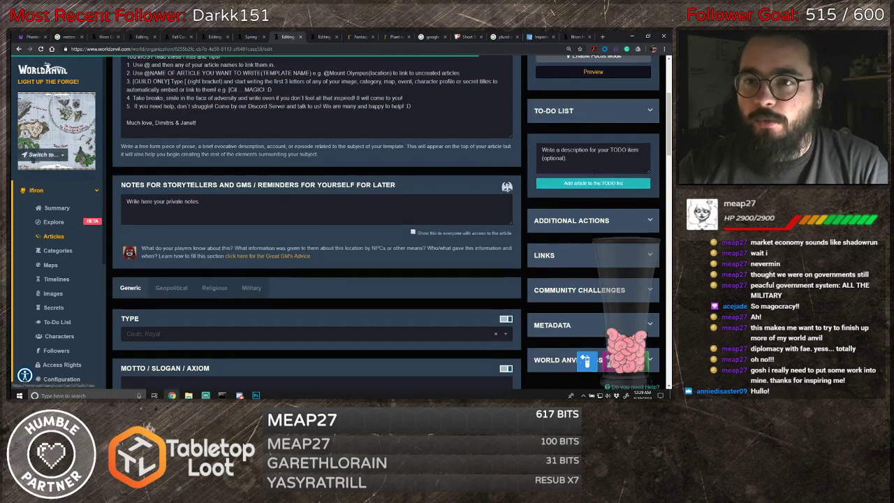
left_click(596, 242)
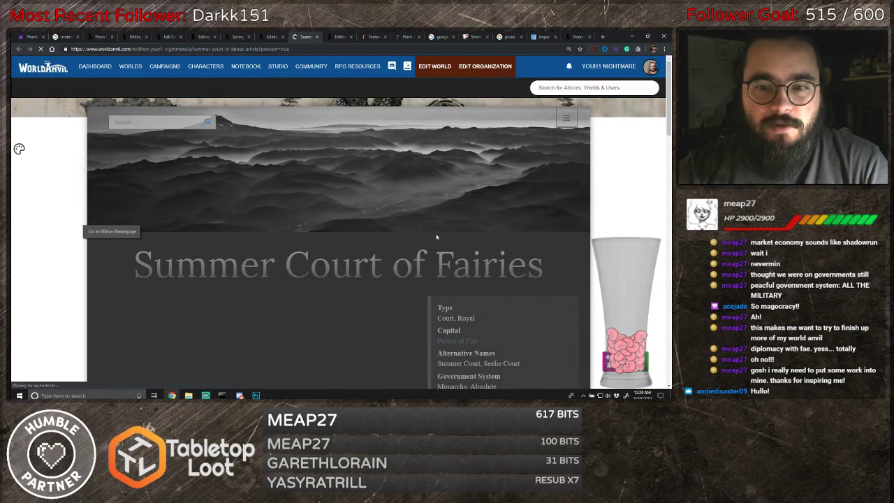
scroll(425, 220, "down", 15)
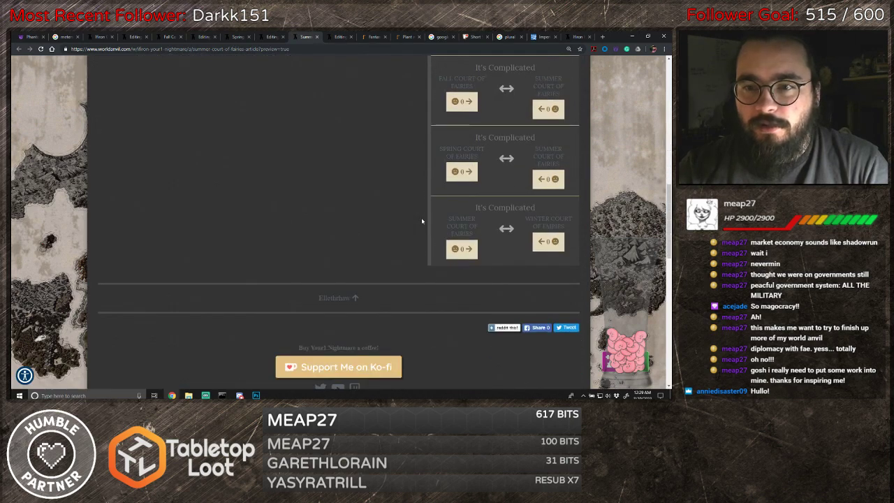
scroll(564, 252, "up", 5)
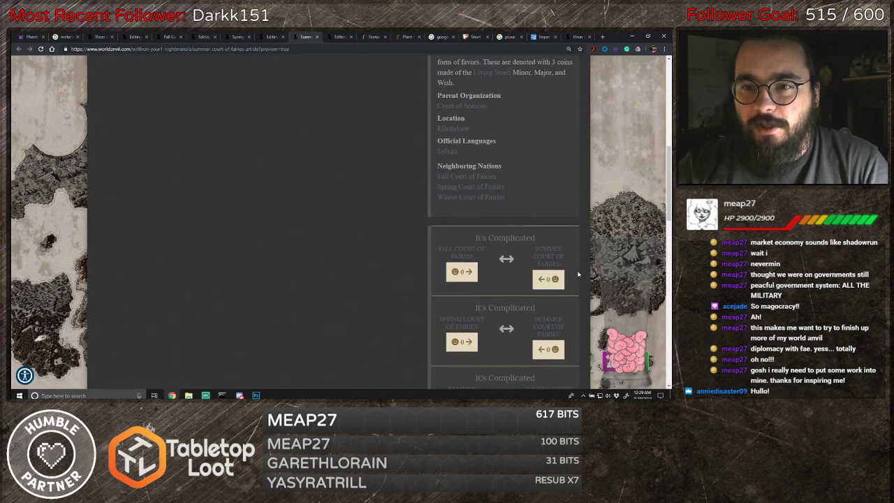
scroll(578, 269, "up", 3)
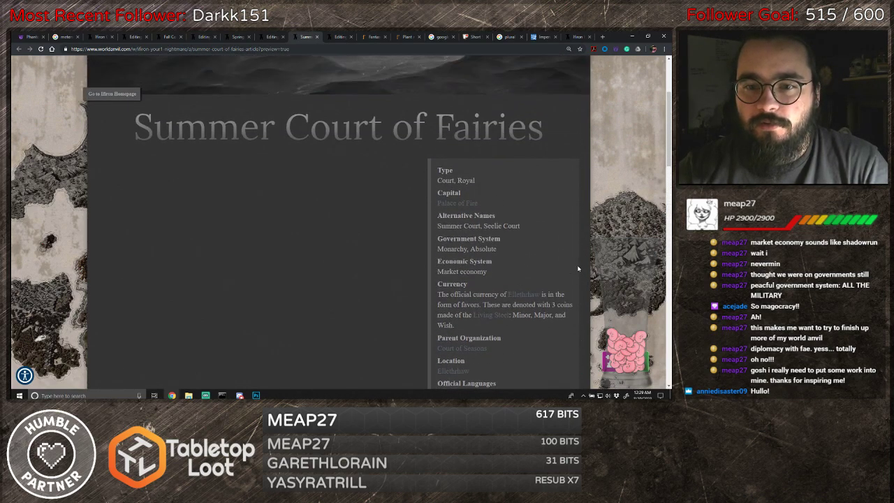
scroll(576, 264, "up", 1)
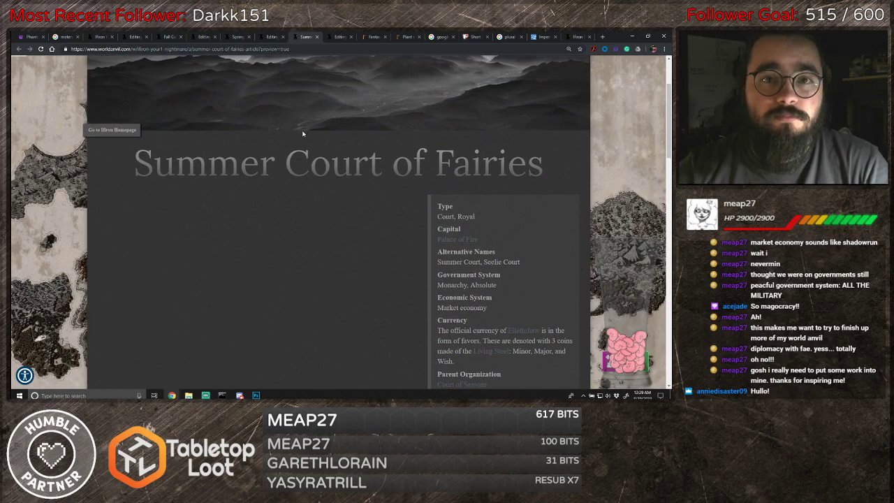
scroll(463, 211, "up", 1)
- Switch to the Winter Court of Fairies article being edited and save its current changes
left_click(331, 36)
scroll(262, 170, "up", 15)
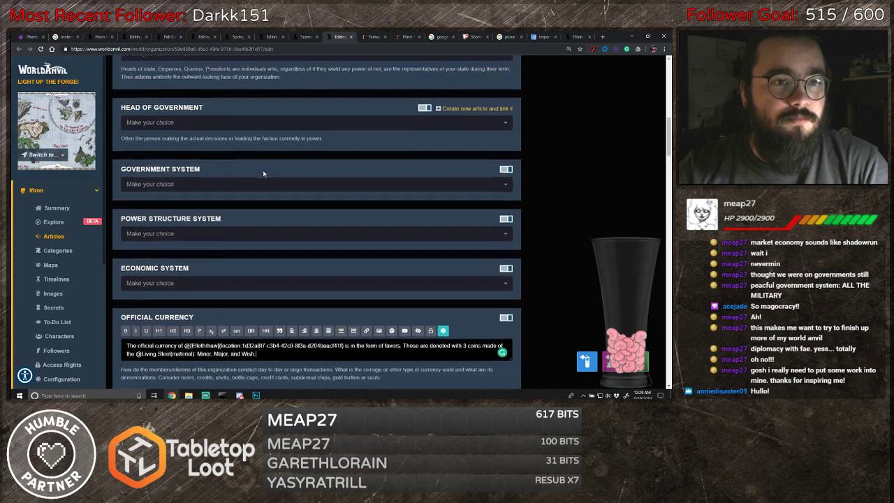
scroll(263, 173, "up", 4)
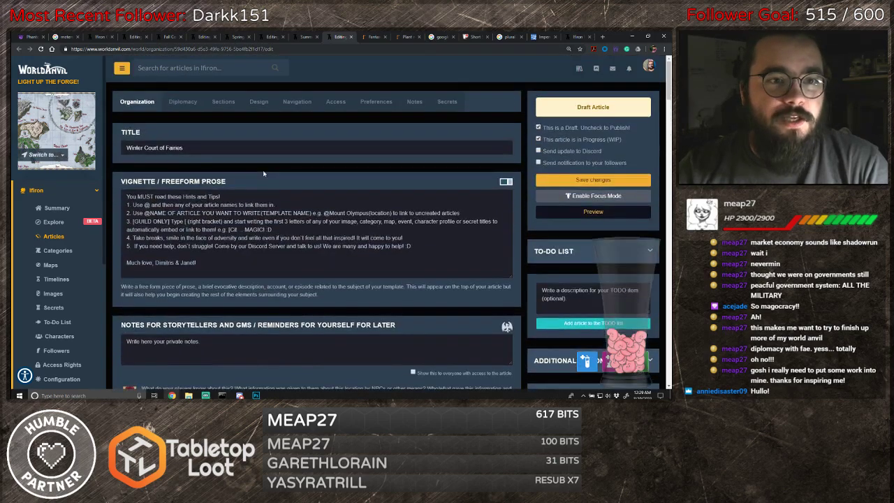
left_click(590, 181)
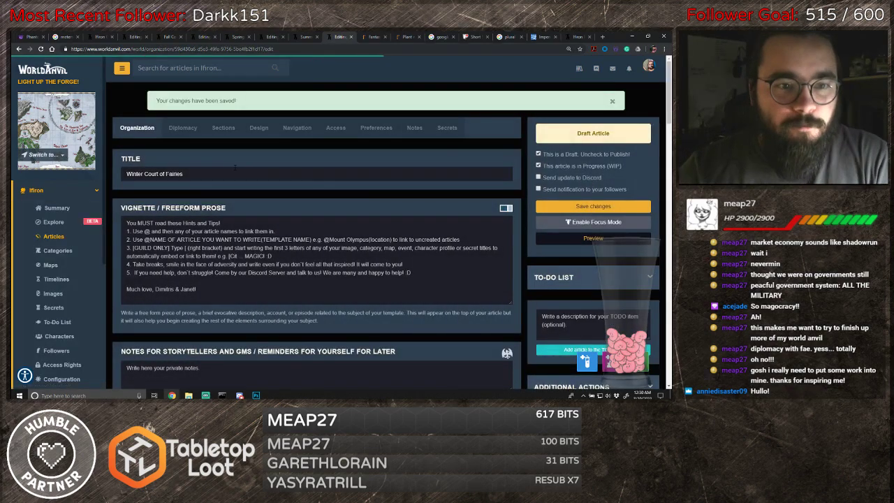
- Set the Winter Court's organization type to "Court, Royal"
scroll(284, 203, "down", 3)
scroll(284, 209, "down", 5)
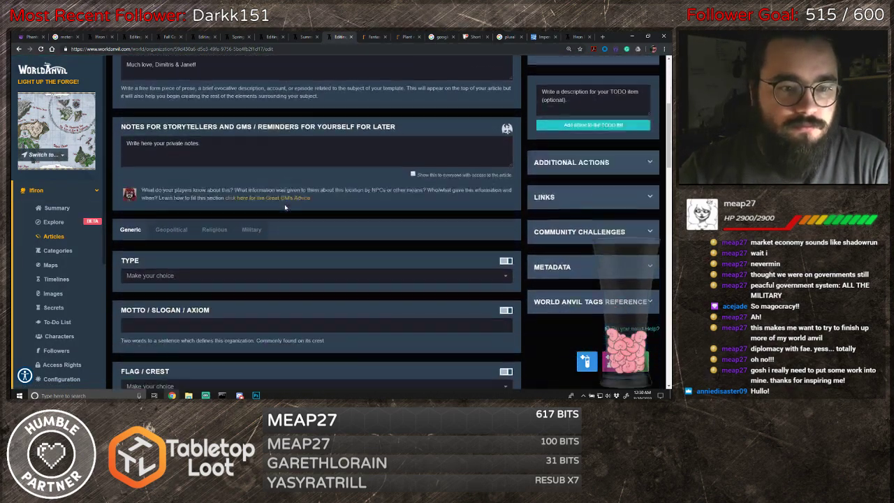
left_click(197, 156)
scroll(198, 231, "down", 5)
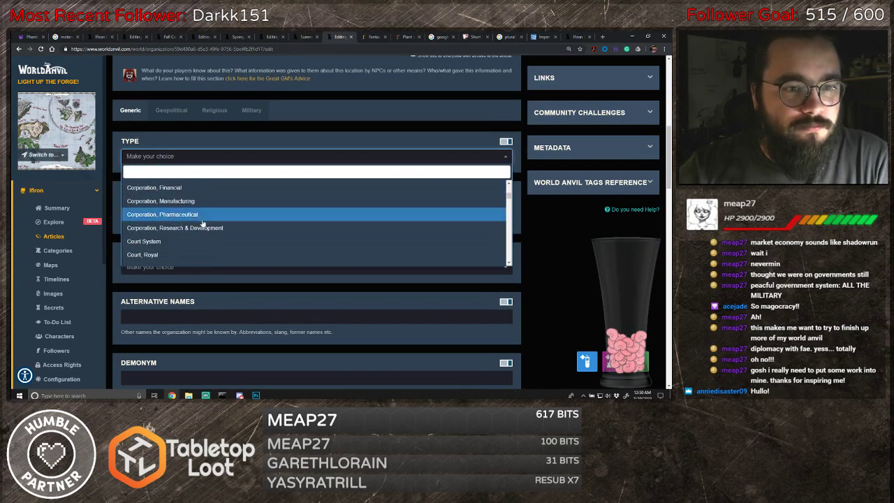
scroll(201, 222, "down", 1)
left_click(201, 218)
- Enter "Winter Court, Unseelie Court" as the Winter Court's alternative names
scroll(210, 253, "down", 1)
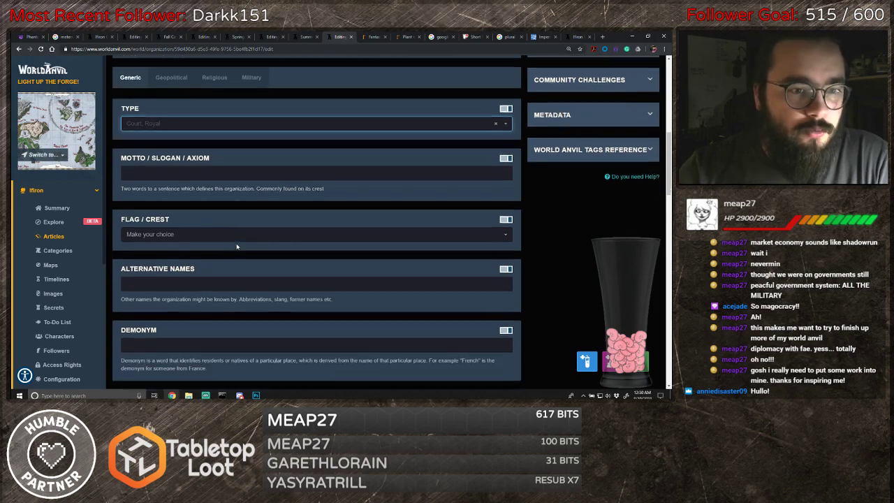
scroll(201, 242, "down", 2)
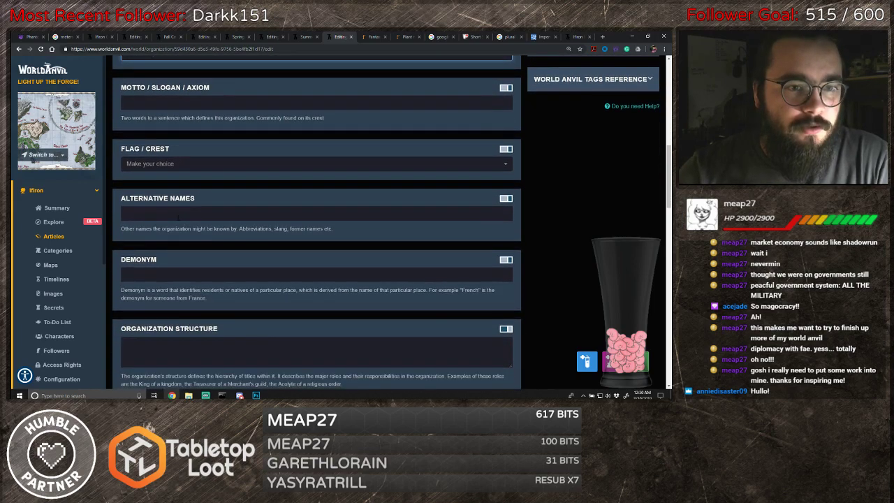
left_click(179, 216)
type("Winter Co")
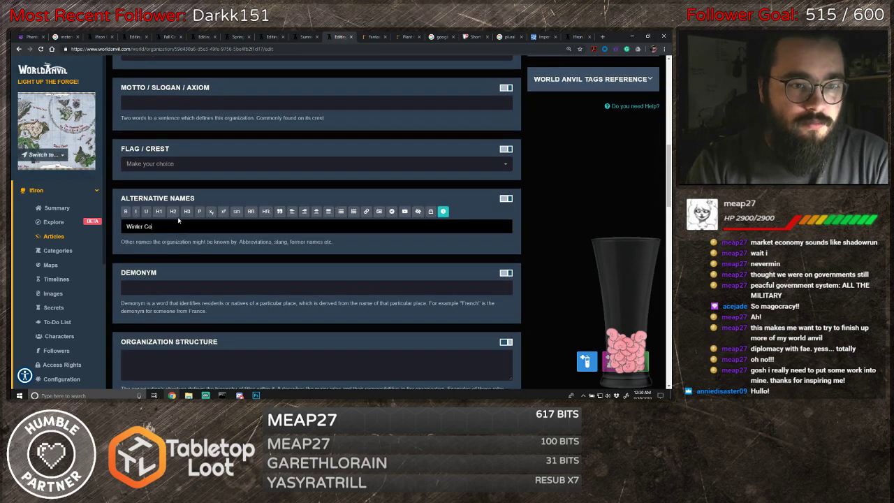
type("urt, ")
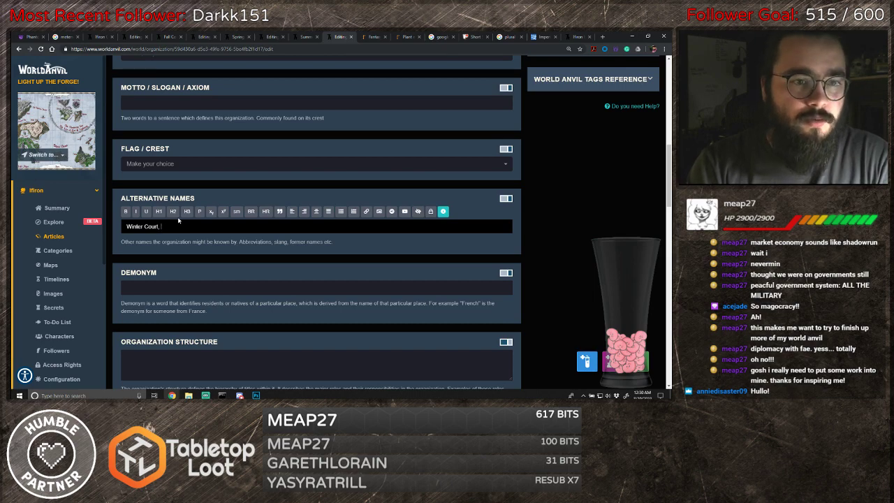
type("Unseelie C")
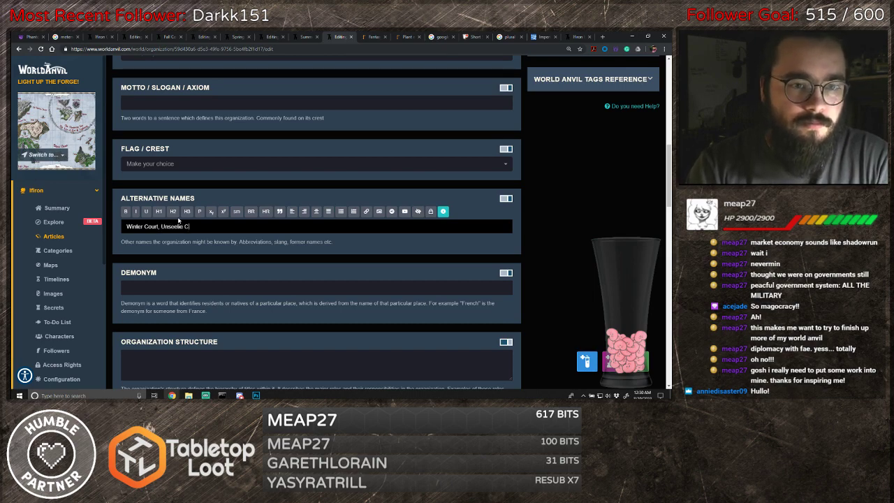
type("ourt")
- Create a new article named "Queen Mab" and link it as the Winter Court's leader
scroll(209, 237, "down", 5)
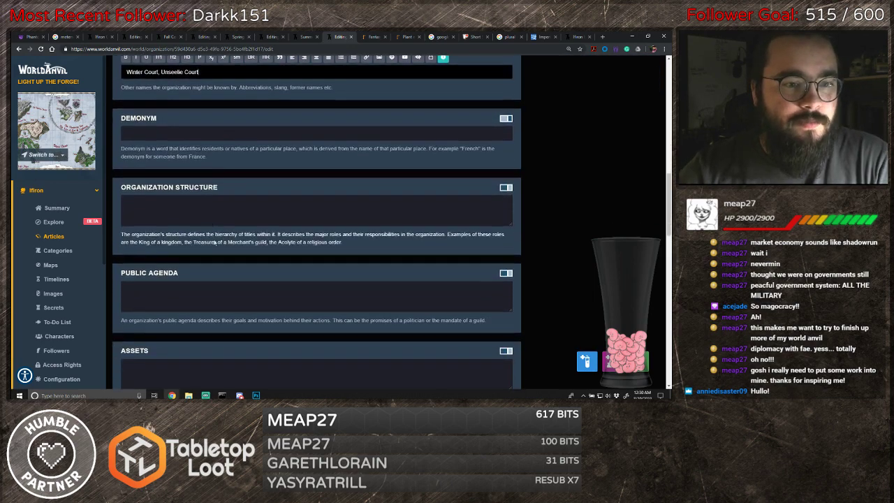
scroll(217, 240, "down", 15)
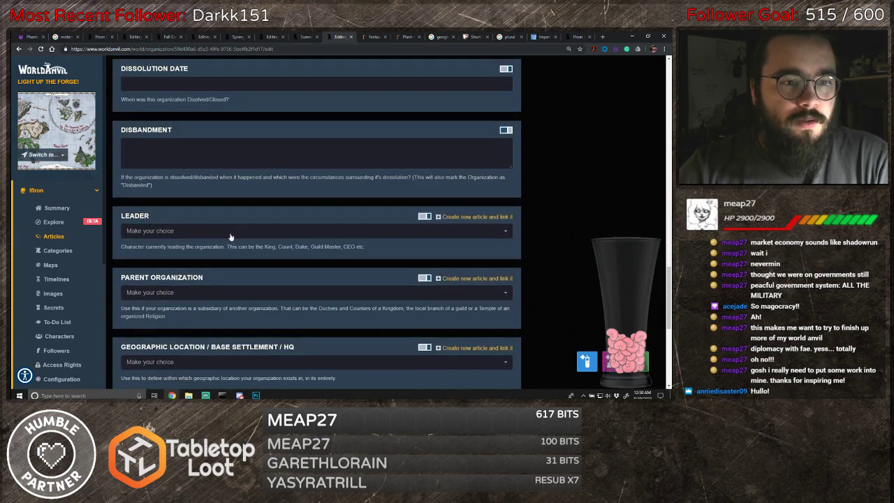
left_click(215, 231)
left_click(462, 216)
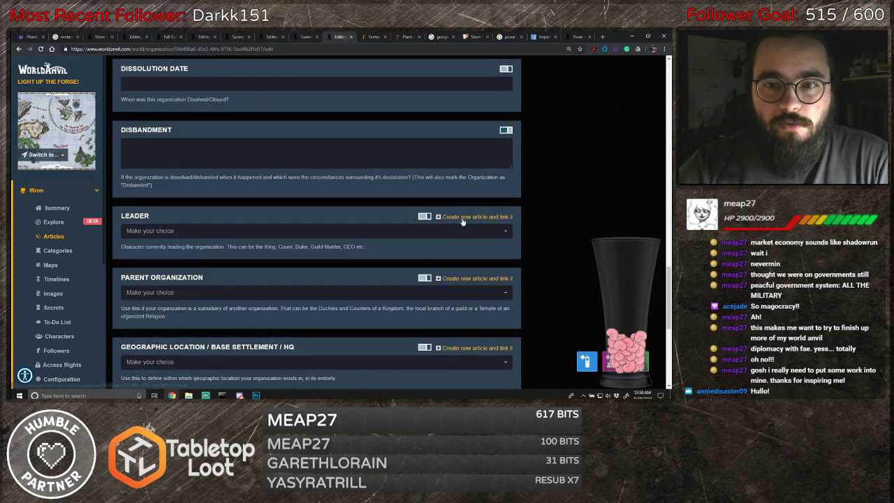
left_click(447, 221)
left_click(209, 231)
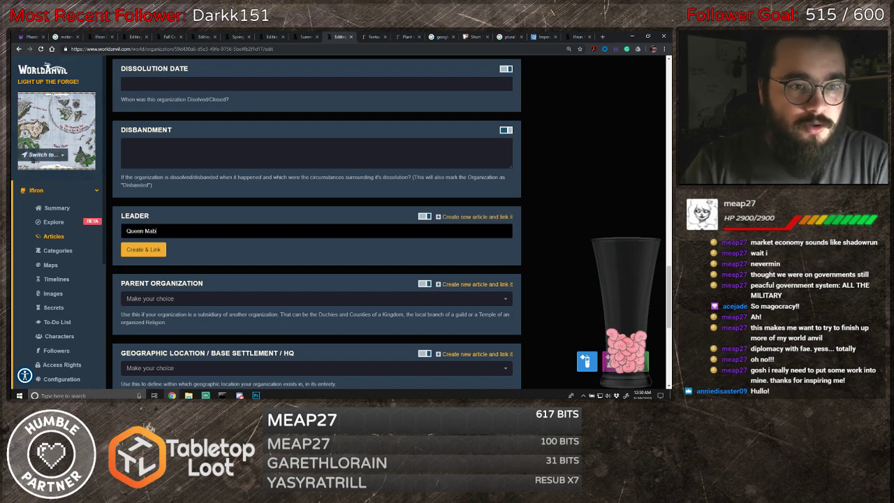
left_click(143, 250)
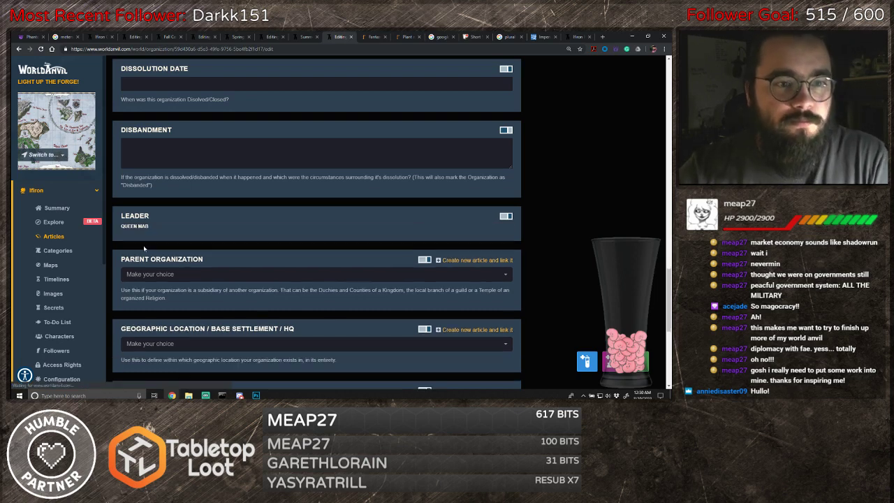
- Set the Winter Court's parent organization to "Court of Seasons" and its geographic location to "Ellethrhaw"
scroll(161, 223, "down", 2)
left_click(179, 172)
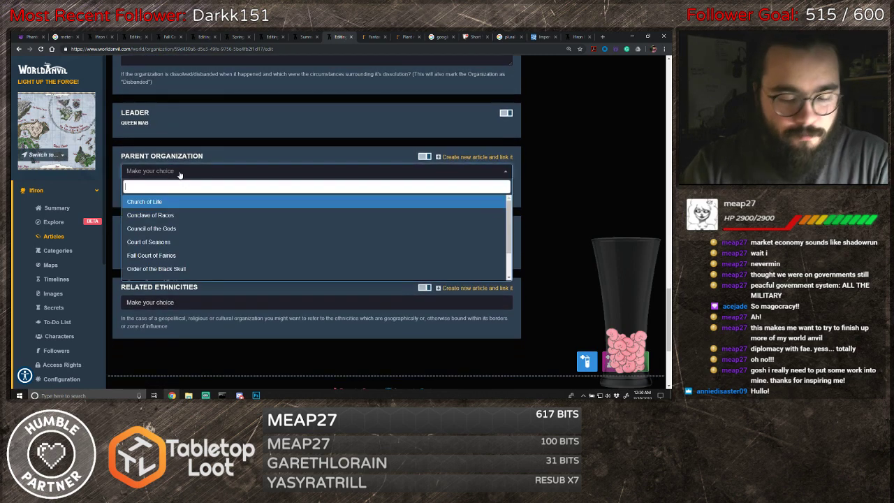
left_click(234, 241)
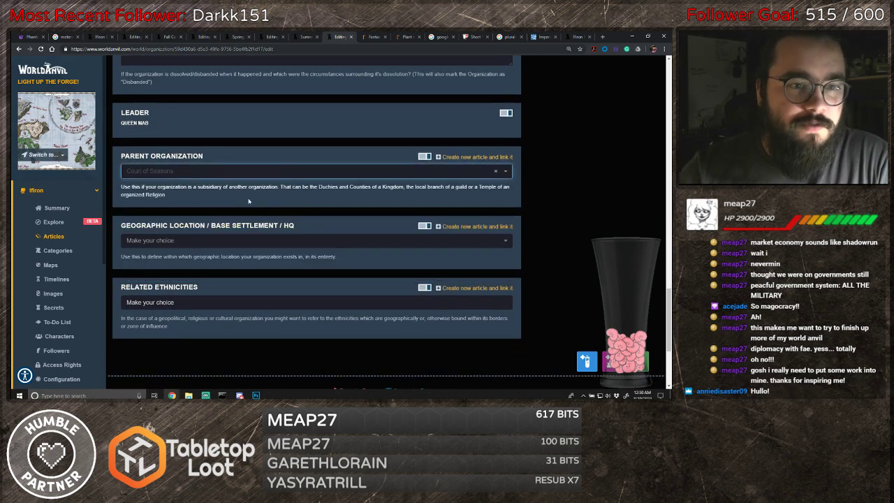
left_click(221, 245)
type("Ello")
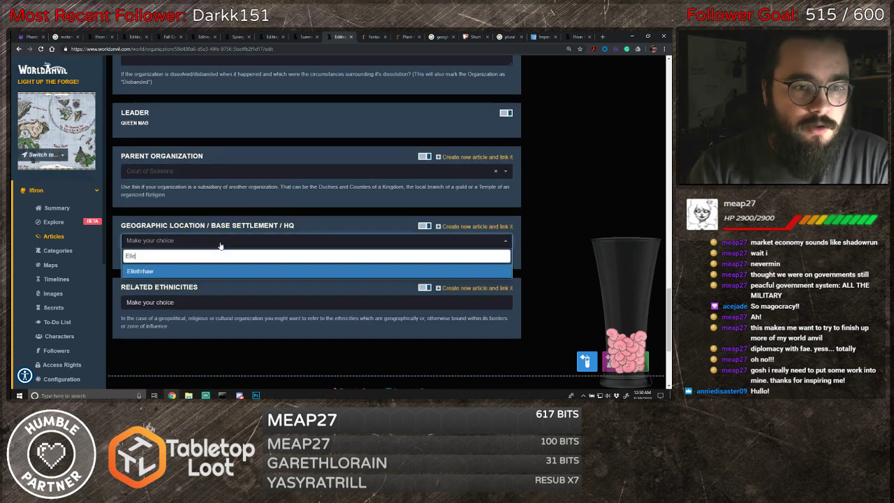
key("Return")
- Set the Winter Court's capital to "Palace of Ice" in the article's geopolitical details
scroll(431, 256, "up", 10)
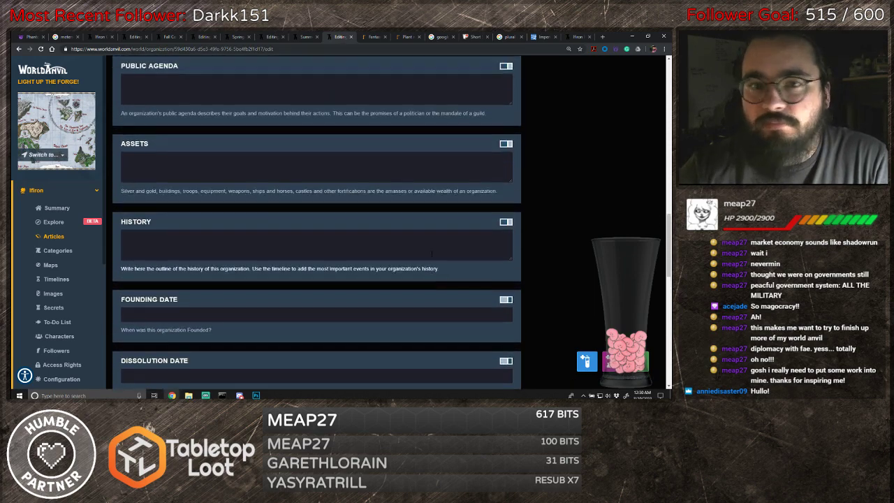
scroll(431, 256, "up", 6)
scroll(210, 253, "down", 2)
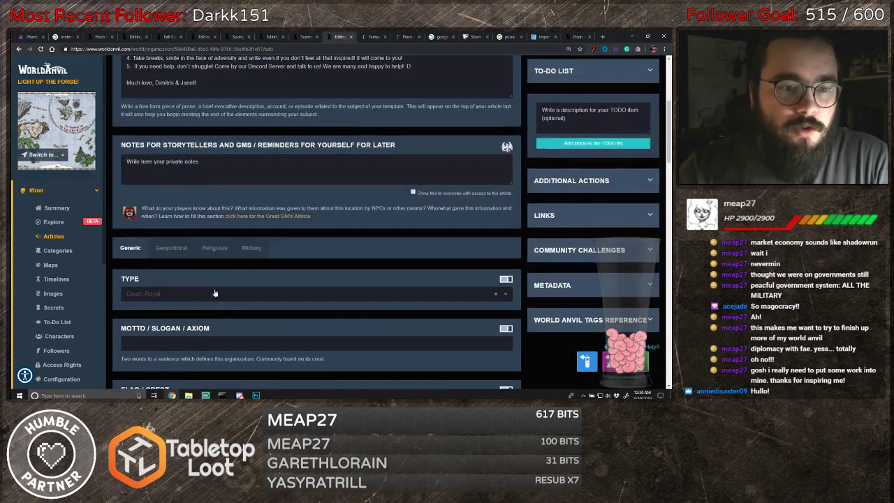
left_click(179, 253)
scroll(195, 223, "down", 2)
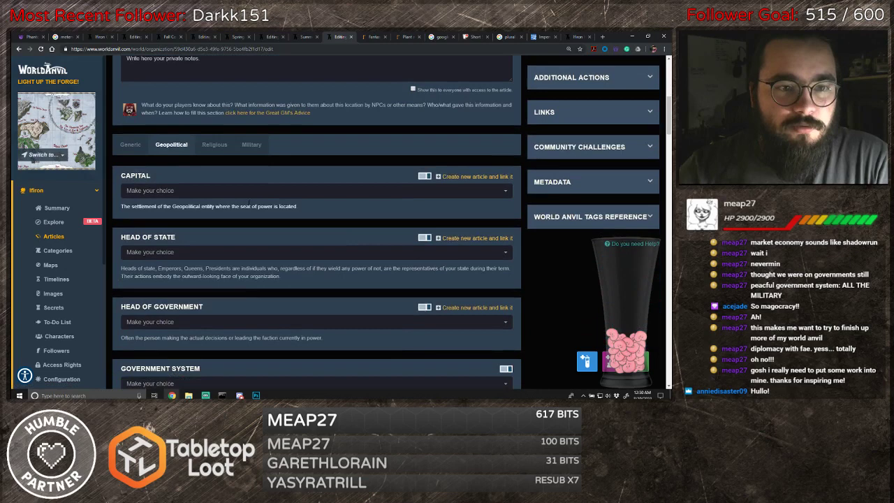
left_click(210, 192)
type("Pala")
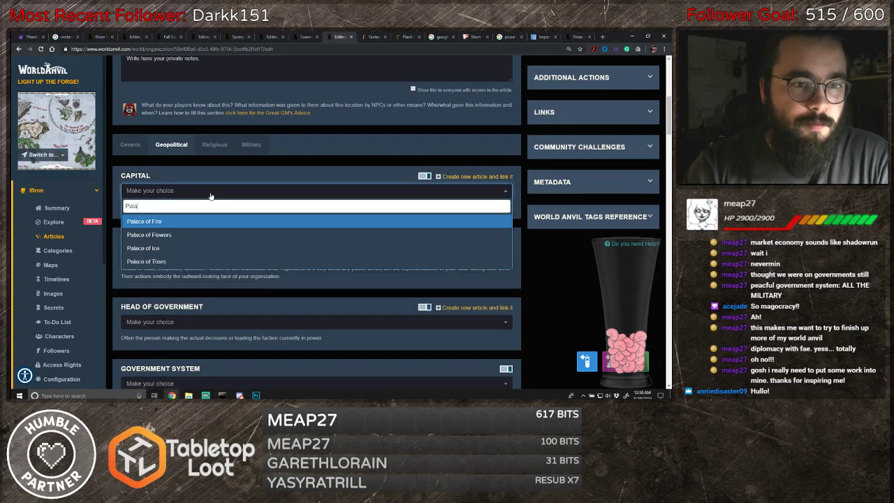
key("Down")
key("Down")
key("Return")
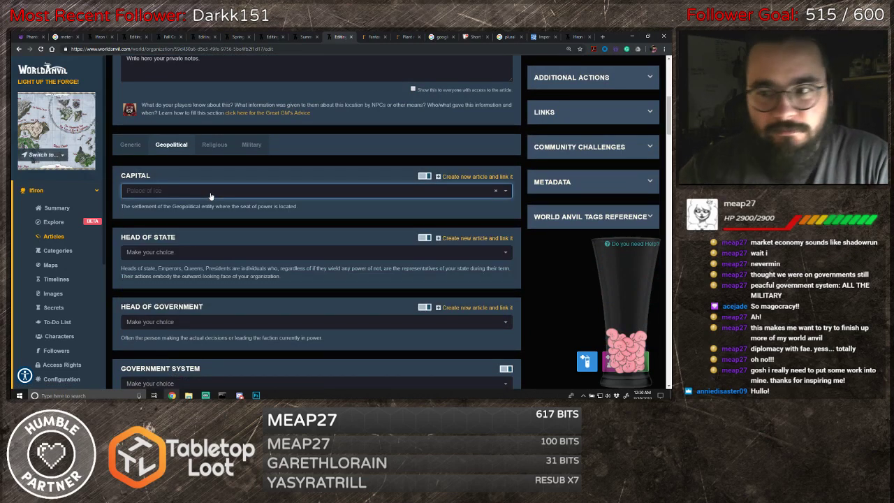
- Set the Winter Court's government system to "Monarchy, Absolute"
scroll(213, 202, "down", 3)
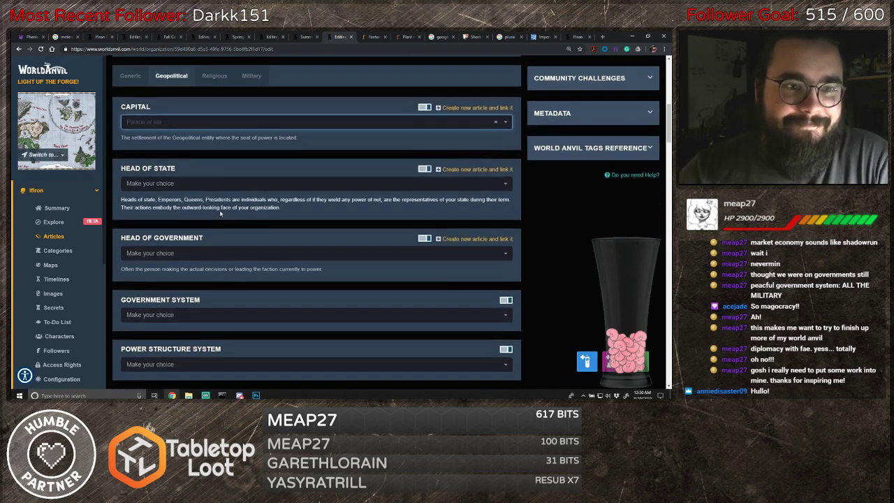
left_click(213, 250)
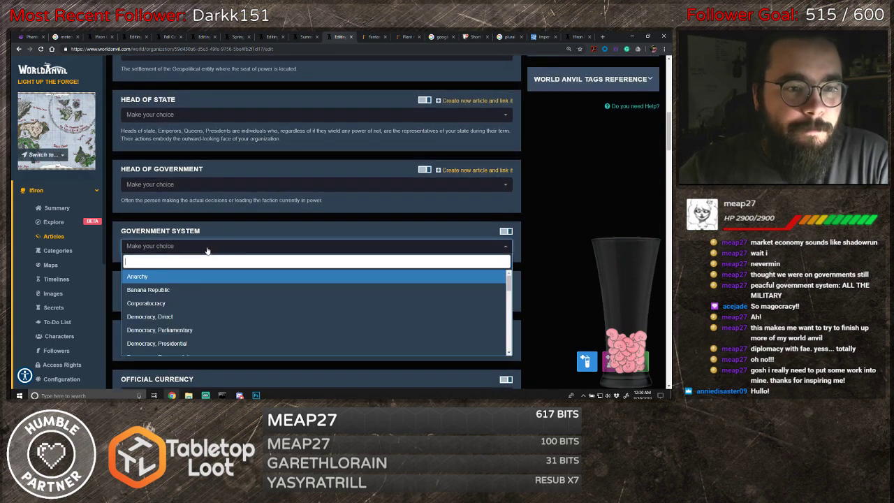
scroll(244, 286, "down", 3)
scroll(216, 308, "down", 5)
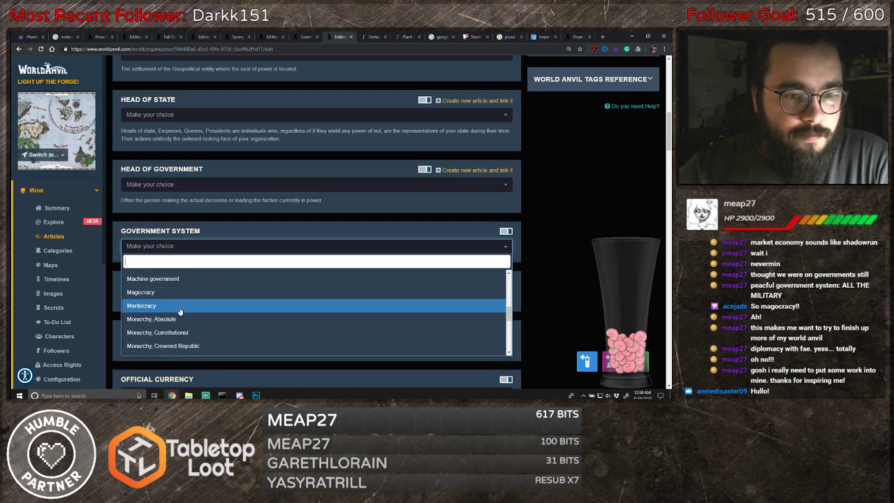
left_click(179, 312)
left_click(180, 255)
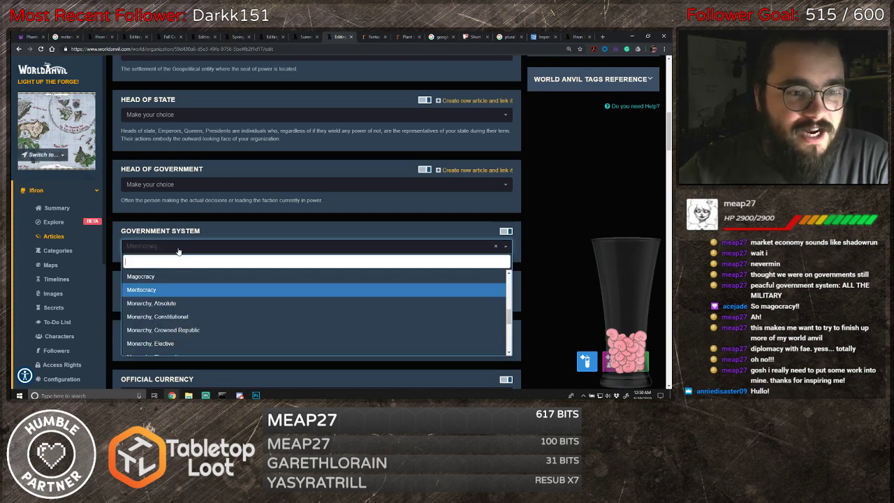
left_click(174, 305)
- Set the Winter Court's economic system to "Market economy" and choose its official language
scroll(489, 314, "down", 3)
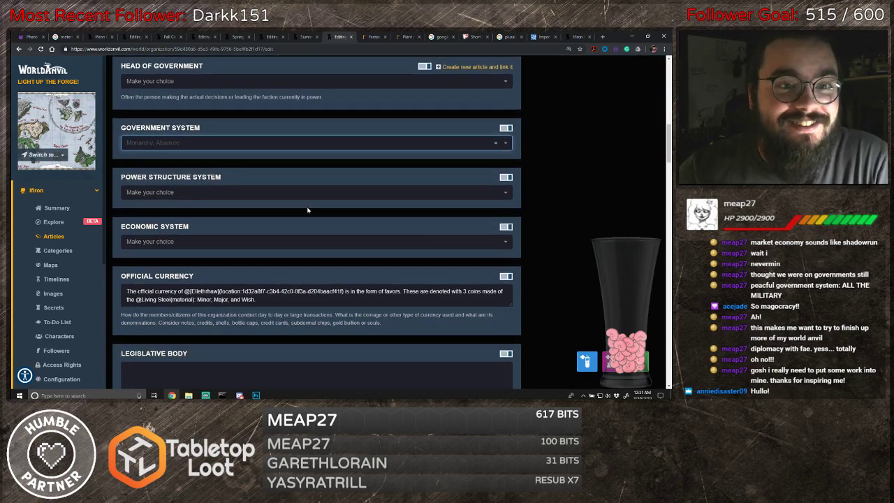
left_click(180, 243)
left_click(185, 314)
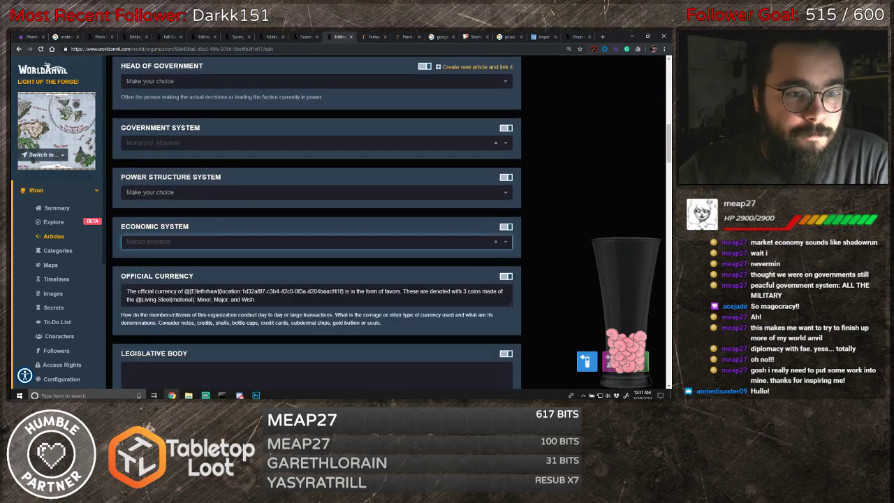
scroll(509, 274, "down", 5)
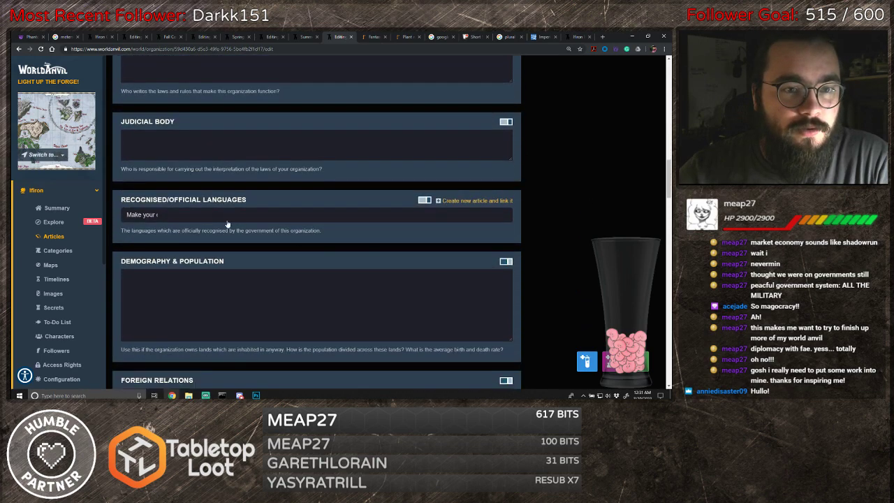
left_click(227, 218)
left_click(152, 229)
- Add the Spring, Fall and Summer Courts of Fairies as the Winter Court's neighboring geopolitical organizations
scroll(174, 220, "down", 4)
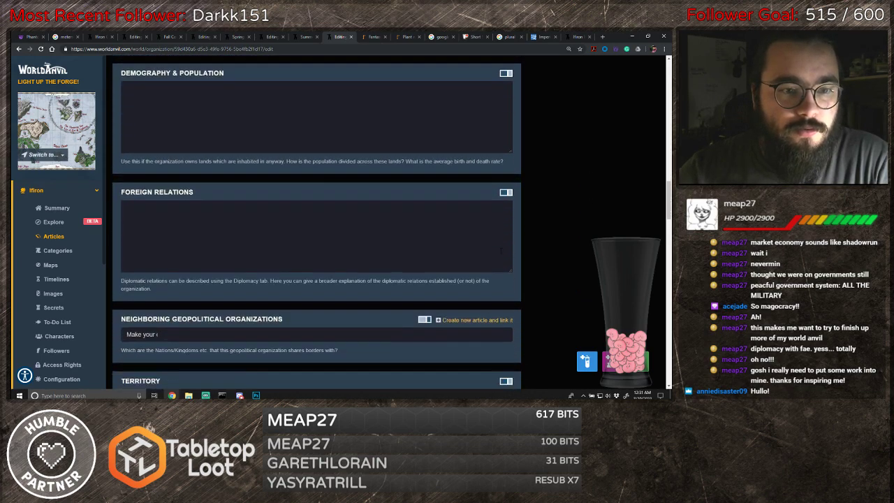
left_click(174, 219)
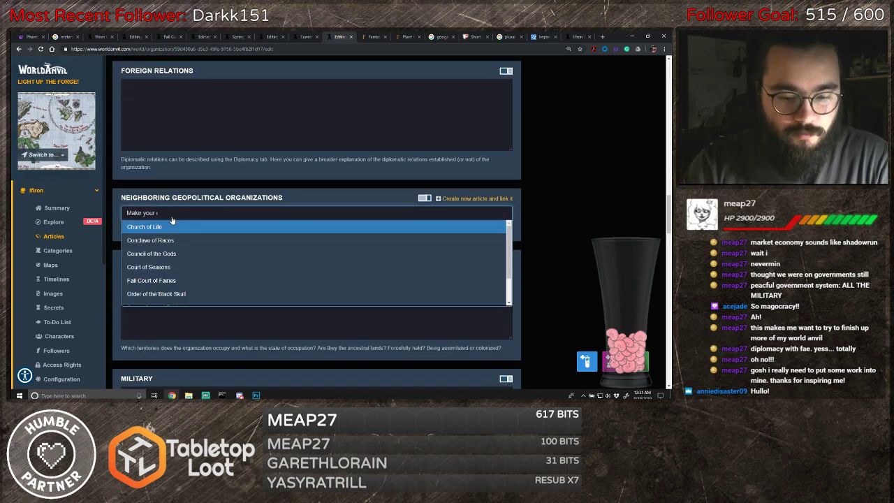
type("sp")
key("Return")
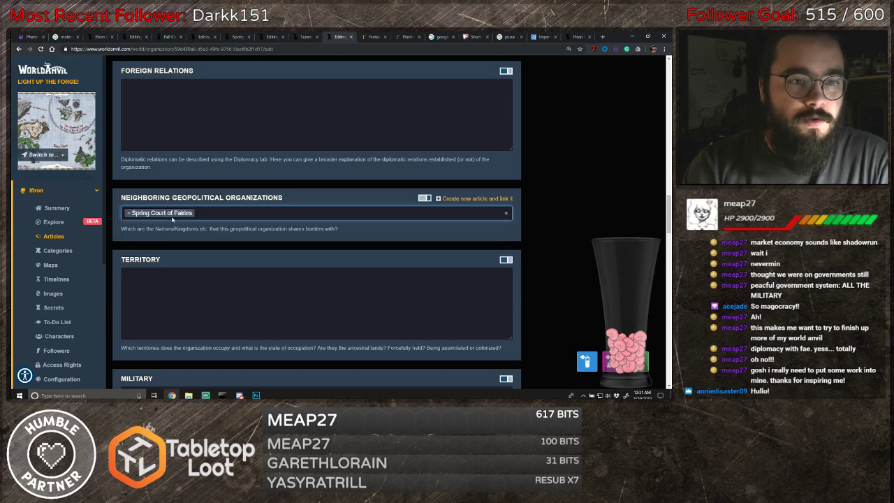
type("fal")
key("Return")
type("sum")
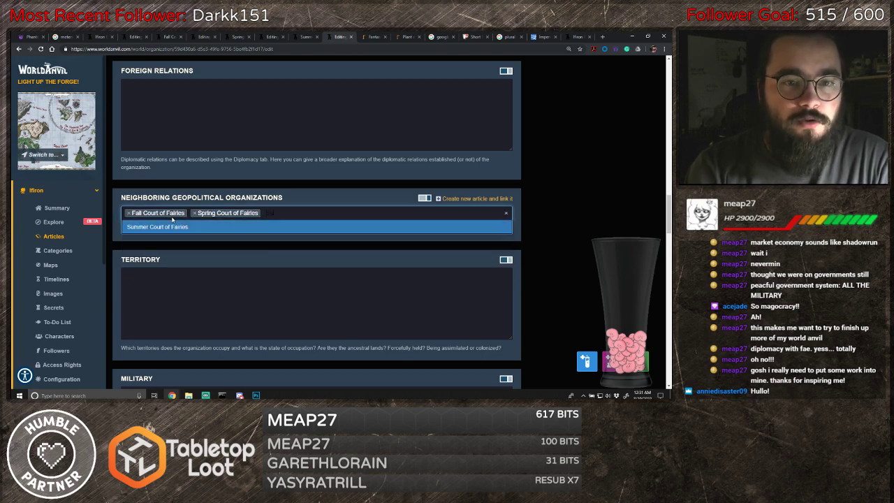
key("Return")
- Check the remaining geopolitical fields and save the Winter Court article's changes
scroll(313, 260, "down", 4)
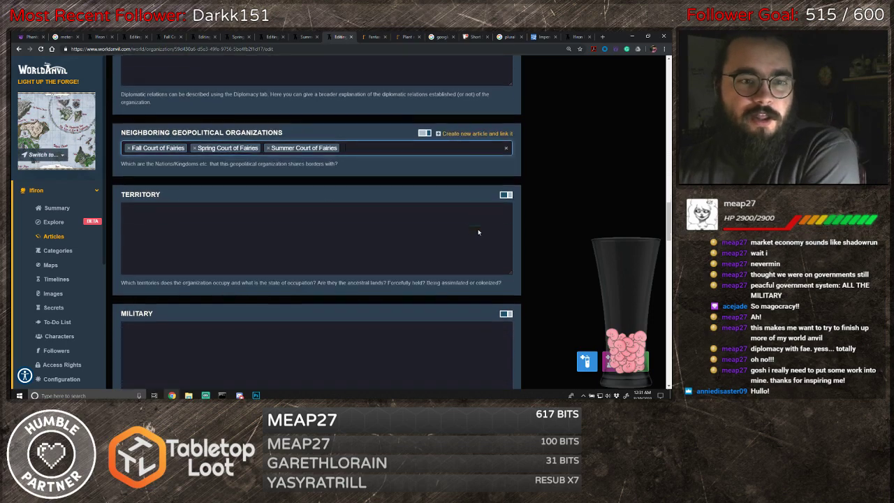
scroll(544, 283, "down", 5)
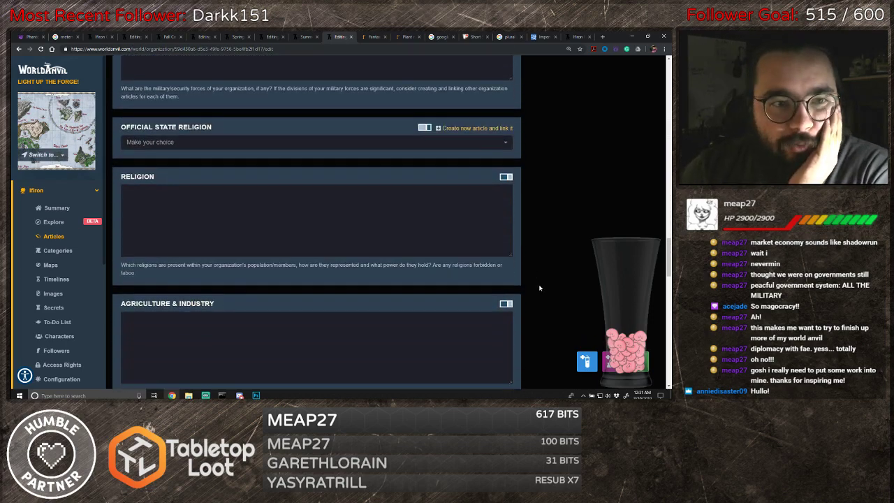
key("ctrl+s")
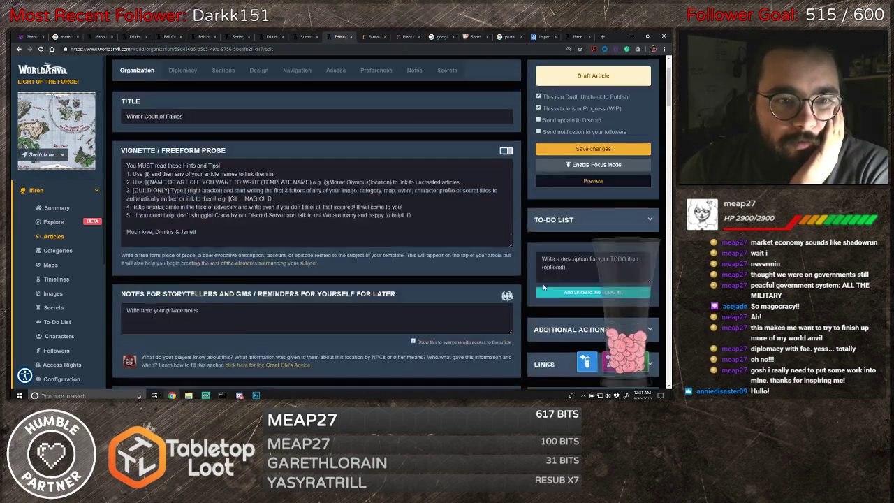
- Enter "The cold of Ellethraw is nothing compared to the hospitality of the Court of Winter Fairies" as the article's excerpt
scroll(501, 268, "down", 2)
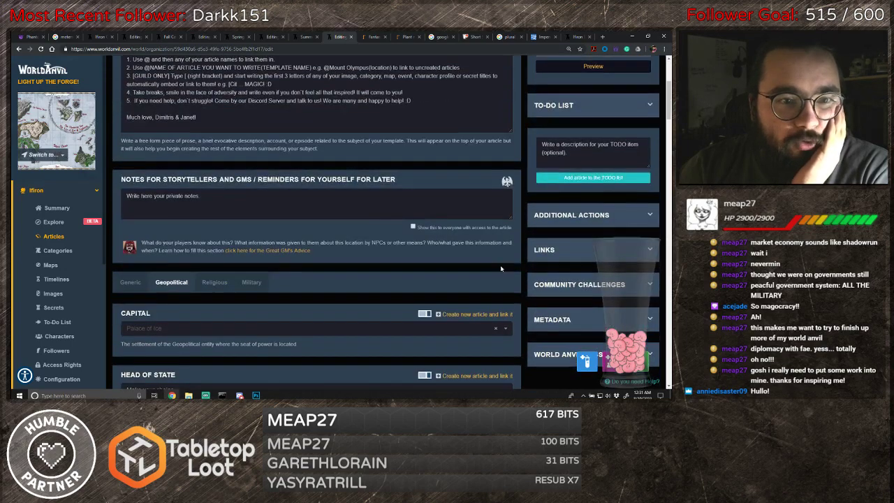
scroll(377, 272, "up", 2)
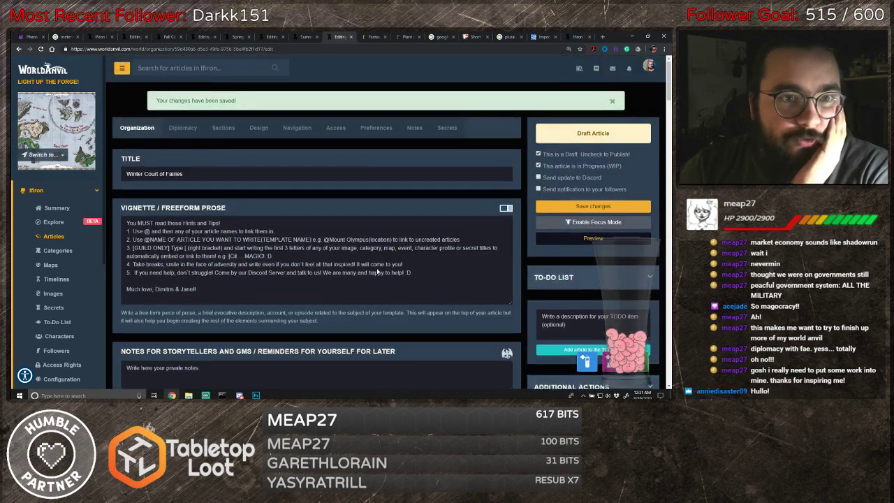
left_click(182, 129)
left_click(223, 130)
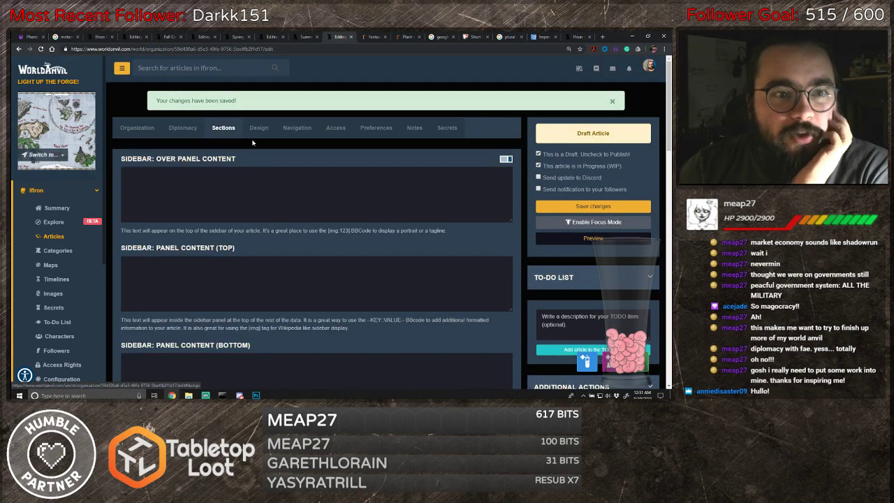
left_click(257, 130)
left_click(224, 285)
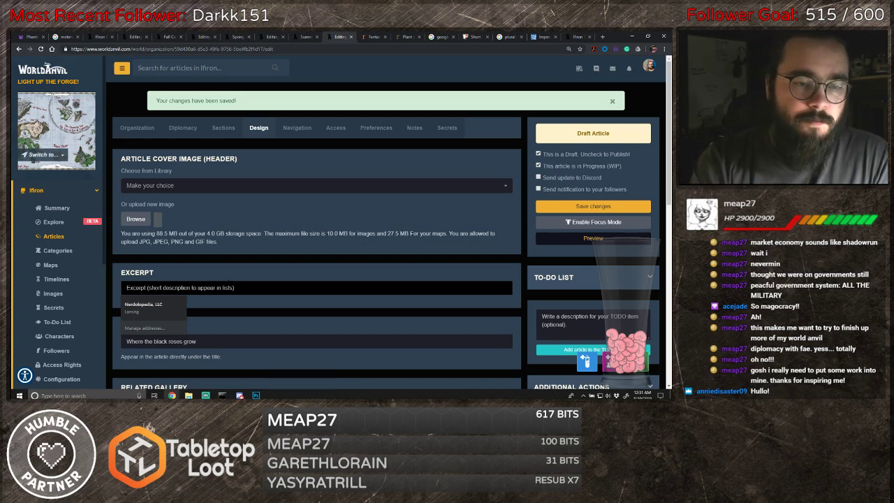
type("Thi")
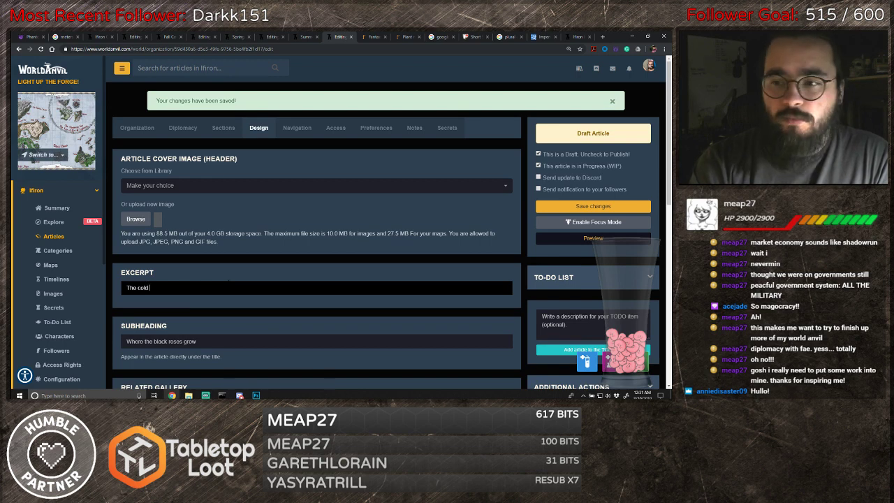
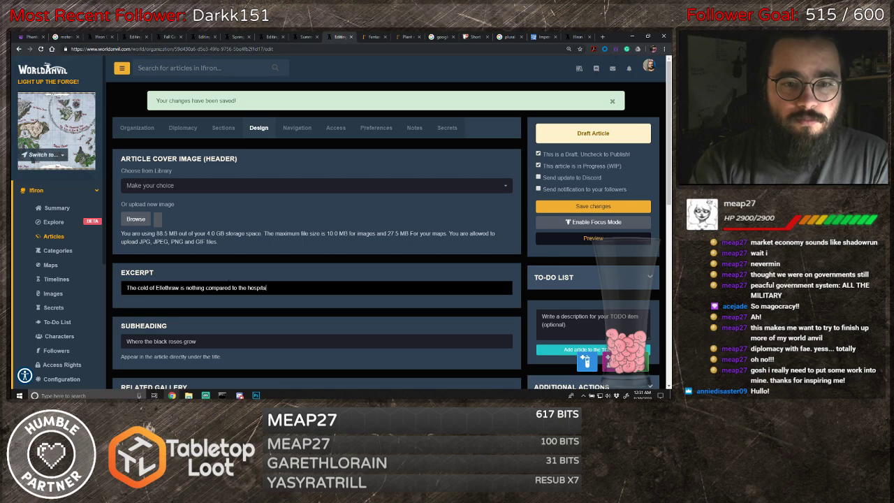
type("ity of the ")
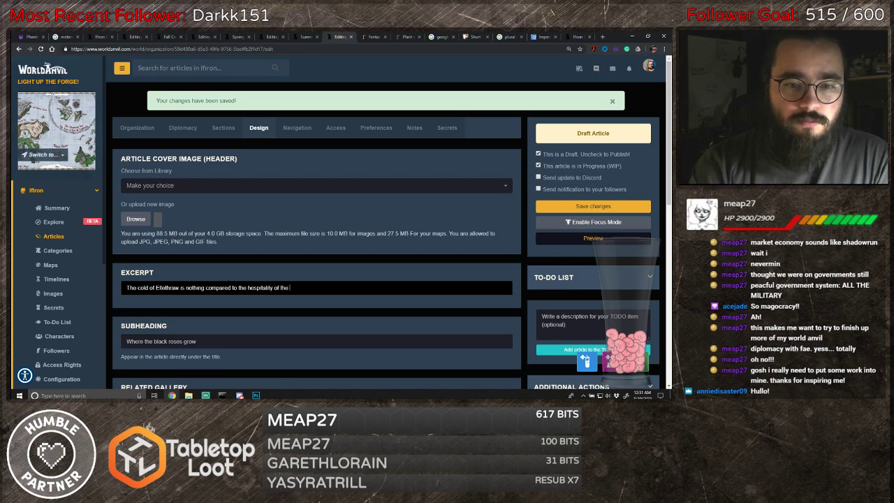
type("Court of")
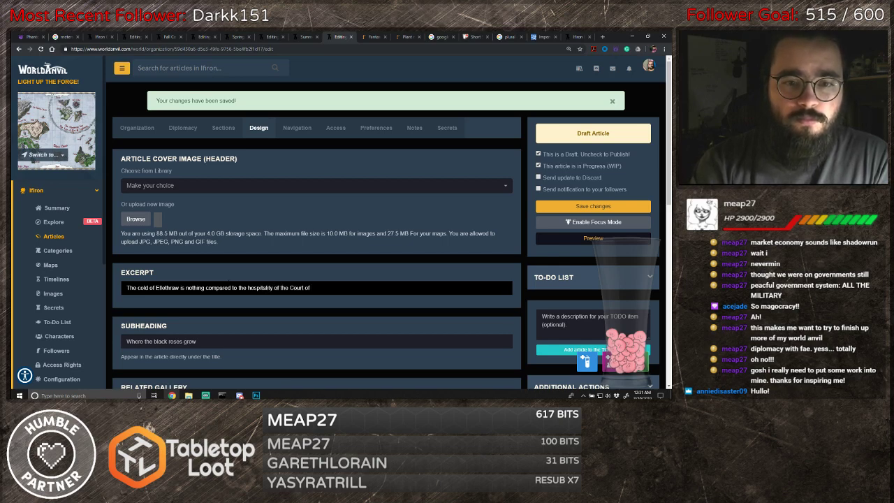
type(" Winter Fal")
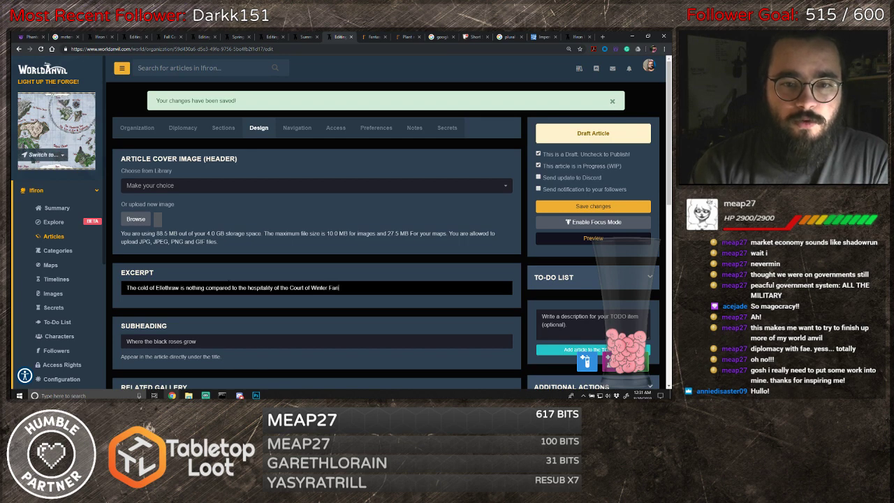
key("BackSpace")
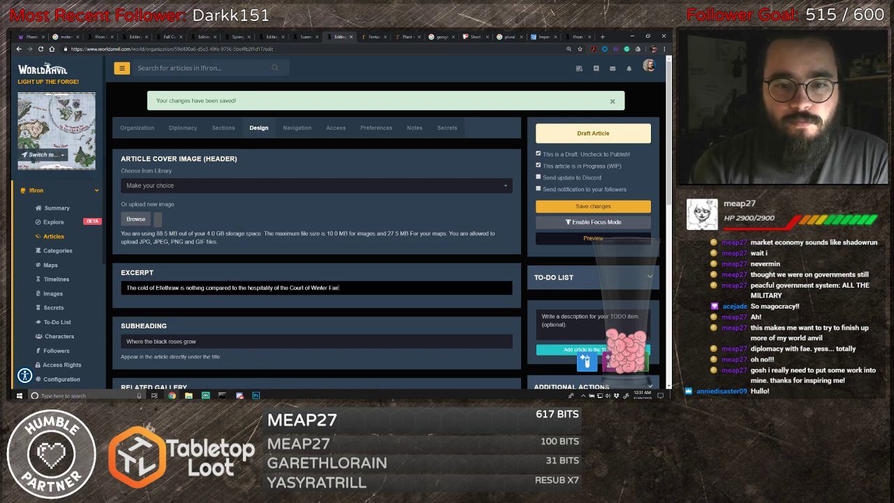
type("ire")
key("BackSpace")
type("ies")
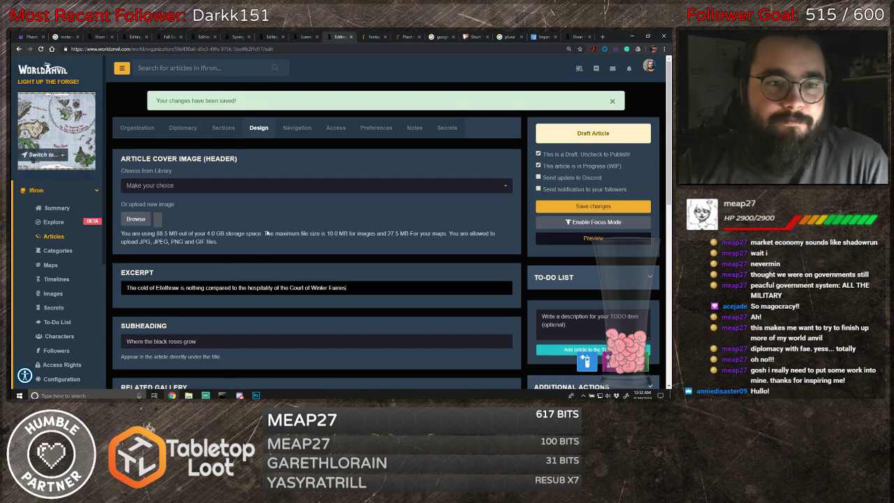
- Assign the Winter Court article to the "Inner Planes" category
left_click(297, 128)
left_click(176, 238)
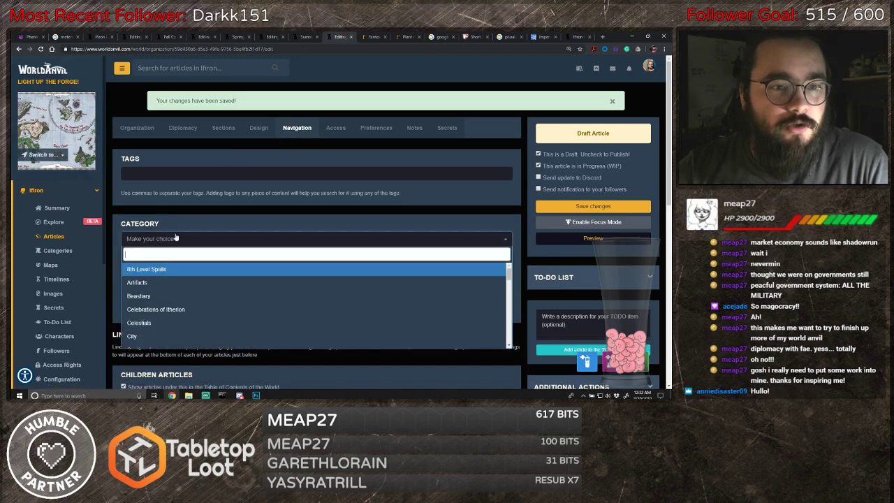
type("inn")
key("Return")
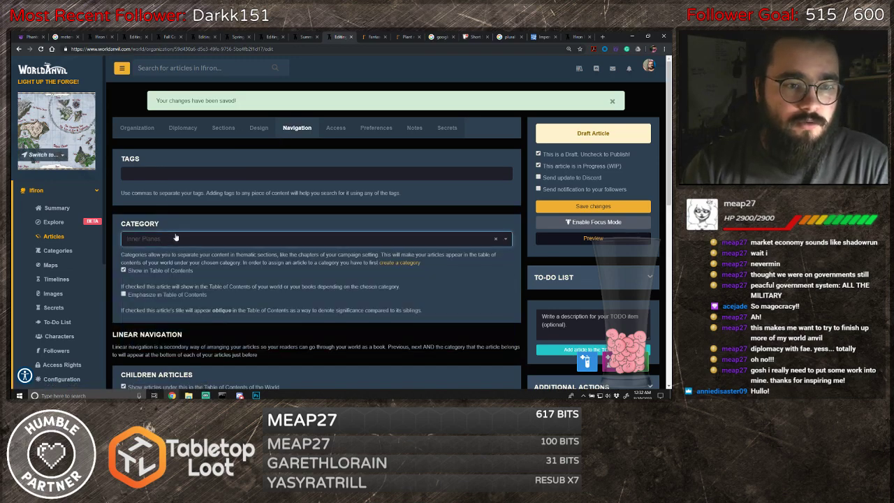
- Set Ellethrhaw as the Winter Court article's parent article and save the changes
scroll(175, 238, "down", 3)
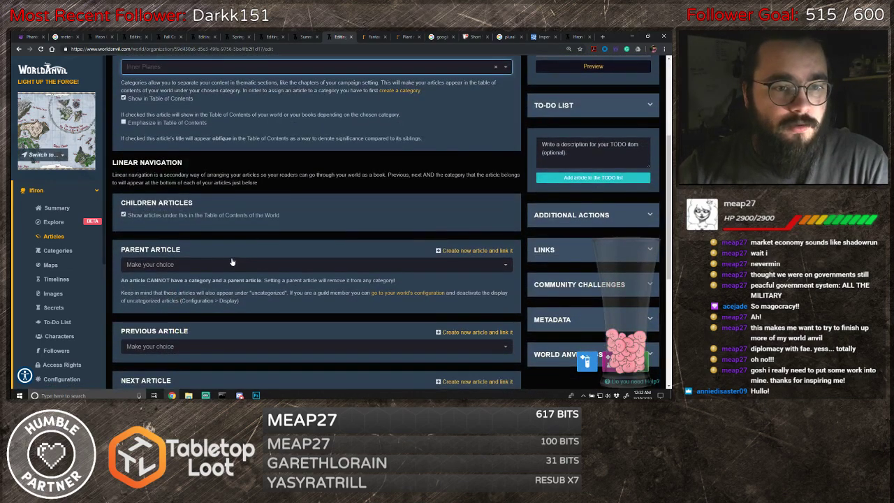
left_click(231, 263)
type("ell")
key("Down")
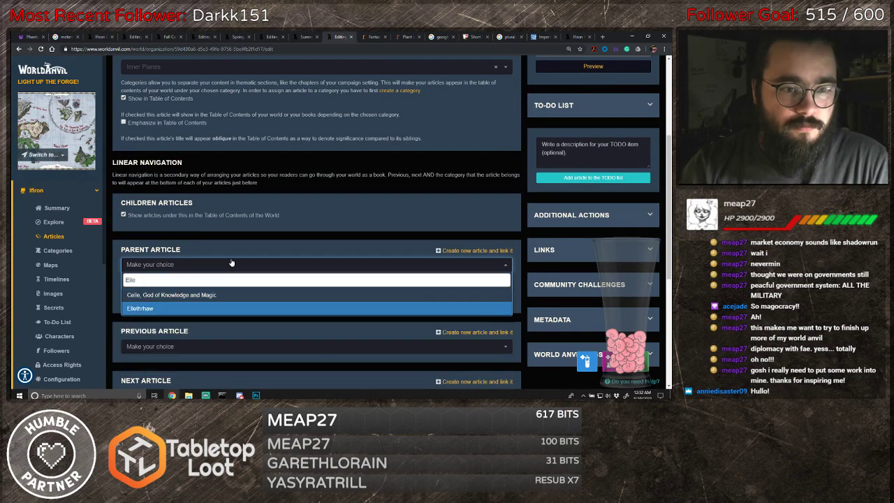
key("Return")
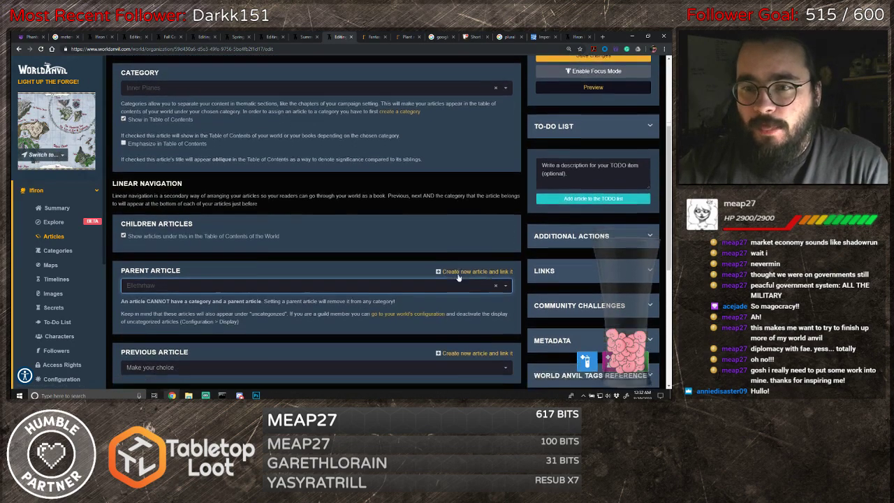
scroll(456, 277, "down", 3)
scroll(455, 277, "up", 5)
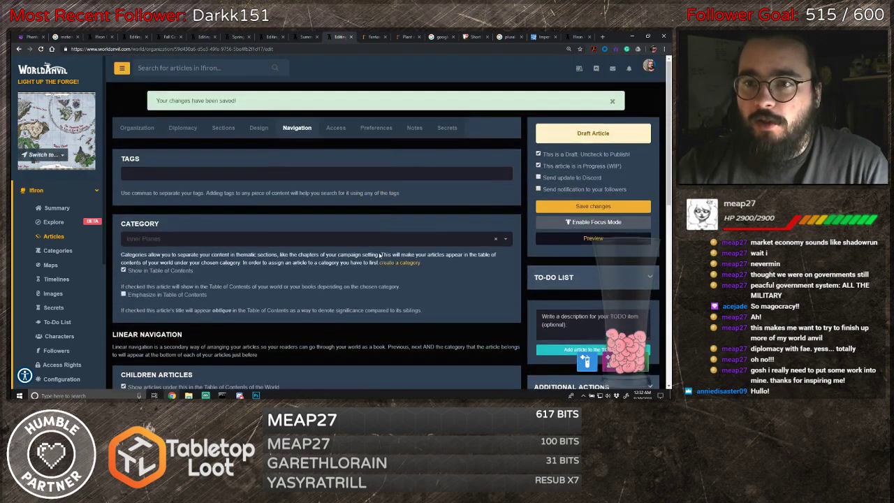
left_click(590, 209)
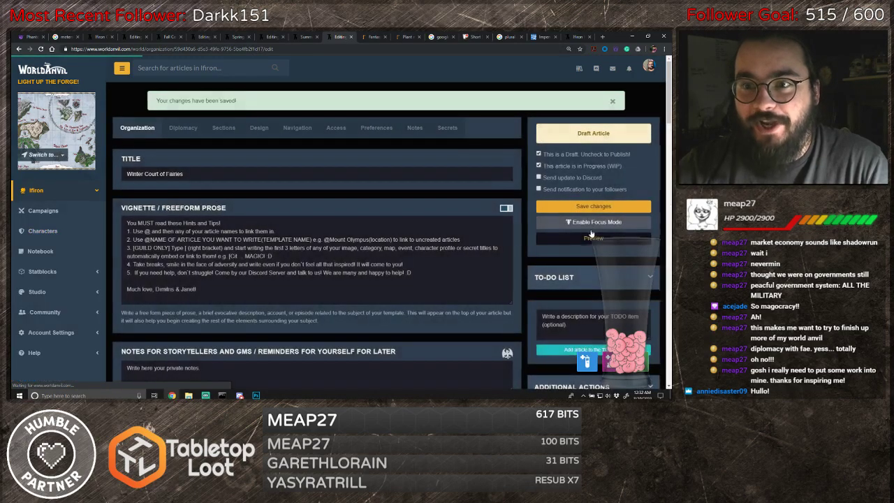
- Preview the Winter Court of Fairies article and review its sidebar details and diplomatic relations
left_click(595, 241)
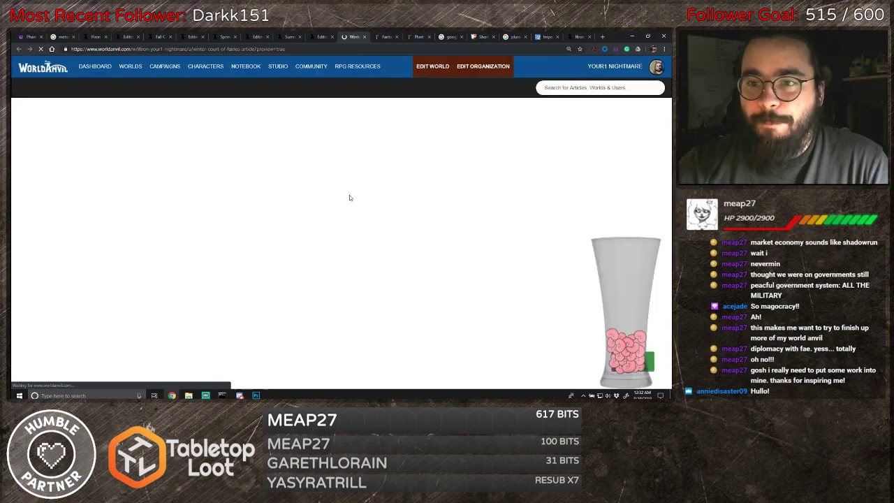
scroll(340, 274, "down", 8)
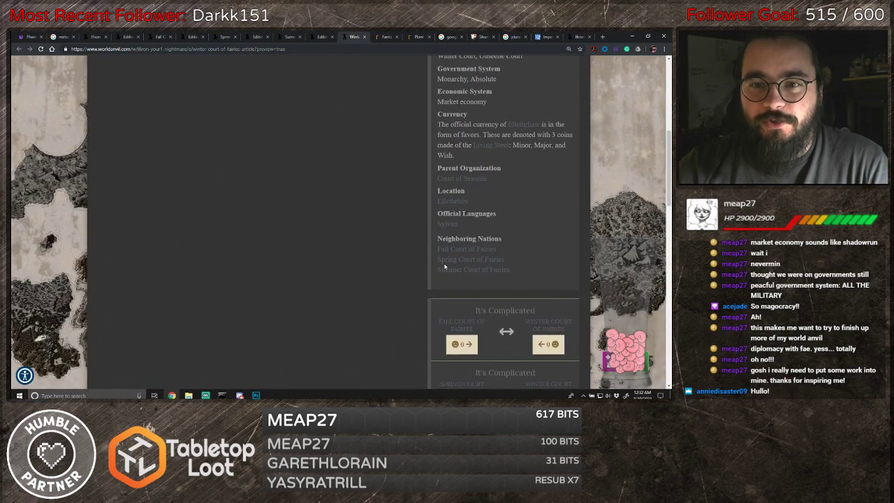
scroll(509, 214, "up", 5)
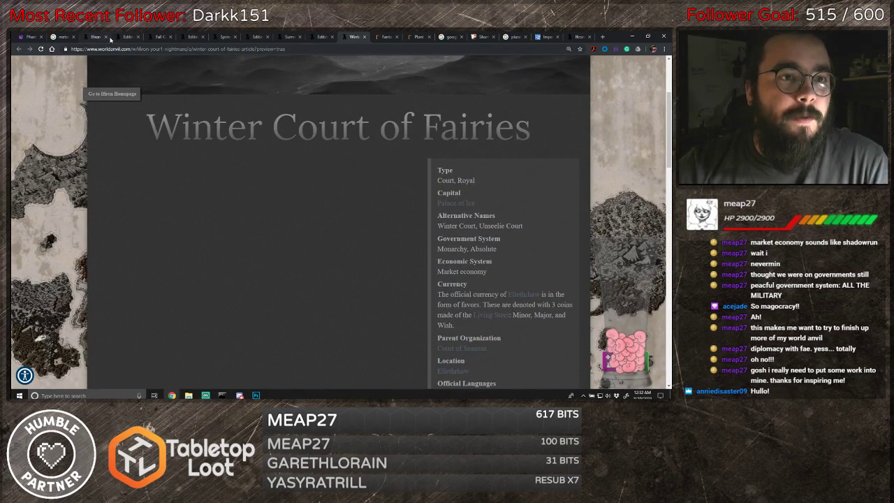
- Publish the Fall and Spring Court of Fairies articles with updates sent to Discord, and close their previews
left_click(124, 36)
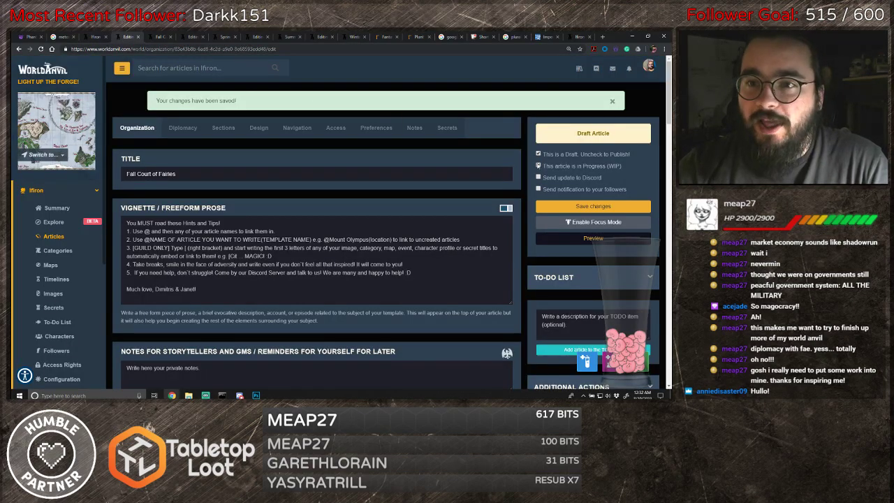
left_click(538, 153)
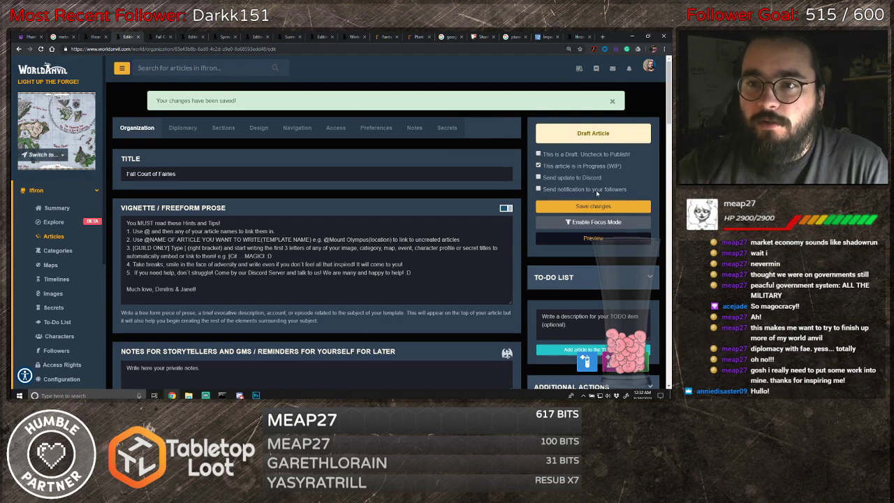
left_click(539, 178)
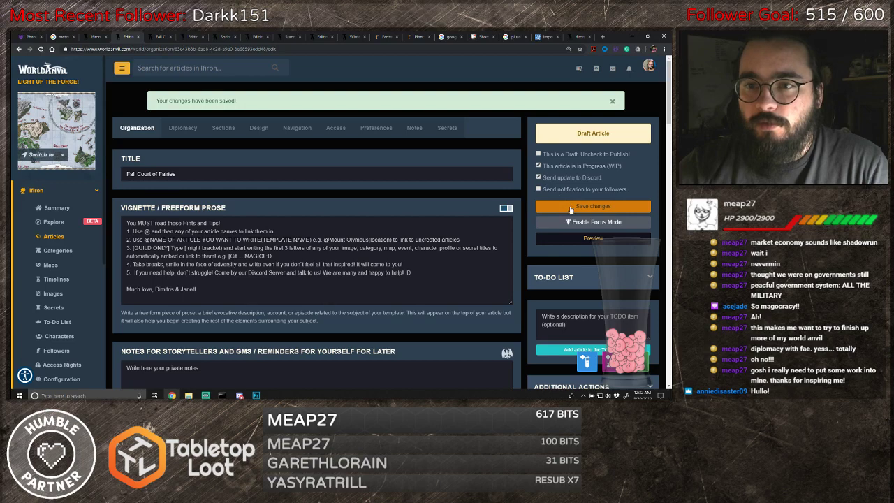
left_click(158, 39)
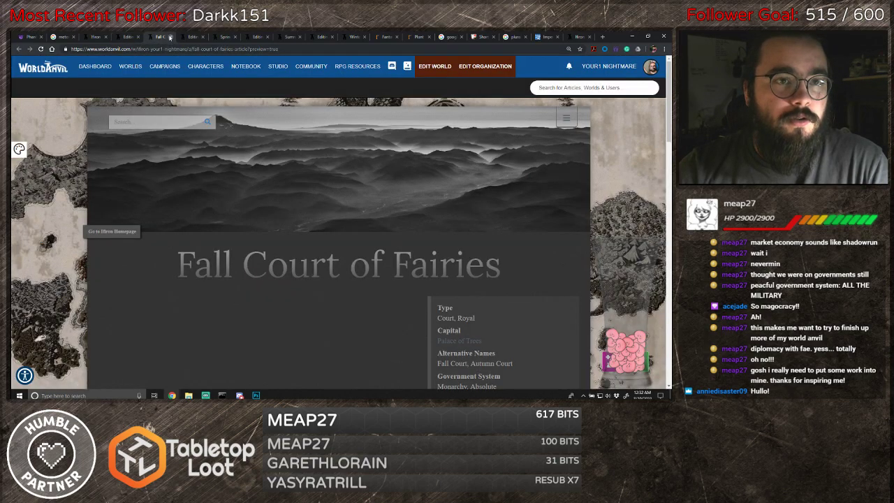
left_click(171, 37)
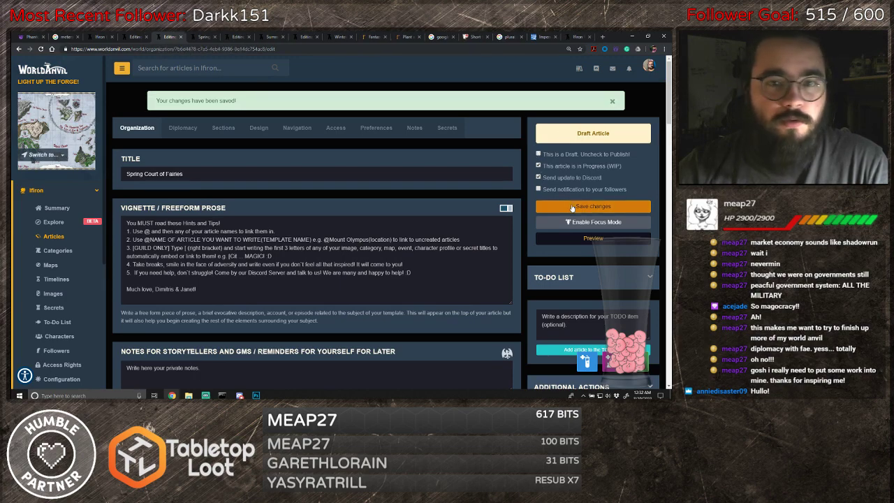
left_click(215, 37)
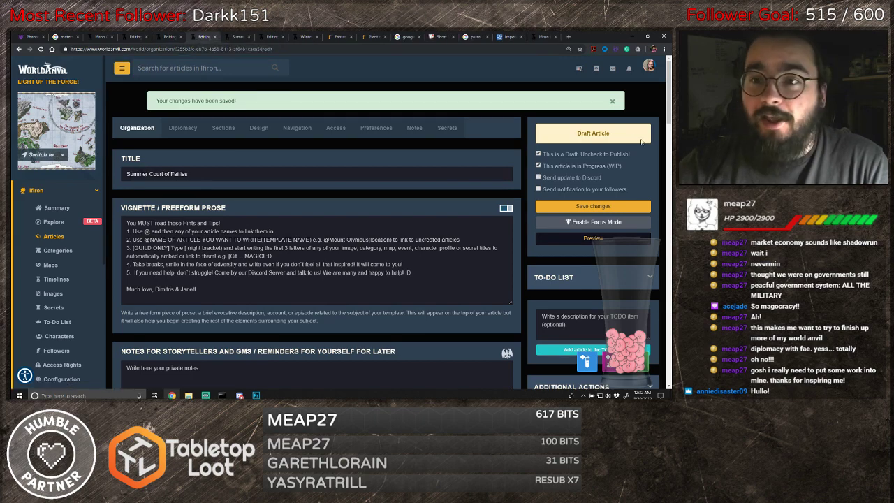
- Publish the Summer Court of Fairies article with an update sent to Discord, and close its preview
left_click(538, 178)
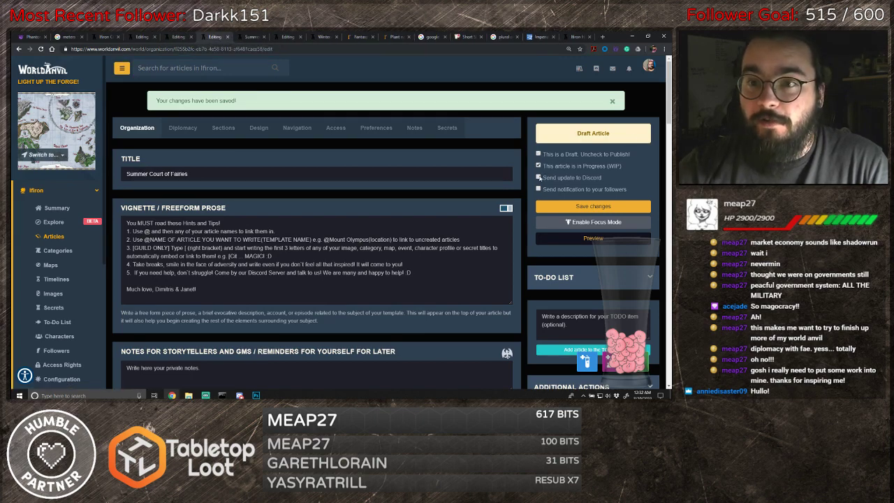
left_click(583, 206)
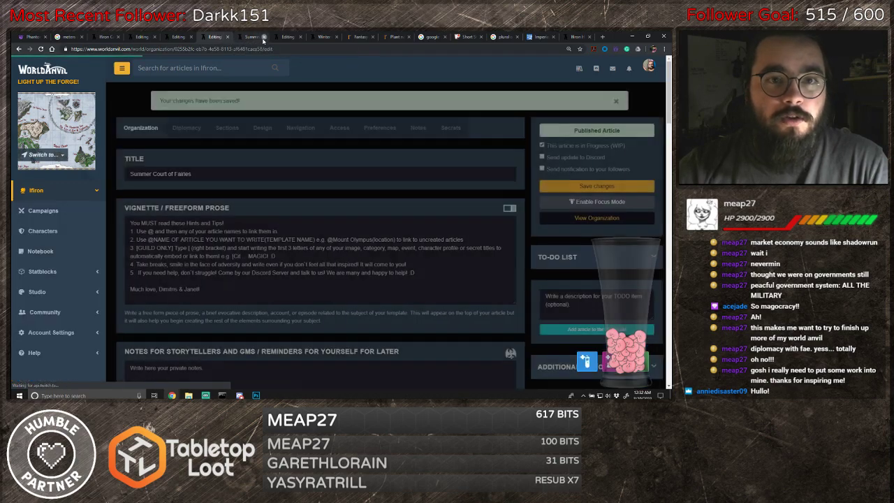
left_click(264, 37)
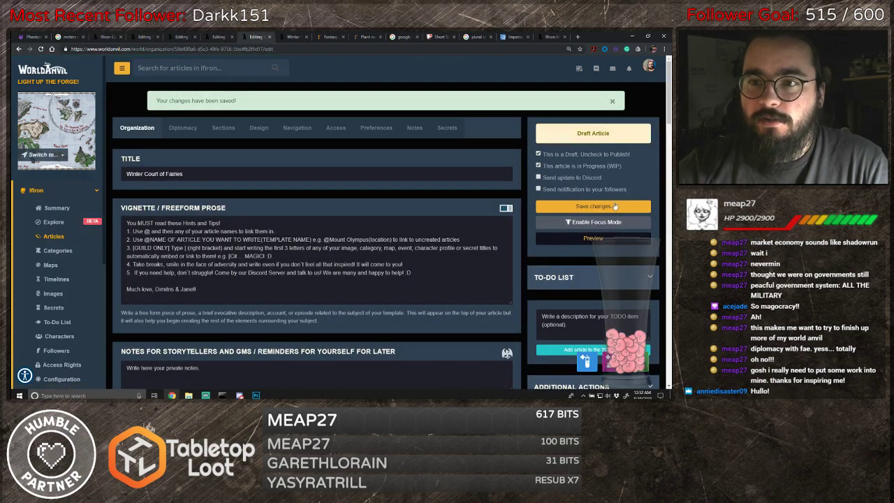
- Publish the Winter Court of Fairies article with an update sent to Discord, and close its preview
left_click(539, 154)
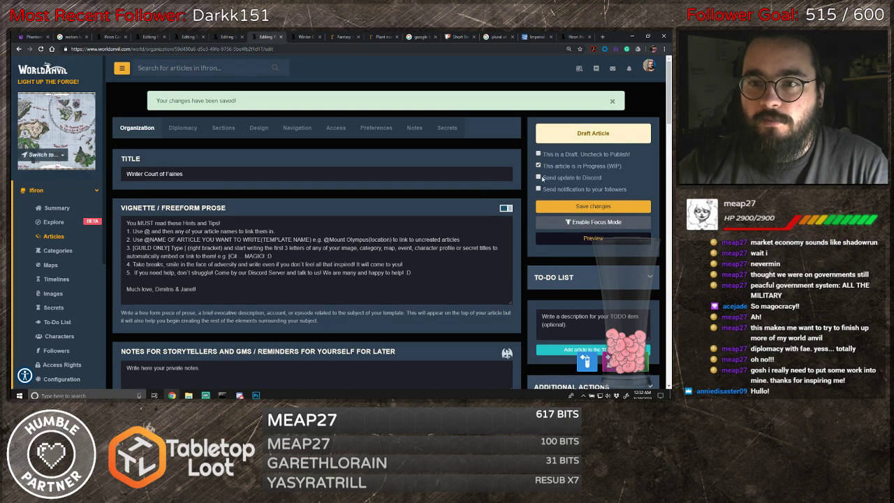
left_click(539, 177)
left_click(599, 206)
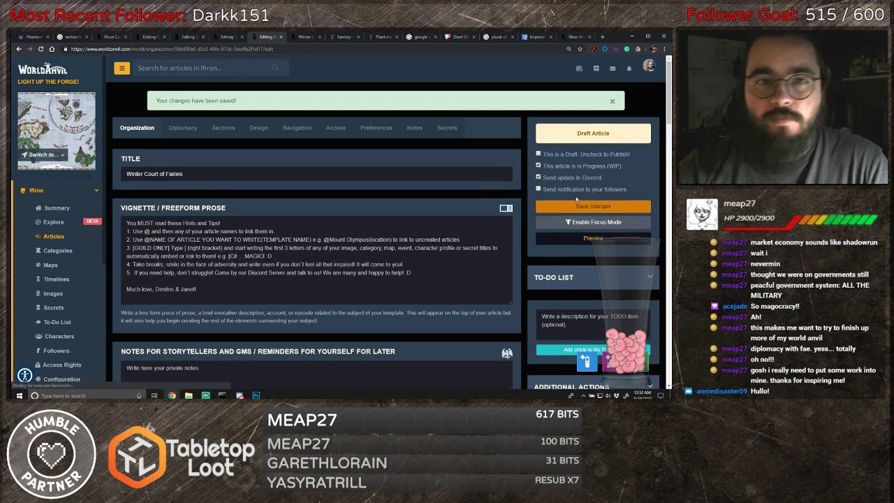
left_click(319, 37)
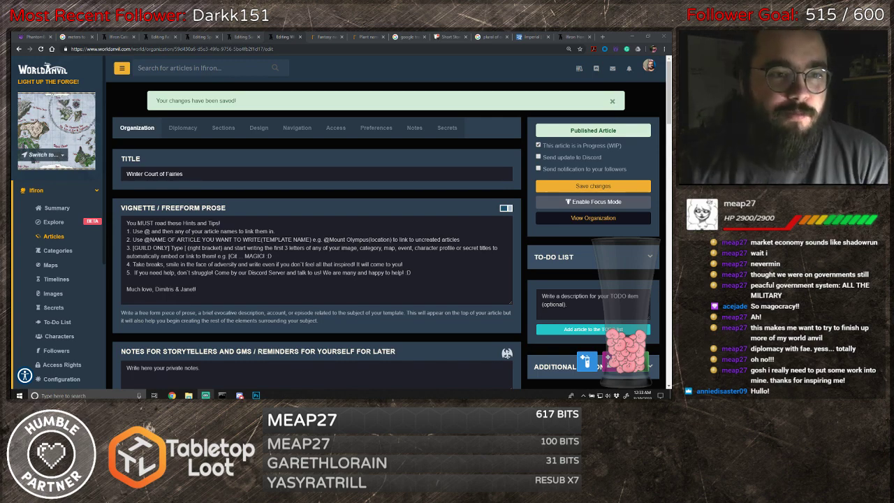
left_click(177, 129)
left_click(223, 130)
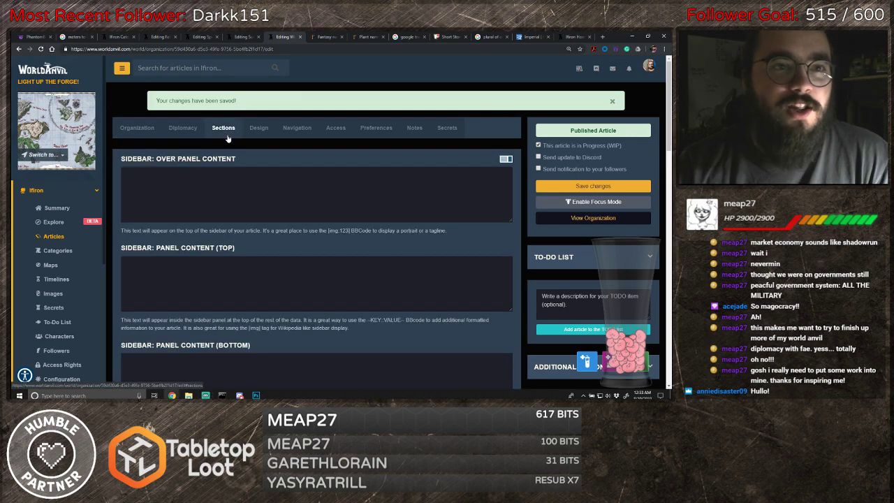
left_click(164, 36)
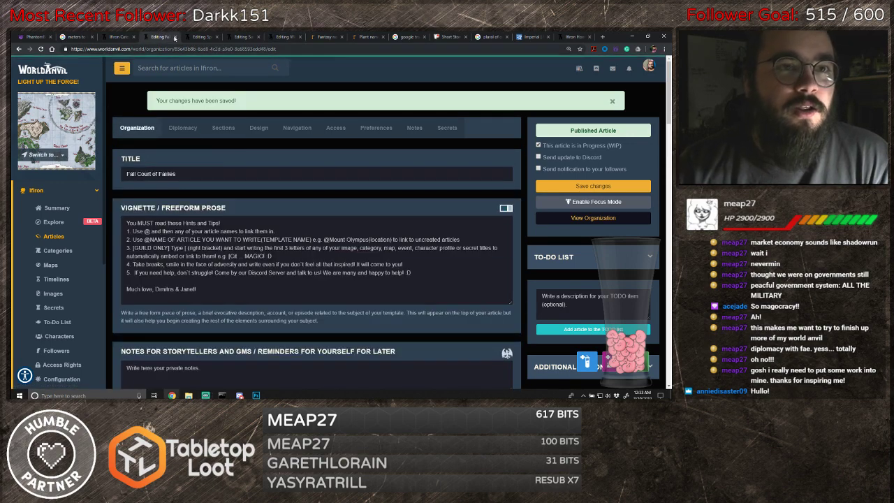
- Check the court articles under Cosmology, Planes, Inner Planes in the Ifiron homepage's table of contents
left_click(572, 38)
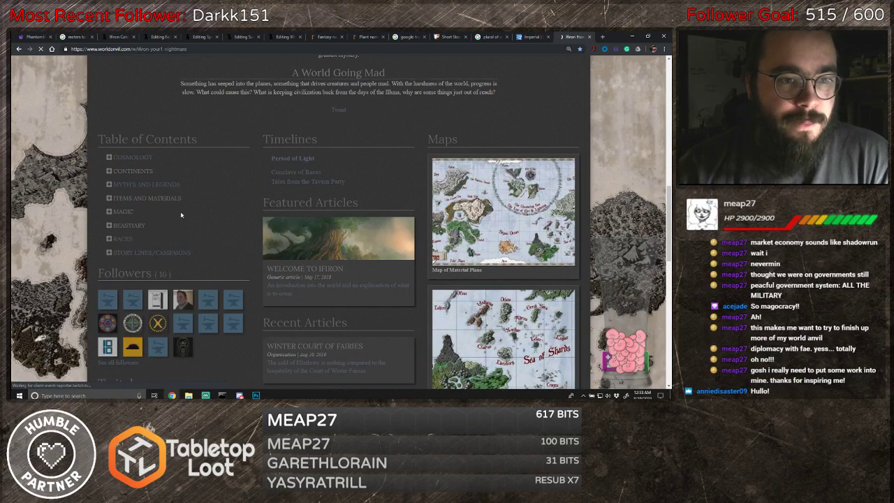
left_click(108, 159)
left_click(118, 193)
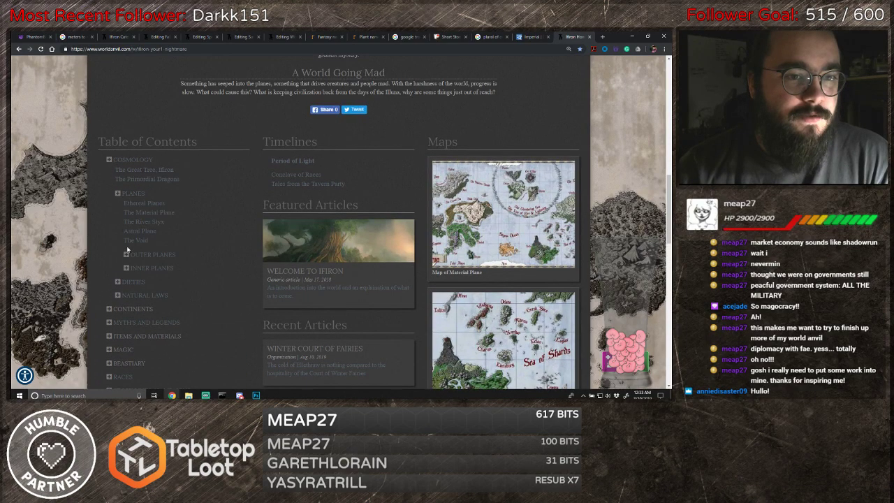
left_click(126, 268)
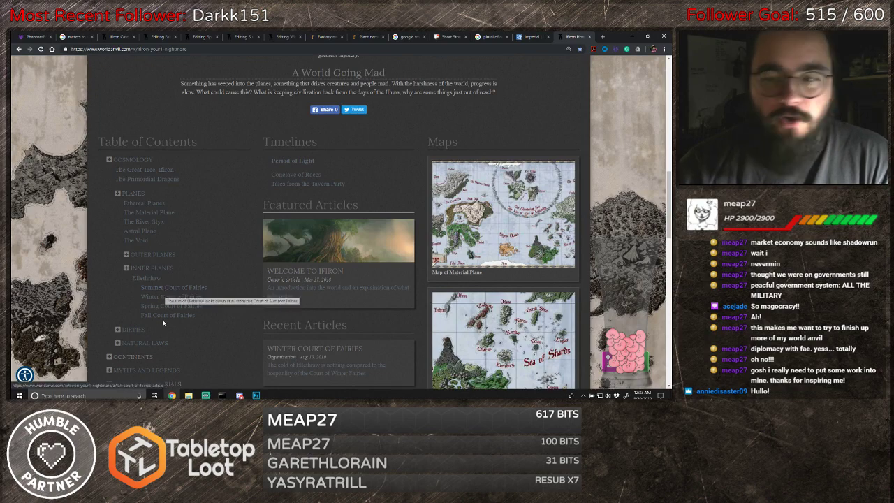
scroll(222, 271, "down", 4)
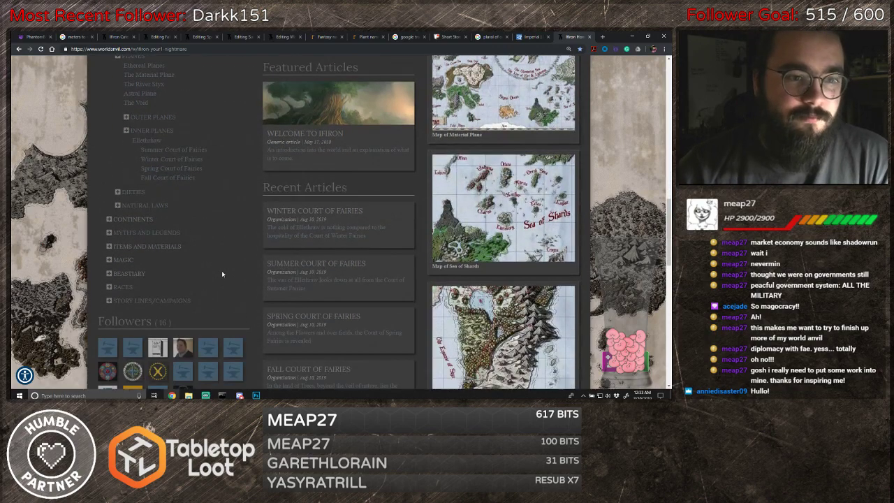
- Look through the Bestiary's Inner Planes categories in the table of contents and collapse the Bestiary again
left_click(110, 274)
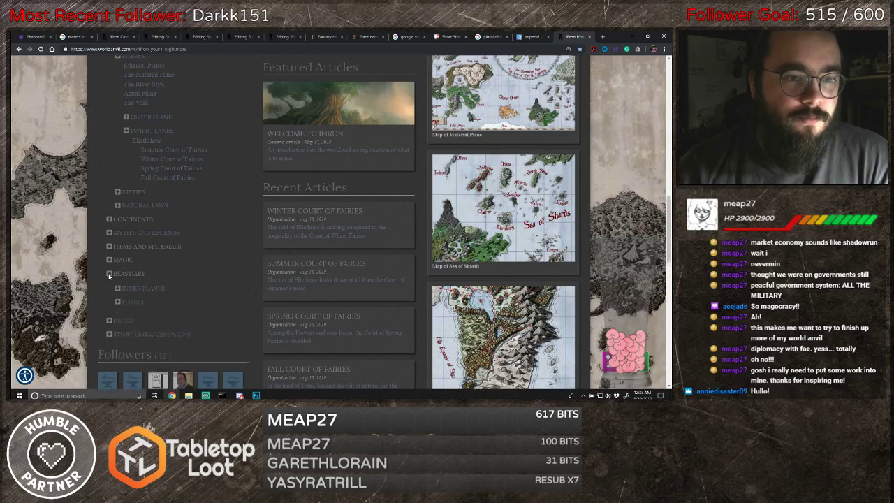
left_click(117, 288)
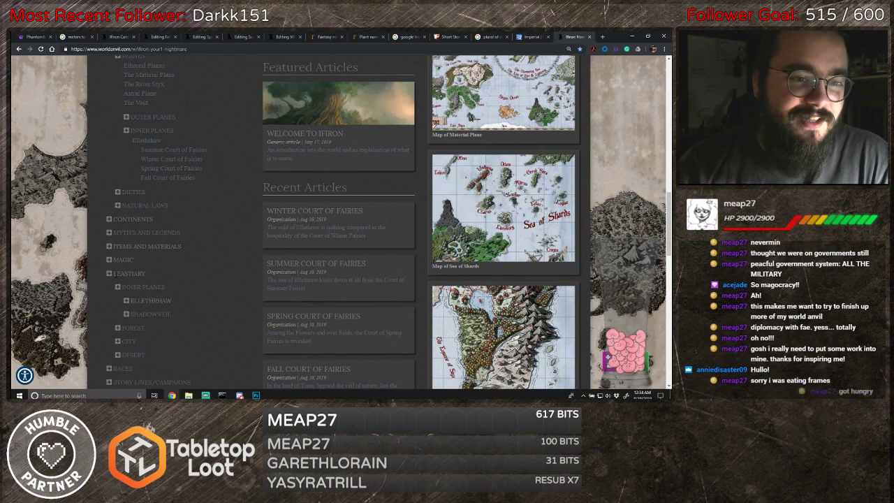
left_click(109, 274)
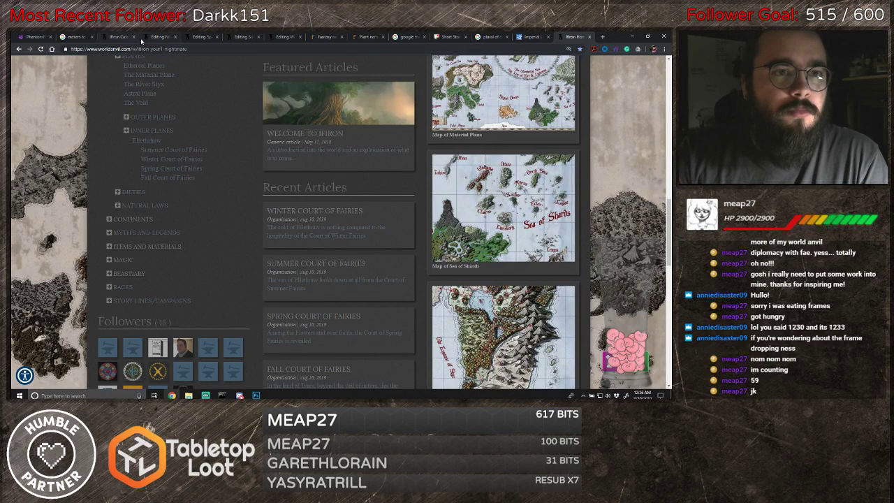
- Close the four editing pages of the Fall, Spring, Summer and Winter Court articles
left_click(175, 37)
left_click(176, 37)
left_click(175, 37)
left_click(175, 37)
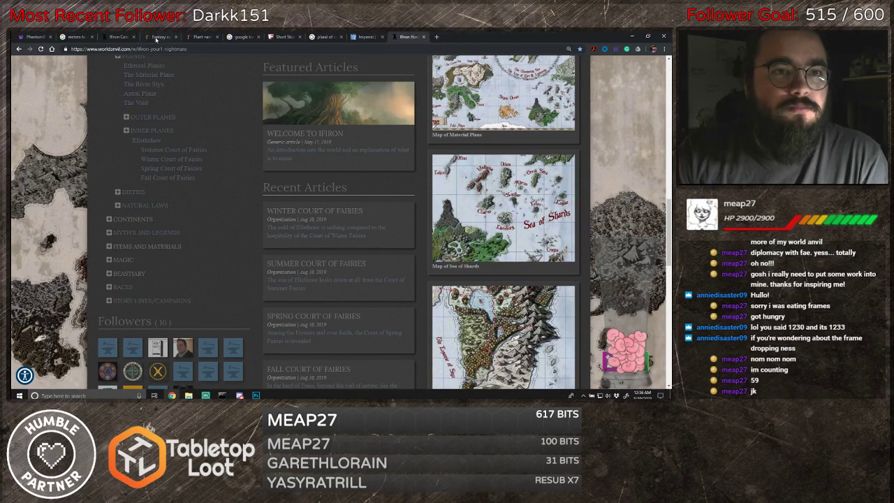
- Search the Ifiron articles list for "shadow" and for "fire"
left_click(118, 37)
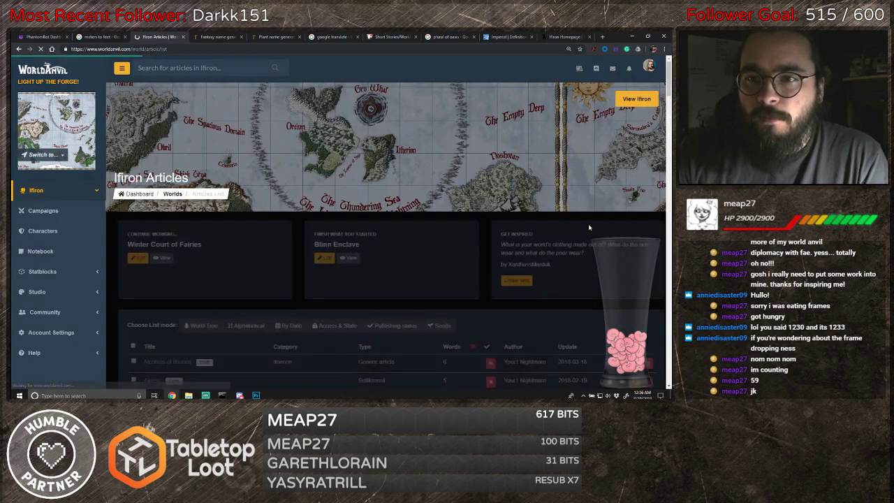
scroll(593, 210, "down", 3)
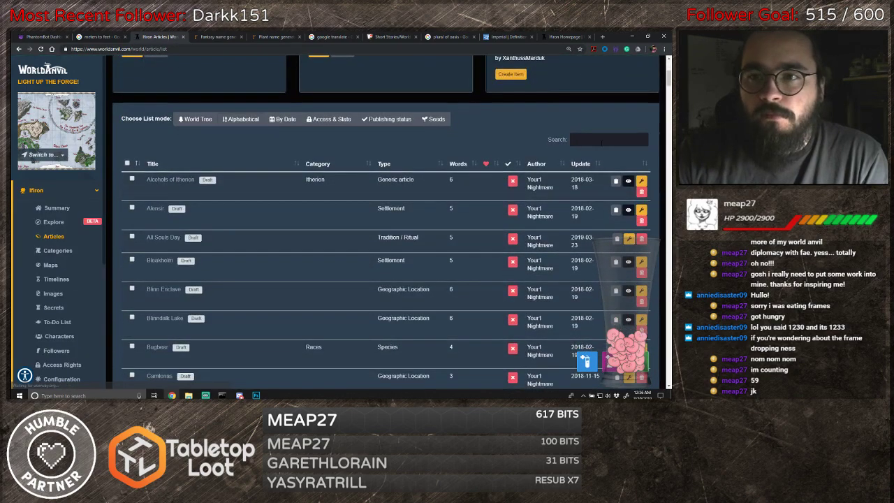
left_click(601, 140)
type("shadow")
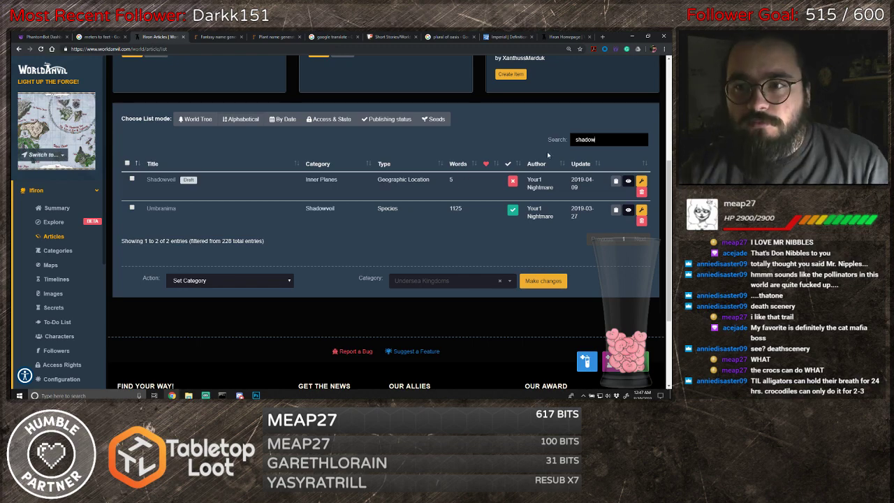
left_click_drag(597, 140, 553, 137)
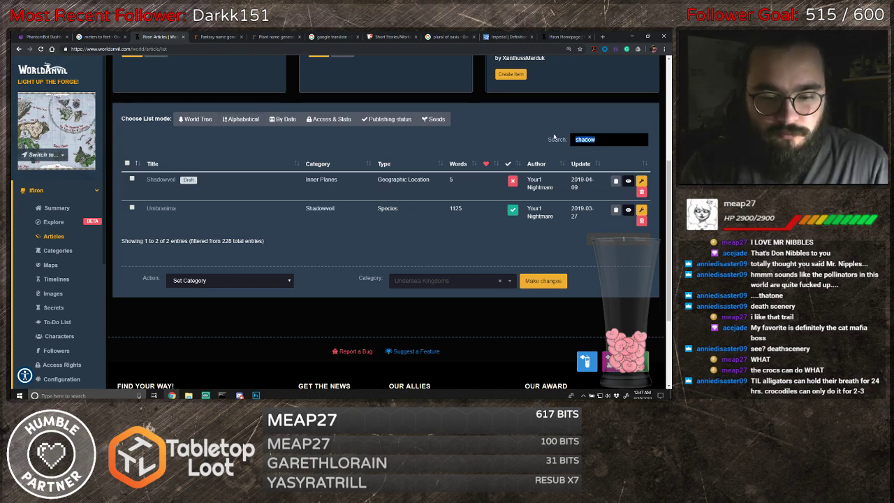
type("fire")
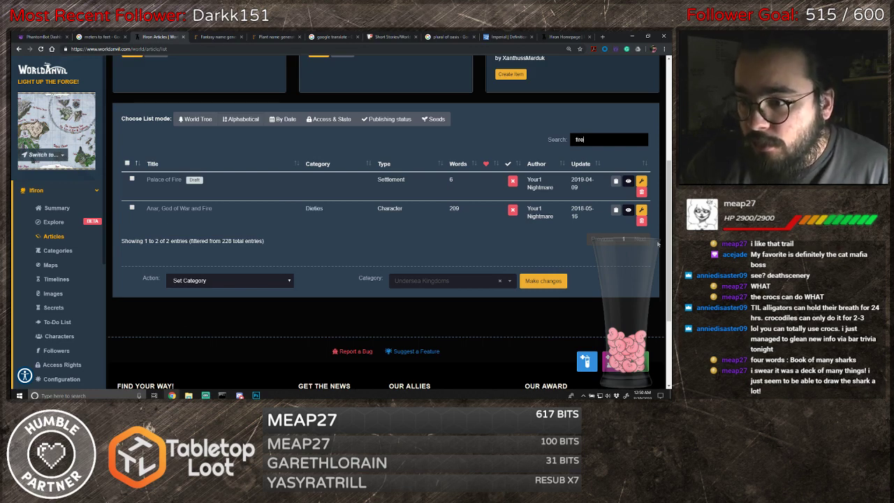
- Create a new species article from the Ifiron world's summary page
key("alt+Tab")
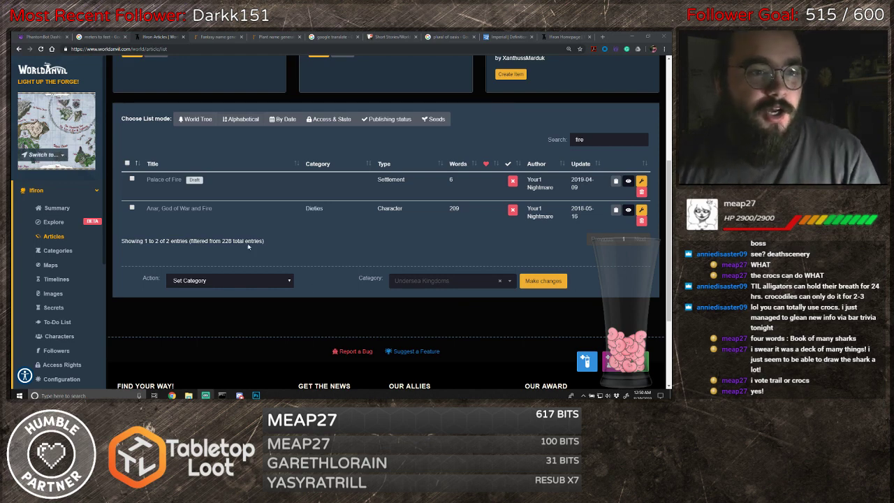
left_click(67, 211)
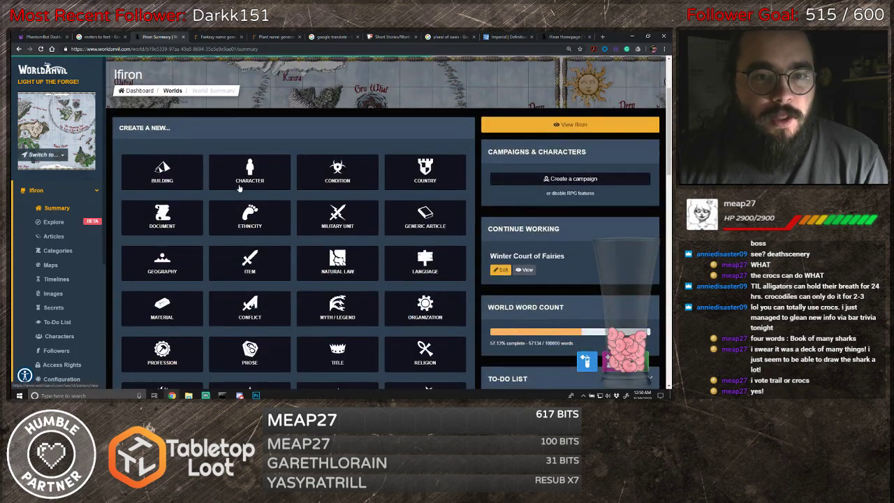
scroll(391, 220, "down", 3)
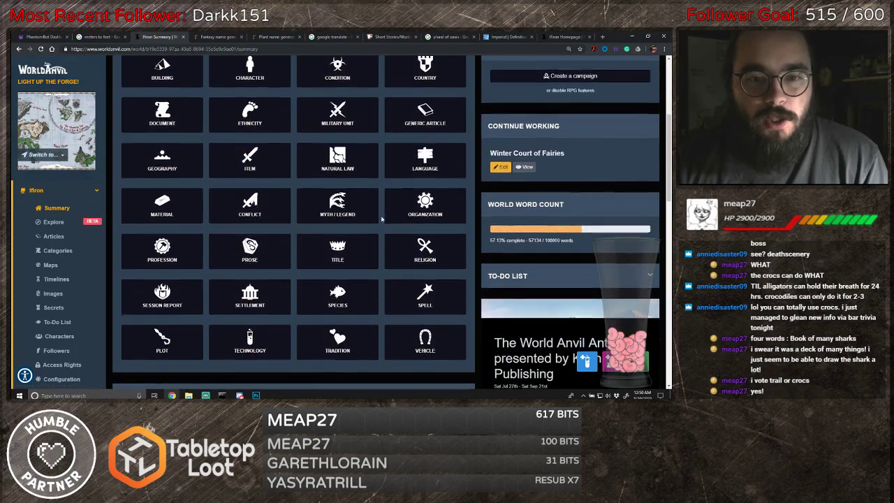
left_click(335, 297)
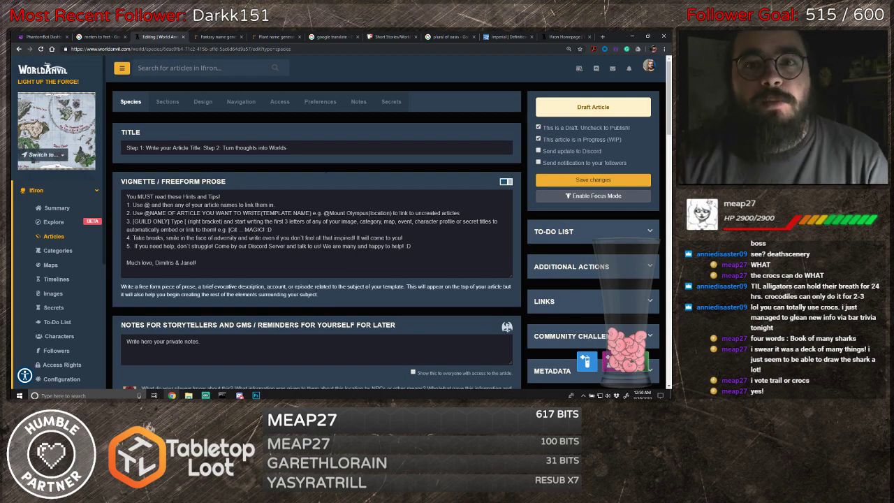
- Browse Fantasy Name Generators for monster names, generating two more sets and highlighting "Bonewing"
left_click(236, 36)
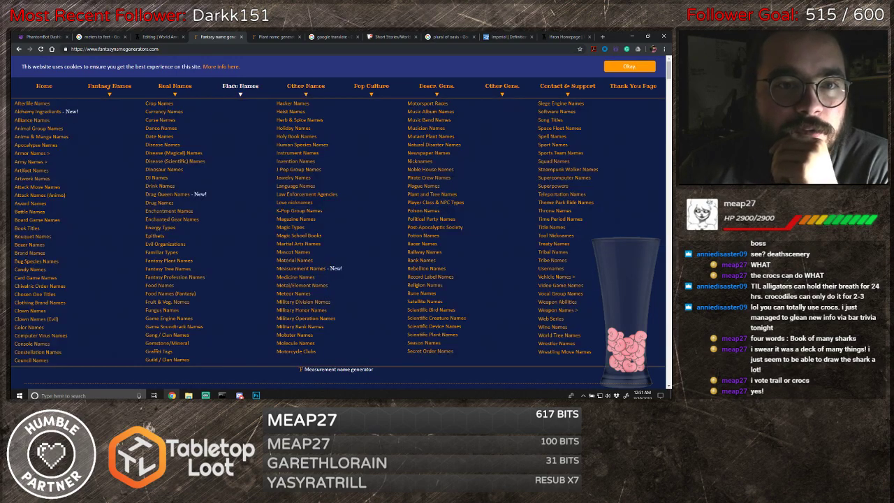
mouse_move(115, 94)
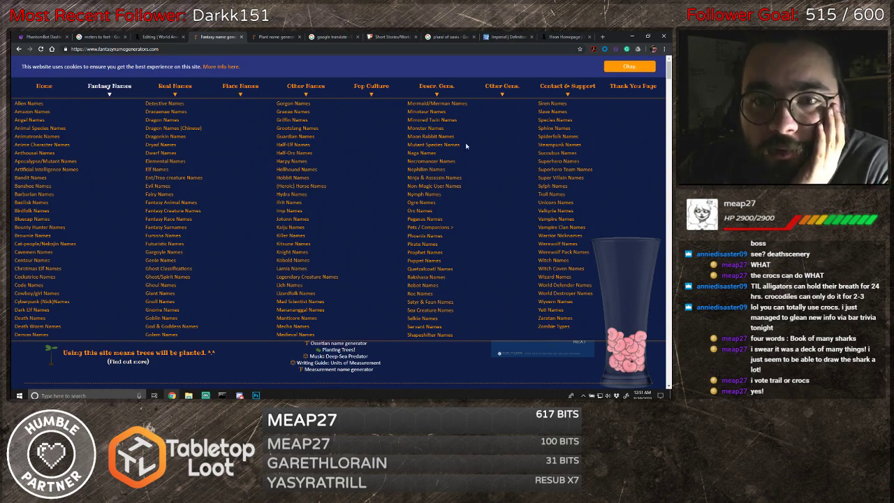
left_click(424, 130)
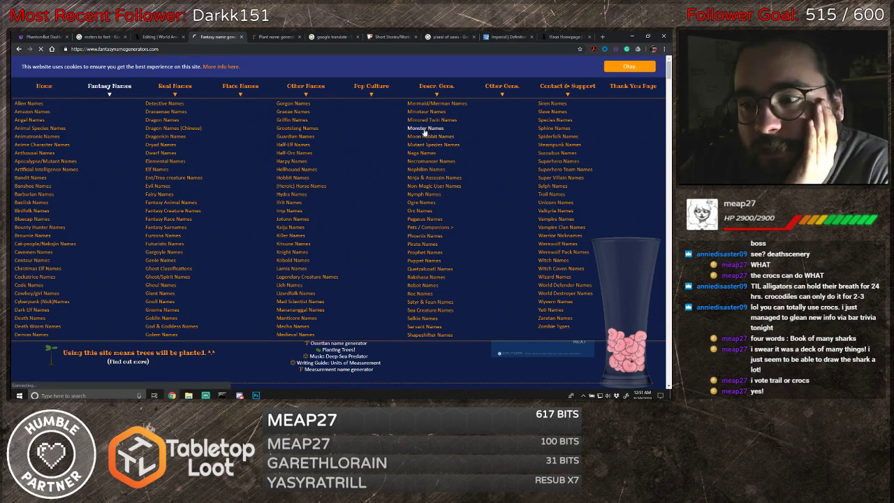
scroll(368, 241, "down", 4)
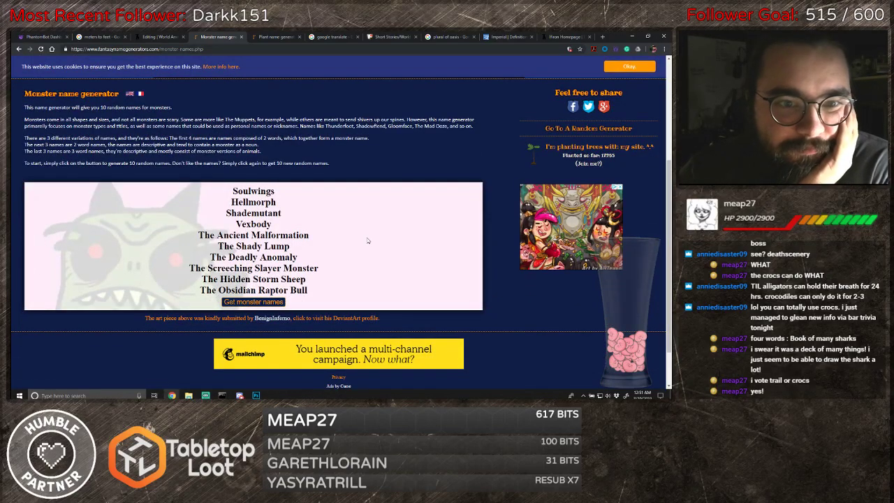
left_click(254, 303)
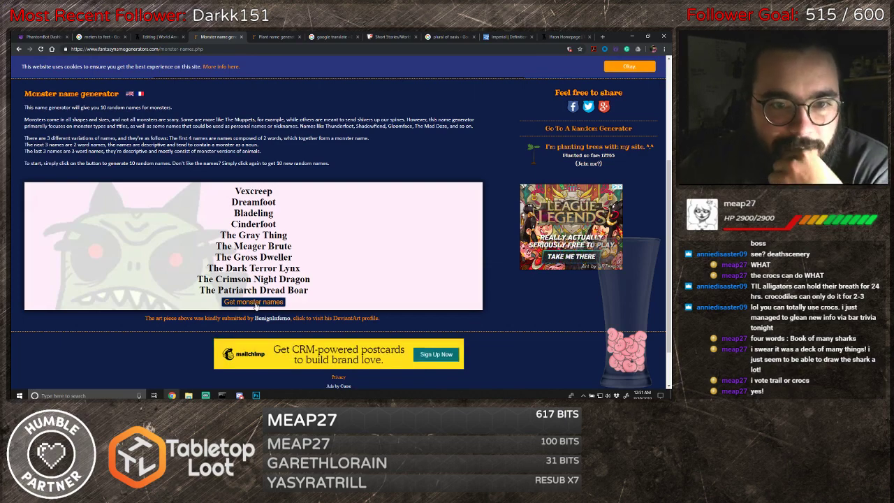
left_click(256, 305)
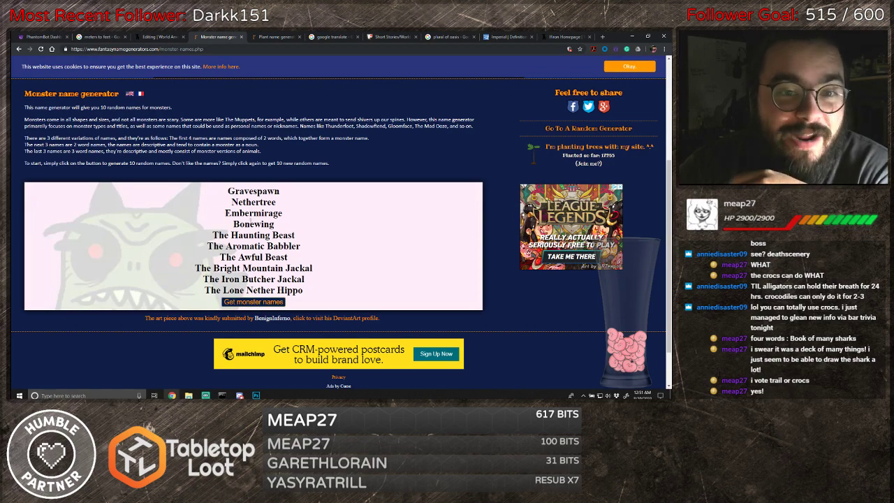
double_click(252, 223)
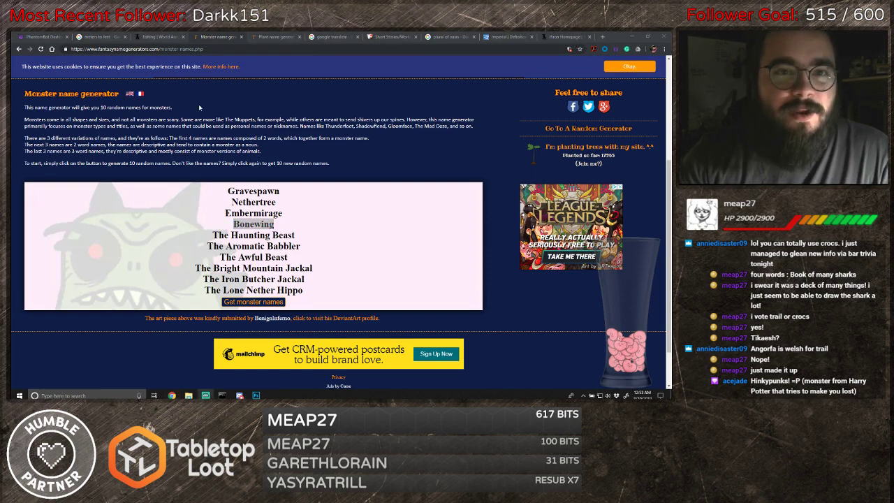
- Return to the new species article and title it "Engorfa"
left_click(159, 37)
left_click(202, 150)
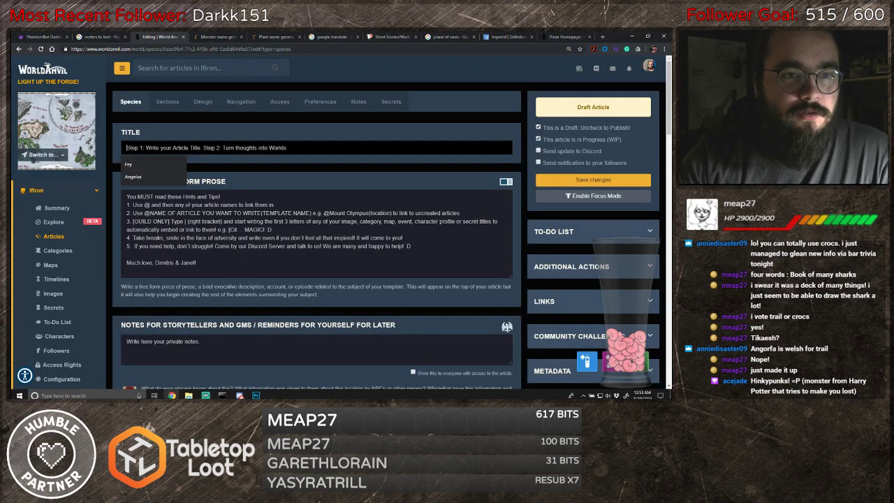
type("Angro")
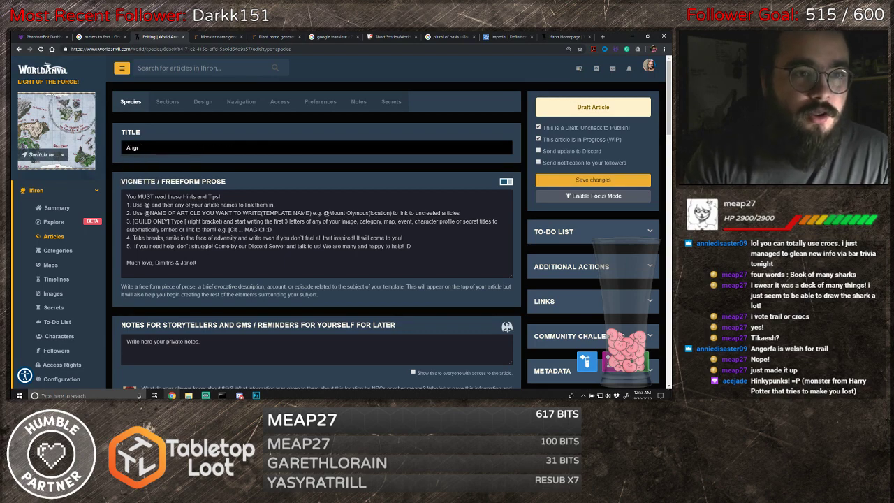
key("BackSpace")
type("orfa")
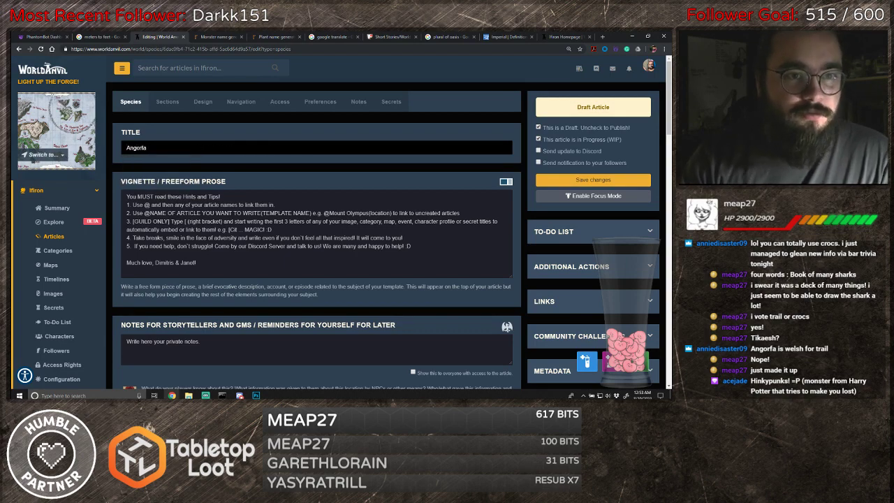
scroll(314, 224, "down", 1)
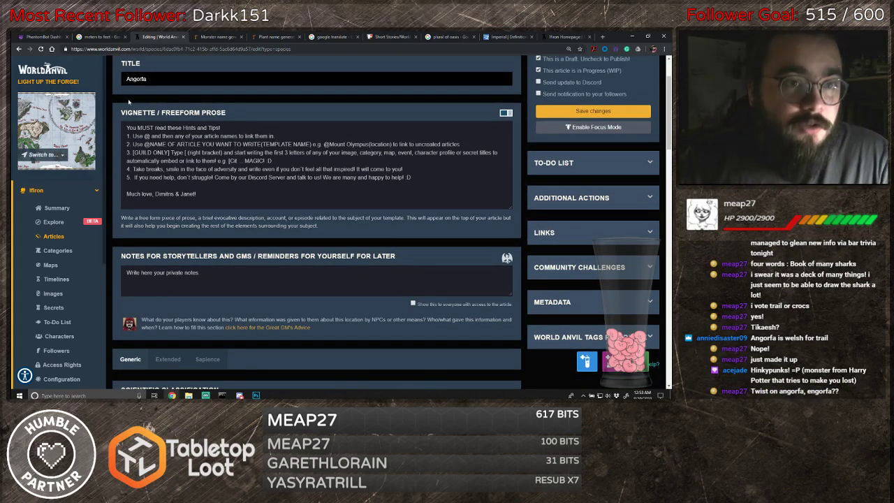
key("BackSpace")
type("E")
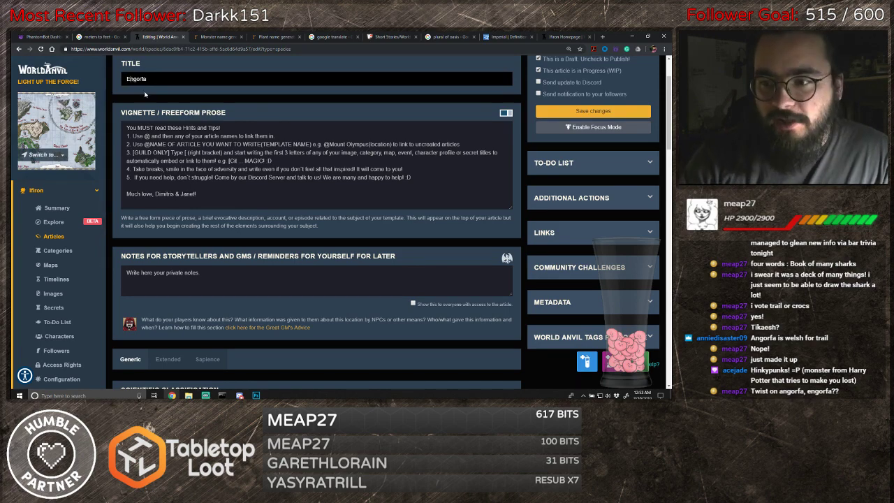
scroll(317, 210, "up", 1)
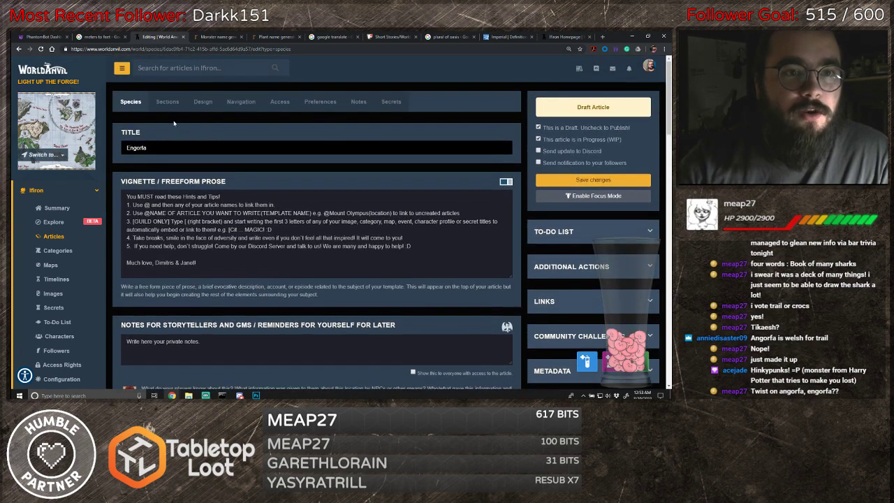
- Assign the Engorfa article to the Forest category in its navigation settings
left_click(237, 103)
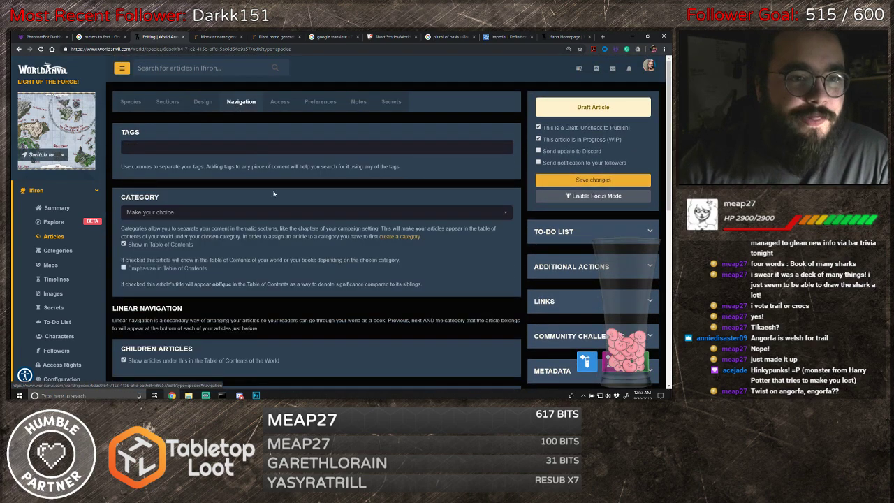
left_click(223, 212)
scroll(177, 259, "down", 1)
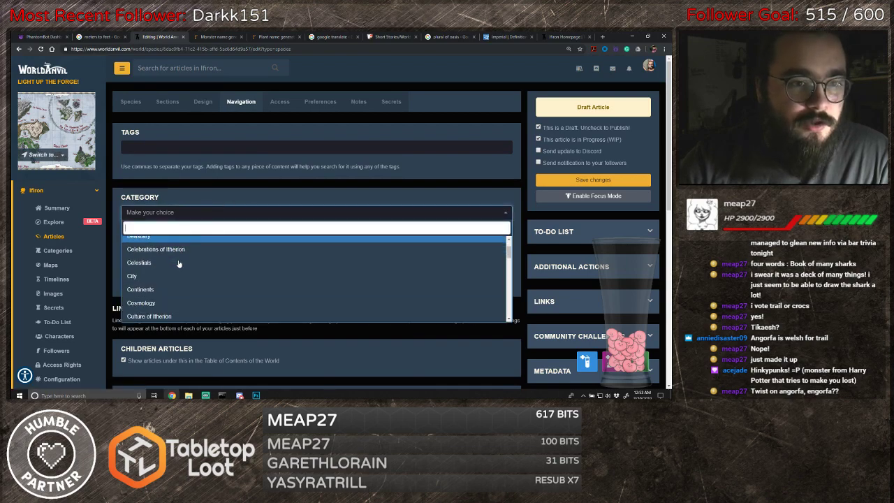
scroll(203, 253, "up", 1)
type("forest")
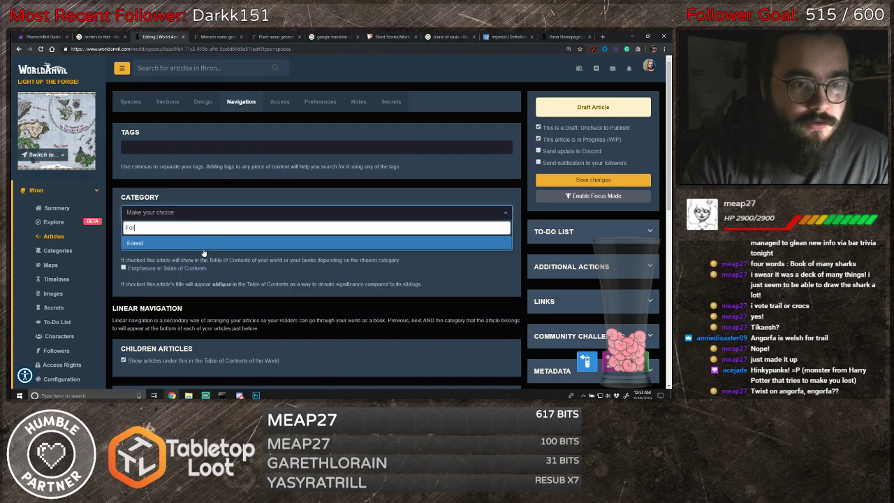
key("Return")
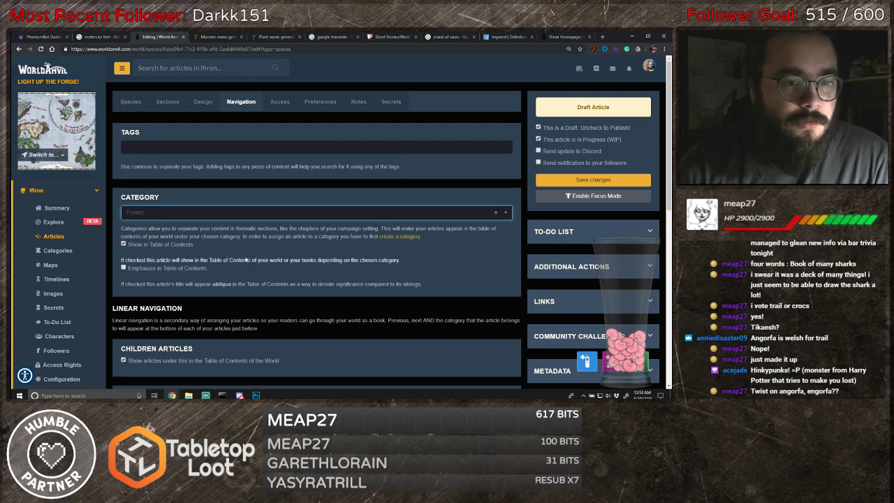
scroll(216, 271, "down", 1)
scroll(216, 270, "up", 1)
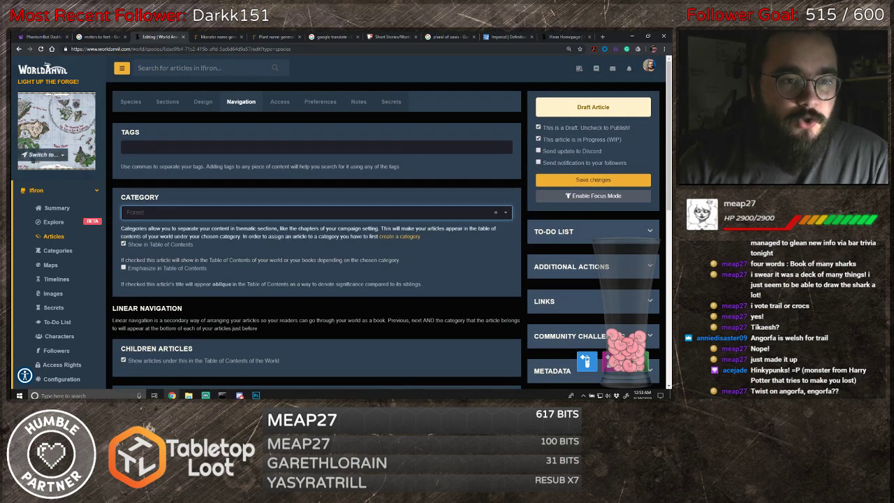
scroll(287, 289, "down", 2)
scroll(288, 289, "up", 2)
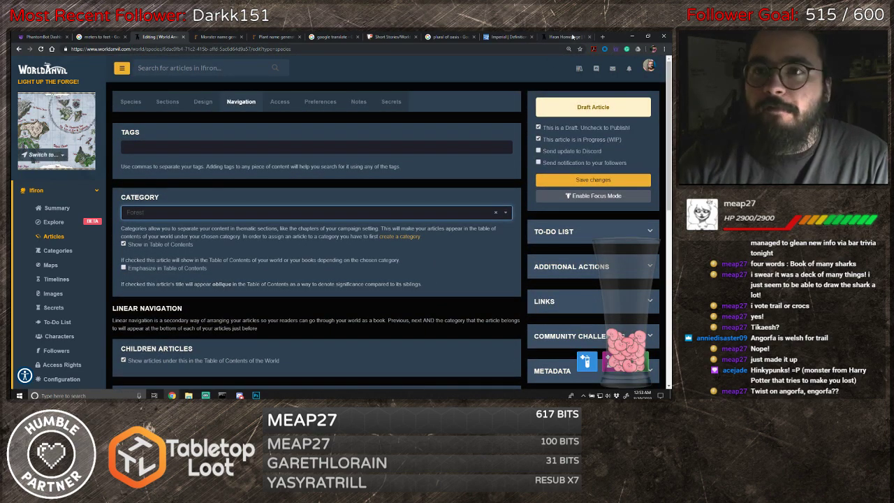
- Check the Forest, City and Desert creature listings under Bestiary in the Ifiron homepage's table of contents
key("ctrl+9")
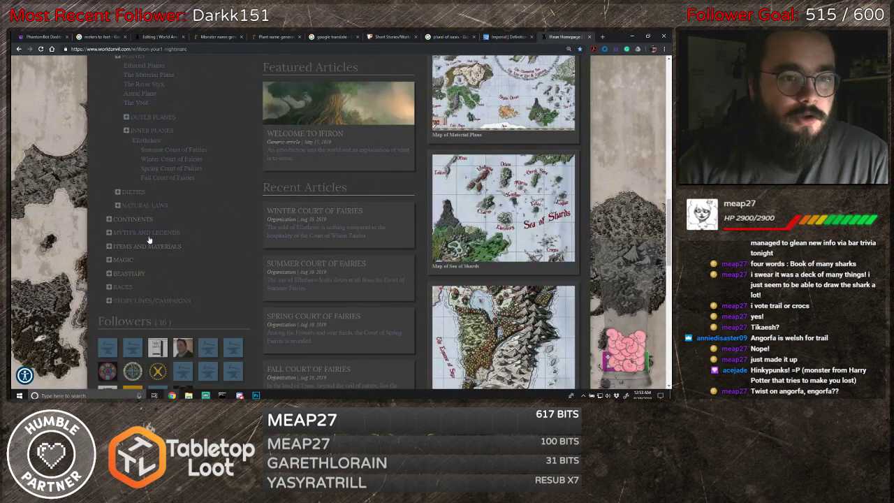
left_click(110, 273)
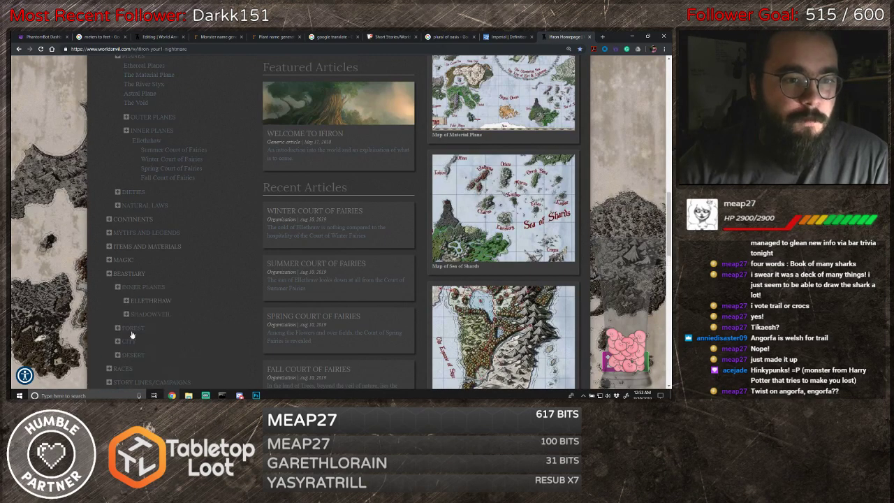
scroll(118, 329, "down", 2)
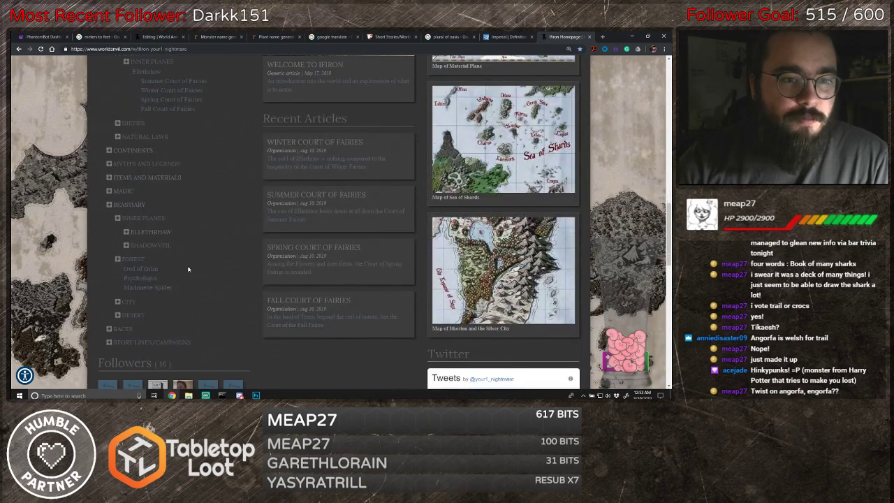
left_click(117, 217)
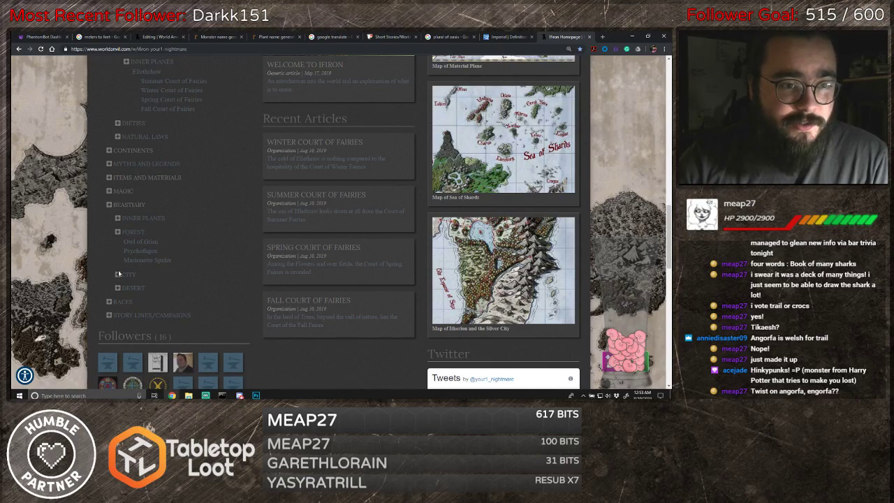
left_click(117, 274)
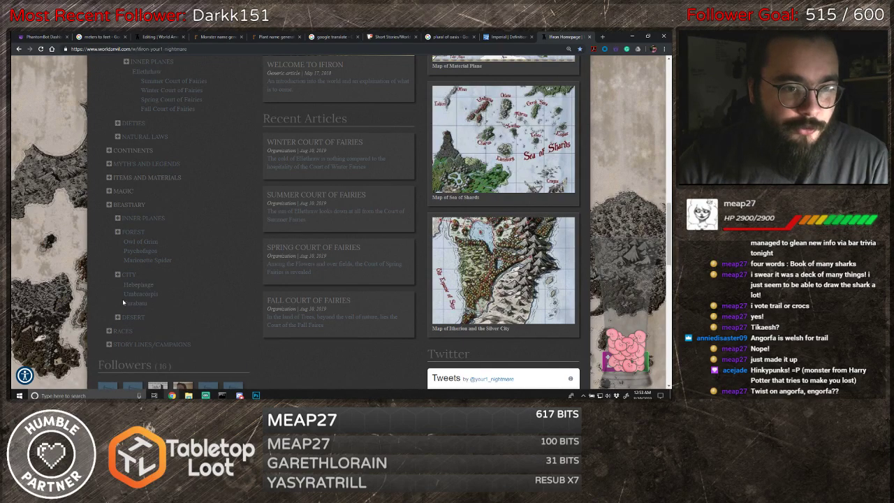
left_click(118, 317)
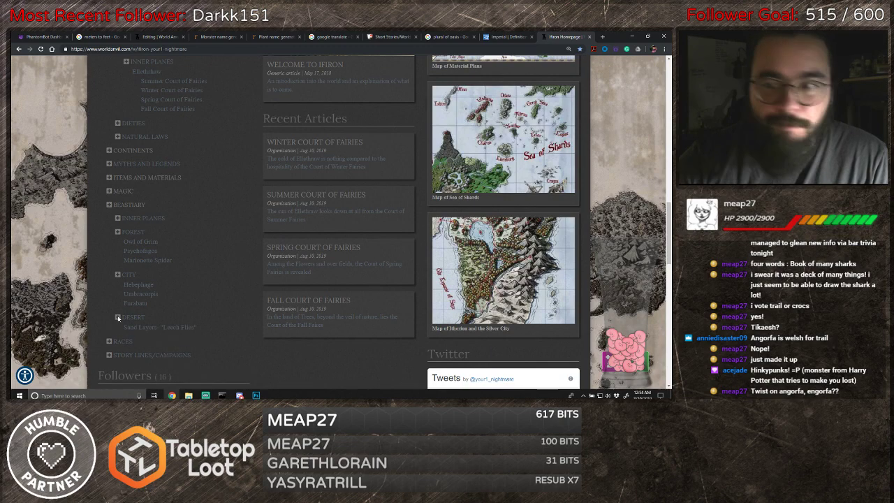
scroll(143, 209, "up", 2)
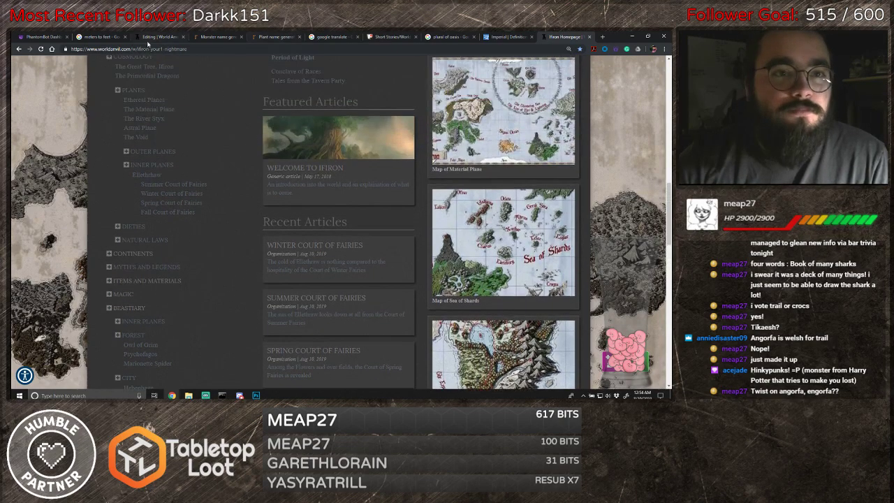
- Return to the Engorfa article and enter the excerpt "Staying on the trail is not always the safest route." in its design settings
left_click(150, 37)
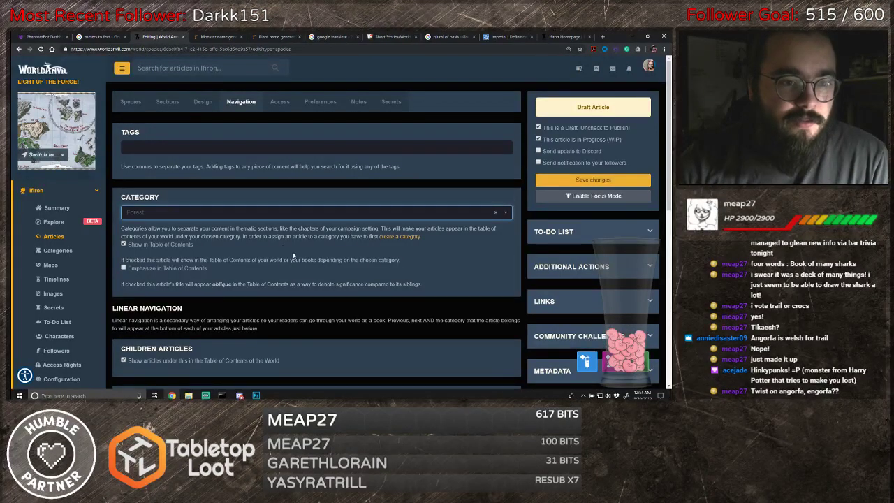
scroll(293, 256, "down", 3)
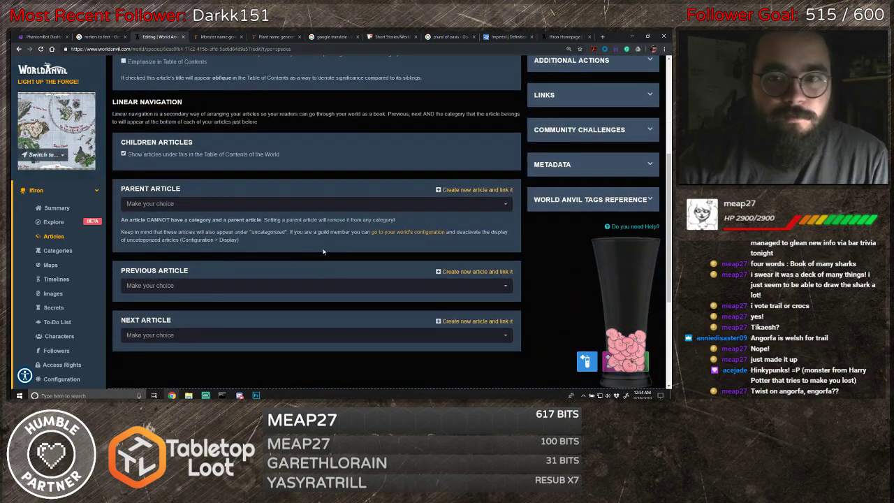
scroll(323, 251, "up", 3)
left_click(203, 102)
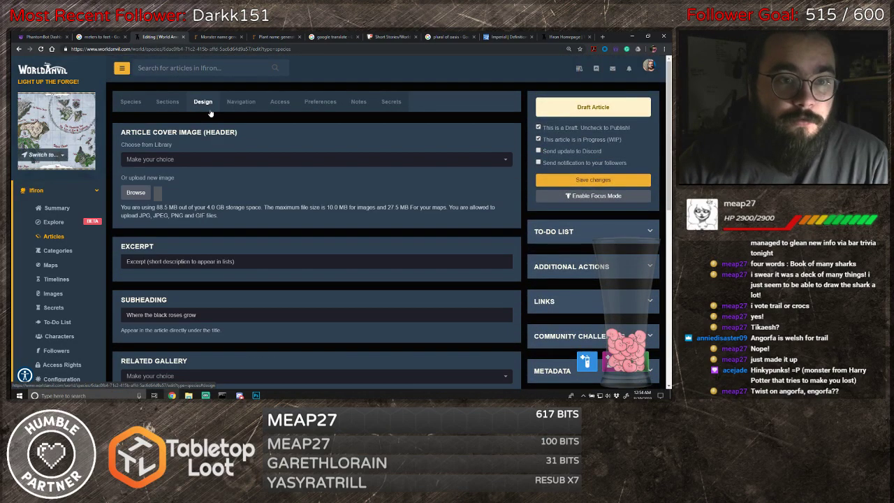
left_click(223, 261)
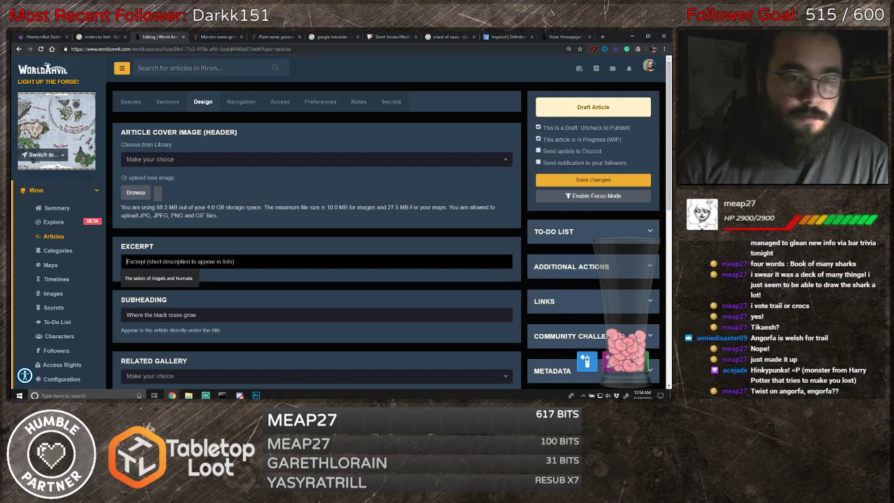
type("There is")
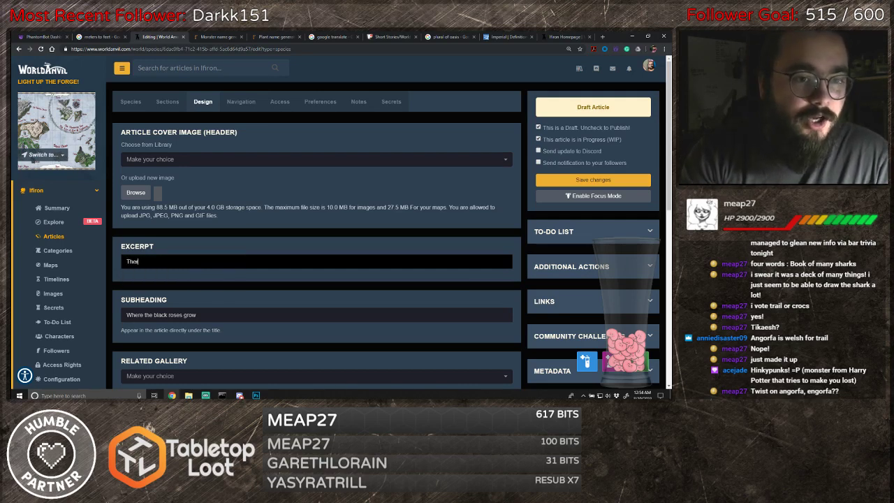
key("BackSpace")
key("BackSpace")
key("BackSpace")
key("BackSpace")
type("Stayi")
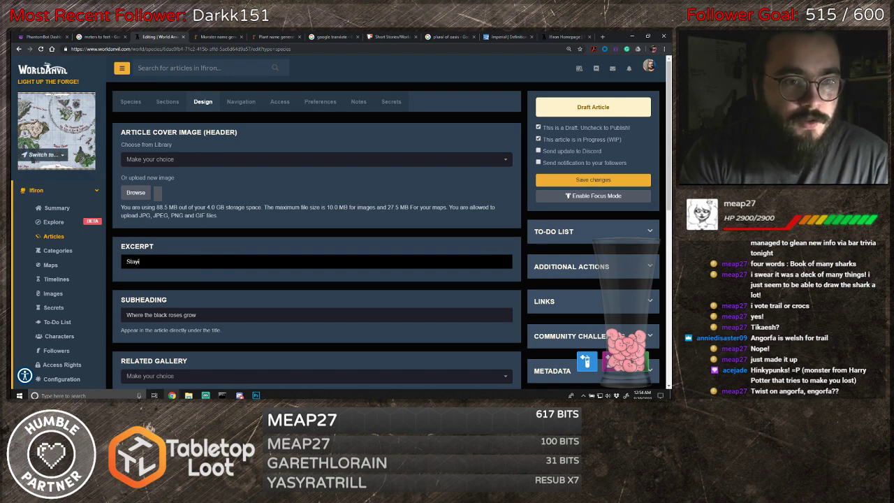
type("ng on")
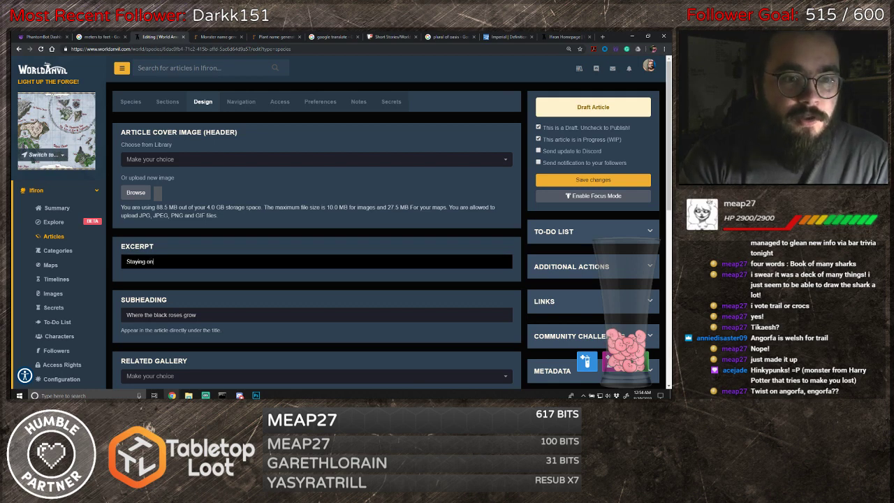
type("the trail is n")
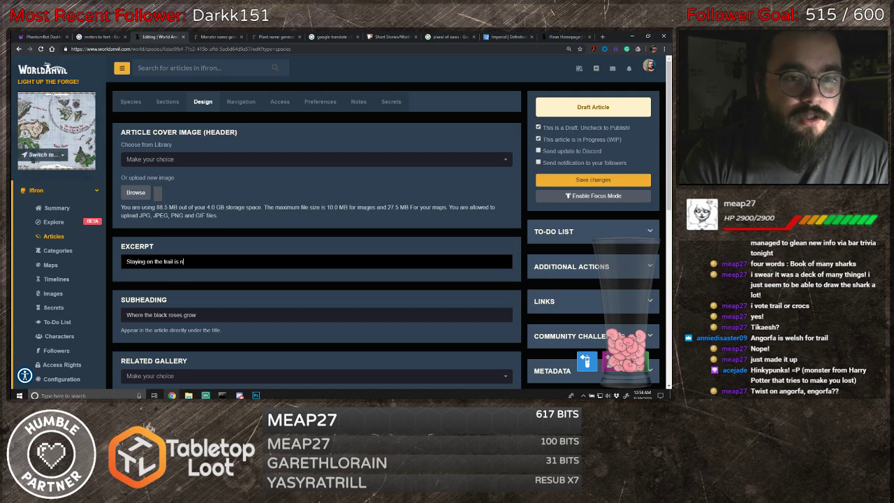
type("ot al")
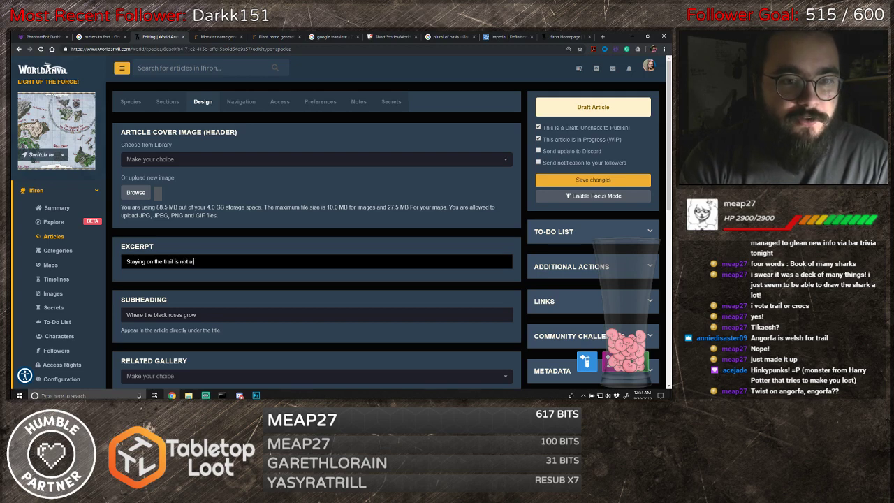
type("ways the safest")
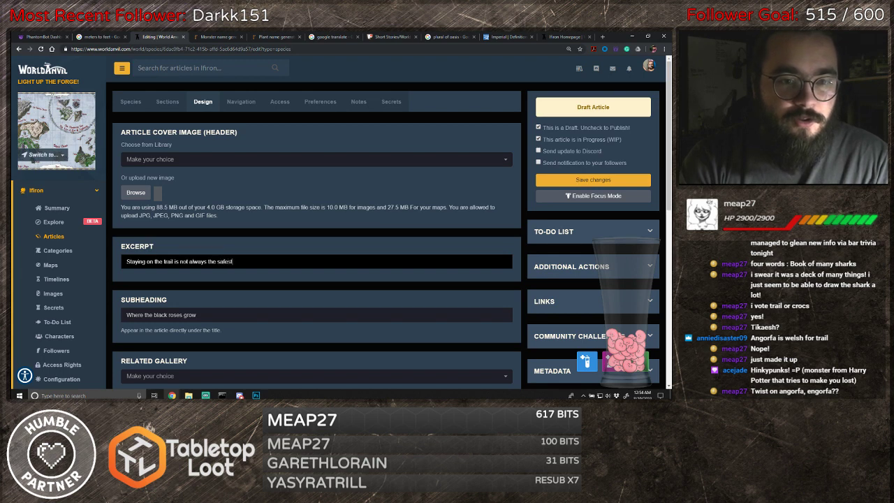
type(" route.")
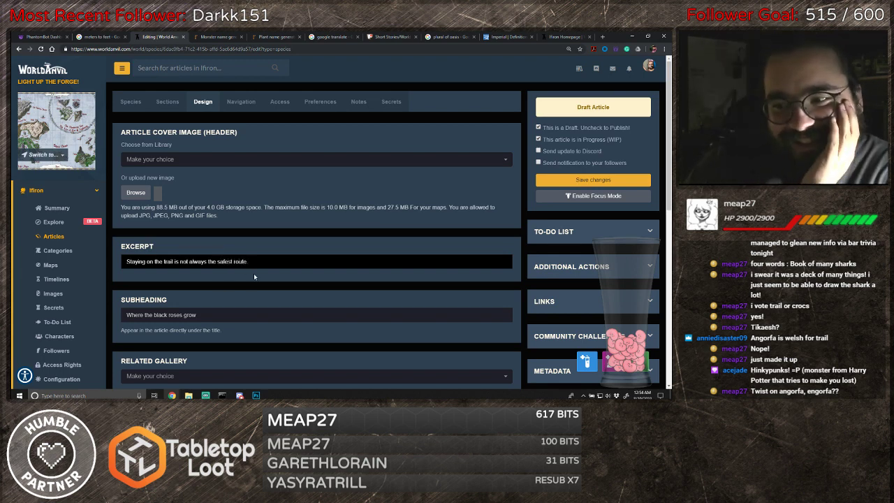
- Go back to the main species section of the Engorfa article and save the changes
scroll(254, 277, "down", 6)
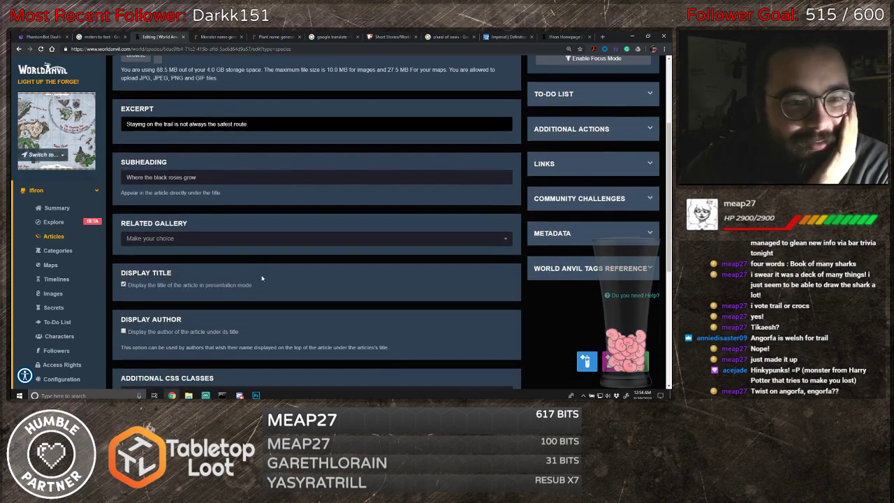
scroll(262, 278, "up", 5)
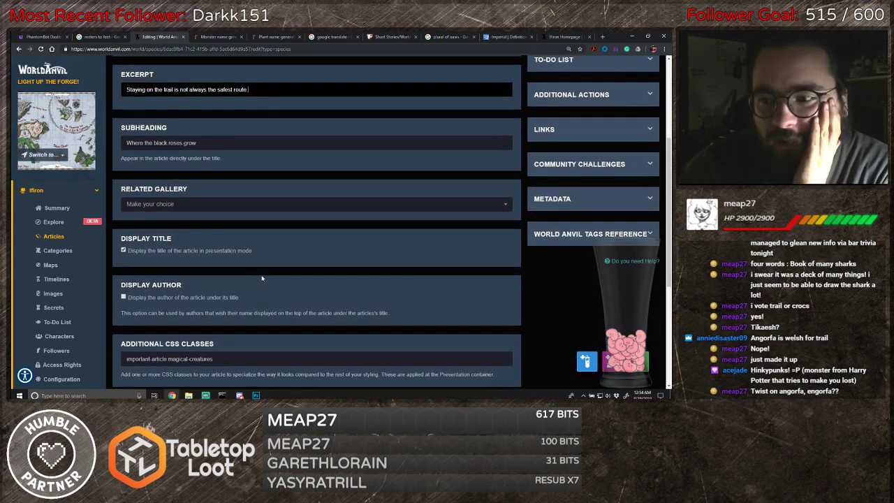
scroll(244, 269, "up", 1)
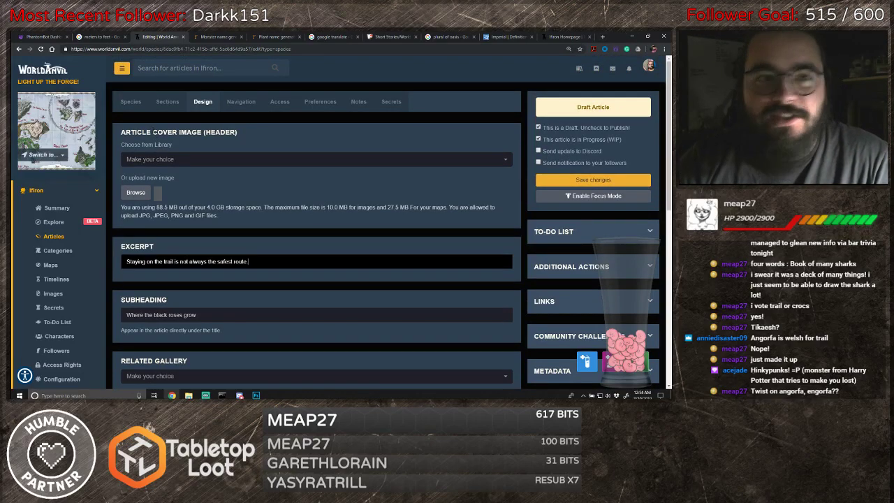
left_click(130, 101)
scroll(317, 223, "down", 3)
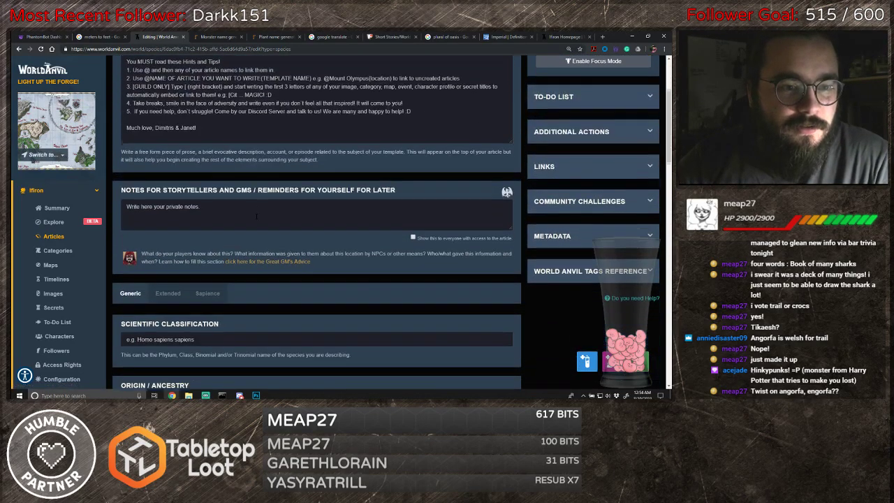
scroll(316, 224, "up", 3)
left_click(591, 180)
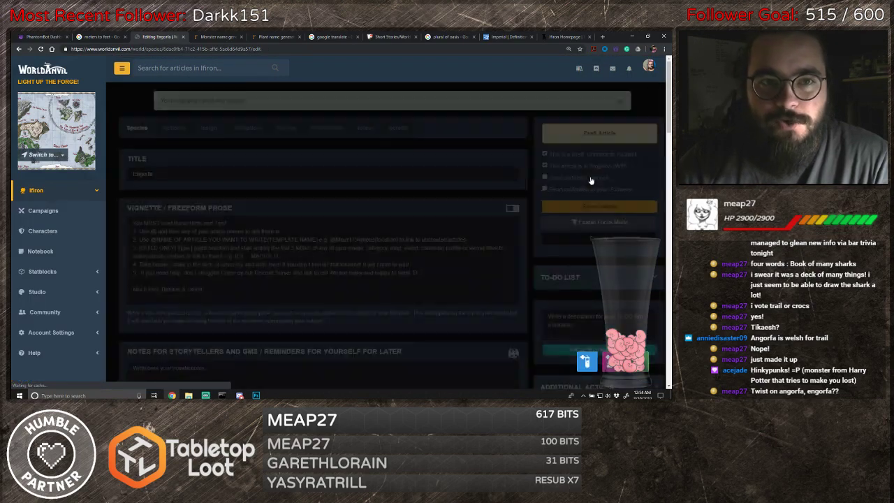
scroll(591, 180, "down", 1)
scroll(322, 235, "down", 3)
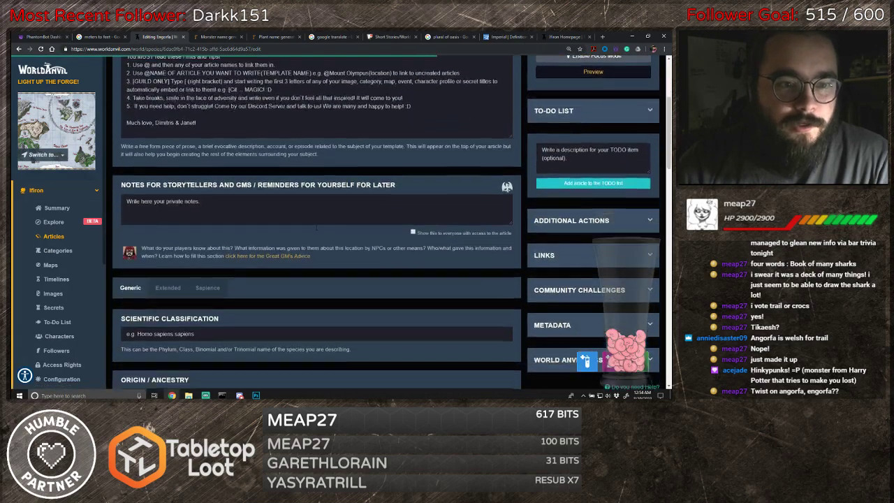
scroll(321, 235, "up", 5)
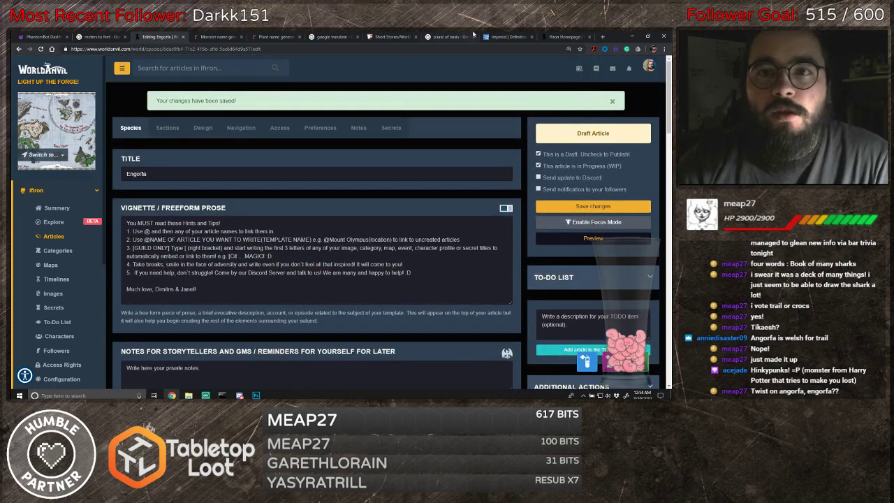
- Switch to the Trello board and add a card "Engorfa (Illusory Trail Monster)" to the Short Stories list
left_click(391, 36)
type("I")
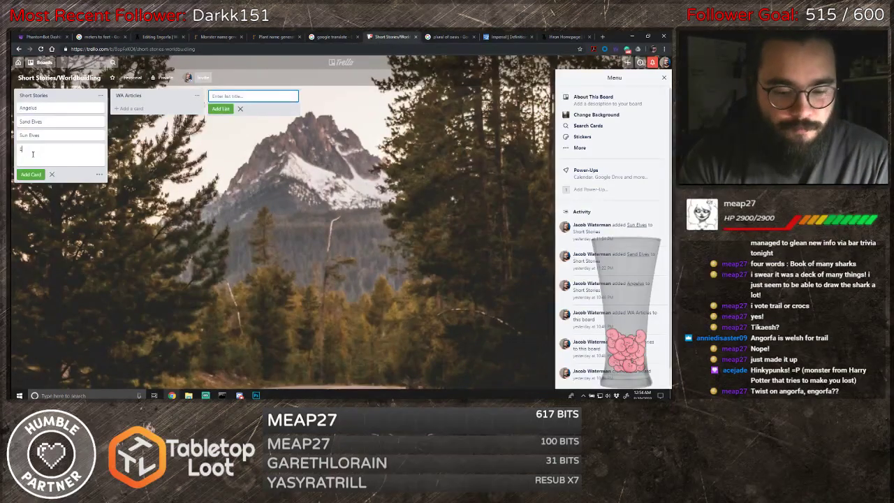
type("mperial")
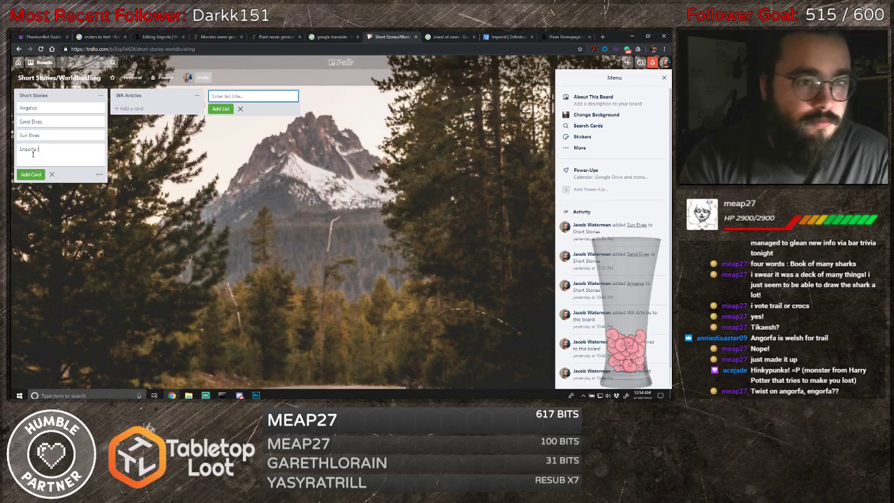
type(" (Mussory ")
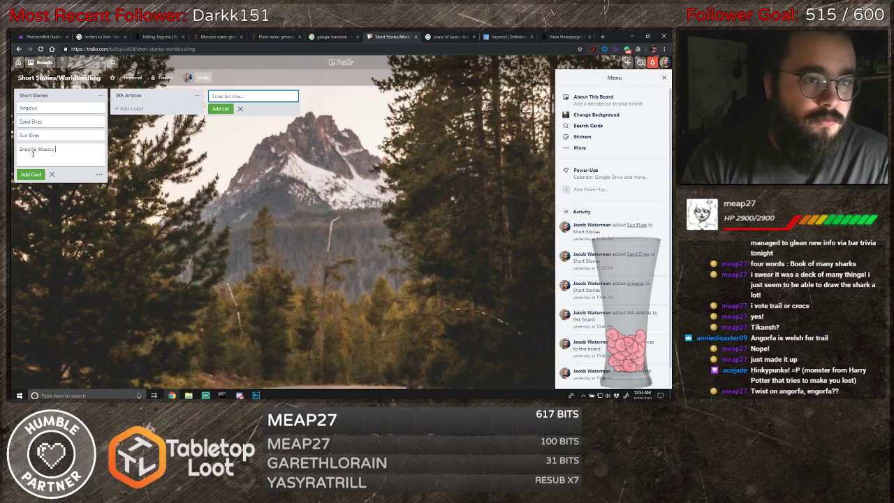
type("Trail Monster")
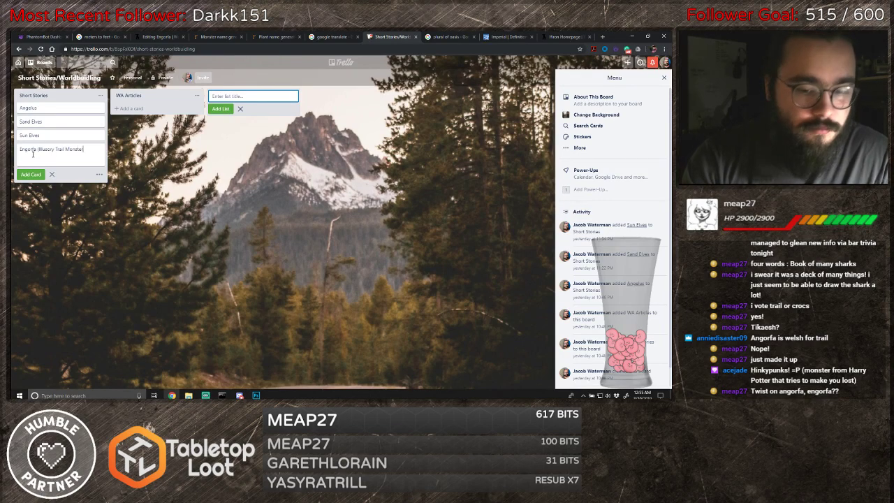
type(")")
key("Return")
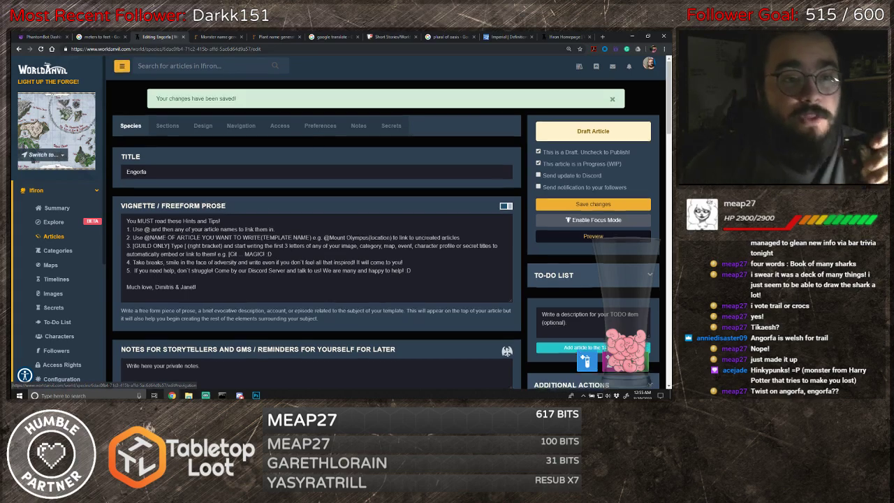
- Return to the Engorfa article and look through its generic species fields down to the perception and sensory capabilities
scroll(139, 201, "down", 4)
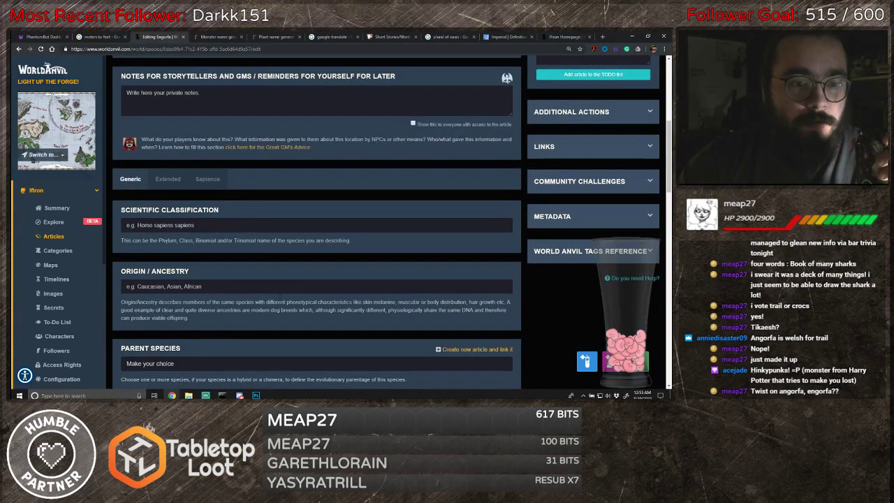
scroll(271, 264, "down", 3)
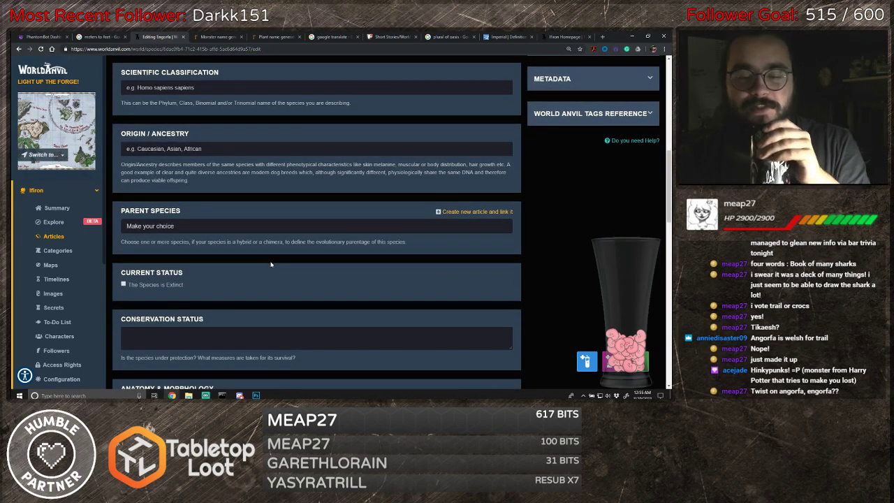
scroll(218, 293, "down", 2)
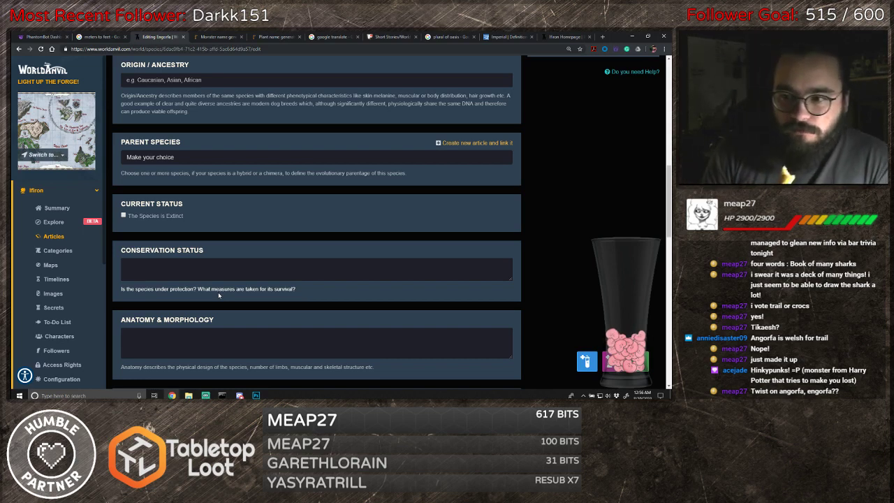
scroll(218, 295, "down", 3)
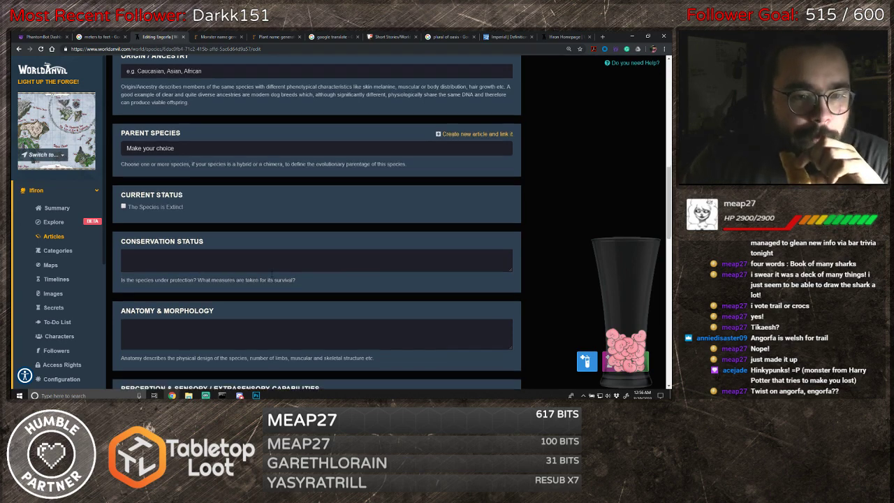
scroll(254, 242, "down", 2)
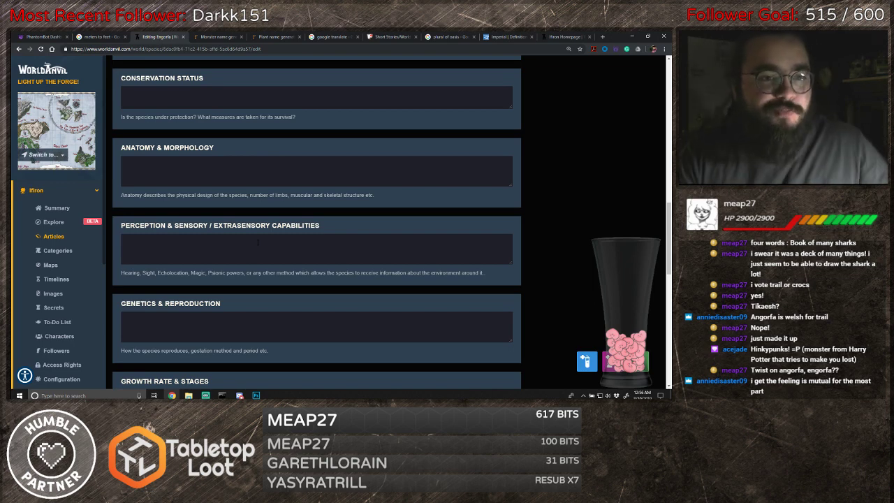
left_click(257, 242)
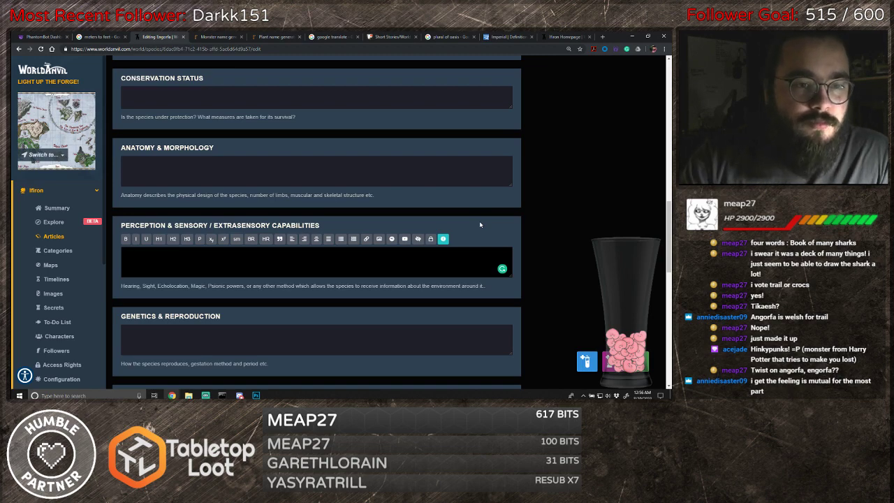
key("ctrl+s")
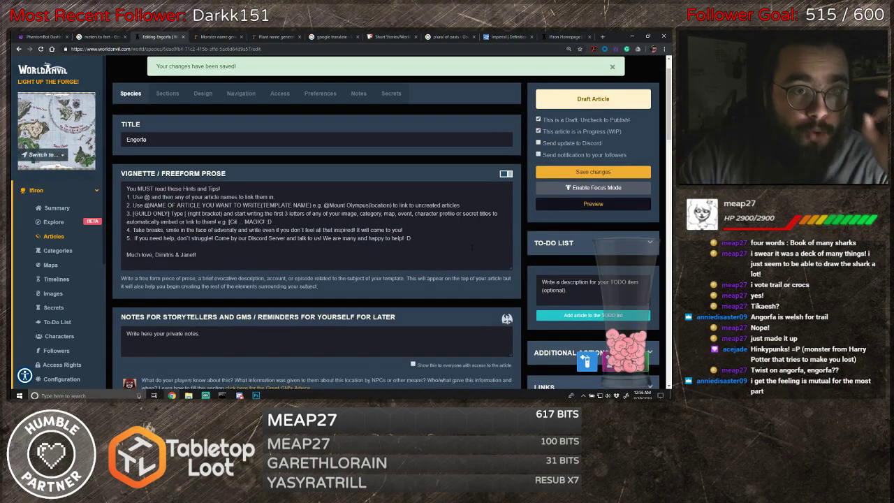
scroll(309, 244, "down", 10)
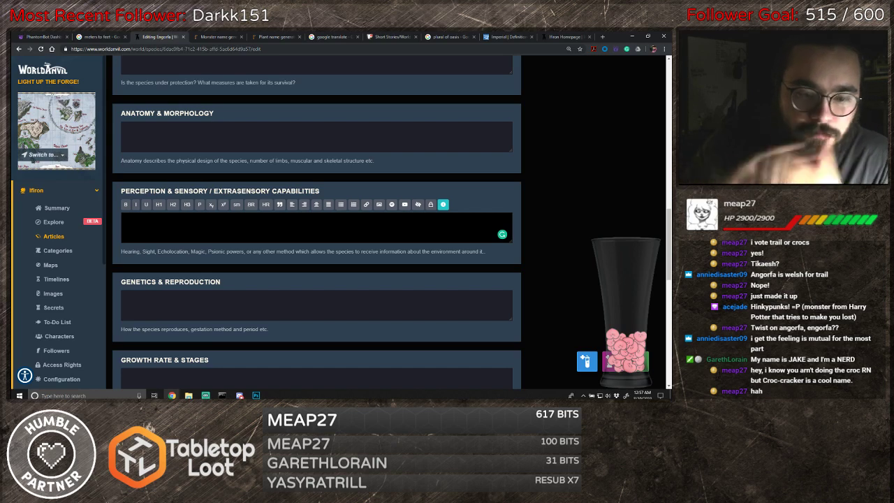
- Begin the perception and sensory capabilities text with "Within the Engorfa's Territory"
type("Within th")
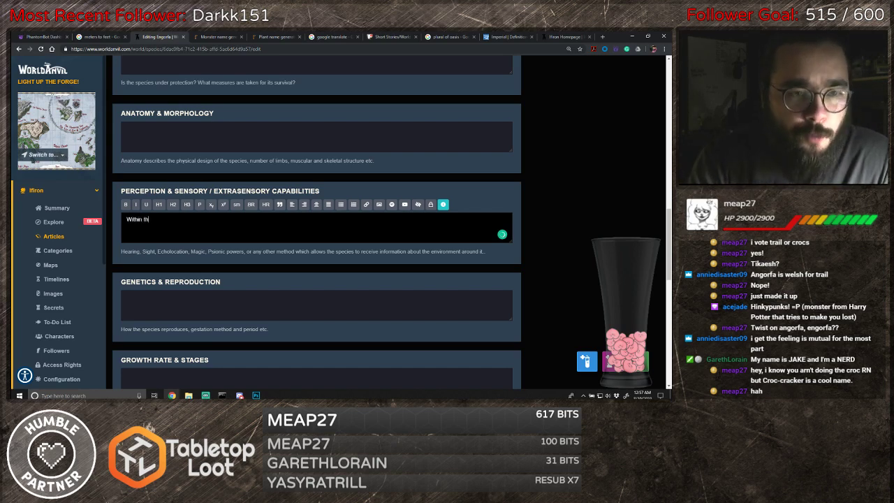
type("e Engorfa's ")
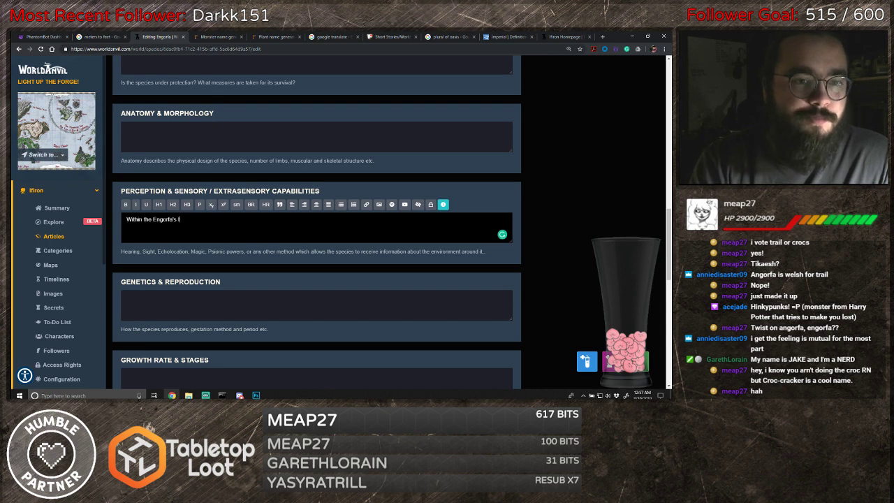
type("Illusory Te")
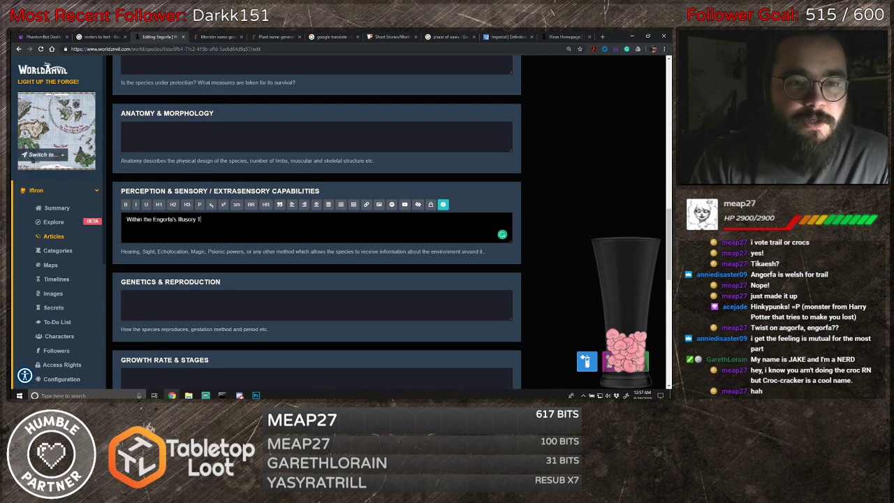
key("BackSpace")
key("BackSpace")
key("BackSpace")
key("BackSpace")
key("BackSpace")
key("BackSpace")
key("BackSpace")
key("BackSpace")
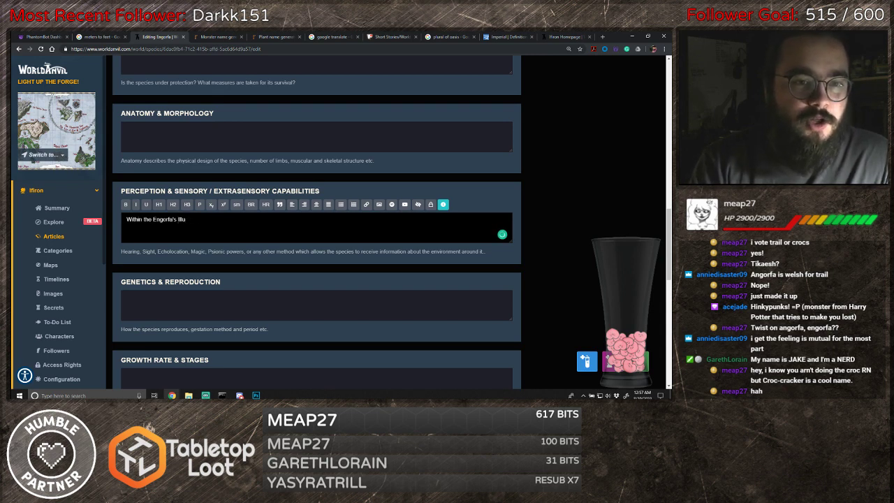
type("Territory")
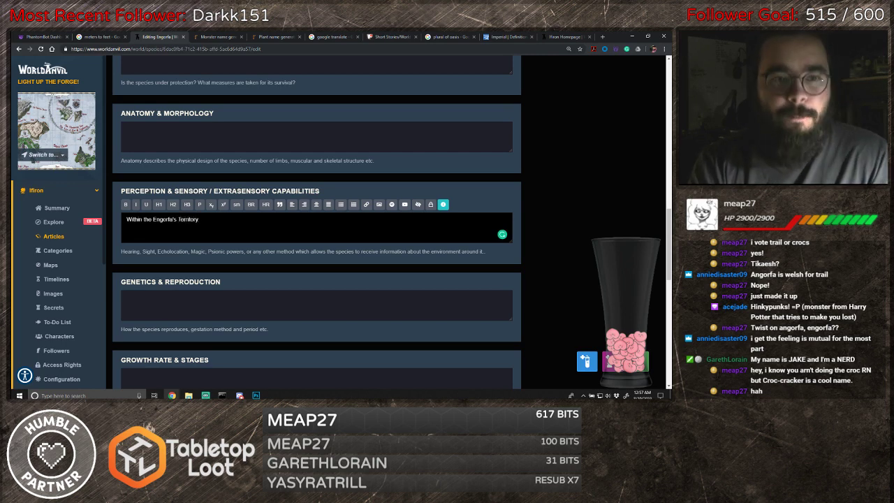
- Complete the perception sentence with "it has the ability to know the location of all creatures that are in its boundaries."
type(" i")
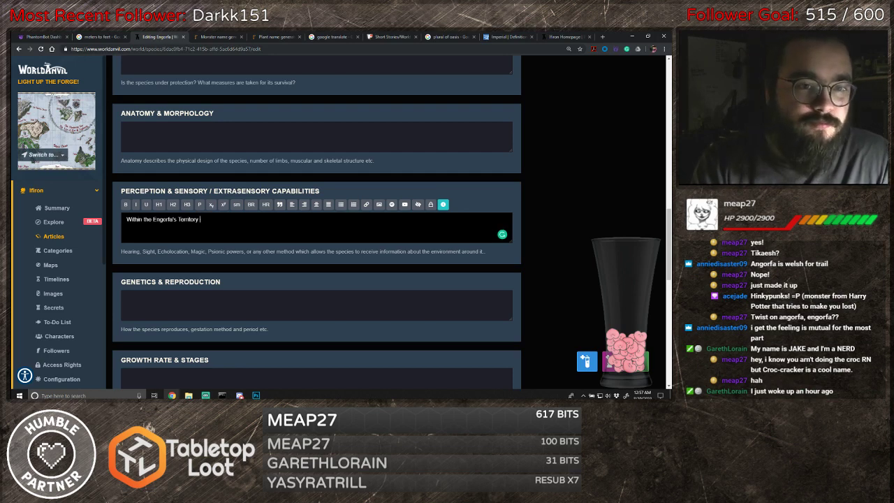
type("t has the abi")
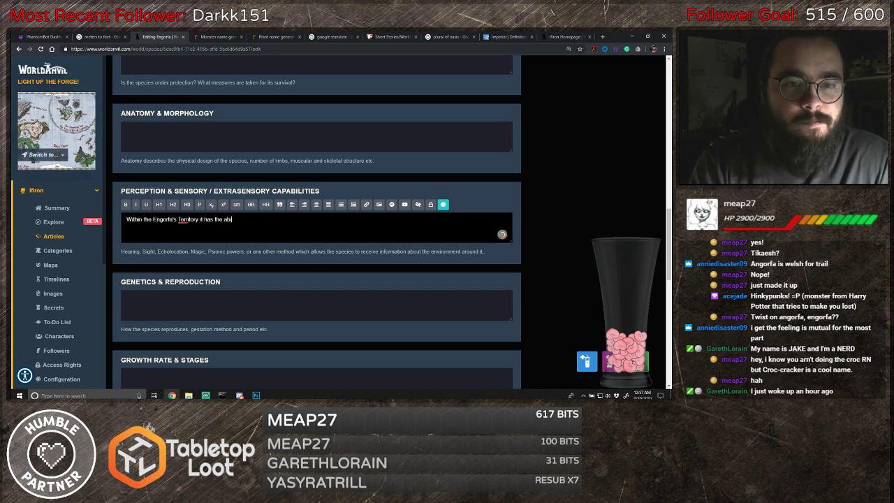
type("lity to know the l")
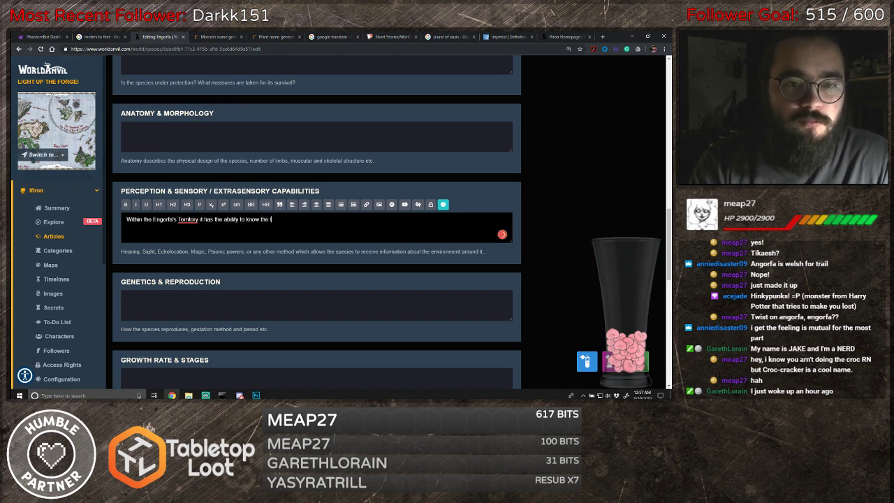
type("ocation of all creatures")
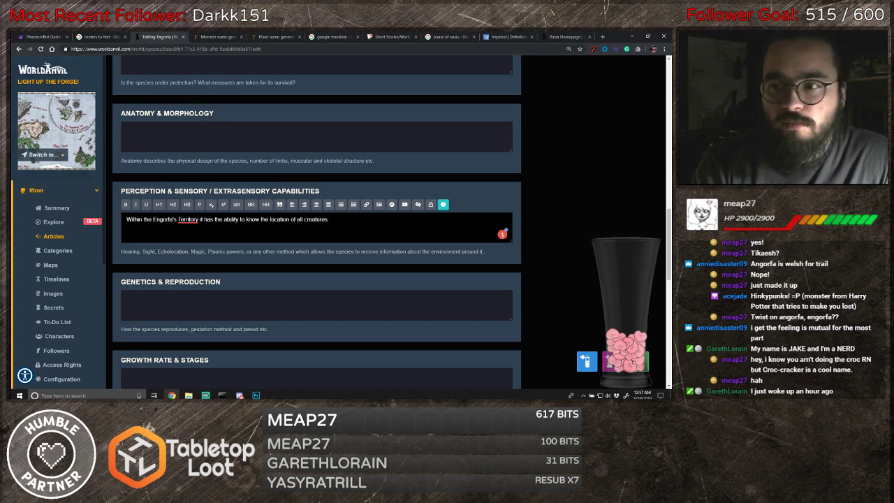
type(" that are in it")
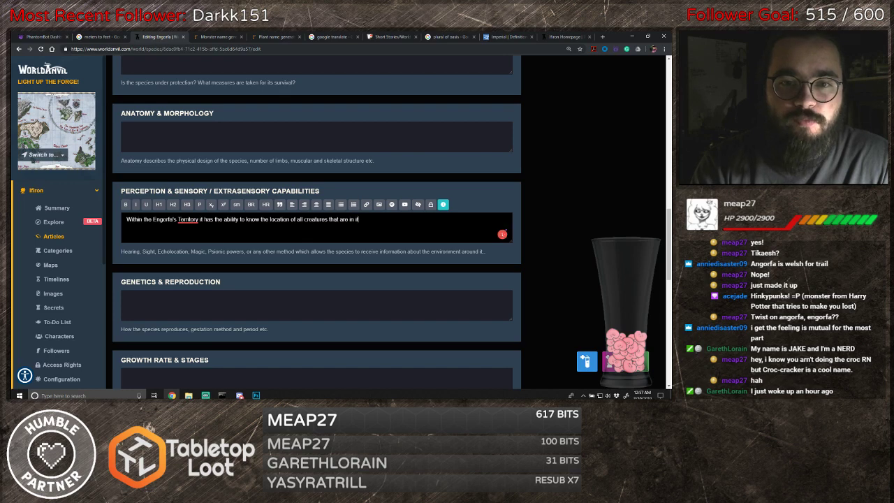
type("s boundaries.")
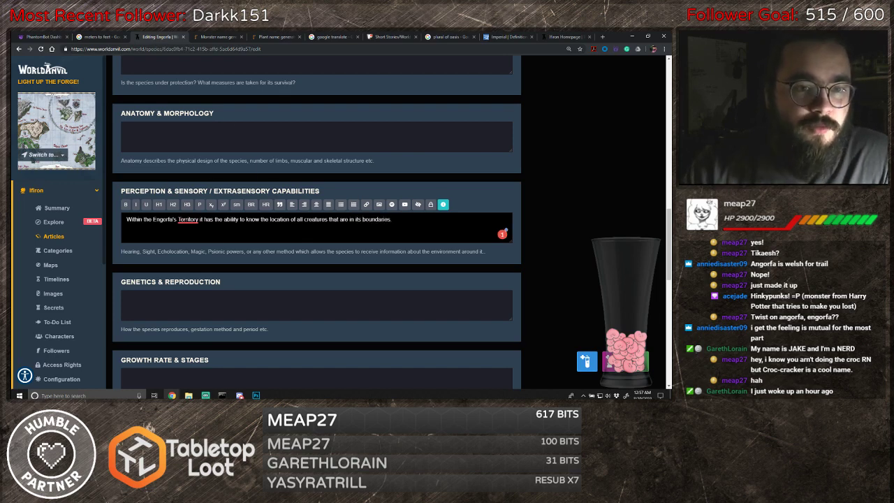
- Add the suggested comma after "Territory" in the perception text and change the word to lowercase "territory"
mouse_move(187, 220)
left_click(195, 178)
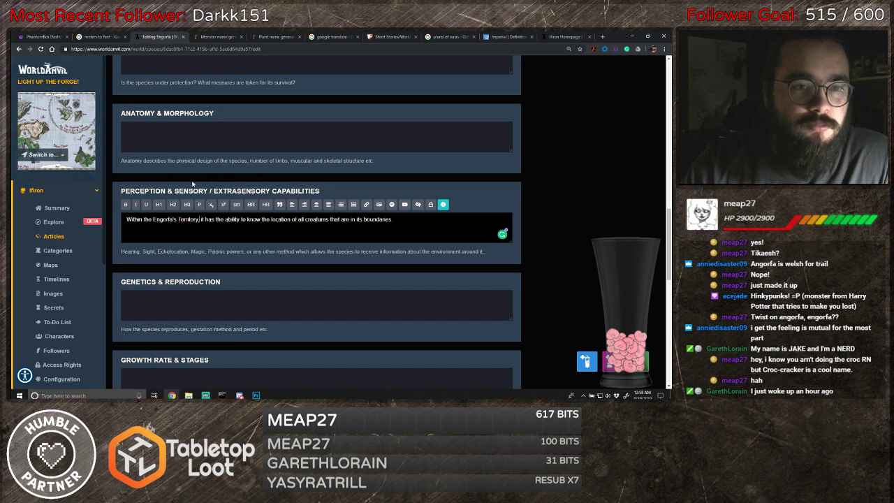
left_click(182, 220)
key("BackSpace")
type("t")
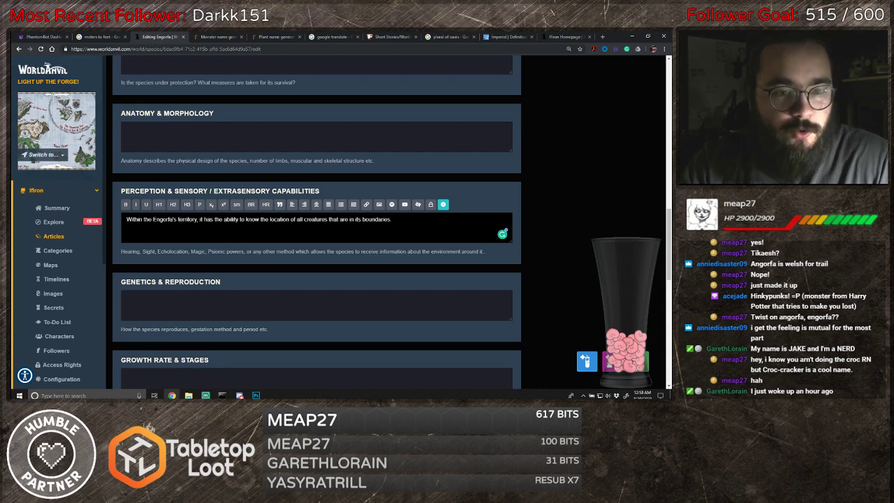
- Enter "Engorfa's are carnivores, willing to eat any animals that enter it territory" in the dietary needs and habits field
scroll(265, 251, "down", 1)
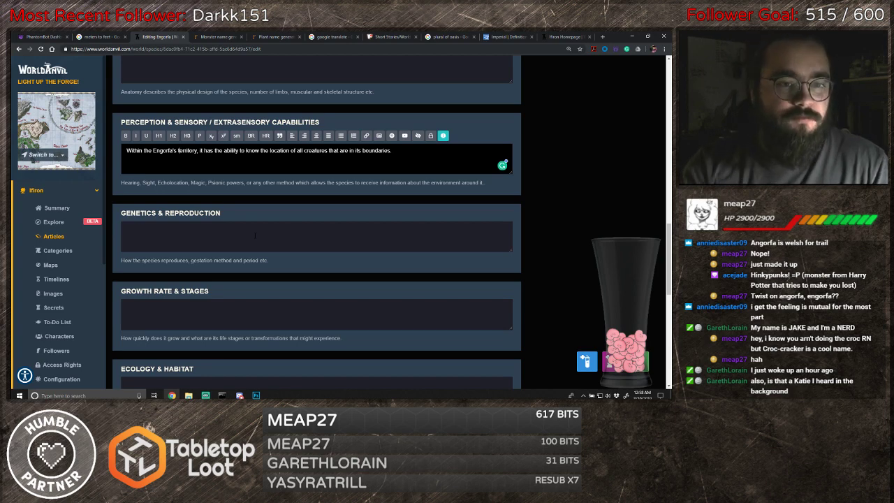
scroll(272, 234, "down", 1)
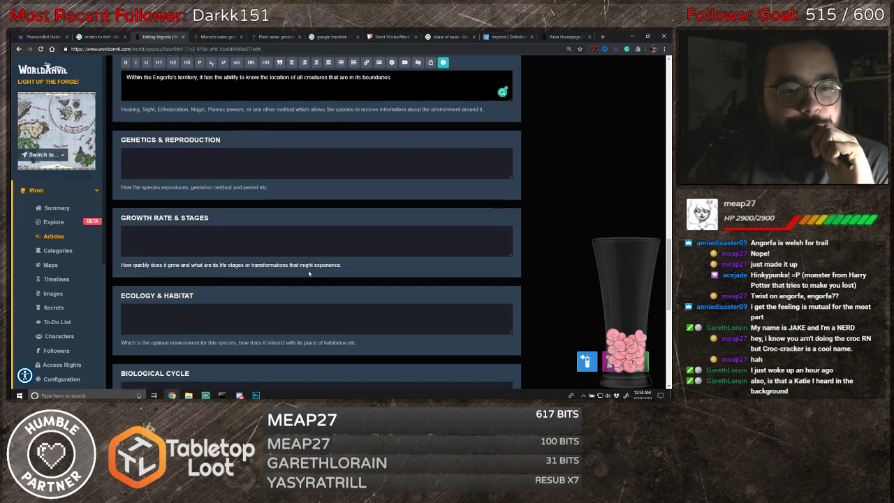
scroll(328, 281, "down", 2)
scroll(327, 282, "down", 1)
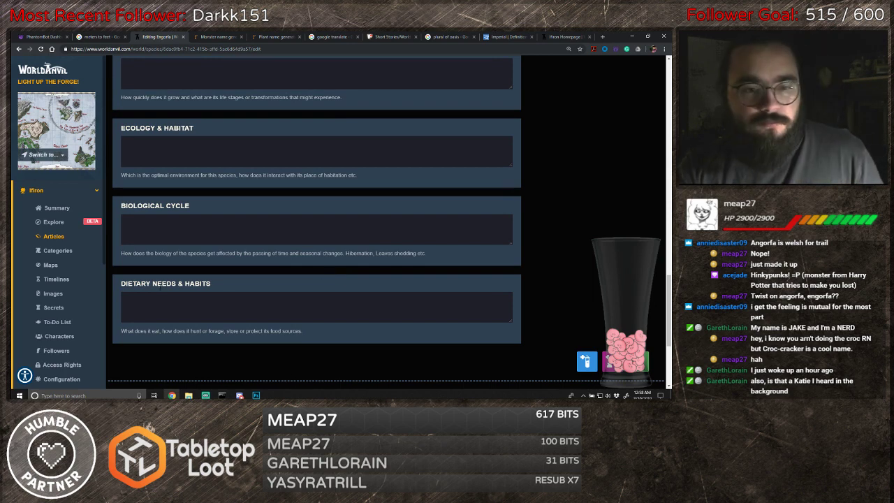
left_click(169, 305)
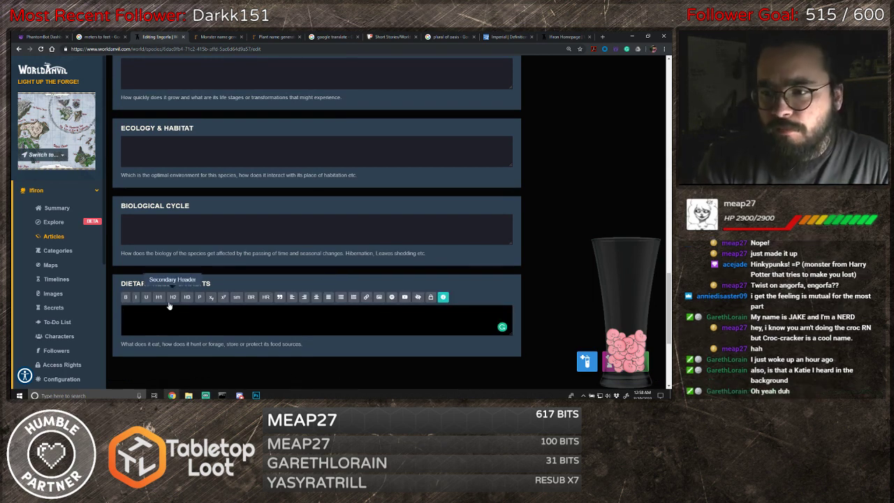
type("The")
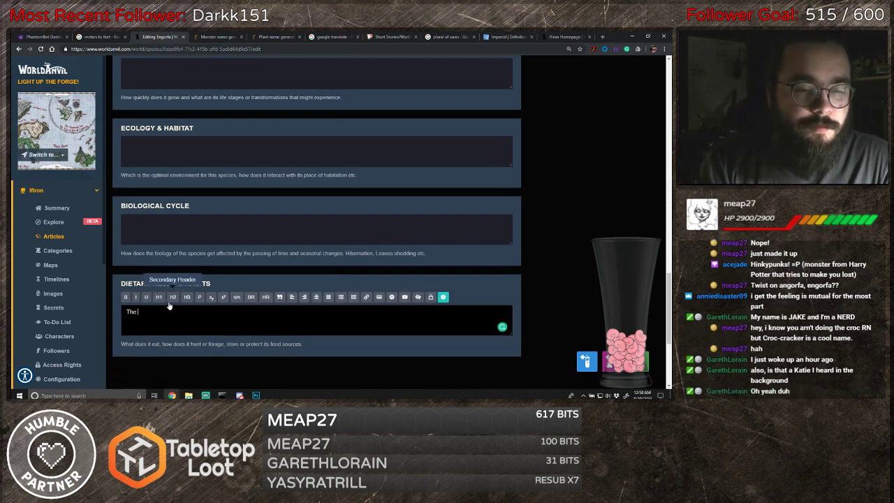
key("BackSpace")
type("Frior")
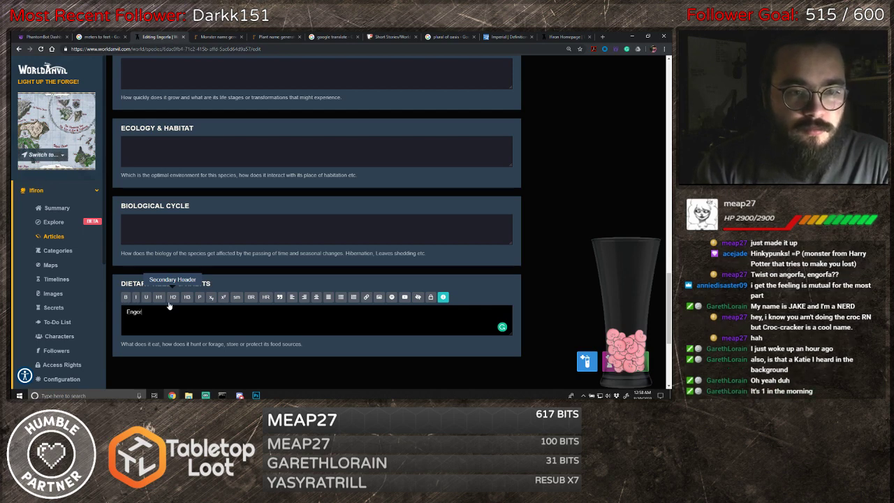
type("fa's")
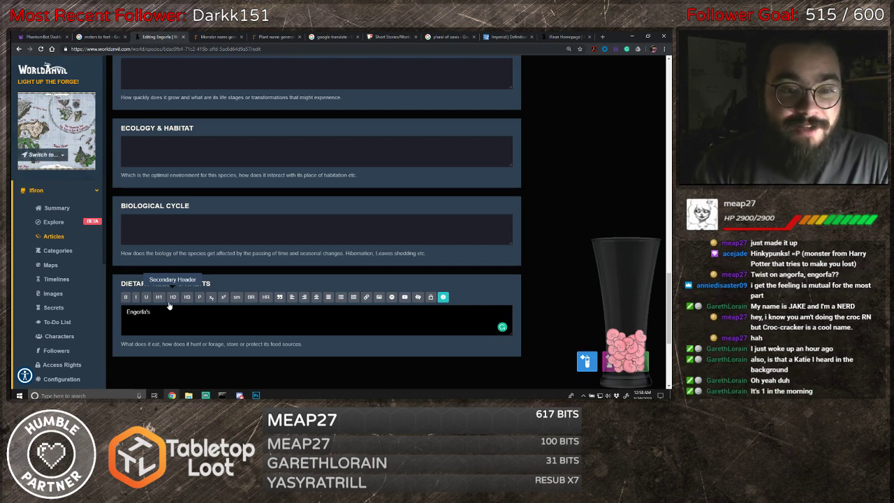
type(" are ca")
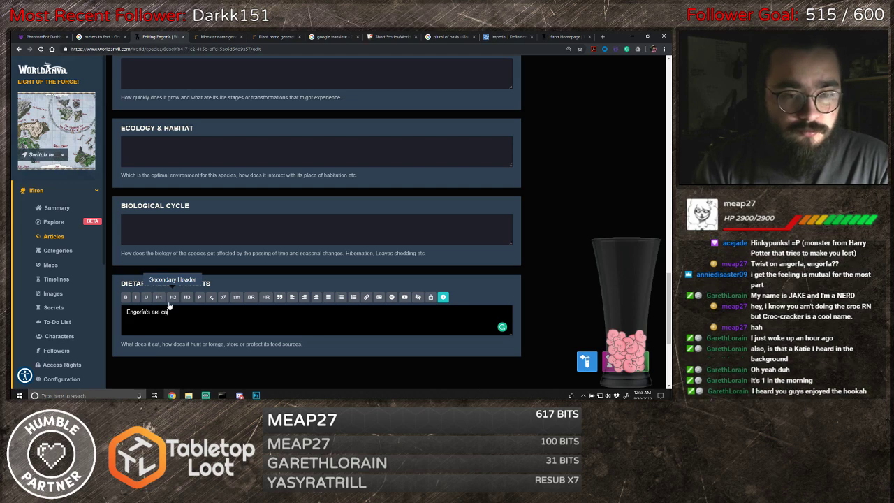
type("rnivores")
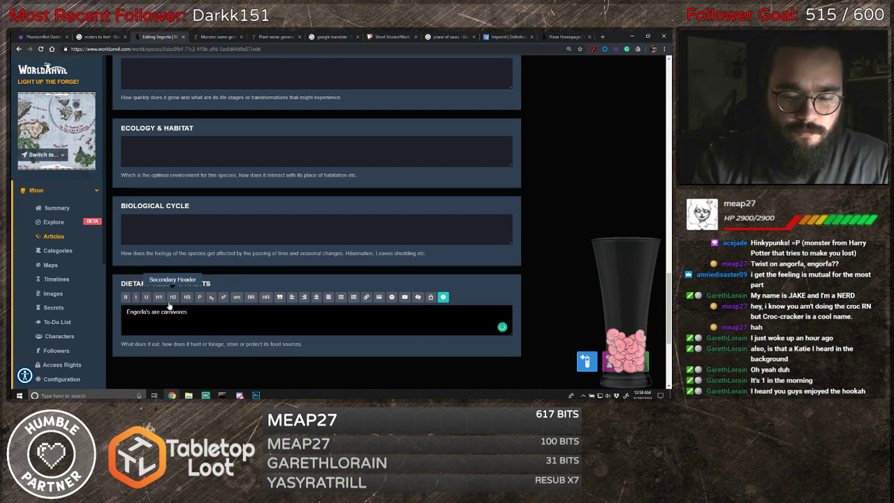
type("to eat any")
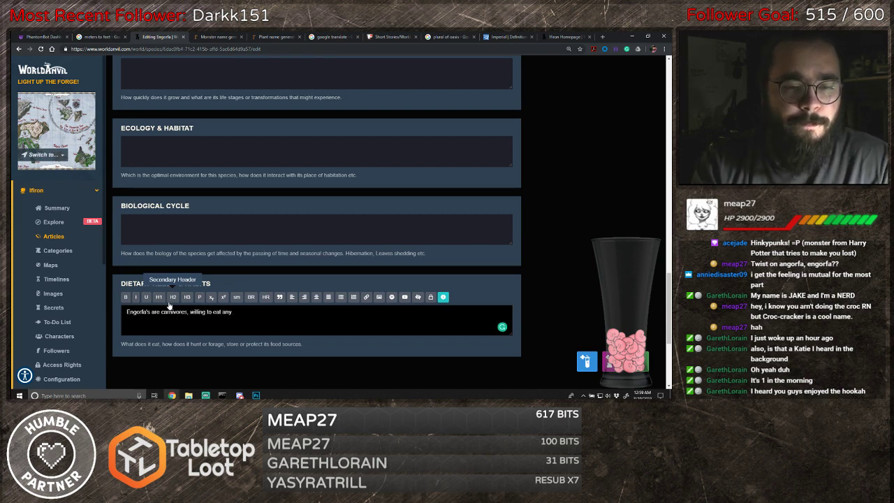
type(" animals that eat")
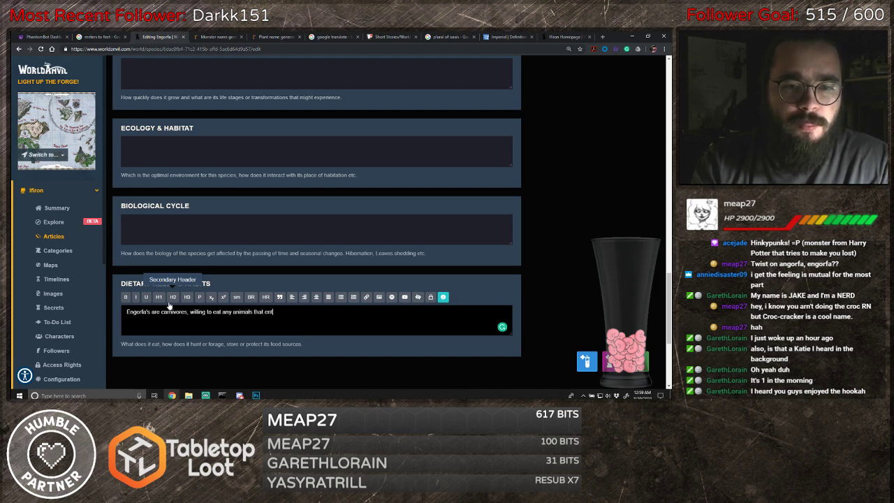
type("er it territory")
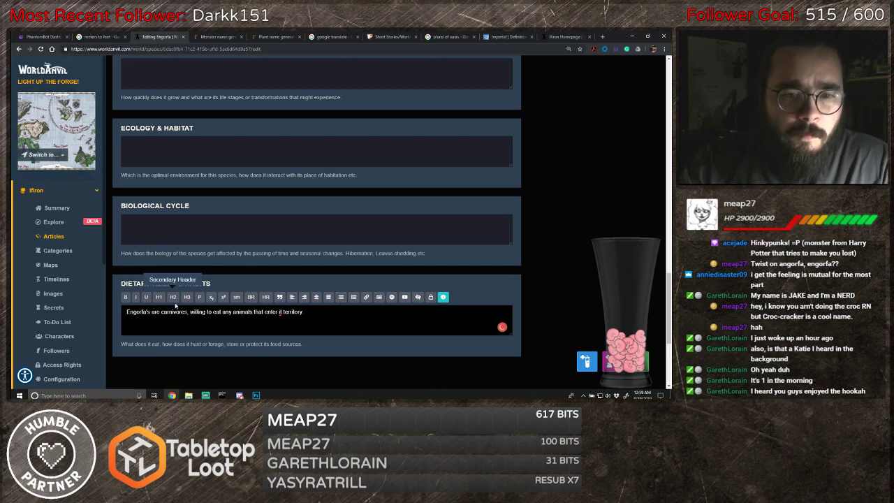
- Correct the pronoun before "territory" in the dietary text to "their" using the grammar suggestions
mouse_move(280, 311)
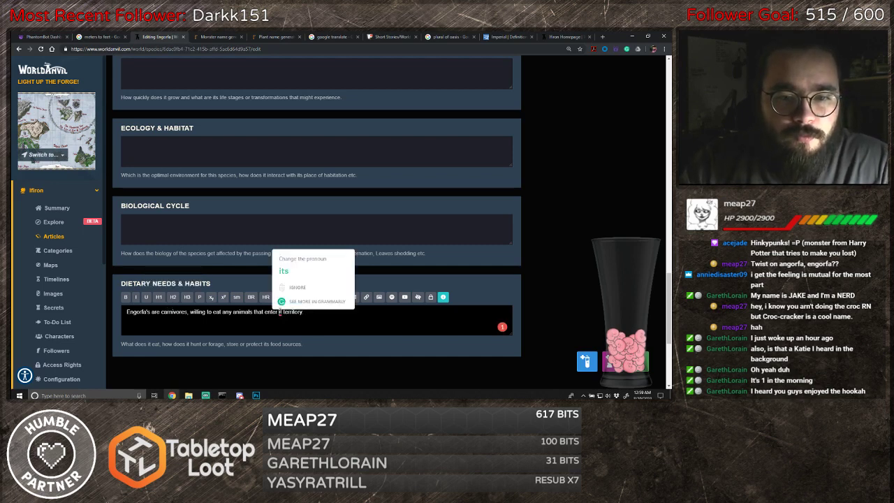
left_click(300, 261)
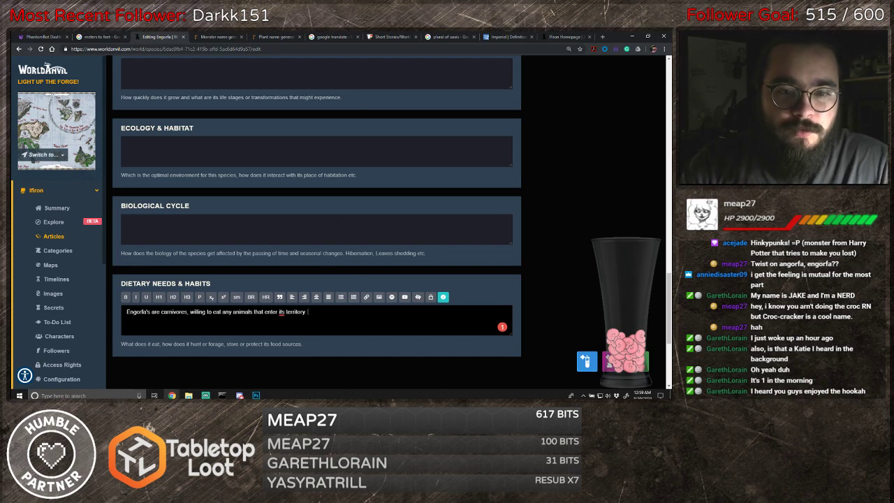
mouse_move(281, 312)
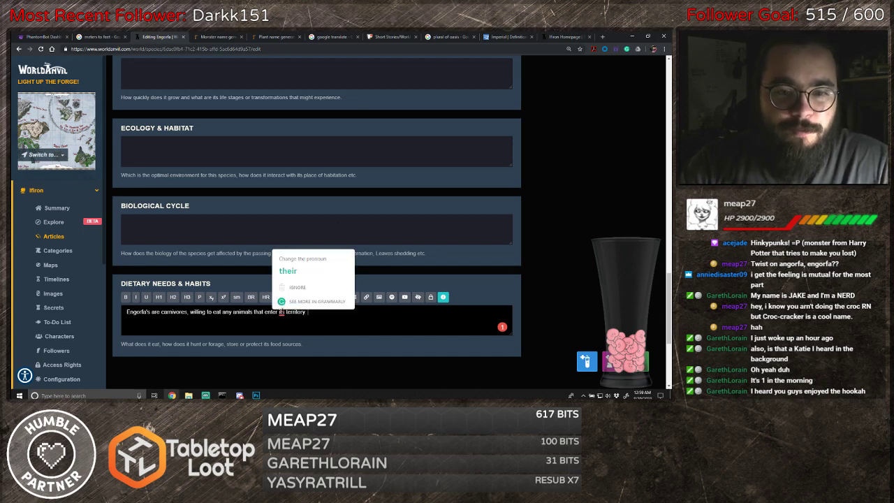
left_click(299, 271)
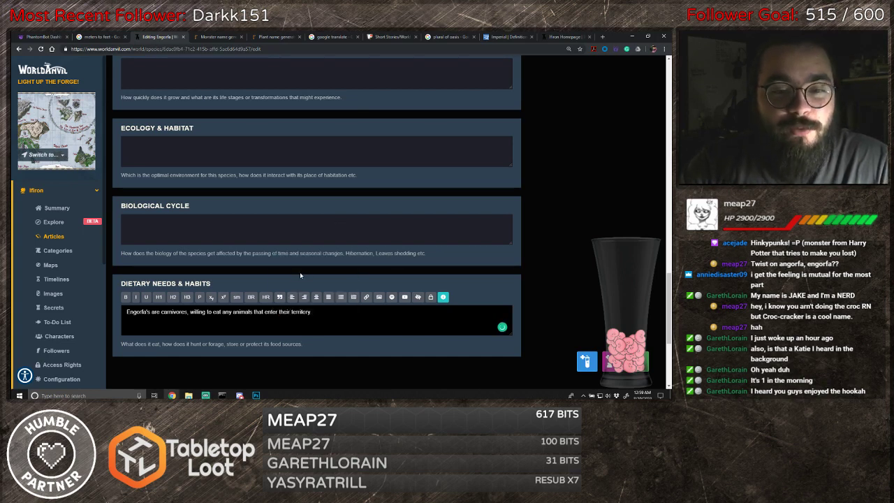
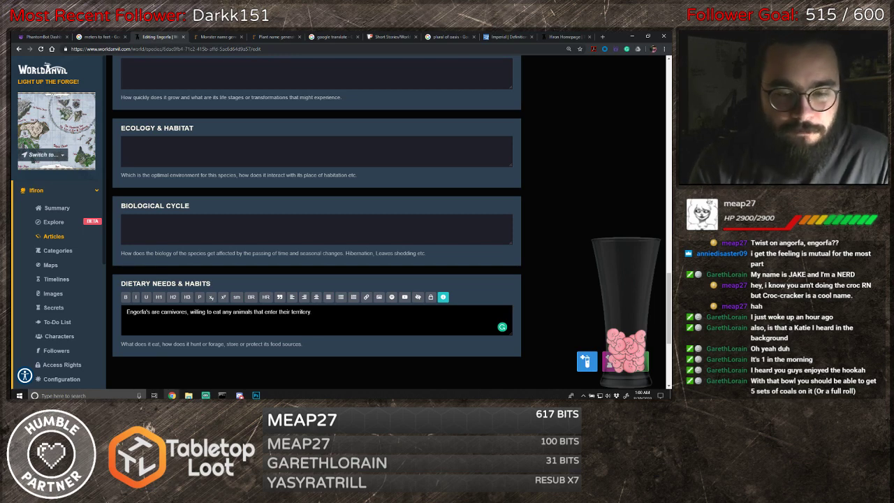
type("Usuall")
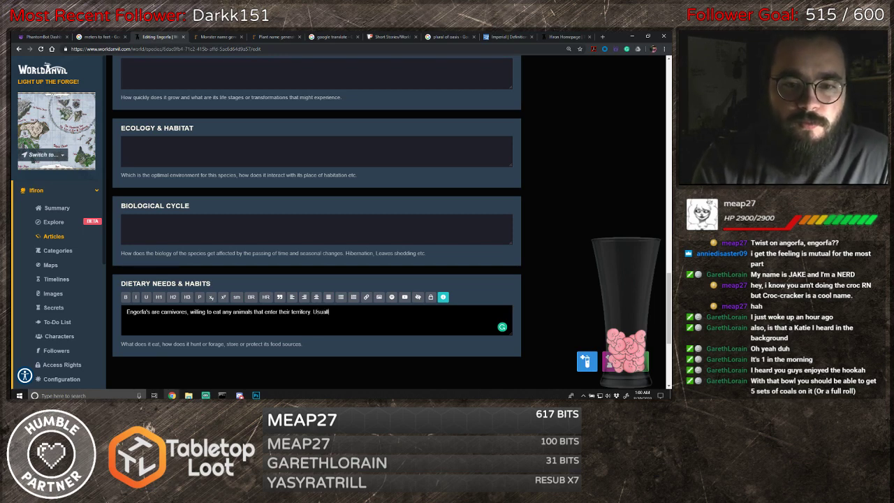
type("y they can")
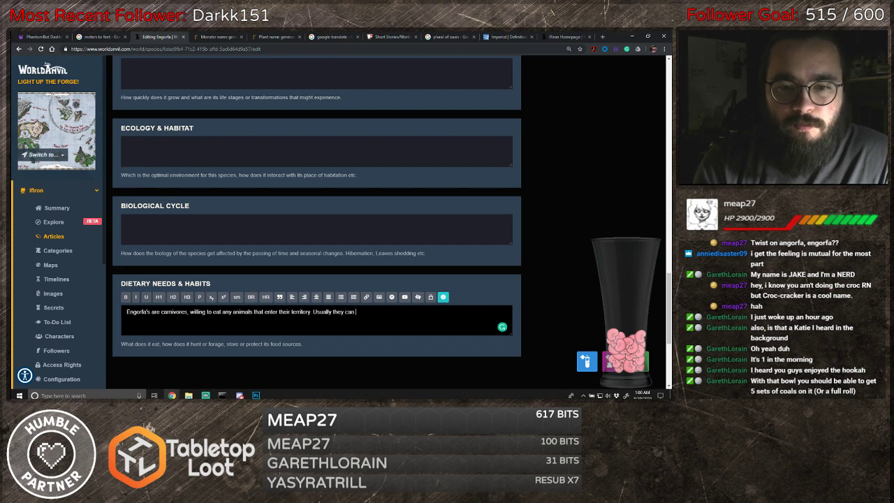
key("BackSpace")
key("BackSpace")
key("BackSpace")
key("BackSpace")
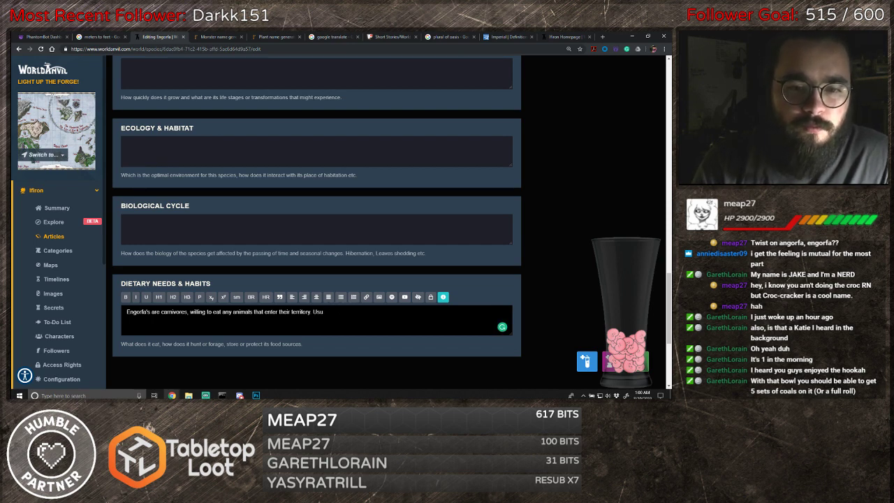
key("BackSpace")
key("BackSpace")
key("BackSpace")
- Add "They often only need a few animals a week" to the dietary needs and habits text
type("They of")
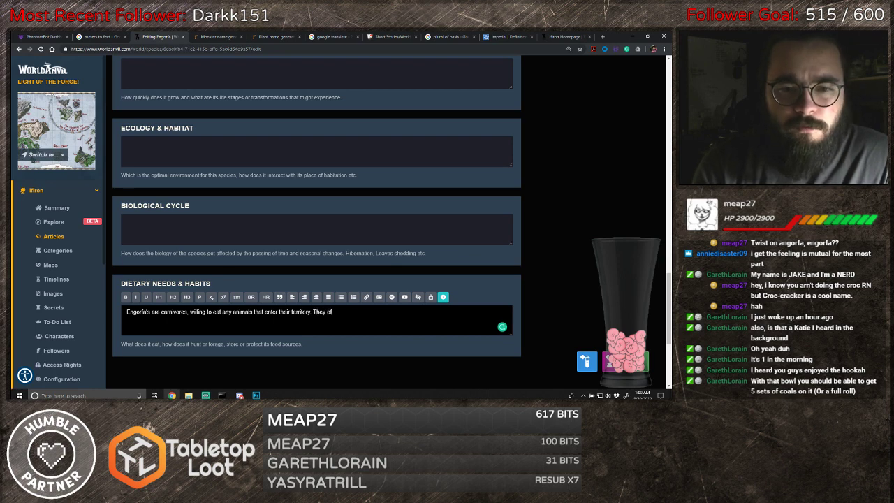
type("ten only need ")
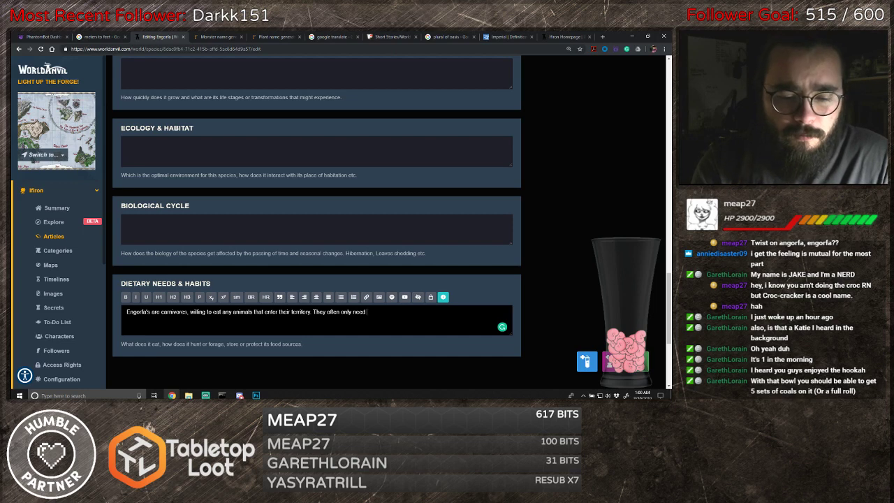
type("a few ani")
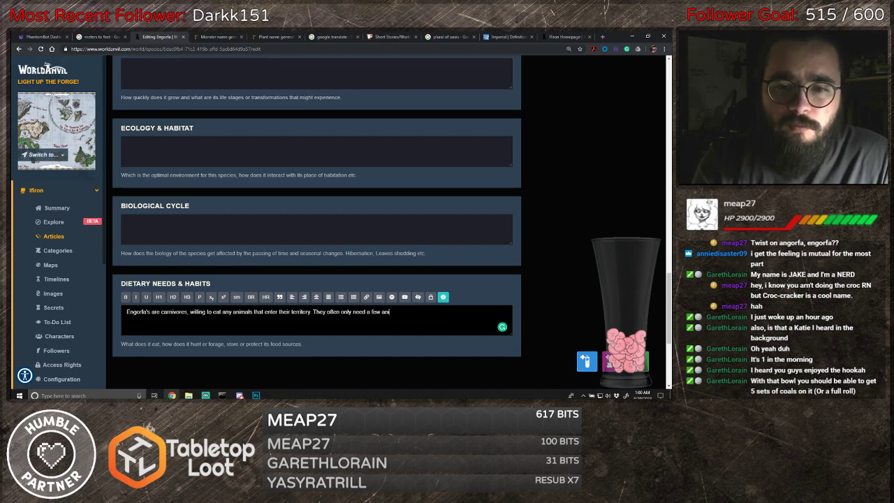
type("mals a week")
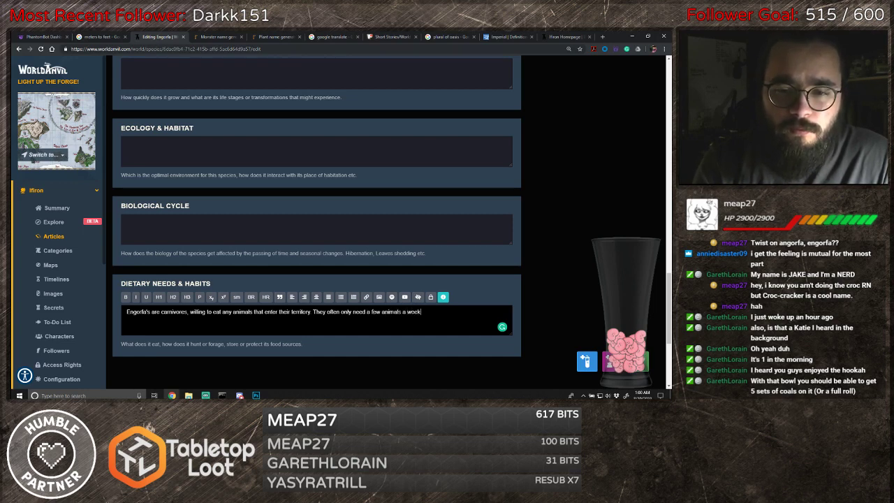
- Continue the dietary sentence with ", however, as they become more hungry their illusions get stronger", accepting the suggested comma after "however"
type(", how")
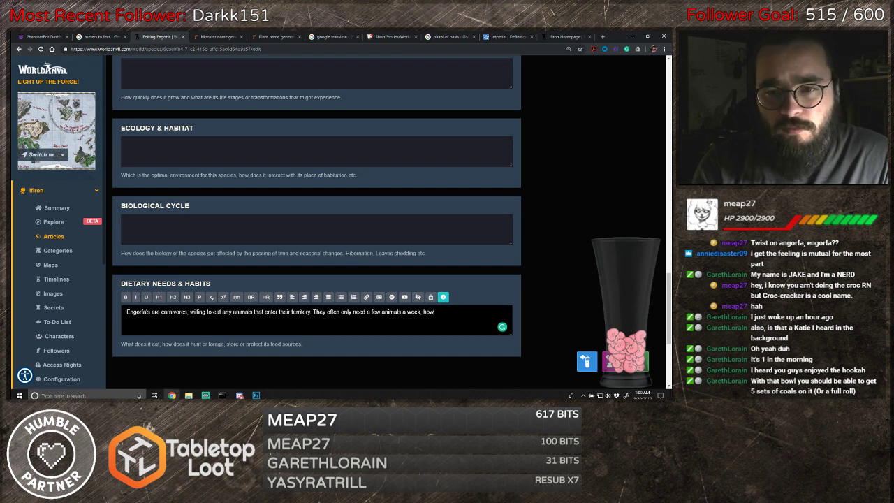
type("ever as they")
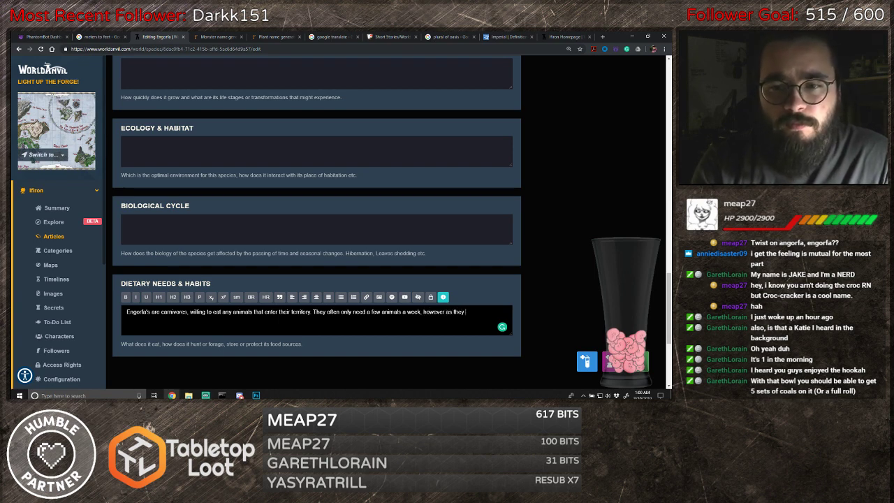
type(" become more hunrgy")
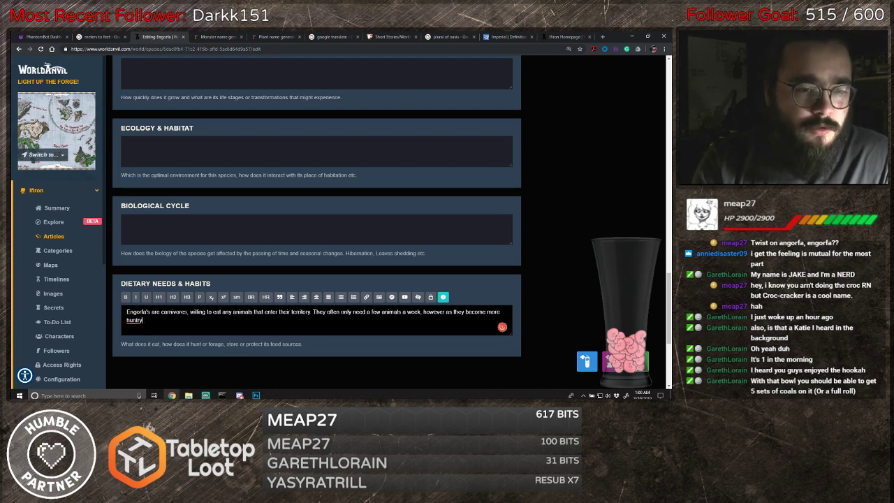
key("BackSpace")
key("BackSpace")
key("BackSpace")
key("BackSpace")
type("gry their illusions")
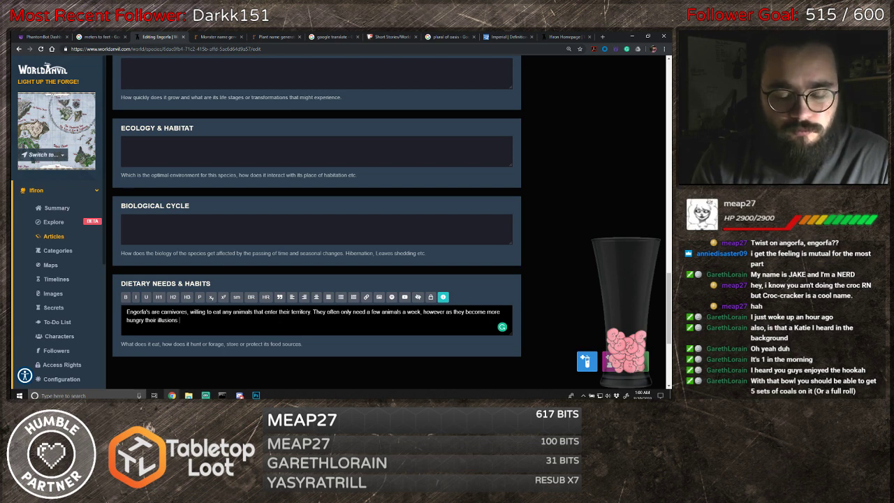
type("get stronger")
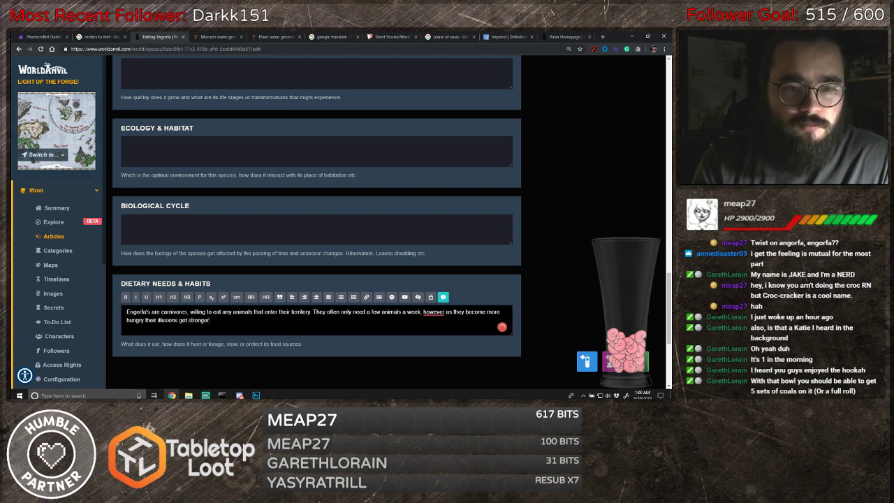
mouse_move(432, 313)
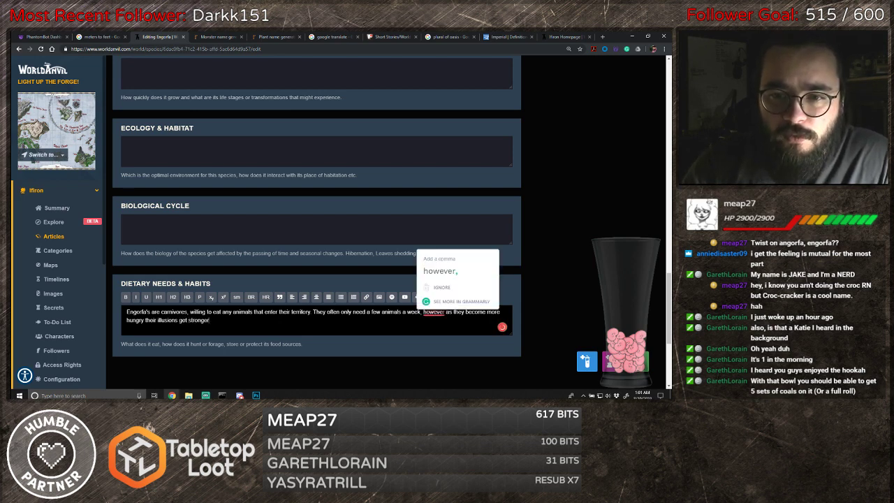
left_click(438, 279)
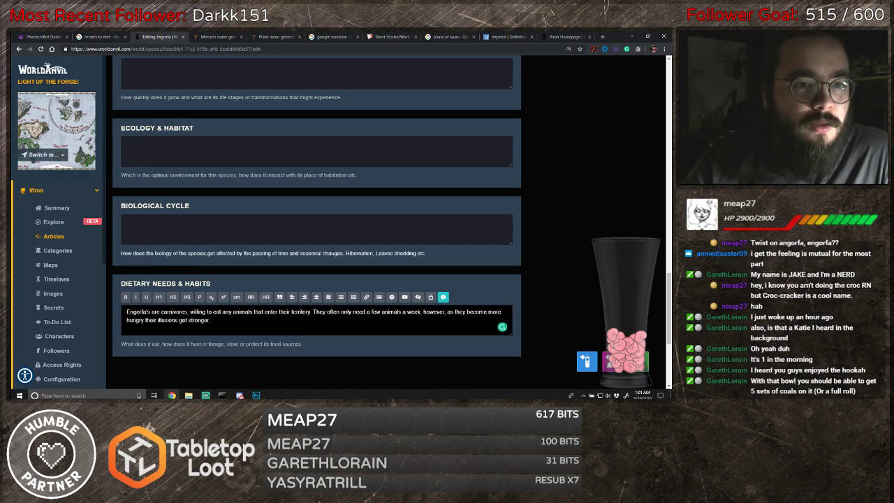
- Open the anatomy and morphology field for editing
scroll(332, 253, "up", 5)
scroll(332, 252, "up", 5)
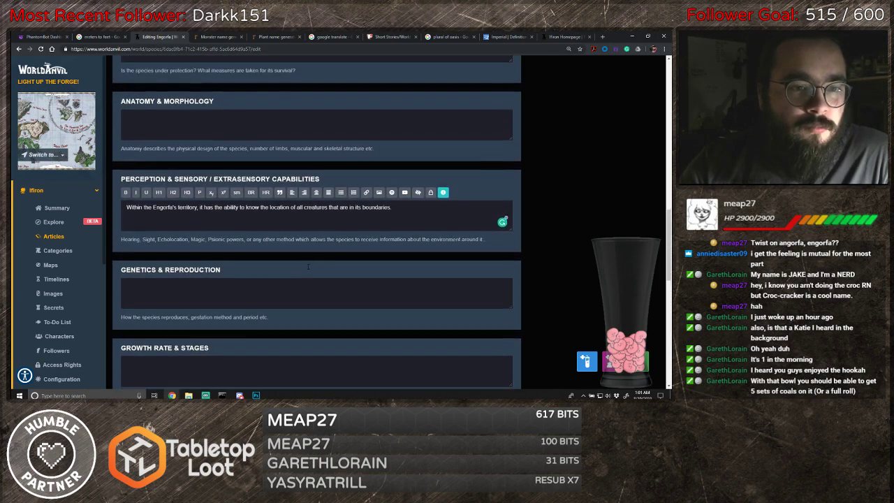
left_click(330, 272)
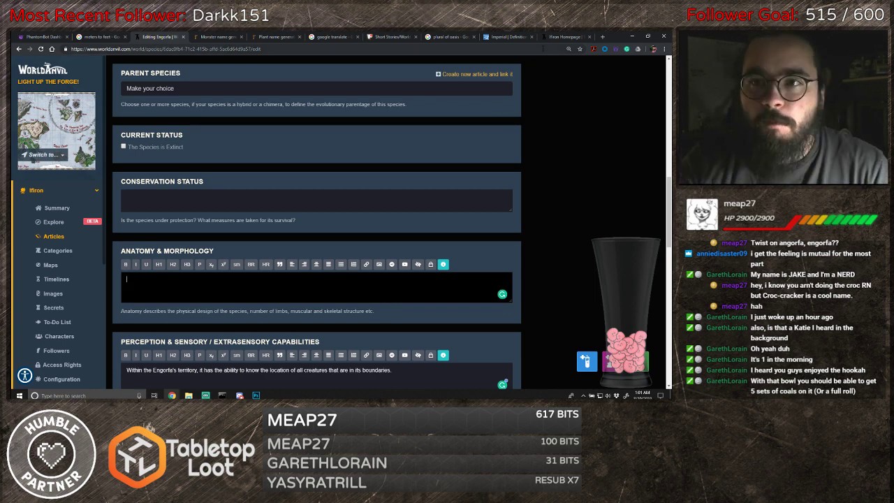
- Search the web for "a quiet place monsters" on a separate page
left_click(602, 37)
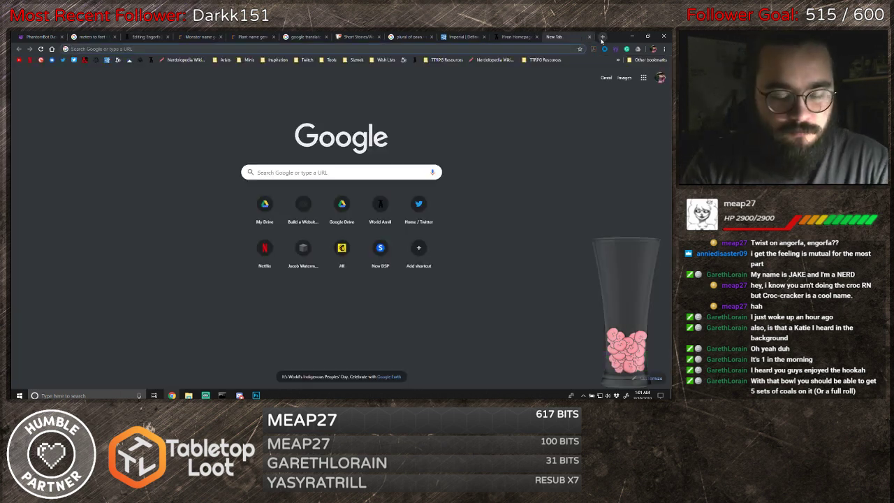
type("a quite plac")
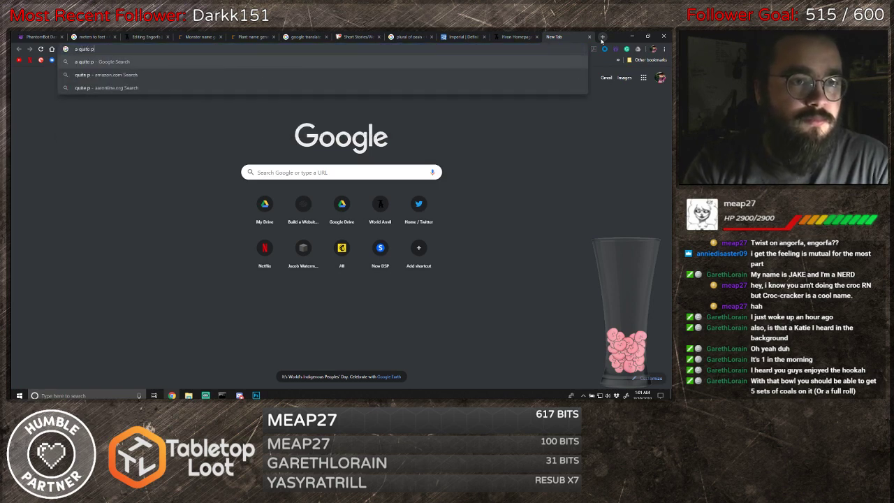
key("BackSpace")
key("BackSpace")
key("BackSpace")
key("BackSpace")
key("BackSpace")
key("BackSpace")
key("BackSpace")
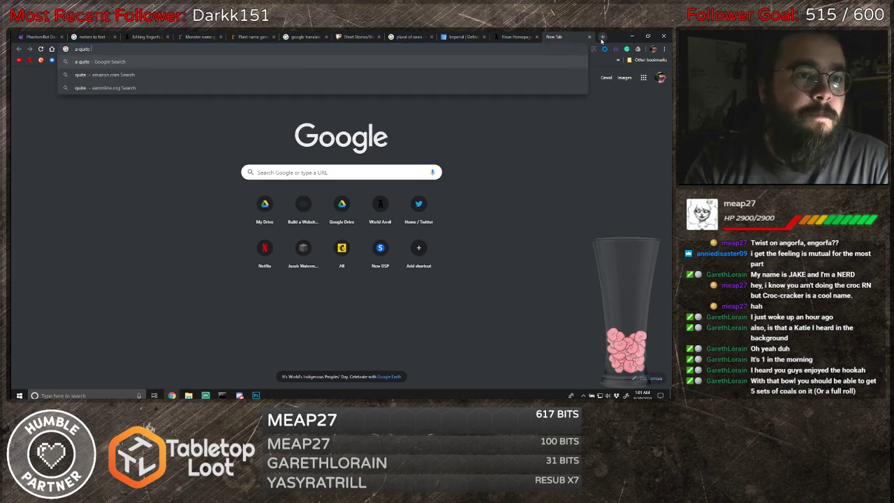
type("et place monsters")
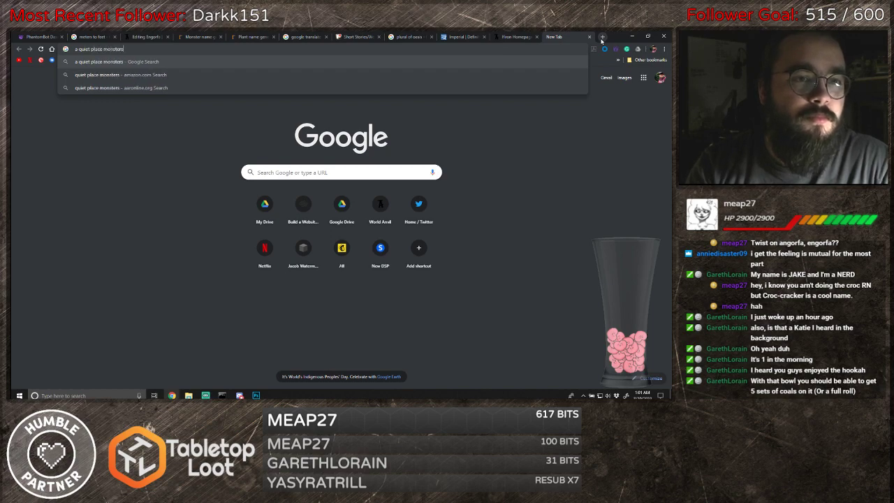
key("Return")
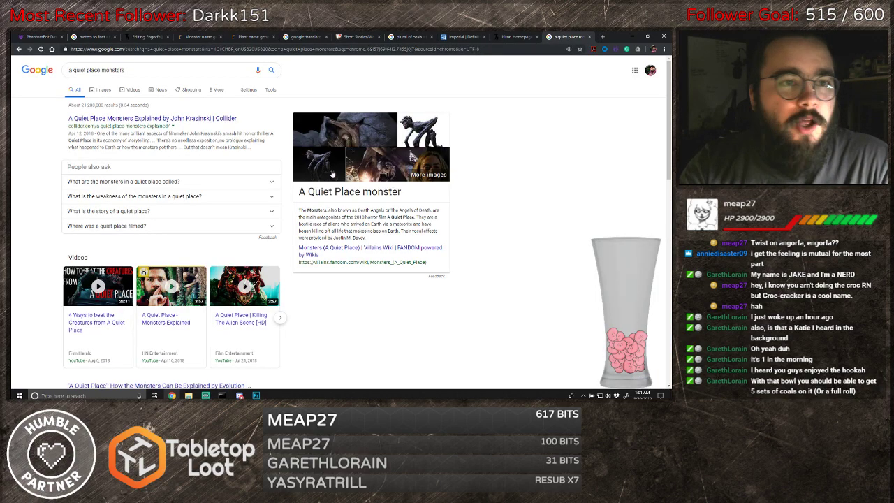
- Examine the image results for the monsters' body shape, previewing the first full-body picture and its related images
left_click(97, 91)
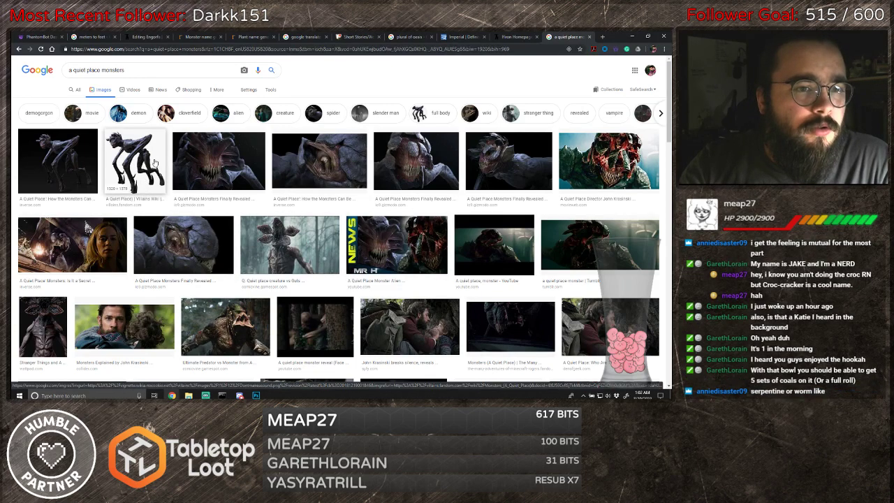
left_click(73, 164)
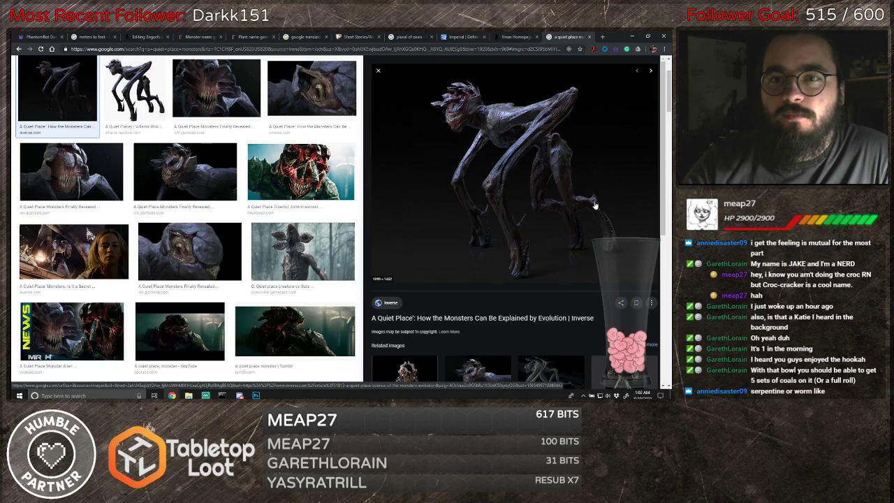
scroll(508, 221, "down", 3)
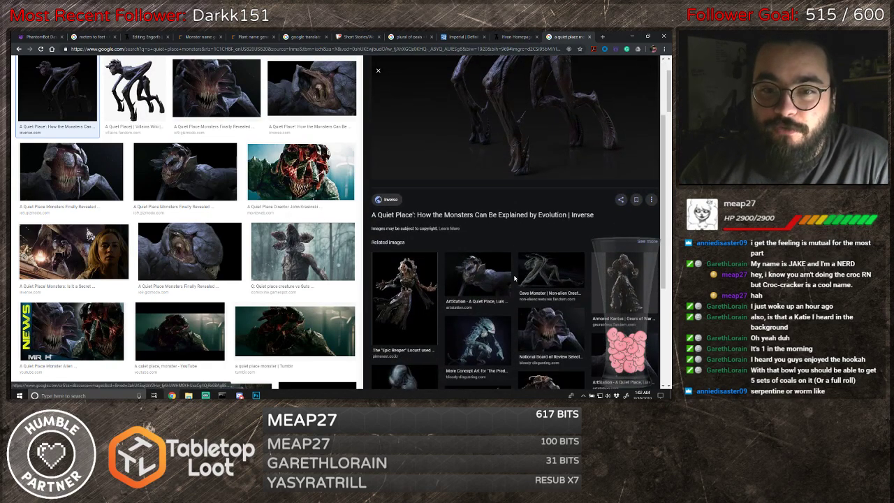
scroll(518, 269, "down", 2)
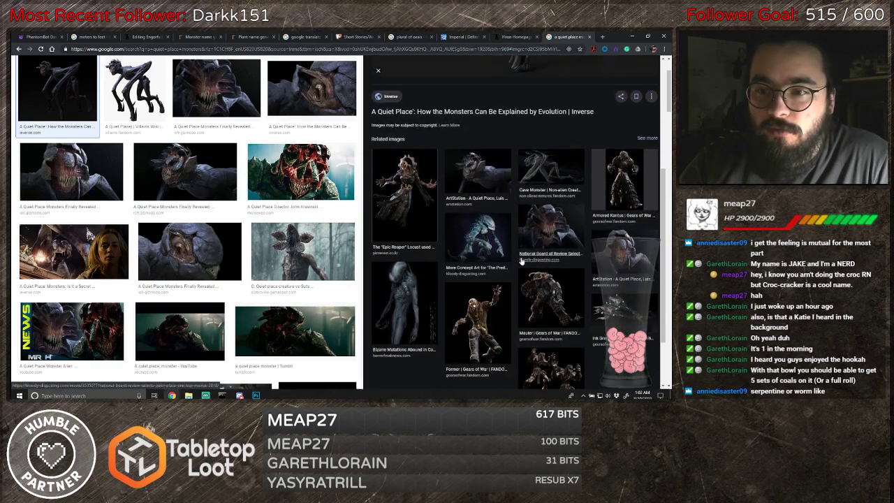
scroll(521, 261, "down", 1)
scroll(521, 261, "up", 4)
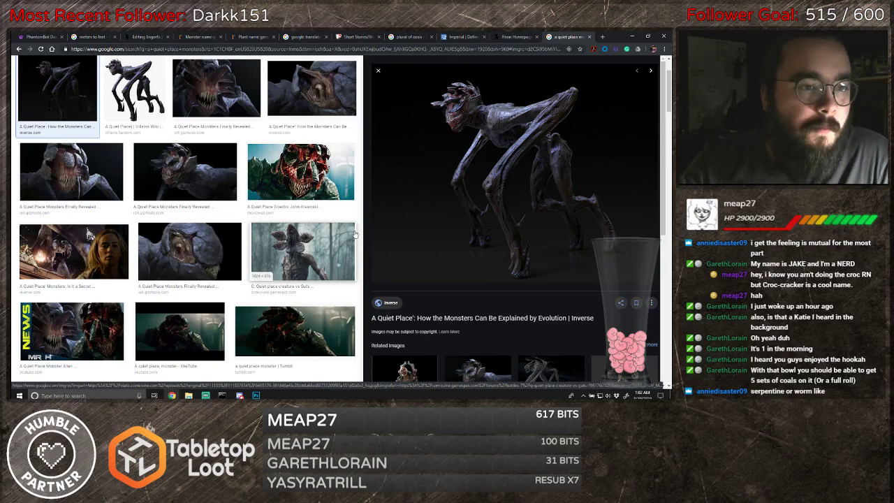
scroll(368, 195, "up", 1)
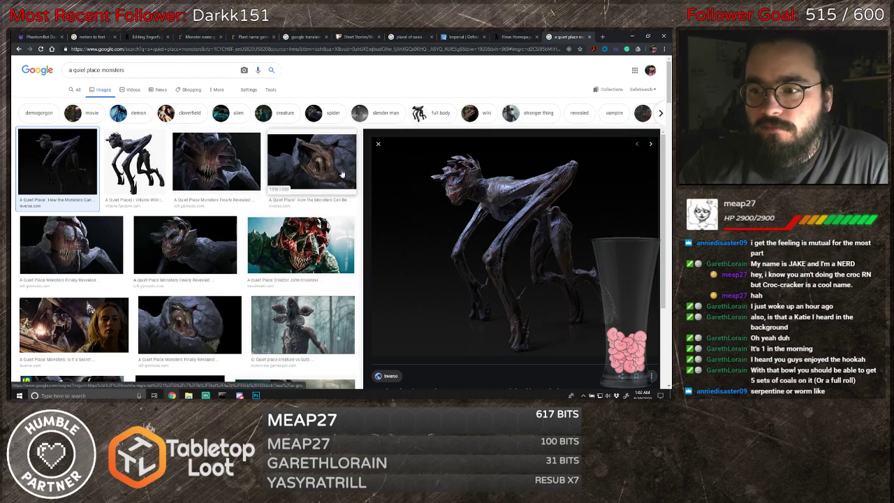
- Return to the Engorfa article and begin the anatomy and morphology text with "An Engorfa's"
left_click(154, 37)
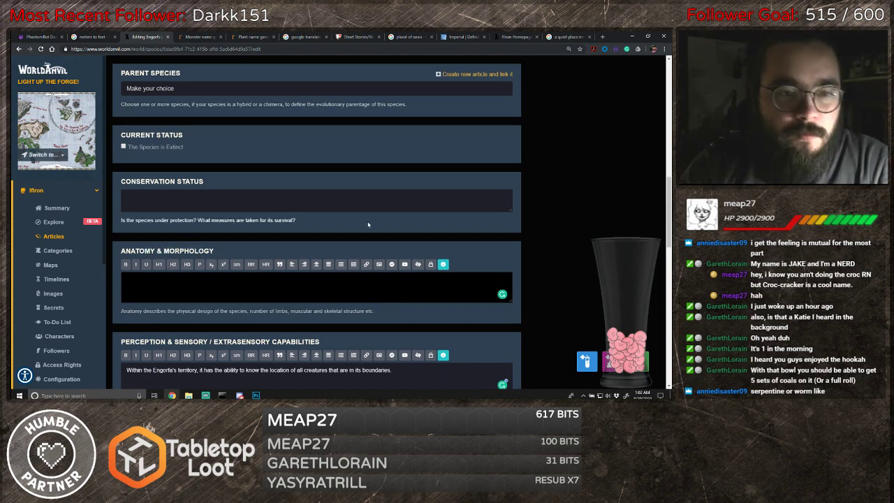
key("Tab")
scroll(310, 197, "down", 1)
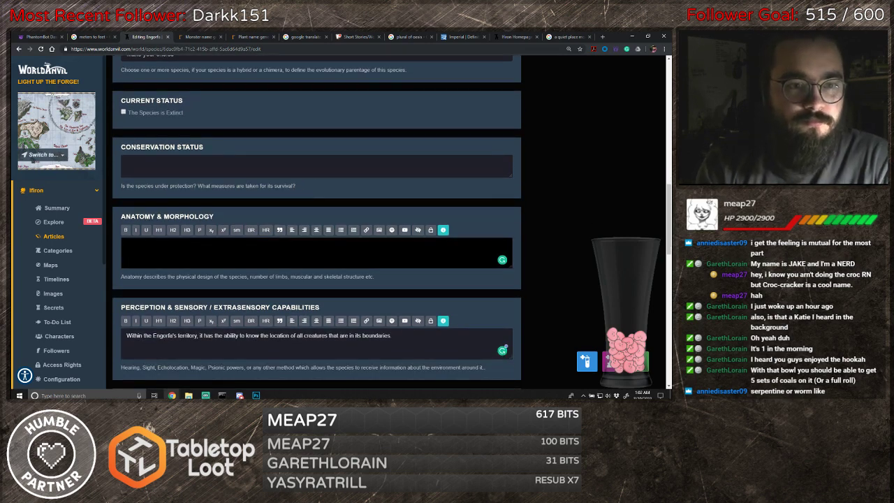
type("An En")
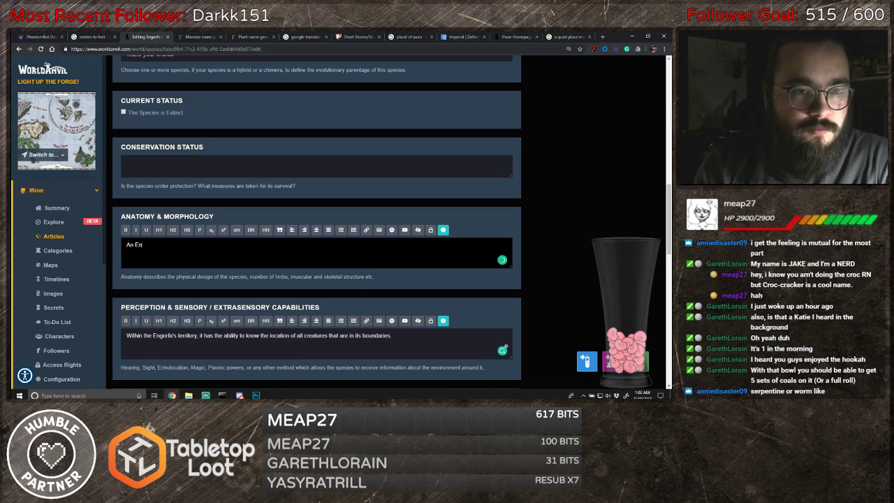
type("gorf")
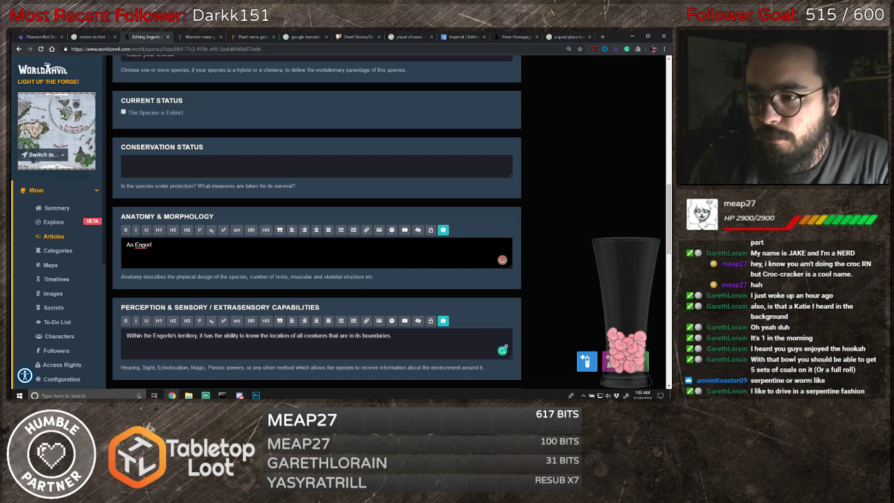
type("'s")
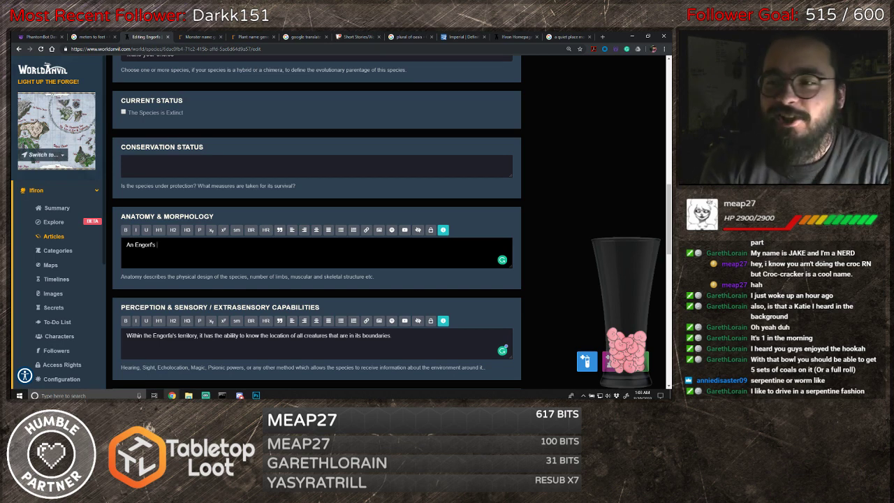
key("Left")
key("Left")
key("Left")
type("a")
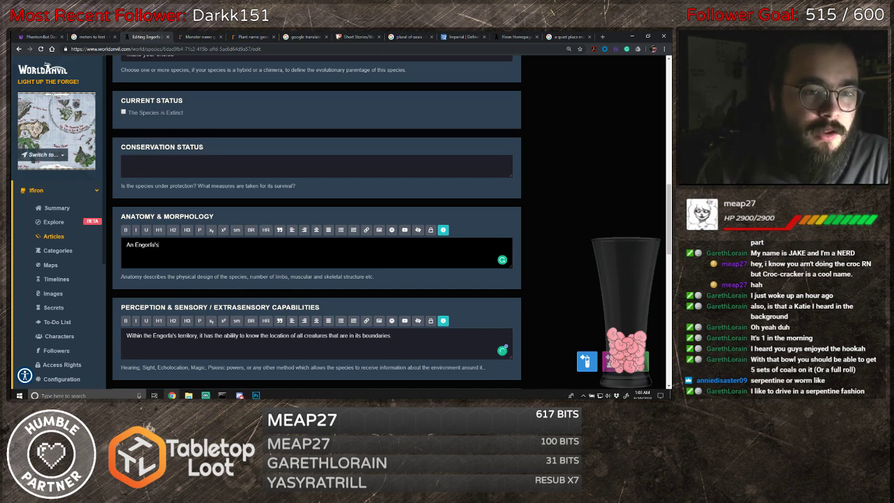
- Complete the opening anatomy and morphology sentence with "body is incredibly long, often measuring 30ft in length."
key("End")
type("bo")
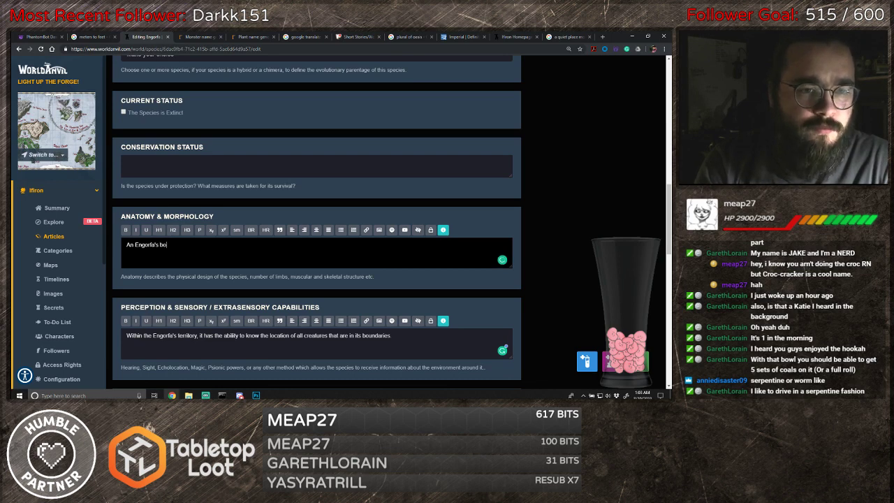
type("dy")
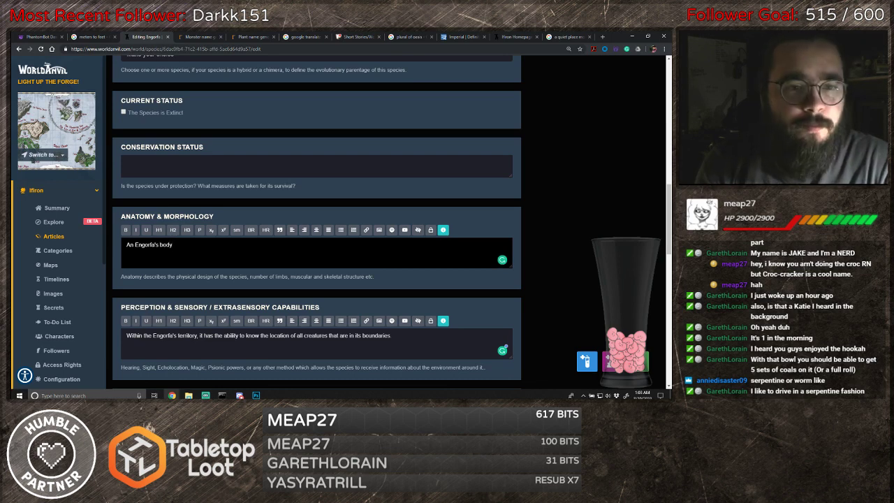
type(" y is incredibly long,")
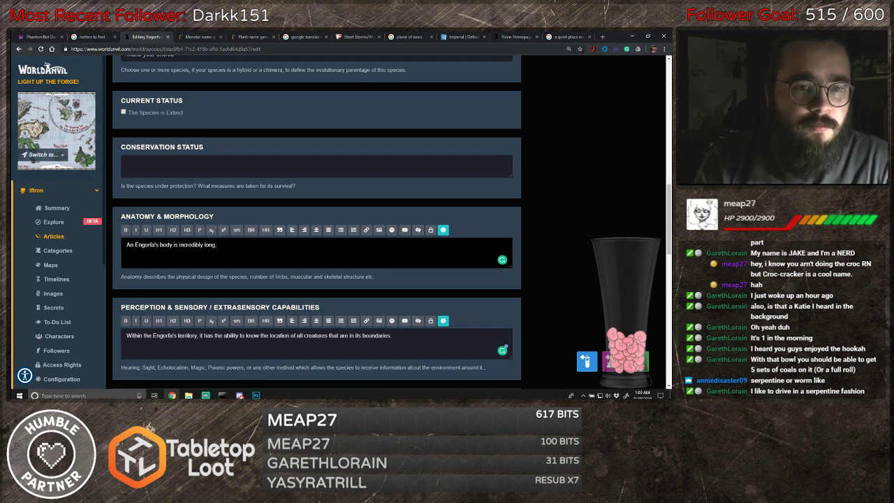
type("of")
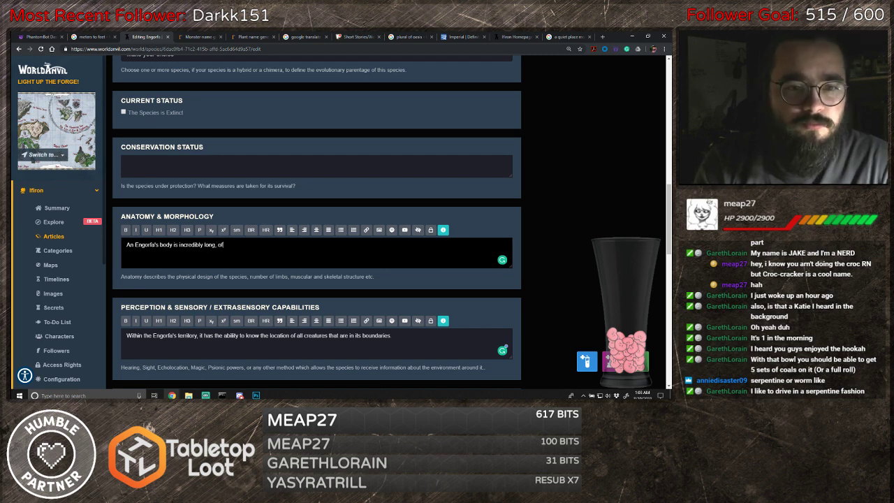
type("ten measuring")
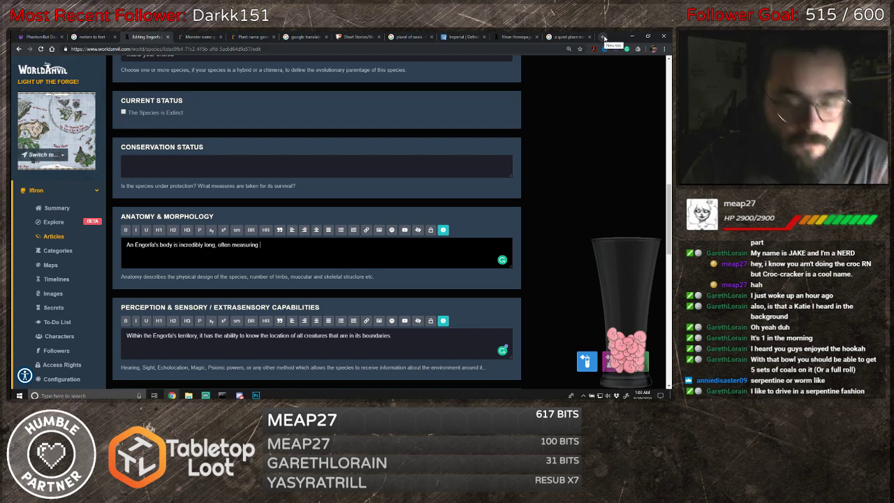
type("30ft (")
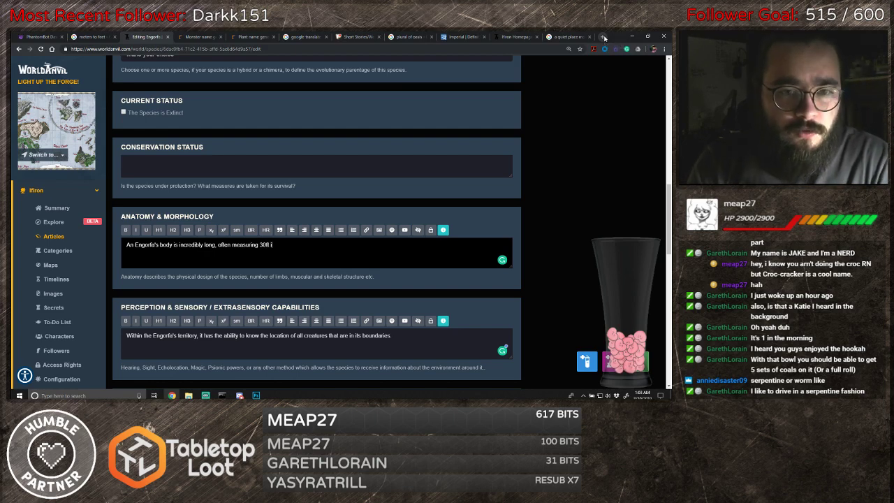
type("length. It")
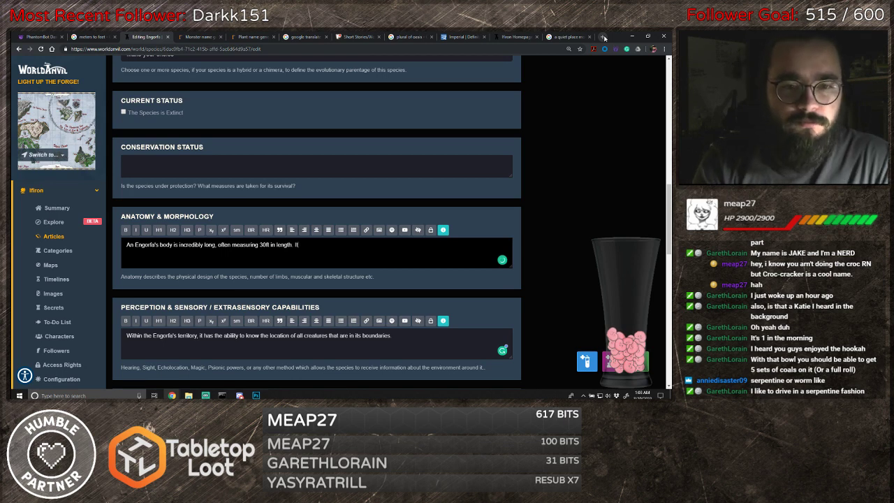
- Continue the anatomy text with "Its body is a leaf-green, allowing it to blend in more easily with surrounding trees to"
type("s")
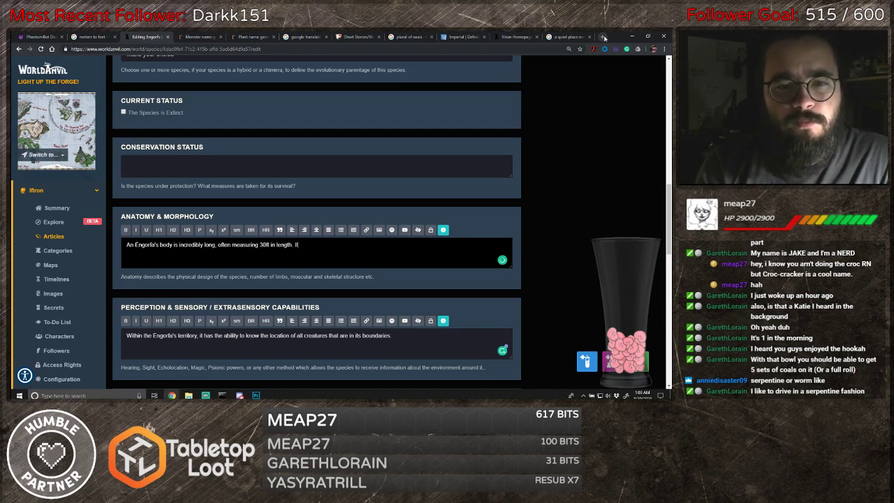
type("body")
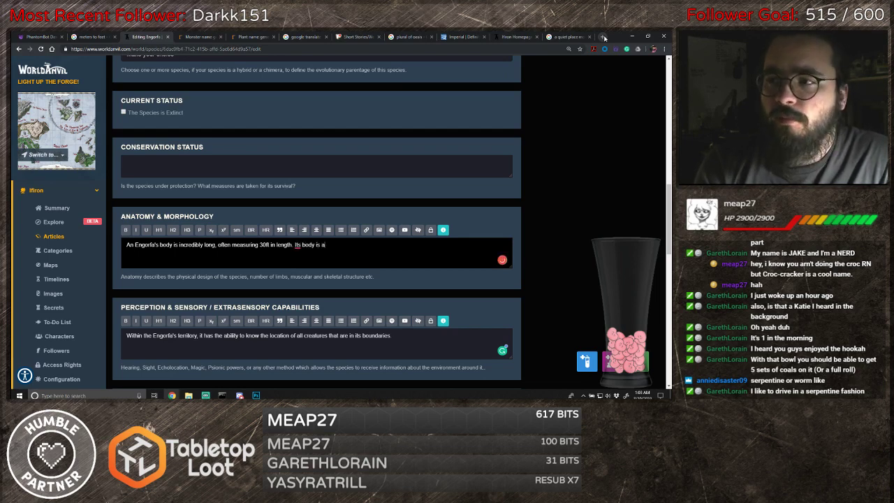
type(" is a")
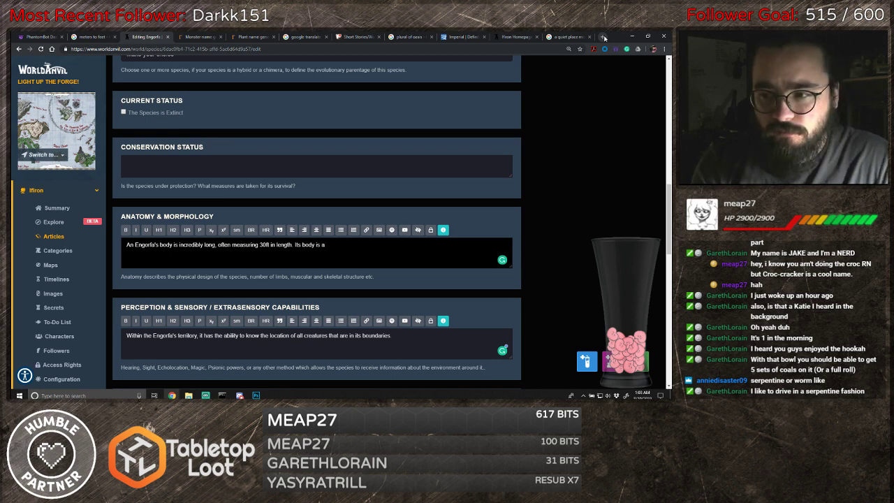
type(" leaf-gr")
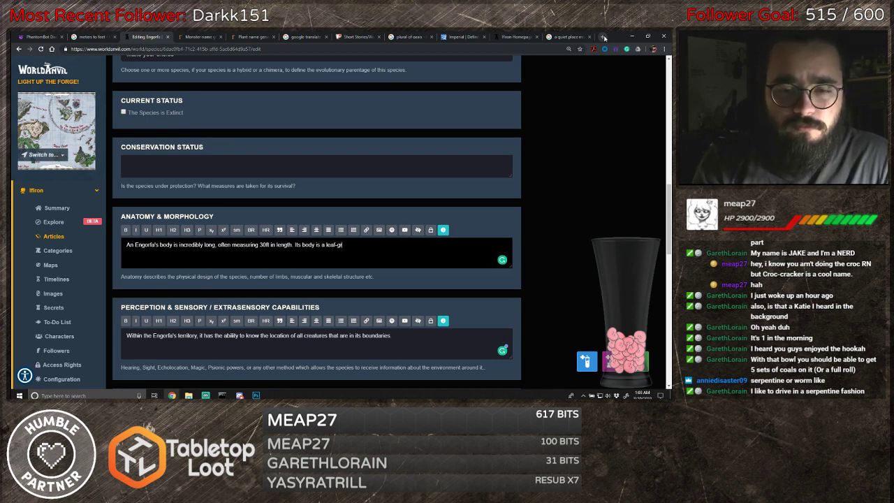
type("een, allo")
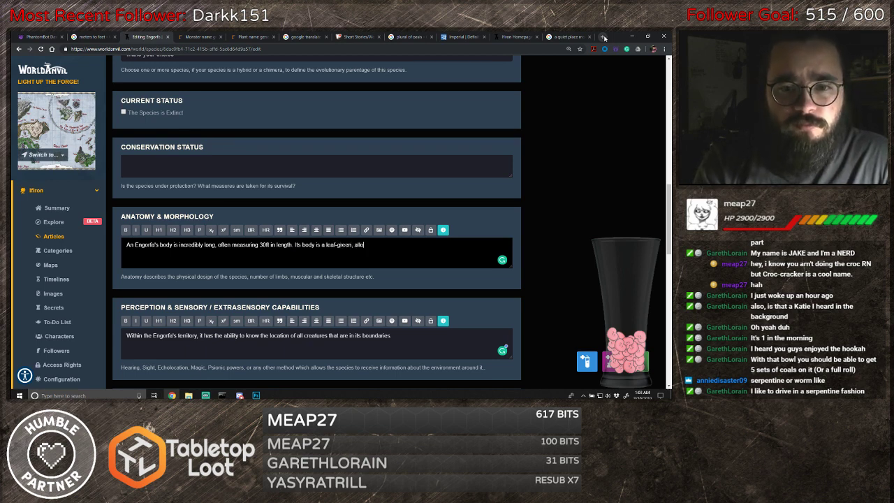
type("wing it to bl")
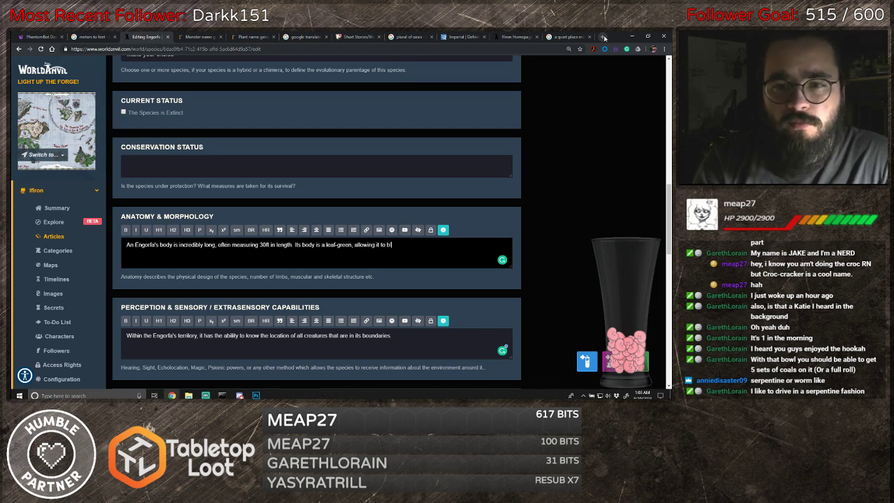
type("end in more easily")
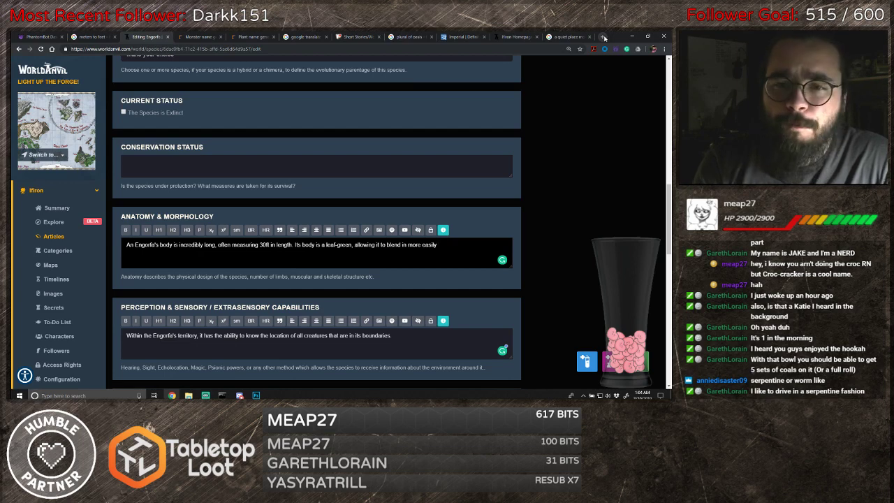
type(" with ")
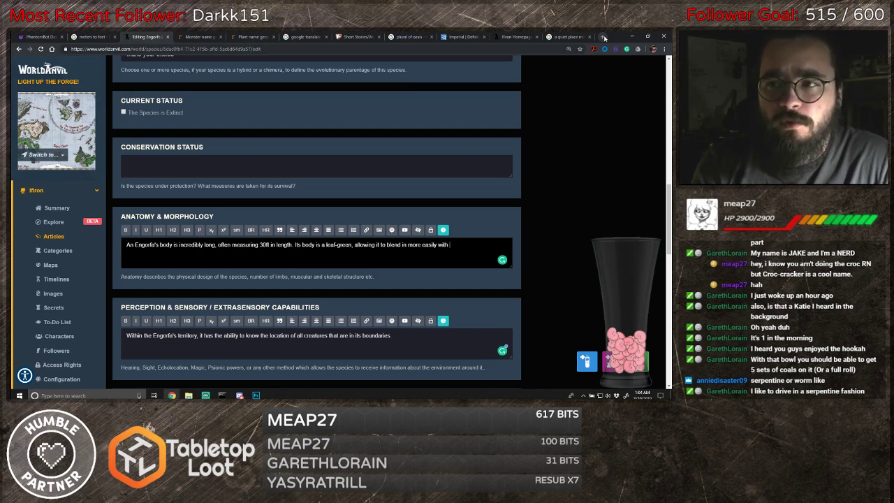
type("surrounding d")
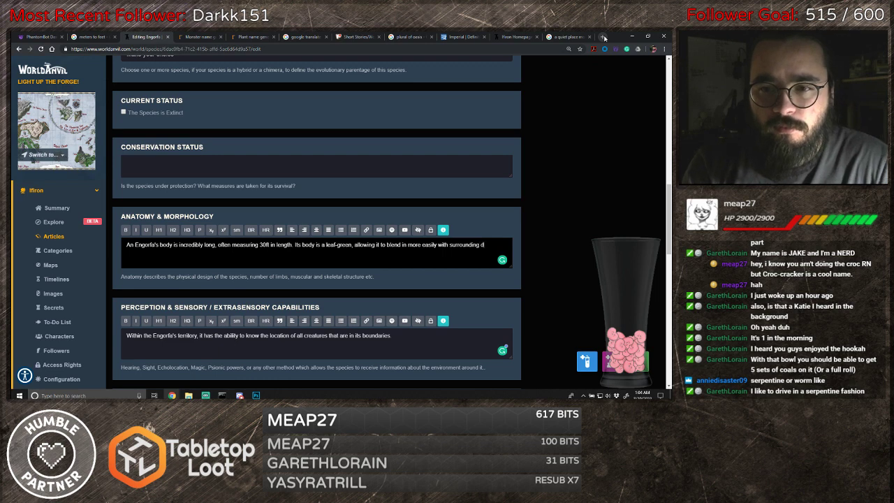
key("BackSpace")
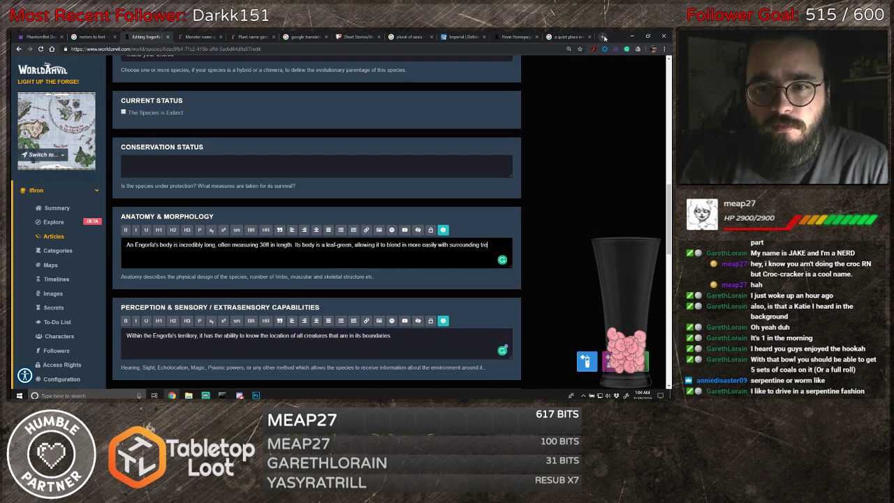
type("trees")
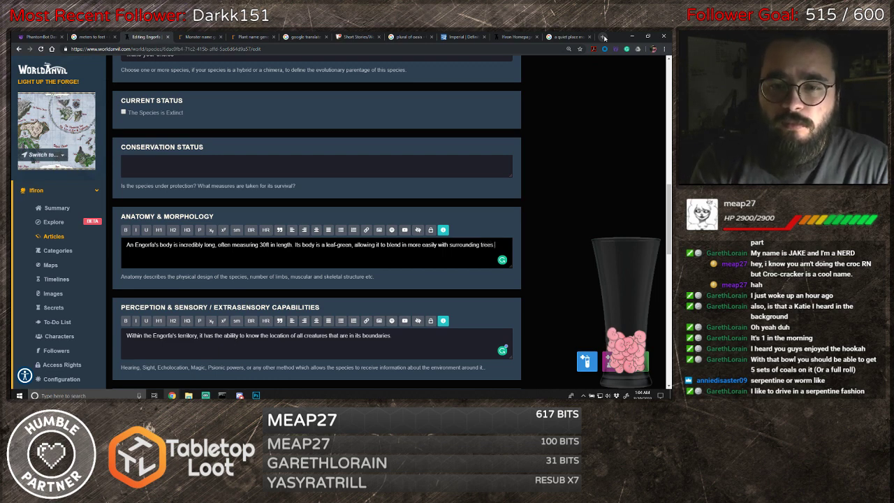
type(" to ")
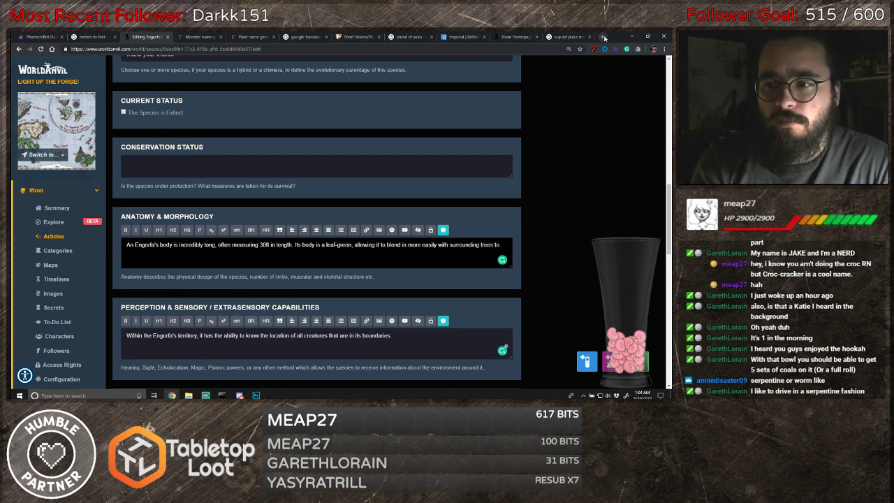
- Complete the Anatomy & Morphology sentence about blending with surrounding trees with "give the appearance of vines."
type("give th appear")
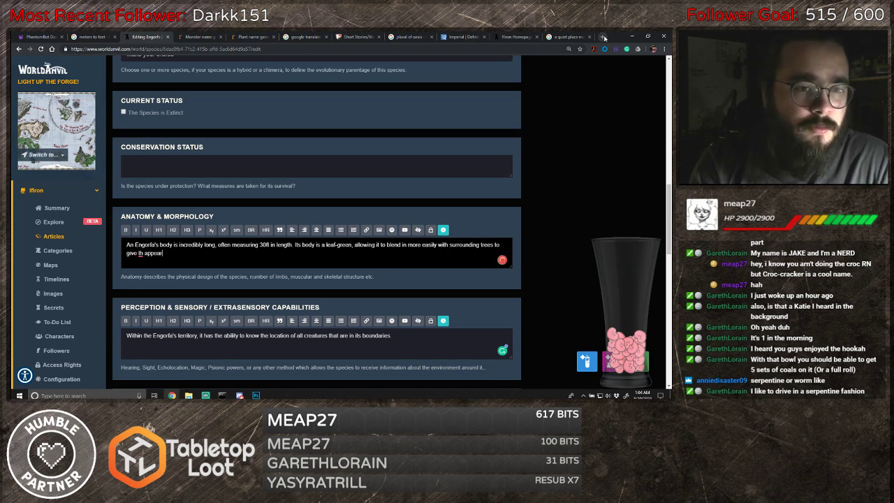
key("BackSpace")
key("BackSpace")
key("BackSpace")
key("BackSpace")
key("BackSpace")
key("BackSpace")
key("BackSpace")
type("e")
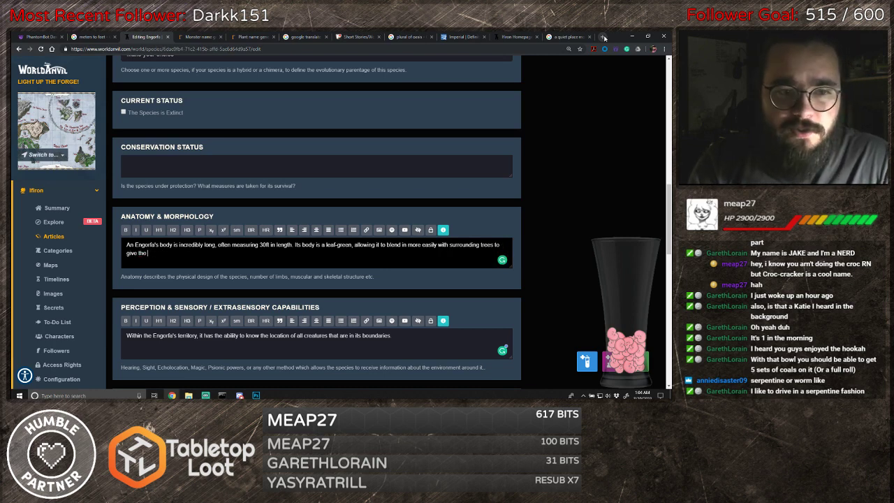
type(" appearance of vines.")
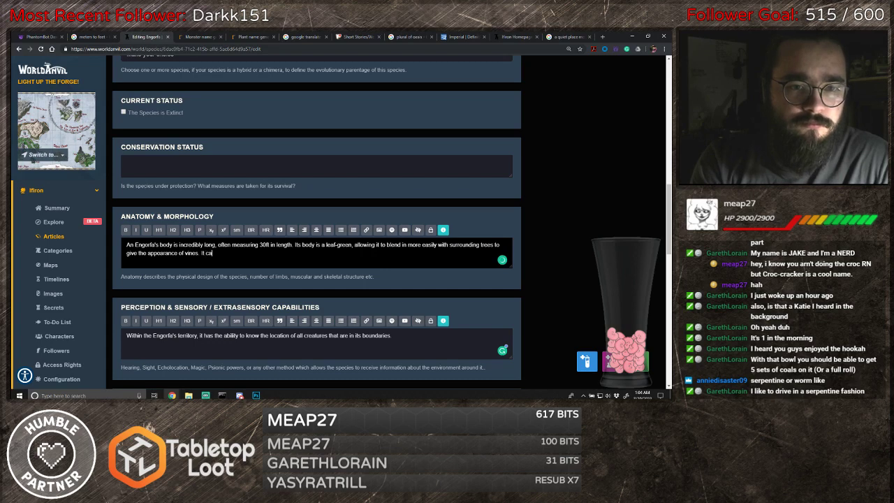
type("It casts (")
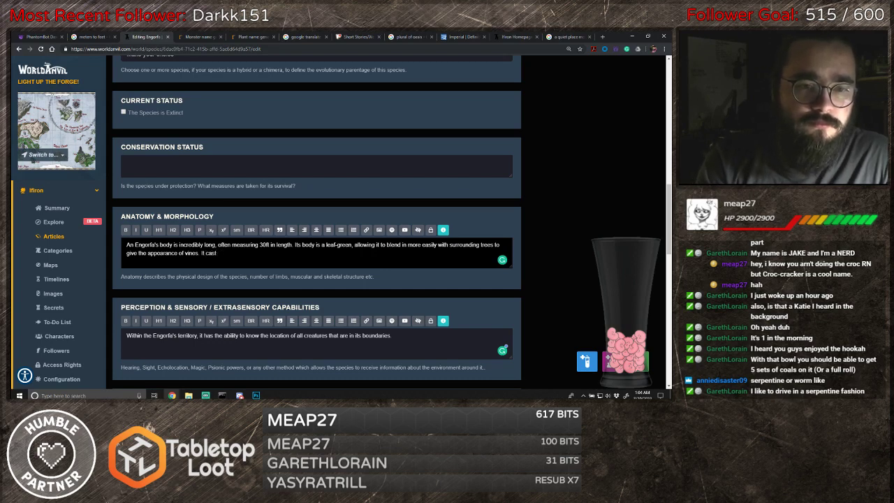
key("BackSpace")
key("BackSpace")
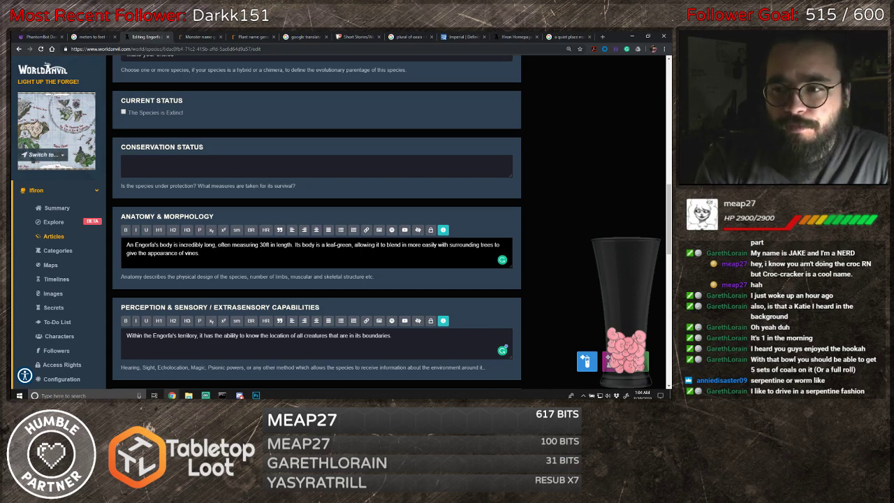
- Begin a new sentence in Anatomy & Morphology reading "Usually the illusions it casts mask its presence,"
type("UsuUs")
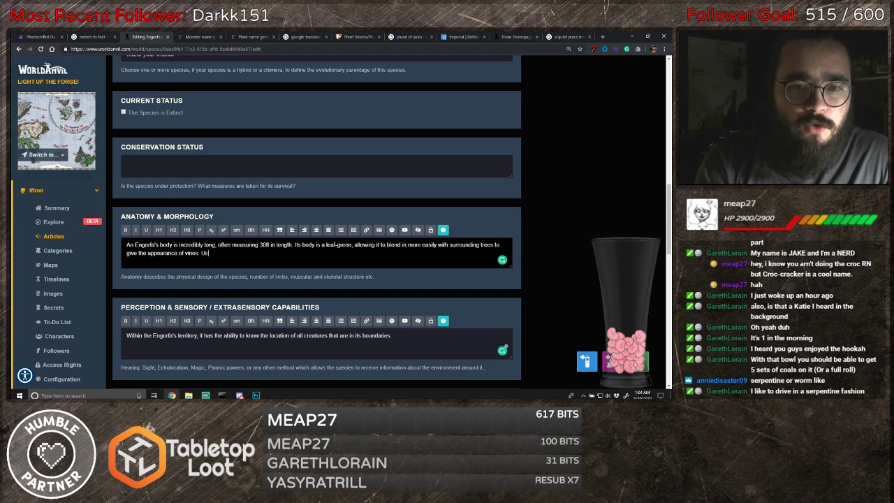
type("ually the illus")
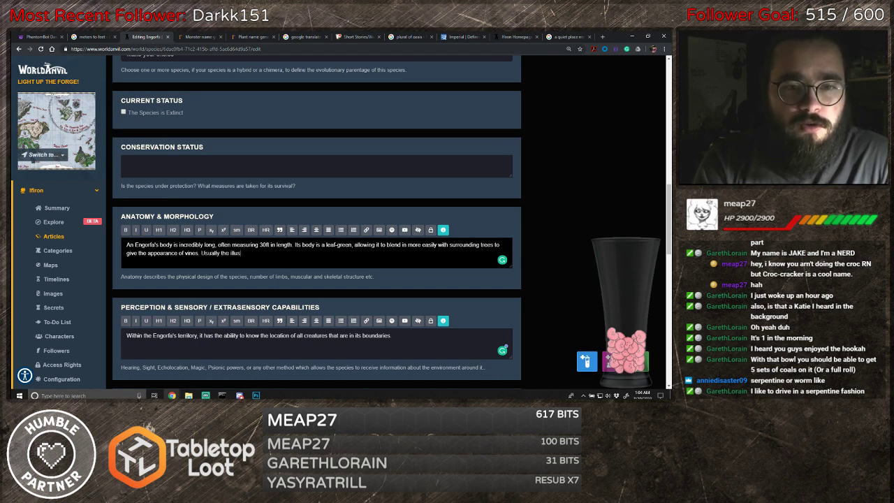
type("ions it casts")
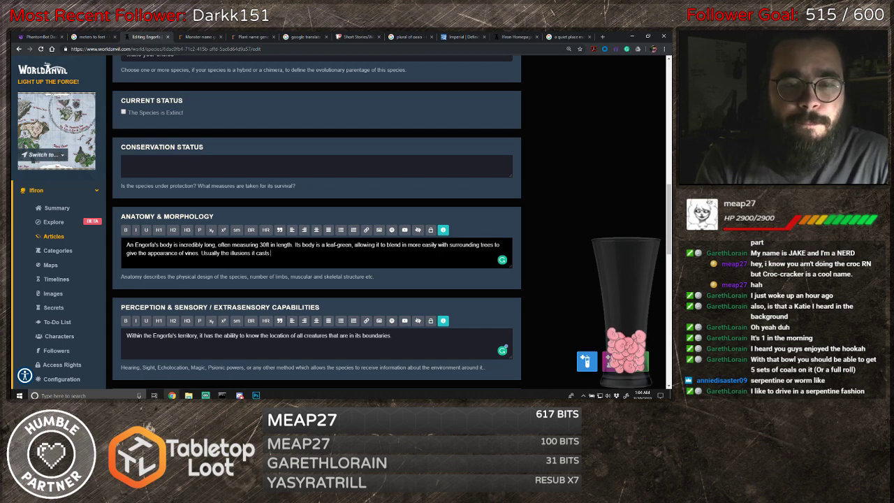
type(" mask its ")
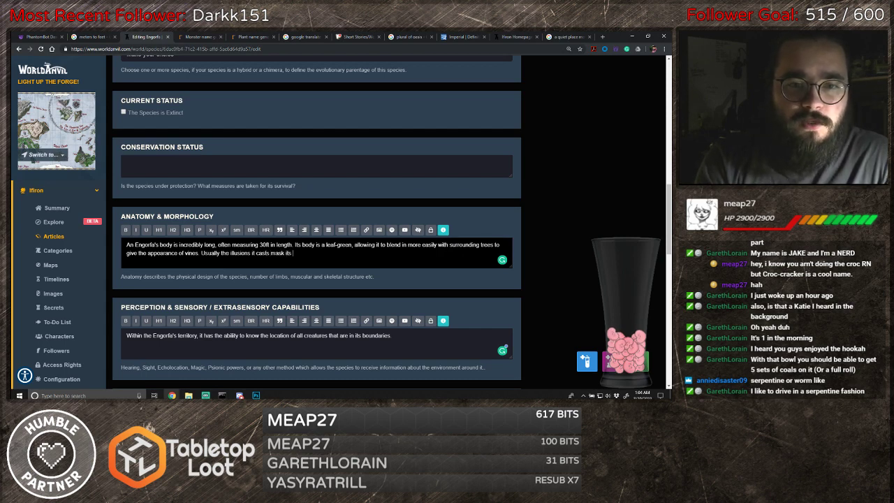
type("presence,")
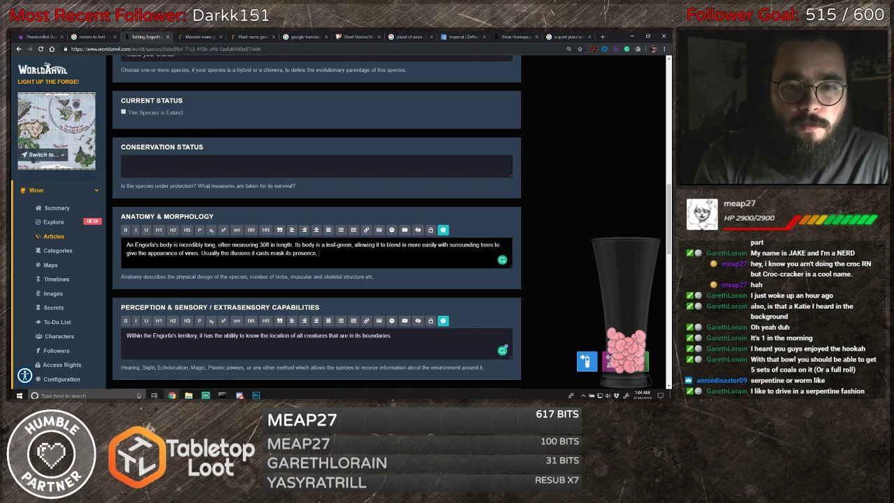
- Finish the illusions sentence with "but the natural camouflage is important for when its digesting food.", correcting the spelling of "camouflage"
type(" but the ")
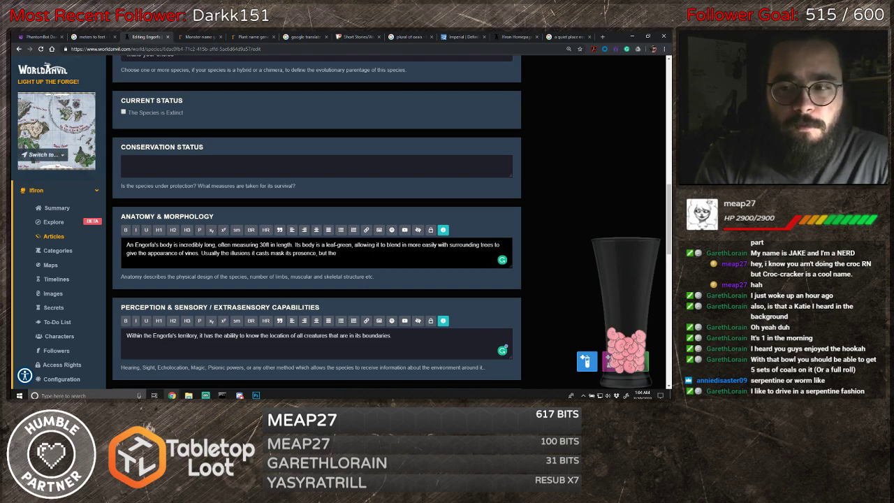
type("camo")
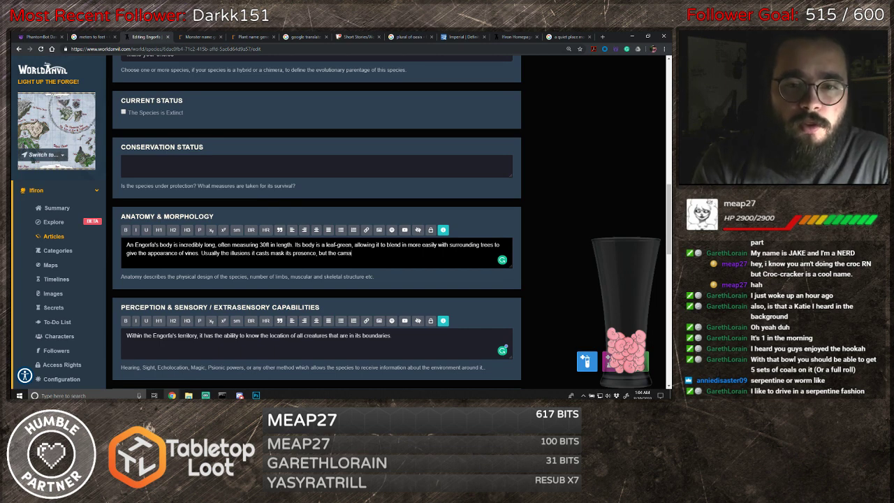
type("uflague")
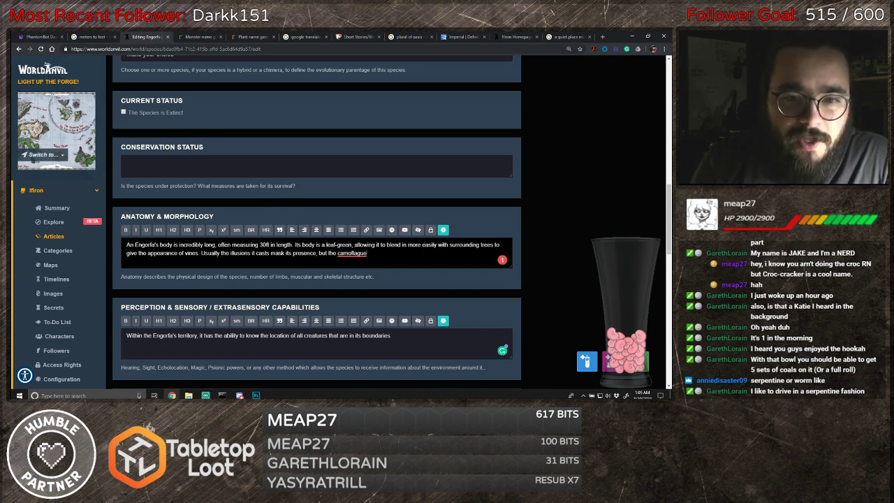
type("natural")
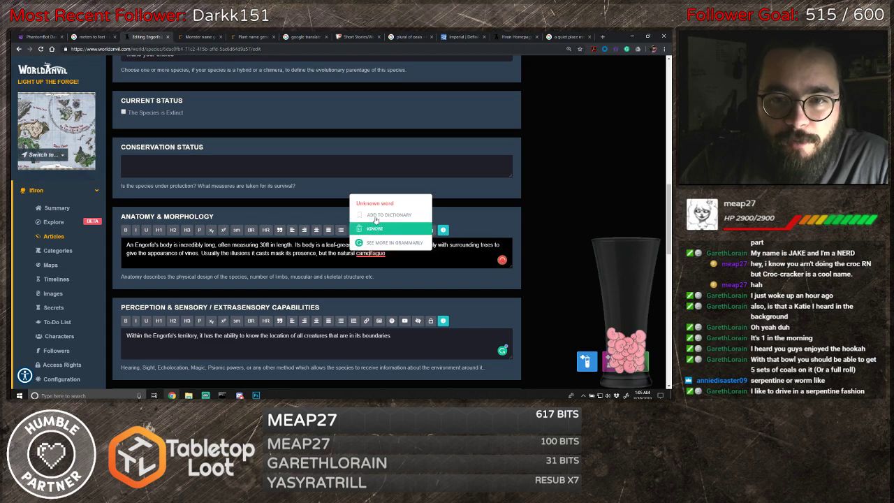
left_click(370, 254)
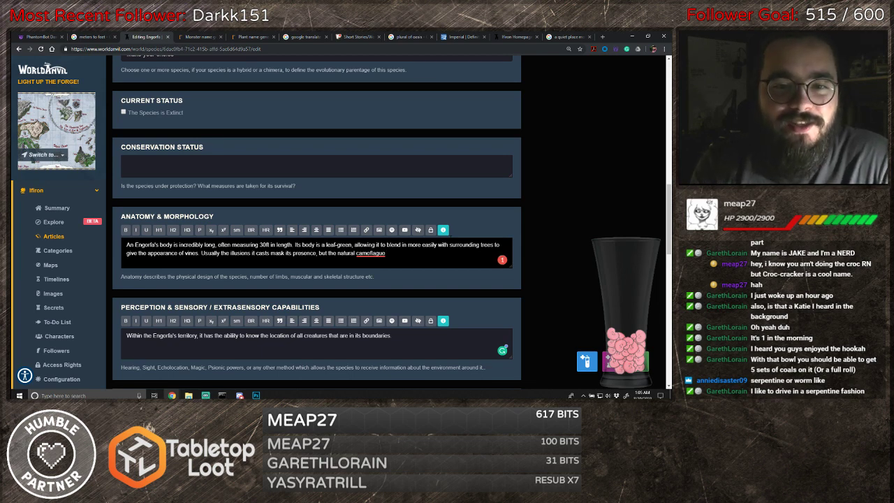
type("is ")
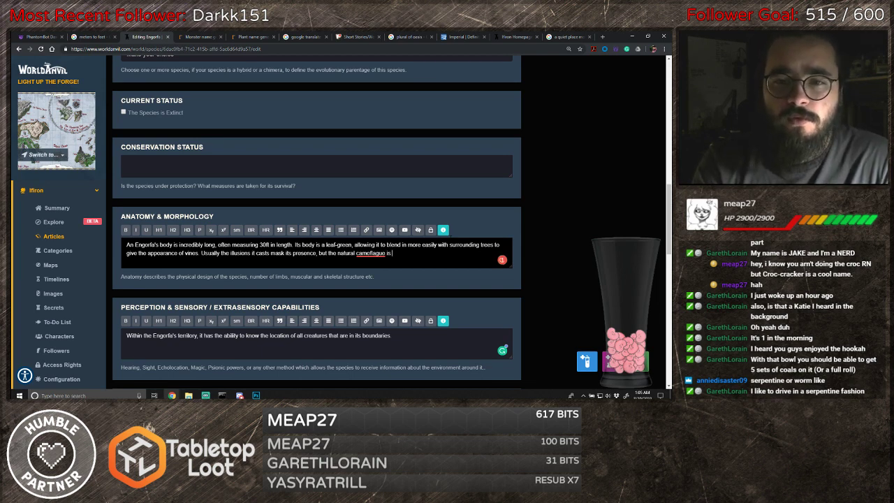
type("important for wh")
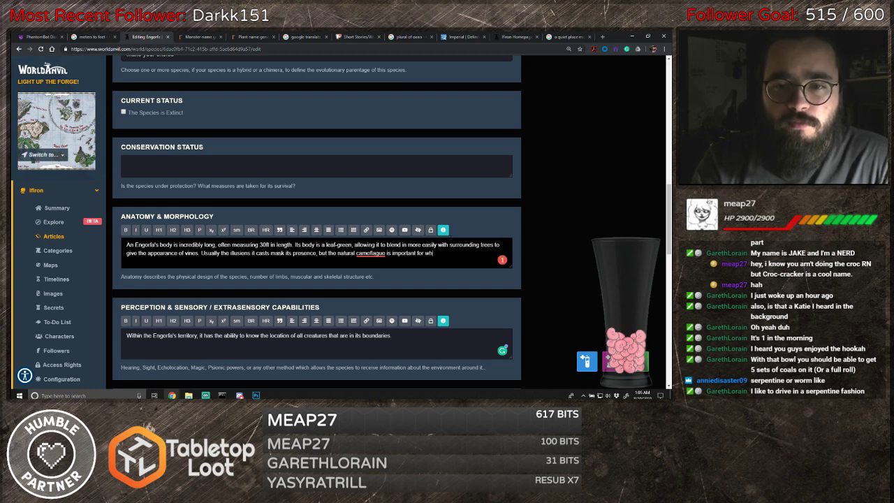
type("en its d")
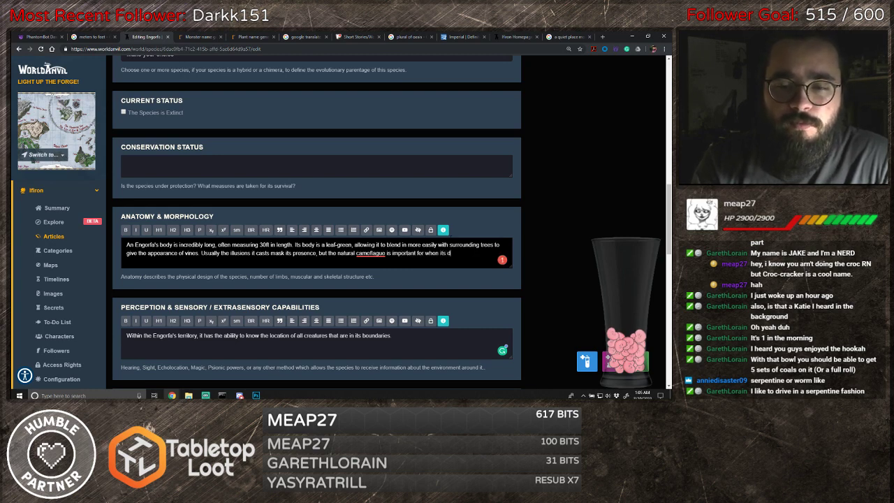
type("igesting food.")
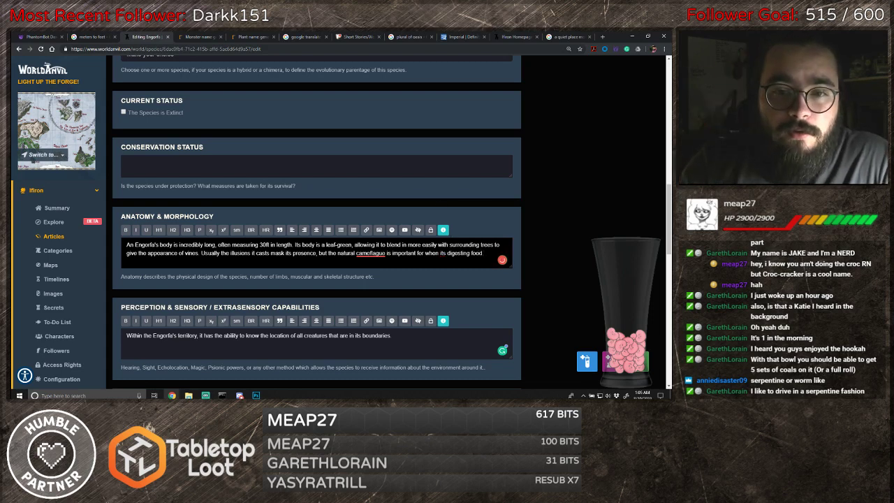
mouse_move(368, 253)
left_click(386, 201)
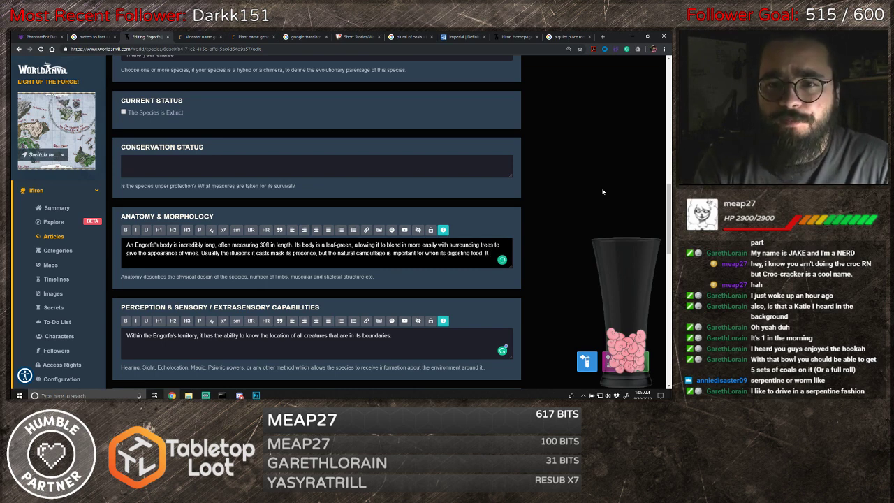
- Add "It devours food in a similar manner to serpents" to the end of the Anatomy & Morphology text
type("It doe")
type("our")
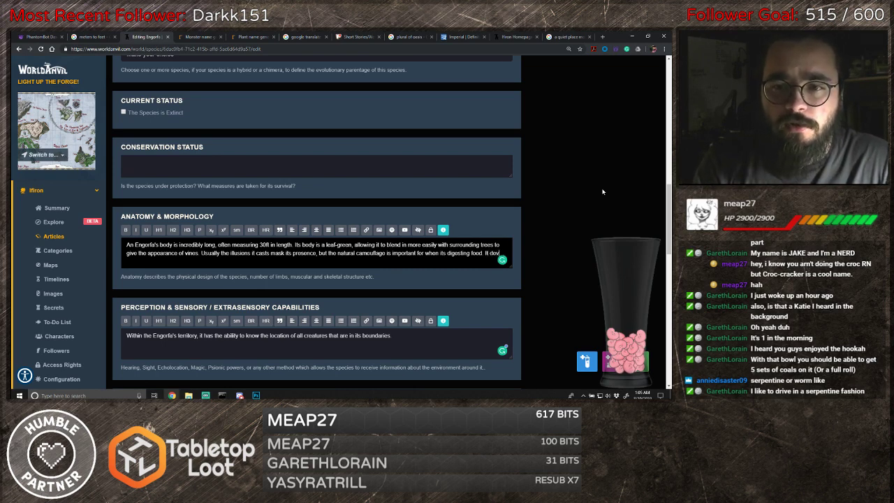
type("s food")
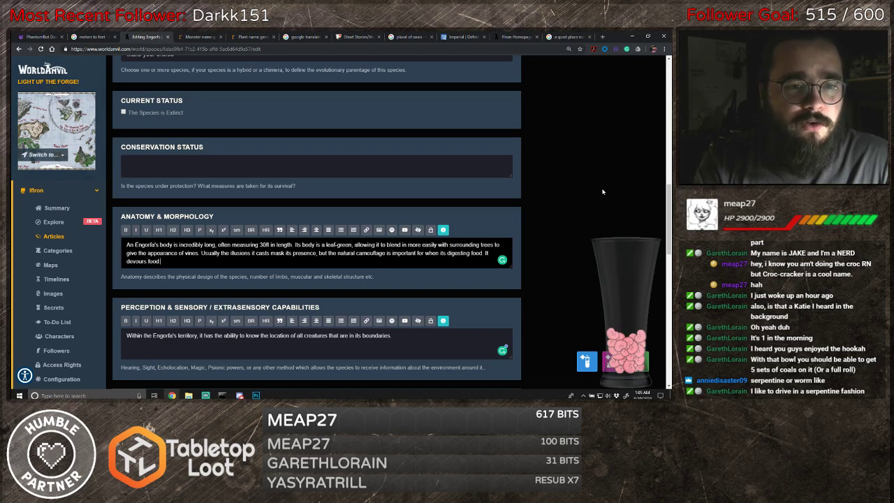
type(" in a similar")
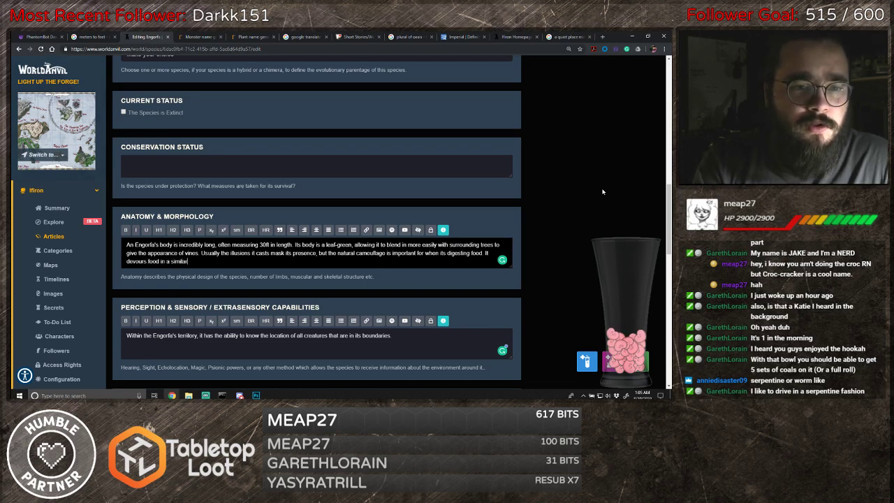
type(" manner to ")
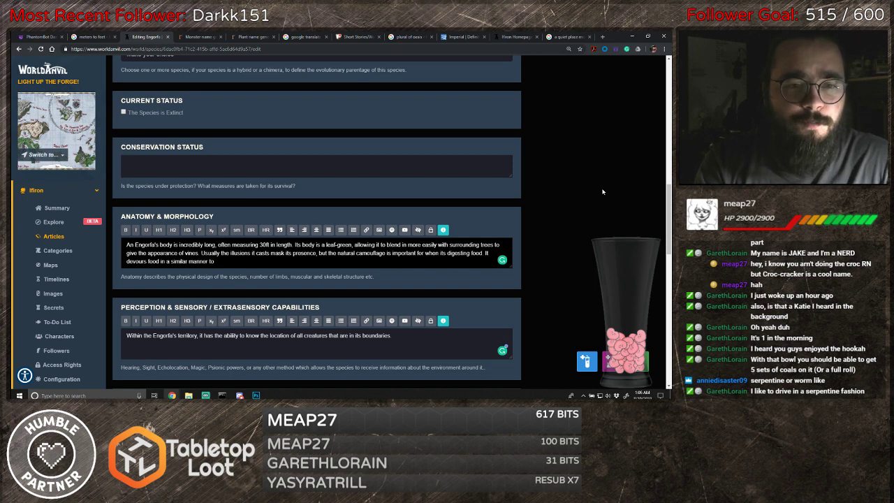
type("serpen")
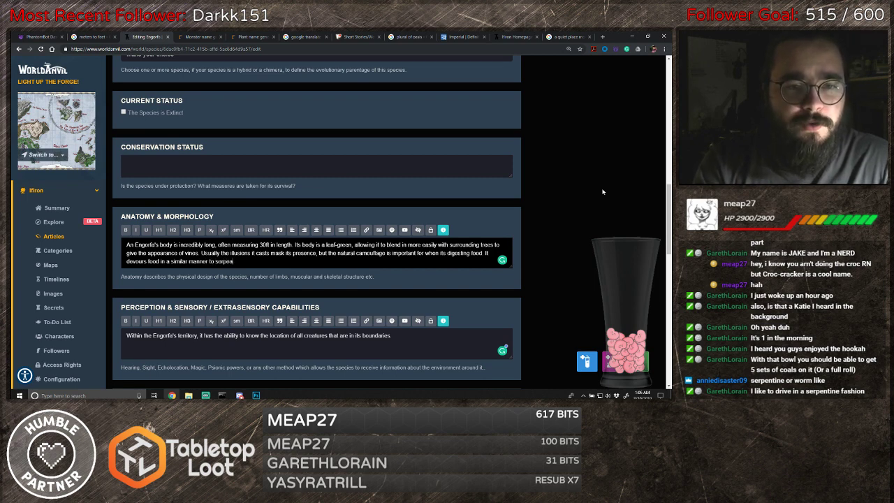
type("t")
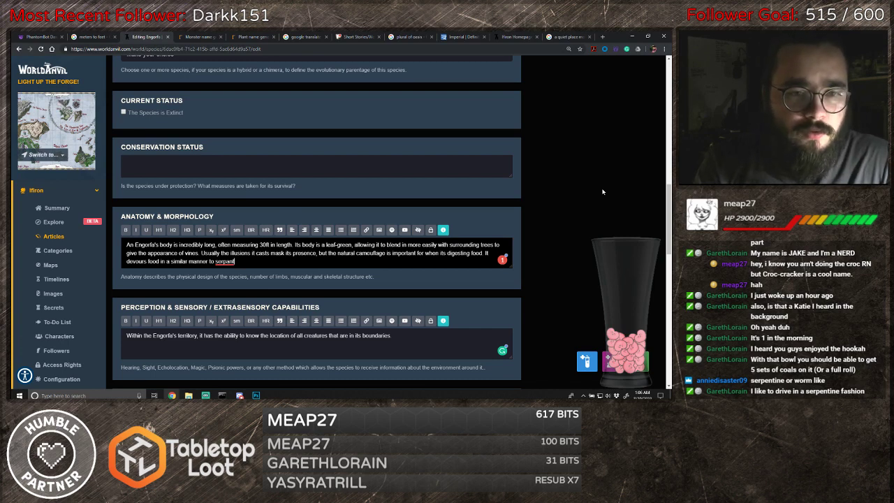
key("BackSpace")
key("BackSpace")
key("BackSpace")
type("ts")
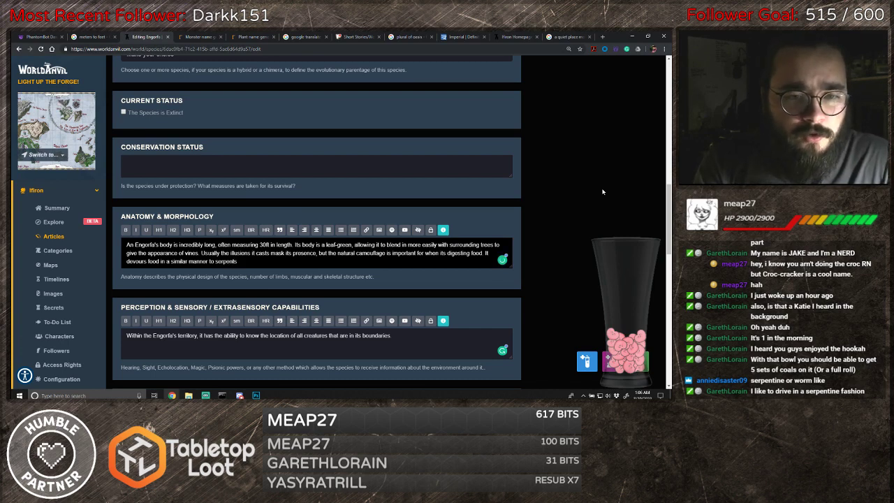
- Extend the feeding sentence with ", with a large mouth on one end that resembles more the mouth of a lamprey eel"
type(", with a lar")
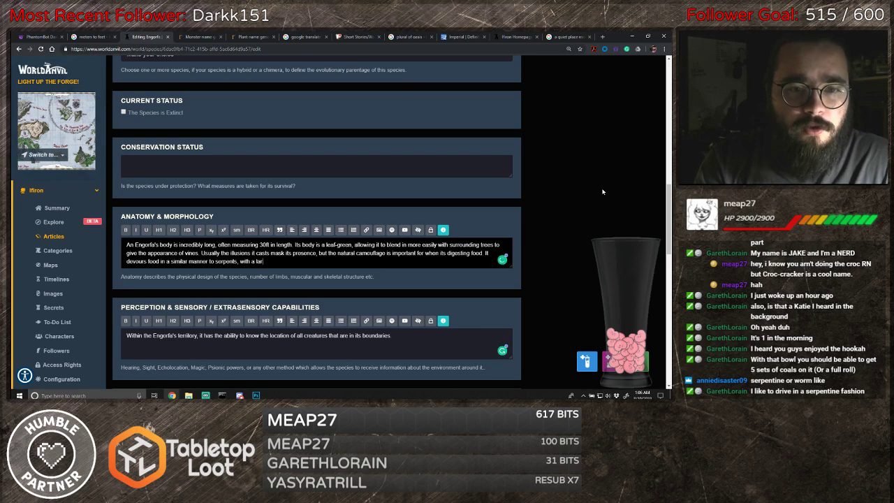
type("ge mou")
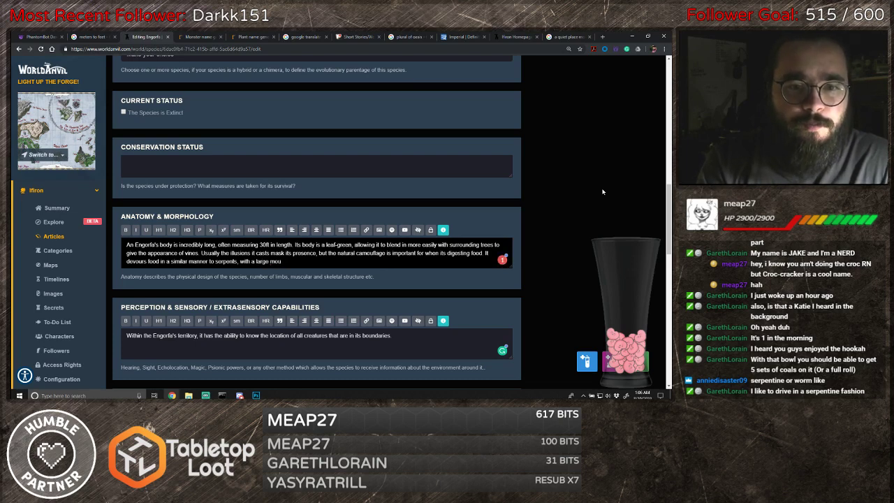
type("th on one end that re")
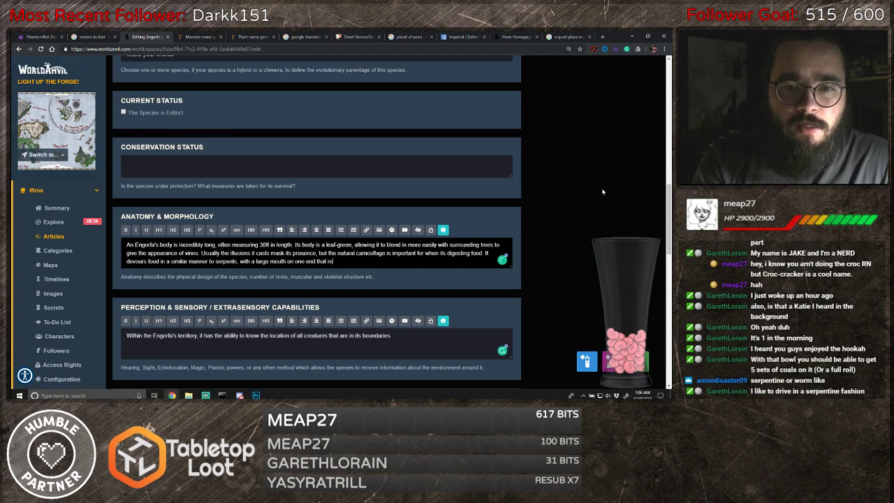
type("sembles m")
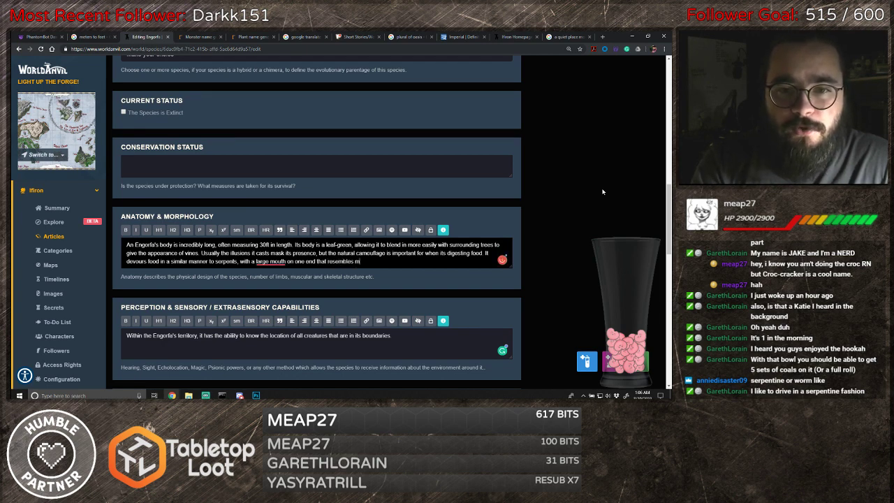
type("ore the mouth of a")
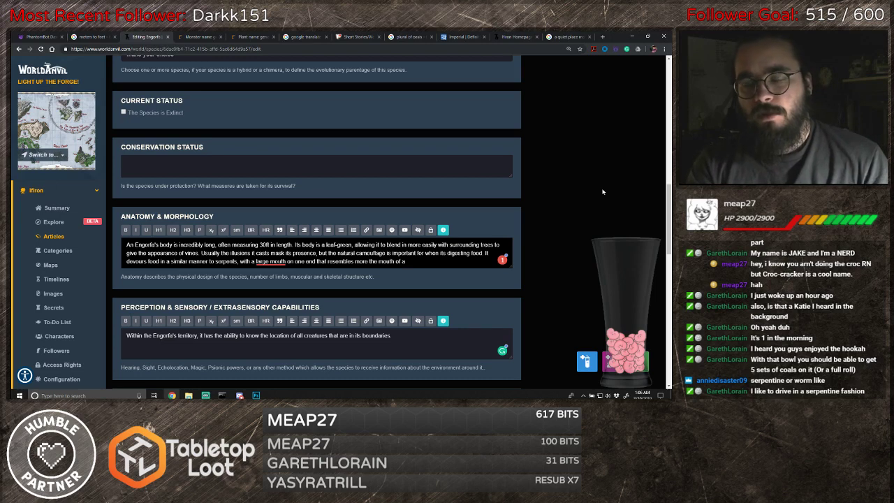
type("lampre")
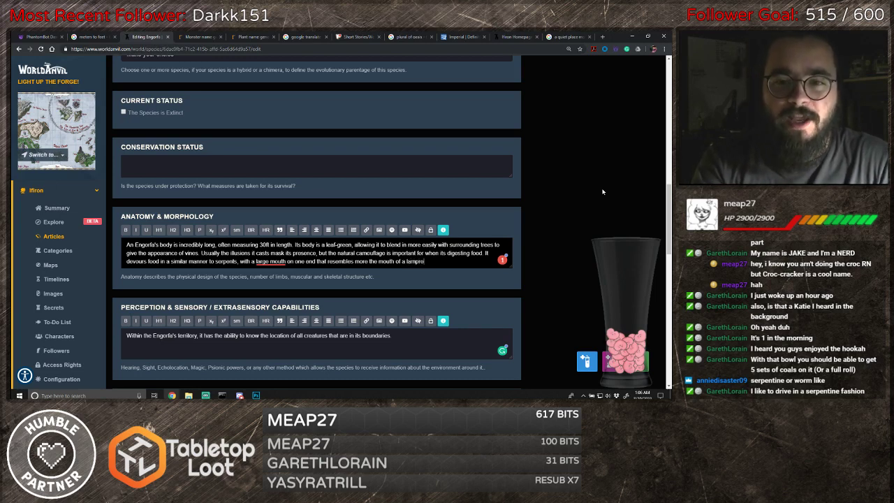
type("y eel")
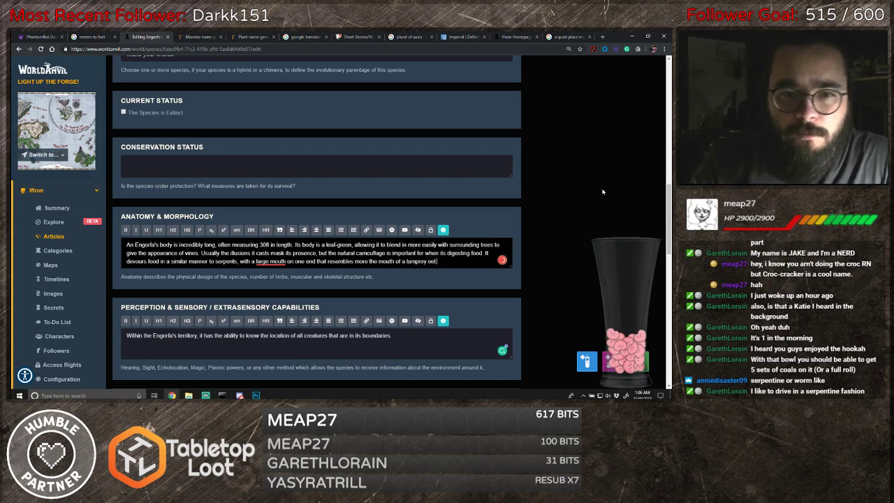
mouse_move(271, 262)
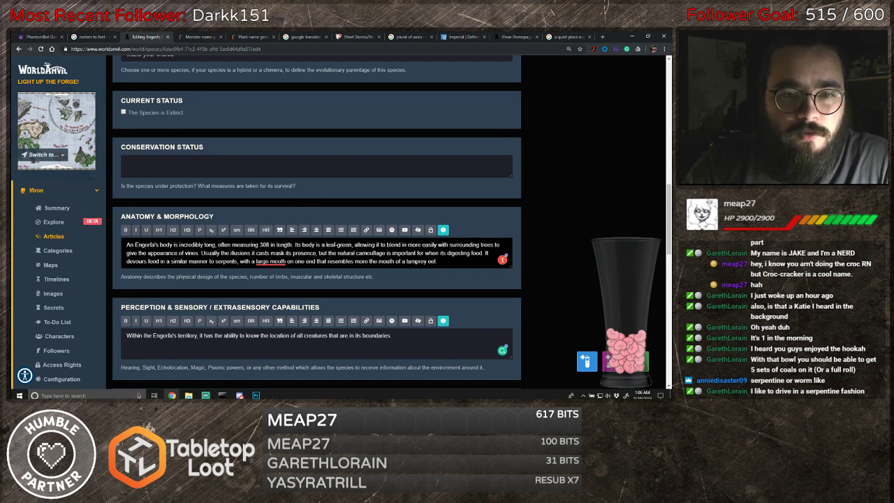
- Apply the suggested correction to "large mouth" and enlarge the Anatomy & Morphology text box vertically
left_click(279, 240)
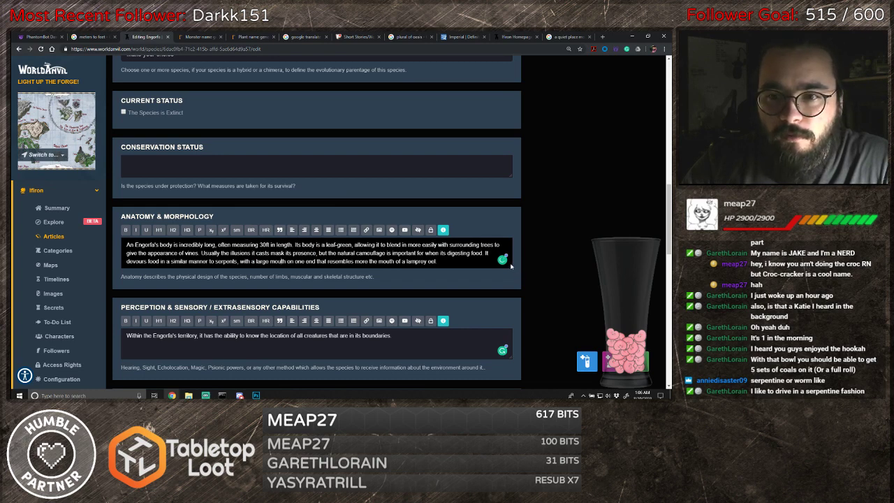
left_click_drag(511, 267, 523, 323)
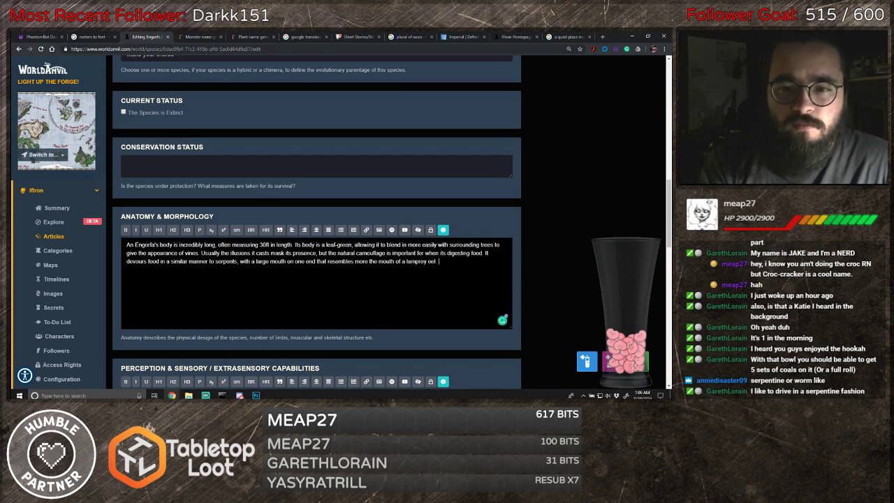
type("With it")
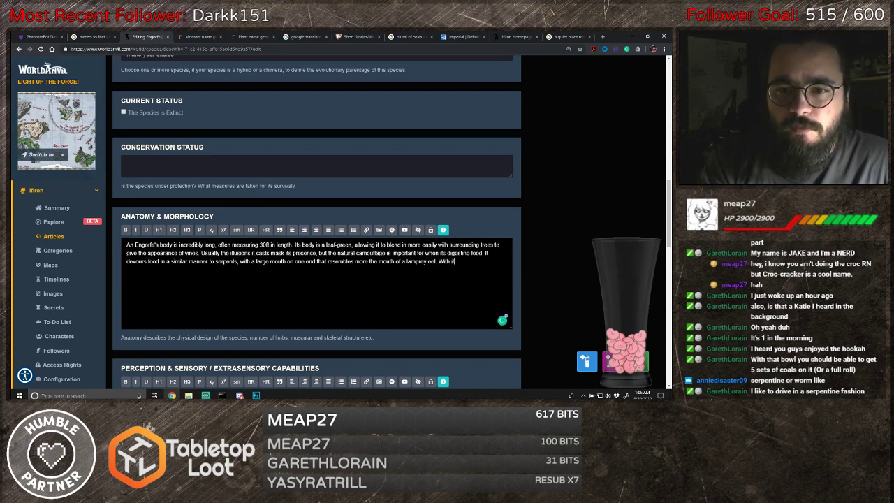
key("BackSpace")
key("BackSpace")
key("BackSpace")
key("BackSpace")
key("BackSpace")
key("BackSpace")
key("BackSpace")
- Begin a new sentence after the lamprey eel comparison reading "It's muscles are incredibly strong"
type("It")
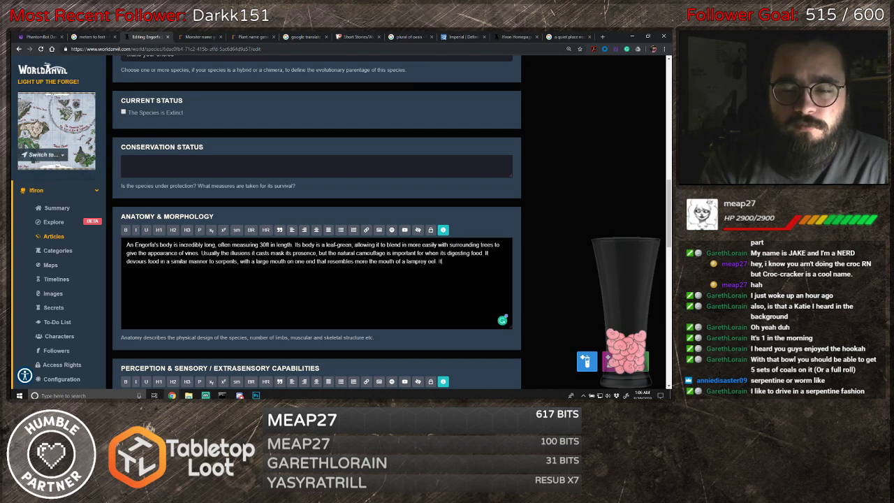
type("'s muscles ")
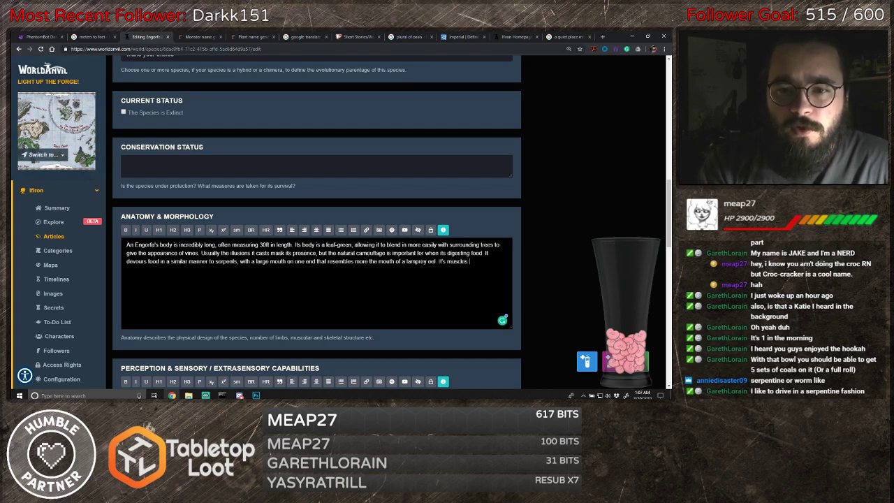
type("are inc")
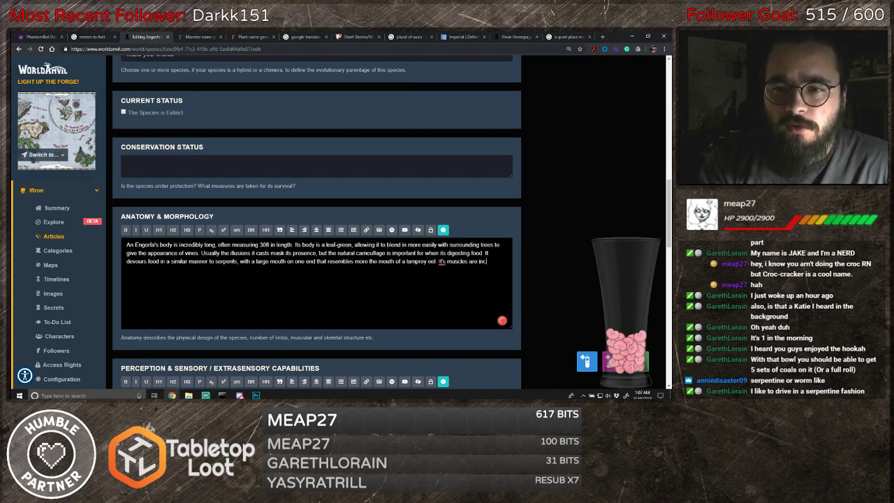
type("redibly s")
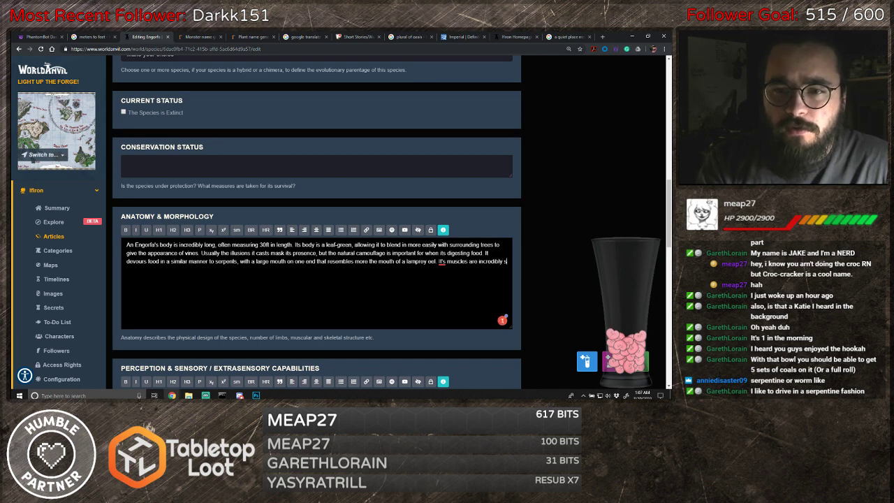
type("trong")
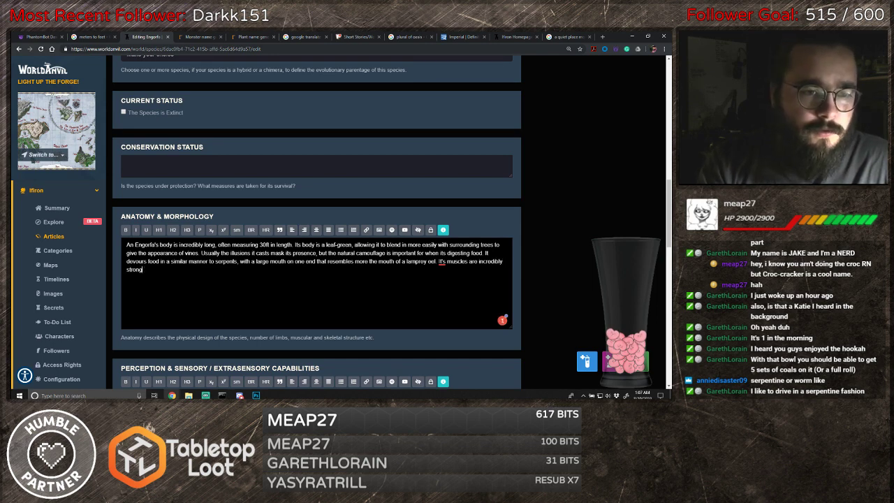
- Continue the muscles sentence with ", allowing it to hold onto trees to help its navigation through its territory."
type(", allowing it to")
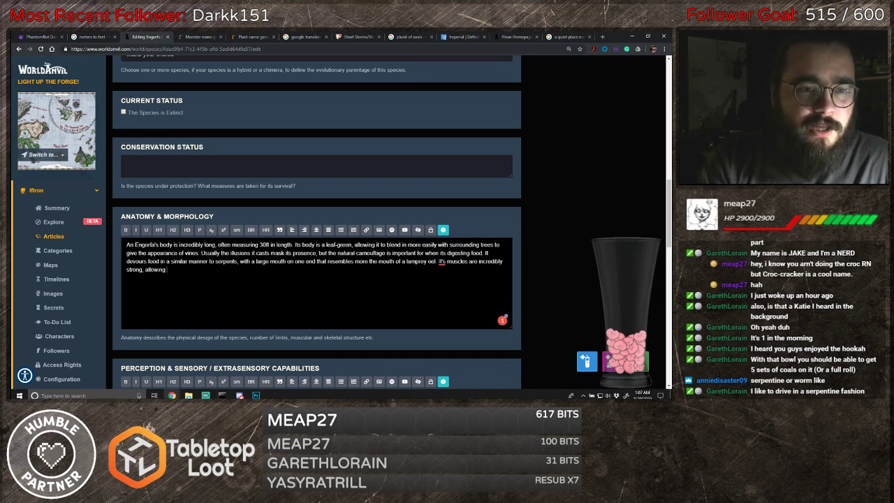
type(" ho")
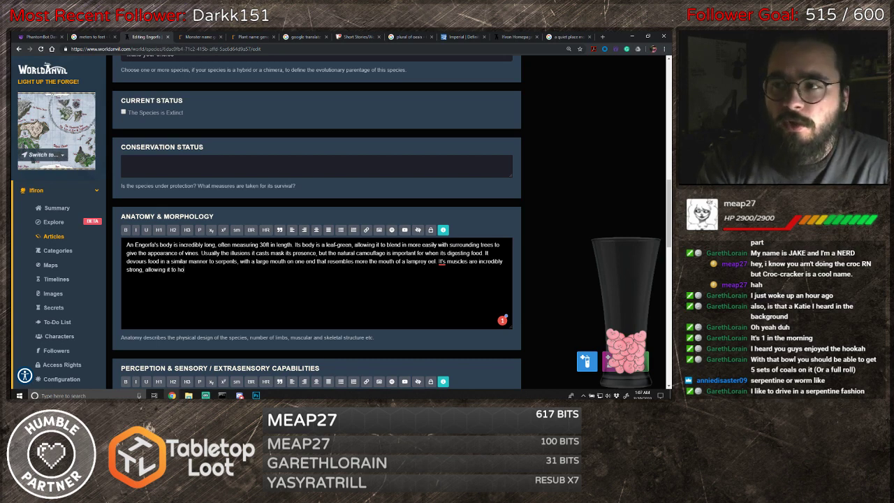
type("ld onto thees ")
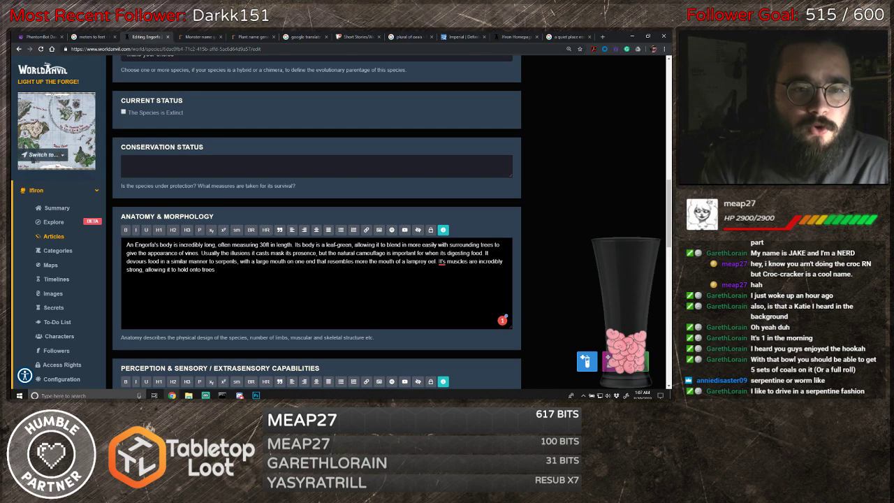
type("a")
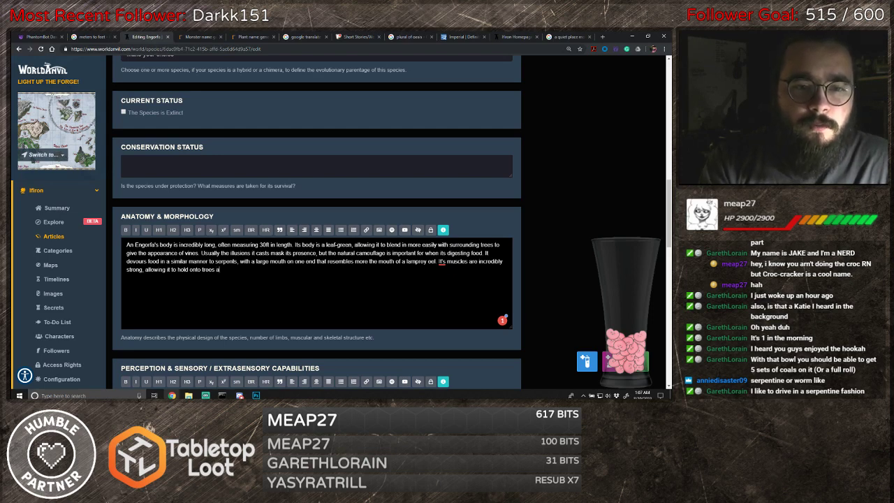
key("BackSpace")
type("to help its ")
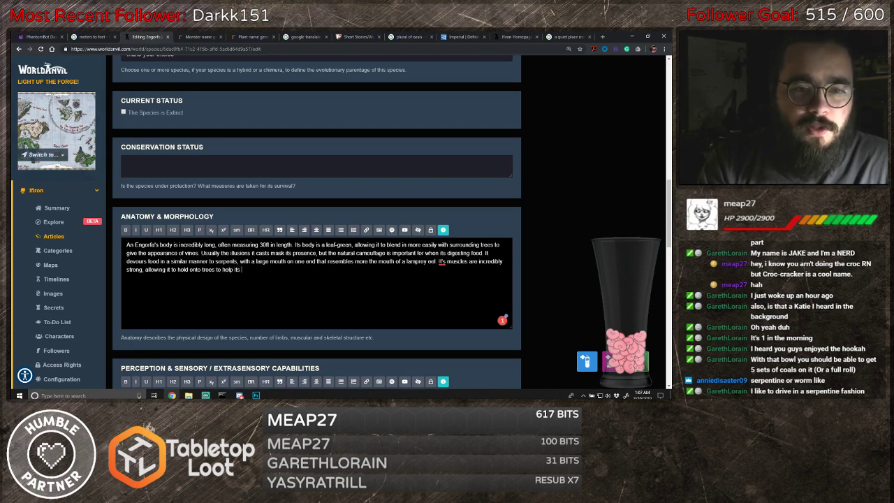
type("navigatio")
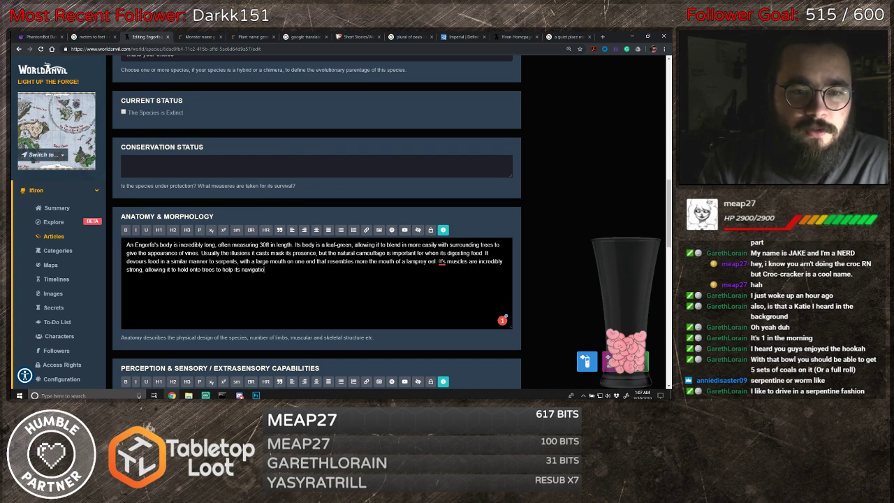
type("n through its")
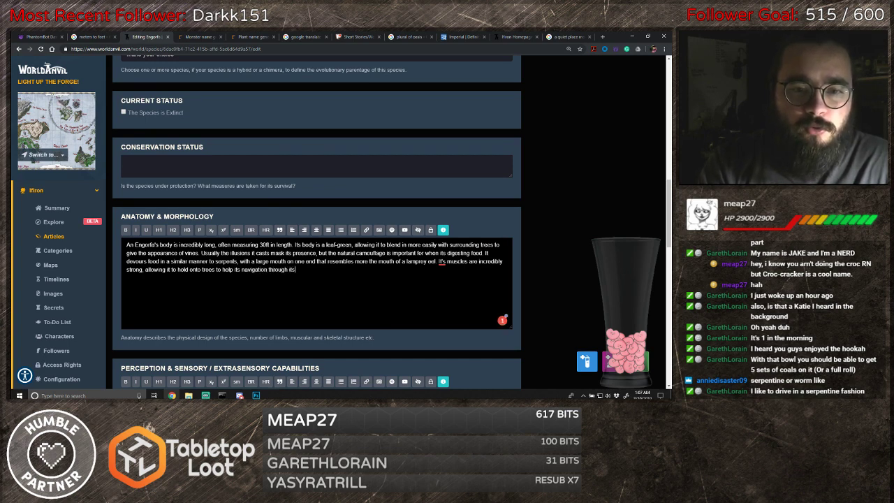
type(" territory.")
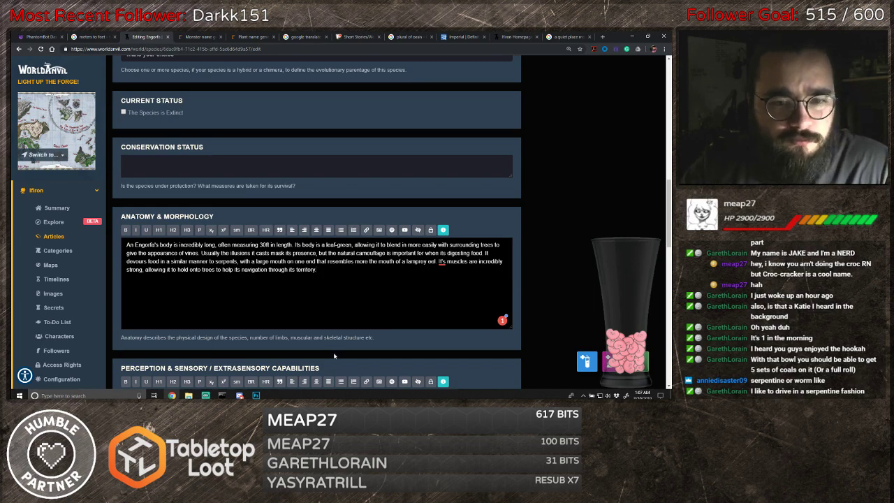
- Correct "It's" to "Its" at the start of the muscles sentence in Anatomy & Morphology
scroll(316, 222, "down", 3)
scroll(429, 280, "down", 3)
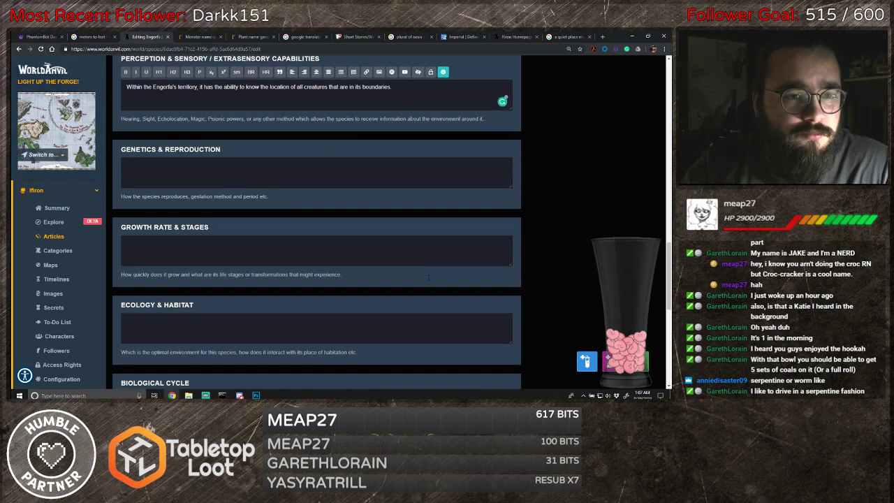
scroll(429, 280, "up", 5)
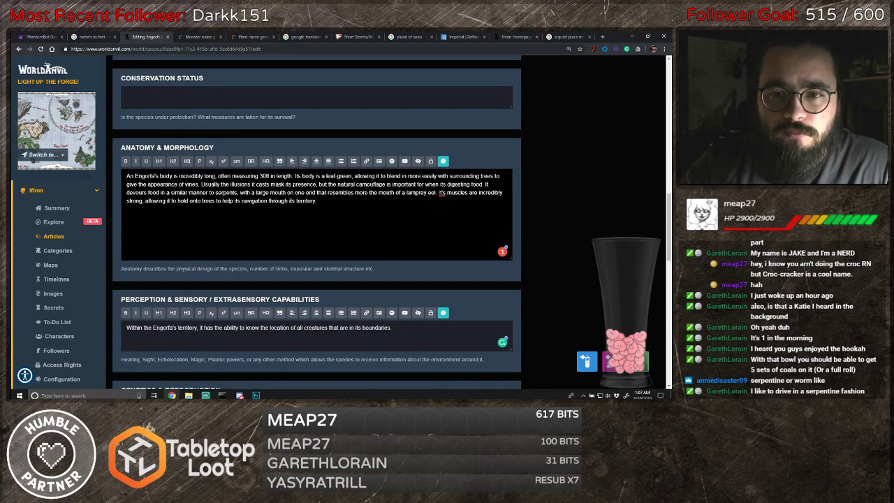
mouse_move(441, 194)
left_click(445, 153)
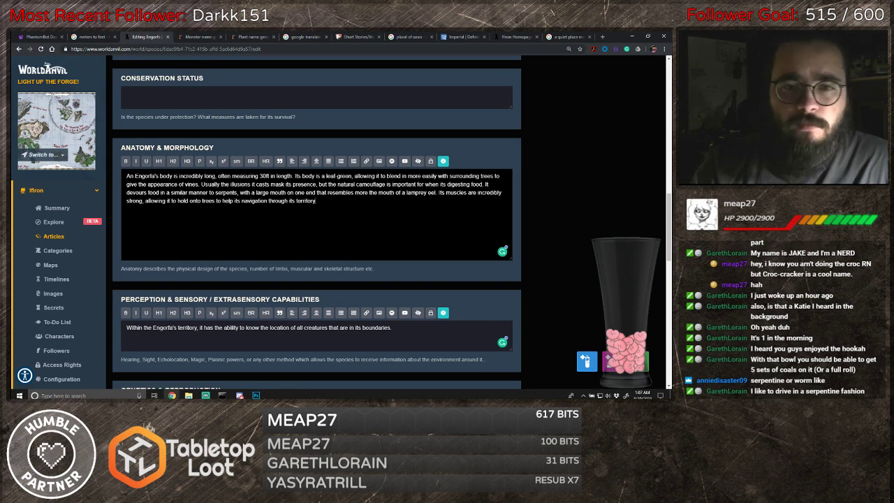
- Extend the muscles sentence after "territory" with ", which it will use to constrict prey"
type("which it")
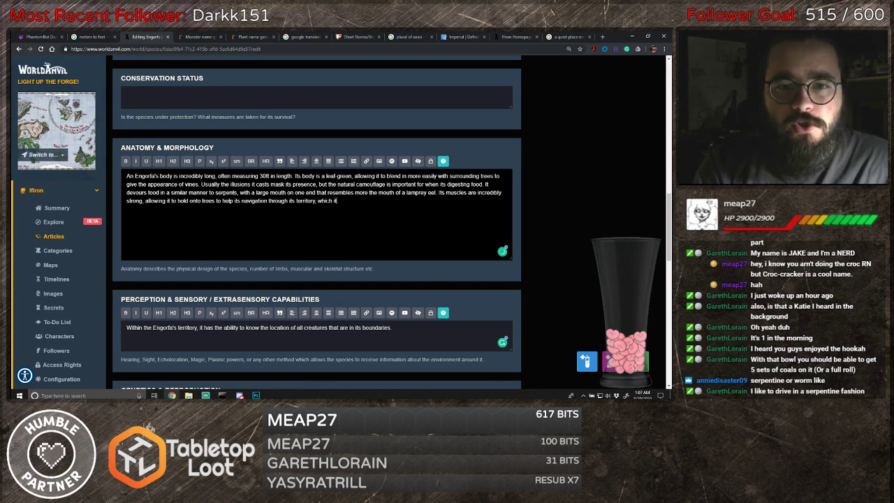
type(" will use to")
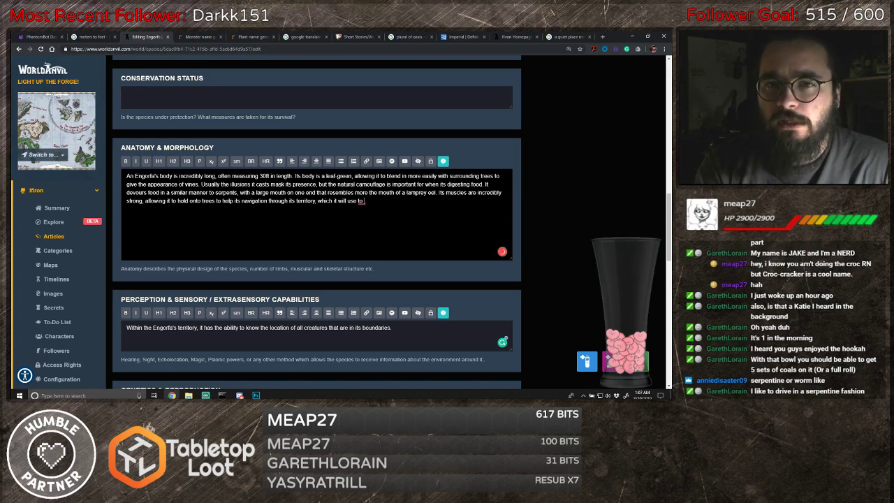
type(" constrict prey")
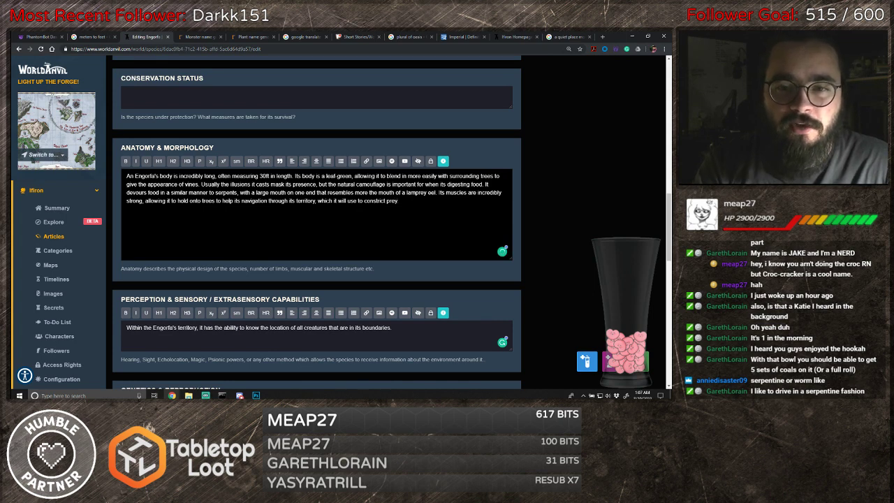
type(". if i")
key("BackSpace")
key("BackSpace")
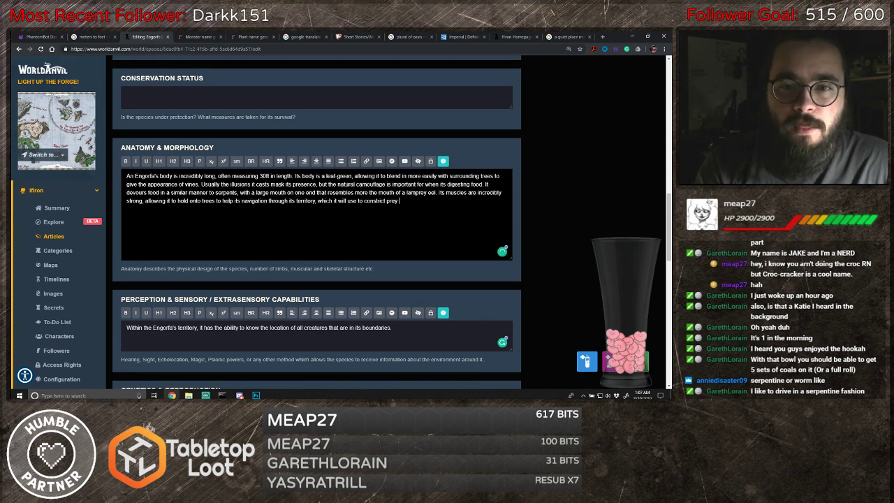
type("that ha")
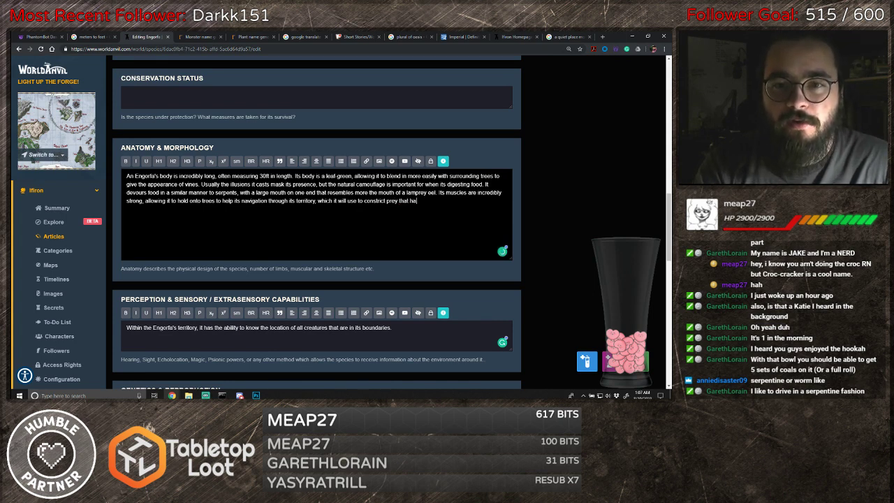
type("s become awa")
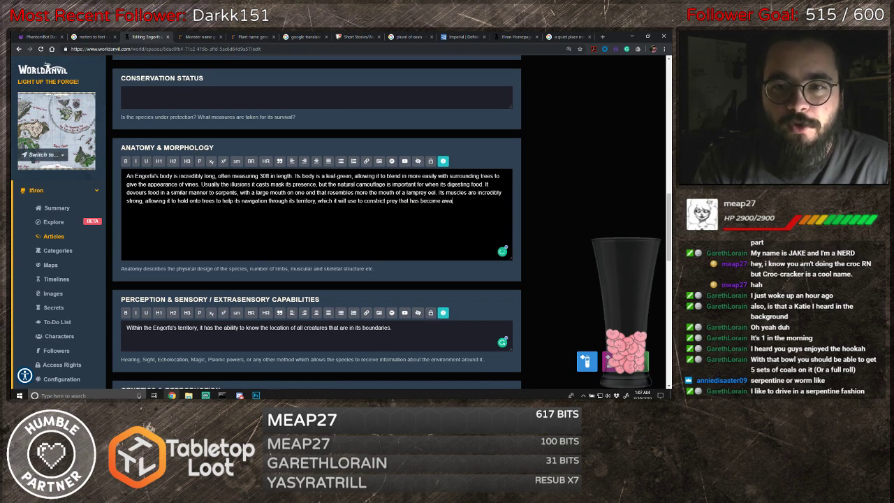
type("re of it")
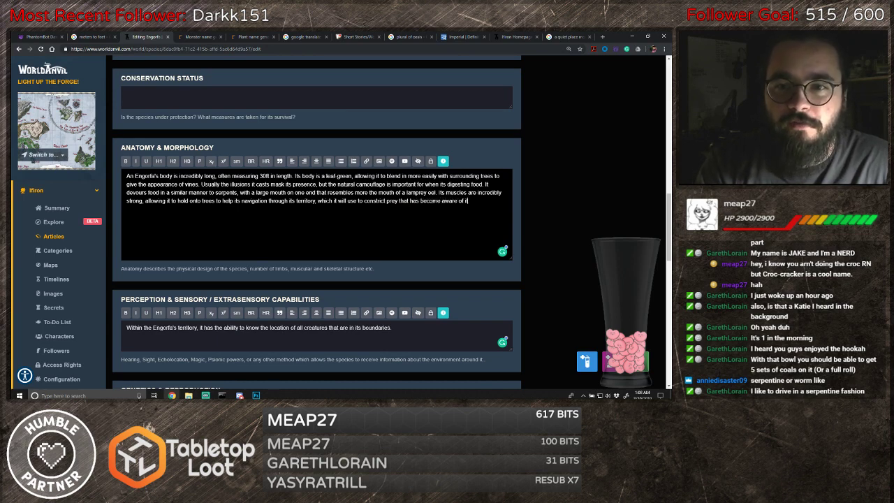
key("BackSpace")
key("BackSpace")
key("BackSpace")
key("BackSpace")
key("BackSpace")
key("BackSpace")
key("BackSpace")
key("BackSpace")
key("BackSpace")
key("BackSpace")
key("BackSpace")
key("BackSpace")
key("BackSpace")
key("BackSpace")
key("BackSpace")
key("BackSpace")
key("BackSpace")
key("BackSpace")
key("BackSpace")
key("BackSpace")
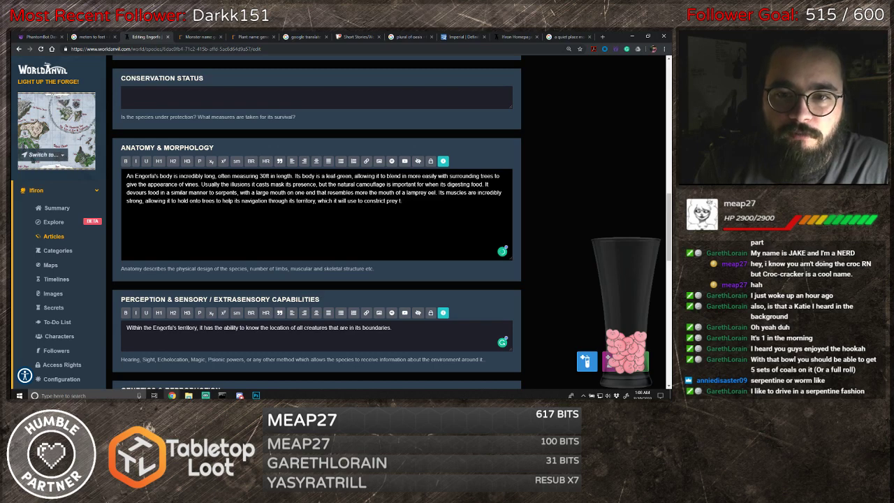
key("BackSpace")
key("BackSpace")
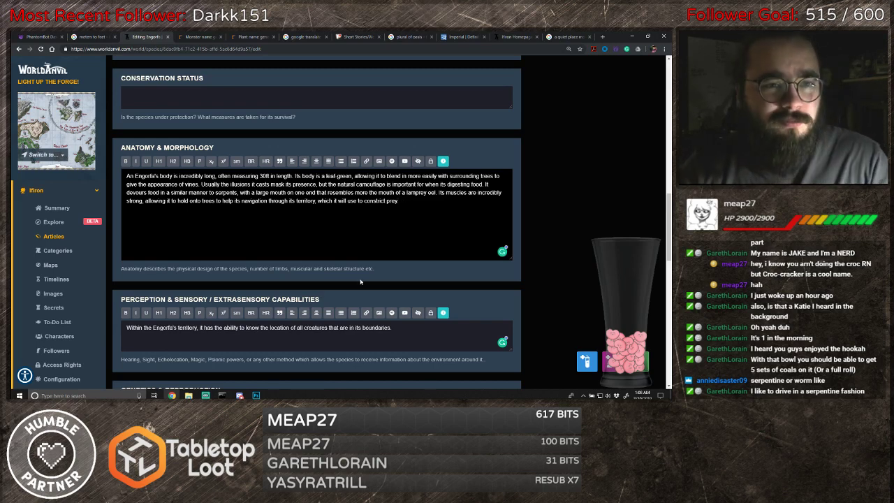
key("BackSpace")
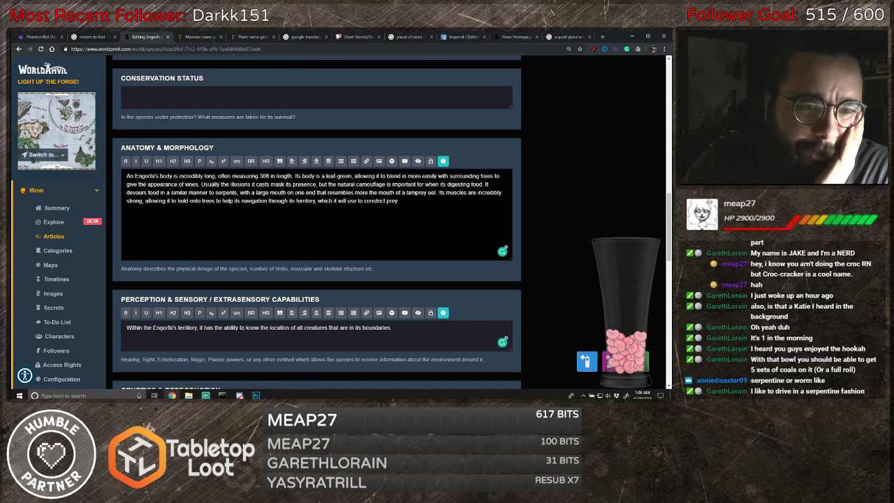
- End the sentence about constricting prey with a period
type(".")
scroll(214, 233, "up", 1)
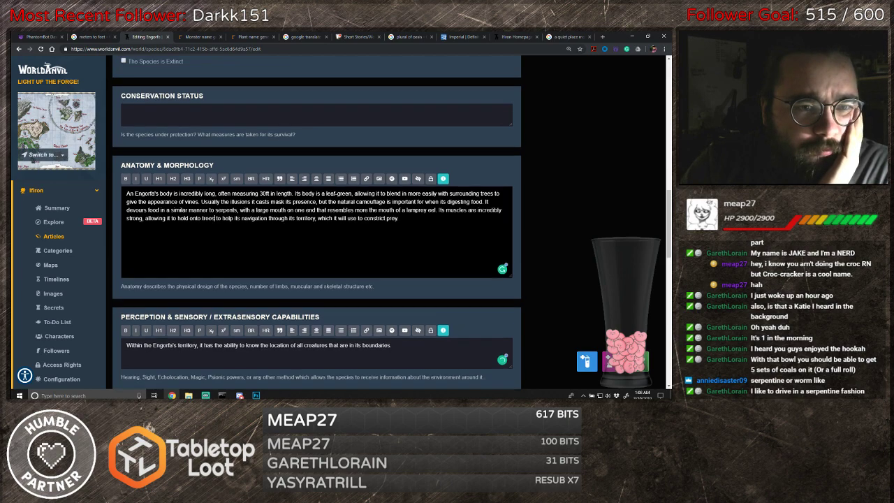
left_click(214, 233)
scroll(213, 233, "down", 1)
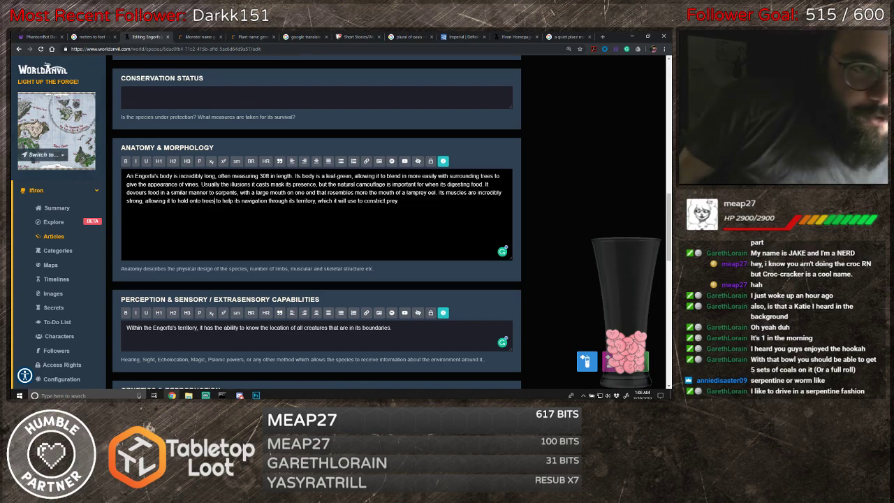
- Open the empty Genetics & Reproduction field for editing
scroll(316, 223, "down", 3)
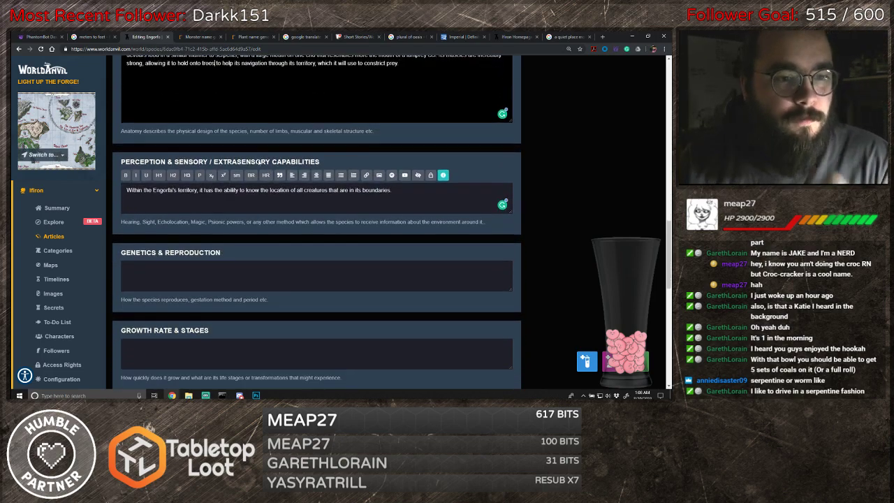
scroll(253, 161, "down", 1)
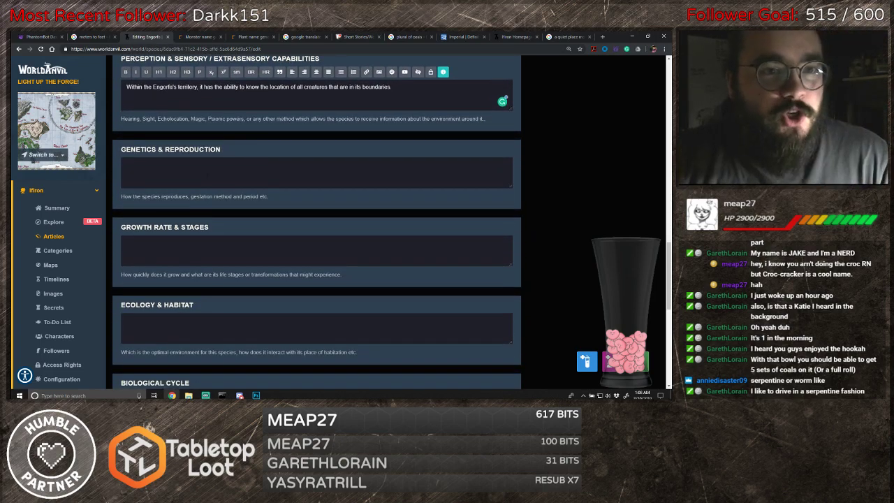
left_click(254, 169)
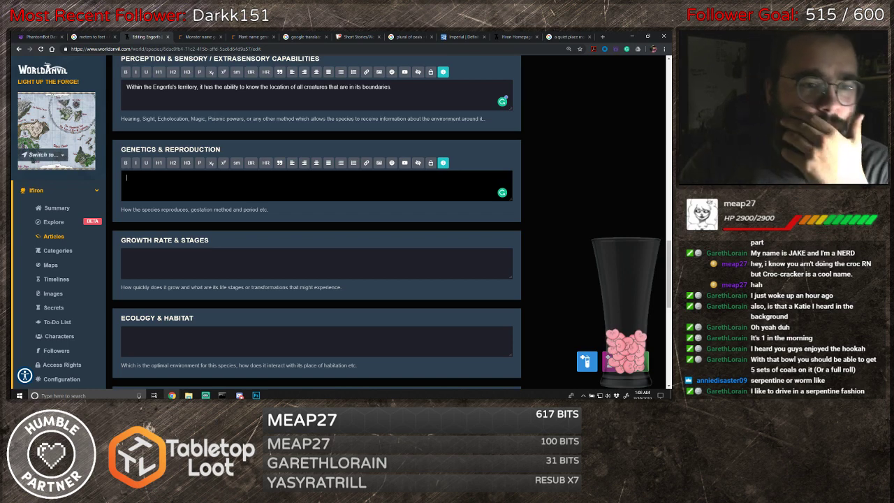
scroll(272, 262, "down", 2)
scroll(272, 261, "up", 2)
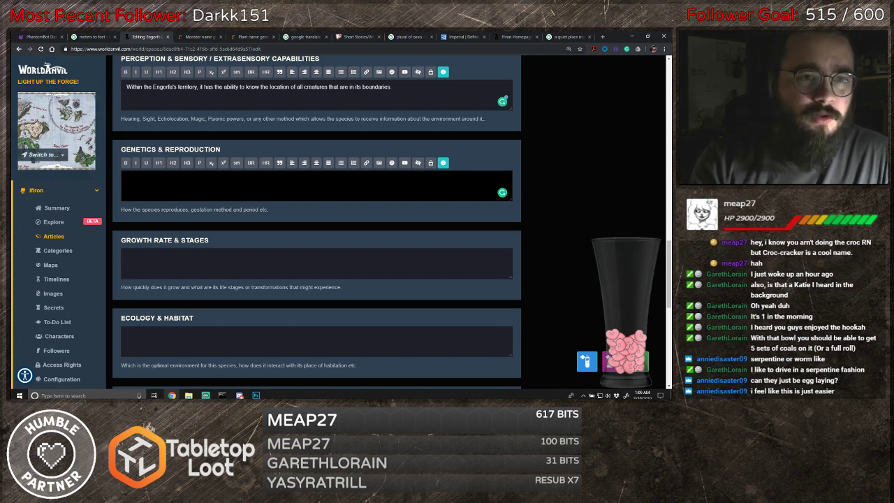
- Start the Genetics & Reproduction text with "Engorfa's are an egg-laying species.", accepting the suggested hyphen in "egg-laying"
type("Engor")
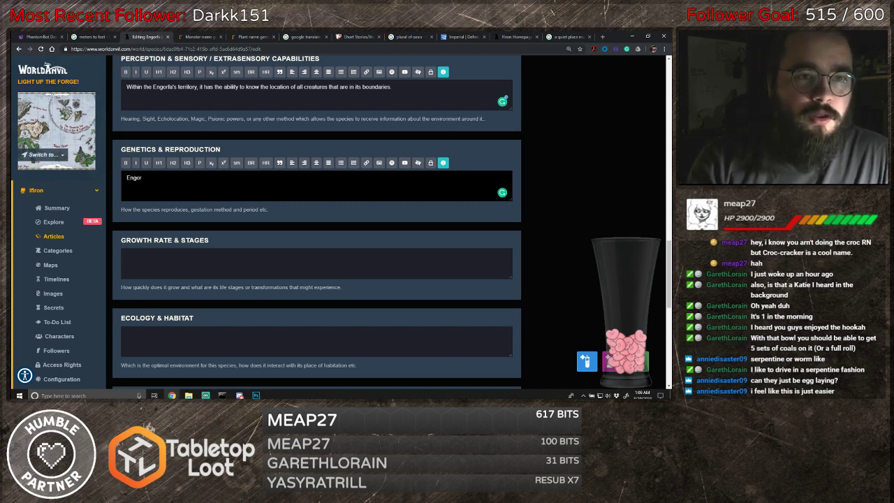
type("fa's ")
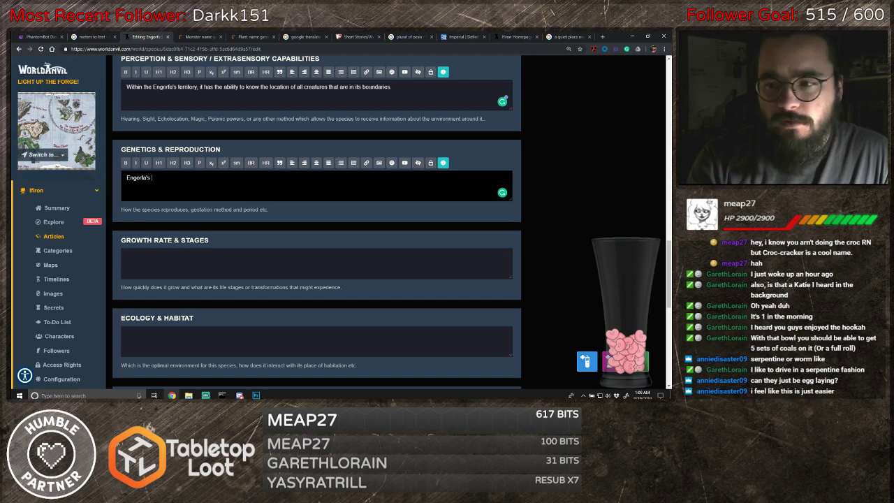
type("are an eg")
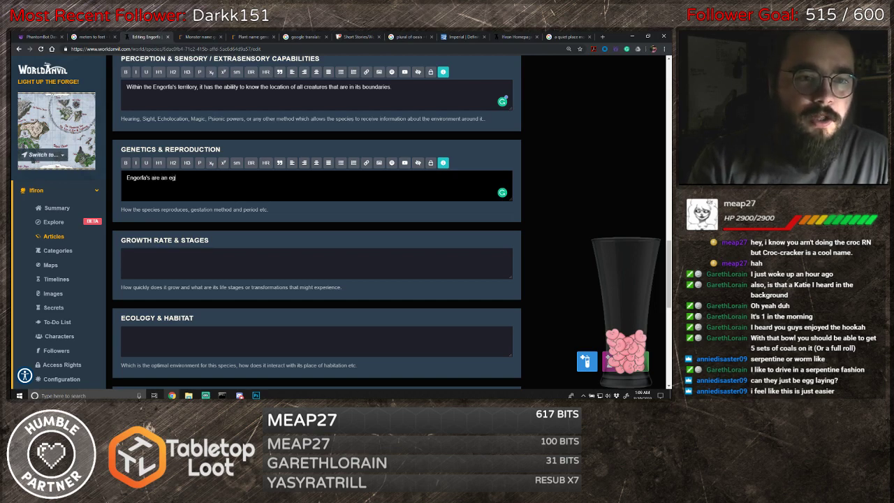
type("g laying spec")
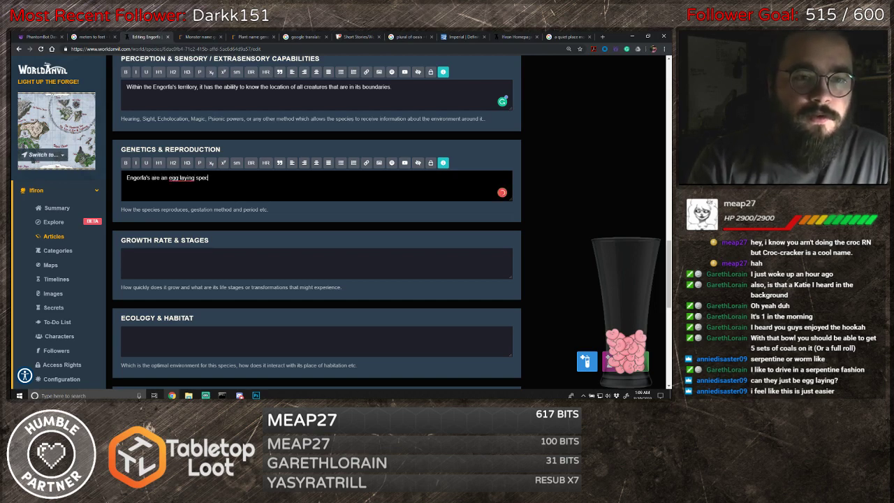
type("ies.")
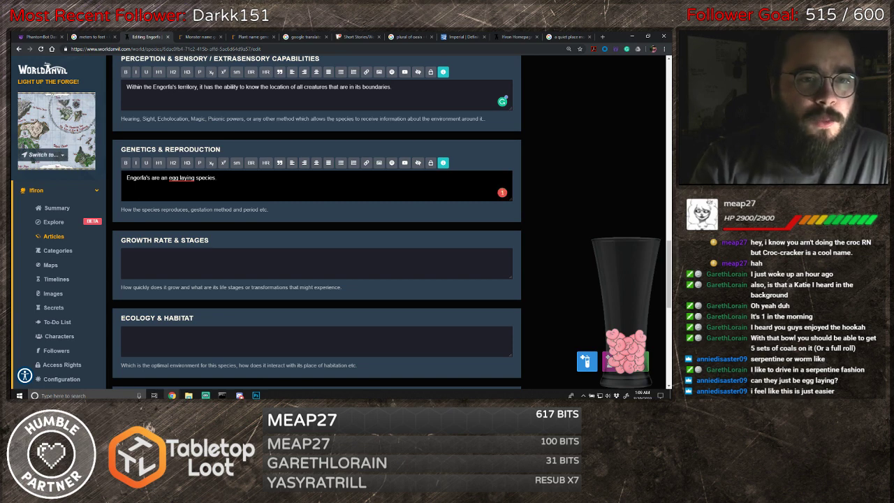
left_click(182, 178)
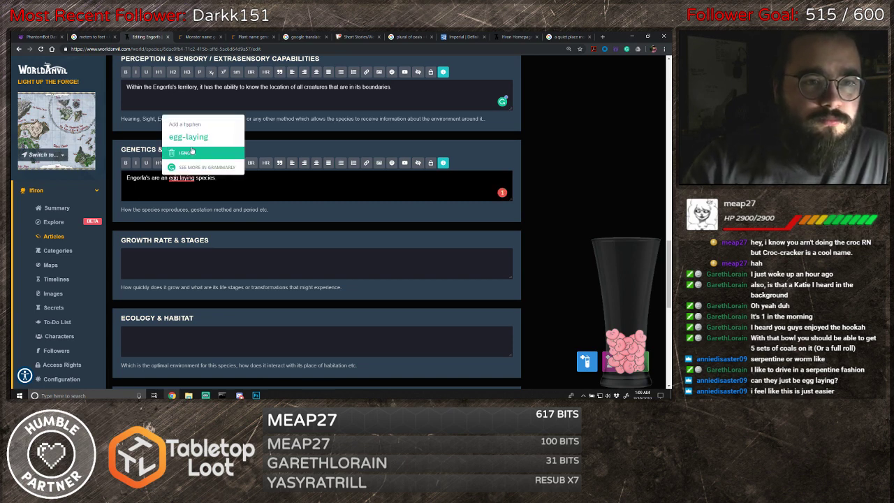
left_click(203, 135)
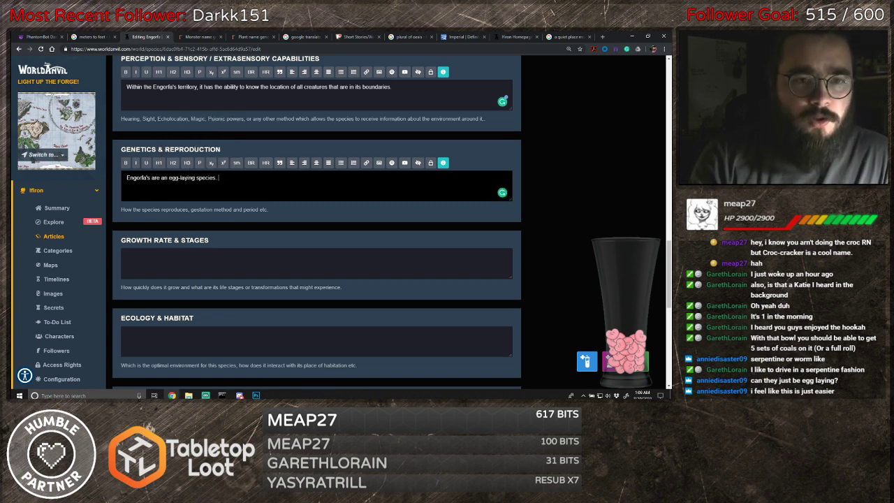
- Add the sentence "They lay their eggs in corpses of their prey to allow the young Engorfa an early meal upon hatching."
type("They ")
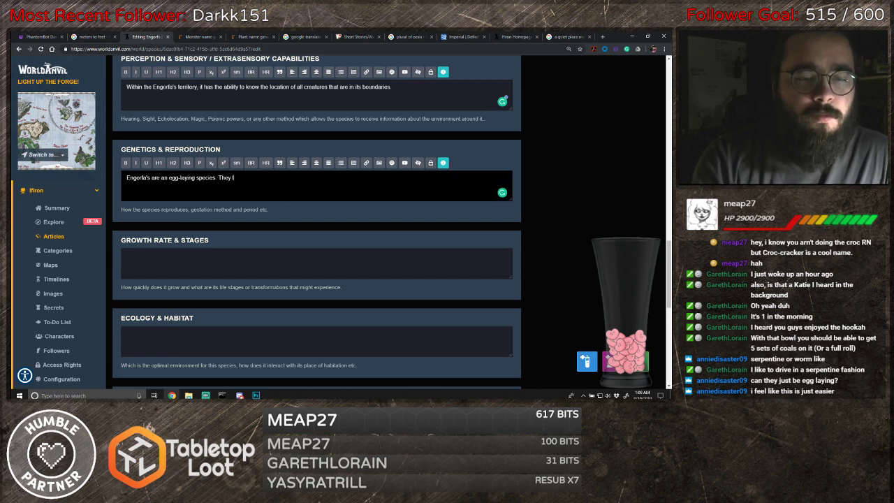
type("lay their ")
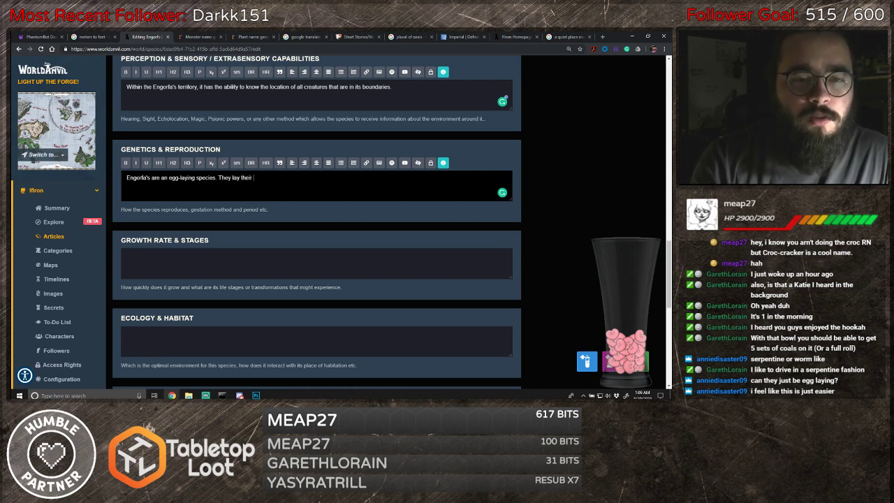
type("eggs in ")
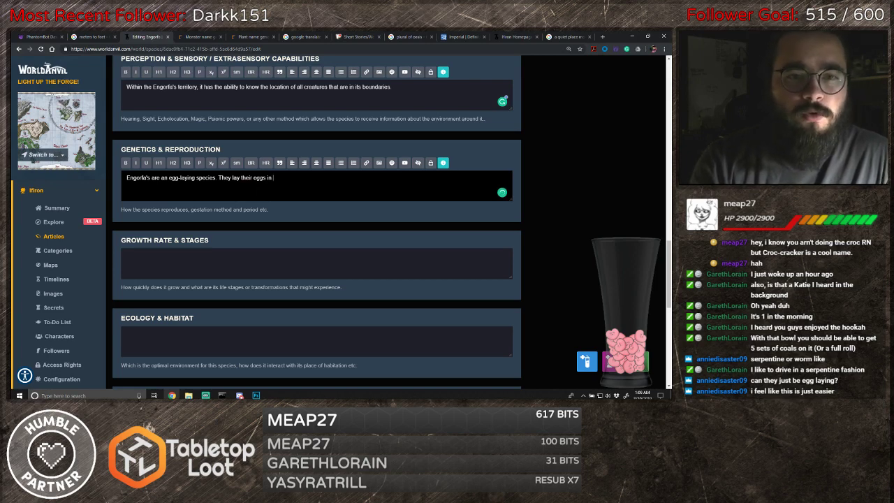
type("to")
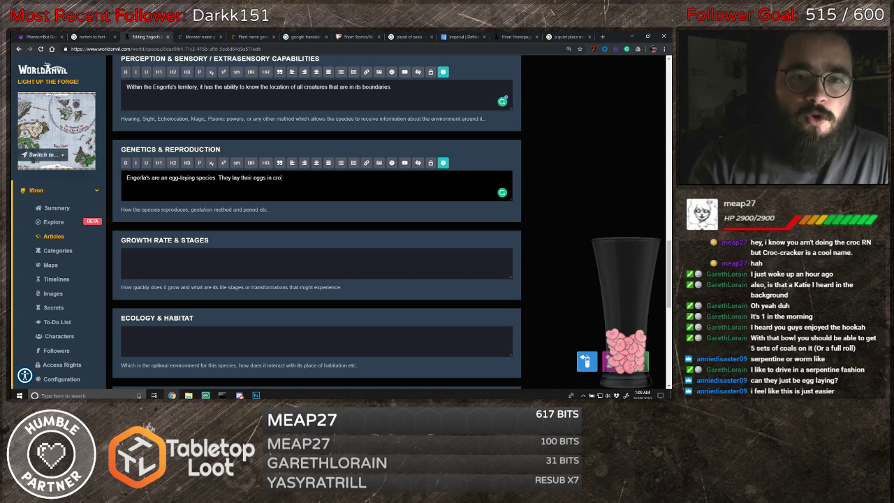
type("rpses of ")
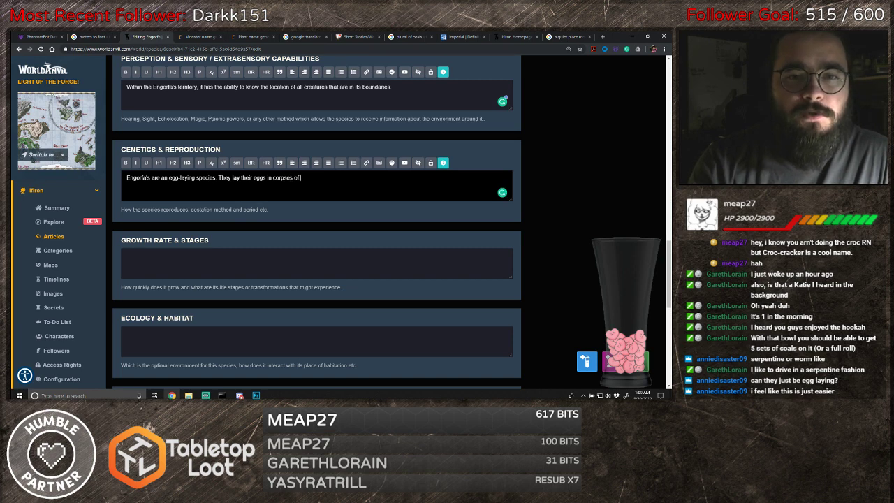
type("their prey ")
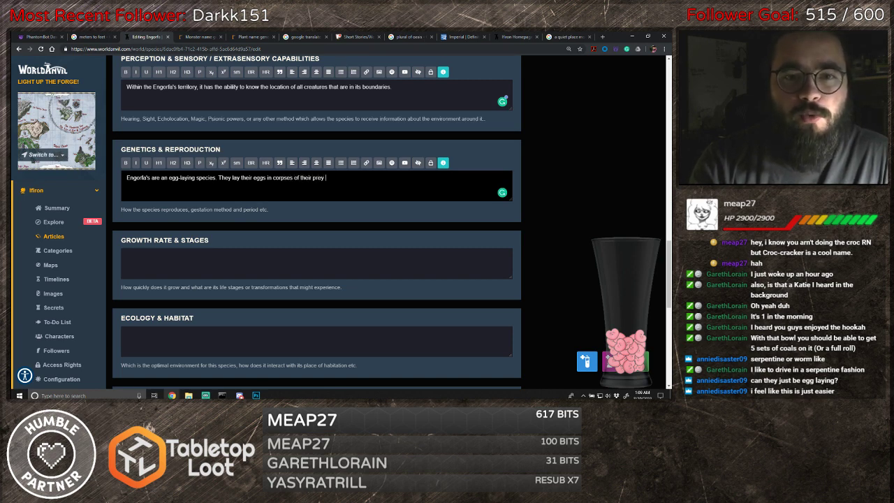
type("to ")
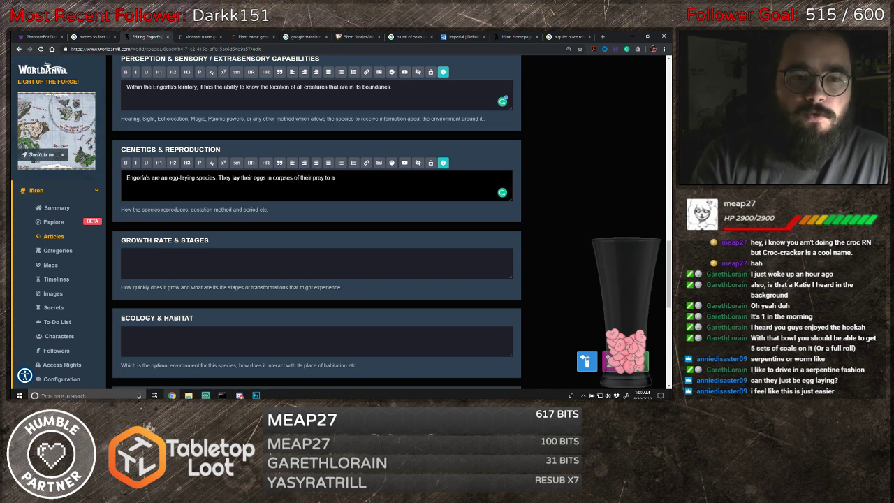
type("allow the youn")
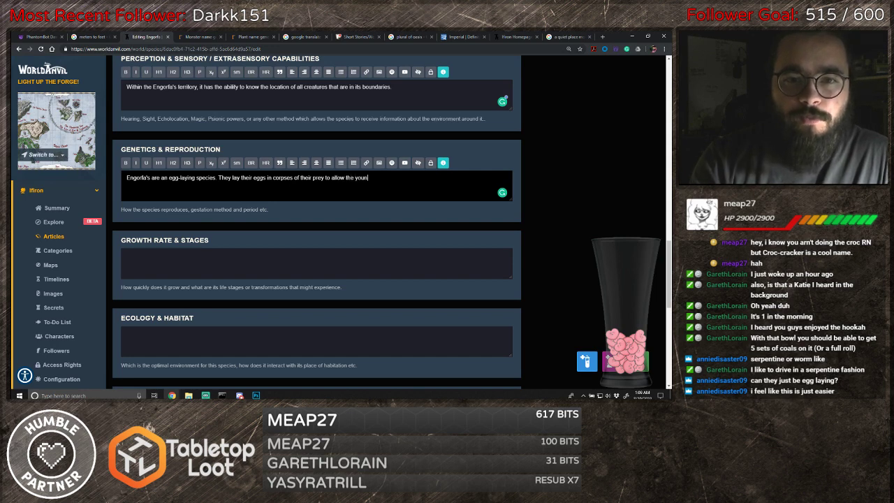
type("g Engorfa")
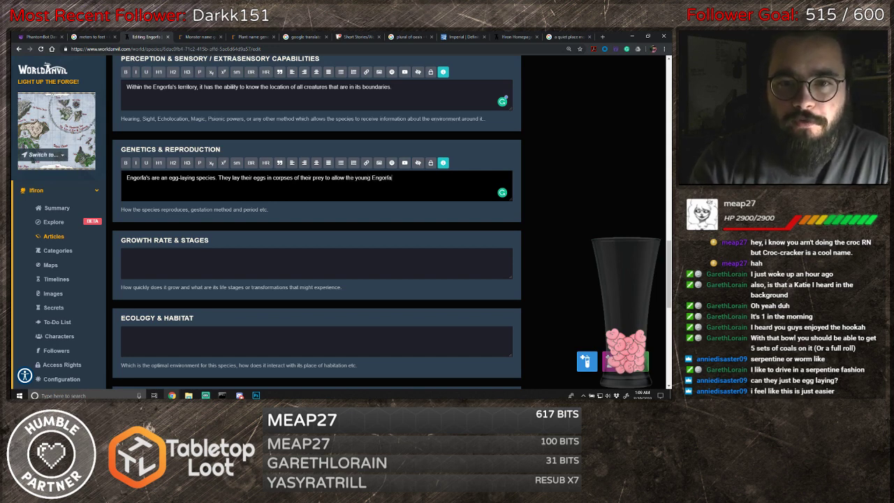
type(" an")
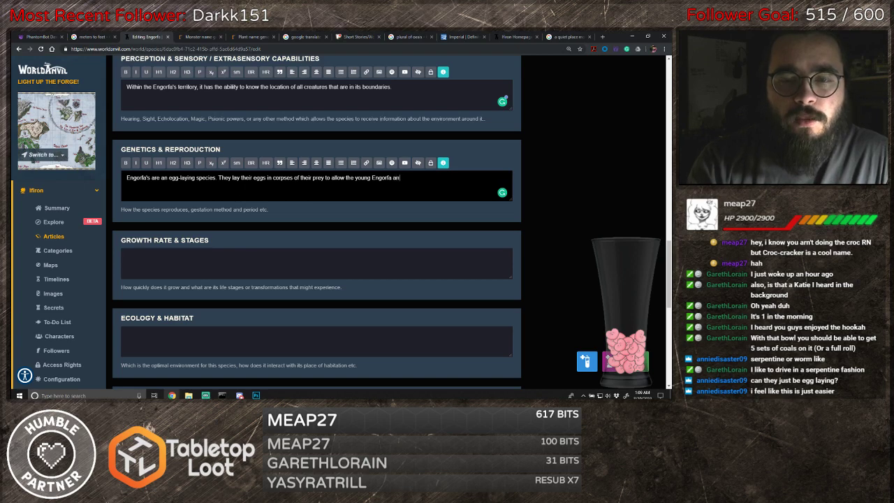
type(" ear")
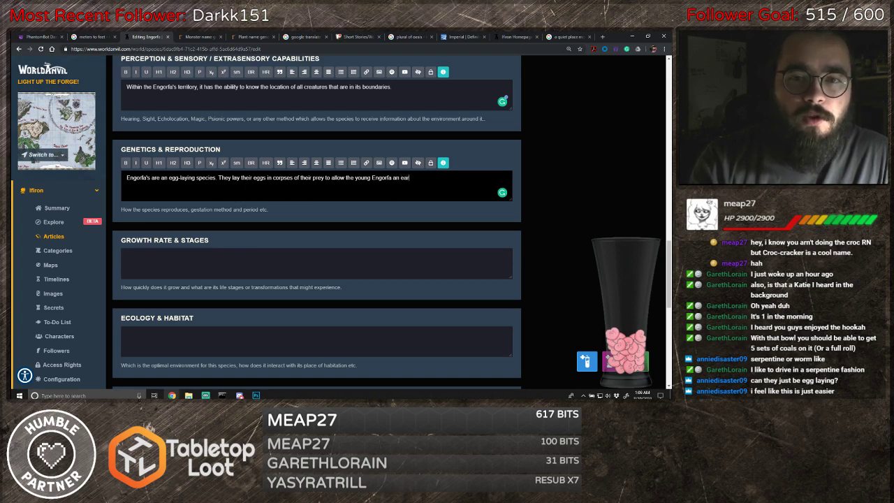
type("ly meal upp")
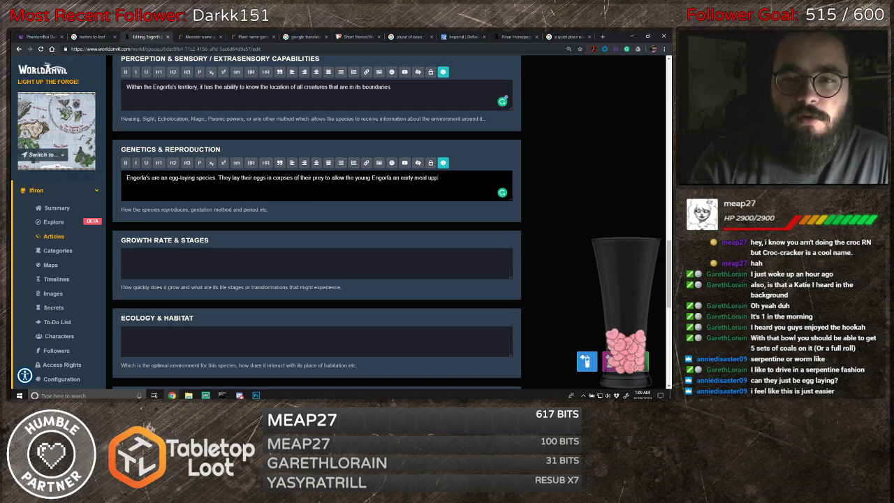
type("n hatching")
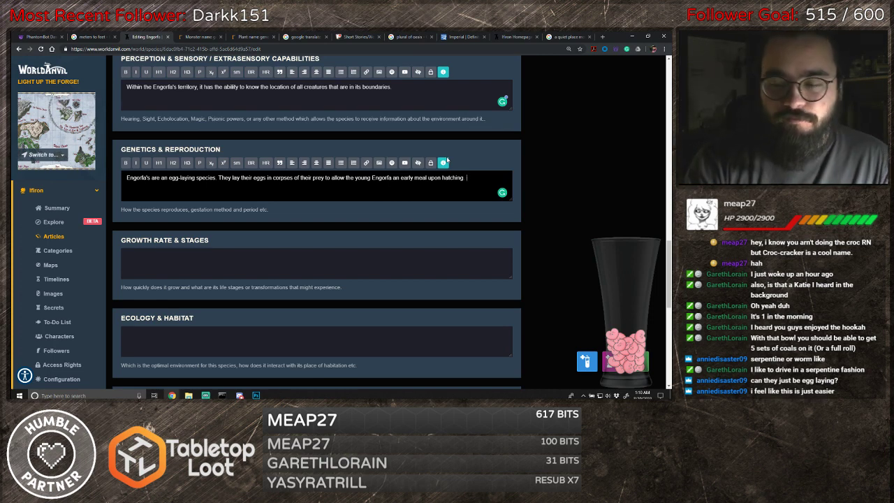
- Begin the third Genetics & Reproduction sentence with "These eggs are fertilized by"
type("The")
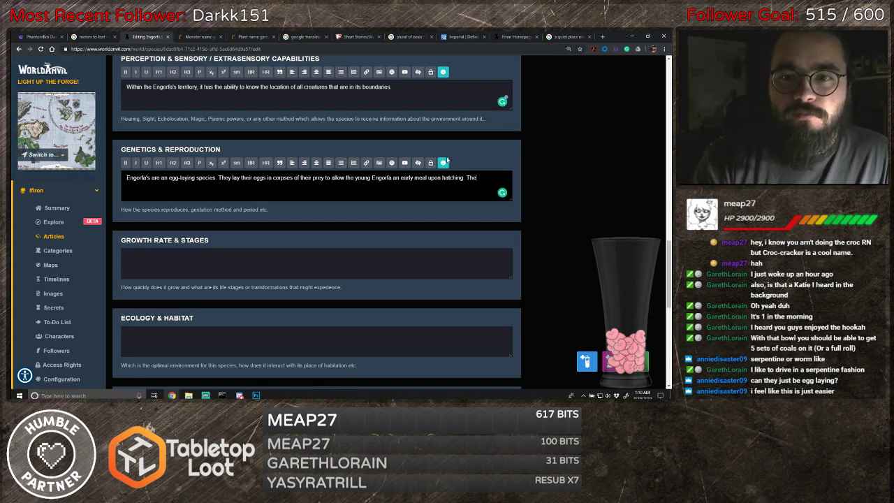
type("se eggs ")
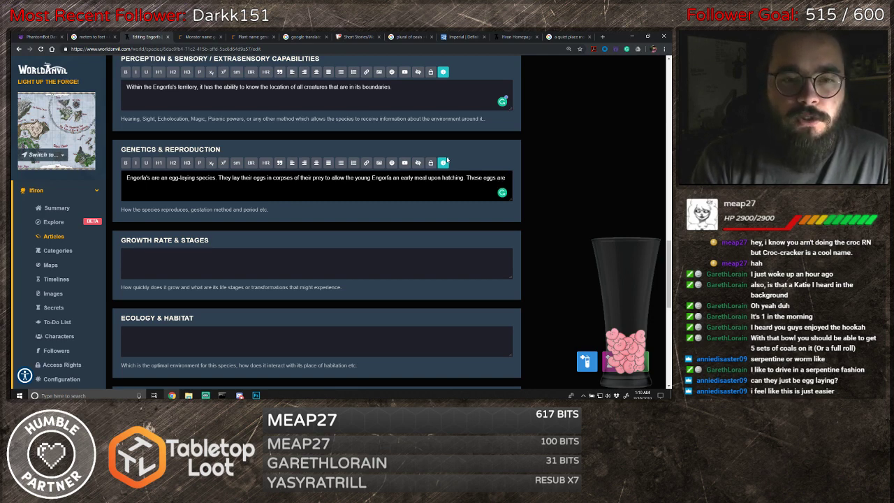
type("are")
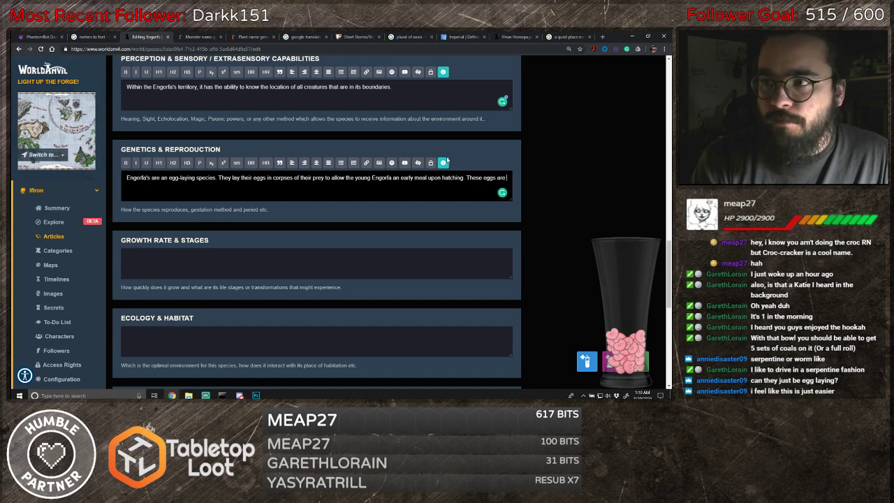
type(" for")
key("BackSpace")
key("BackSpace")
type("ertilize")
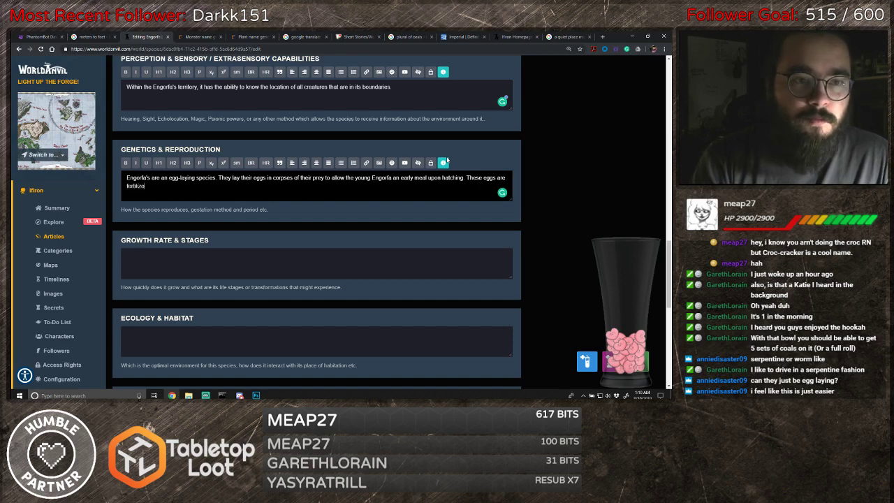
type("d by ")
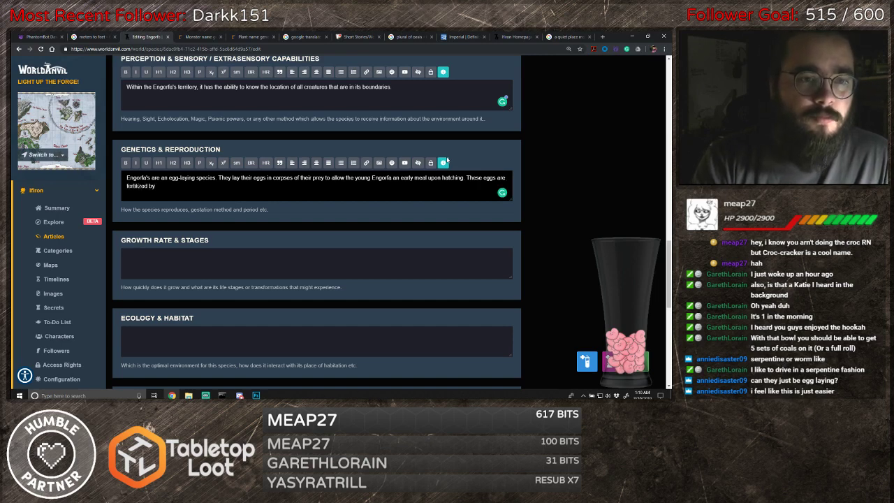
- Complete the fertilization sentence with "another Engorfa in a nearby region."
type("another ")
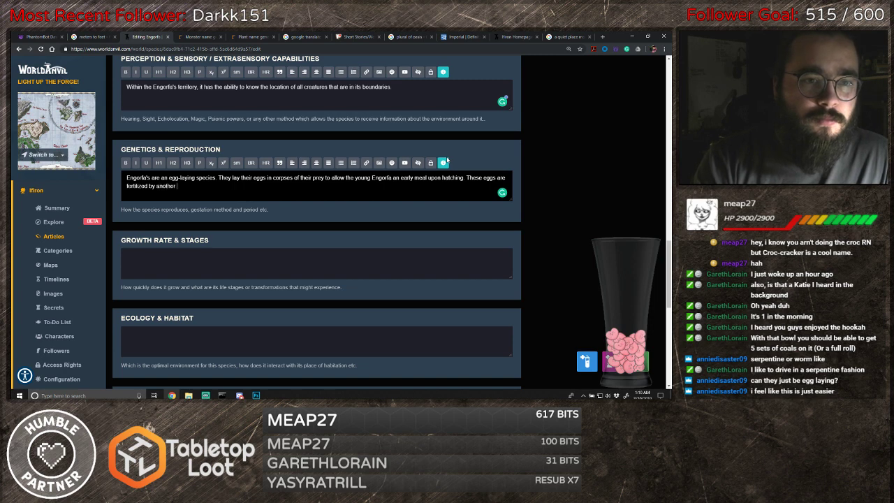
type("eng")
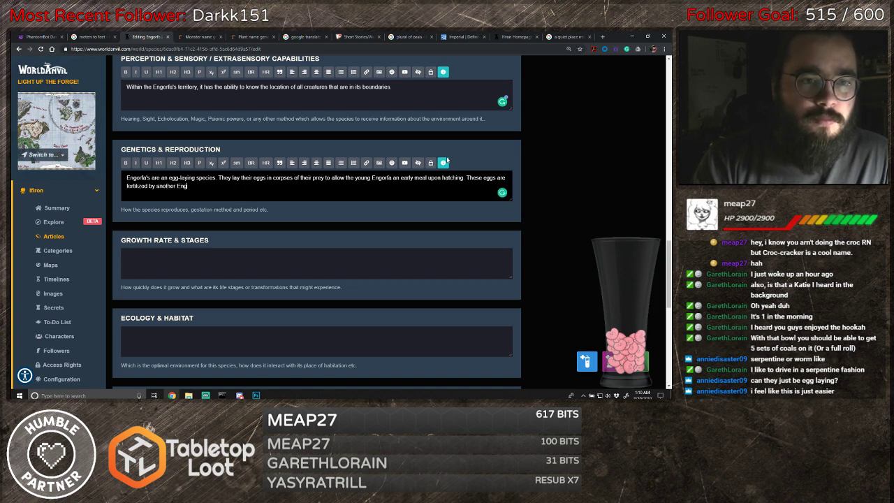
type("orfa")
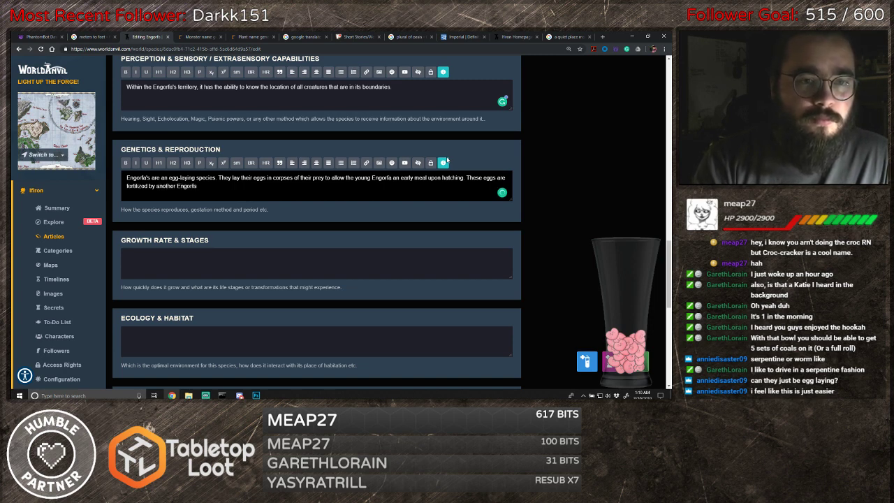
type(" in a near")
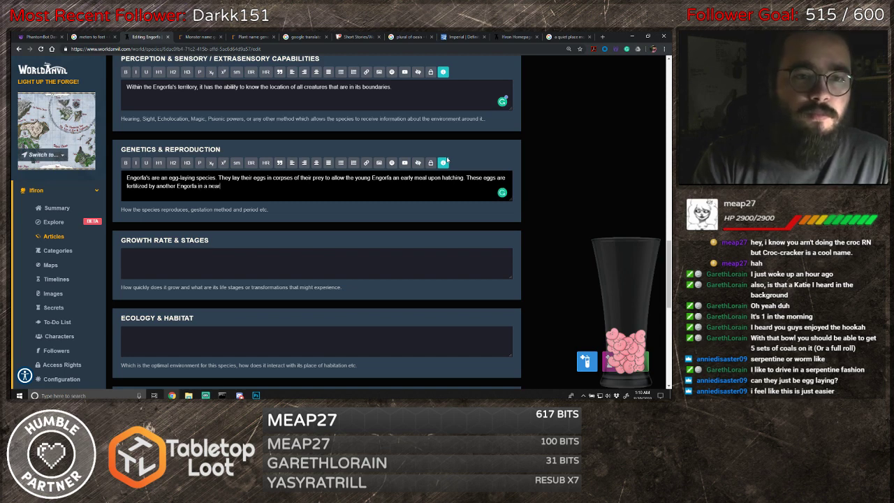
type("by re")
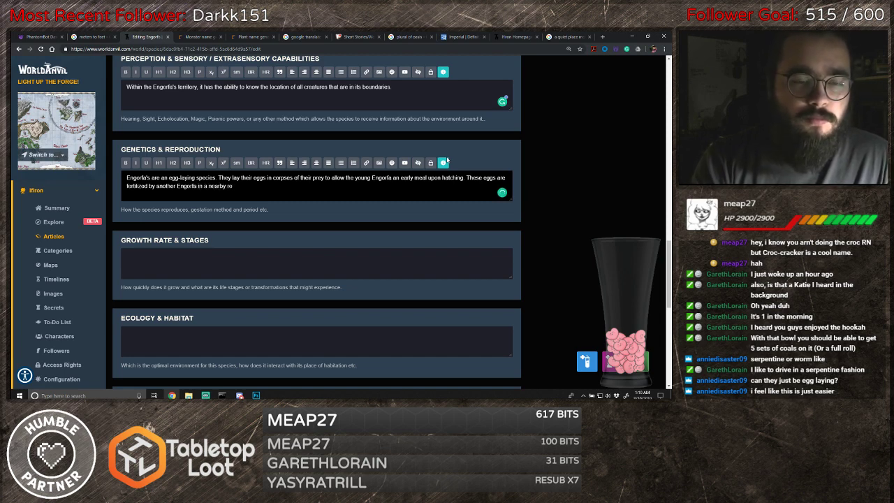
type("gion.")
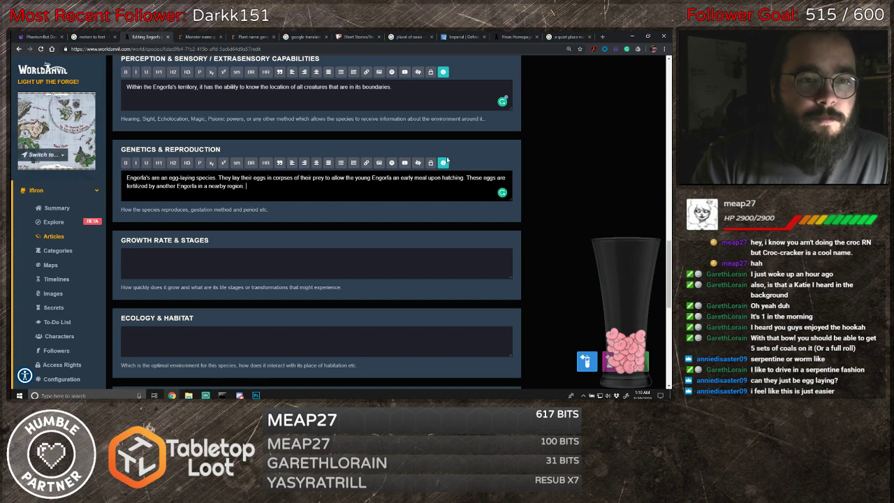
- Change the end of the fertilization sentence in Genetics & Reproduction to "by a male Engorfa" and start a new paragraph below it
key("Return")
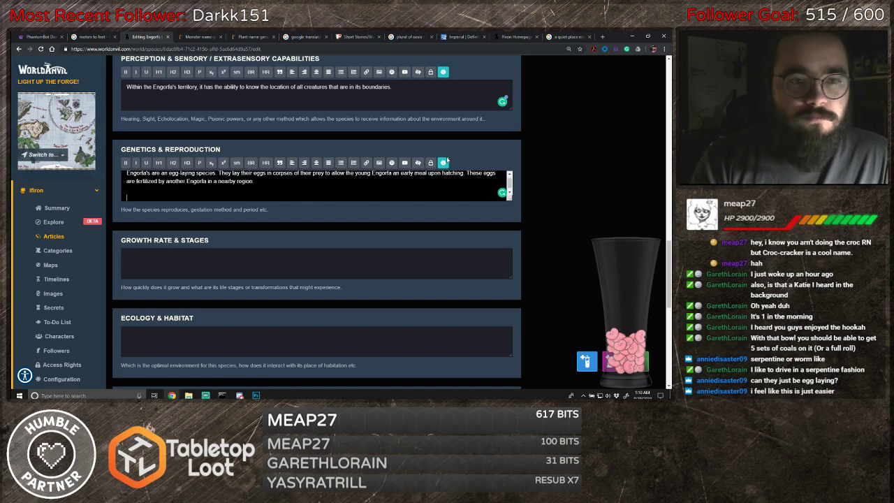
type("E")
key("BackSpace")
key("ctrl+BackSpace")
key("ctrl+BackSpace")
key("ctrl+BackSpace")
key("ctrl+BackSpace")
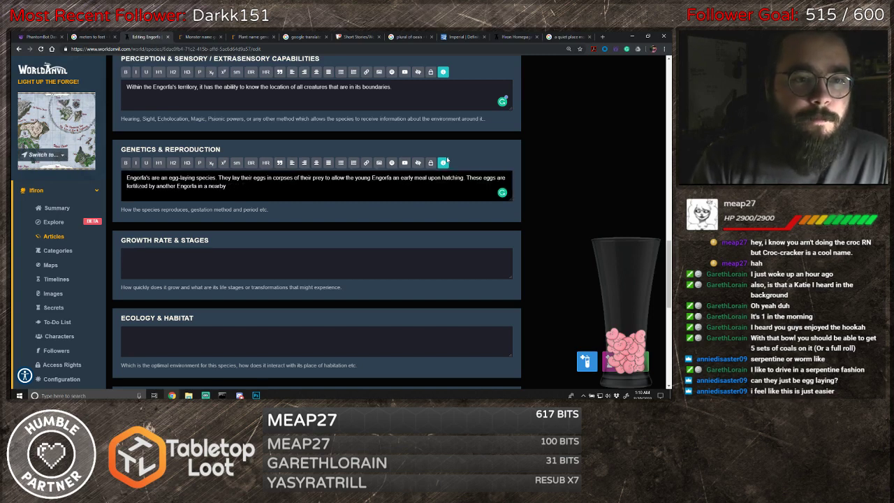
key("BackSpace")
key("BackSpace")
key("BackSpace")
key("BackSpace")
key("BackSpace")
key("BackSpace")
key("BackSpace")
key("BackSpace")
key("BackSpace")
key("BackSpace")
key("BackSpace")
key("BackSpace")
key("BackSpace")
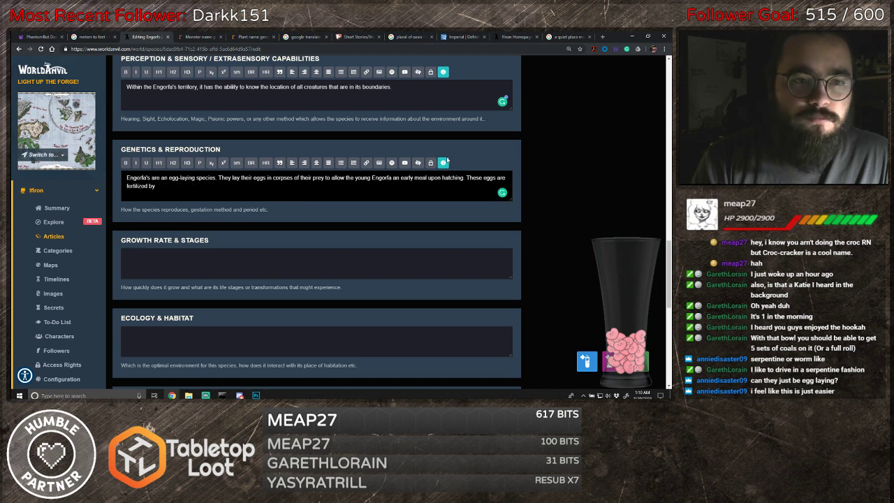
key("BackSpace")
key("BackSpace")
type("b")
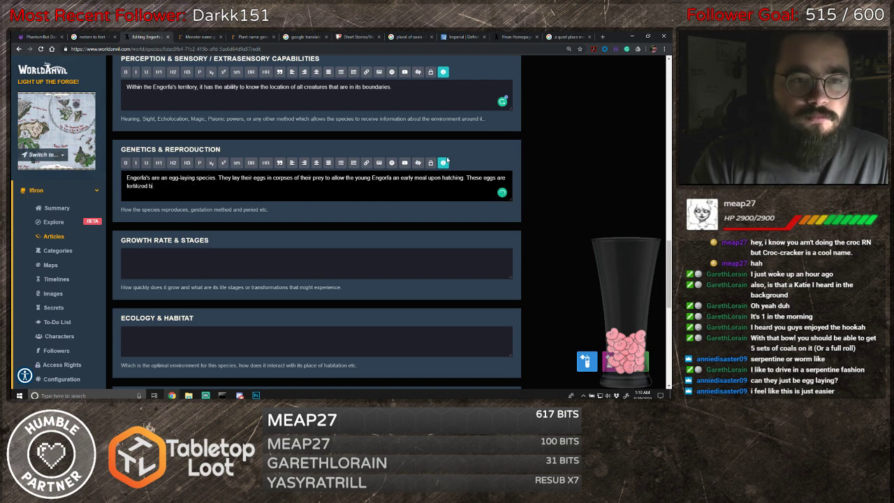
type("y a male Eng")
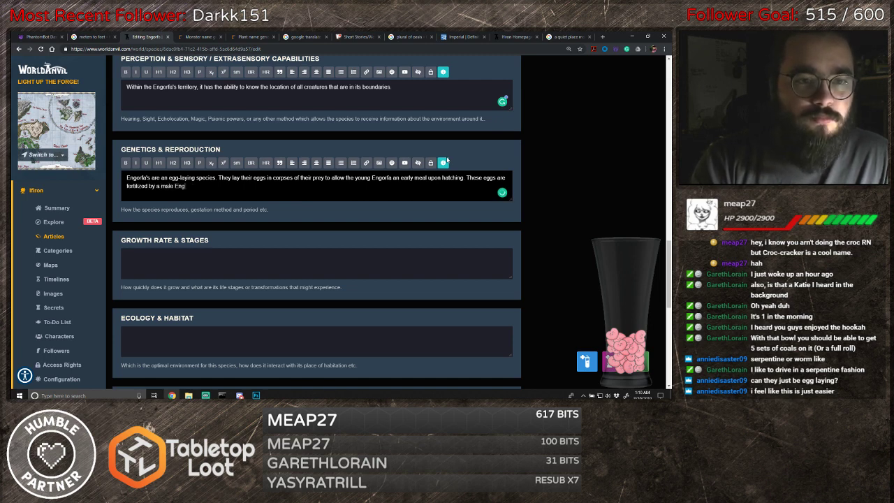
type("orfa")
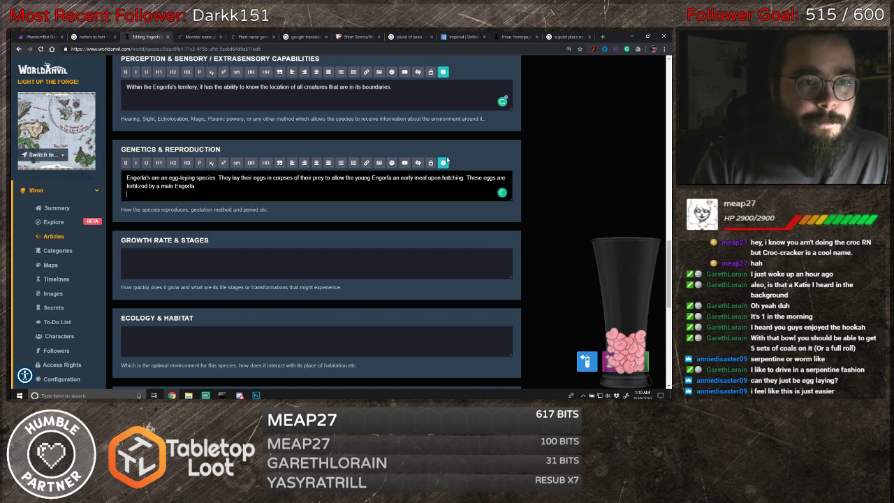
key("Return")
key("Return")
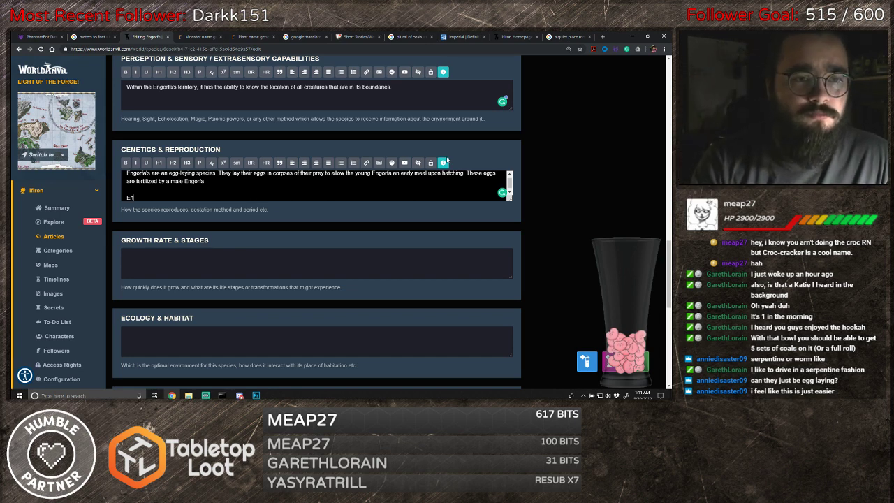
type("s ")
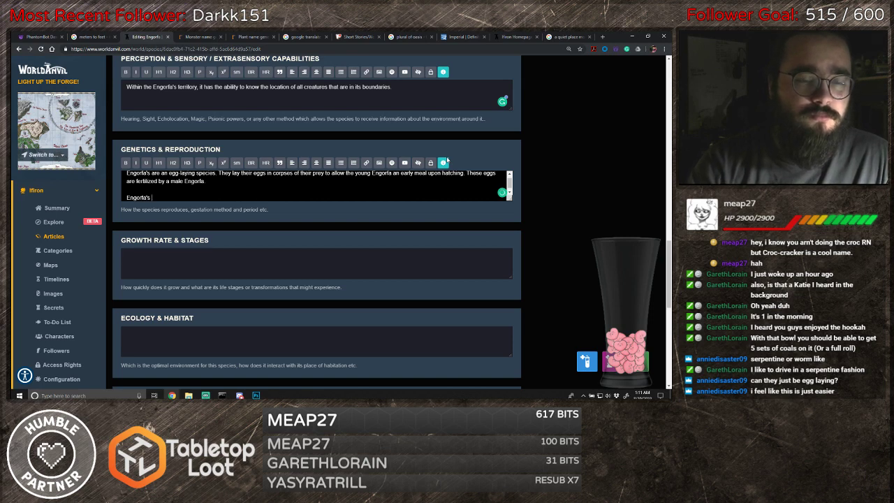
type("migrate to d")
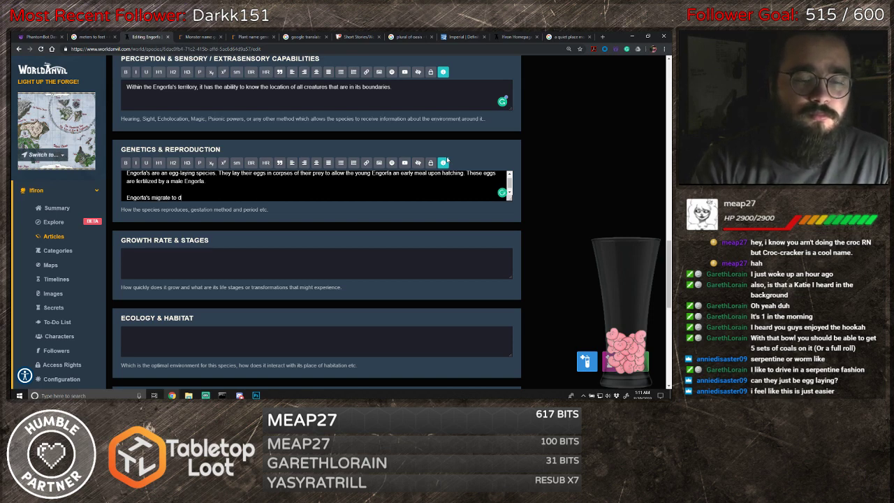
type("eeper parts of the forst")
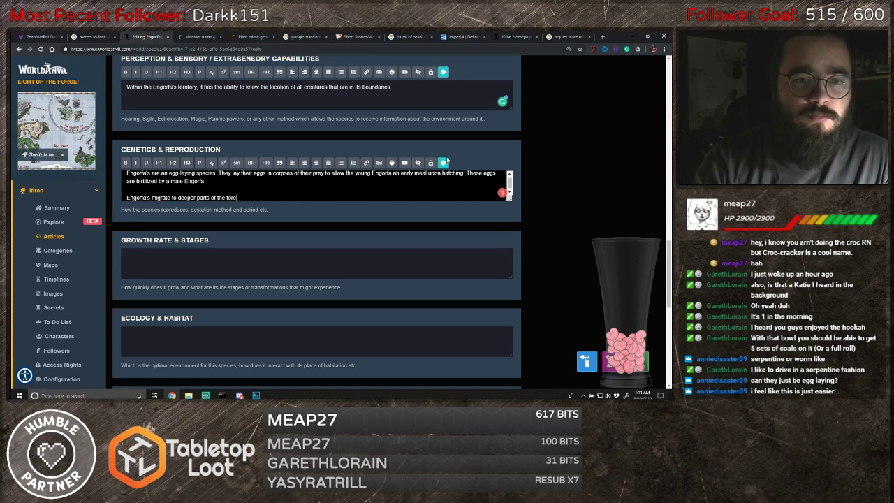
type("sts to fi")
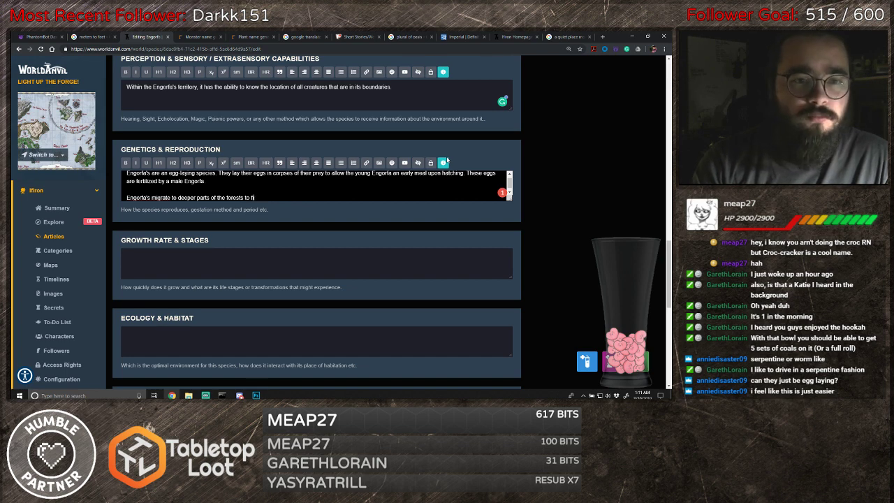
key("BackSpace")
key("BackSpace")
key("BackSpace")
key("BackSpace")
key("BackSpace")
key("BackSpace")
key("BackSpace")
key("BackSpace")
key("BackSpace")
key("BackSpace")
key("BackSpace")
key("BackSpace")
key("BackSpace")
key("BackSpace")
key("BackSpace")
key("BackSpace")
key("BackSpace")
key("BackSpace")
key("BackSpace")
key("BackSpace")
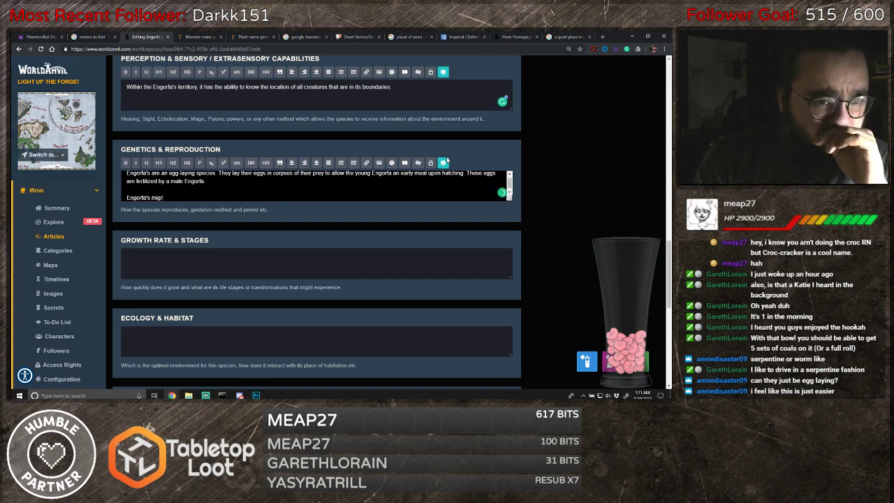
key("BackSpace")
key("BackSpace")
key("BackSpace")
key("BackSpace")
key("BackSpace")
key("BackSpace")
key("BackSpace")
key("BackSpace")
key("BackSpace")
key("BackSpace")
key("BackSpace")
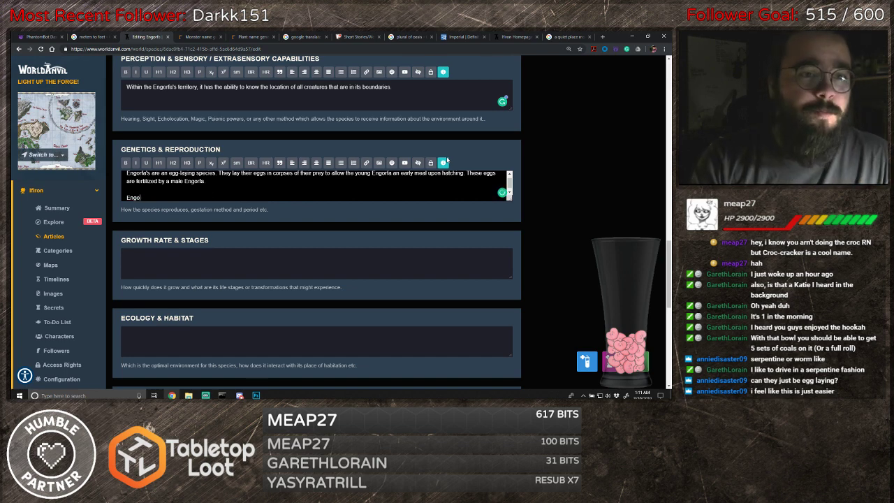
- Begin the second Genetics & Reproduction paragraph with "Male Engorfa's travel to a"
type("Male ")
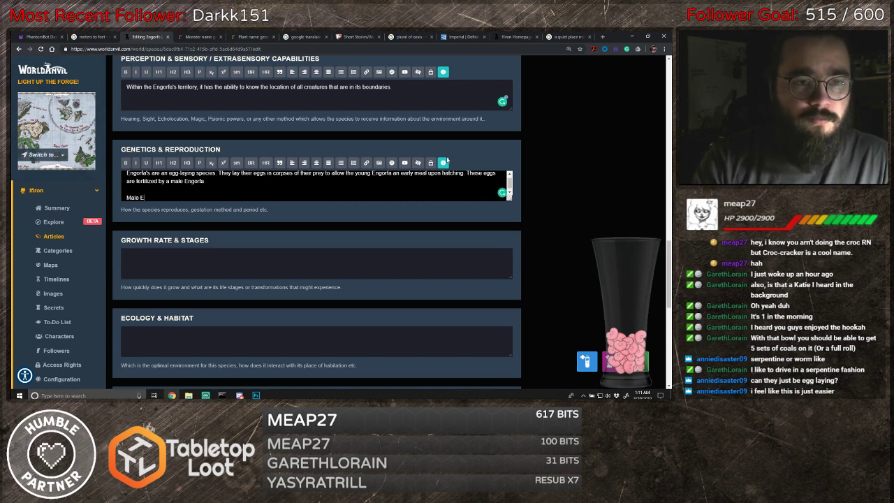
type("Engorfa")
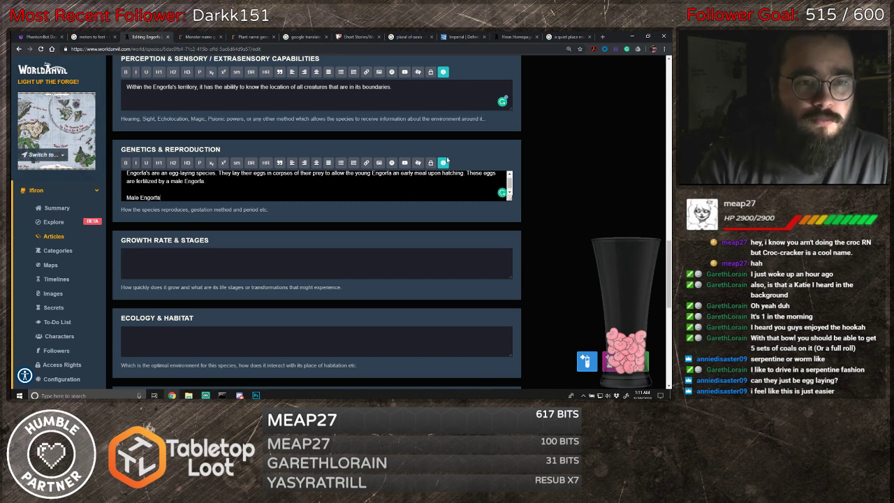
type("'s trav")
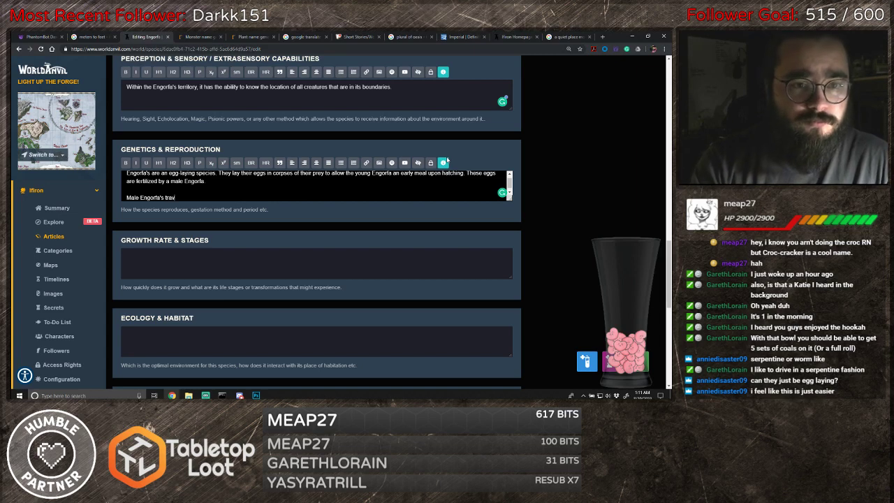
type("el to ot")
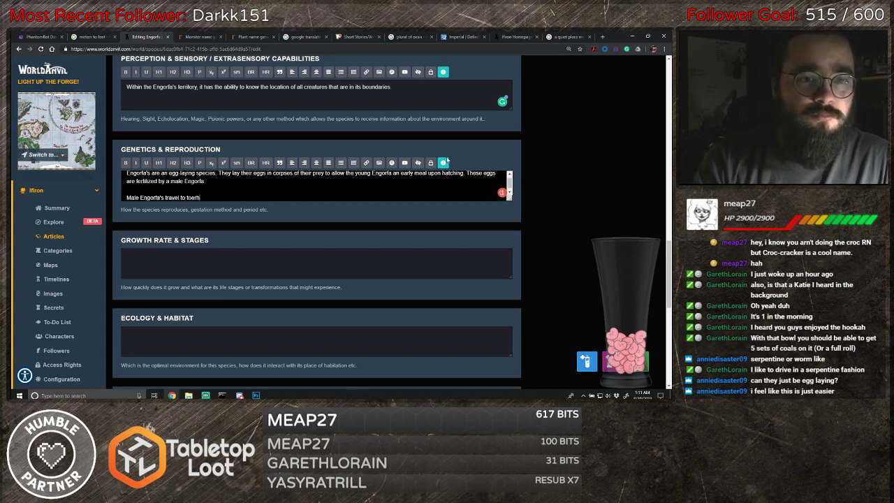
type("her")
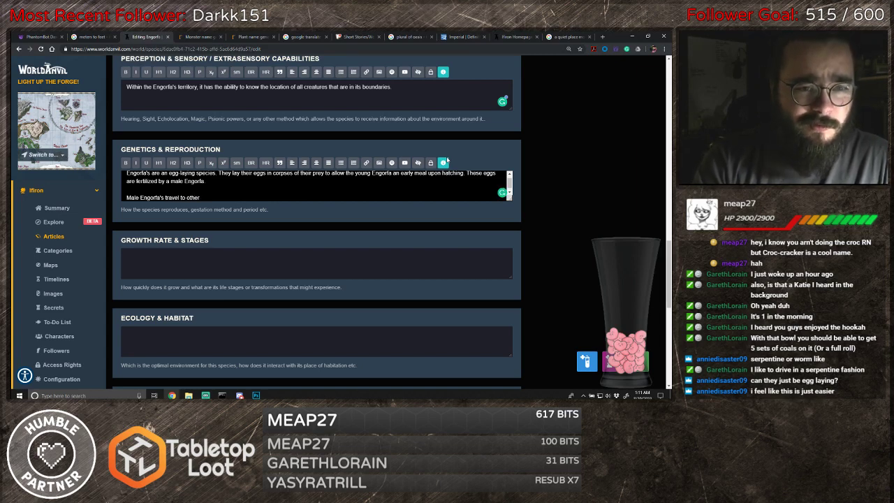
key("BackSpace")
key("BackSpace")
key("BackSpace")
key("BackSpace")
key("BackSpace")
key("BackSpace")
type("a")
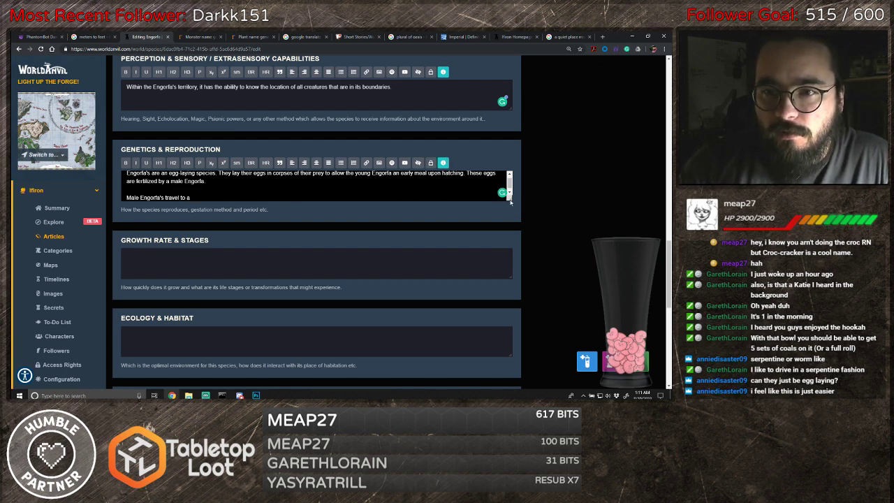
- Make the Genetics & Reproduction text box taller and complete the travel sentence with "female Engorfa's territory"
left_click_drag(510, 199, 509, 257)
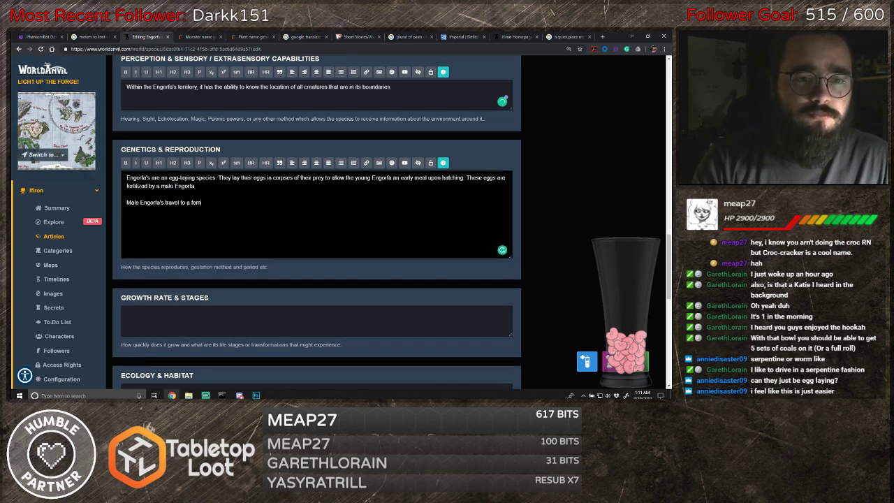
type("ale Engor")
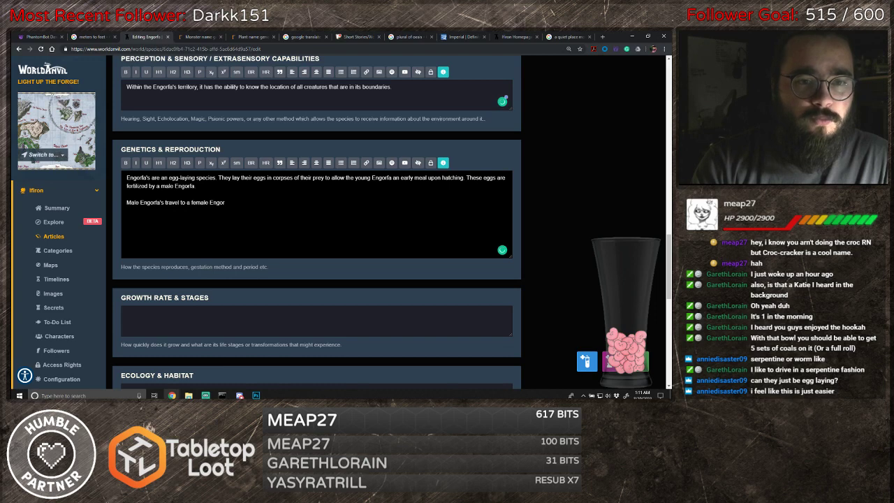
type("fa's territory")
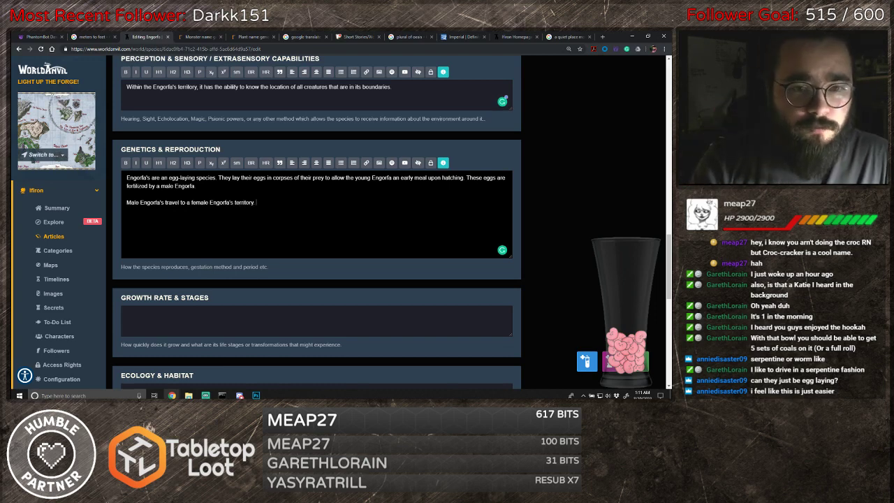
- End the travel sentence with a period and begin another with "If the female accepts the male, she"
type(". If the")
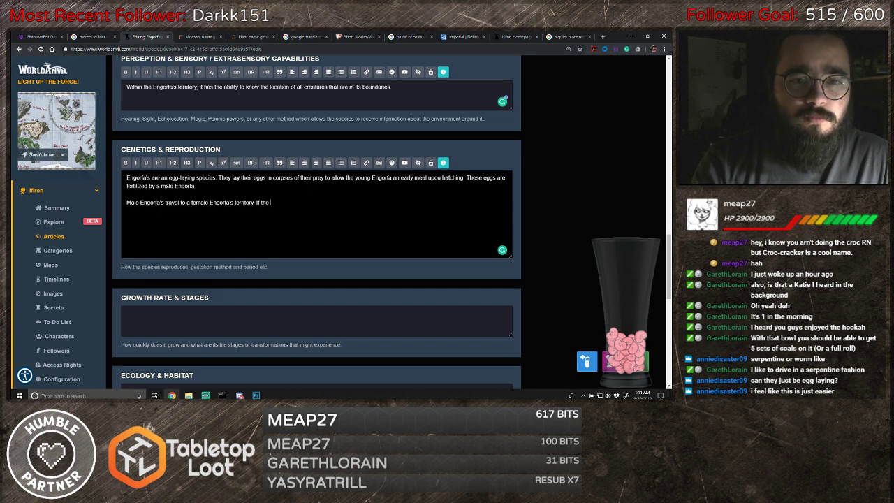
key("BackSpace")
key("BackSpace")
key("BackSpace")
key("BackSpace")
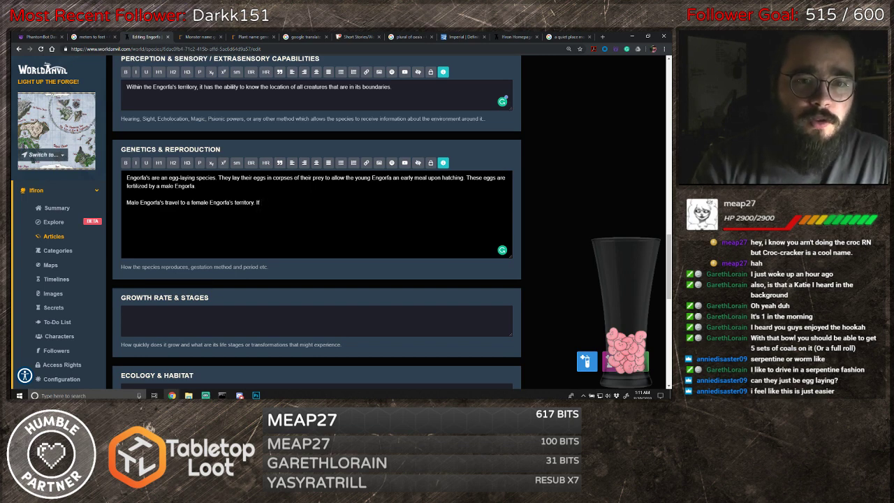
type("the femal")
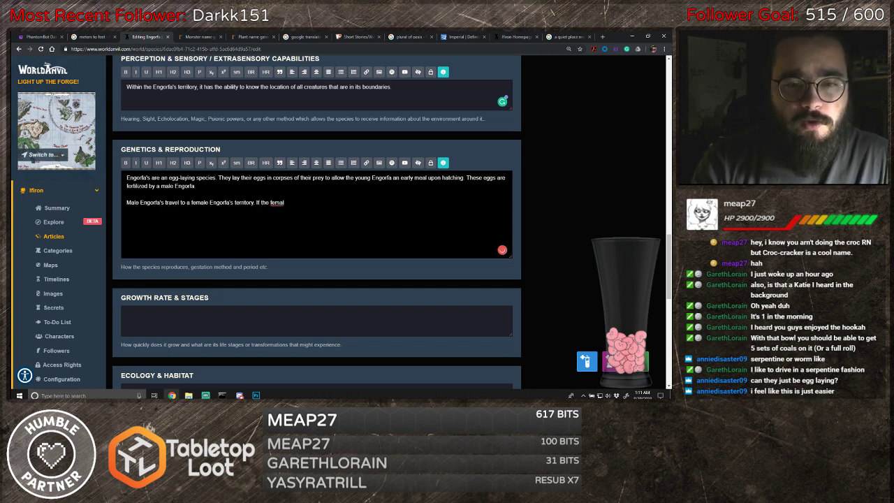
type("e accepts the ma")
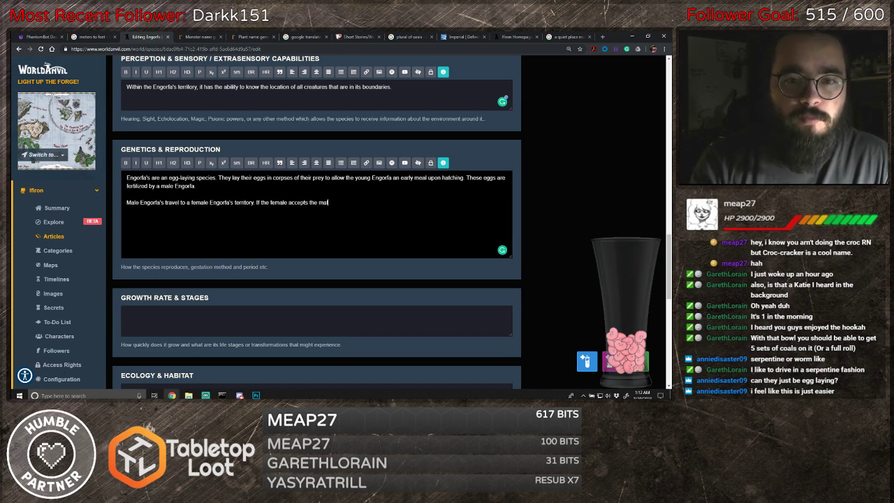
type("le, she ")
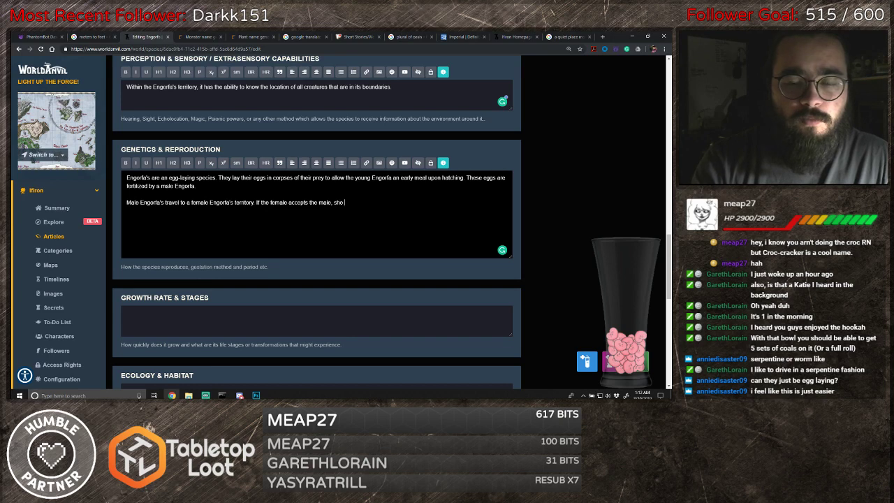
- Complete the acceptance sentence with "lets it pass through her territory or devours the male."
type("lets the")
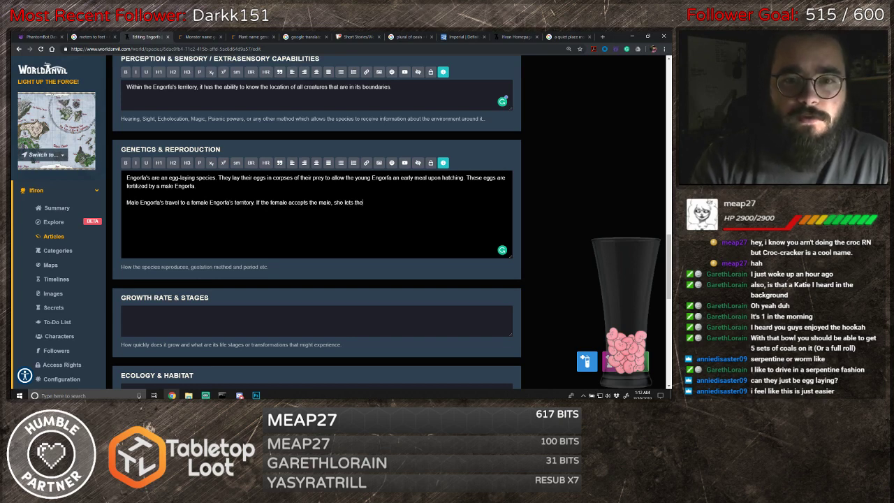
key("BackSpace")
key("BackSpace")
key("BackSpace")
type("it pass through her te")
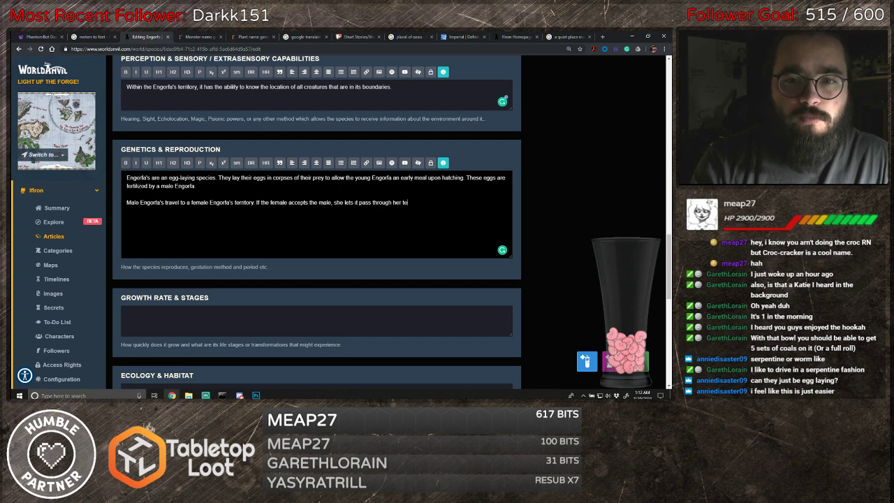
type("rritory ")
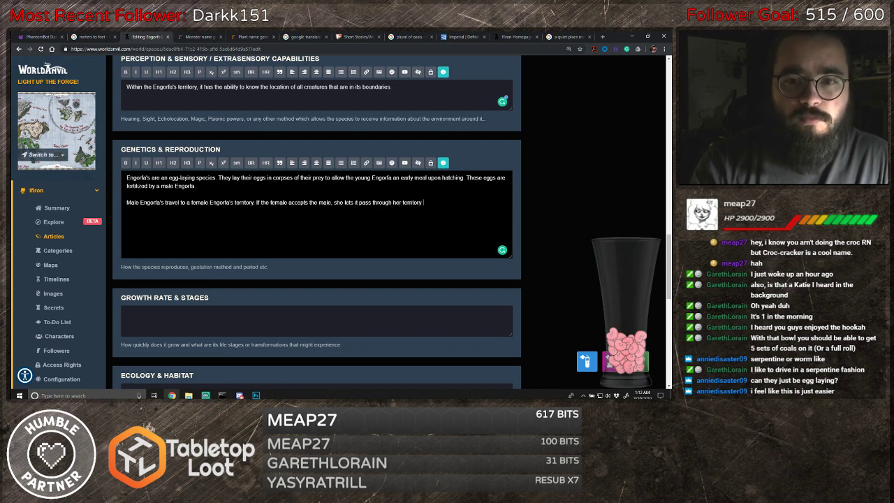
type("or devours ")
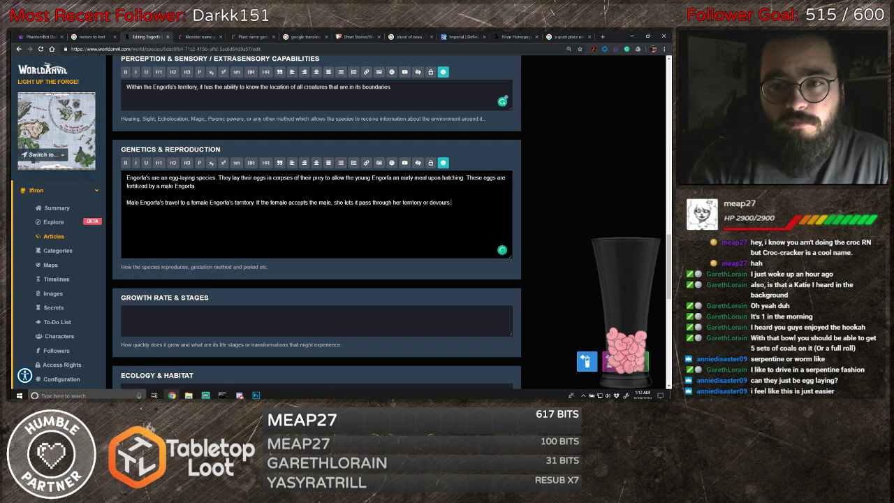
type("the")
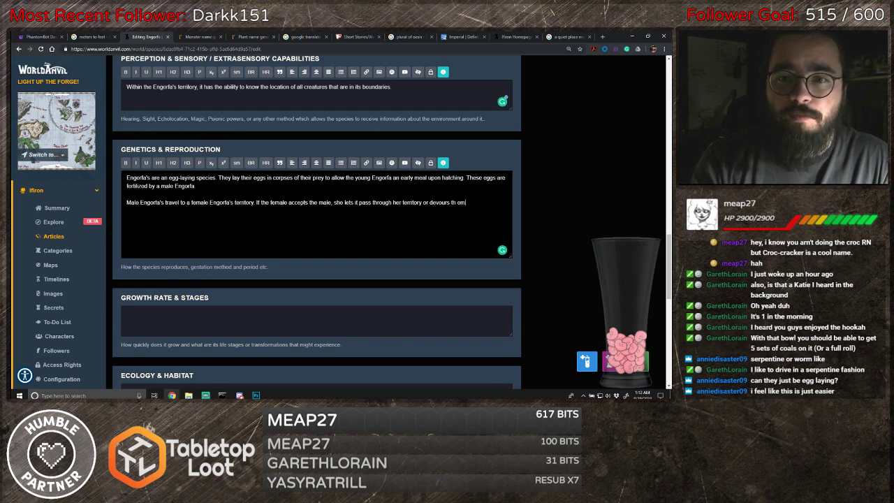
type(" male.")
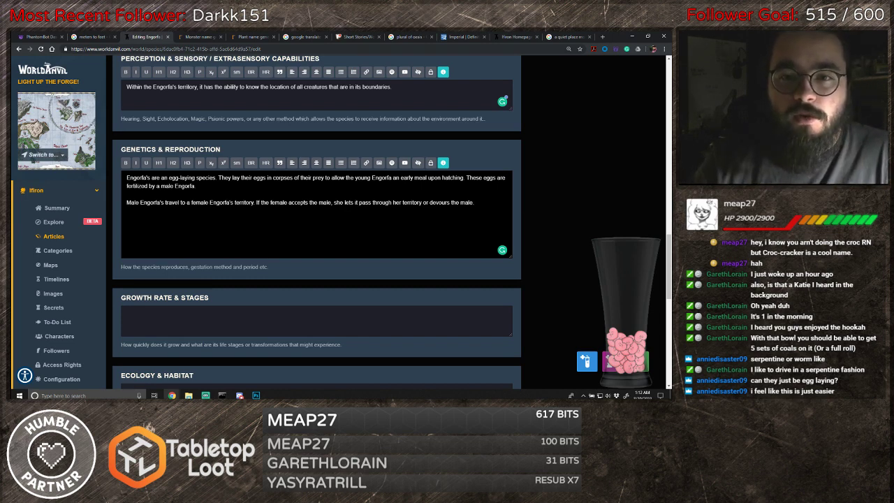
- Replace "through her territory or devours the male" in the acceptance sentence with "into her territory to fertilize eggs."
key("BackSpace")
key("BackSpace")
key("BackSpace")
key("BackSpace")
key("BackSpace")
key("BackSpace")
key("BackSpace")
key("BackSpace")
key("BackSpace")
key("BackSpace")
key("BackSpace")
key("BackSpace")
key("BackSpace")
key("BackSpace")
key("BackSpace")
key("BackSpace")
key("BackSpace")
key("BackSpace")
key("BackSpace")
key("BackSpace")
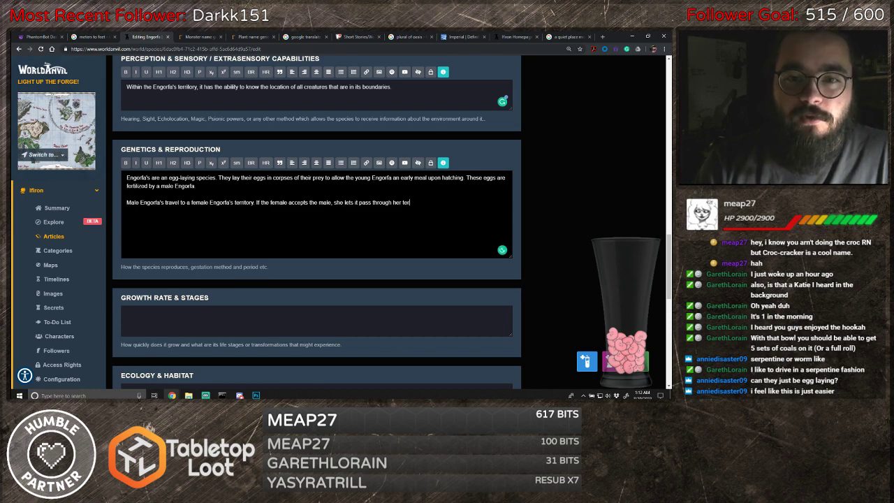
key("BackSpace")
key("BackSpace")
key("BackSpace")
key("BackSpace")
key("BackSpace")
key("BackSpace")
key("BackSpace")
key("BackSpace")
key("BackSpace")
key("BackSpace")
key("BackSpace")
key("BackSpace")
type("into")
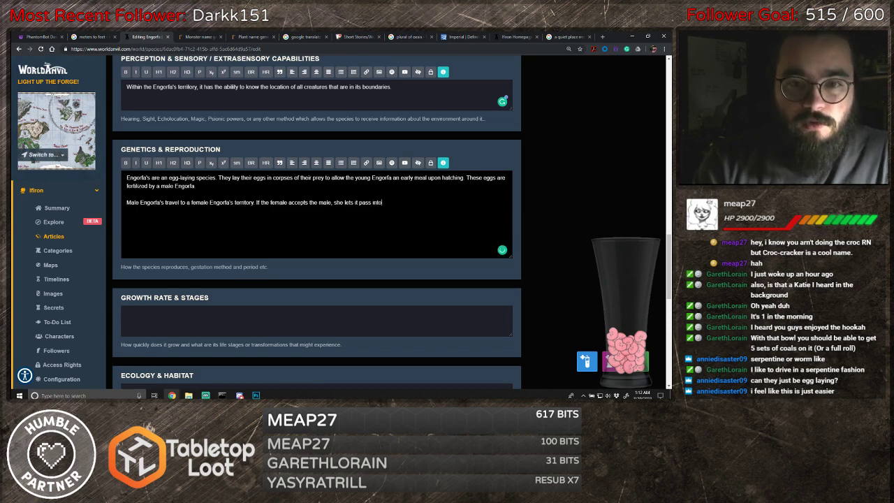
type(" her terri")
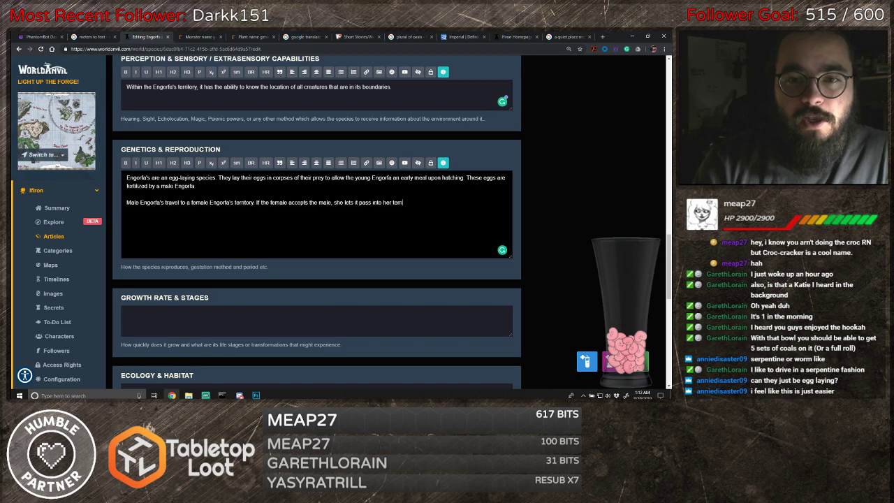
type("tory")
type(" to fer")
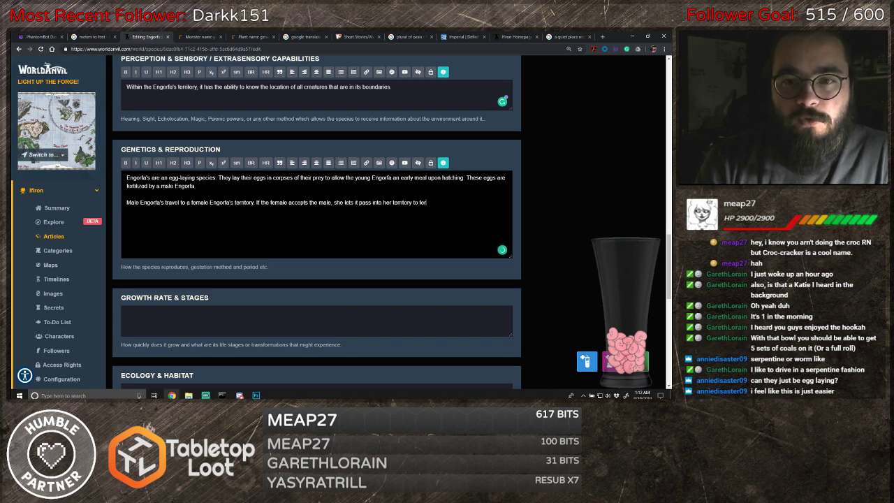
type("tilize e")
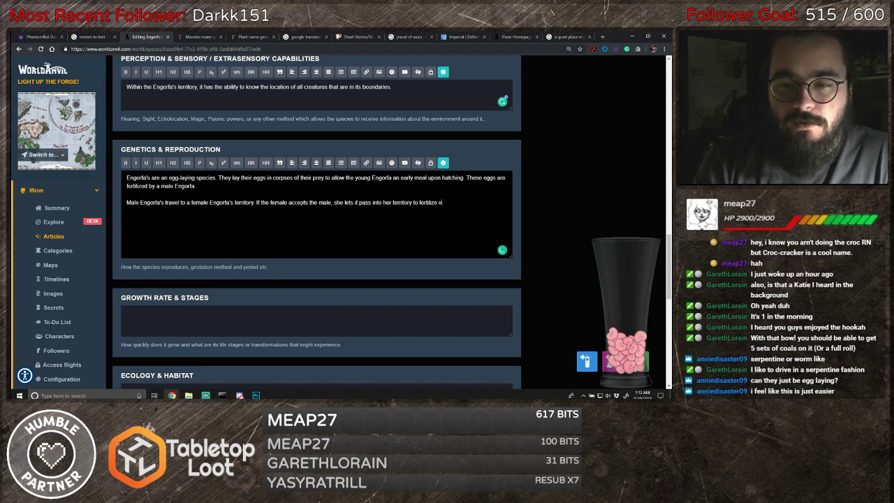
type("ggs. ")
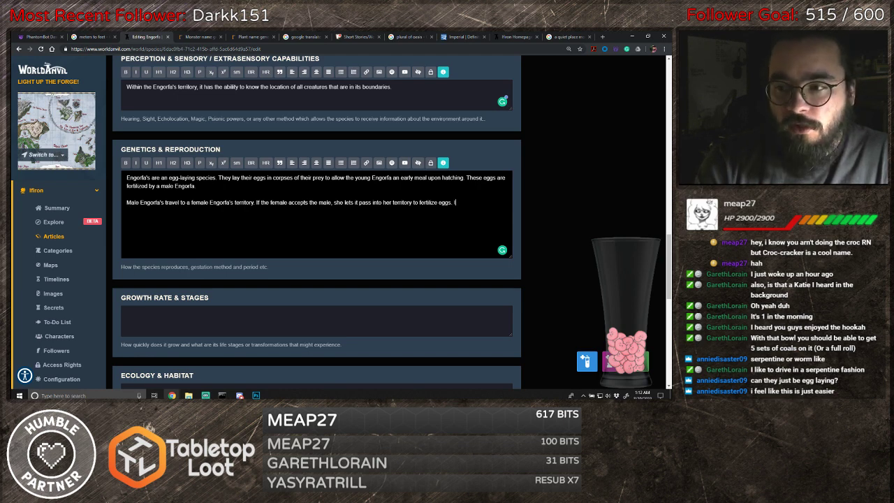
- Add the sentence "If she does not accept the male, she will likely devour him." to the second Genetics & Reproduction paragraph
type("If she does ")
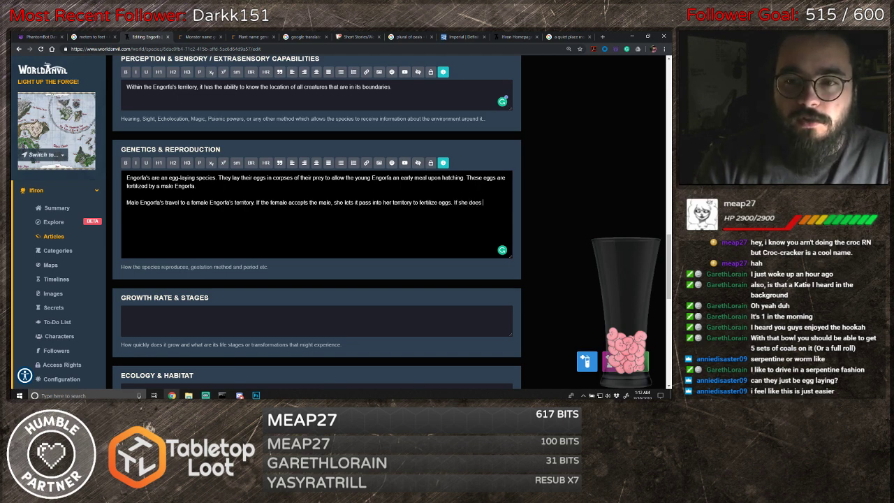
type("not accept t")
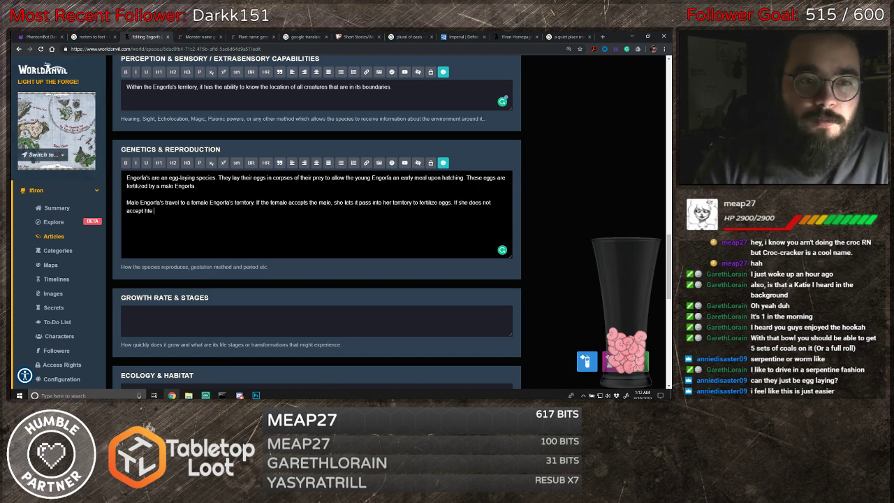
type("he male,")
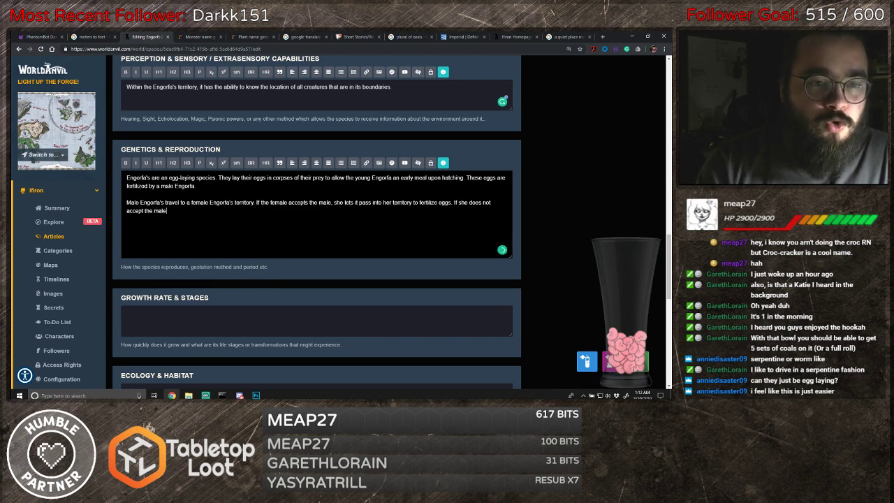
type(" she will ")
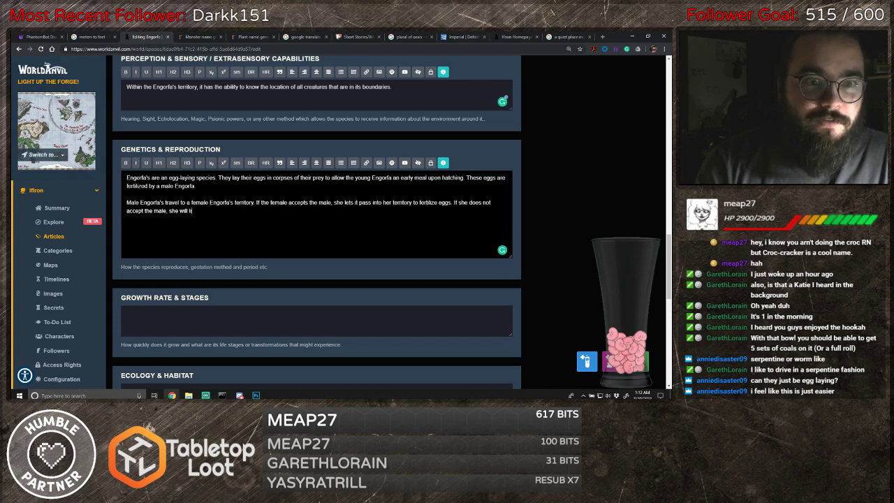
type("likely devour him. ")
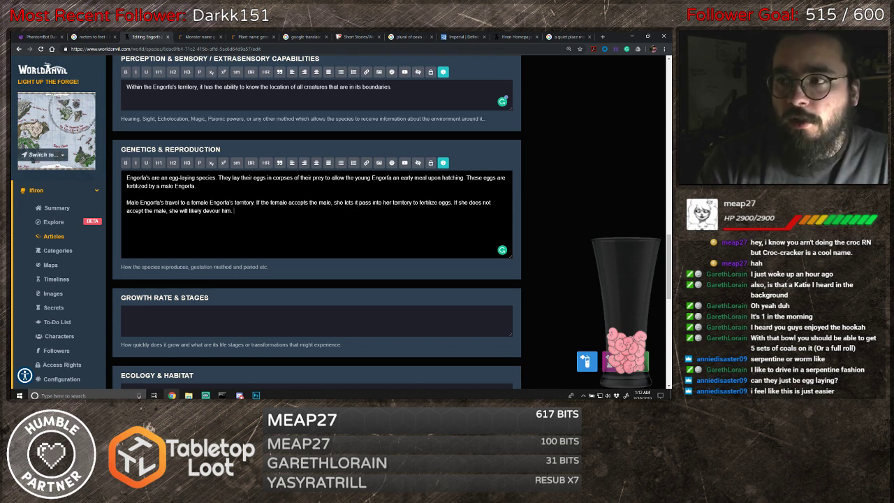
- Begin another sentence in the same paragraph, worded "During the reproductive season"
type("During ")
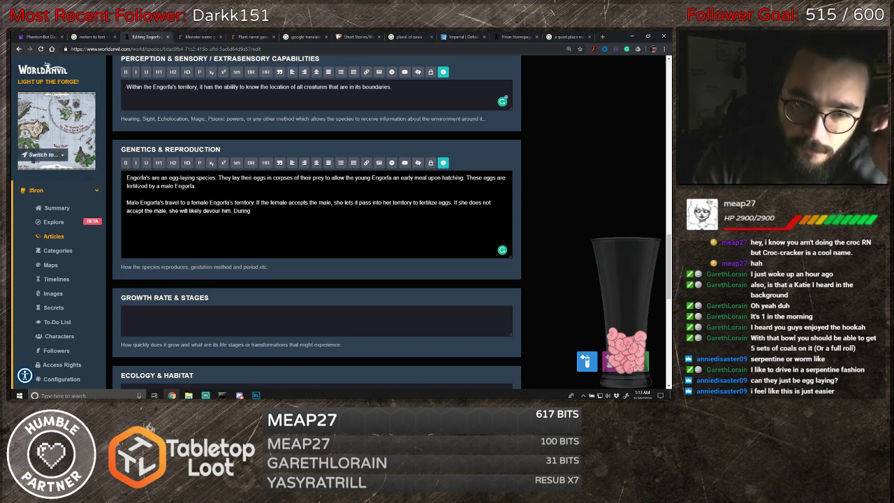
type("th")
type("is season.")
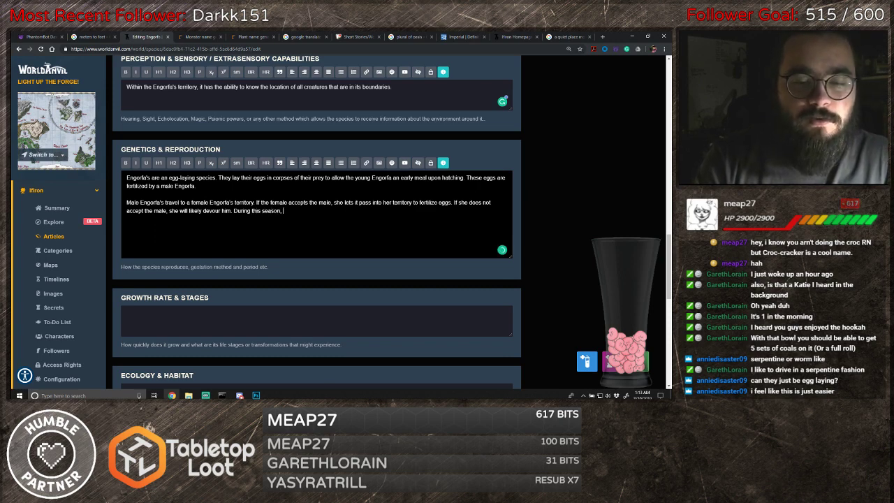
key("BackSpace")
key("BackSpace")
key("BackSpace")
key("BackSpace")
key("BackSpace")
key("BackSpace")
key("BackSpace")
key("BackSpace")
key("BackSpace")
key("BackSpace")
key("BackSpace")
type("e ")
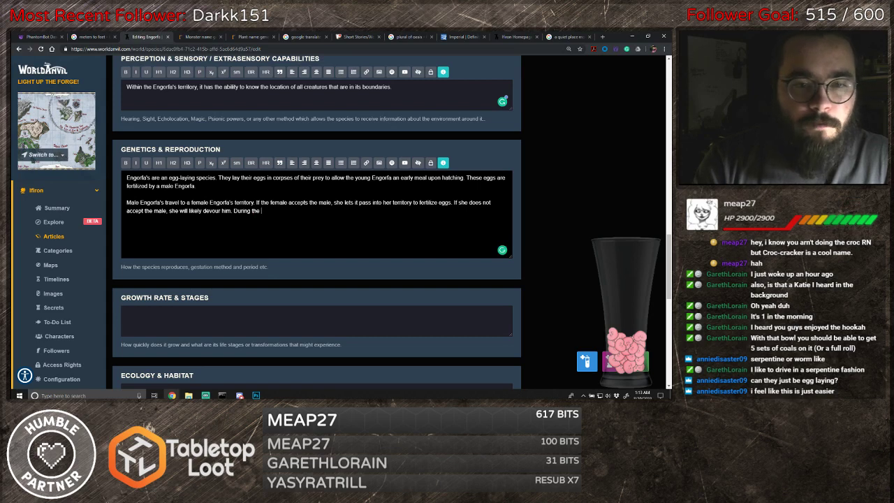
type("reproduct")
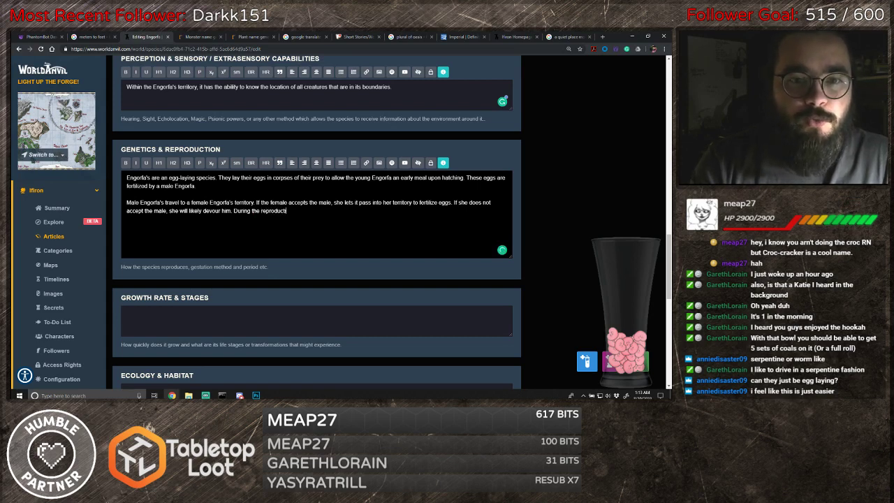
type("ive season")
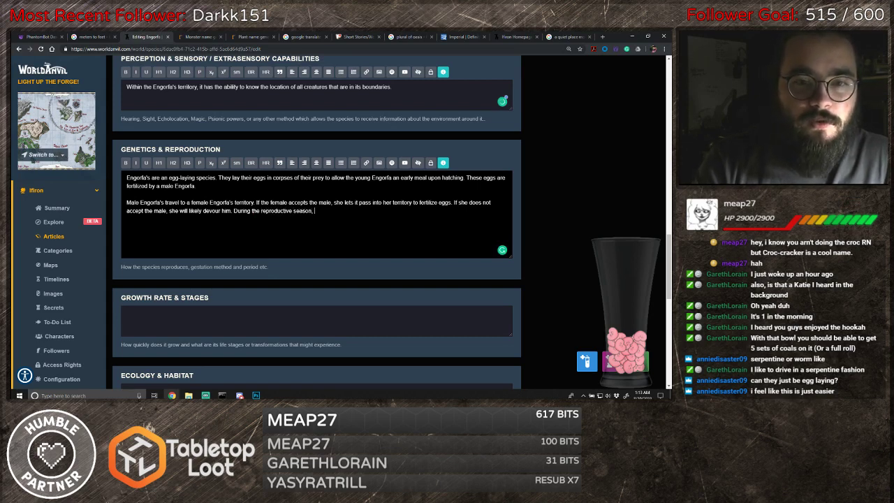
- Complete the reproductive season sentence with ", female Engorfa's are far more hostile."
type(", female En")
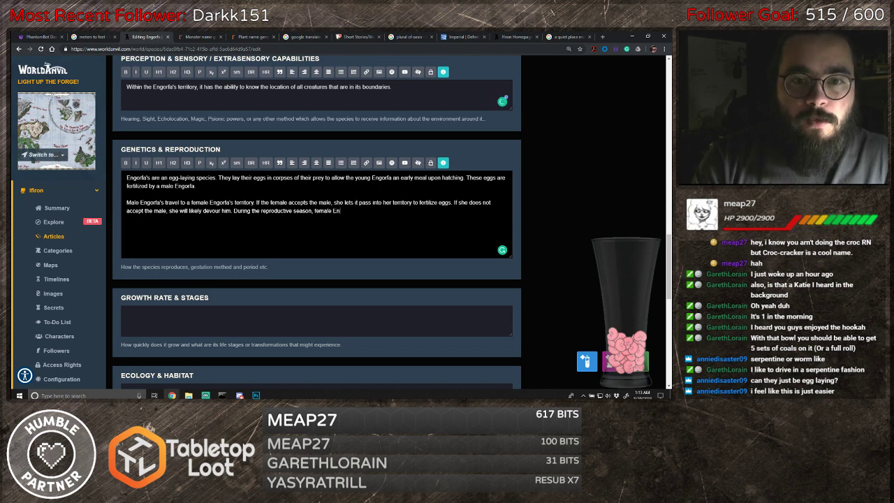
type("gorfa")
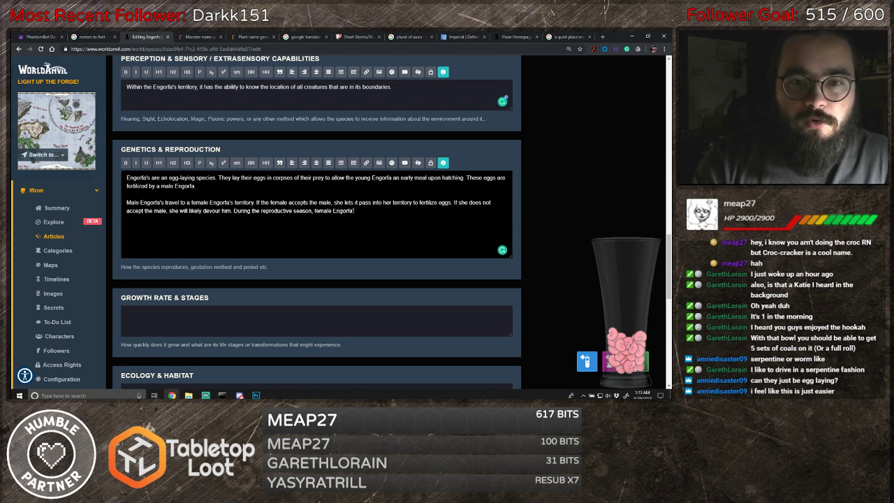
type("'s are far m")
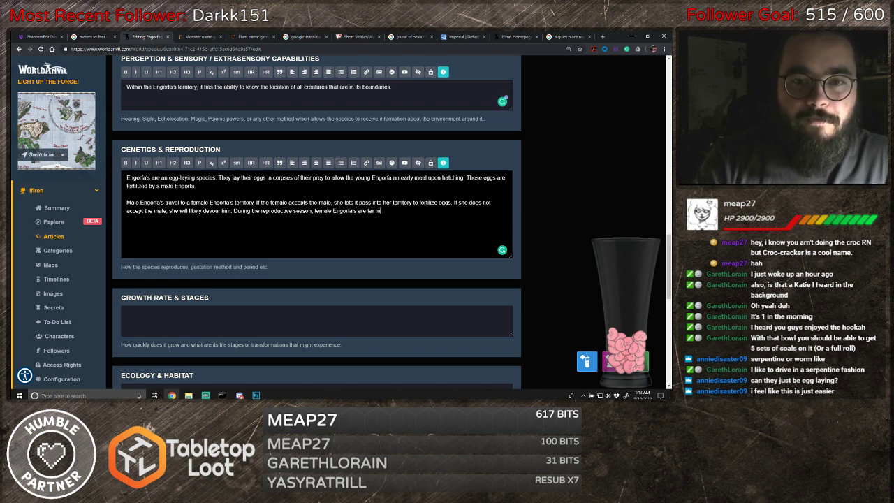
type("ore hostile.")
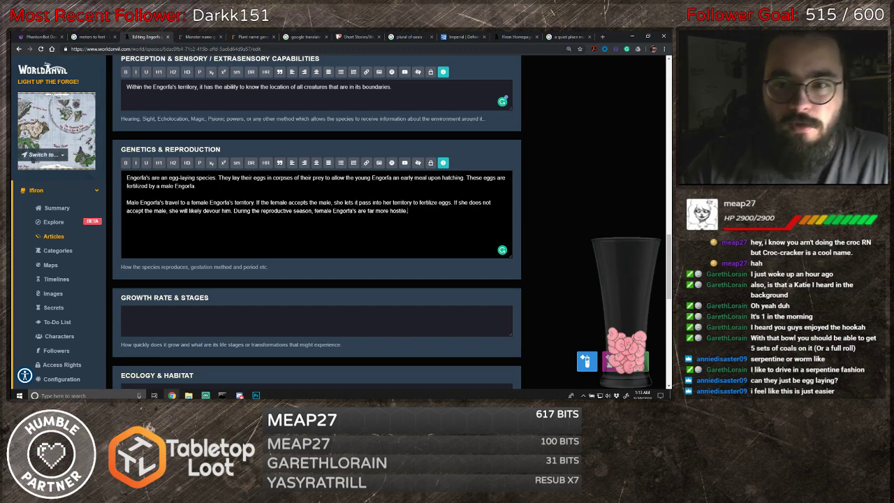
- Begin the Growth Rate & Stages text with "Engorfa's spawn in the corpses of the parent's prey until they"
scroll(316, 209, "down", 1)
scroll(425, 213, "down", 3)
scroll(349, 197, "up", 2)
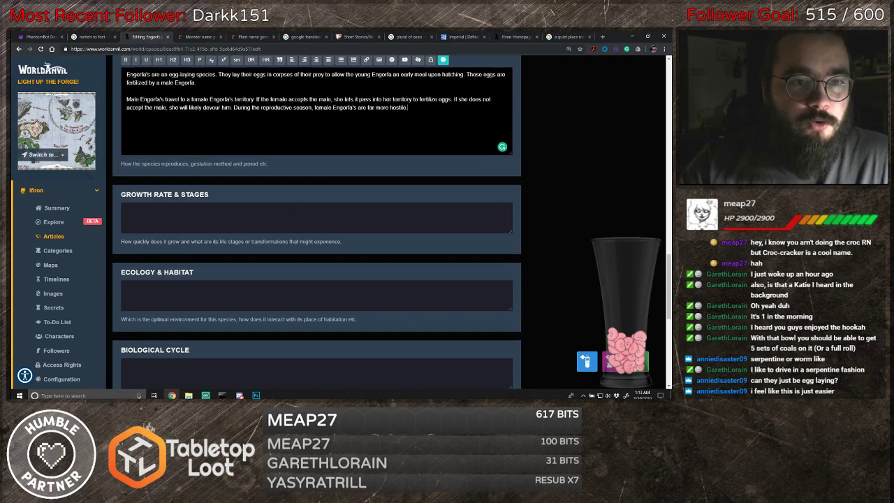
left_click(192, 214)
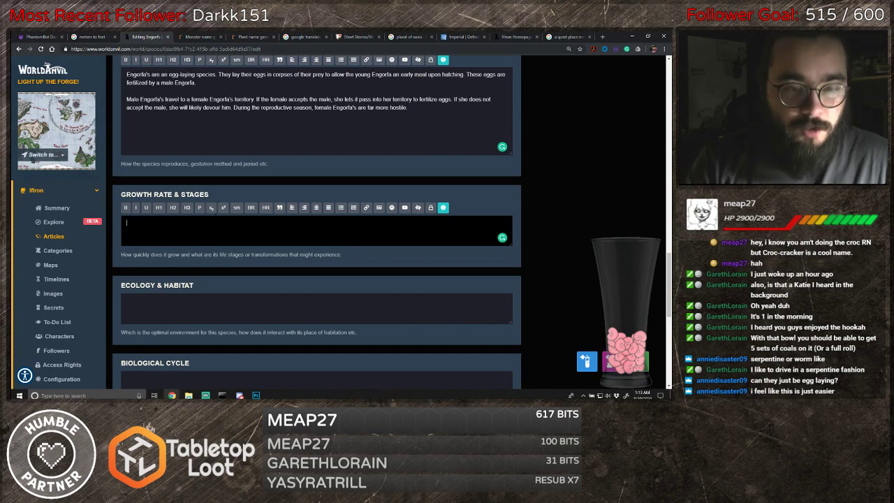
type("Eng")
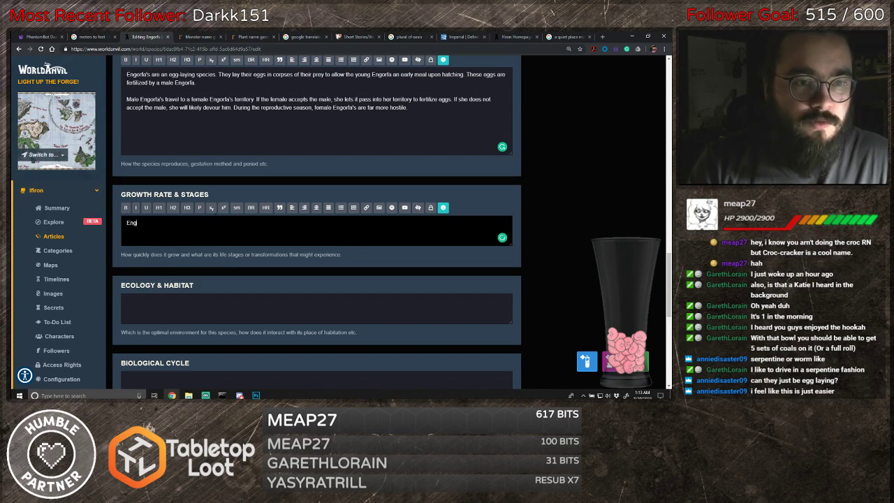
type("orfa's spa")
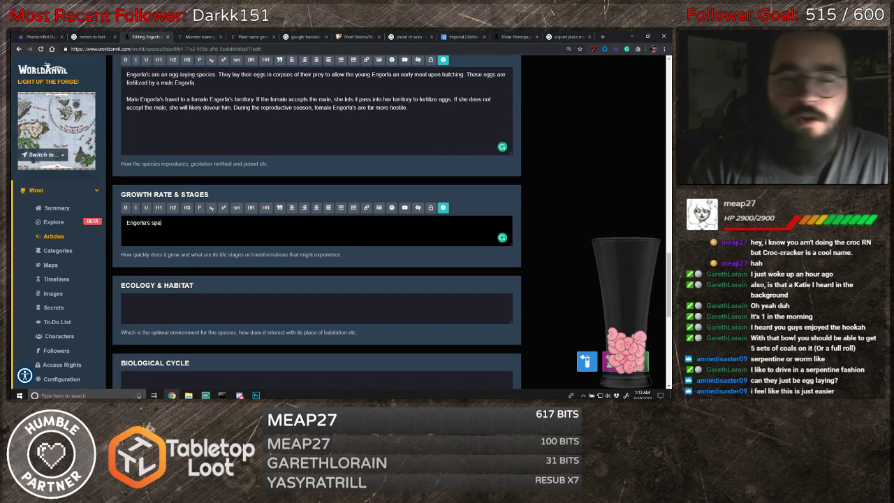
type("wn in the corpse")
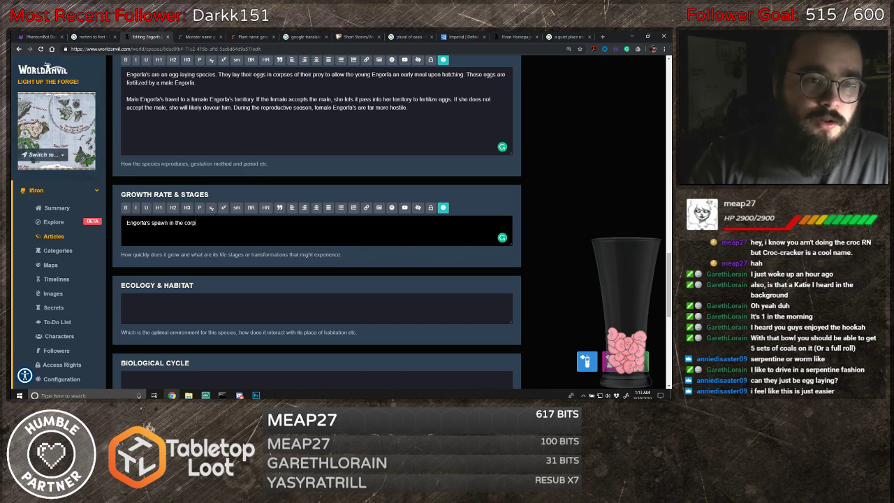
key("BackSpace")
key("BackSpace")
key("BackSpace")
type("cor")
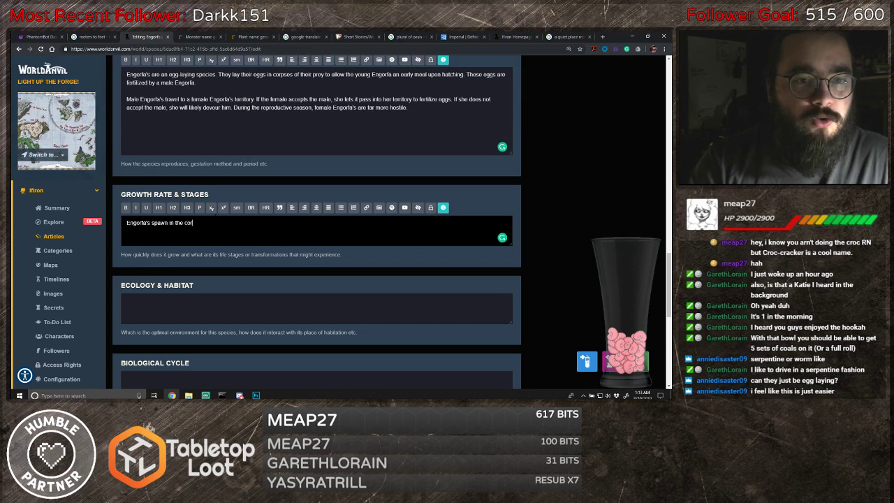
type("pses of the pa")
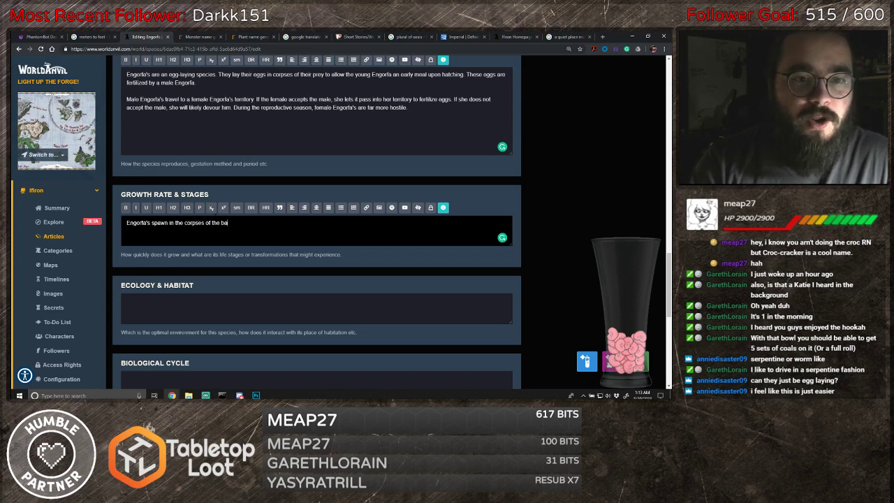
type("rent")
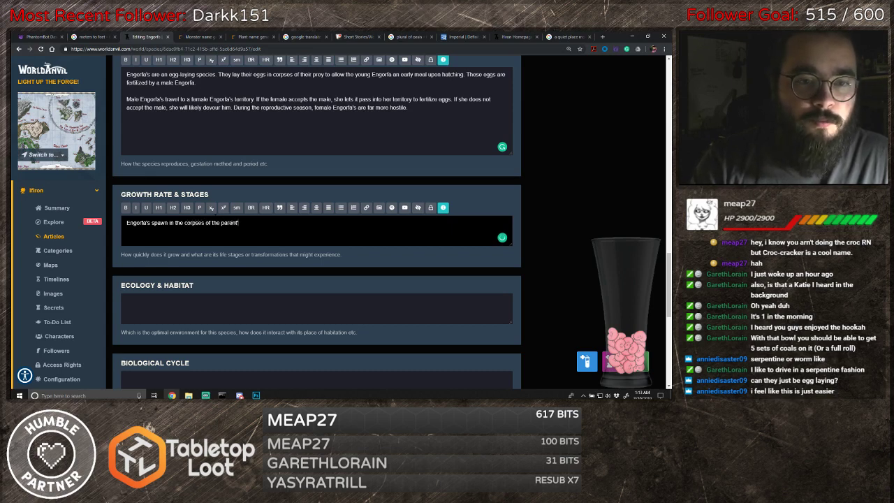
type("'s pre")
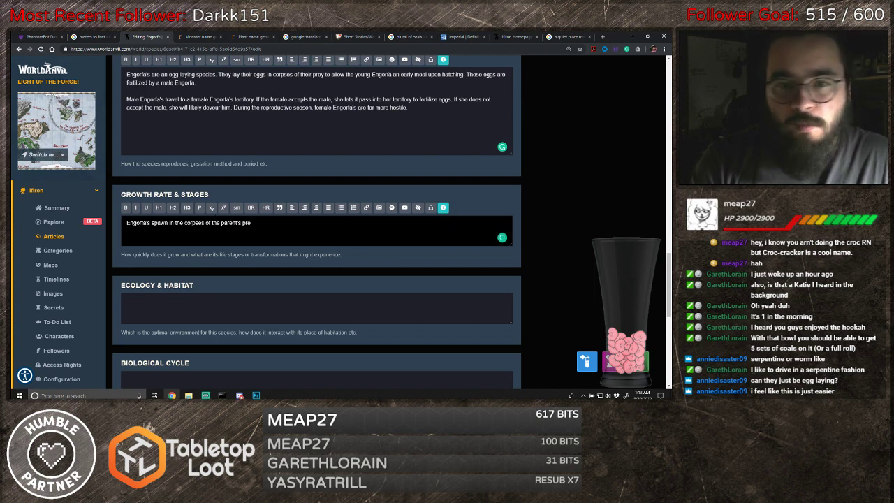
type("y until they")
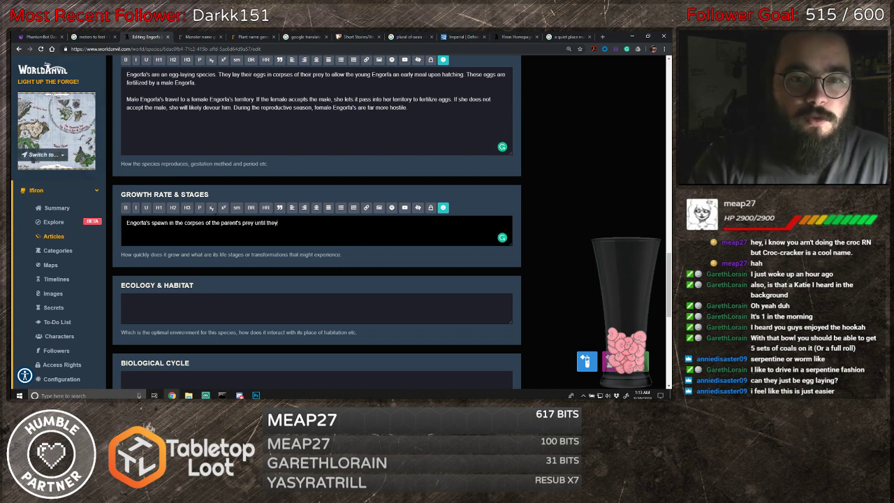
- Complete the Growth Rate & Stages sentence with "are large enough to capture small animals on their own."
type(" are large")
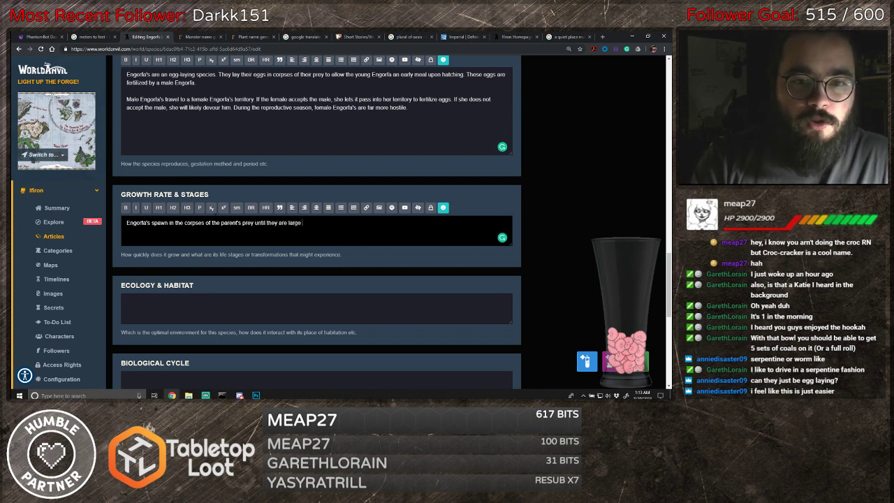
type(" enough to caputr")
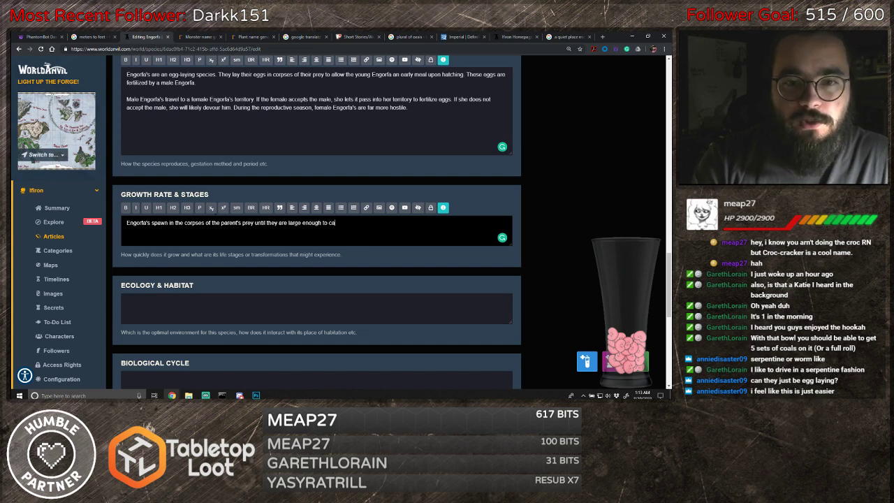
key("BackSpace")
key("BackSpace")
type("tur")
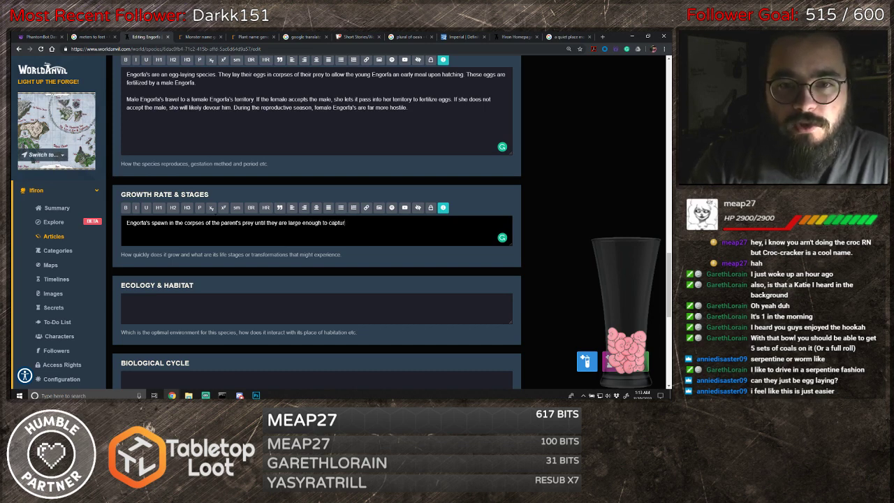
type("e small animals ")
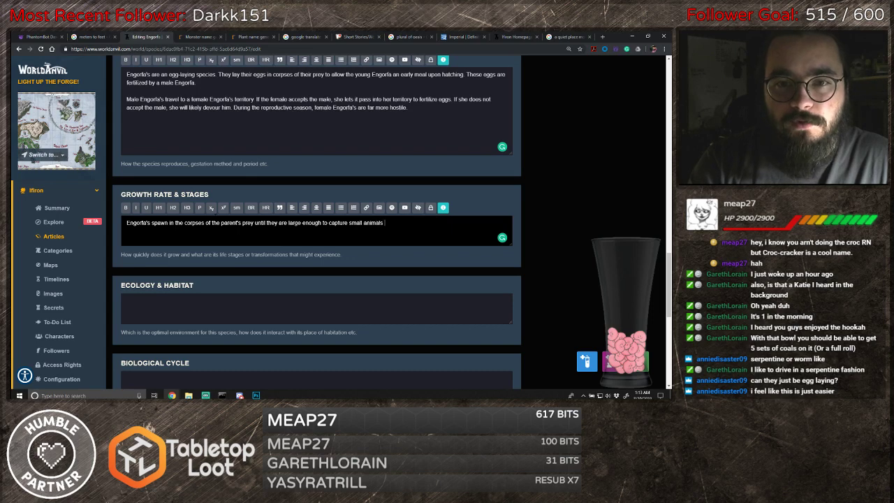
type("on their own")
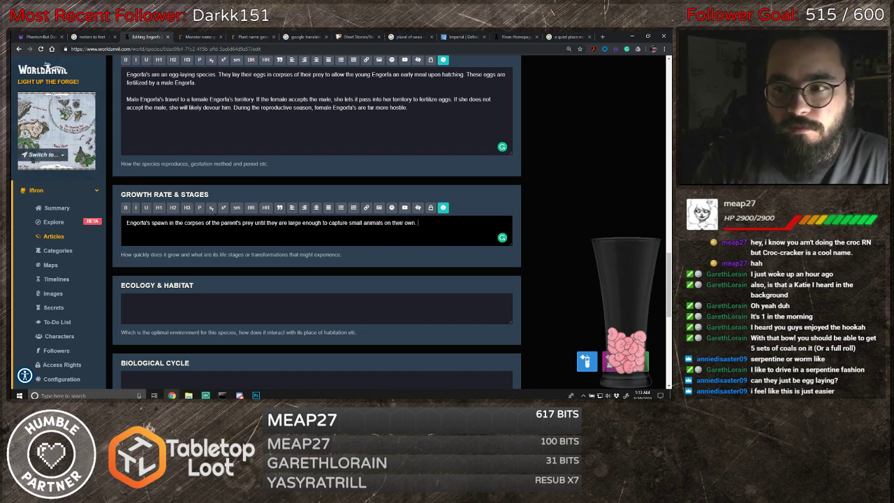
- Add a Growth Rate & Stages sentence beginning "They start by luring small animals into illusory dwellings"
type(".")
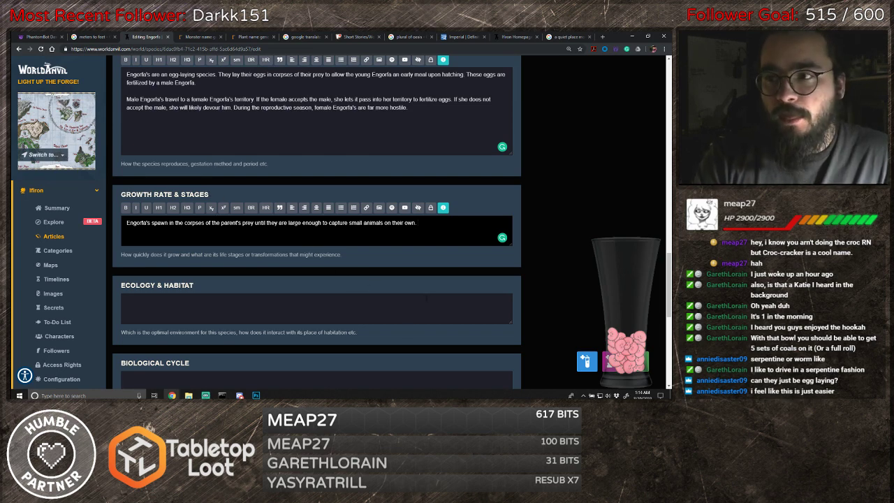
type("The")
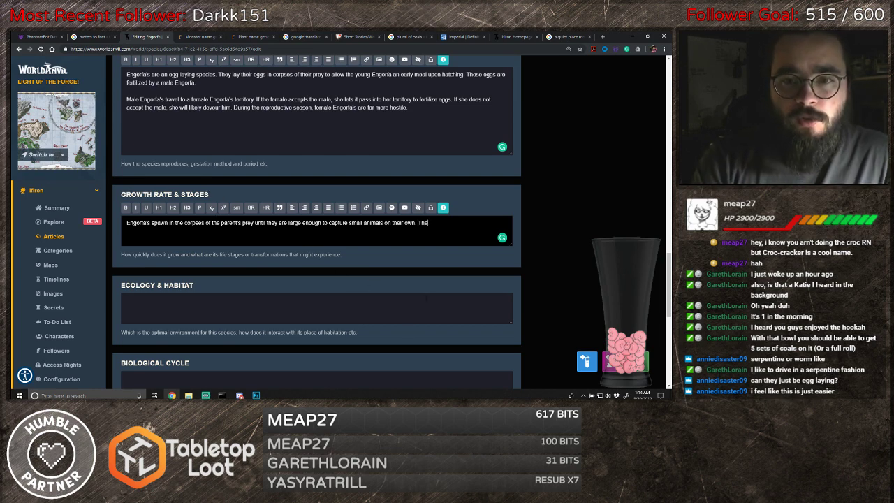
type("y start by l")
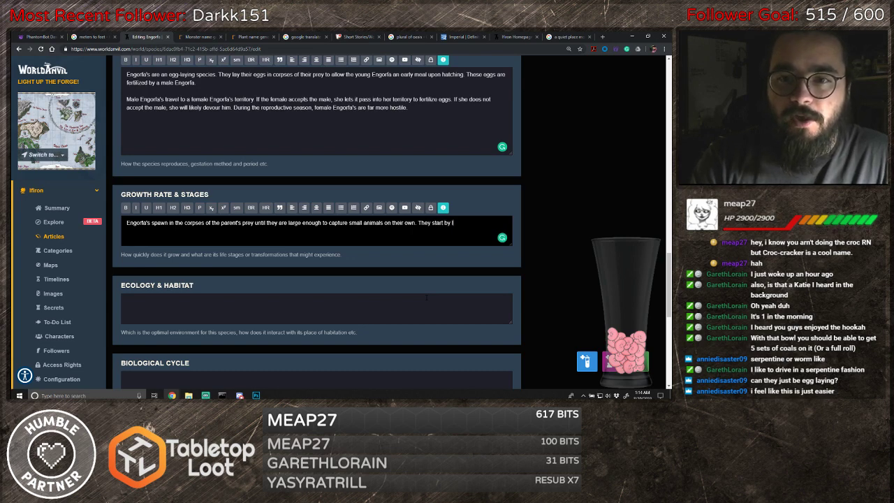
type("uring ")
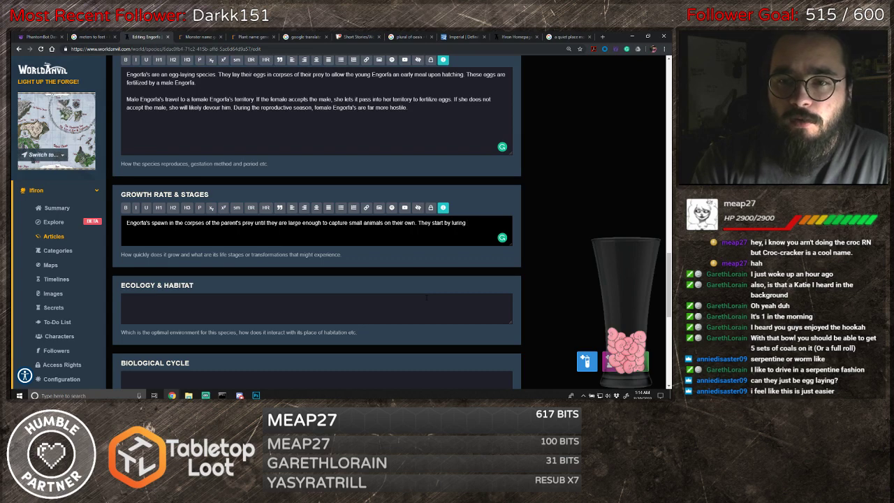
type("small anima")
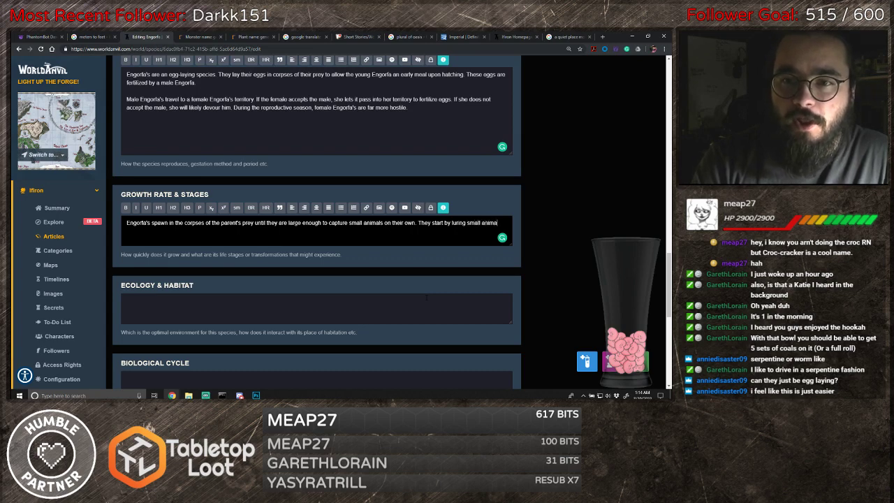
type("ls into its")
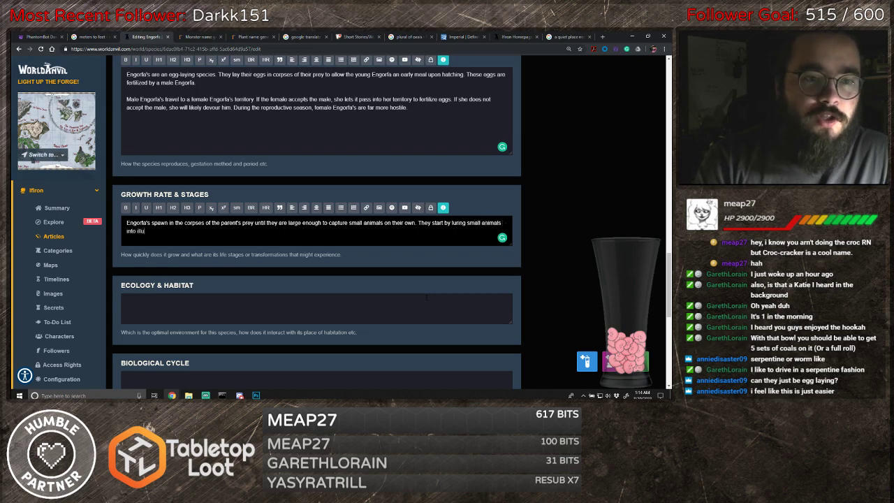
type("ory ")
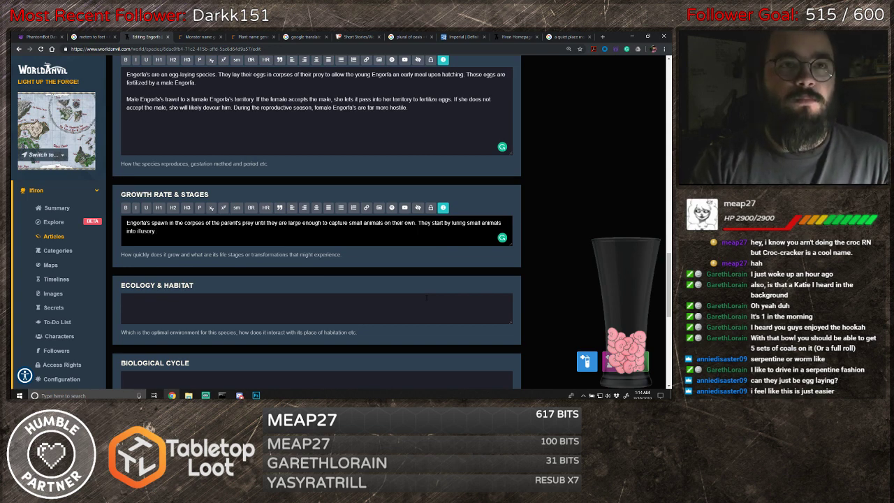
type("d")
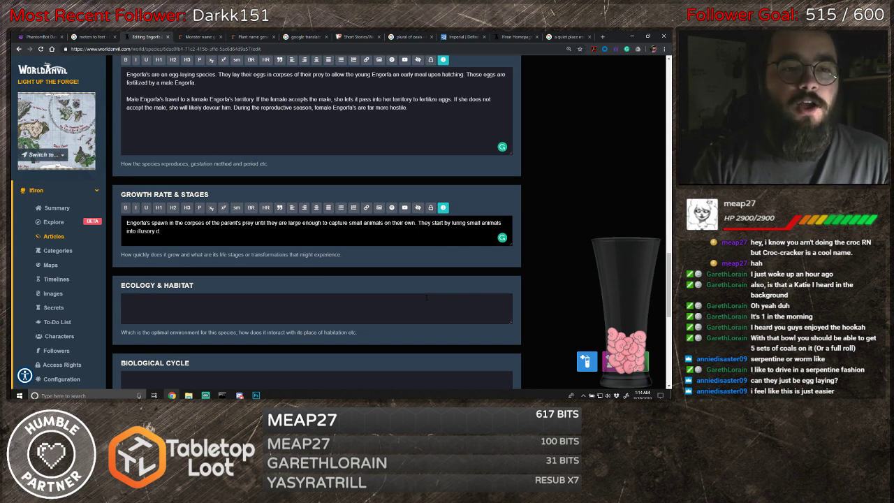
type("wellings")
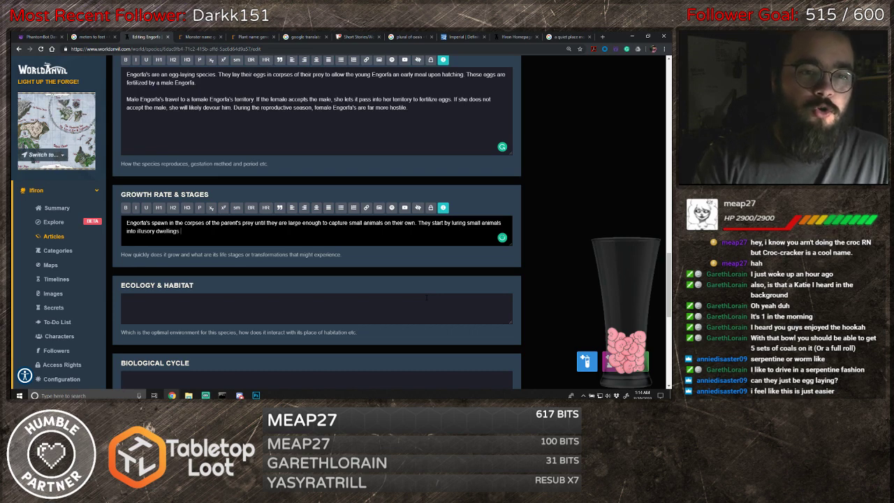
- Complete the luring sentence with "similar to what that animal would inhabit to devour them."
type(" similar")
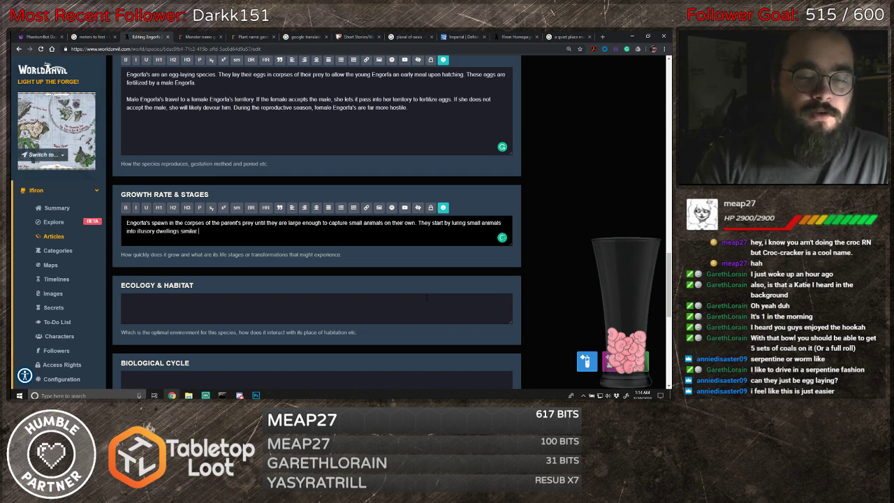
type(" to what")
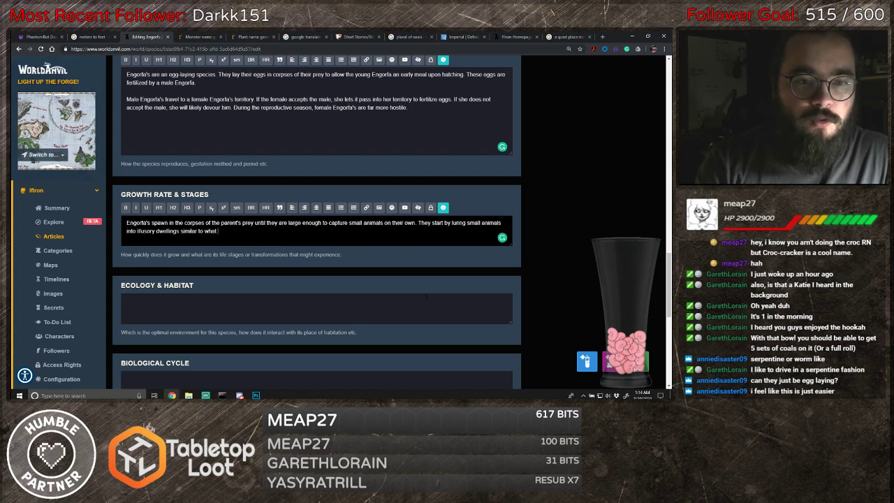
type(" that animal would in")
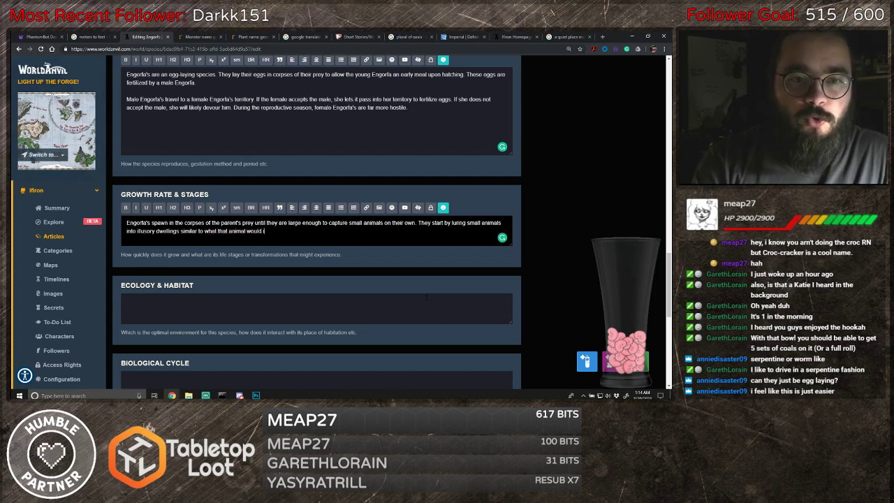
type("habit ")
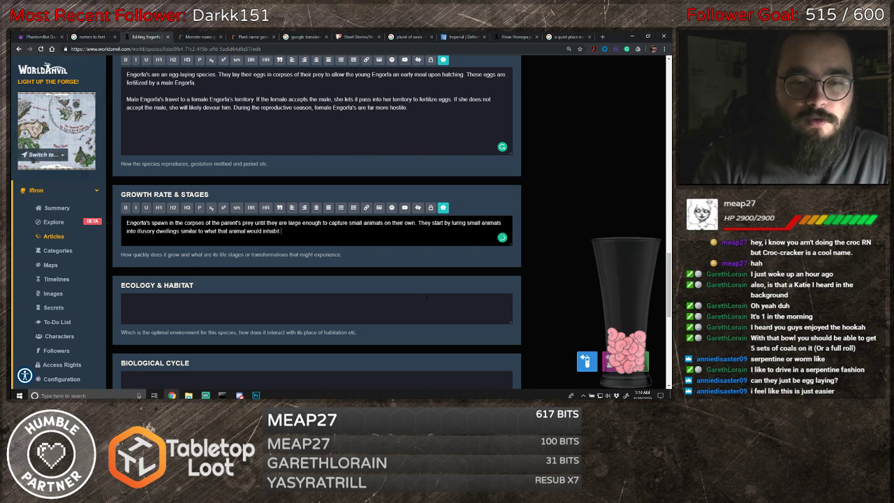
type("to def")
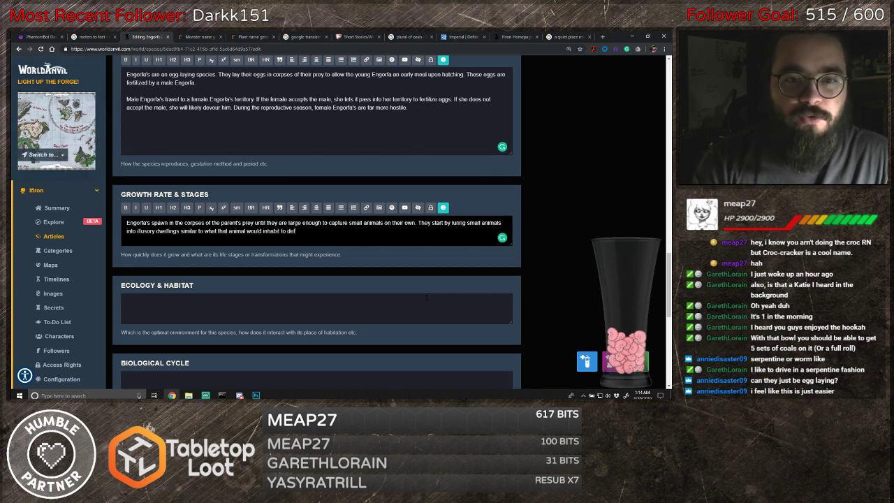
key("BackSpace")
type("vour them.")
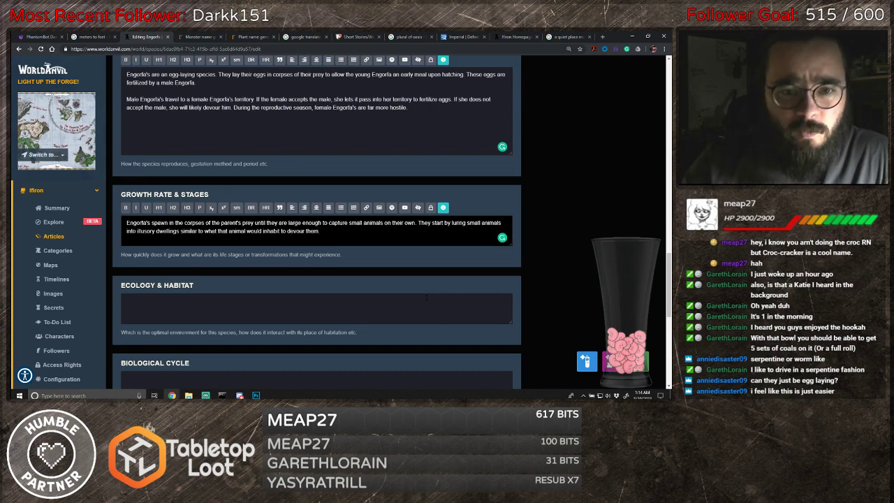
- Begin the Ecology & Habitat text with "Engorfa's inhabit wooded areas with lots of cover"
scroll(336, 235, "down", 1)
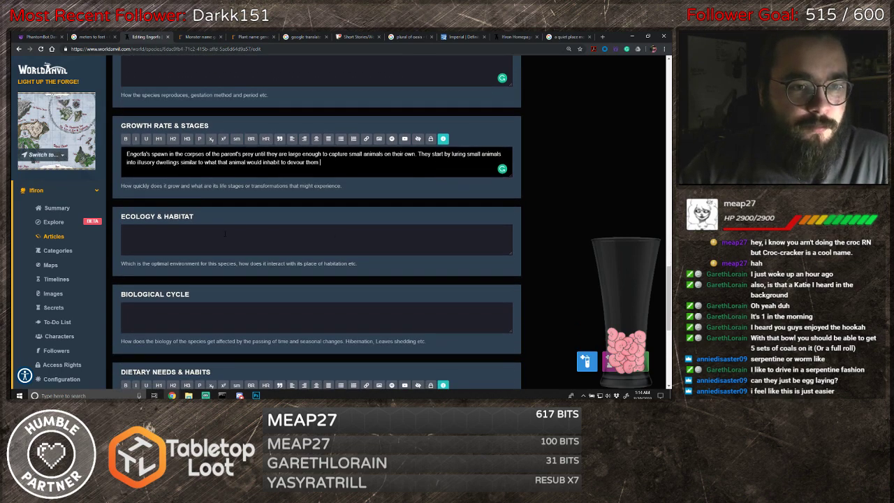
left_click(225, 234)
scroll(421, 238, "down", 1)
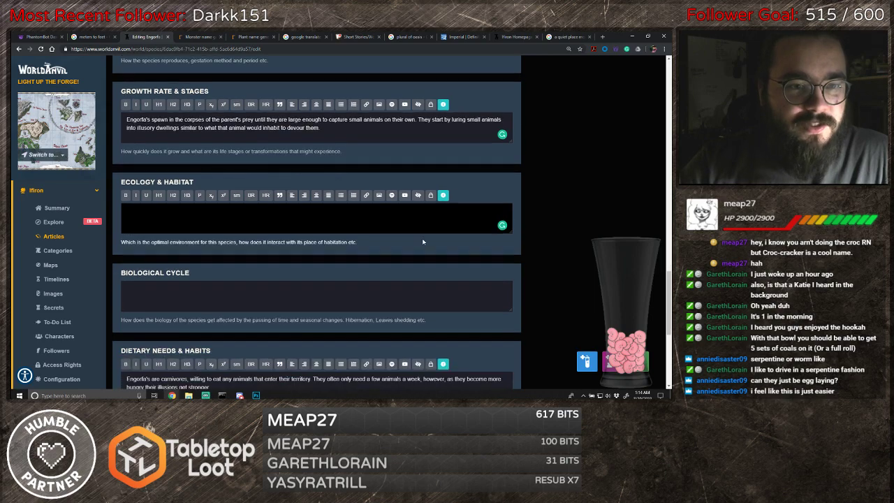
type("En")
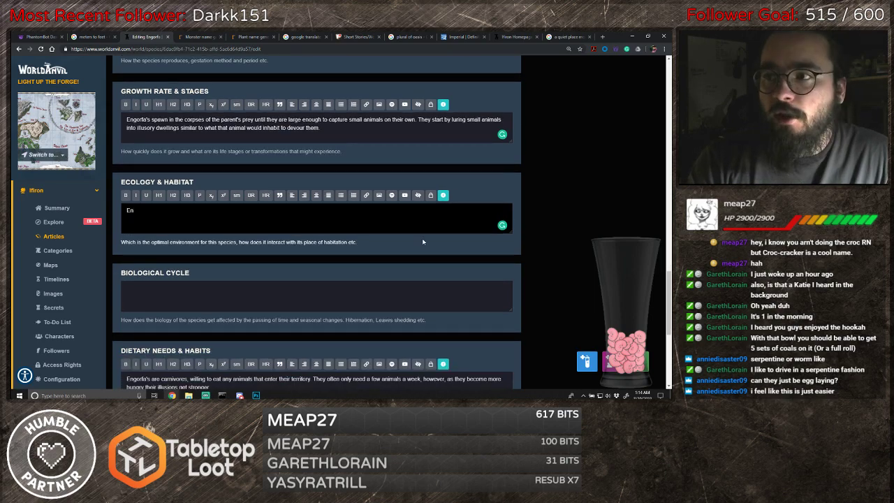
type("gorfa's ")
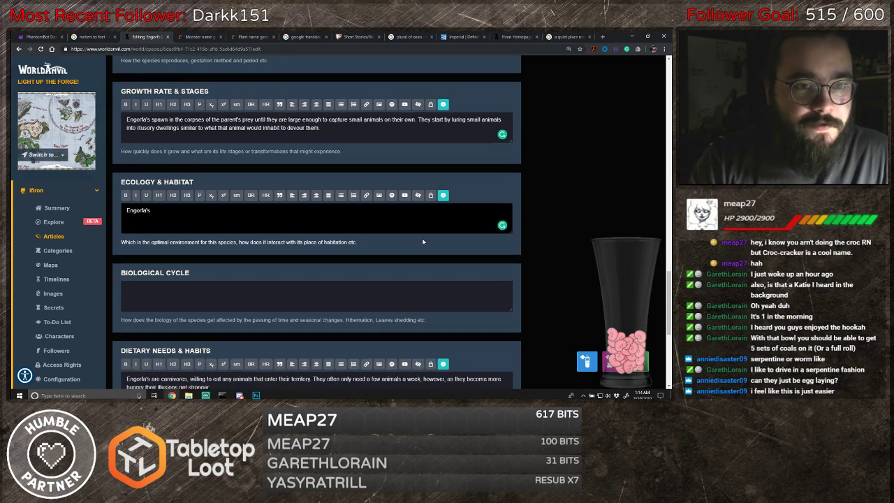
type("inhabit")
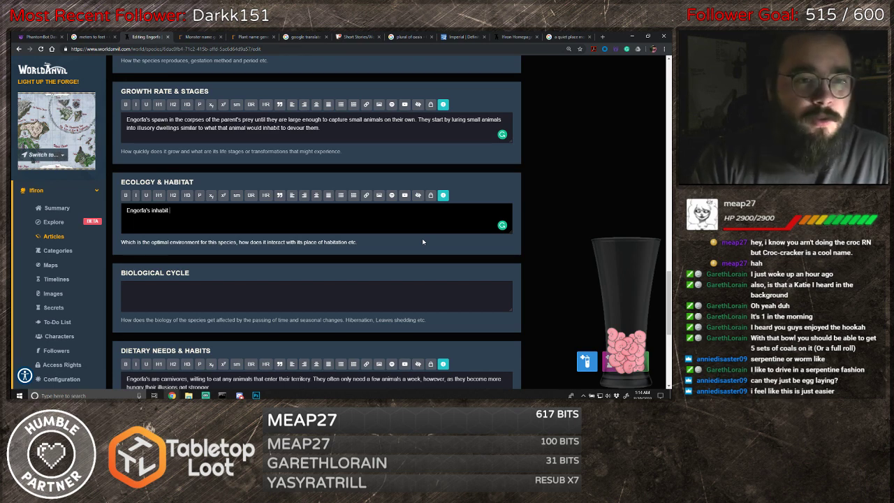
type(" w")
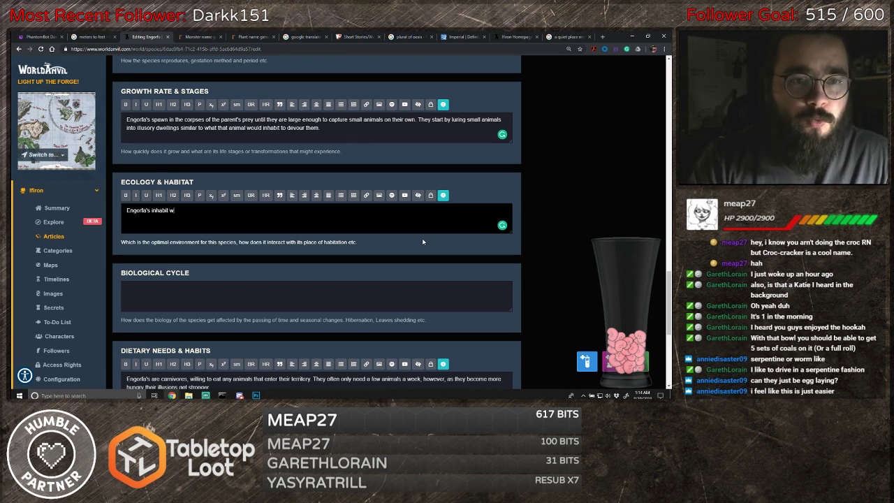
type("ooded area")
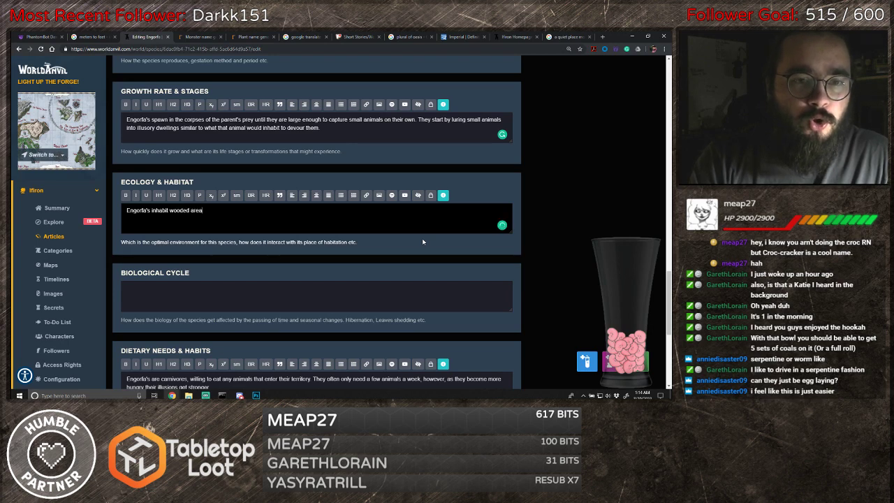
type("s with lot")
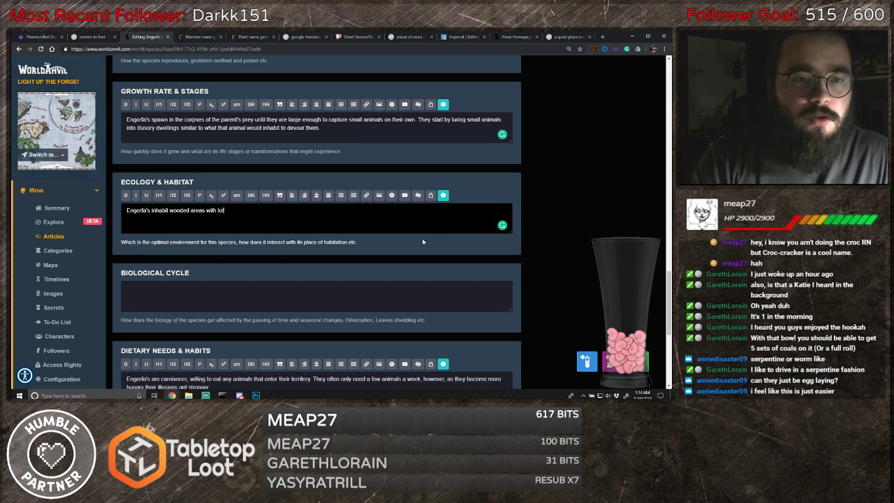
type("s of cove")
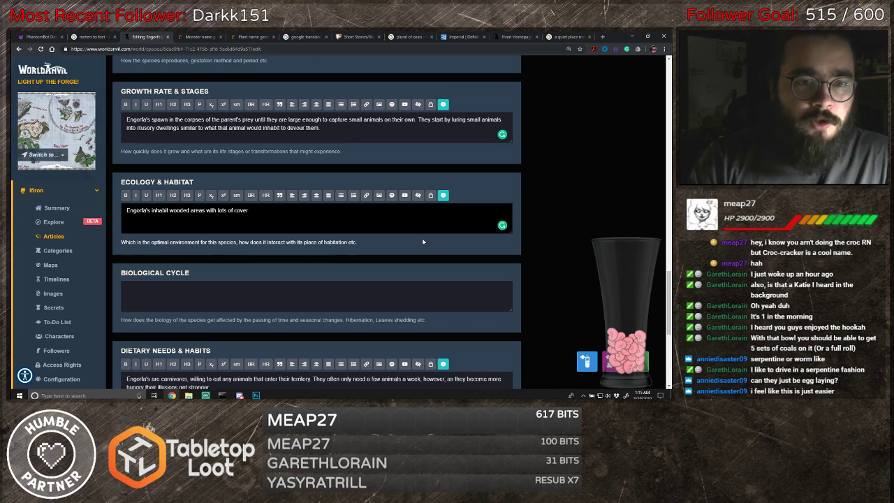
type("r")
- End the habitat sentence and begin another one worded "They prefer areas near populated"
type(". They pre")
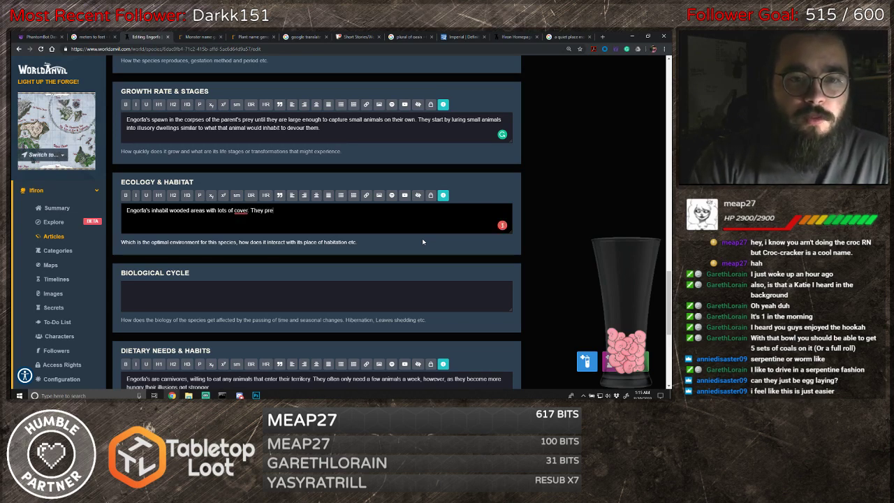
type("fer areas near")
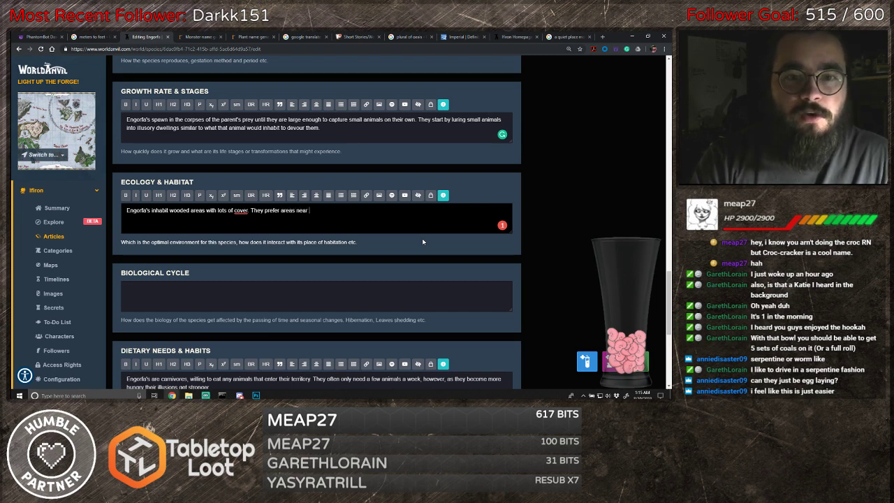
type("popluated")
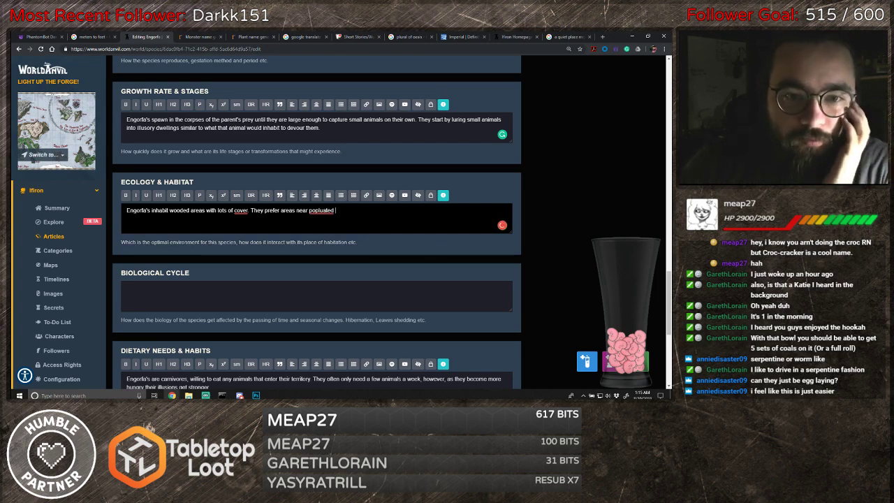
- Replace the wording after "They prefer" with "locations near populated areas."
key("BackSpace")
key("BackSpace")
key("BackSpace")
key("BackSpace")
key("BackSpace")
key("BackSpace")
key("BackSpace")
key("BackSpace")
key("BackSpace")
key("BackSpace")
key("BackSpace")
key("BackSpace")
key("BackSpace")
key("BackSpace")
key("BackSpace")
key("BackSpace")
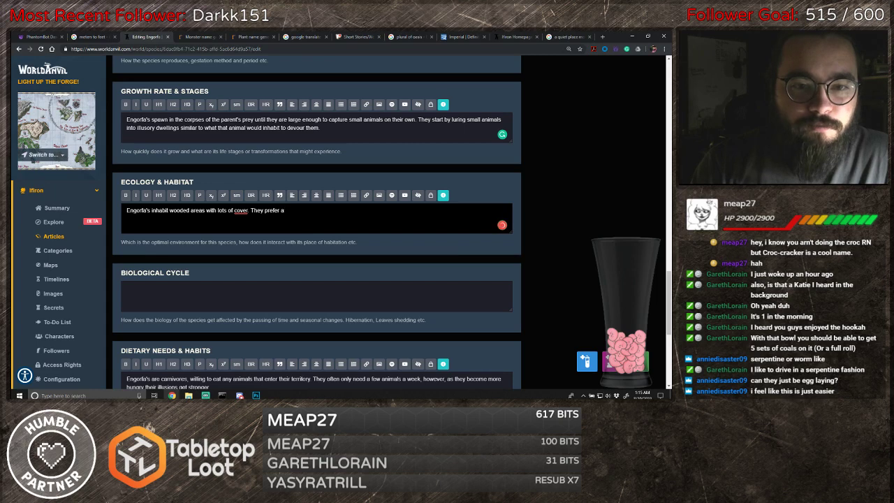
key("BackSpace")
type("locations near")
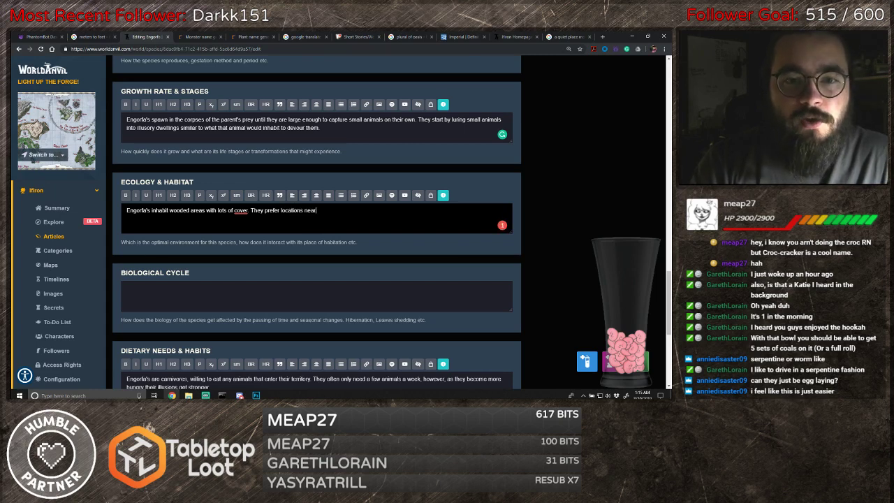
type(" pop")
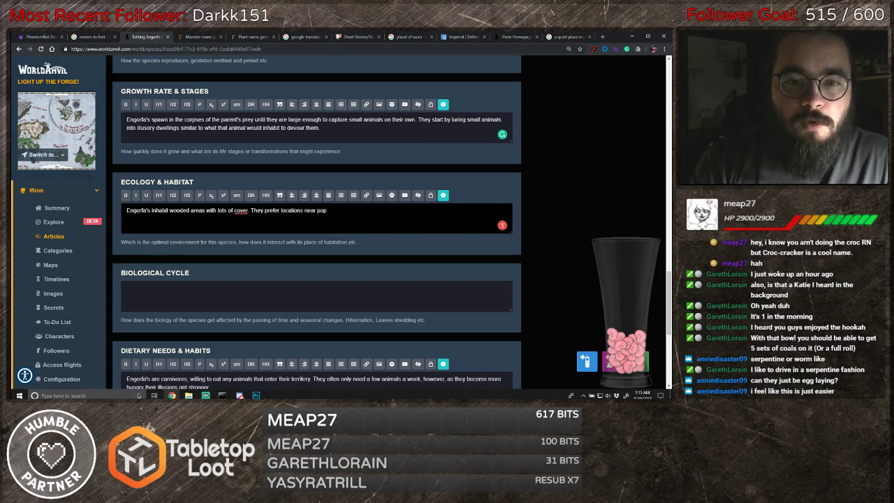
type("ulated areas.")
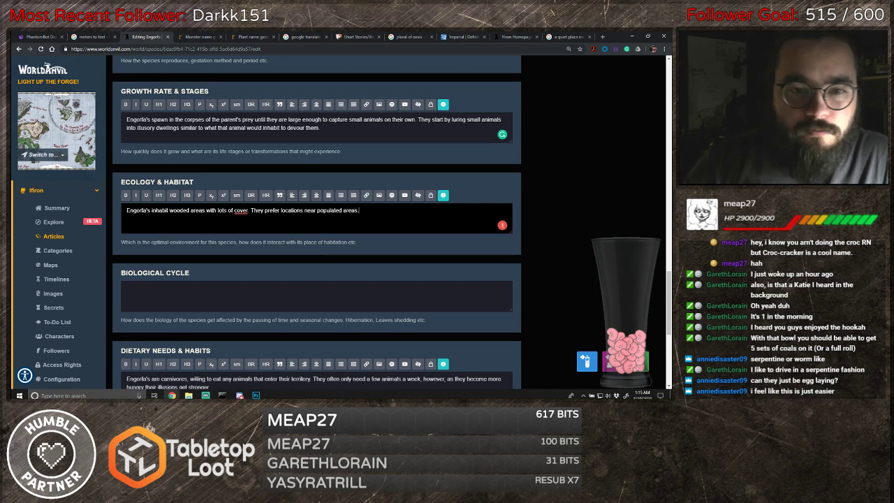
- Accept the suggested correction for the underlined word "cover" in the Ecology & Habitat text
left_click(241, 210)
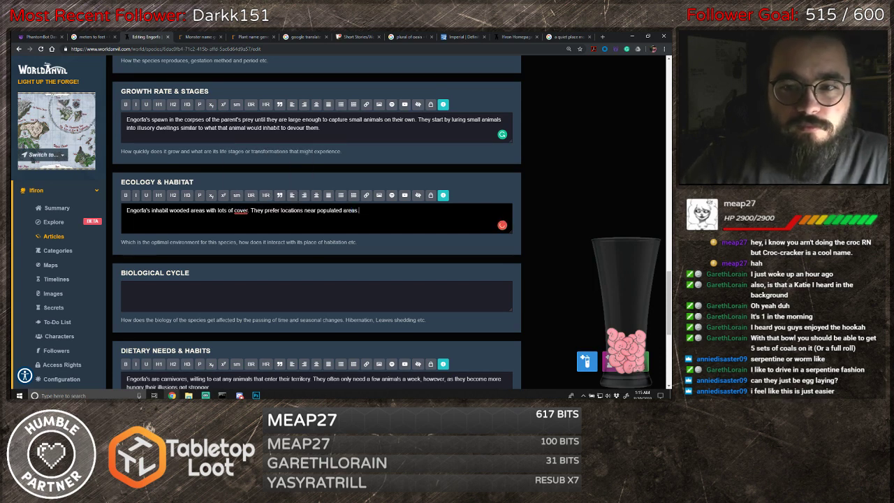
left_click(243, 210)
left_click(254, 186)
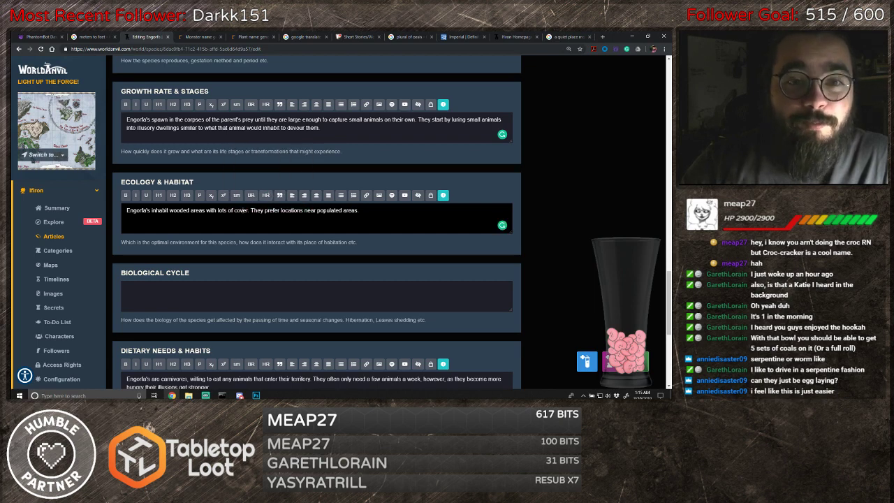
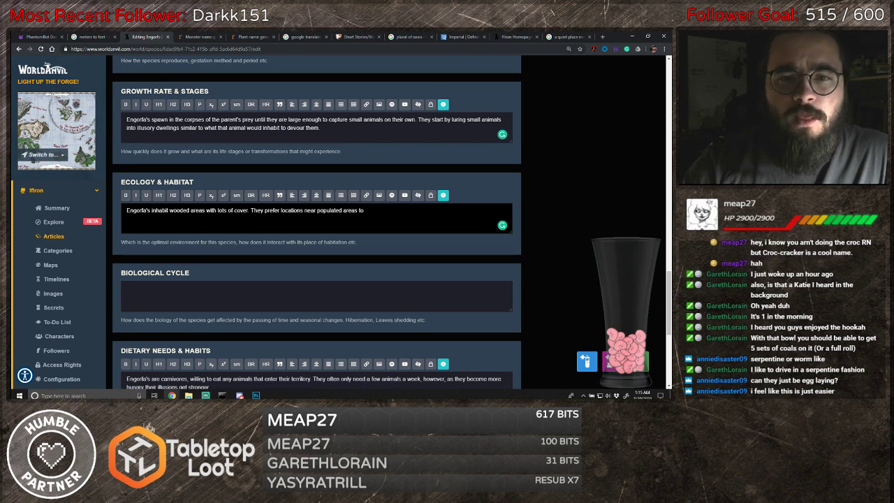
- Replace the Ecology & Habitat wording after "They prefer locations" with "of well traveled roads"
key("shift+Left")
key("shift+Left")
key("shift+Left")
key("shift+Left")
key("shift+Left")
key("shift+Left")
key("shift+Left")
key("shift+Left")
key("shift+Left")
key("shift+Left")
key("shift+Left")
key("shift+Left")
key("shift+Left")
key("shift+Left")
key("shift+Left")
key("shift+Left")
key("shift+Left")
key("shift+Left")
key("shift+Left")
key("shift+Left")
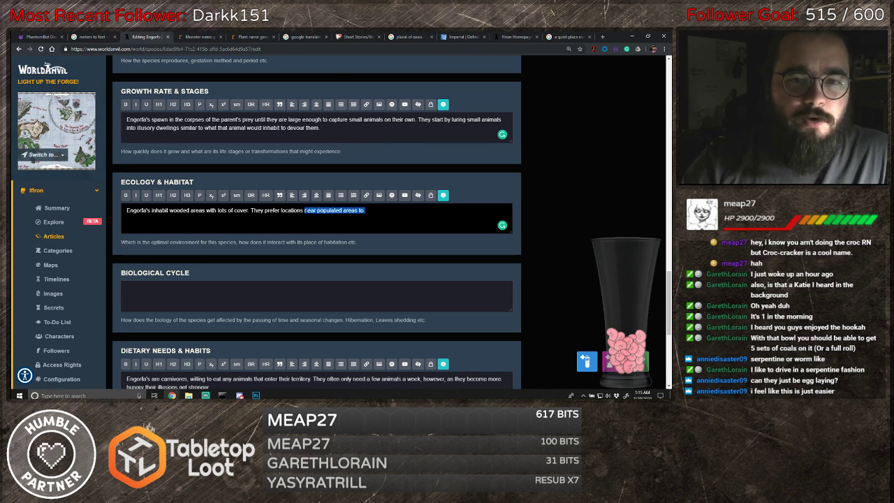
type("o")
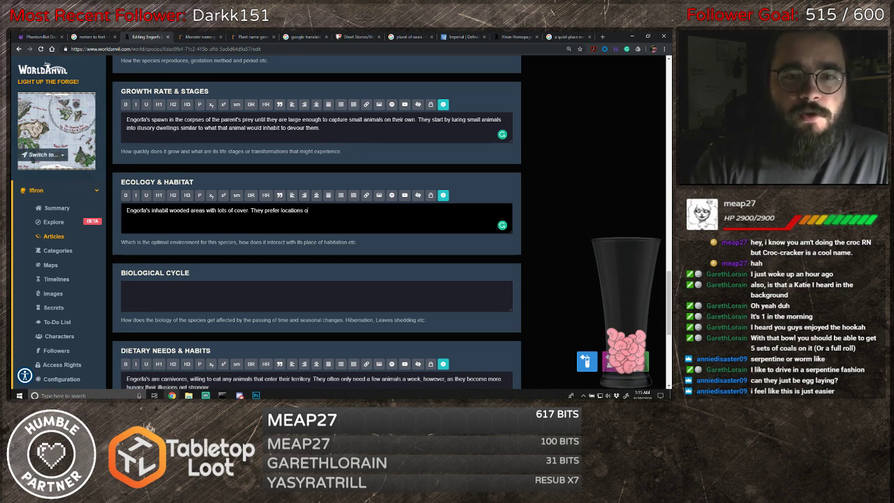
type("f well trave")
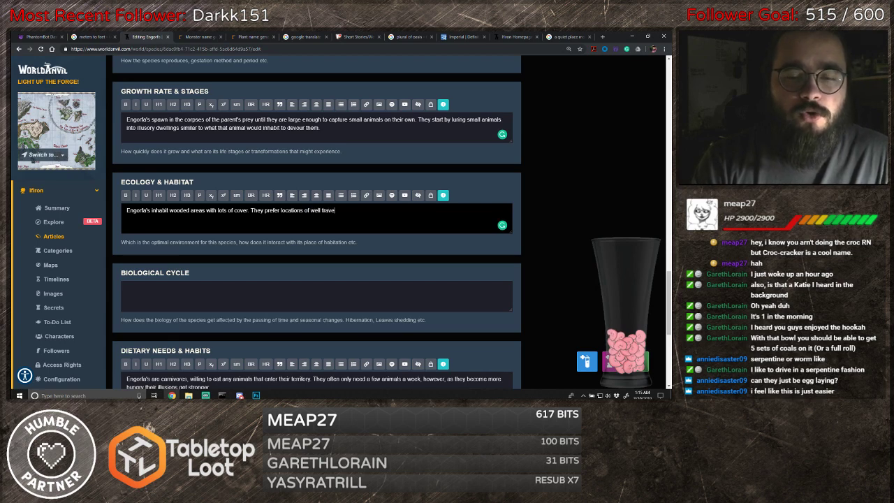
type("led")
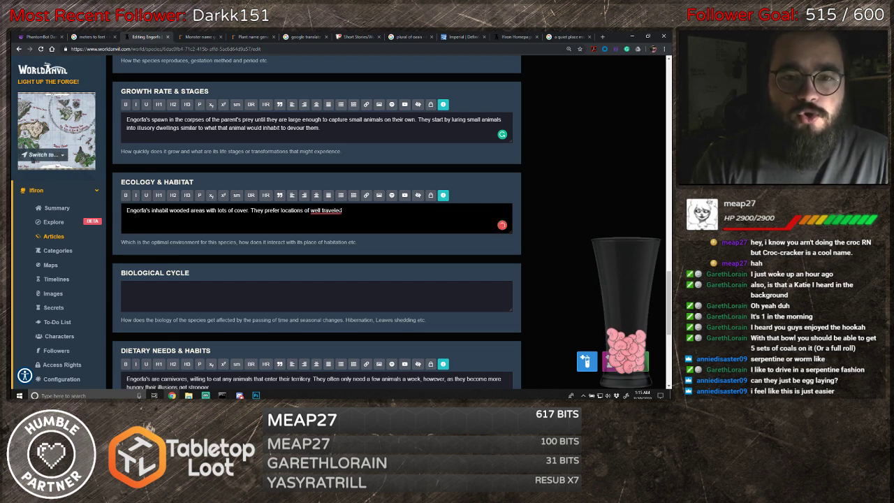
type(" roads")
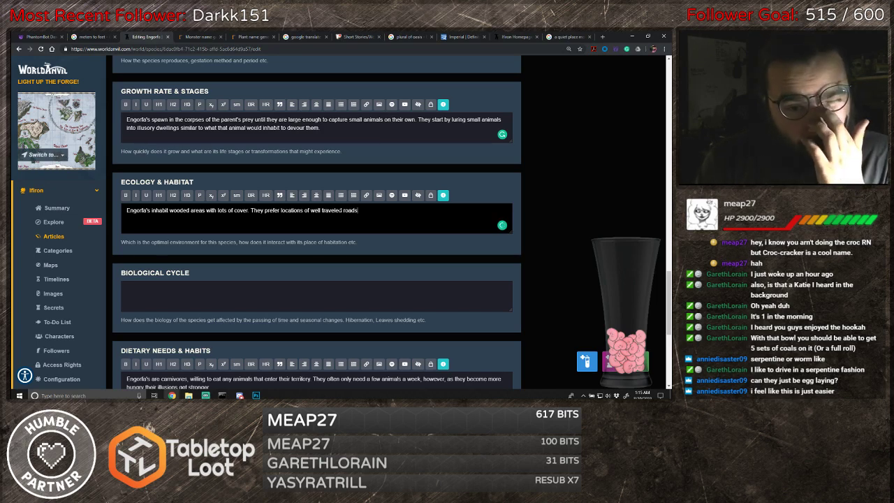
- Change "of" to "near" before "well traveled roads" and accept the suggested hyphenated spelling "well-traveled"
double_click(308, 210)
type("near")
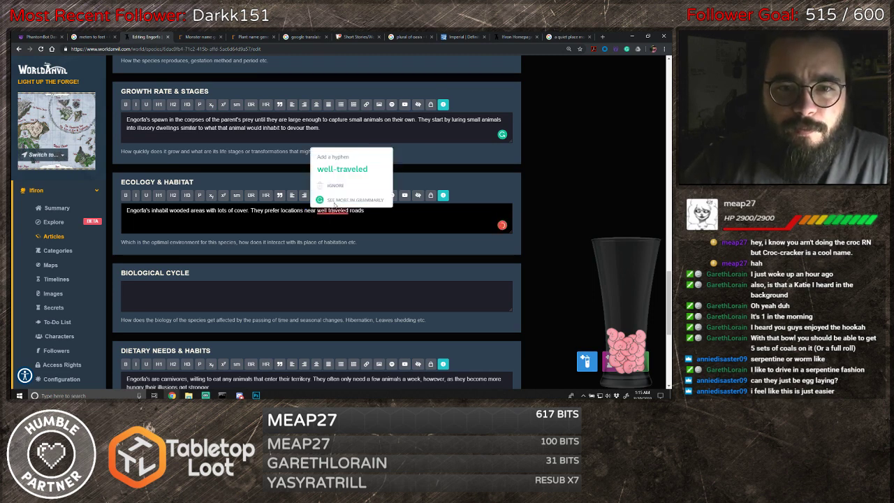
left_click(336, 173)
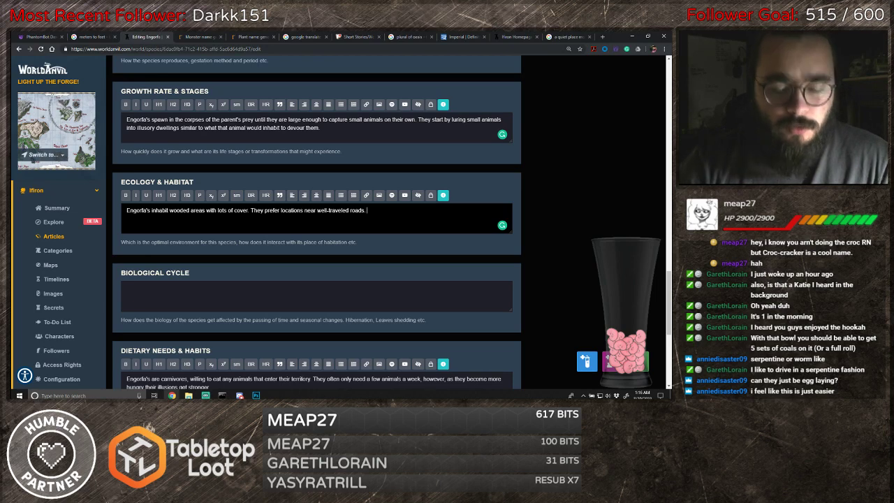
- Begin a new Ecology & Habitat sentence with "When an Engorfa finds an ideal area, it"
type("When")
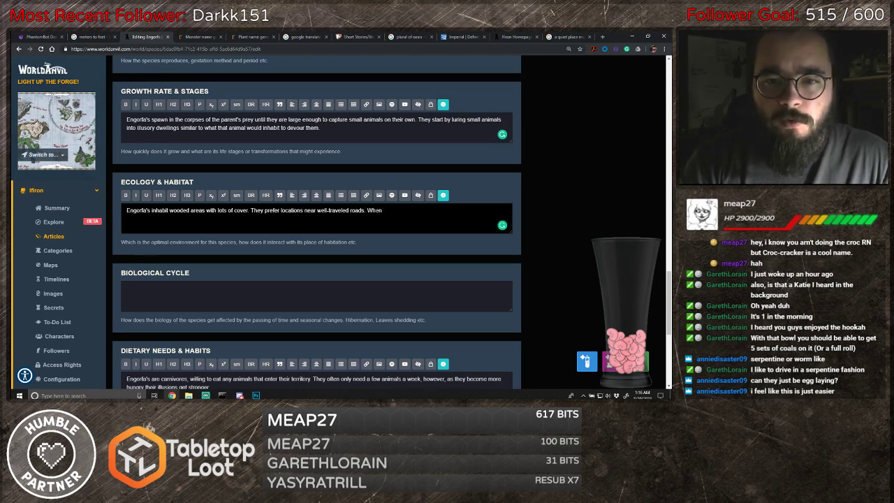
type(" an Engorfa ")
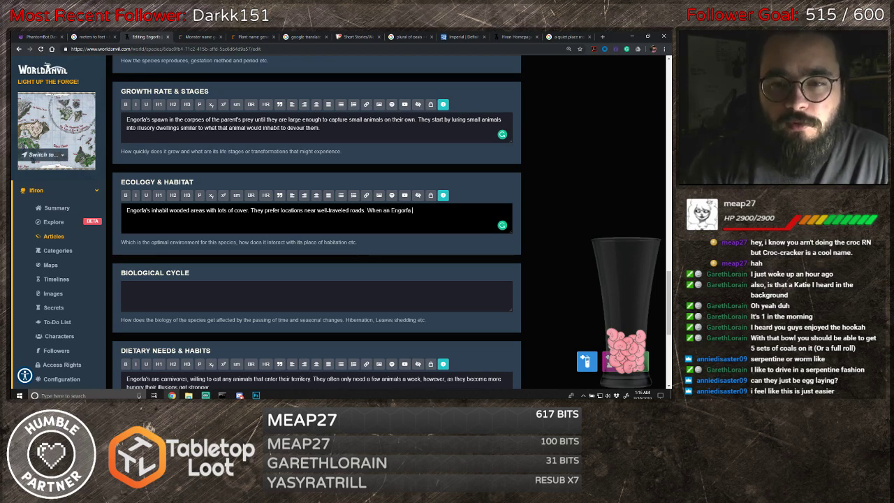
type("finds an")
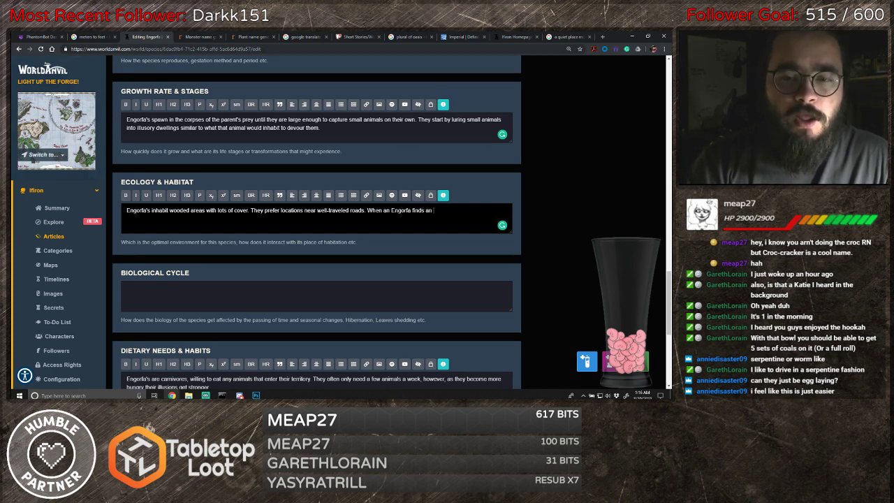
type(" are")
key("BackSpace")
key("BackSpace")
key("BackSpace")
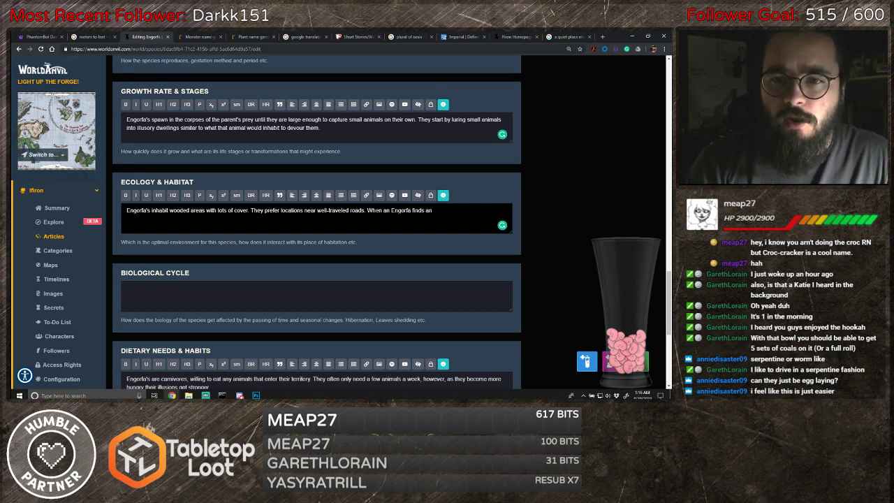
type("ideal area.")
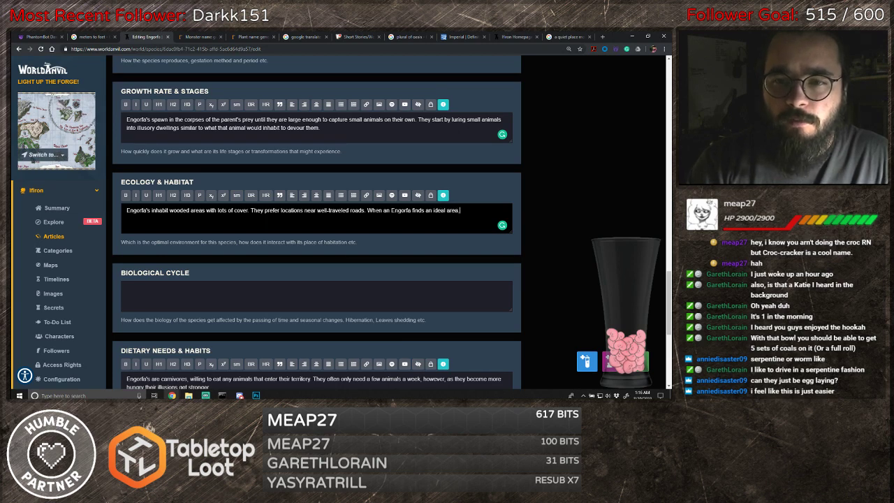
key("BackSpace")
type(", it")
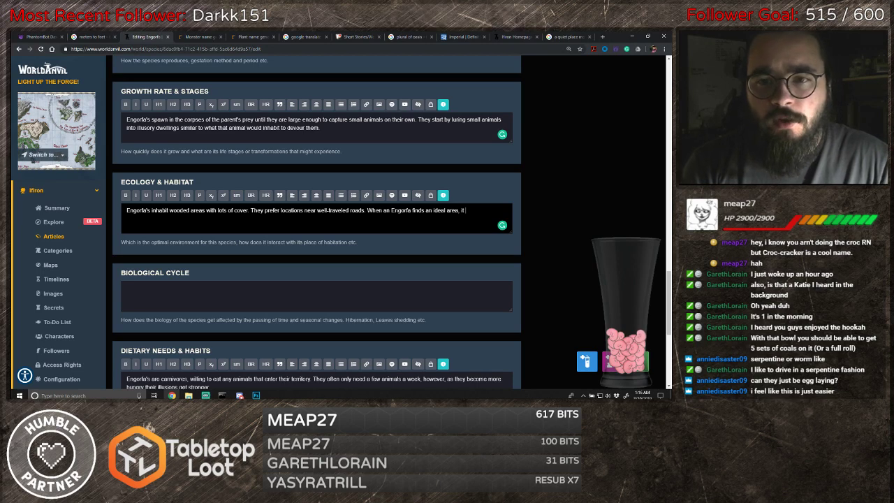
- Complete the ideal-area sentence with "creates an illusory trap that takes up a large region of space."
type(" creates an illu")
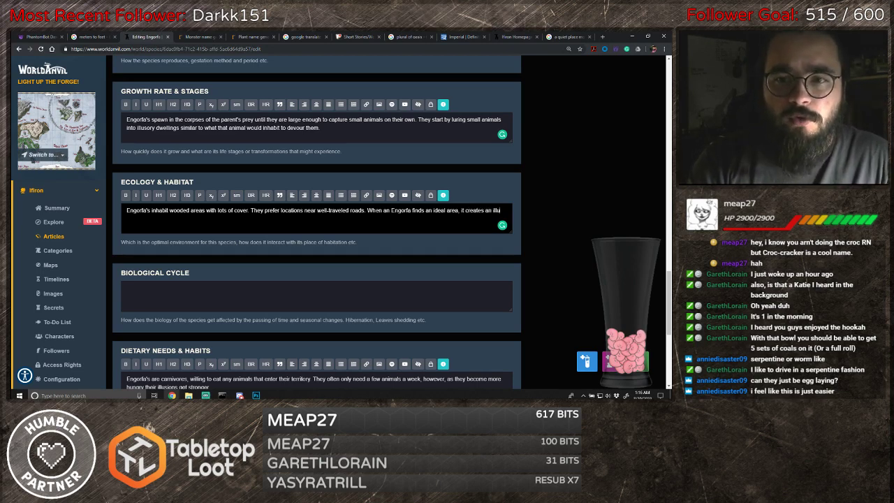
type("sory")
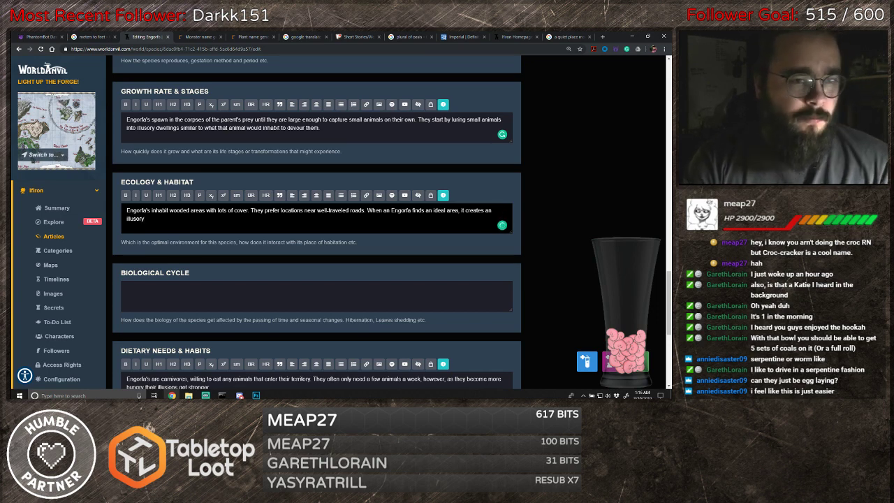
type(" trap f")
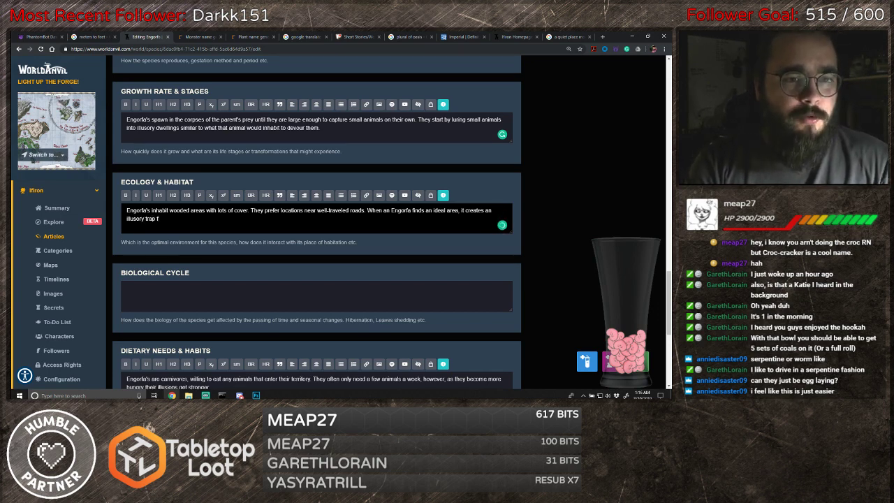
type("or")
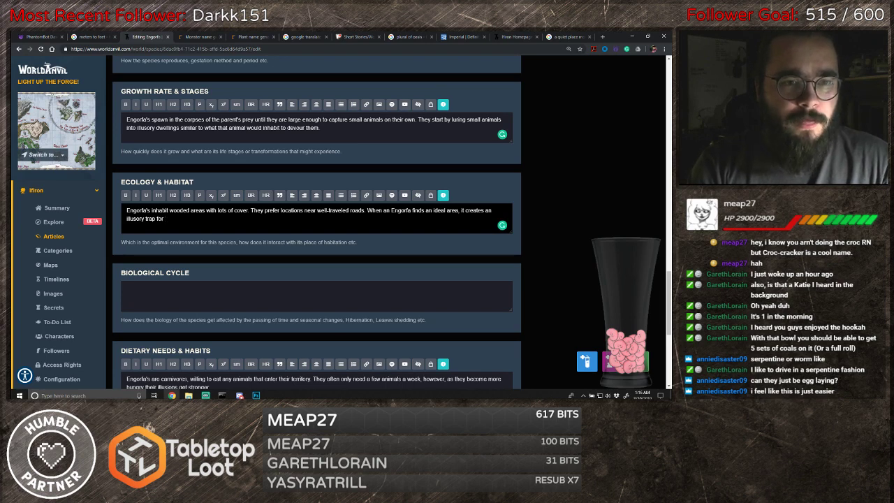
key("BackSpace")
key("BackSpace")
key("BackSpace")
type("that ")
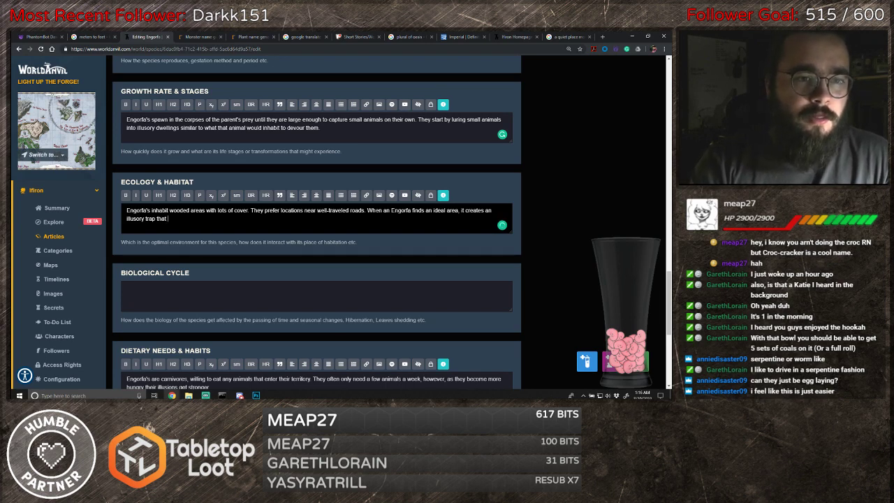
type("takes")
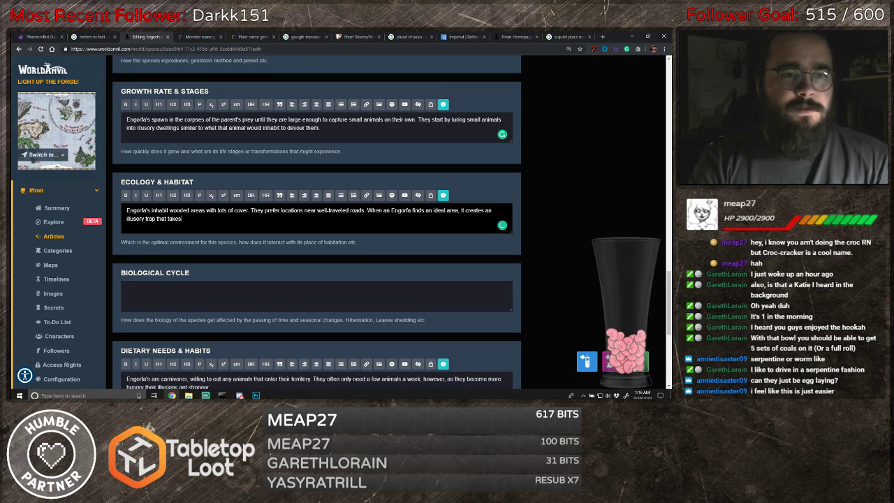
type(" up a lar")
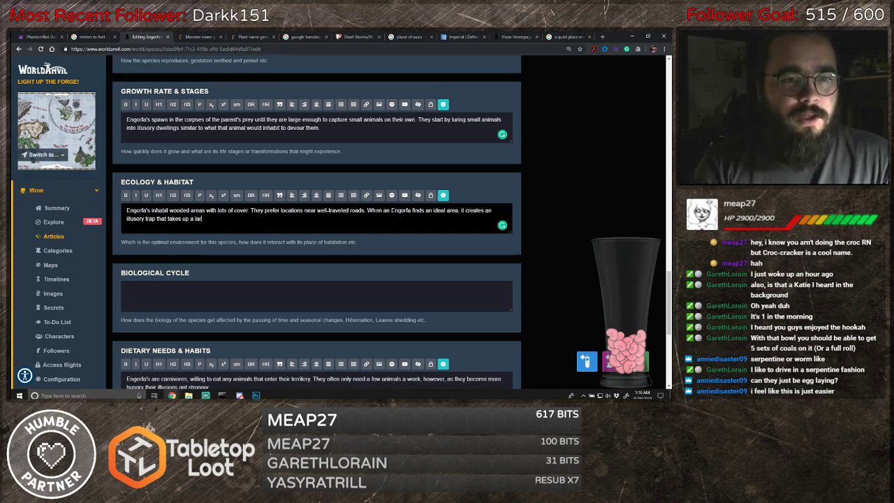
type("ge reaion of space. ")
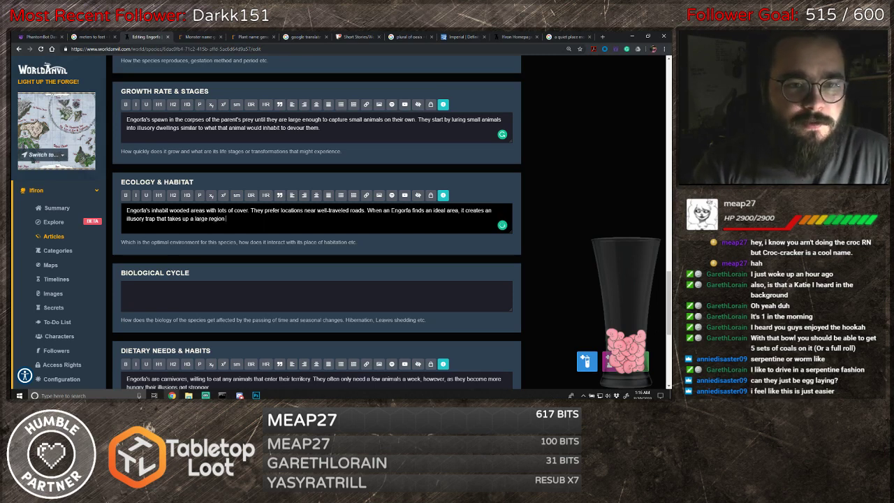
- Start another Ecology & Habitat sentence with "This illusion can appear as a branch in a road,"
type("This ")
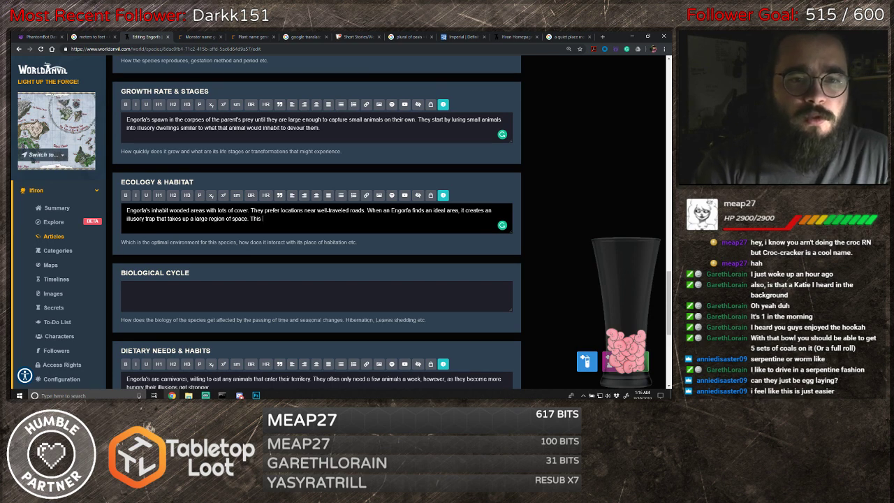
type("illusion c")
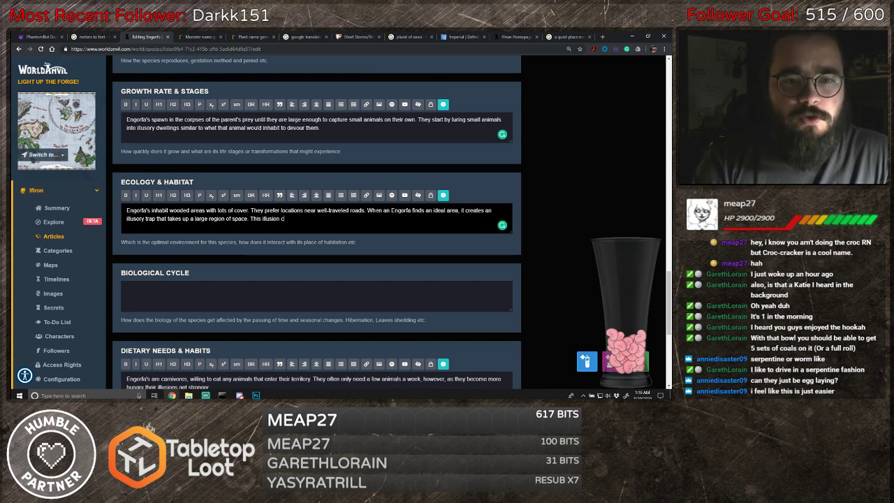
type("an ap")
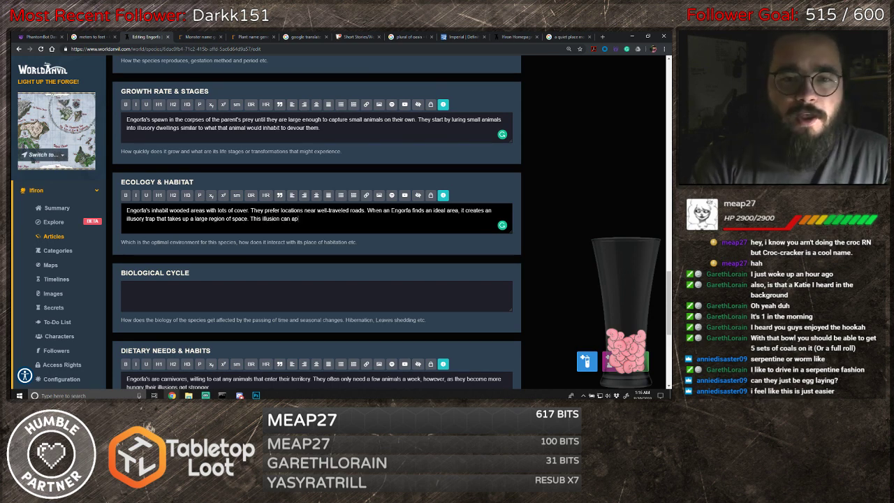
type("earppear as a ")
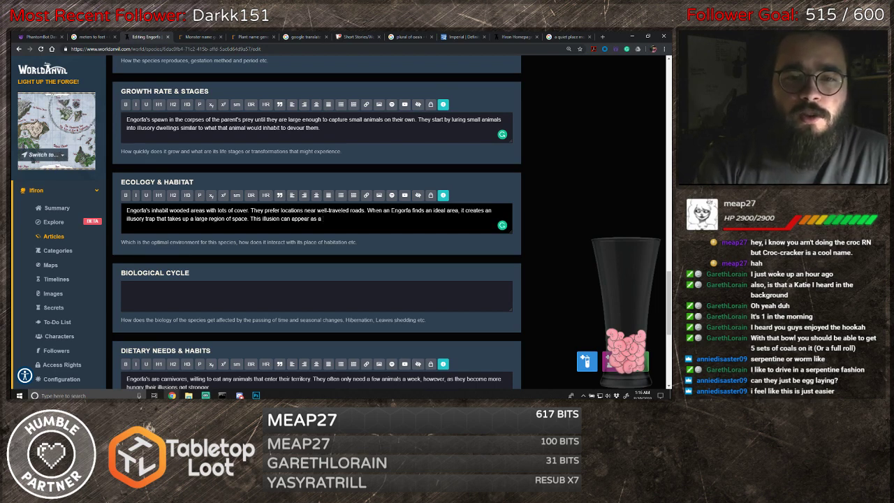
type("branch in a road,")
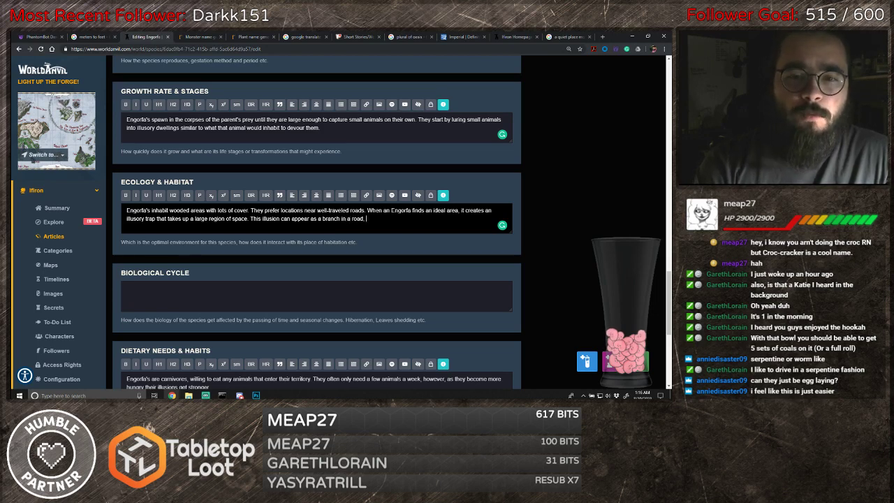
- Continue the illusion sentence under Ecology & Habitat with "an animal trail, or something to"
type(" a")
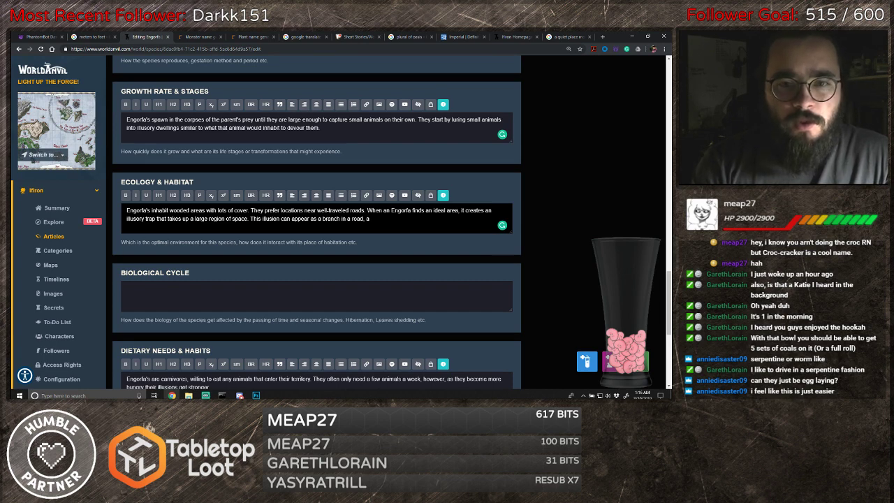
type("n animal tra")
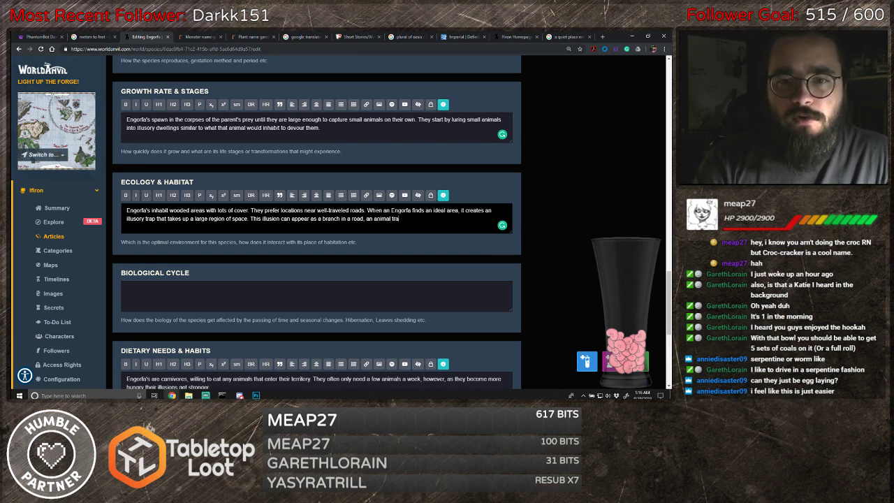
type("il, o")
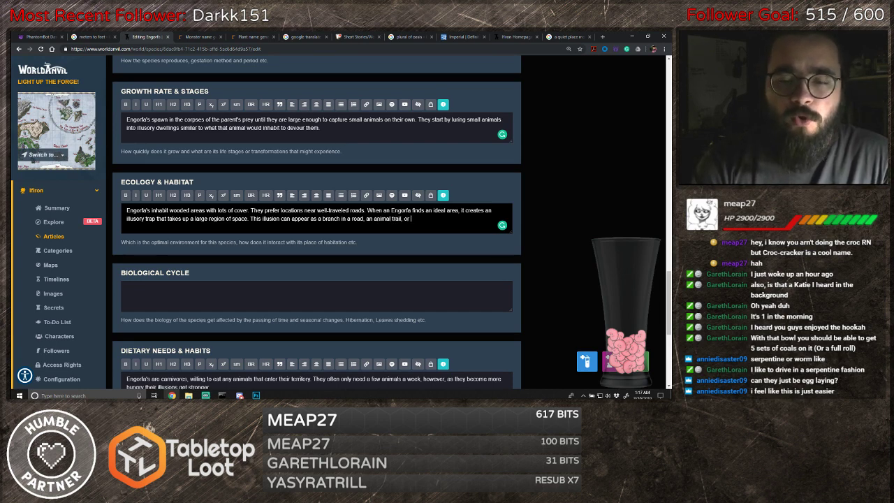
type("r some")
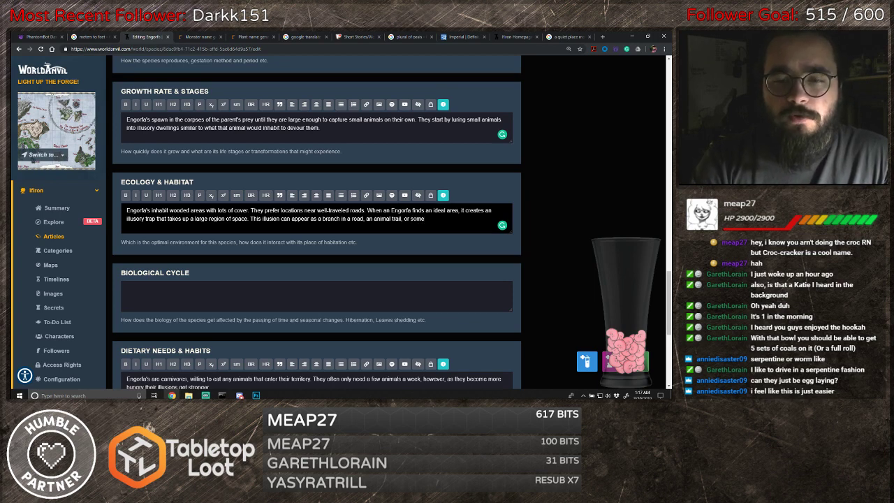
type(" other")
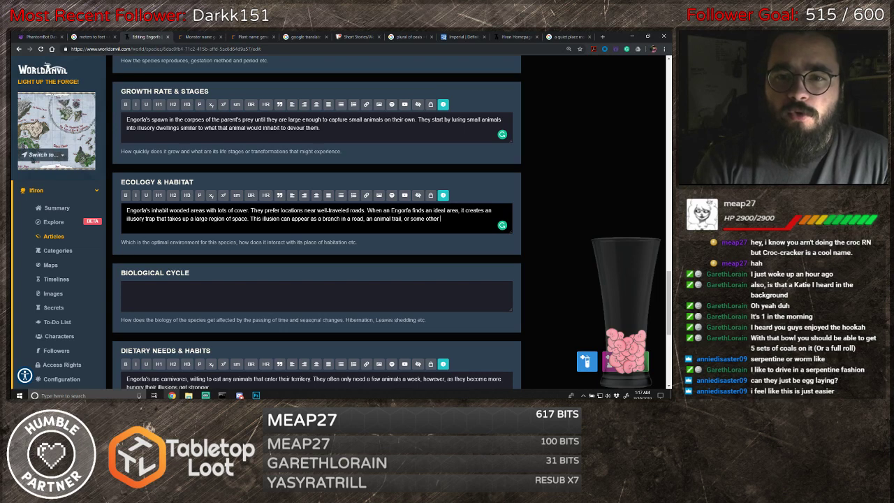
key("BackSpace")
key("BackSpace")
key("BackSpace")
key("BackSpace")
key("BackSpace")
key("BackSpace")
key("BackSpace")
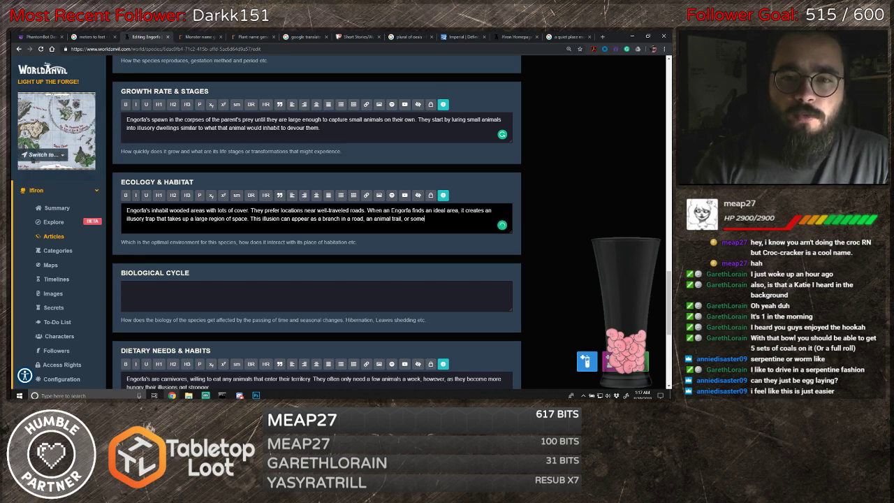
type("thing to")
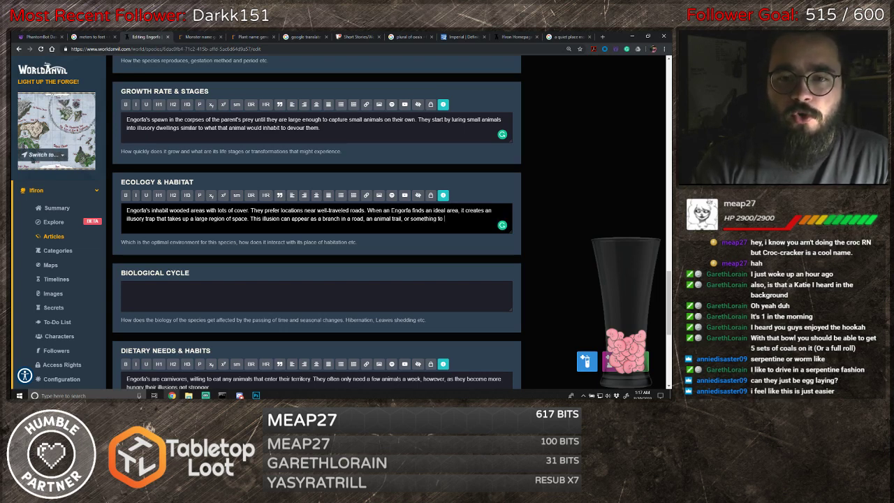
- Complete the illusion sentence with "convince creatures off of their normal paths."
type(" conv")
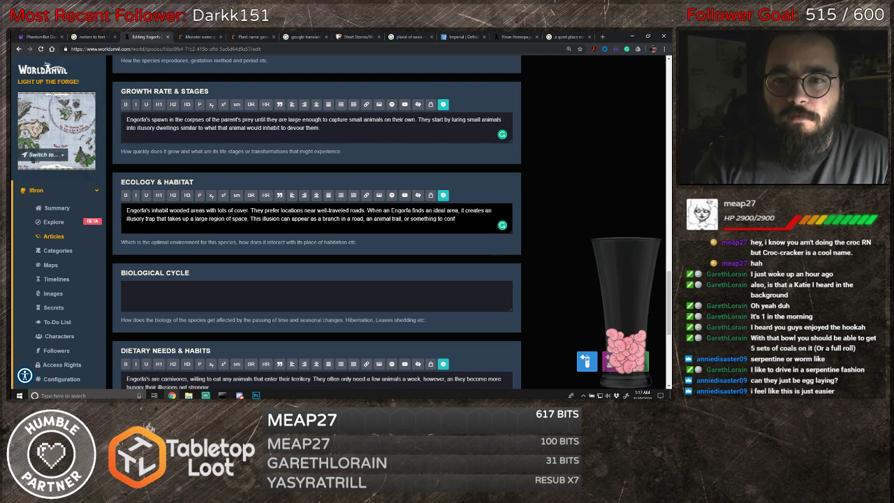
type("ince the")
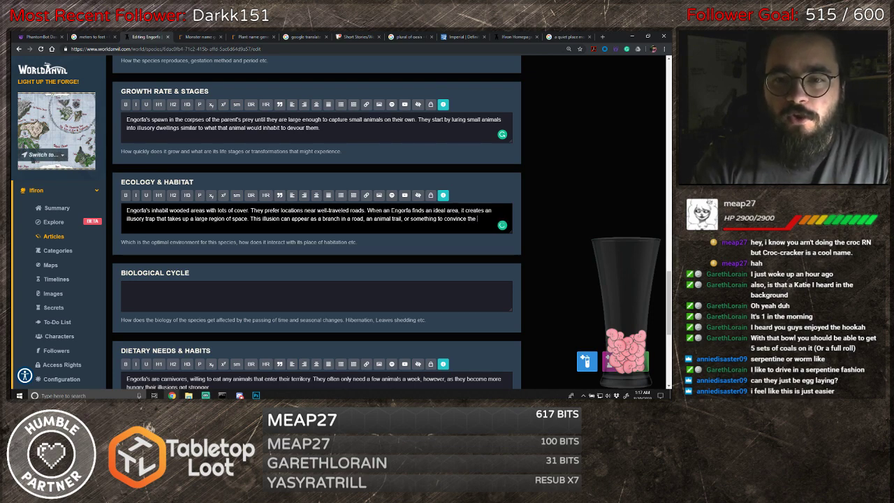
key("BackSpace")
key("BackSpace")
key("BackSpace")
key("BackSpace")
type("creau")
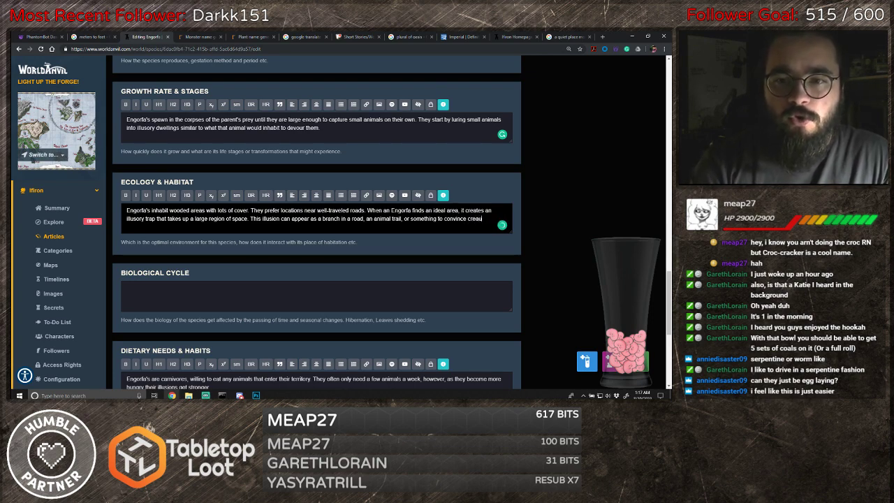
type("t")
key("BackSpace")
key("BackSpace")
type("tures ")
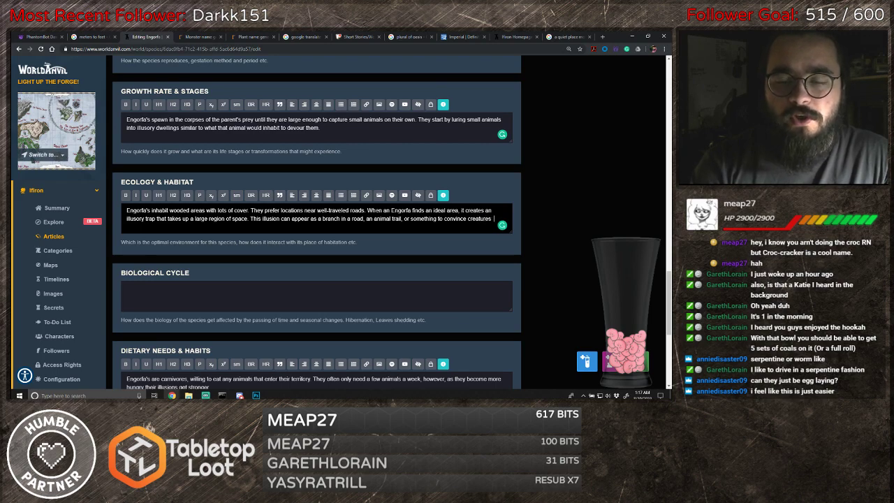
type("of of t")
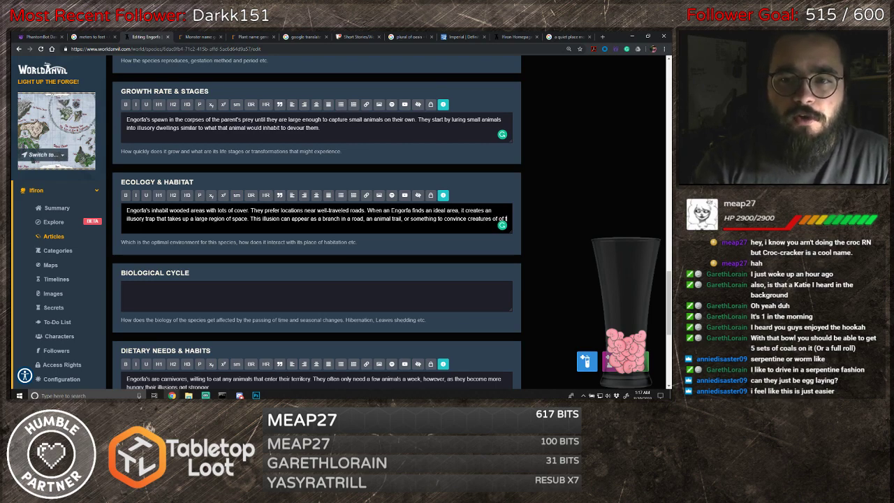
type("f of")
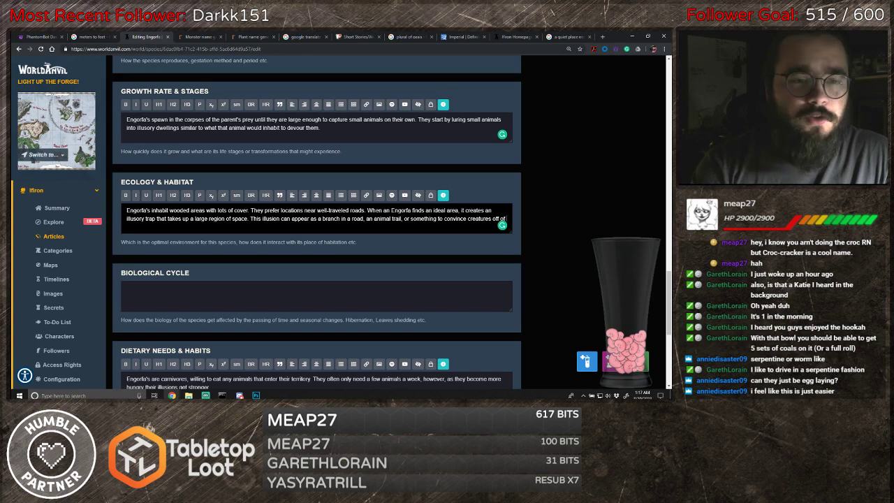
type(" their")
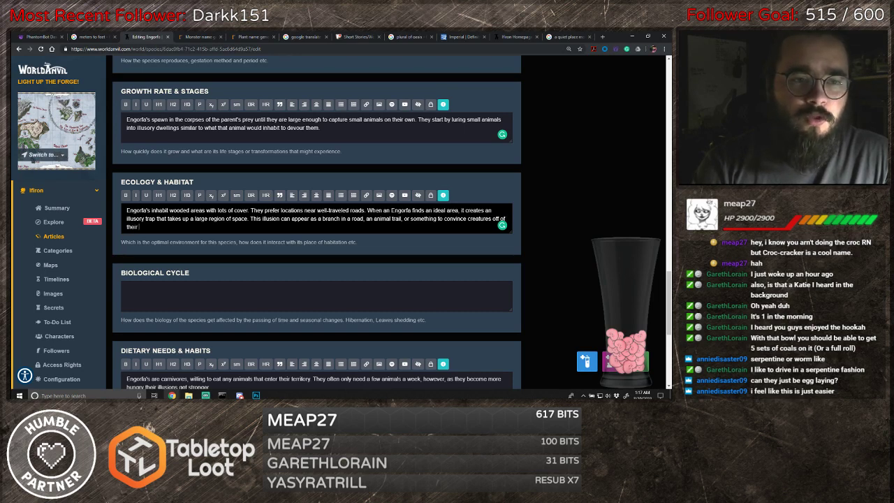
type(" normal paths.")
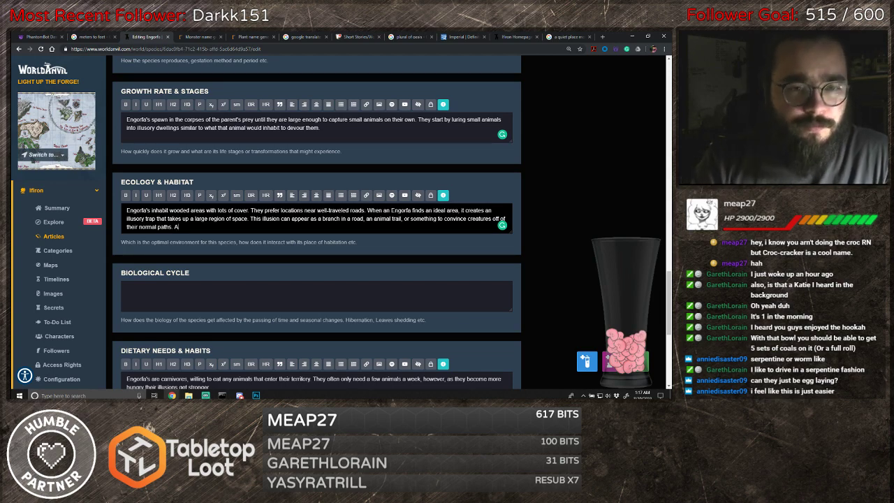
- Add the Ecology & Habitat sentence "As the Engorfa grows hungrier this illusion becomes harder to detect."
type("As the ")
type("Engi")
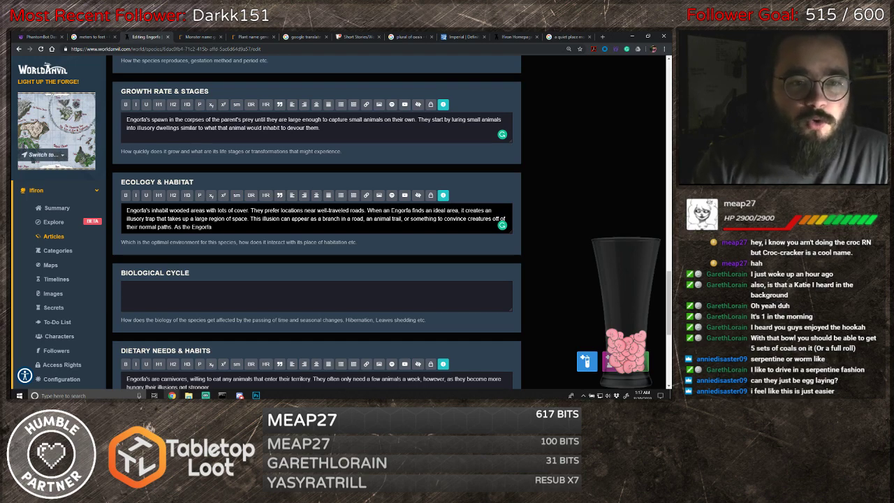
type(" grows hung")
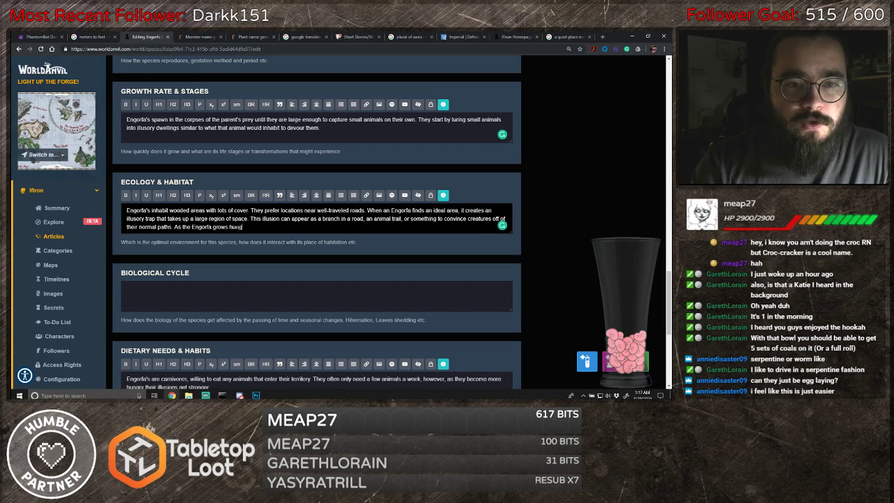
type("rie")
key("BackSpace")
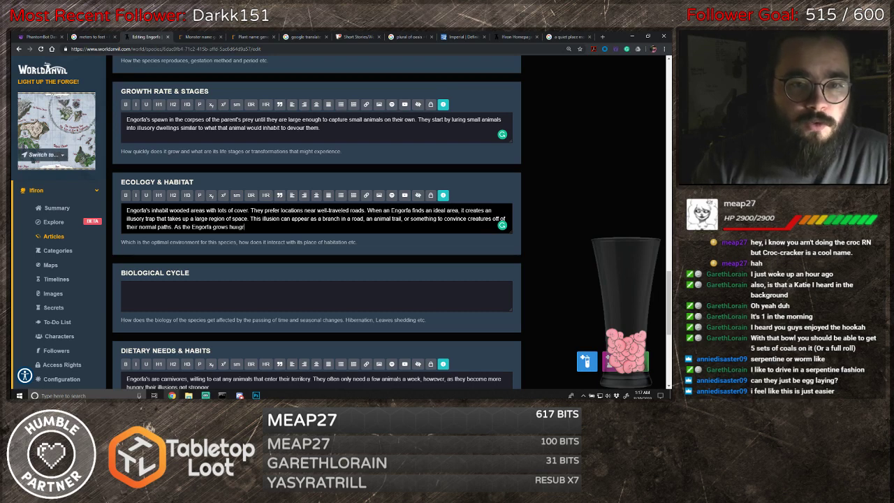
type("er")
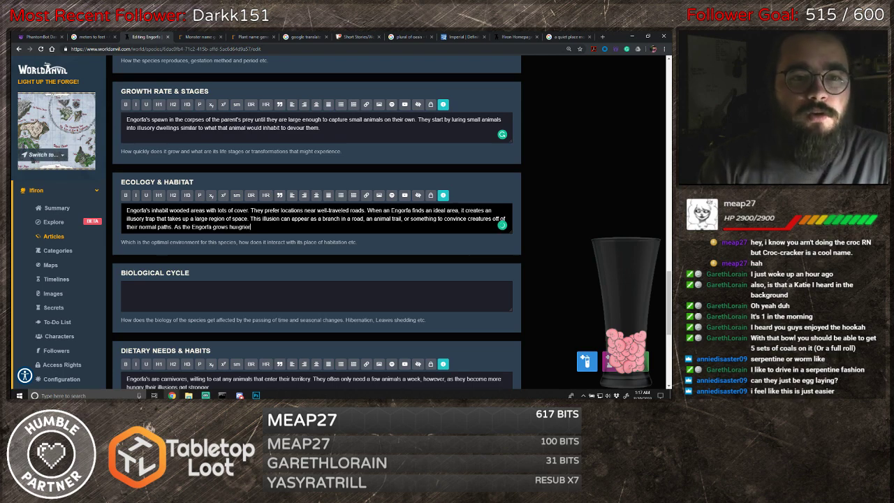
type(" this il")
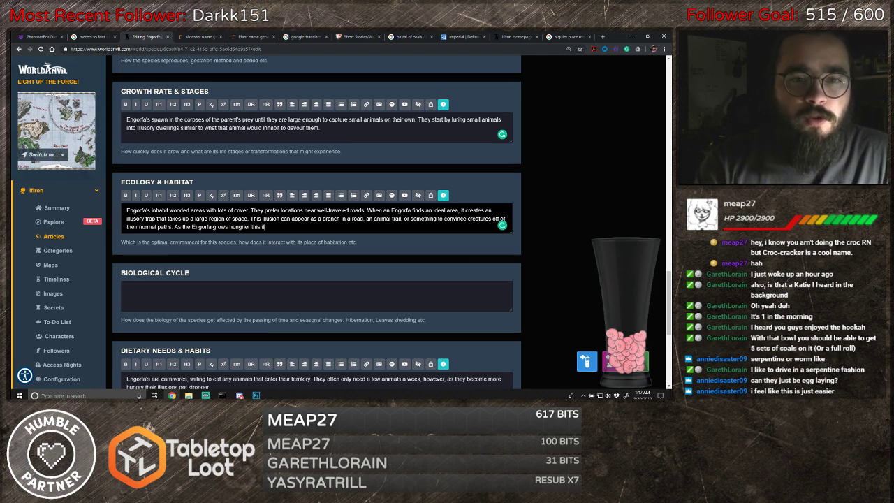
type("lusion become")
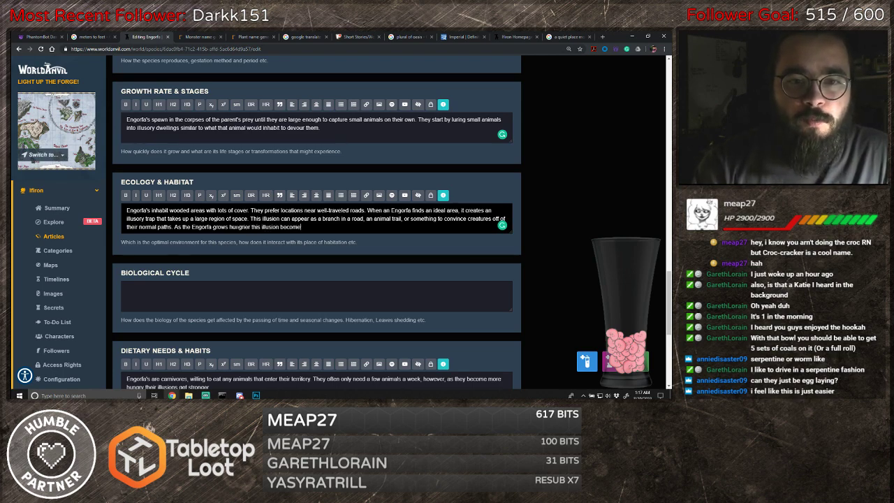
type("s harder to ")
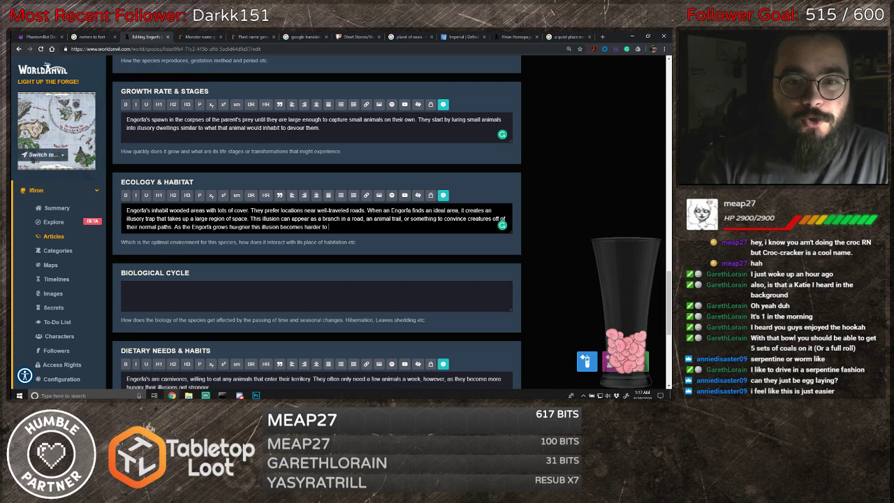
type("detect.")
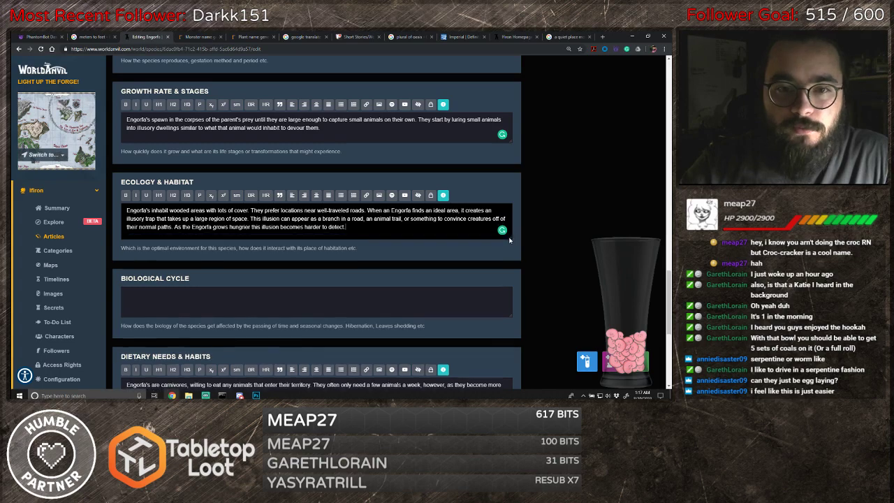
- Begin a new sentence at the end of Dietary Needs & Habits with "Once it leads an animal into its territory it will"
scroll(543, 225, "down", 3)
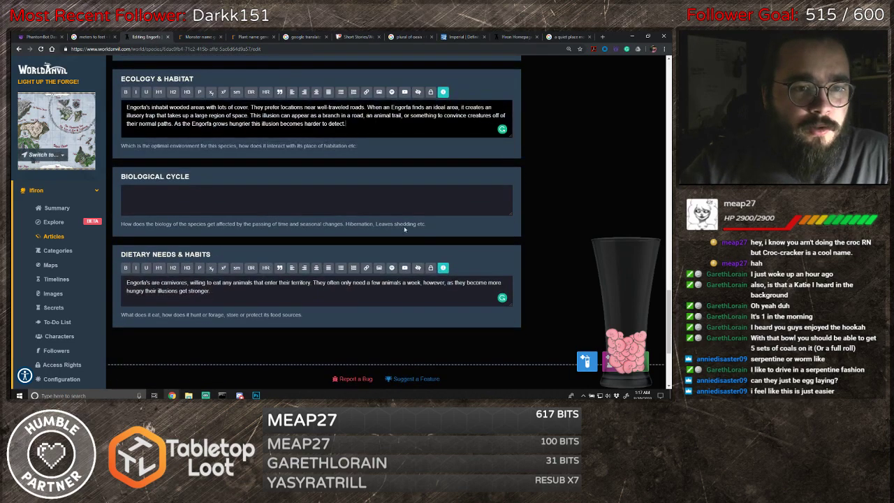
left_click(187, 198)
left_click(211, 304)
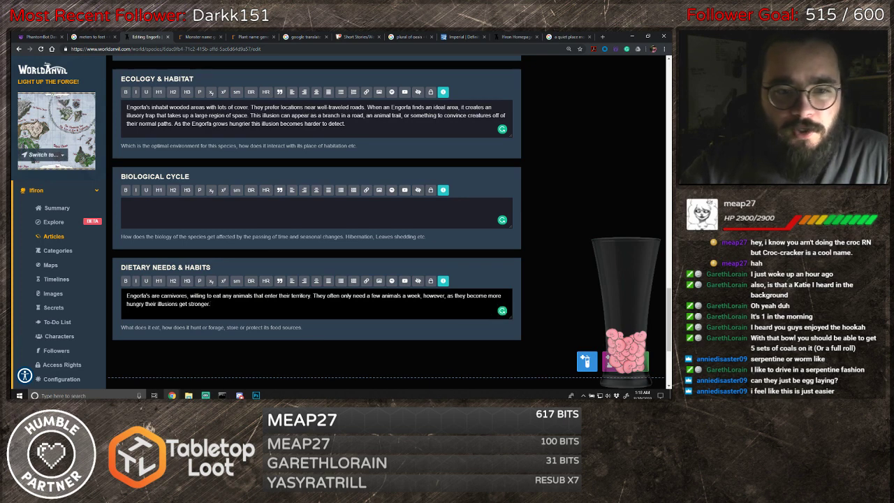
type("Once")
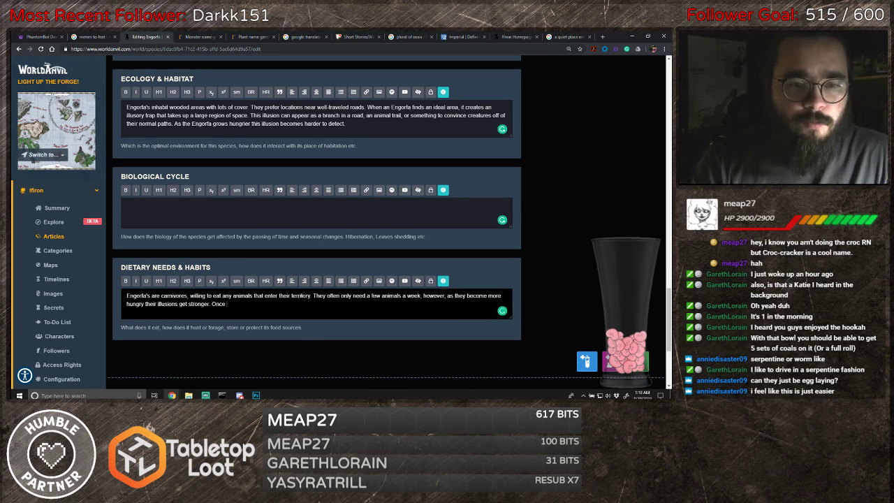
type(" it lead")
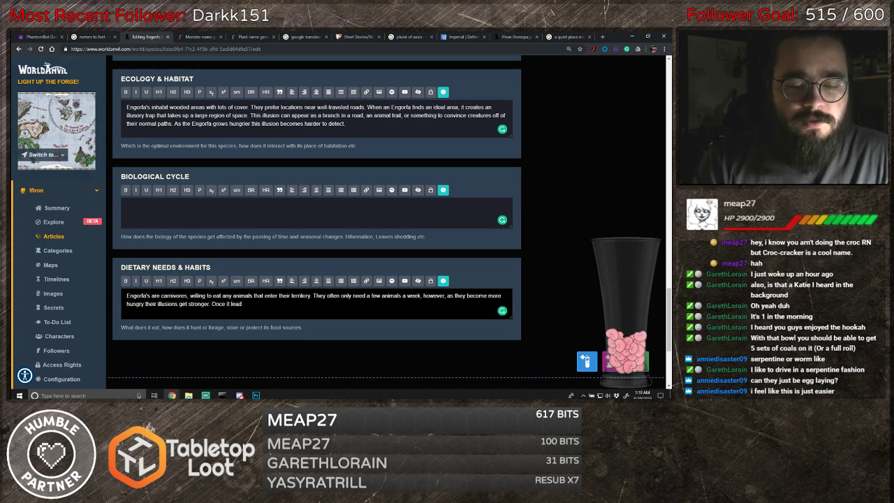
type("s an animal in")
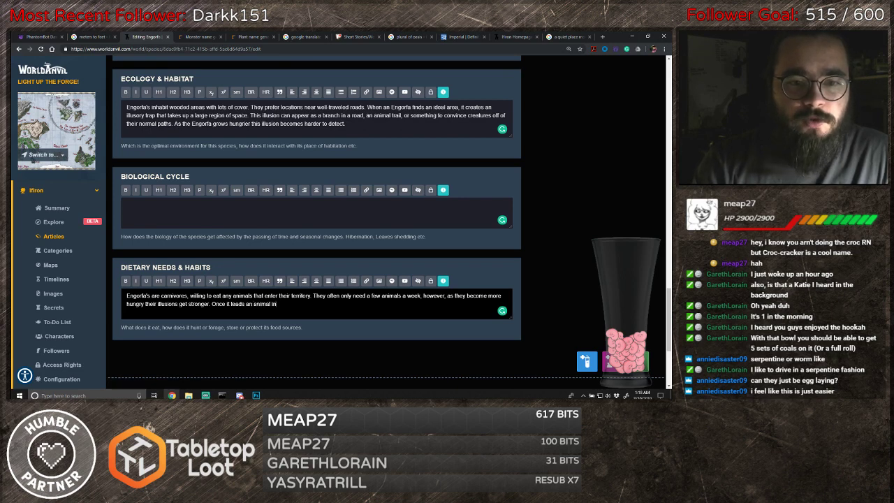
type("to its ter")
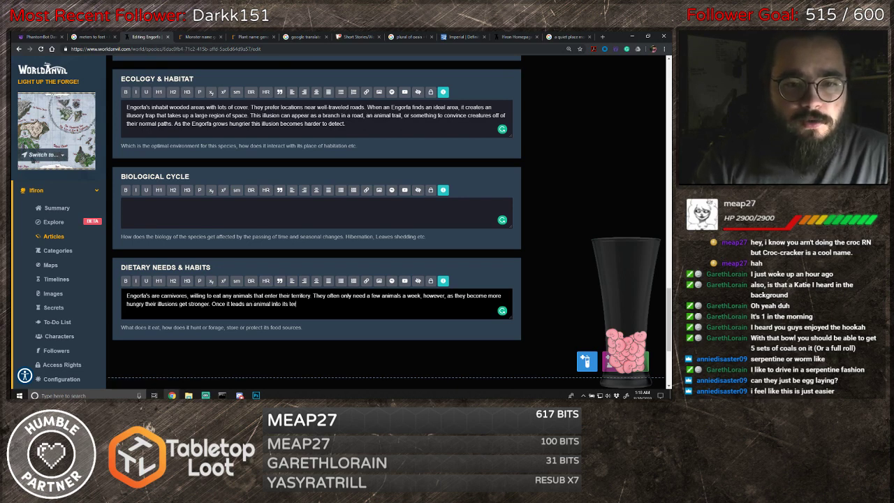
type("ritor")
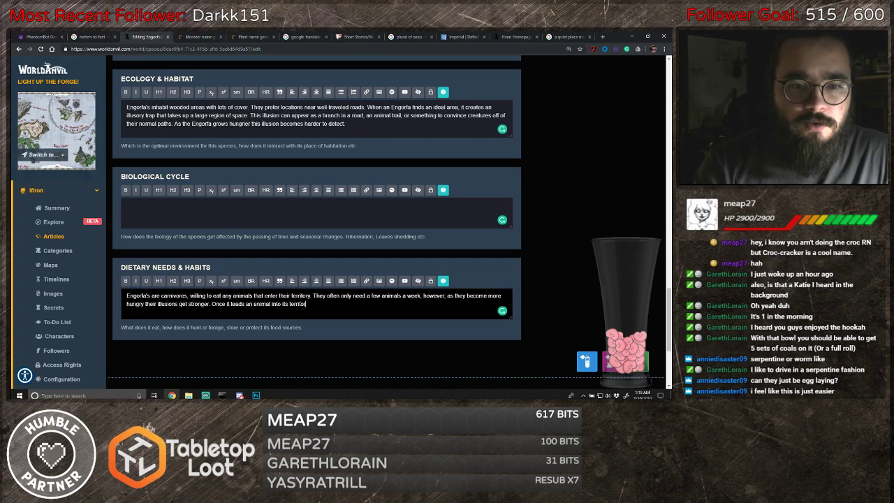
type("y it will")
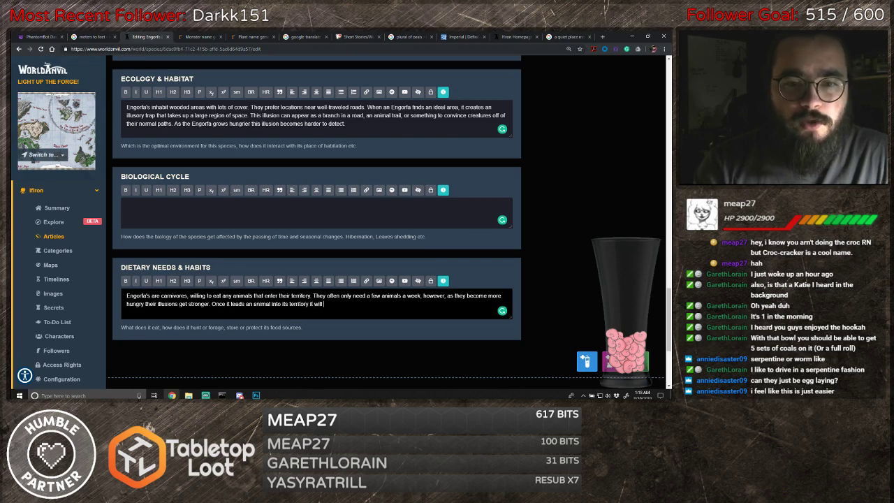
- Complete the Dietary Needs & Habits sentence with "ambush the creature, attempting to strangle it by constriction."
type(" ambush th")
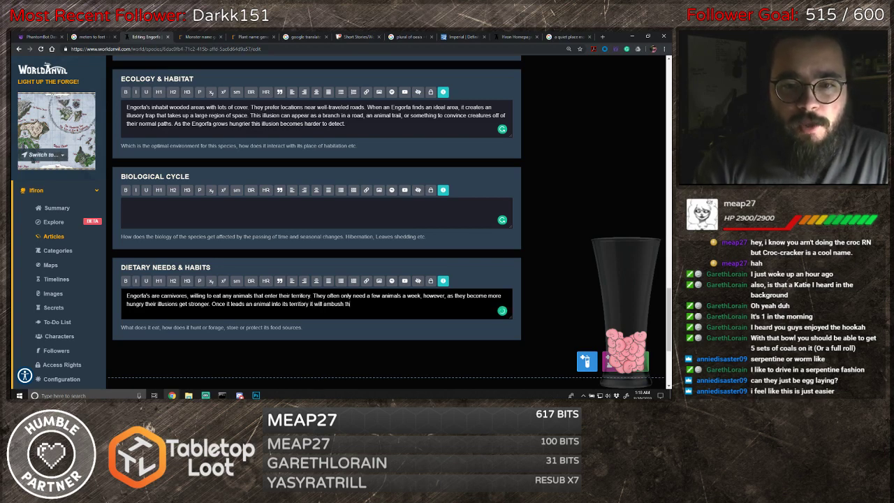
type("e creature")
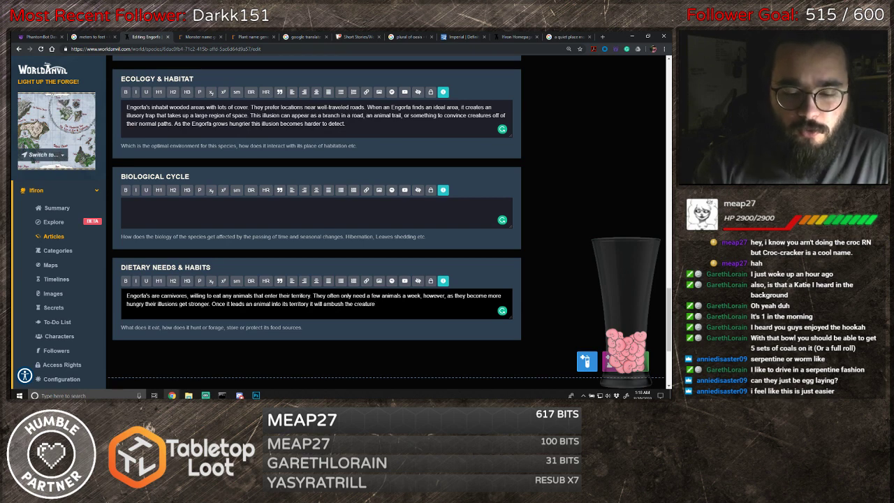
type(", attem")
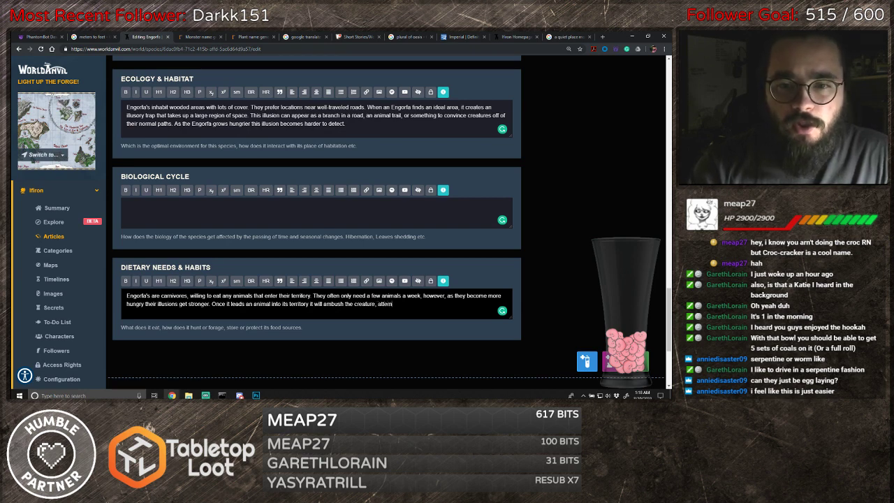
type("pting to")
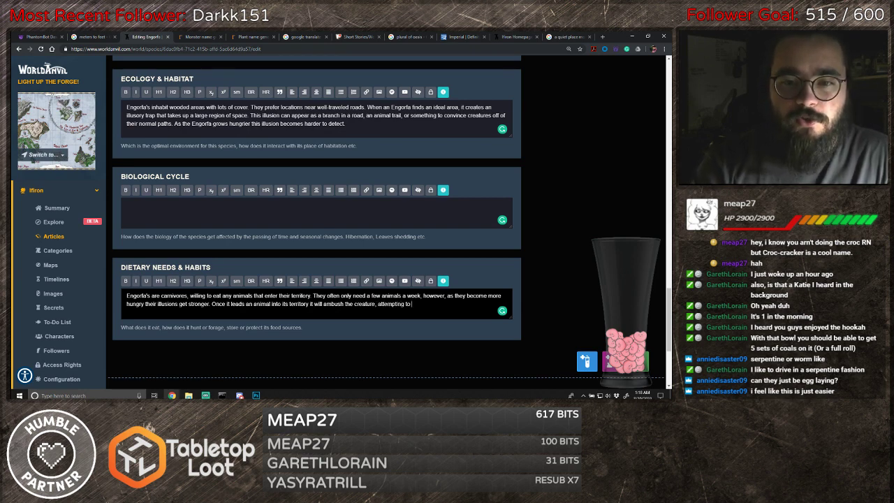
type(" strn")
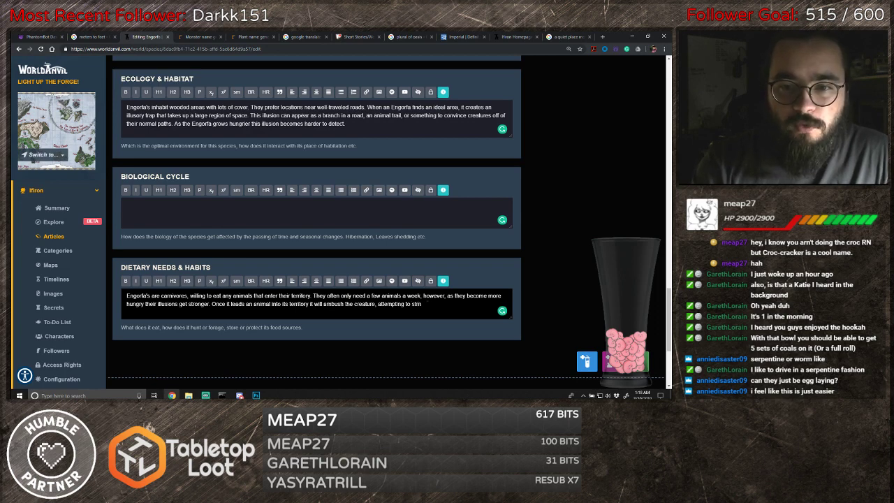
key("BackSpace")
type("angle it")
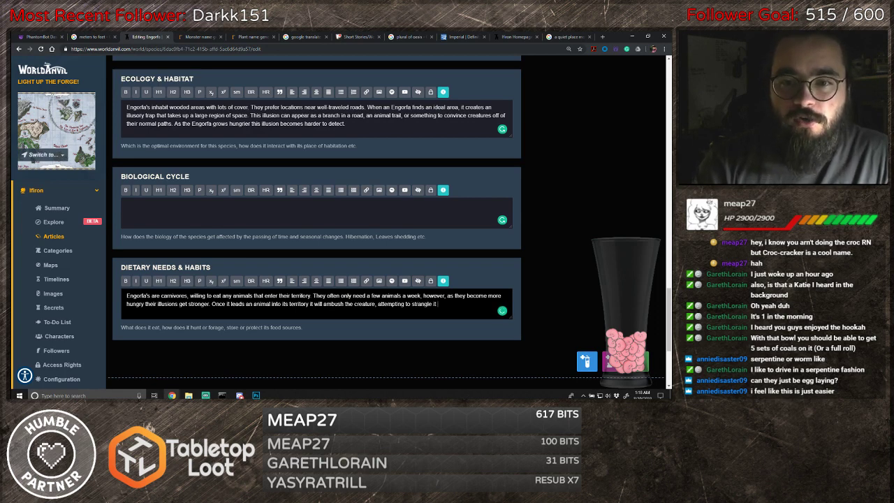
type(" by const")
type("riction")
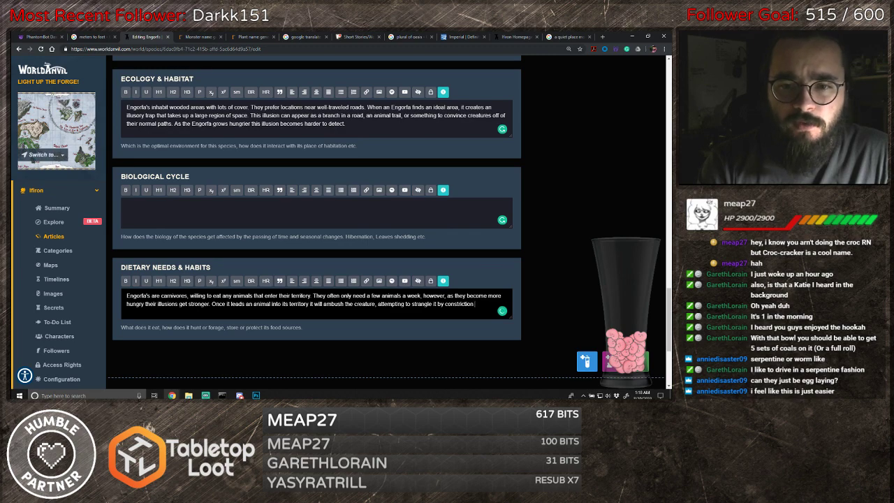
type(".")
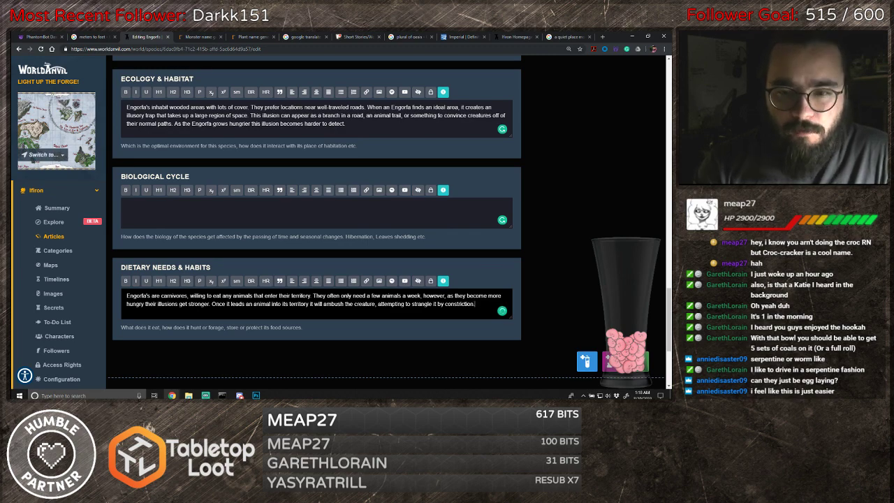
- Add the sentence "An Engorfa does not have eyes." at the end of Perception & Sensory / Extrasensory Capabilities
scroll(254, 286, "up", 2)
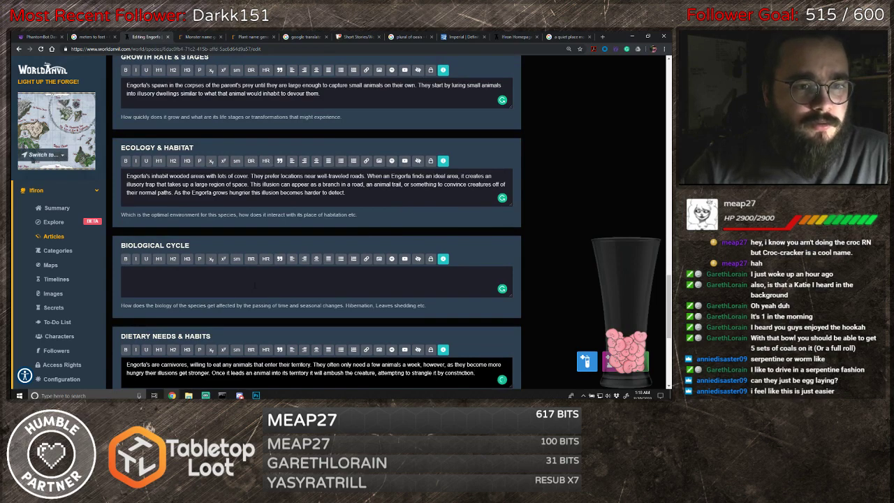
scroll(254, 284, "up", 5)
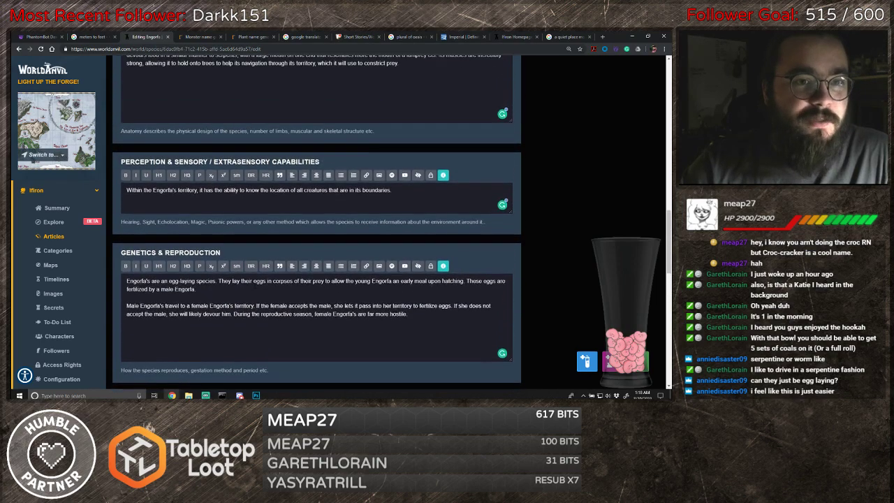
scroll(316, 223, "up", 1)
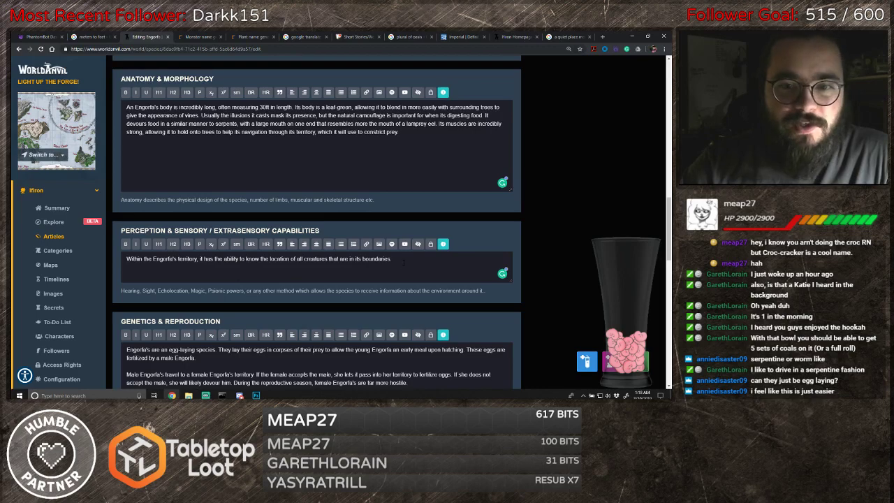
left_click(403, 264)
type("A")
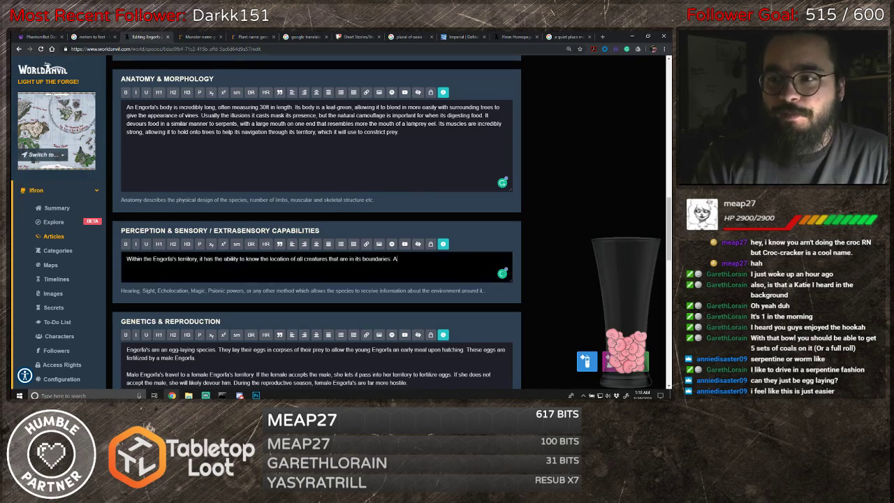
type("n En")
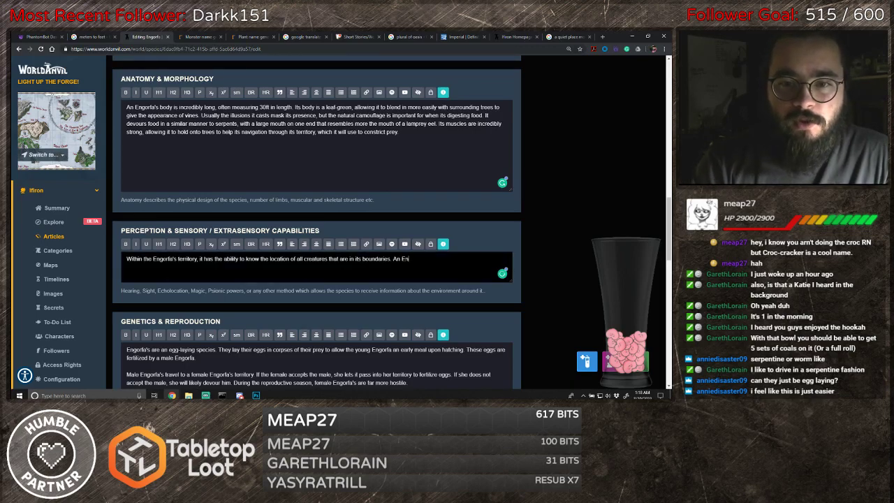
type("gorfa d")
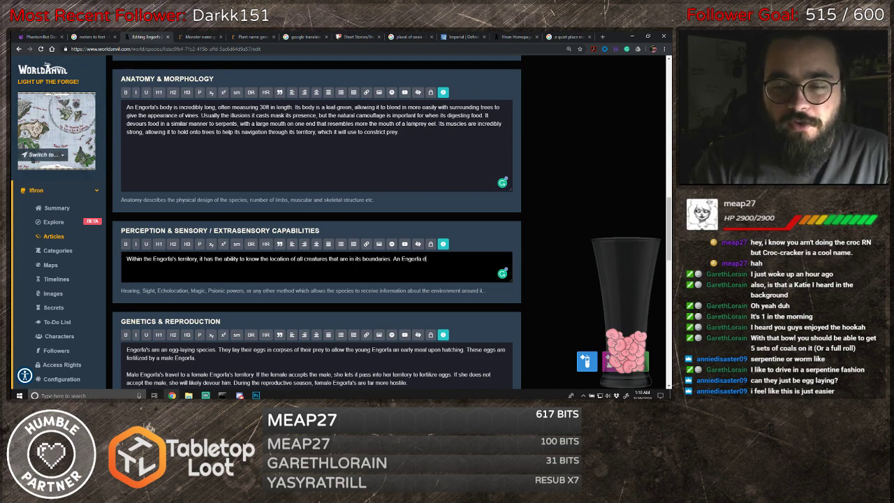
type("oes not have eyes")
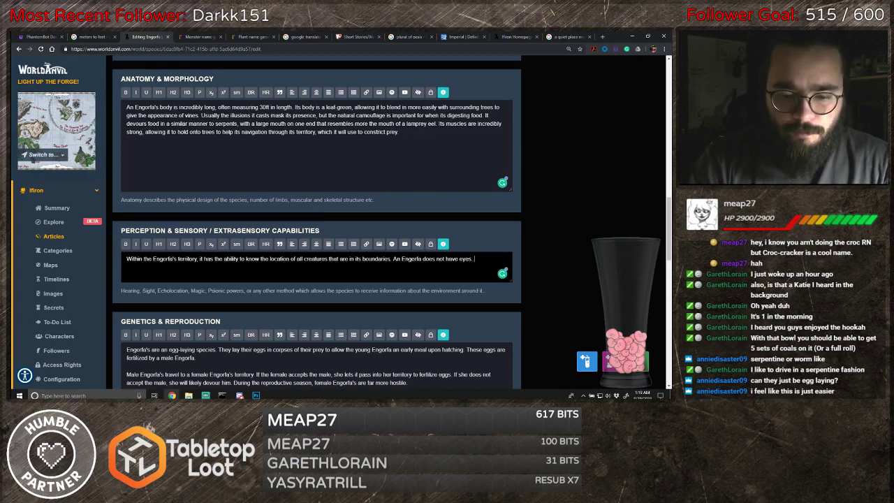
- Add the perception sentence "When it does not have a territory set up, it can detect the presence of creatures within a smaller area."
type("When it does no")
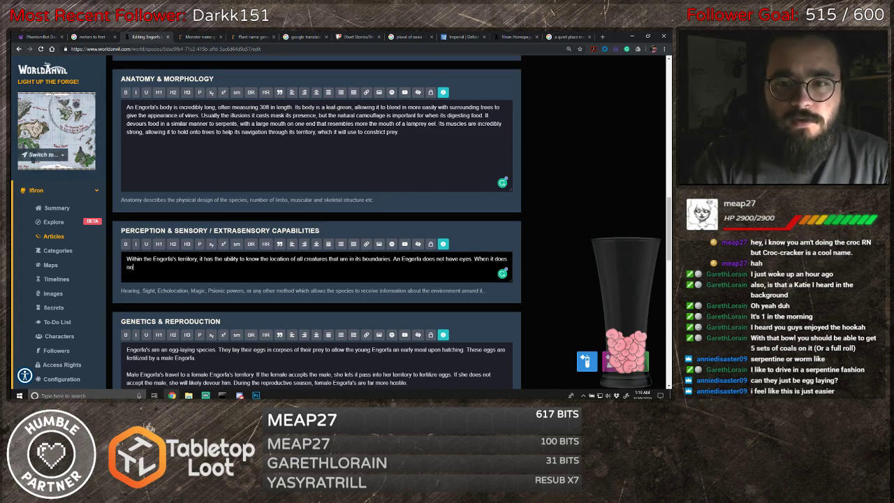
type("t have a terri")
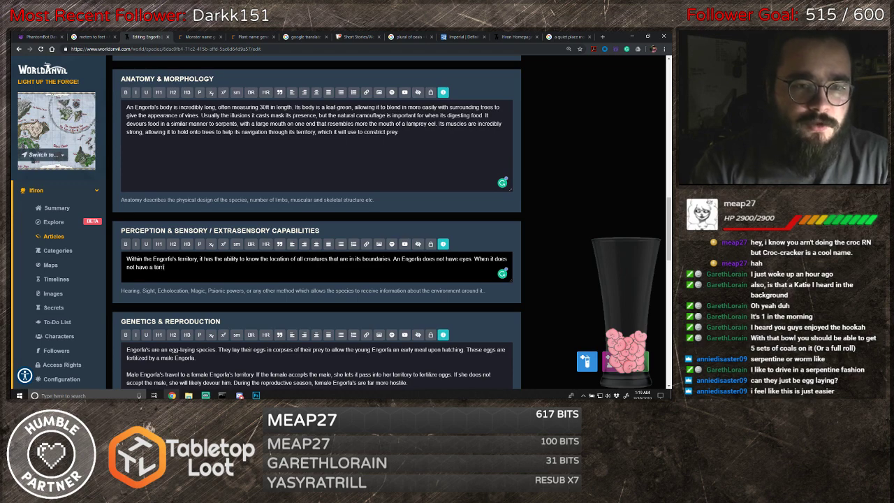
type("tory set up, it")
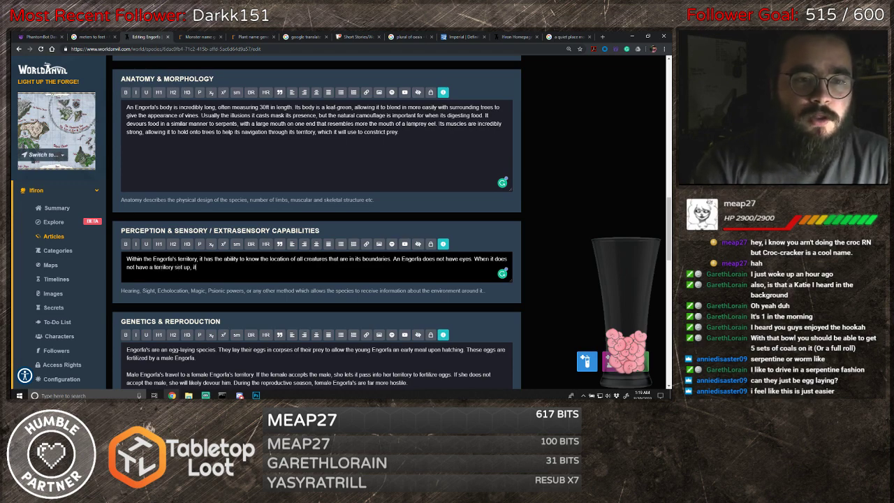
type("s")
type("detect the ")
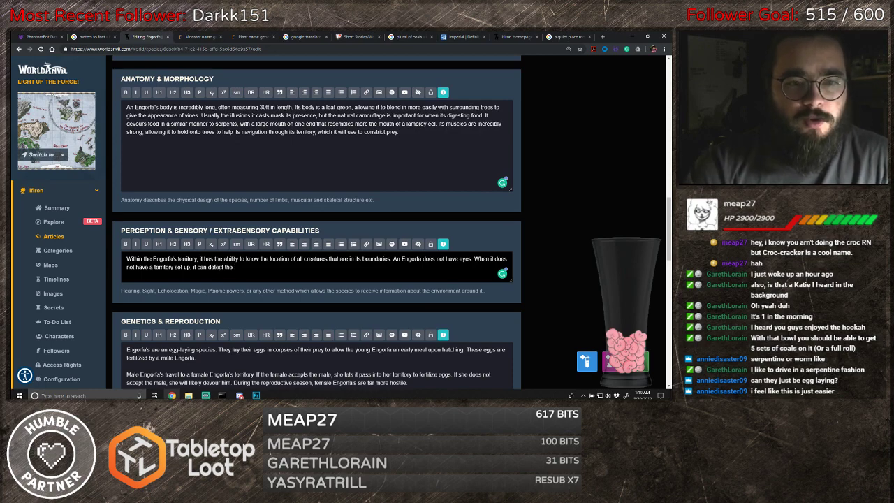
type("presence of")
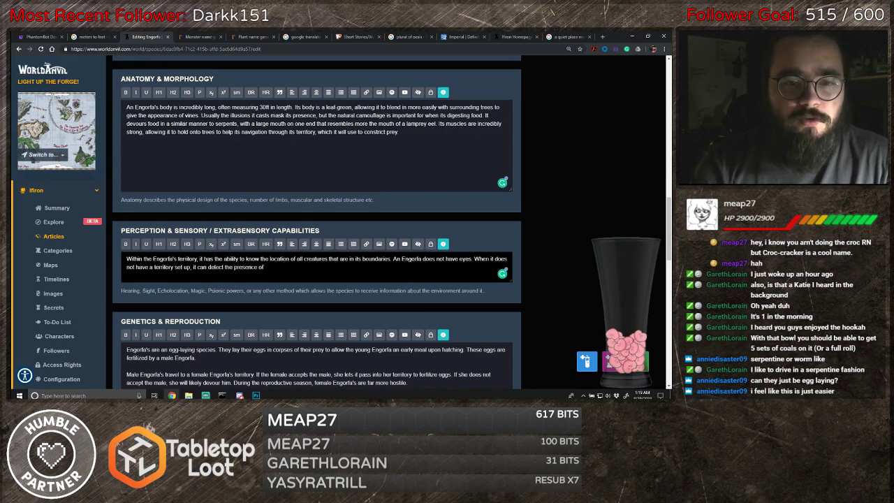
type(" creatures")
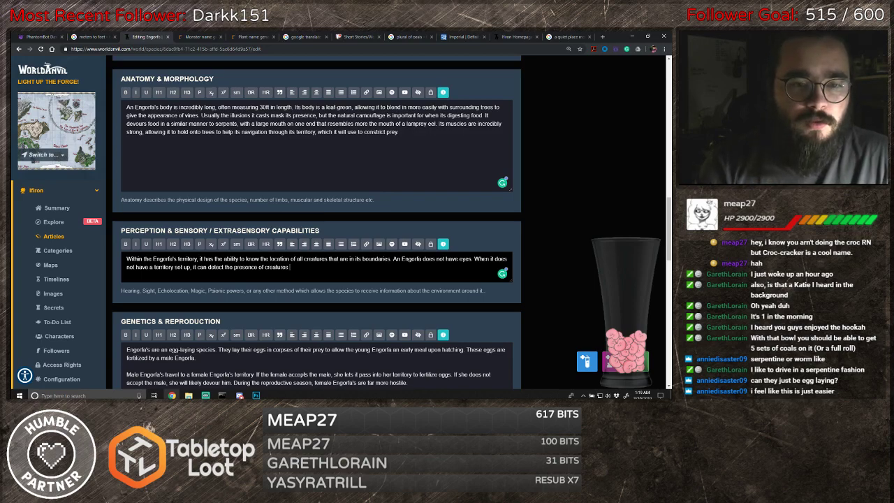
type(" within")
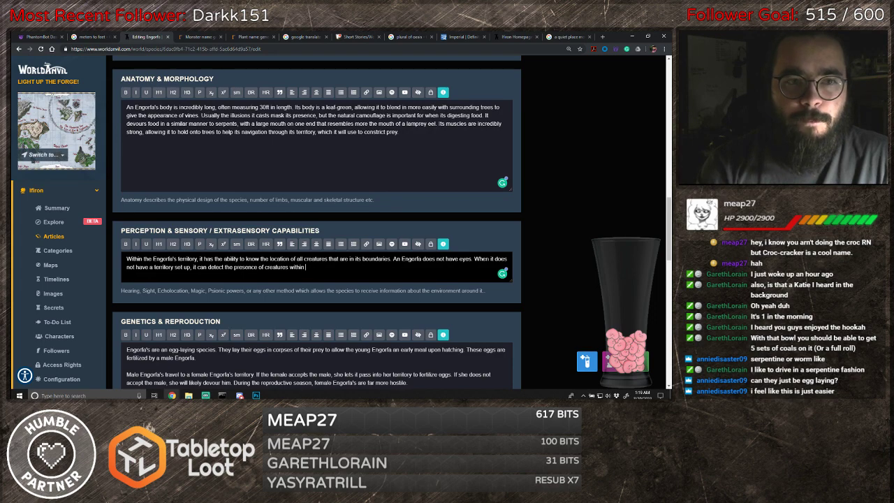
type(" a smal")
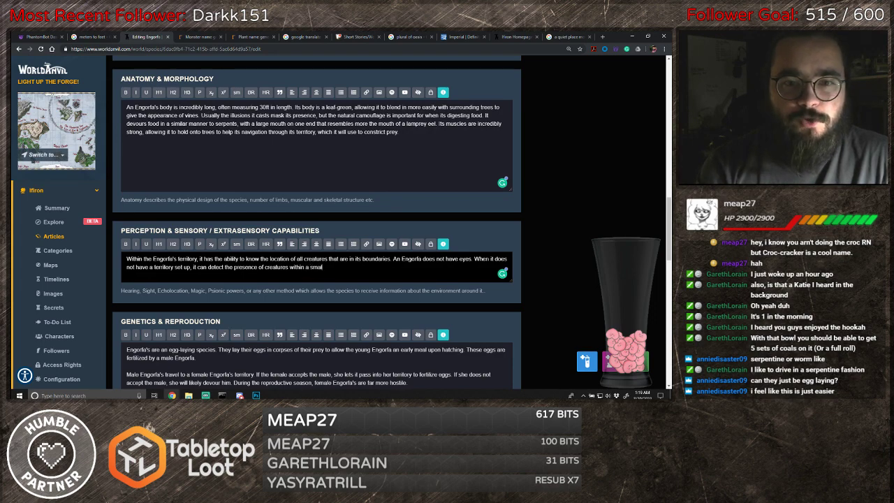
type("ler area.")
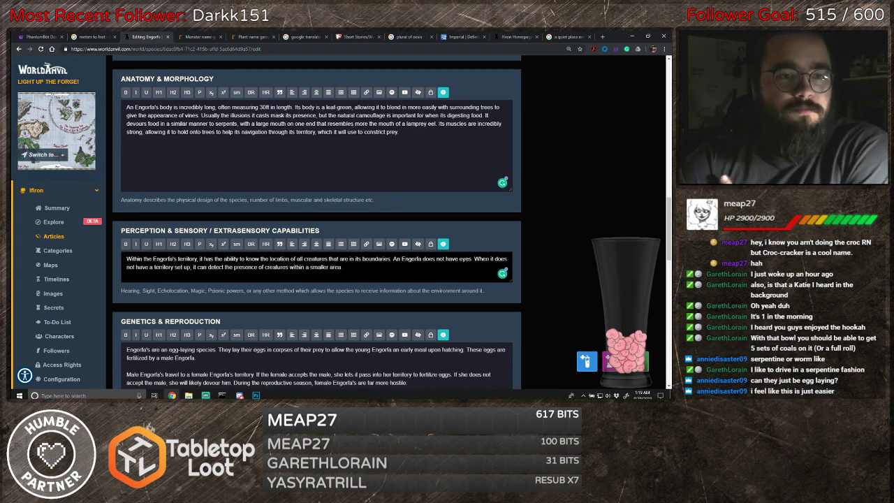
- Add to the end of Ecology & Habitat "This territory can grow in size the longer the Engorfa remains in the area."
scroll(493, 275, "down", 6)
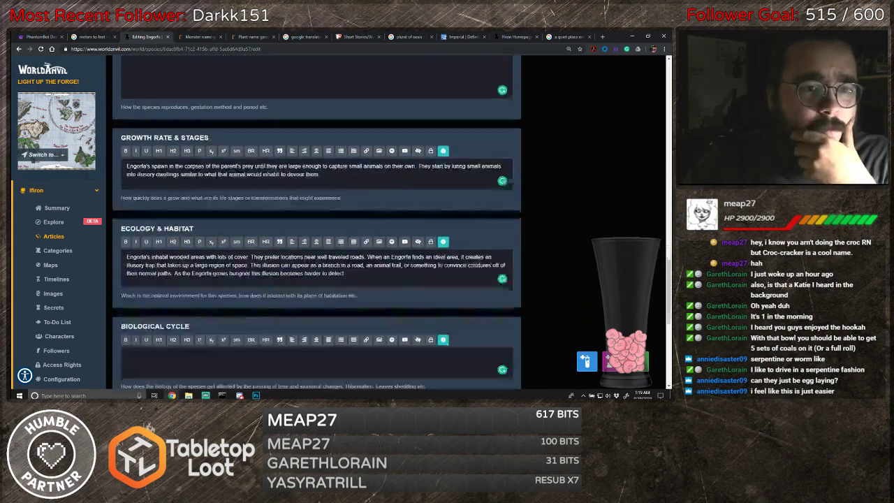
scroll(493, 275, "down", 1)
left_click(364, 195)
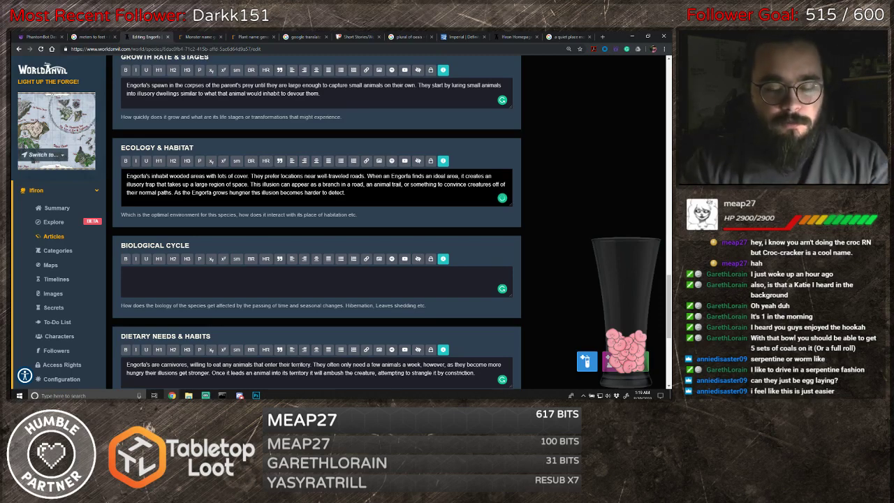
type("This te")
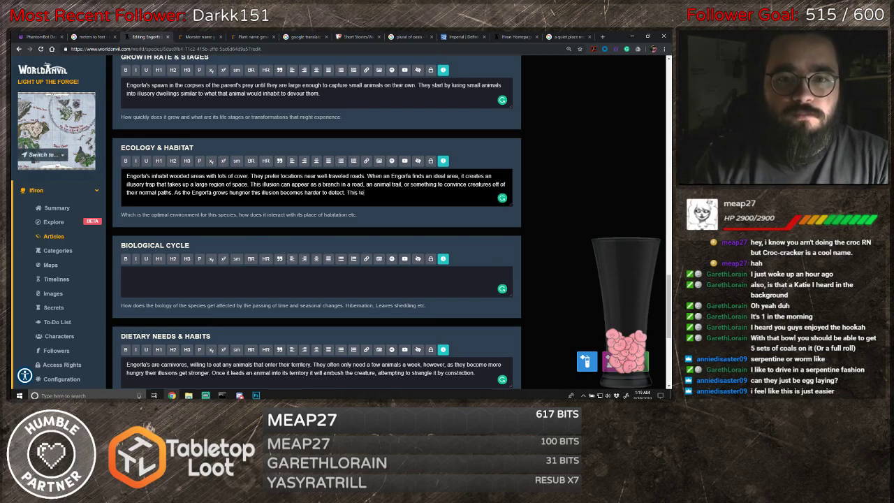
type("rritory")
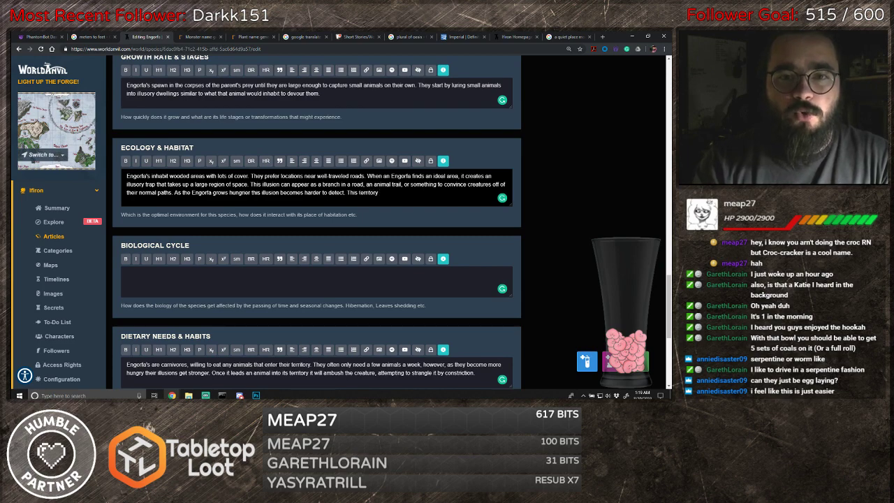
type(" can gro")
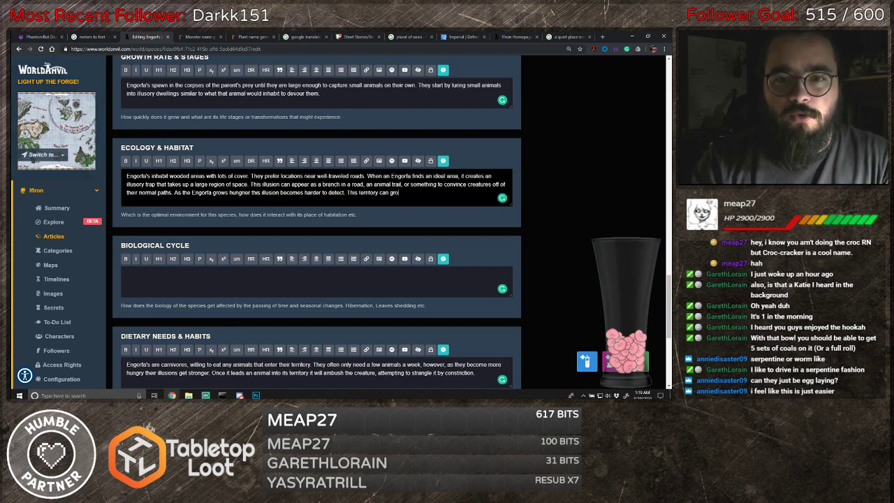
type("w in size the")
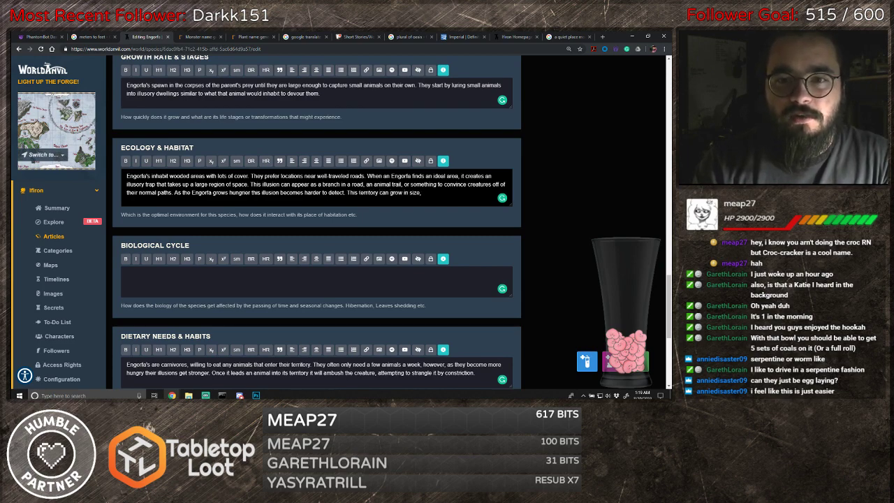
type(" longer t")
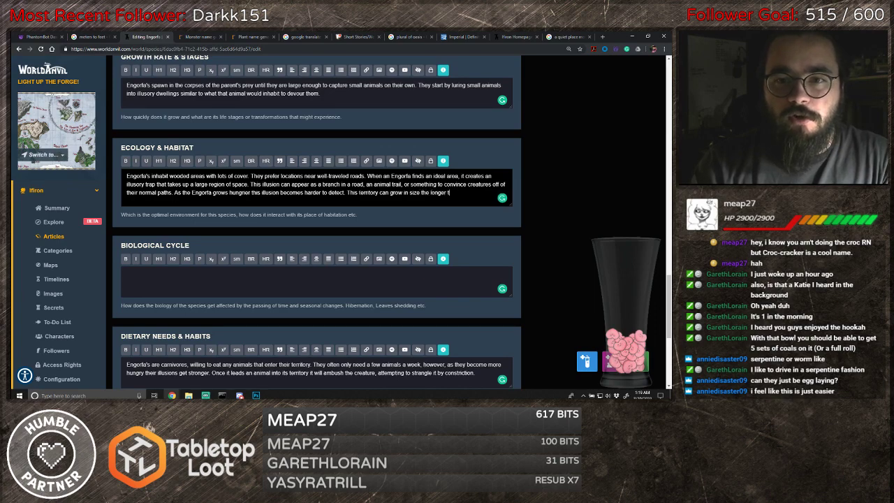
type("he Engorfa ")
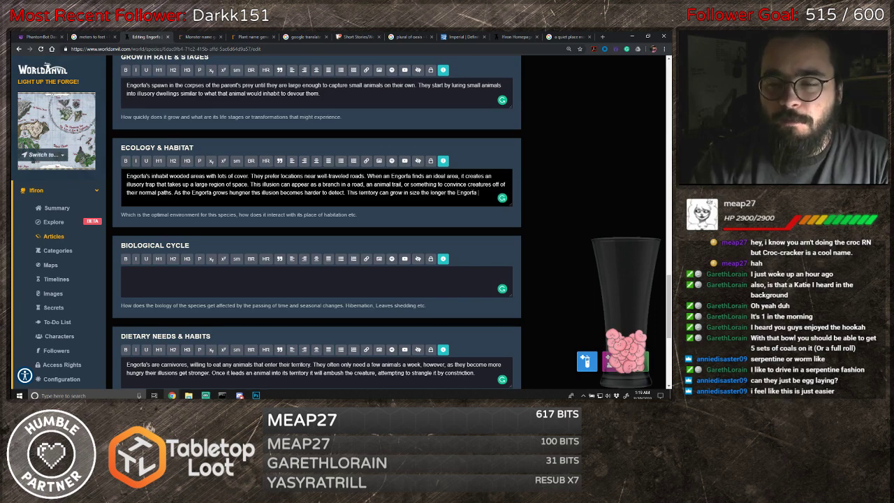
type("ream")
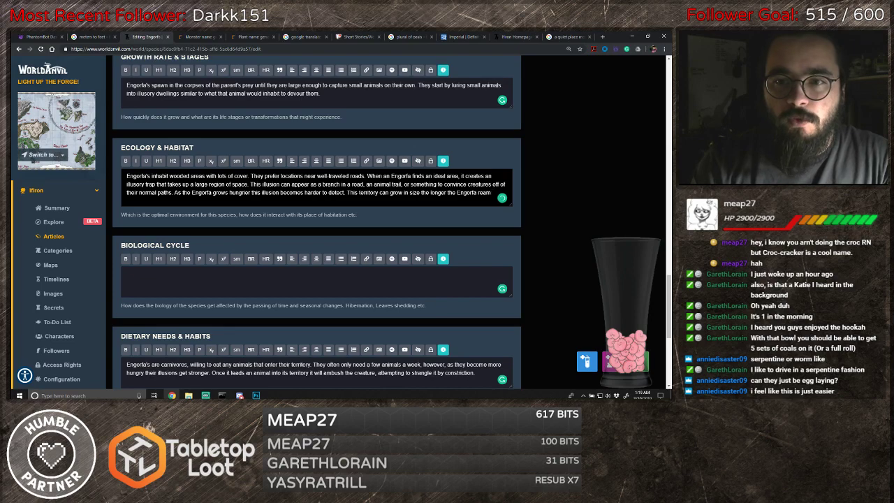
key("BackSpace")
key("BackSpace")
type("mains in the ")
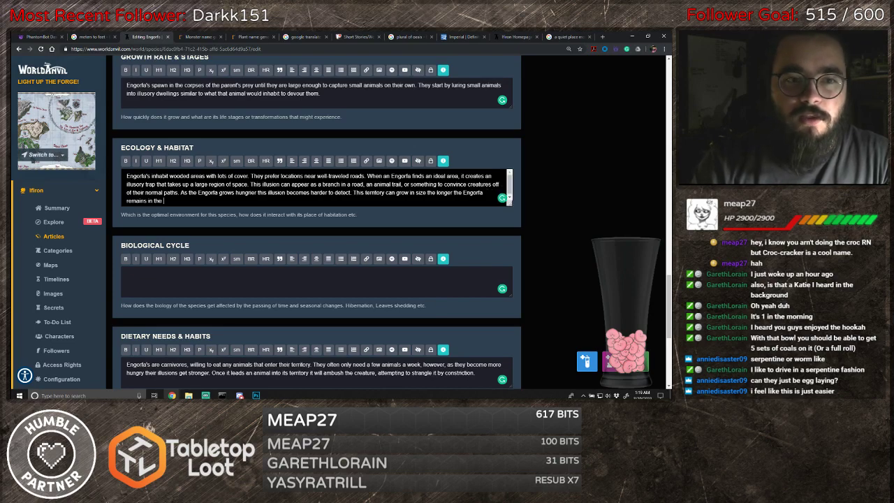
type("area. ")
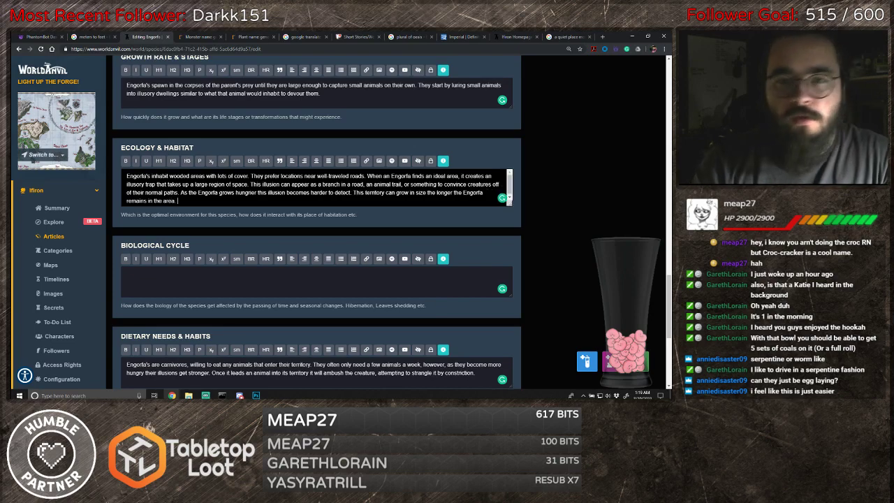
- Add to the end of Ecology & Habitat "Some have reported areas as large as several square miles."
type("Some hav")
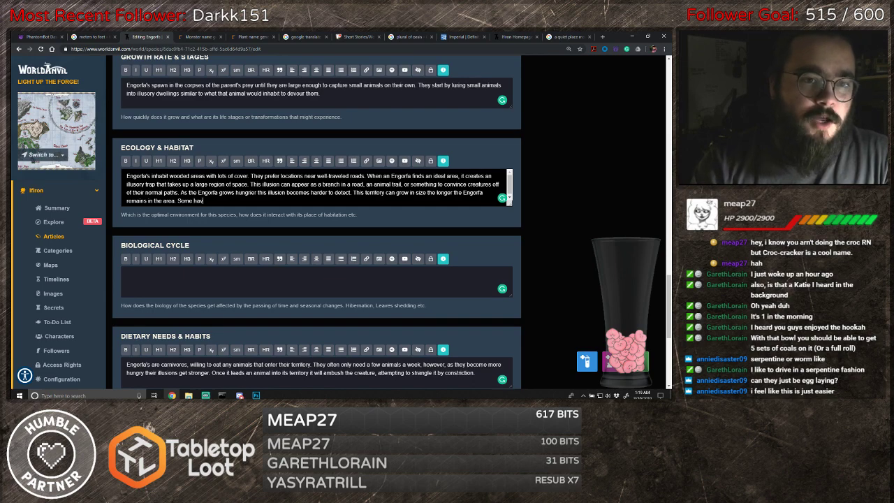
type("e reported ")
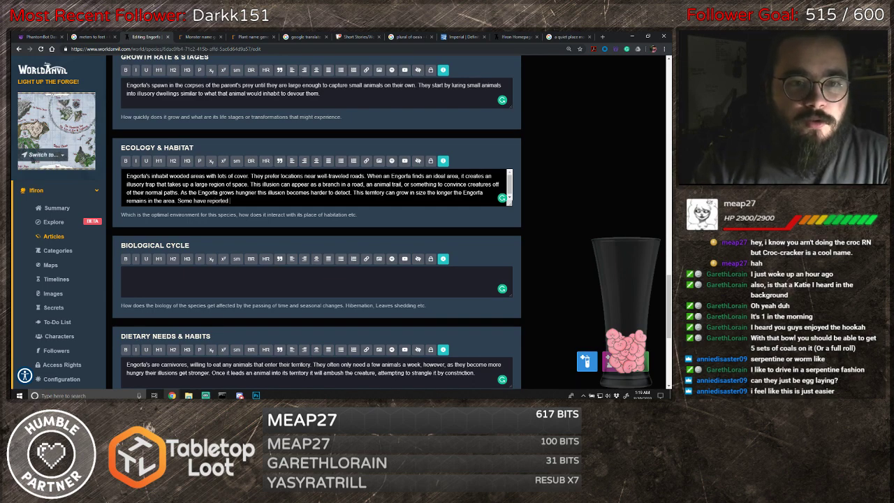
type("areas")
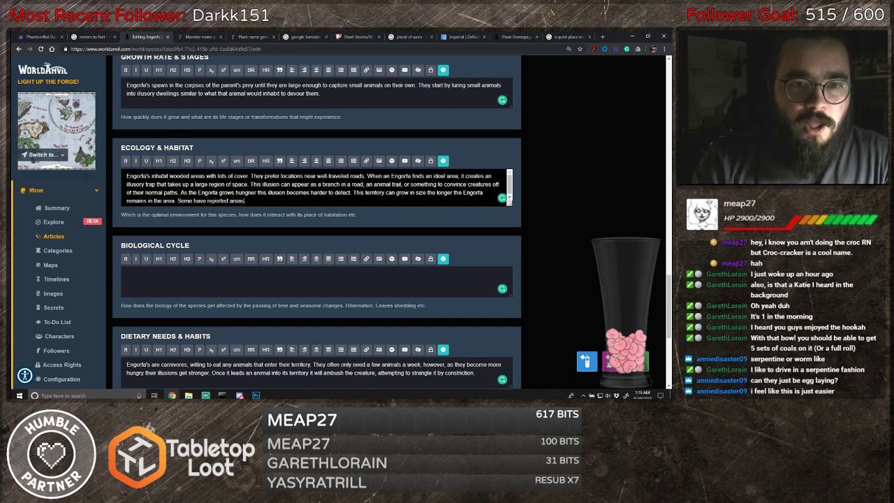
type(" as large a")
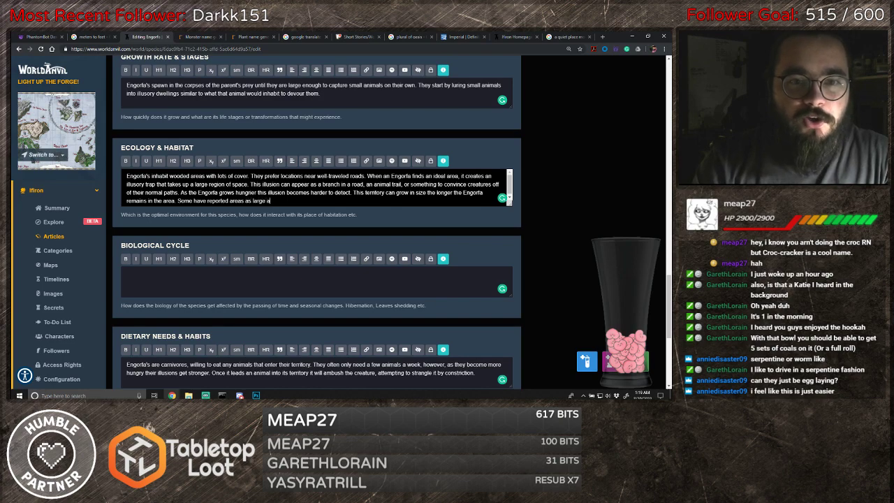
type("s several")
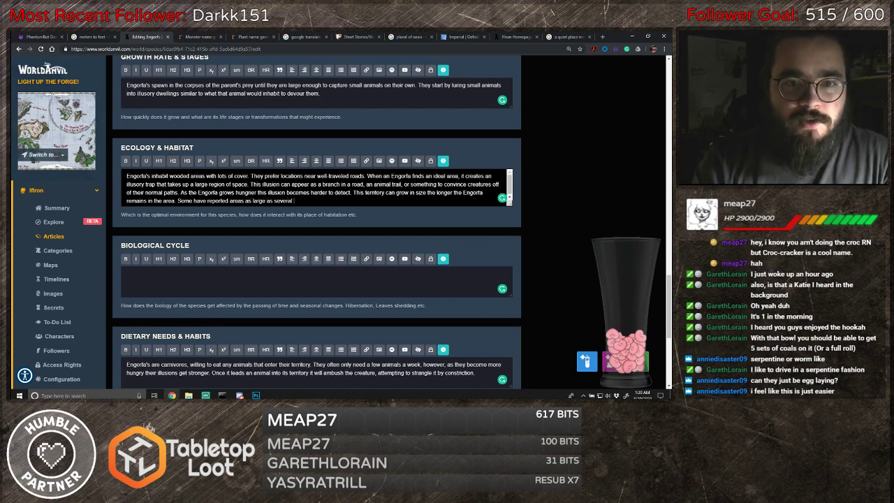
type(" square miles.")
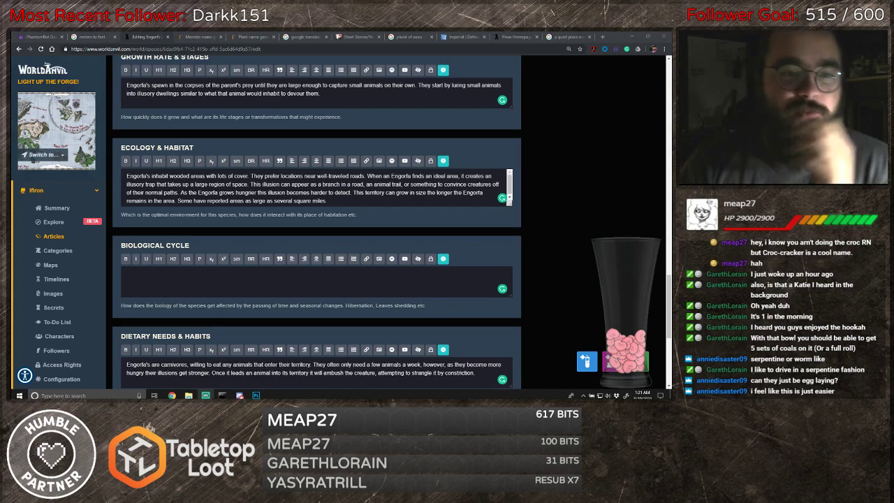
- Start the Biological Cycle text with "During the winter months, an Engorfa enters a state of hybernation"
scroll(427, 226, "down", 5)
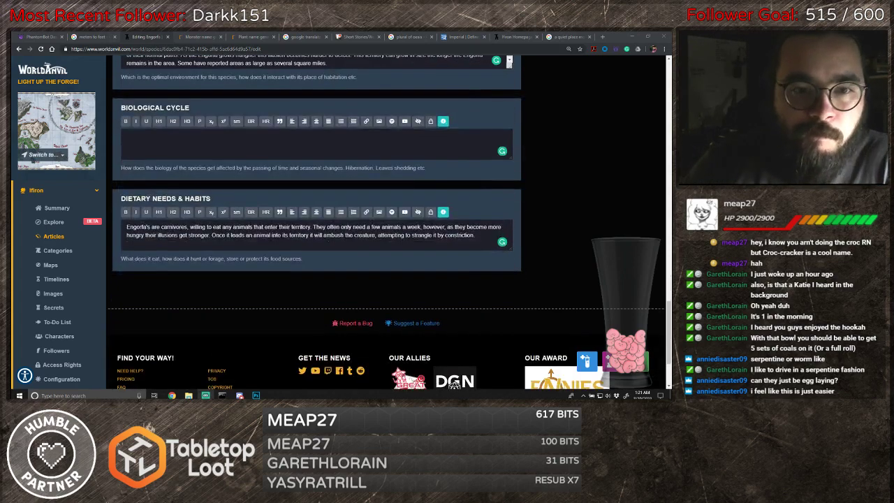
left_click(230, 216)
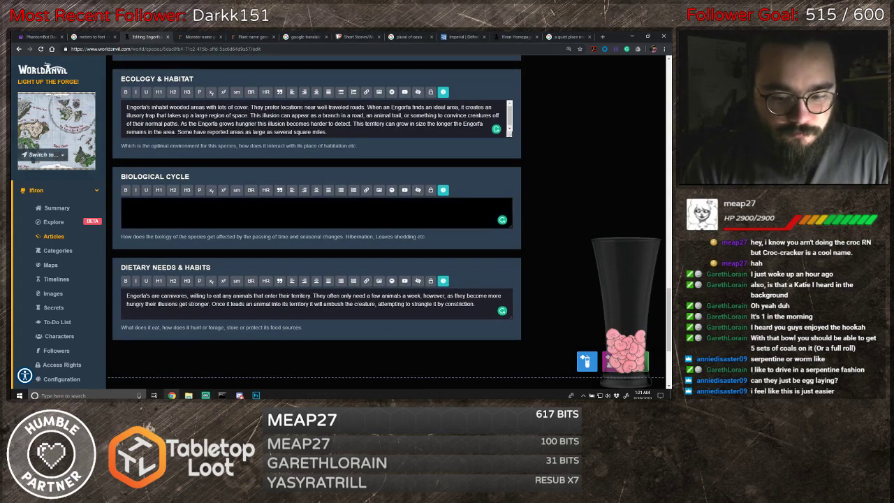
type("During the winte")
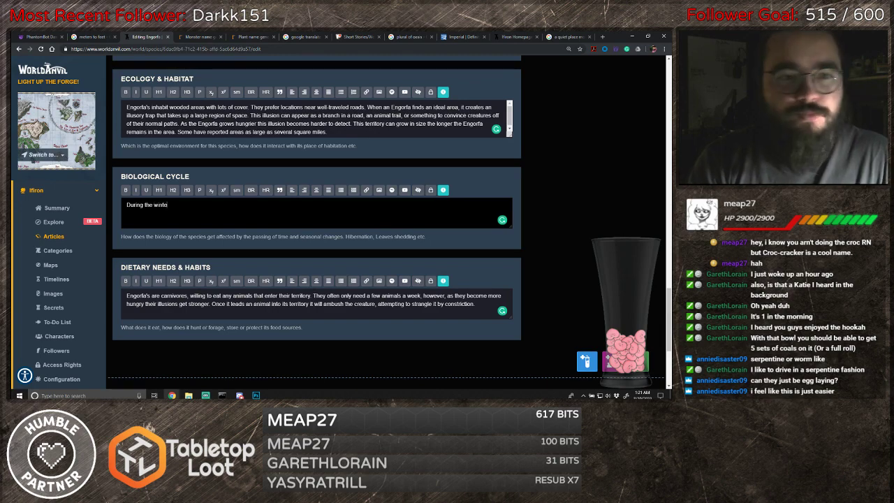
type("r montsh")
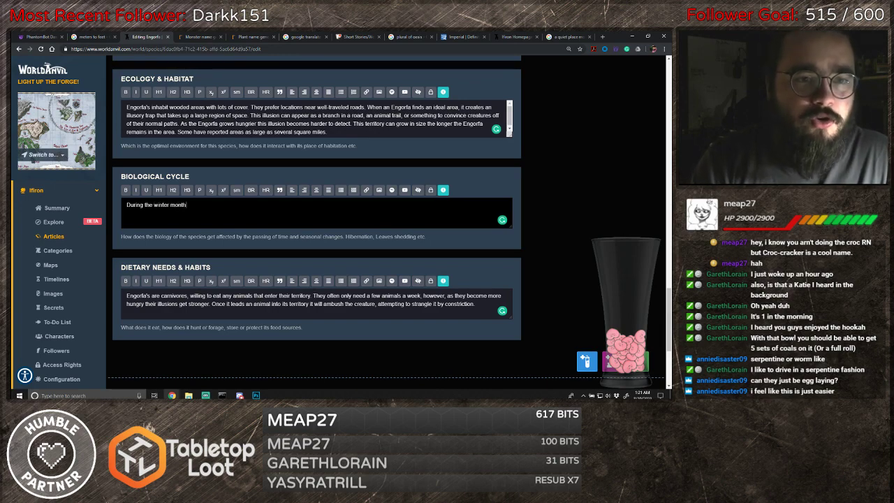
type("an d")
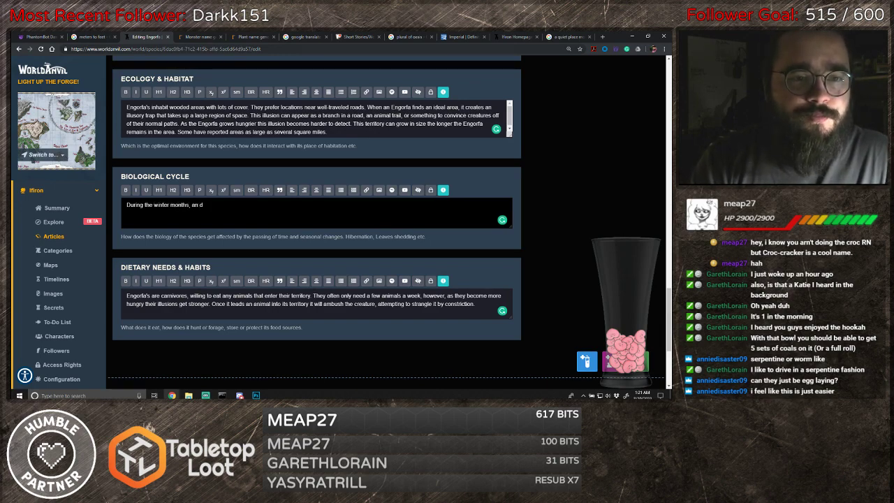
key("BackSpace")
type("Engor")
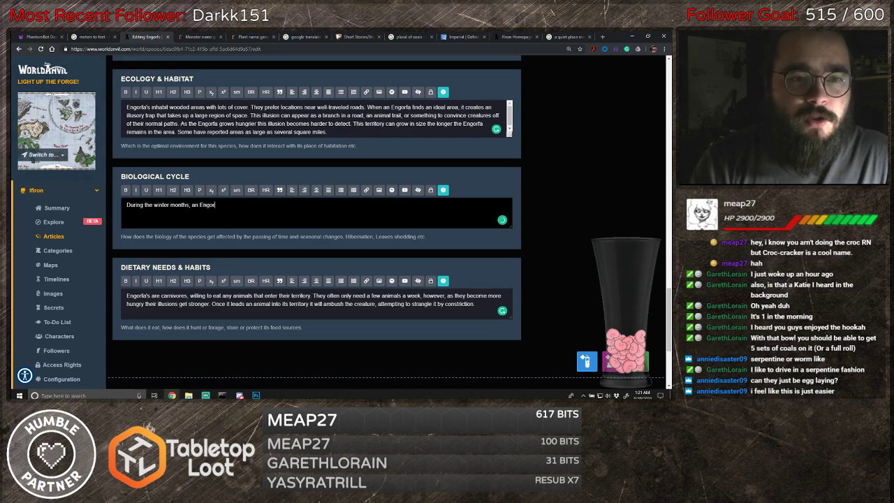
type("fa enters a s")
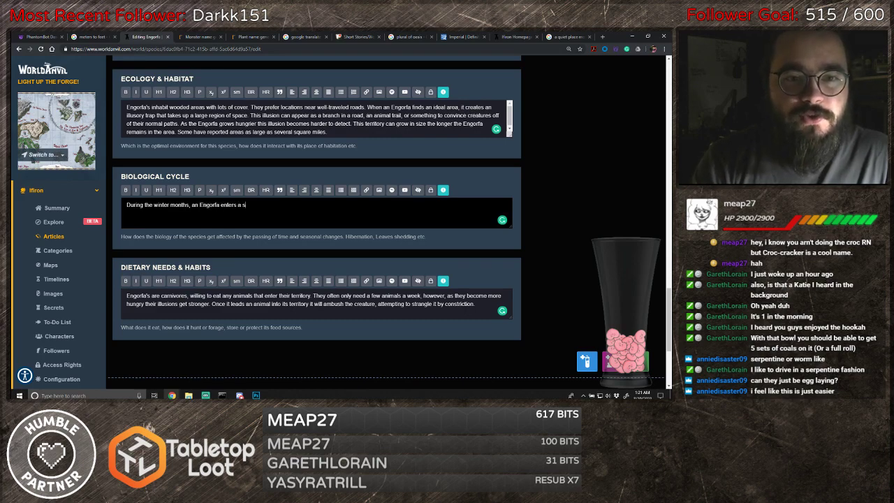
type("tate of hyber")
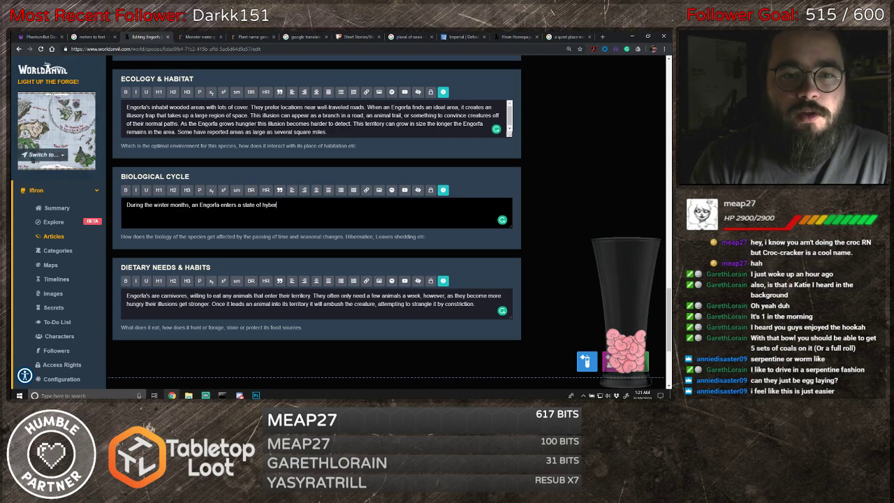
type("nation w")
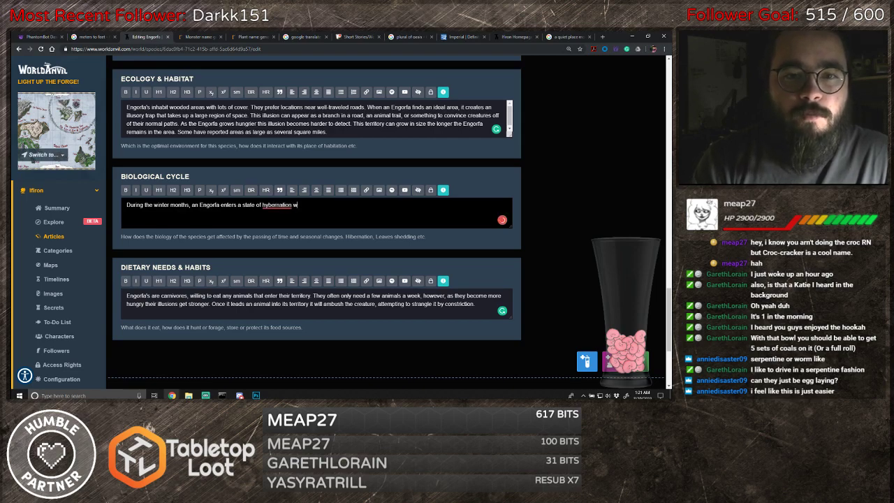
- Complete the Biological Cycle sentence with "where it masks its presense with a small illusion."
type("here it masks ")
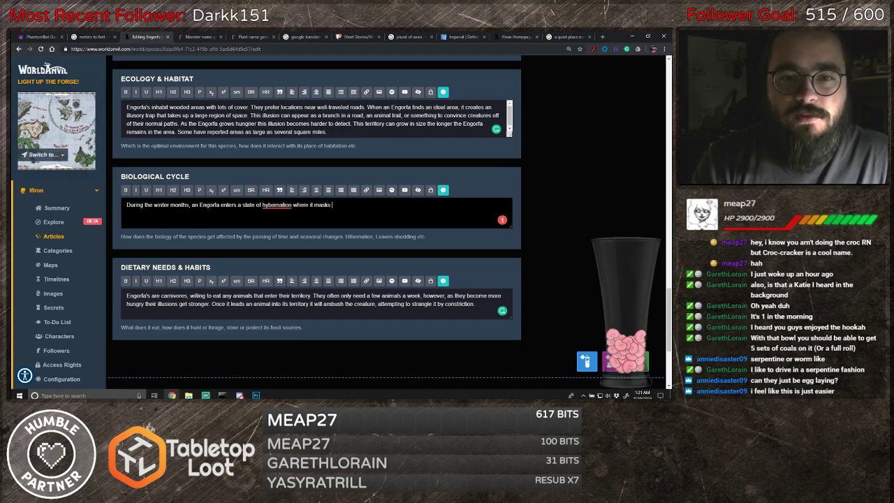
type("its presne")
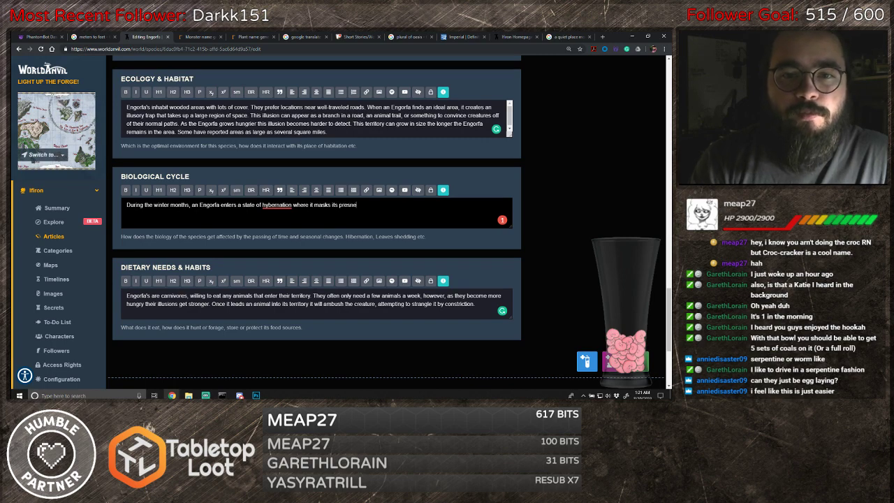
key("BackSpace")
key("BackSpace")
type("ense with")
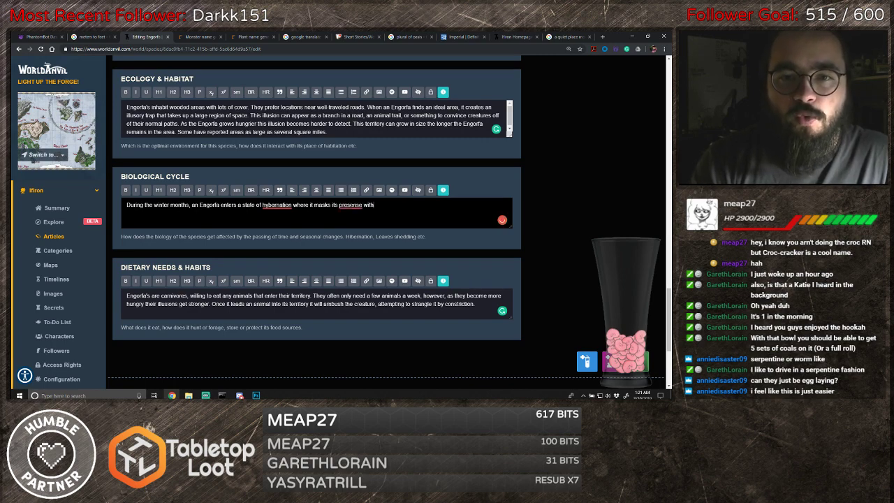
type(" a small i")
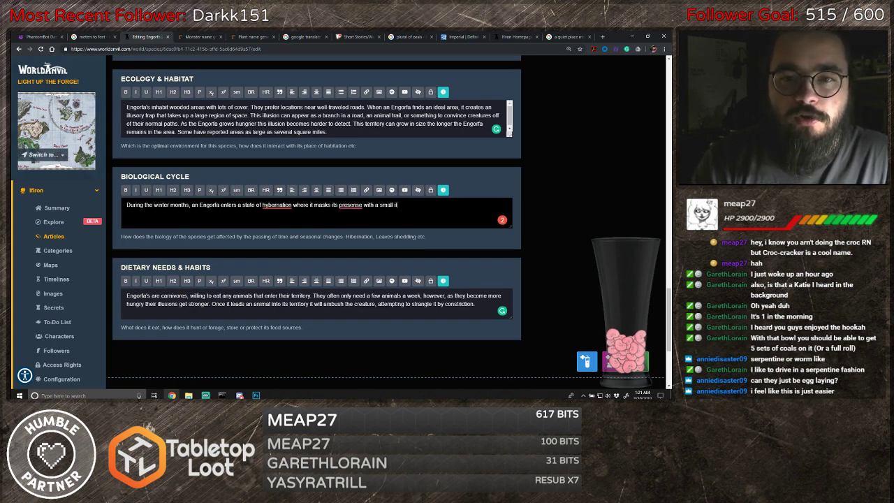
type("llusion.")
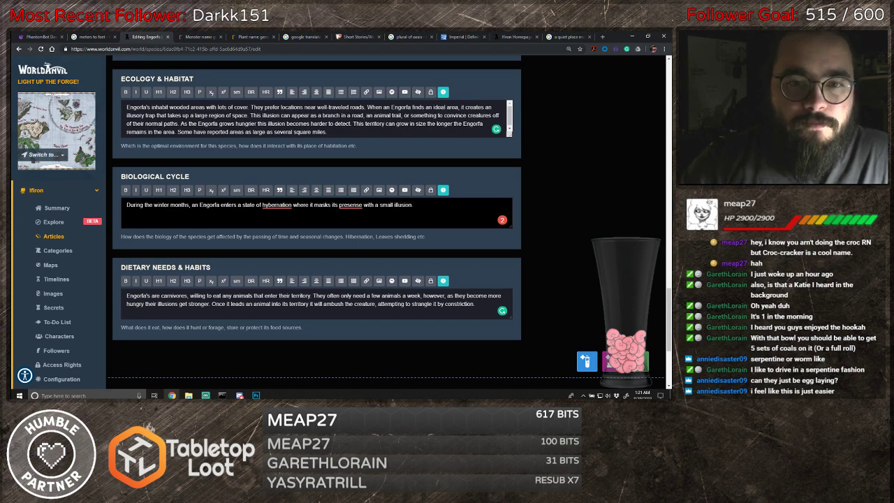
- Correct the two misspelled words in Biological Cycle to "hibernation" and "presence"
left_click(276, 205)
left_click(286, 159)
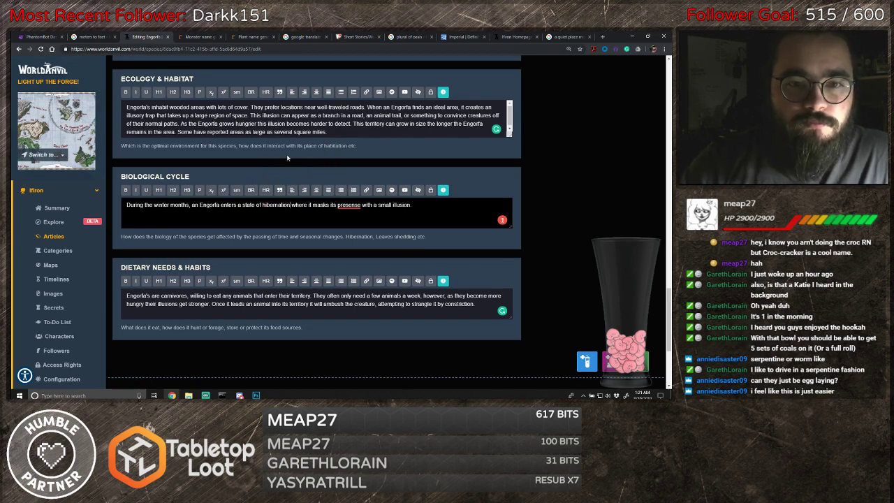
left_click(348, 205)
left_click(353, 149)
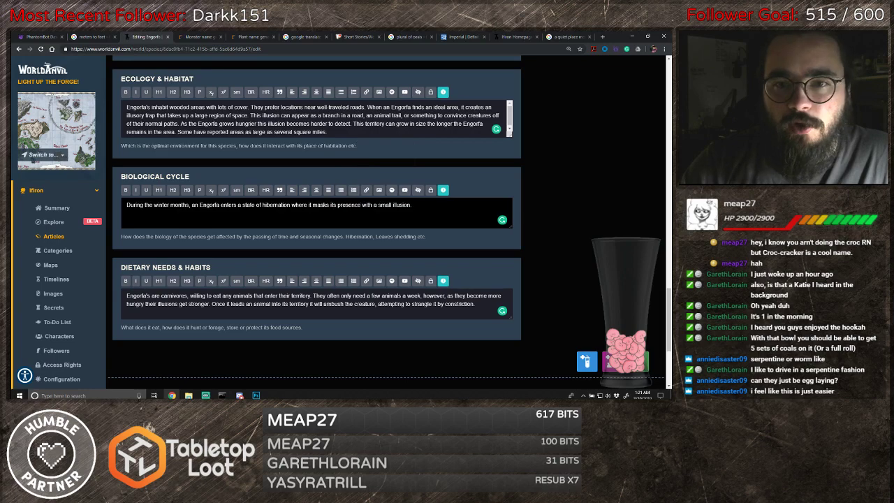
- Save the changes to the Engorfa draft article
scroll(347, 244, "up", 3)
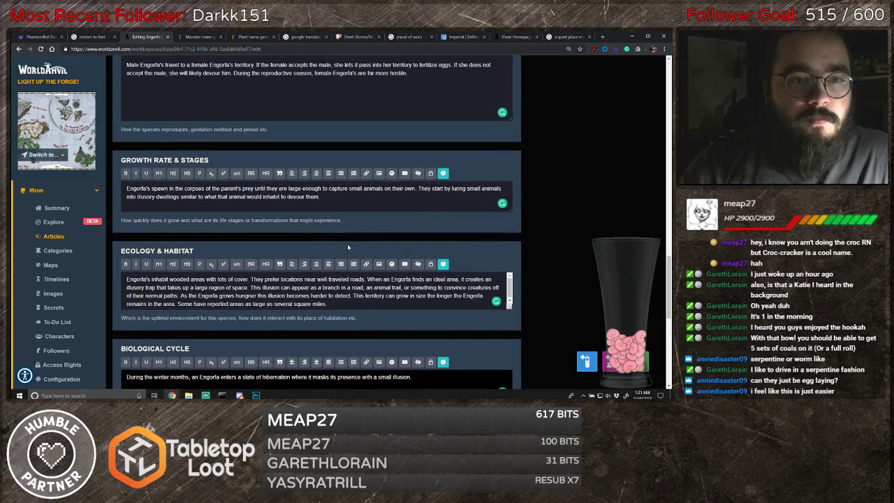
scroll(347, 244, "up", 8)
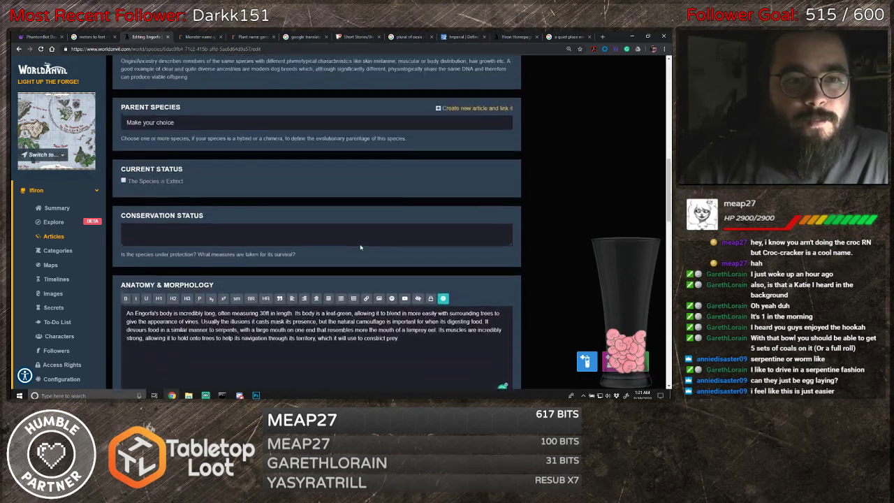
scroll(360, 247, "up", 3)
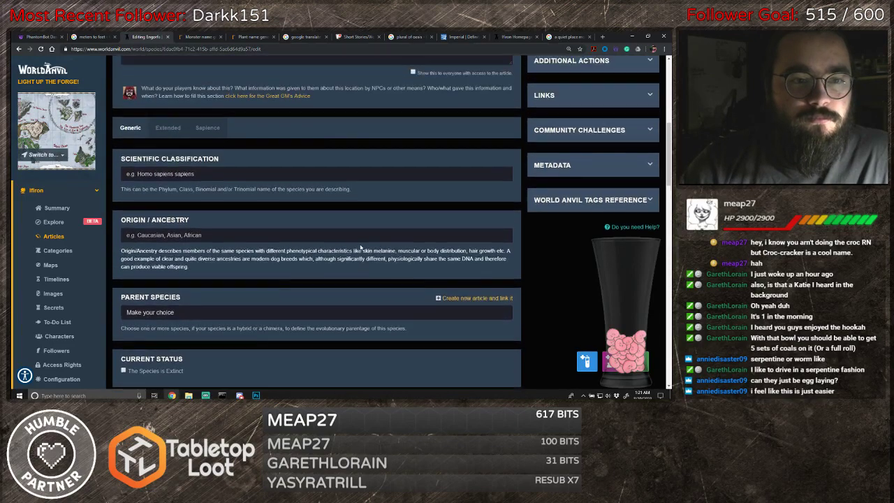
scroll(360, 248, "up", 1)
scroll(361, 248, "up", 10)
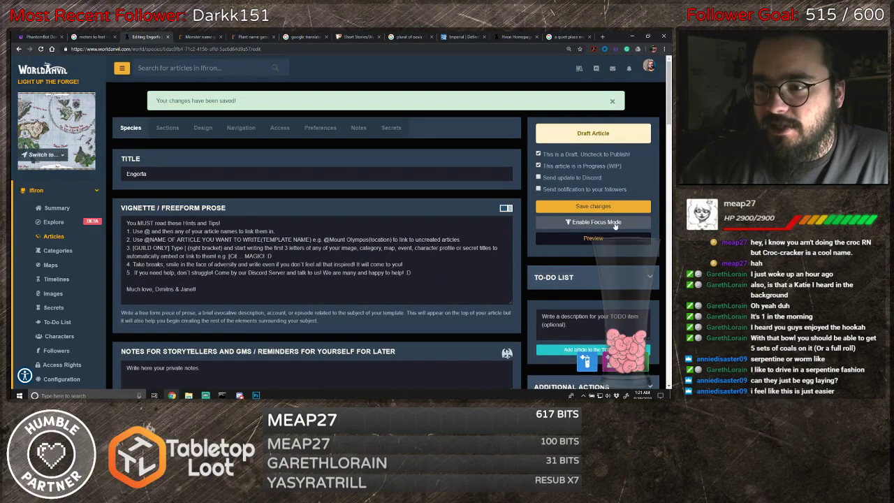
left_click(604, 210)
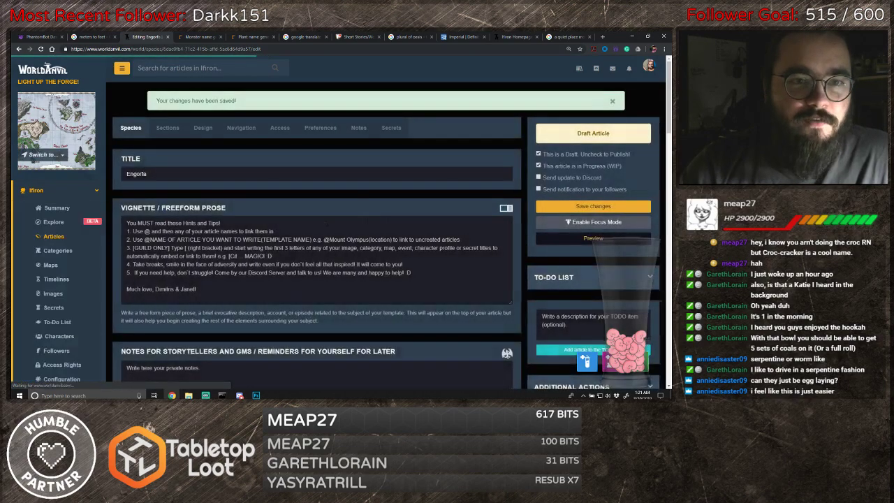
- Show the Extended set of species fields, down to the average lifespan, height and weight entries
scroll(326, 225, "down", 5)
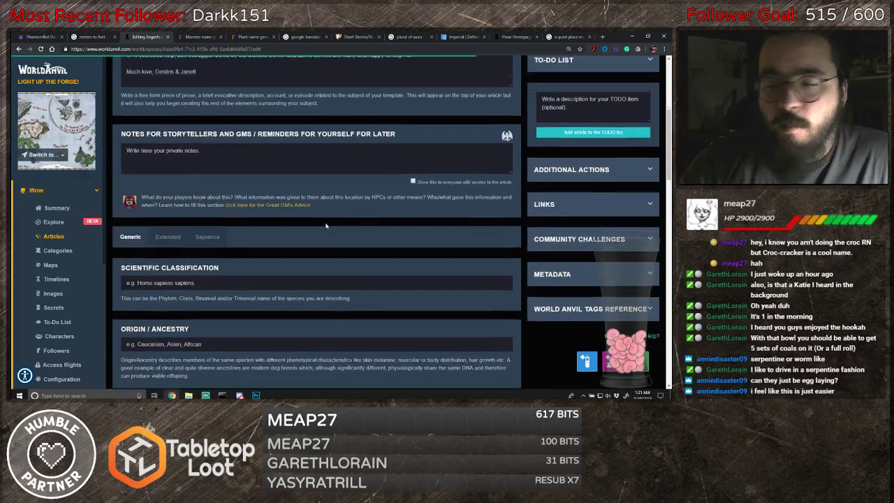
scroll(325, 226, "up", 3)
scroll(326, 225, "down", 2)
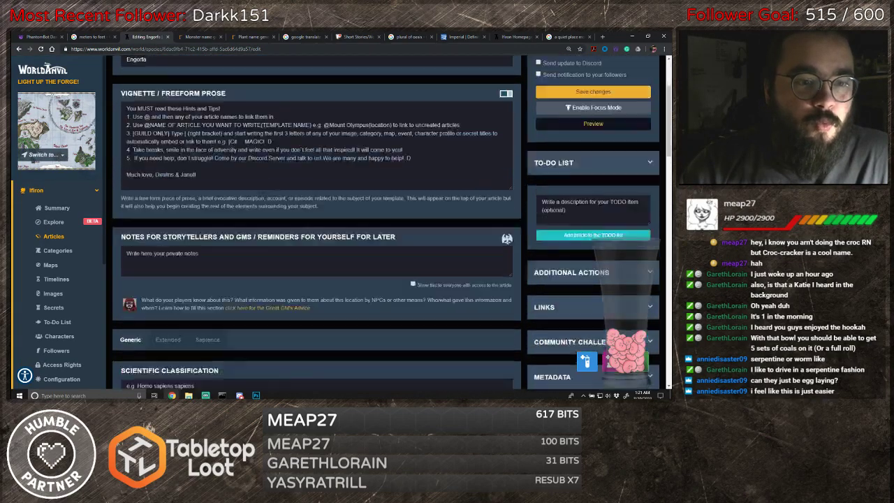
scroll(317, 224, "down", 3)
left_click(168, 144)
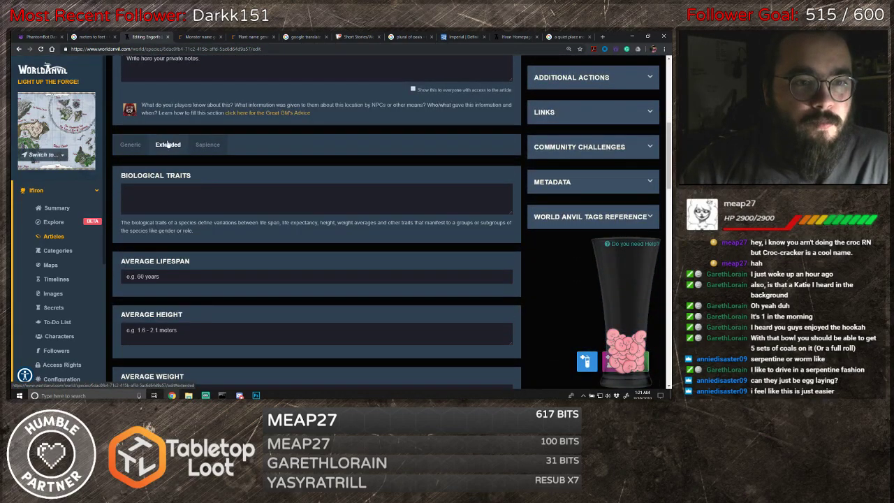
scroll(364, 186, "down", 1)
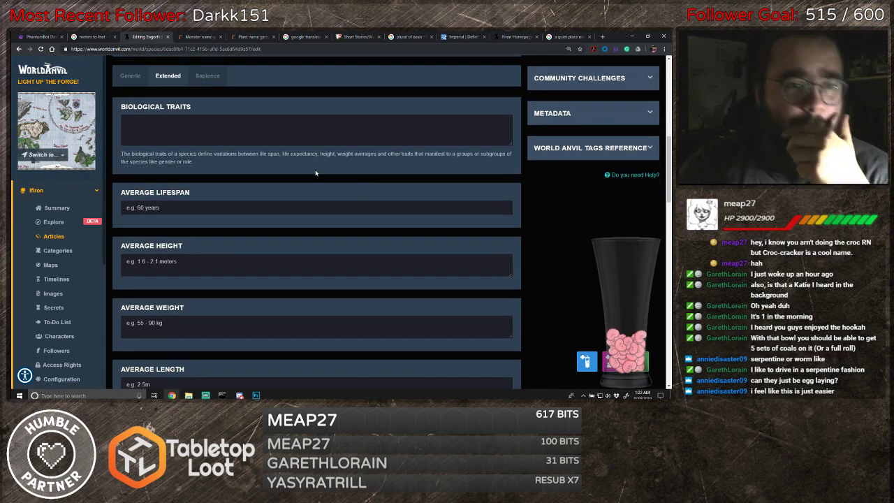
scroll(312, 182, "down", 1)
scroll(311, 182, "up", 1)
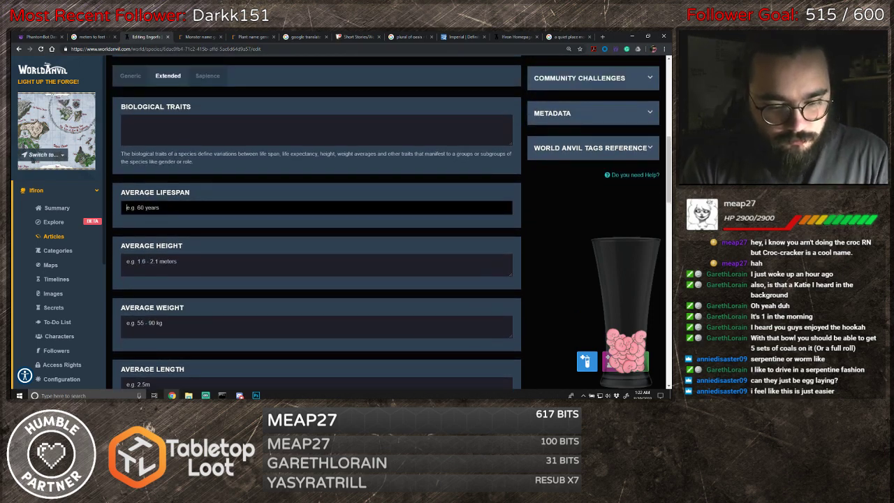
type("15 years")
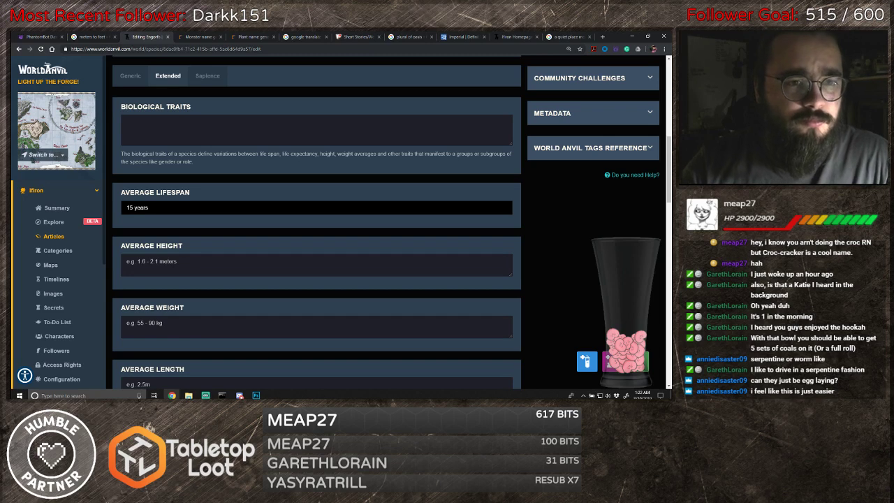
key("BackSpace")
key("BackSpace")
key("BackSpace")
key("BackSpace")
key("BackSpace")
key("BackSpace")
key("BackSpace")
key("BackSpace")
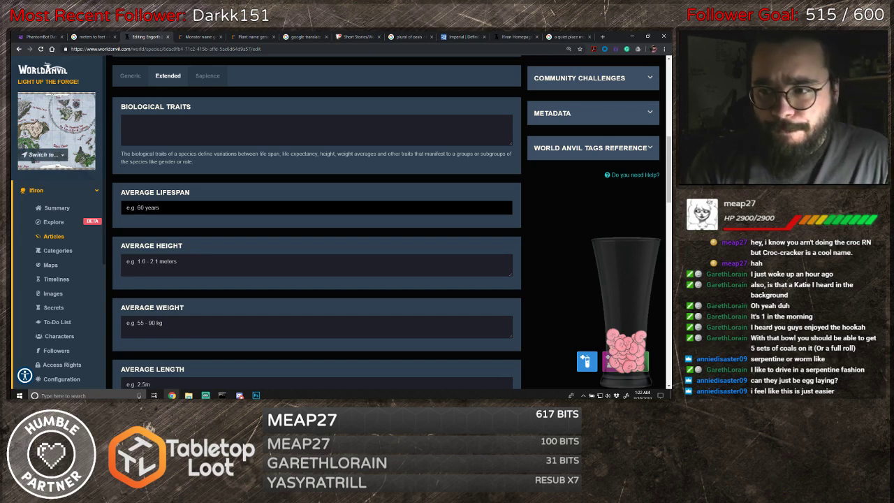
type("Between")
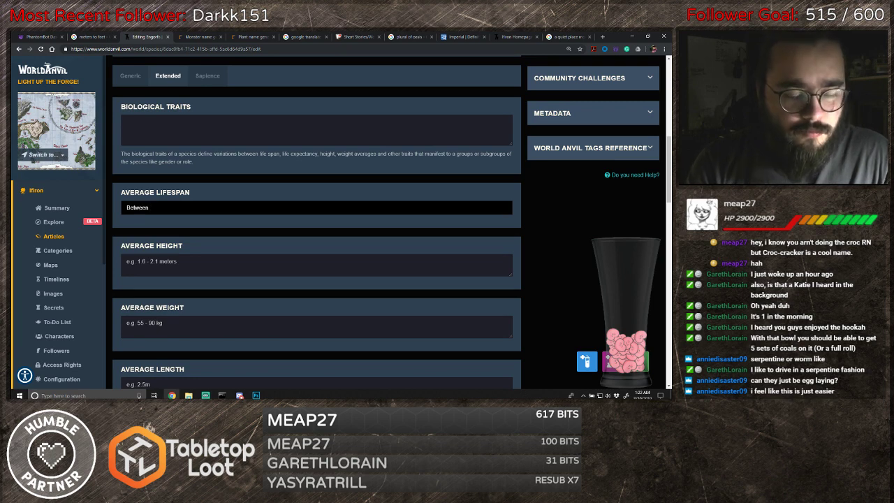
key("BackSpace")
key("BackSpace")
key("BackSpace")
key("BackSpace")
key("BackSpace")
key("BackSpace")
key("BackSpace")
key("BackSpace")
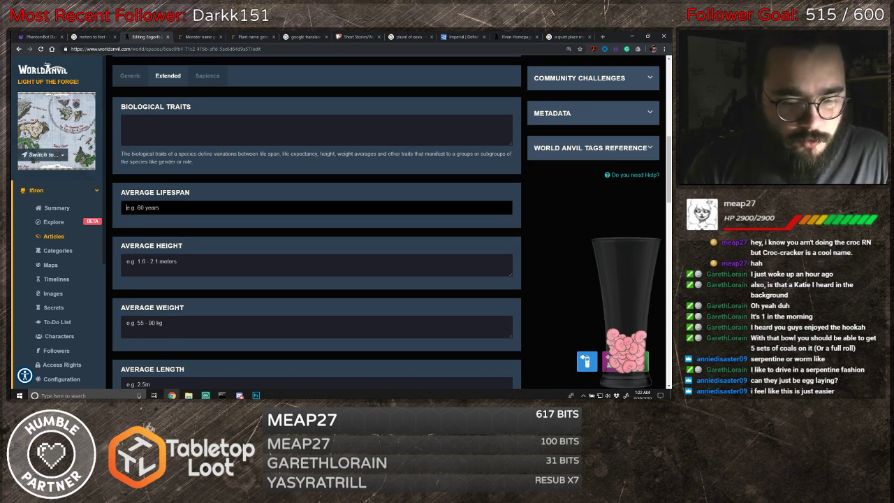
- Set the species' average lifespan to "30-100 years"
type("30-")
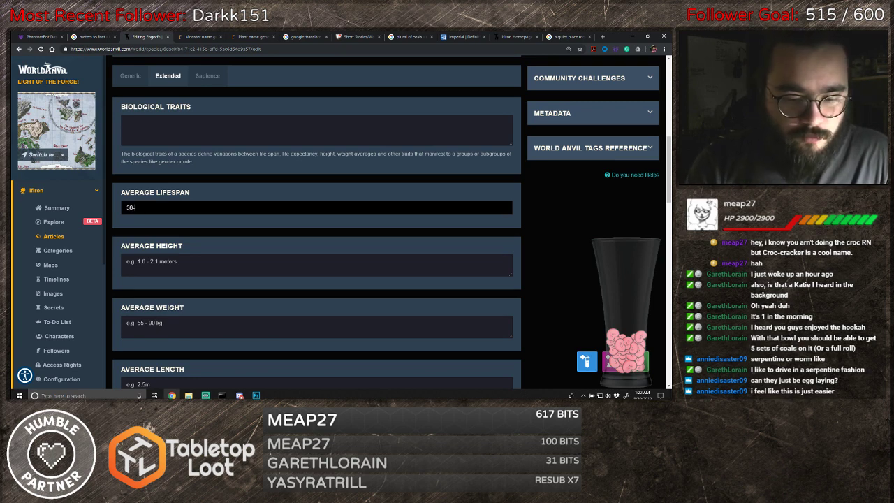
type("100 years")
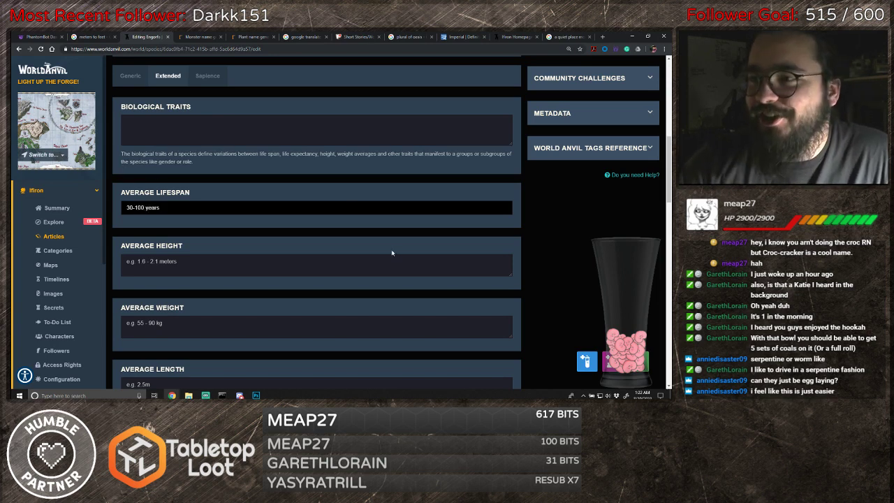
- Write "Engorfa's inhabit regions that are closer to natural fonts of magic." as the Geographic Distribution text
scroll(532, 224, "down", 3)
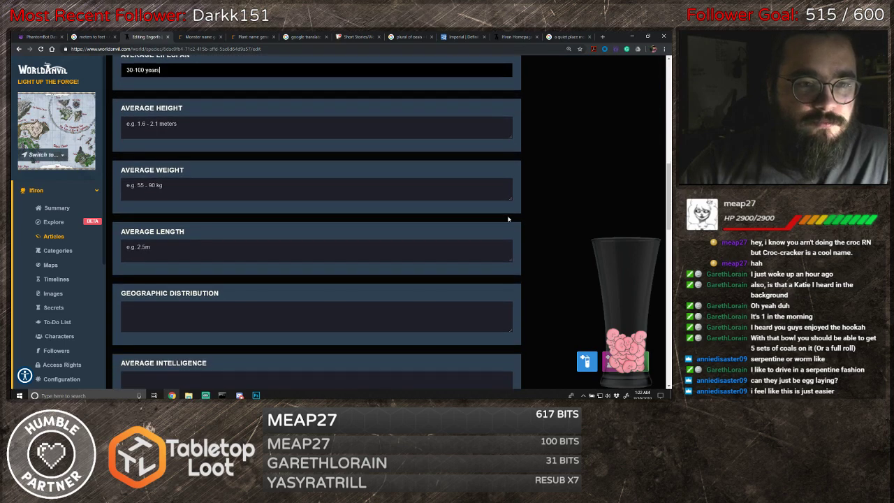
scroll(527, 211, "down", 1)
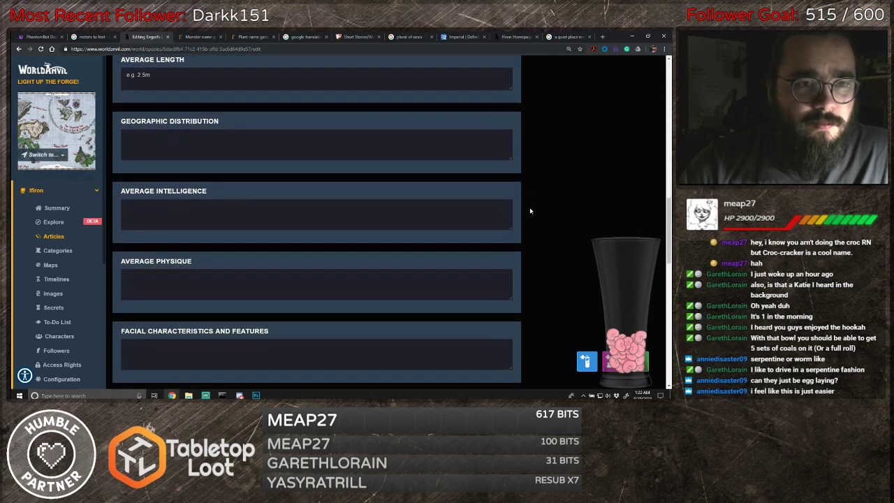
scroll(530, 210, "up", 1)
left_click(245, 181)
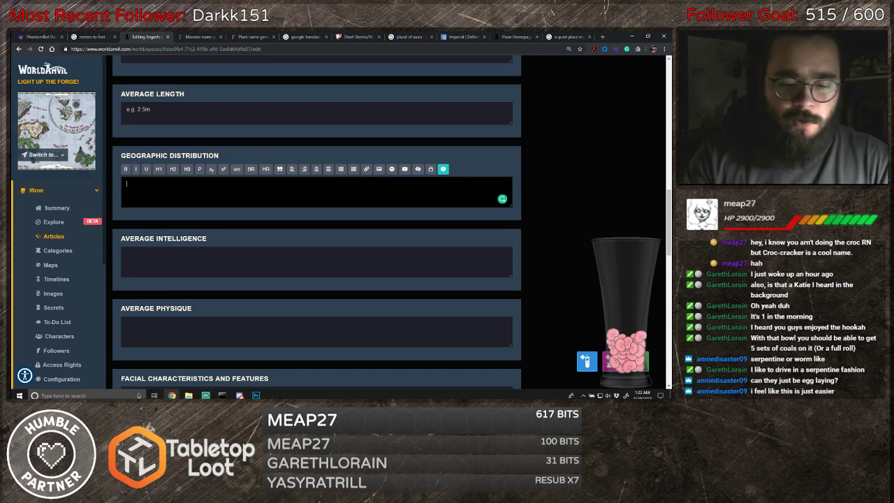
type("Engorfa")
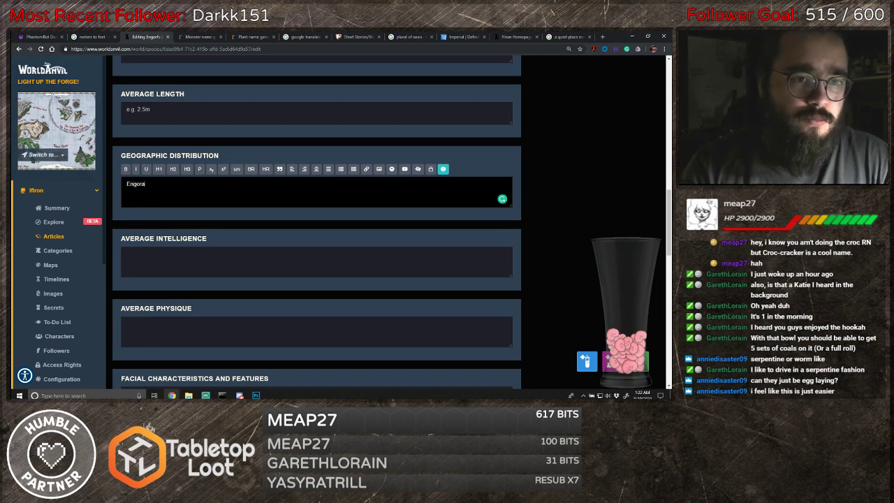
type("'s in")
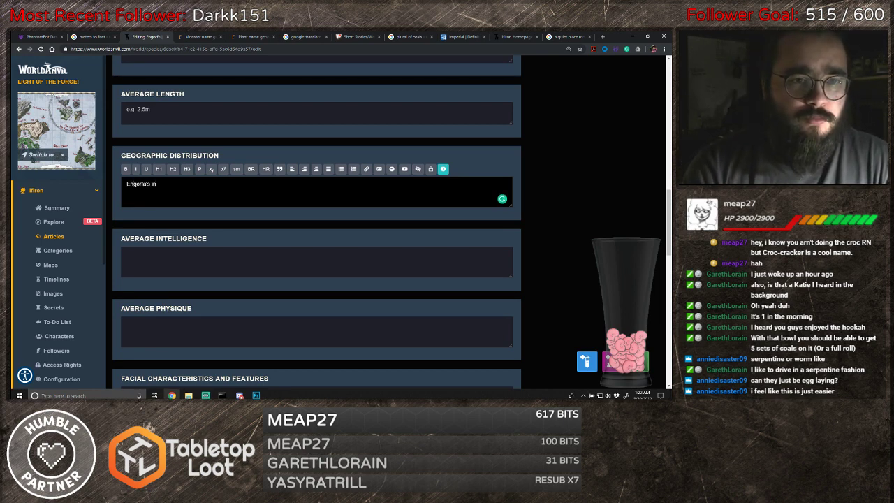
type("habit")
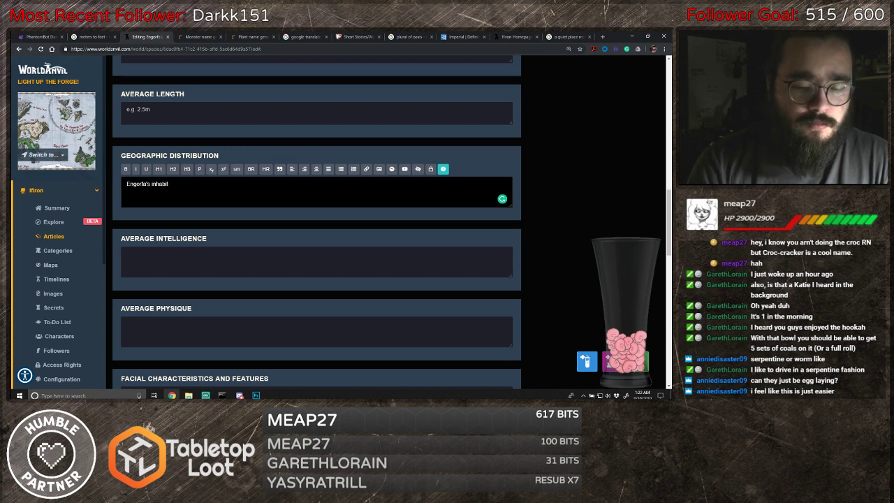
type(" re")
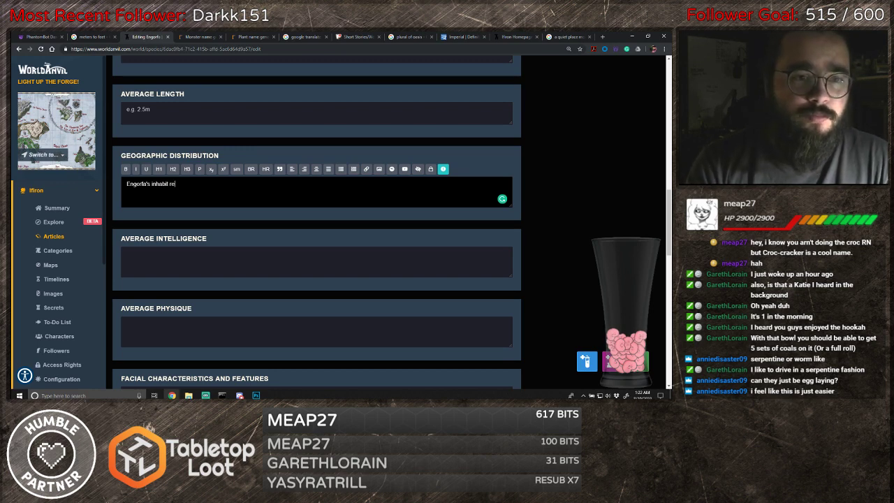
type("gions that are c")
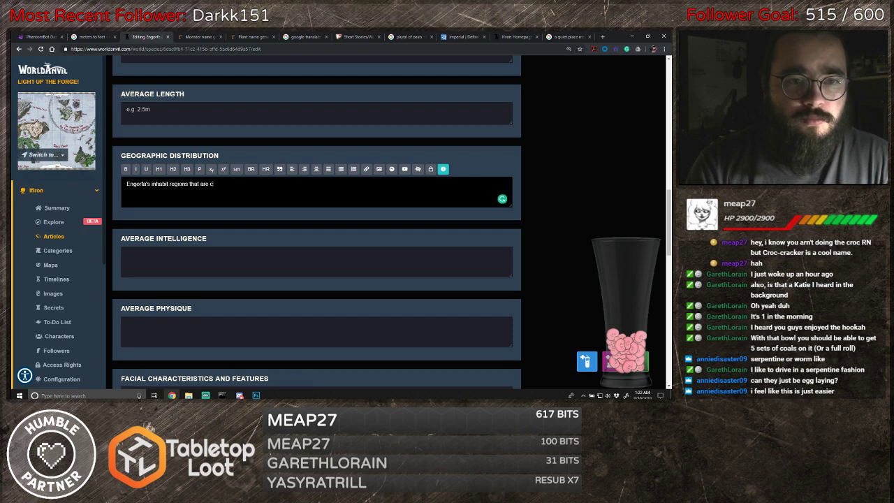
type("loser to natural font")
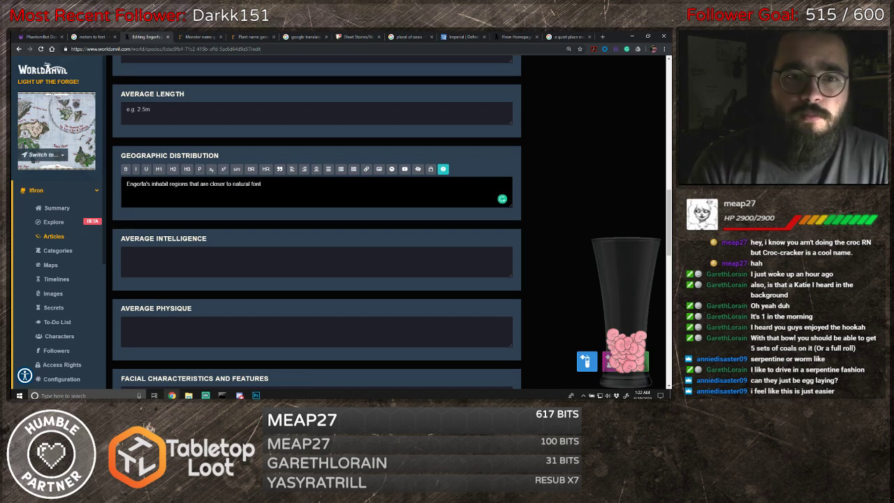
type("'s")
key("BackSpace")
key("BackSpace")
type("s of magic. ")
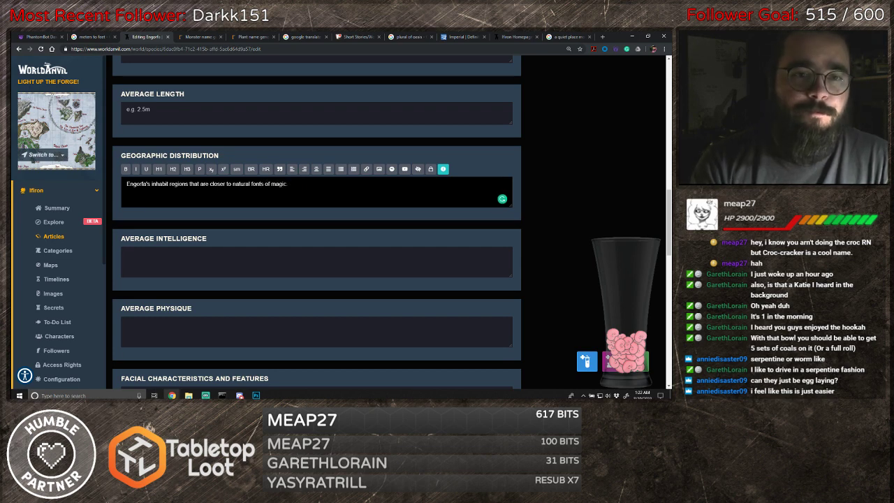
type("If")
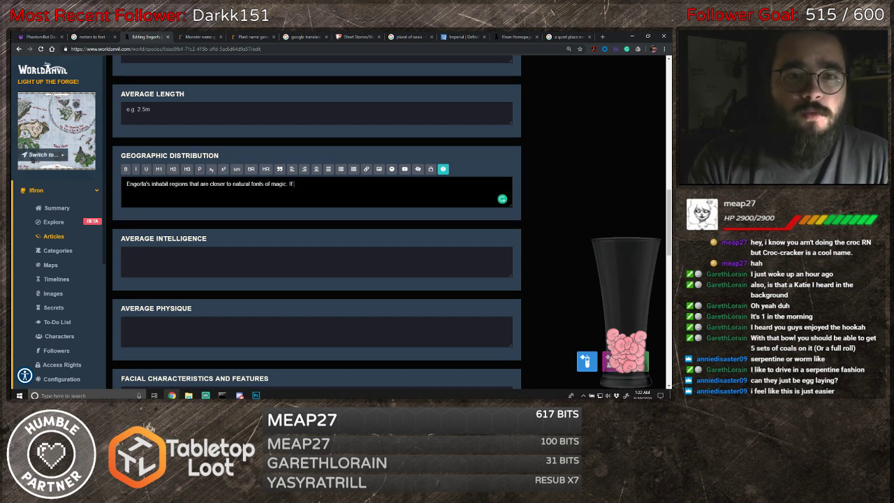
type(" Wild")
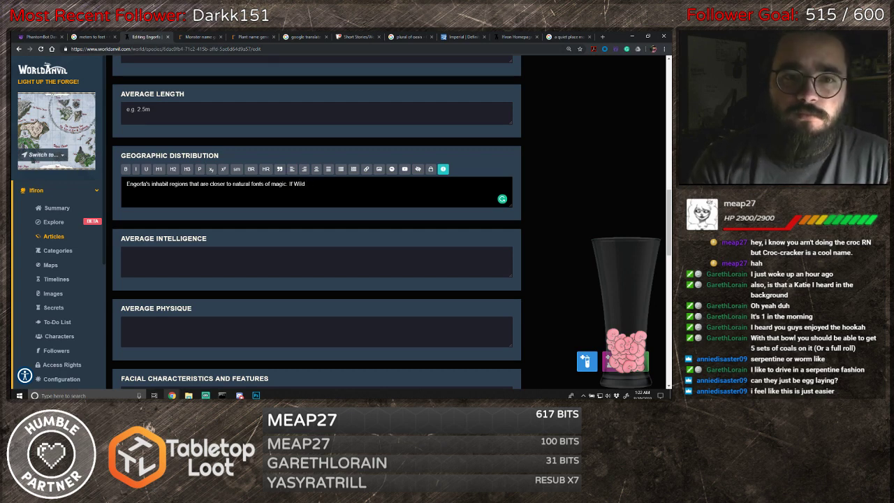
type(" Magic  Magic zo")
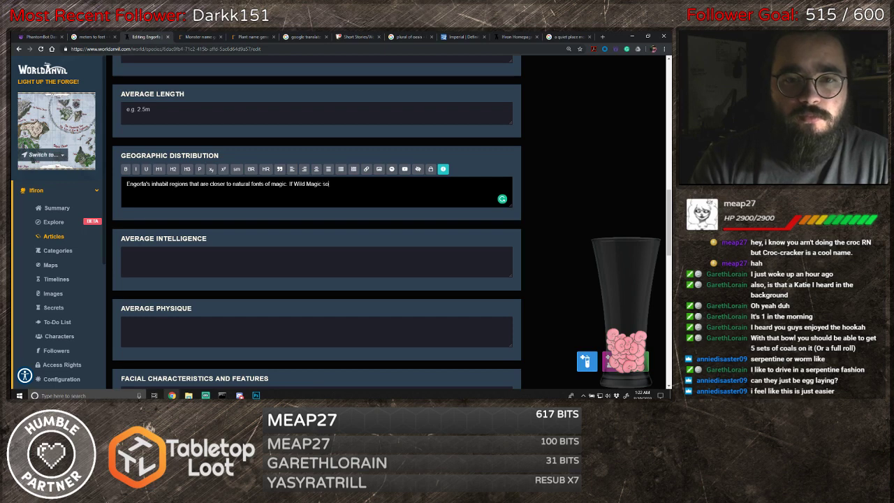
type("nes are")
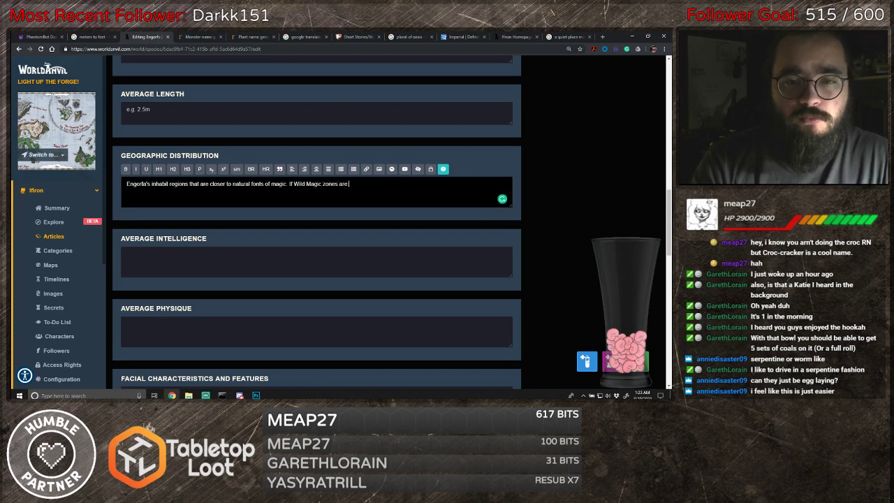
key("BackSpace")
key("BackSpace")
key("BackSpace")
key("BackSpace")
key("BackSpace")
key("BackSpace")
key("BackSpace")
key("BackSpace")
key("BackSpace")
key("BackSpace")
key("BackSpace")
key("BackSpace")
key("BackSpace")
key("BackSpace")
key("BackSpace")
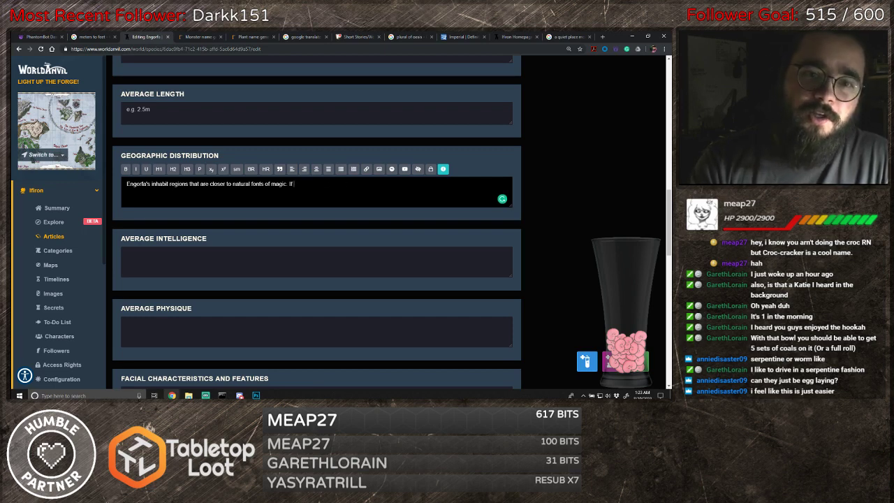
type("They will ")
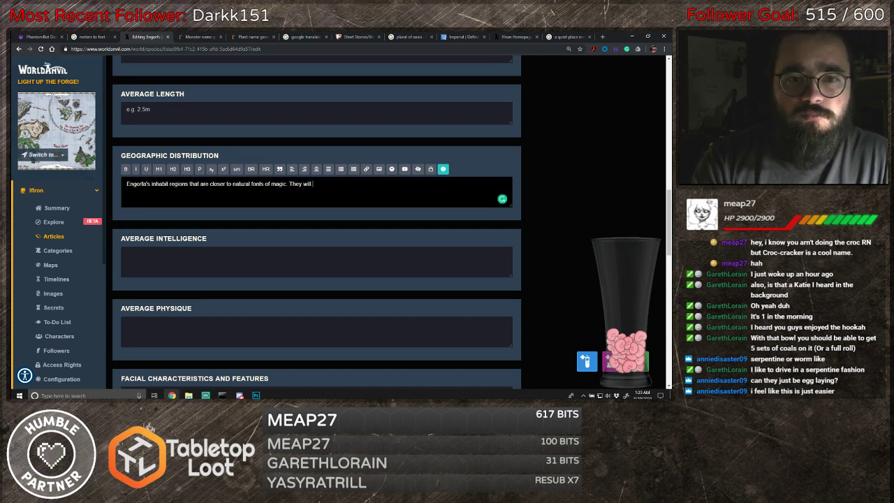
type("en")
key("BackSpace")
key("BackSpace")
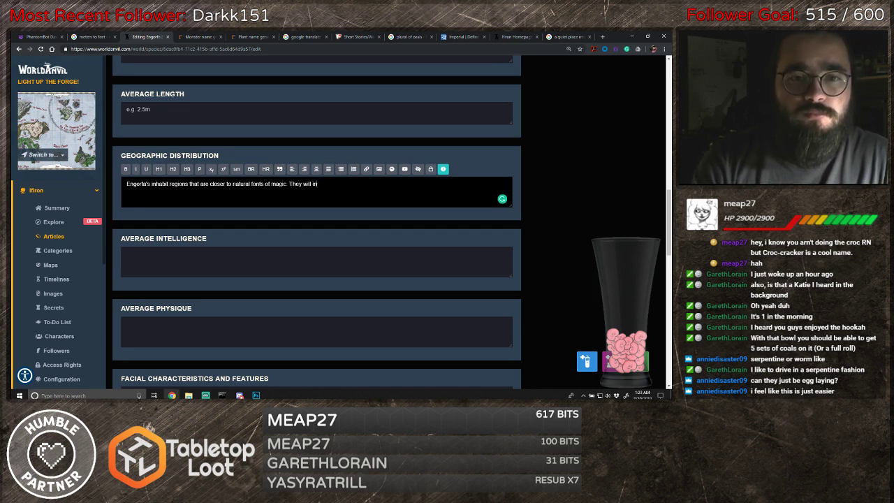
key("BackSpace")
key("BackSpace")
key("BackSpace")
key("BackSpace")
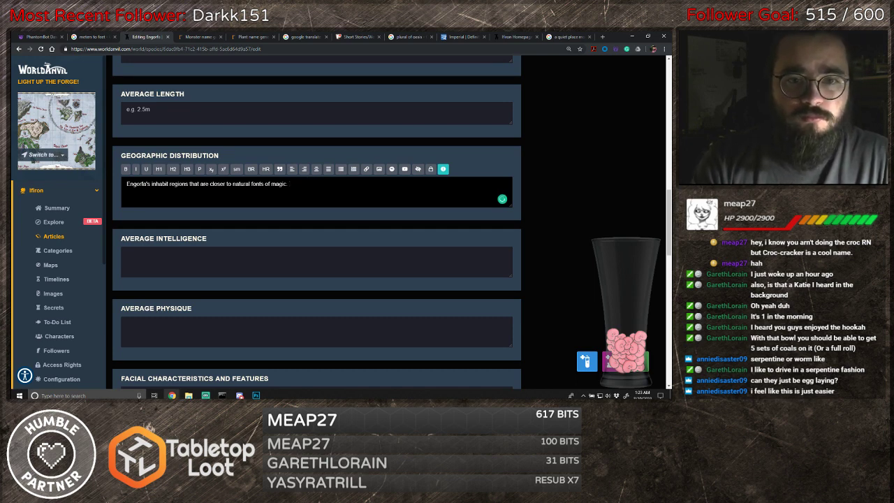
- Add the sentence "This includes areas of Wild Magic, natural portals, or elemental fallout." to Geographic Distribution
type("is inclue")
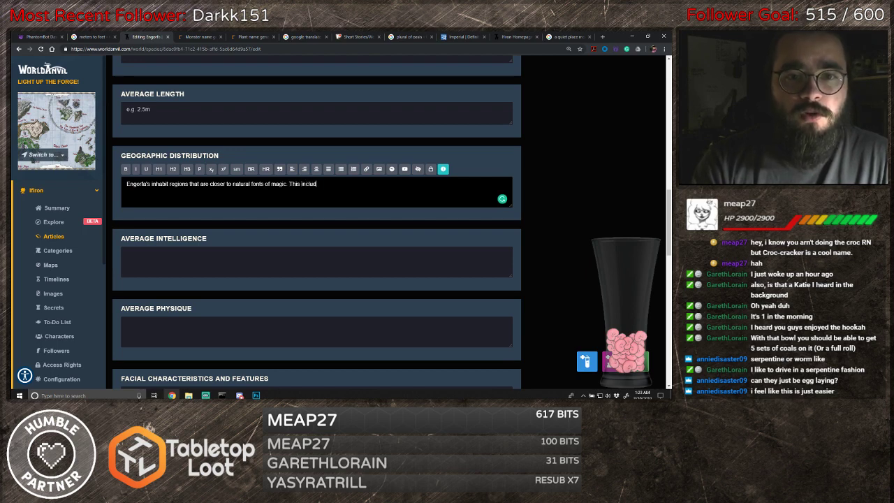
type("es areas of")
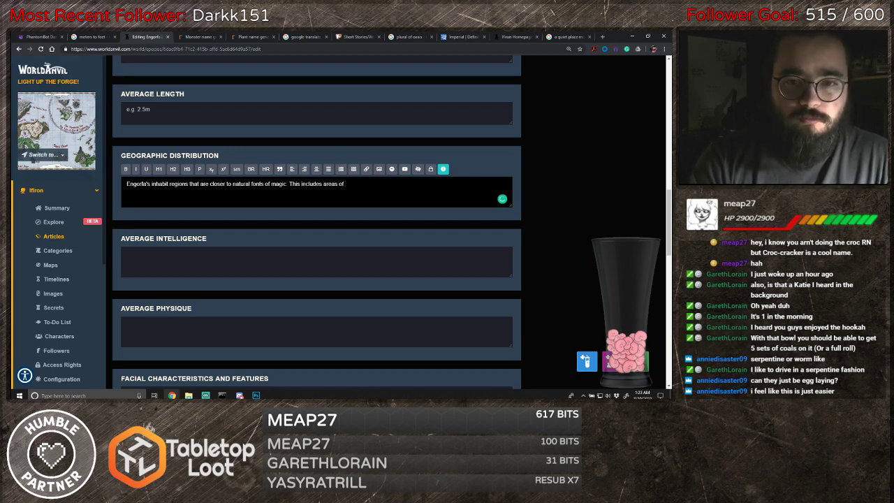
type(" Wi")
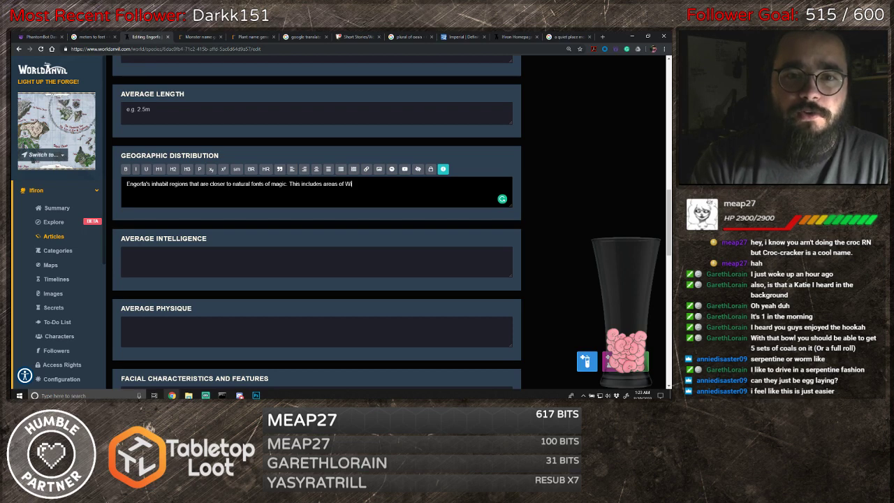
type("ld Magic, natural portals, or")
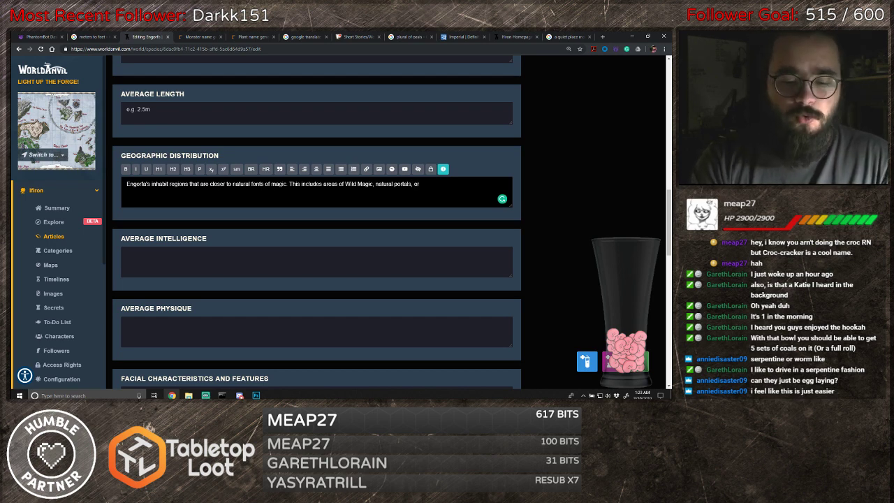
type("elemental fallout.")
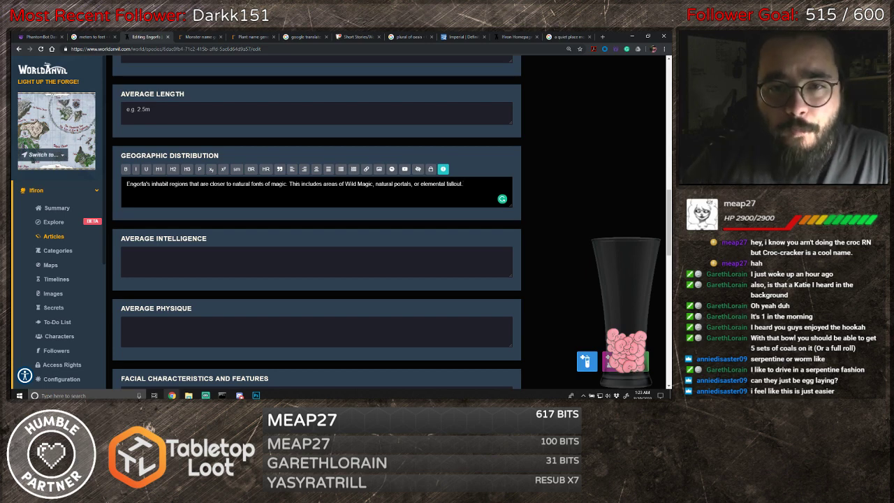
- Start the Average Intelligence text with "Engorfa's are quite intelligent,"
scroll(371, 198, "down", 3)
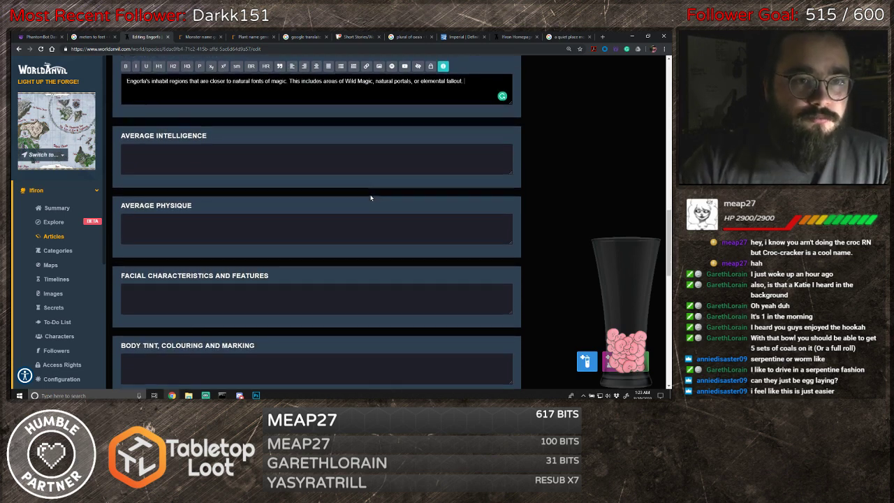
scroll(371, 197, "up", 2)
left_click(371, 226)
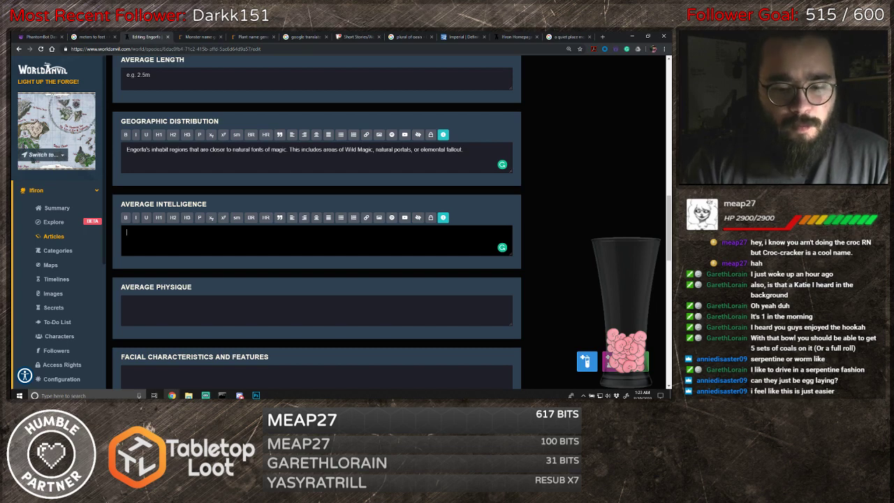
type("Engofra")
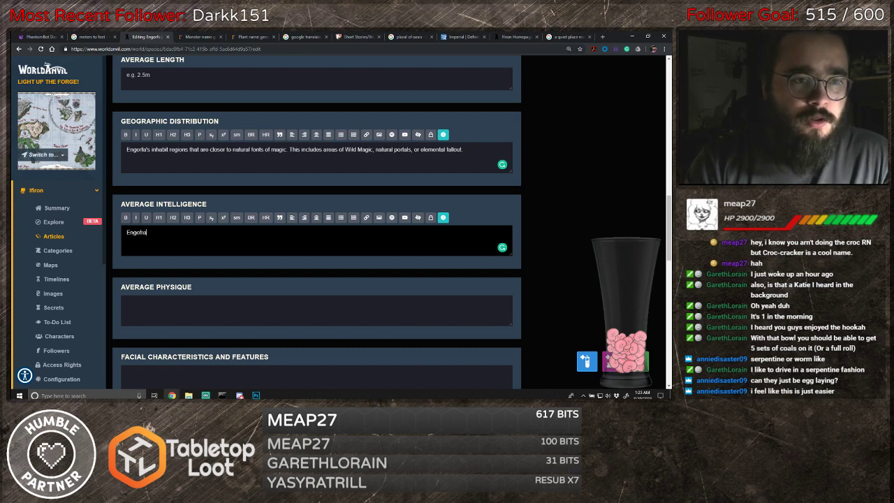
type("r")
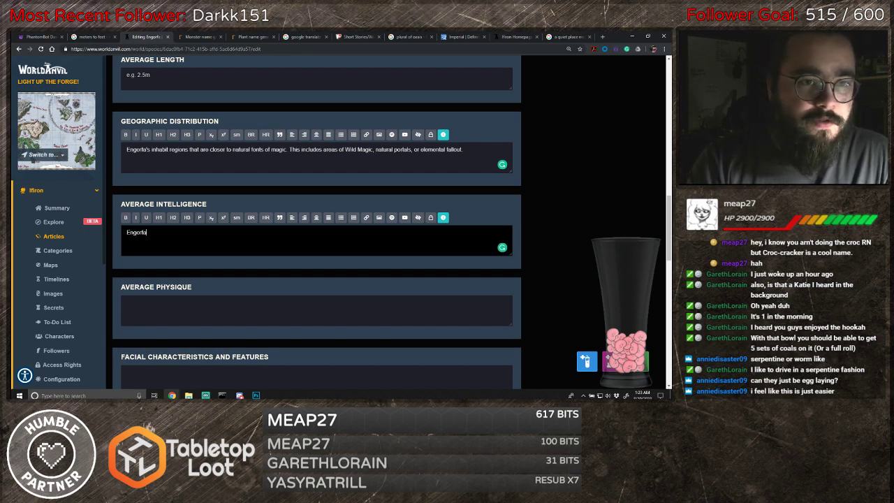
type("fa's are ")
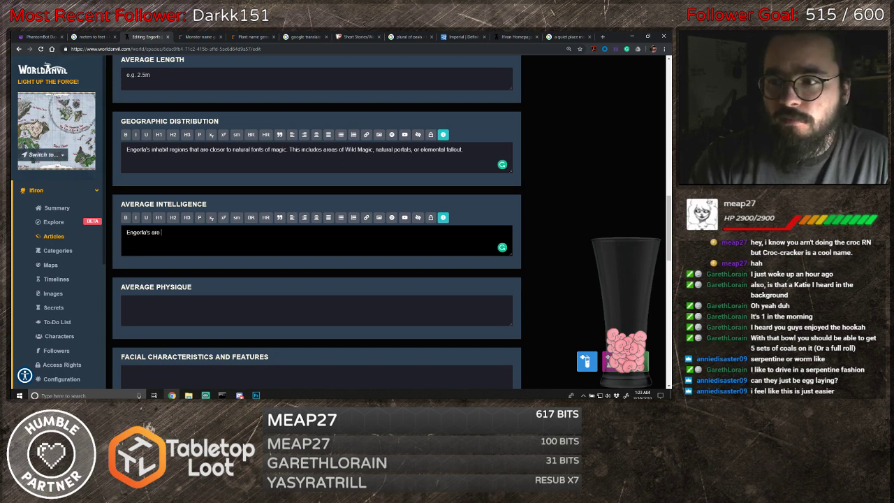
type("quit")
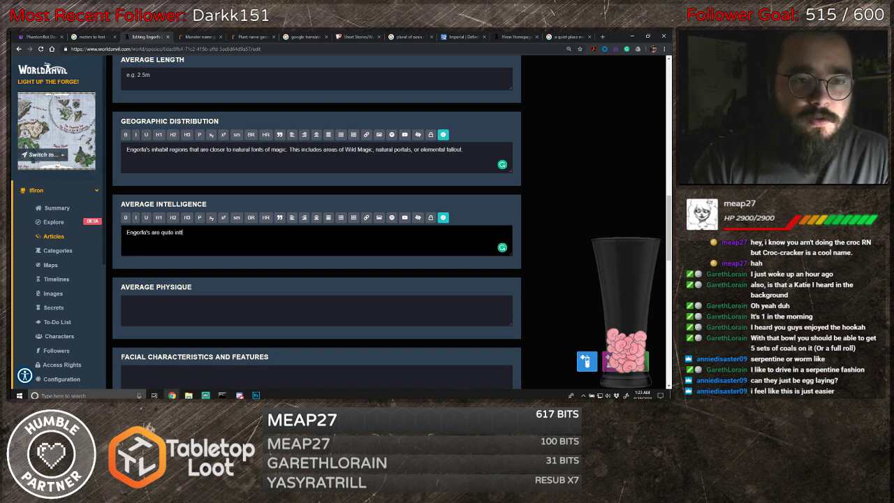
type("e intelligent, ")
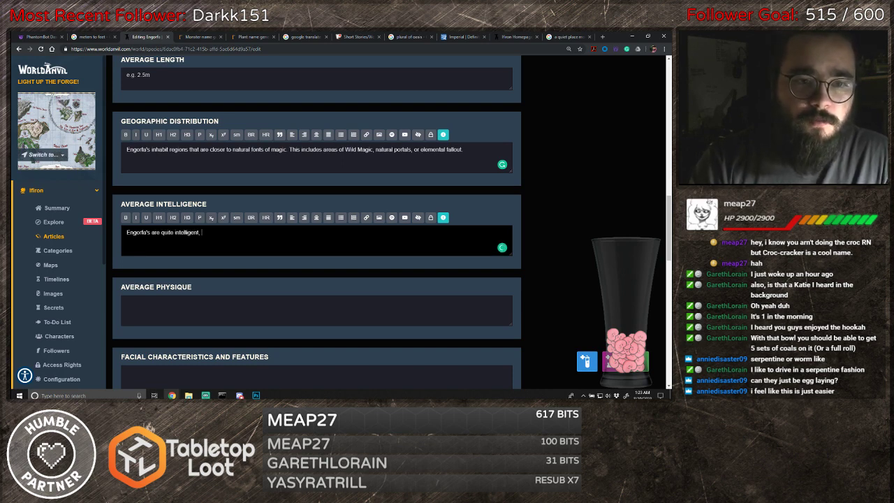
- Continue the Average Intelligence sentence with "being able to pick up on the magical abilities of its prey and focusing on them."
type("being able to ")
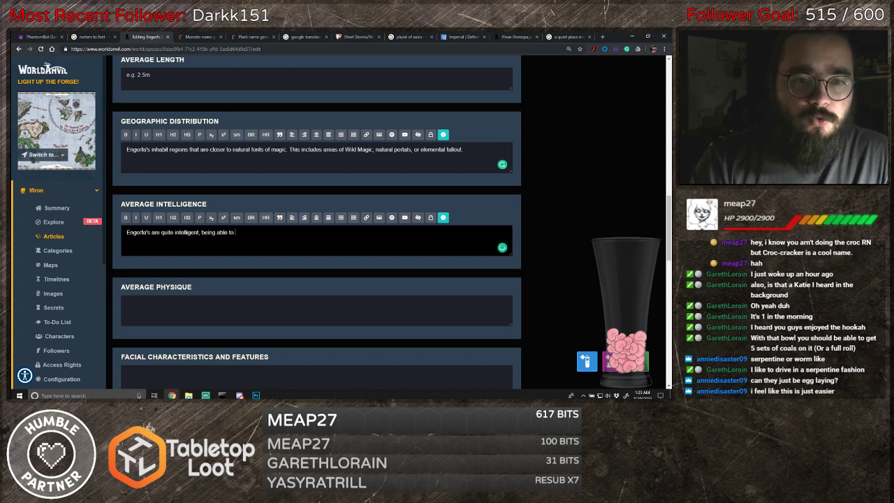
type("pick up ")
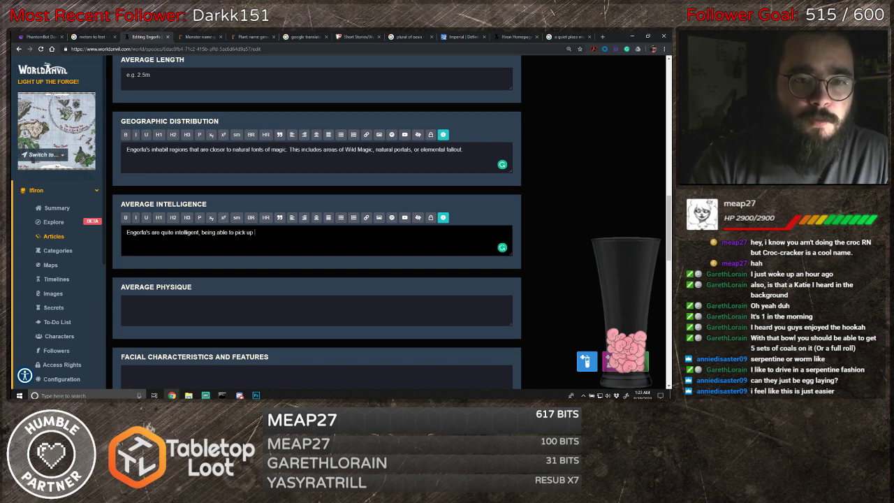
type("on the n")
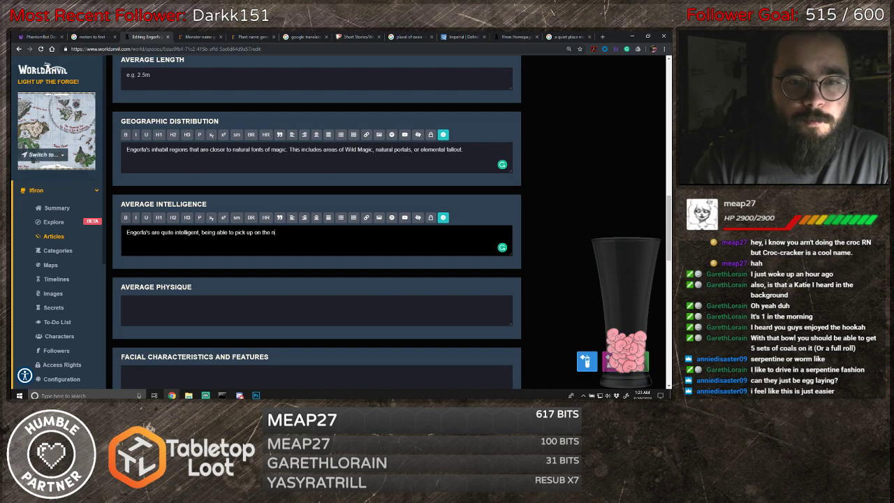
key("BackSpace")
type("magi")
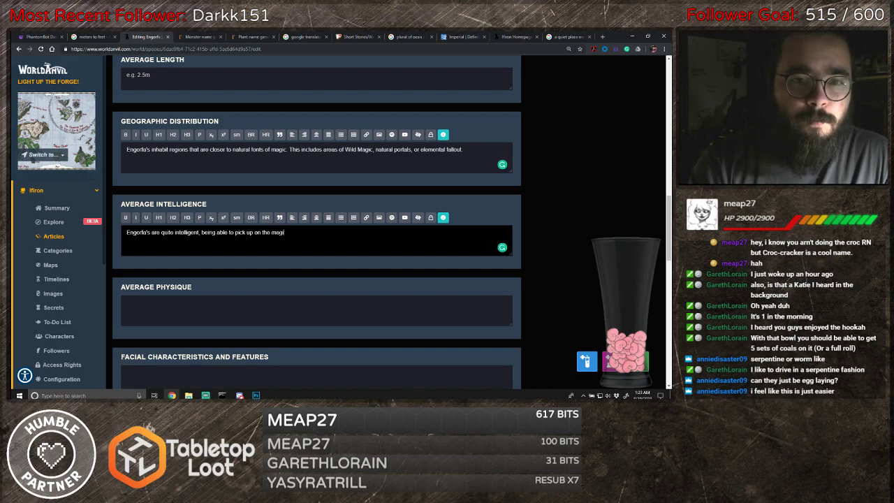
type("cal abilitie sof")
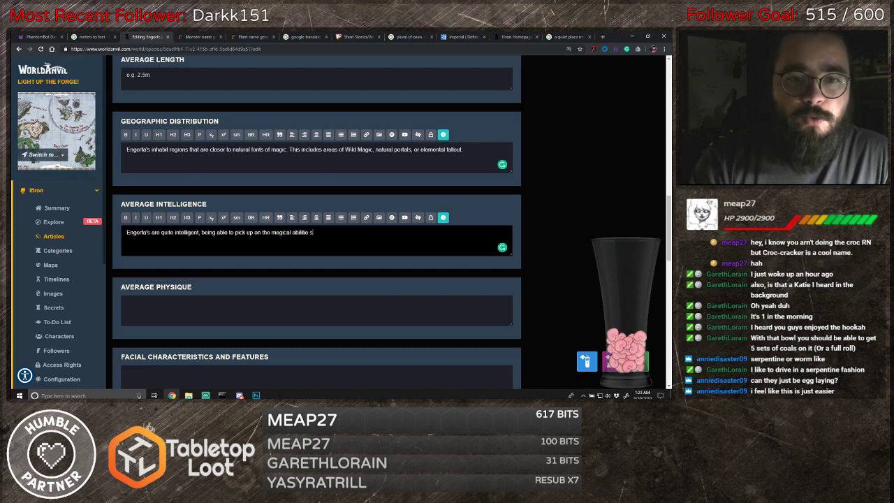
key("BackSpace")
key("BackSpace")
type("s of ")
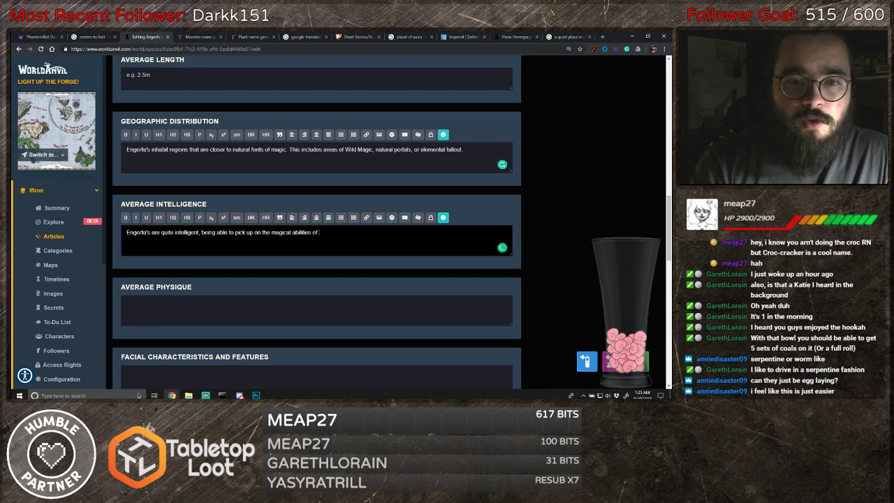
type("it sprey and focusing")
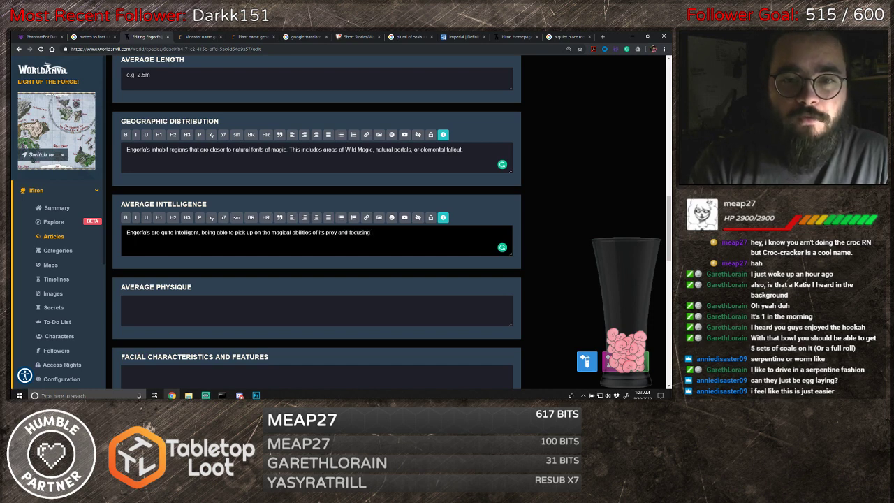
type(" h")
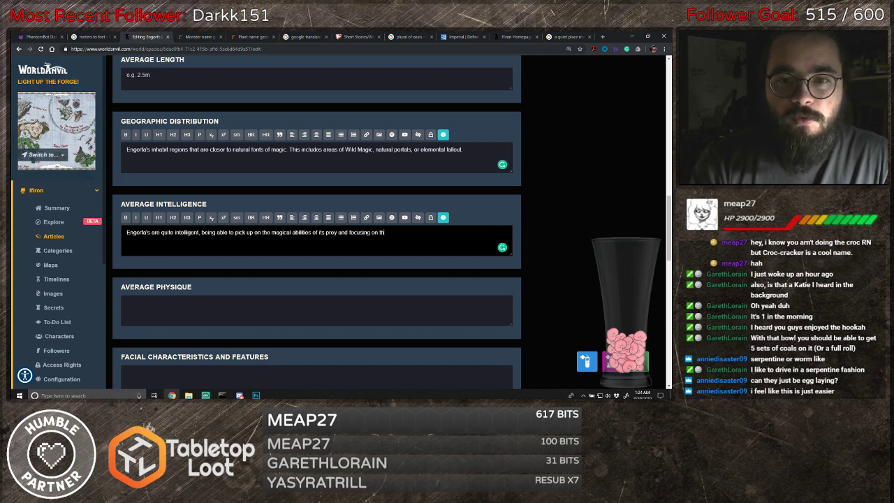
- Add "They have been known to strangle prey such that they don't alert other member of its group" to Average Intelligence
type("em. They have been")
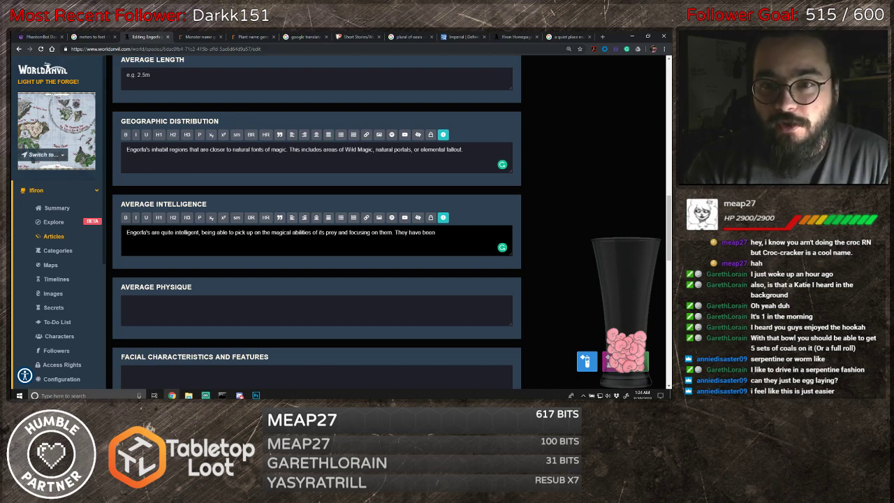
type(" nnown to")
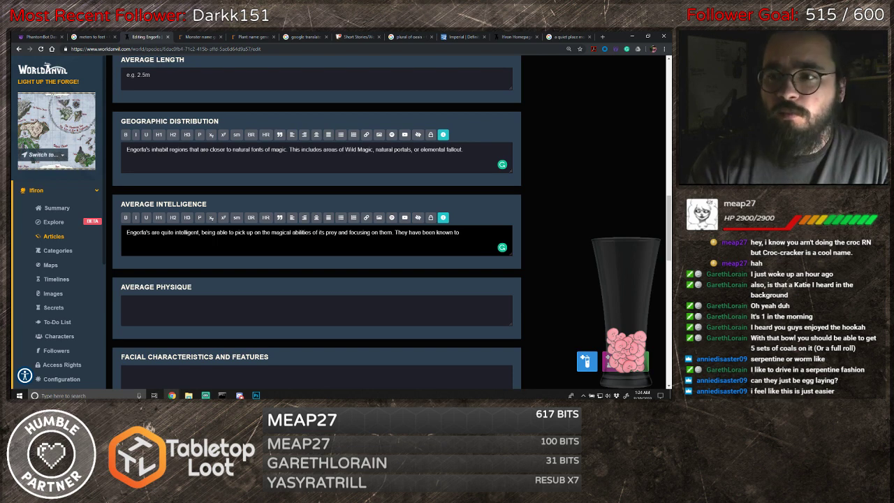
type(" strangle")
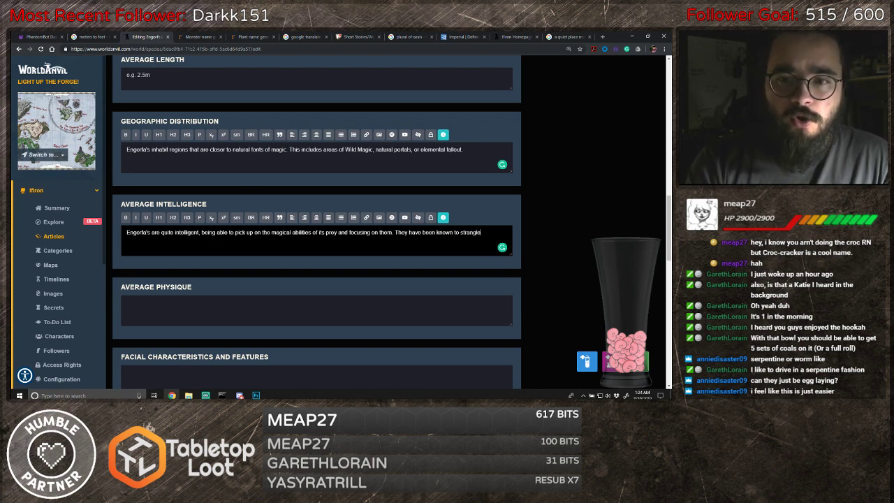
type(" prey ")
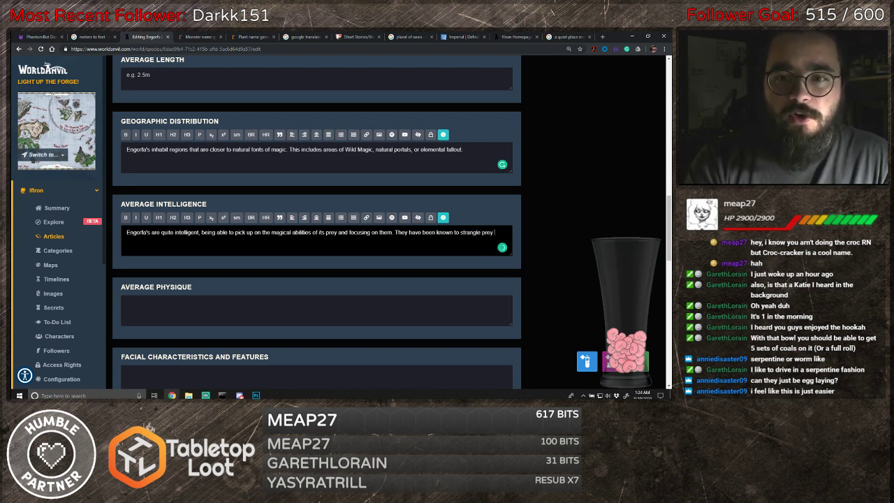
type("such that th")
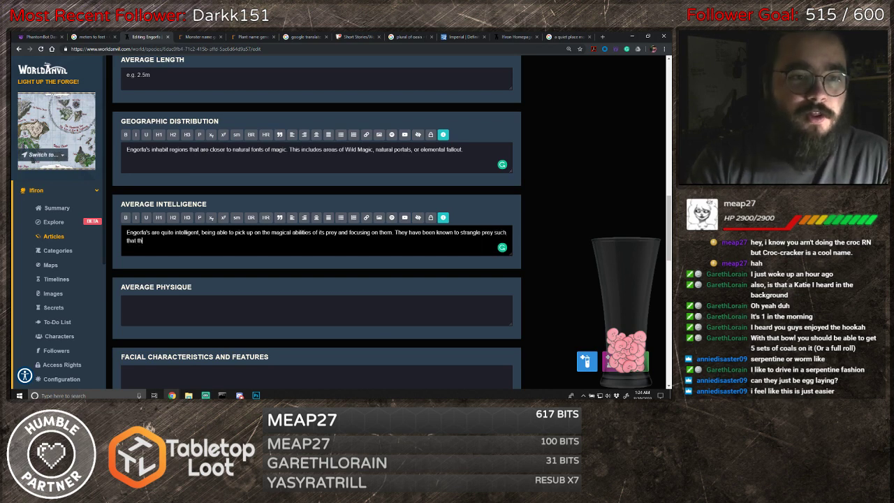
type("ey doi't aler")
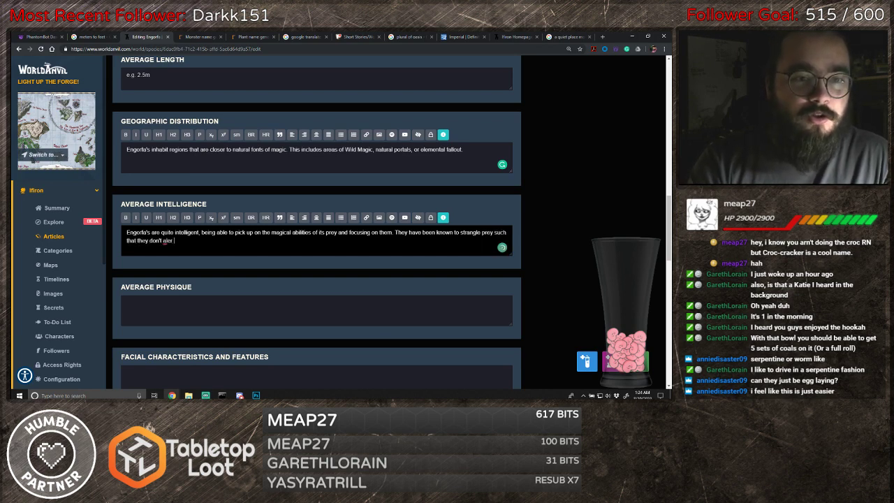
type("t other men")
type("b")
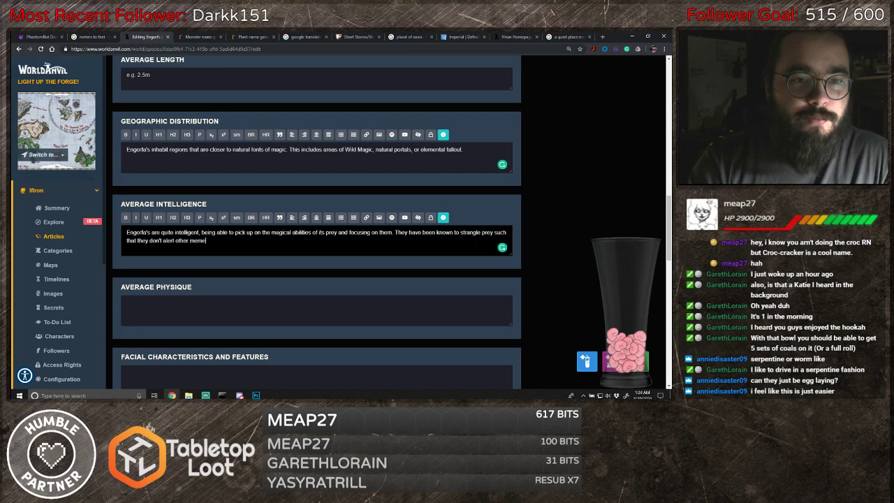
type("er of")
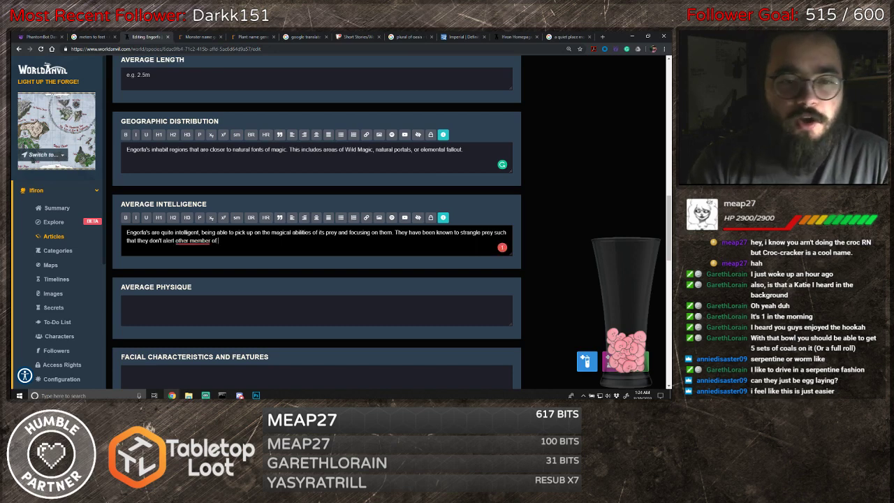
type(" its ")
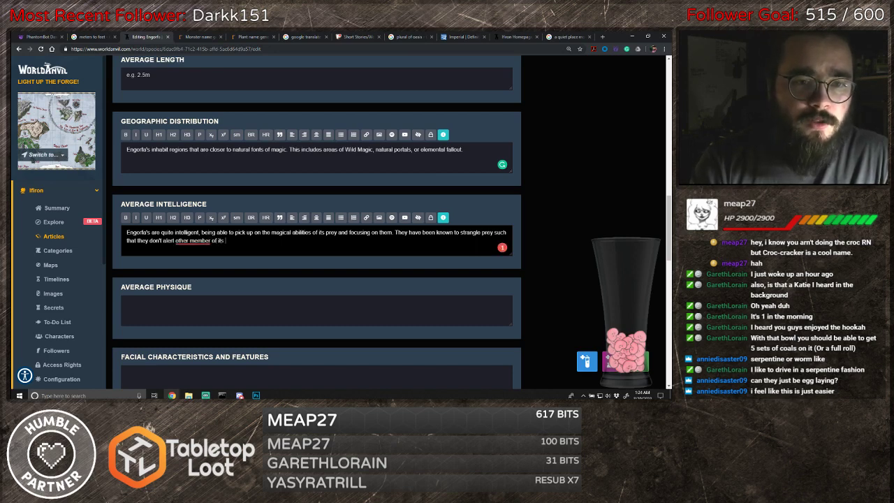
type("group")
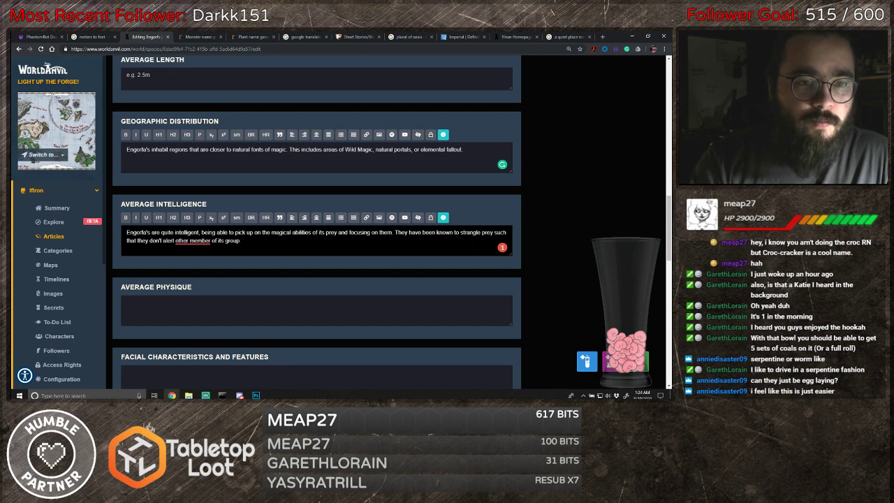
- Correct "other member" to "other members" and end the Average Intelligence text with "They will also use illusions to separate members from their groups."
key("BackSpace")
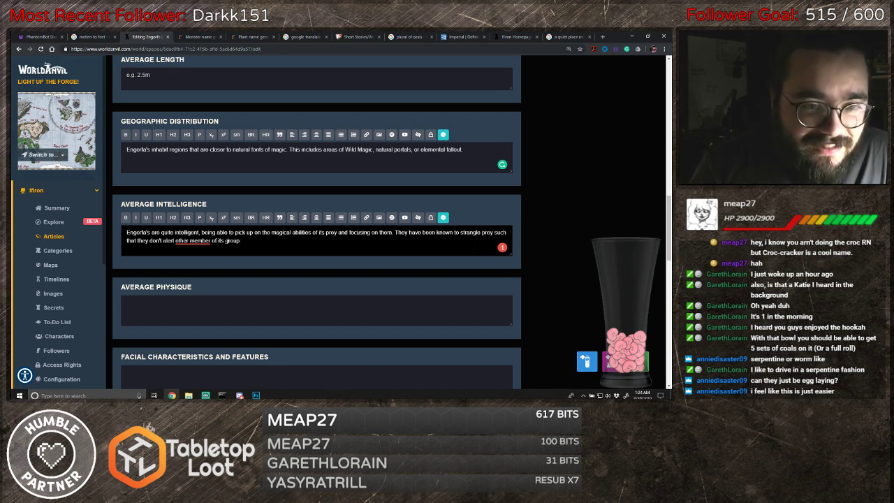
type("s")
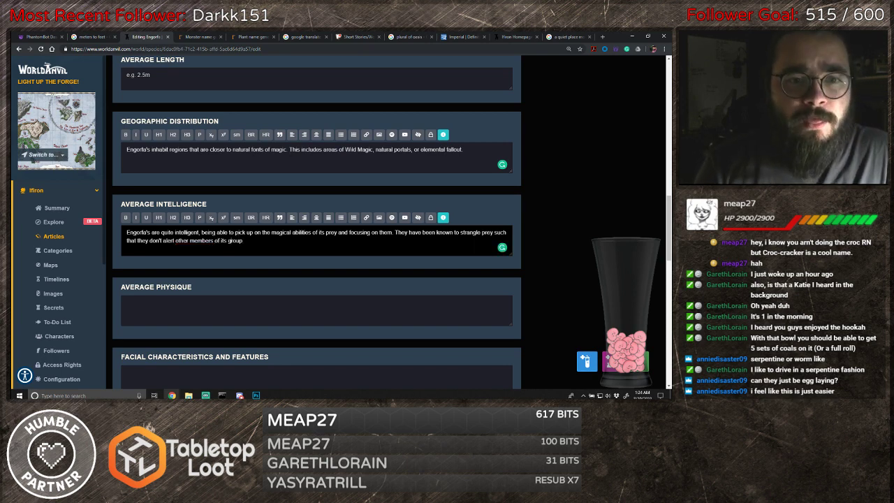
type("They will")
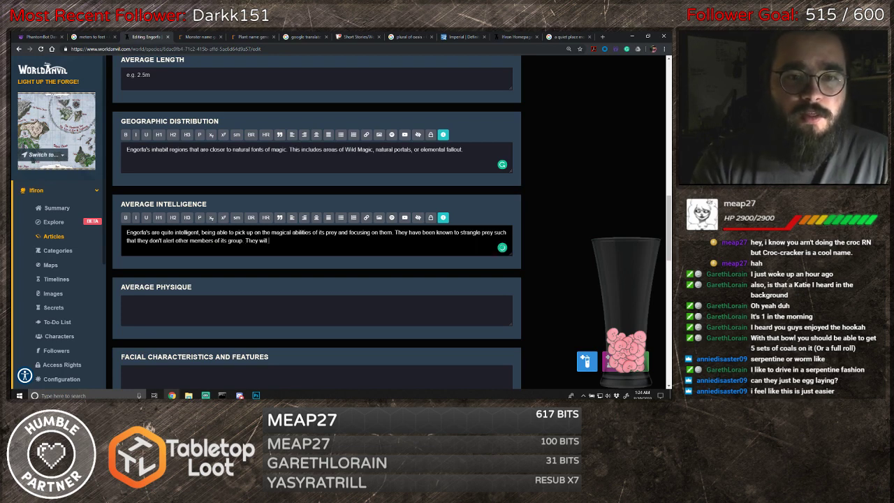
type(" also use l")
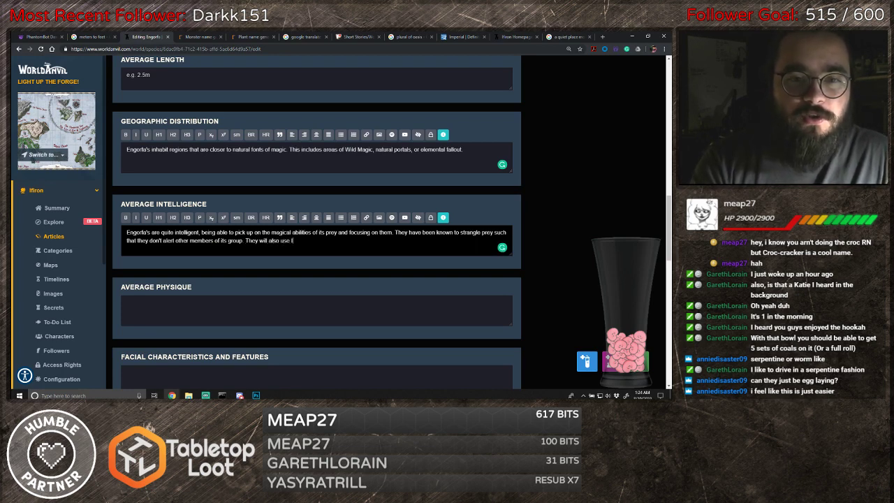
key("BackSpace")
type("illusions to ")
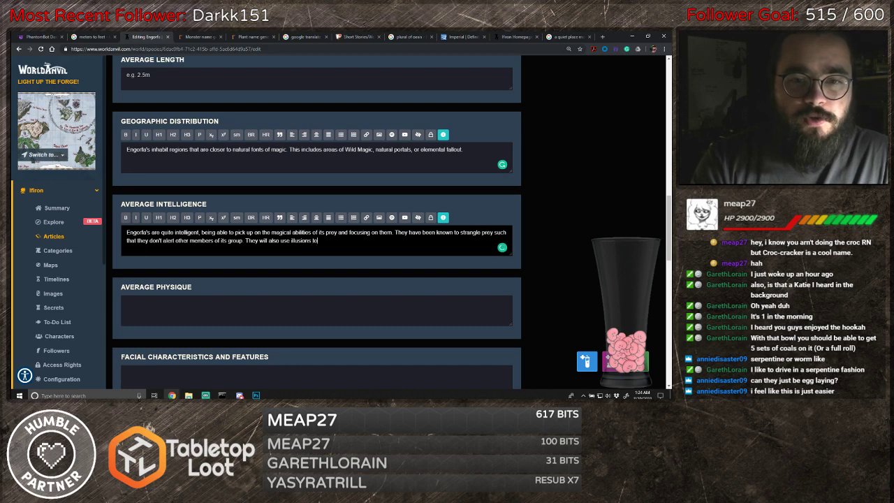
type("sepe")
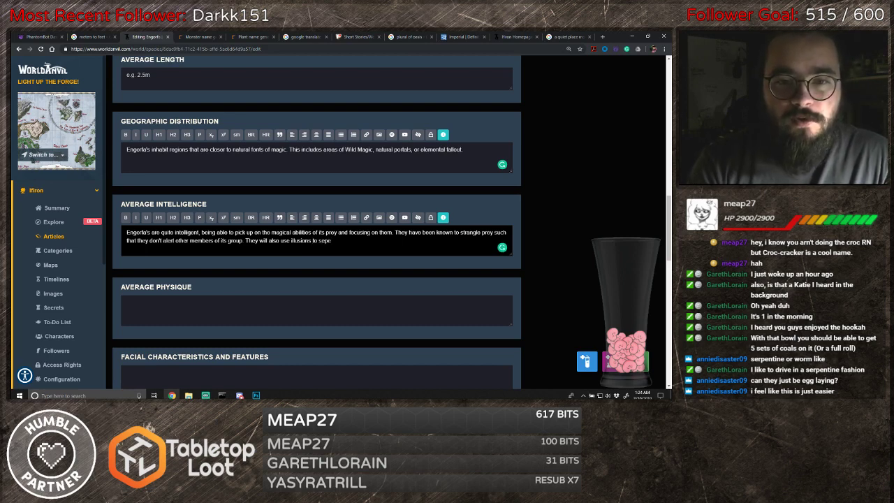
key("BackSpace")
type("arate")
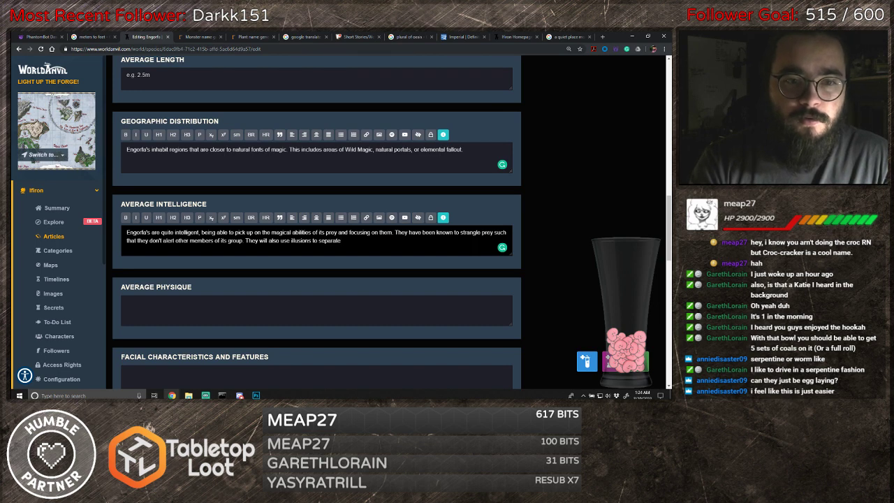
type(" me")
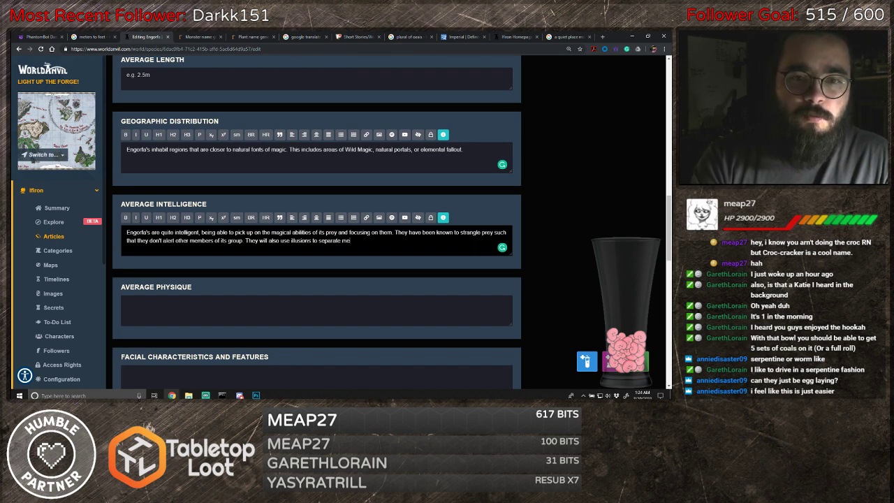
type("mbers from their gr")
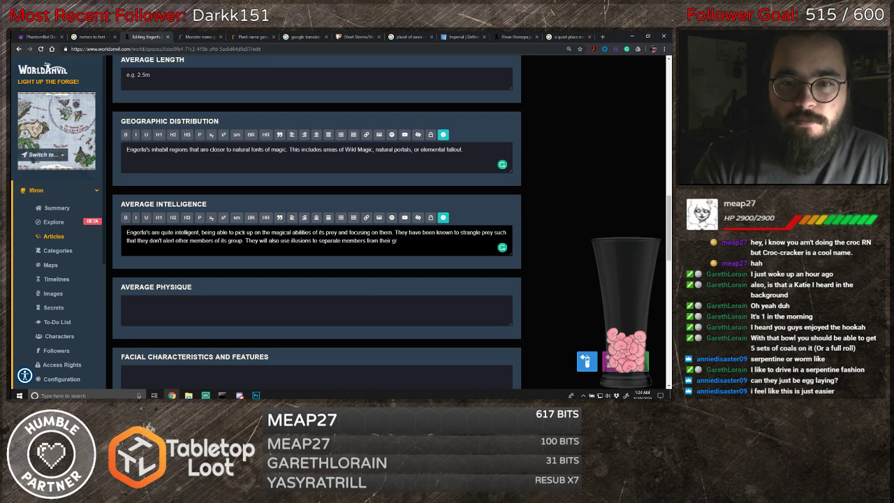
type("oup")
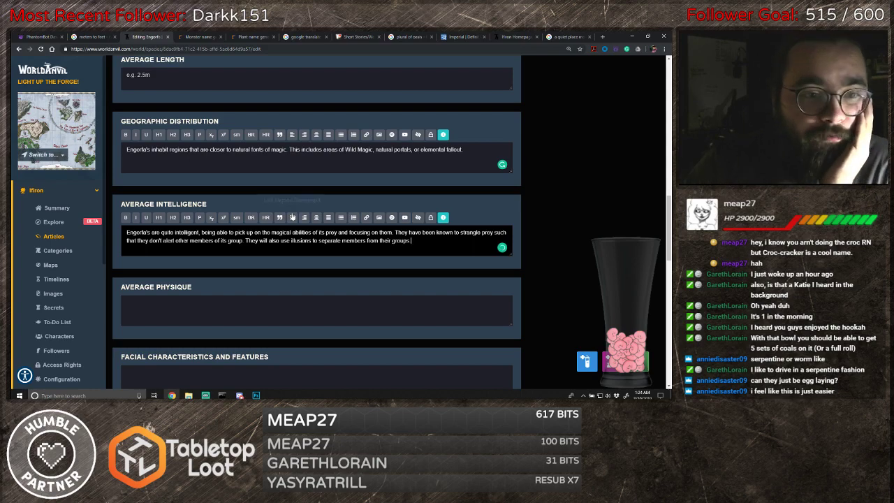
- Fill in Uses, Byproducts & Exploitation with "The internal organs of an Engorfa are commonly used in potions that are strong in illusion magic."
scroll(292, 217, "down", 1)
scroll(296, 223, "down", 1)
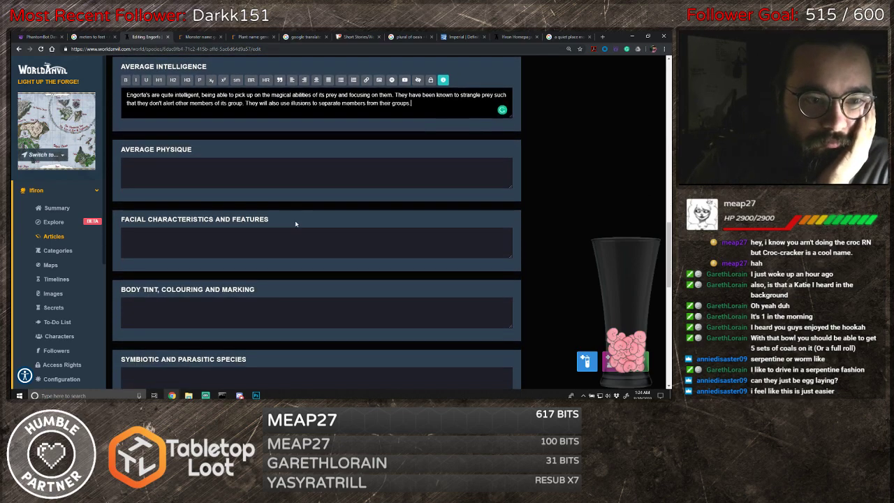
scroll(295, 224, "down", 1)
scroll(304, 218, "down", 1)
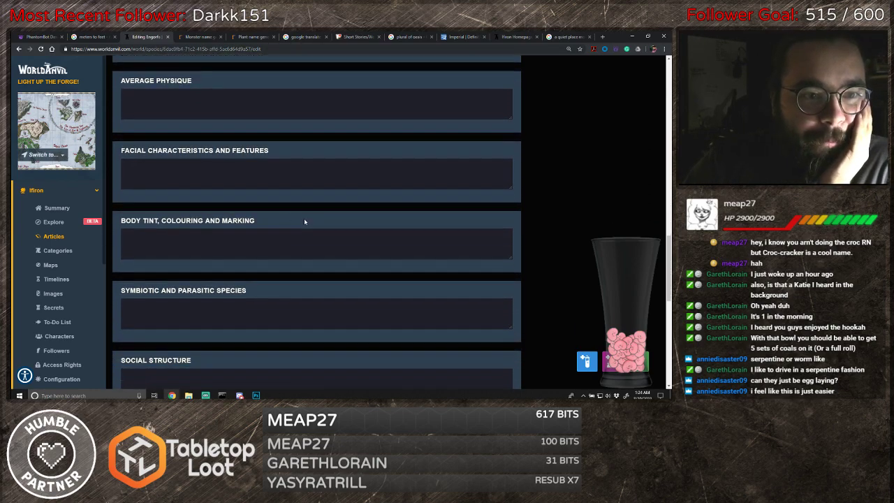
scroll(293, 210, "down", 4)
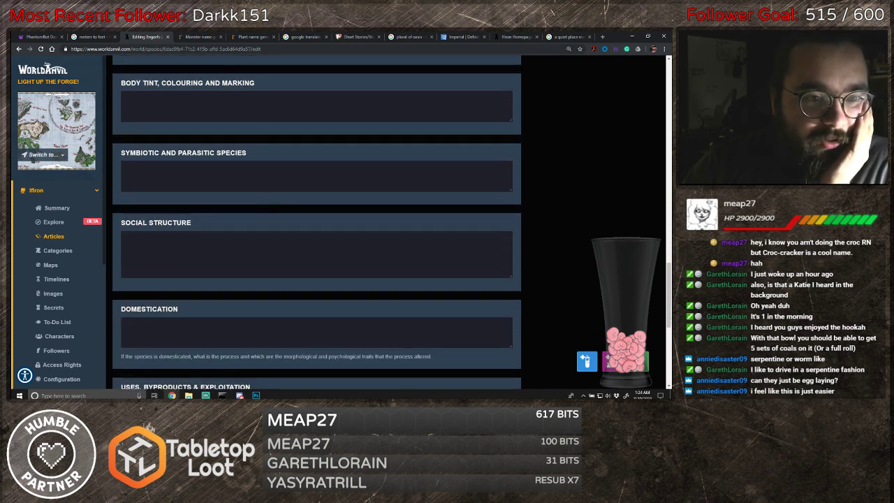
scroll(278, 210, "down", 5)
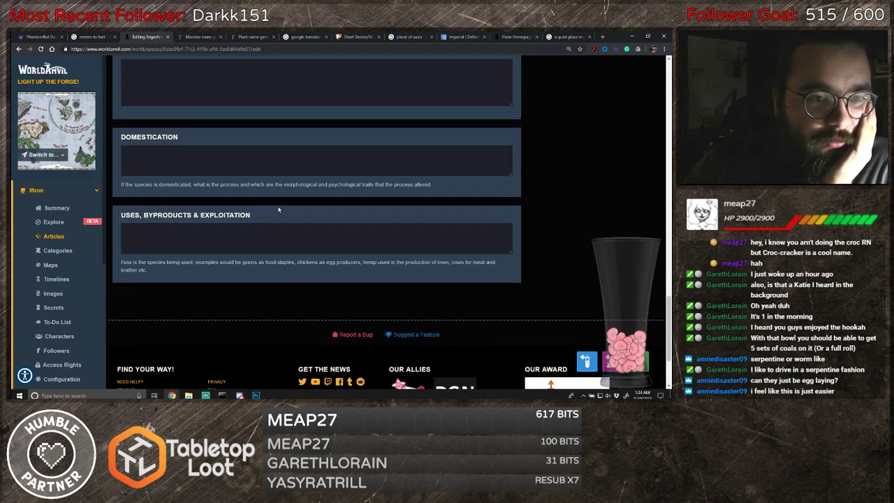
scroll(310, 242, "up", 1)
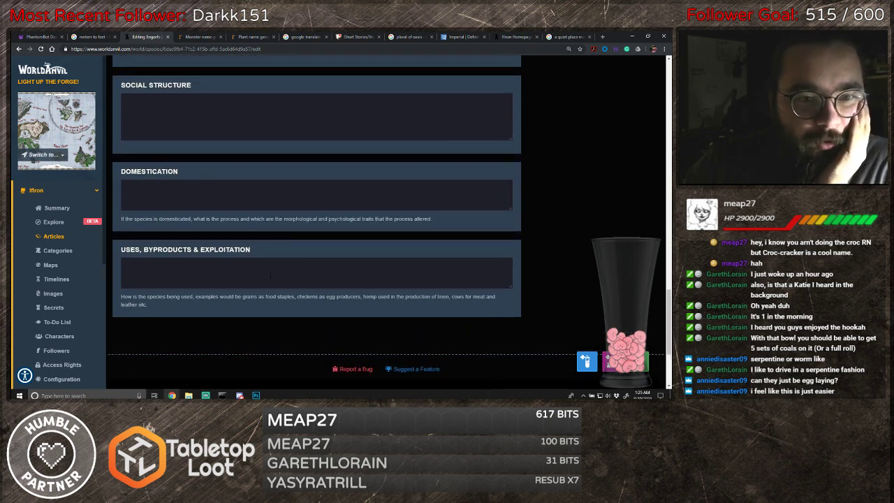
left_click(270, 274)
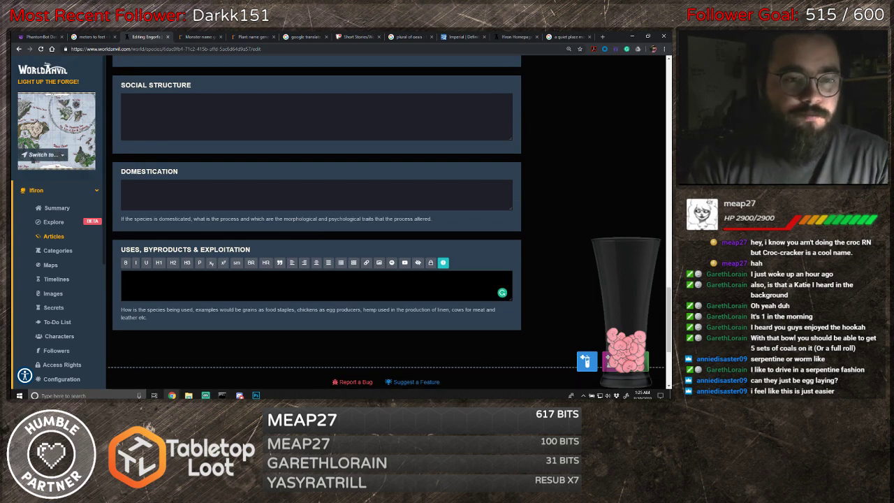
type("The interna")
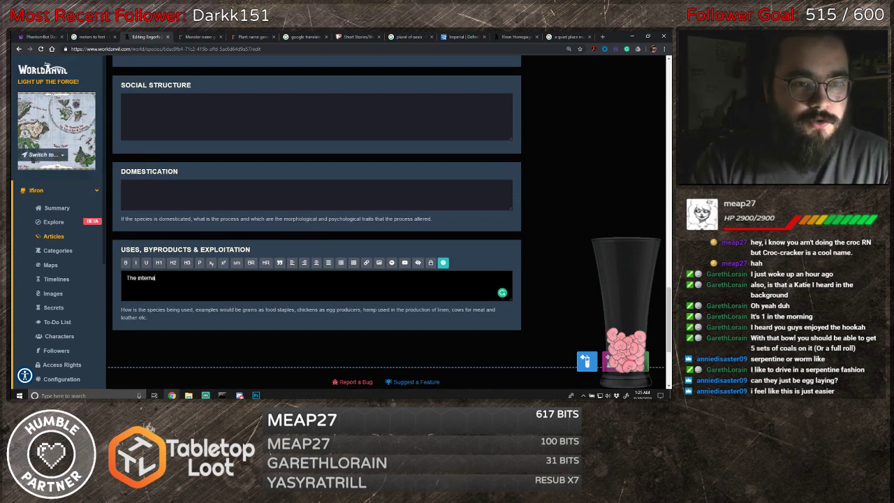
type("l organs of an Engorta")
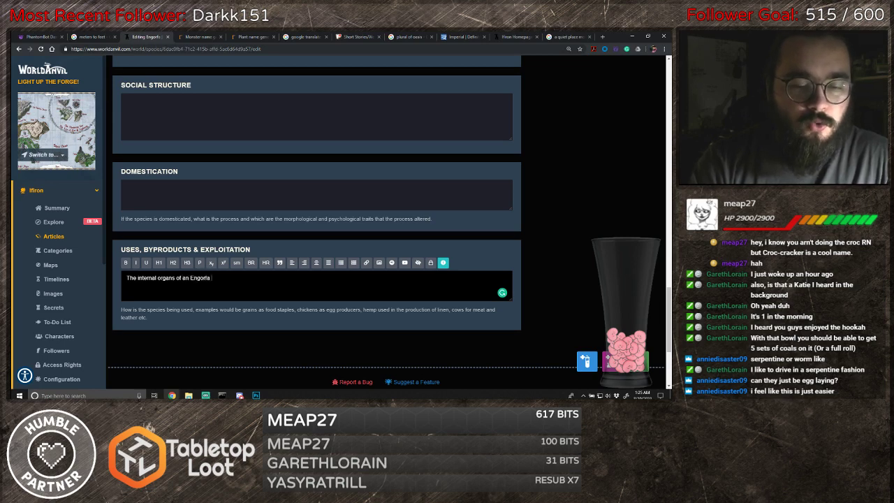
type("re")
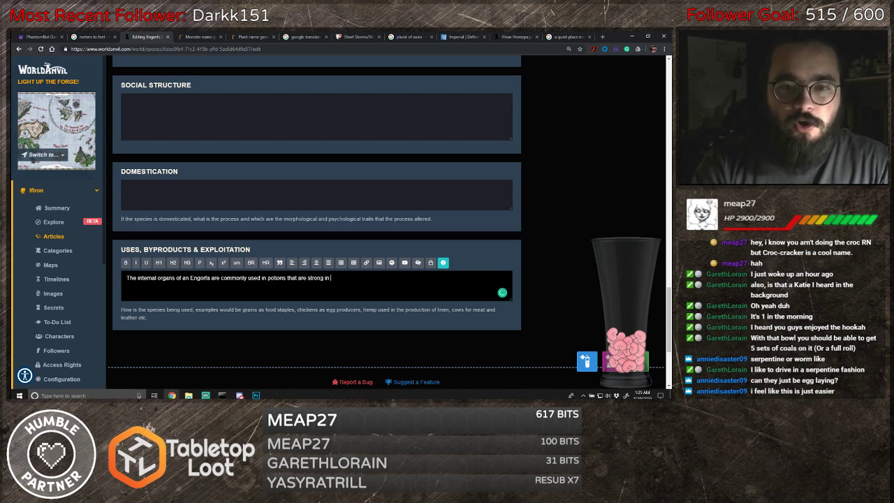
type("lus")
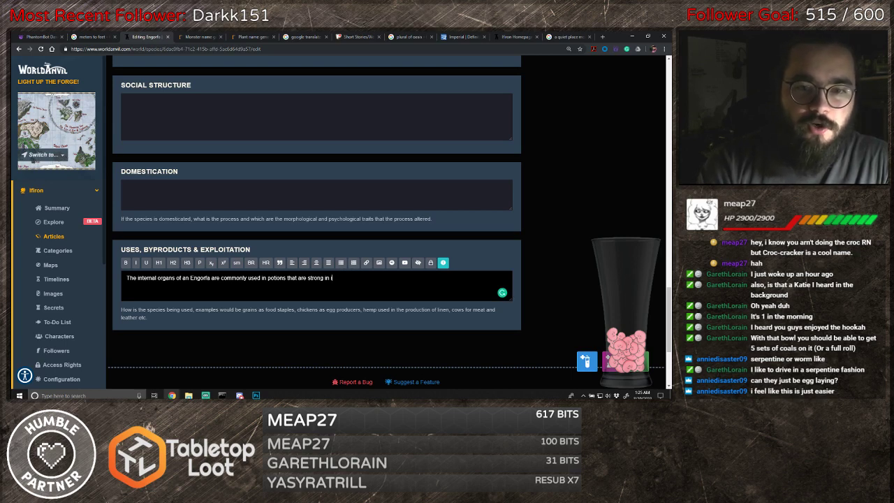
type("c.")
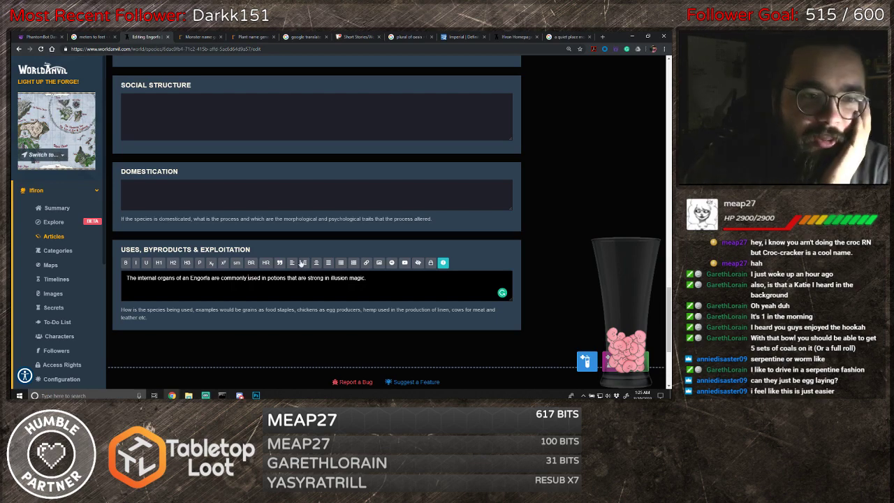
- Save the changes made to the Engorfa species article
left_click(305, 199)
scroll(488, 326, "up", 5)
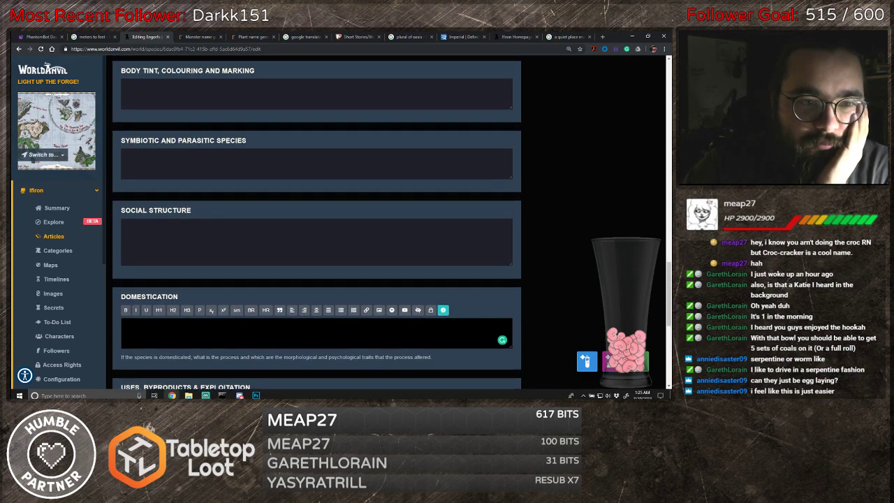
scroll(512, 328, "up", 7)
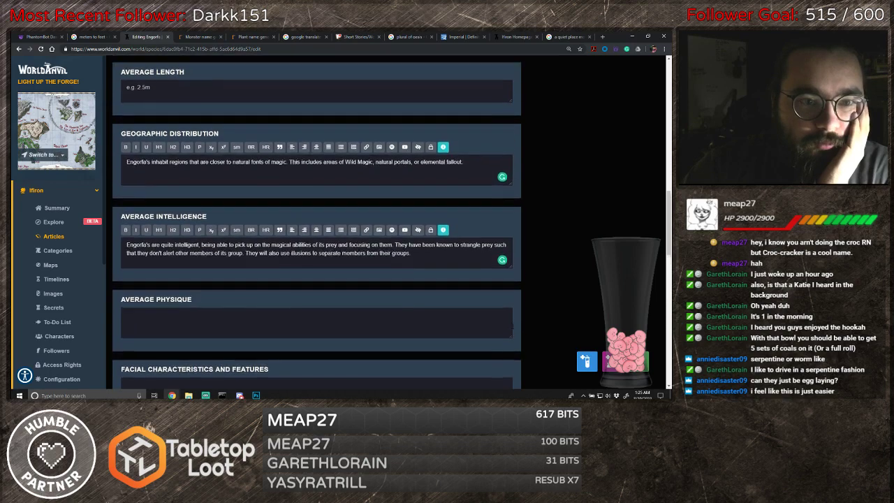
scroll(512, 328, "up", 8)
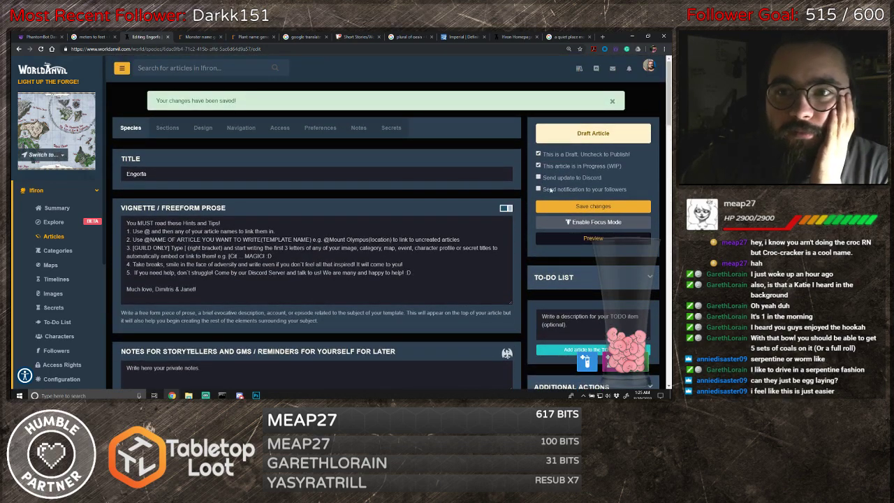
left_click(596, 208)
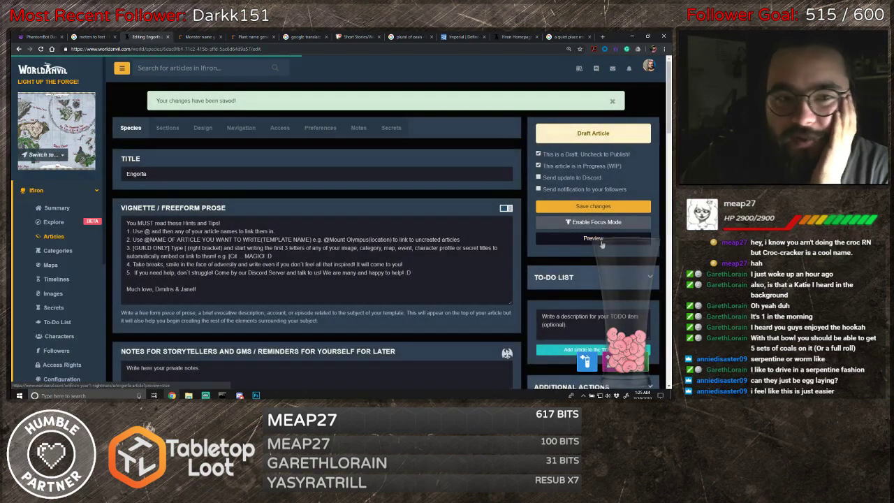
- Preview the Engorfa article, look through its sections from Anatomy & Morphology to Additional Information, and close the preview
left_click(593, 239)
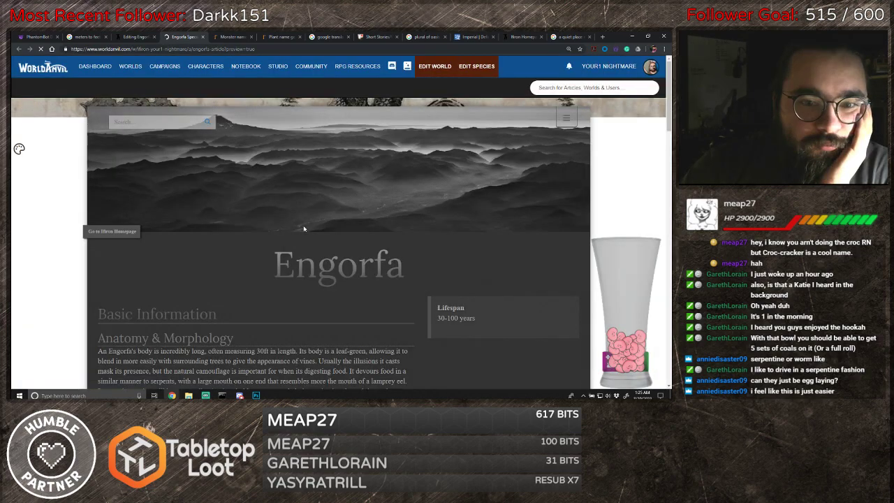
scroll(326, 224, "down", 10)
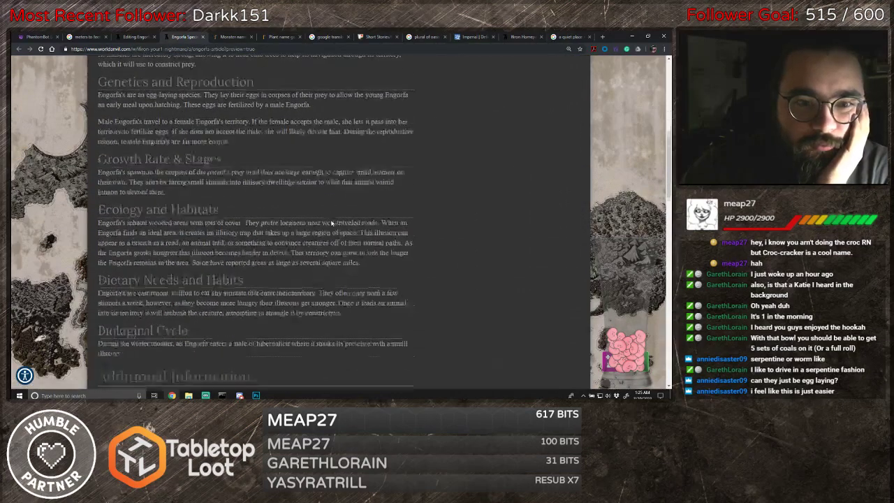
scroll(334, 222, "down", 3)
scroll(338, 226, "up", 15)
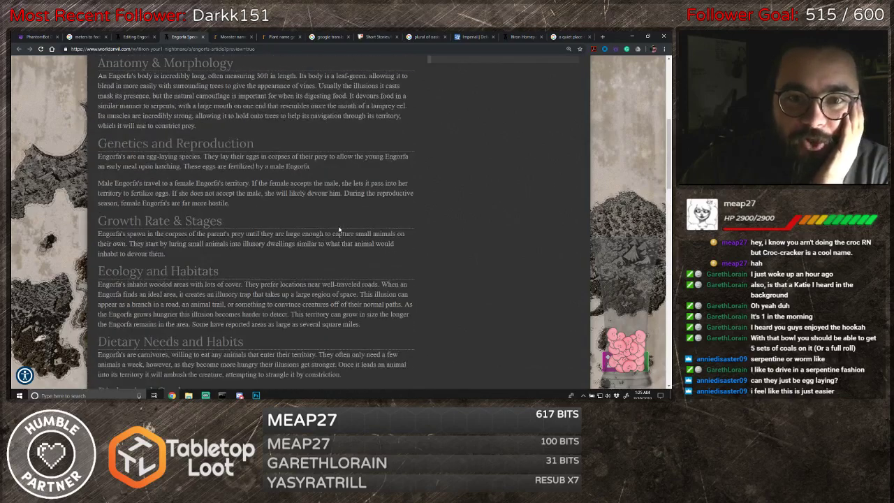
scroll(339, 229, "up", 1)
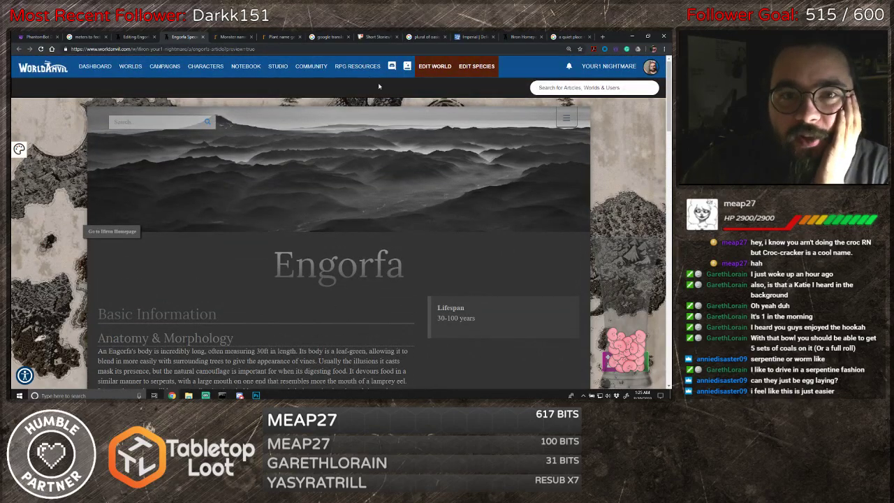
left_click(201, 37)
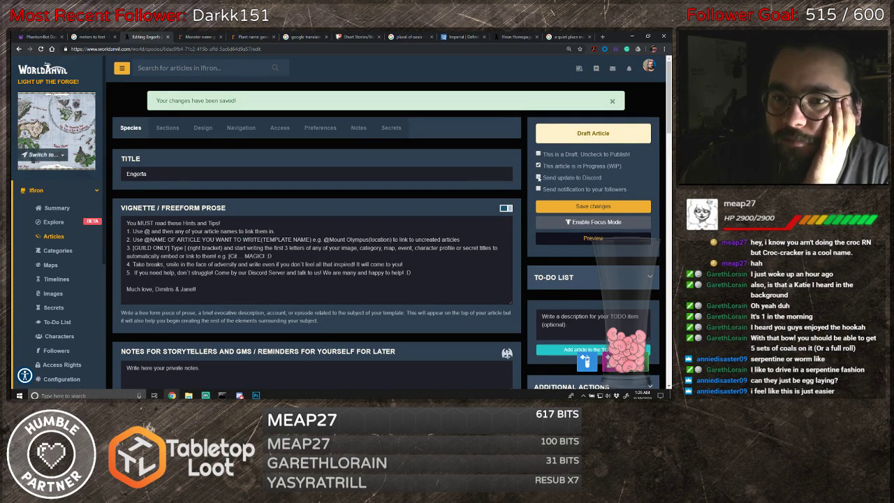
- Publish the Engorfa article by clearing its draft status, with the Discord update and follower notification enabled, and save it
left_click(538, 177)
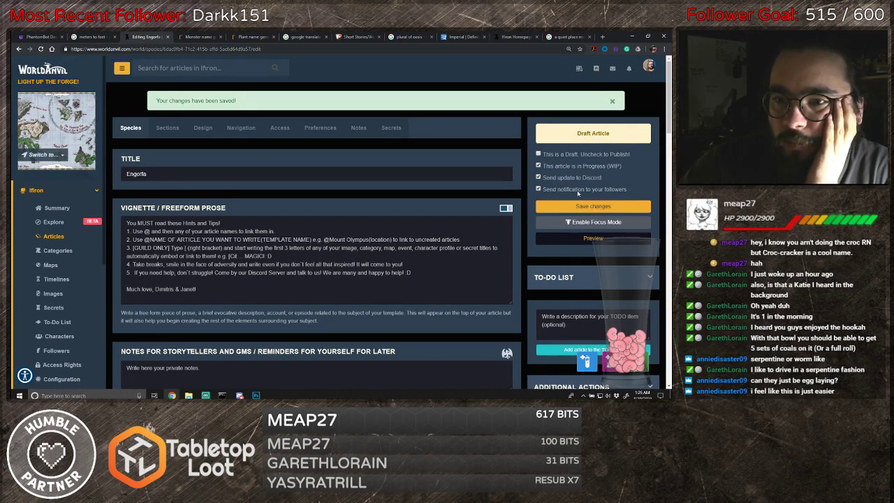
left_click(575, 190)
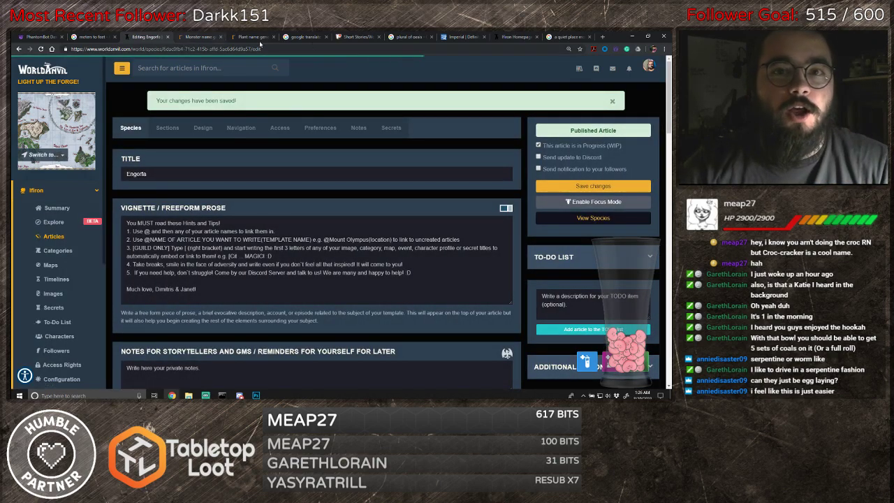
- Check the Short Stories/Worldbuilding board in Trello, and return to World Anvil to open the Ifiron articles list
left_click(347, 38)
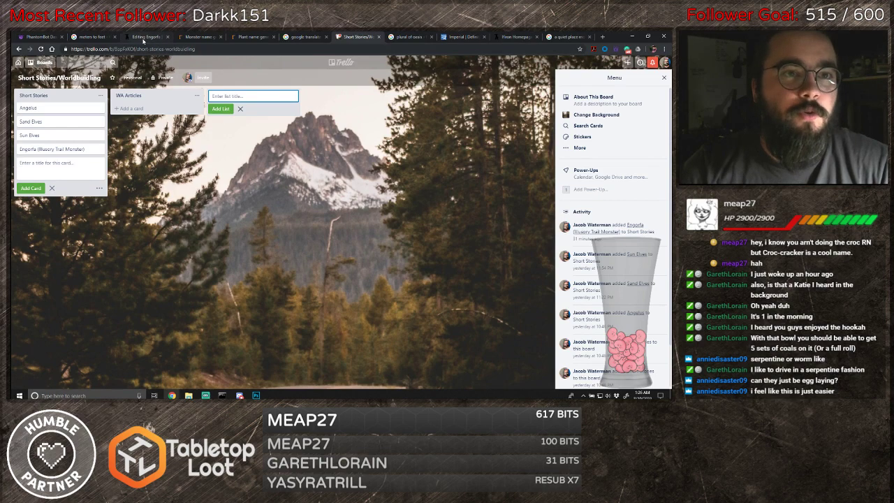
left_click(145, 38)
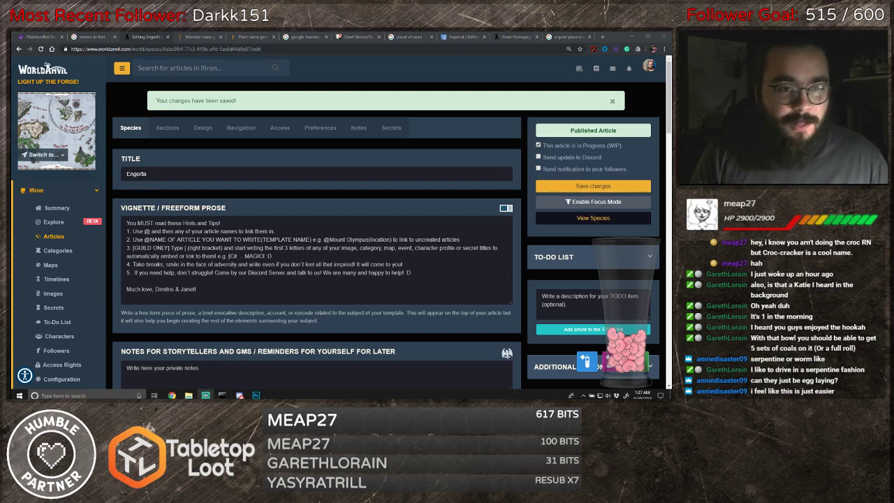
left_click(53, 237)
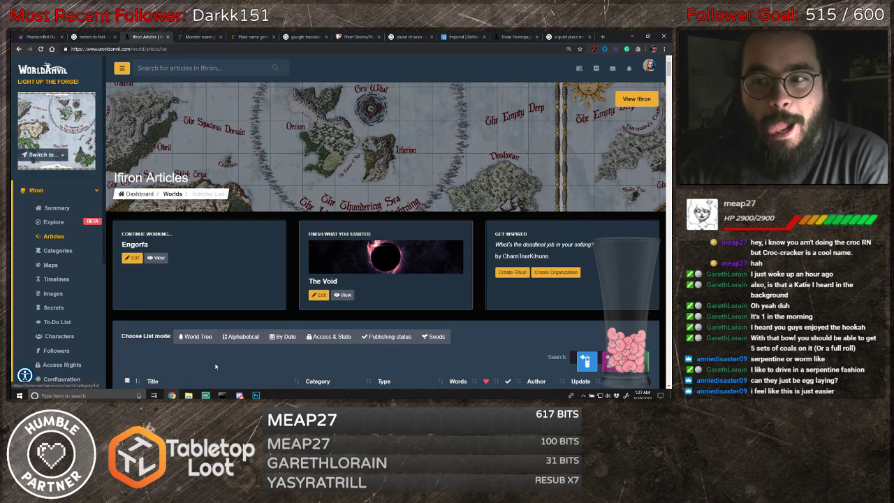
- Create a new character article in the Ifiron world and title it Mr. Nibbles
scroll(349, 262, "down", 3)
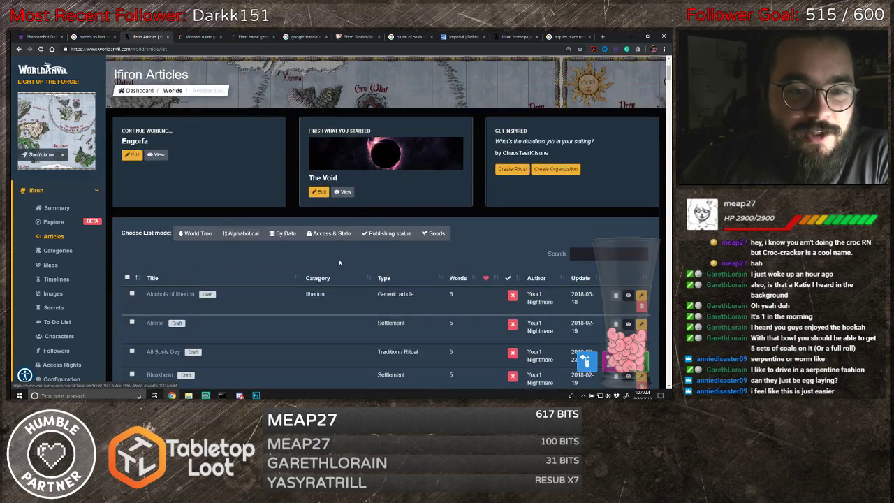
scroll(290, 255, "up", 1)
scroll(289, 252, "up", 1)
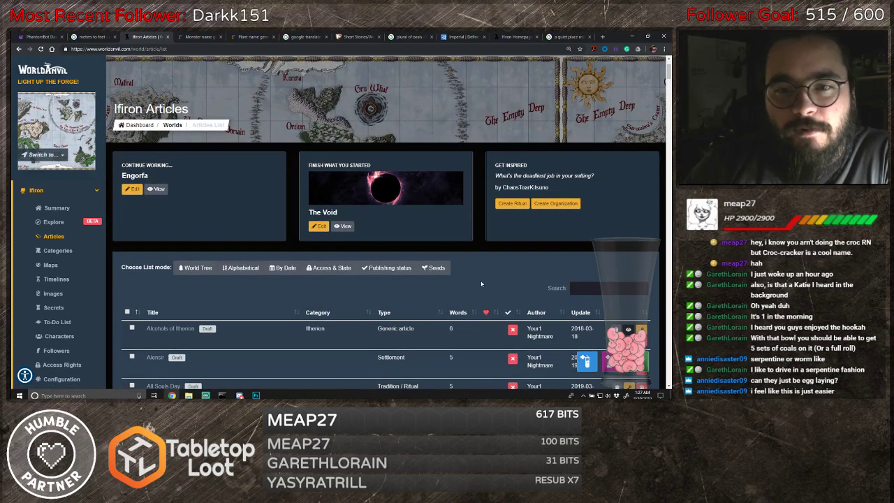
left_click(55, 209)
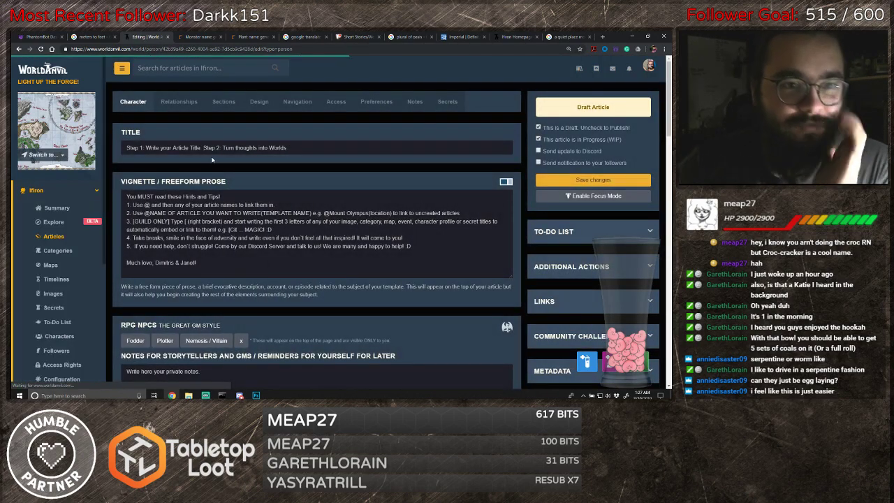
left_click(209, 149)
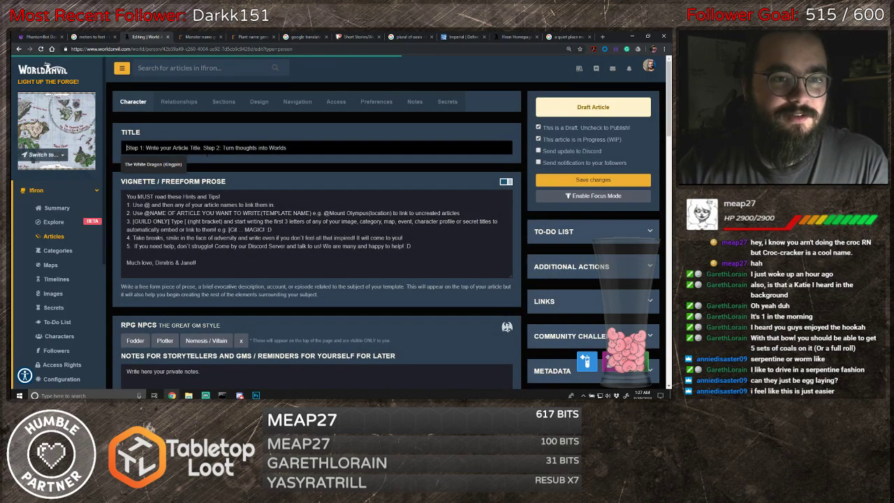
type("Mr")
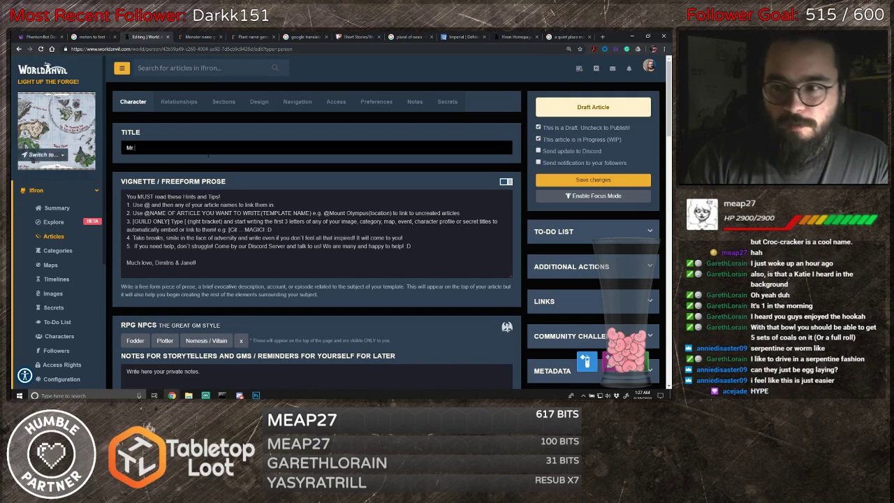
type(". Nibbles")
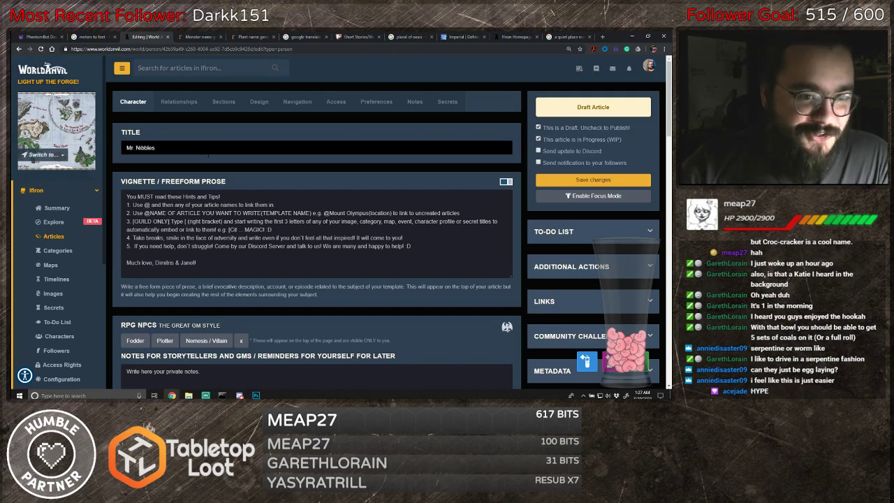
- Look through the character template from the vignette and storyteller notes to the generic birth, death and appearance fields, stopping in the Eyes field
scroll(208, 155, "down", 1)
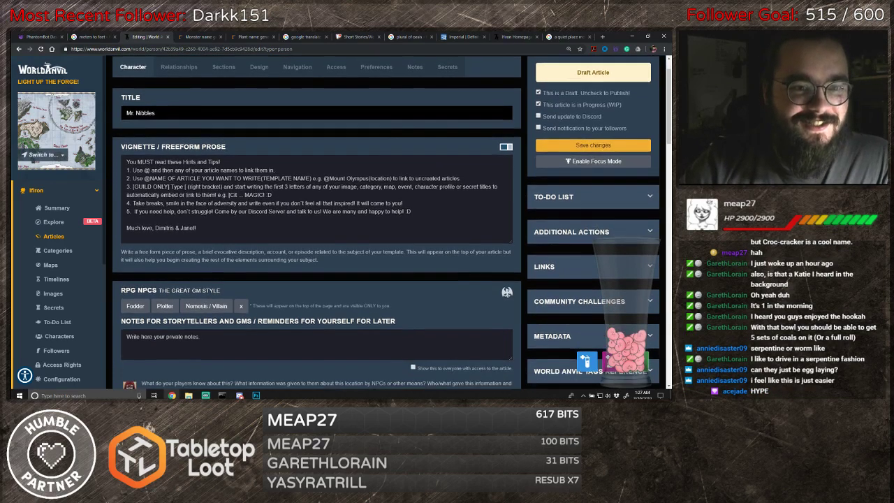
scroll(255, 203, "down", 1)
scroll(255, 203, "down", 1)
scroll(254, 203, "up", 2)
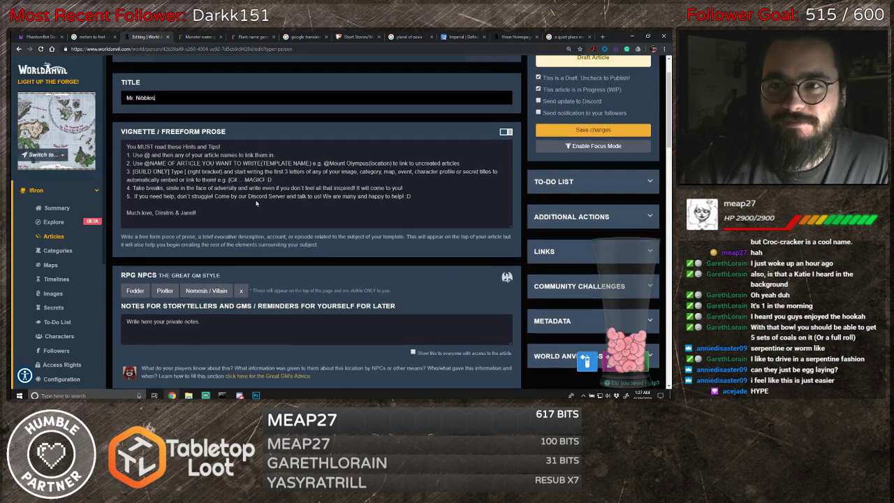
scroll(255, 204, "down", 4)
scroll(215, 191, "down", 1)
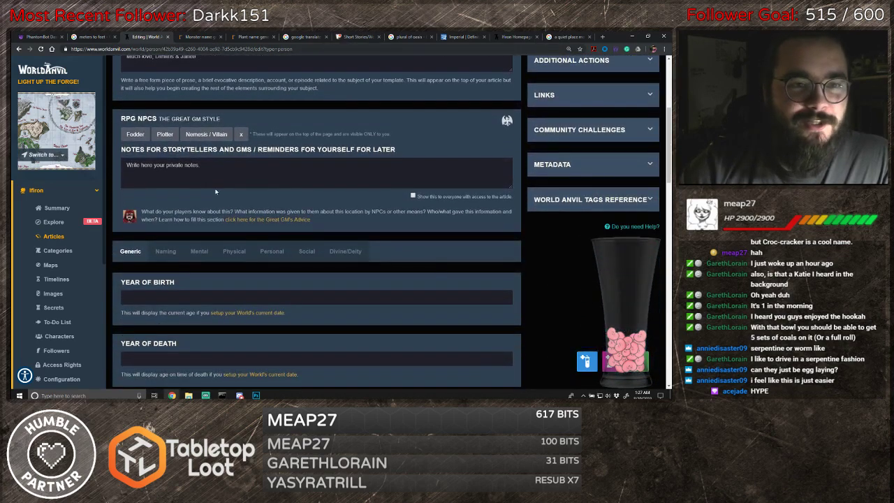
scroll(203, 176, "down", 1)
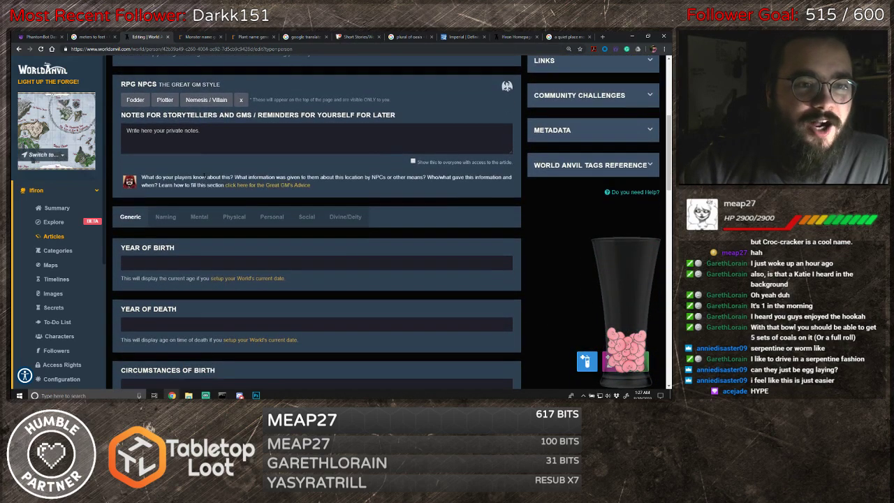
scroll(234, 177, "down", 3)
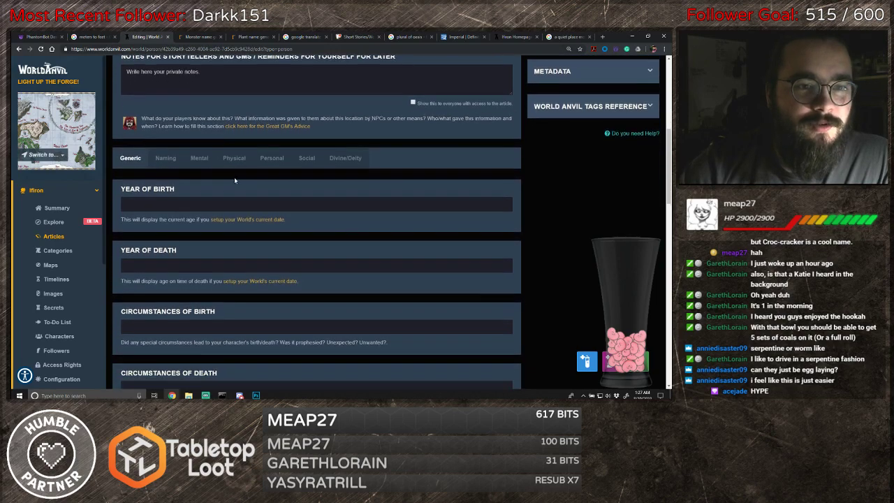
left_click(234, 159)
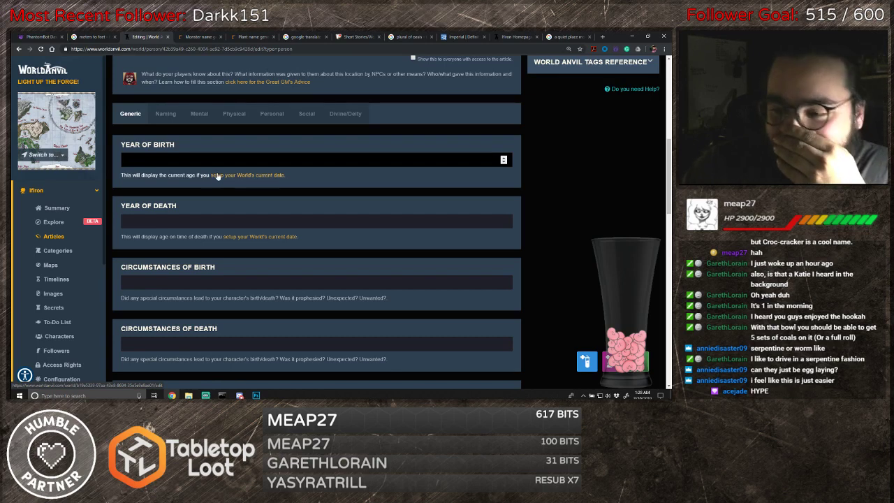
scroll(199, 171, "down", 2)
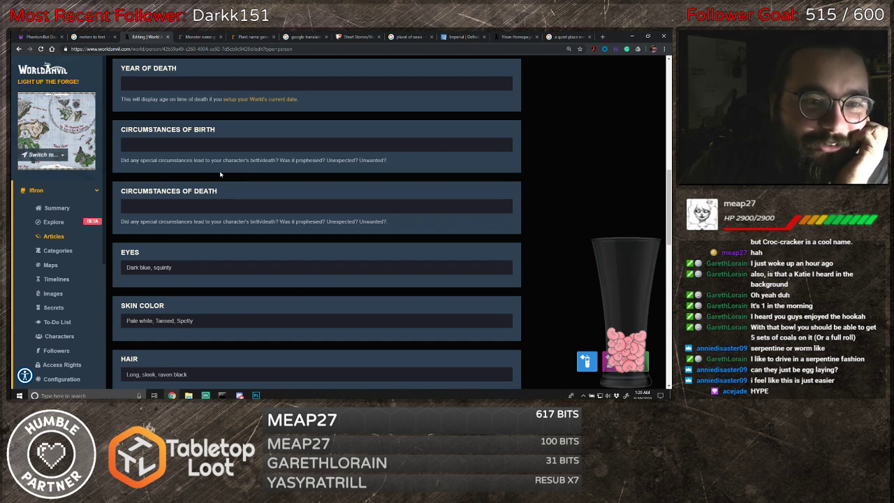
scroll(220, 174, "down", 2)
left_click(233, 172)
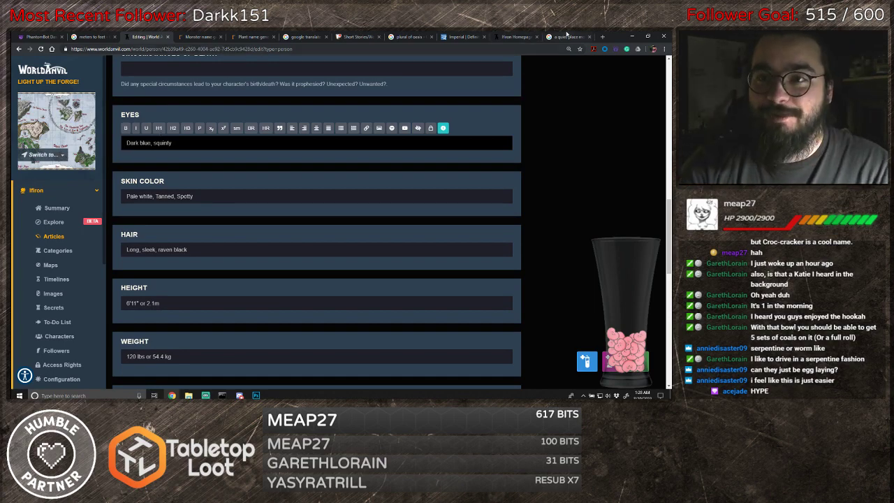
- Switch to the Google Images tab, search for cats, and narrow the results to kitten
key("ctrl+9")
left_click_drag(129, 70, 43, 77)
type("cats")
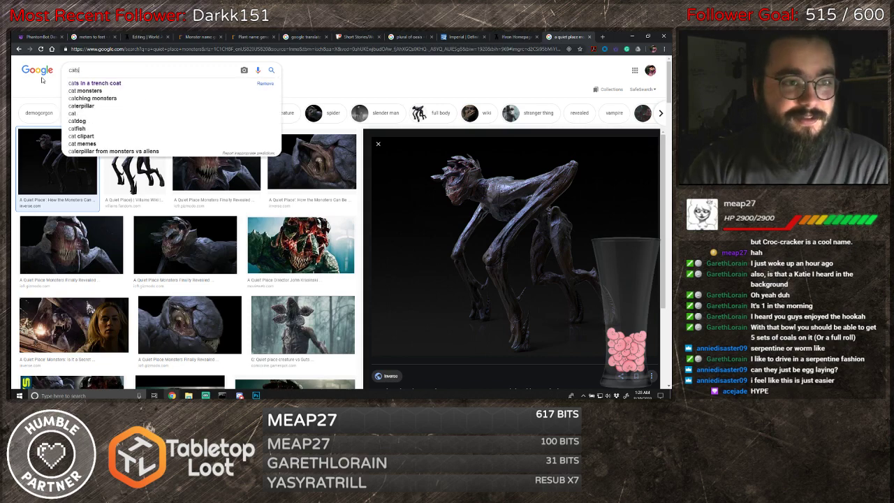
key("Return")
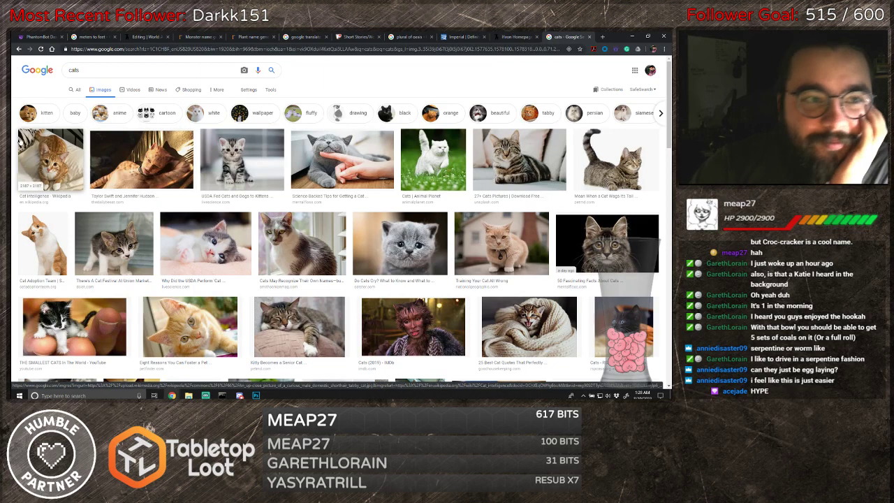
left_click(46, 113)
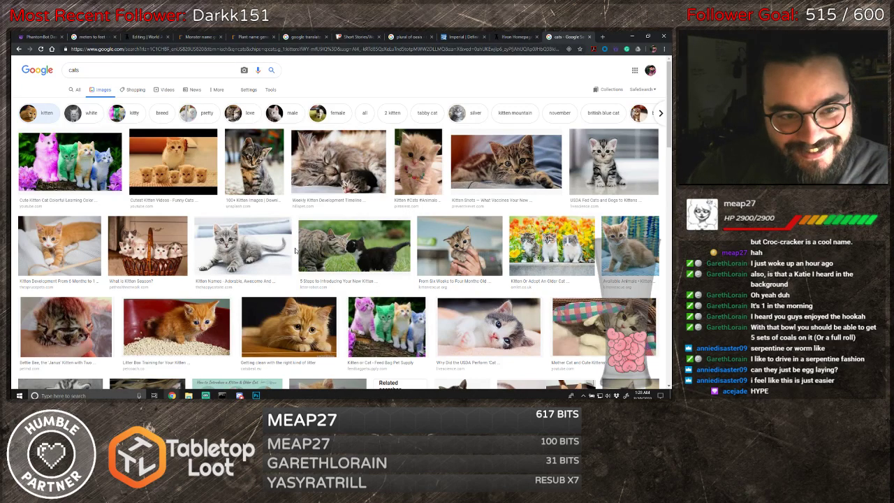
- Browse the kitten images for a character reference, preview the World's Cutest Dwarf Kitten picture, and close the preview
scroll(295, 250, "down", 2)
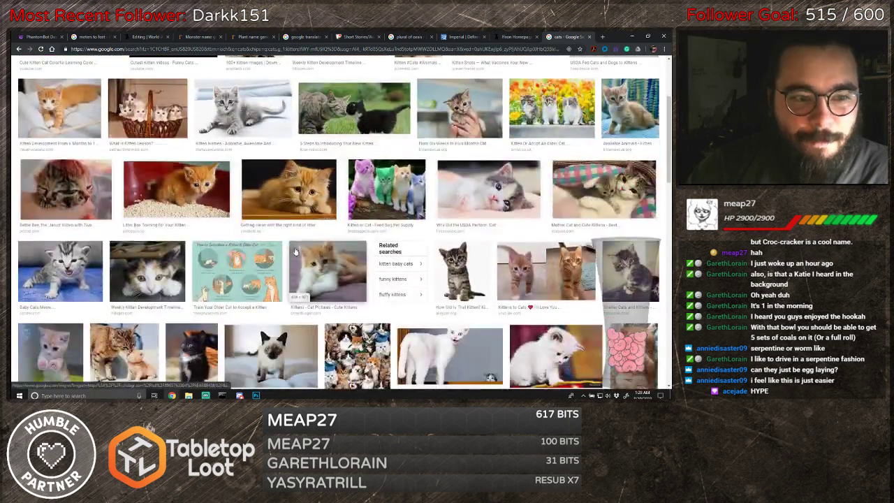
scroll(294, 250, "down", 2)
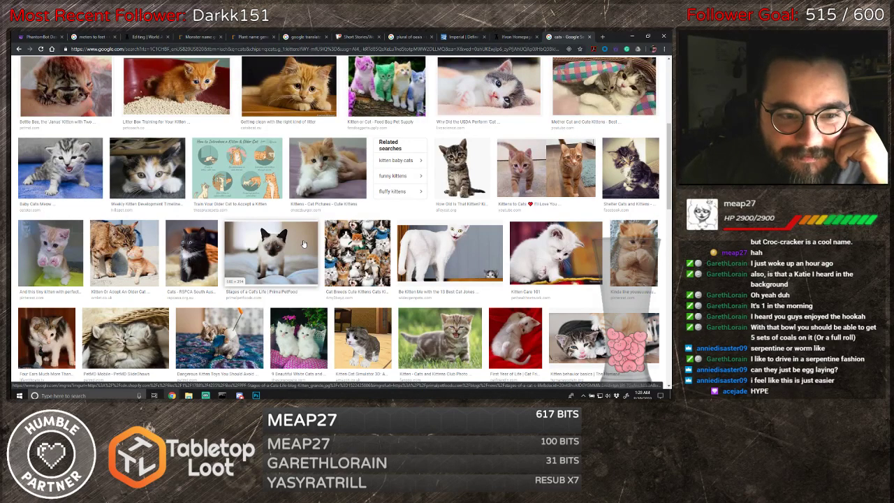
scroll(303, 244, "down", 2)
scroll(303, 244, "down", 2)
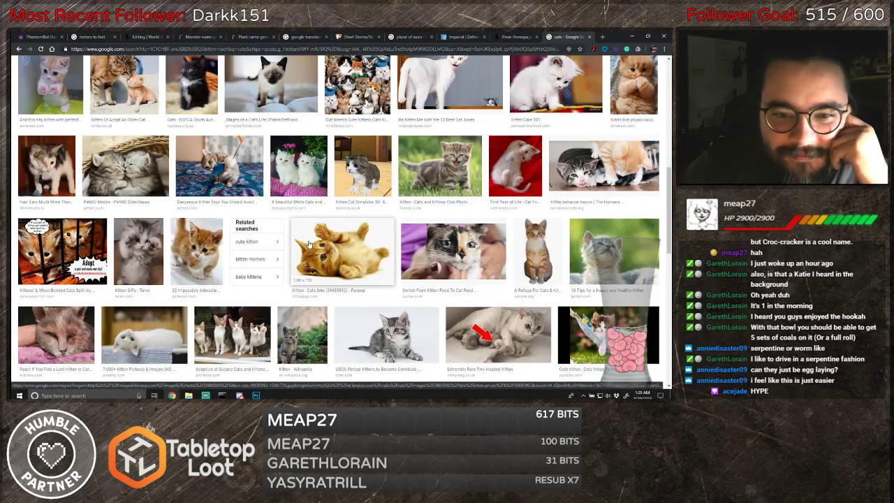
scroll(308, 244, "down", 1)
scroll(309, 243, "down", 1)
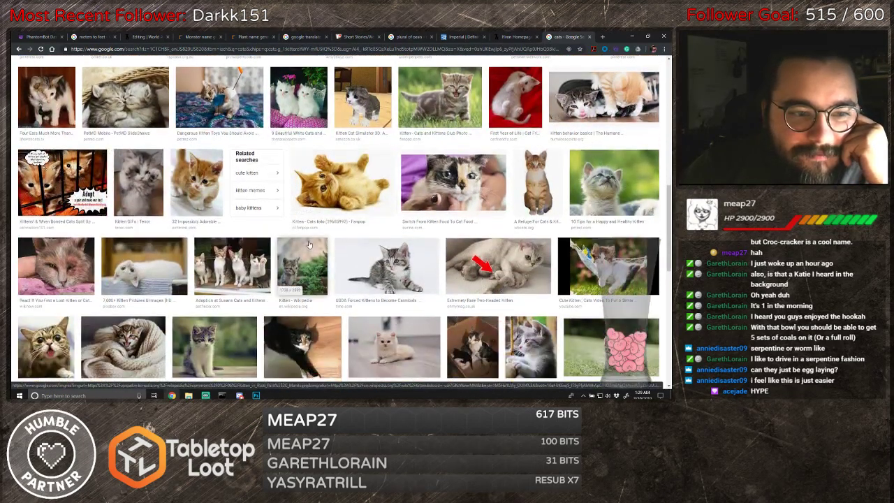
scroll(309, 243, "down", 2)
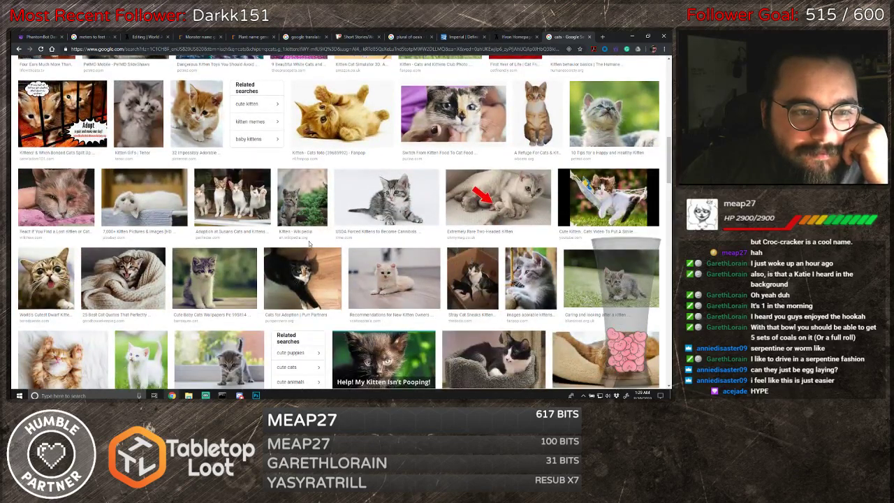
scroll(49, 265, "down", 1)
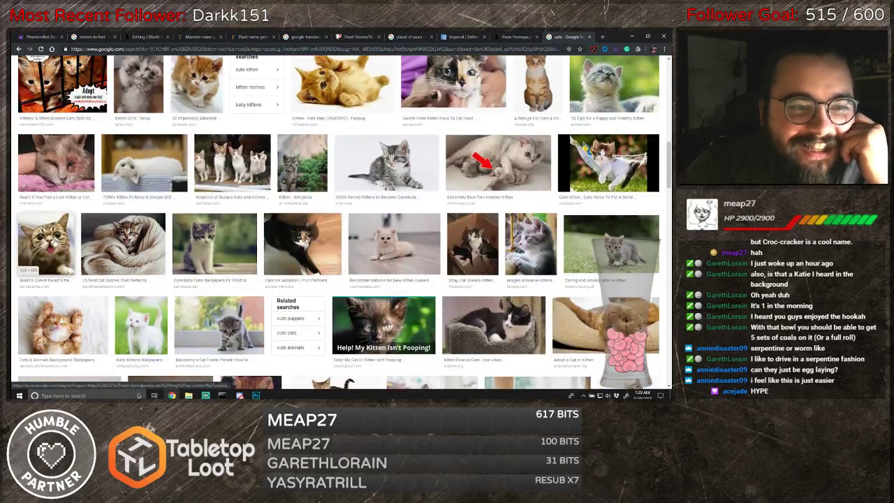
left_click(54, 242)
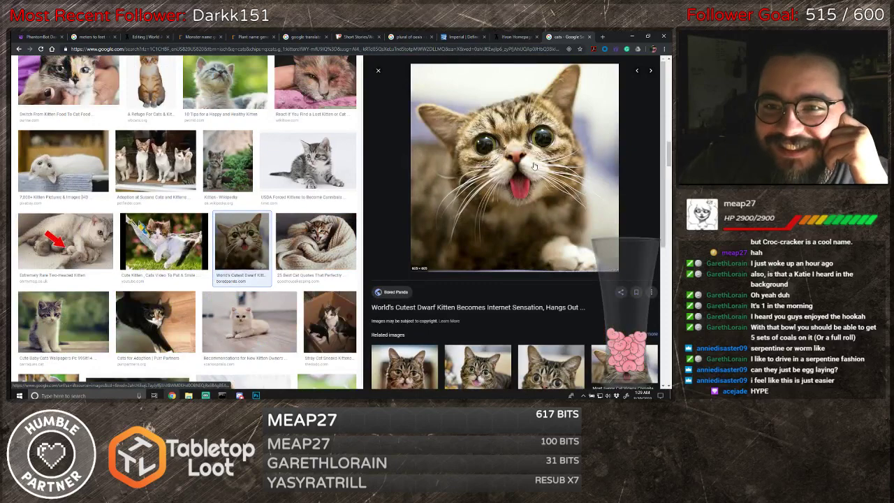
left_click(253, 244)
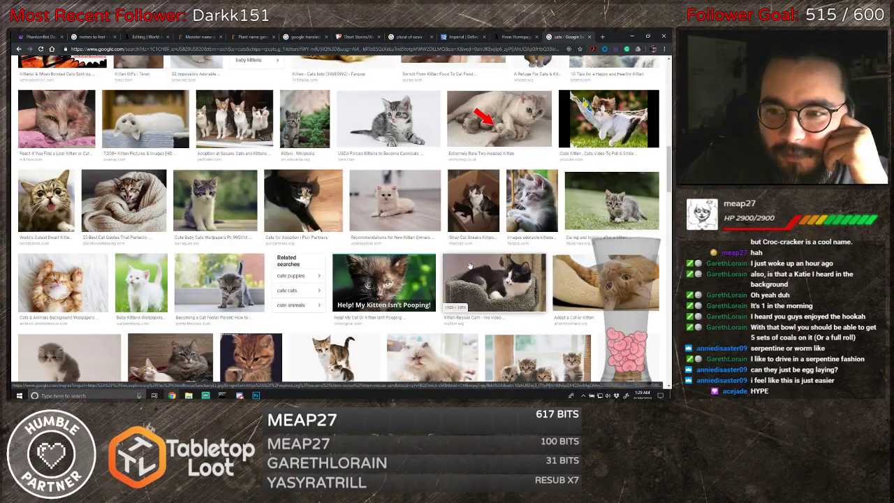
- Browse further down the kitten images and preview the black-and-white kitten from the Hallmark Channel's Kitten Bowl
scroll(468, 265, "down", 3)
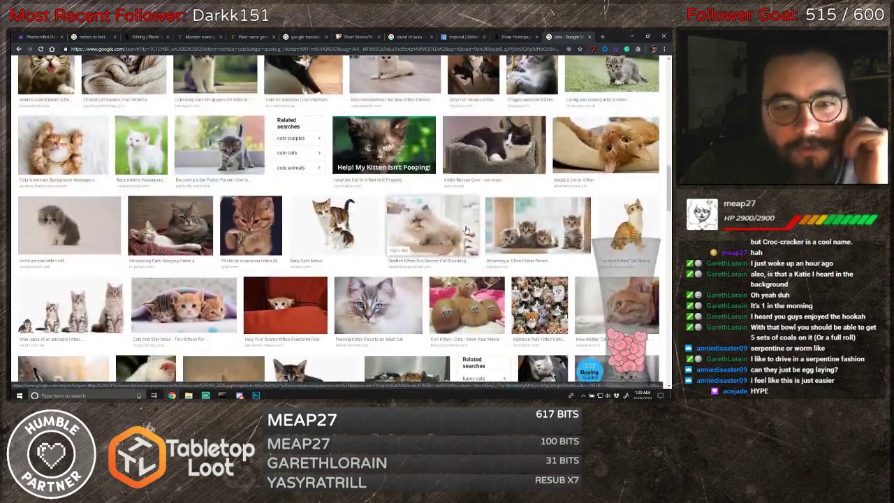
scroll(466, 226, "down", 3)
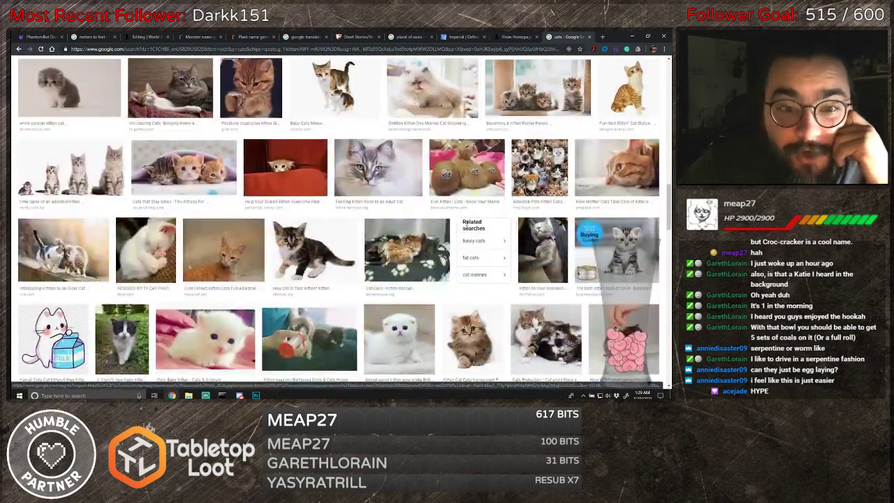
scroll(465, 224, "down", 2)
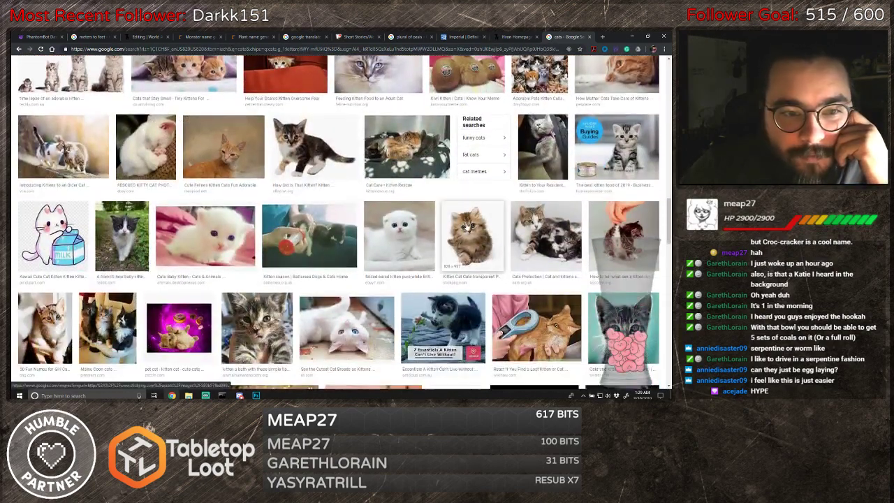
scroll(467, 226, "down", 1)
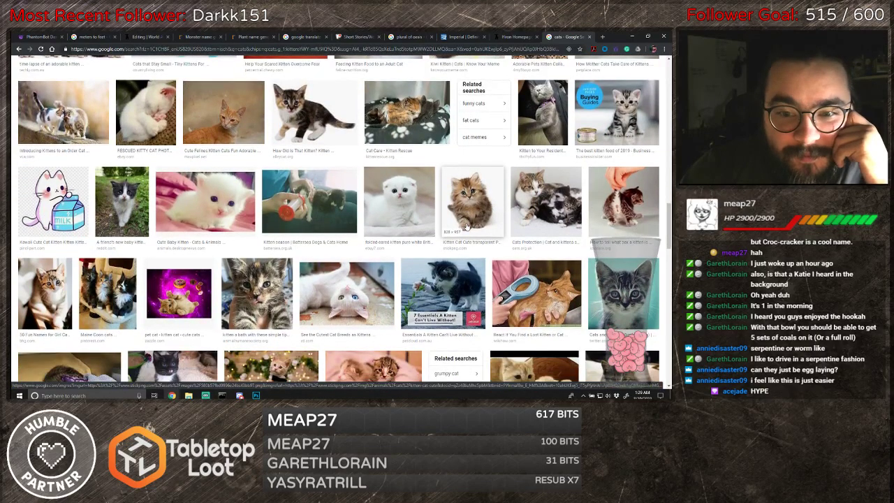
scroll(465, 226, "down", 1)
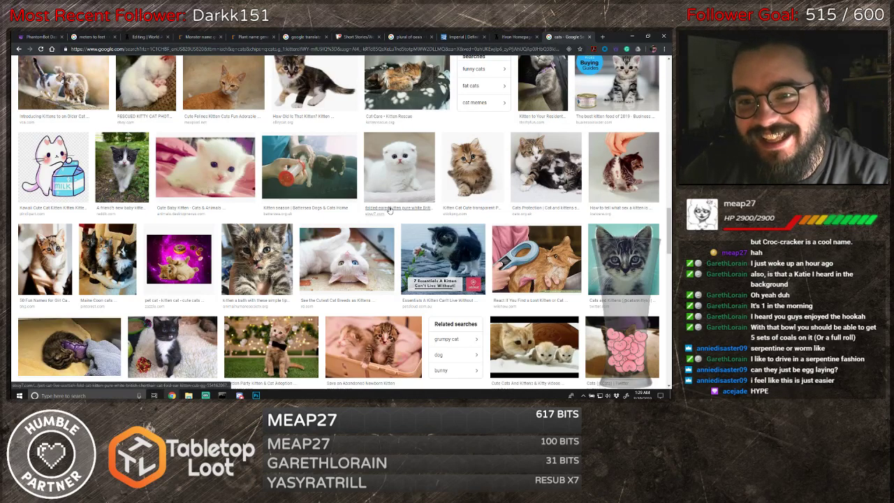
scroll(389, 211, "down", 5)
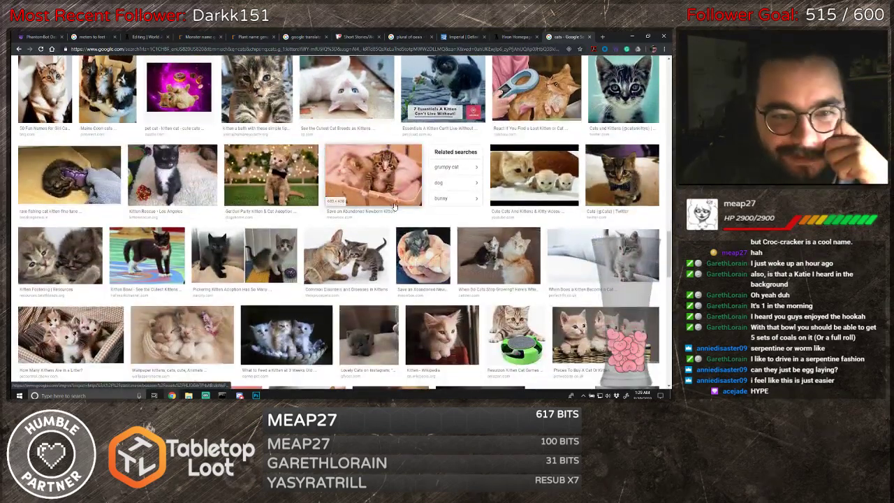
left_click(146, 261)
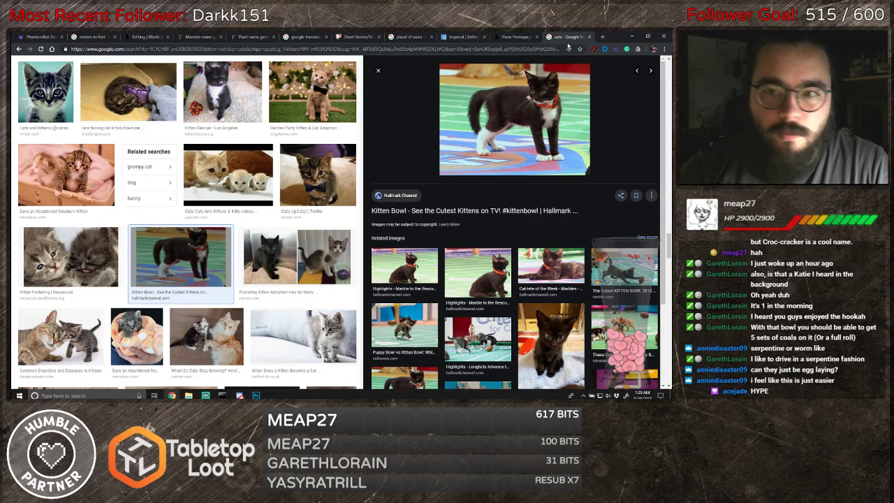
- Search Google in a new tab for "black cat with white underbelly"
left_click(601, 38)
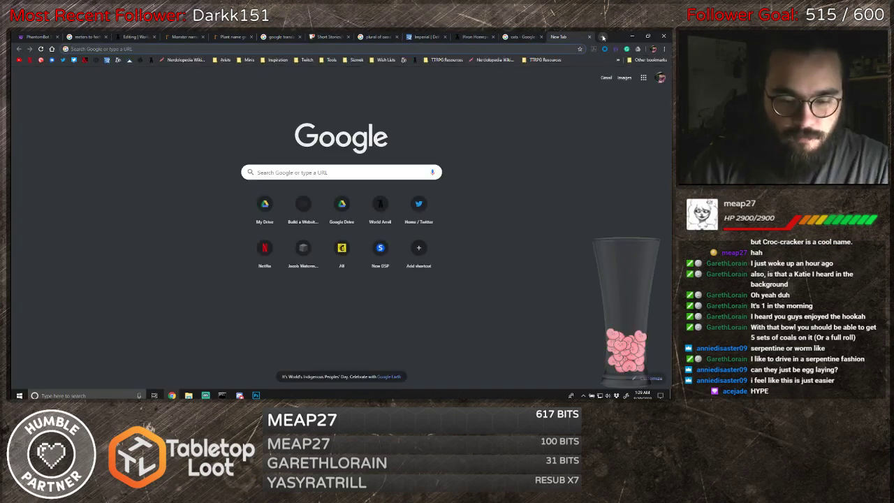
type("black cat with white under")
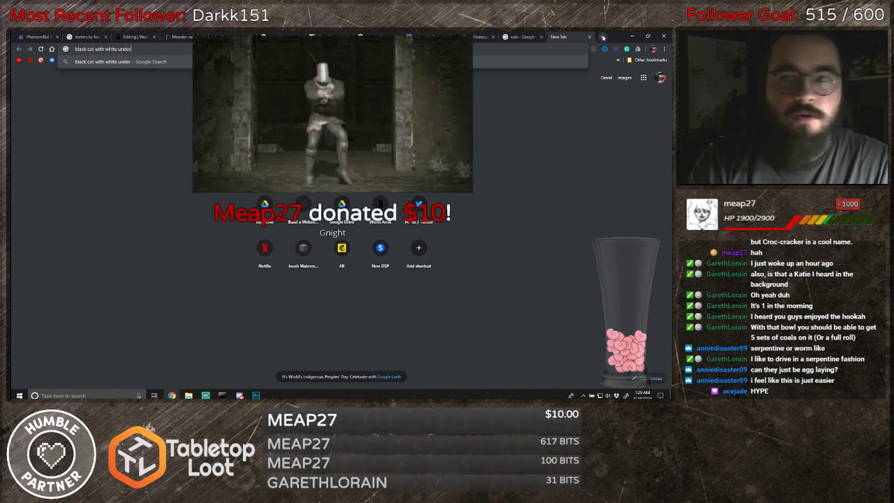
type("bell")
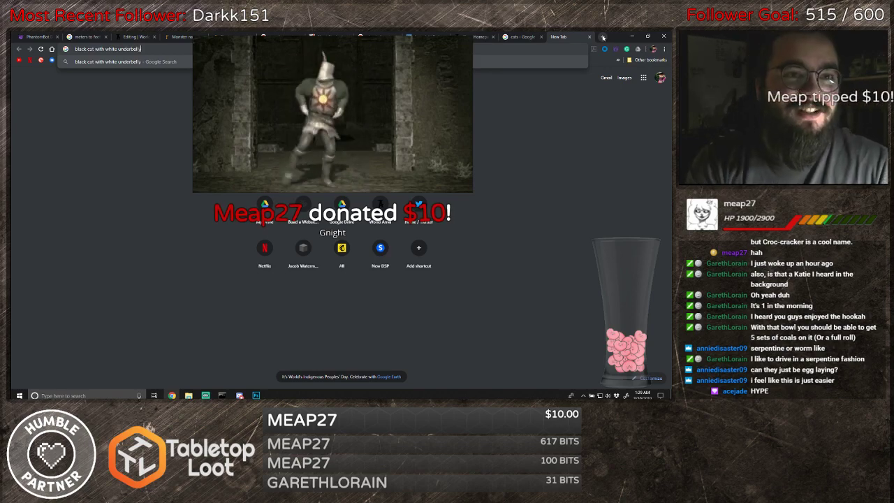
type("y")
key("Return")
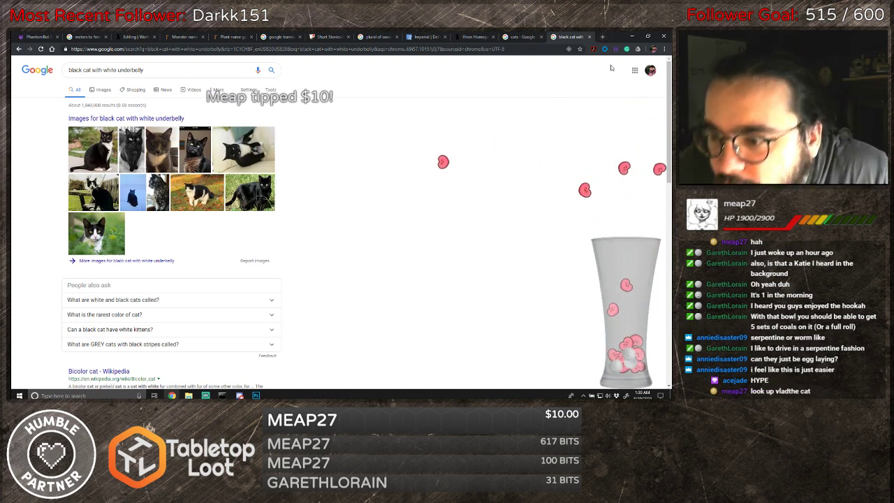
- Search in another new tab for "valdthe cat", correct the query to "vald the cat", and close that tab
left_click(602, 37)
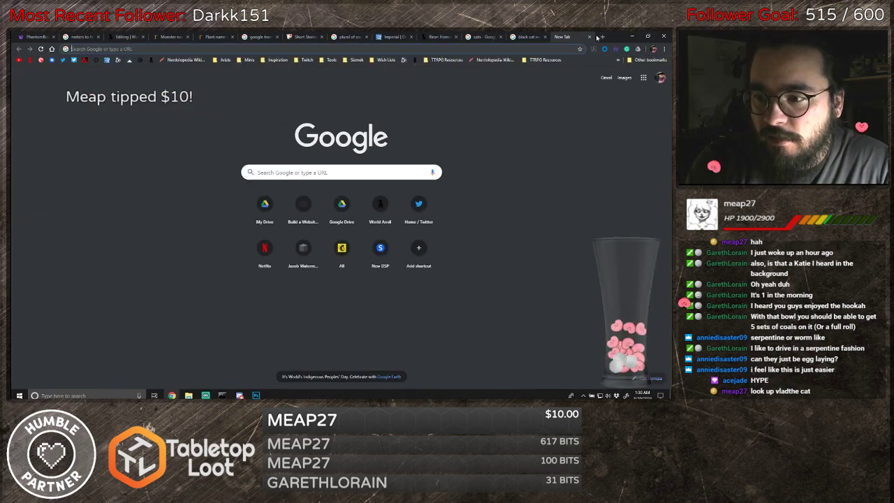
type("valdthe cat")
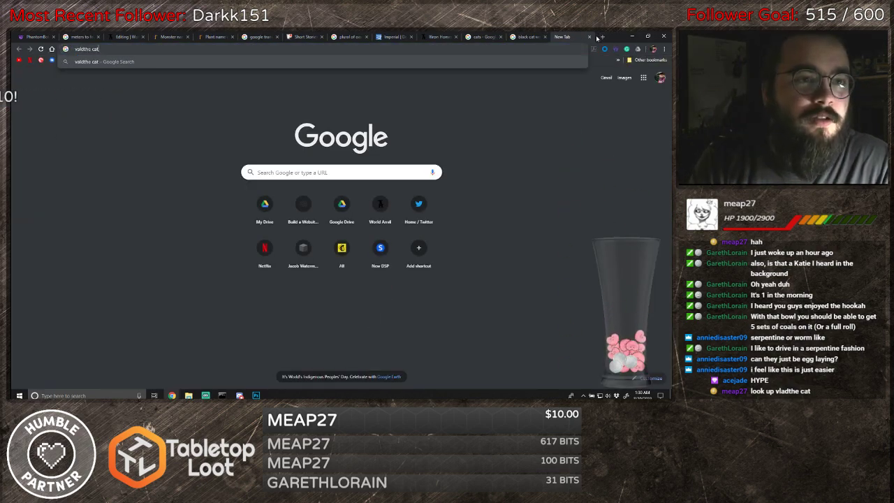
key("Return")
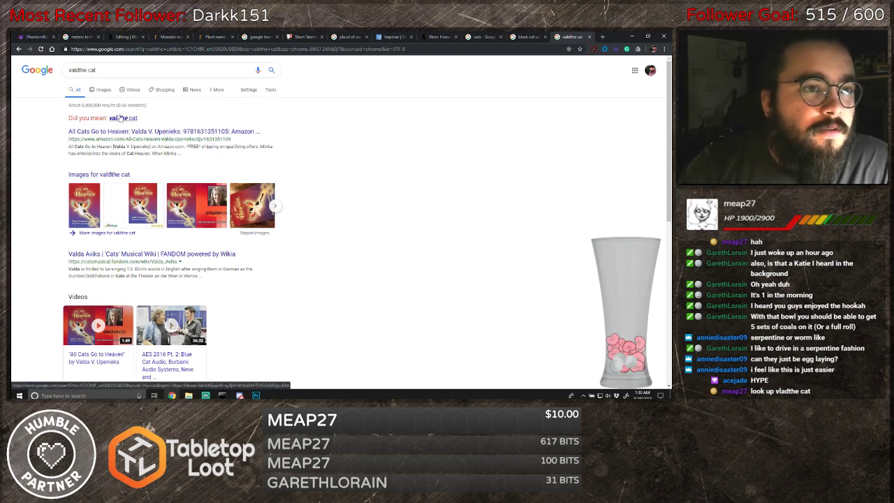
left_click(79, 70)
key("Return")
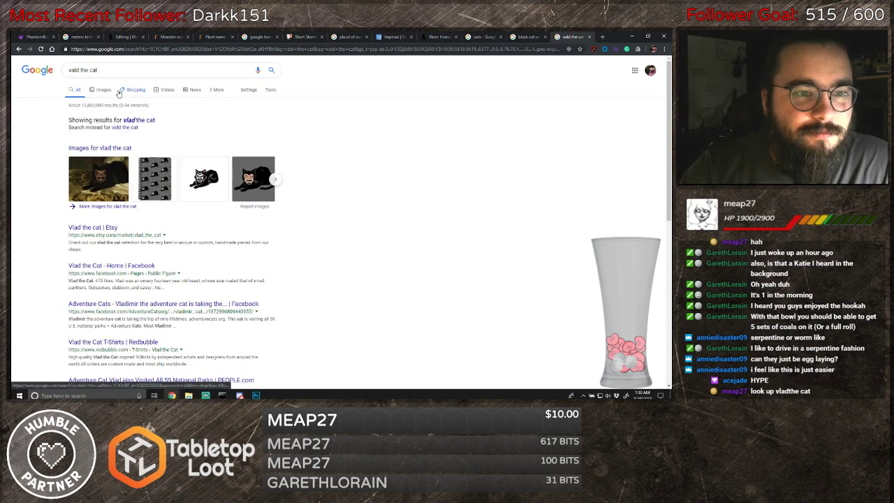
left_click(589, 37)
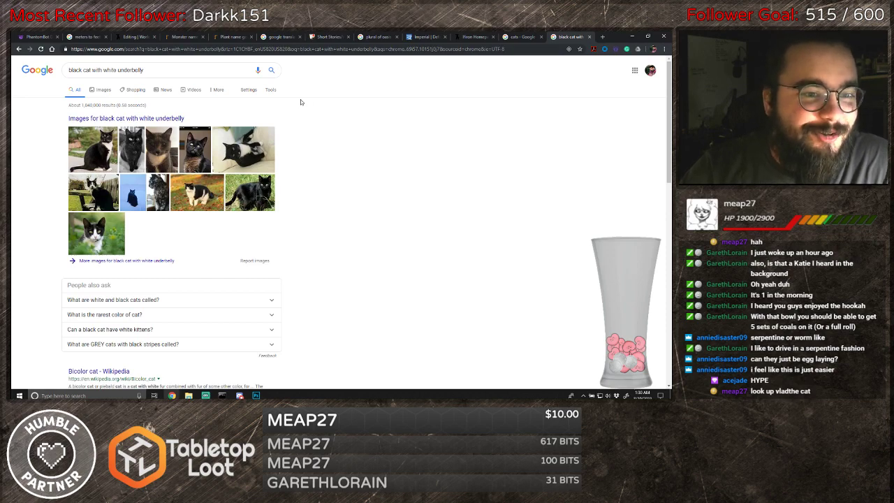
- Expand the related question on what white and black cats are called and open its Wikipedia article on bicolor cats
left_click(155, 300)
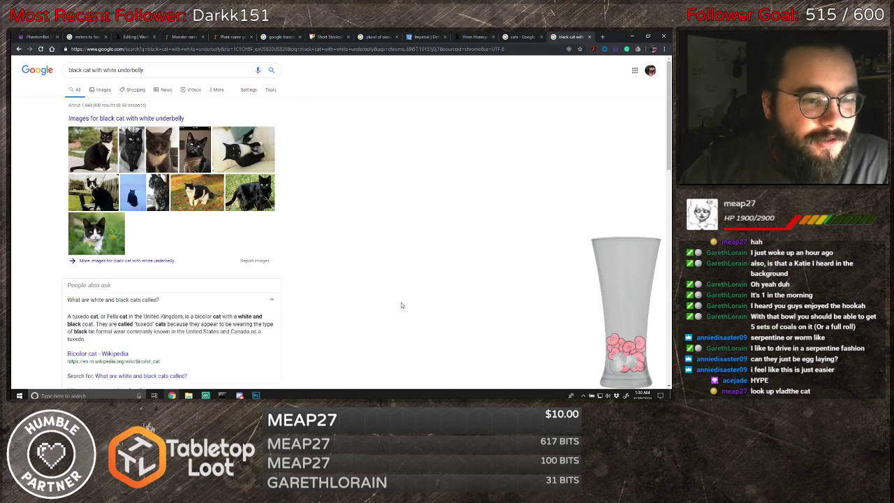
scroll(402, 305, "down", 3)
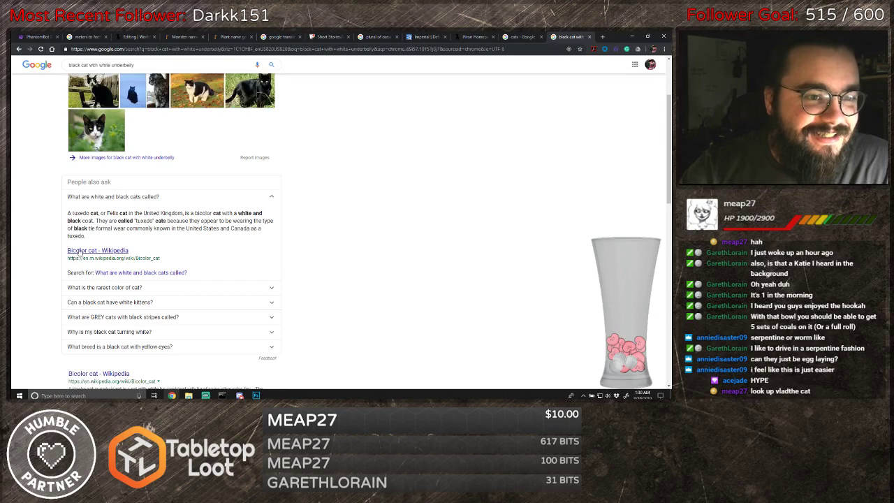
left_click(80, 251)
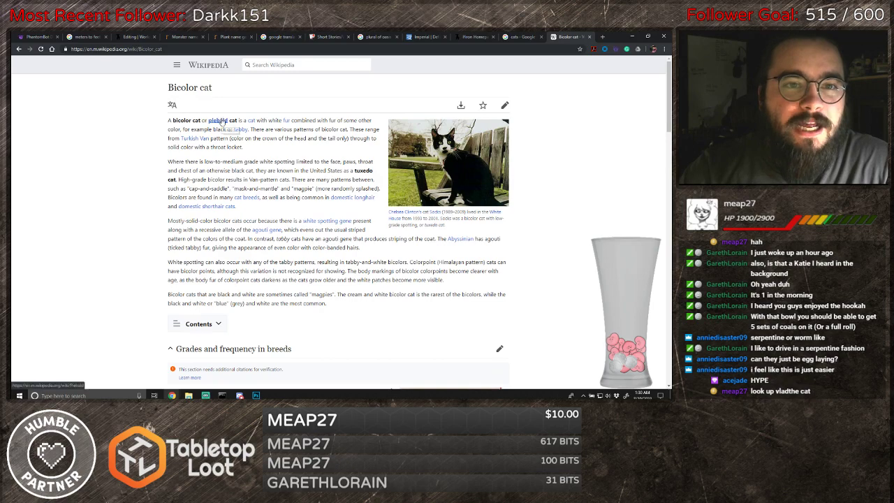
- View the linked piebald article in a separate tab, close it, and highlight the word "tuxedo" in the Bicolor cat article
middle_click(218, 120)
left_click(567, 36)
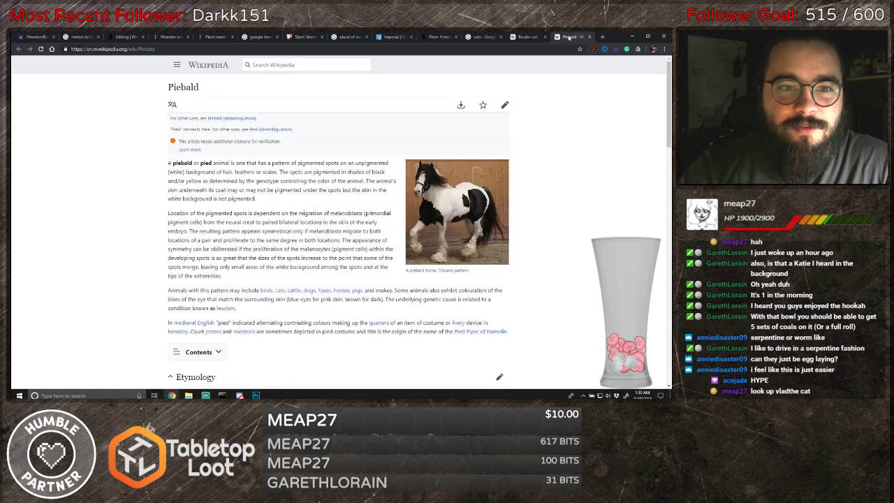
left_click(590, 37)
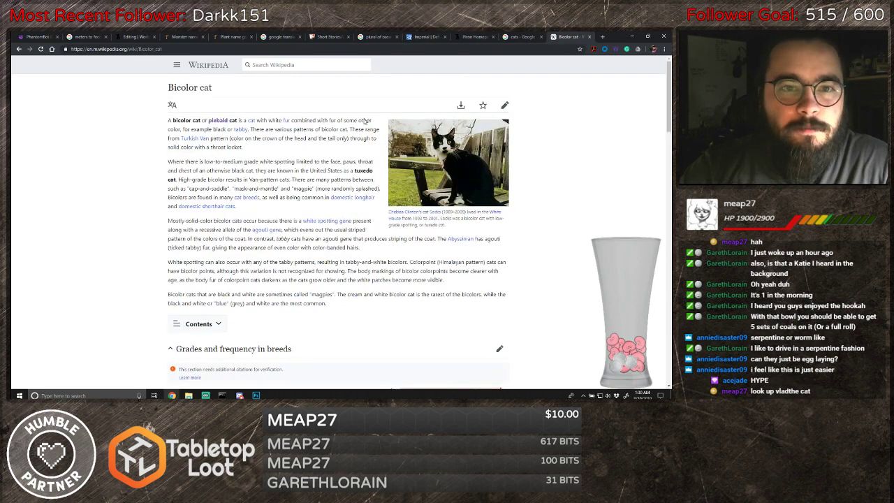
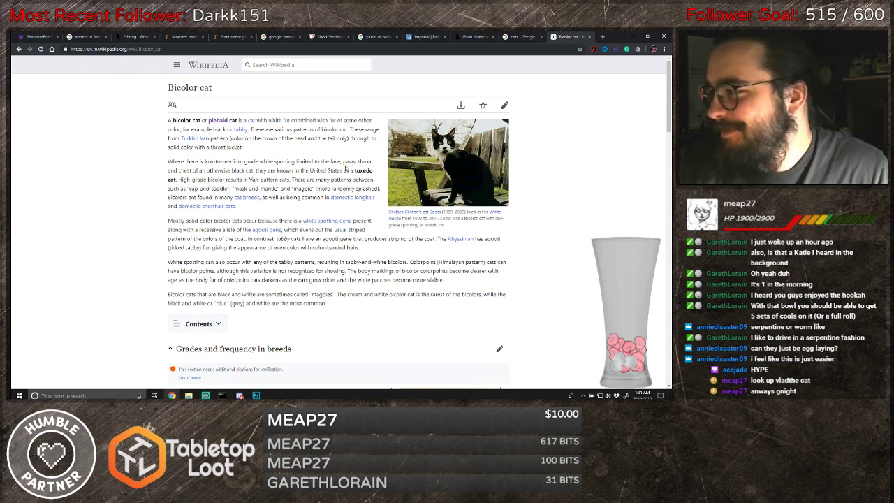
scroll(234, 169, "down", 3)
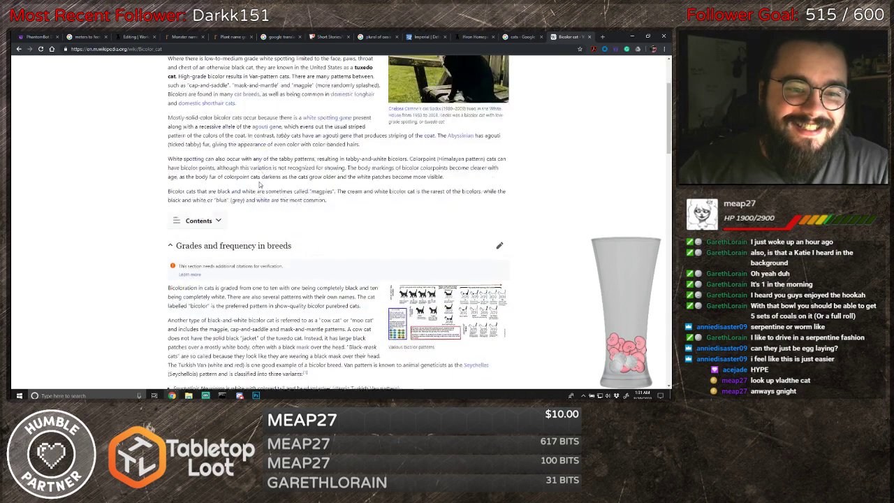
scroll(294, 185, "up", 3)
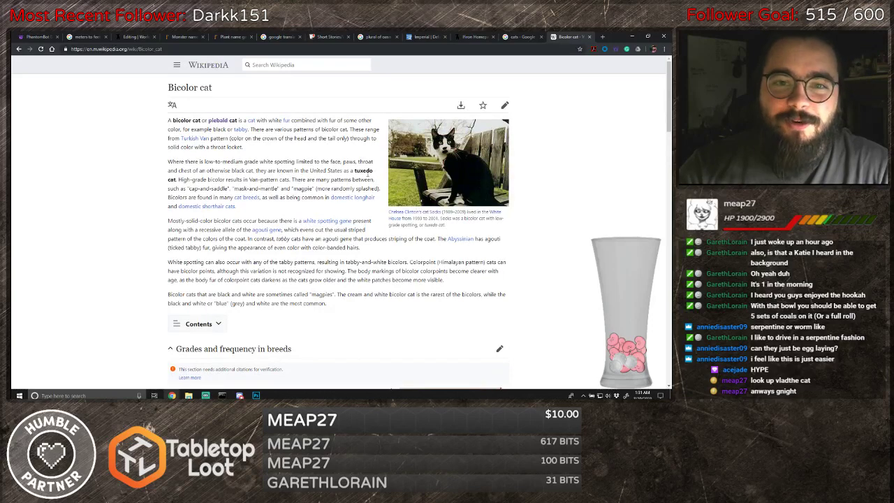
double_click(363, 171)
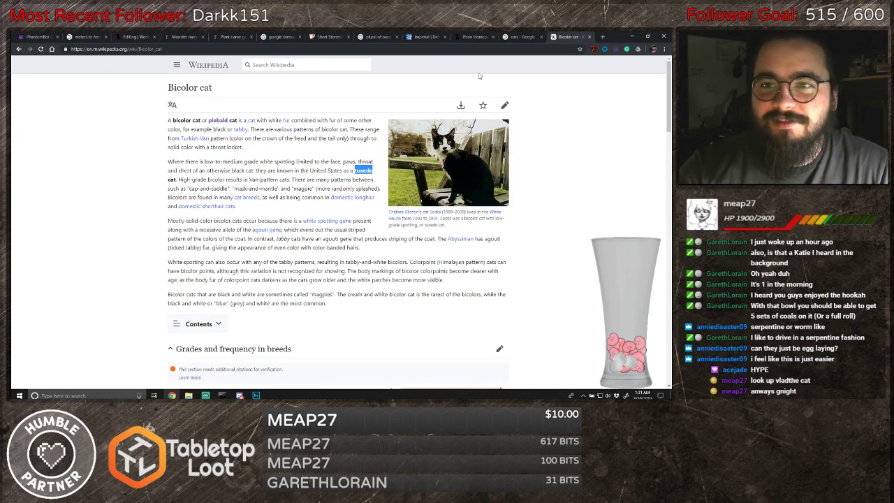
- Switch to the Ifiron homepage and expand Continents, Itherion and People of Itherion in the article tree
left_click(481, 36)
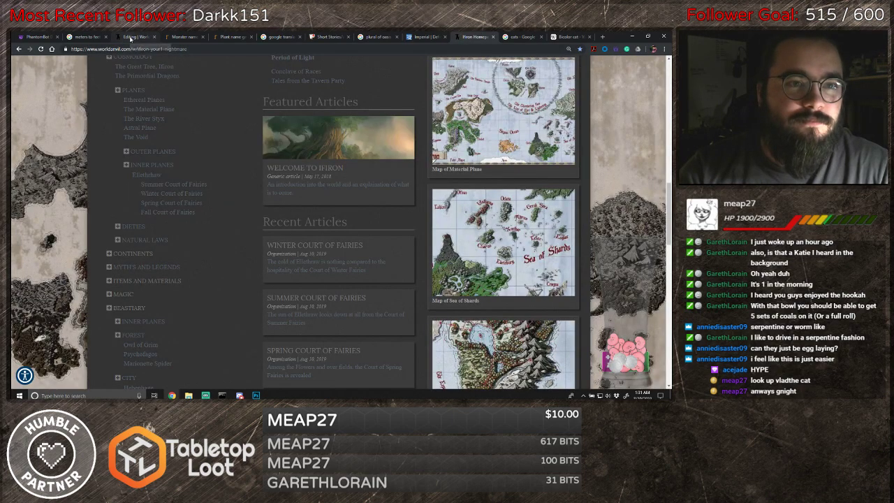
scroll(218, 254, "down", 4)
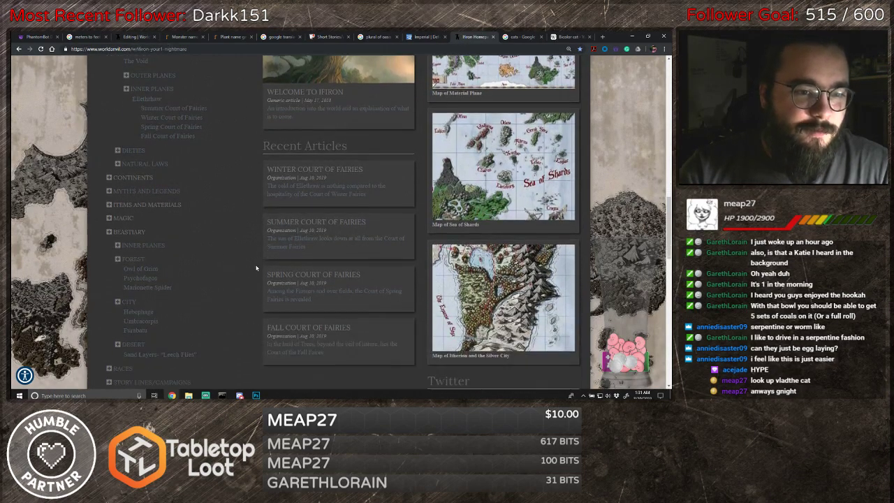
scroll(218, 254, "up", 5)
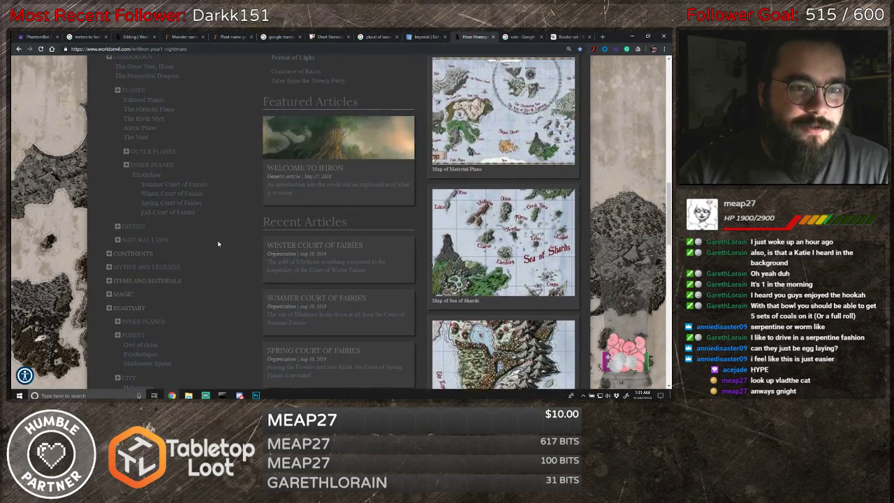
scroll(170, 261, "down", 1)
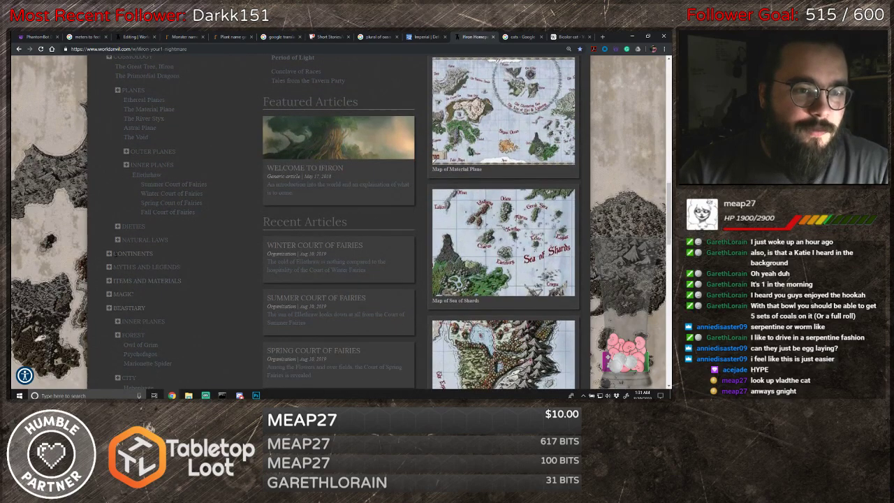
left_click(109, 254)
left_click(118, 267)
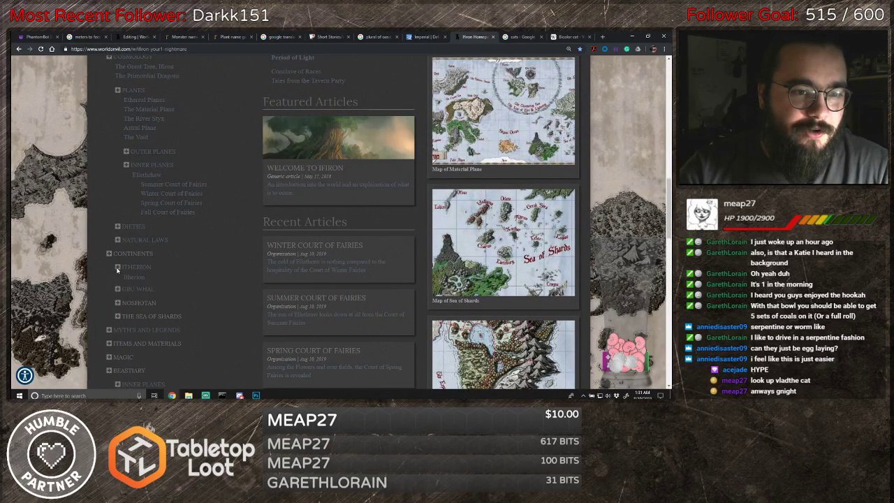
left_click(126, 310)
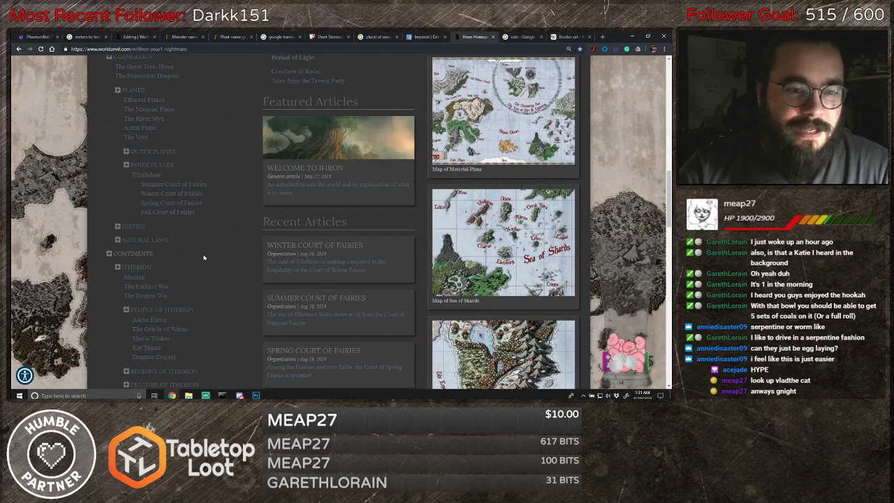
- Return to the World Anvil character editor, set Hair to "Black and White", and open the Height field for editing
left_click(130, 37)
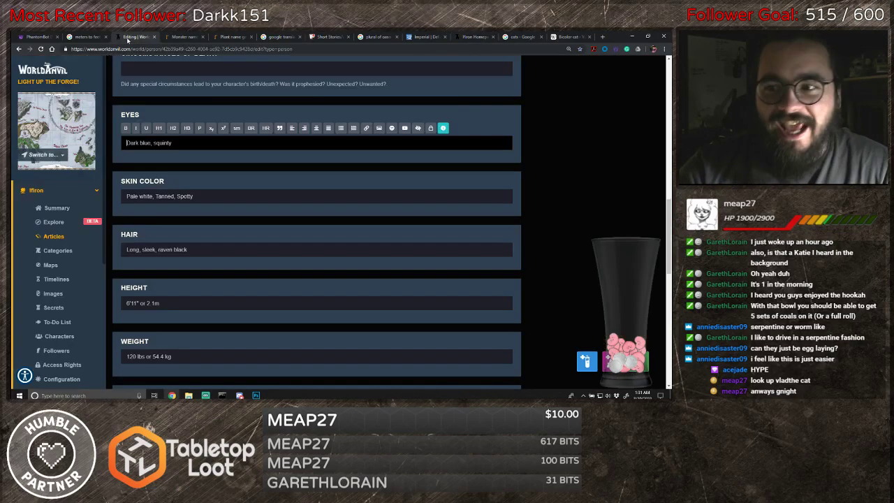
scroll(224, 207, "up", 1)
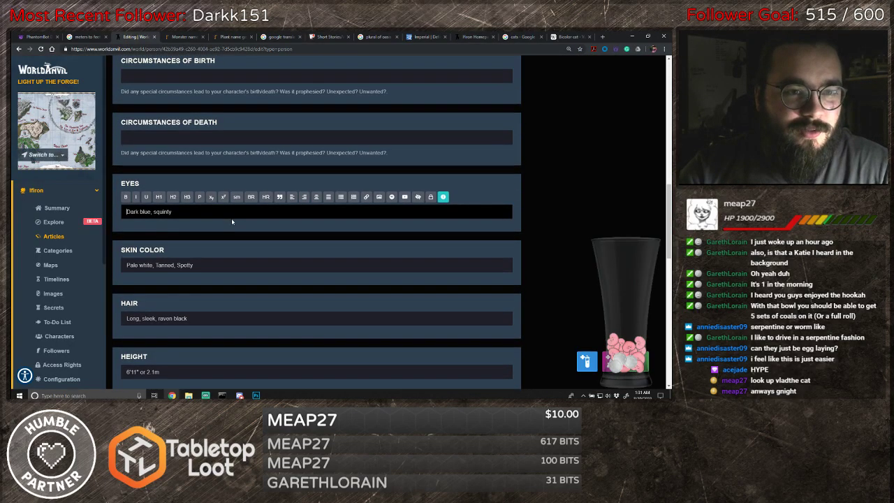
scroll(233, 224, "down", 1)
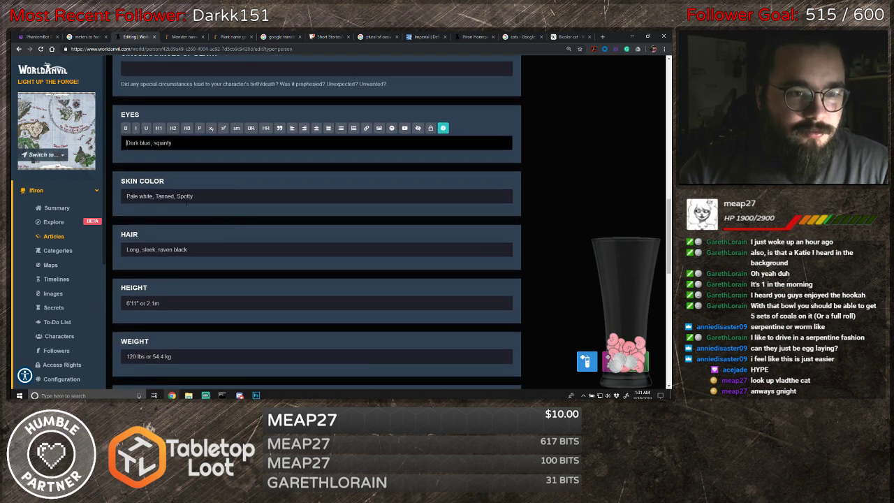
left_click(175, 243)
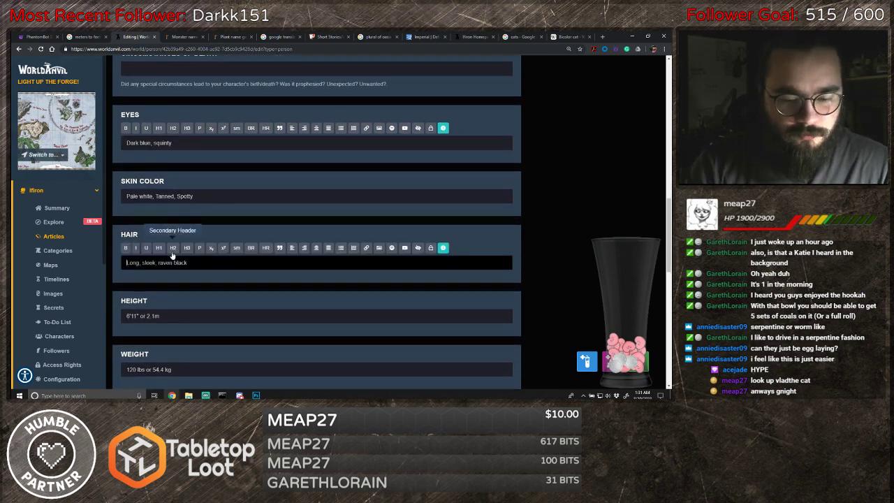
key("ctrl+a")
type("Black and White")
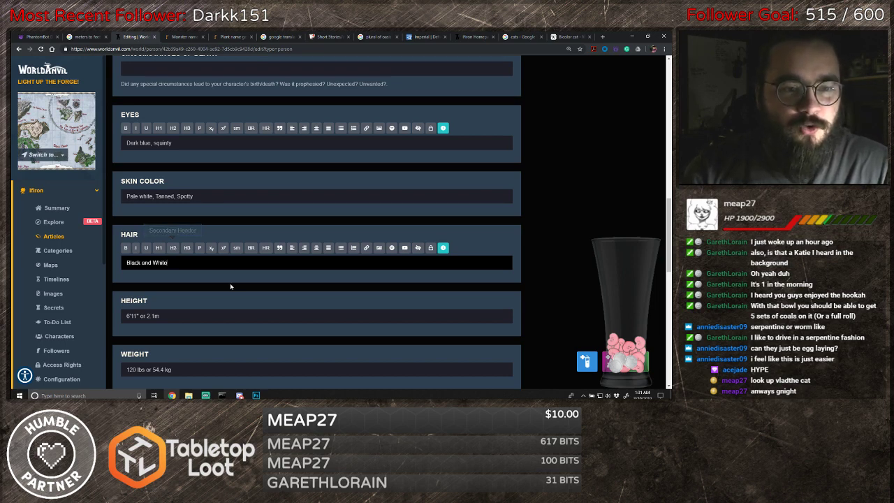
scroll(229, 282, "down", 1)
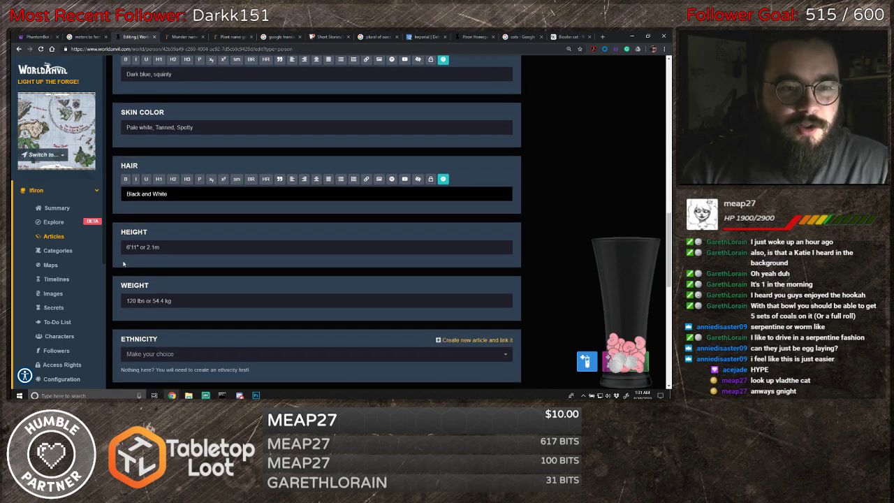
left_click(130, 246)
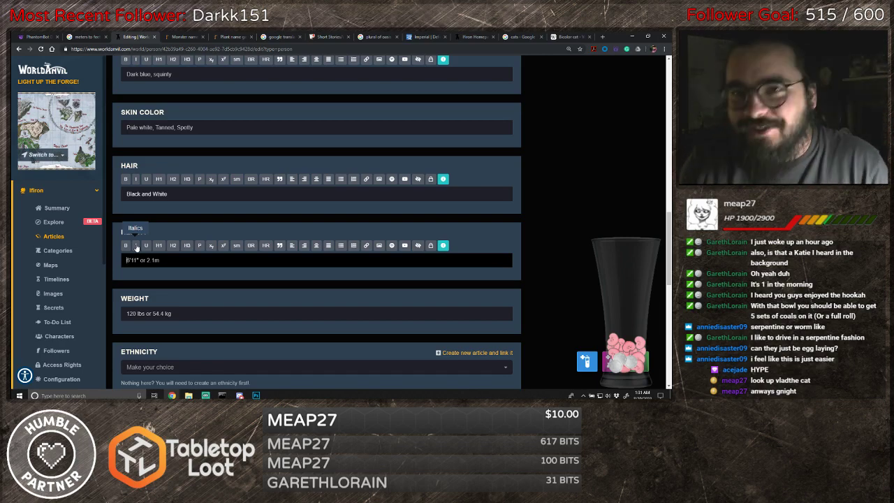
- Return to the Bicolor cat article, examine the enlarged chart of bicolor patterns, close it, and continue to the coat genetics section
left_click(566, 37)
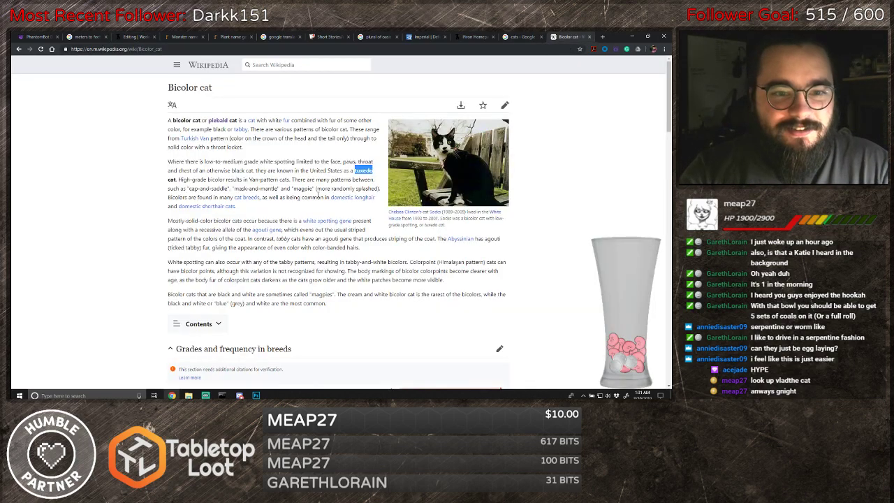
scroll(300, 282, "down", 5)
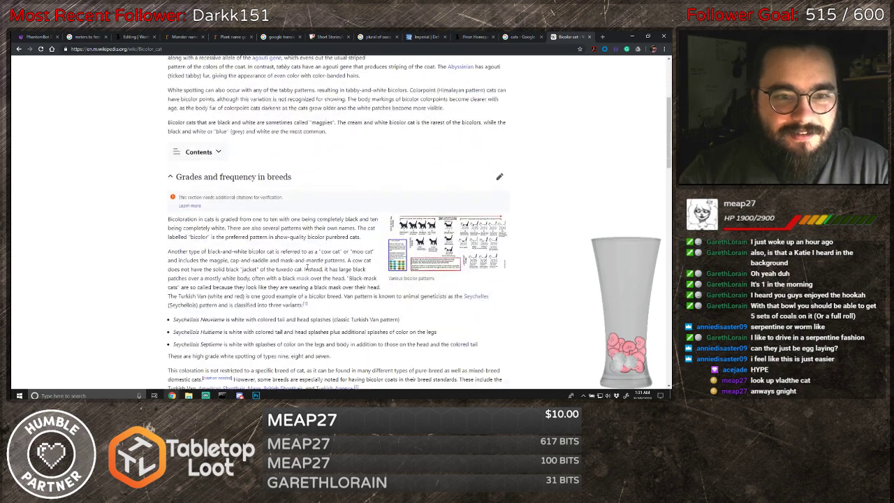
scroll(306, 267, "down", 3)
left_click(463, 179)
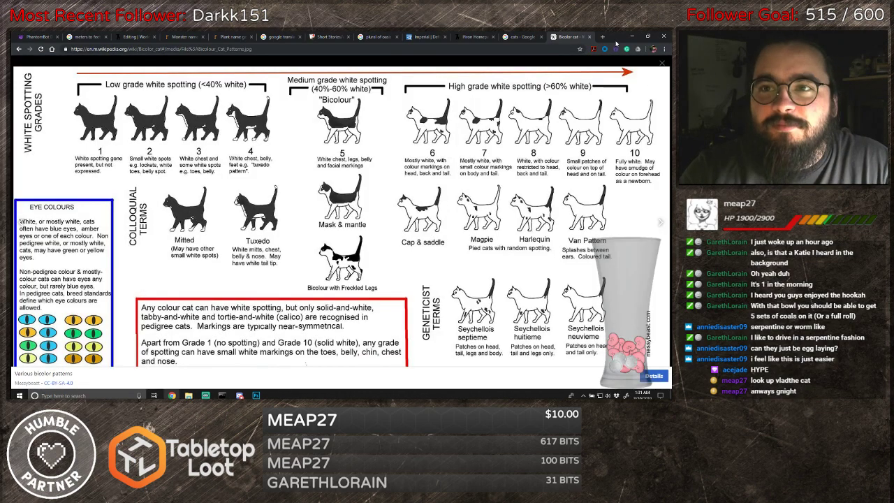
left_click(660, 64)
scroll(365, 275, "down", 5)
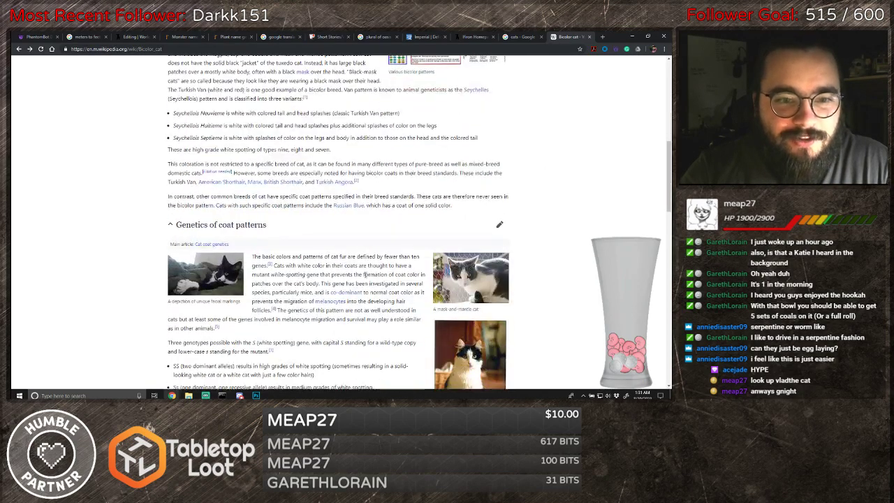
- Skim the rest of the Bicolor cat article and search the web for "how big are cats" in a new tab
scroll(366, 275, "down", 6)
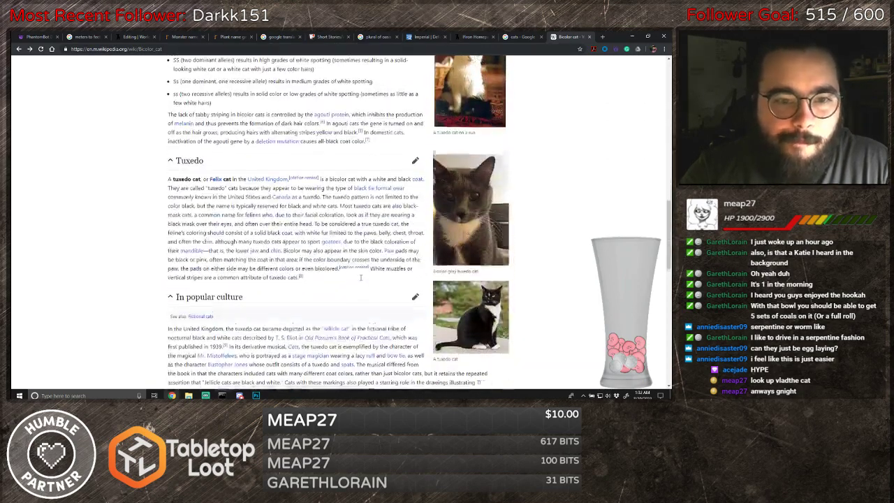
scroll(361, 280, "down", 6)
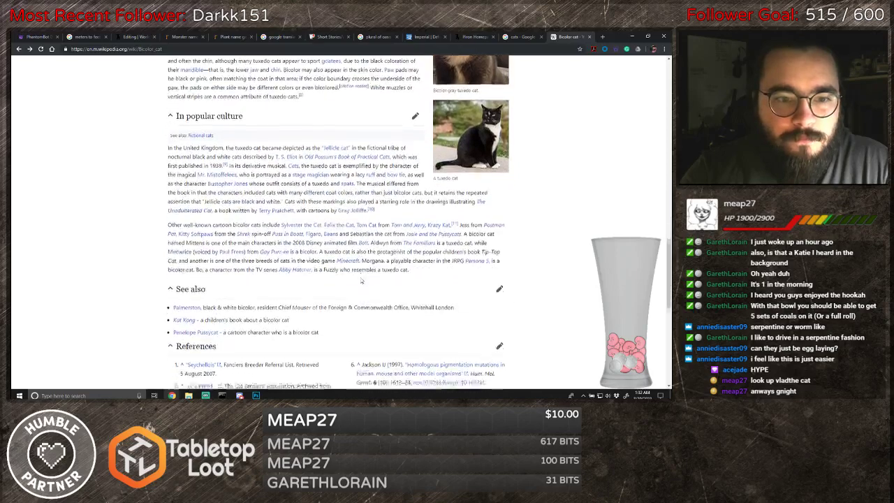
left_click(603, 37)
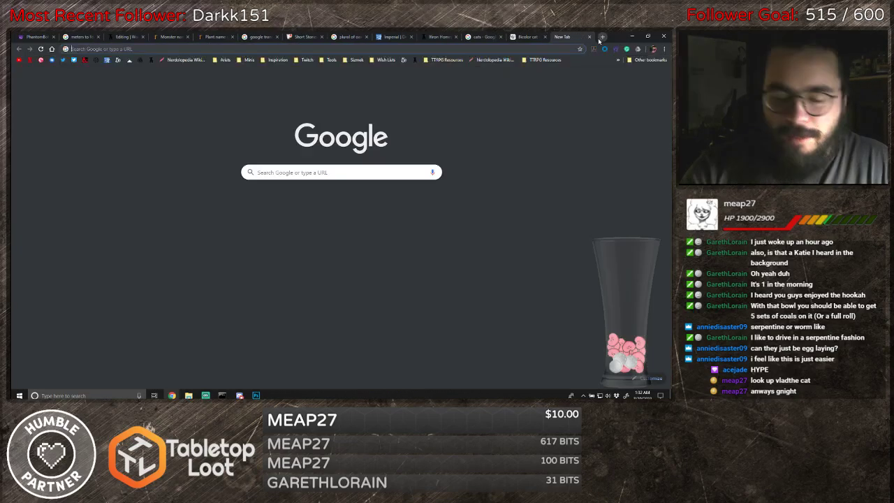
type("how t")
key("BackSpace")
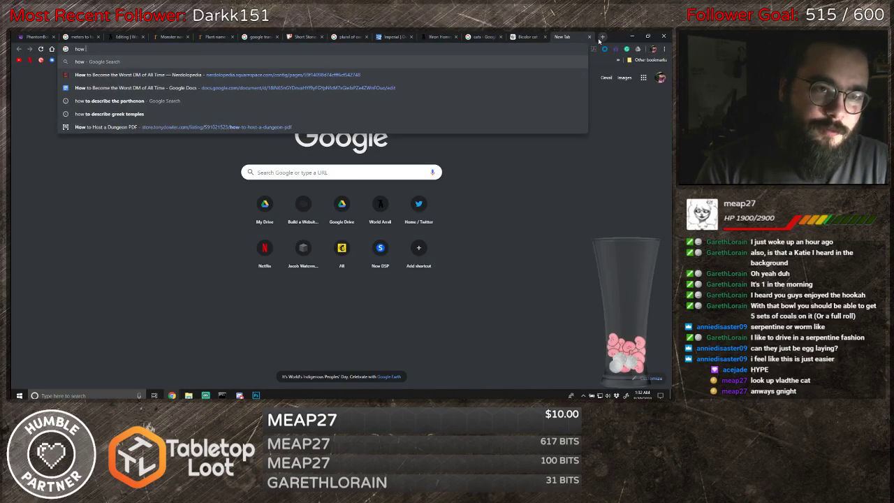
type("big are cats")
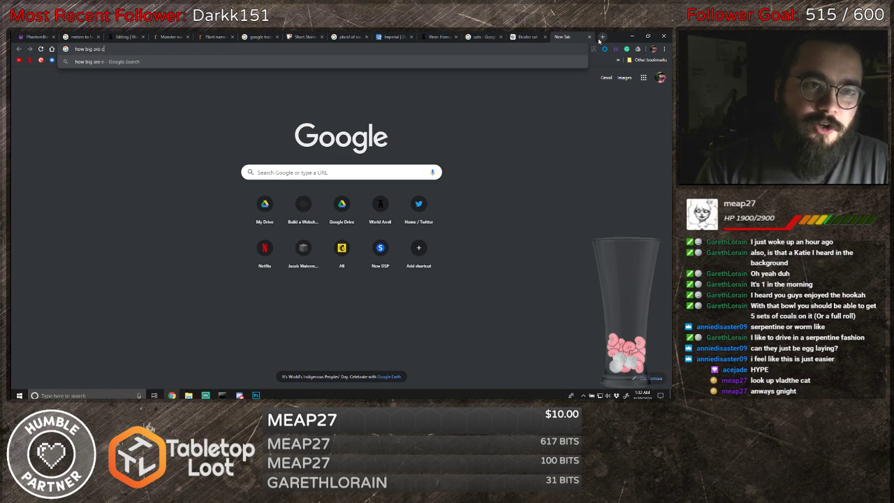
key("Return")
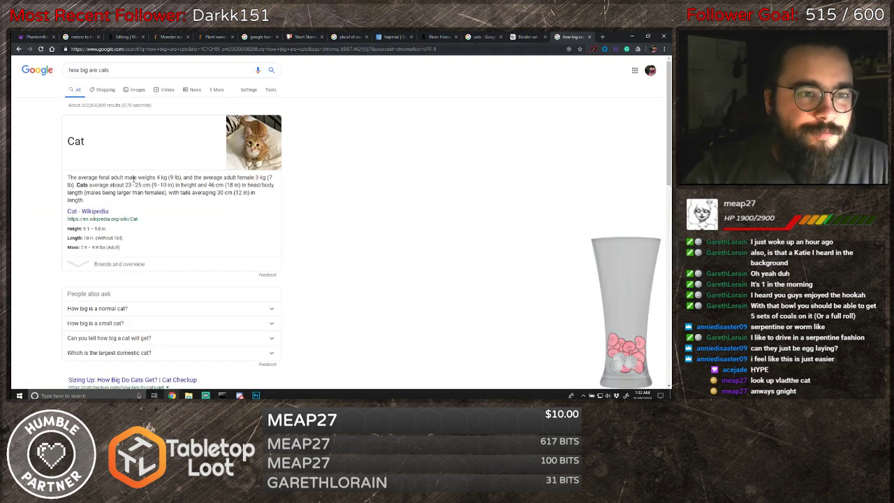
- Open the Wikipedia Cat article from the results, skim its introduction, contents and infobox, and return to the search results
left_click(98, 211)
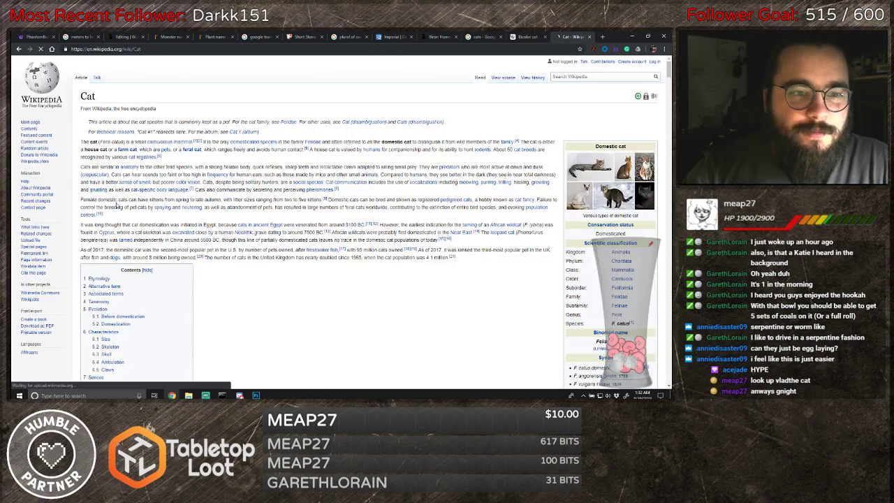
scroll(549, 233, "down", 3)
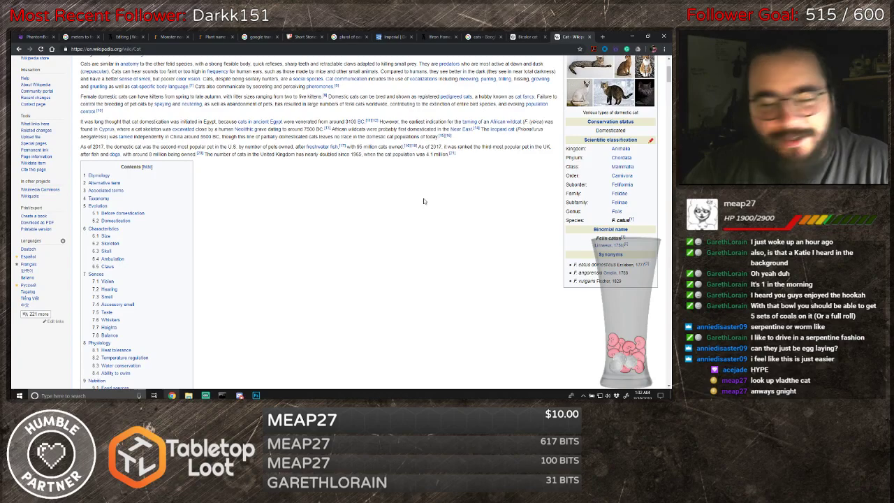
scroll(282, 204, "down", 15)
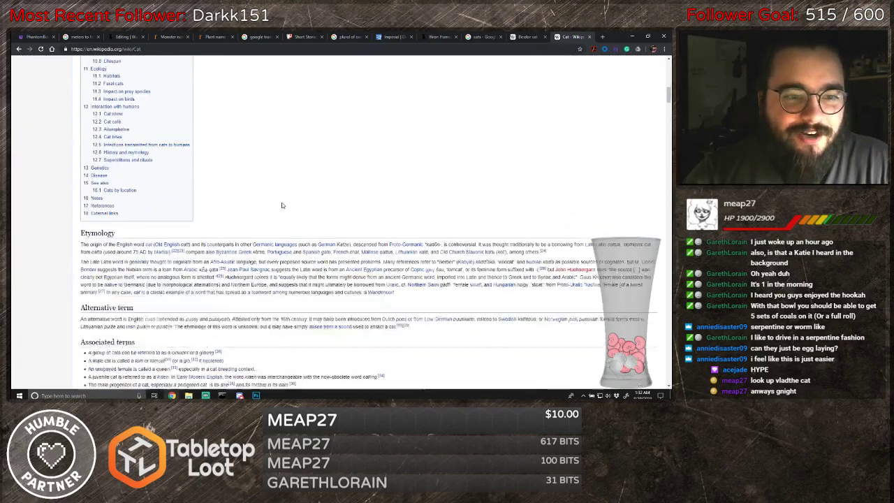
scroll(282, 205, "down", 3)
scroll(302, 211, "up", 12)
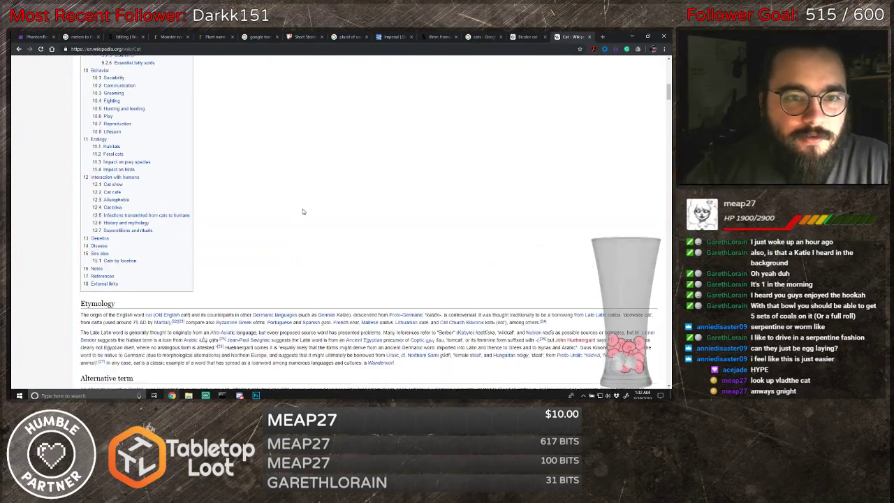
scroll(308, 214, "up", 8)
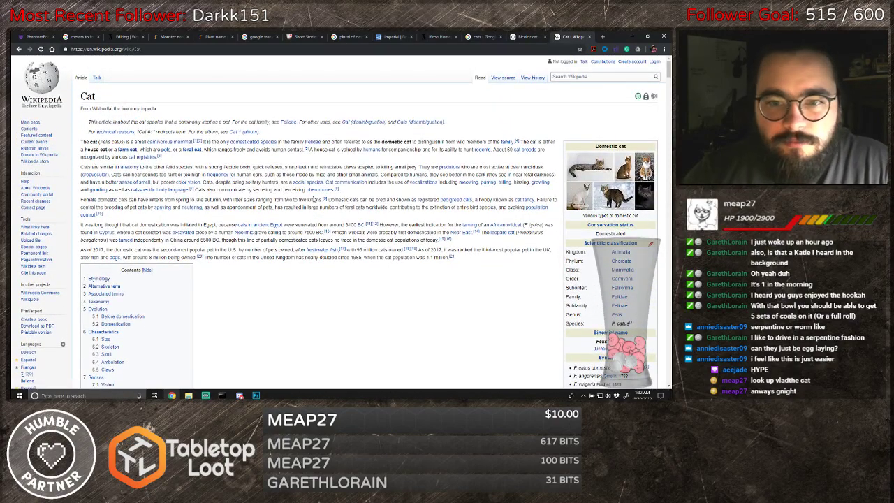
scroll(412, 230, "down", 2)
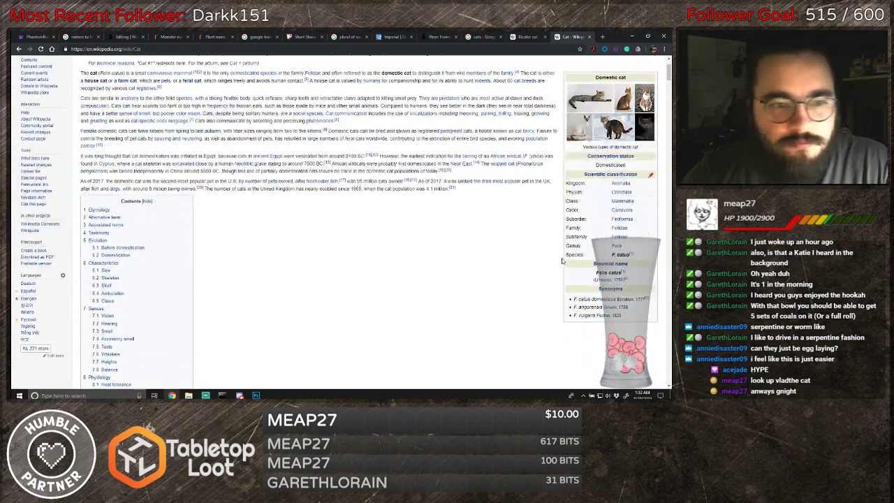
scroll(429, 231, "up", 2)
key("alt+Left")
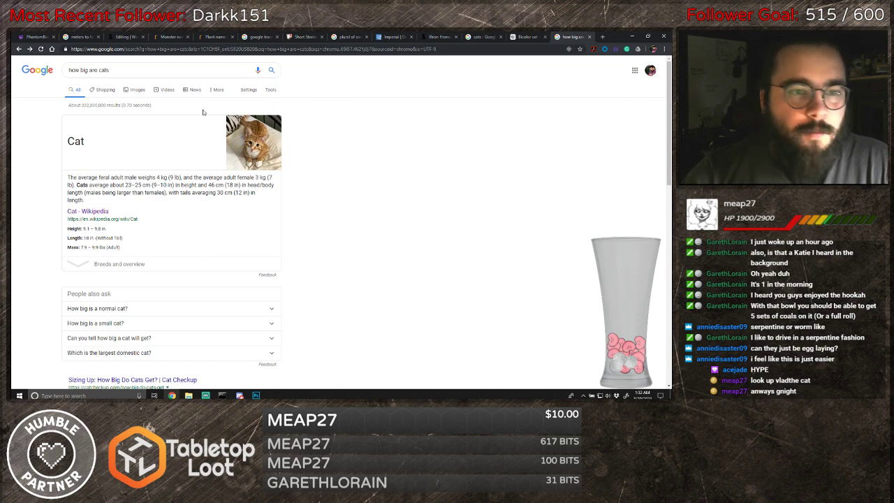
- Switch to the World Anvil character editor and replace the Height with 10"
left_click(128, 38)
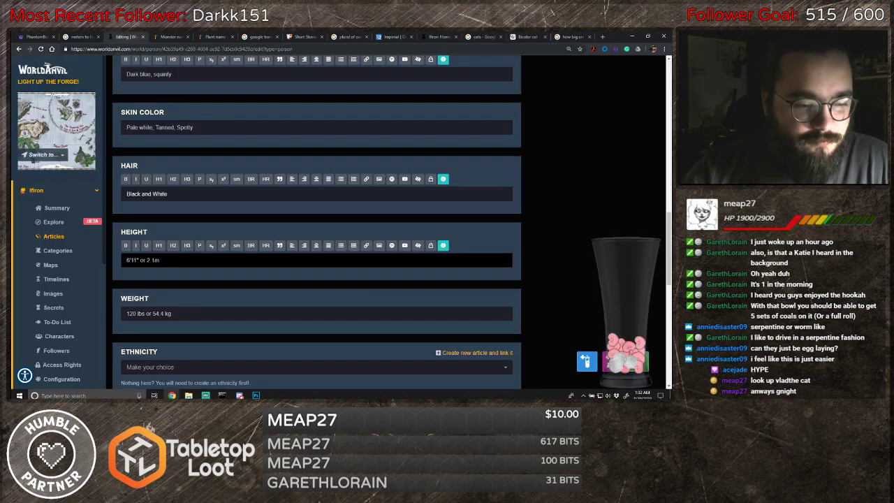
key("ctrl+a")
type("10")
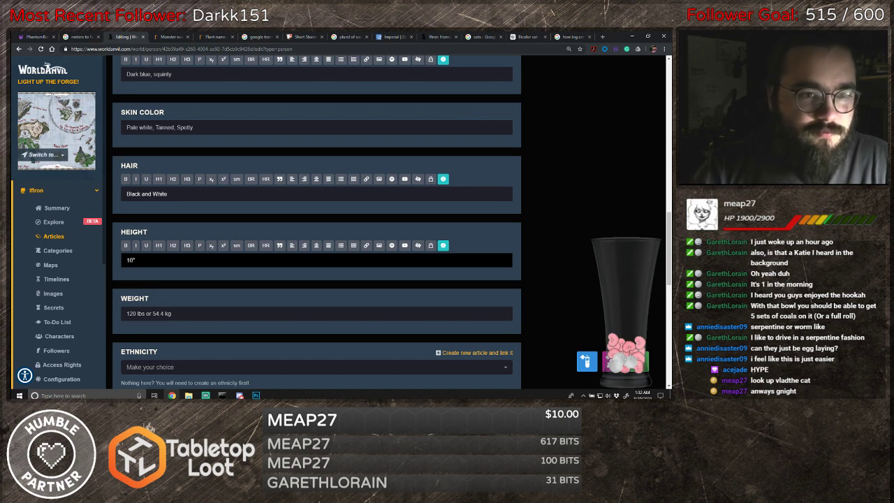
- Replace the character's Weight with "10 lbs"
scroll(169, 287, "down", 3)
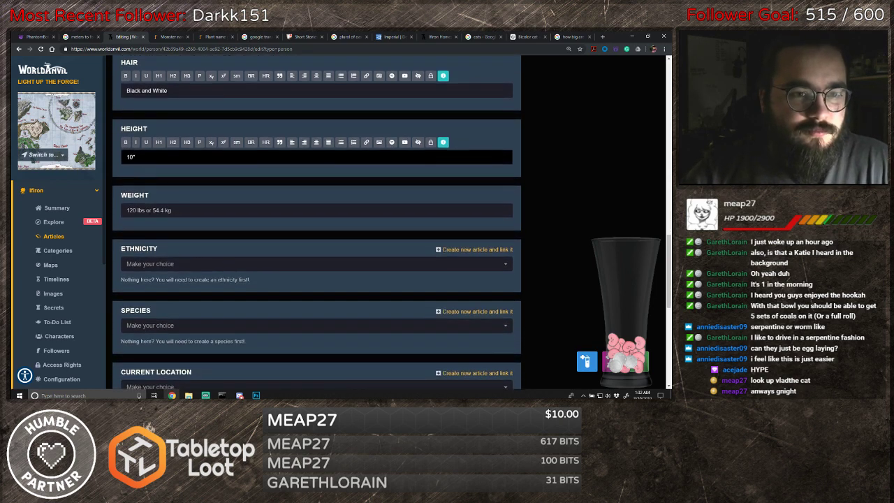
left_click(141, 210)
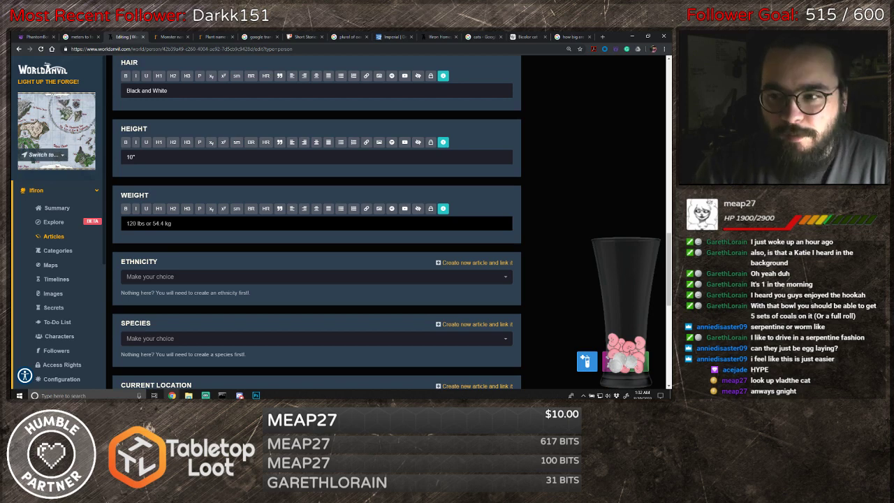
key("ctrl+a")
type("8")
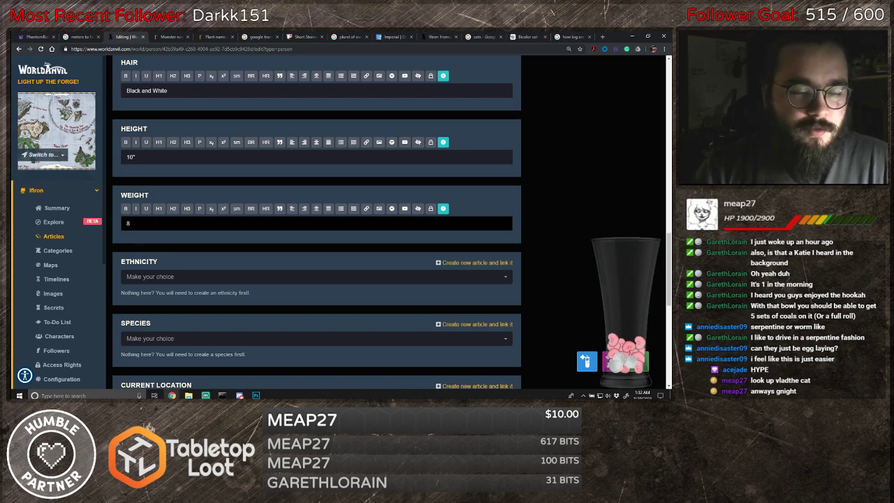
key("ctrl+z")
key("ctrl+a")
type("10 ")
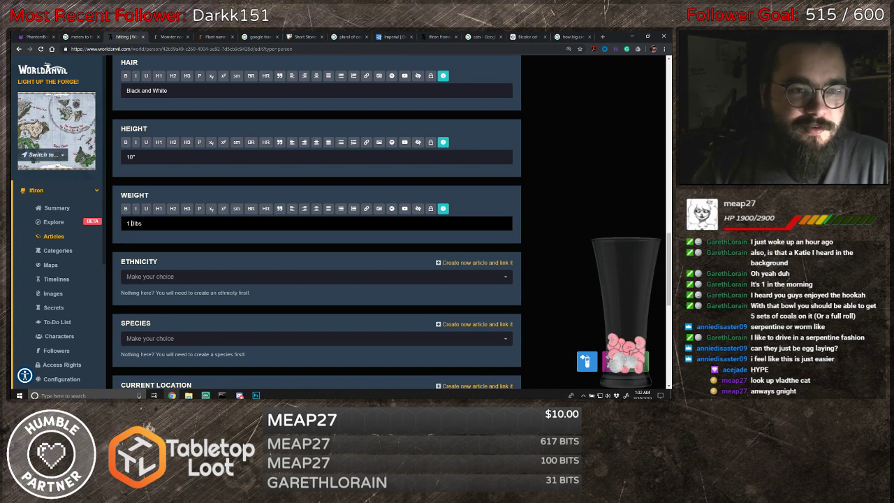
type("lbs")
key("Left")
key("Left")
key("Left")
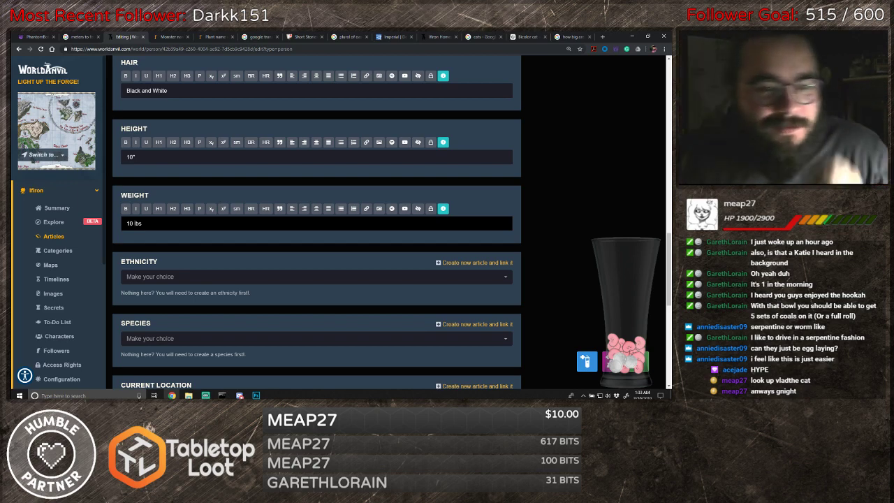
- Check the available Species options for the character and close the list without choosing one
scroll(180, 238, "down", 3)
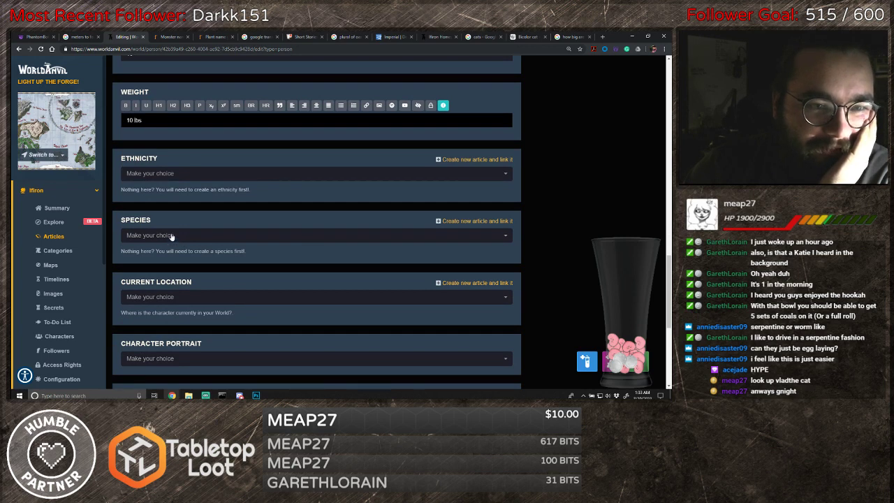
left_click(171, 236)
left_click(171, 236)
scroll(235, 229, "down", 3)
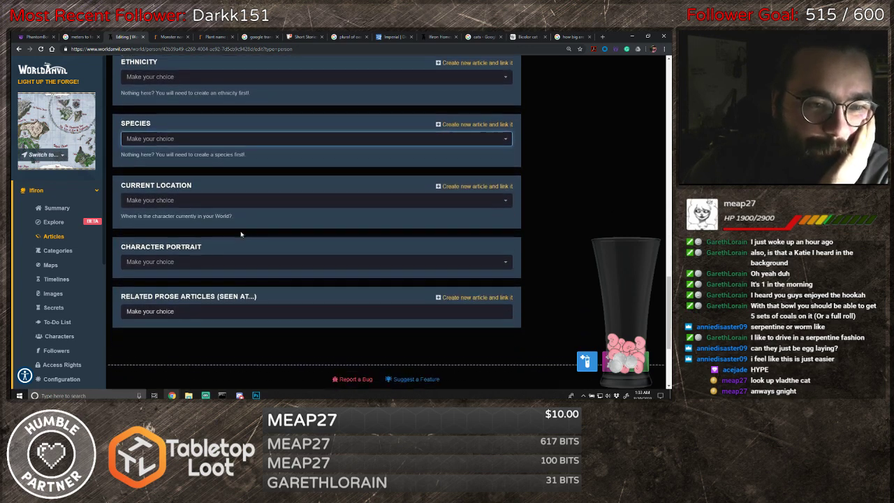
left_click(182, 133)
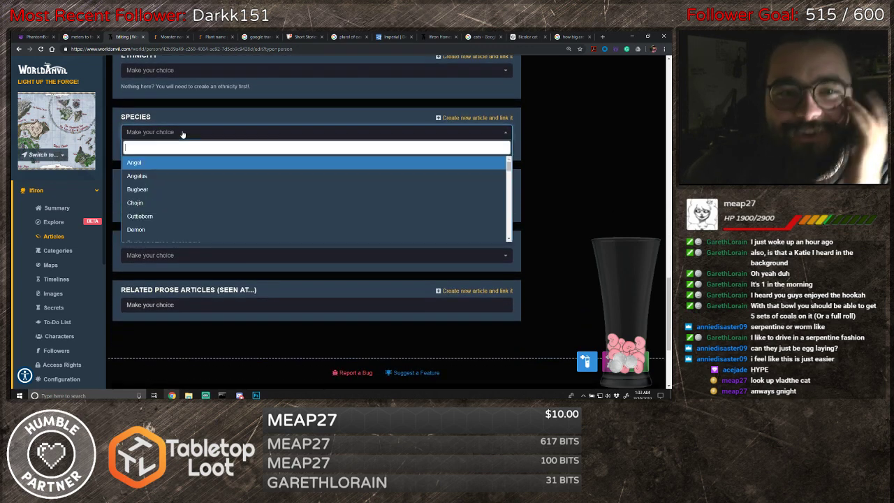
left_click(182, 133)
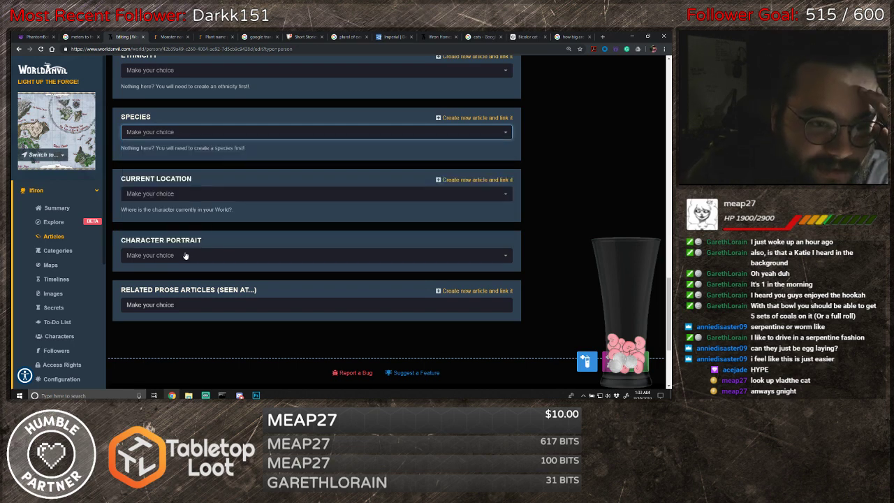
- Set the character's Current Location to City of Gold
left_click(187, 198)
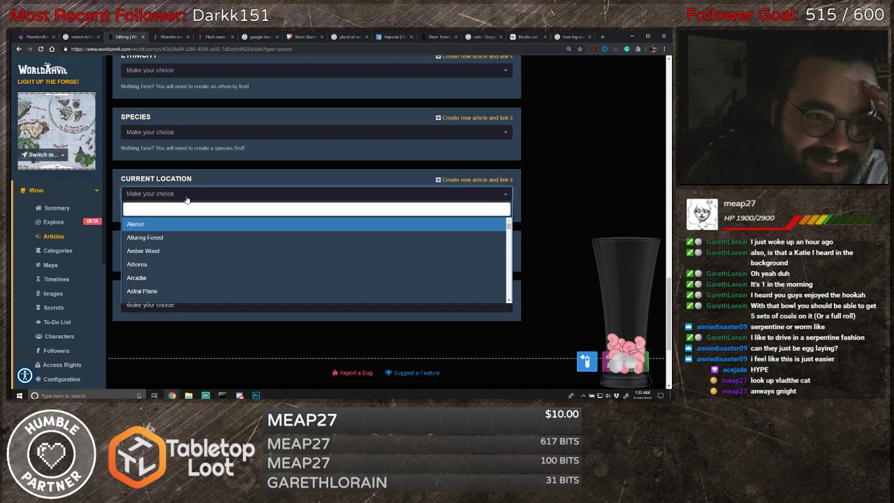
left_click(187, 198)
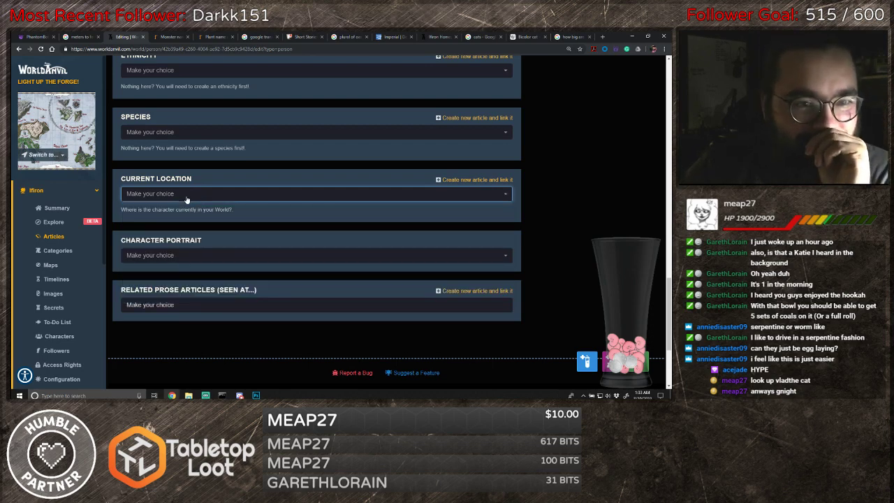
left_click(187, 198)
type("City")
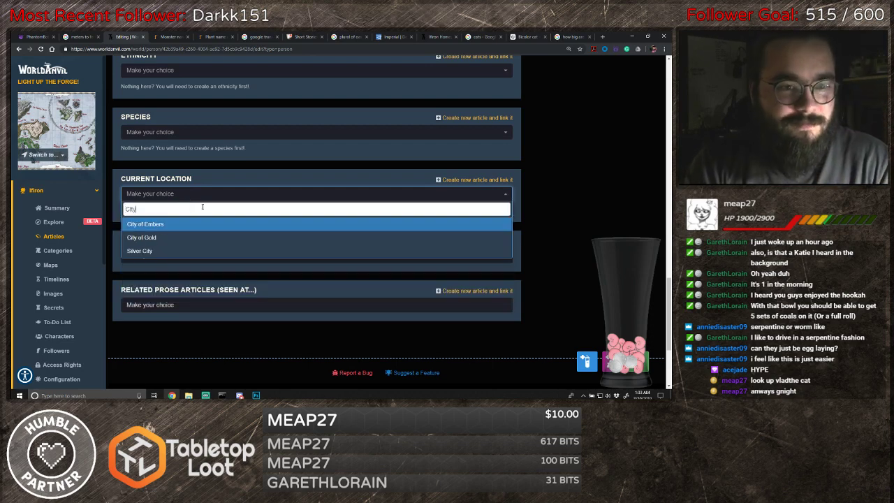
key("Down")
key("Return")
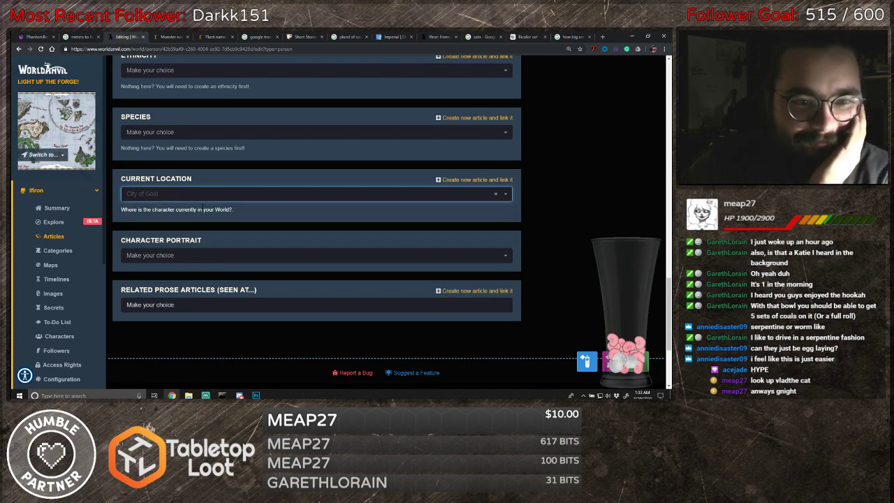
- Review the appearance fields, return to the Bicolor cat article, and enlarge the photo of the sitting tuxedo cat
scroll(269, 224, "up", 6)
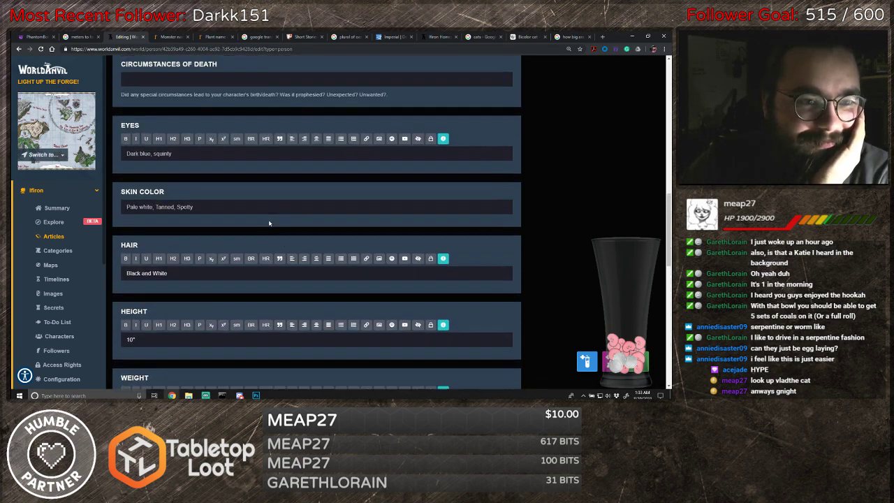
scroll(269, 224, "up", 4)
scroll(268, 219, "down", 2)
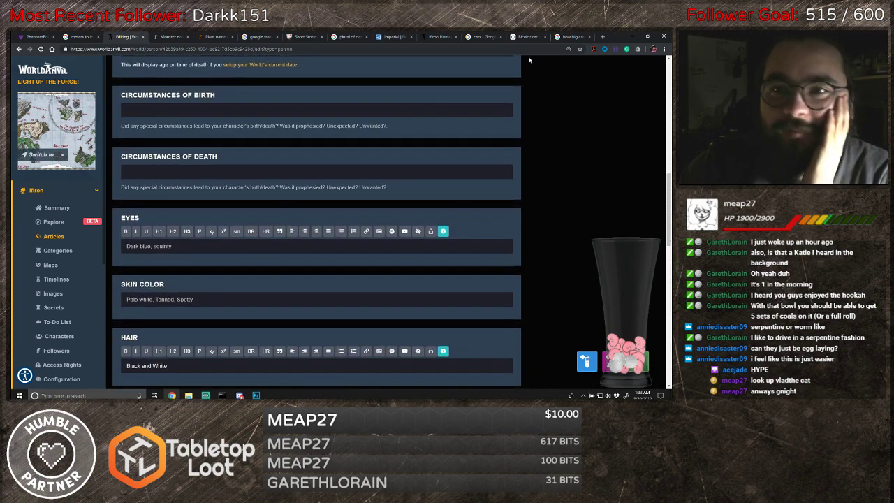
left_click(525, 36)
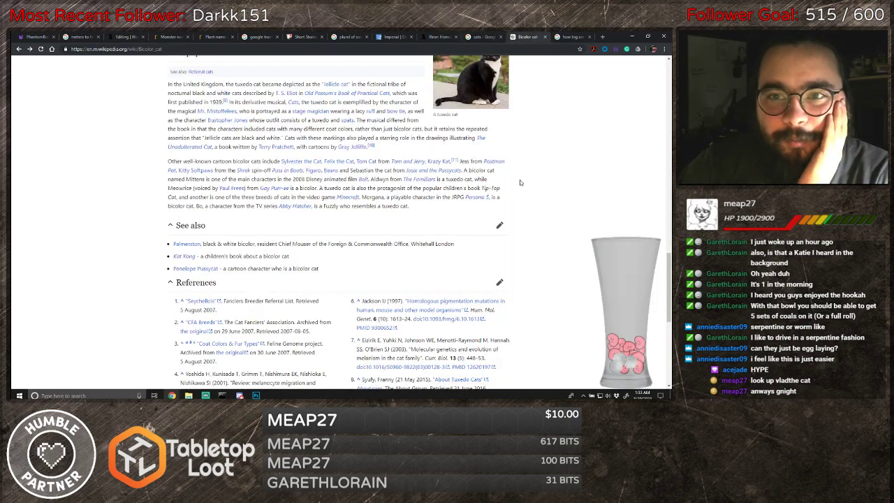
scroll(518, 182, "up", 3)
left_click(485, 150)
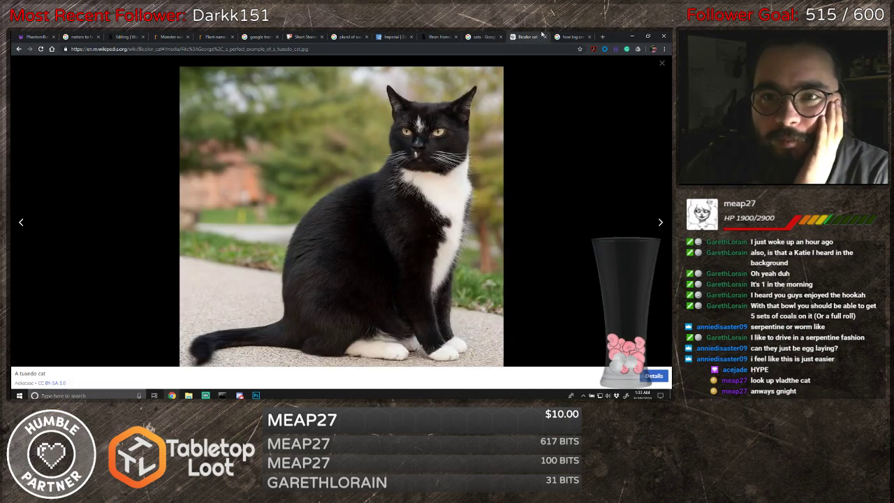
- Go back to the World Anvil character editor and replace the Eyes description with "Yellow"
left_click(126, 36)
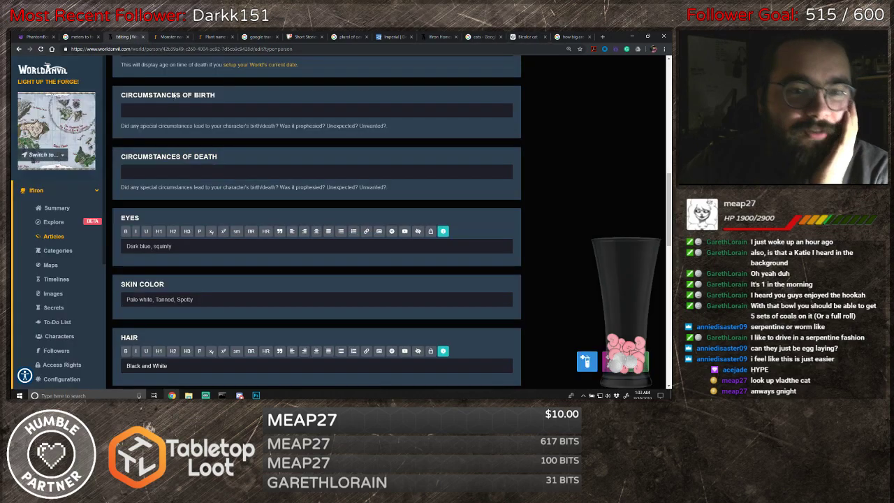
left_click(142, 247)
key("ctrl+a")
type("Yell")
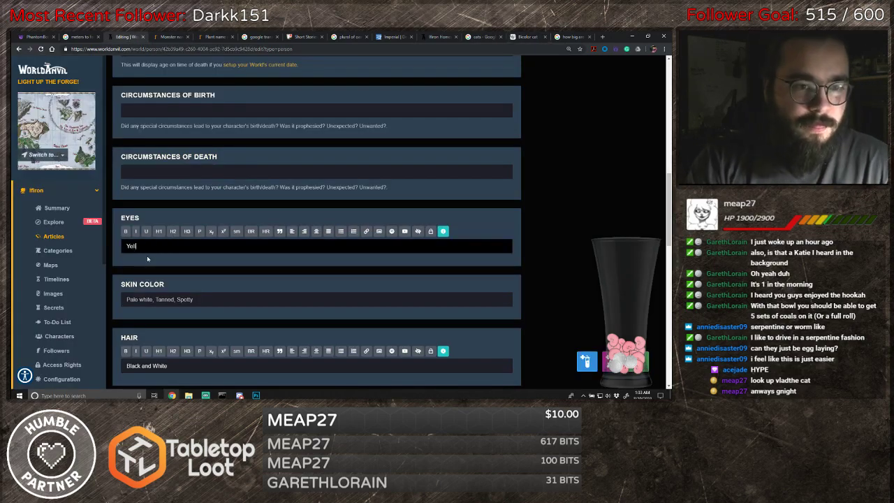
type("ow")
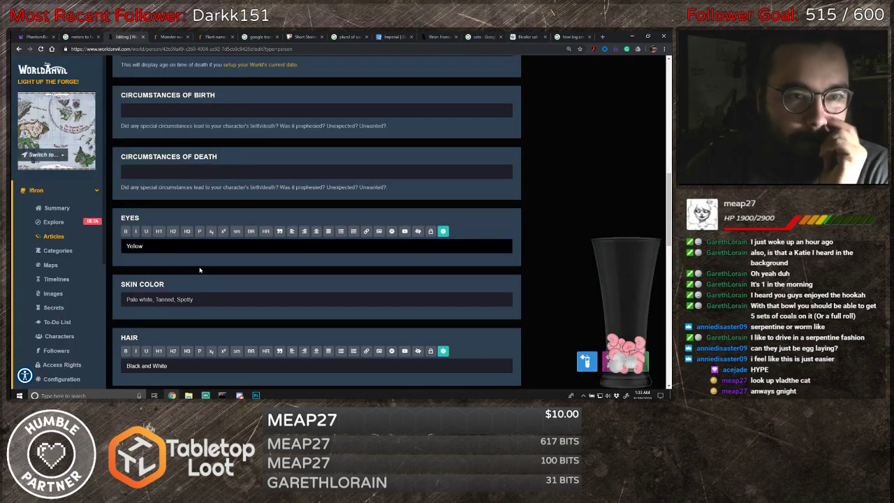
- In the character's naming details, set the Honorific / Title to "Don" and the Given Name to "Nibbles"
scroll(198, 269, "up", 5)
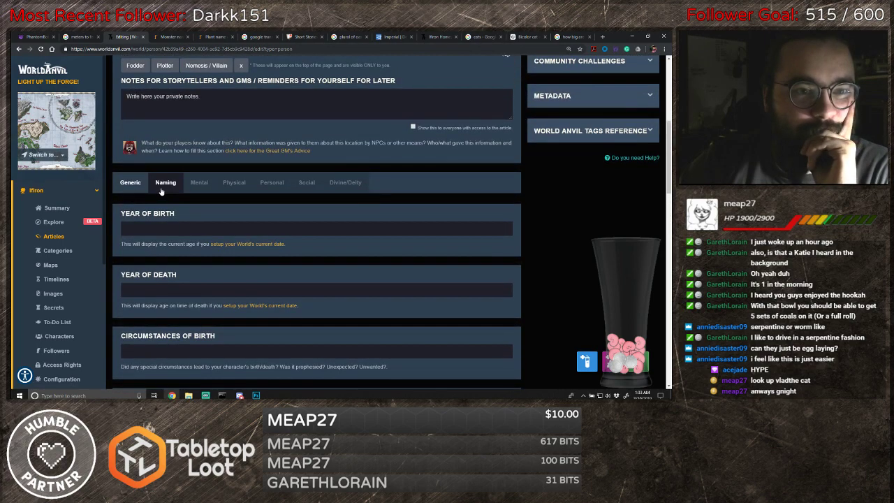
left_click(162, 185)
scroll(175, 209, "up", 1)
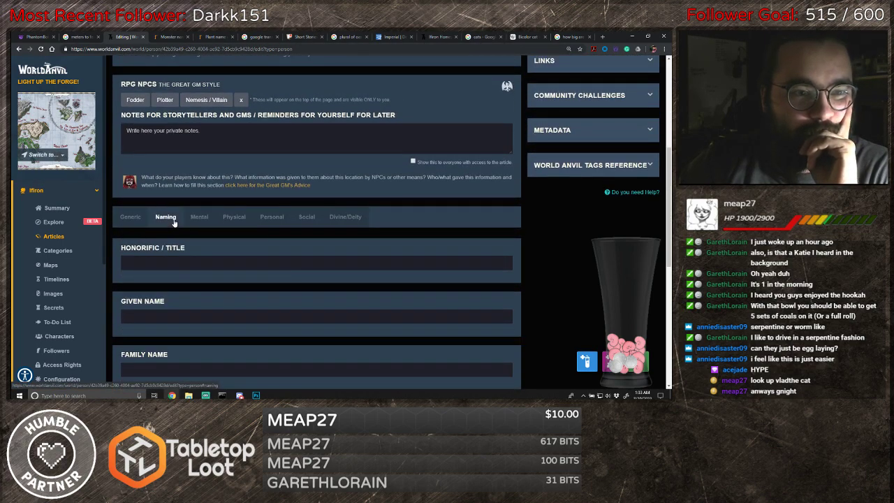
scroll(199, 220, "down", 2)
left_click(223, 194)
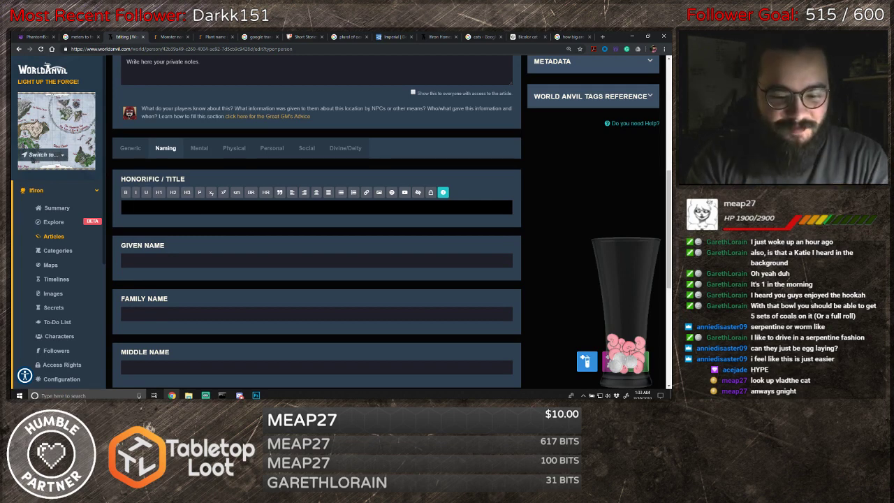
type("Don")
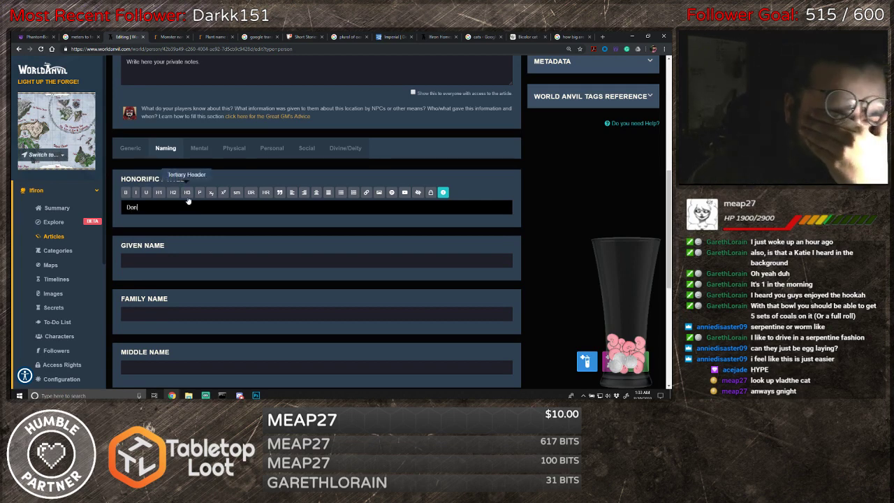
left_click(165, 260)
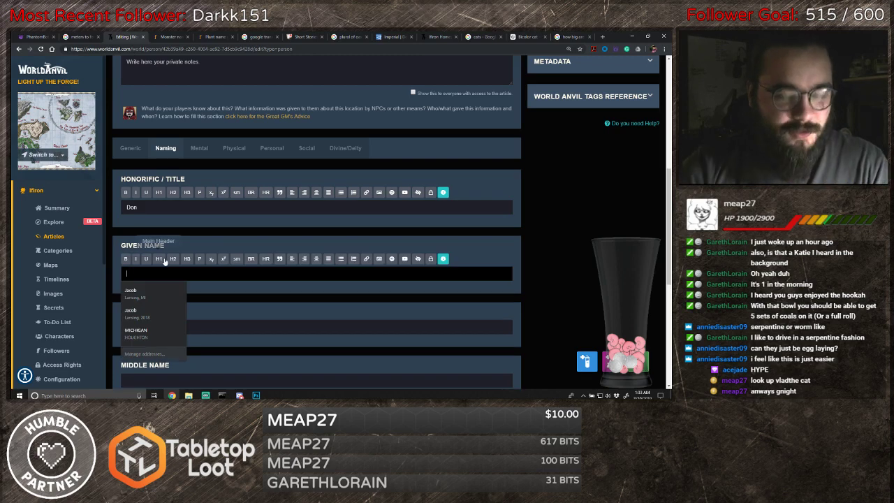
type("Nibbles")
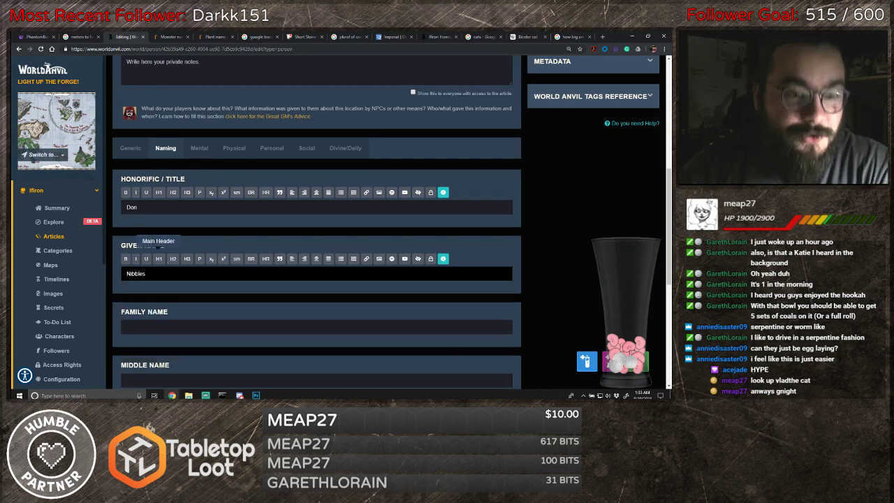
- Set the character's Nickname / Alias to "Fat Cat of Crime"
scroll(203, 293, "down", 3)
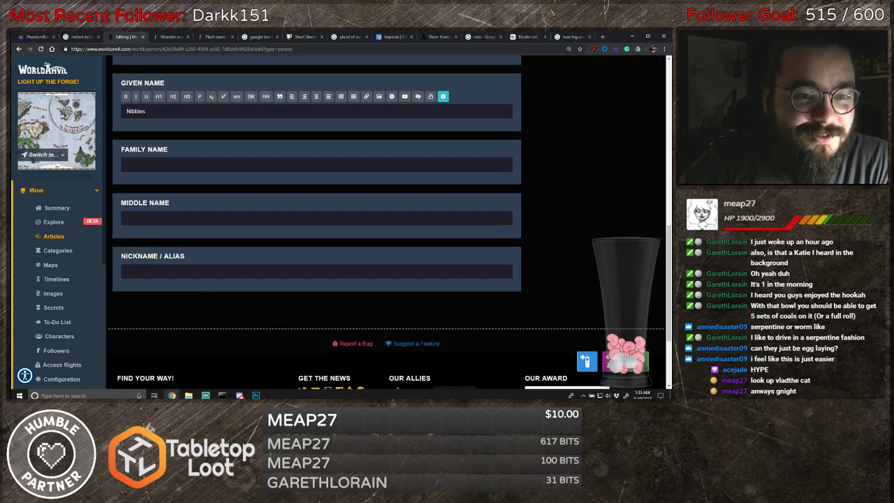
scroll(205, 296, "up", 2)
scroll(206, 296, "up", 3)
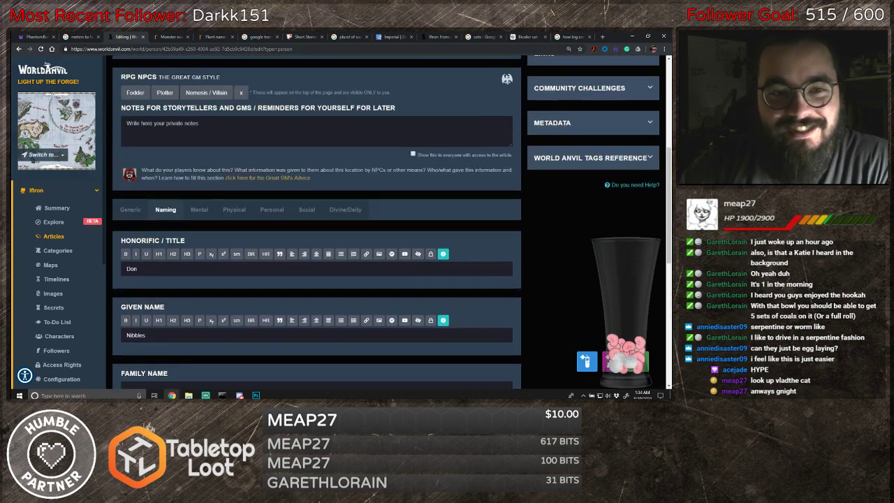
scroll(208, 293, "down", 2)
scroll(203, 294, "down", 2)
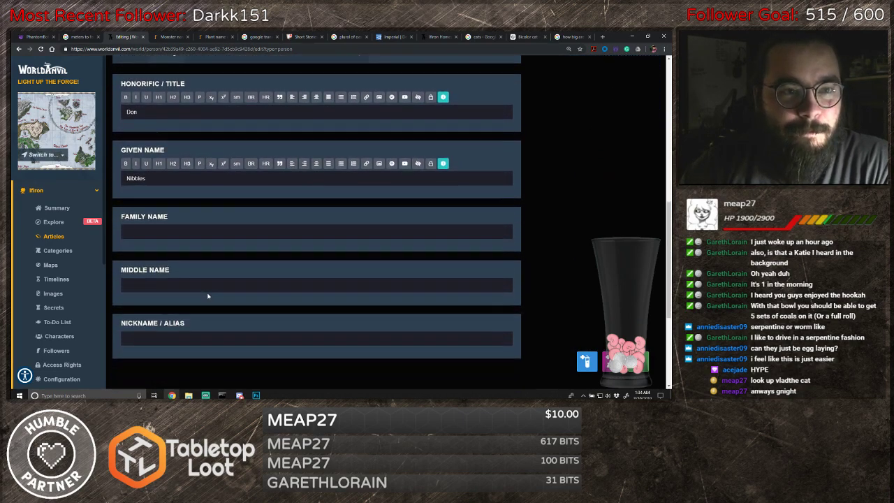
left_click(146, 264)
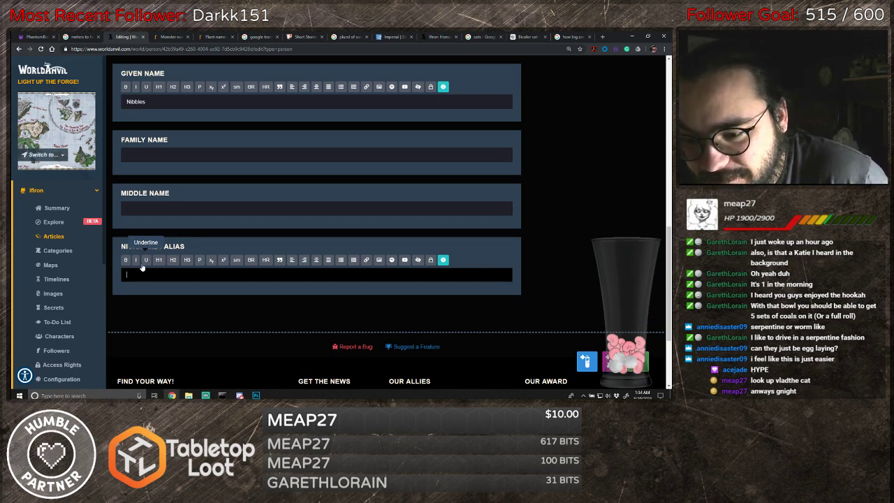
type("Fat Cat of Crime")
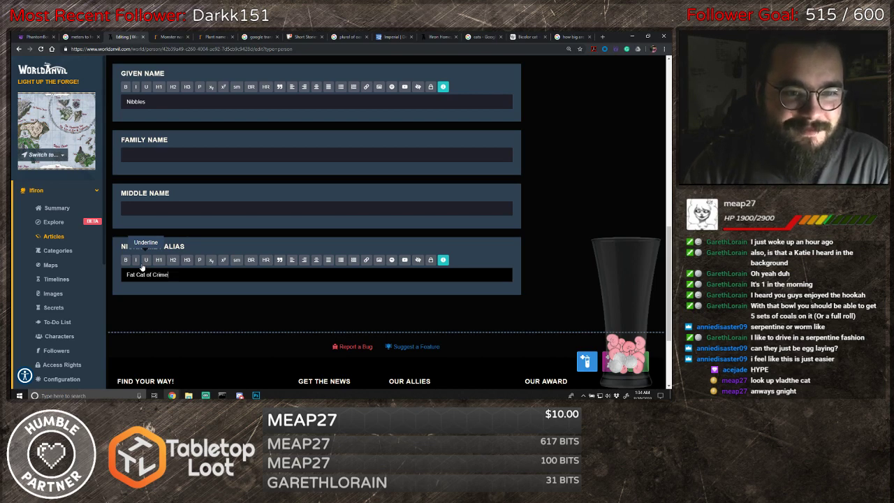
left_click(192, 301)
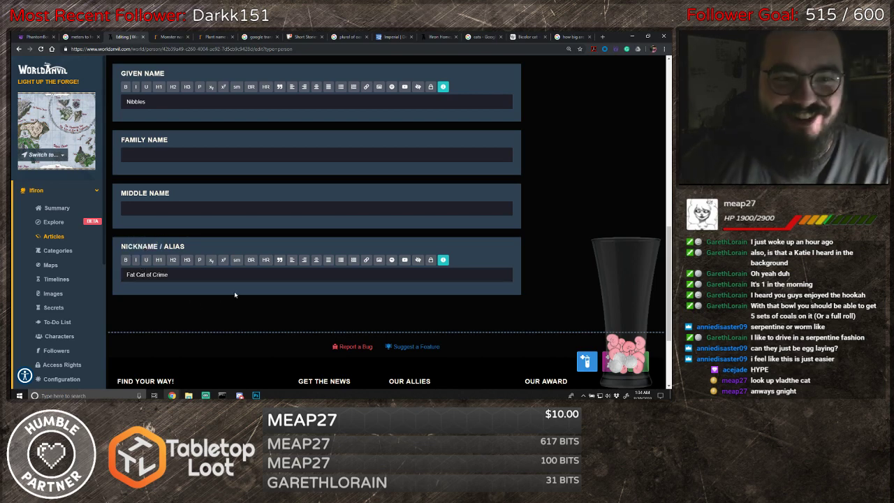
- Begin the Personal History with "Mr. Nibbles started out as a stray cat in the streets of the" and a link to the City of Gold settlement
scroll(220, 299, "up", 5)
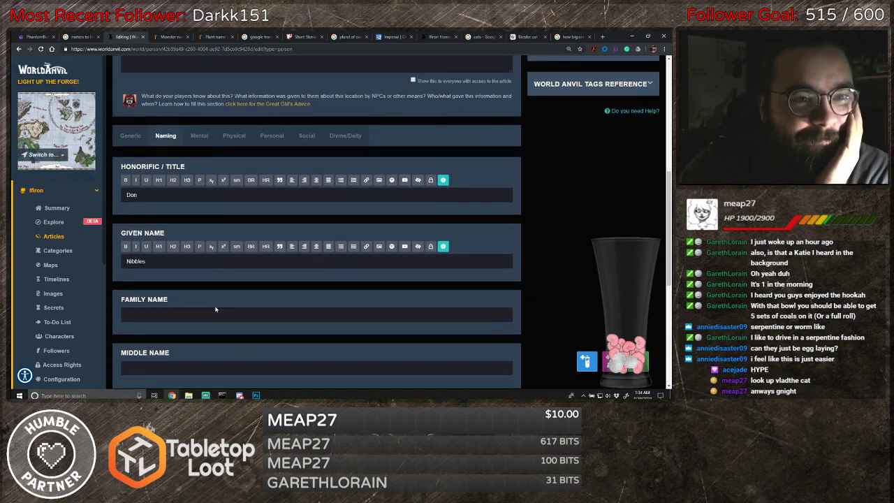
left_click(196, 149)
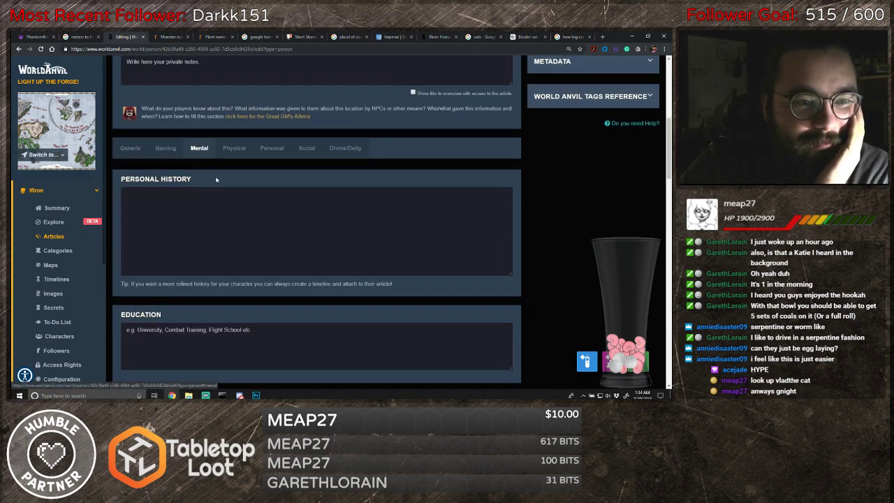
scroll(216, 179, "down", 3)
scroll(217, 195, "up", 3)
left_click(216, 224)
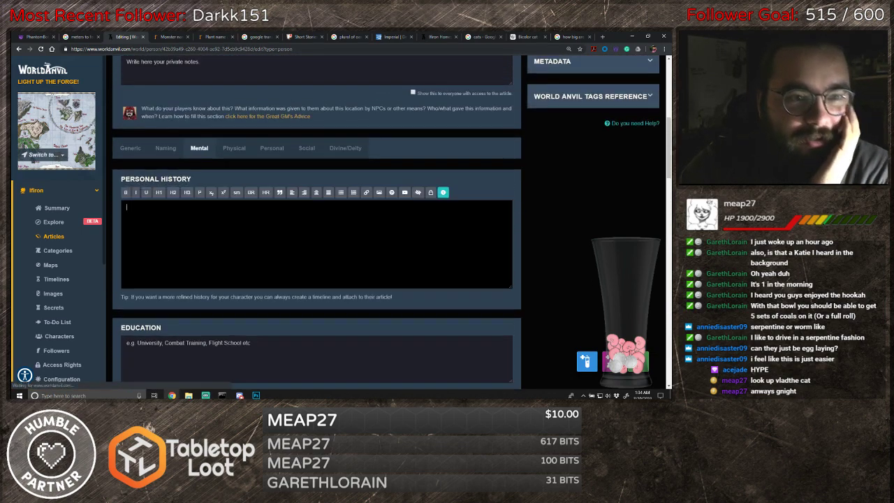
type("Mr.")
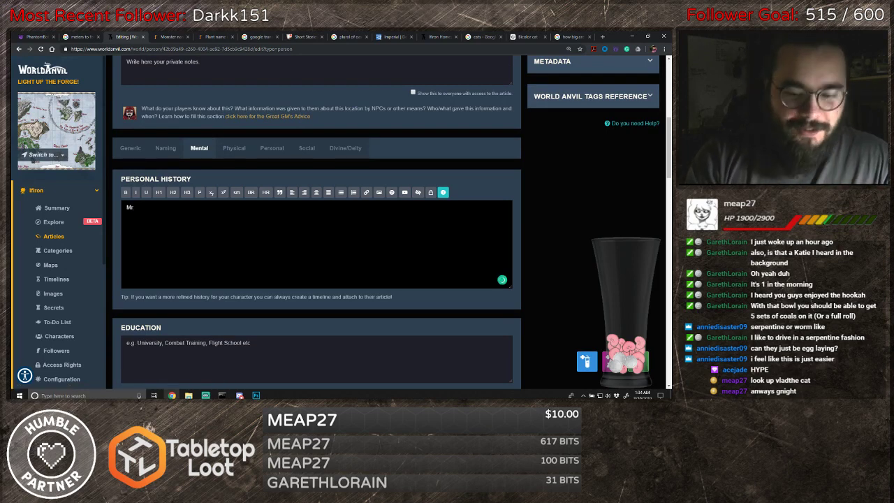
type(" Nibbles")
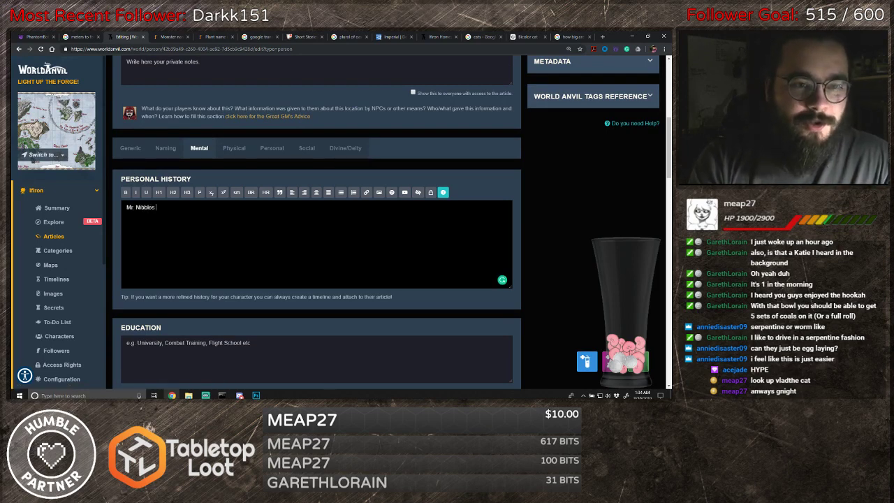
type(" was")
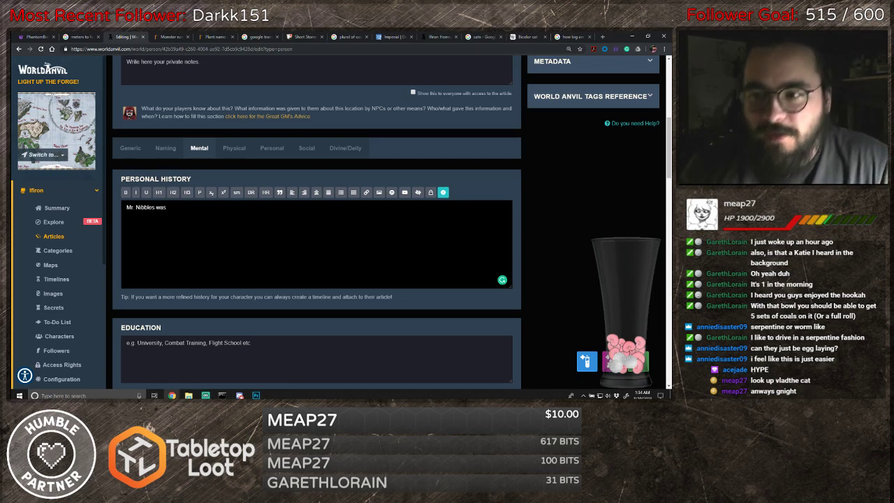
key("BackSpace")
key("BackSpace")
key("BackSpace")
key("BackSpace")
type("sta")
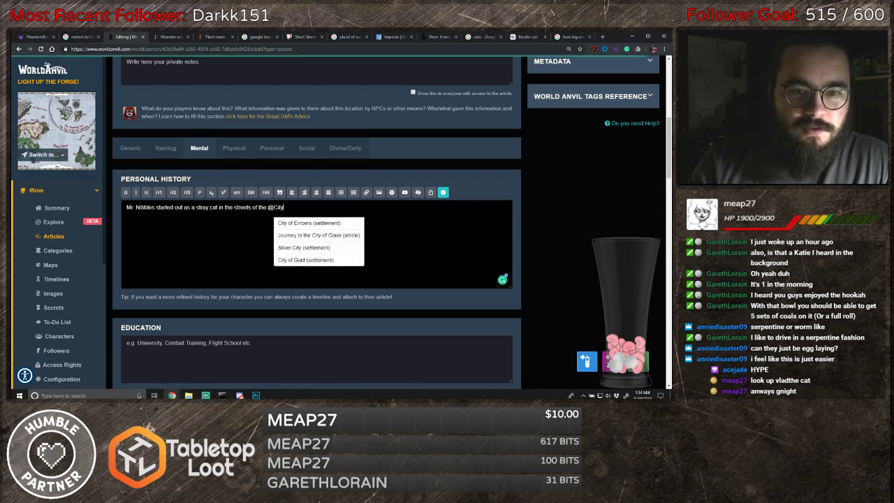
left_click(298, 260)
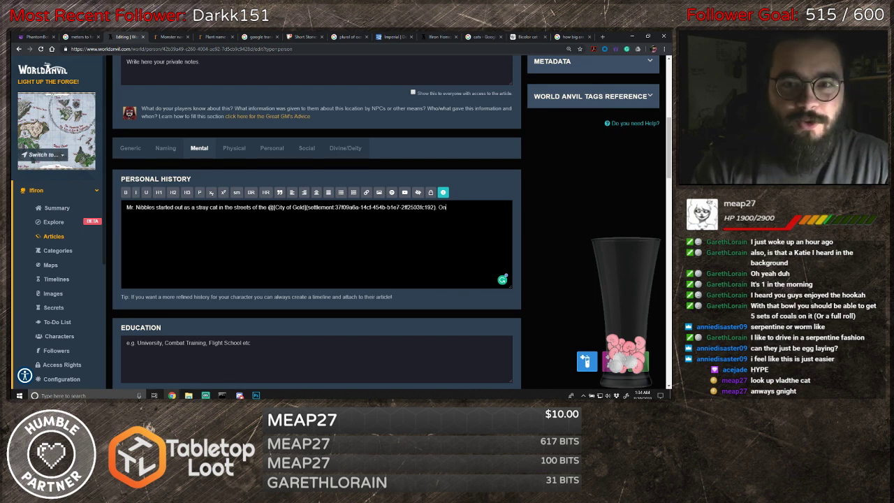
- Add to the Personal History "One day he was lured into the home of a wizard who then cast a spell to give him sentience."
type(". One day he was lured into the home of a wizard who then cast")
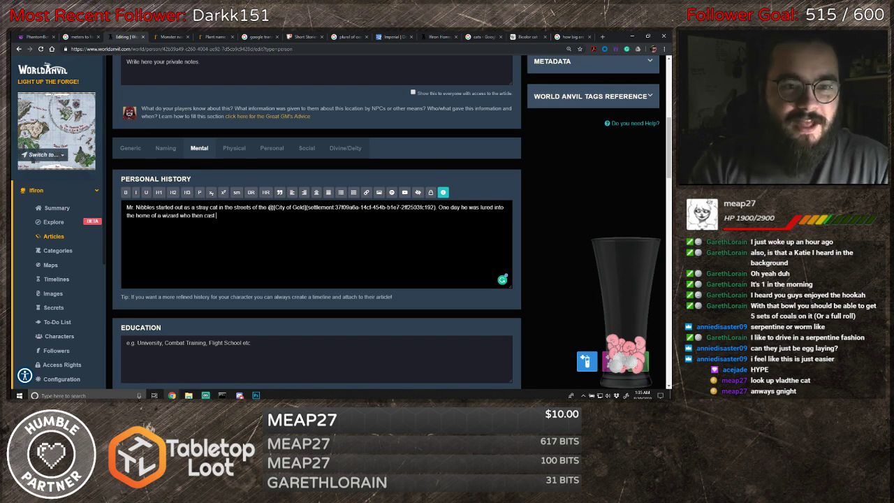
type("a spell to give")
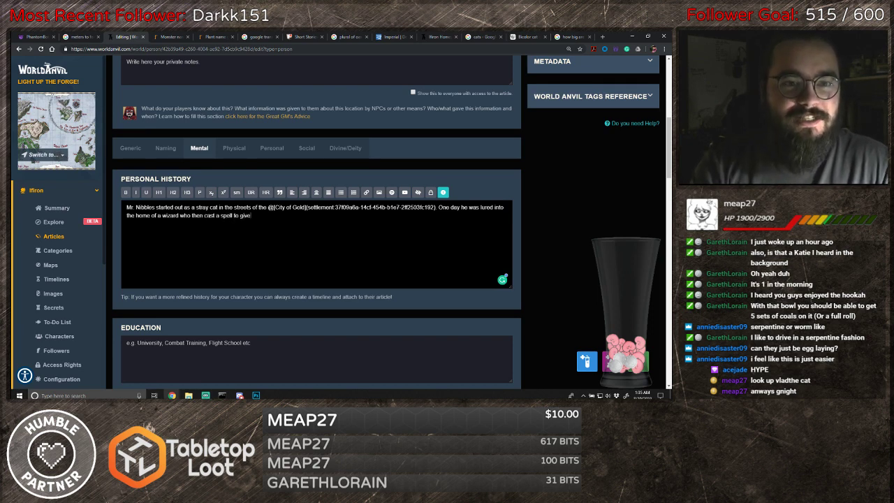
type(" him se")
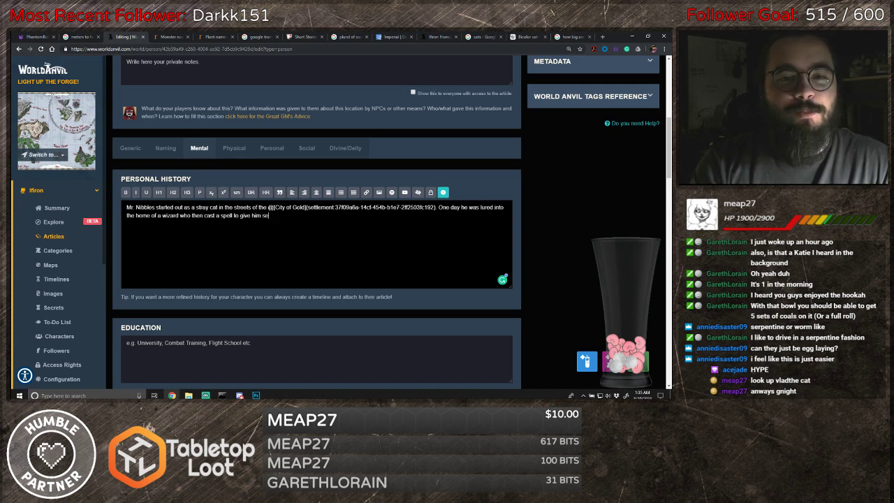
type("ntience.")
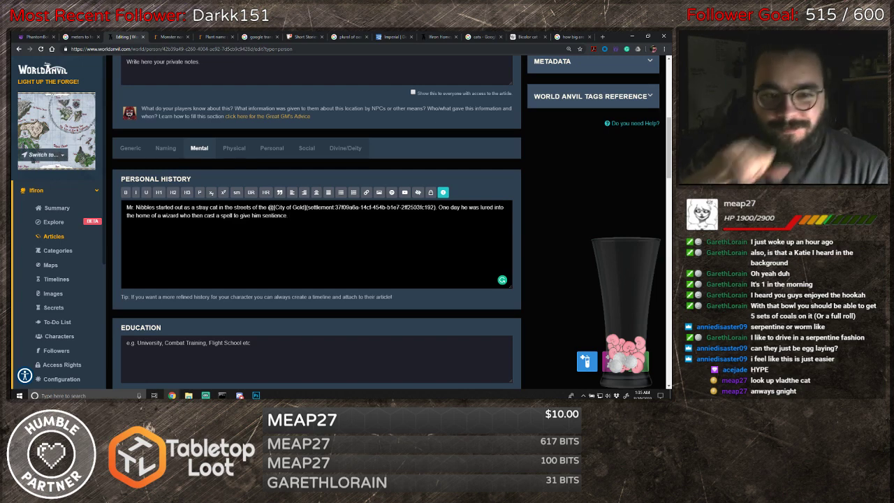
- Continue the Personal History after the sentience sentence with "Upon realizing his state in the world"
type("Th")
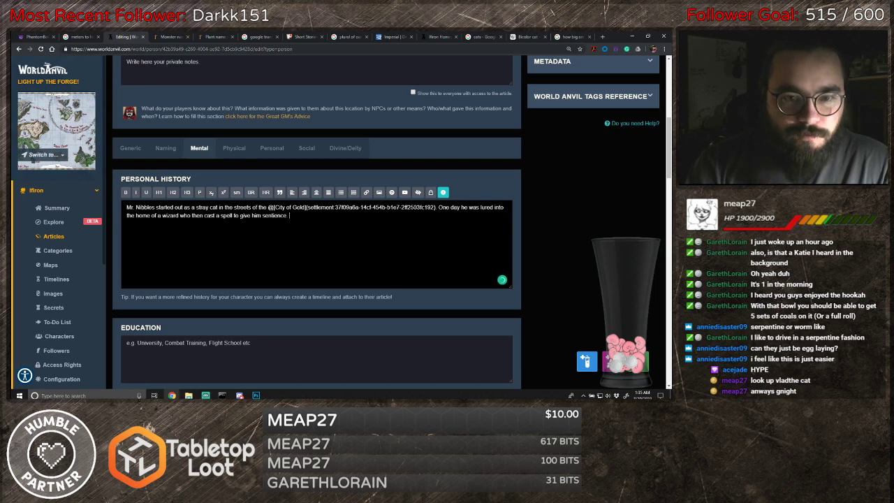
type("Upon")
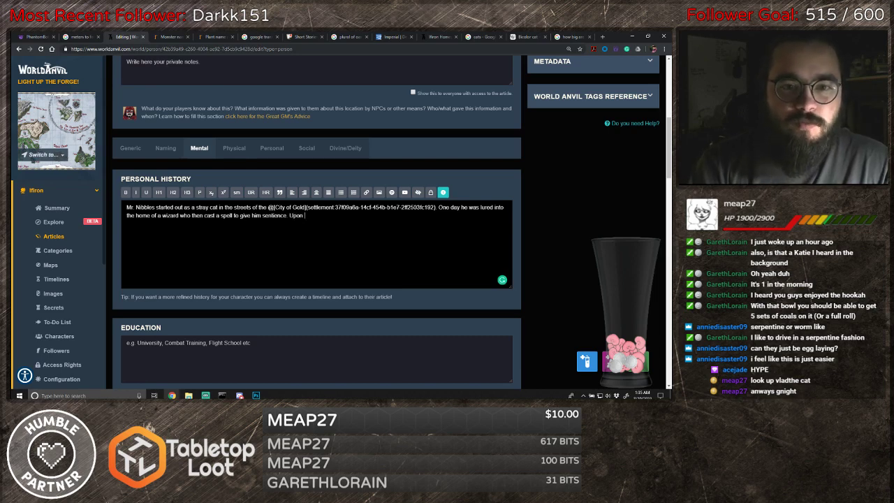
type(" realizing hi")
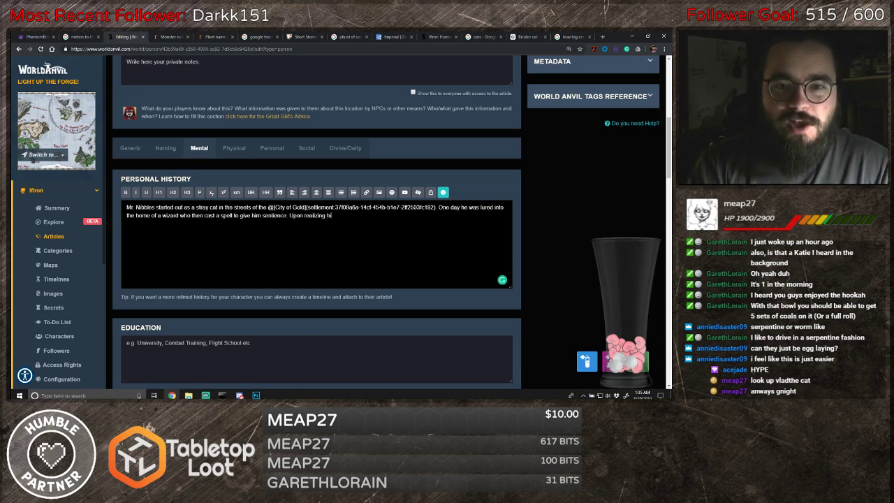
type("s s")
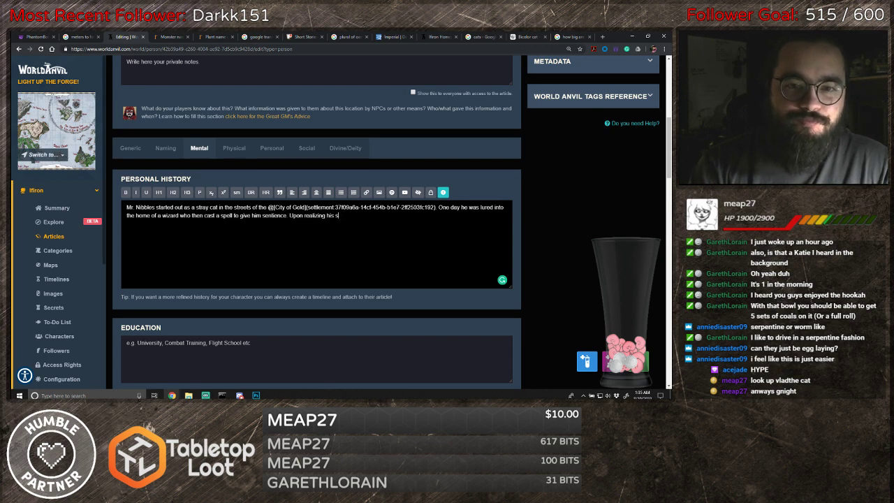
type("tatac")
key("BackSpace")
key("BackSpace")
key("BackSpace")
key("BackSpace")
key("BackSpace")
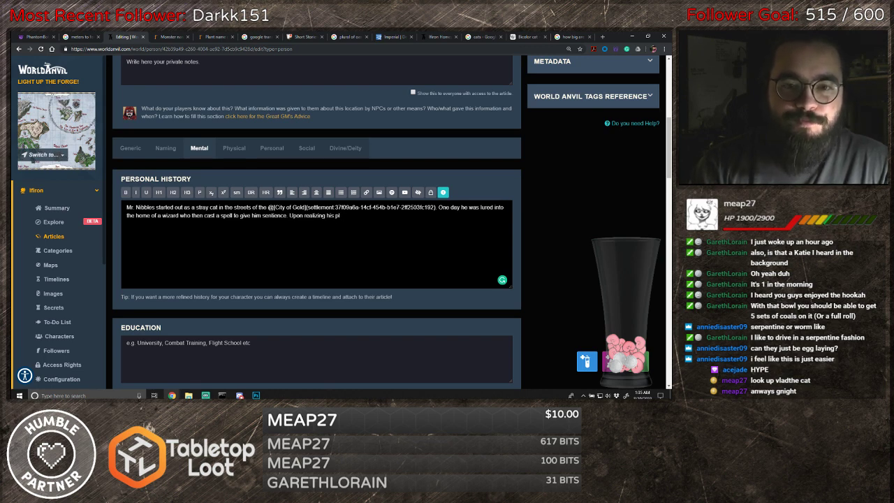
type("state in")
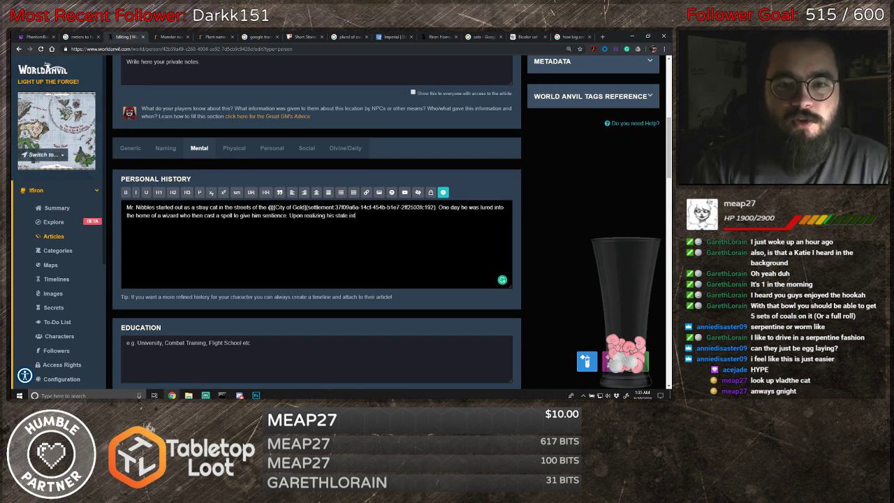
type(" the world")
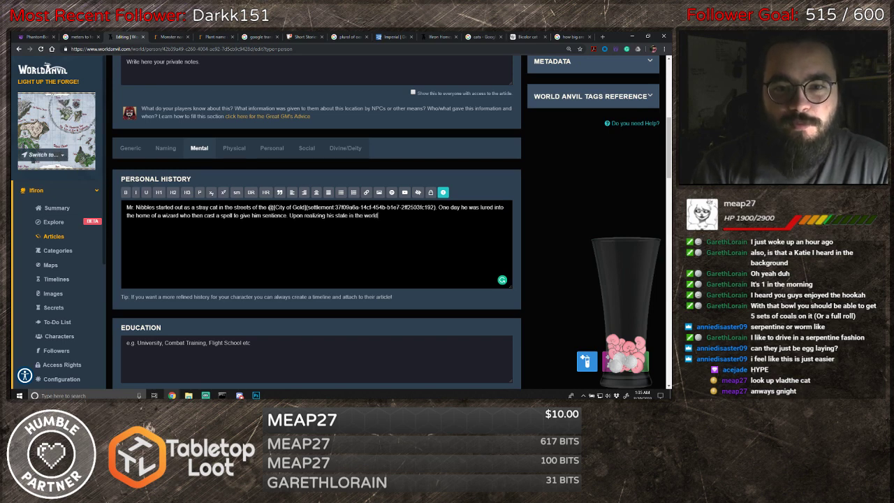
- Extend the new Personal History sentence with ", Mr. Nibbles escaped the home of the wizard"
type(", Mr")
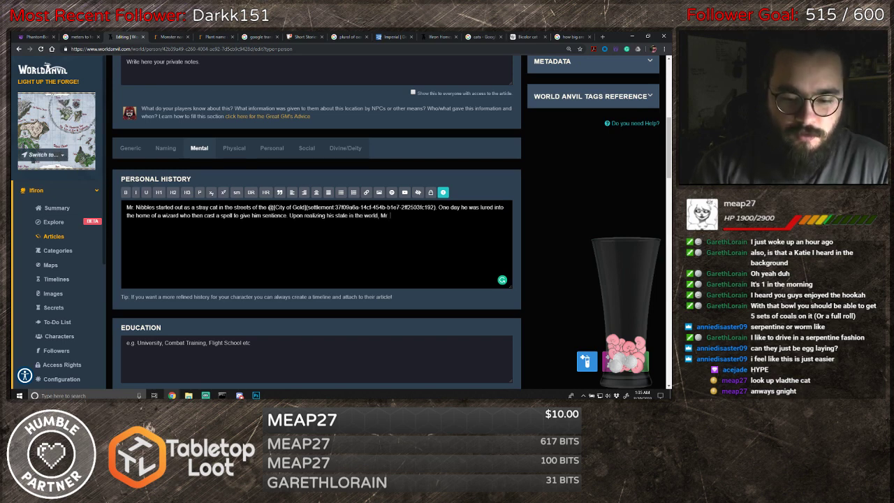
type(". Nibbles es")
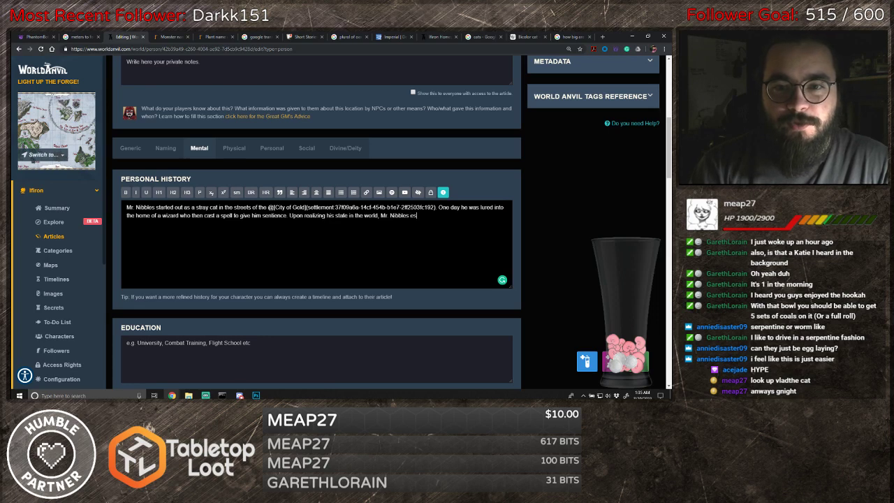
type("cpae")
key("BackSpace")
key("BackSpace")
key("BackSpace")
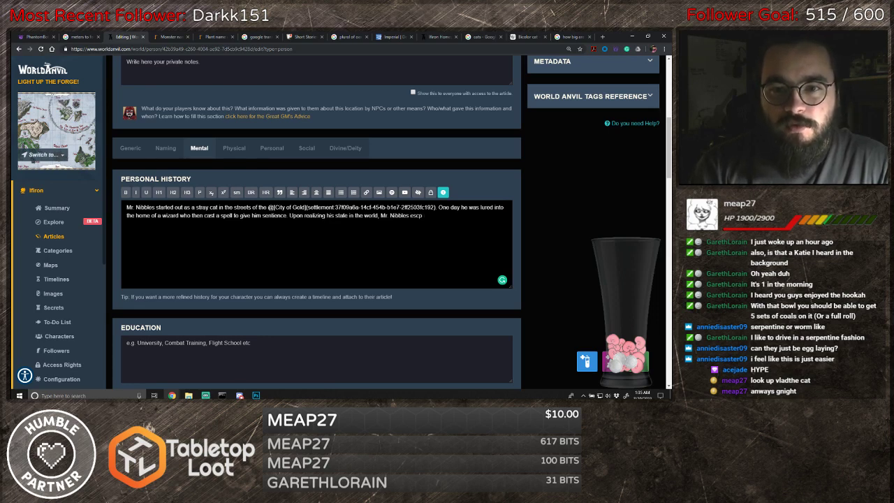
type("aped the home of")
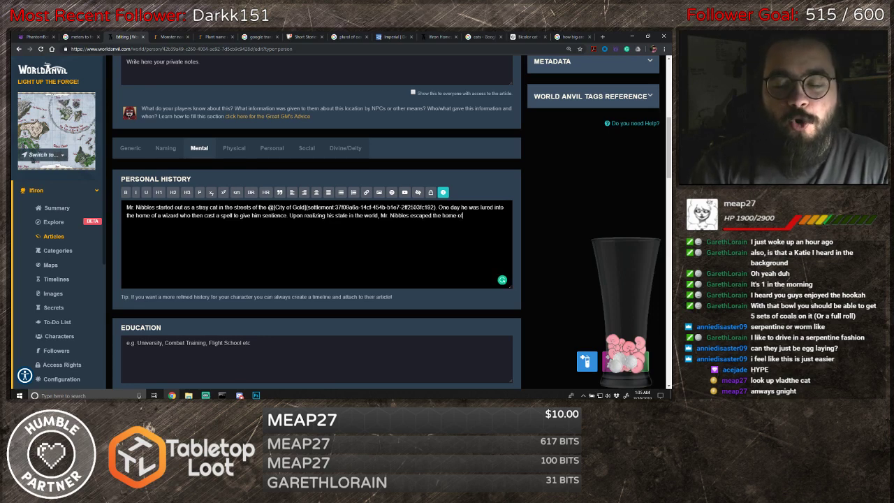
type(" the wiz")
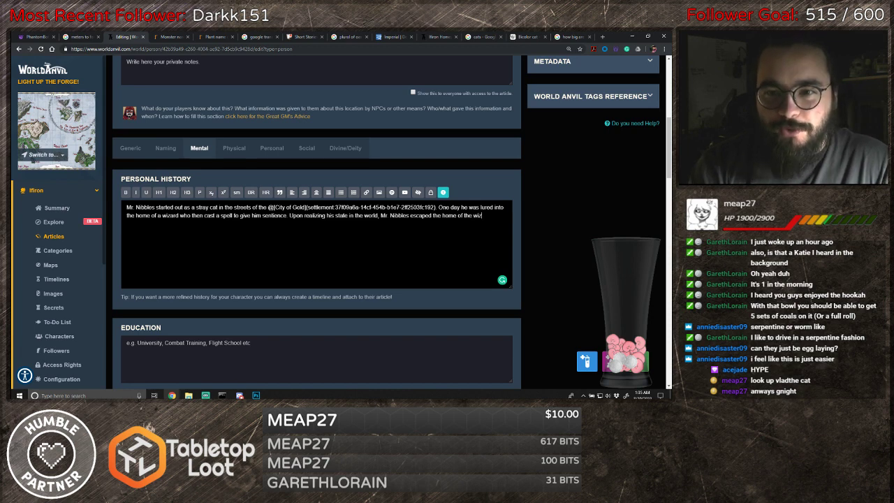
type("ard a")
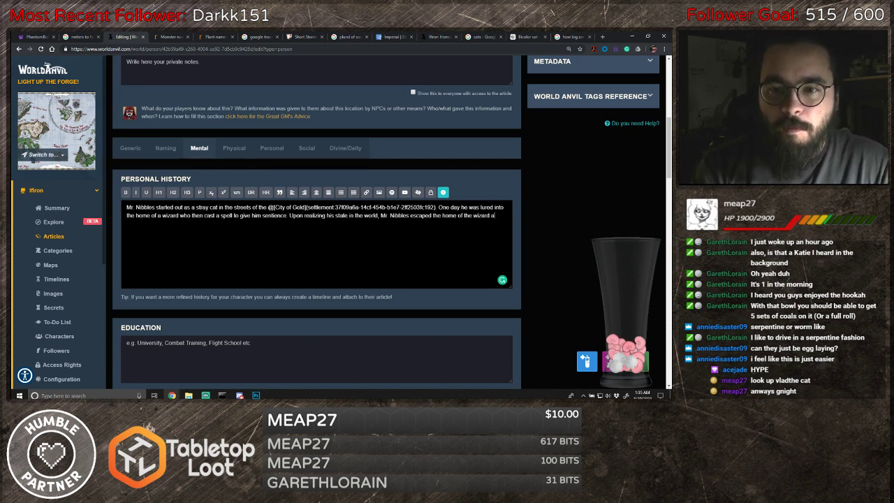
type("nd rallied")
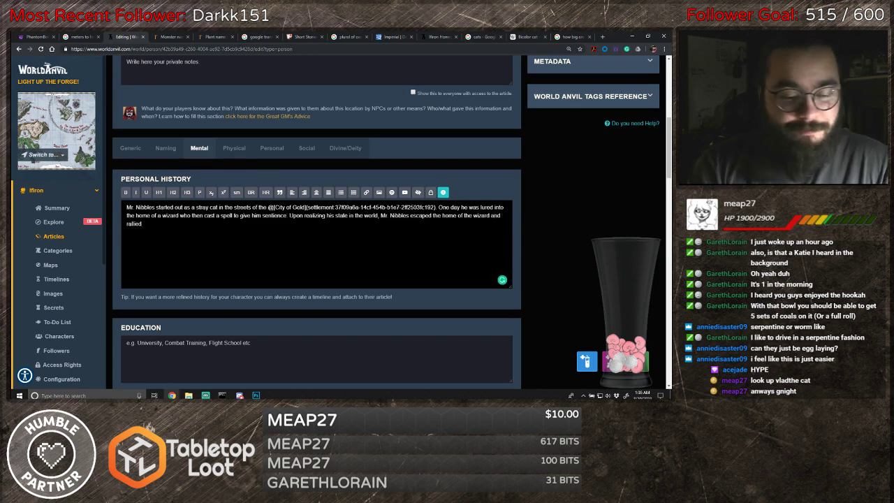
key("BackSpace")
key("BackSpace")
key("BackSpace")
key("BackSpace")
key("BackSpace")
key("BackSpace")
key("BackSpace")
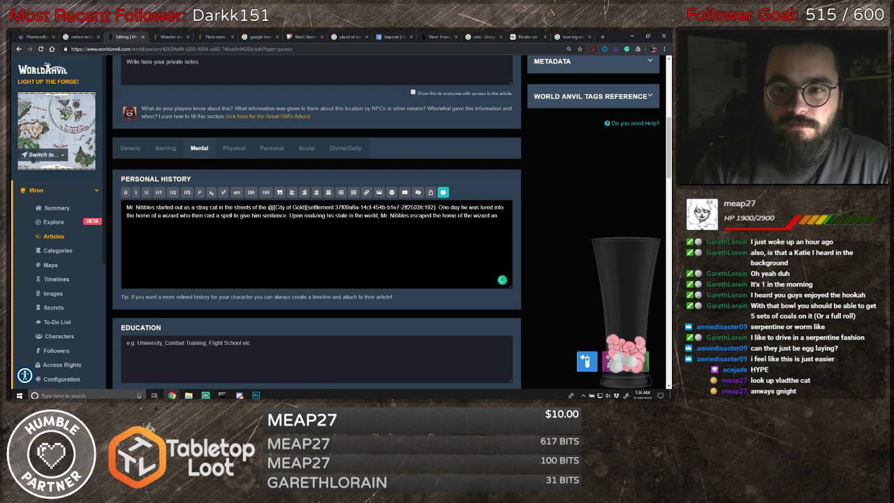
- Complete the wizard escape sentence with "to get aid in his ambitions." and begin another one with "He started"
type("to ")
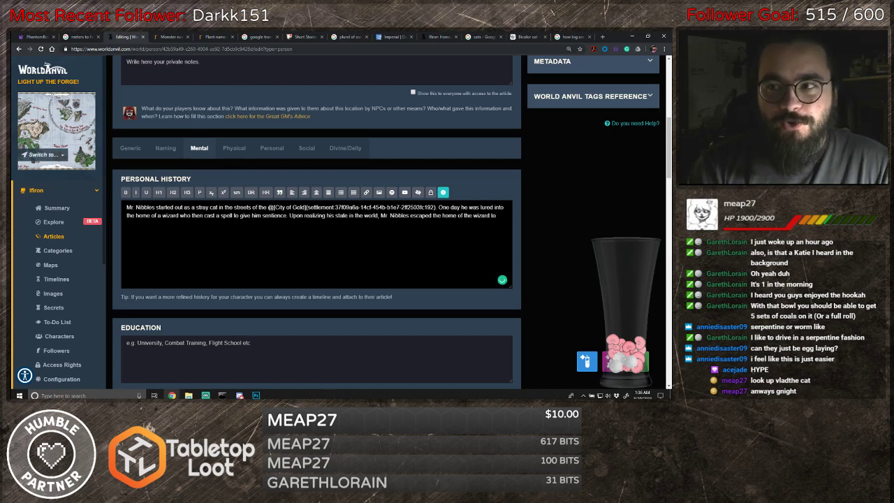
type("gather ai")
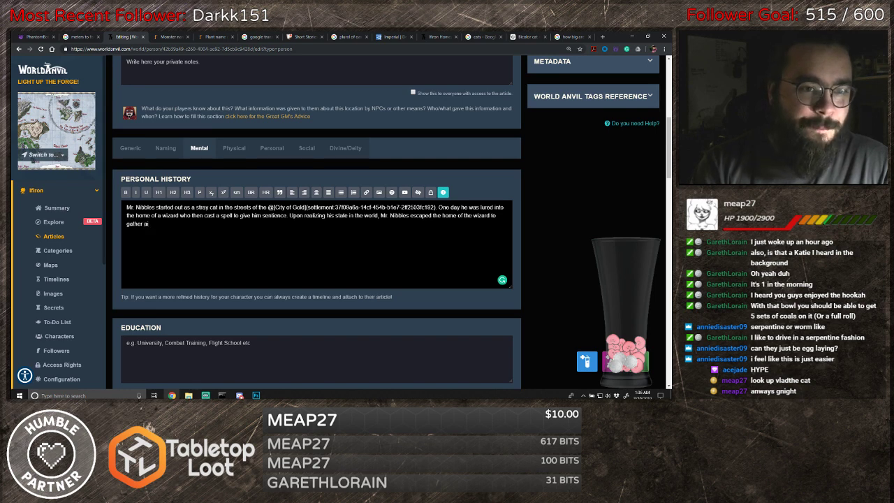
key("BackSpace")
key("BackSpace")
key("BackSpace")
key("BackSpace")
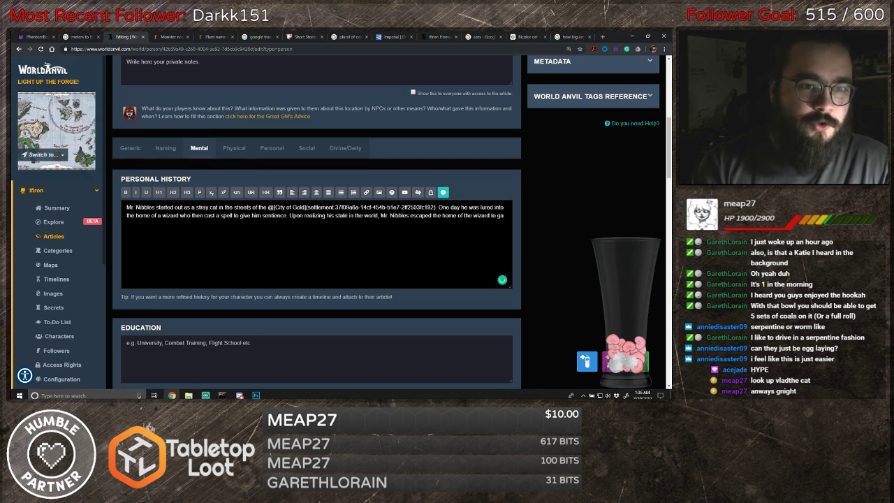
type("et ai")
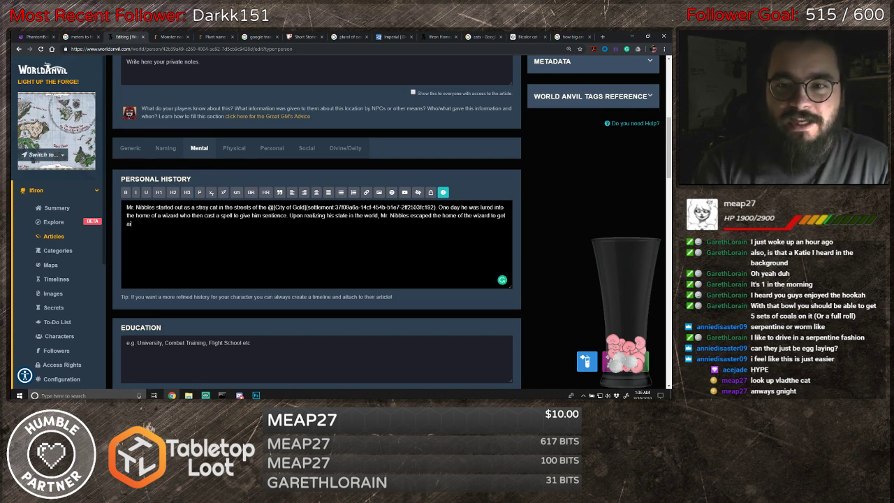
type("d in his ambitions. He")
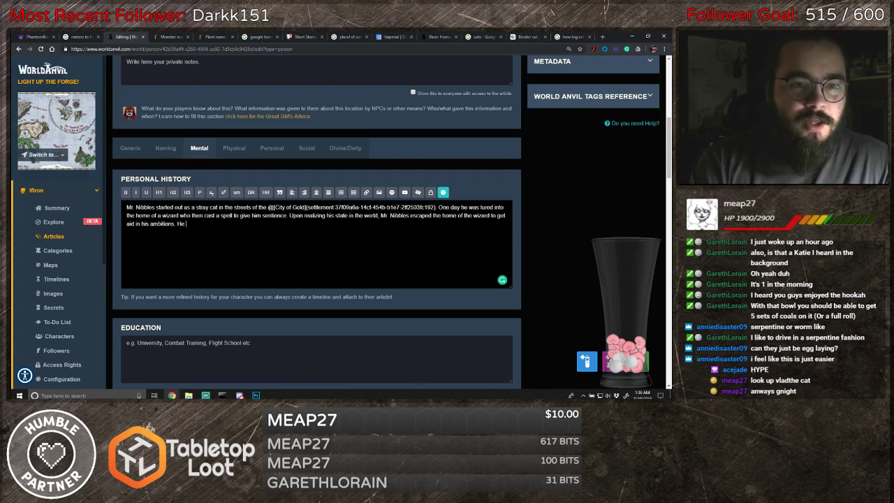
type("started to th")
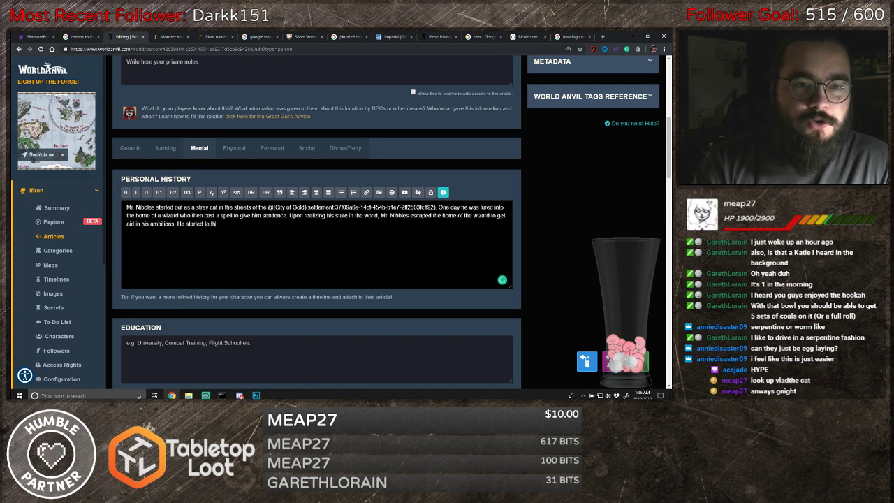
type("reaten")
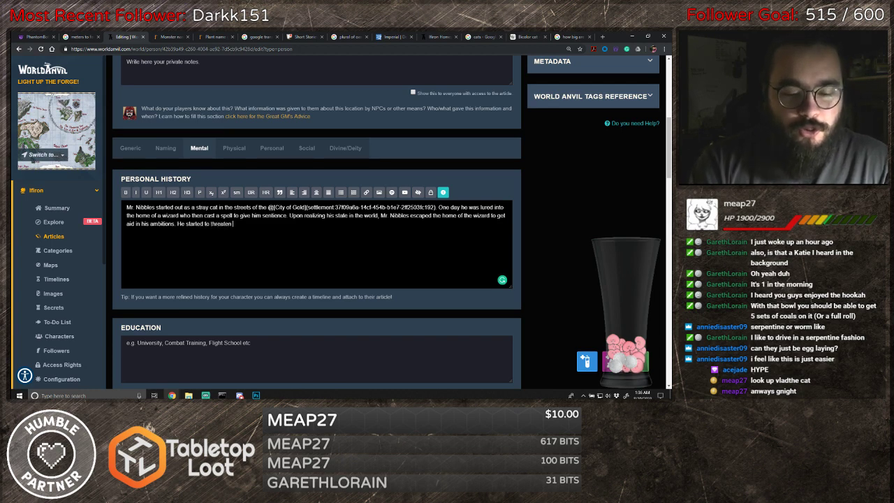
type(" local")
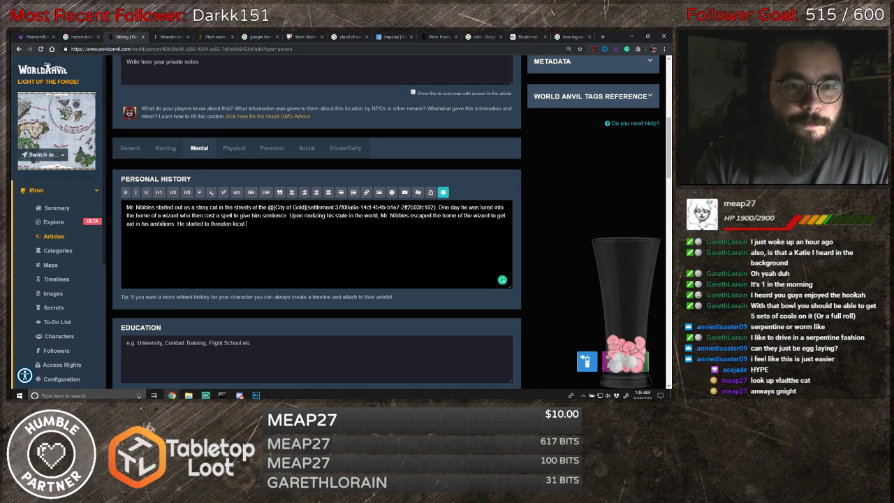
type(" farmers")
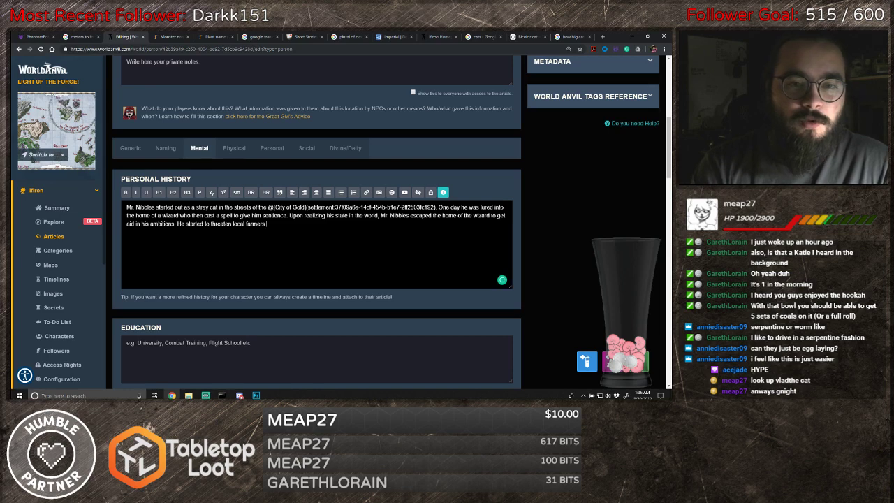
key("BackSpace")
key("BackSpace")
key("BackSpace")
key("BackSpace")
key("BackSpace")
key("BackSpace")
key("BackSpace")
key("BackSpace")
key("BackSpace")
key("BackSpace")
key("BackSpace")
key("BackSpace")
key("BackSpace")
key("BackSpace")
key("BackSpace")
key("BackSpace")
key("BackSpace")
key("BackSpace")
key("BackSpace")
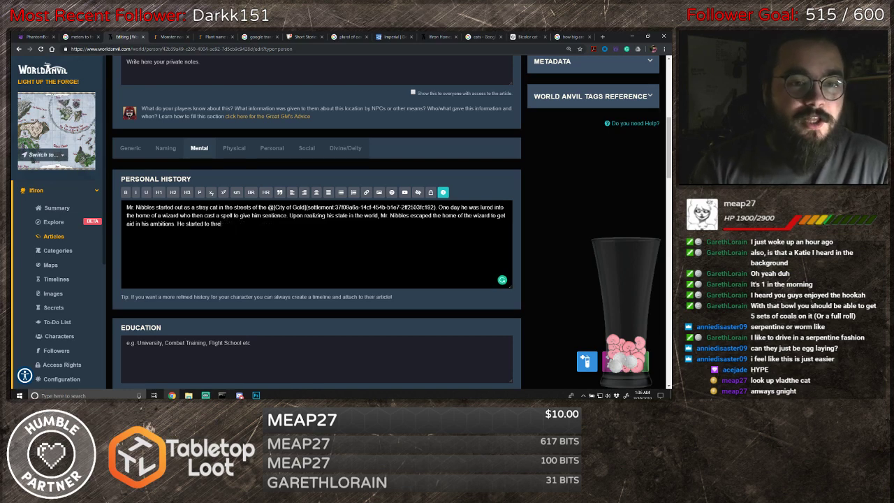
key("BackSpace")
key("BackSpace")
key("BackSpace")
key("BackSpace")
key("BackSpace")
key("BackSpace")
key("BackSpace")
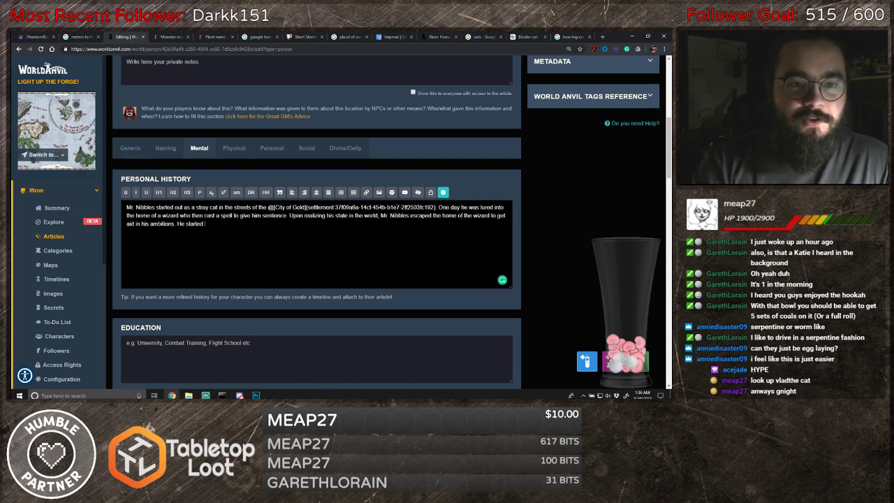
- Continue the "He started" sentence in the Personal History with "blackmailing local farmers"
type("blacking")
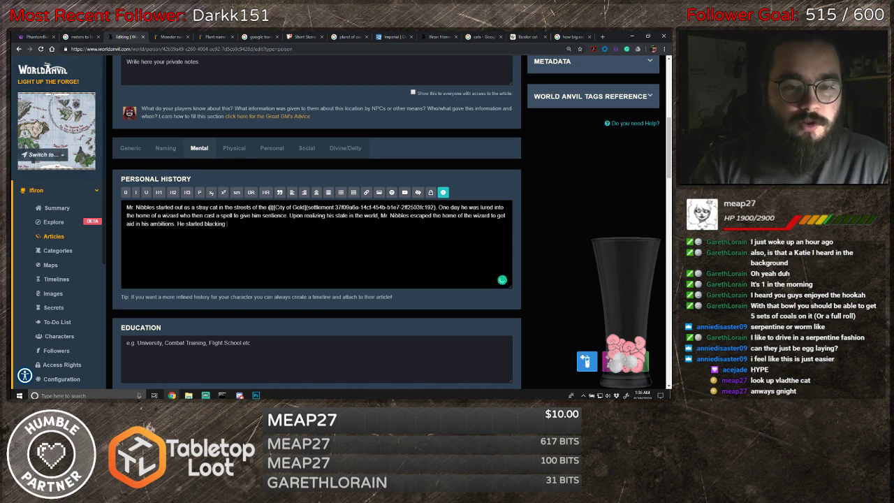
key("BackSpace")
key("BackSpace")
key("BackSpace")
type("mailing")
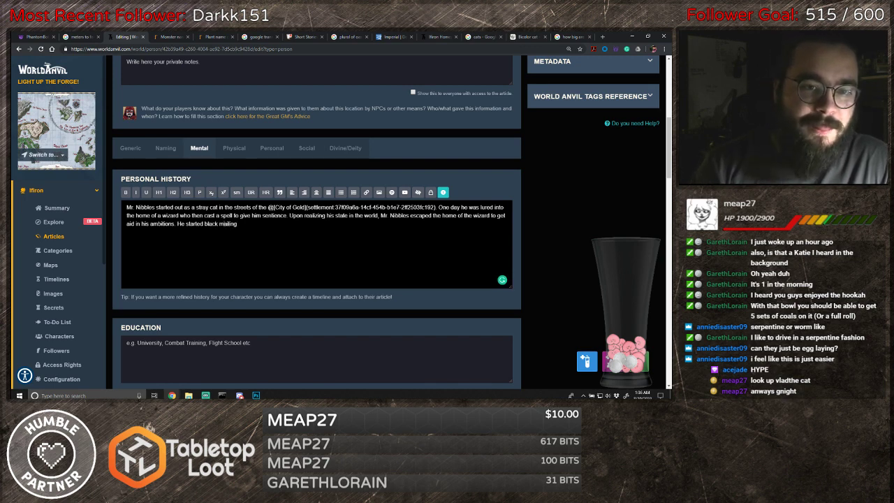
key("Left")
key("Left")
key("Left")
key("Left")
key("Left")
key("Left")
key("Left")
key("BackSpace")
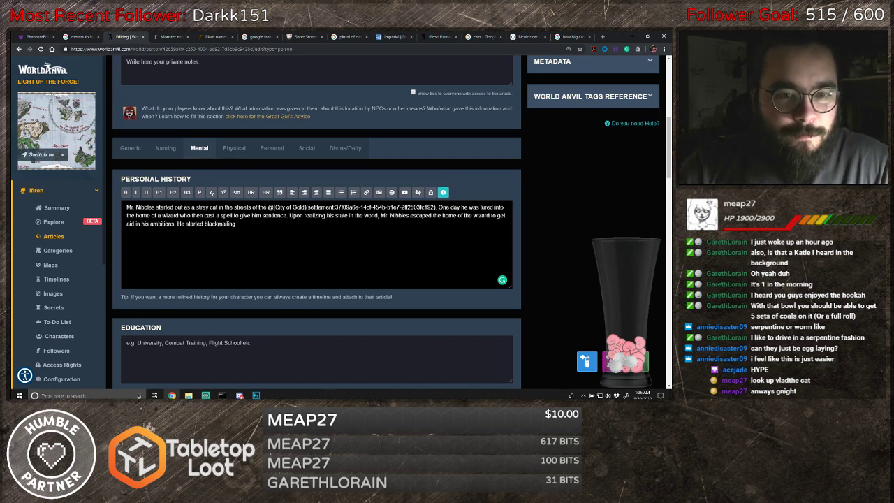
key("End")
type("k")
type("ocal ")
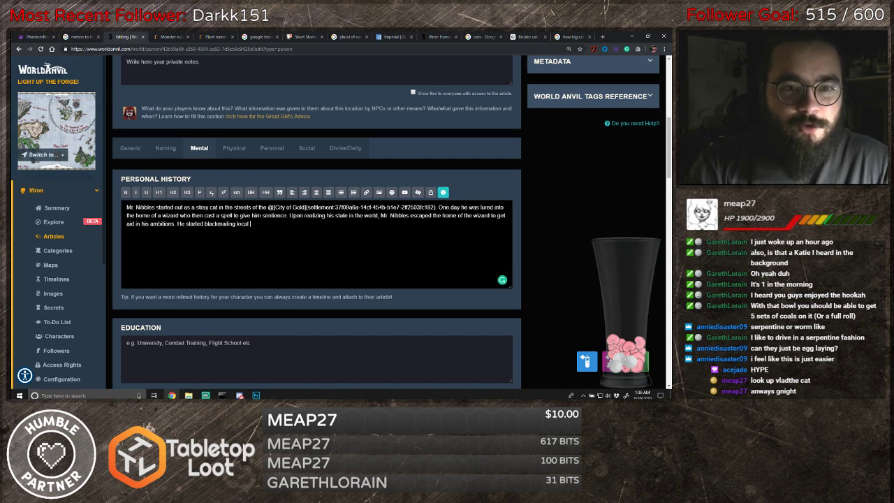
type("farm")
type("ers,")
key("BackSpace")
key("BackSpace")
- Extend the blackmailing sentence in the Personal History with "by convincing the local cat population to", fixing the spelling of "population"
type("by con")
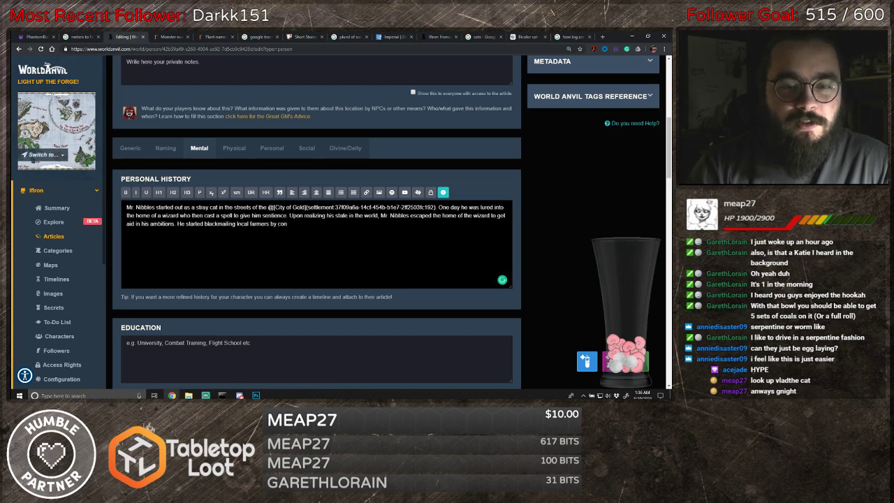
type("vincing the ")
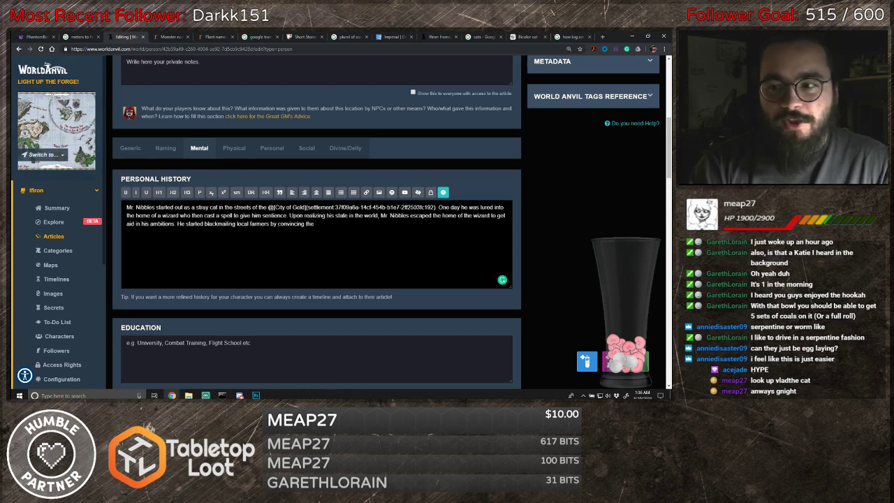
type("local cat ")
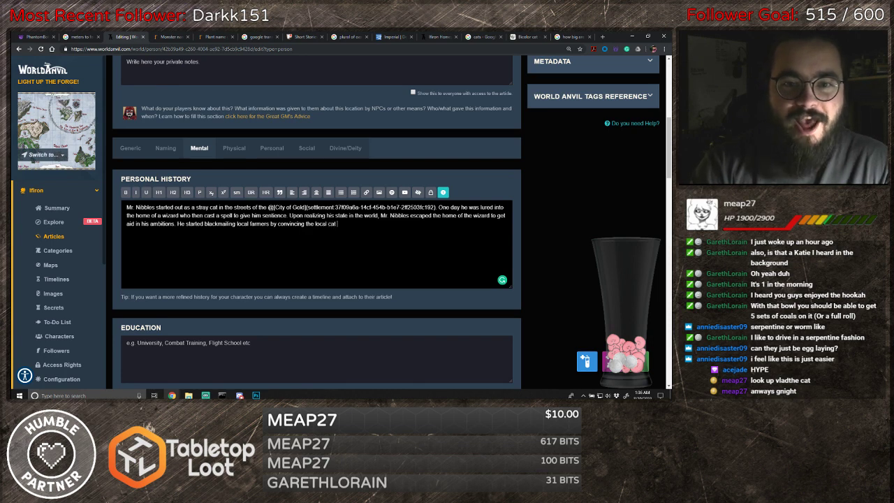
type("popluation ")
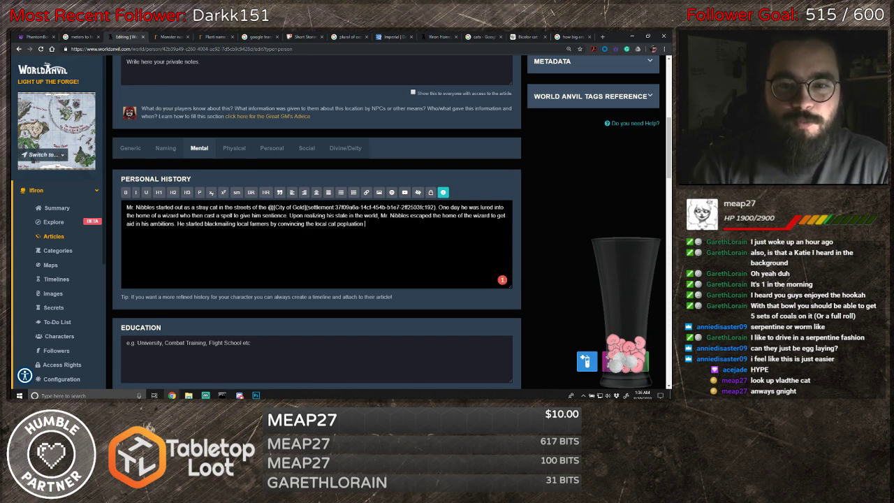
type("to")
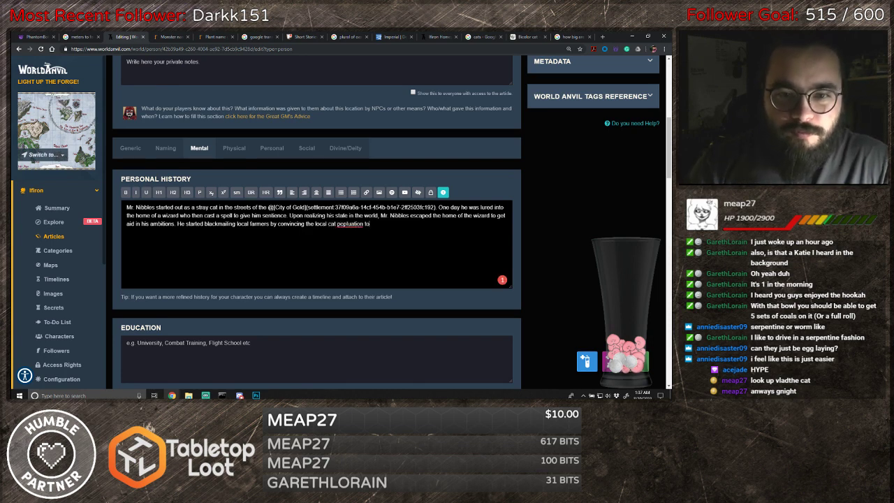
key("BackSpace")
key("BackSpace")
type("ul")
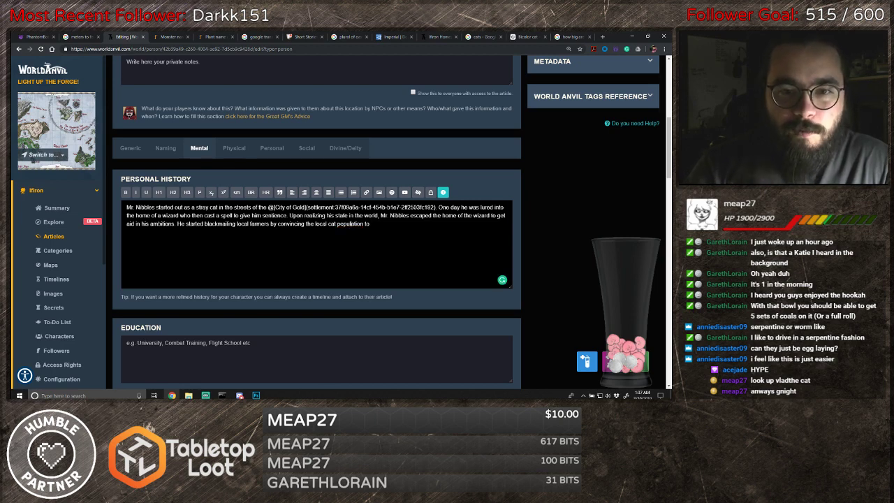
- Continue the cat population sentence at its end with "stop hunting rodents in the farmers stores"
key("Right")
key("Right")
key("Right")
key("Right")
key("Right")
key("Right")
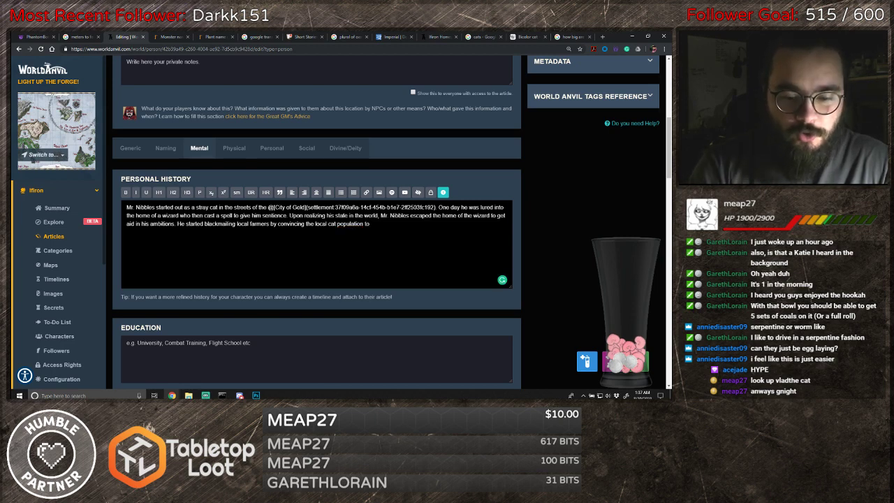
type("stop hunting")
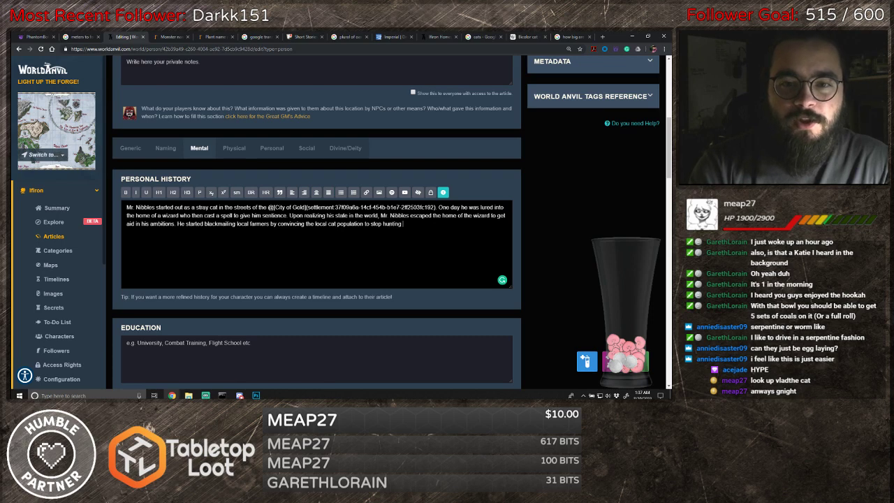
type(" rodents ")
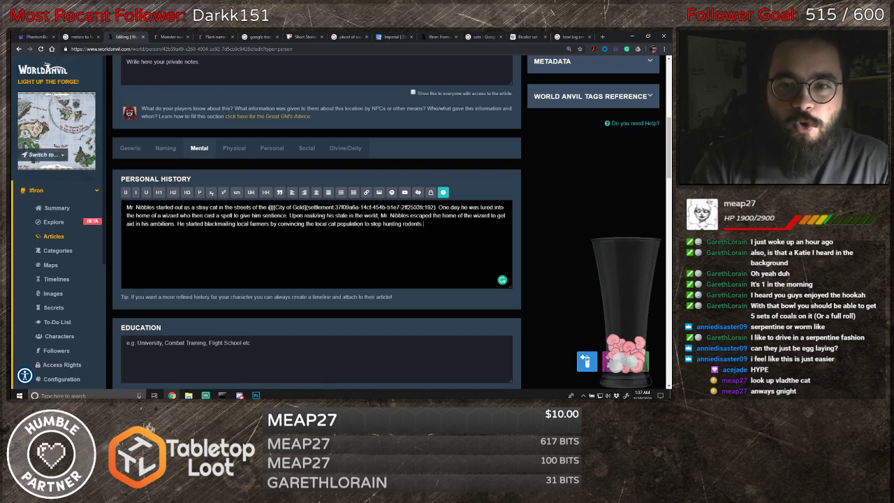
type("in the ")
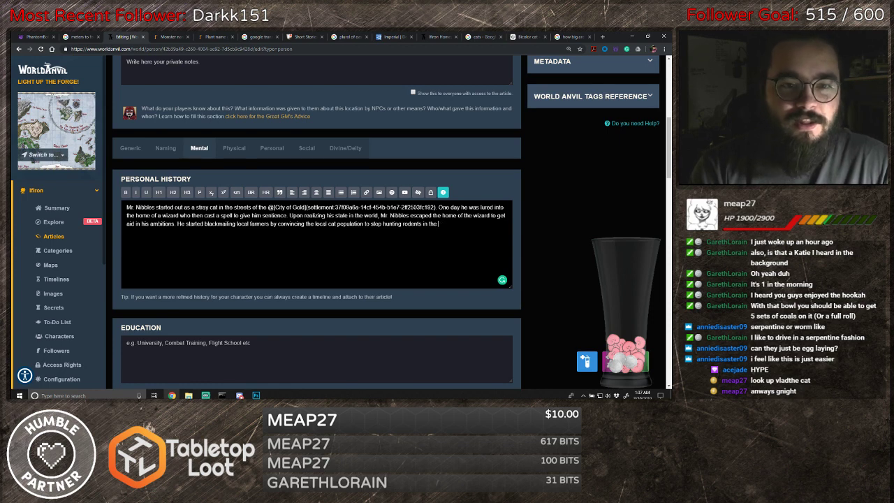
type("efarmers")
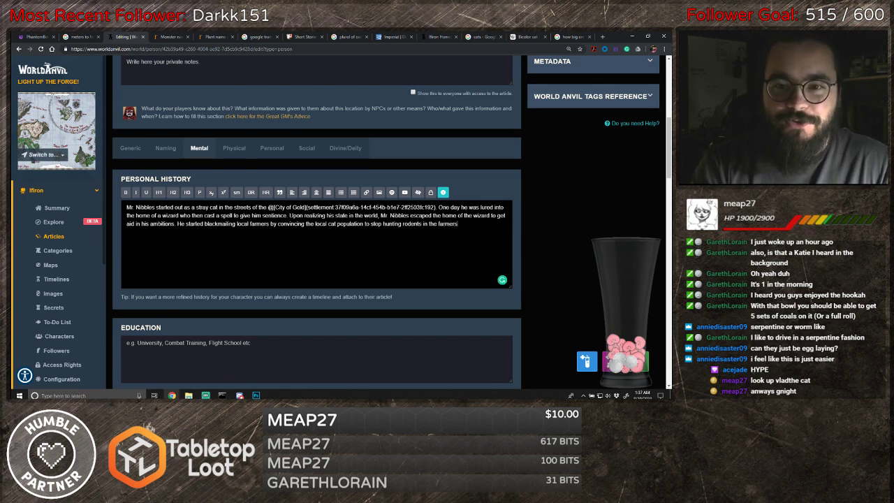
type(" stores")
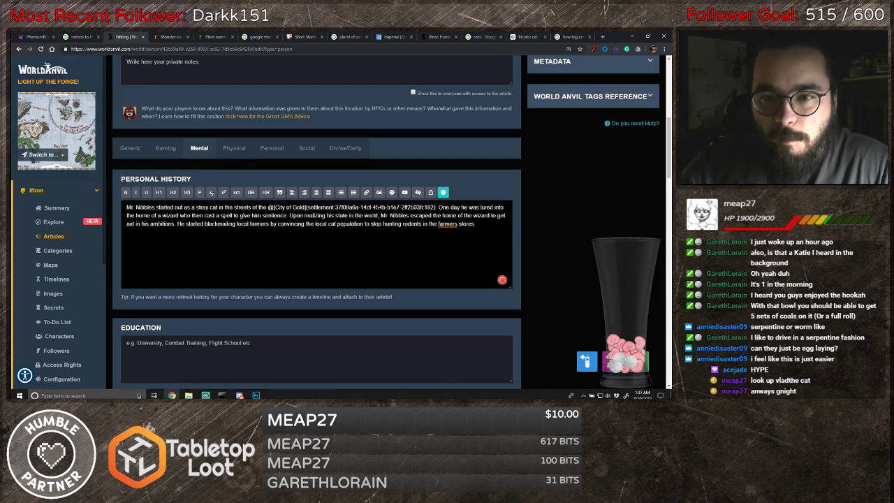
- Correct "farmers" to "farmer's" using the suggested fix and end the sentence about the stores with a period
mouse_move(447, 224)
left_click(455, 172)
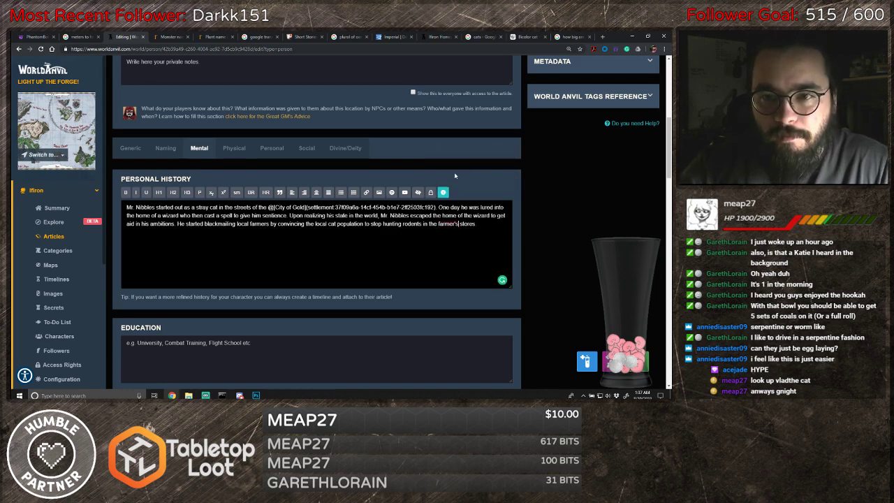
key("BackSpace")
type(". ")
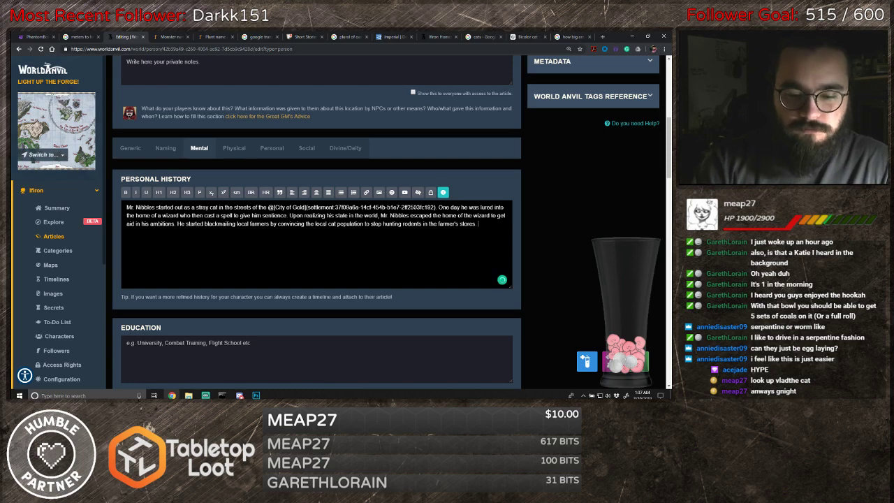
- Begin a new Personal History sentence with "With this influence he was able to gain more power"
type("With")
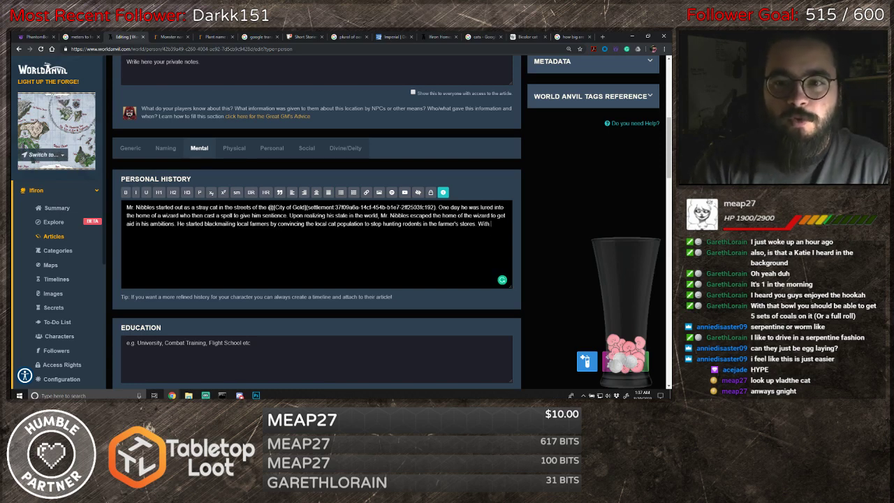
type(" this influ")
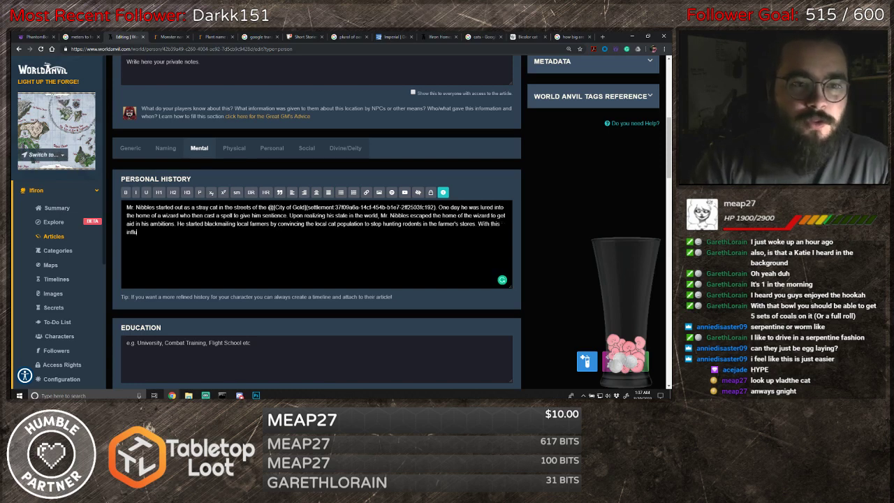
type("ence he")
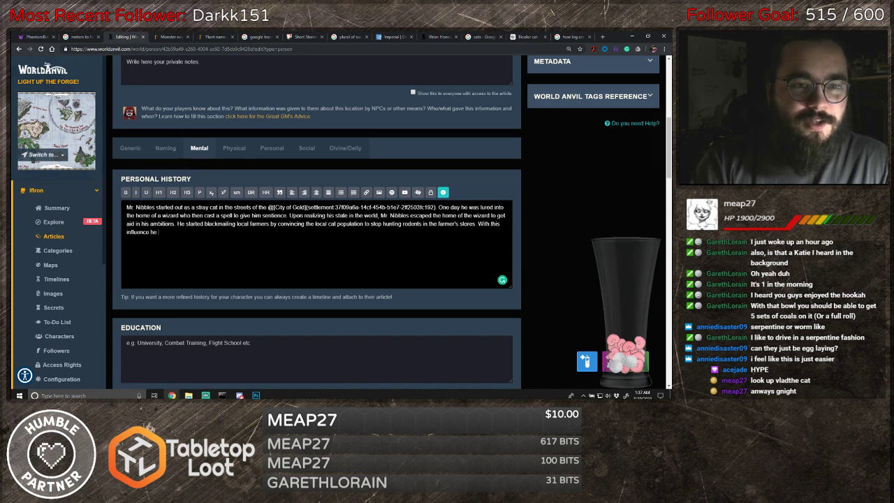
type(" was")
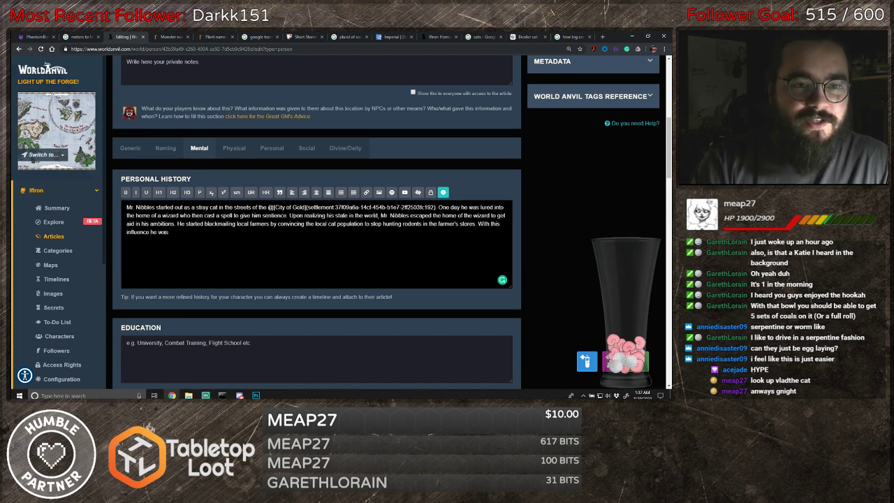
type(" able to")
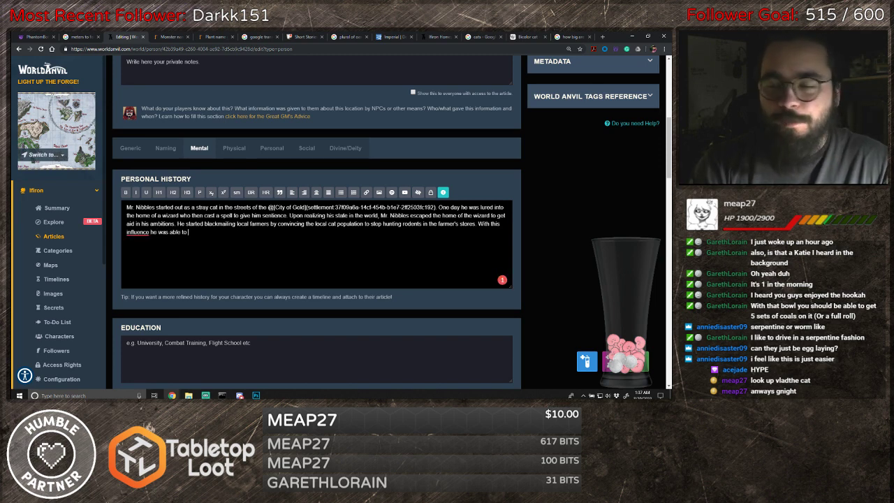
type(" gain m")
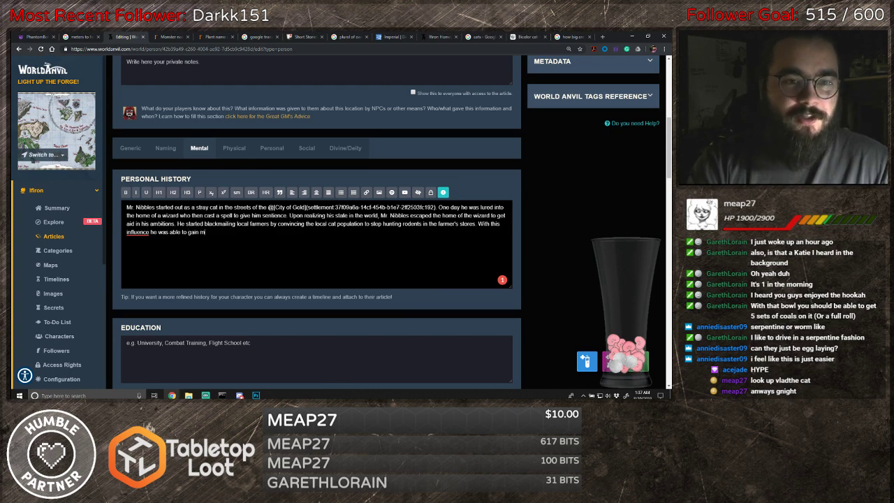
type("ore power")
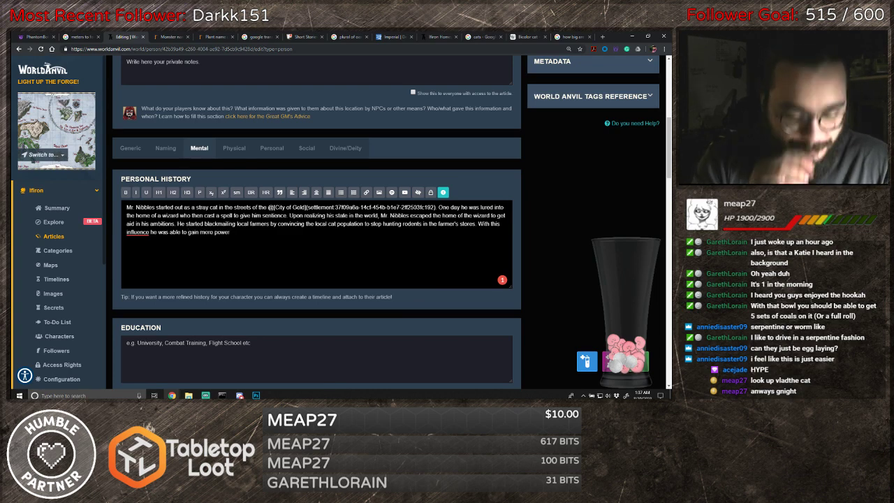
- Extend the influence sentence with "until eventually he became a"
type(" un")
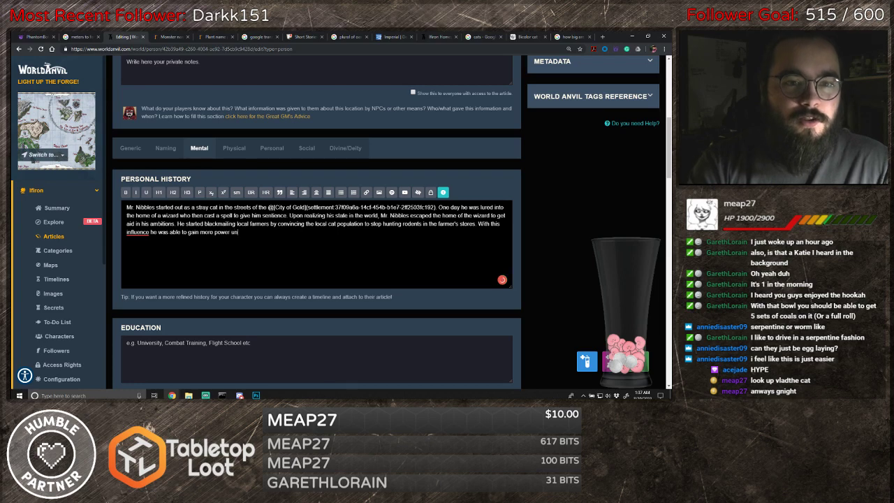
type("til even")
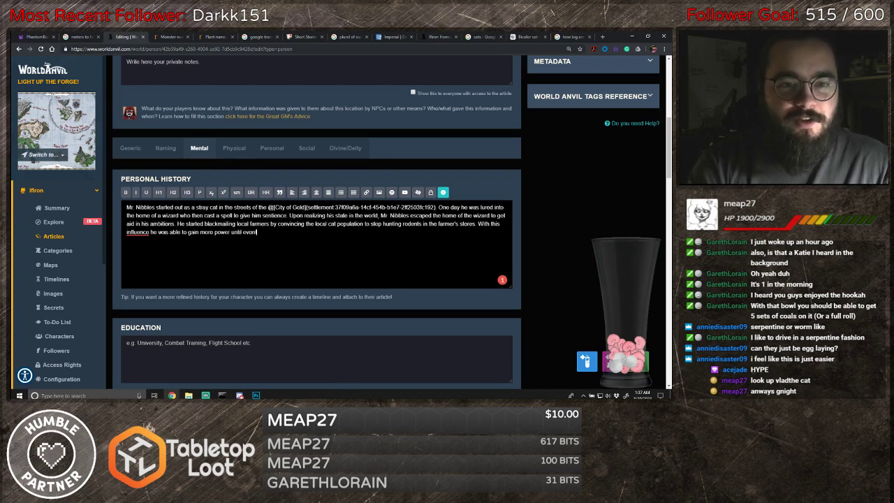
type("tually he be")
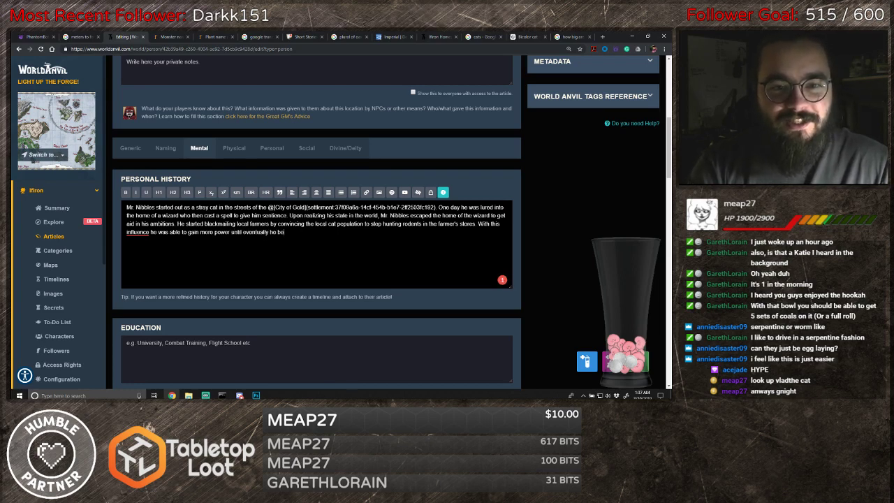
type("came a")
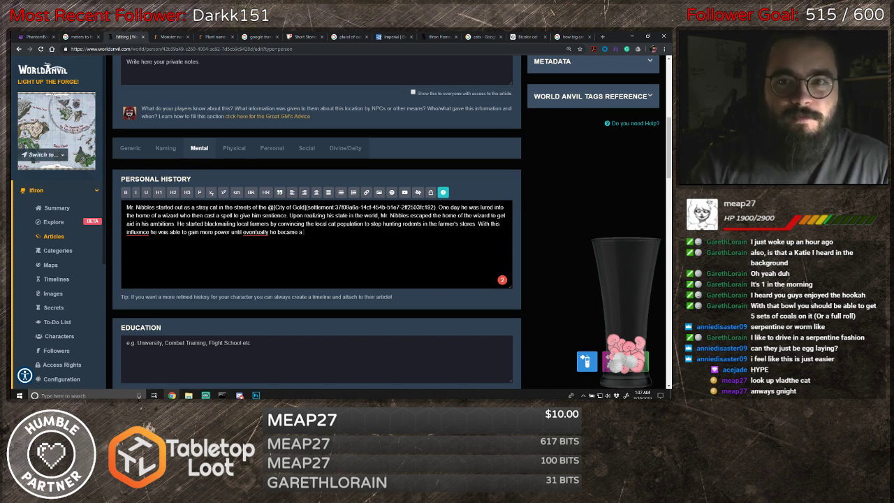
- Switch to the Google search about cat sizes and look up "syndicate" instead
left_click(569, 36)
left_click(131, 70)
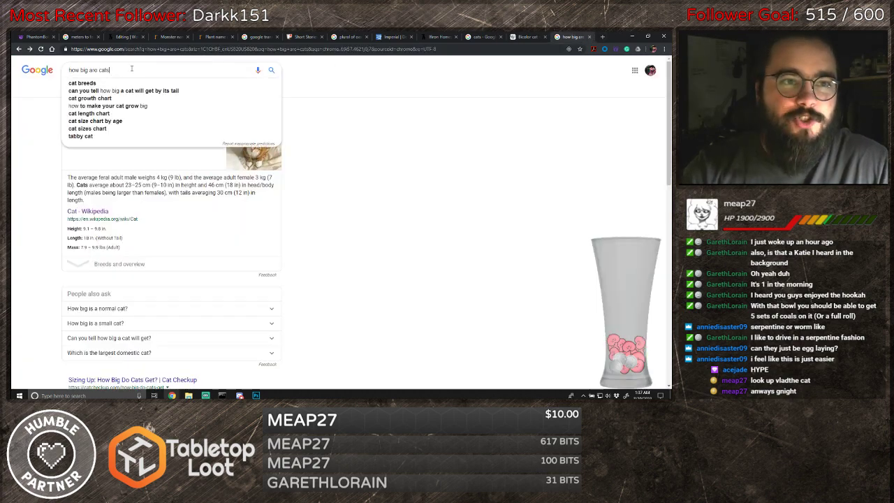
left_click_drag(131, 69, 60, 71)
type("syndic")
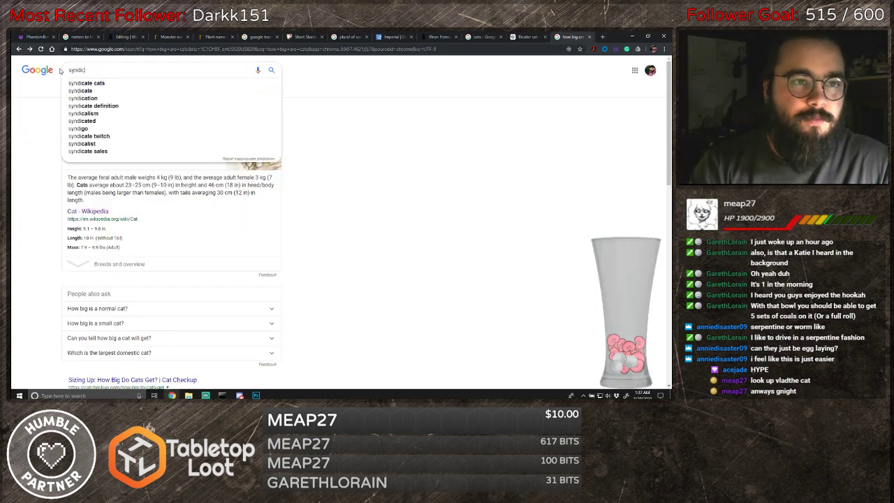
type("ate")
key("Return")
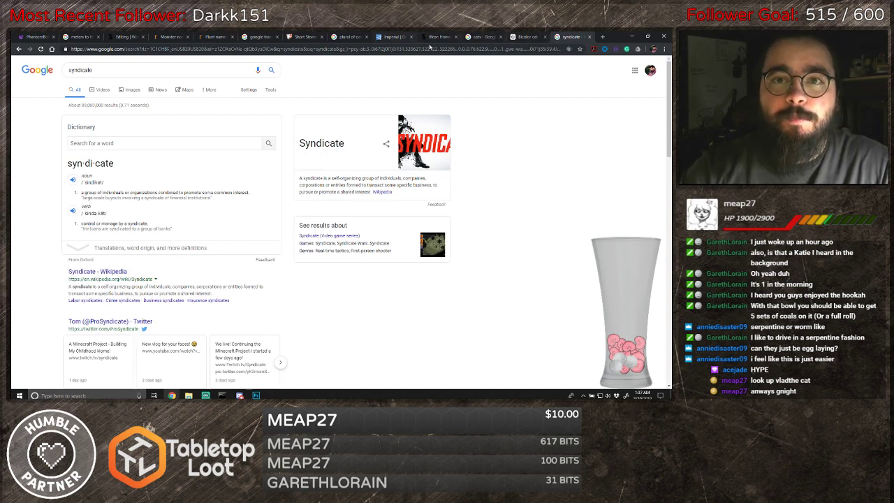
- Return to the World Anvil article and reword the ending after "he became" to "the leader of a local gang known as"
left_click(117, 36)
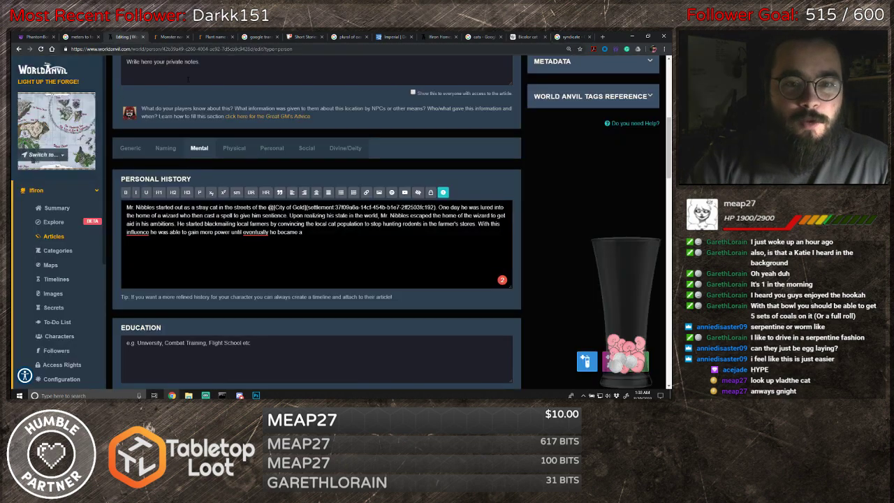
type("the leader")
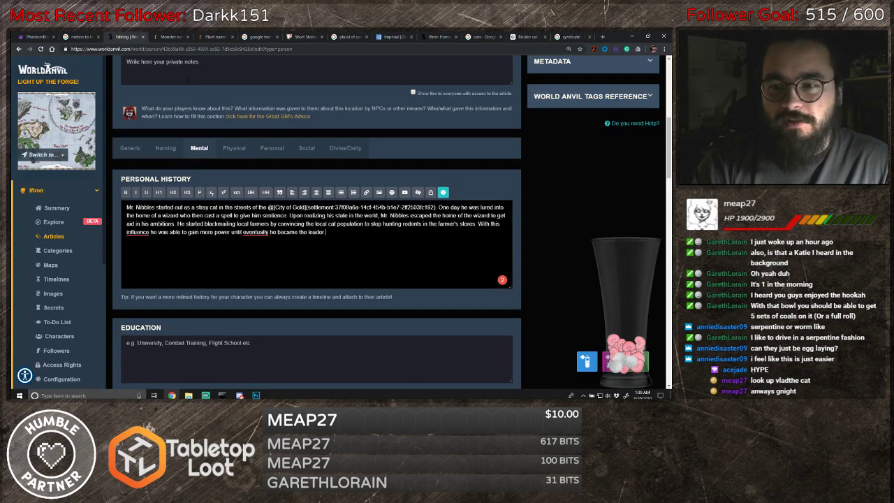
type(" of a local")
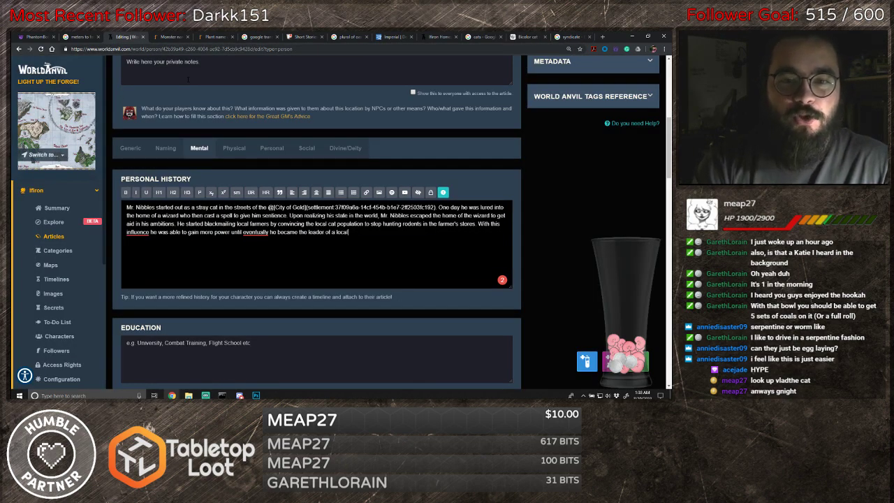
type(" gang")
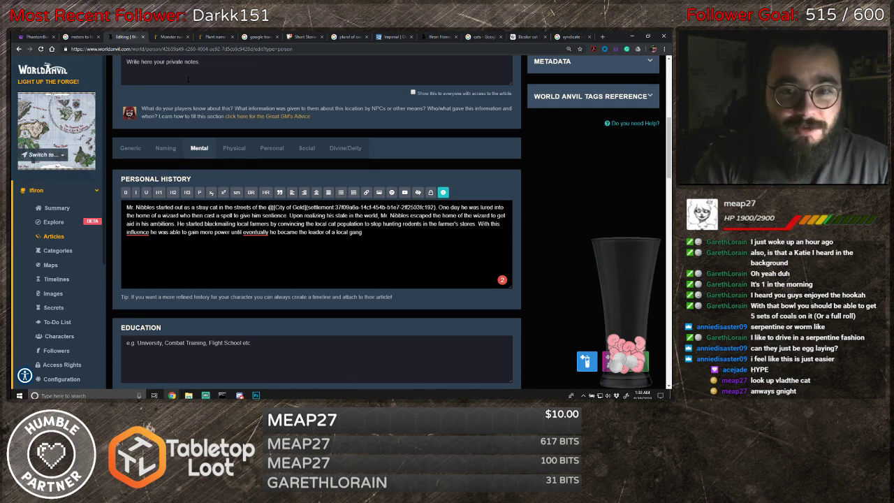
type(" known as")
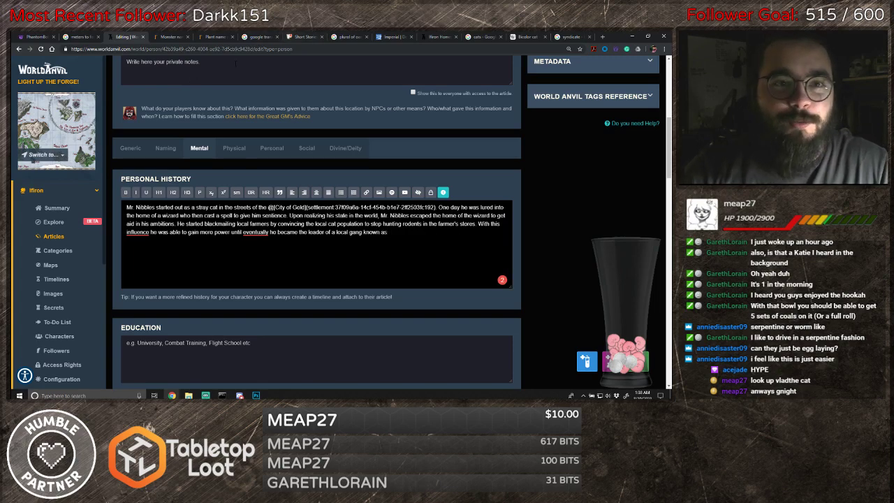
- Switch to the Fantasy Name Generators site and open its gang/clan name generator
left_click(174, 37)
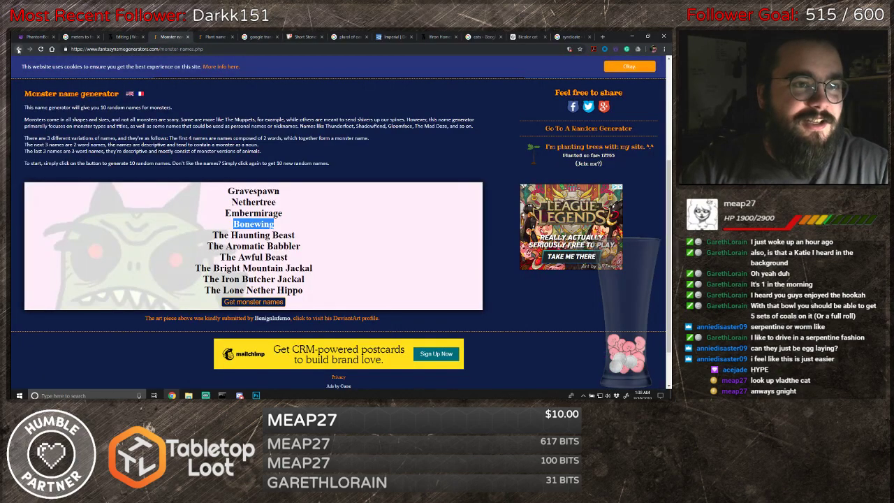
left_click(19, 49)
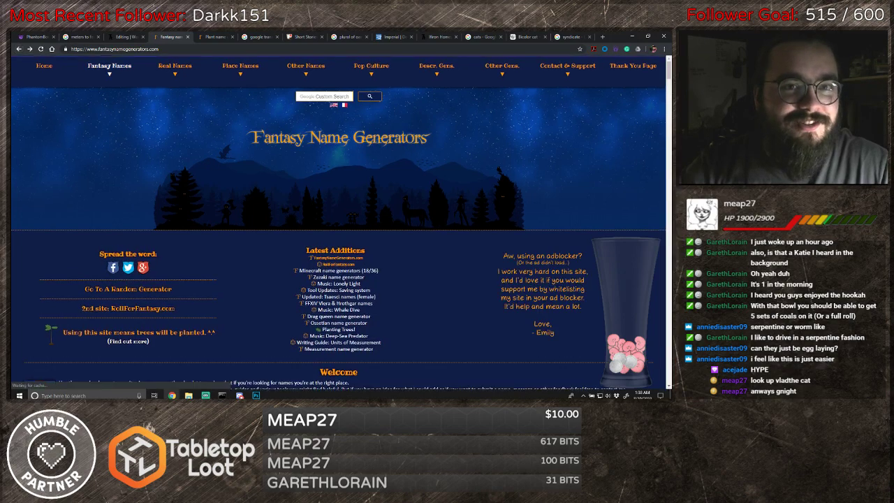
mouse_move(303, 92)
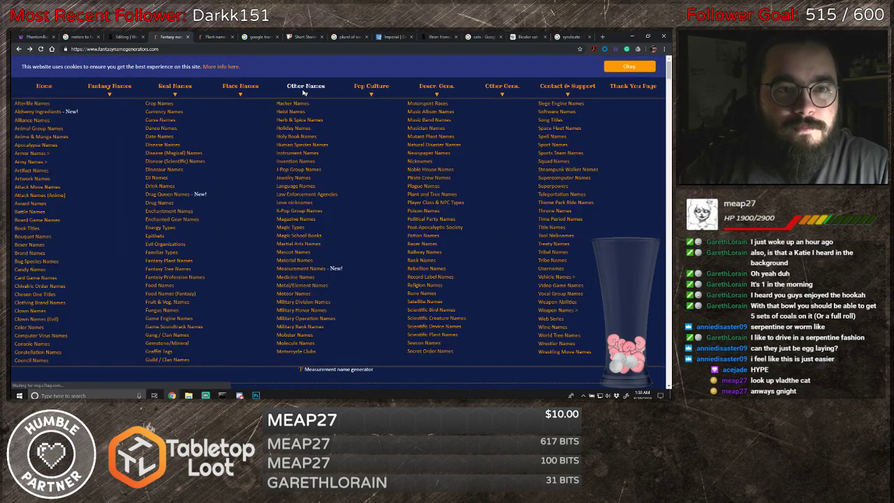
left_click(167, 338)
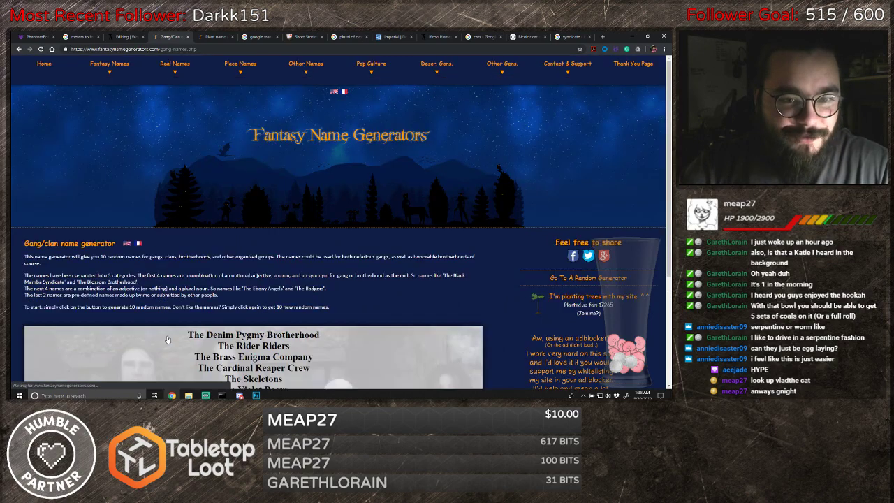
scroll(362, 273, "down", 5)
scroll(300, 283, "down", 1)
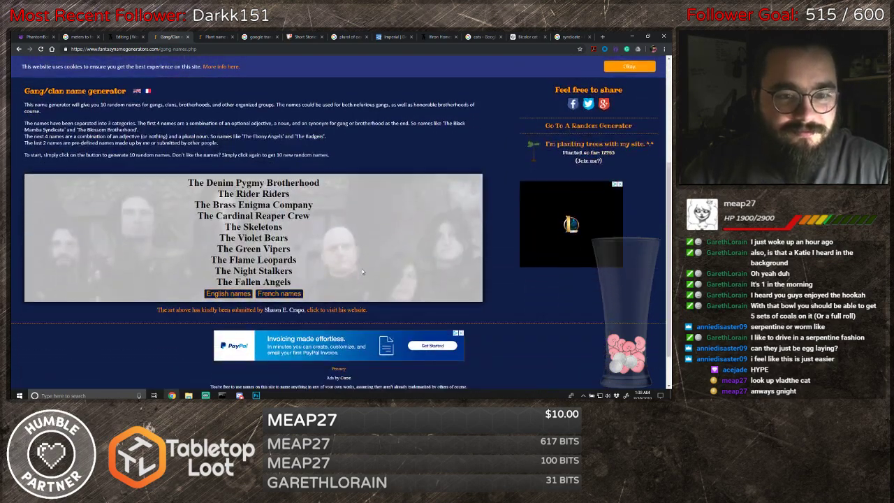
- Generate several batches of English gang names and one batch of French names for inspiration
left_click(228, 293)
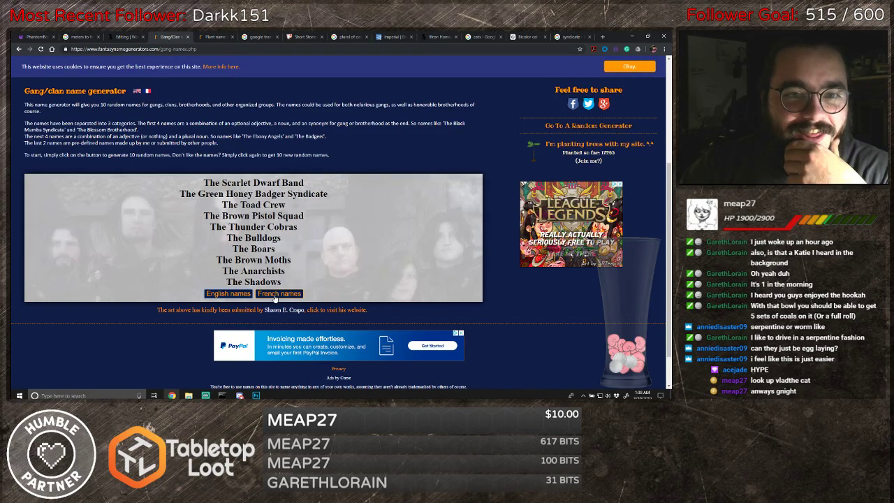
left_click(278, 294)
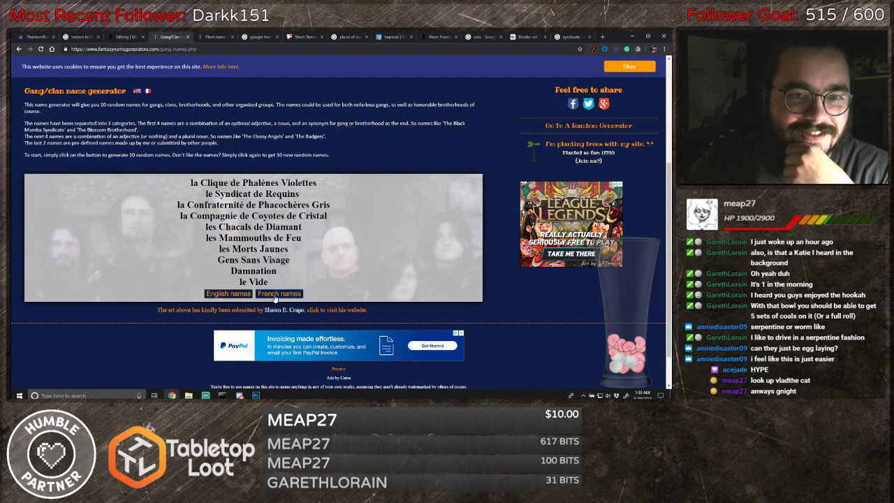
left_click(230, 294)
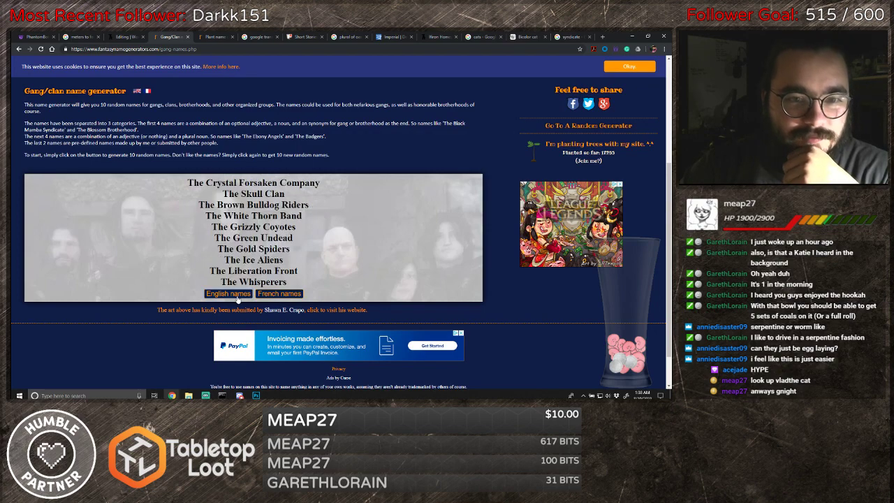
left_click(238, 296)
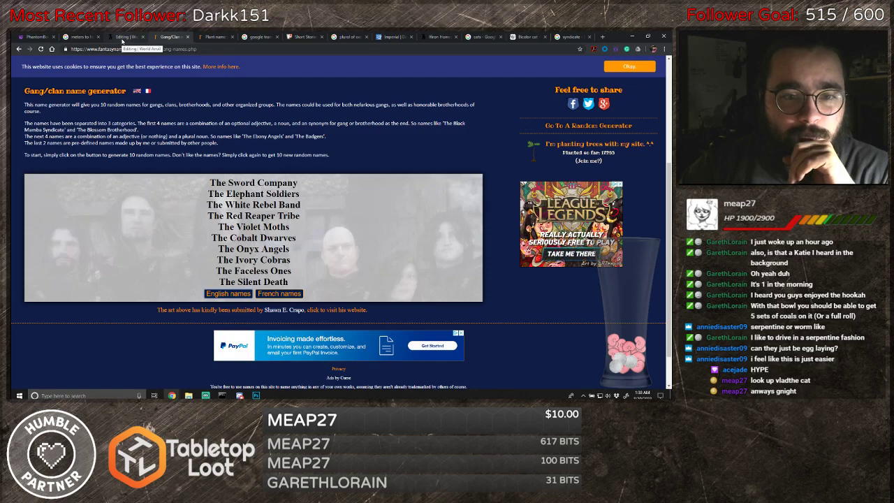
left_click(236, 293)
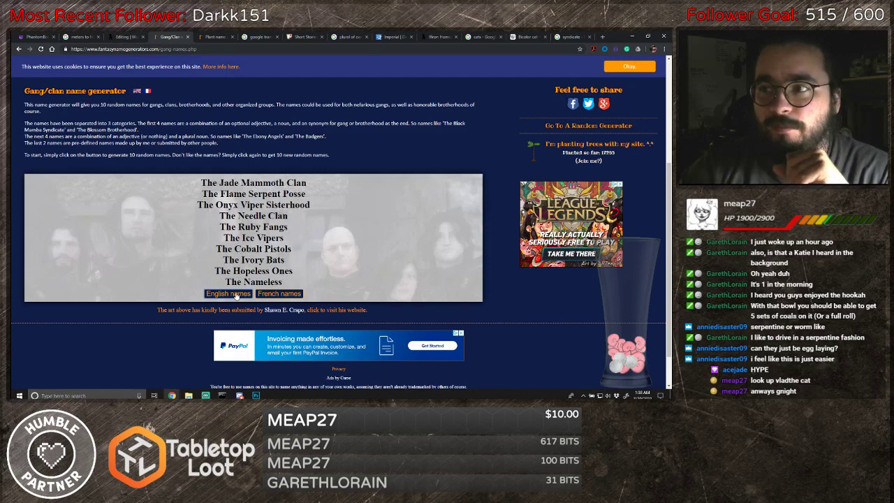
left_click(236, 294)
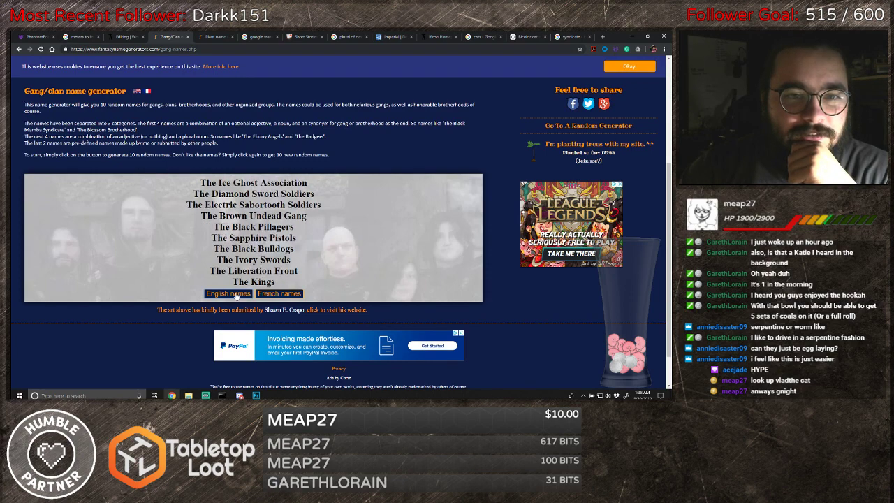
left_click(237, 294)
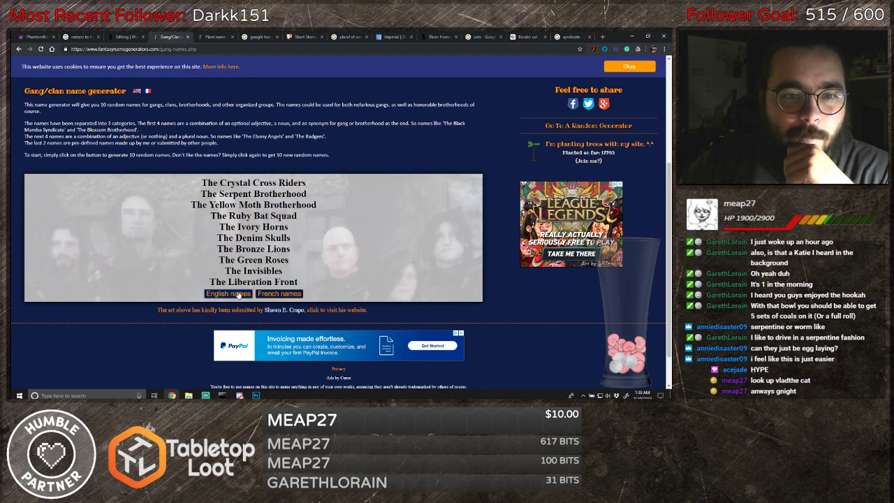
left_click(129, 36)
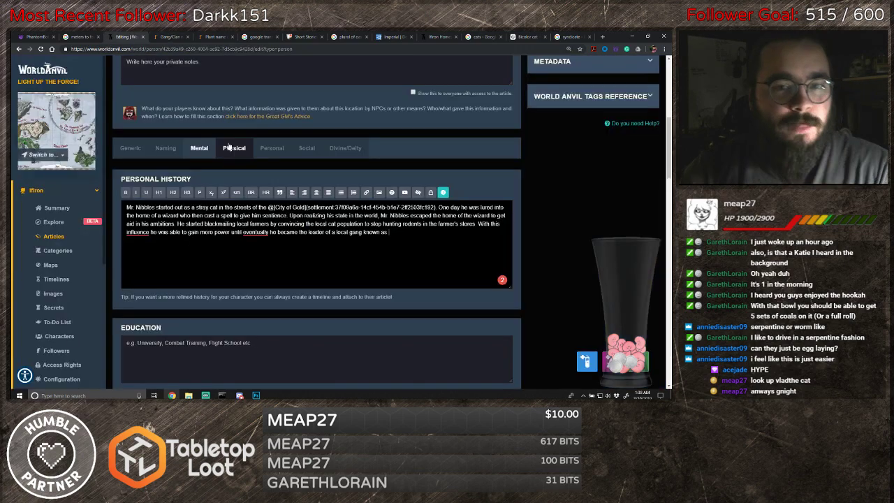
type("he Golden Cat")
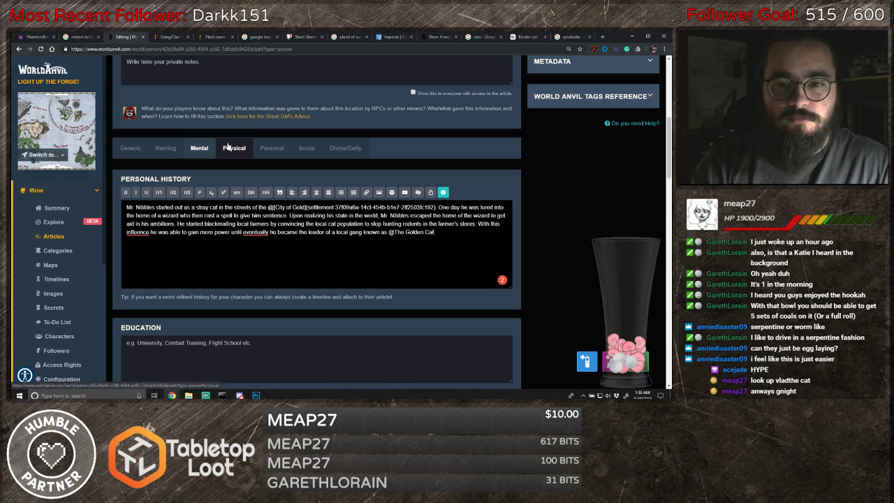
type("s(organization")
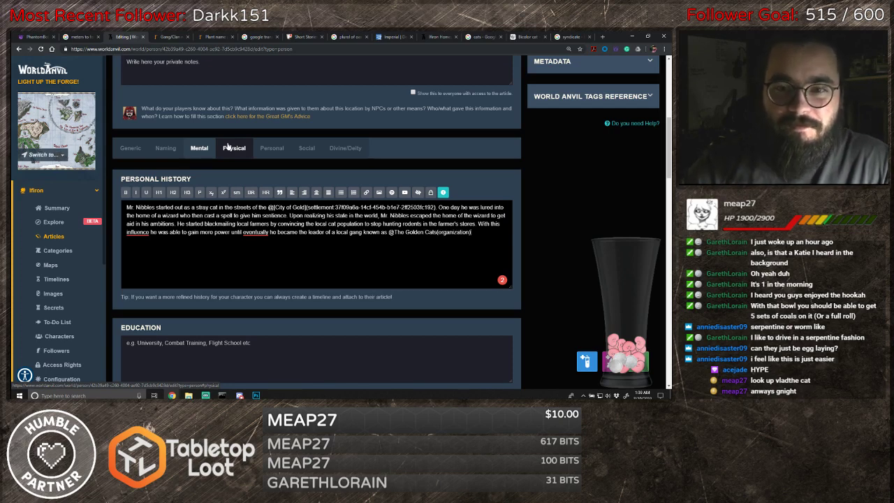
- Accept the suggested commas after "eventually" and "influence" in the gang leader sentence
right_click(250, 231)
left_click(266, 195)
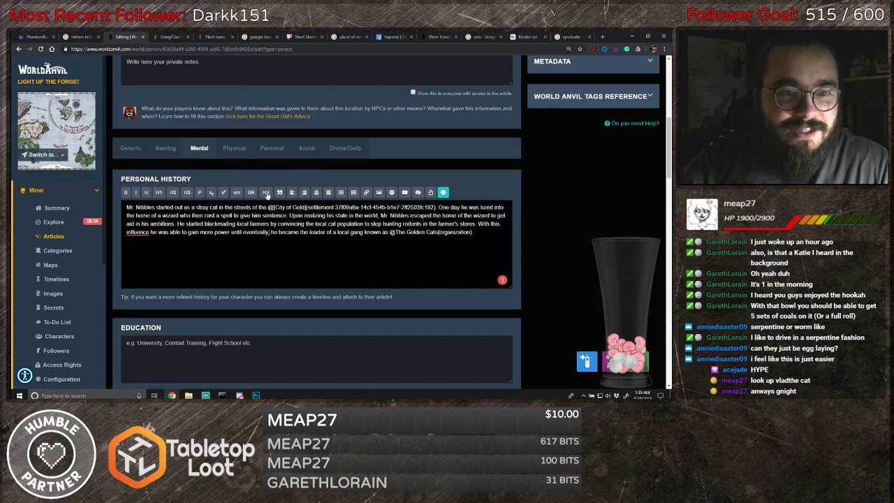
right_click(138, 232)
left_click(151, 196)
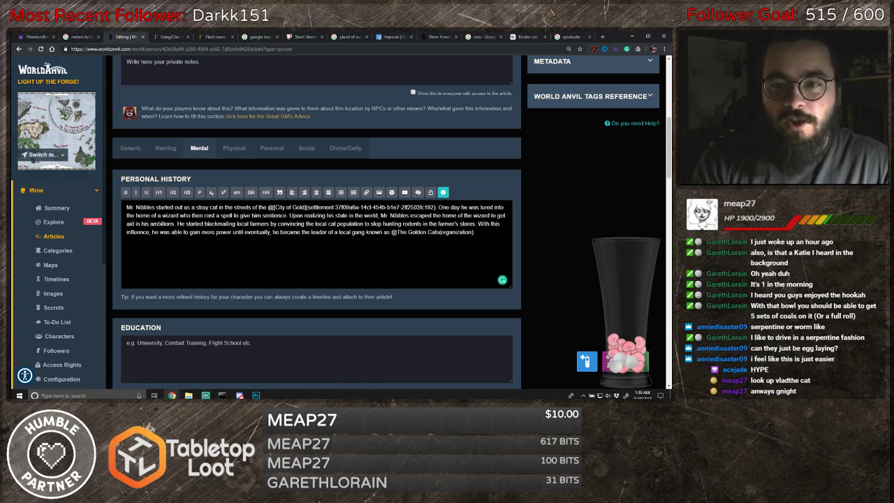
- Add the Personal History sentence "Several have tried to depose him, but with enough strings, few will let that happen."
type("Several have")
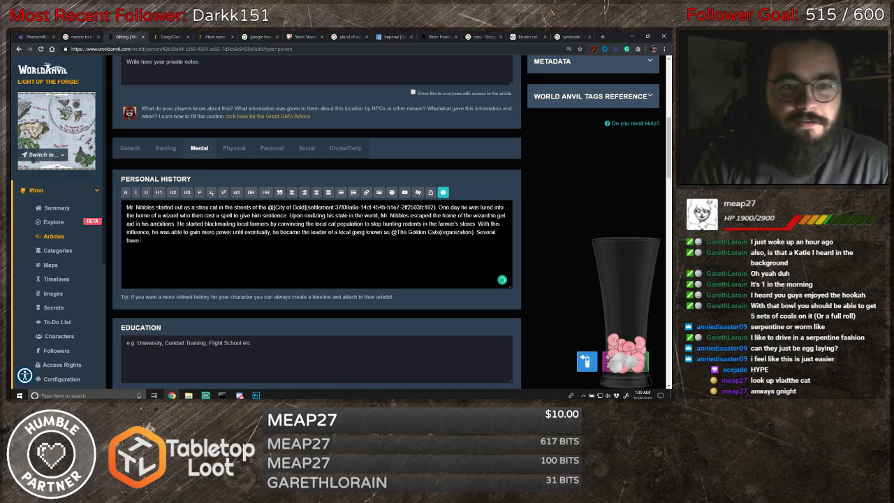
type(" tried to dopos")
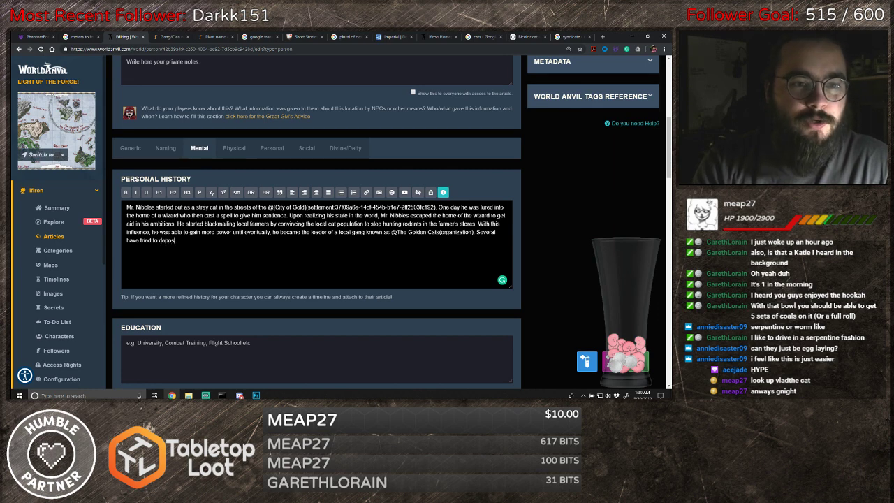
type("e him, ")
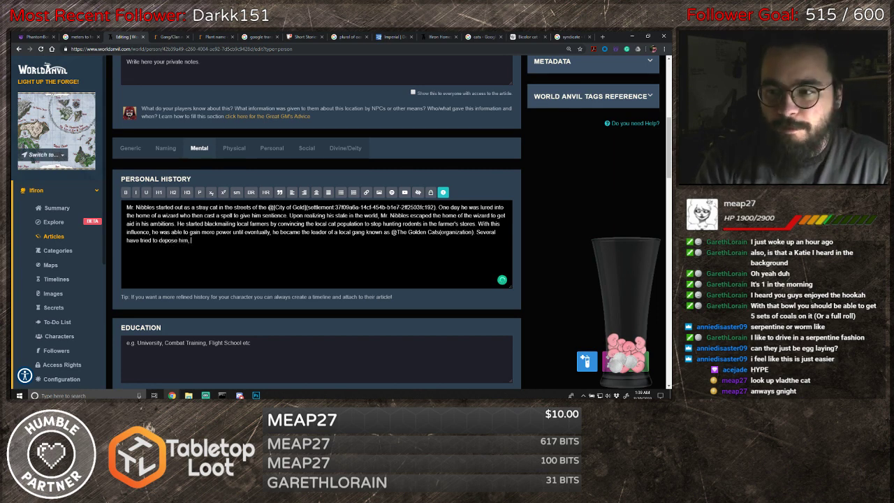
type("but")
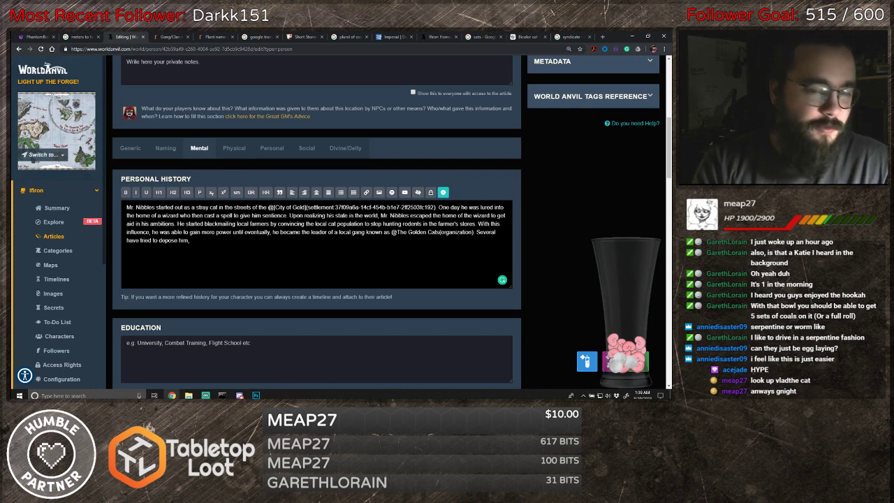
type("but w")
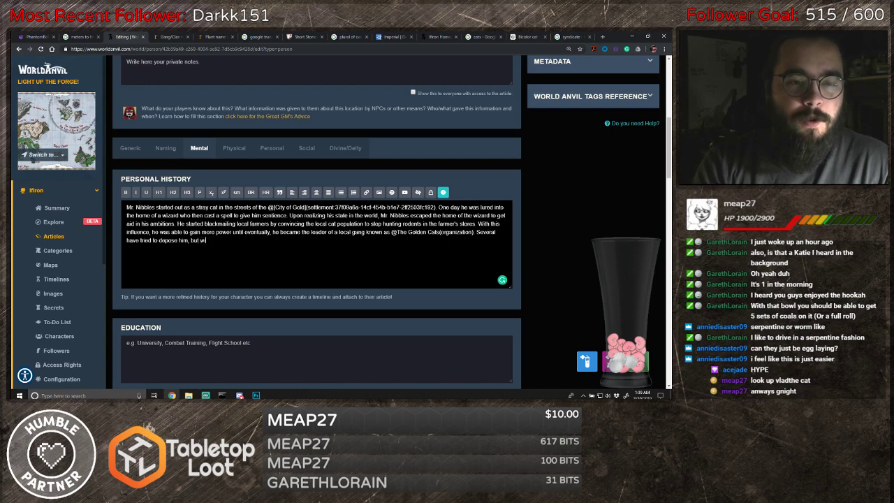
type("ith enough ")
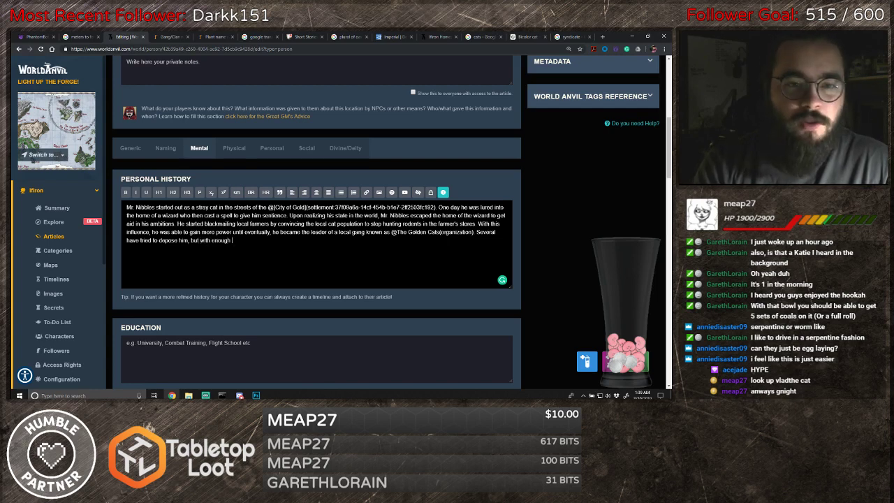
type("s")
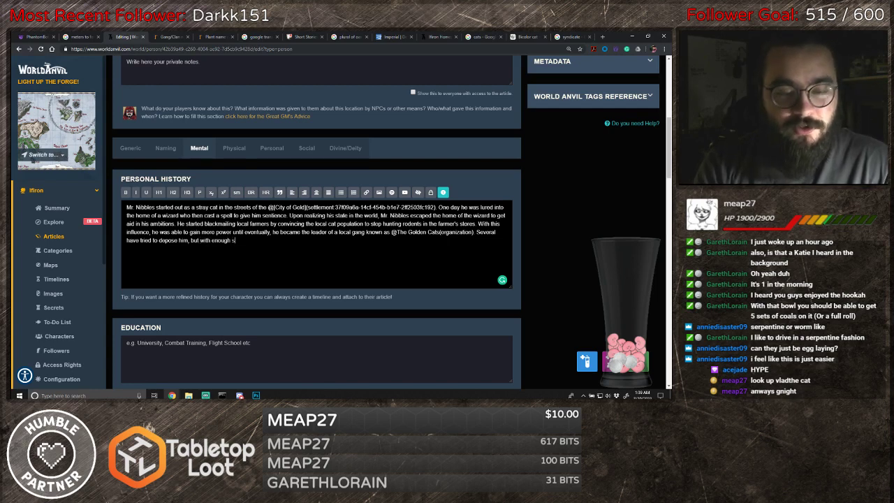
type("trngs few wi")
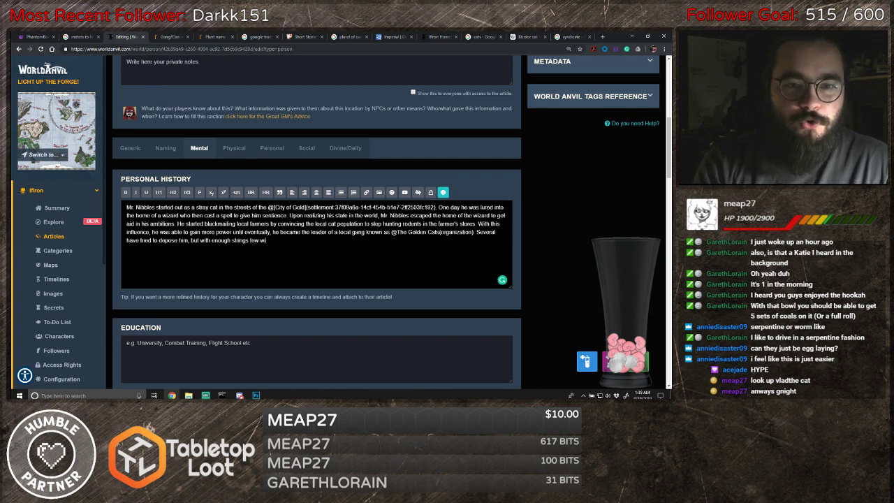
type("ll let that")
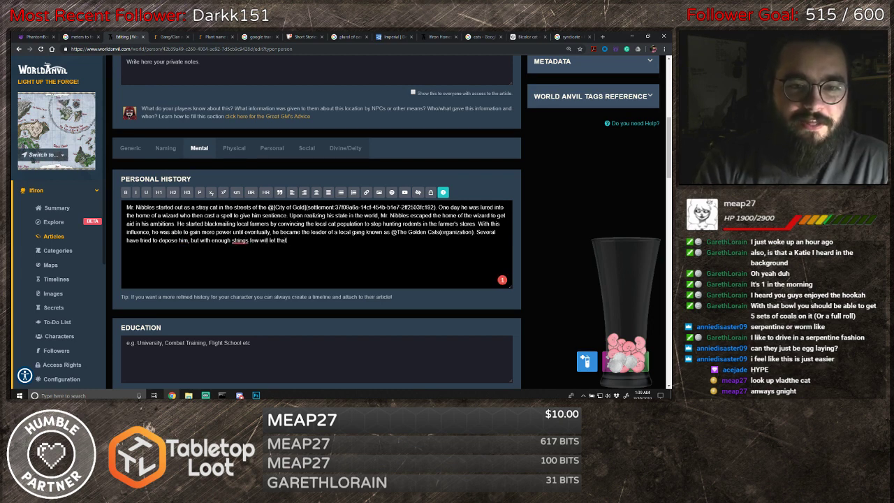
type(" happen.")
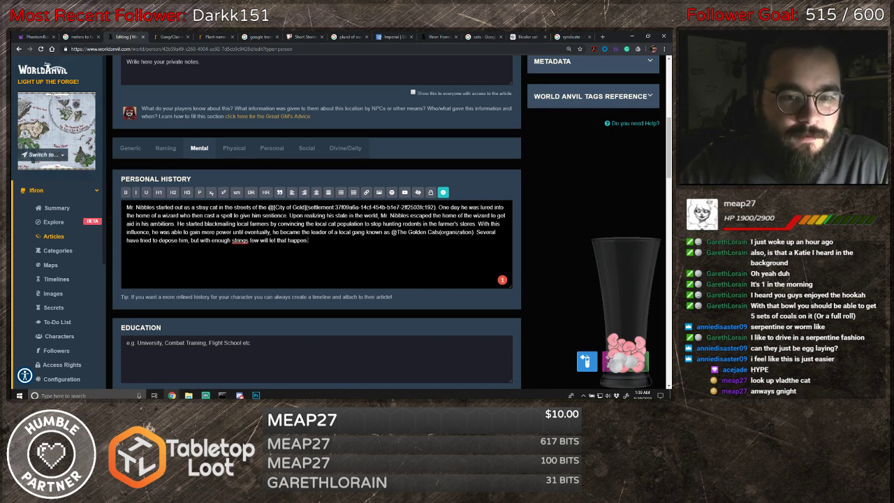
mouse_move(236, 240)
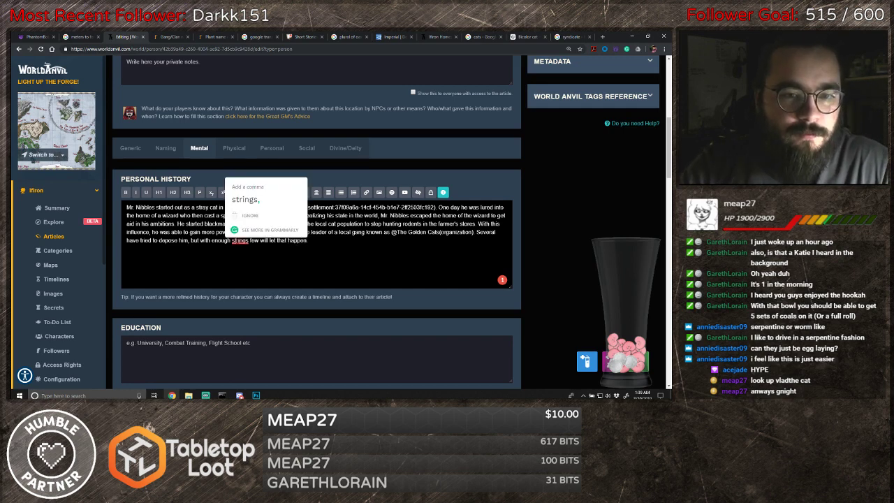
left_click(248, 201)
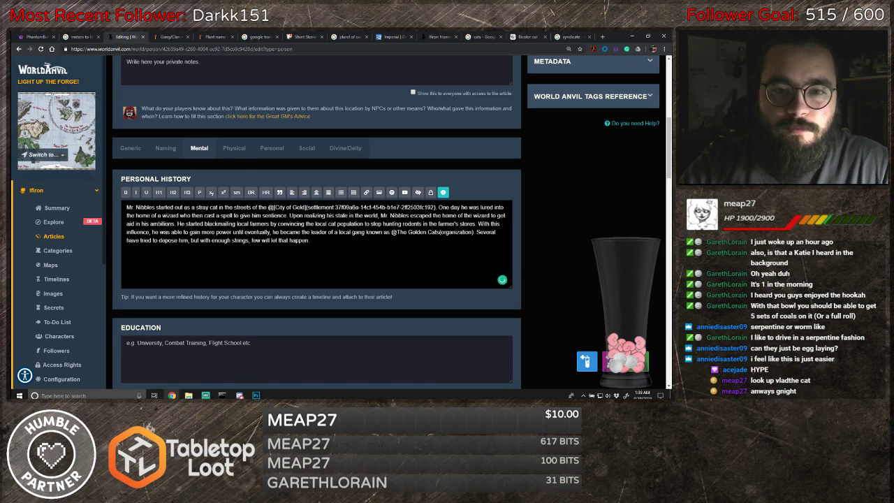
scroll(380, 257, "down", 5)
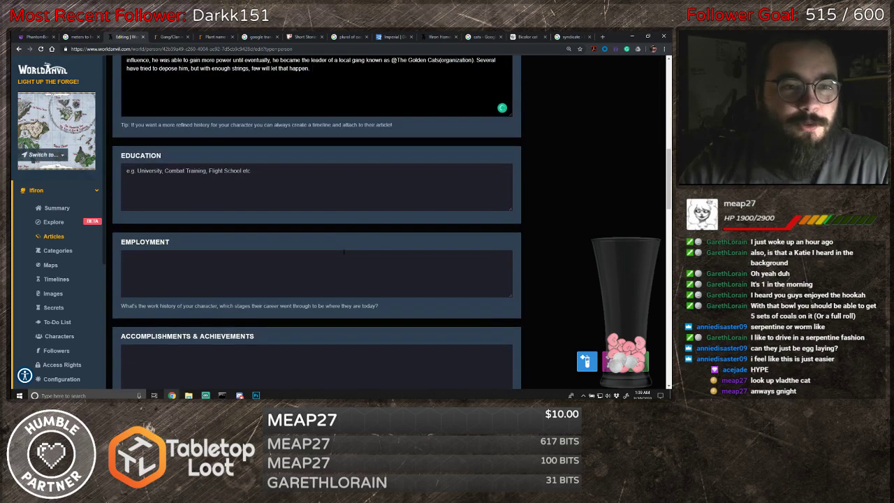
scroll(371, 243, "down", 1)
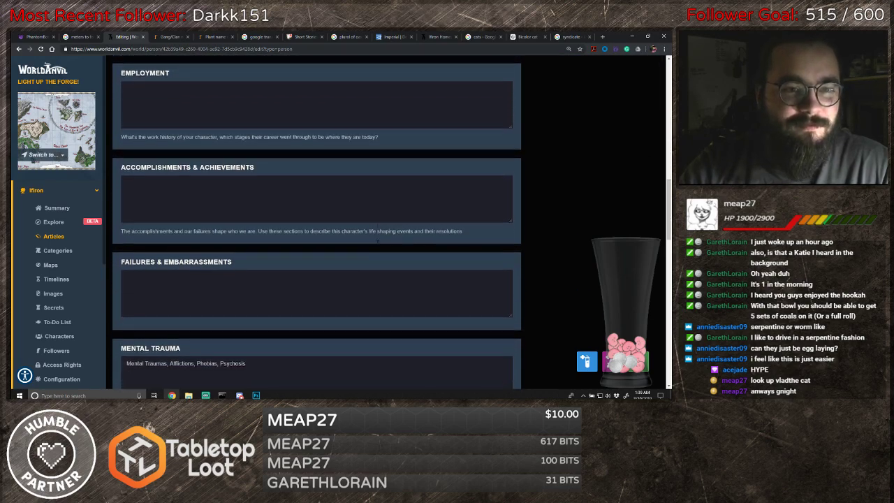
left_click(349, 206)
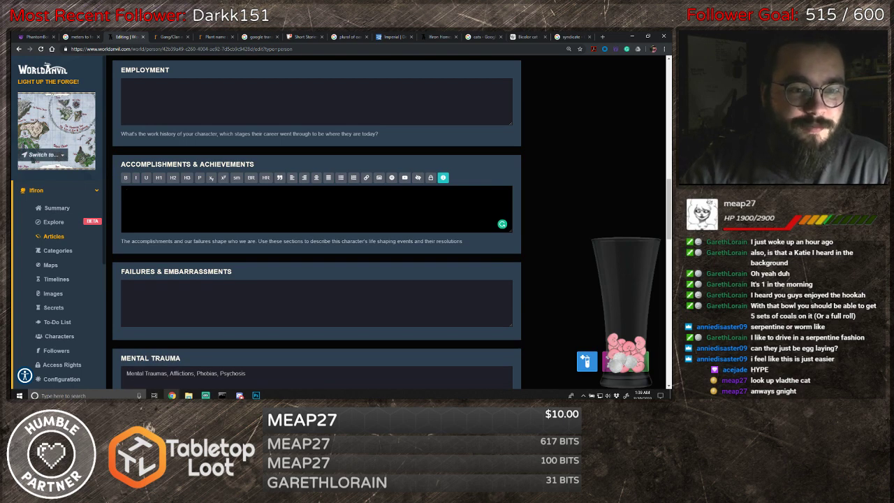
type("Became t")
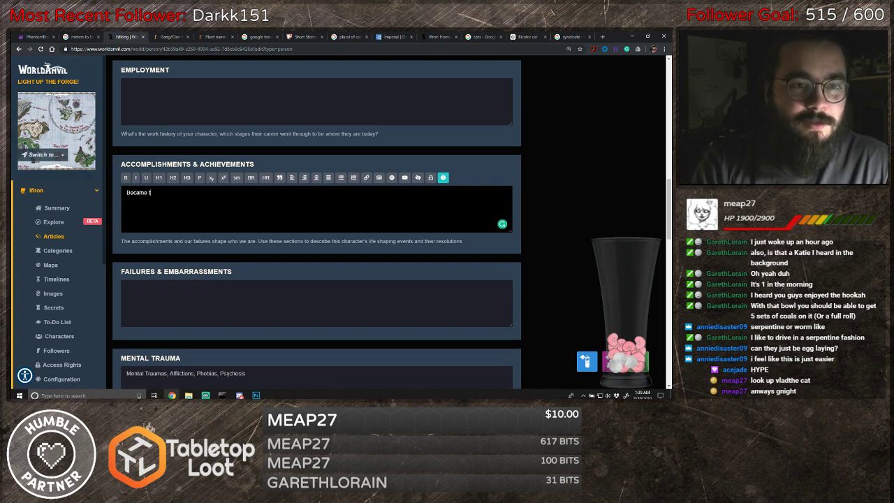
type("he leader of the")
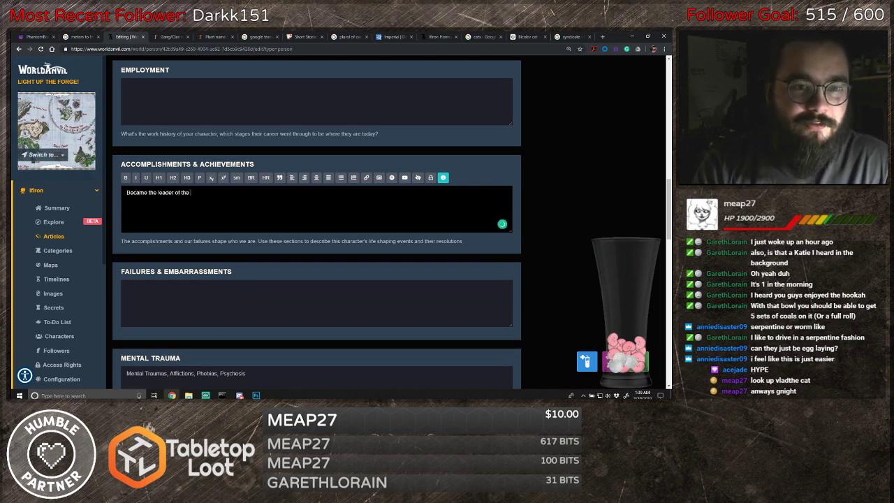
type(" @The Golden ")
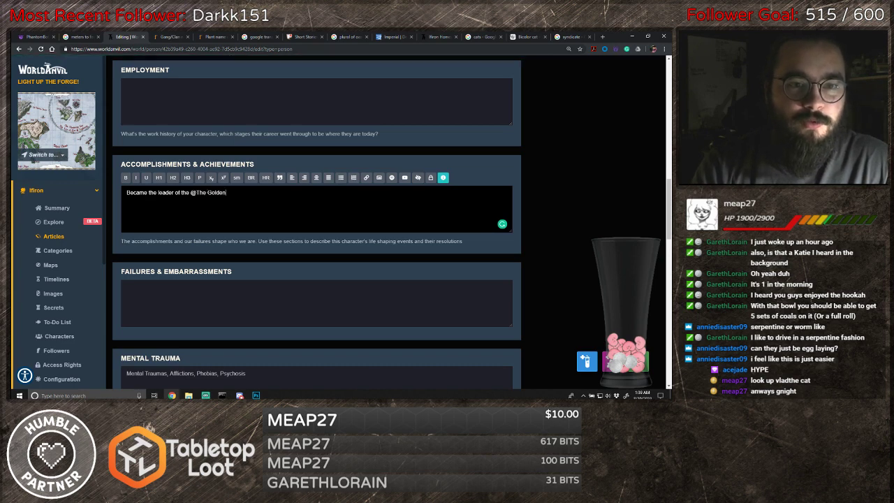
type("Cats")
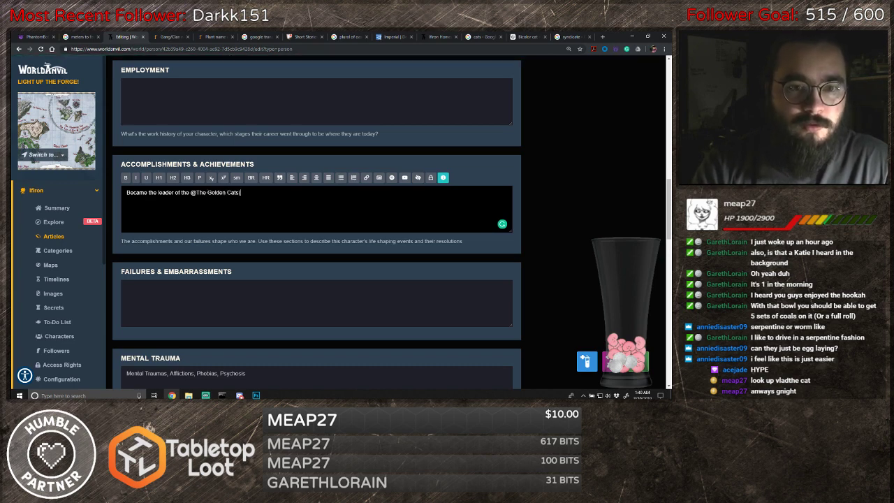
type("(organizatio")
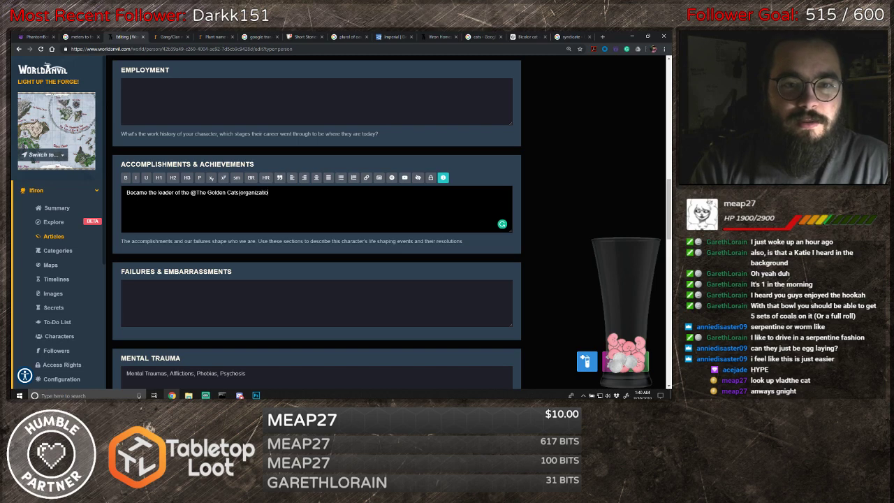
type("n) gang")
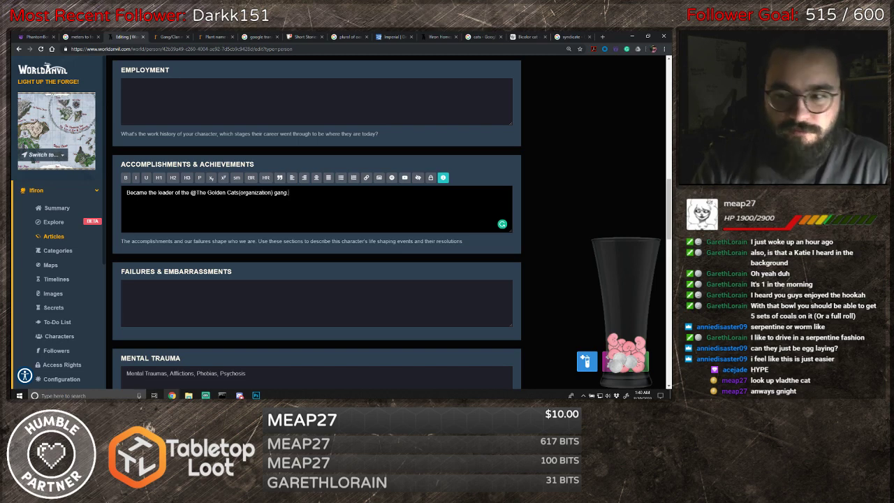
type(".")
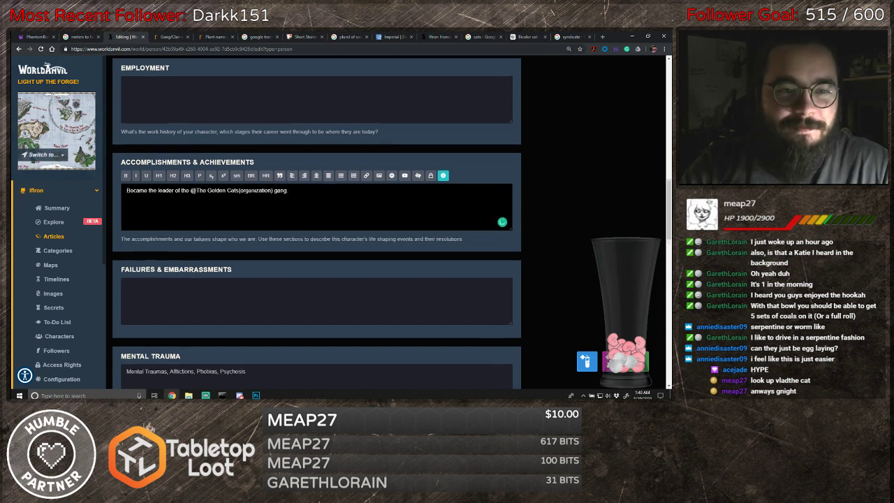
- Enter "Common, Cat" as the character's Known Languages
scroll(294, 186, "down", 5)
scroll(314, 202, "down", 4)
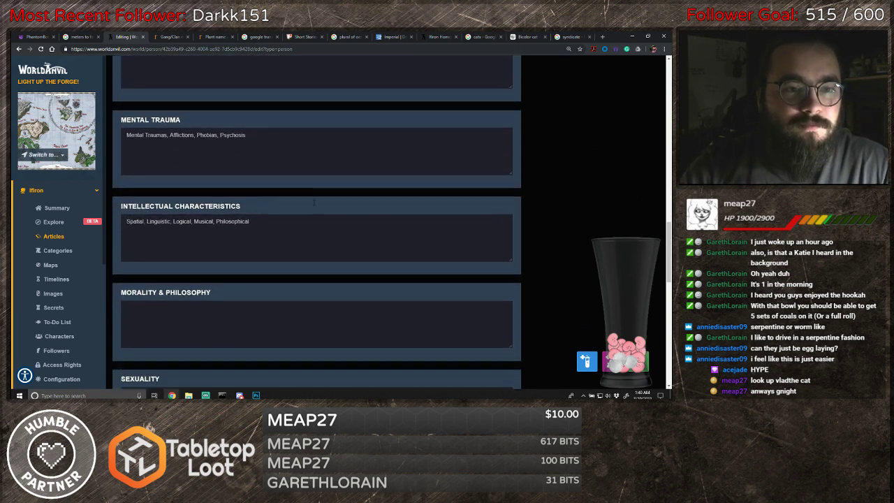
scroll(313, 204, "down", 6)
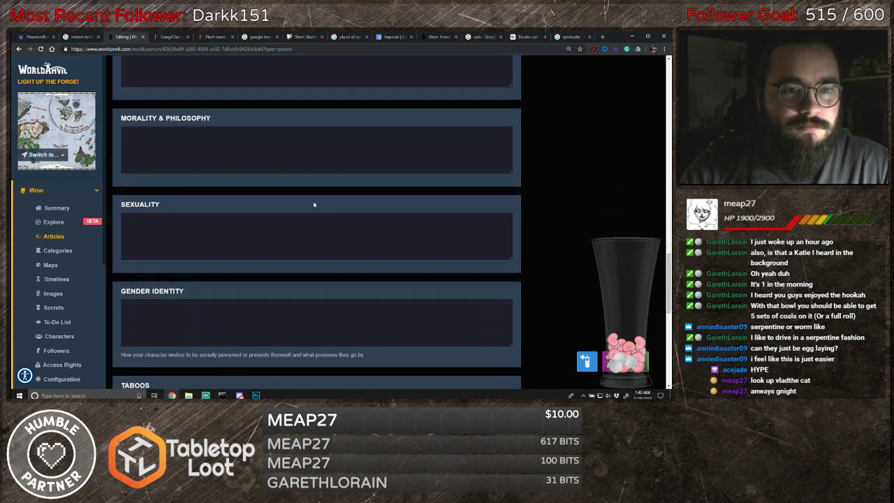
scroll(314, 205, "down", 4)
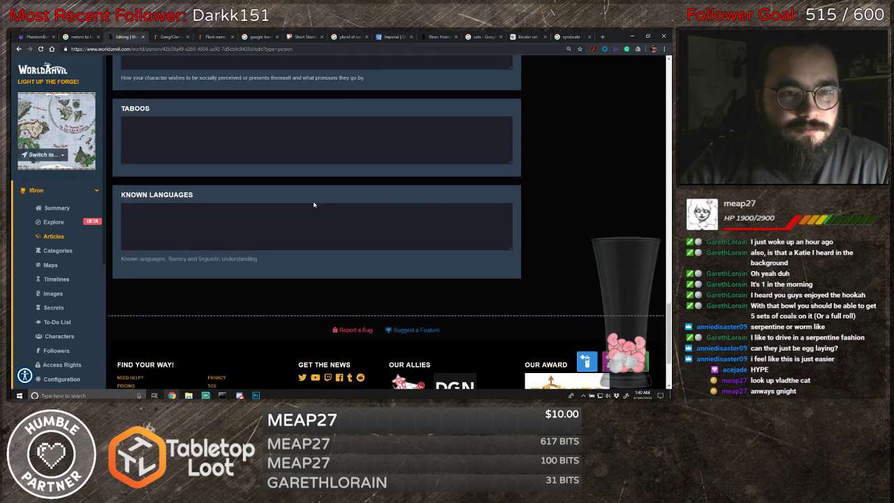
scroll(314, 204, "up", 1)
left_click(237, 218)
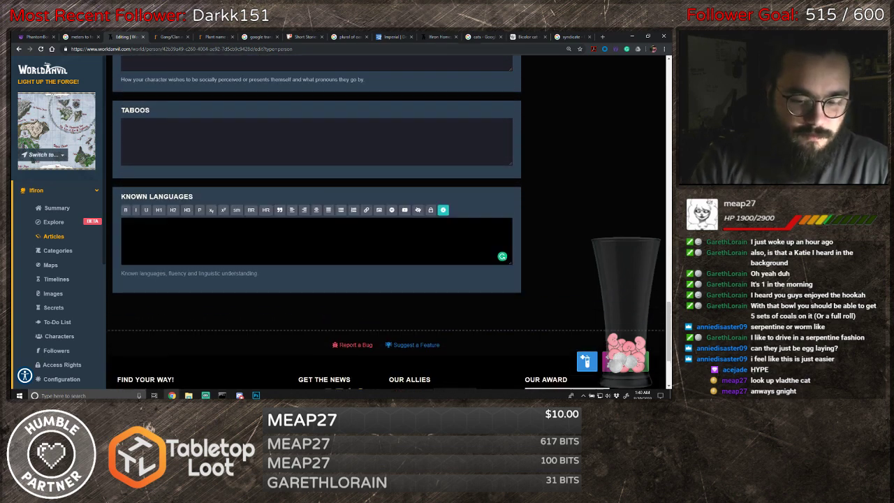
type("Common")
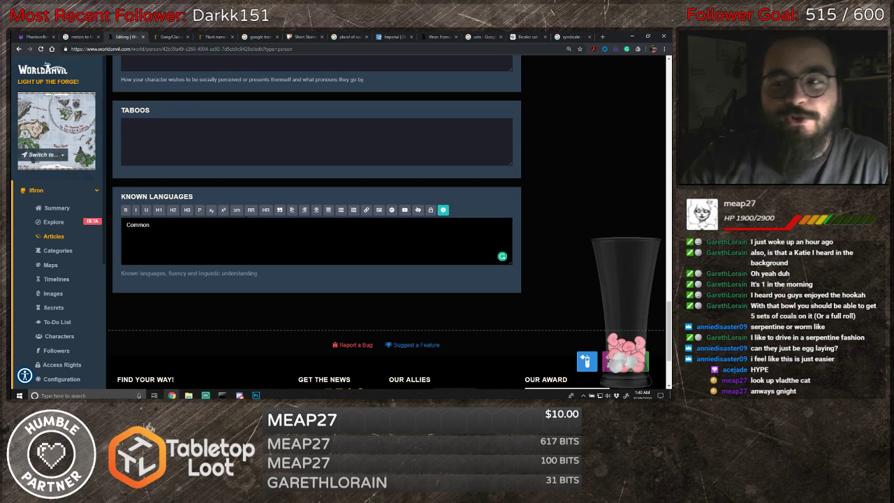
type(", Cat")
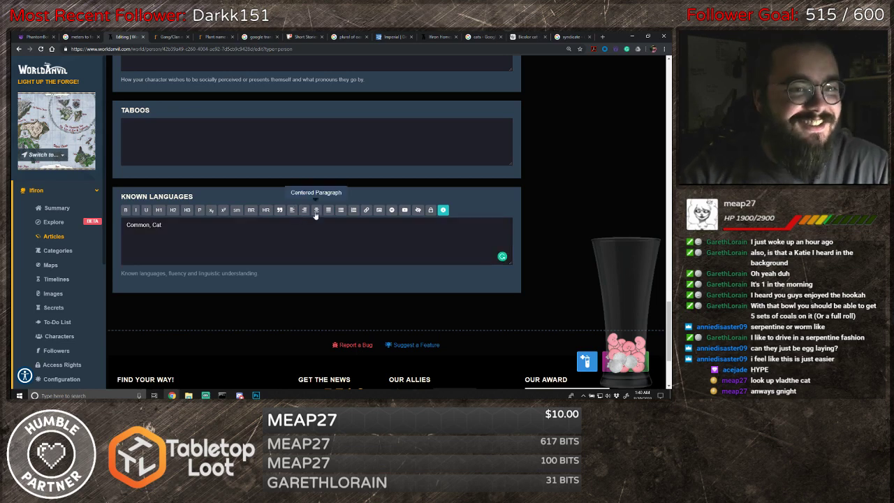
- Fill in Morality & Philosophy with "To obtain whatever pleasures he desires. This is usually fish and drugs."
scroll(349, 237, "up", 6)
scroll(371, 256, "up", 4)
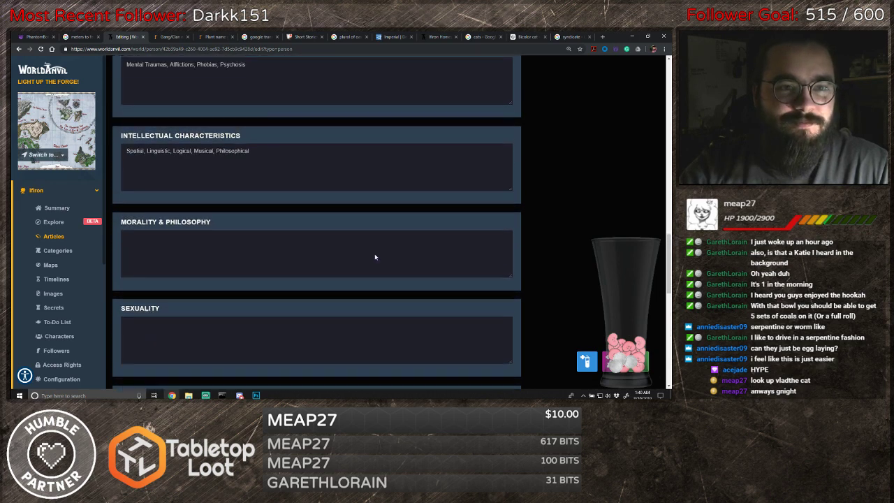
scroll(339, 253, "down", 1)
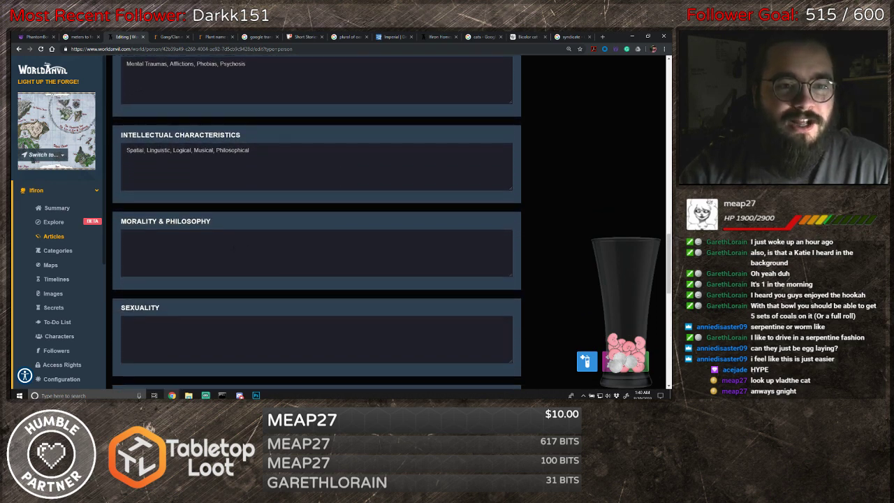
left_click(340, 254)
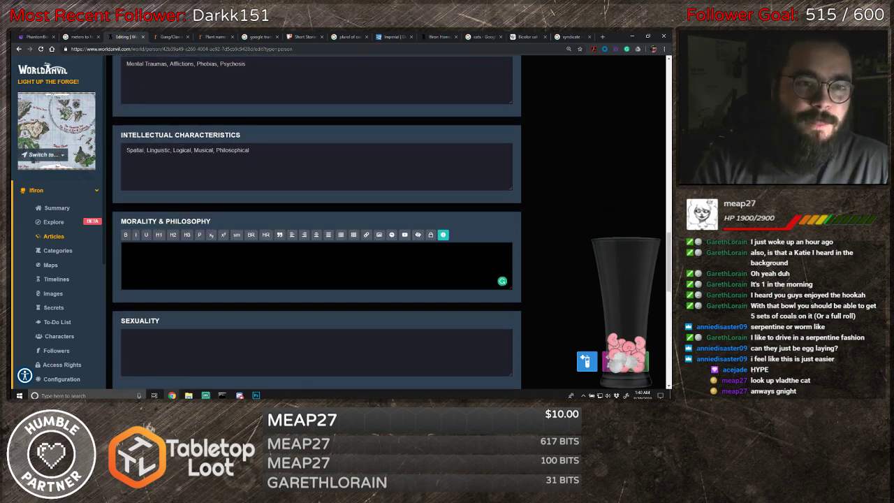
type("To obtain whale")
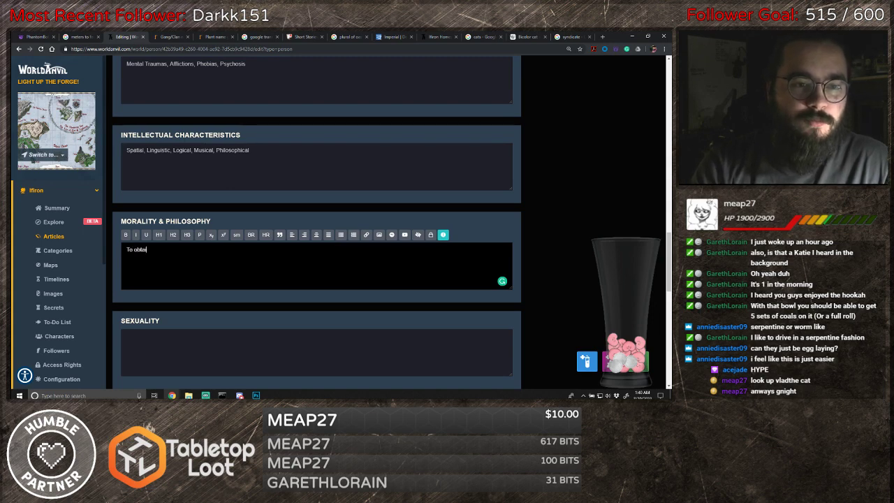
type("ver pleasures he desires.")
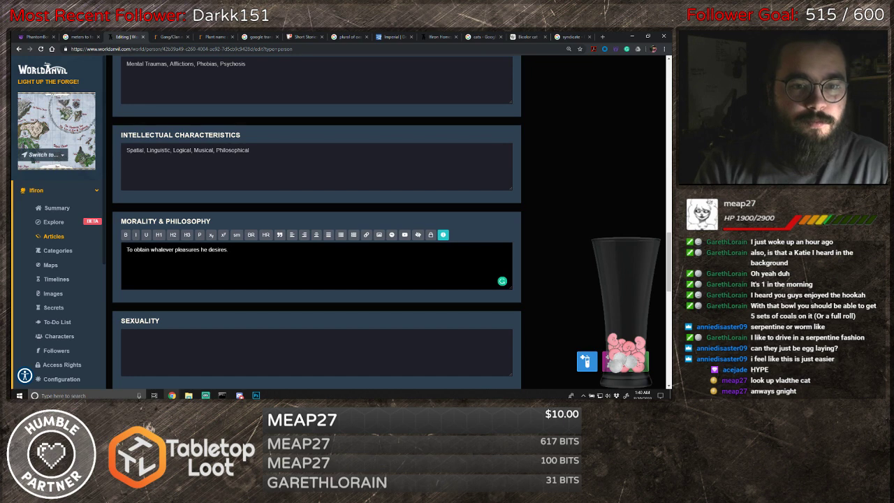
key("BackSpace")
type(". Th")
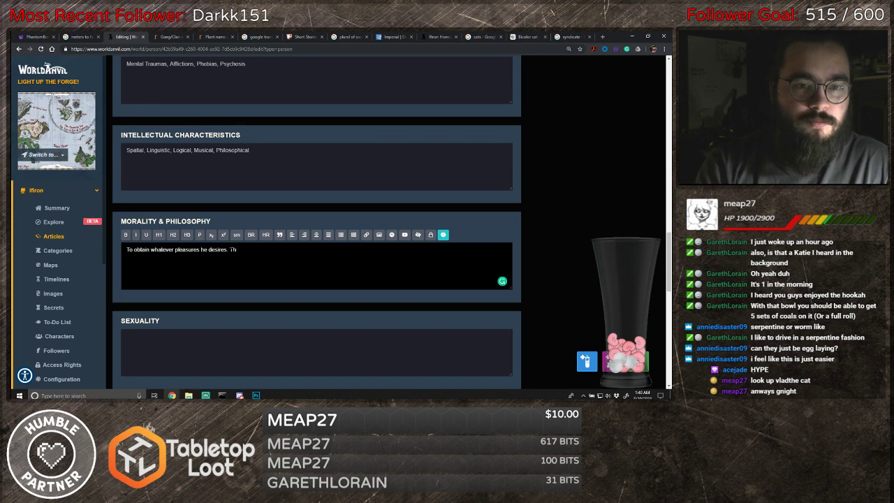
type("is is usually ")
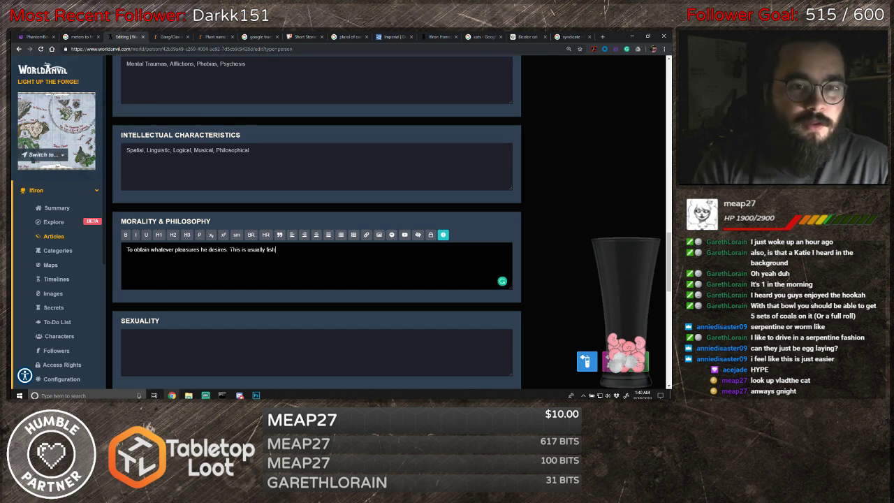
type("fish and ")
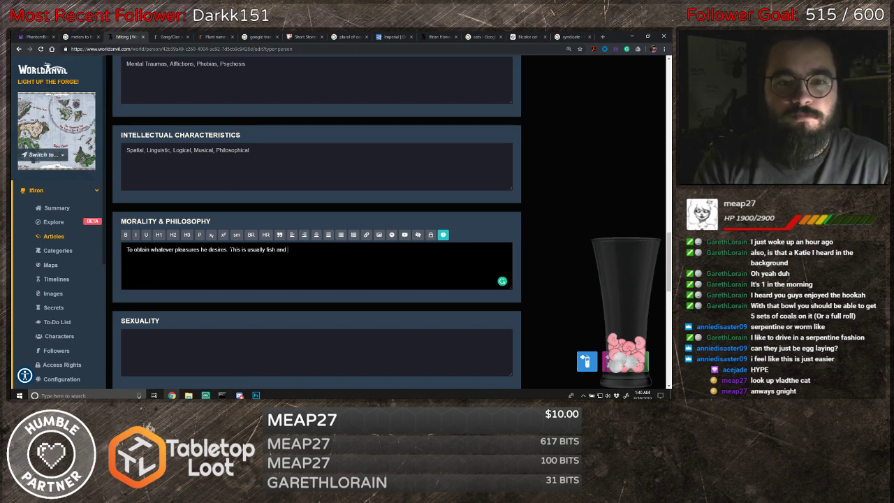
type("drugs.")
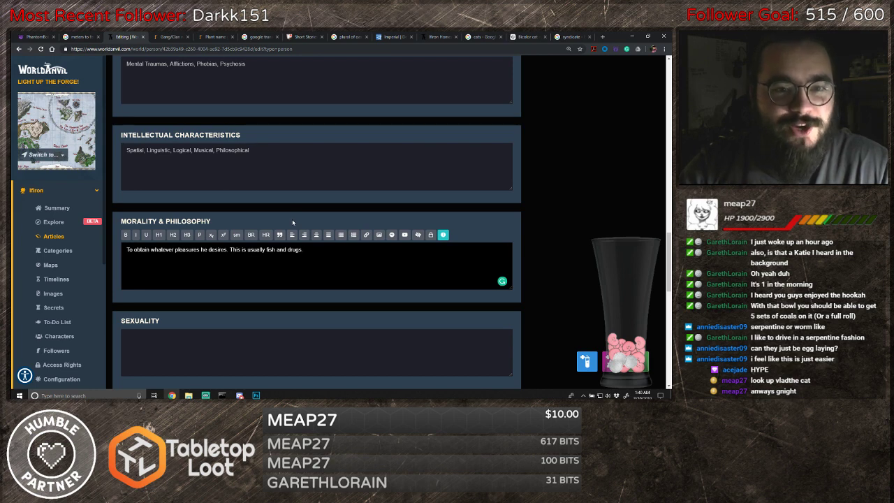
- Begin Intellectual Characteristics with "Mr. Nibbles magical sentience granted him more intelligence than he had before."
scroll(293, 222, "up", 3)
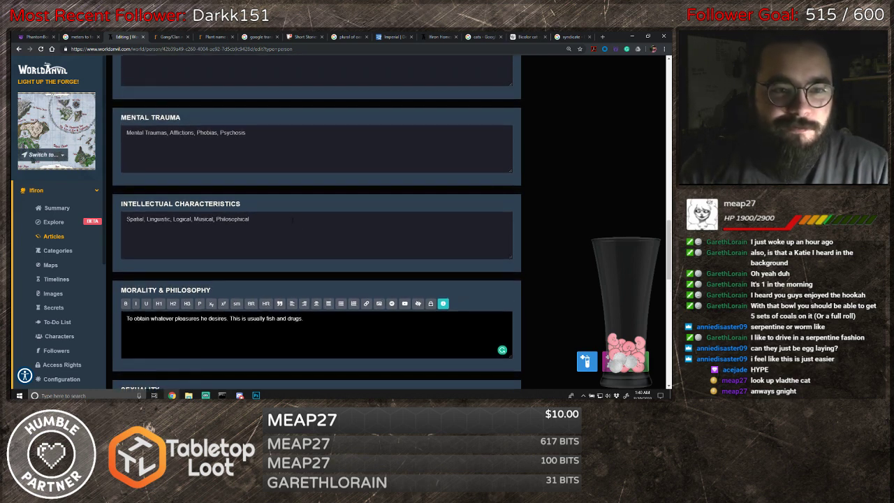
scroll(292, 222, "up", 1)
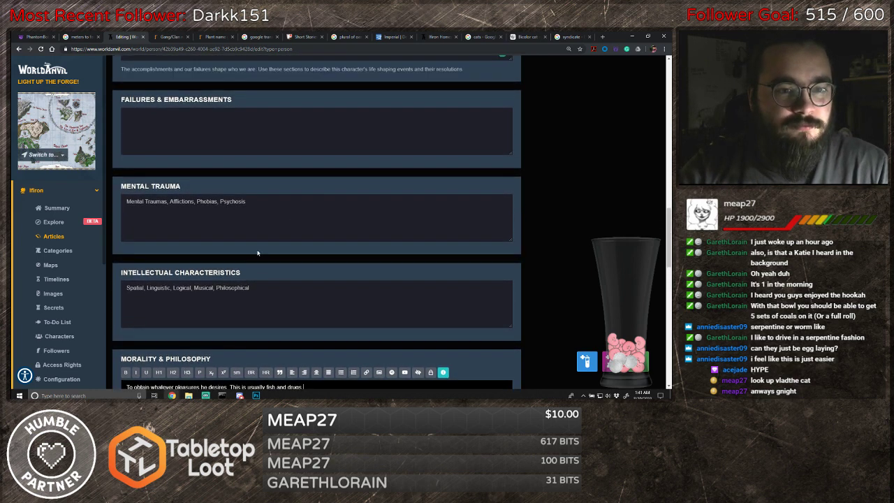
left_click(207, 284)
type("Mr")
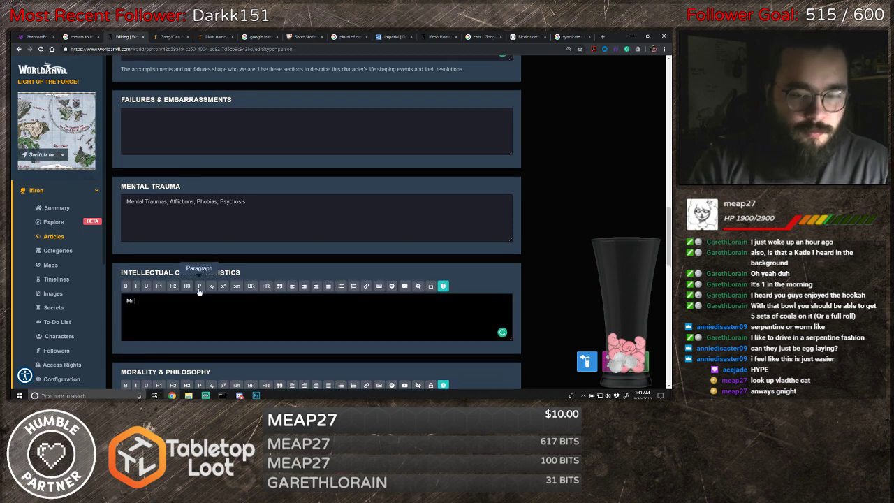
type(" Nibble")
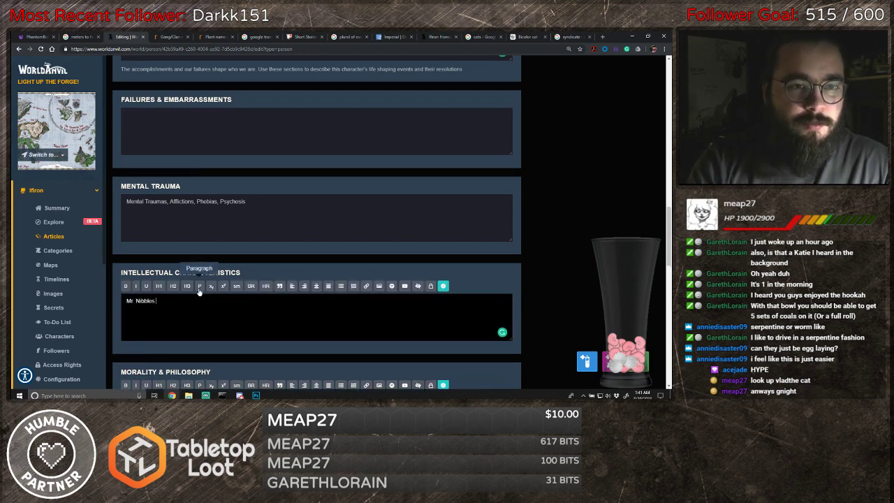
type("s")
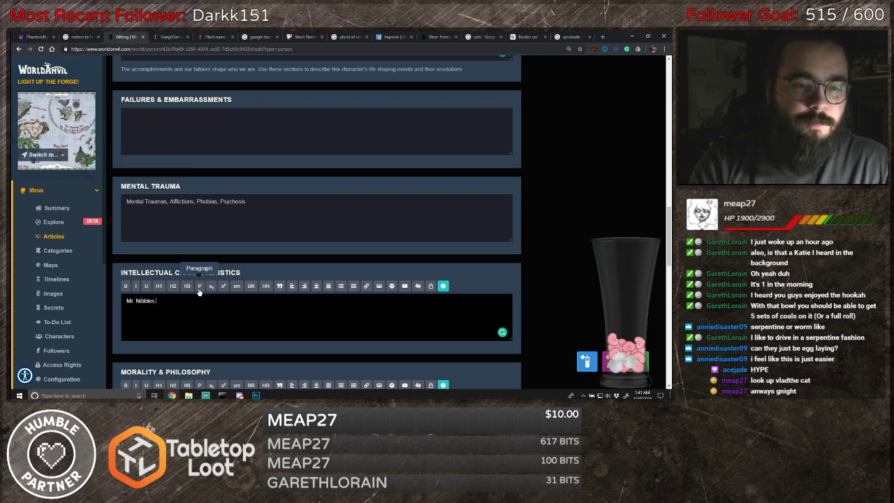
type(" magical senti")
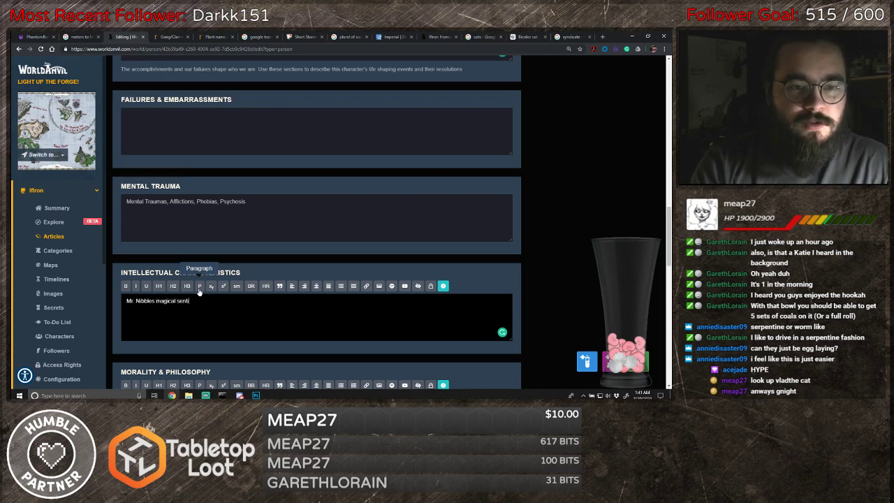
type("ence ")
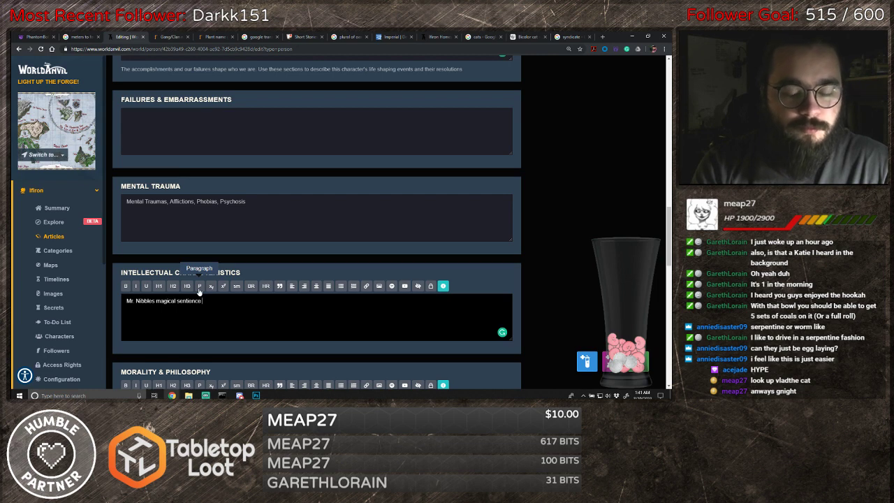
type("granted h")
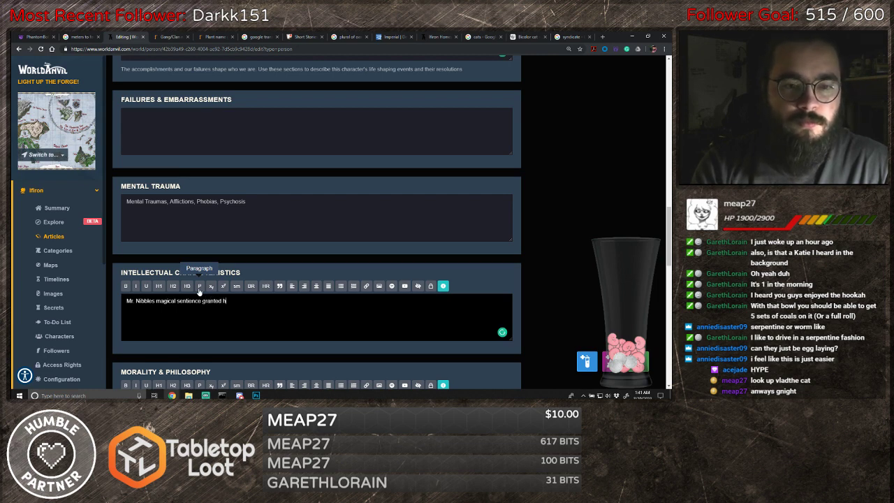
type("im more int")
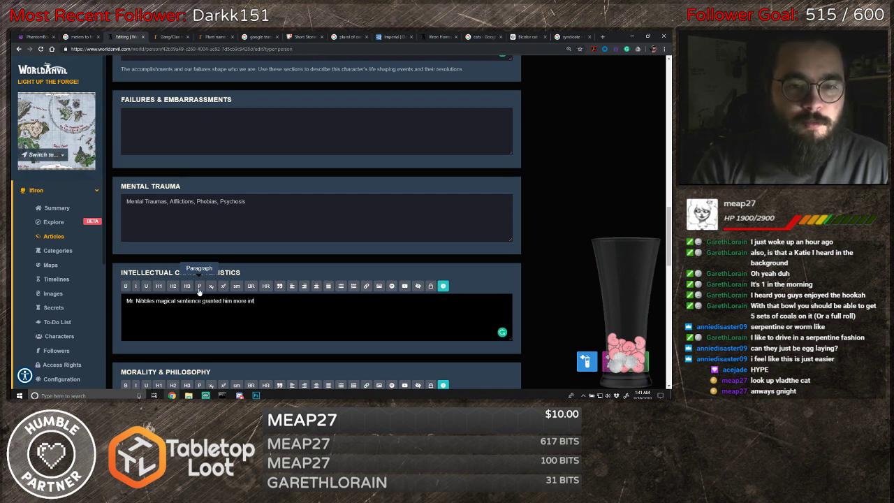
type("elligence")
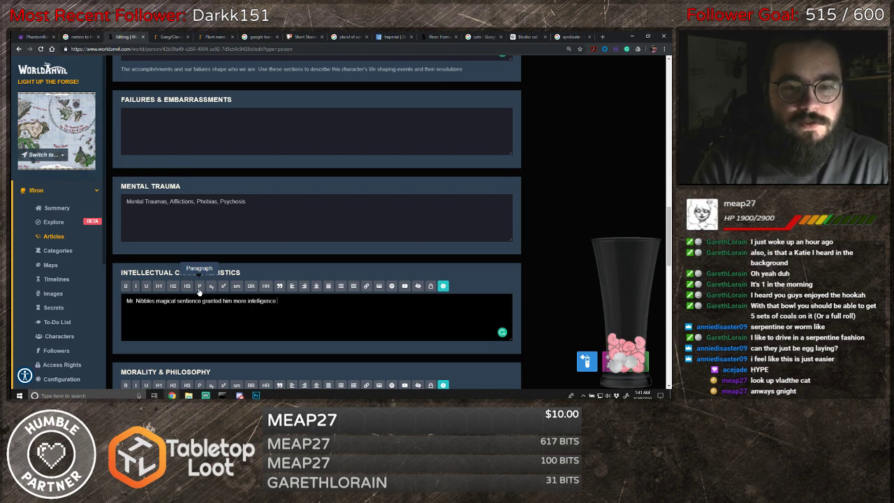
type(" than he had before.")
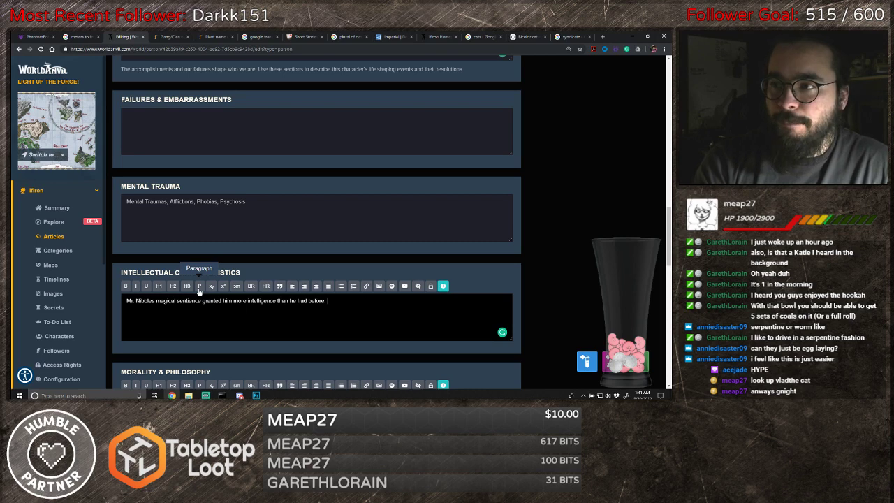
- Add the Intellectual Characteristics sentence "With his instincts as a cat, this make him a formiddable foe."
type(" With")
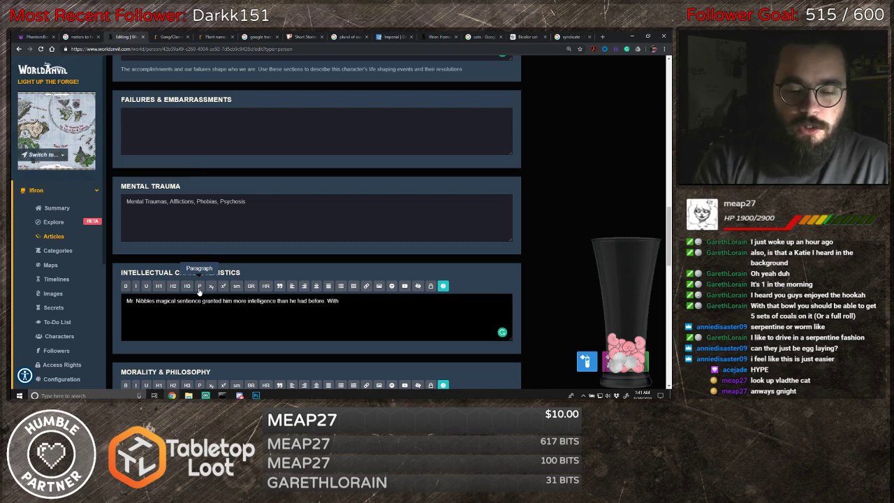
type(" his instinct as")
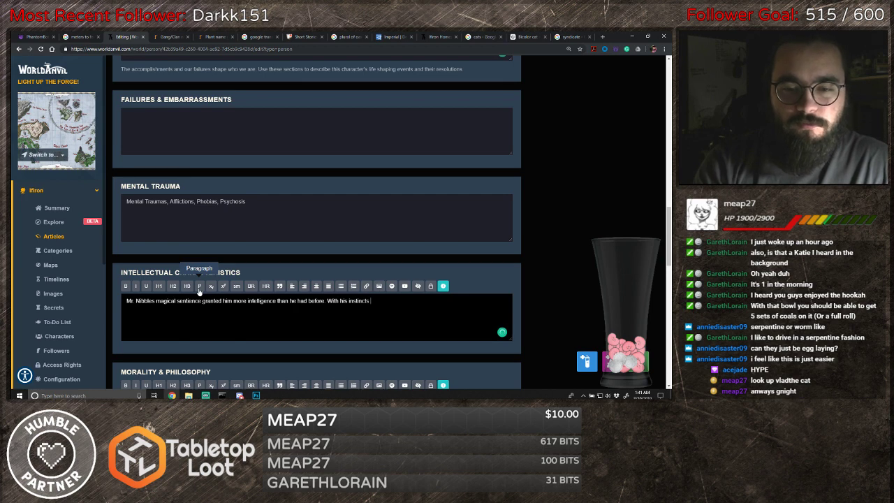
type("as a cat,")
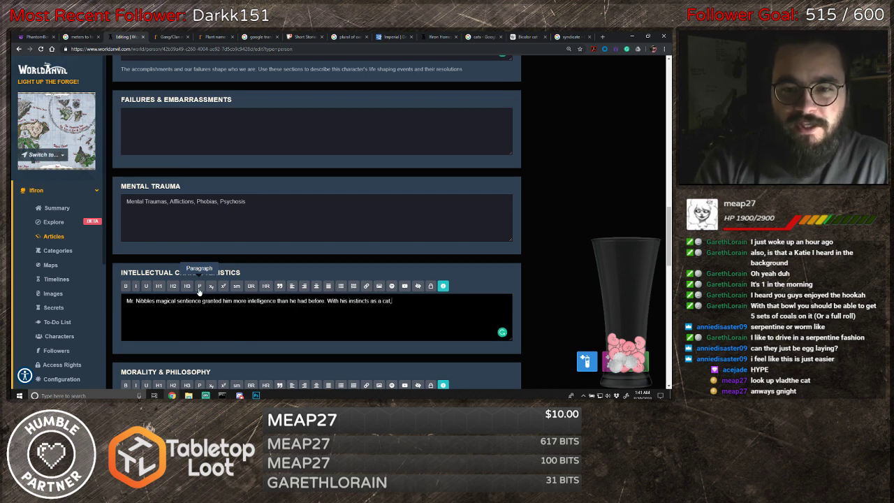
type(" this mad")
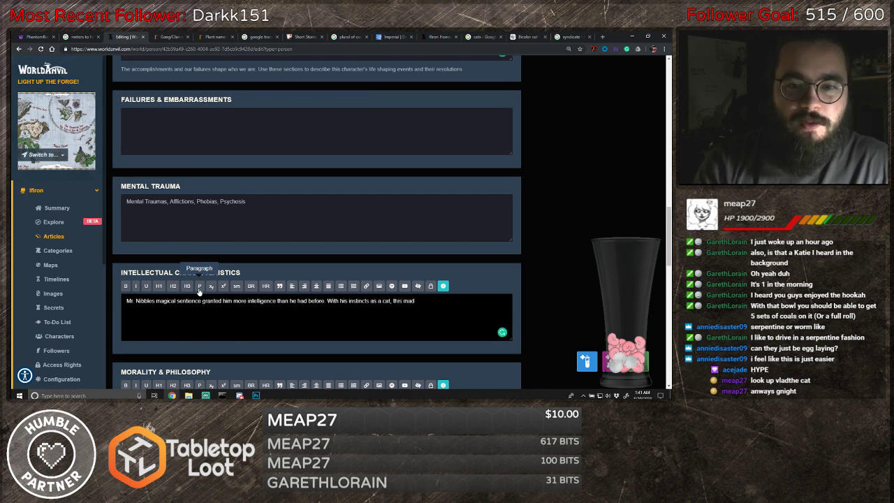
key("BackSpace")
type("ke him a formi")
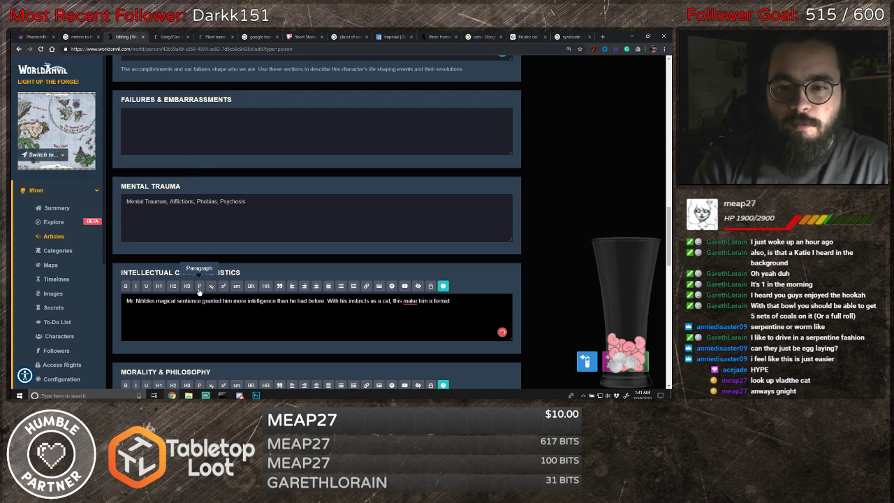
type("ddable foe. ")
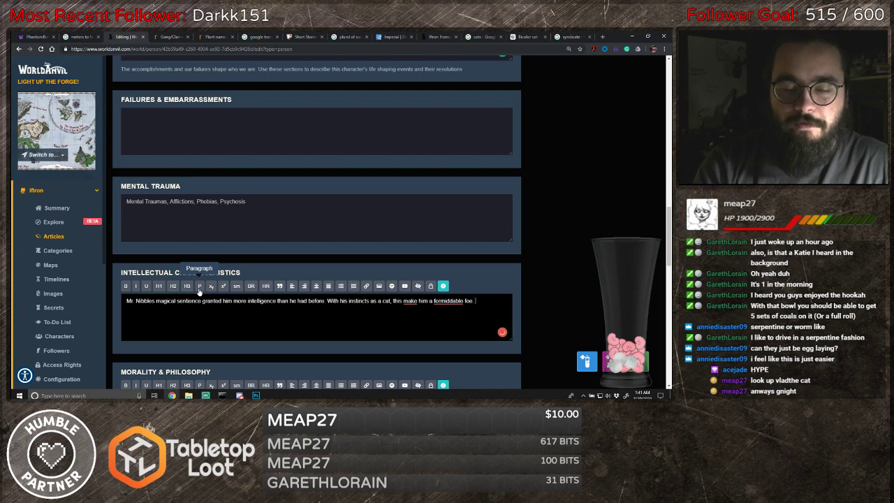
- Continue Intellectual Characteristics with "He often sets up elaborate ambushes and is actually a skilled tactician"
type("of")
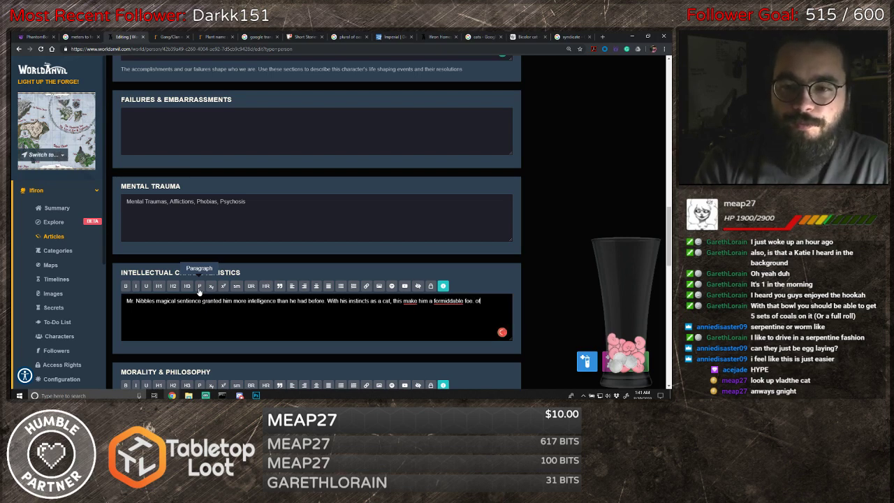
key("BackSpace")
key("BackSpace")
type("He often")
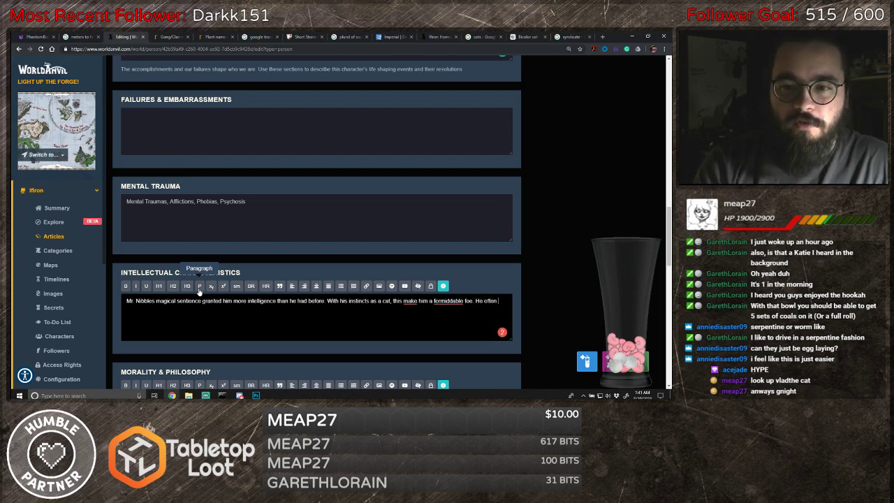
type(" sets up")
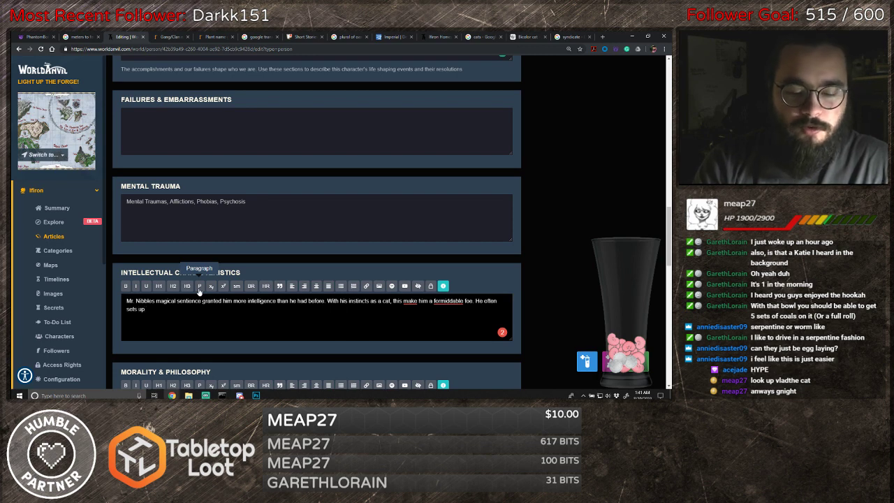
type(" elaborate ambushes and")
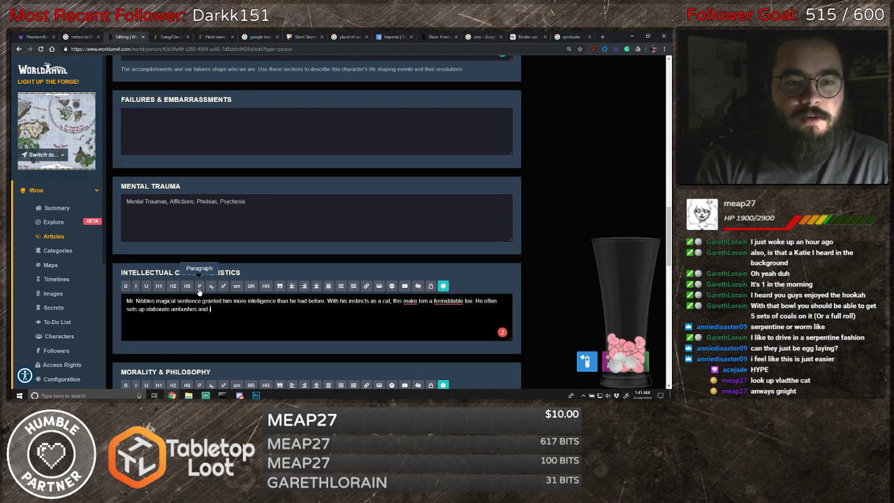
type("is actually a")
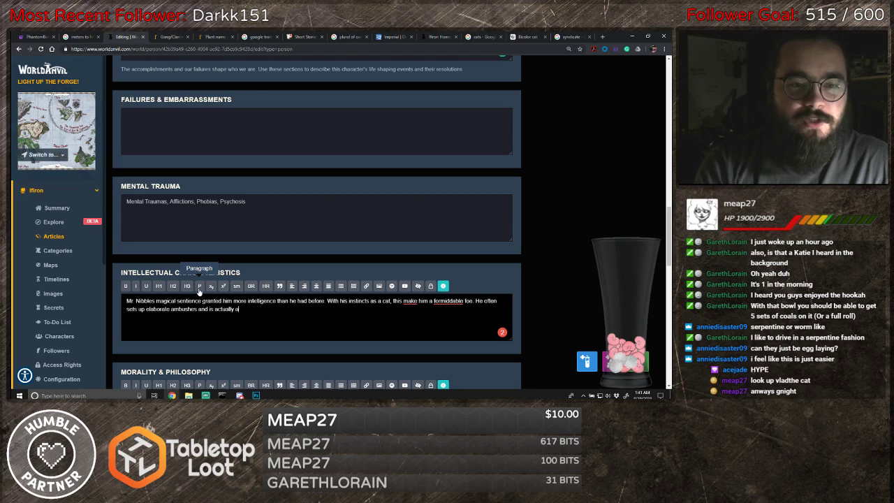
type(" skilled lact")
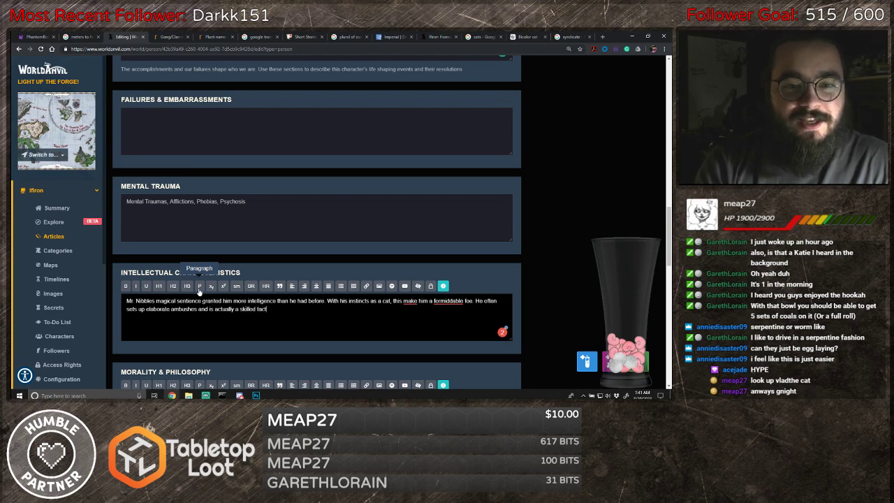
type("ician")
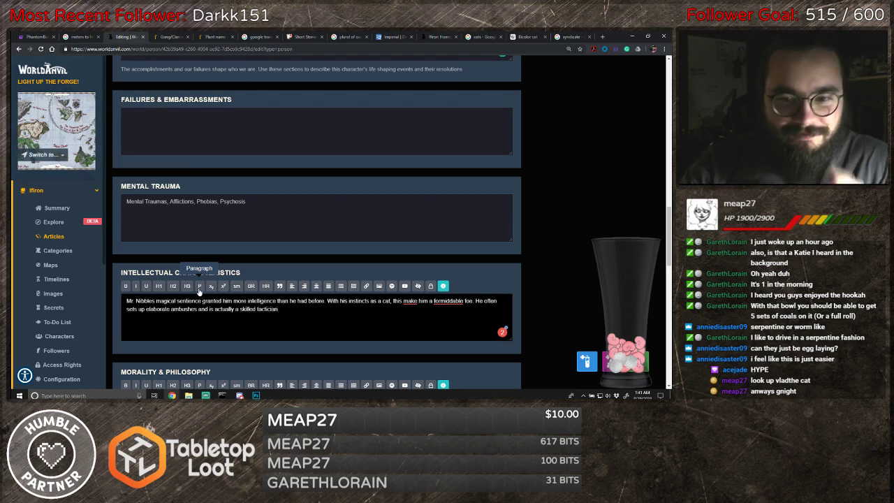
- Accept the suggested corrections "makes" and "formidable" in the Intellectual Characteristics text
mouse_move(411, 300)
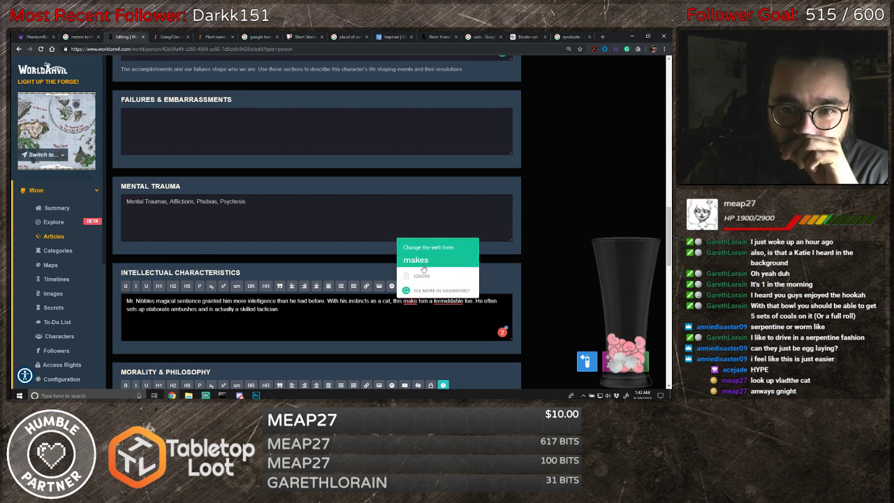
left_click(423, 260)
mouse_move(447, 301)
left_click(452, 260)
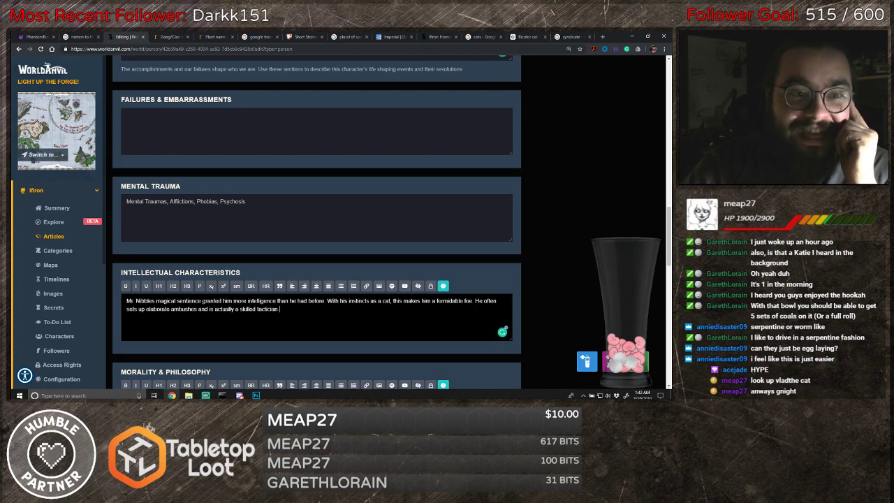
- Add to Accomplishments & Achievements "Mr. Nibbles also eventually put a hit out on the wizard who gave him sentience"
scroll(318, 310, "up", 2)
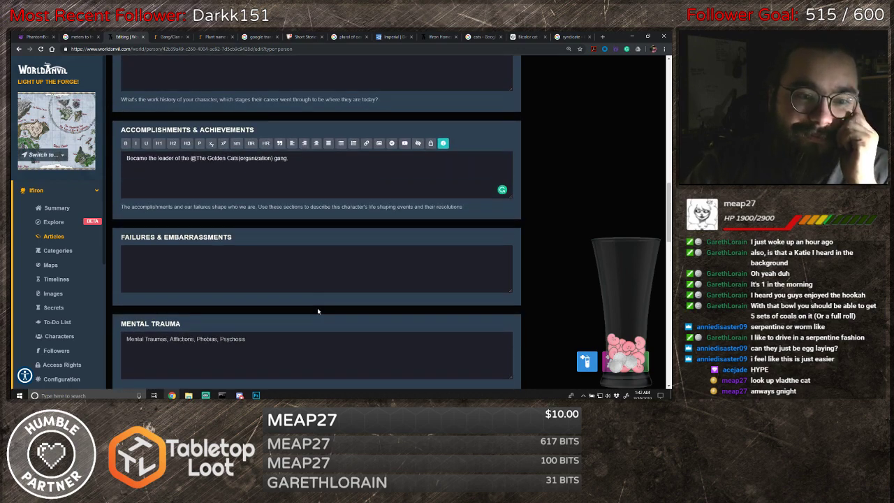
scroll(317, 310, "down", 2)
scroll(317, 309, "up", 2)
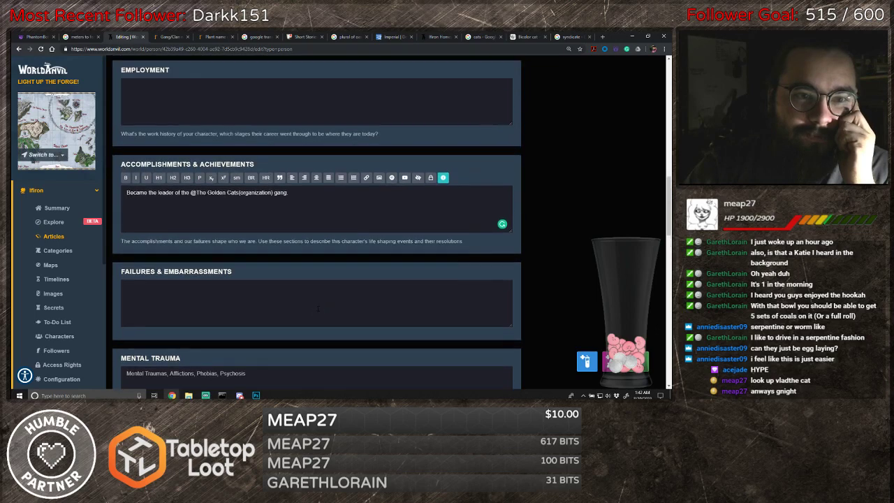
left_click(316, 210)
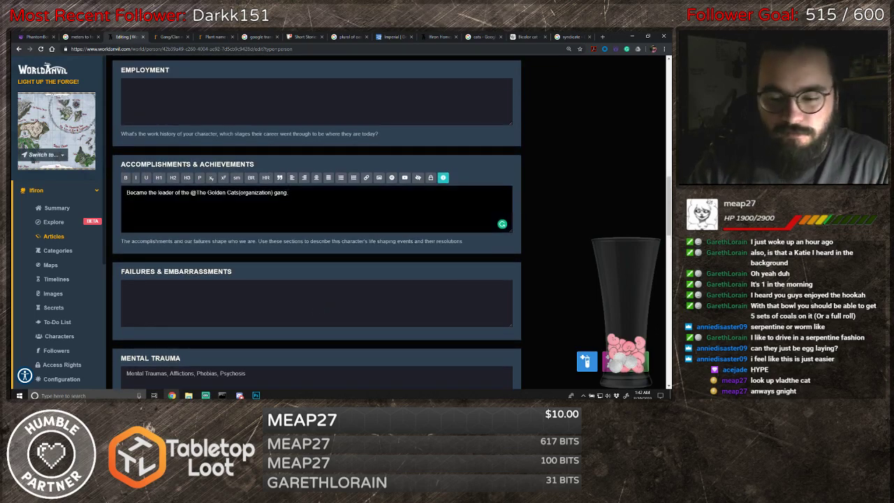
key("Return")
key("Return")
key("BackSpace")
key("BackSpace")
type("Mr")
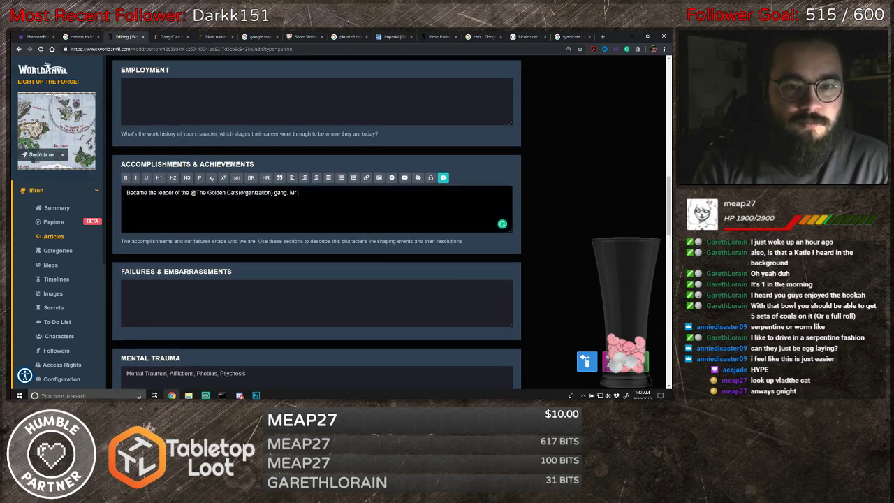
key("BackSpace")
type(". Ni")
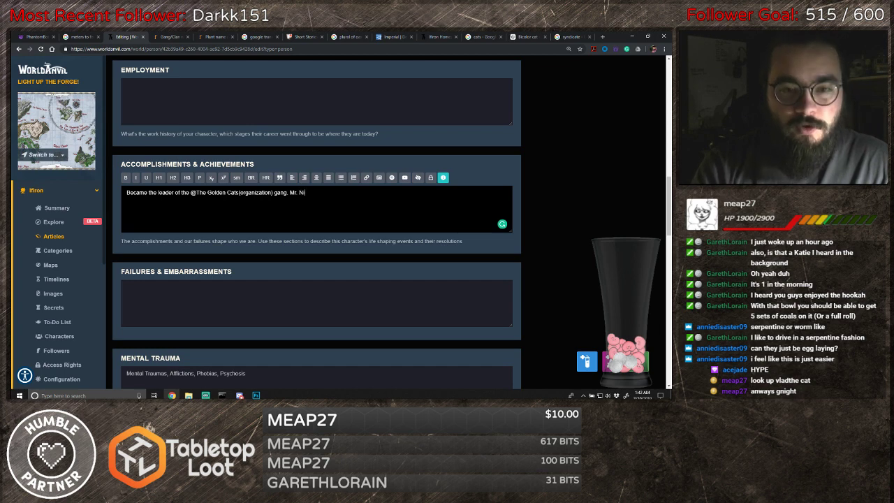
type("bbles also")
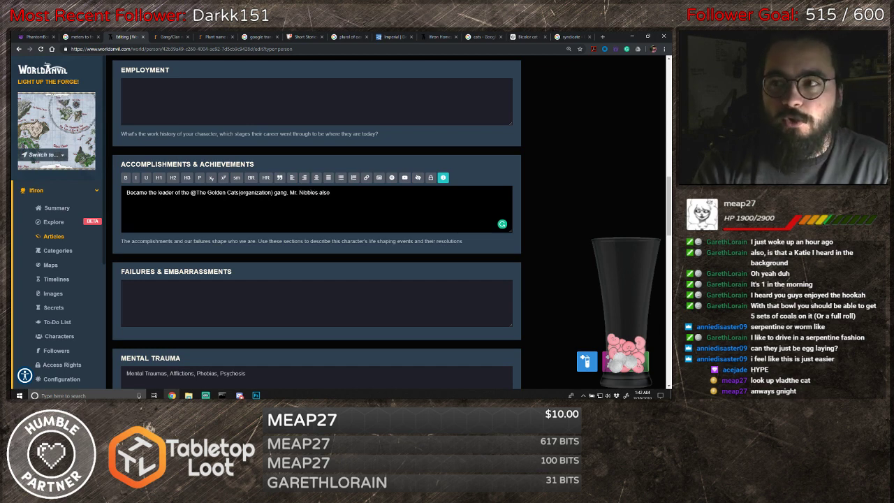
type(" eventually put a")
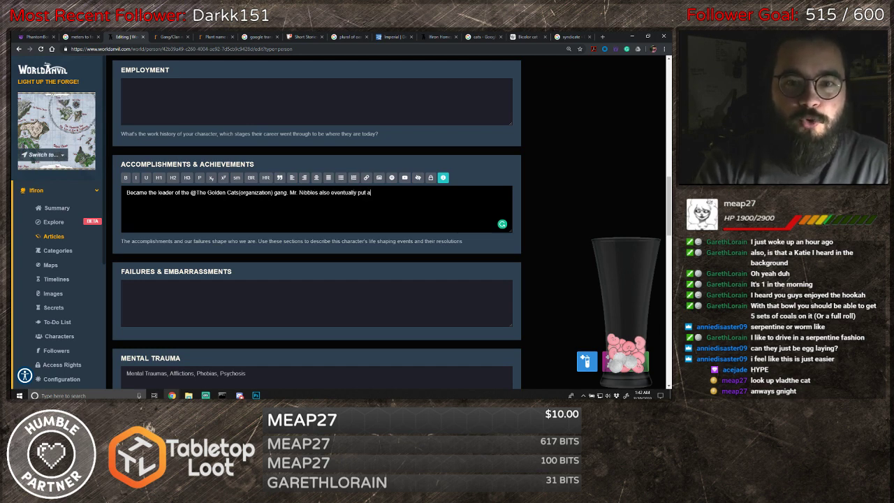
type(" hit out on the wizard who gave him sen")
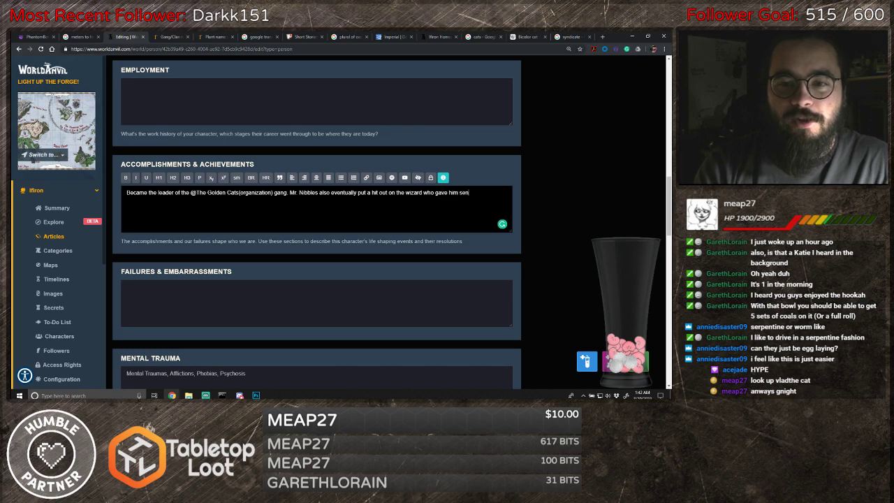
- Finish the sentence about the wizard in Accomplishments & Achievements with "so that he couldn't create other cats like him."
type("hta")
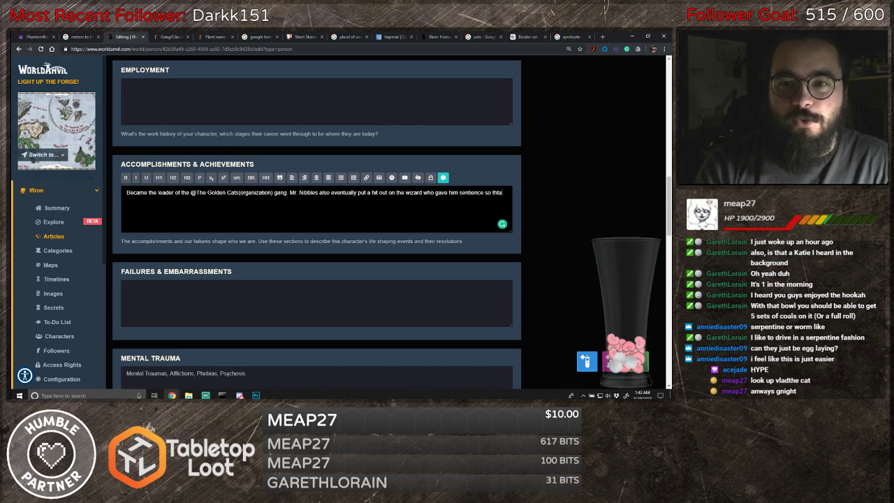
key("BackSpace")
key("BackSpace")
key("BackSpace")
key("BackSpace")
type("at th")
key("BackSpace")
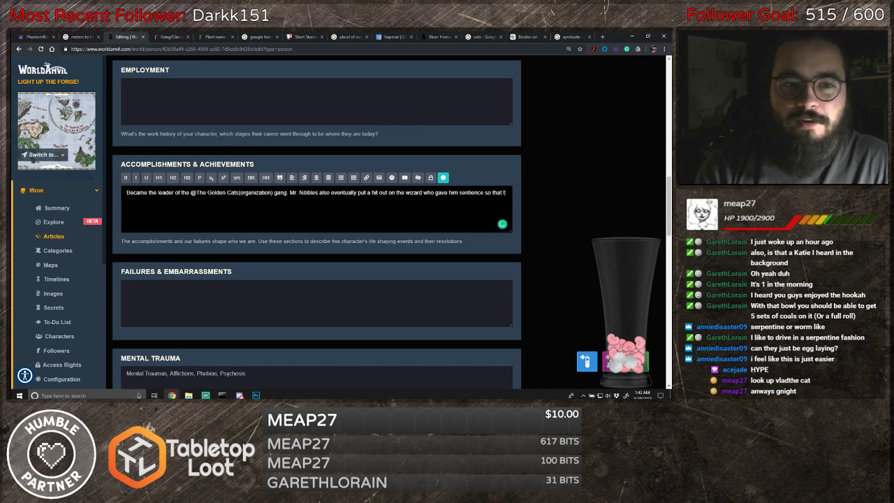
type("e couldn't c")
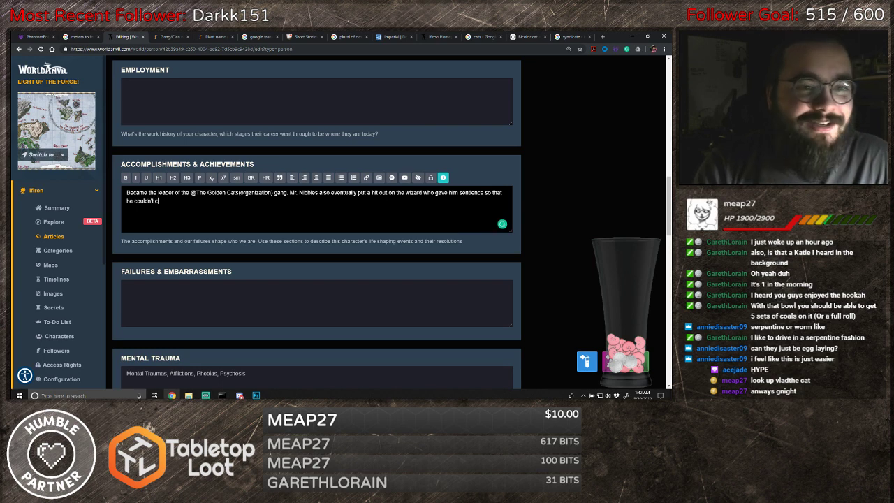
type("reate other ca")
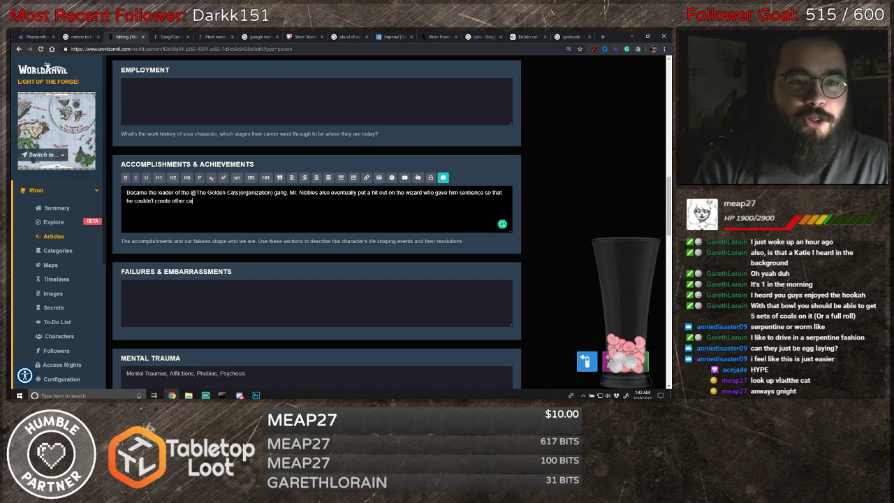
type("ts like him.")
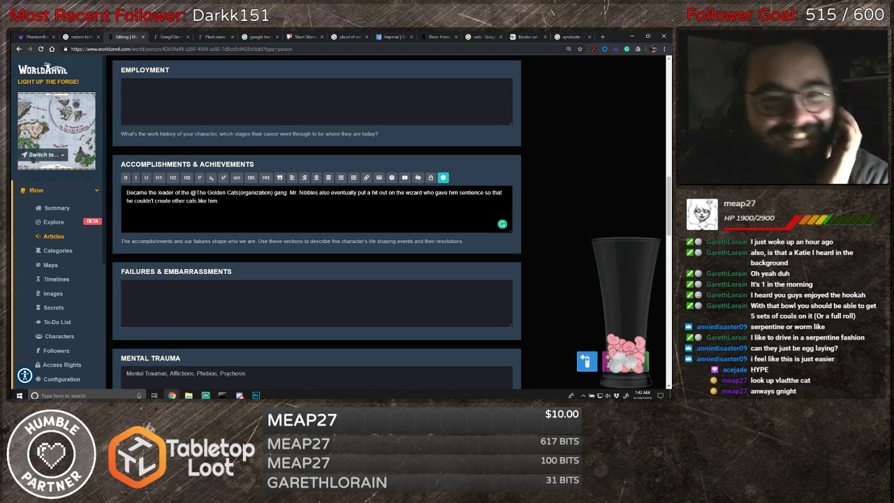
- Set the character's Biological Sex to "Male" among the physical traits
scroll(316, 224, "up", 5)
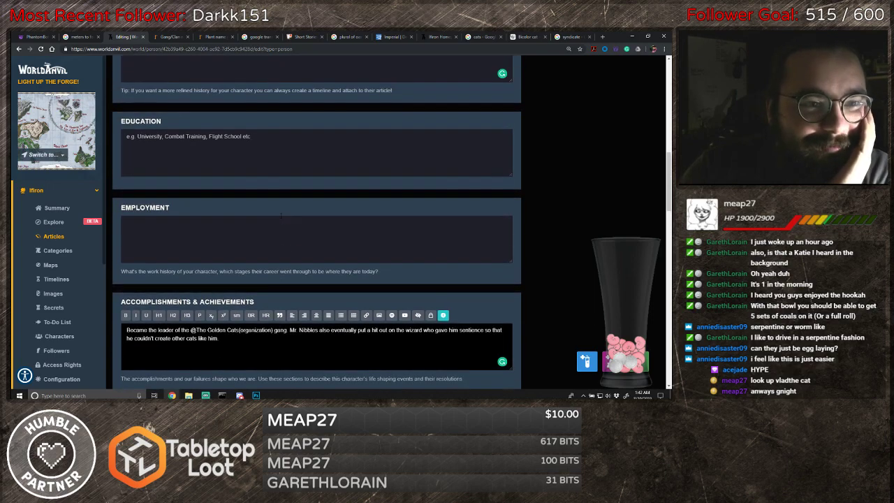
scroll(283, 218, "up", 1)
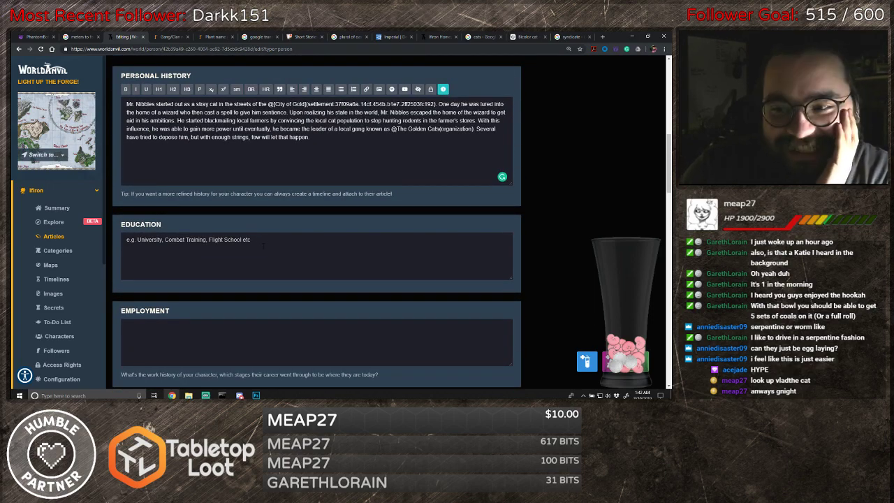
scroll(262, 244, "up", 4)
left_click(232, 185)
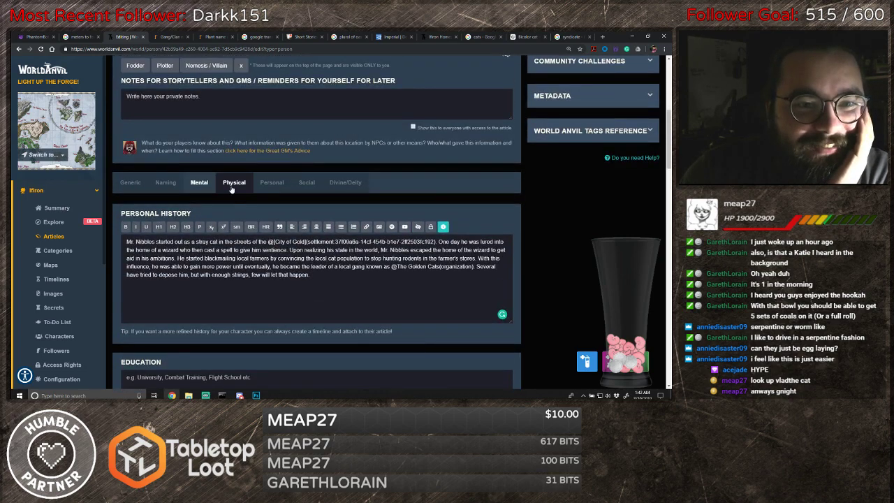
scroll(280, 216, "down", 2)
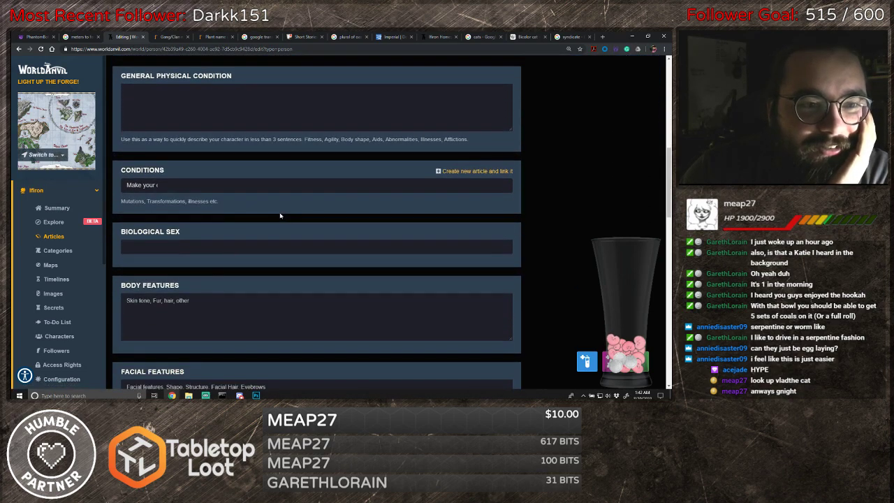
scroll(280, 215, "down", 1)
scroll(280, 216, "up", 1)
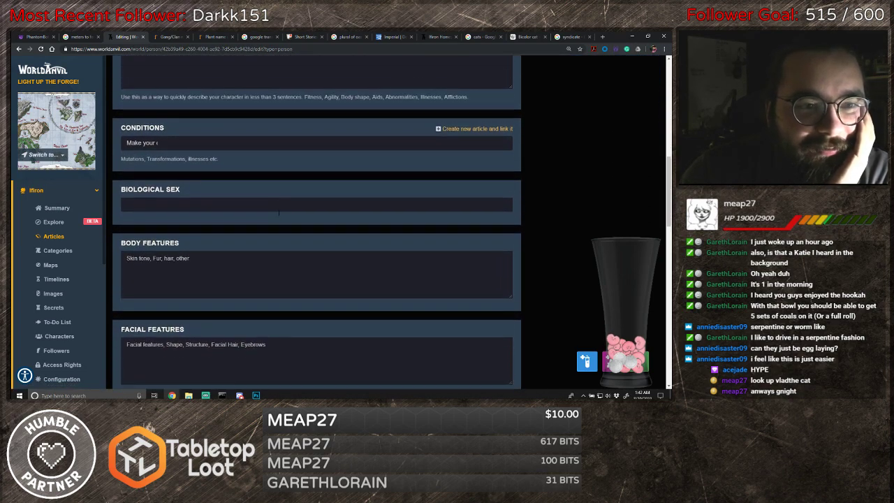
left_click(280, 215)
type("Male")
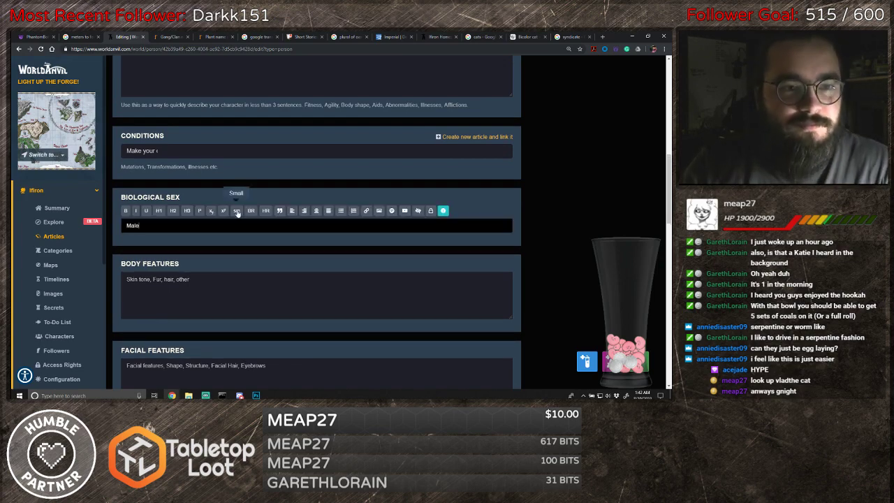
- Look through the remaining physical traits and the personal prompts, from alignment and motivation to vices and flaws
scroll(371, 256, "down", 1)
scroll(371, 255, "down", 1)
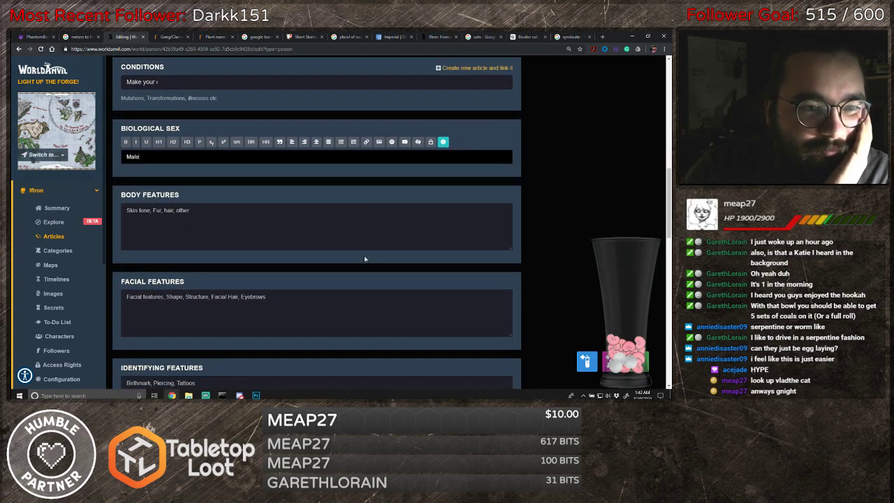
scroll(365, 257, "up", 6)
left_click(274, 185)
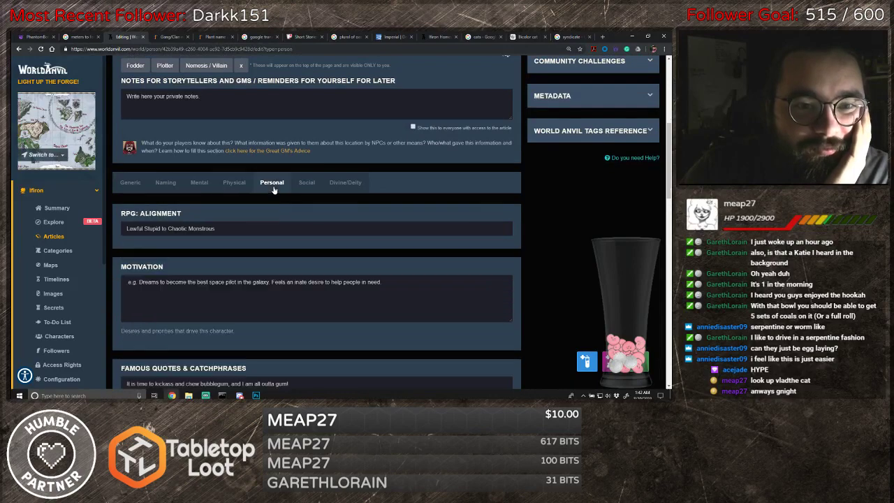
scroll(339, 232, "down", 2)
scroll(339, 232, "down", 1)
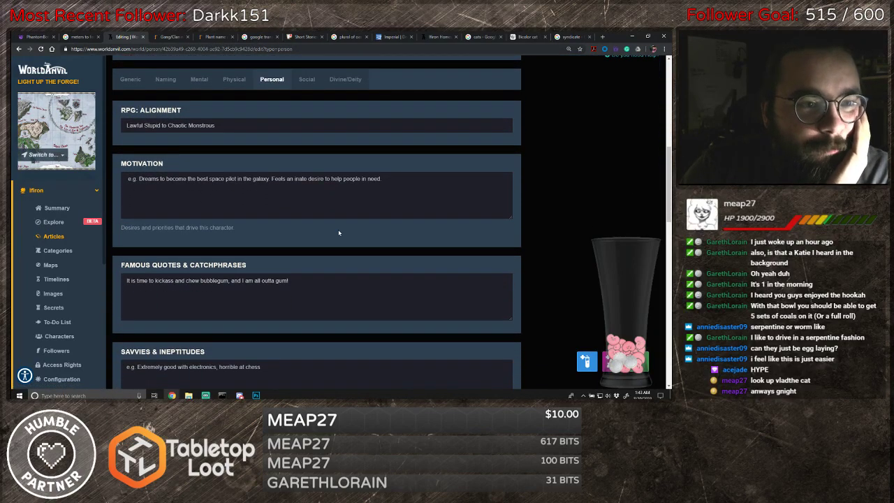
scroll(338, 229, "down", 4)
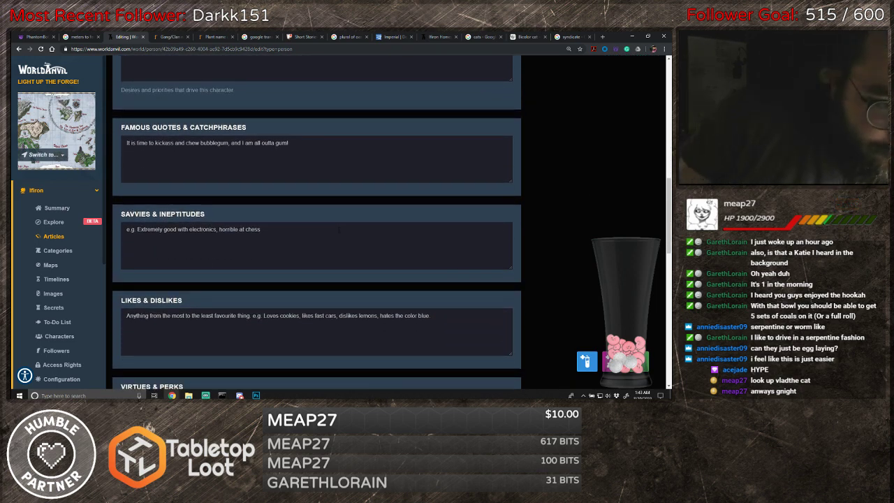
scroll(339, 229, "down", 8)
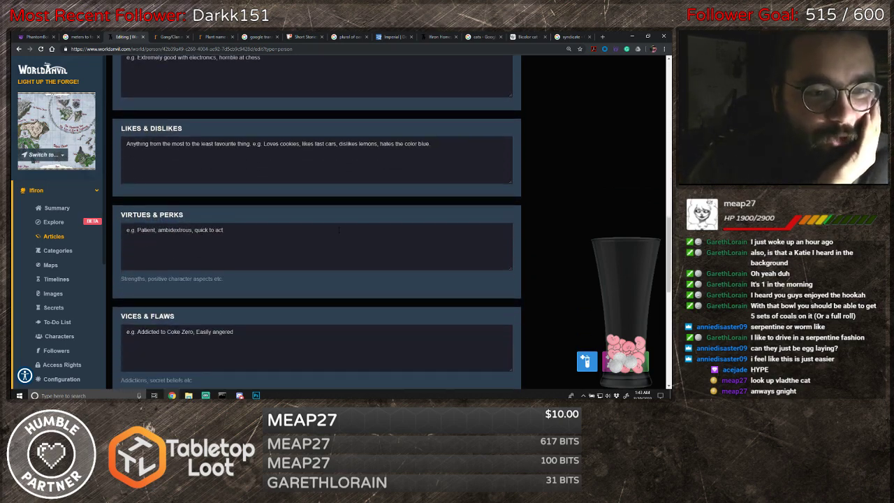
scroll(340, 229, "up", 20)
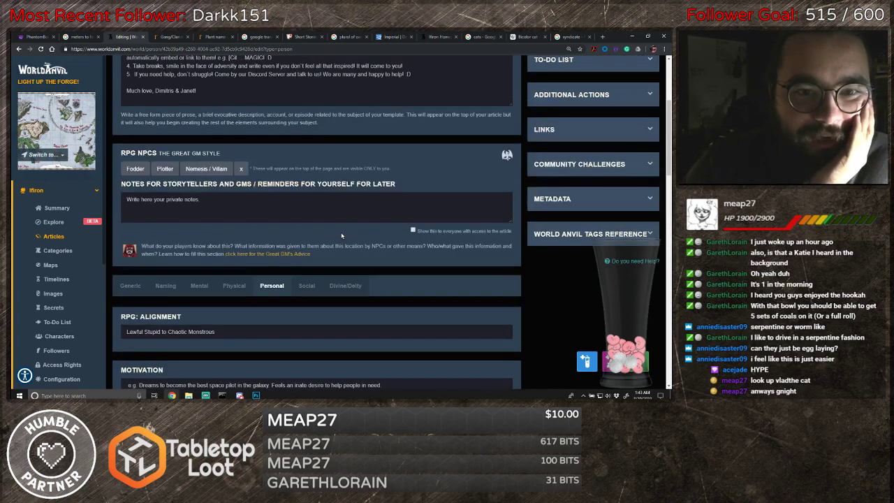
left_click(310, 284)
left_click(276, 285)
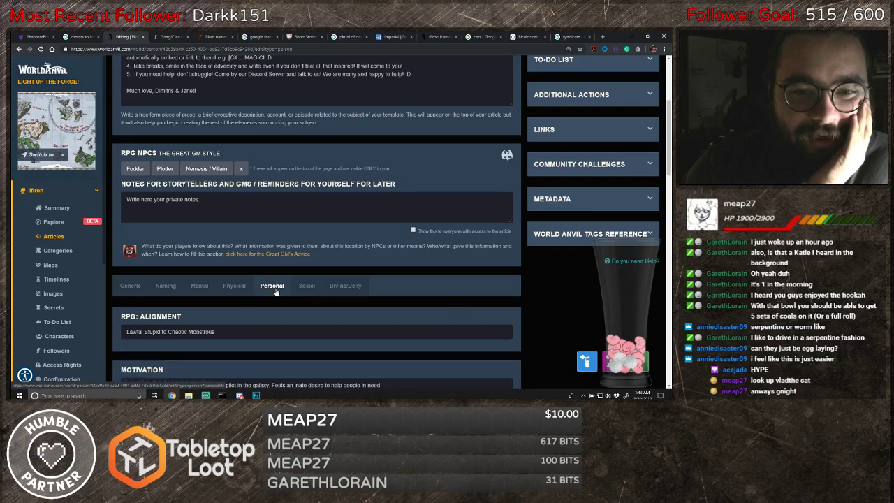
left_click(349, 286)
- Create a new article titled "The Golden Cats" and link it as the character's primary affiliated organization
left_click(307, 148)
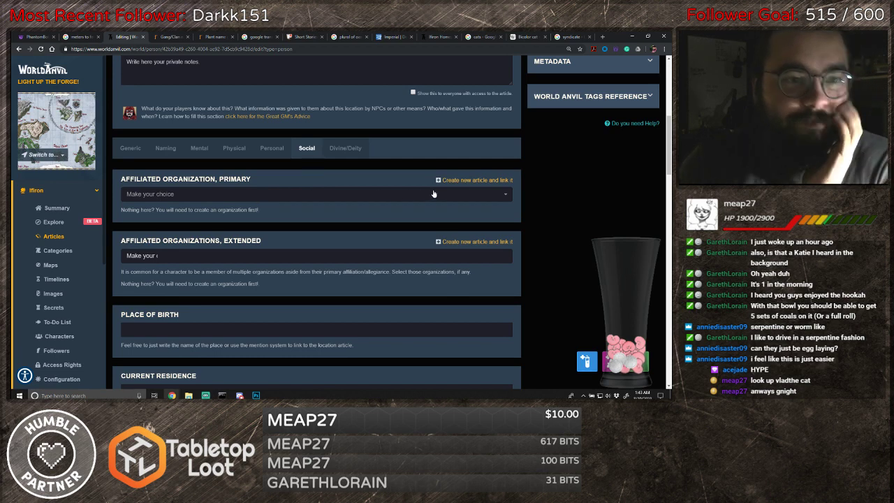
left_click(466, 181)
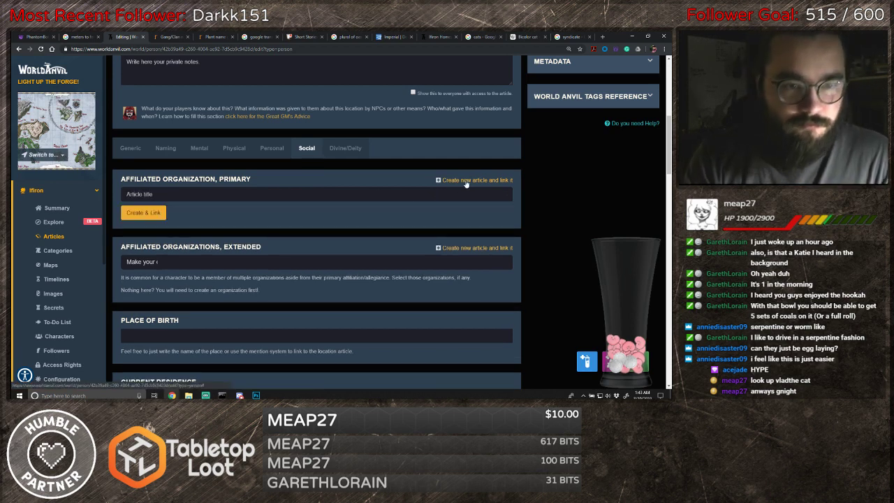
scroll(466, 180, "down", 5)
scroll(465, 180, "up", 6)
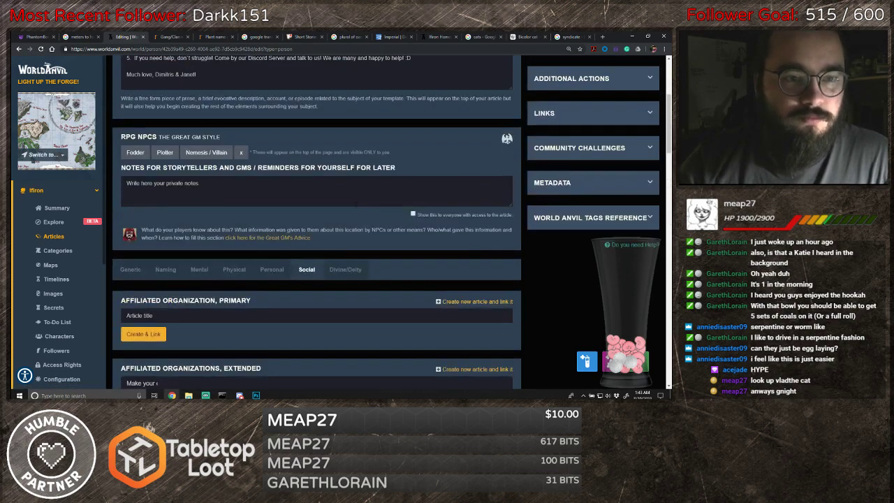
left_click(127, 315)
type("The Go")
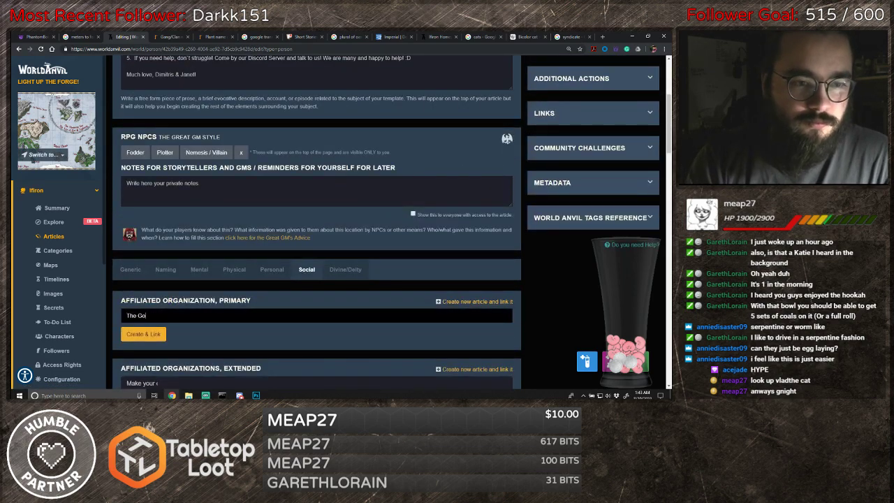
type("lden Cats")
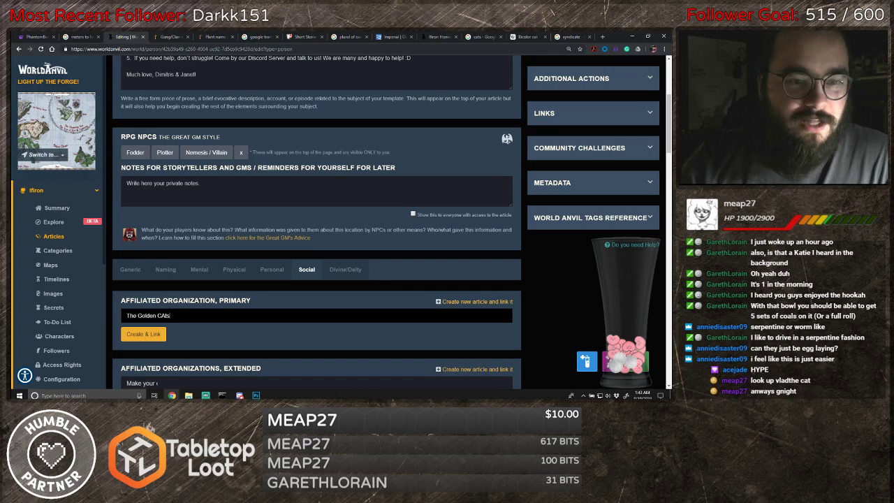
key("Return")
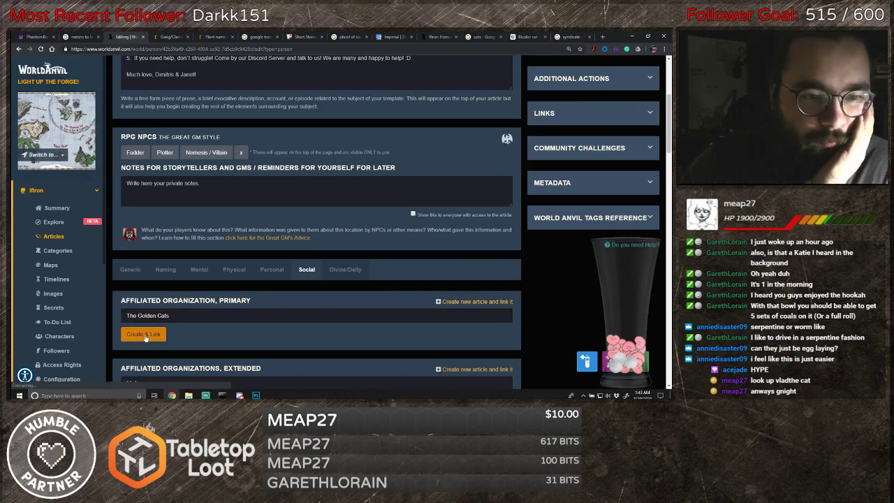
- Link the existing City of Gold settlement as the character's Place of Birth using an @ mention
scroll(231, 318, "down", 4)
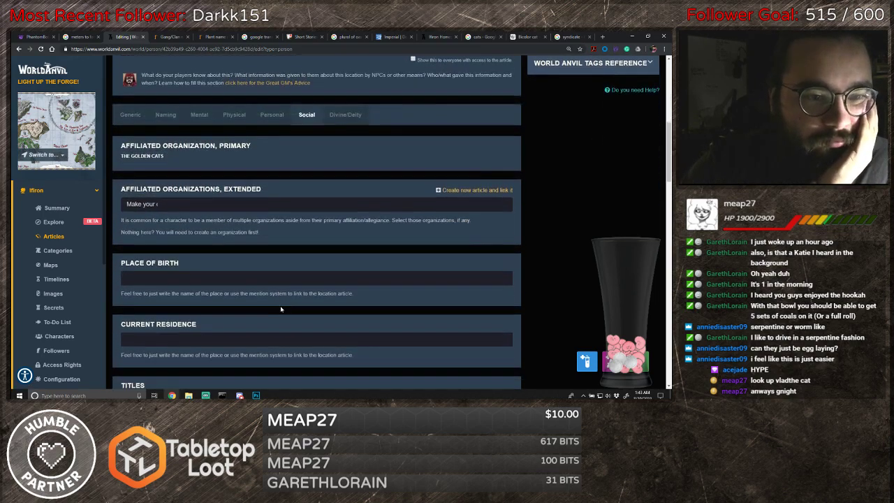
left_click(152, 158)
type("@")
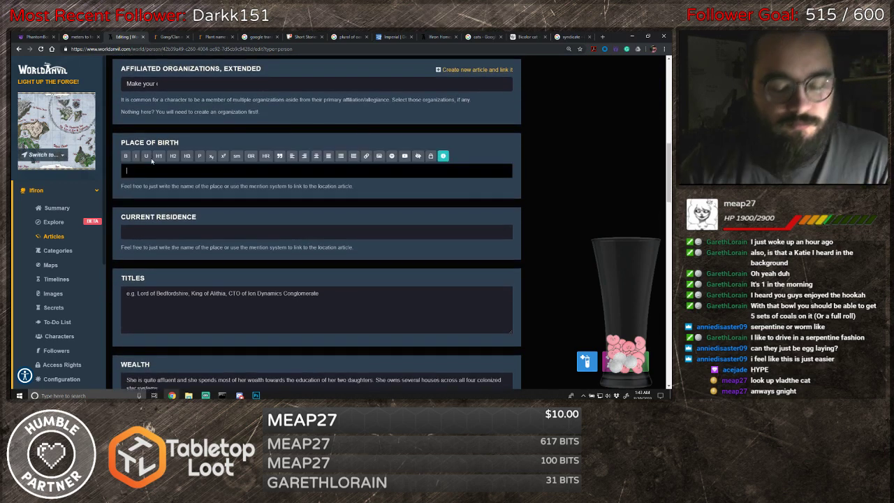
type("City of")
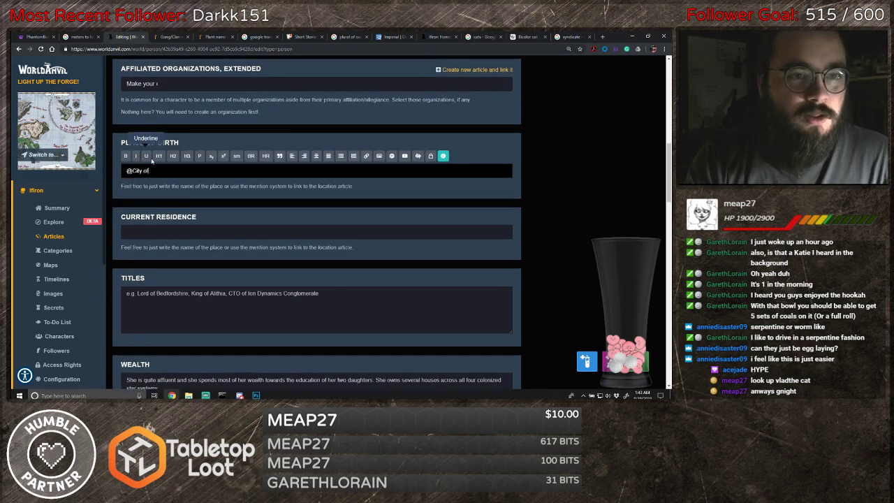
key("BackSpace")
key("BackSpace")
key("BackSpace")
key("BackSpace")
key("BackSpace")
key("BackSpace")
key("BackSpace")
key("BackSpace")
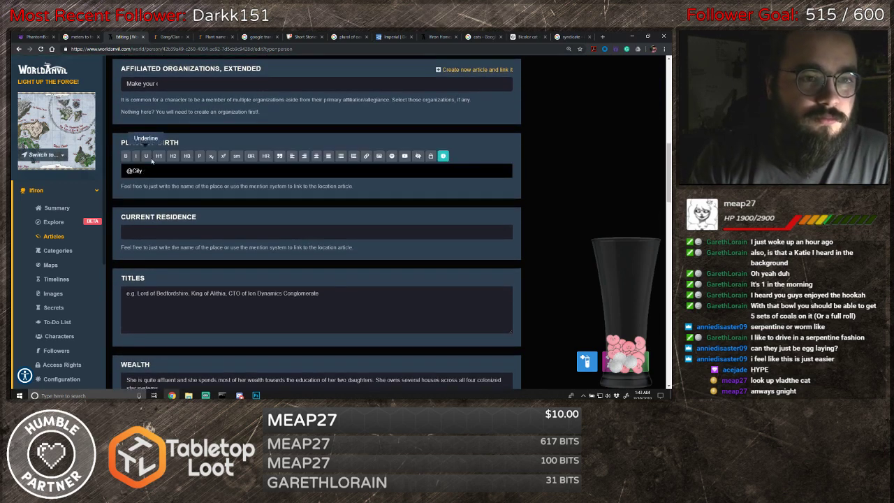
type("City of")
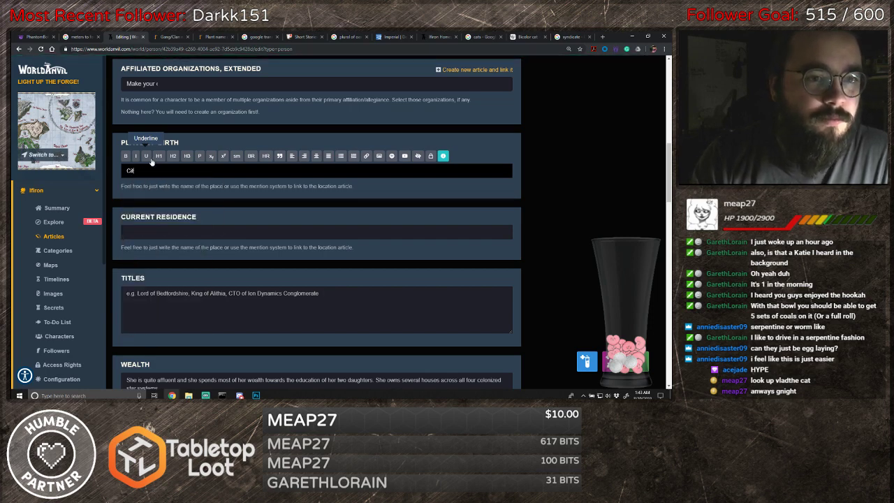
key("BackSpace")
key("BackSpace")
key("BackSpace")
type("@City ")
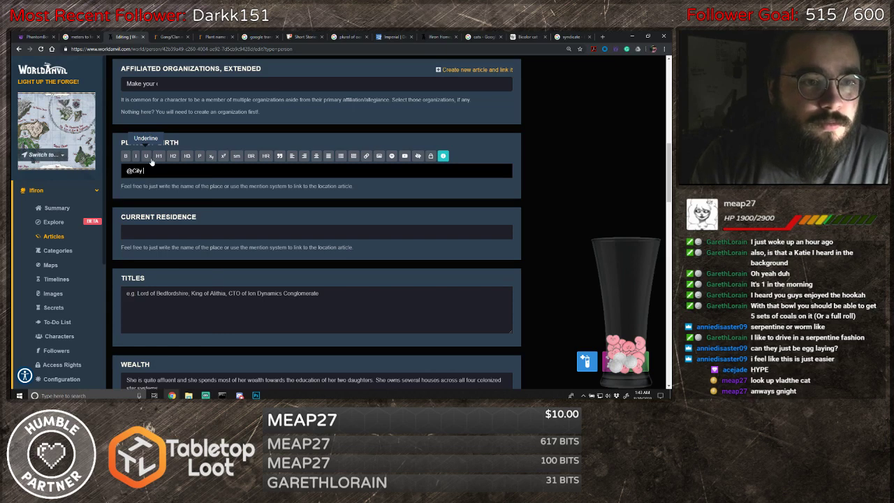
type("of")
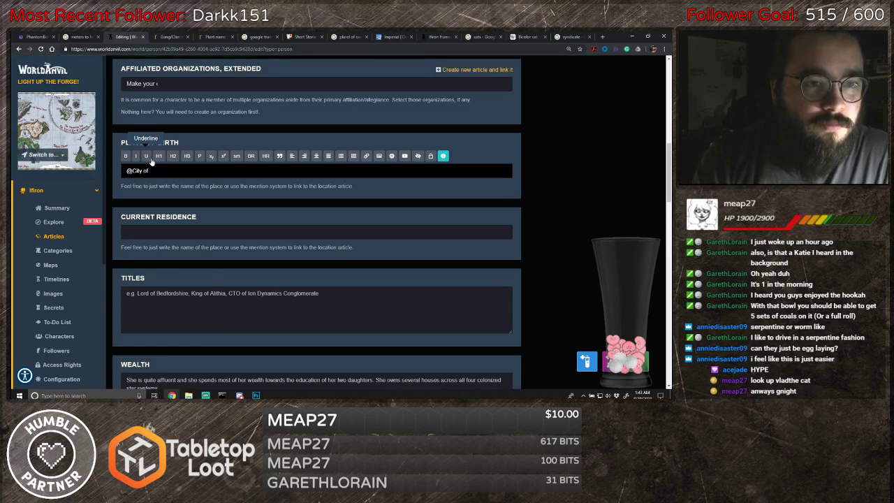
key("BackSpace")
key("BackSpace")
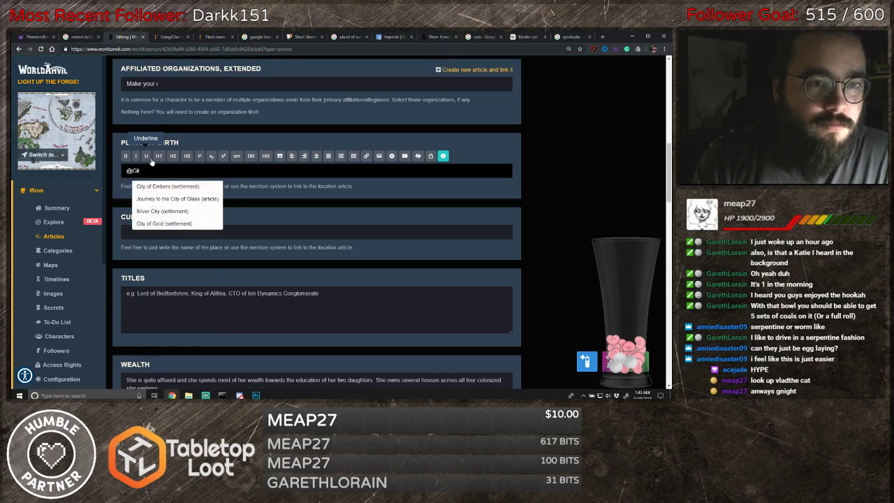
left_click(180, 223)
- Link the City of Gold settlement as the character's Current Residence using an @ mention
scroll(361, 203, "down", 1)
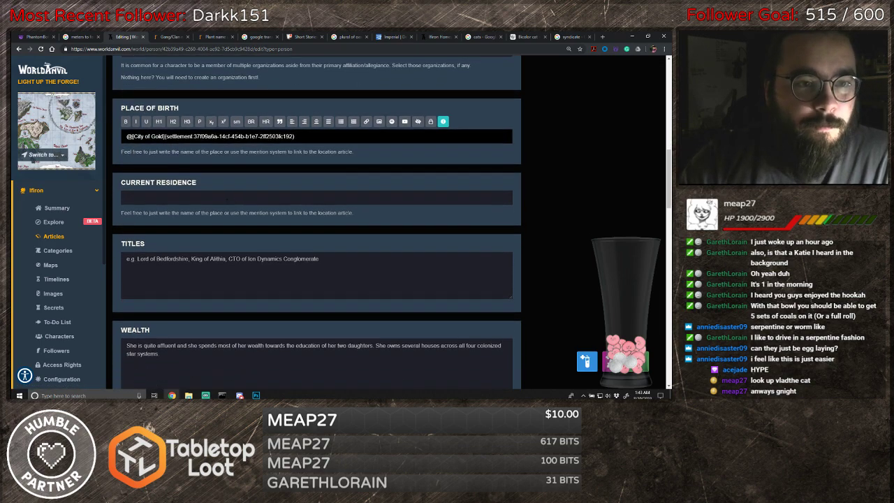
left_click(223, 199)
type("@City")
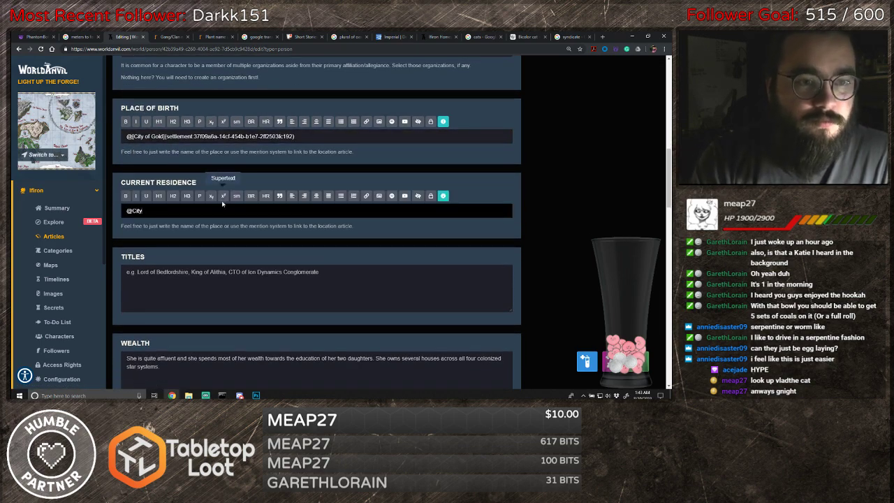
type(" of")
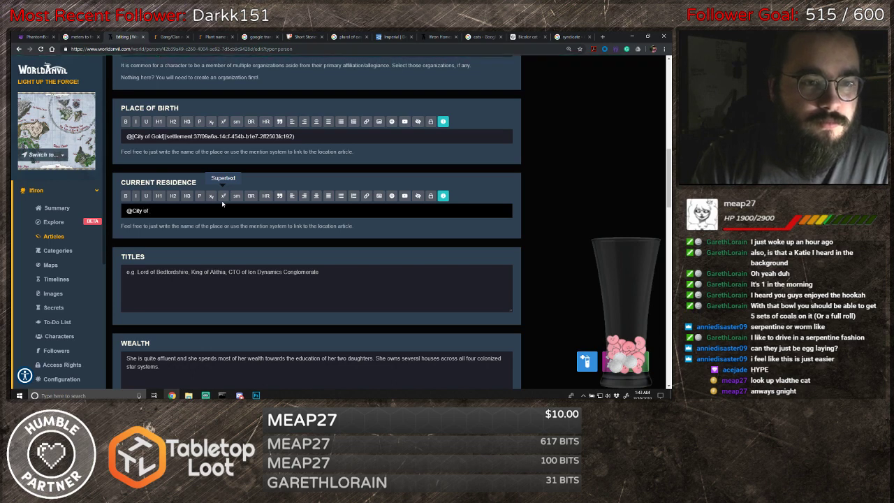
key("BackSpace")
key("BackSpace")
key("BackSpace")
key("BackSpace")
key("BackSpace")
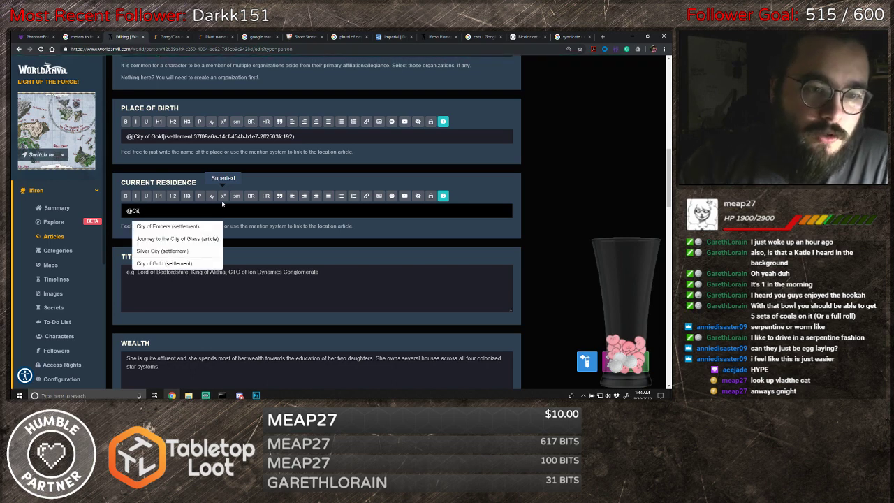
left_click(164, 263)
scroll(323, 250, "down", 2)
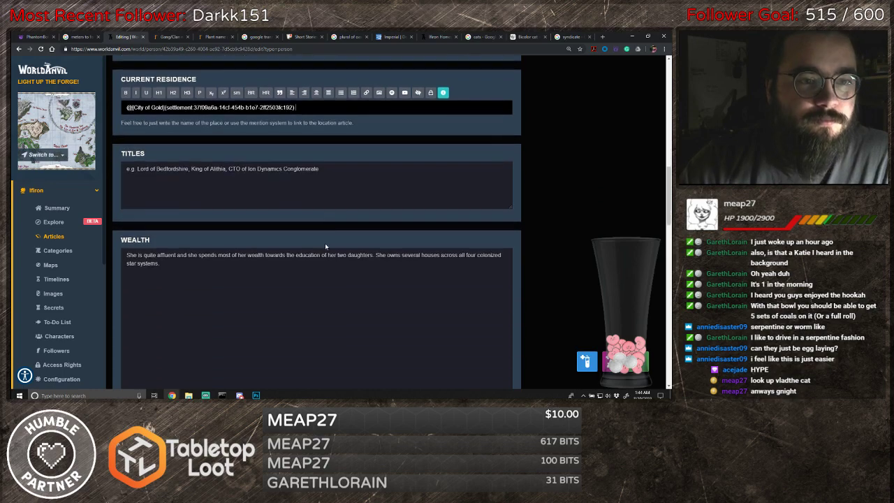
scroll(325, 243, "down", 2)
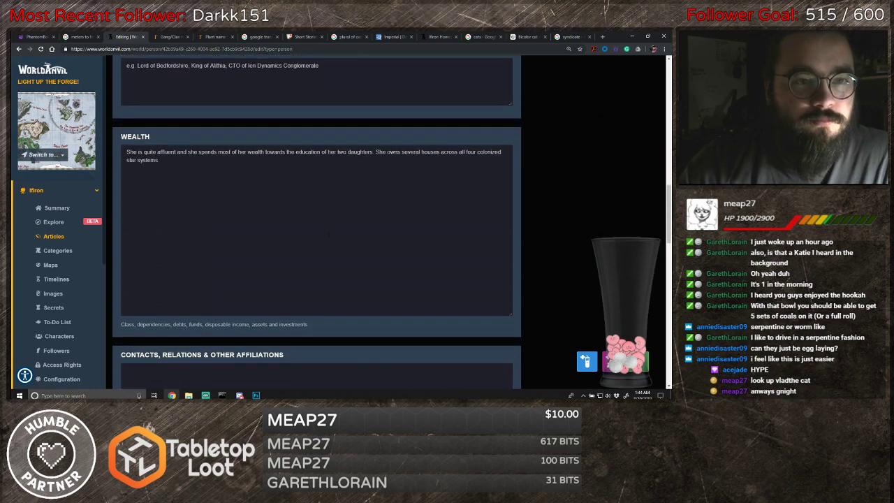
scroll(329, 235, "up", 2)
left_click(315, 190)
type("D")
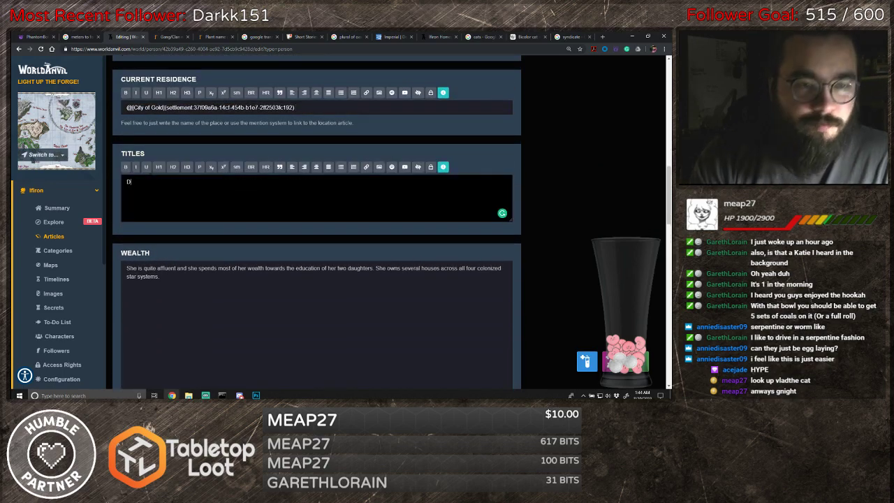
type("on of the ")
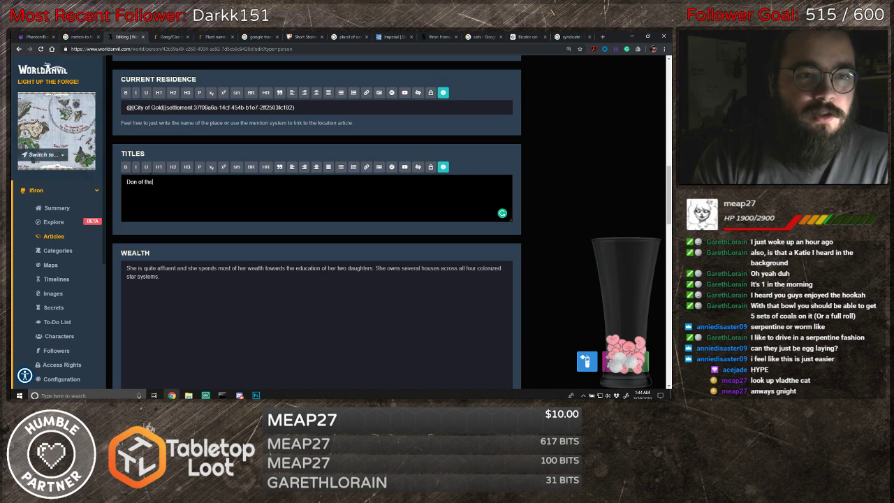
type("@Go")
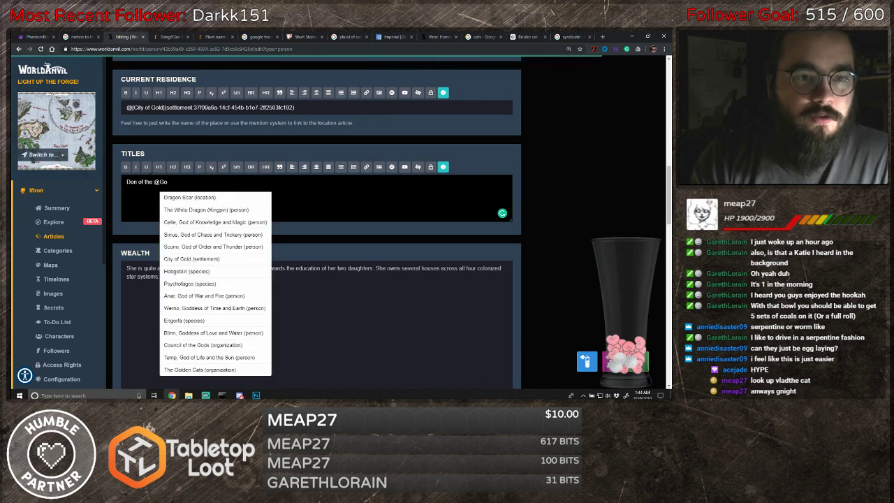
type("The")
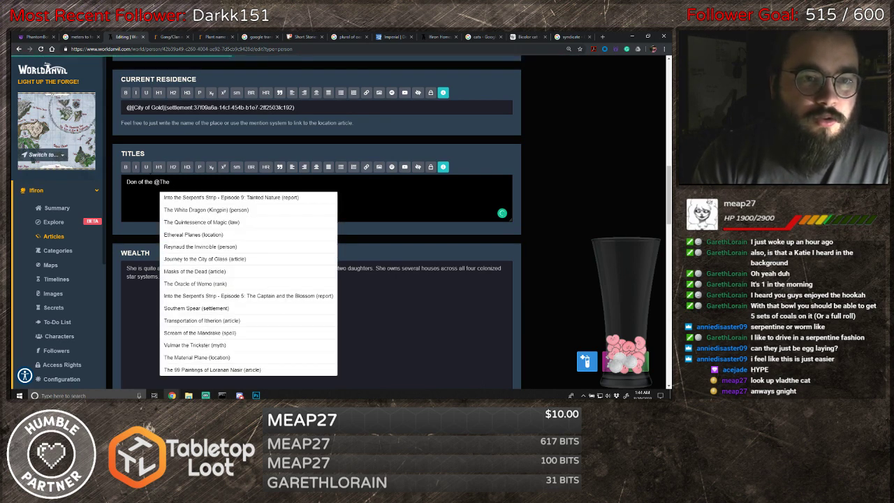
type(" Gol")
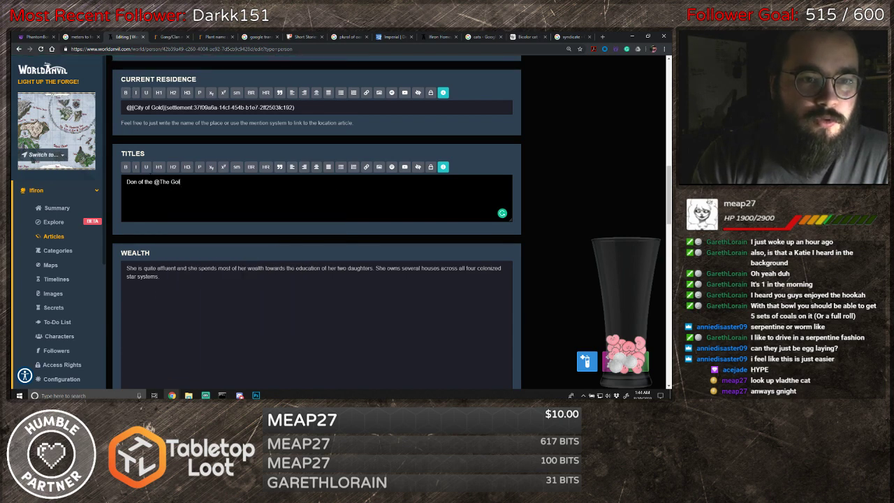
type("den Cats(or")
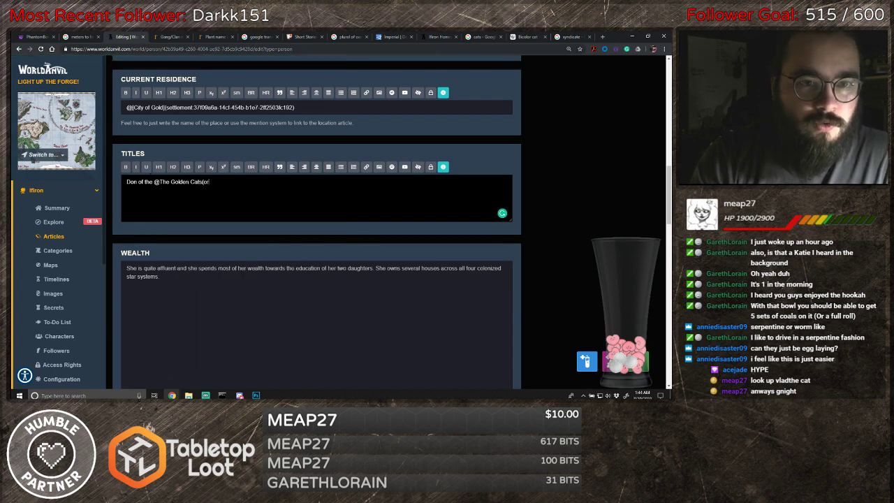
key("BackSpace")
key("BackSpace")
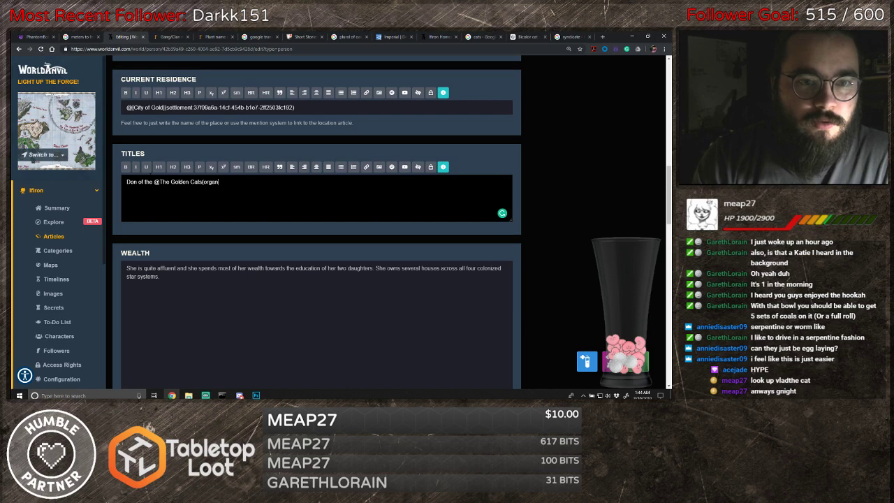
type("ization)")
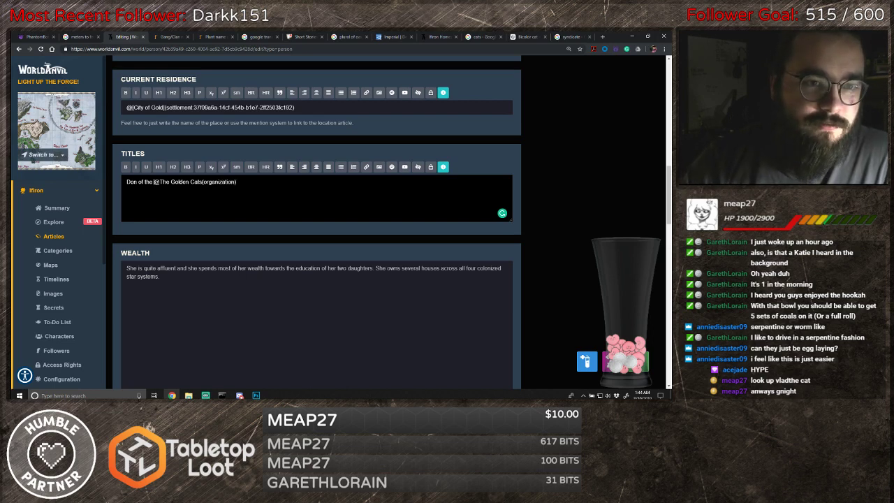
key("BackSpace")
key("BackSpace")
key("BackSpace")
key("BackSpace")
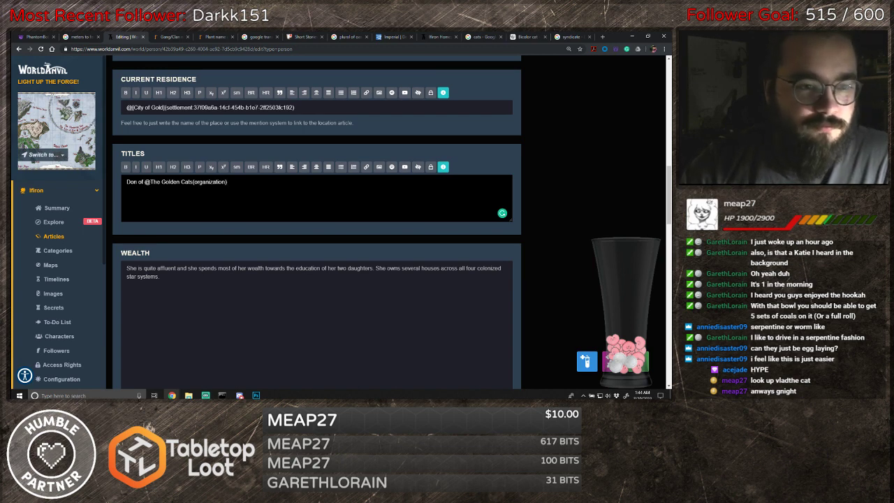
- Write the article's excerpt in the design settings as "His cute appearance does not match his temper."
scroll(245, 188, "down", 5)
scroll(245, 188, "down", 7)
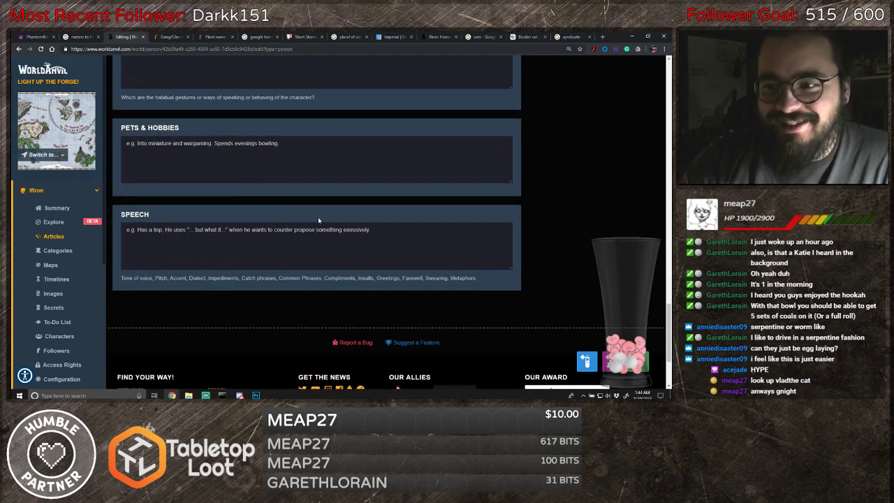
scroll(324, 222, "up", 20)
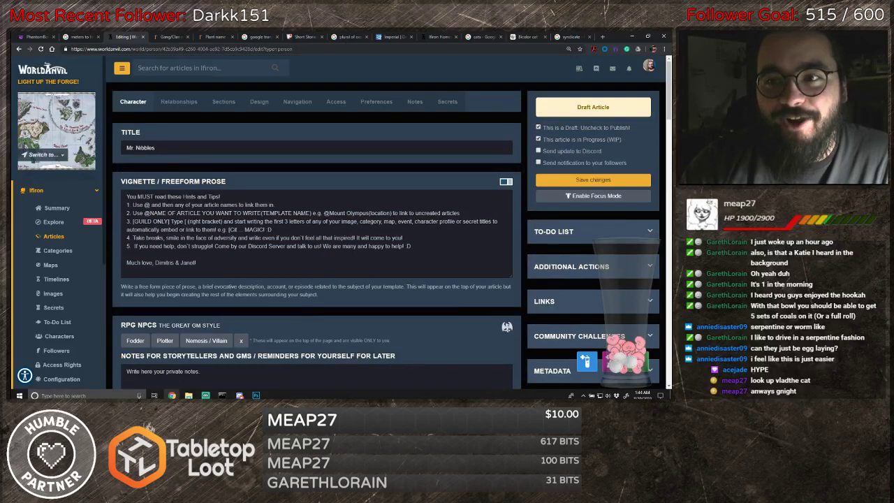
left_click(178, 101)
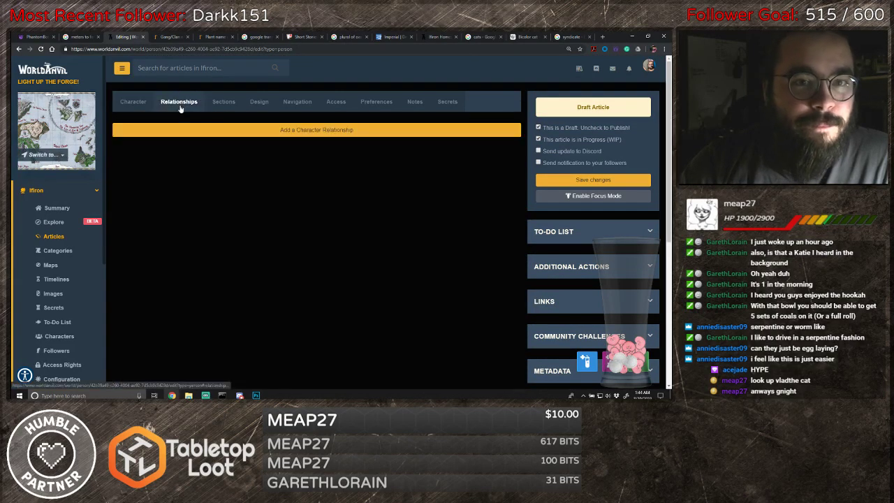
left_click(223, 101)
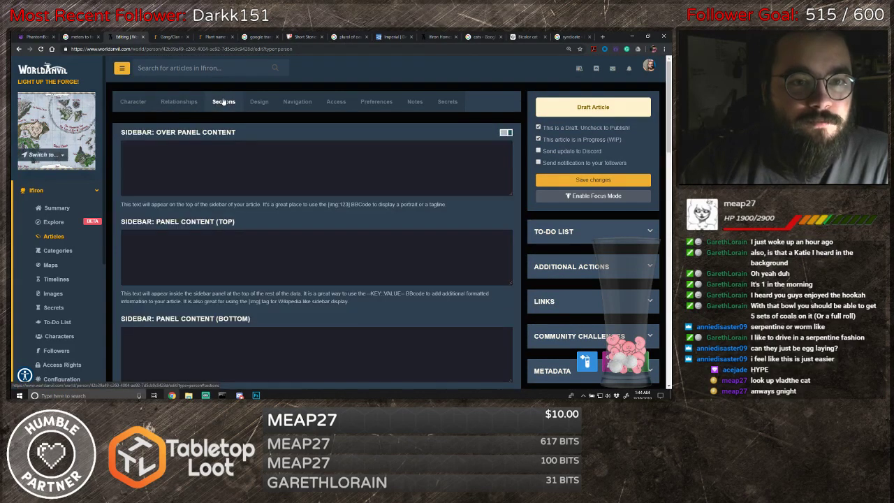
left_click(261, 105)
scroll(263, 108, "down", 1)
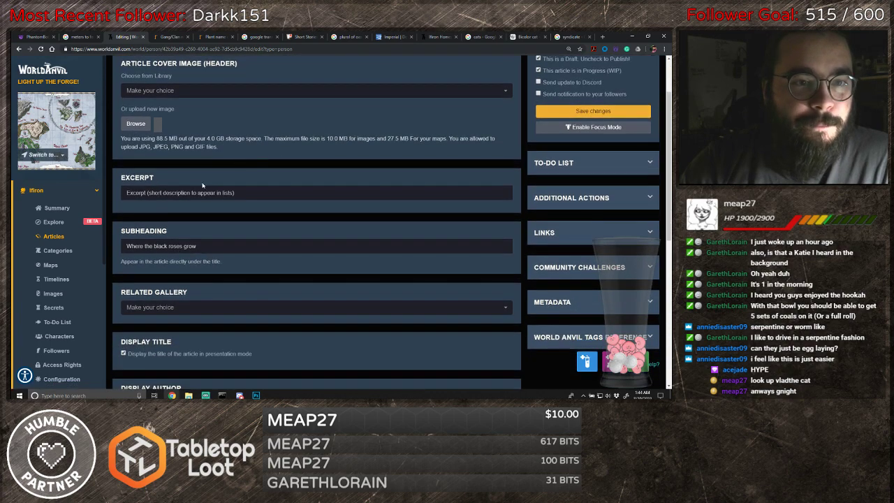
left_click(127, 192)
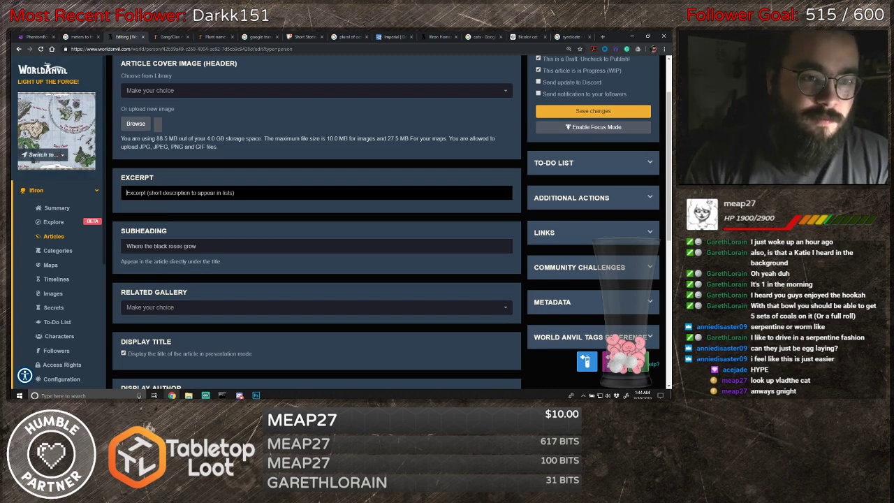
type("Hi")
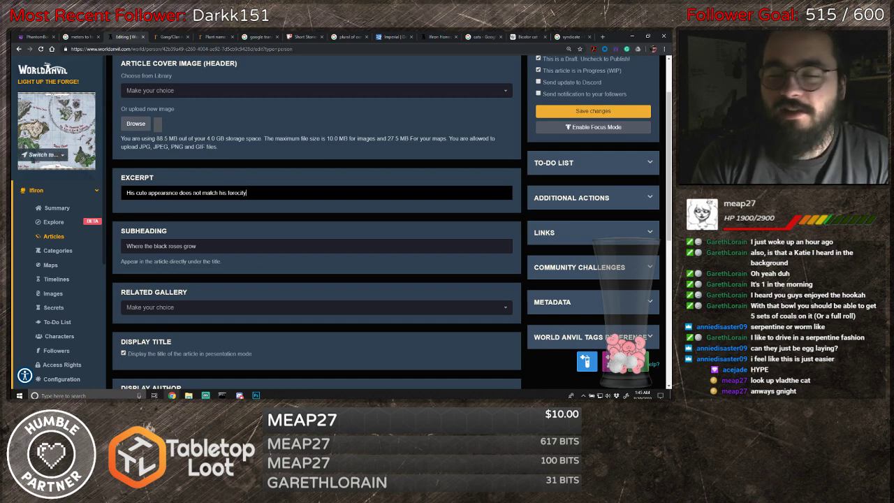
key("BackSpace")
key("BackSpace")
key("BackSpace")
key("BackSpace")
key("BackSpace")
key("BackSpace")
key("BackSpace")
key("BackSpace")
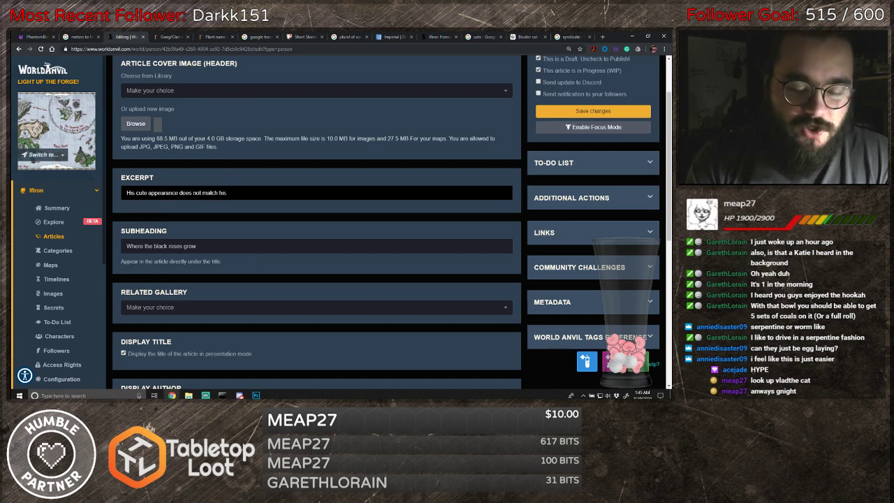
type("emper")
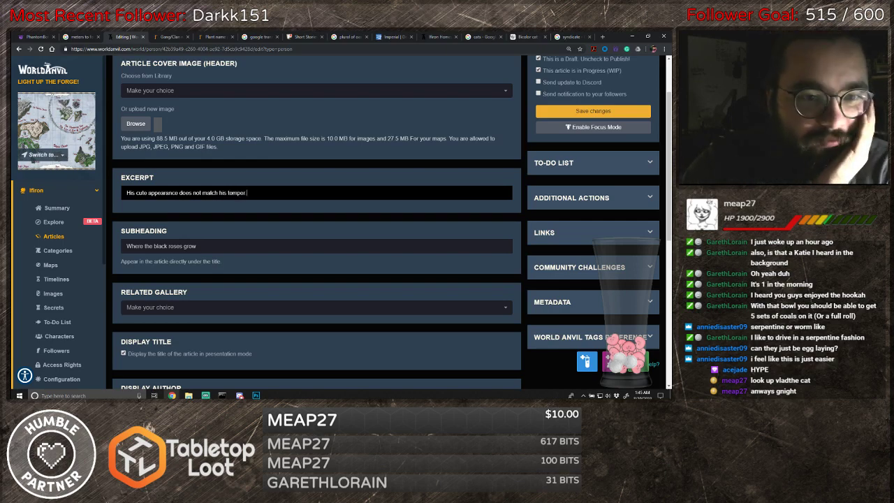
- Assign the Mr. Nibbles article to the People of Itherion category in its navigation settings
scroll(297, 209, "up", 3)
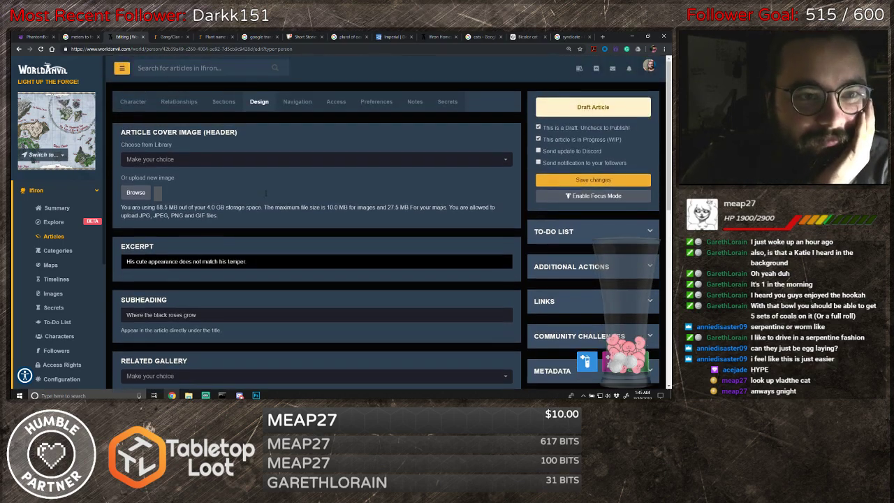
left_click(297, 101)
left_click(198, 212)
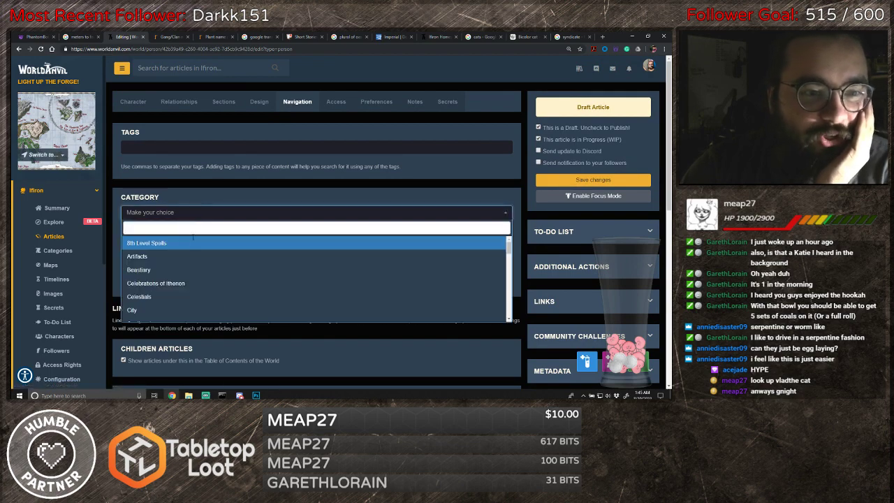
scroll(203, 261, "down", 3)
scroll(202, 266, "down", 5)
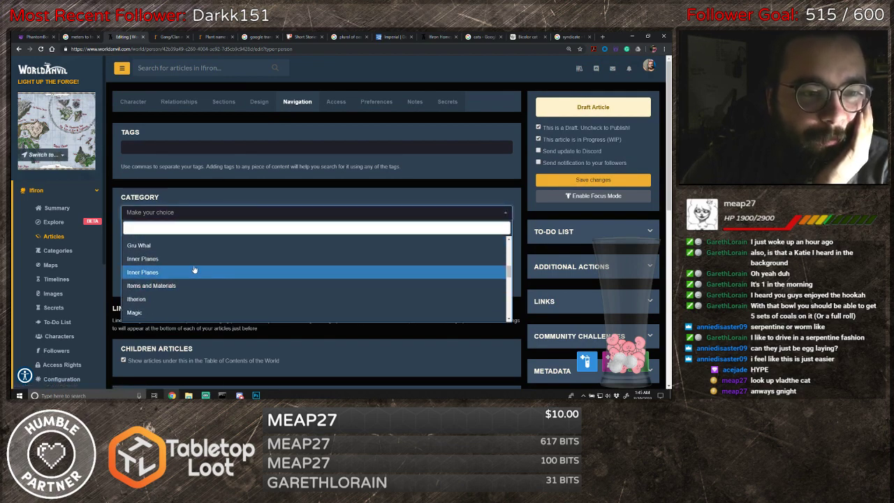
scroll(194, 270, "down", 4)
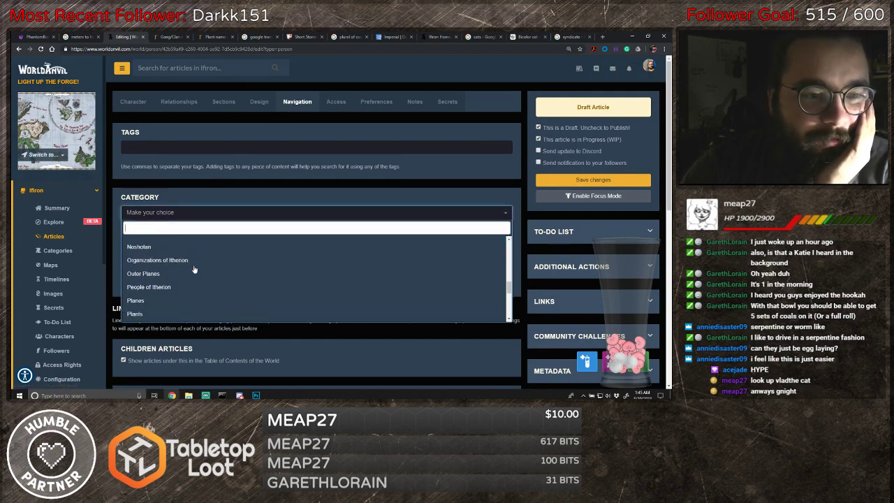
left_click(171, 271)
scroll(170, 275, "down", 3)
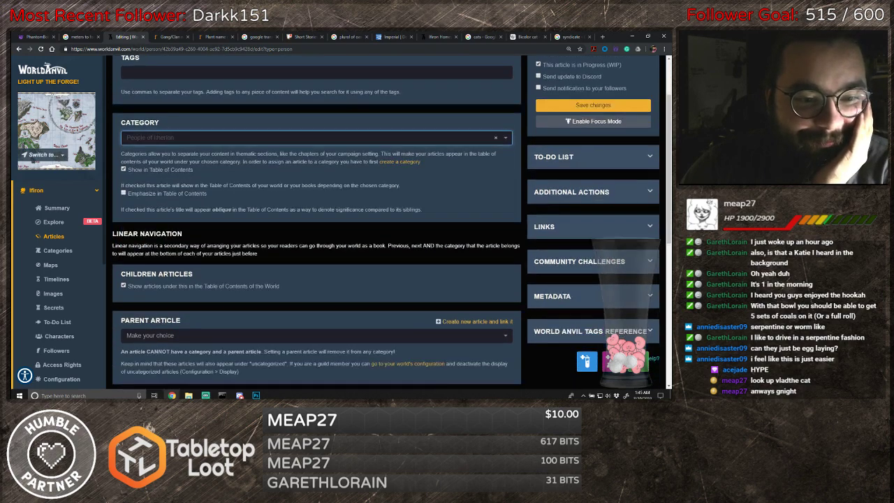
- Remove the article's draft status and save the changes to publish it
scroll(257, 247, "up", 3)
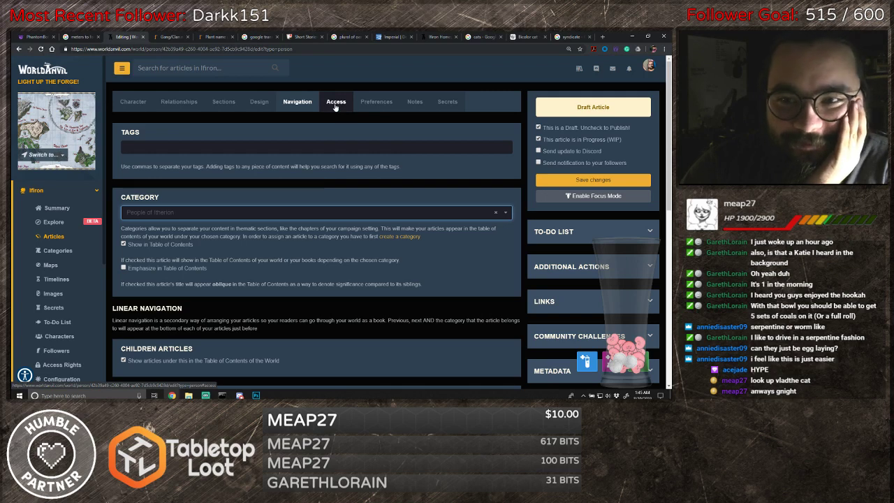
left_click(538, 127)
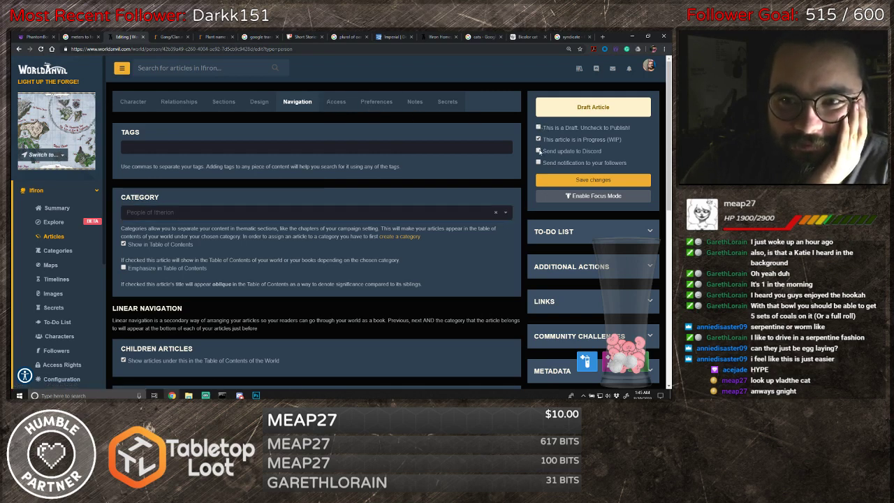
left_click(558, 179)
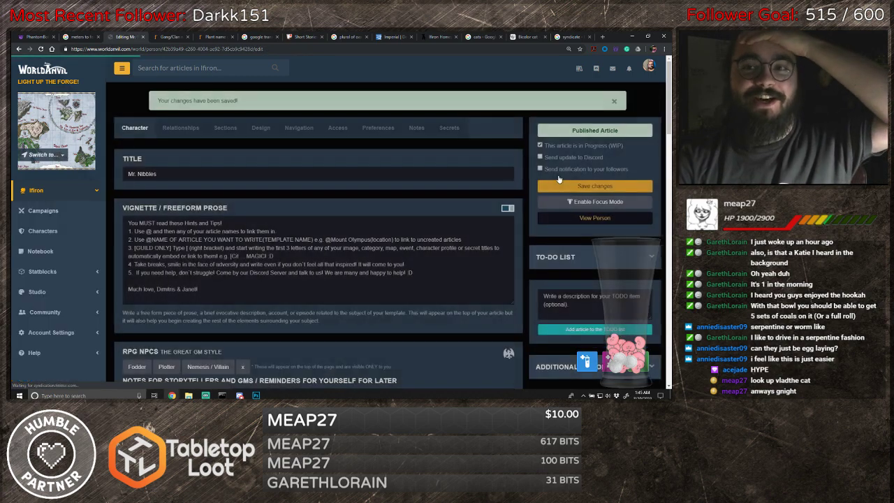
- Open the published Mr. Nibbles article and review its history, characteristics and character details
left_click(593, 218)
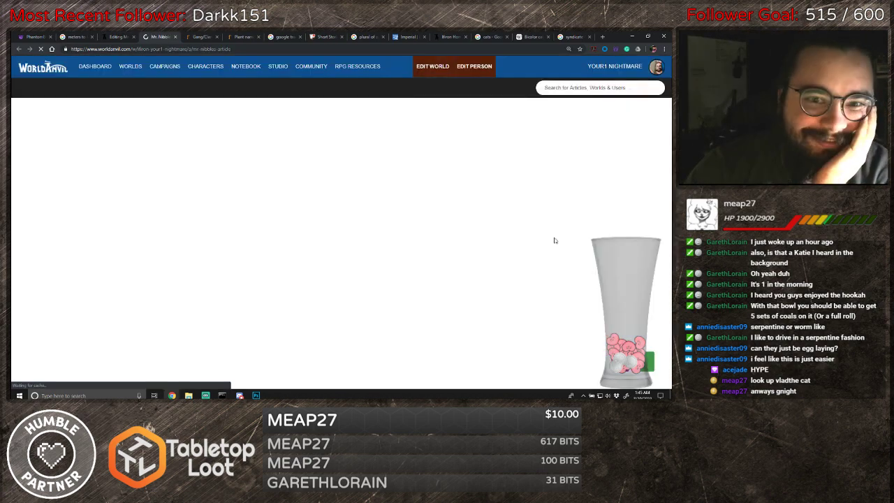
scroll(323, 181, "down", 2)
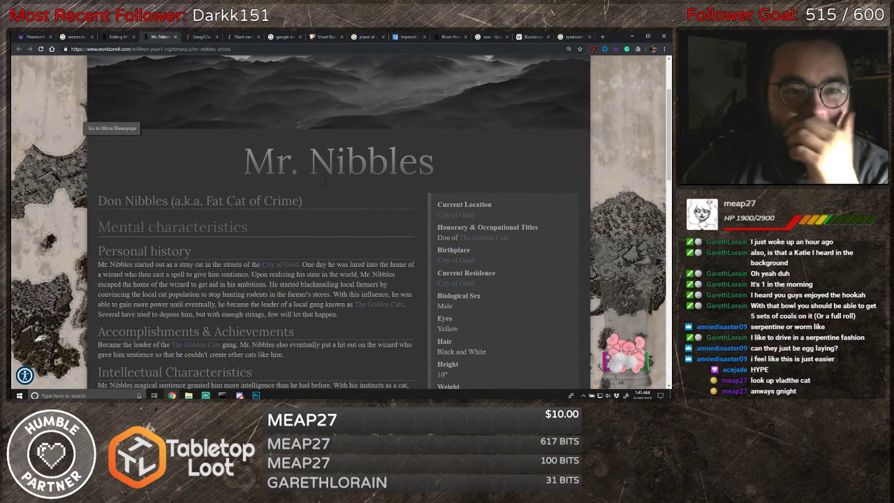
scroll(325, 182, "down", 2)
scroll(325, 182, "down", 3)
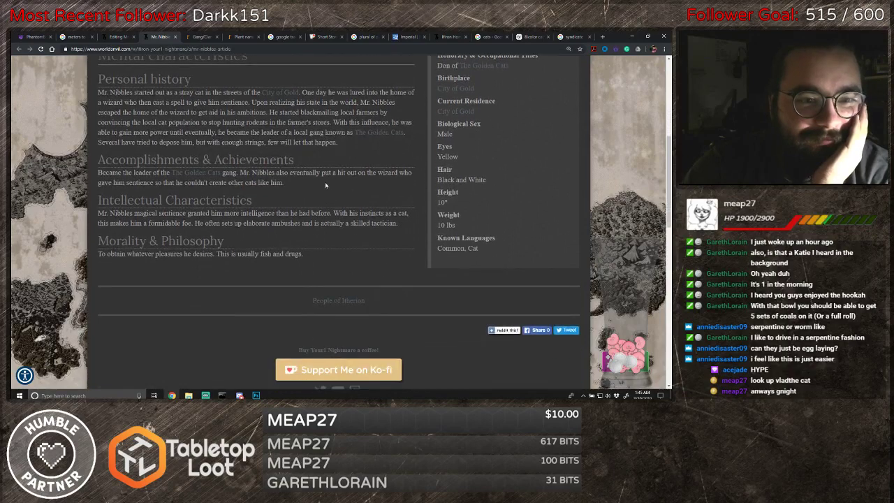
scroll(325, 181, "up", 3)
scroll(298, 167, "up", 1)
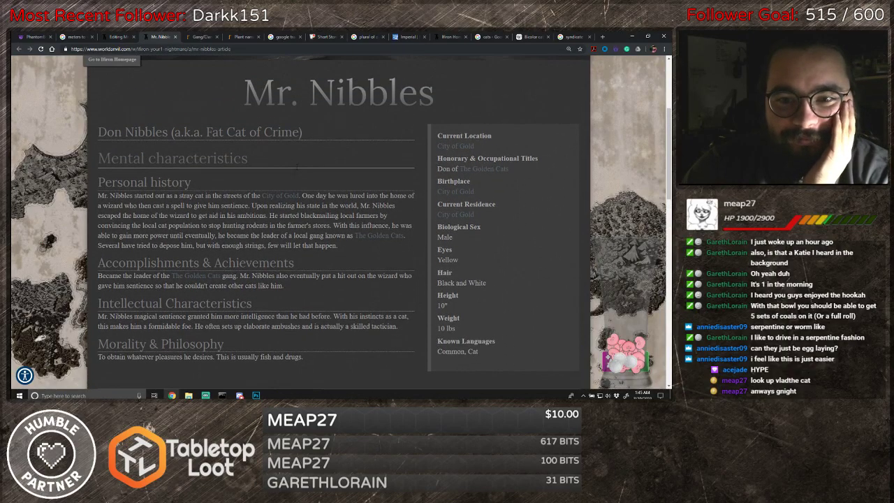